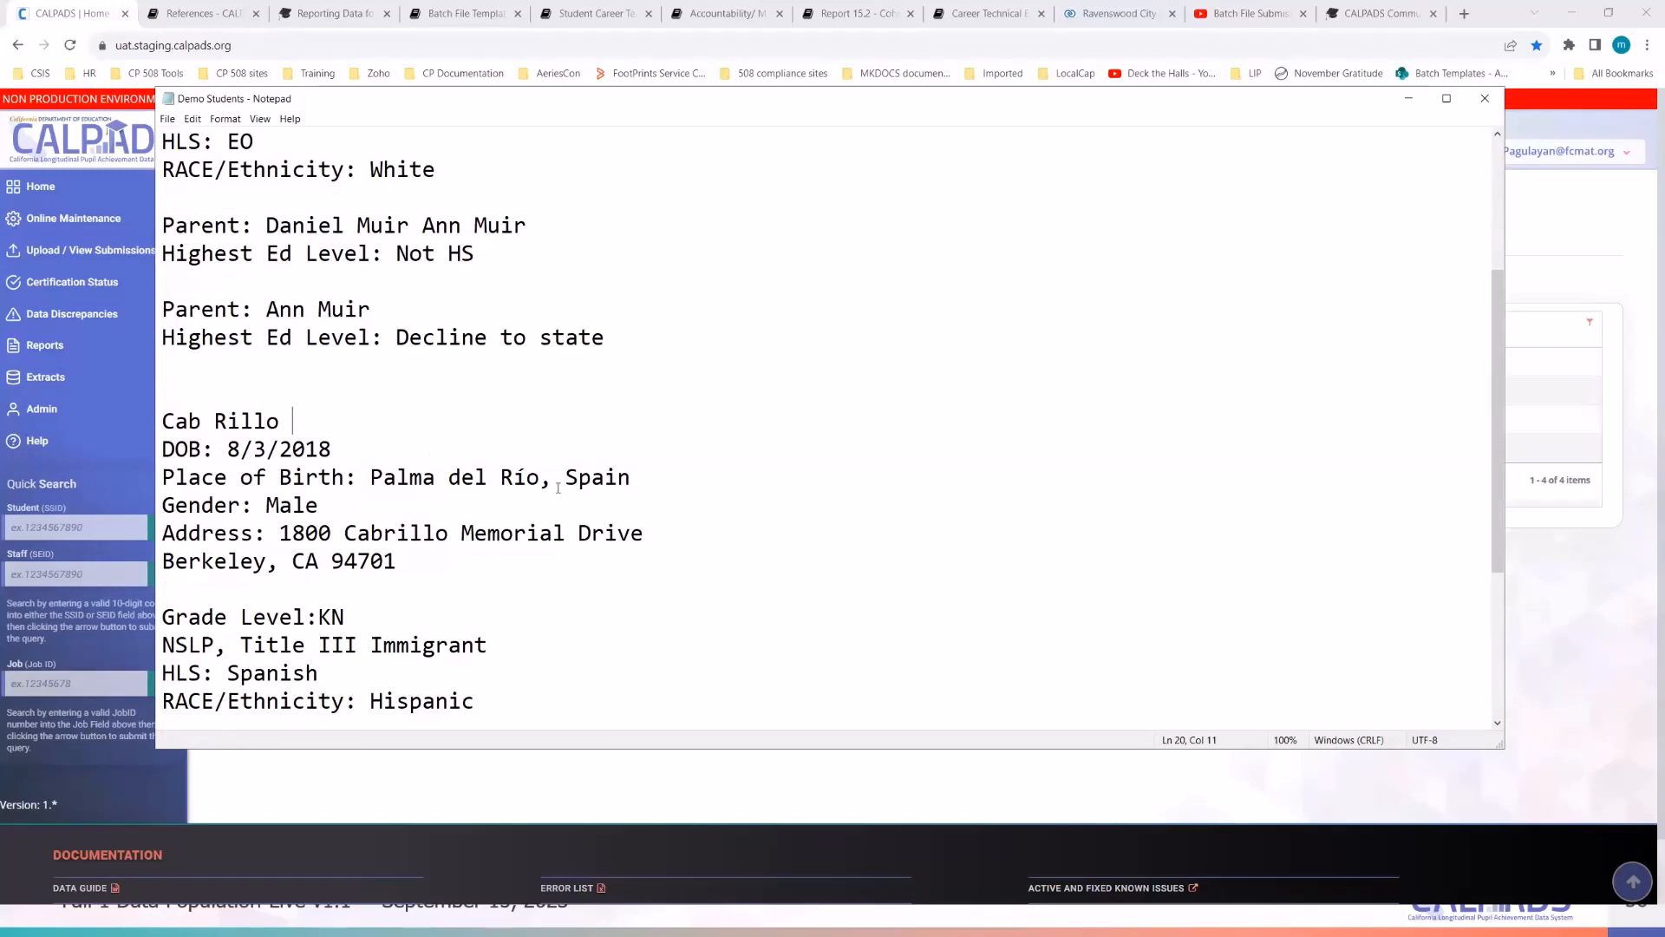
- Scroll through the Demo Students notes and mark the first parent's line
scroll(558, 487, up, 3)
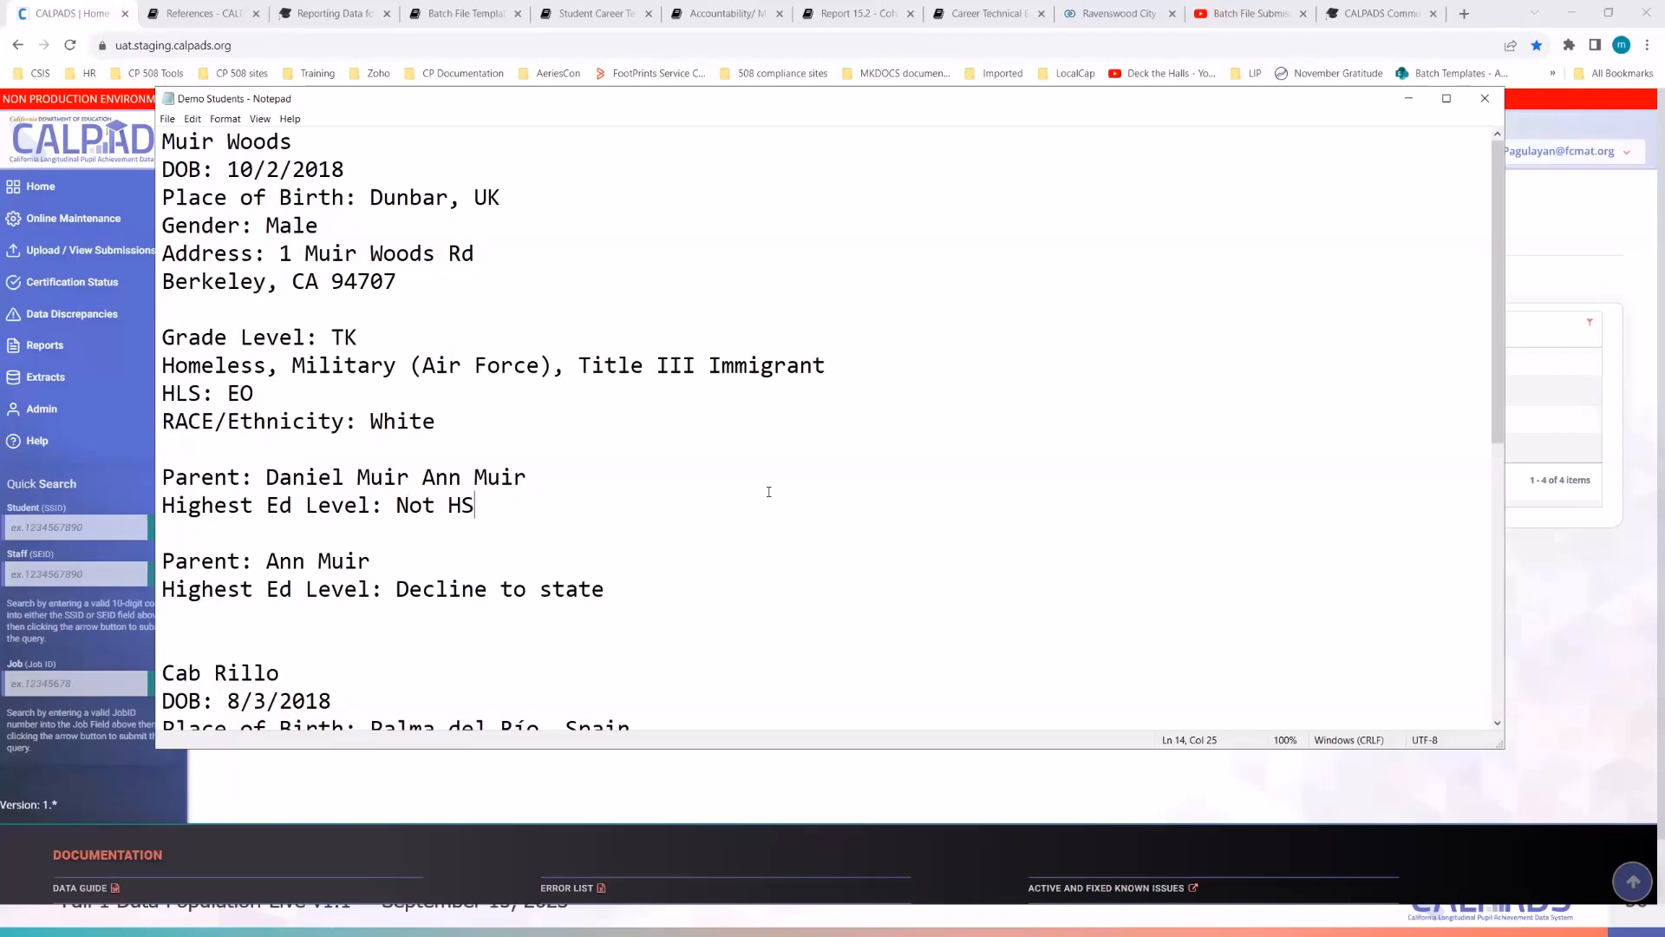
scroll(768, 492, down, 3)
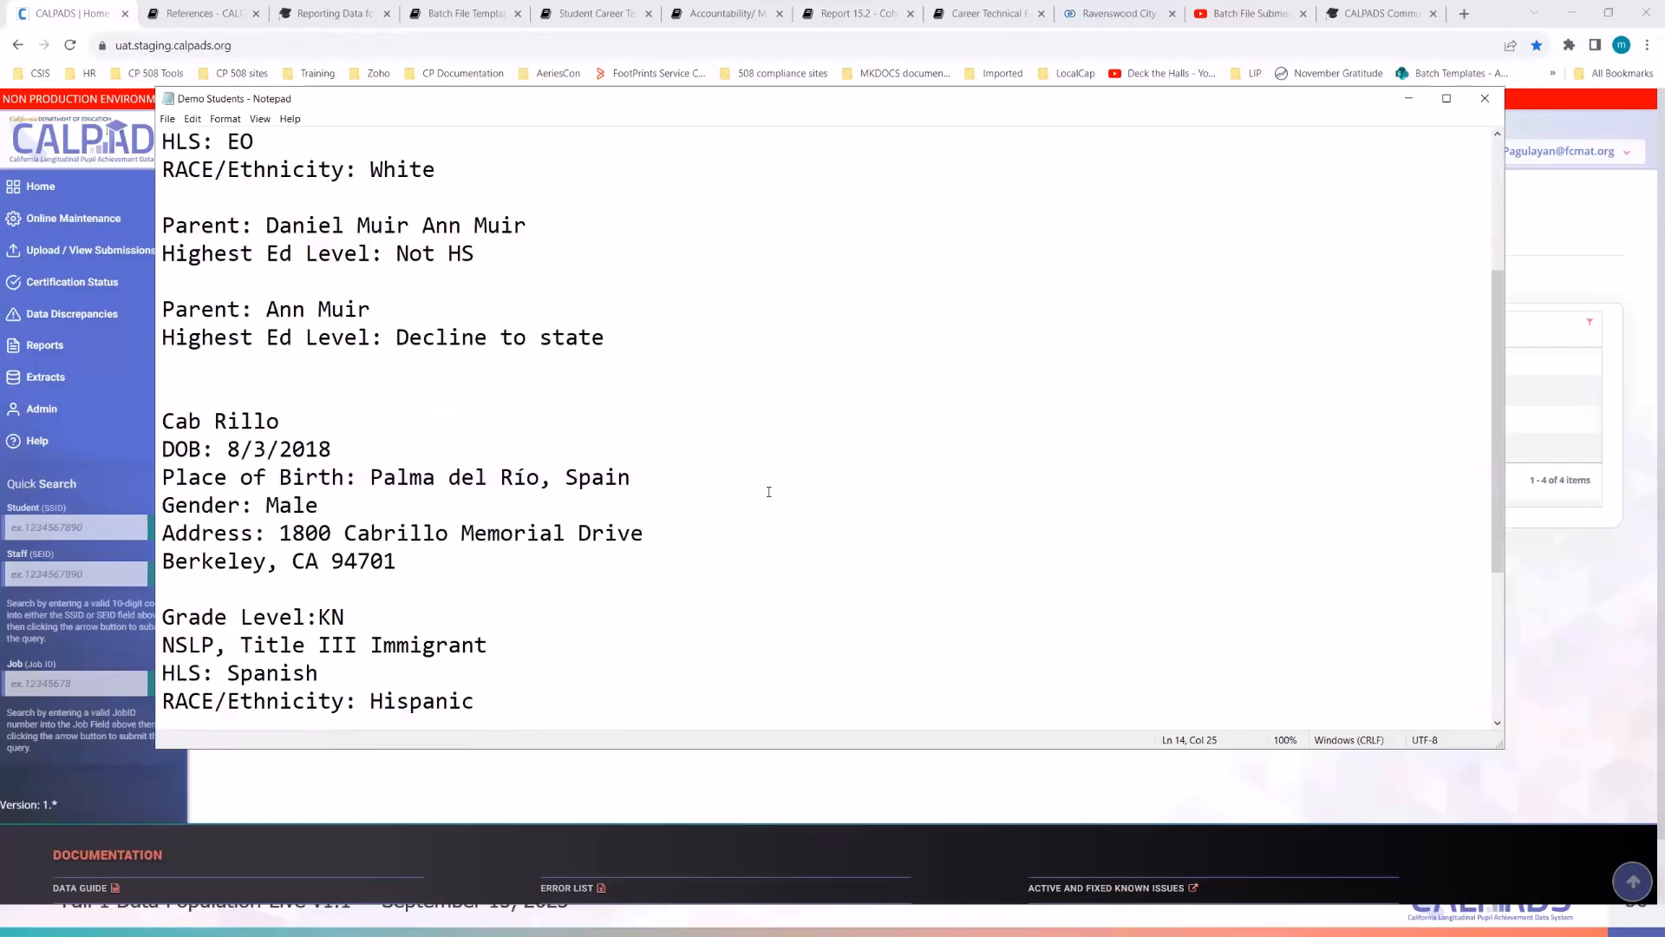
scroll(769, 491, down, 1)
scroll(768, 492, up, 4)
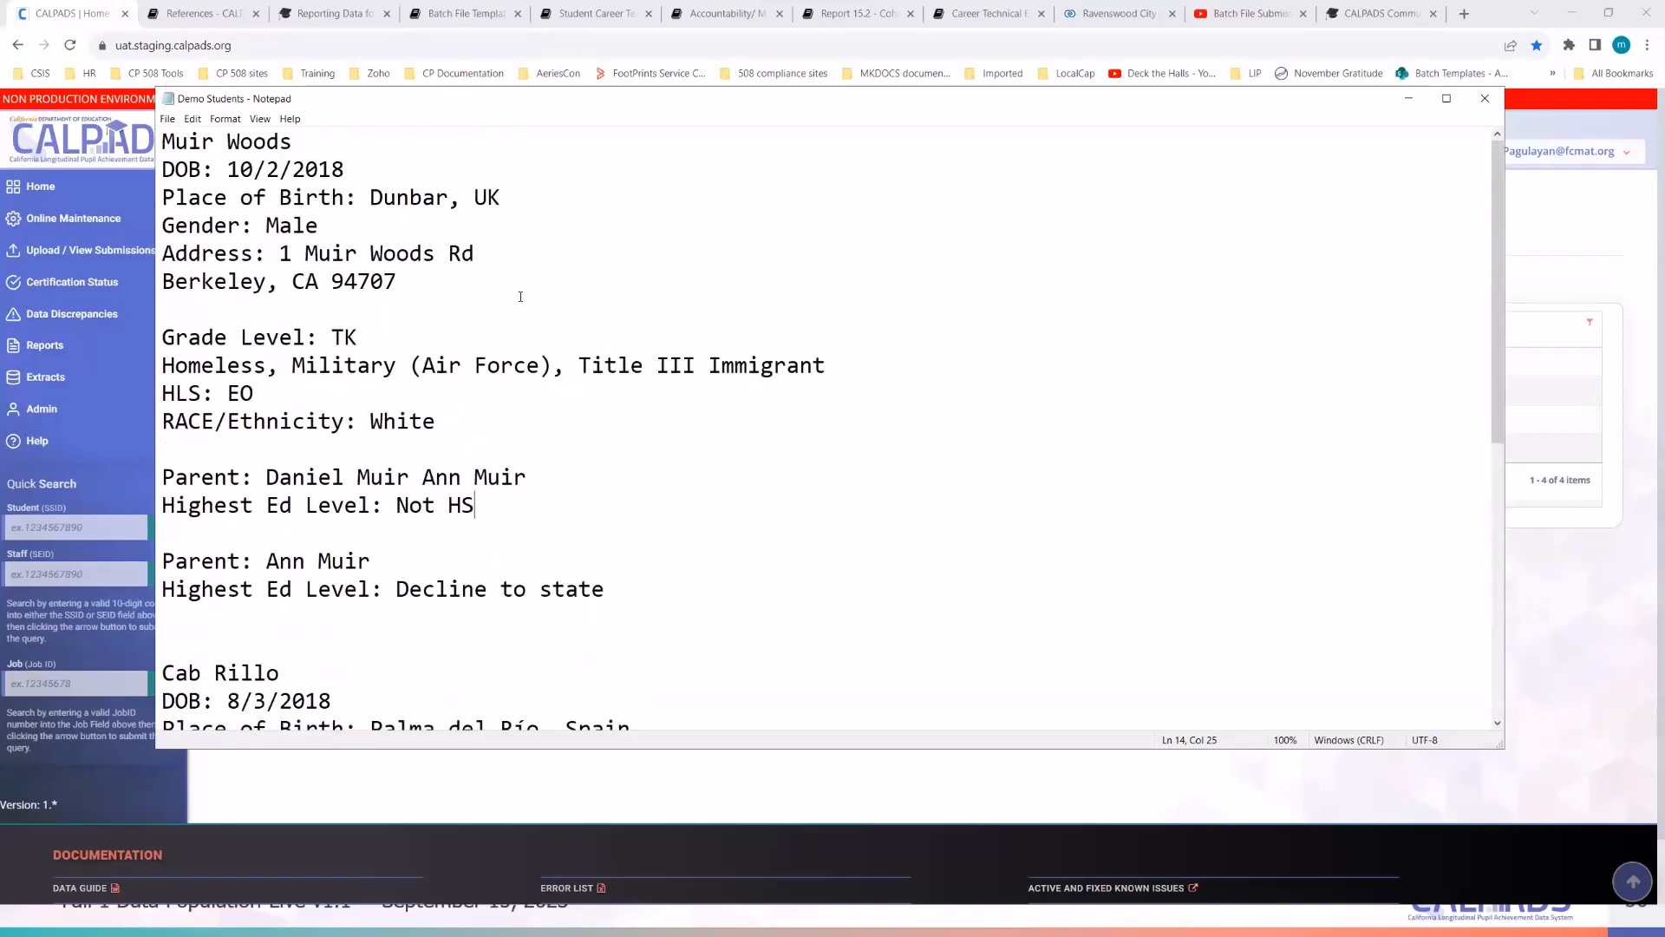
click(661, 471)
scroll(713, 469, down, 6)
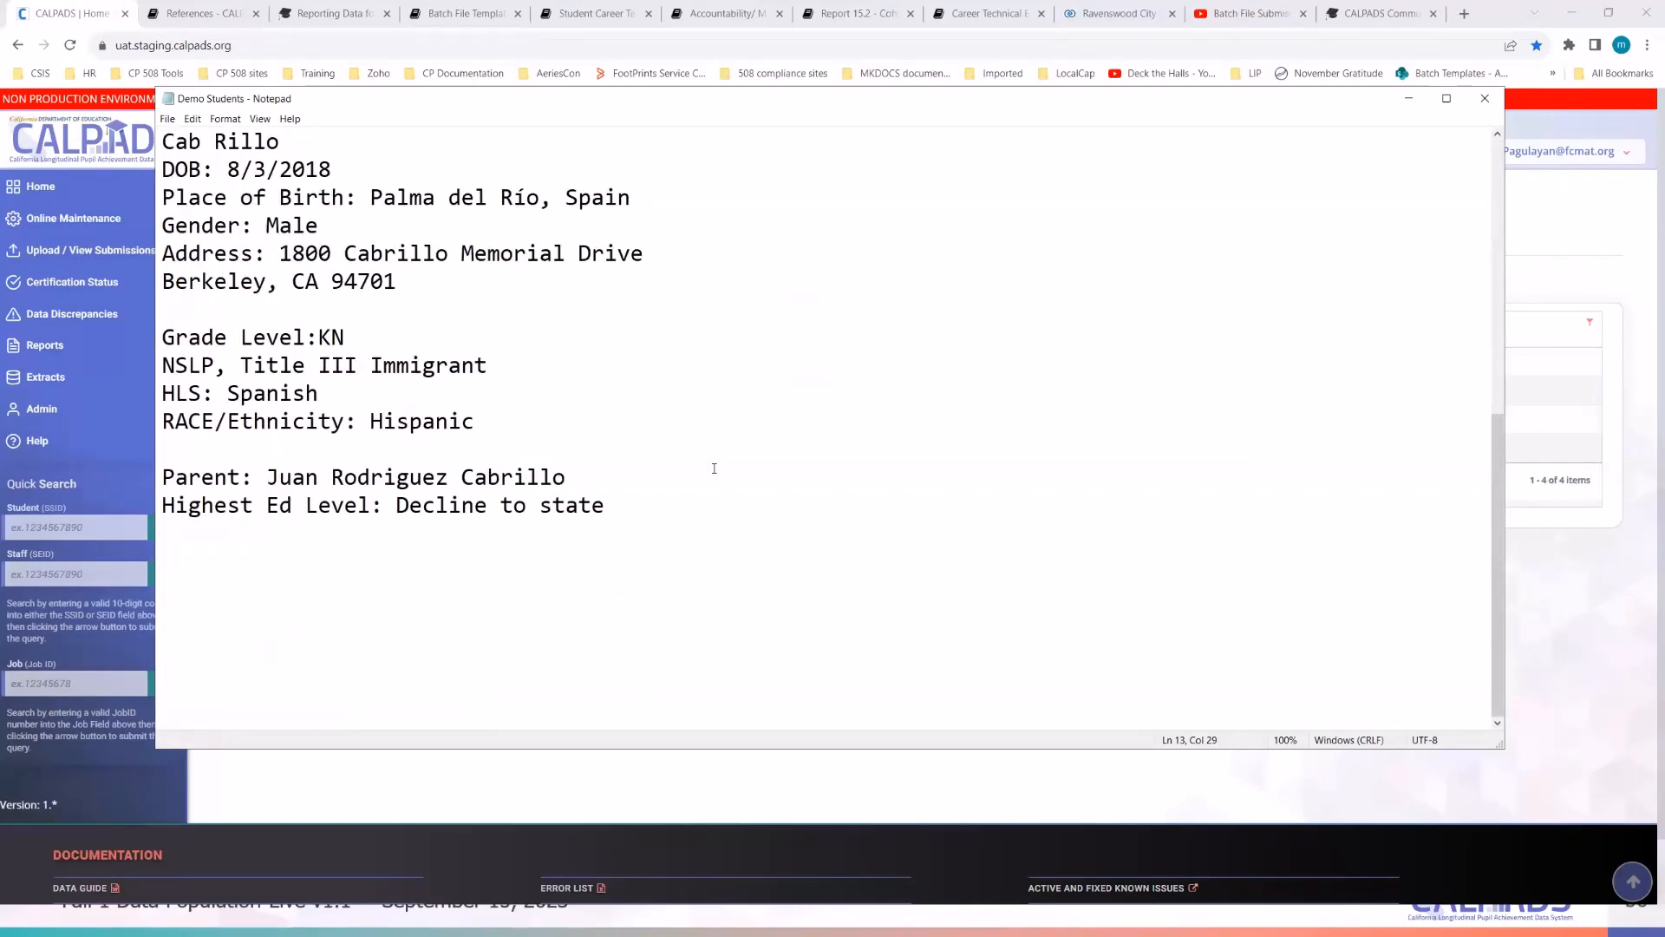
scroll(714, 468, up, 6)
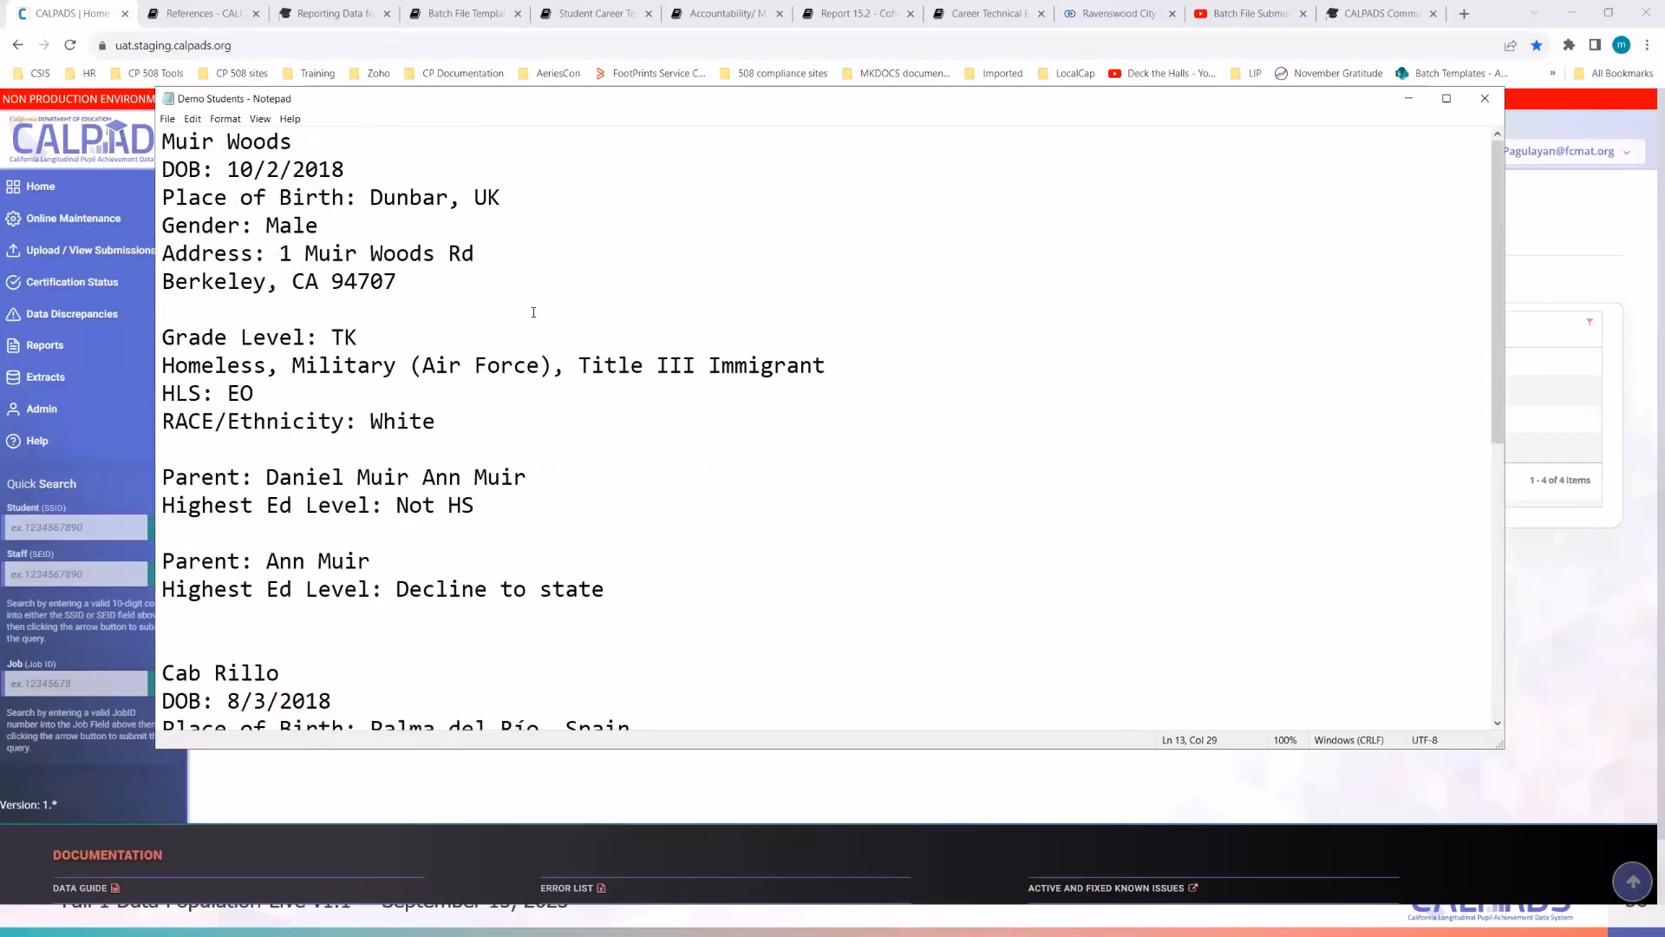
click(589, 314)
- Point out race/ethnicity, military status, gender and birthplace, then move Notepad right of CALPADS
click(528, 421)
click(403, 368)
click(880, 221)
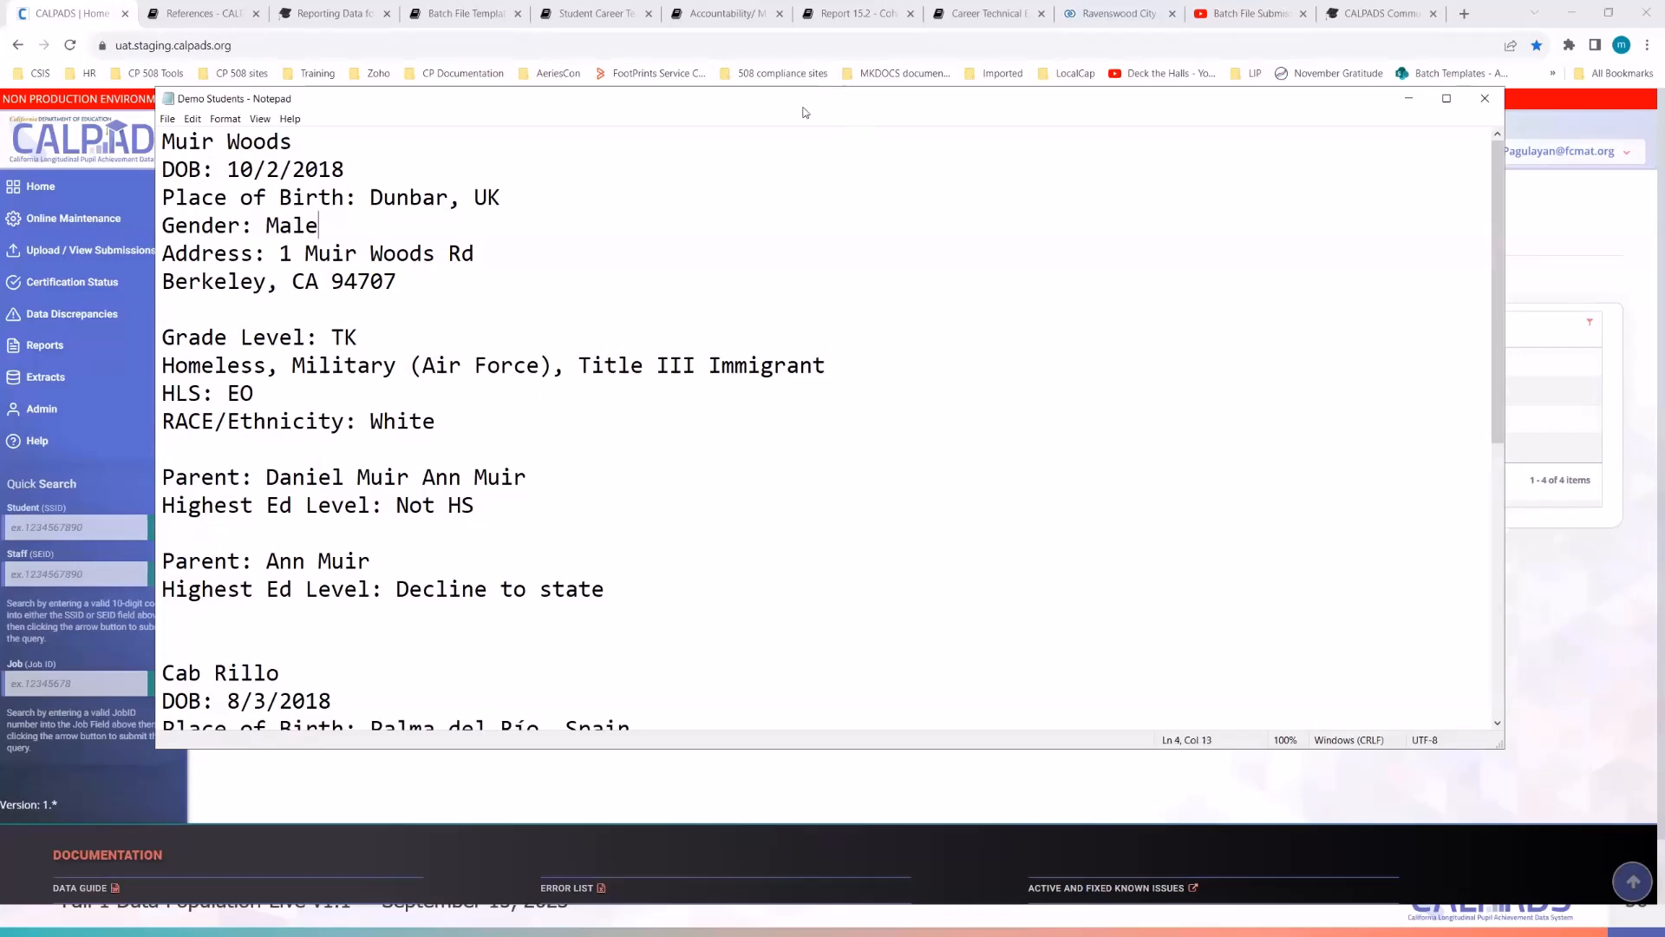
click(433, 408)
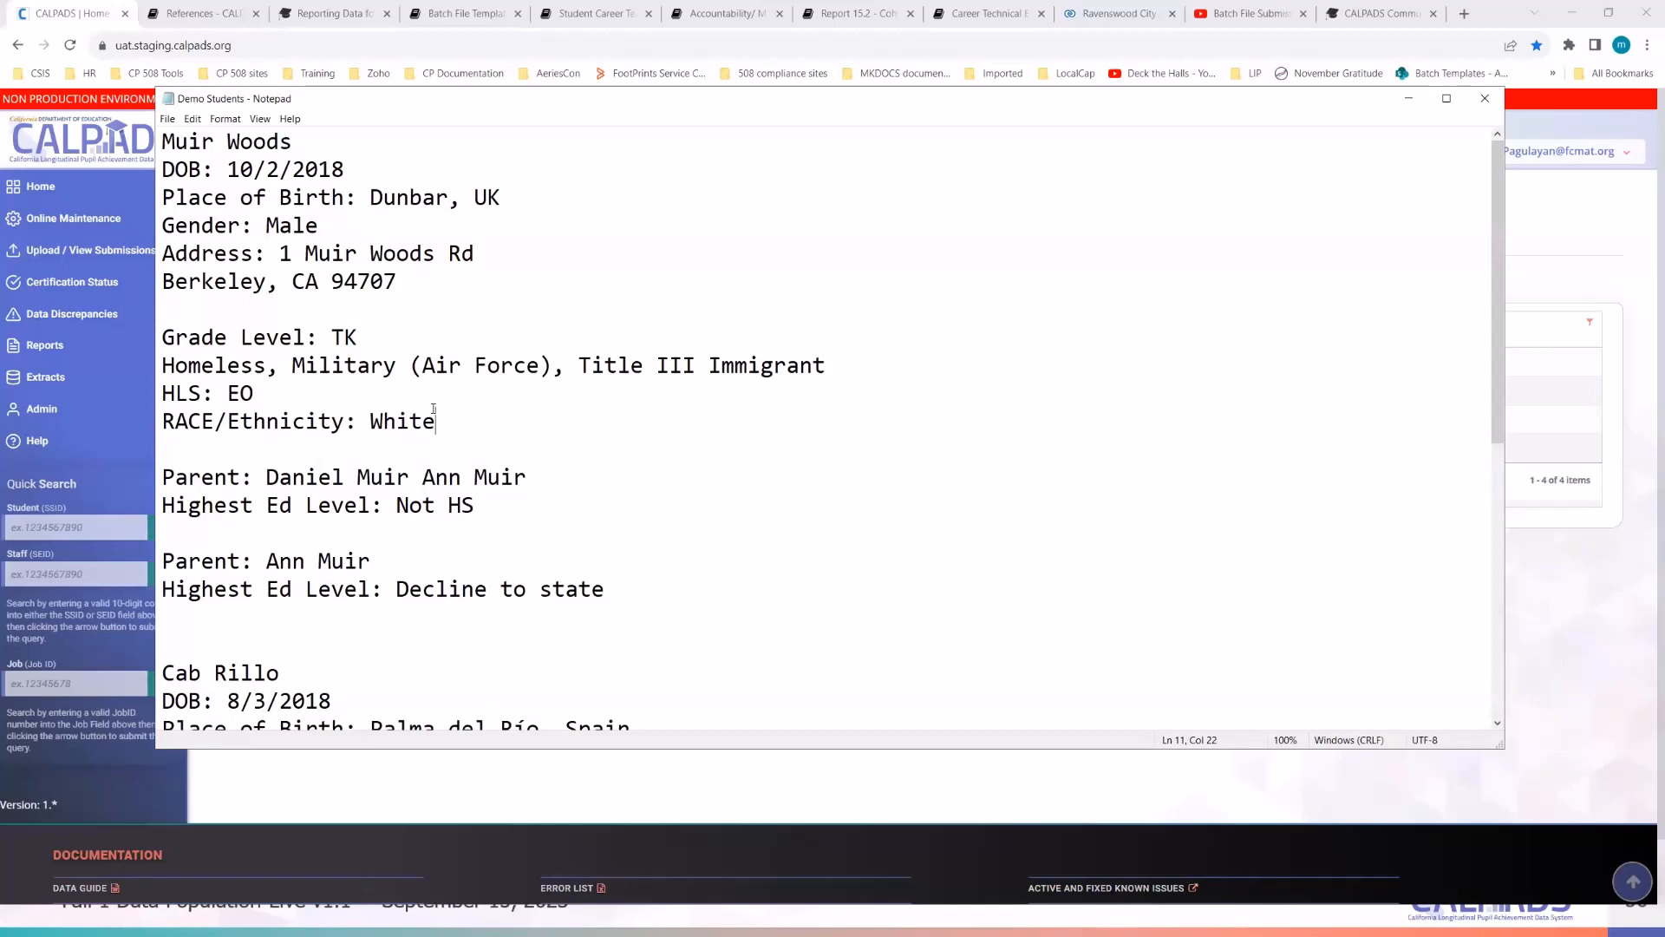
click(560, 207)
click(502, 448)
click(393, 363)
drag(483, 109, 1305, 158)
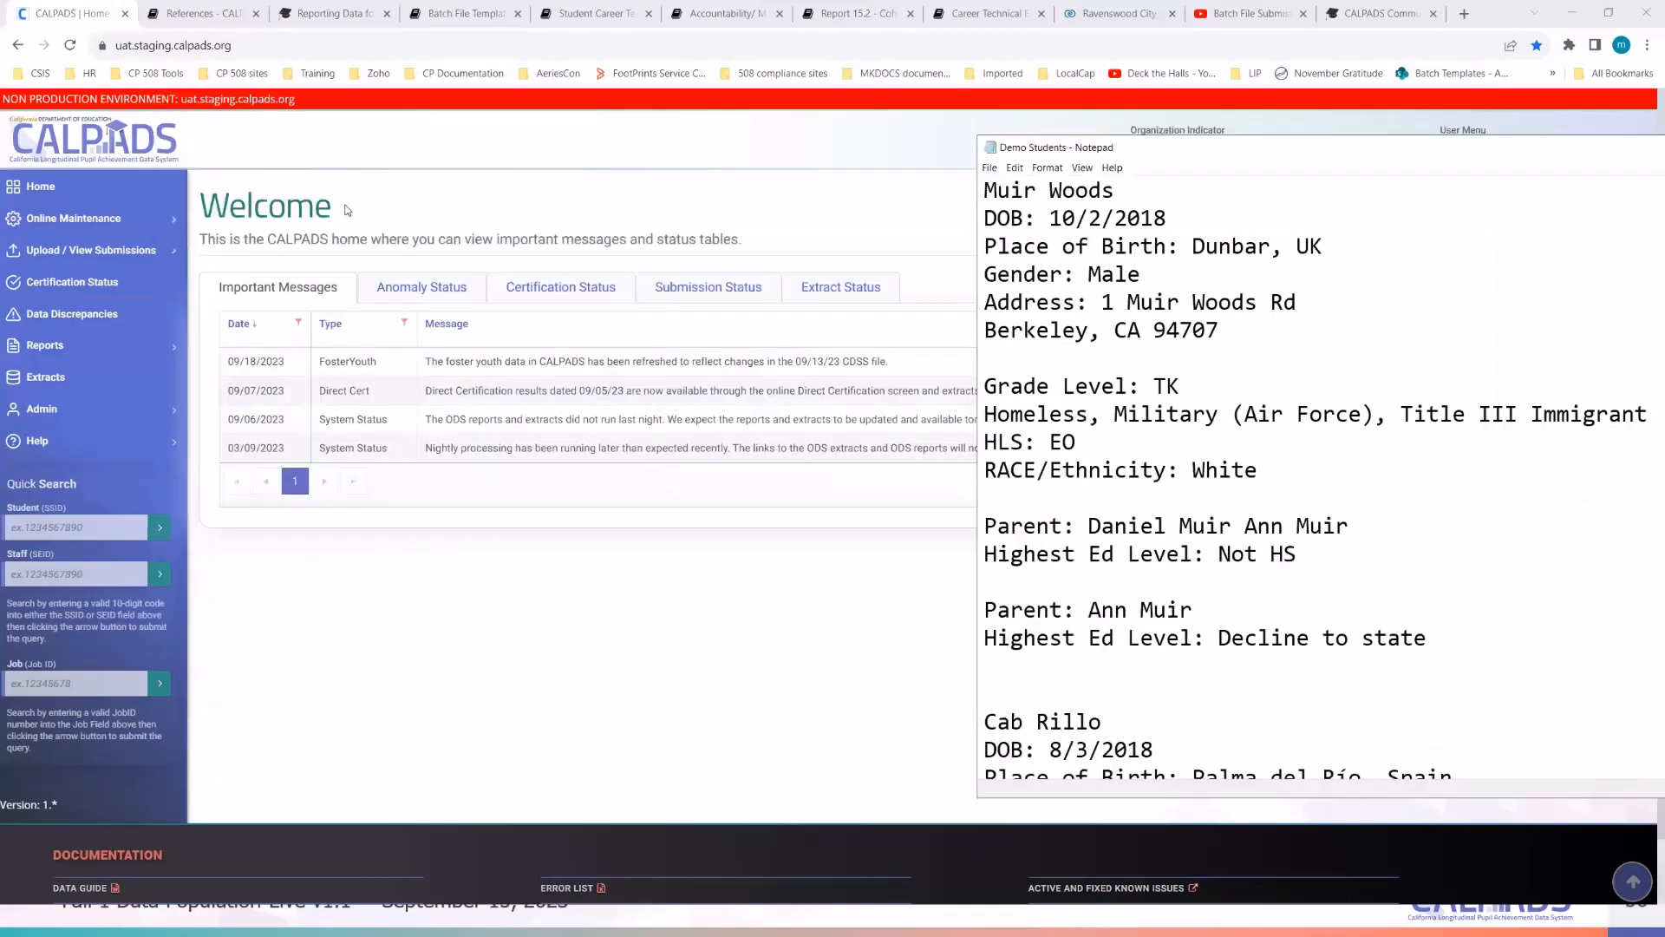
- Go to Online Maintenance > Student Data and open Search by Demographics' Request SSID form
click(549, 674)
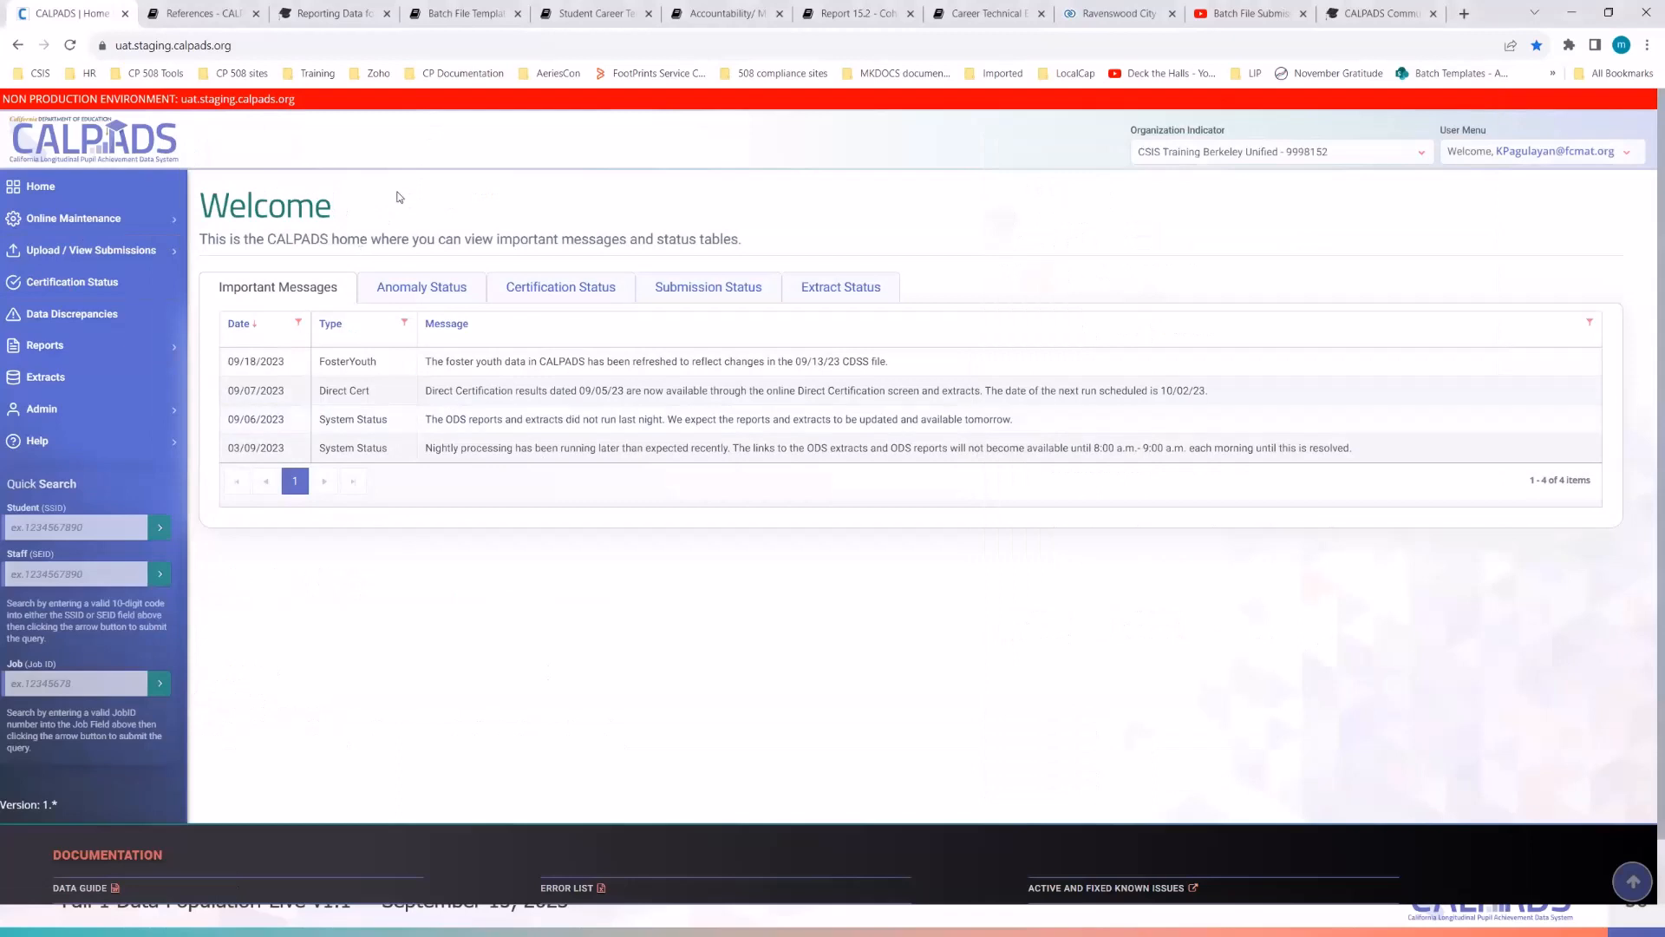
click(101, 222)
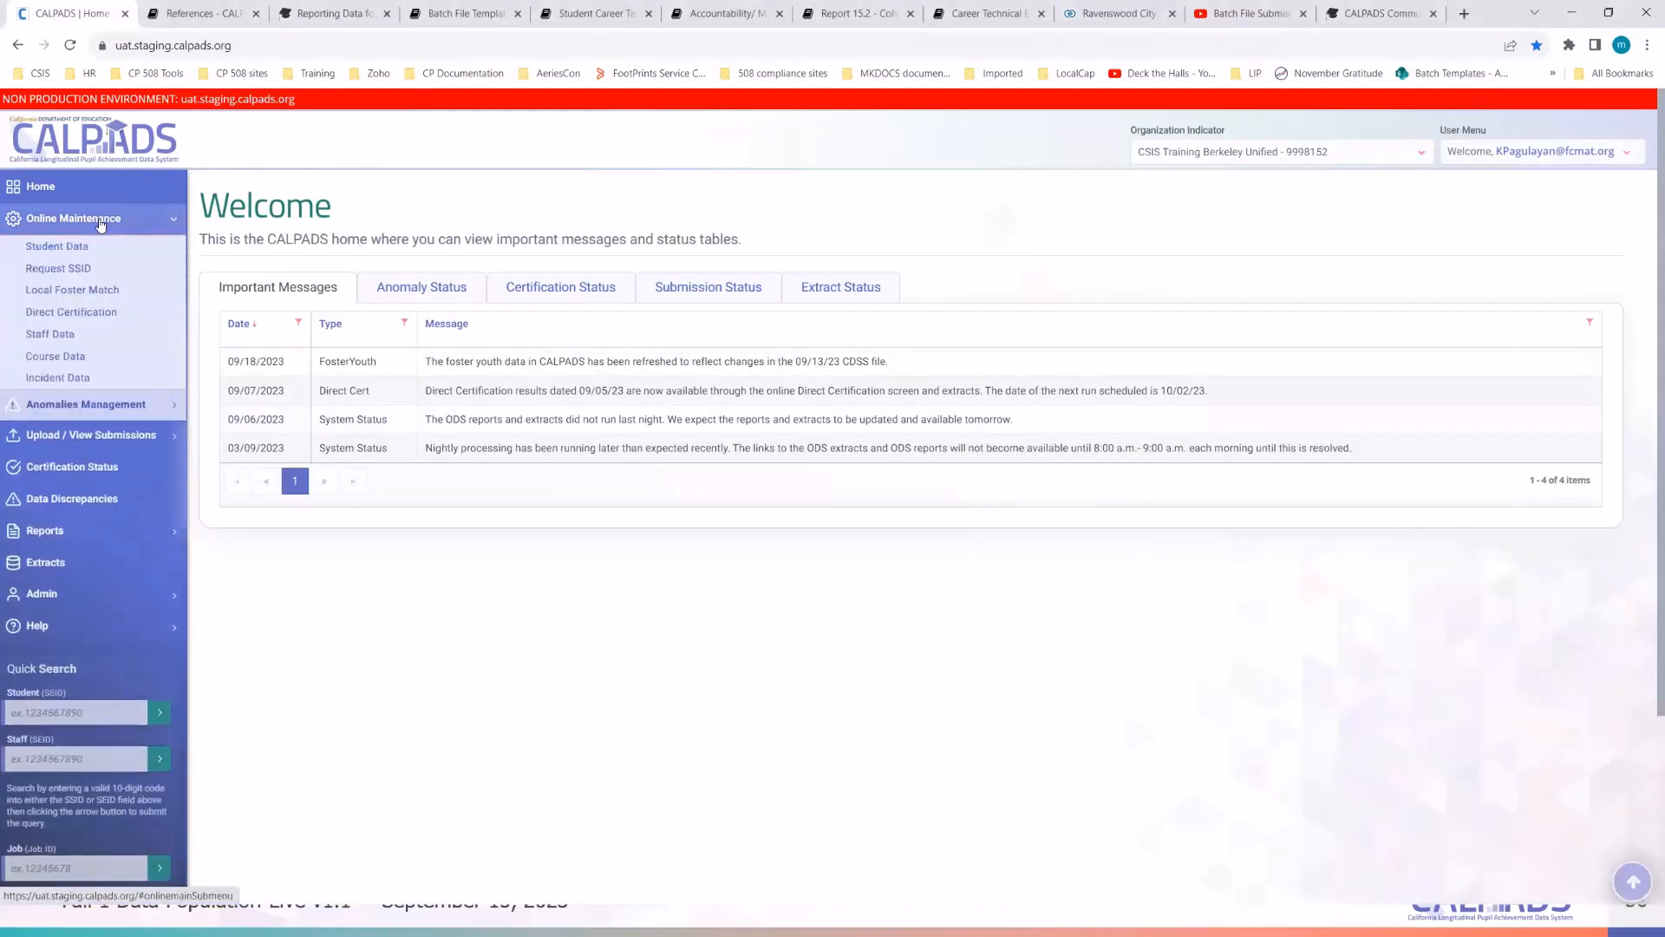
click(69, 251)
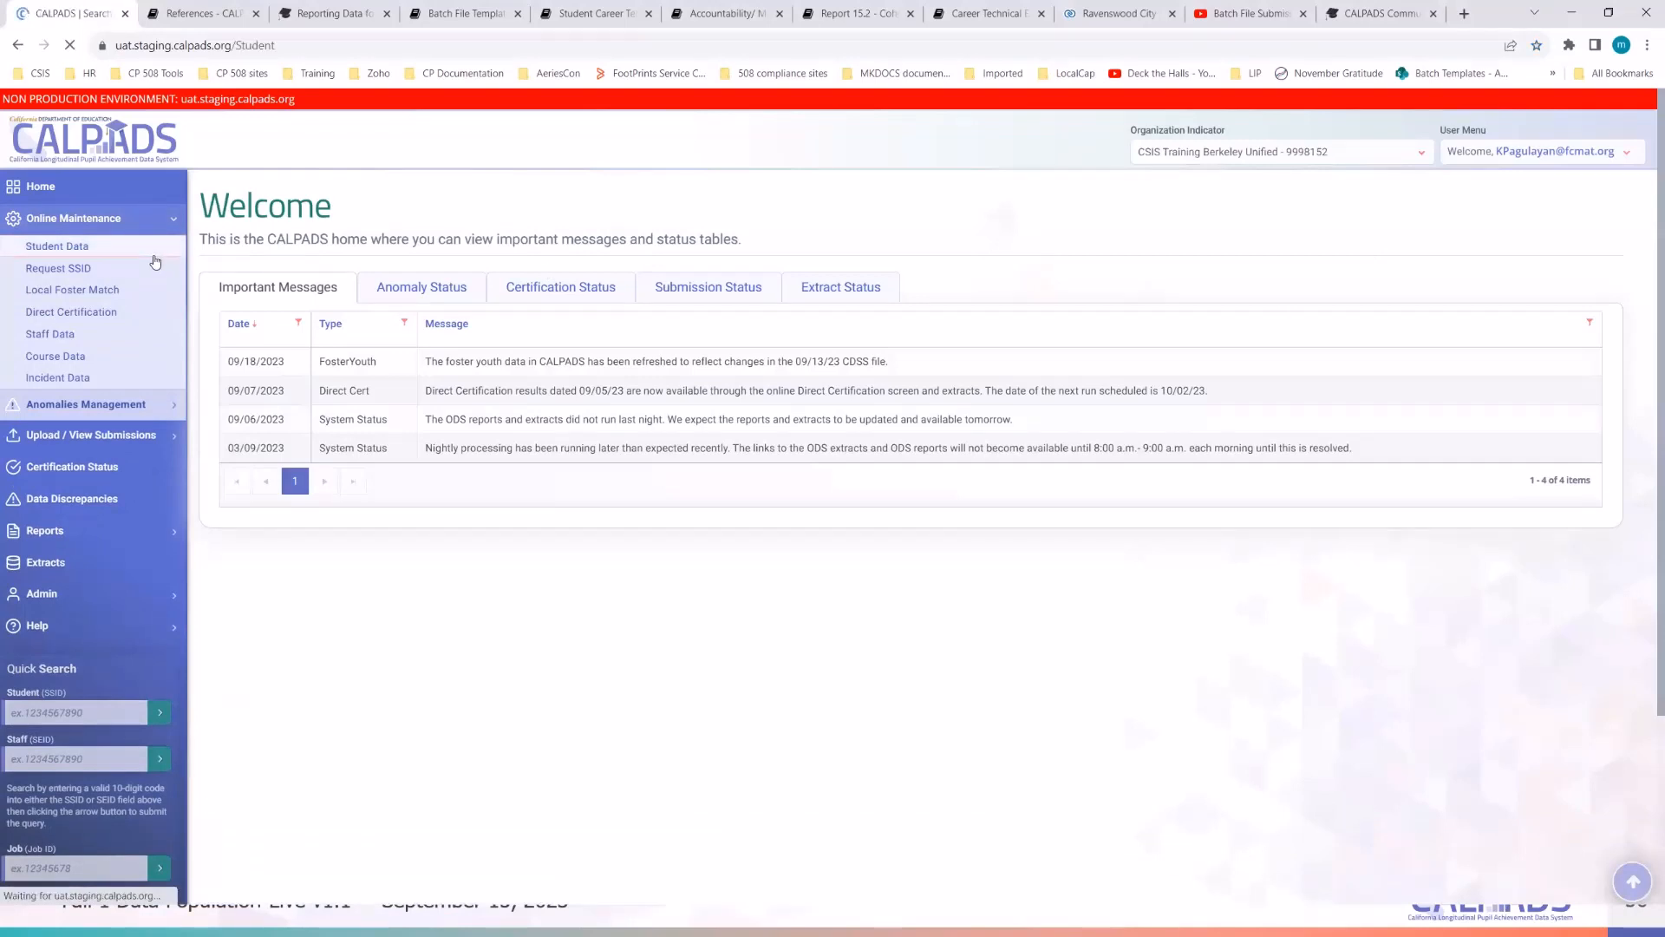
click(116, 220)
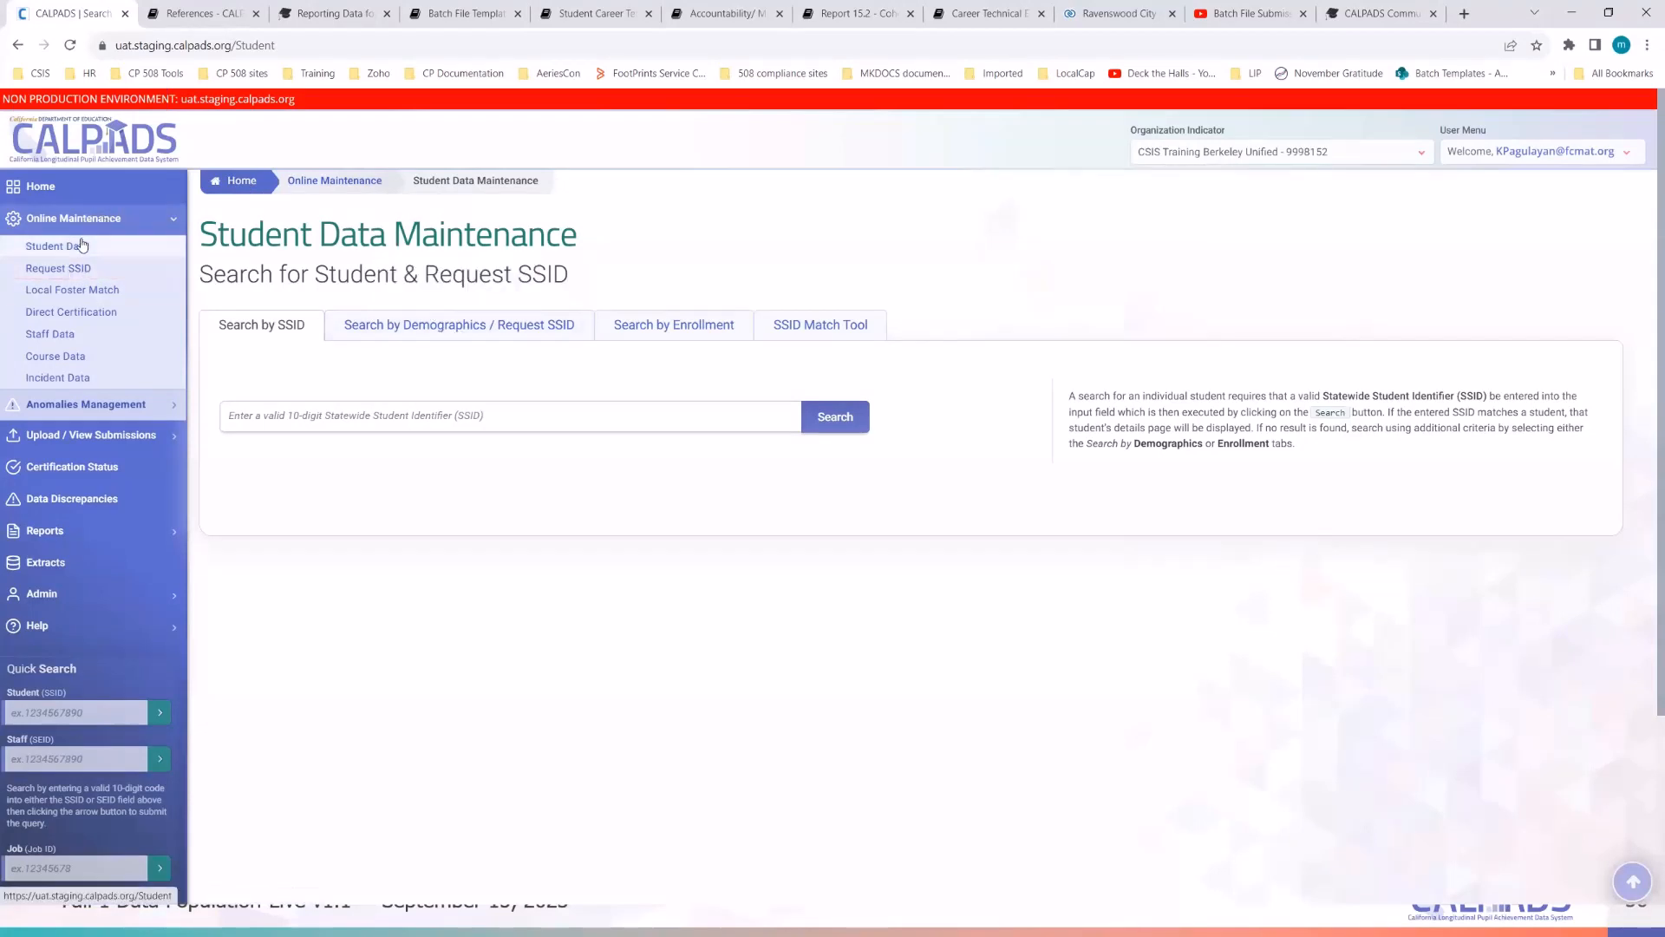
click(422, 332)
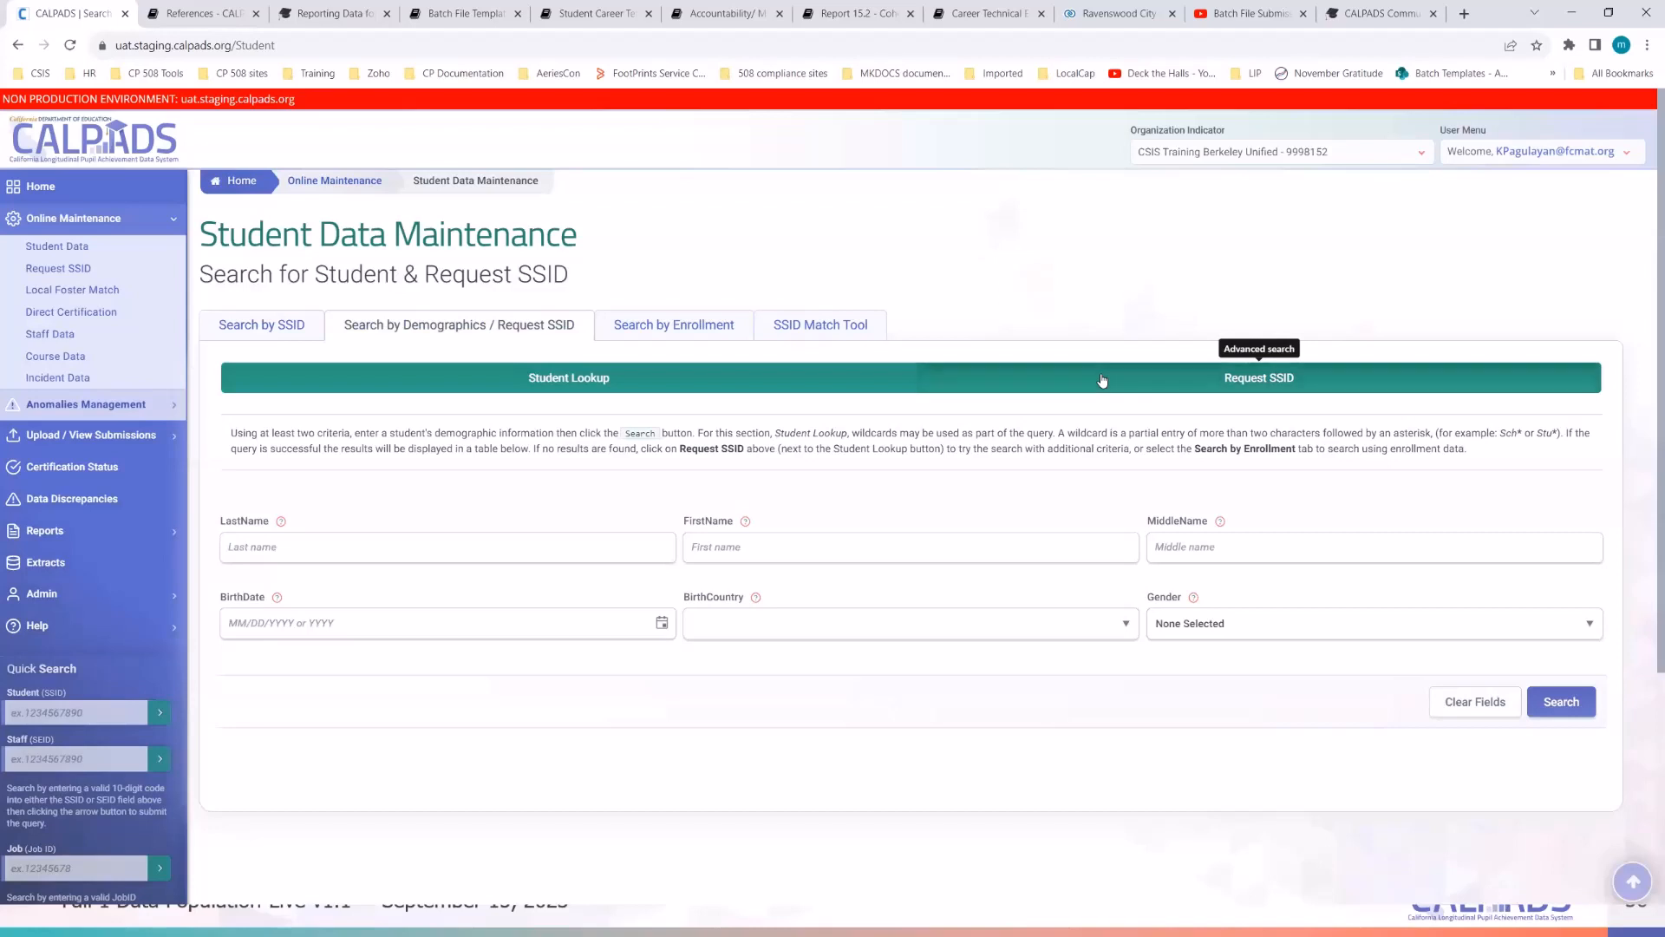
click(1101, 380)
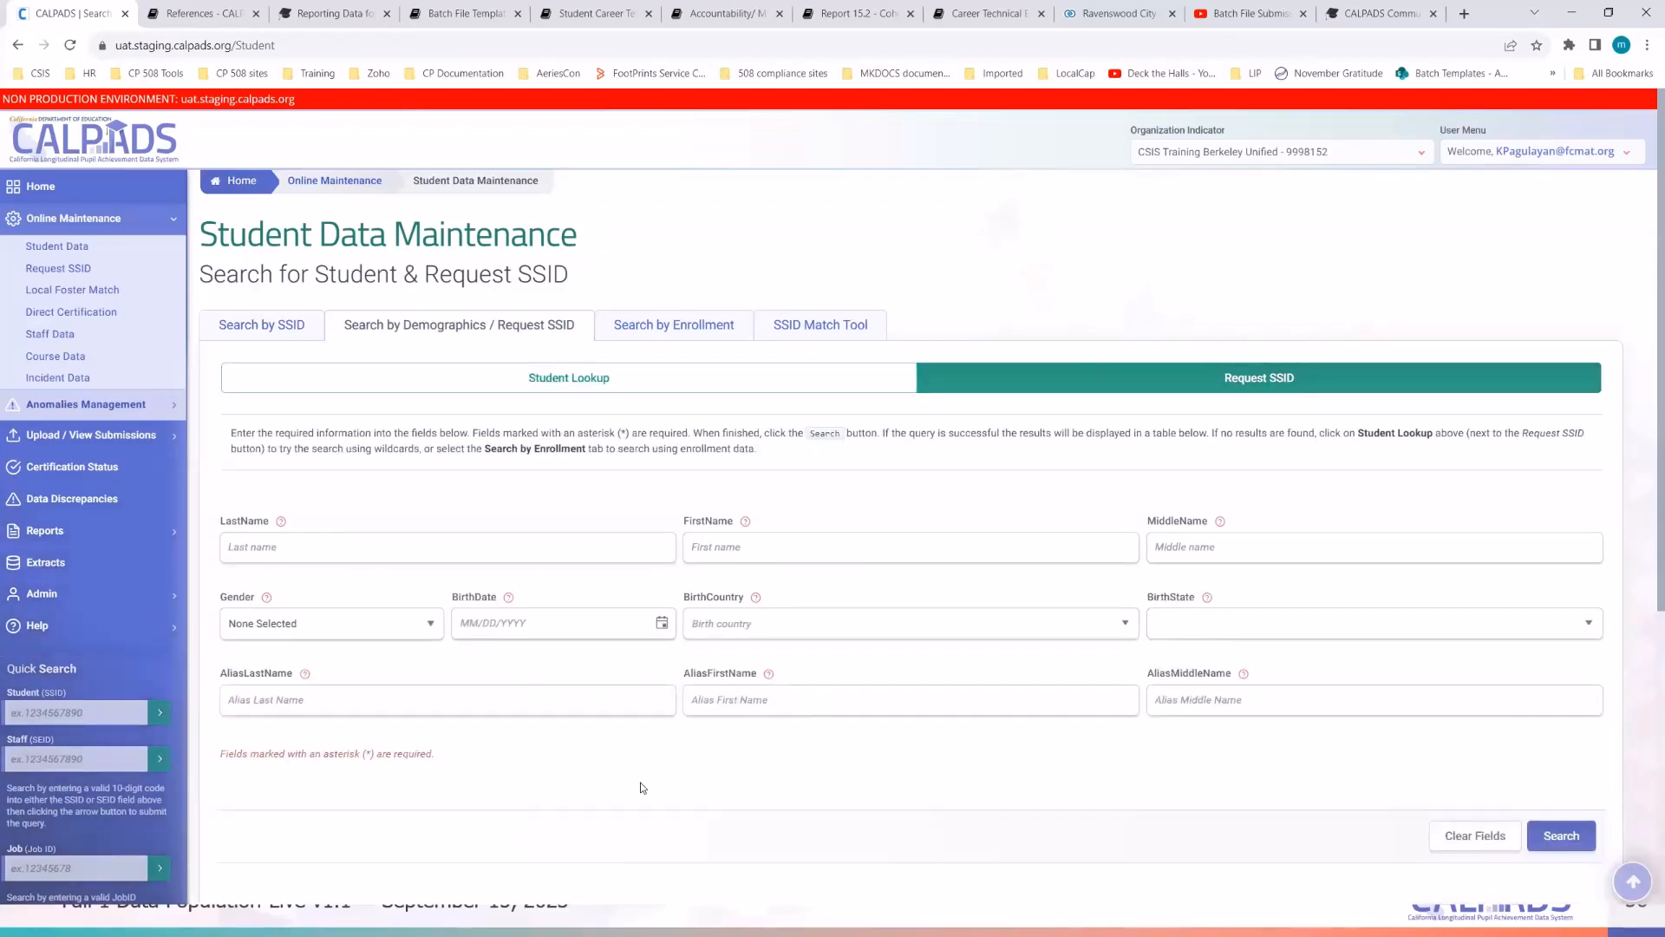
scroll(642, 786, down, 1)
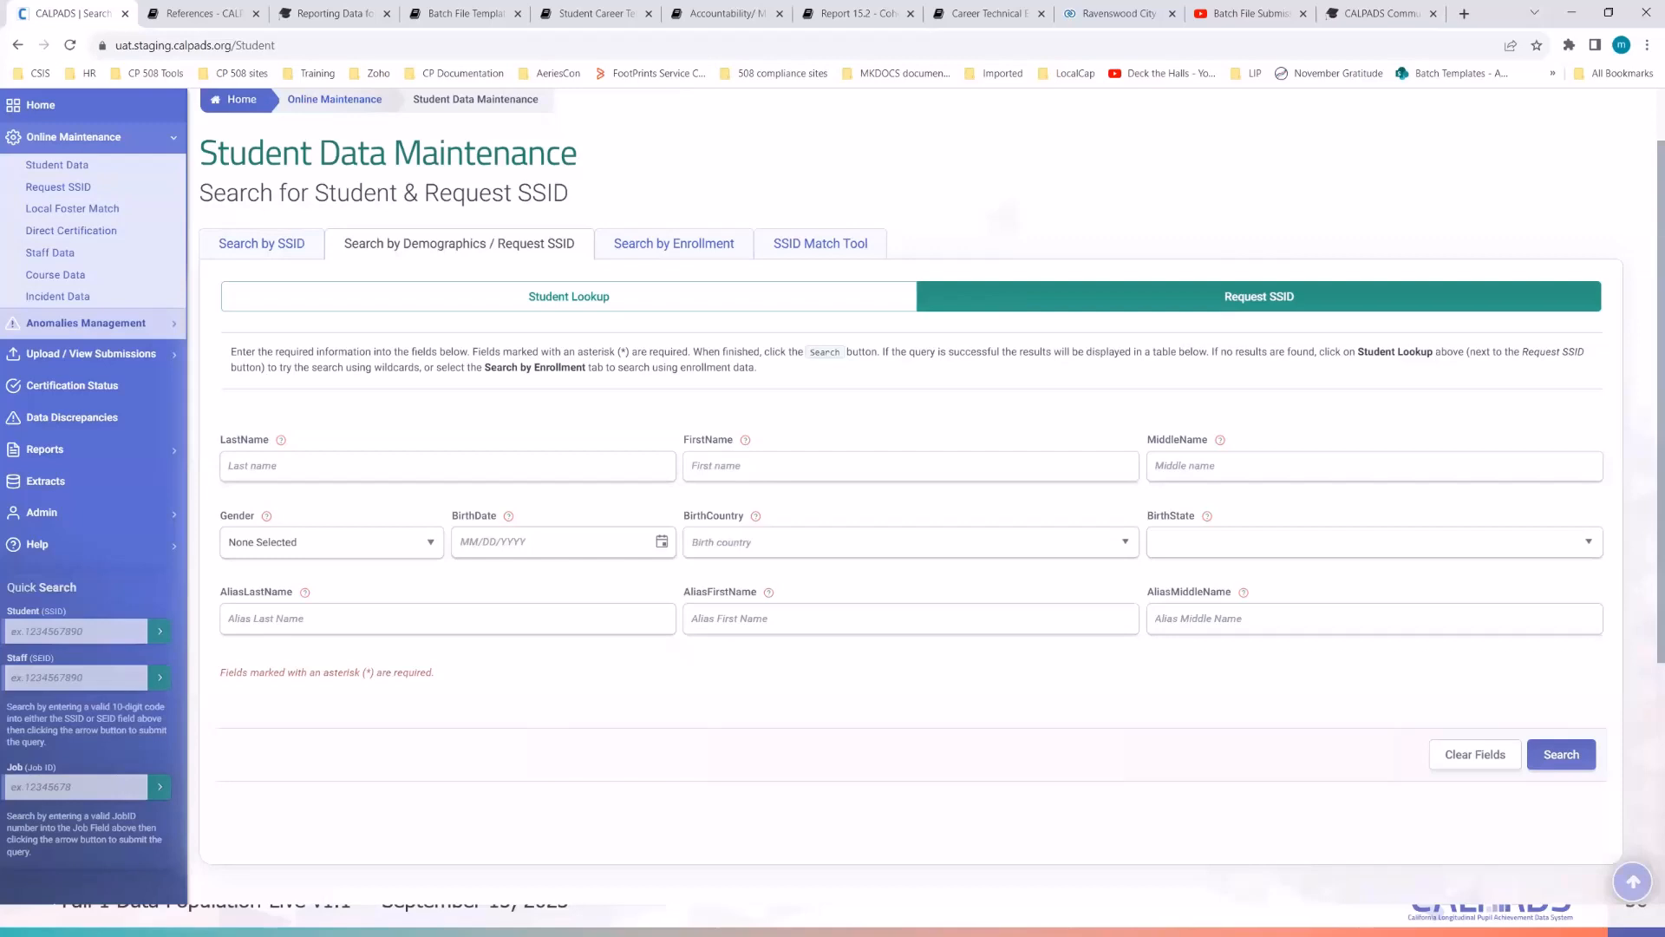
- Copy the demo student's first and last names from the notes into the form's name fields
key(alt+Tab)
click(1182, 196)
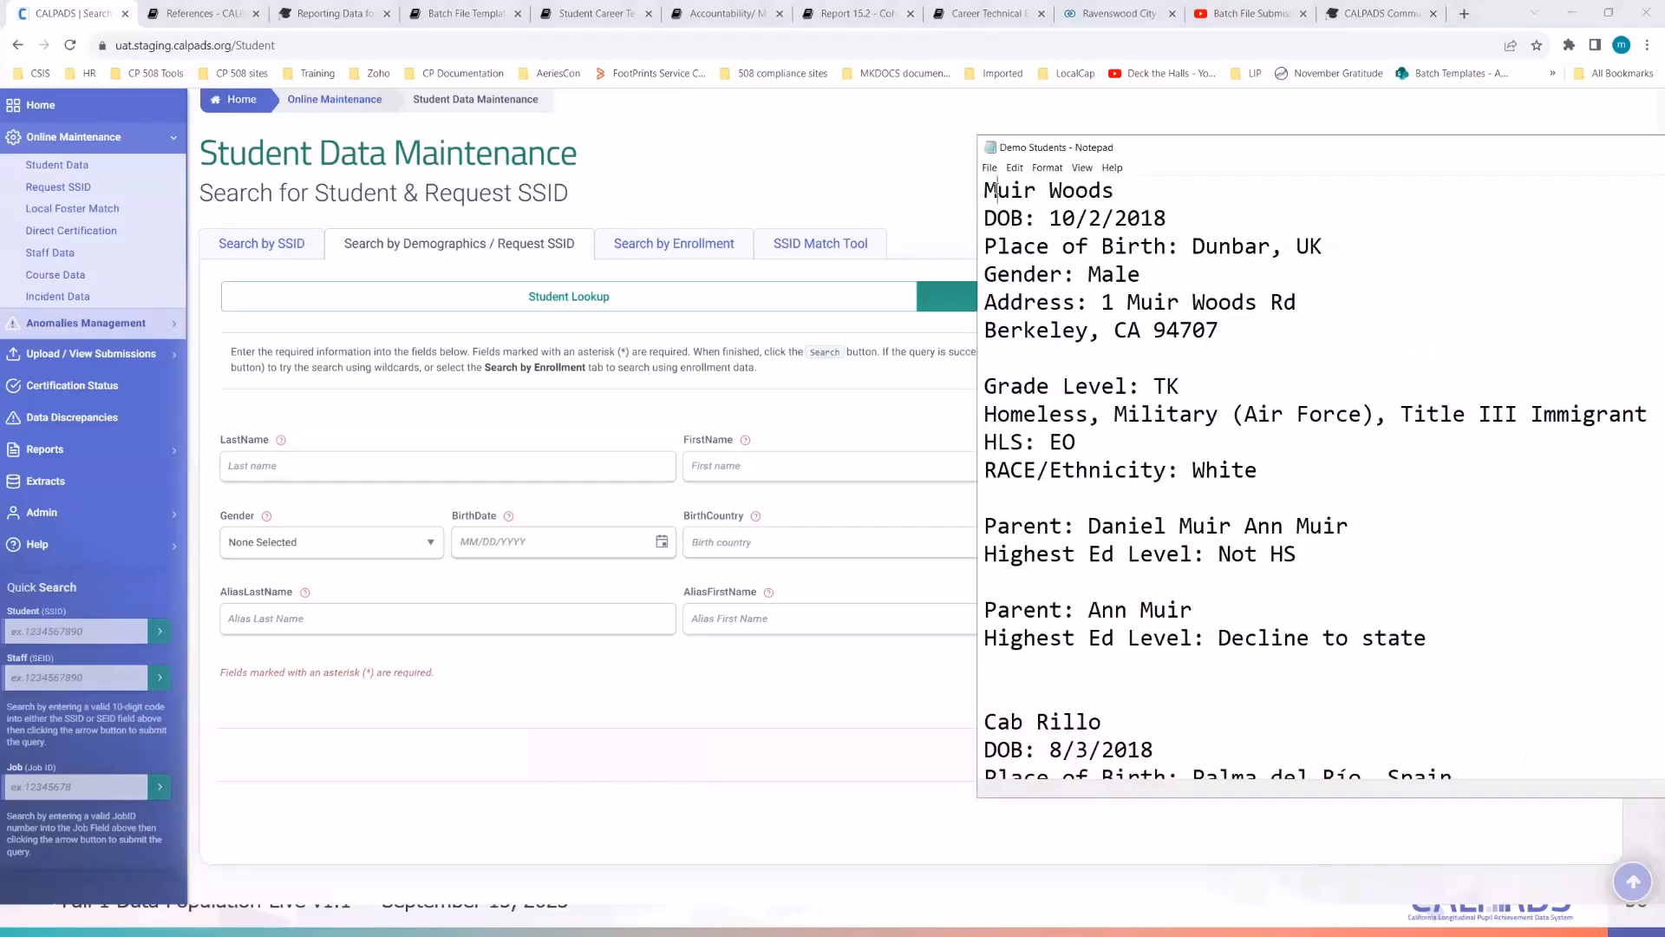
double_click(997, 190)
key(ctrl+c)
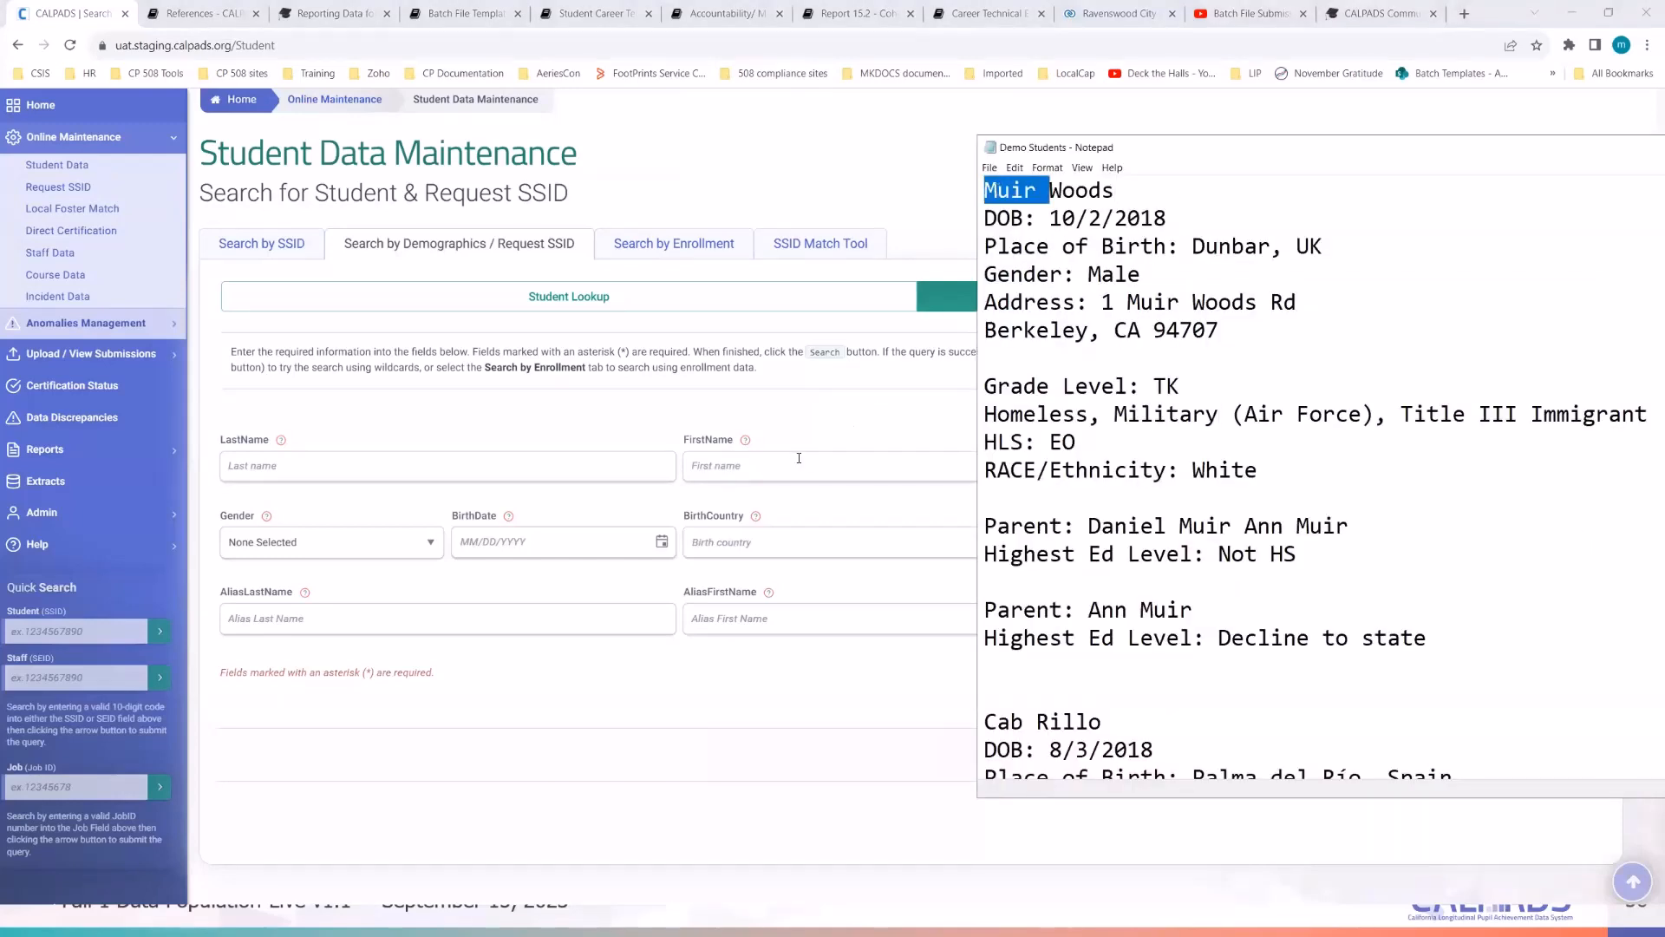
click(763, 463)
key(ctrl+v)
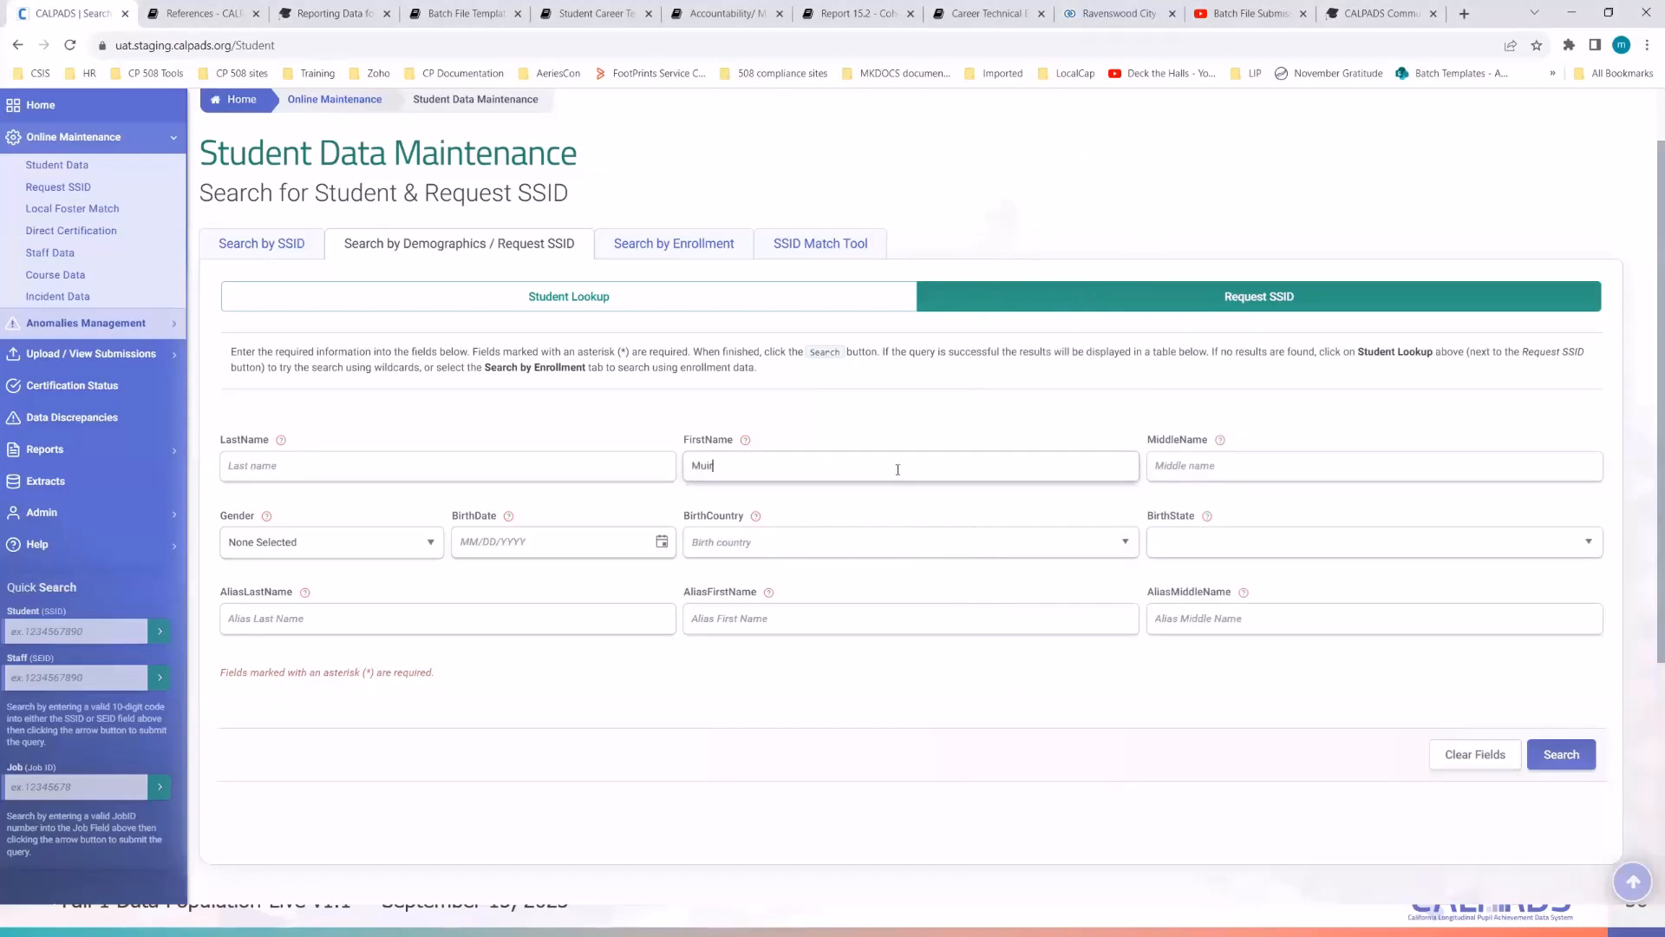
key(alt+Tab)
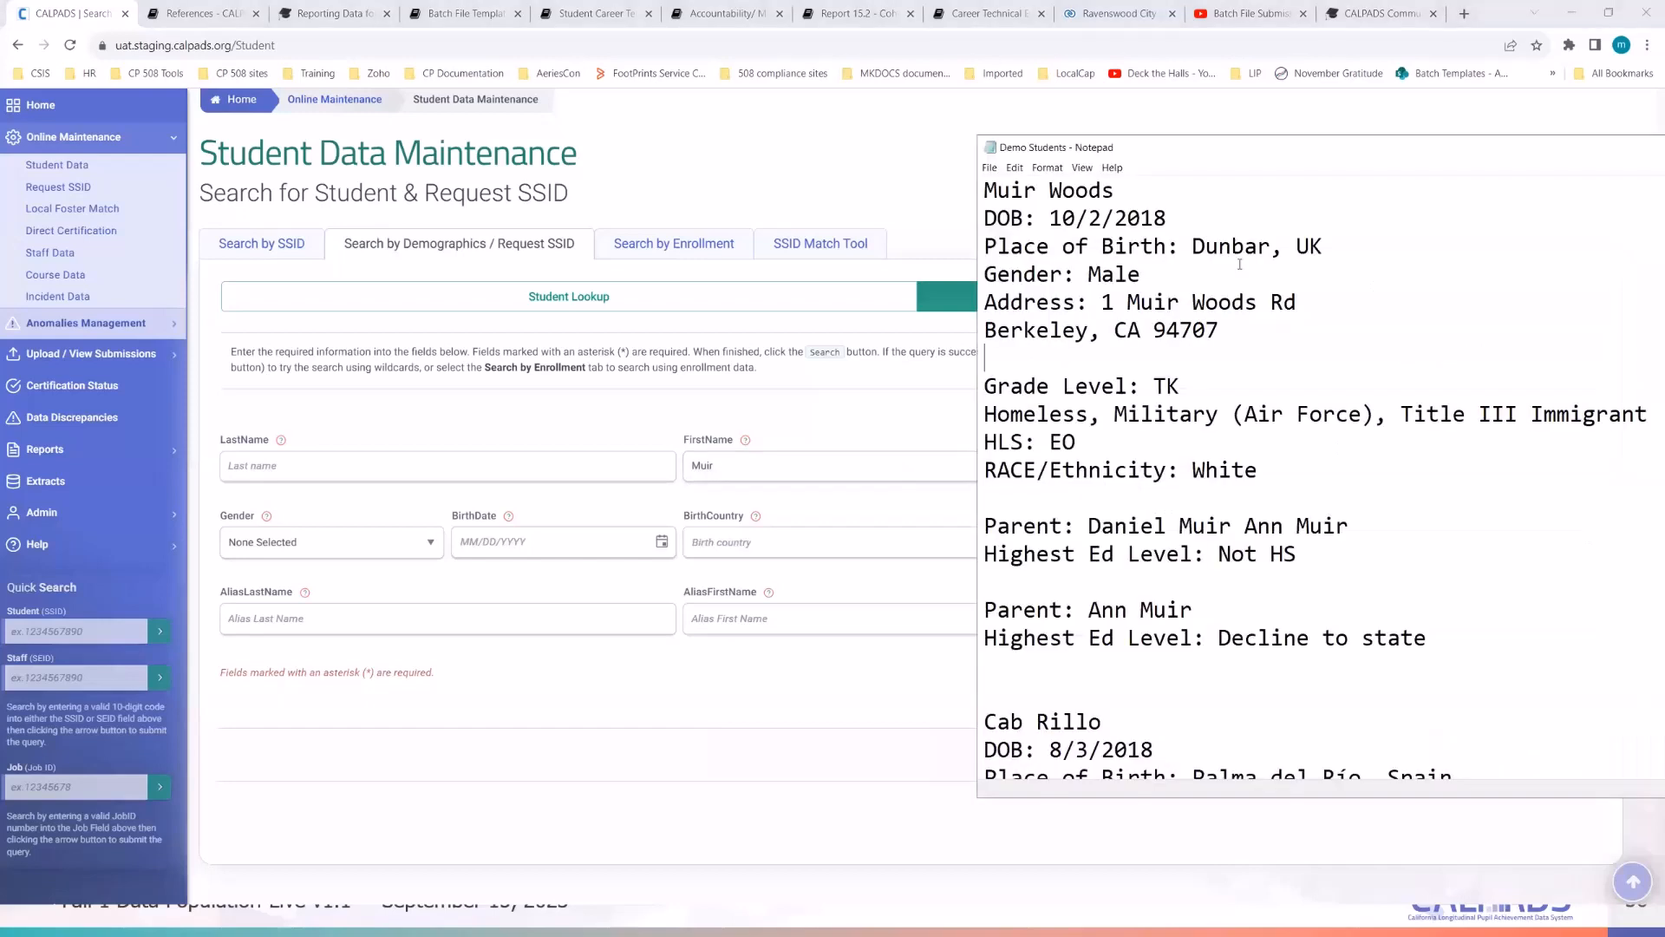
double_click(1080, 190)
key(ctrl+c)
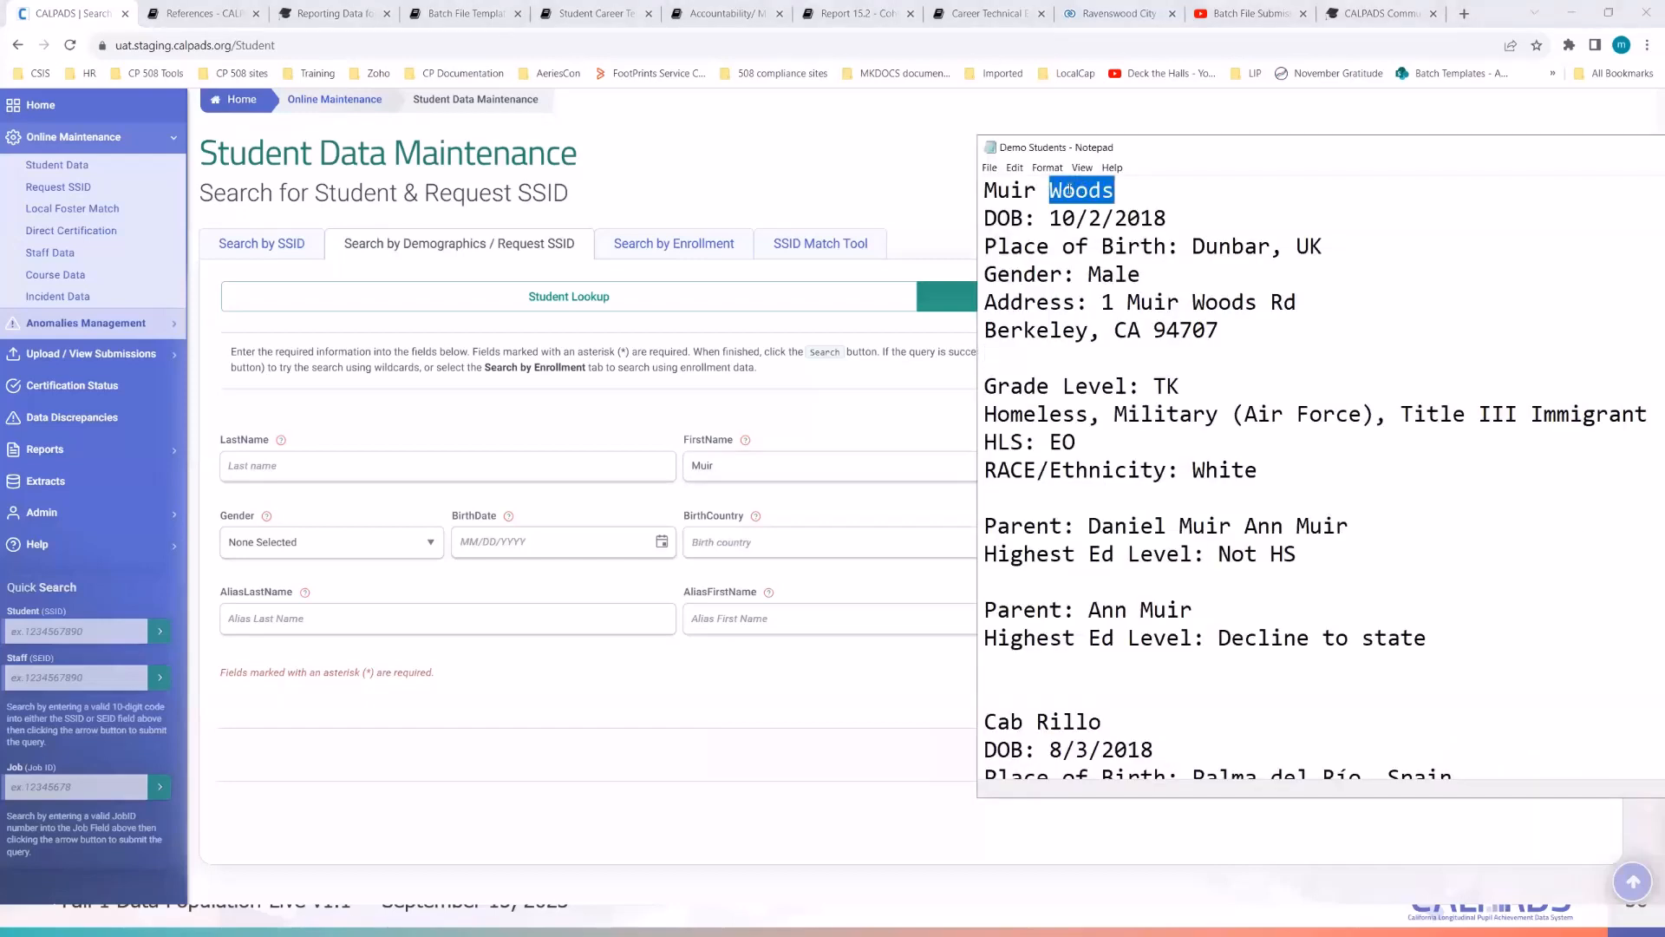
click(395, 468)
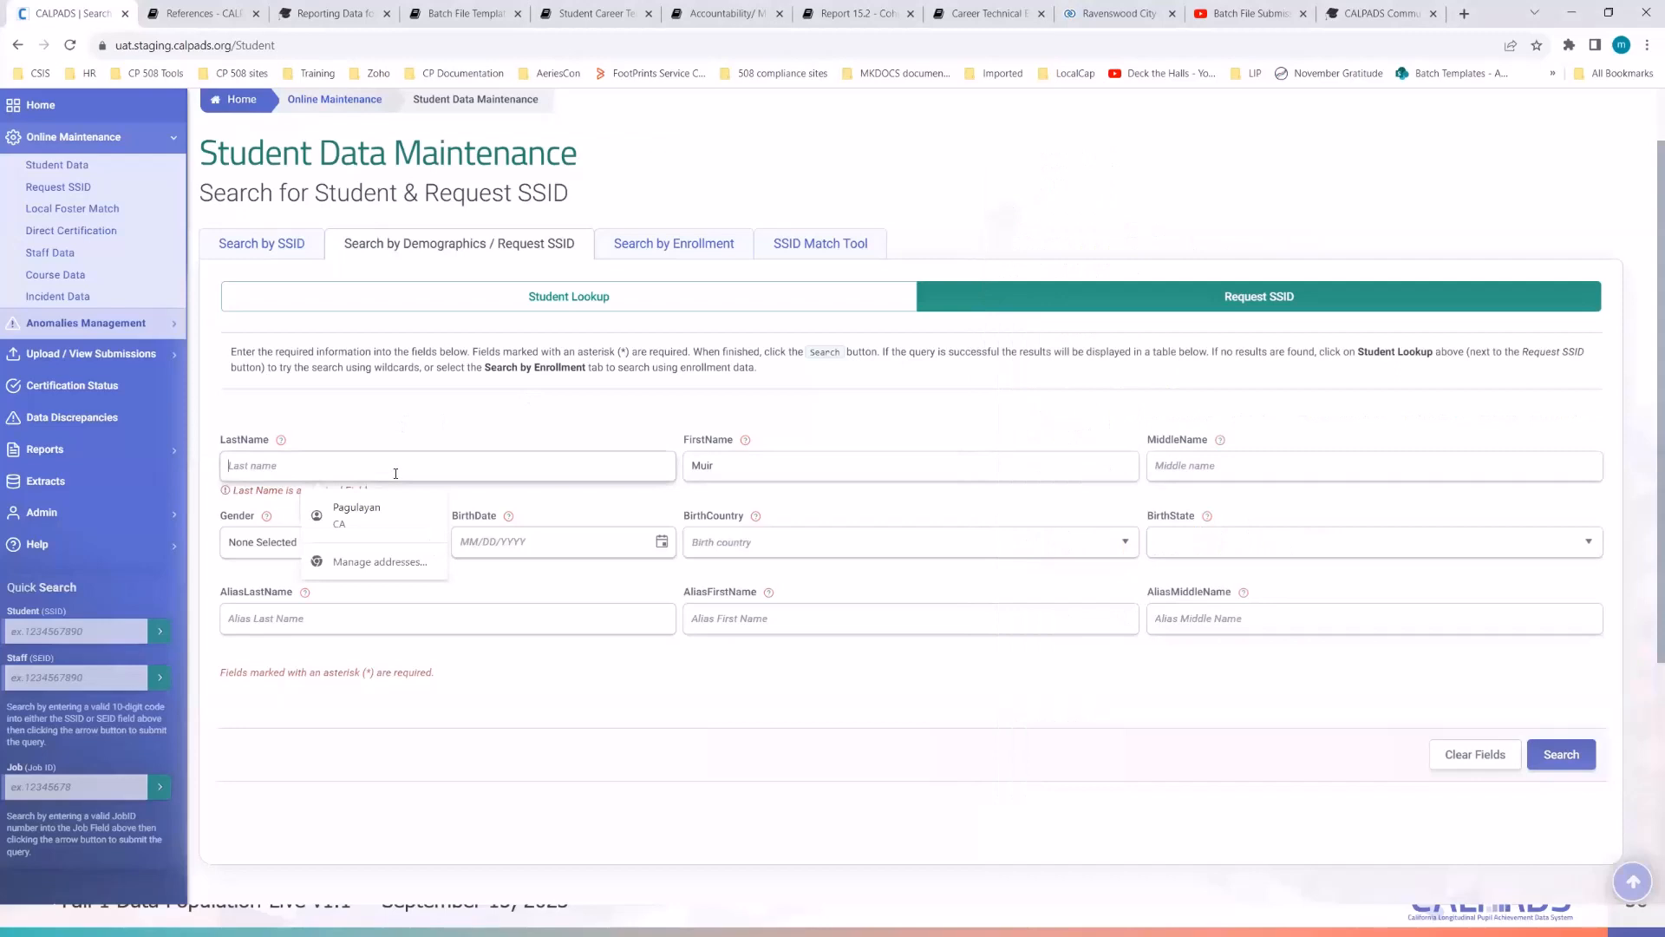
key(ctrl+v)
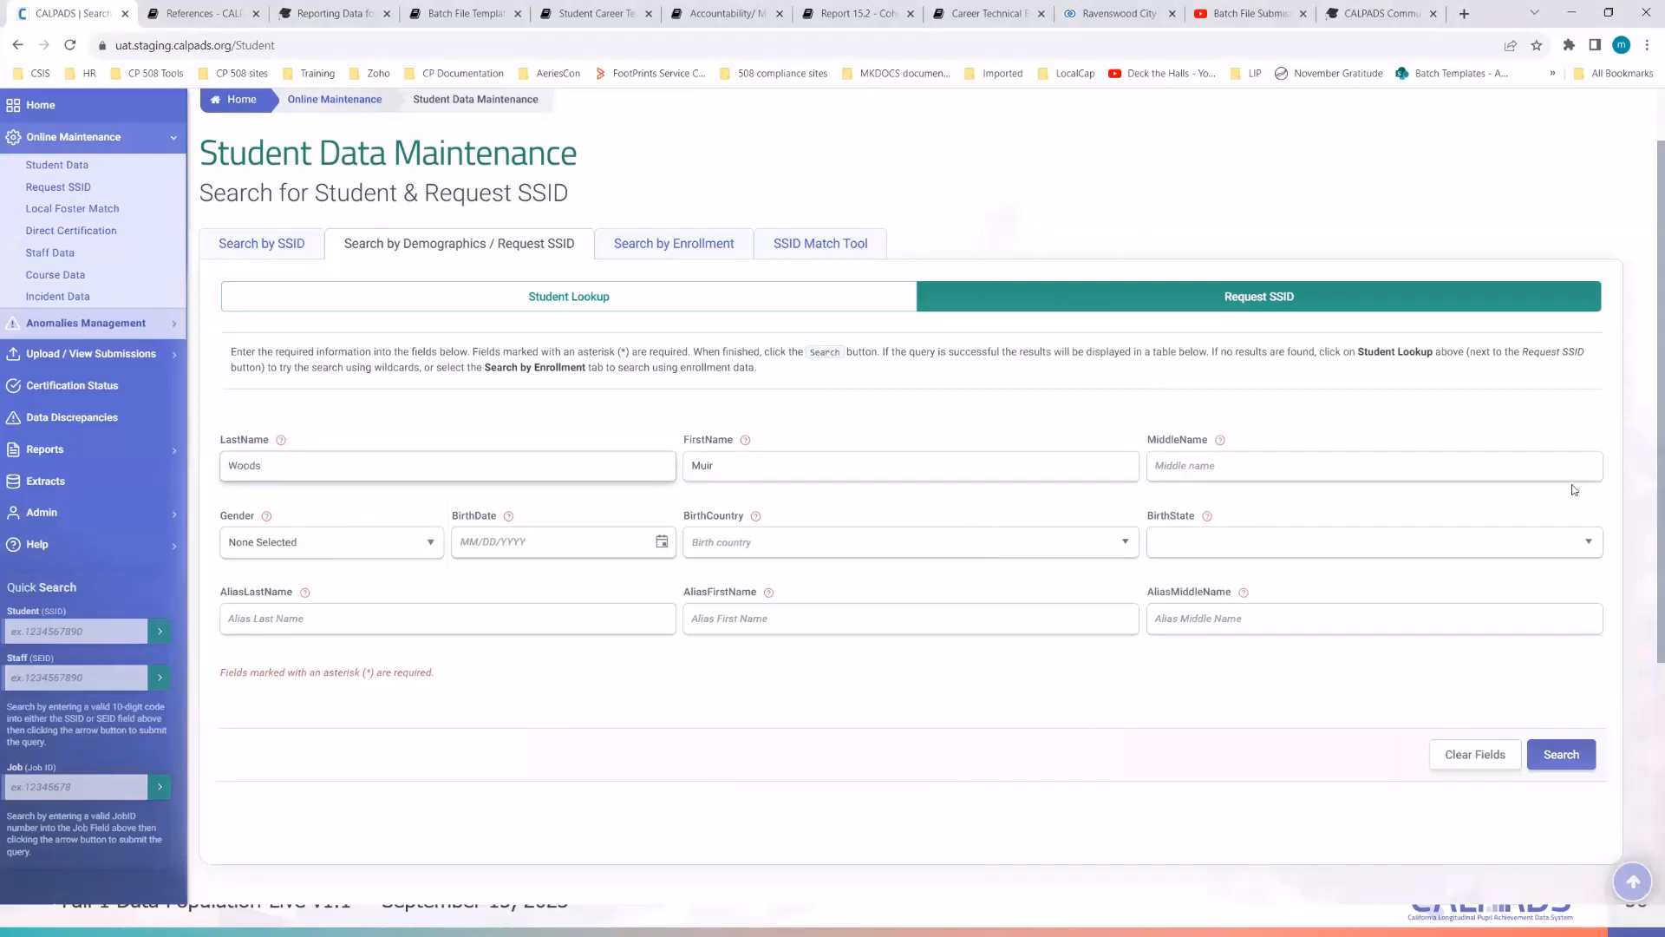
- Shift the notes right and review the student's street address, ZIP code and gender
key(alt+Tab)
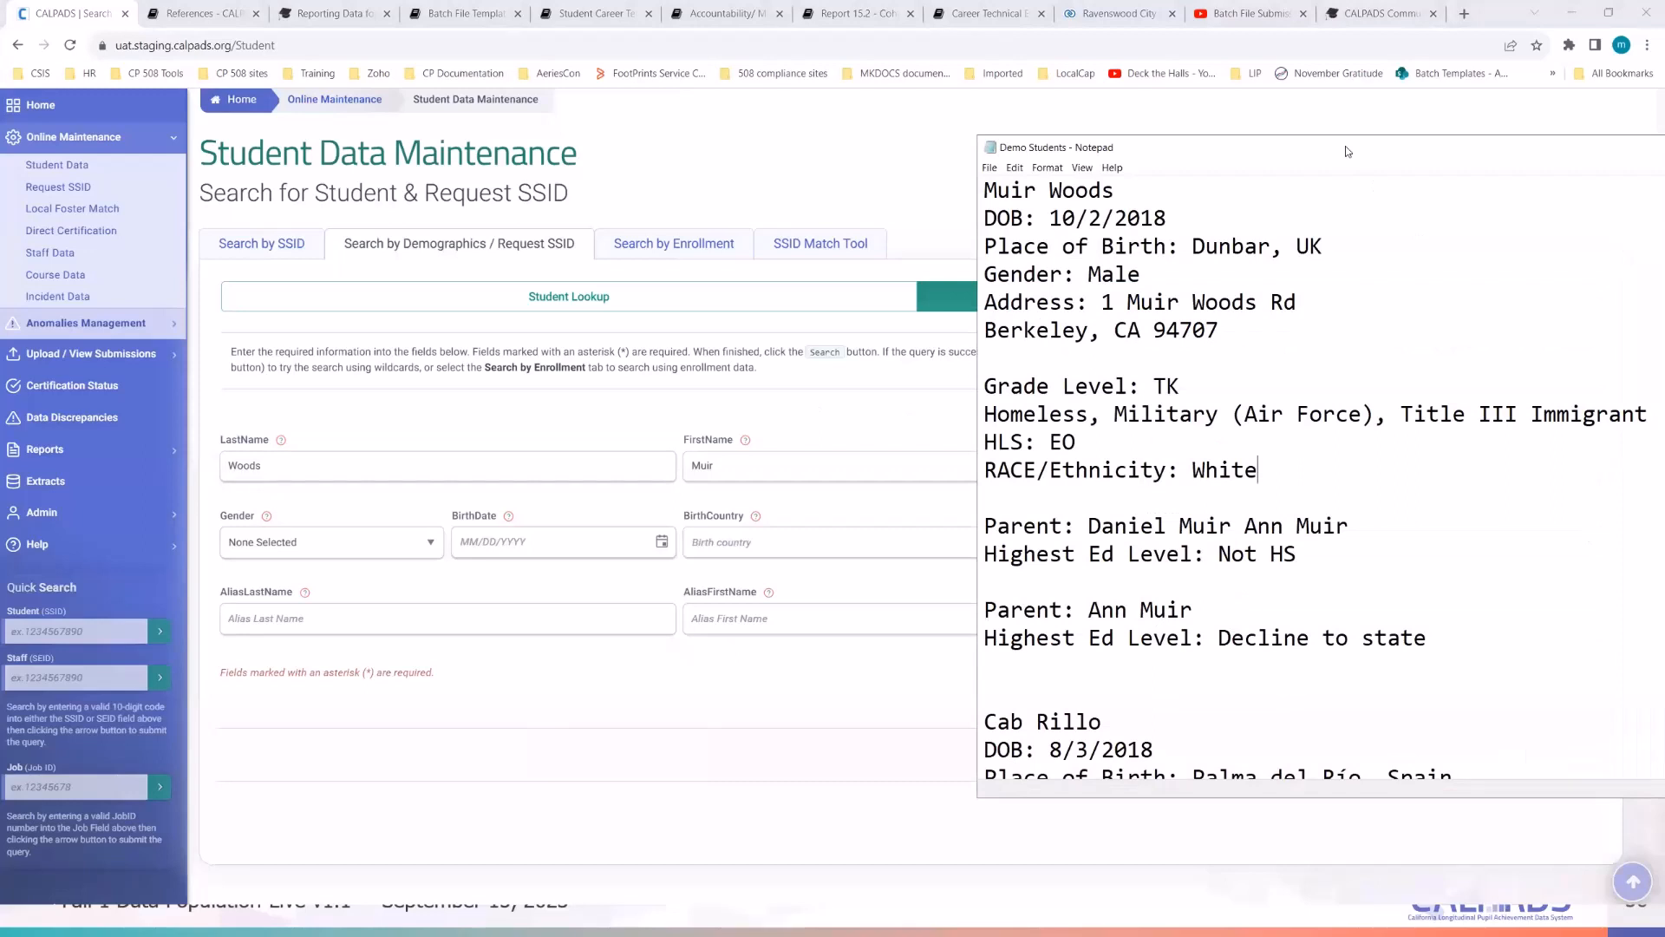
drag(1345, 151, 1350, 152)
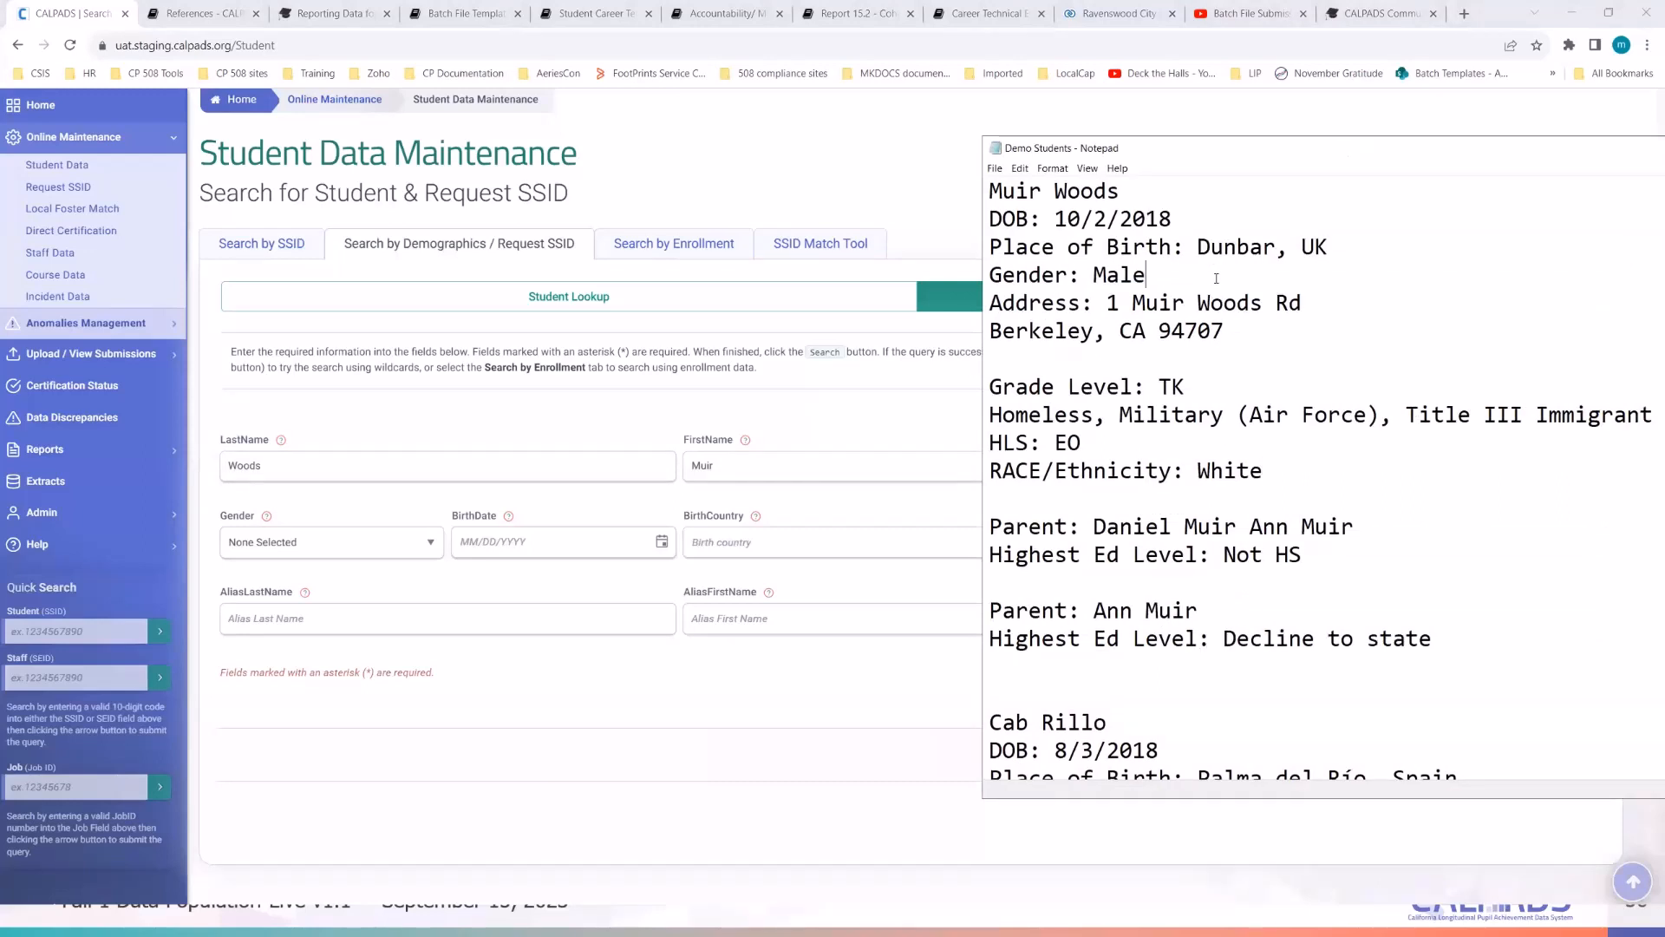
click(1222, 295)
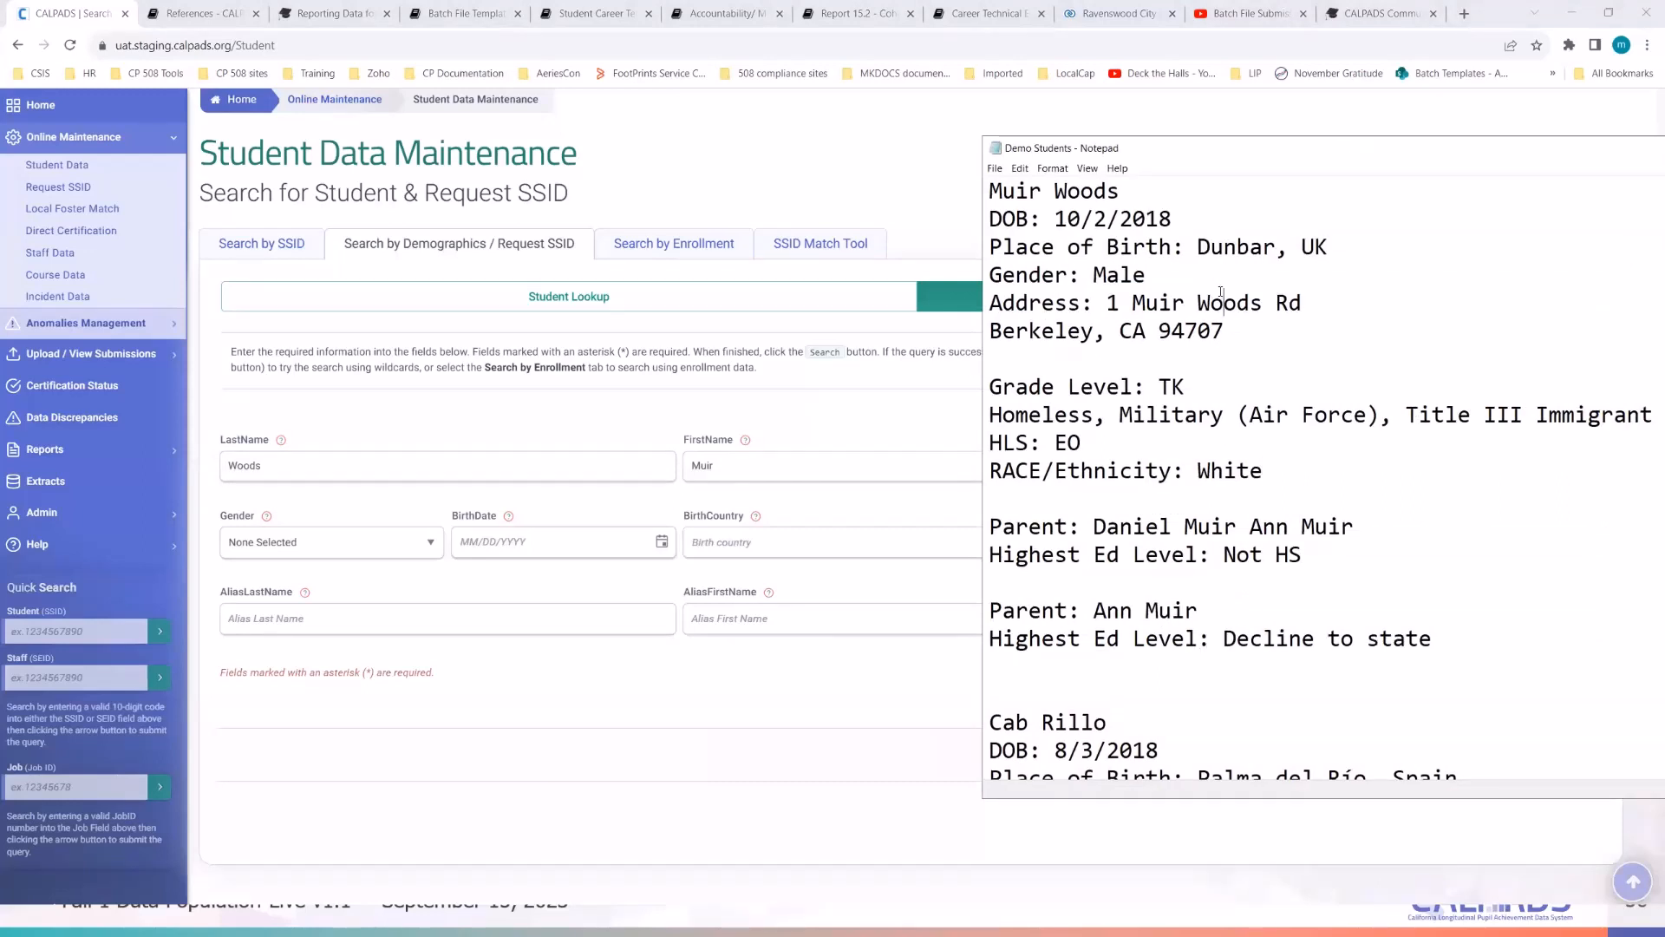
click(1044, 189)
drag(1275, 155, 1329, 172)
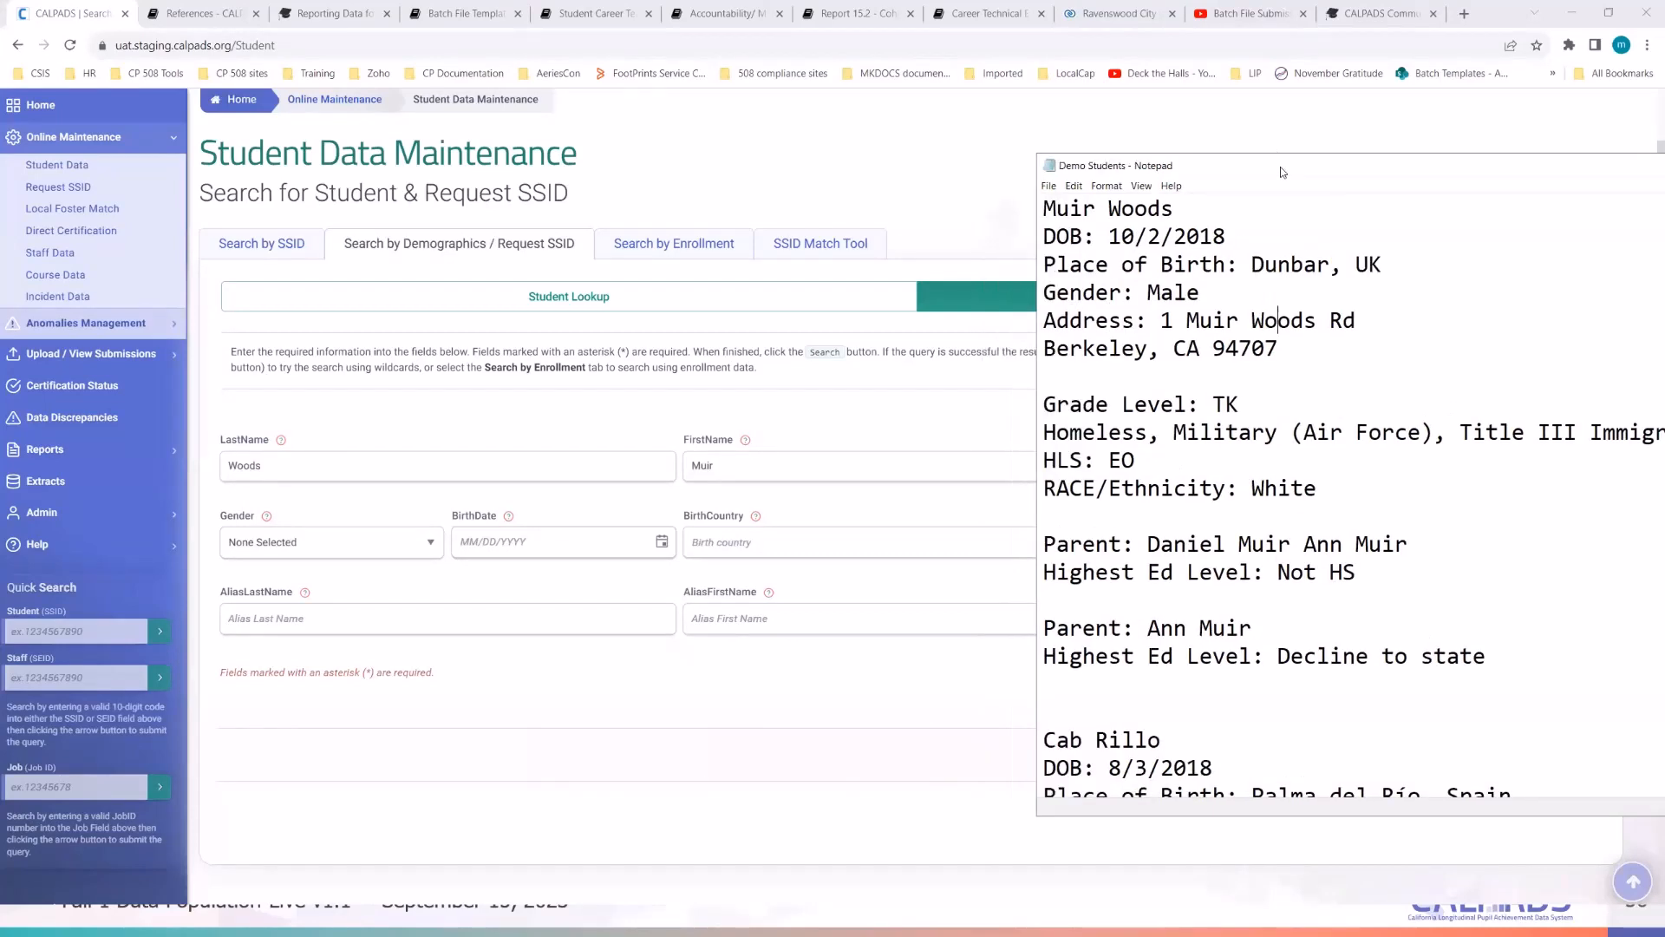
click(1225, 349)
click(1163, 294)
click(948, 547)
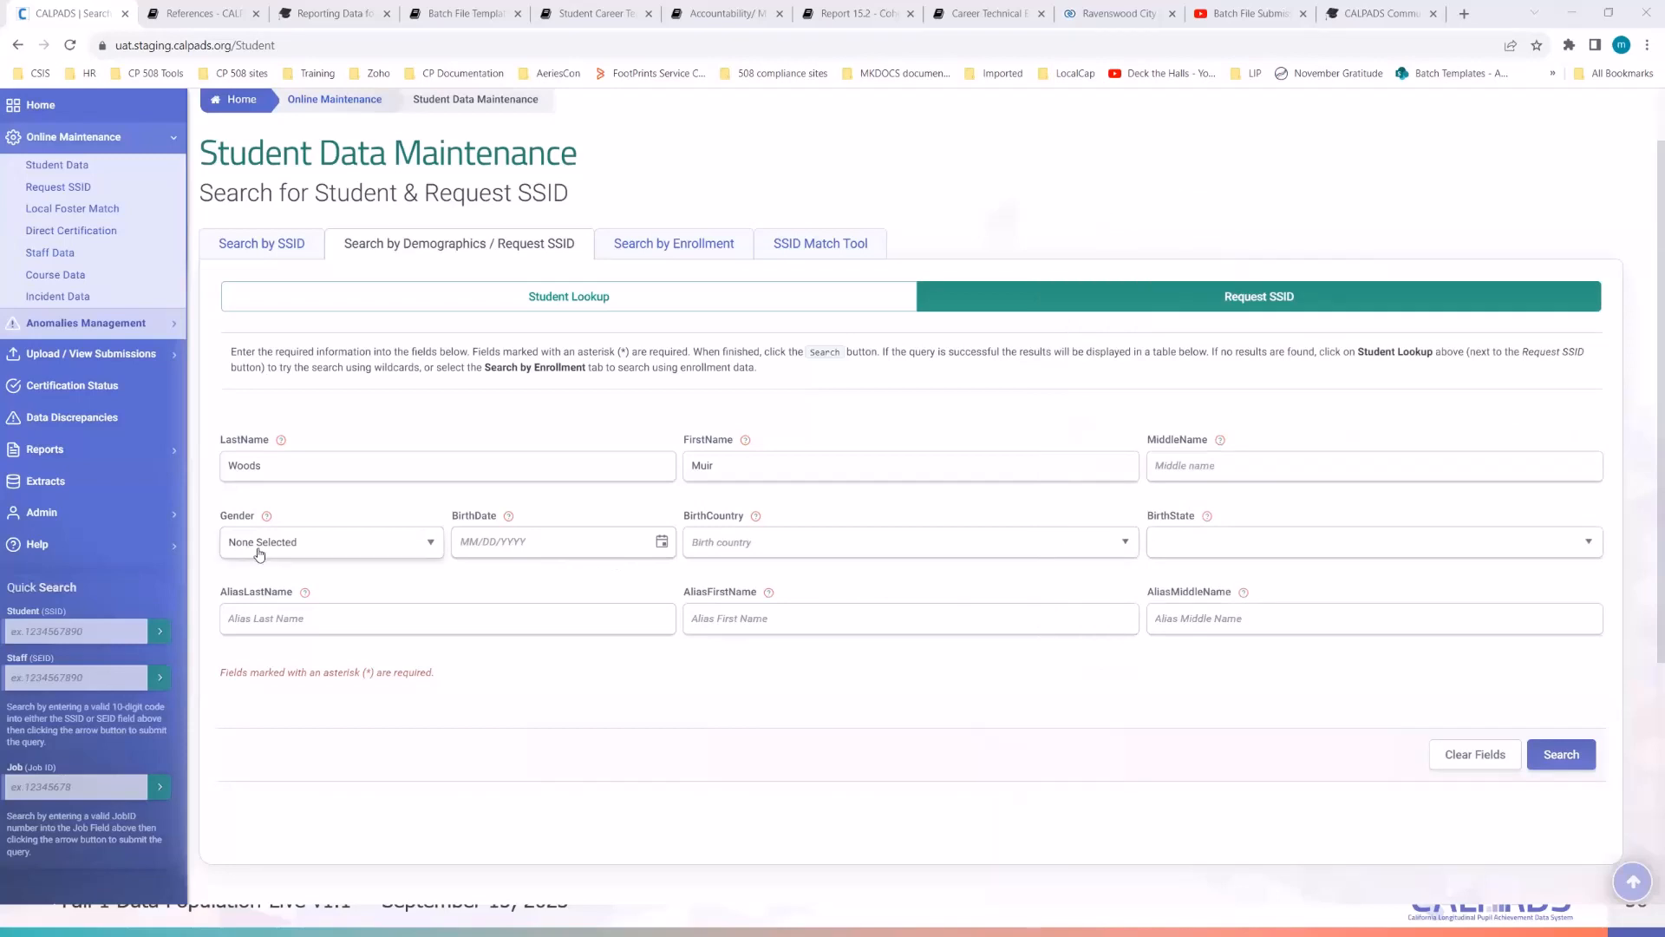
- Navigate the birth date calendar to 2018 and confirm the DOB in the notes
click(410, 555)
click(538, 541)
click(662, 543)
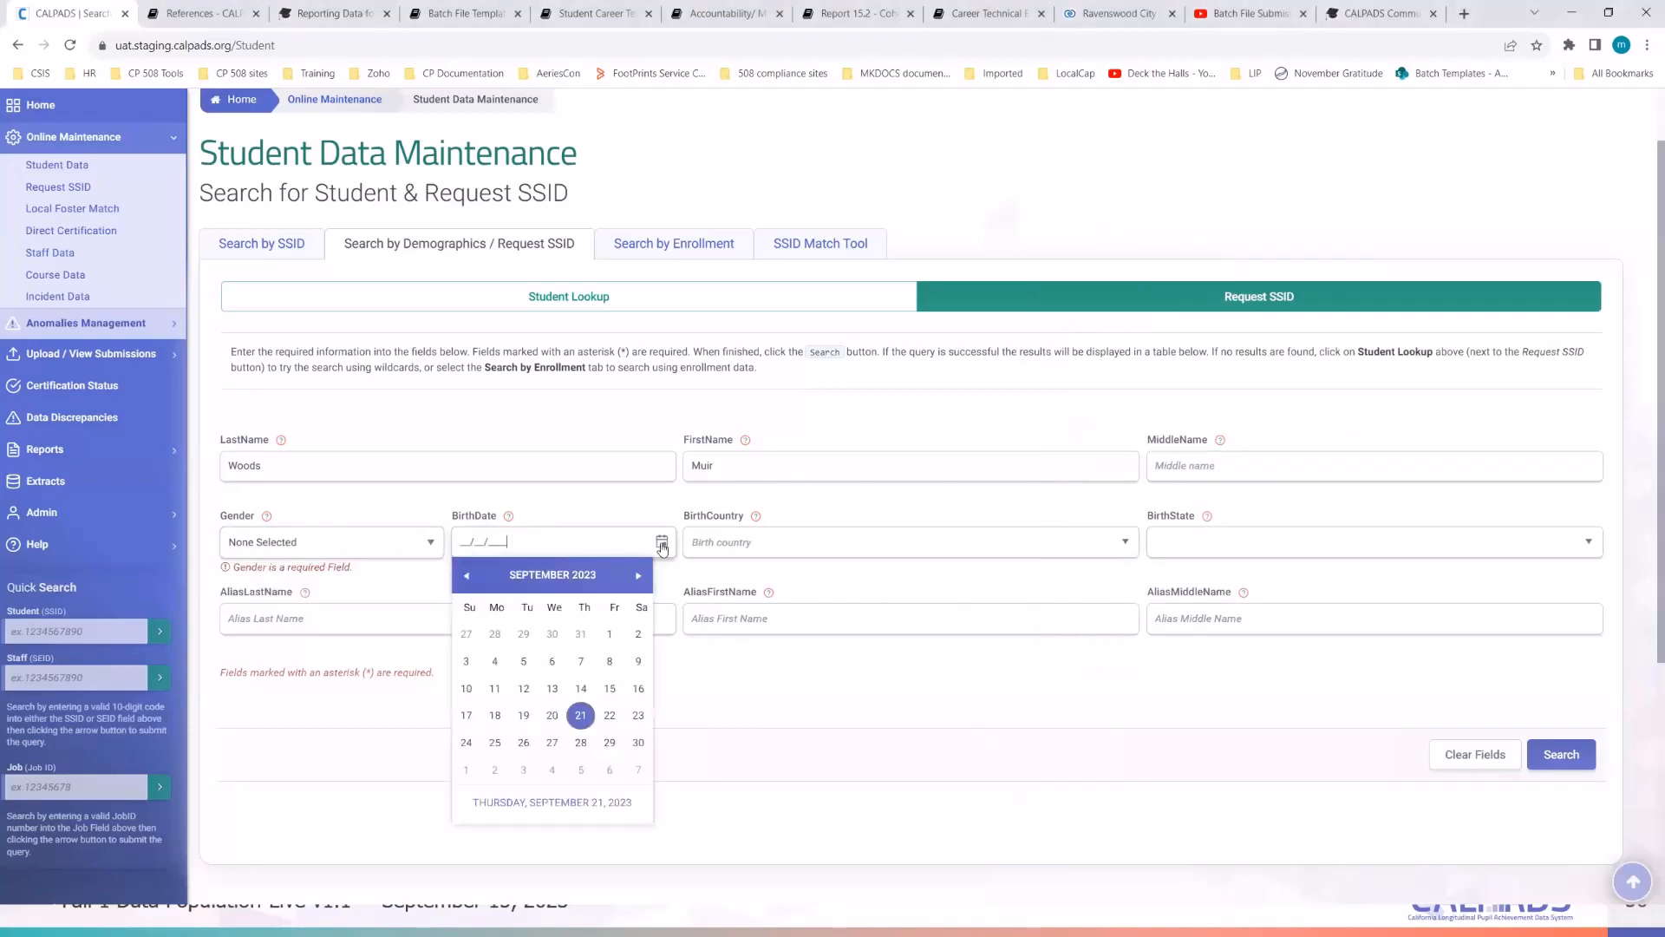
click(466, 576)
click(466, 576)
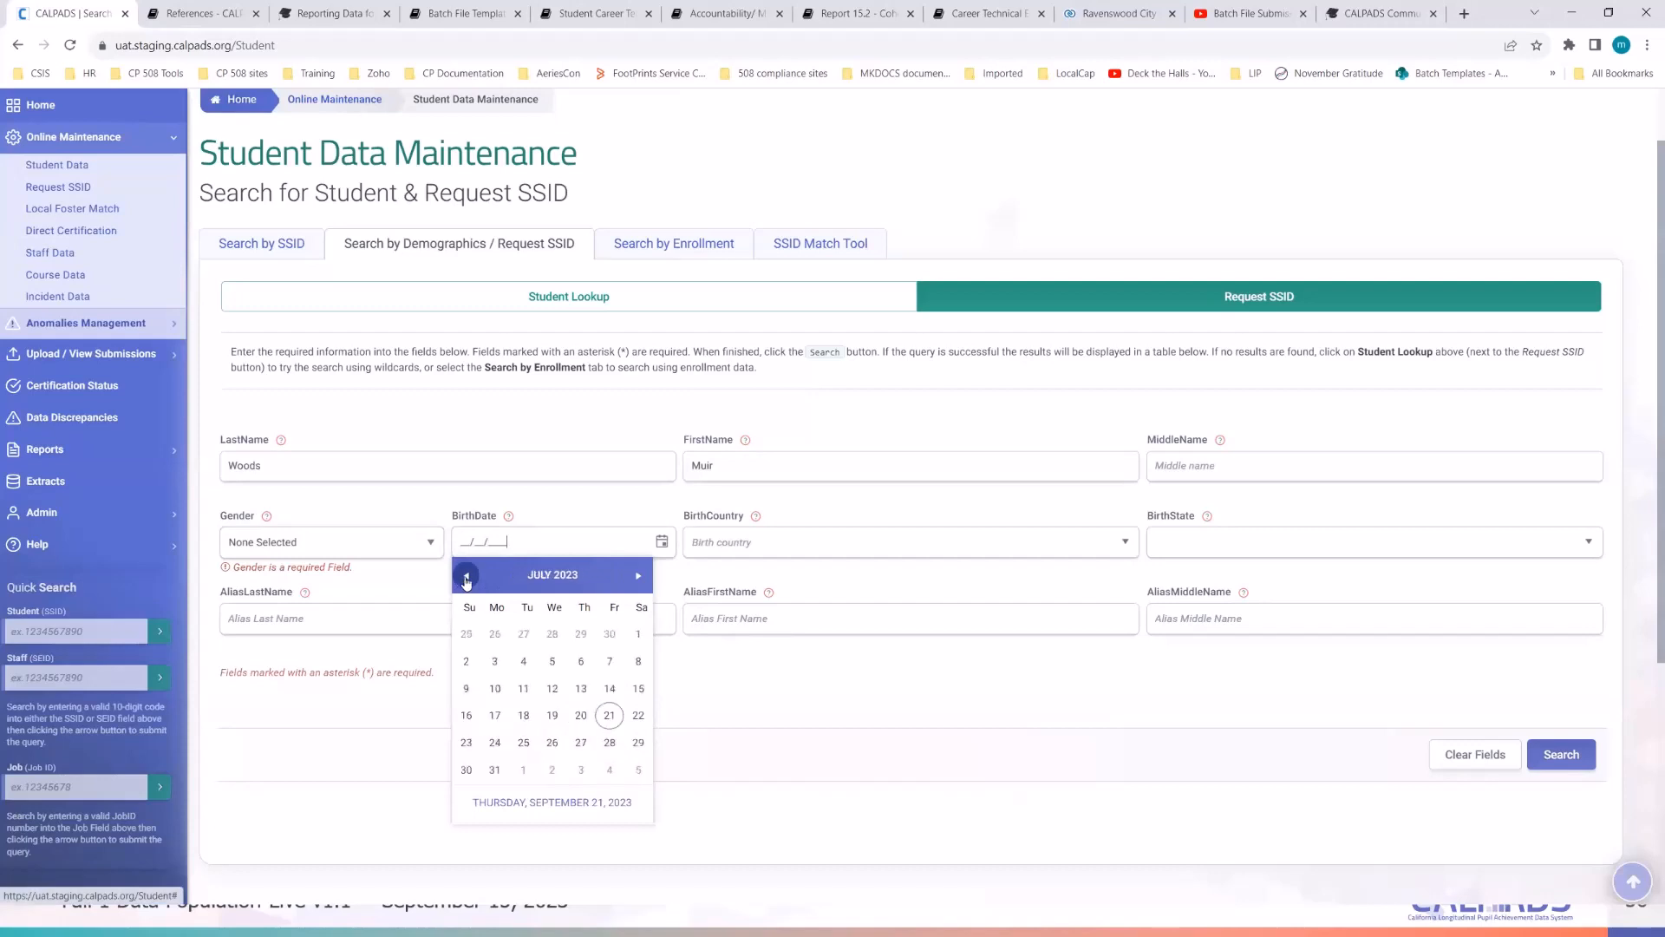
click(546, 576)
click(546, 576)
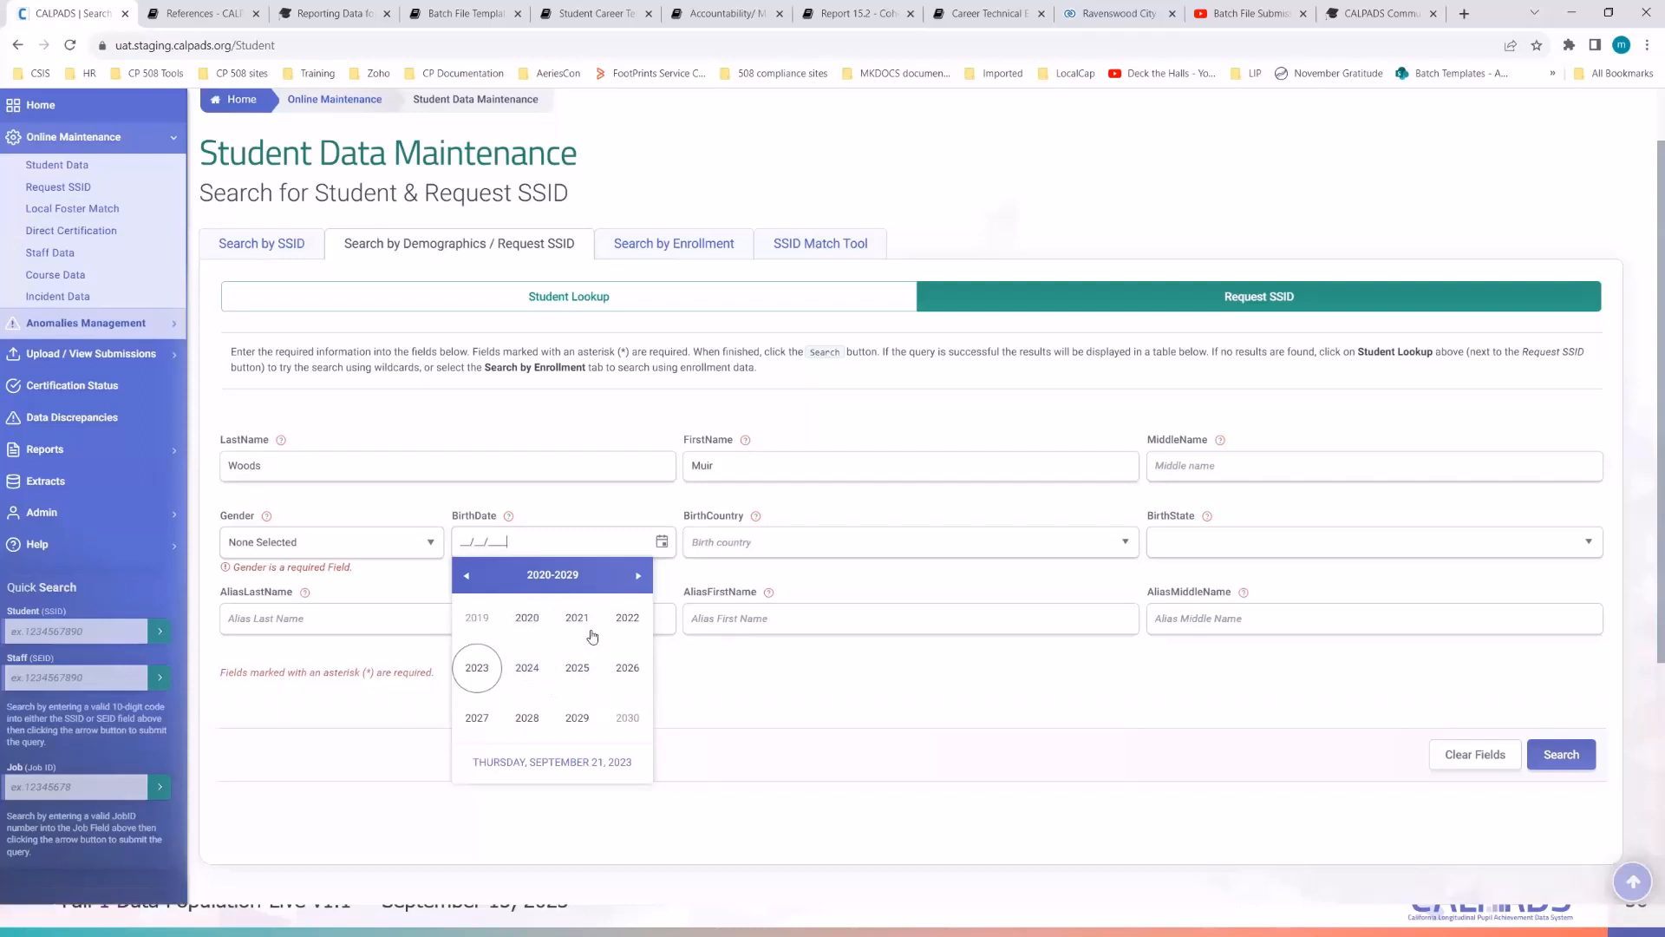
click(477, 617)
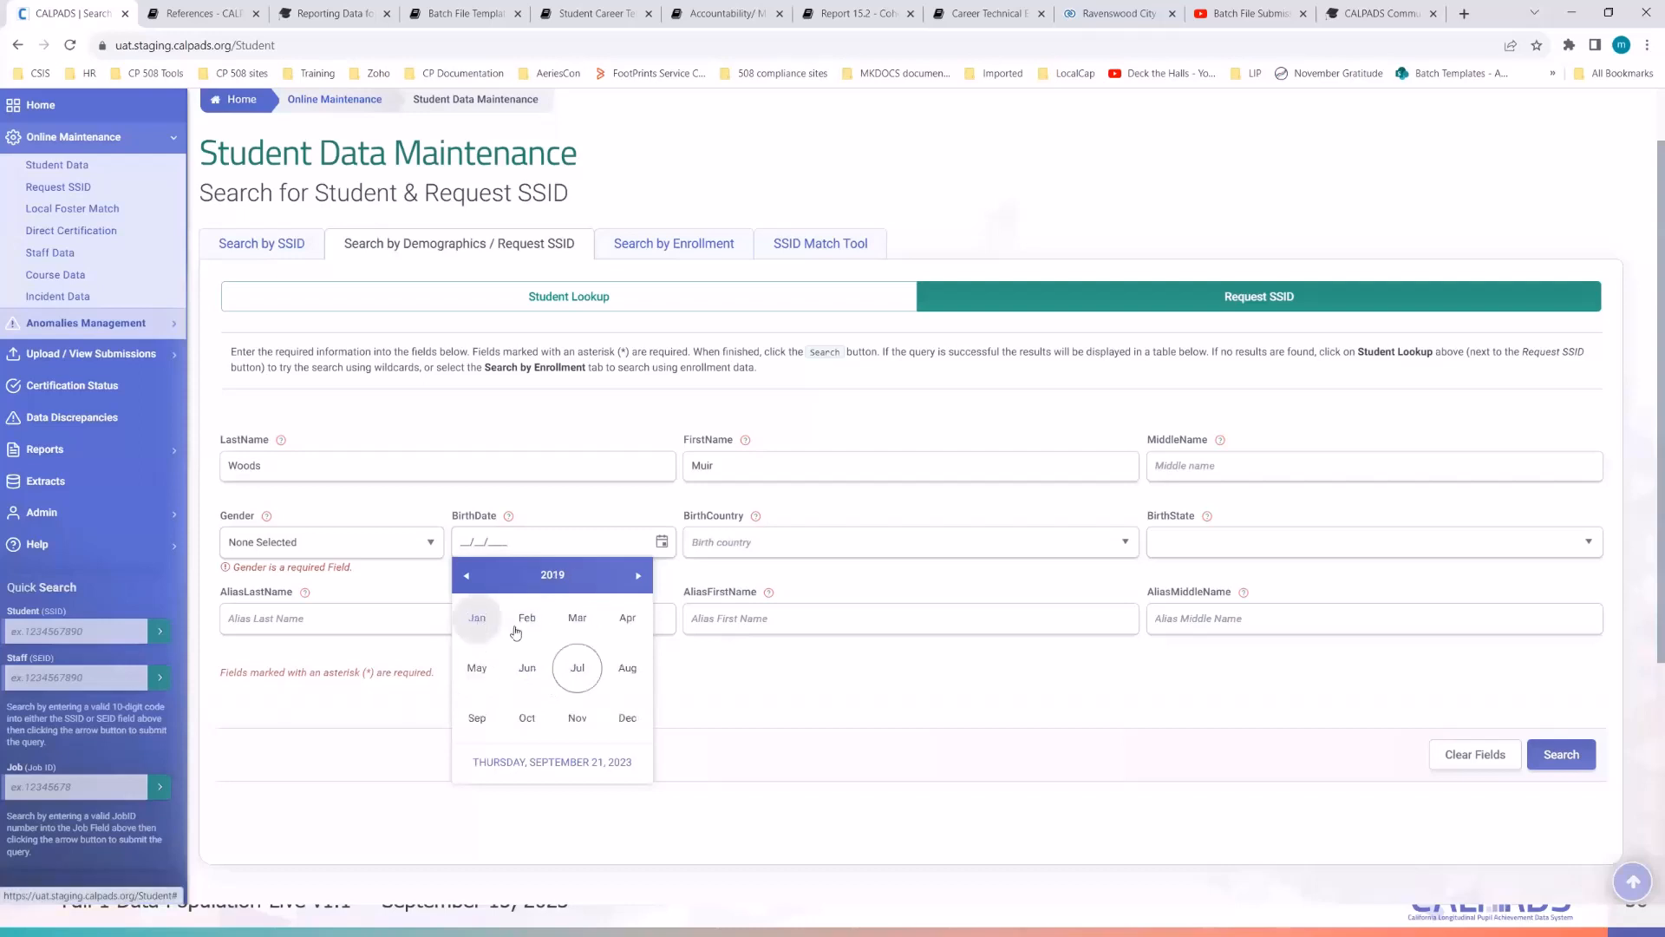
click(469, 578)
click(468, 576)
click(639, 576)
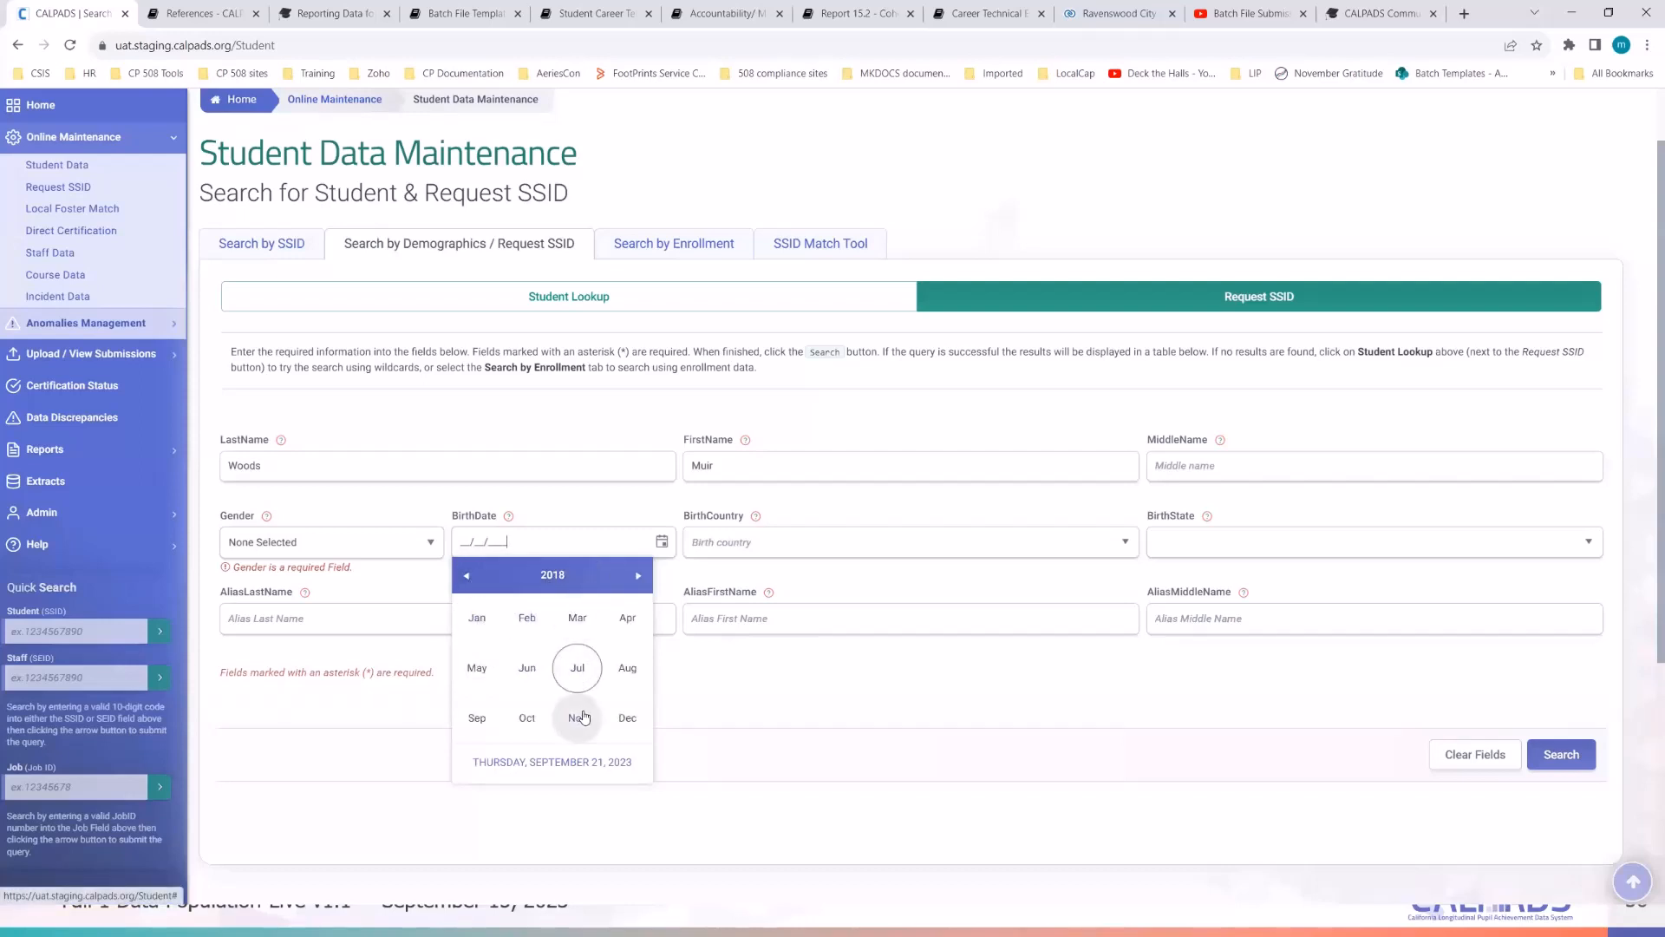
key(alt+Tab)
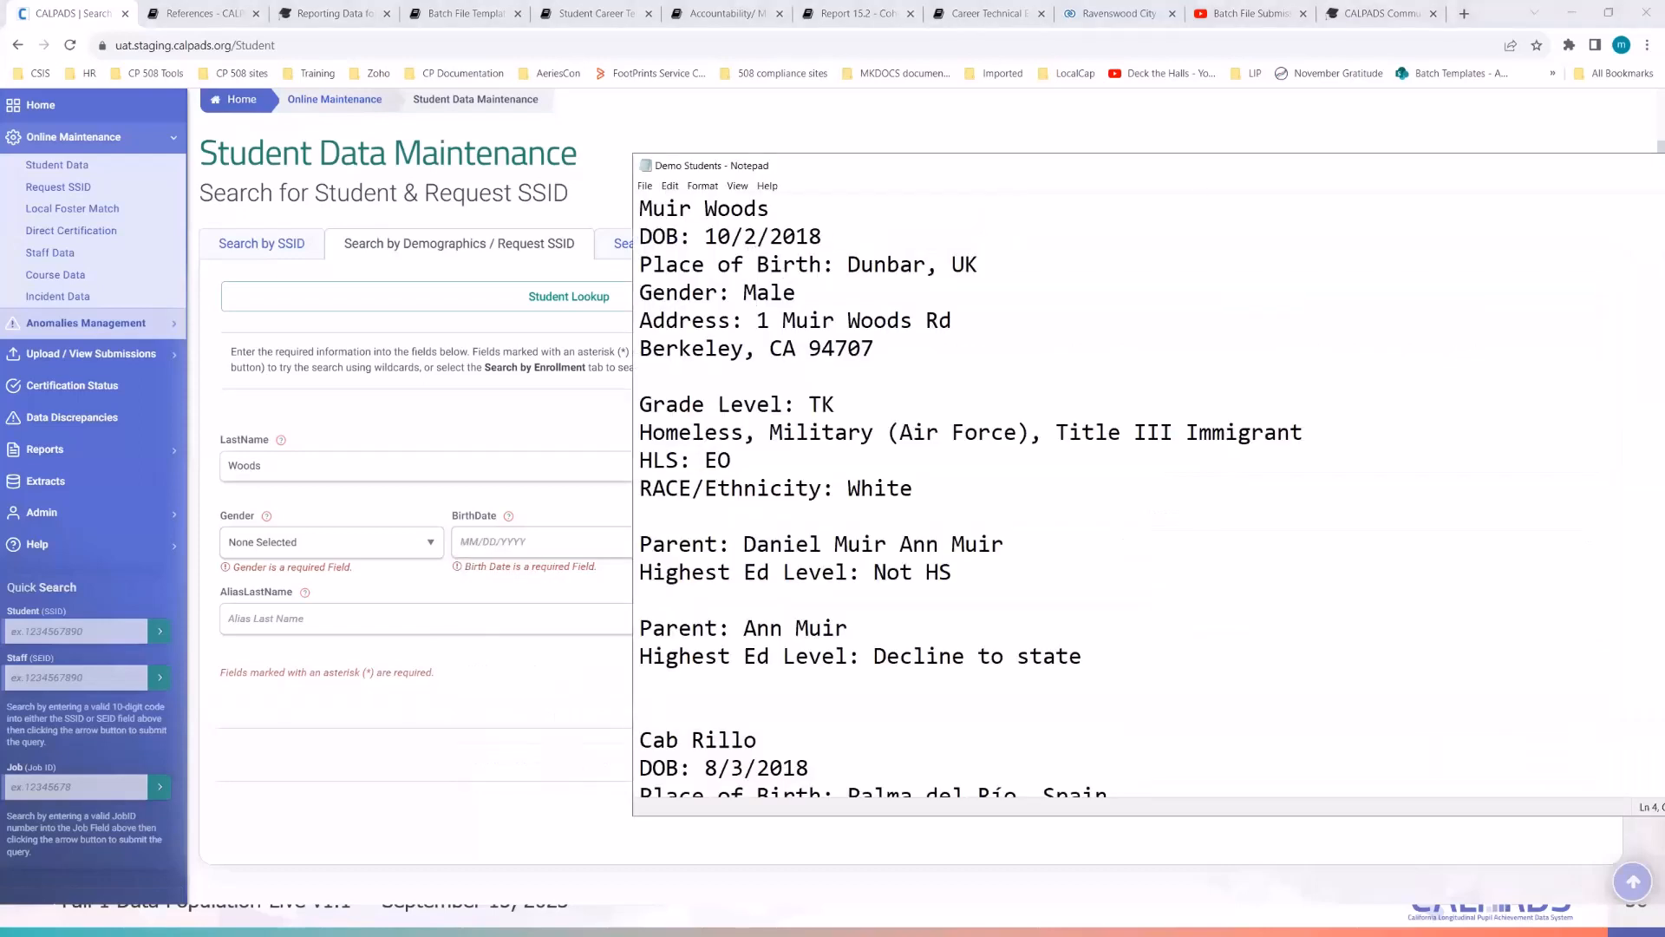
key(alt+Tab)
- Pick October 2, 2018 as the birth date, leaving Gender unchosen
click(662, 541)
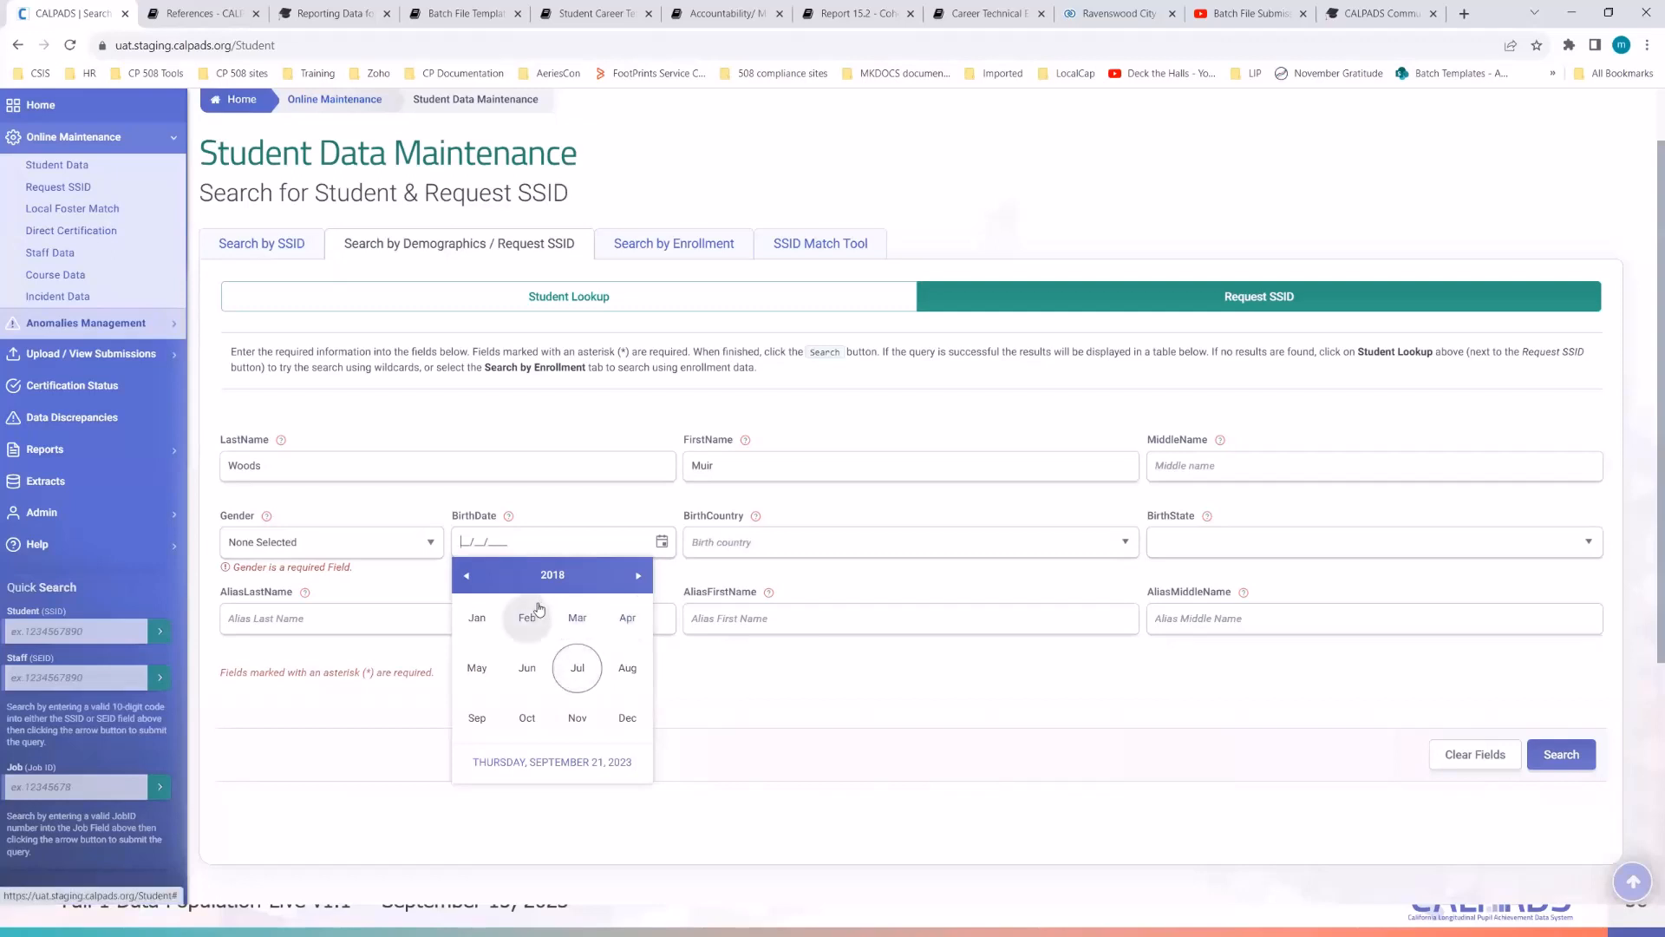
click(527, 719)
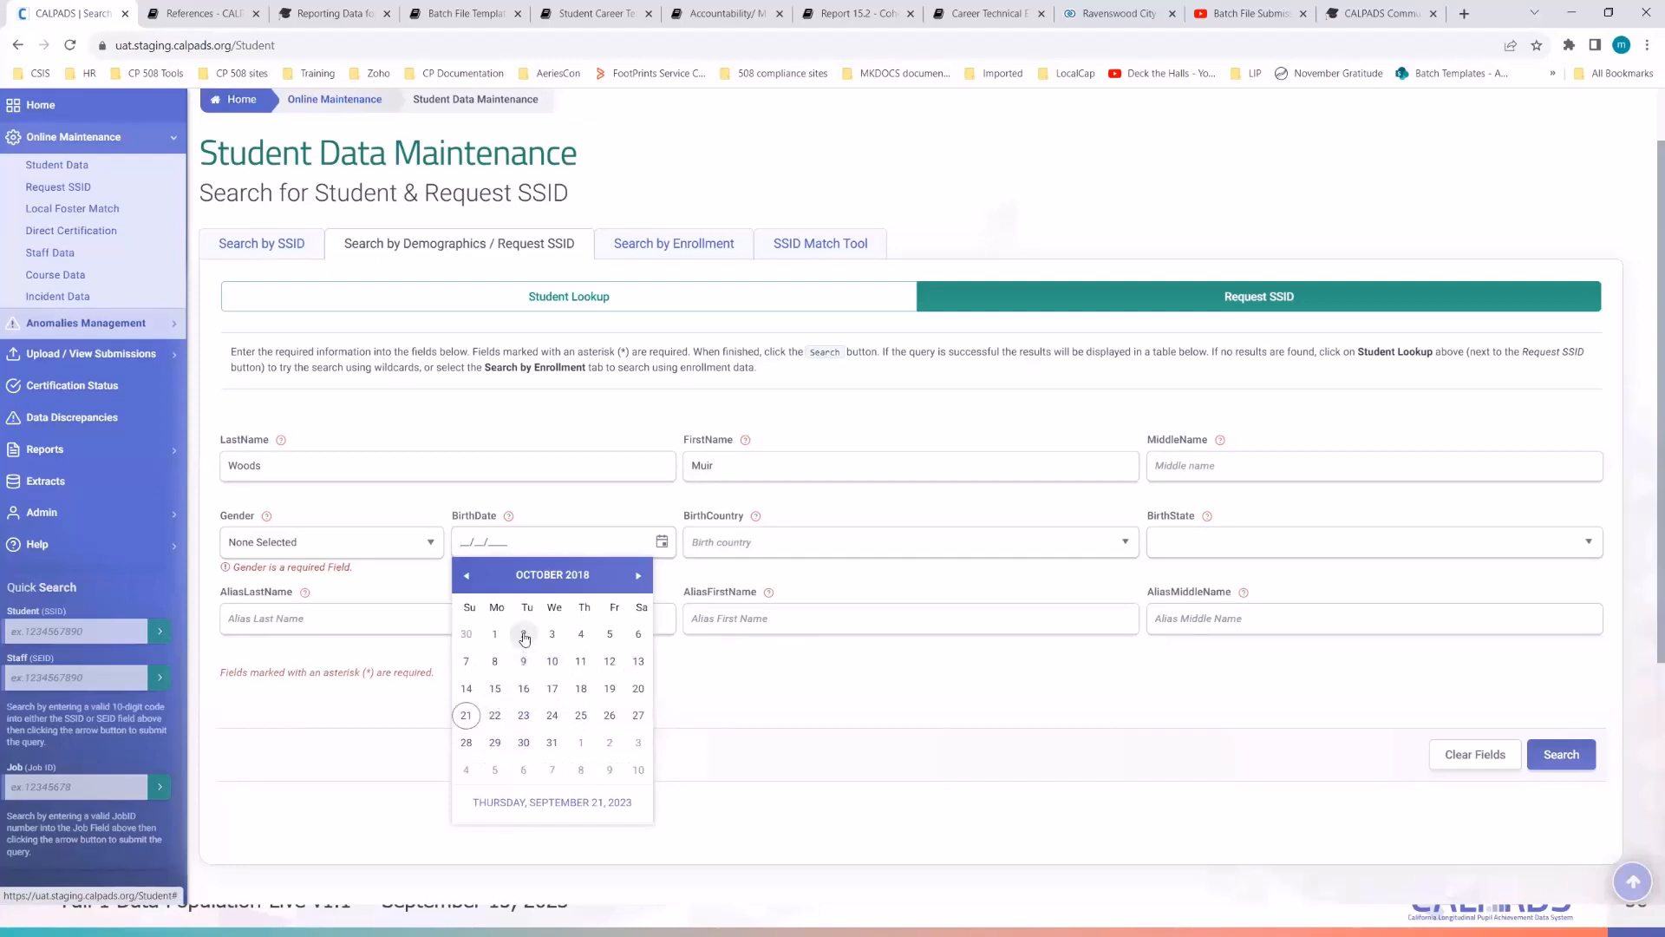
click(523, 634)
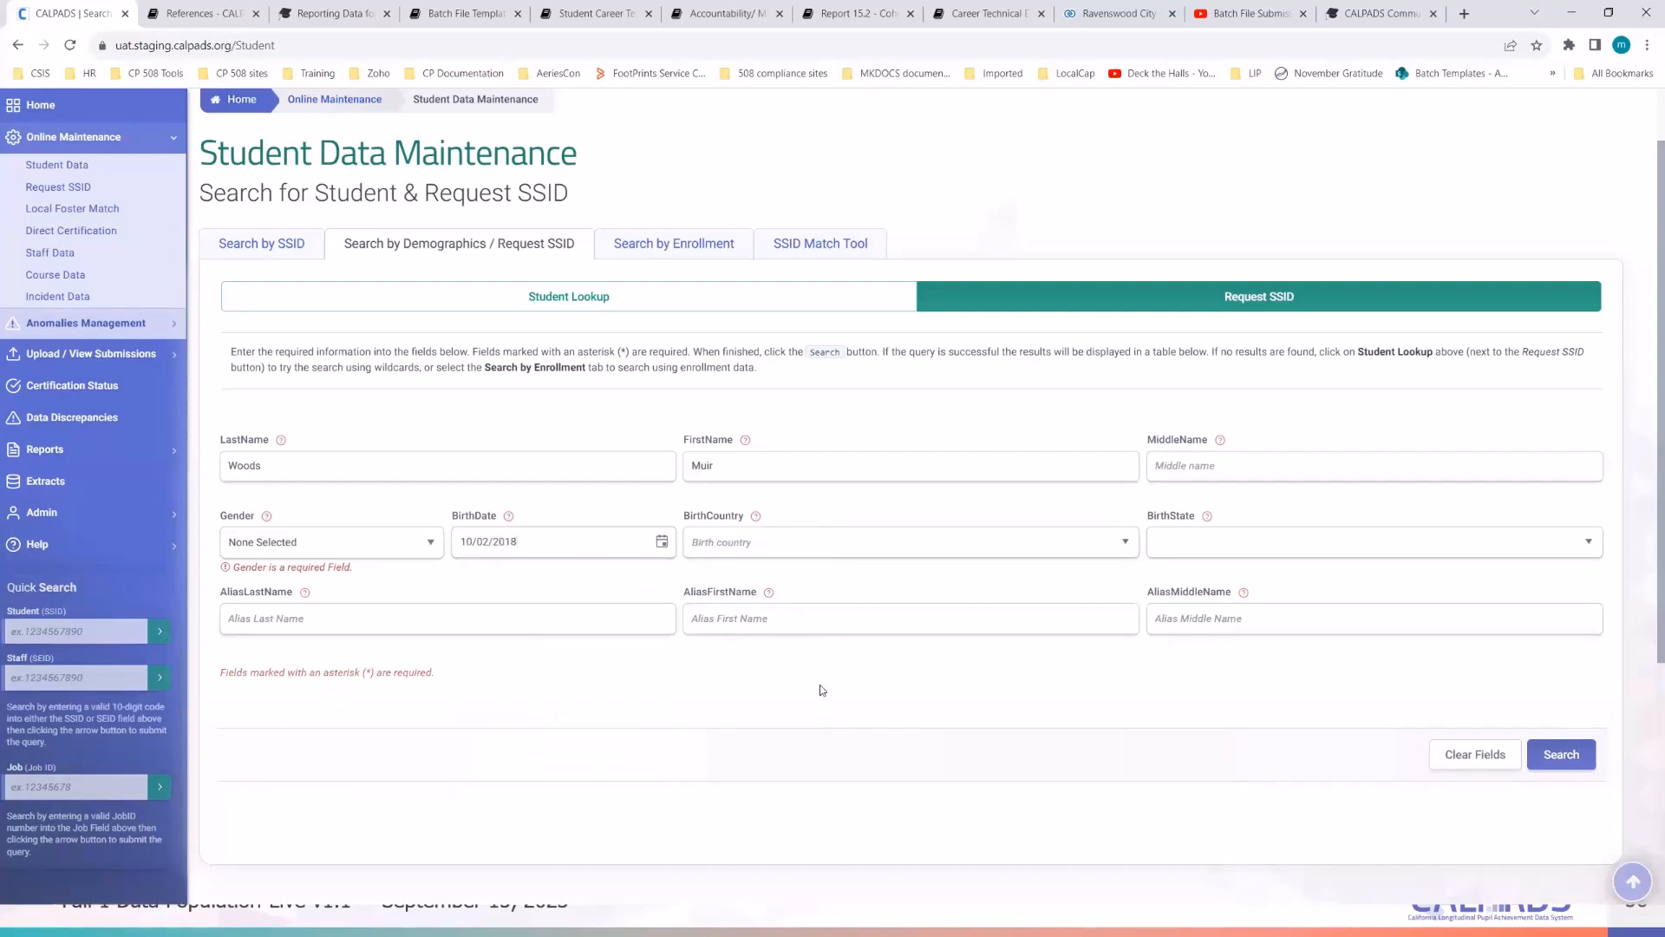
click(409, 549)
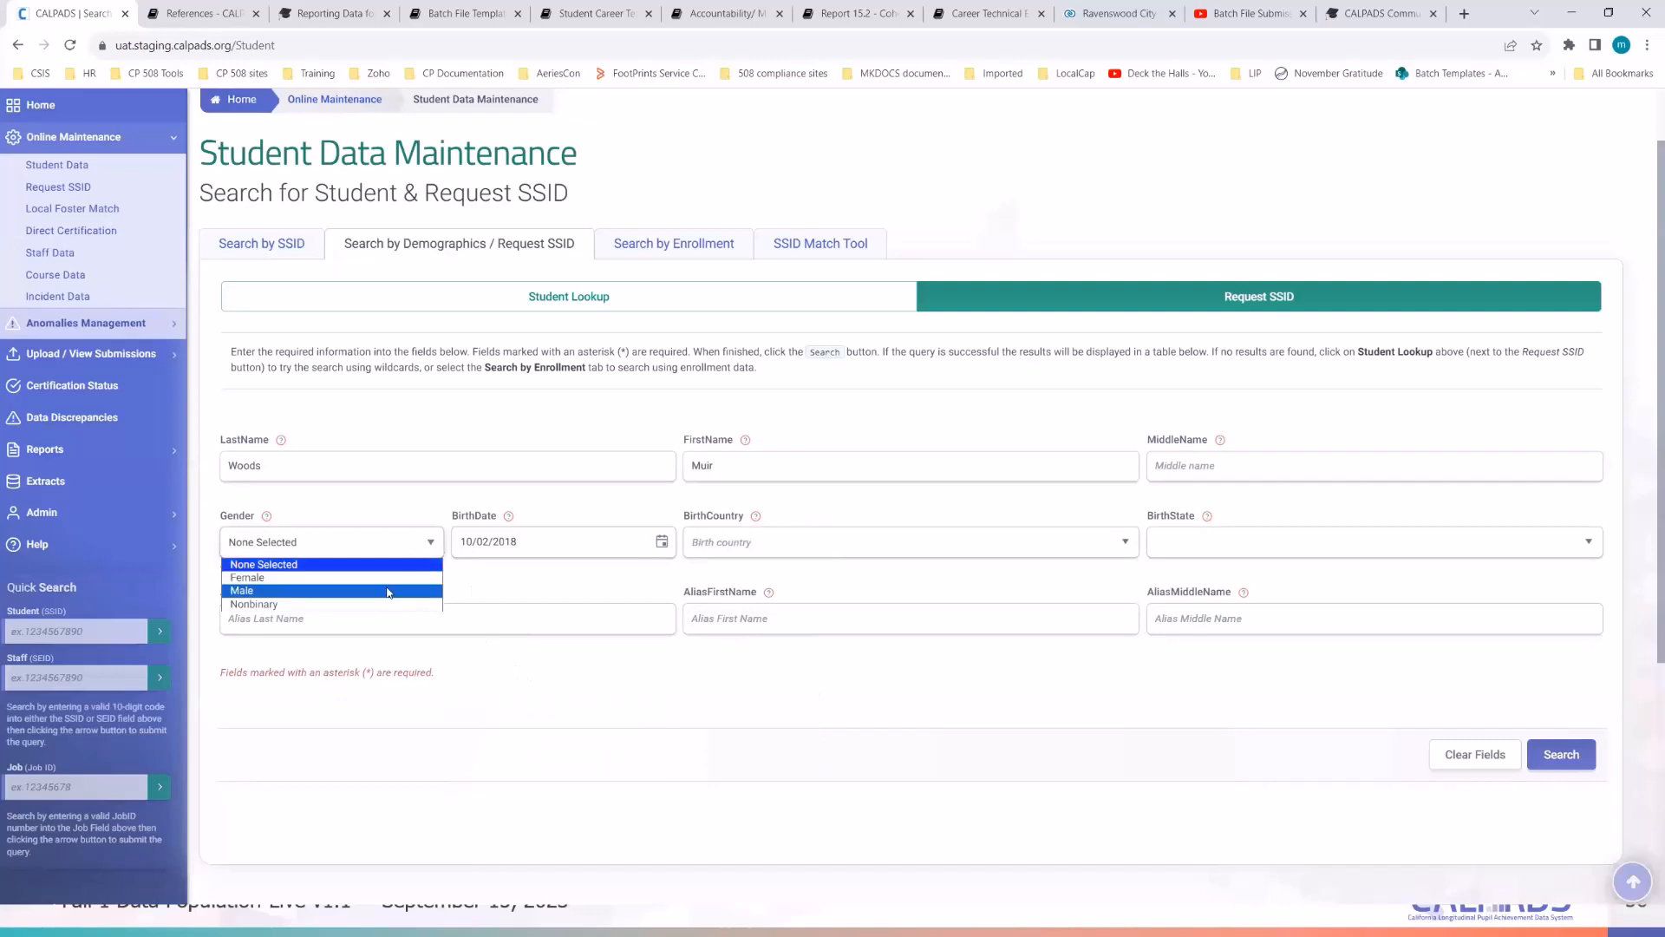
click(616, 713)
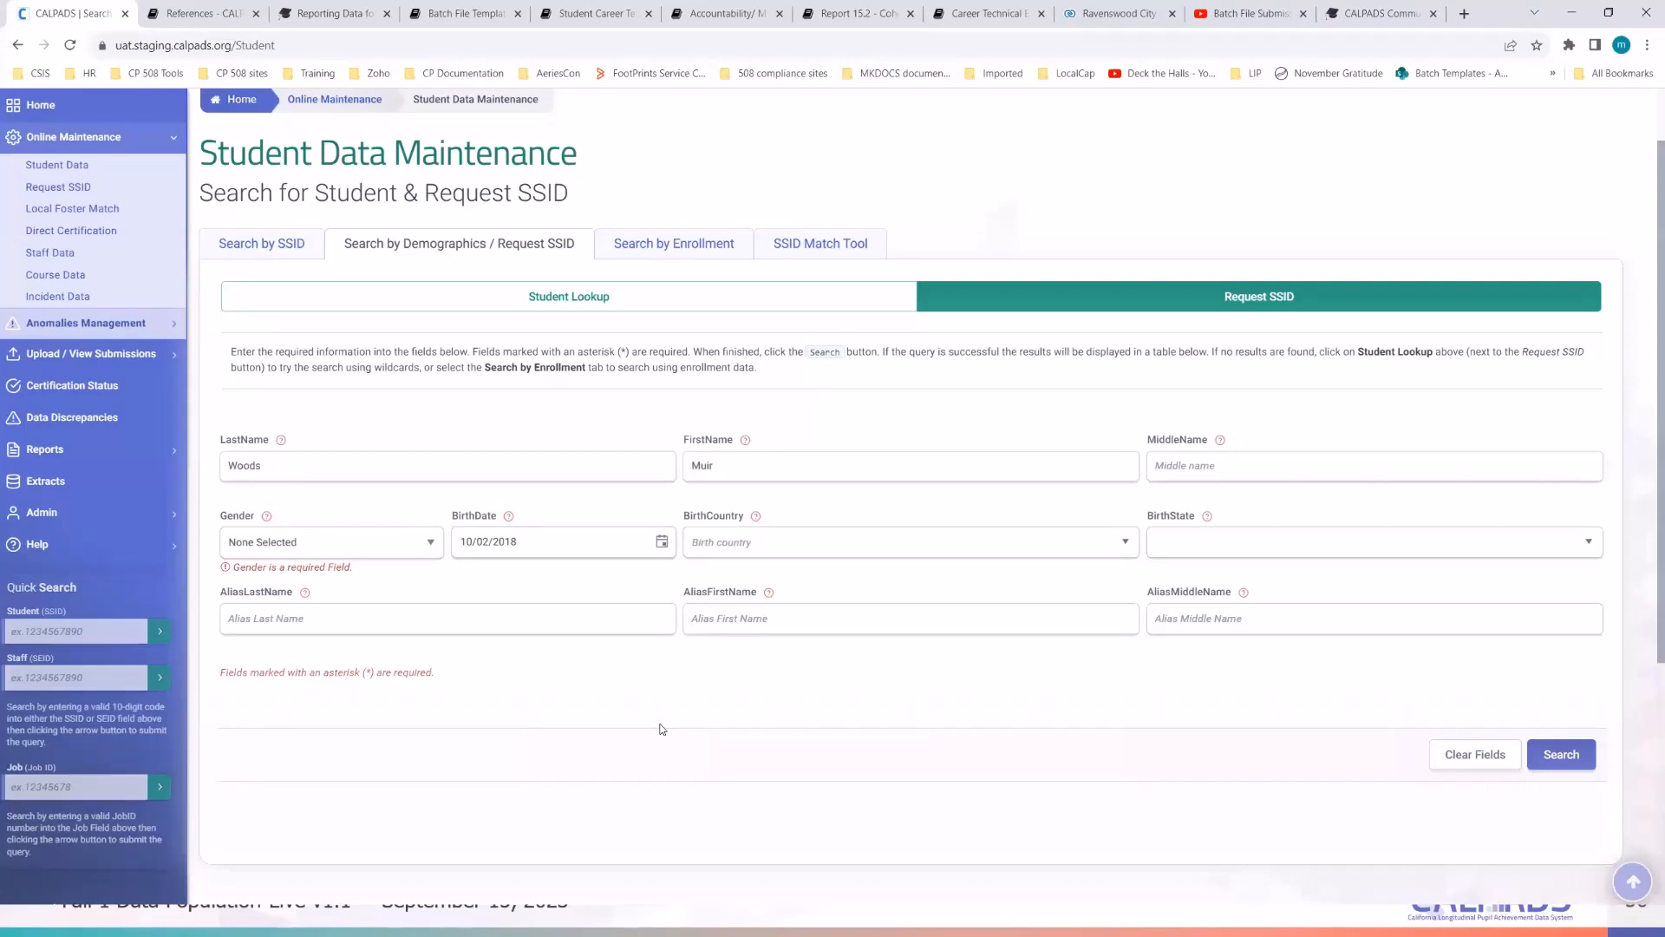
- Open System Documentation and the User Manual from the Help links in new tabs
click(45, 547)
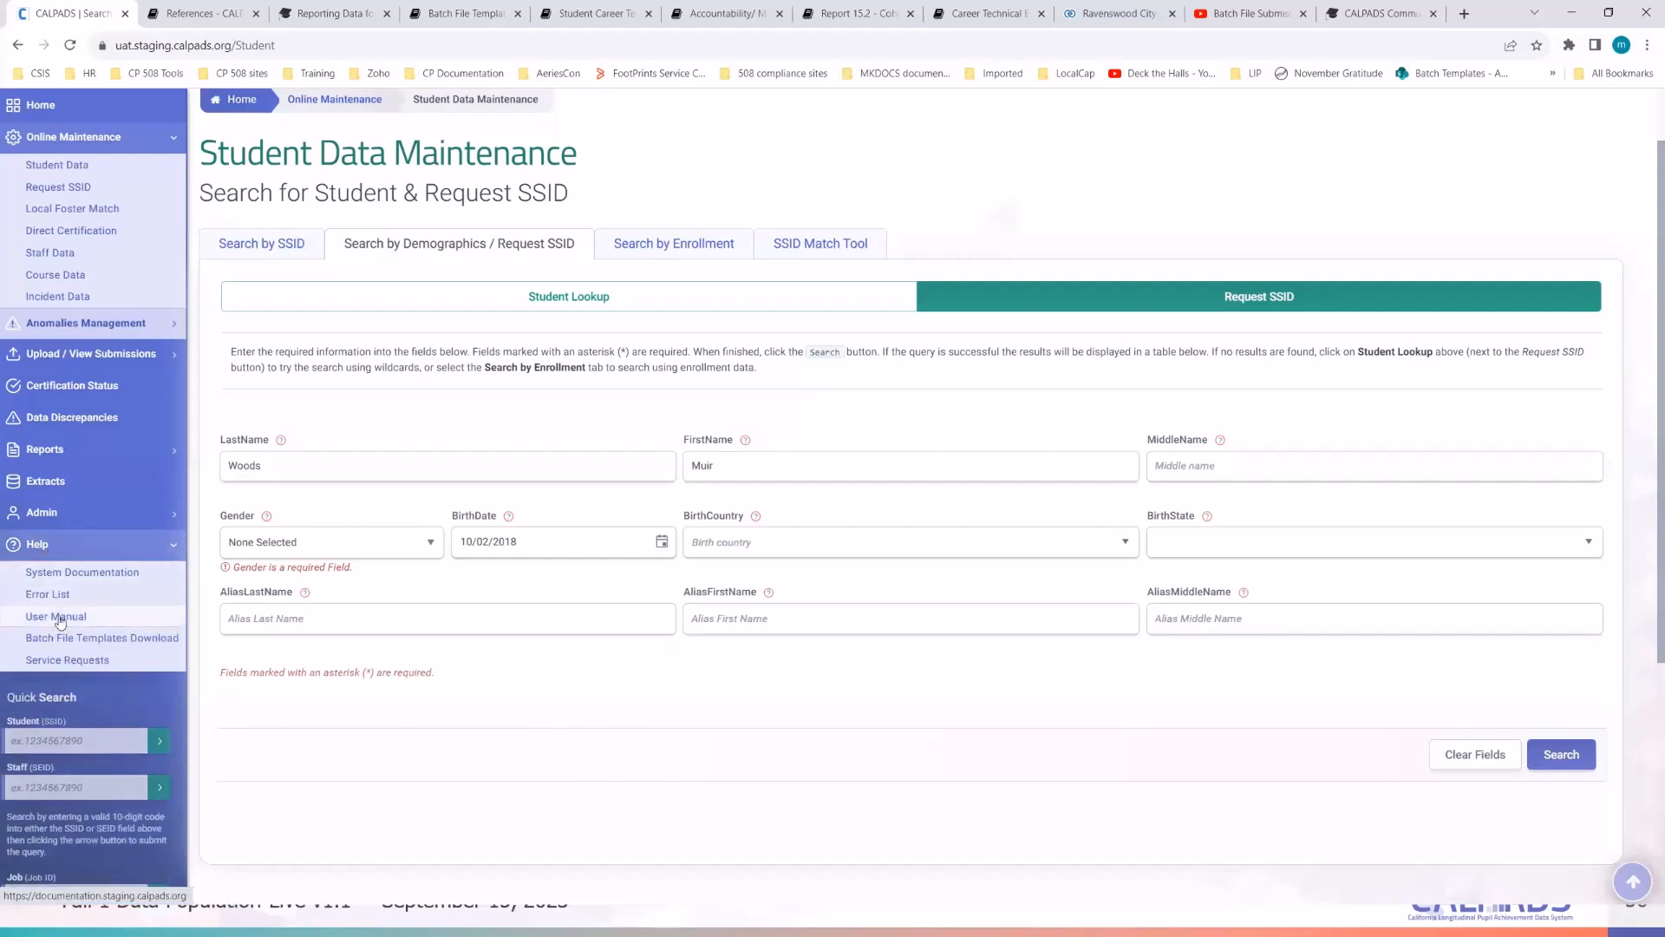
right_click(90, 577)
click(130, 585)
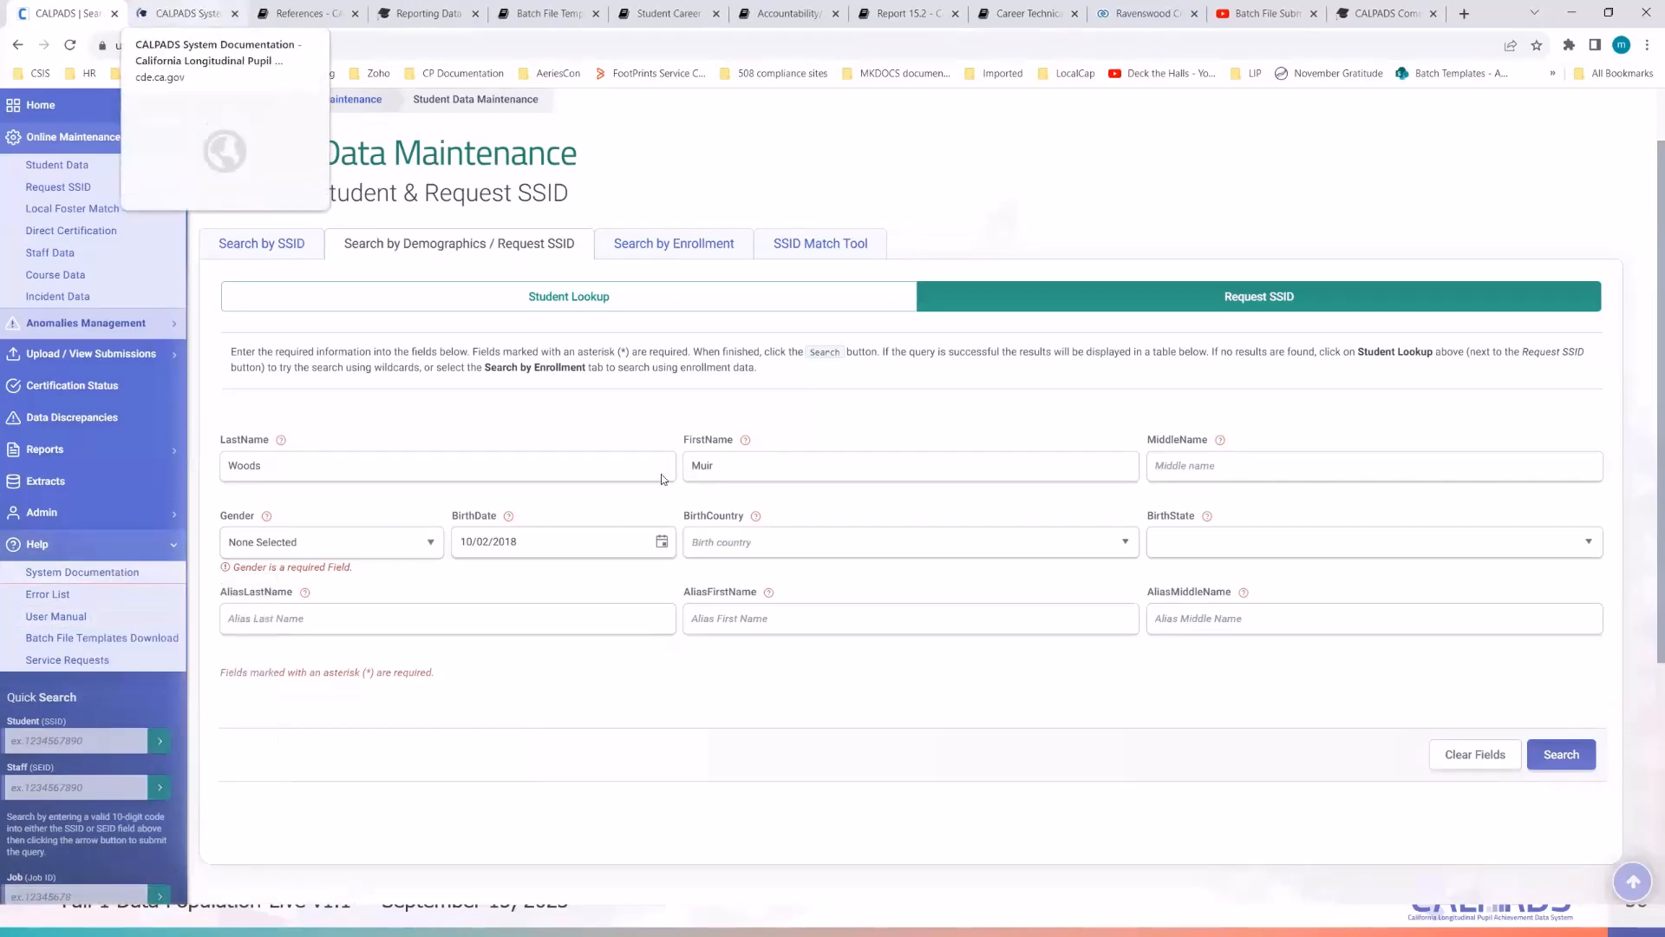
key(ctrl+Tab)
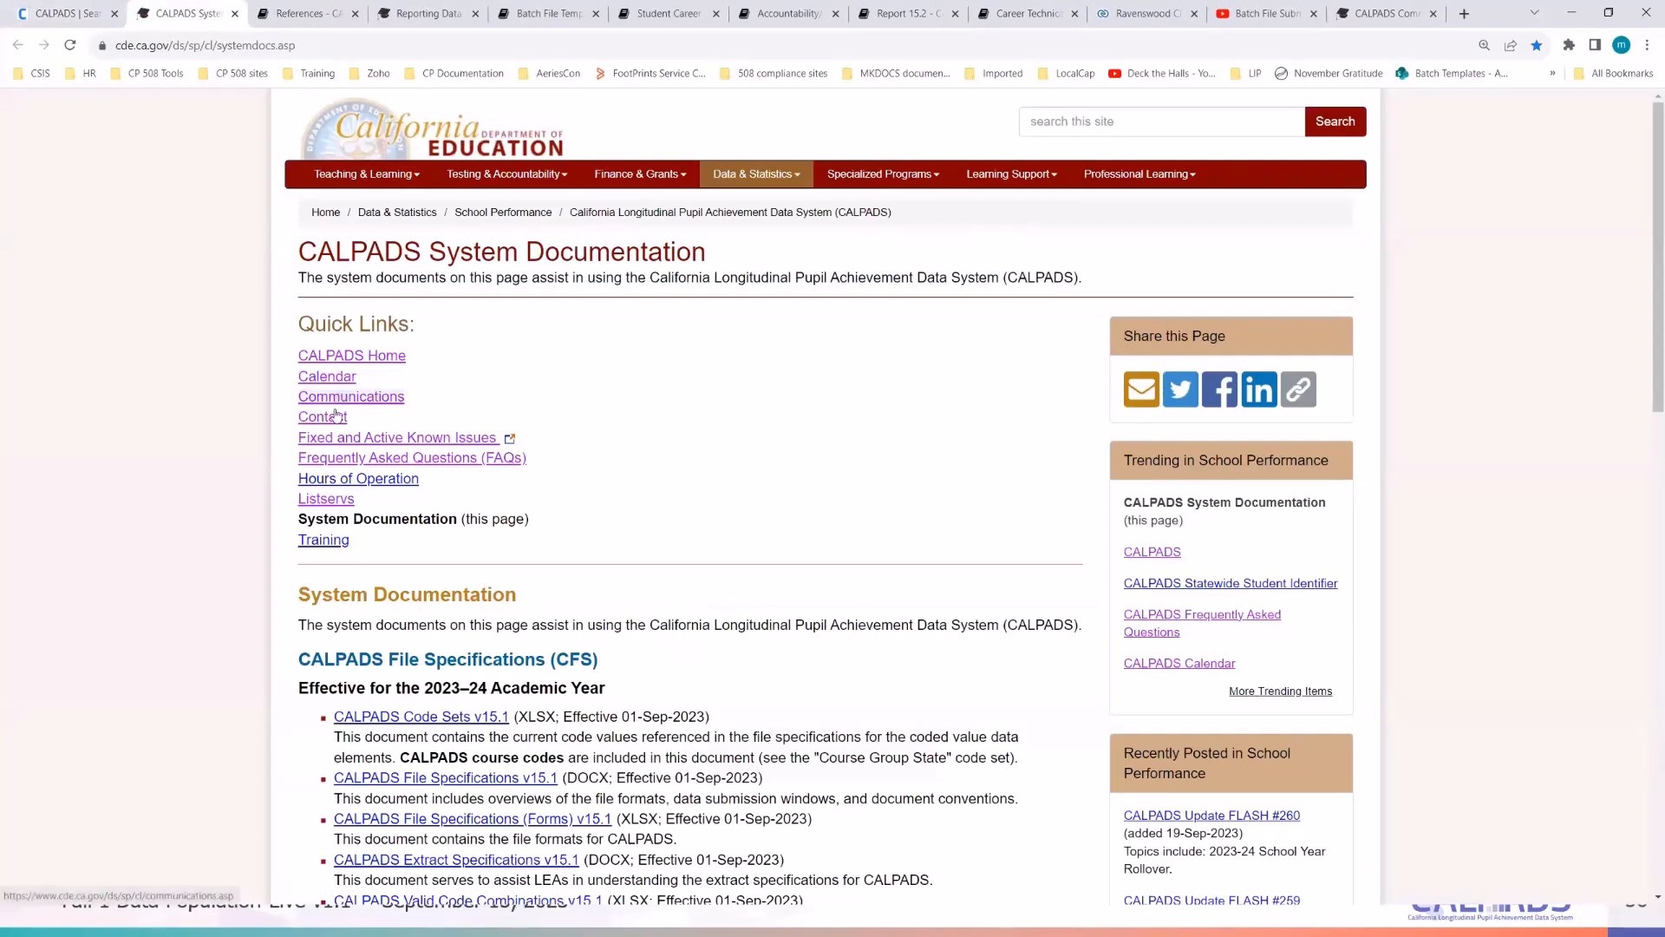
scroll(651, 464, down, 5)
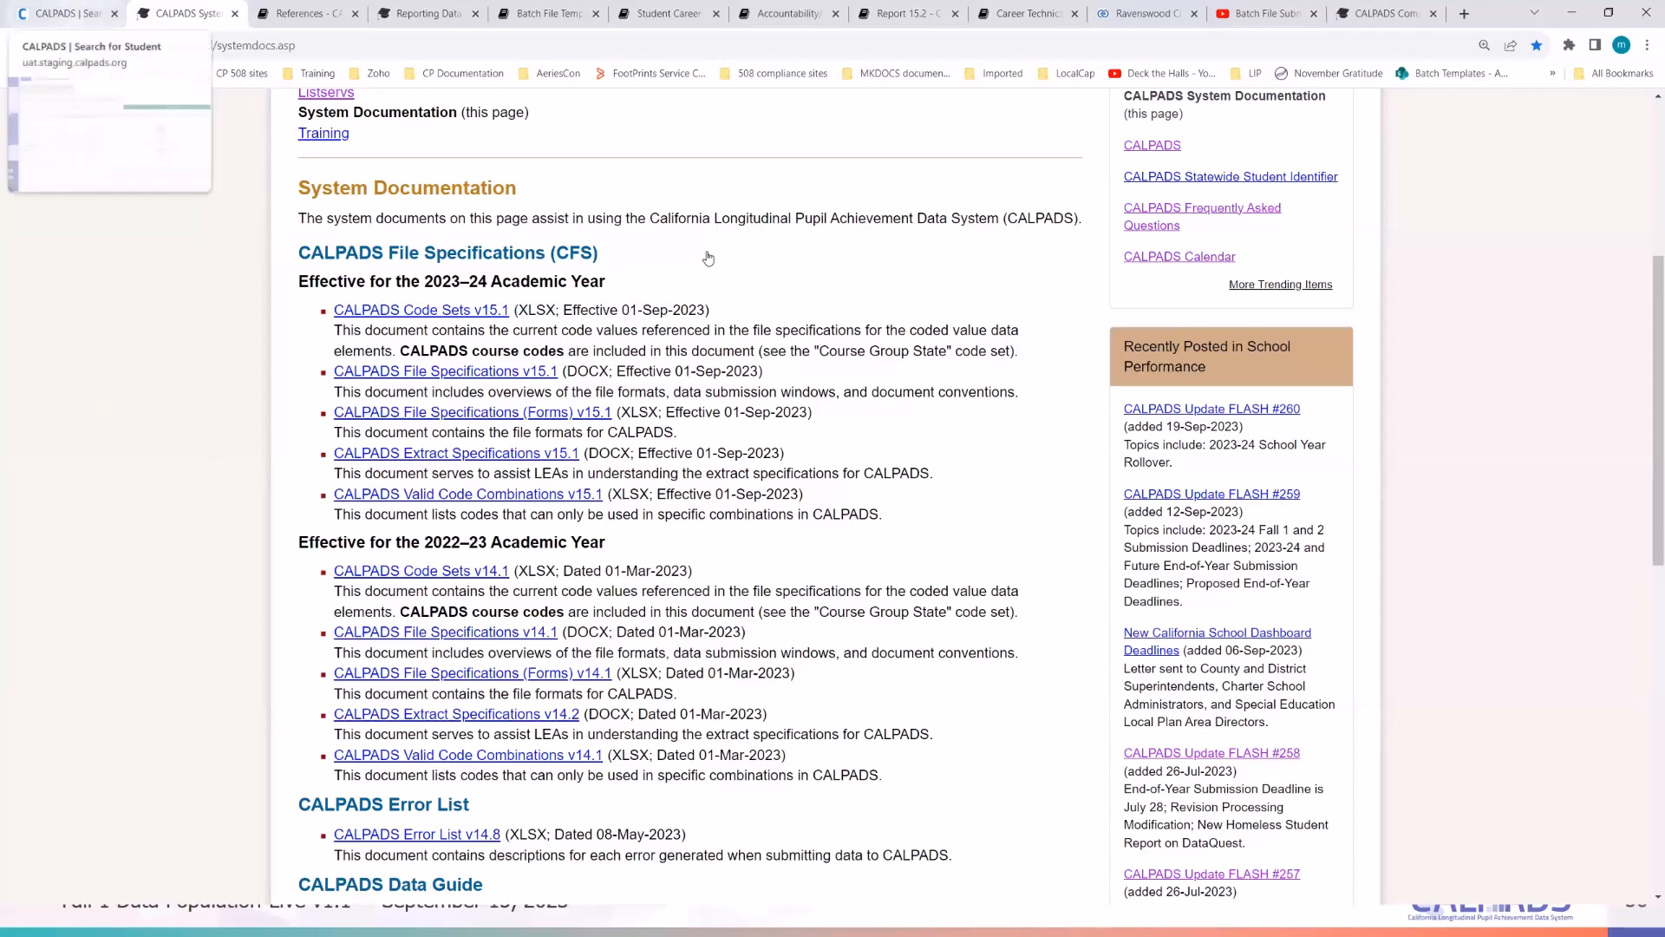
click(74, 12)
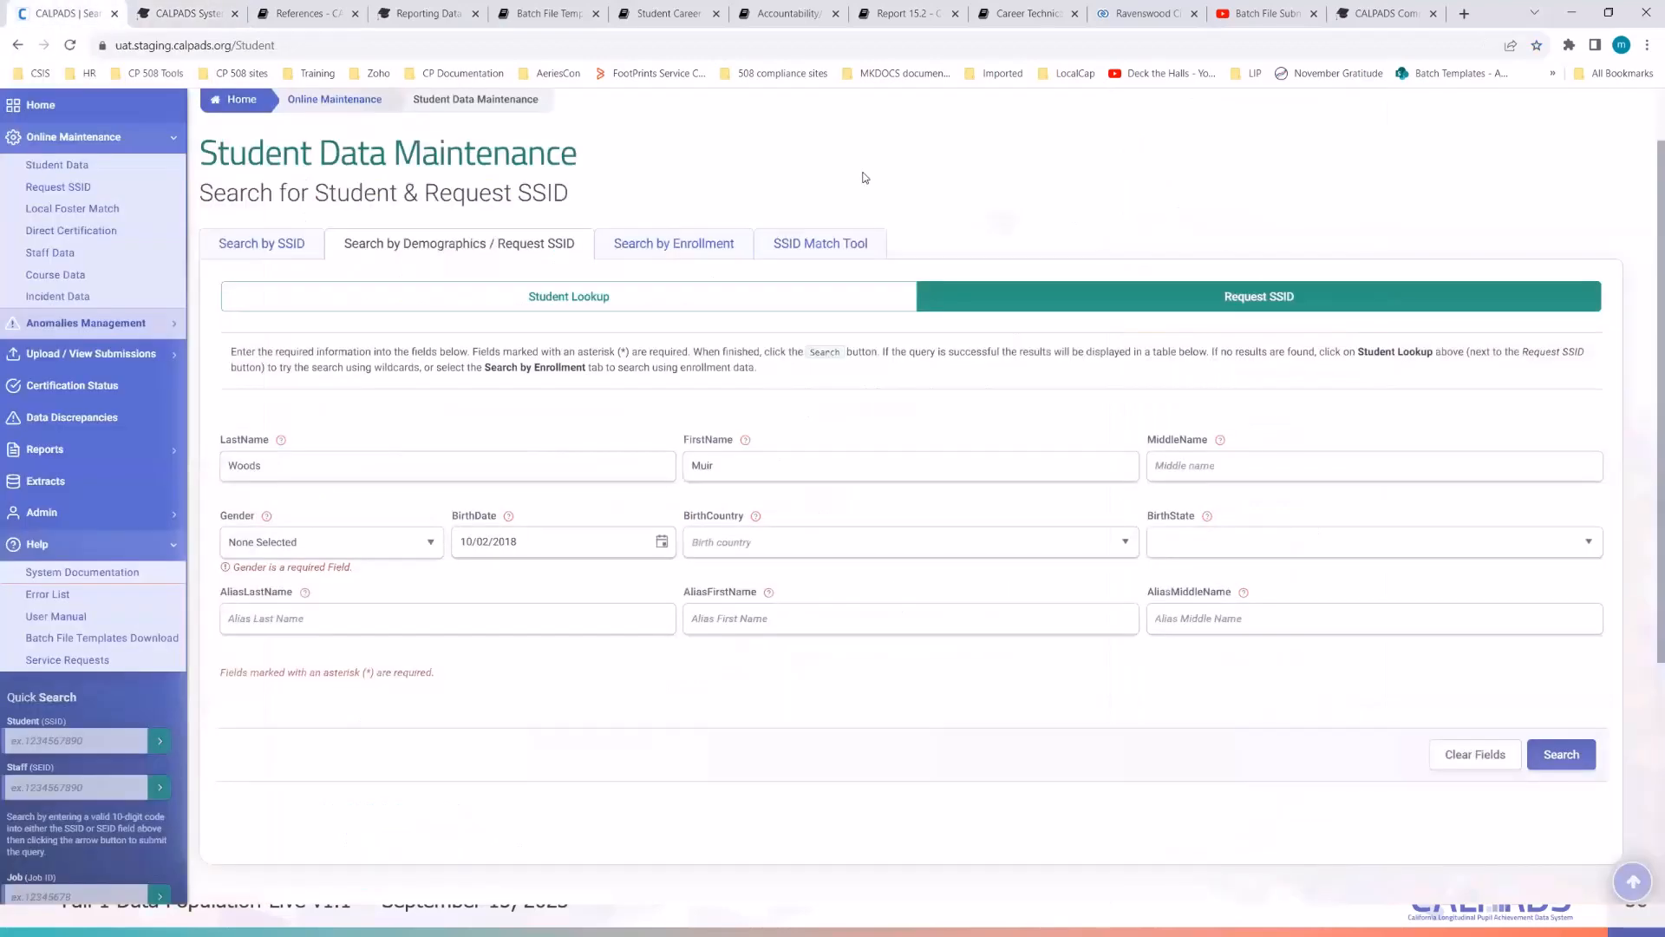
right_click(62, 618)
click(130, 626)
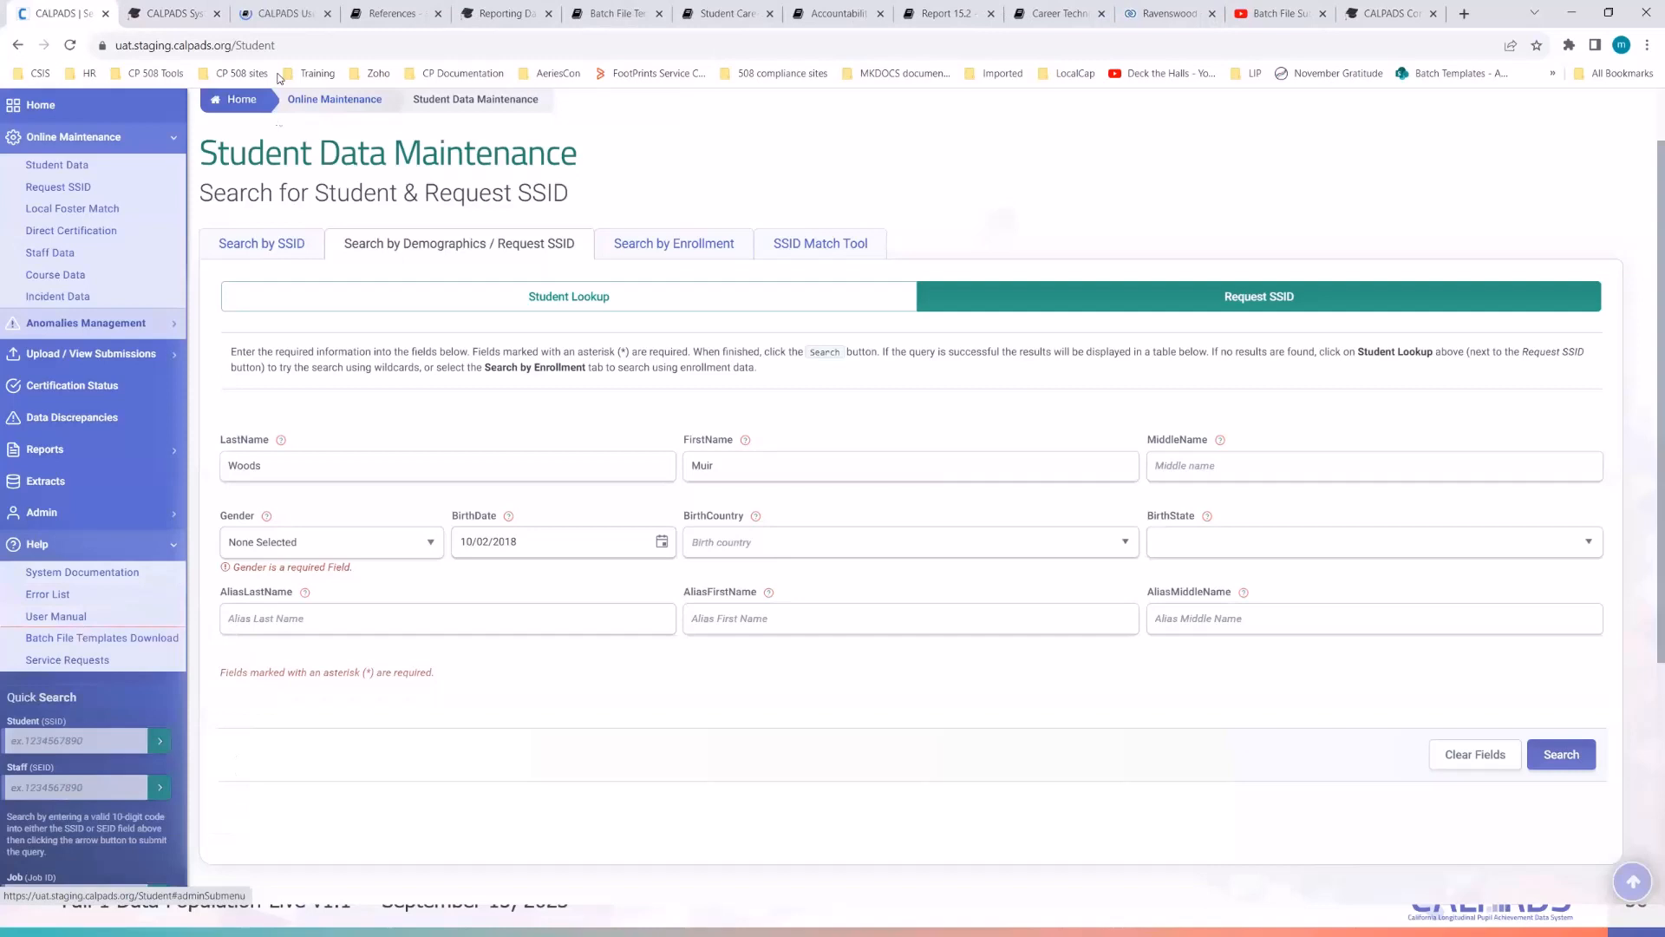
- On the User Manual tab, show the Resource menu's list of pages
click(288, 15)
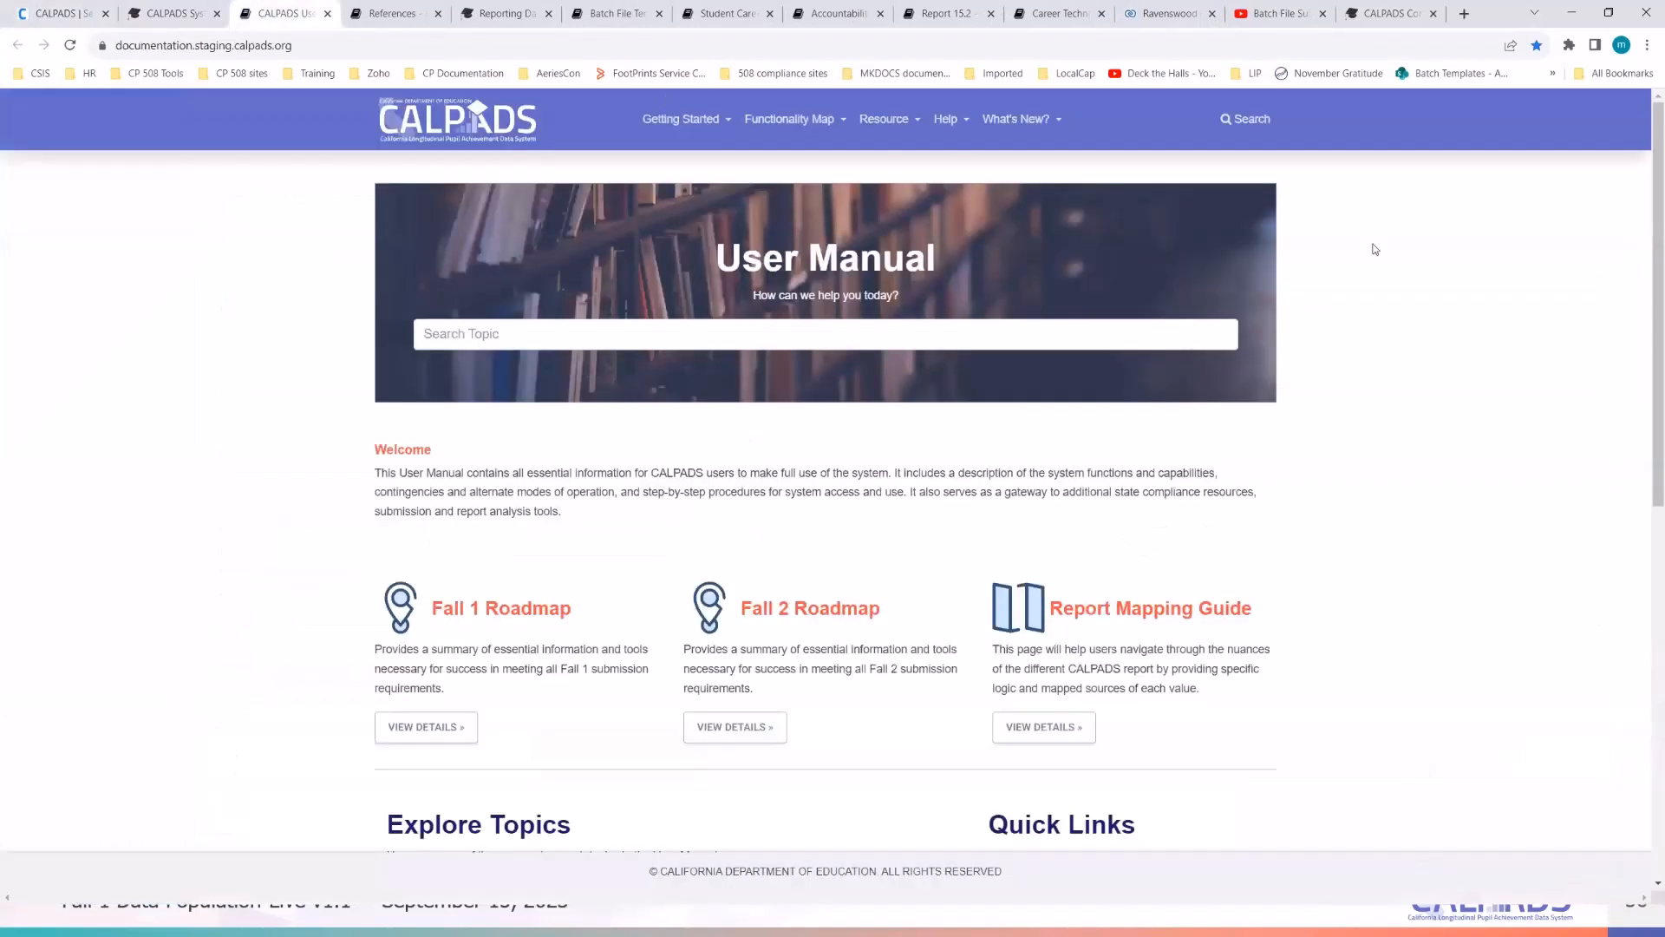
click(888, 124)
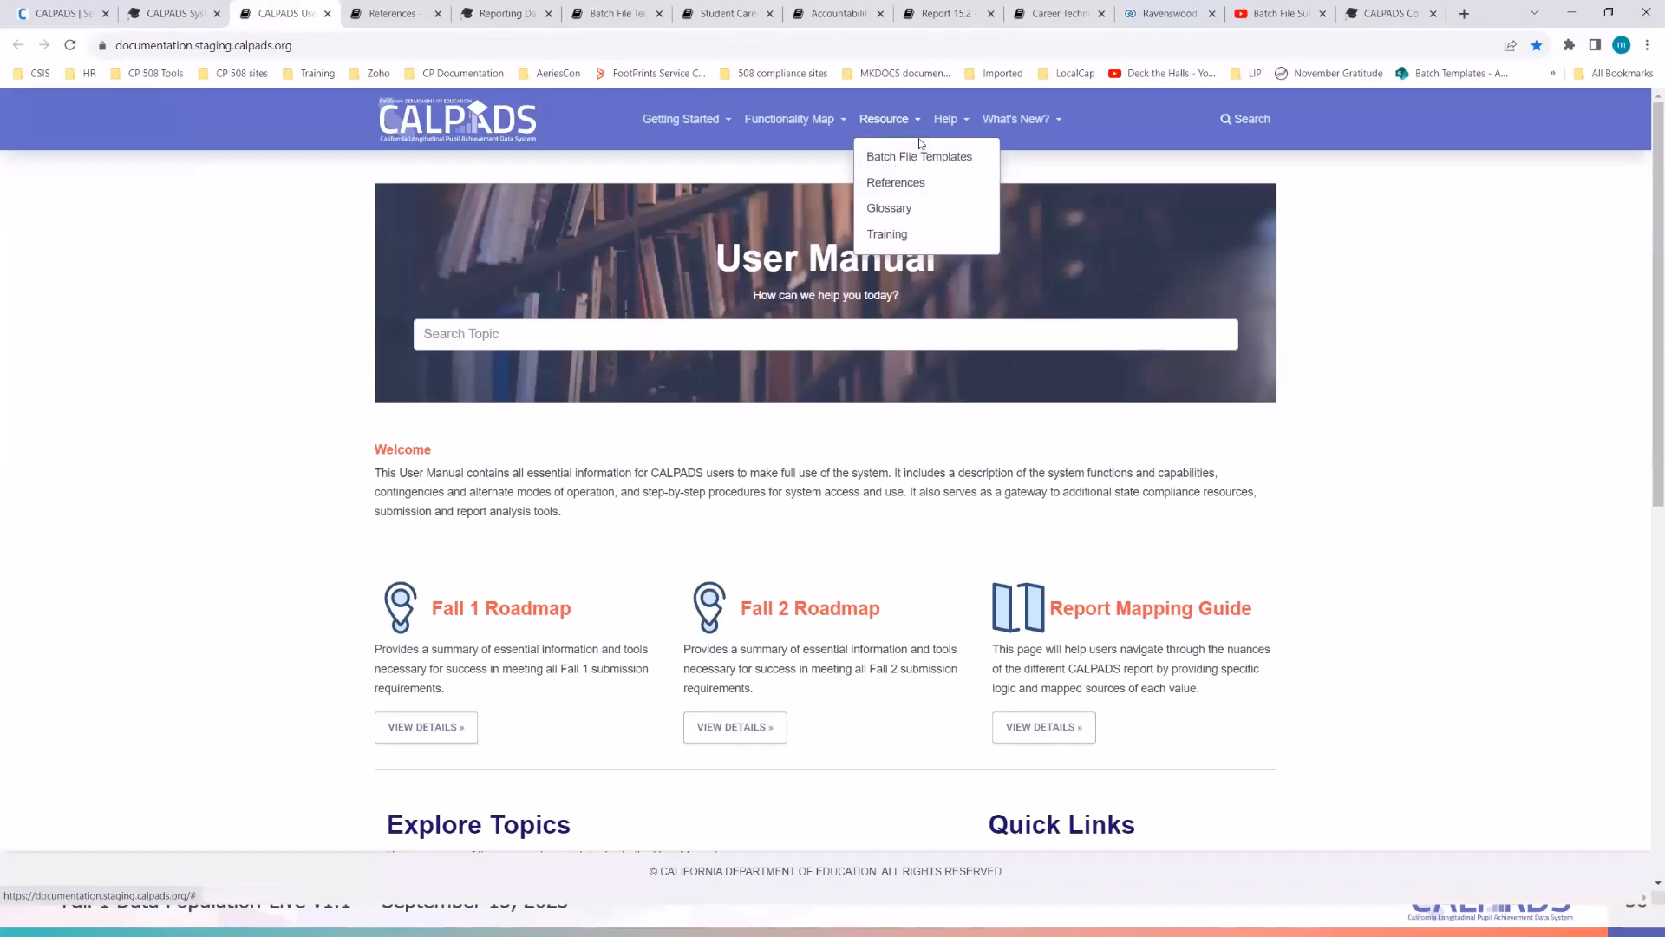
- Go to the References page, zoom to 125% and scroll down the list
click(915, 184)
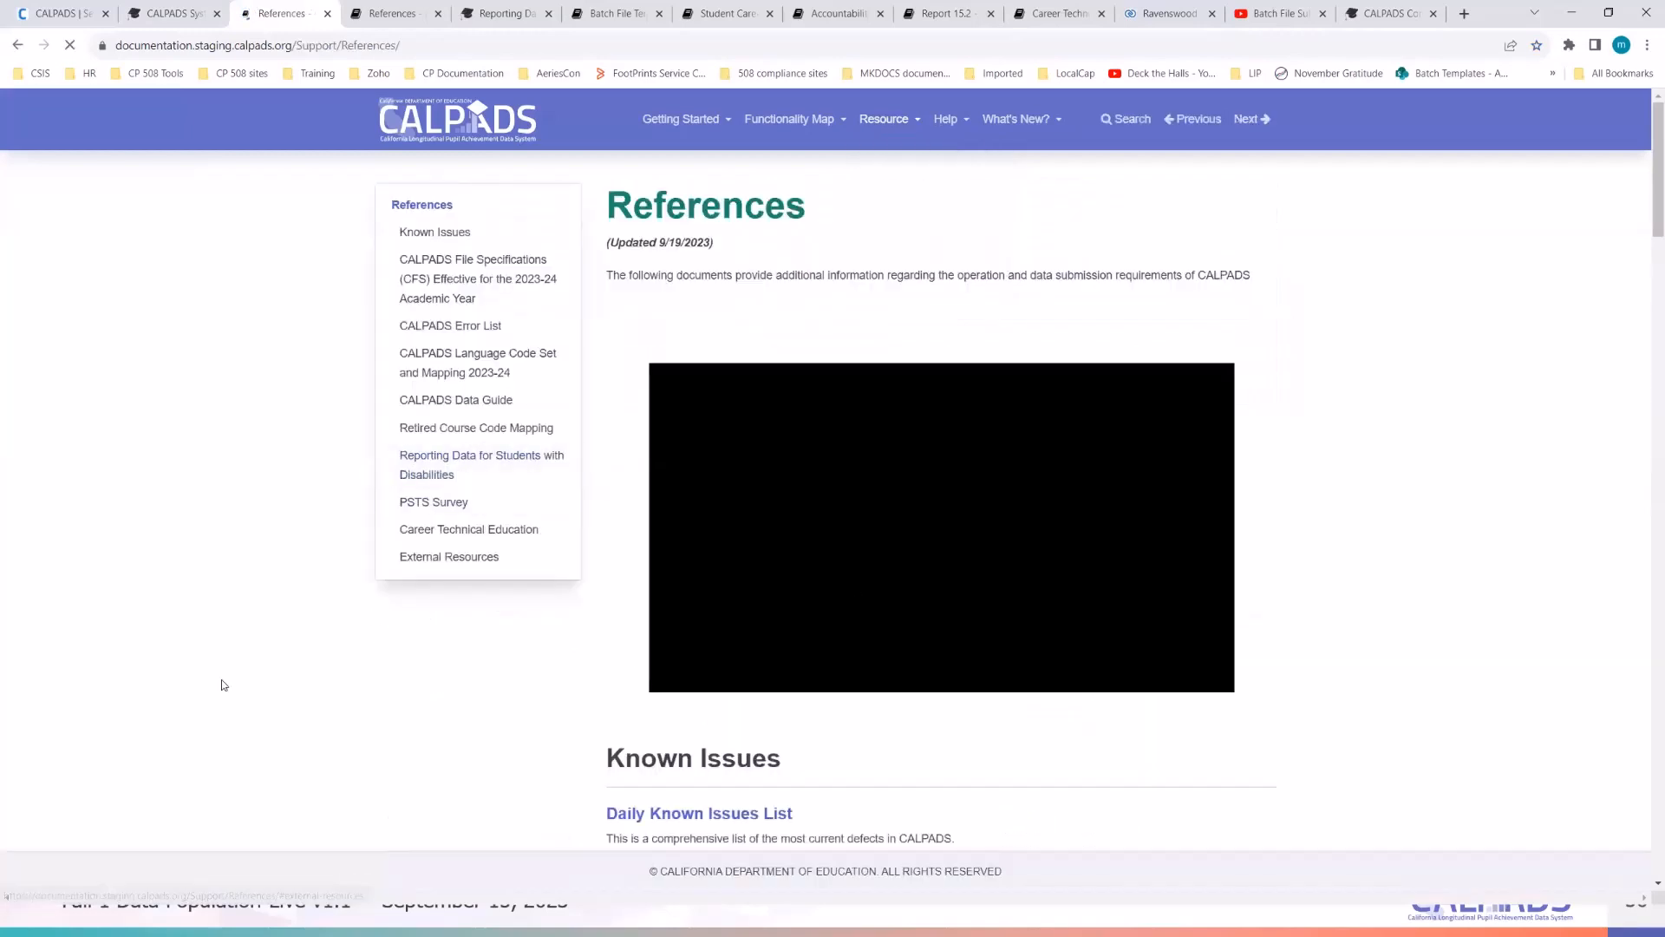
key(ctrl+plus)
key(ctrl+plus)
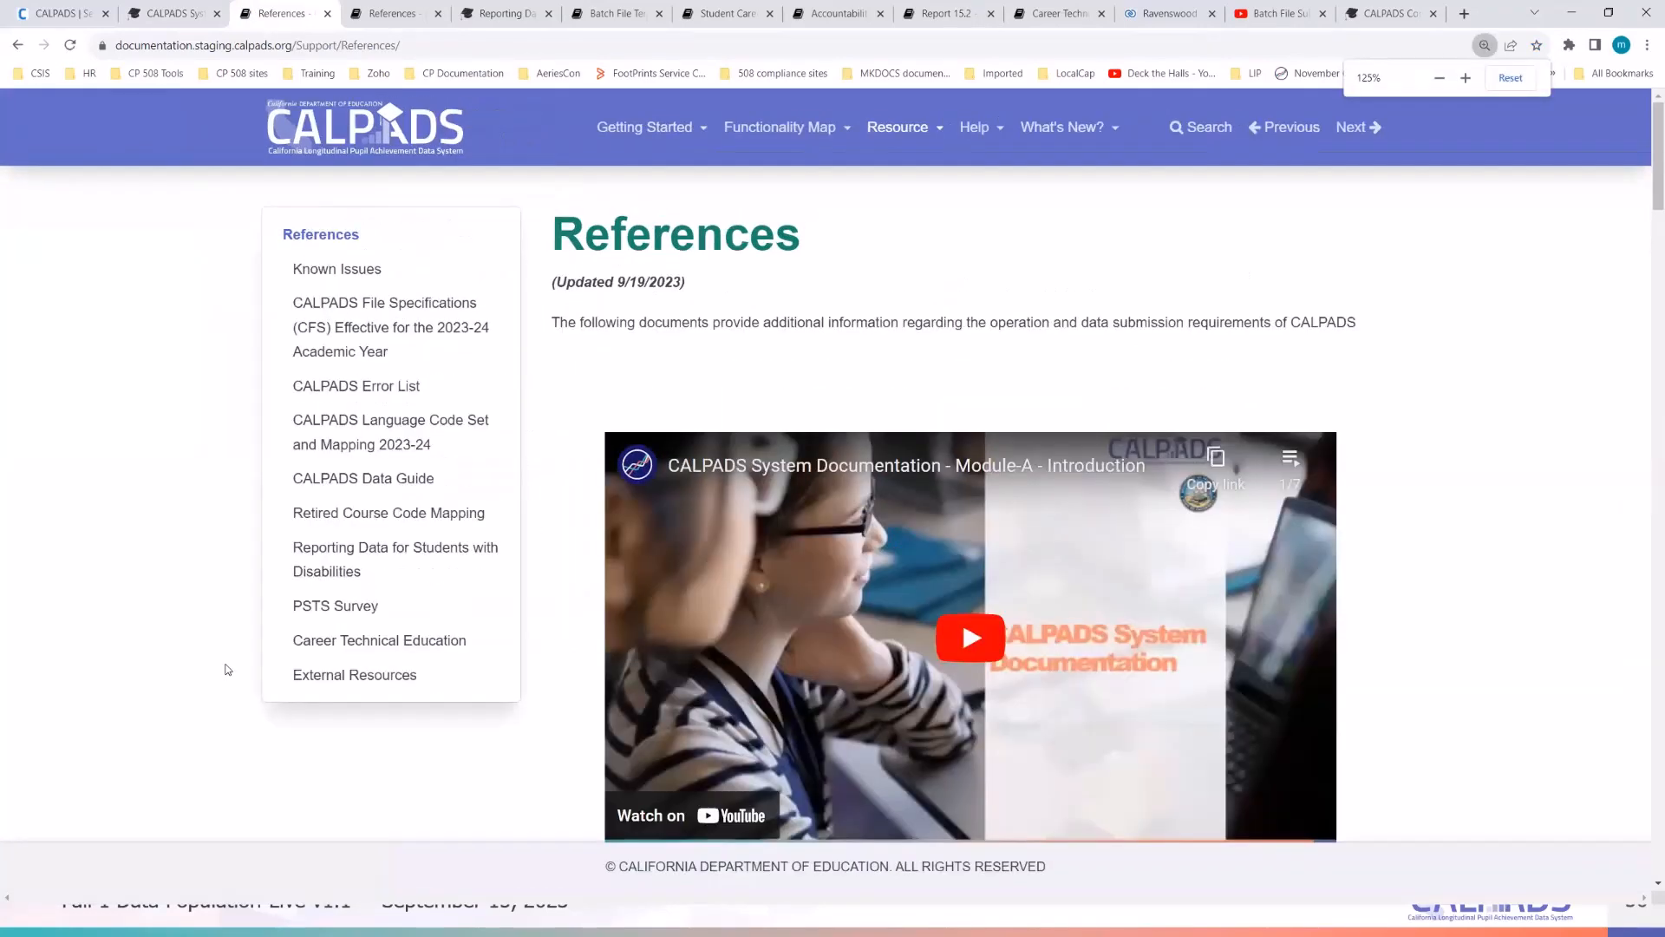
scroll(227, 669, down, 6)
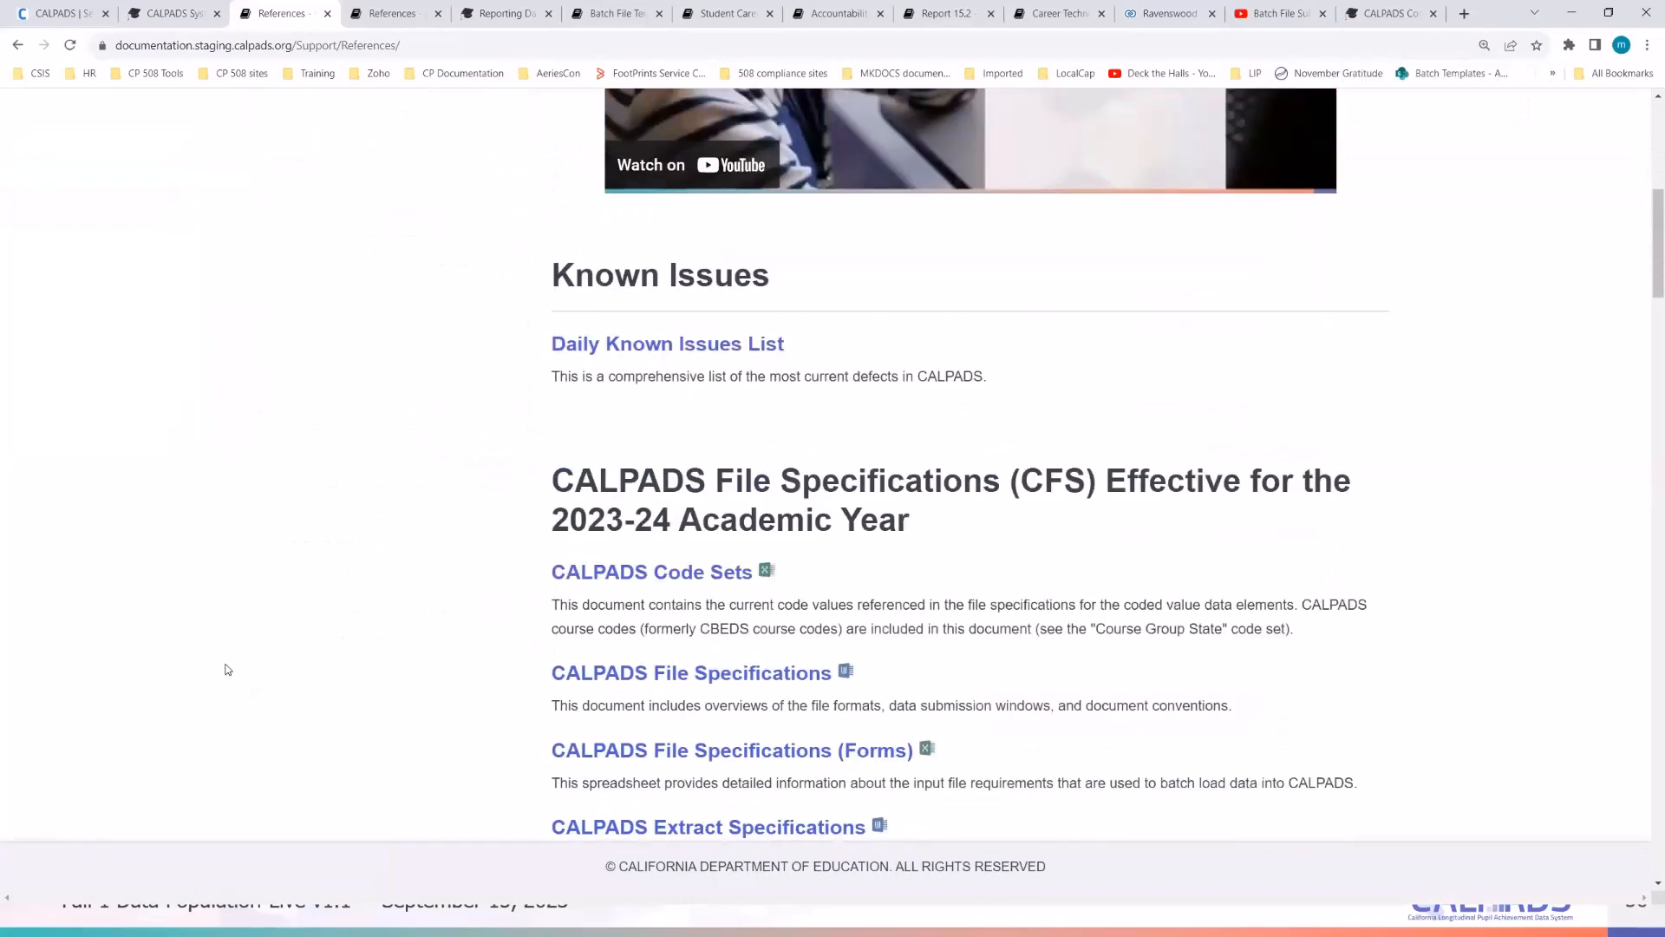
scroll(227, 670, down, 3)
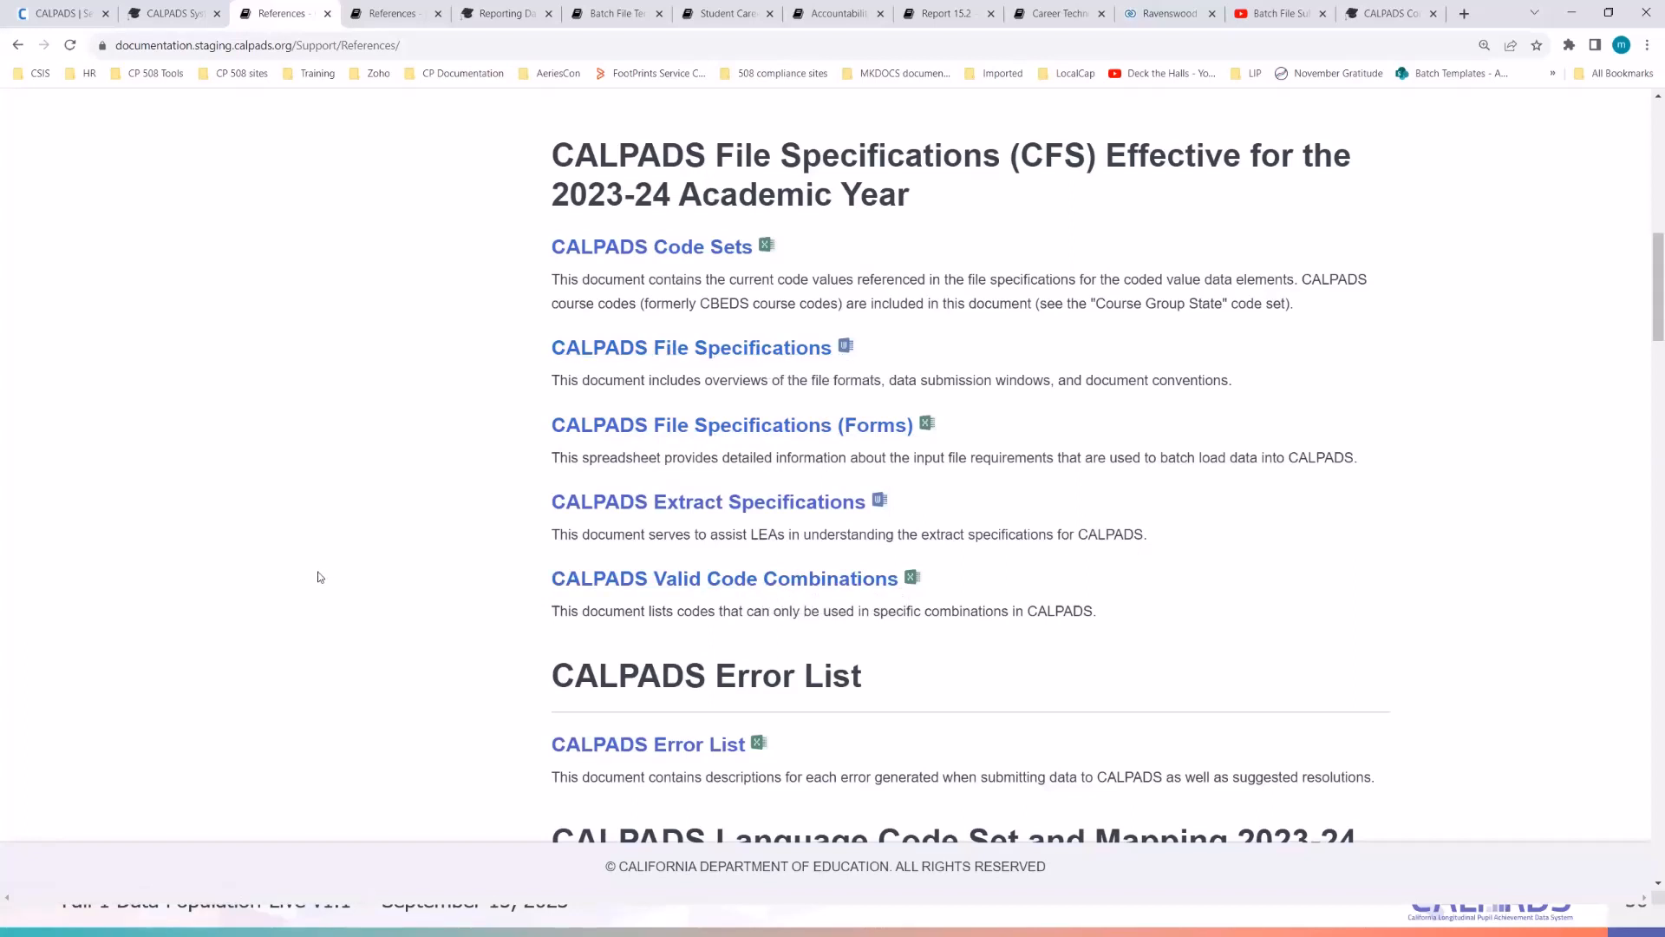
scroll(319, 576, down, 6)
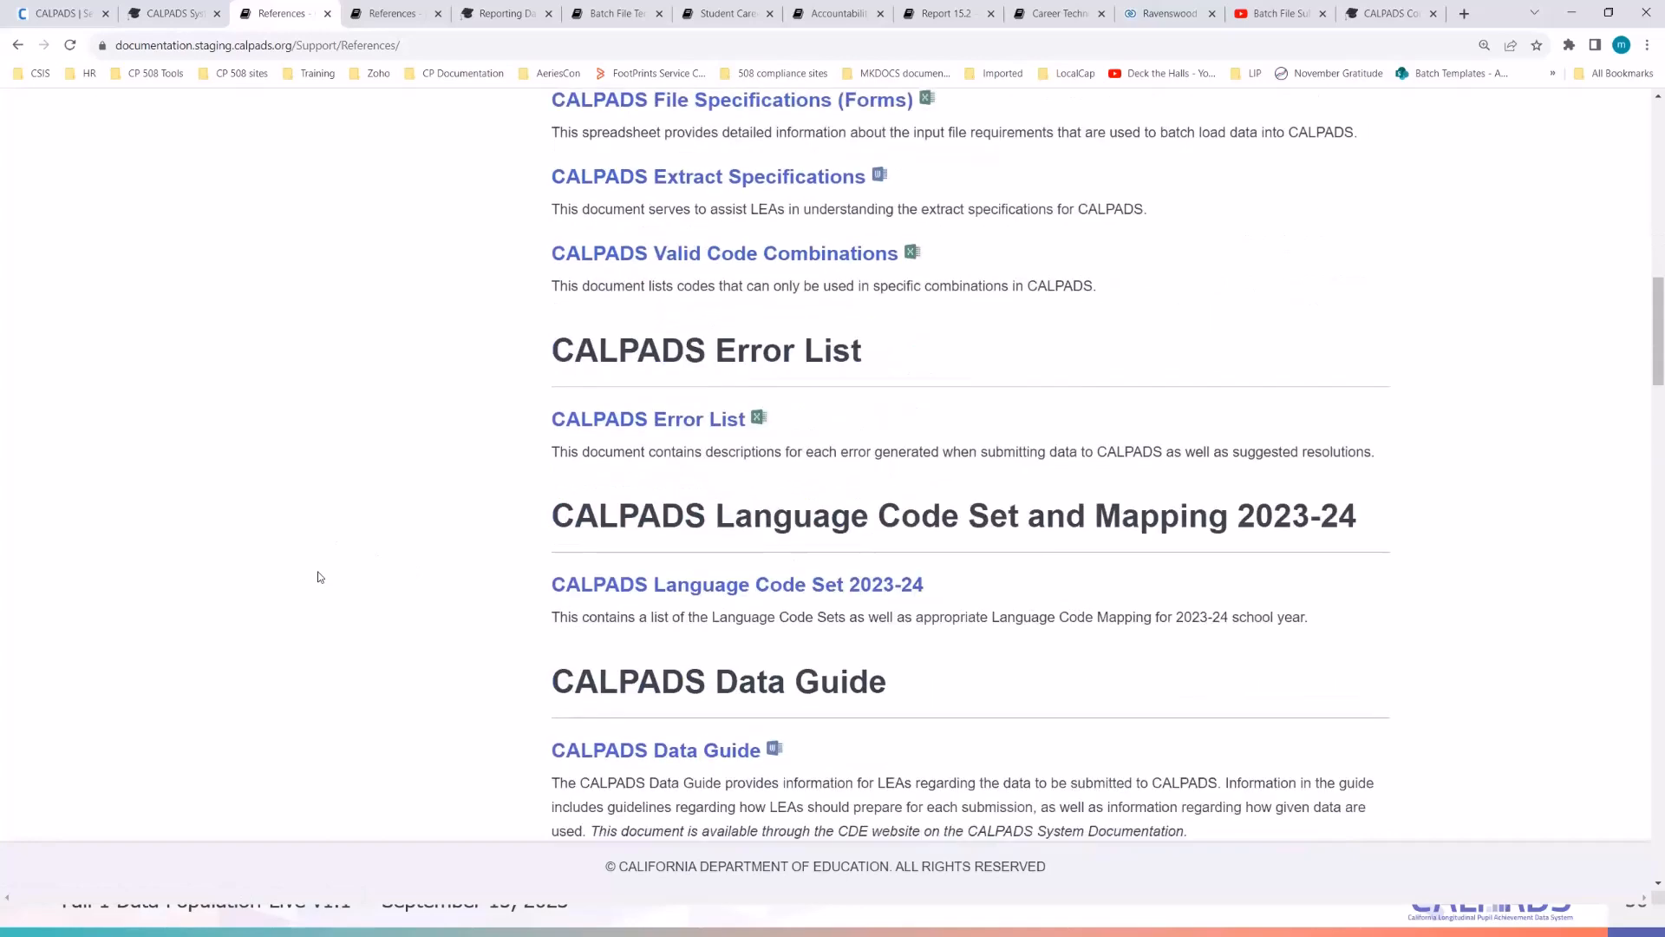
scroll(319, 577, down, 1)
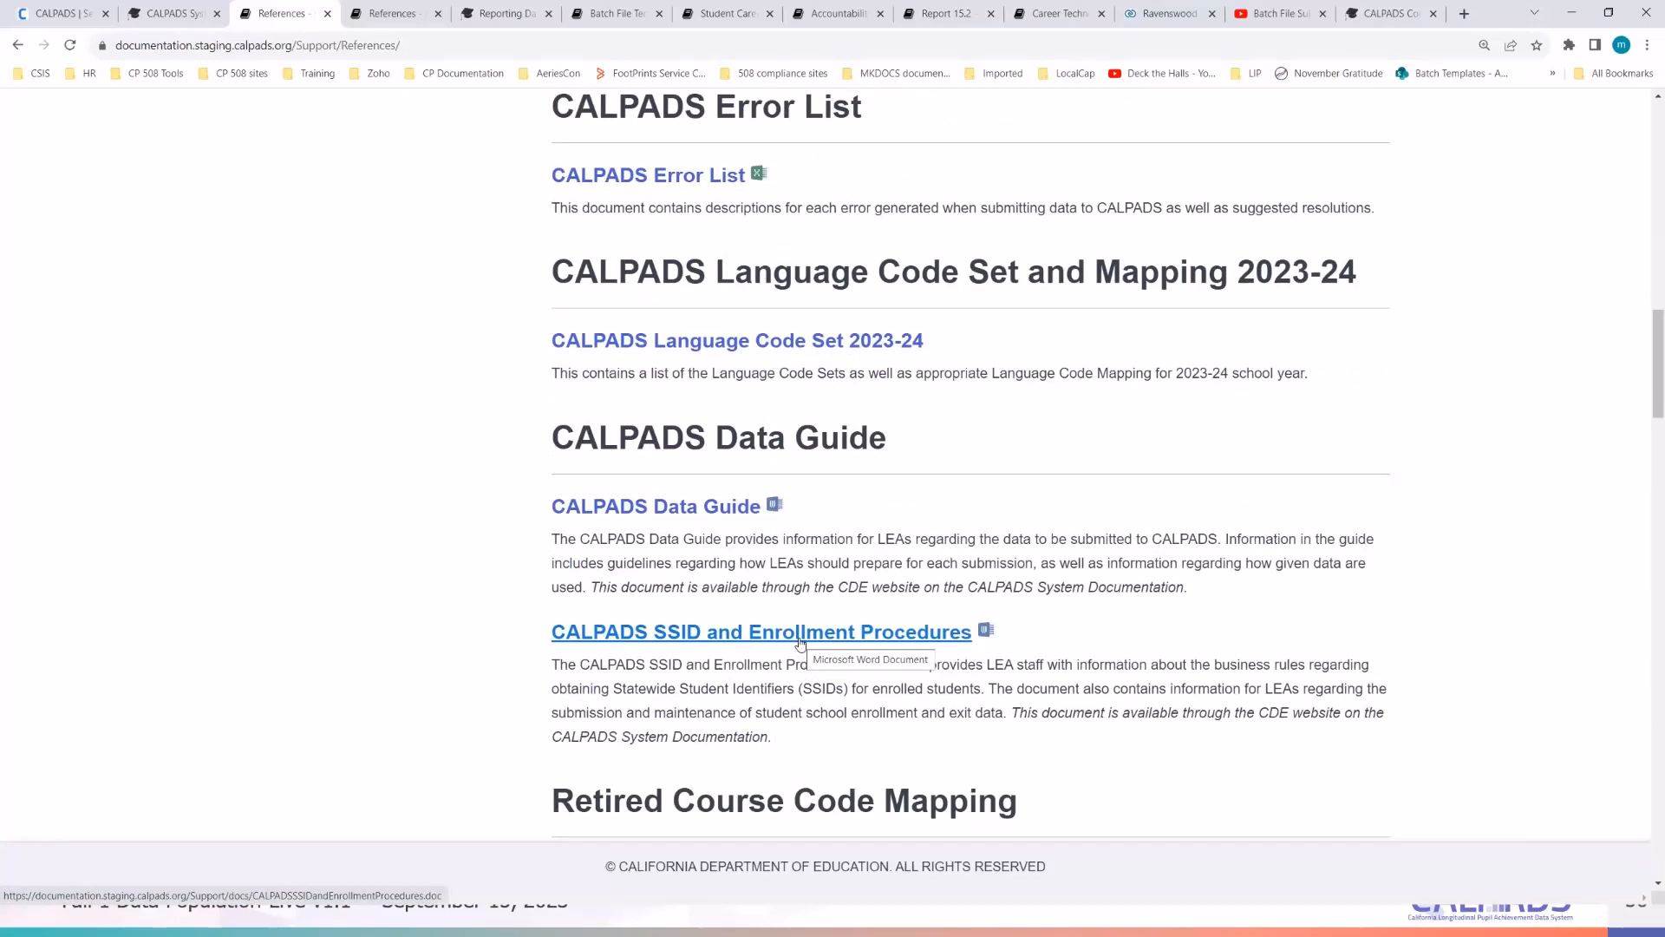
scroll(800, 641, down, 2)
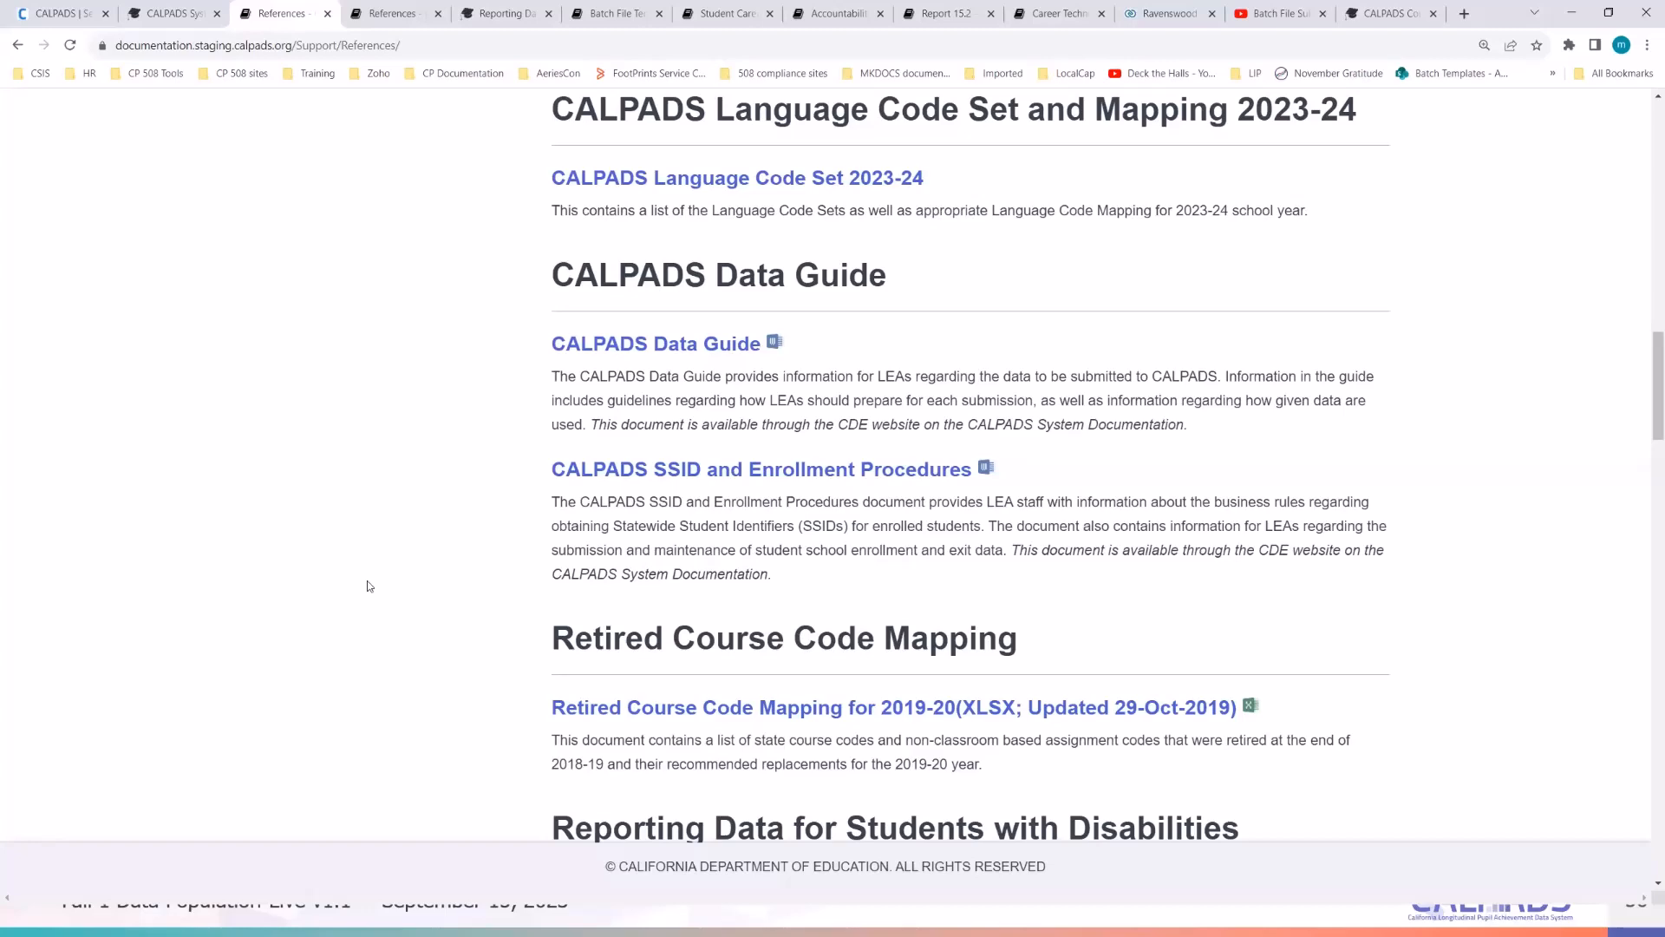
scroll(368, 587, down, 1)
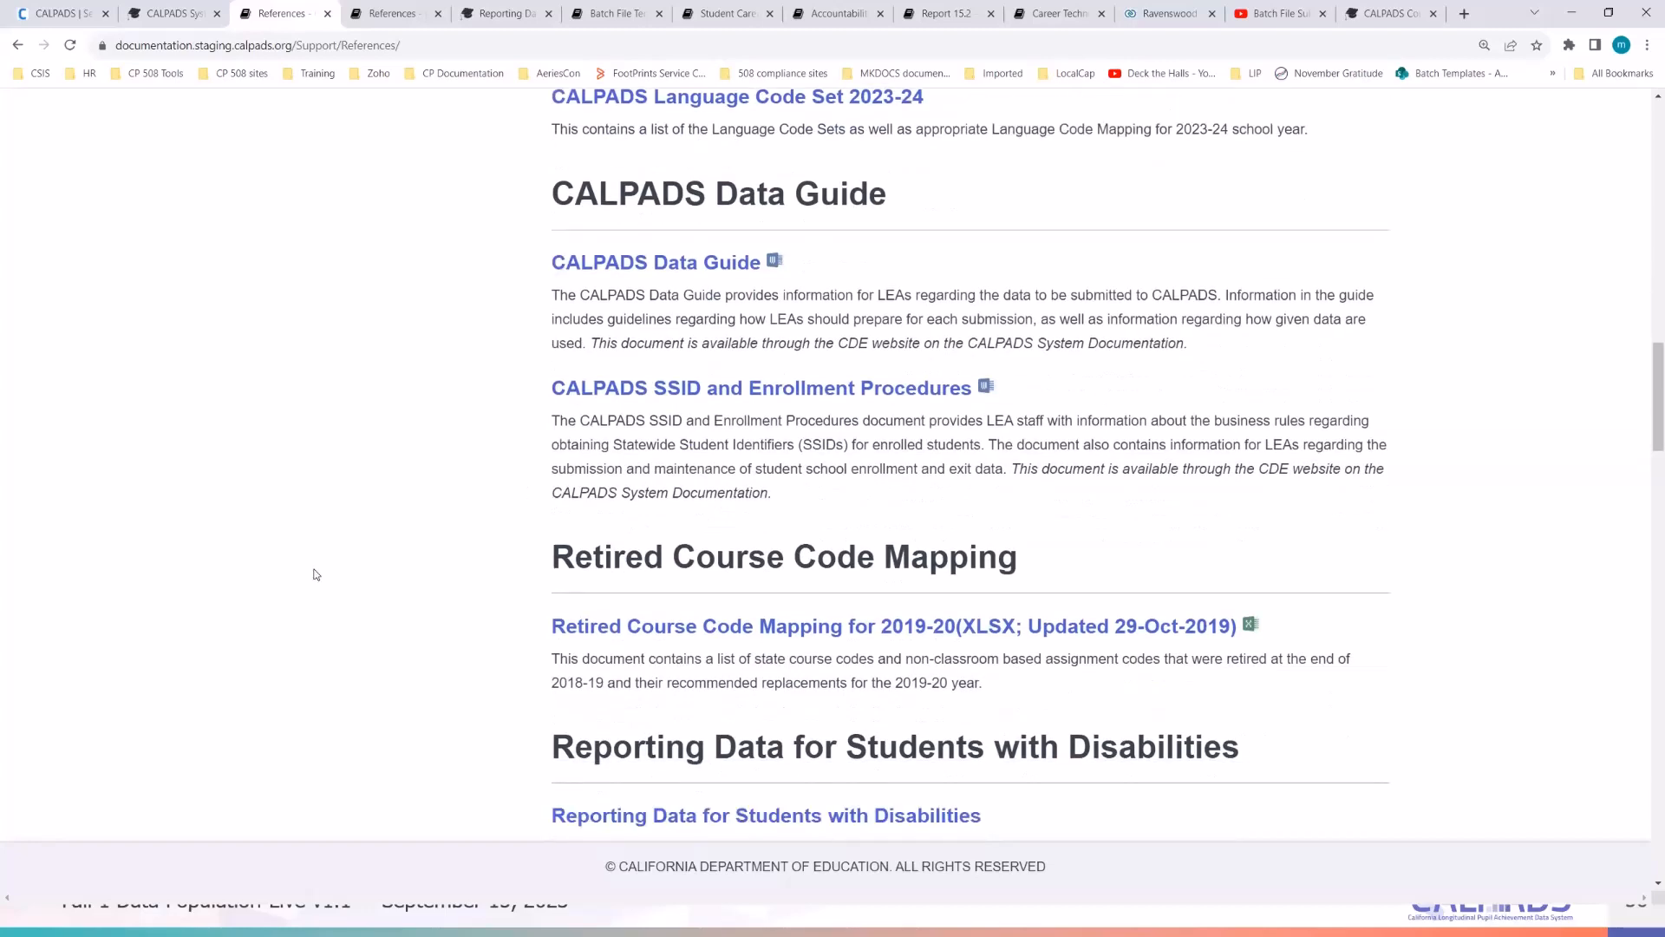
scroll(317, 581, down, 3)
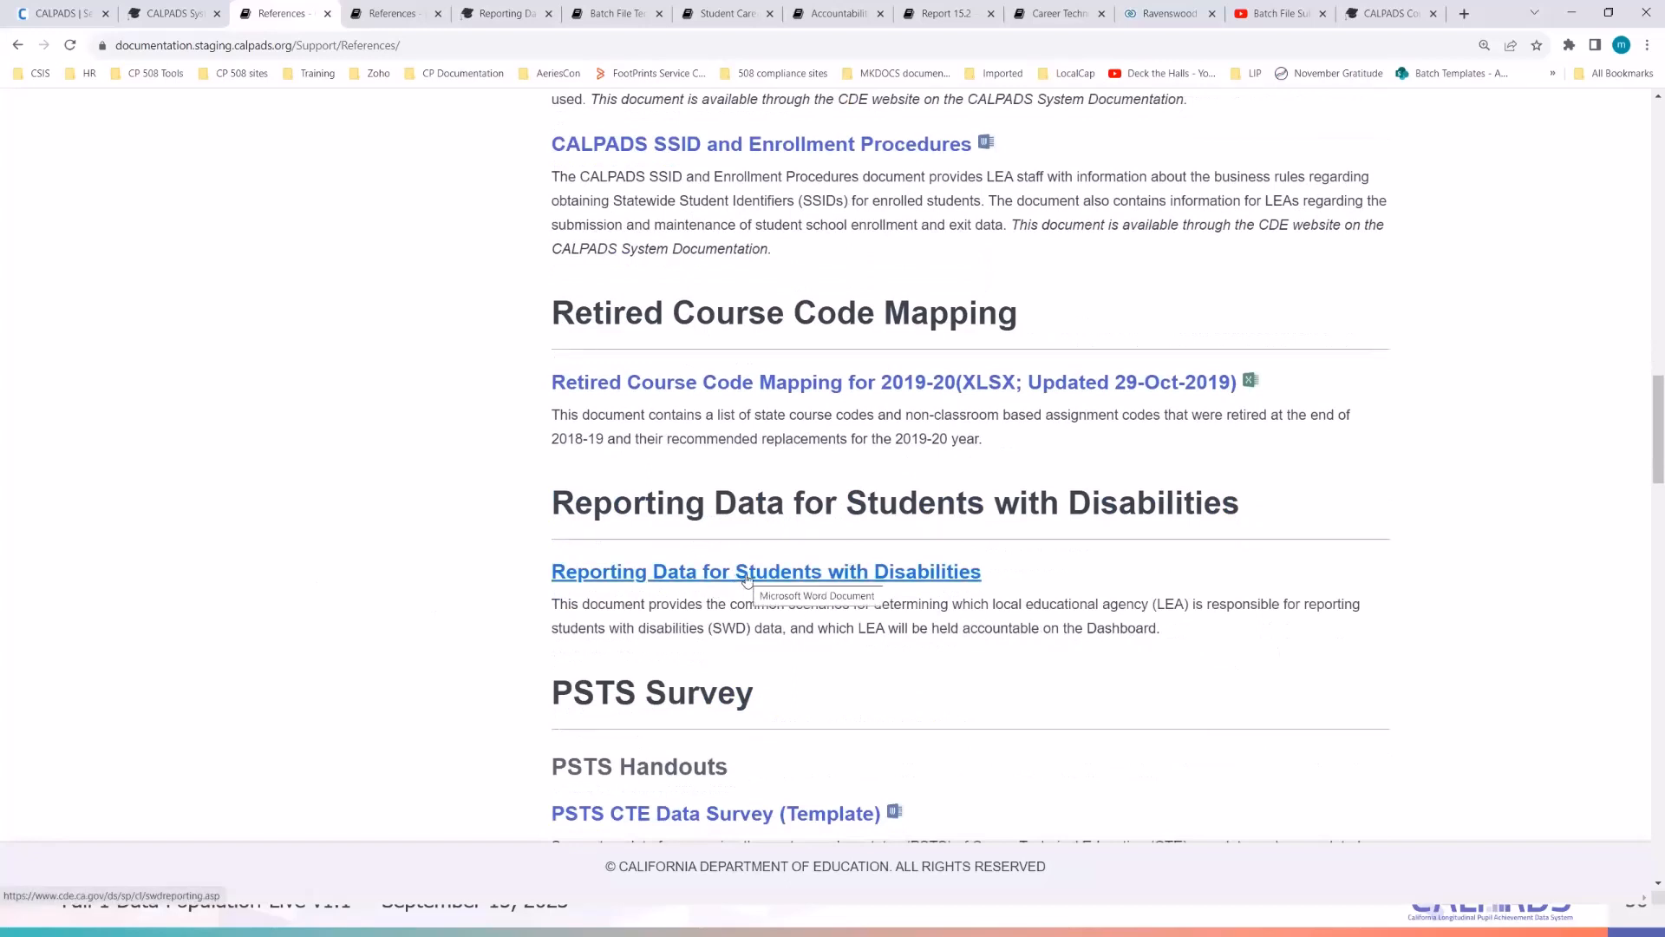
- Open the Reporting Data for Students with Disabilities guide in a new tab and view it
right_click(747, 580)
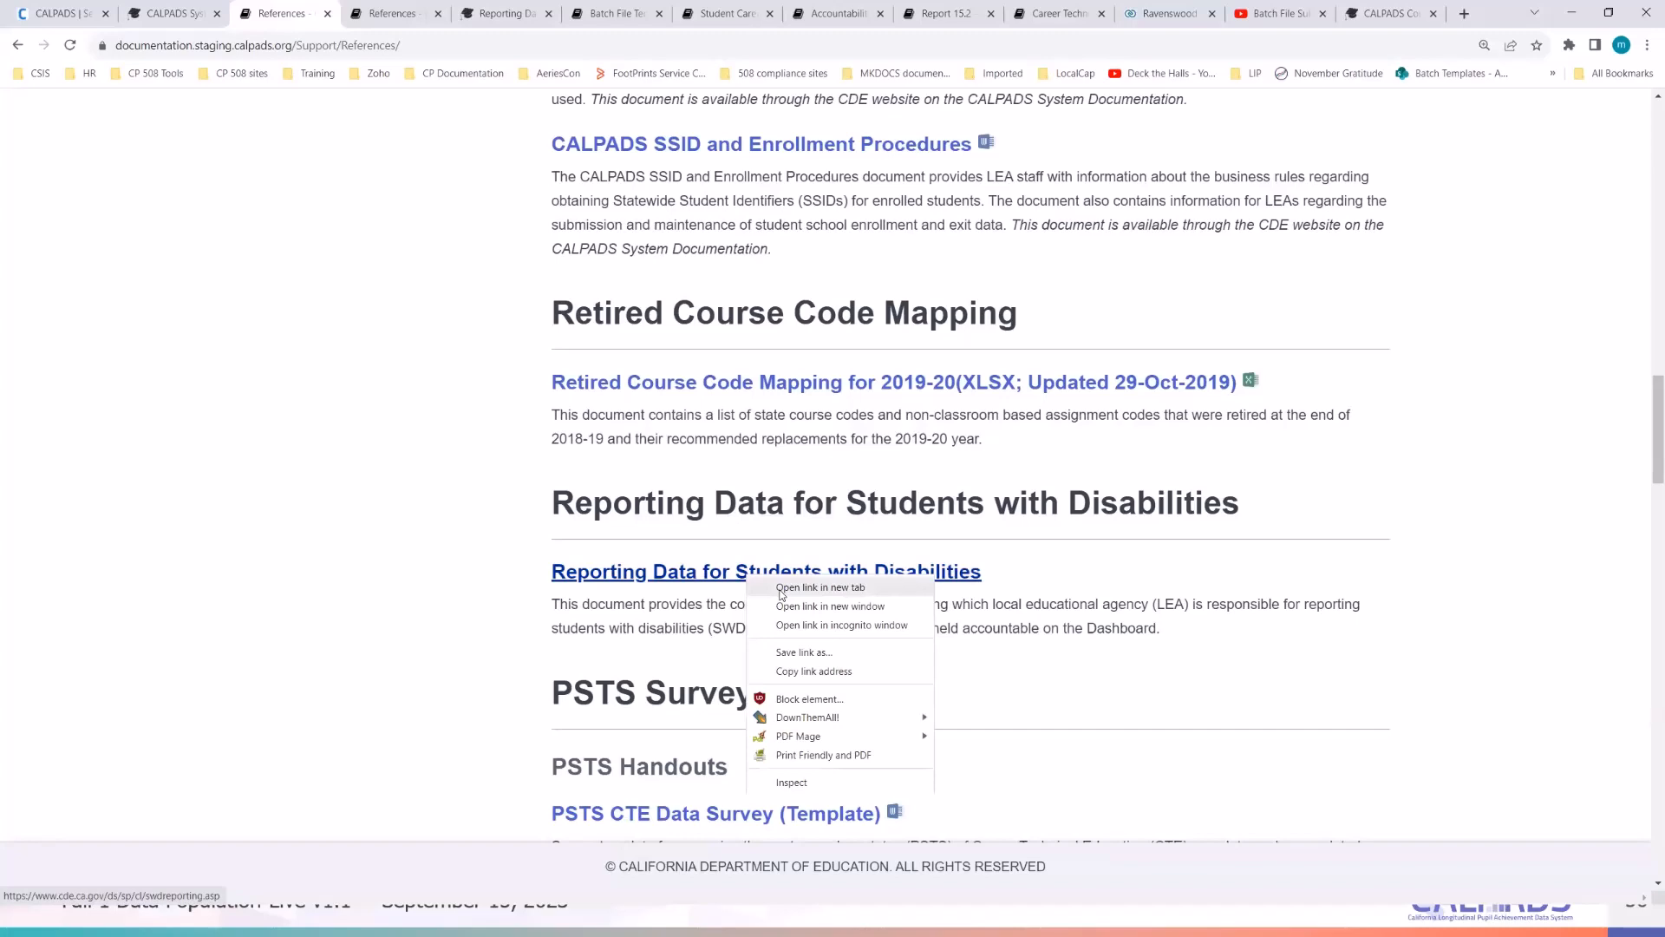
click(780, 589)
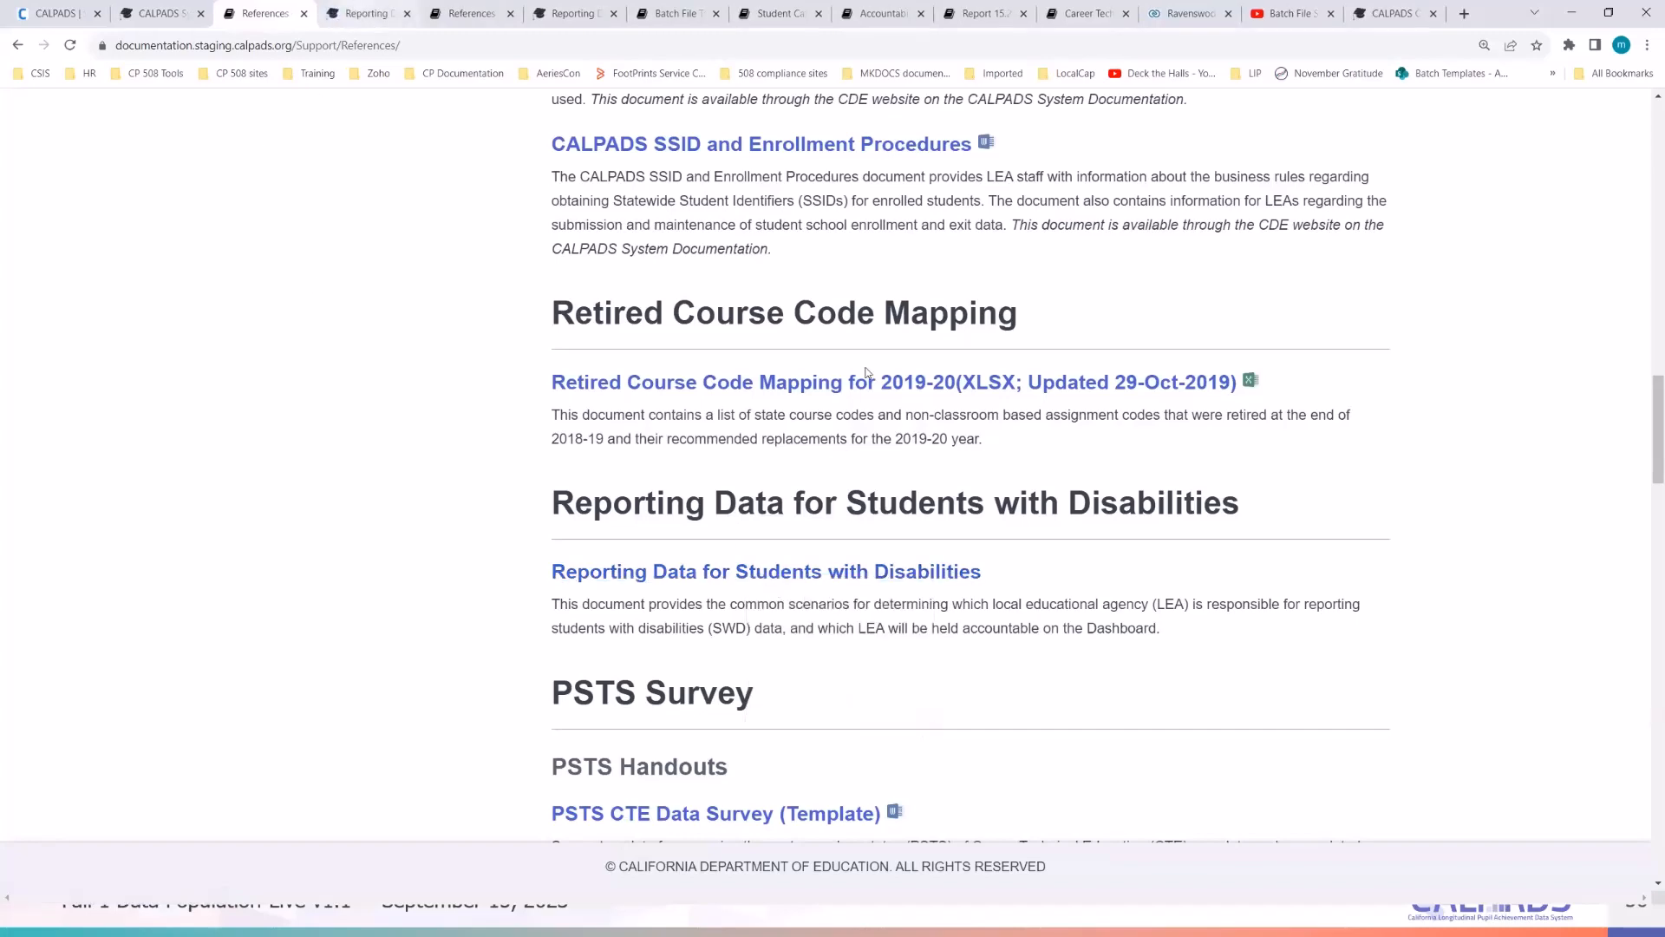
key(ctrl+Tab)
- Scroll through the SWD reporting scenarios table, then return to the References tab
scroll(922, 373, down, 4)
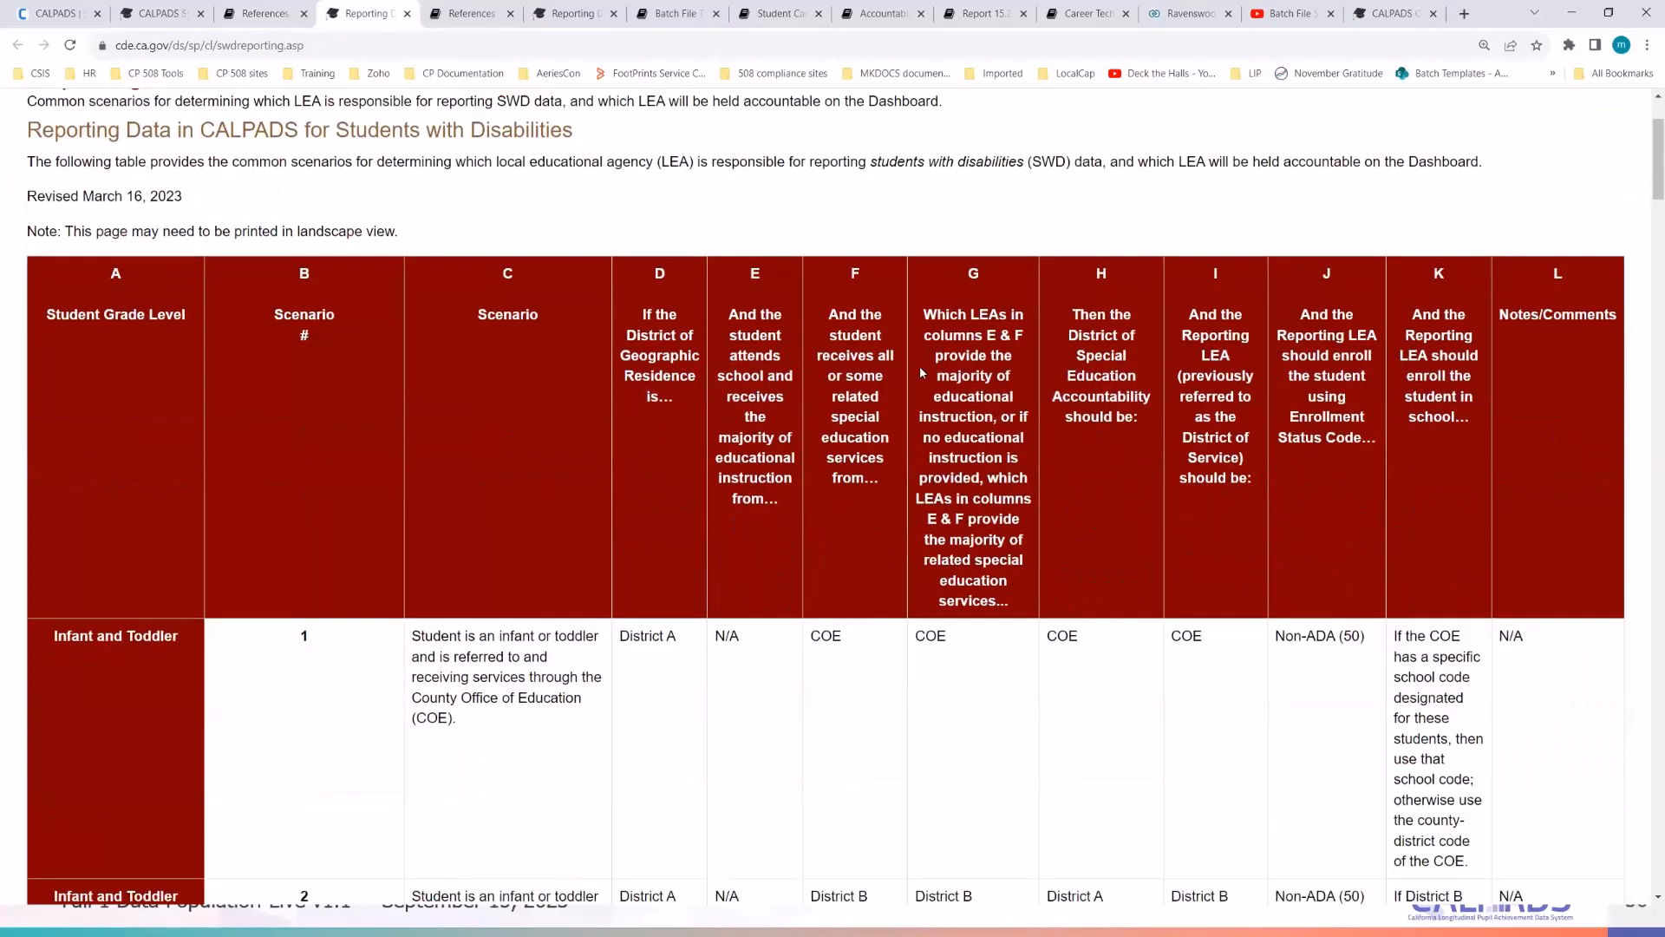
scroll(951, 575, down, 5)
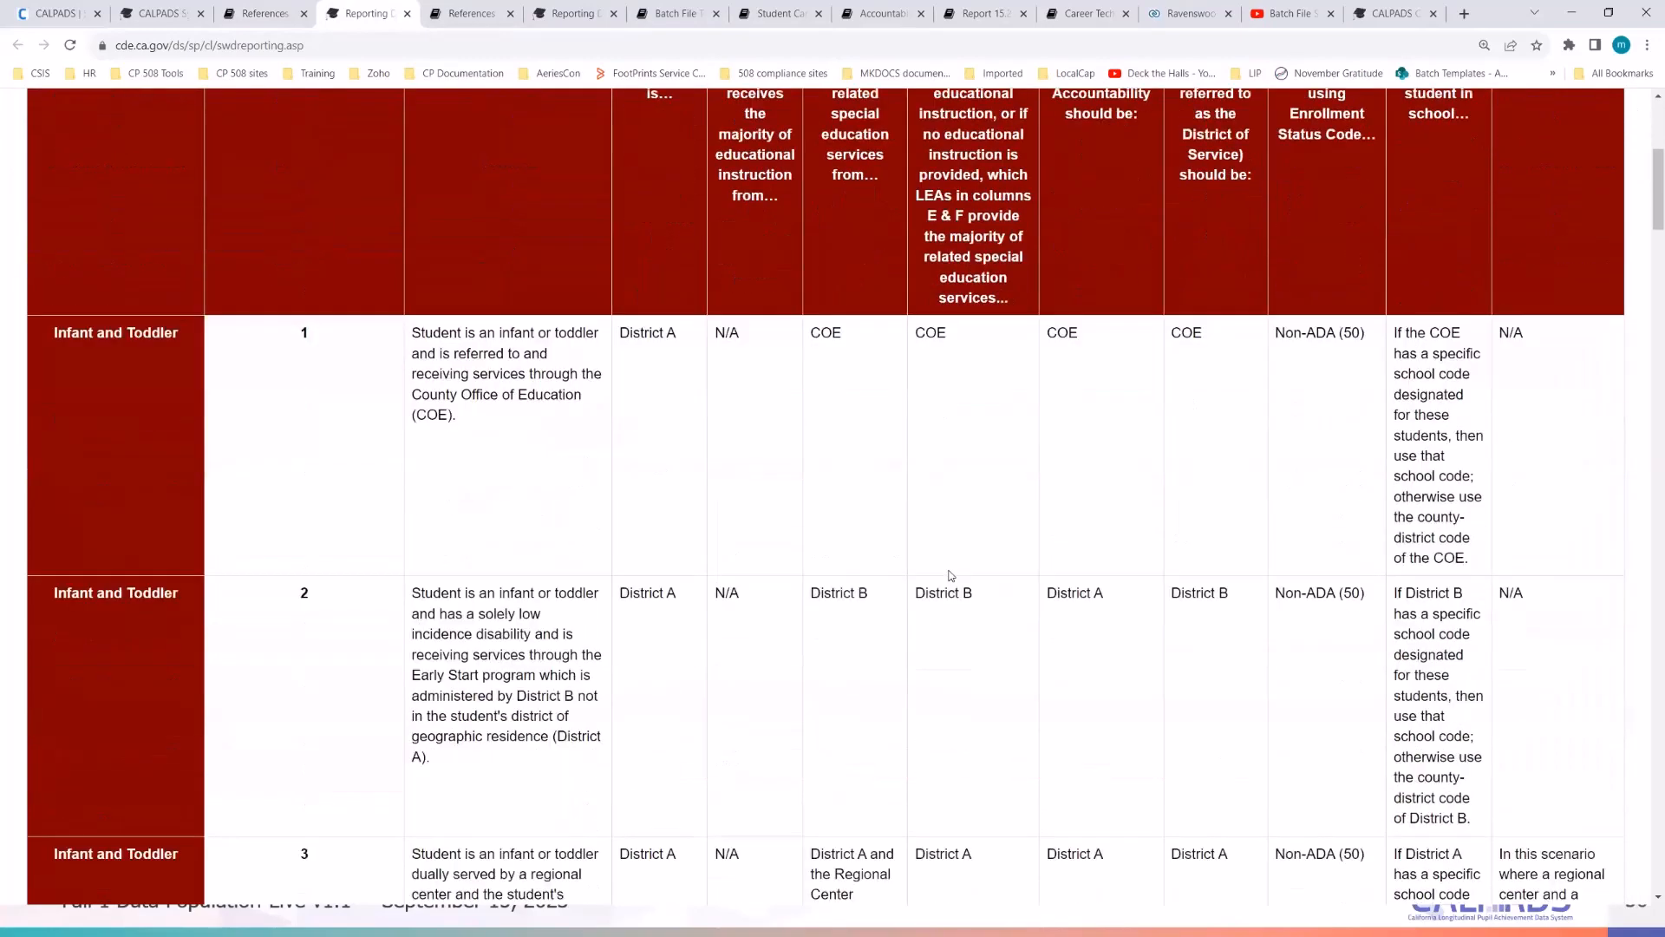
scroll(786, 631, down, 2)
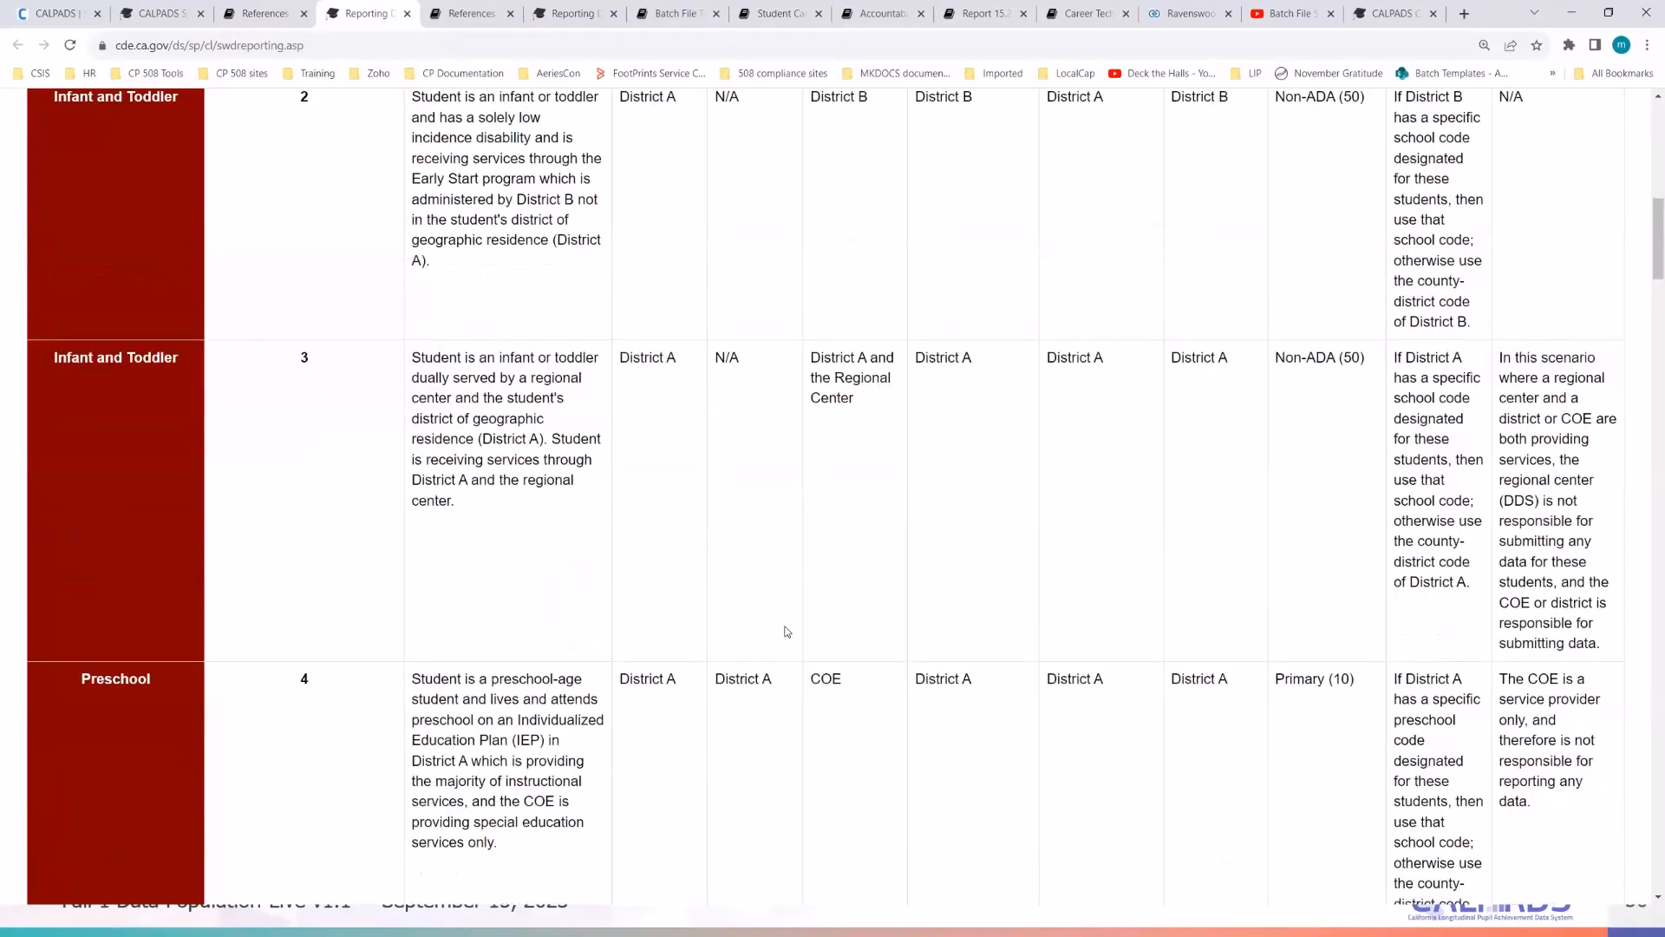
scroll(787, 632, up, 7)
scroll(784, 624, up, 5)
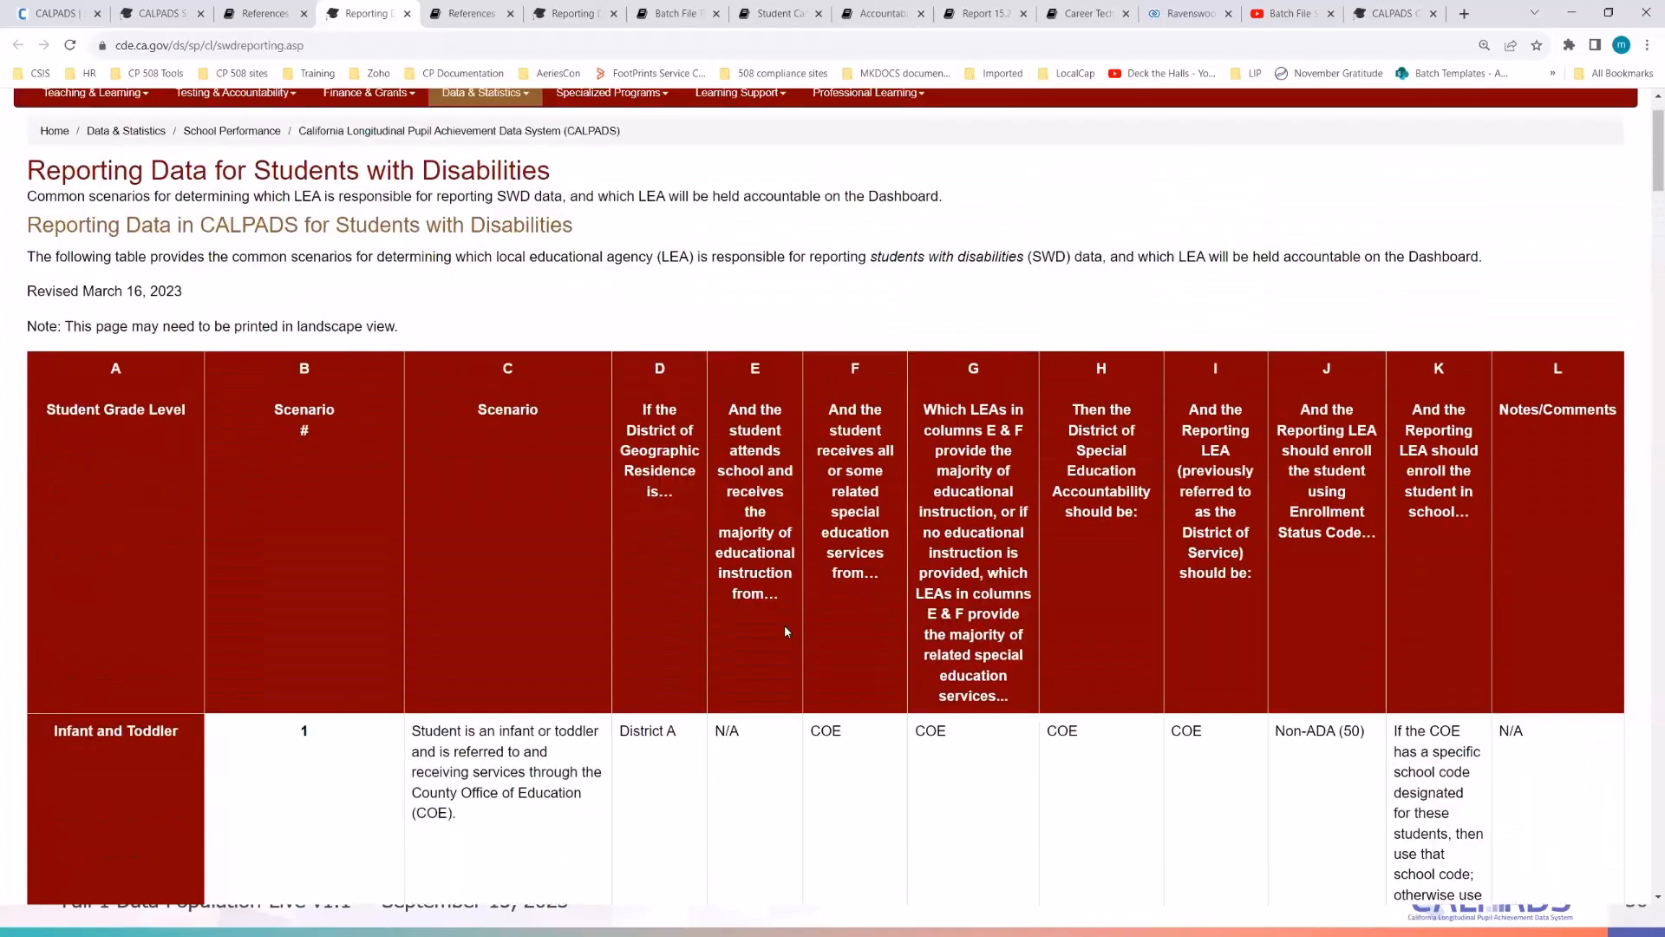
scroll(800, 668, down, 6)
scroll(803, 677, down, 20)
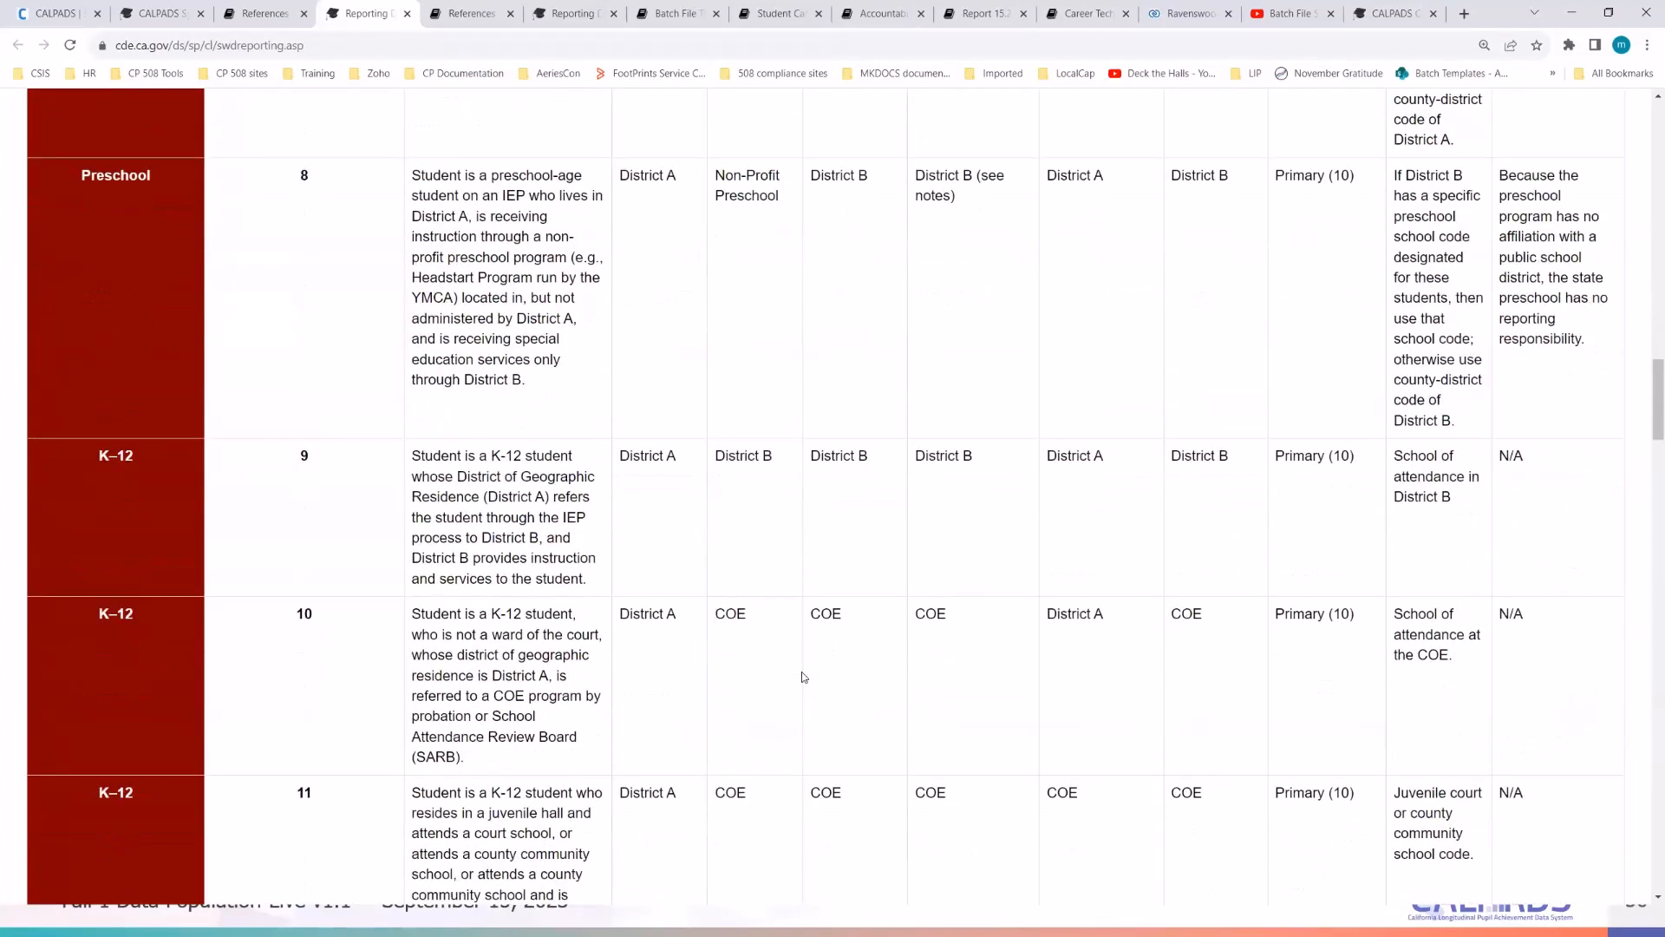
scroll(1361, 679, up, 18)
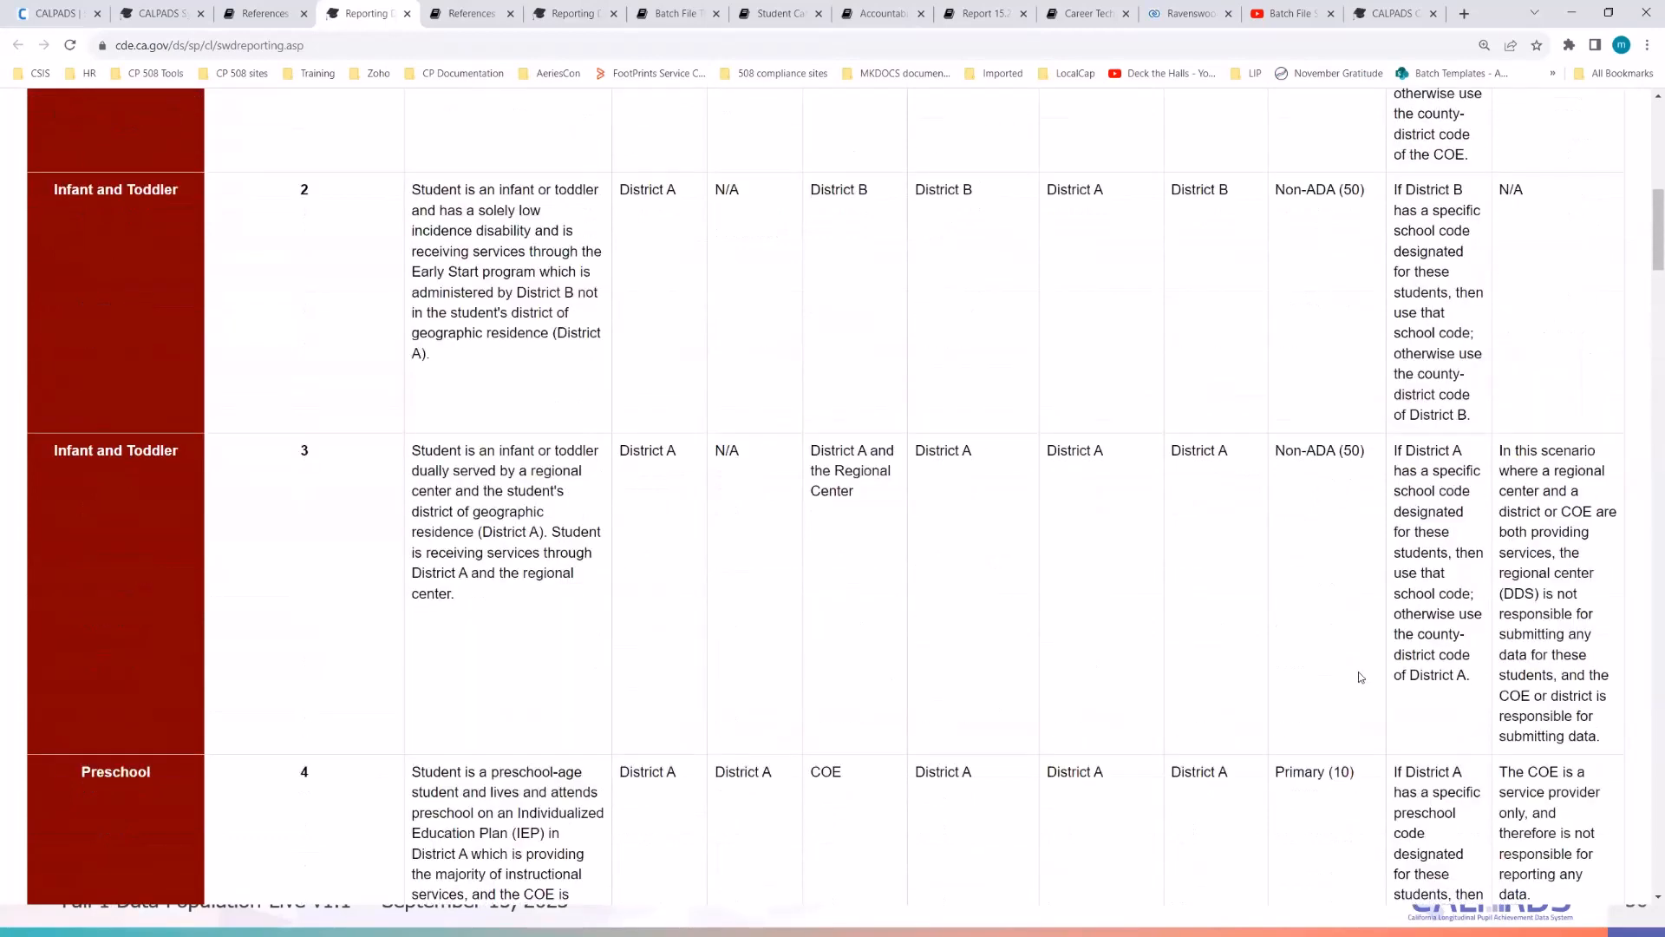
scroll(1358, 678, up, 6)
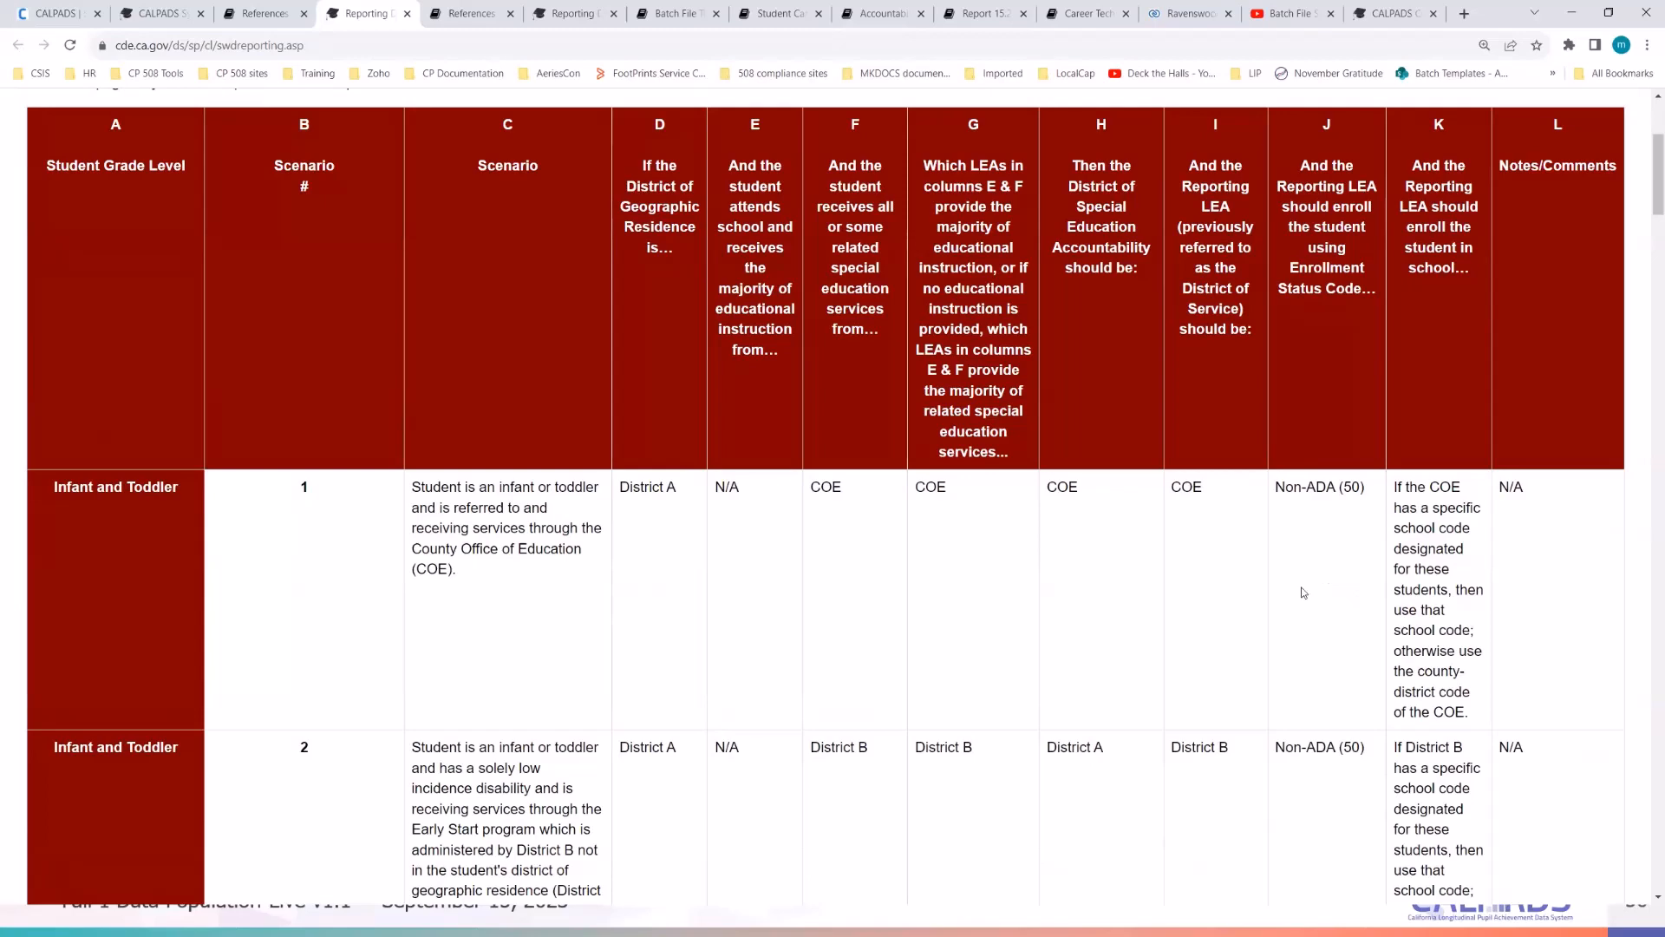
click(260, 13)
- Open the Daily Known Issues List in a new tab and view it
scroll(228, 503, up, 15)
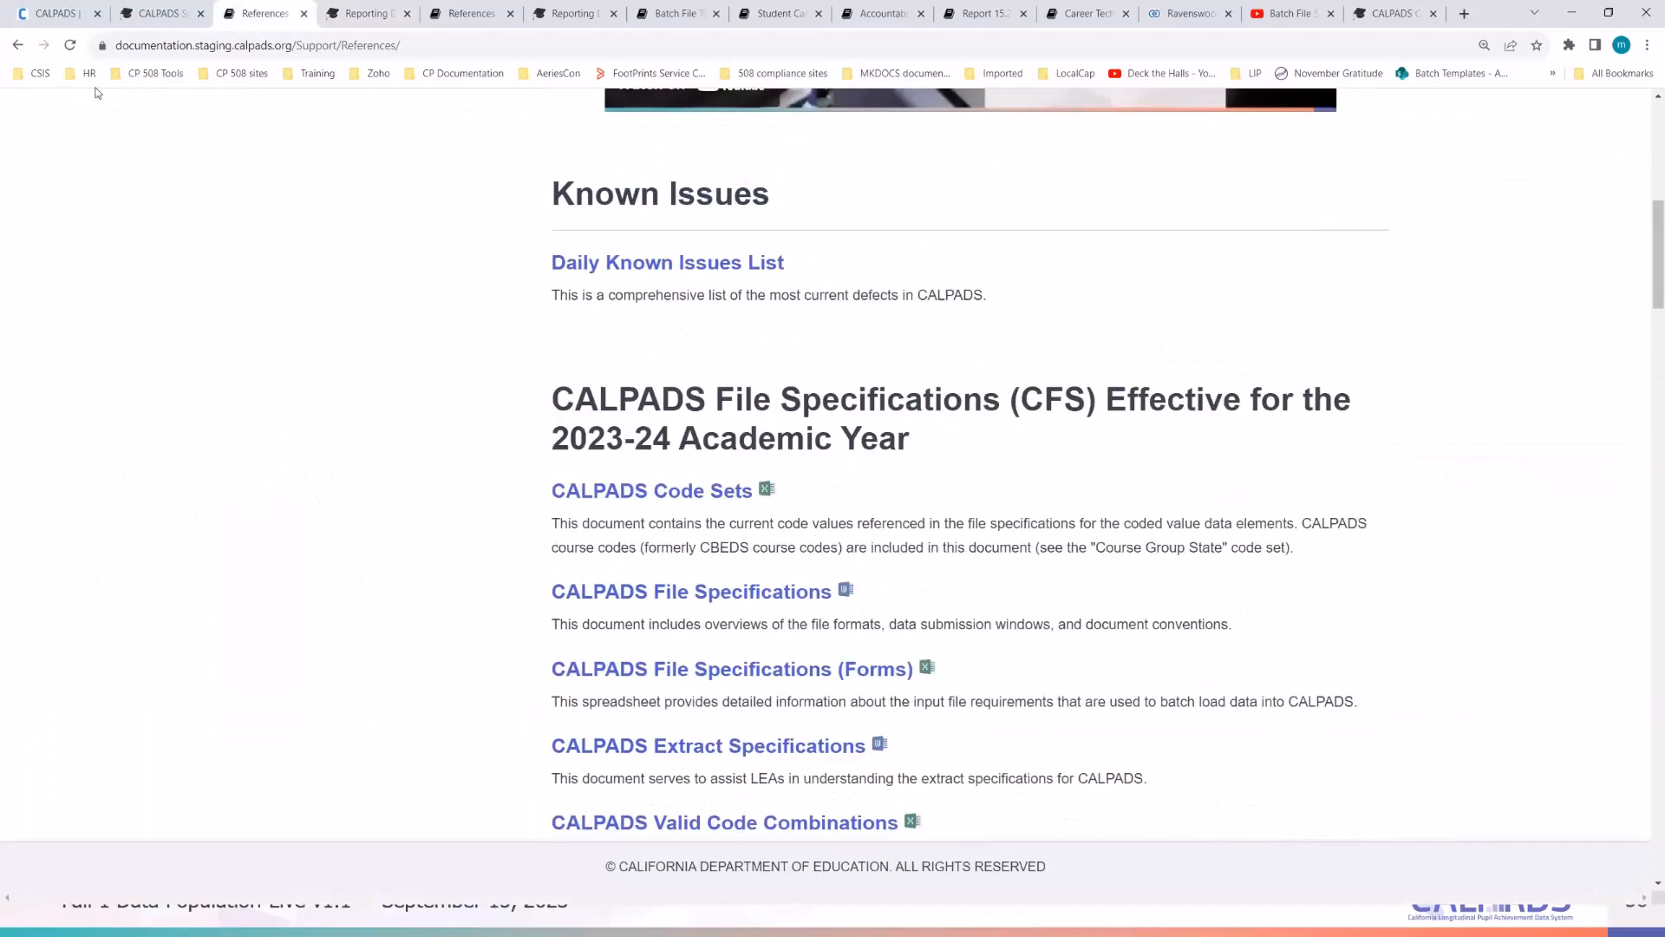
scroll(261, 386, up, 8)
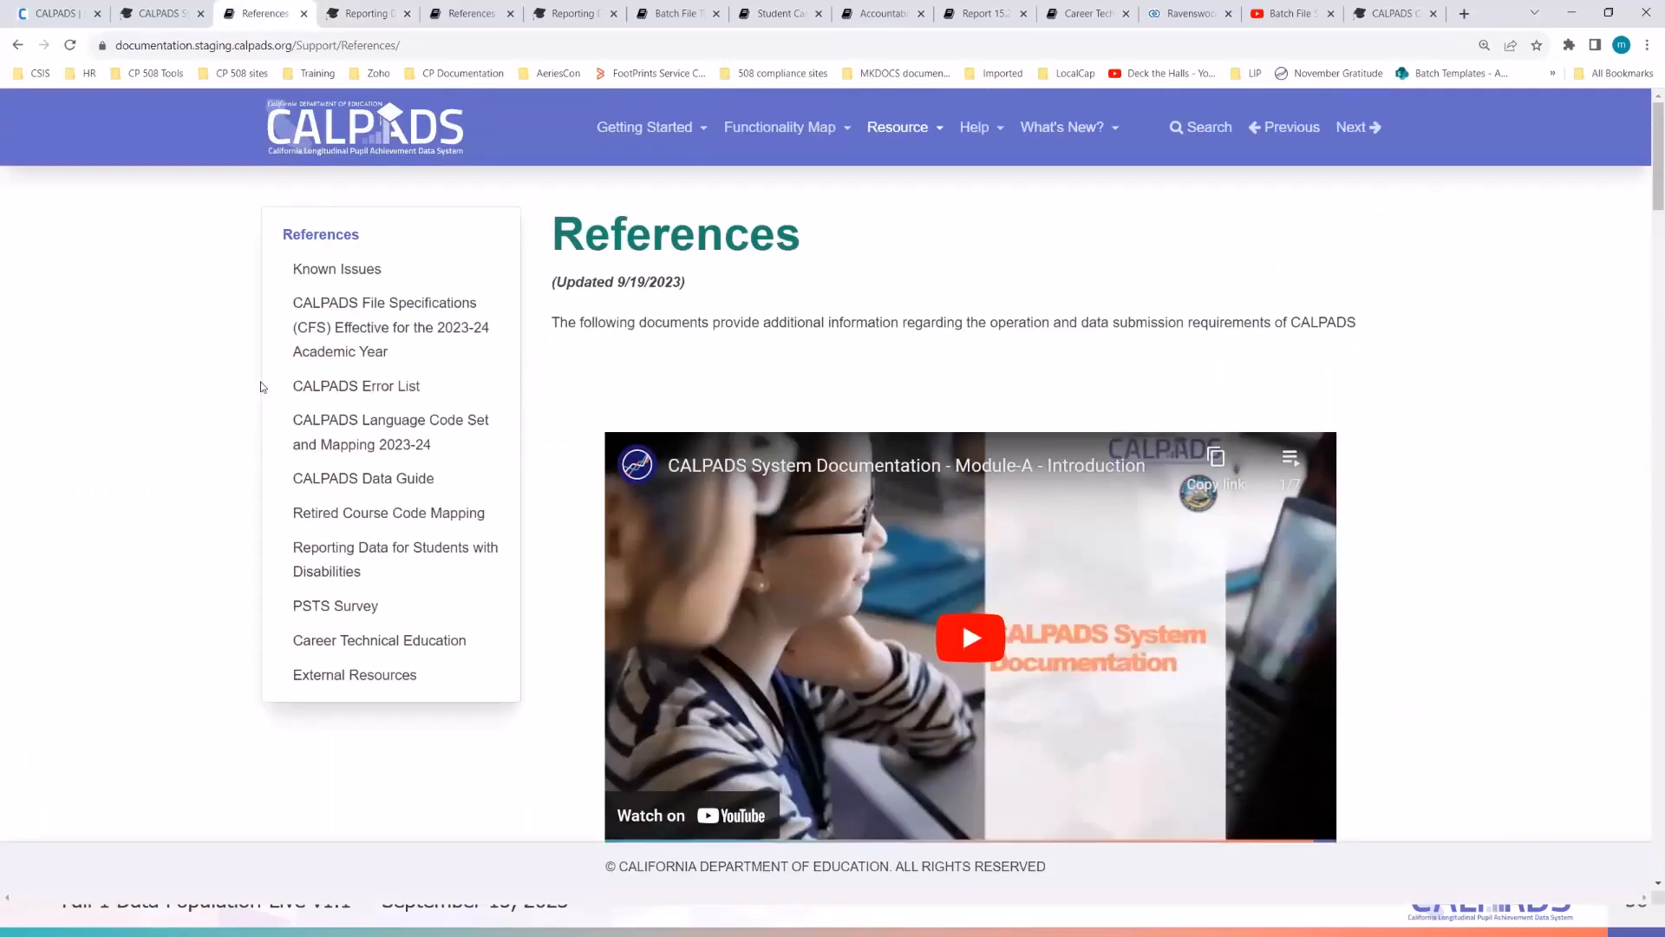
scroll(305, 408, down, 7)
right_click(655, 358)
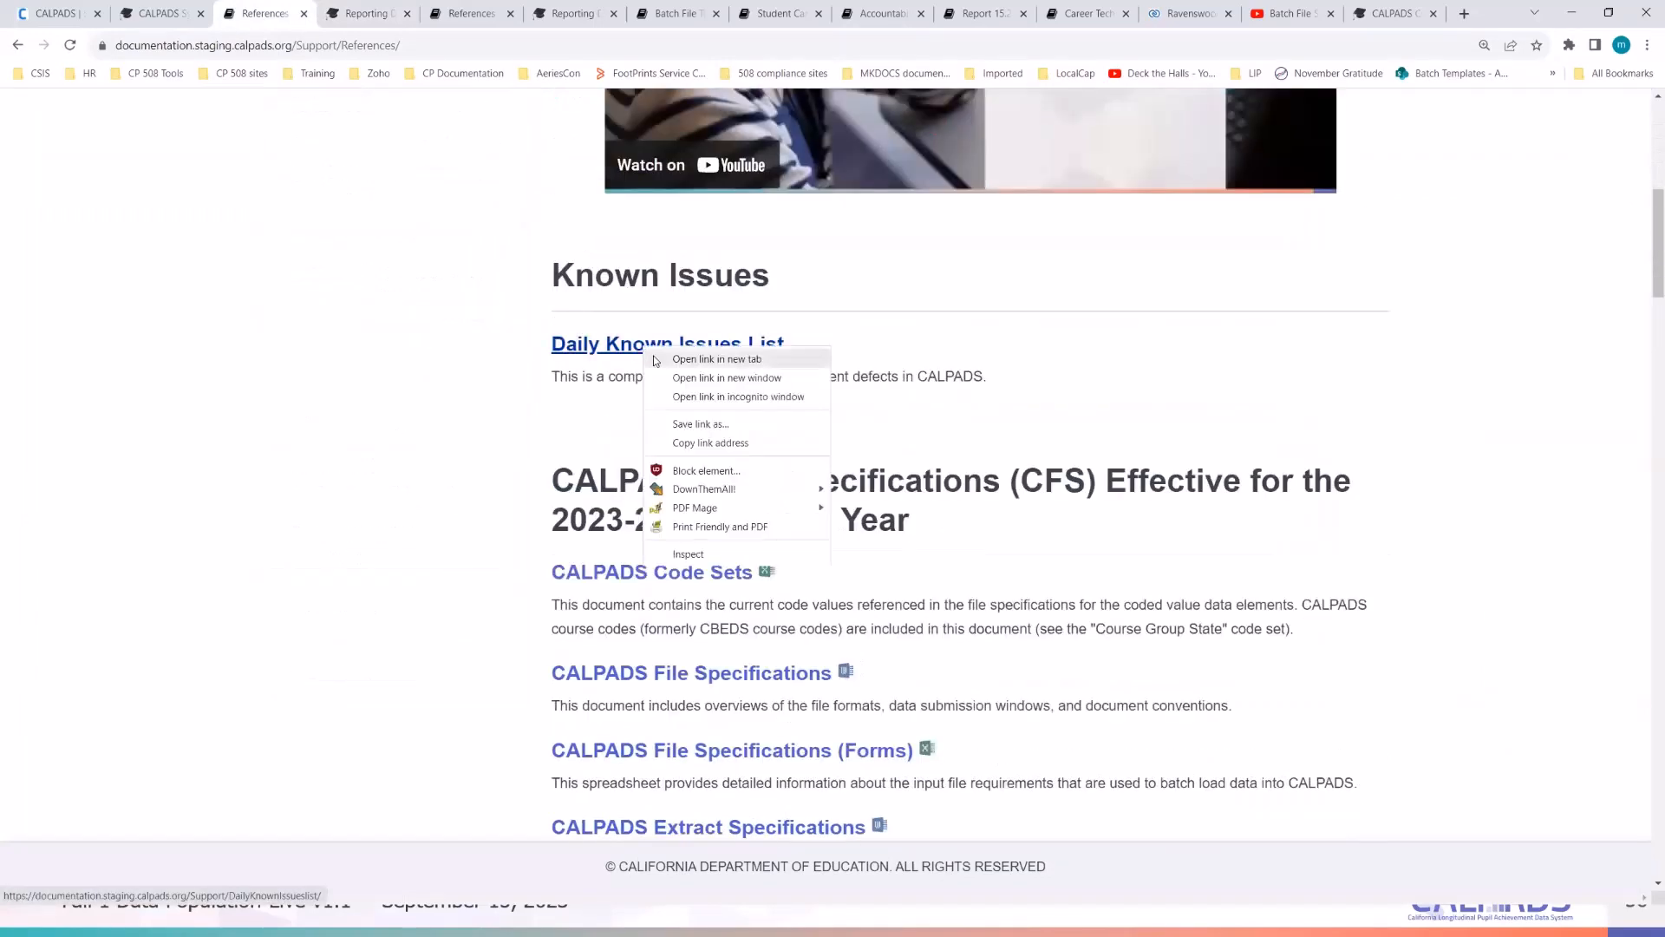
click(655, 358)
click(425, 13)
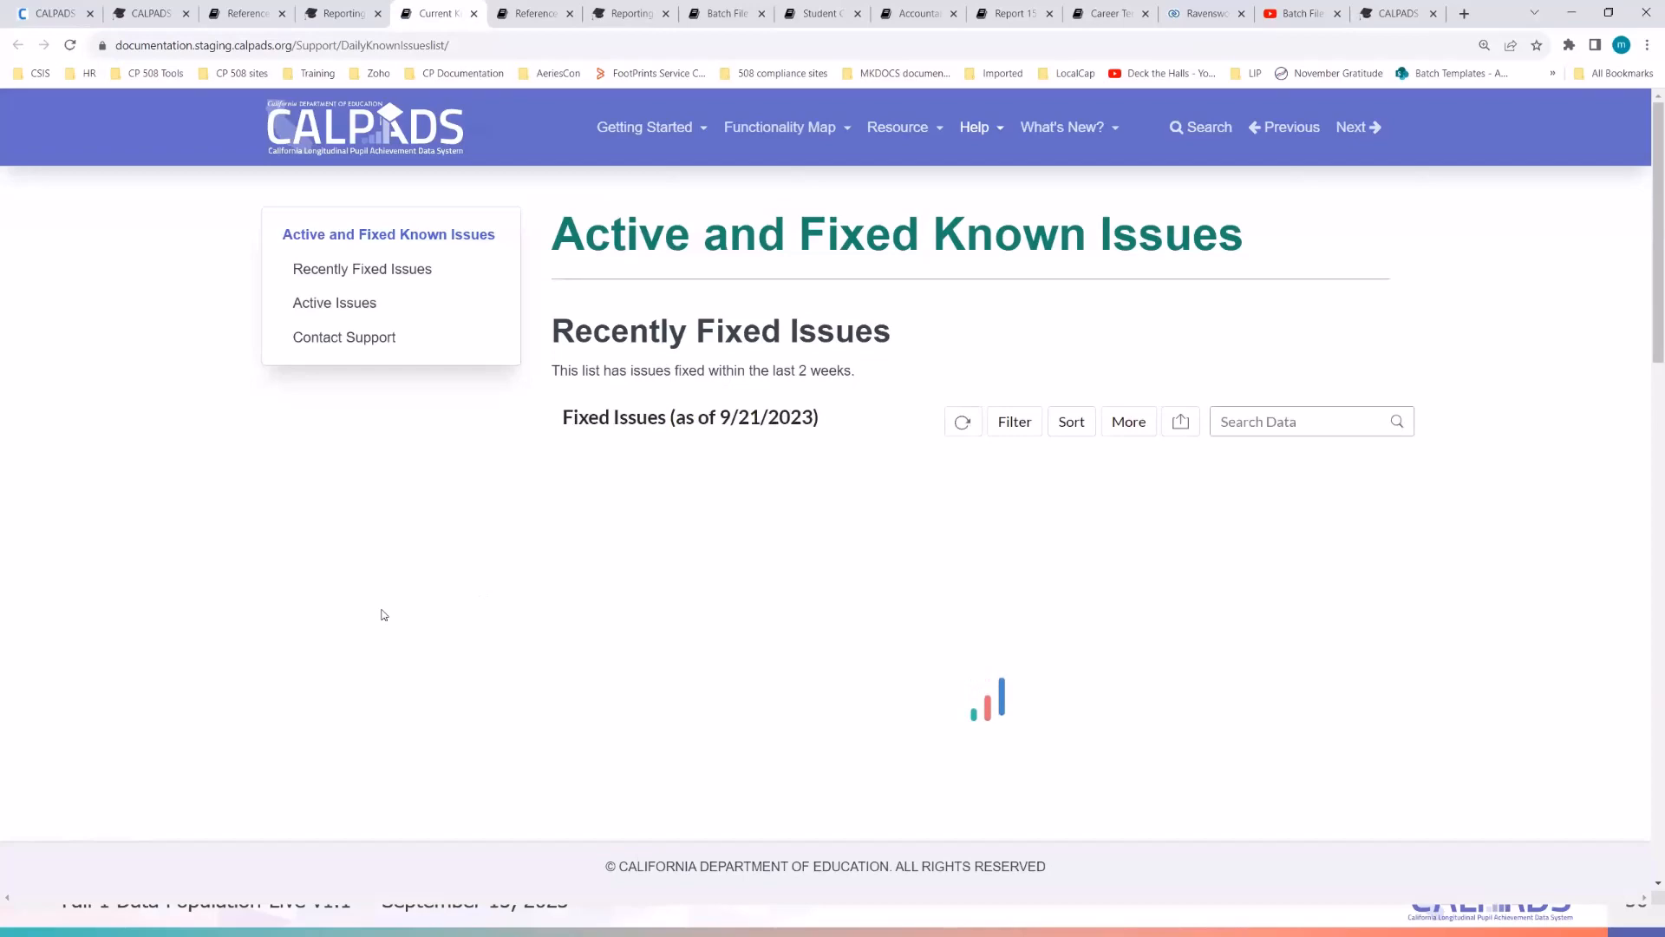
- Scroll through the recently fixed and active known issues as of 9/21/2023
scroll(383, 615, down, 4)
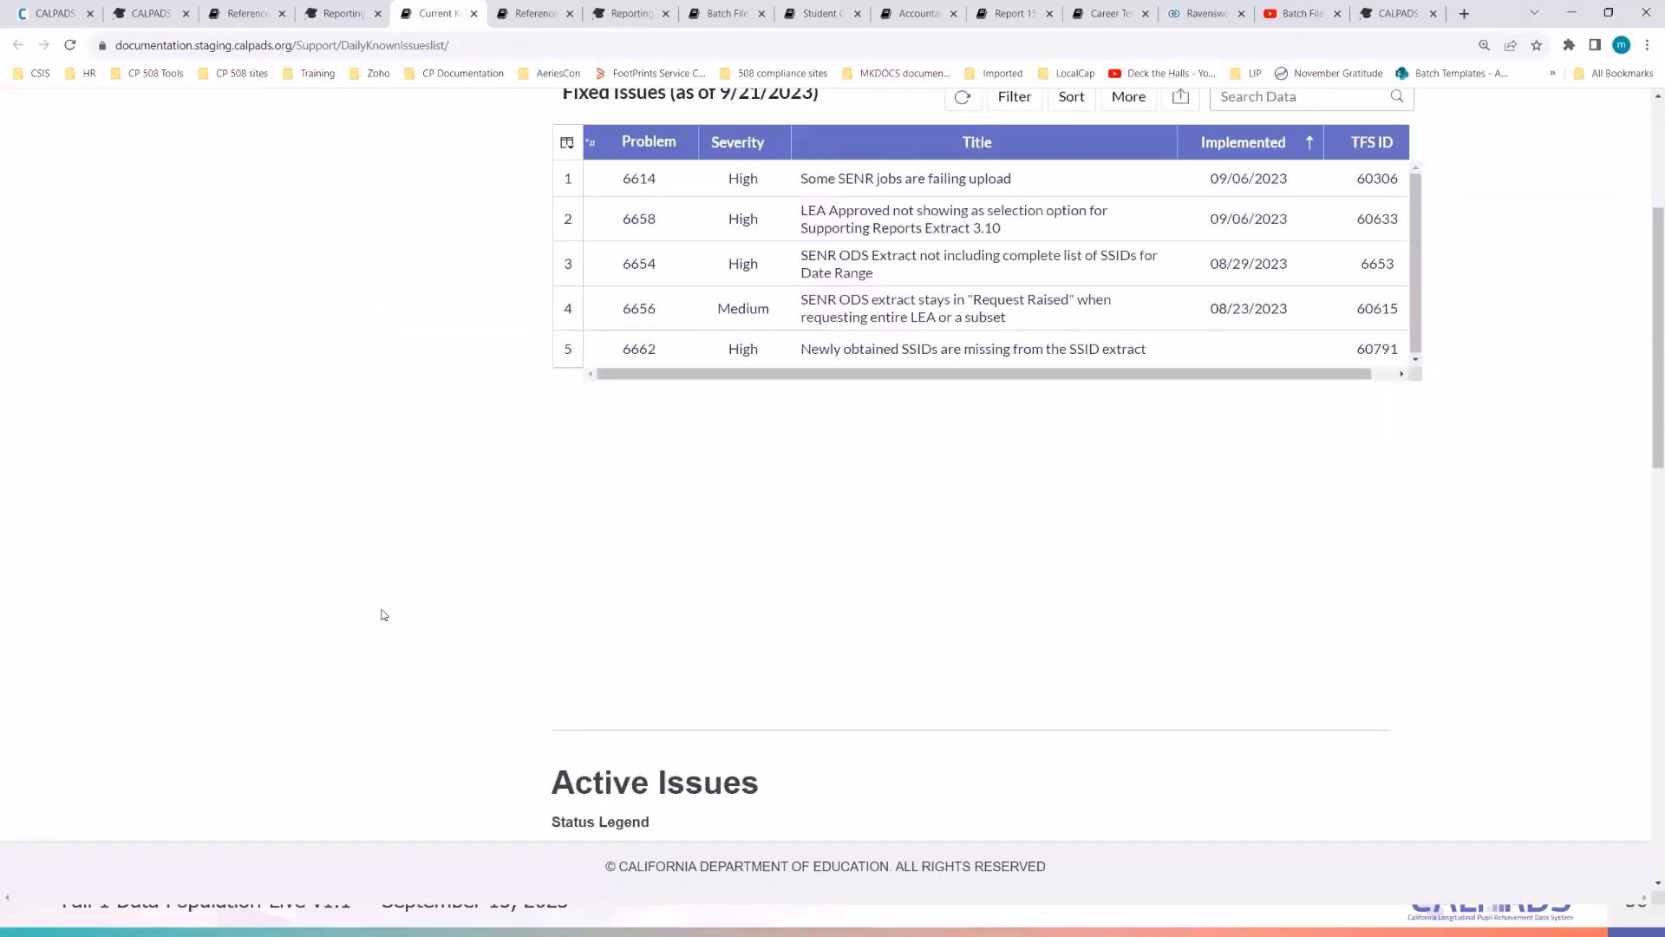
scroll(383, 615, down, 3)
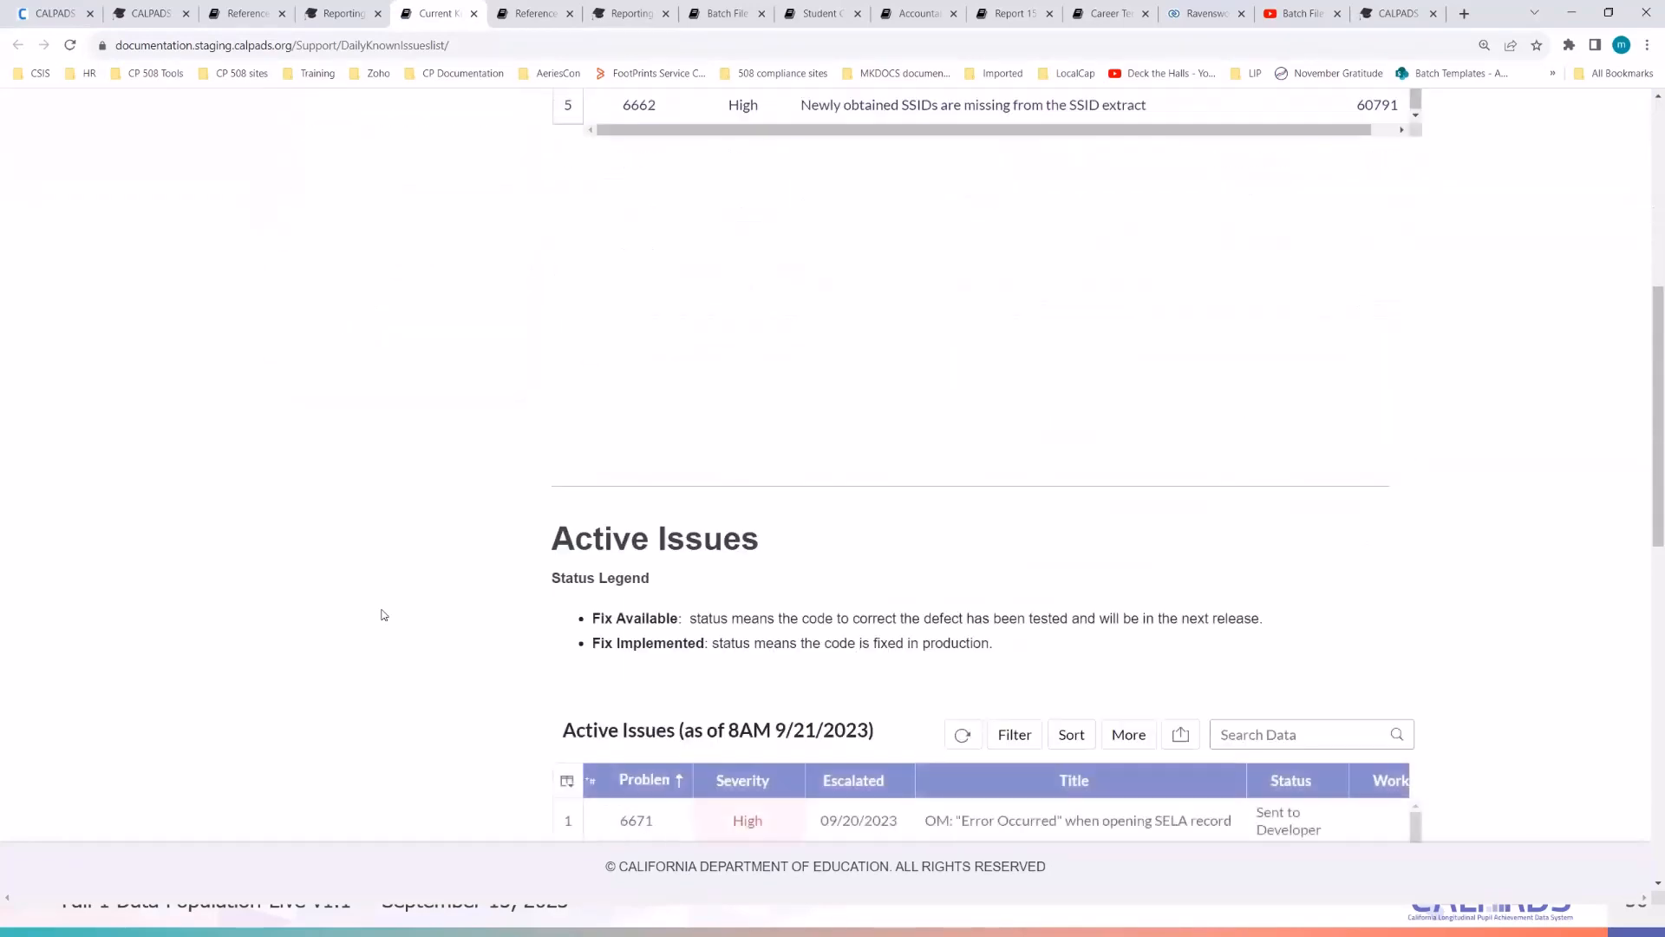
scroll(384, 615, down, 3)
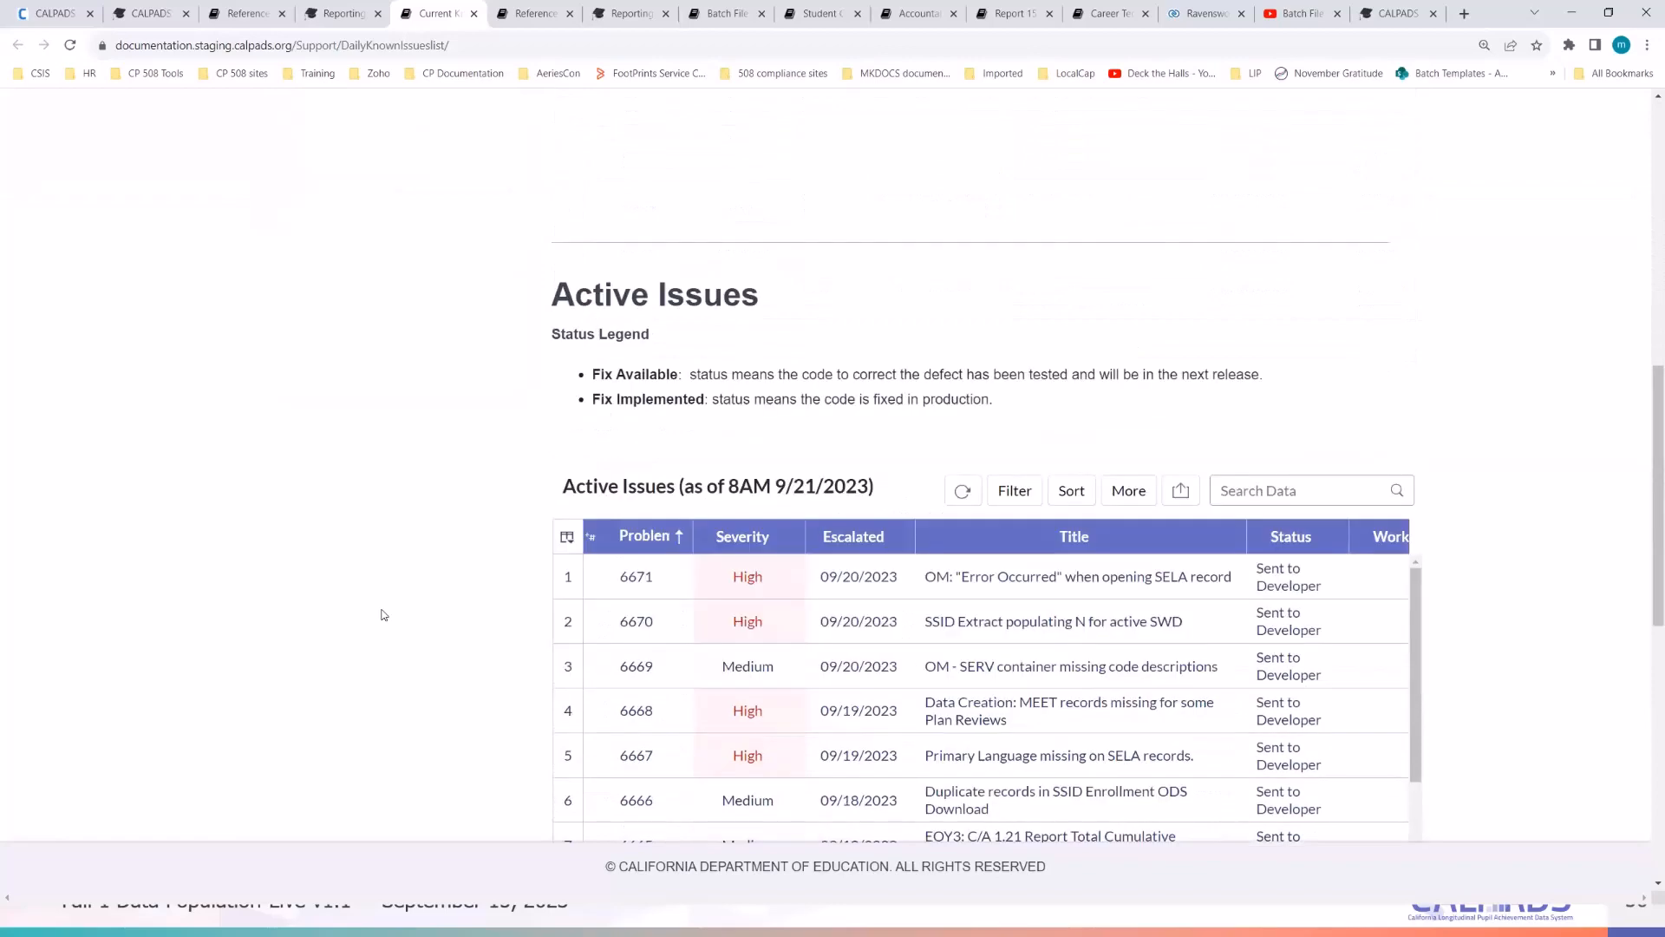
scroll(384, 615, down, 3)
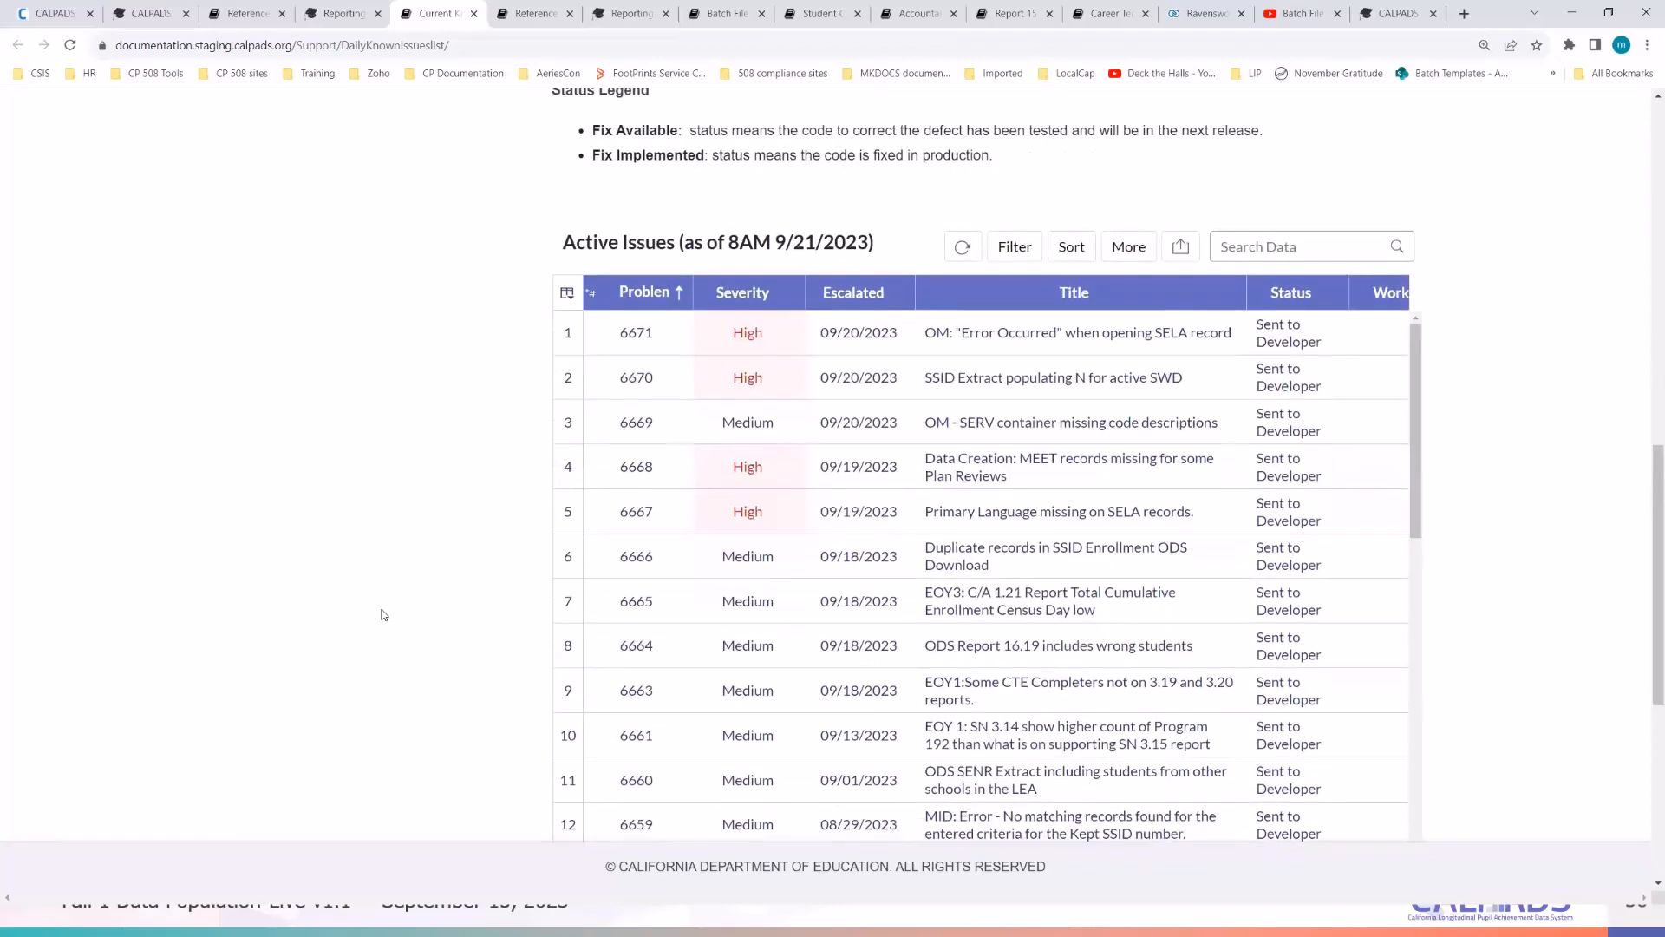
scroll(383, 615, up, 12)
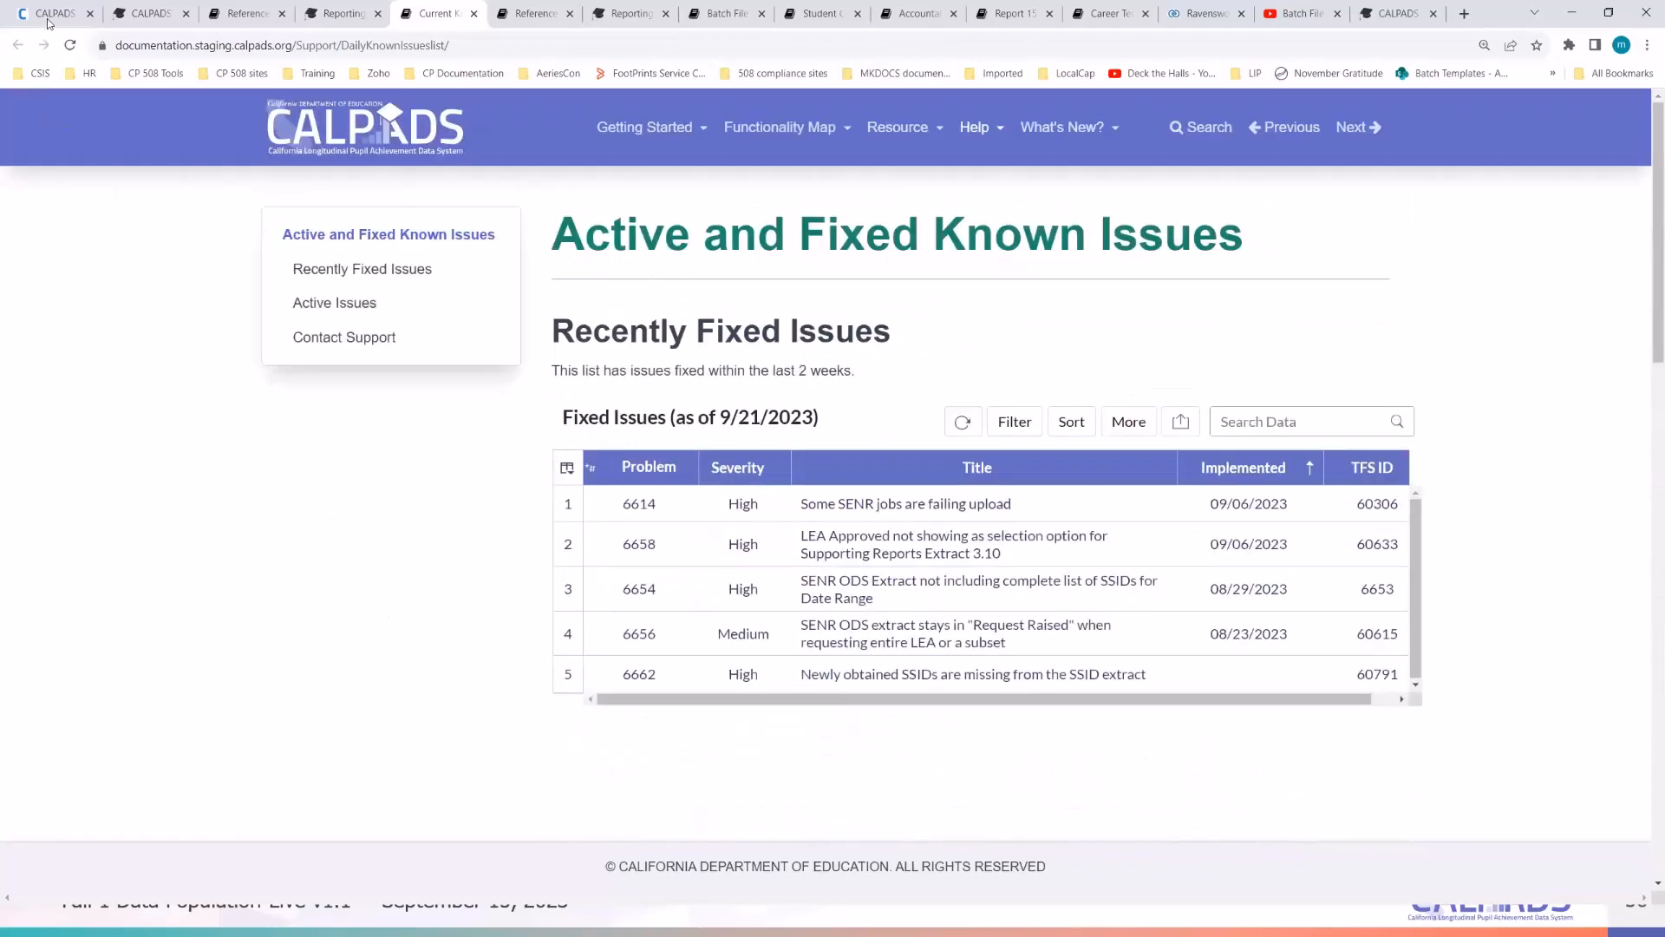
- Read the Transitional Kindergarten (TK) definition in the CALPADSCodeSets workbook, then minimize Excel
click(49, 18)
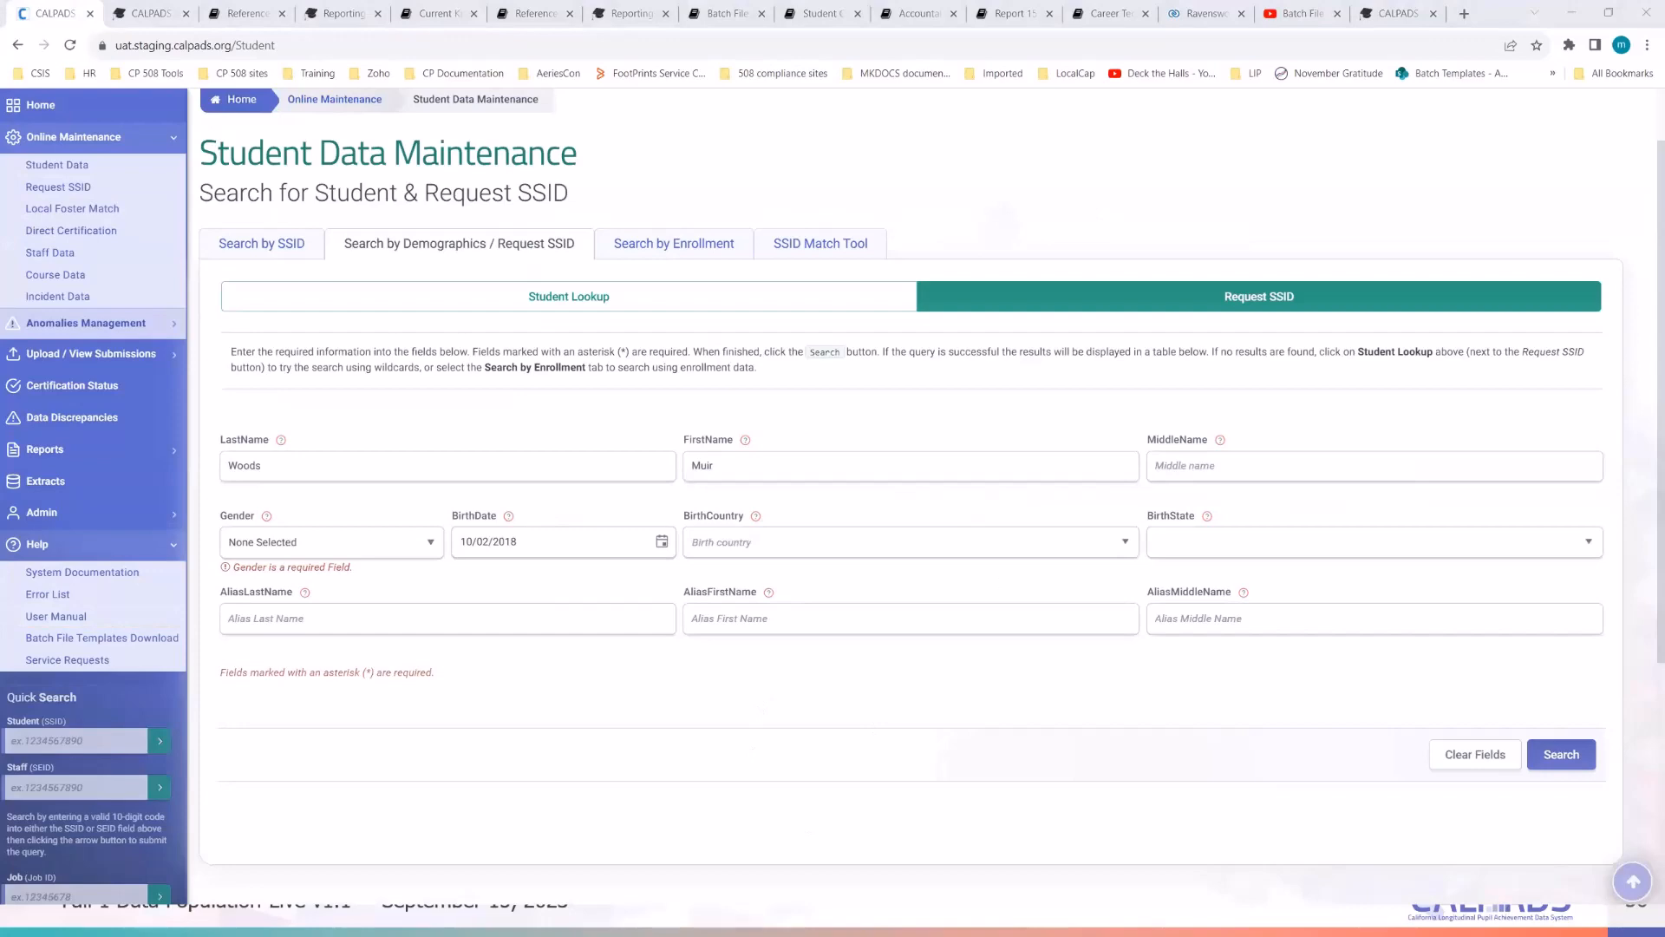
key(alt+Tab)
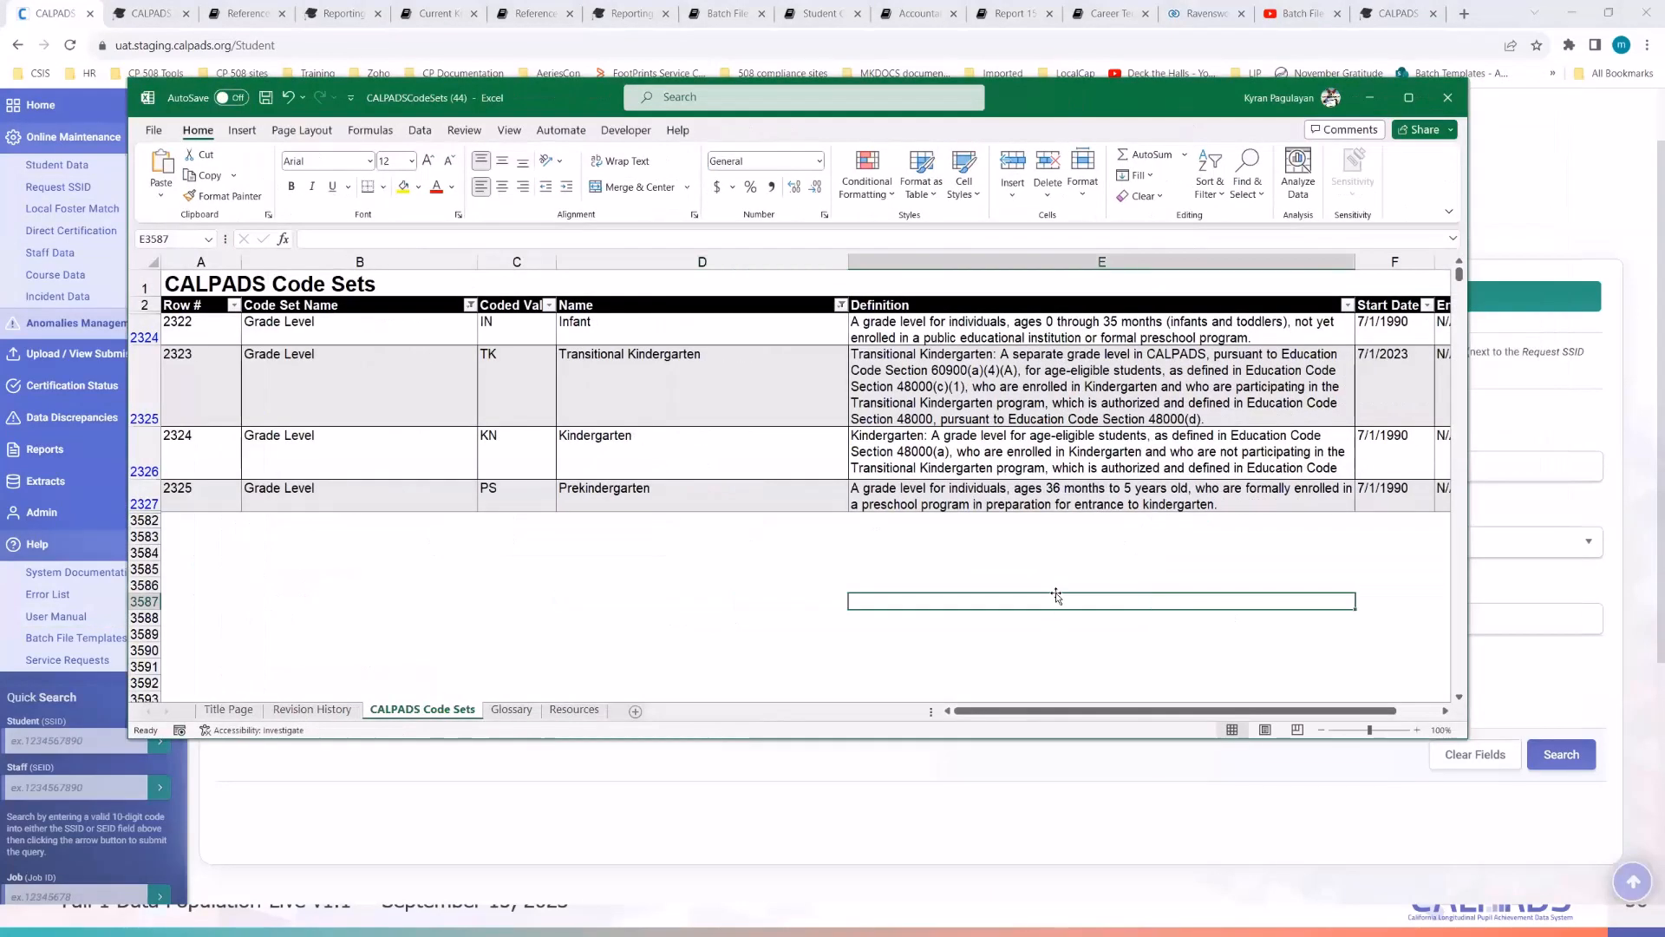
click(1056, 599)
click(586, 632)
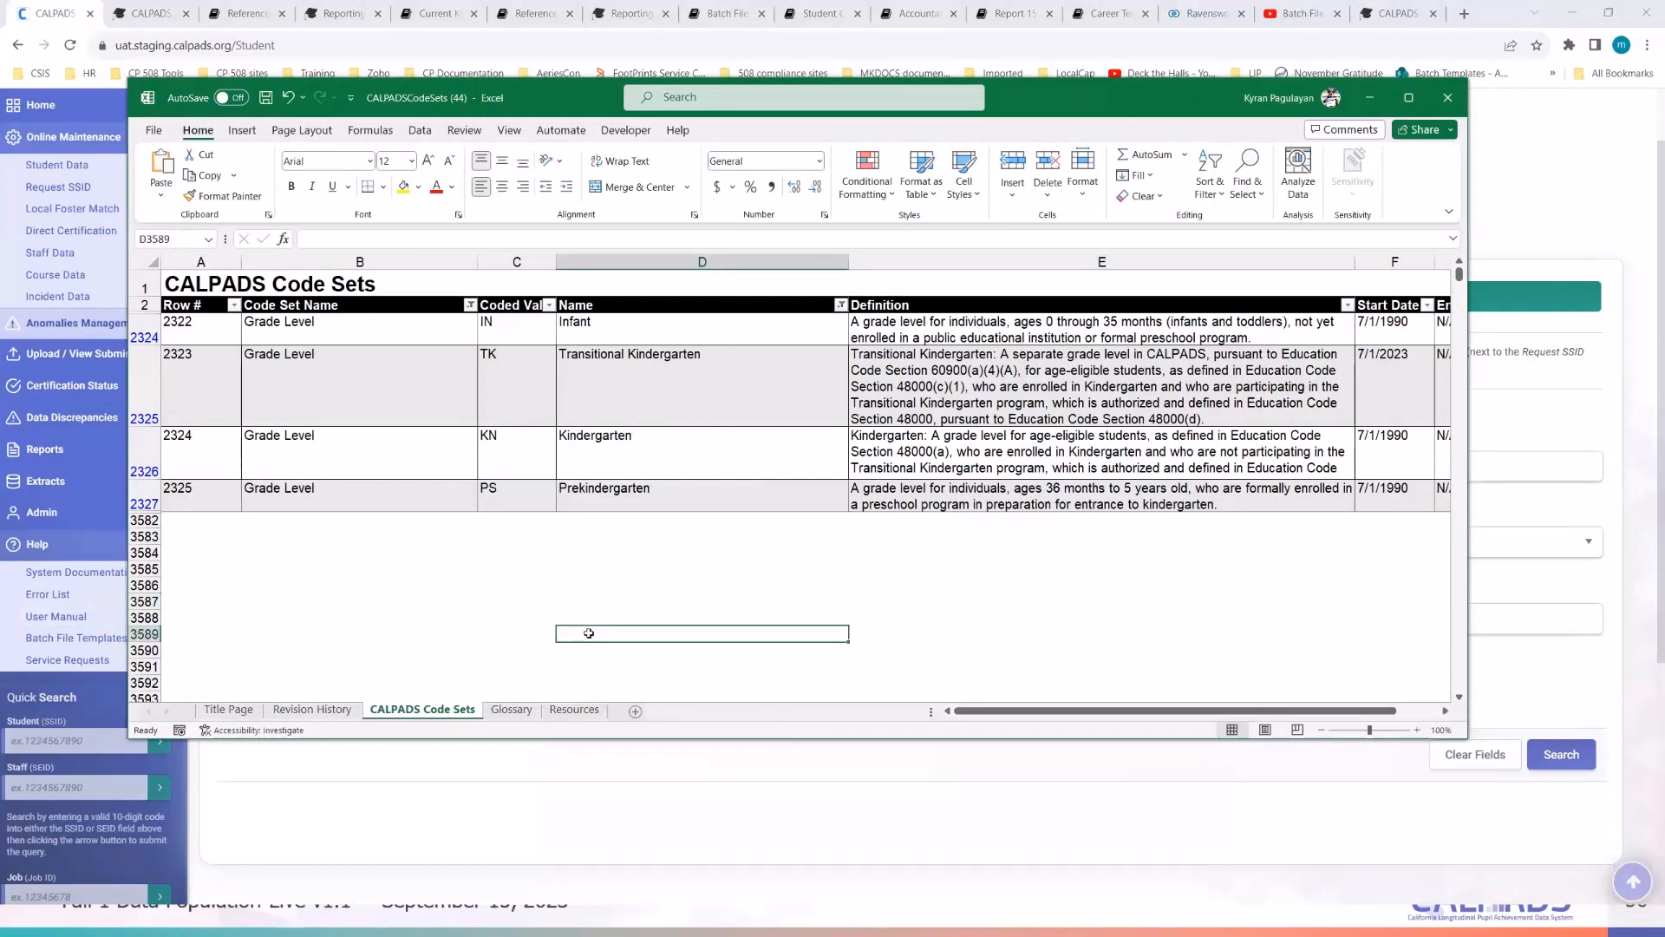
click(533, 386)
click(1093, 404)
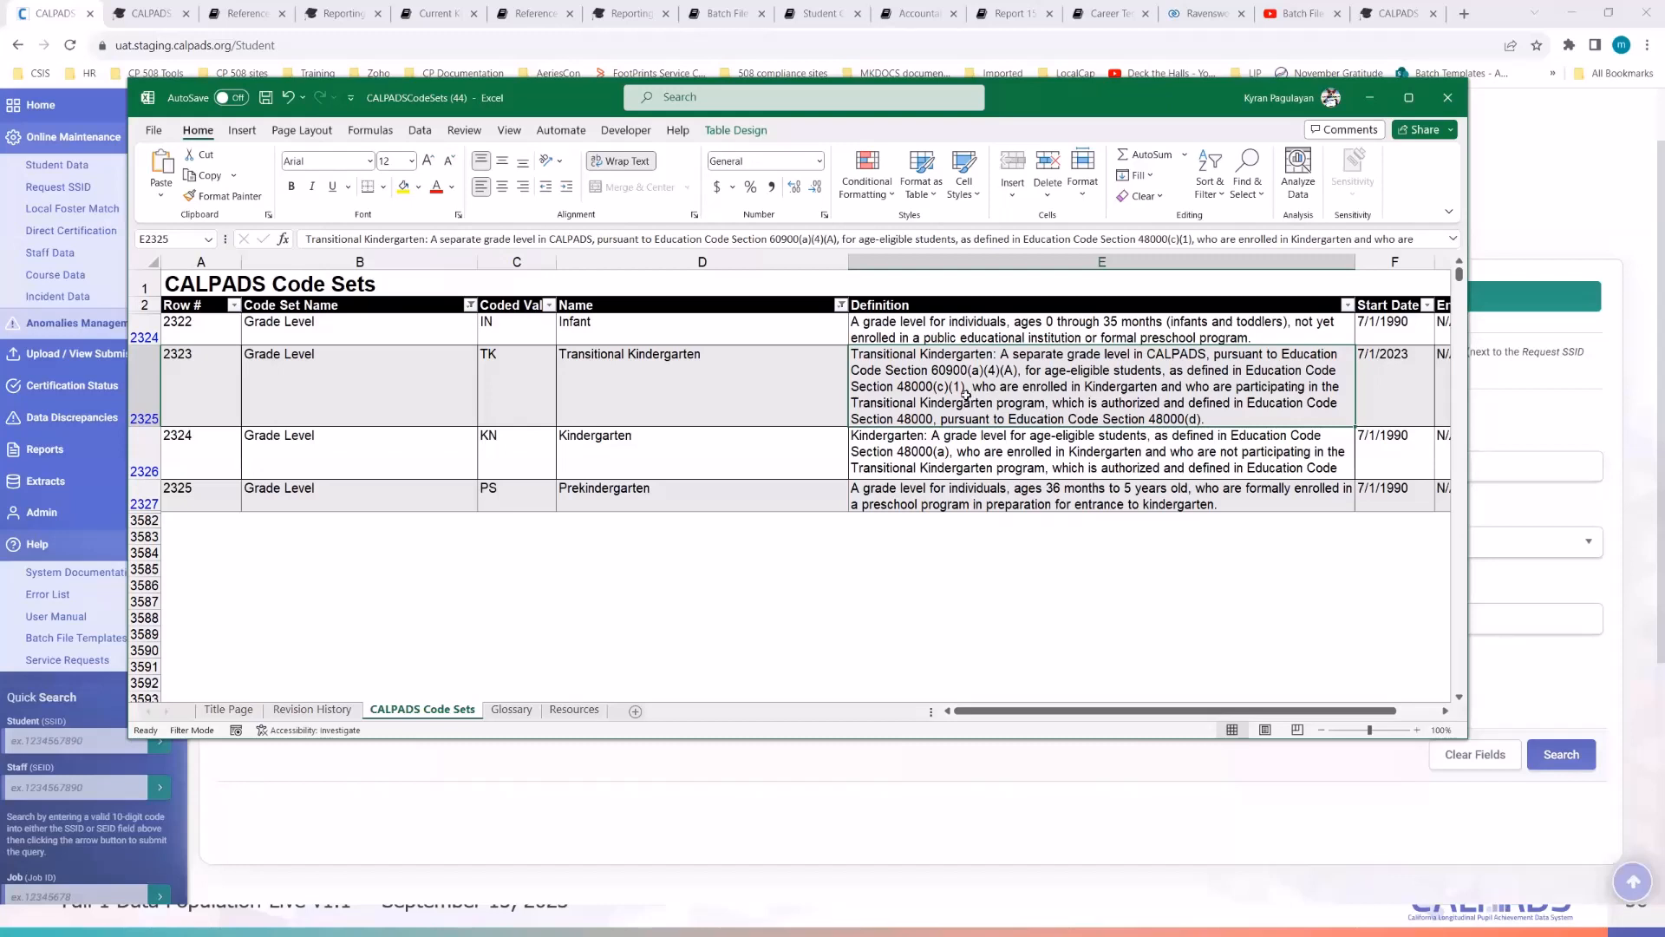
click(912, 599)
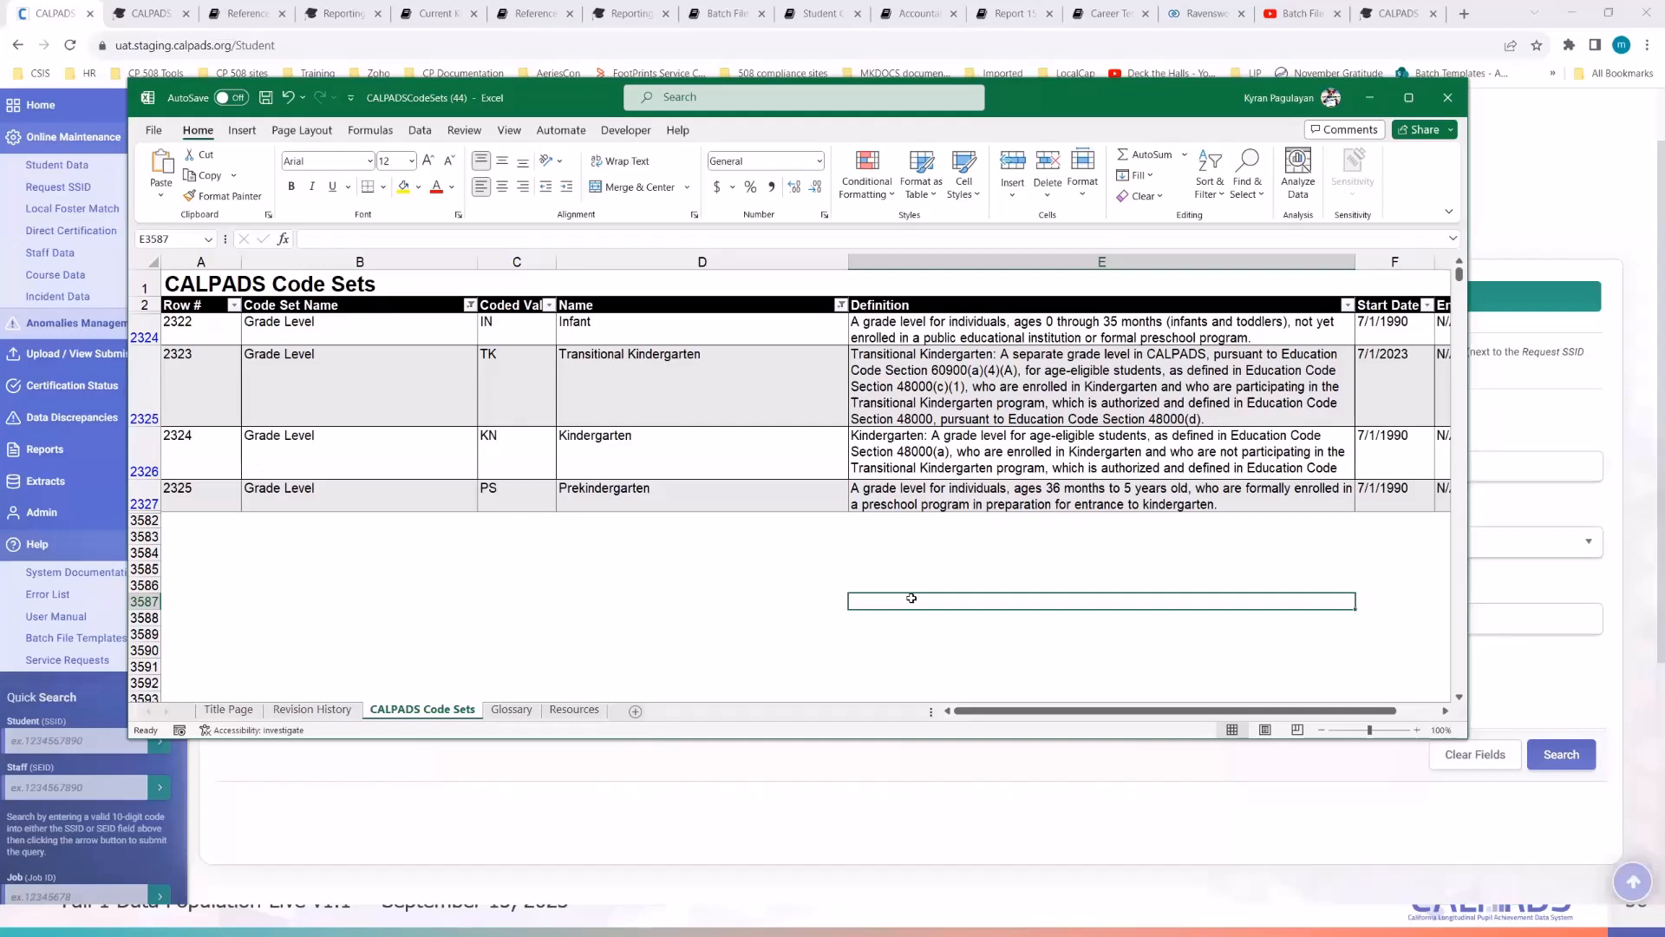
click(1035, 401)
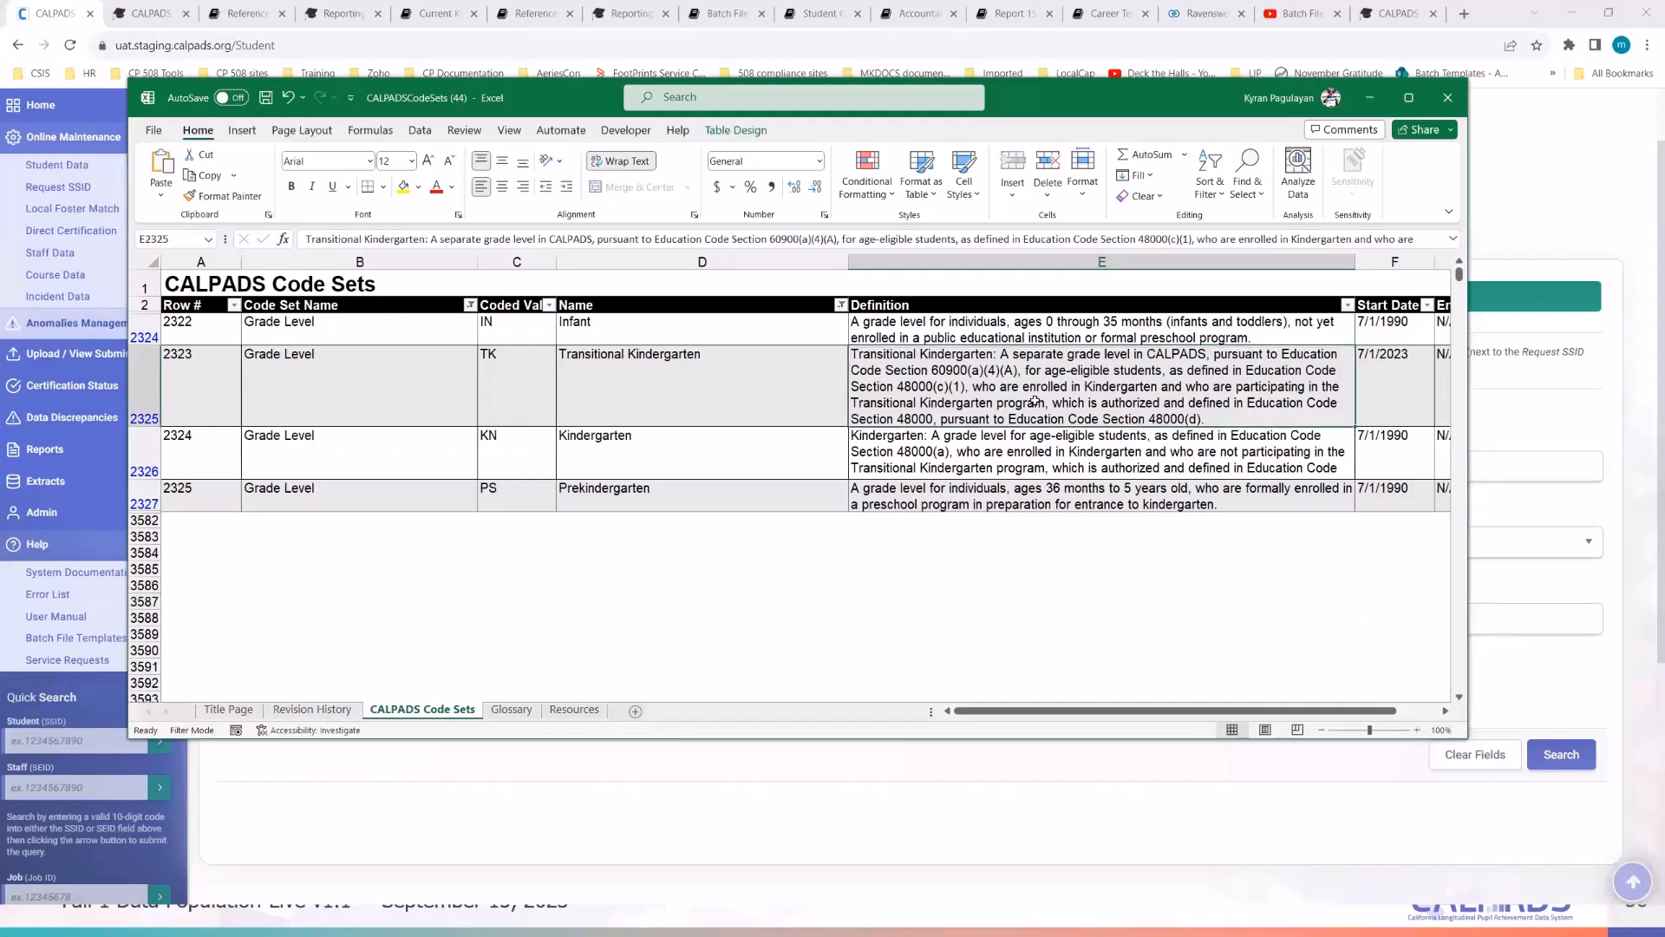
click(1588, 205)
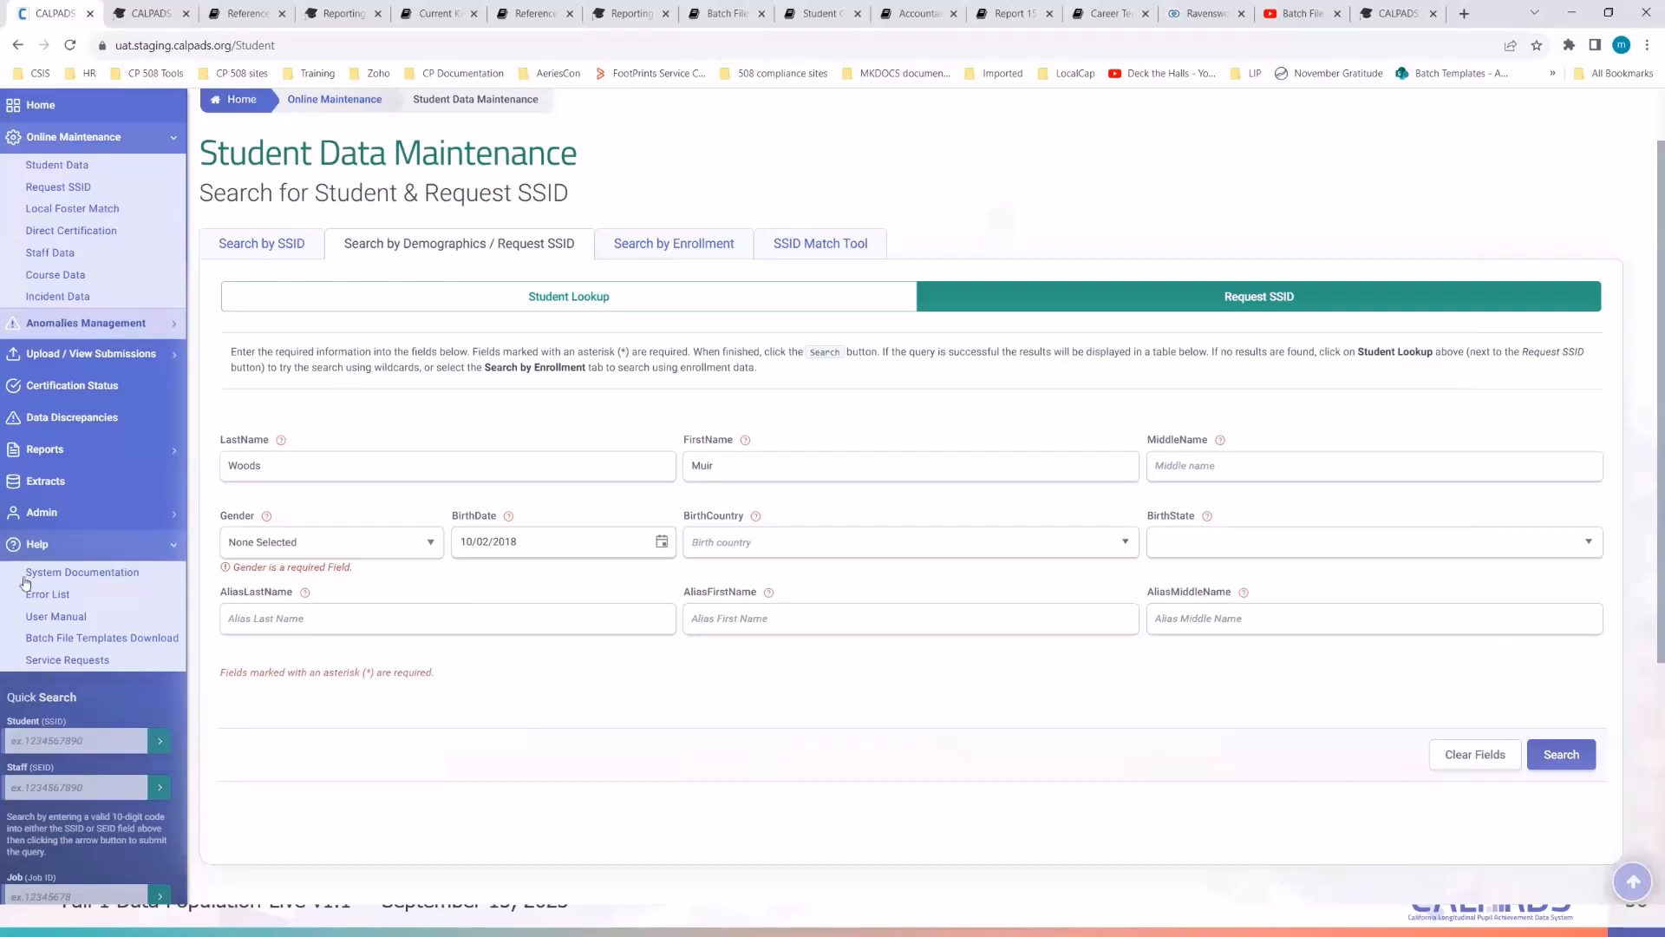
- Open CALPADS System Documentation, then Update Flash #257 on TK, in new tabs
right_click(76, 577)
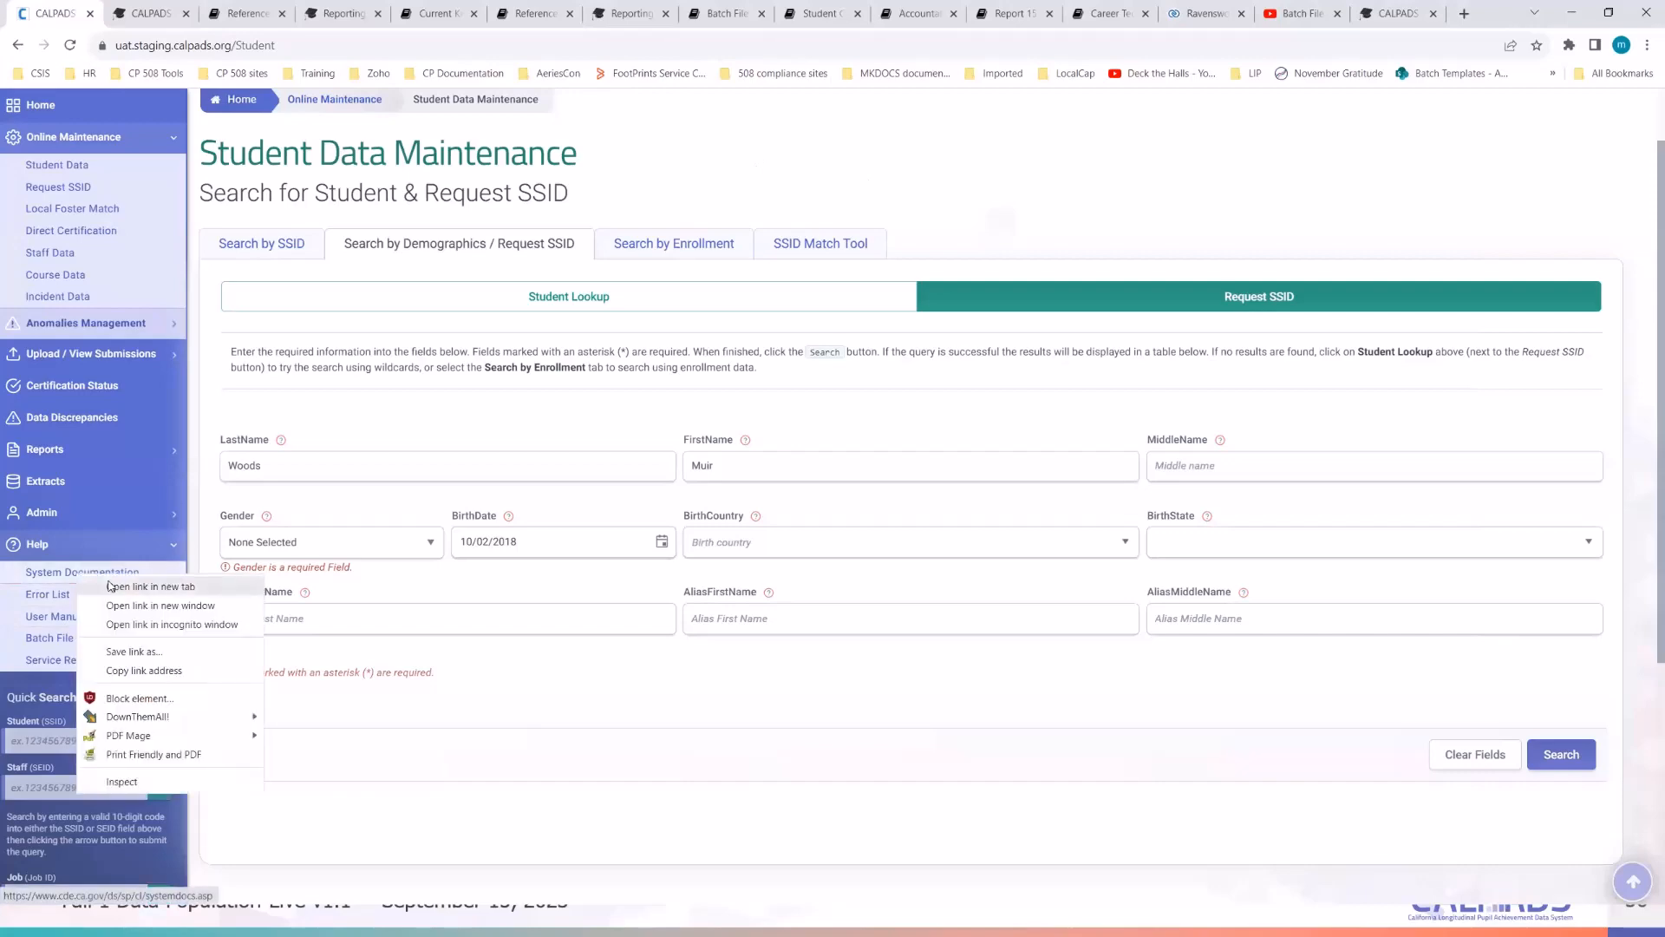
click(110, 588)
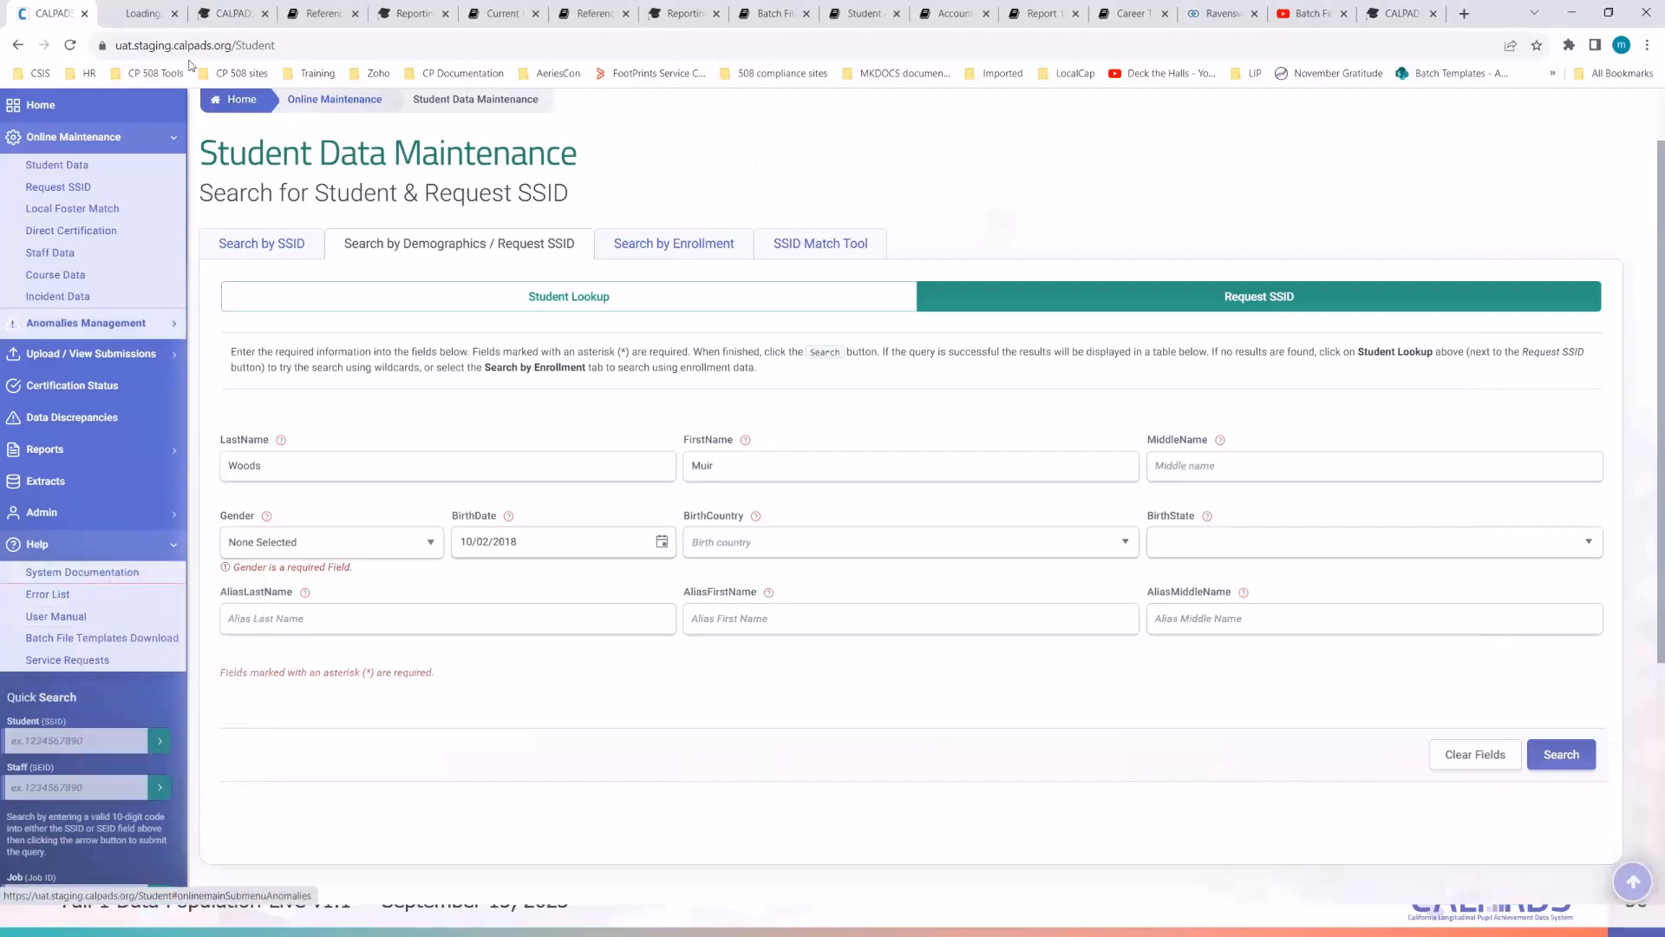
click(137, 14)
scroll(639, 448, down, 1)
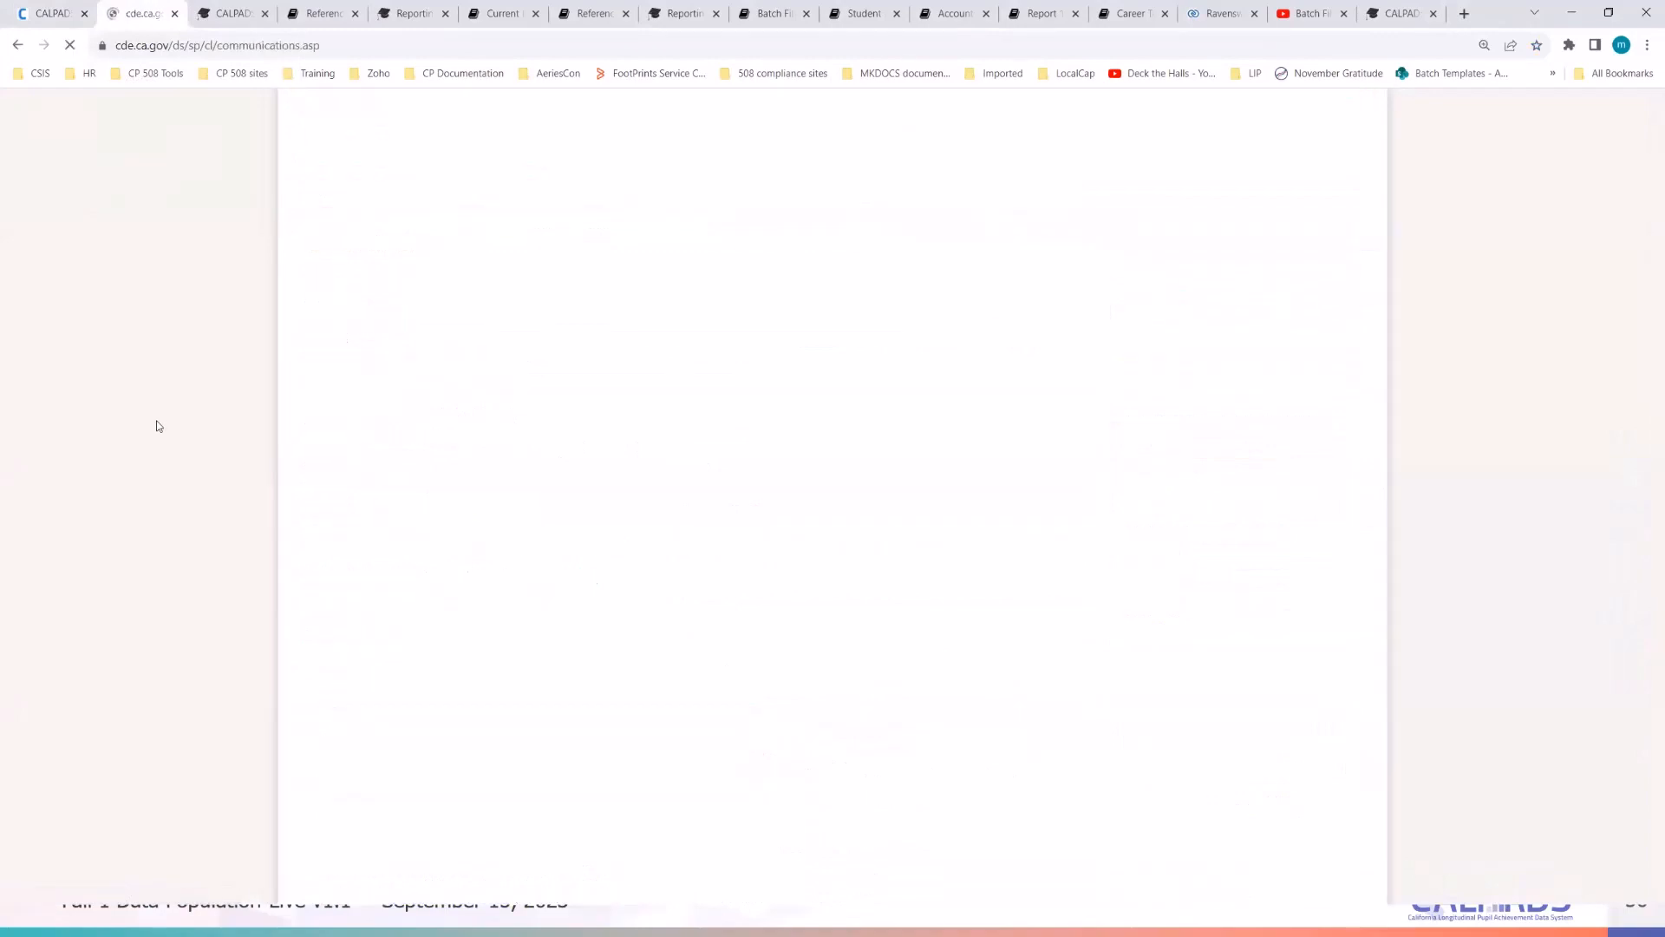
scroll(157, 426, down, 6)
scroll(157, 426, down, 2)
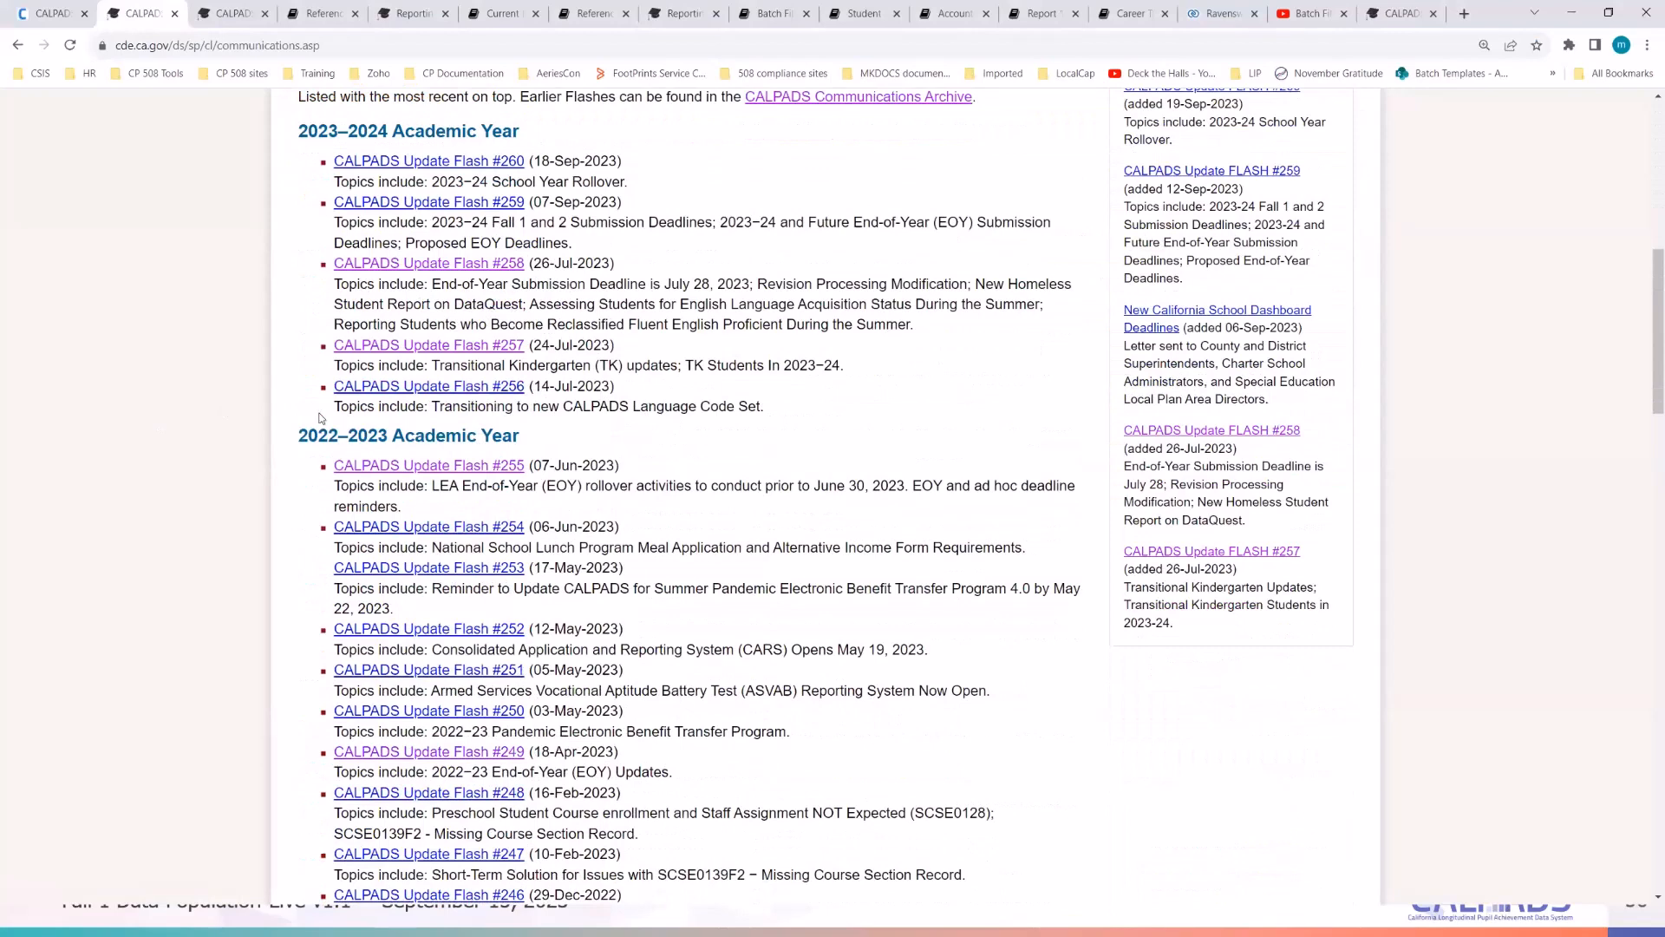
right_click(451, 386)
click(503, 399)
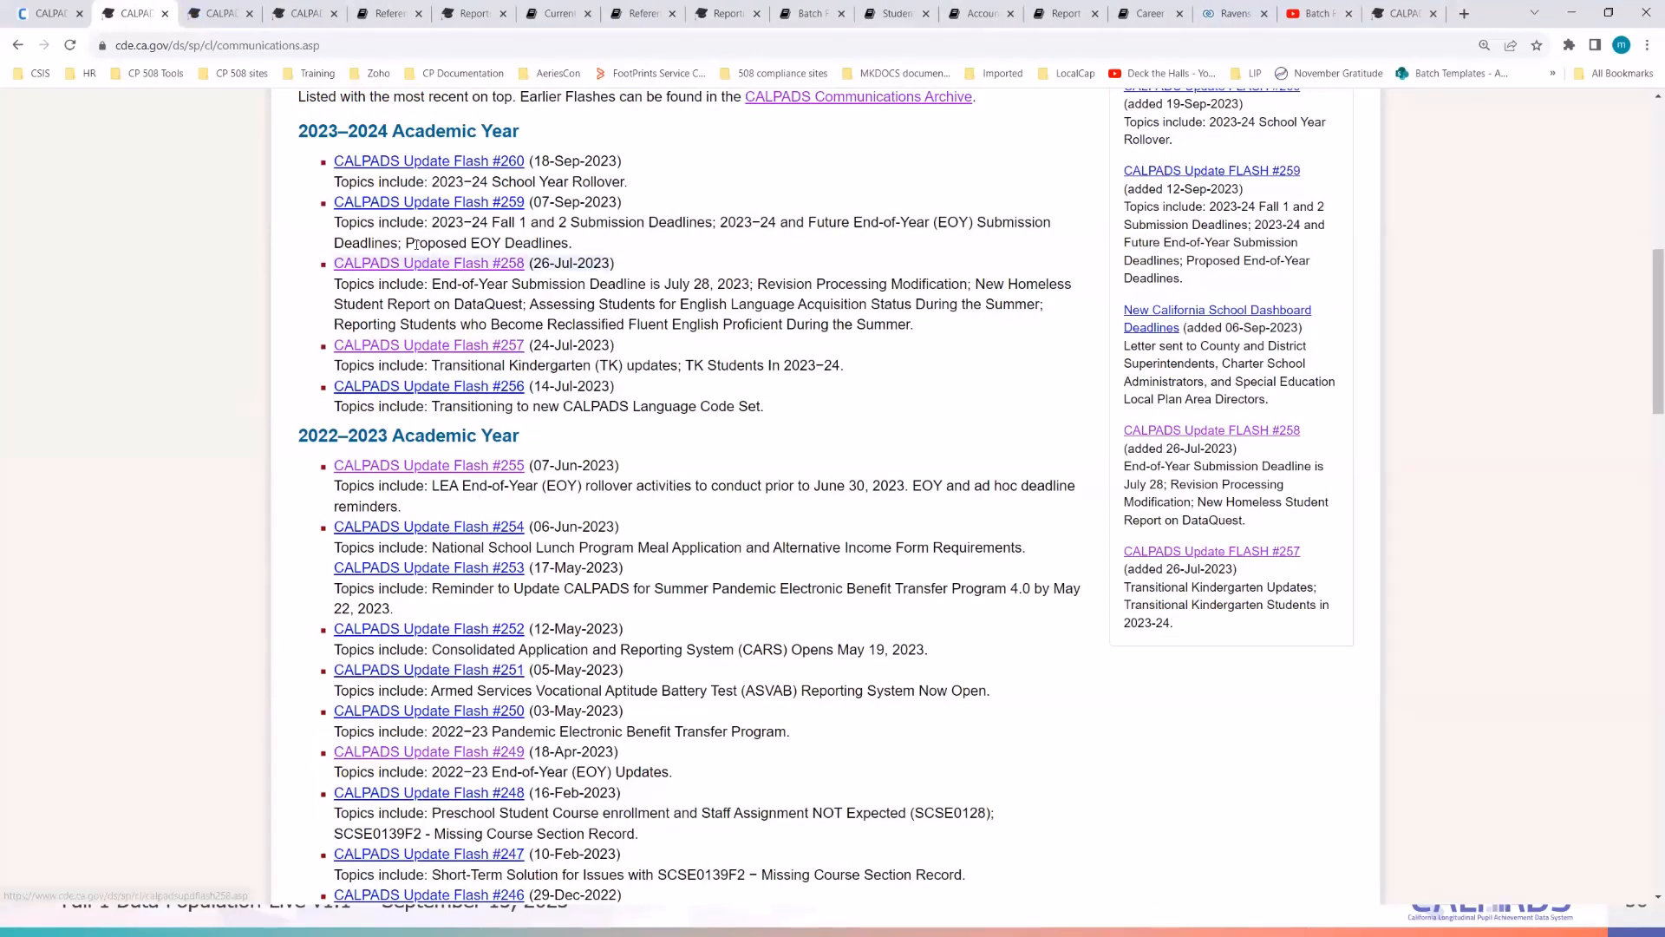
click(225, 15)
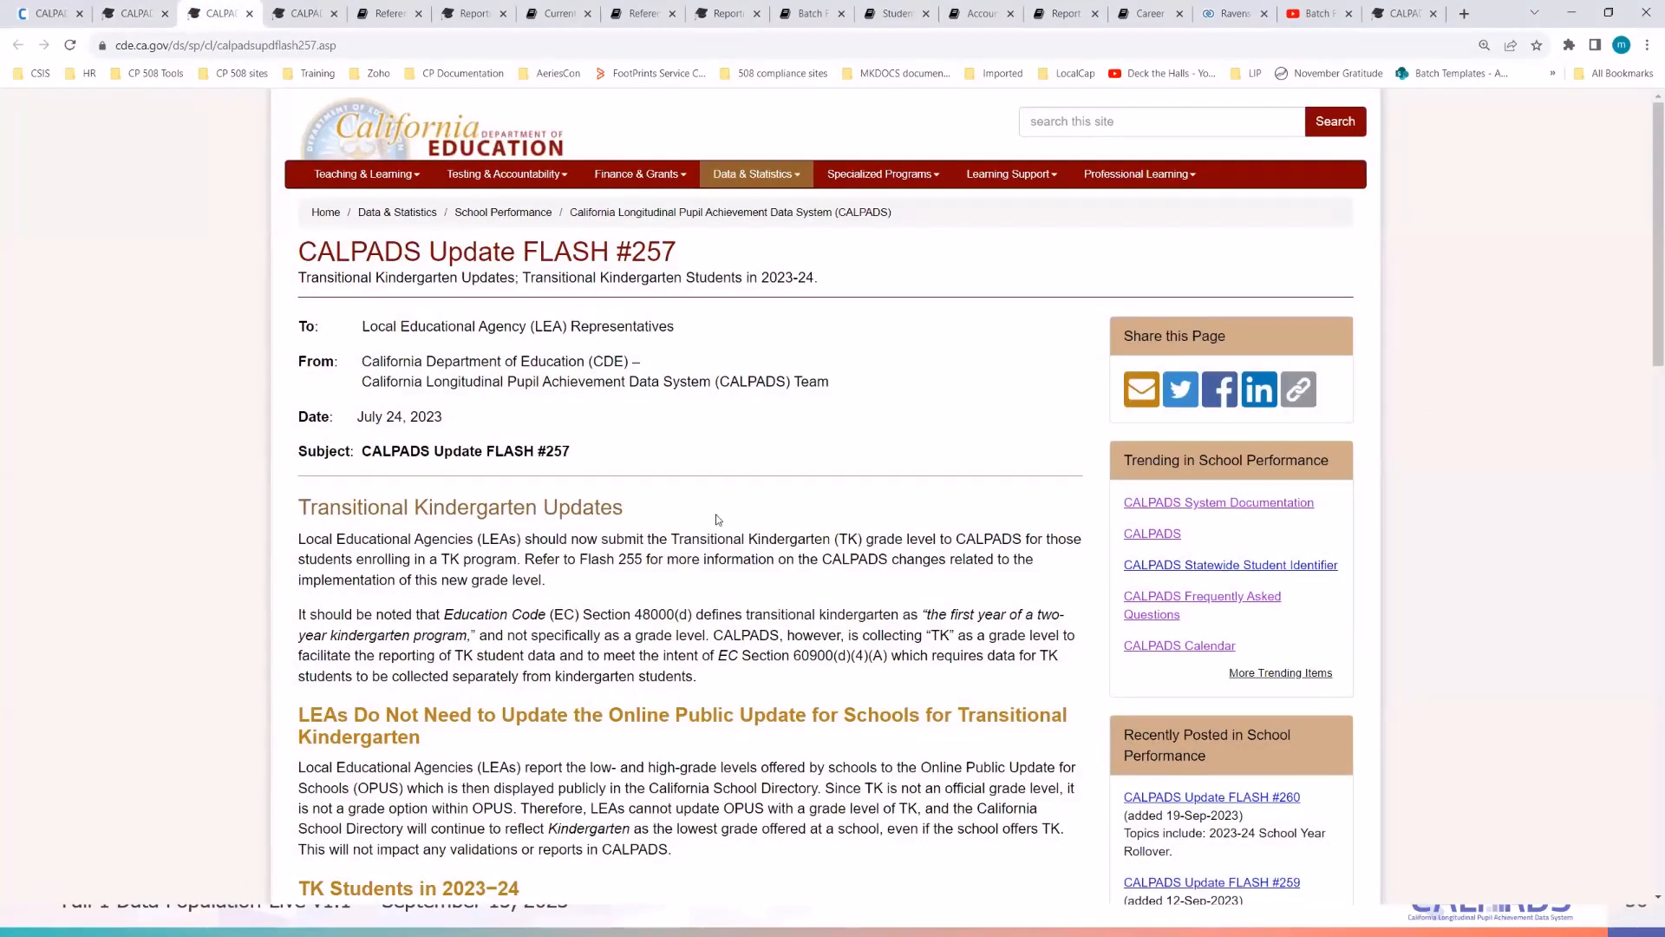
- Highlight the TK funding-eligibility bullet on Flash #257, clear it, and return to the student search
scroll(717, 519, down, 2)
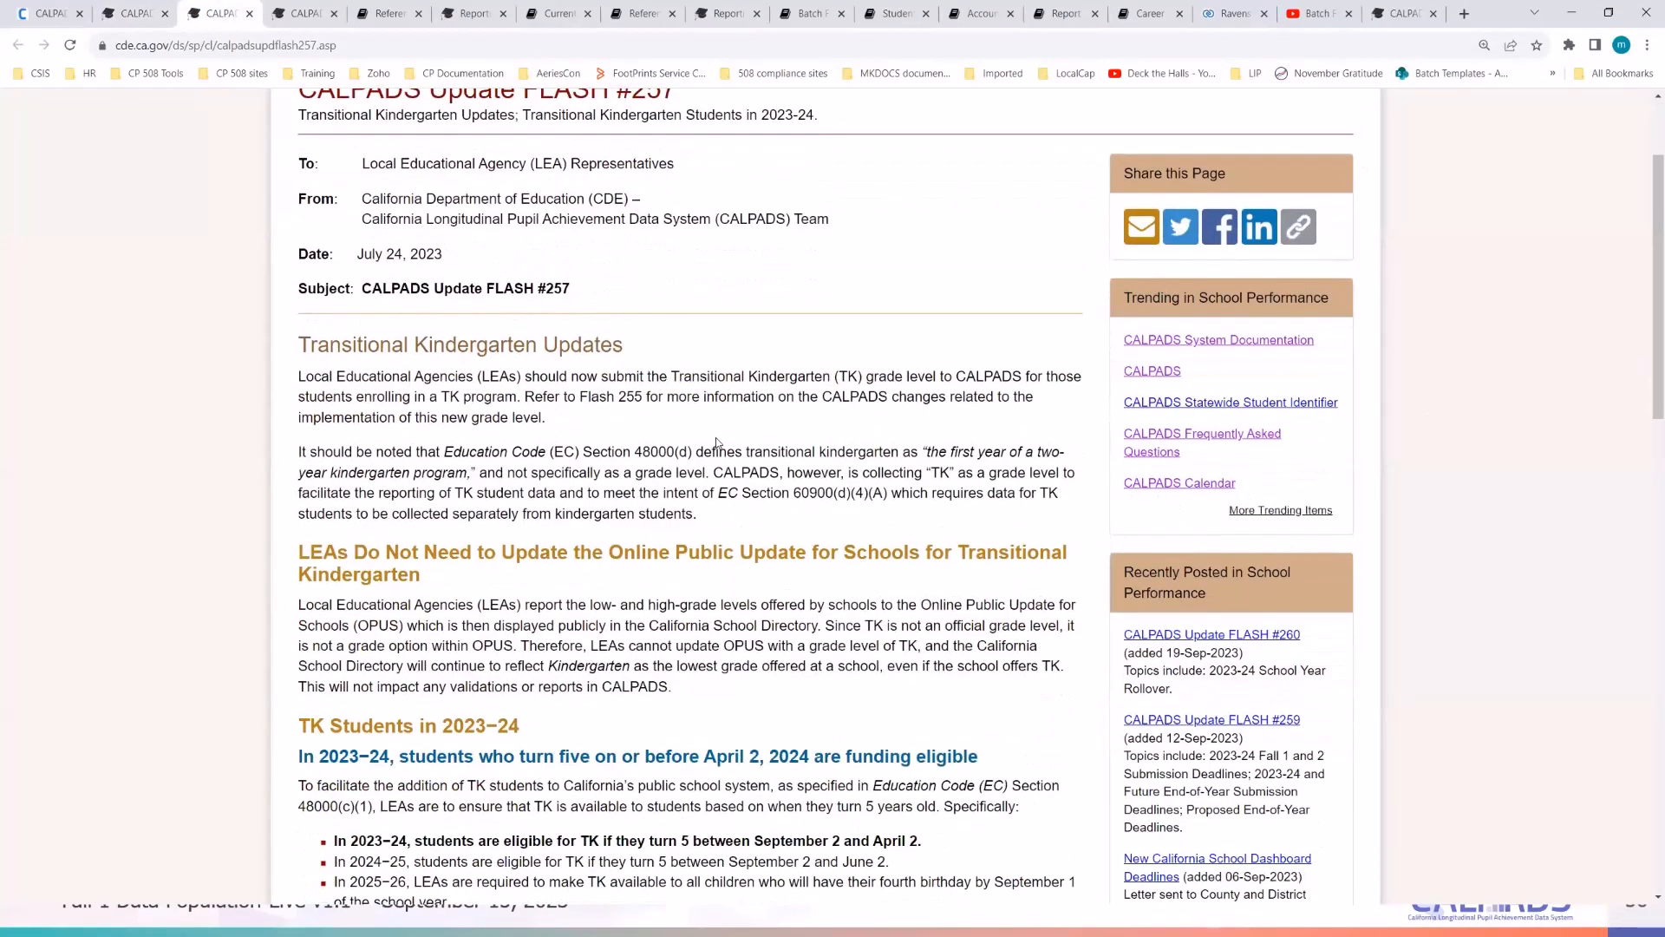
scroll(716, 442, down, 3)
scroll(362, 431, down, 2)
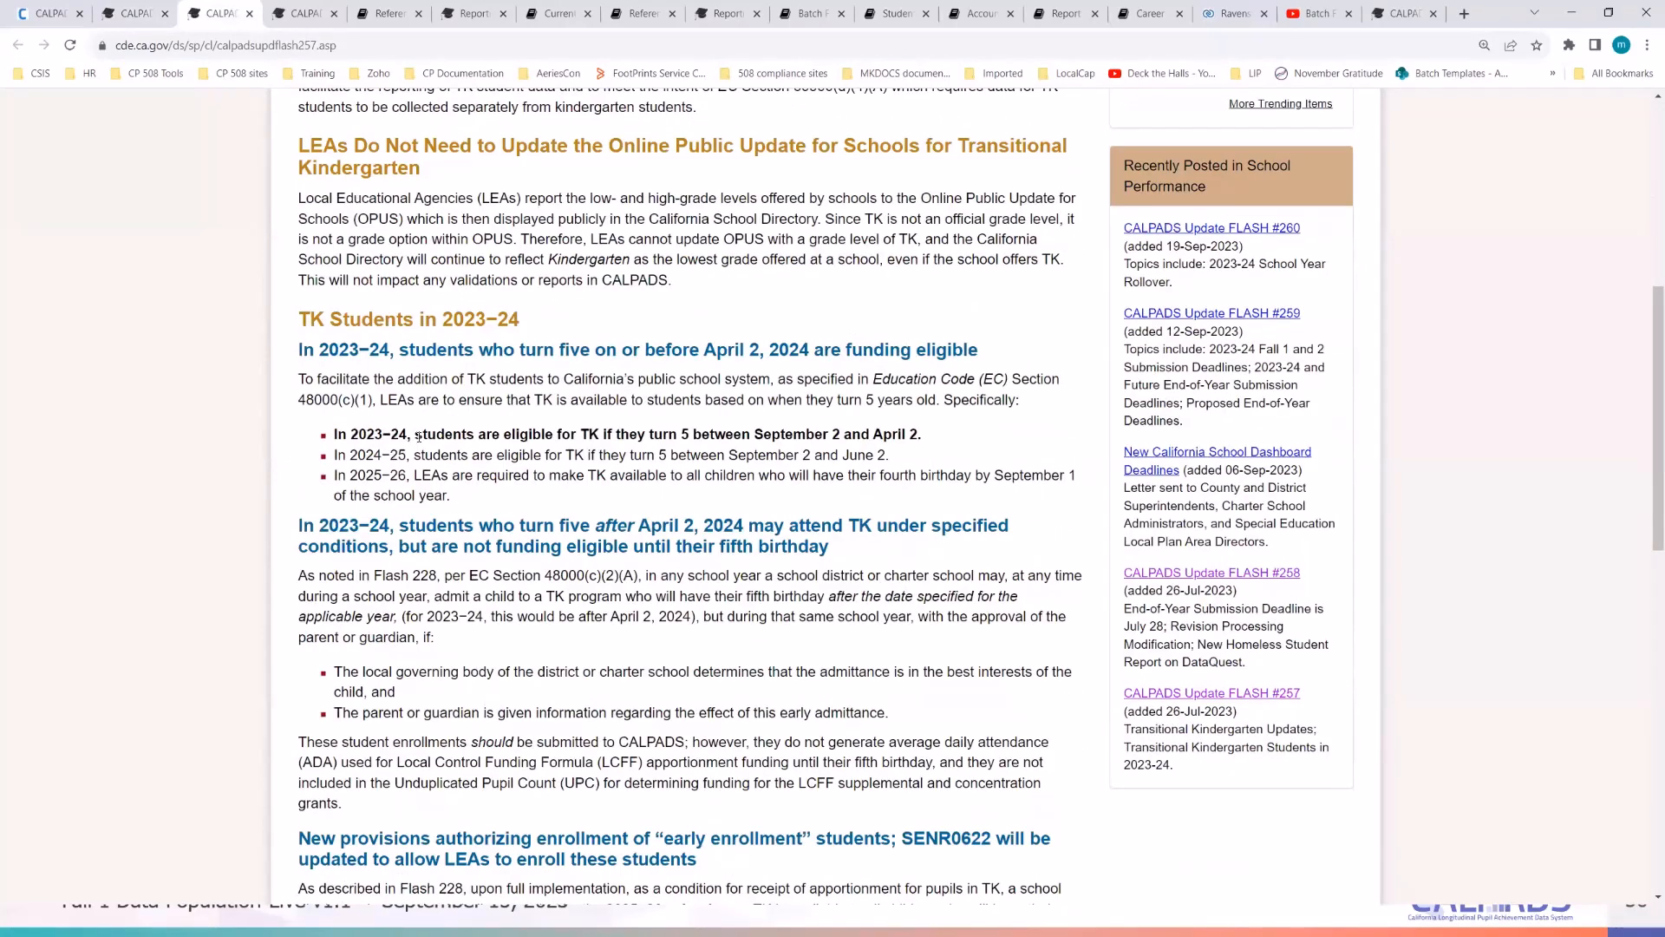
drag(417, 434, 951, 447)
click(216, 486)
click(53, 13)
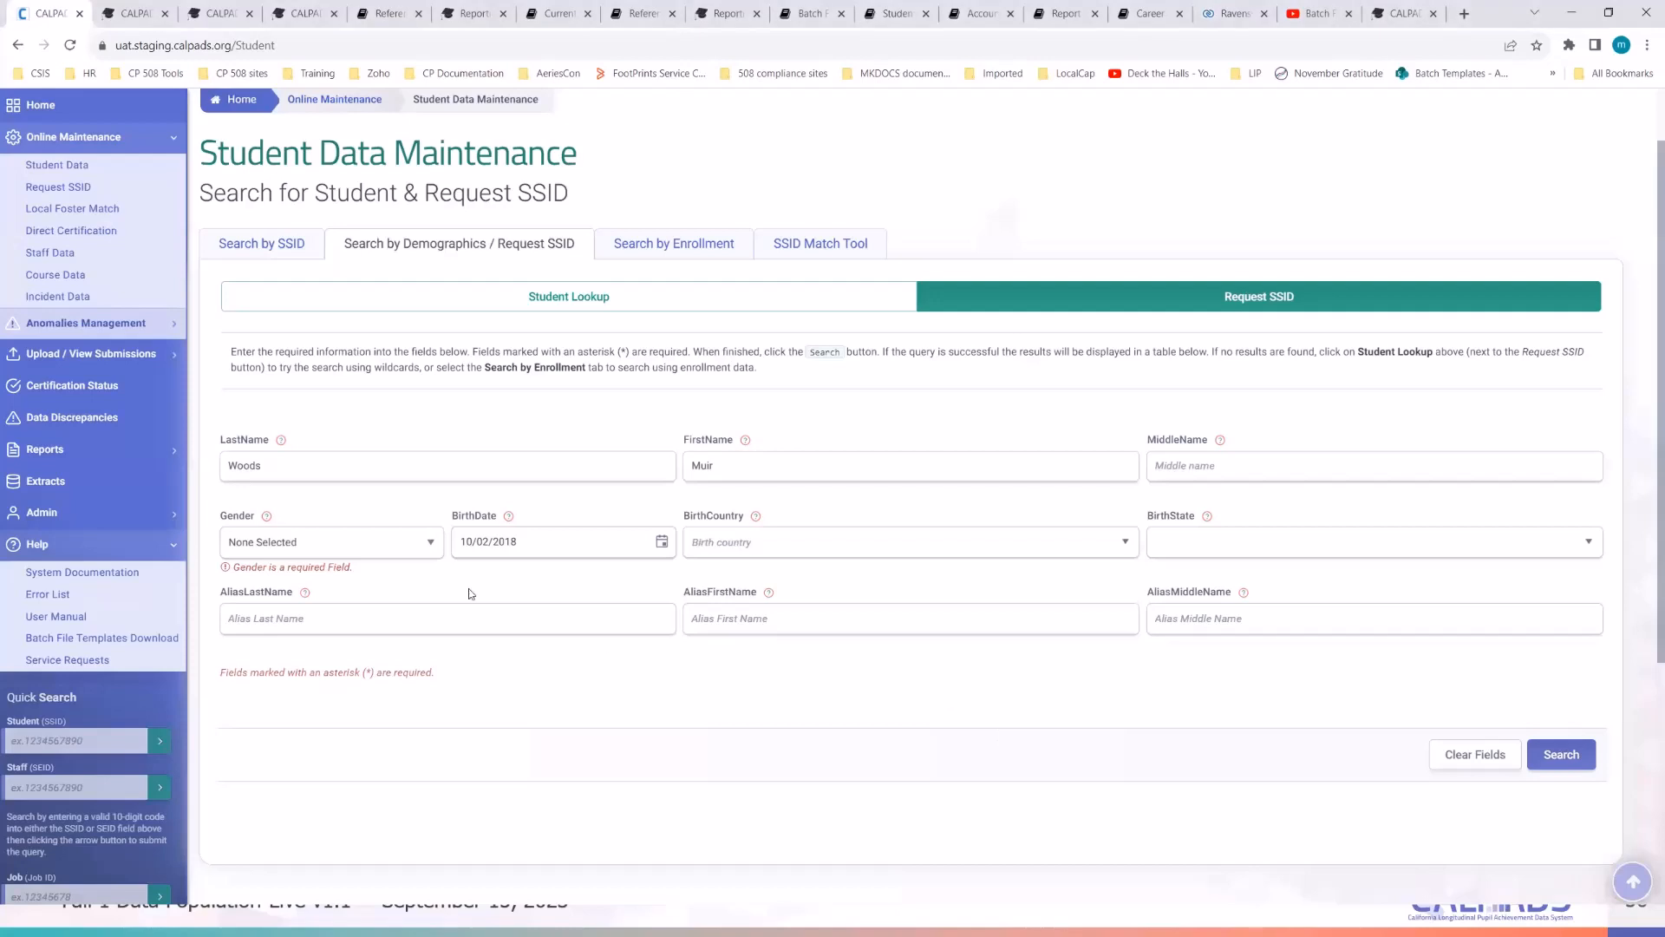
- Set Gender to Male, run the search, and review the five possible matching students
click(337, 549)
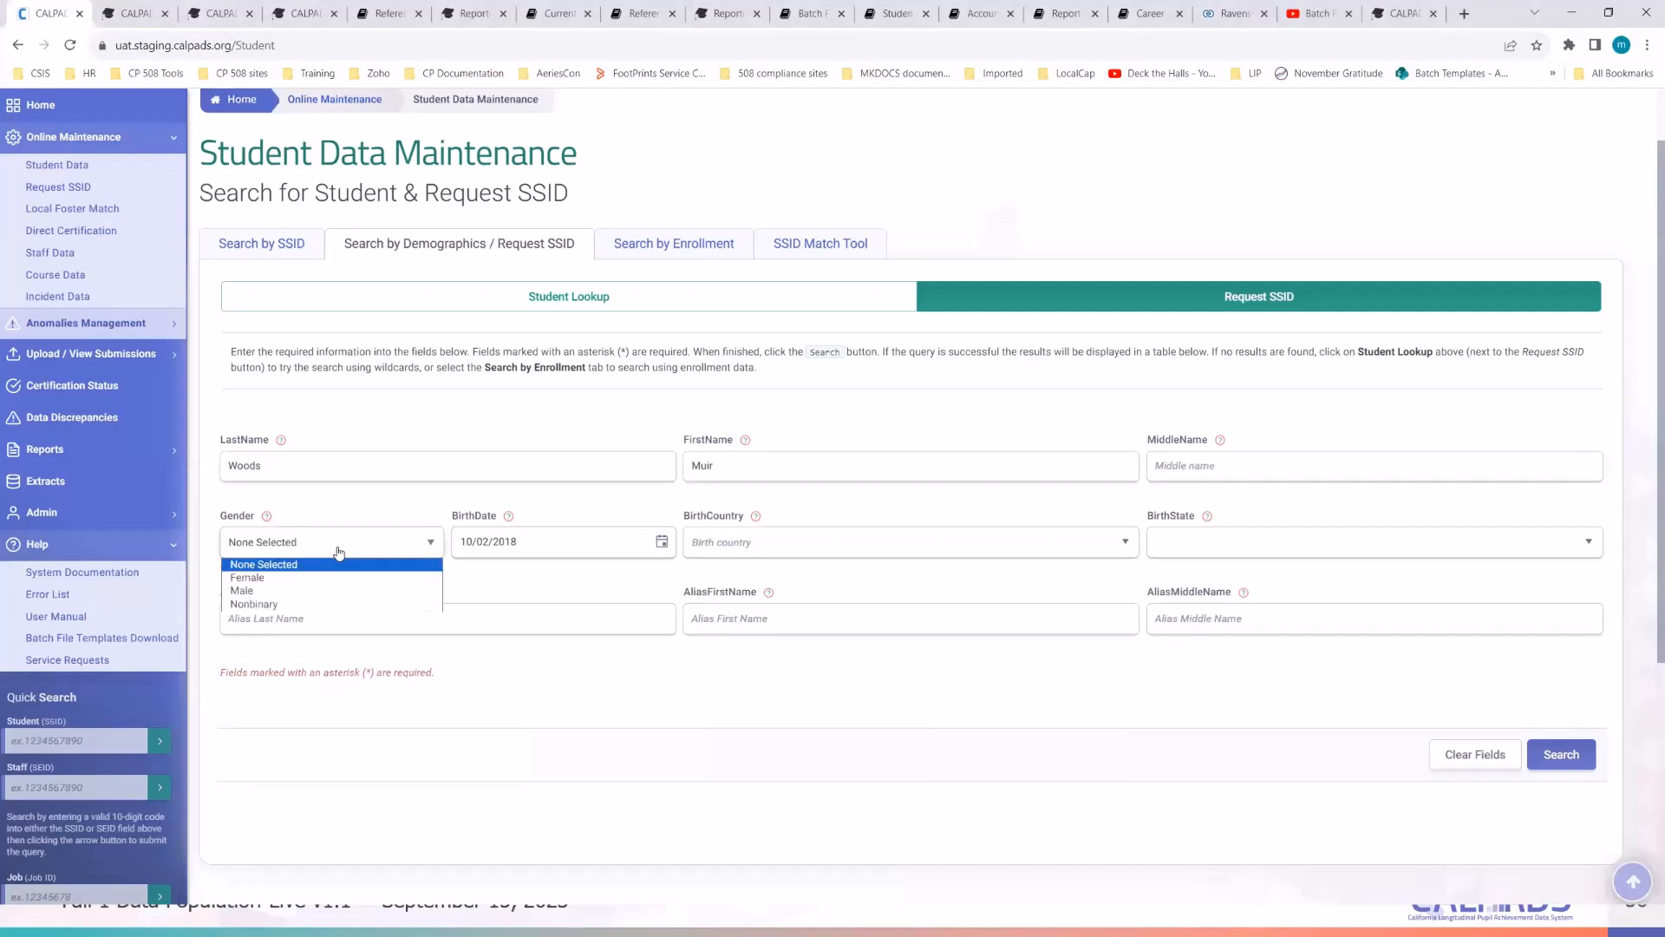
click(306, 594)
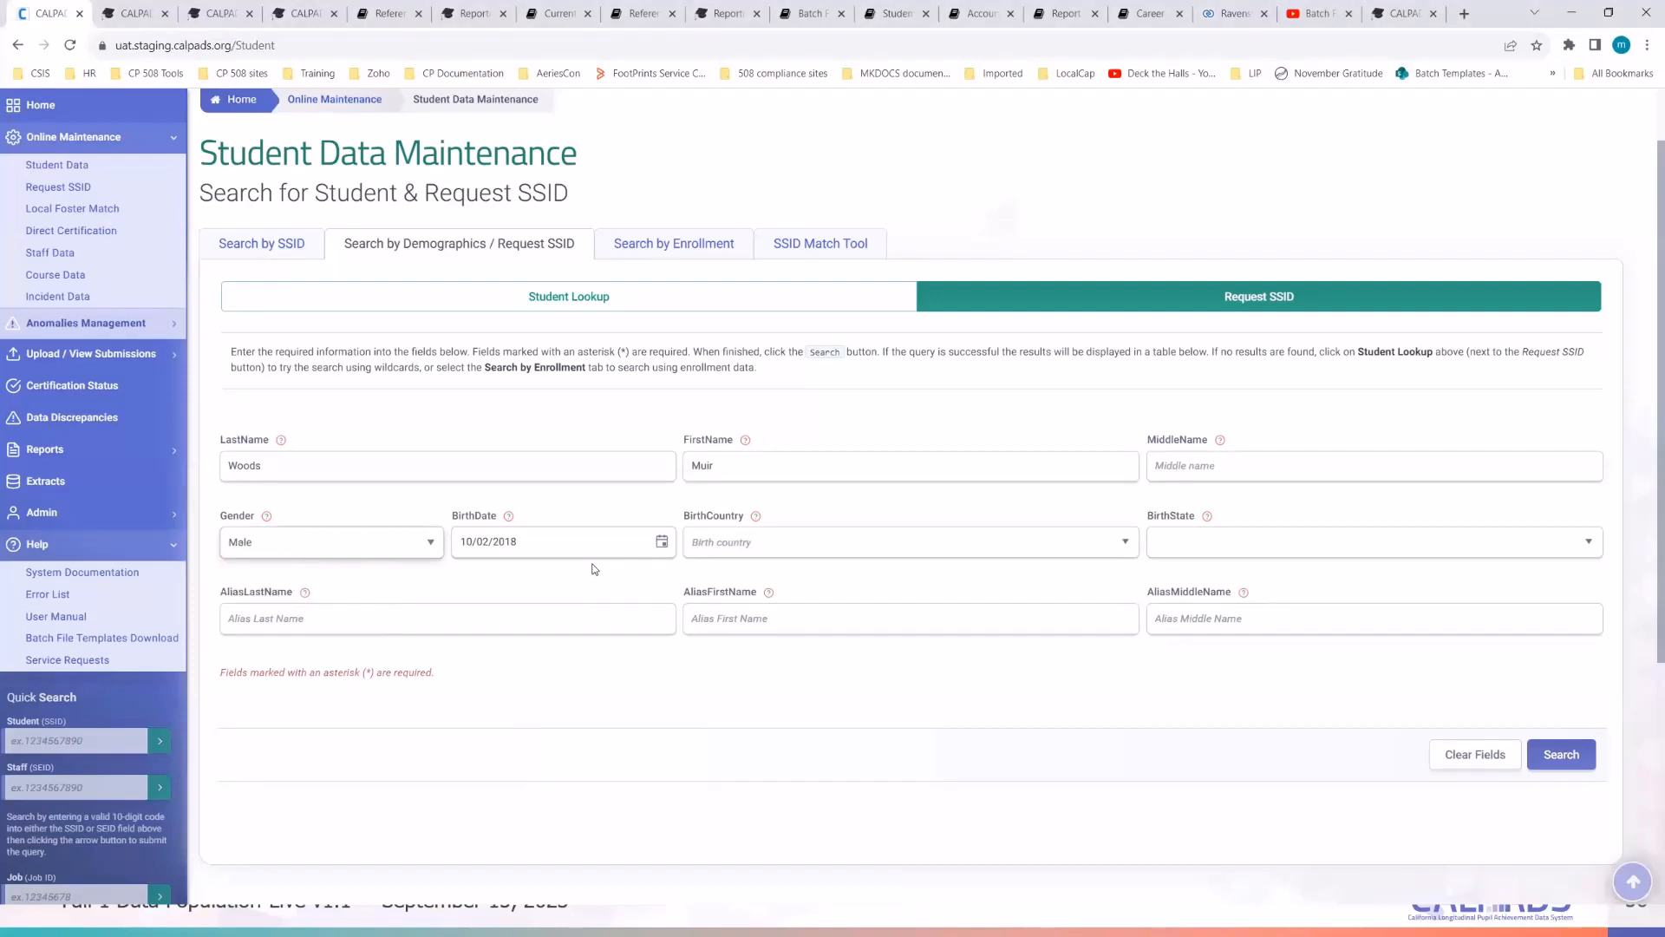
click(1563, 760)
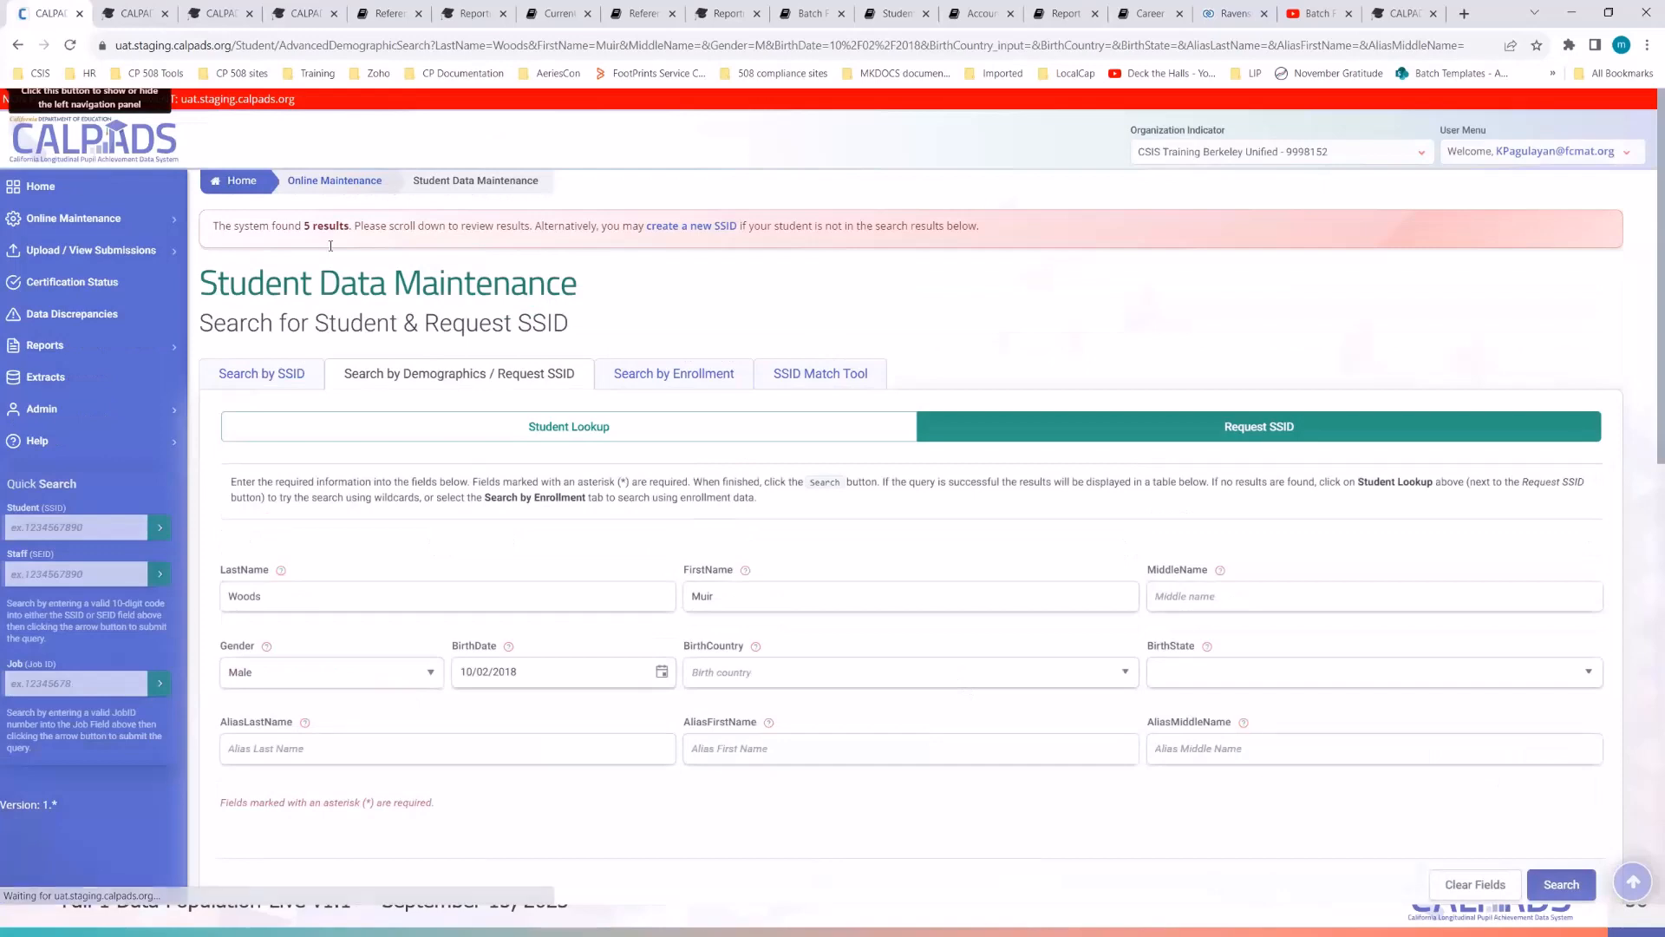
scroll(841, 399, down, 3)
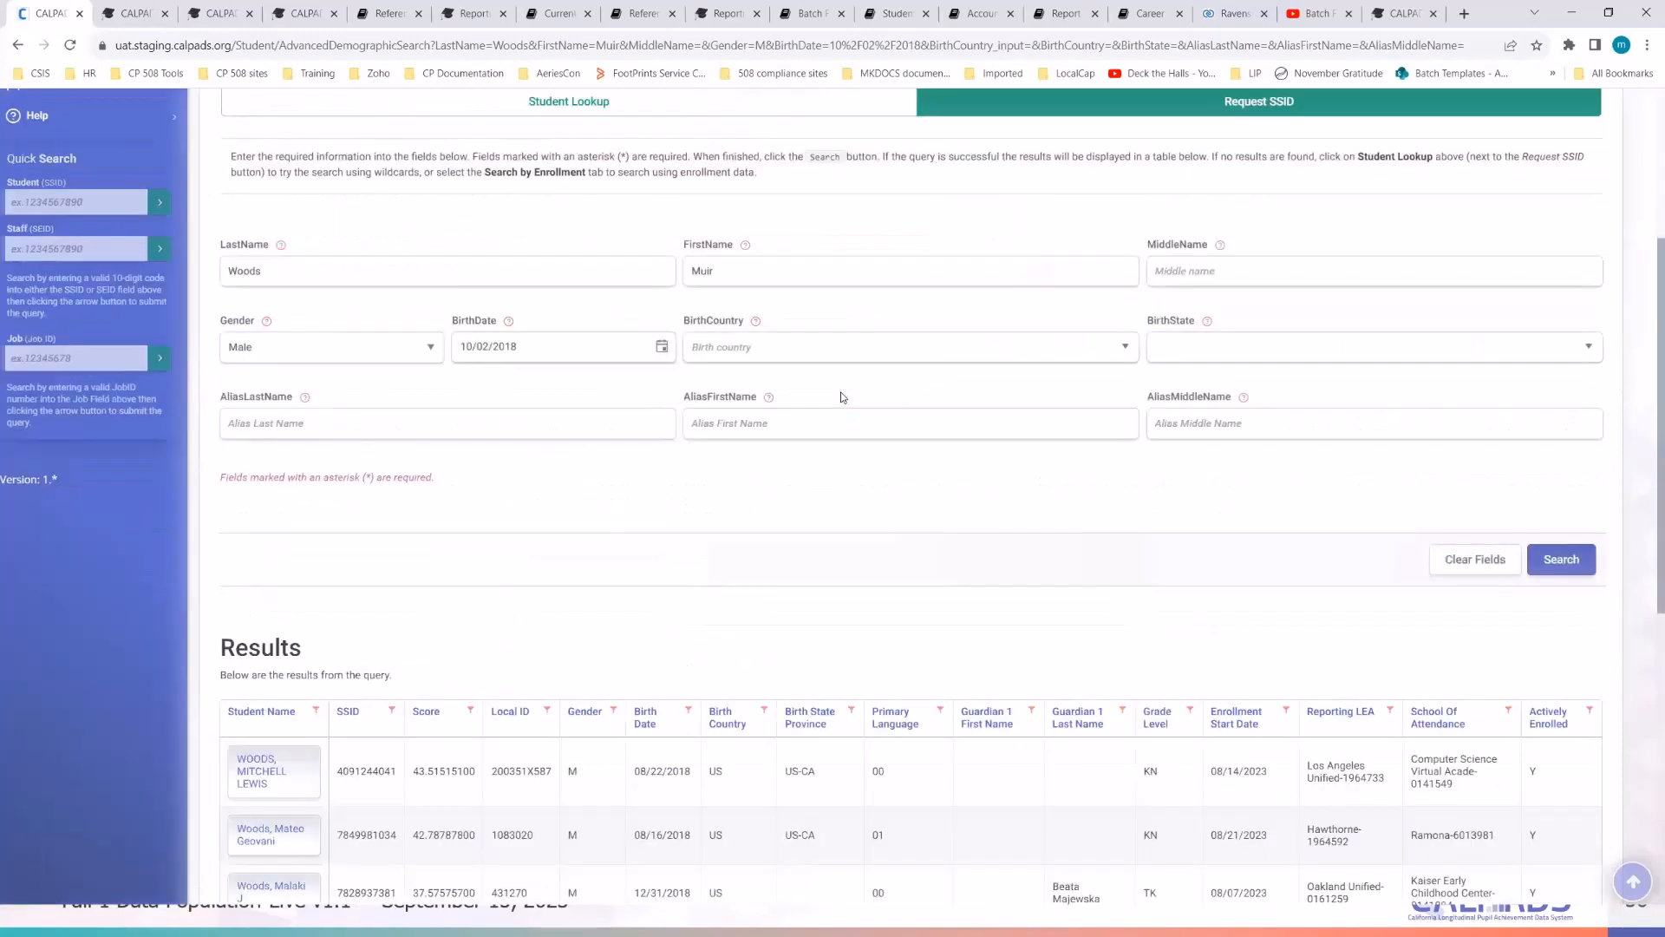
scroll(840, 398, down, 3)
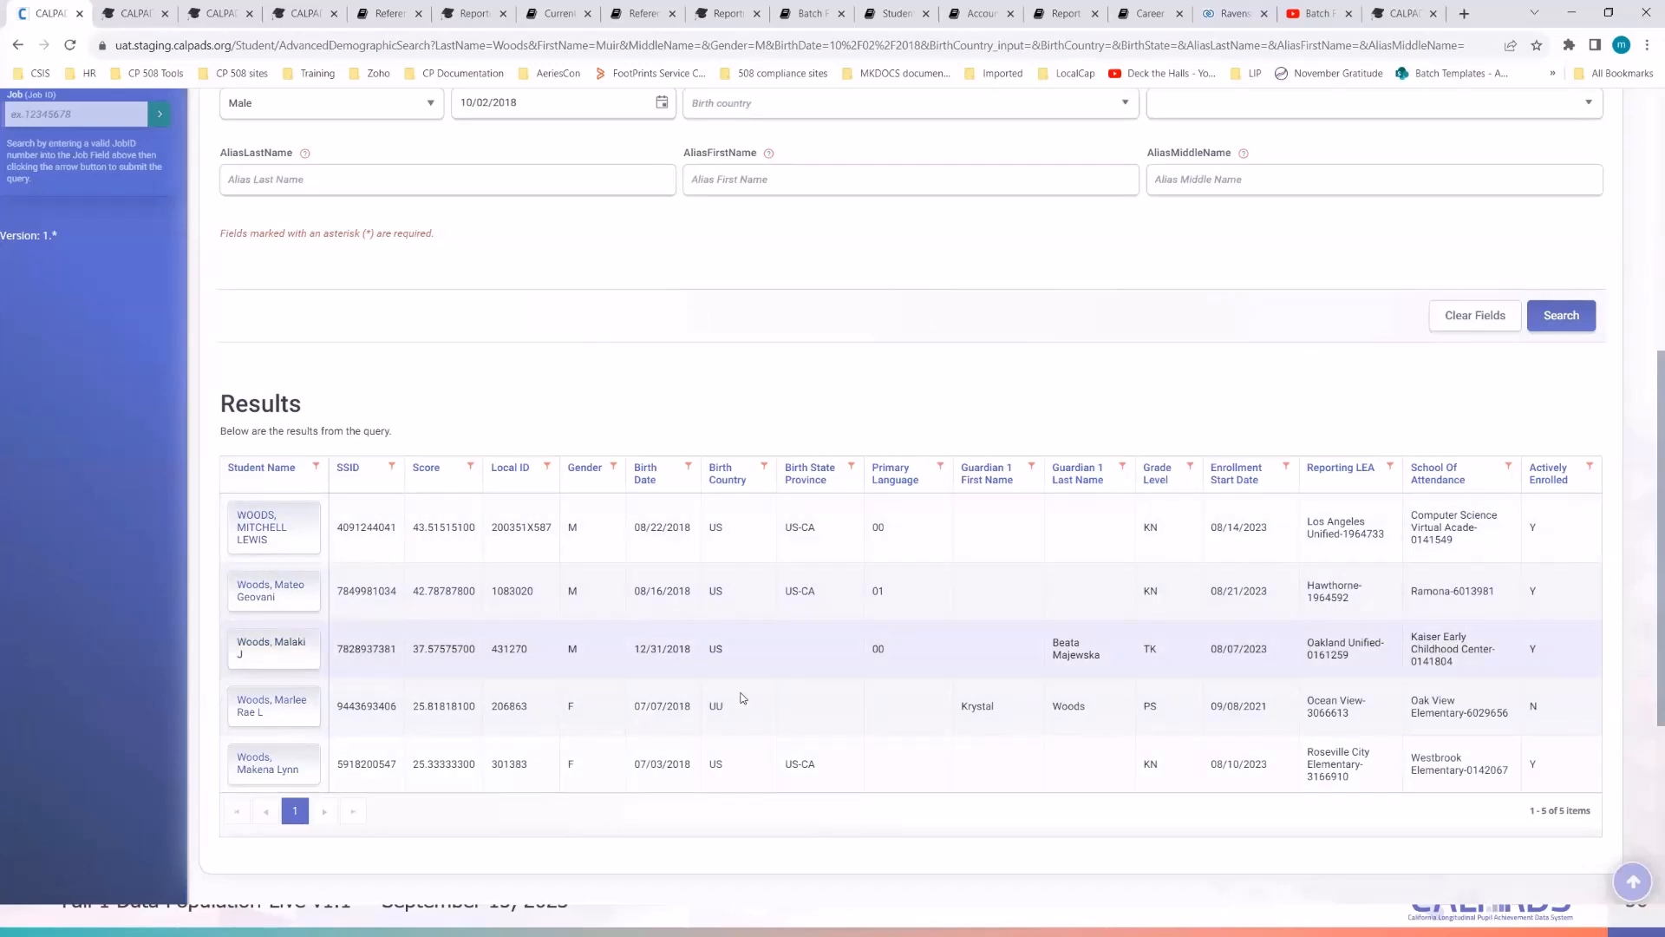
scroll(743, 697, up, 5)
scroll(743, 697, up, 2)
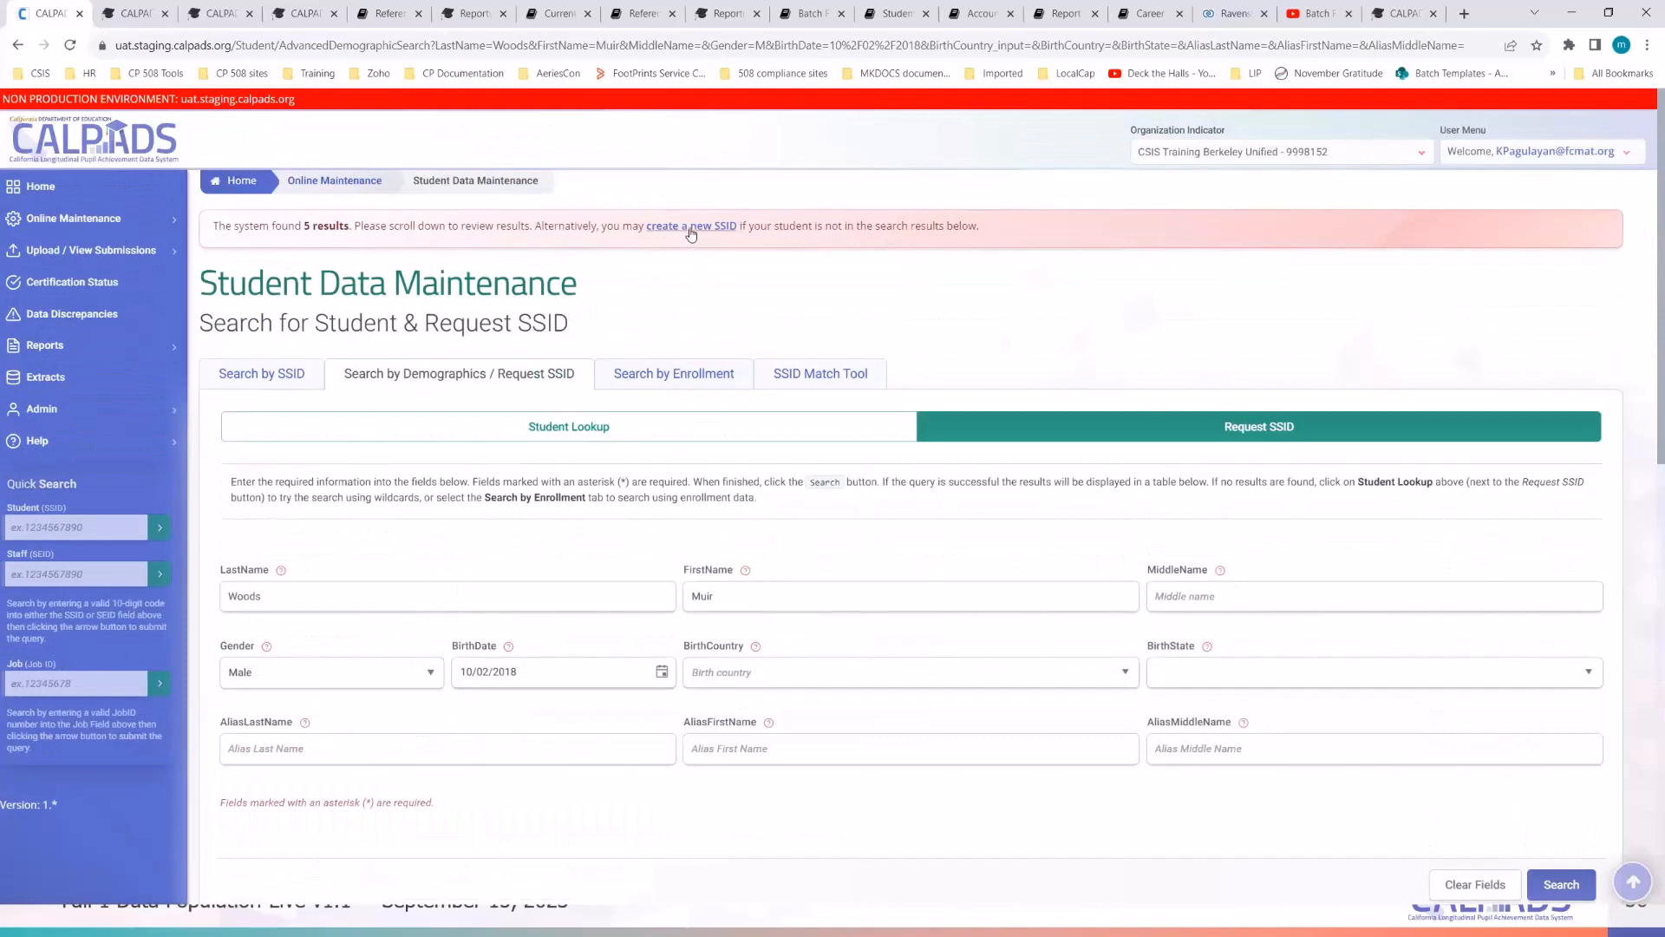
scroll(842, 540, down, 1)
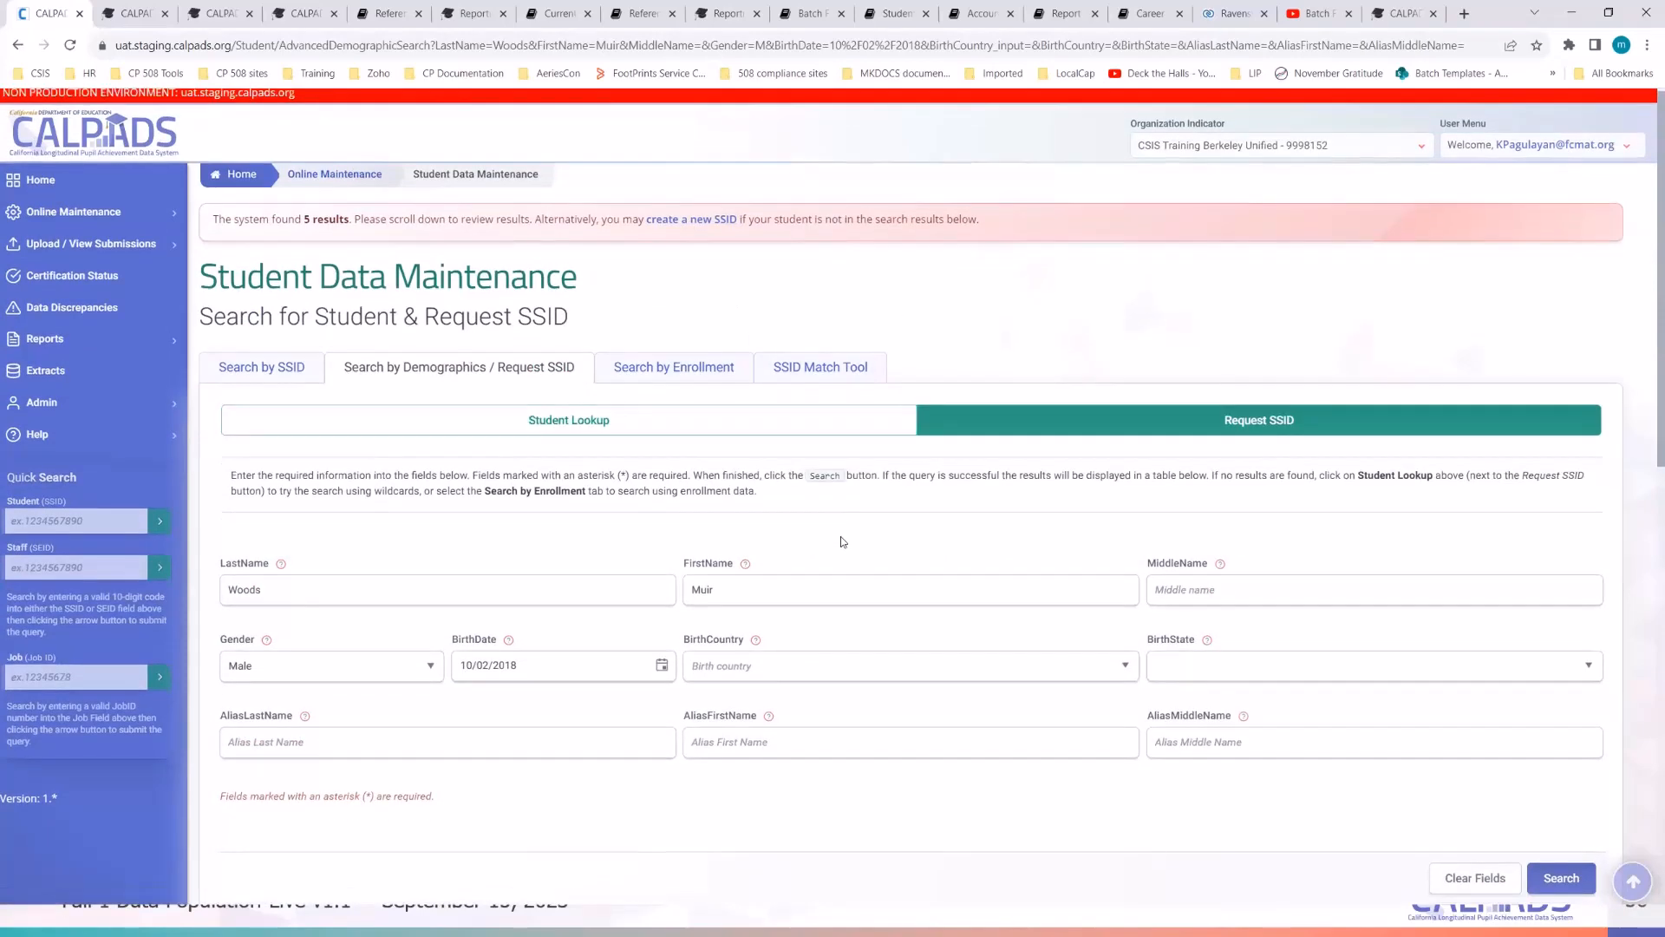
scroll(841, 541, down, 8)
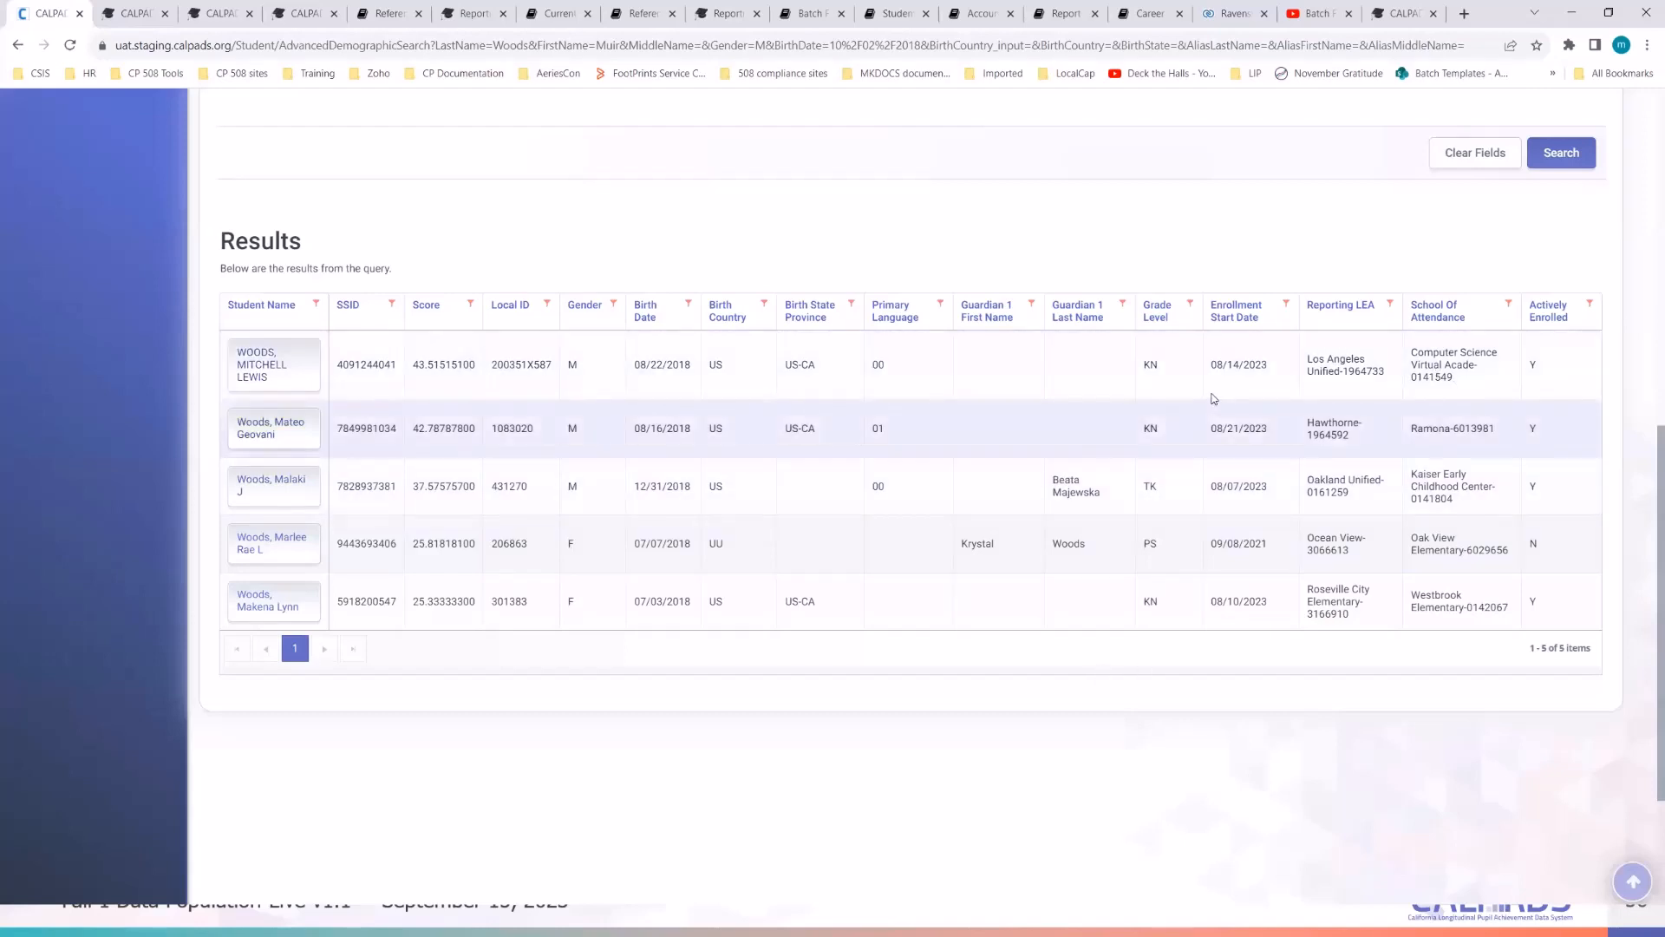
right_click(252, 380)
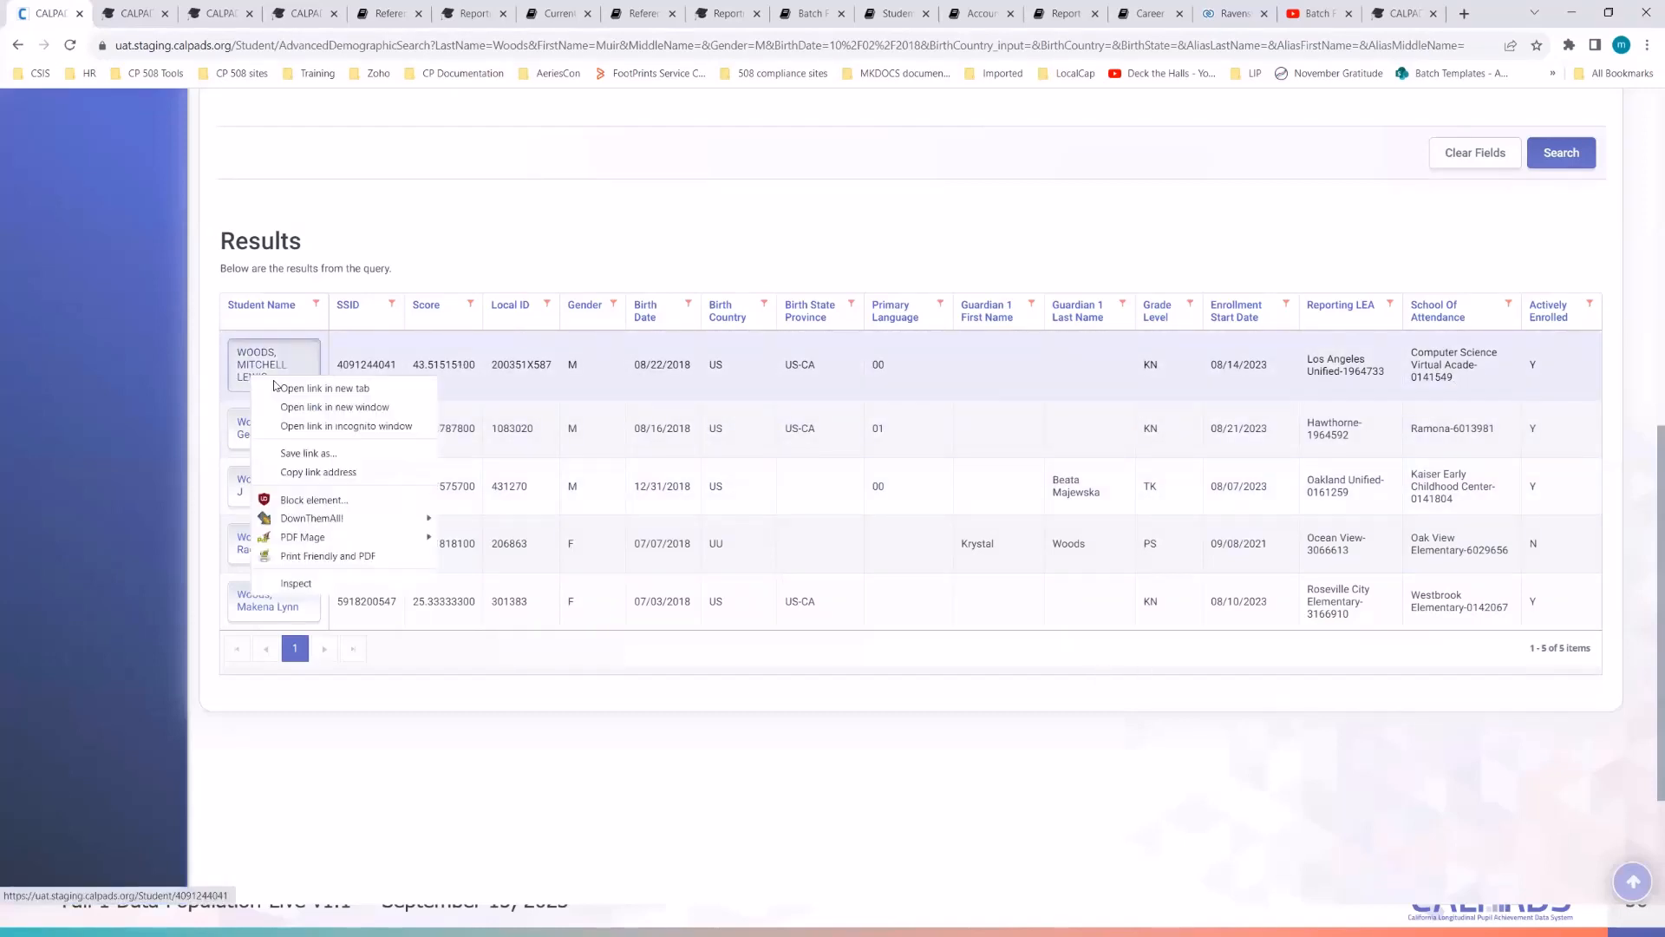
click(288, 387)
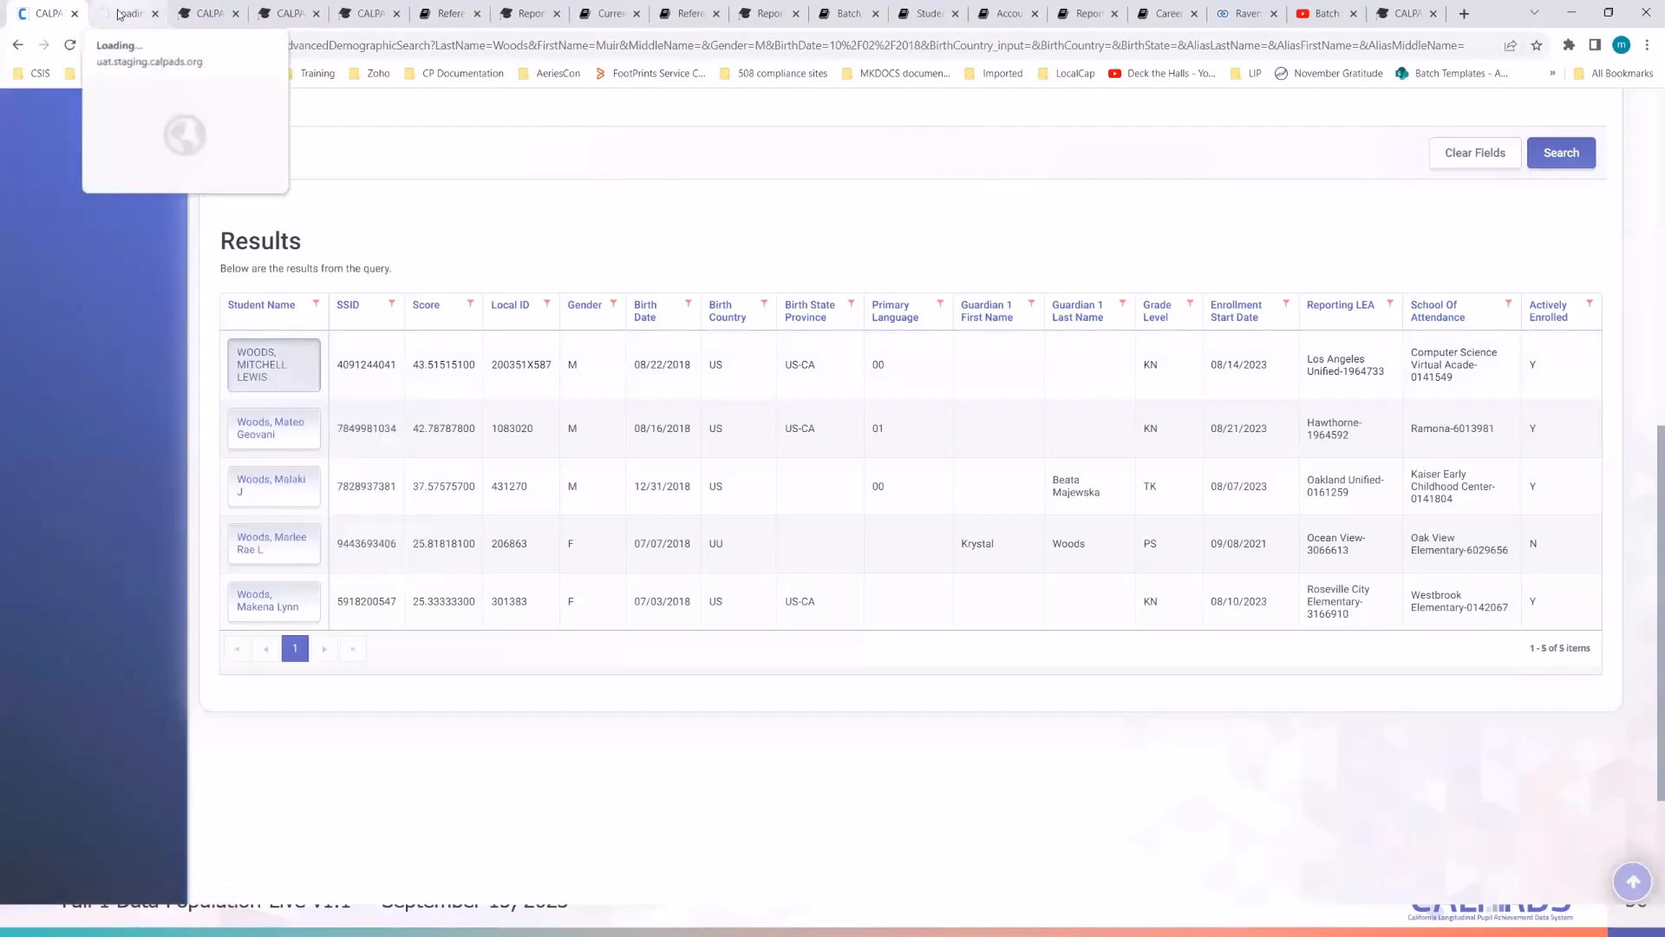
click(124, 13)
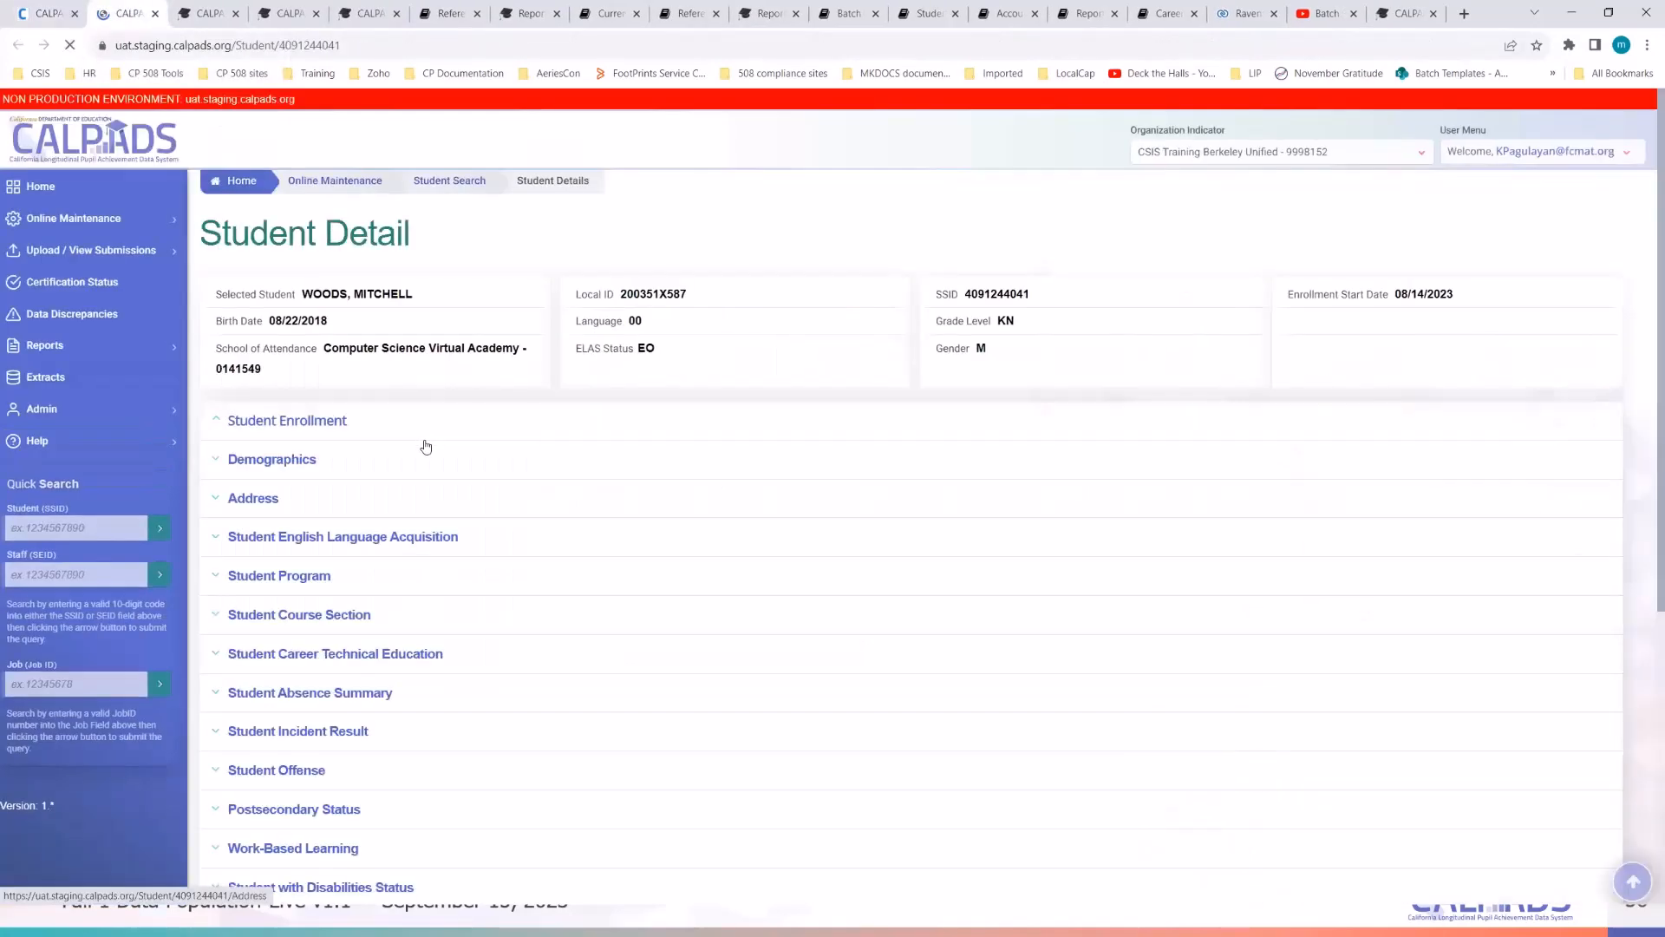
scroll(416, 416, down, 4)
scroll(288, 371, up, 2)
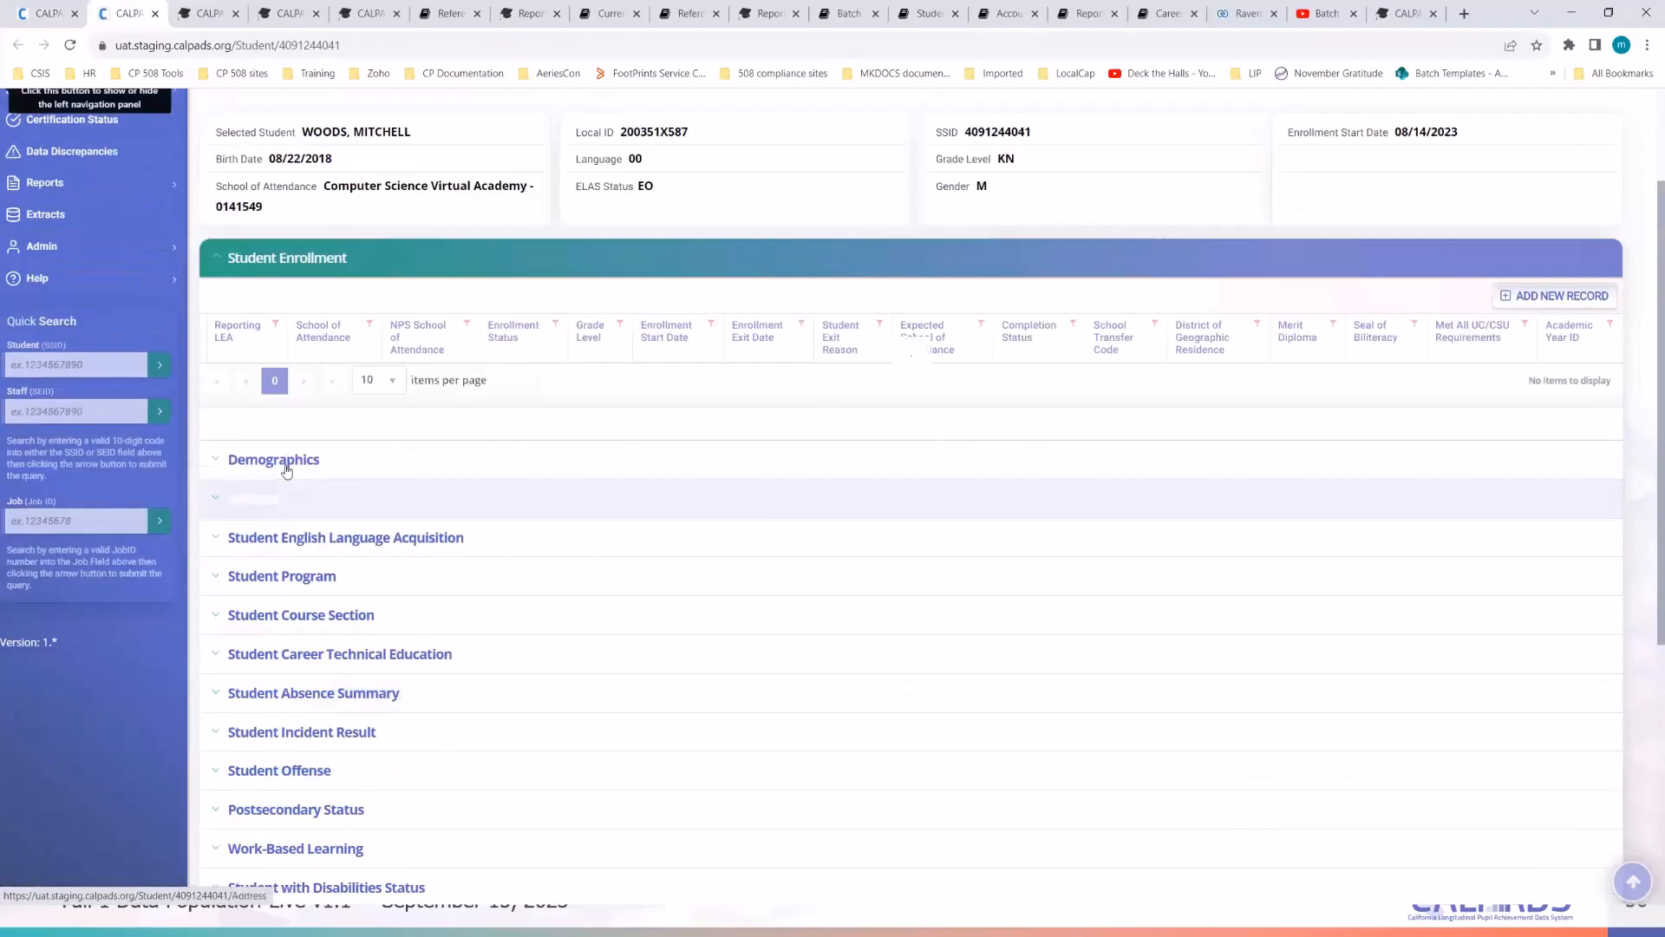
click(341, 478)
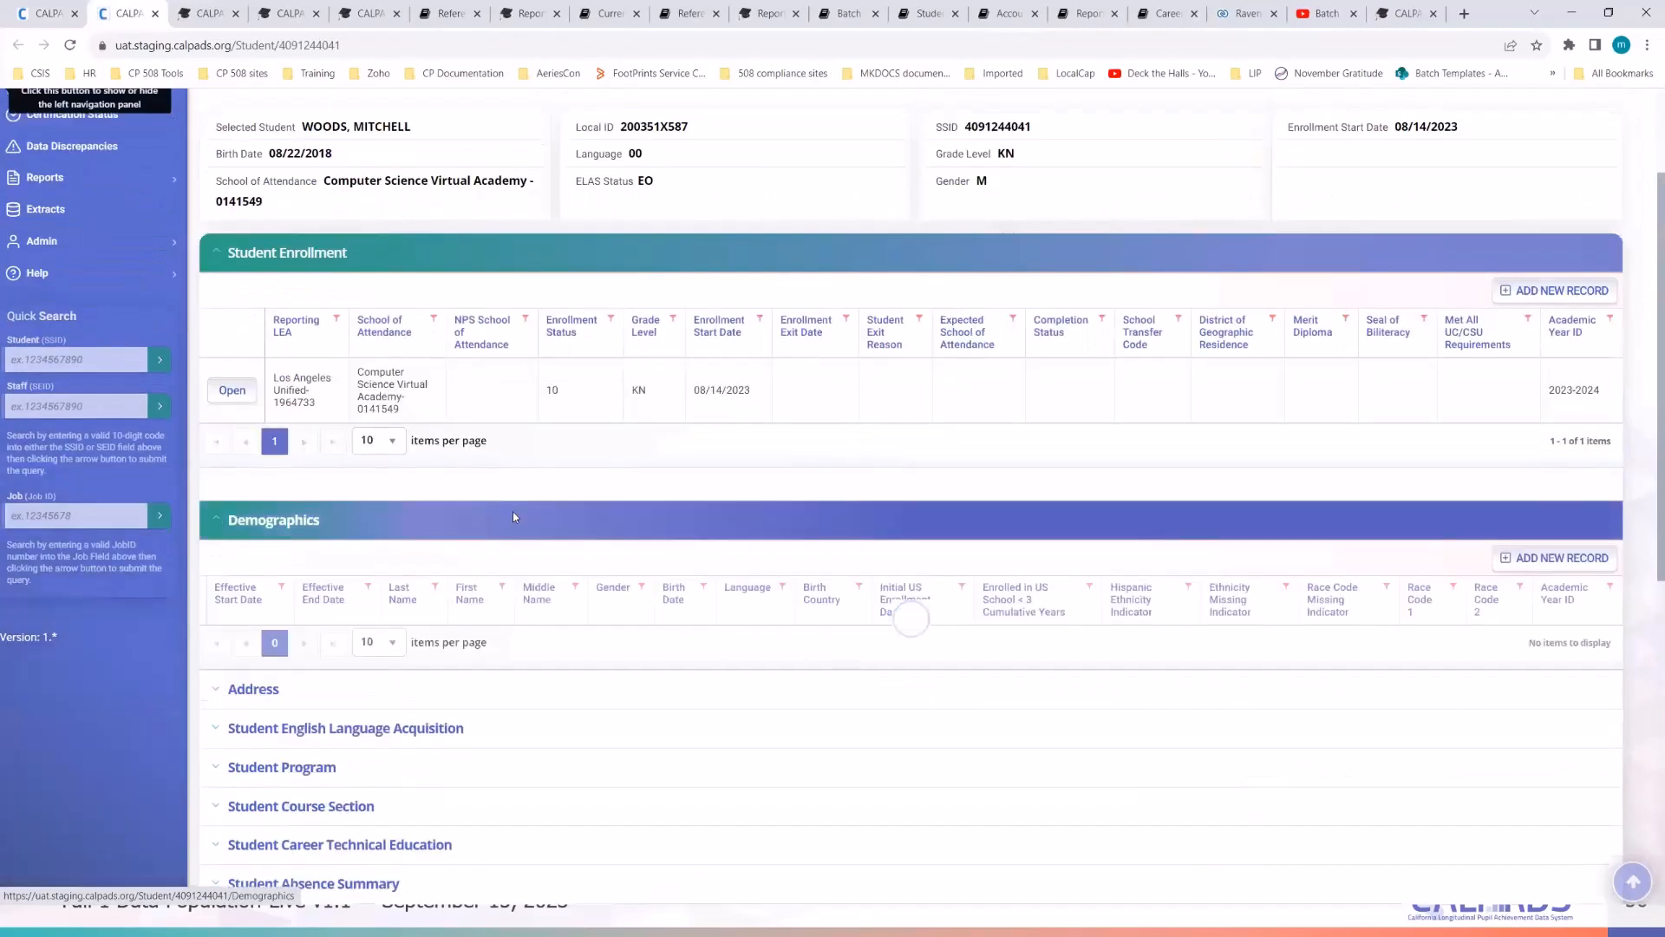
scroll(513, 521, down, 2)
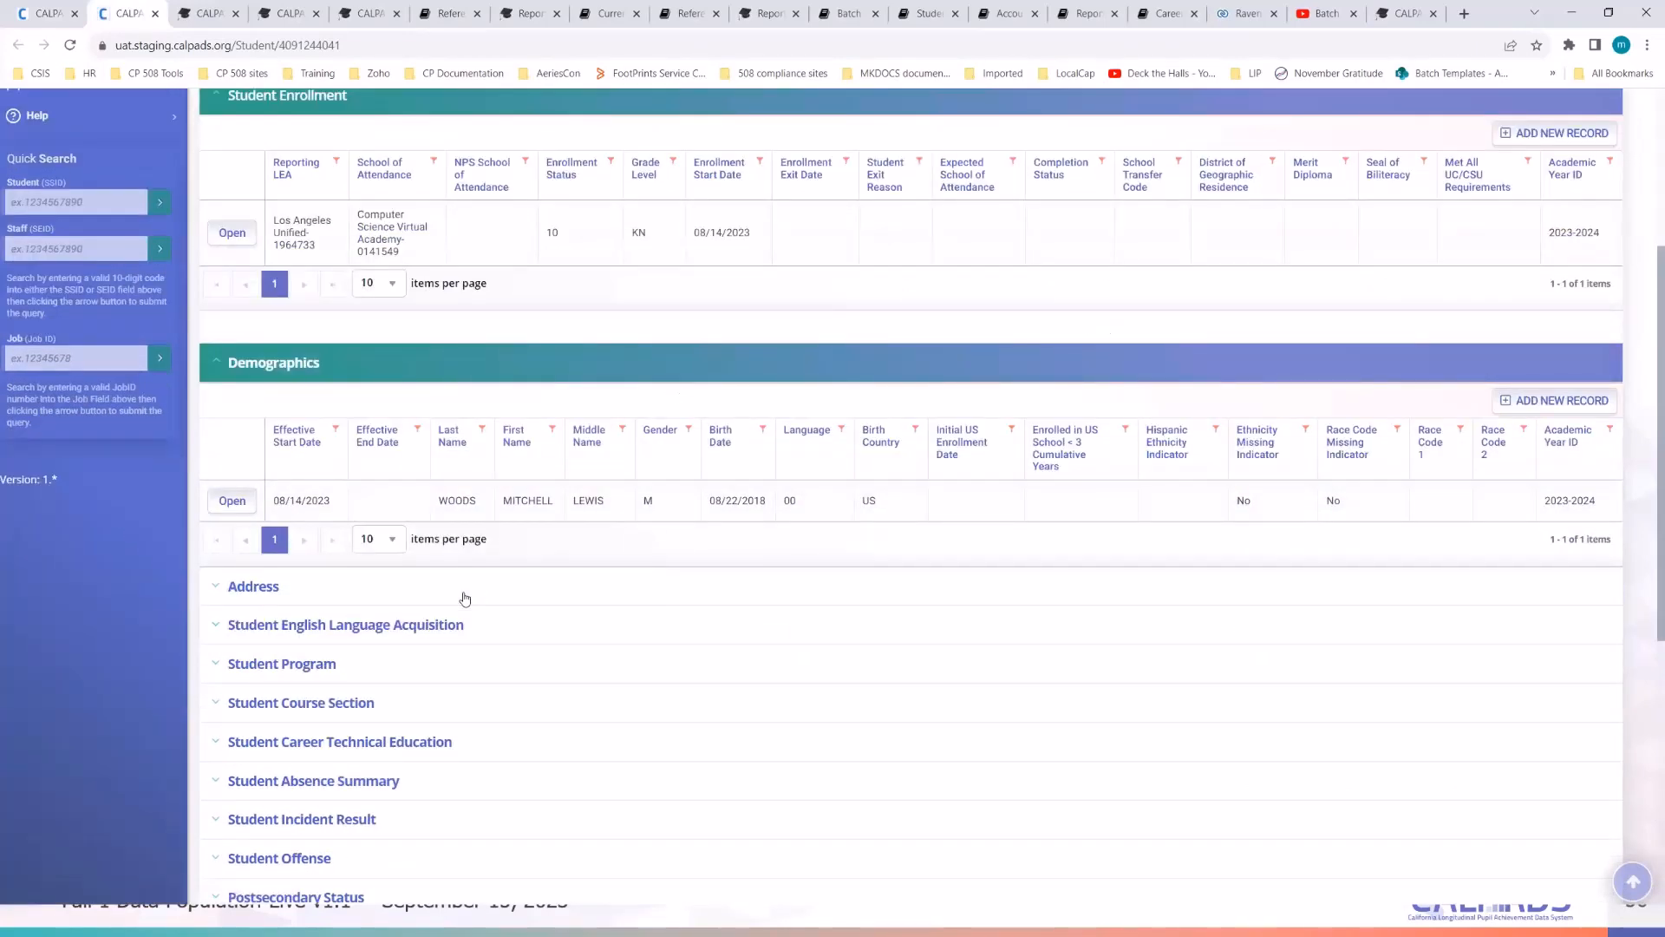
click(463, 596)
scroll(460, 598, down, 5)
scroll(461, 617, up, 10)
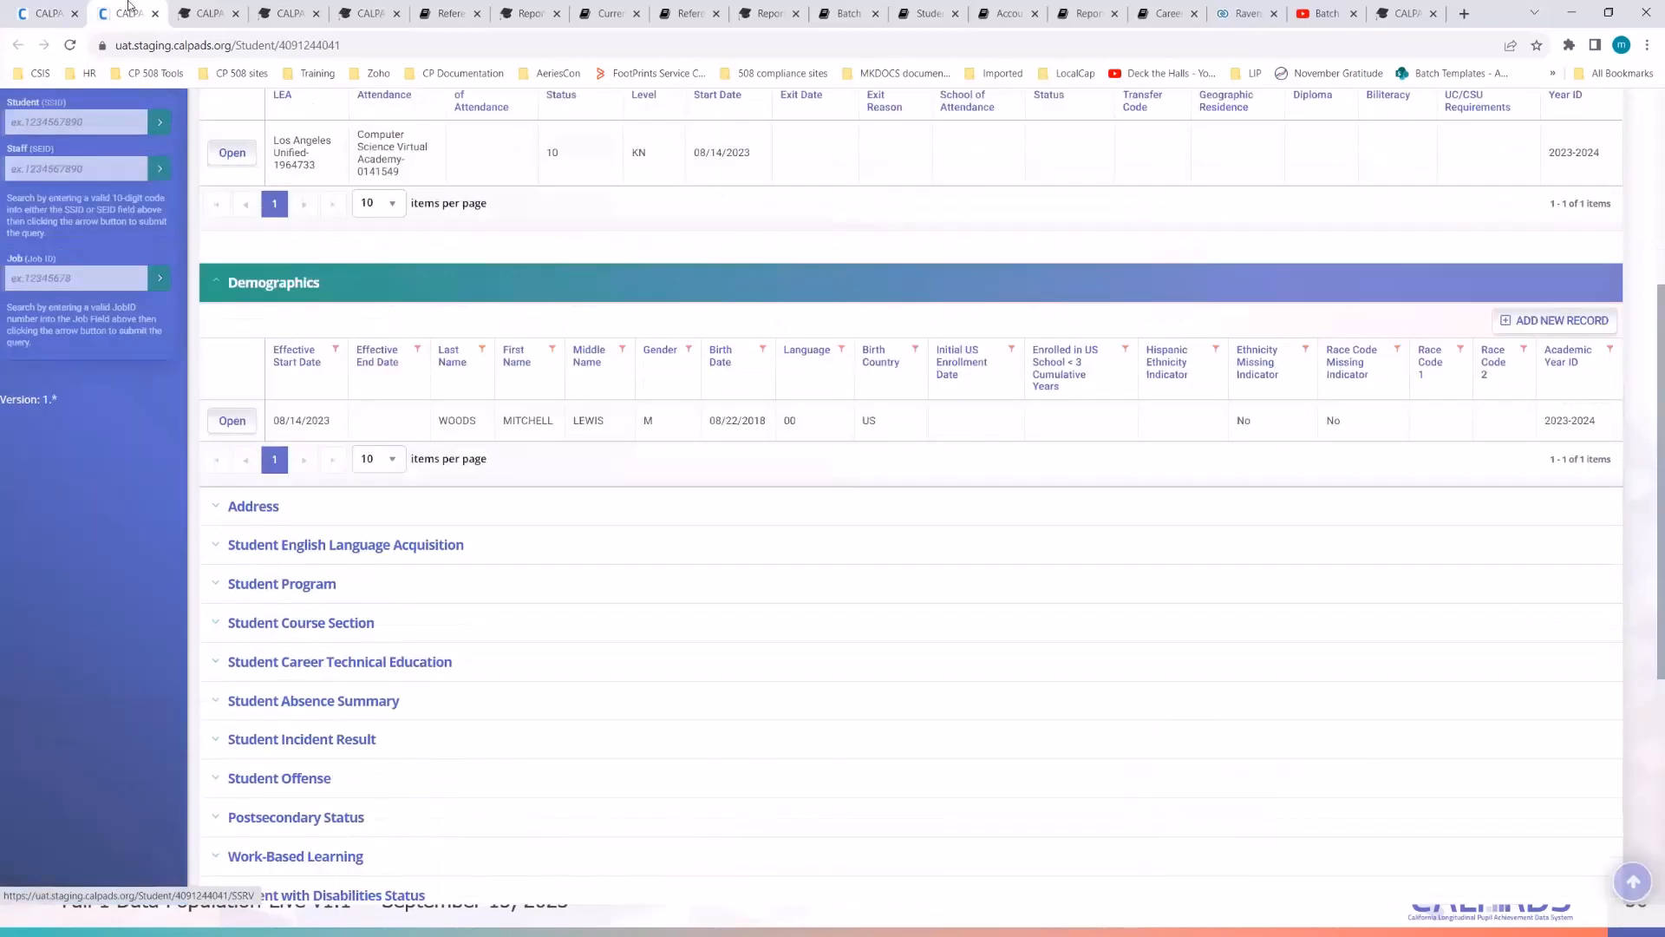
click(154, 16)
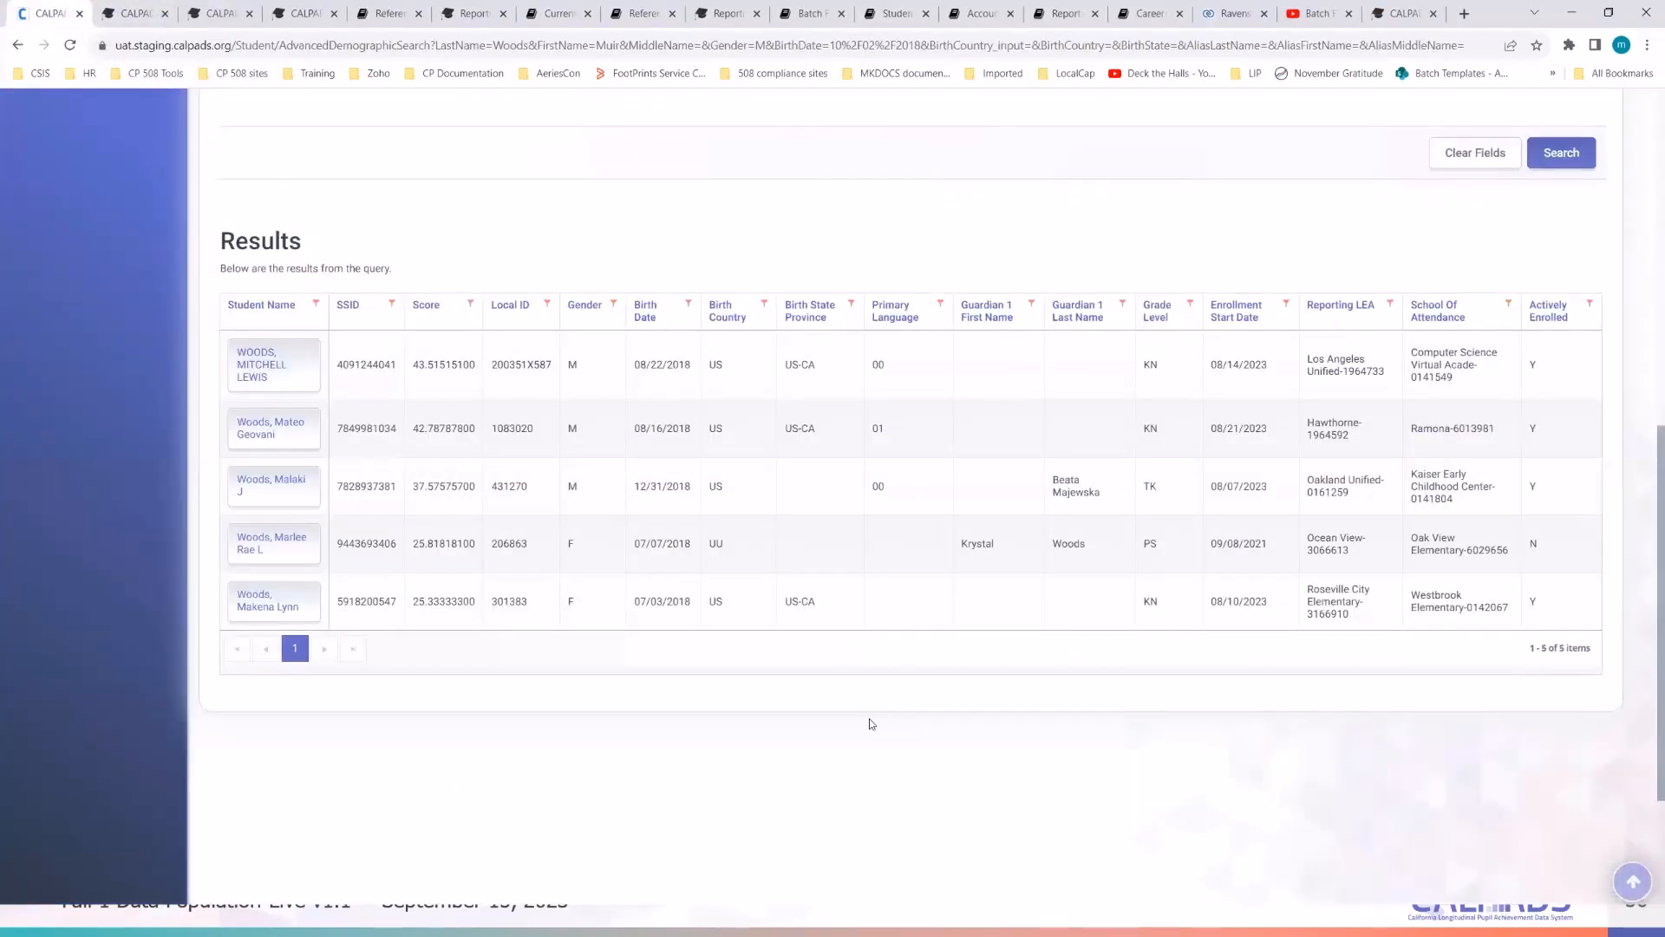
- Use the 'create a new SSID' link in the results banner and confirm with Yes
scroll(869, 718, up, 5)
scroll(858, 720, down, 3)
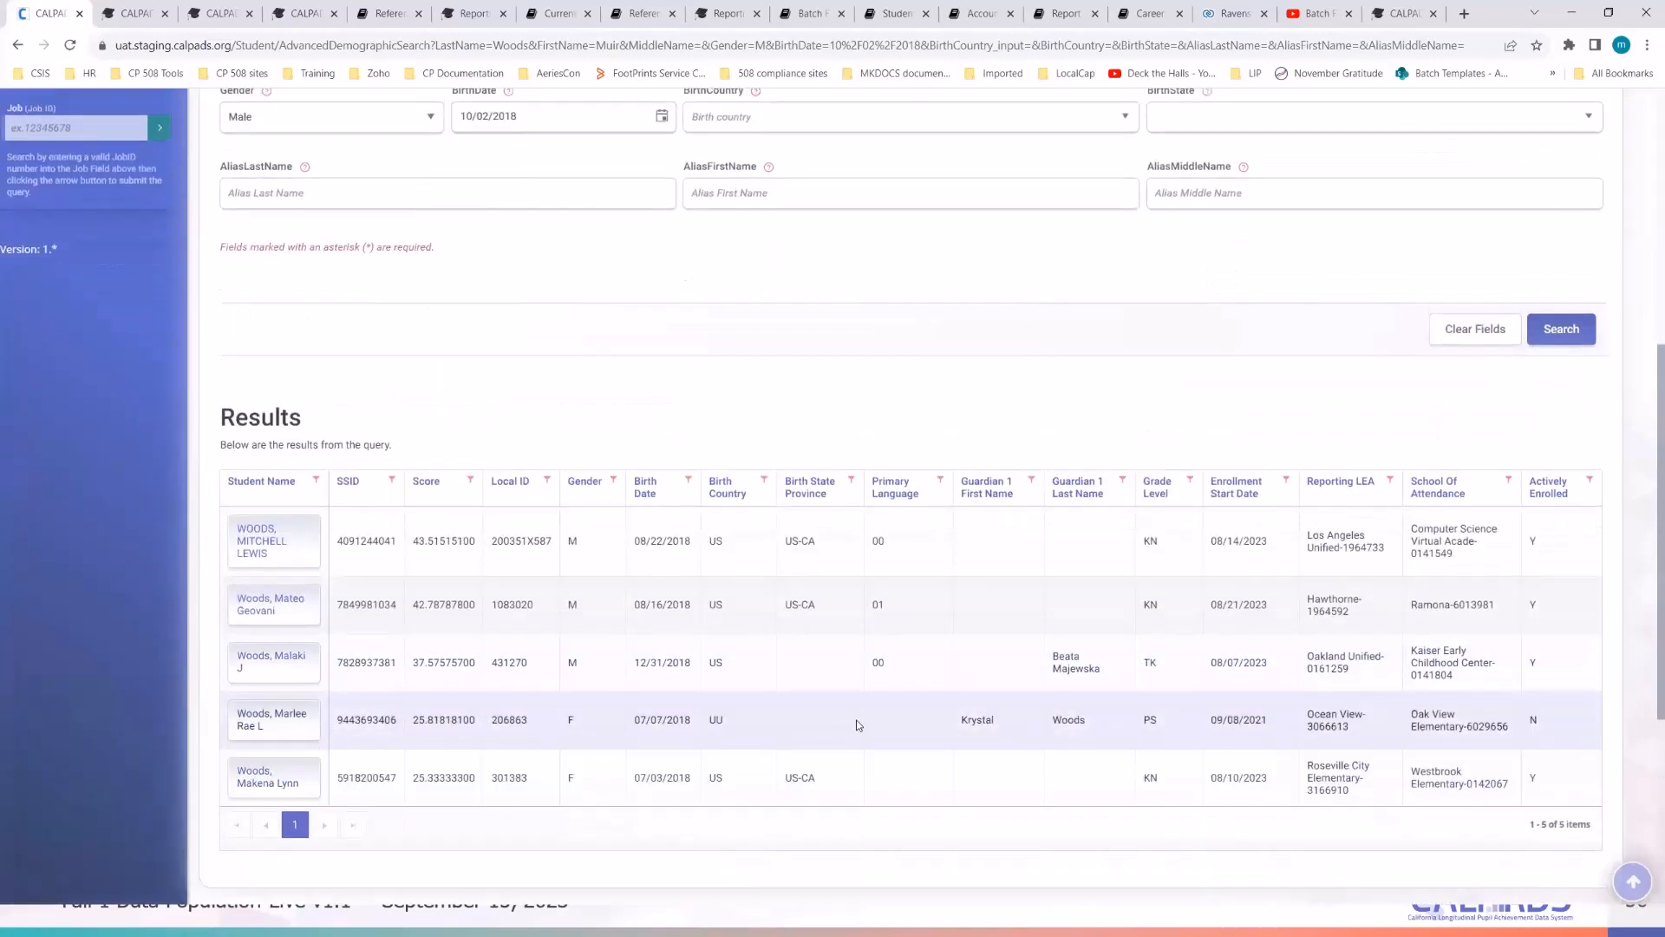
scroll(856, 720, up, 6)
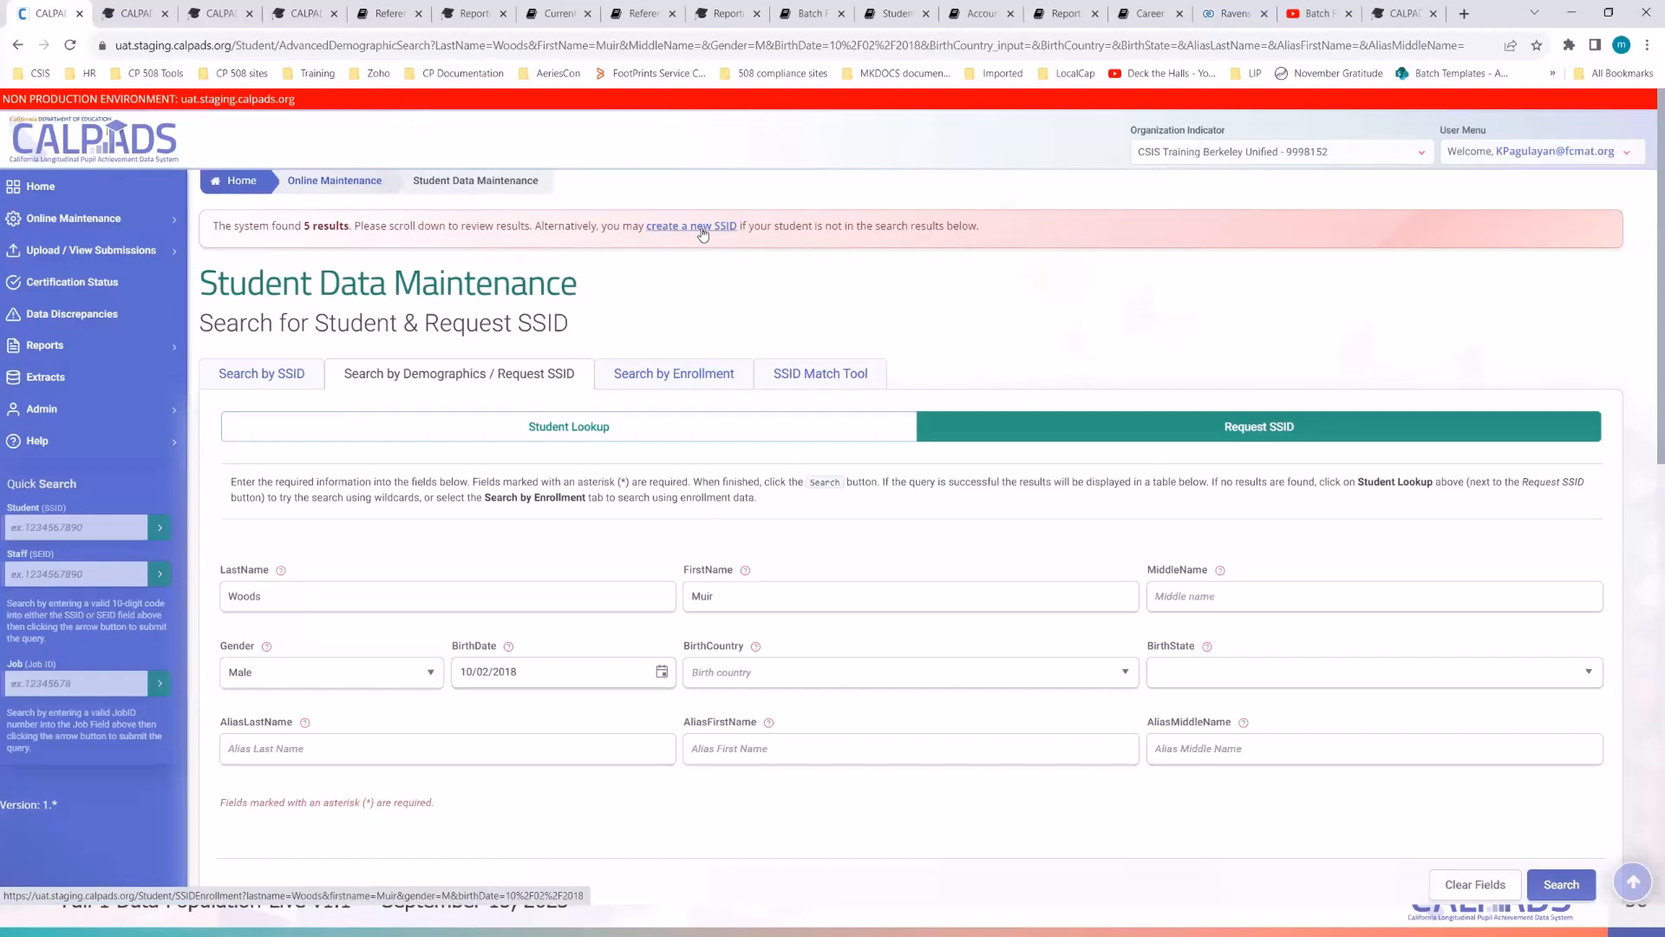
click(703, 227)
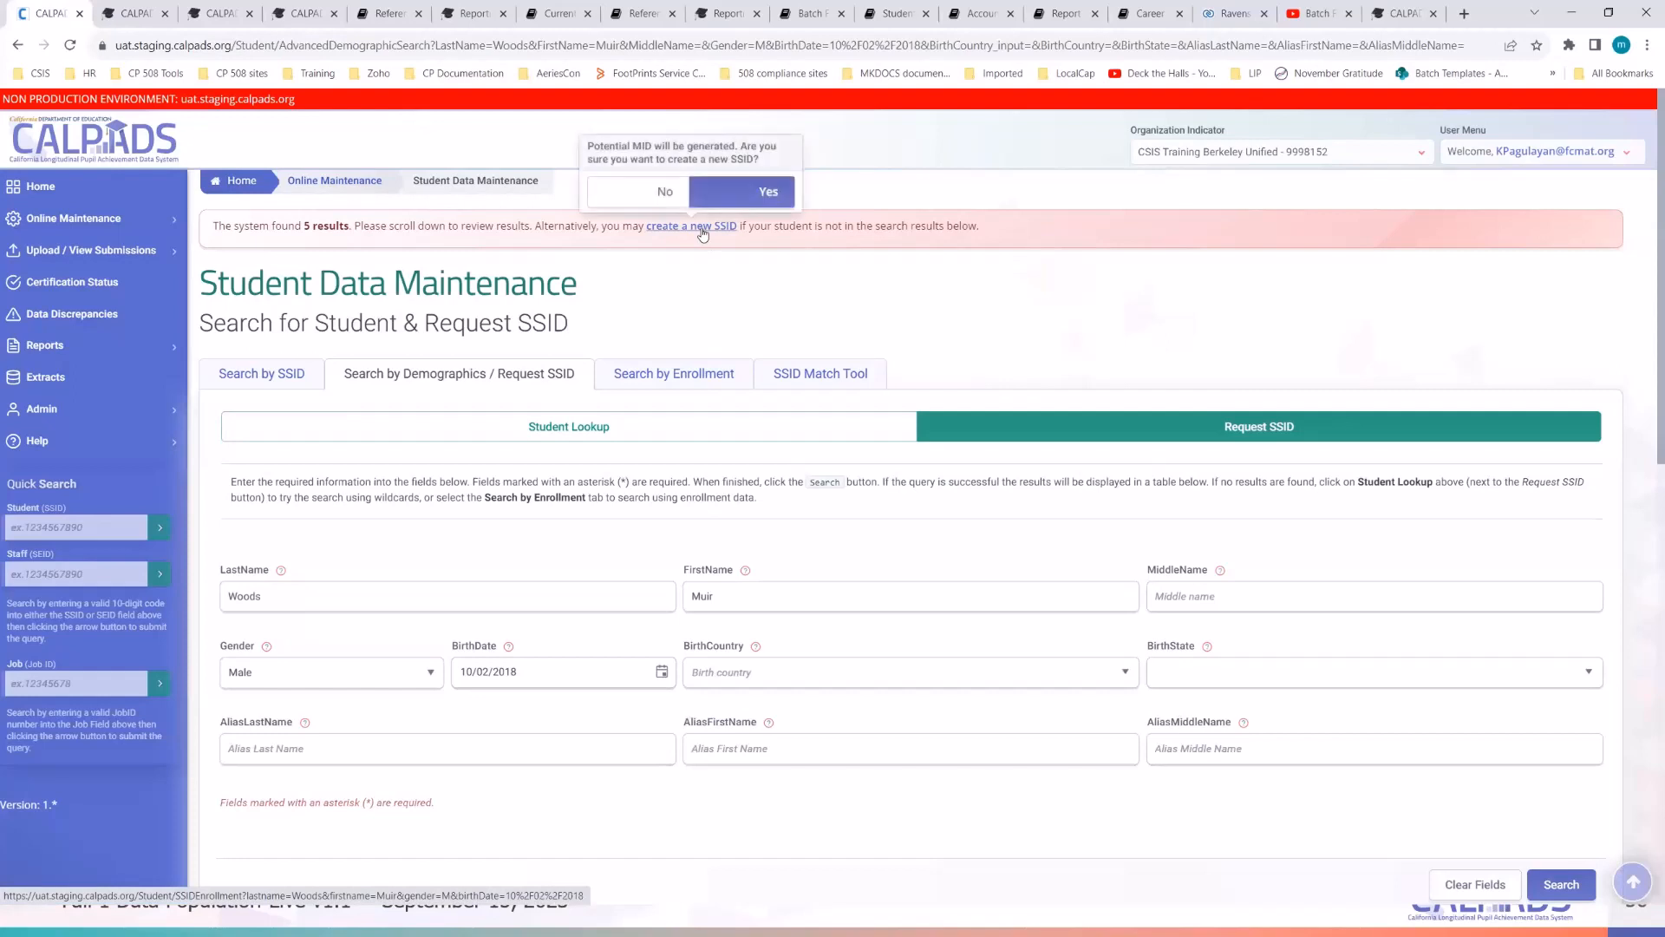
click(757, 200)
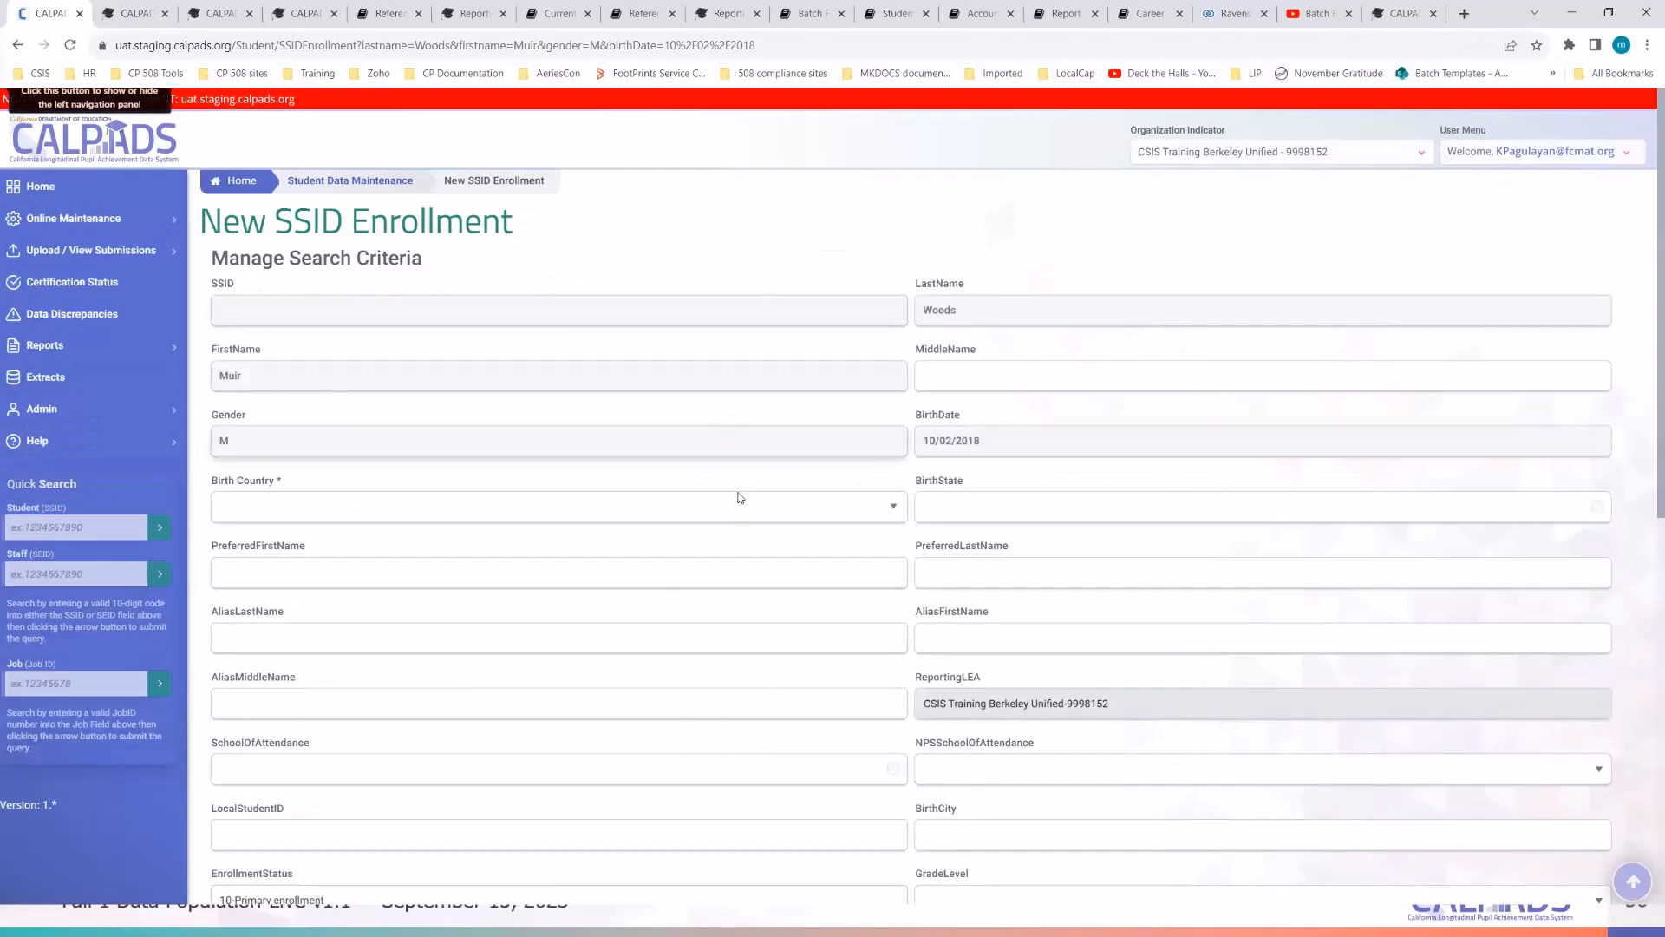
- Check the demo student notes, then dismiss them to uncover the enrollment form
scroll(740, 486, down, 2)
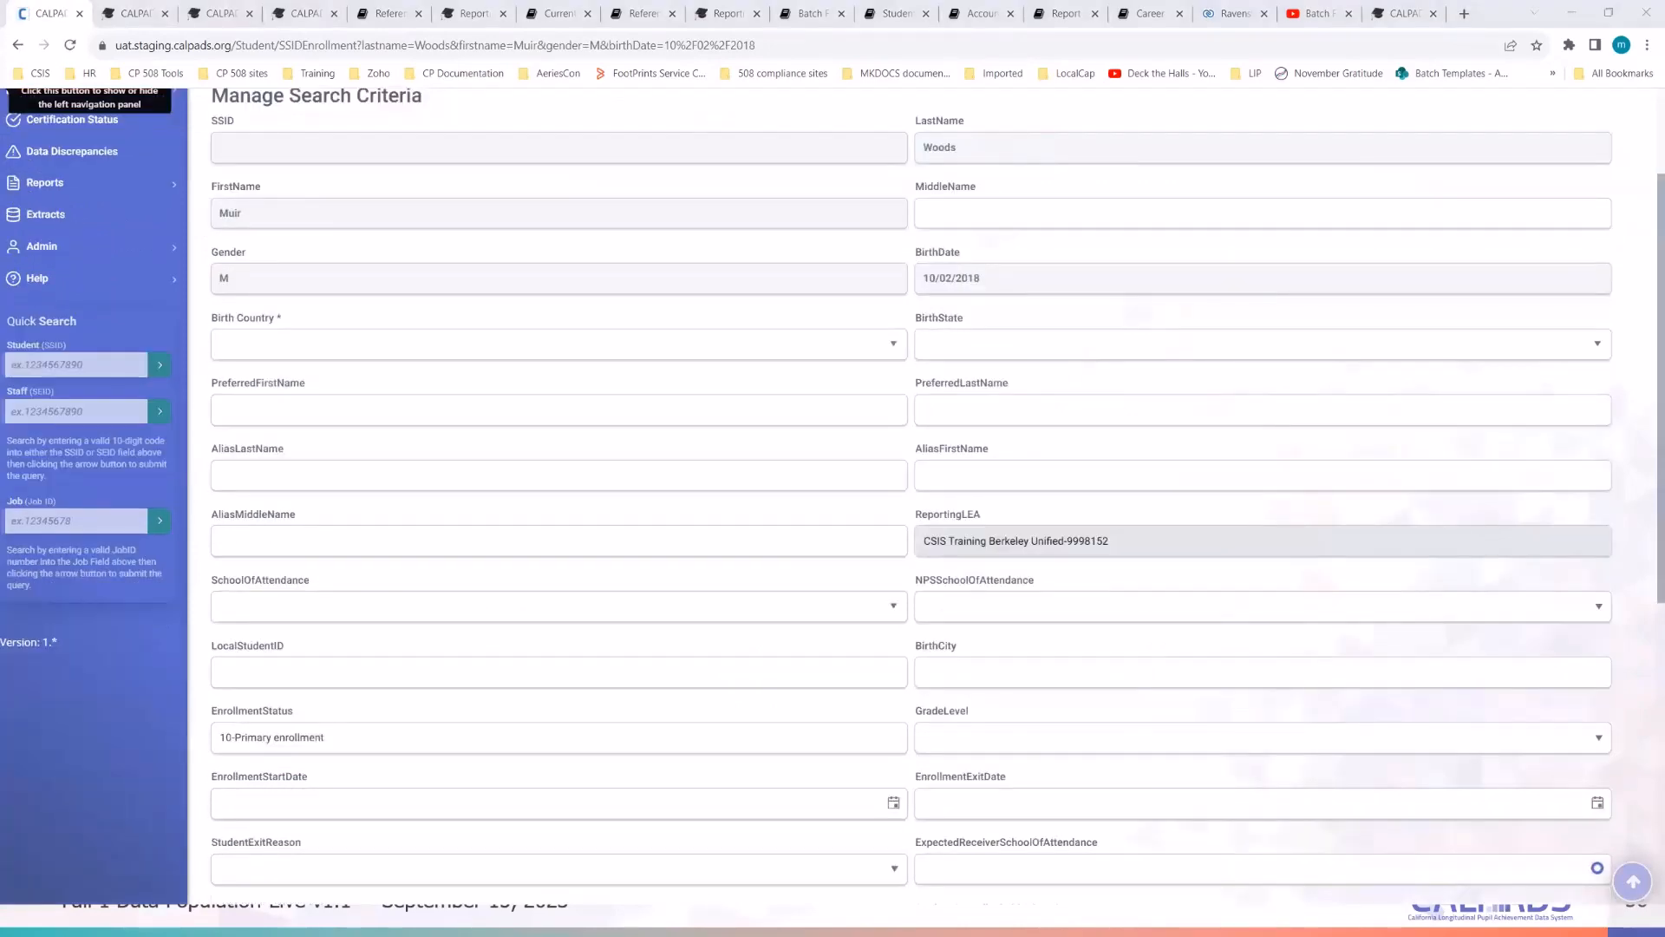
key(alt+Tab)
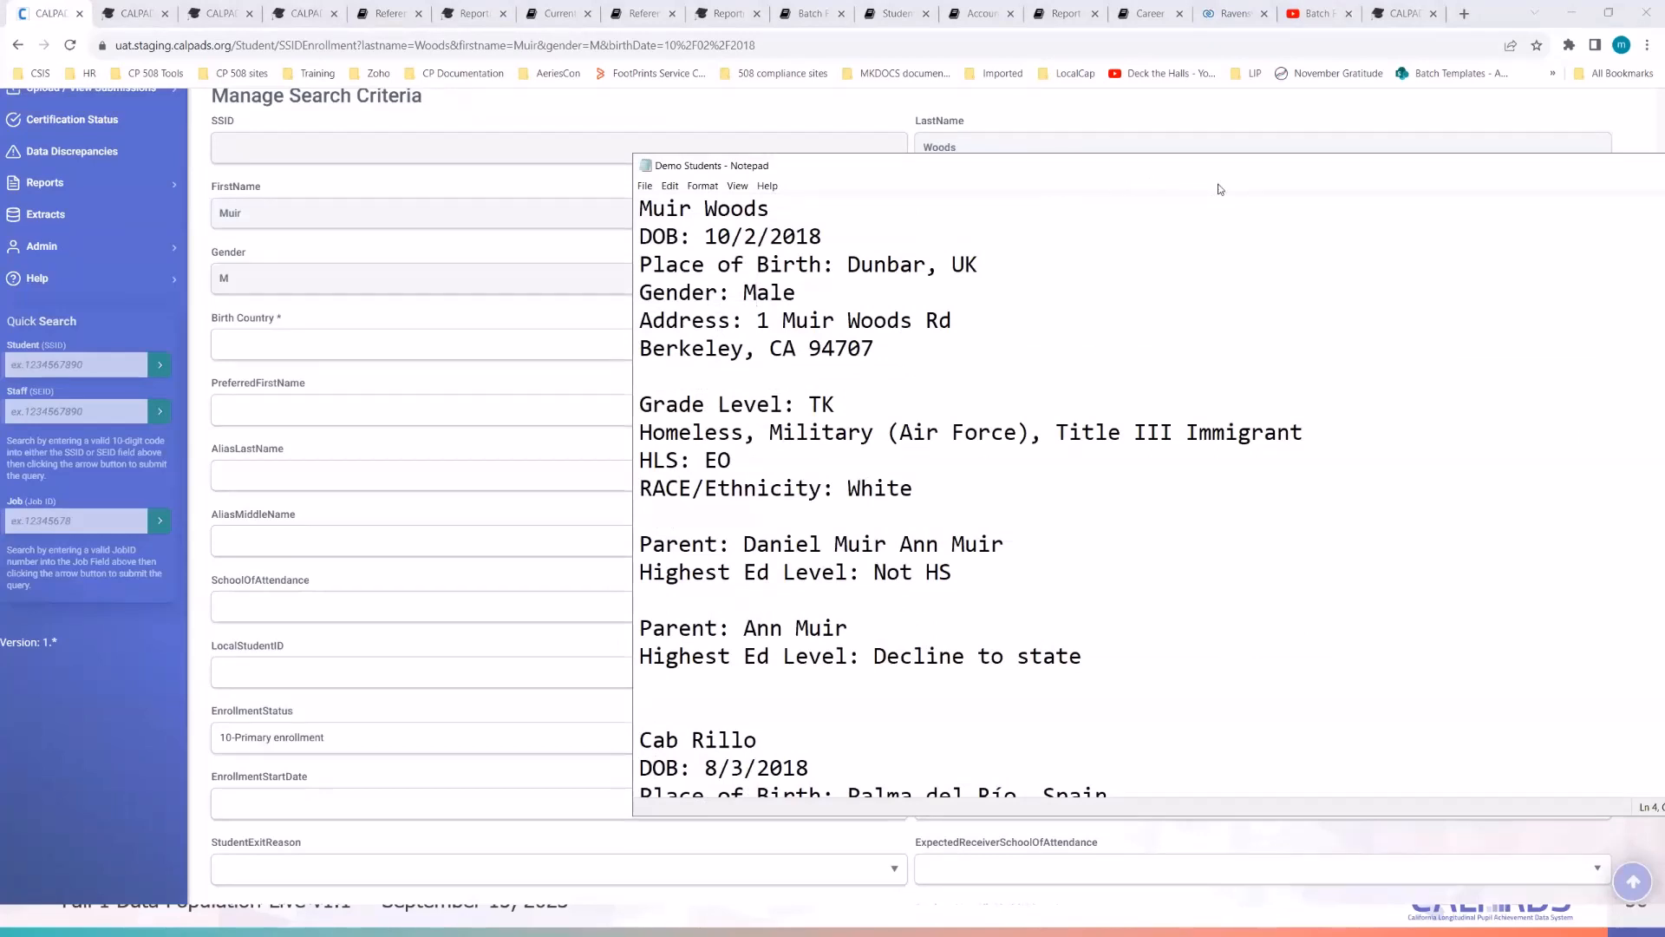
drag(1201, 166, 1479, 194)
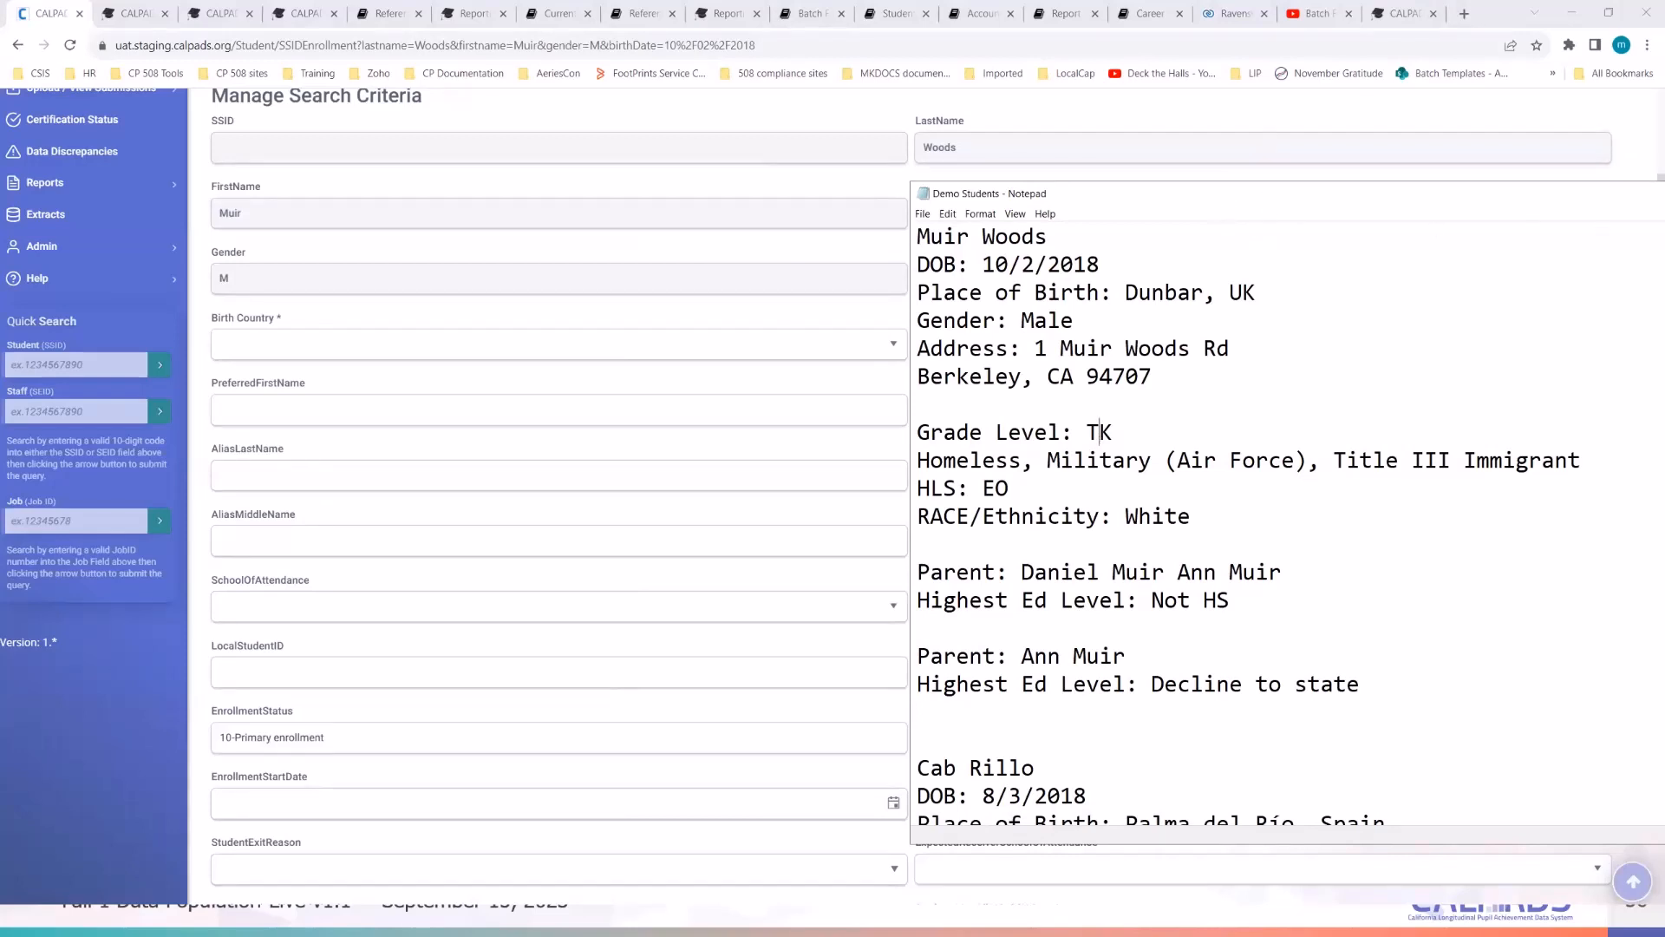
click(1661, 193)
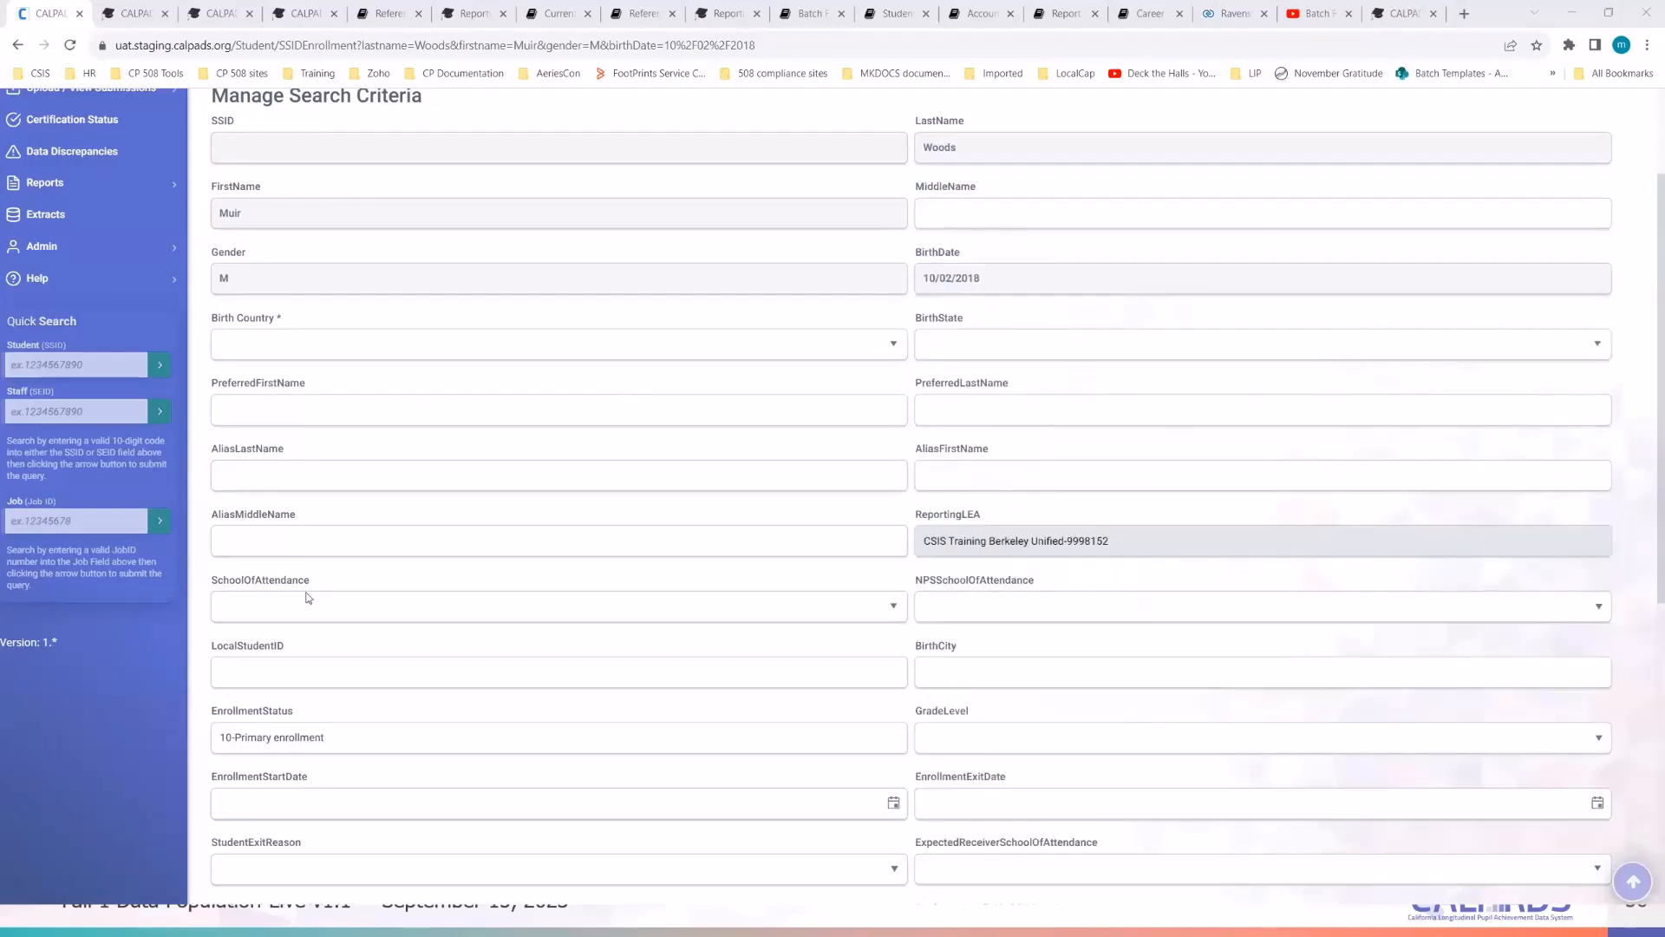
- Set the grade level to TK-Transitional Kindergarten
click(966, 740)
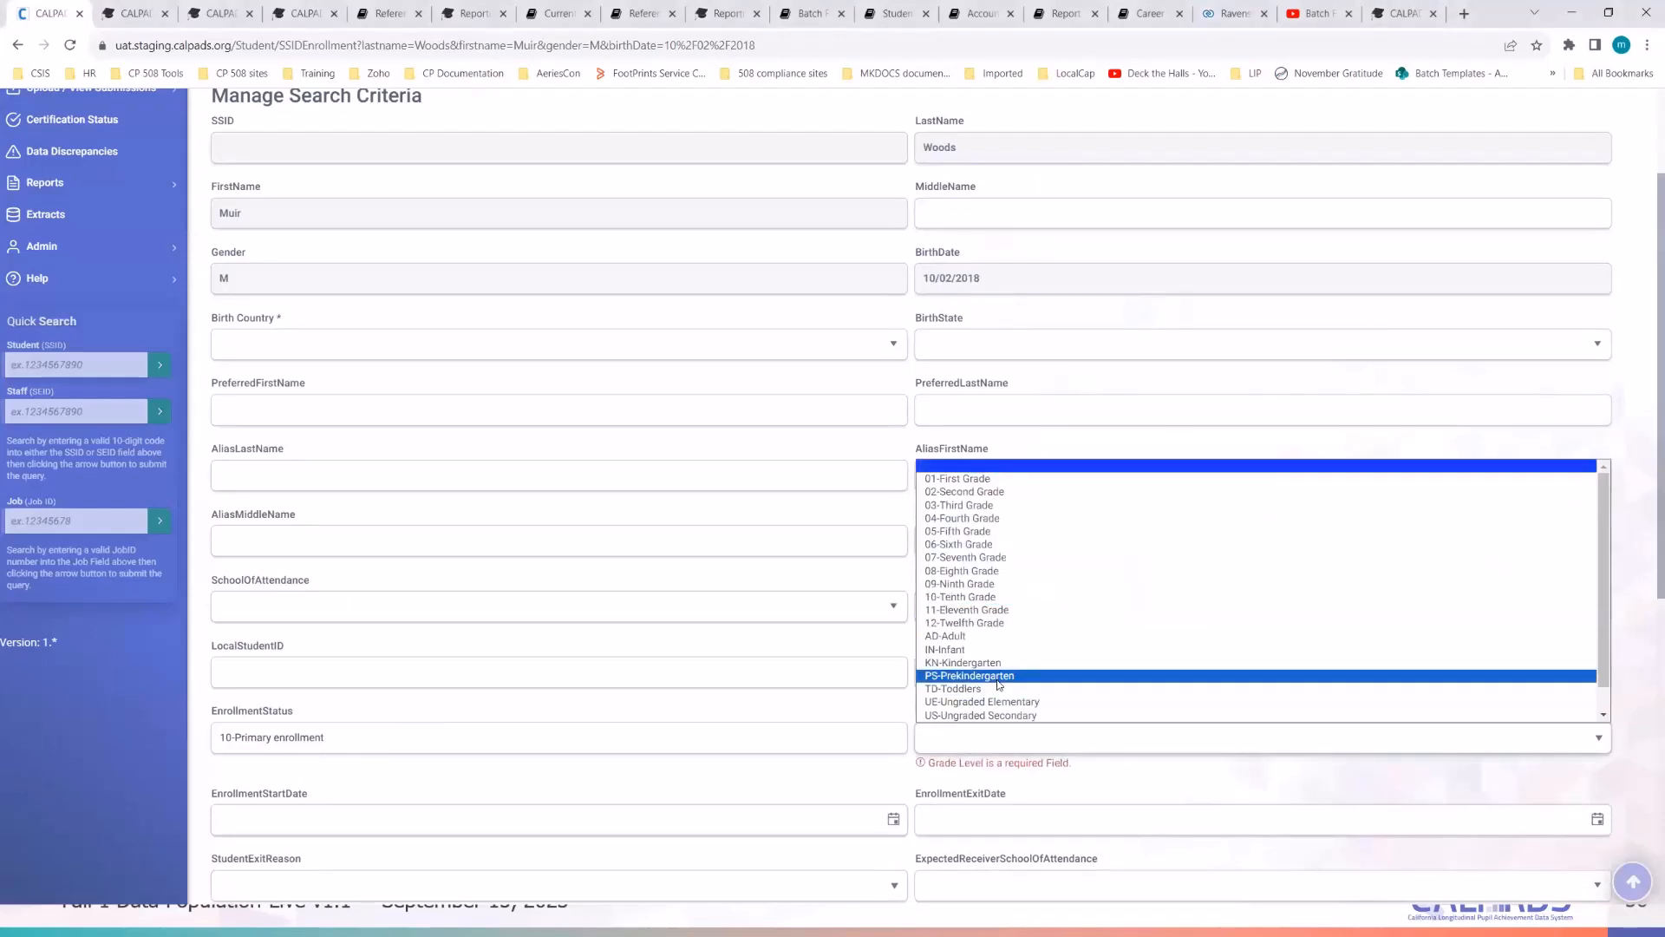
scroll(989, 698, down, 1)
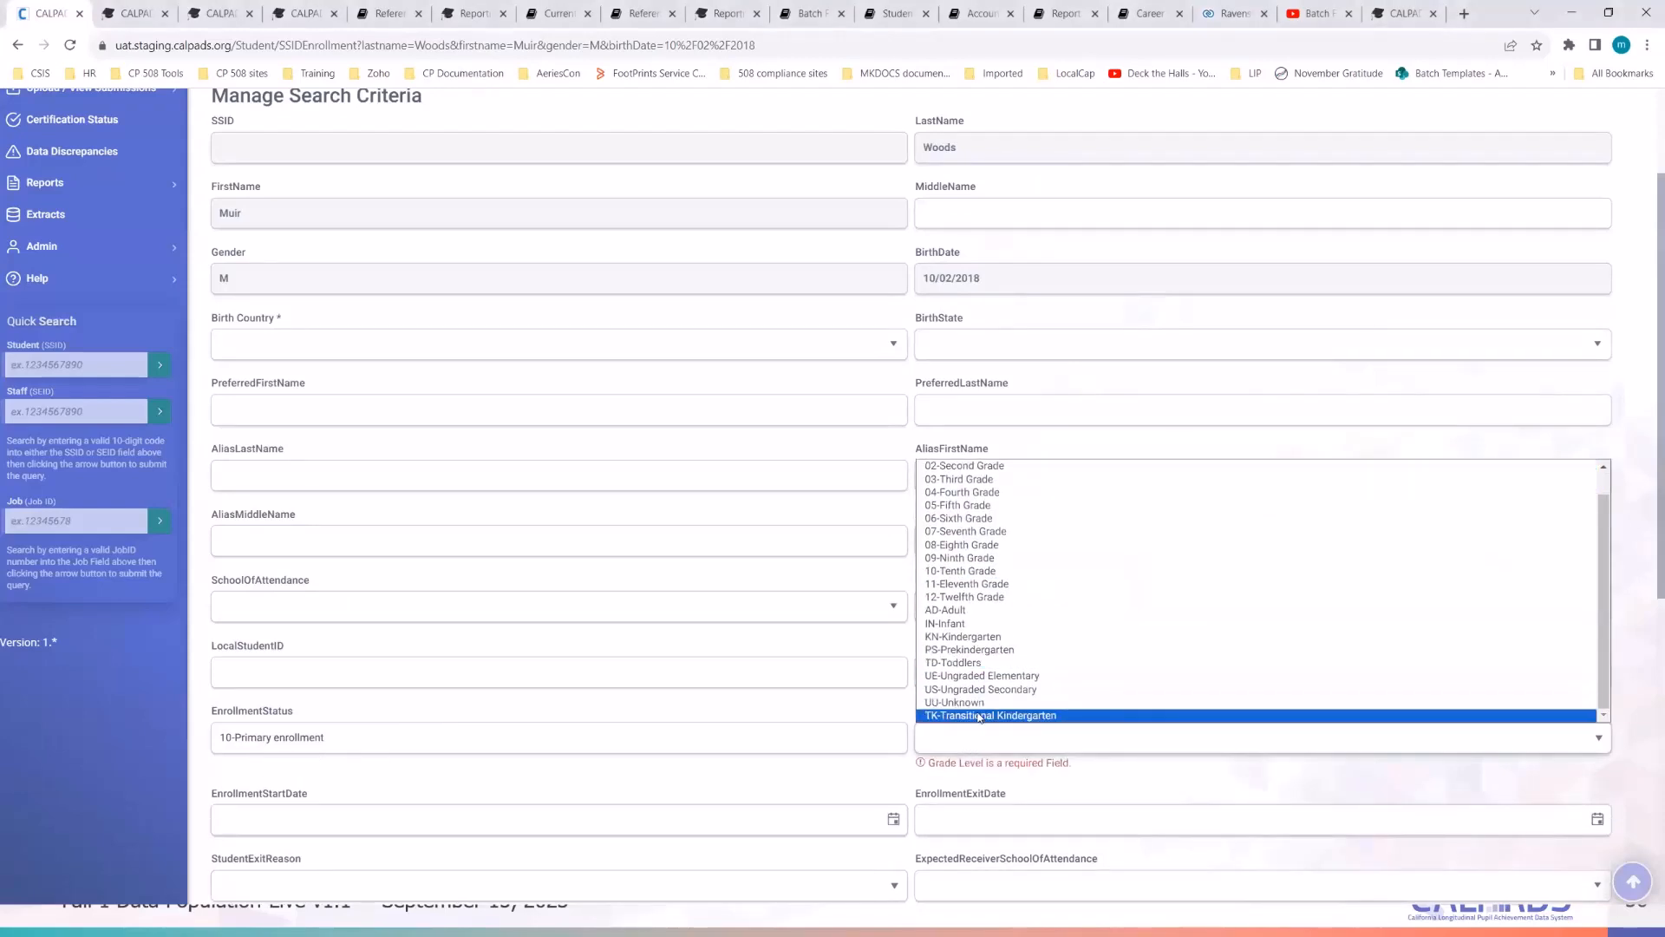
scroll(996, 681, up, 1)
scroll(996, 682, down, 1)
click(1022, 716)
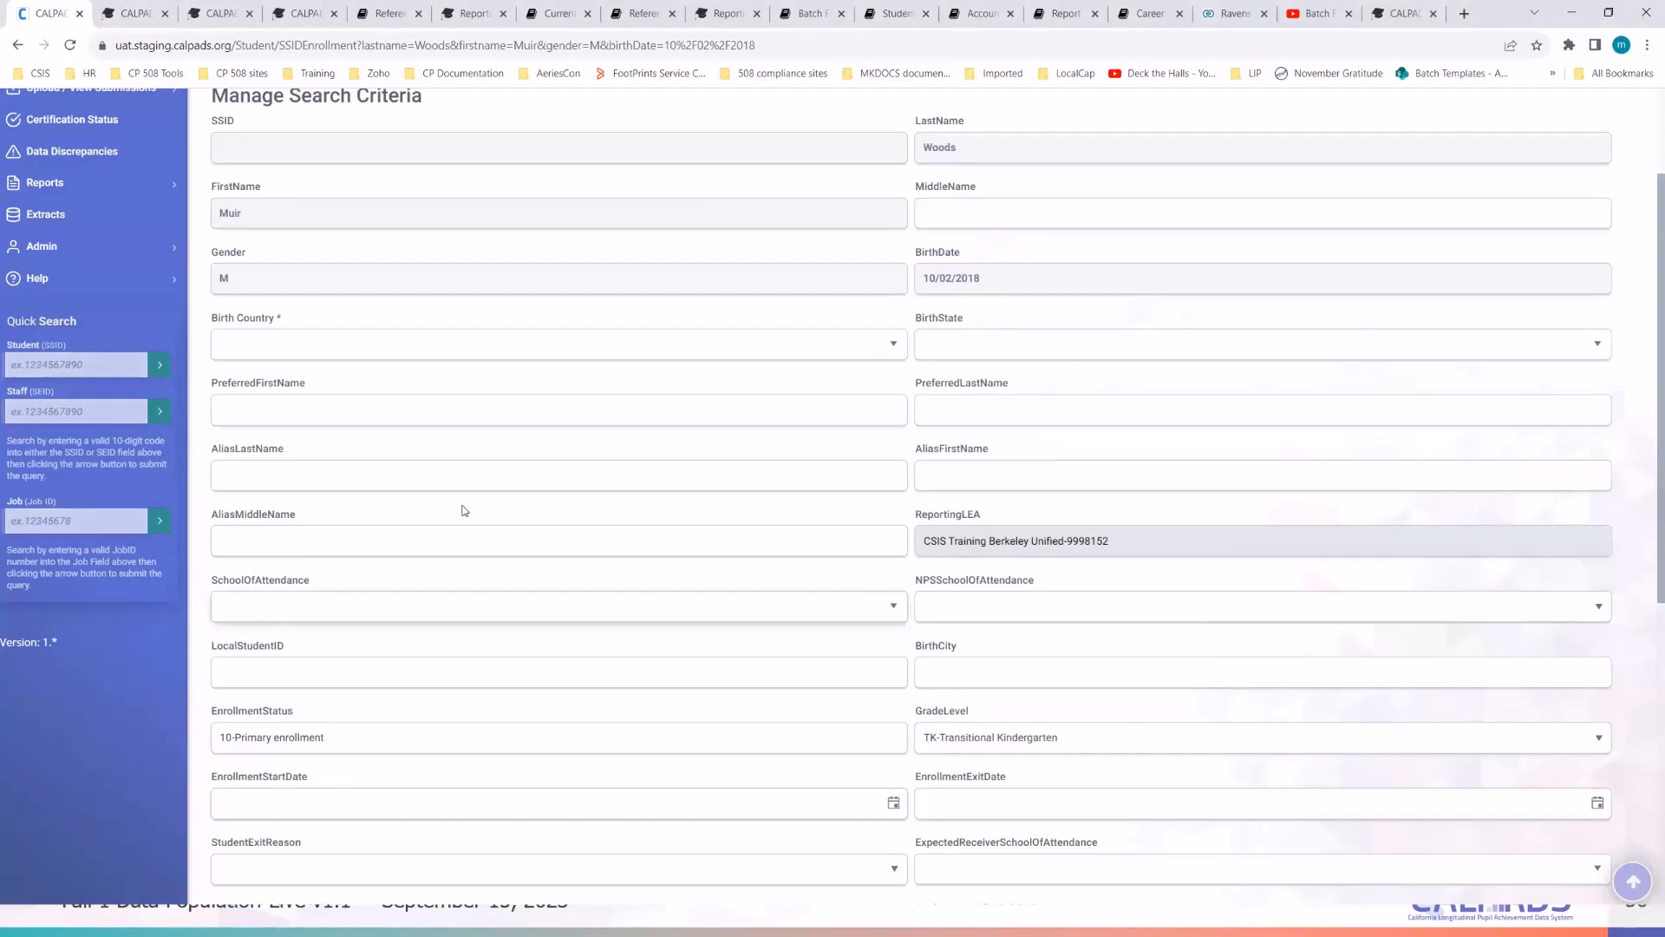
scroll(464, 511, up, 2)
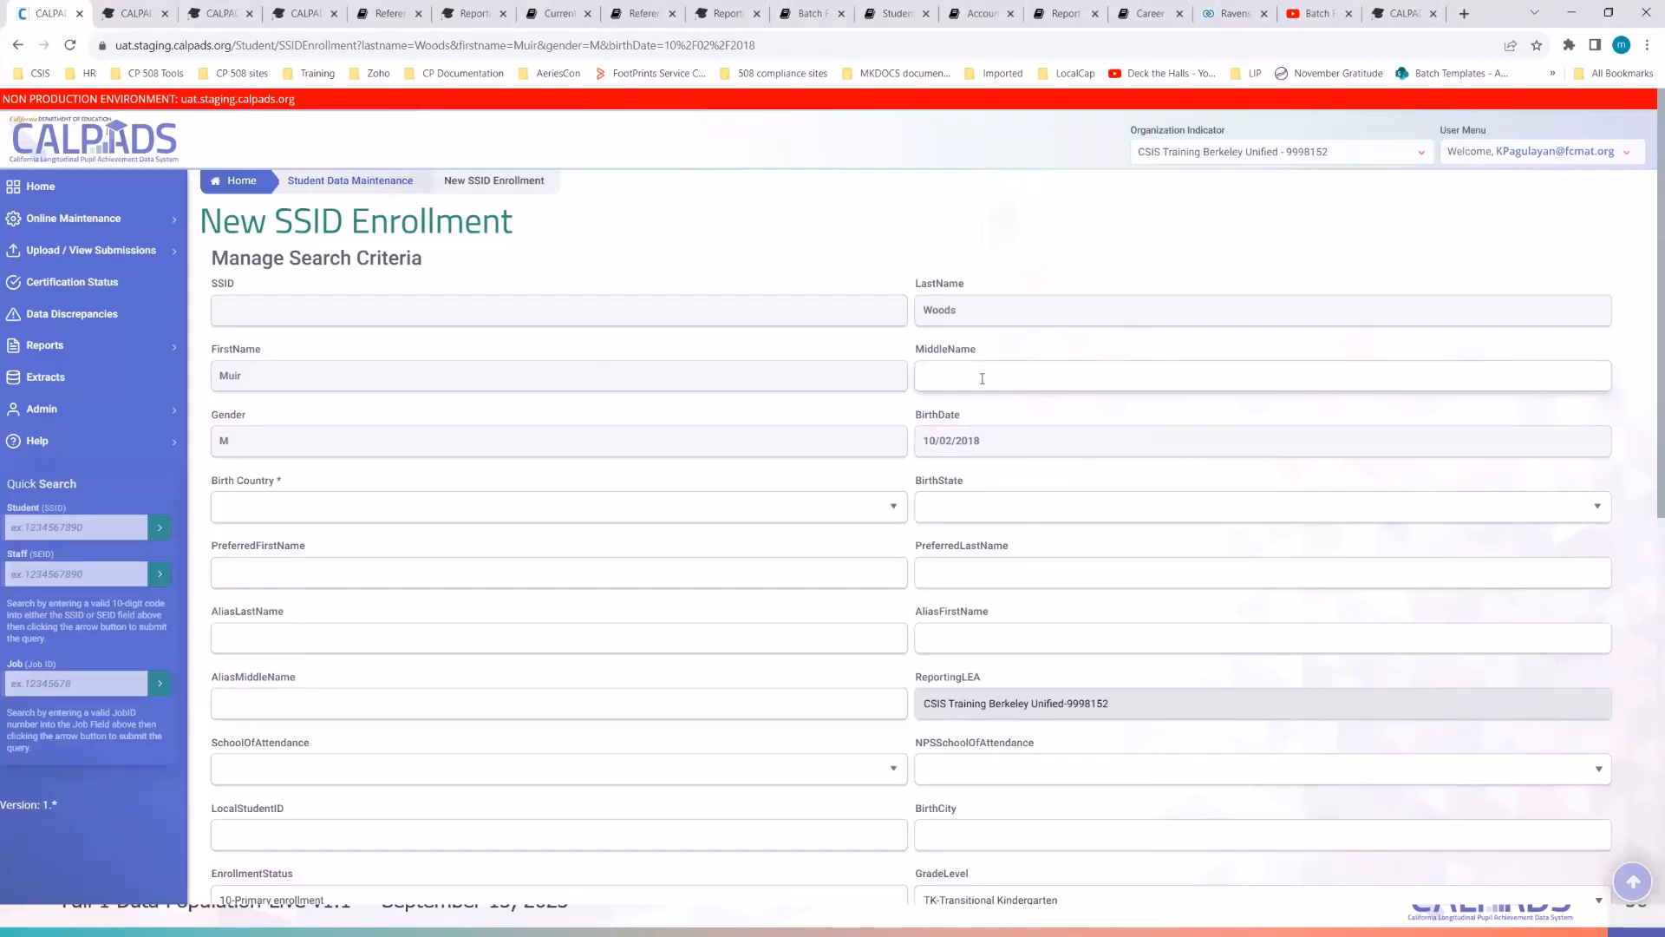
- Search 'united king' and choose UNITED KINGDOM-GB as the birth country
click(478, 510)
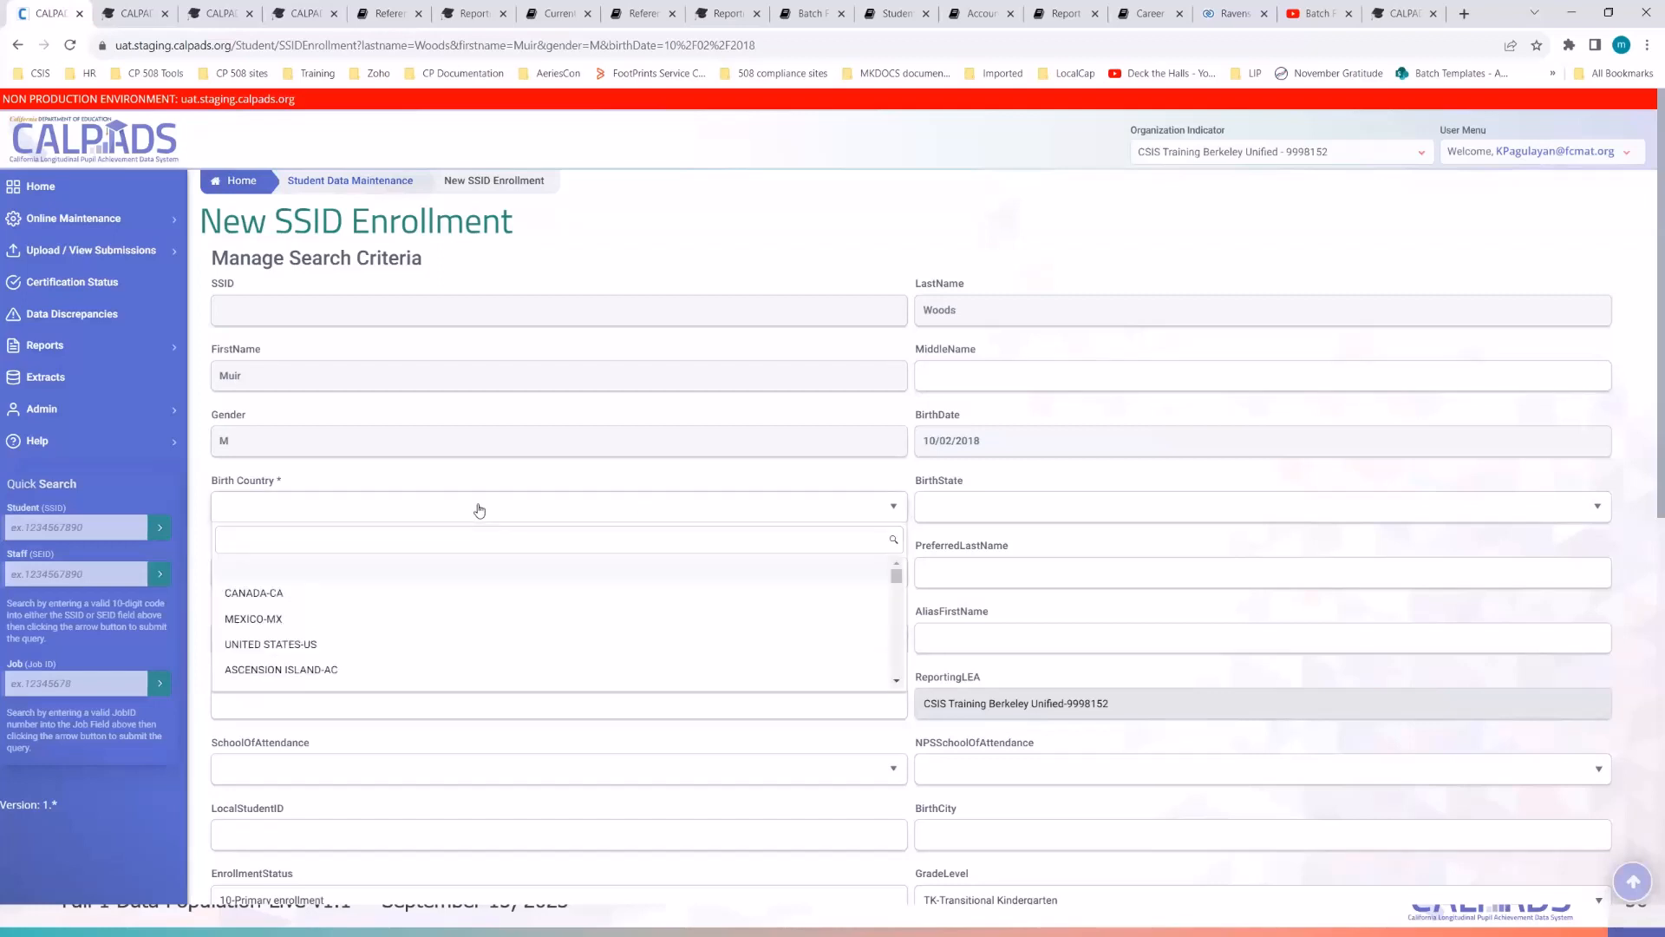
text(united king)
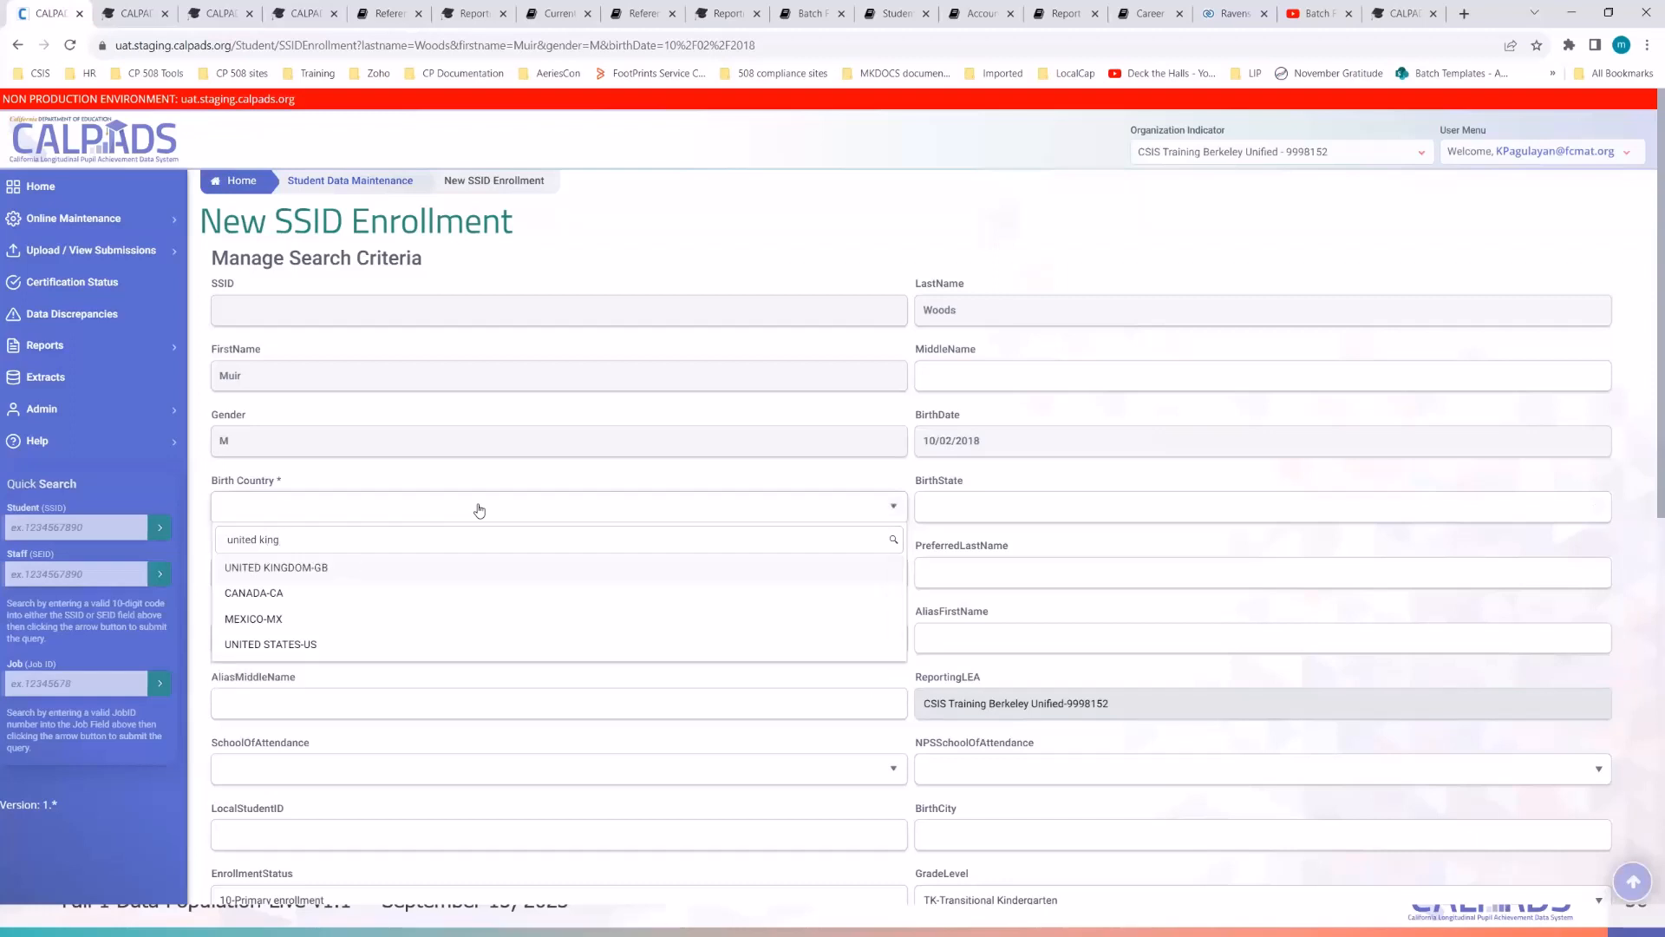
click(422, 573)
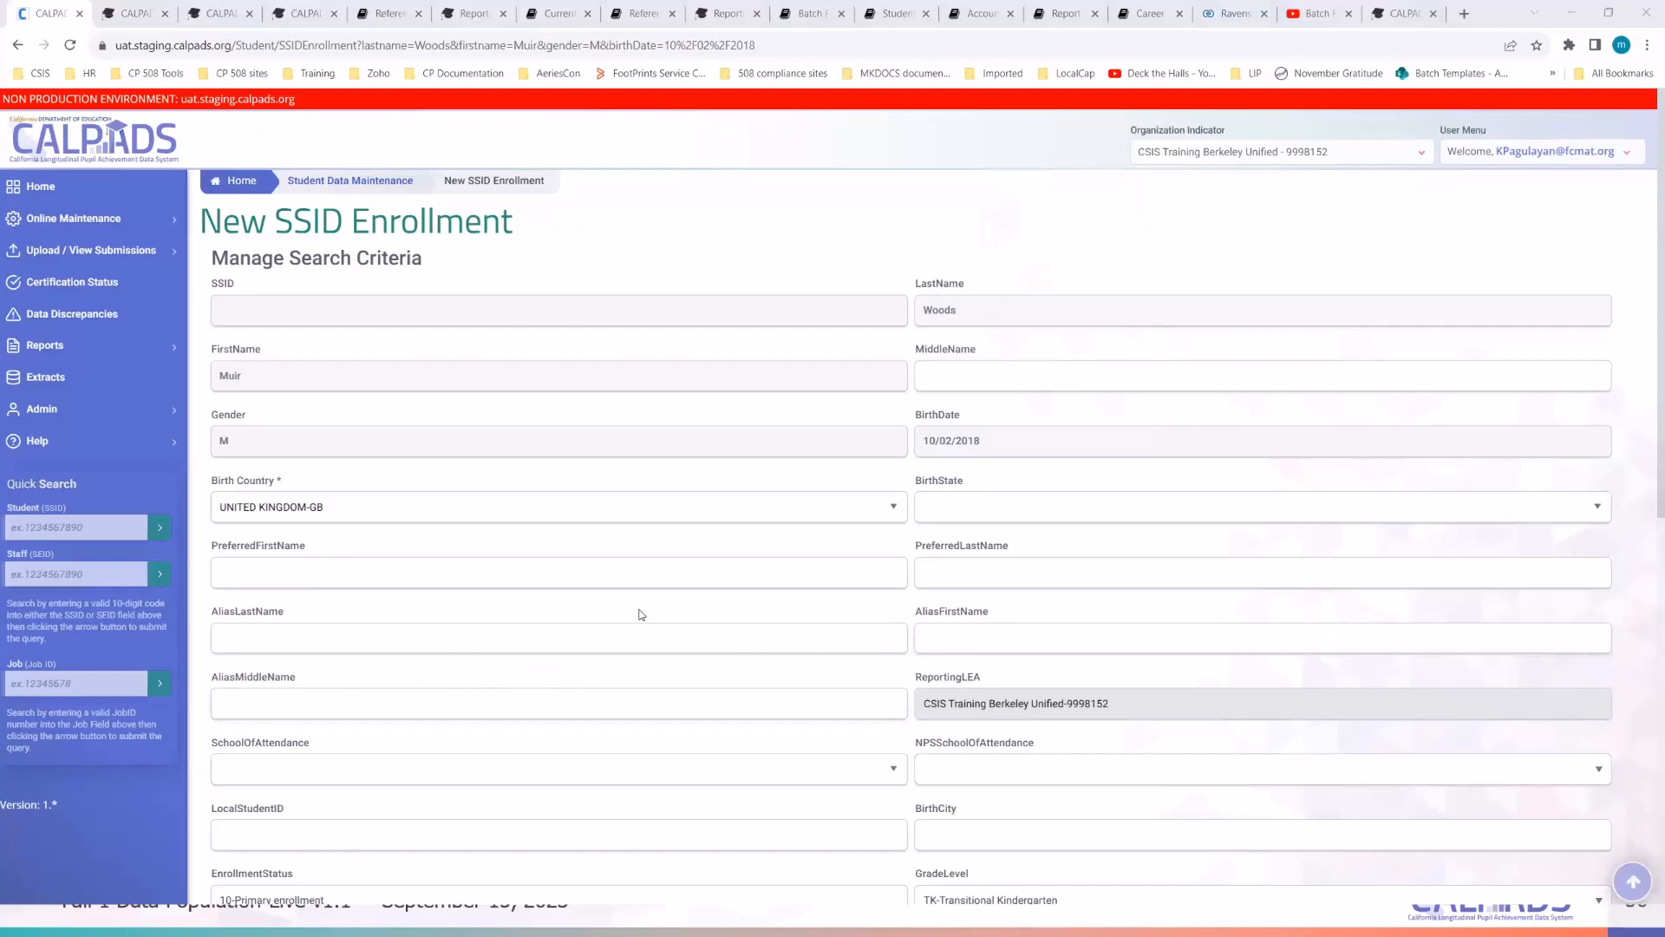
- Enter Dunbar as the birth city
scroll(980, 590, down, 1)
scroll(980, 590, down, 2)
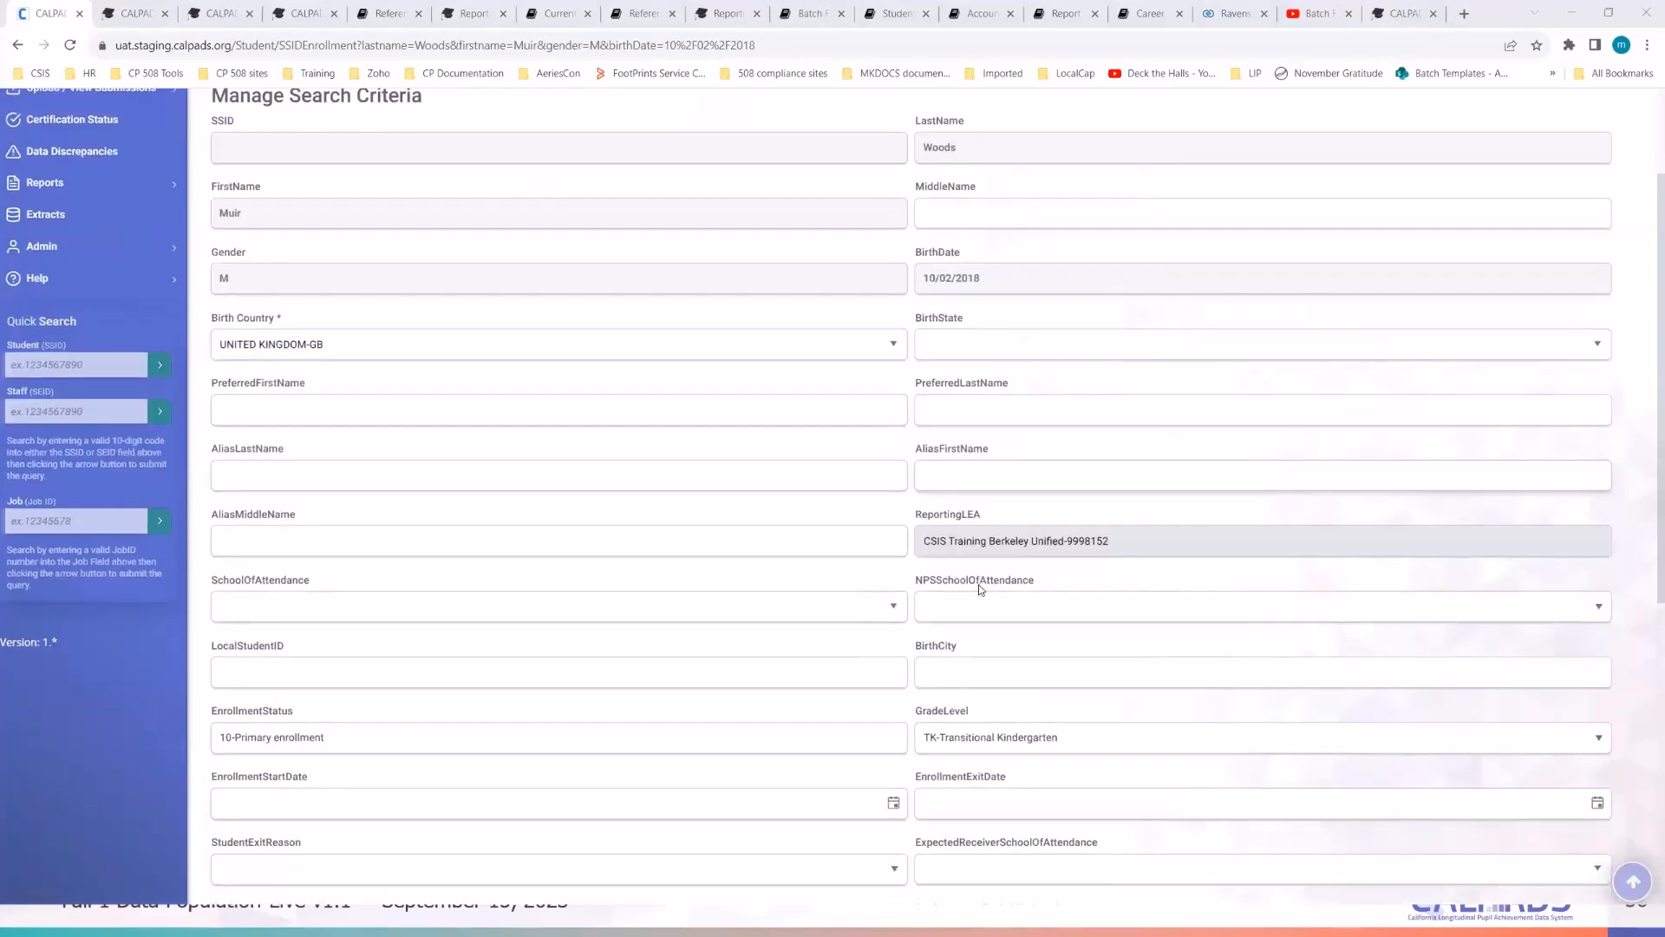
click(965, 674)
text(Dunbar)
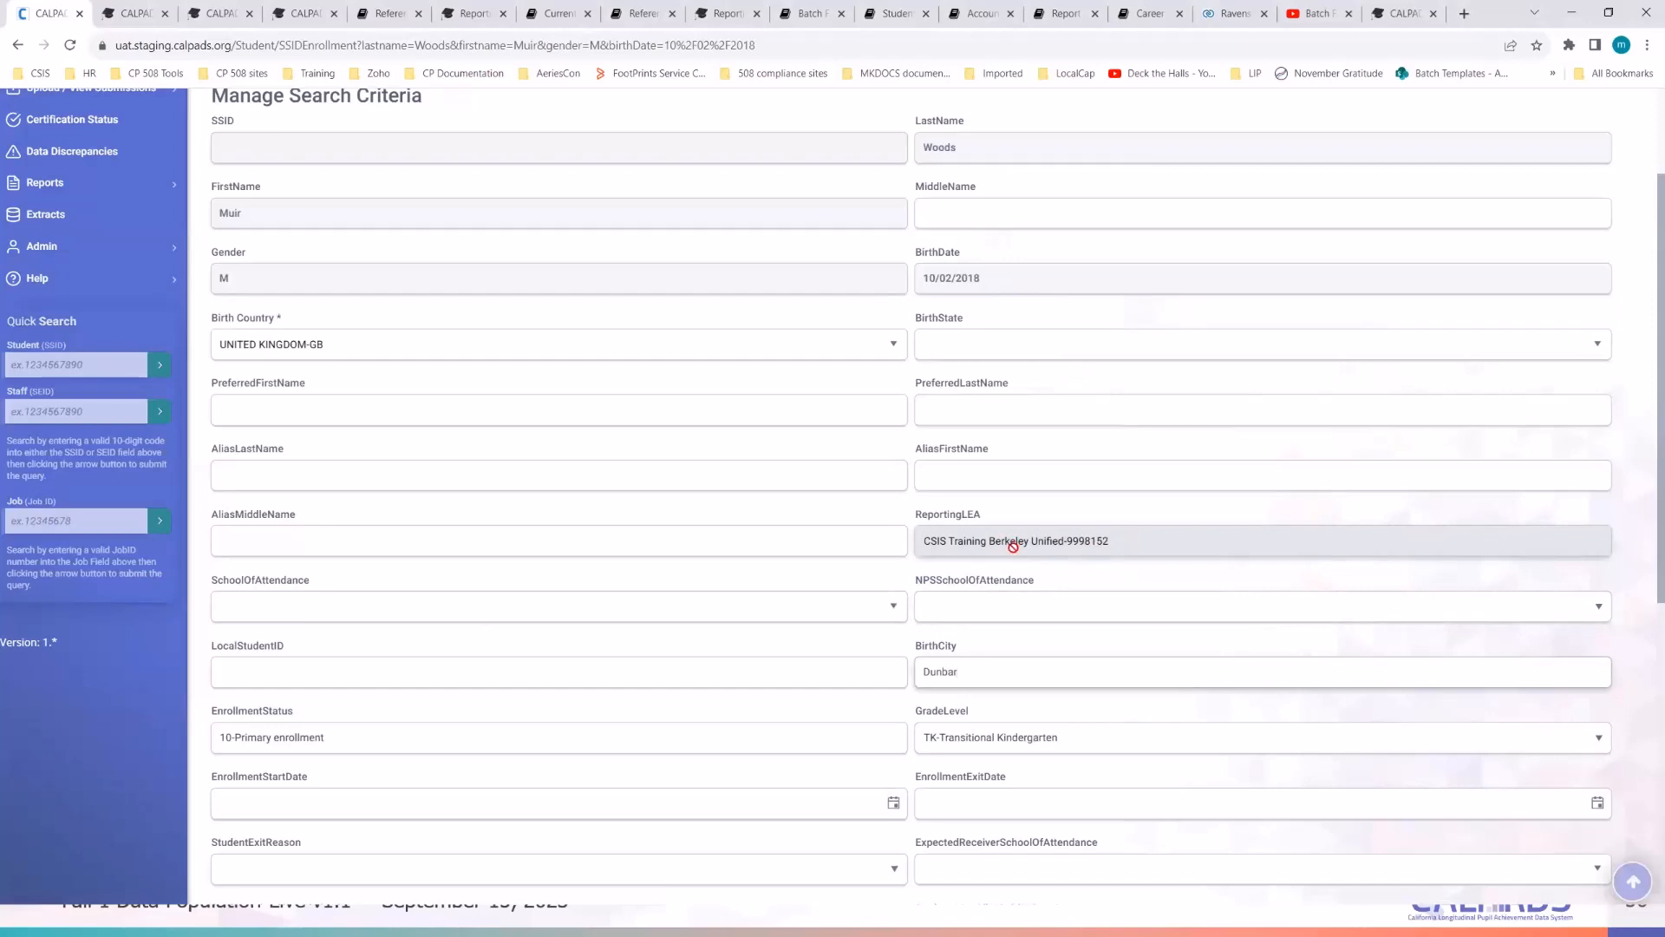
- Set the school of attendance to CSIS Training Emerson Elementary - 9998179
click(583, 608)
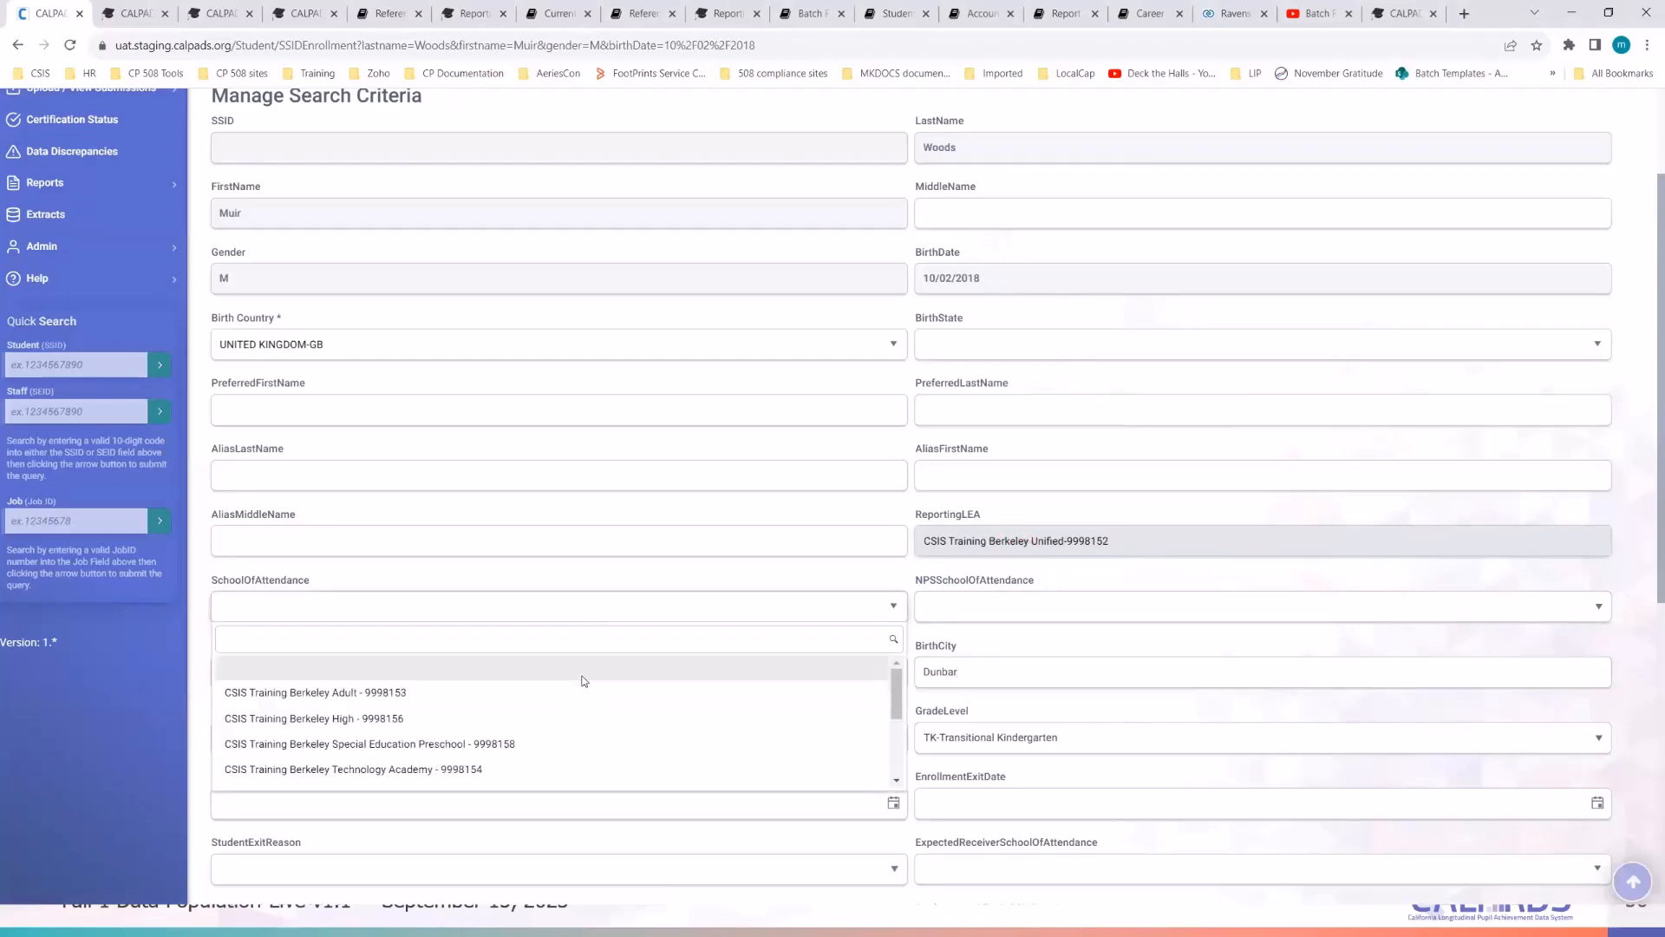
scroll(584, 681, down, 1)
scroll(584, 681, down, 1)
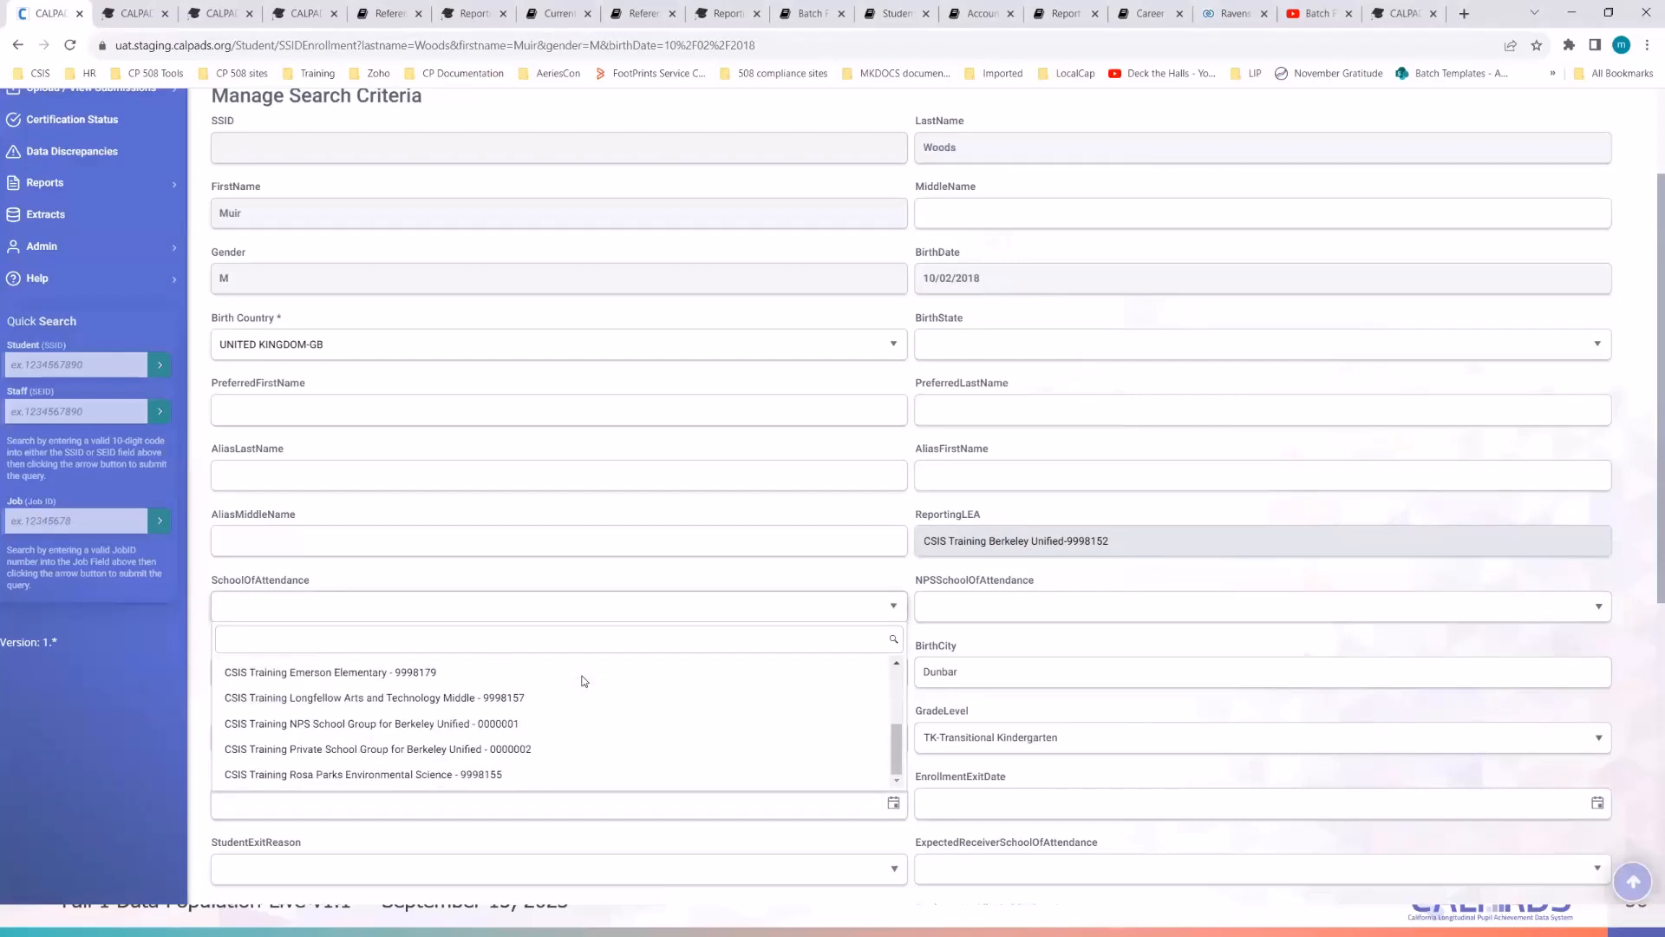
scroll(571, 728, up, 1)
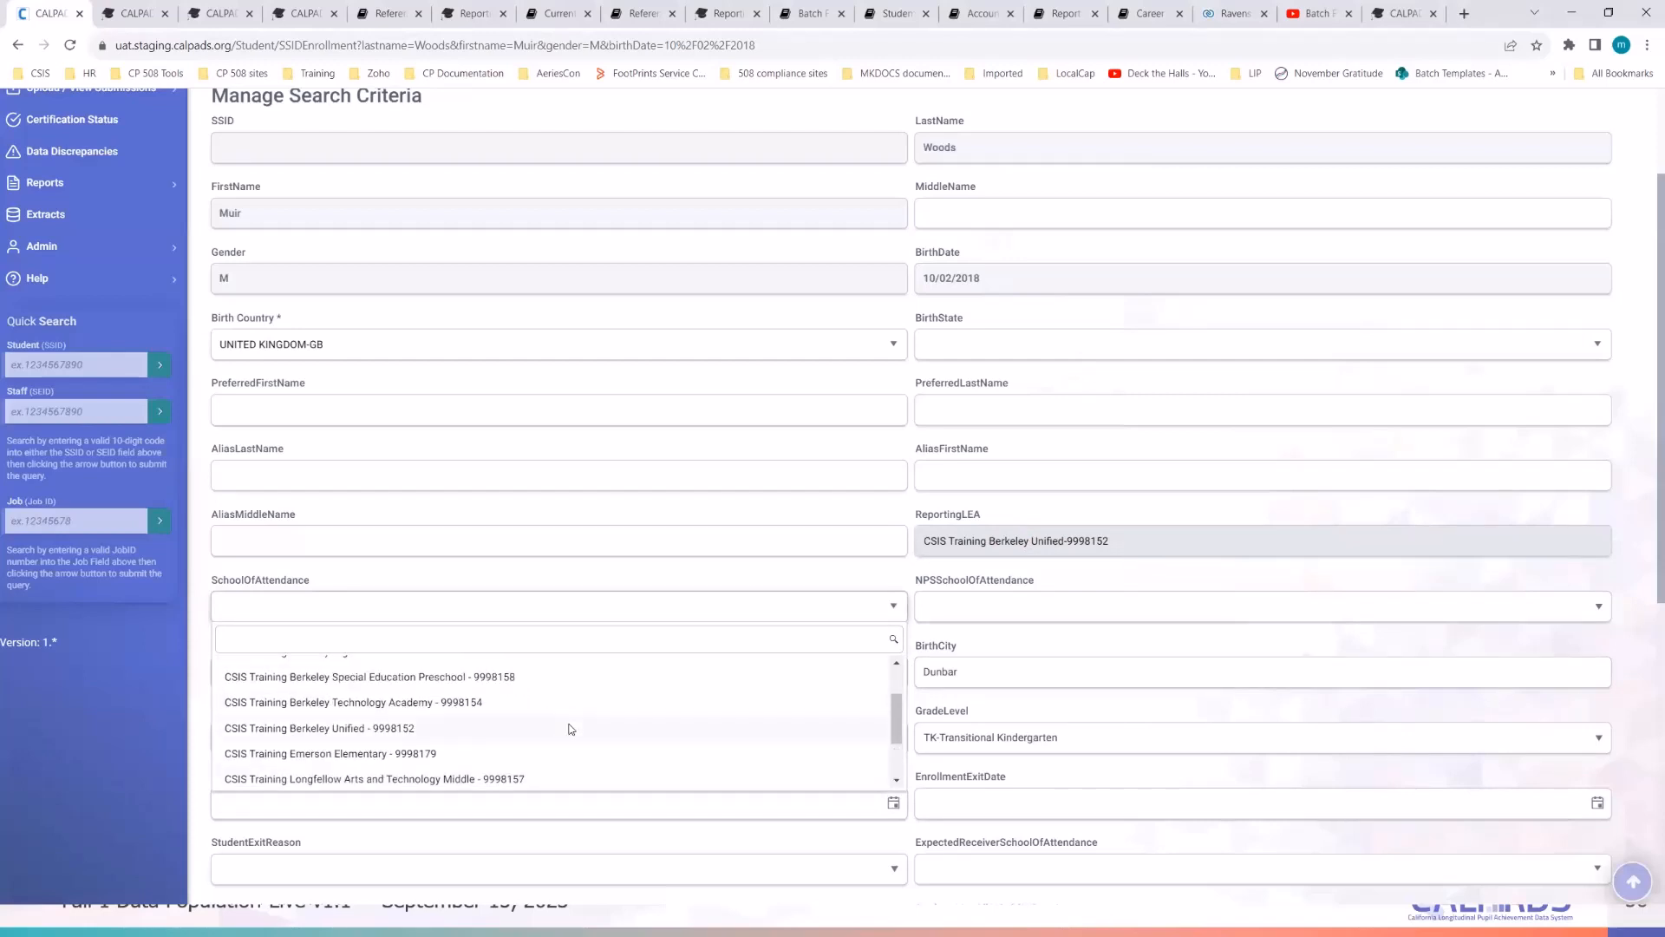
click(534, 752)
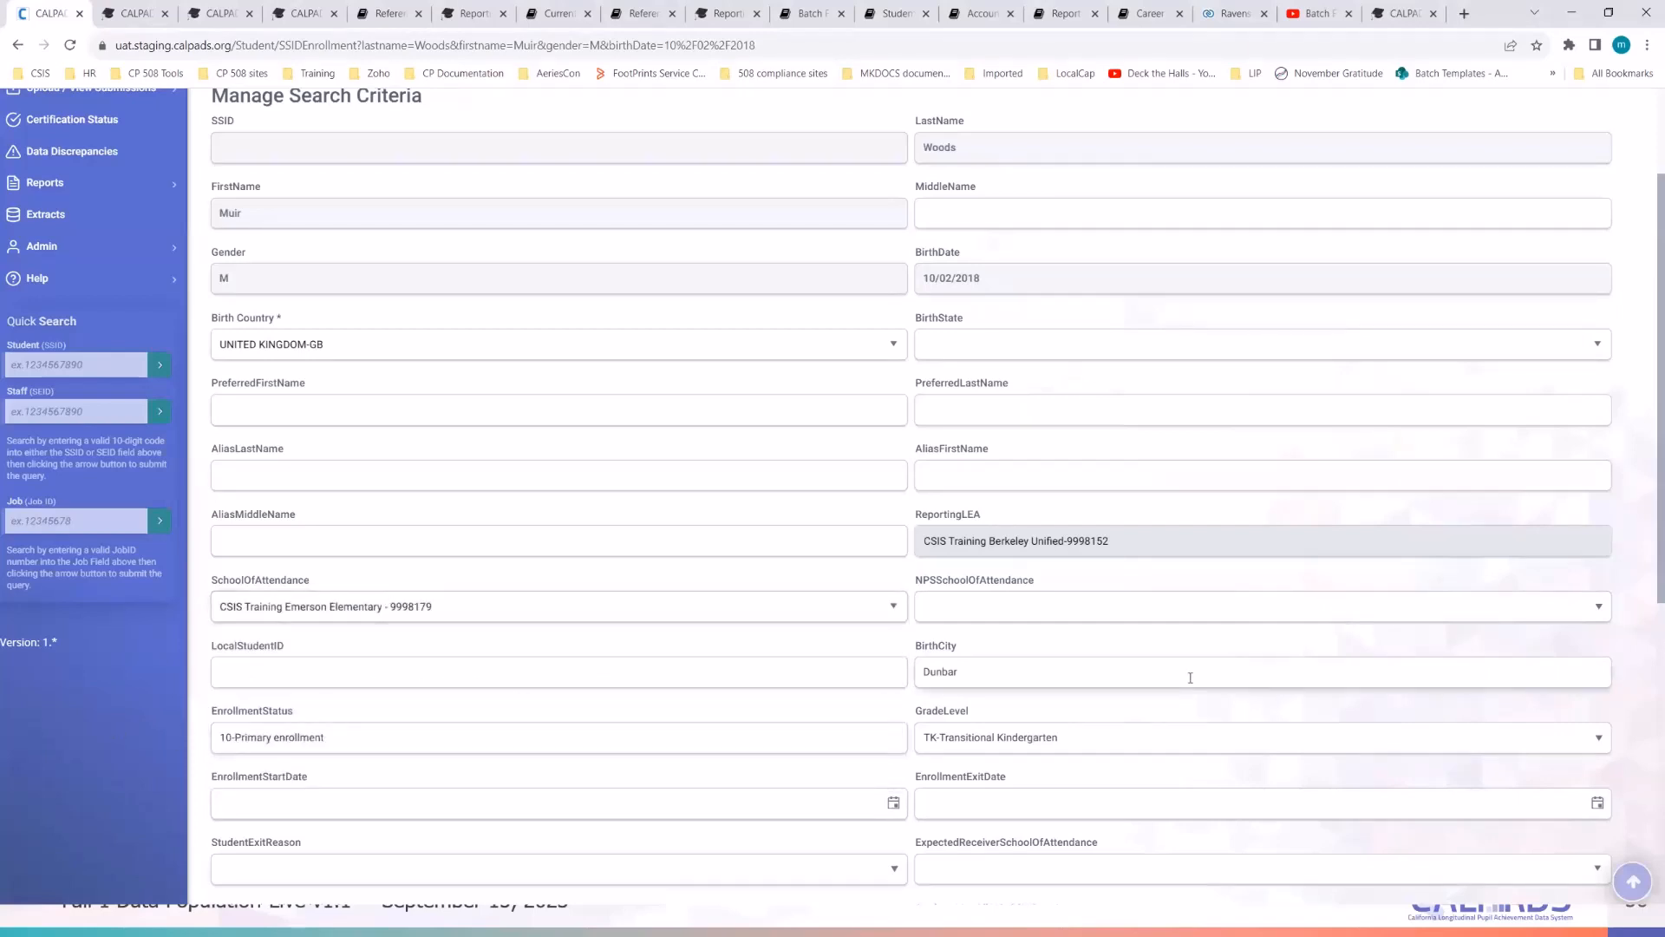
- Enter the student's local ID in the Local Student ID field
click(804, 673)
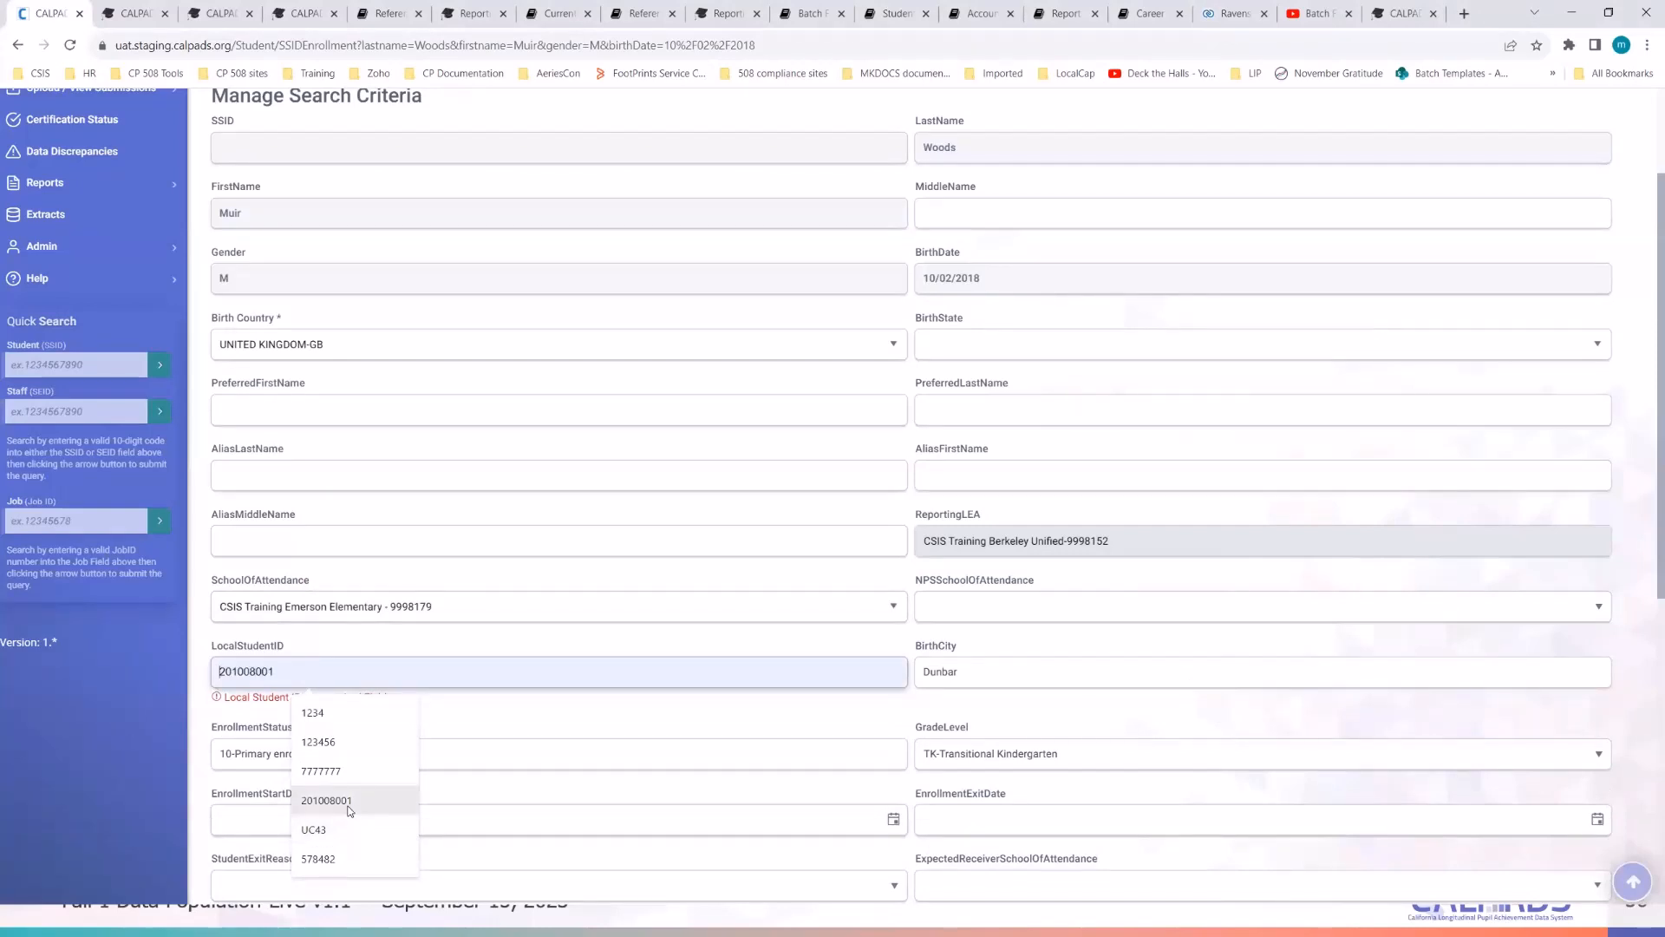
click(78, 782)
click(253, 671)
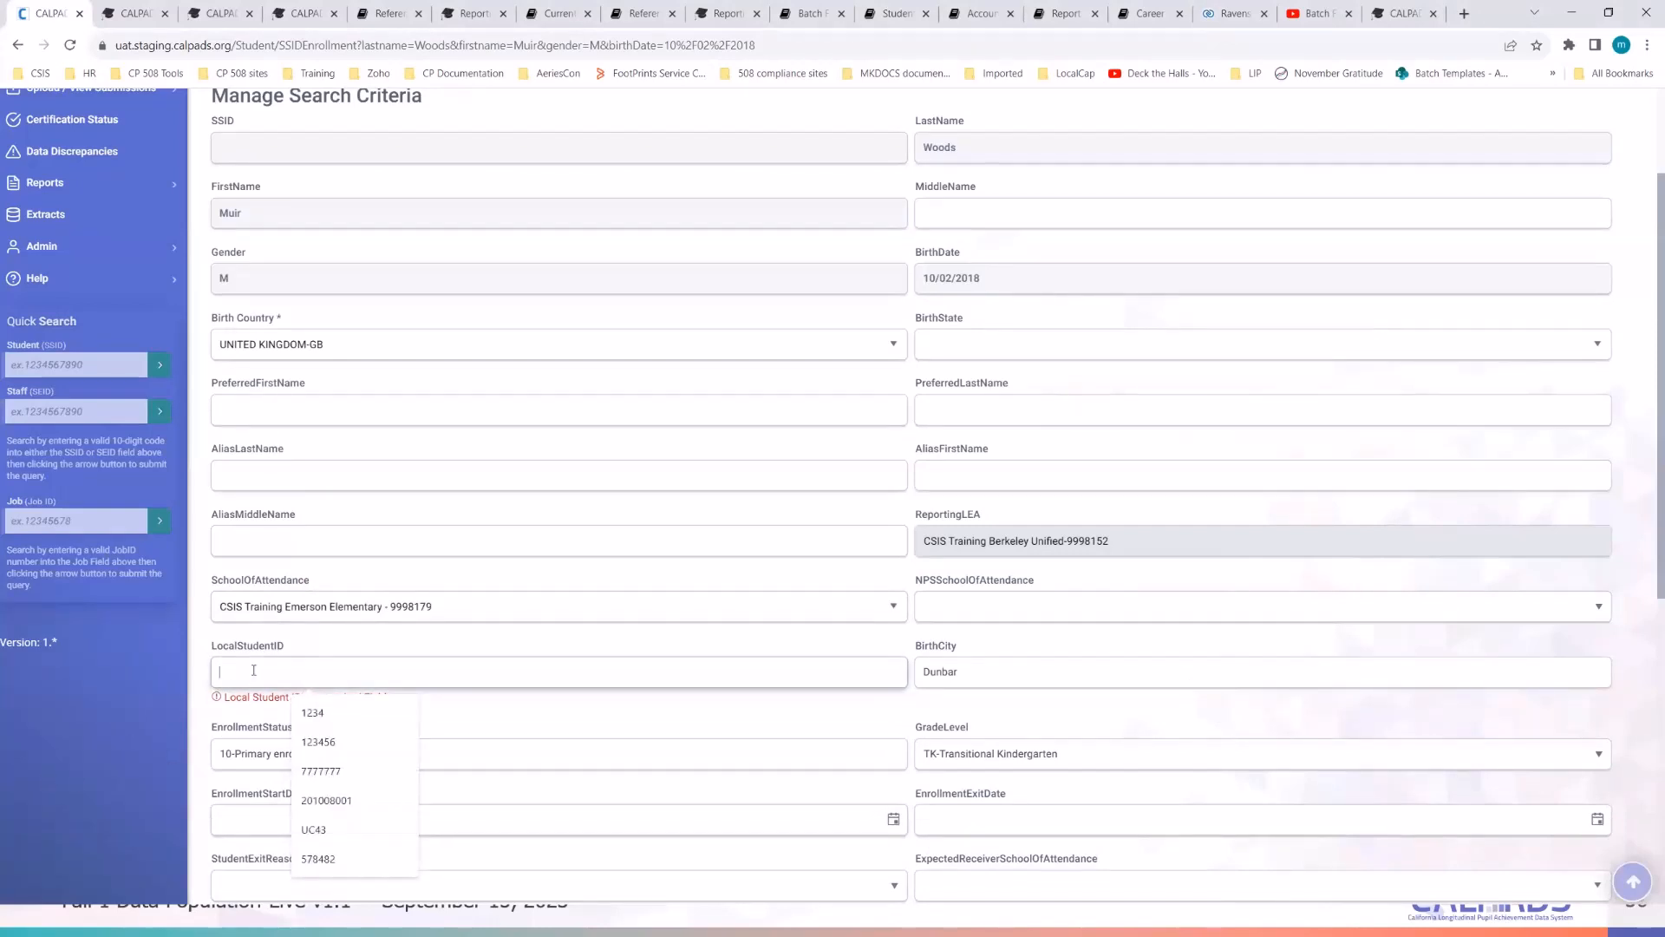
text(2023)
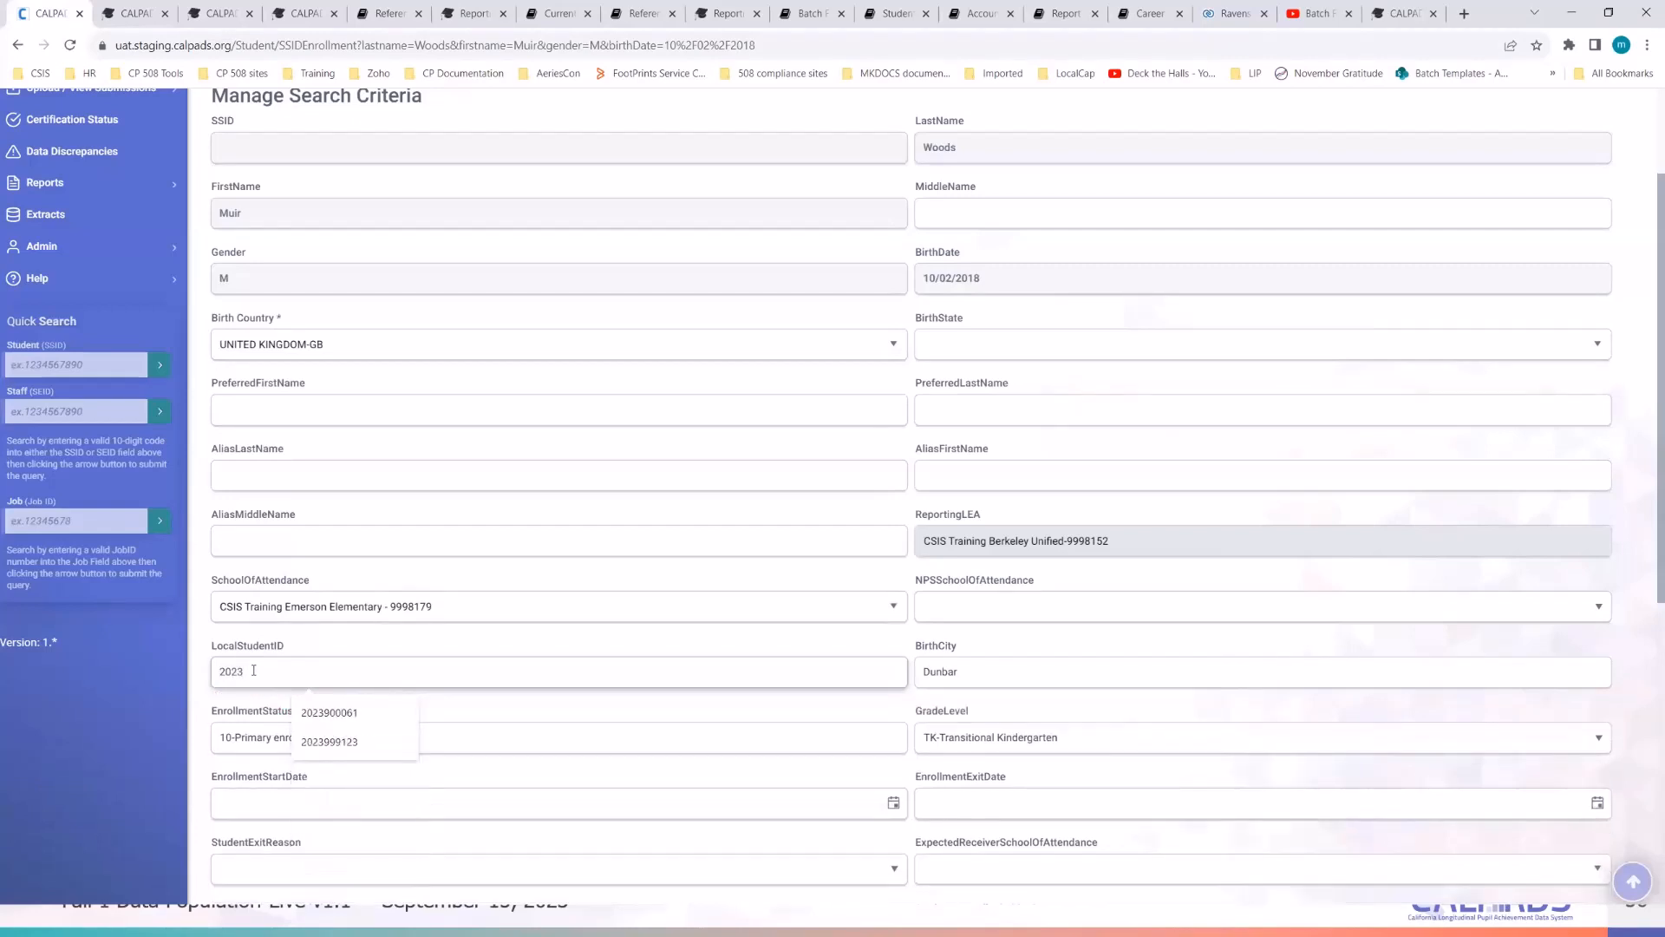
text(99)
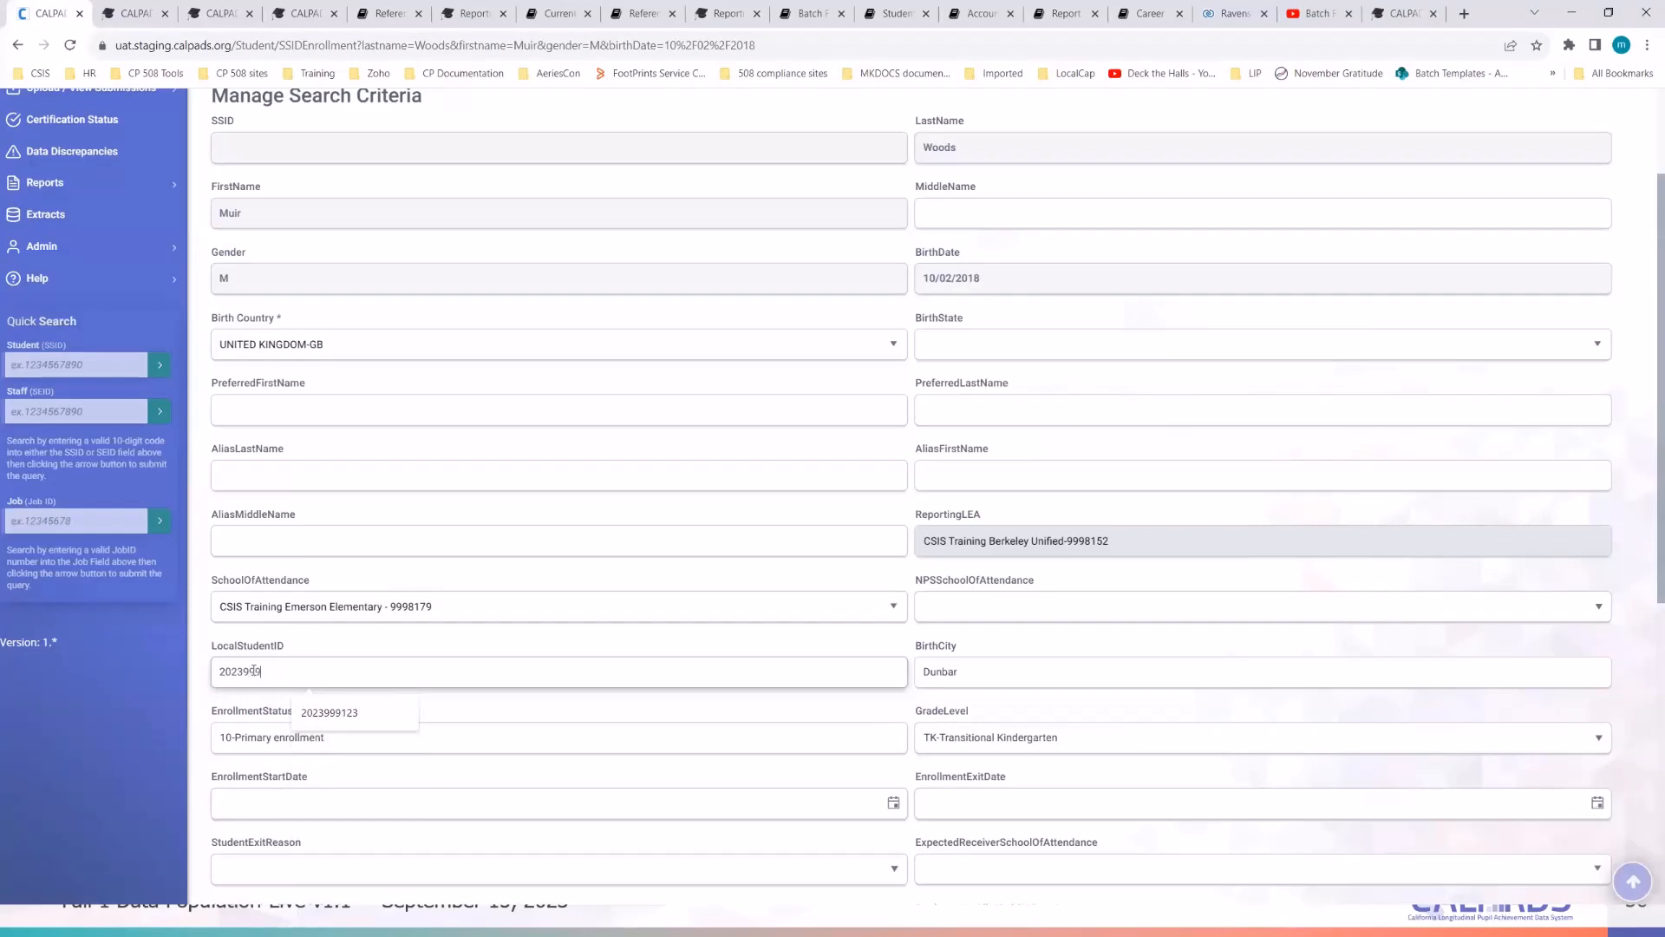
text(9012)
click(119, 710)
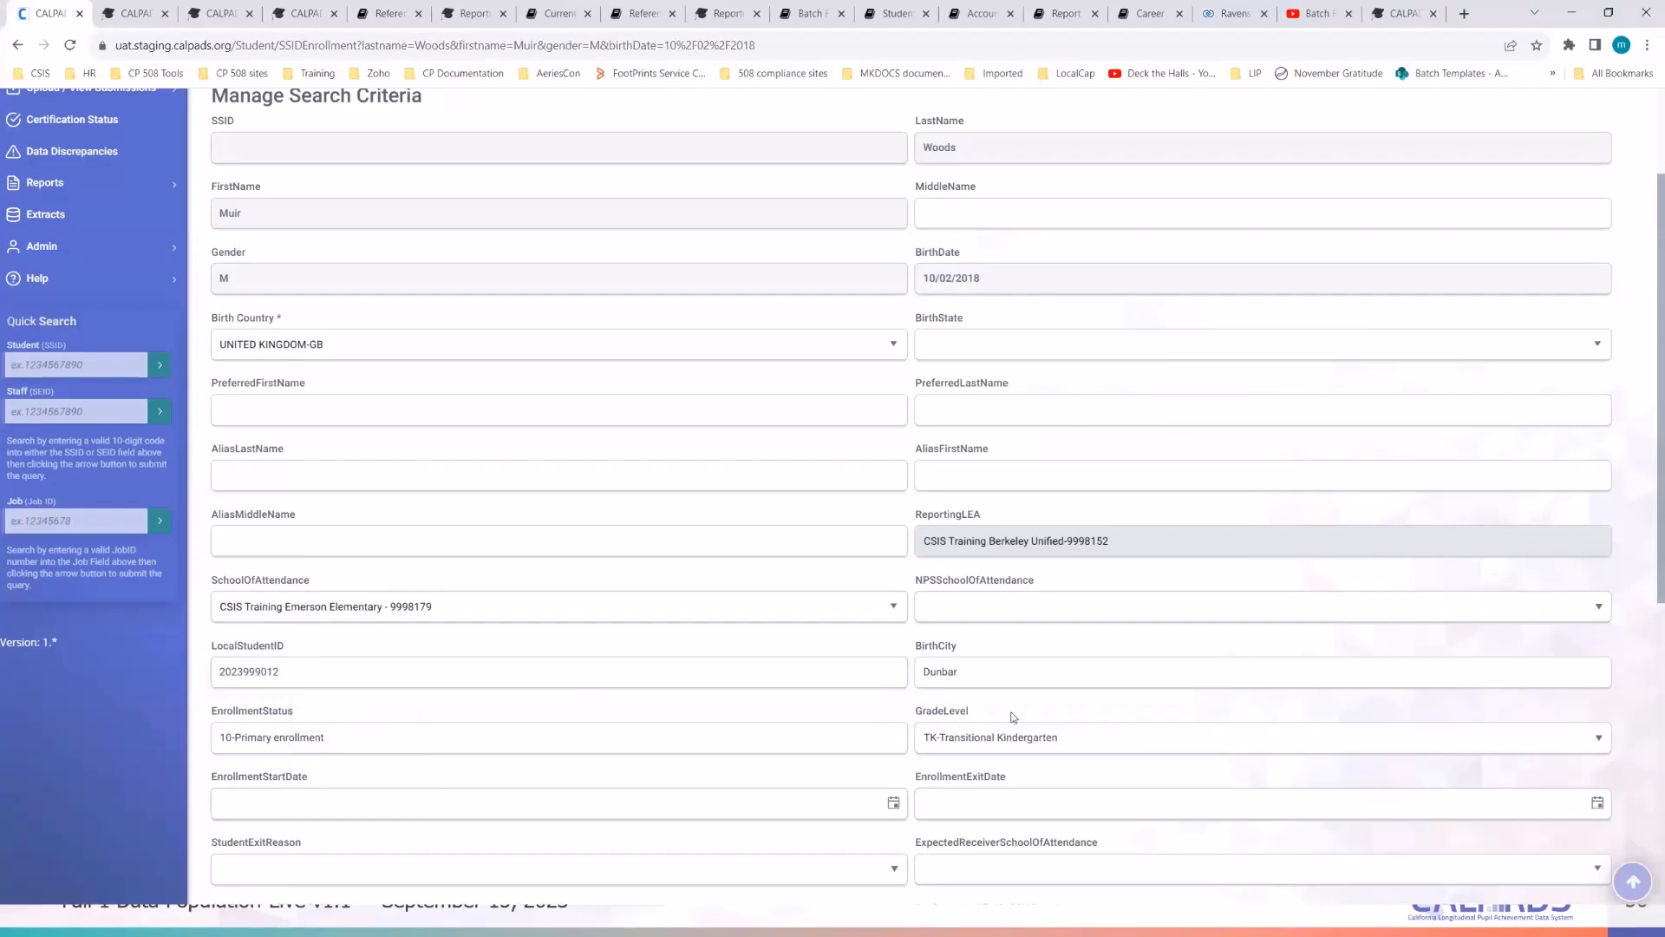
scroll(1013, 718, down, 1)
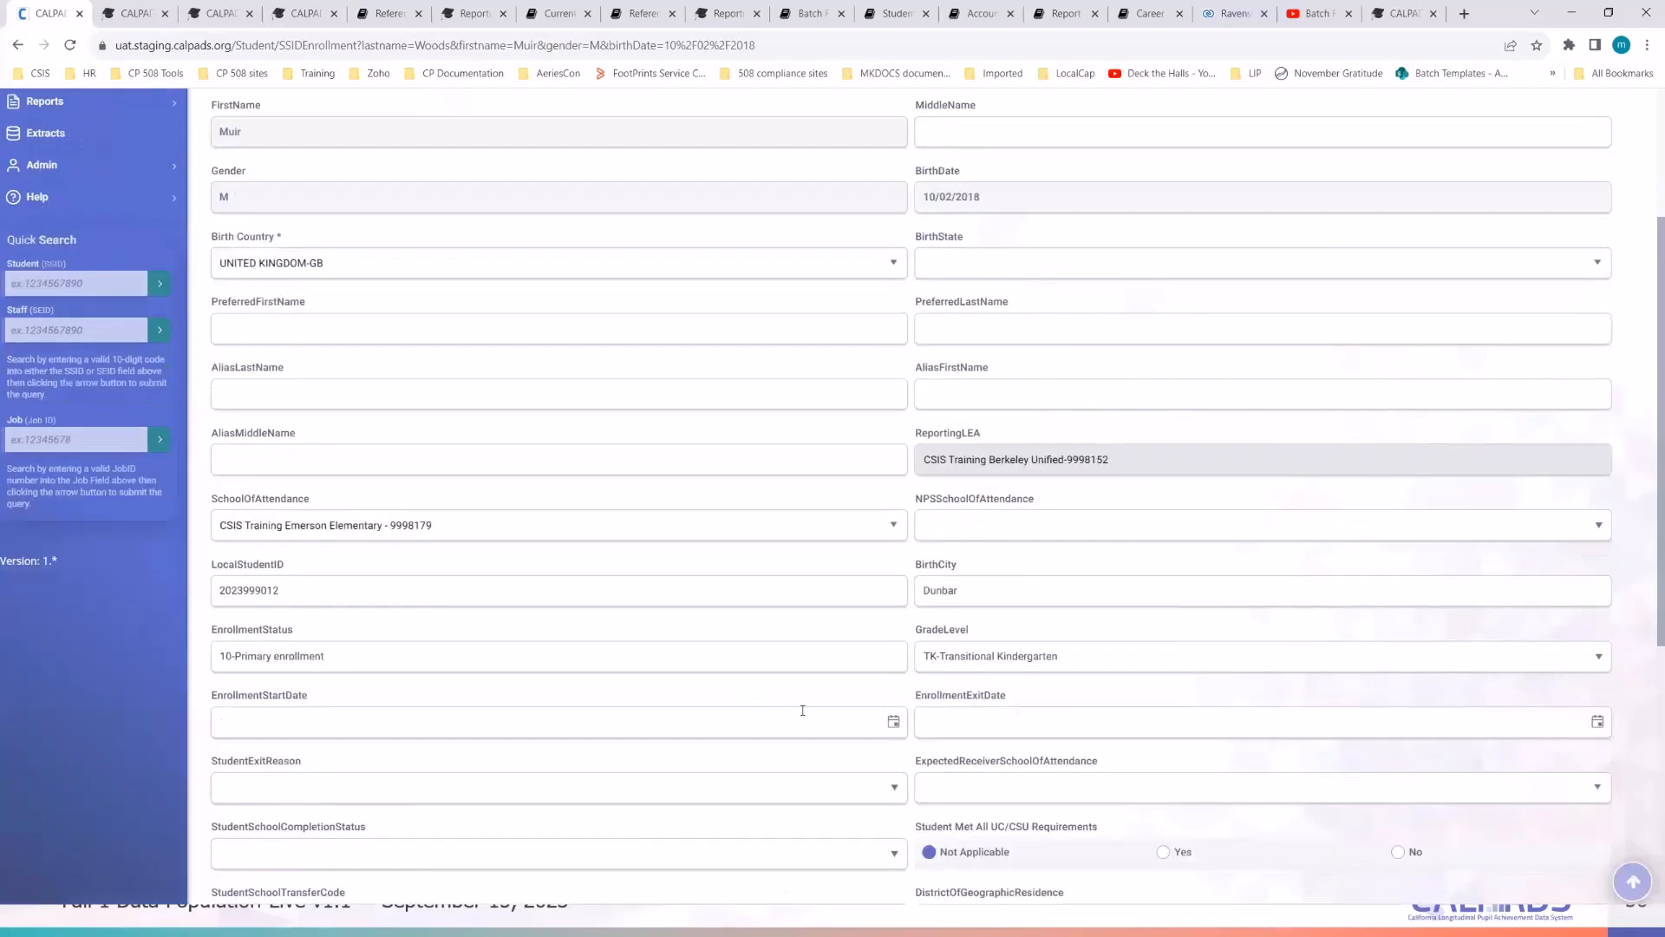
- Pick September 11, 2023 as the enrollment start date and post the enrollment
click(893, 723)
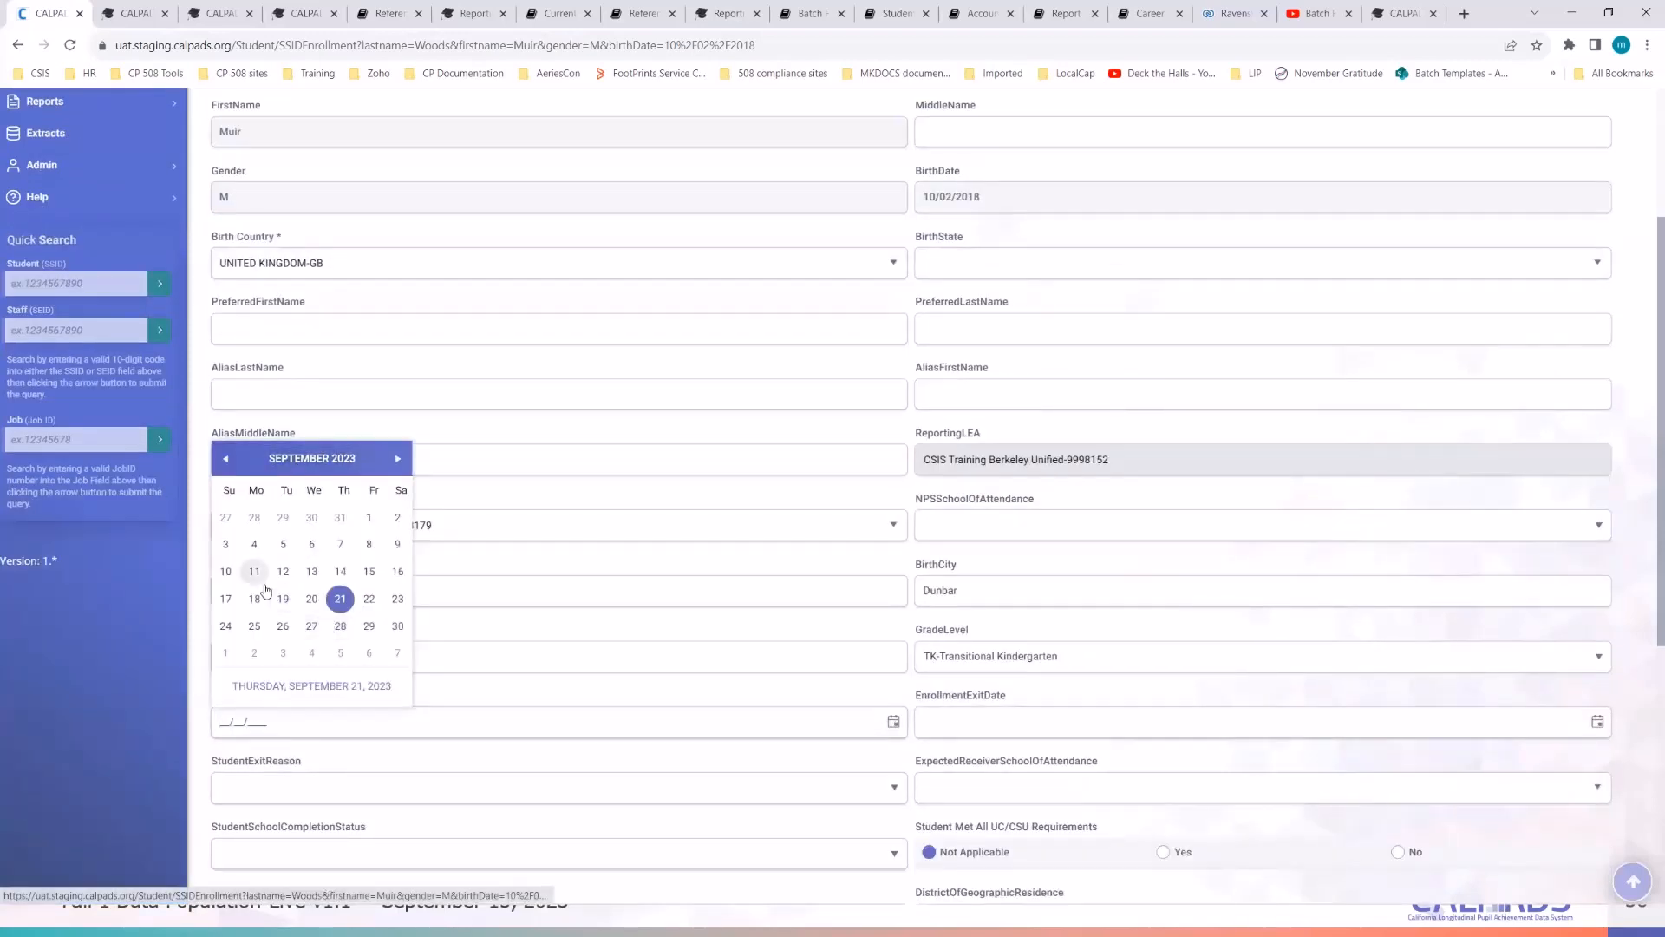
click(255, 571)
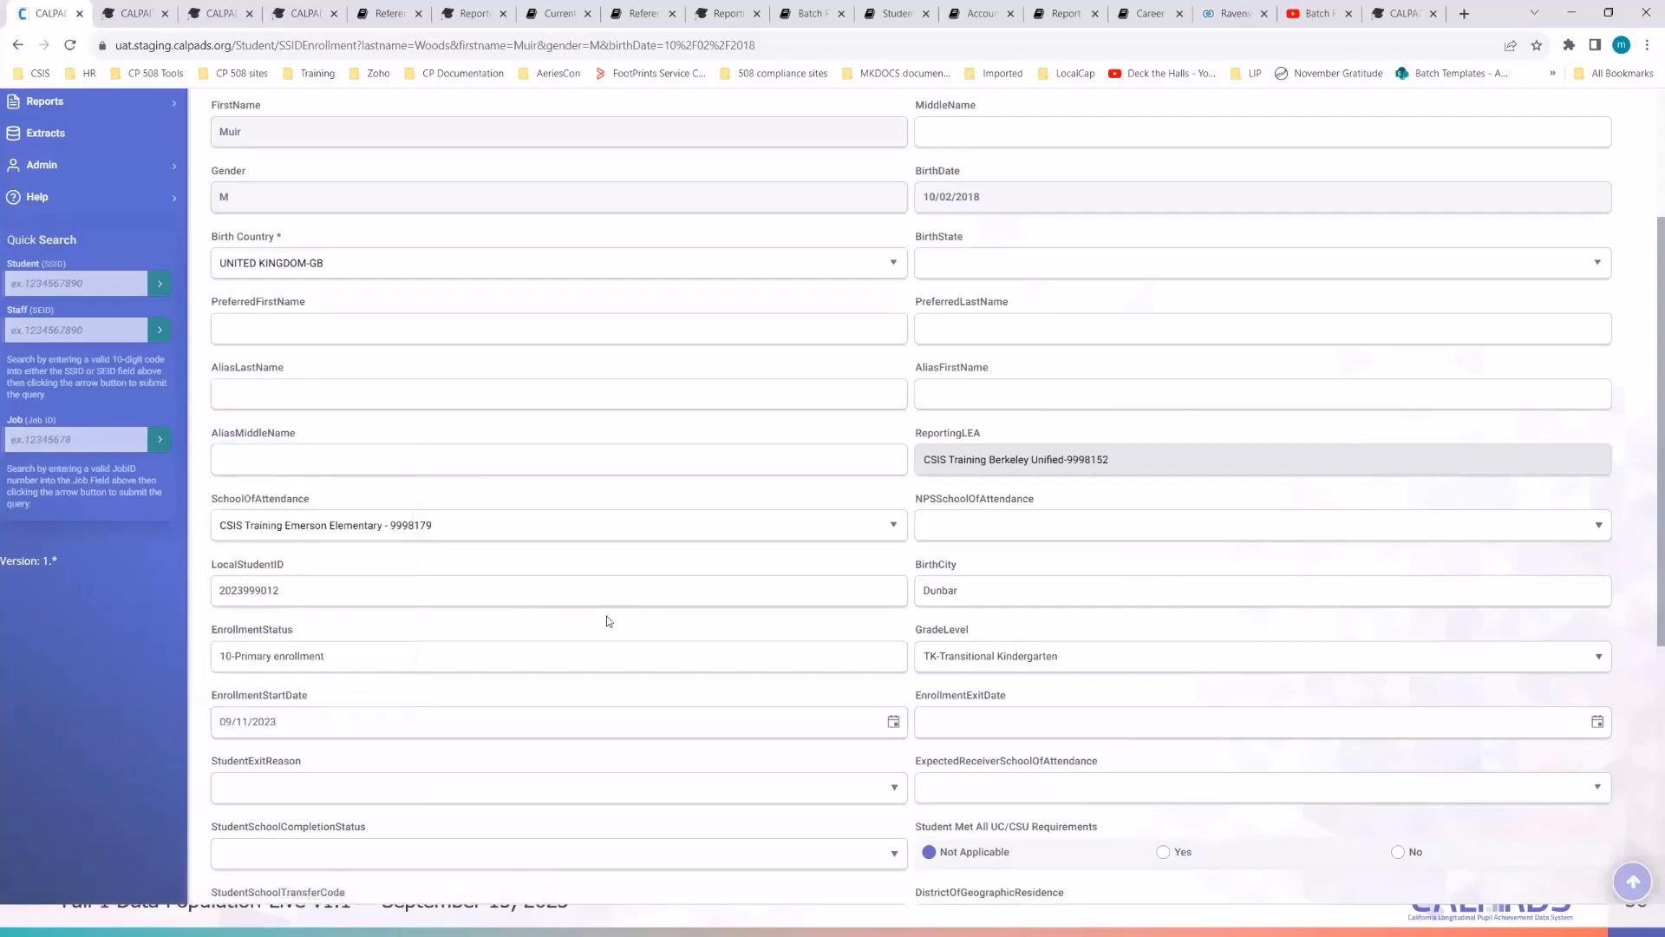
scroll(610, 621, down, 2)
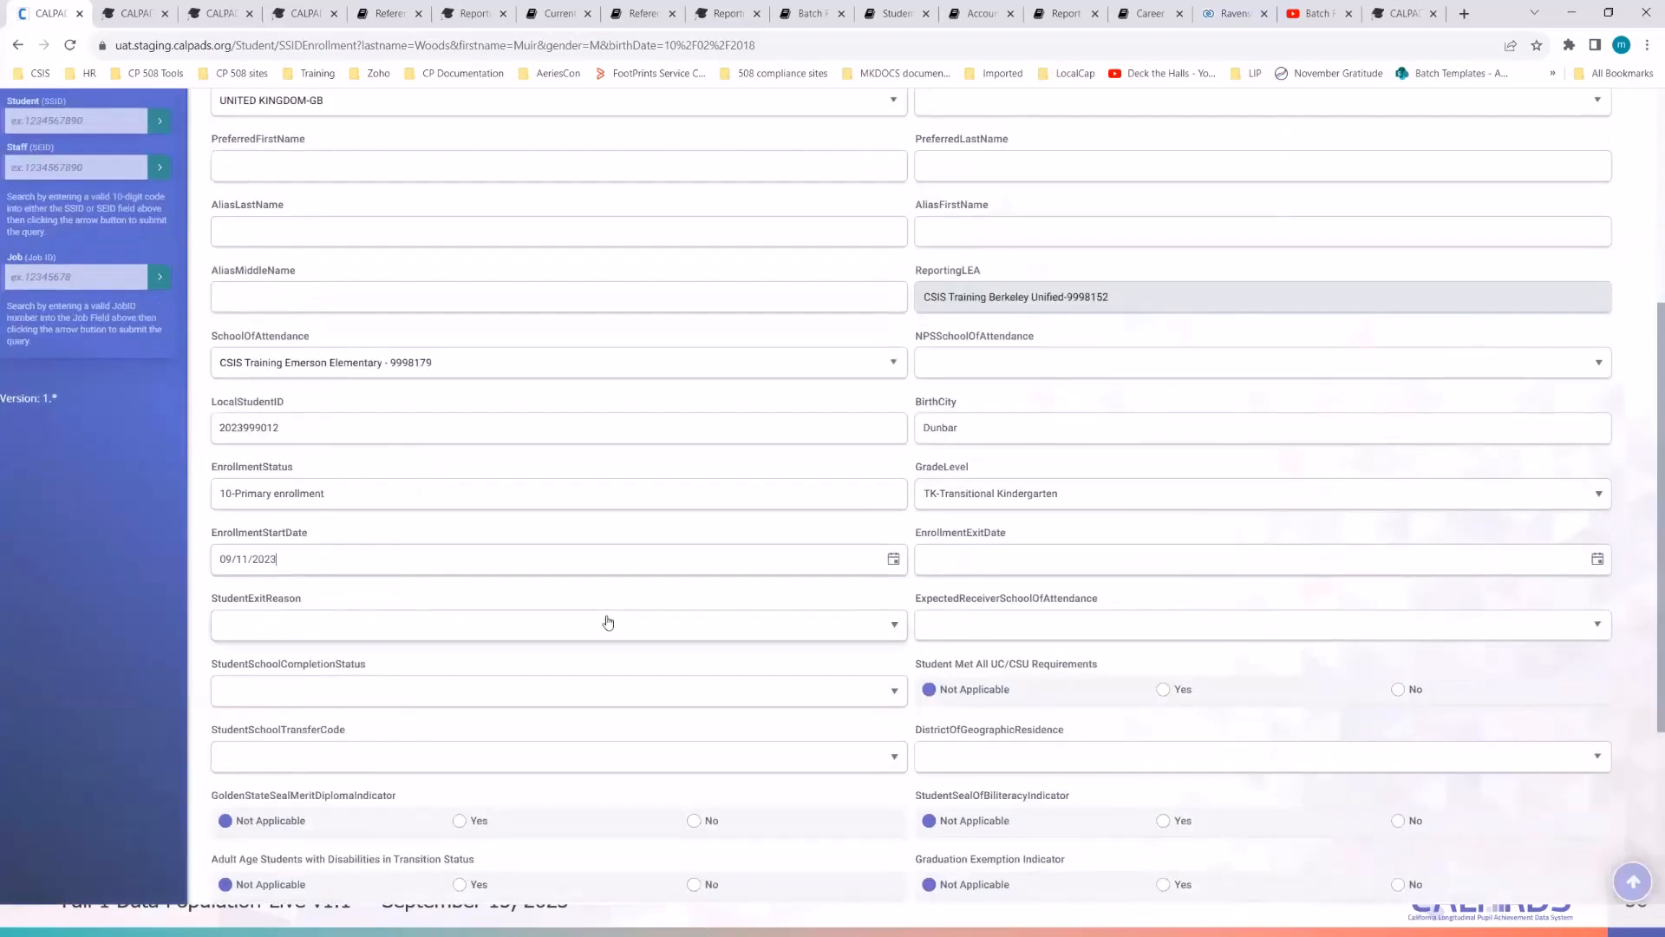
scroll(608, 621, down, 1)
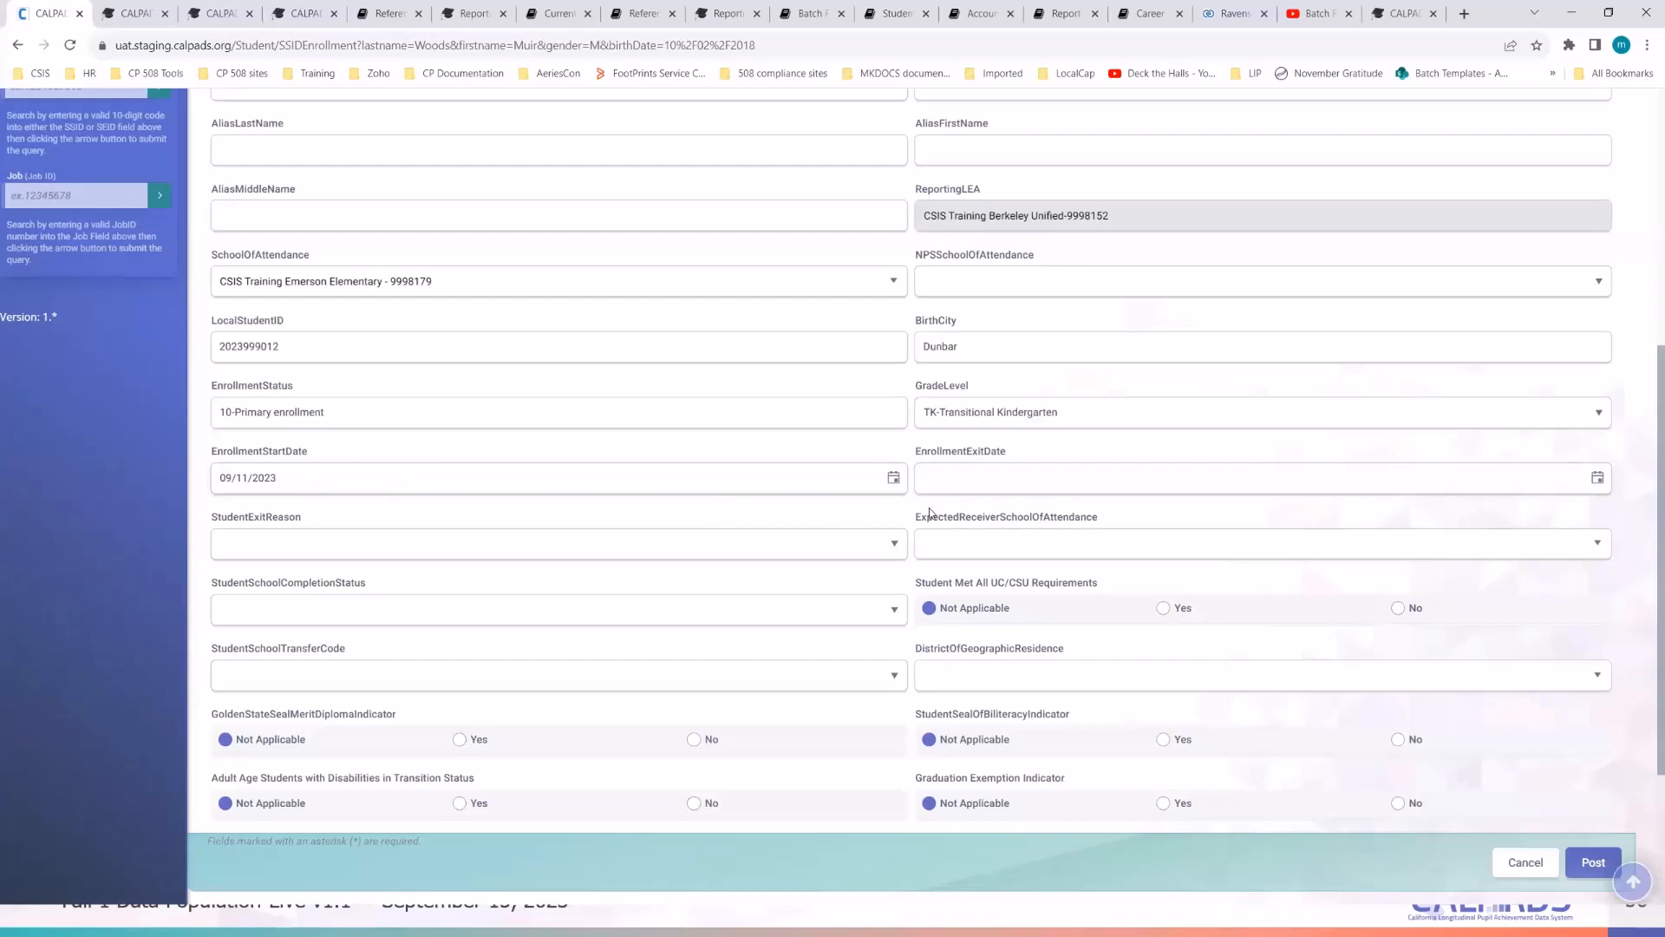
scroll(929, 511, down, 1)
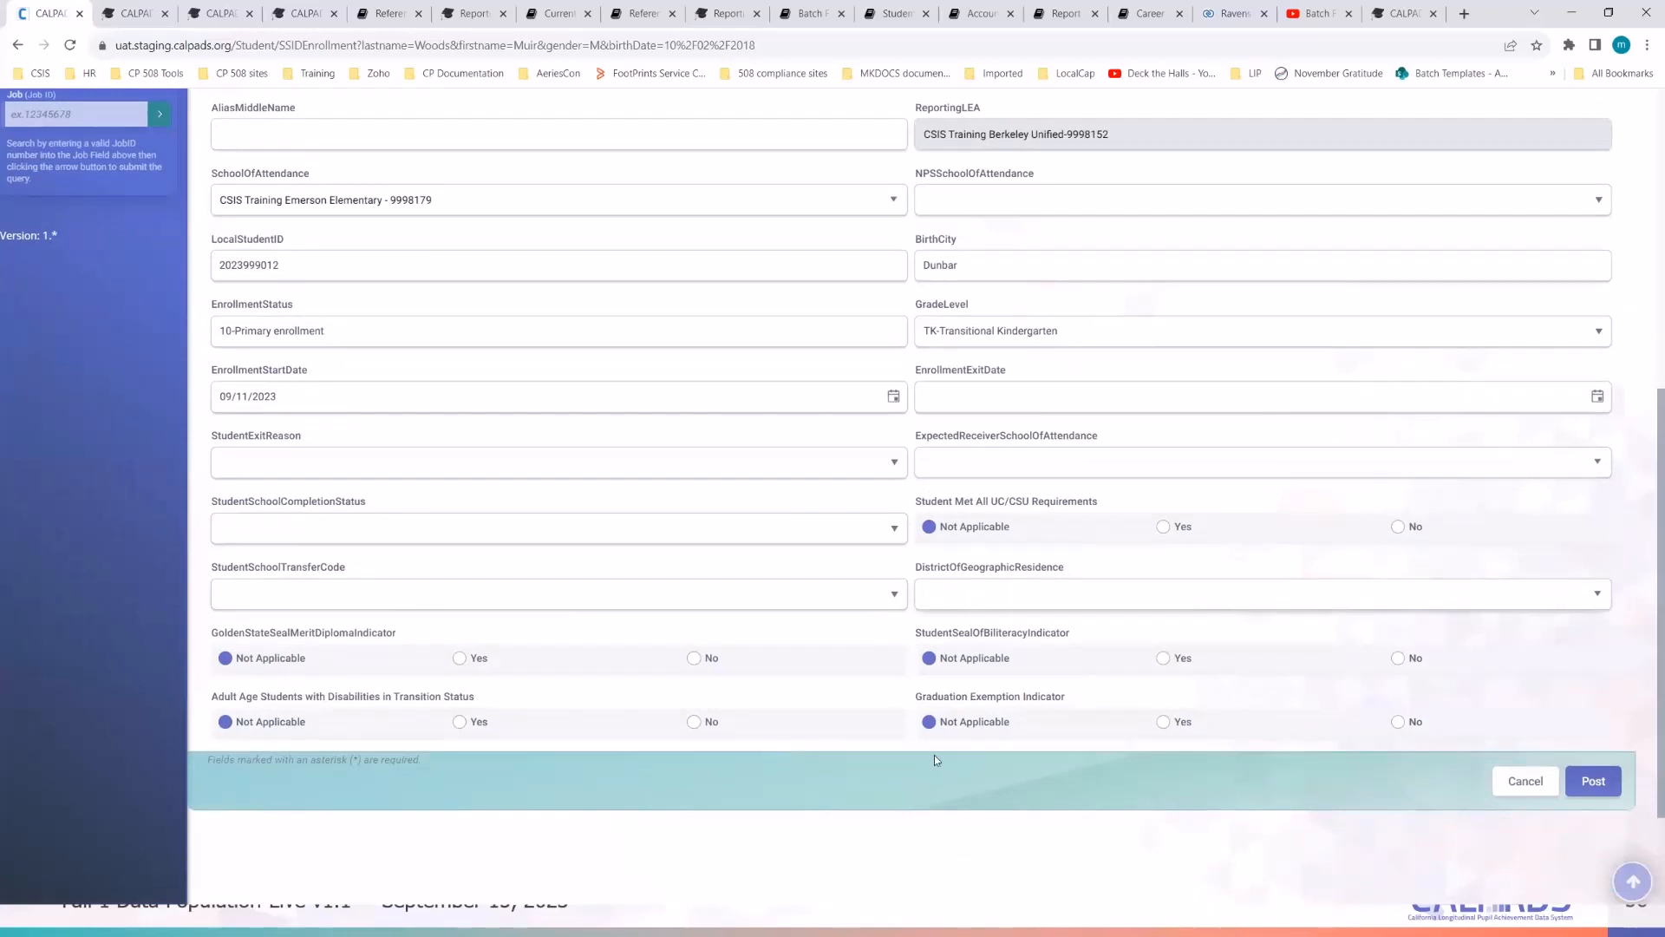
click(1609, 791)
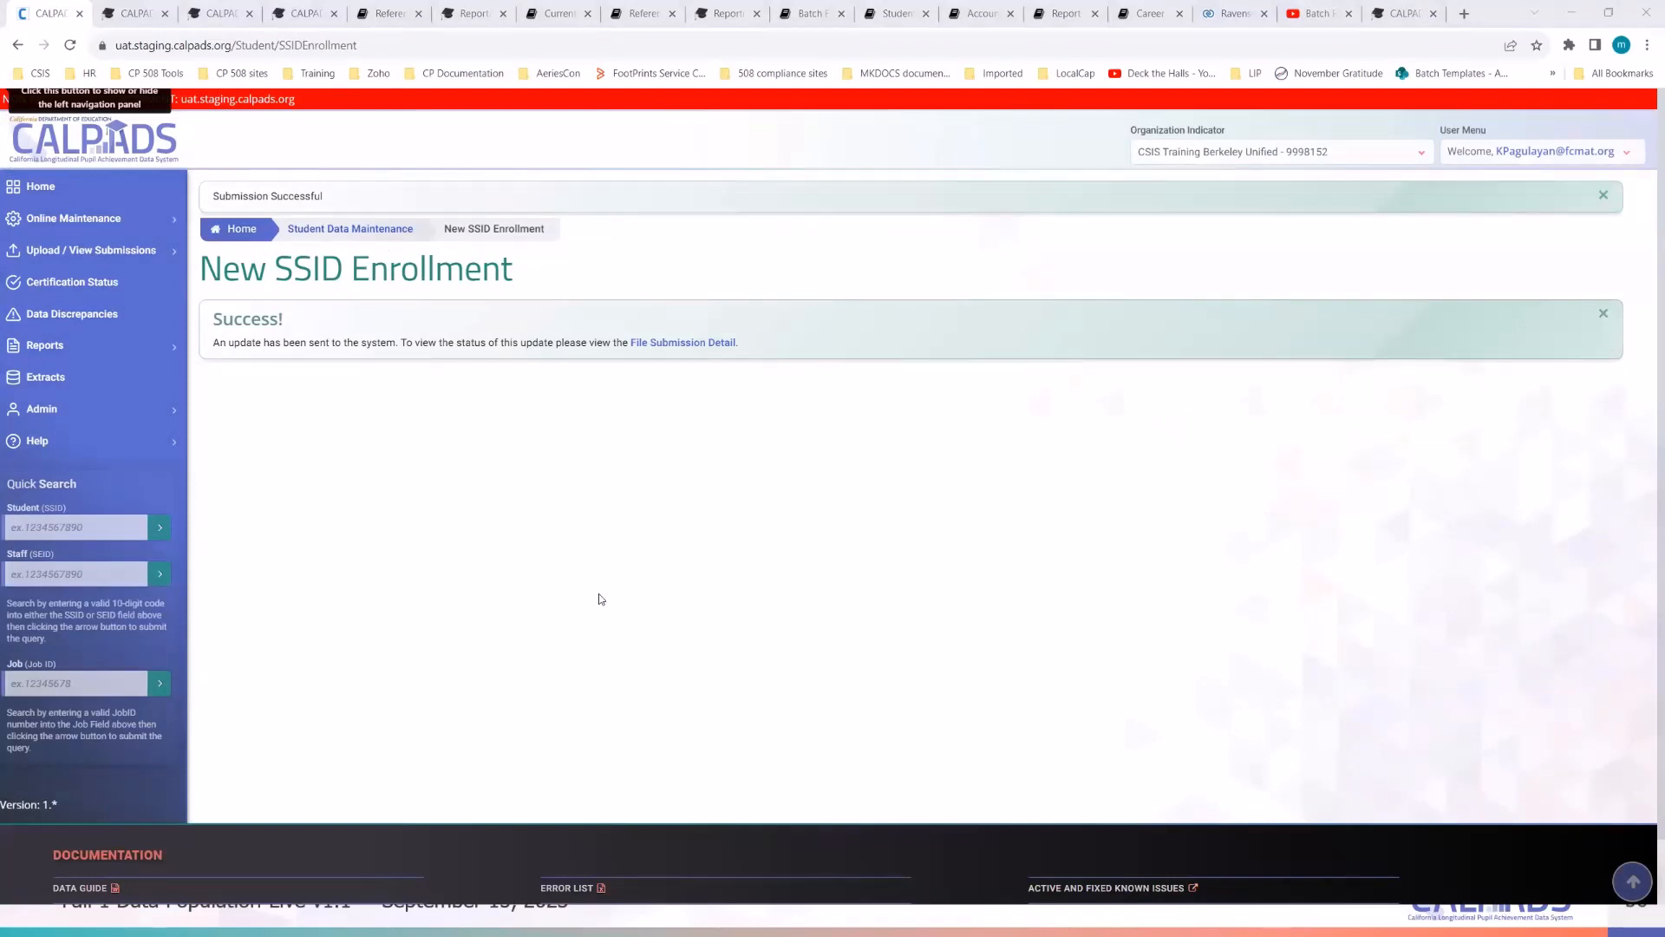
- Open File Submission Detail in a new tab, confirm Standardized with no errors, then go back
right_click(692, 347)
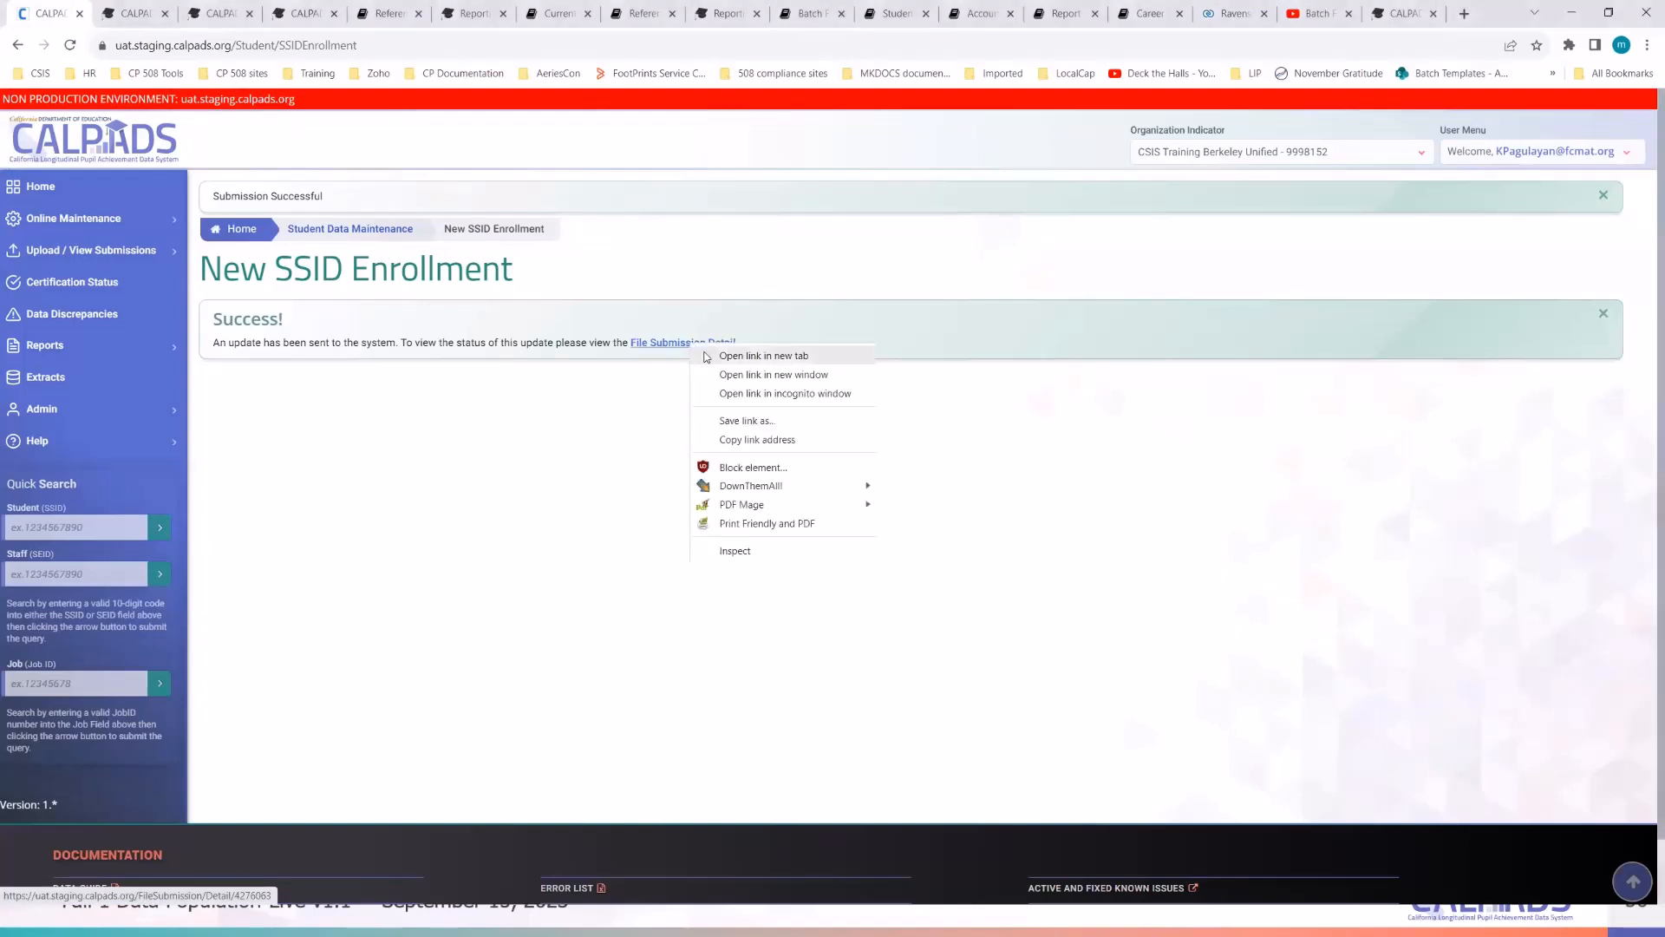
click(729, 356)
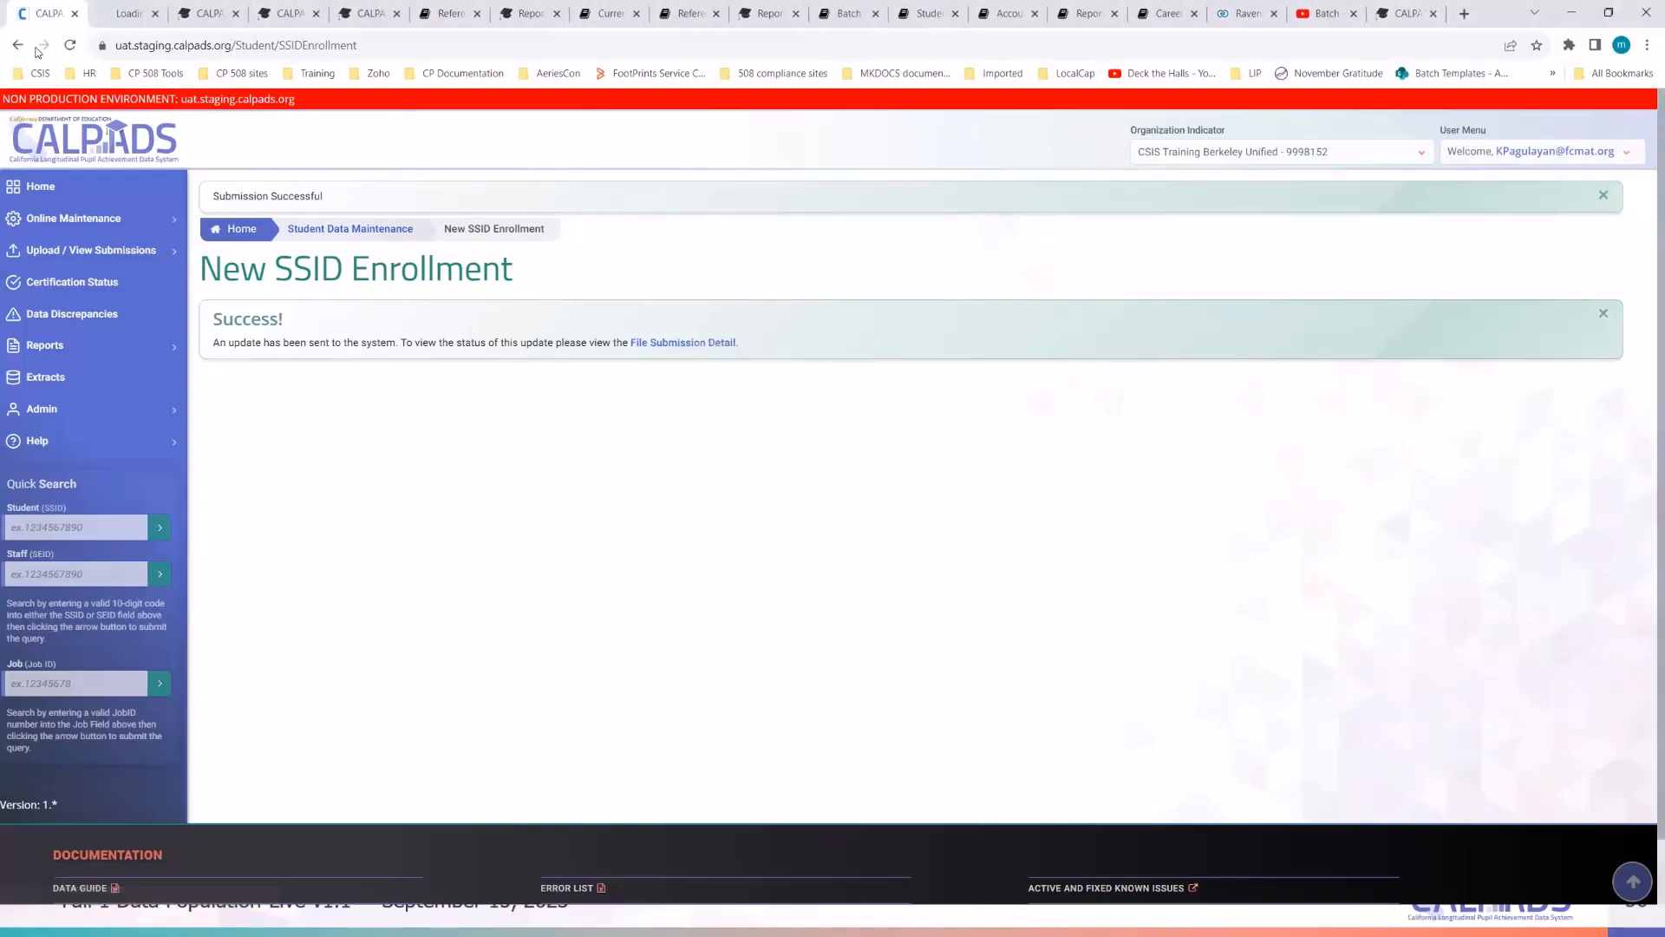
click(122, 13)
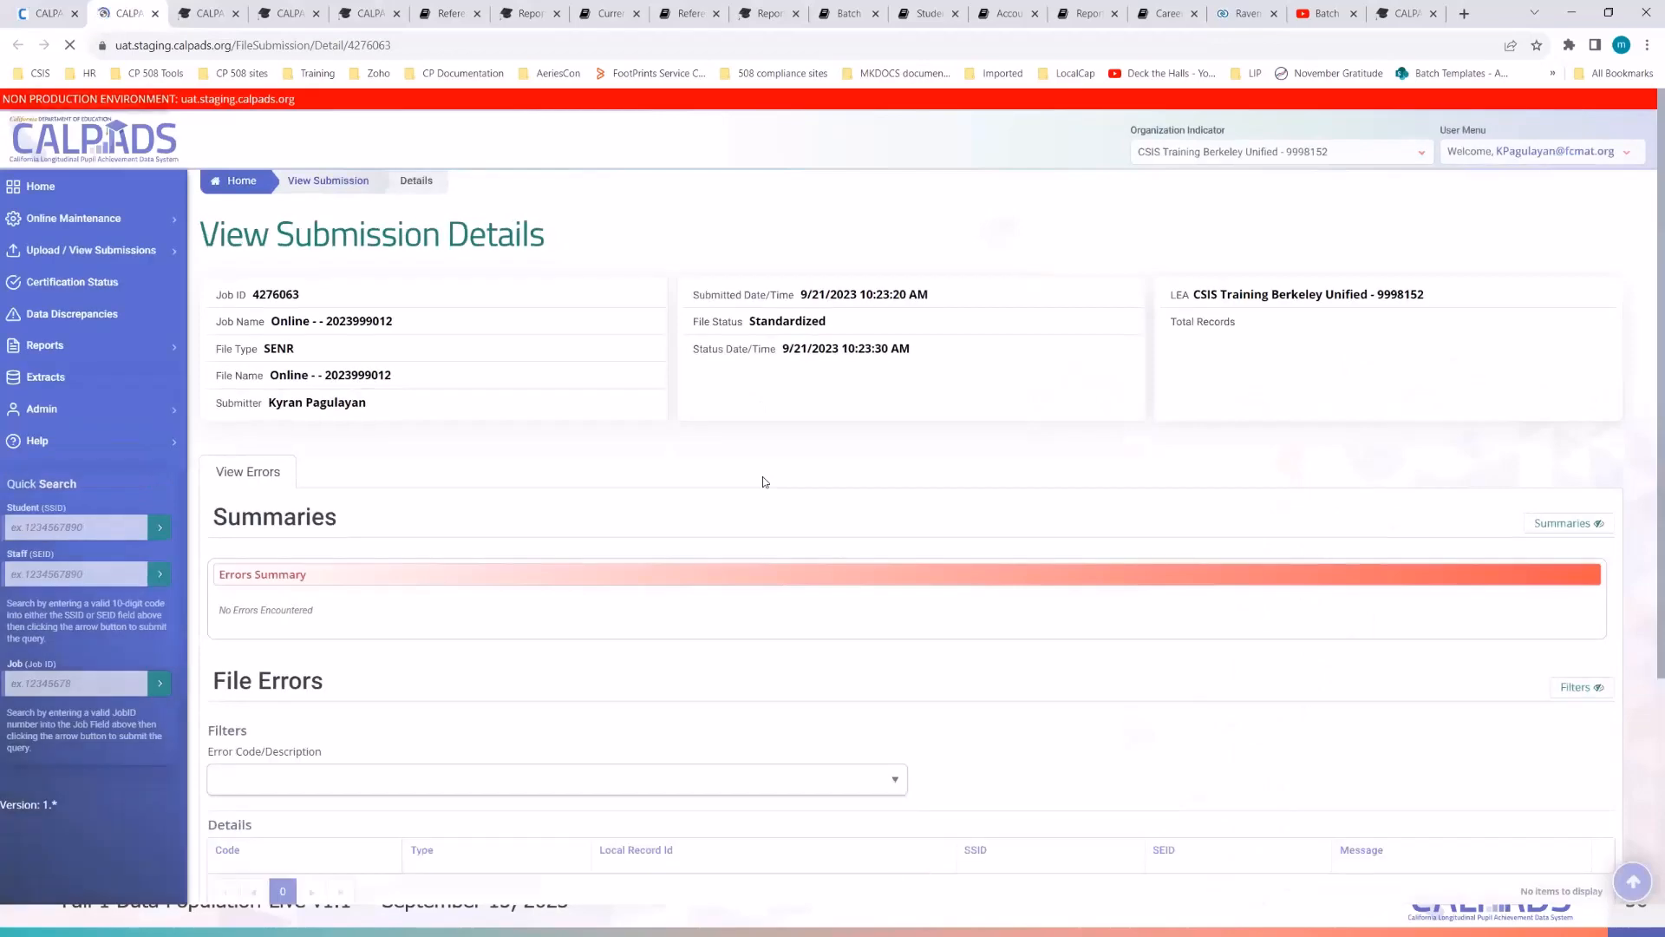
scroll(765, 482, down, 4)
scroll(765, 482, up, 4)
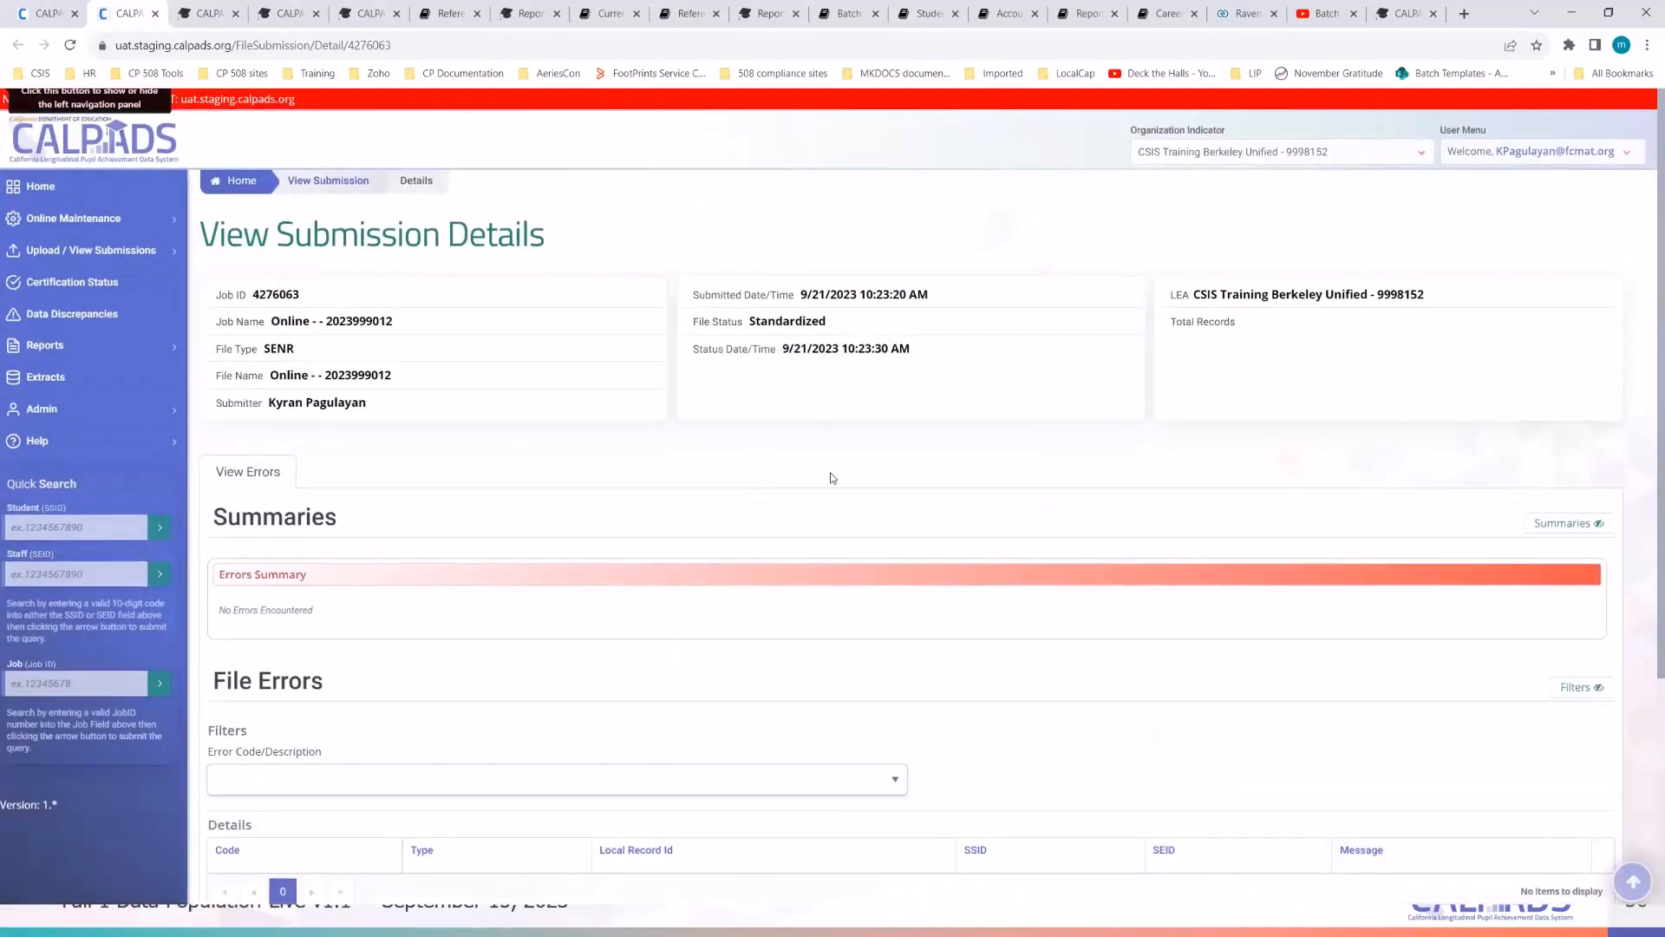
scroll(831, 477, down, 1)
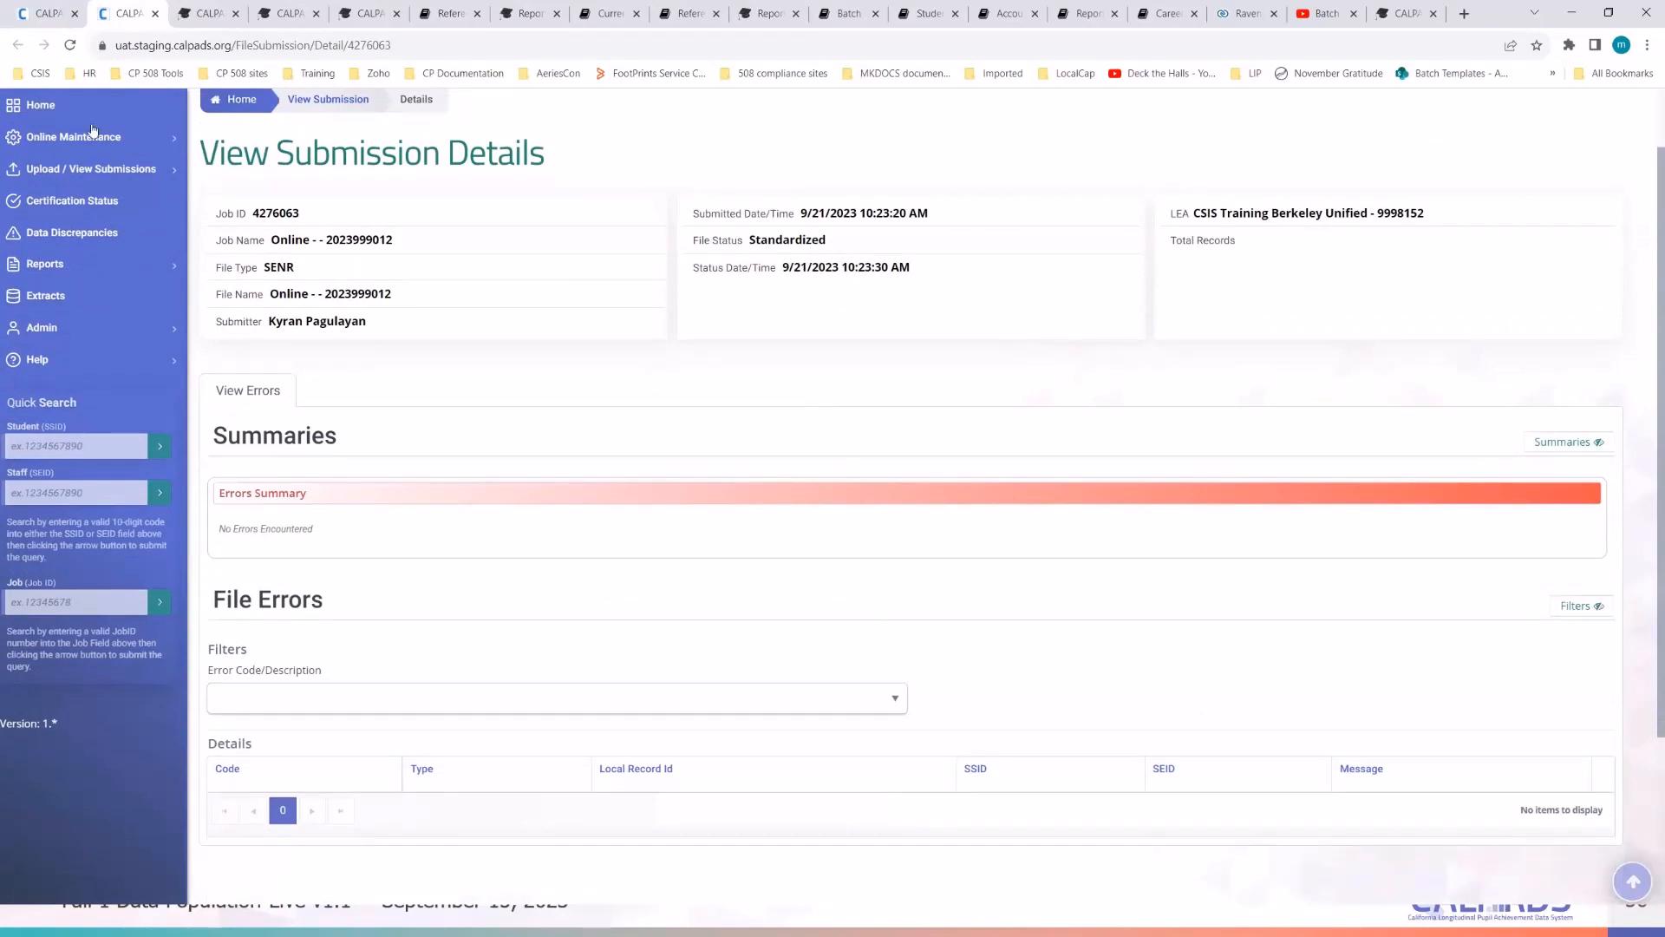
click(50, 14)
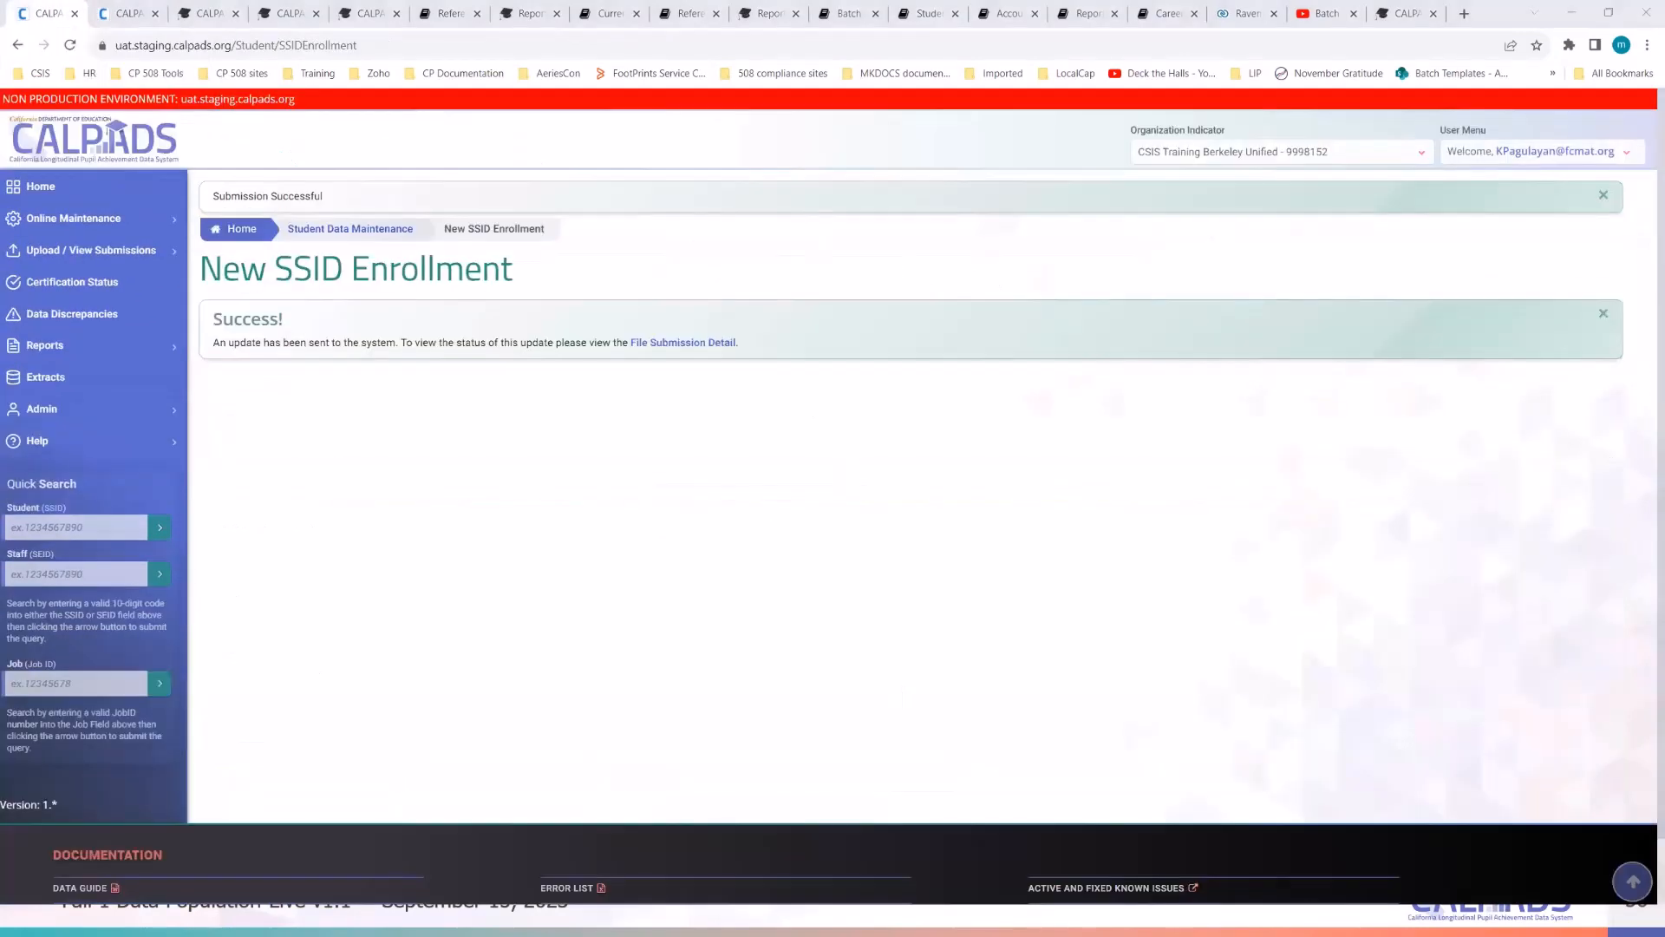
- Copy the second demo student's name from the notes into the First and Last Name fields
key(alt+Tab)
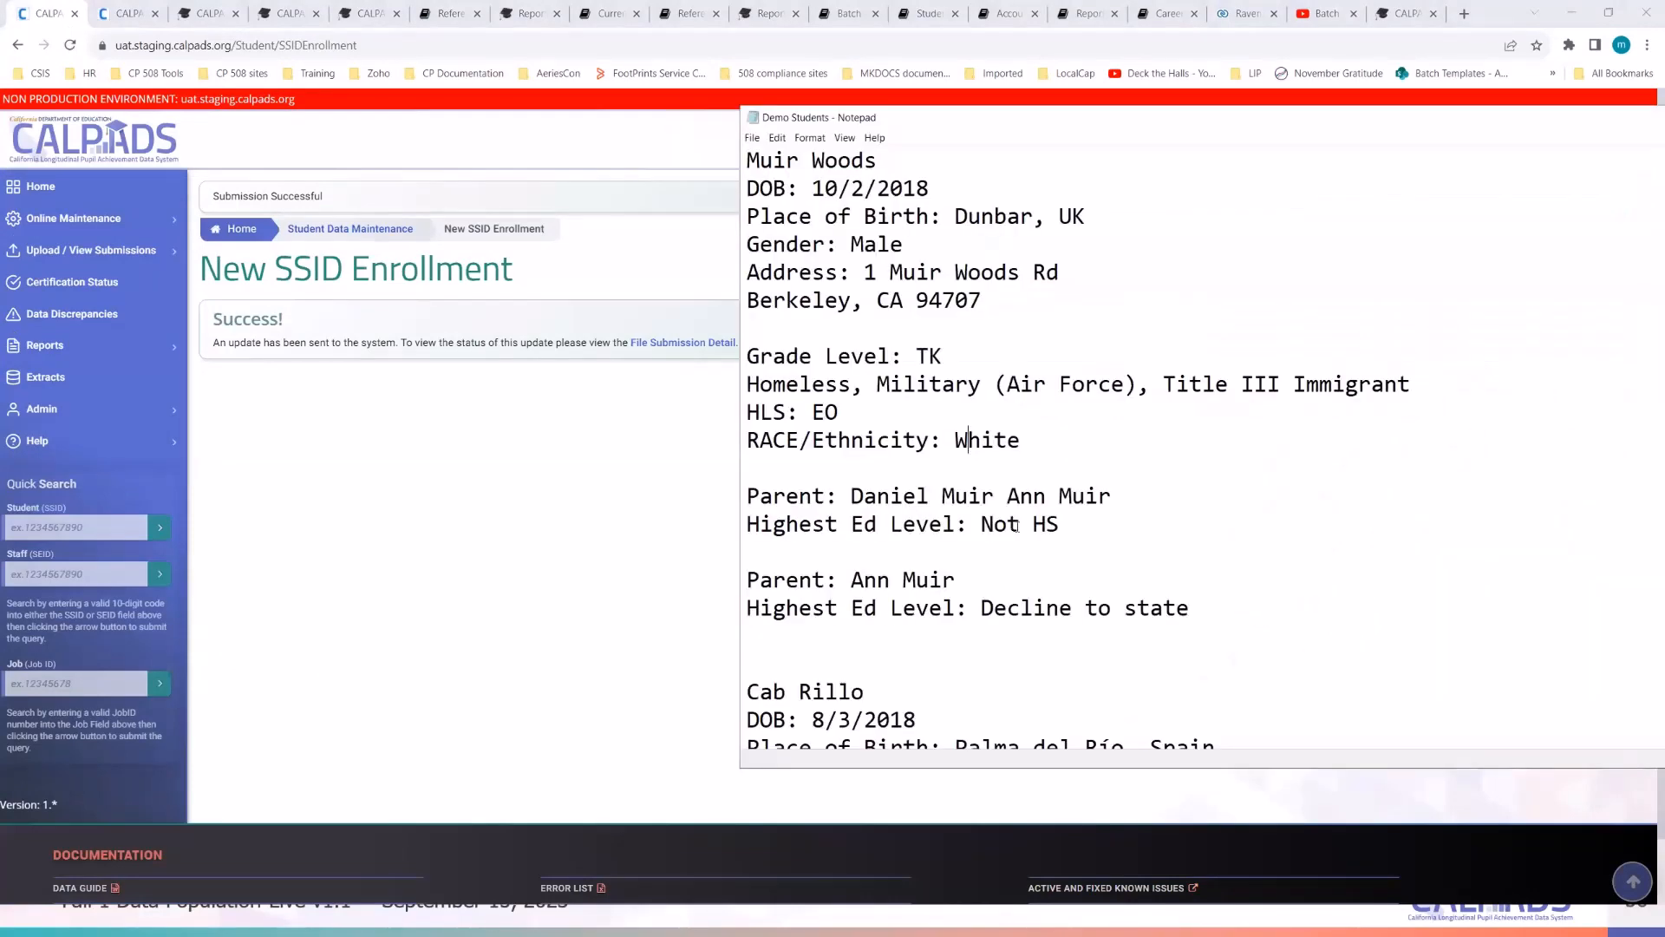
scroll(824, 428, down, 4)
click(73, 218)
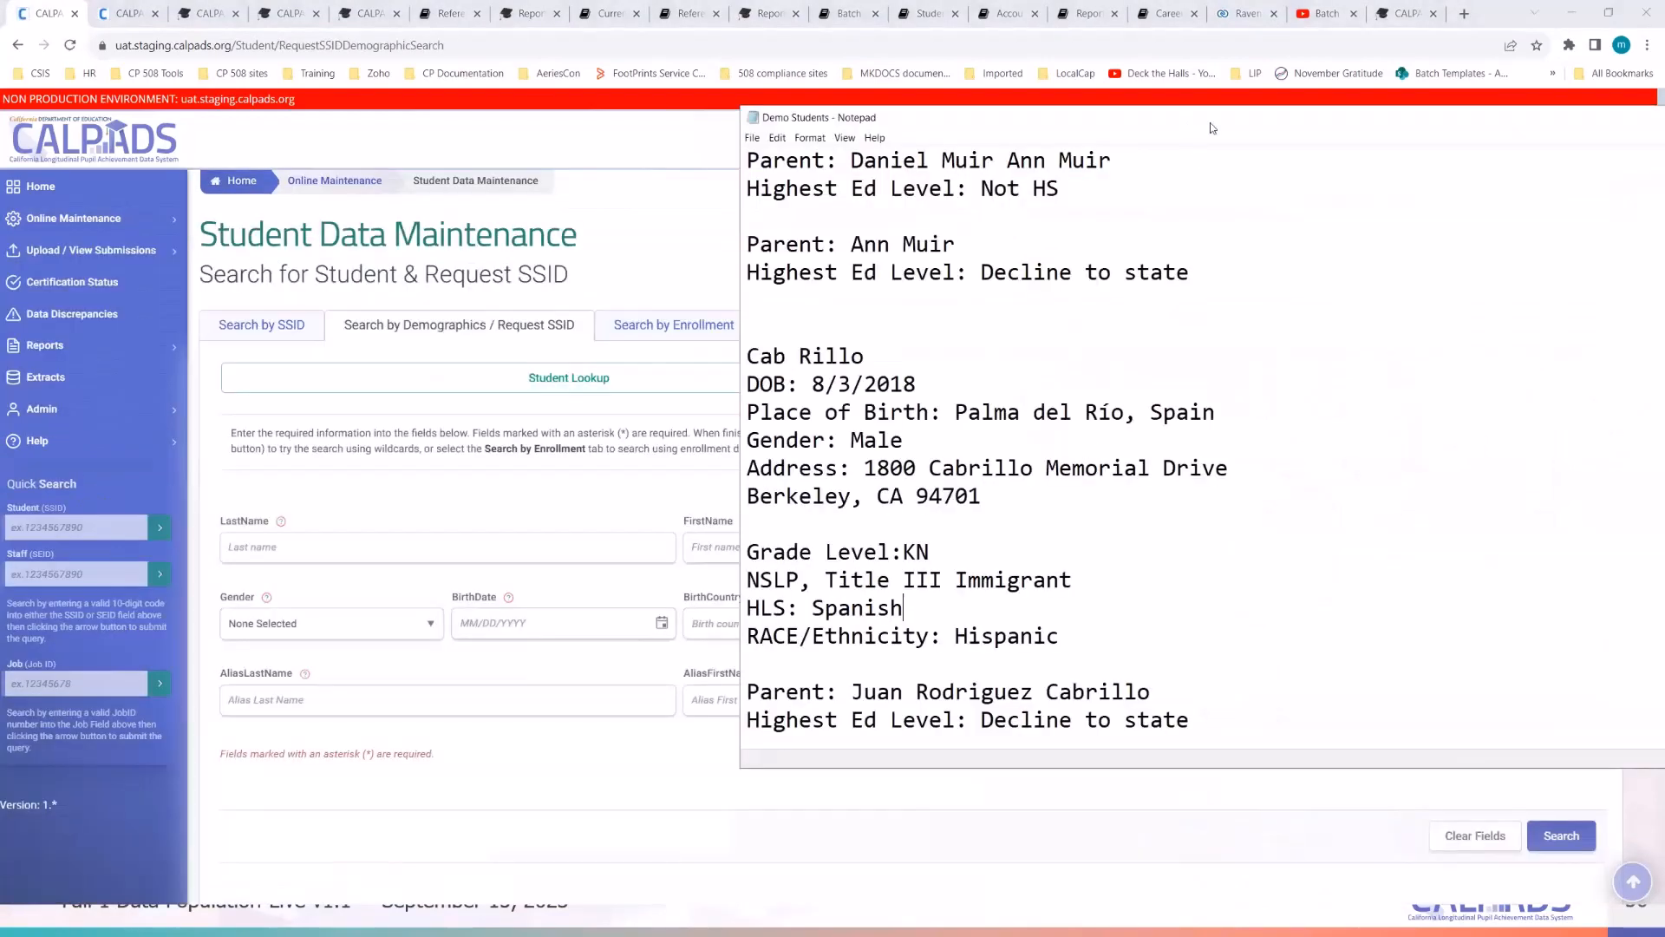
drag(1213, 129, 1532, 222)
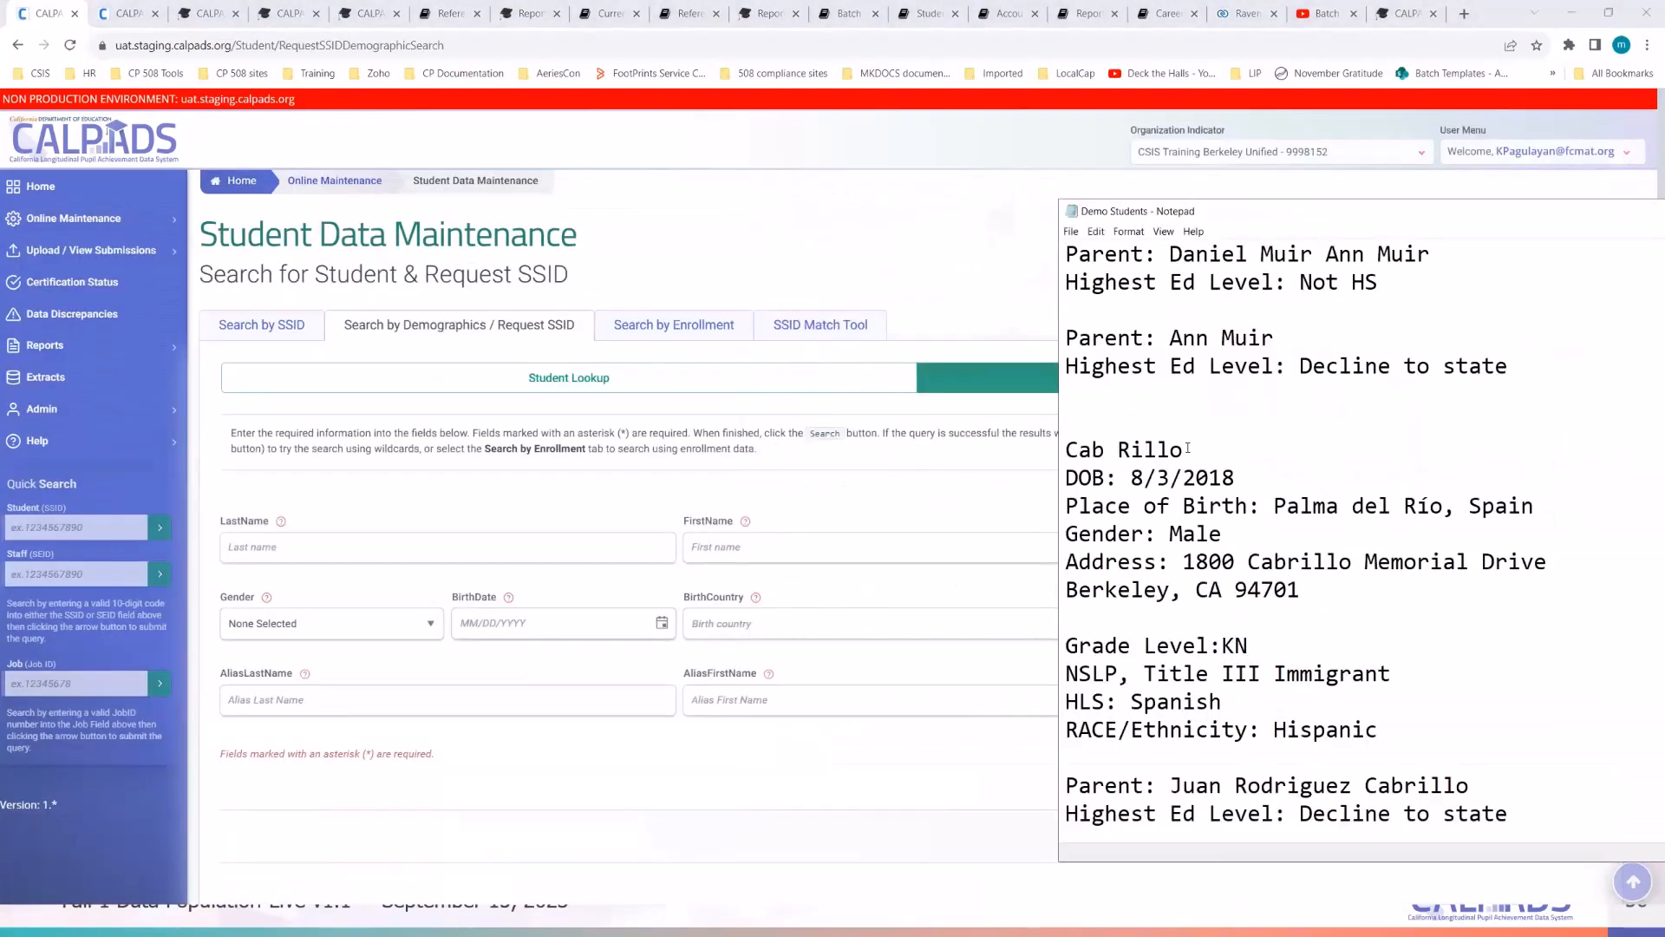
drag(1184, 450, 1068, 445)
key(ctrl+c)
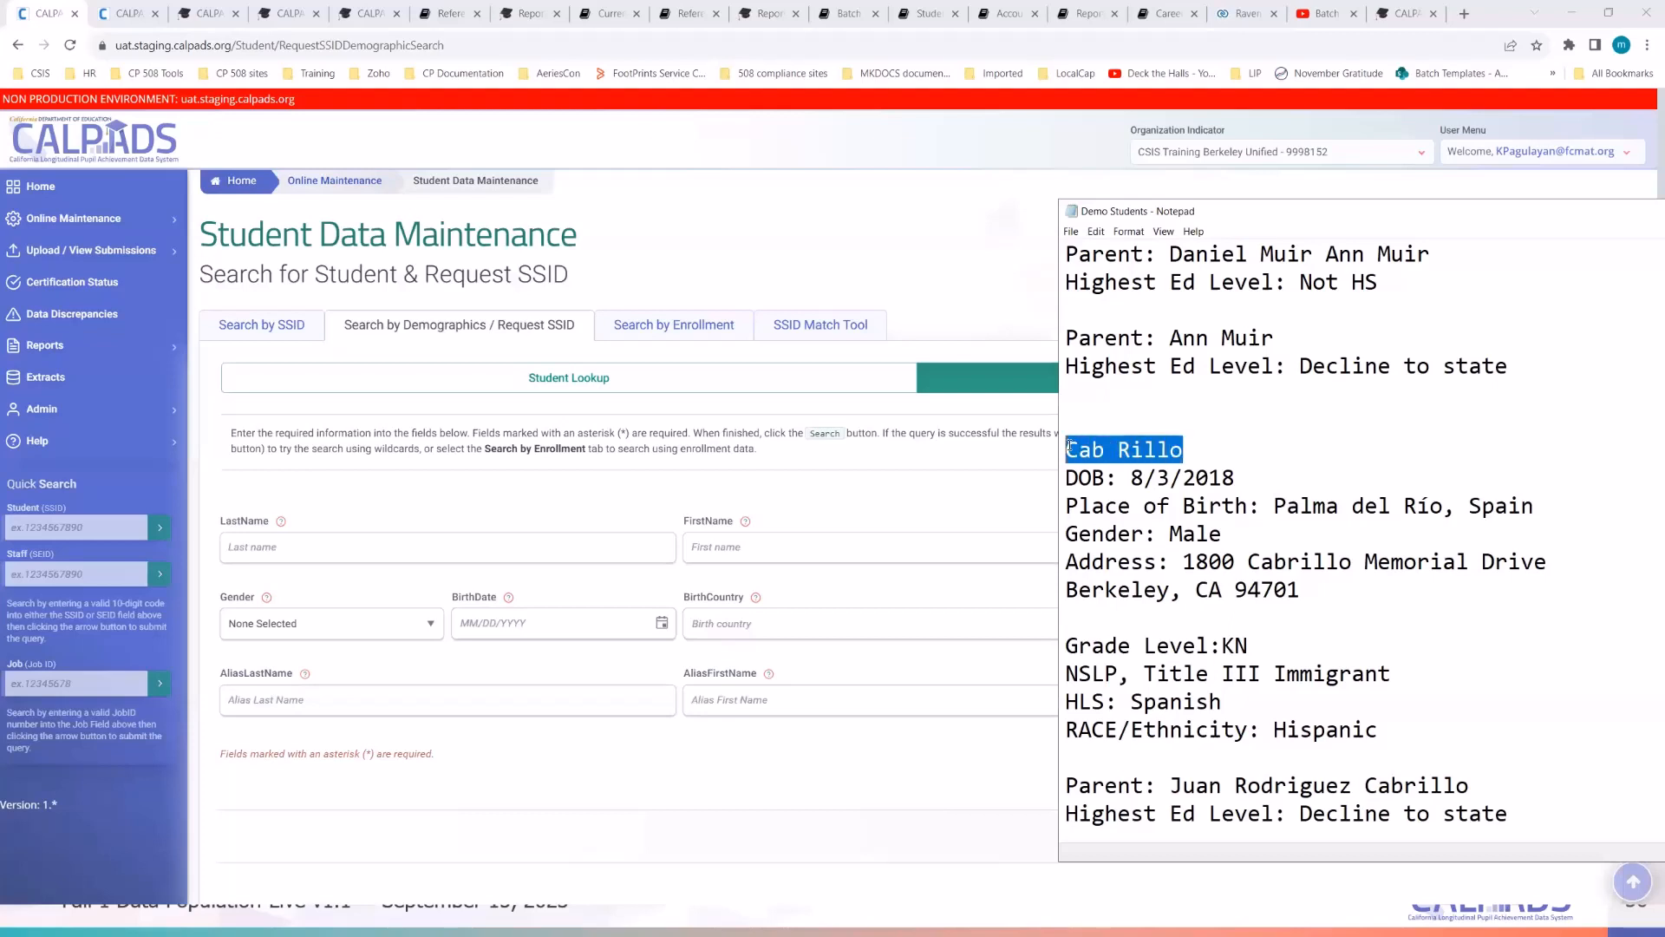
click(348, 549)
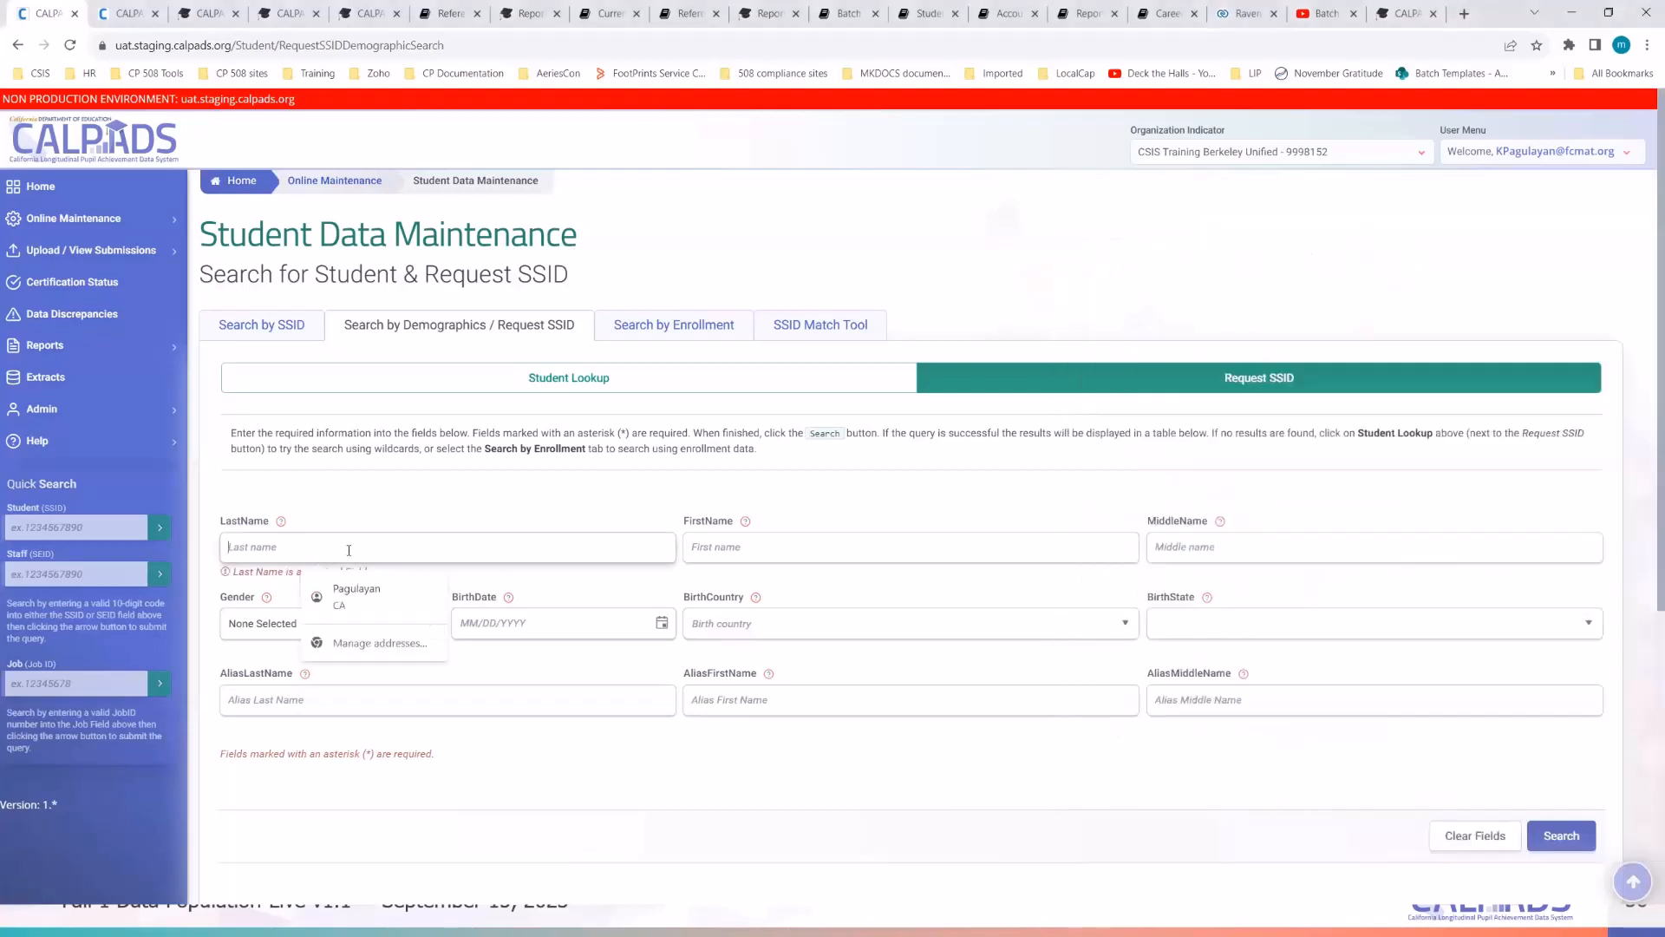
click(702, 552)
key(ctrl+v)
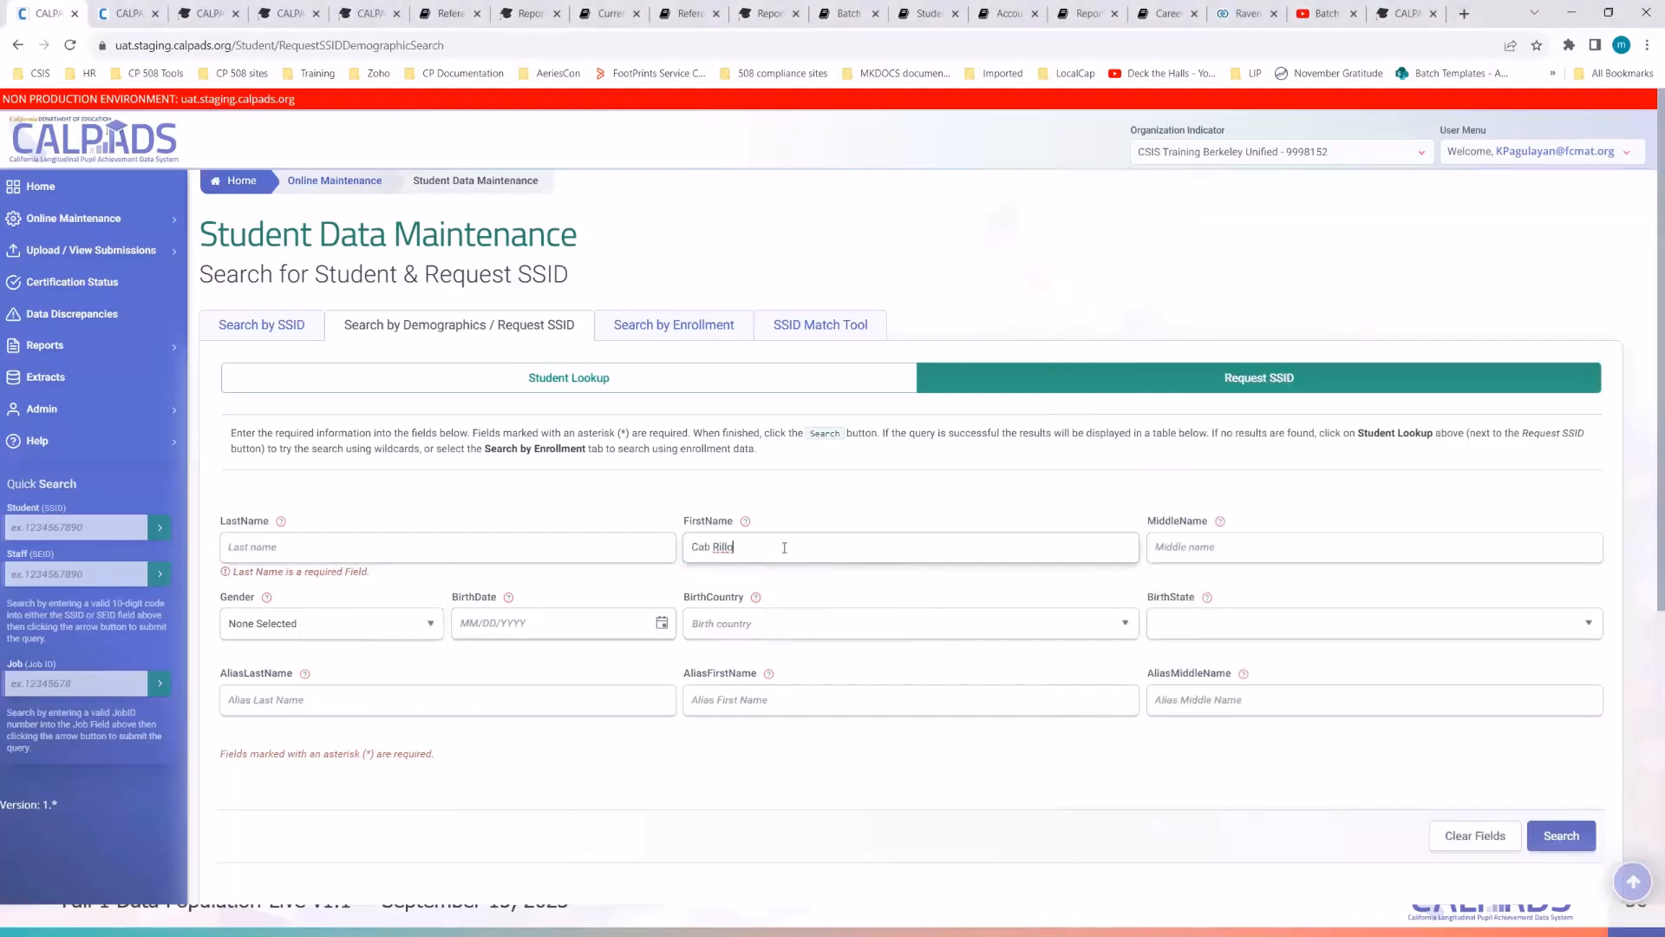
double_click(723, 546)
key(ctrl+c)
key(BackSpace)
click(549, 543)
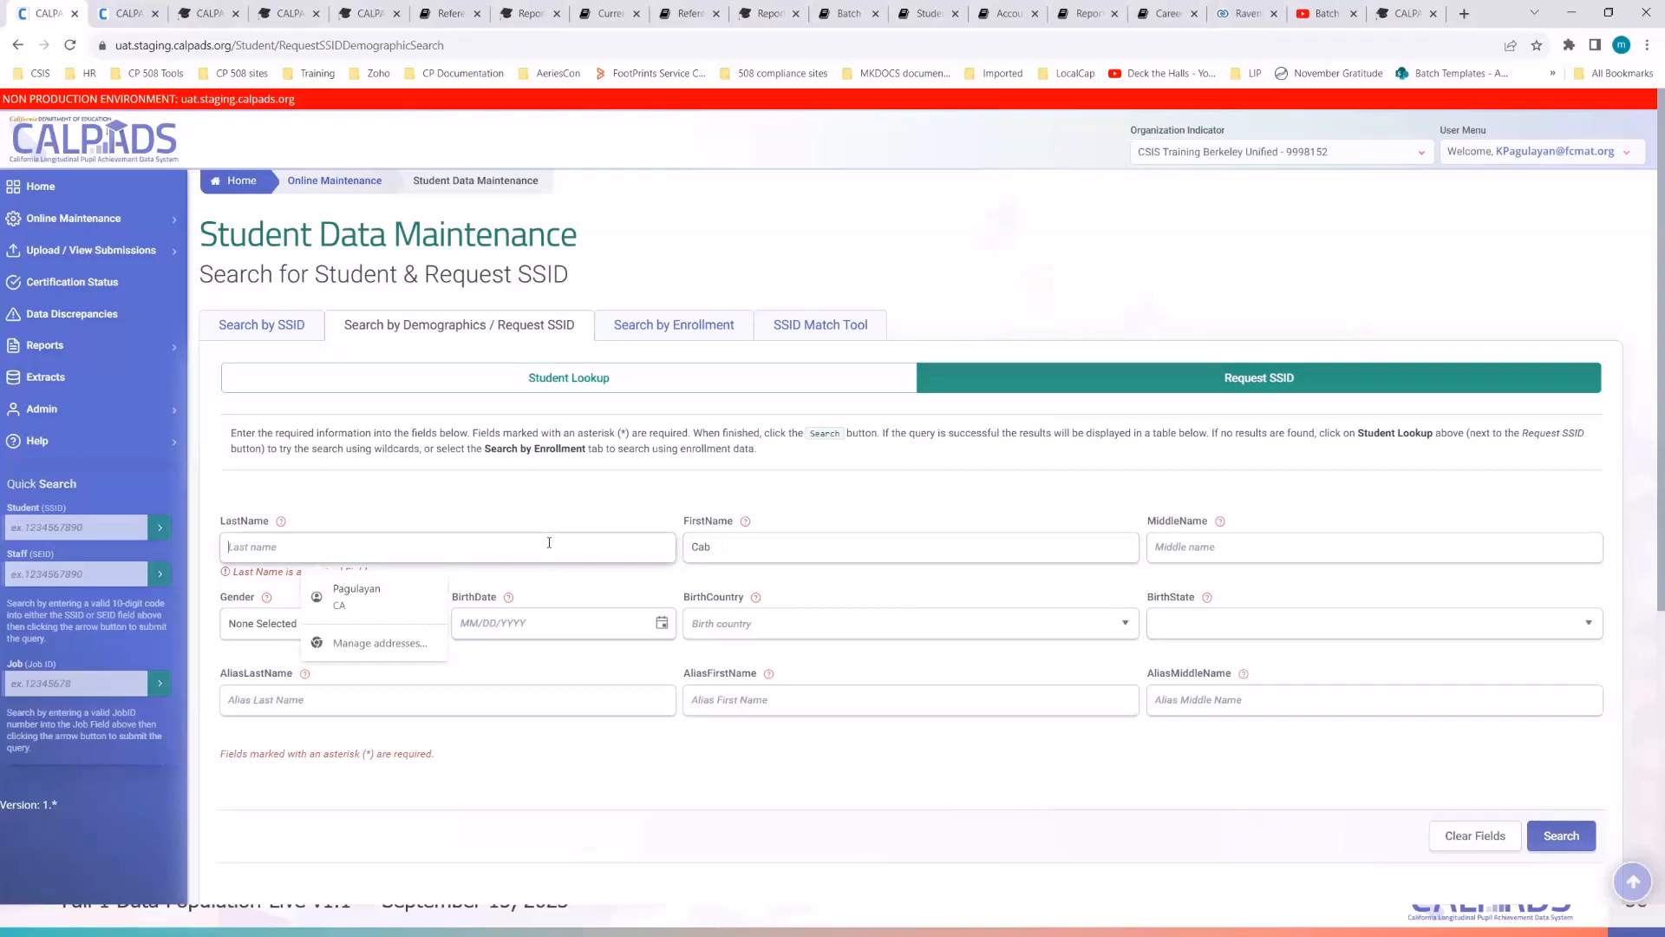
key(ctrl+v)
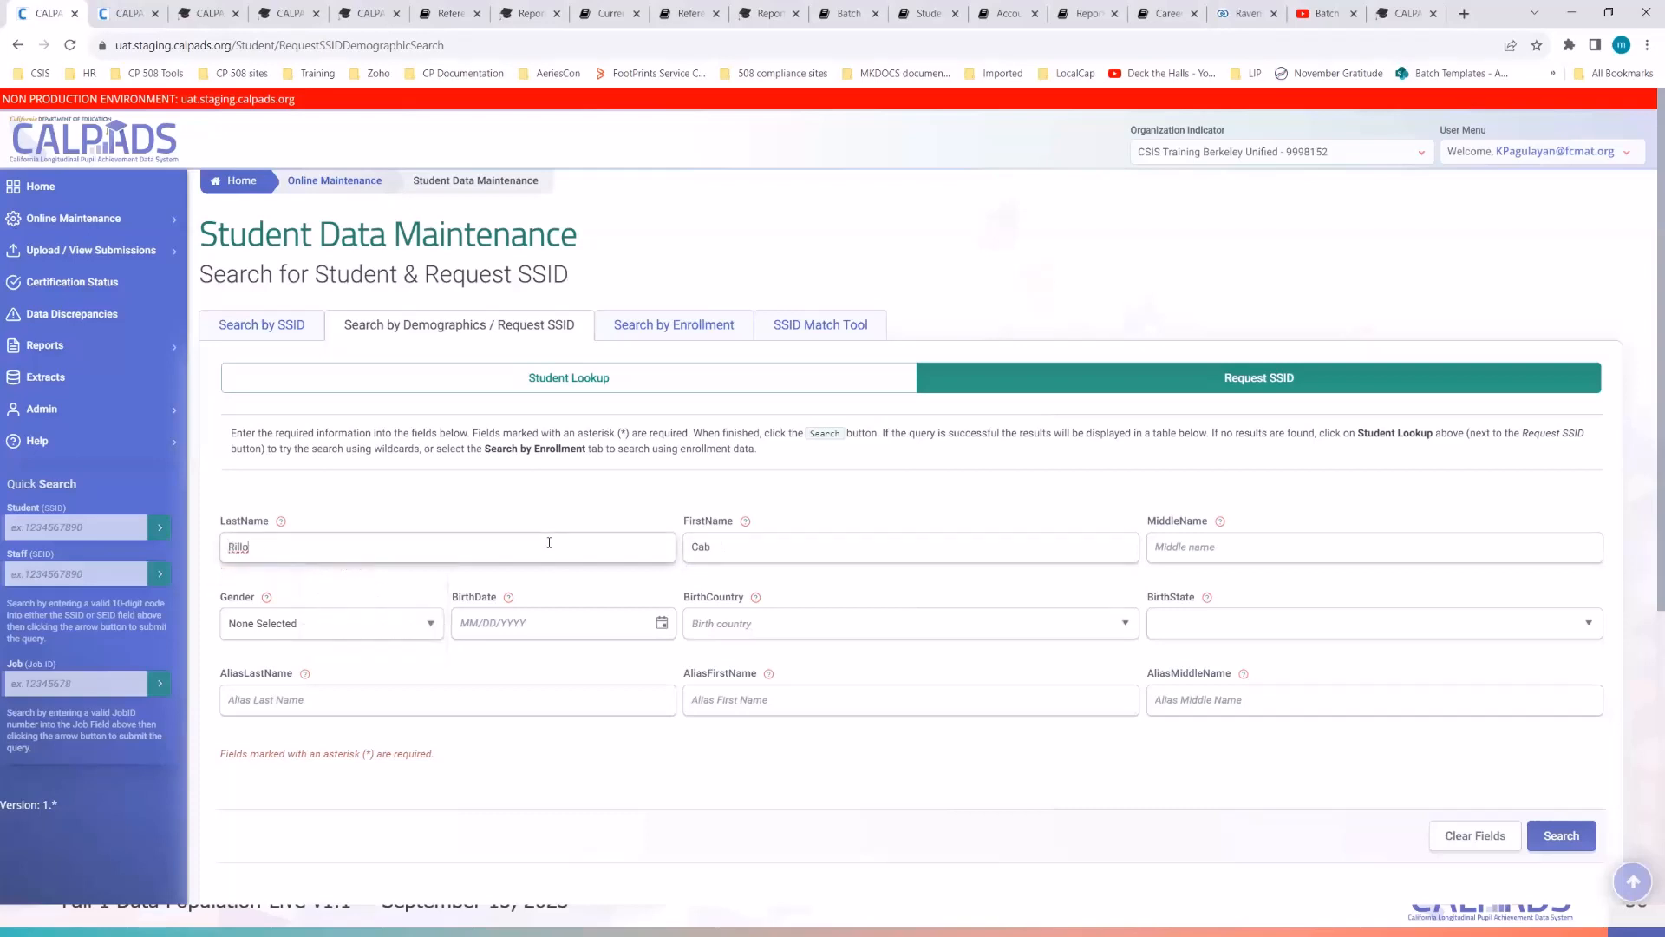
- Set the search gender to Male
key(alt+Tab)
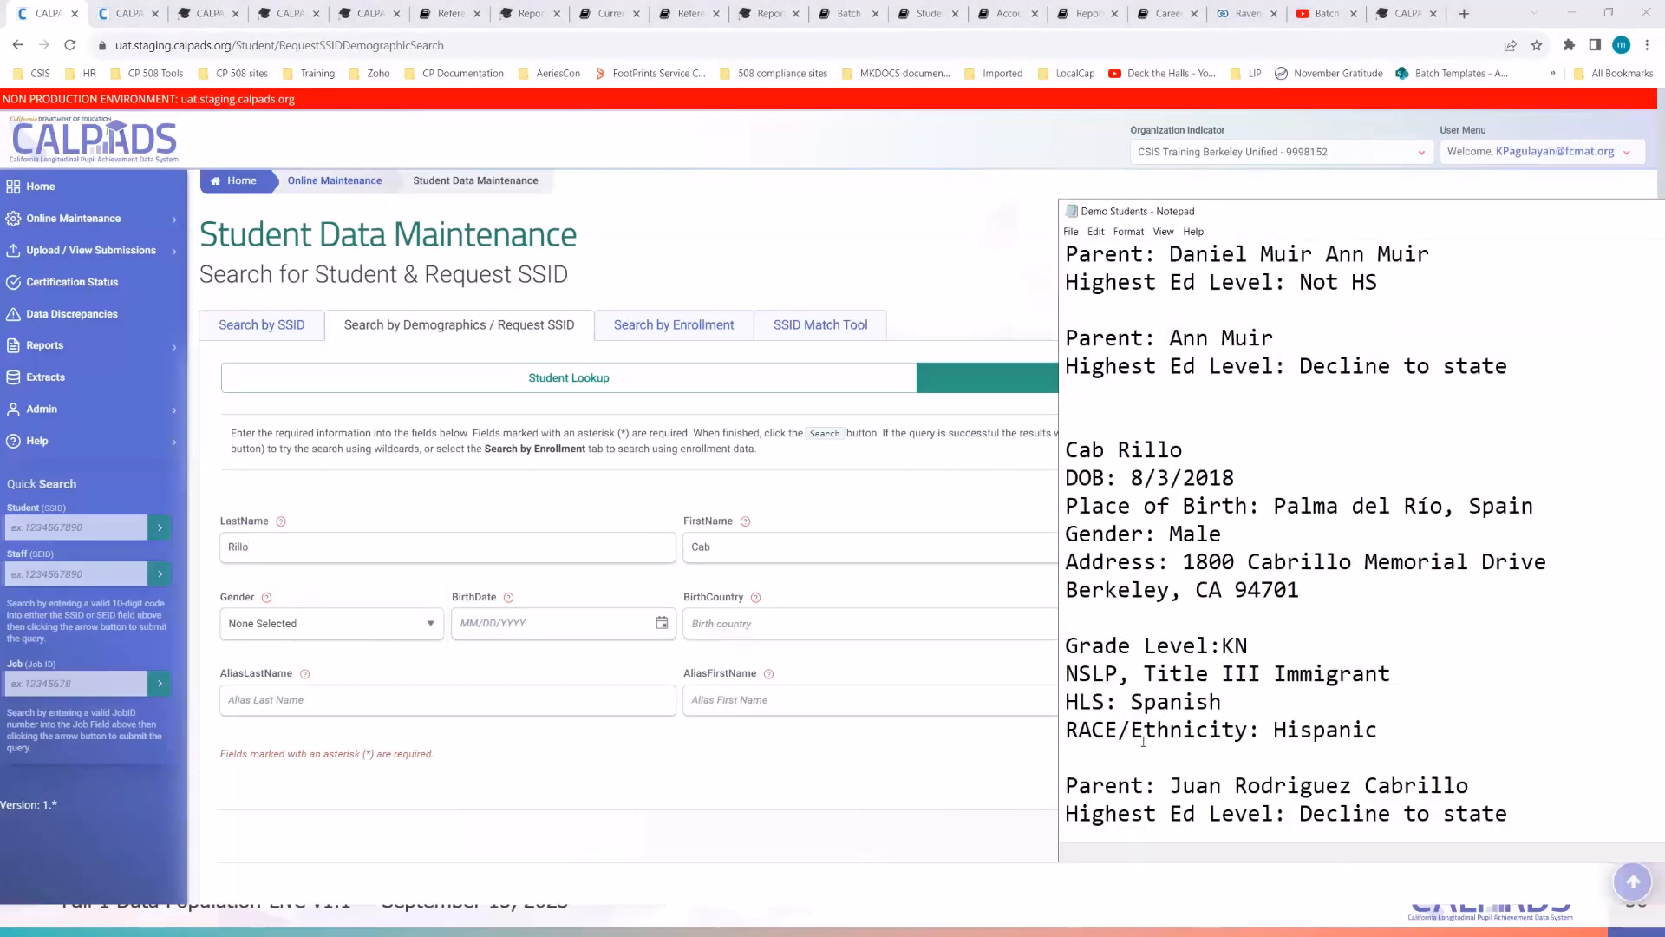
click(725, 789)
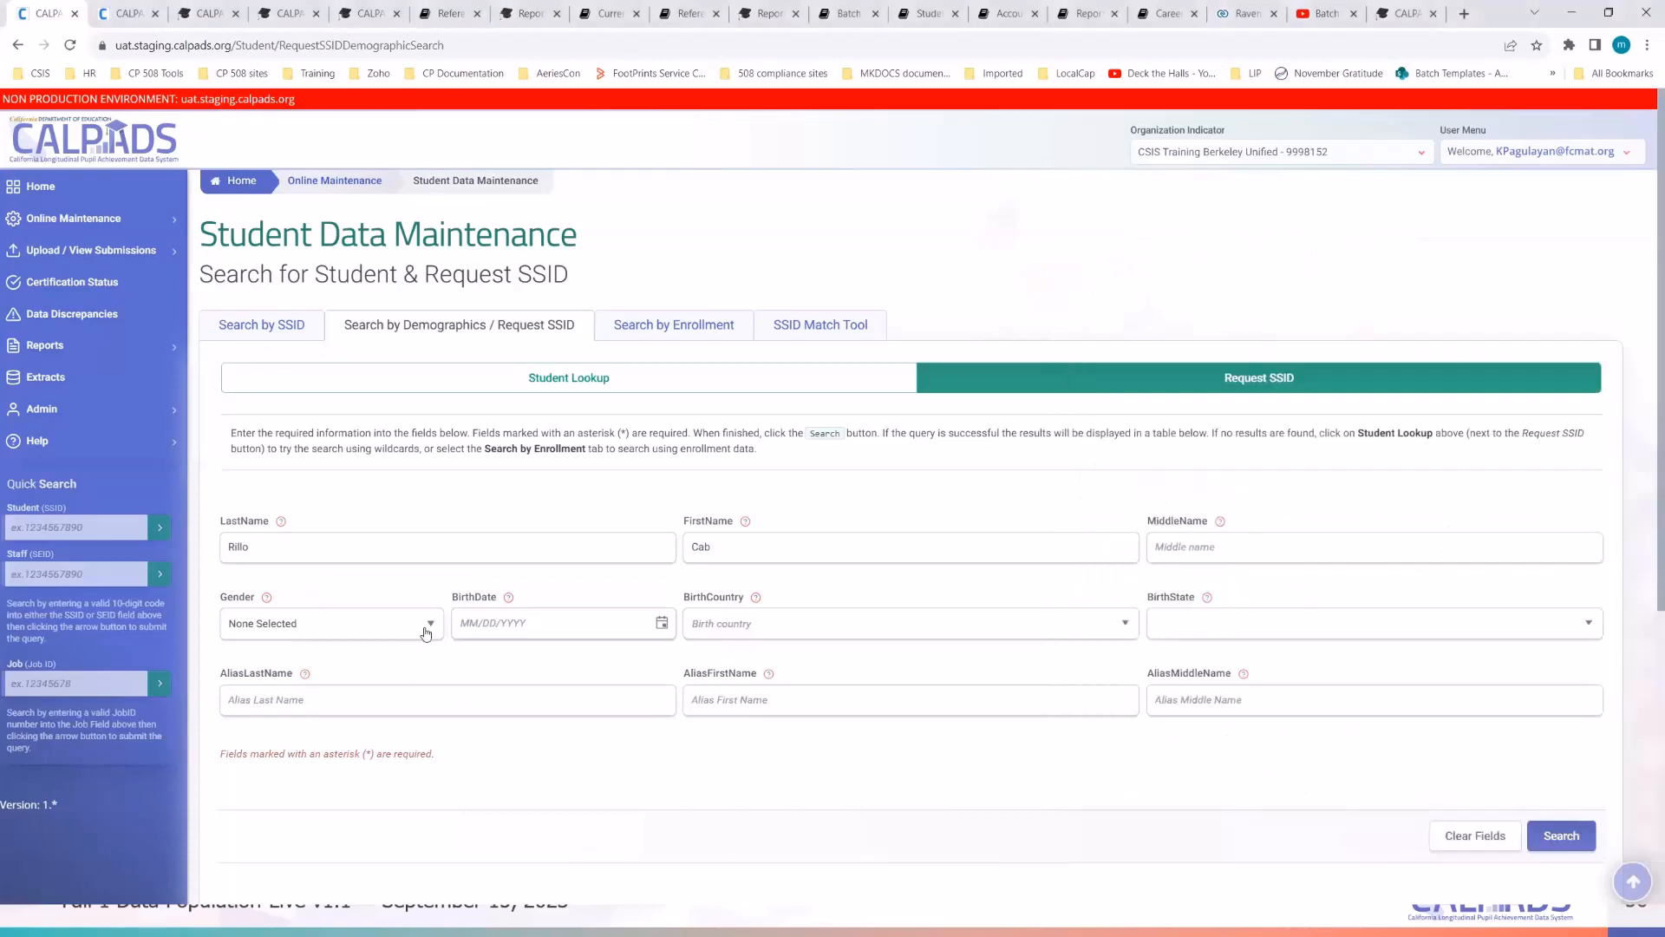
click(417, 635)
click(405, 673)
- Choose 08/03/2023 as the birth date in the calendar, leaving birth country unset
key(alt+Tab)
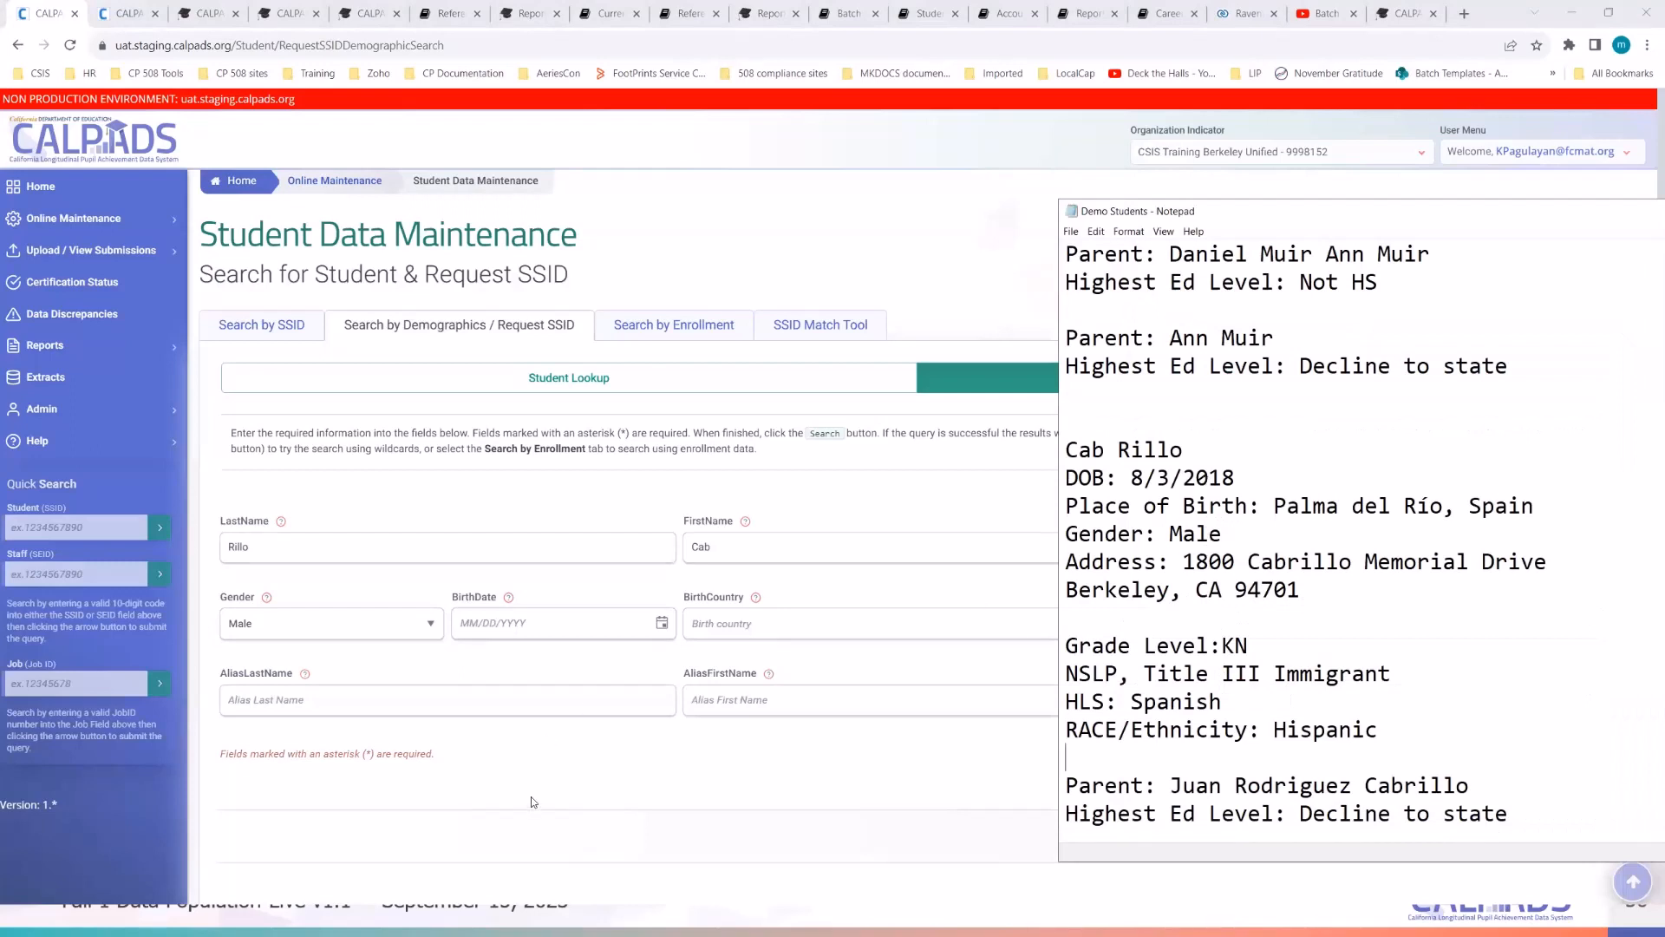
click(660, 626)
click(662, 624)
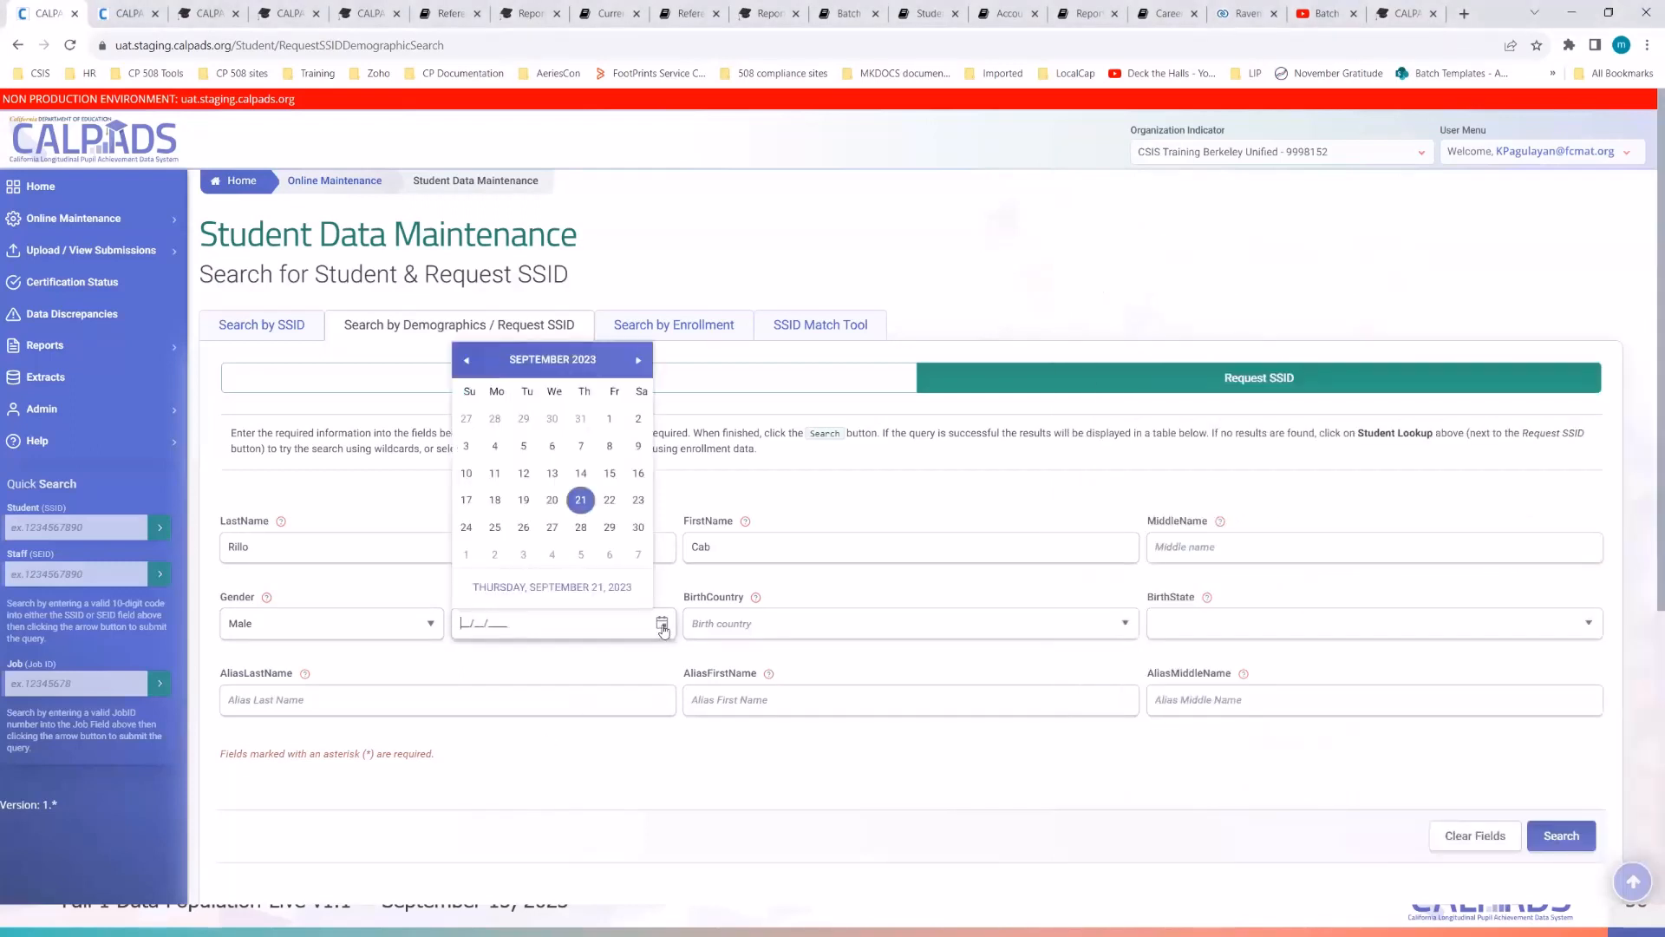
click(469, 362)
click(469, 362)
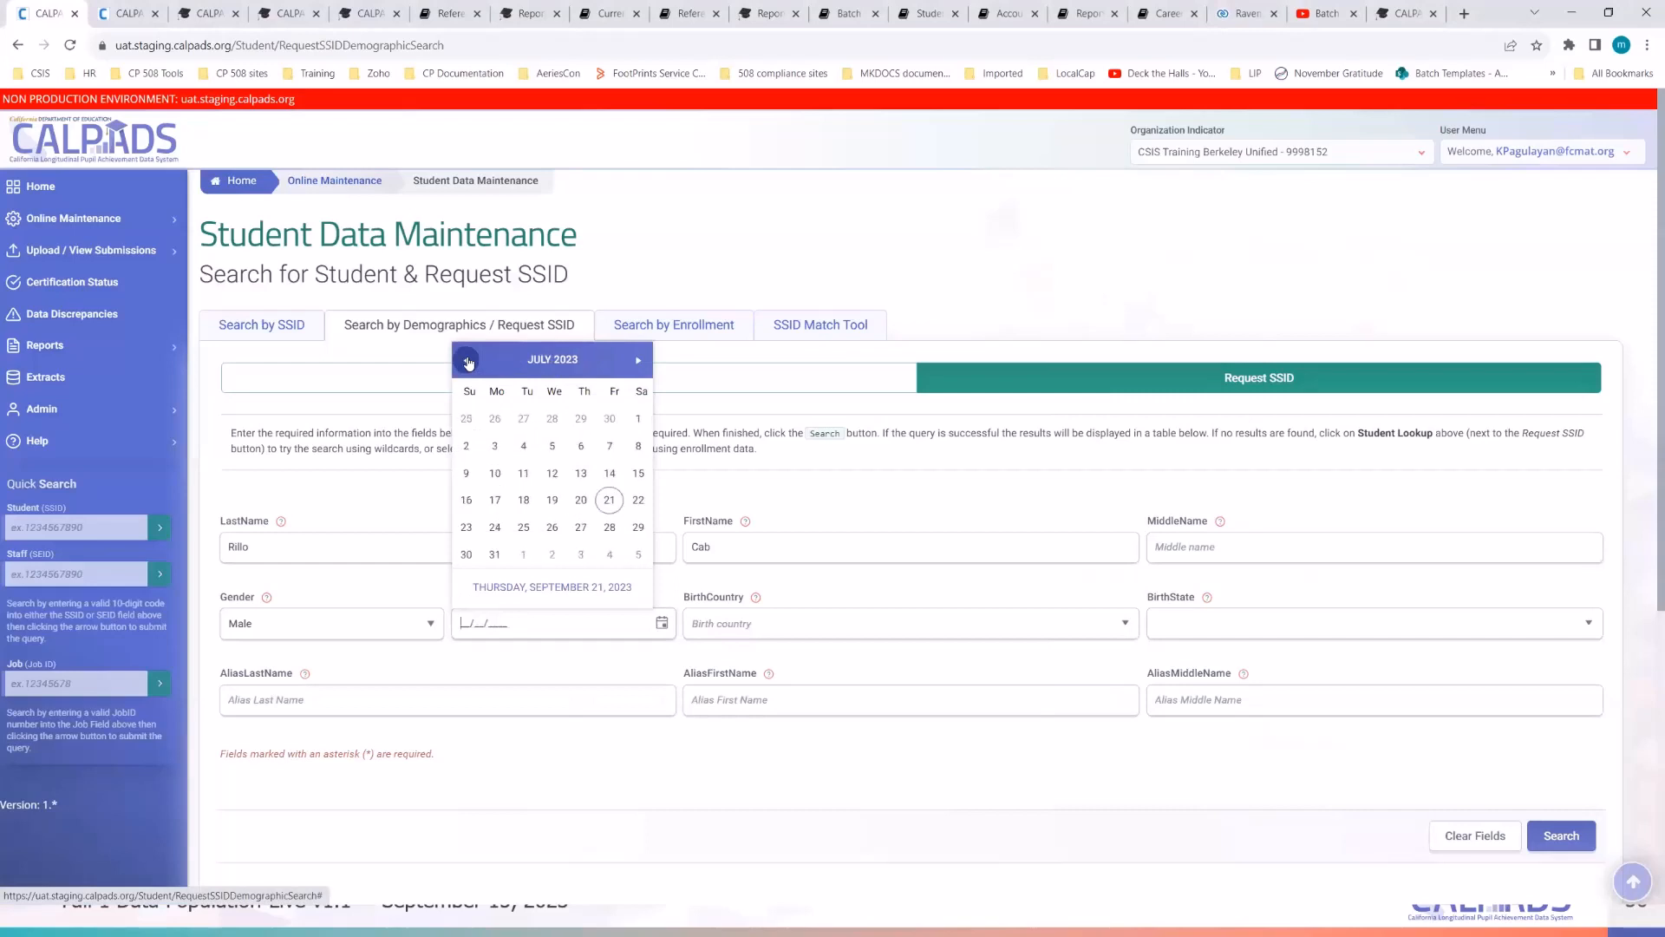
click(638, 360)
click(592, 424)
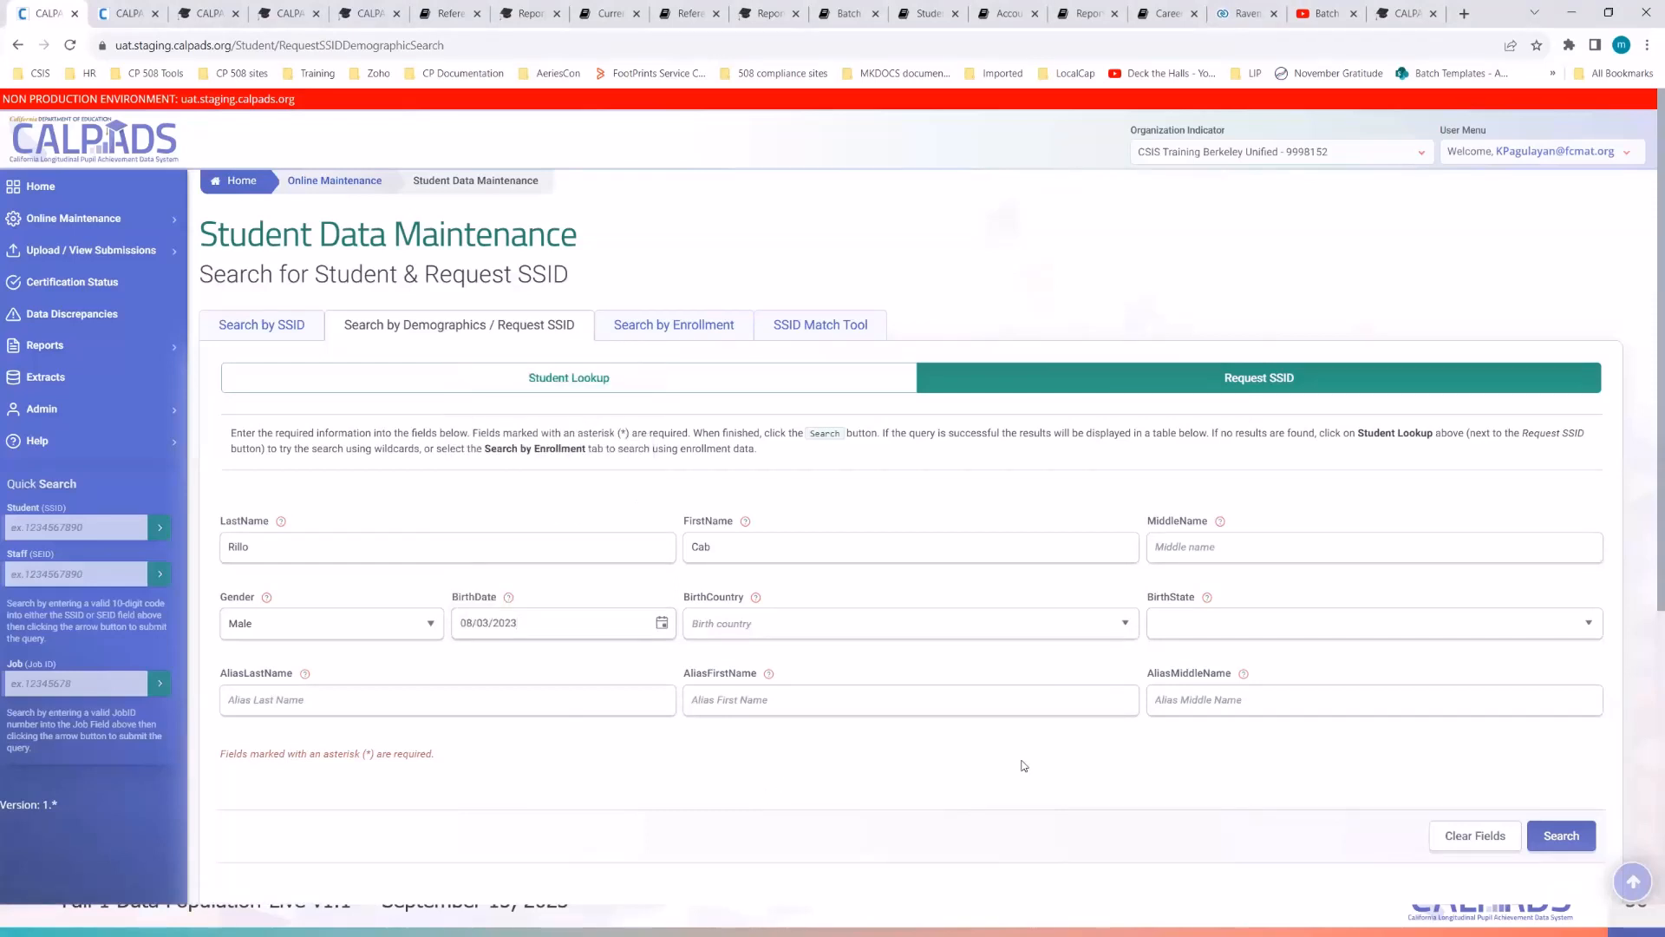
key(alt+Tab)
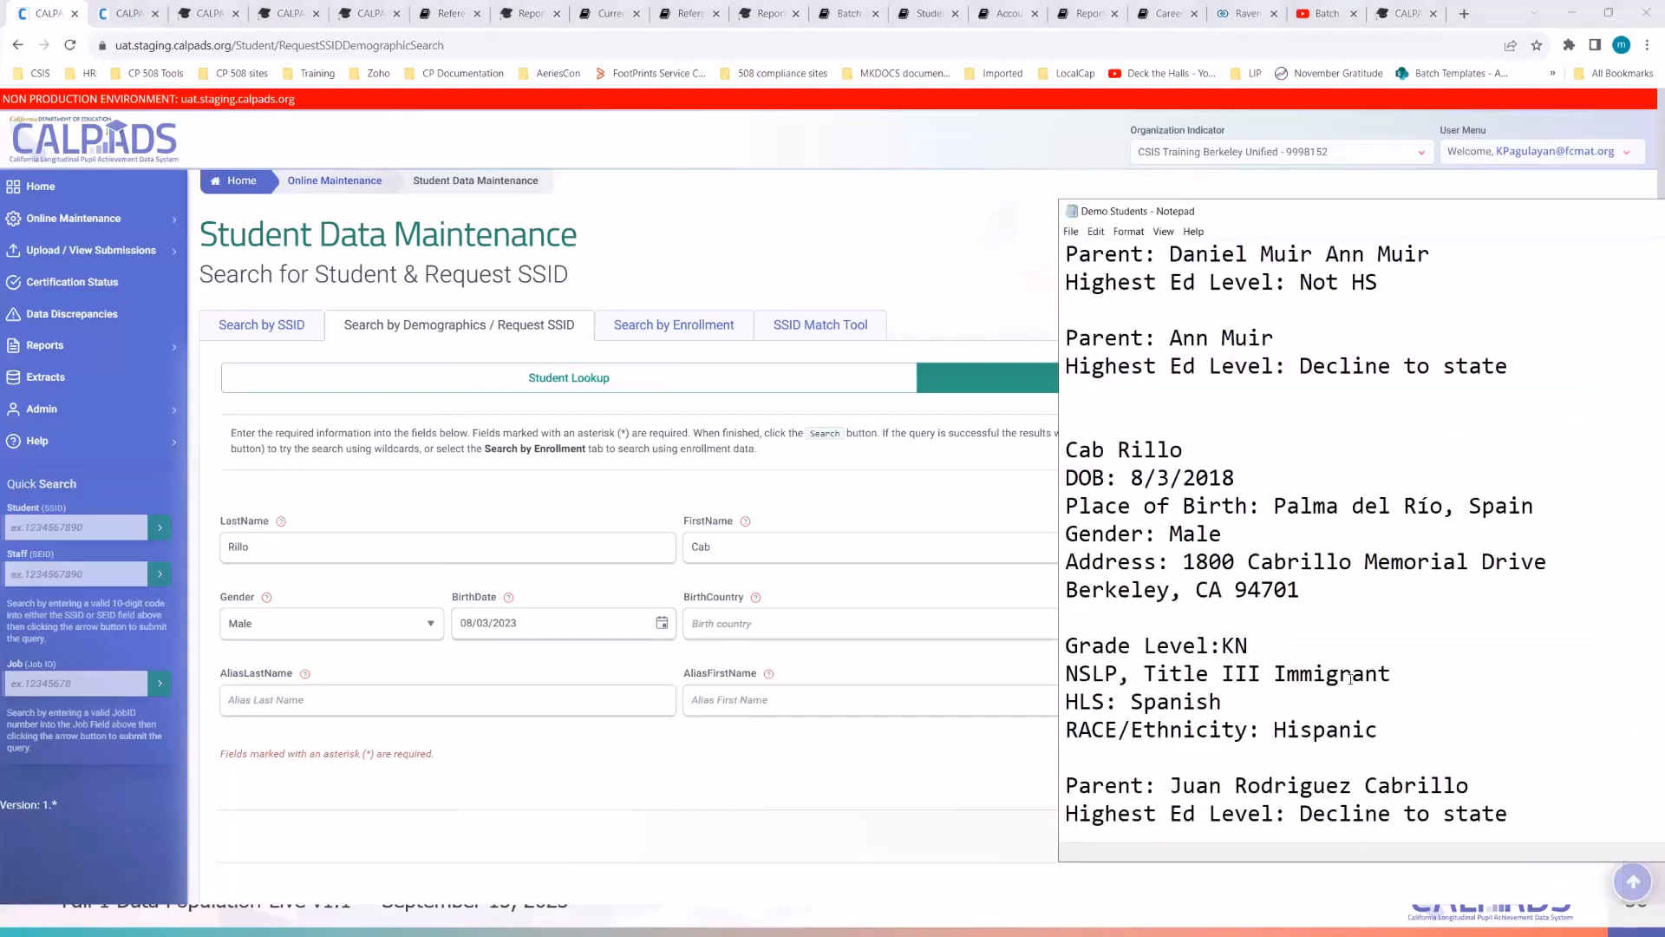
scroll(1350, 678, down, 1)
click(919, 755)
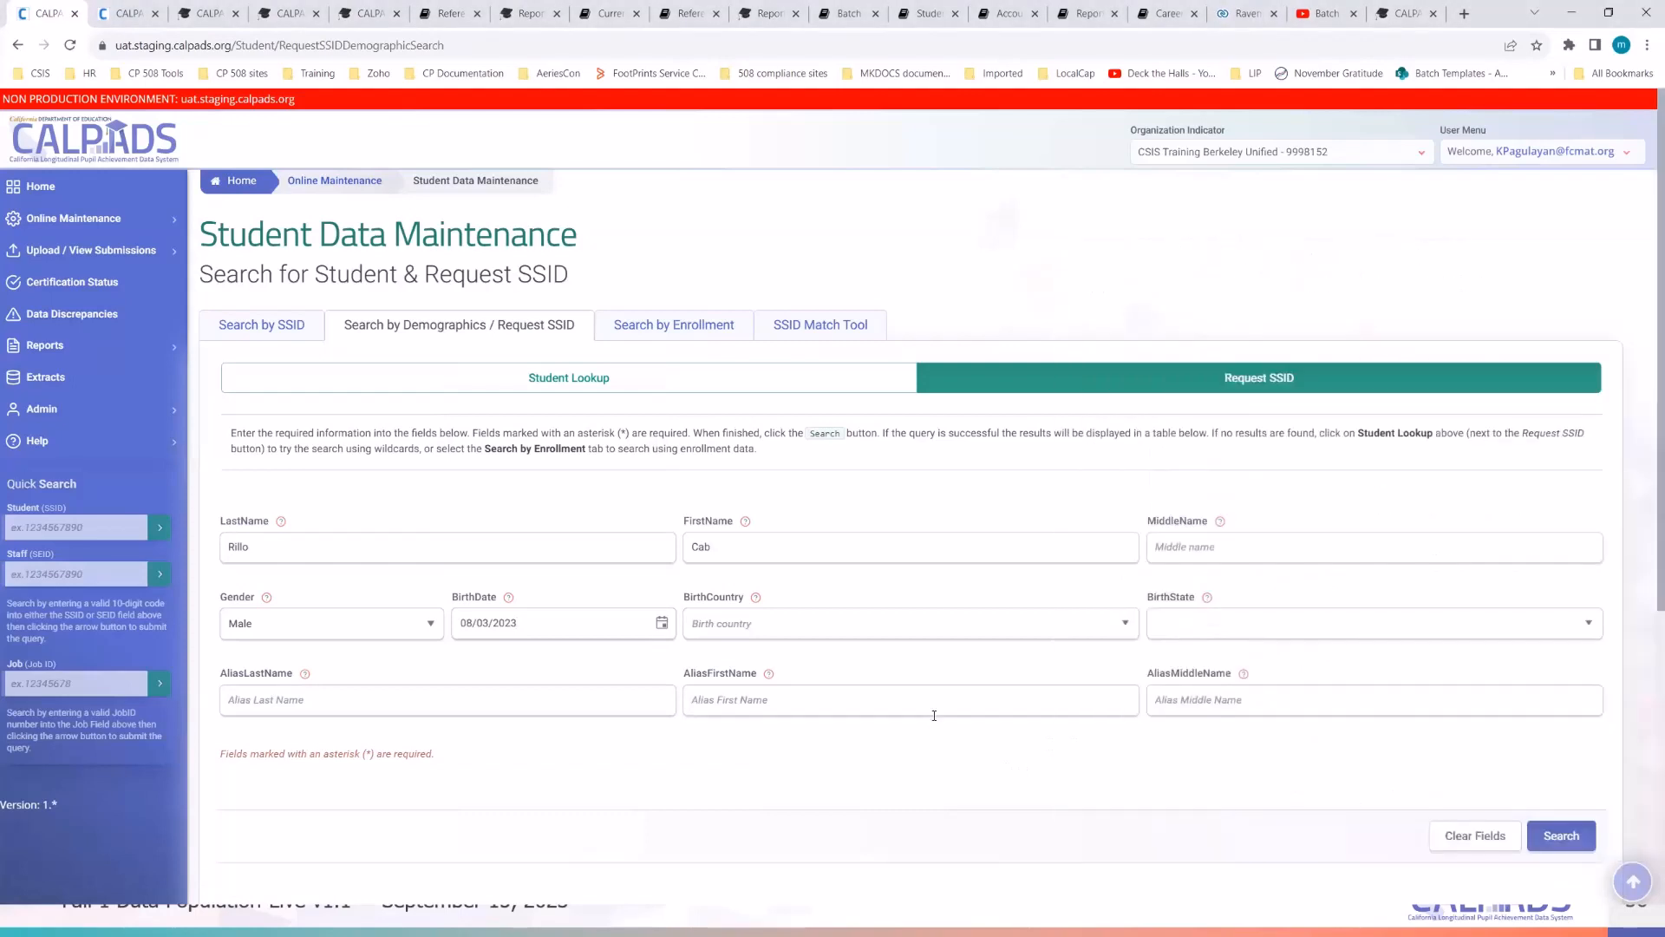
click(1122, 632)
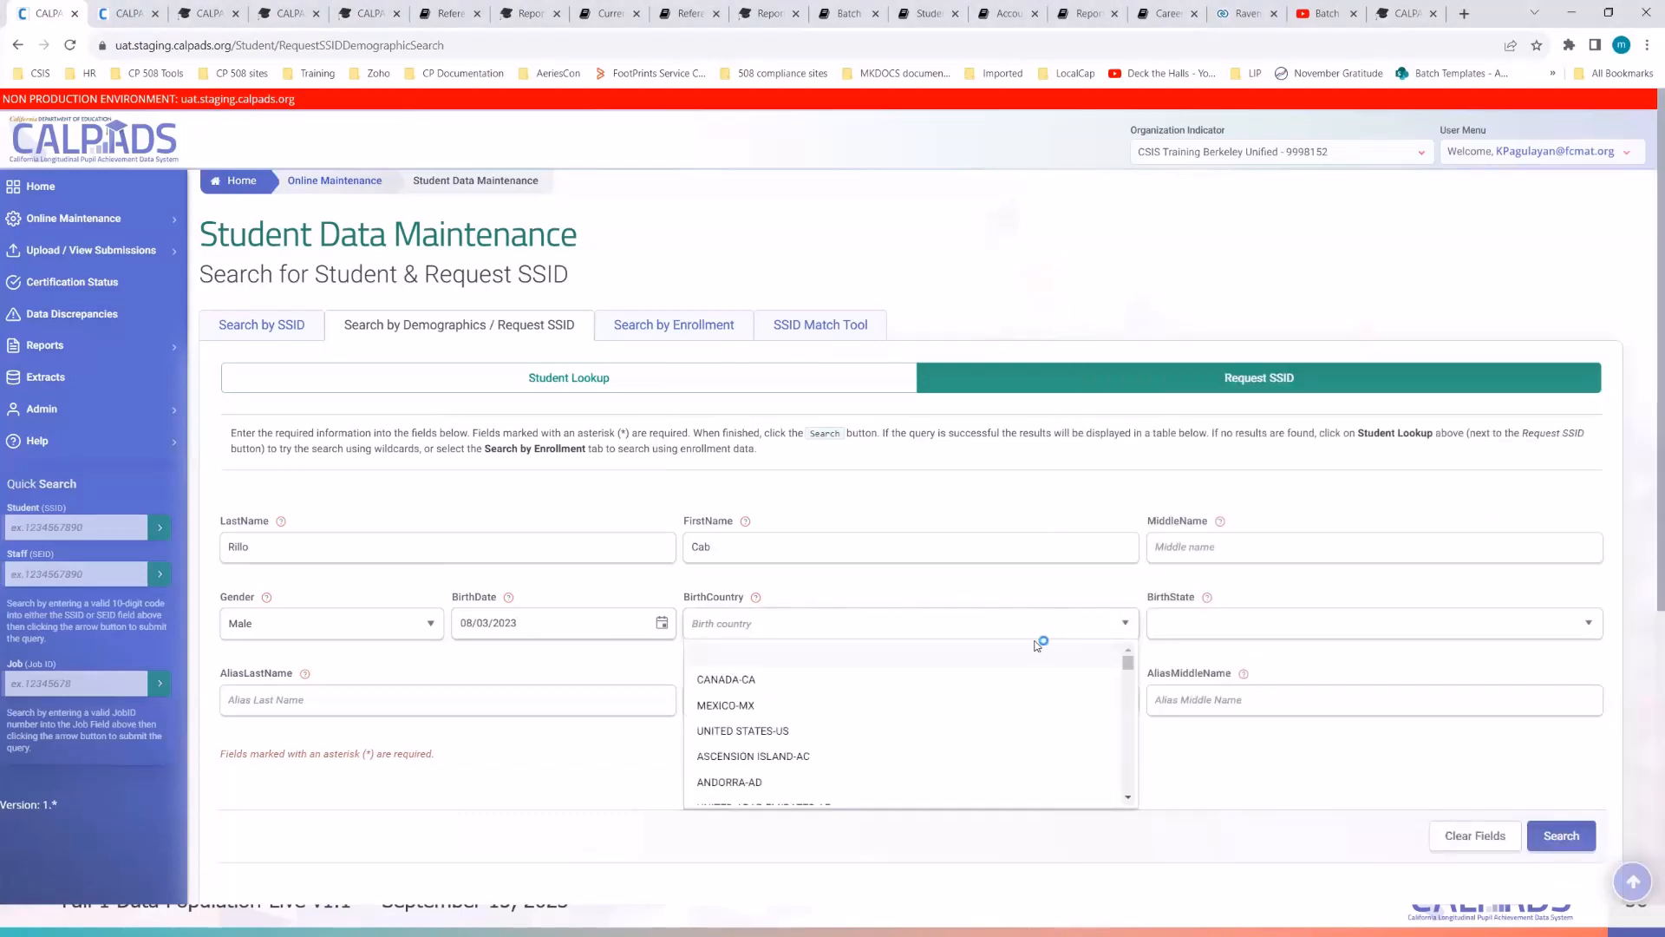
click(553, 777)
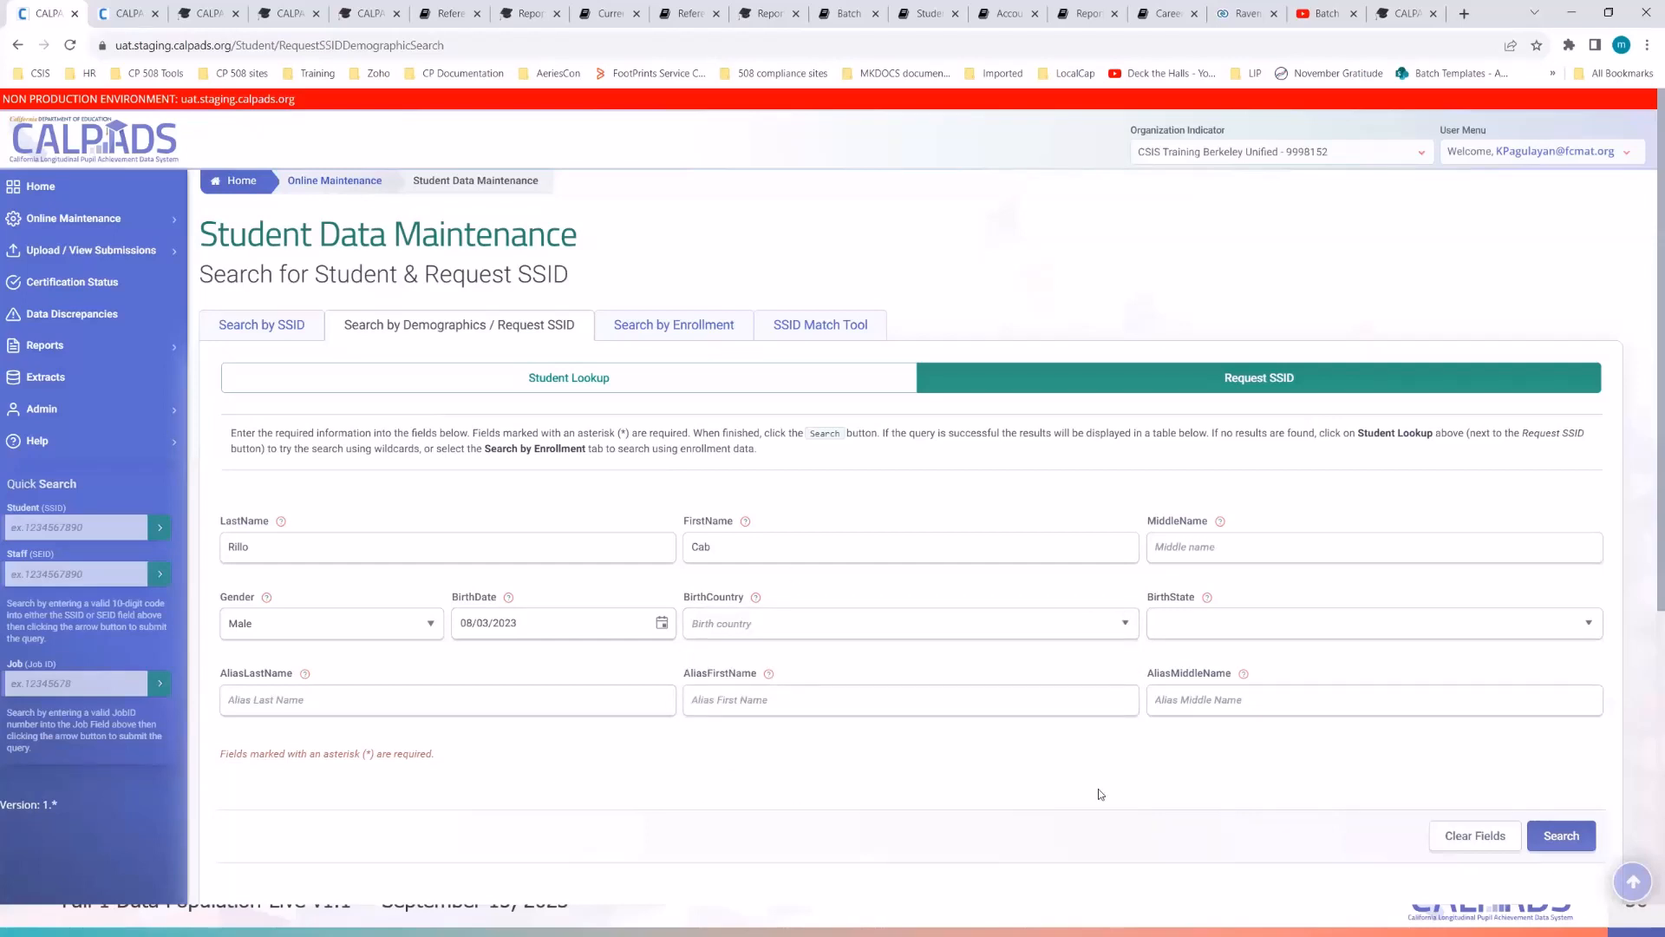
scroll(1098, 788, down, 1)
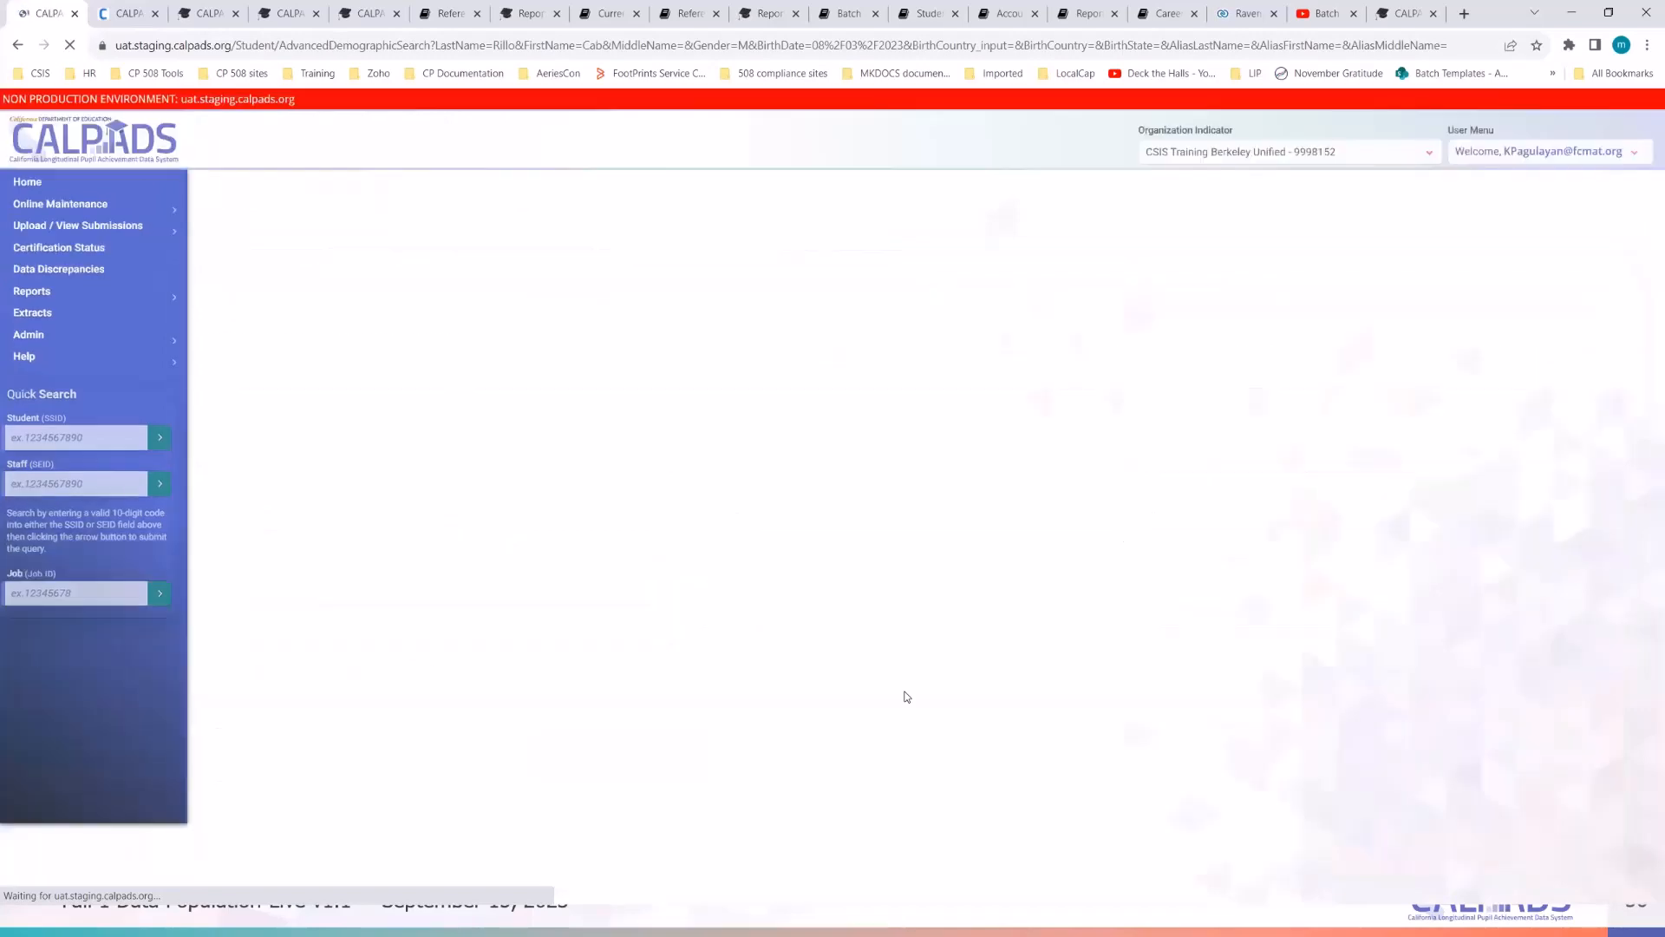
- Review the 'No matching records' result and reset Gender to None Selected
scroll(906, 696, down, 4)
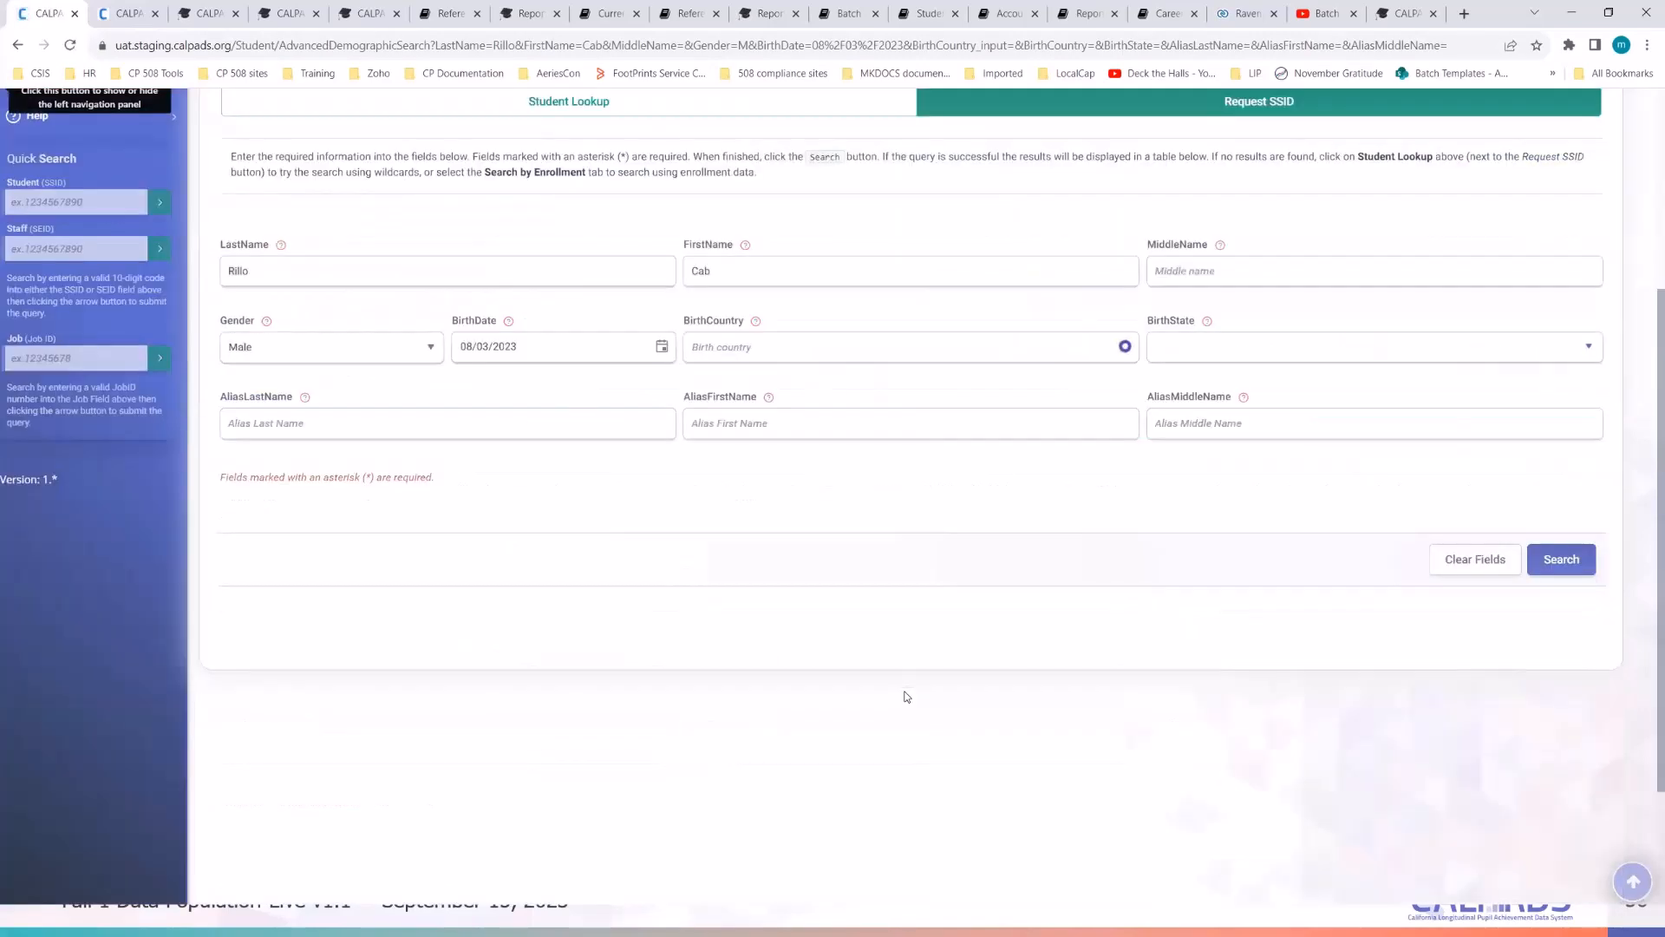
scroll(902, 695, up, 4)
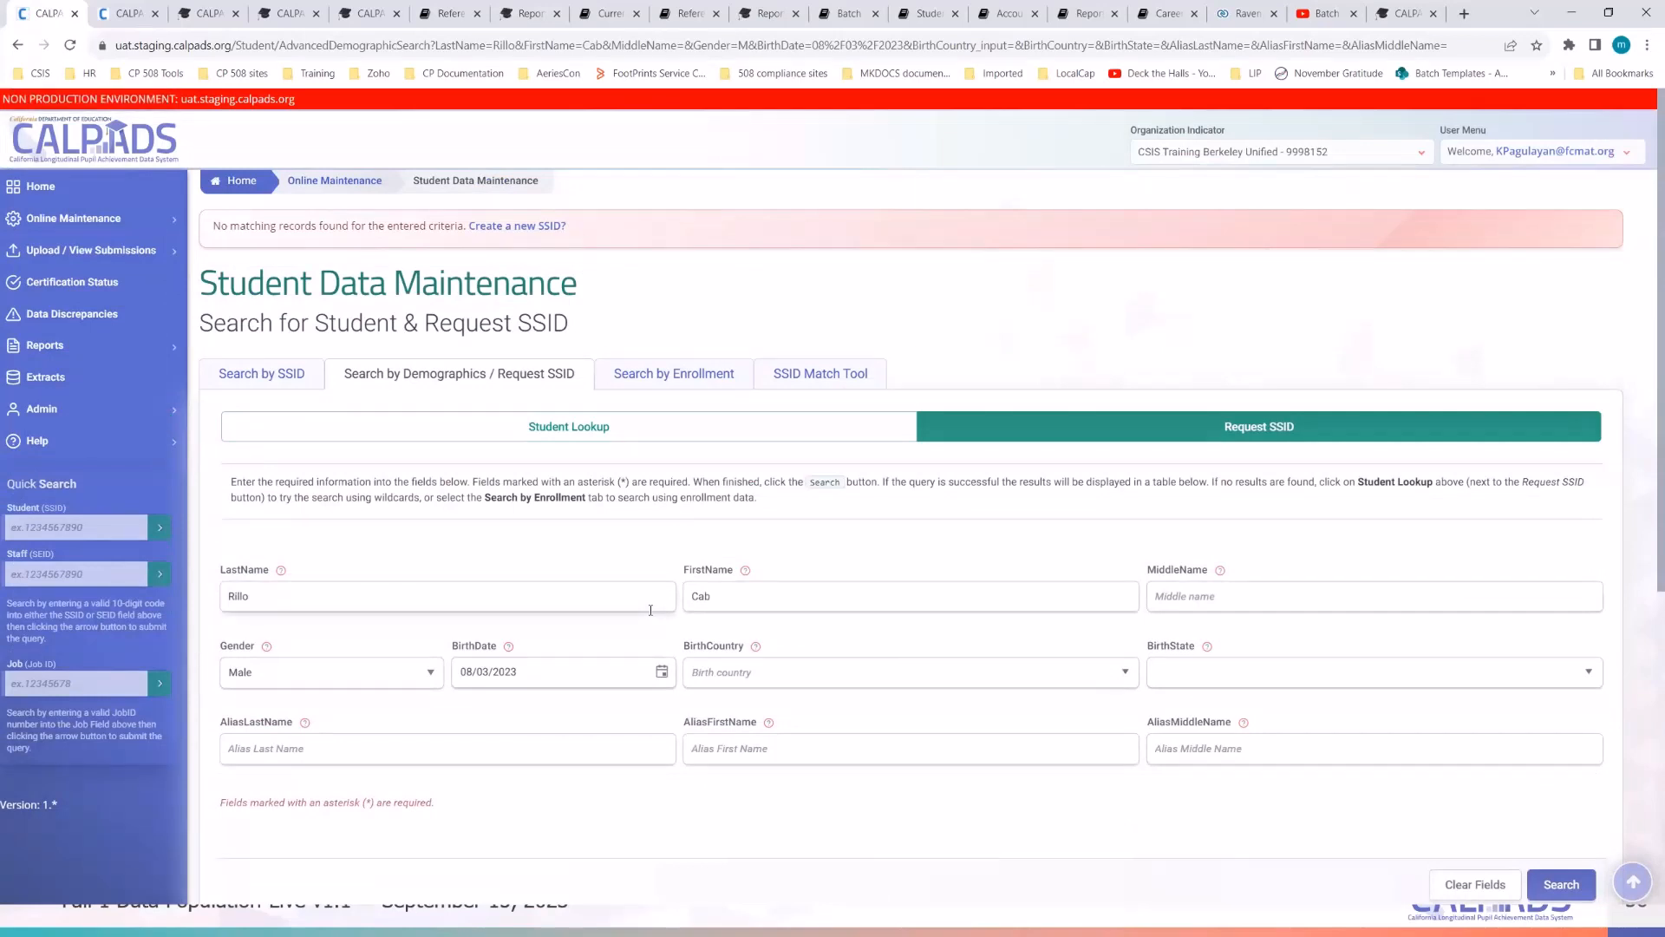
scroll(651, 610, down, 1)
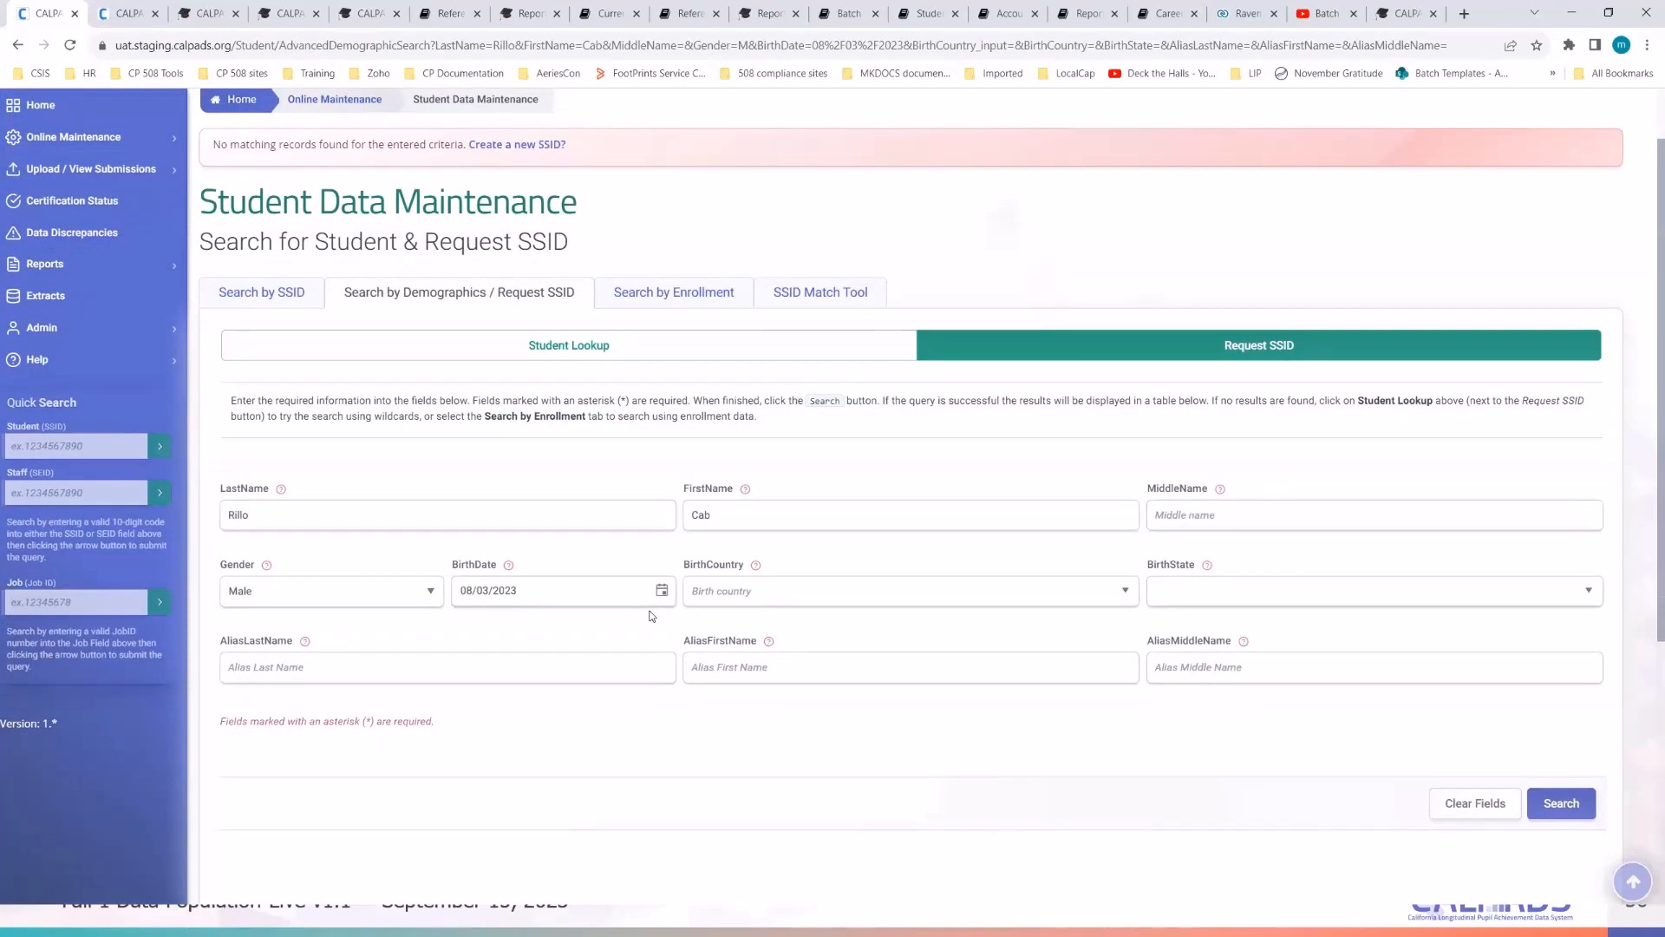
scroll(652, 616, up, 1)
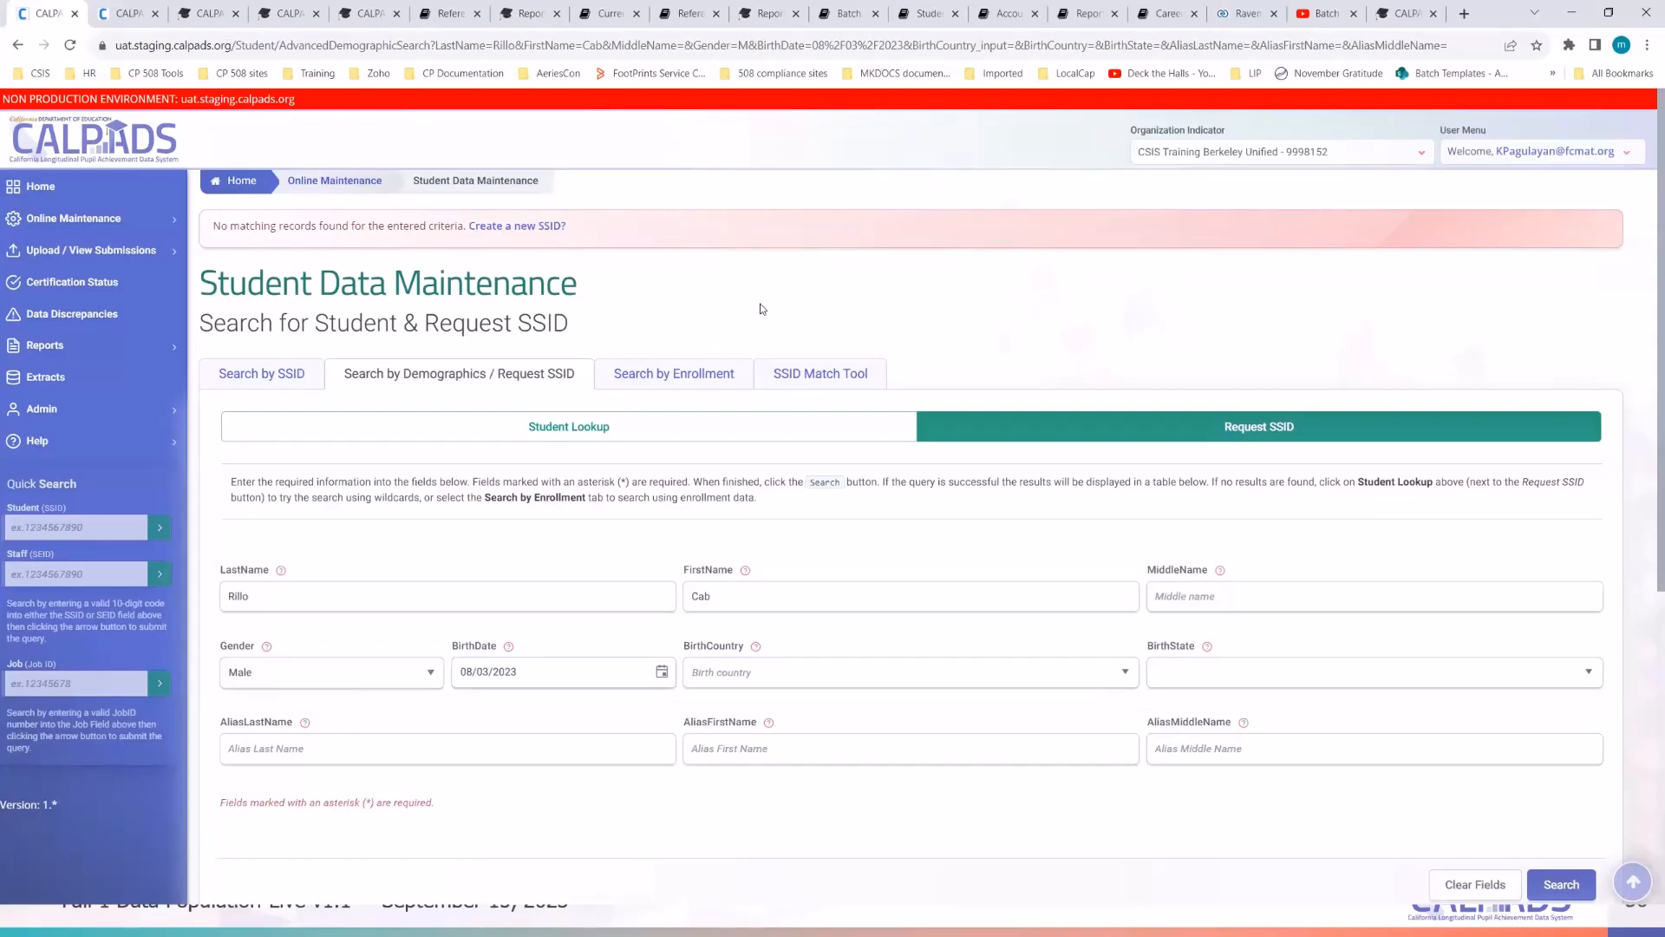
triple_click(559, 674)
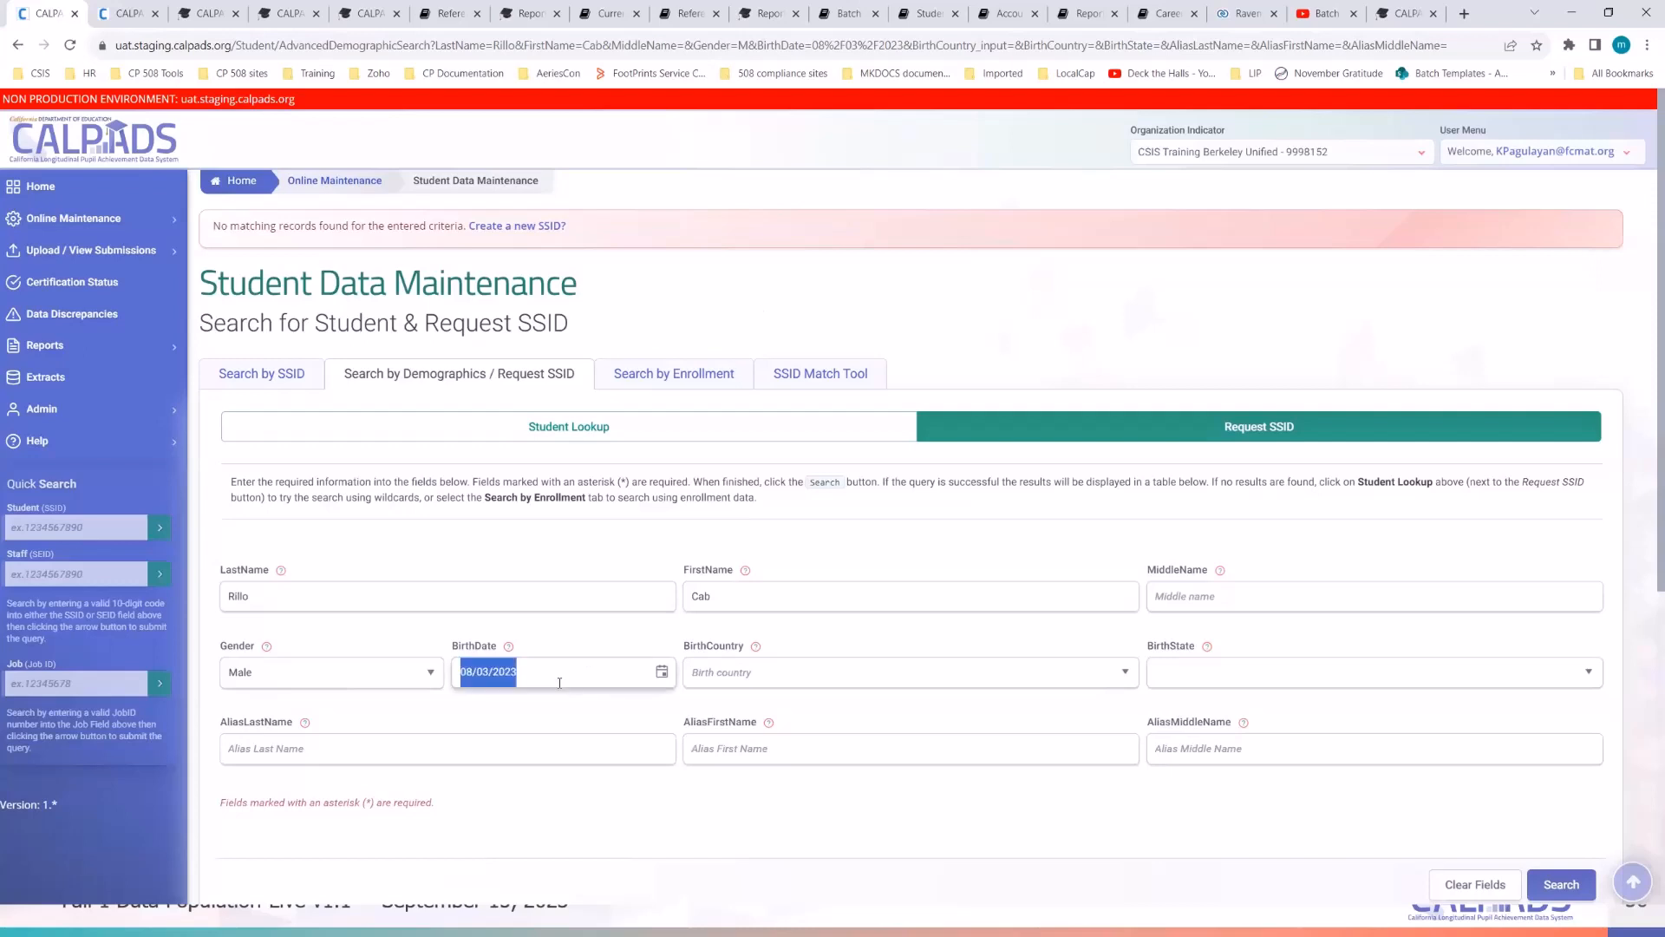
click(292, 677)
click(292, 696)
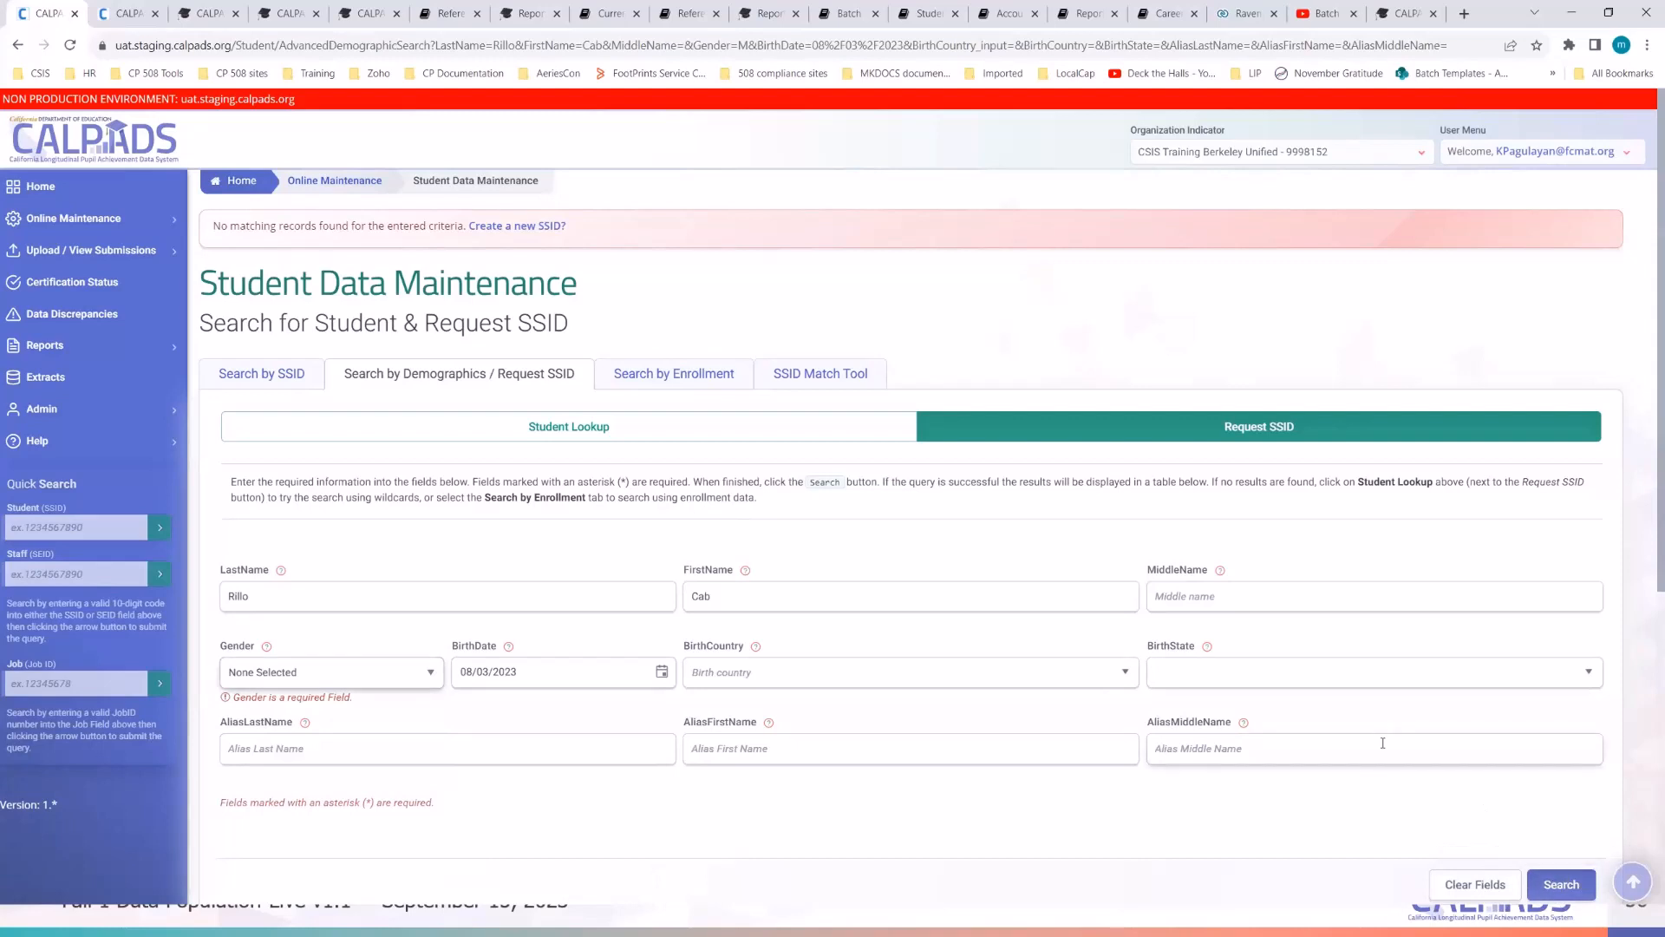
- Rerun the search and verify Gender stays at None Selected
scroll(1382, 743, down, 2)
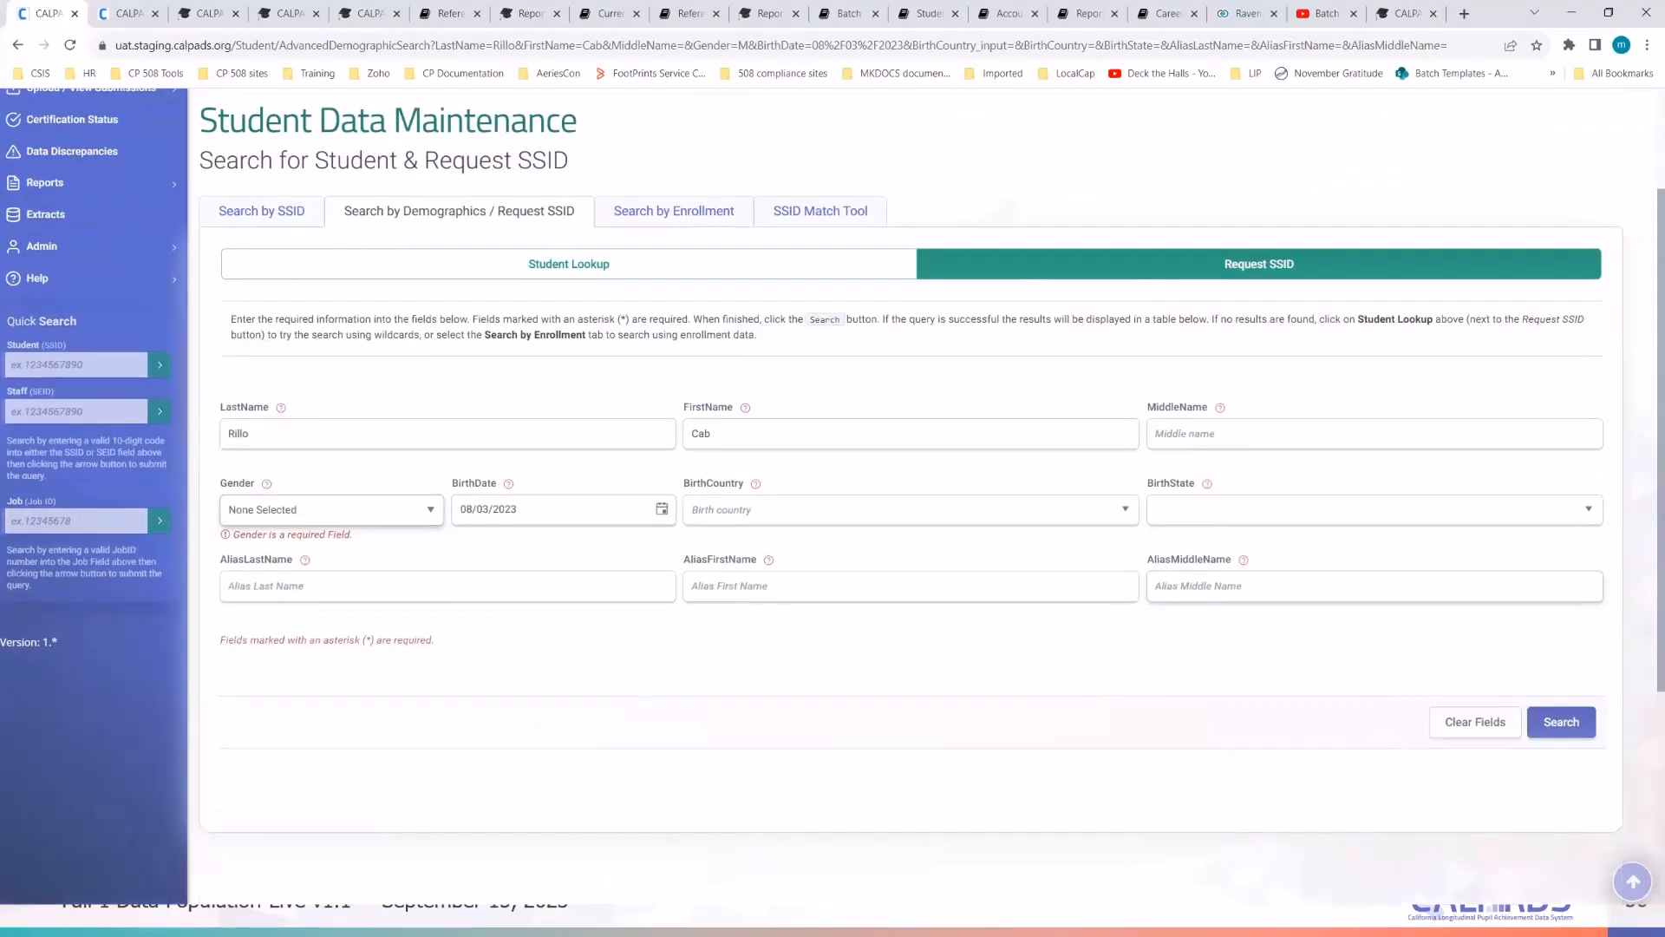
click(1562, 732)
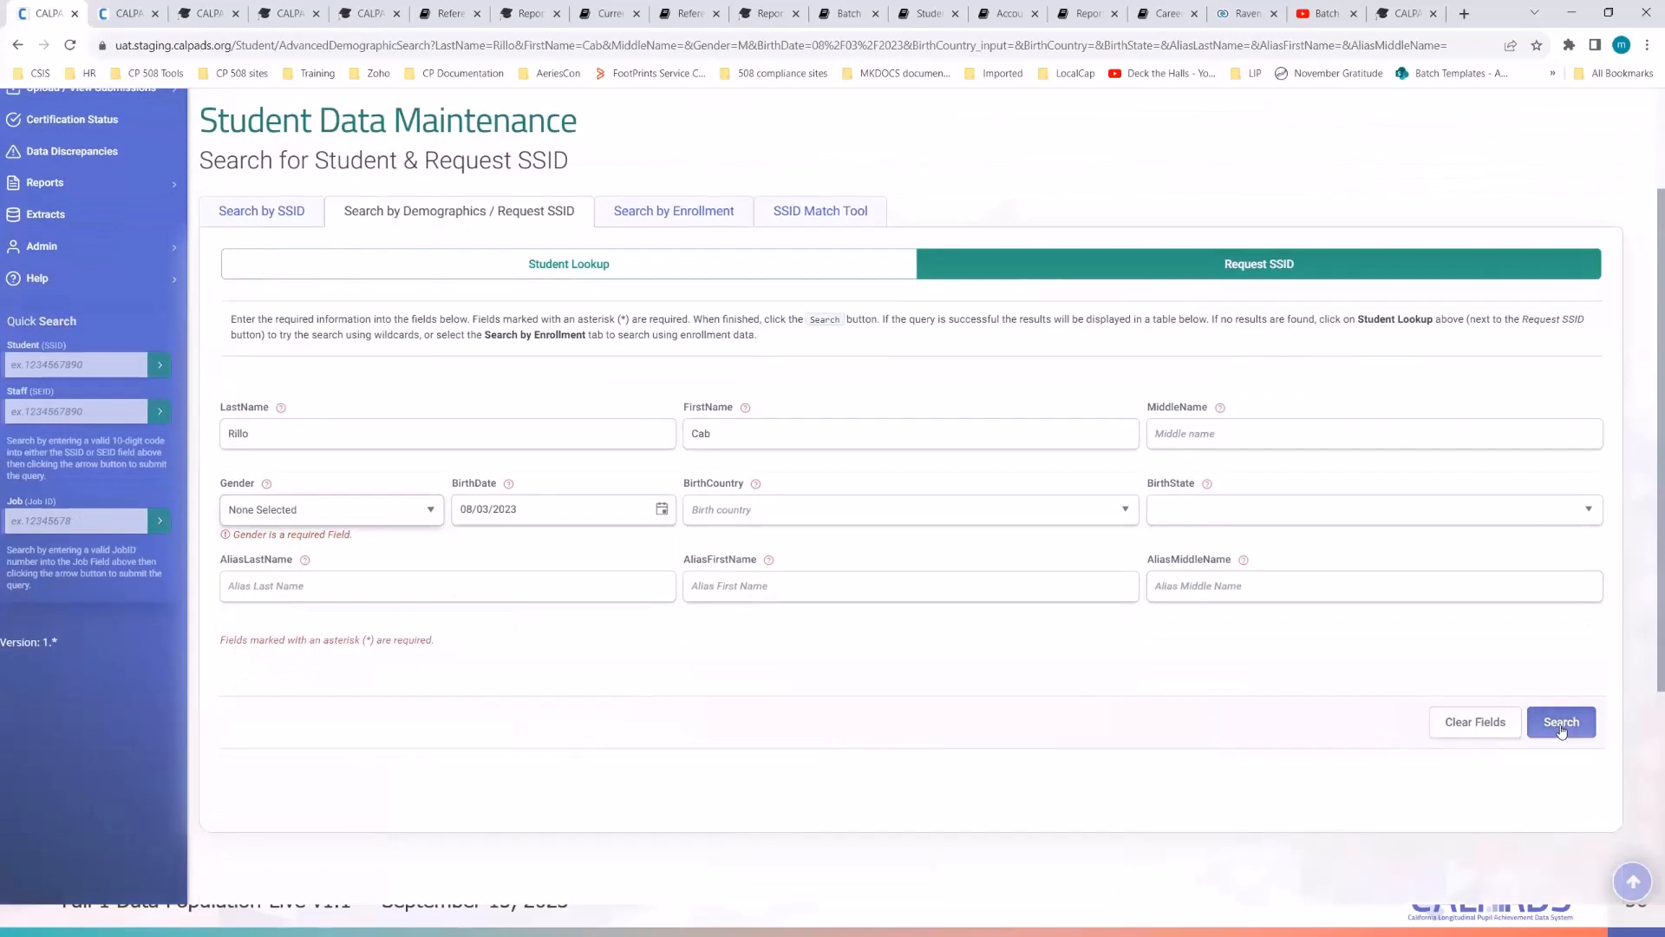
click(970, 652)
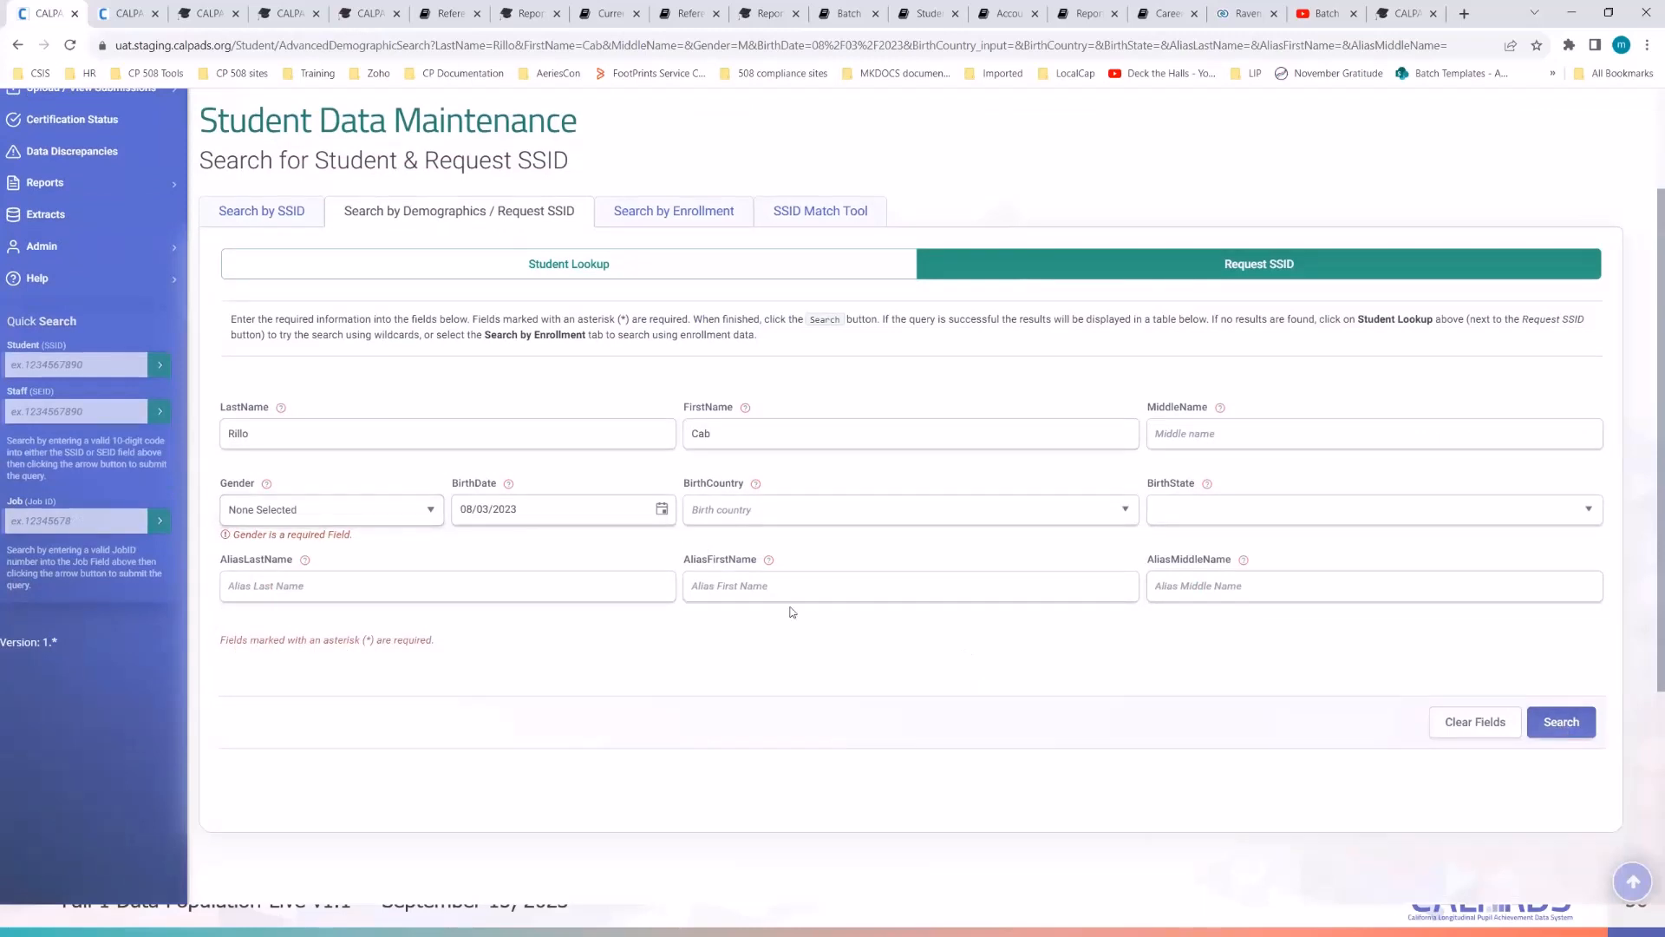
click(340, 510)
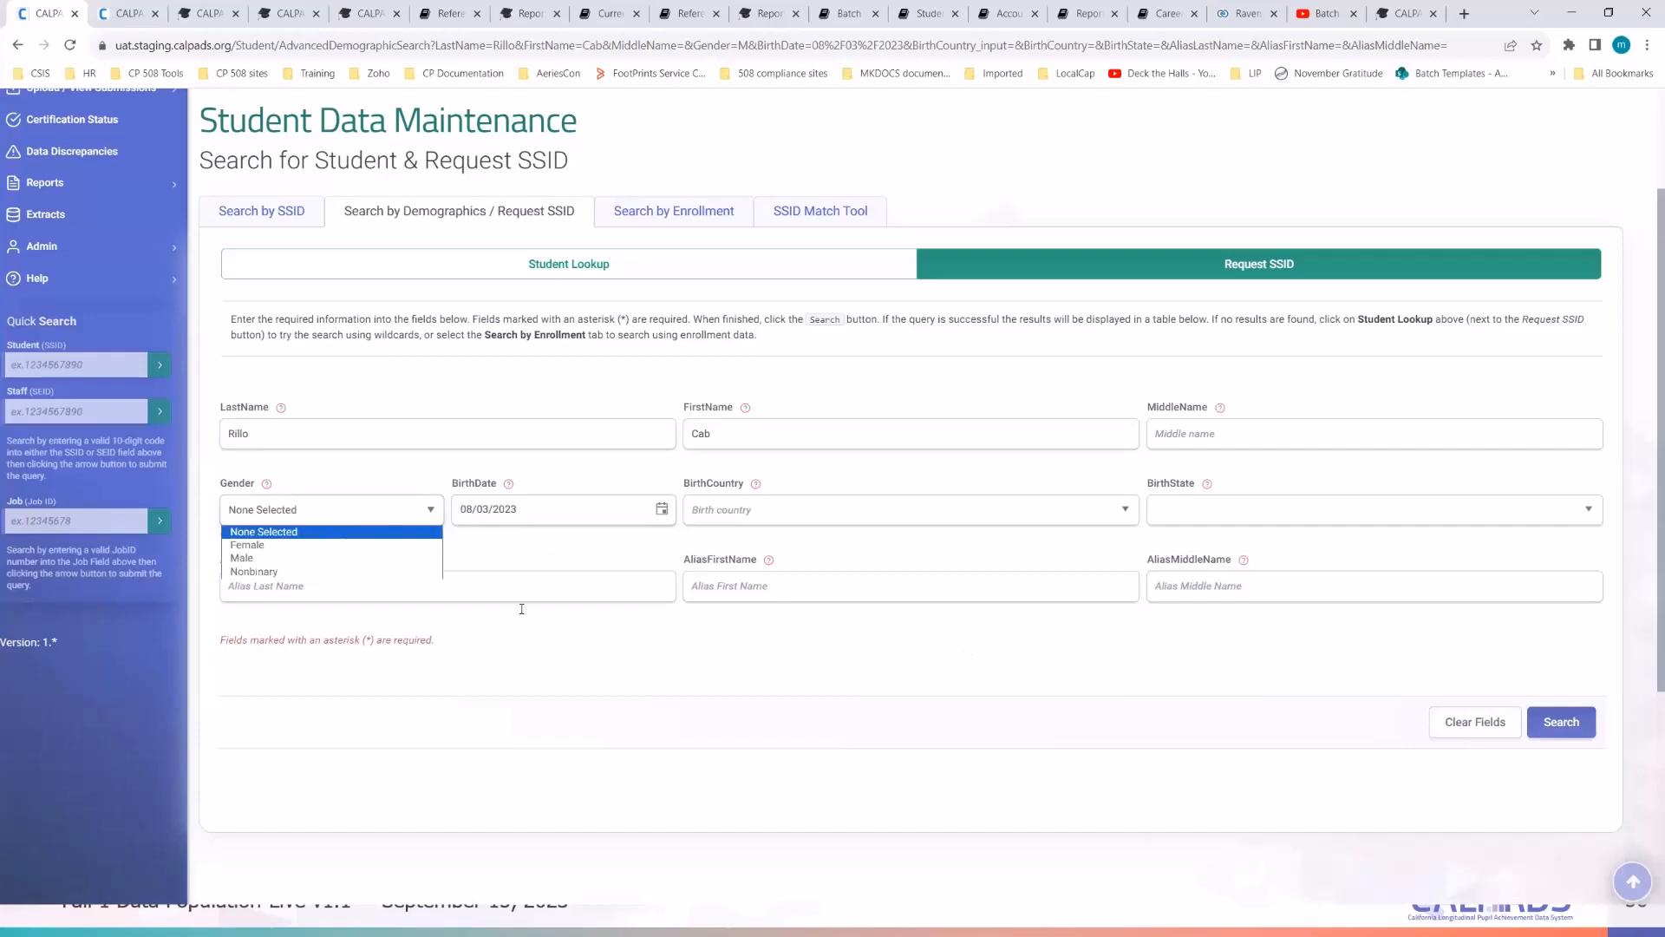
click(766, 697)
scroll(785, 690, up, 2)
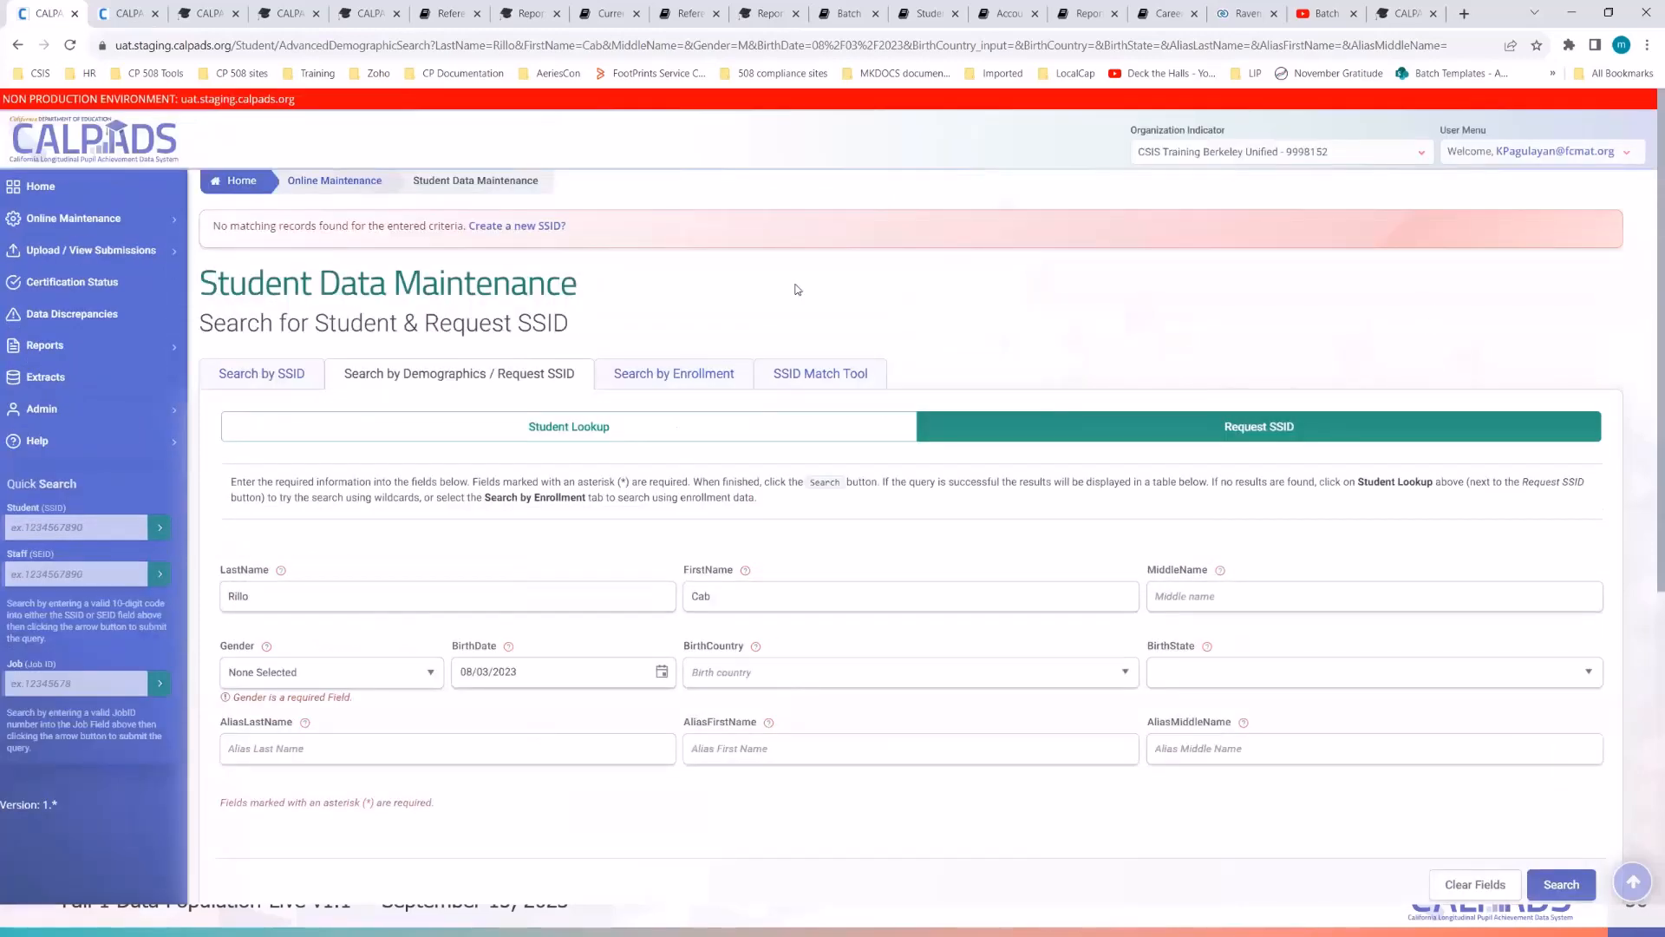
scroll(808, 630, down, 3)
scroll(806, 625, up, 3)
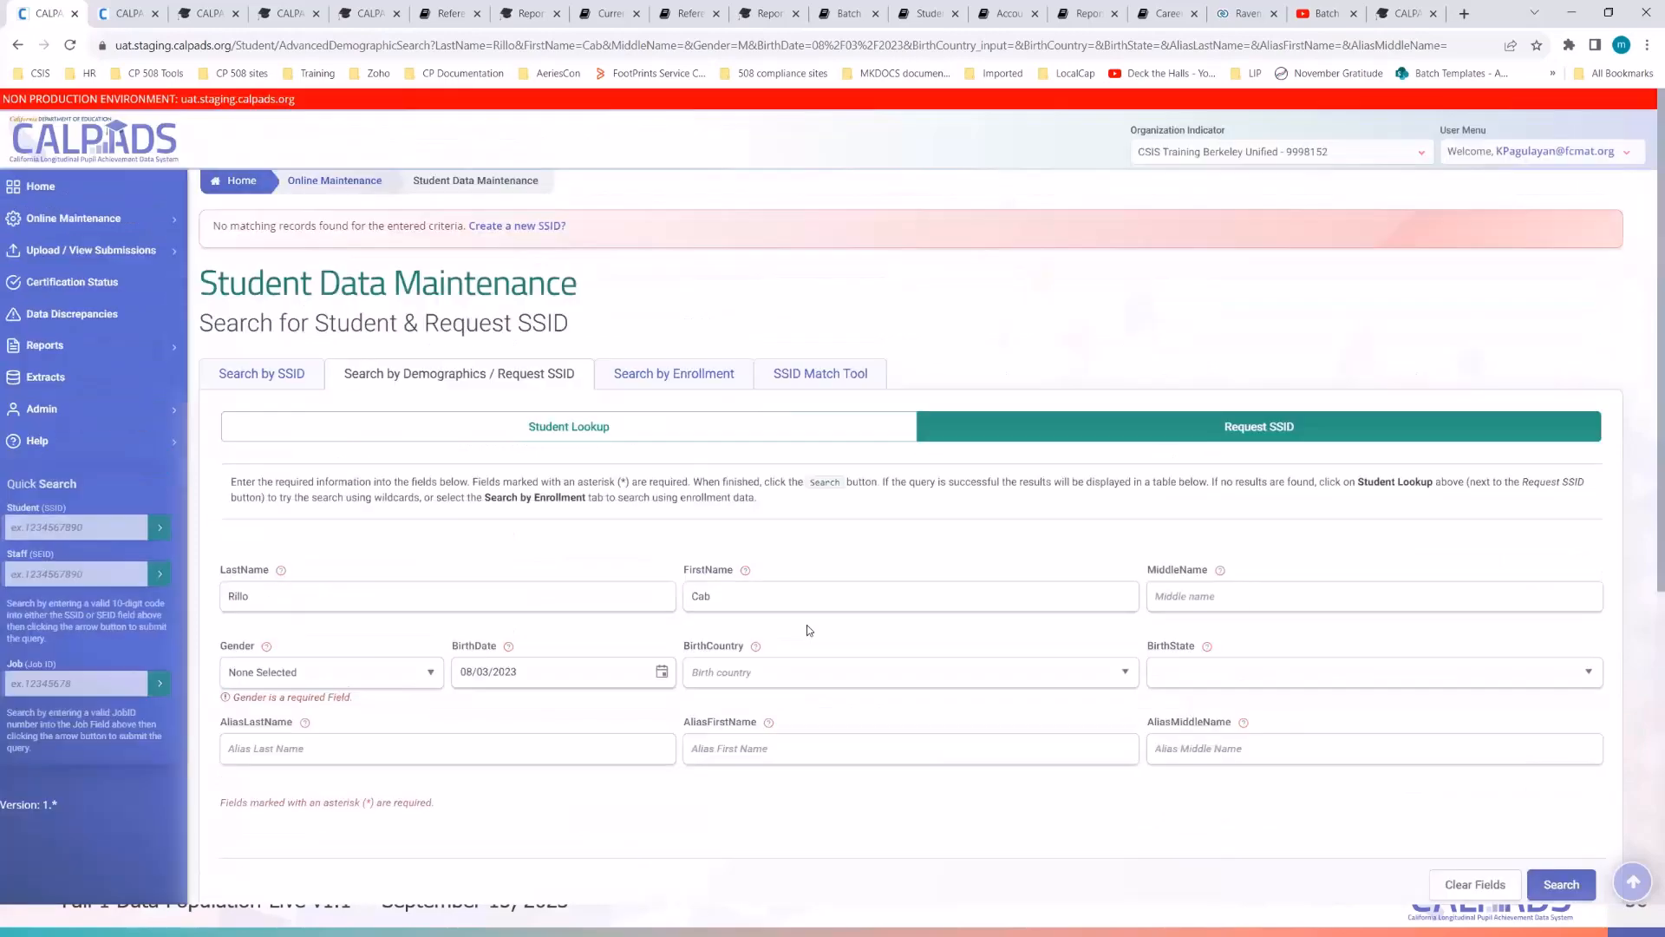
- Start a new SSID enrollment and look up the second student's details in the Notepad notes
click(500, 229)
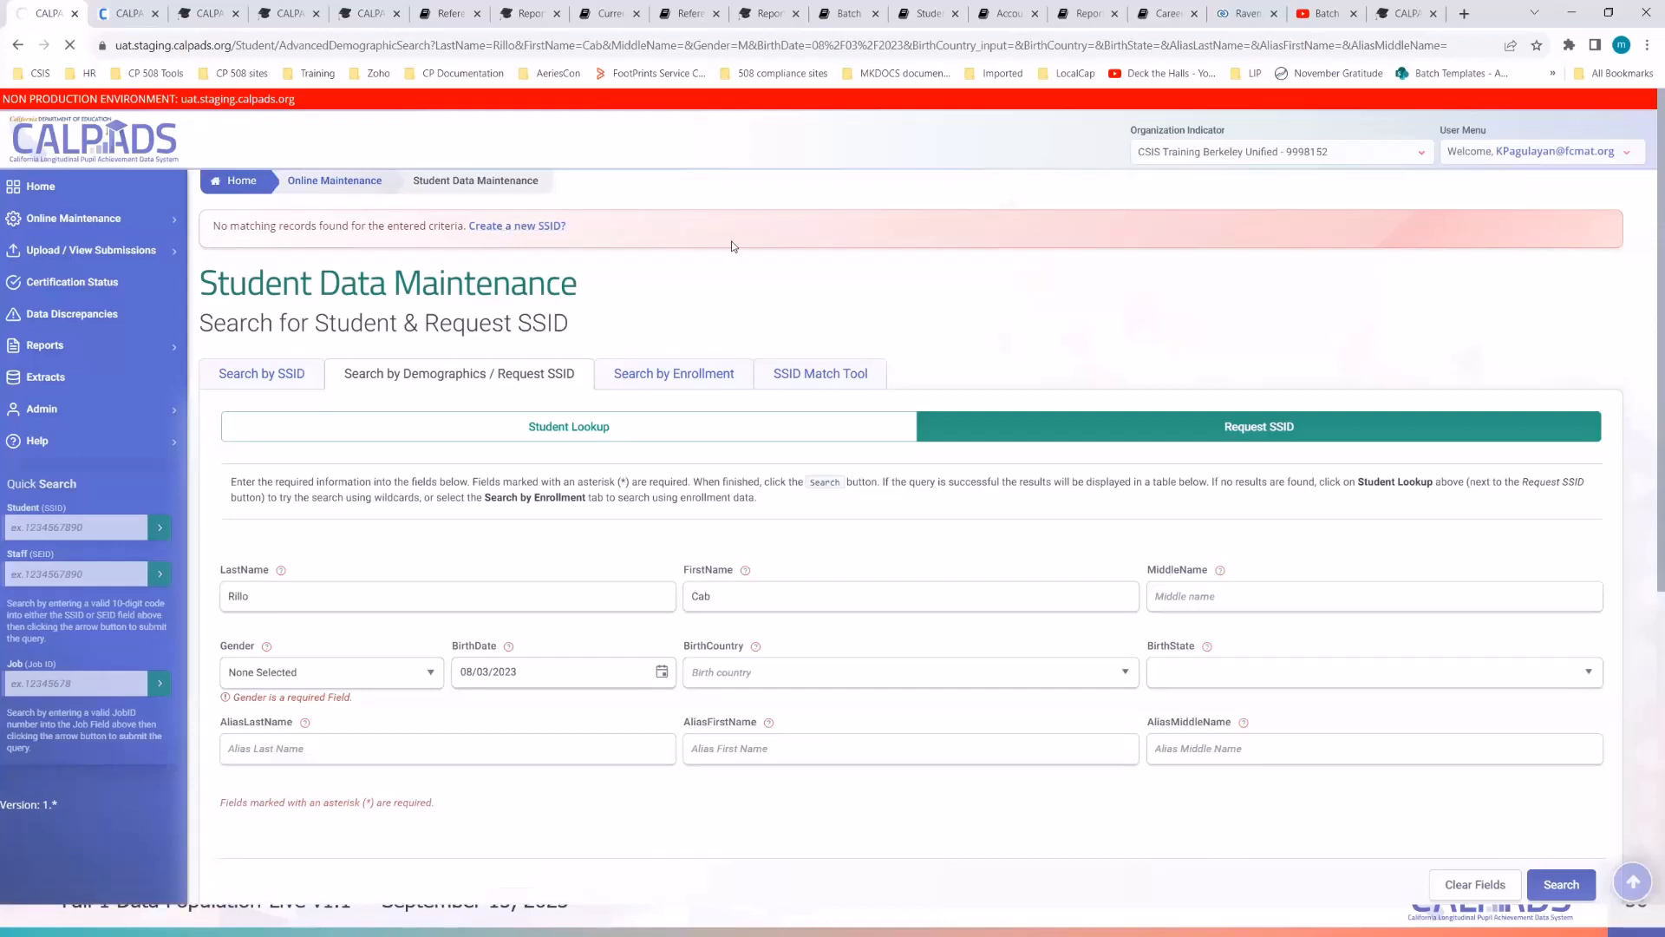
key(alt+Tab)
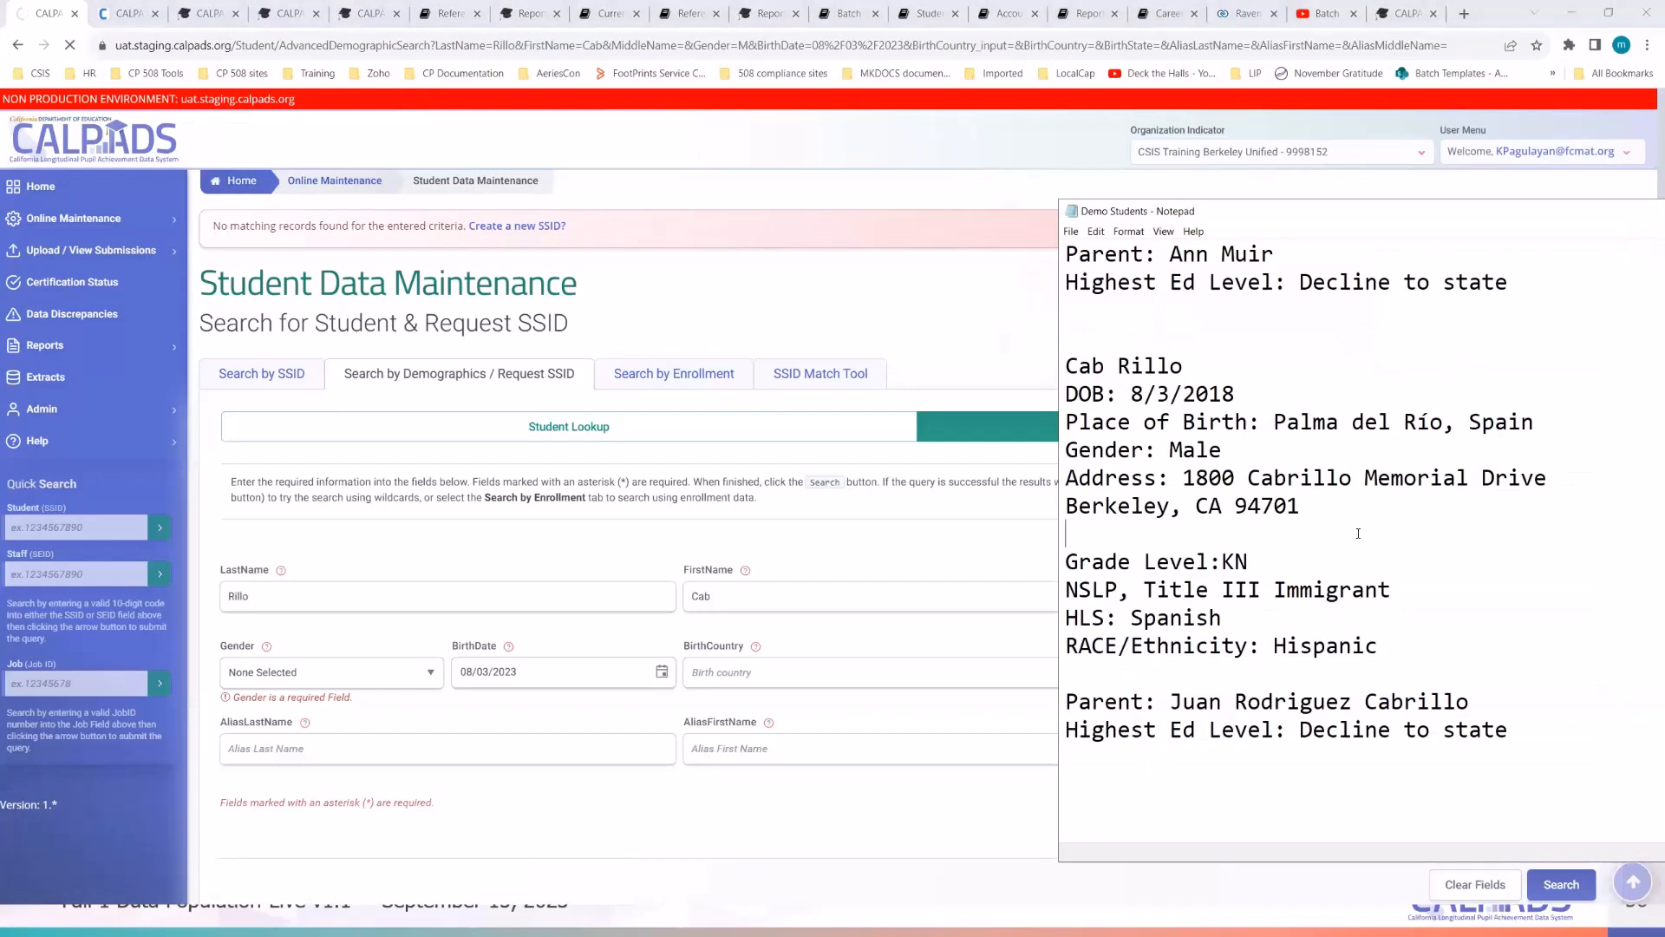
click(1340, 618)
click(1327, 647)
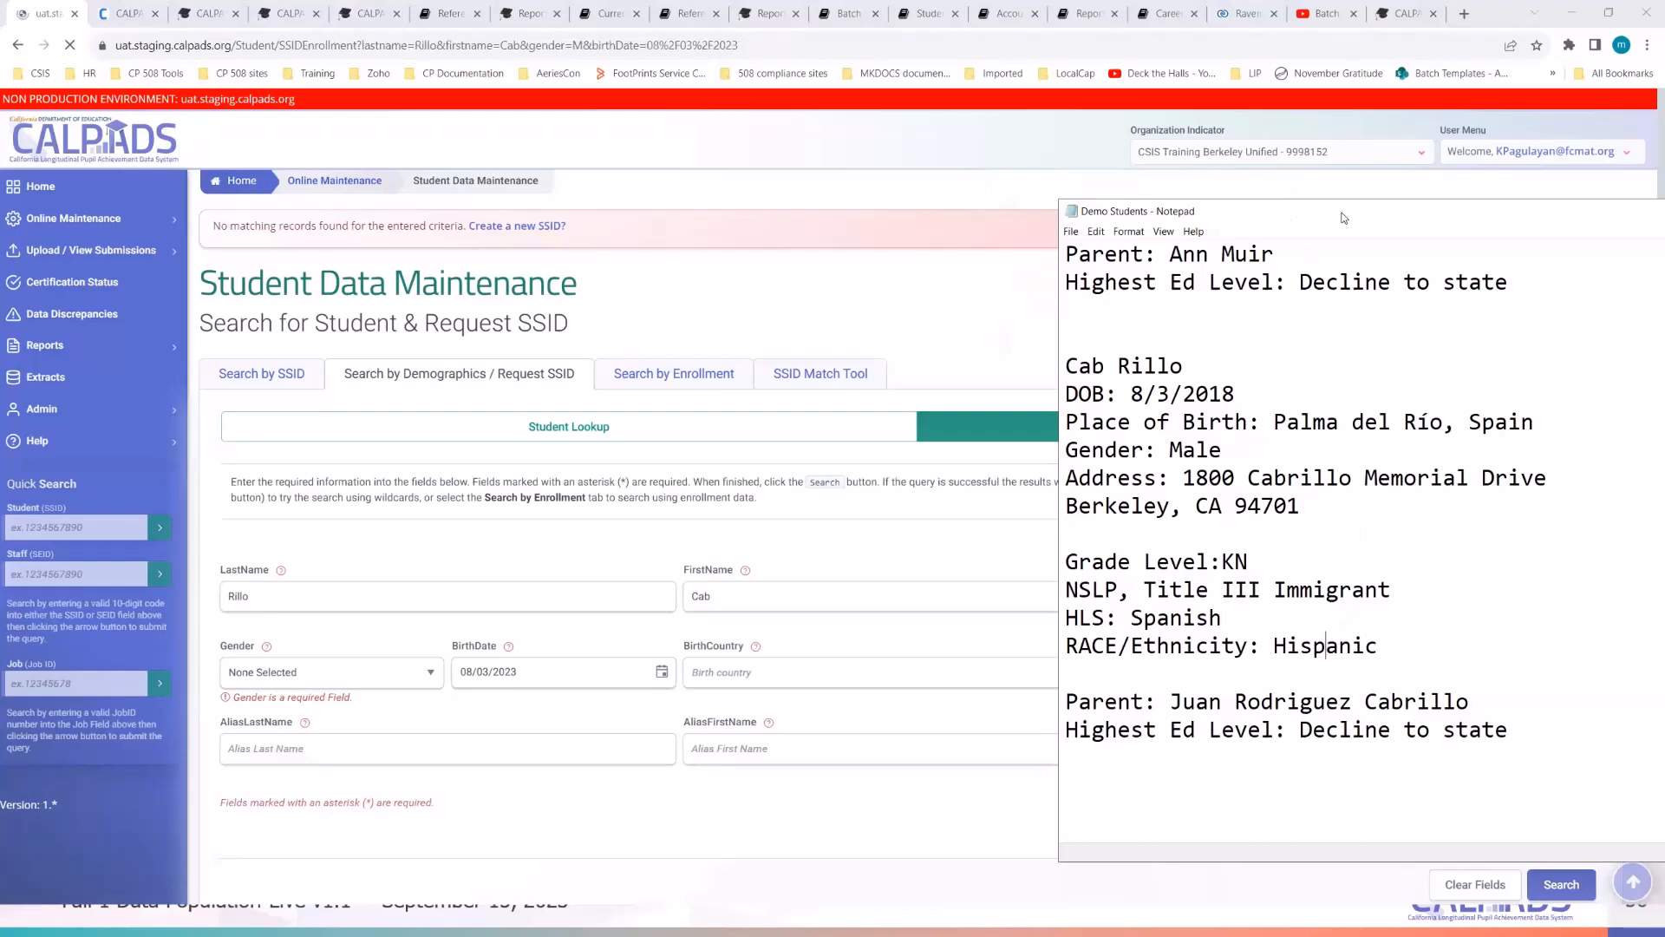
click(906, 369)
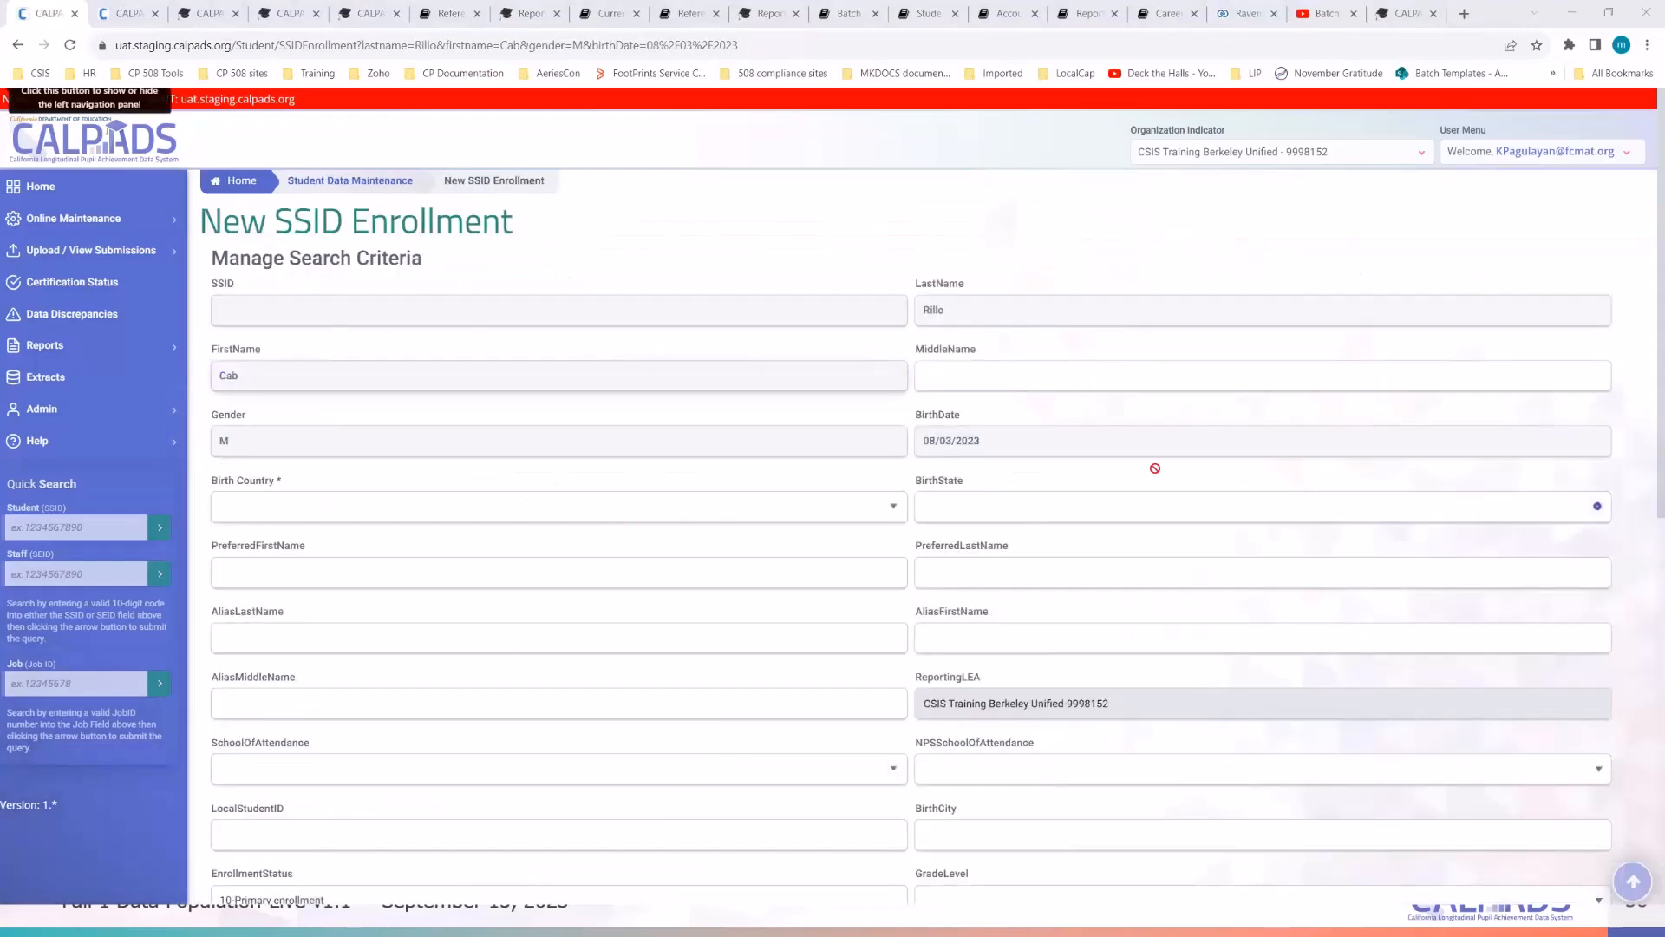
- Set birth country to SPAIN-ES and paste Palma del Río as the birth city
click(490, 511)
text(s)
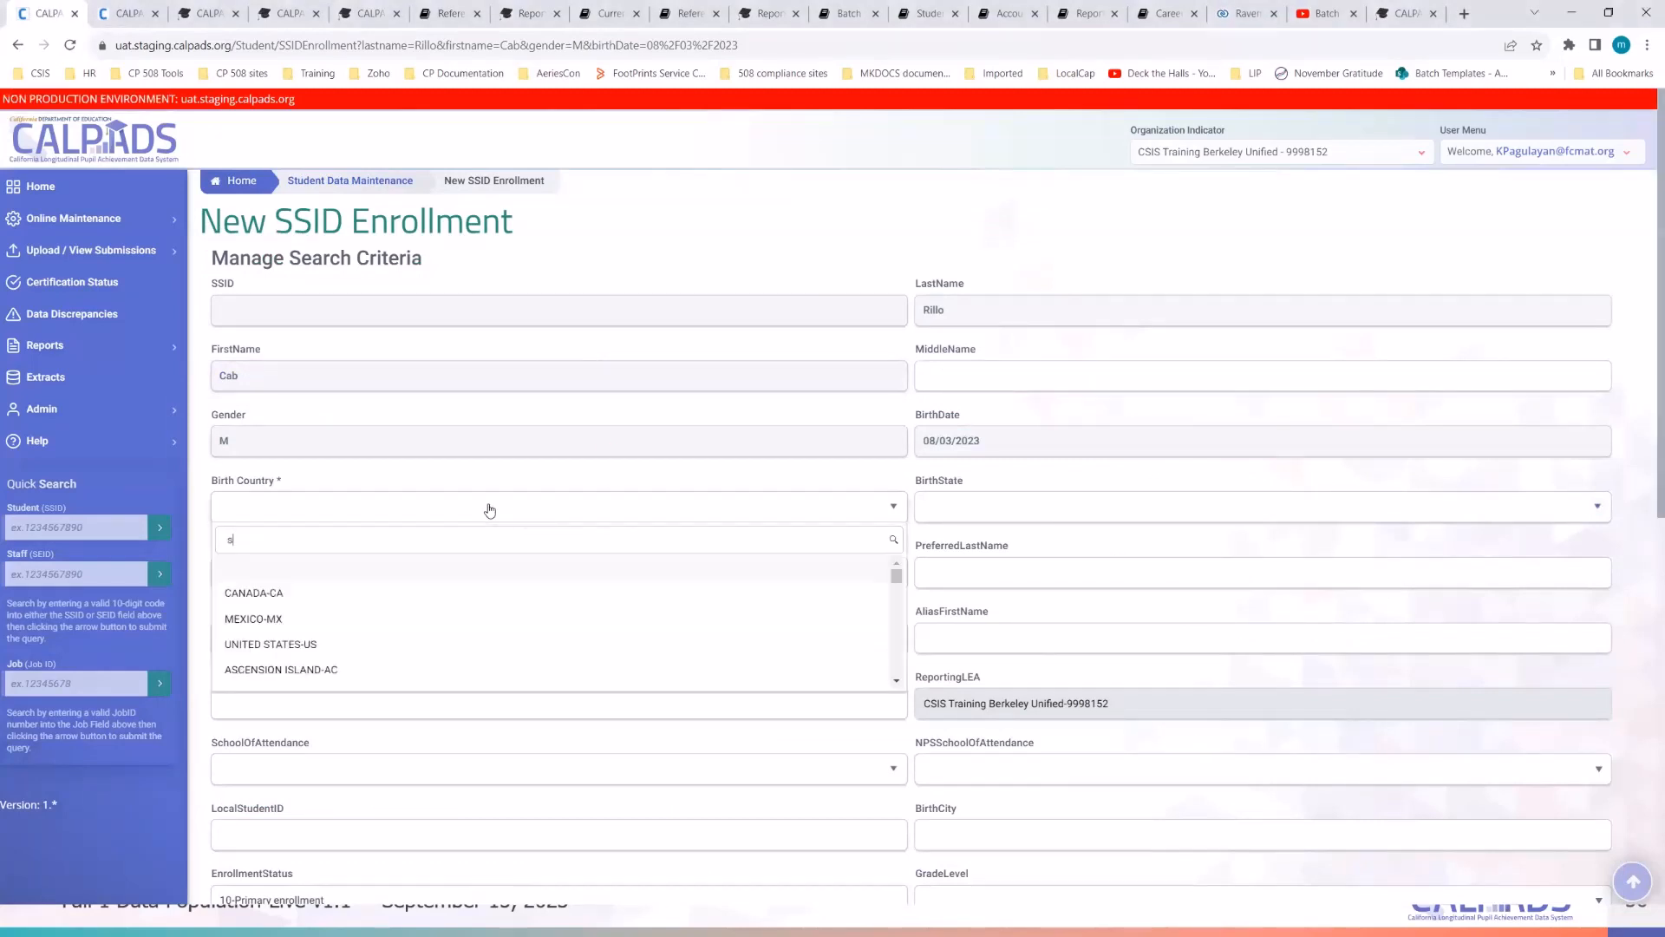
text(pain)
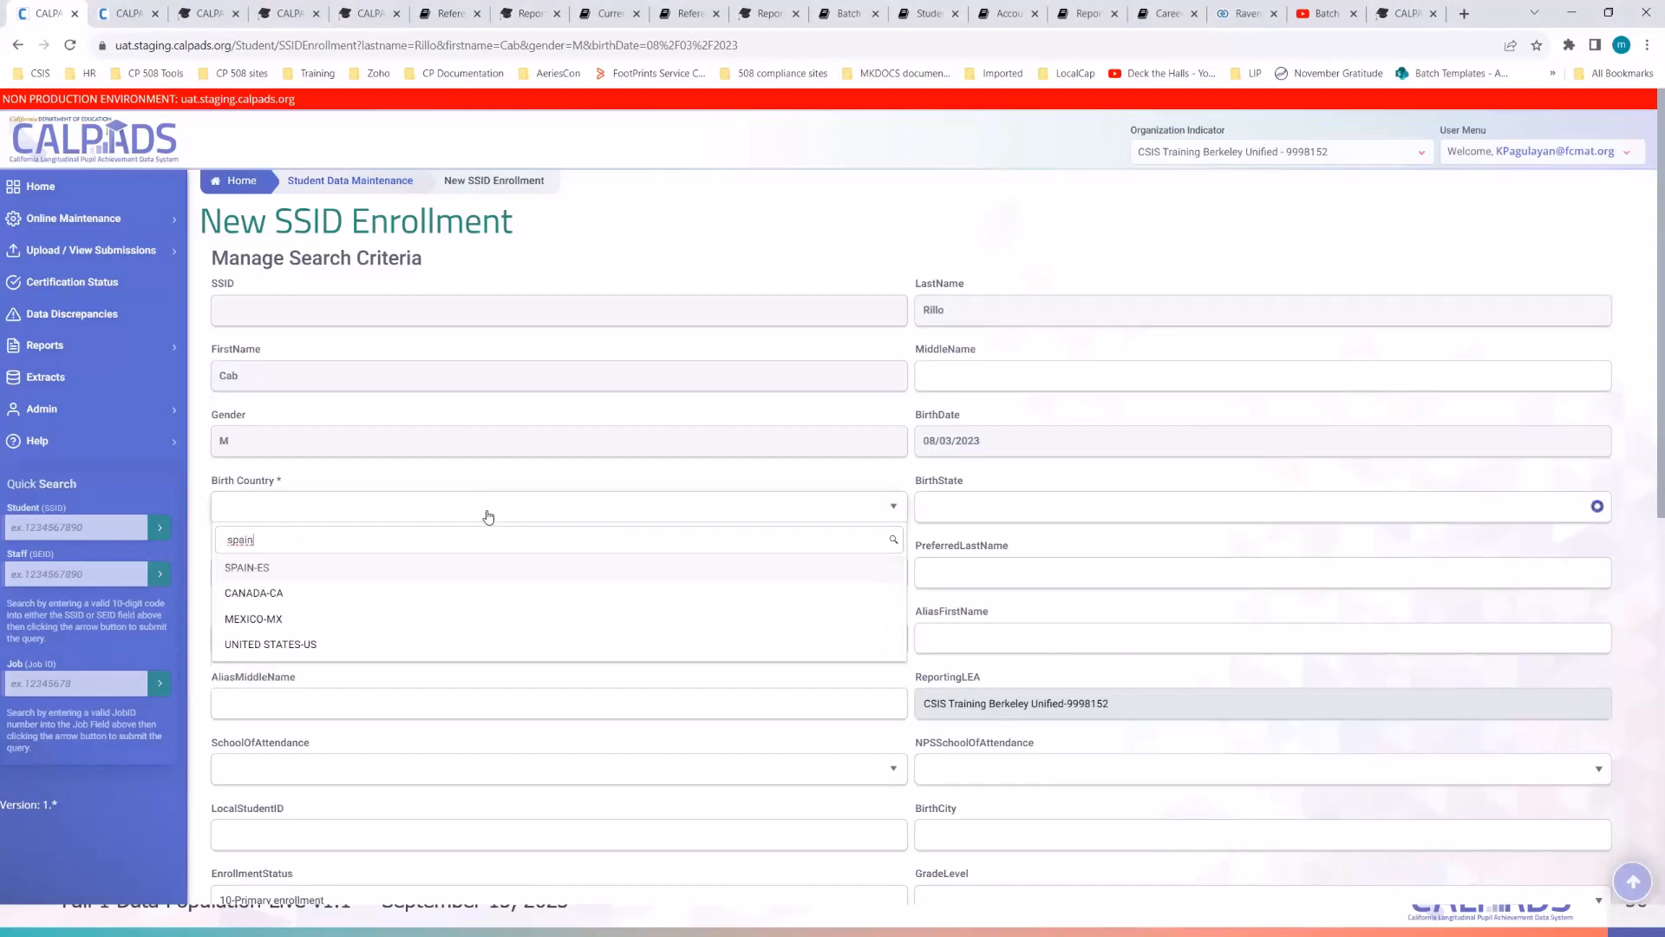
click(422, 568)
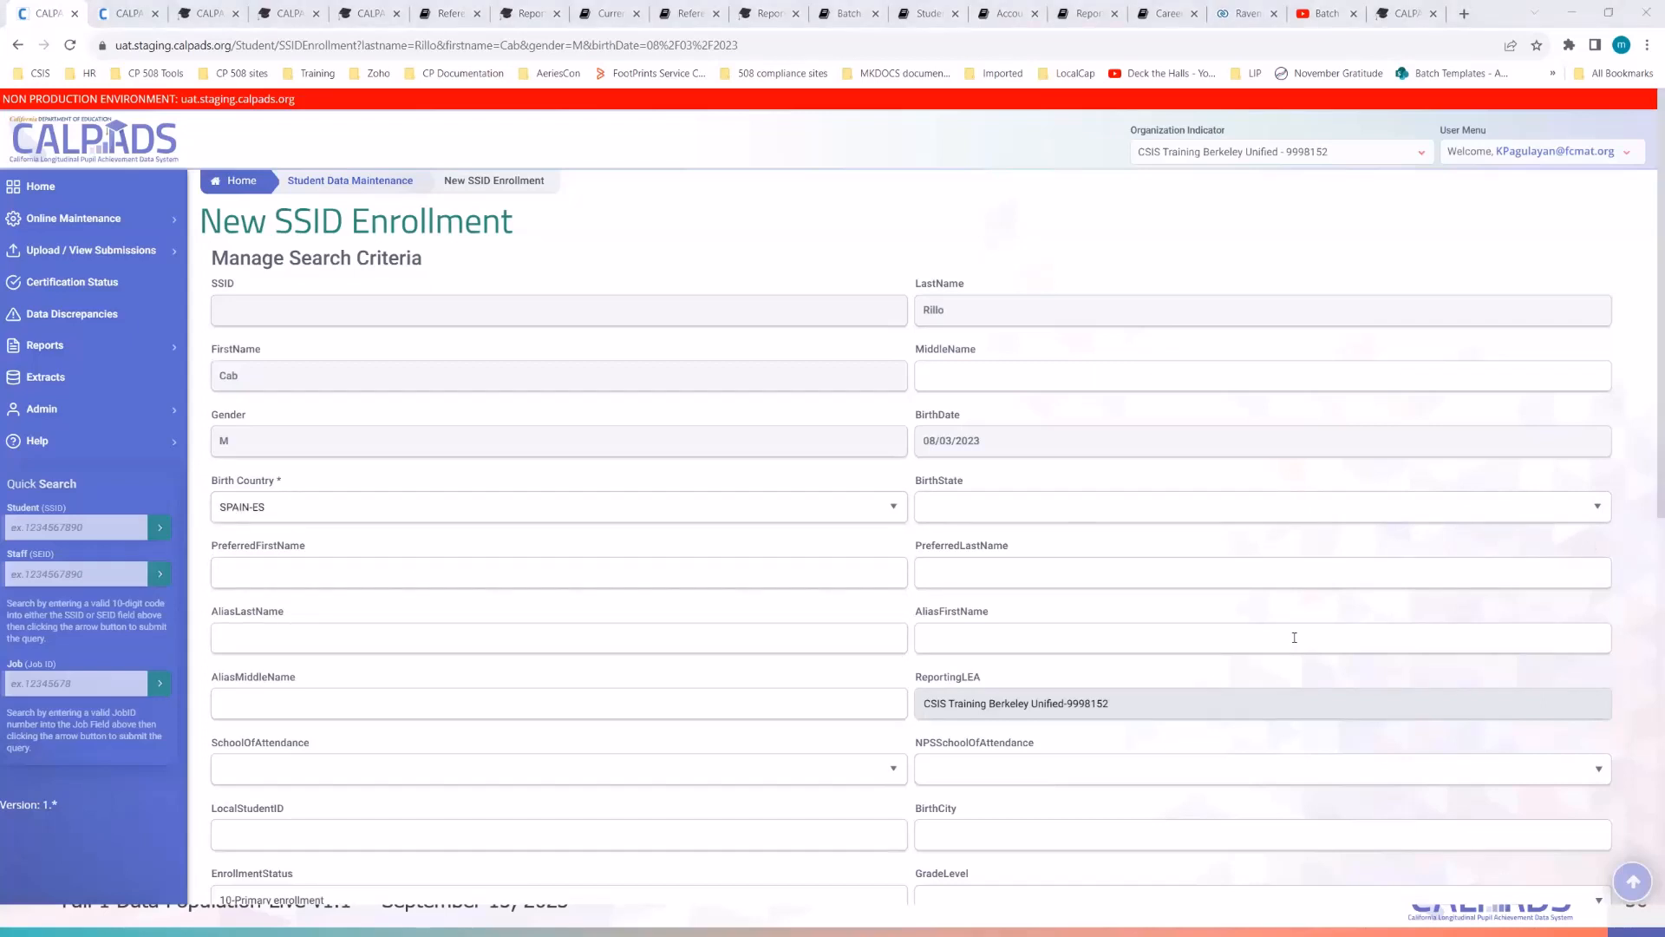
scroll(1056, 773, down, 2)
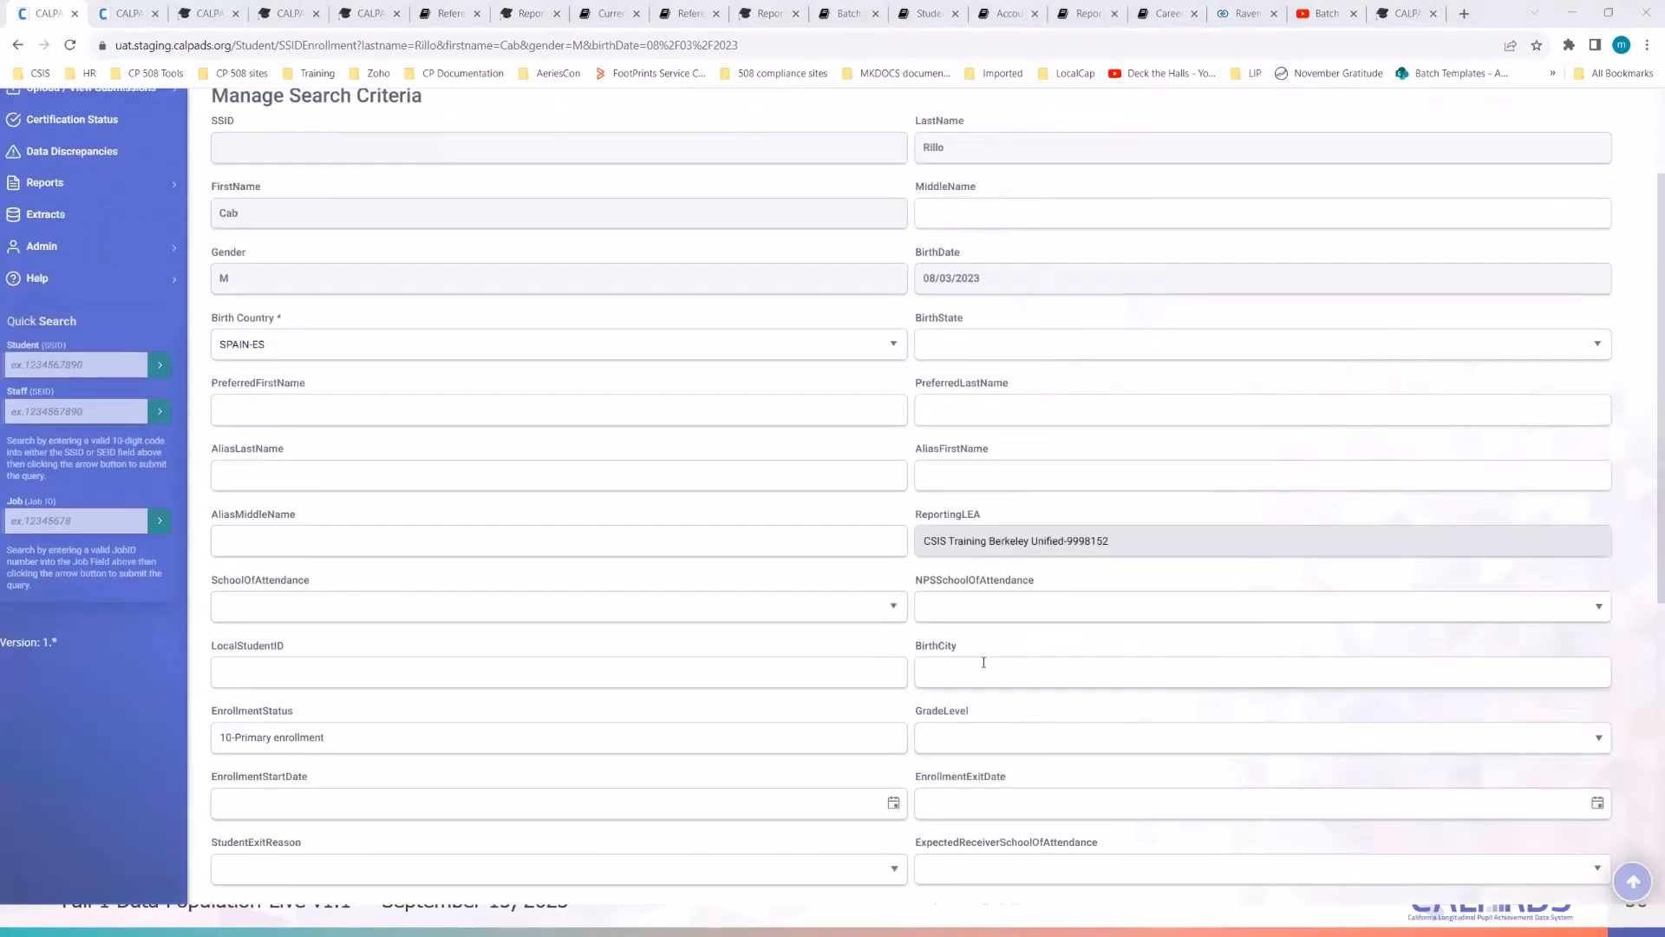
click(984, 664)
text(Palma del Río)
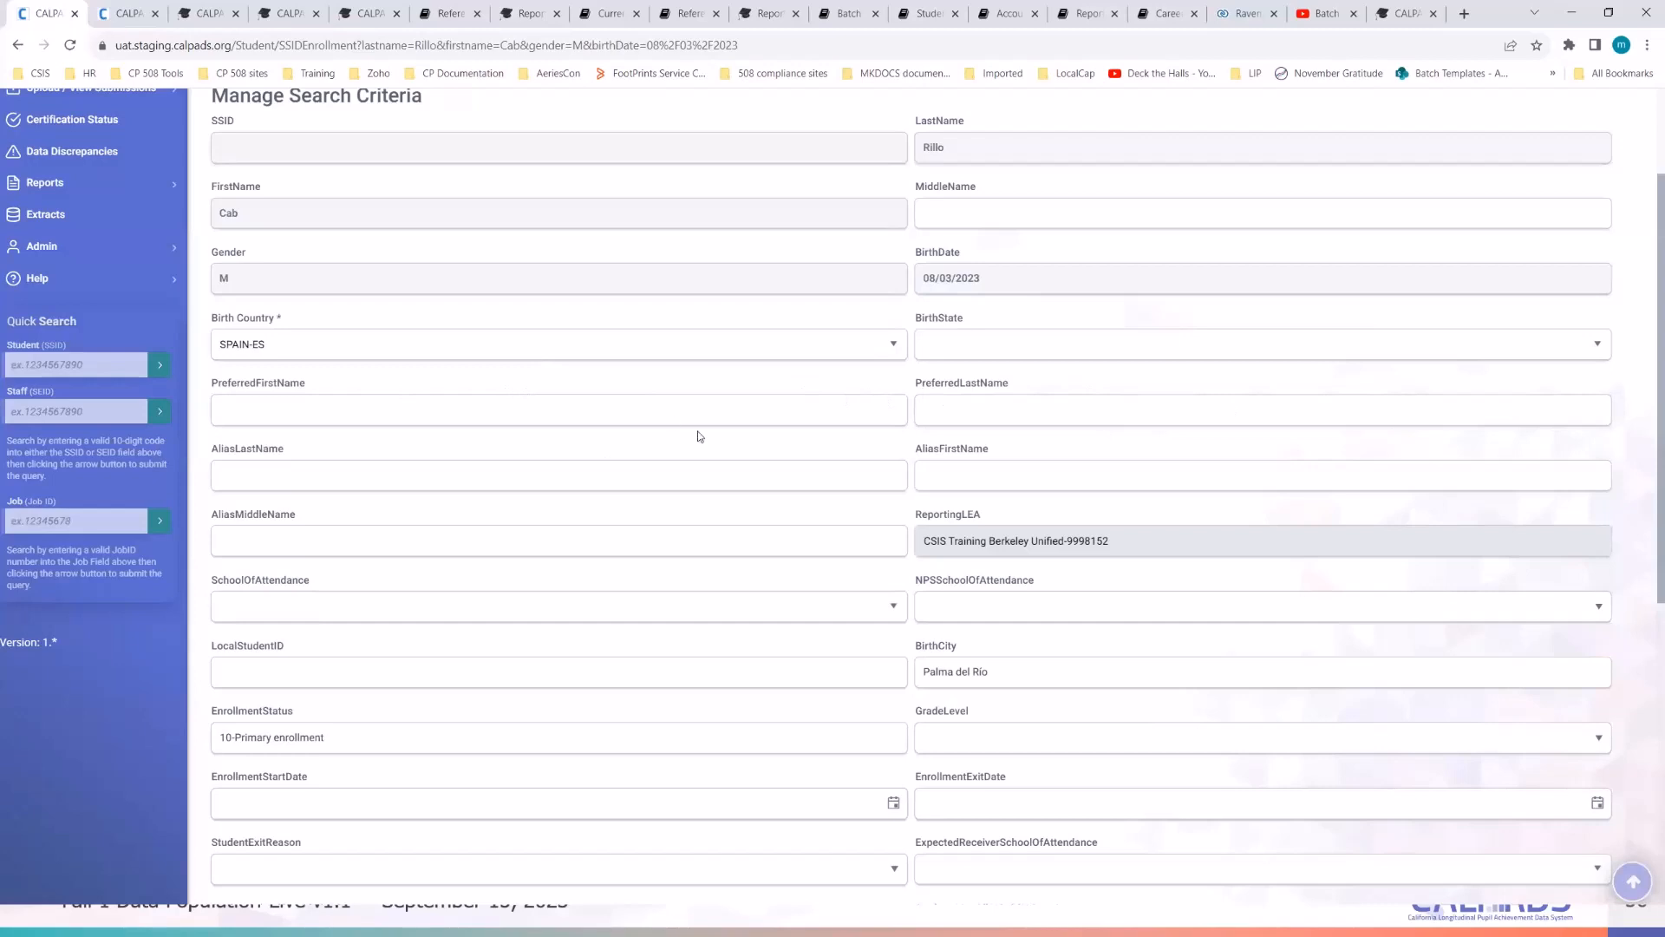
- Choose Emerson Elementary as school of attendance and enter a modified local student ID
scroll(701, 436, down, 2)
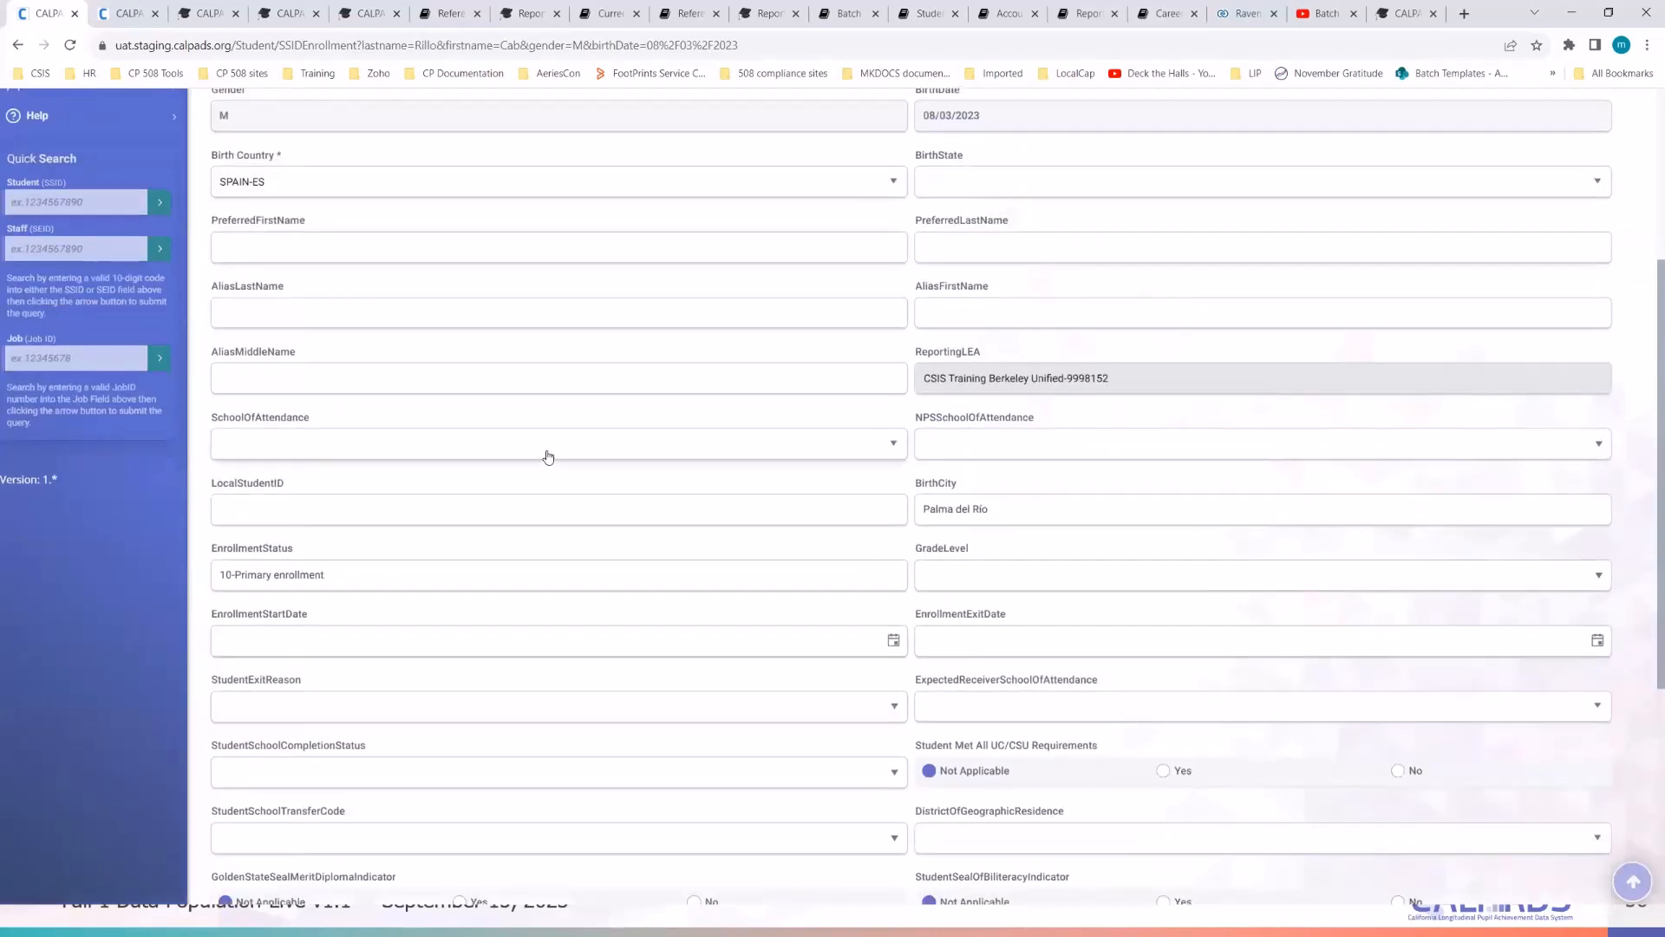
click(548, 458)
scroll(469, 580, down, 1)
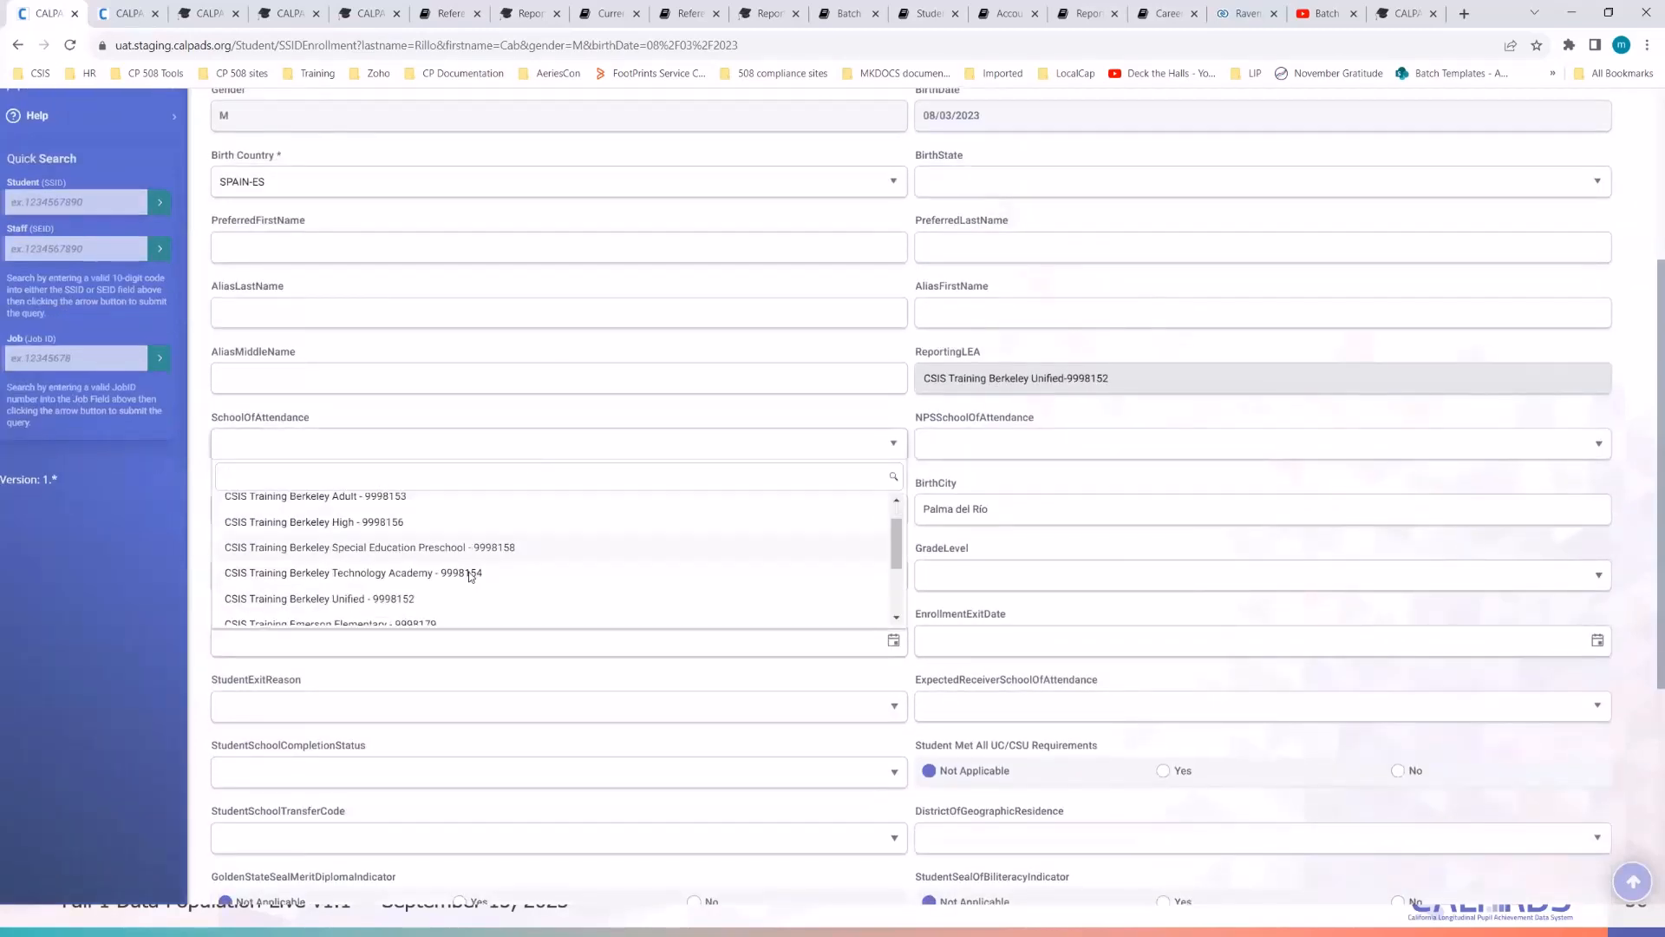
click(450, 575)
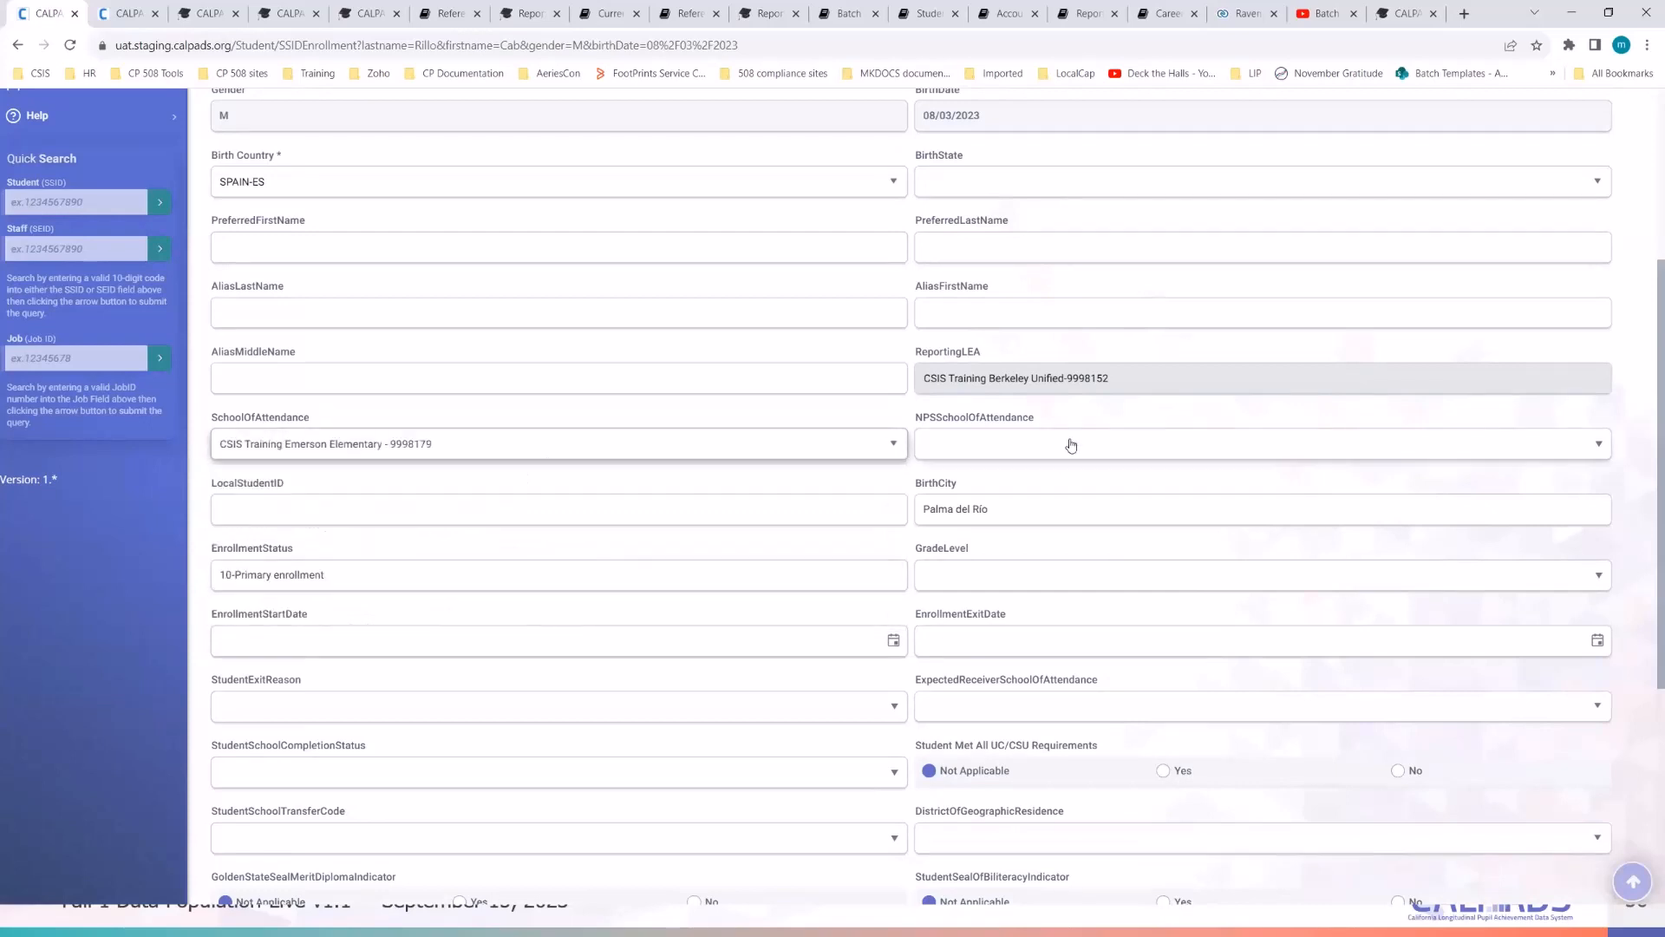
click(449, 506)
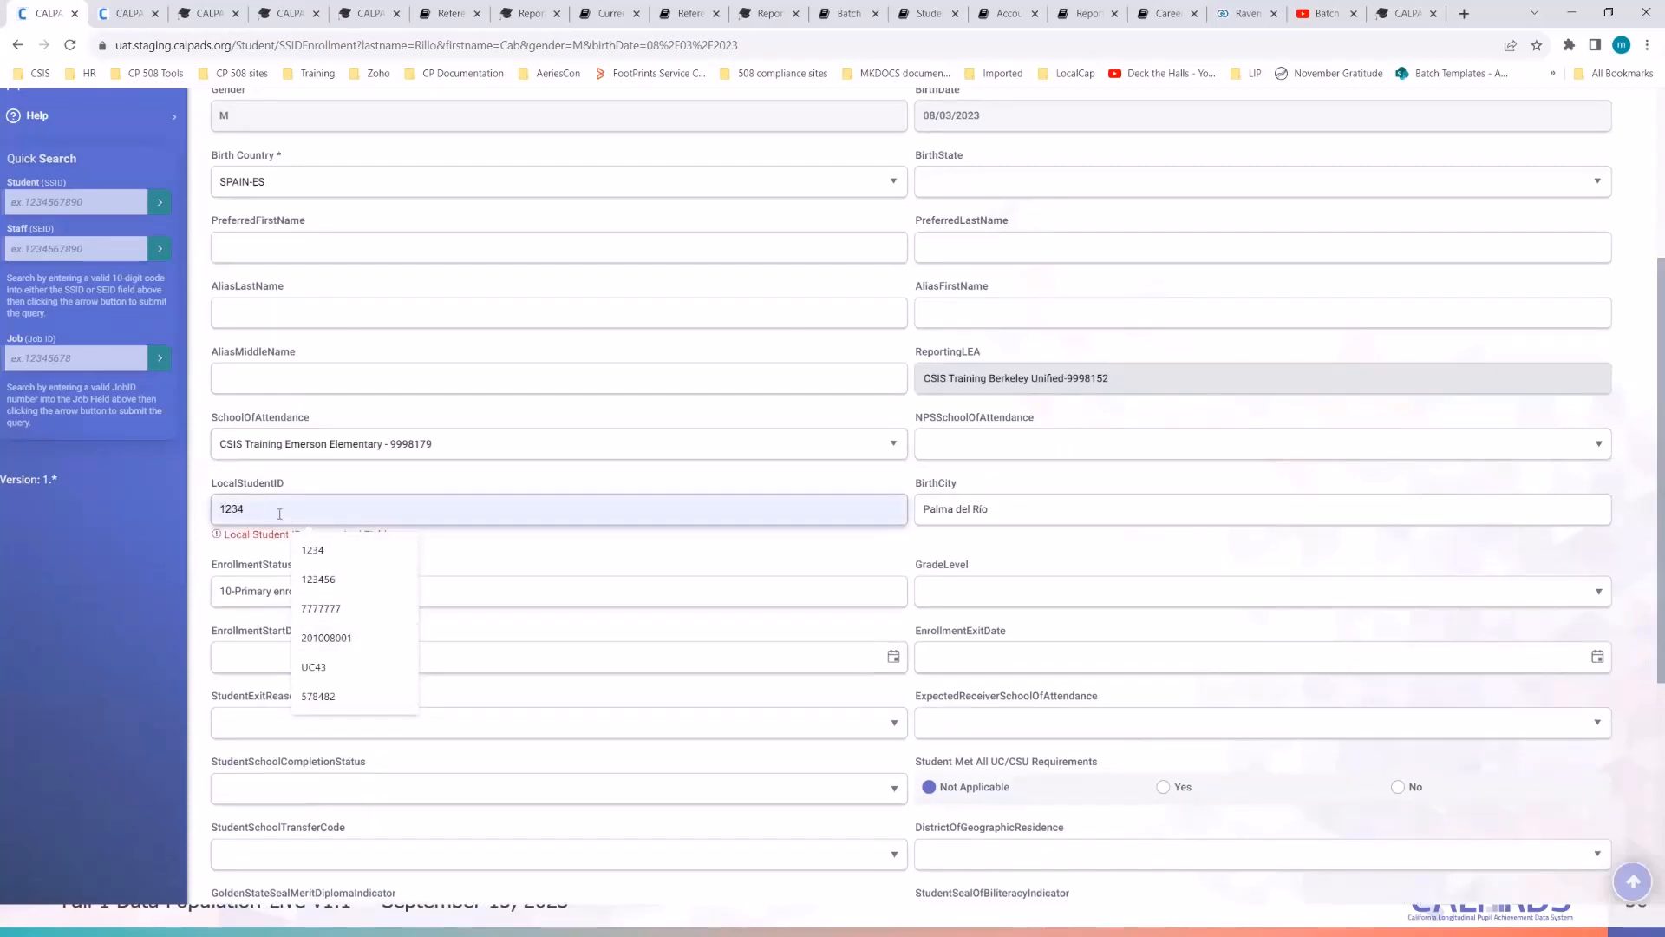
text(202)
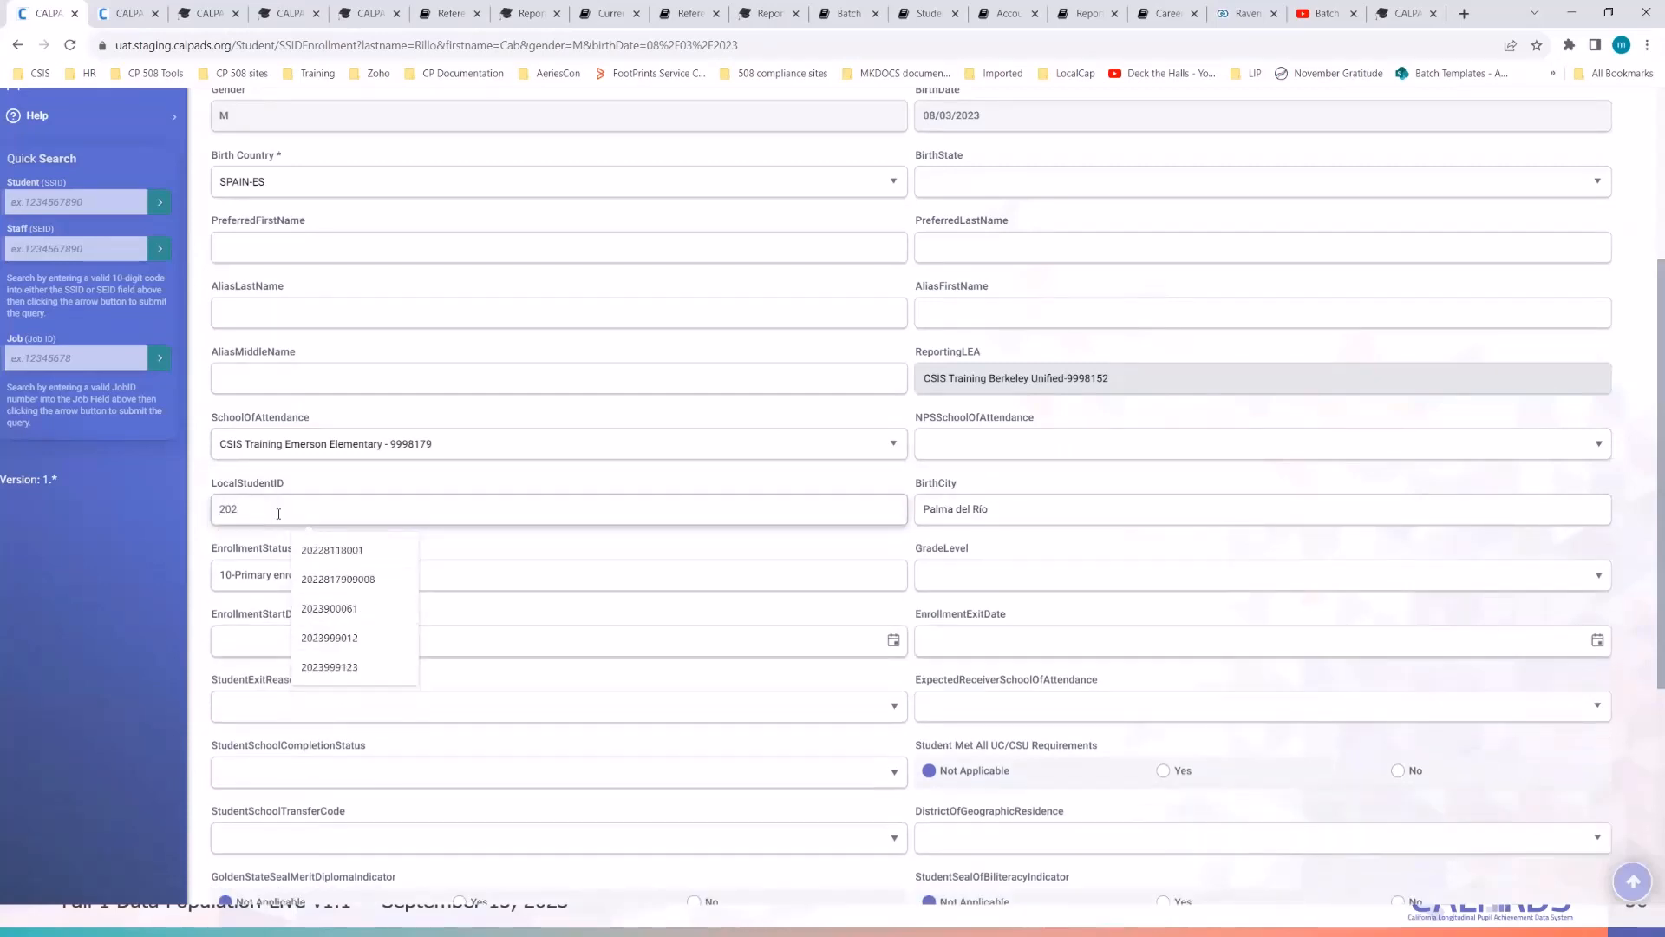
text(3900061)
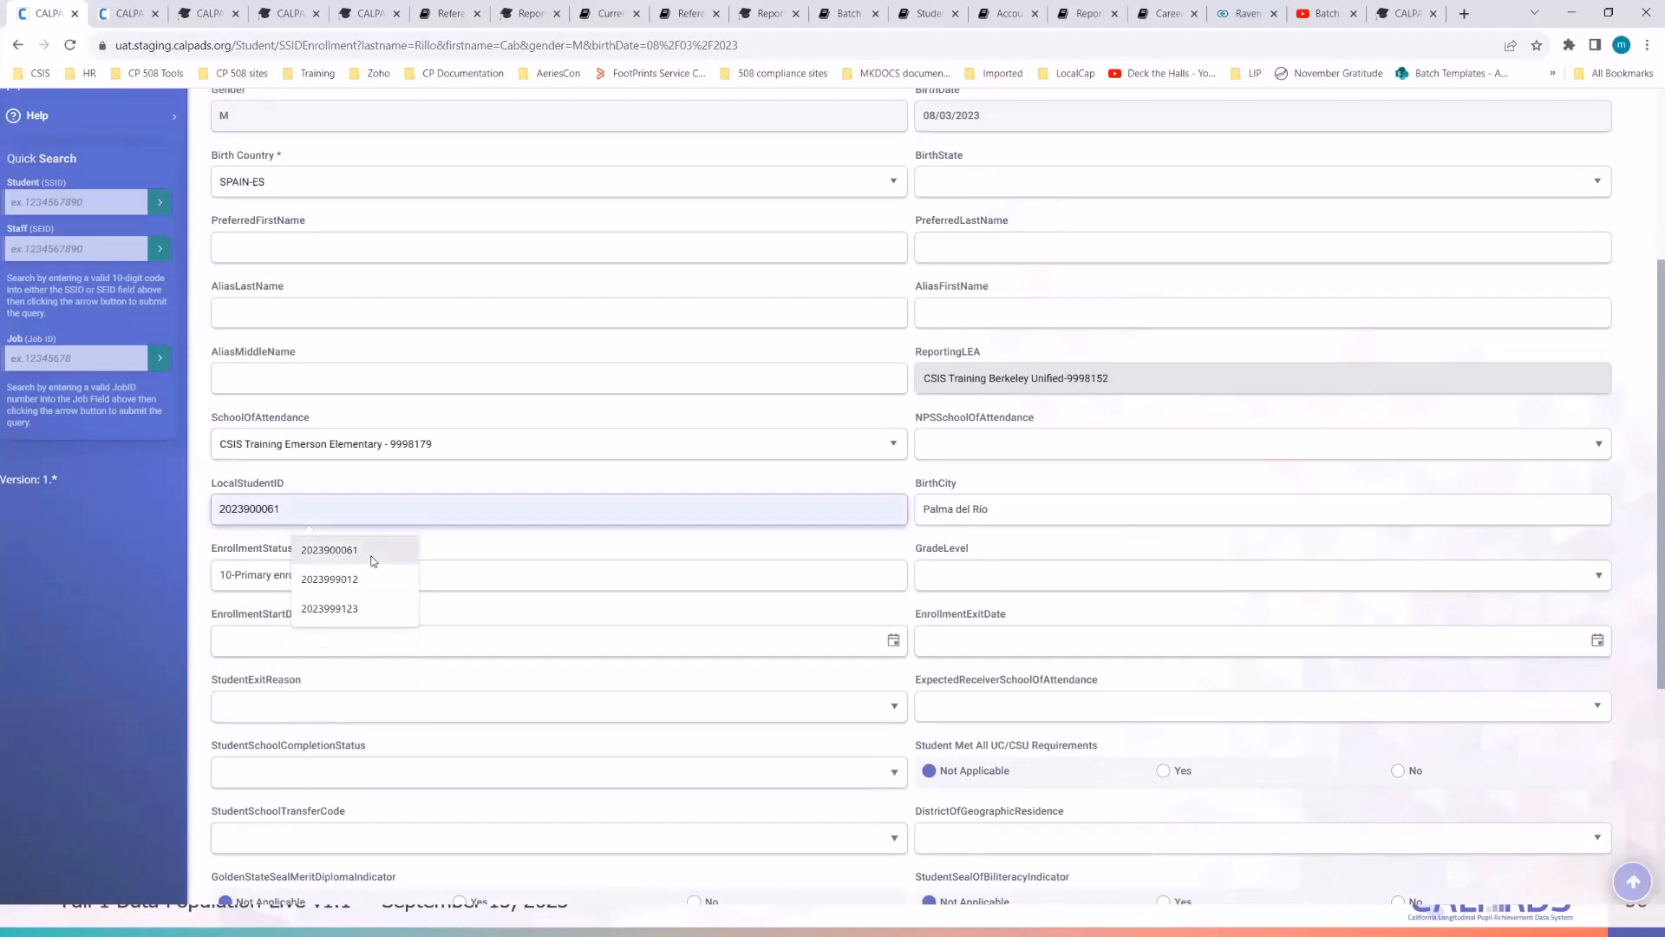
click(371, 558)
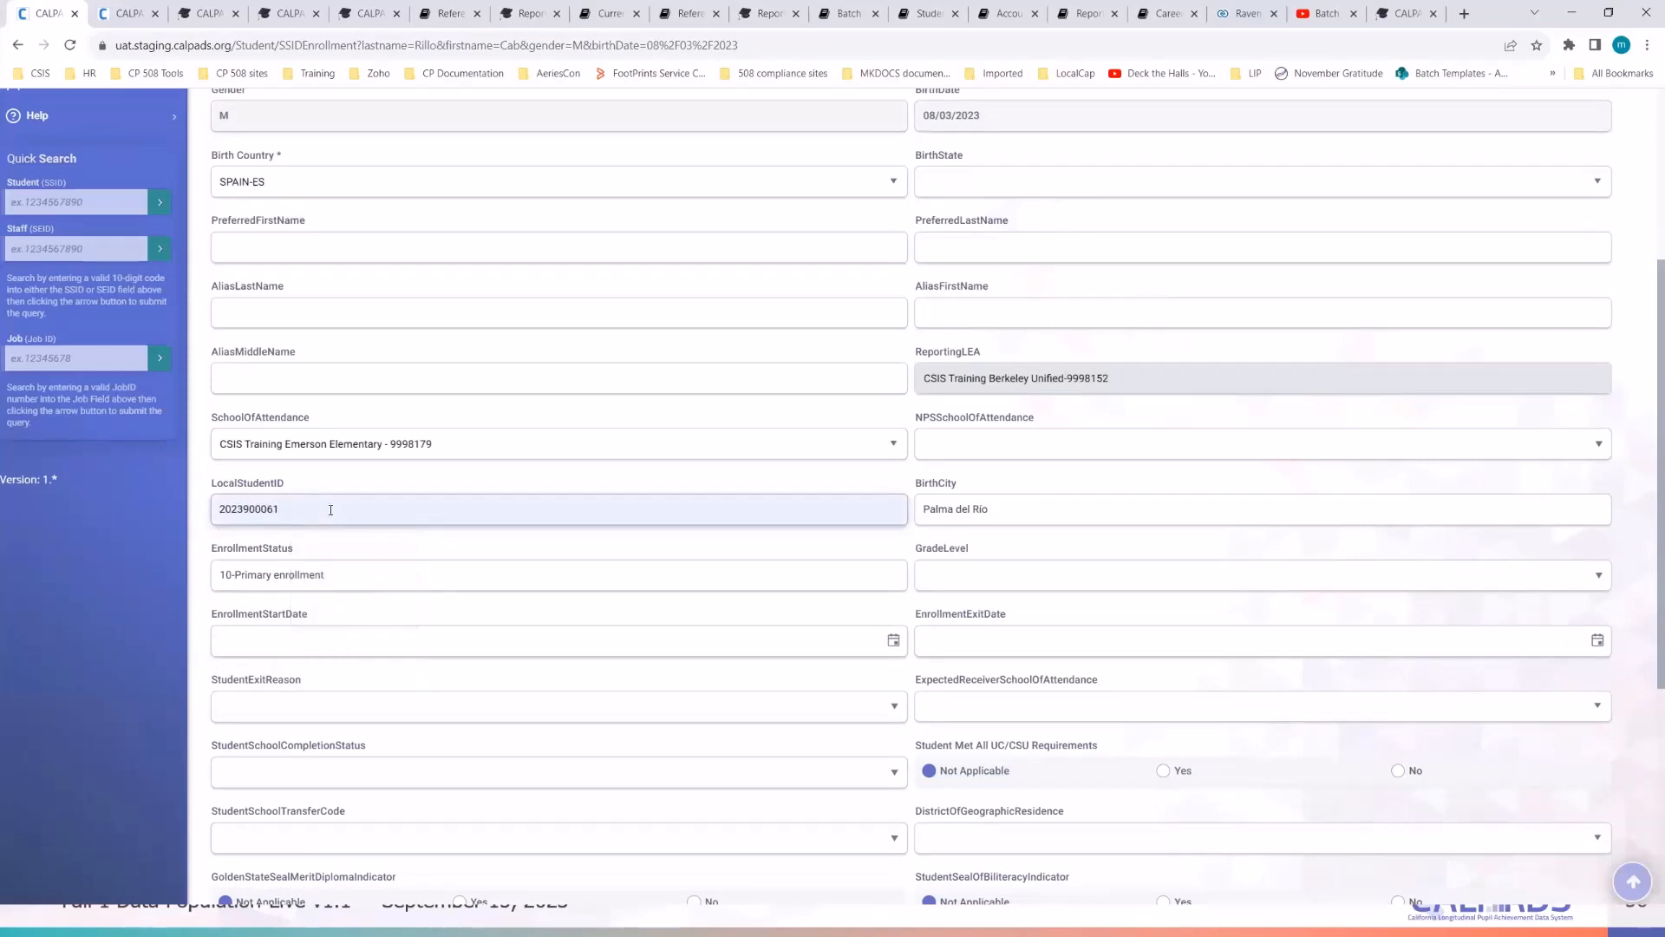
key(BackSpace)
text(2)
click(41, 623)
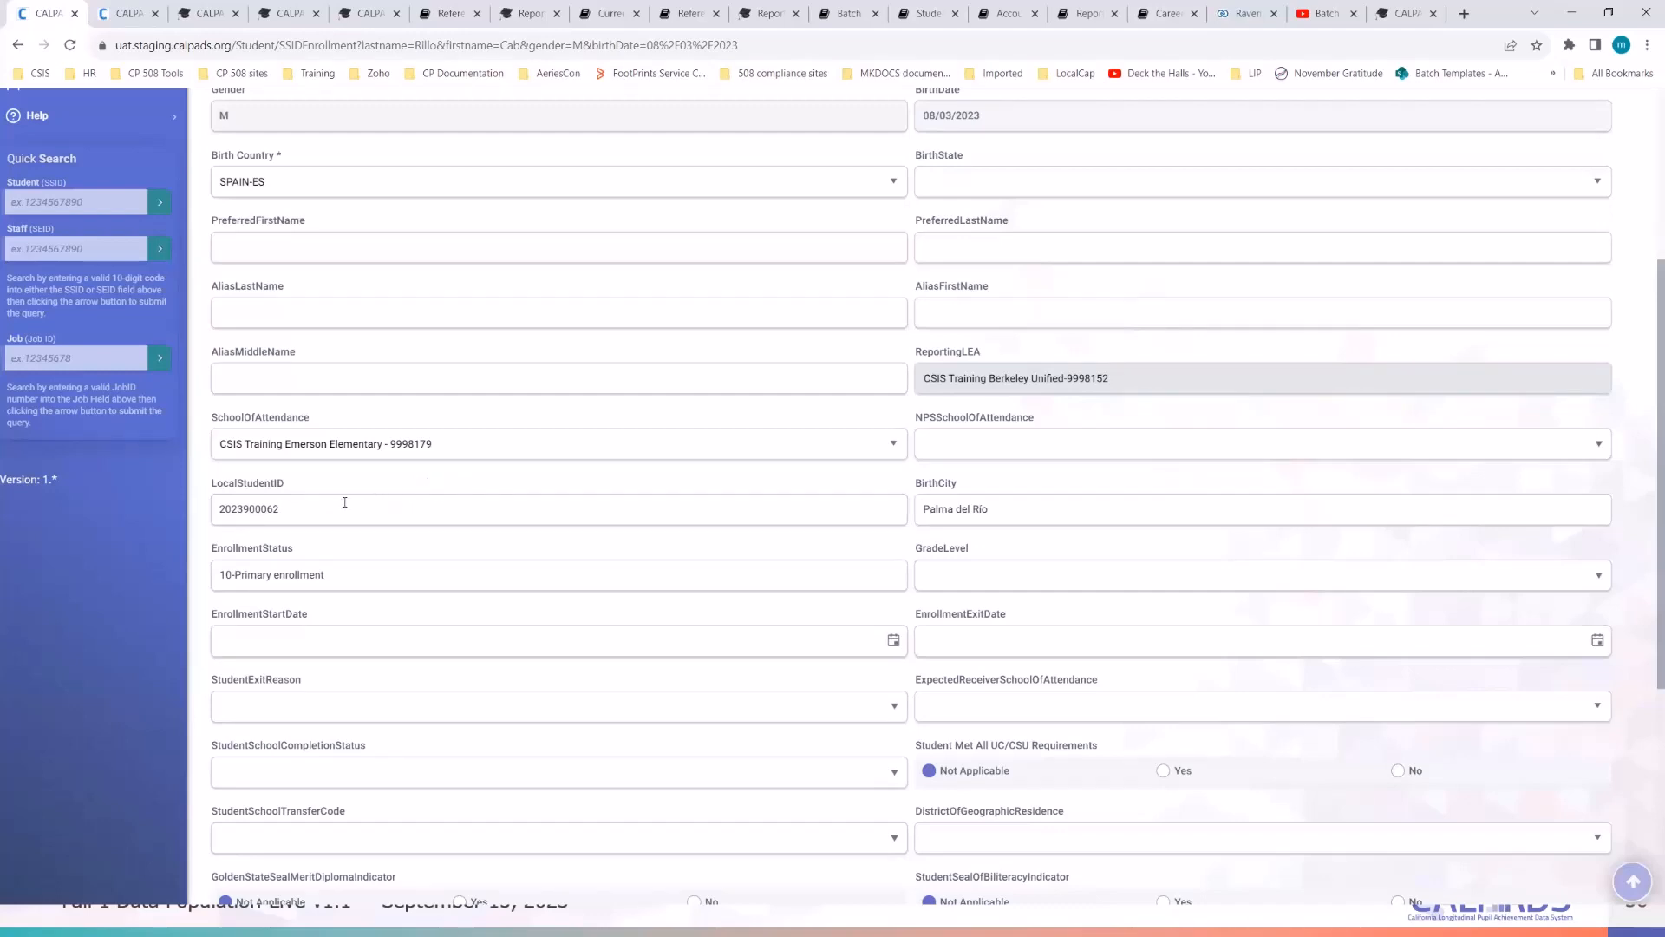
drag(283, 511, 155, 527)
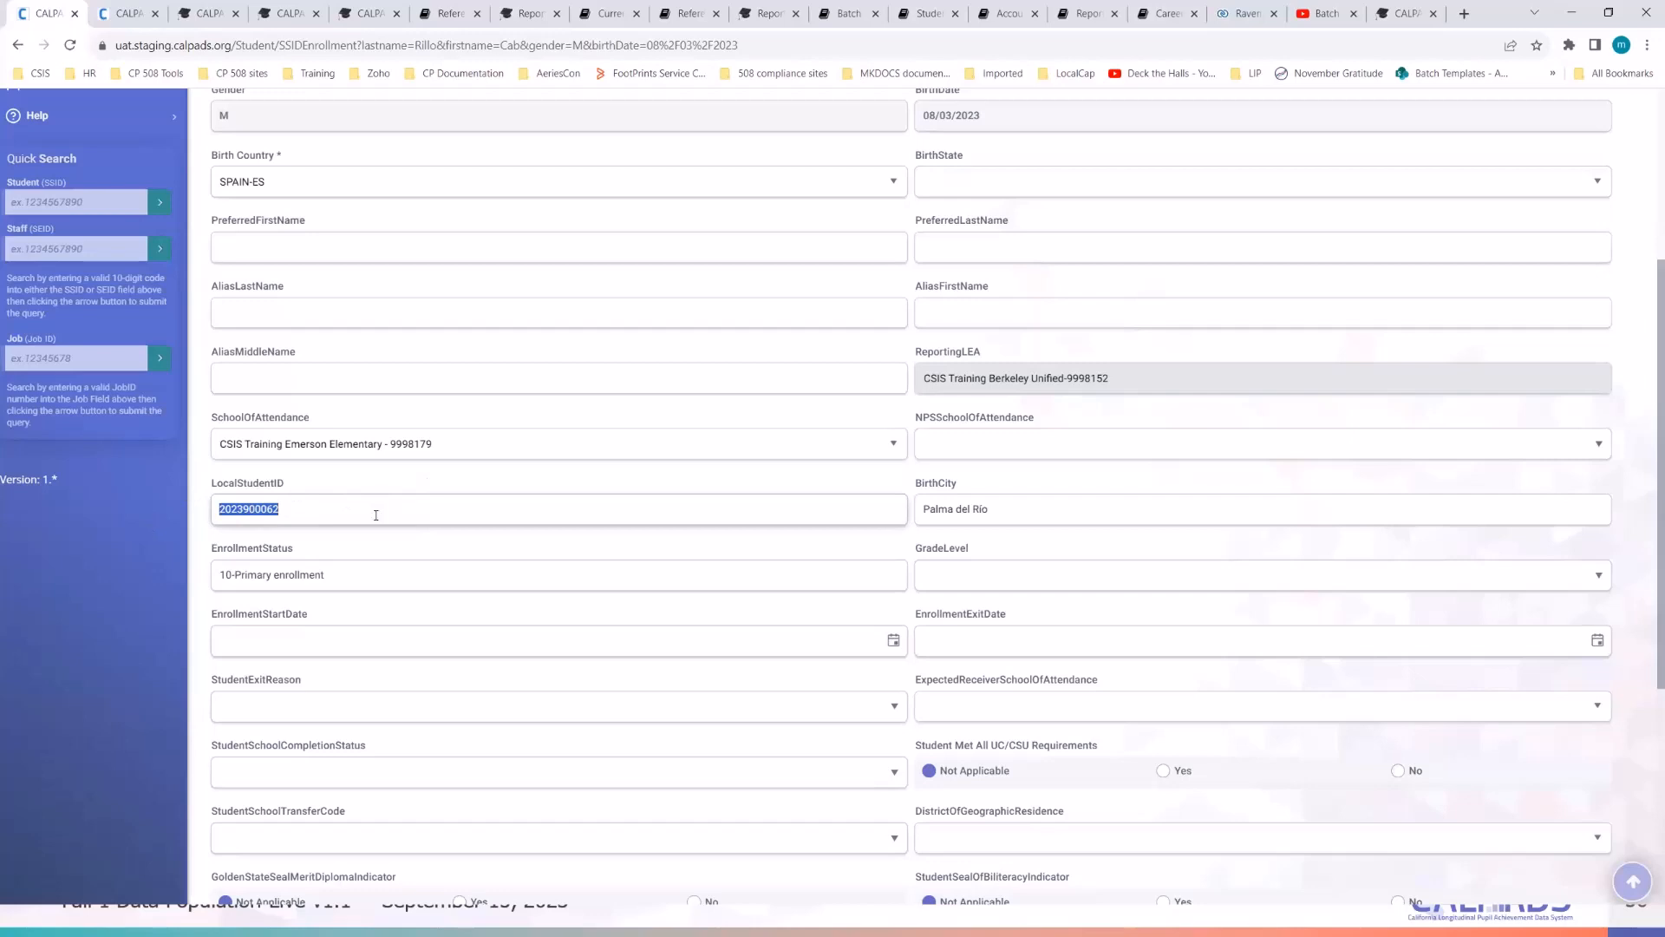
click(435, 478)
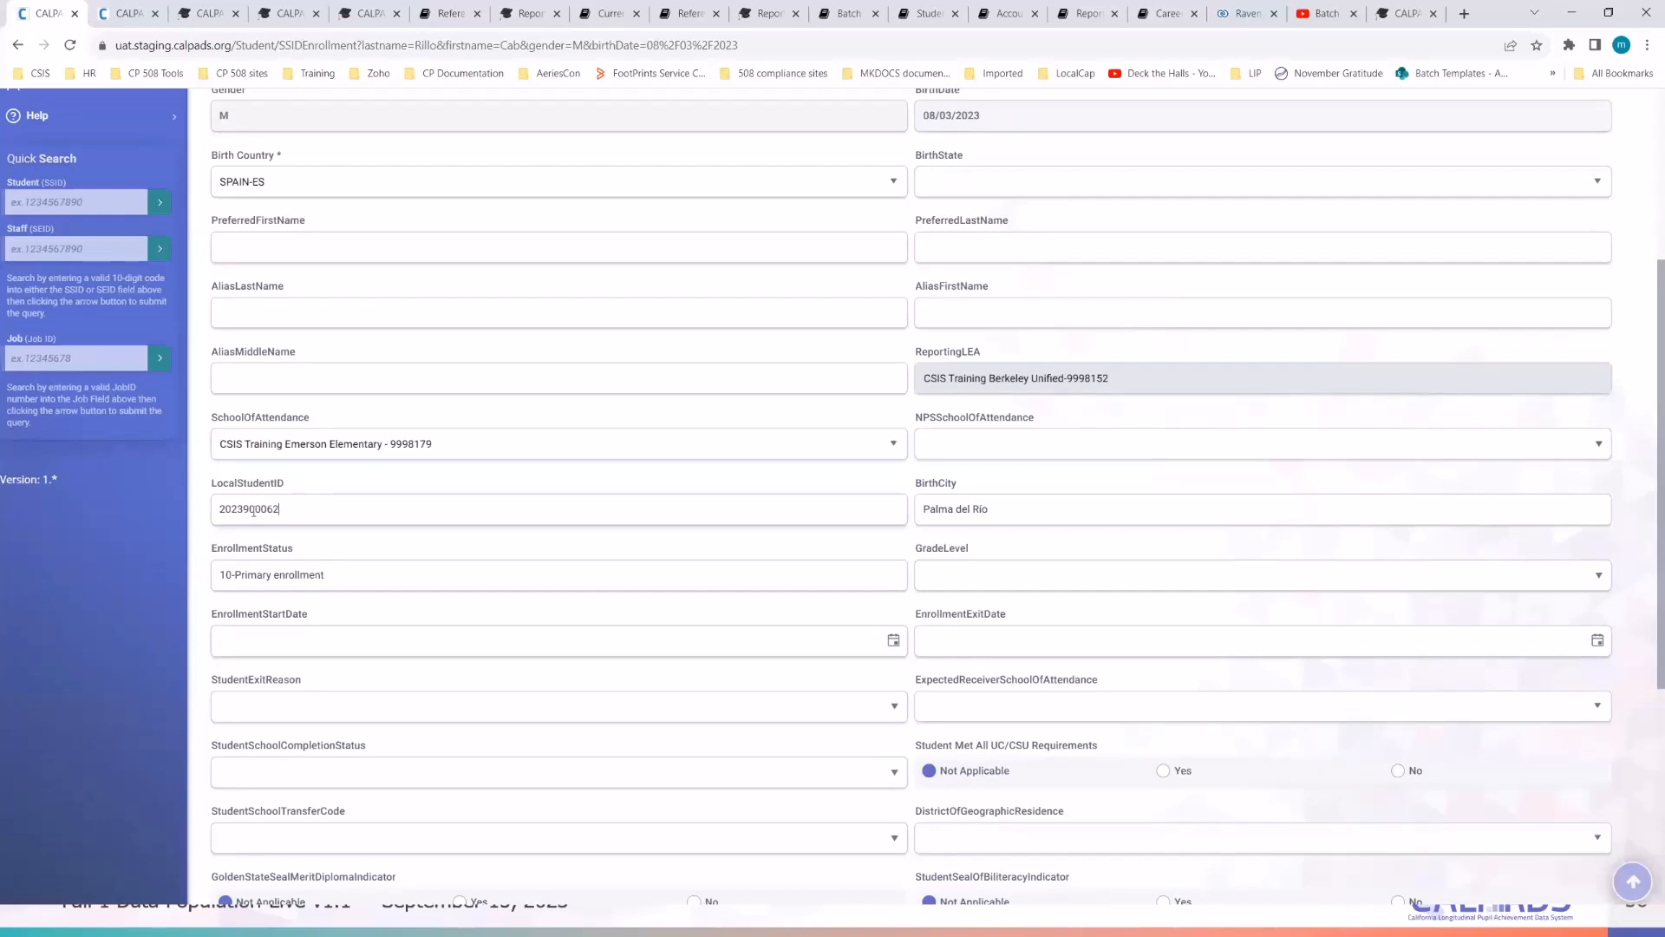
drag(279, 509, 213, 509)
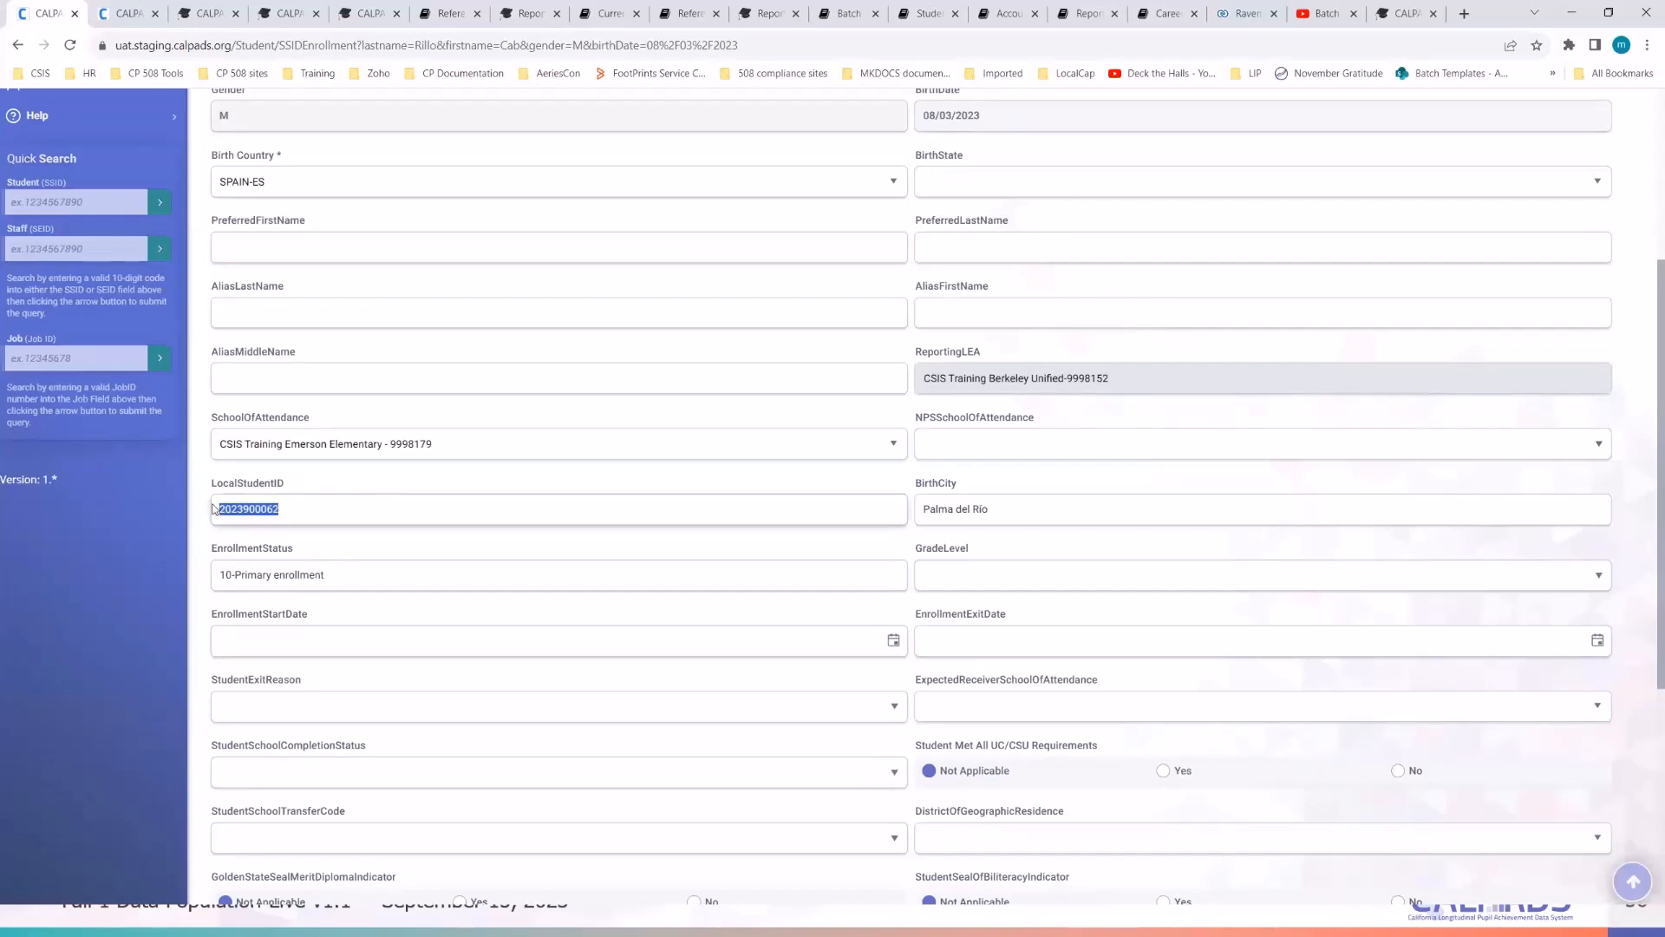
click(377, 480)
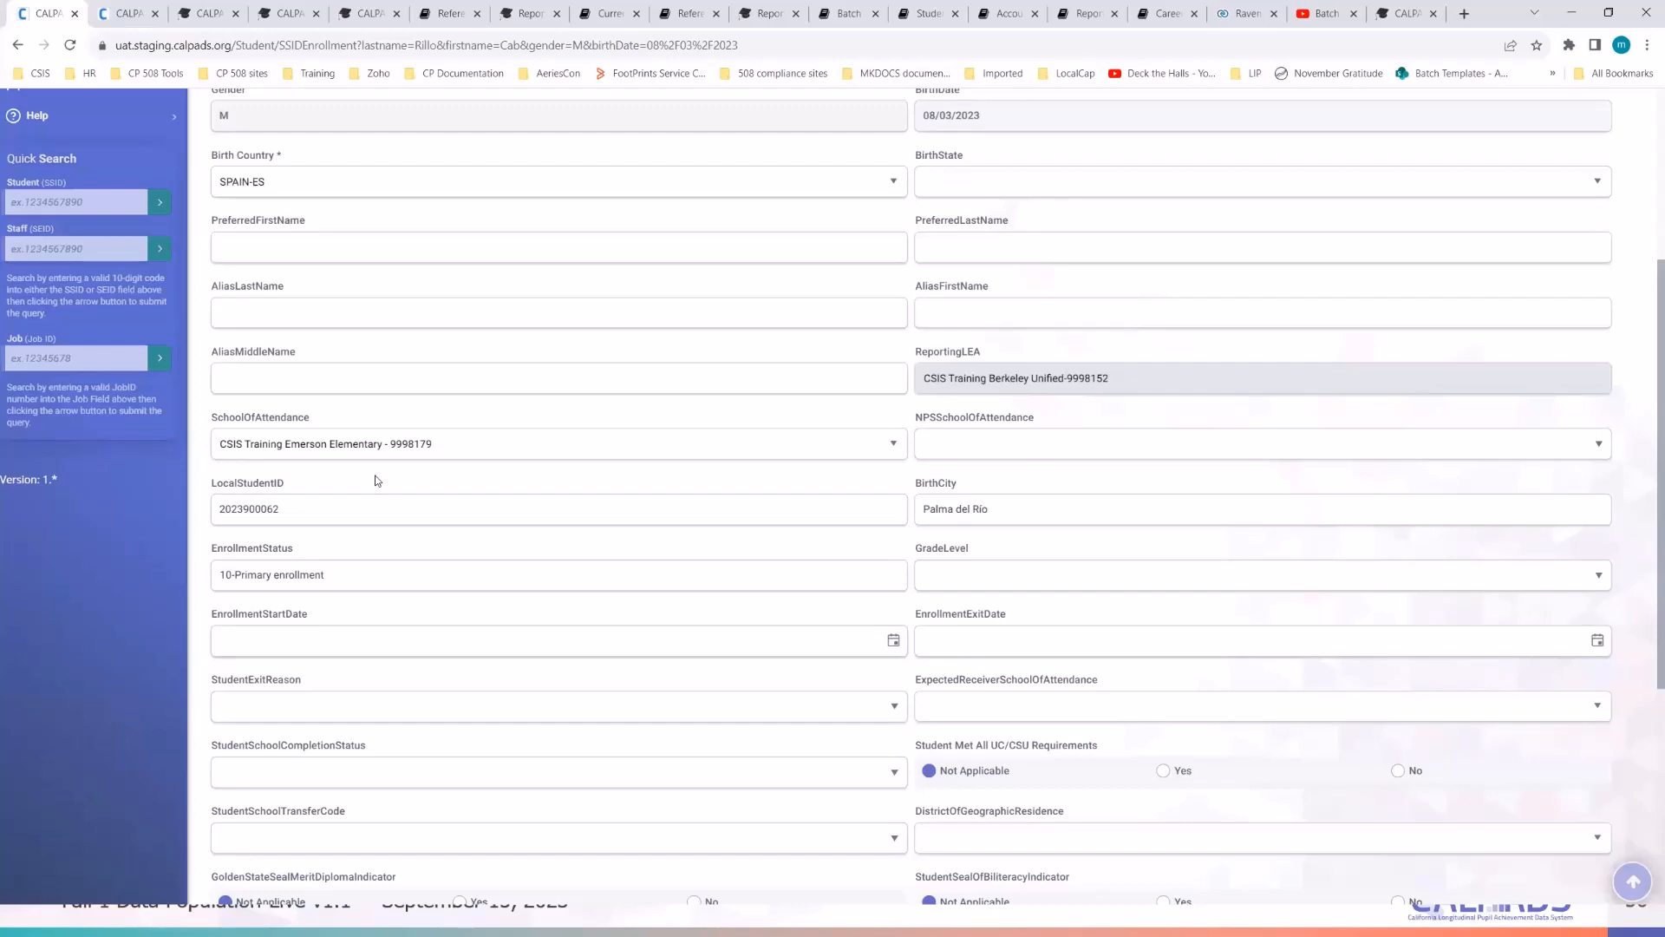
scroll(347, 456, down, 1)
click(324, 430)
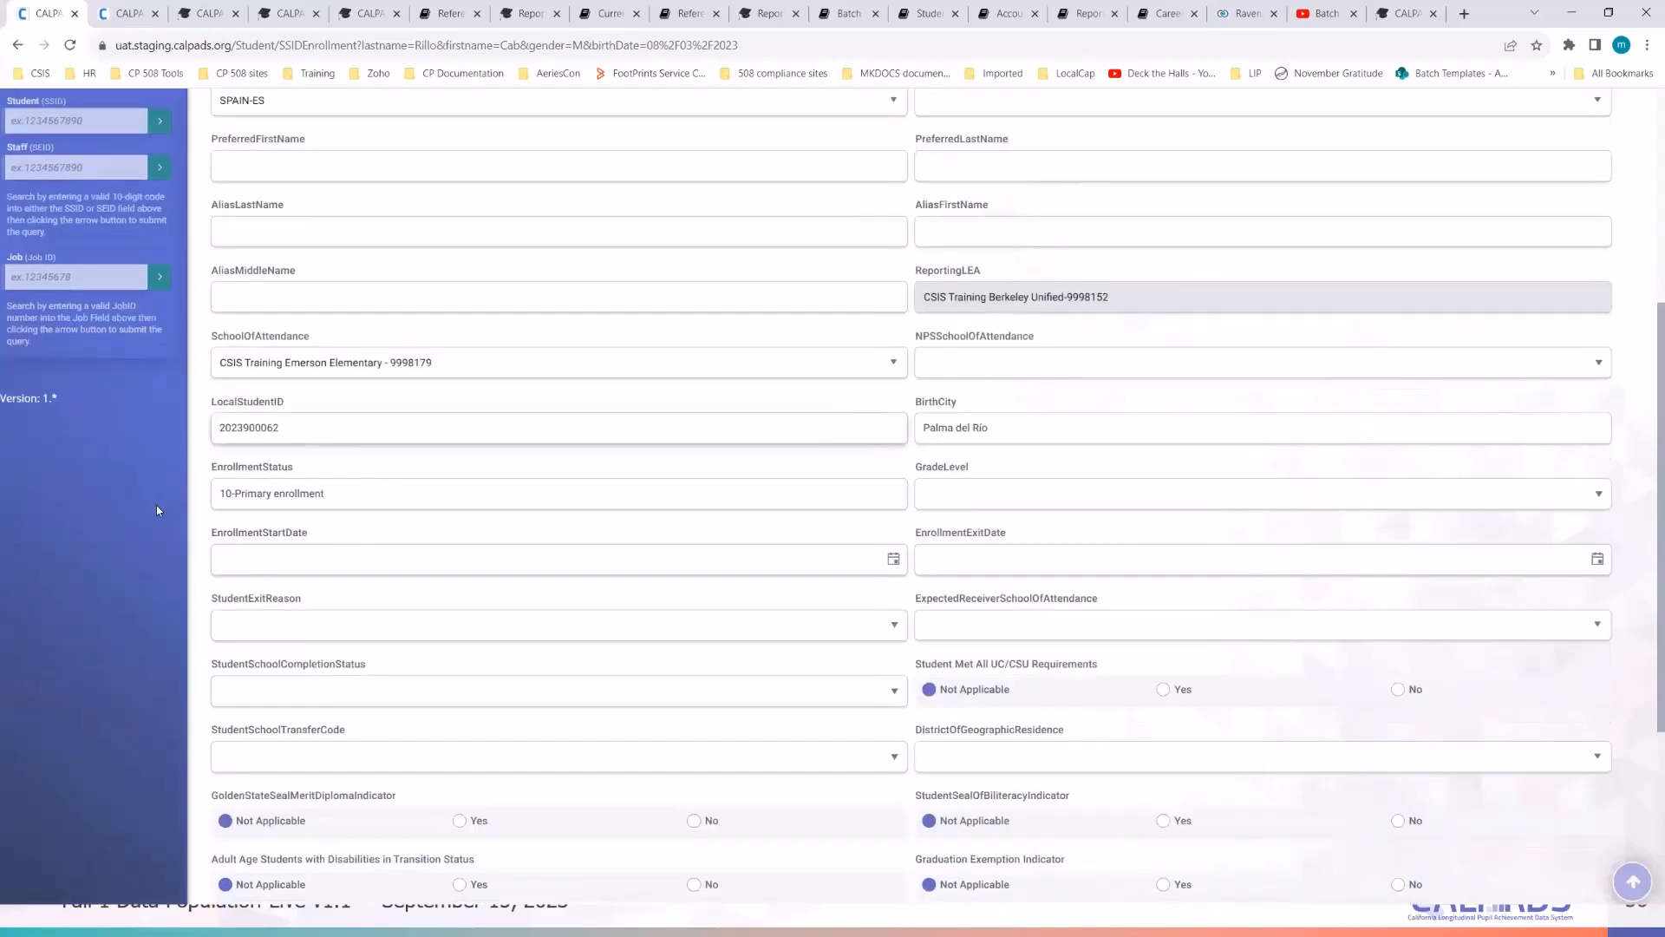
click(416, 469)
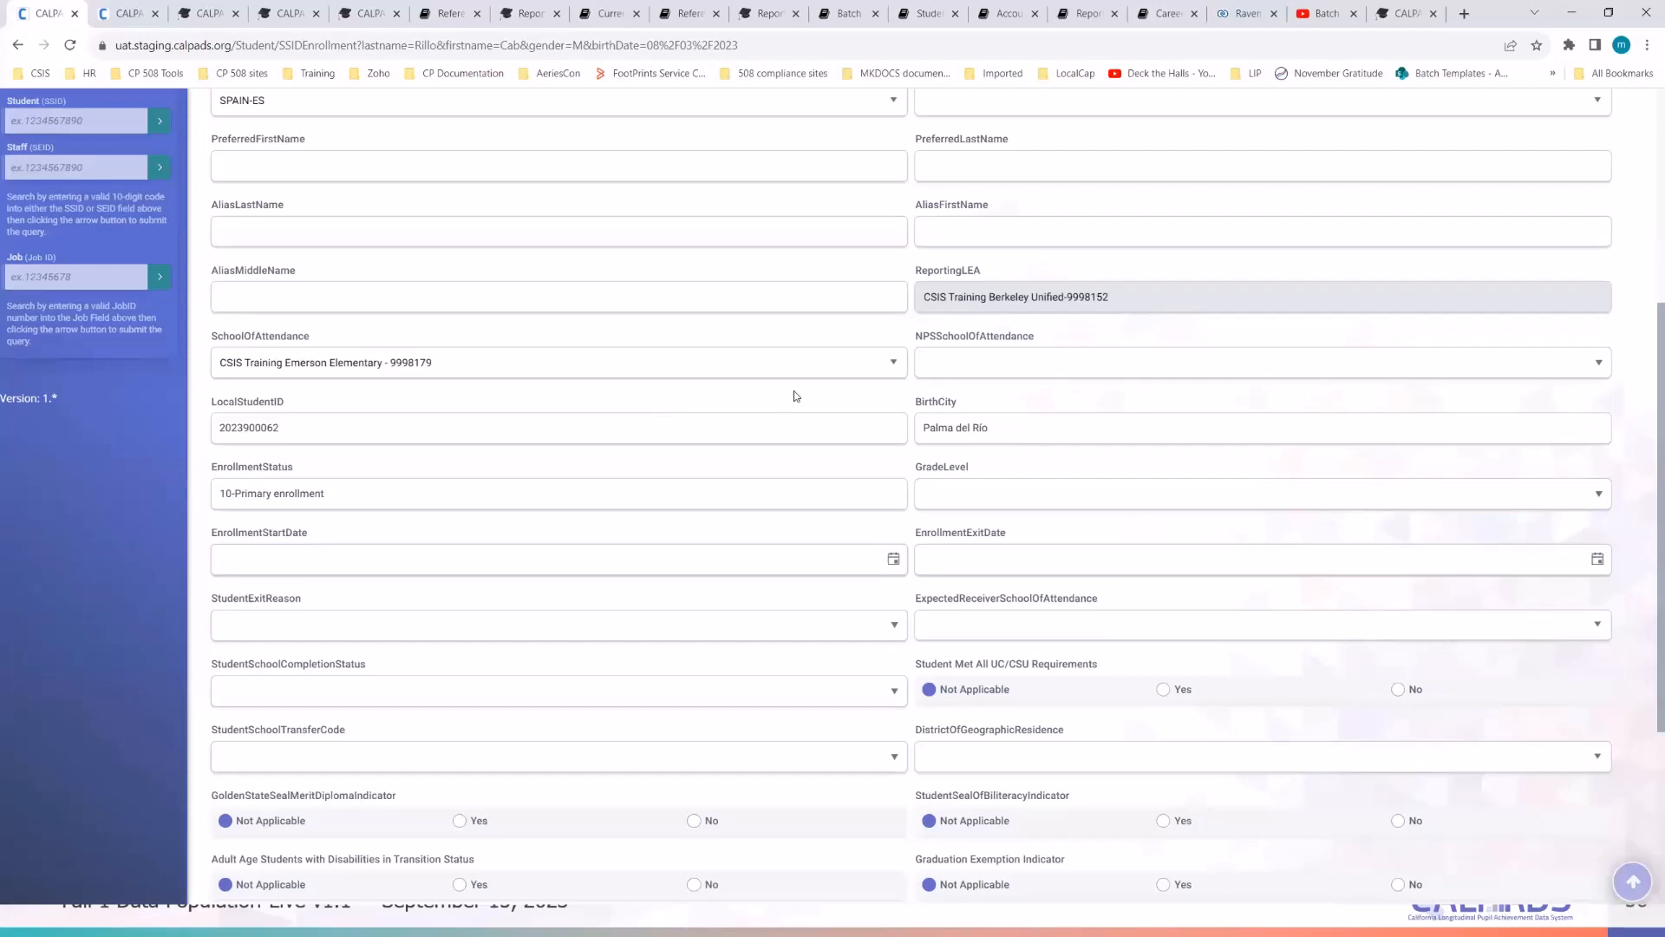
scroll(793, 391, up, 3)
scroll(794, 390, down, 3)
double_click(291, 428)
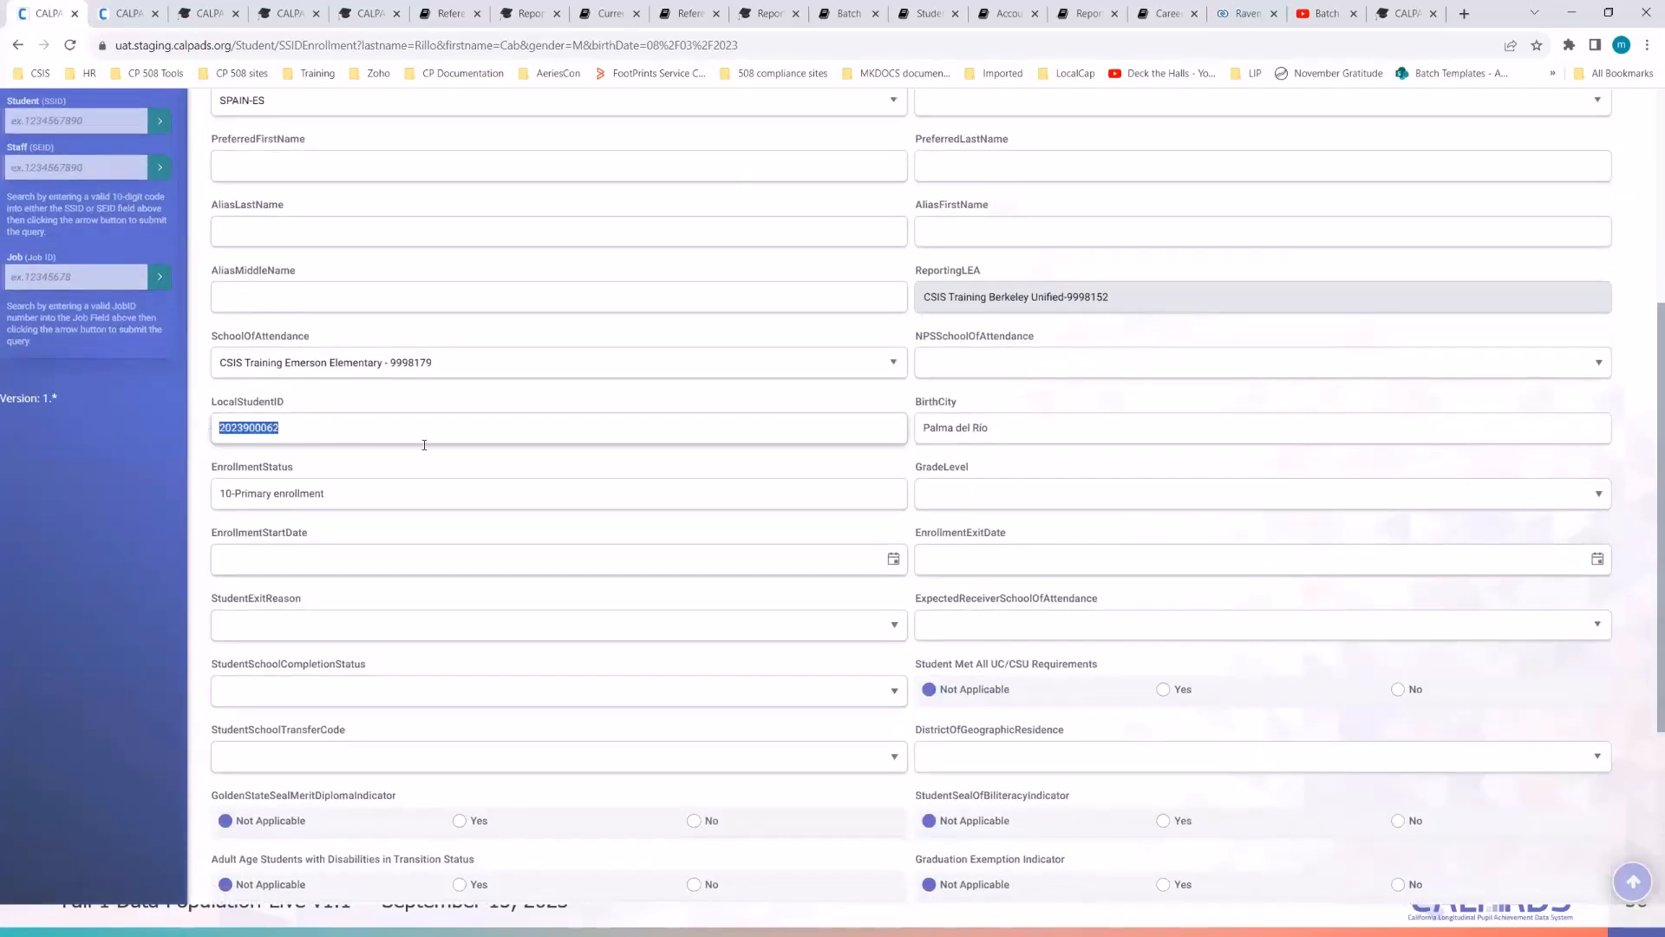
click(367, 406)
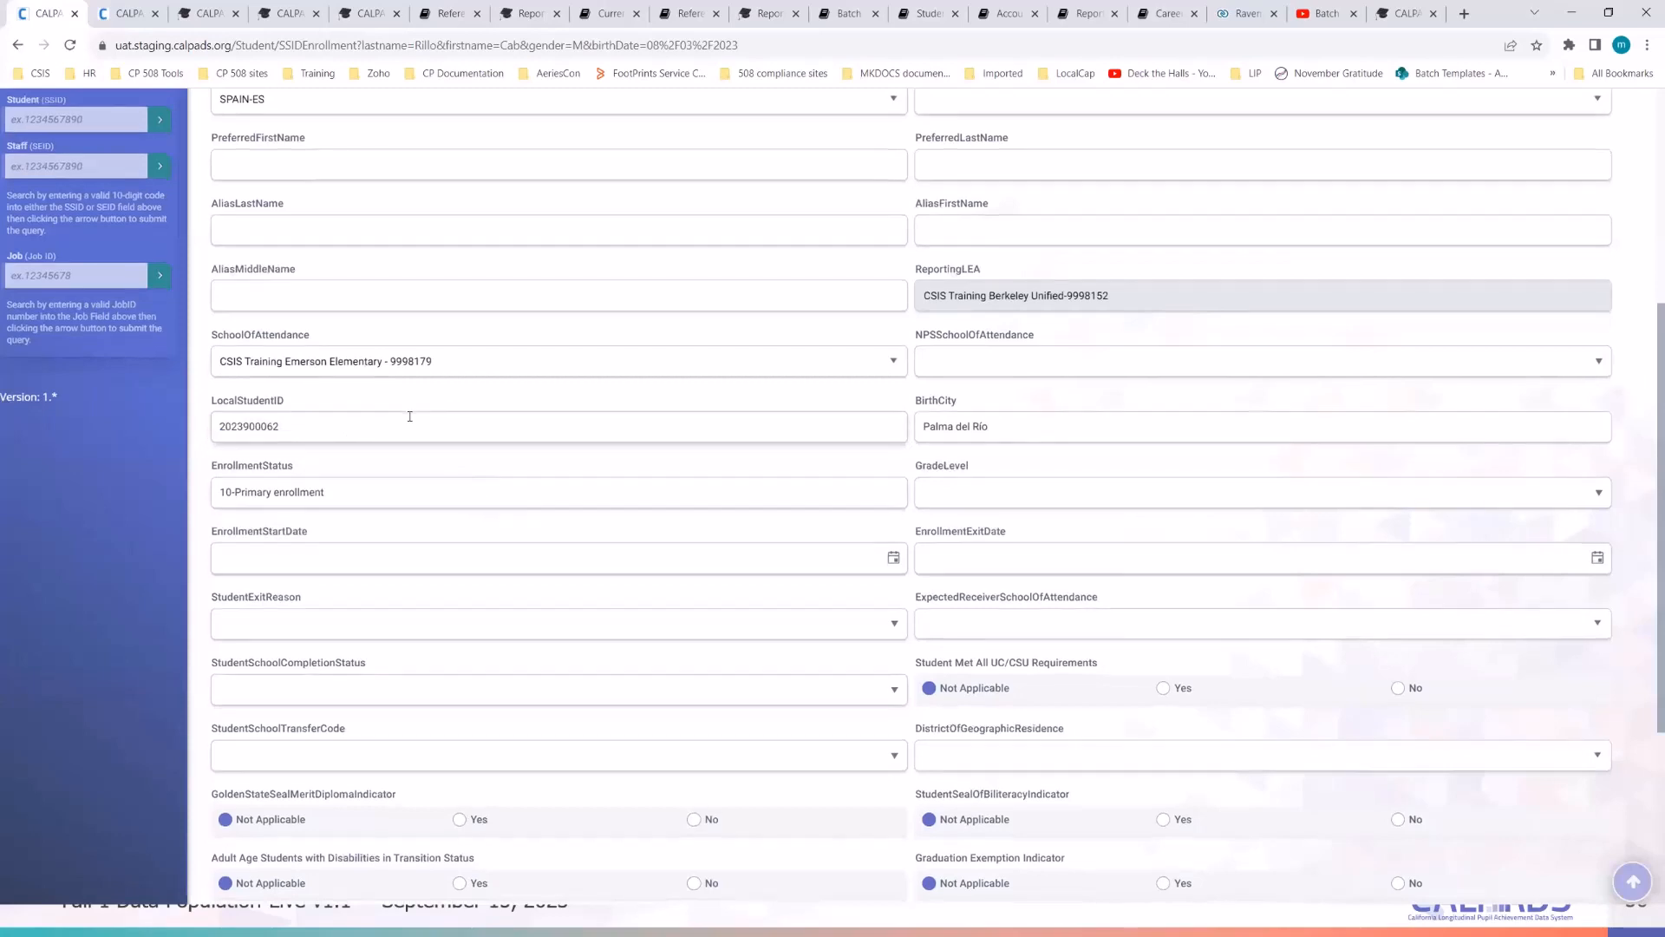
scroll(366, 437, down, 1)
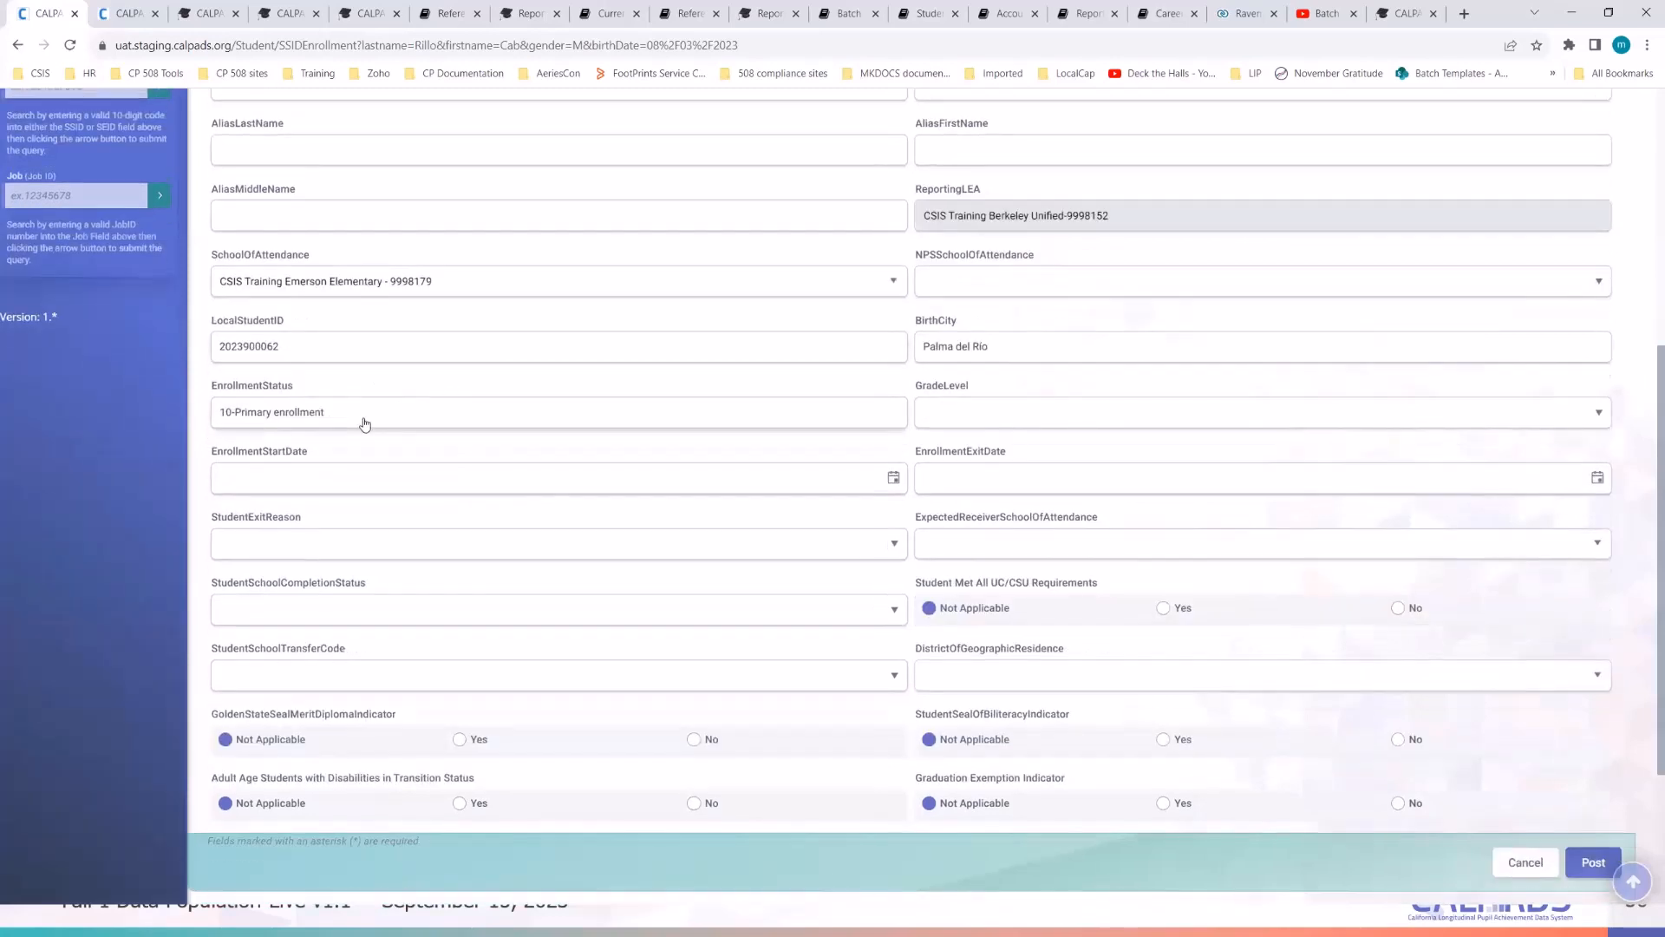
- Set grade level to KN-Kindergarten and enrollment start date to 09/11/2023
click(938, 418)
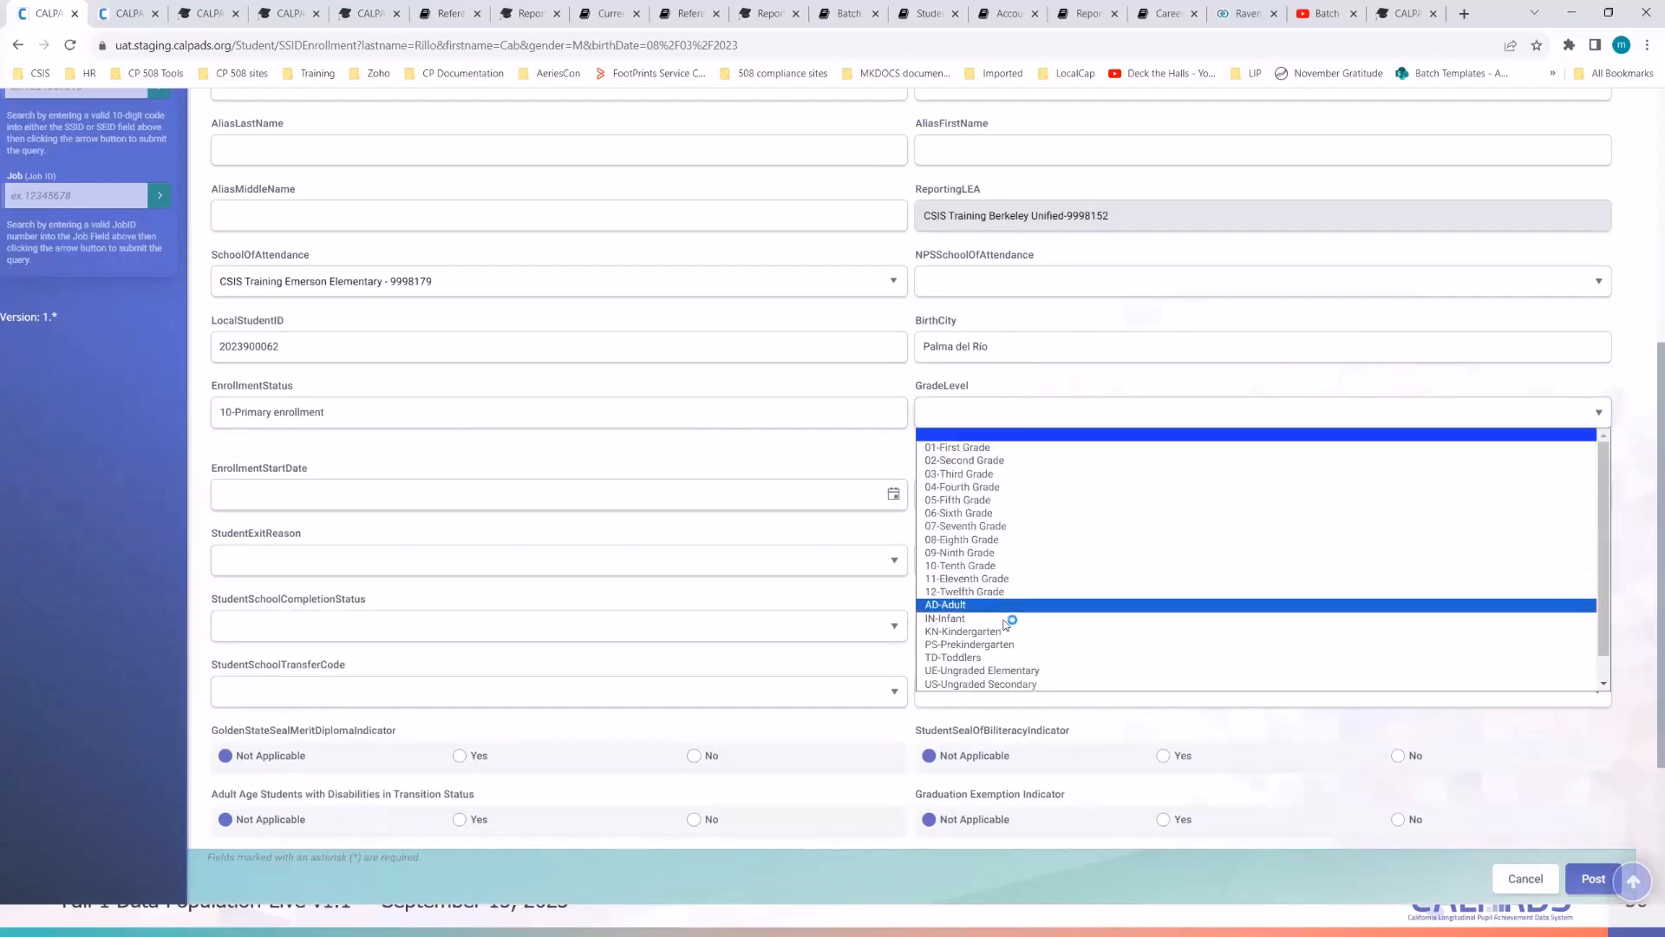
click(1000, 633)
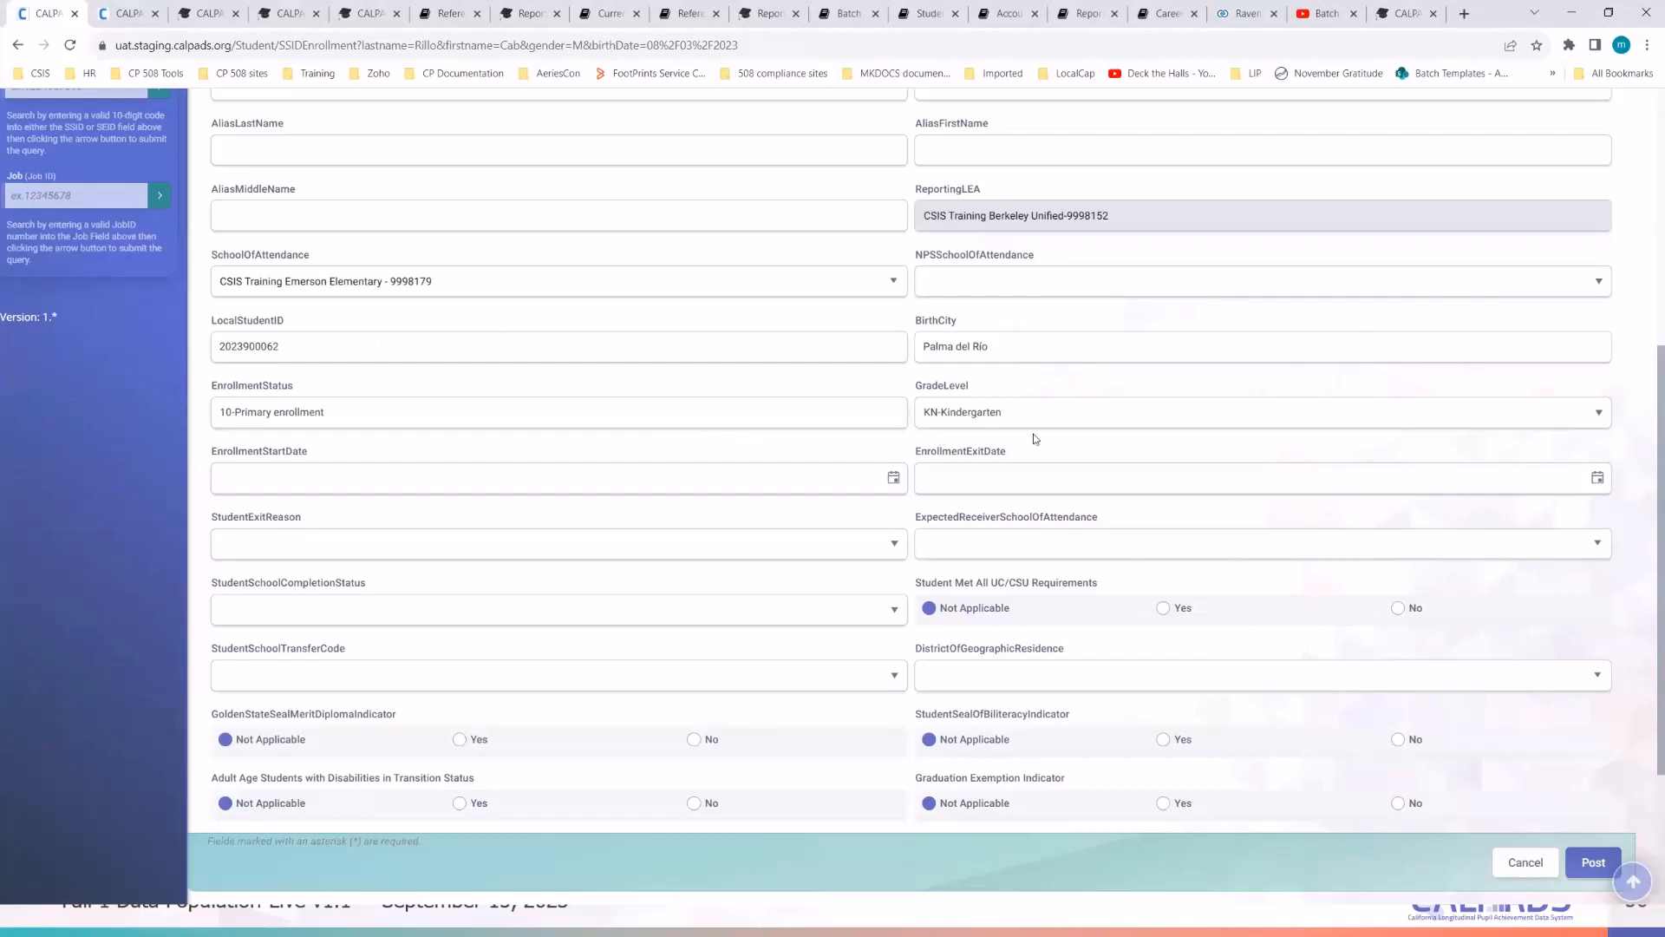
click(893, 477)
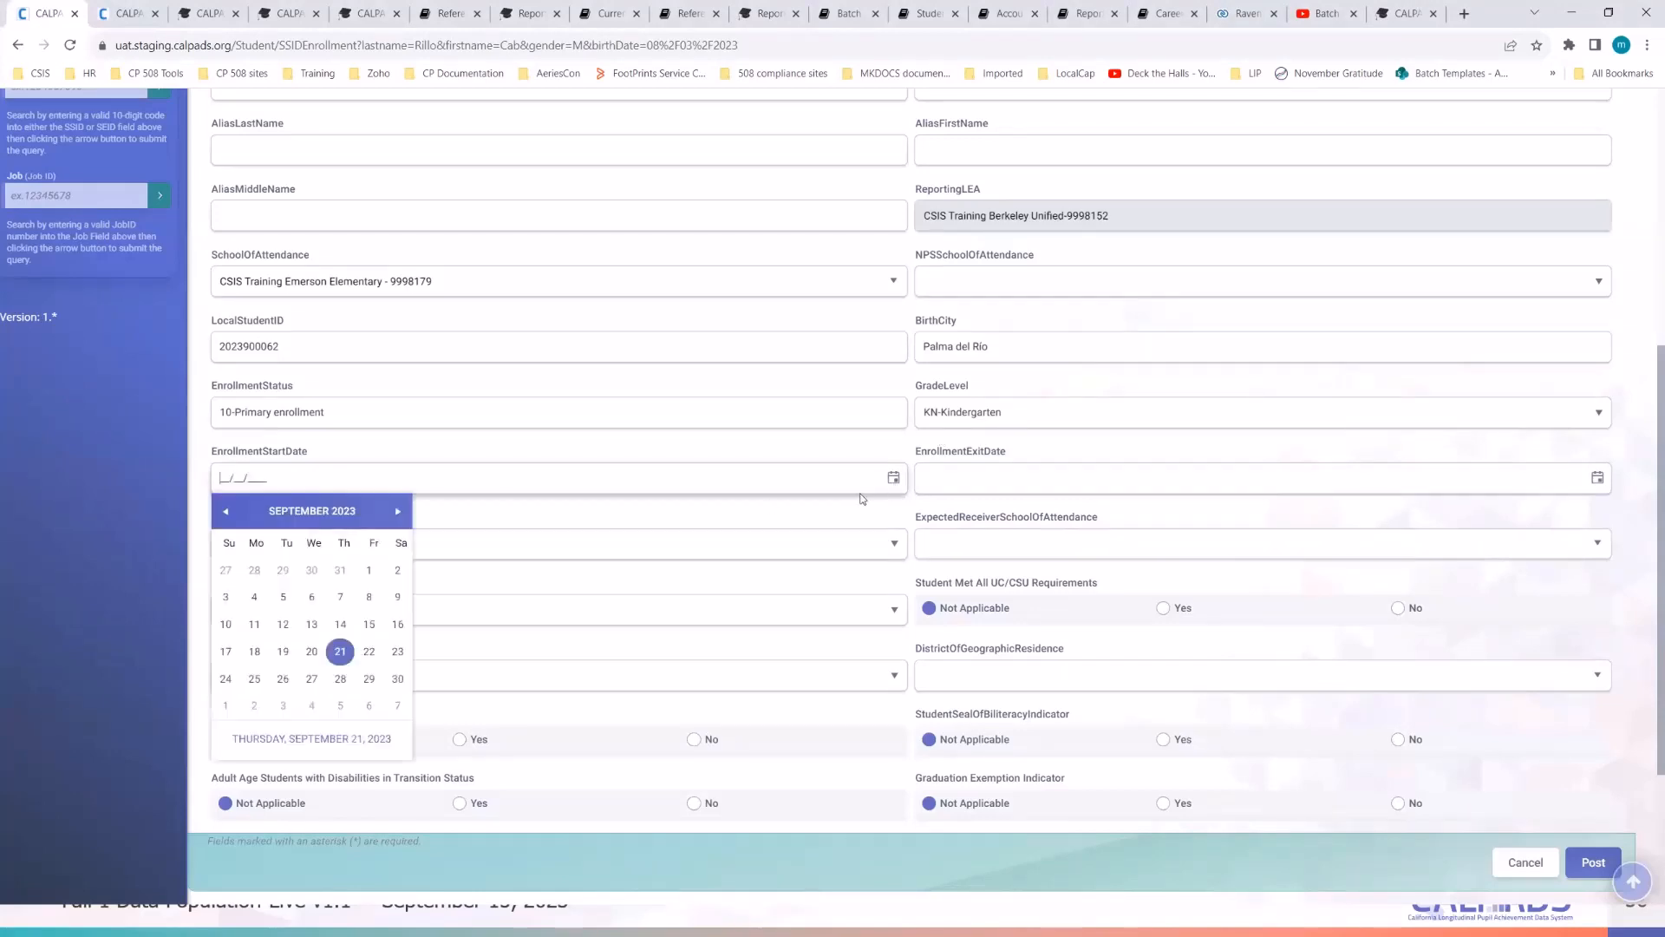
click(256, 626)
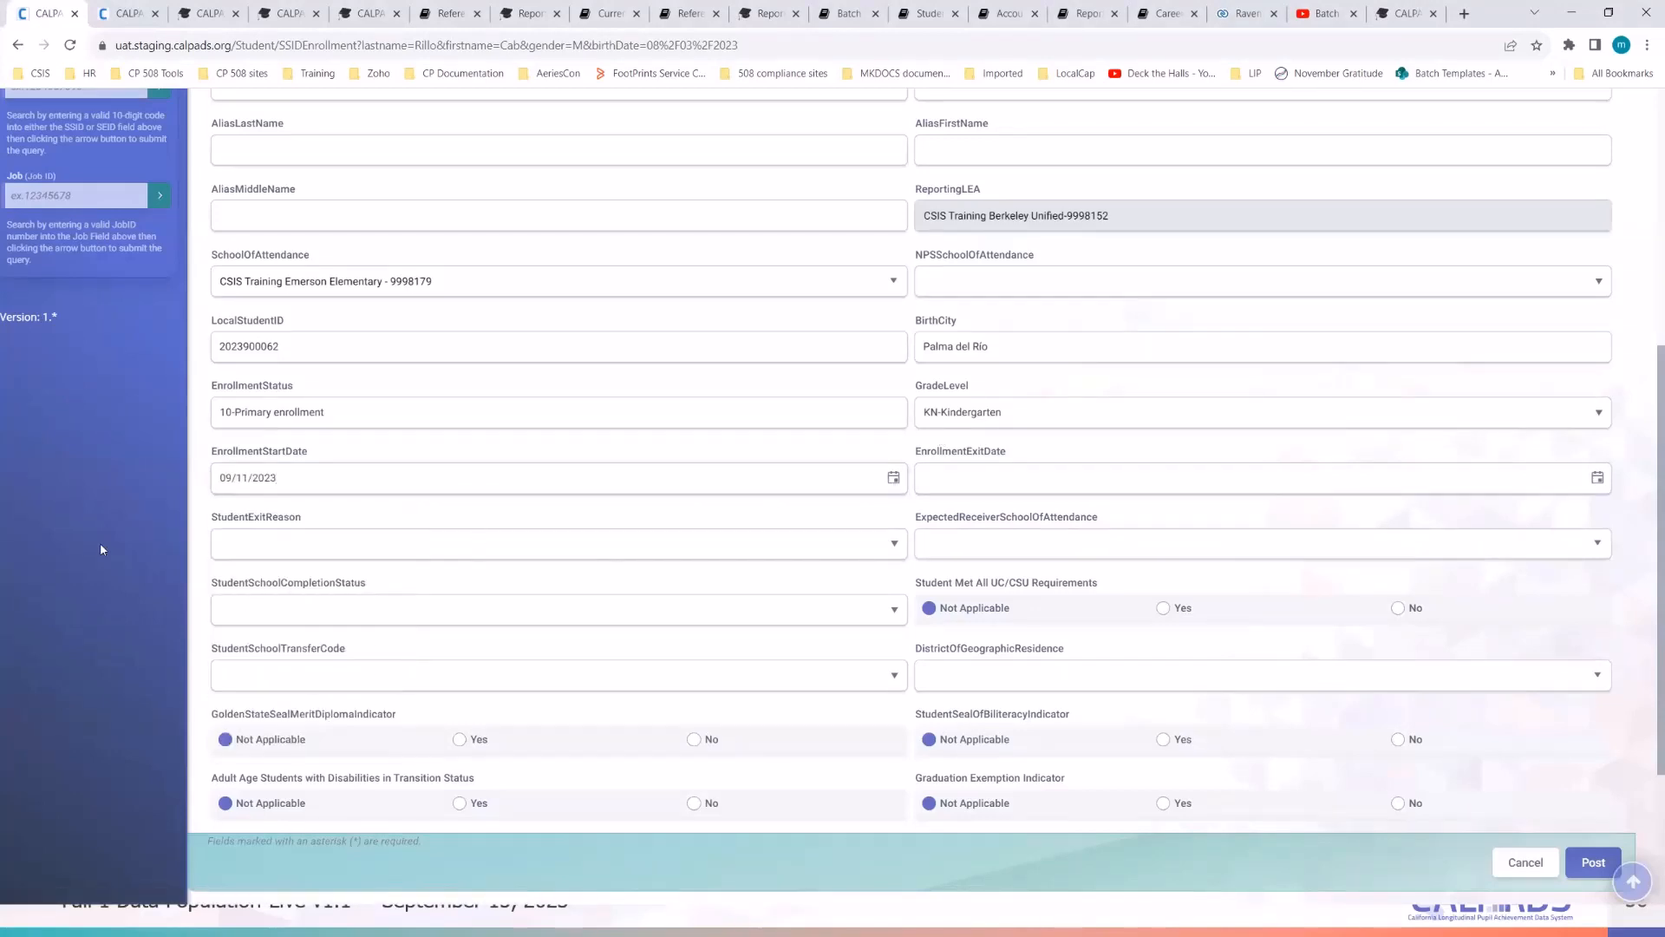
scroll(1025, 477, down, 2)
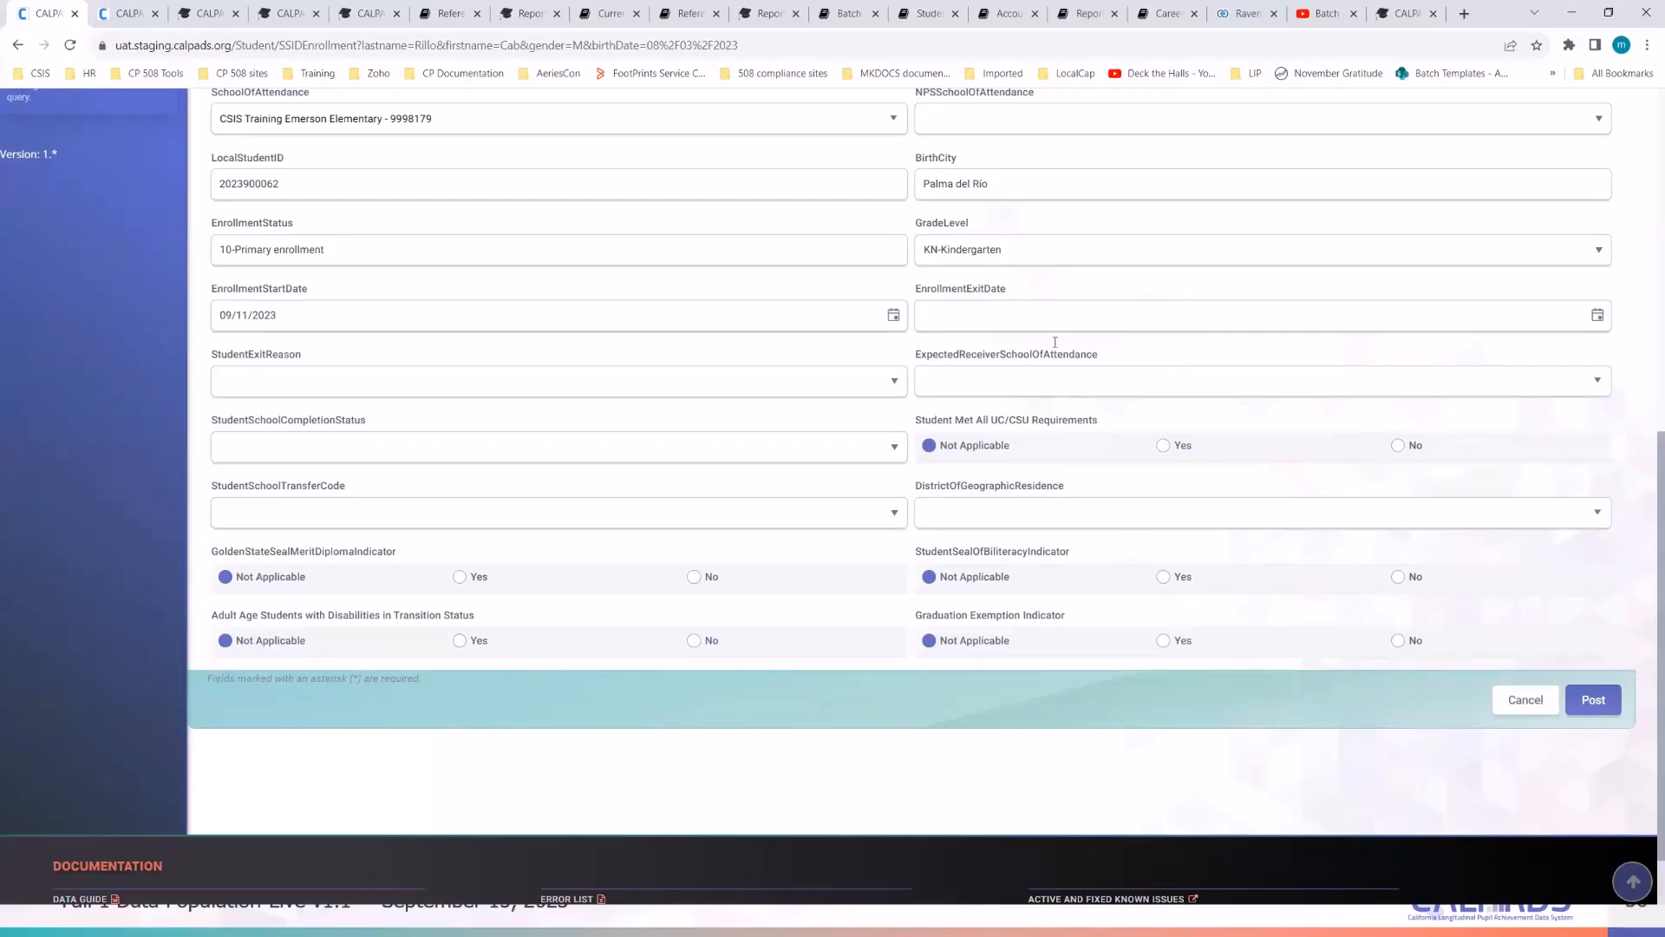
scroll(1148, 591, up, 3)
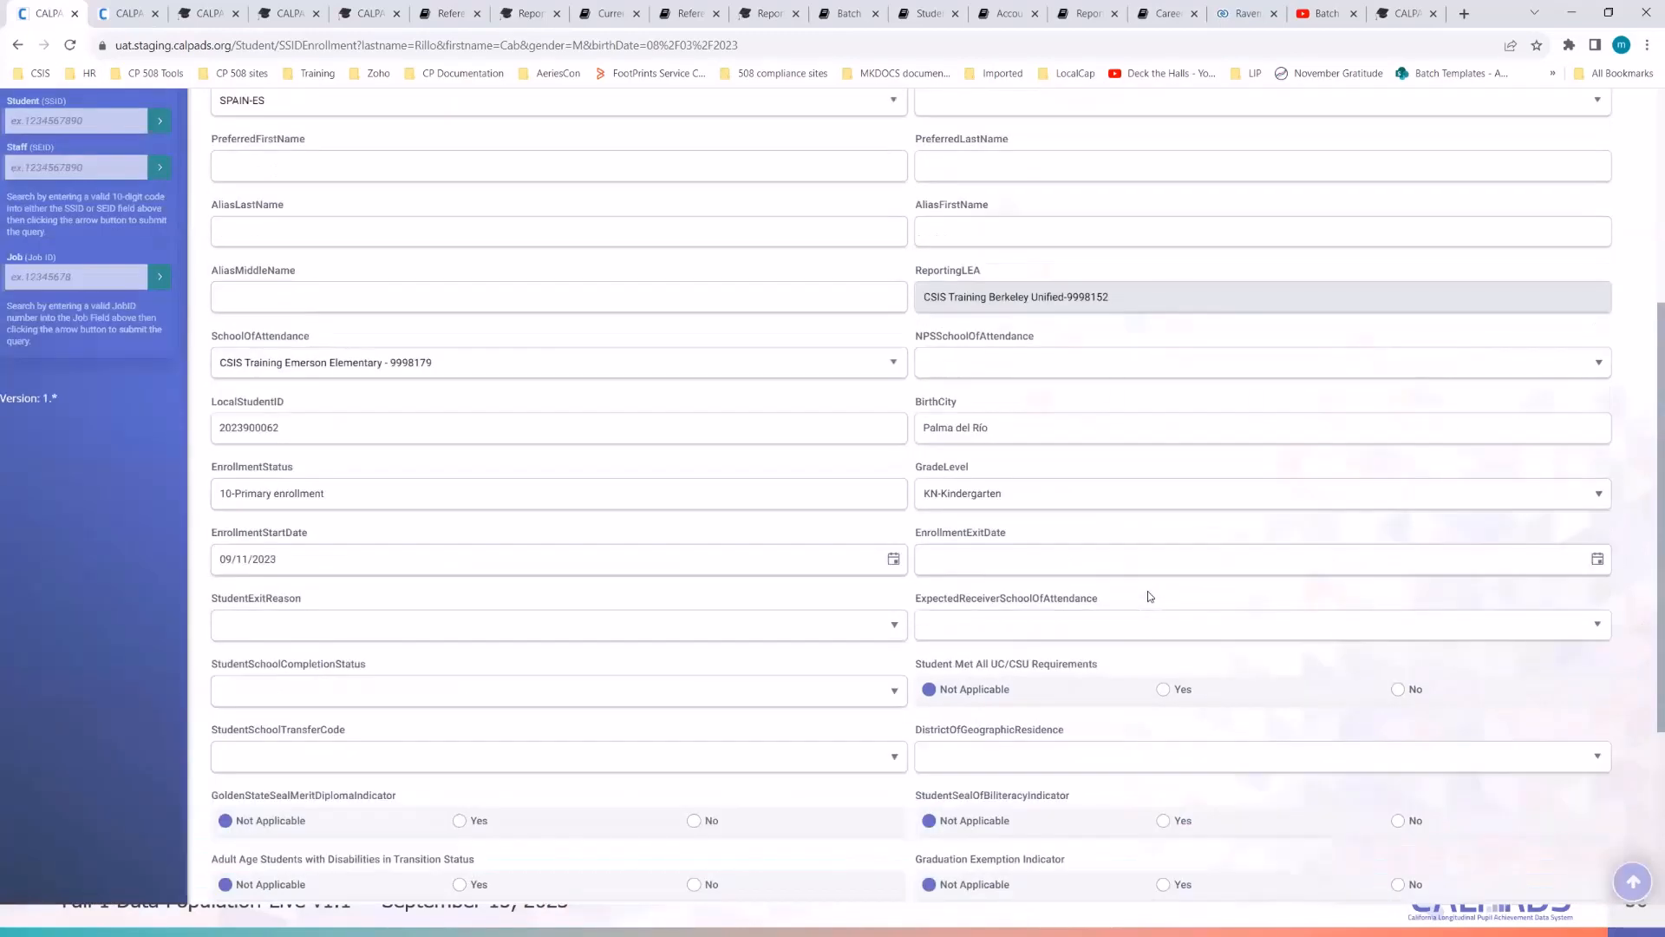
scroll(1147, 591, down, 3)
- Post the enrollment, open Student Data in a new tab, and confirm the submission had no errors
click(1579, 716)
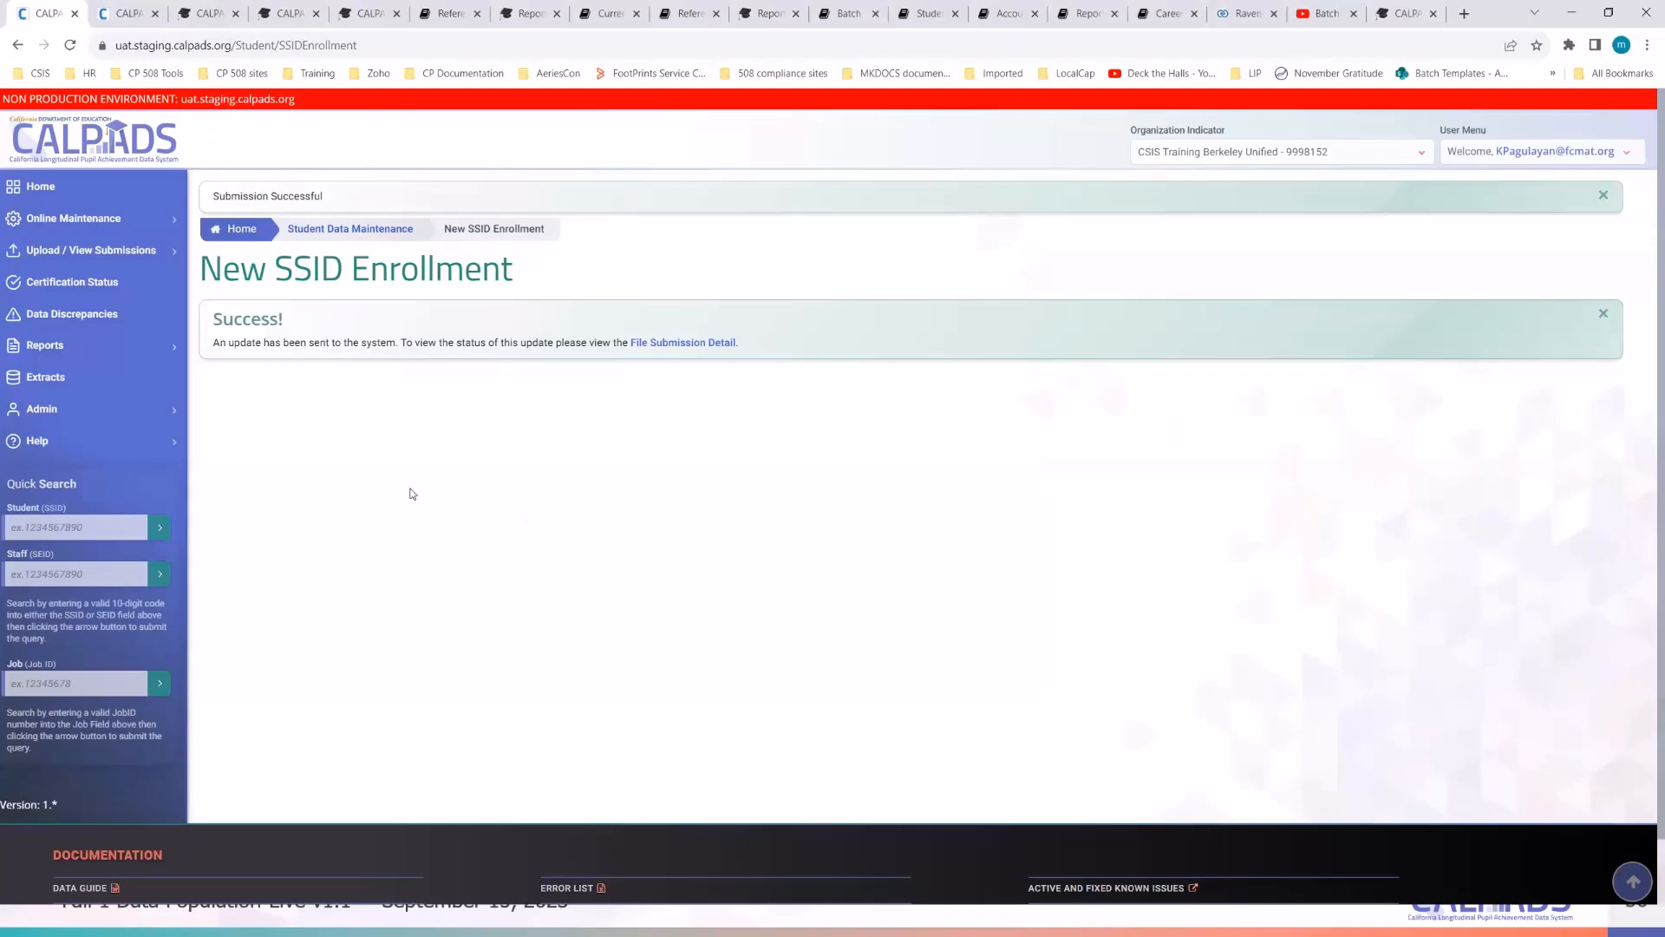
click(113, 217)
right_click(62, 251)
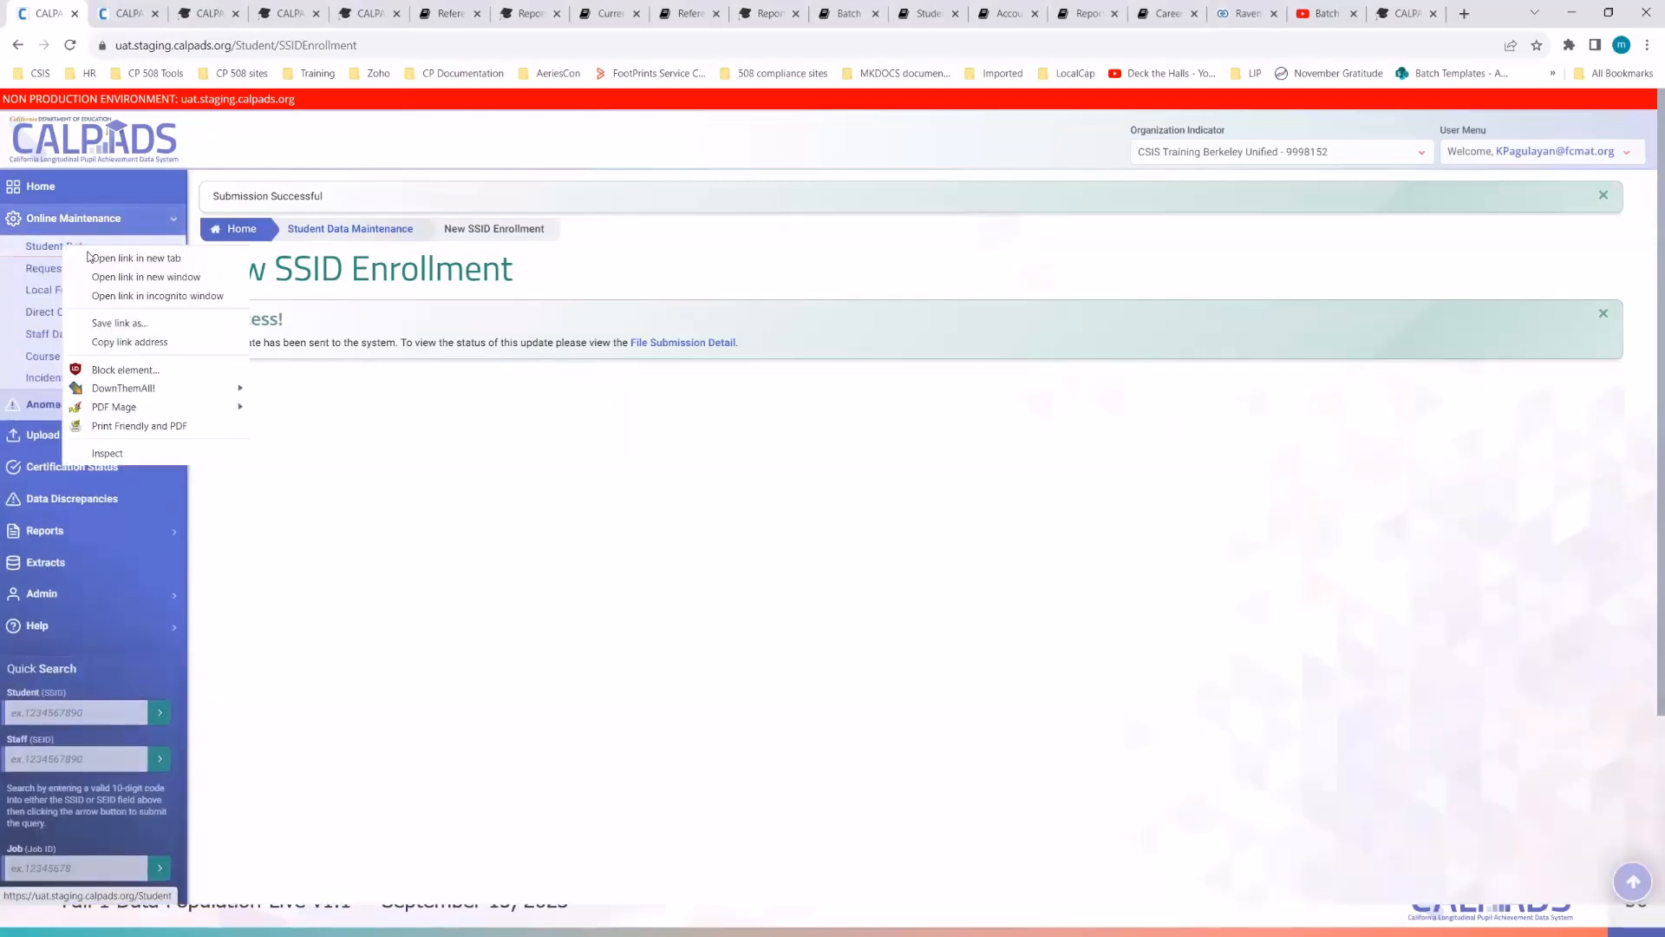
click(95, 258)
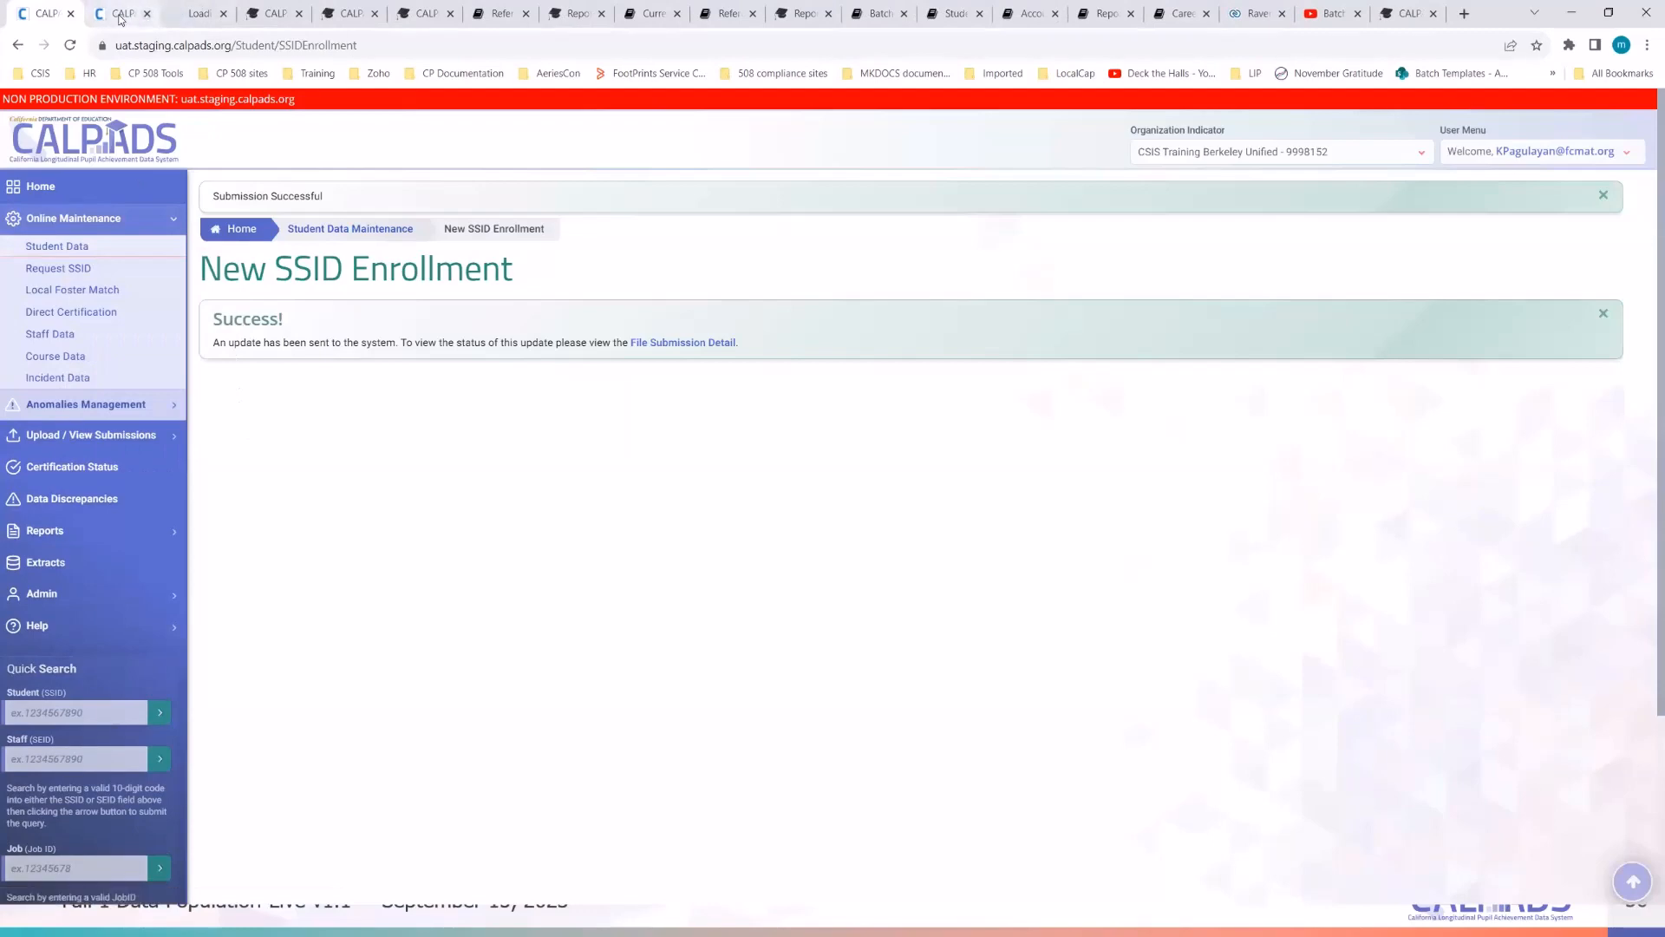
click(128, 16)
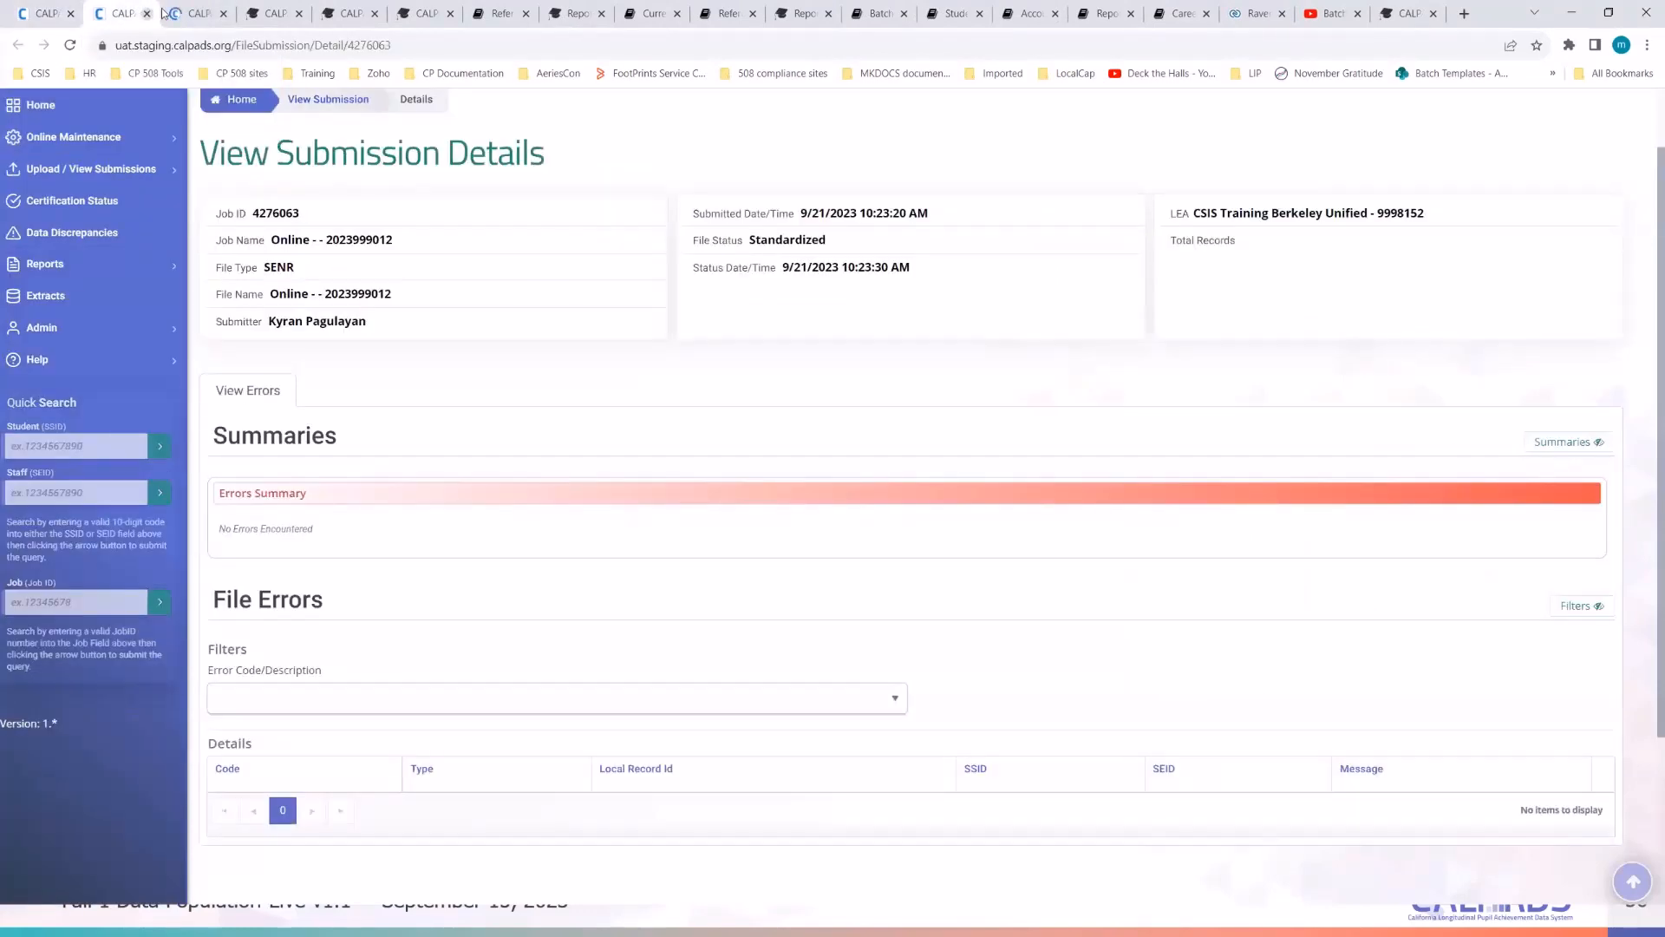
click(186, 14)
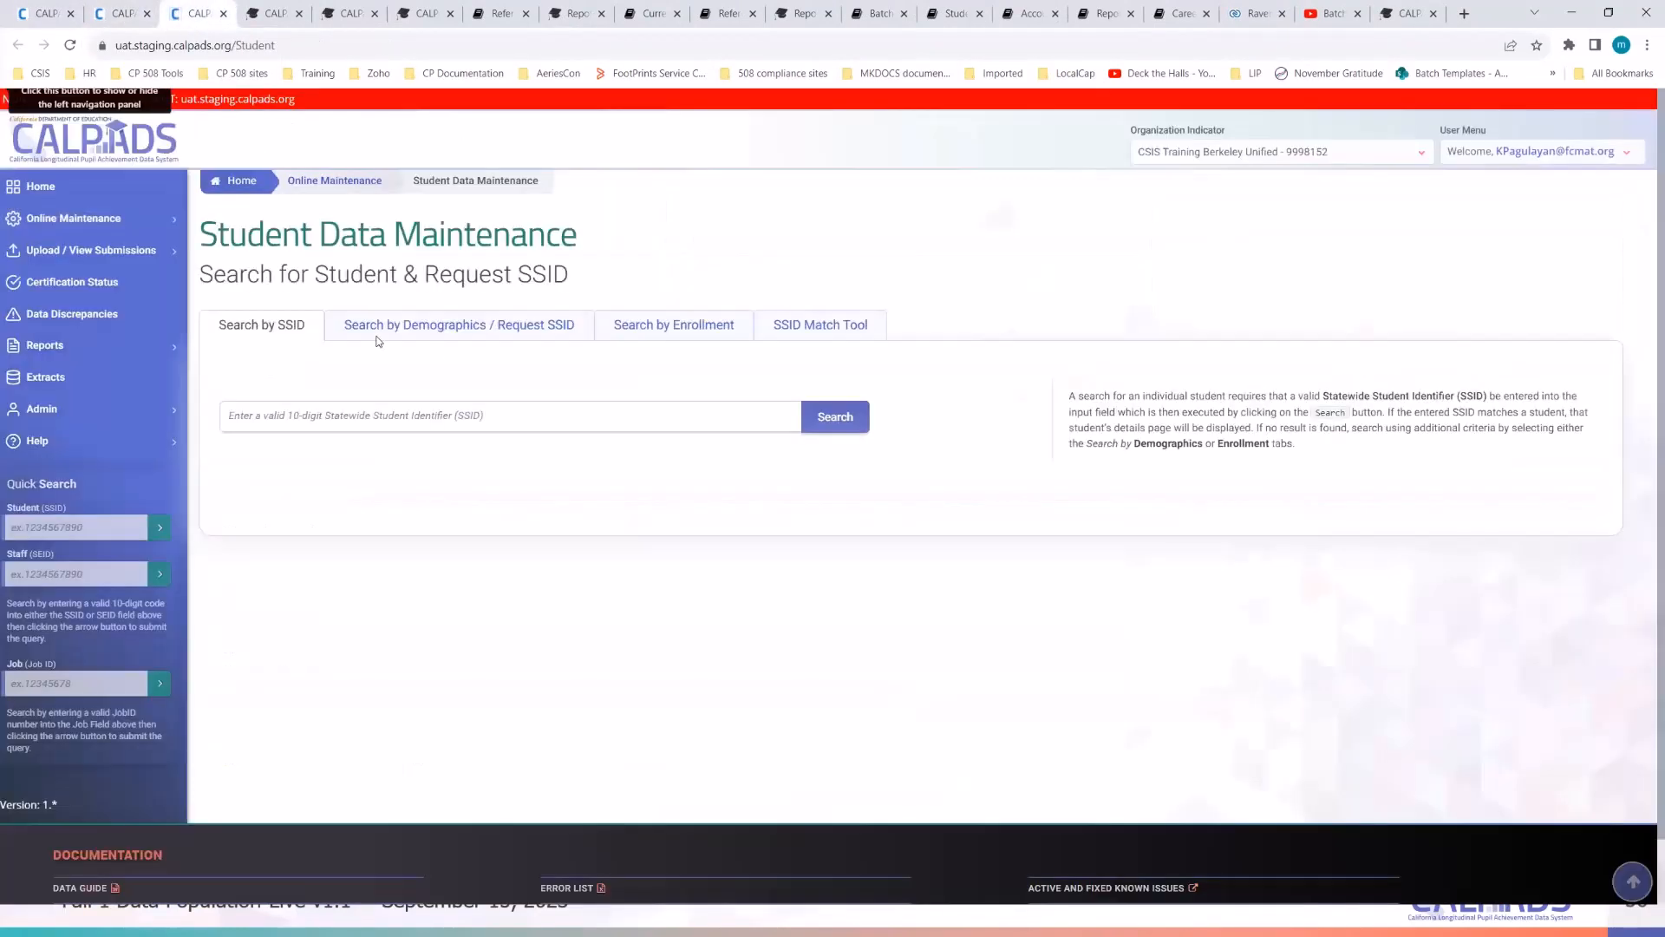
- Search by demographics using the student's first and last name
click(460, 326)
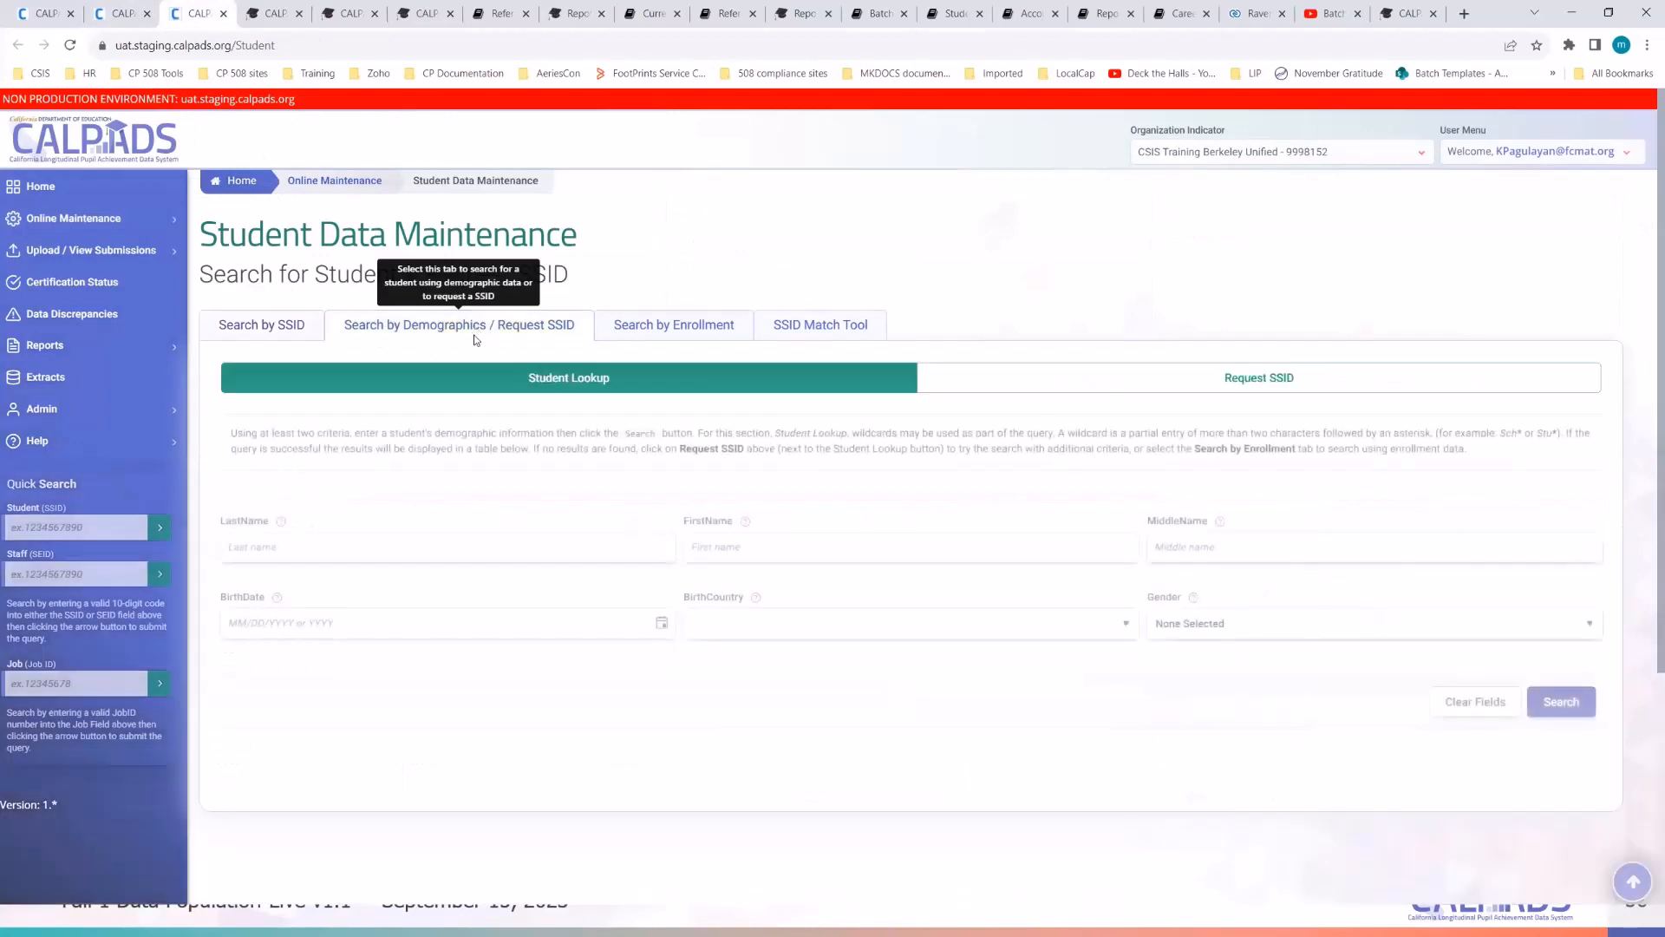
click(380, 544)
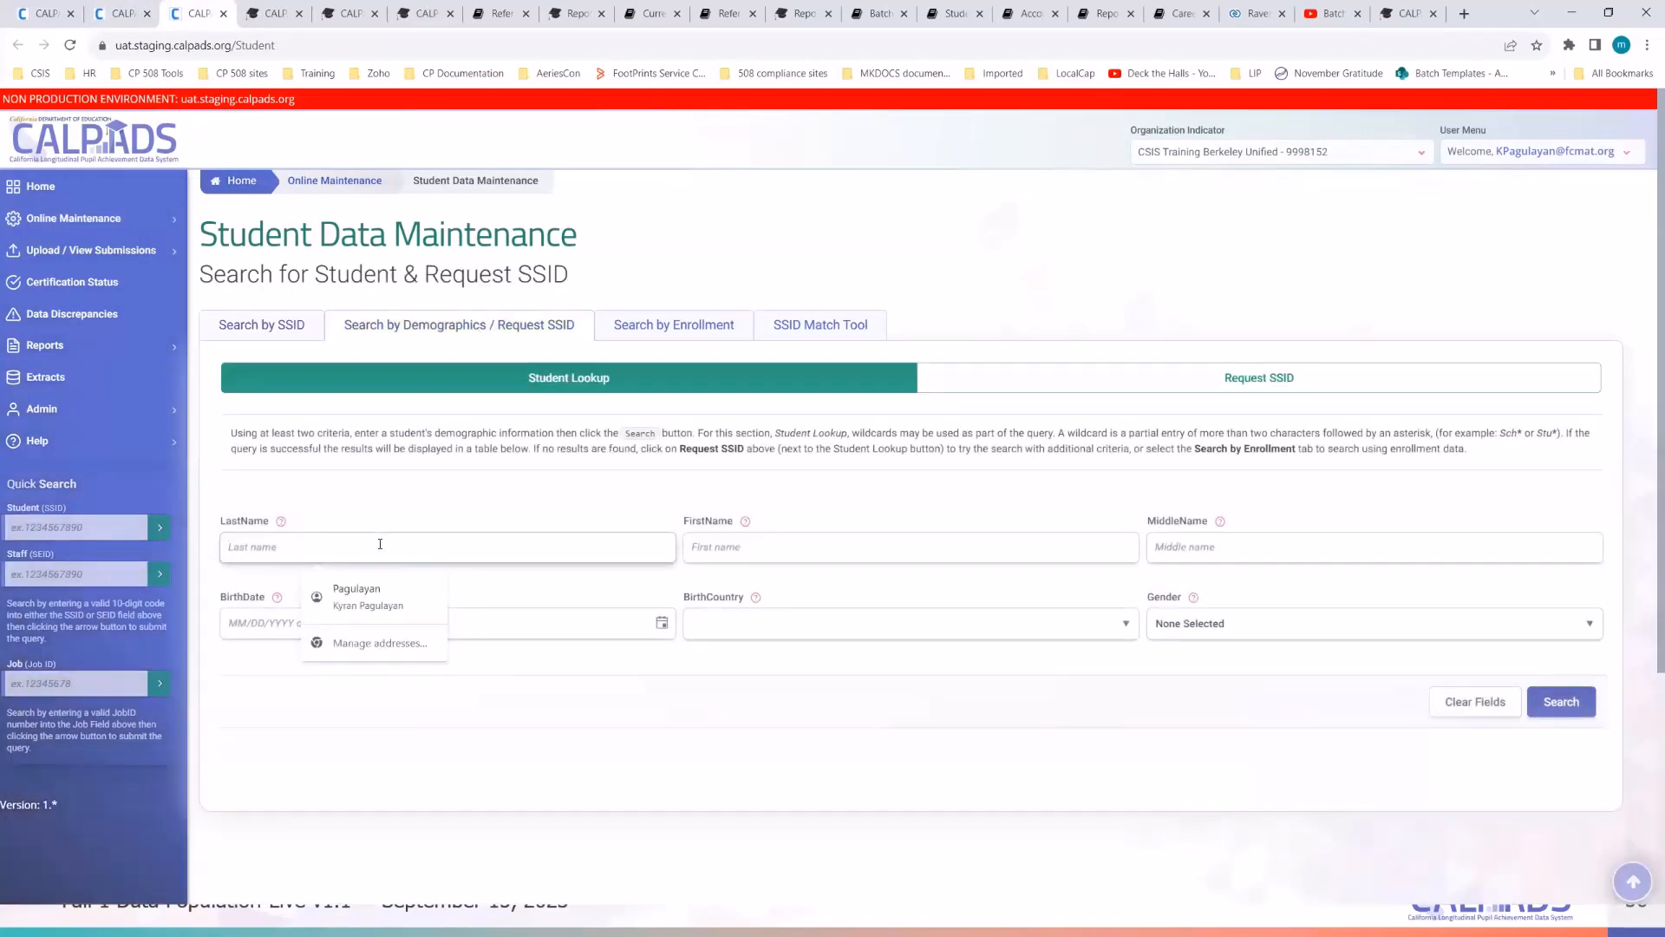
click(719, 545)
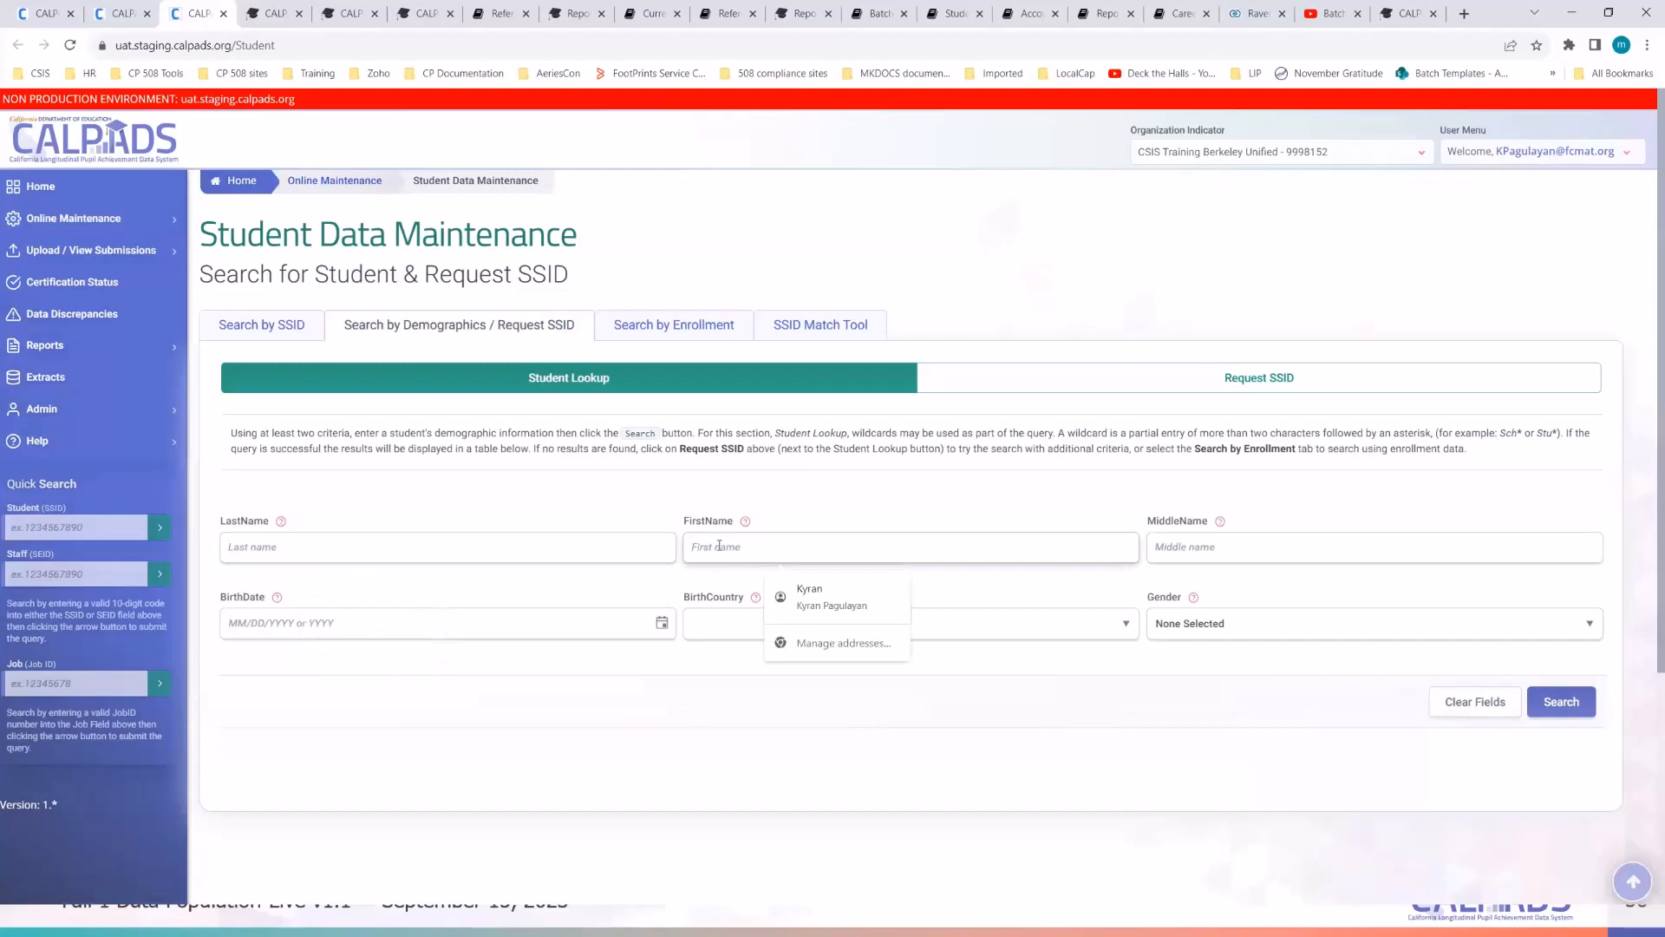
click(448, 554)
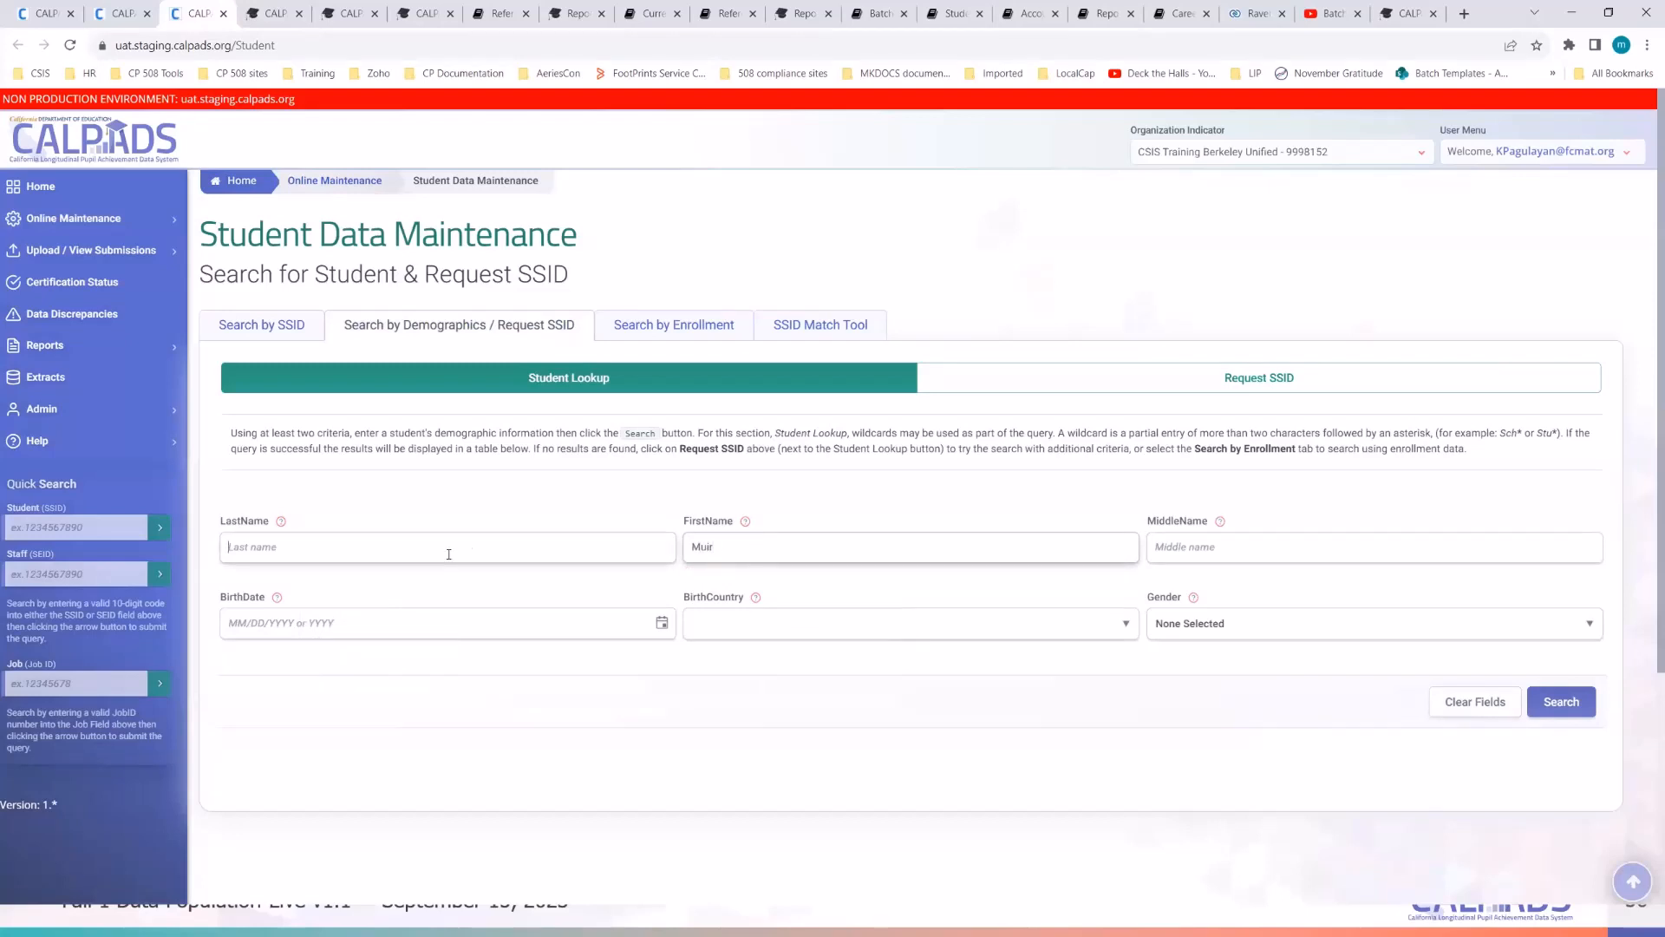
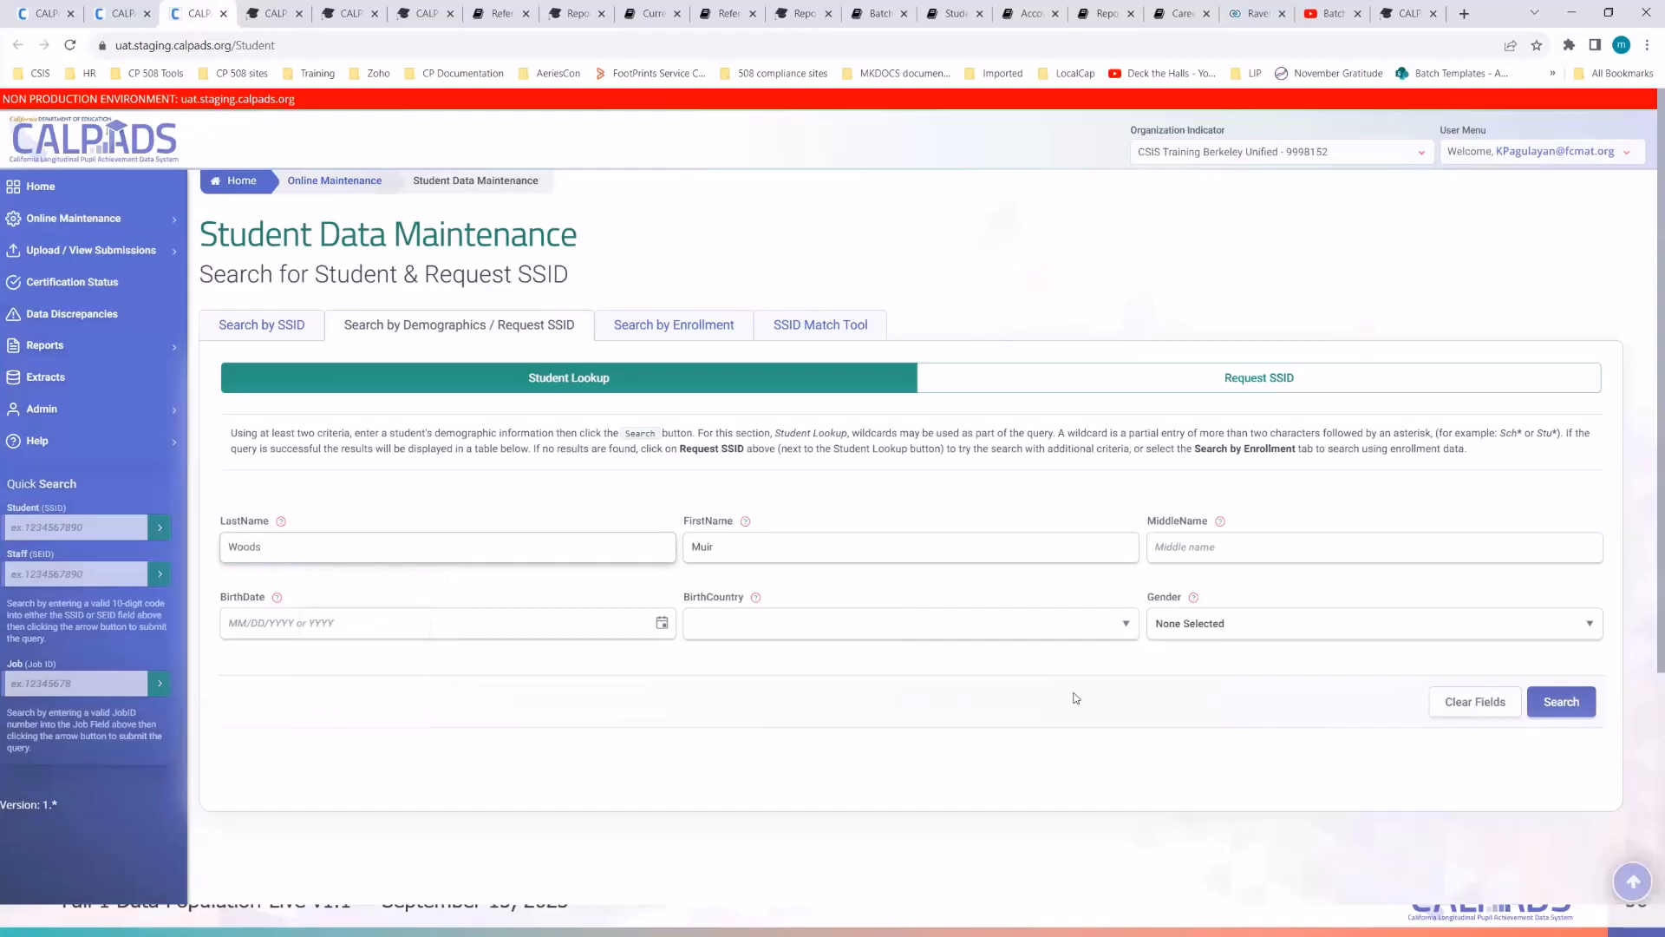
click(1565, 701)
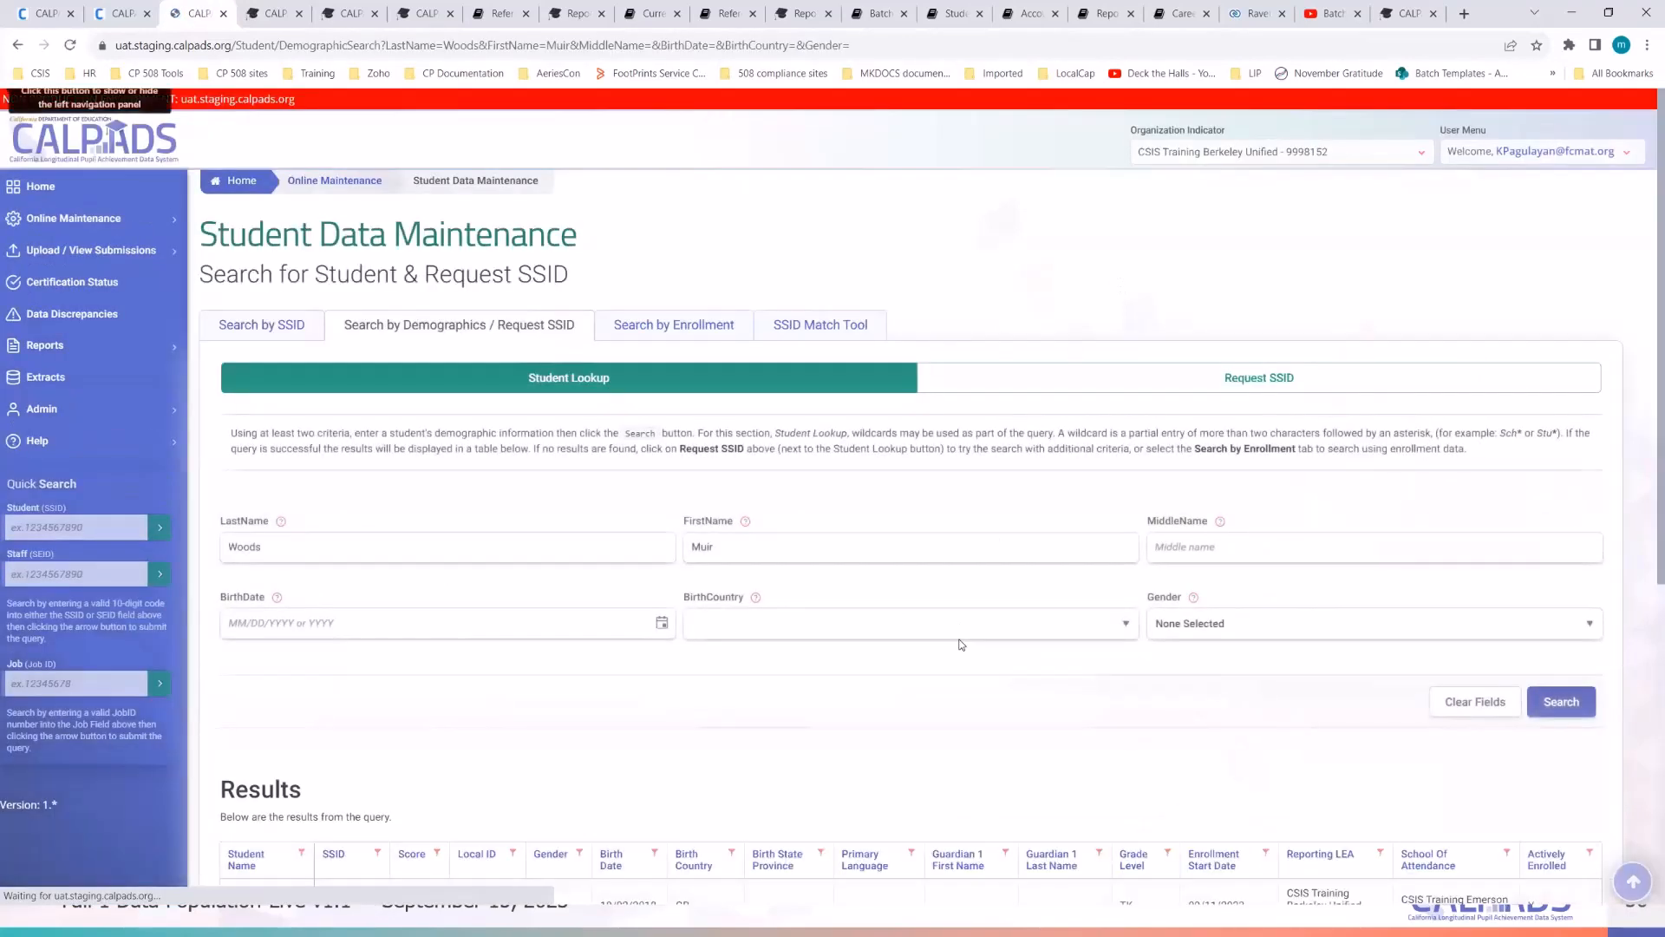
- Open the matching student's record in a new tab
scroll(961, 644, down, 5)
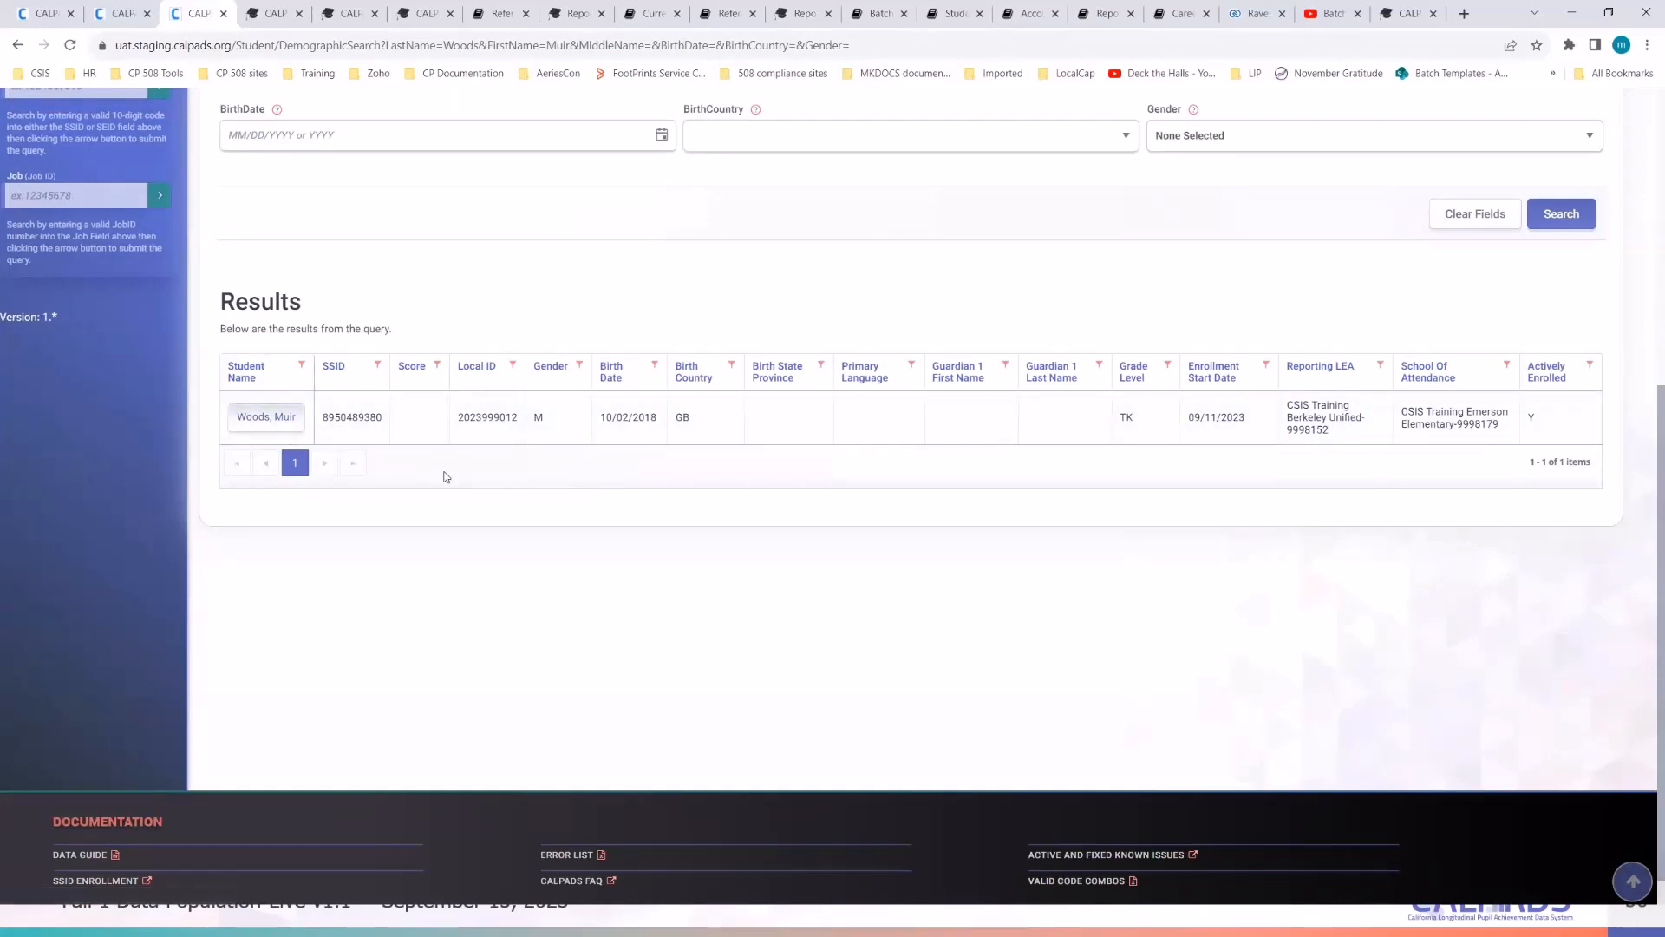
scroll(445, 476, up, 2)
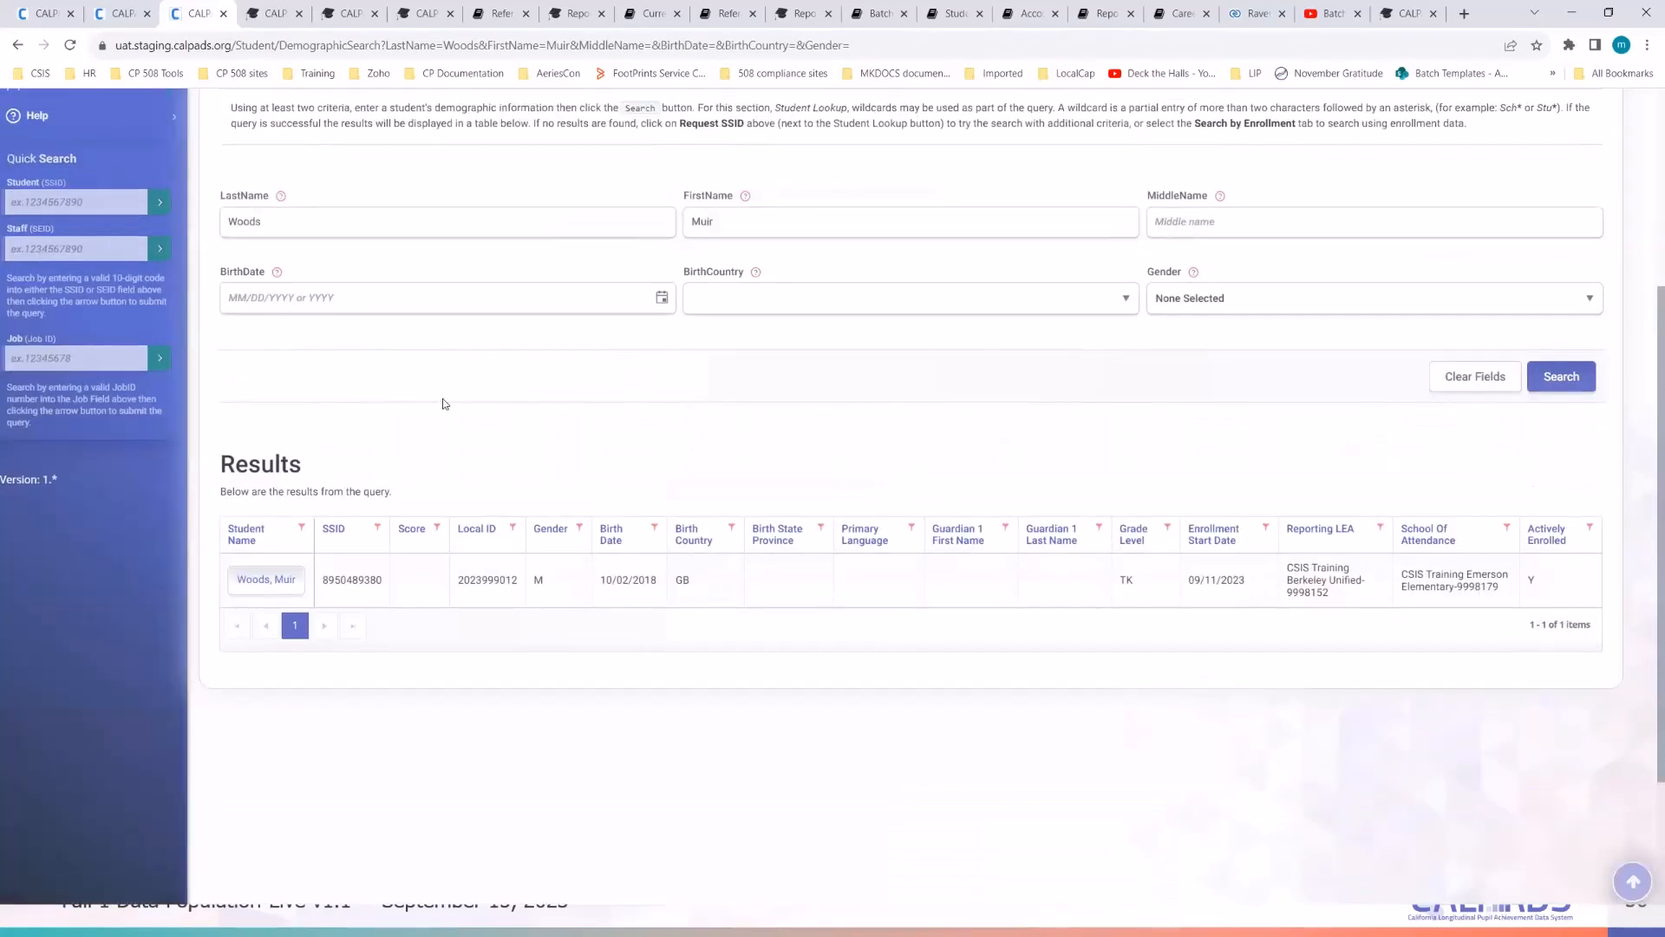
right_click(273, 580)
click(290, 594)
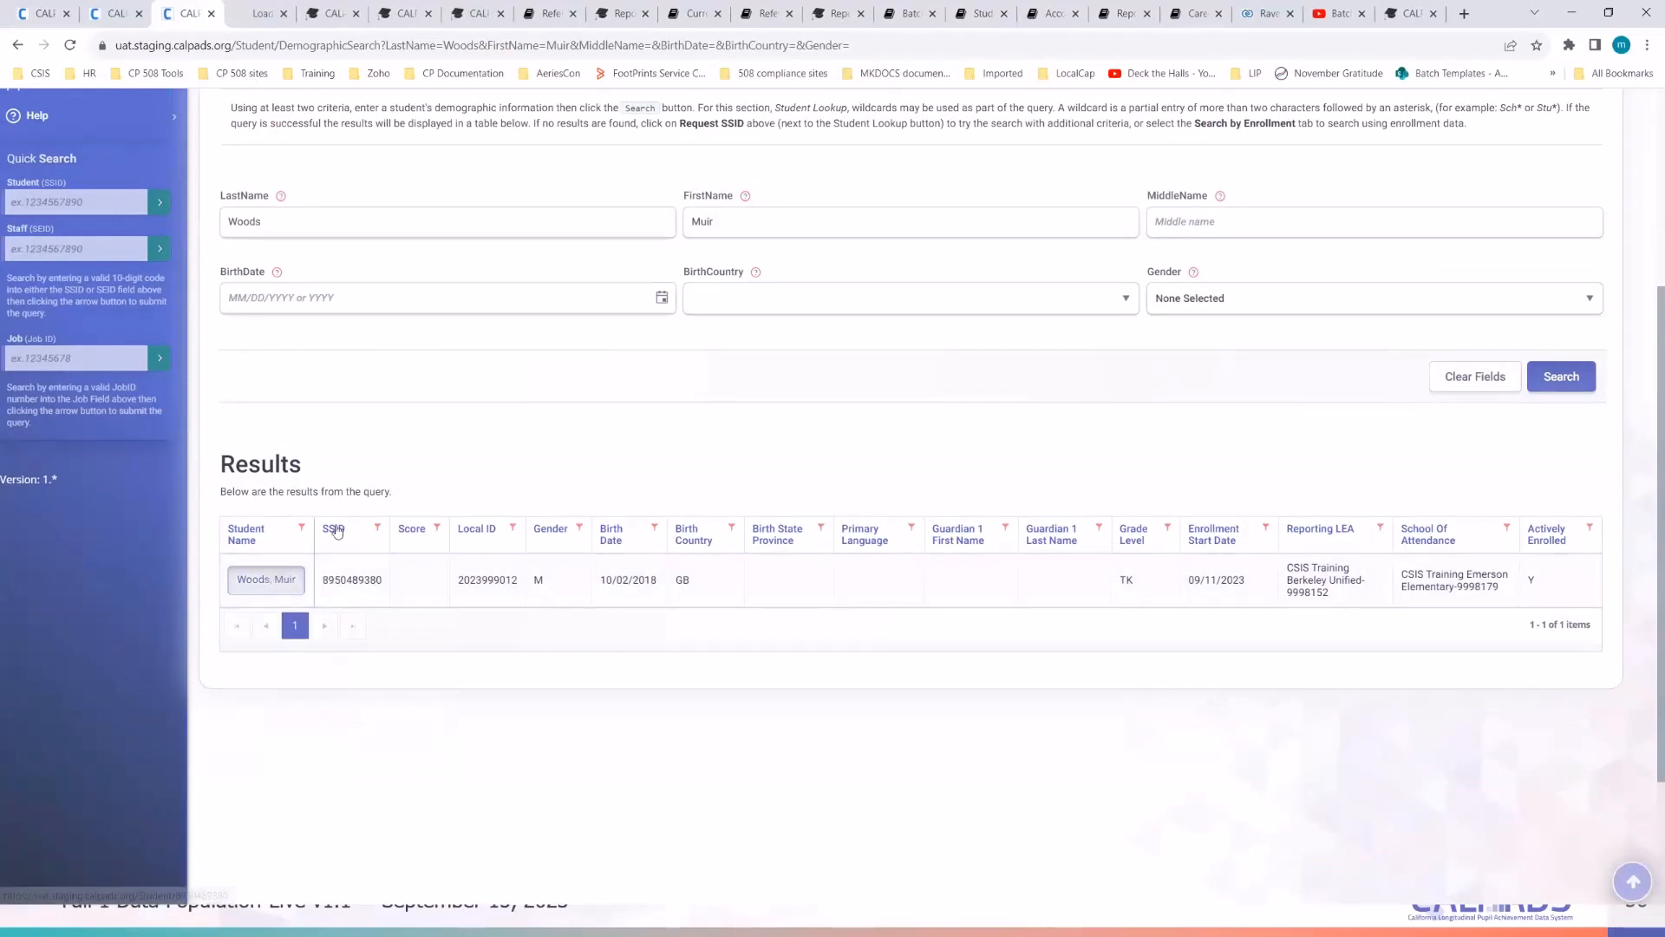
- Review the Student Detail page's SSID, TK enrollment and Demographics entries
click(267, 24)
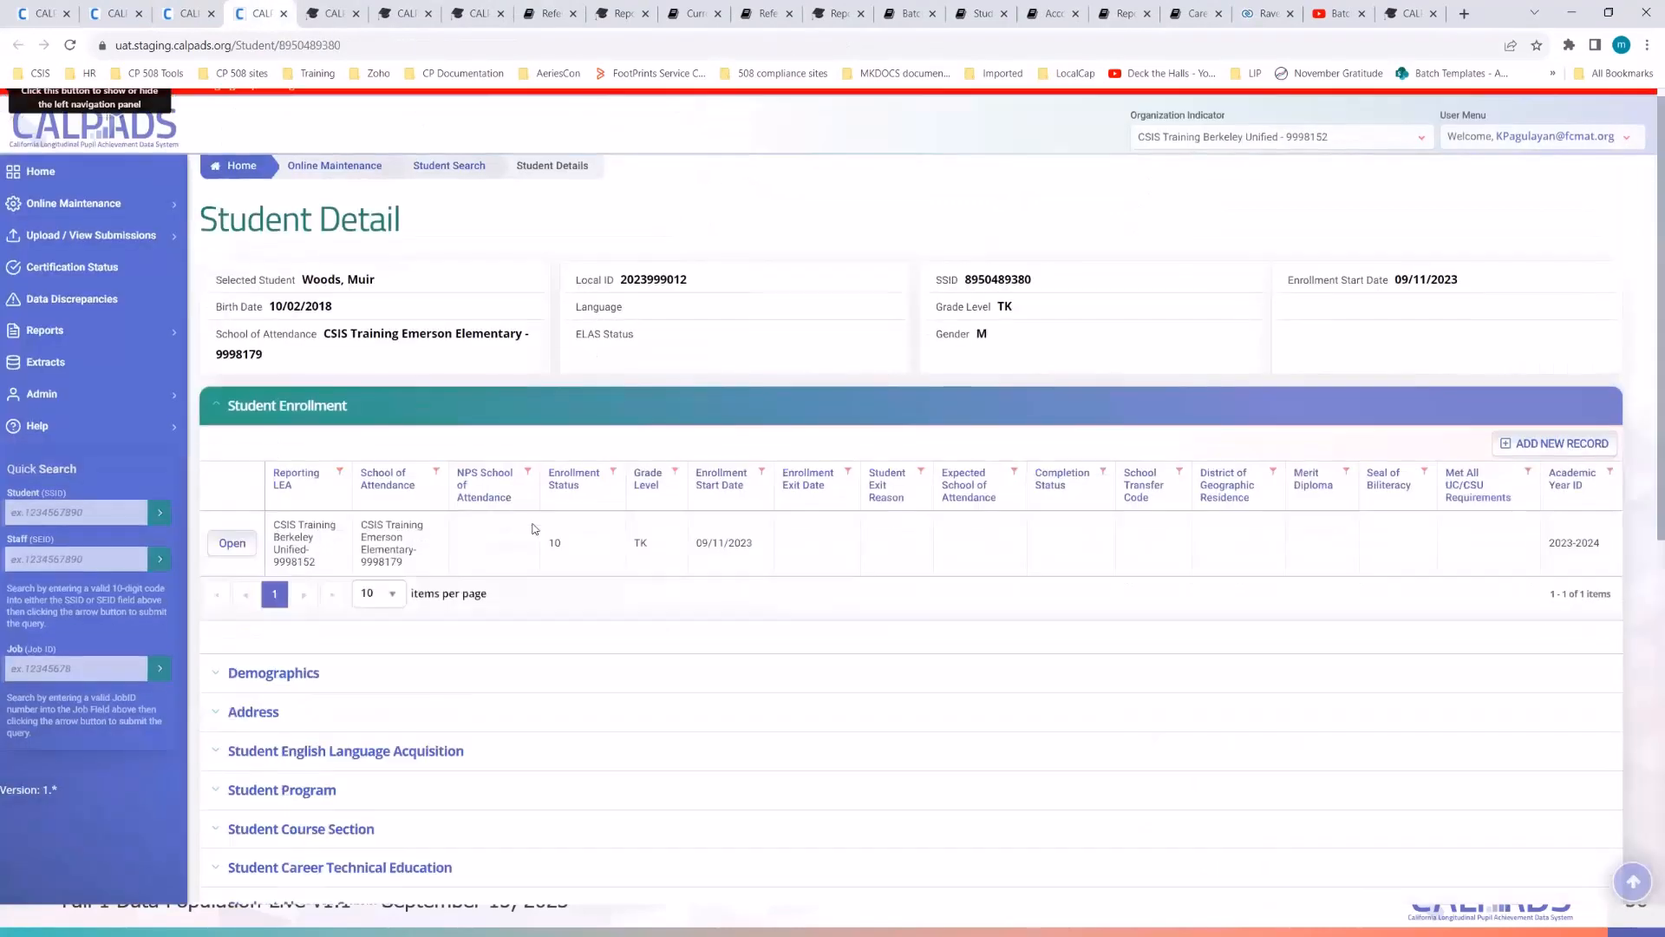
scroll(488, 362, down, 3)
scroll(607, 321, up, 3)
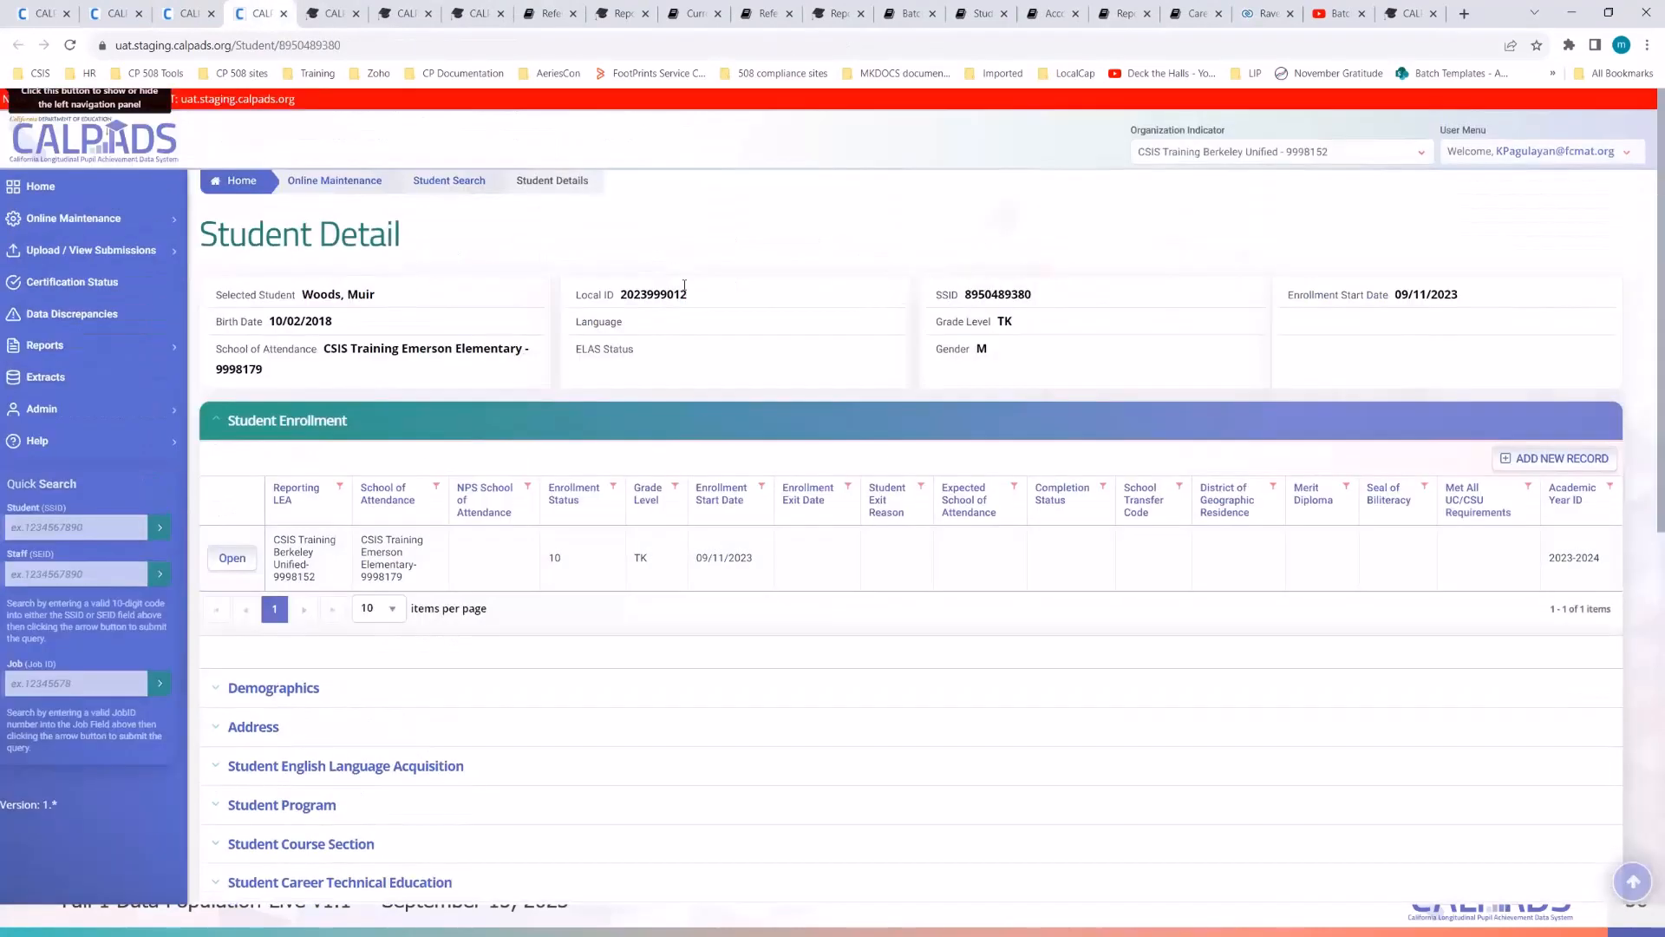
double_click(997, 294)
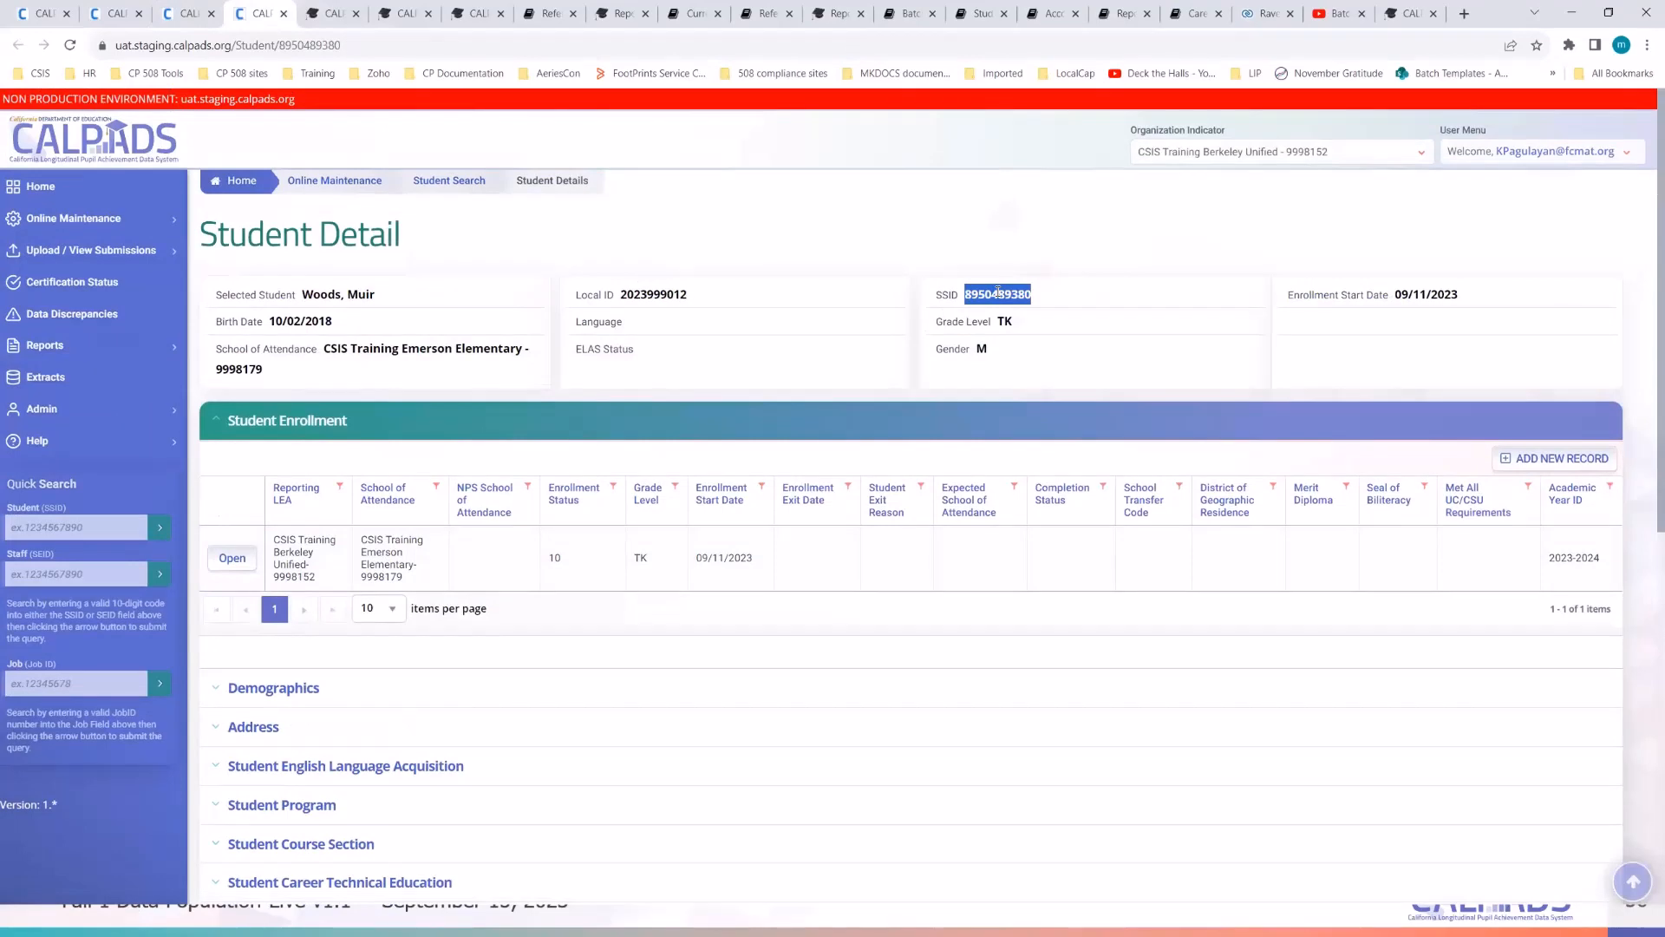
click(980, 200)
scroll(973, 240, down, 2)
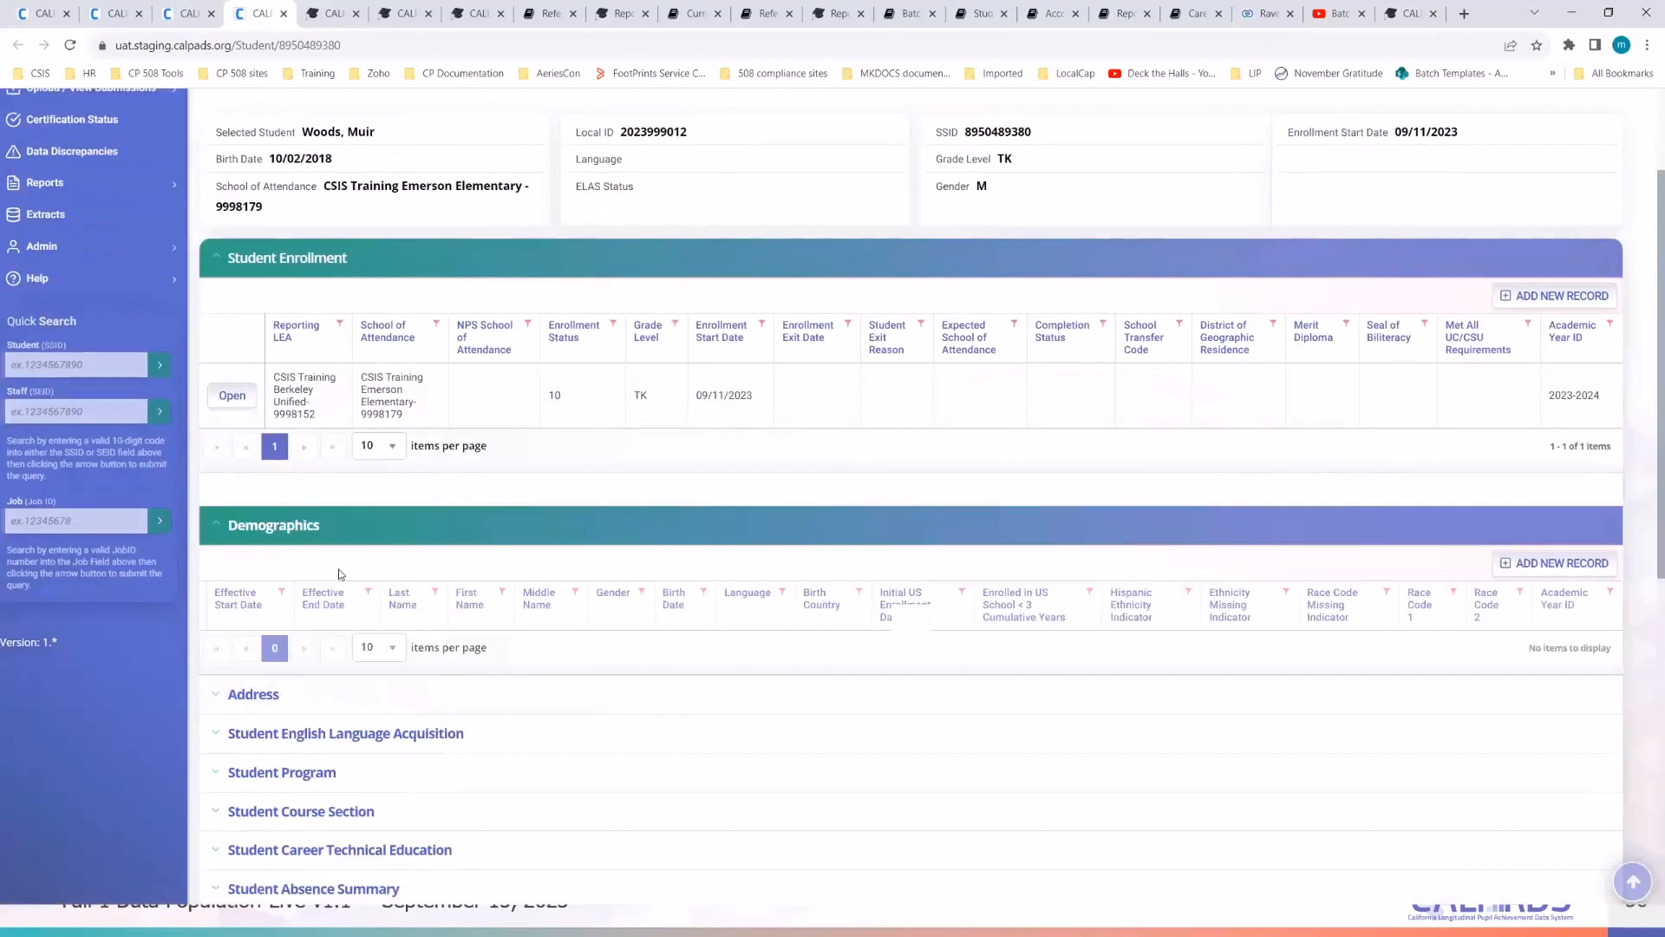
scroll(334, 599, down, 2)
scroll(329, 625, down, 5)
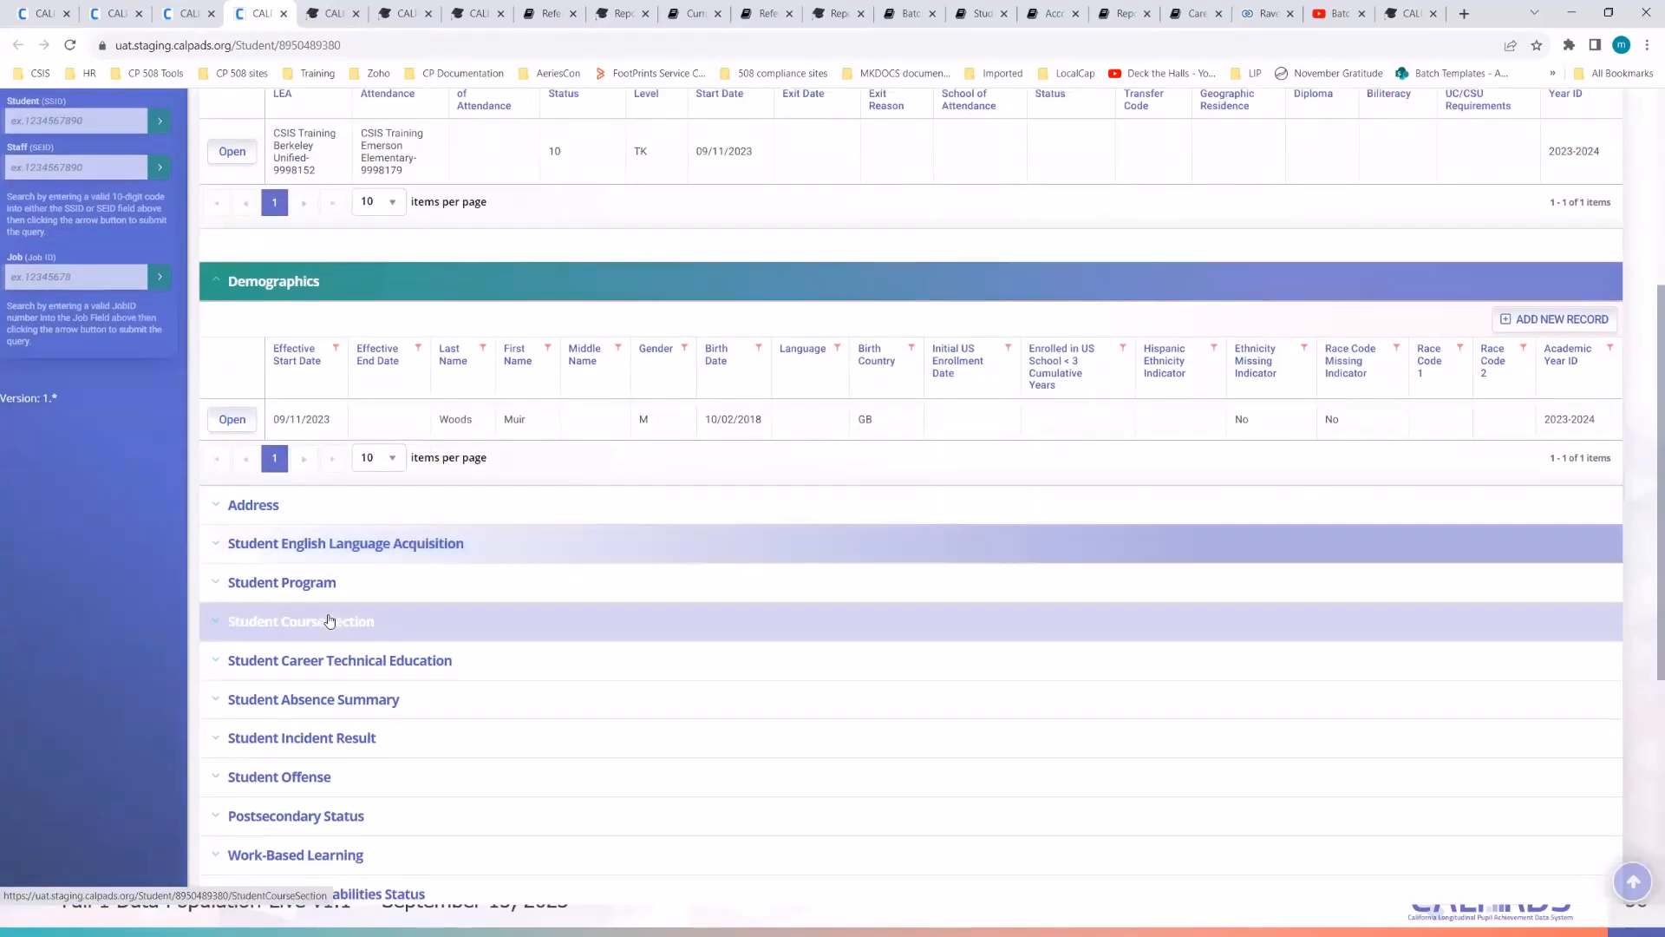
scroll(338, 686, up, 5)
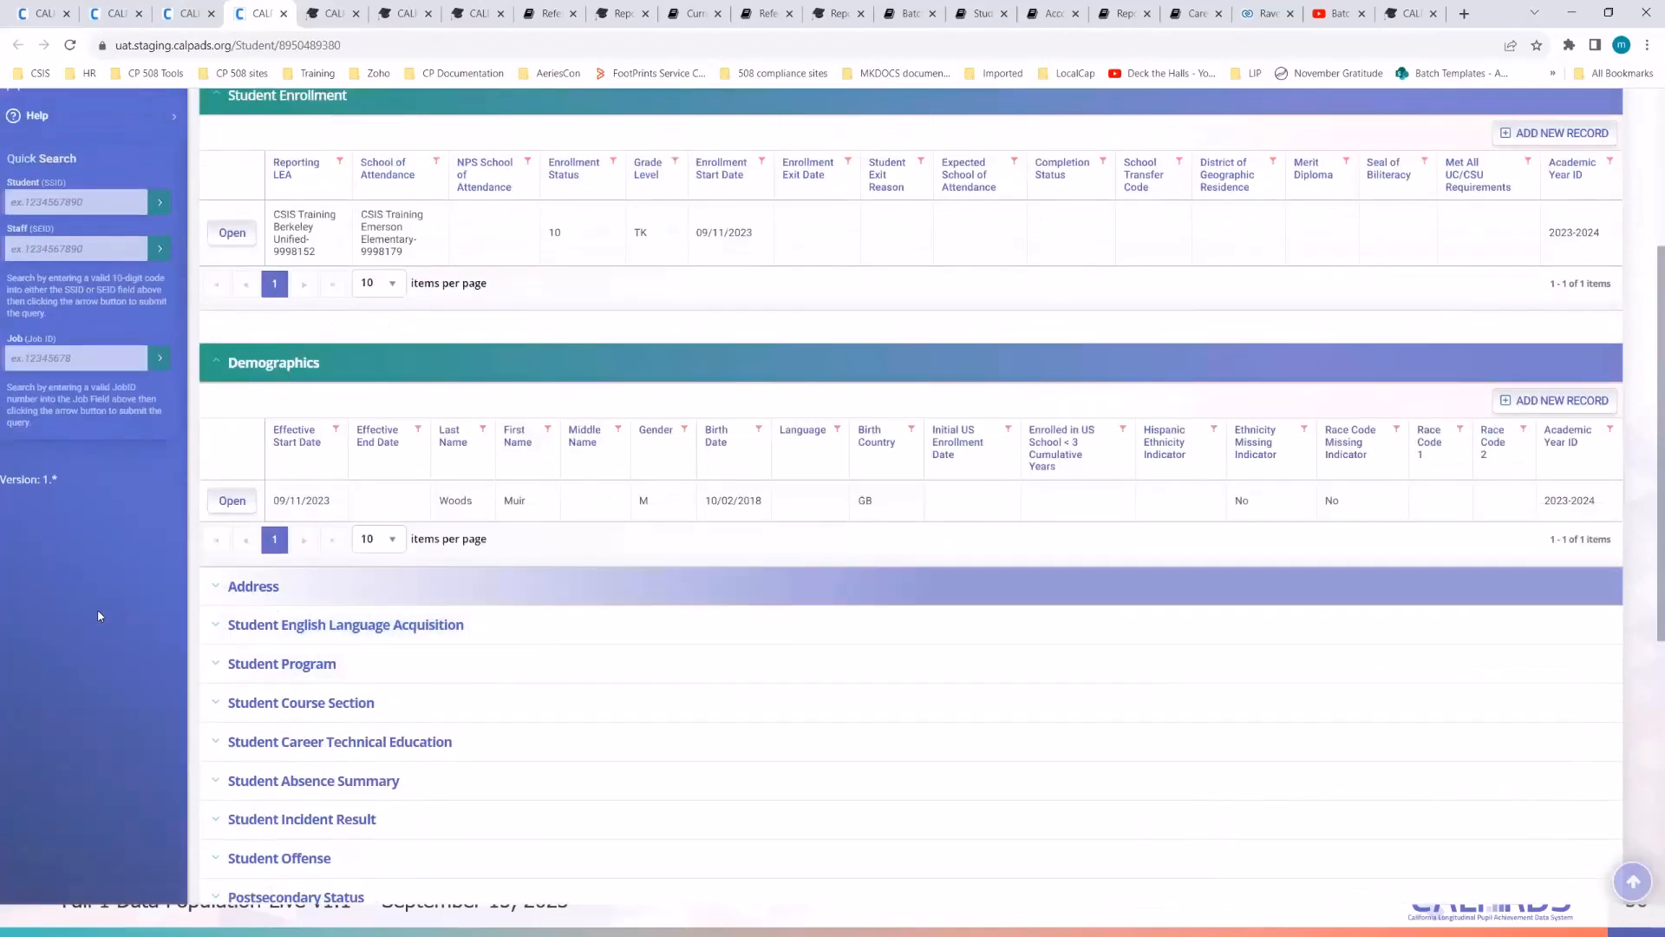
scroll(595, 673, up, 3)
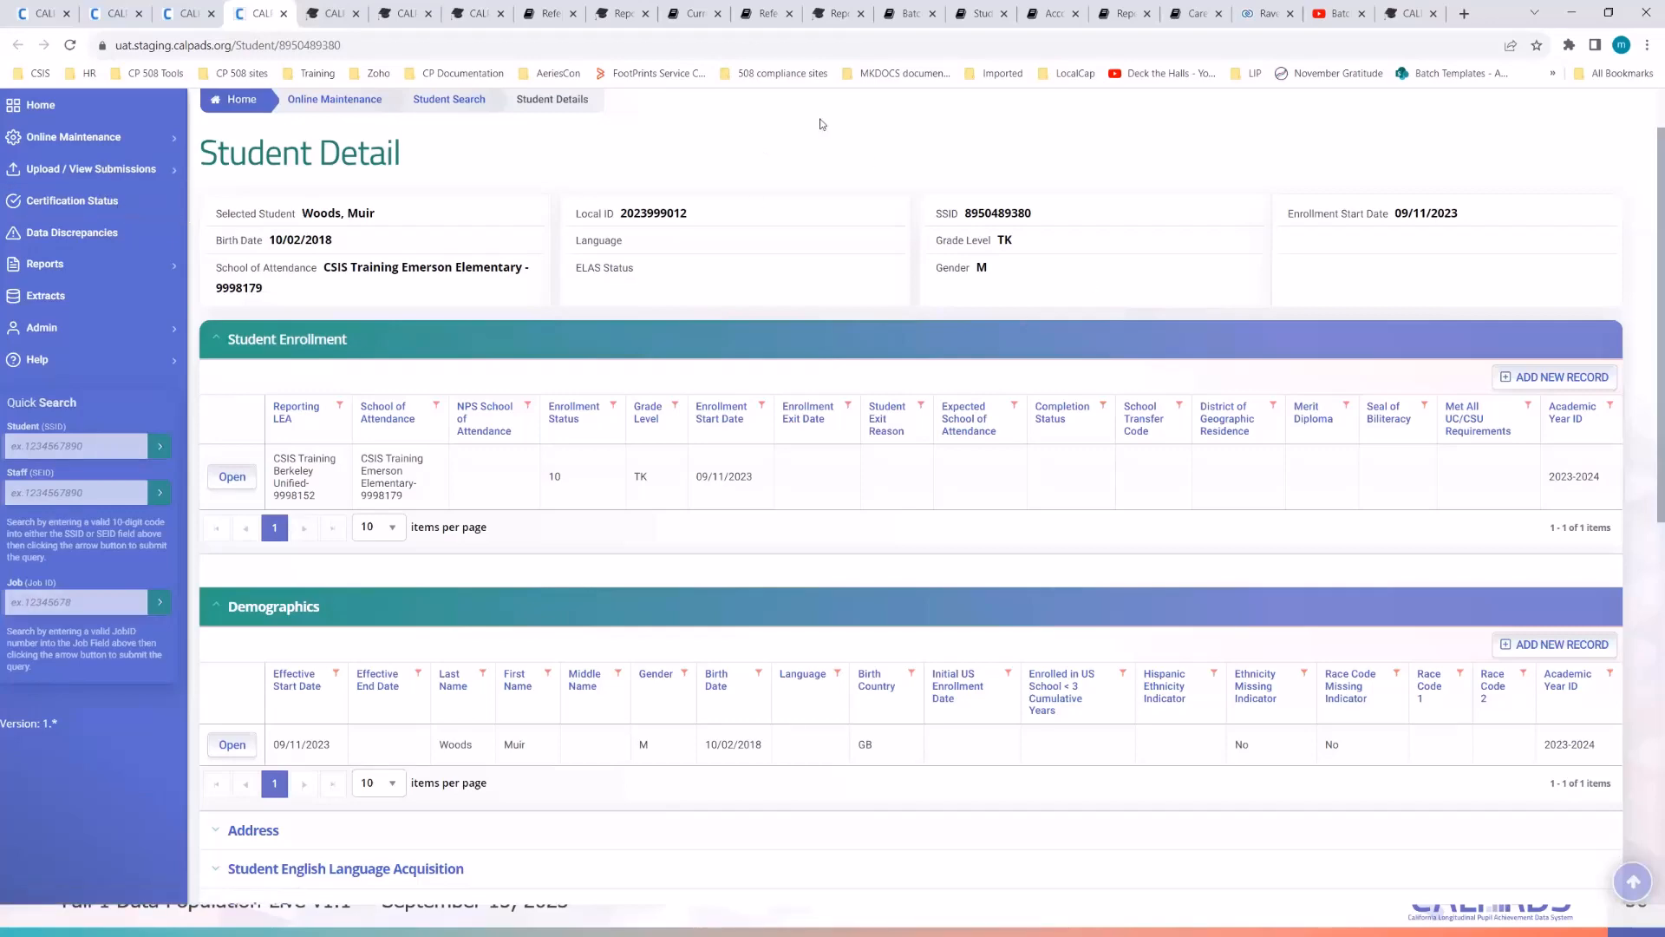
- Open the Extracts page in a new tab, then go back to the View Submission list
scroll(832, 583, down, 4)
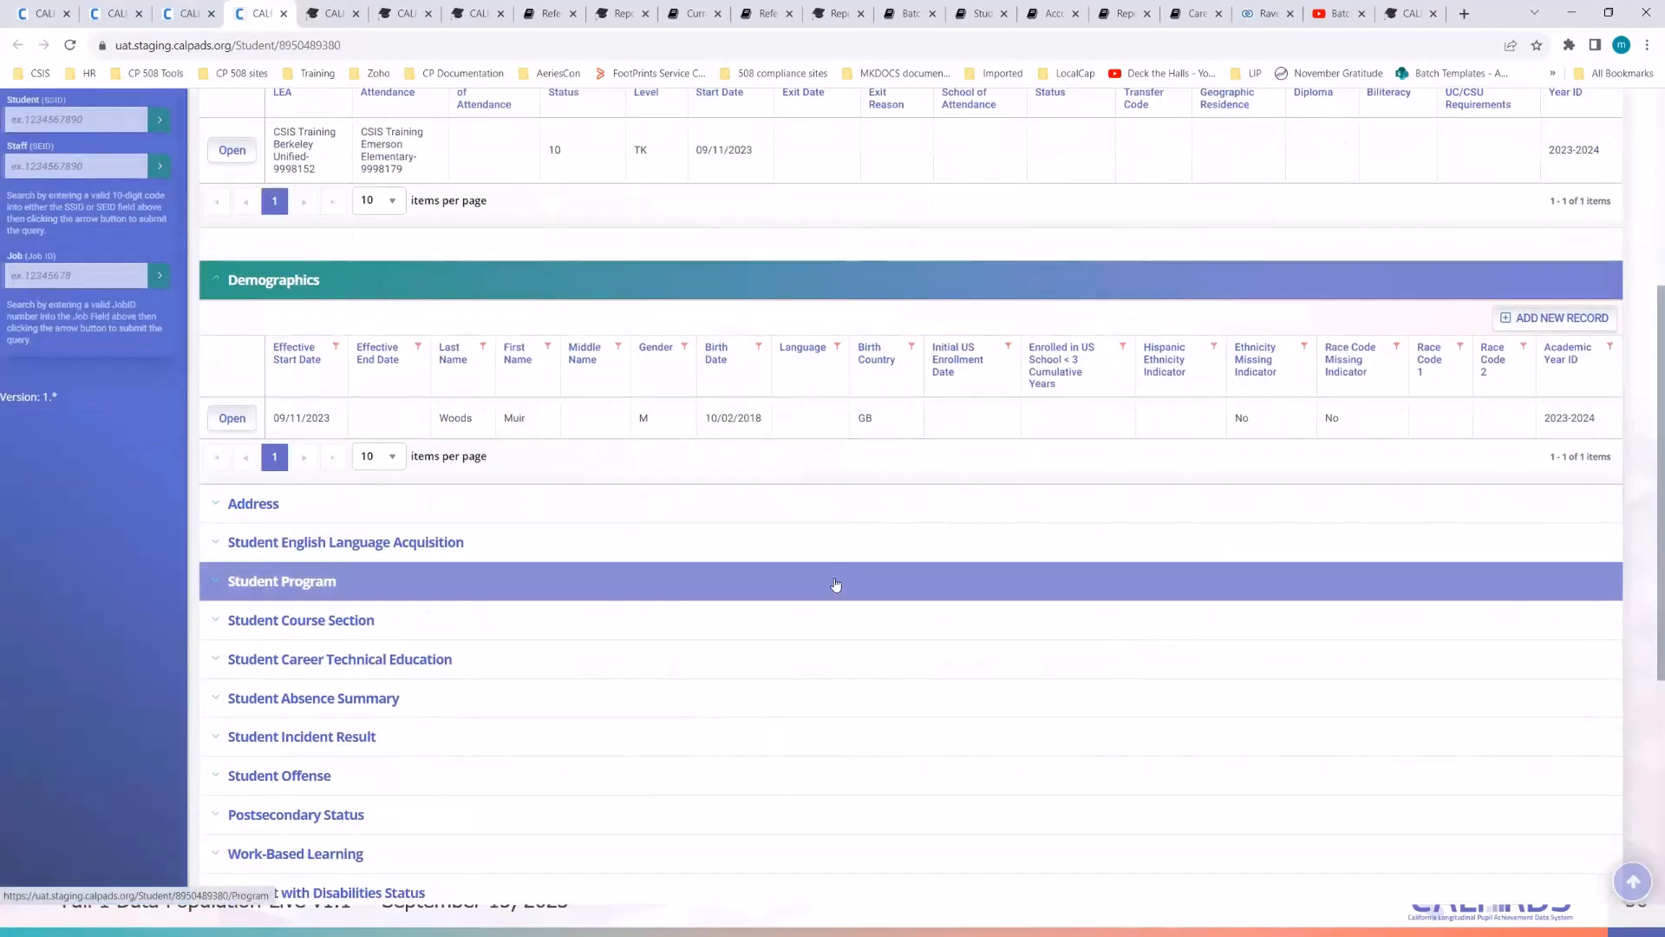
scroll(834, 582, down, 3)
scroll(832, 579, up, 8)
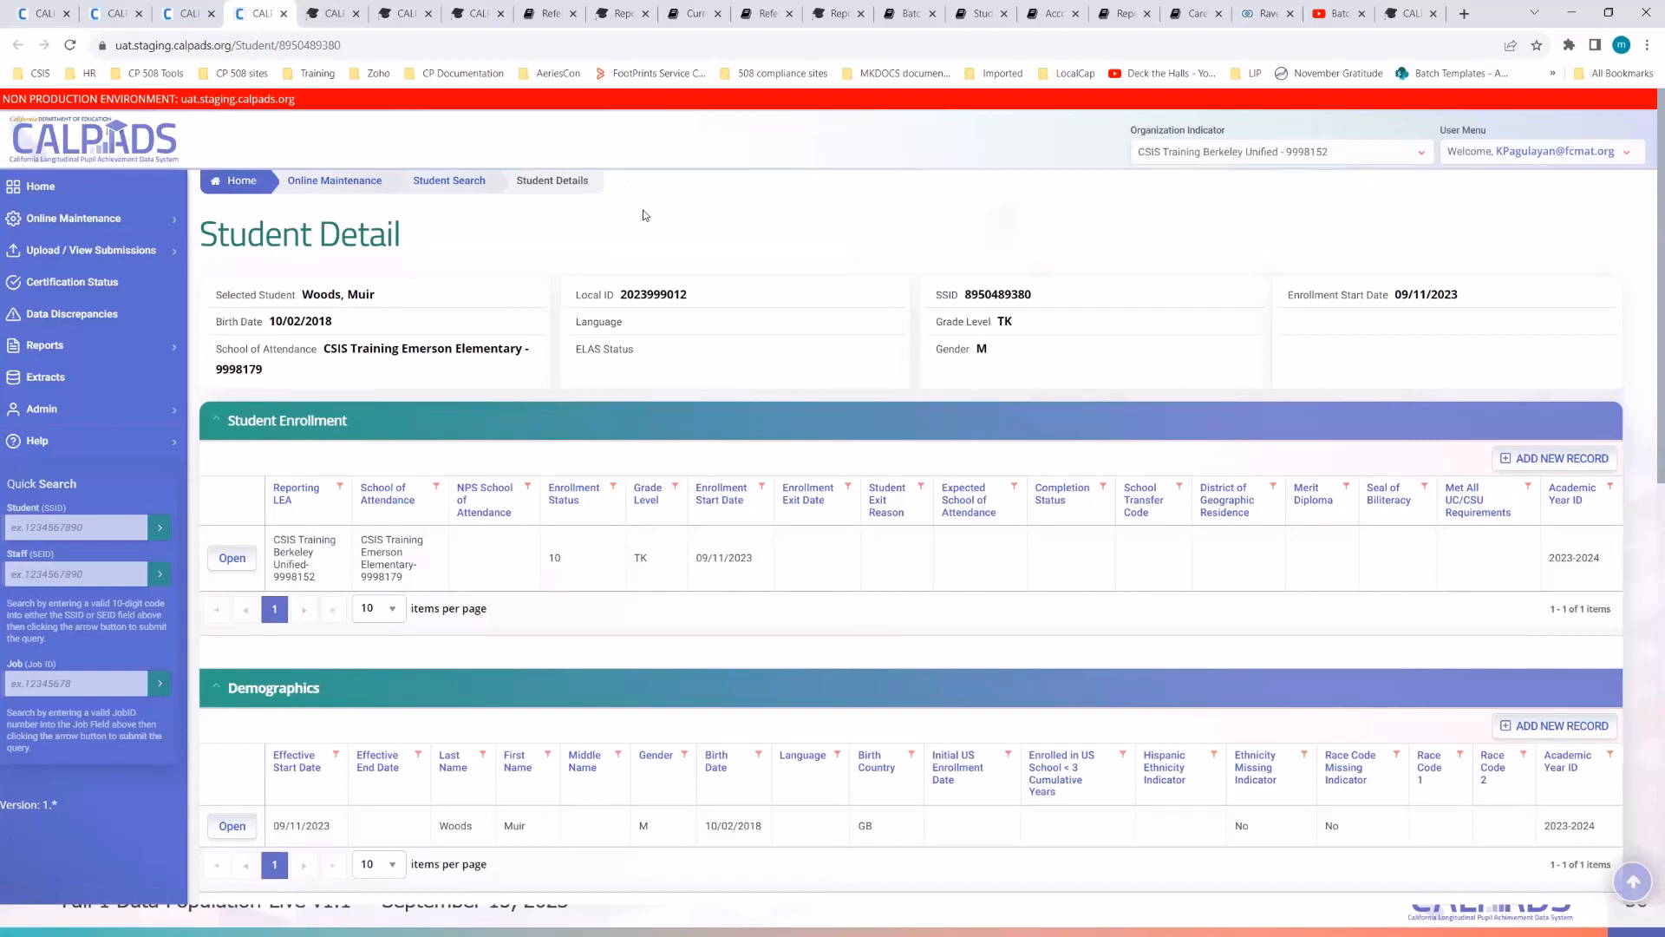
right_click(53, 379)
click(100, 389)
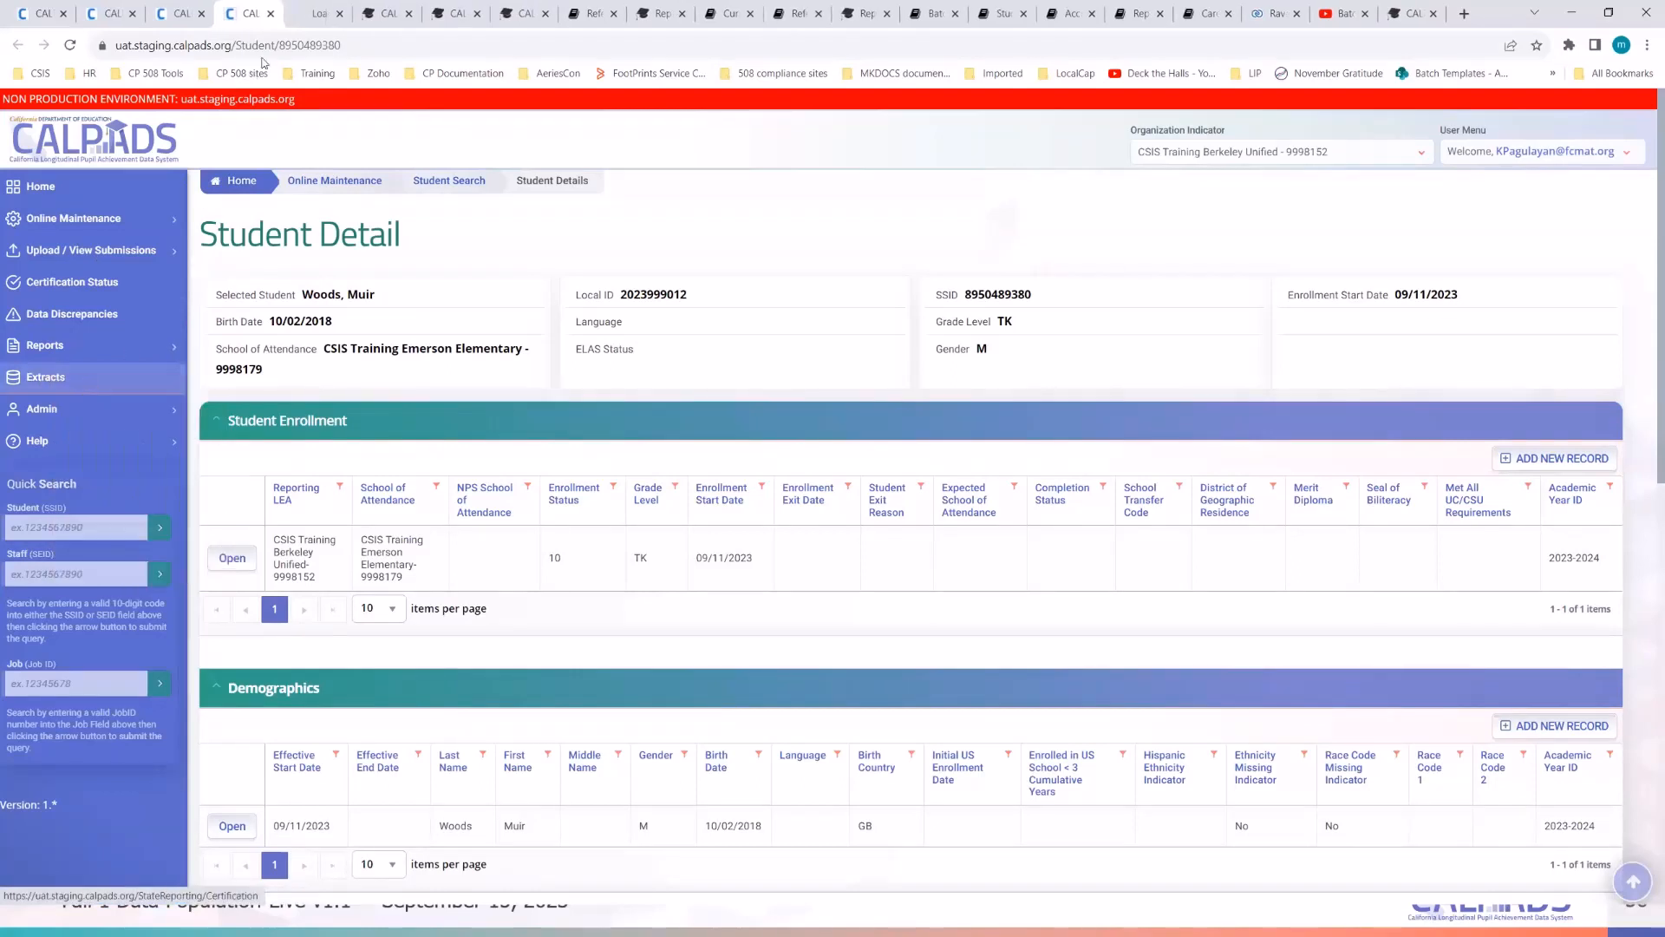
click(311, 12)
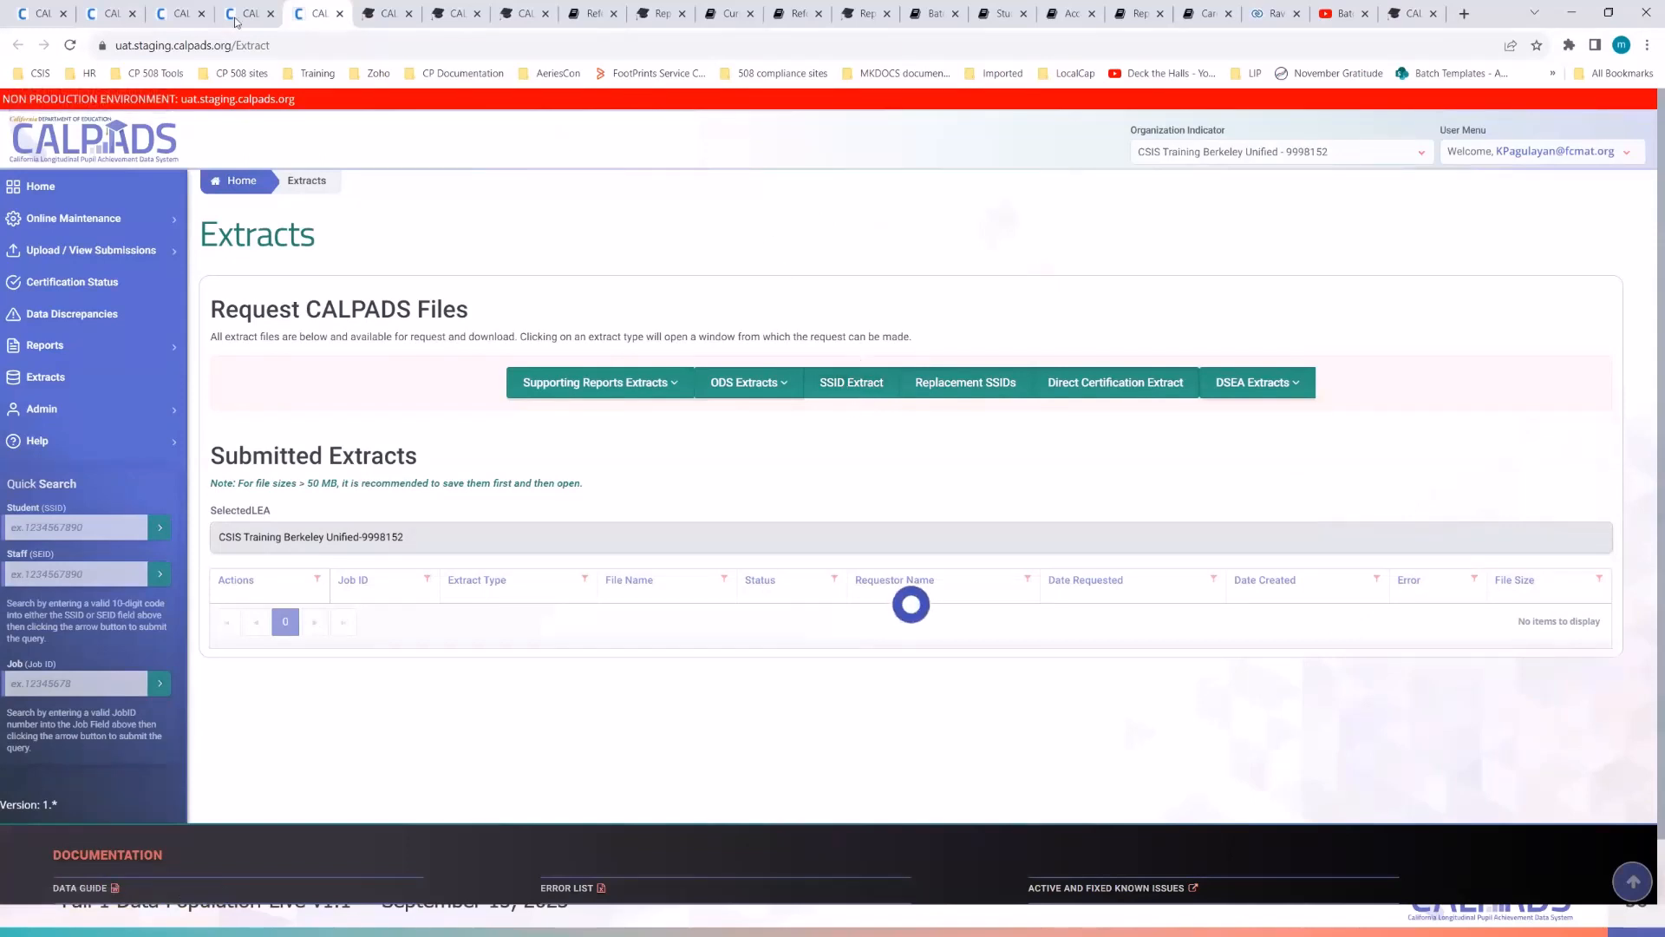
click(105, 12)
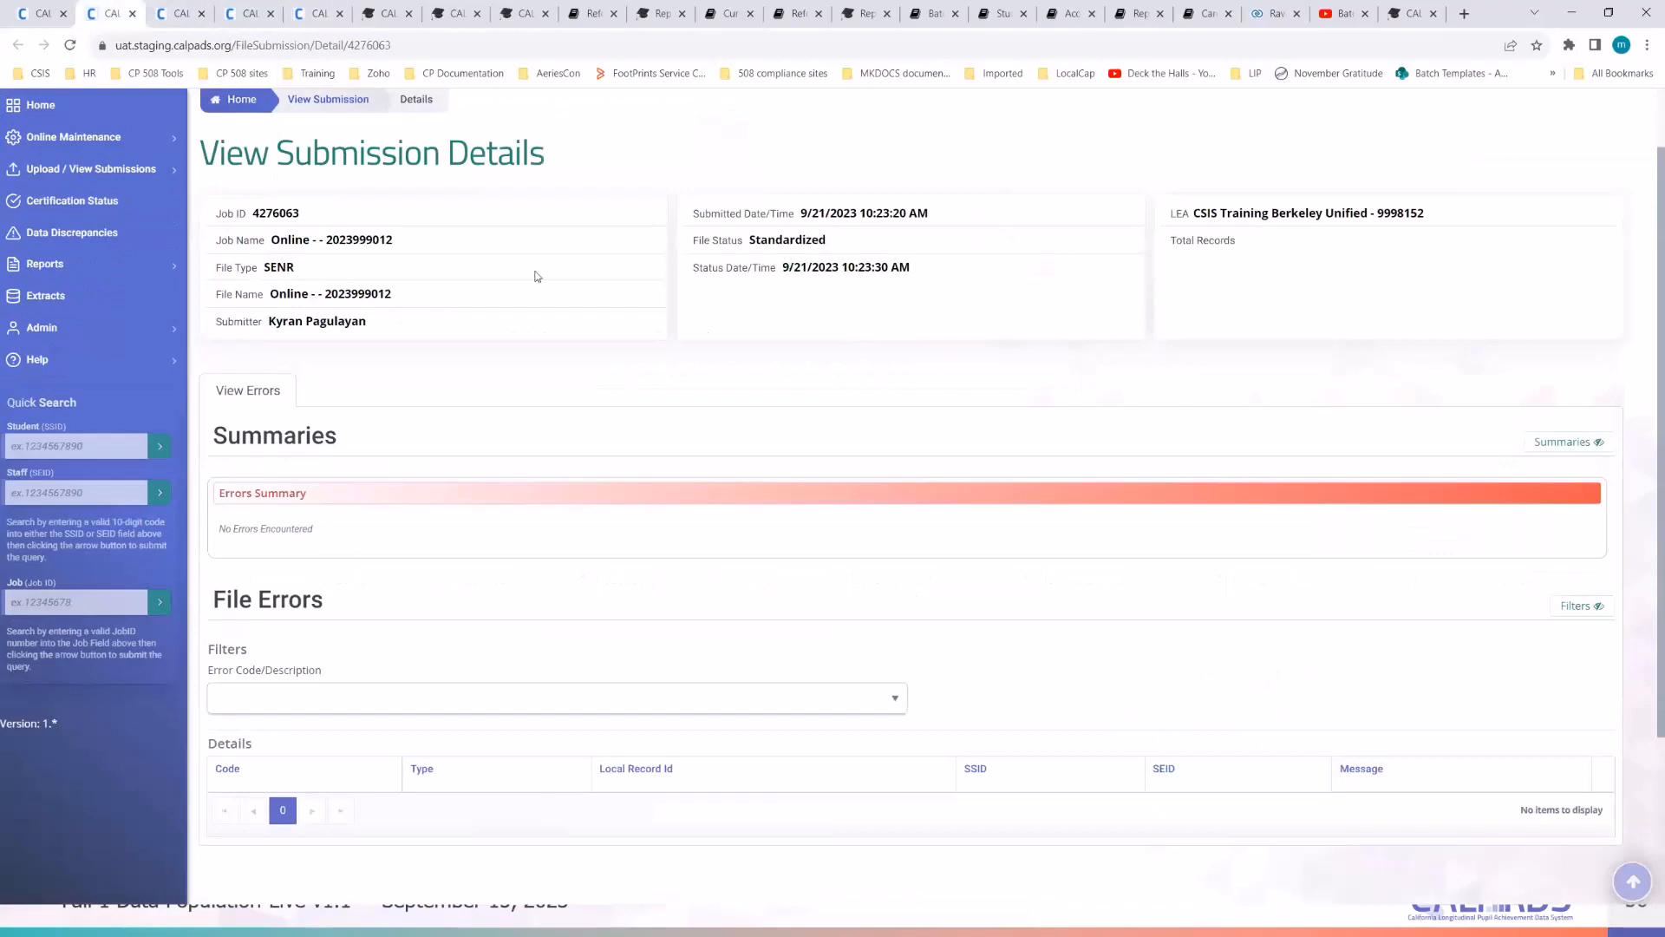
scroll(688, 393, up, 1)
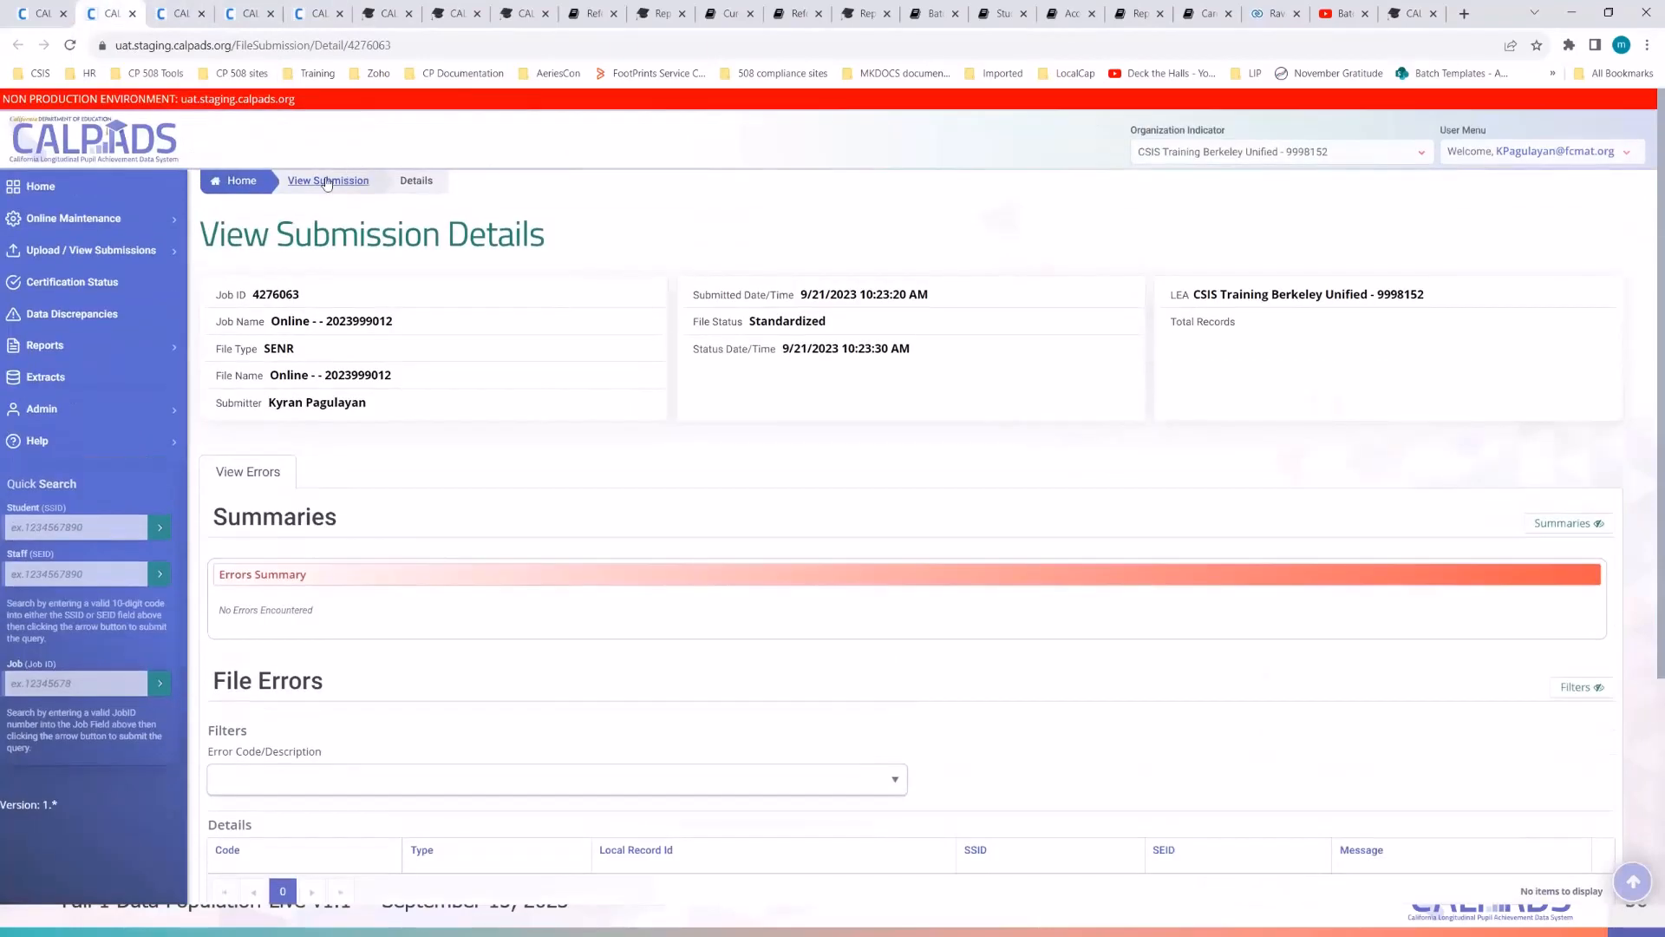
click(328, 181)
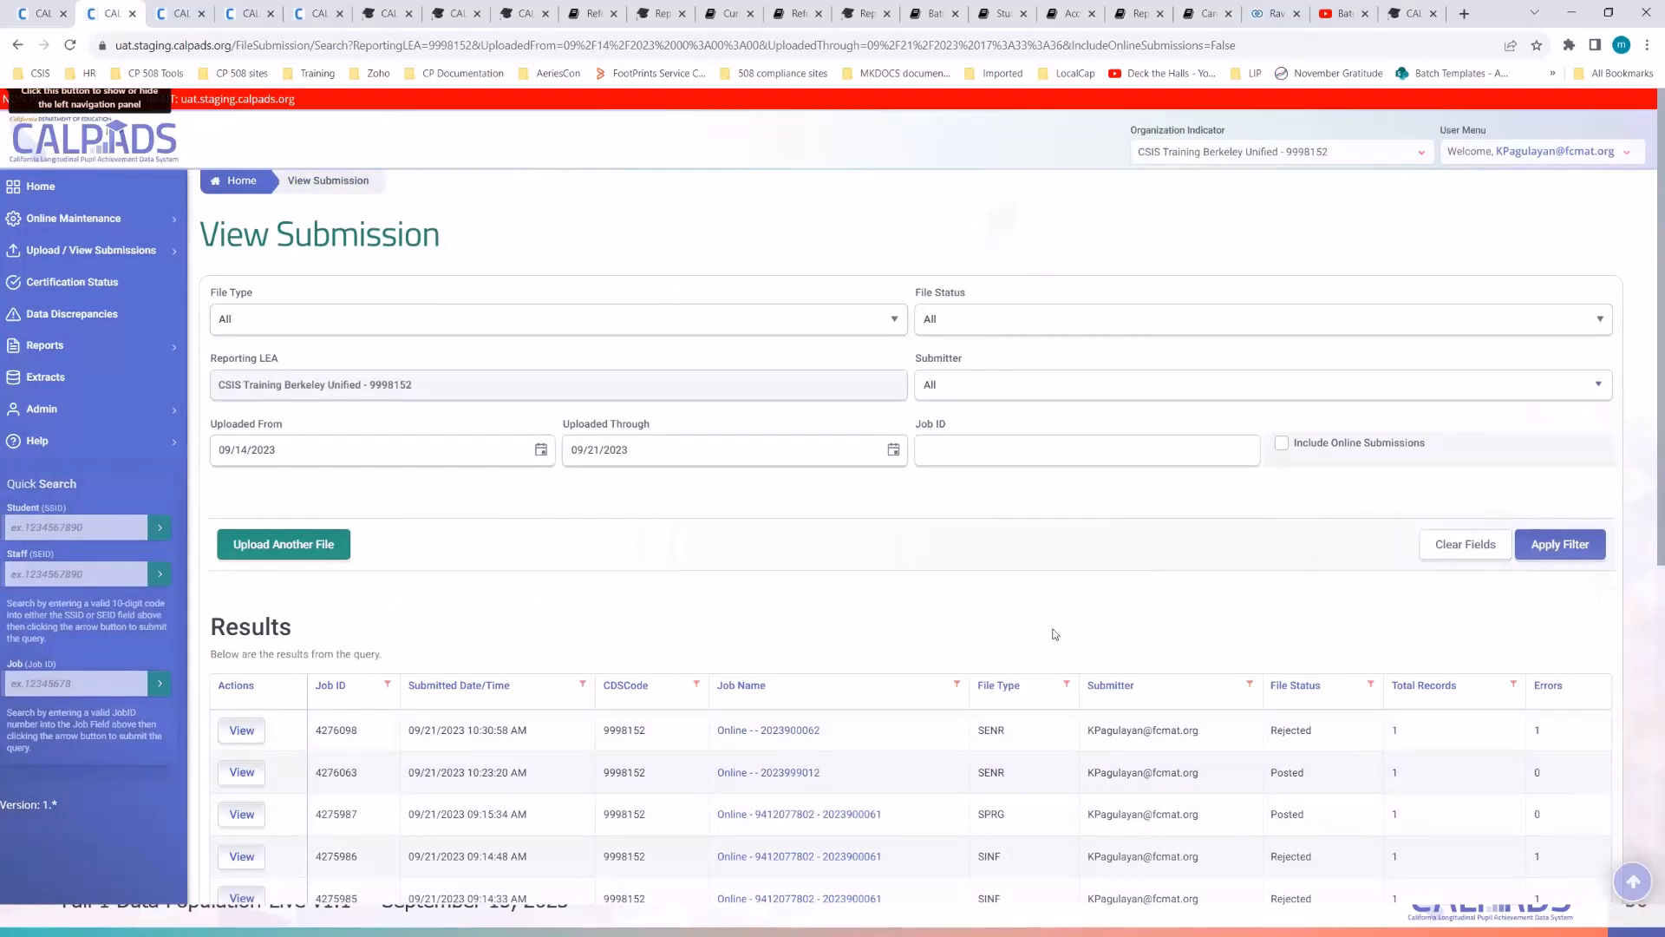
- Open rejected job 4276098's details in a new tab and return to the submission results
scroll(1137, 673, down, 1)
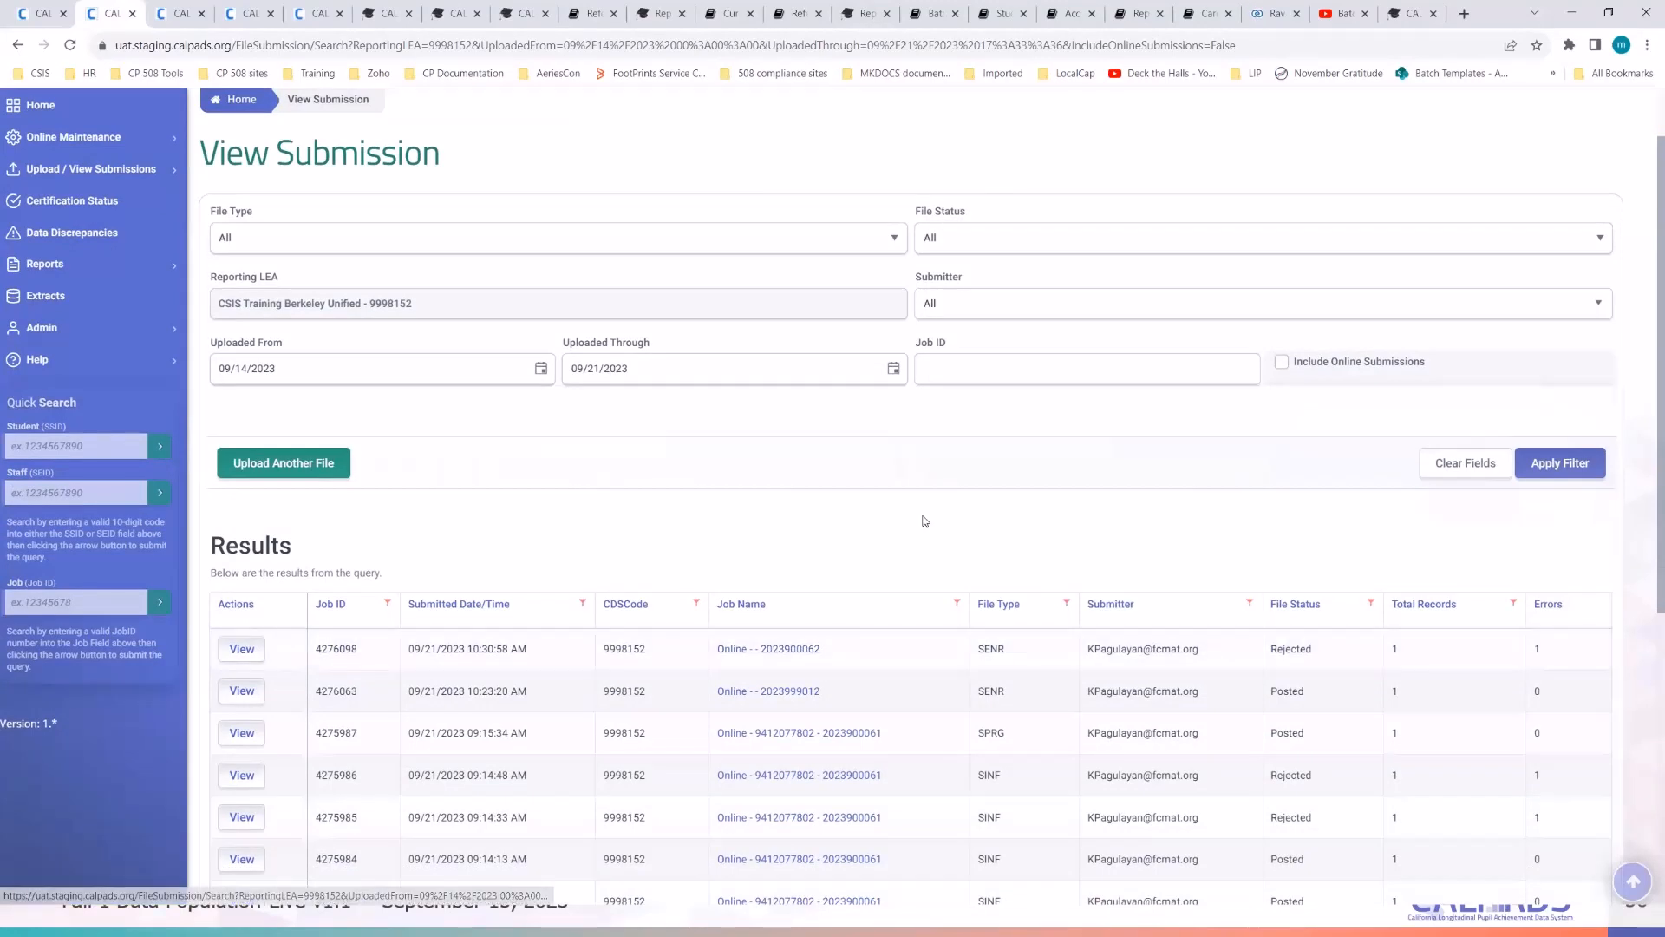
right_click(782, 656)
click(828, 668)
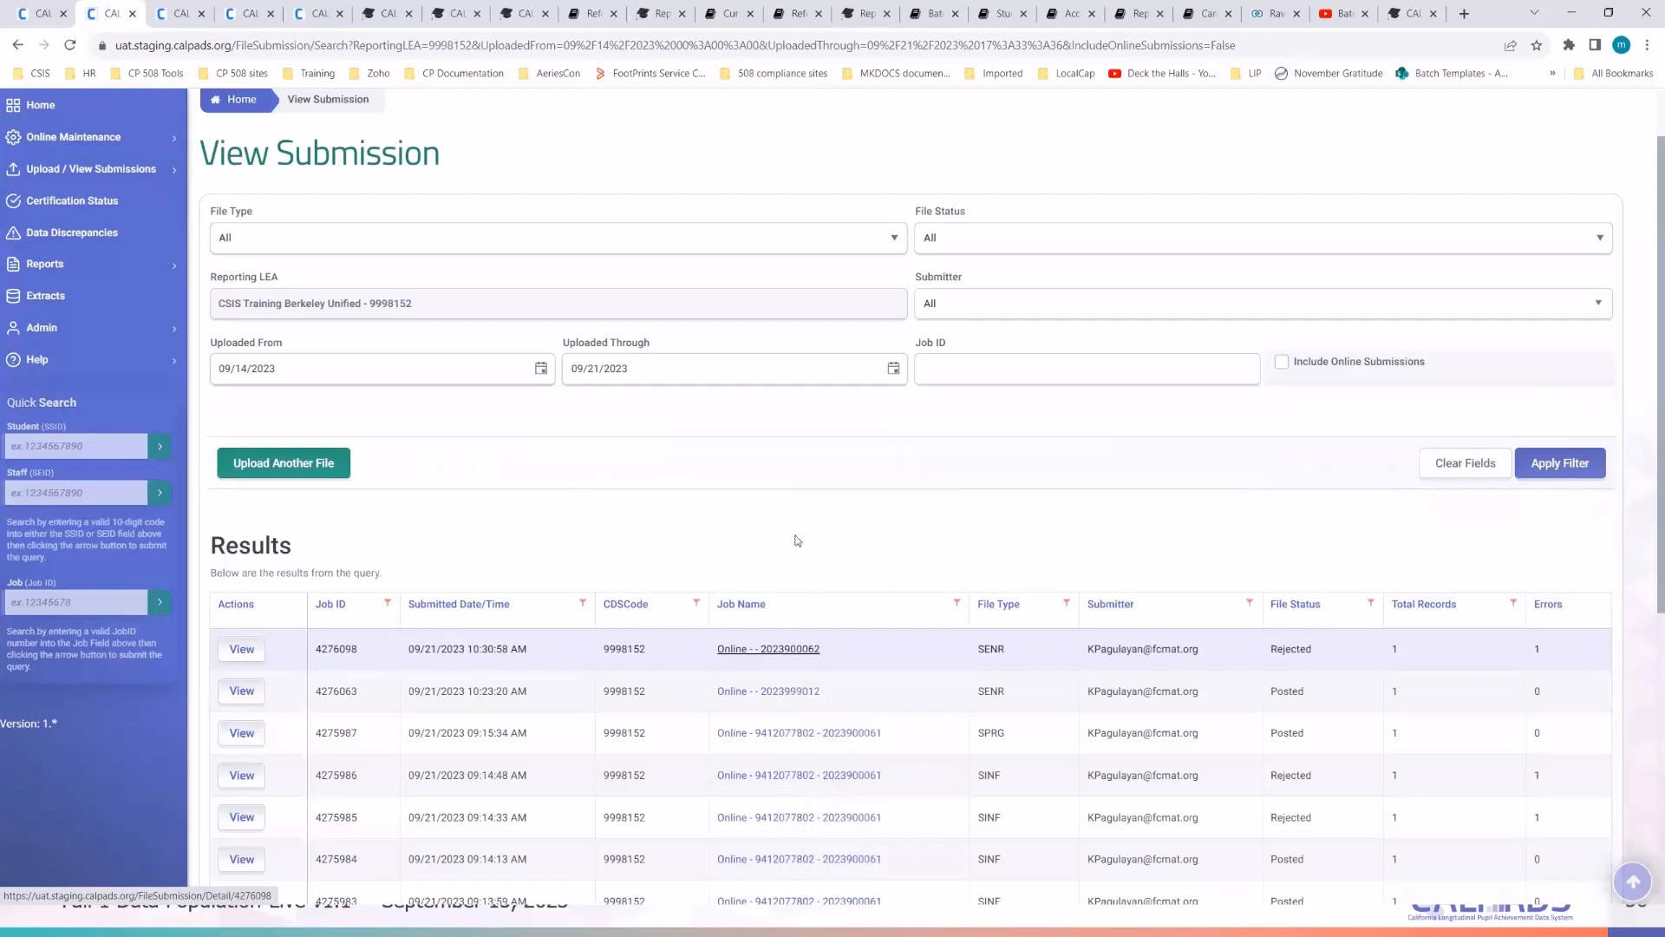
click(171, 17)
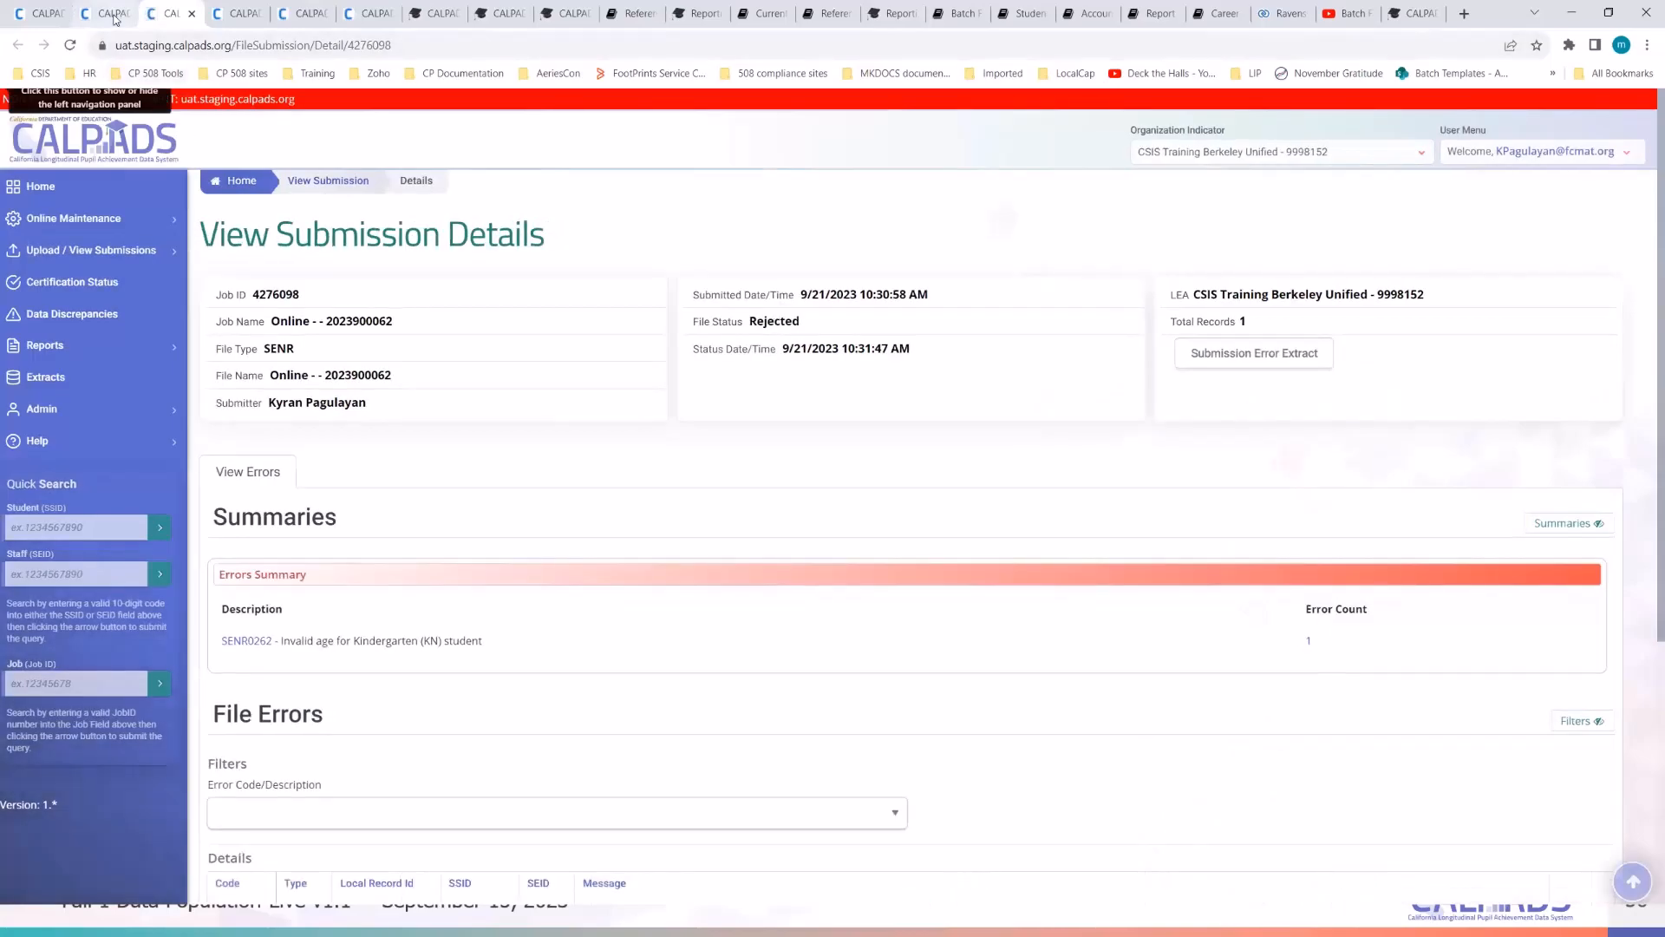
click(113, 15)
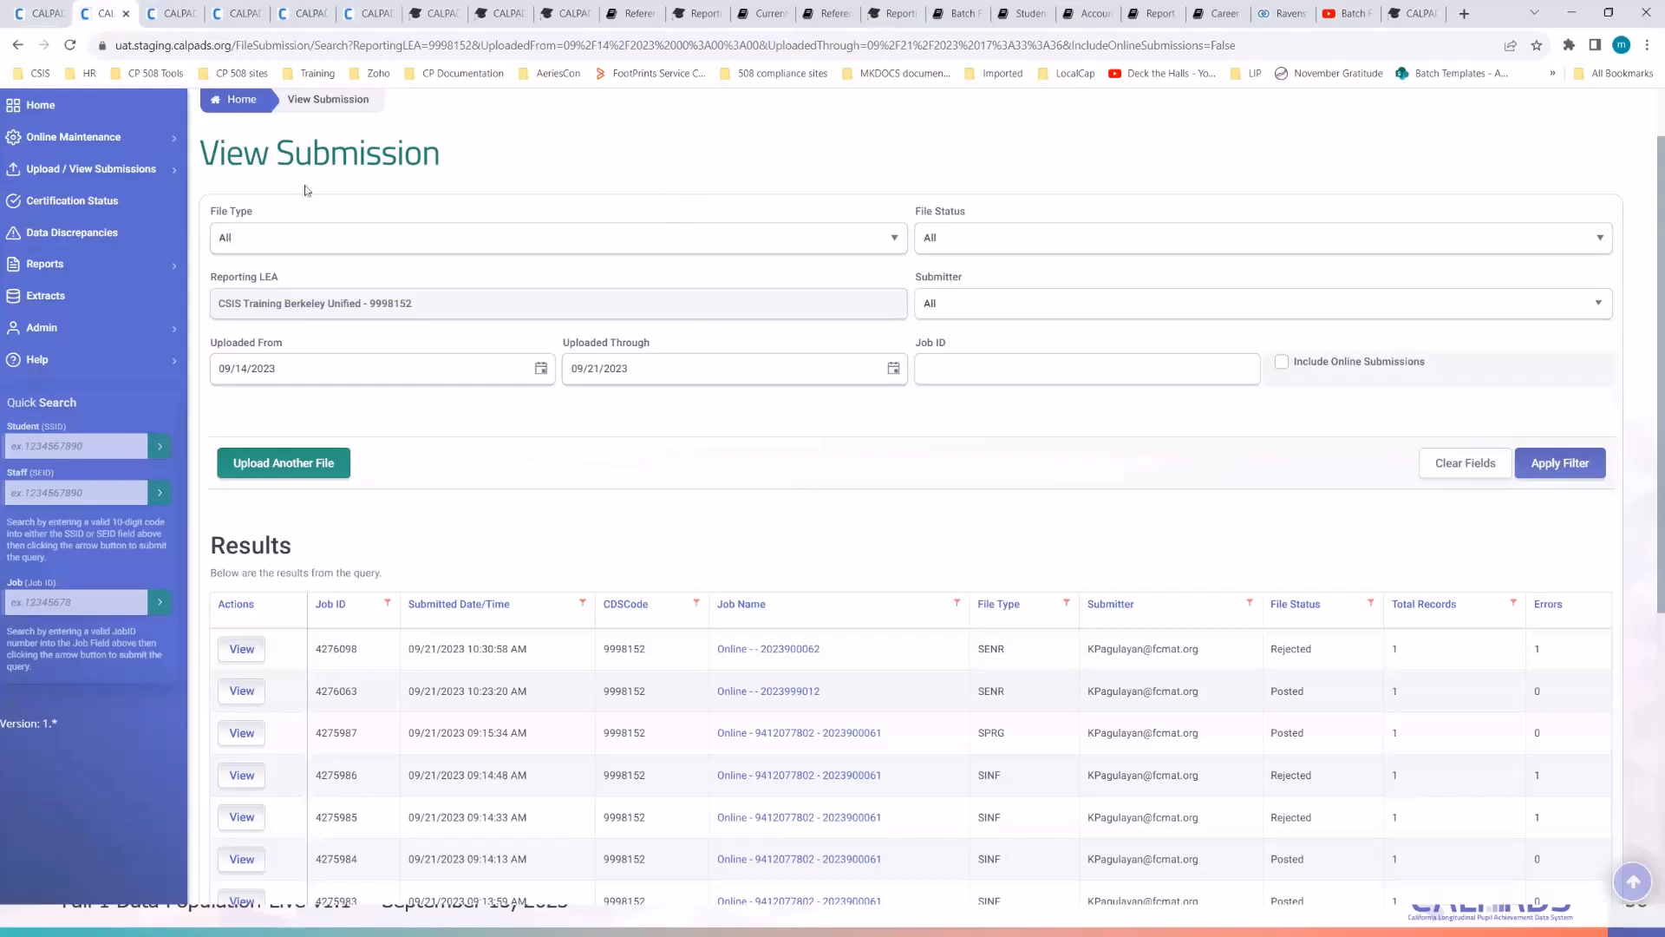
click(47, 21)
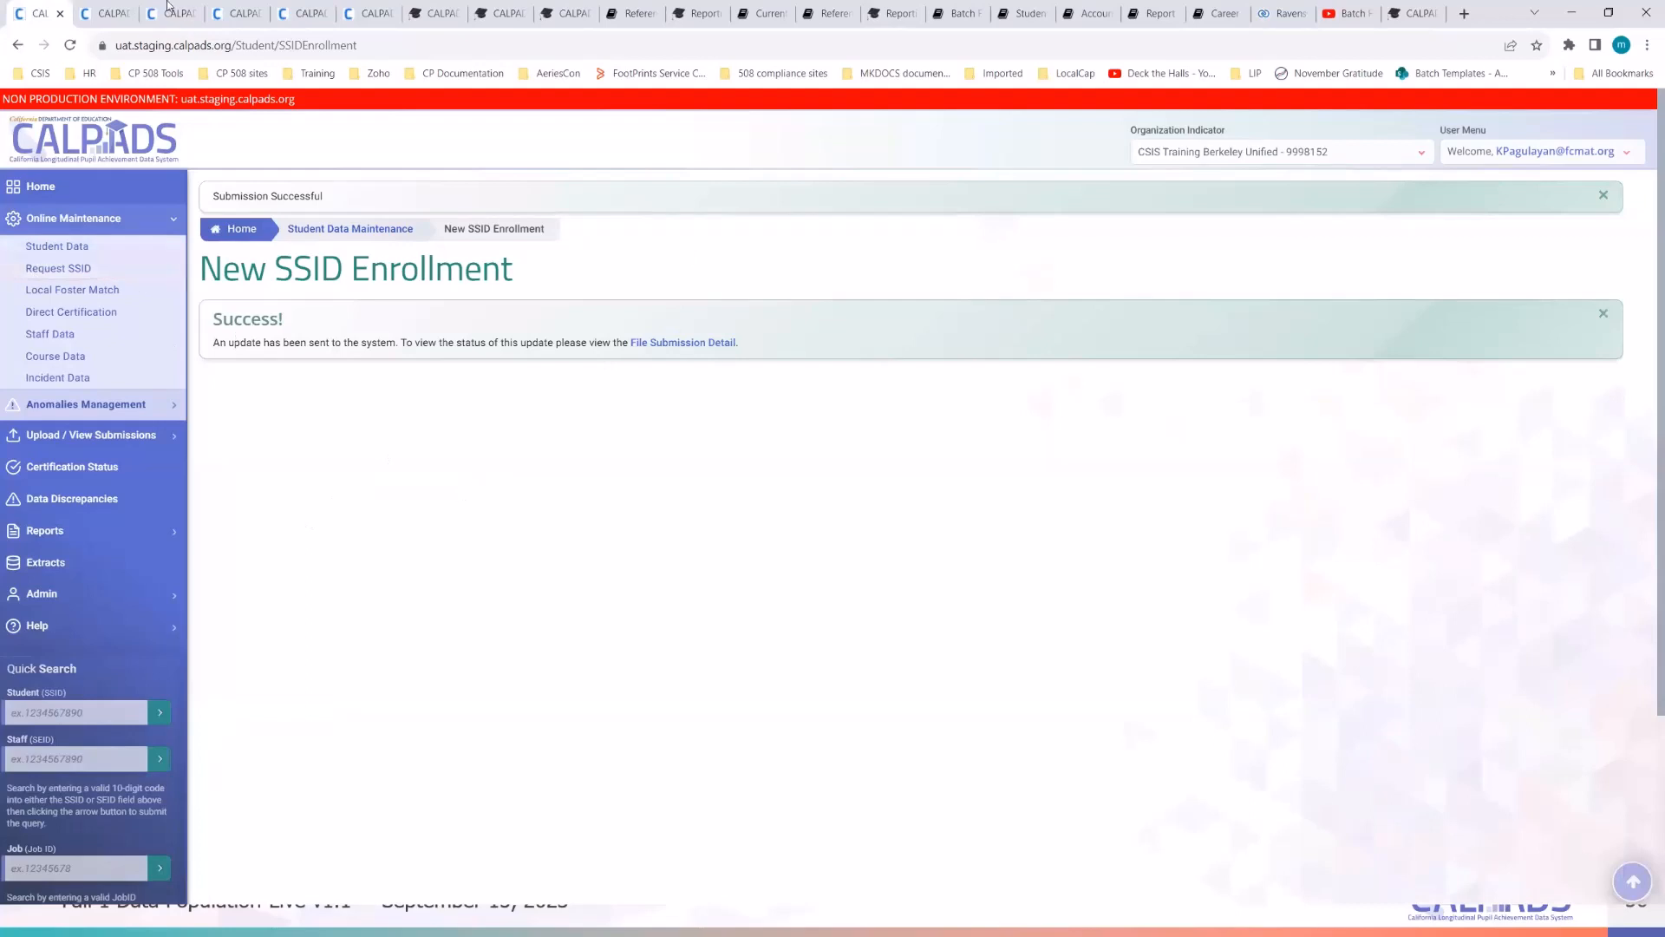
click(111, 13)
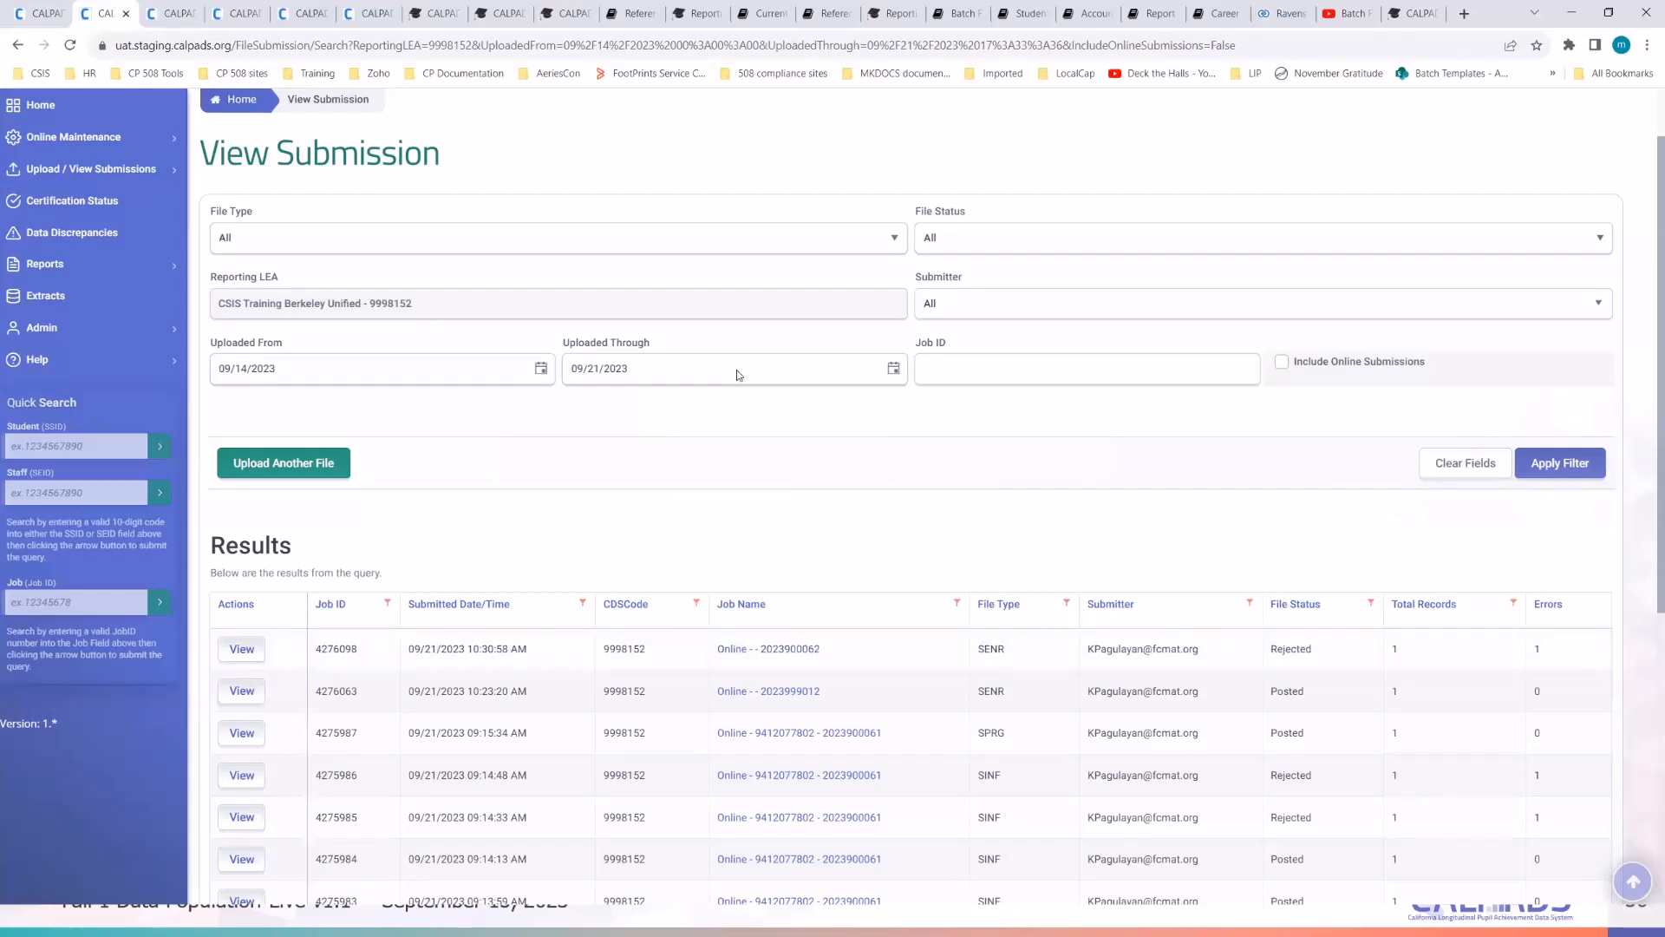
- Open job 4276098's File Errors and view its SENR0262 invalid kindergarten age error
click(185, 19)
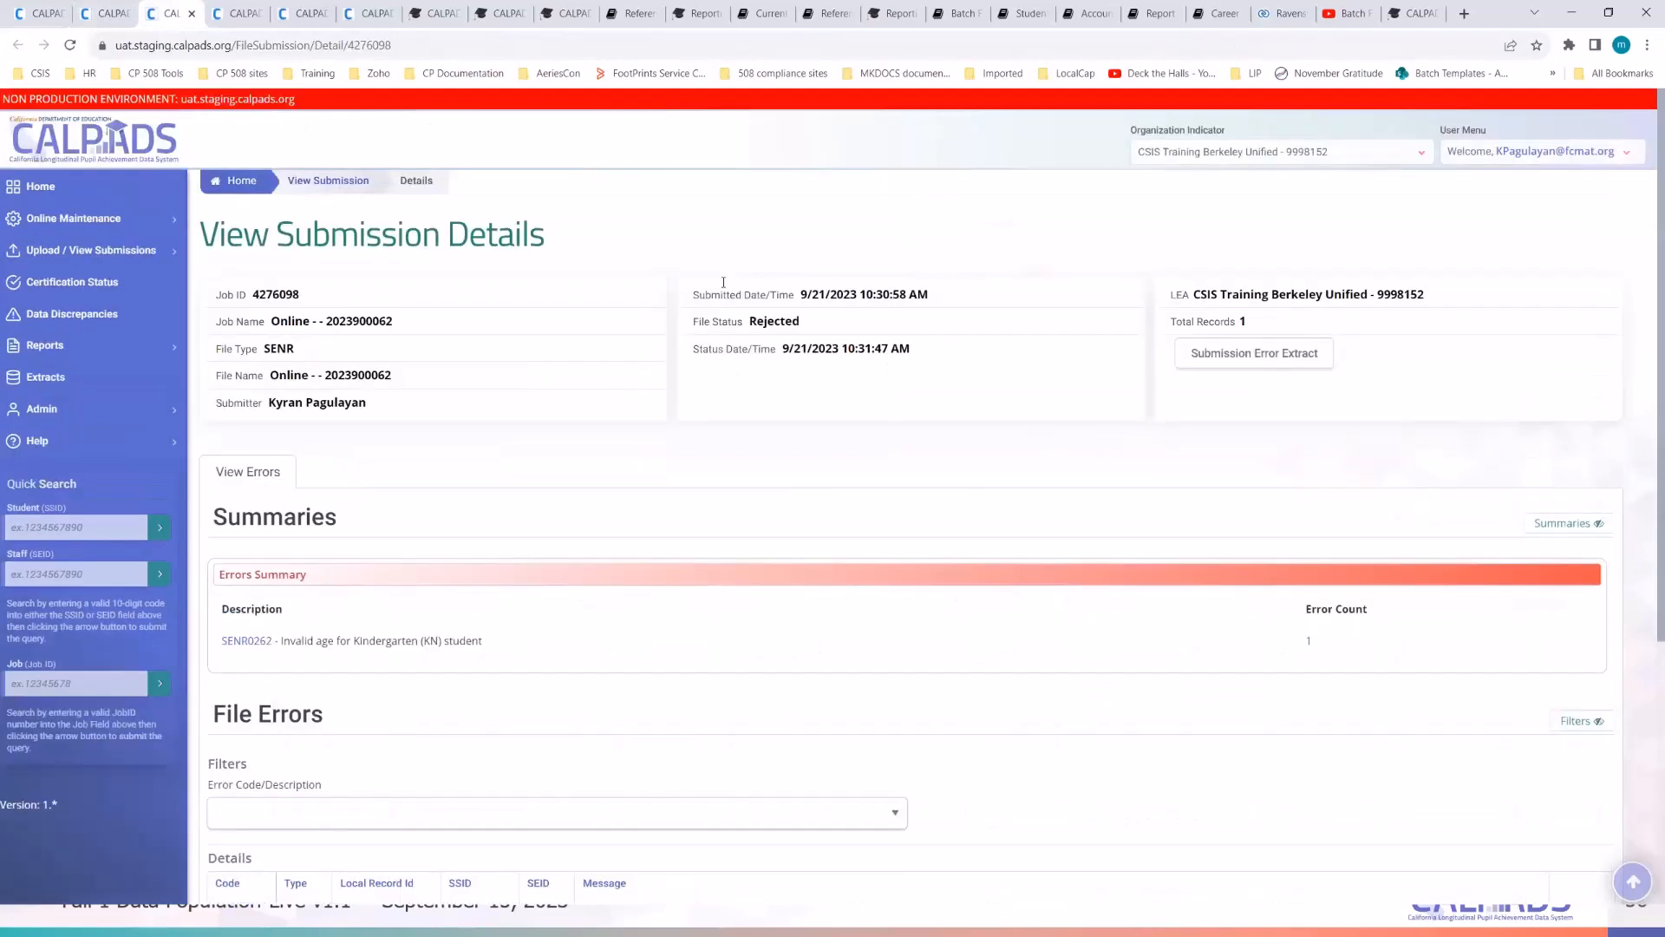
scroll(760, 313, down, 1)
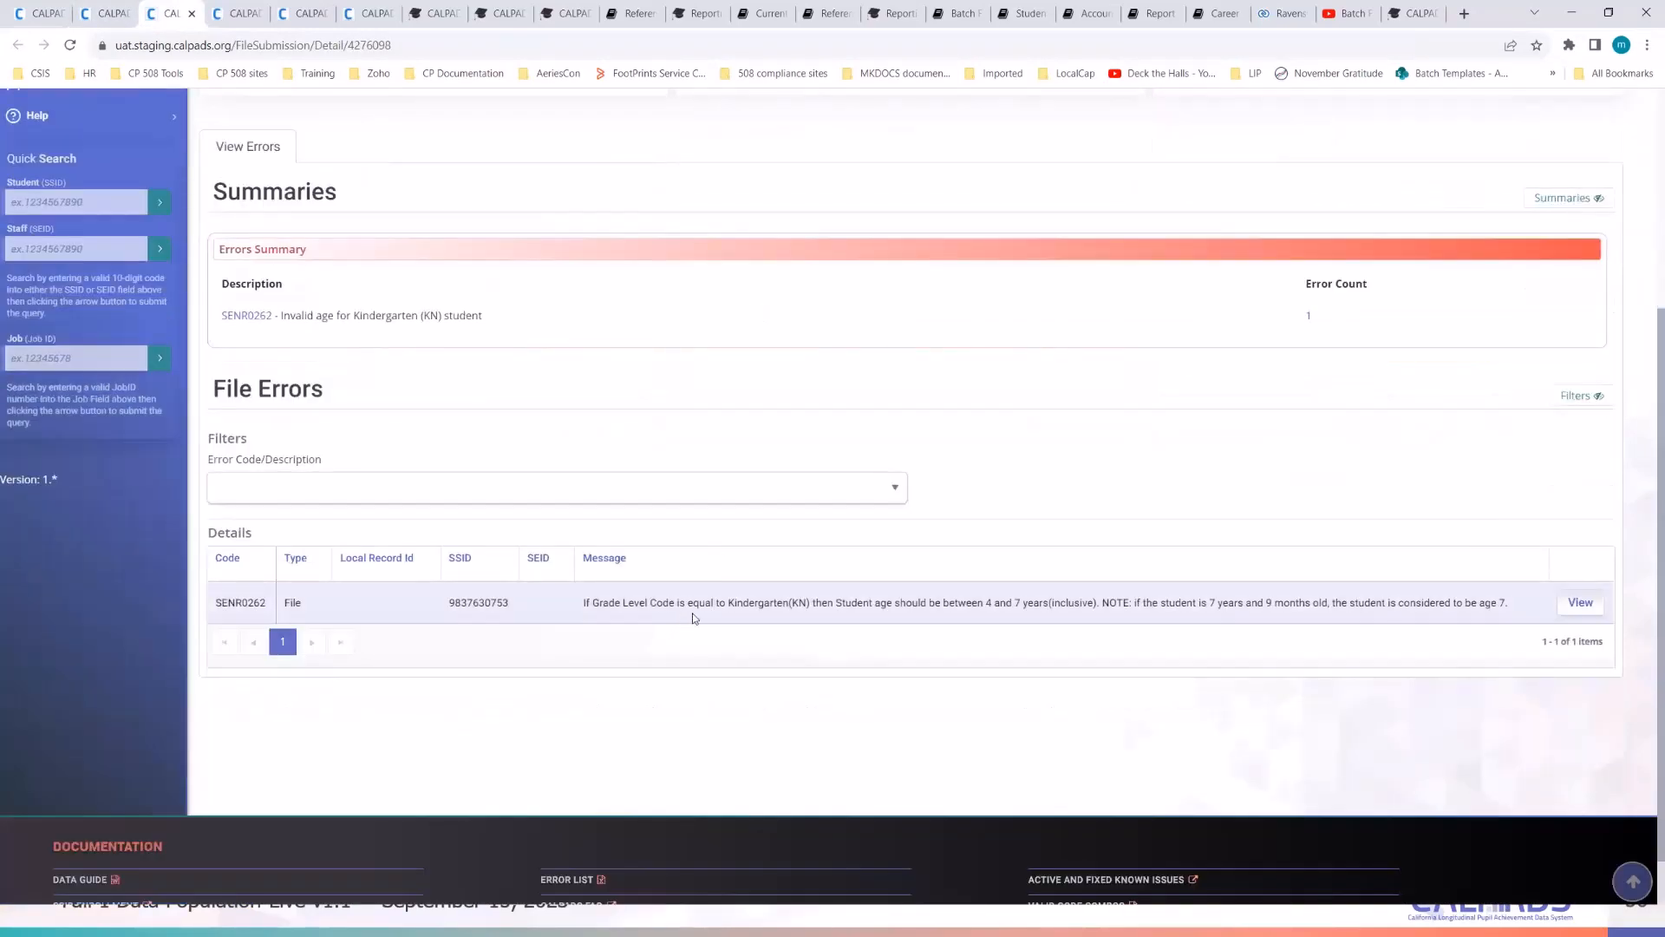
click(866, 611)
click(1582, 606)
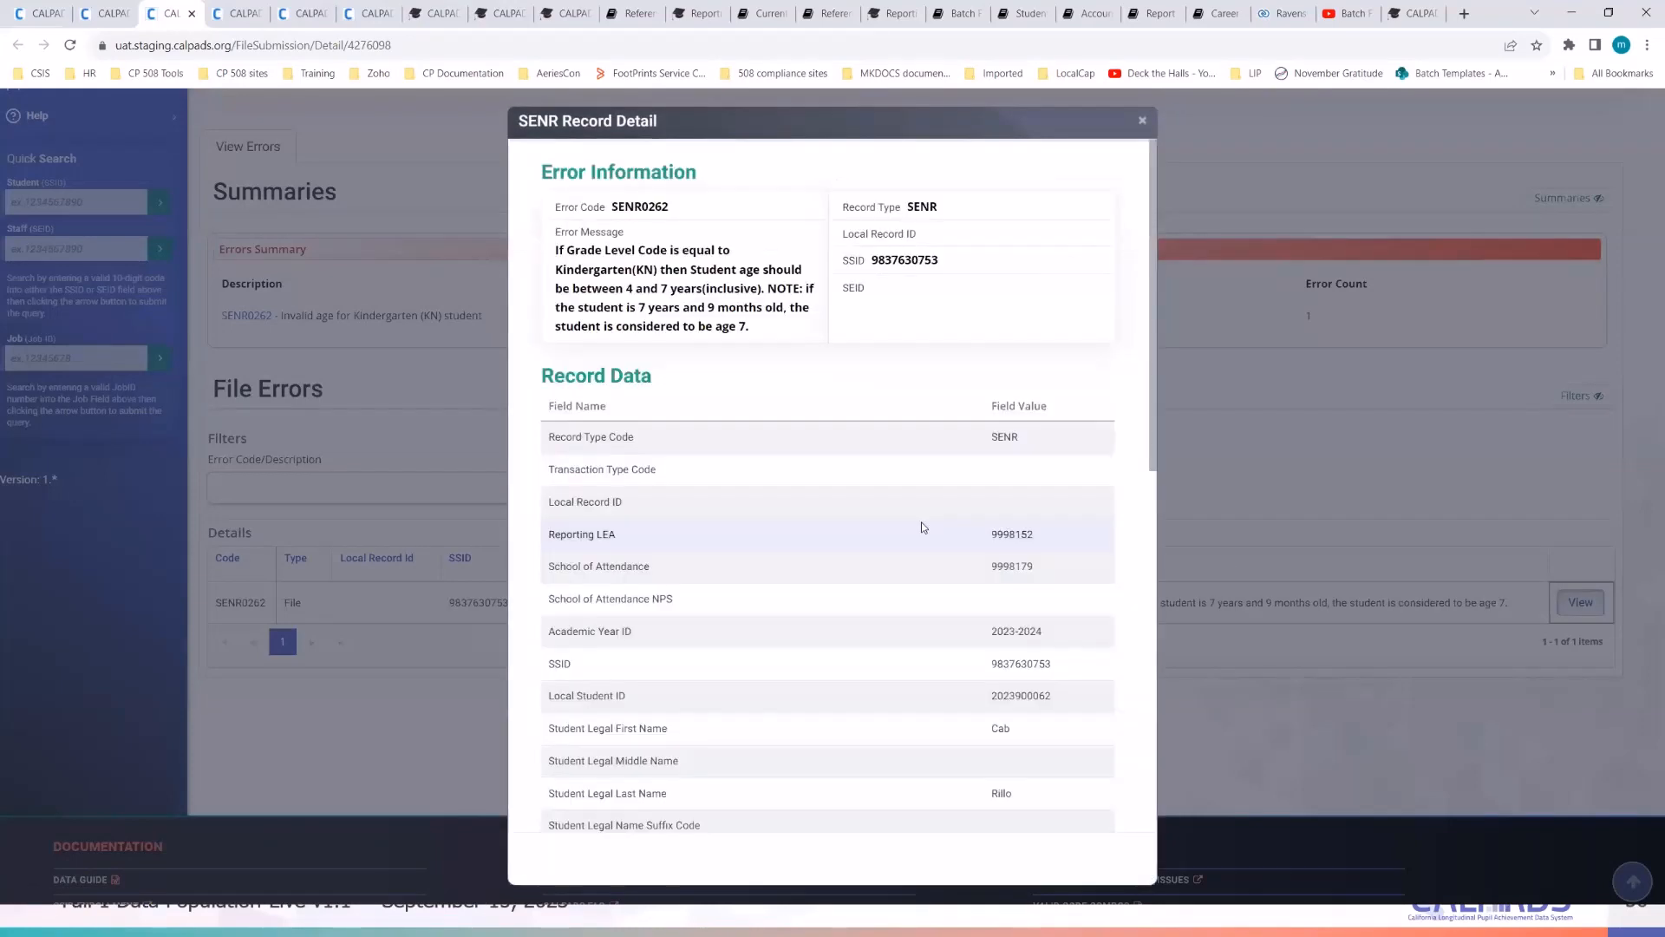
scroll(922, 527, down, 4)
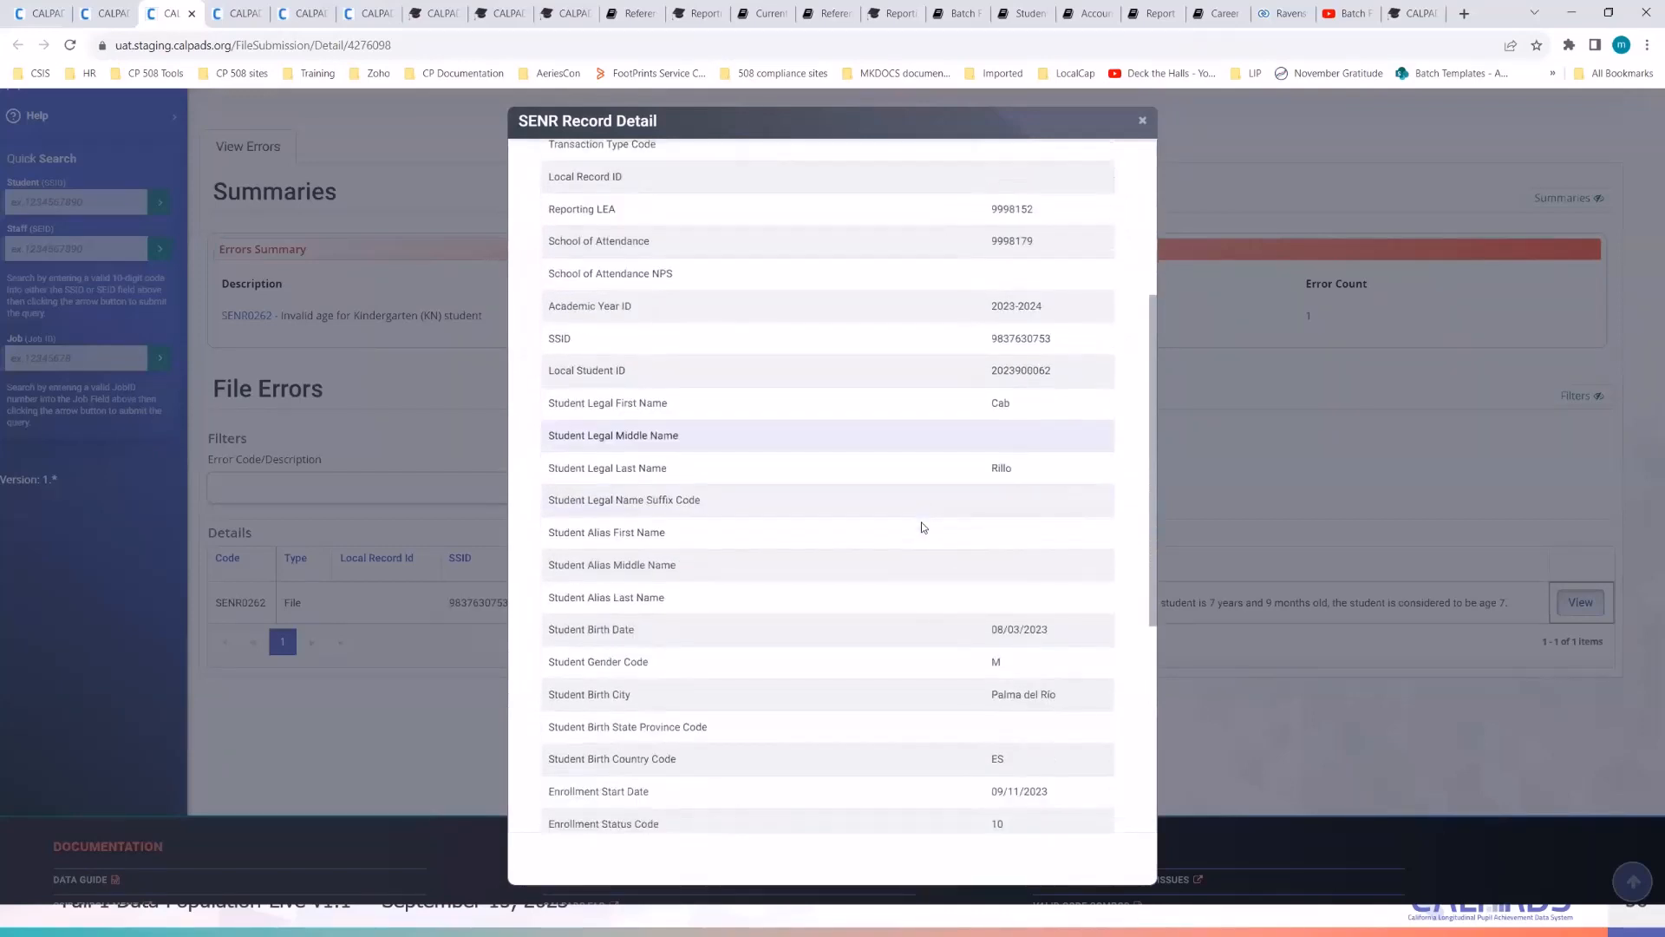
scroll(923, 527, down, 1)
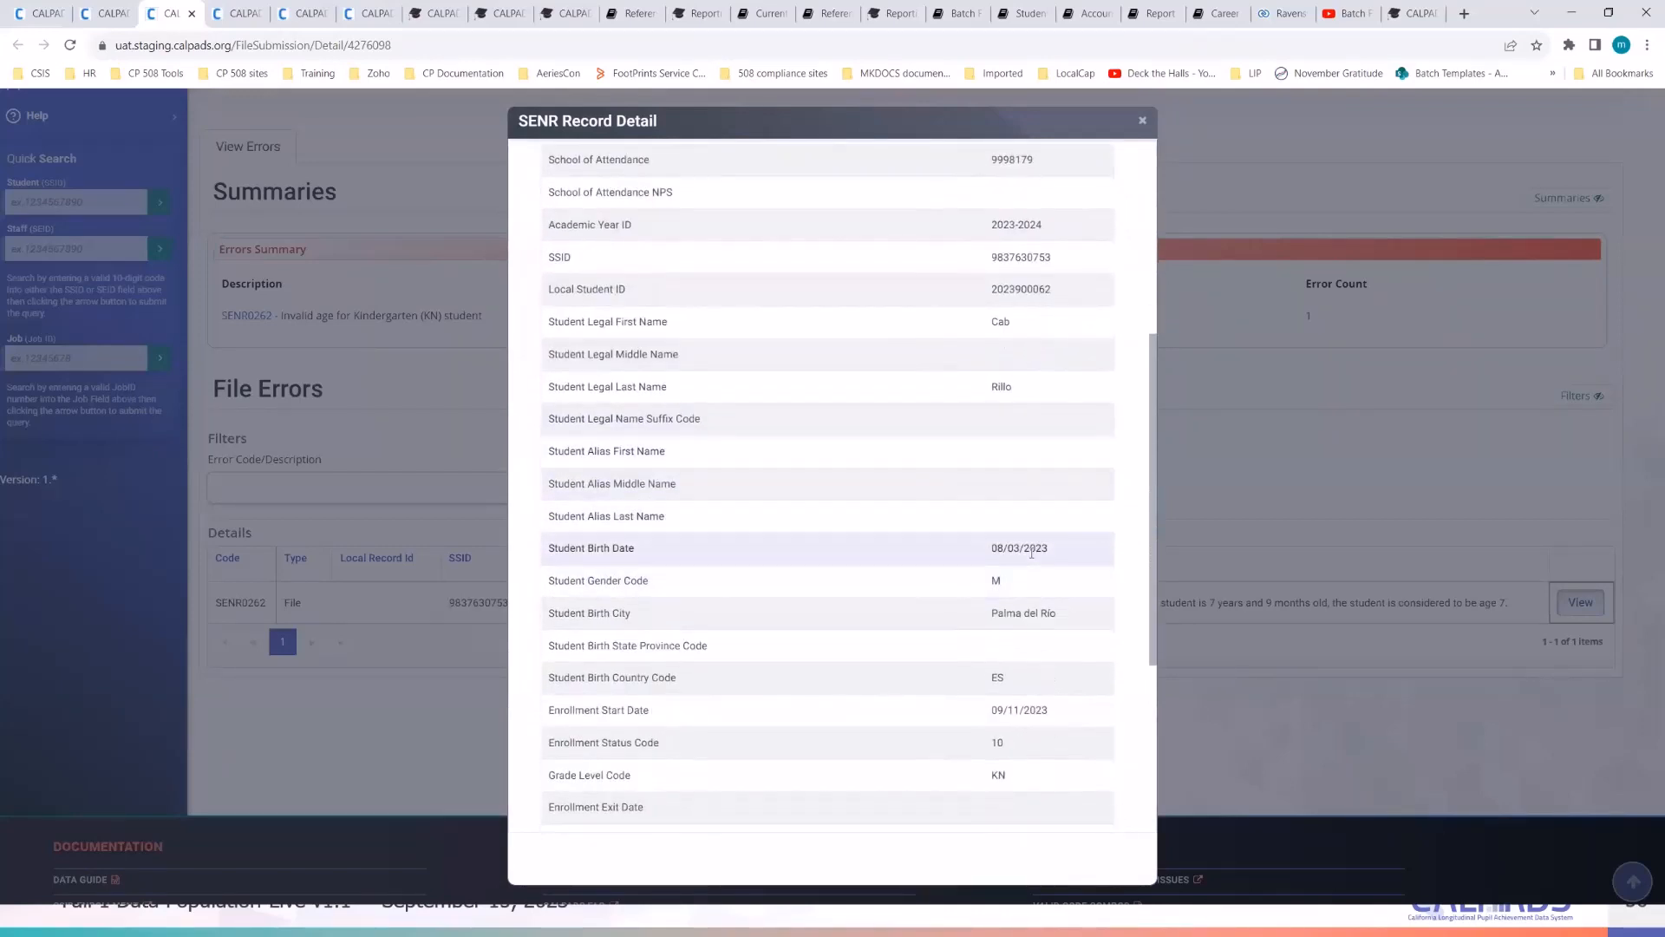
scroll(1031, 553, down, 1)
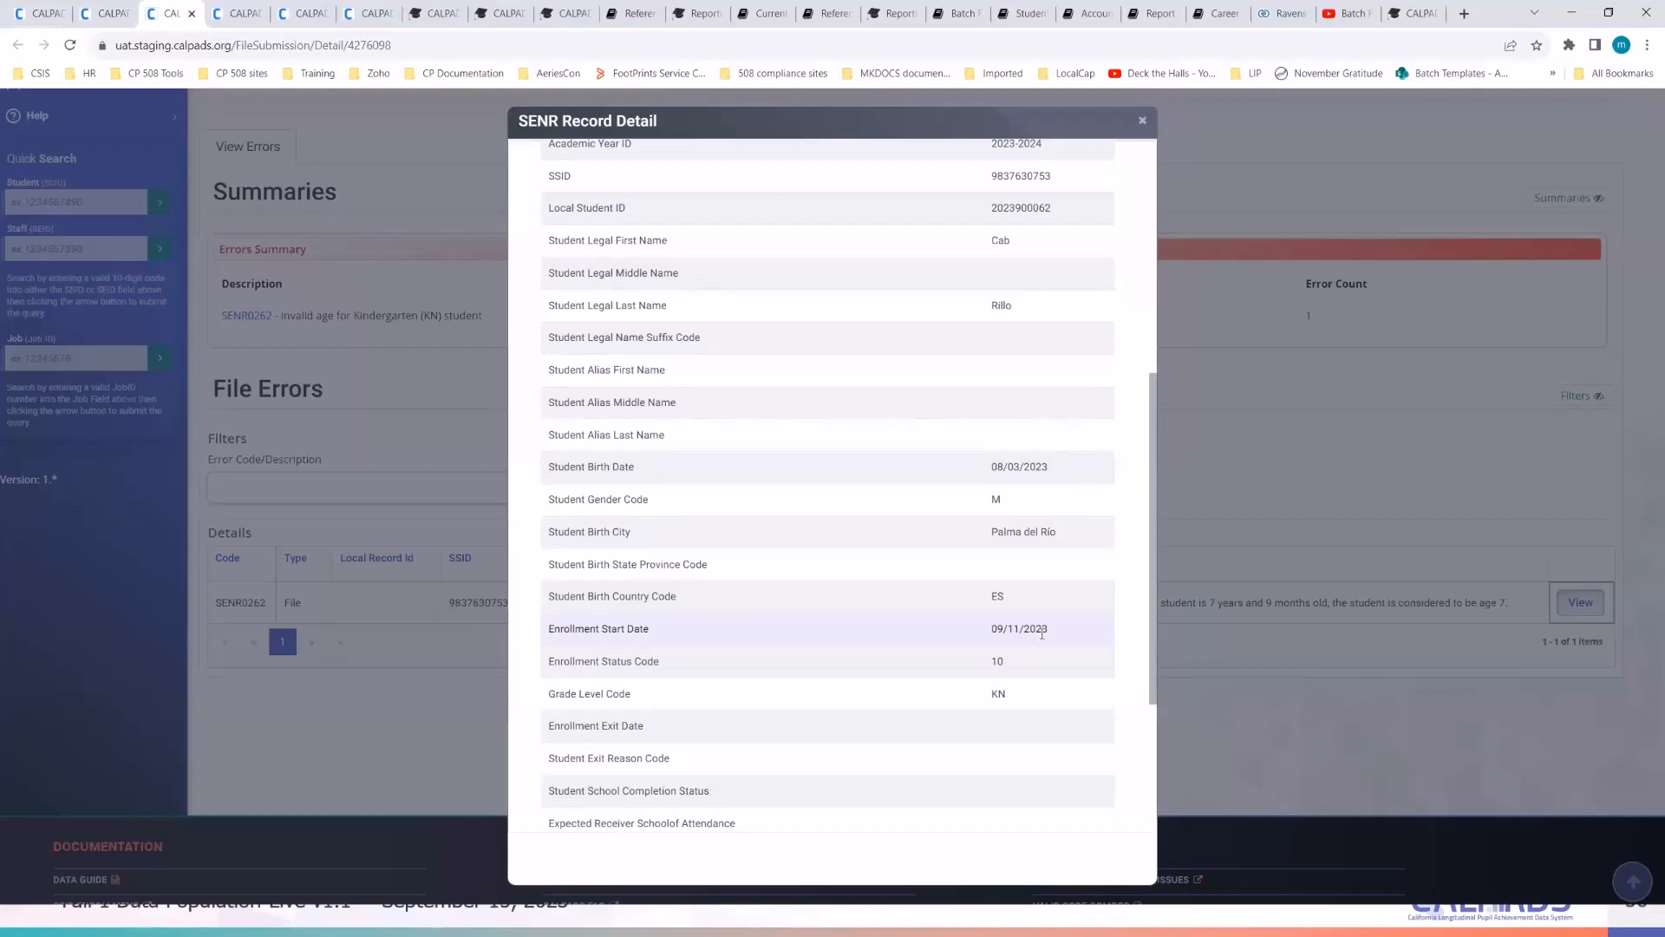
drag(1048, 633, 980, 633)
click(979, 632)
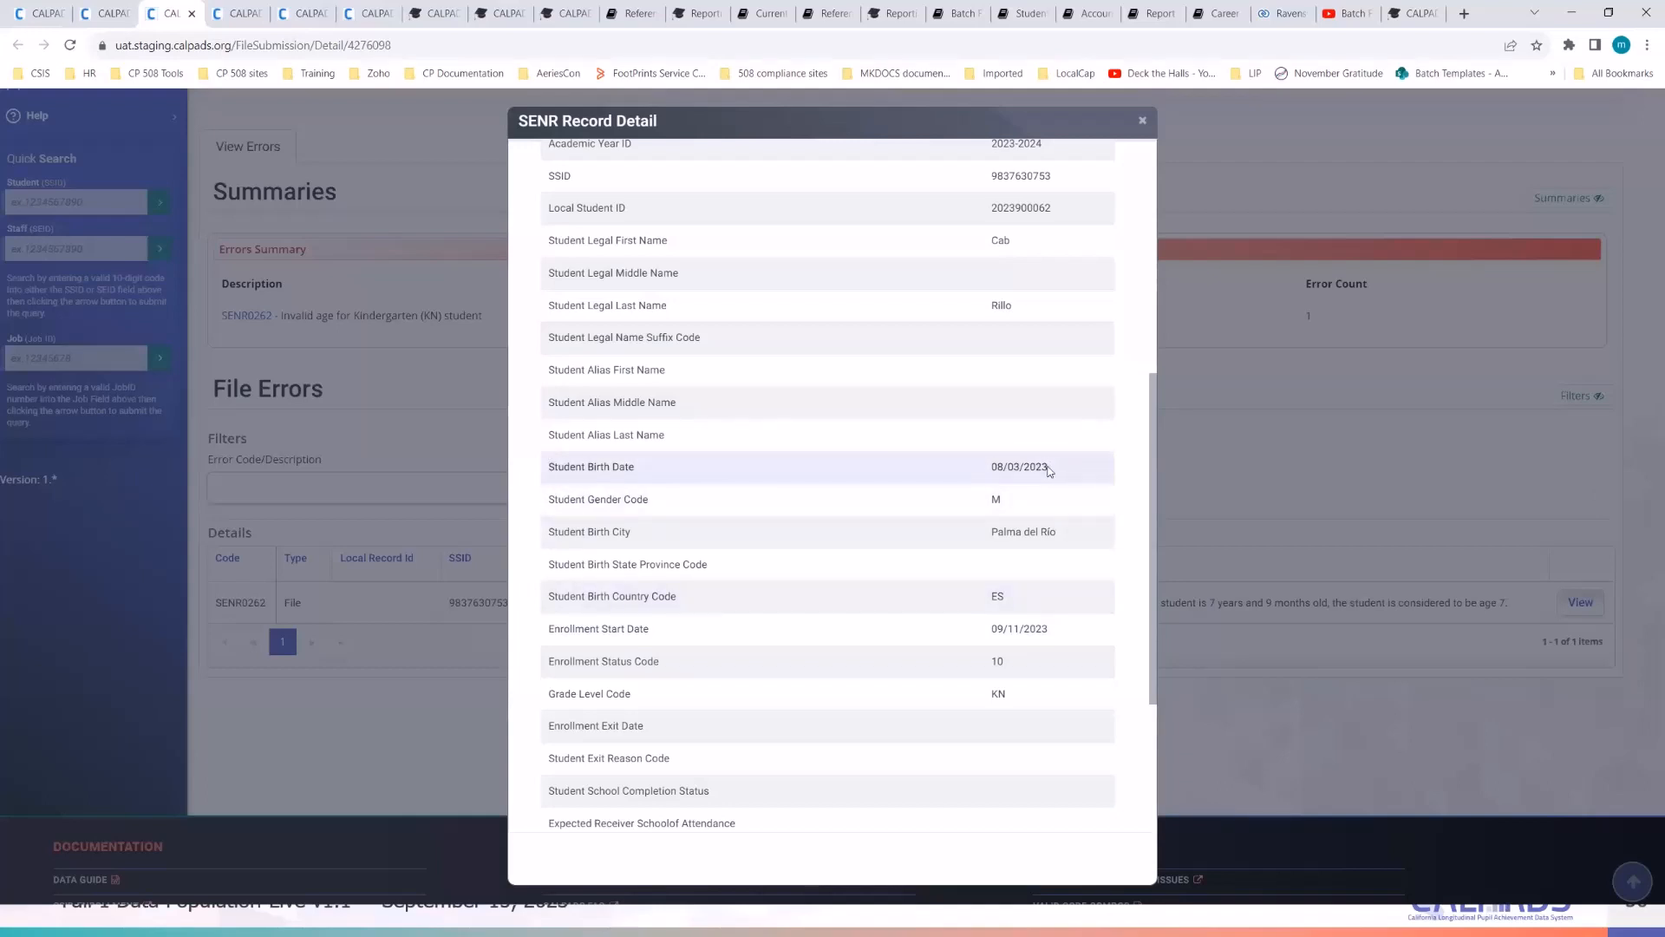
drag(1052, 469, 991, 467)
click(1028, 469)
scroll(1027, 470, up, 5)
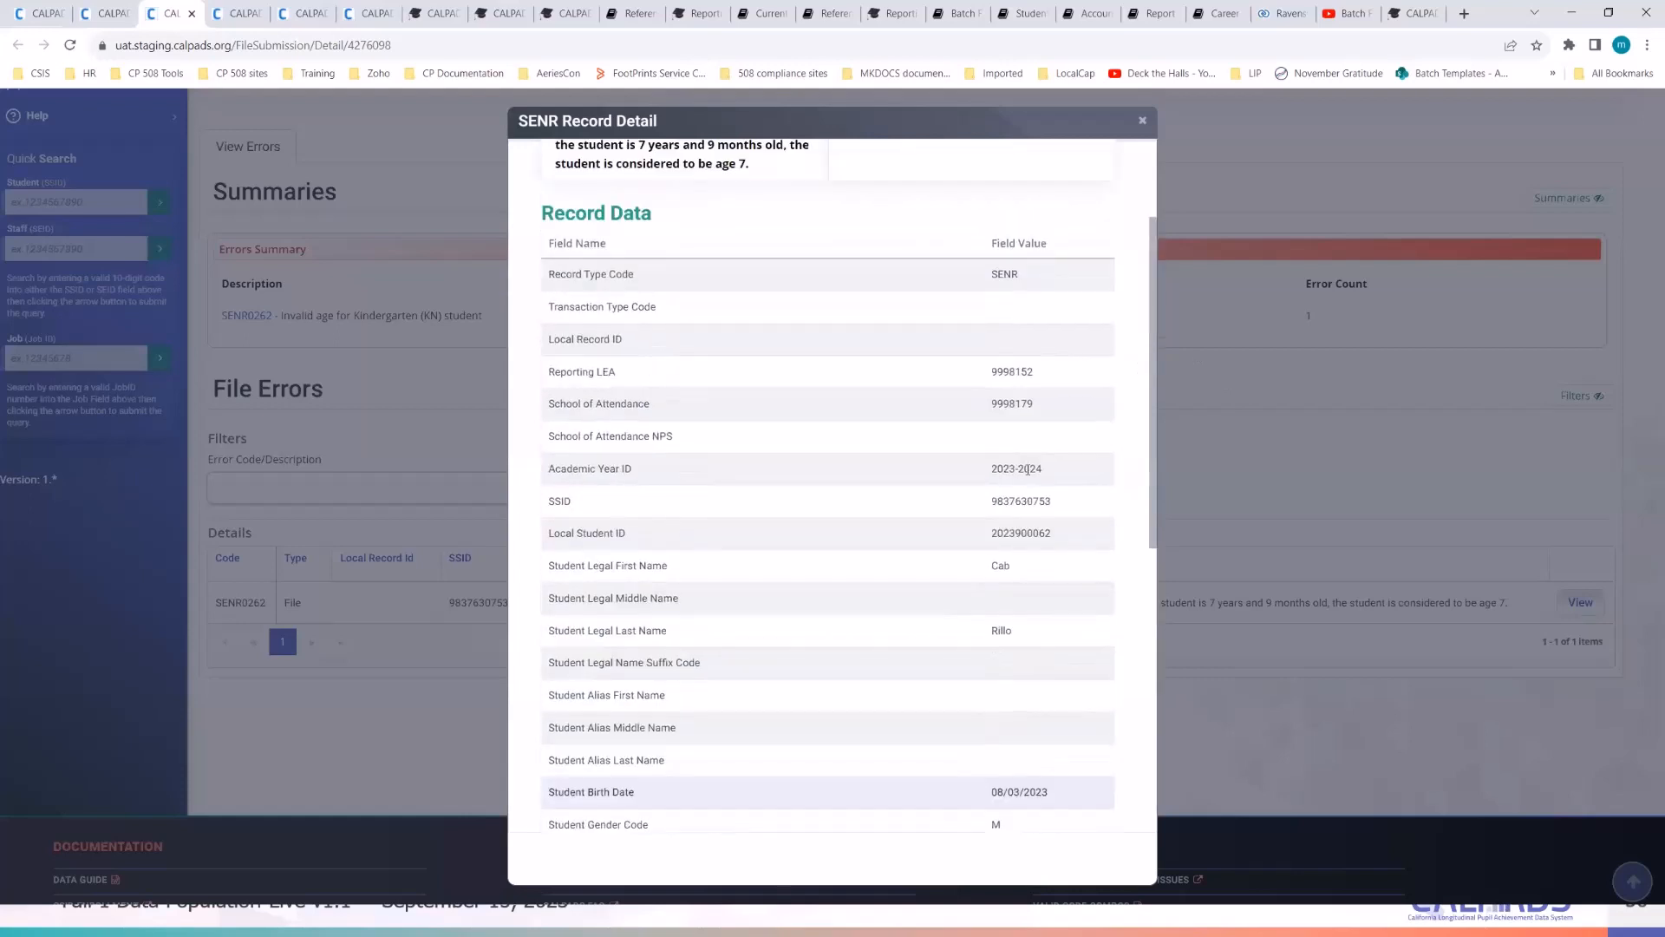
scroll(1028, 469, up, 1)
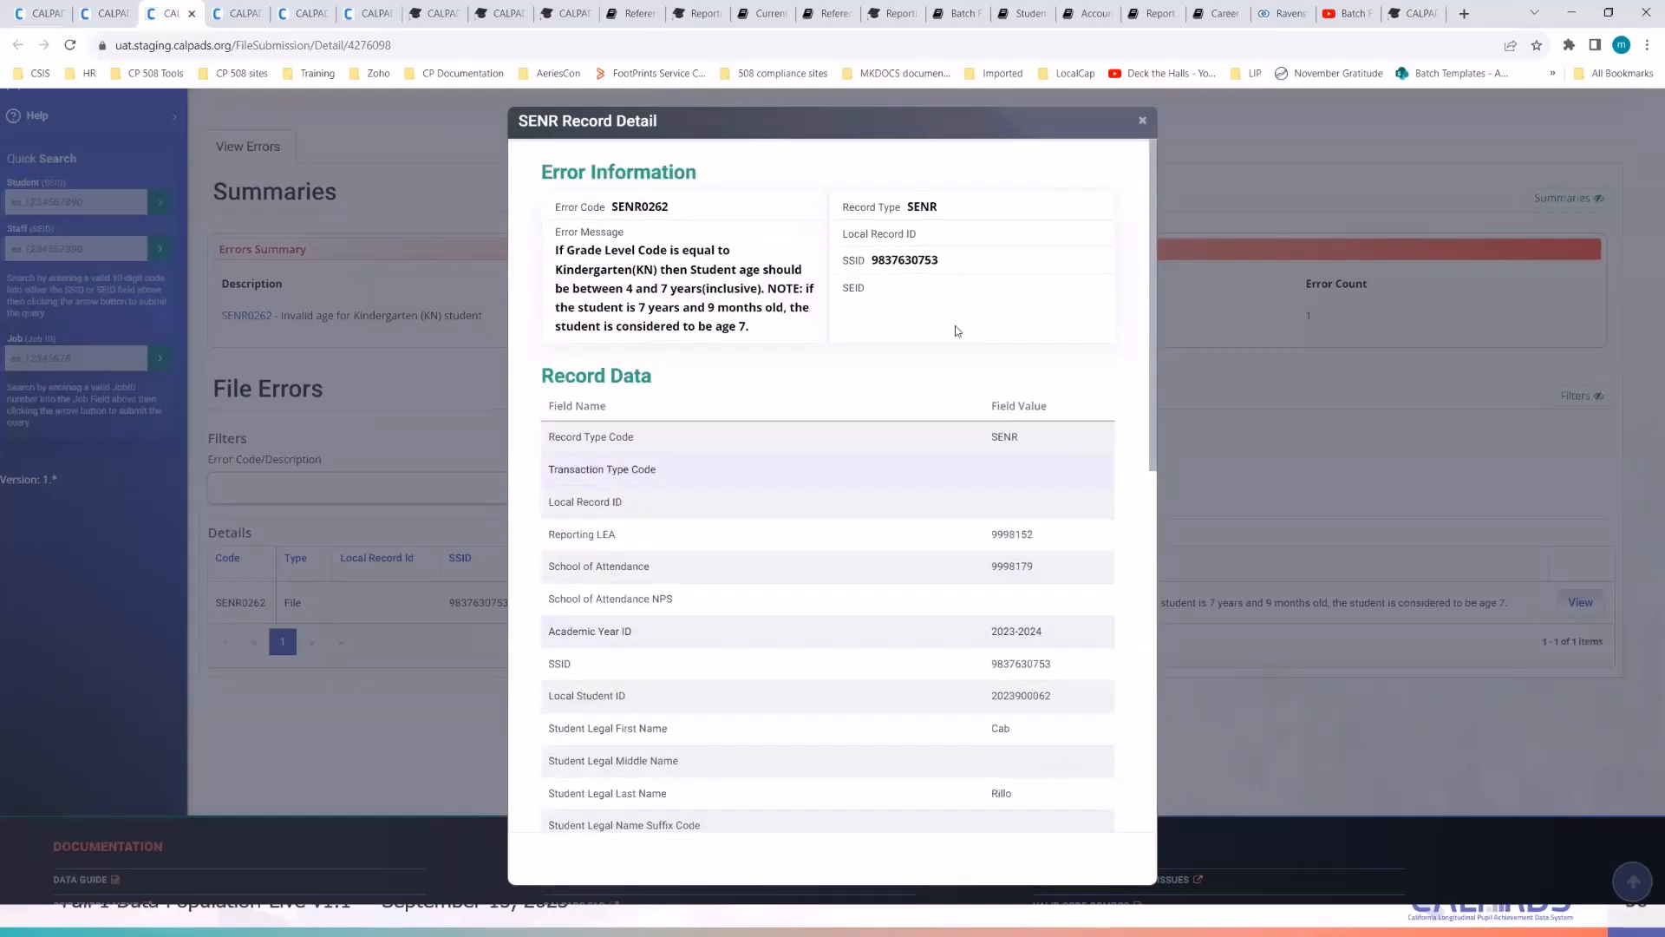
double_click(914, 260)
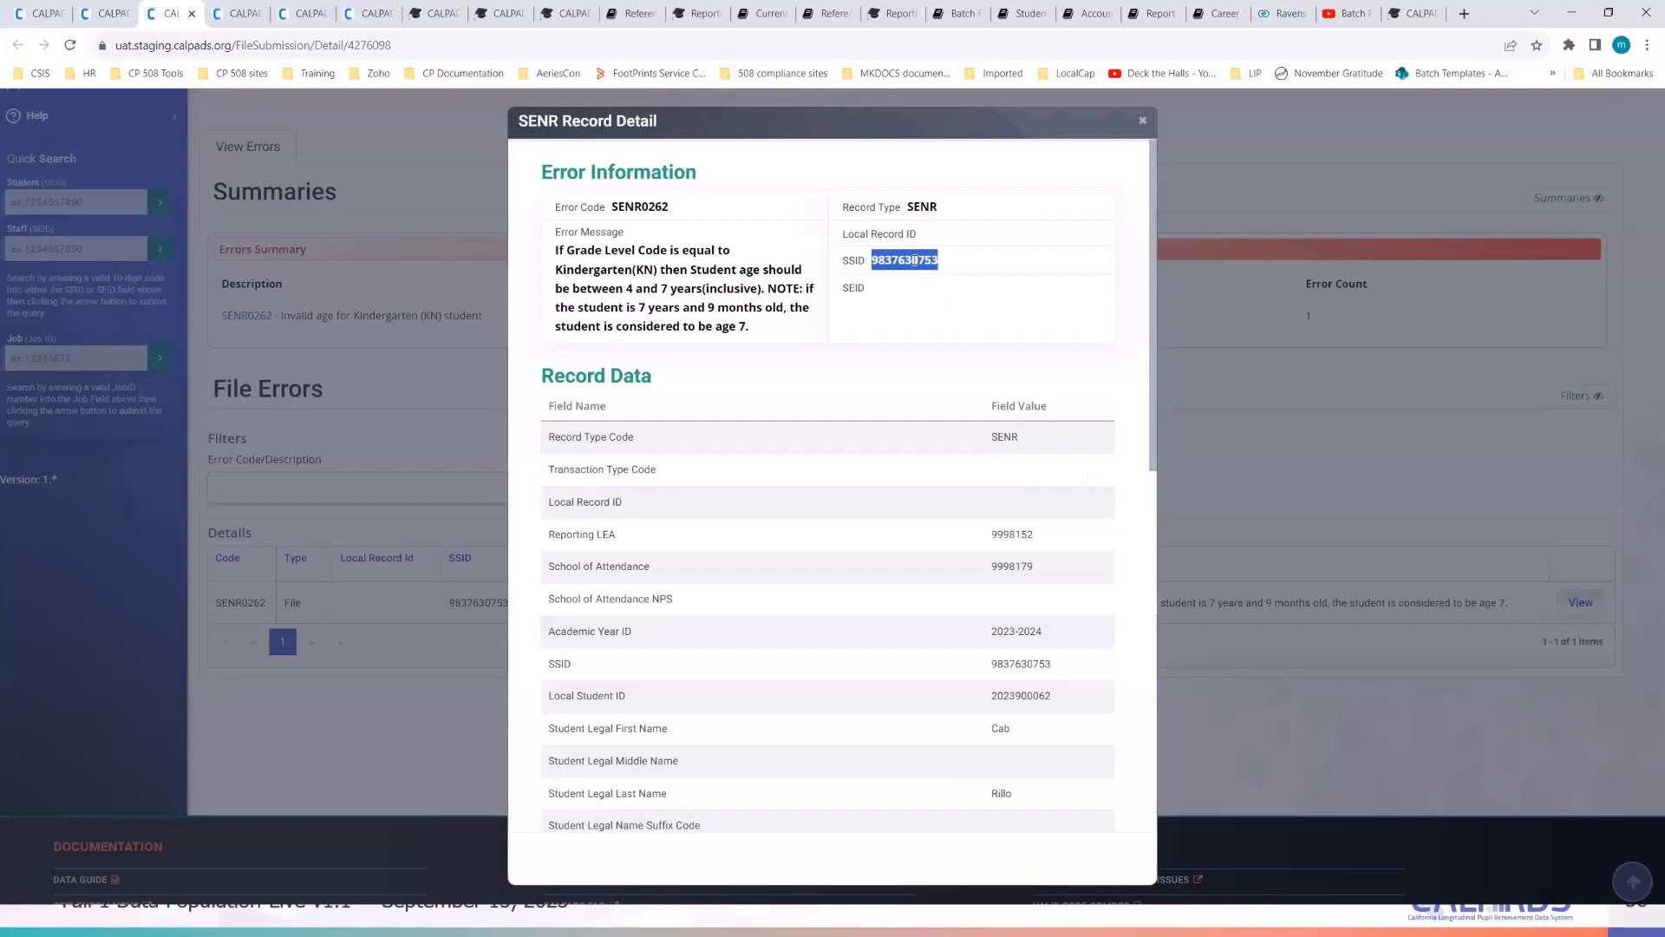
right_click(914, 260)
click(938, 275)
click(1138, 126)
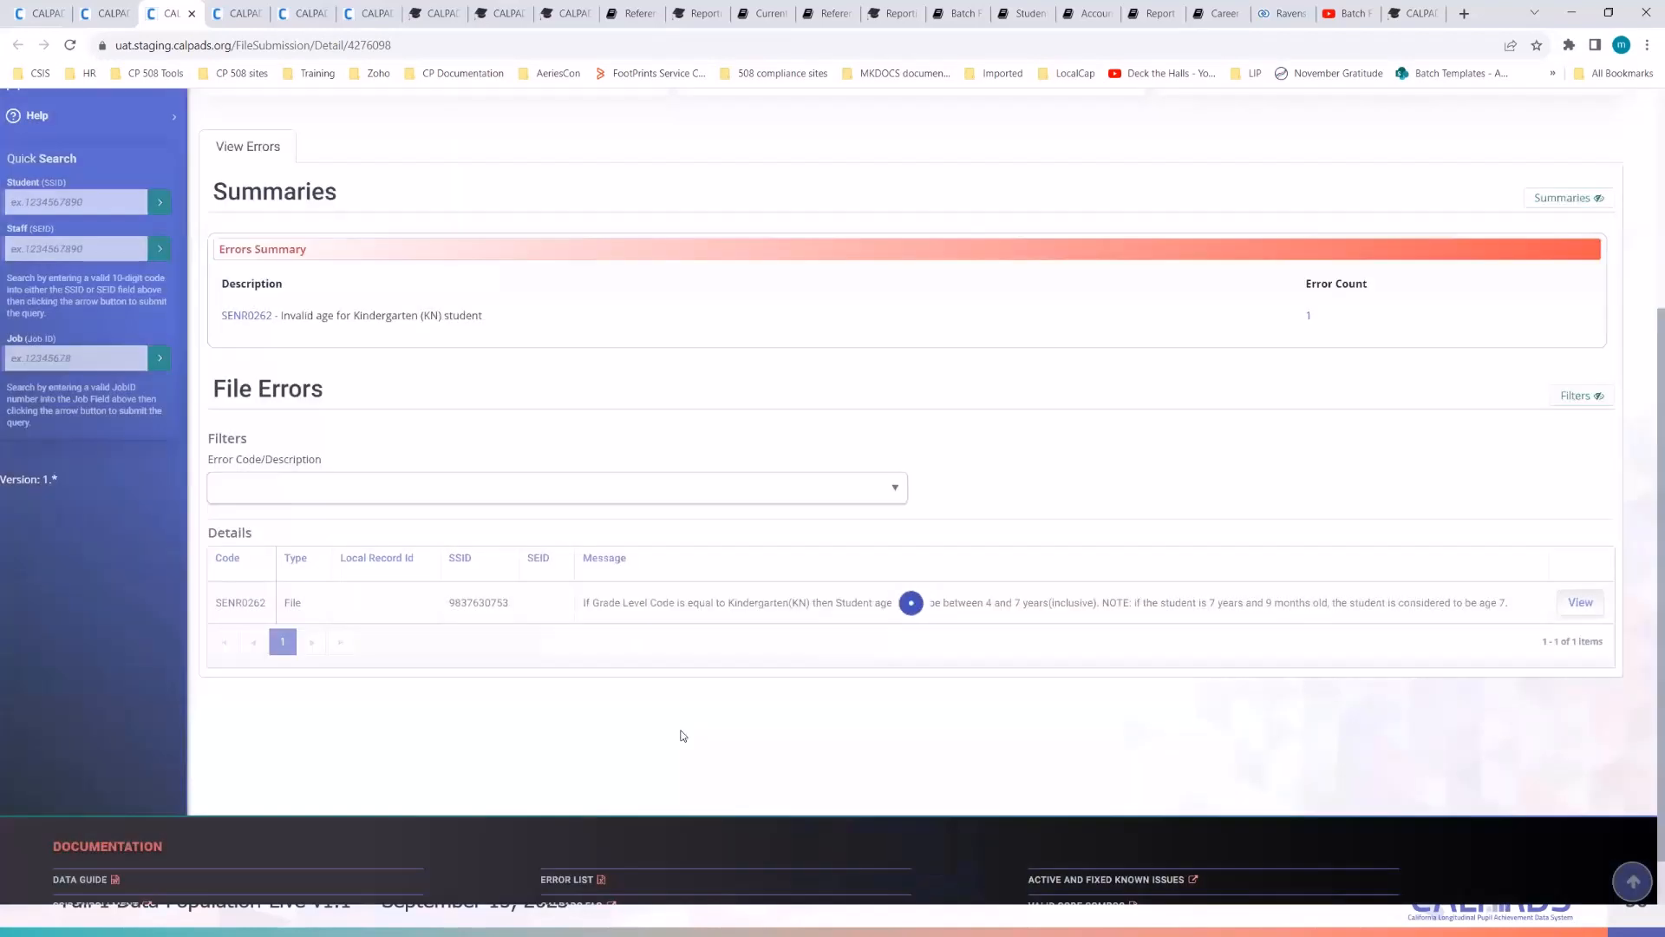
scroll(680, 732, up, 4)
- Open Student Data maintenance in a new tab and search for the copied SSID
click(75, 220)
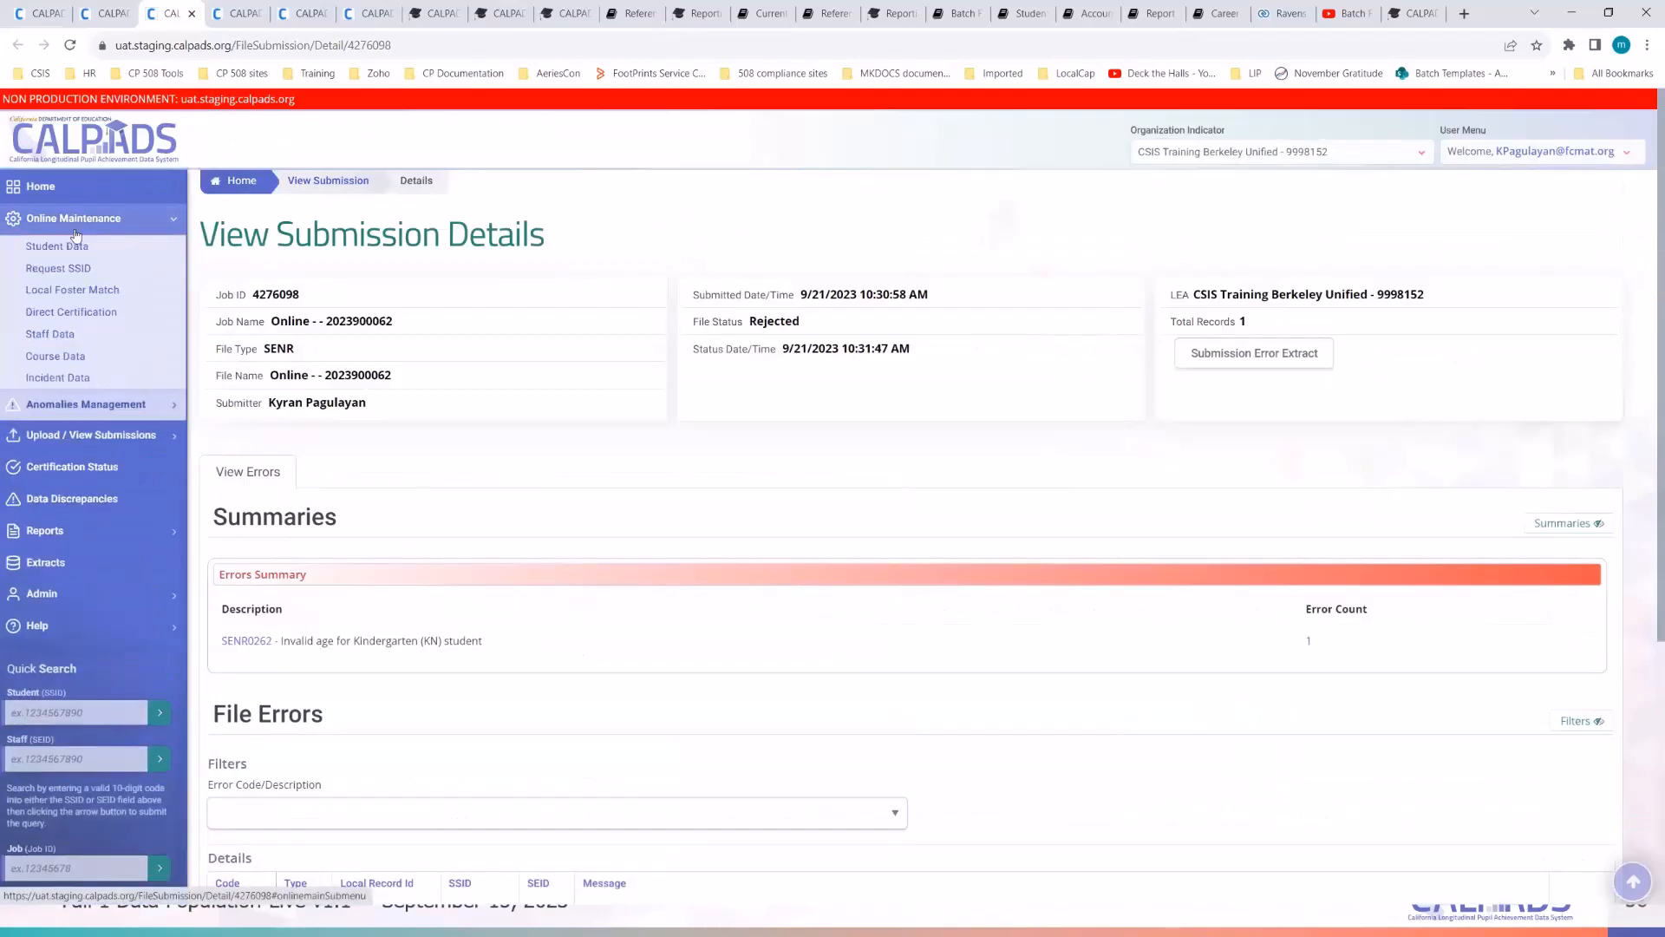
right_click(67, 249)
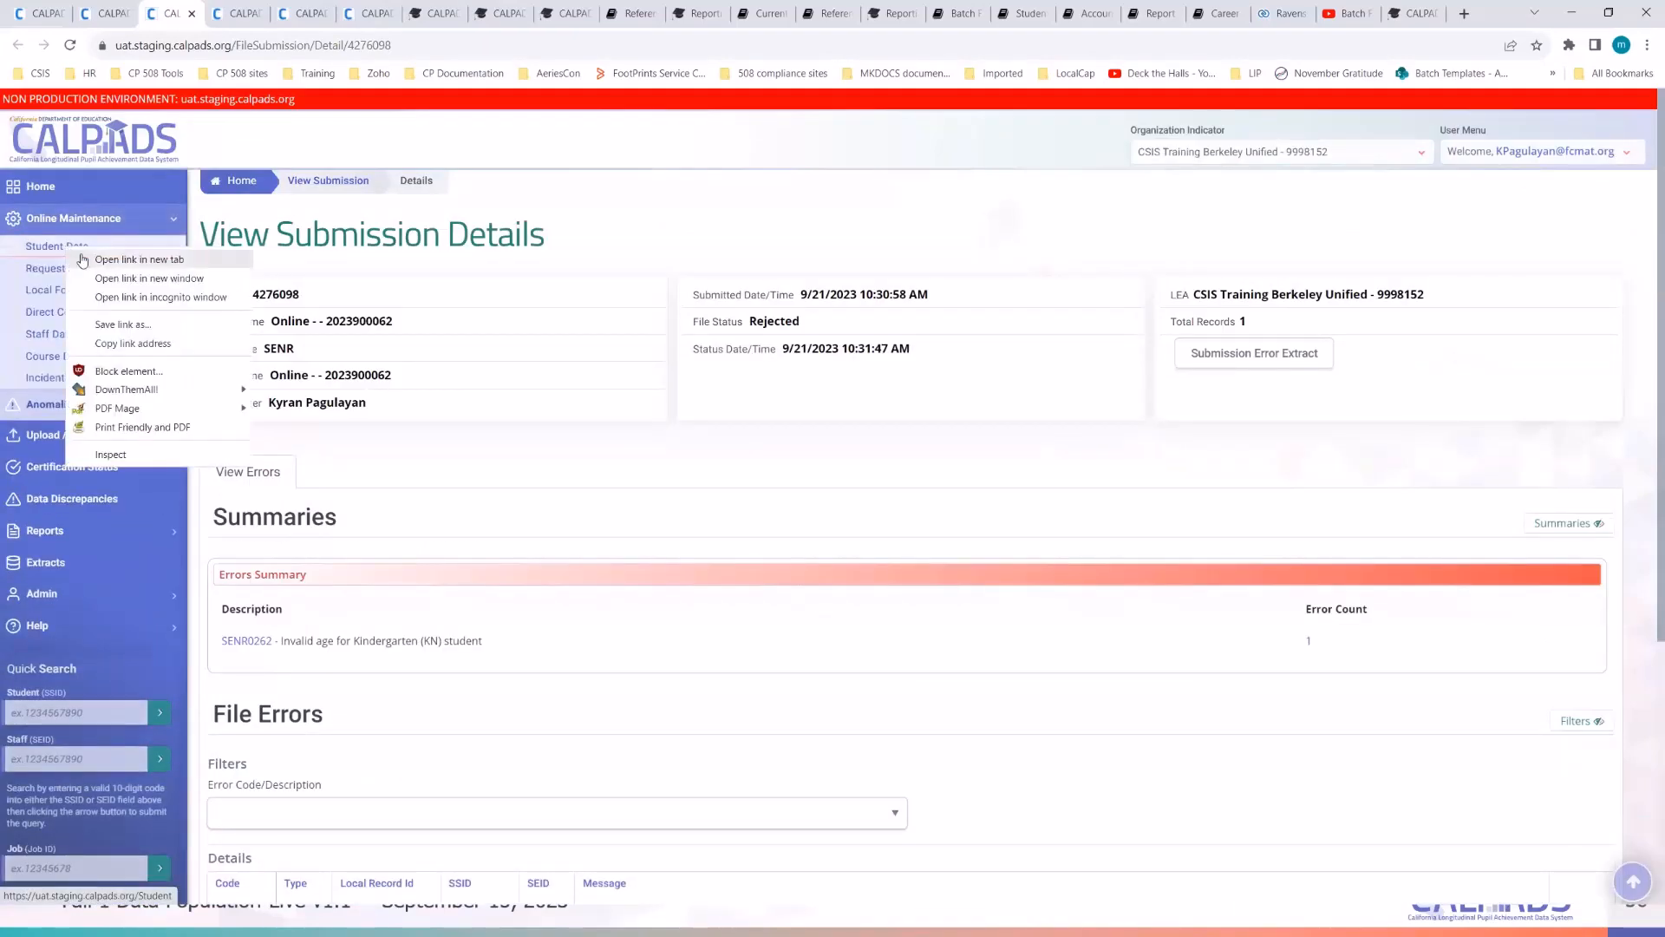
click(81, 257)
click(229, 15)
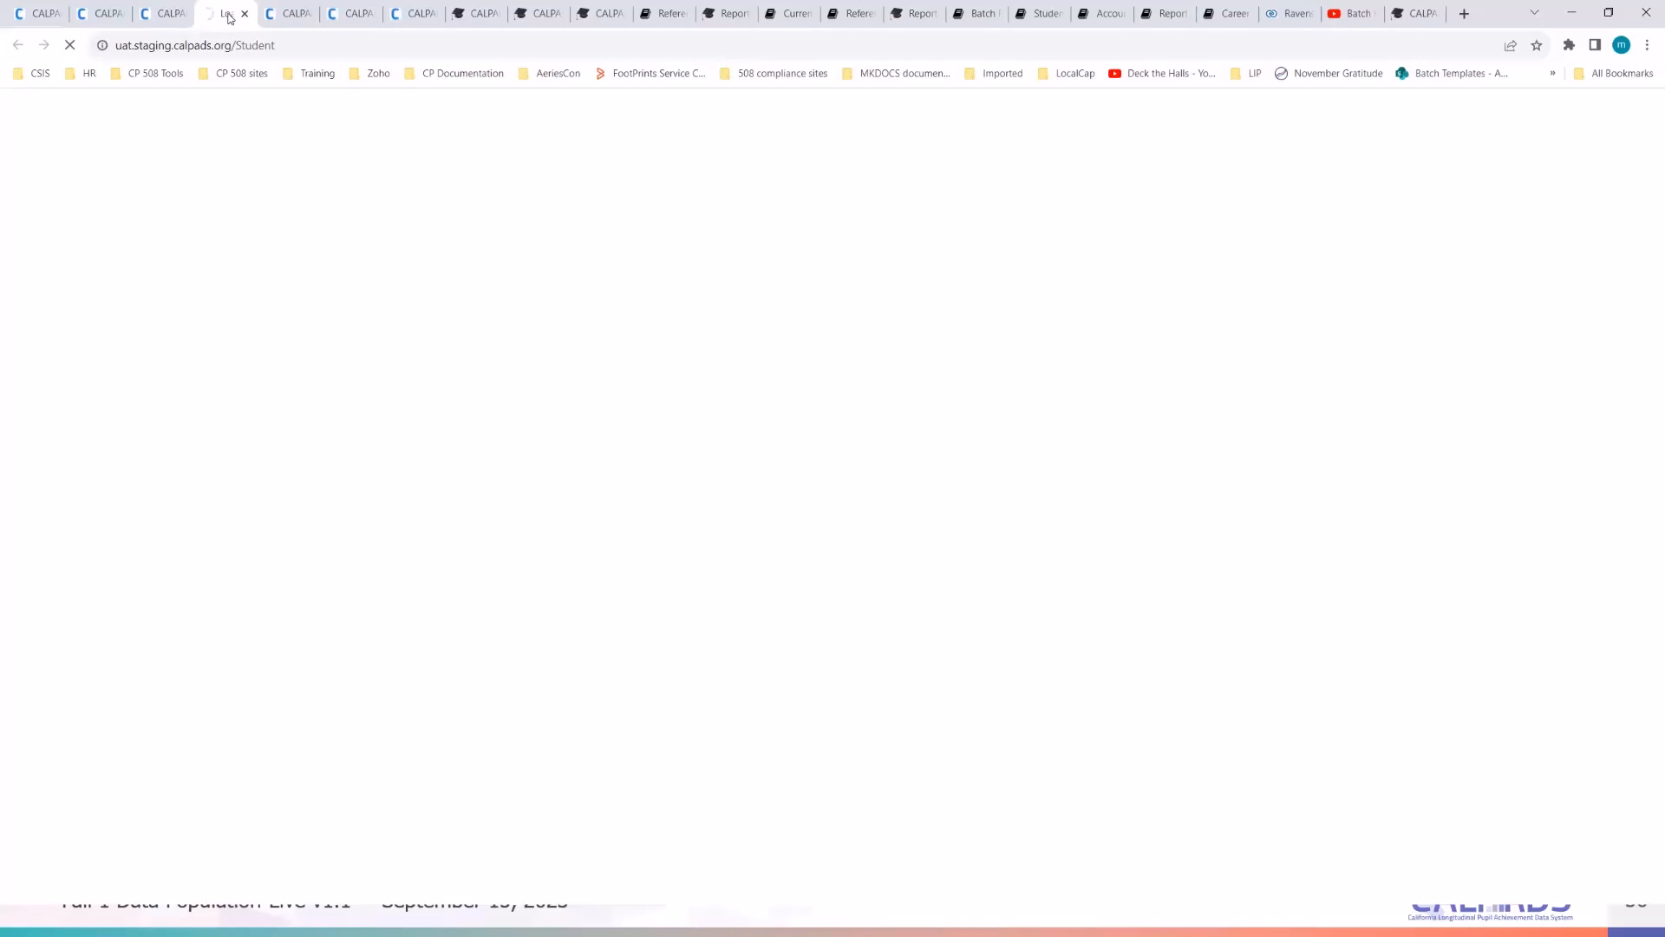
click(290, 422)
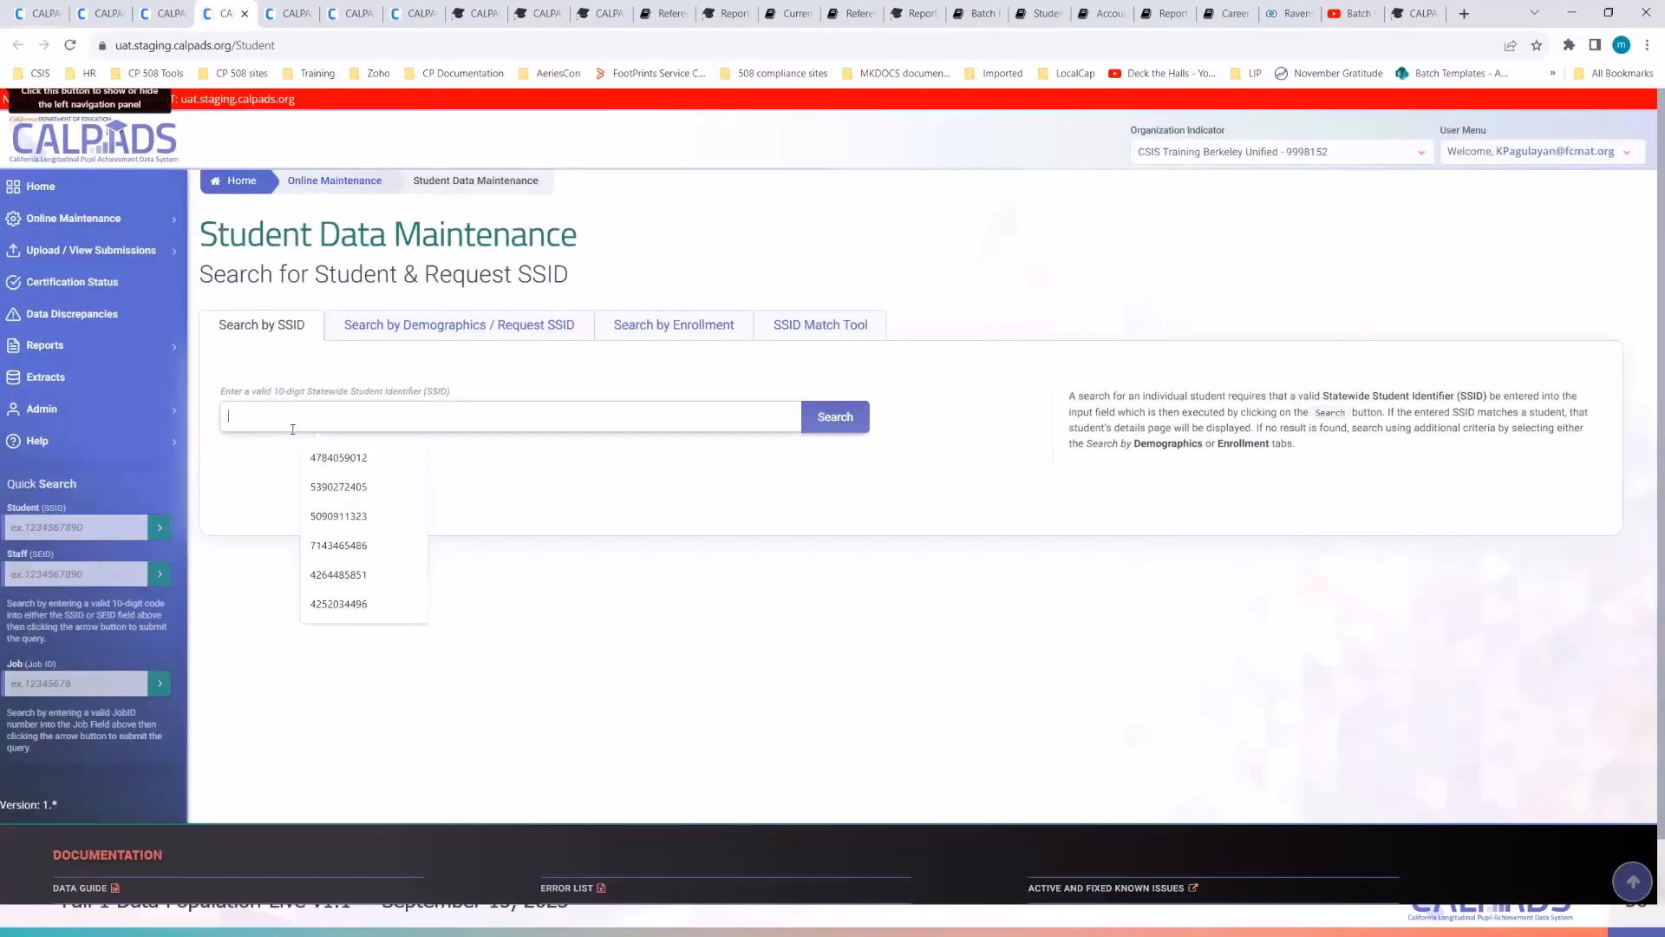
key(ctrl+v)
key(Return)
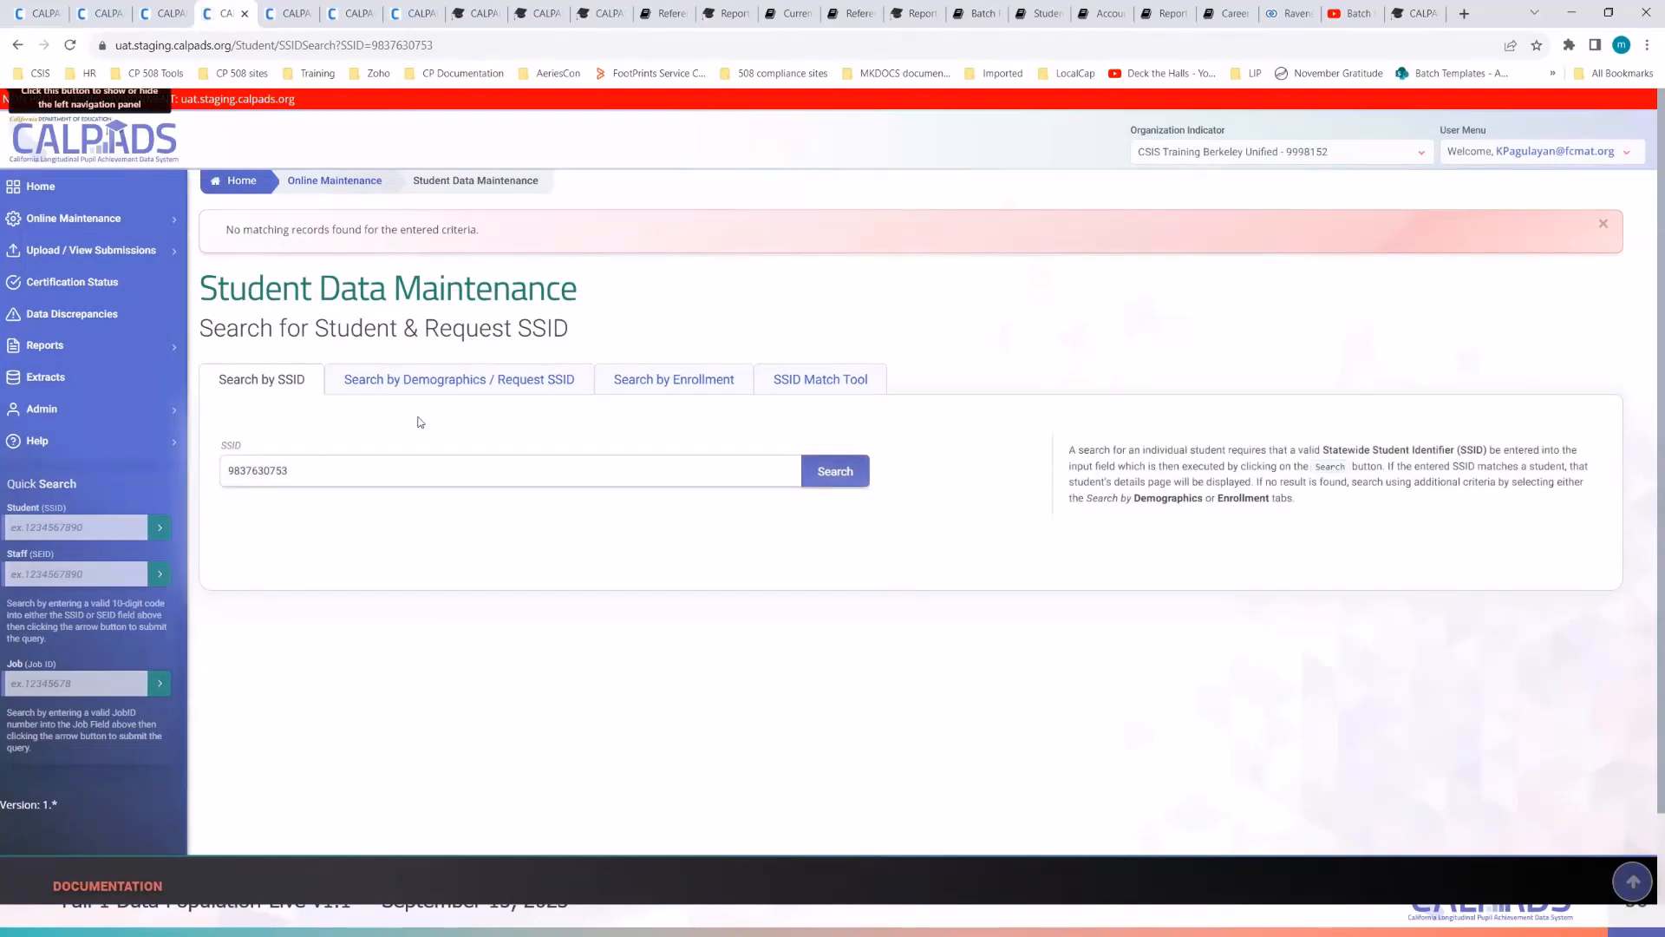
- Copy the SSID and load Student Detail directly at /Student/<SSID> in the address bar
double_click(255, 470)
right_click(255, 470)
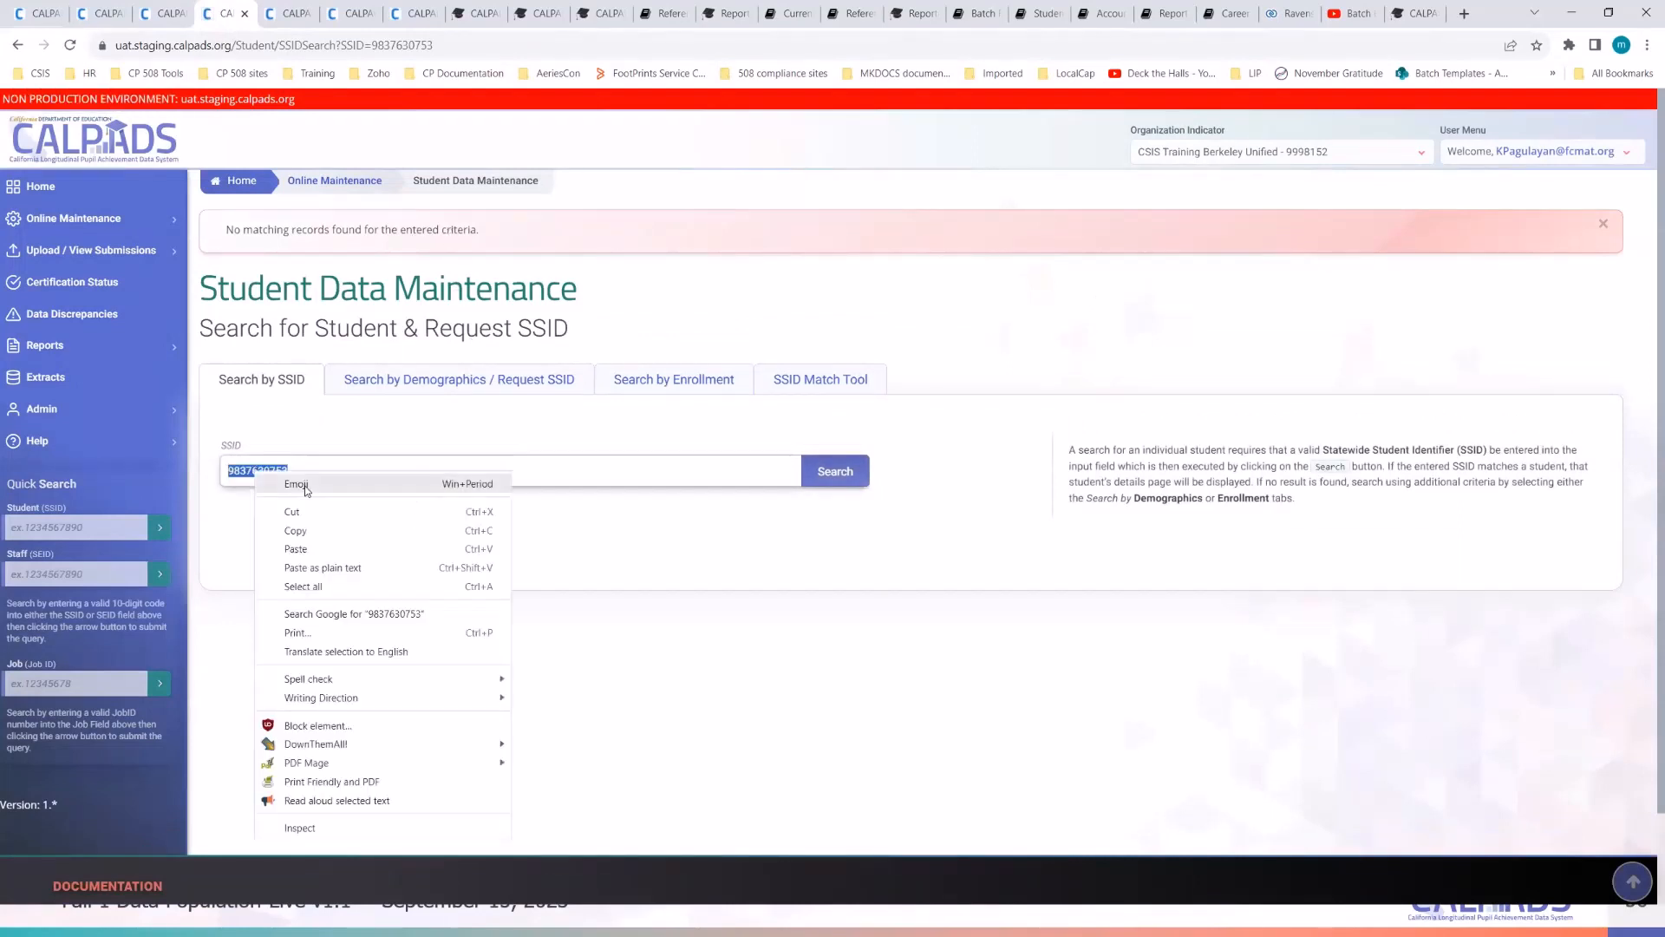
click(313, 532)
click(318, 468)
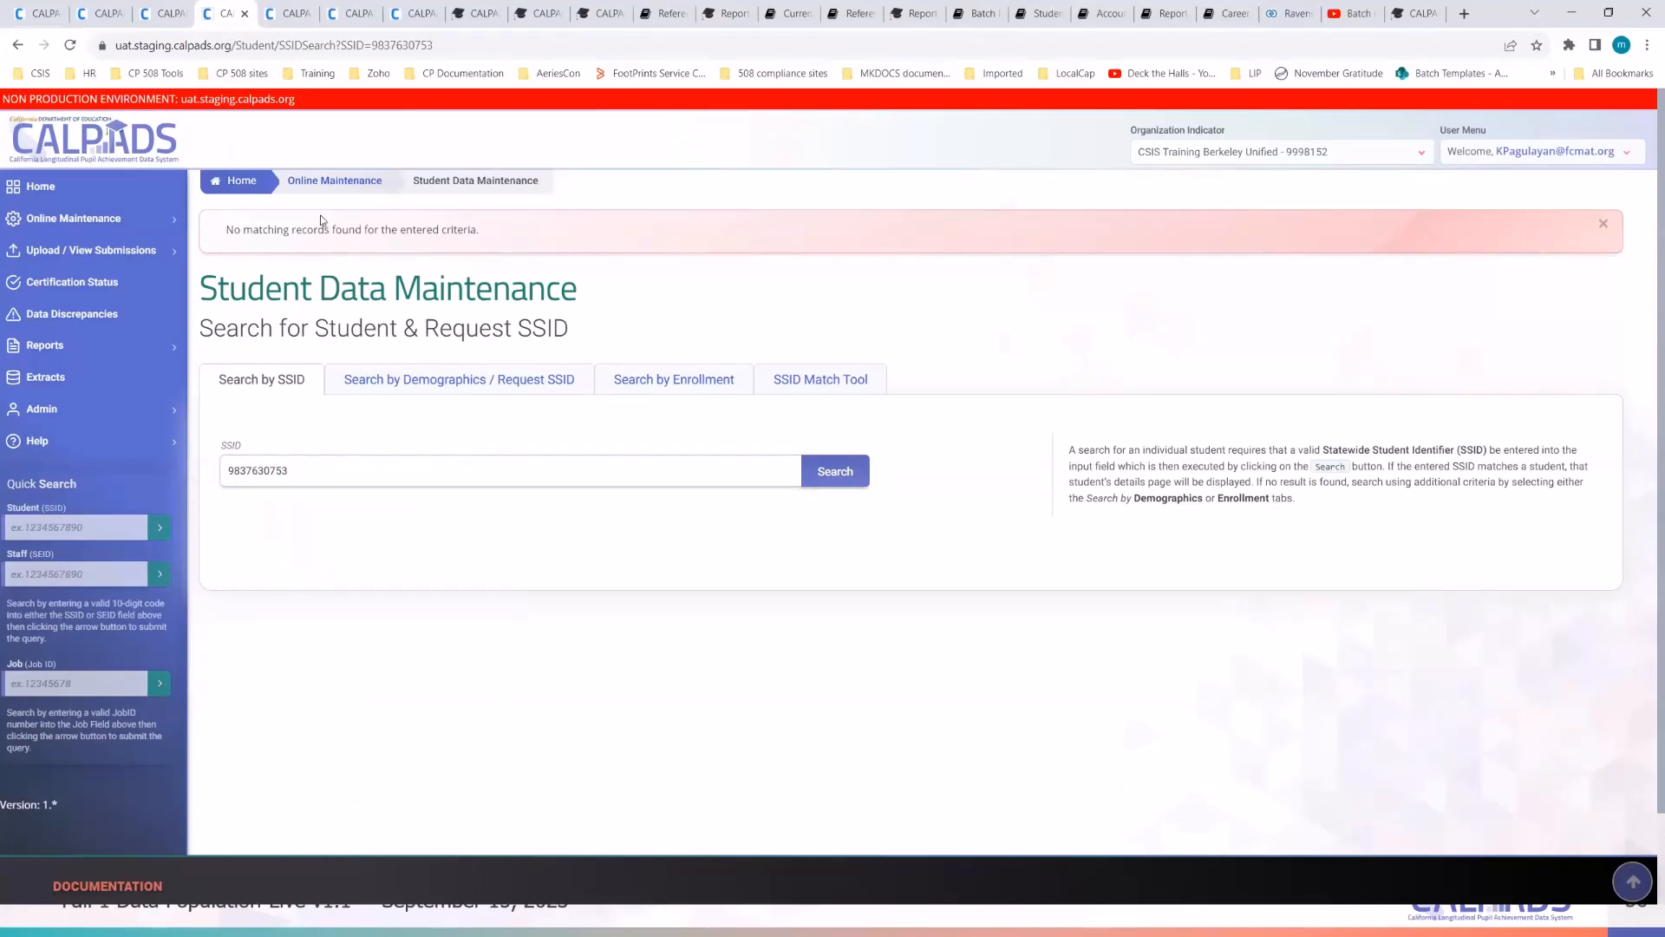
double_click(266, 471)
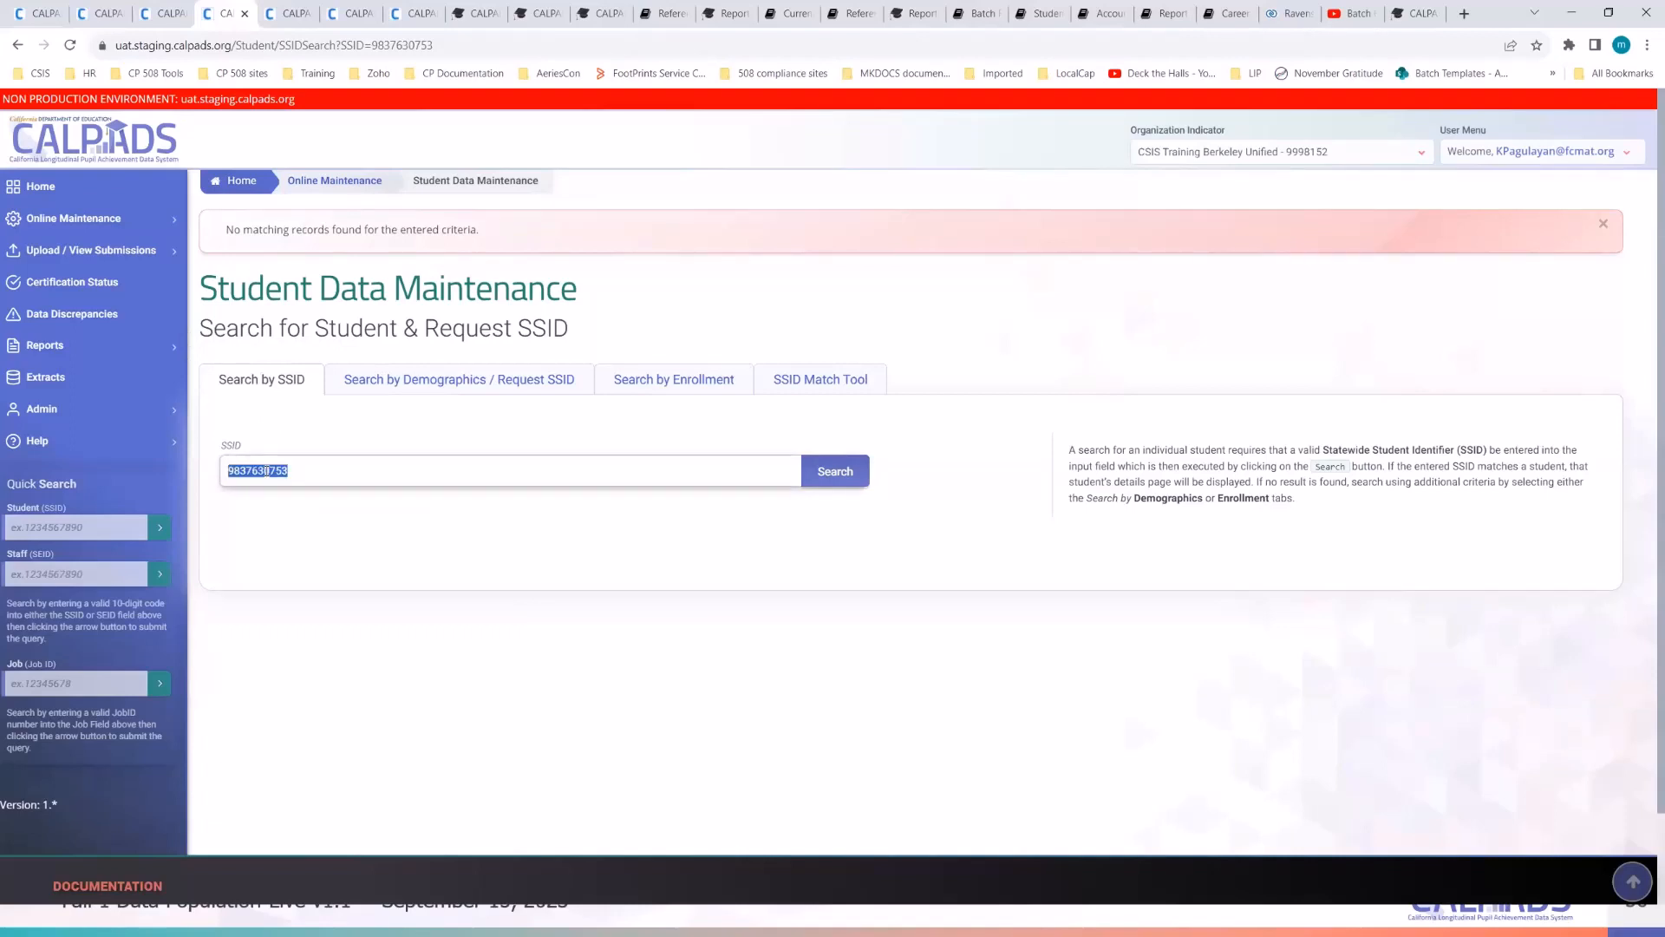
click(323, 560)
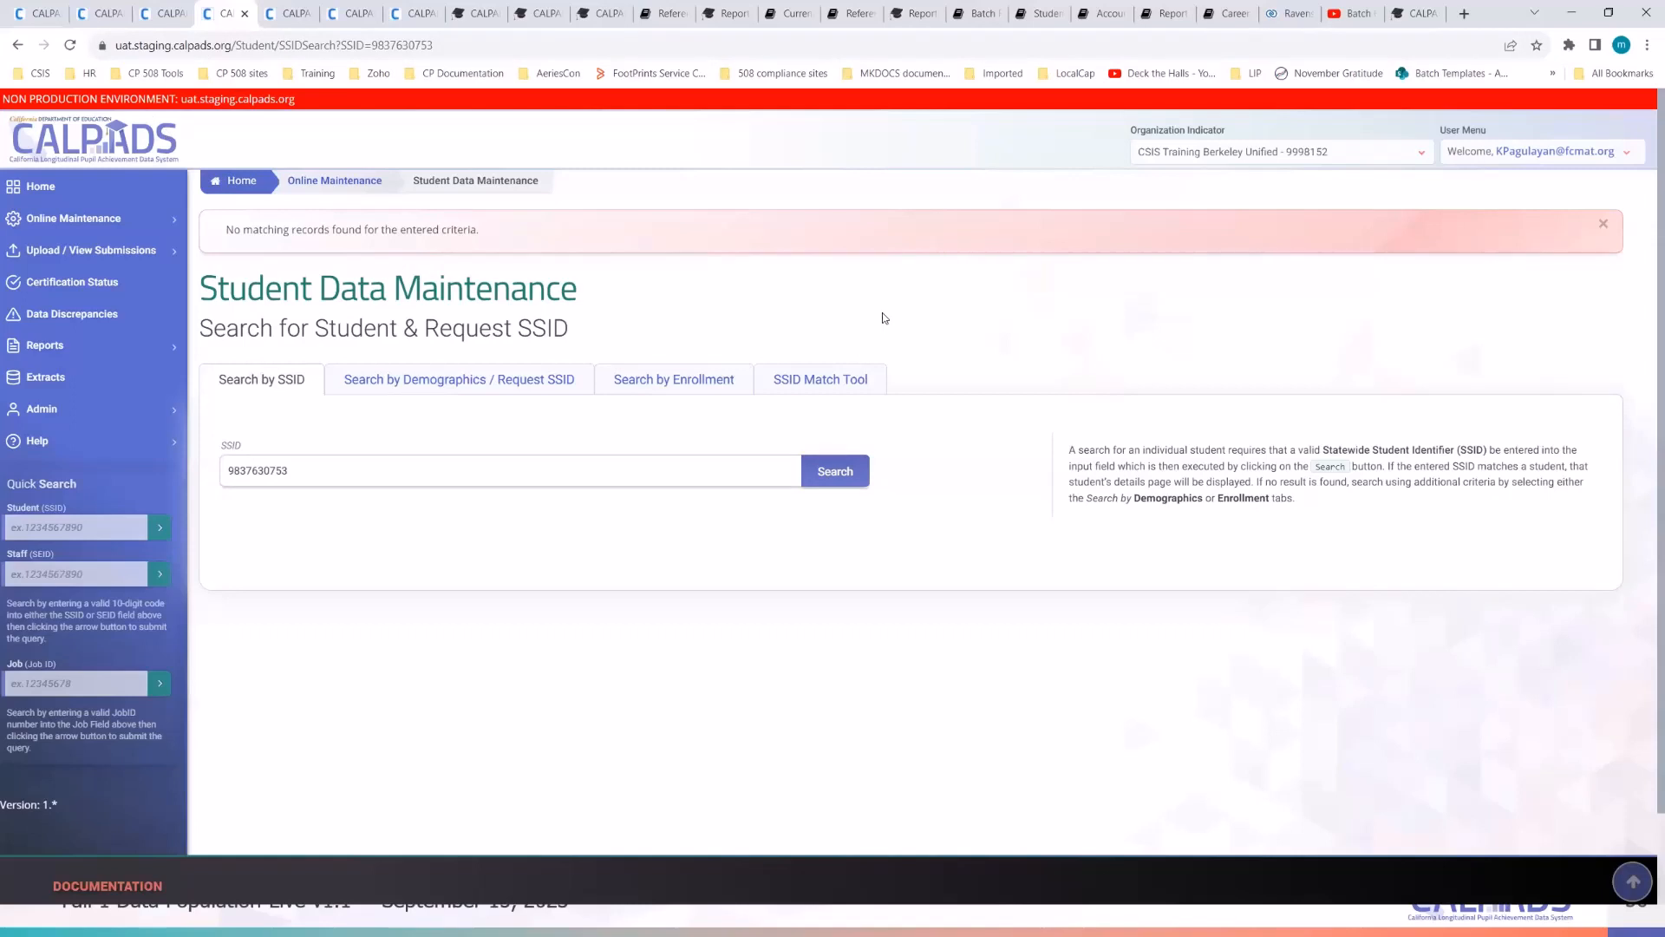
double_click(248, 469)
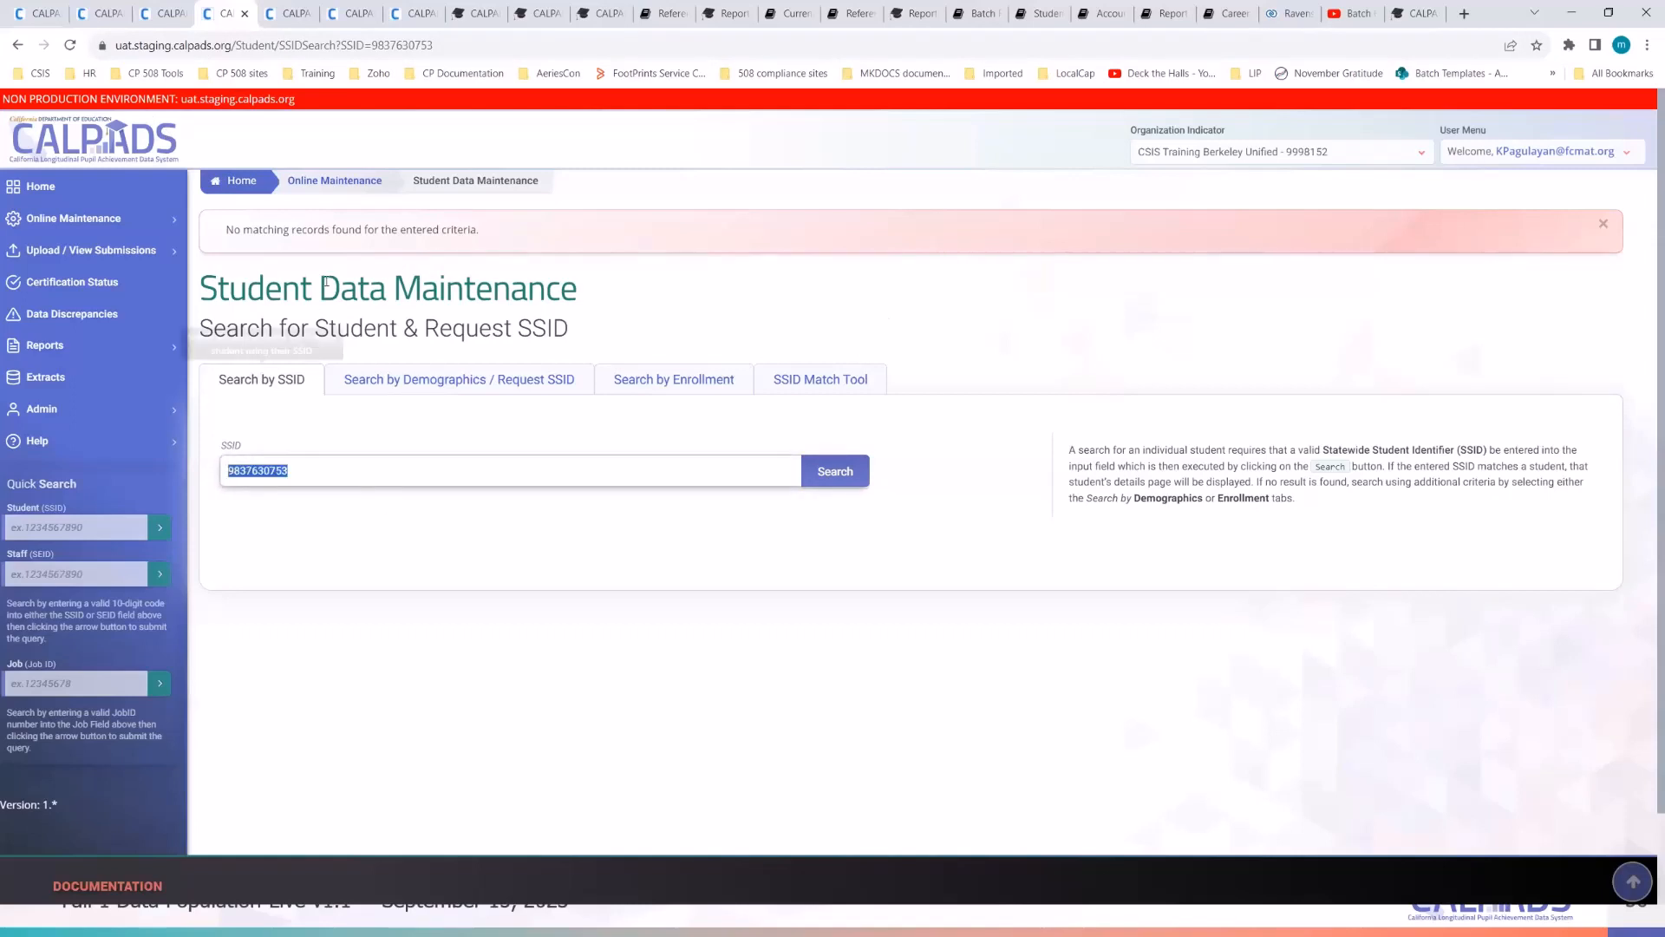
click(440, 46)
drag(441, 46, 281, 45)
key(ctrl+v)
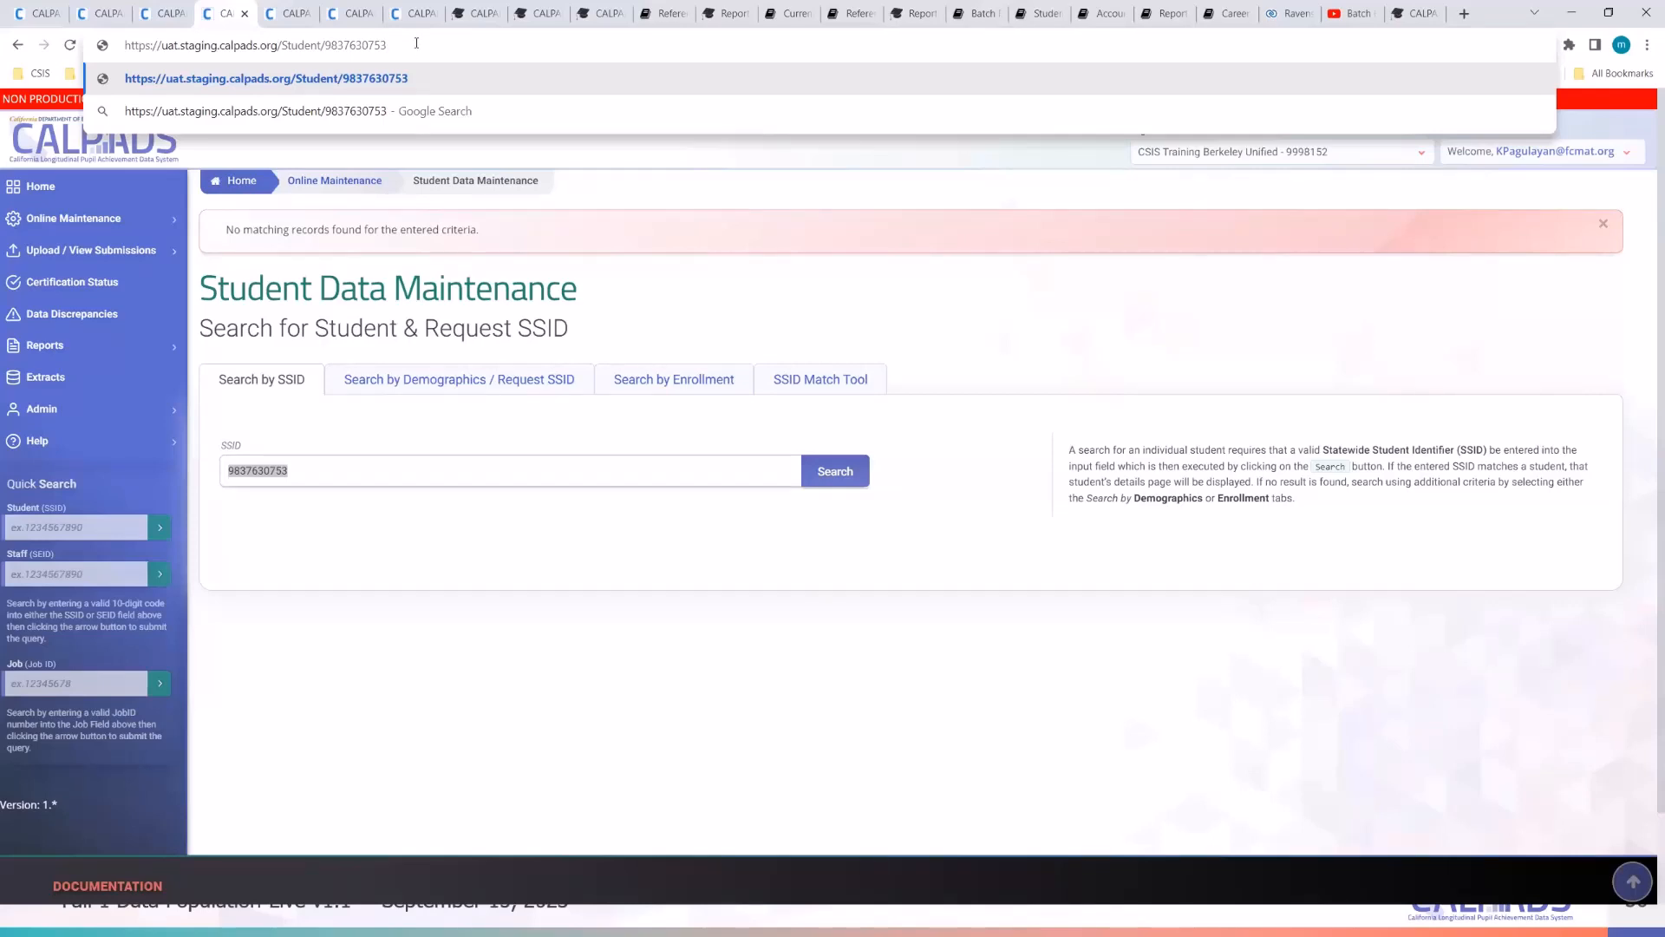
key(Return)
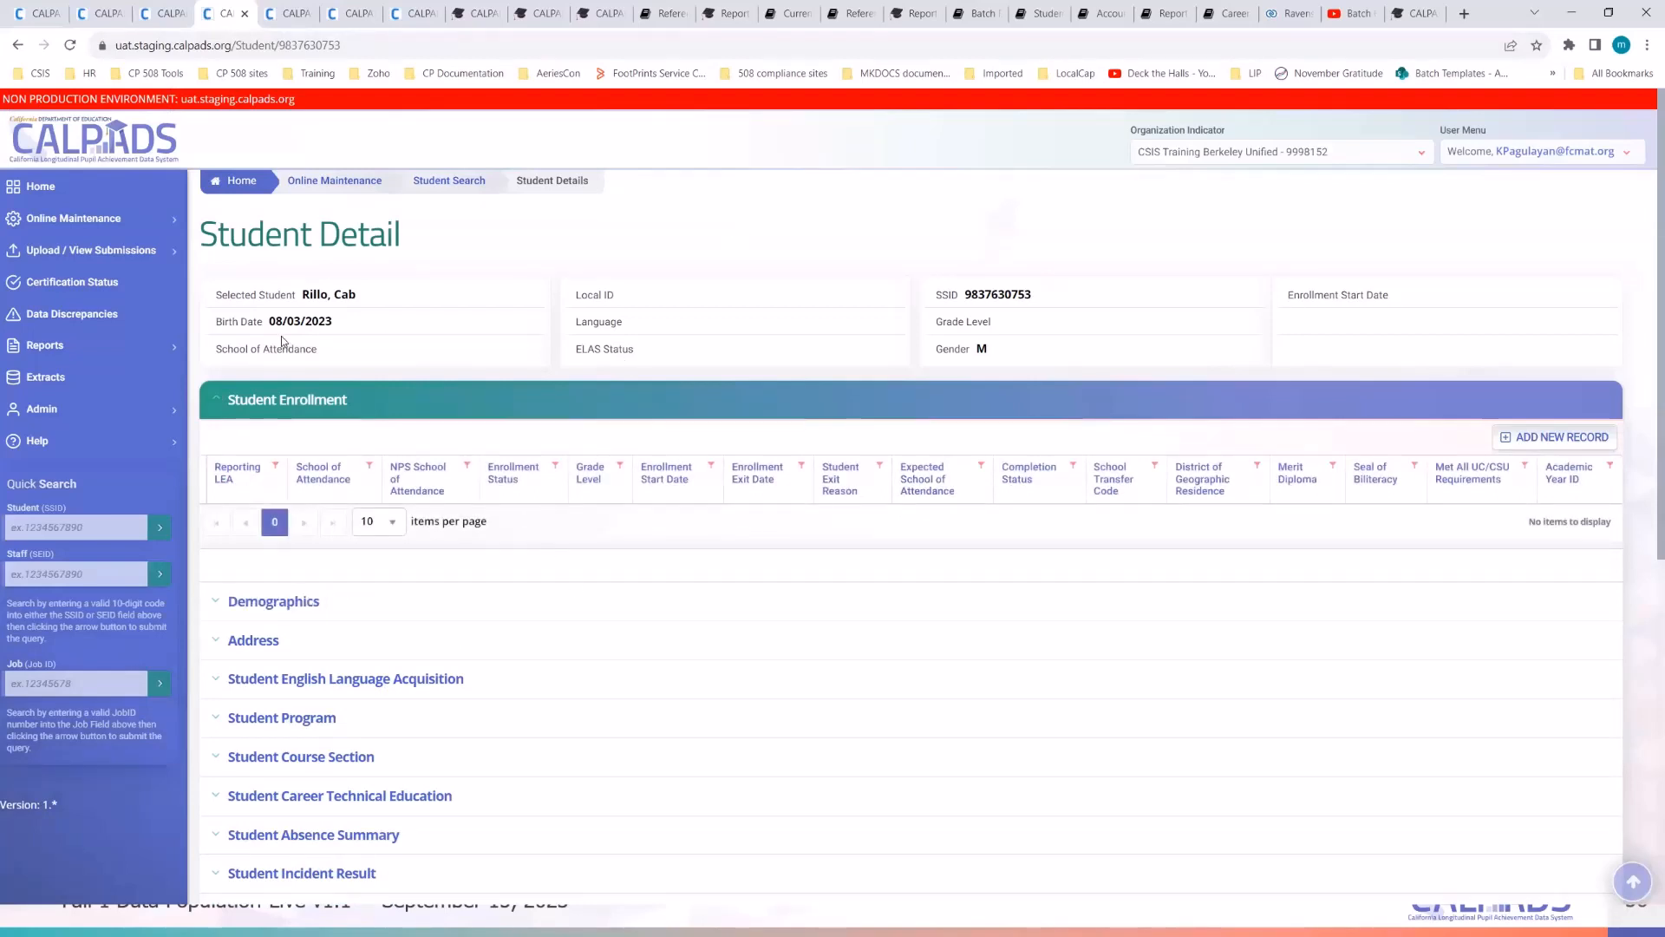
- Add a new record in the Student Detail page's Student Enrollment section
scroll(755, 231, down, 3)
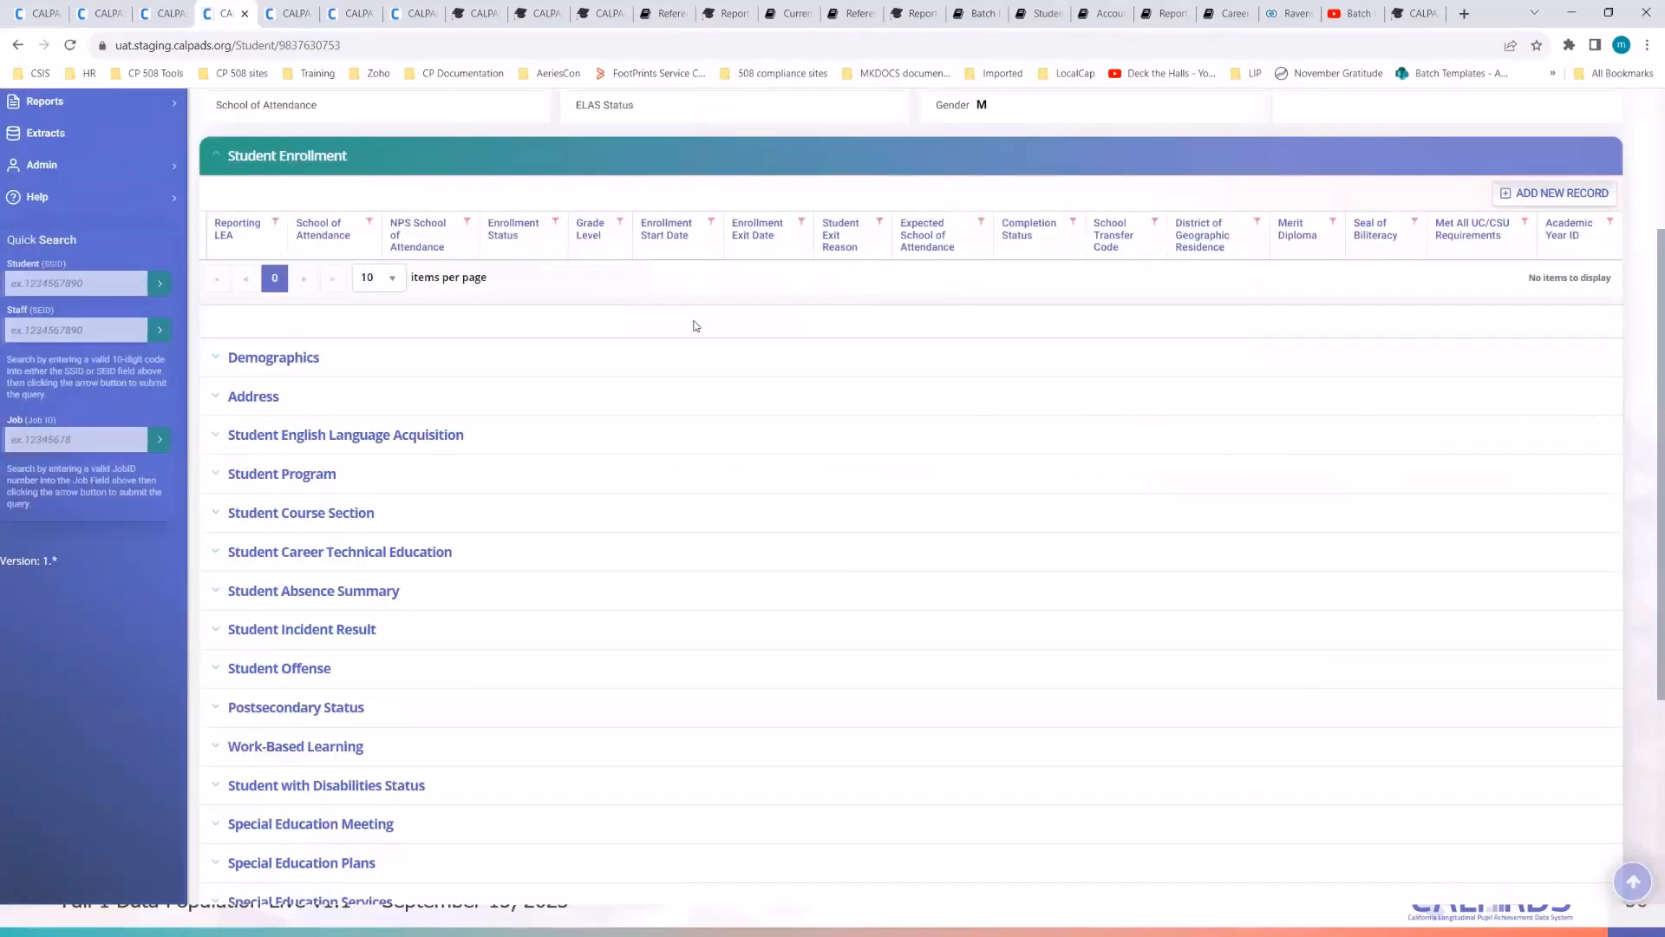
scroll(696, 326, up, 3)
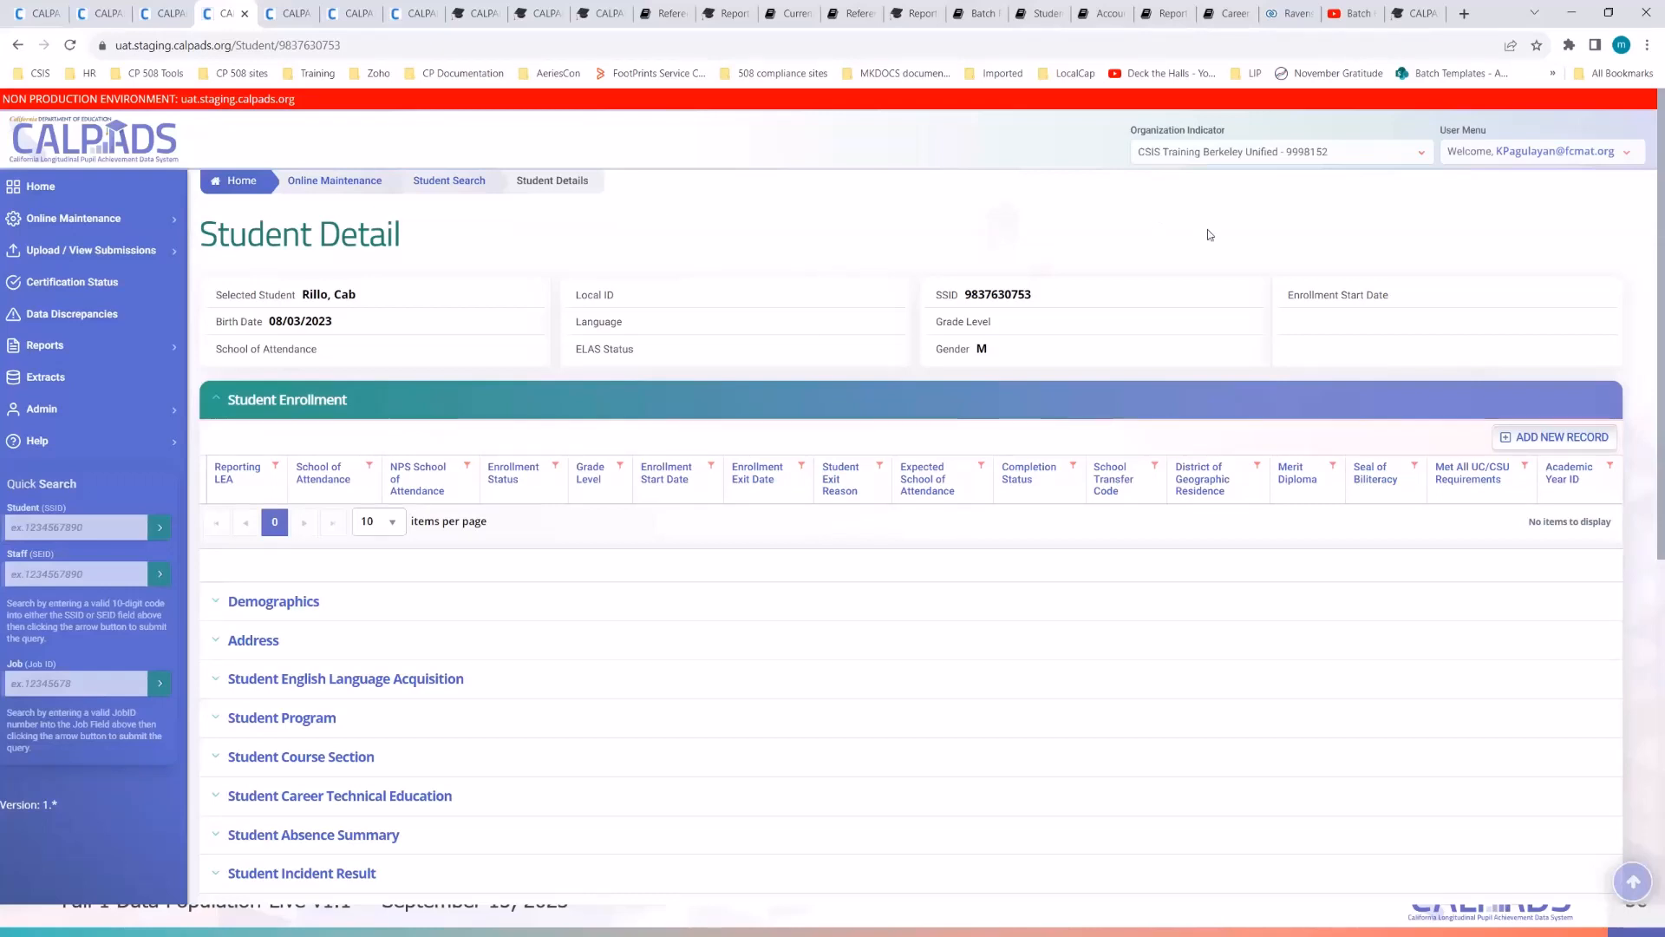
click(1553, 439)
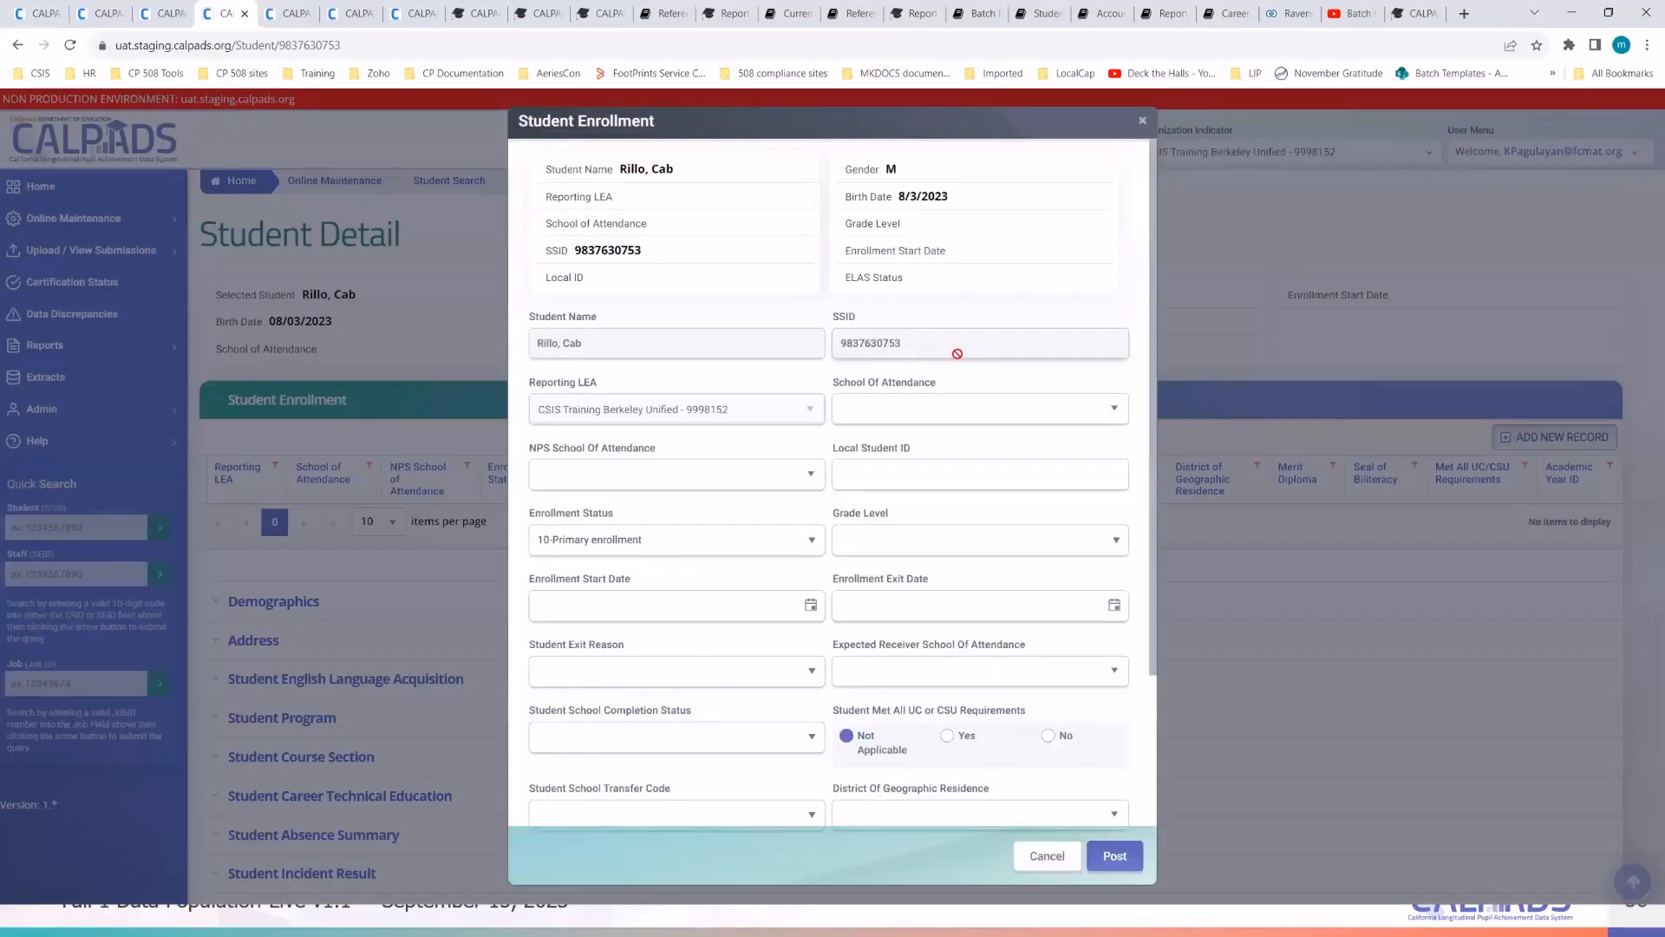
- Set School Of Attendance to CSIS Training Emerson Elementary and pick the previously used local student ID
click(919, 425)
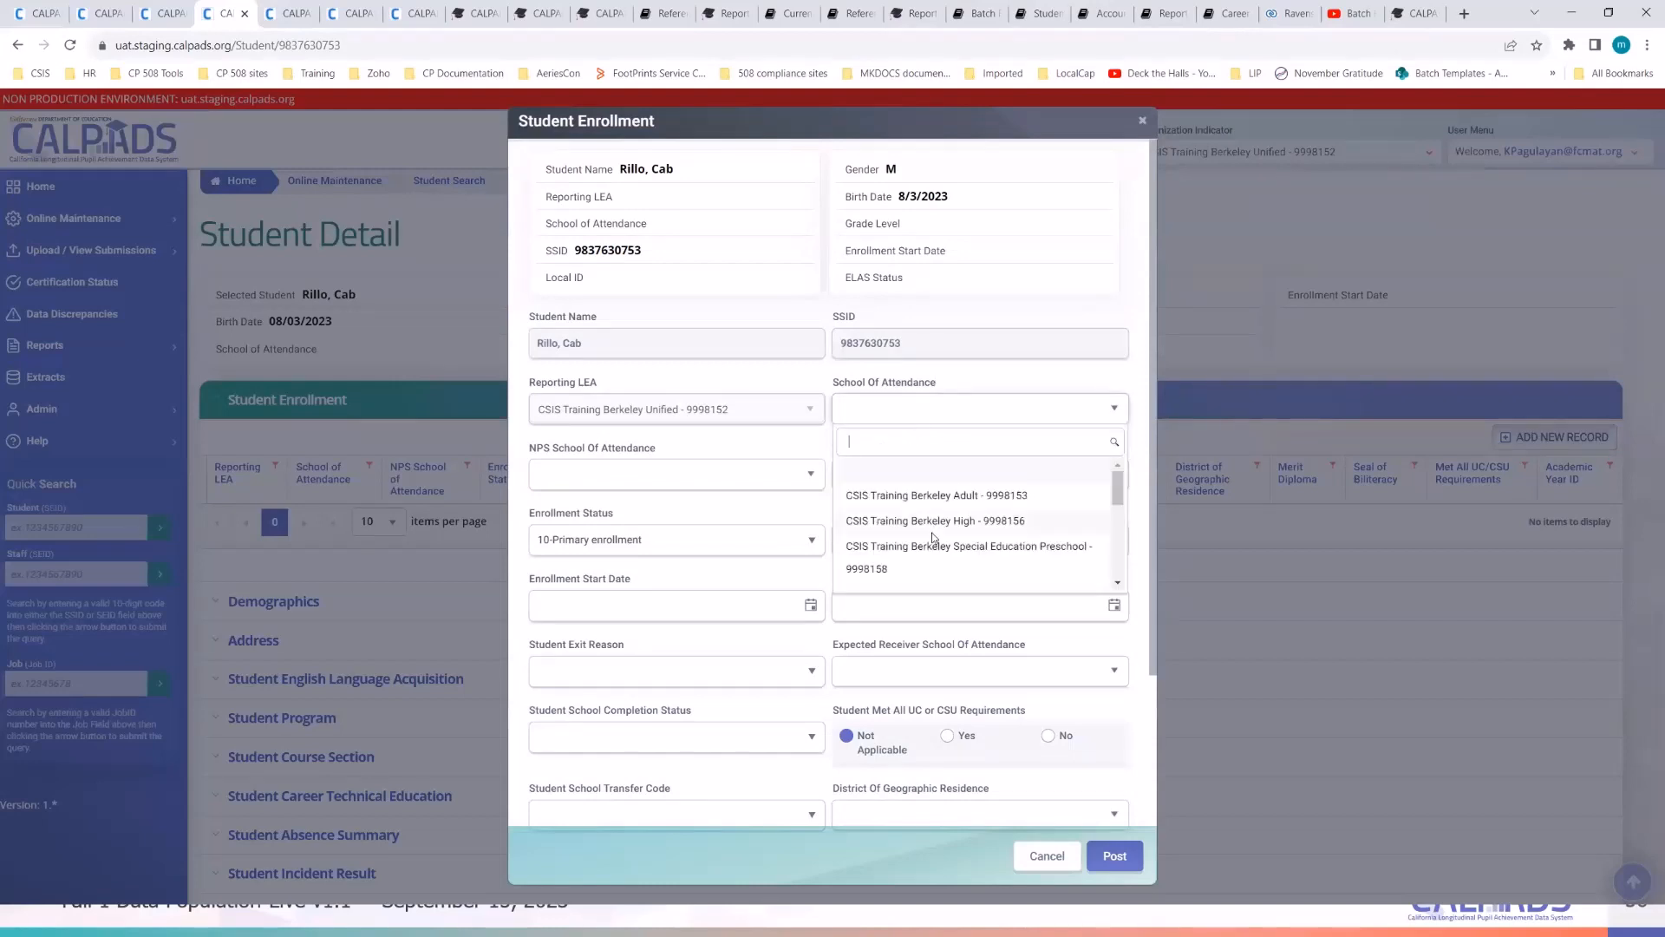
scroll(933, 537, down, 1)
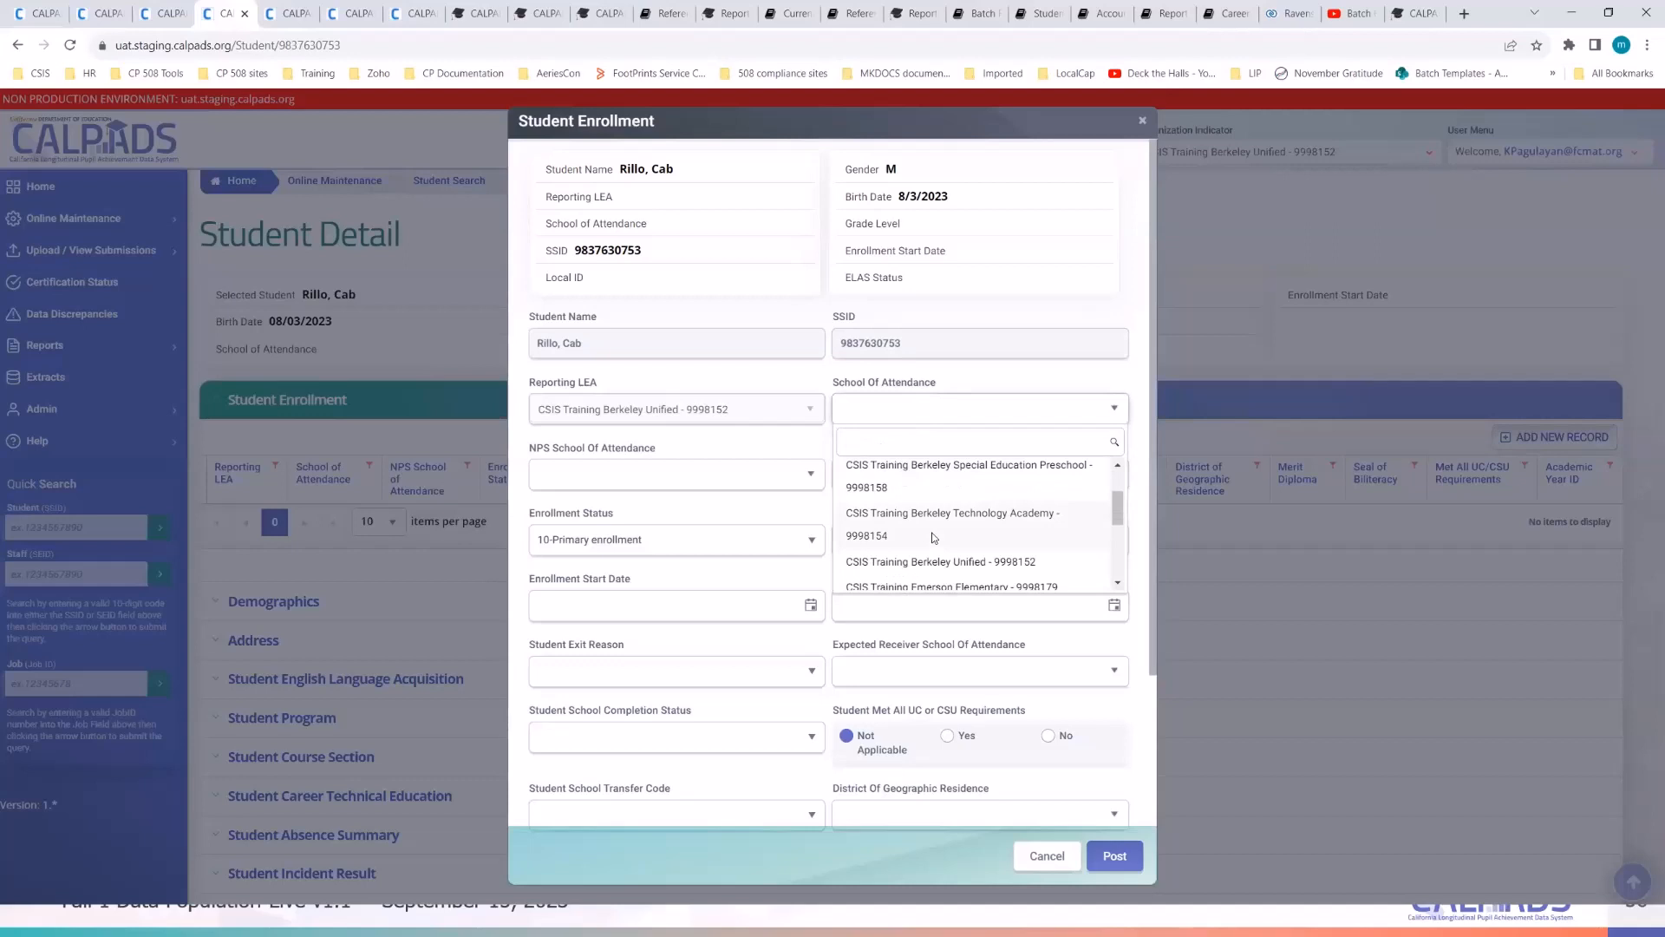
scroll(934, 537, down, 1)
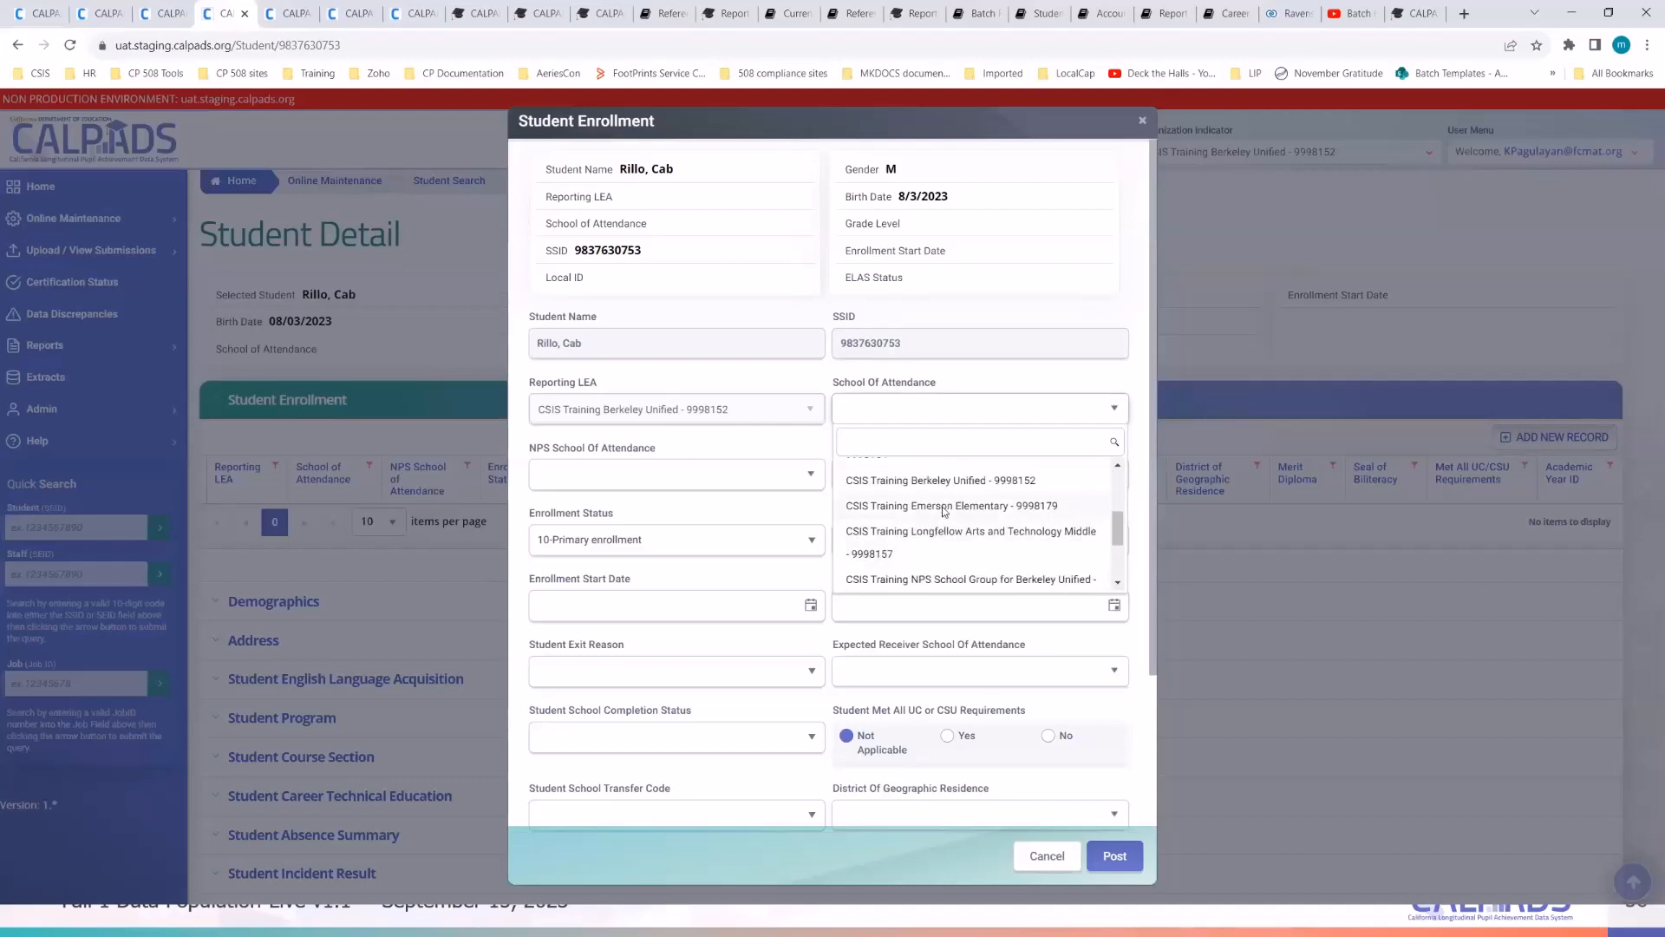
click(943, 506)
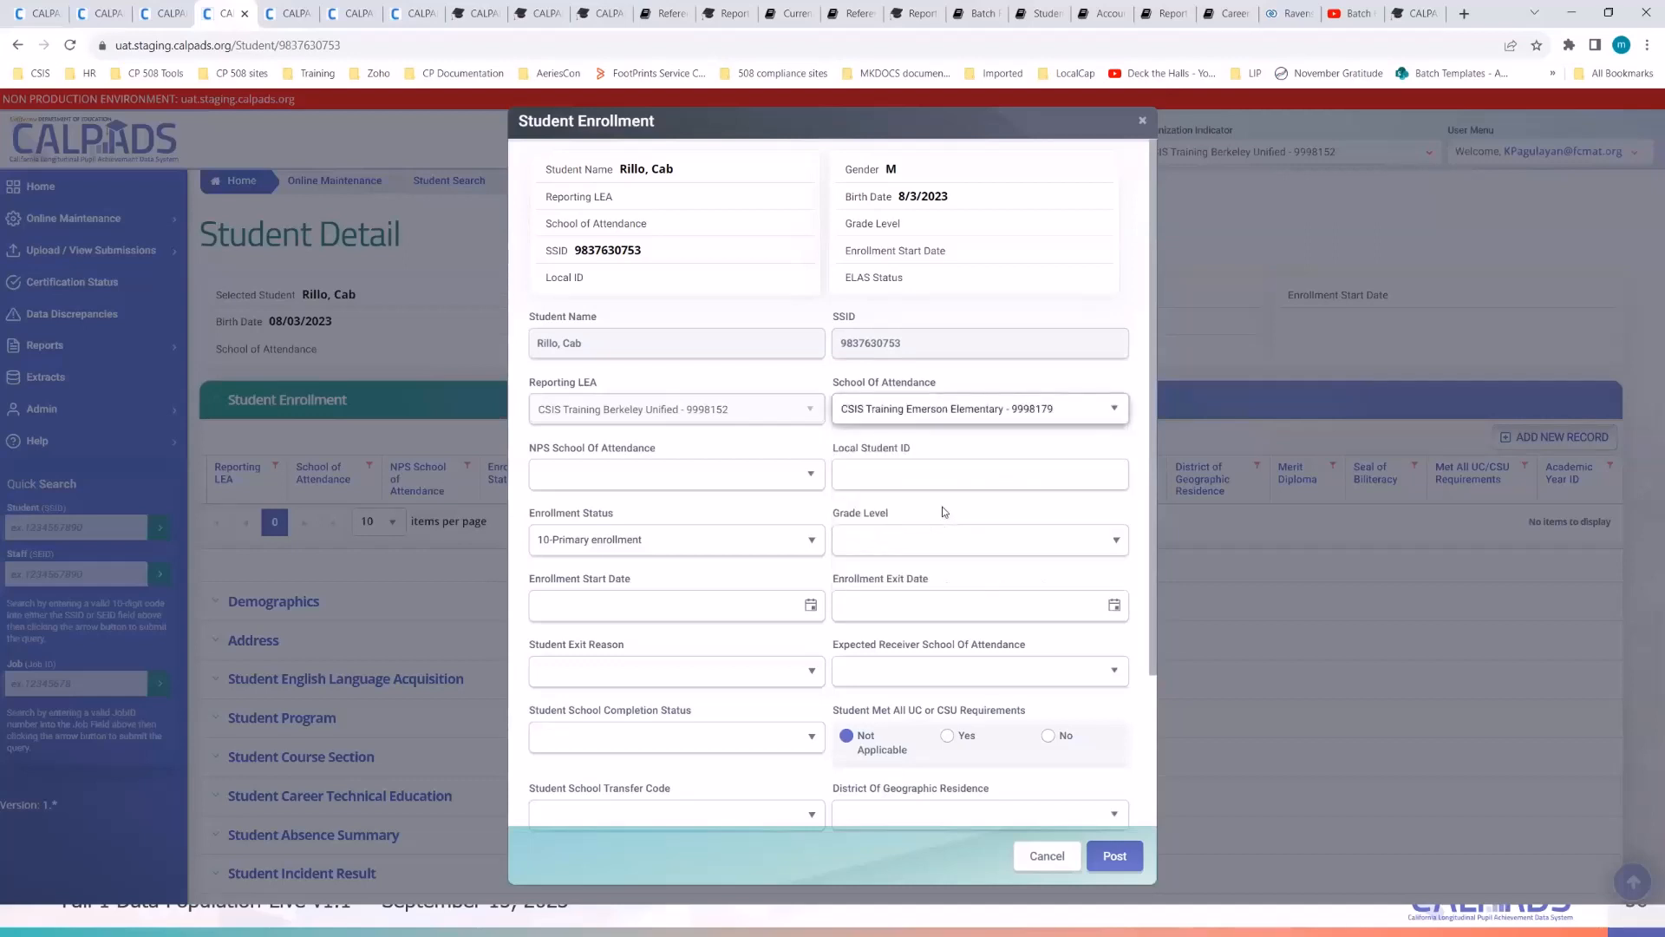
click(935, 462)
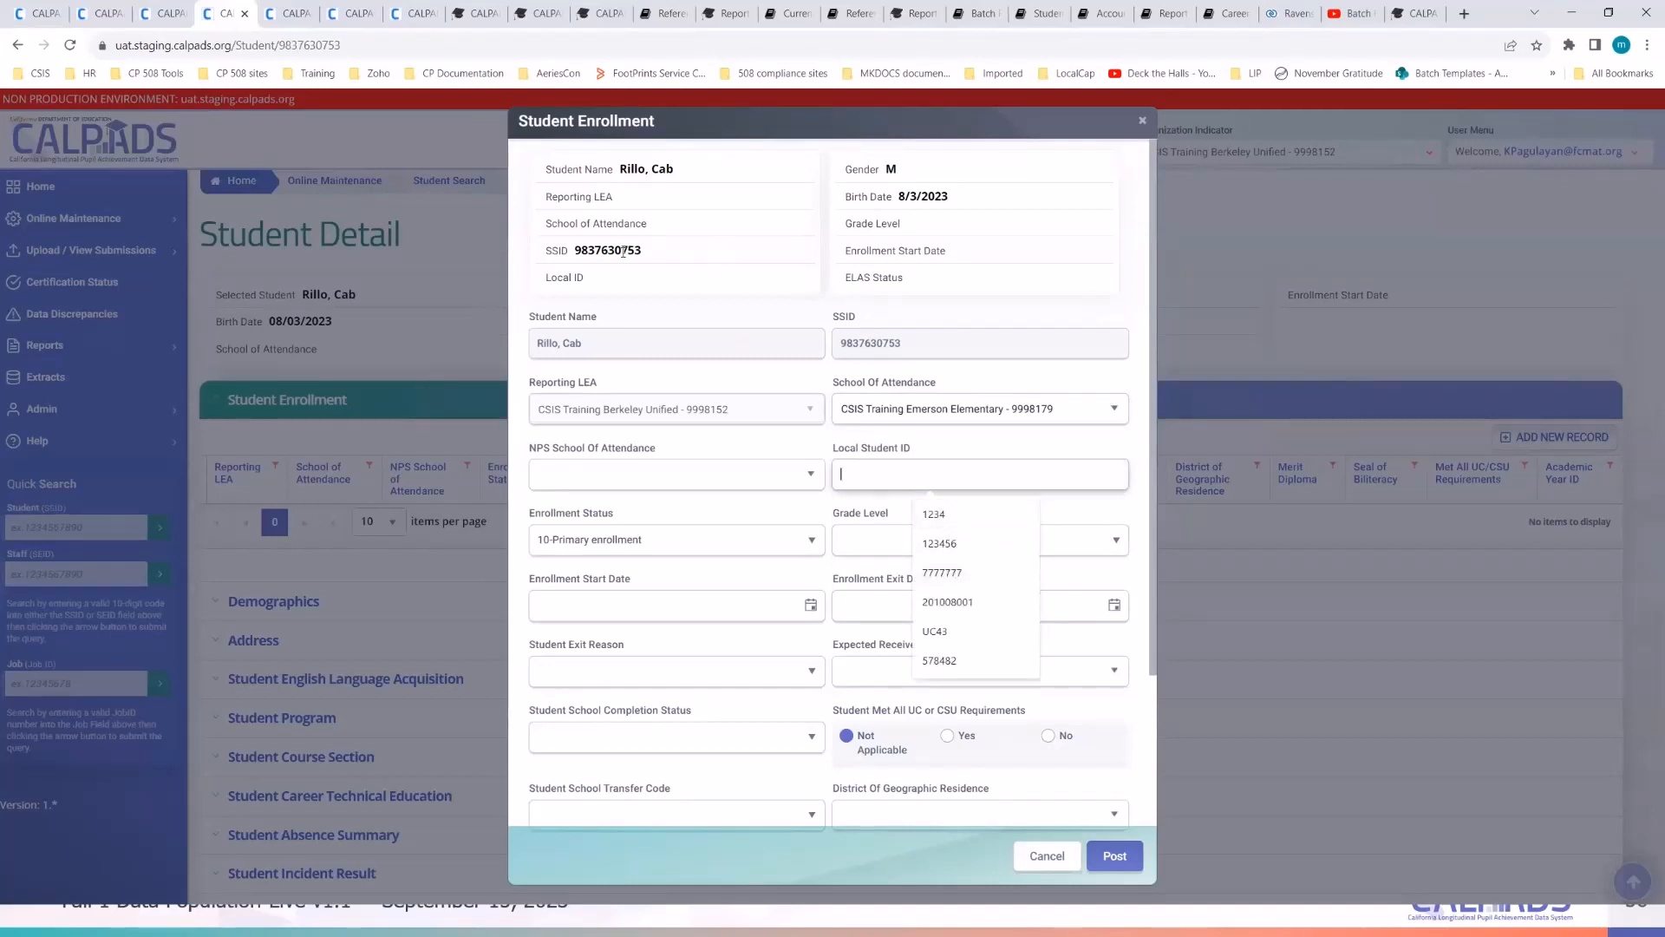
click(668, 258)
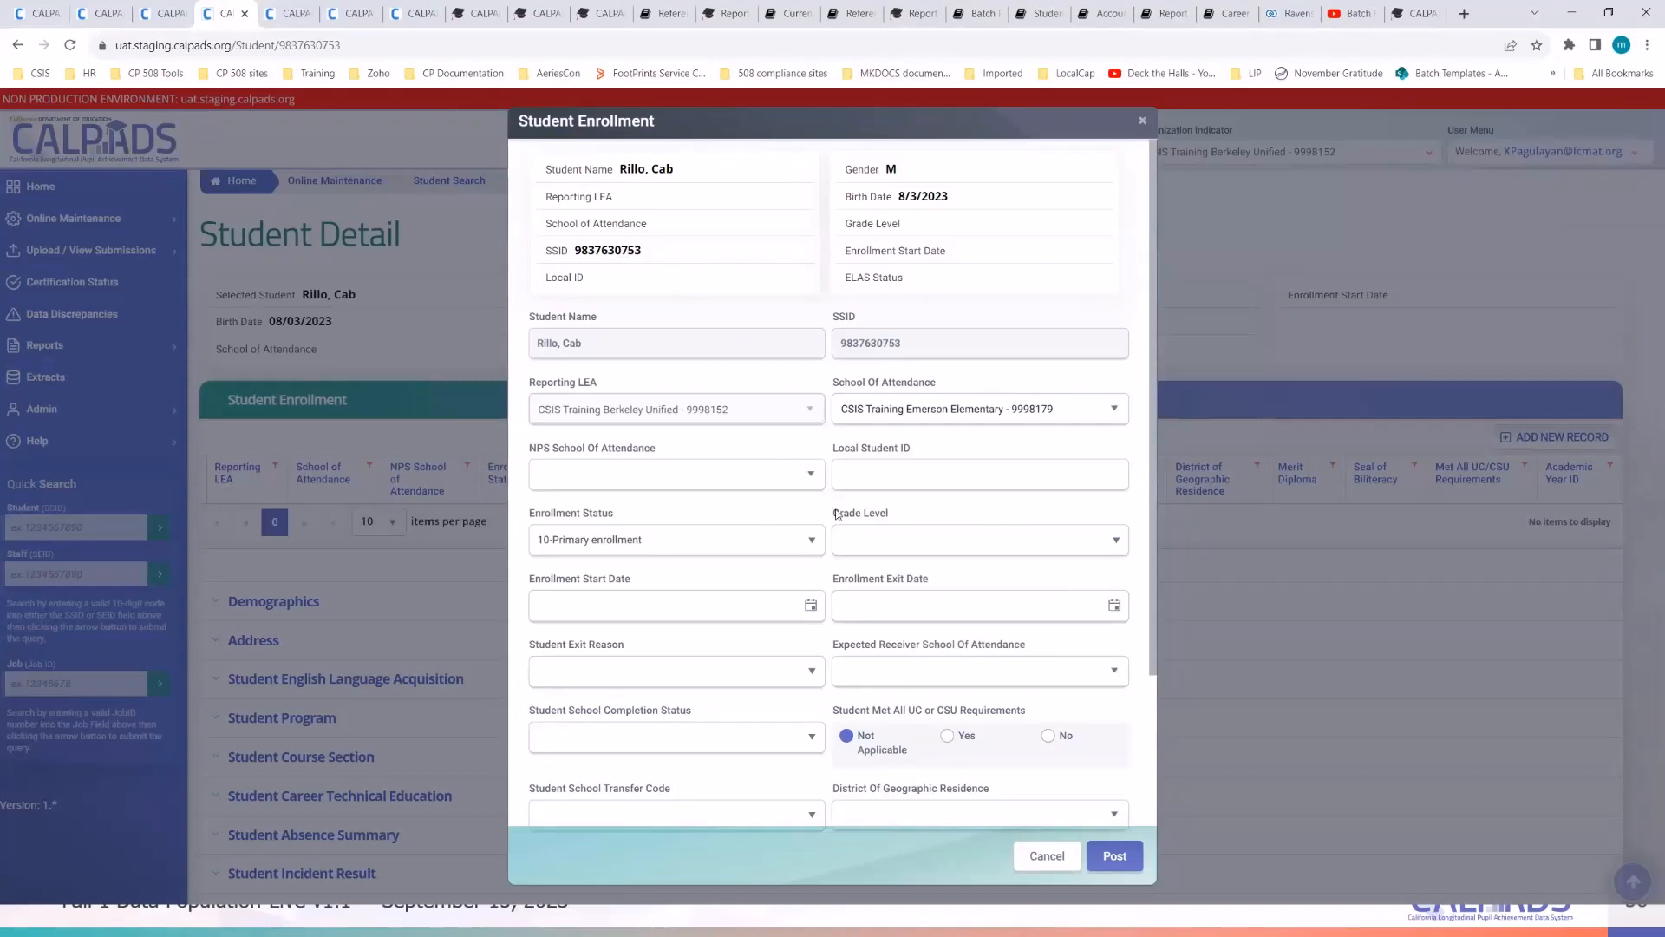
click(894, 478)
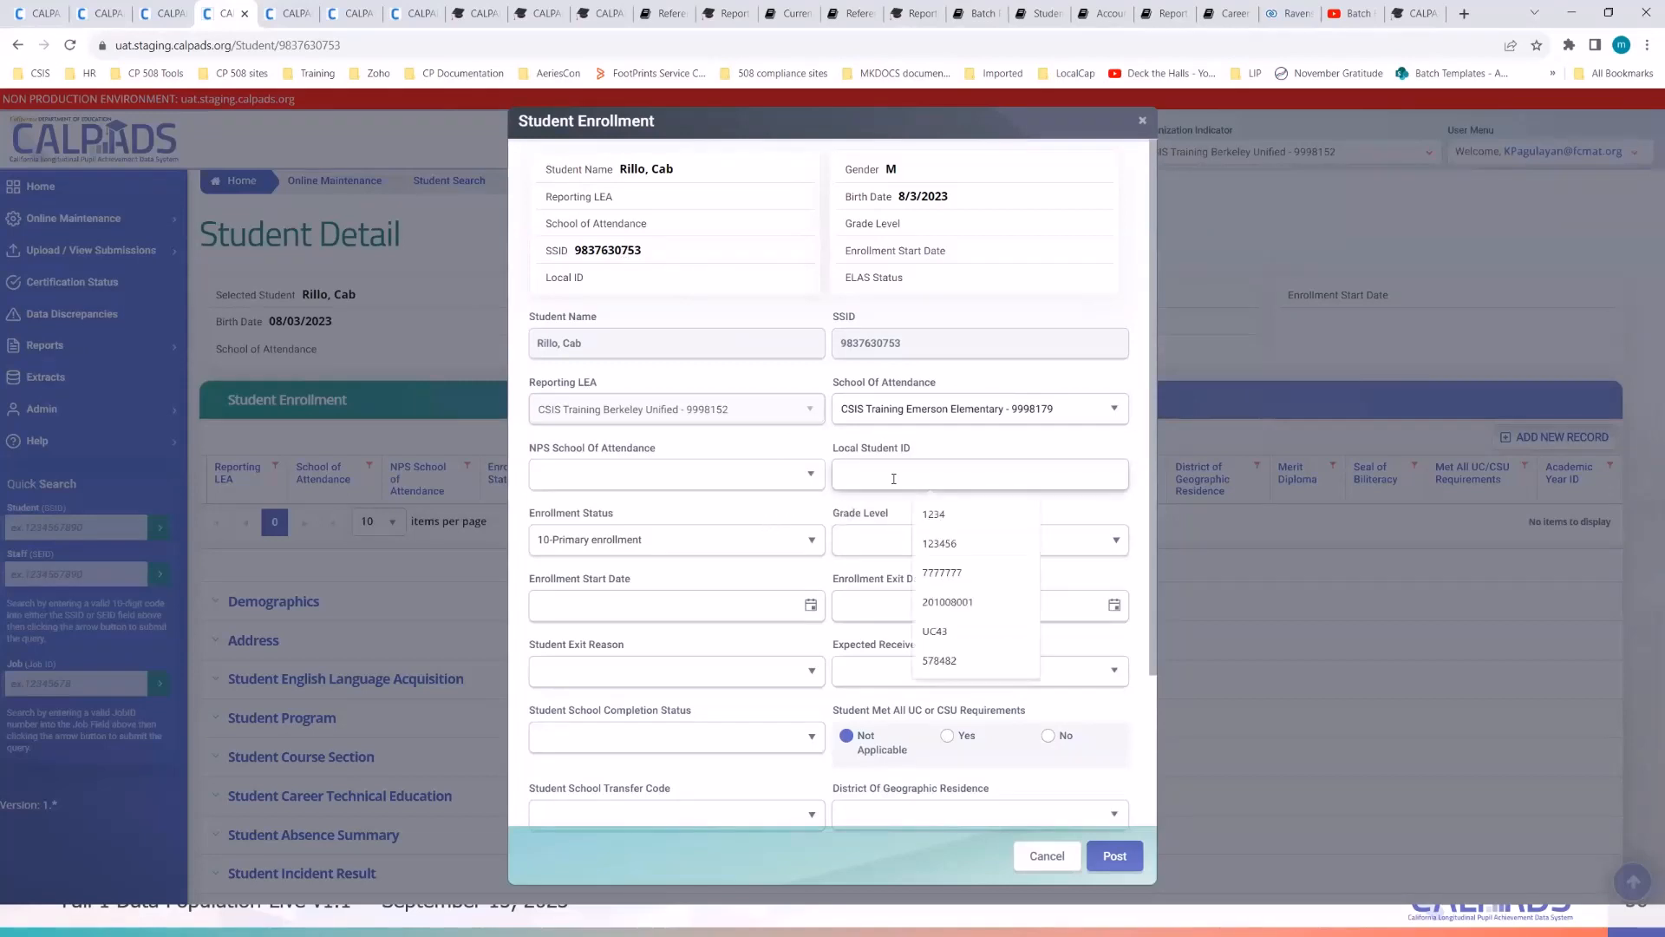
text(2023900062)
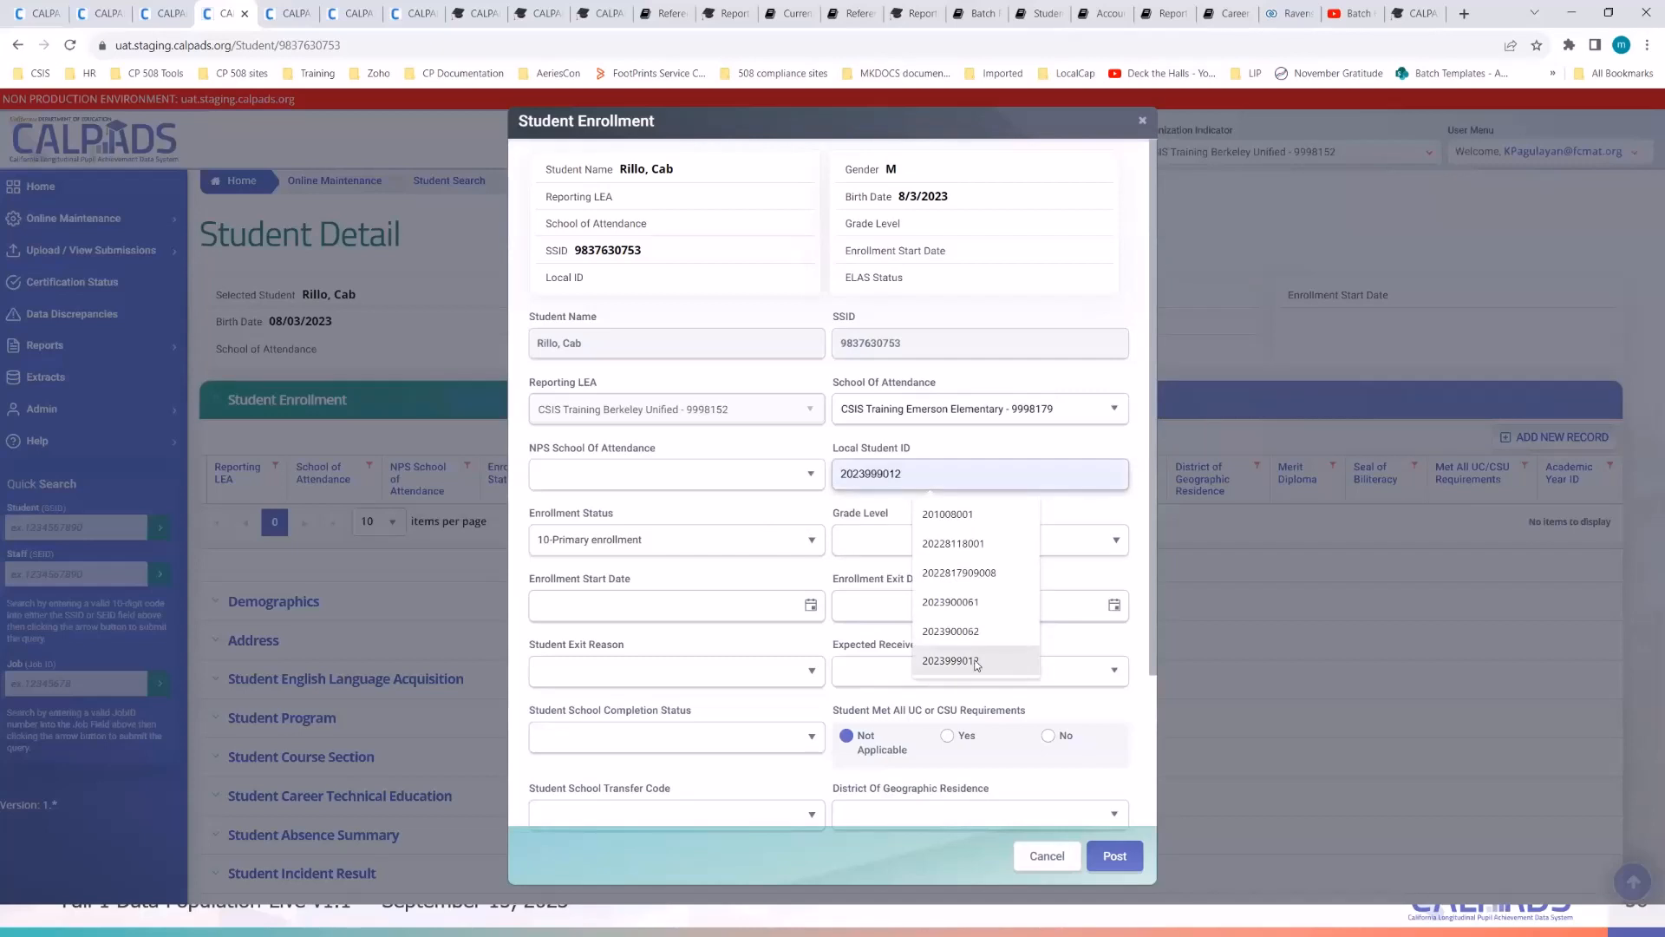
click(977, 632)
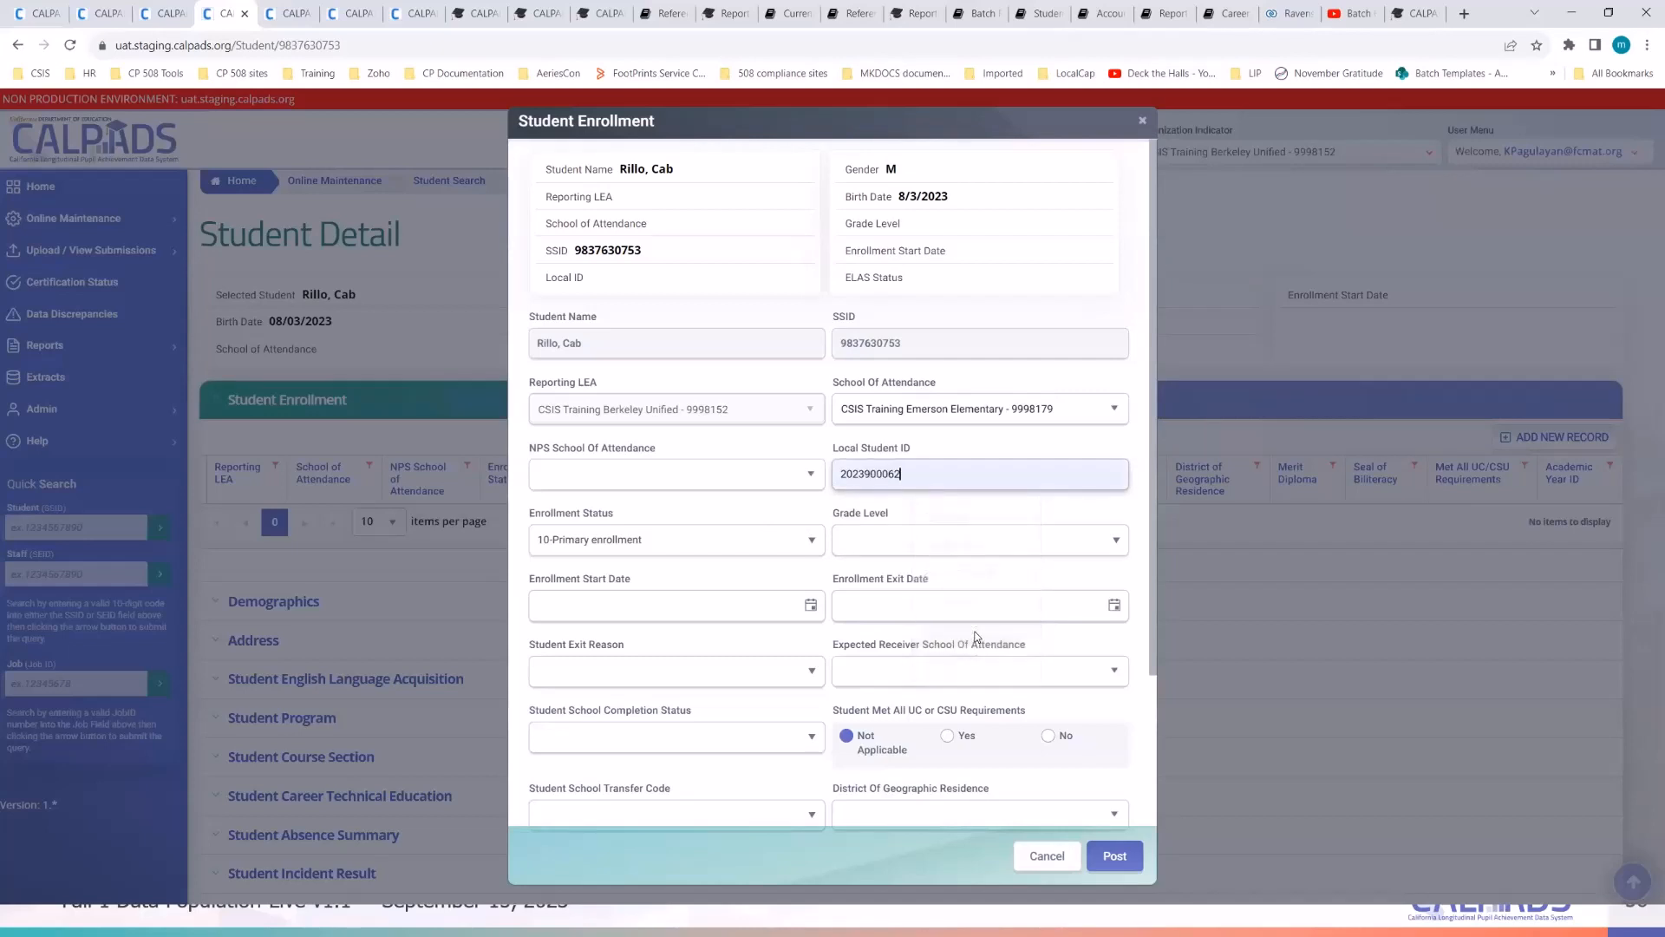
- Set grade level KN-Kindergarten and enrollment start date 09/11/2023
click(933, 539)
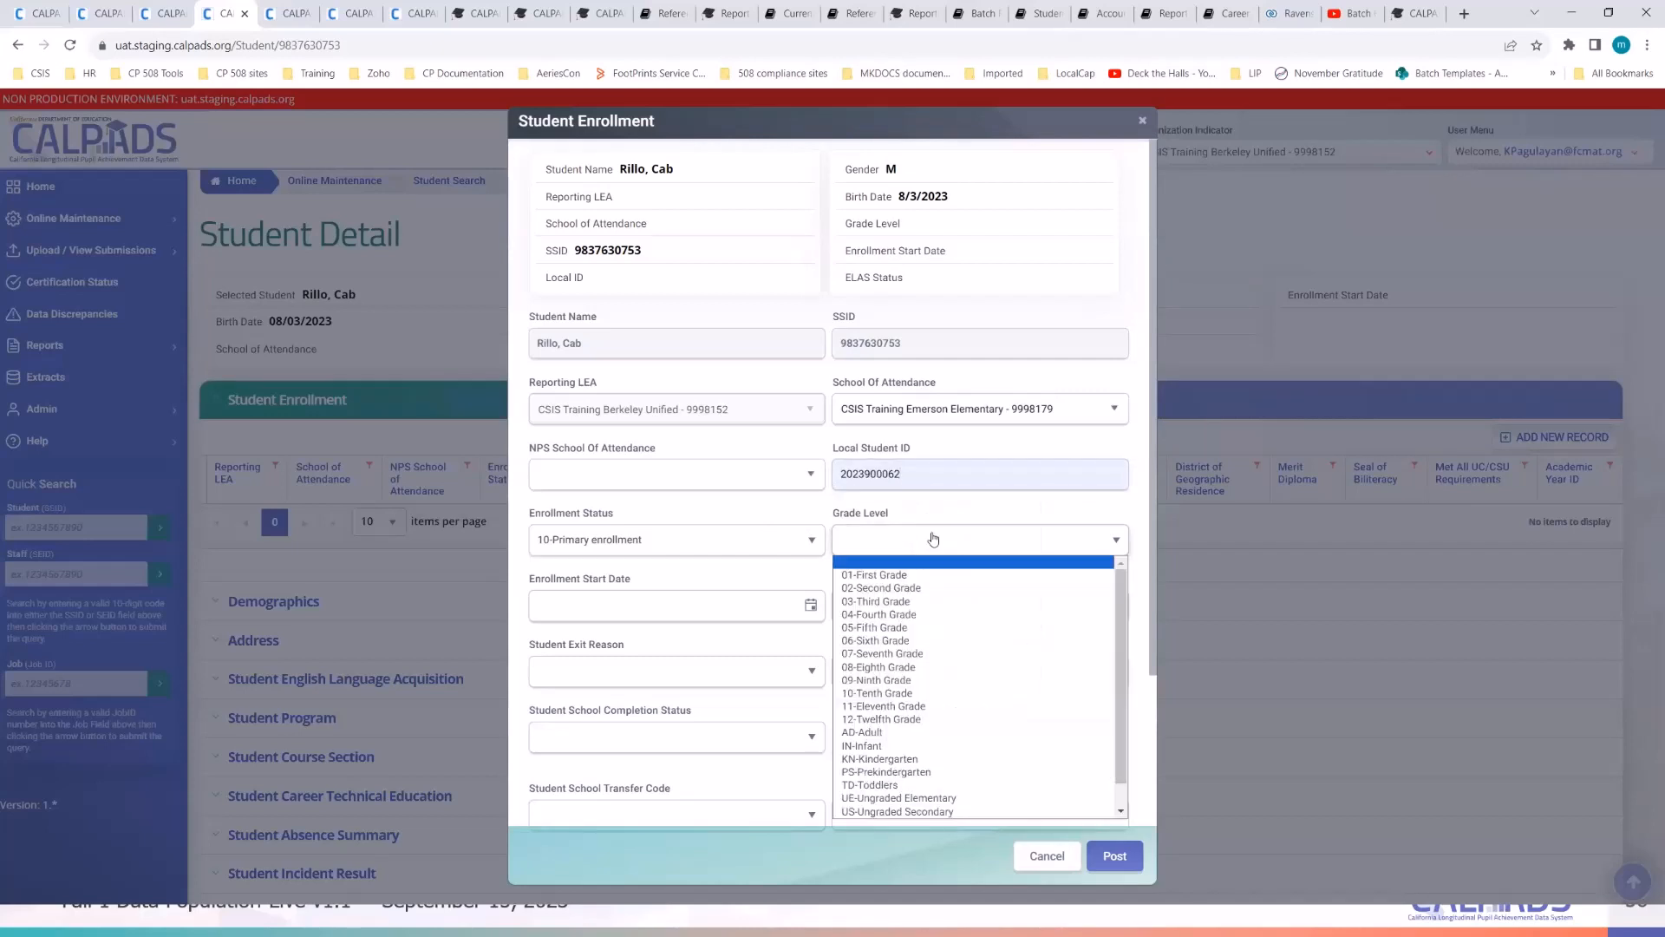
scroll(928, 763, down, 1)
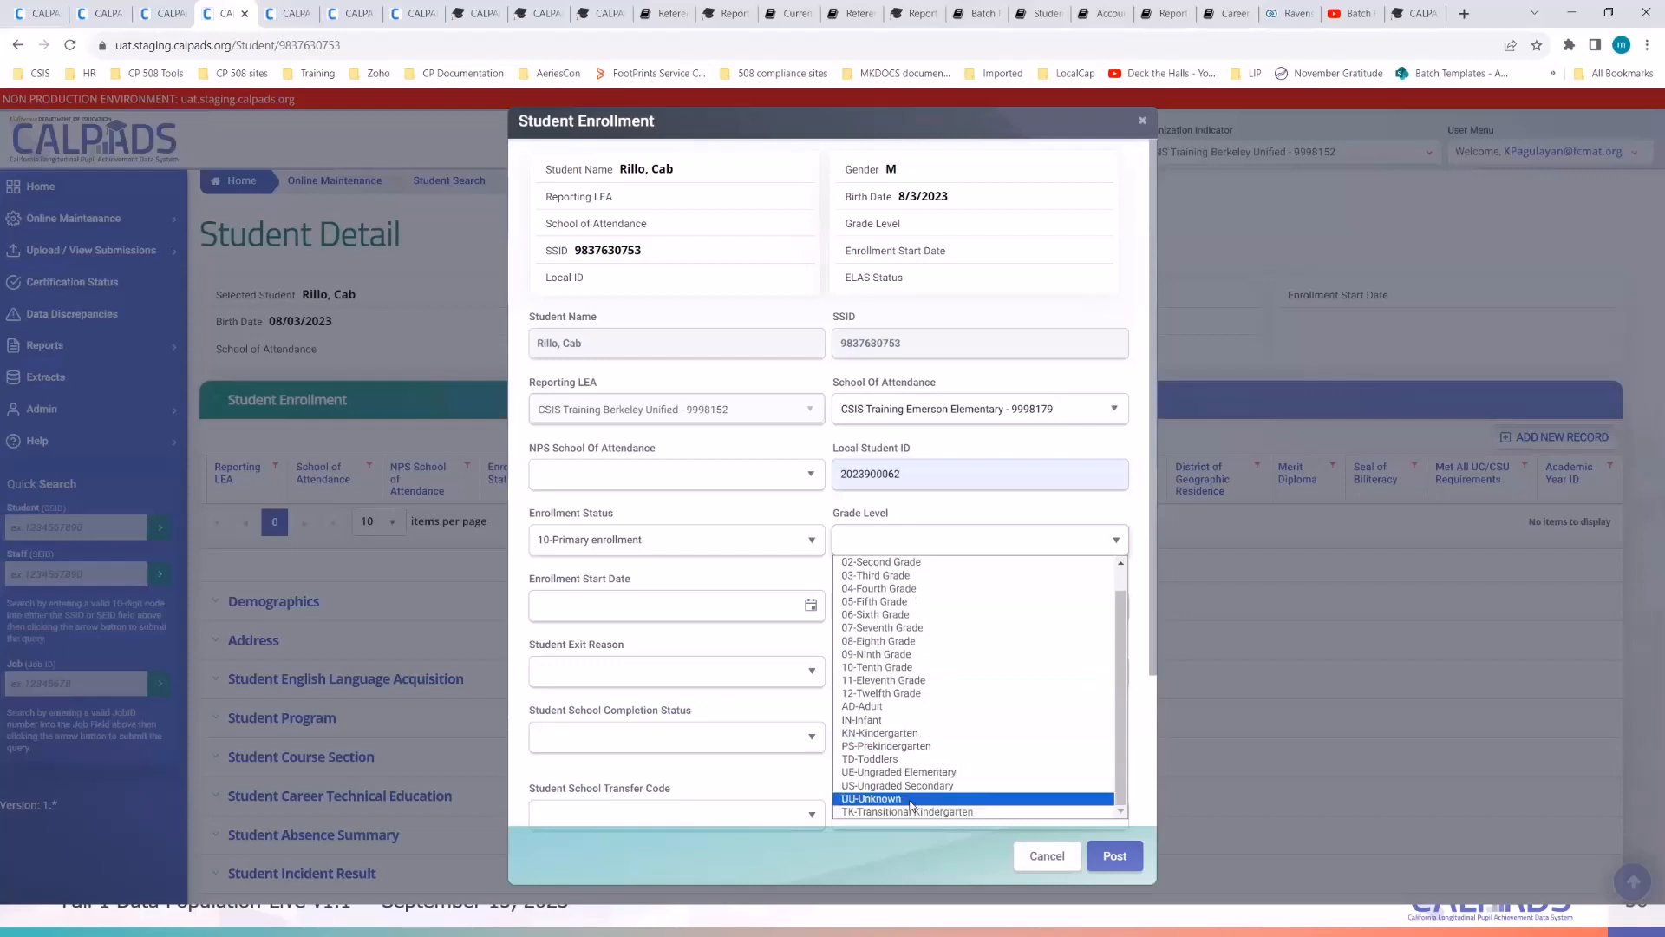
click(915, 737)
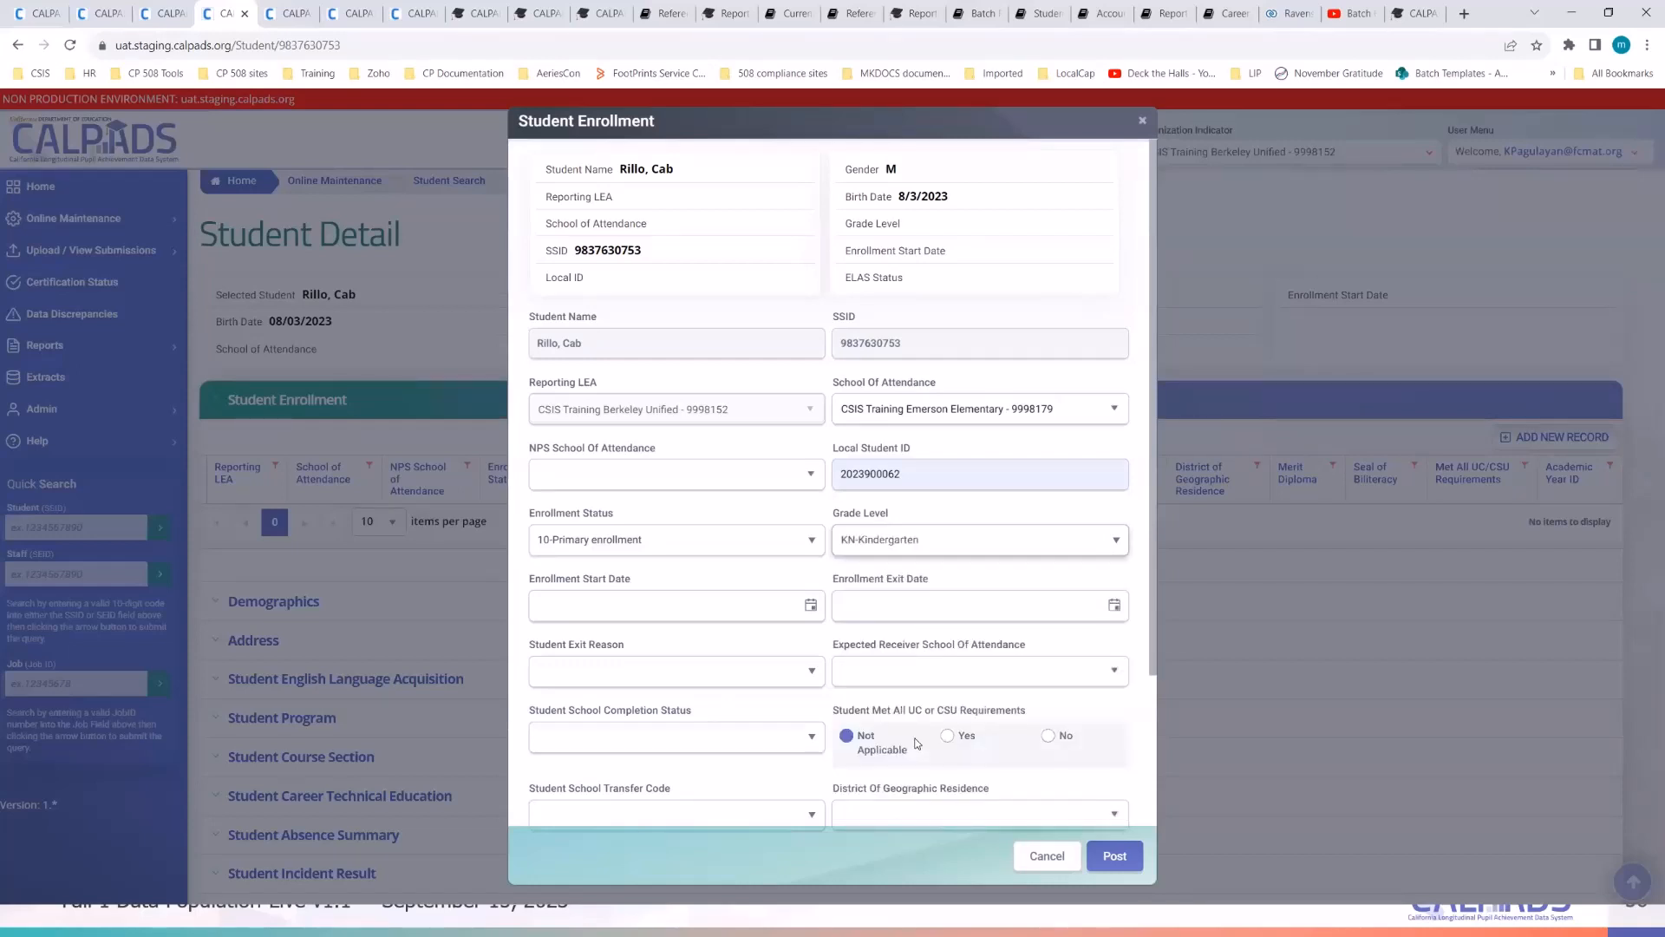
click(811, 607)
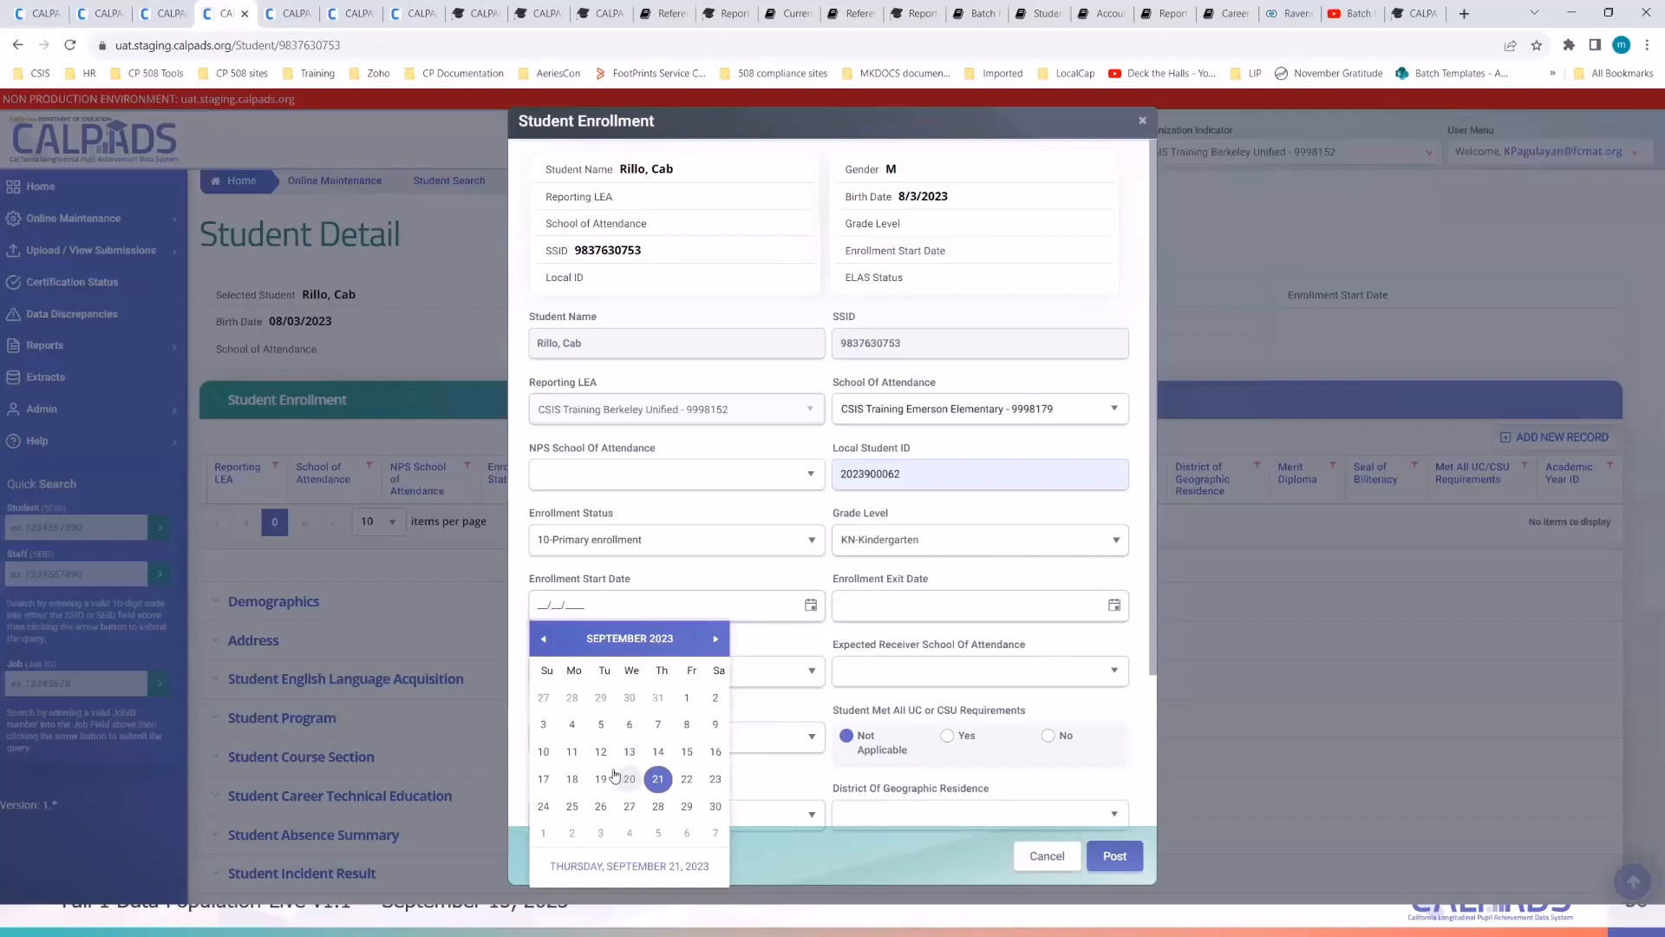
click(572, 751)
scroll(989, 622, down, 2)
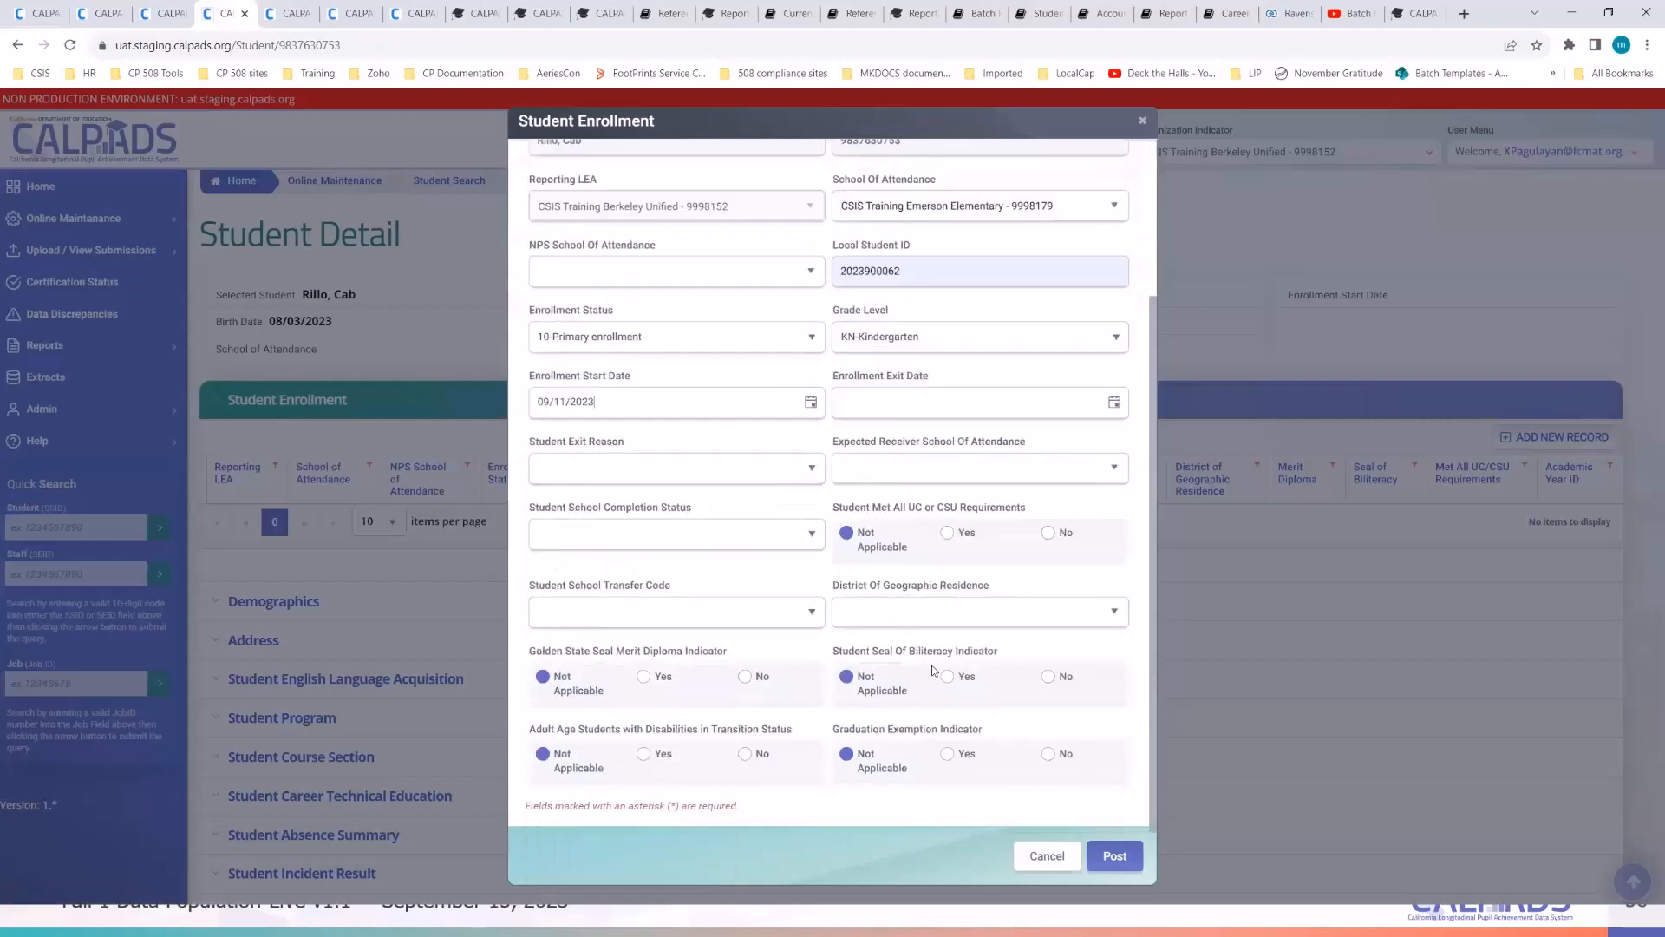
scroll(933, 670, up, 2)
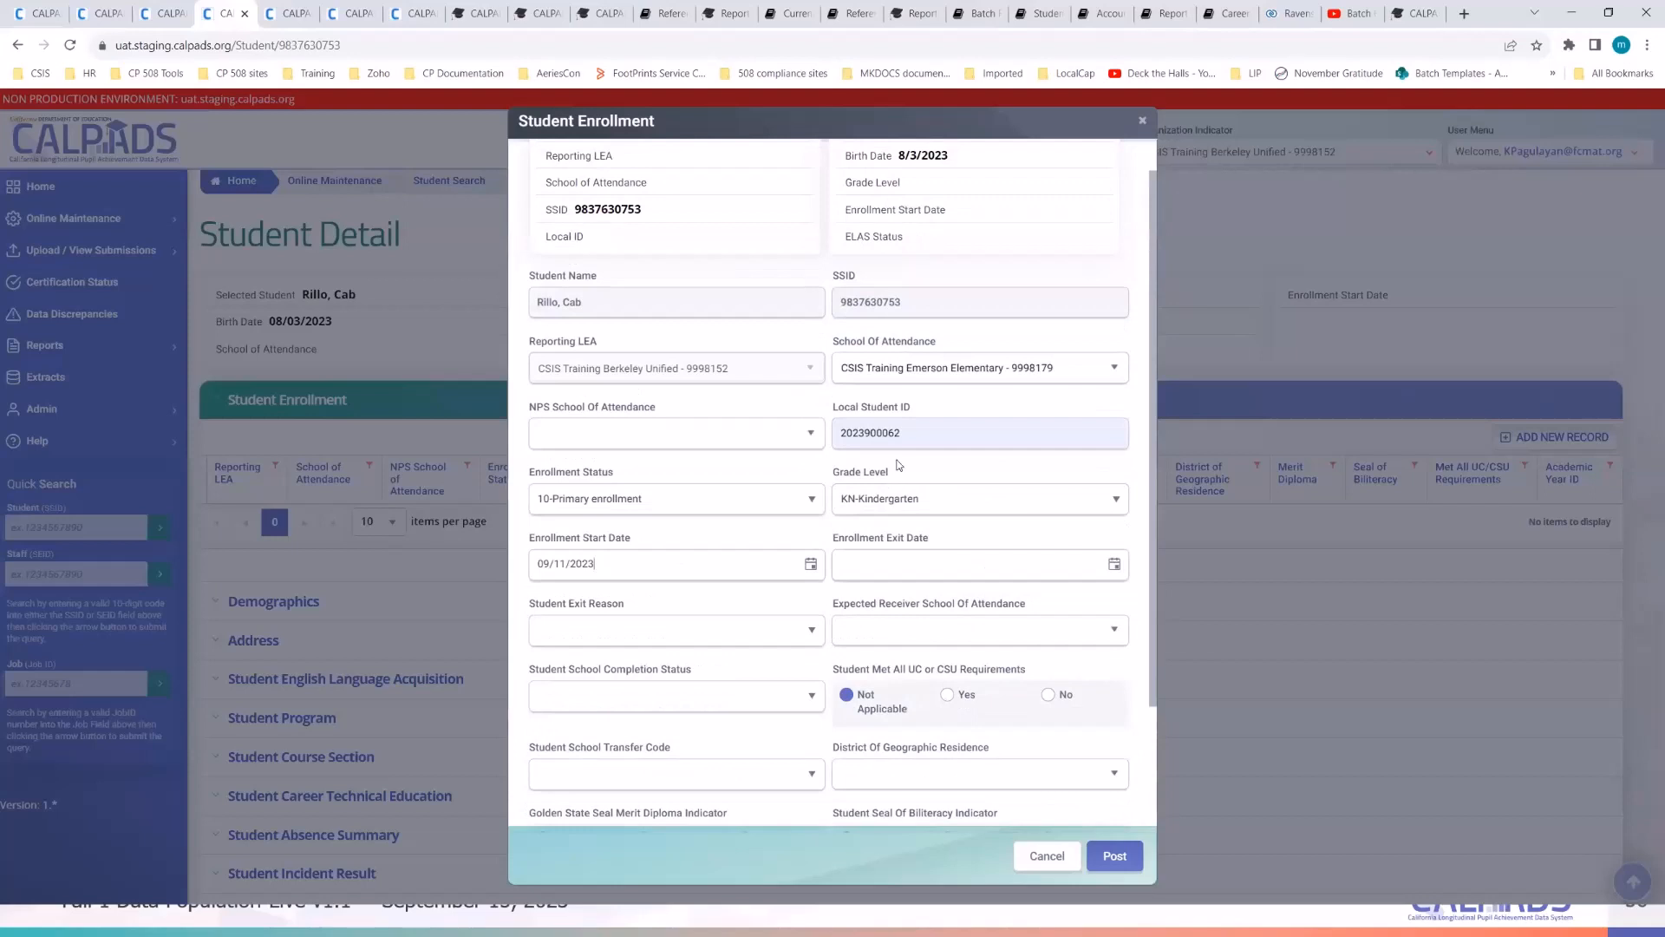
click(673, 569)
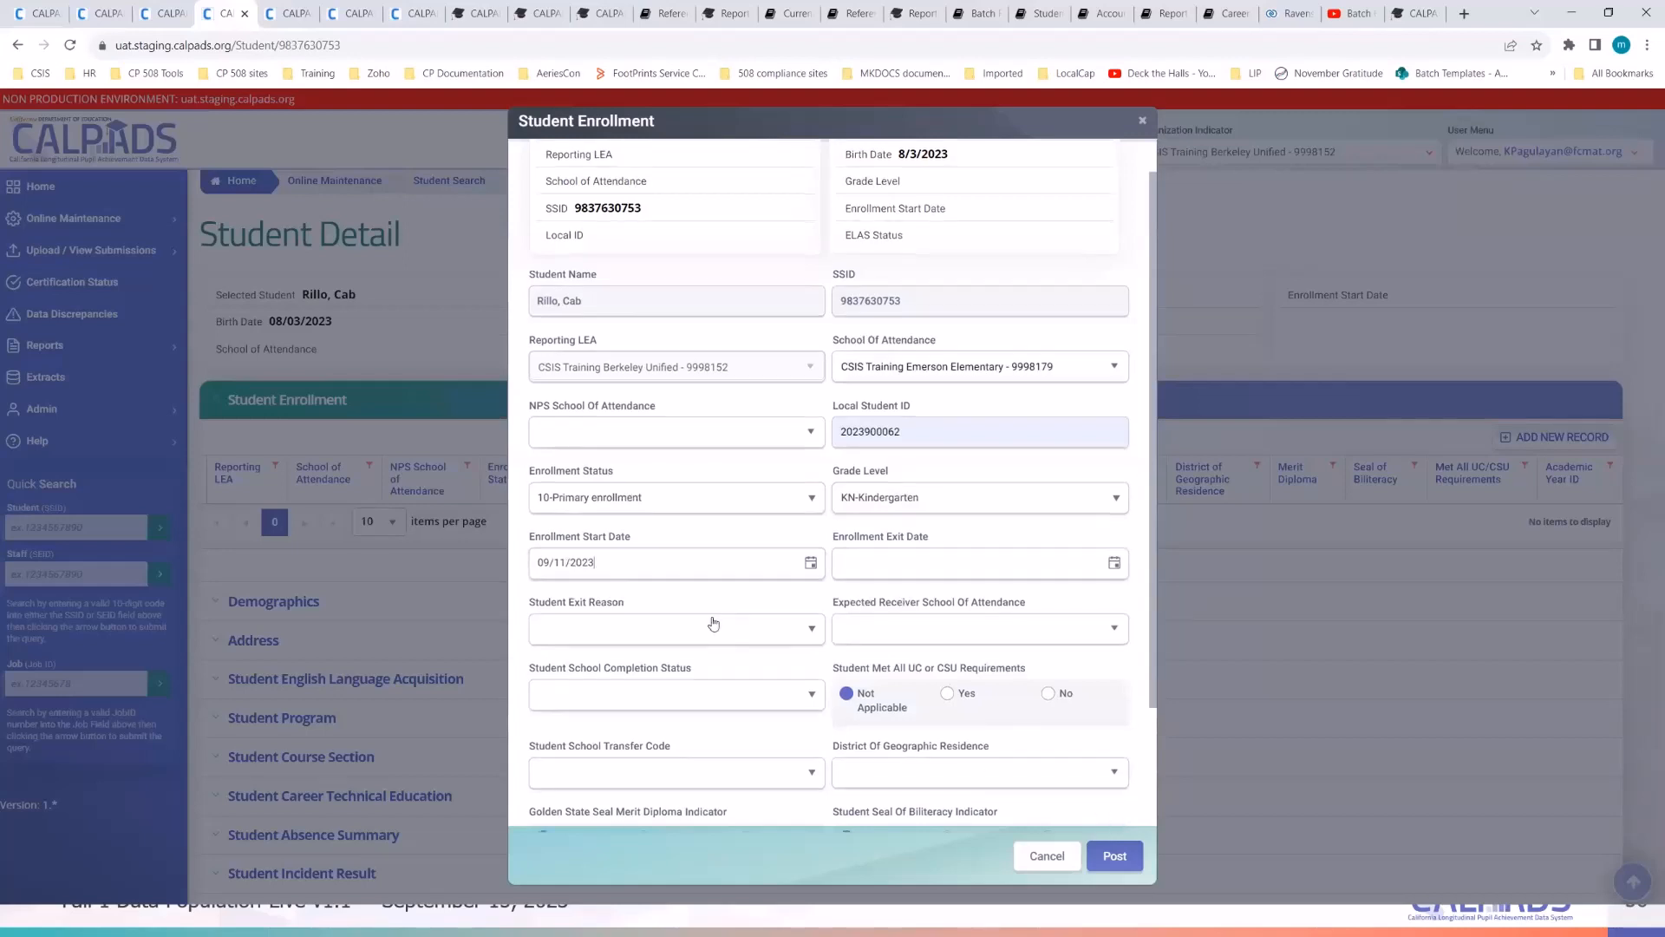
- Confirm the KN-Kindergarten grade level and post the new enrollment record
scroll(711, 617, down, 1)
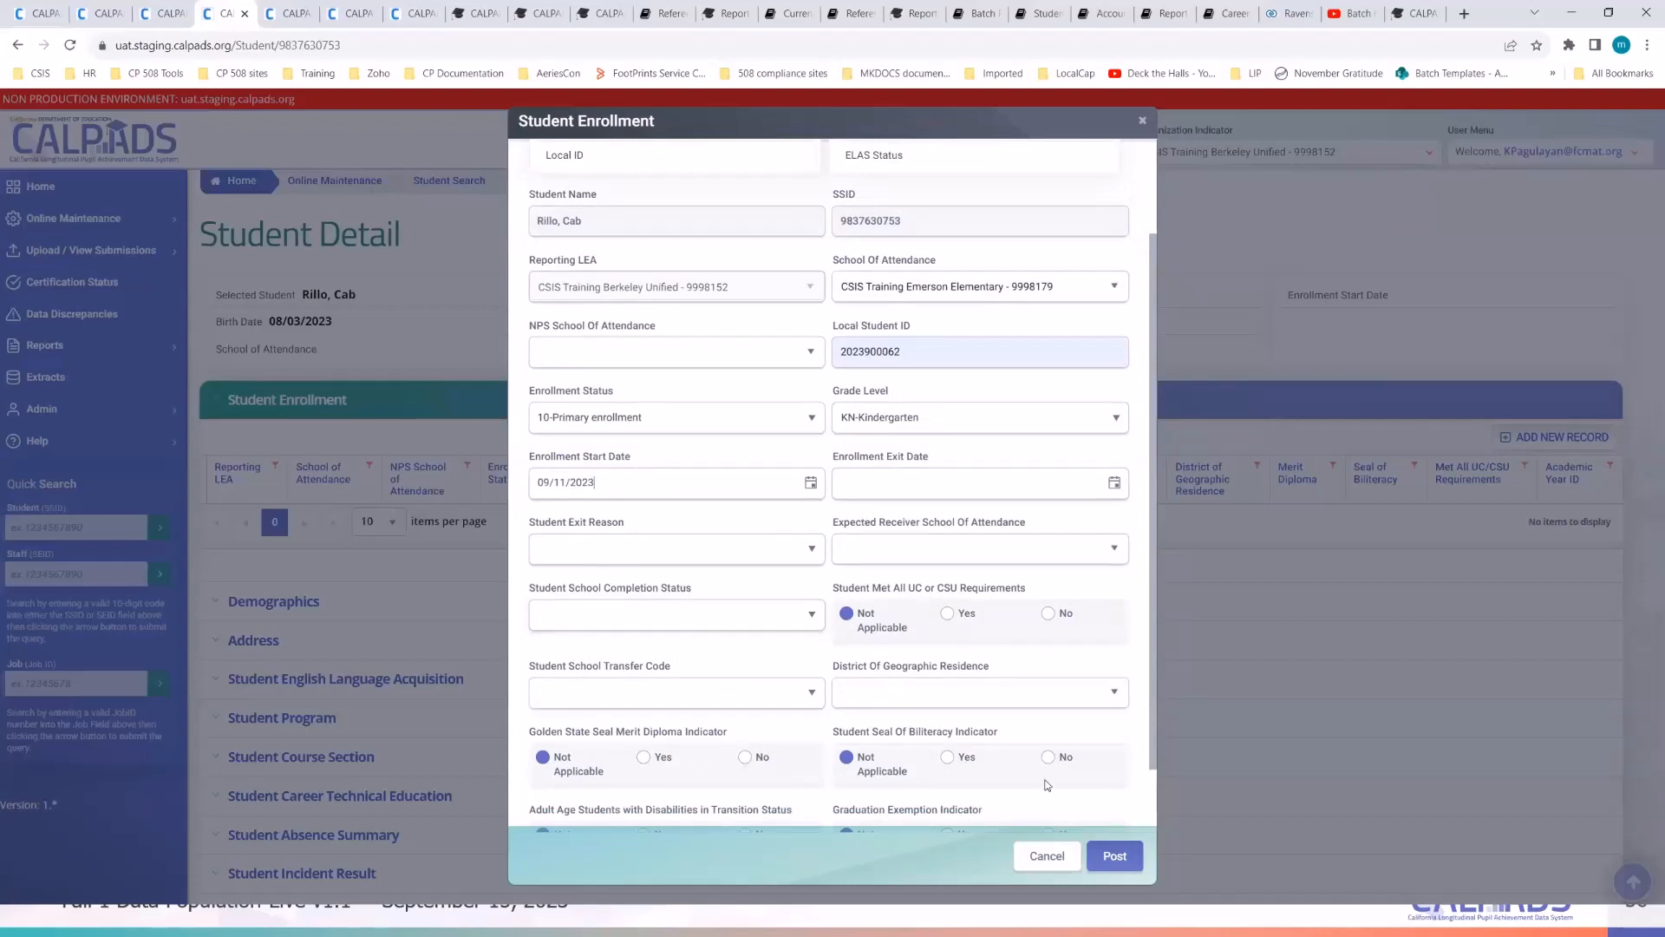
scroll(723, 528, down, 1)
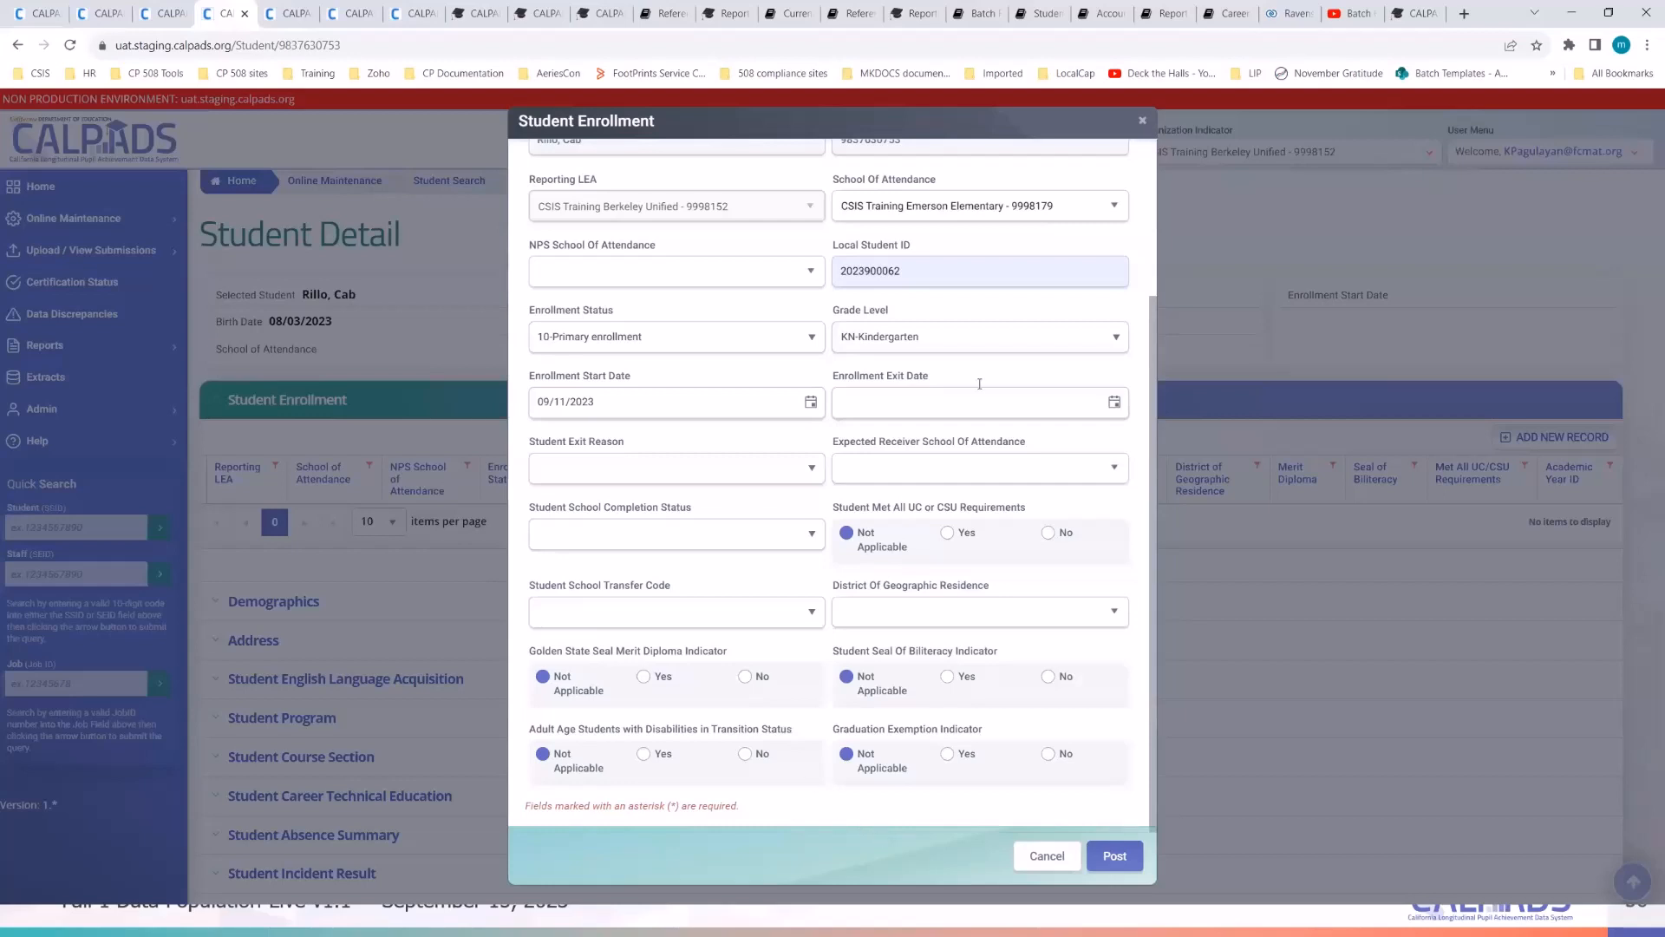
click(970, 344)
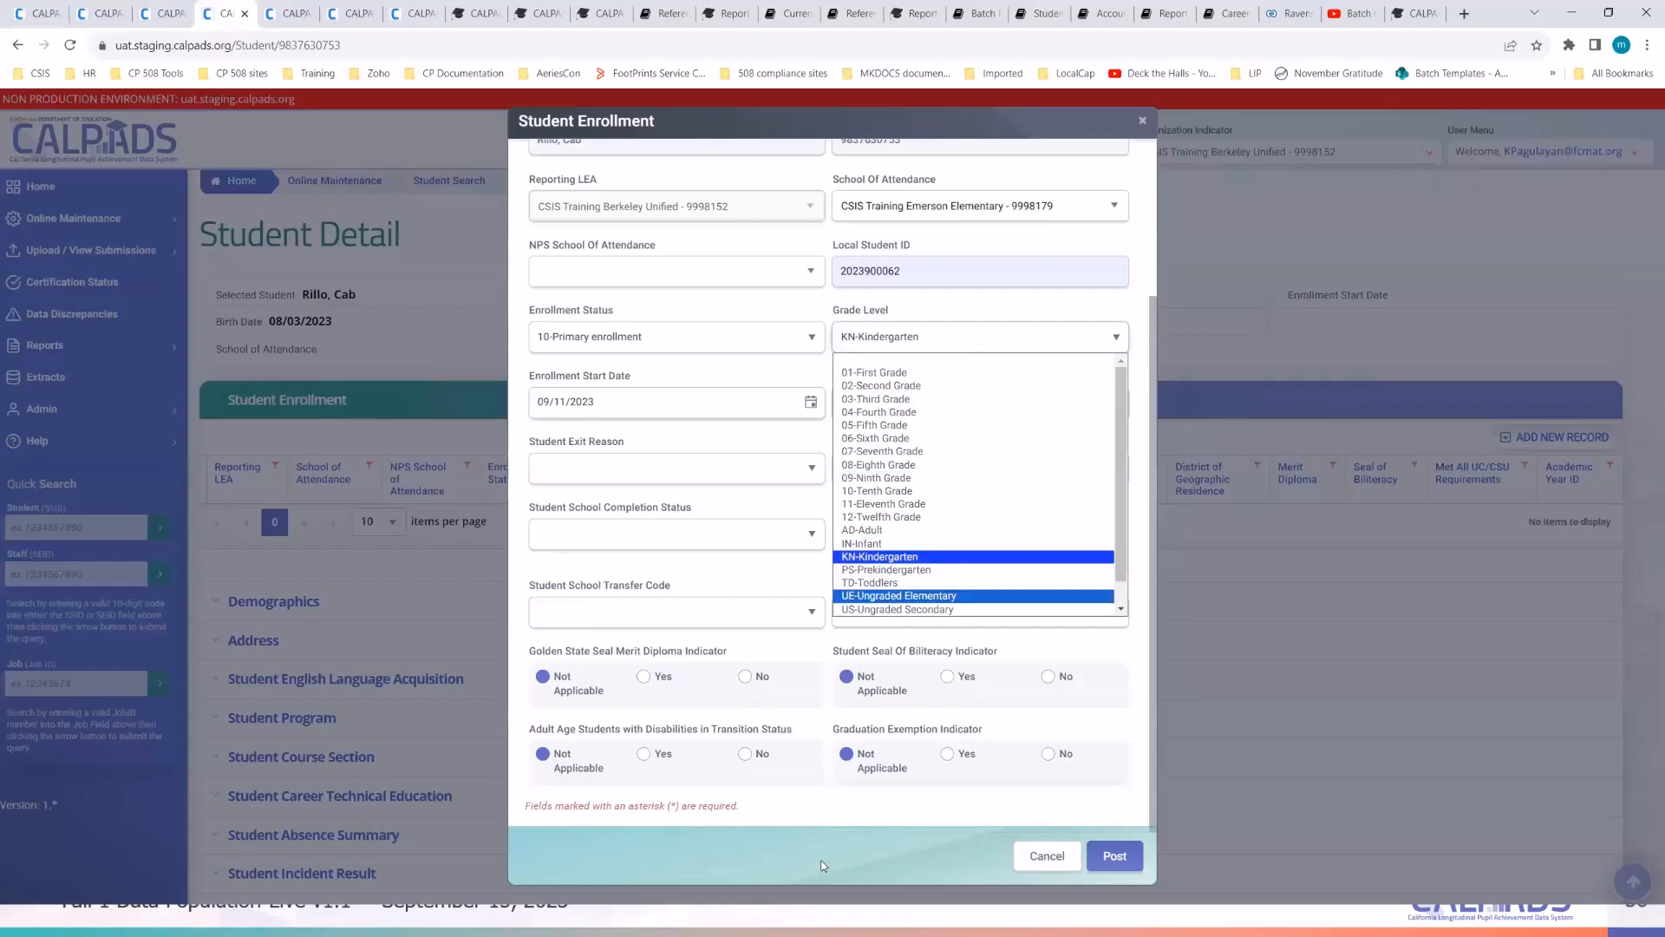
click(856, 840)
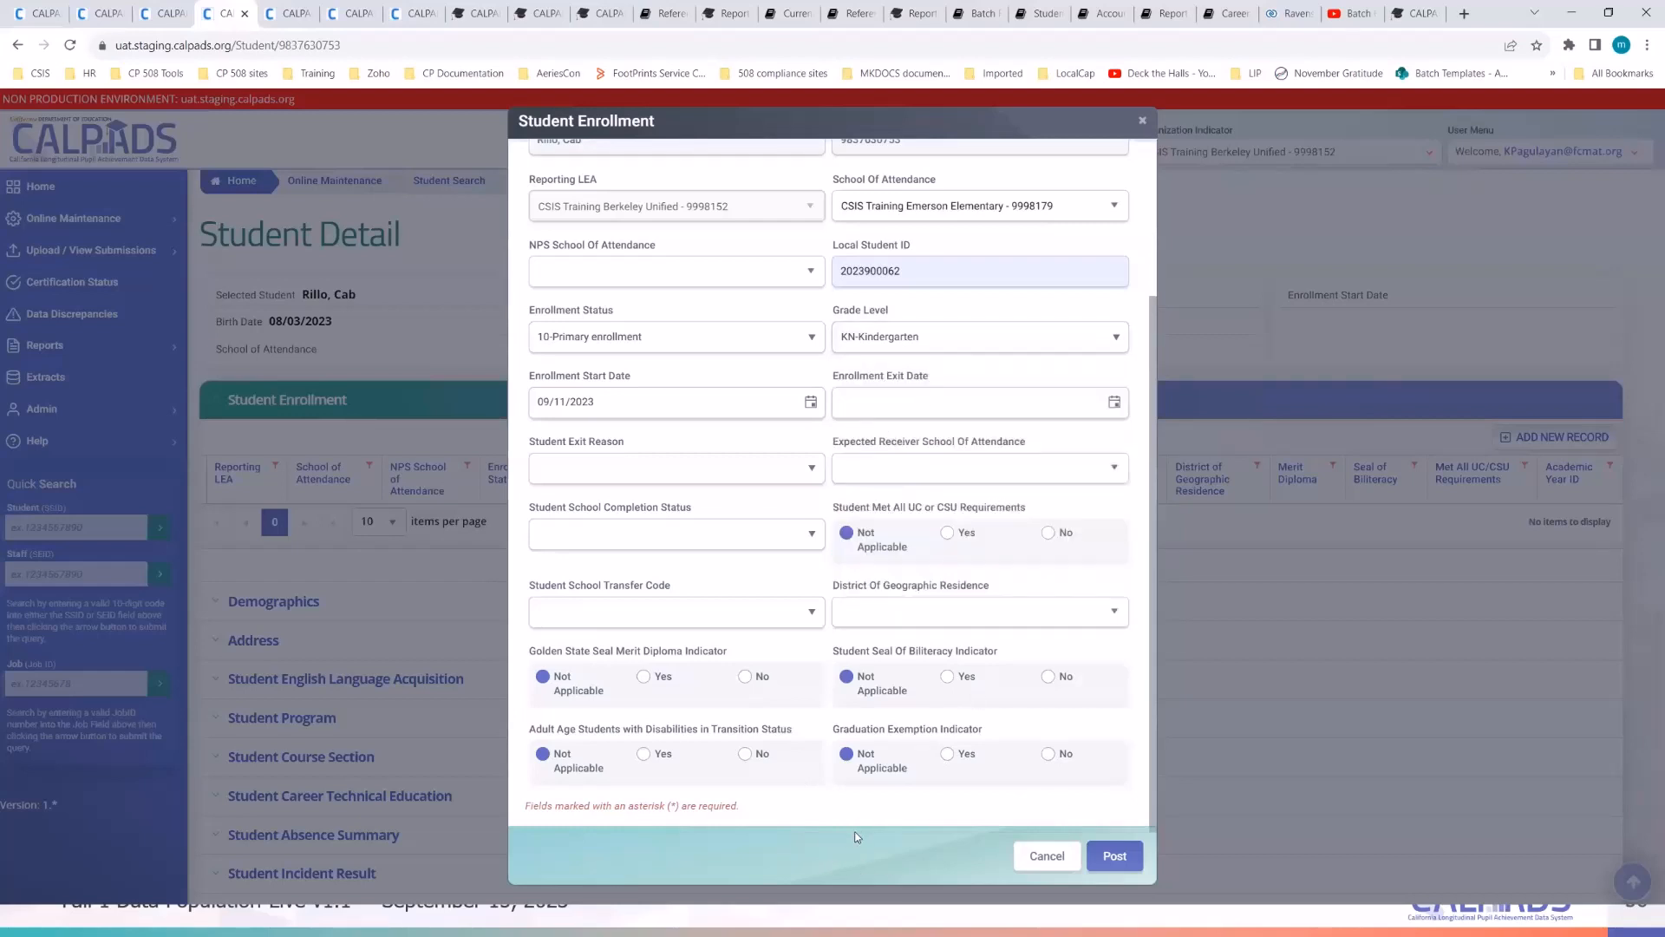
click(1117, 856)
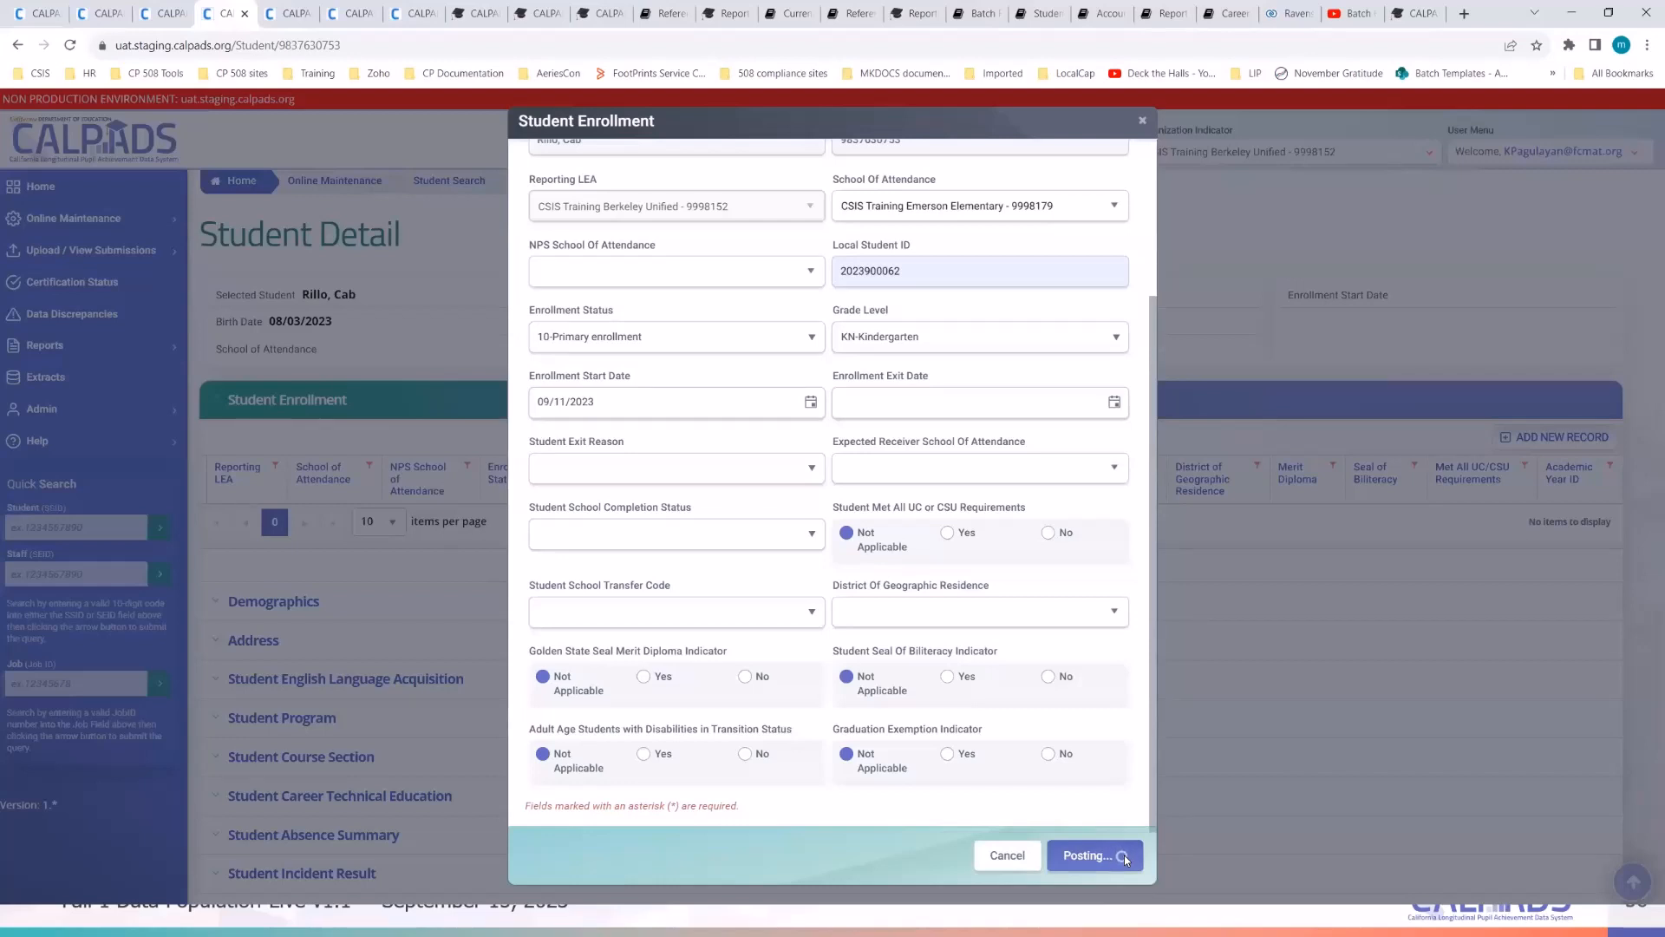
- Expand the Demographics section and open the student's demographics record
scroll(388, 754, down, 1)
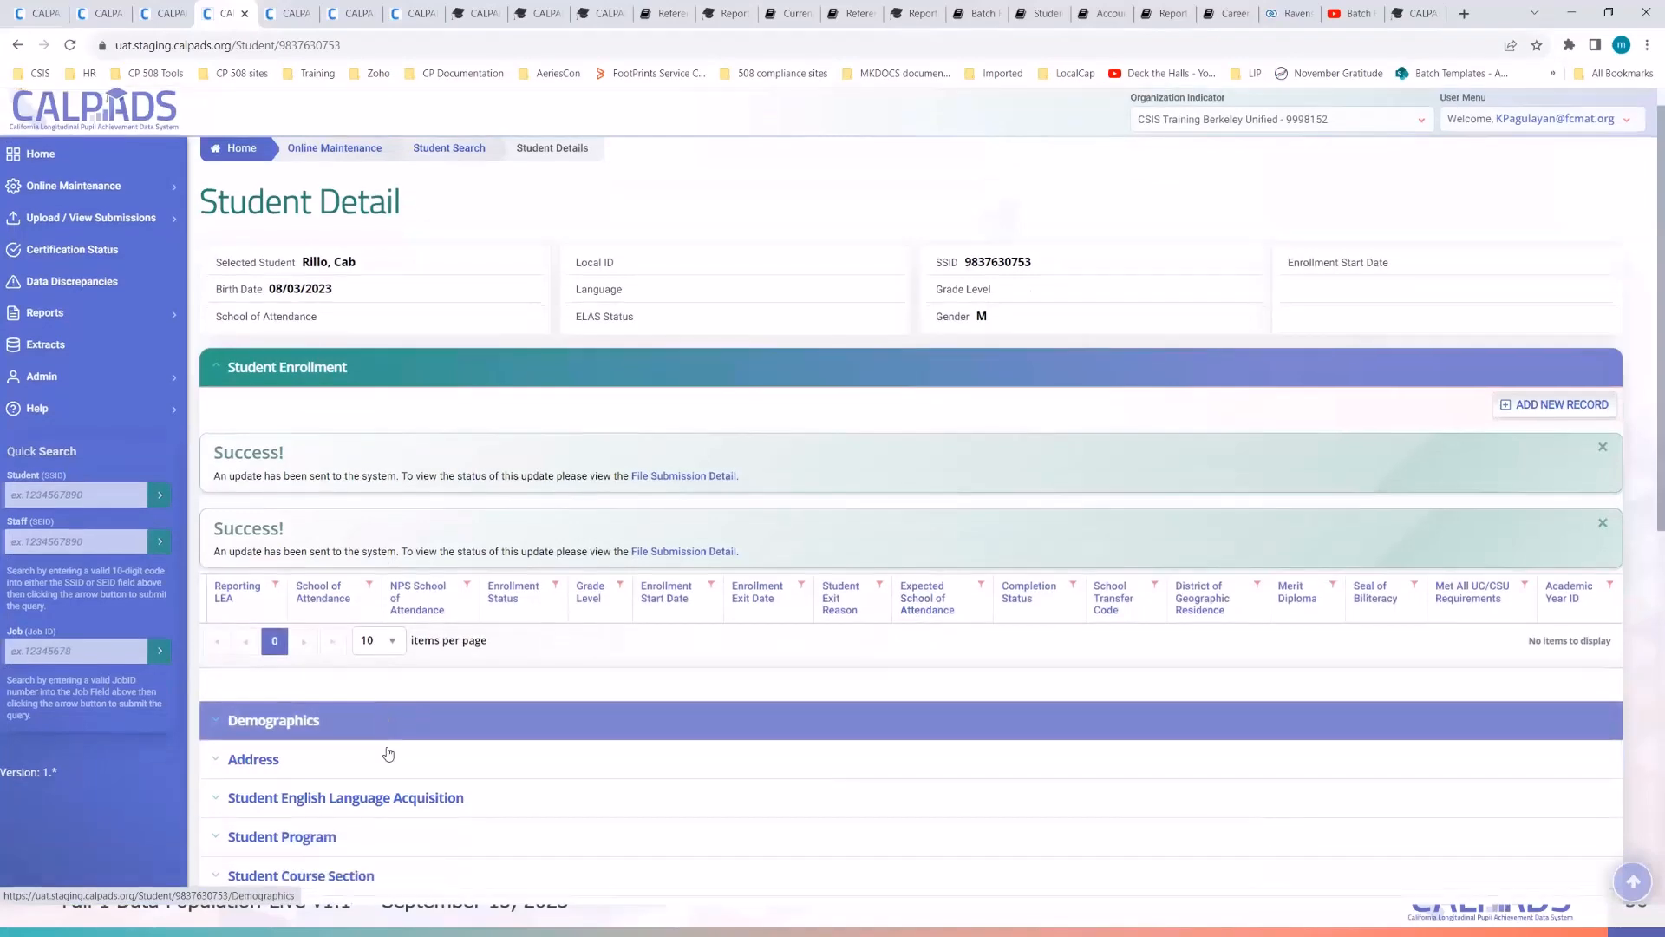
scroll(388, 754, down, 2)
click(267, 594)
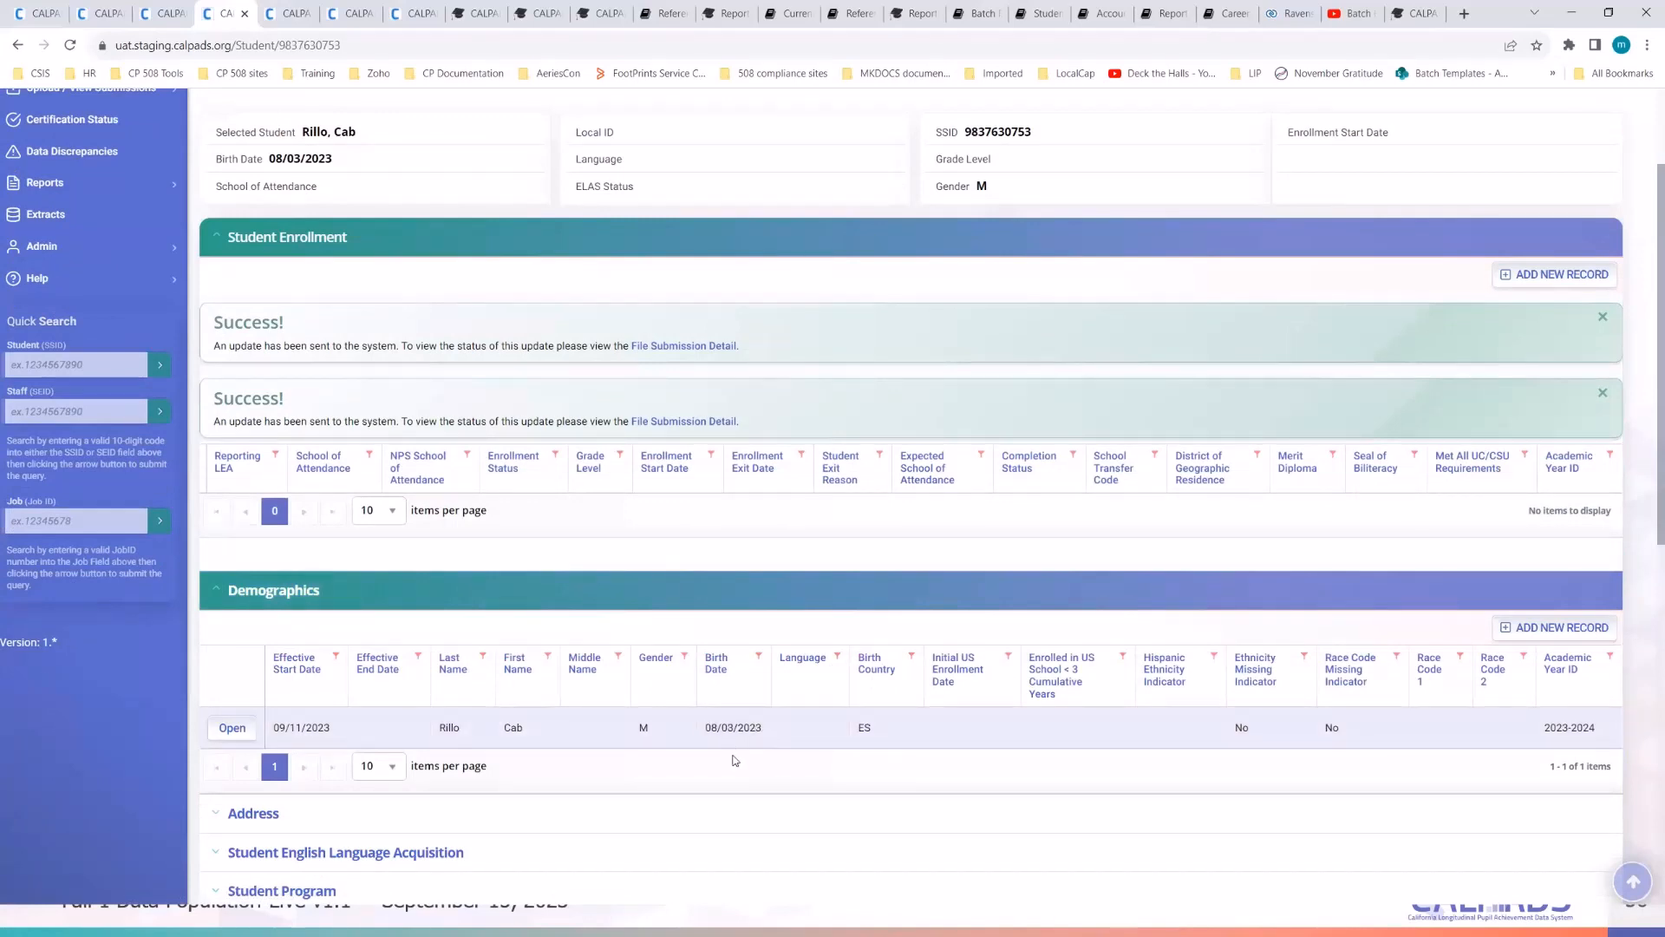
scroll(735, 763, down, 1)
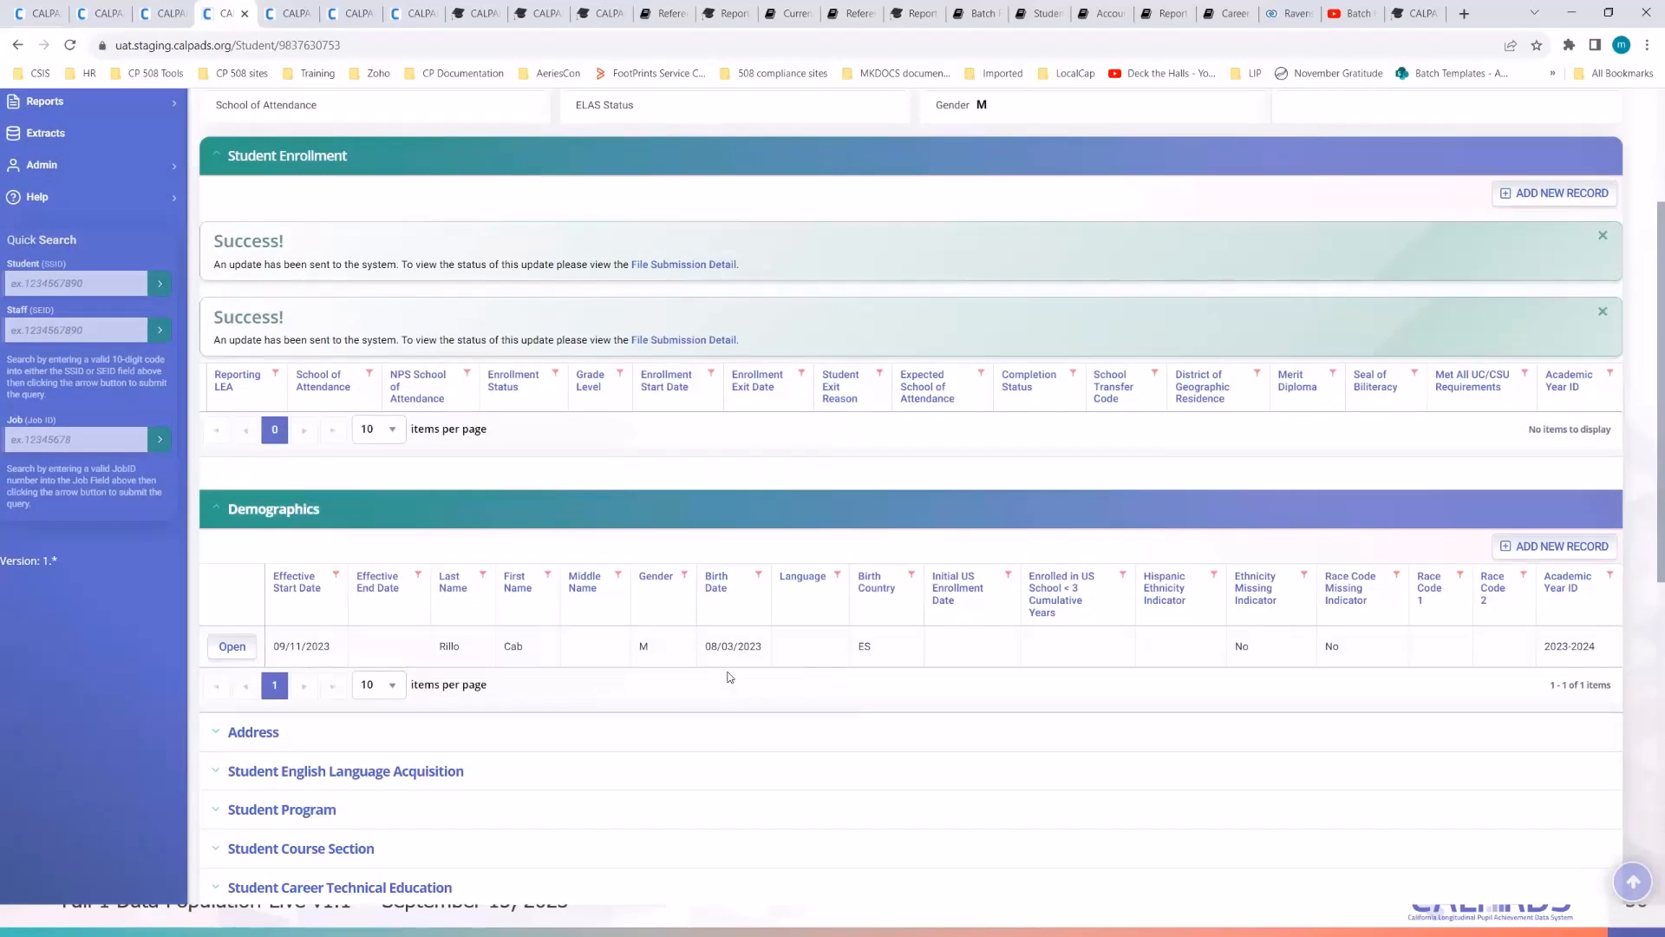
scroll(919, 410, up, 1)
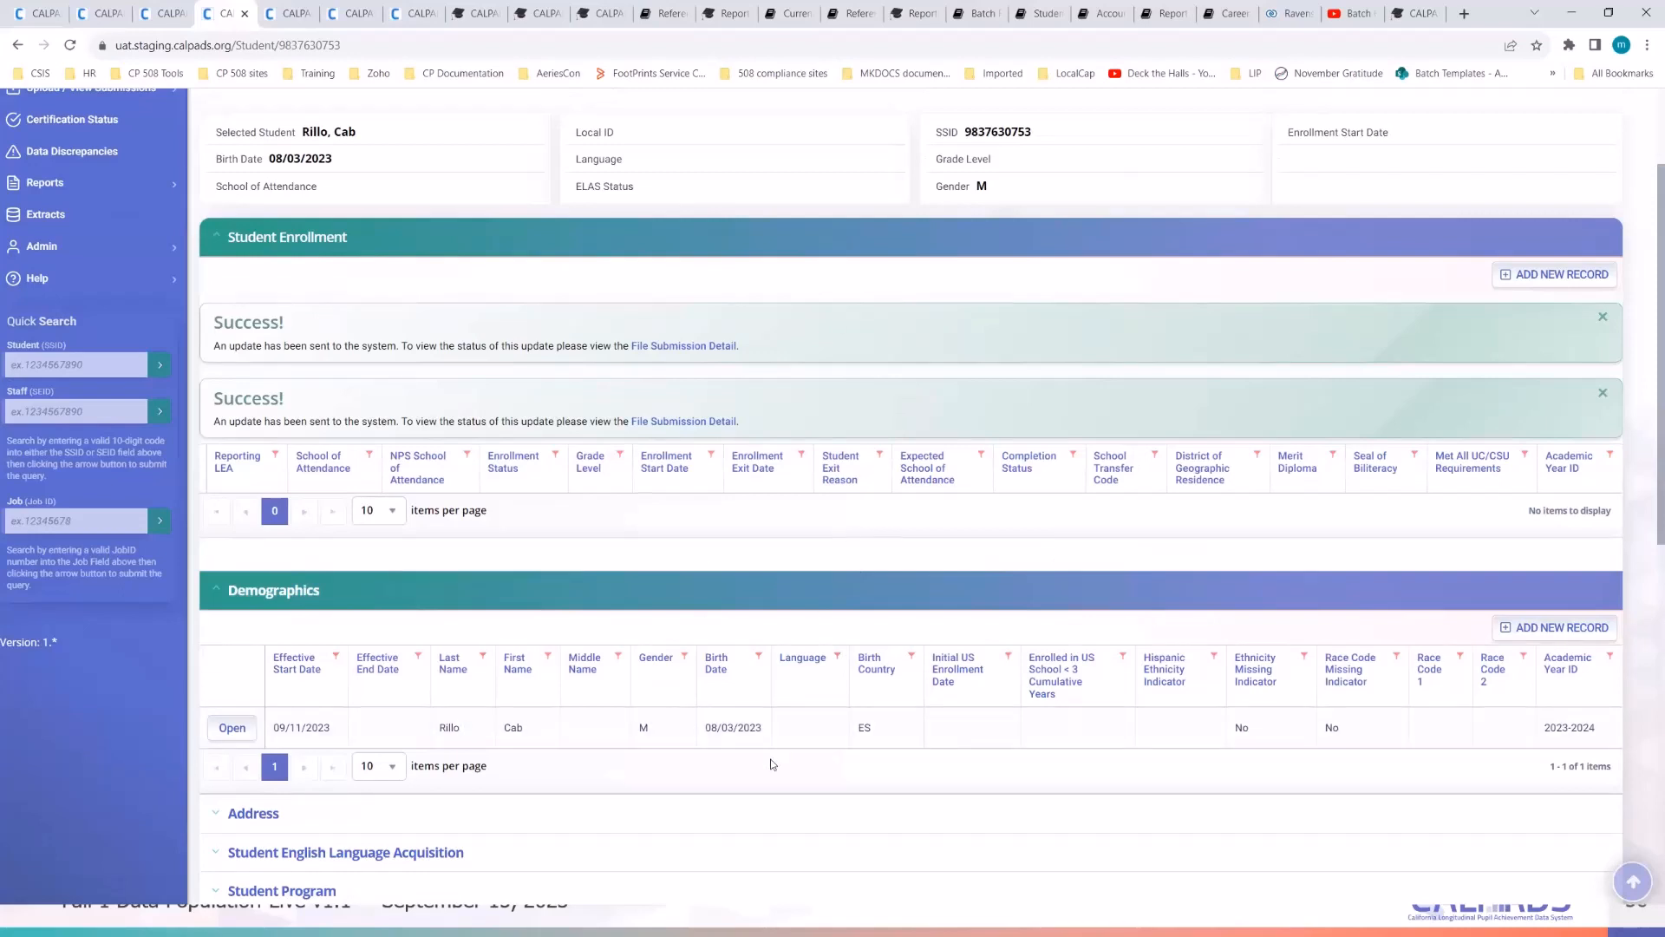
click(231, 728)
scroll(968, 565, down, 2)
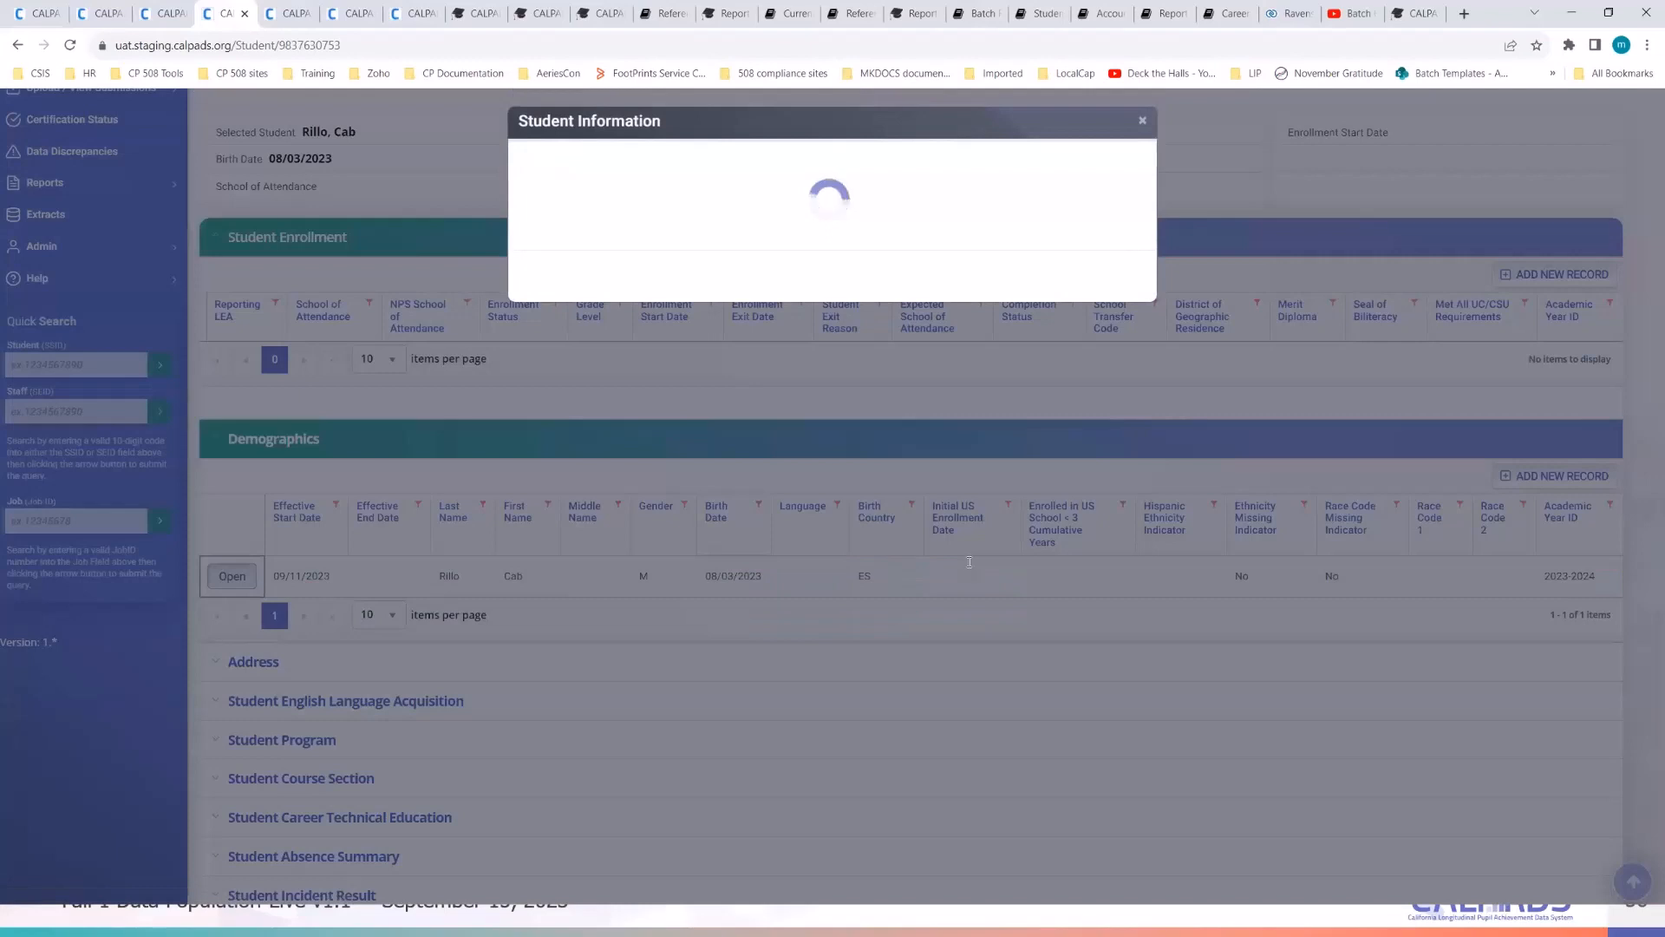
- Change the birth year from 2023 to 2018 (08/03/2018), then close the Student Information form
scroll(968, 564, down, 2)
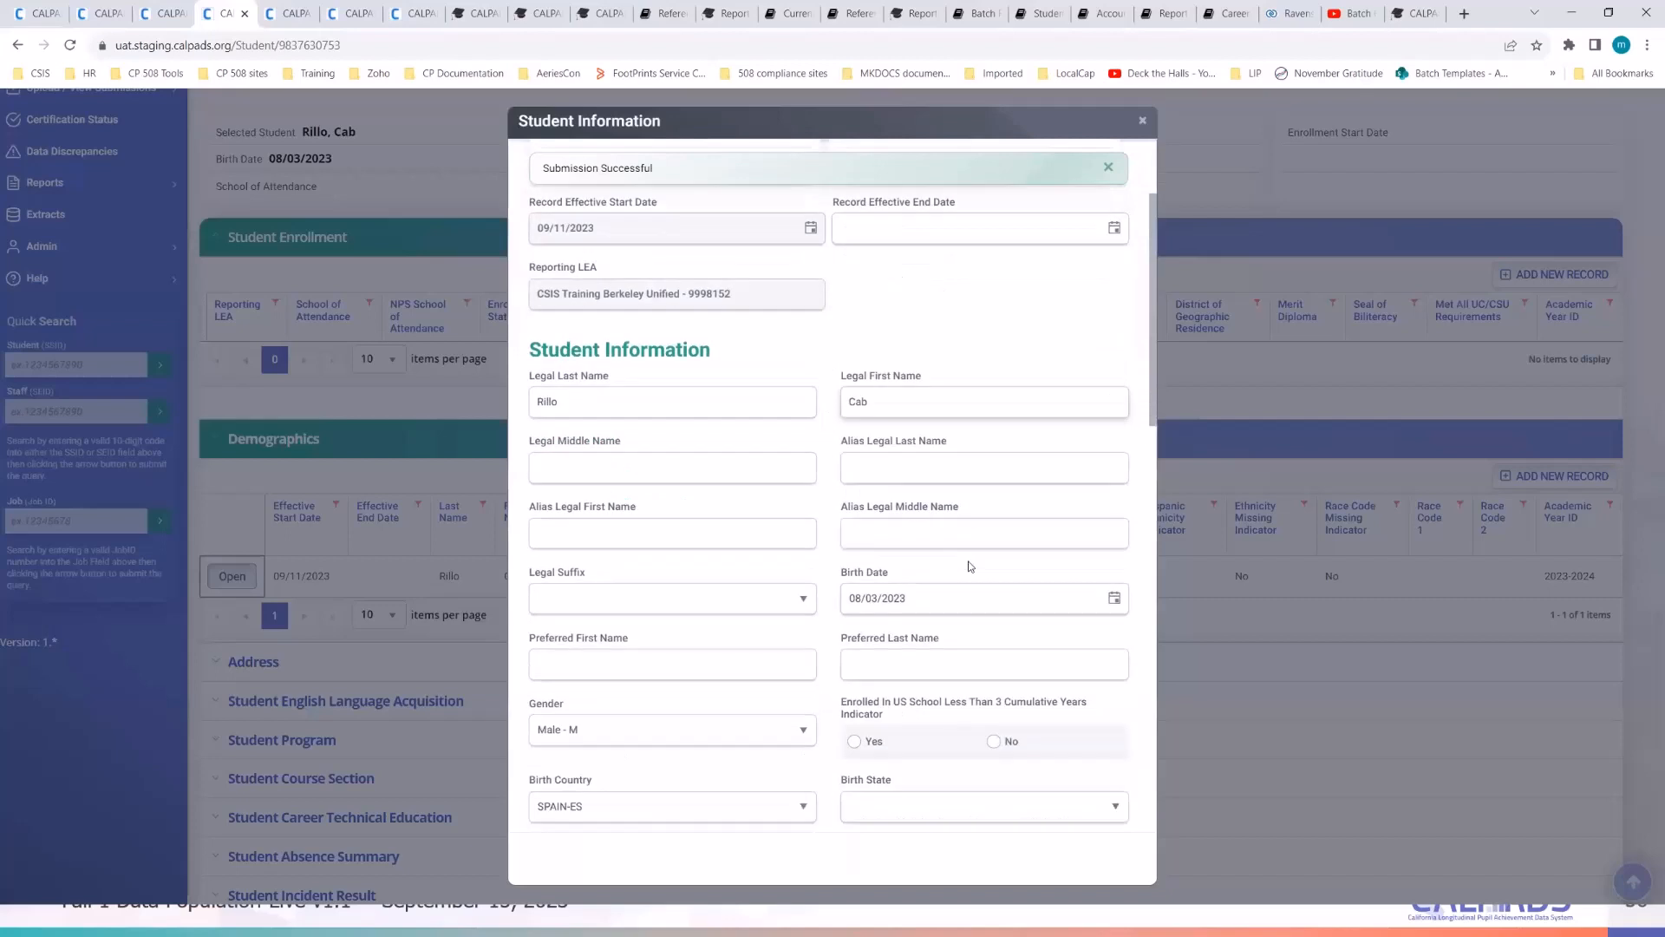
click(937, 598)
click(938, 598)
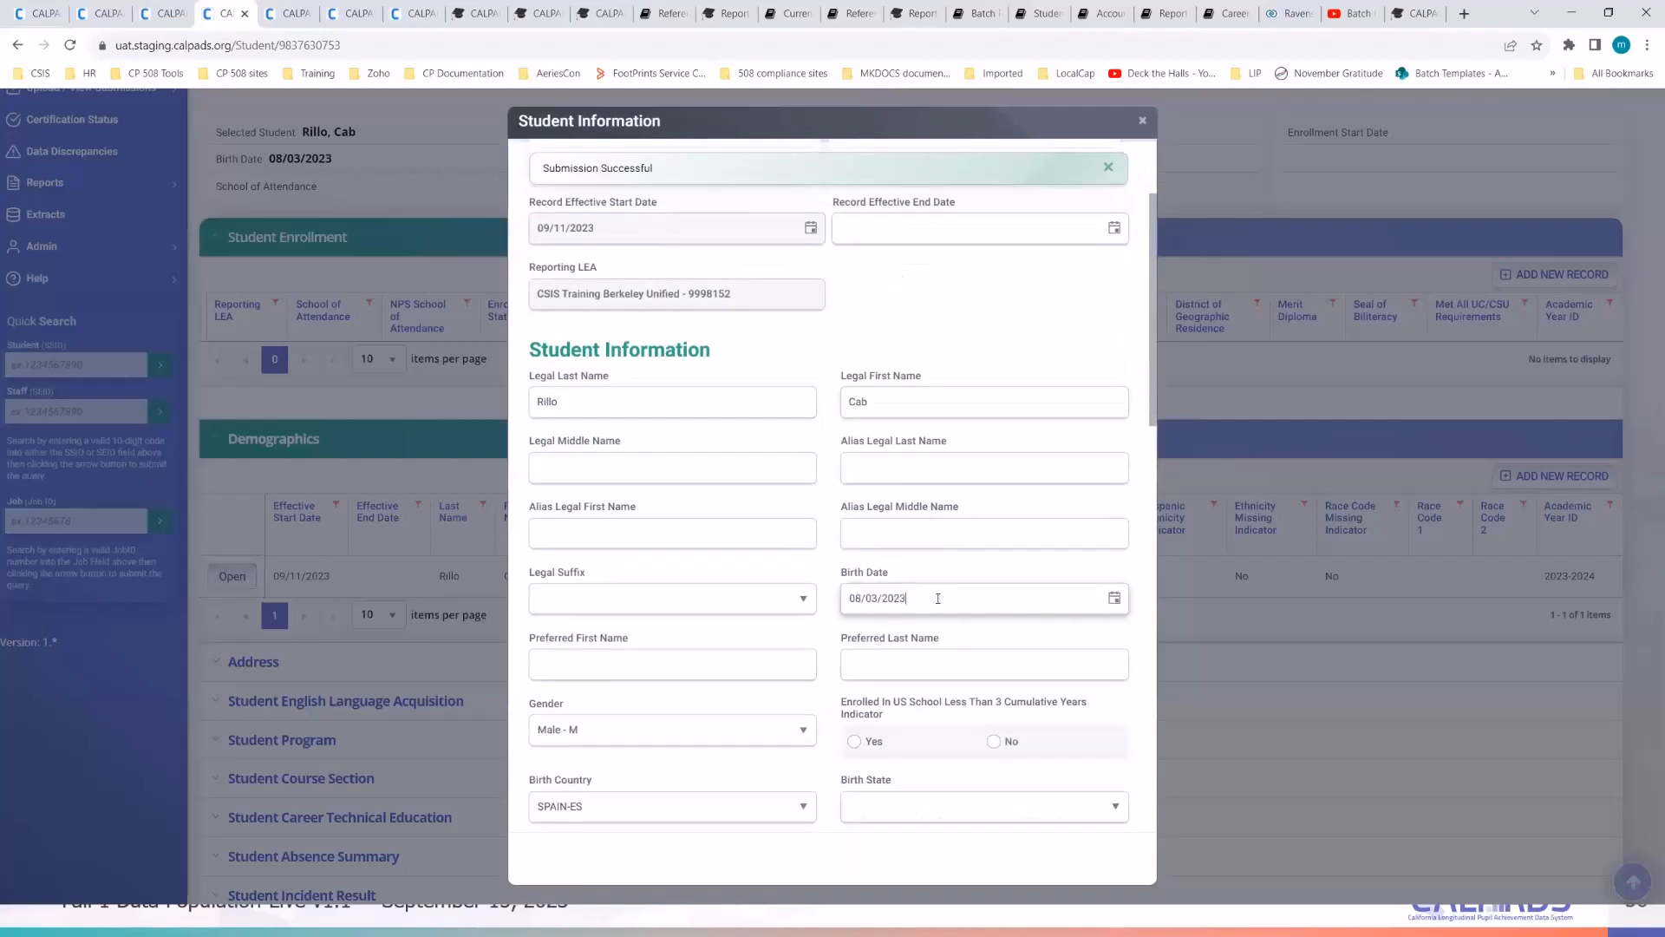
key(BackSpace)
key(BackSpace)
text(18)
scroll(937, 598, down, 15)
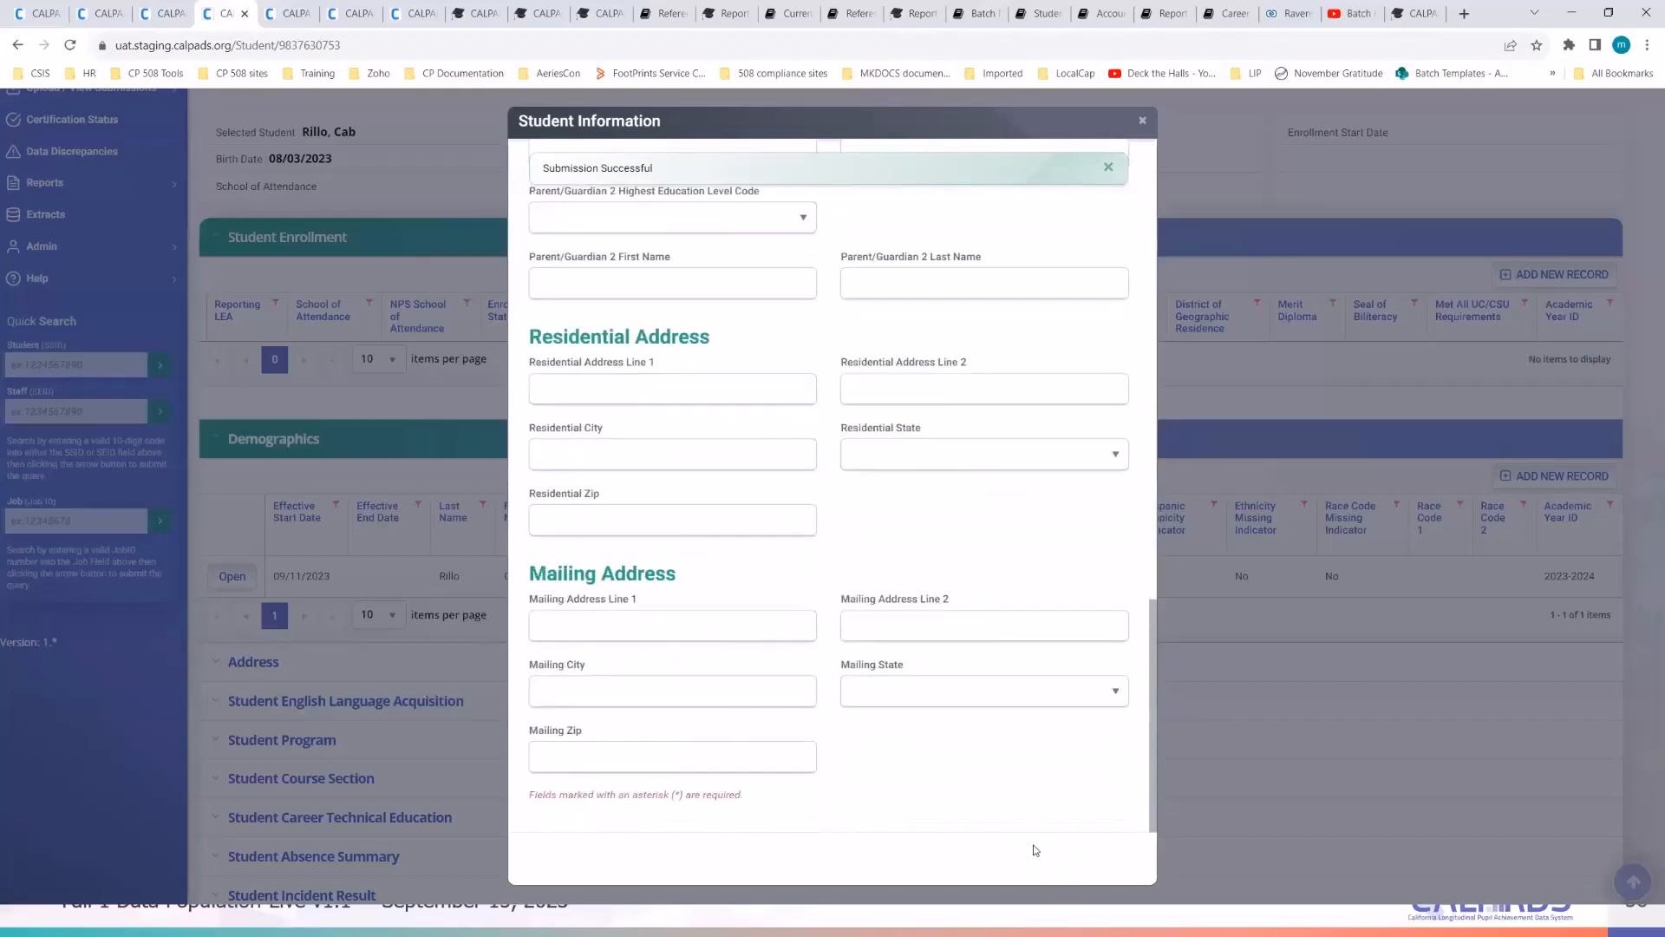
scroll(990, 799, up, 10)
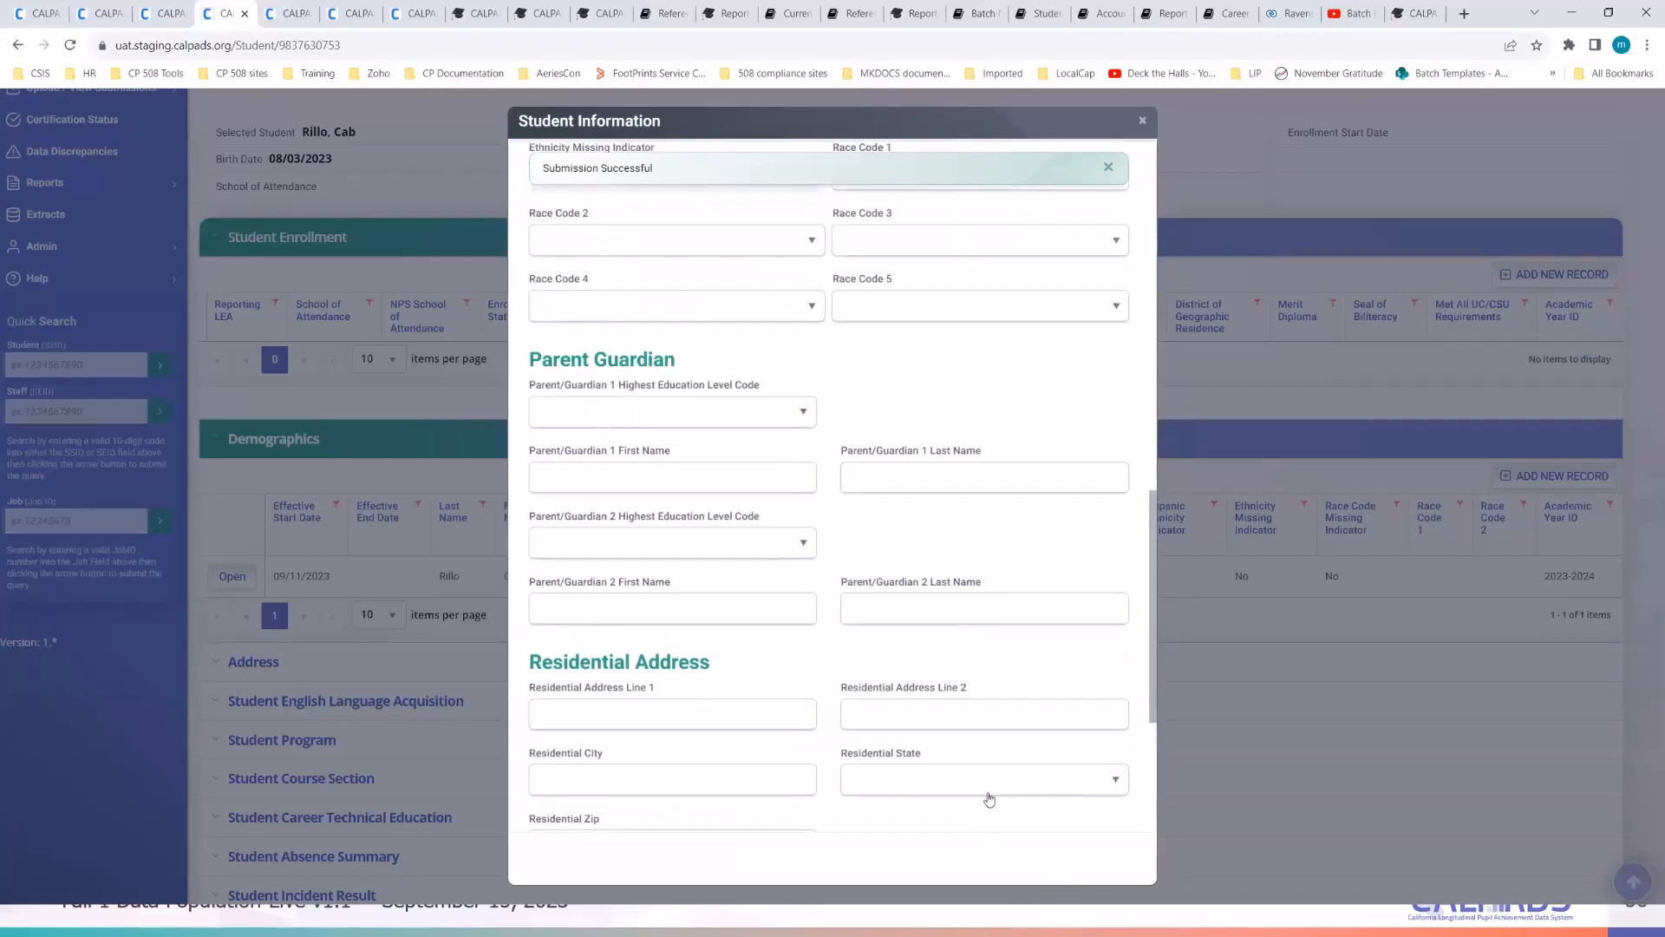
scroll(1024, 576, down, 4)
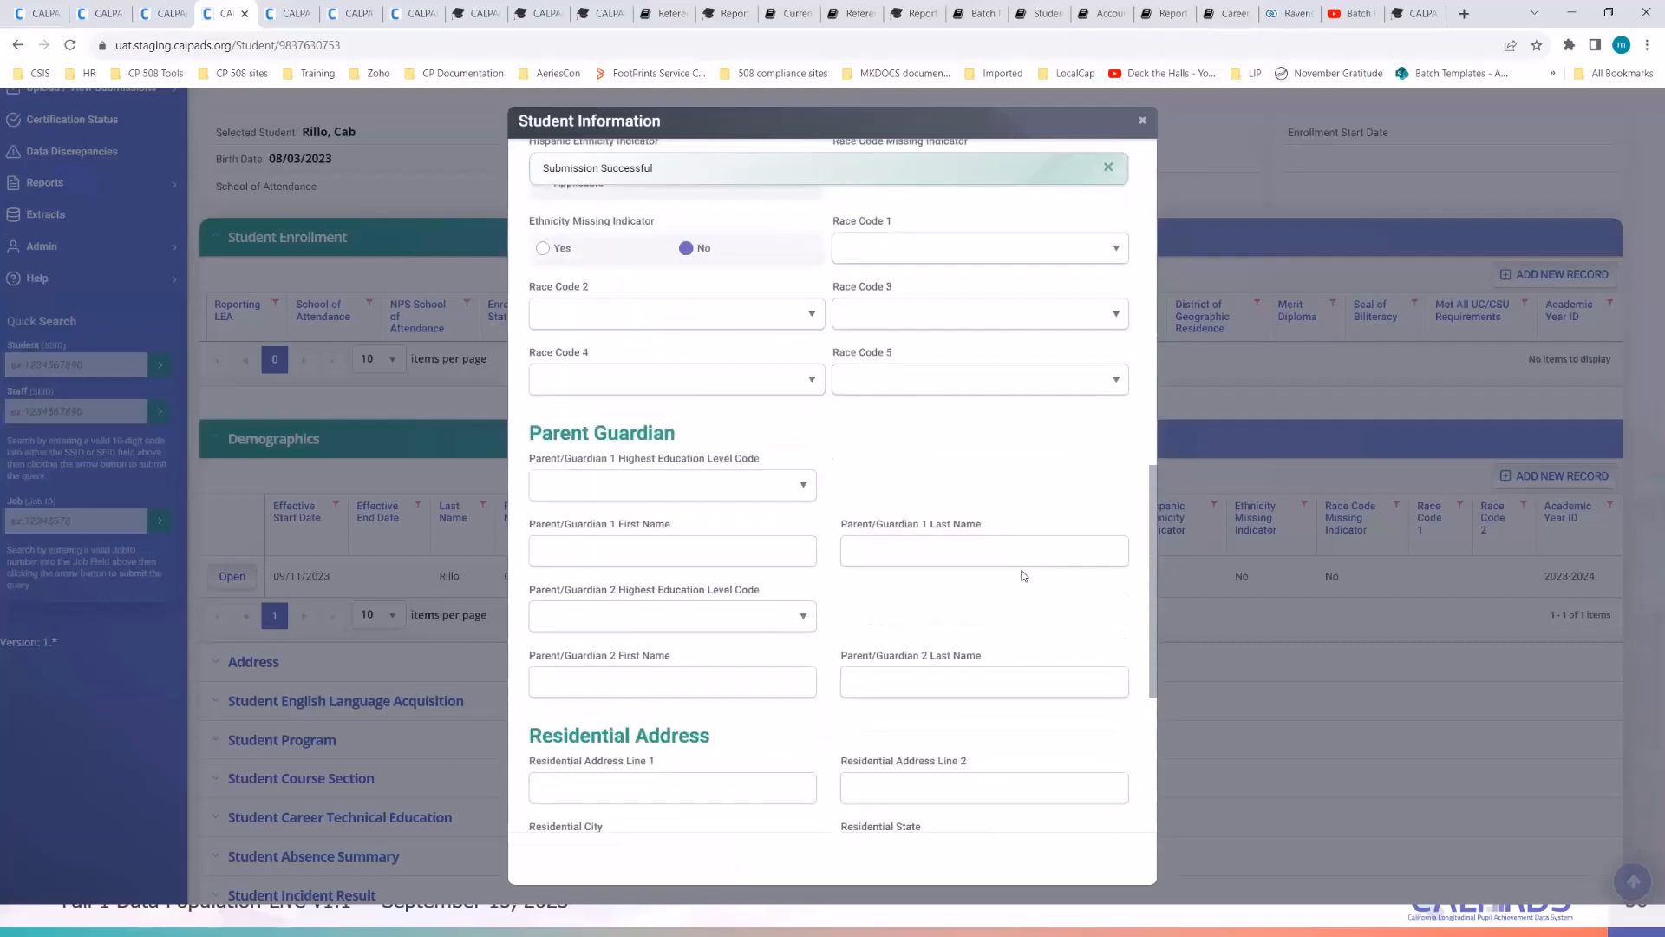
scroll(1023, 576, down, 3)
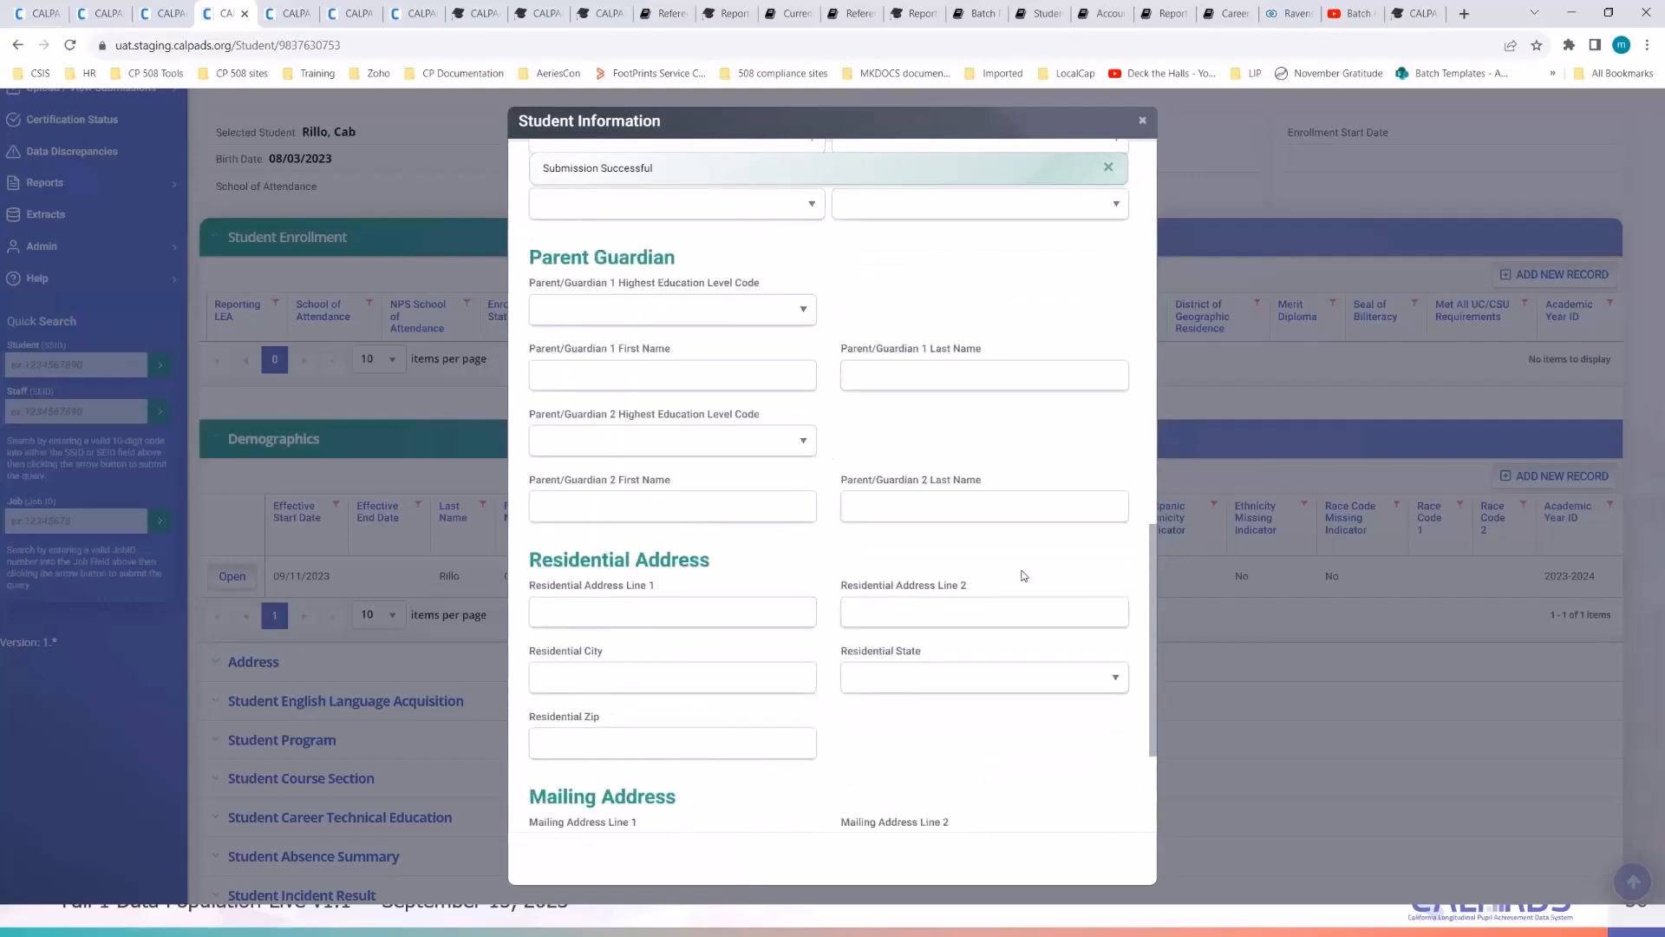
click(1142, 120)
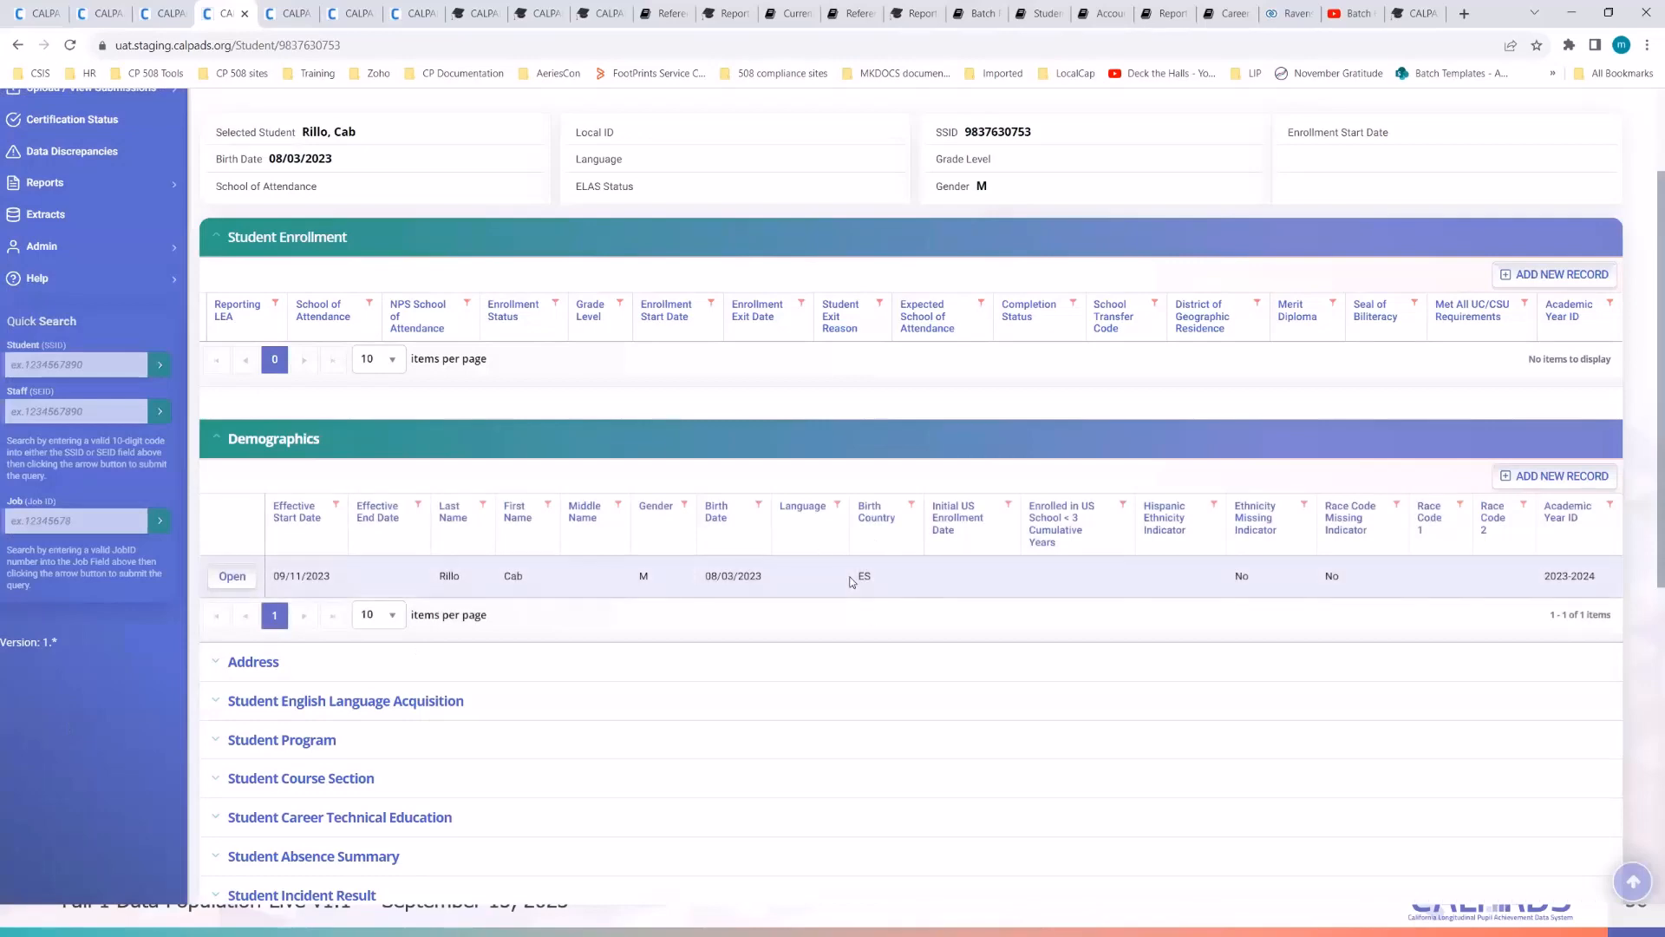
- Reapply the View Submission filter and open newest job 4276124's details in a new tab
scroll(852, 579, up, 2)
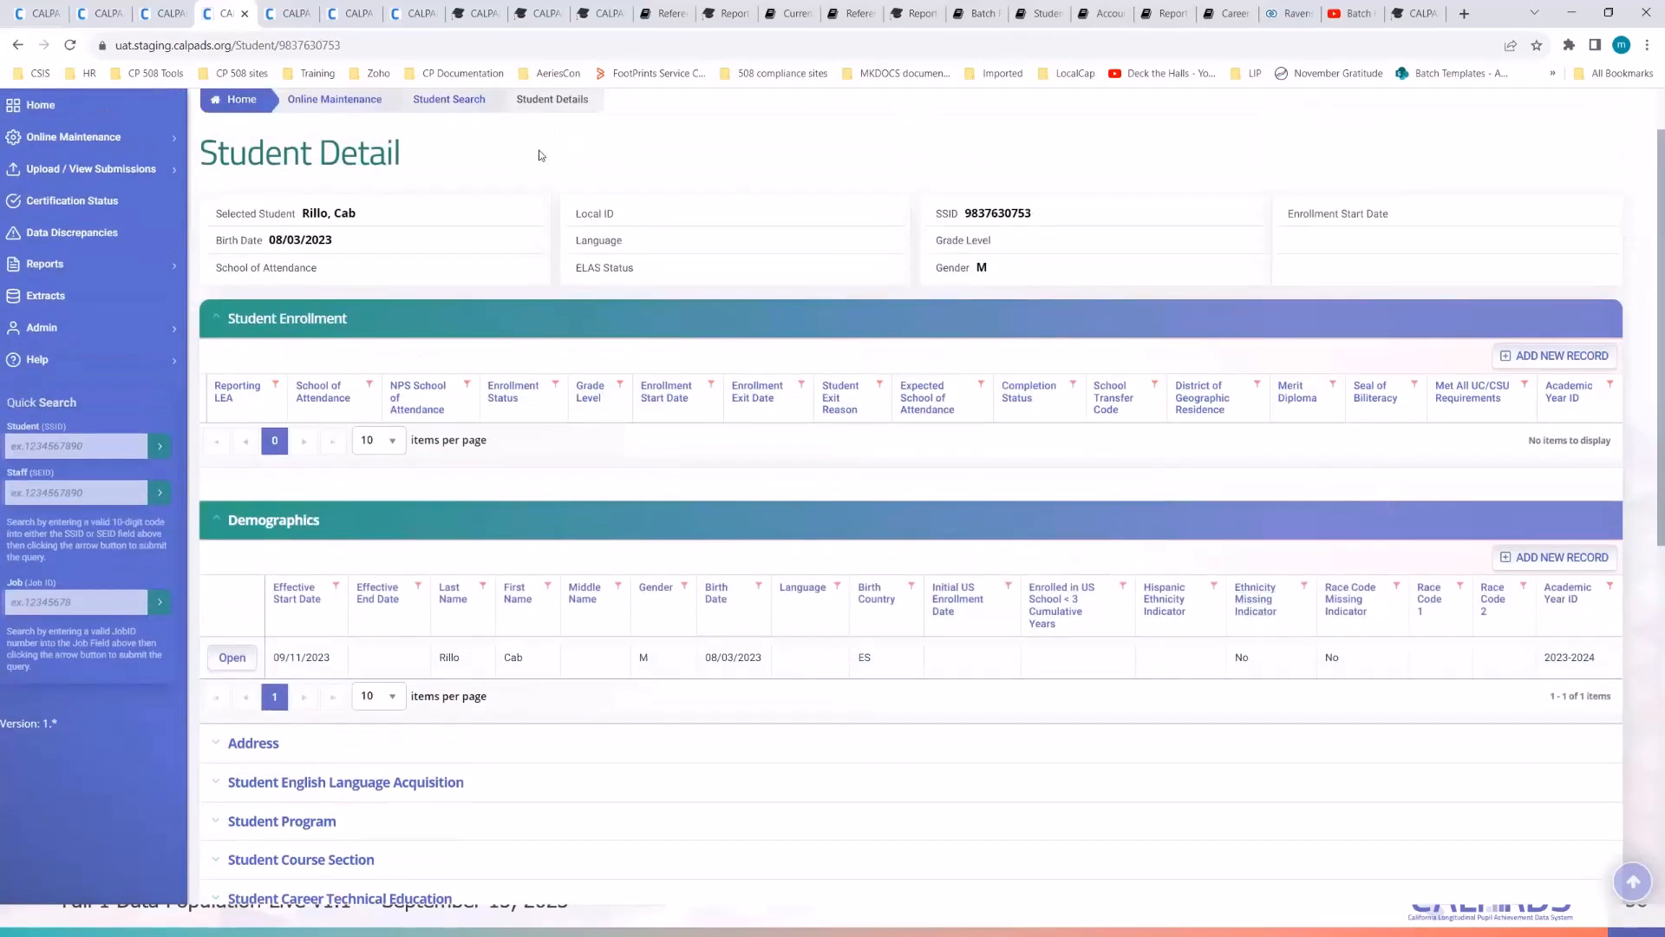
click(98, 13)
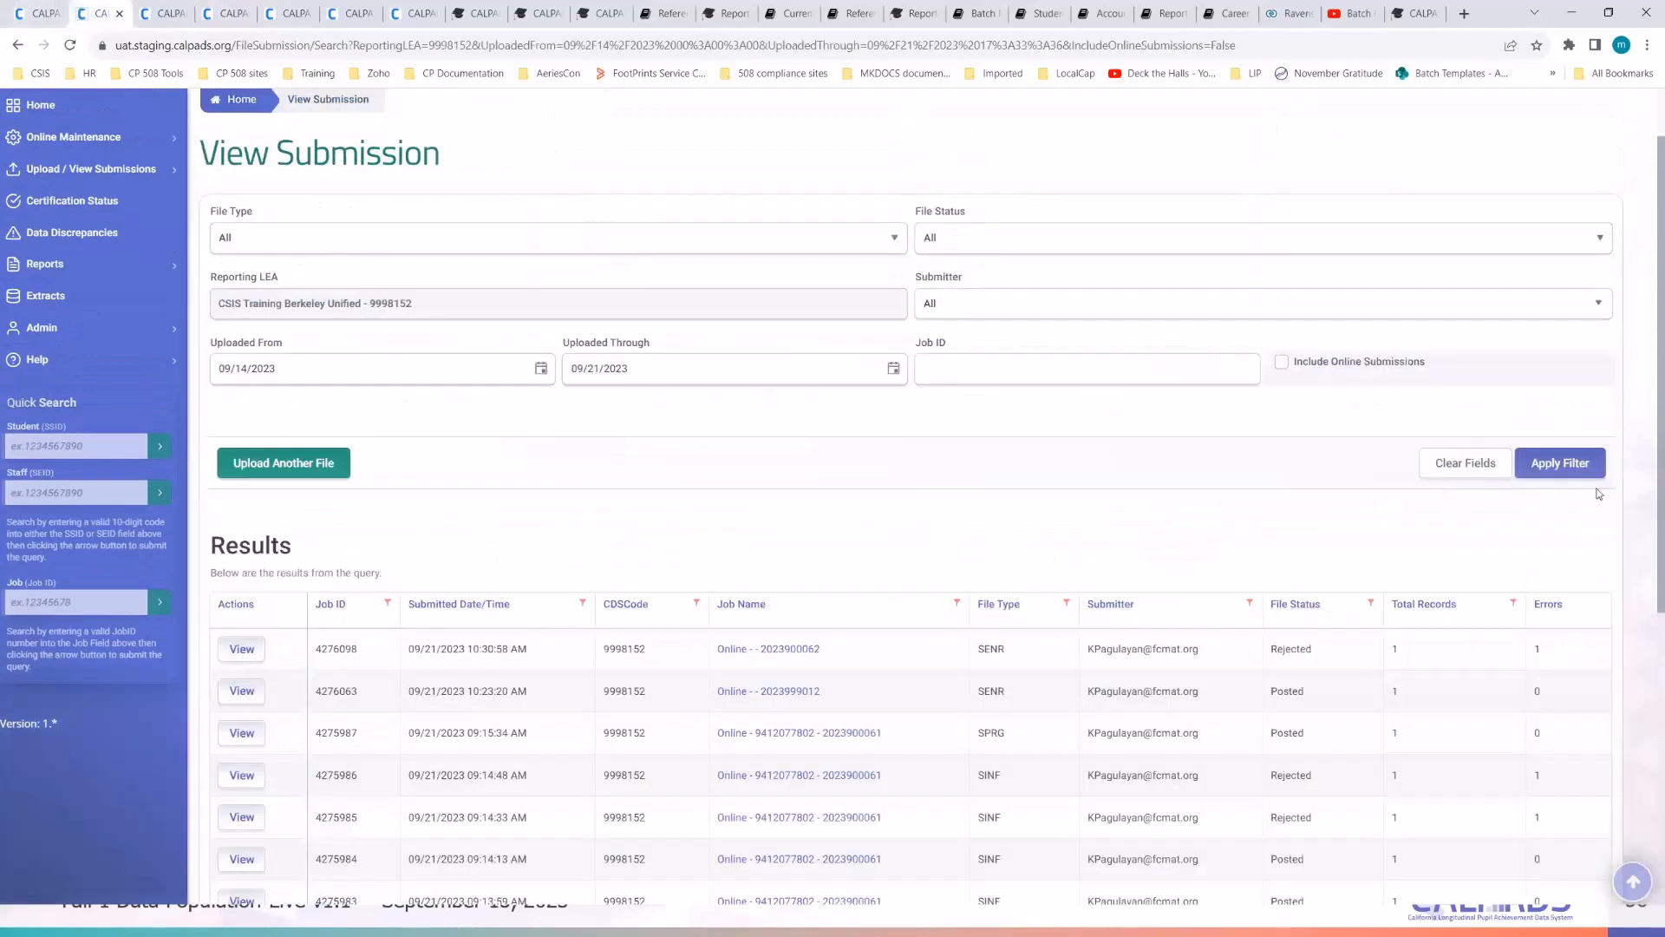
click(1588, 473)
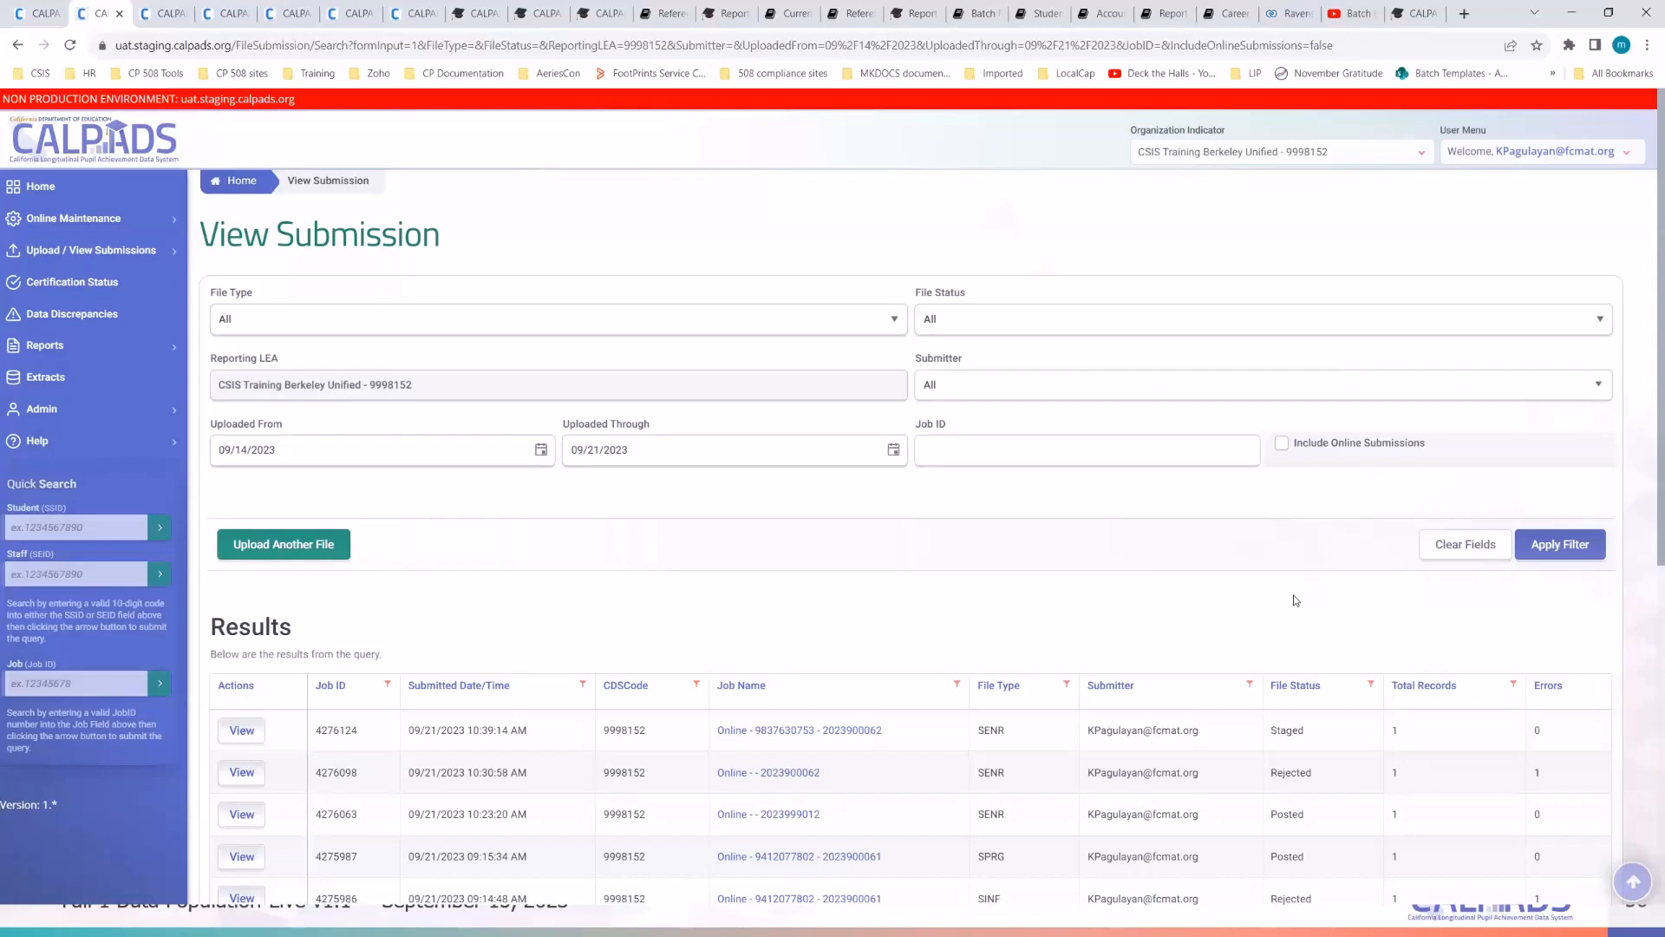
scroll(1227, 565, down, 1)
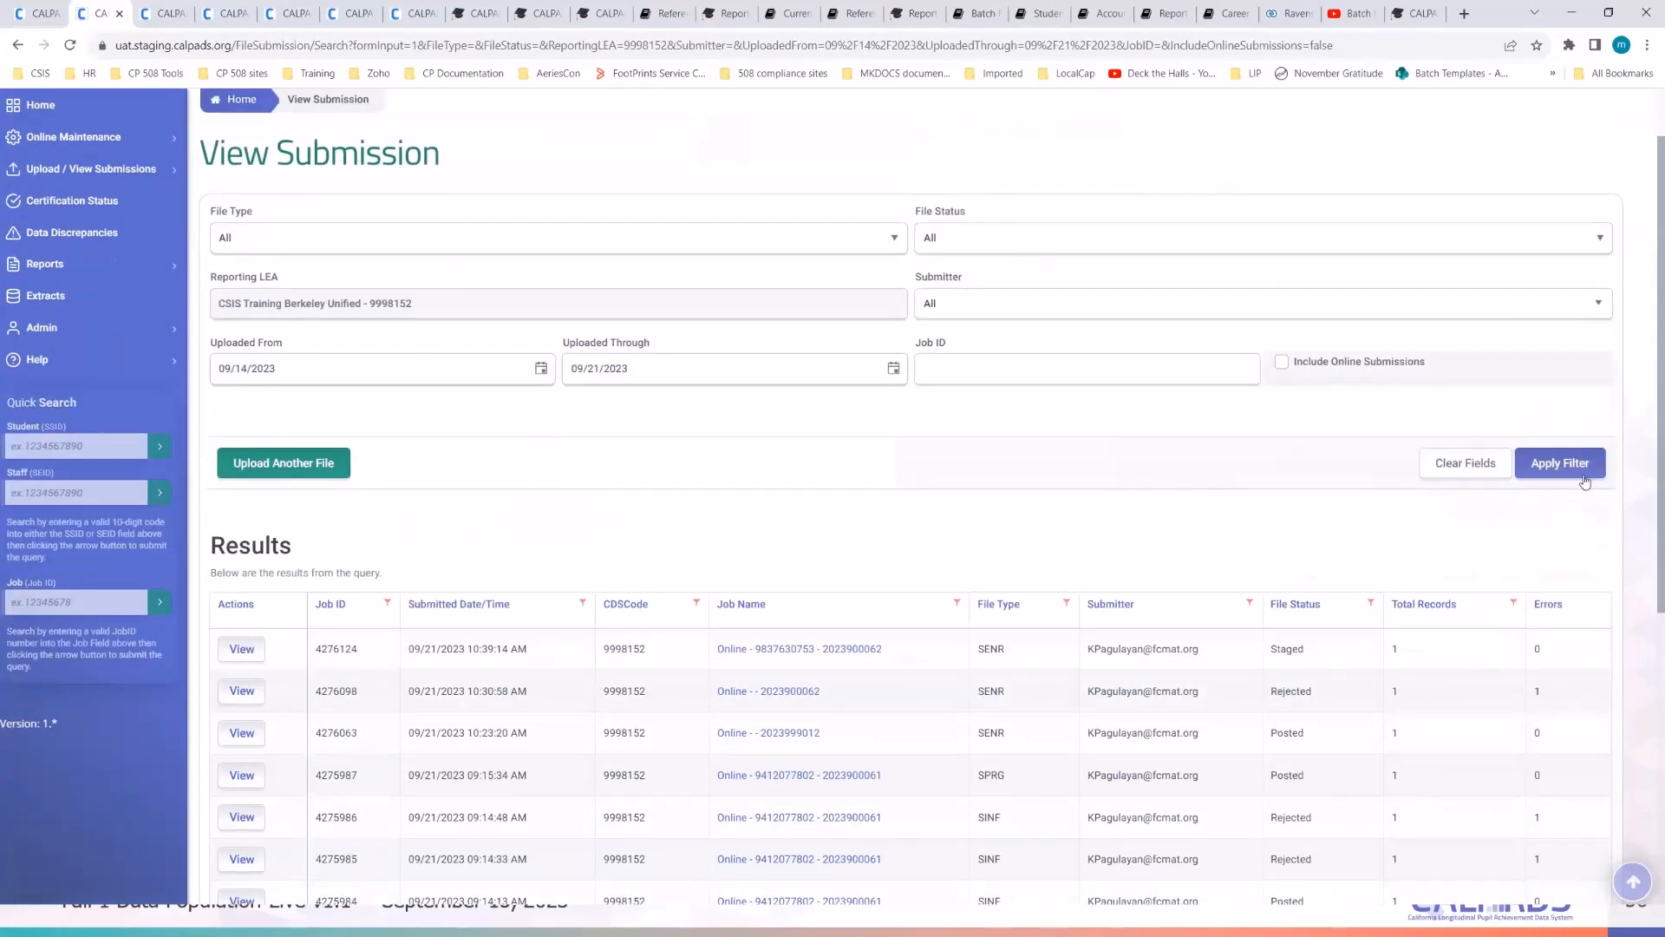
click(1584, 481)
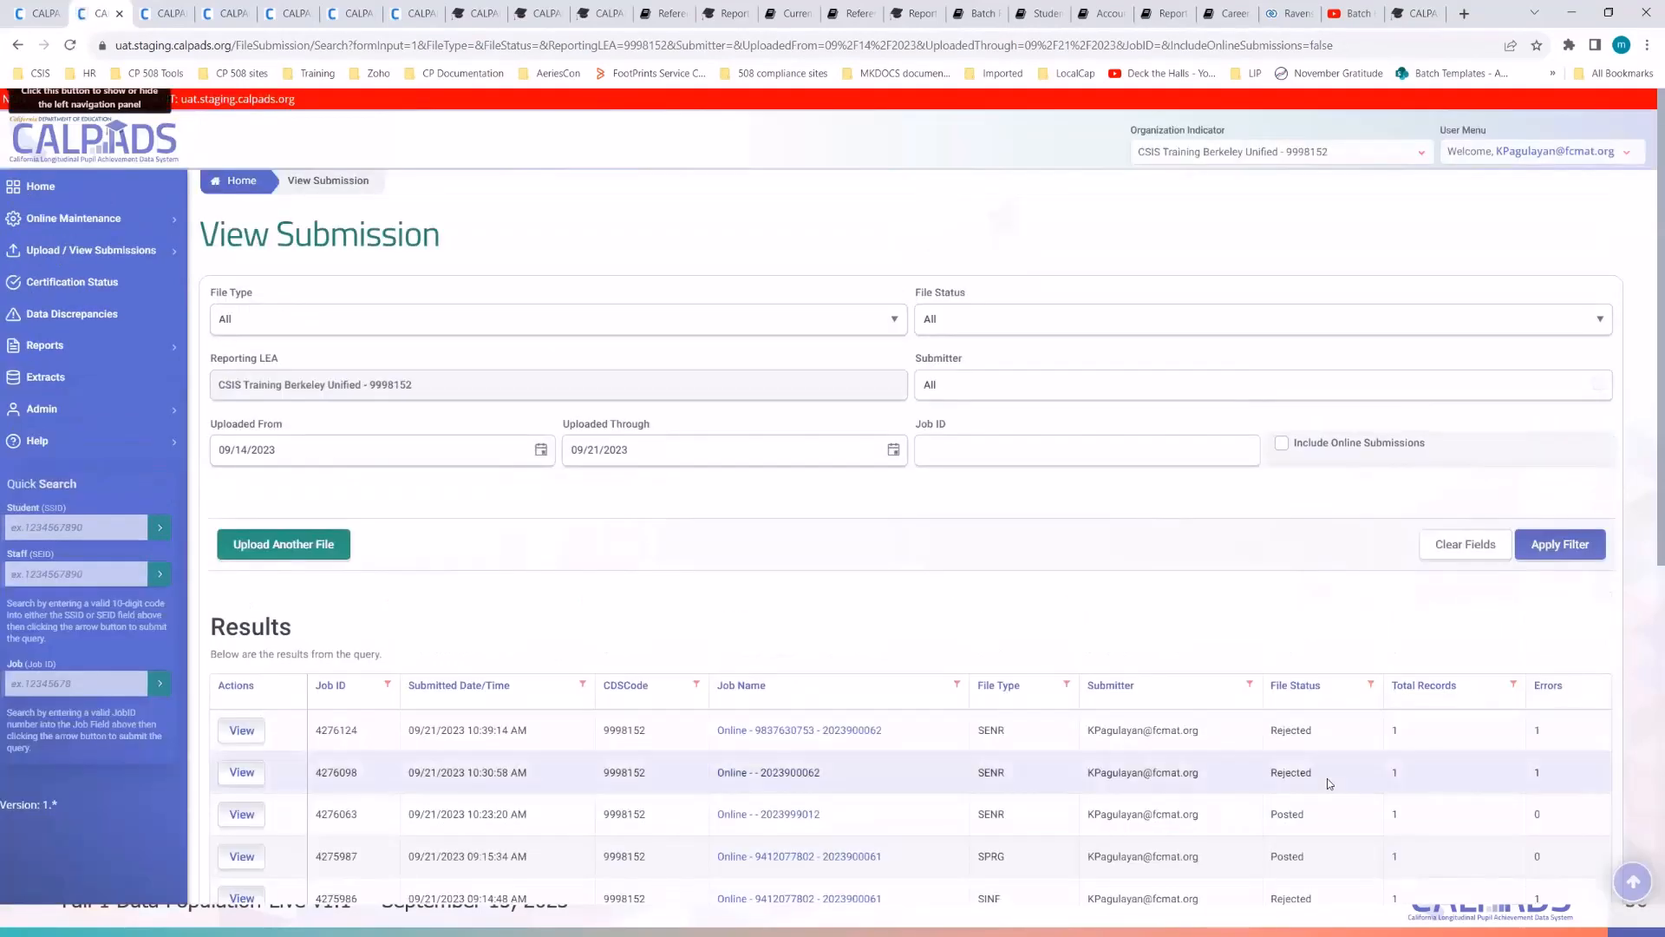
right_click(798, 729)
click(869, 523)
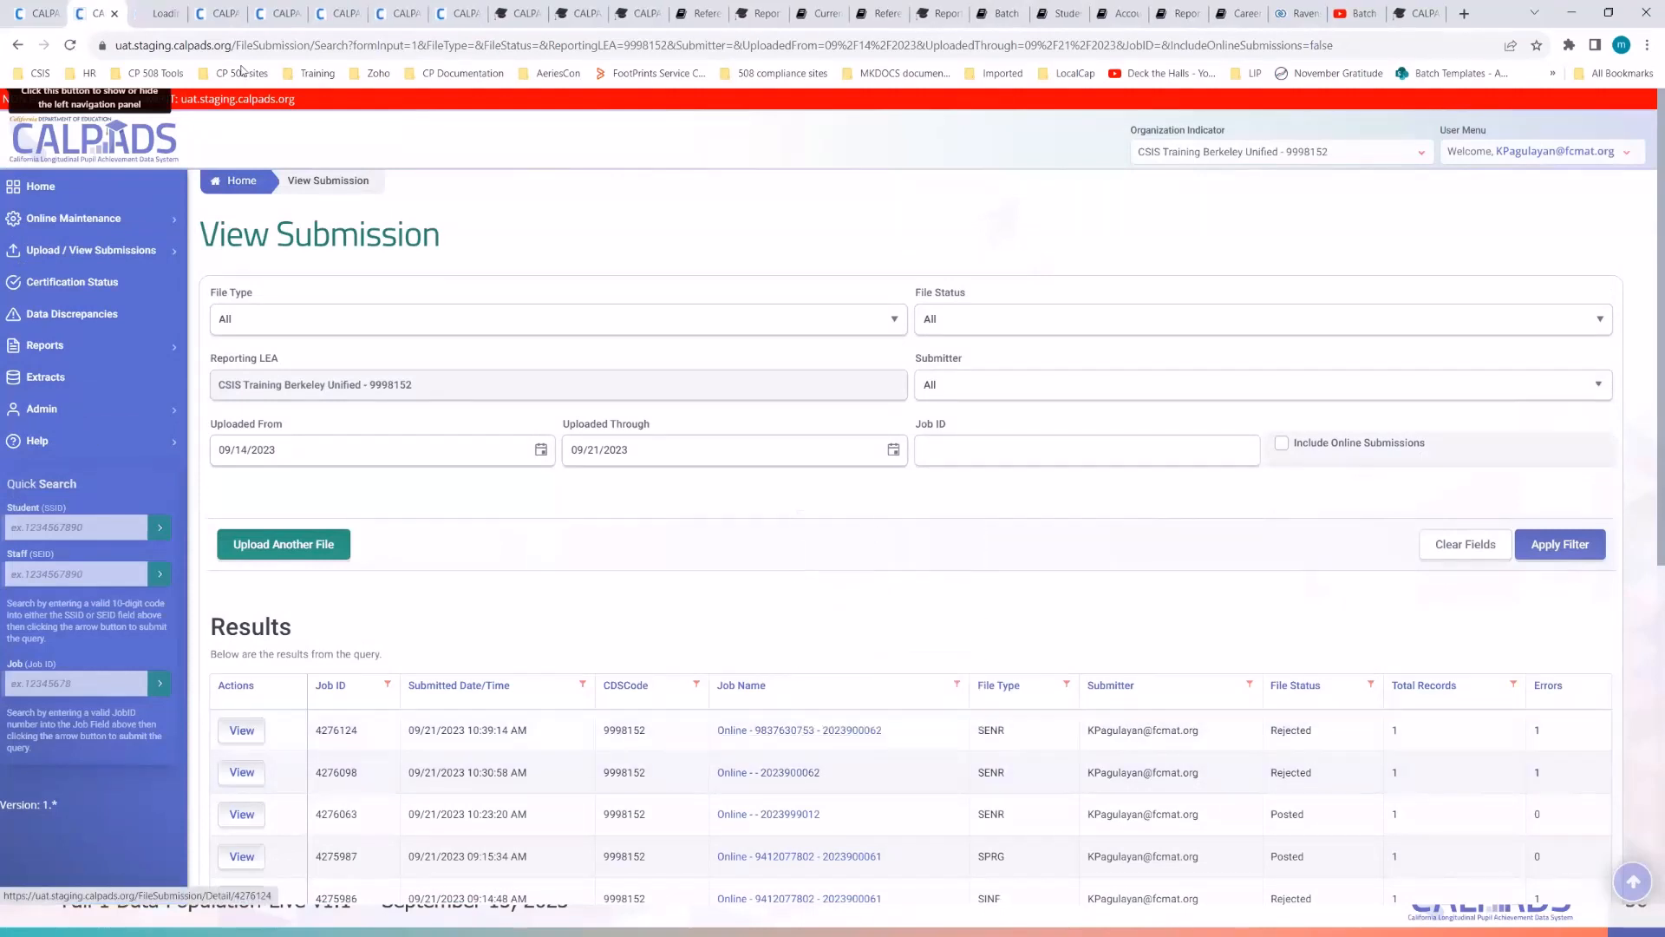
click(155, 11)
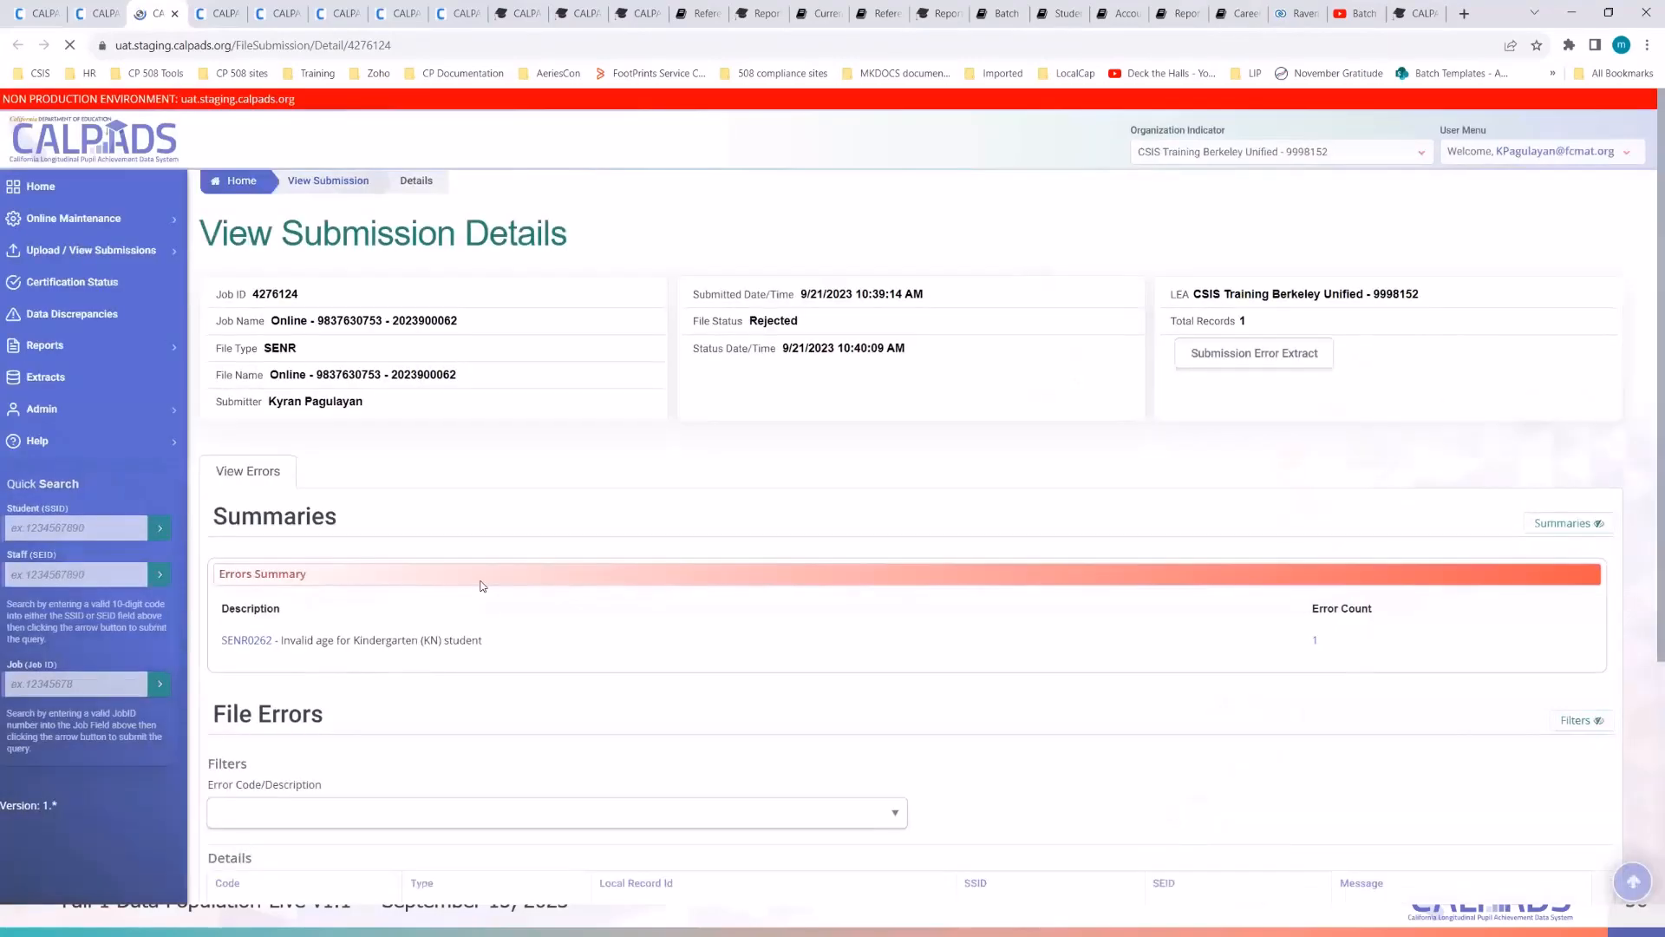
- From job 4276124's File Errors, open the SENR0262 error documentation in a new tab
scroll(480, 584, down, 1)
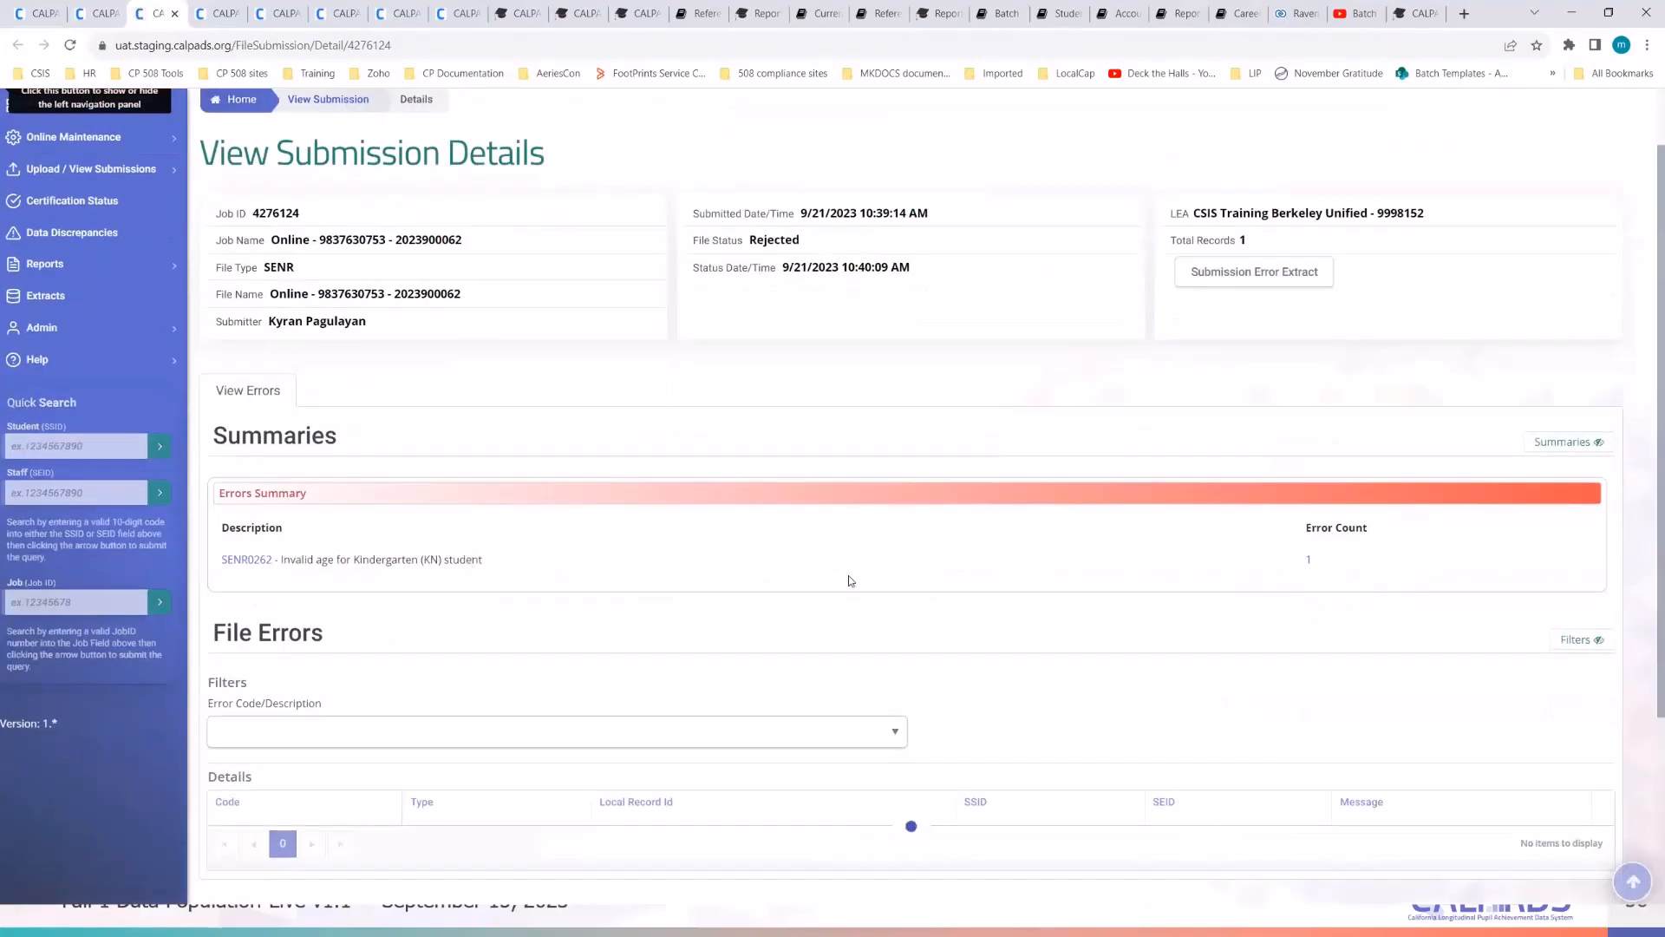
scroll(850, 580, down, 2)
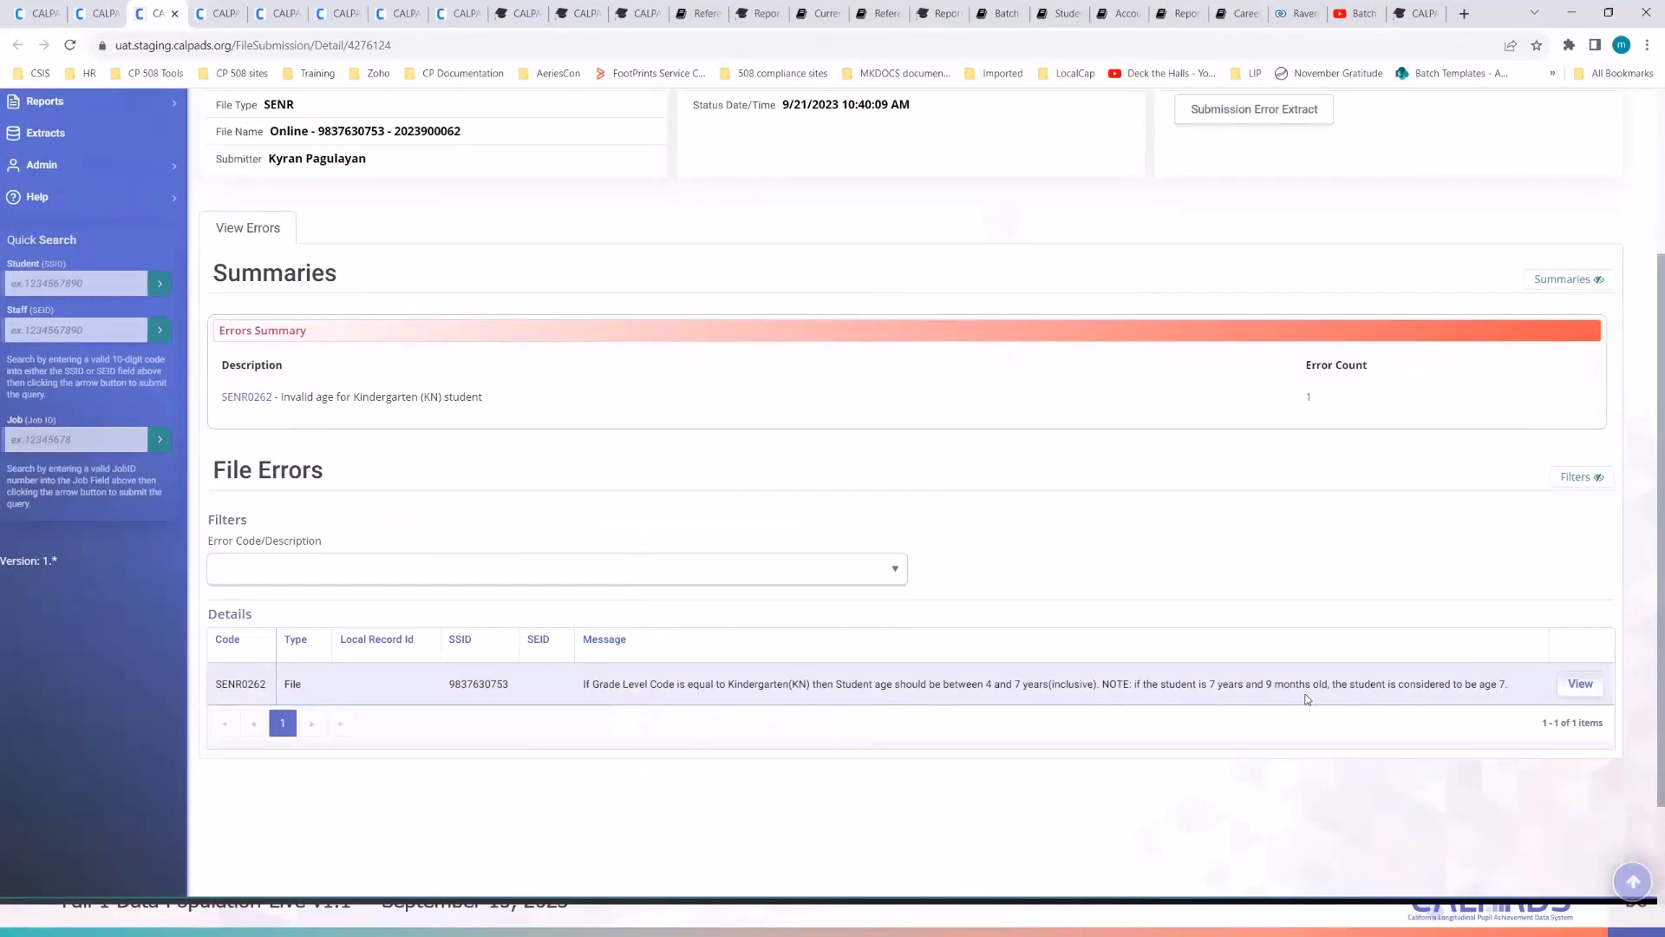
right_click(247, 401)
click(269, 411)
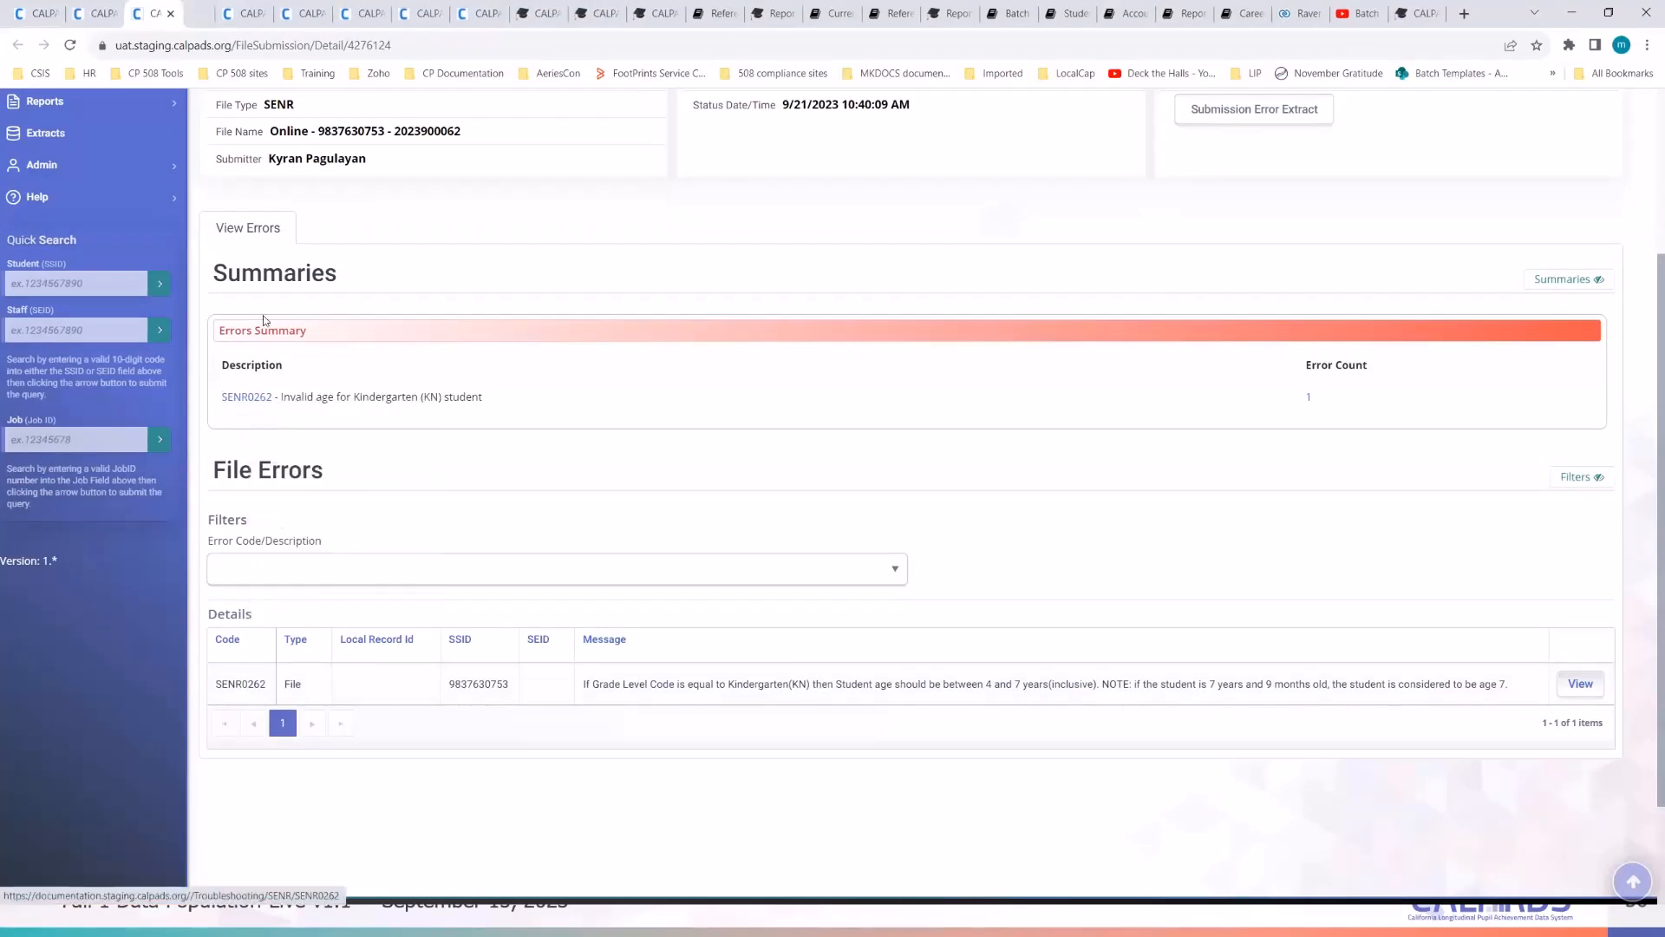
- Read SENR0262's validated fields, including Enrollment Start Date, and suggested resolution, then close it
key(ctrl+Tab)
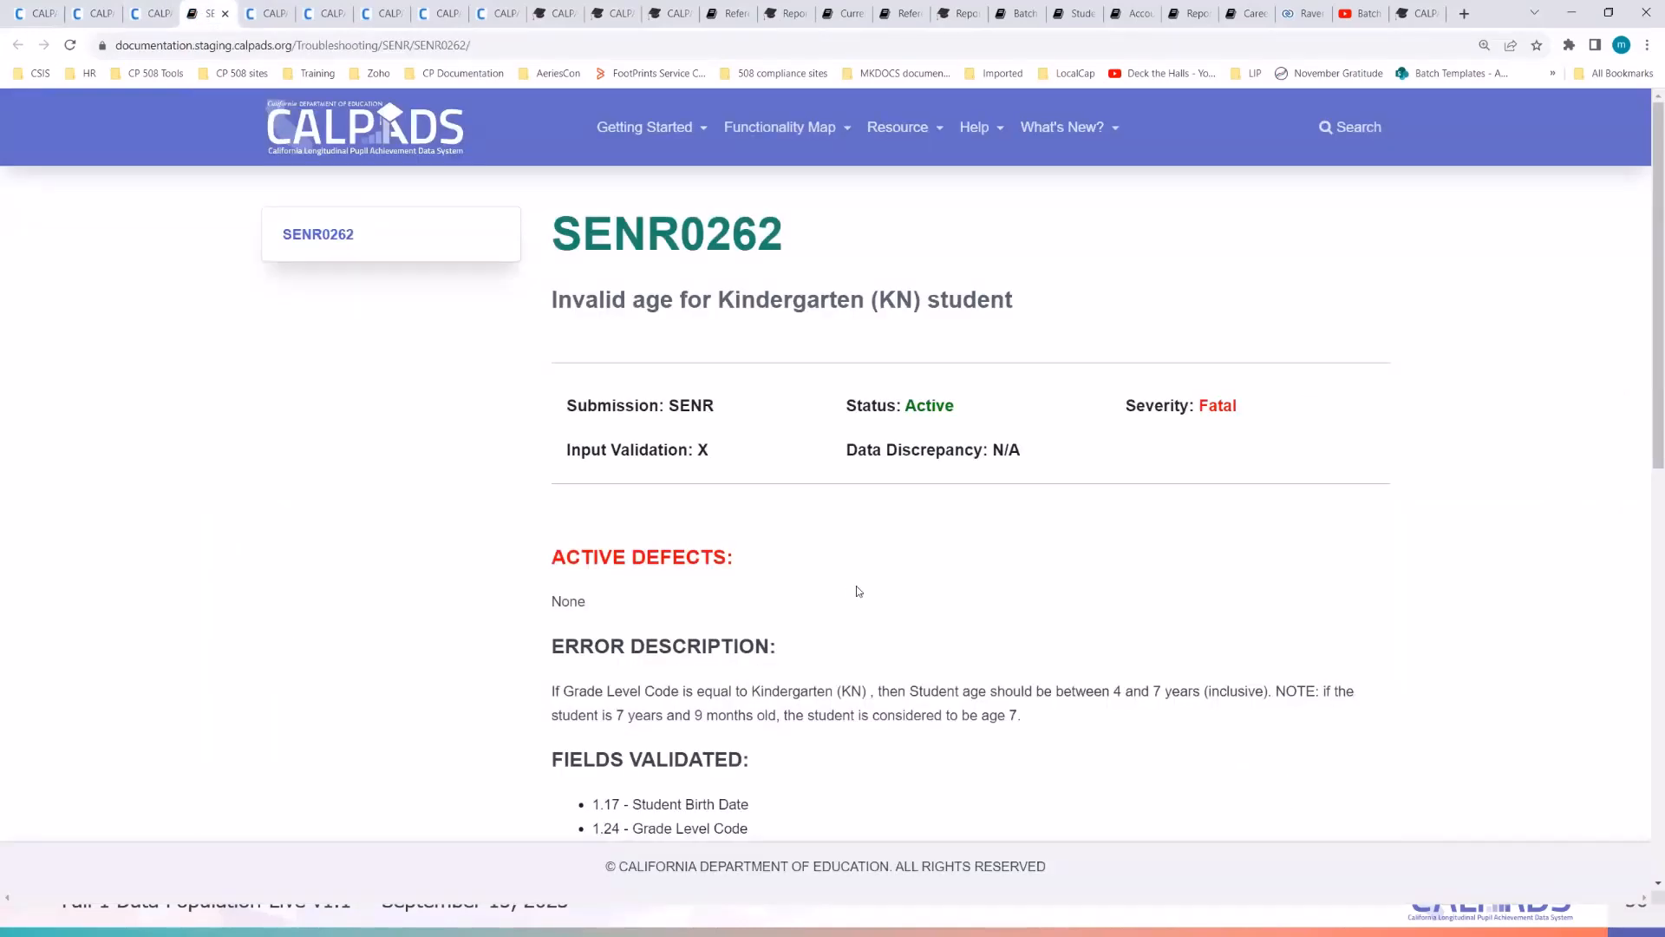
scroll(857, 591, down, 4)
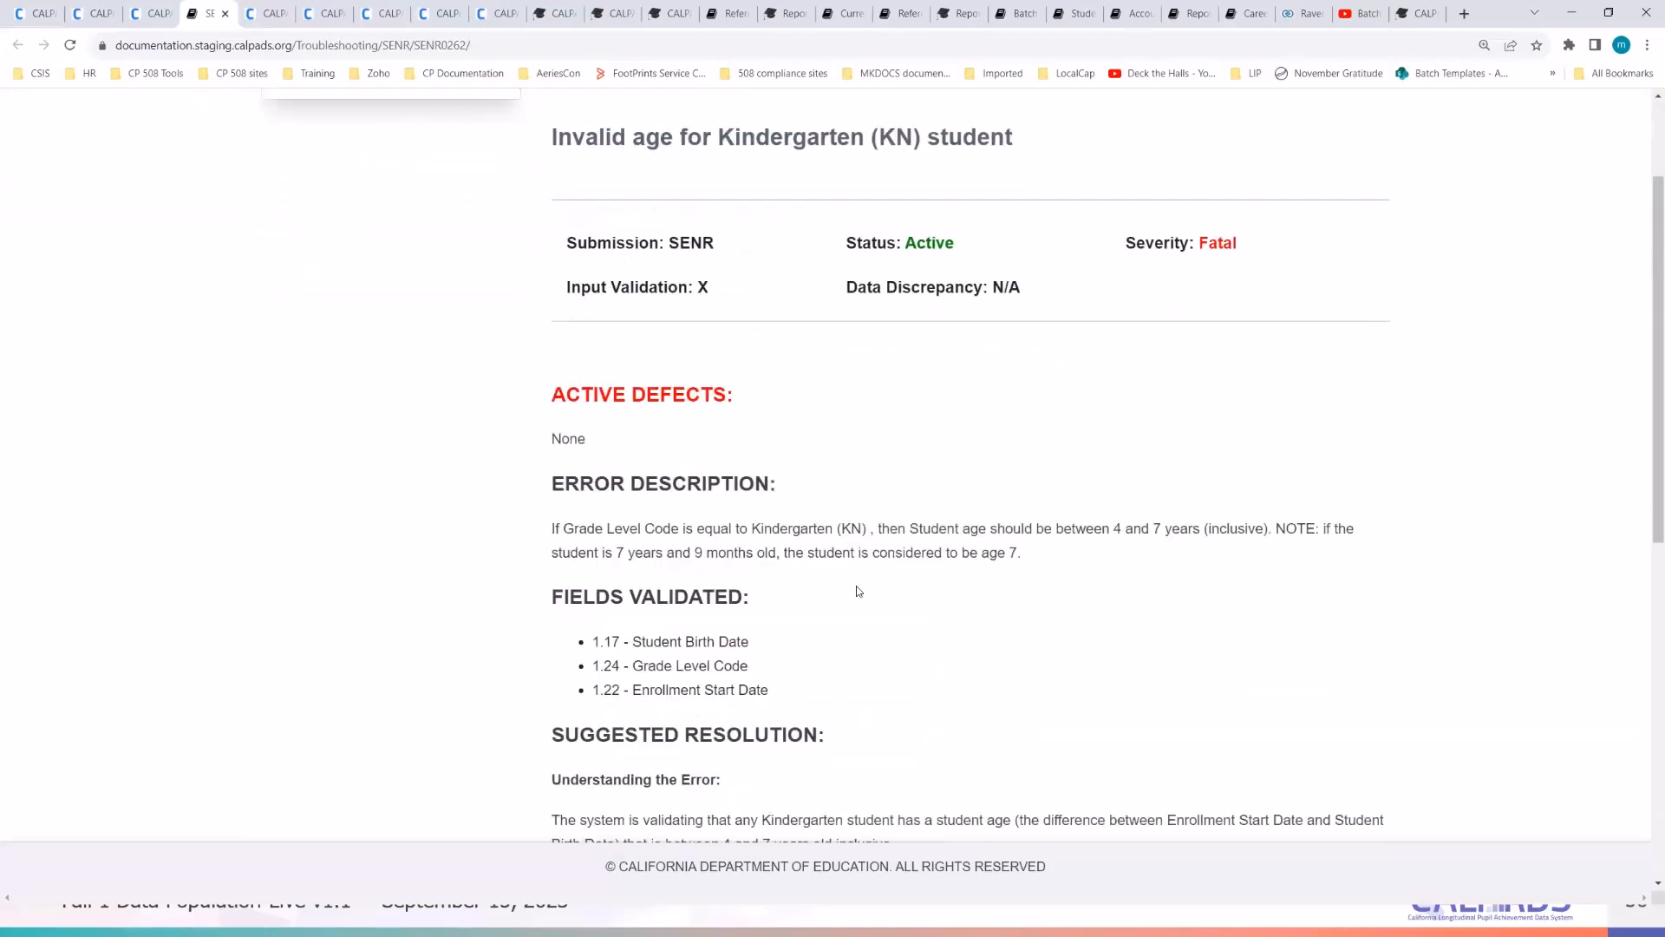
scroll(857, 590, down, 2)
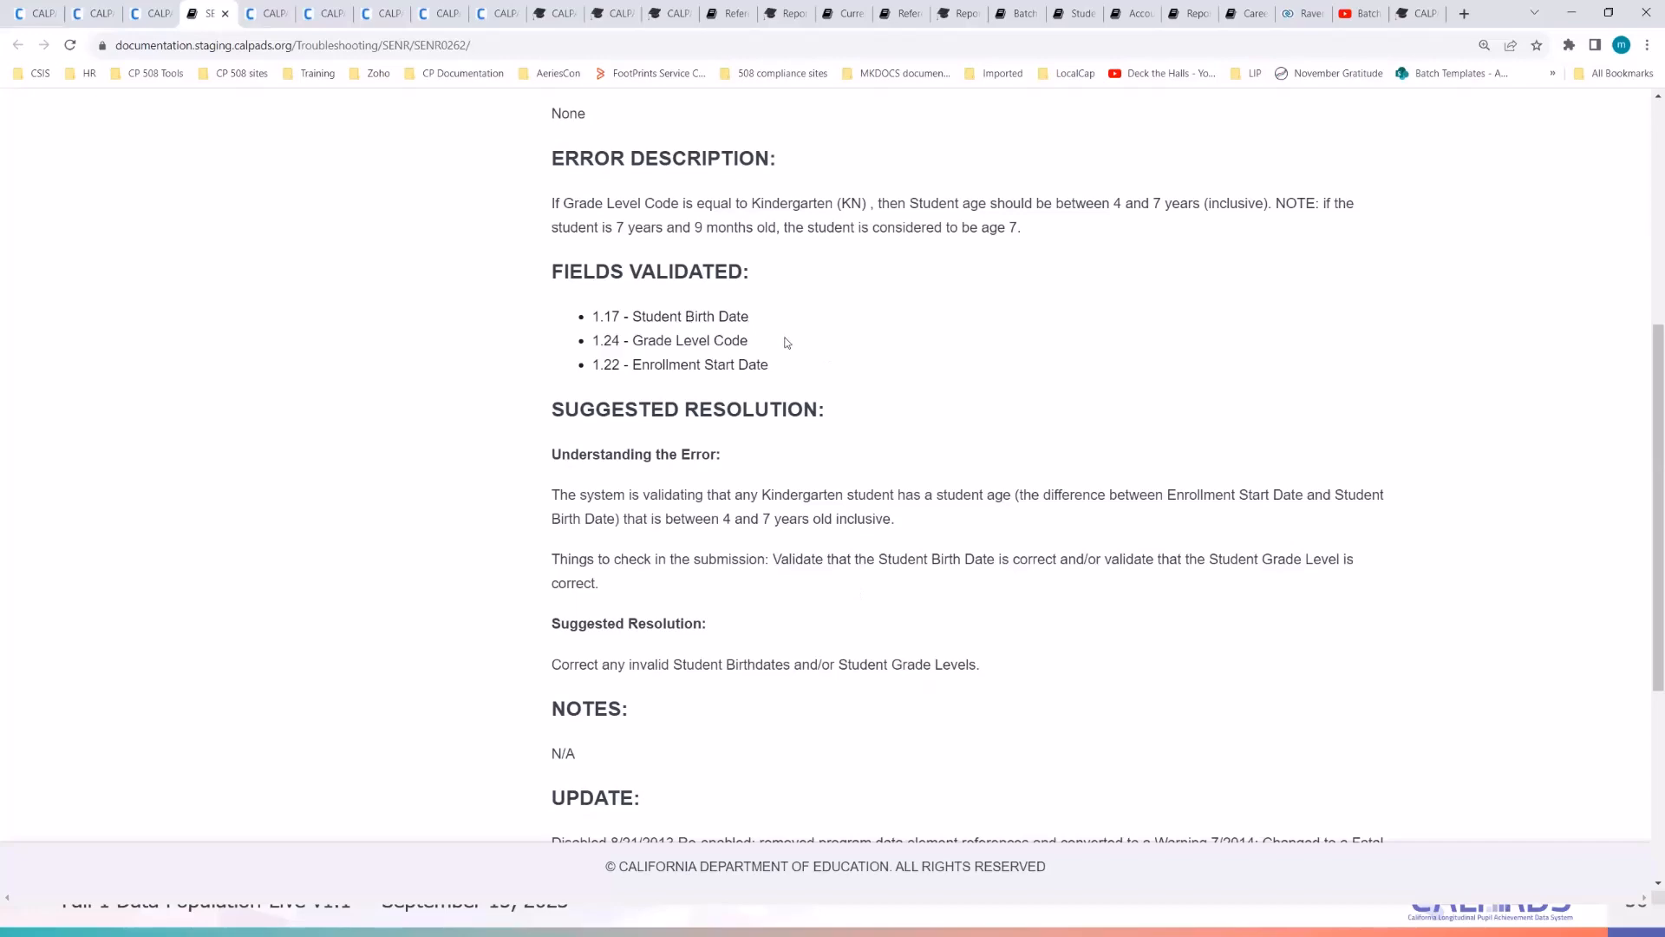
drag(771, 346, 672, 340)
drag(806, 373, 677, 366)
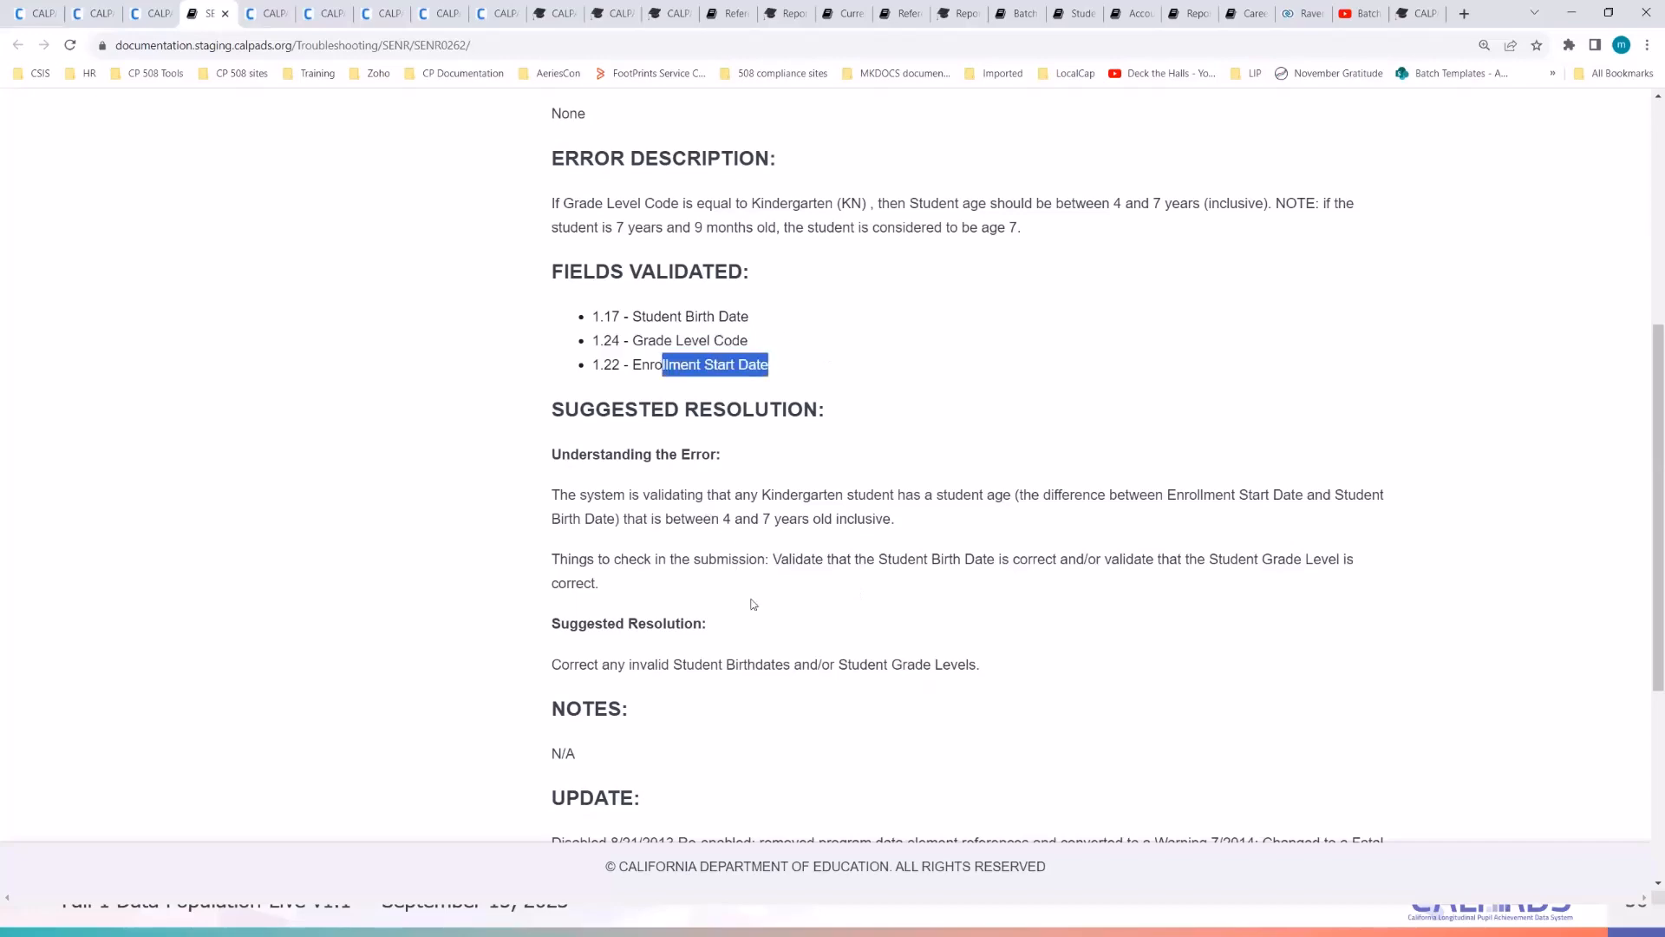
scroll(751, 602, down, 5)
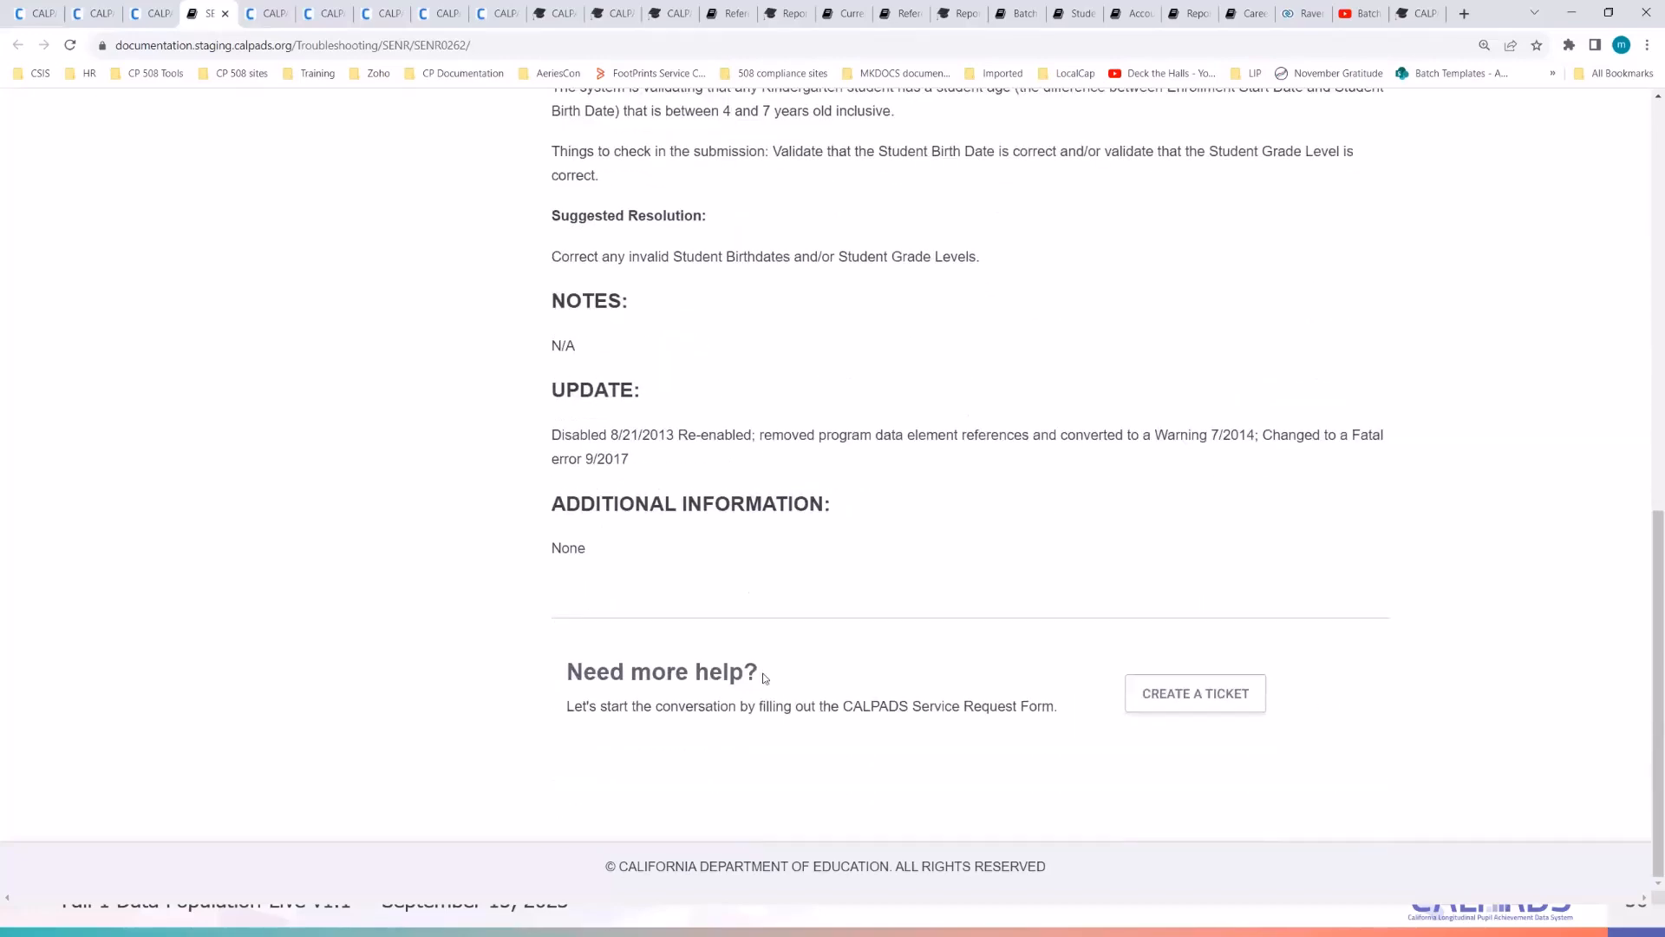
scroll(762, 677, up, 4)
click(711, 469)
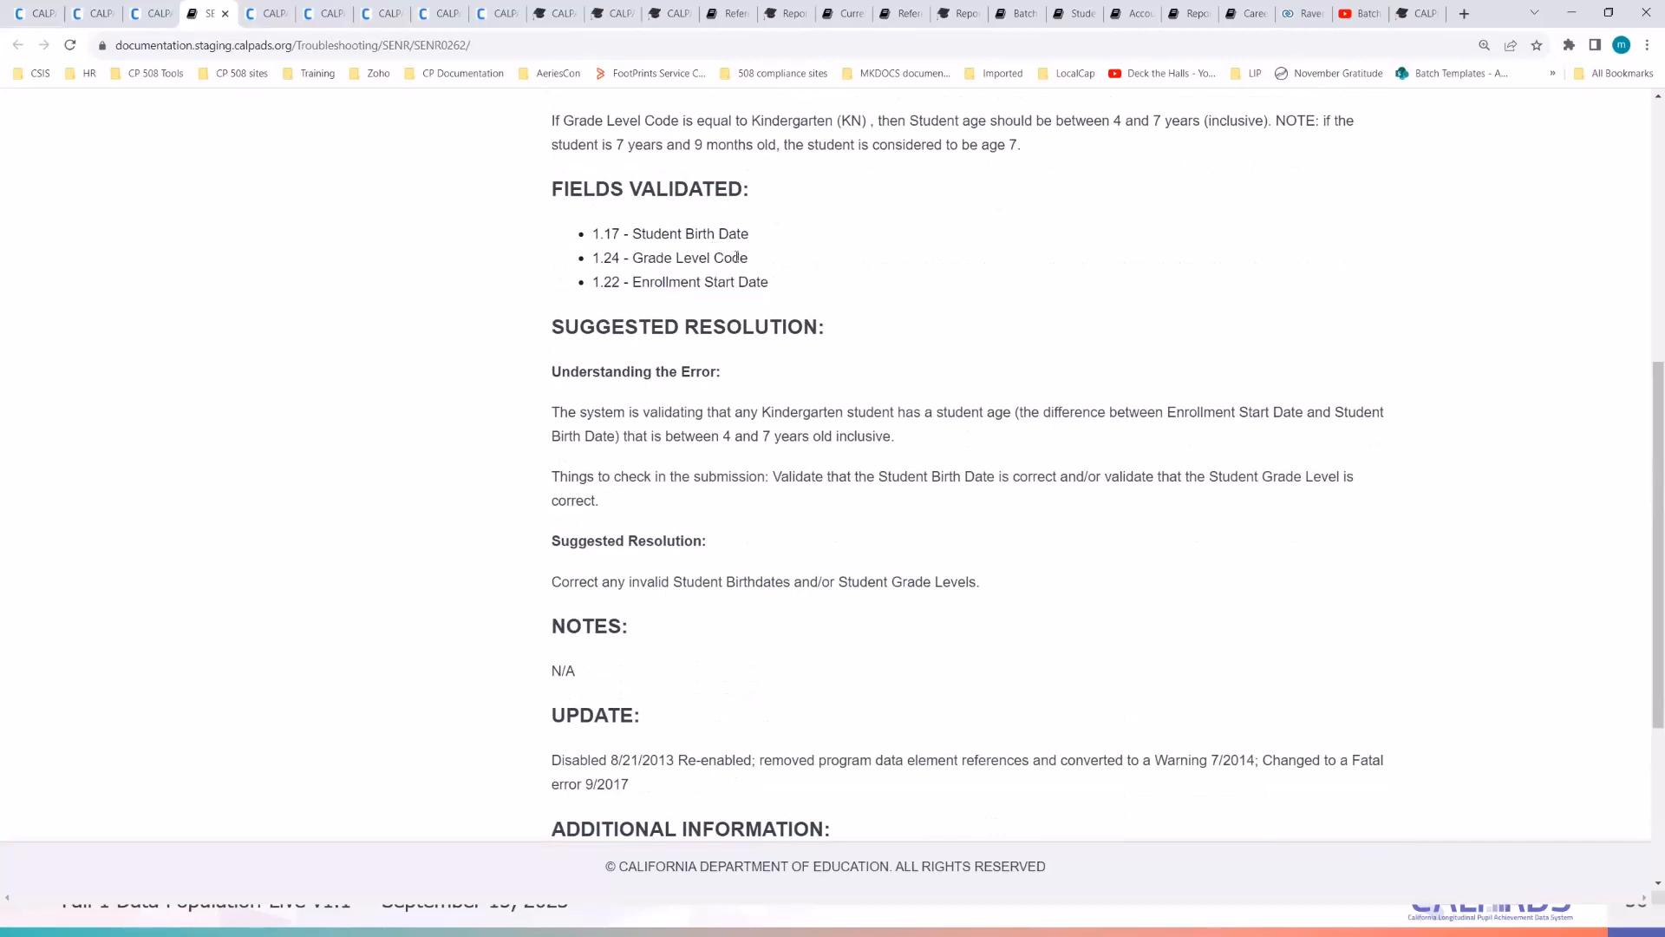
click(224, 14)
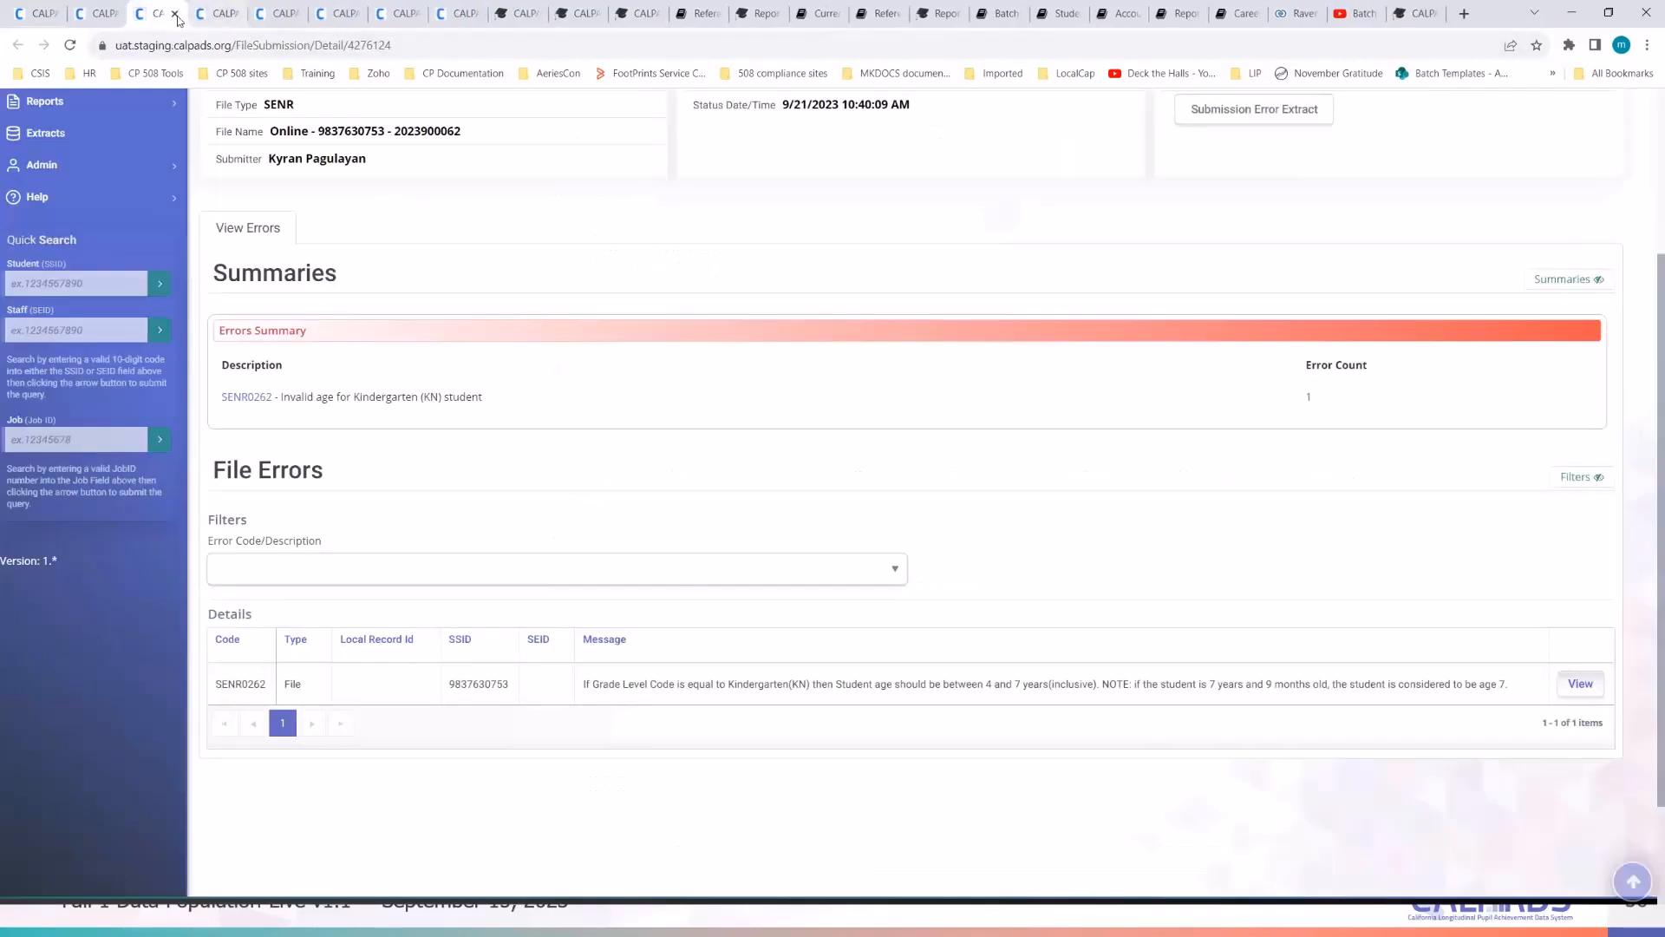
- Close the extra tab, reopen rejected job 4276124's details, and select the SSID in the error row
click(174, 14)
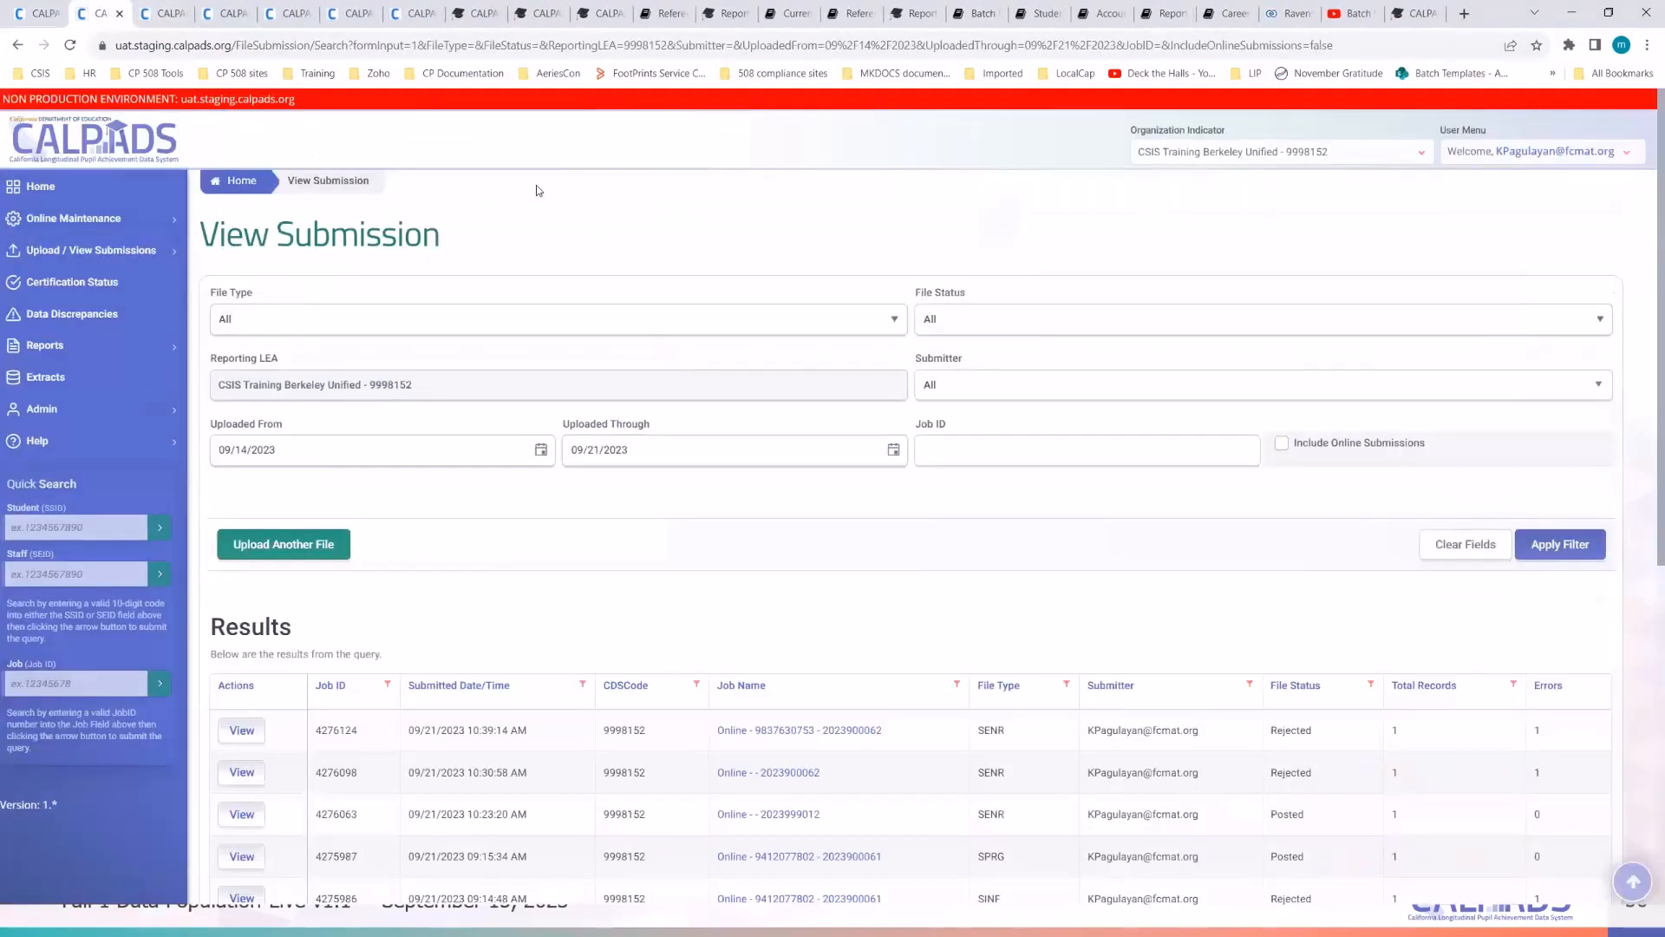
click(66, 8)
click(106, 13)
click(243, 725)
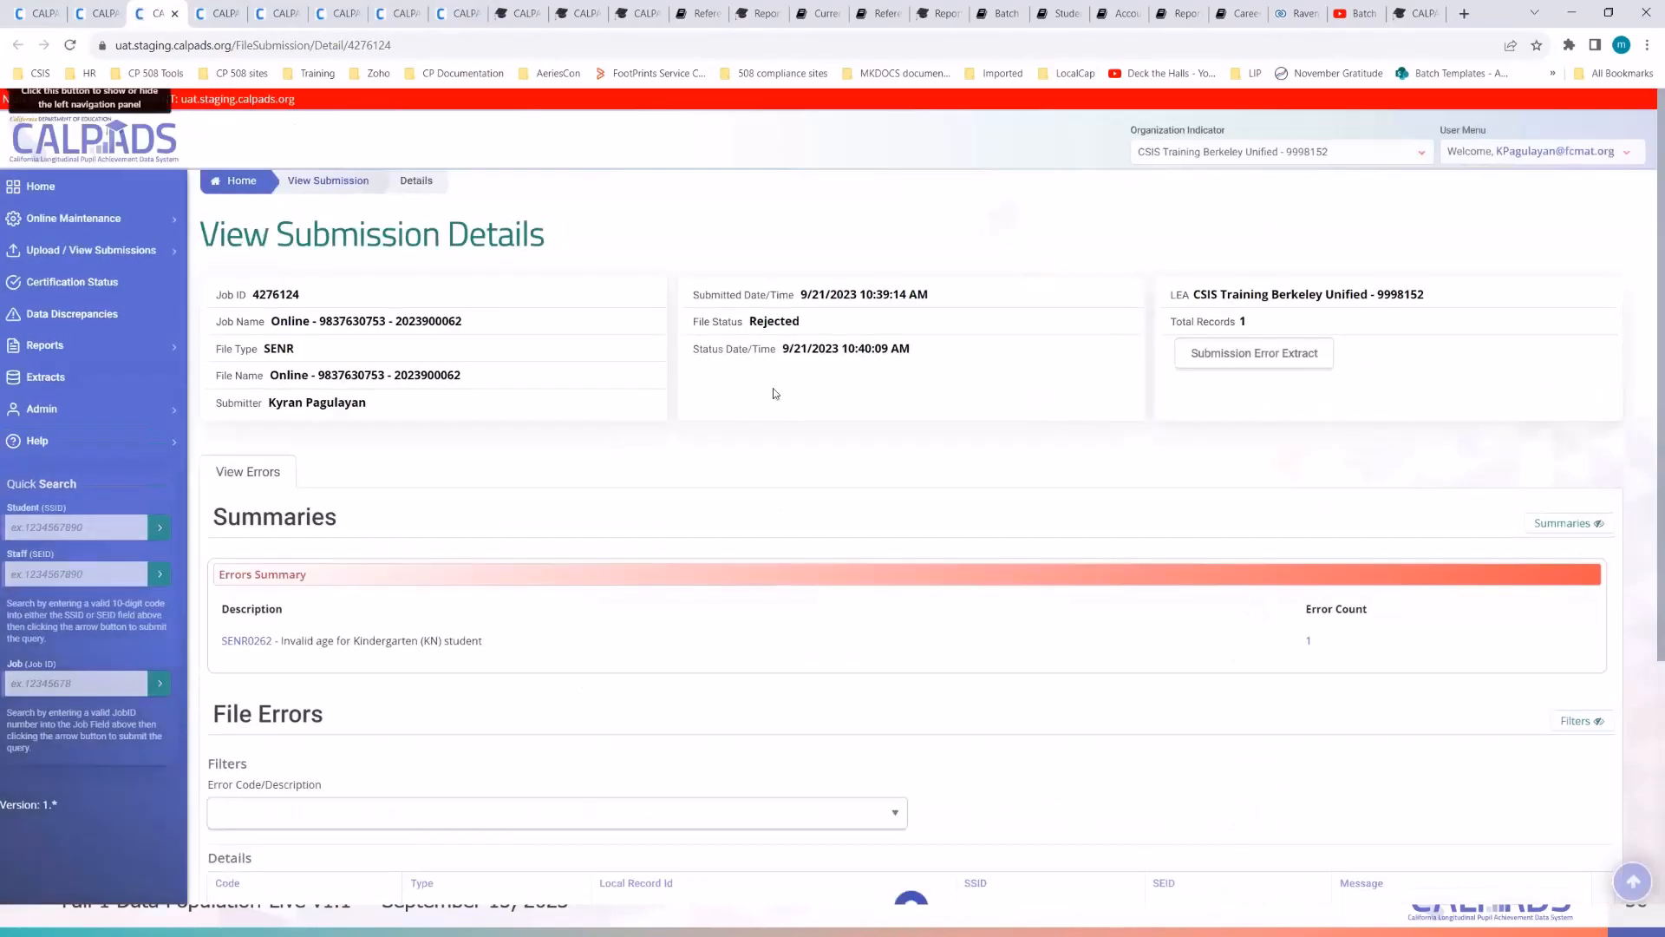
scroll(257, 324, down, 4)
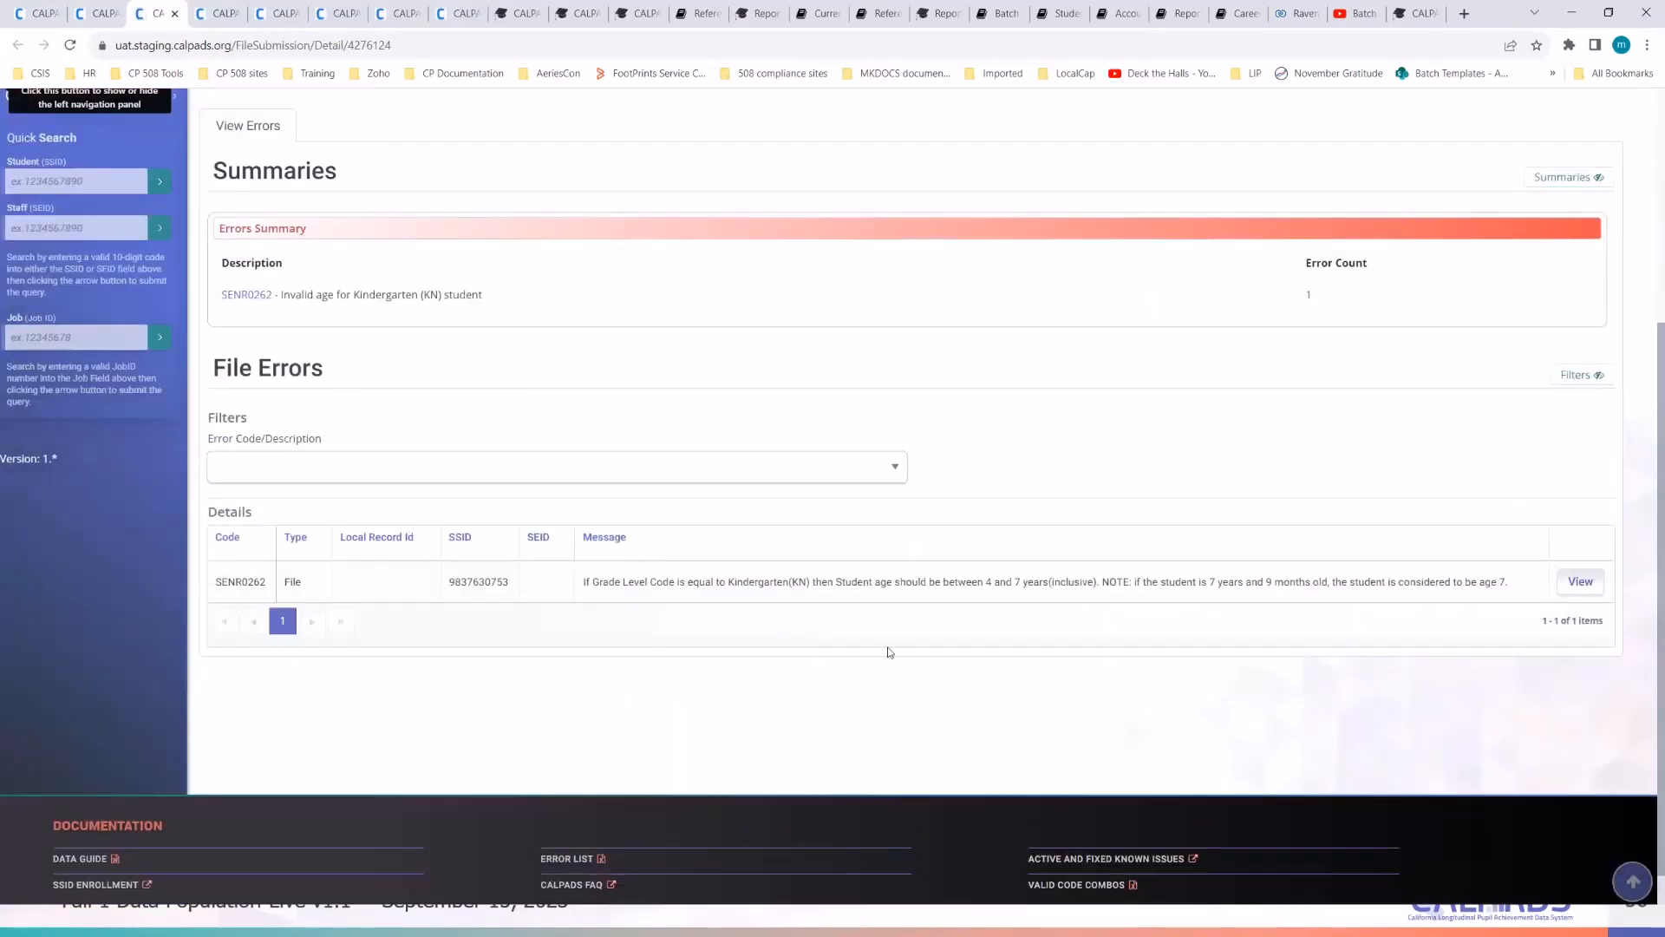
click(479, 582)
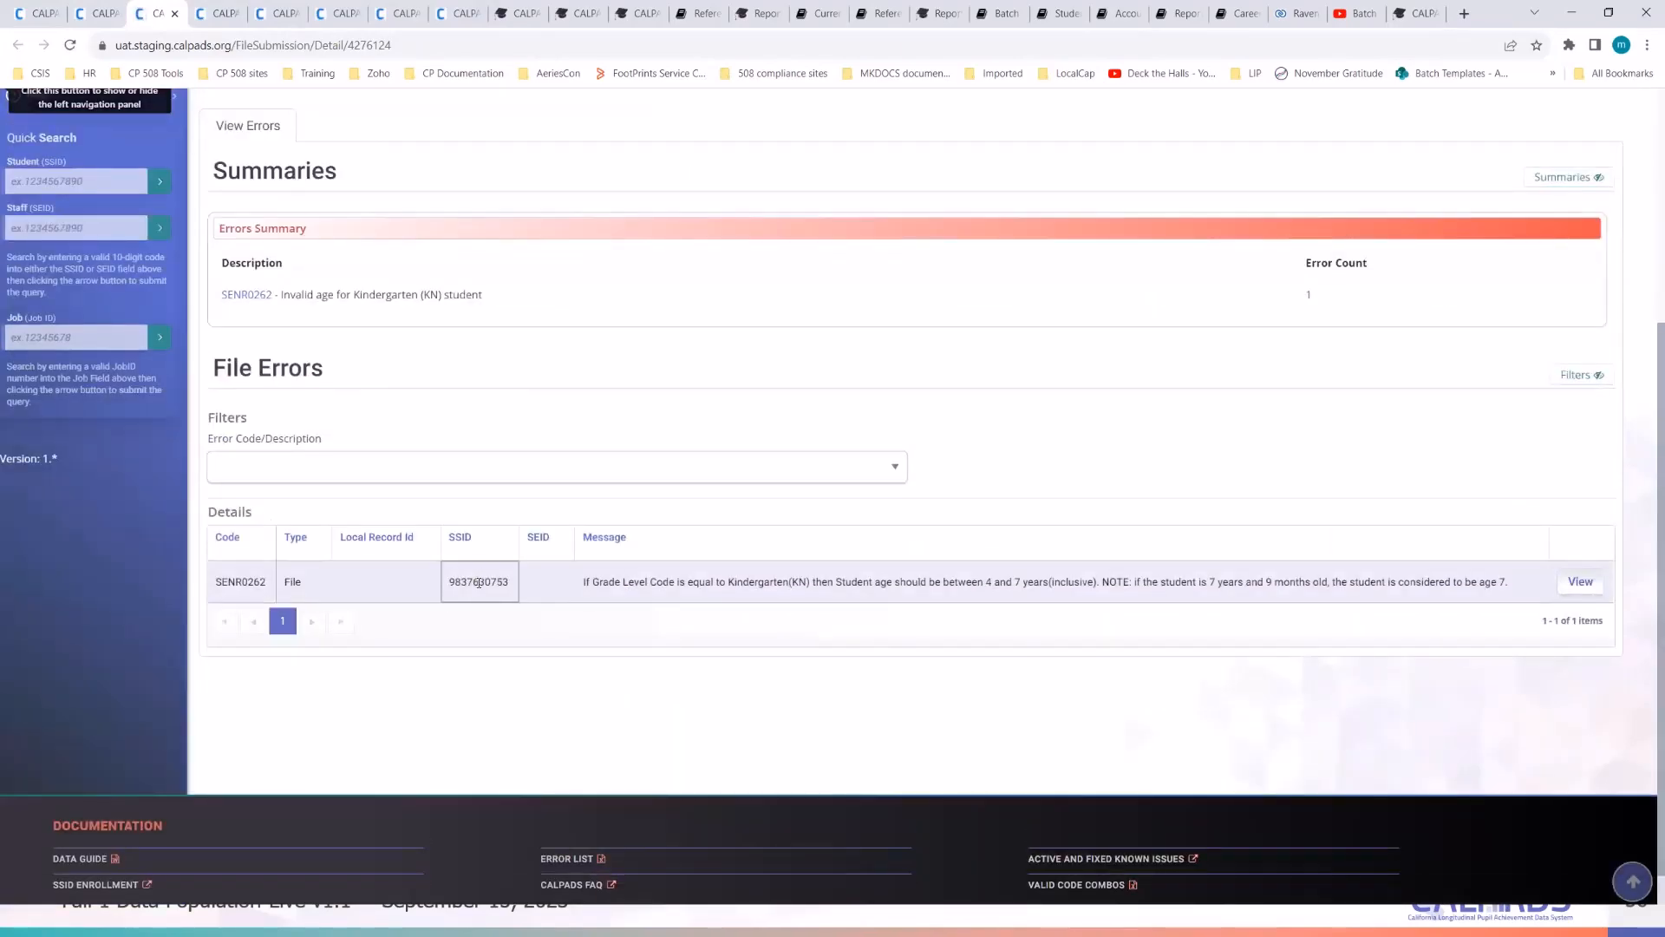
double_click(479, 582)
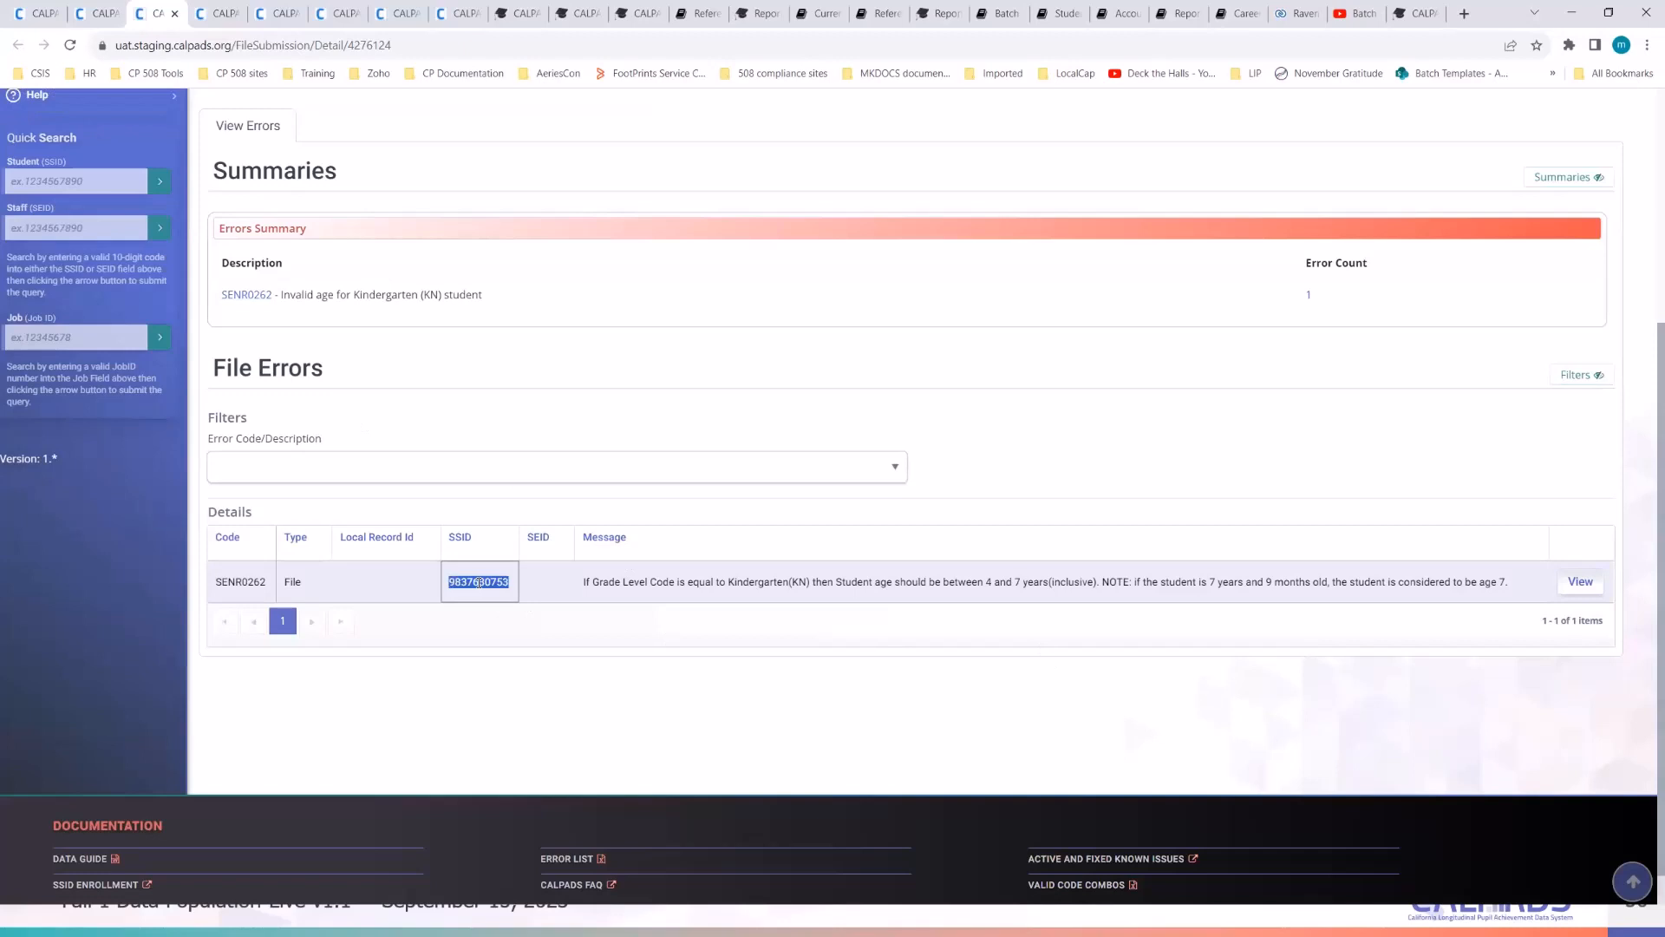
- Open the test student's Student Detail page by adding their SSID to the /Student address
click(25, 12)
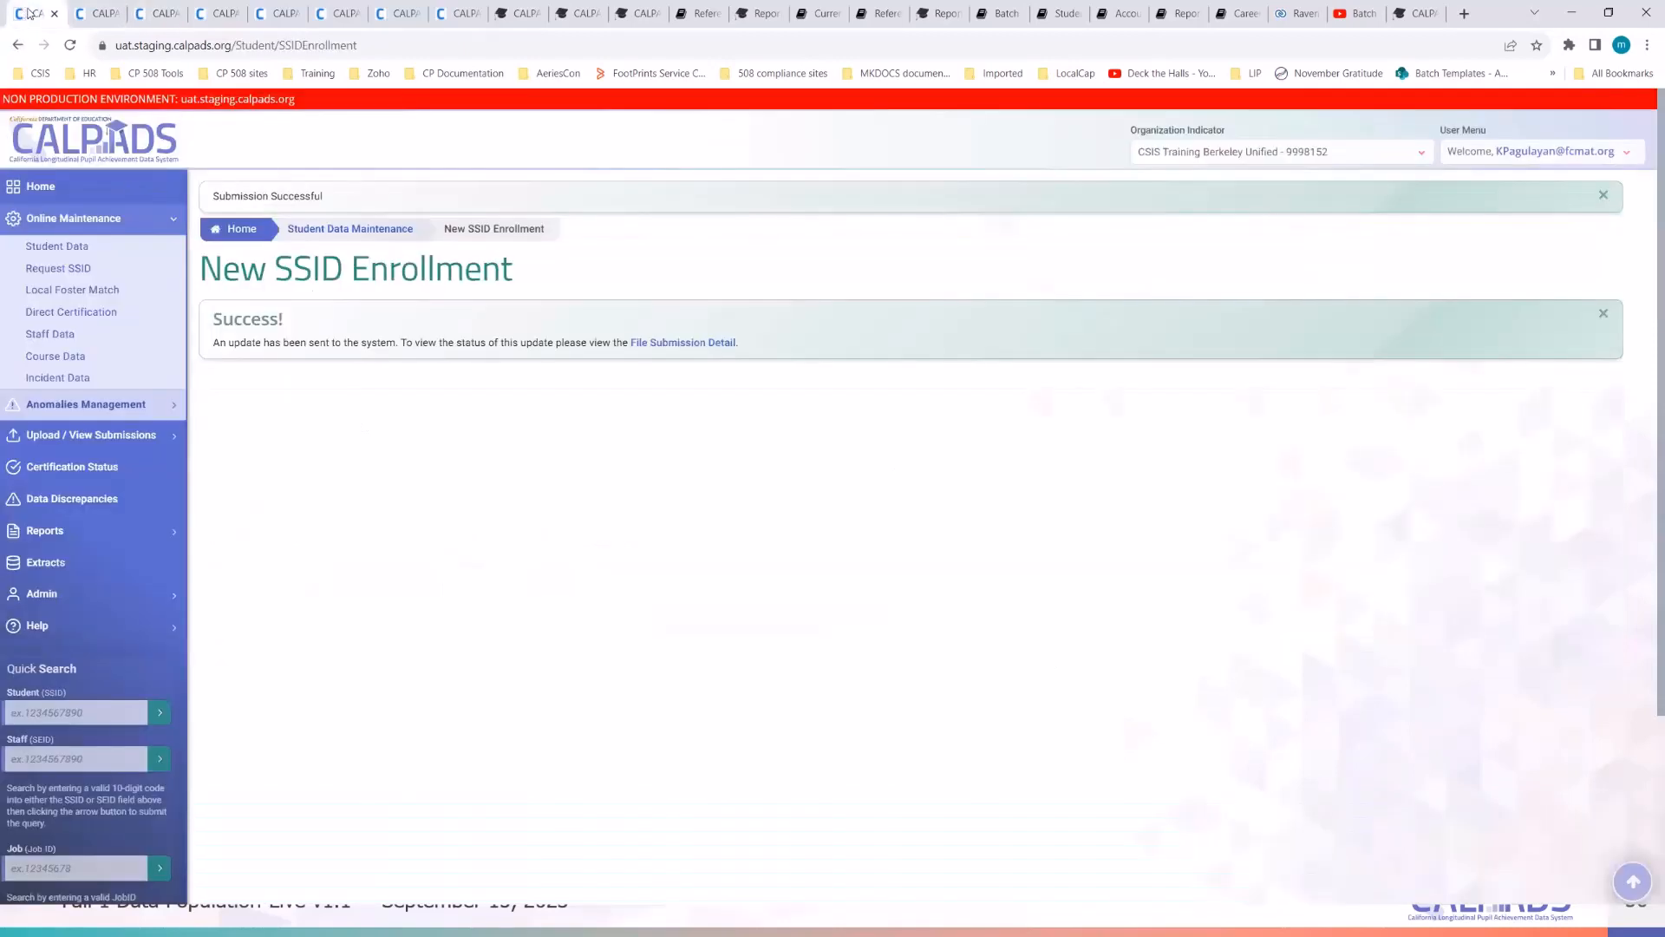
click(70, 246)
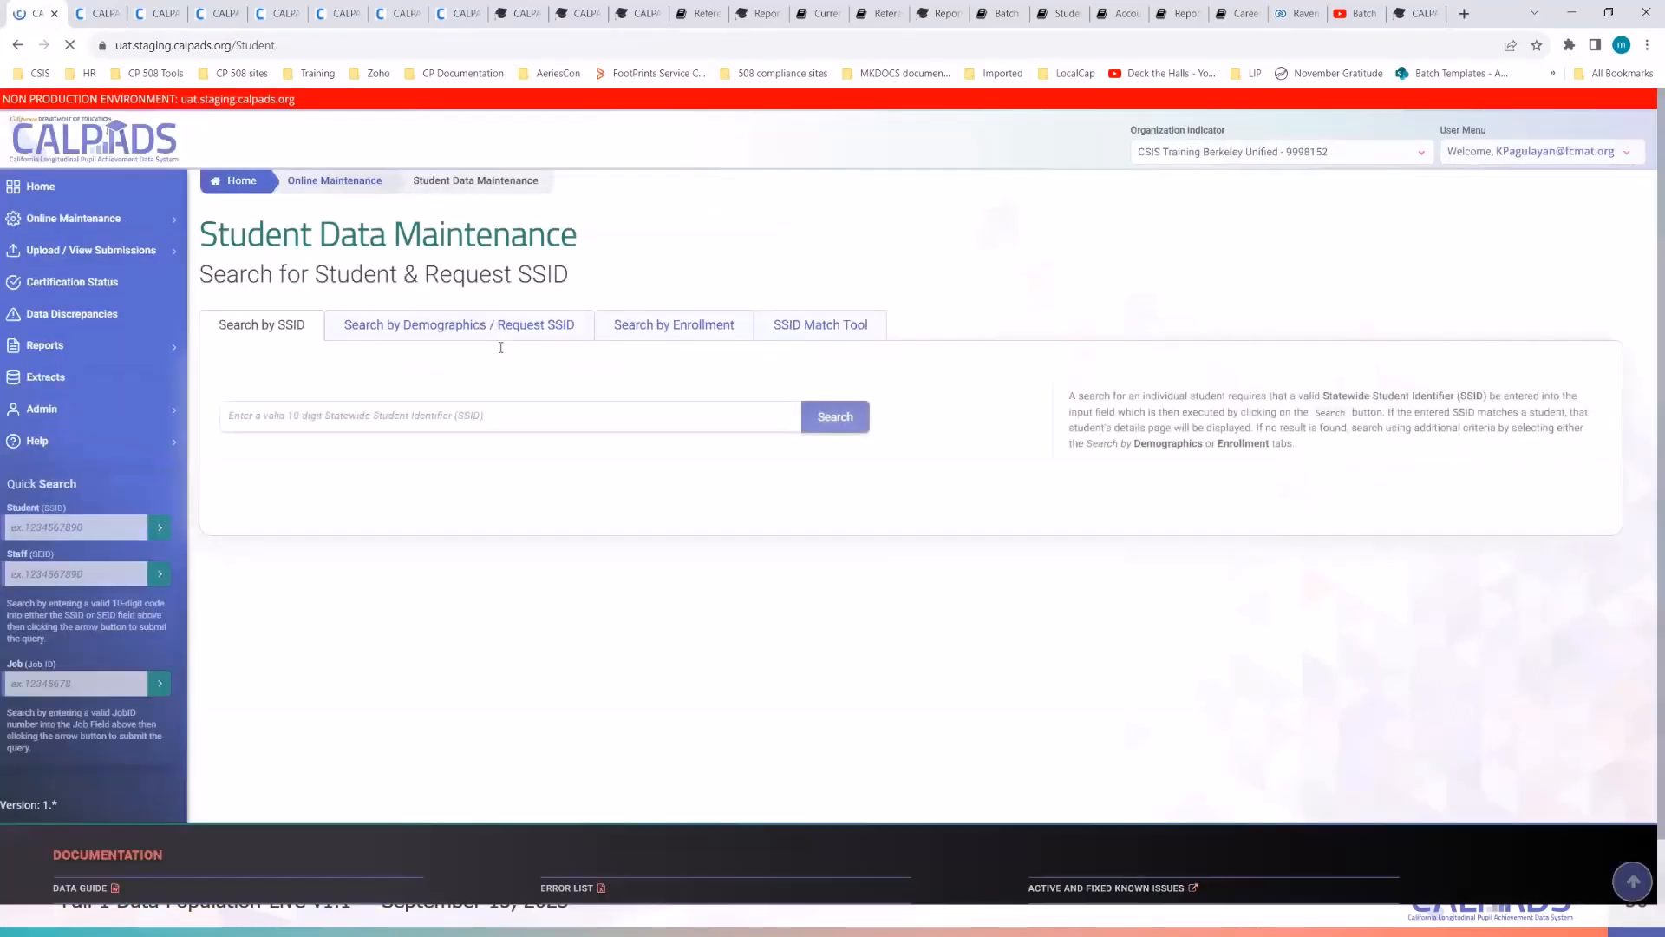
click(299, 43)
click(299, 44)
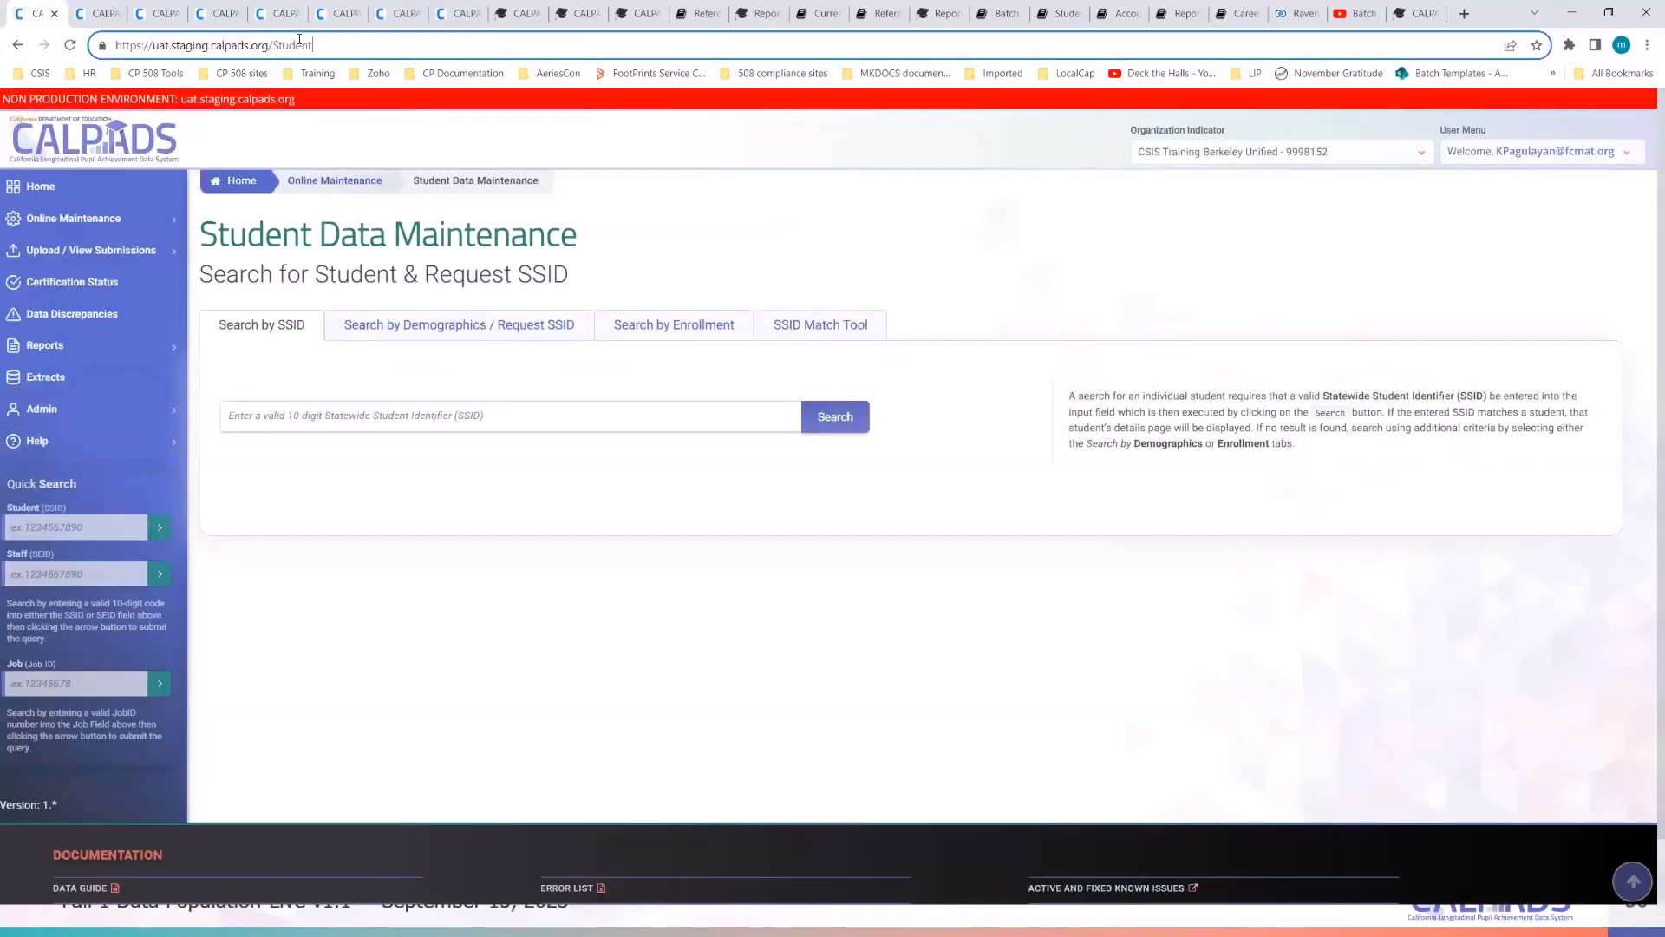
text(/9837630753)
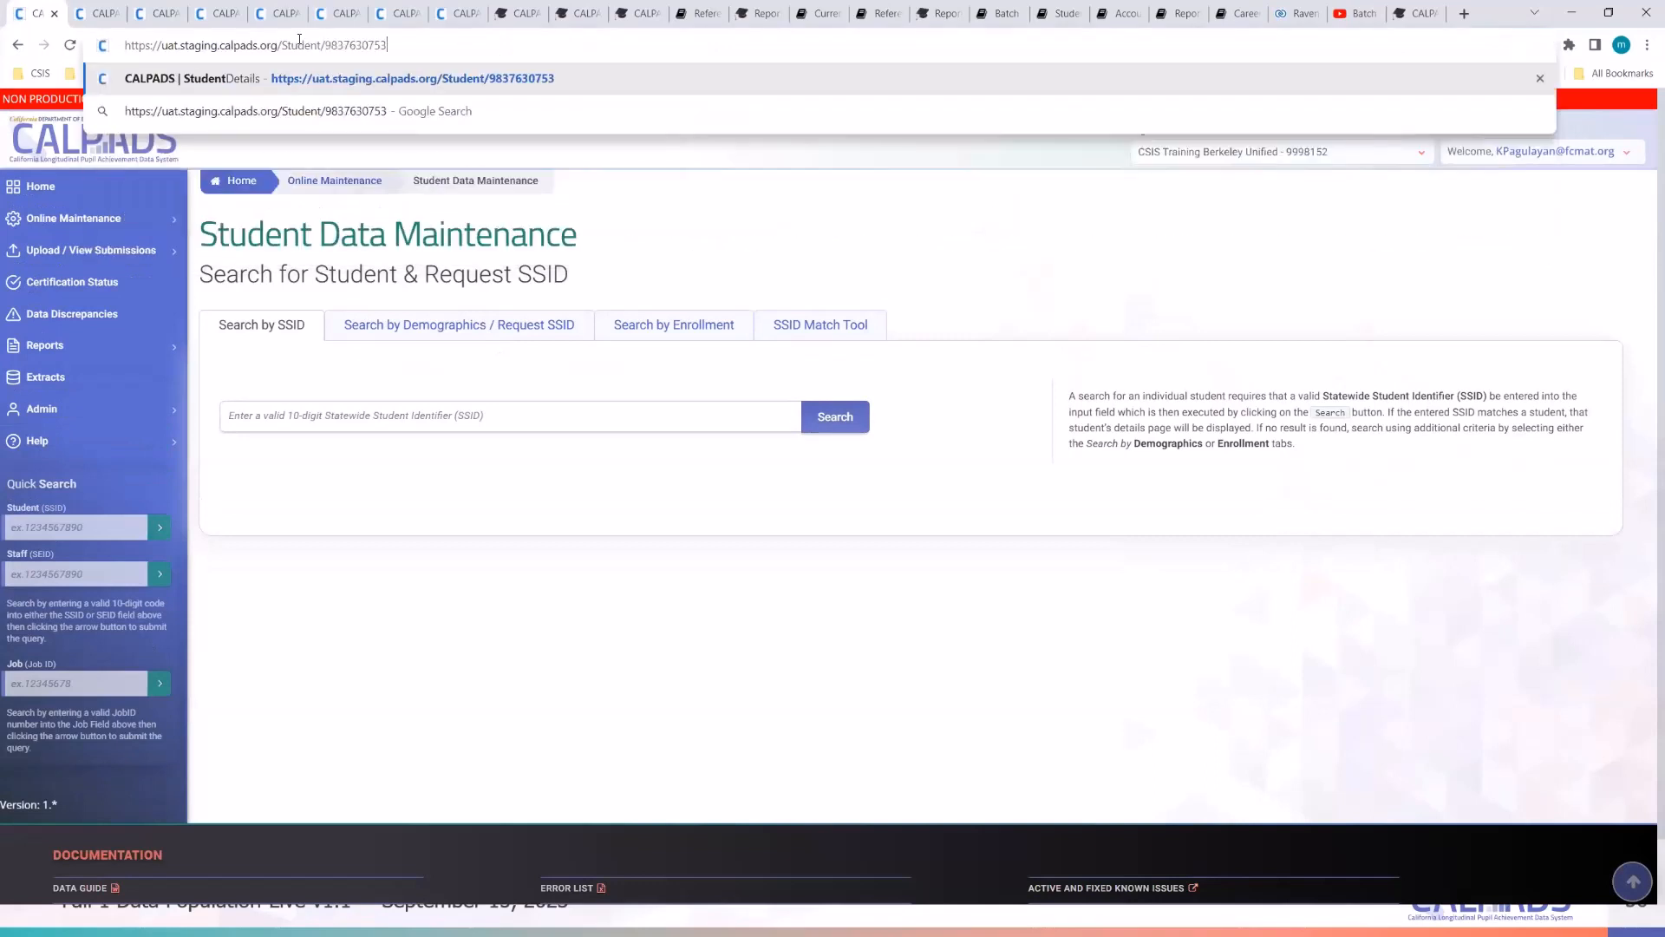
click(377, 84)
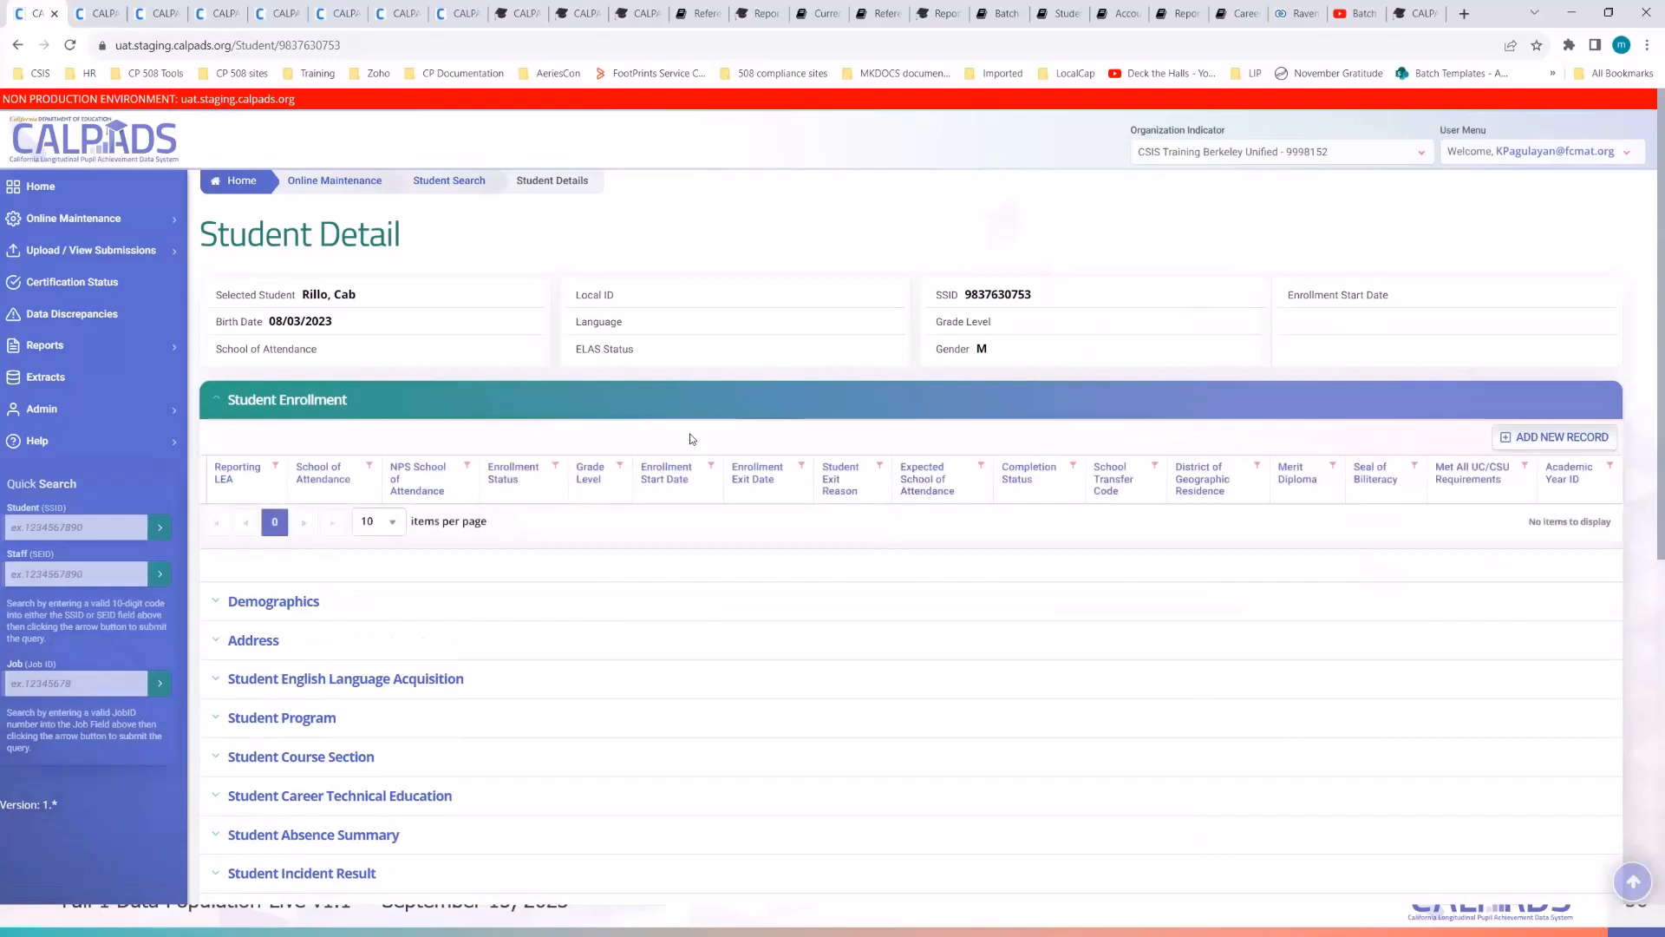
- Expand Demographics and start a new Student Enrollment record for the student
scroll(692, 439, down, 1)
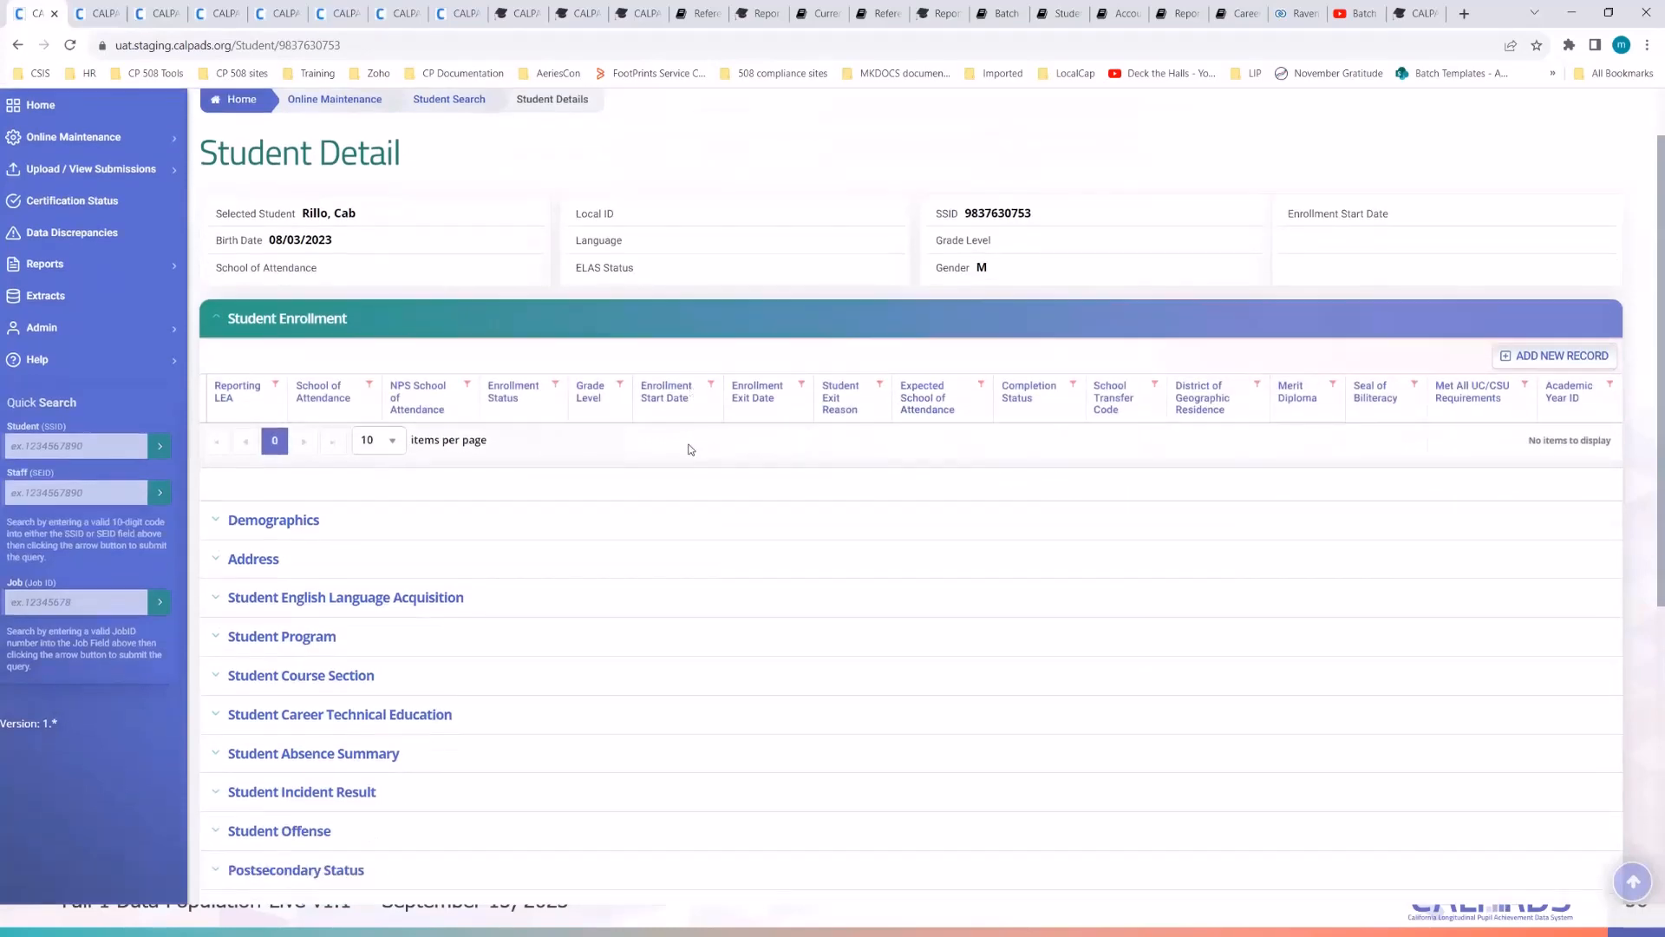
click(301, 527)
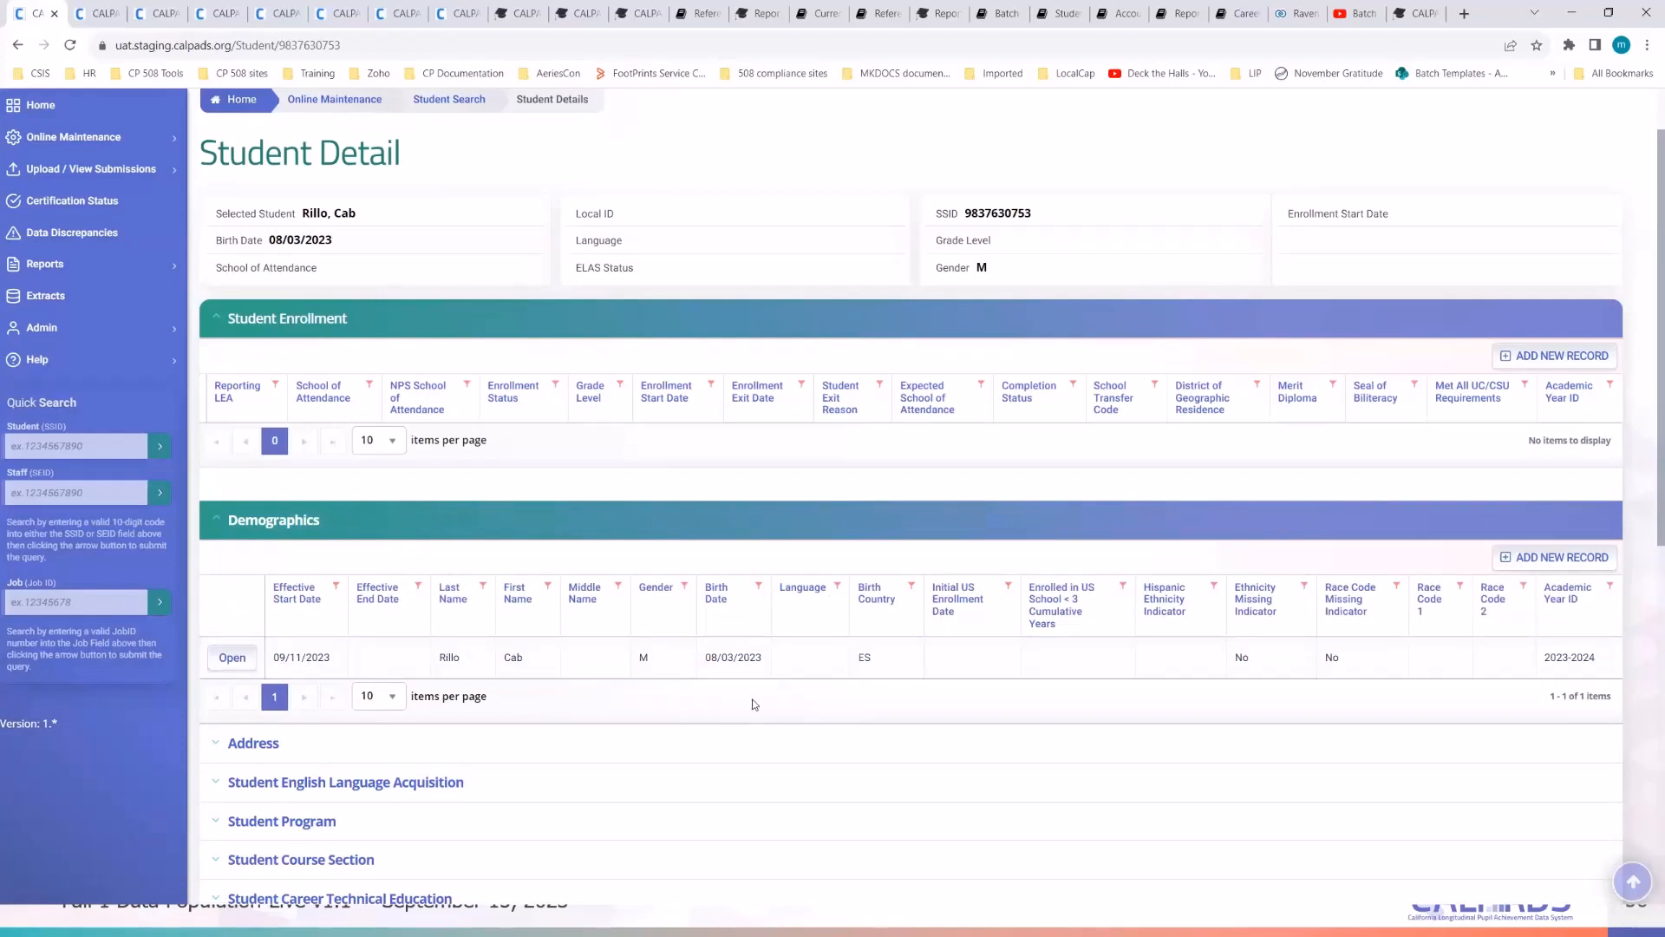
click(1530, 368)
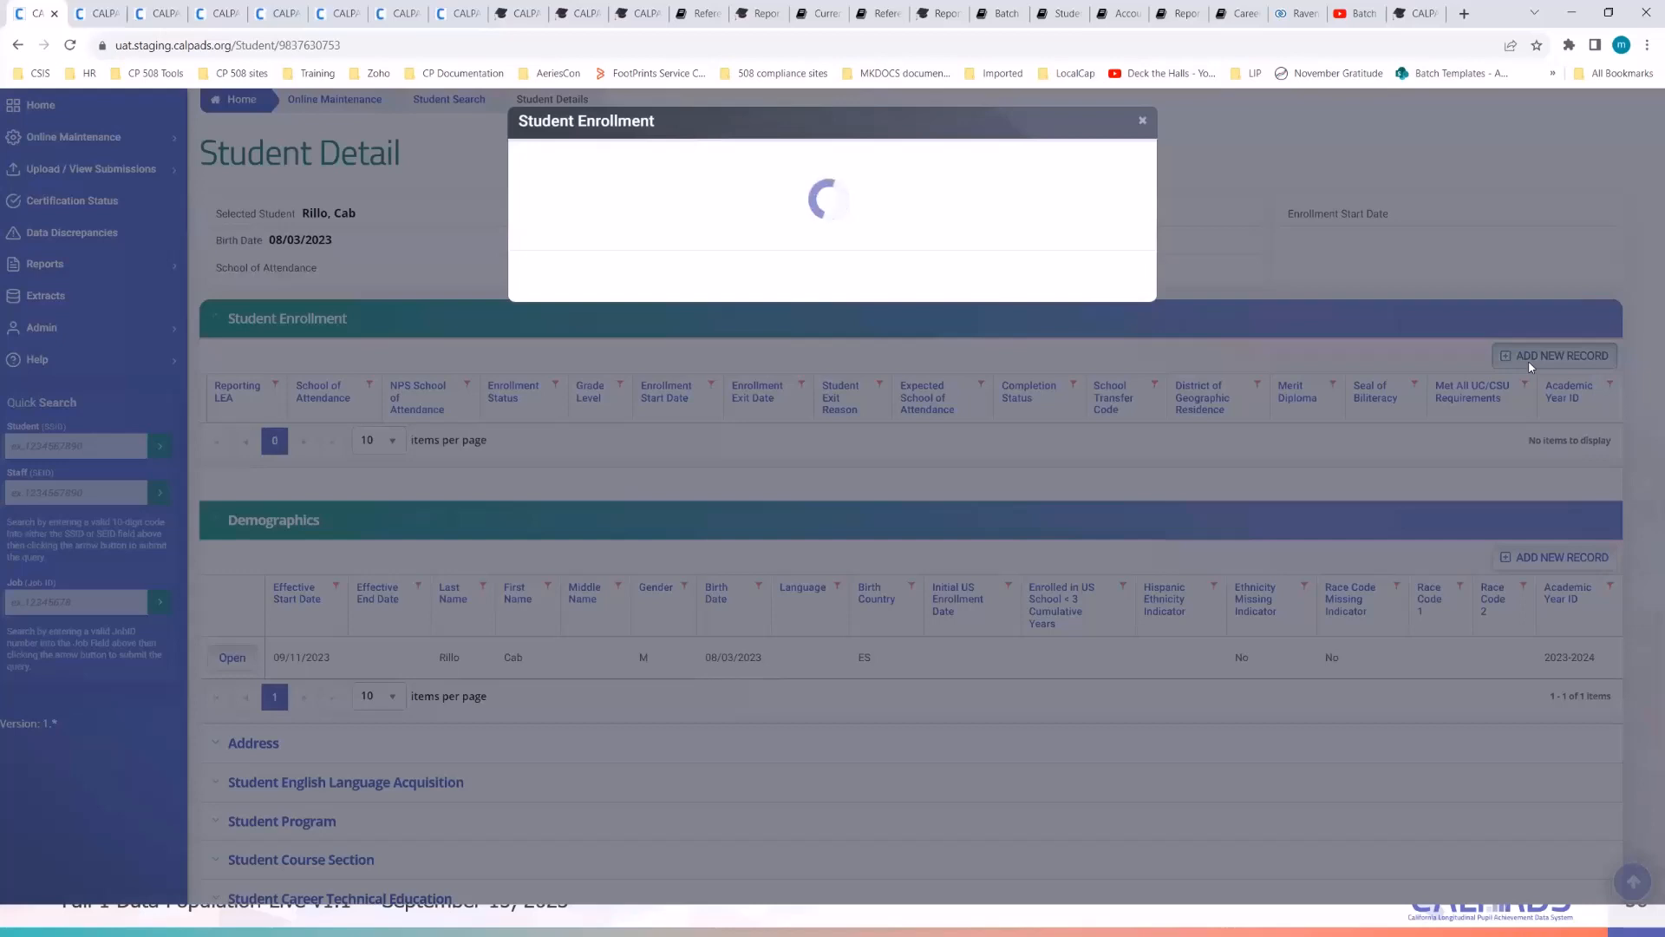
- Choose Emerson Elementary as school of attendance and set the enrollment start date to 09/04/2023
click(905, 419)
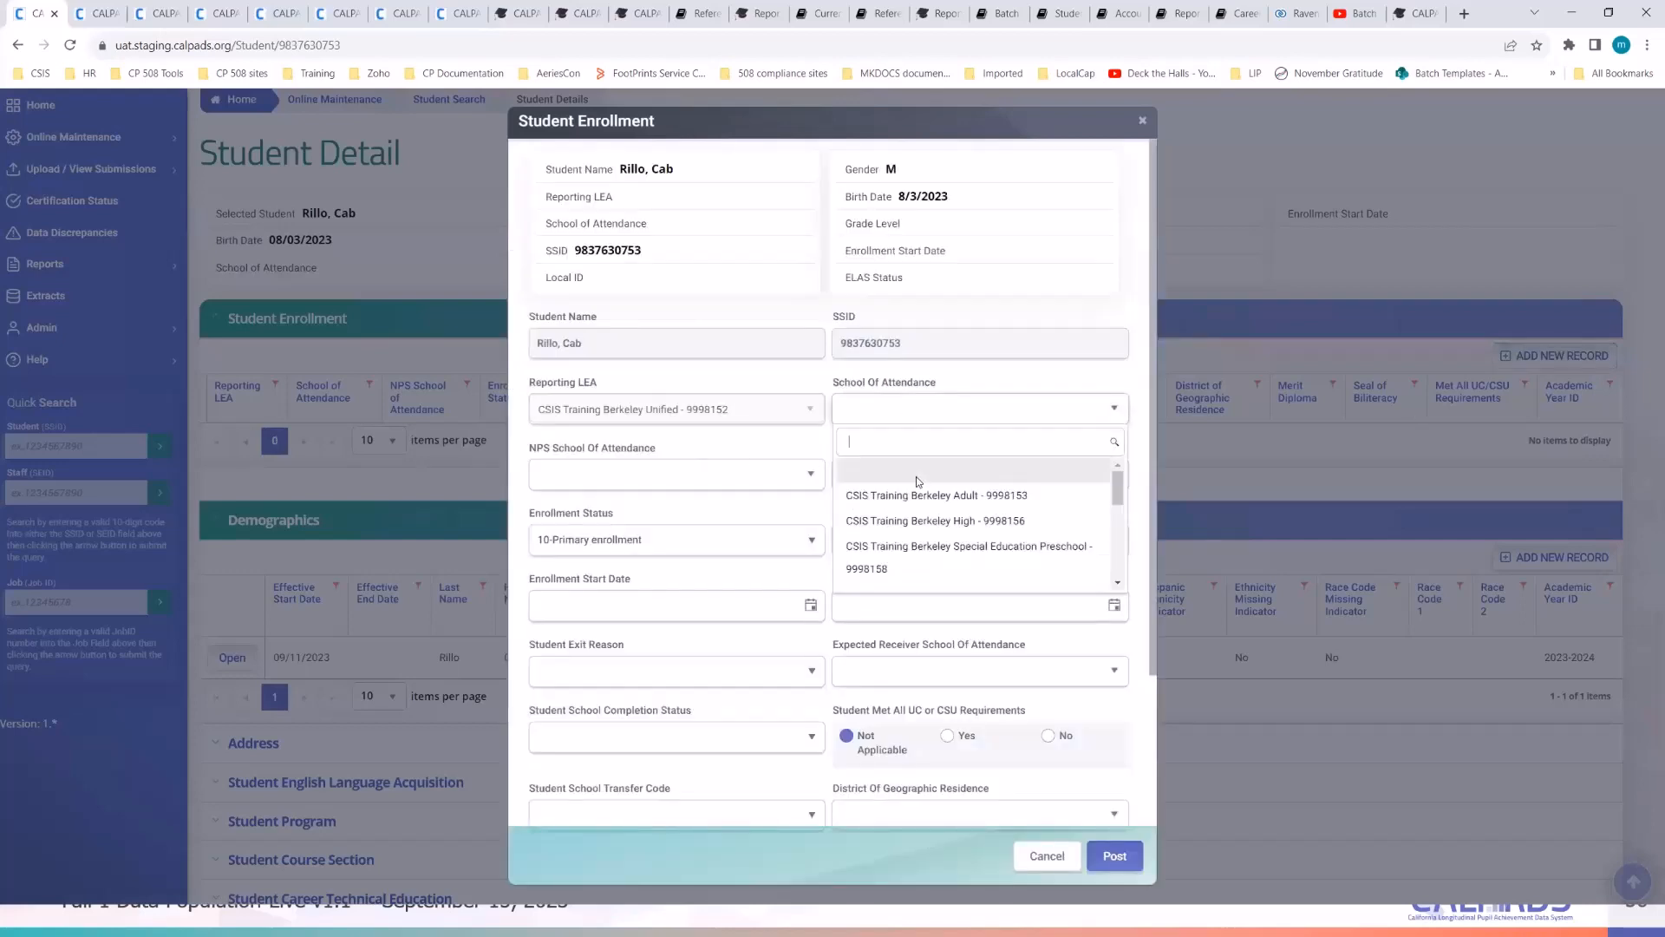
scroll(928, 542, down, 2)
scroll(928, 546, down, 2)
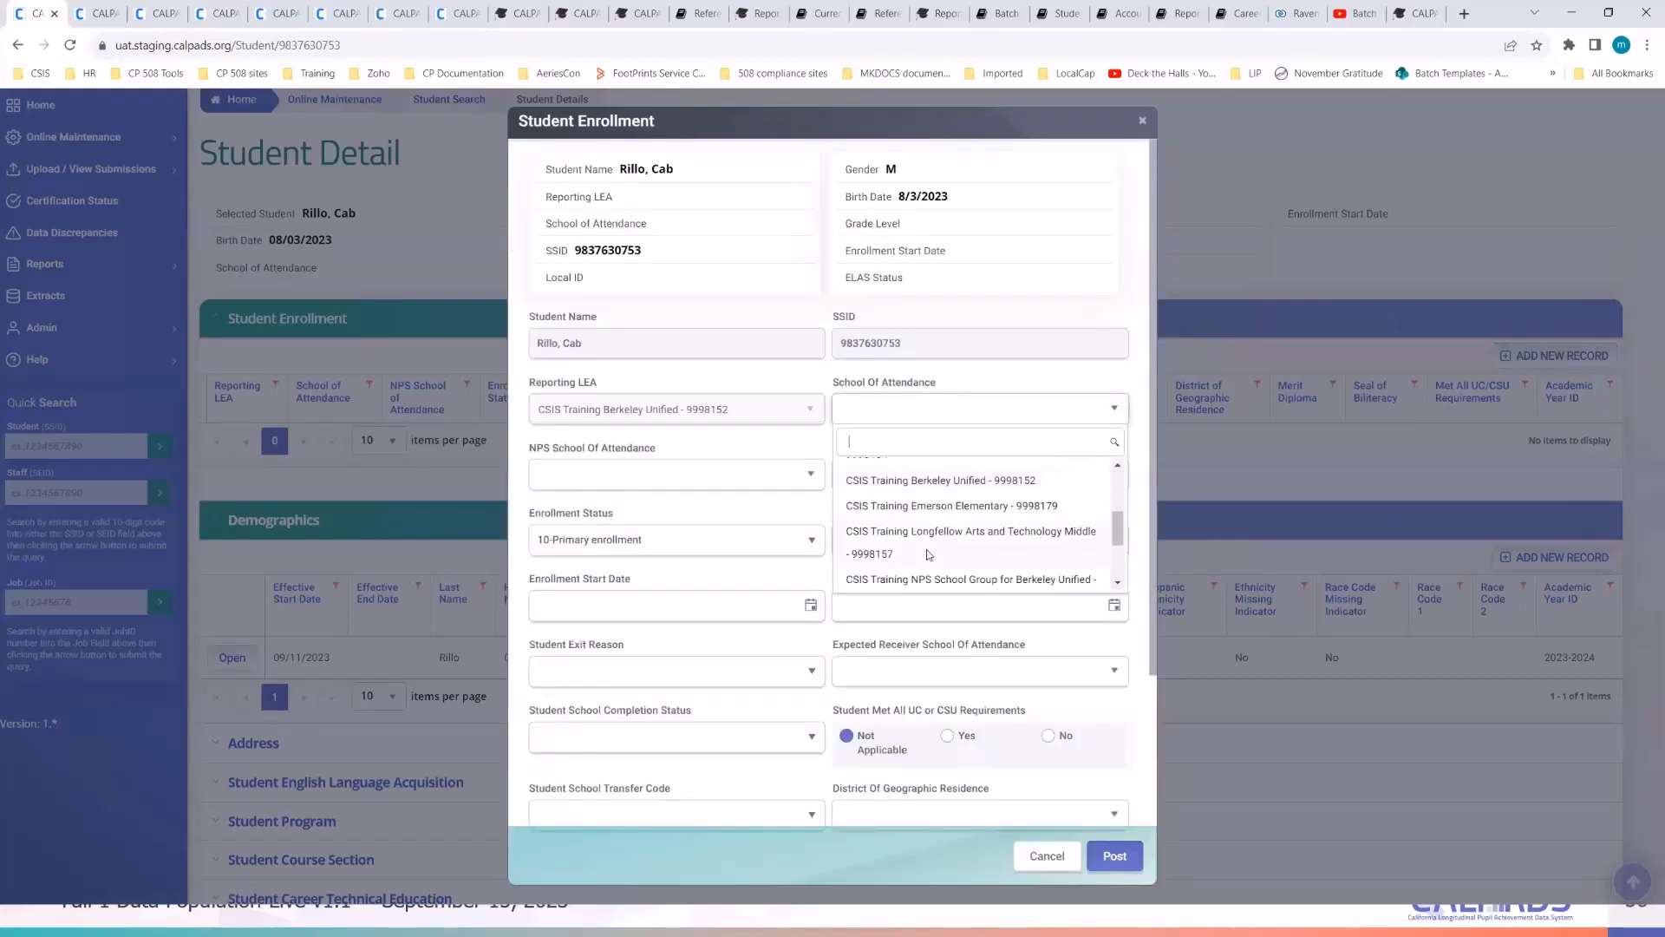
scroll(926, 520, up, 1)
click(925, 506)
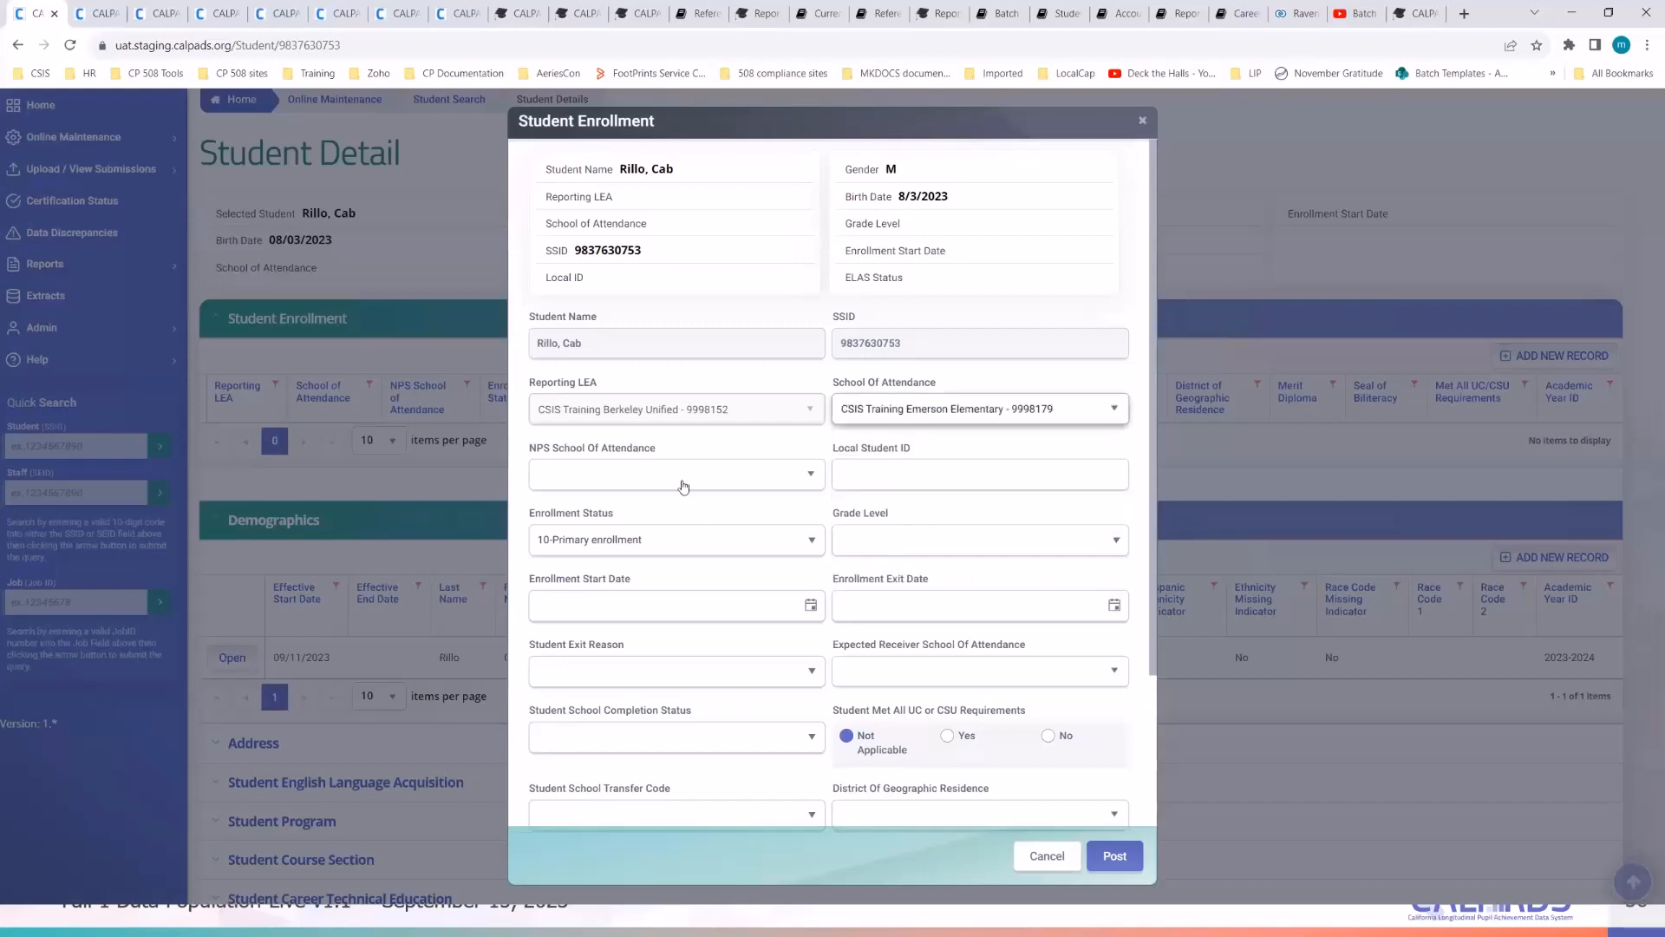
click(894, 546)
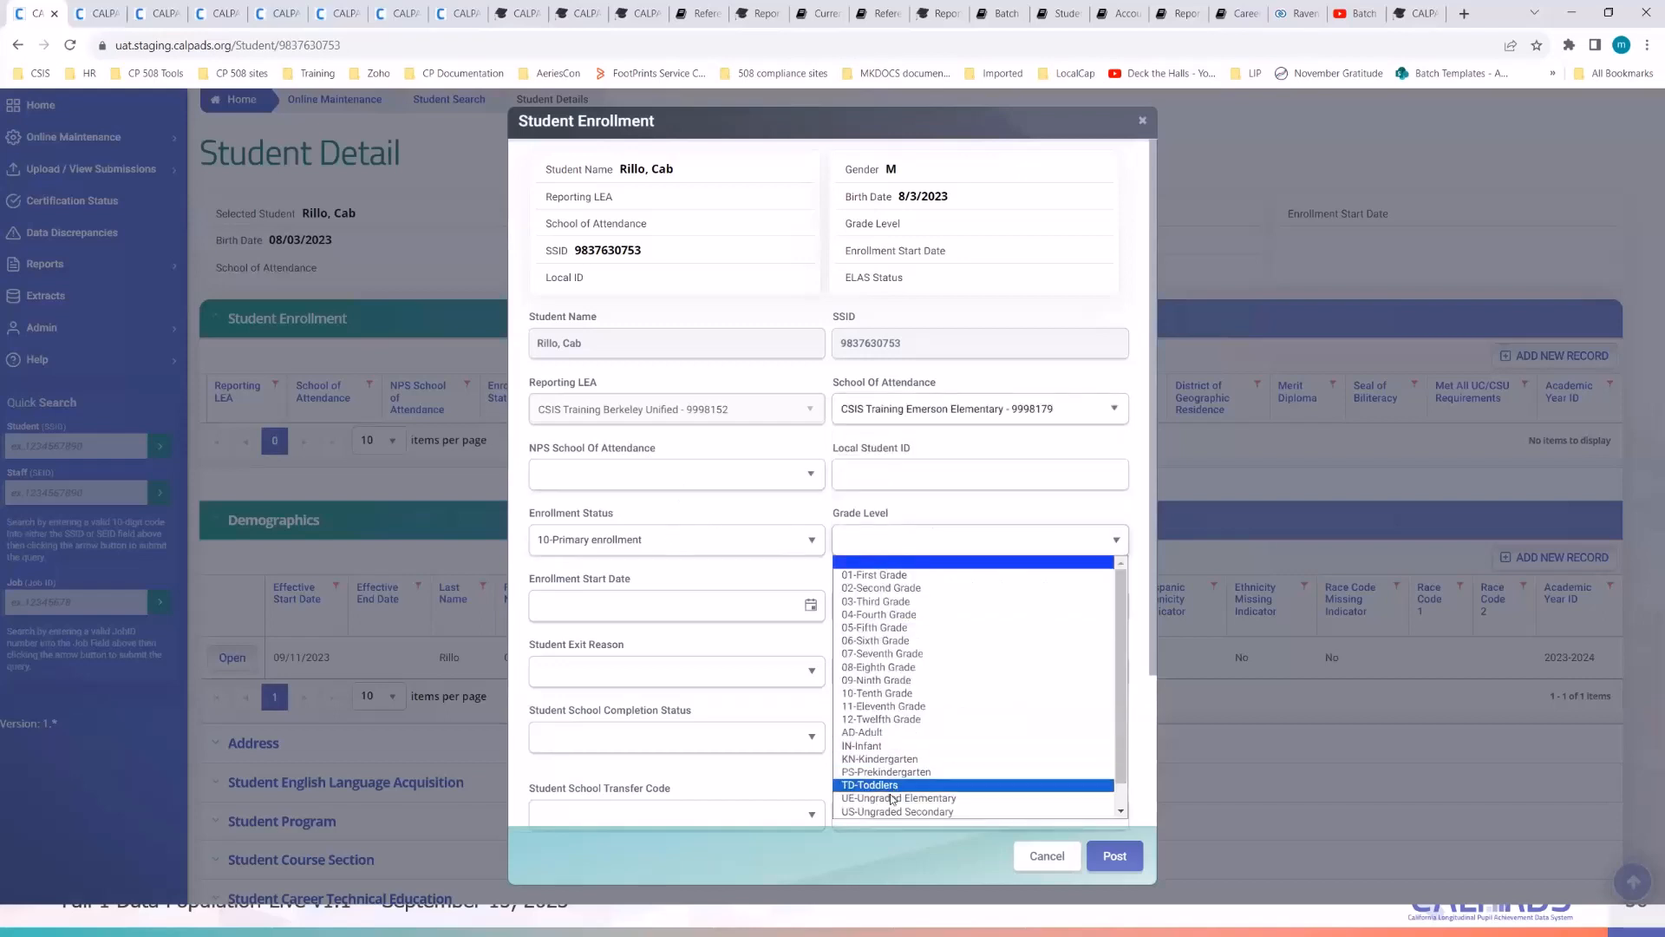
click(894, 760)
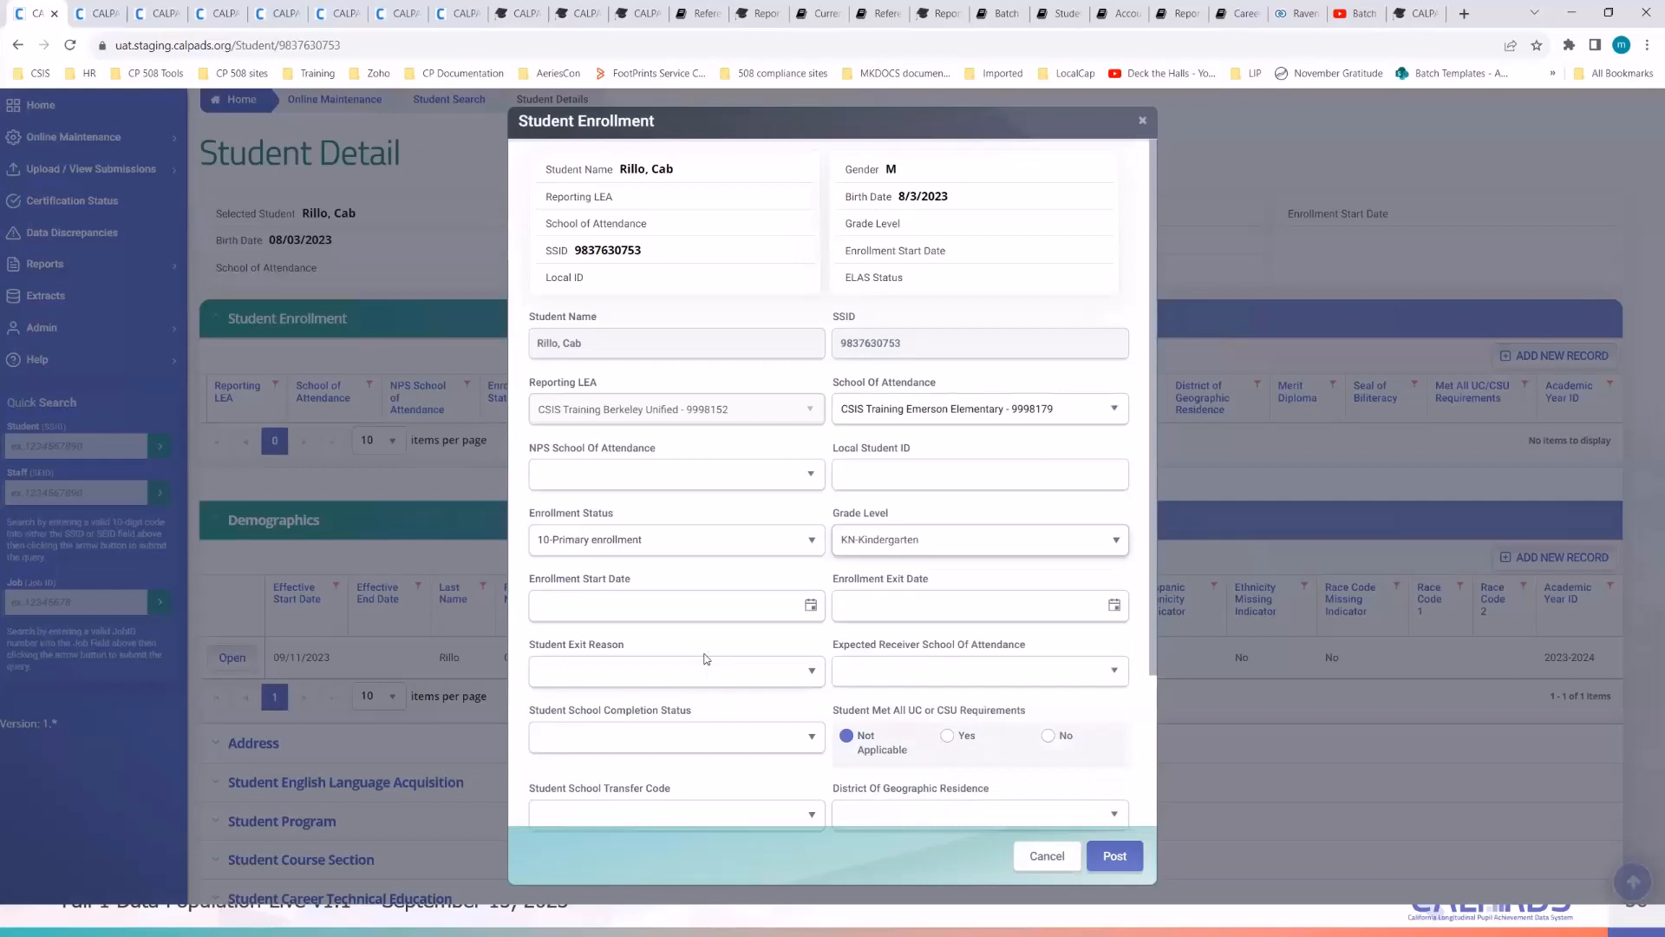
click(717, 601)
click(810, 605)
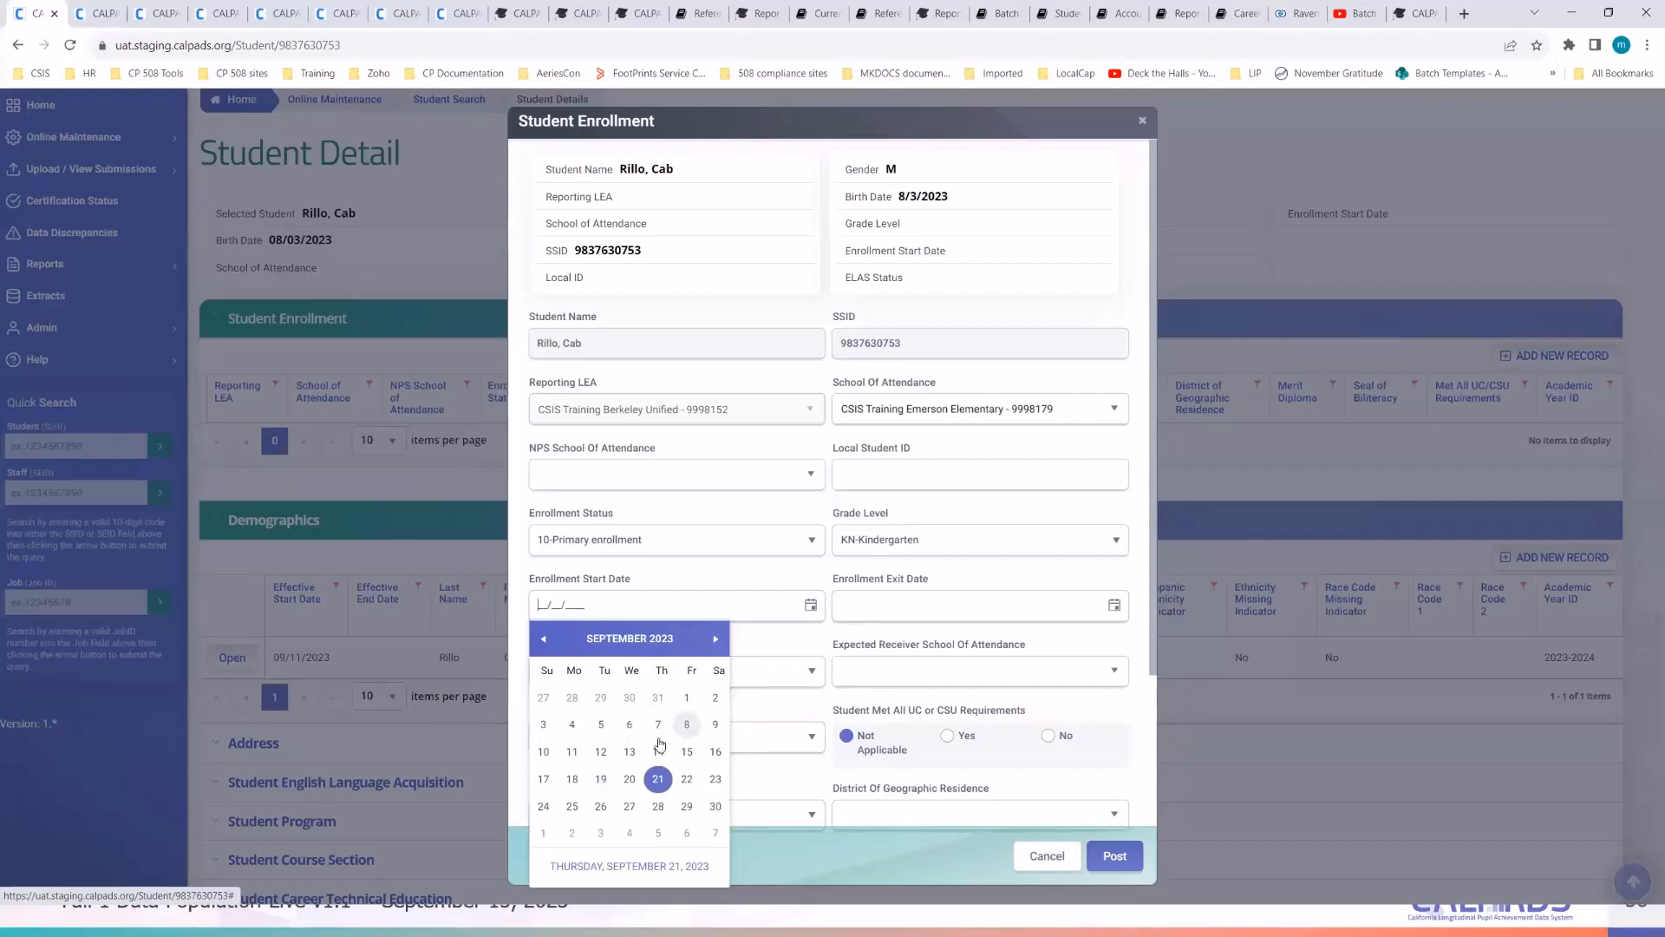
click(572, 727)
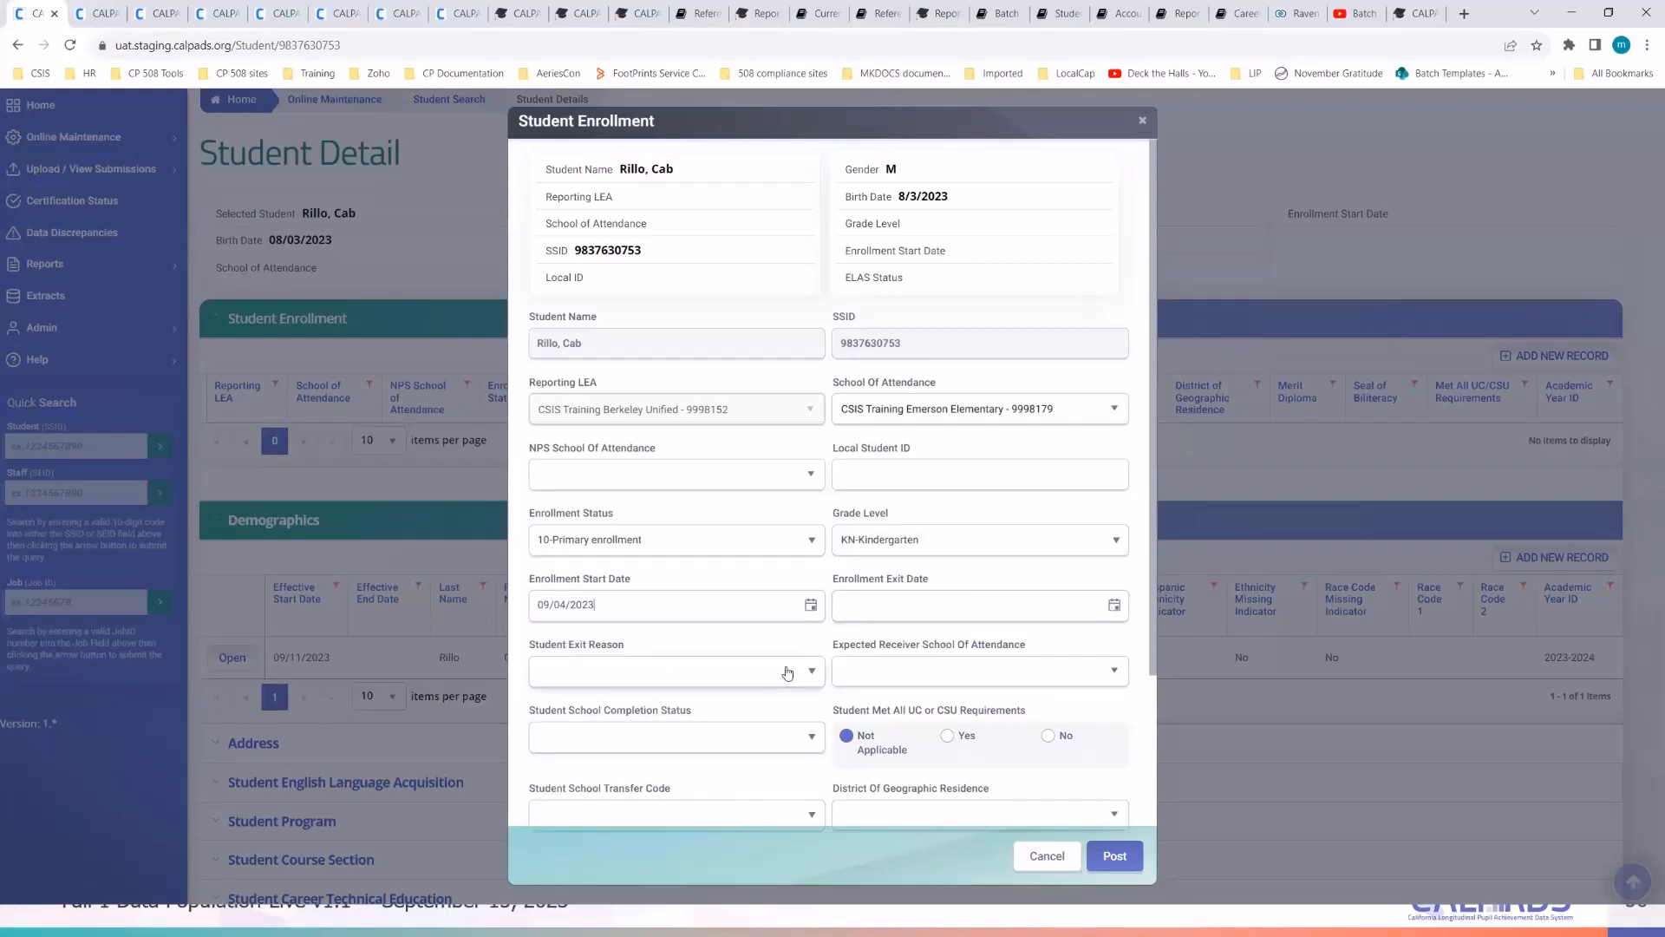
- Change the grade level to IN-Infant and fill in an existing local student ID
scroll(813, 716, down, 2)
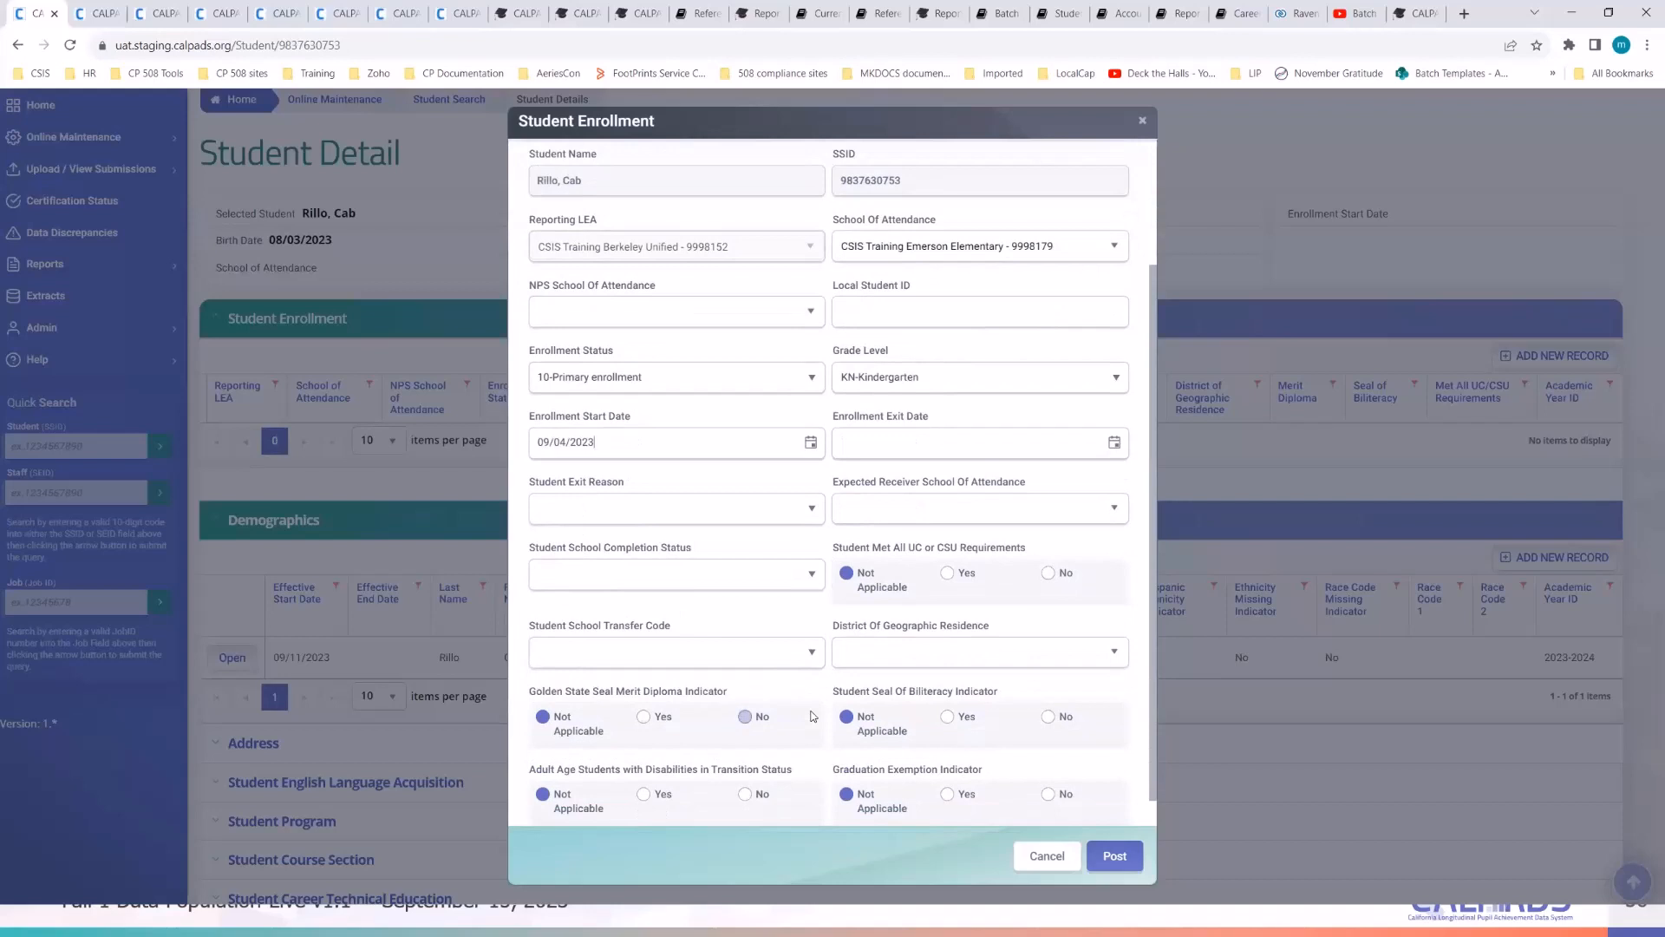
click(910, 380)
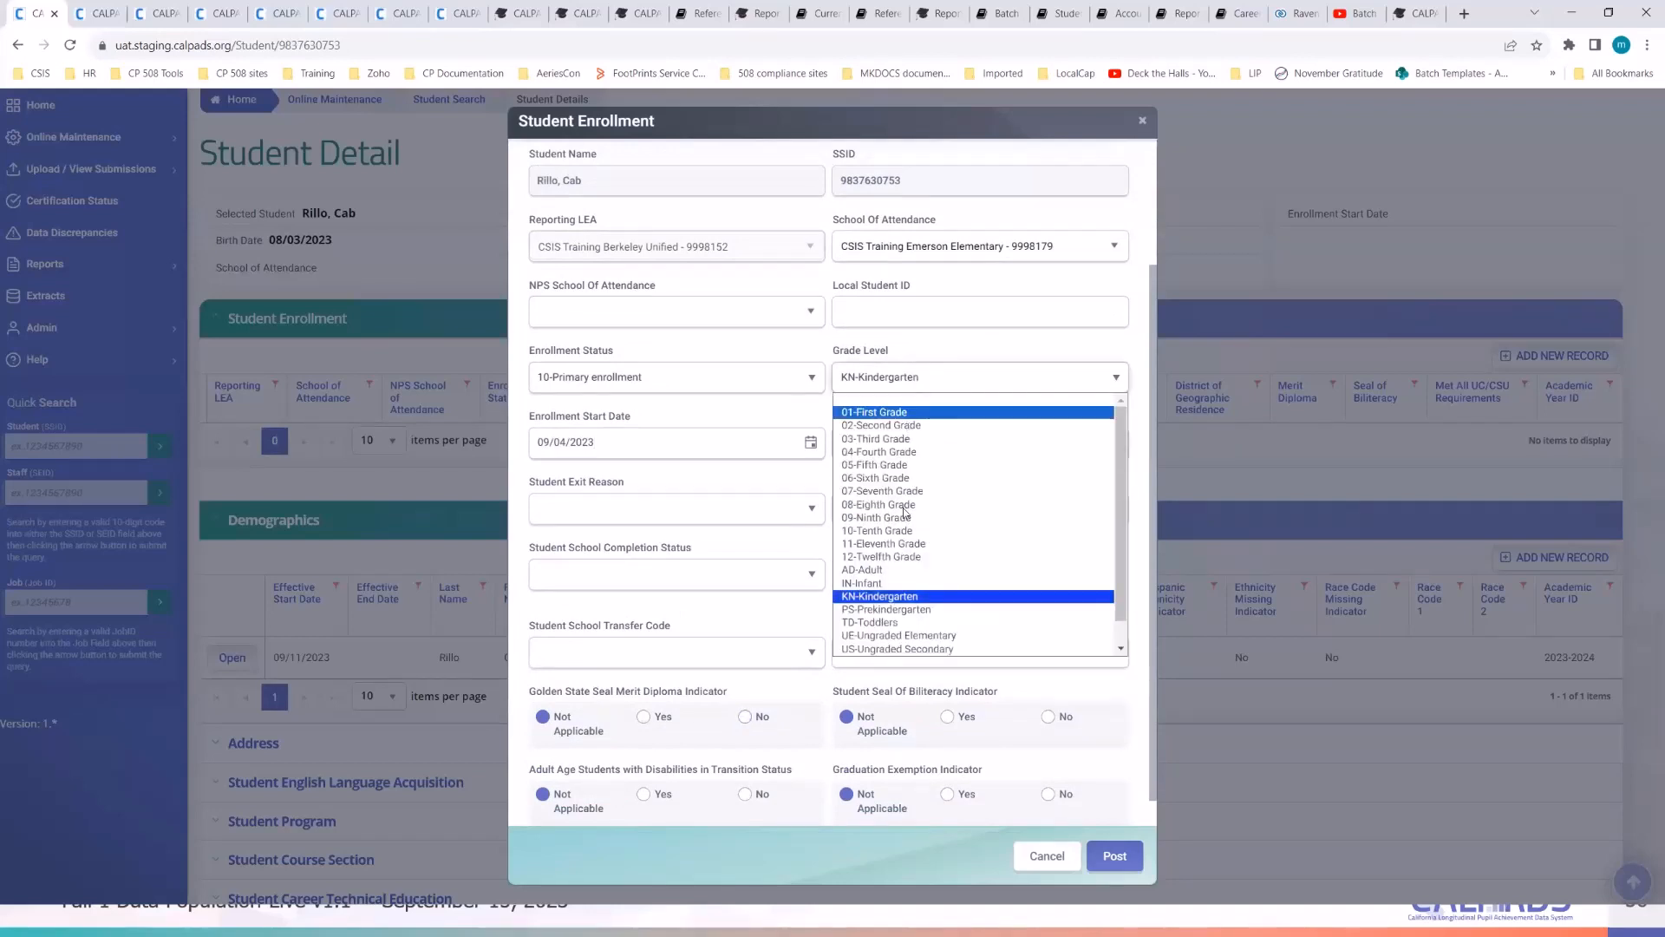
click(902, 584)
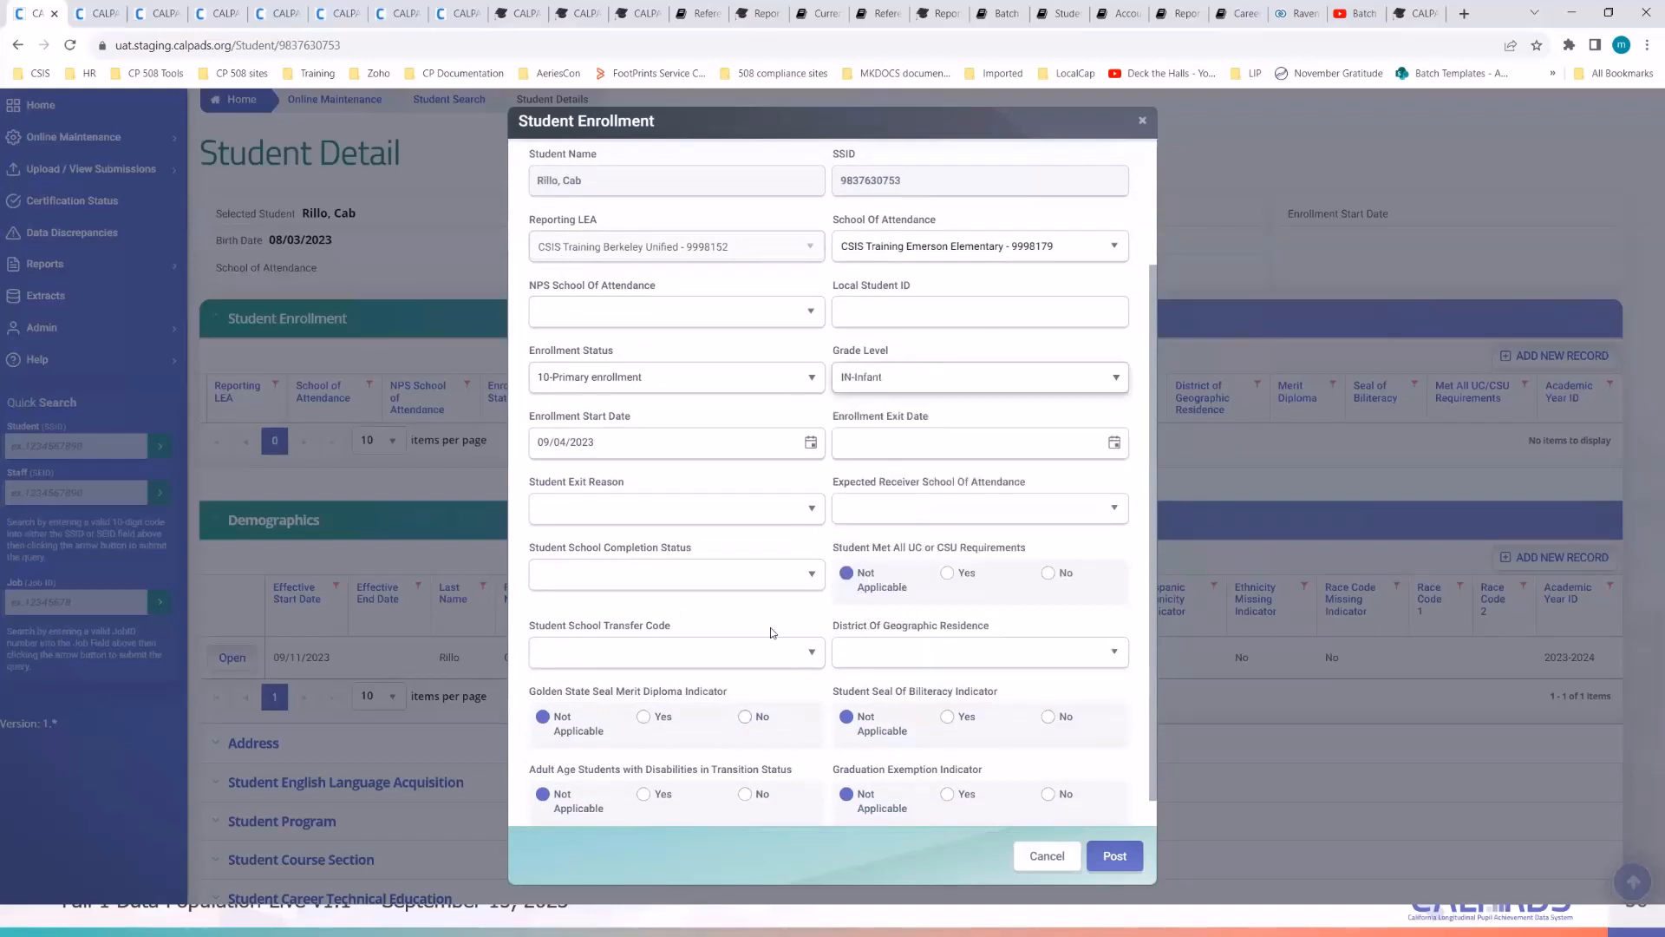
scroll(773, 633, down, 1)
scroll(843, 686, up, 3)
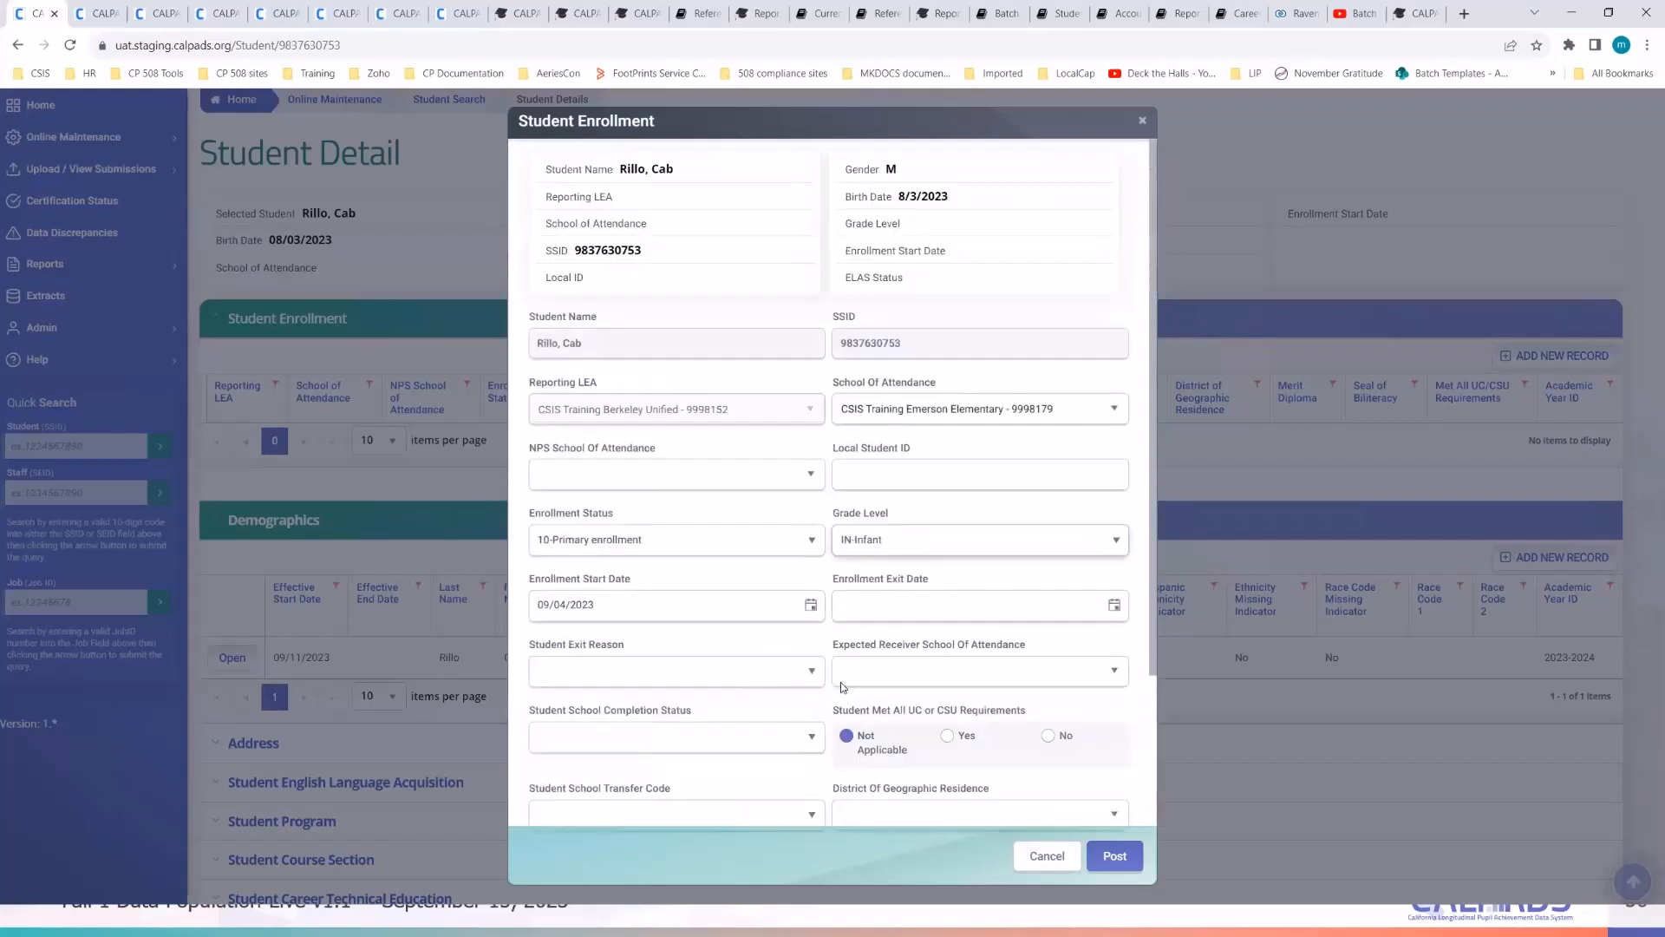
click(930, 472)
key(Down)
key(Down)
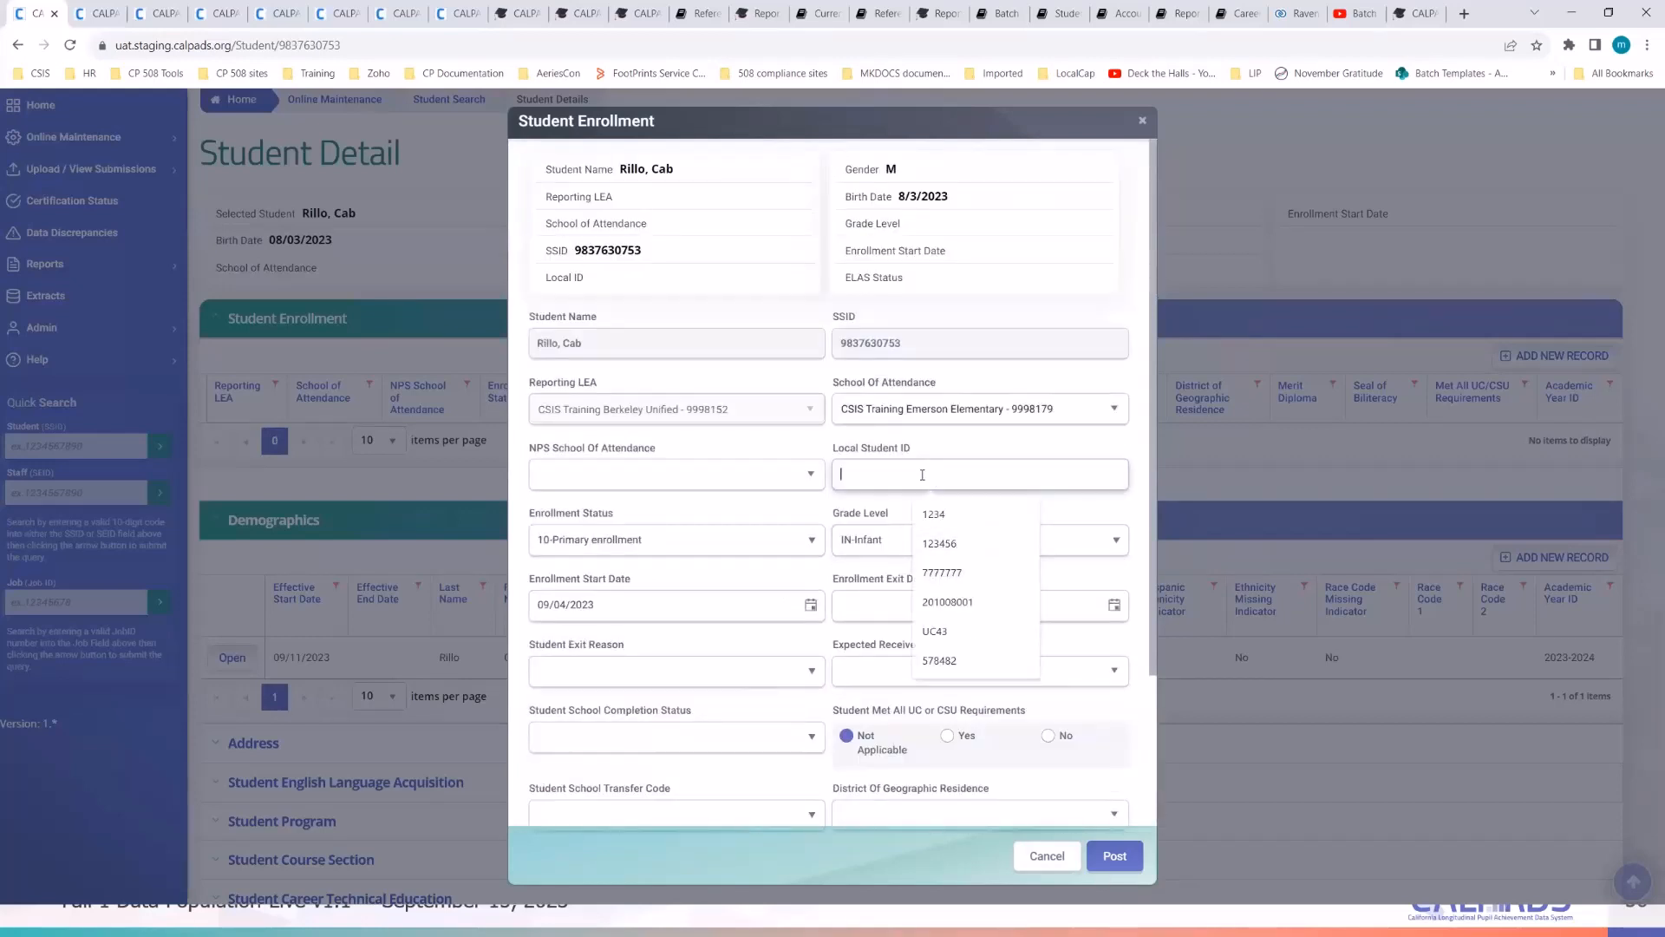
text(2023900062)
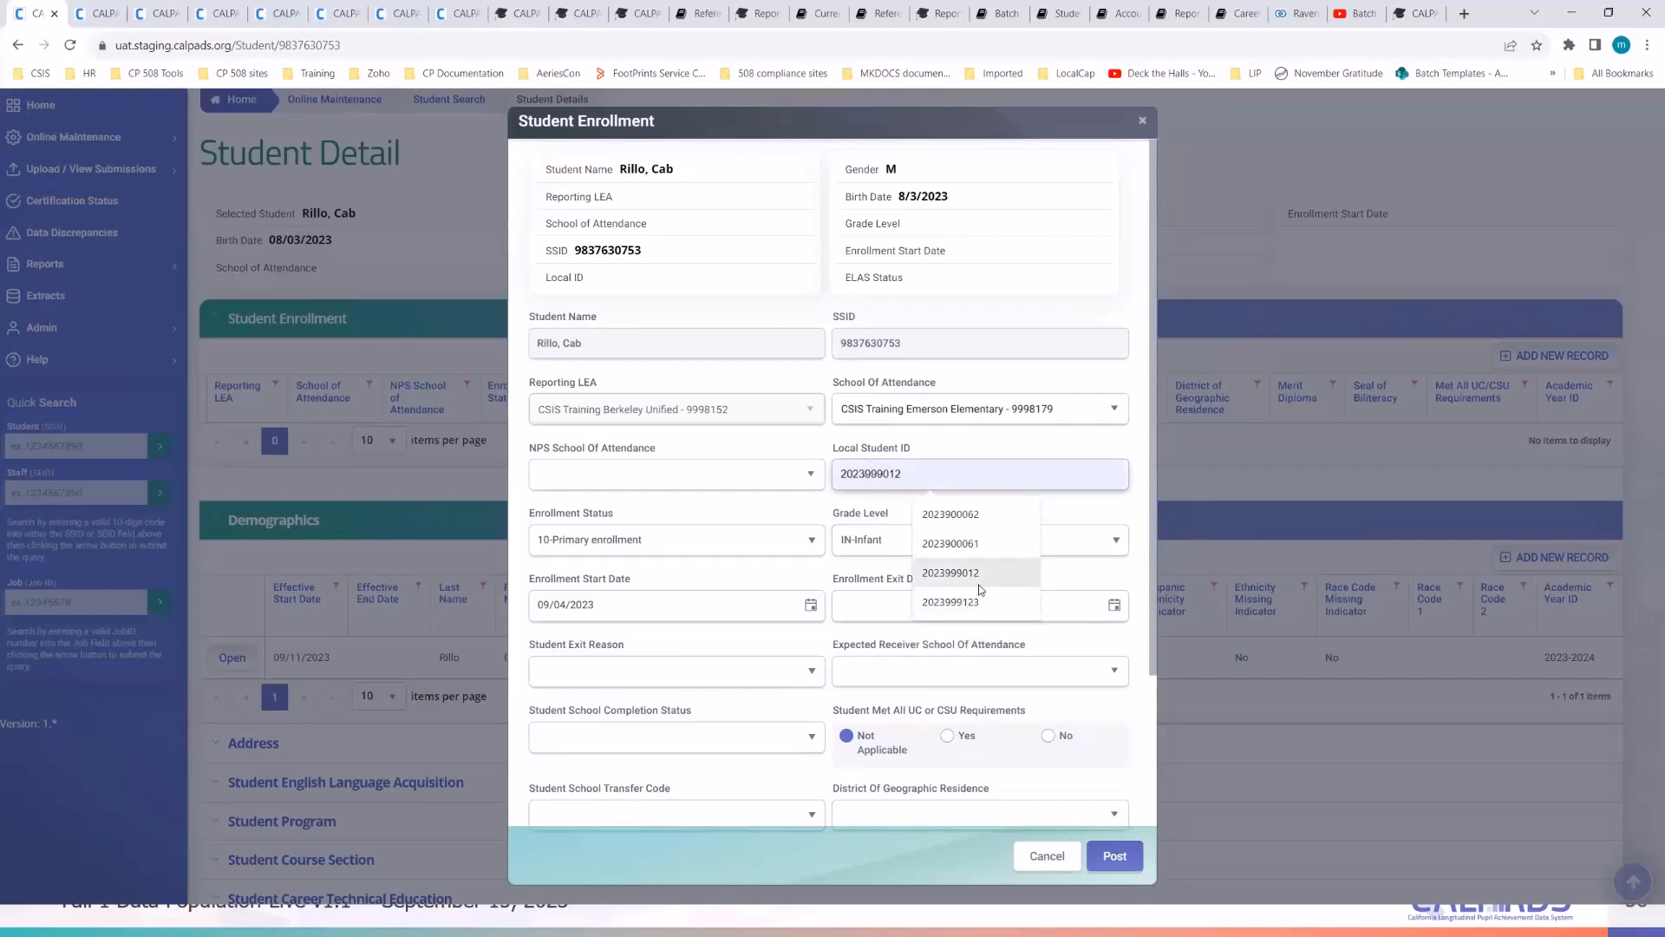
click(950, 514)
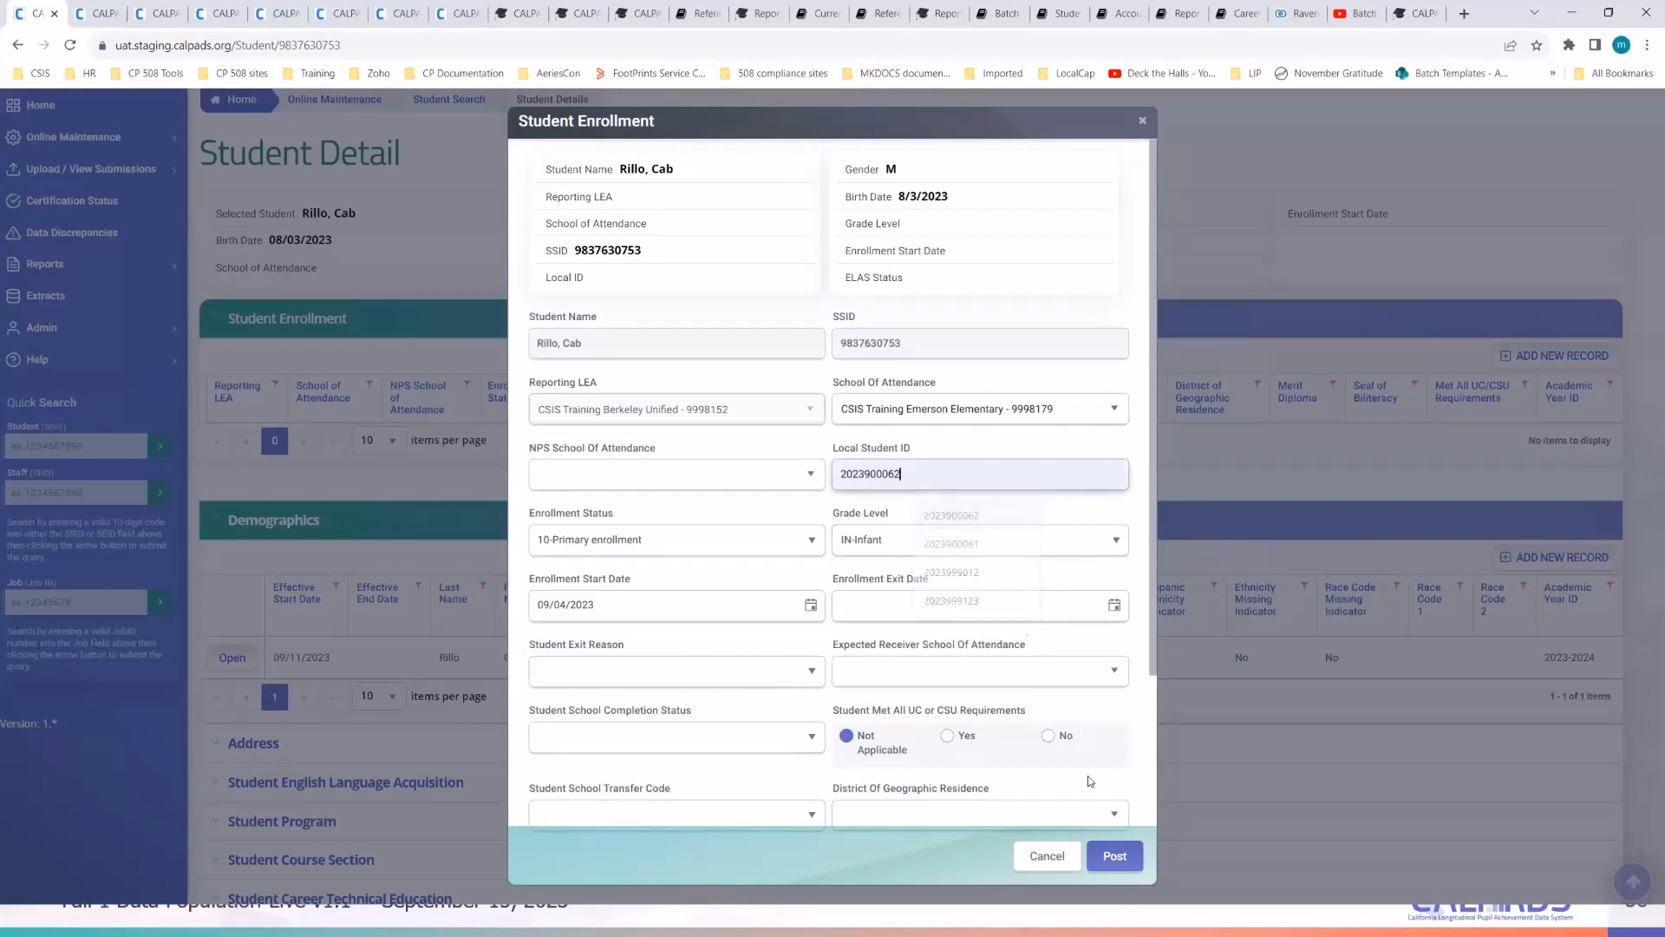
click(1119, 857)
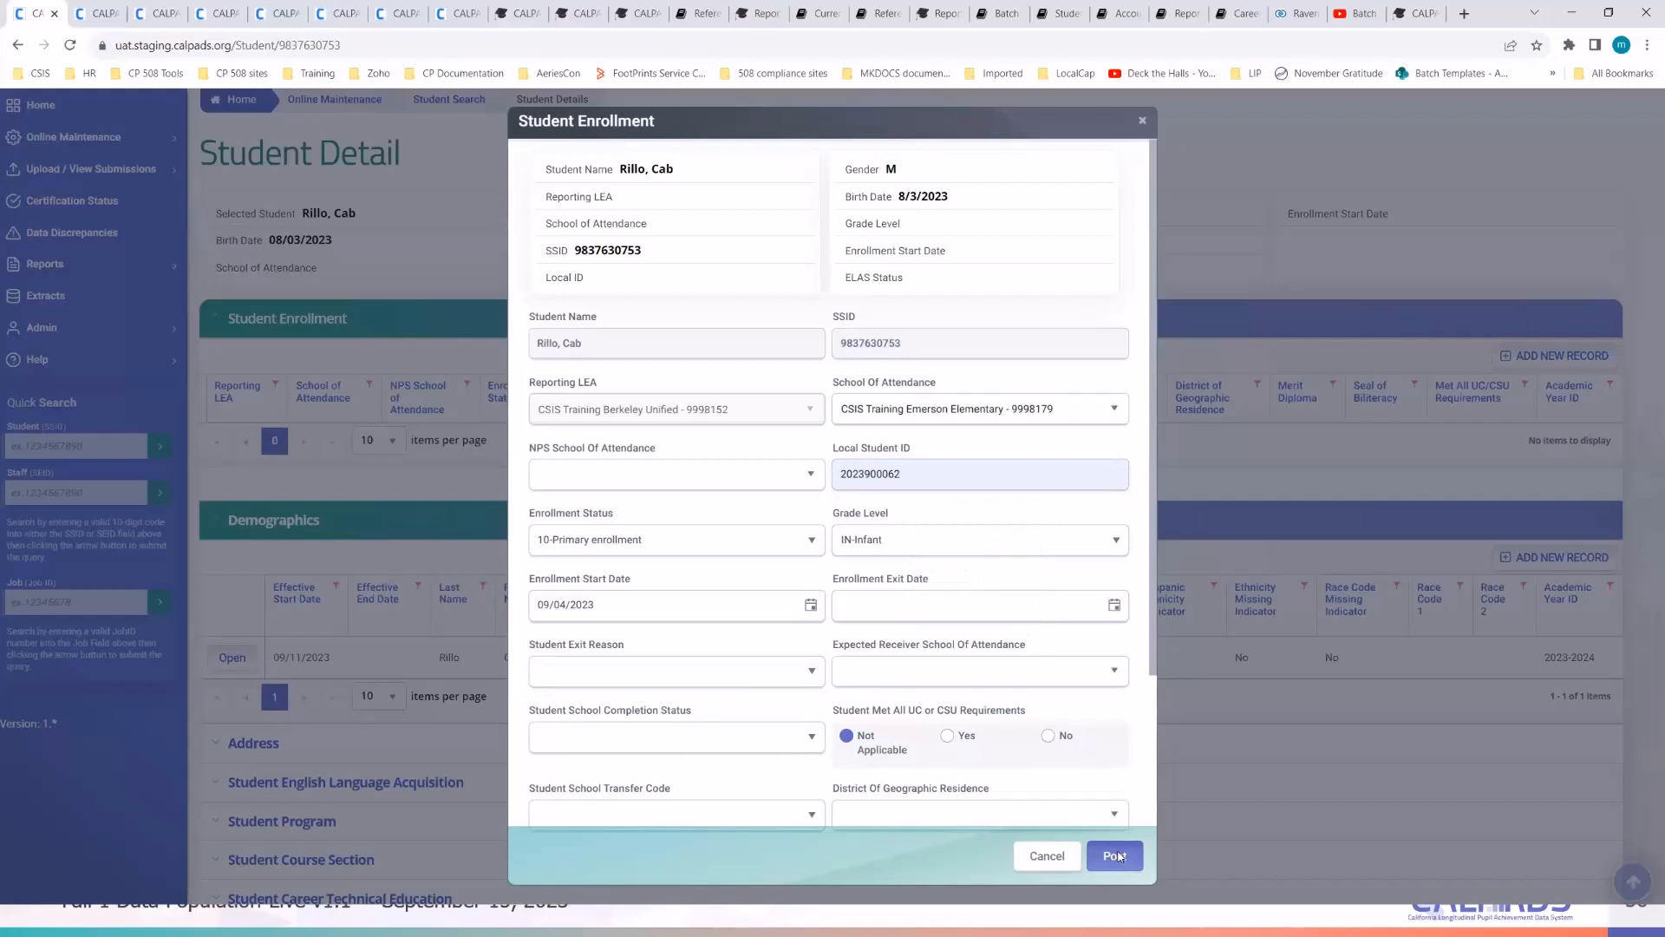
- Post the enrollment, clear the validation errors, and retry with status 20-Secondary enrollment
click(1119, 857)
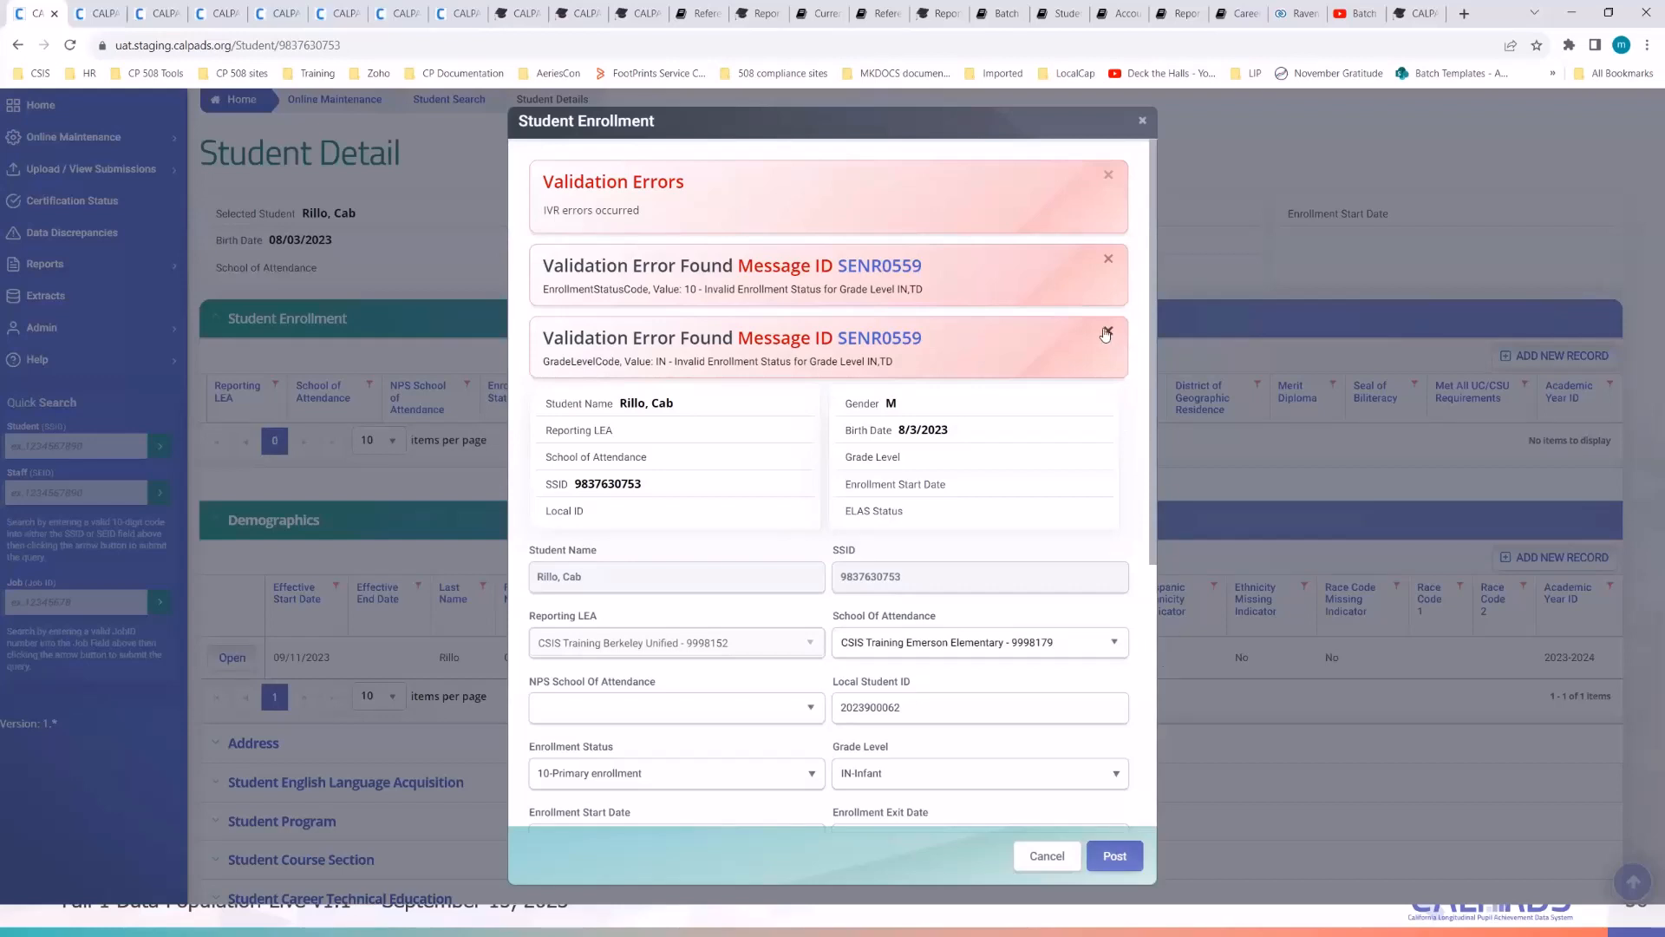
click(1109, 255)
click(1109, 257)
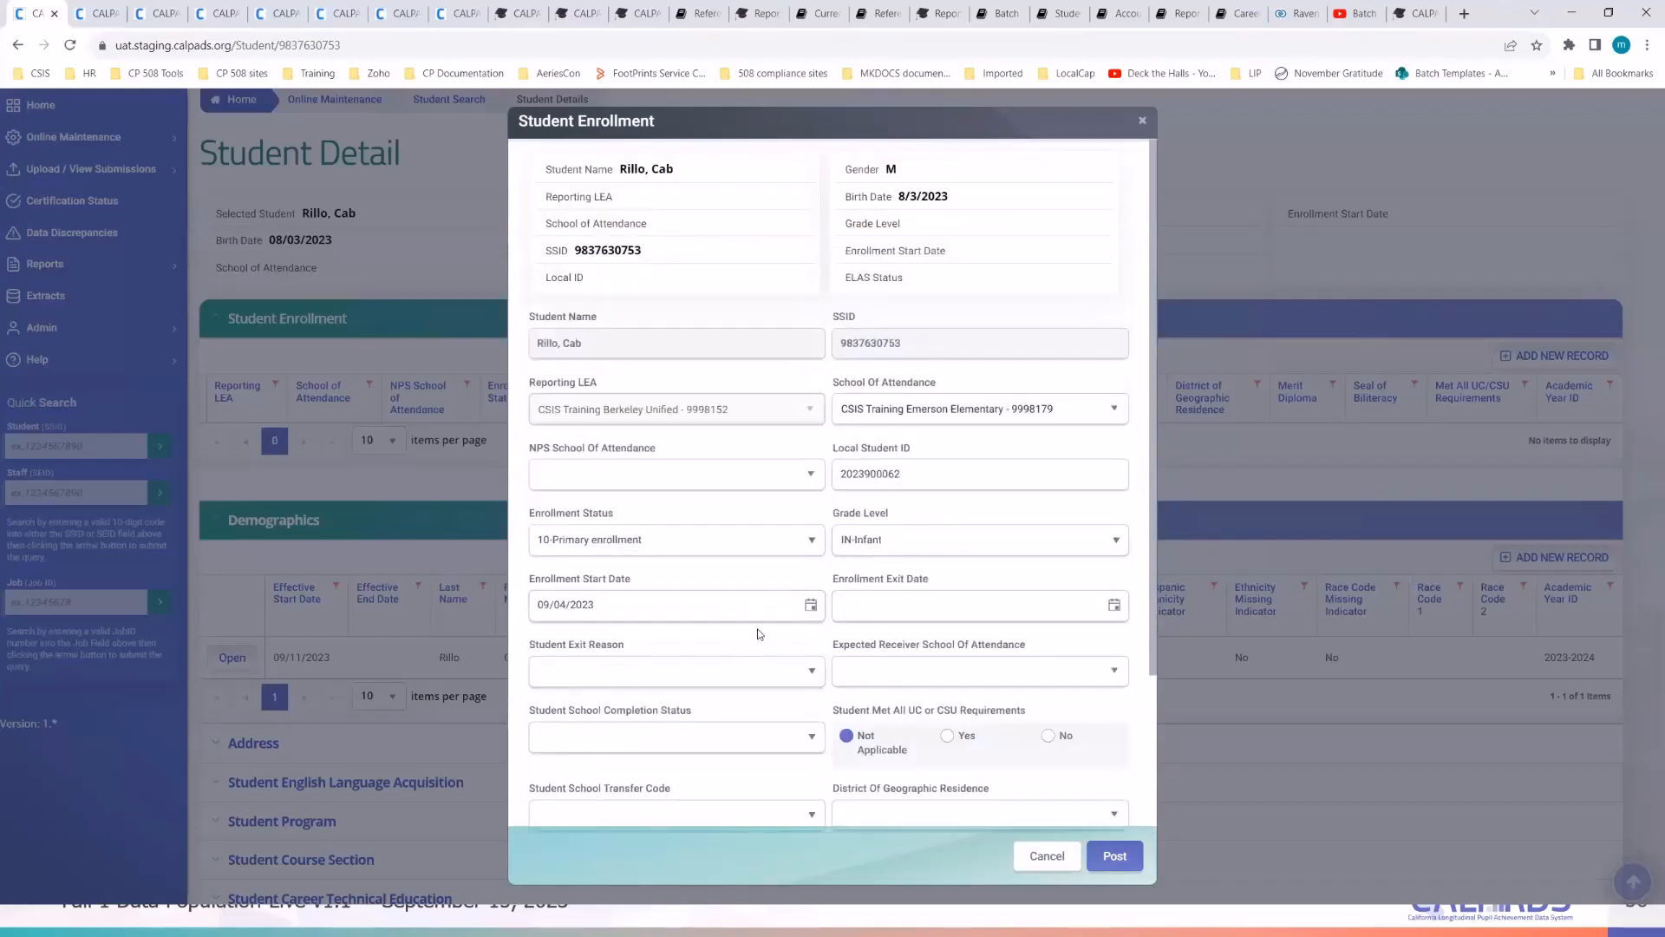
click(763, 540)
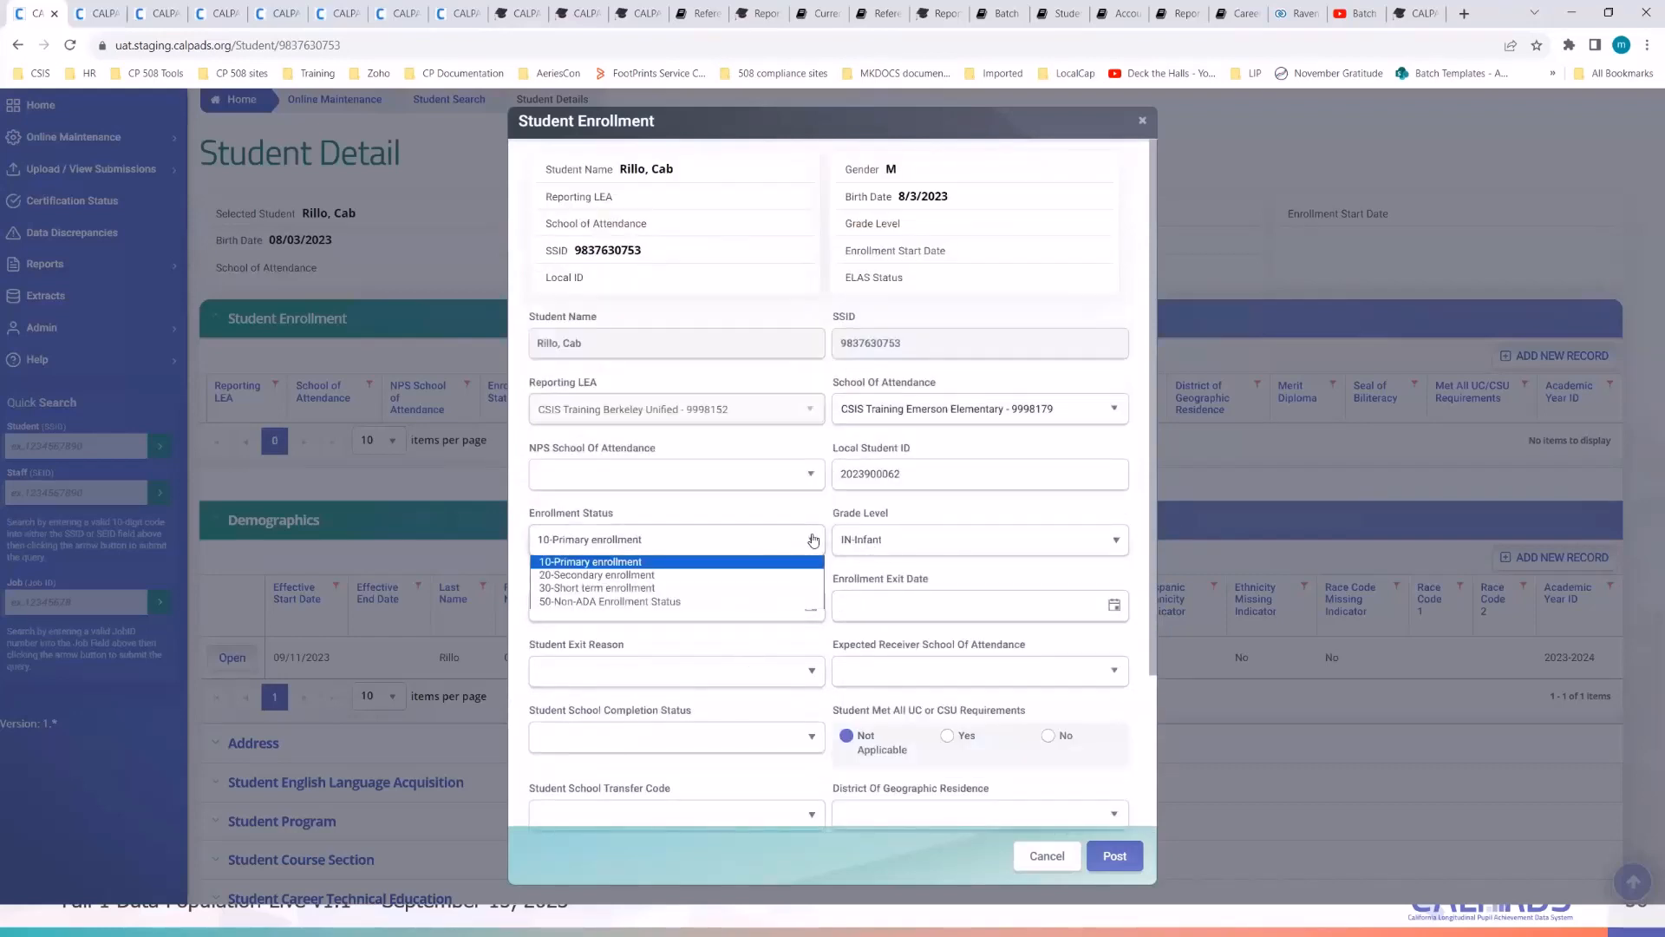
click(758, 575)
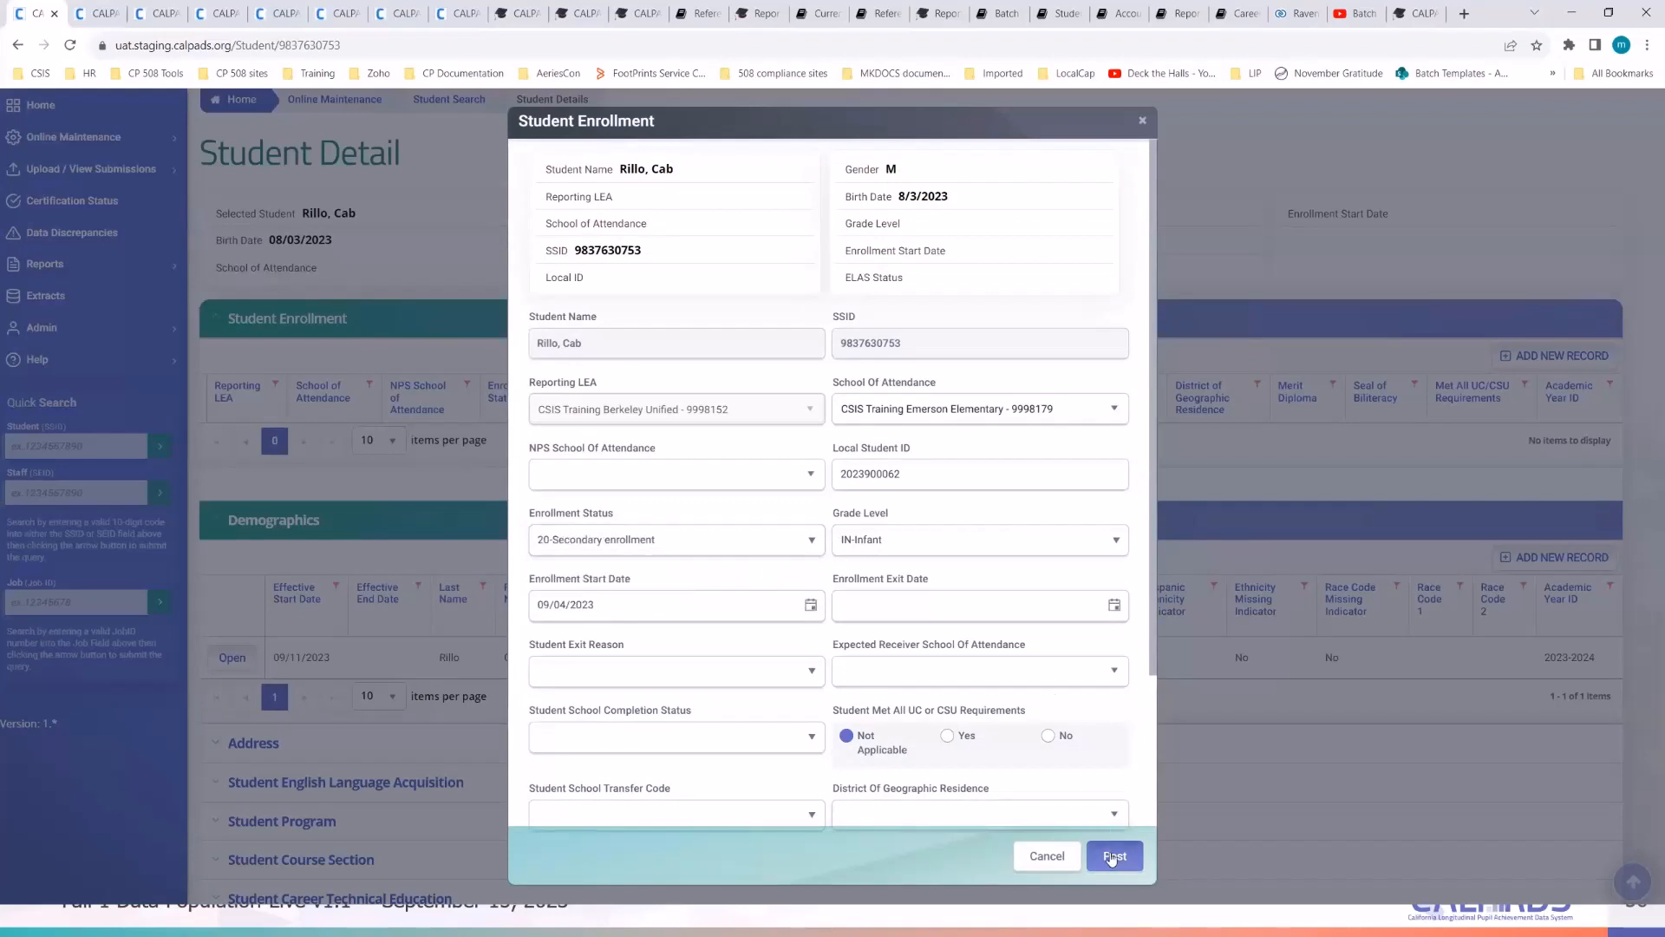
click(1113, 857)
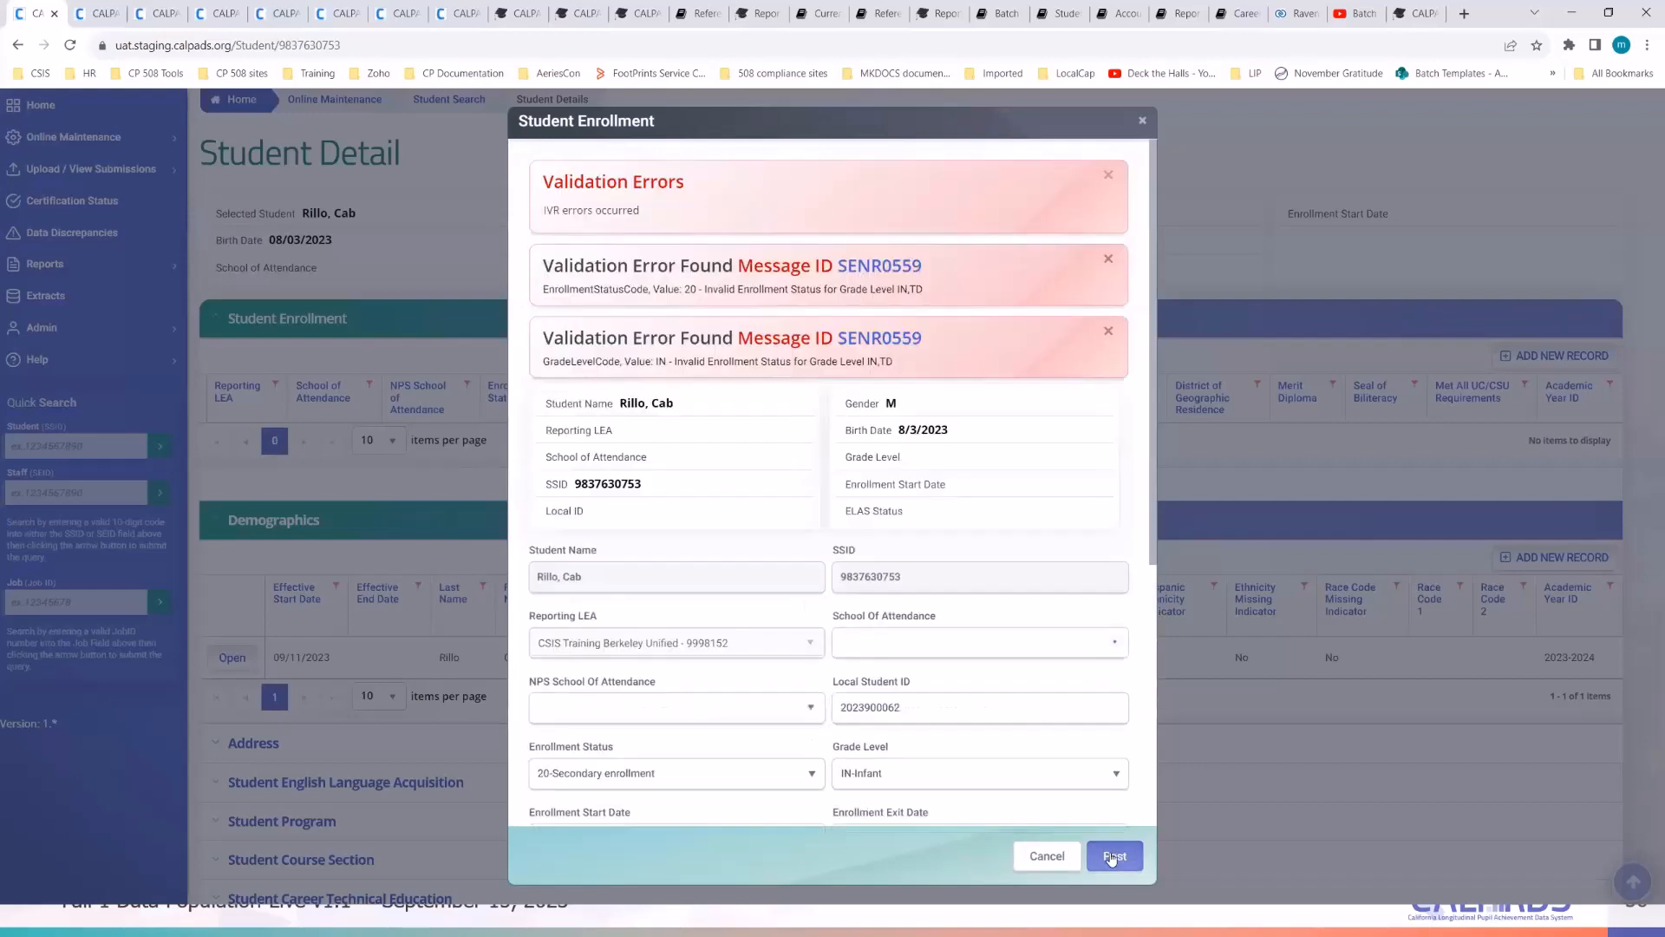
- Switch Enrollment Status to 50-Non-ADA, post successfully, and close the success banner
click(1109, 175)
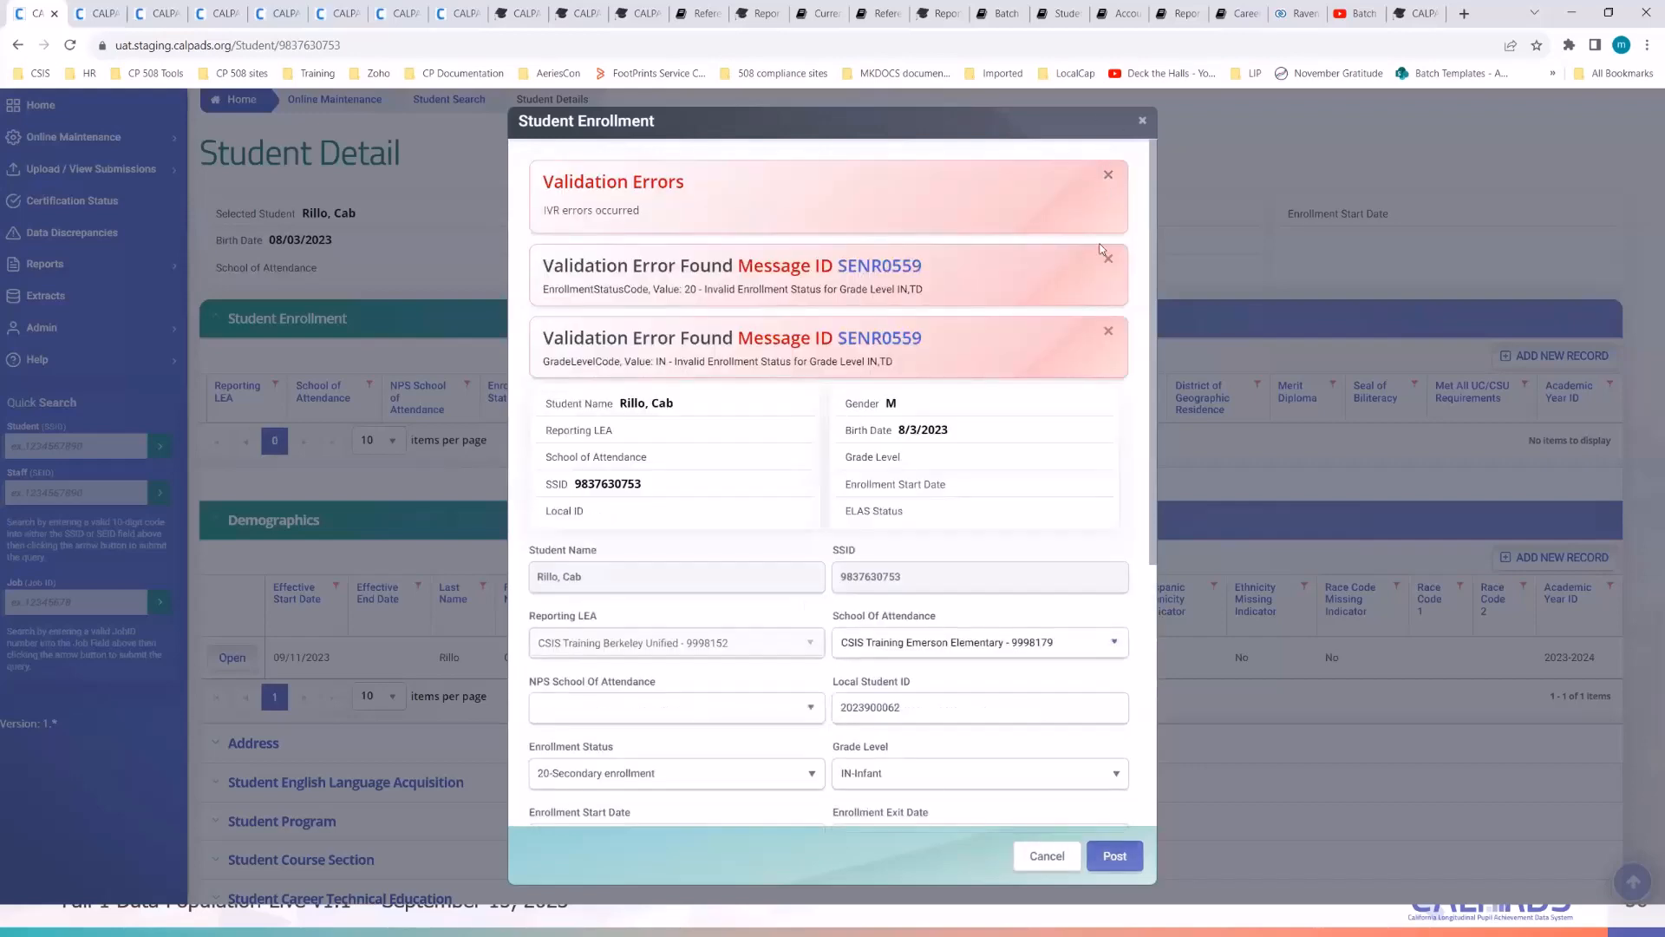
click(1108, 175)
click(1108, 175)
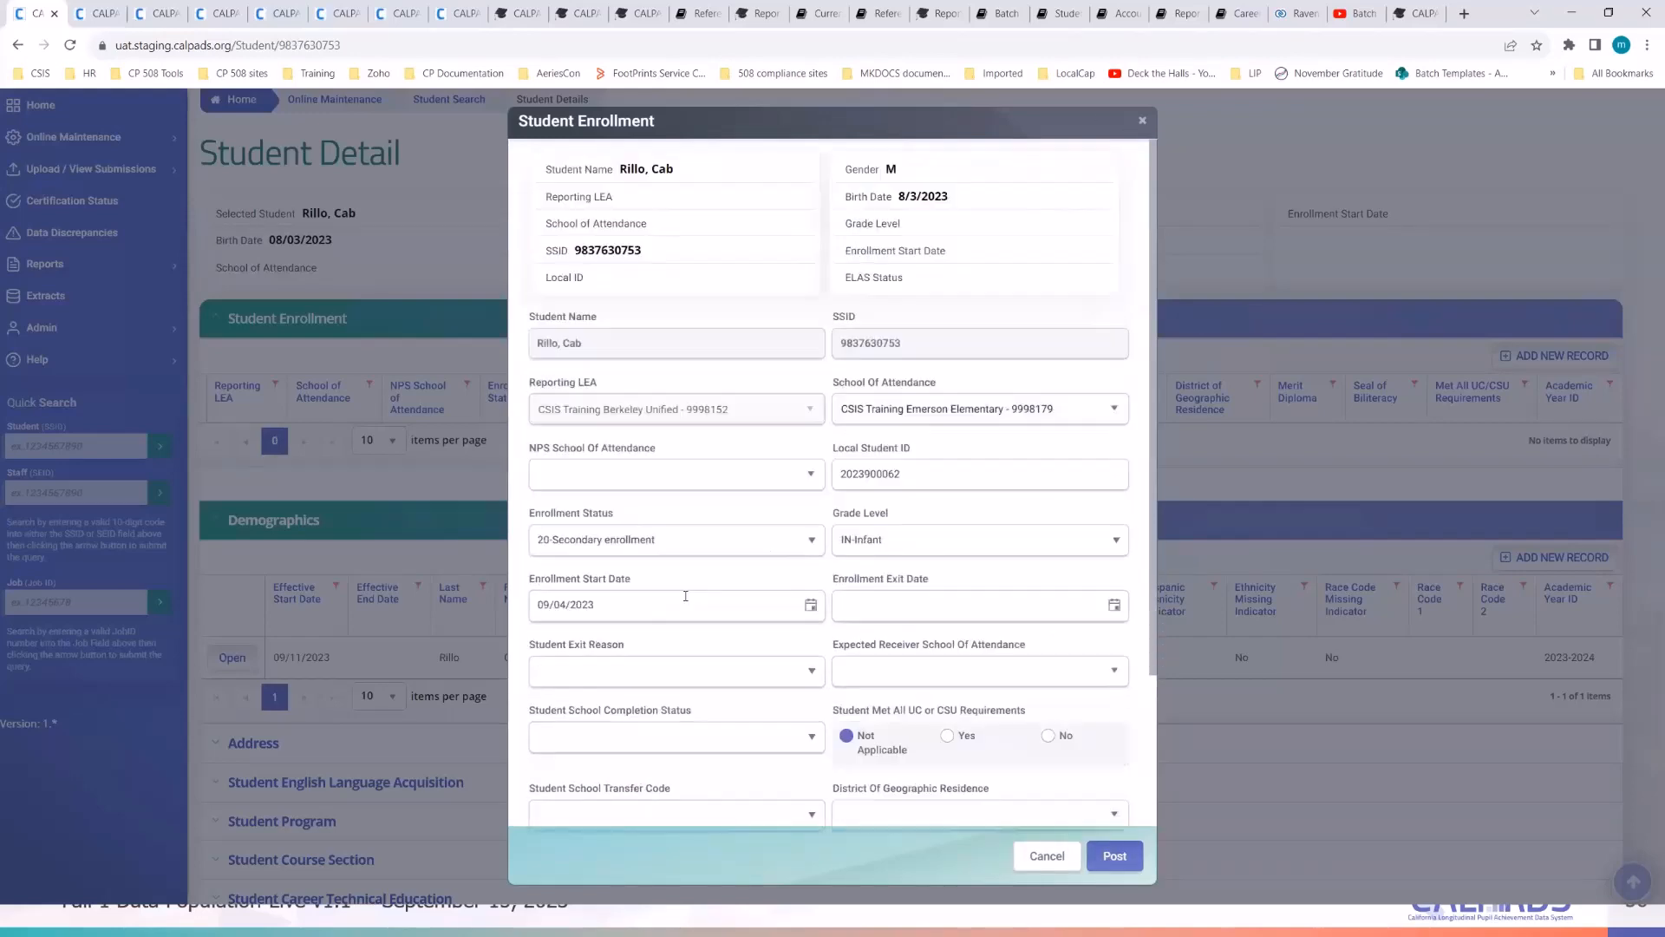
click(812, 540)
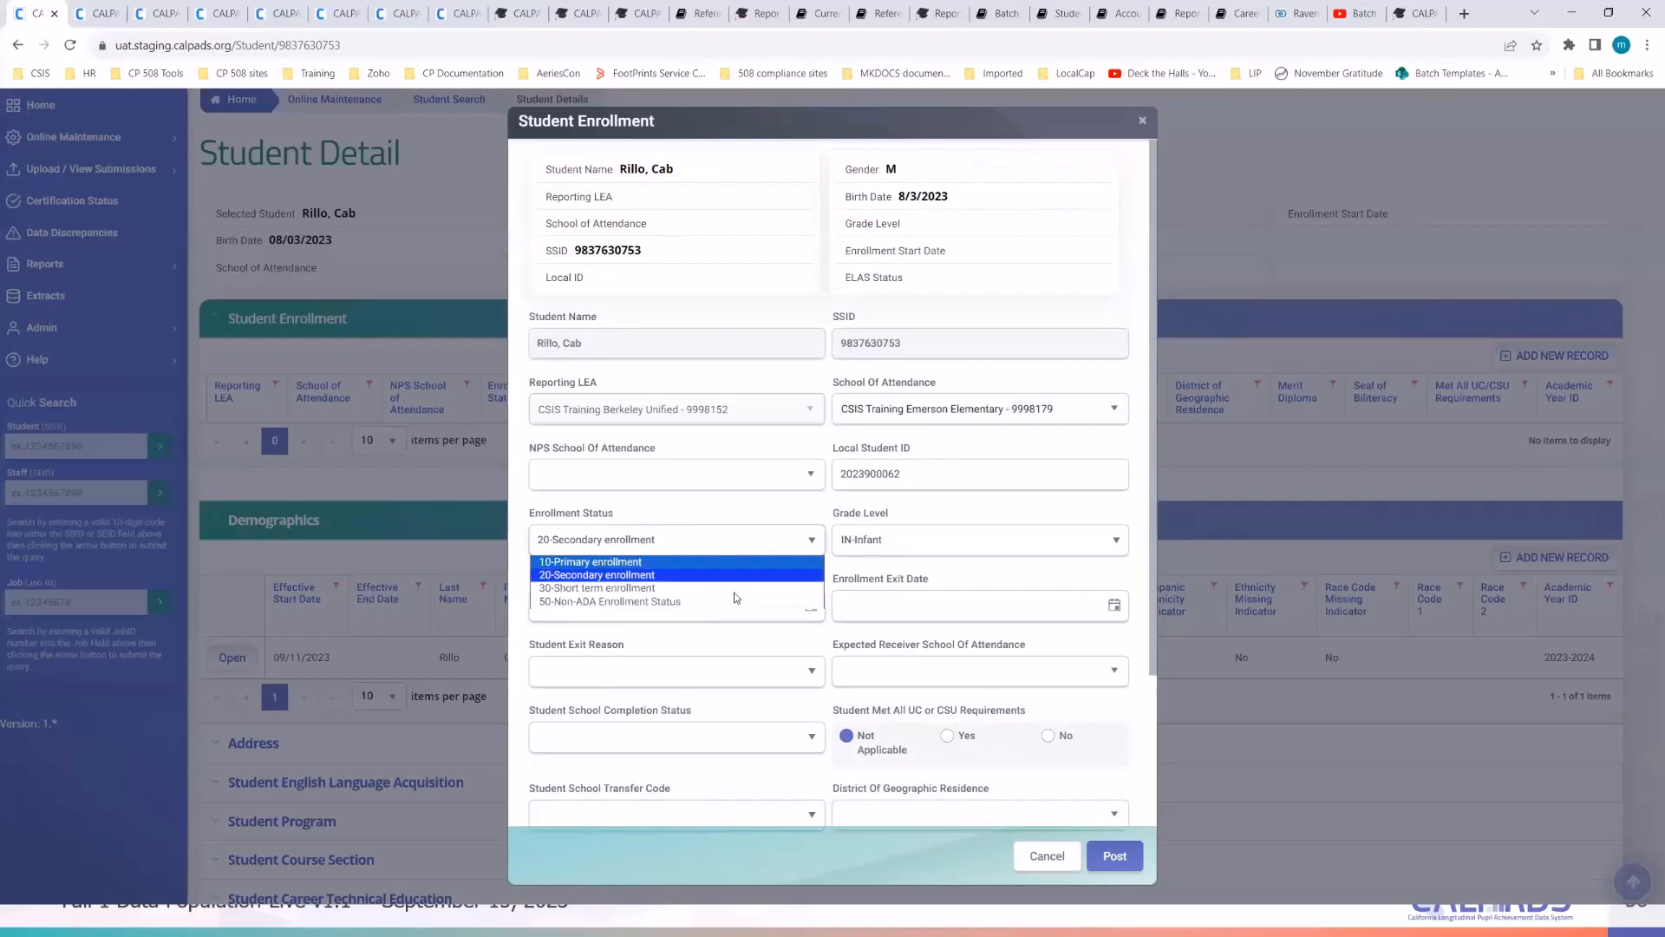
click(676, 603)
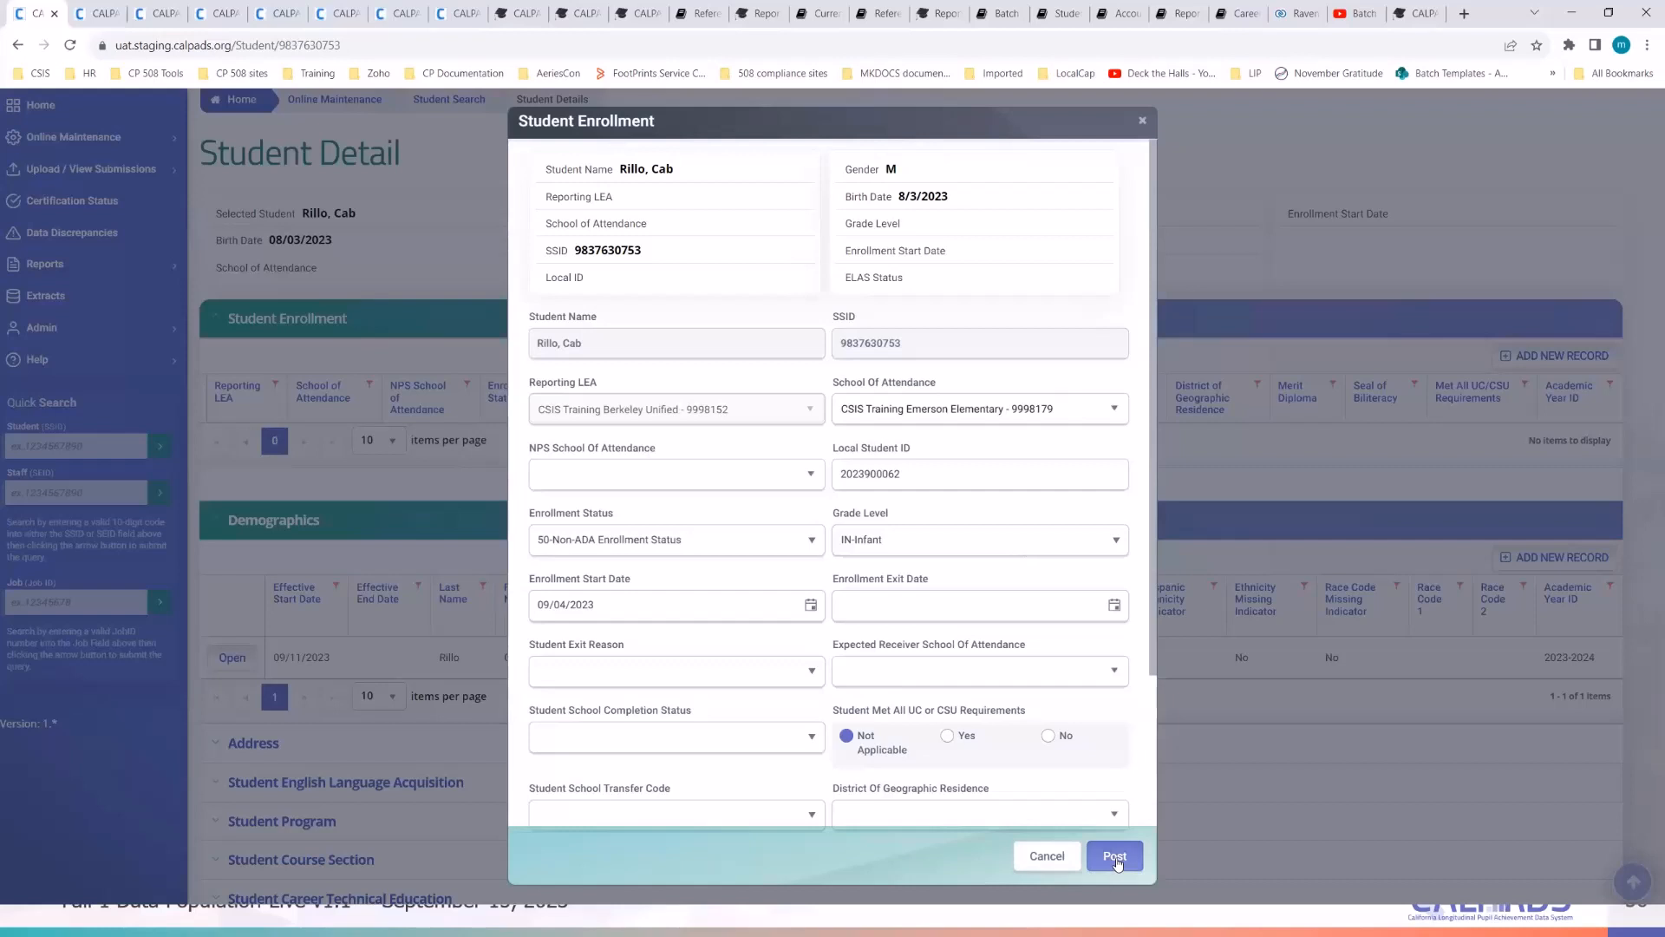
click(1117, 863)
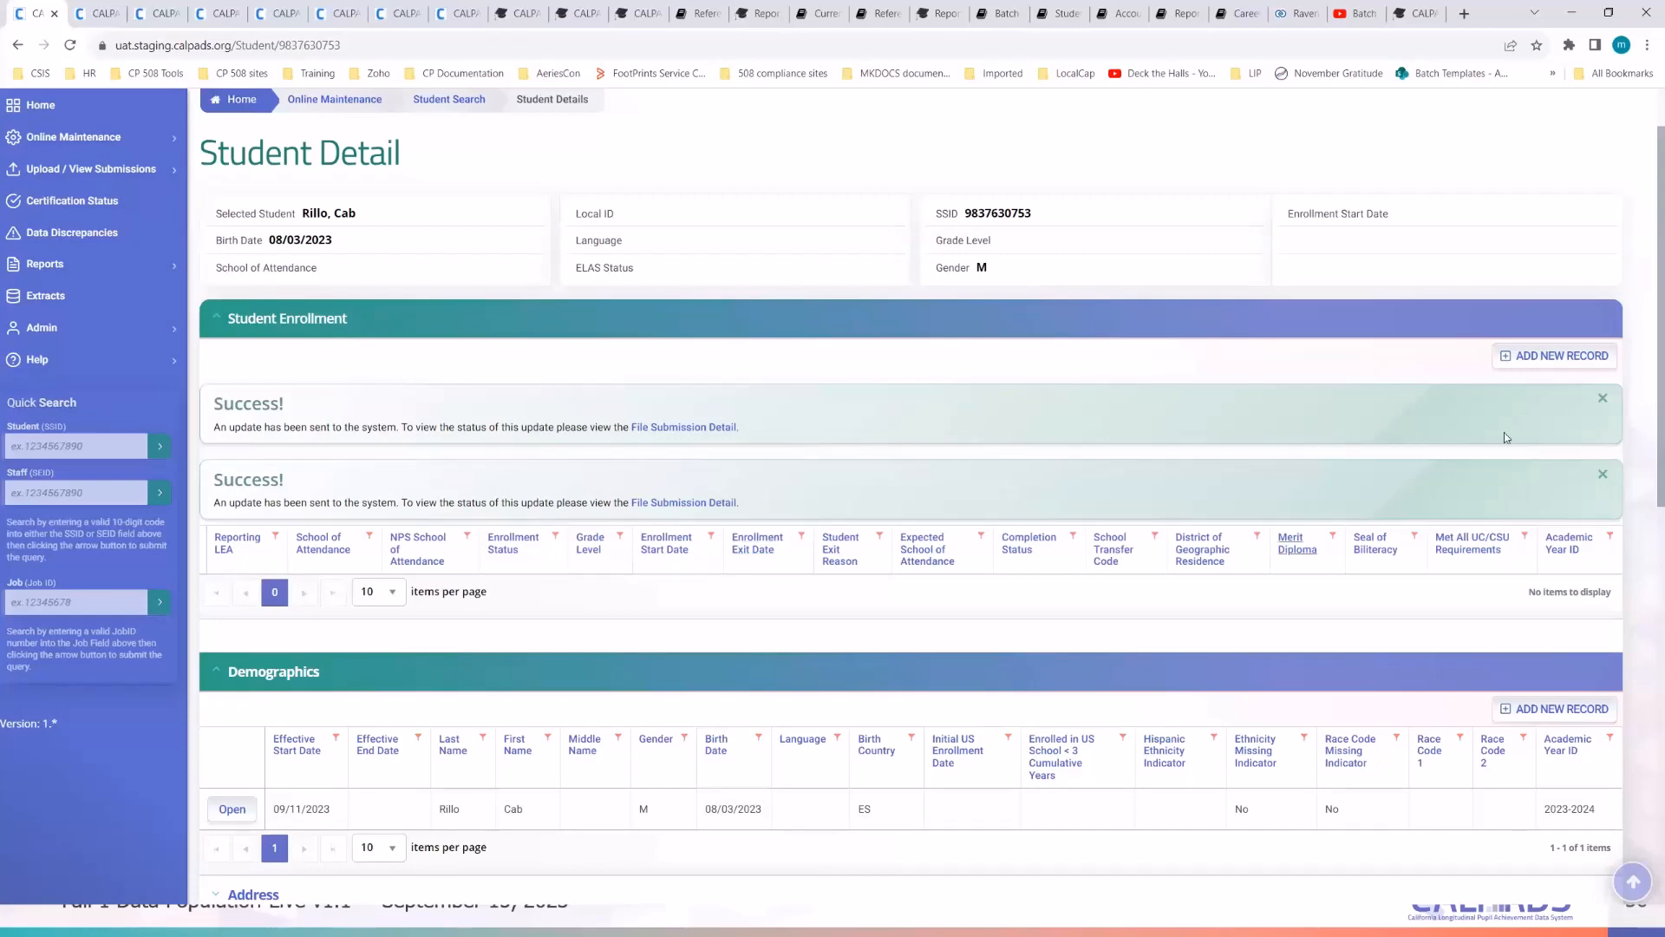
click(1601, 400)
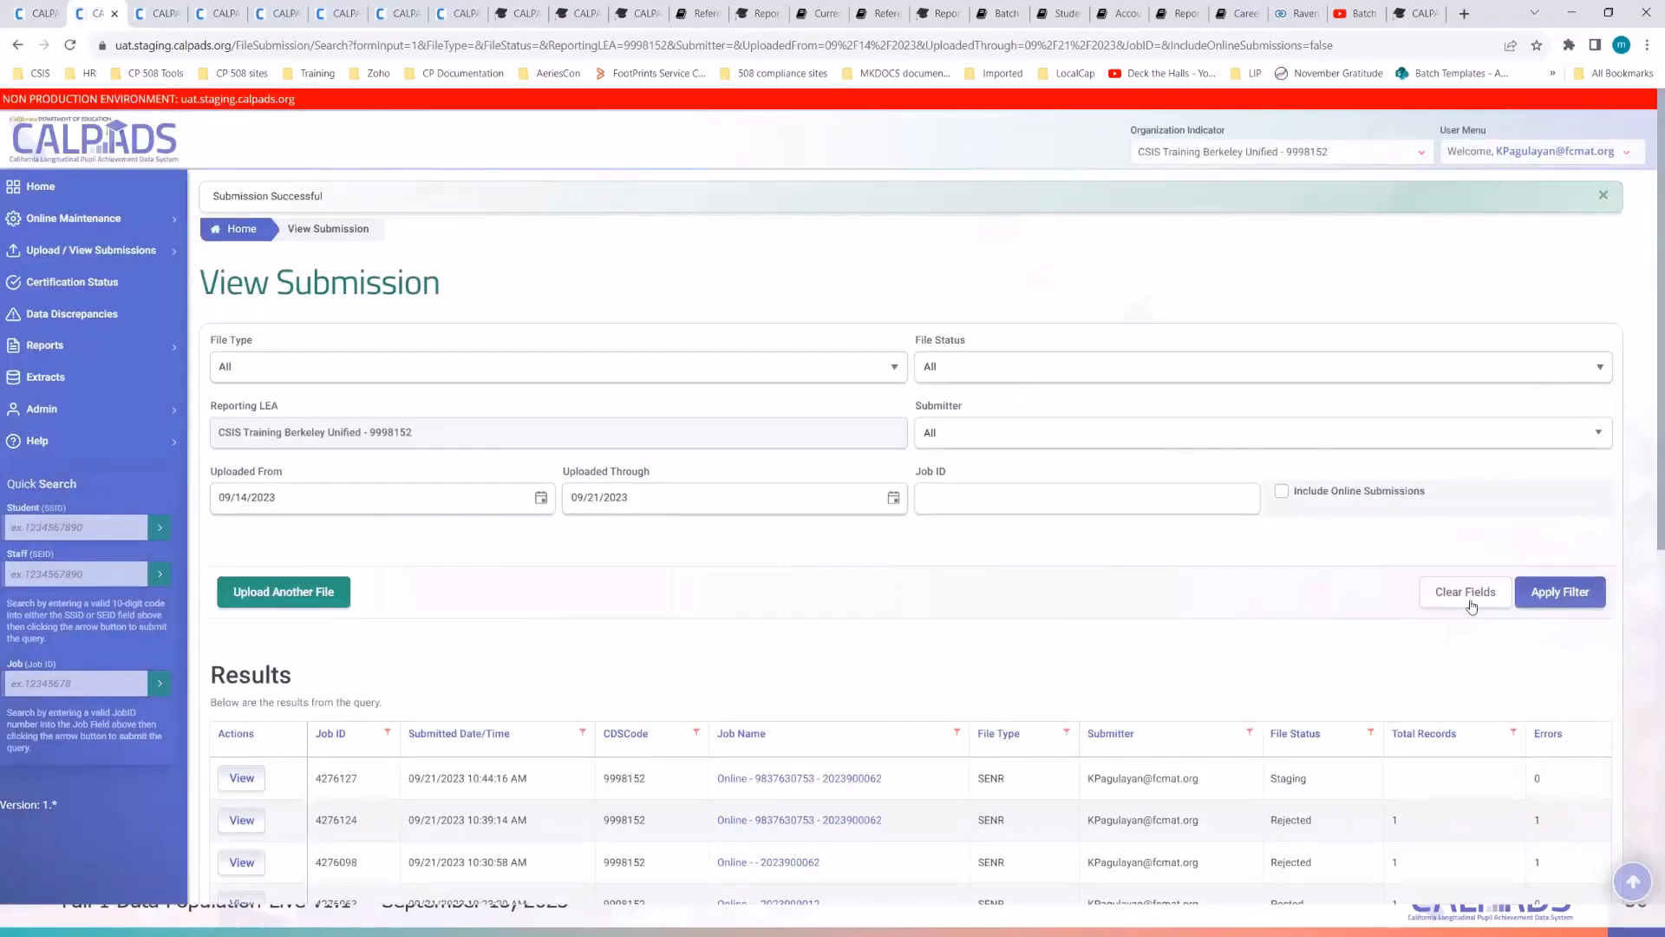
- Refresh the submission list until job 4276127 reads Posted, then open rejected job 4276124's details
click(1559, 592)
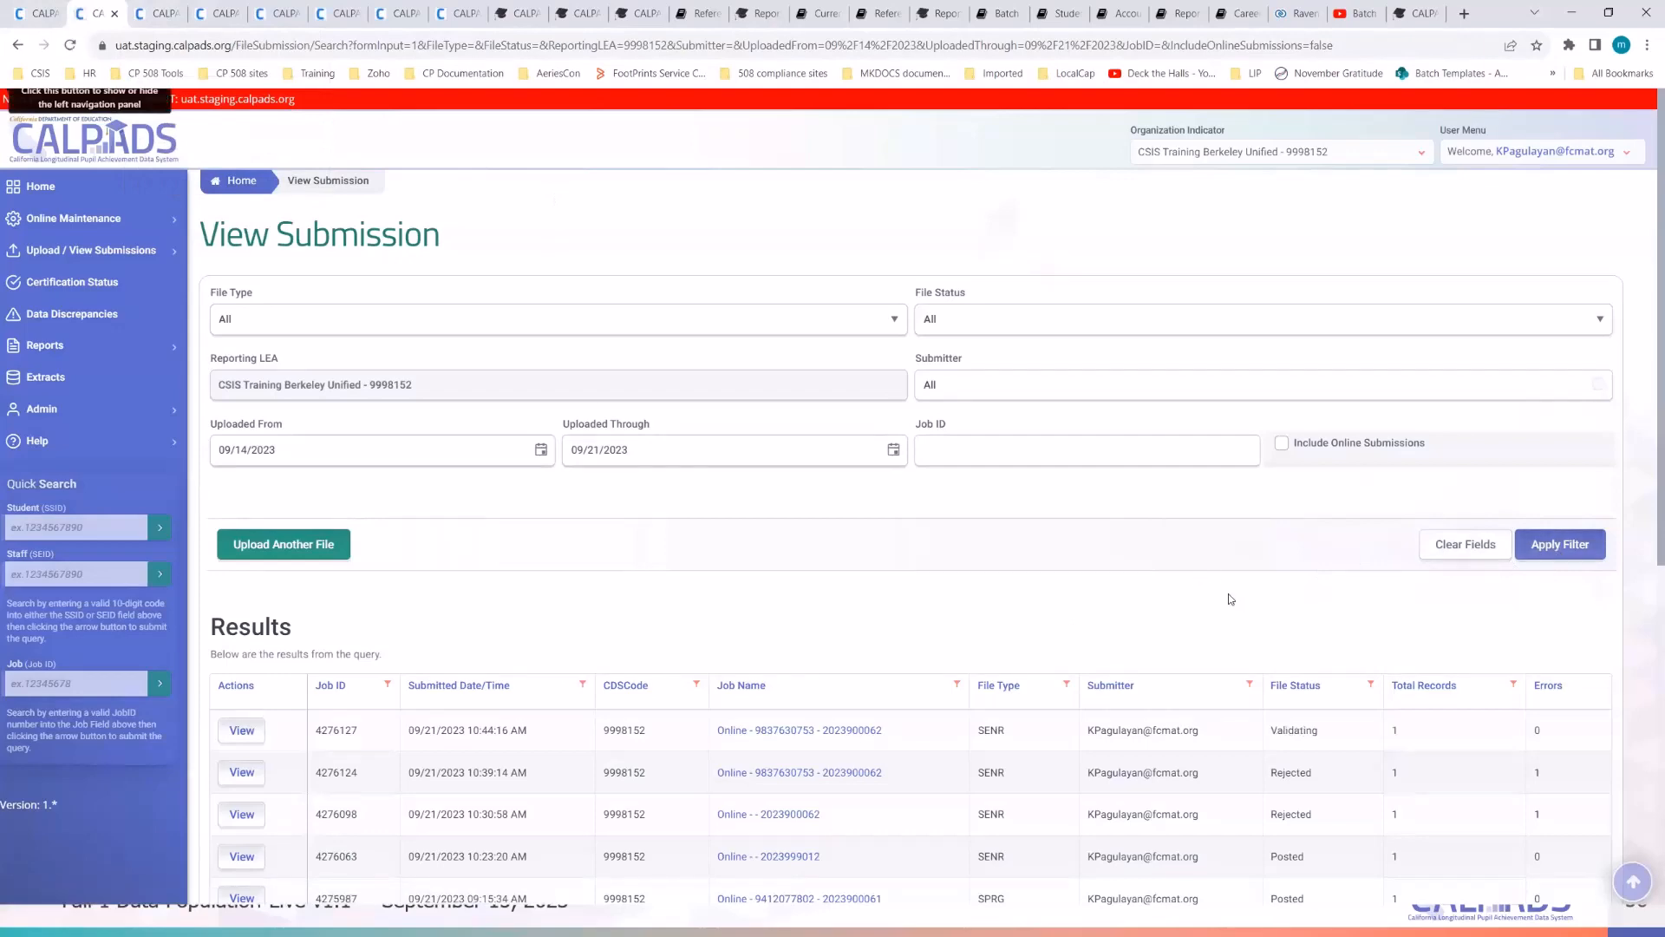
click(1557, 543)
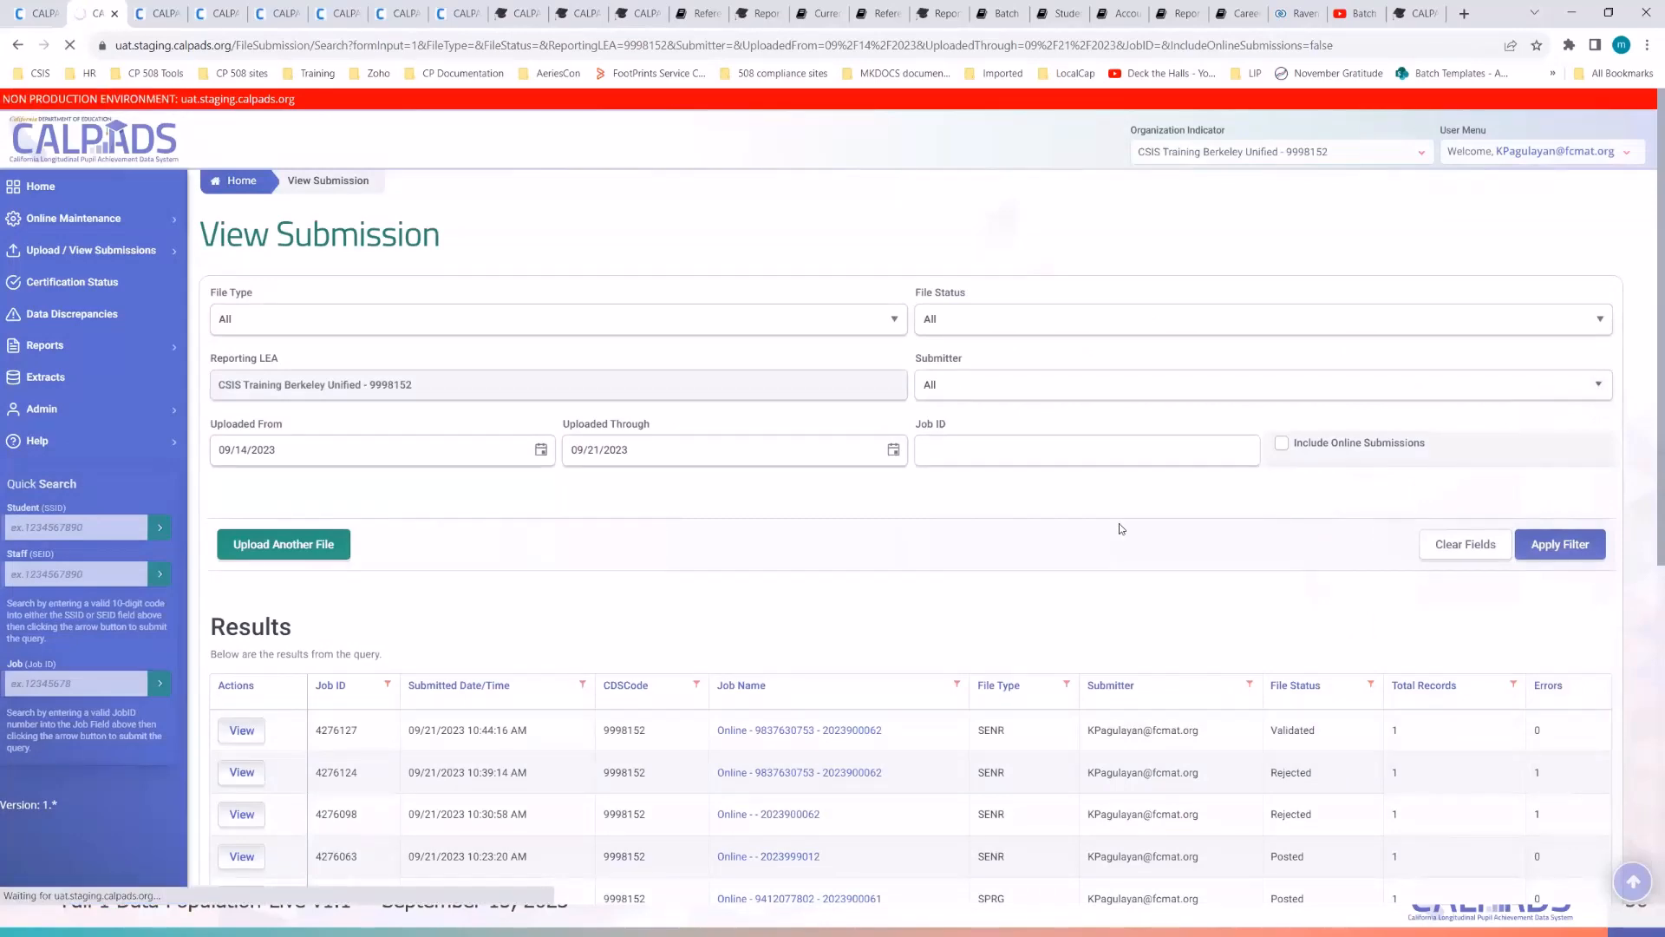
click(1520, 541)
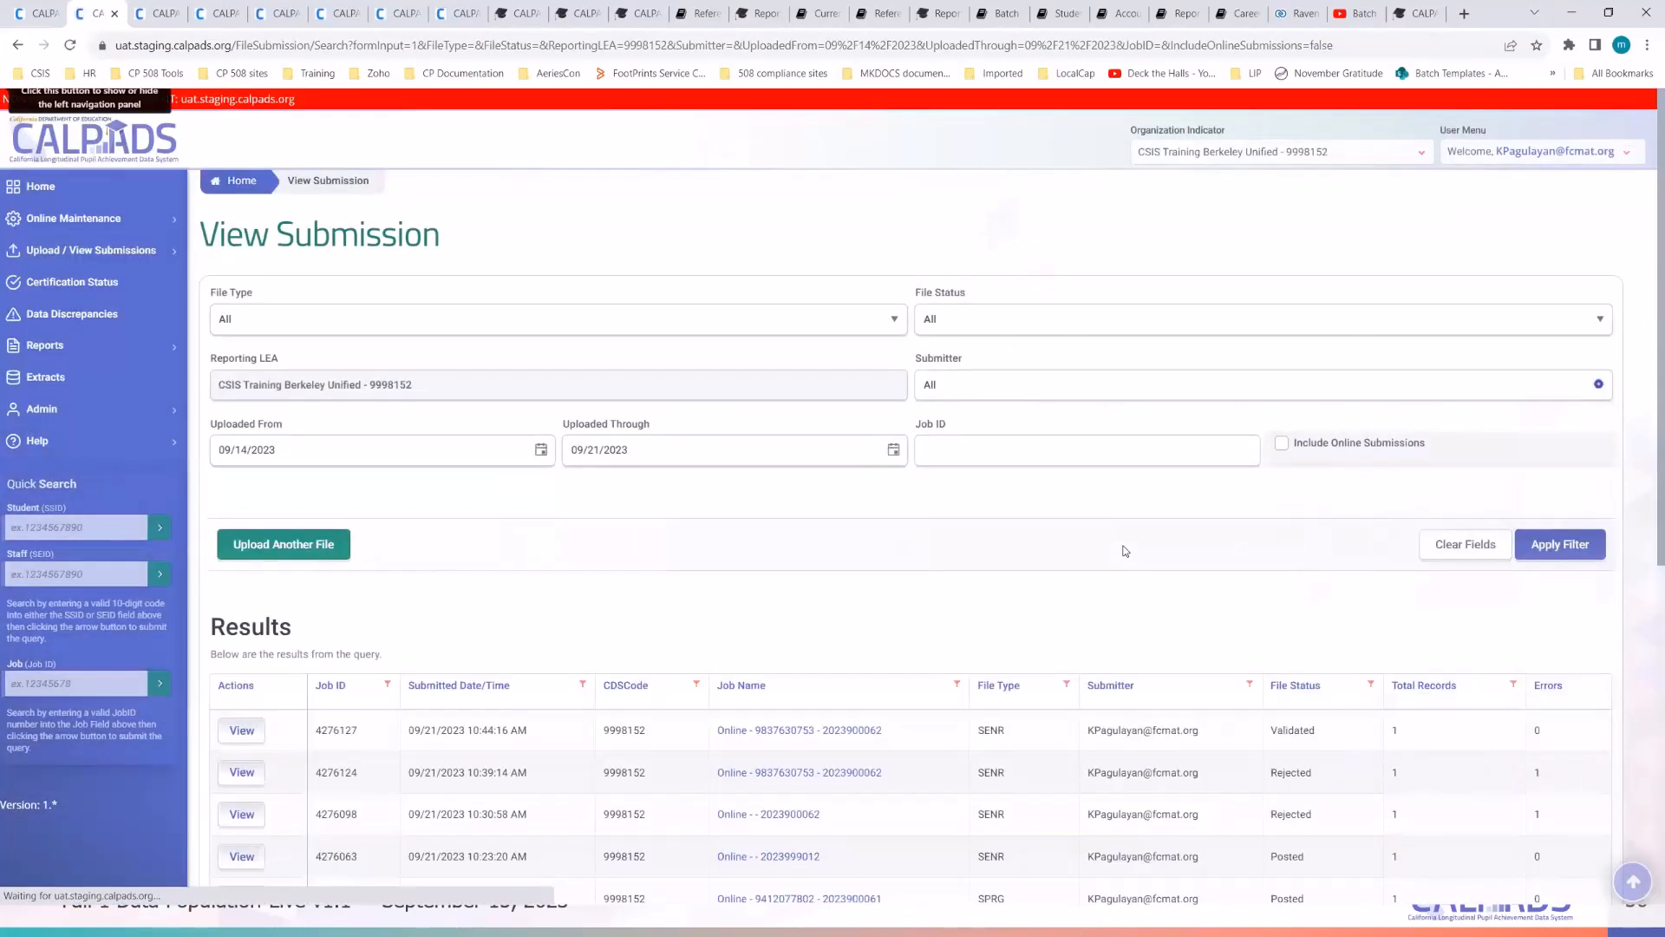
click(1550, 553)
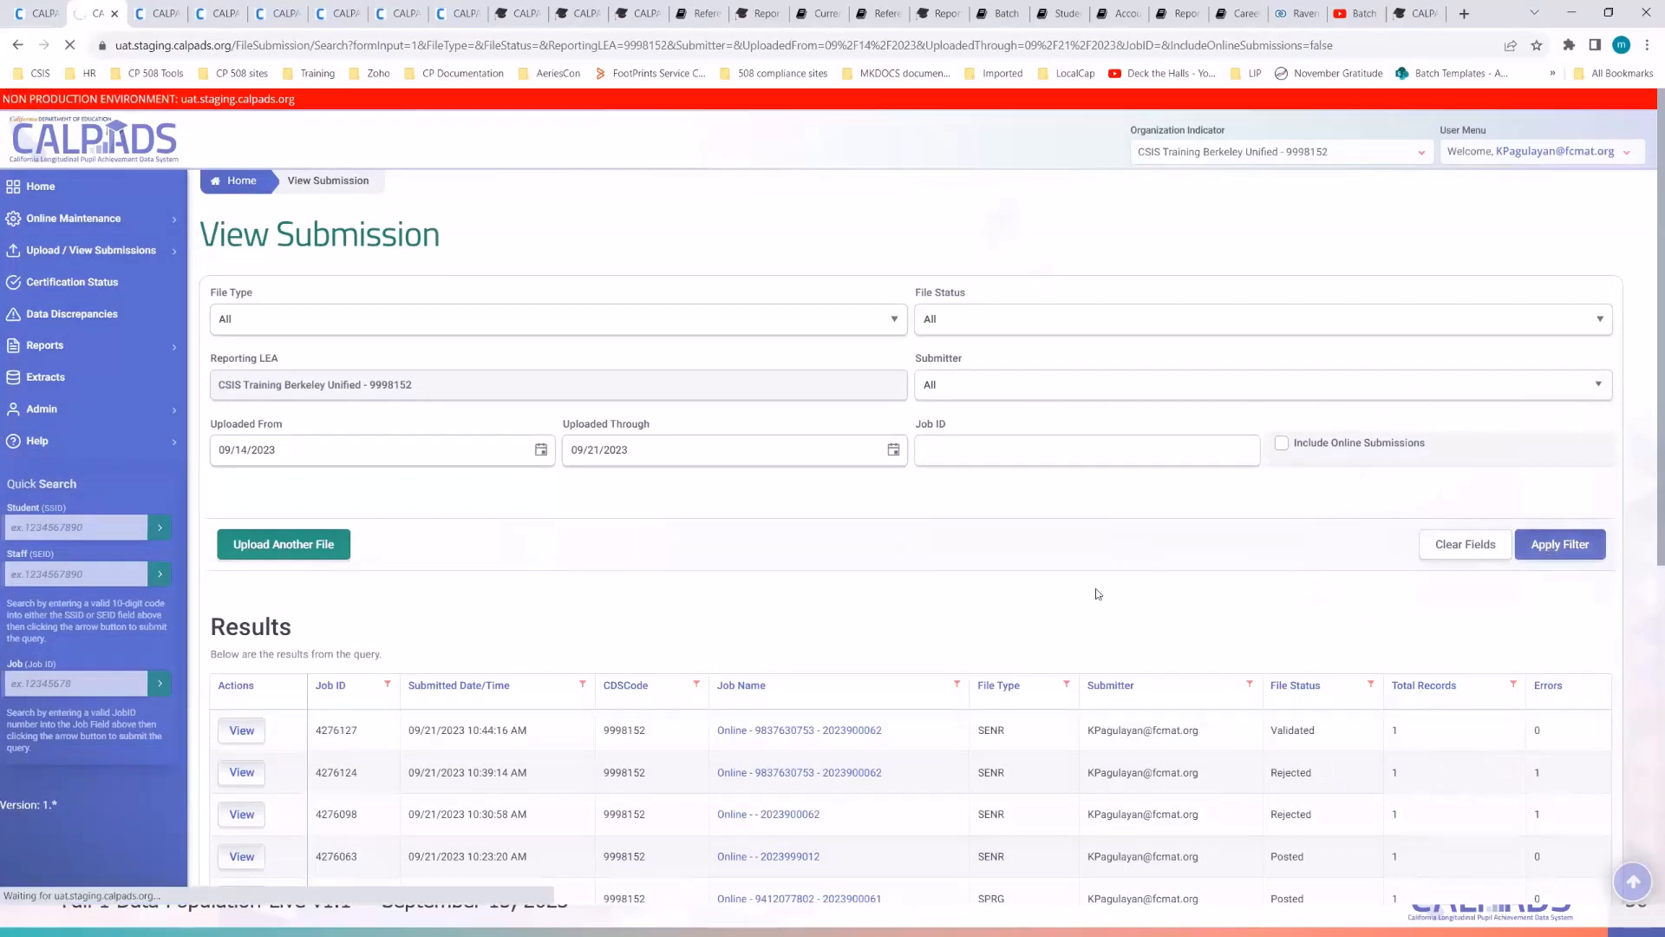
click(1562, 558)
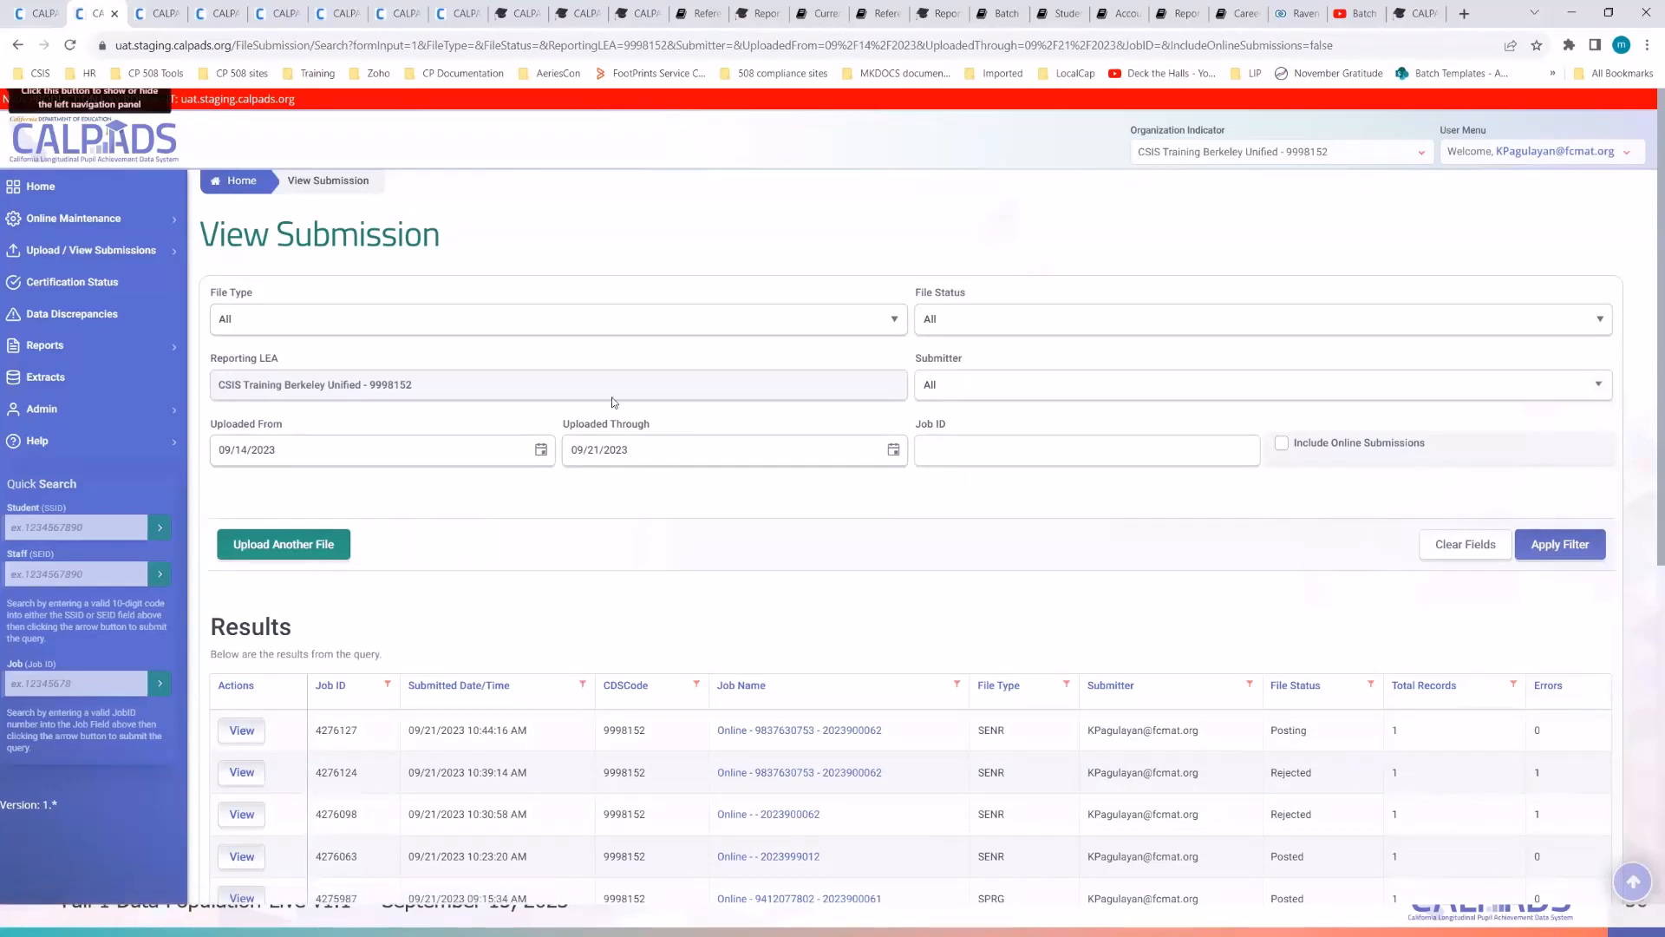
click(1572, 546)
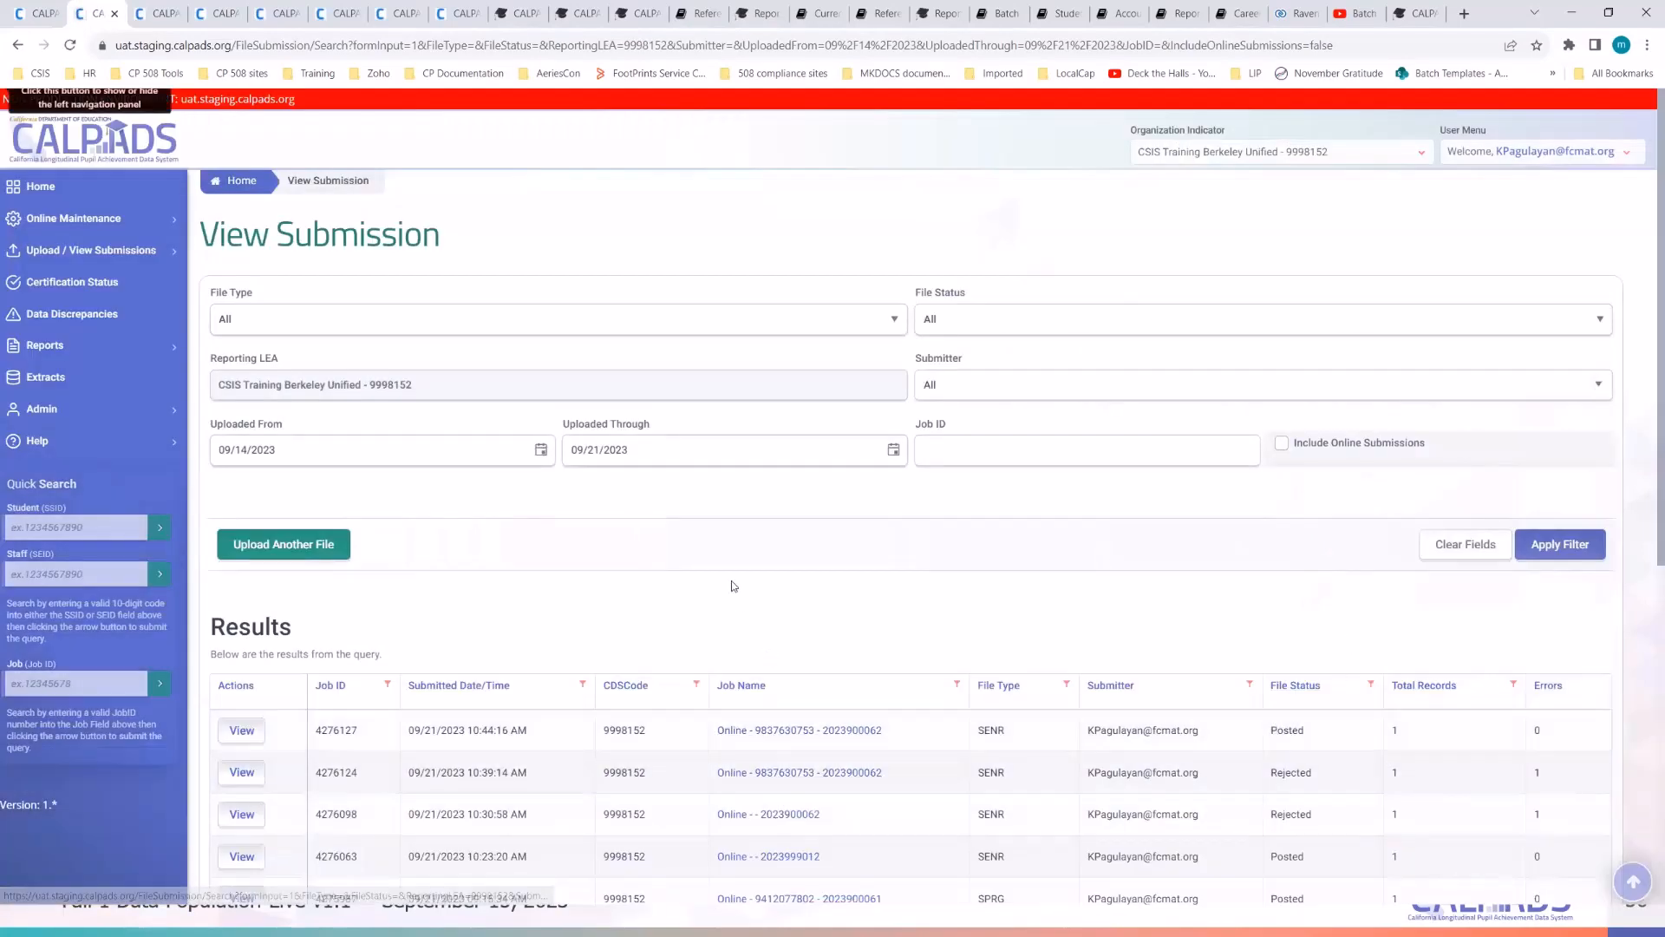
click(806, 781)
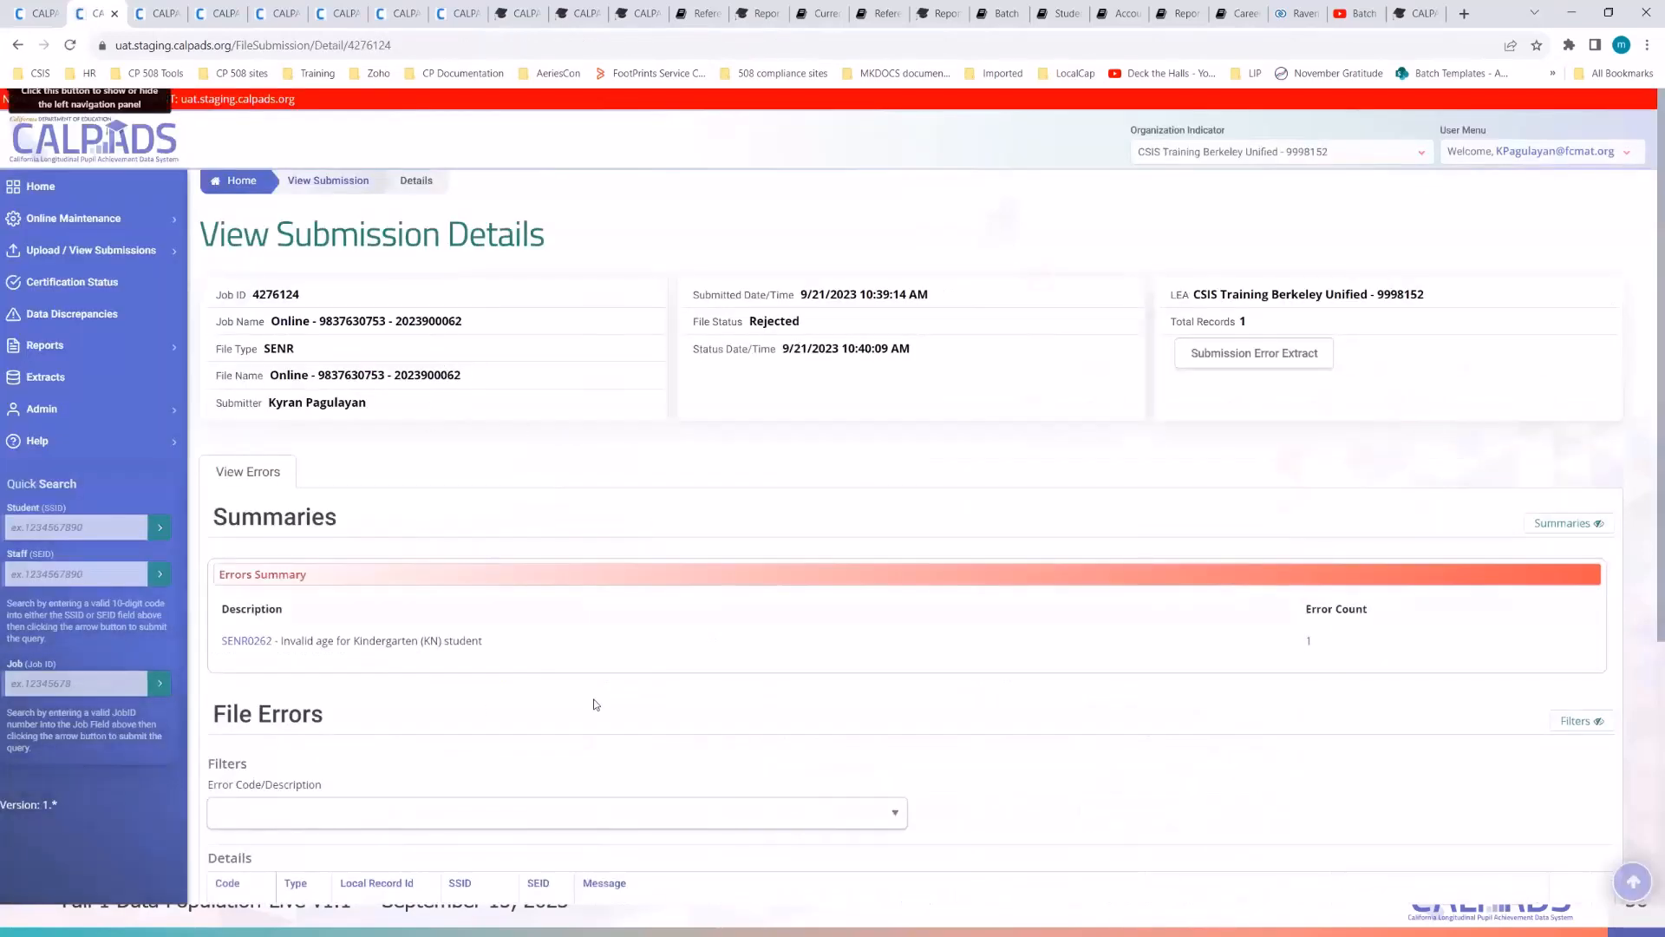
- Copy the SSID from job 4276124's File Errors and search for it in Student Data
scroll(597, 704, down, 5)
double_click(477, 542)
key(ctrl+c)
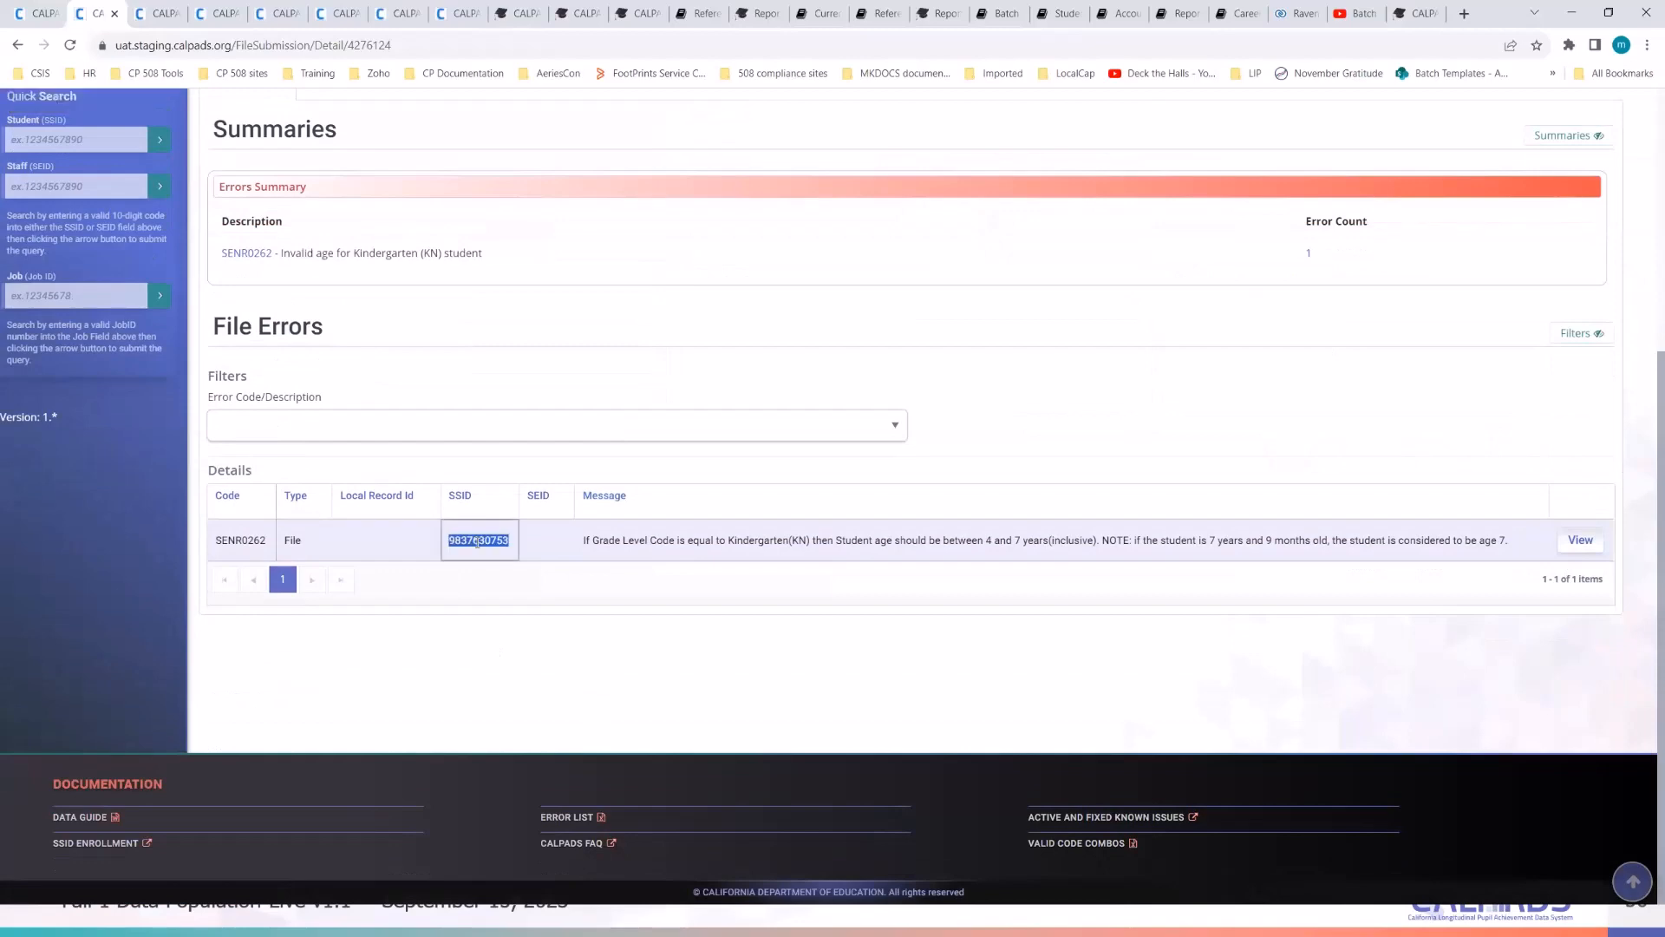
click(894, 339)
scroll(885, 311, up, 5)
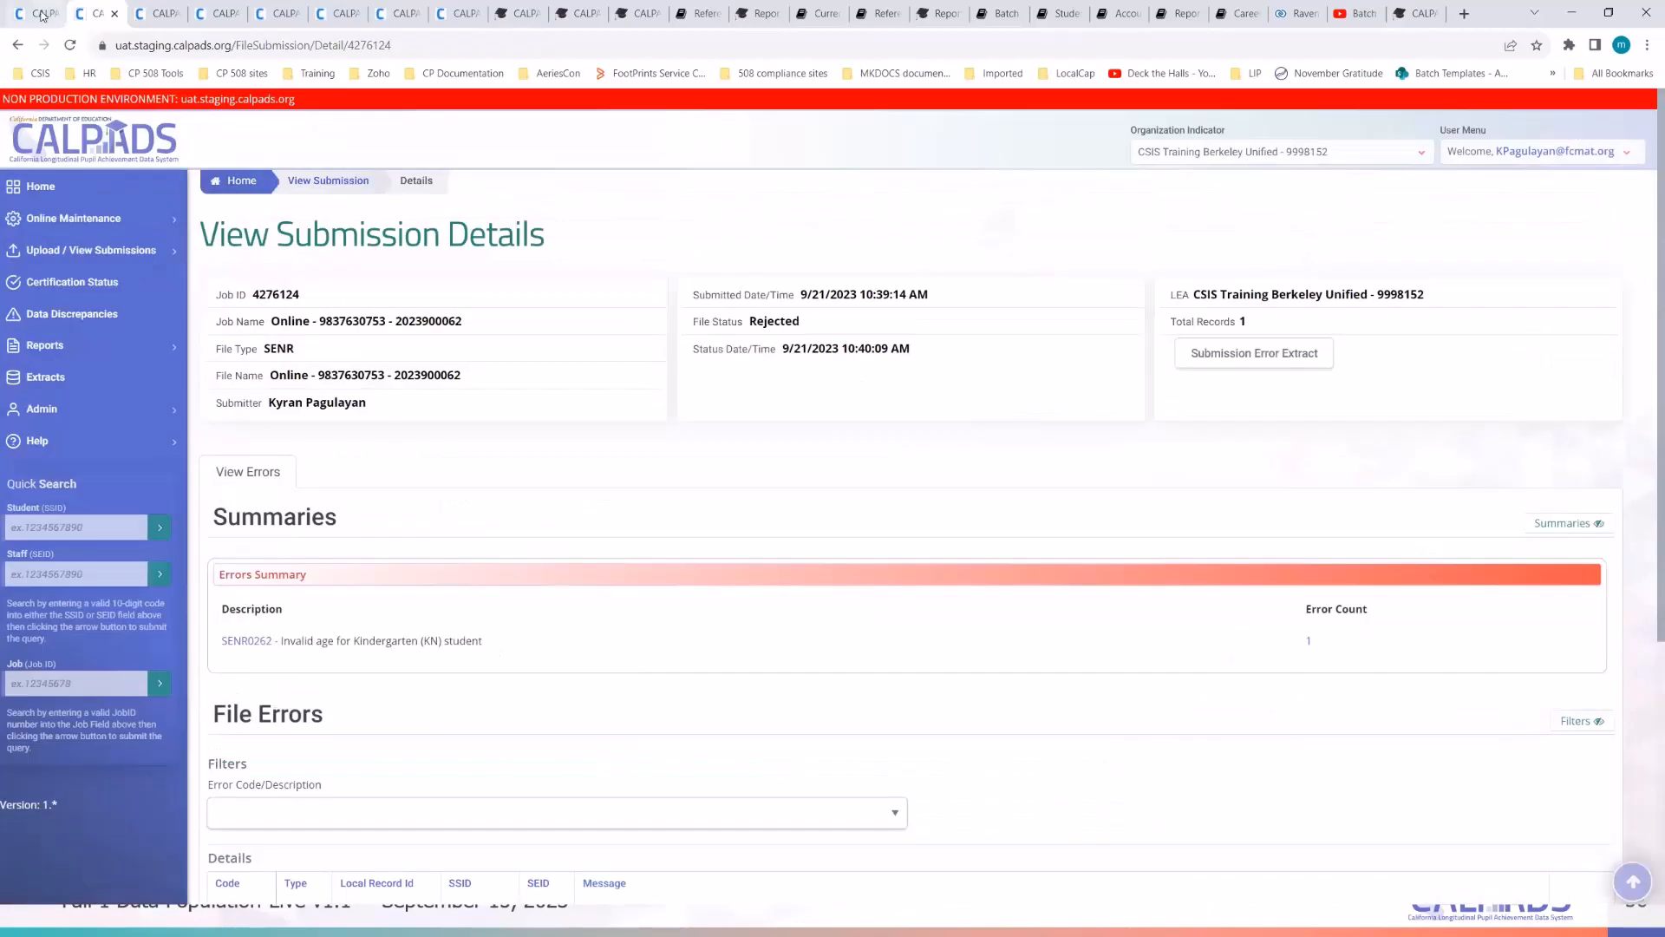
key(ctrl+shift+Tab)
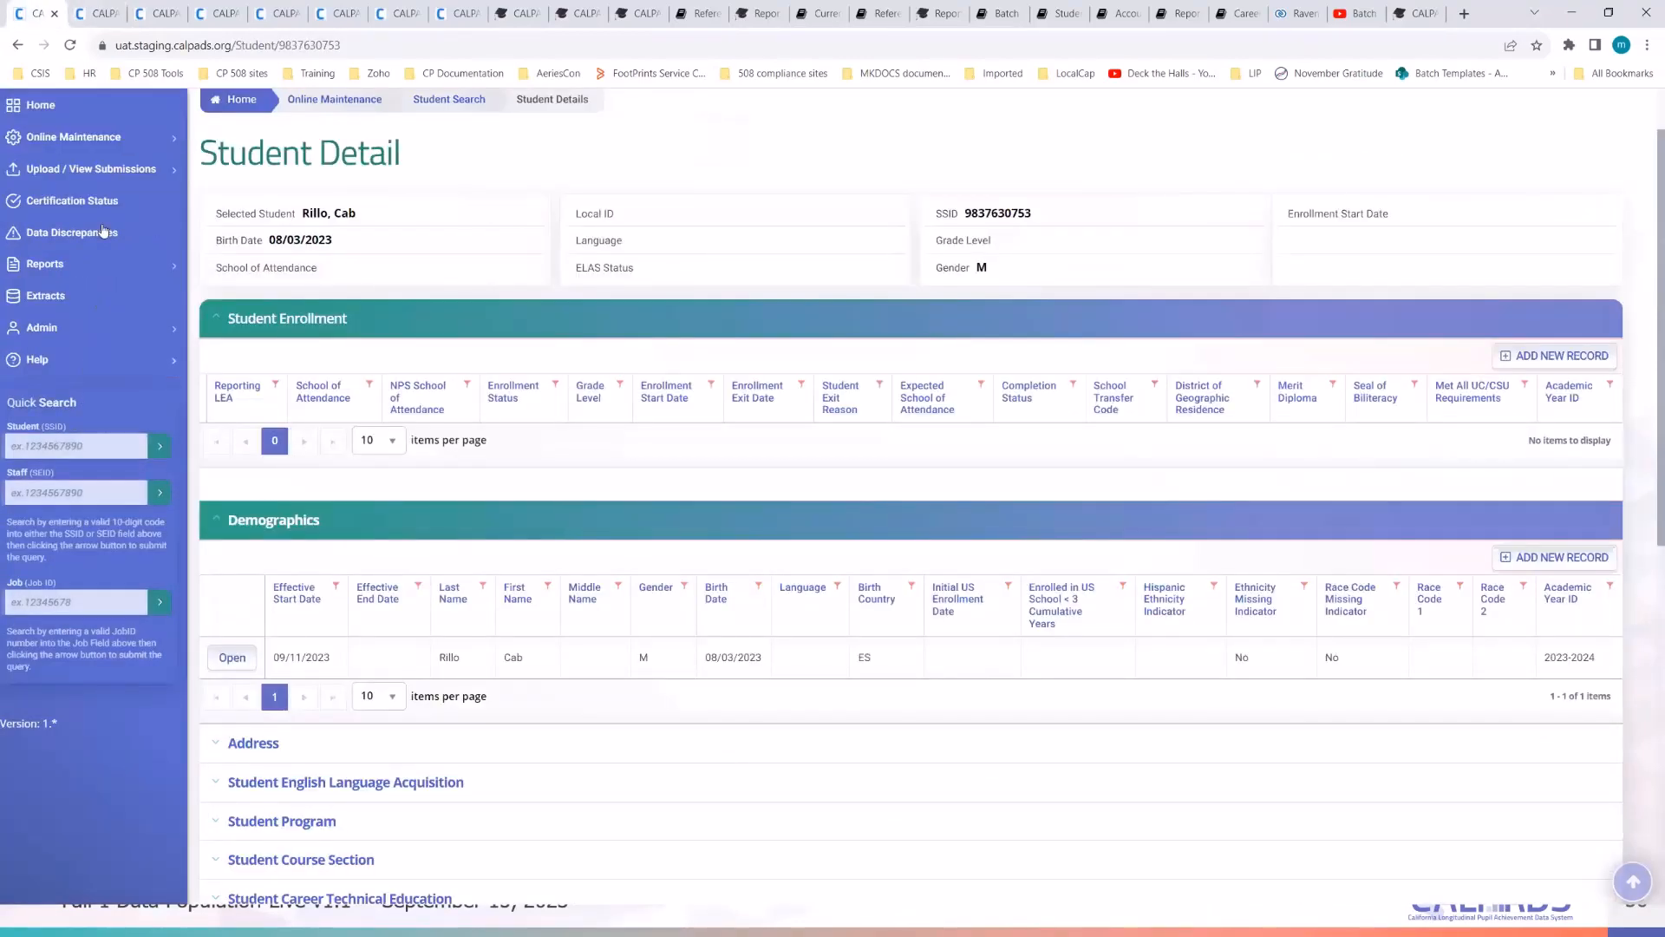
click(82, 137)
click(53, 166)
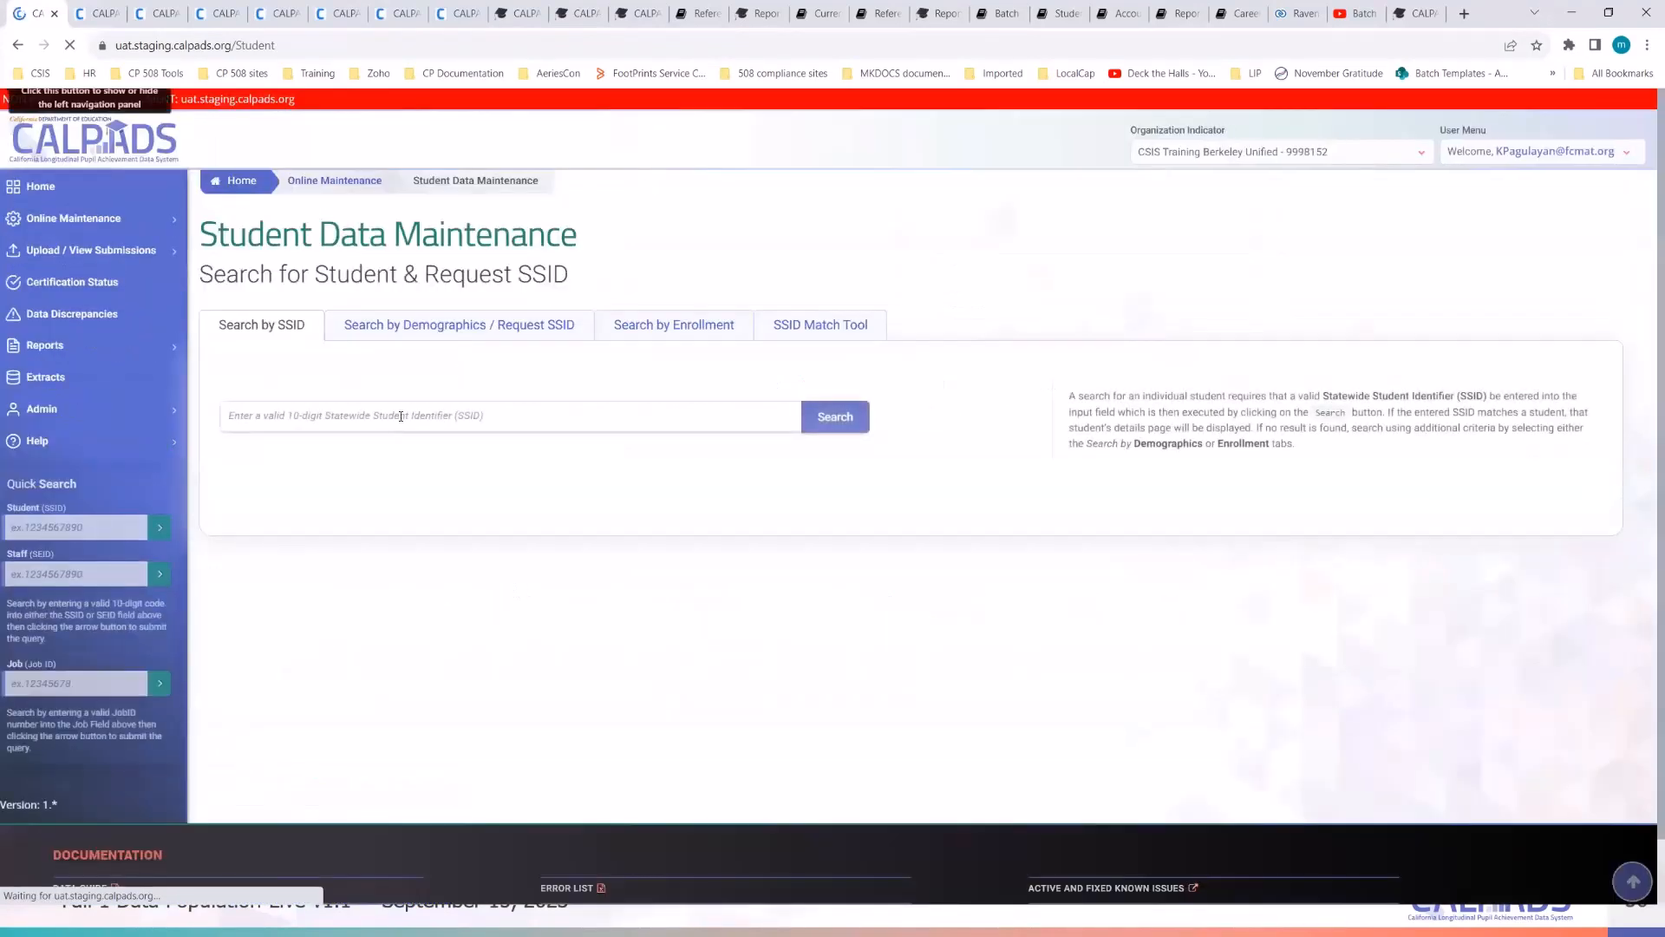
click(401, 416)
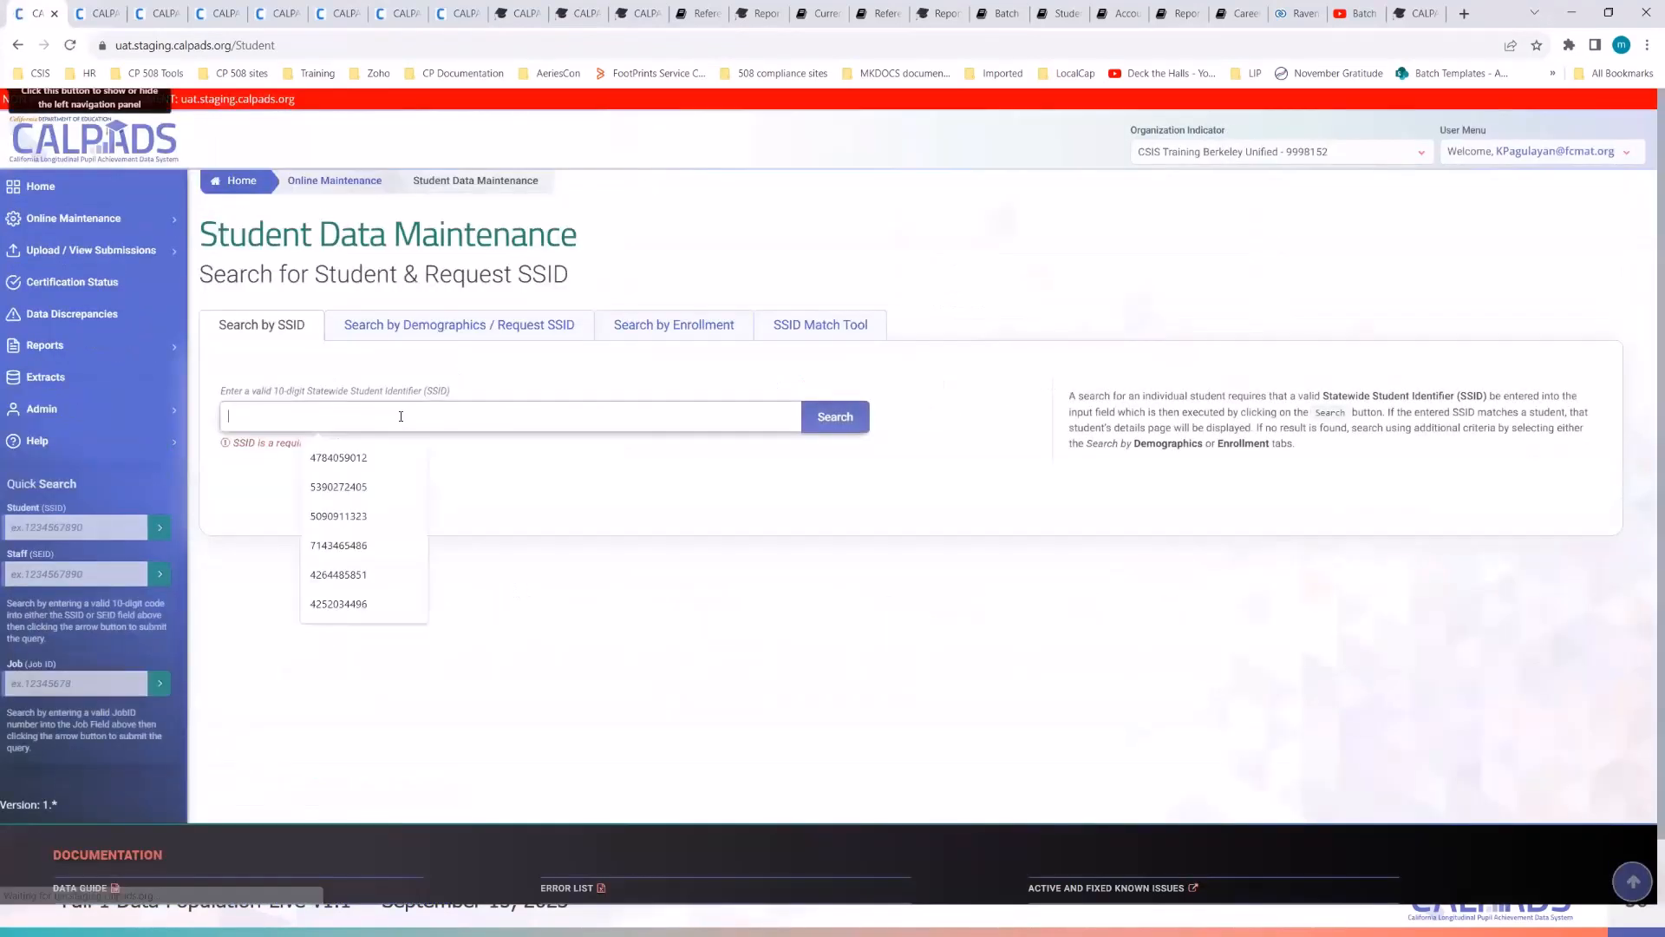
key(ctrl+v)
key(Return)
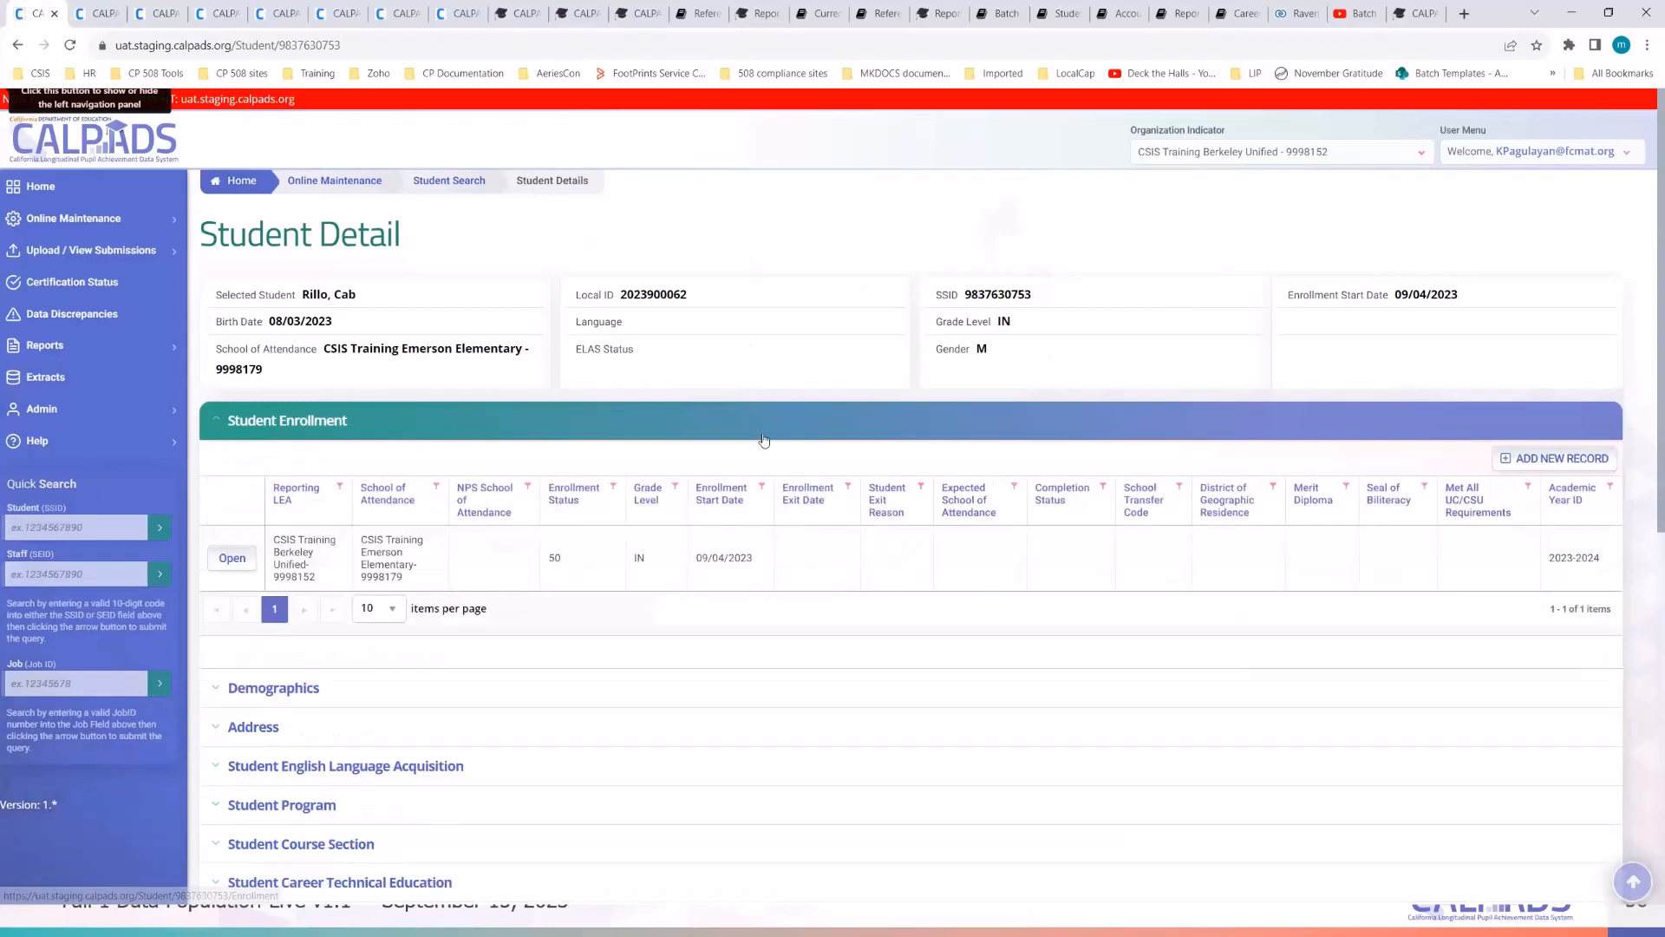
- Review the student's IN enrollment and open the Demographics record showing birth date 08/03/2023
scroll(756, 450, down, 1)
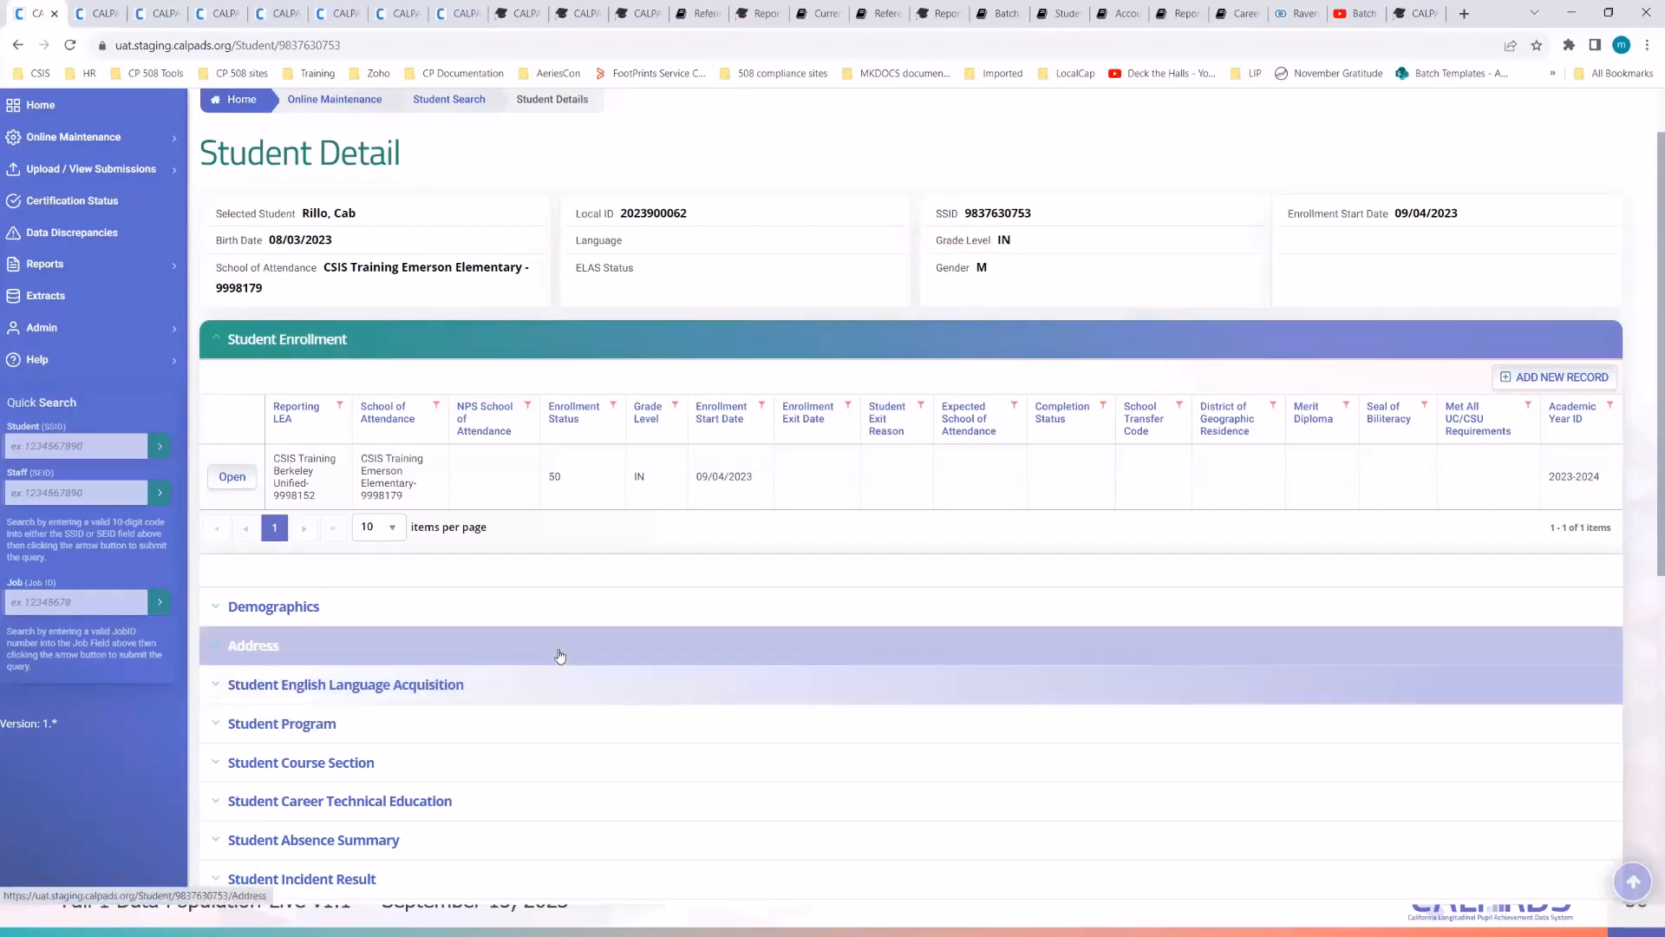
click(278, 340)
click(278, 341)
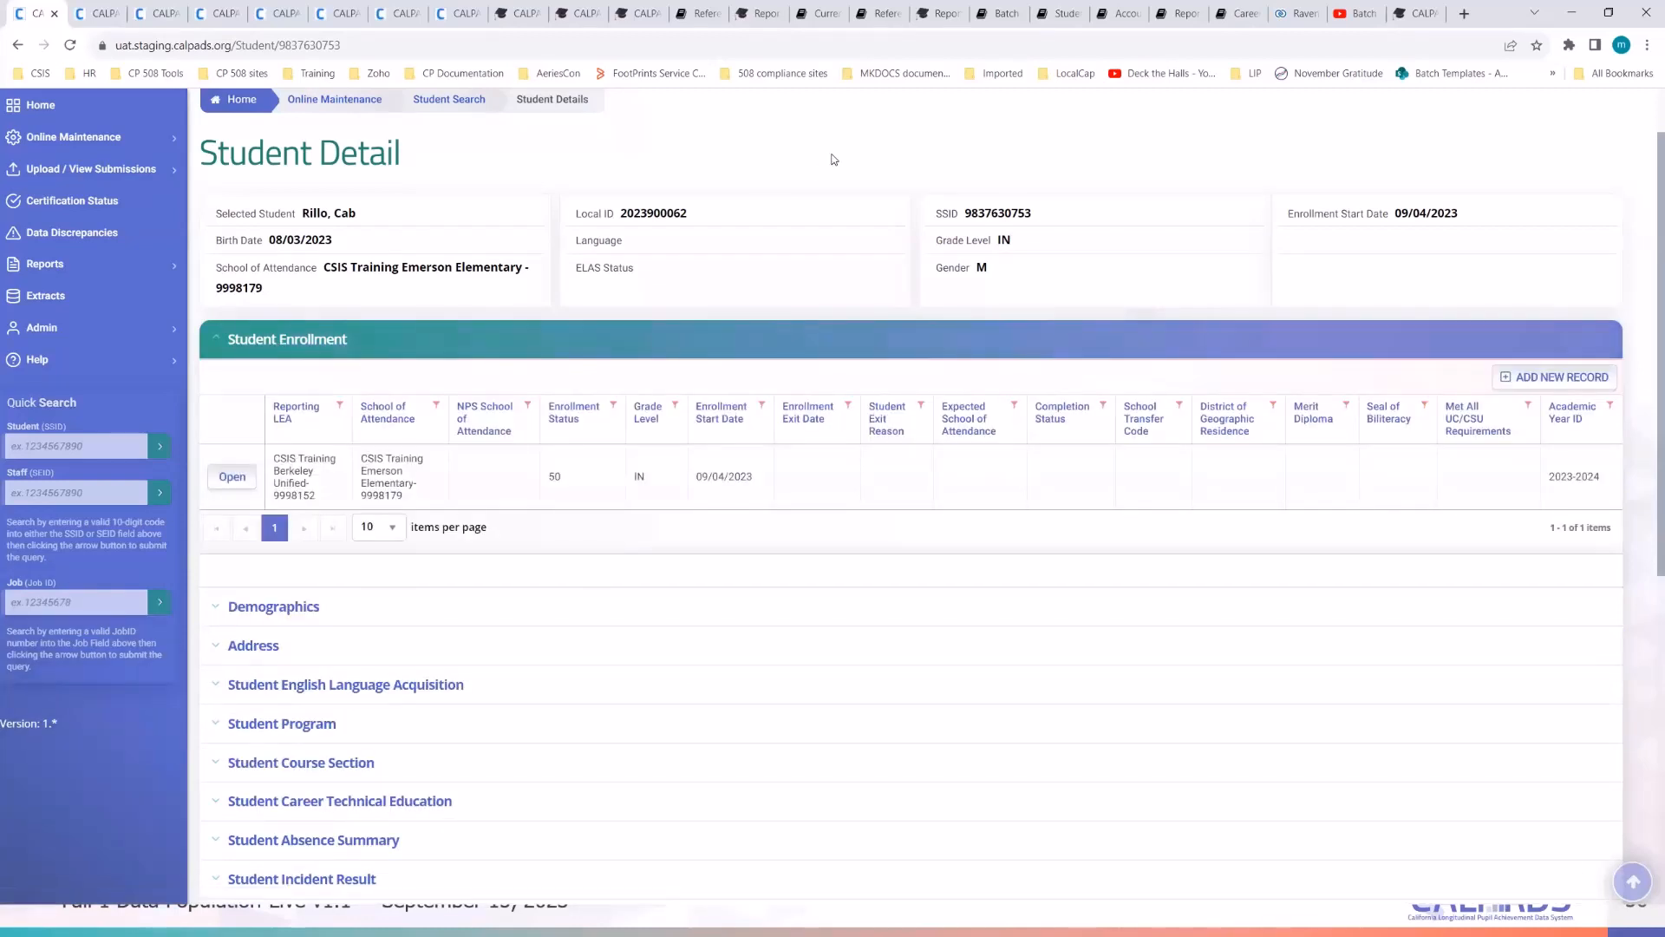
click(272, 612)
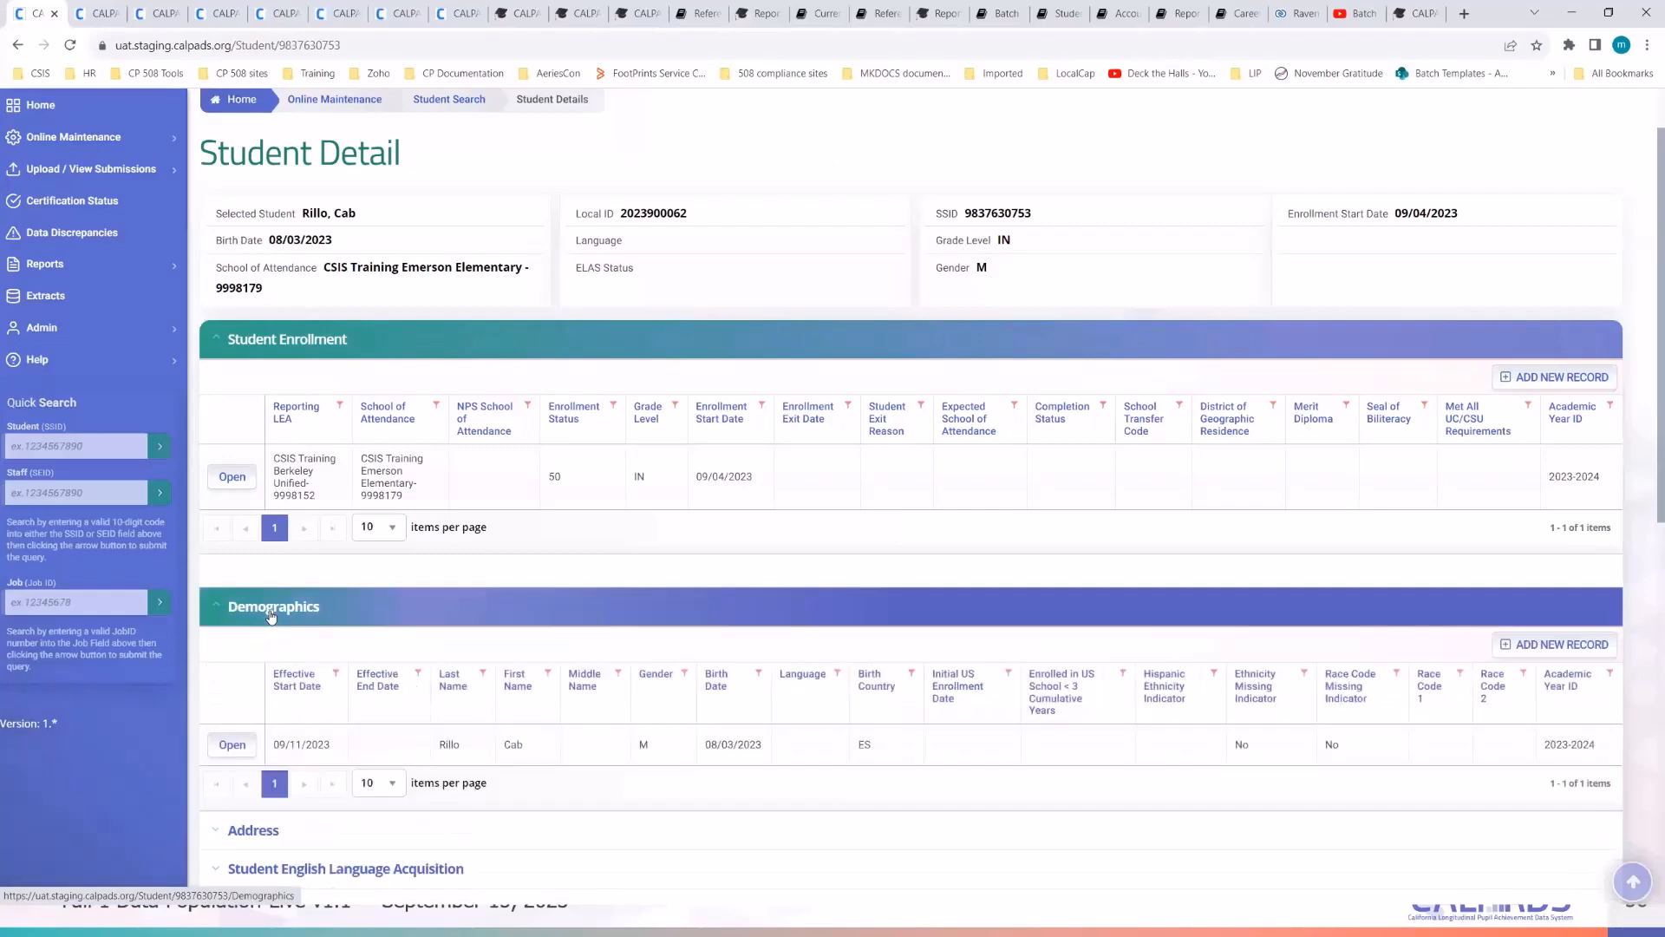
scroll(643, 717, down, 2)
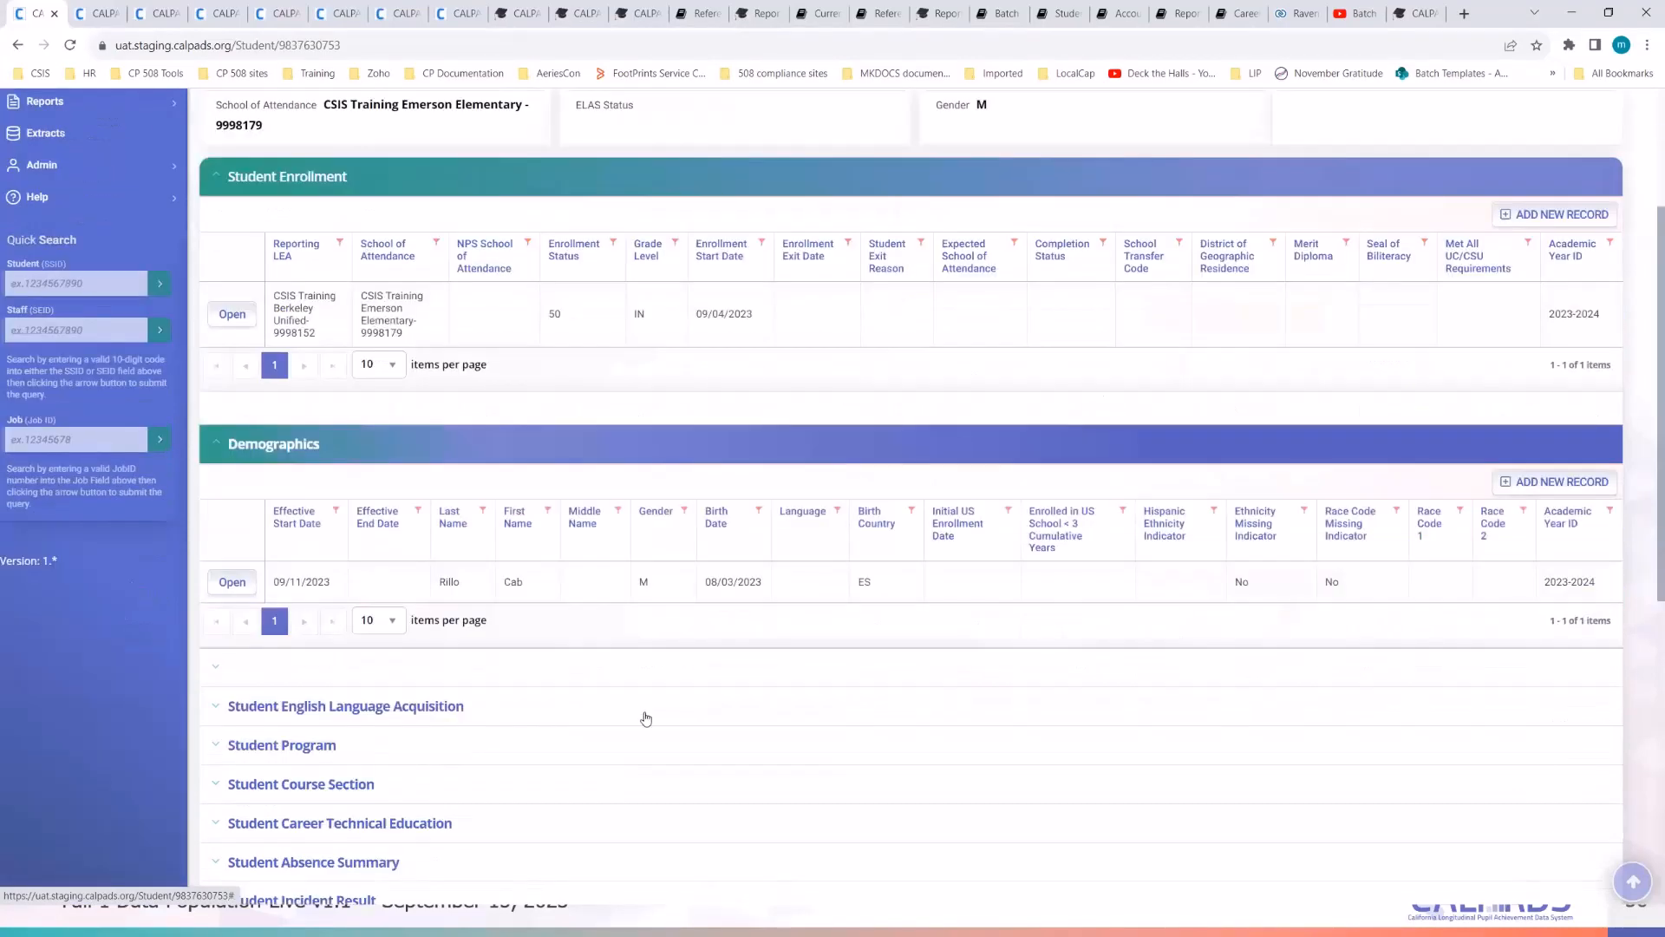
scroll(737, 460, up, 3)
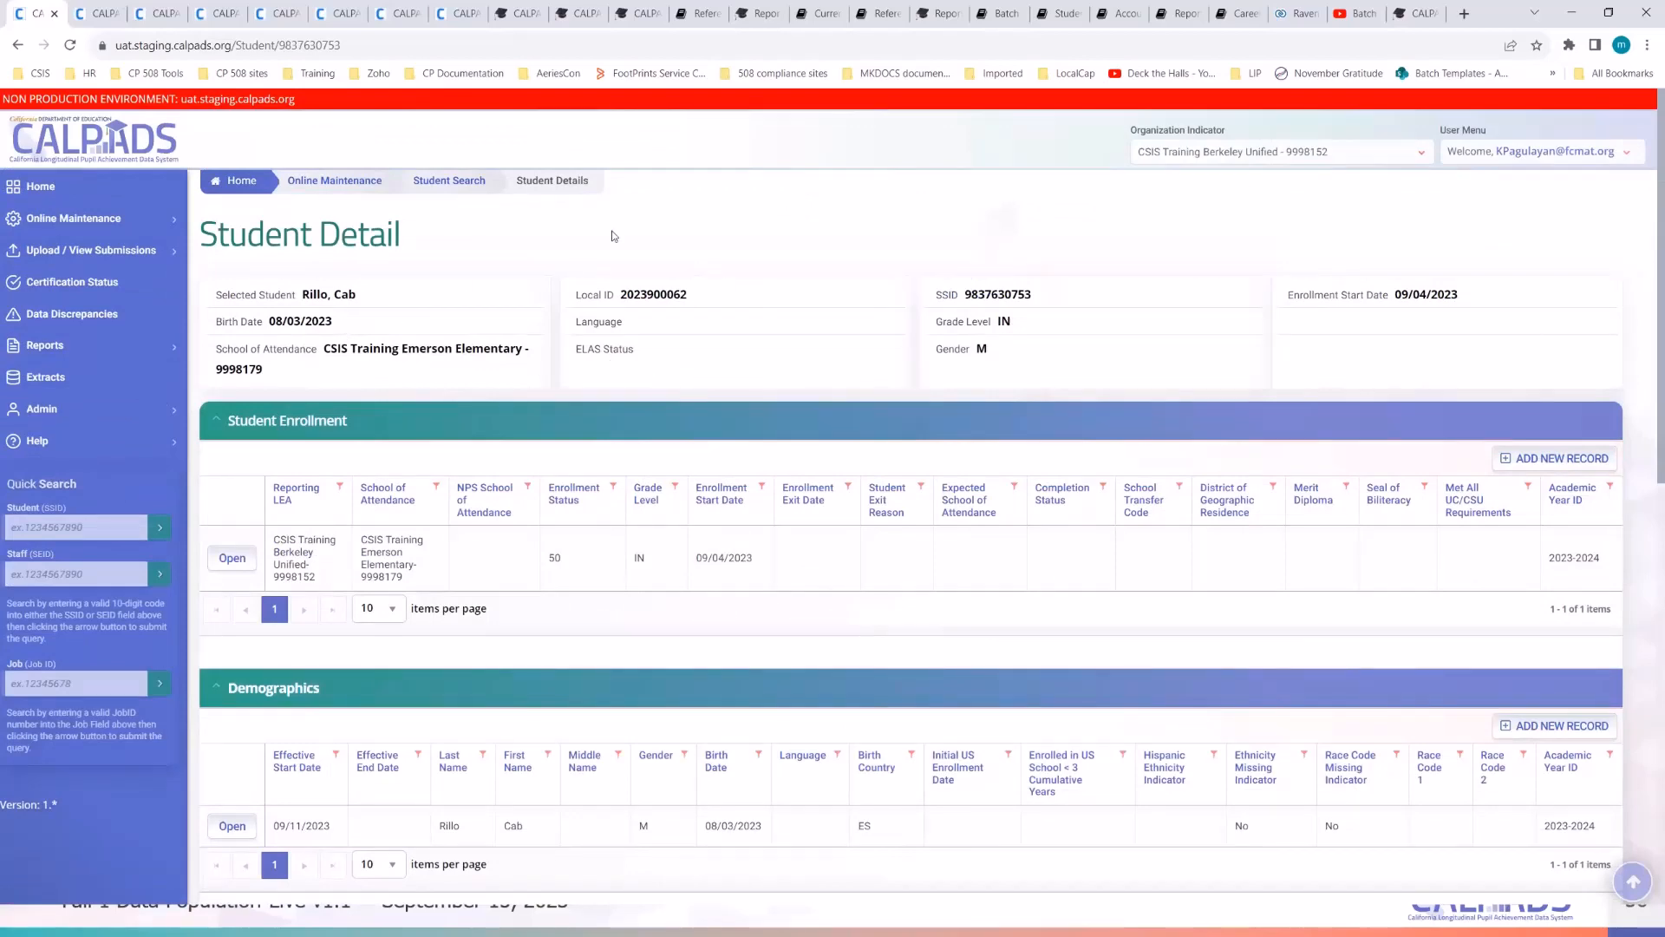
scroll(573, 592, down, 3)
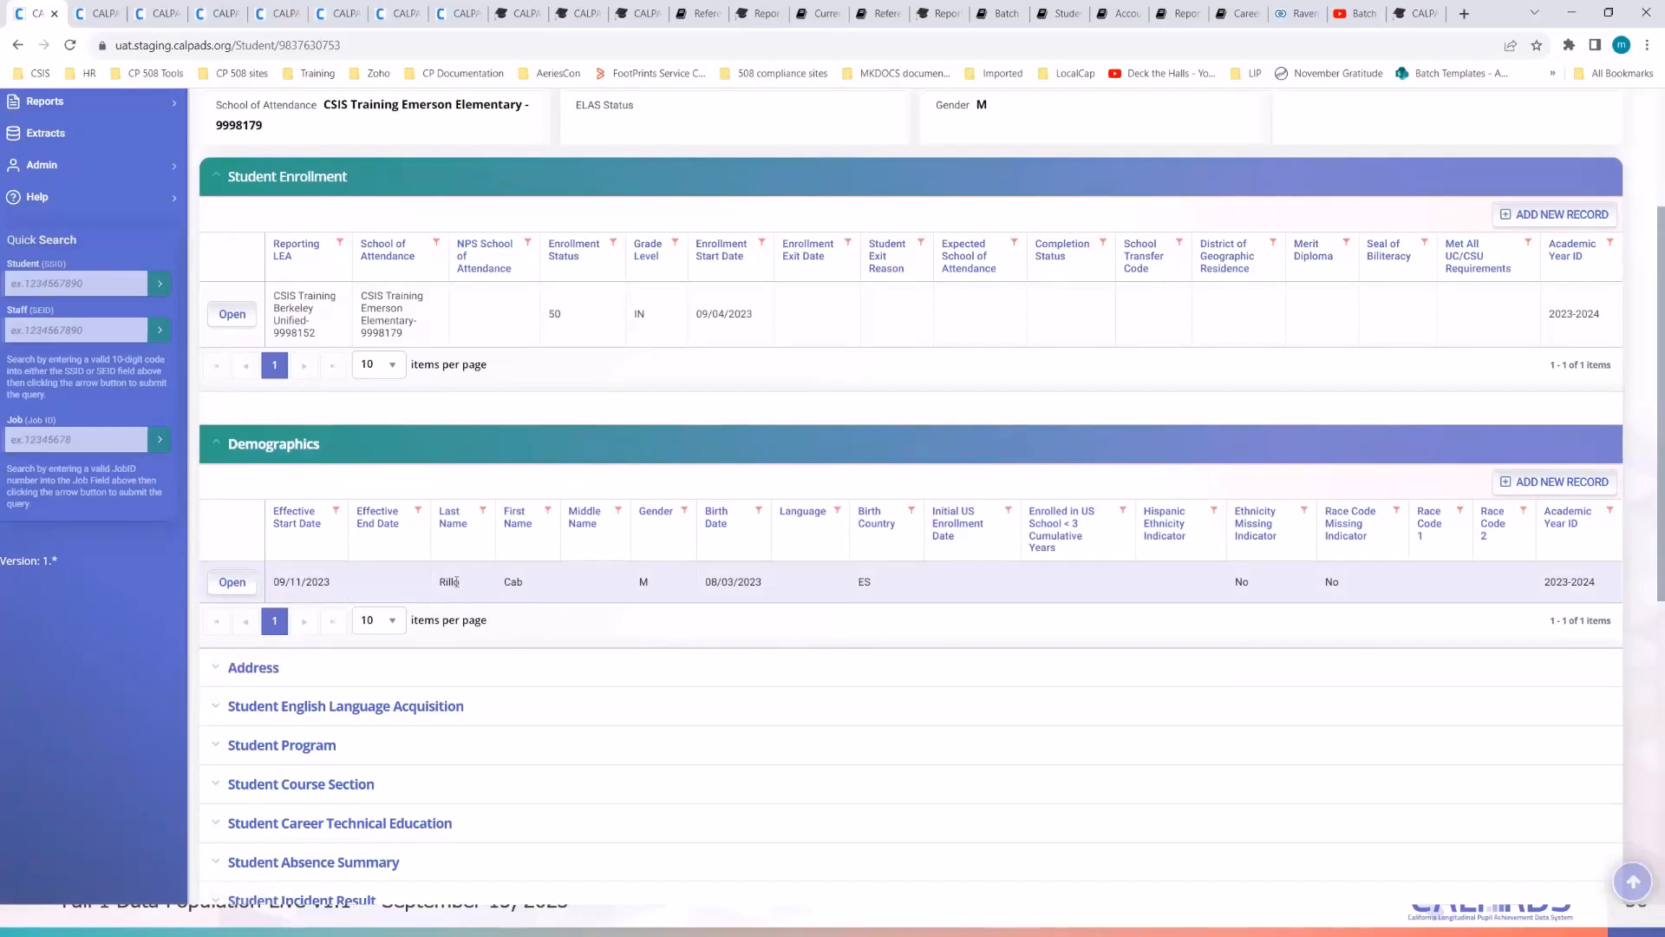
click(232, 582)
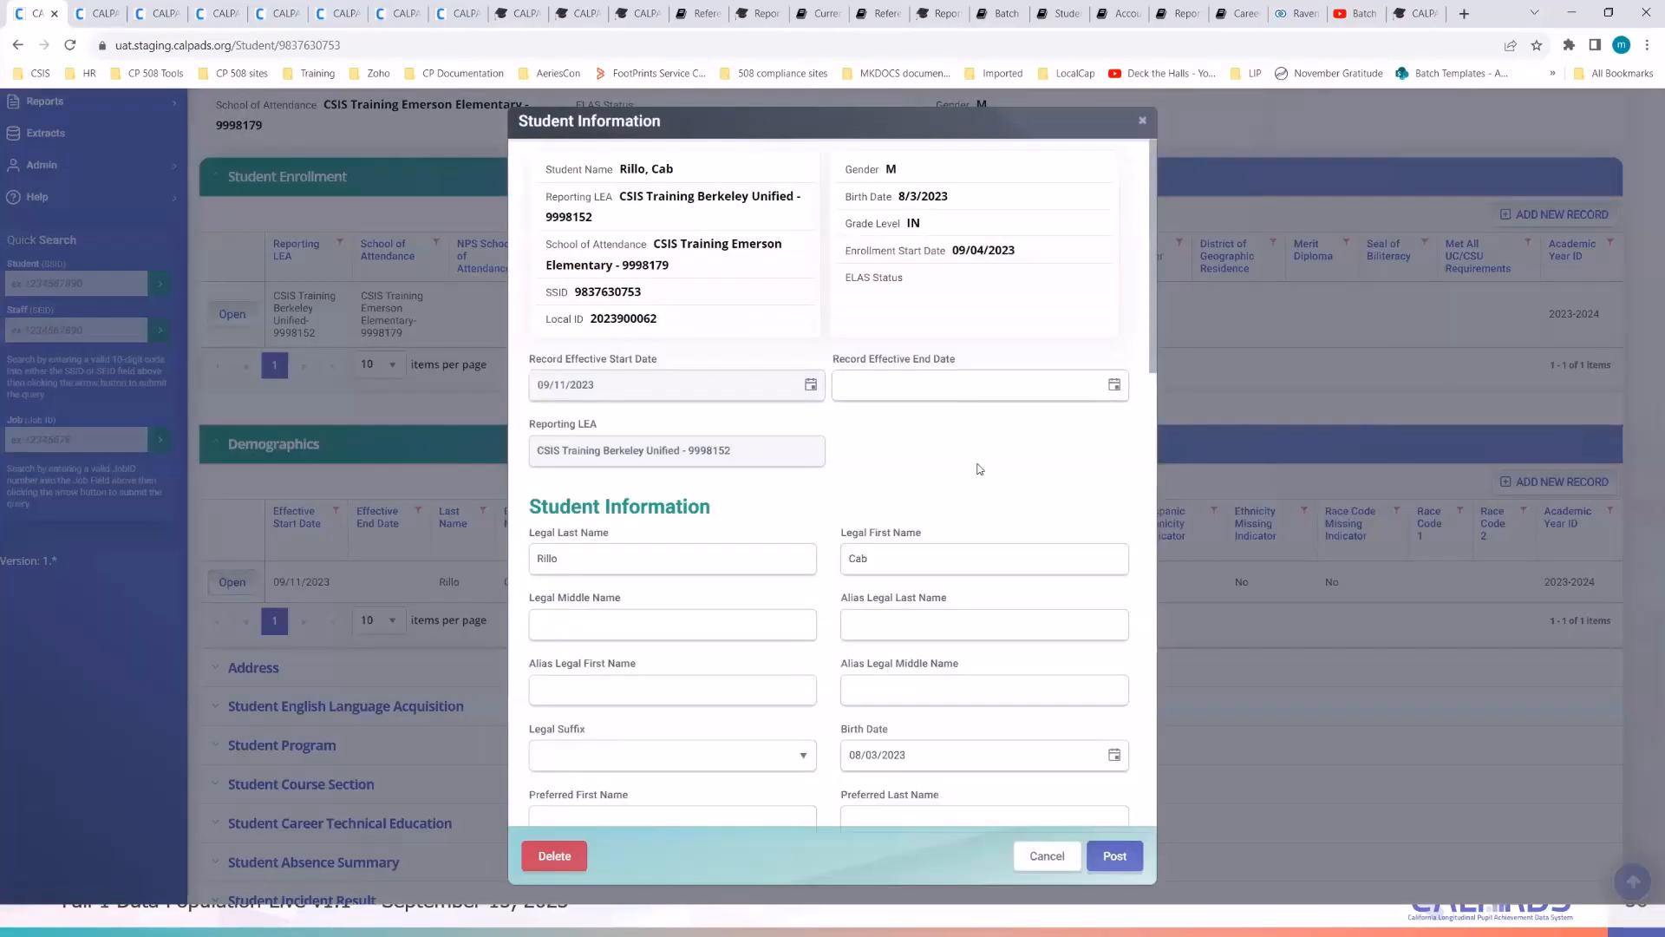
scroll(979, 468, down, 3)
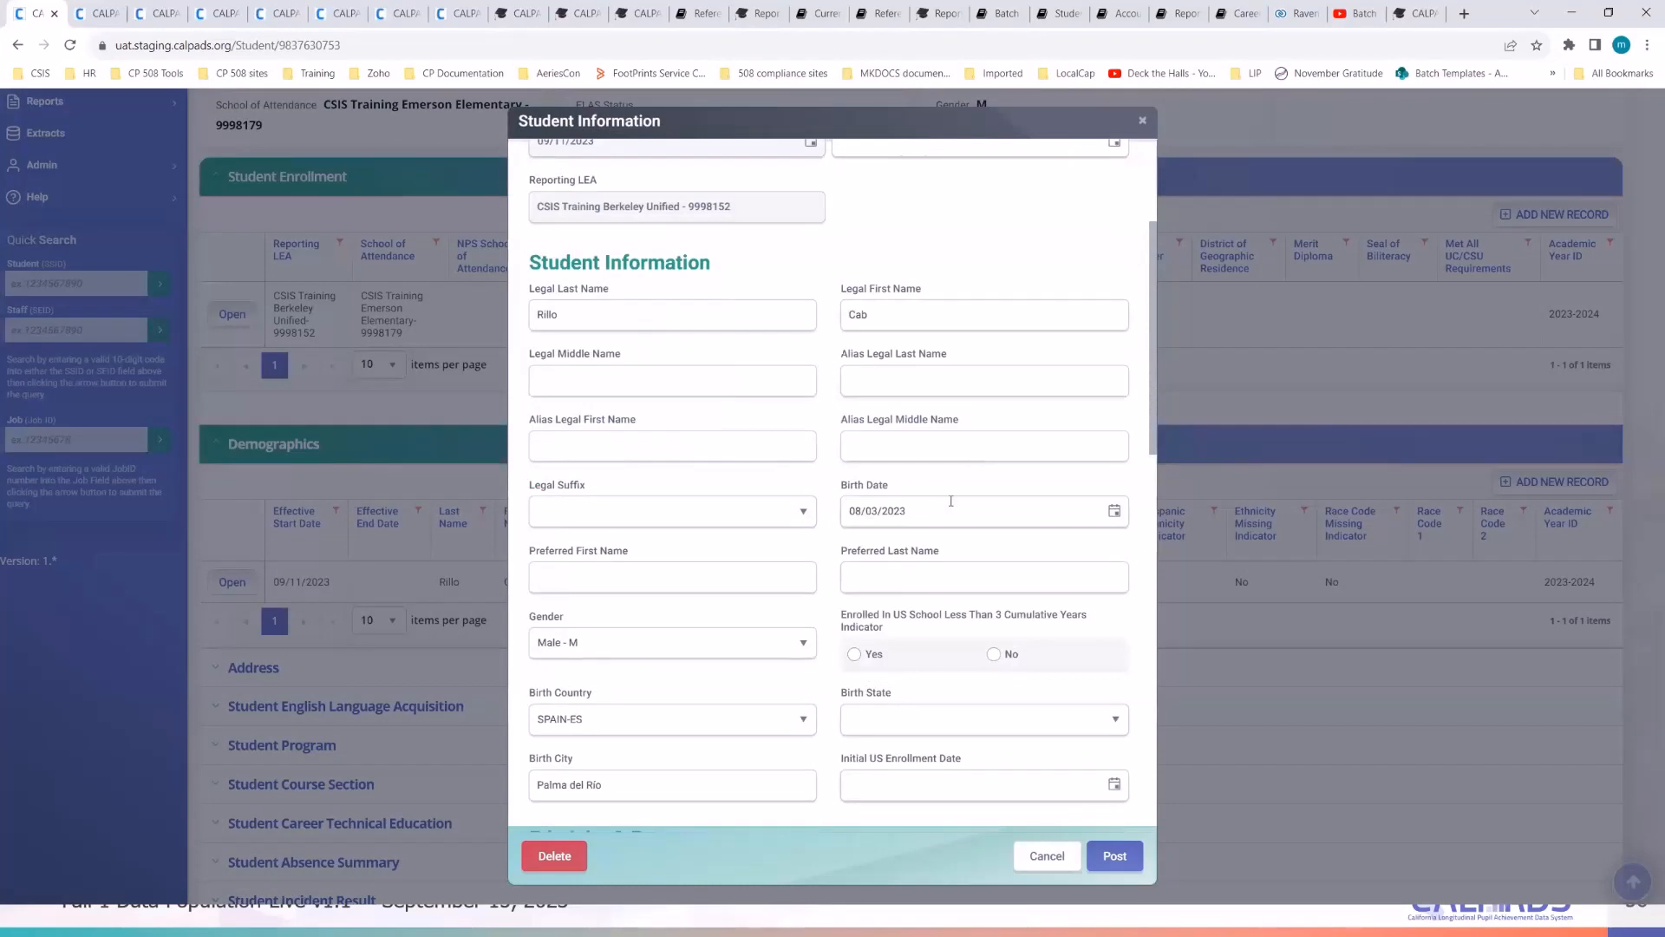
click(874, 512)
triple_click(877, 512)
click(940, 510)
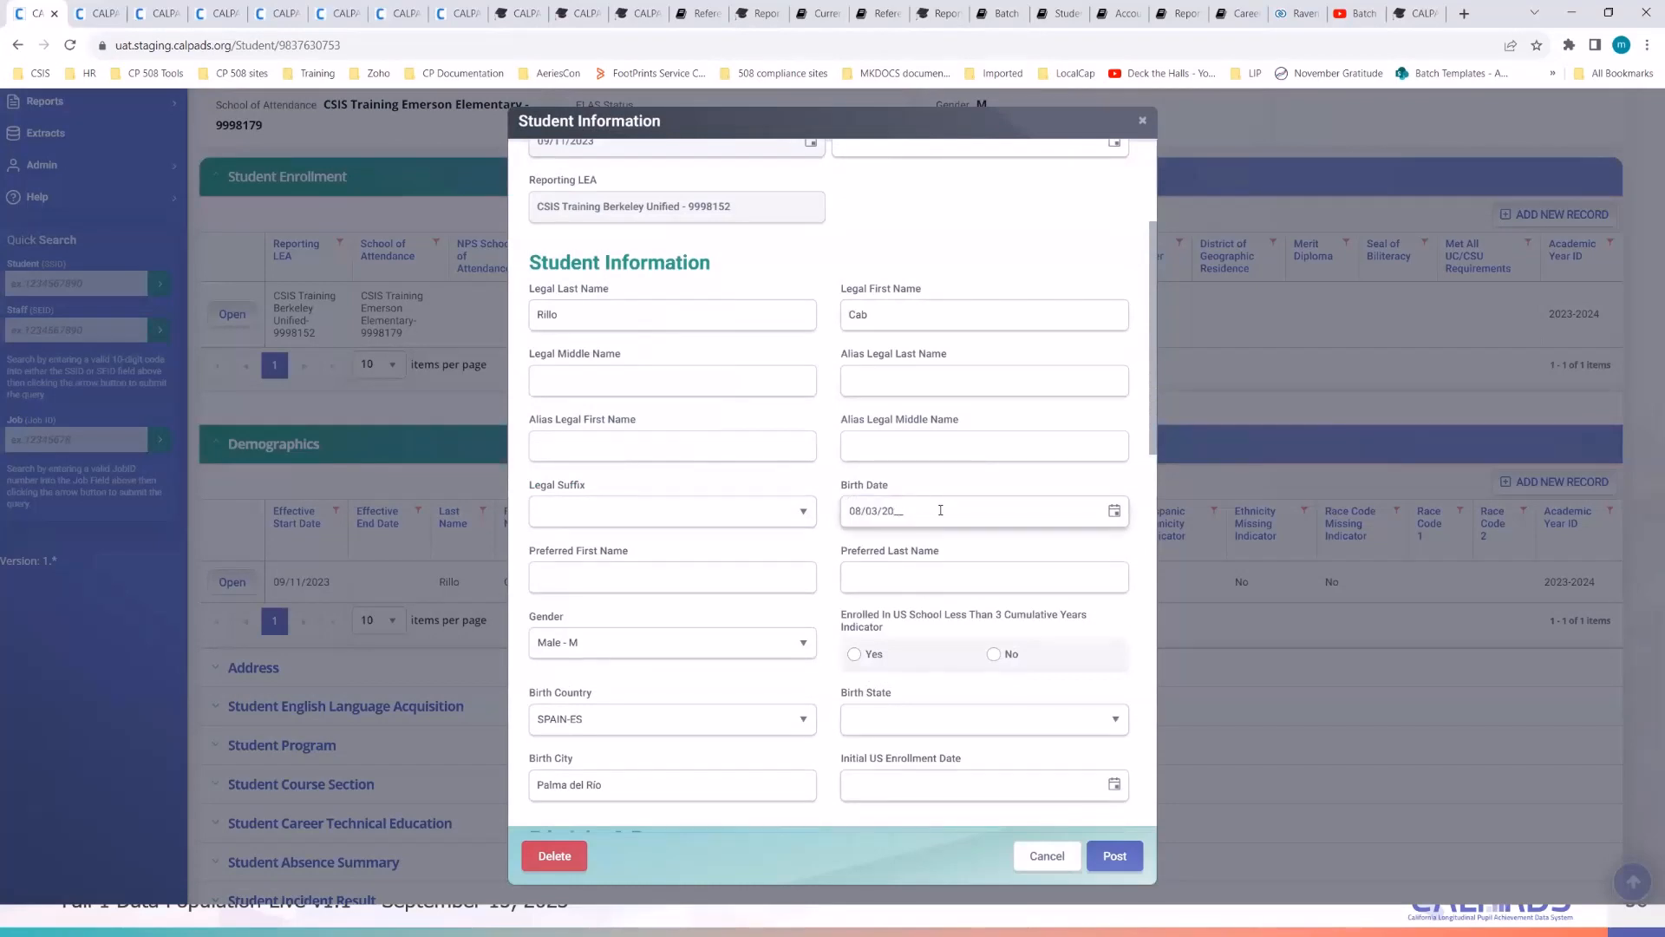
text(18)
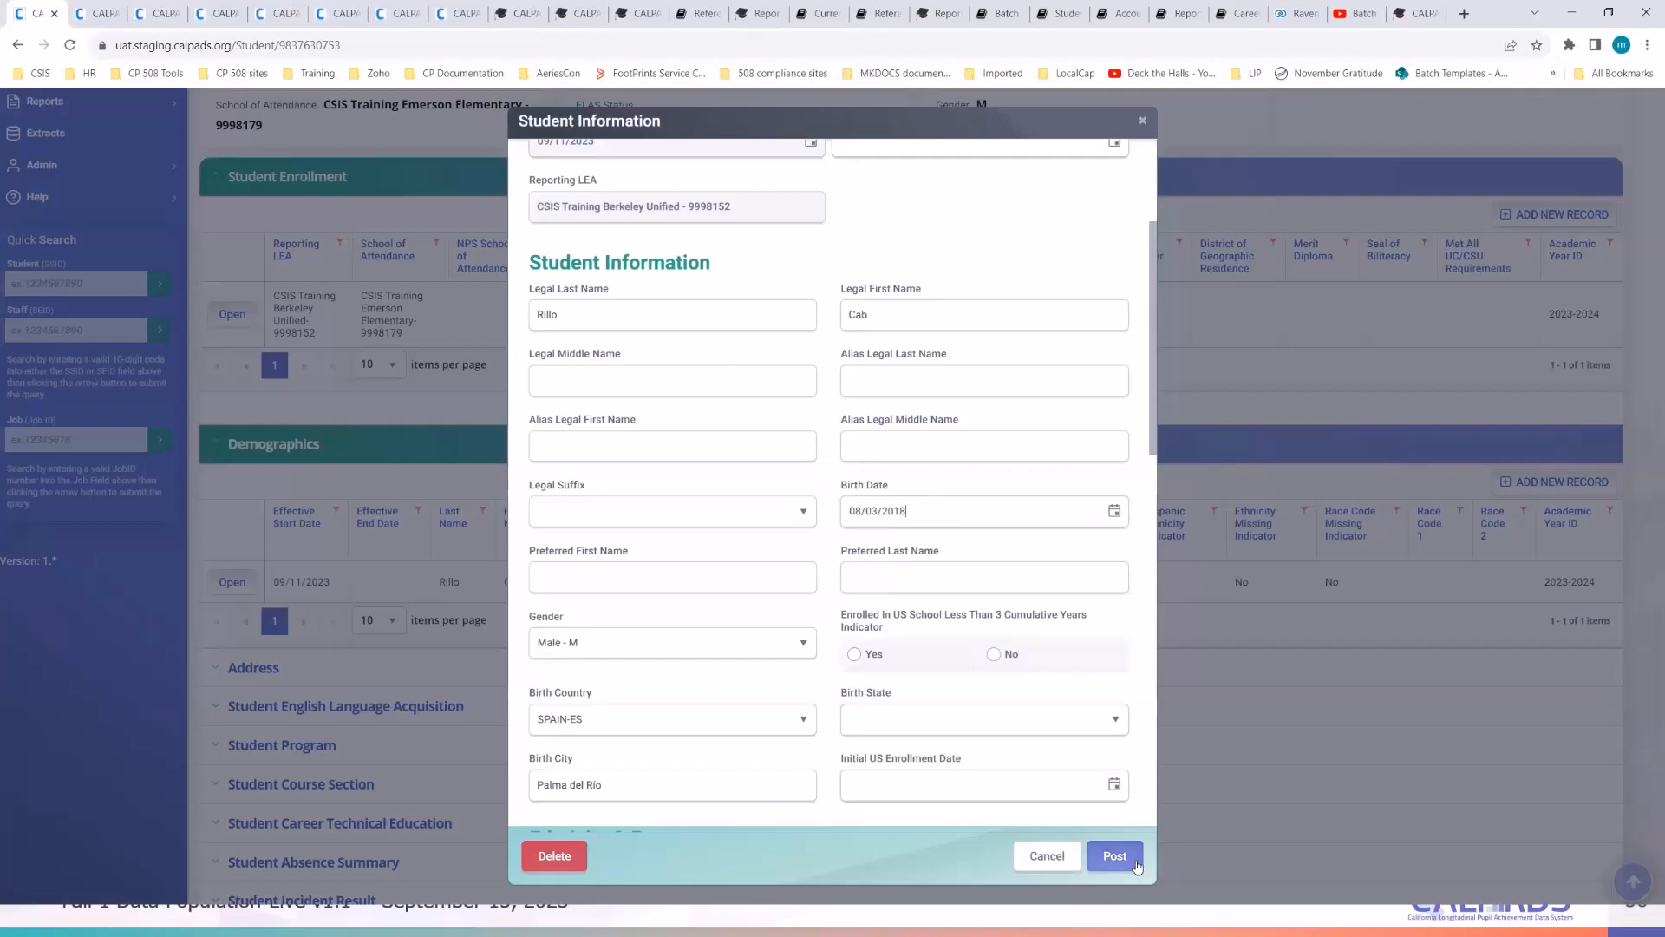
click(1138, 867)
click(1114, 856)
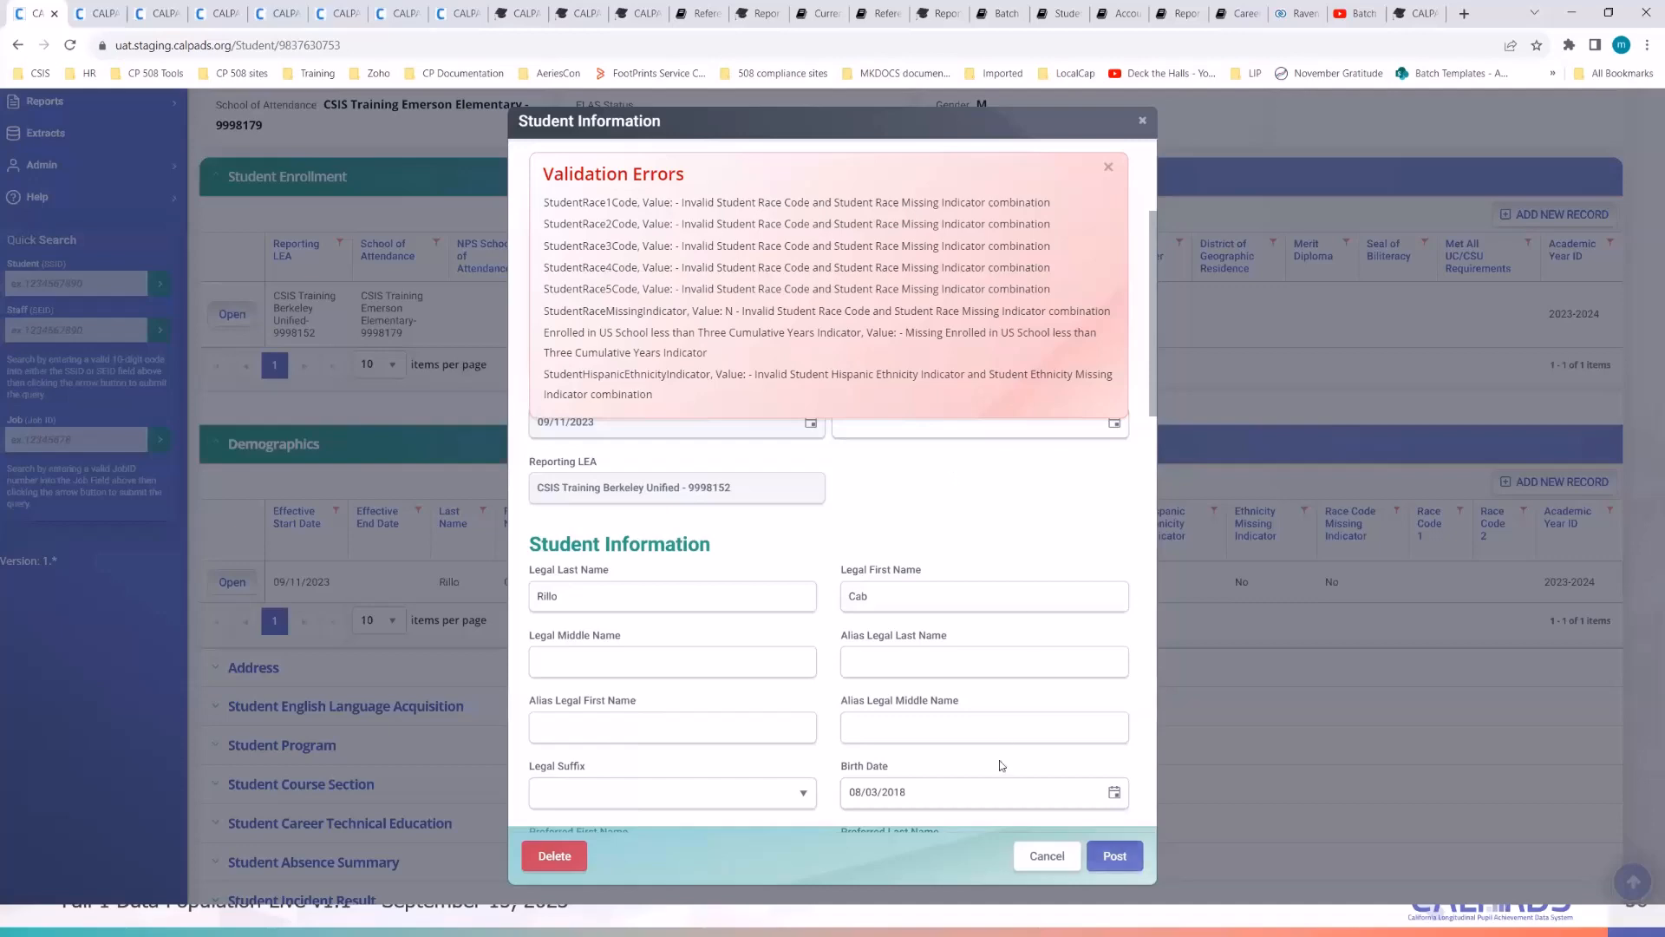
click(1052, 858)
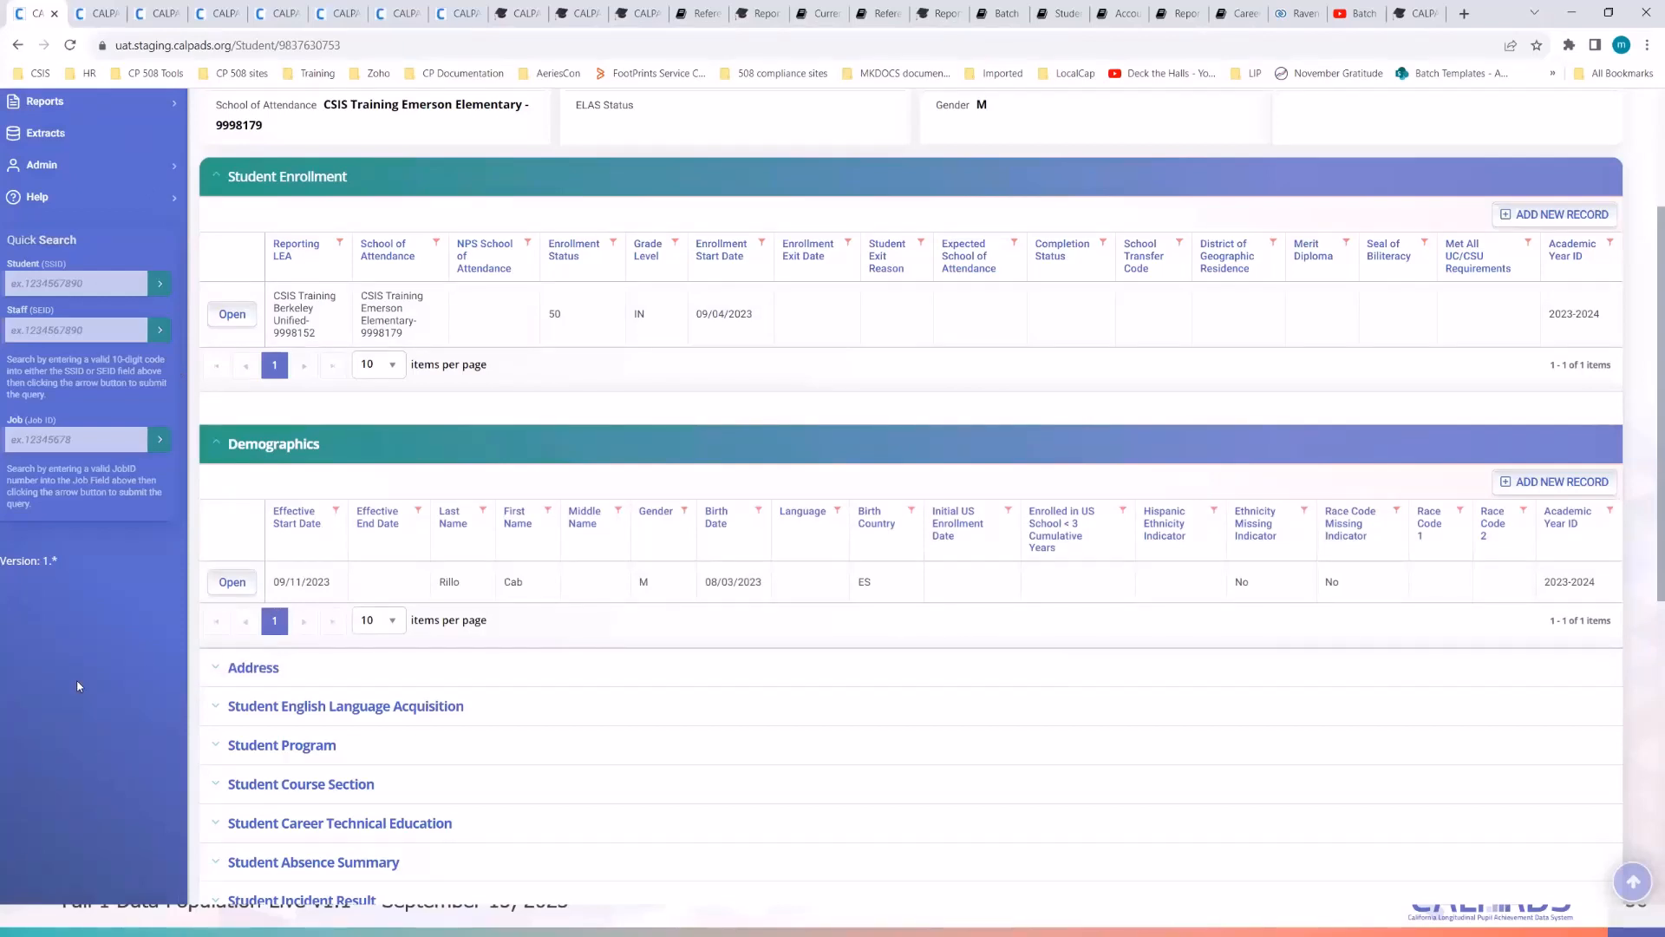
- Close the student detail and search result tabs to return to the Extracts page
scroll(68, 707, up, 3)
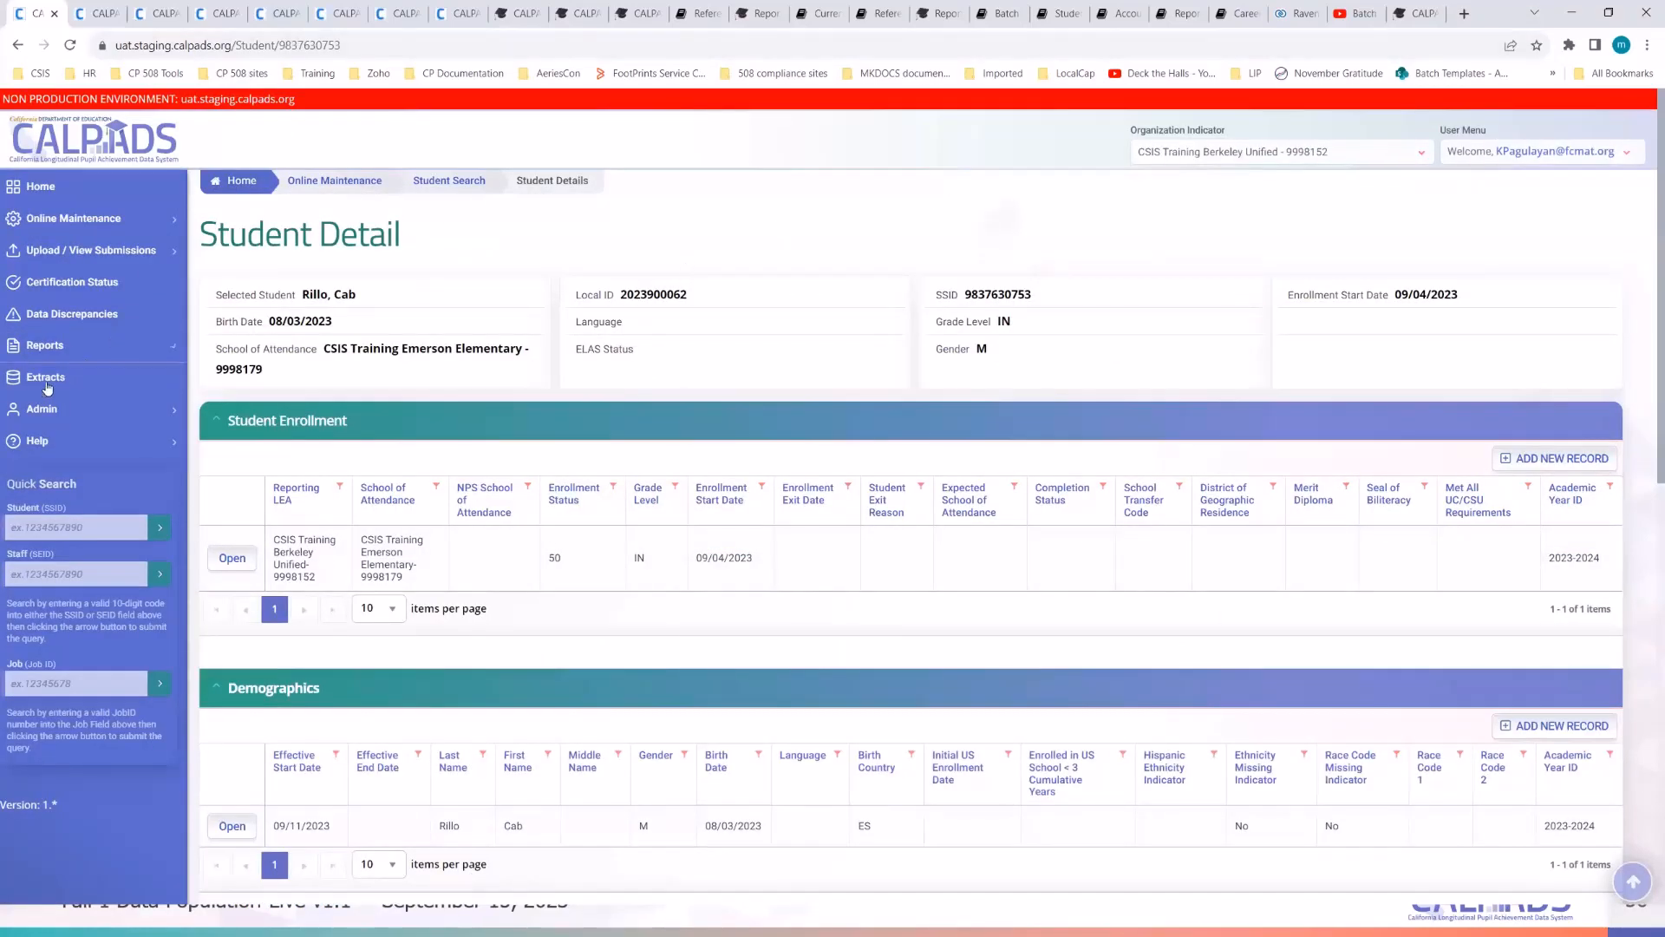
click(217, 13)
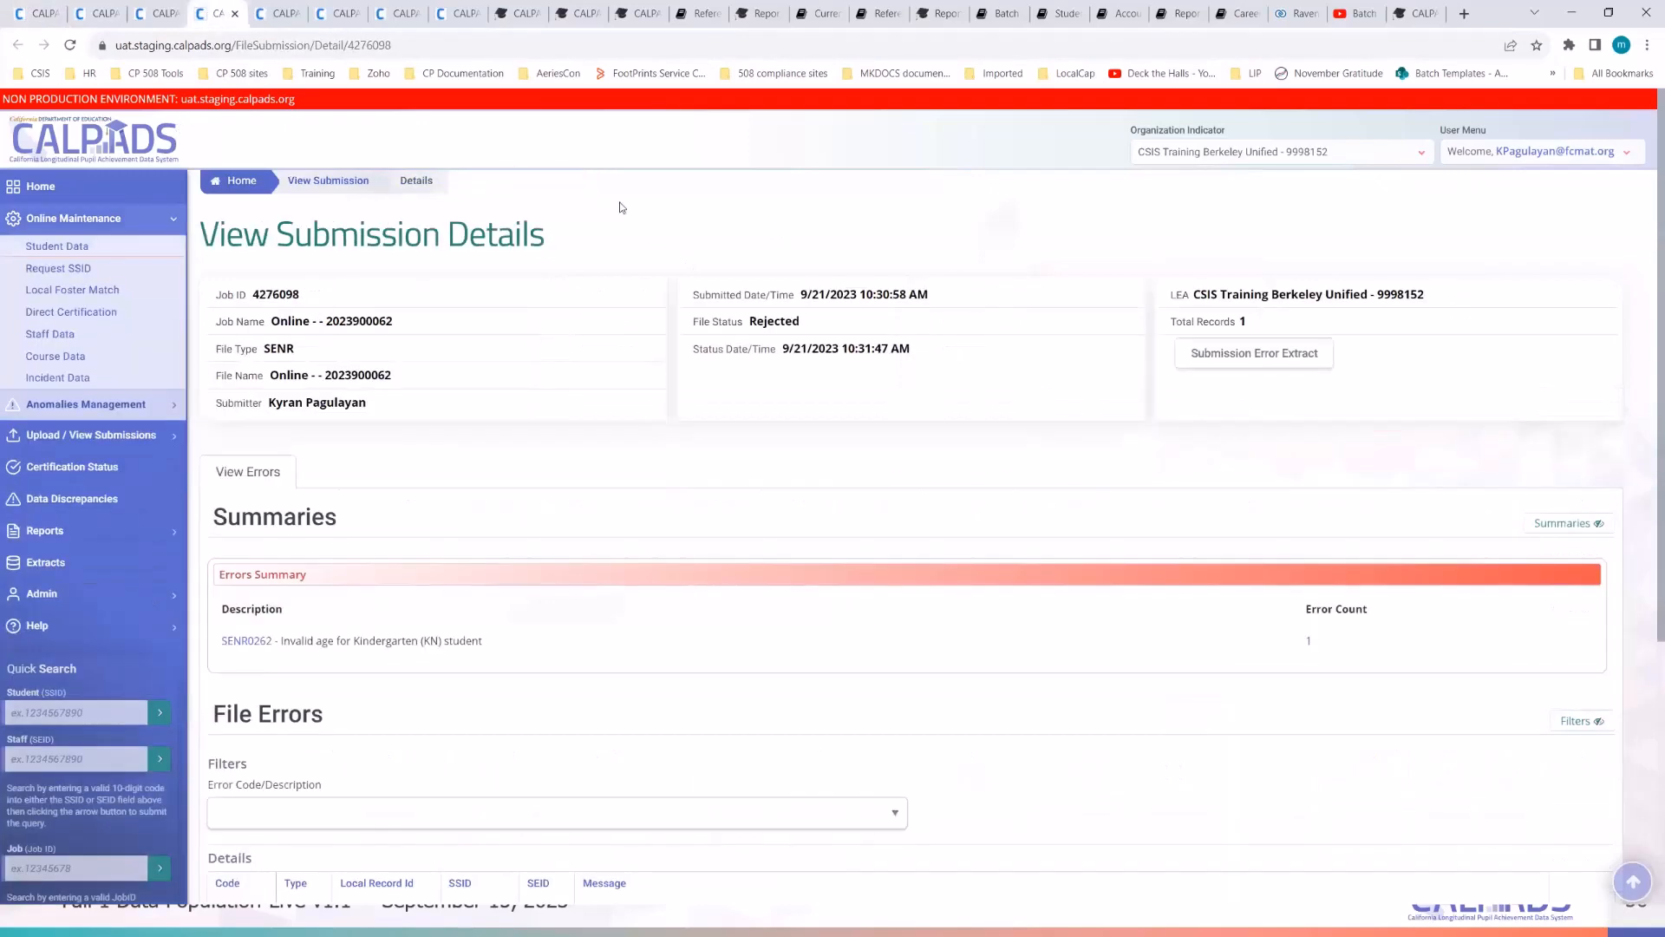
click(277, 15)
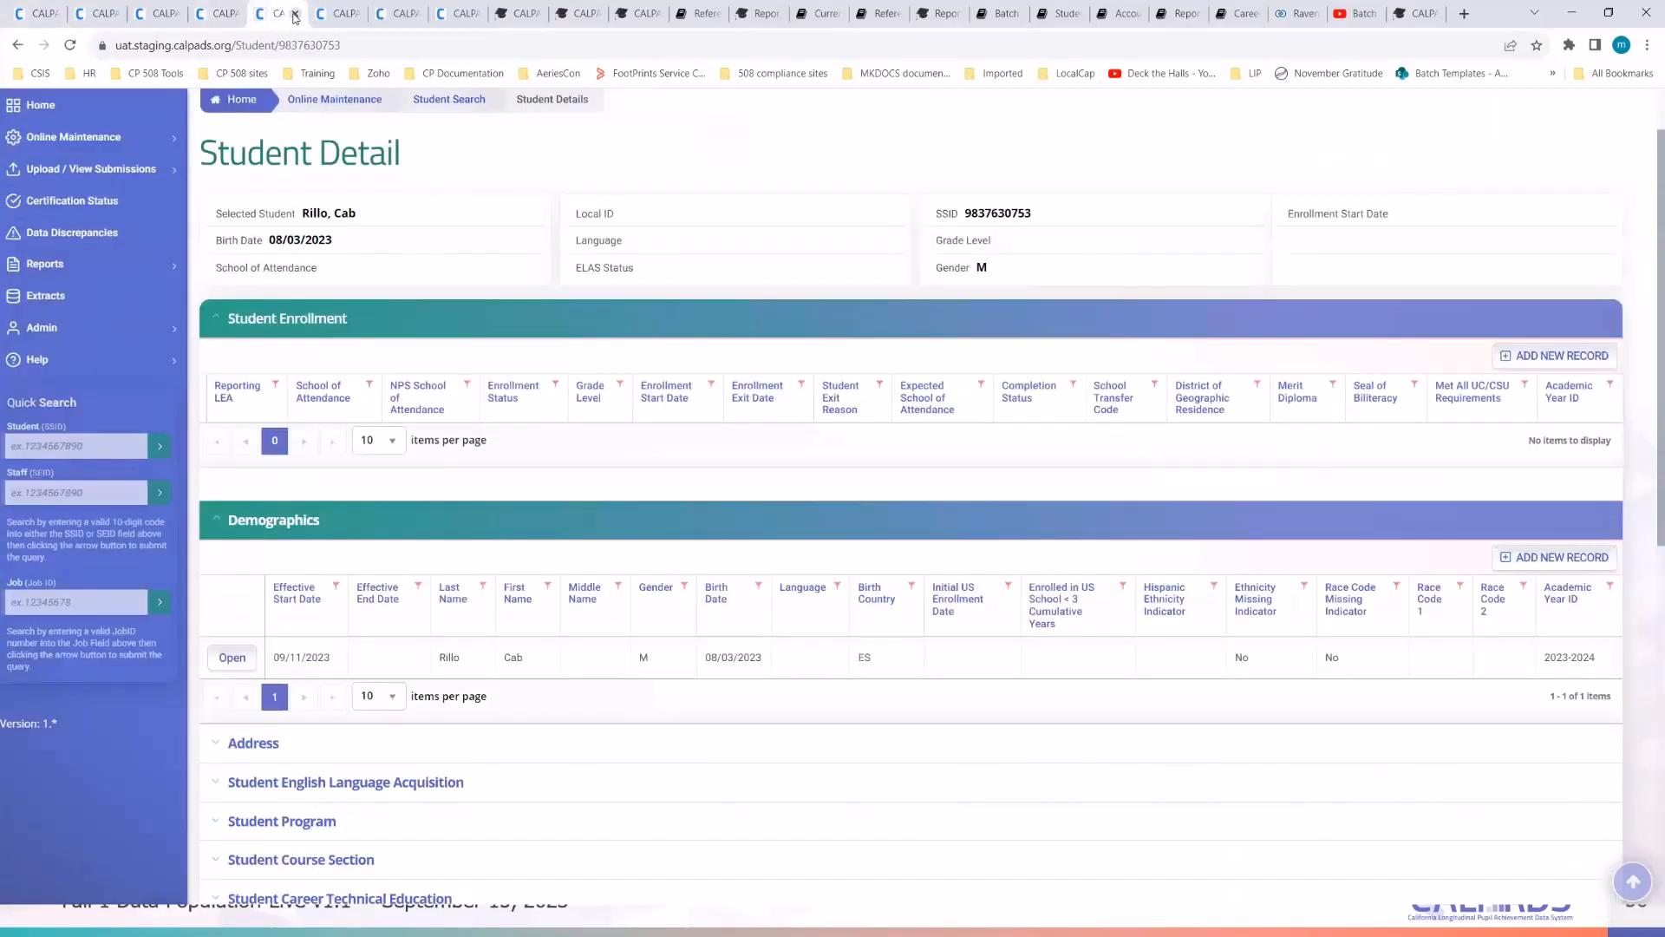
click(295, 14)
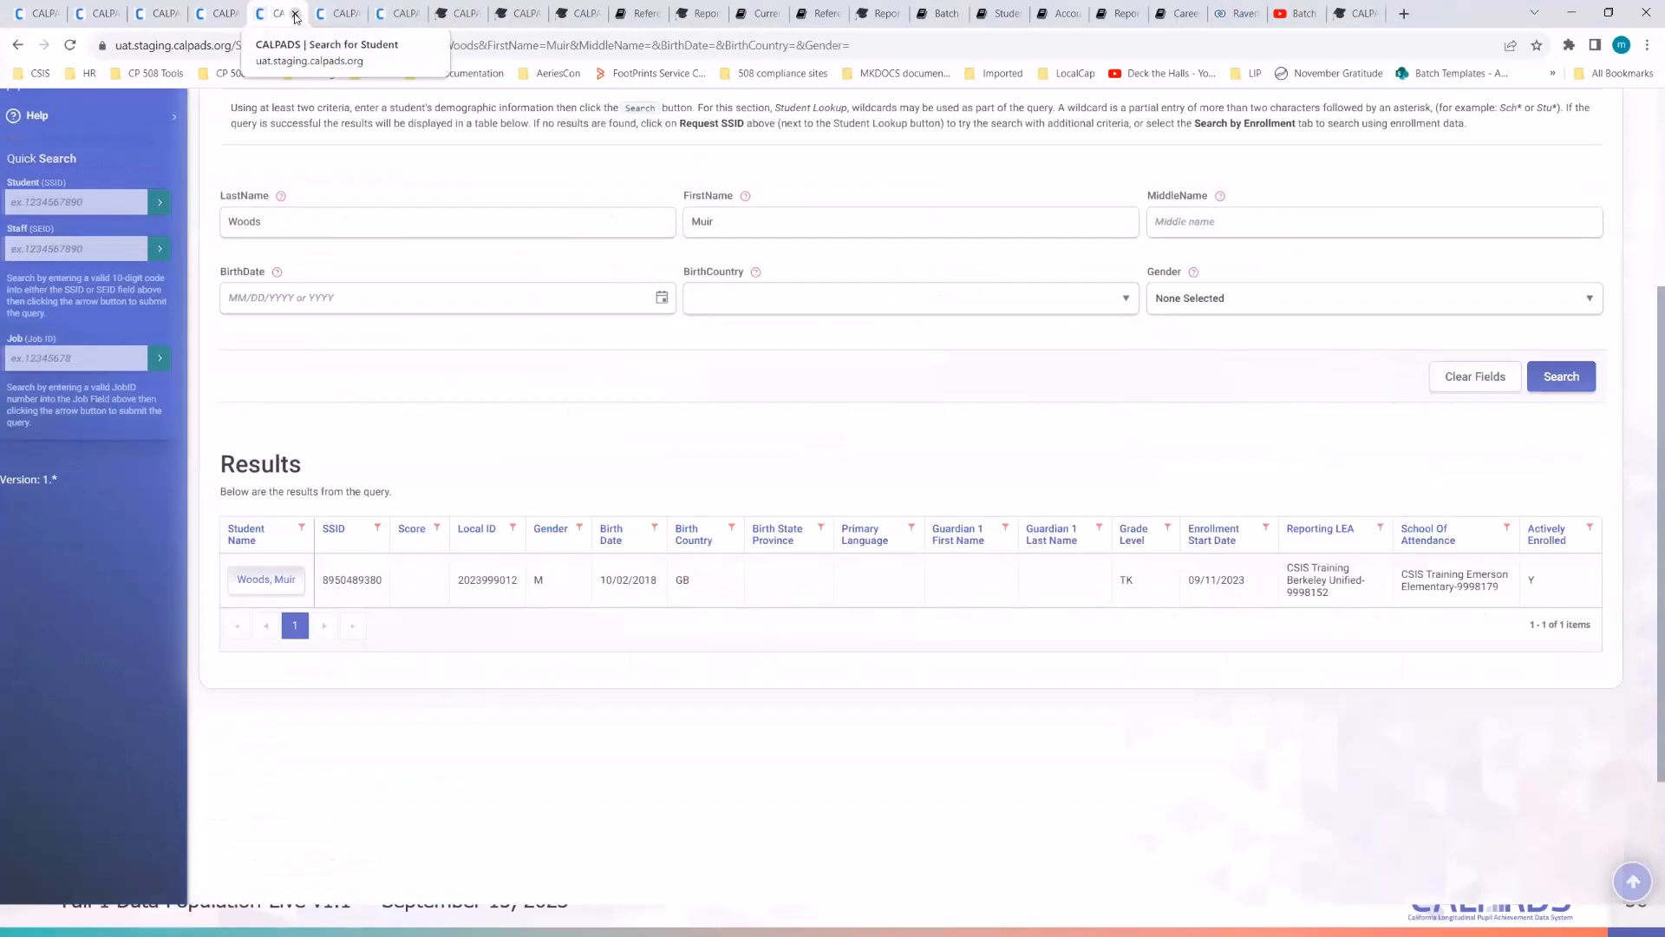
click(295, 14)
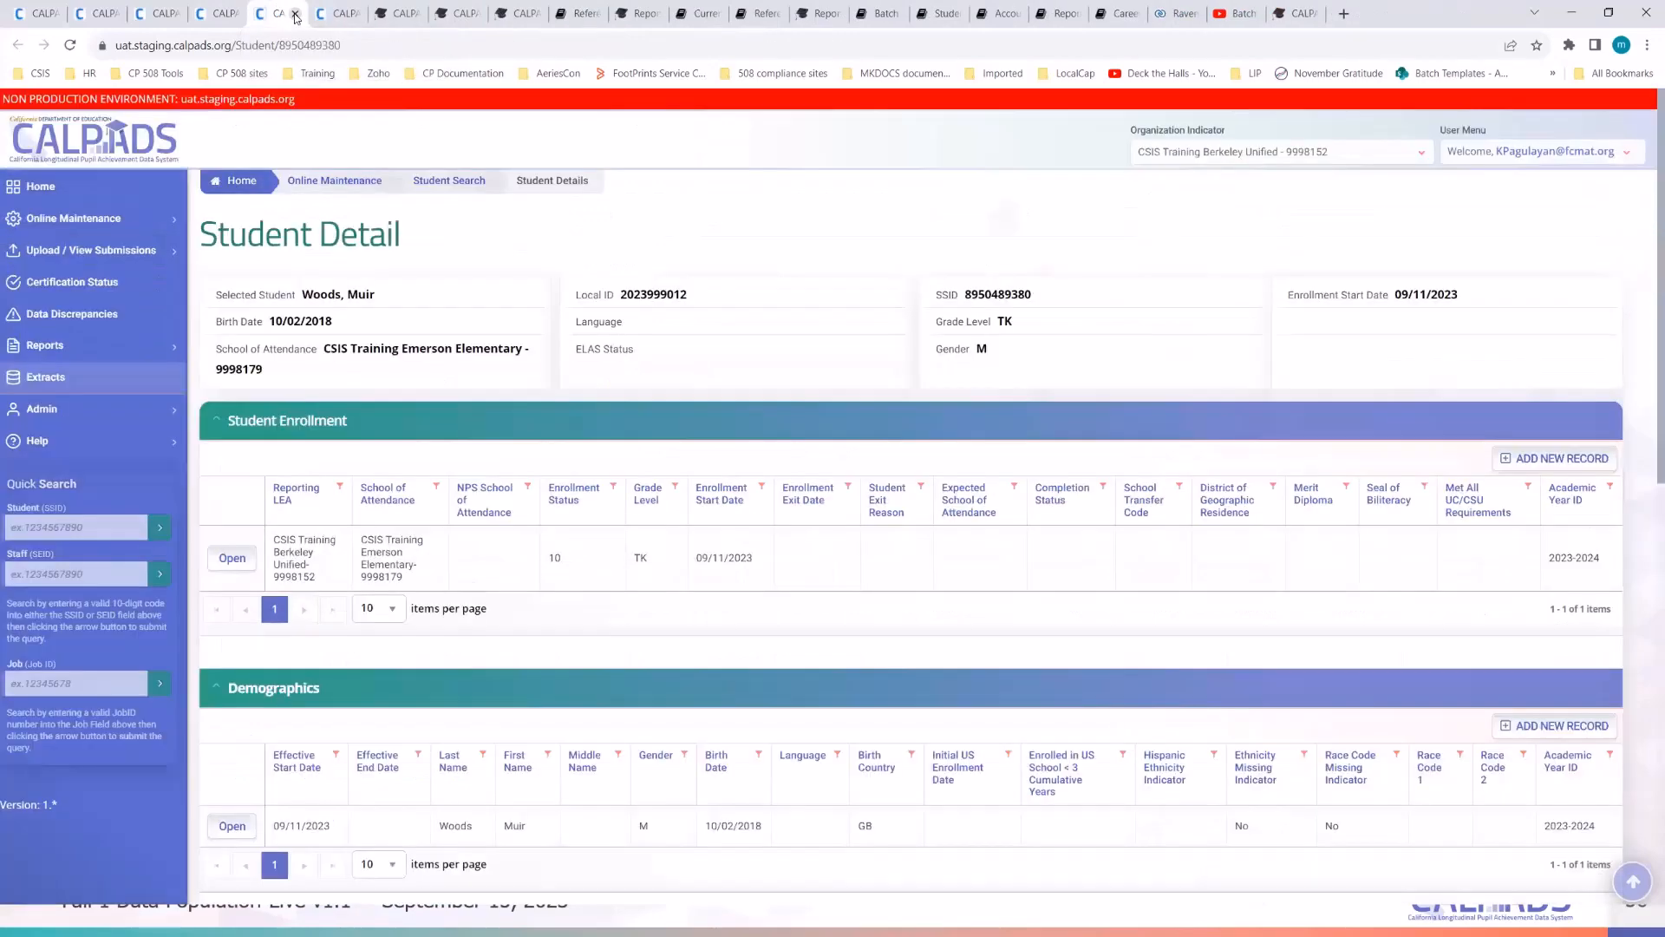
click(295, 14)
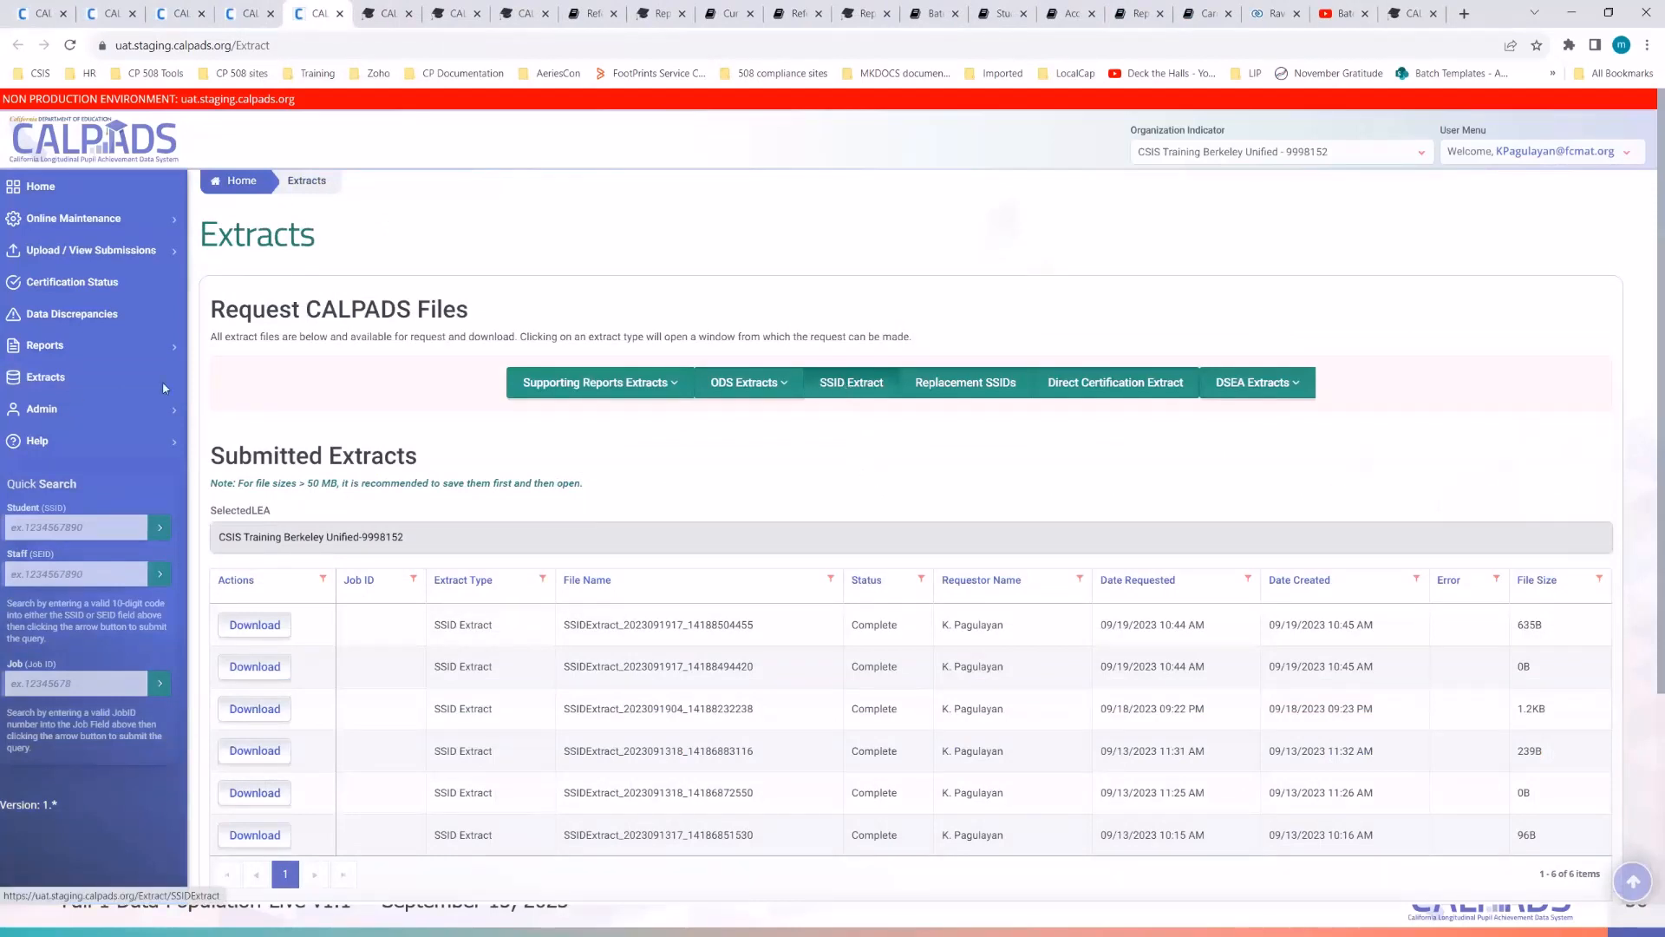
- Start a new SSID extract for all schools, SSID created 09/20/2023 through 09/21/2023
click(855, 386)
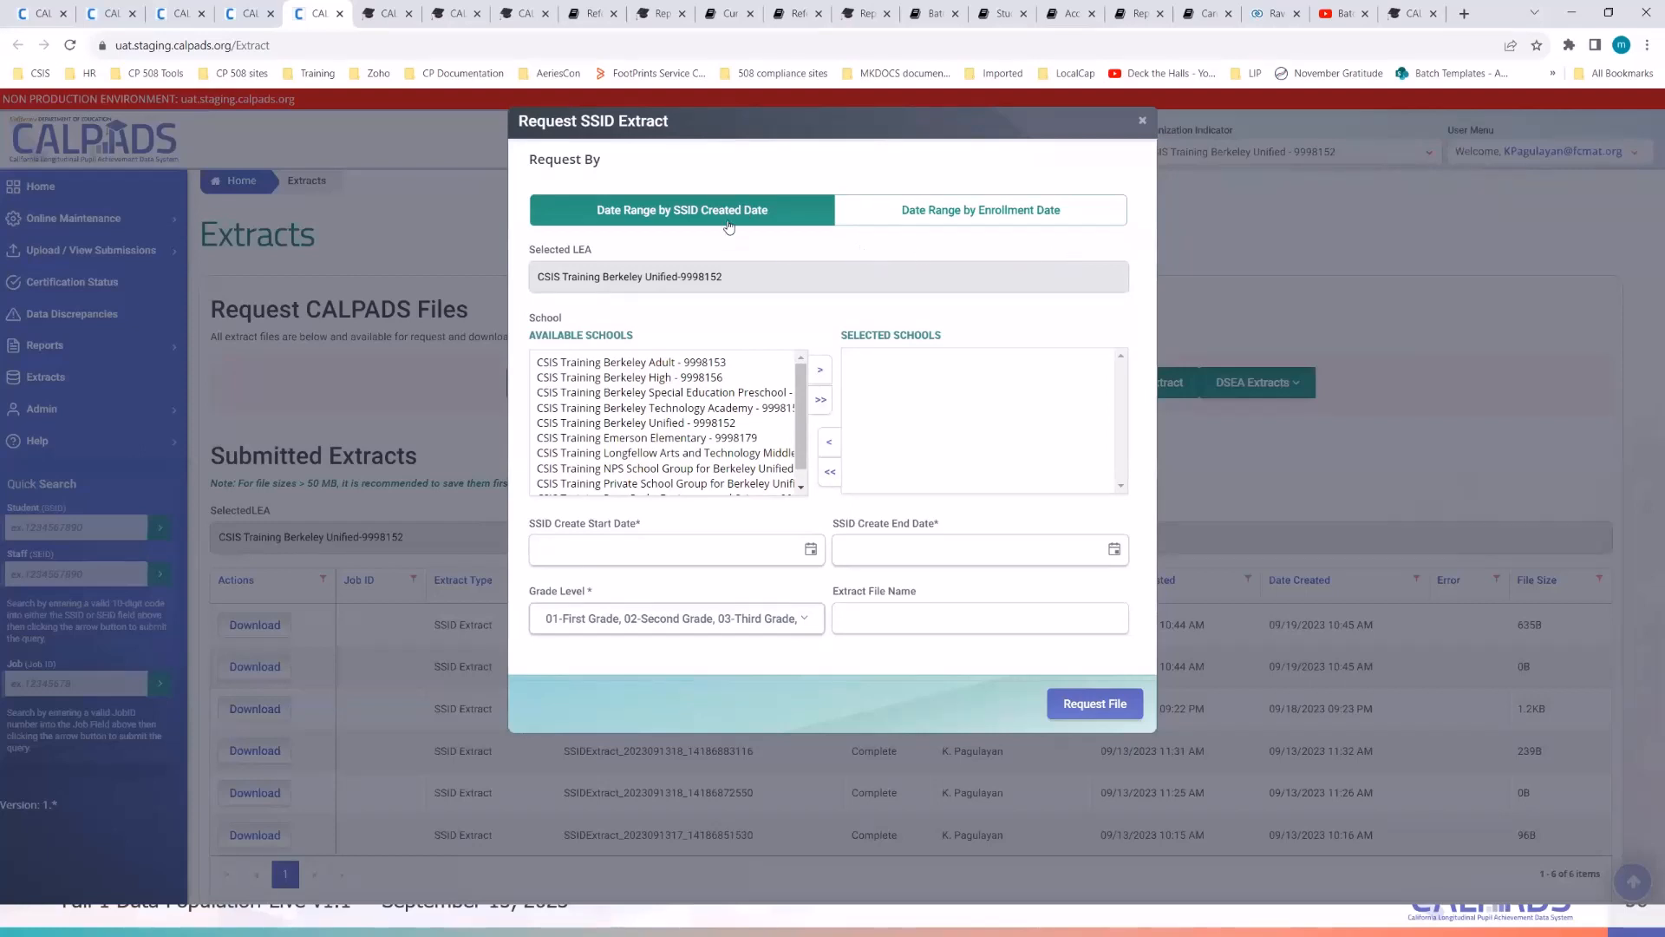
click(820, 400)
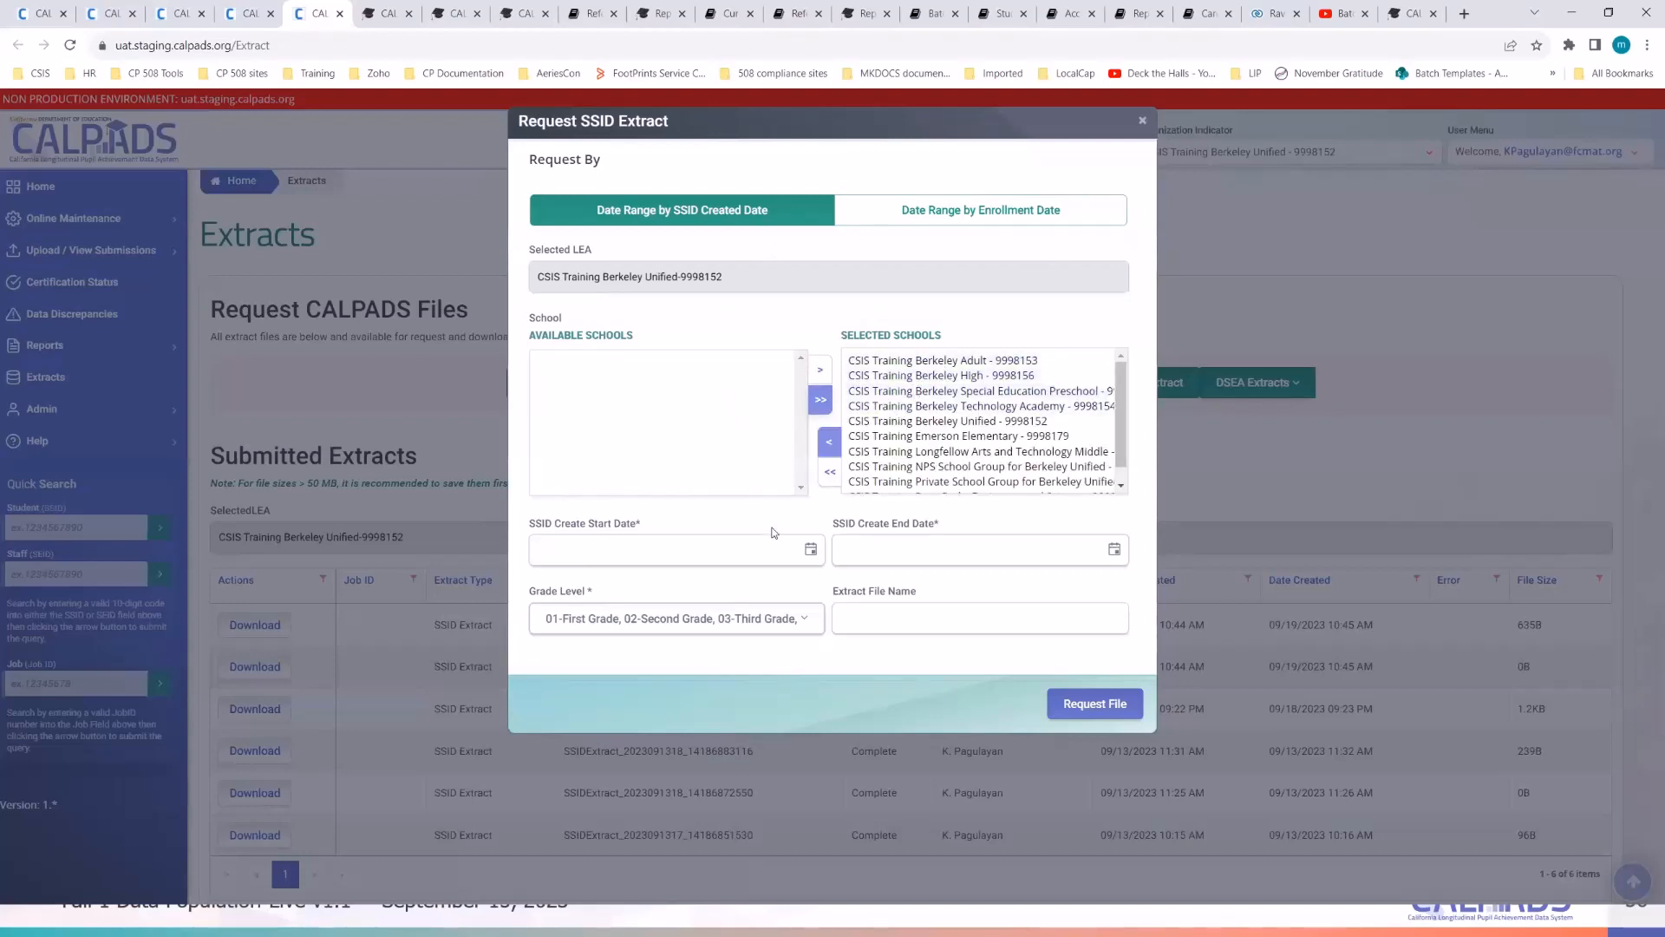
click(810, 552)
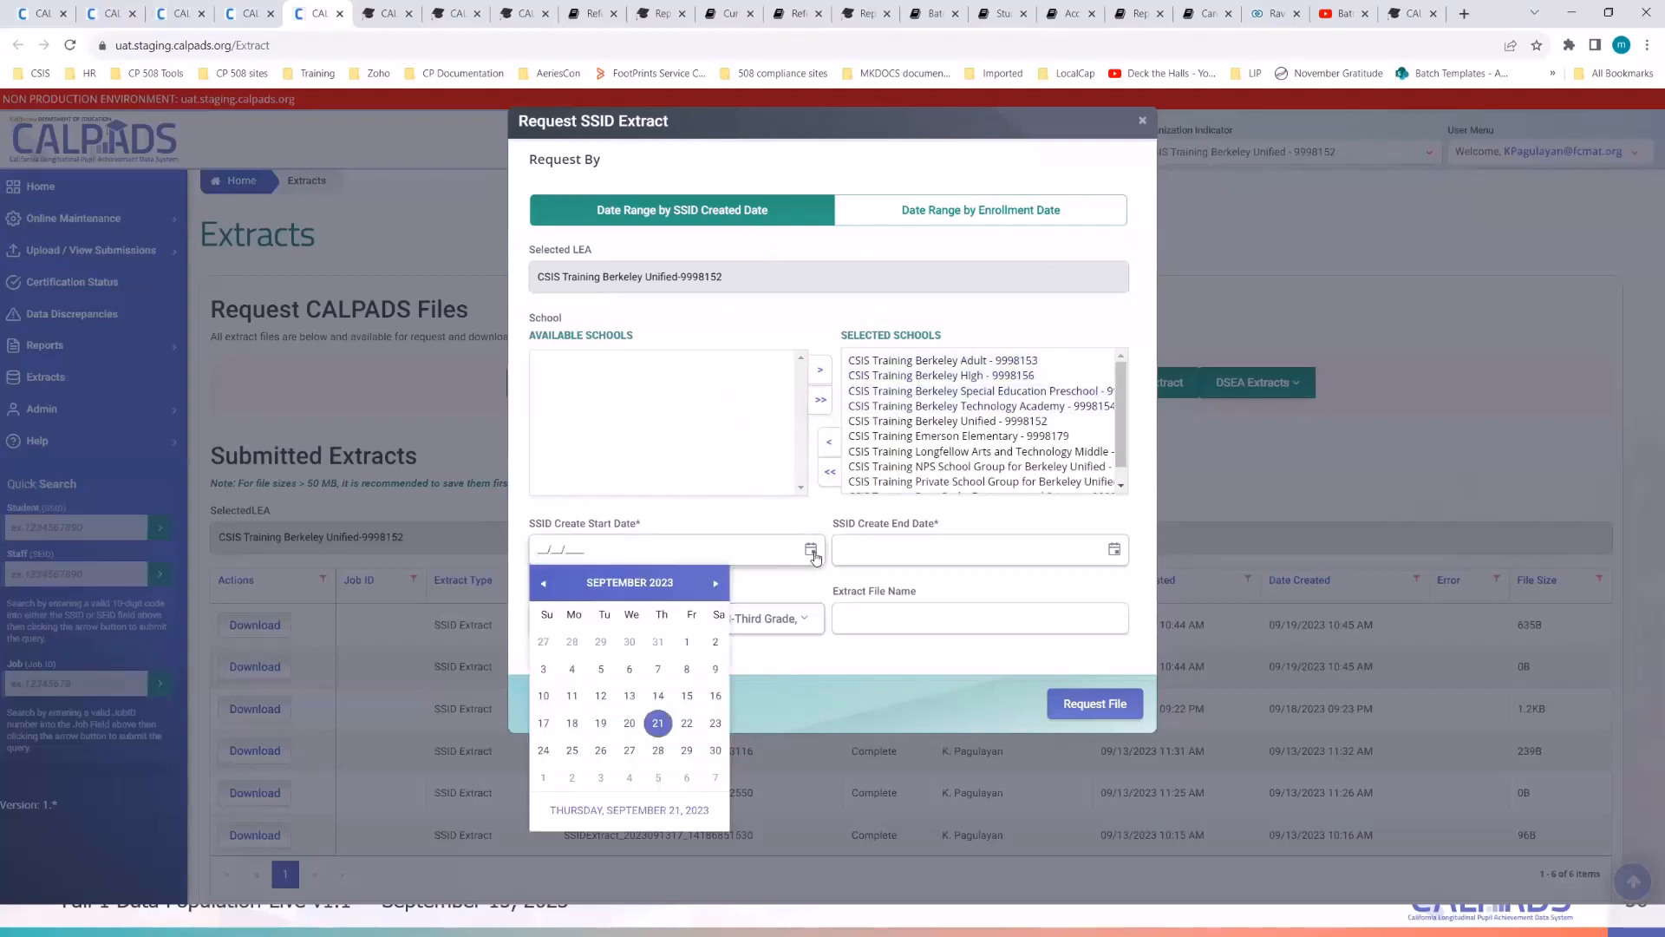
click(658, 725)
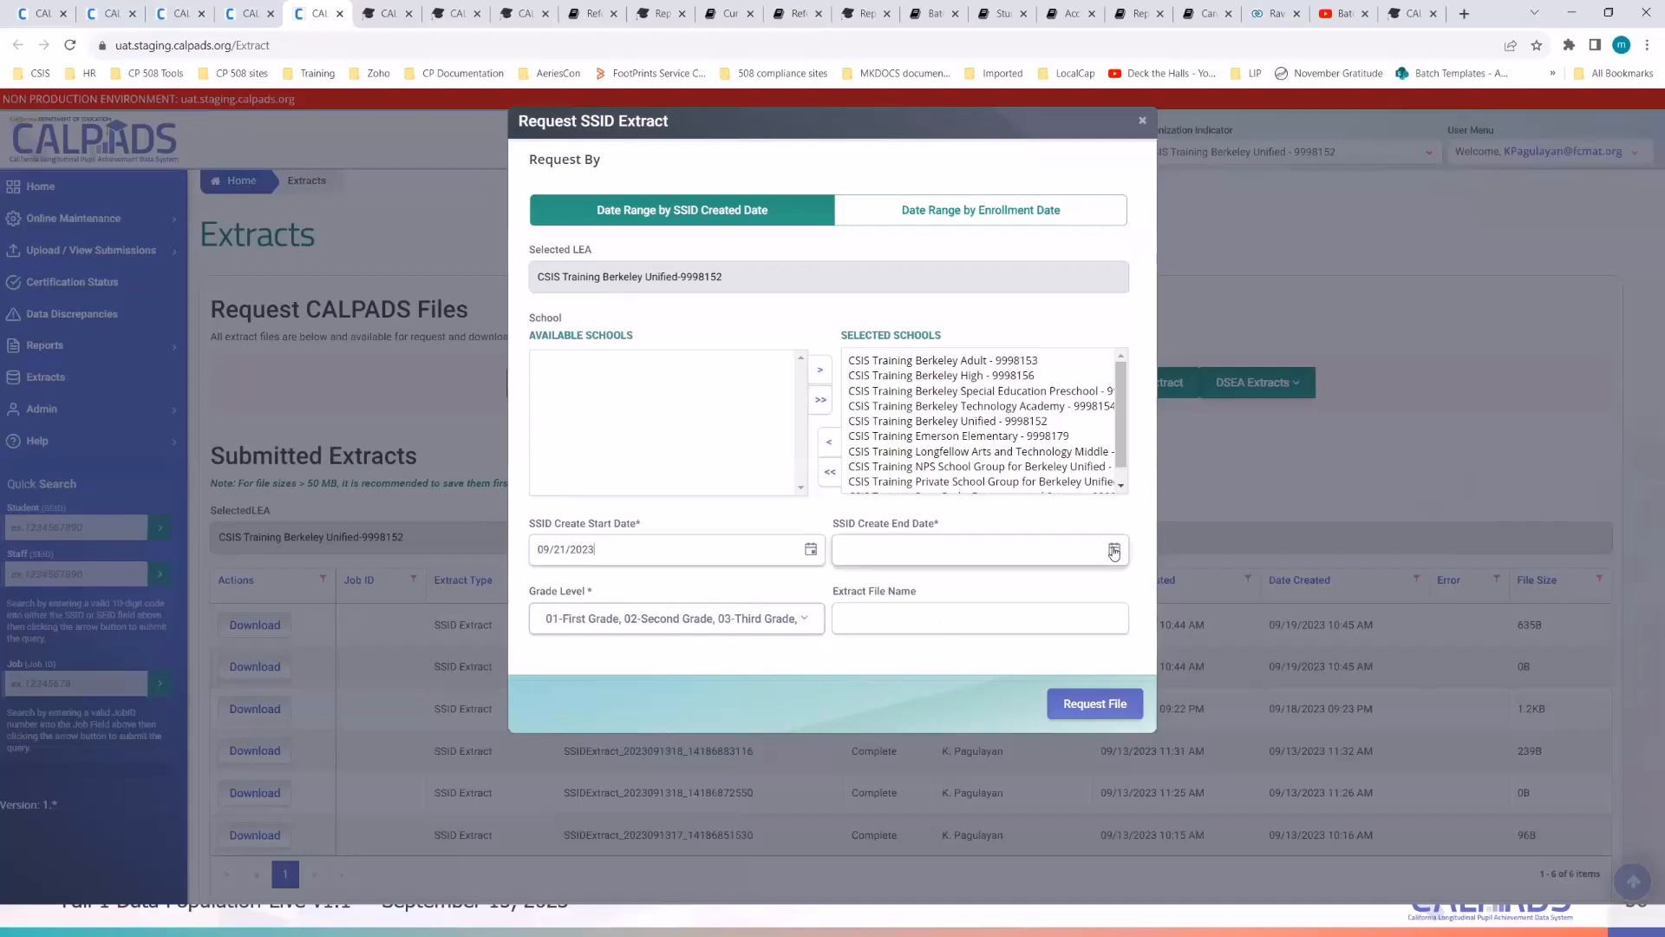
click(810, 549)
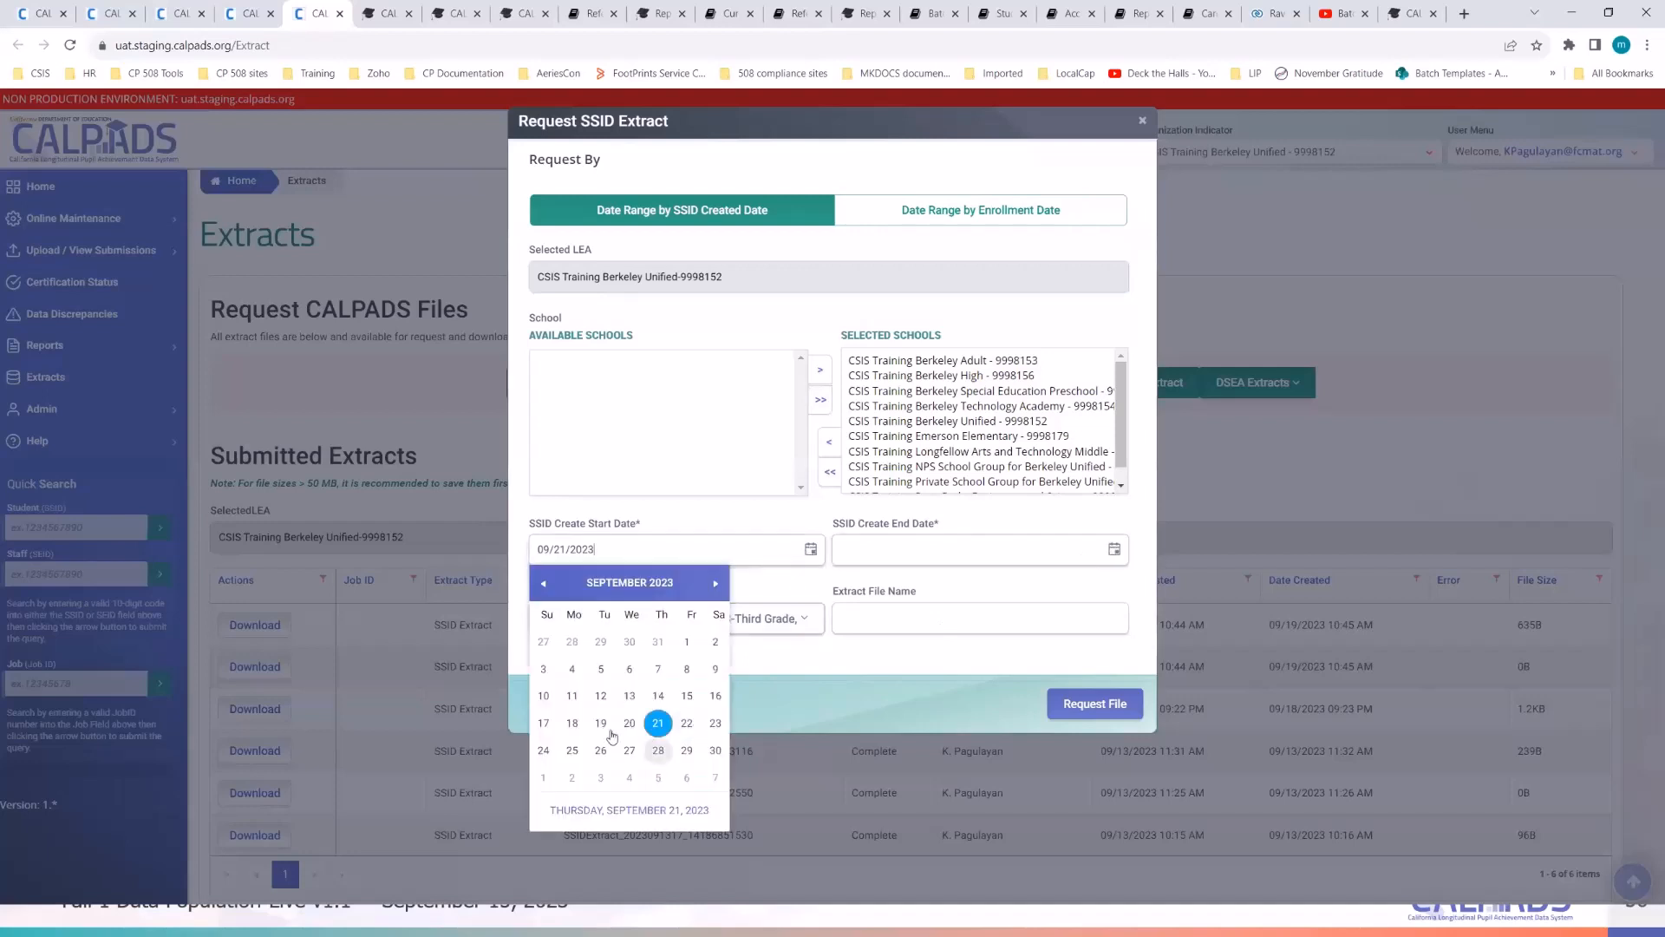
click(629, 724)
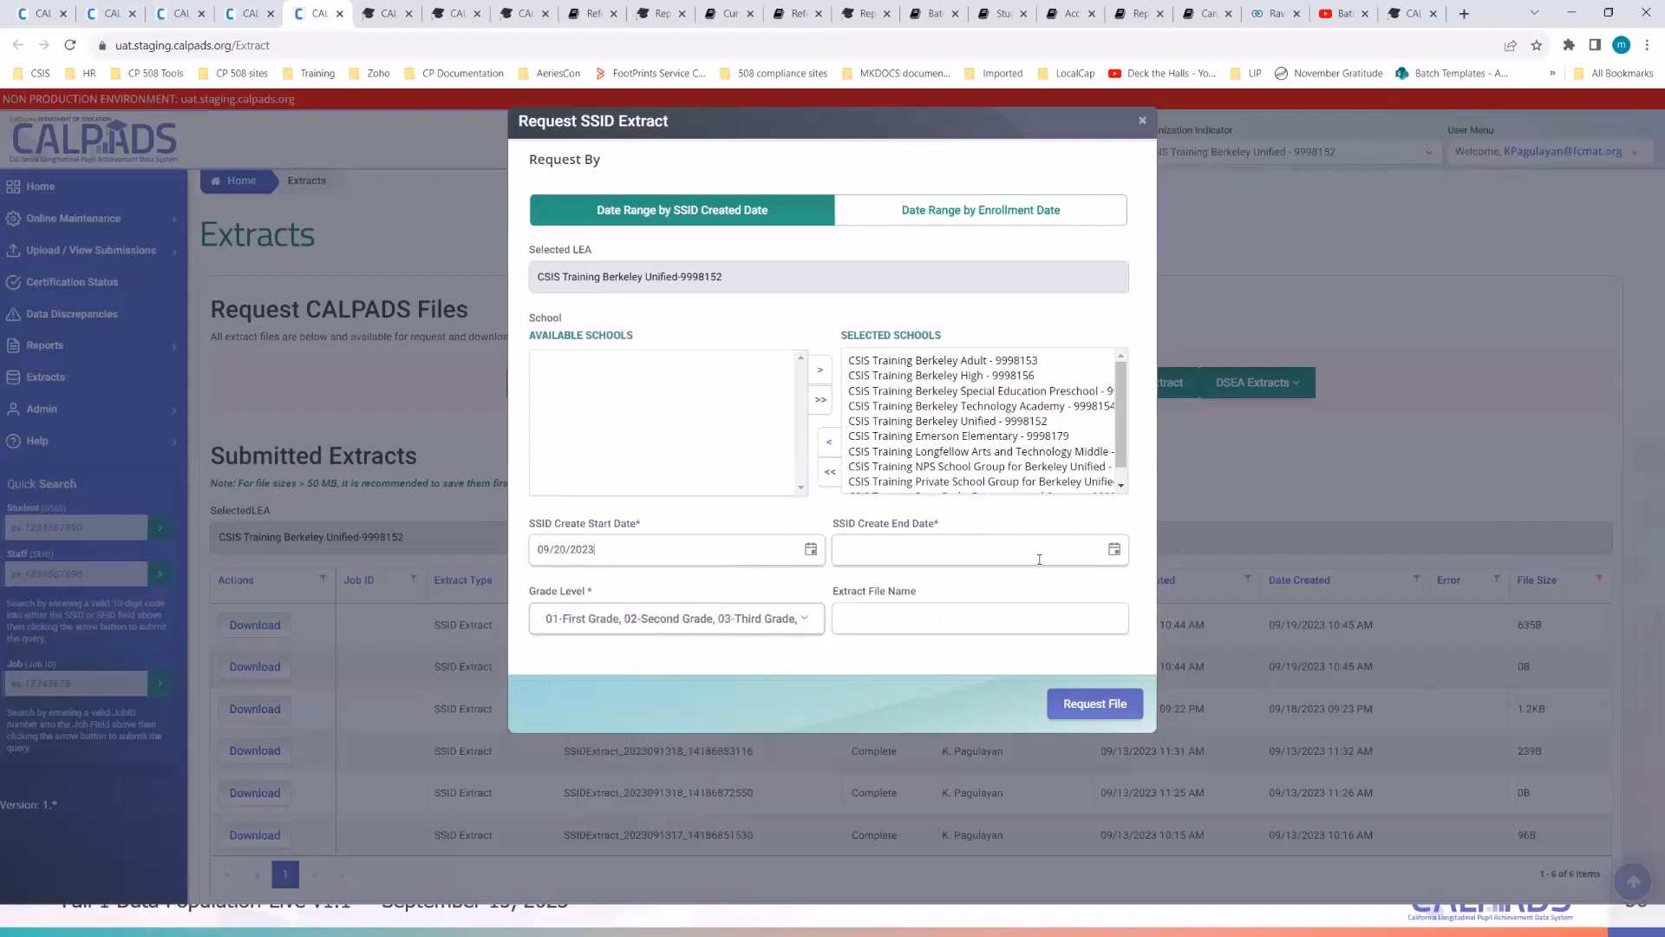
click(1114, 551)
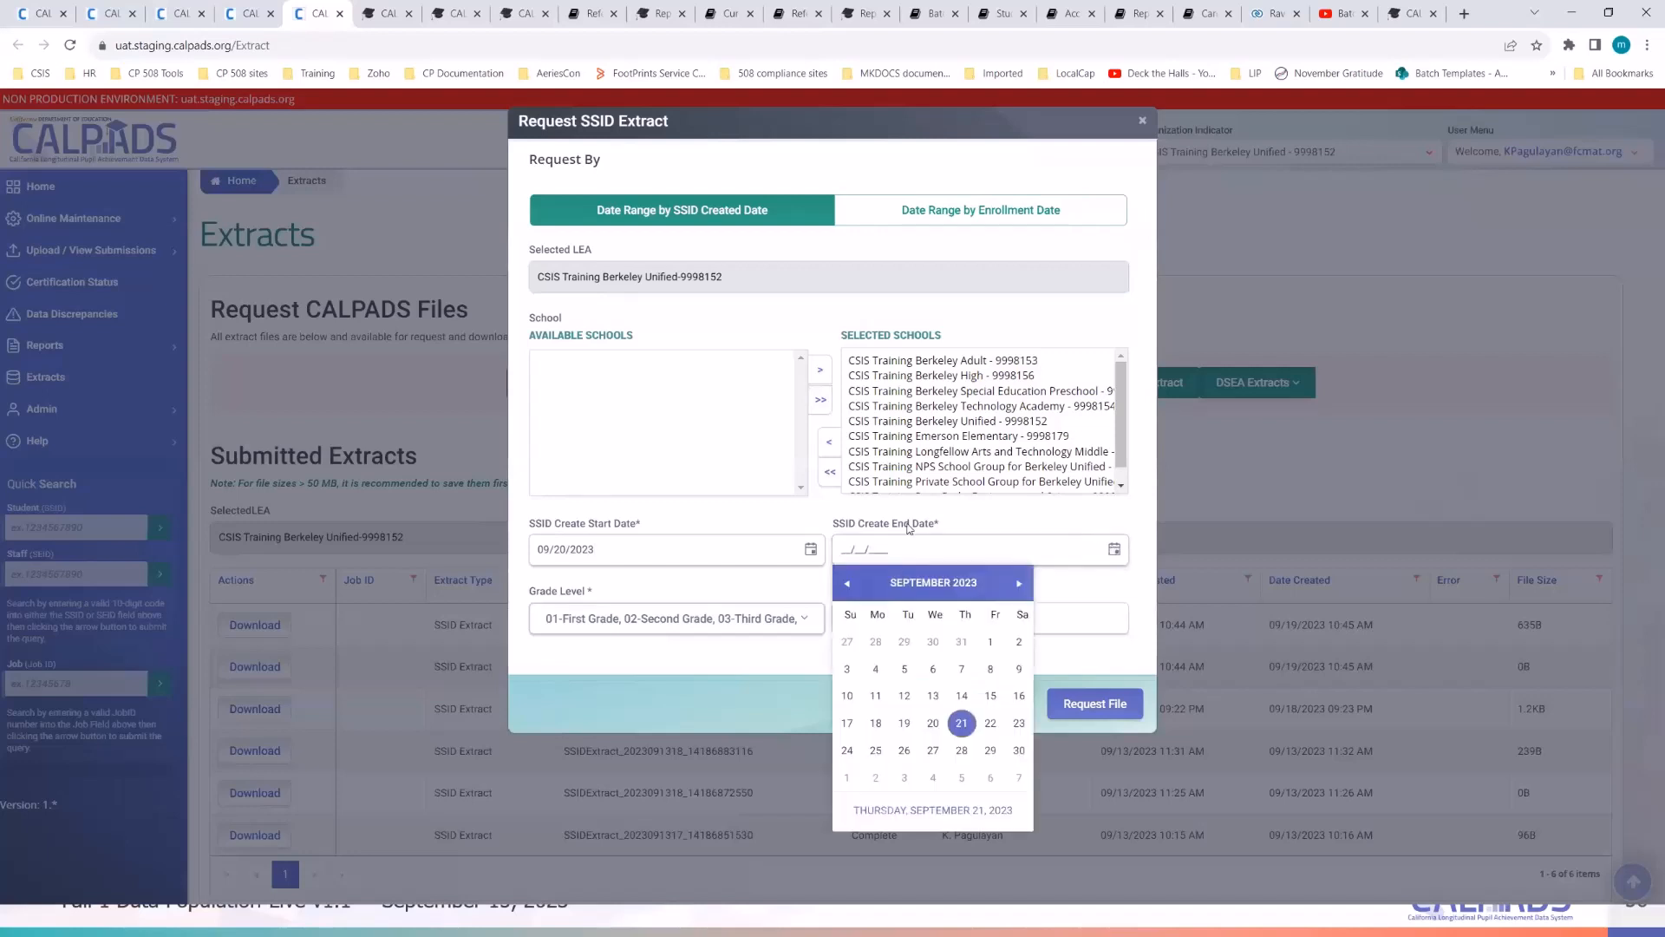
click(963, 725)
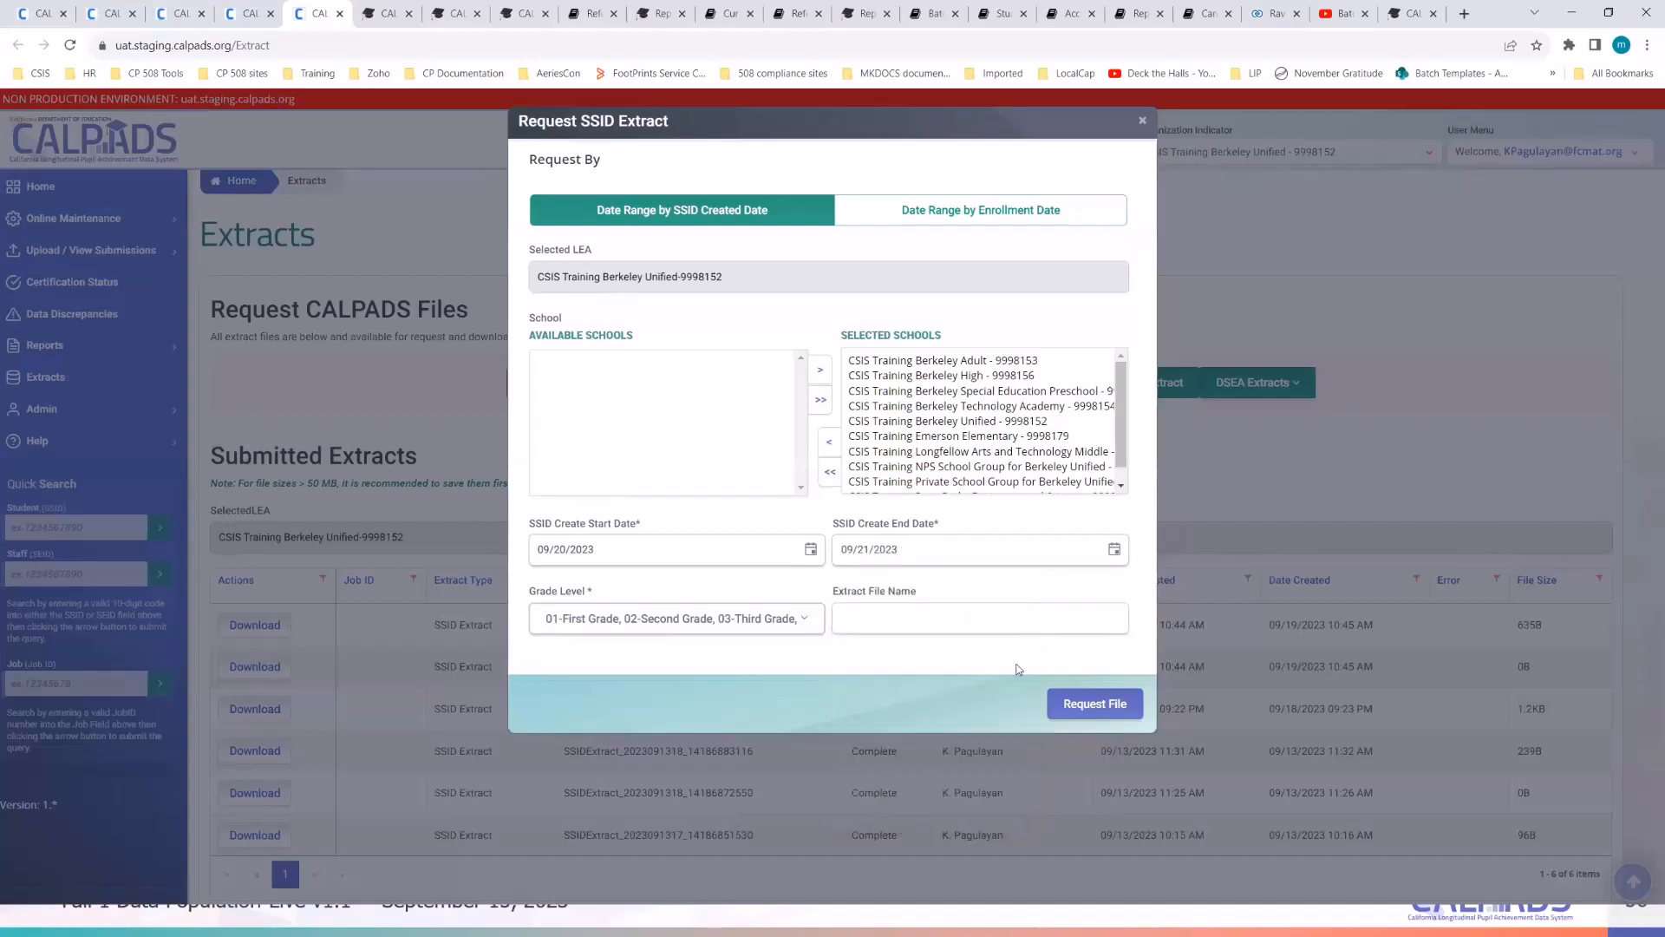
- Restrict grade levels to IN-Infant, KN-Kindergarten and TK-Transitional Kindergarten, then request the file
click(765, 619)
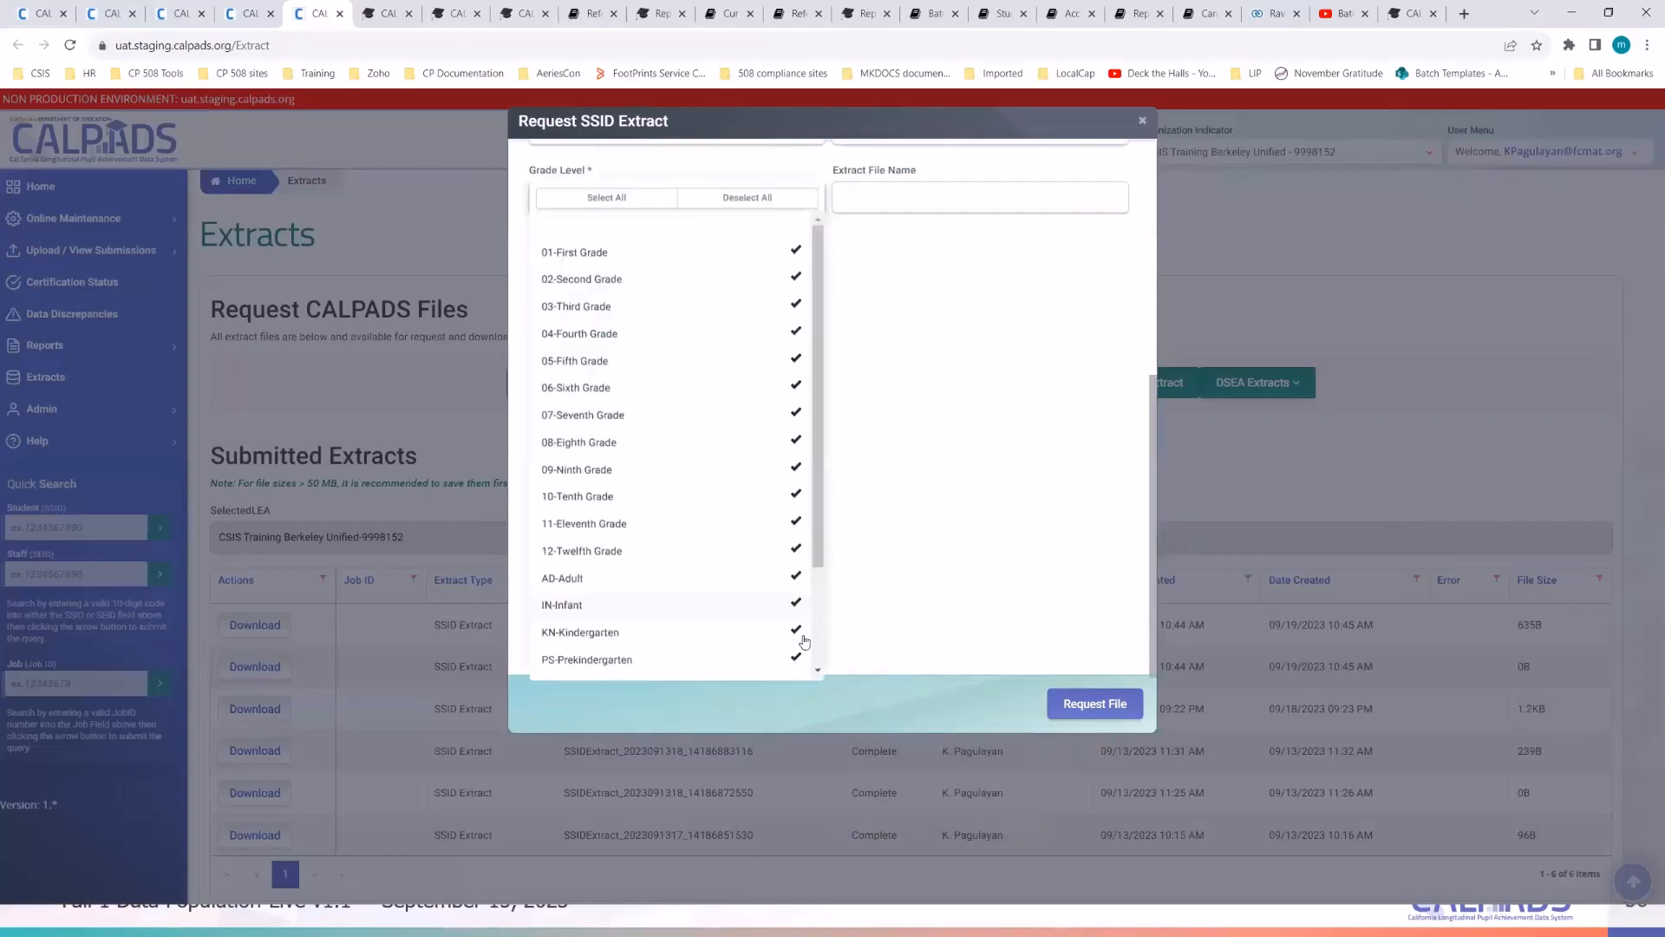
scroll(759, 562, down, 3)
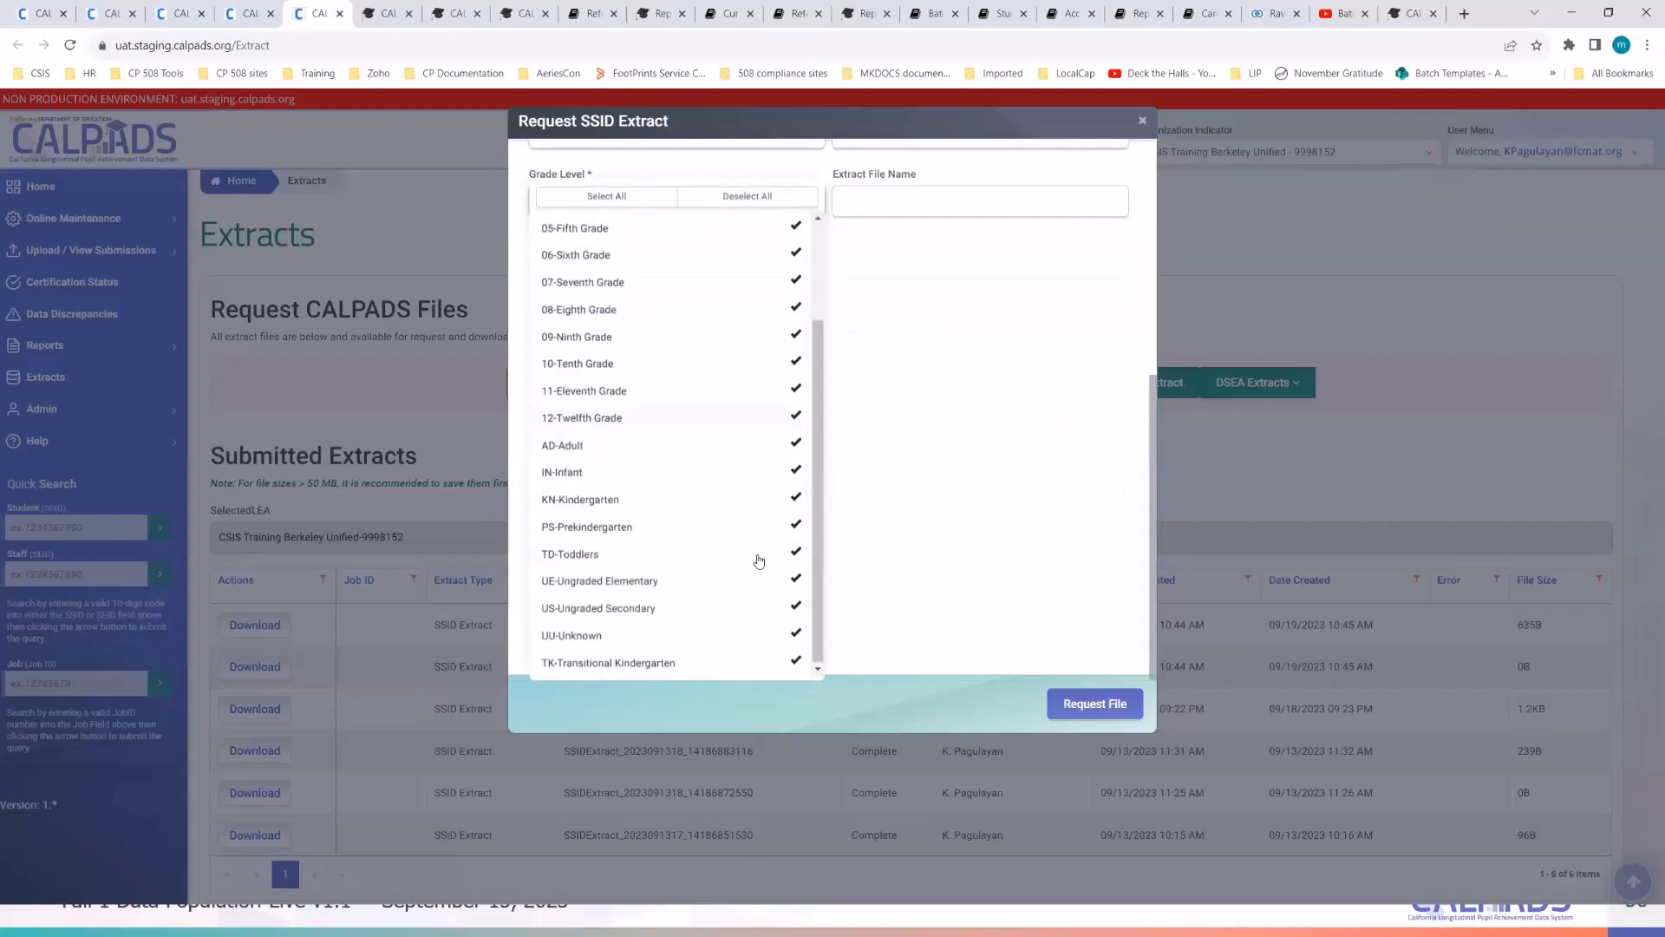
scroll(759, 561, up, 3)
scroll(759, 561, down, 3)
scroll(759, 562, up, 3)
scroll(759, 562, down, 3)
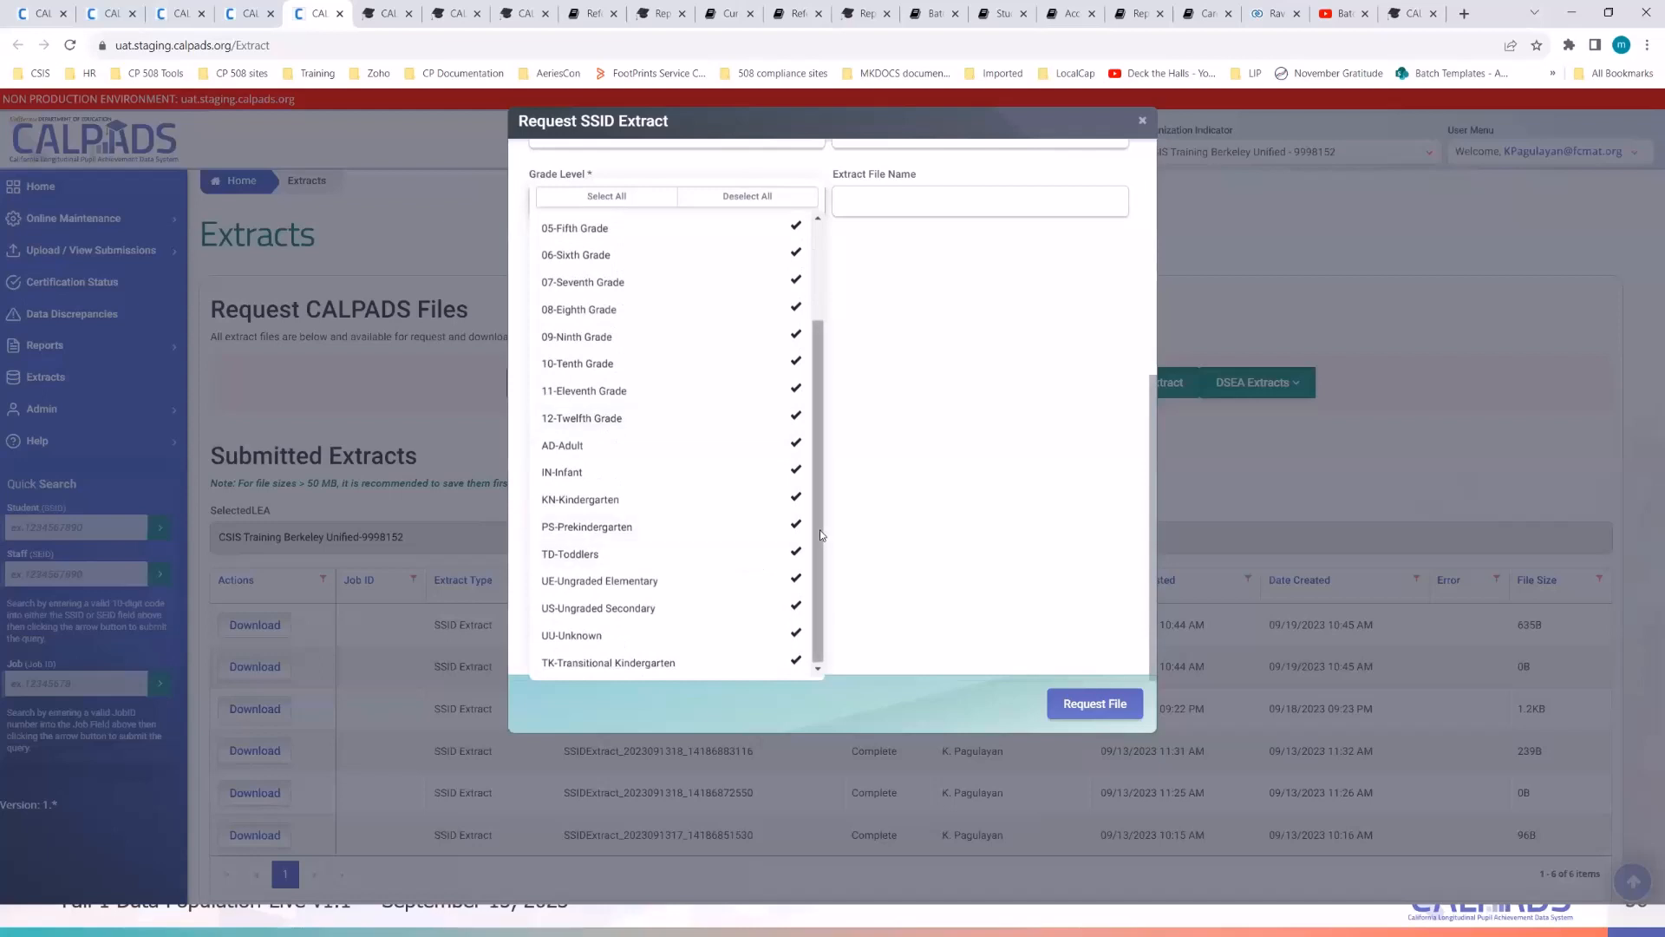
scroll(819, 529, up, 3)
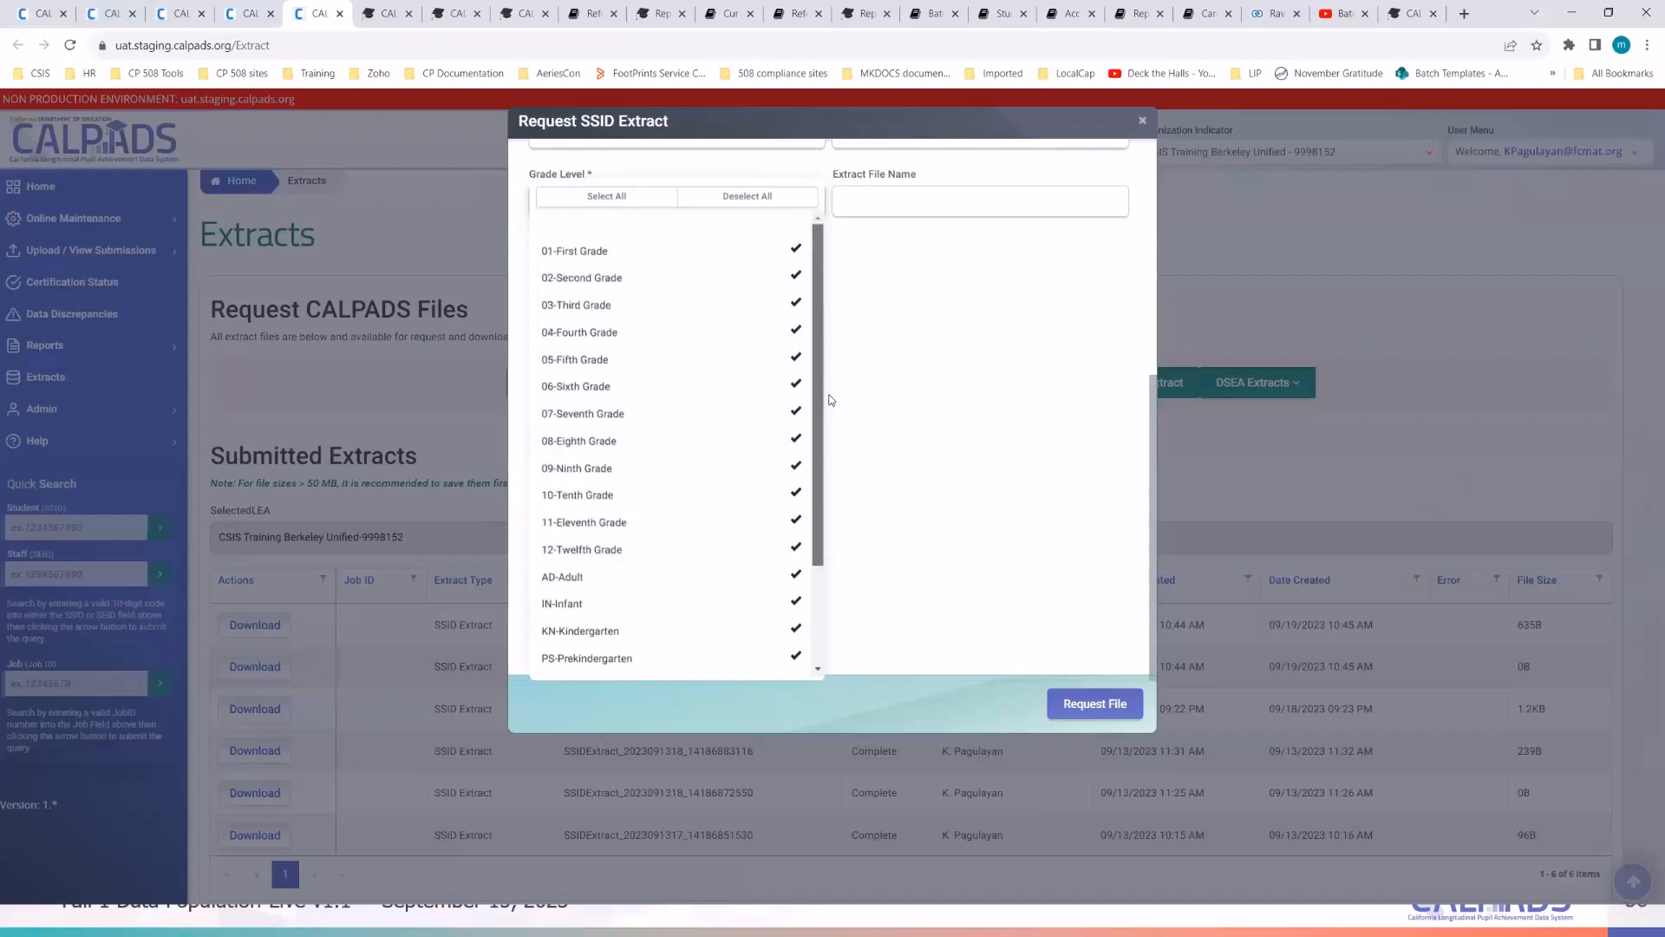
click(747, 196)
scroll(749, 397, down, 1)
scroll(746, 512, down, 3)
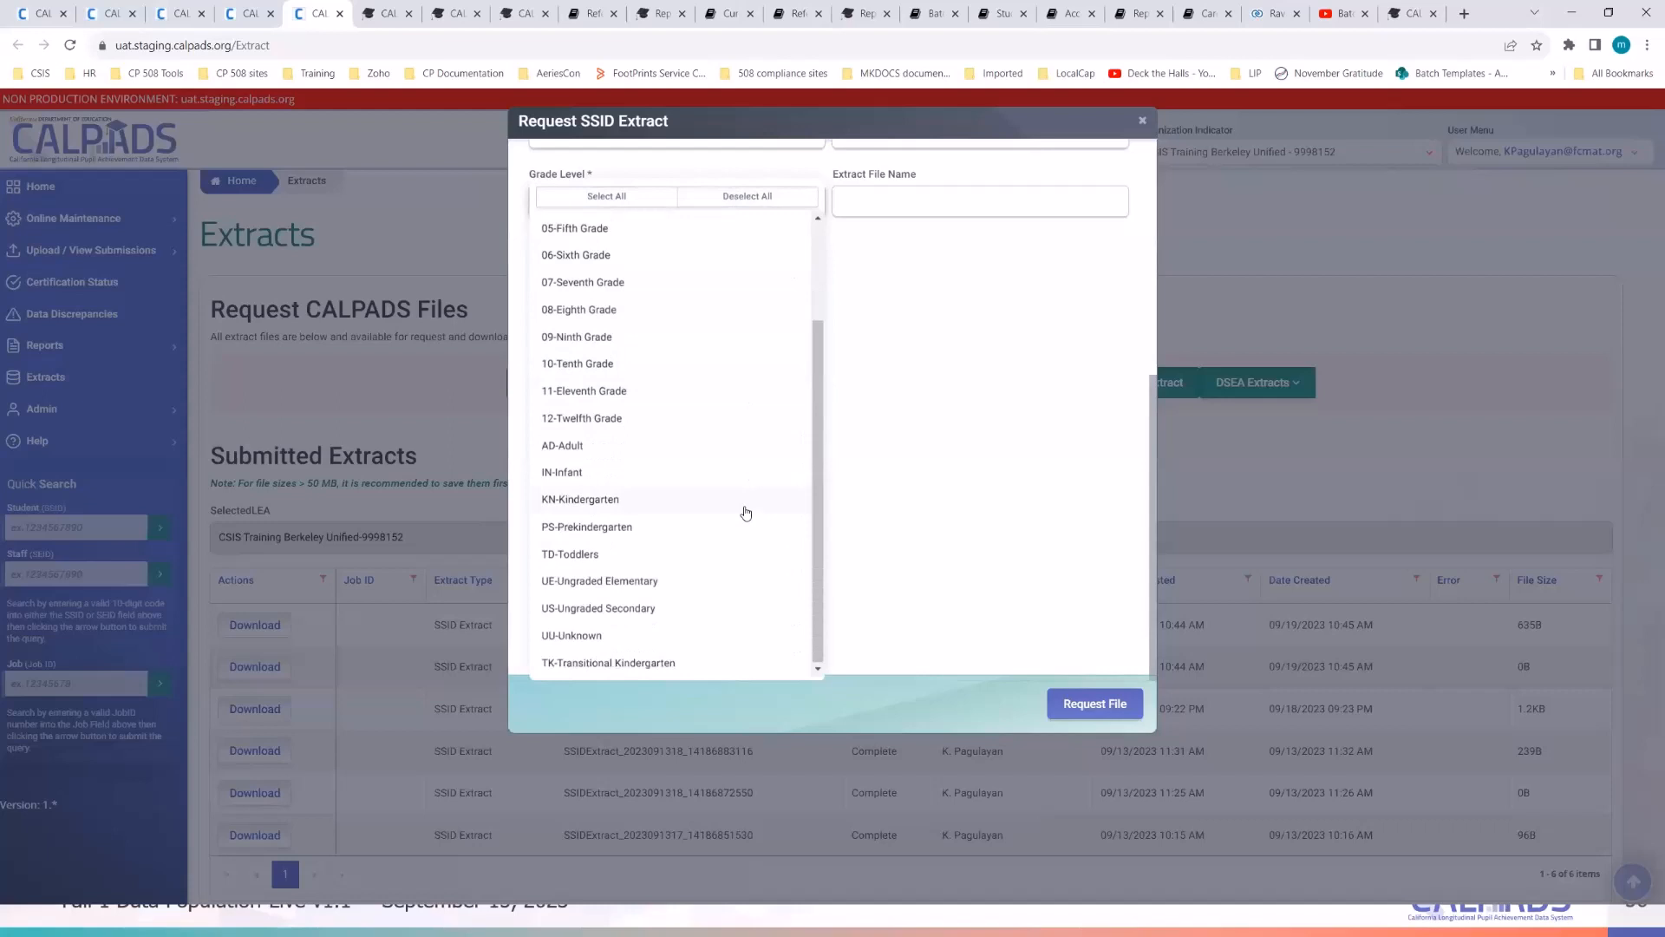
click(618, 474)
click(663, 501)
click(692, 663)
click(940, 390)
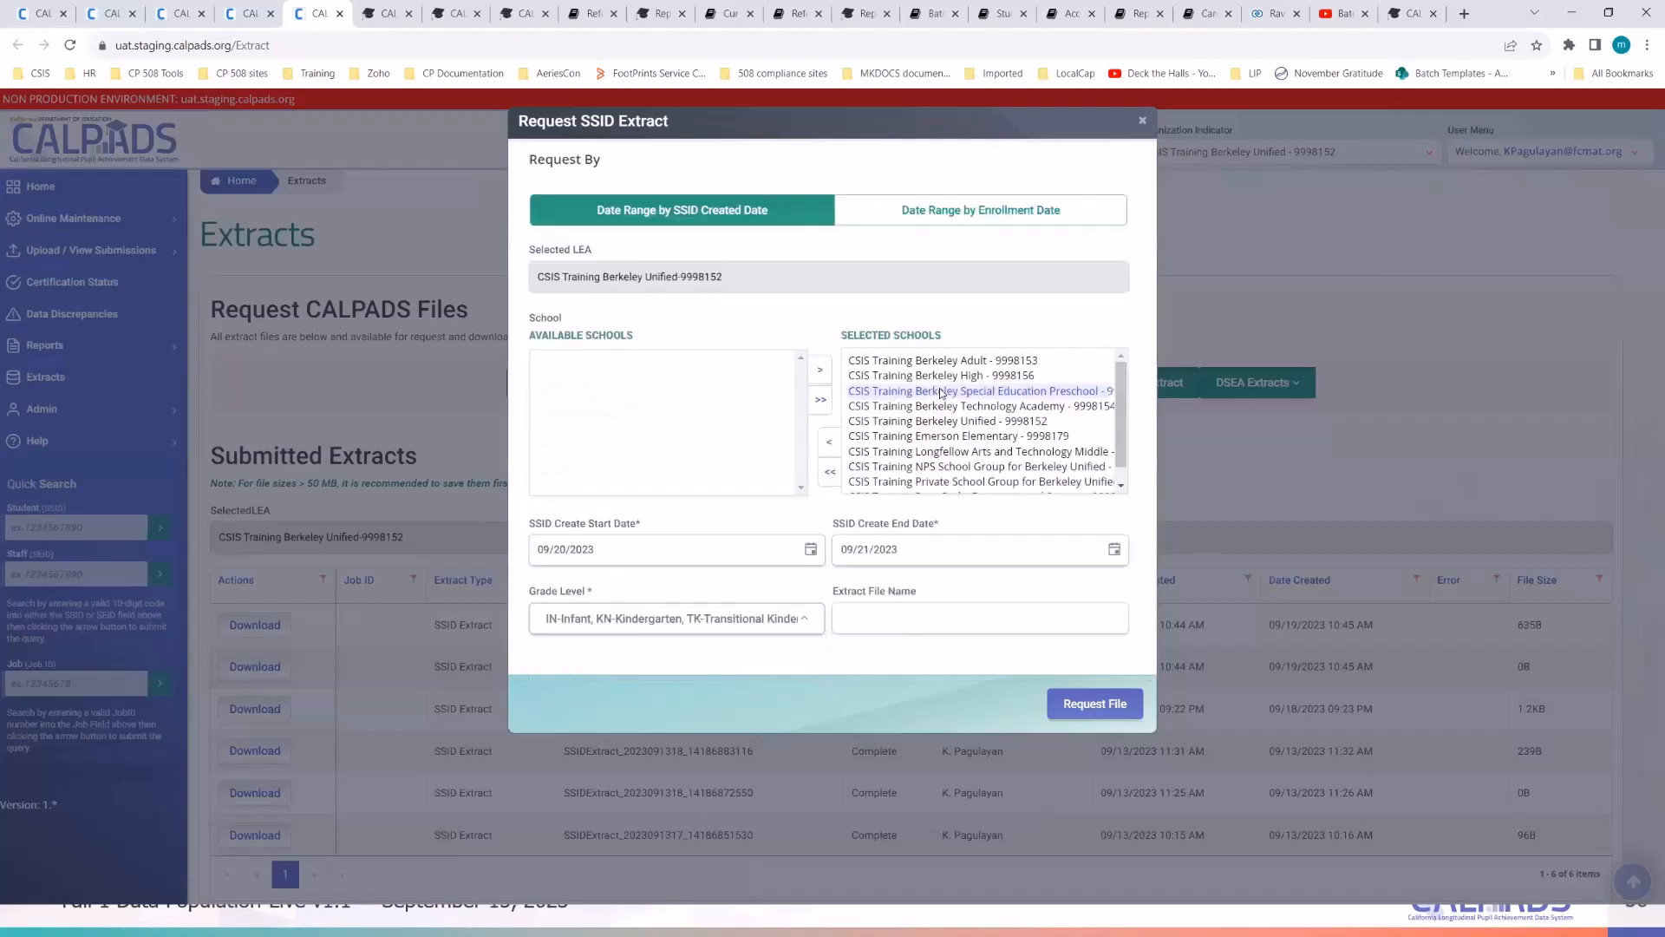
click(1098, 704)
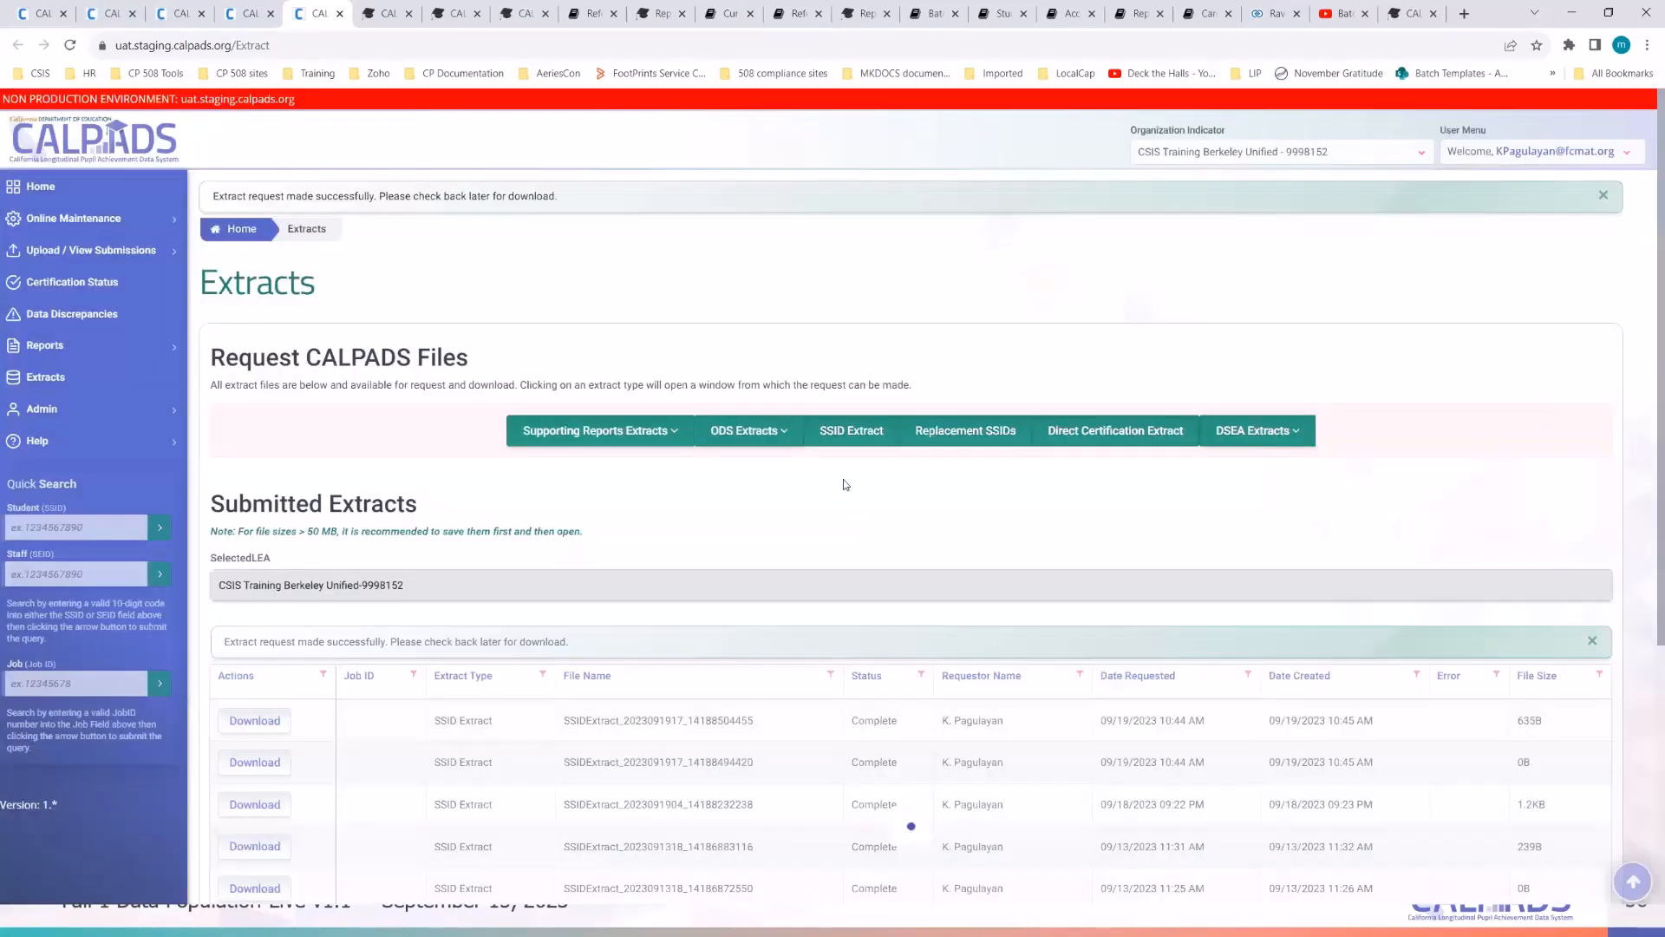
- Set up an SSID extract by Enrollment Date for all schools, 09/01/2023 through 09/21/2023
click(849, 431)
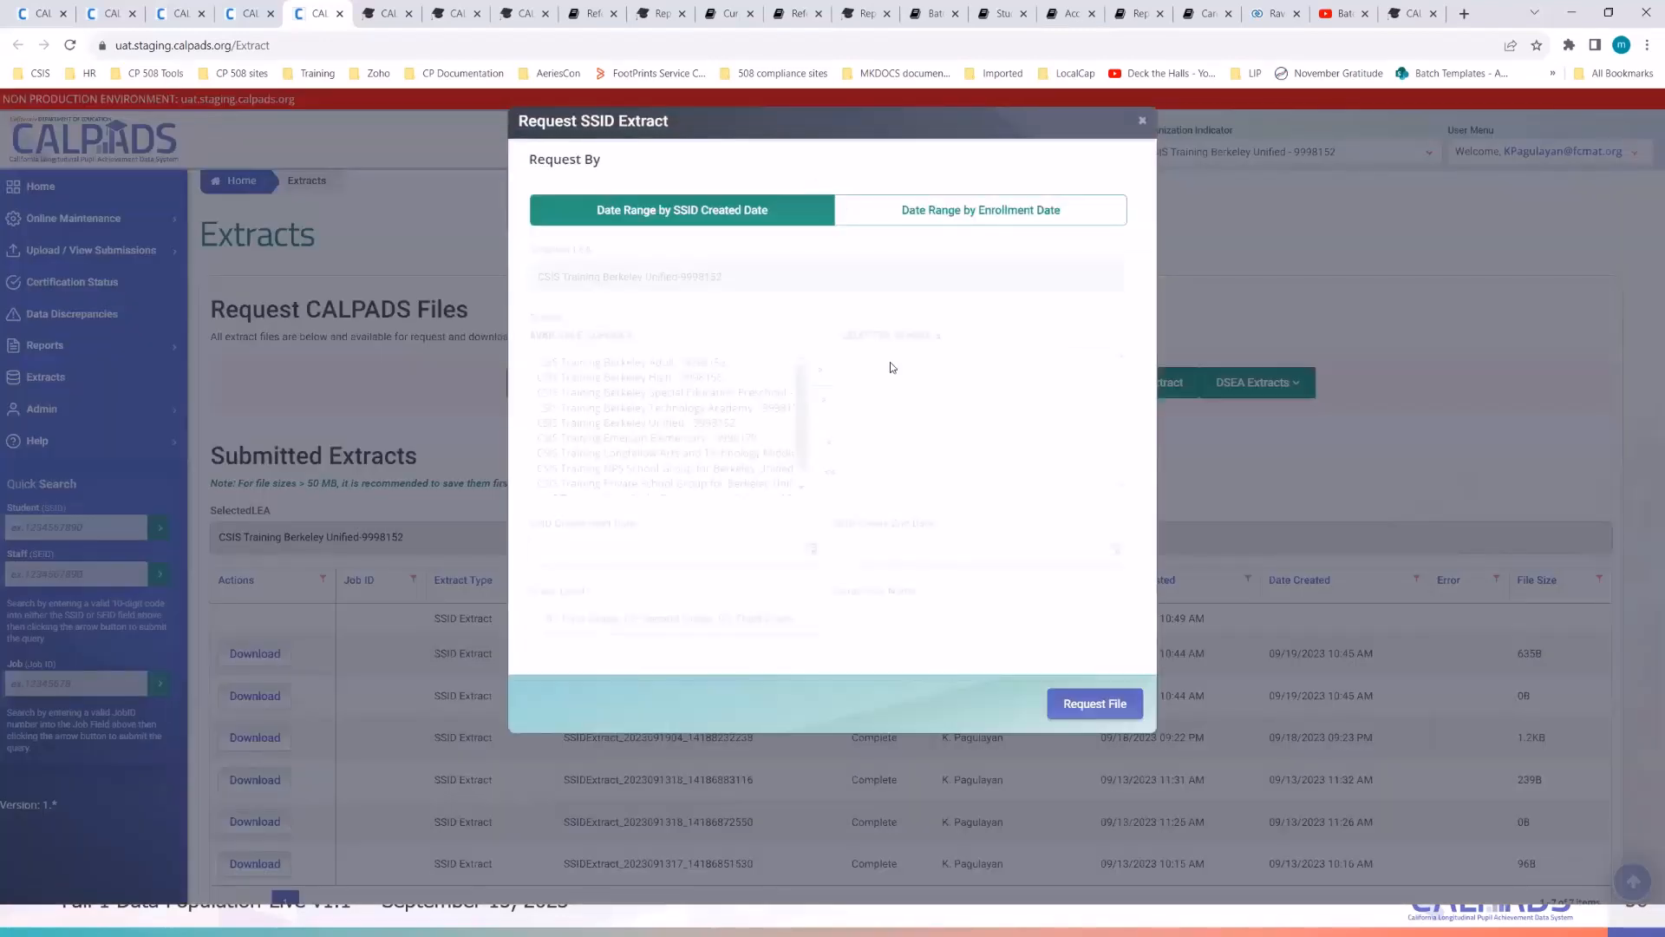
click(942, 217)
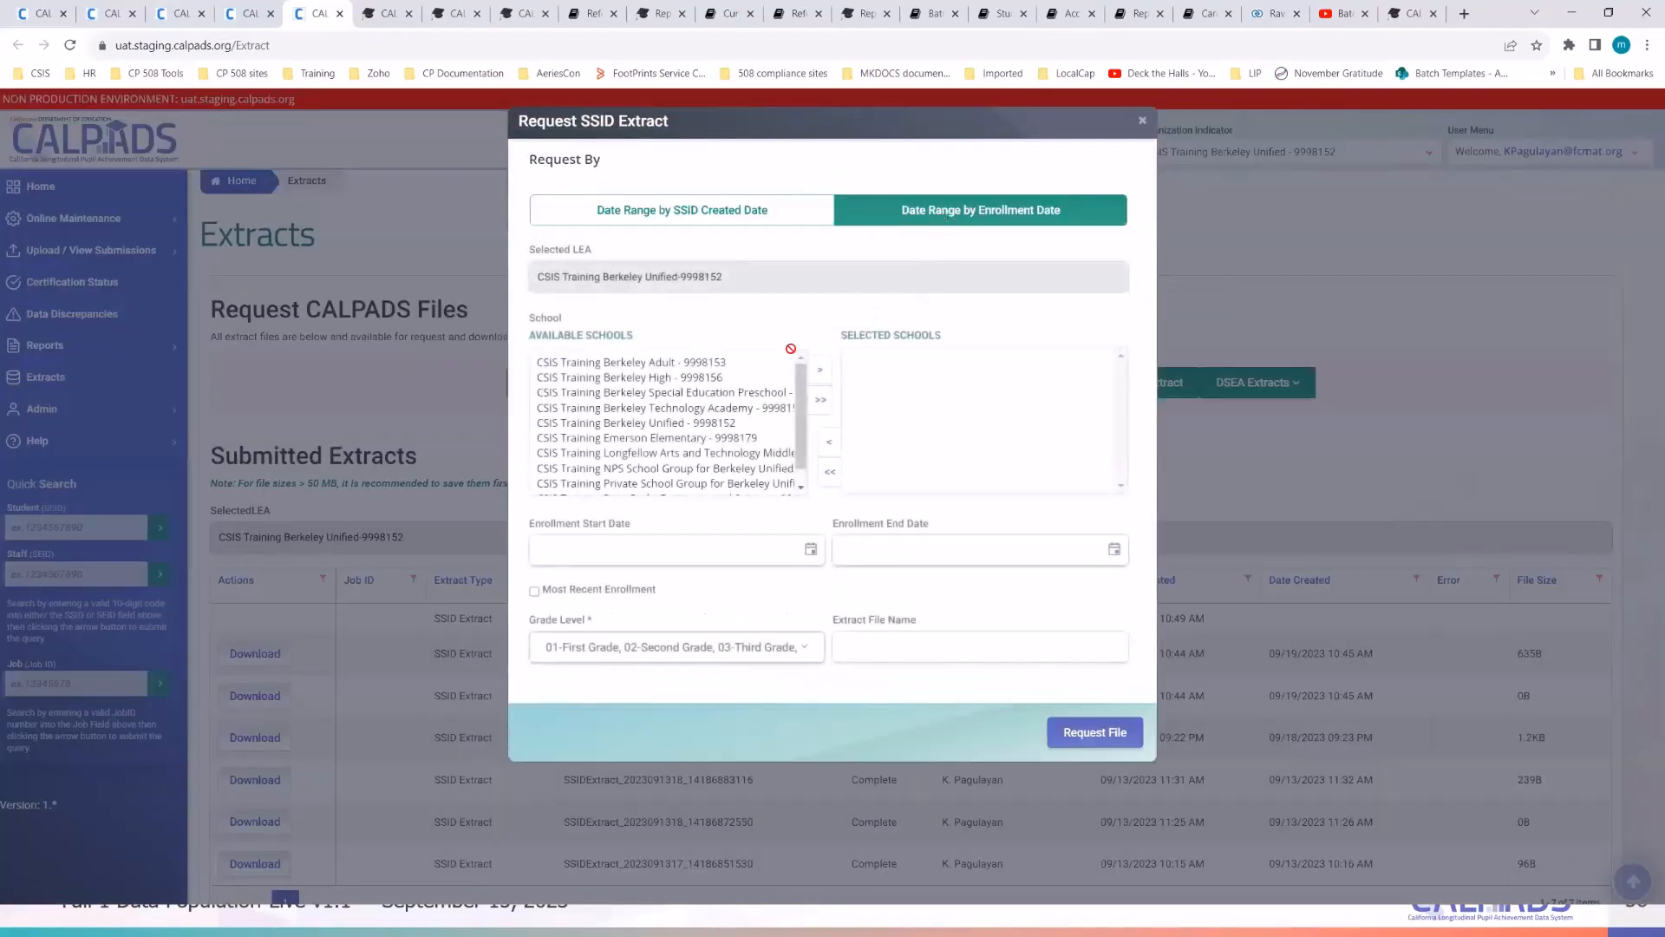
click(826, 402)
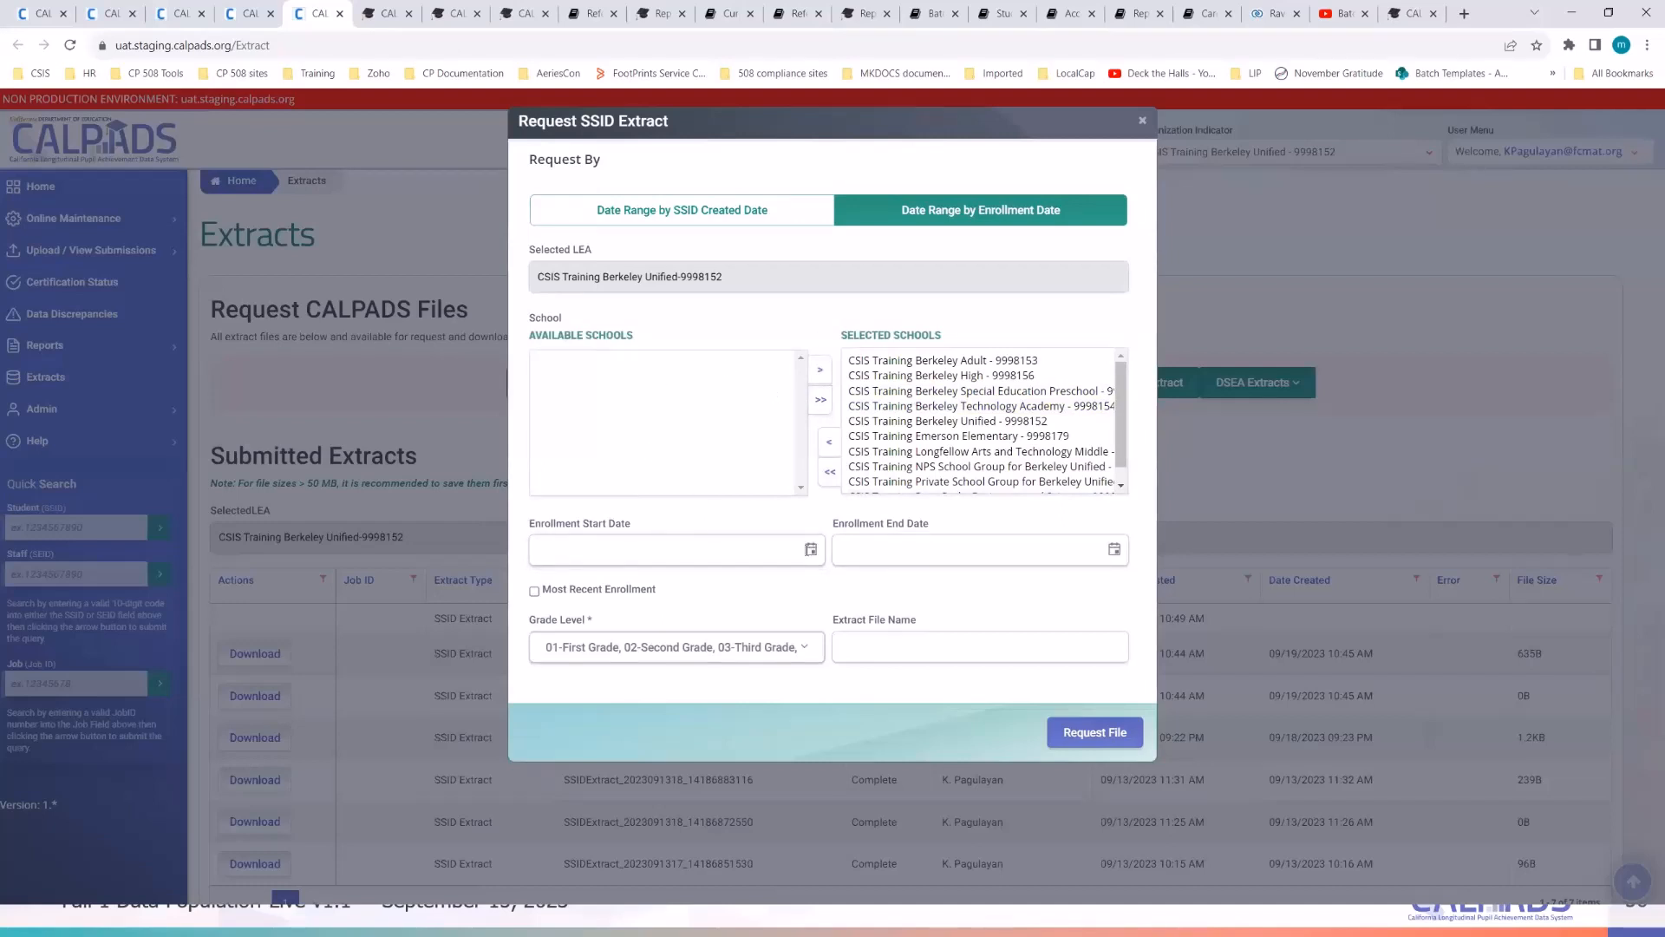
click(811, 551)
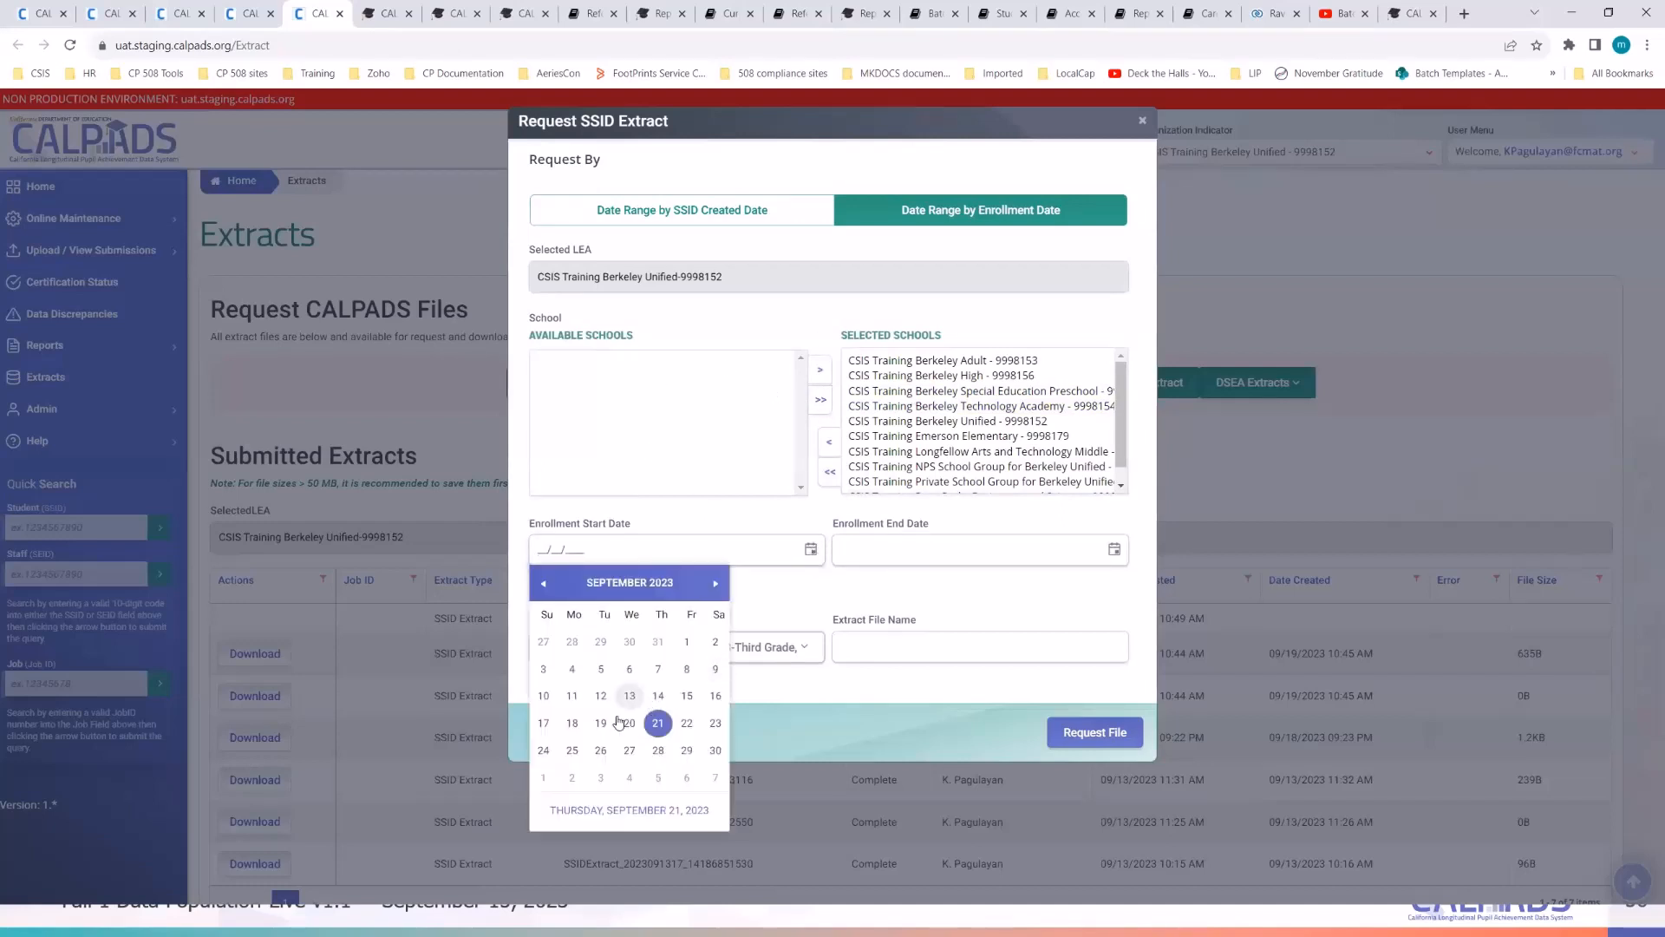
click(687, 644)
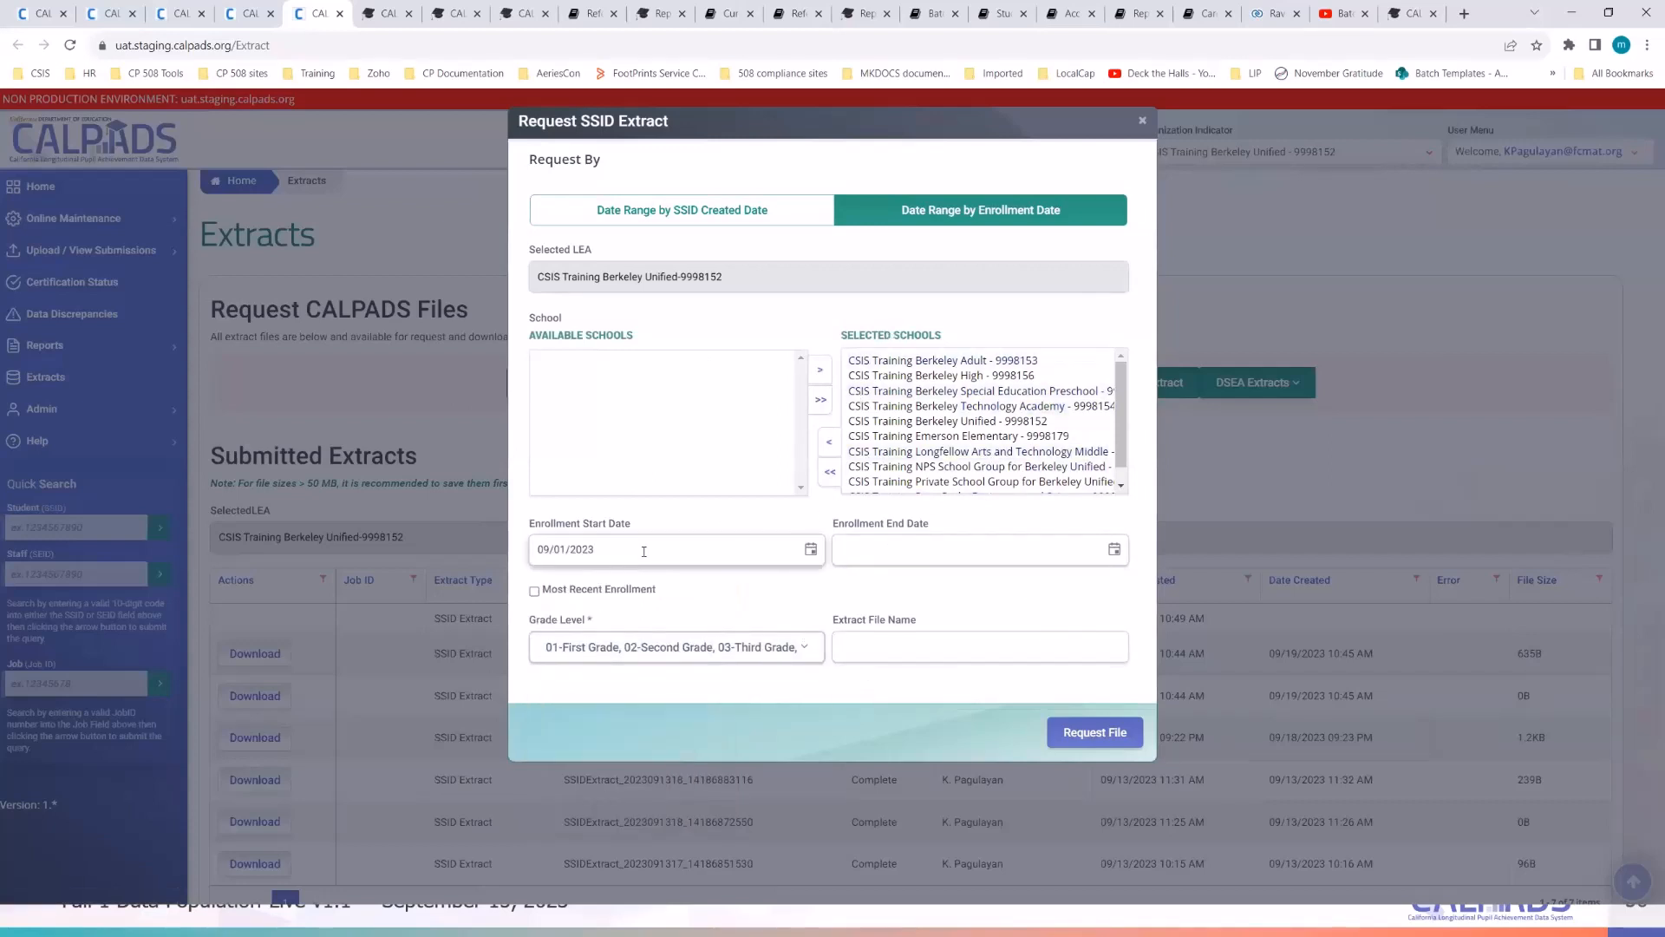
click(1114, 559)
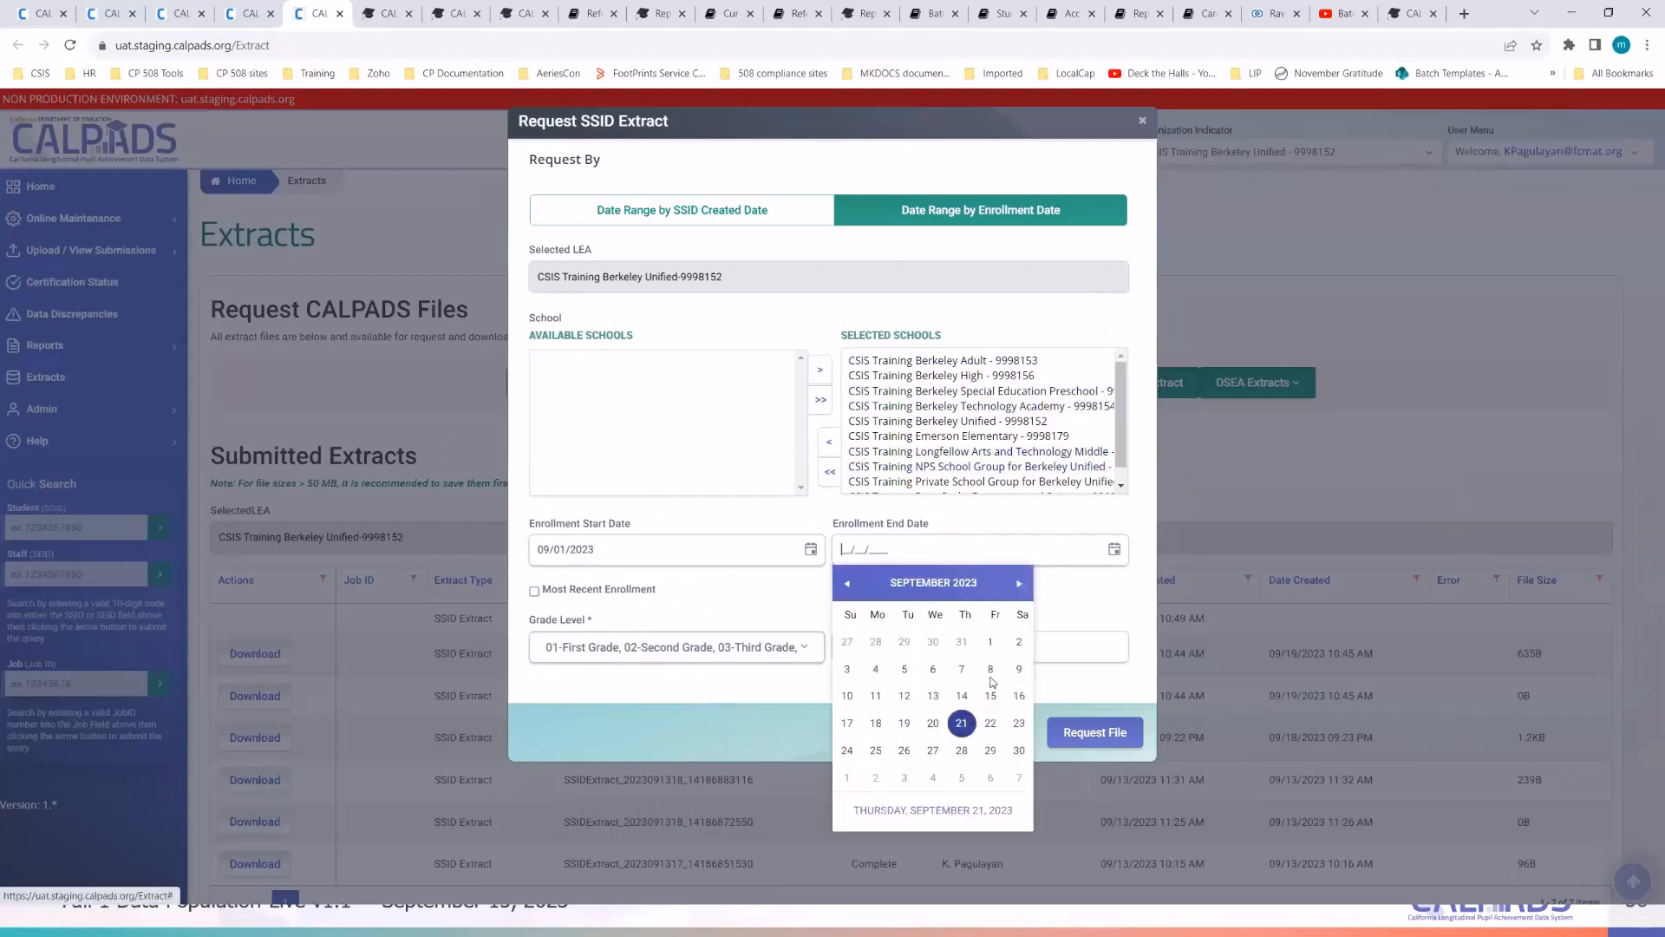
click(961, 724)
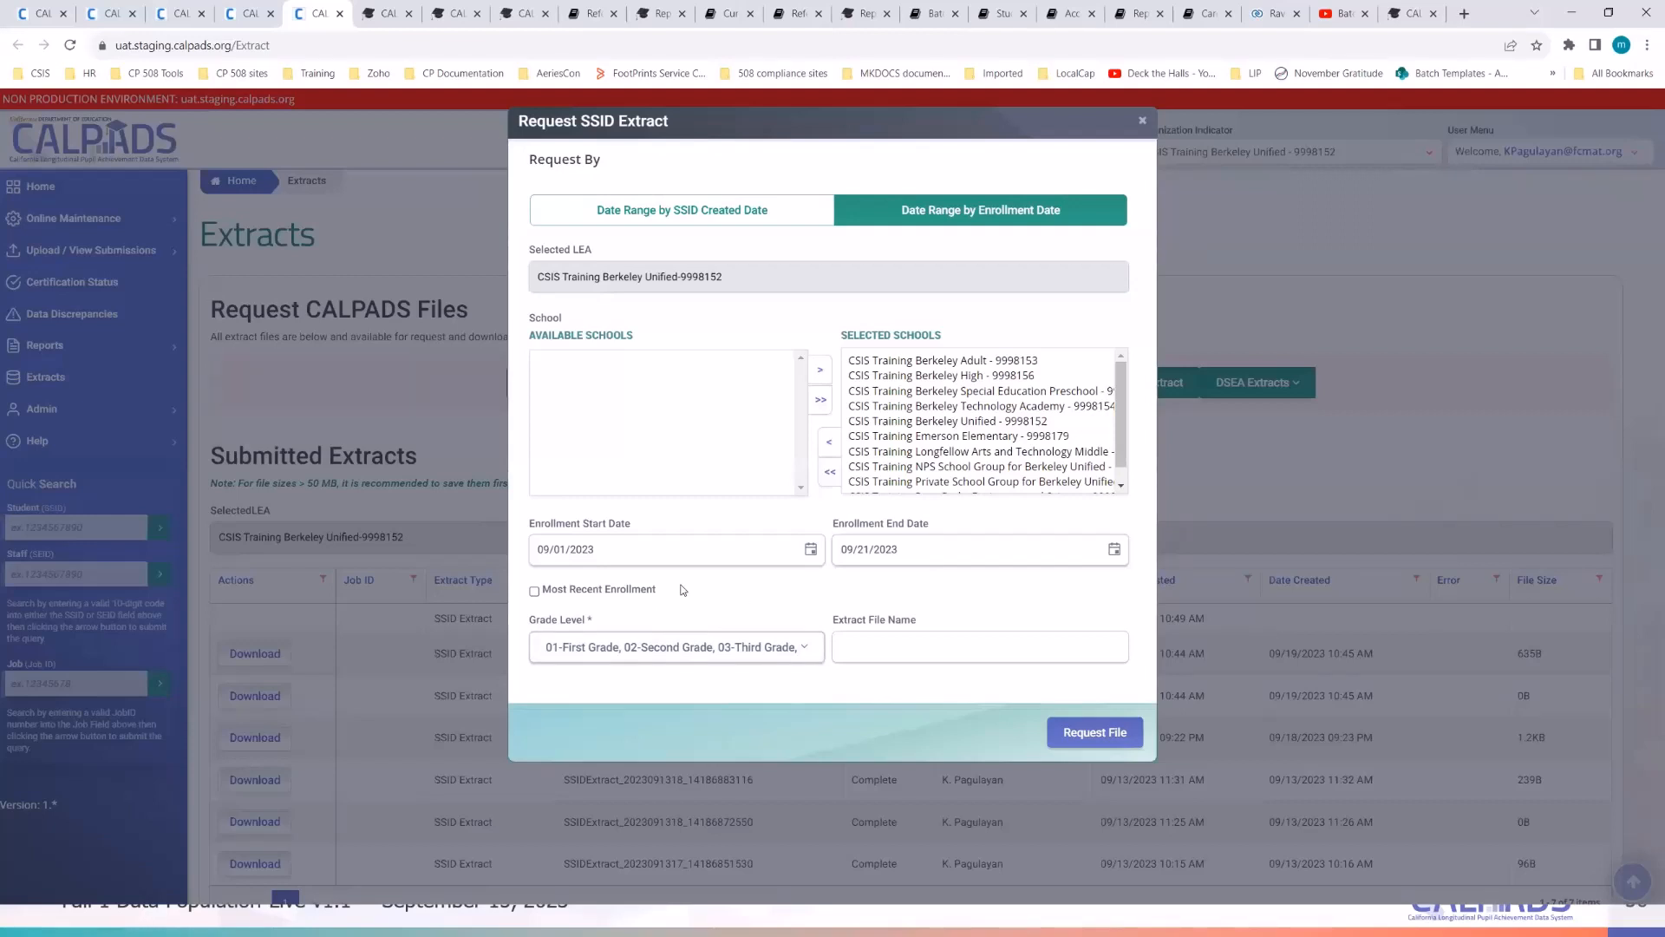
- Limit the extract's grade levels to IN-Infant, KN-Kindergarten and TK-Transitional Kindergarten
click(812, 657)
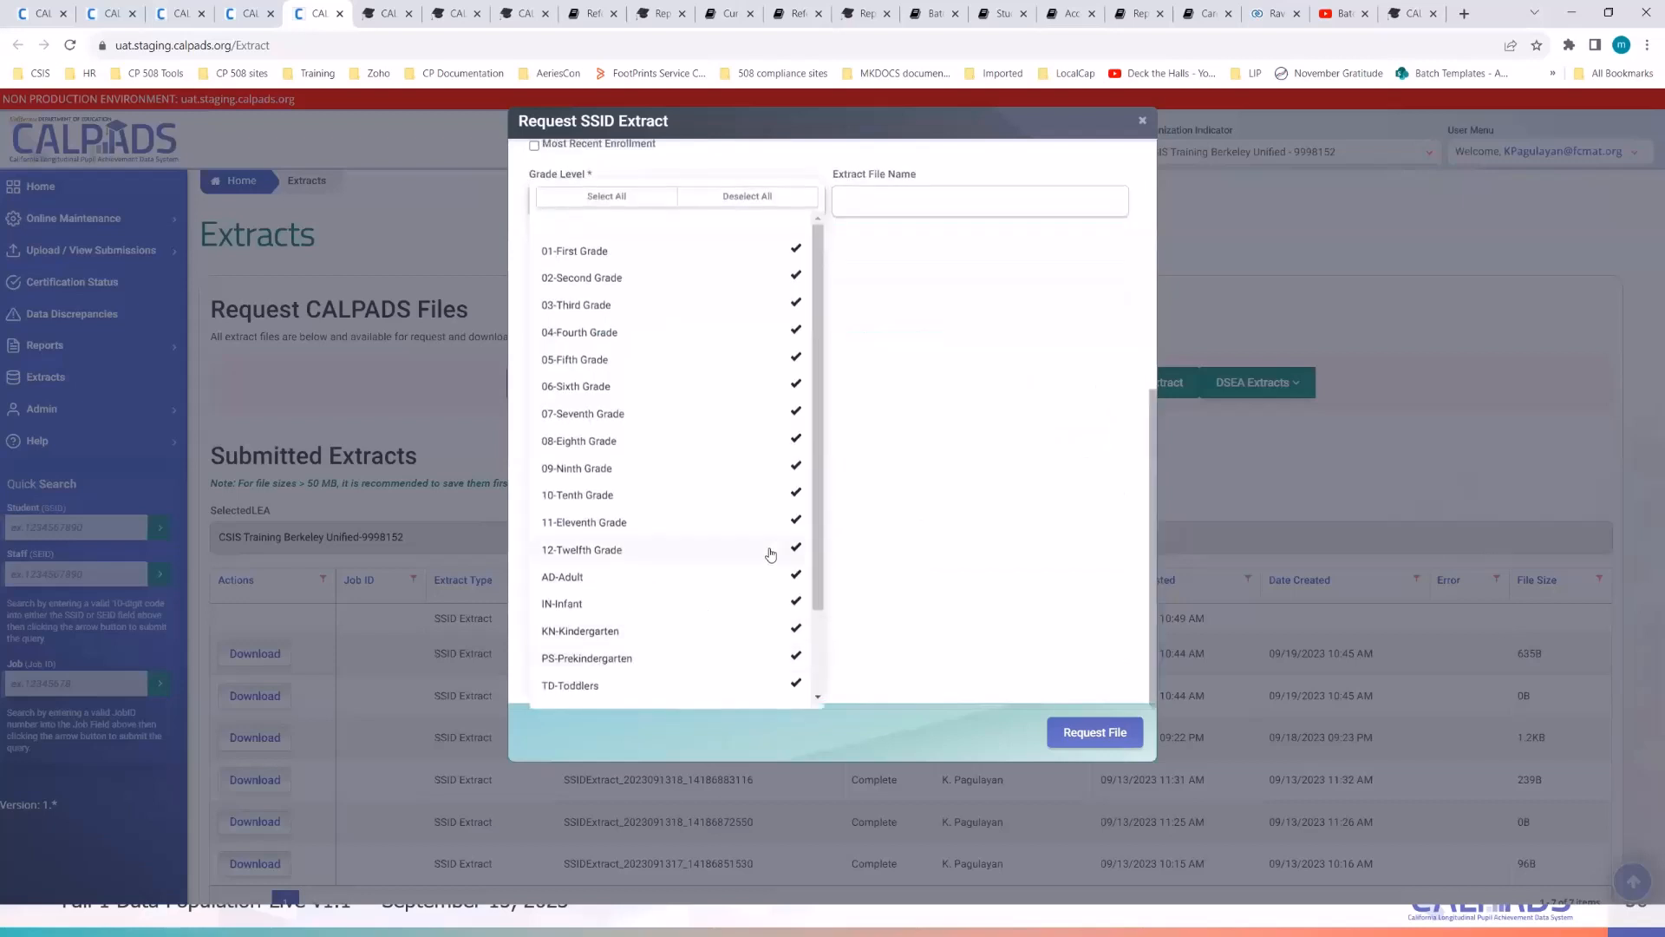
click(749, 199)
click(613, 612)
click(623, 643)
scroll(647, 557, down, 2)
click(685, 690)
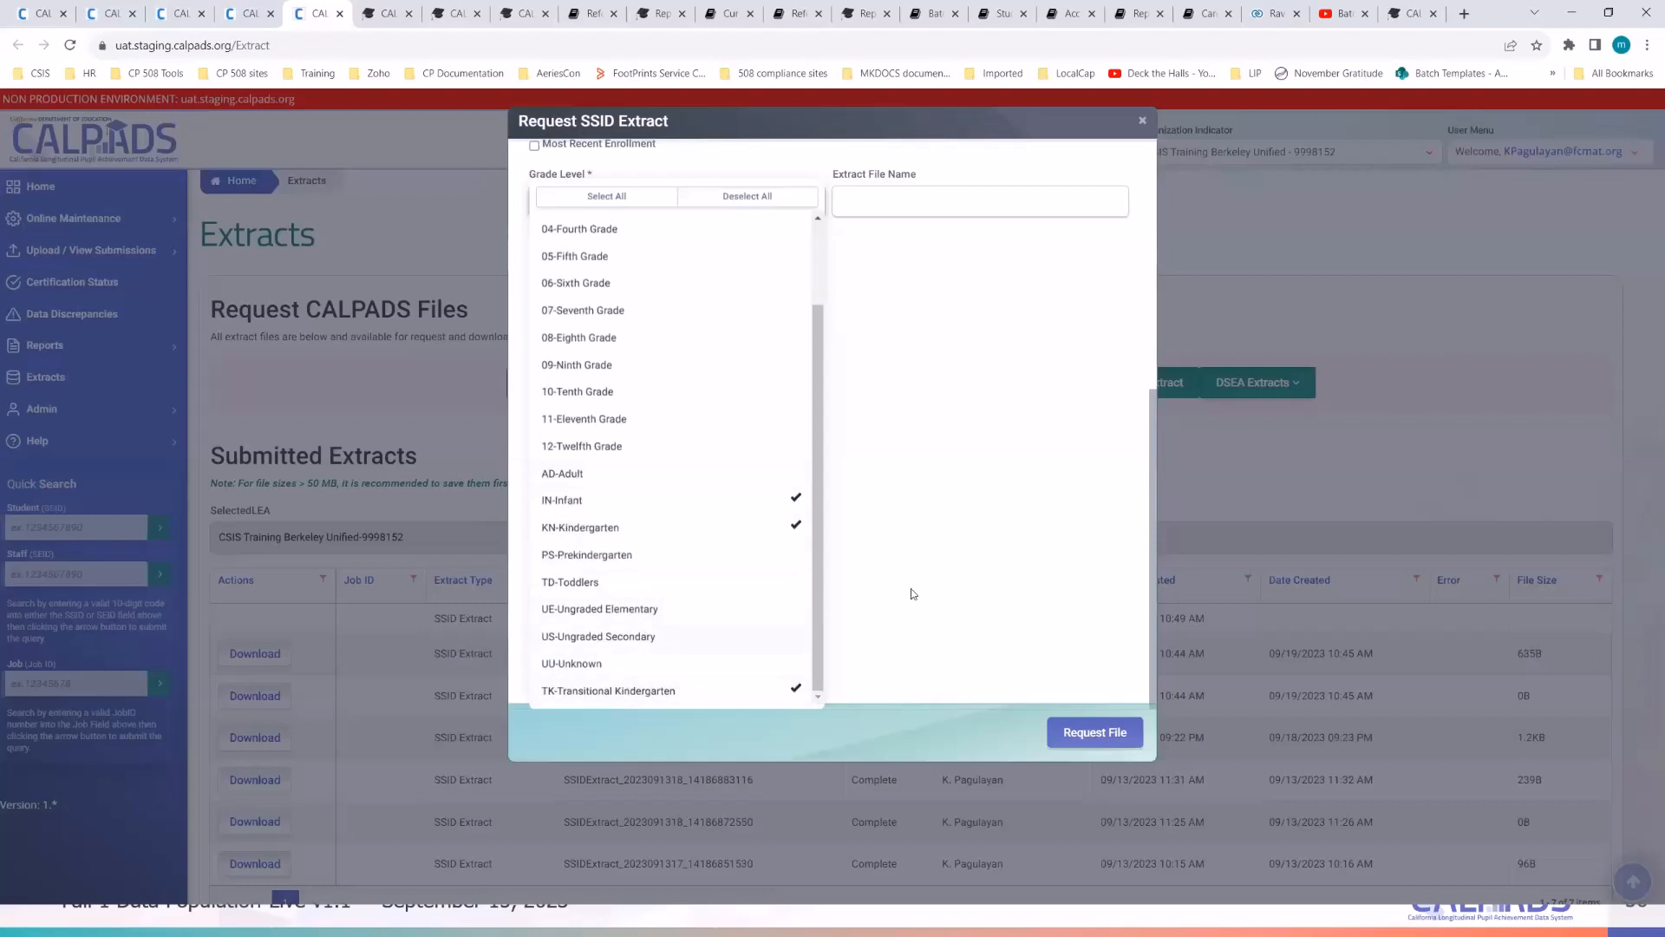
click(947, 550)
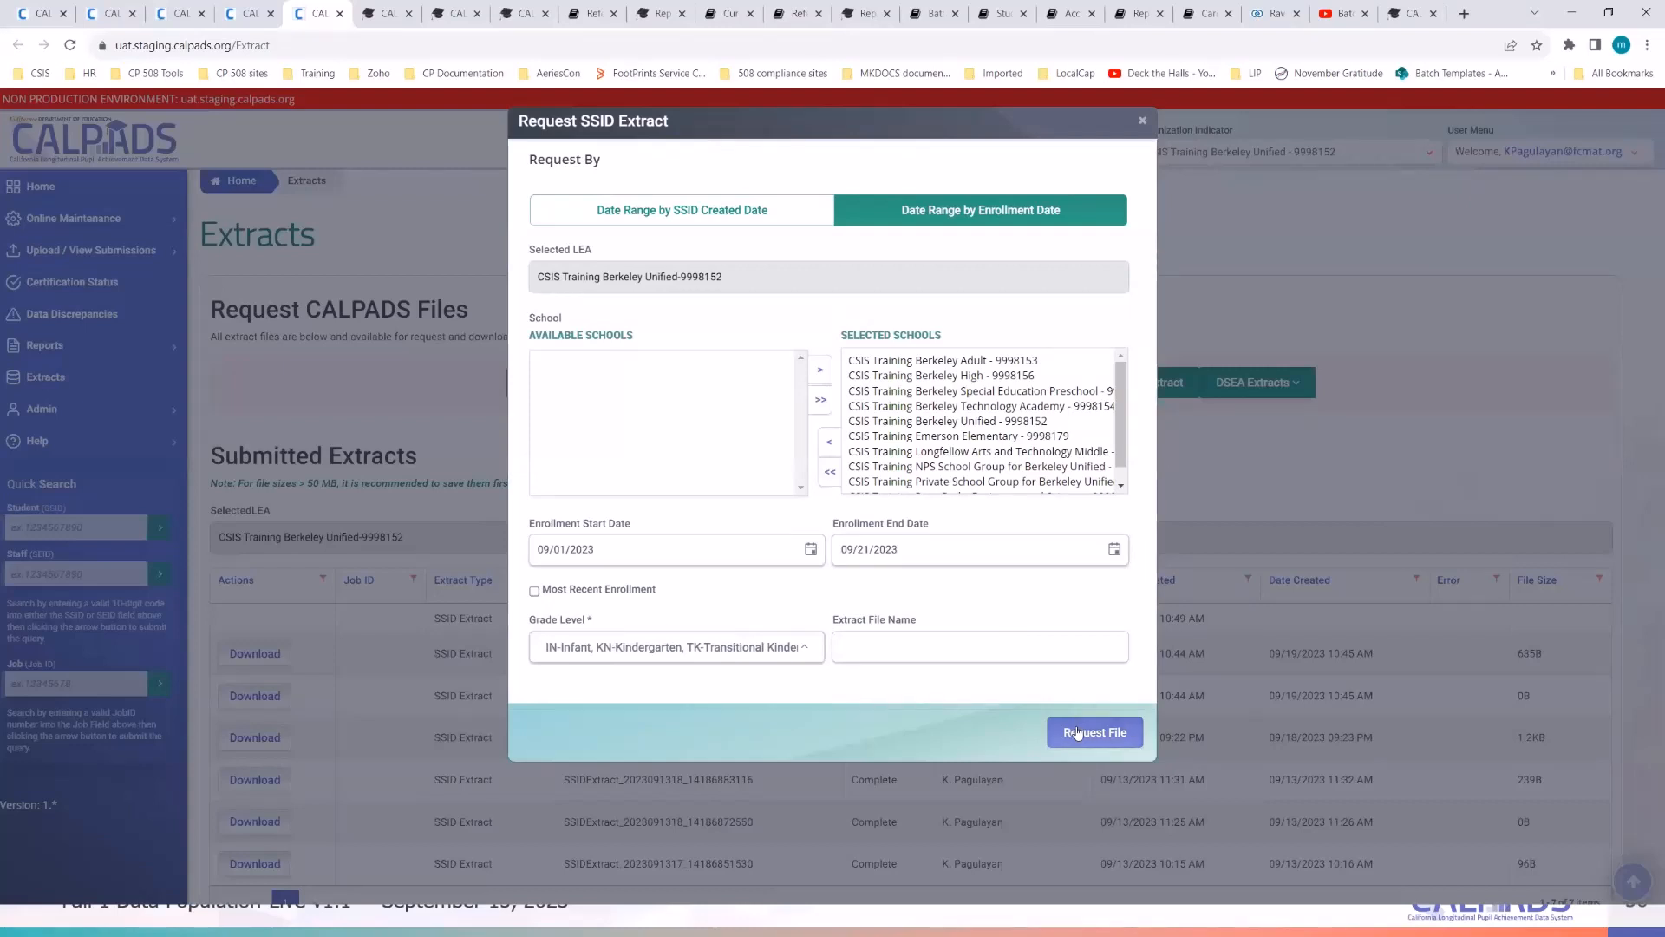
- Recheck every grade level and submit the enrollment-date SSID extract request
click(808, 648)
click(610, 195)
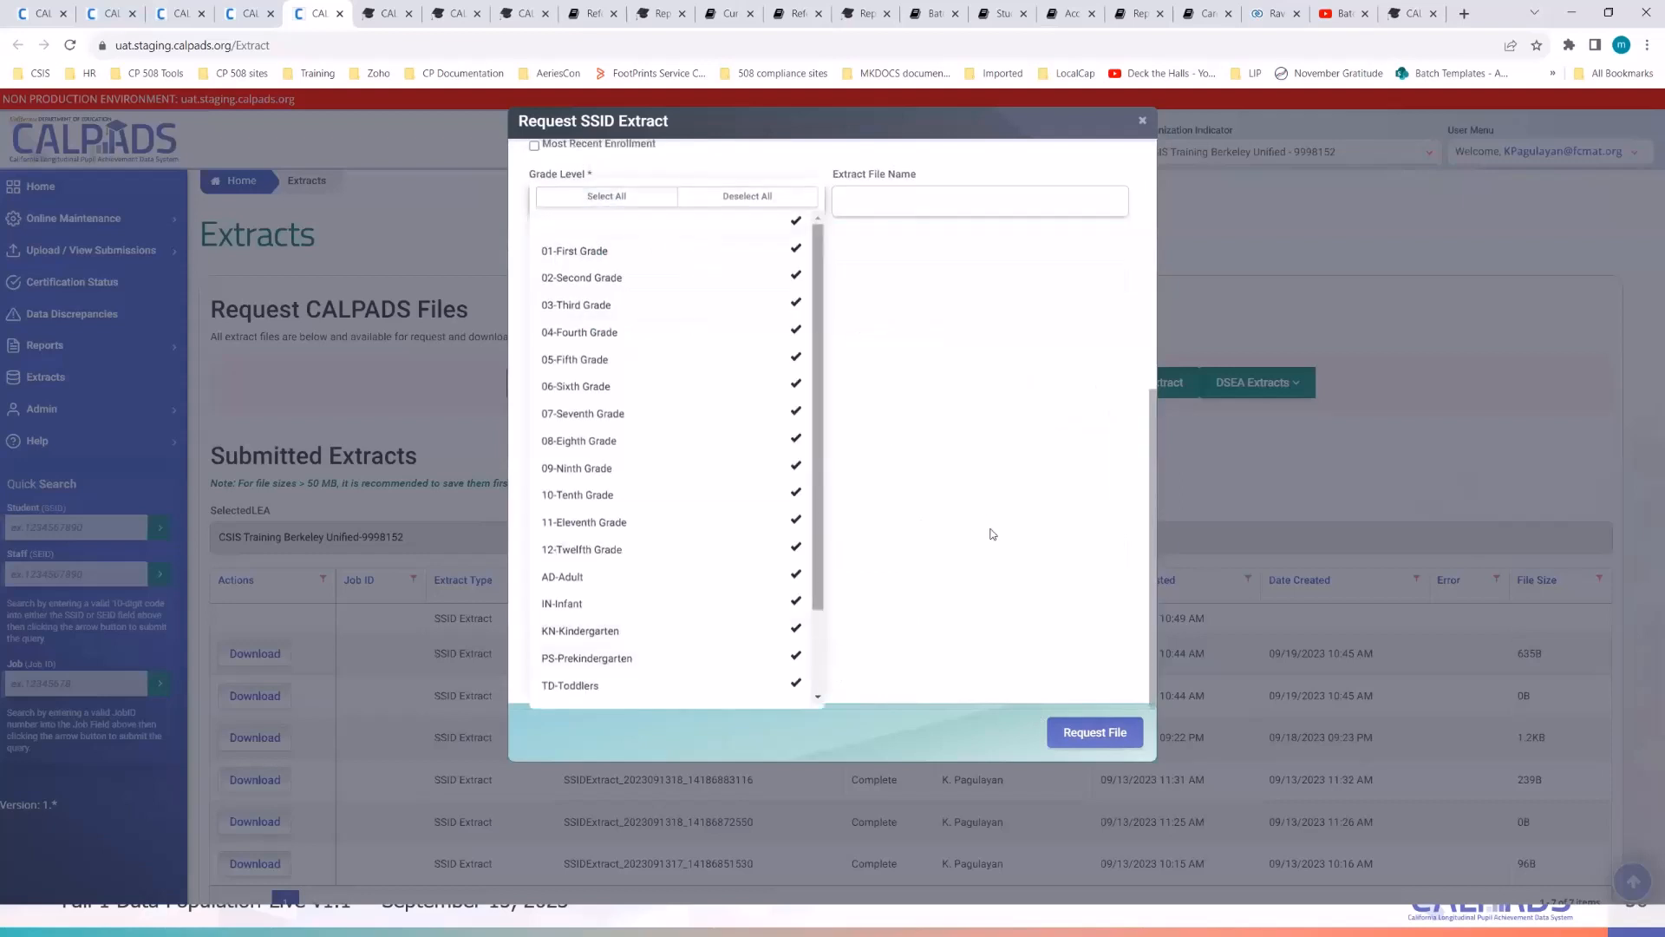
scroll(717, 595, down, 2)
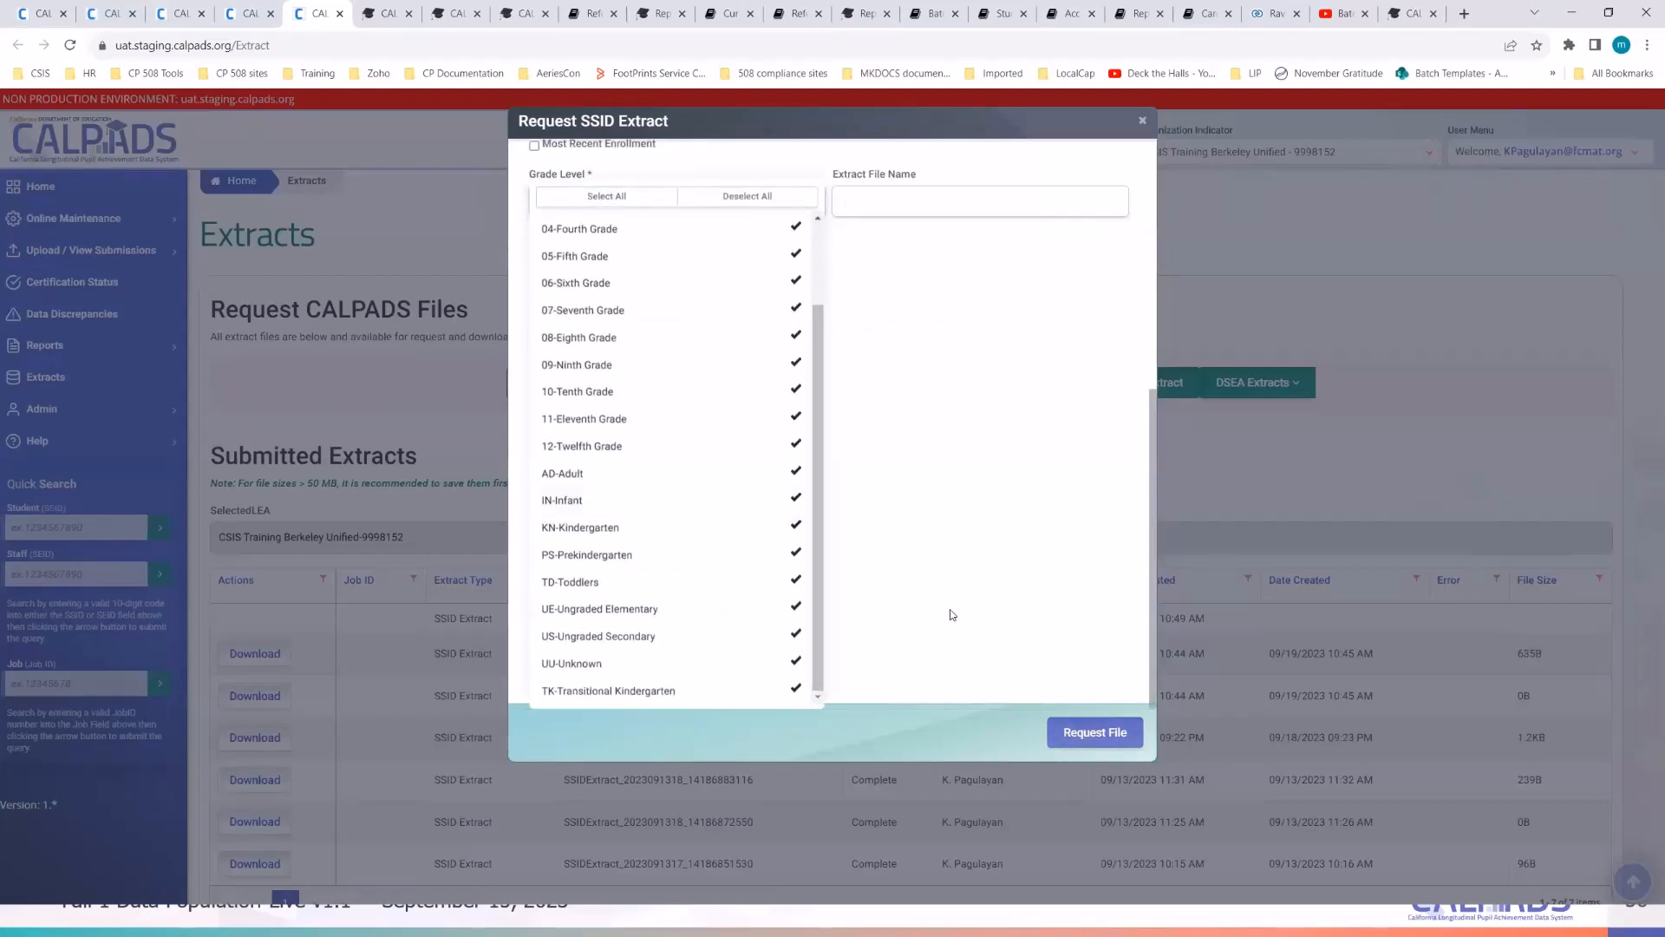
click(953, 614)
click(1082, 742)
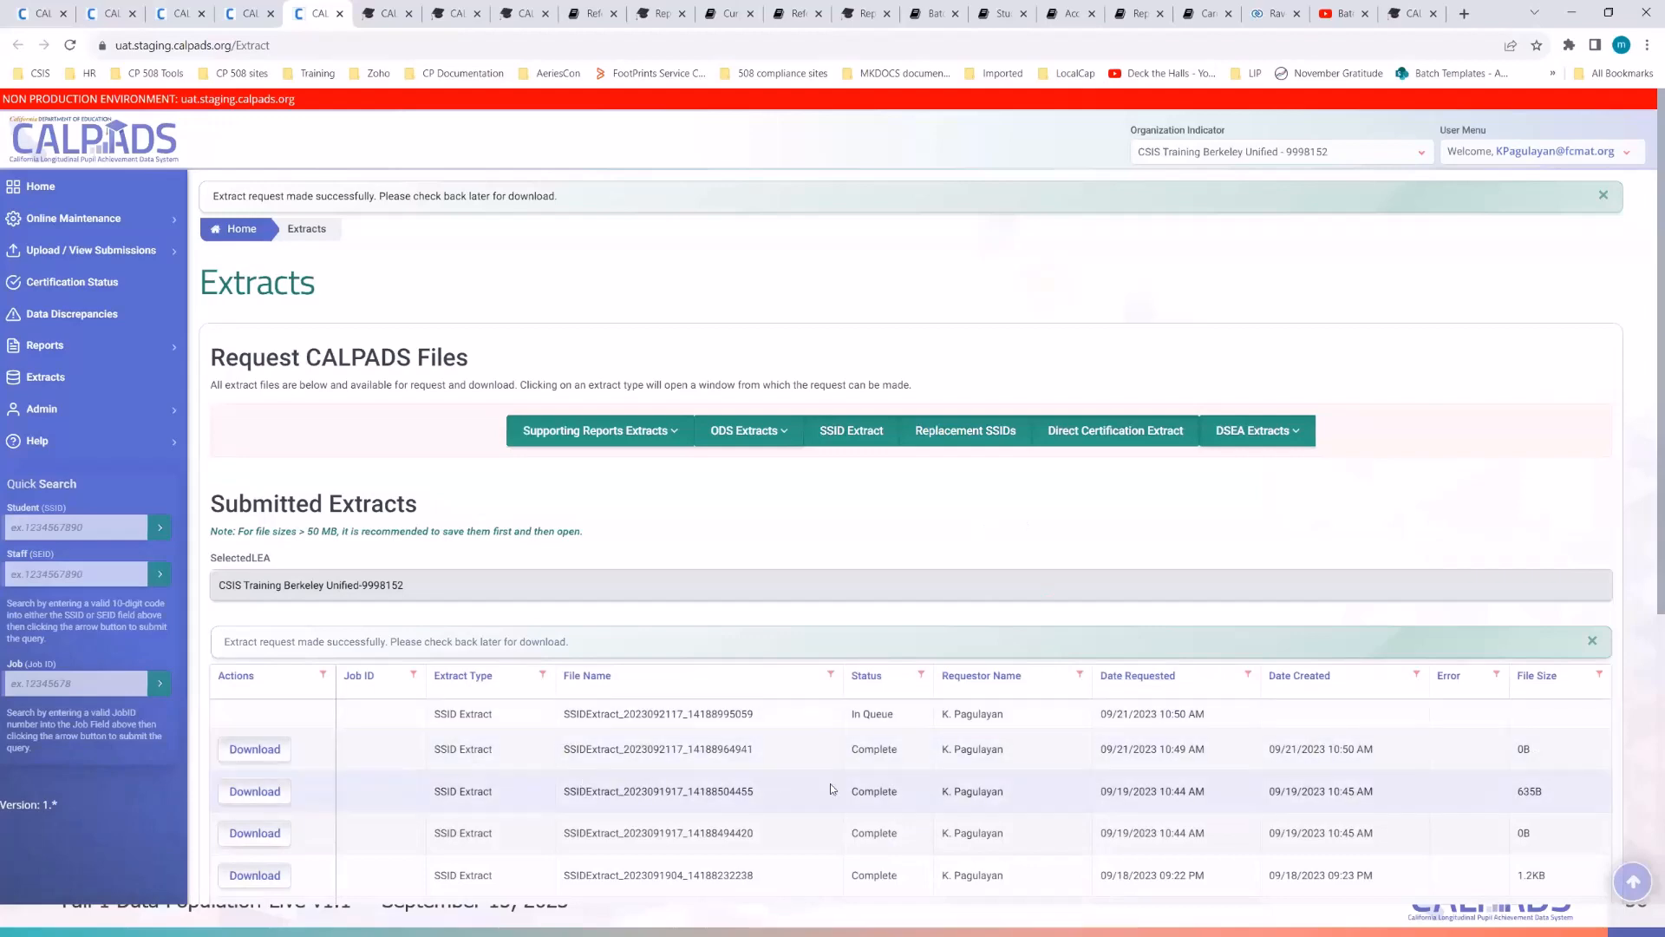
- Reload the Extracts page to refresh request statuses, then bring up the Demo Students notes
scroll(1013, 779, down, 2)
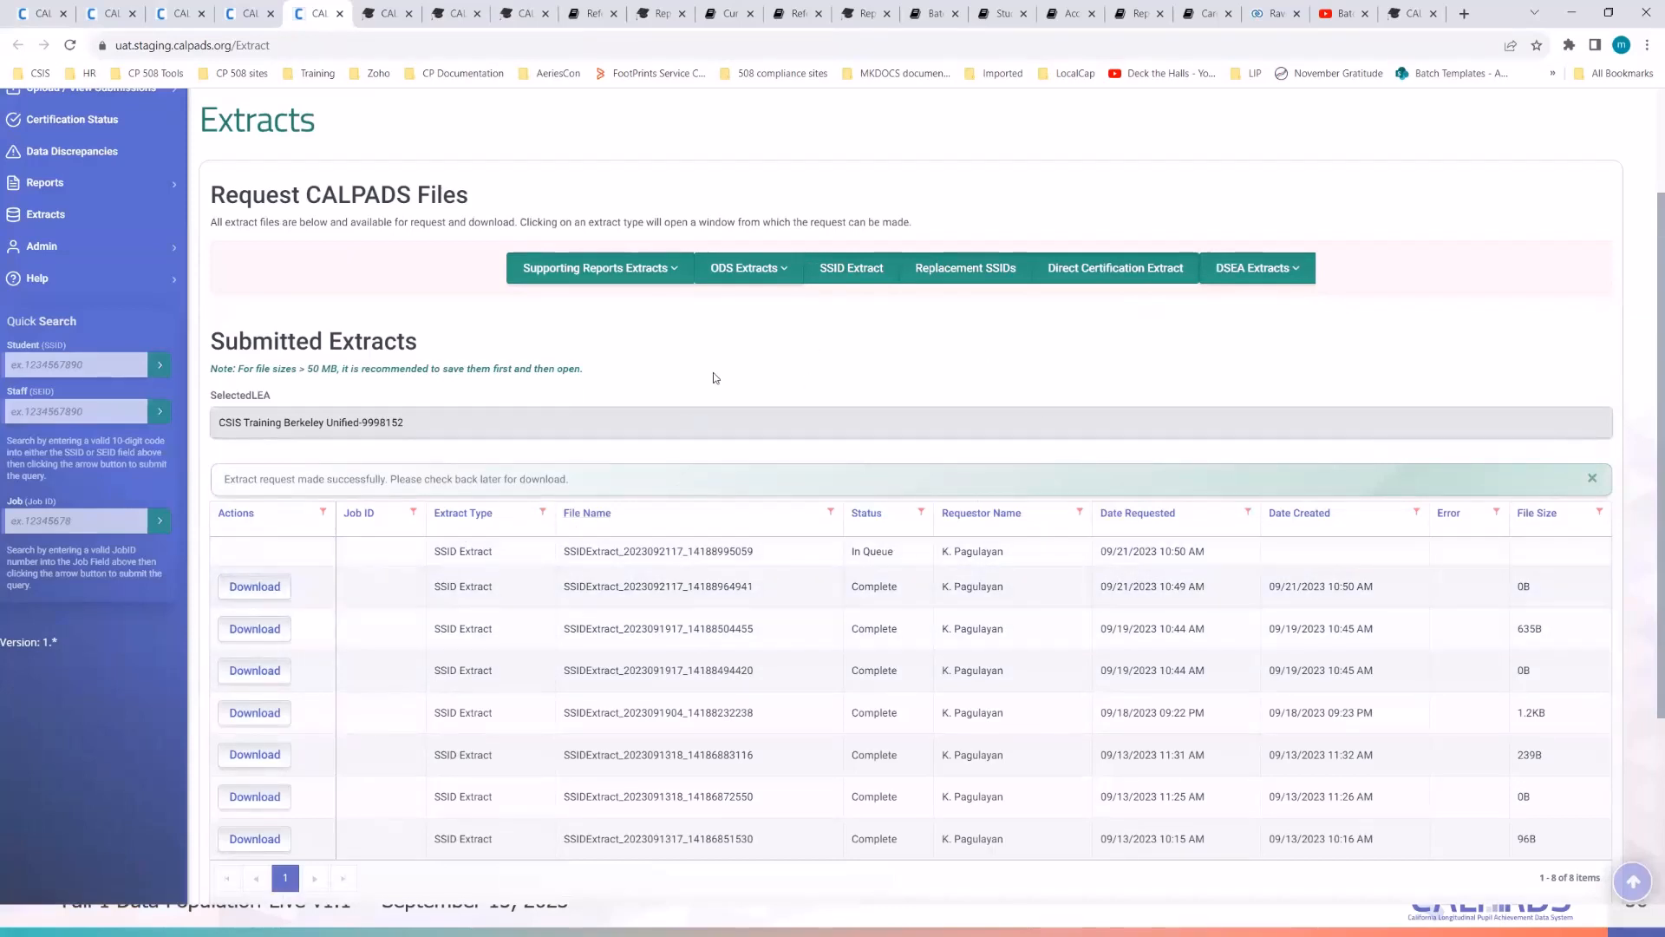
click(513, 45)
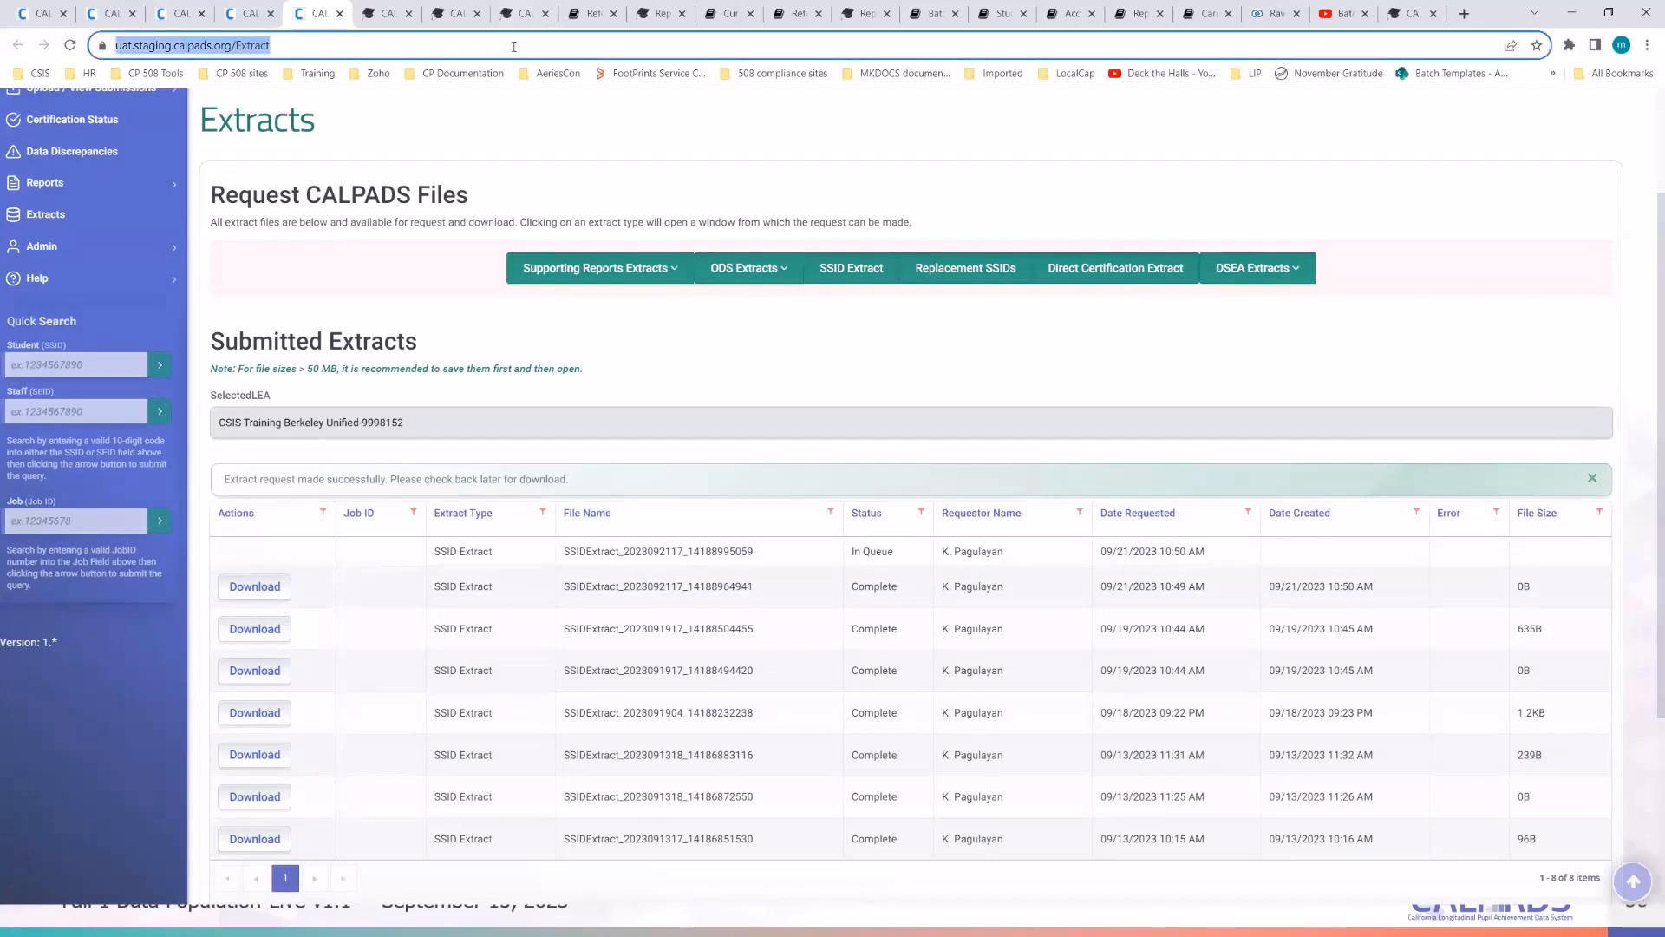
key(Return)
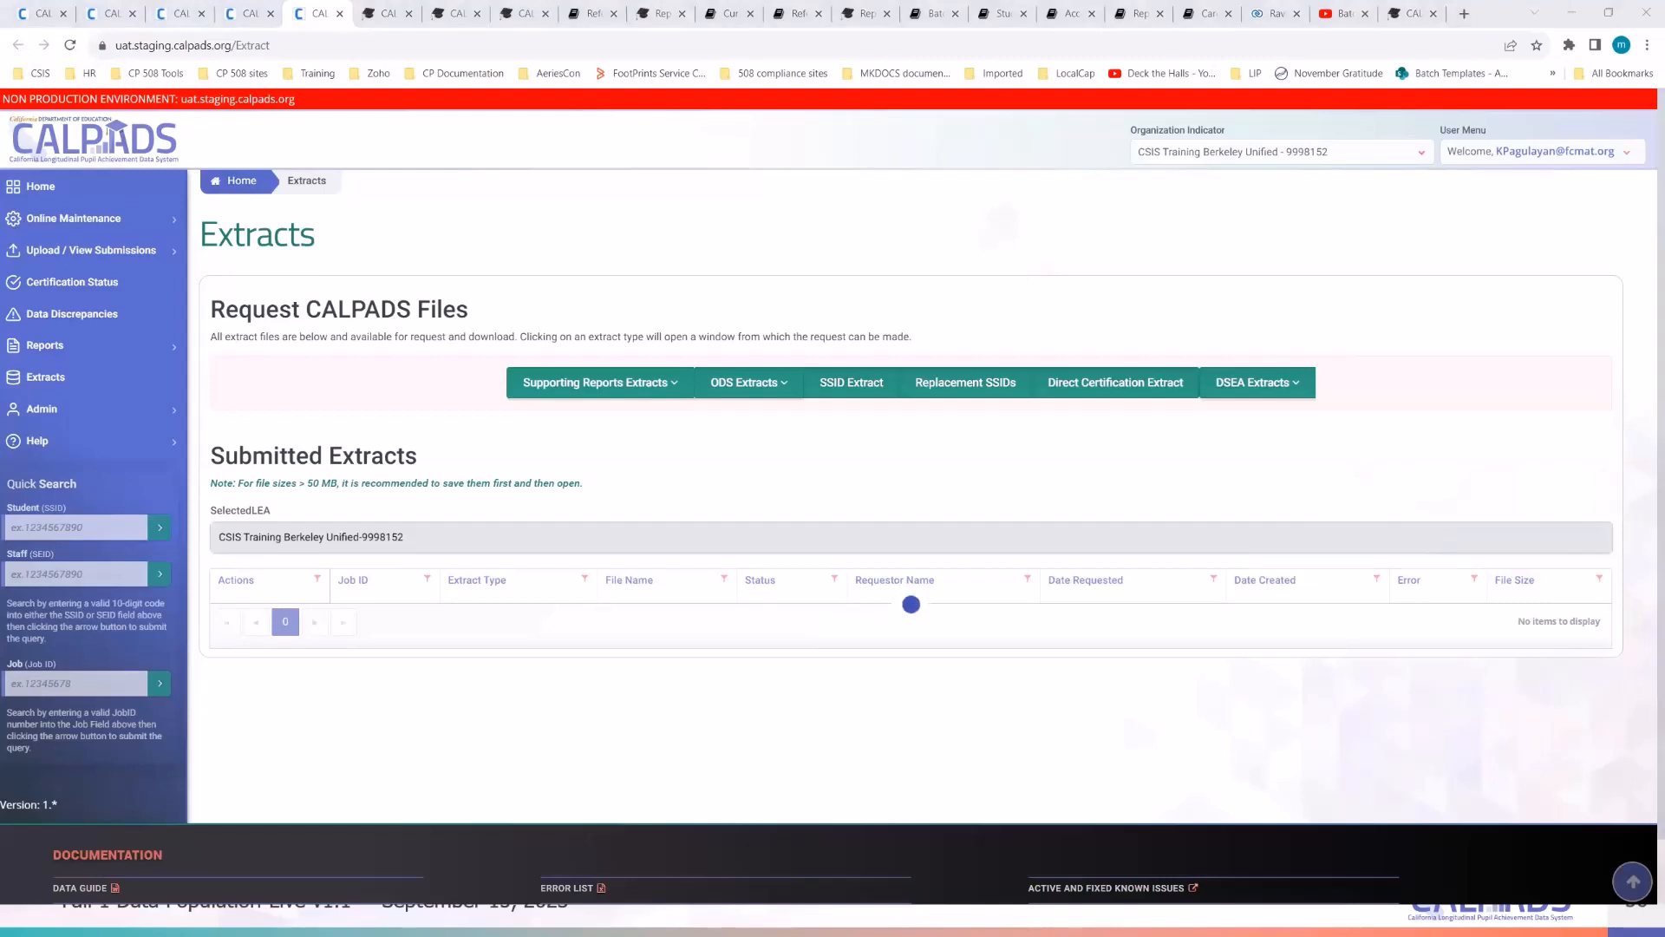
key(alt+Tab)
click(824, 379)
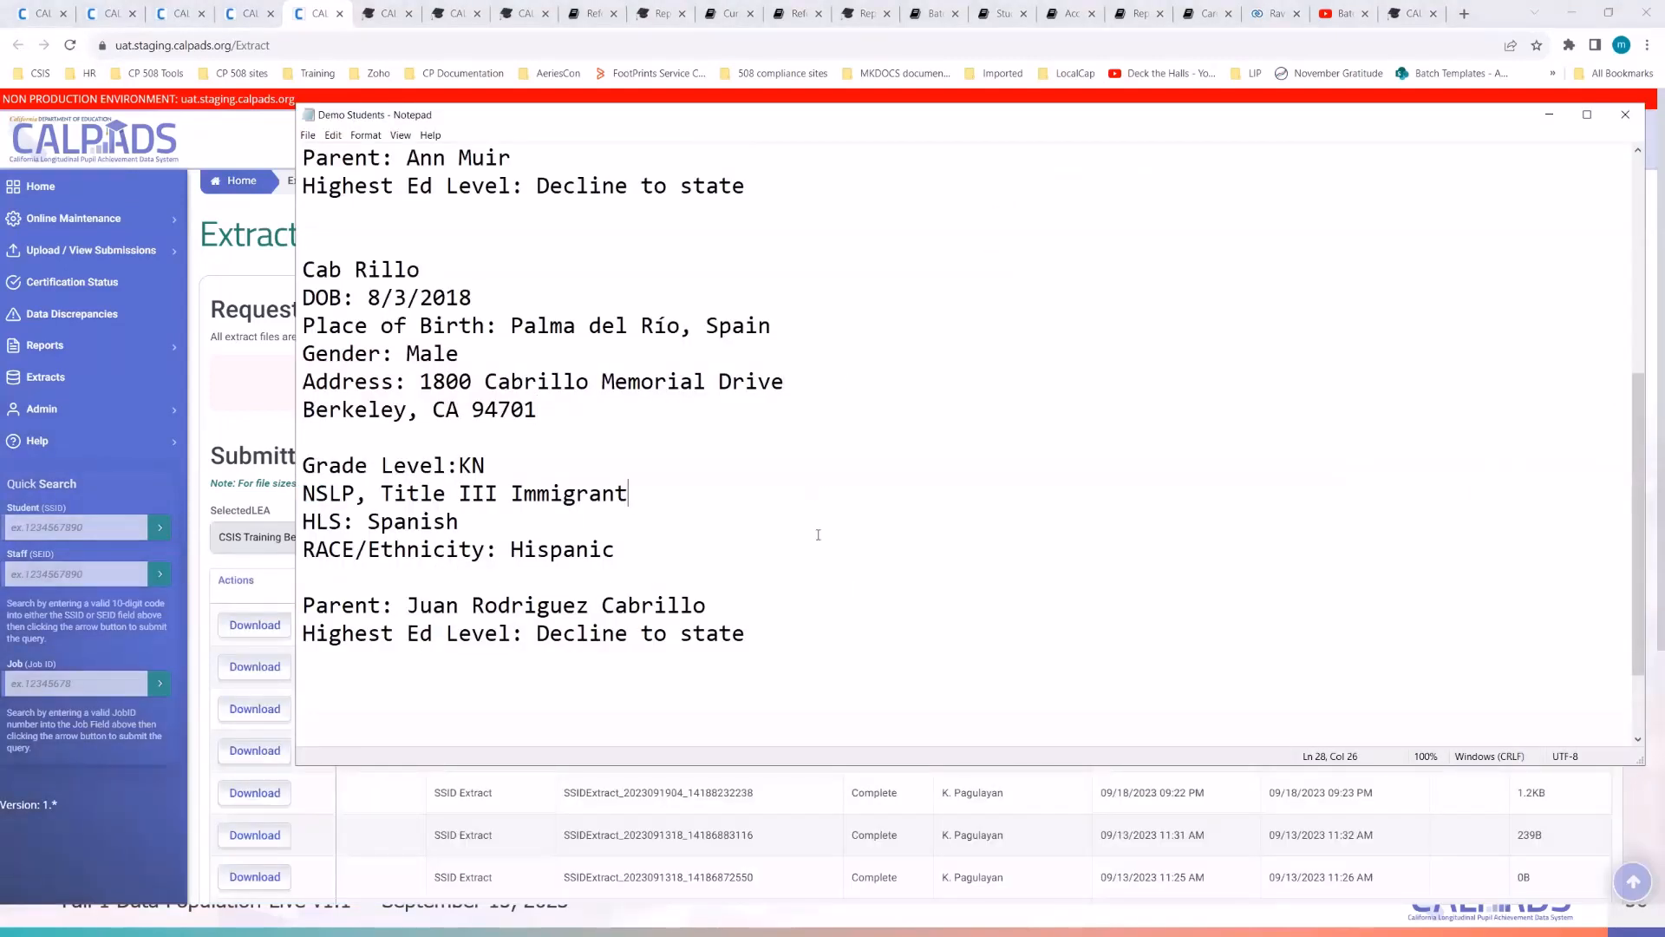
- Highlight the program, HLS: EO and Race/Ethnicity: White lines in the notes, then minimize Notepad
key(Down)
key(Down)
scroll(611, 451, up, 4)
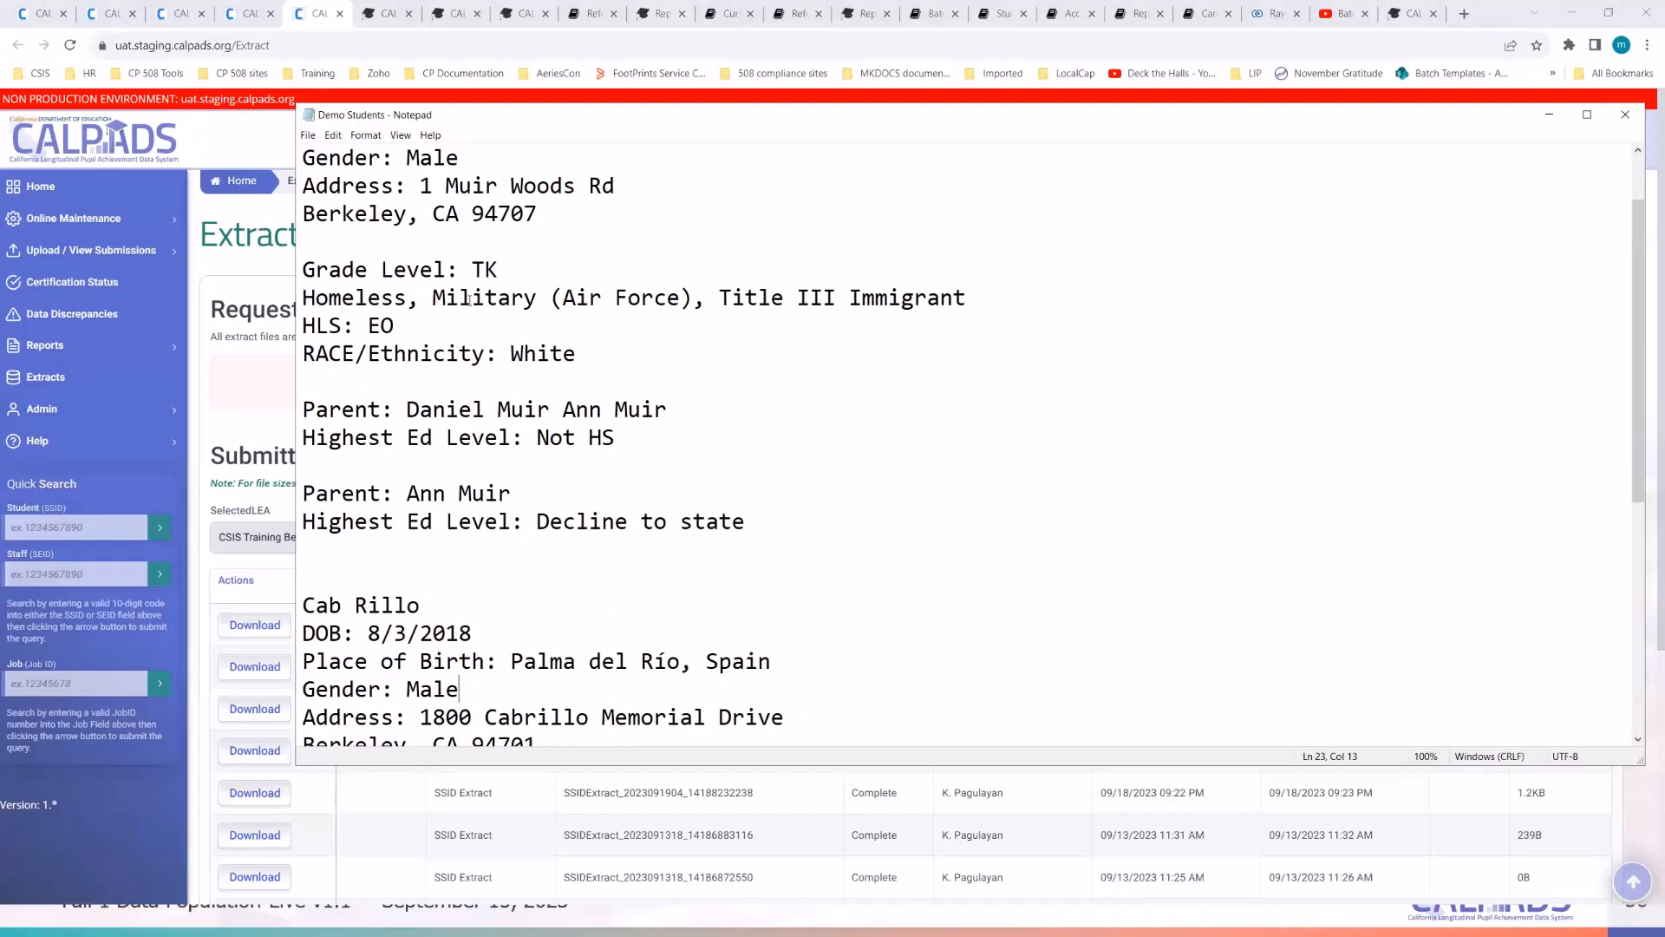
drag(303, 298, 968, 297)
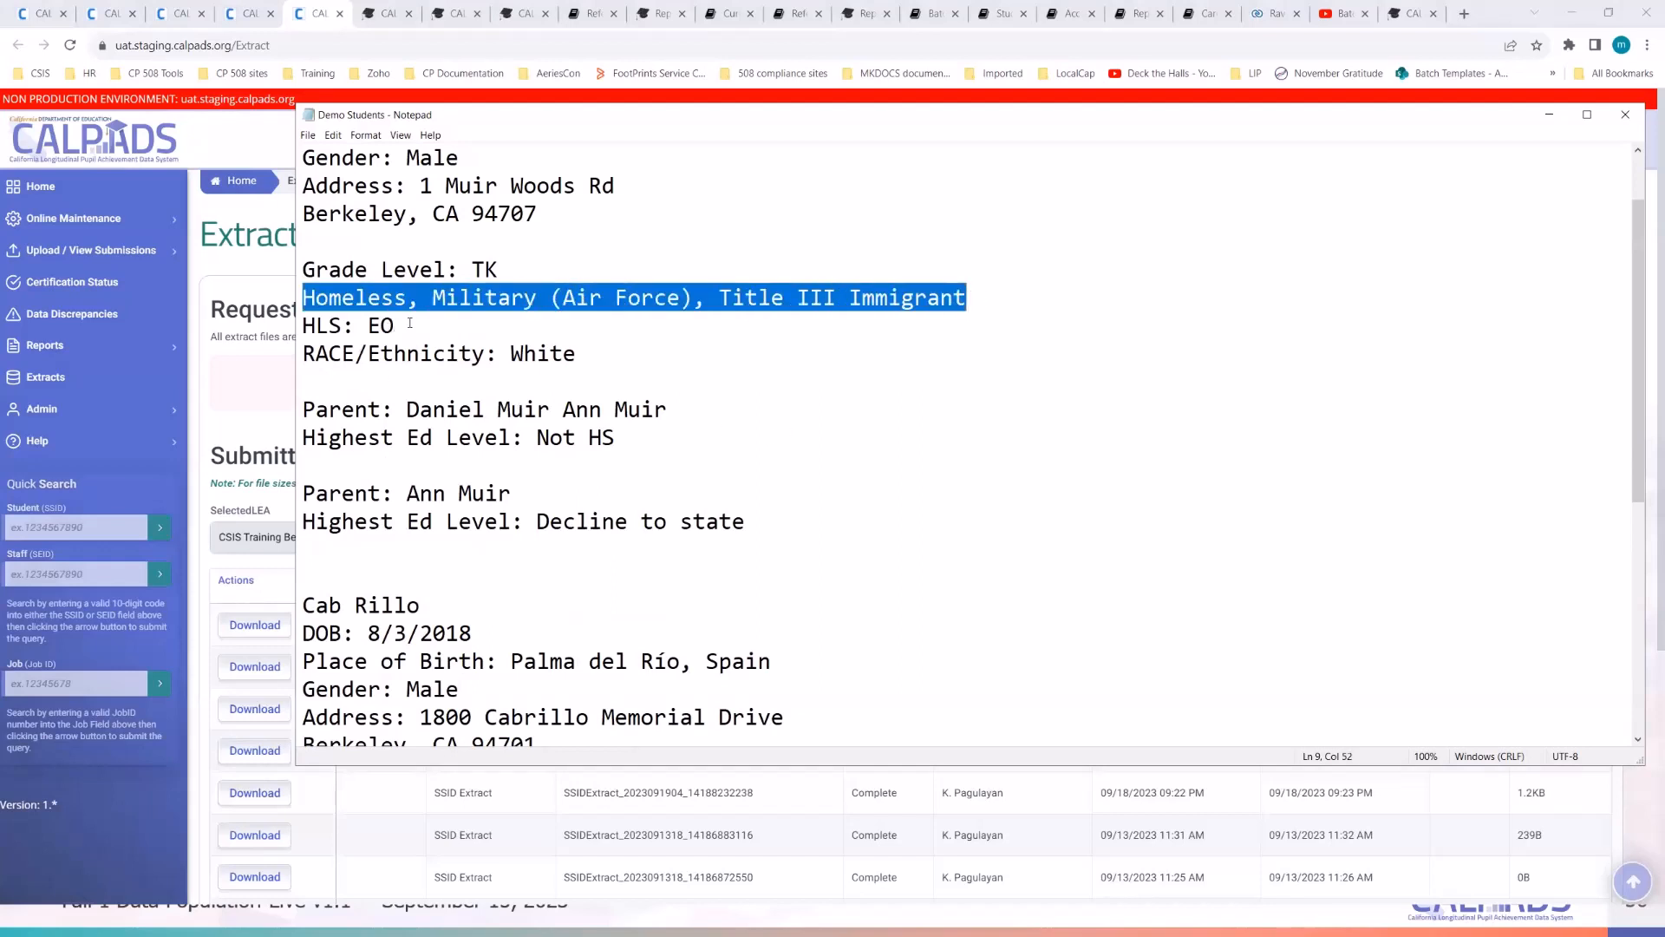
drag(410, 324, 306, 326)
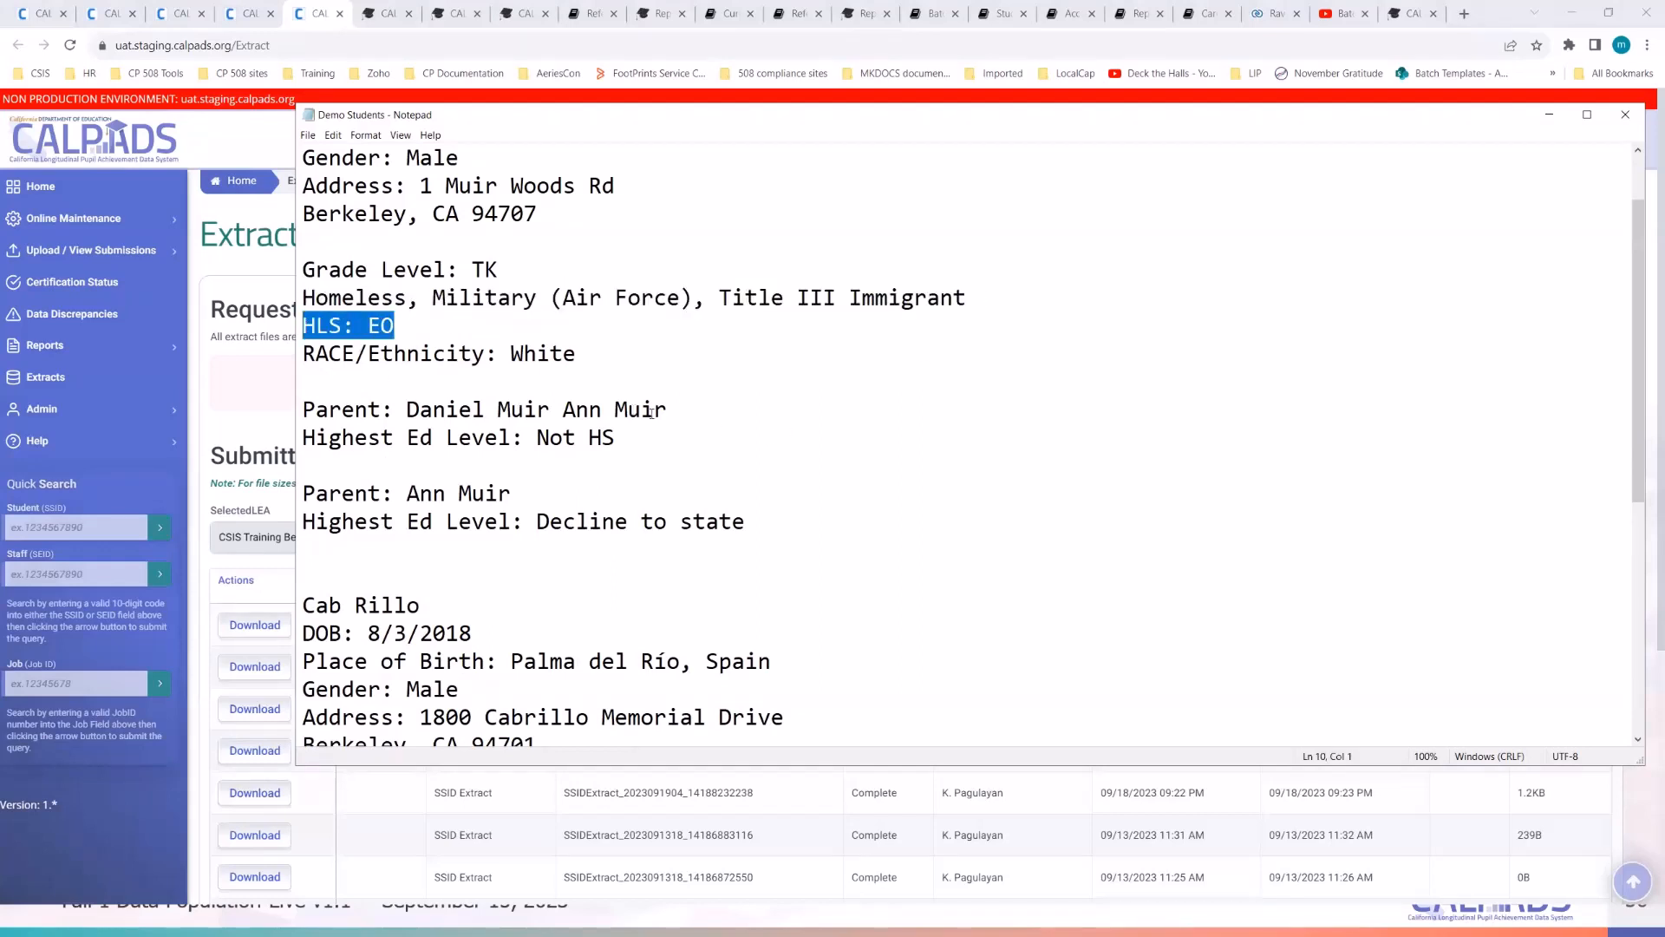
drag(577, 354, 329, 357)
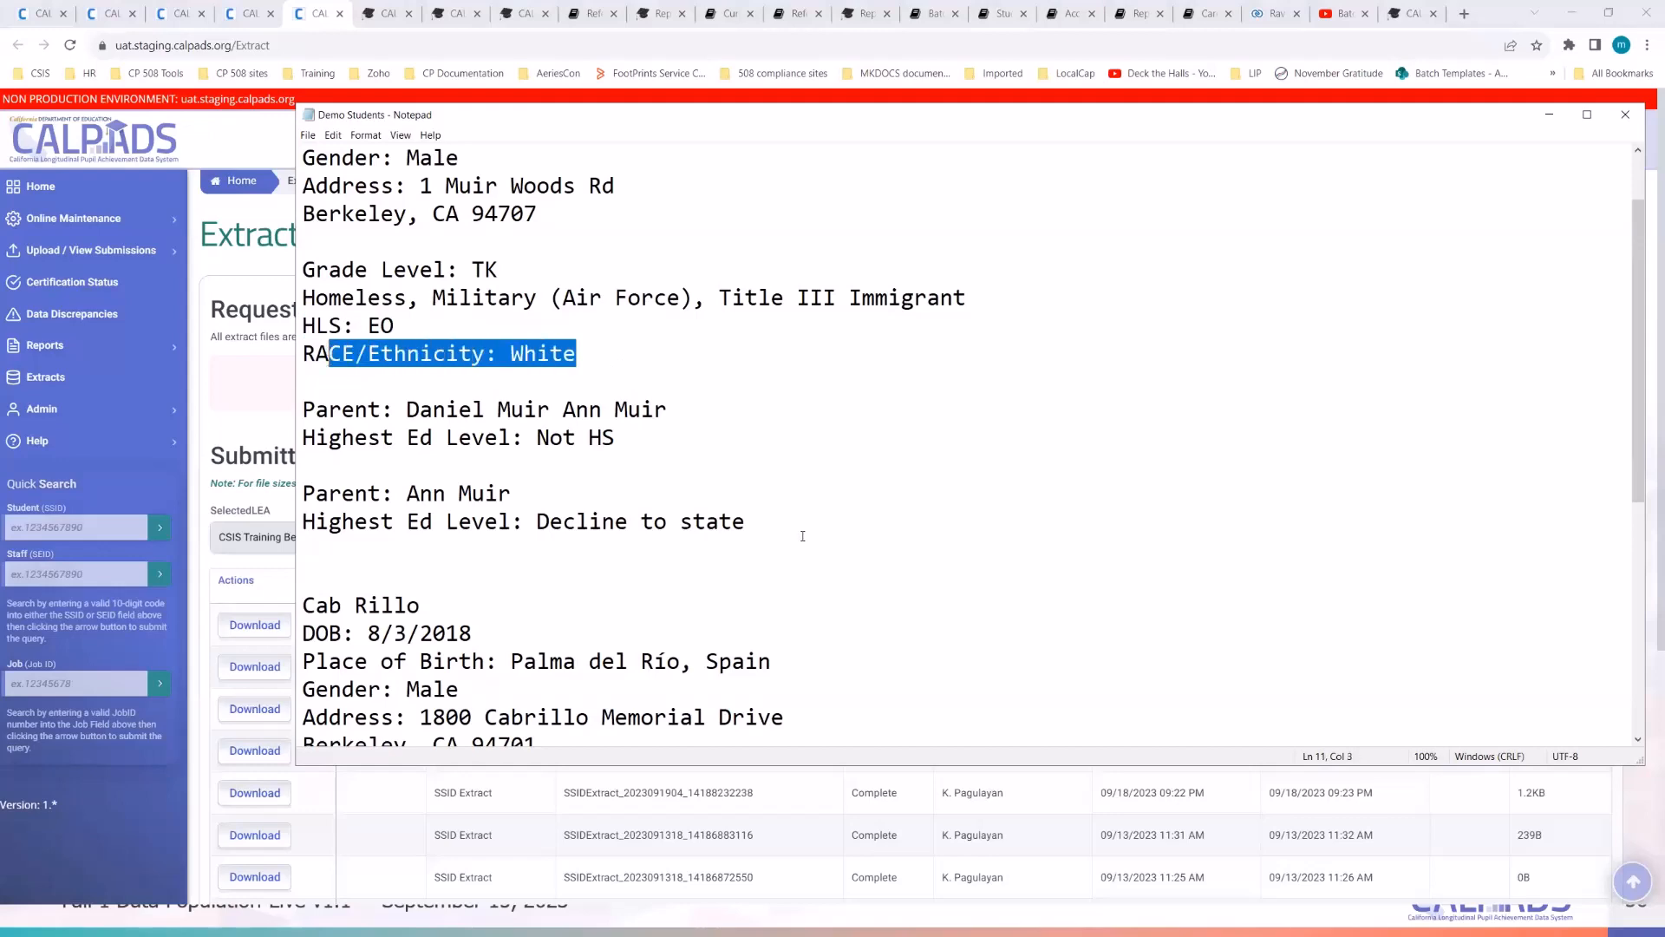
drag(618, 437, 407, 439)
scroll(707, 622, down, 3)
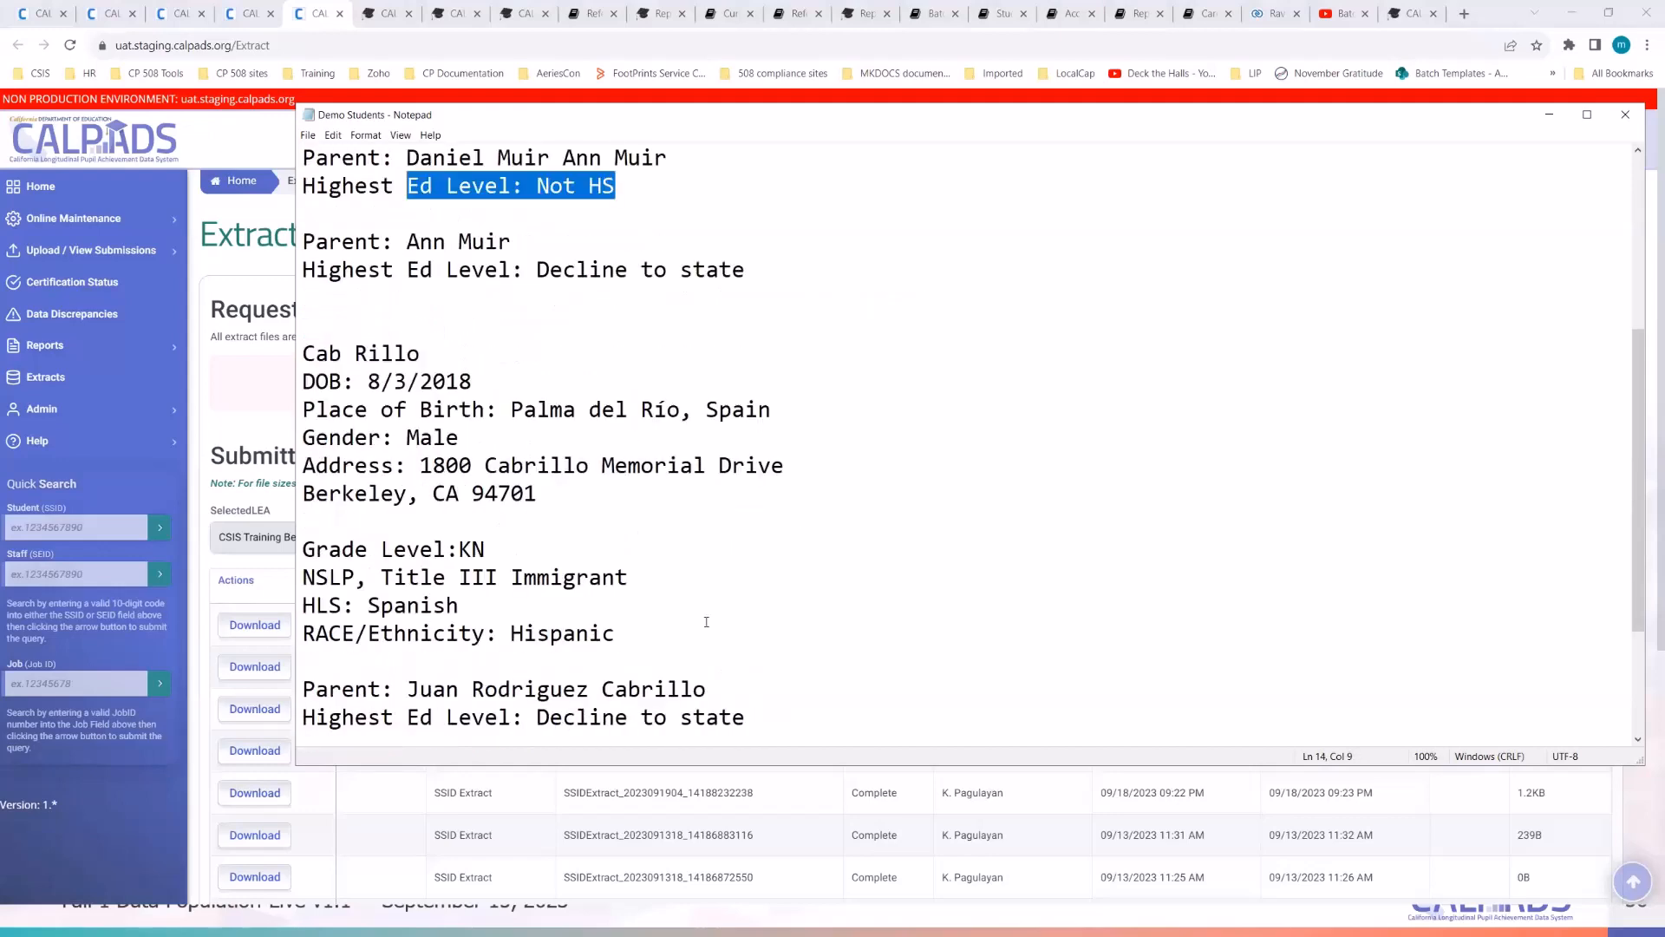
scroll(706, 622, down, 2)
click(719, 520)
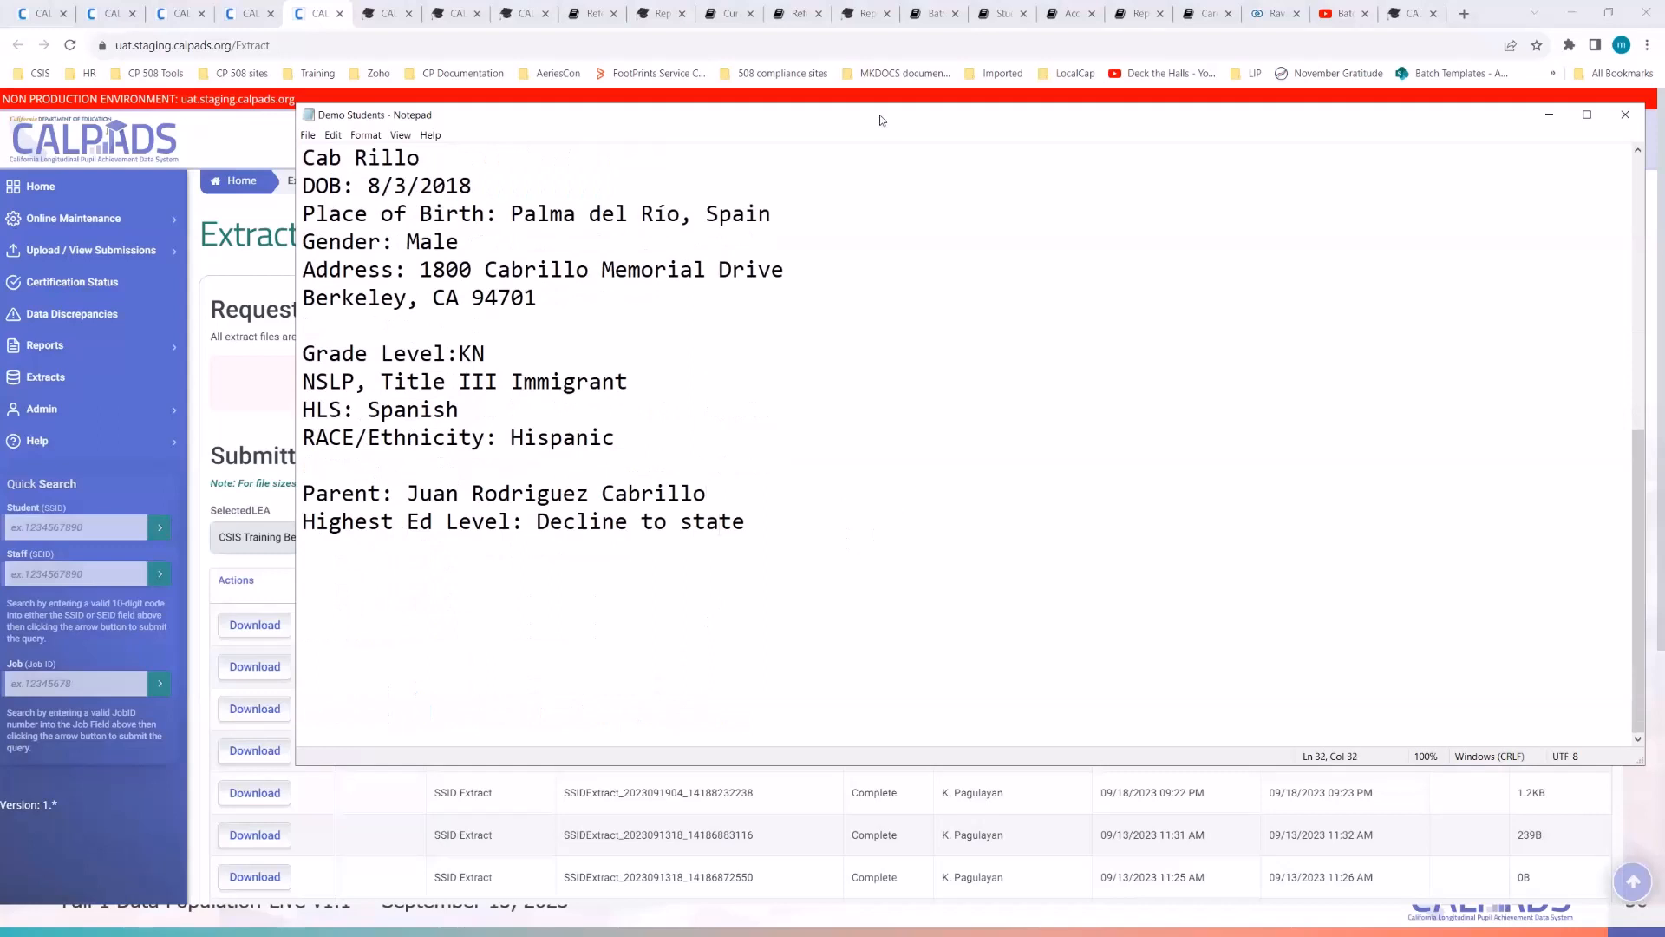
click(1549, 114)
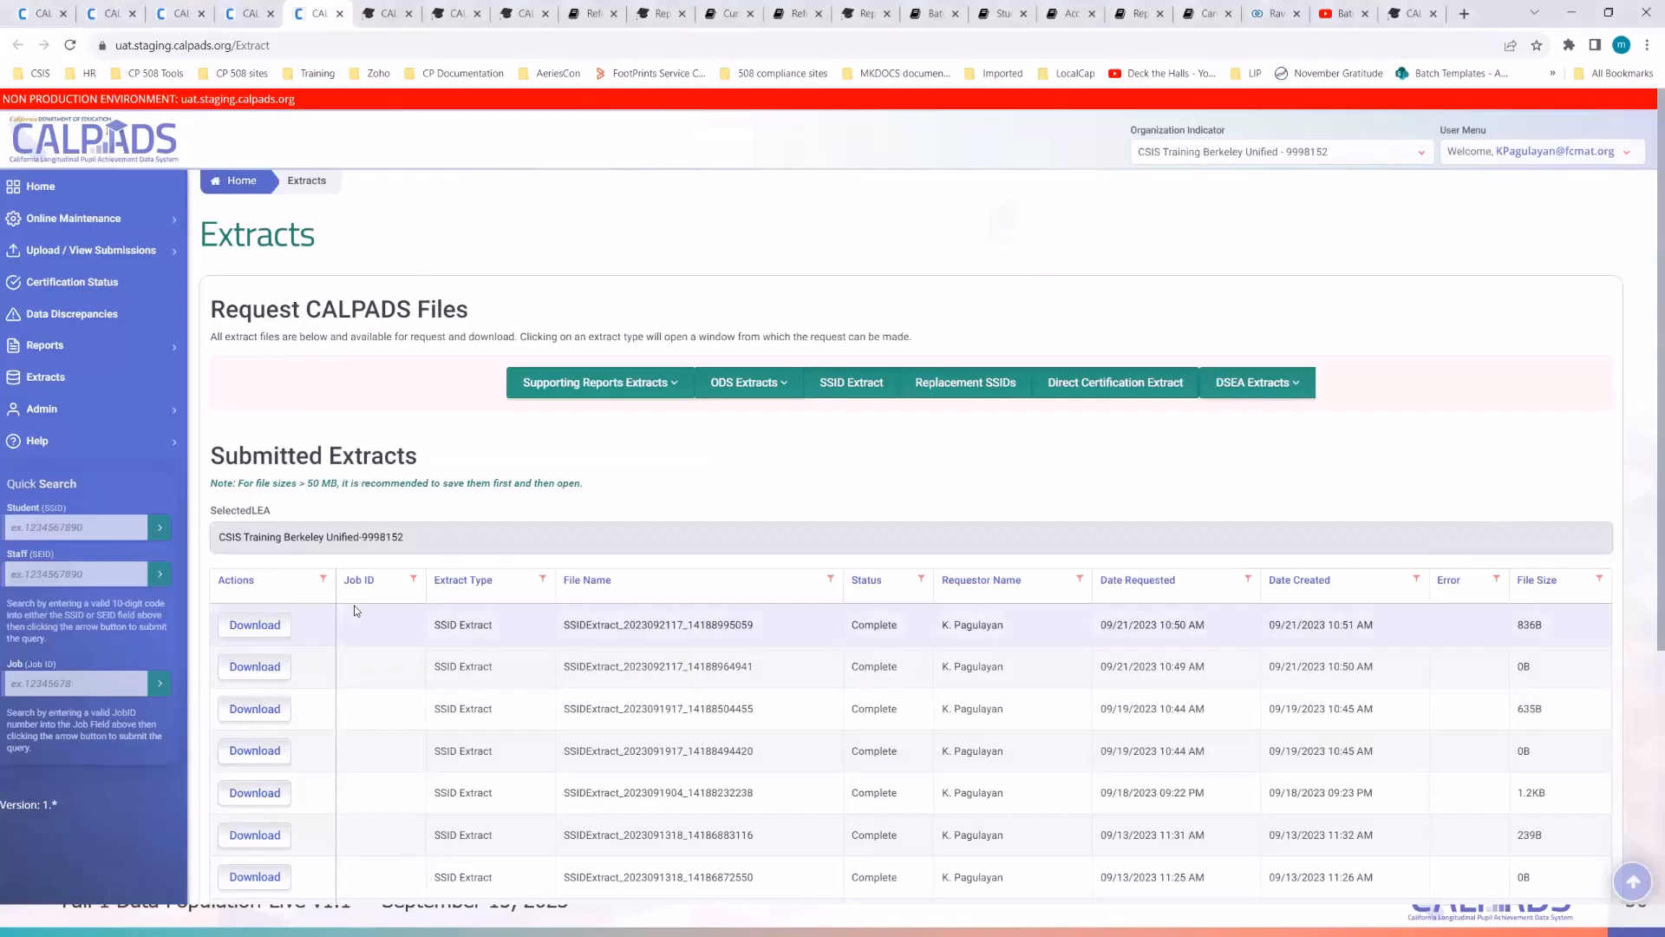
- Download the newest 836B SSID extract and open it in Notepad
click(264, 628)
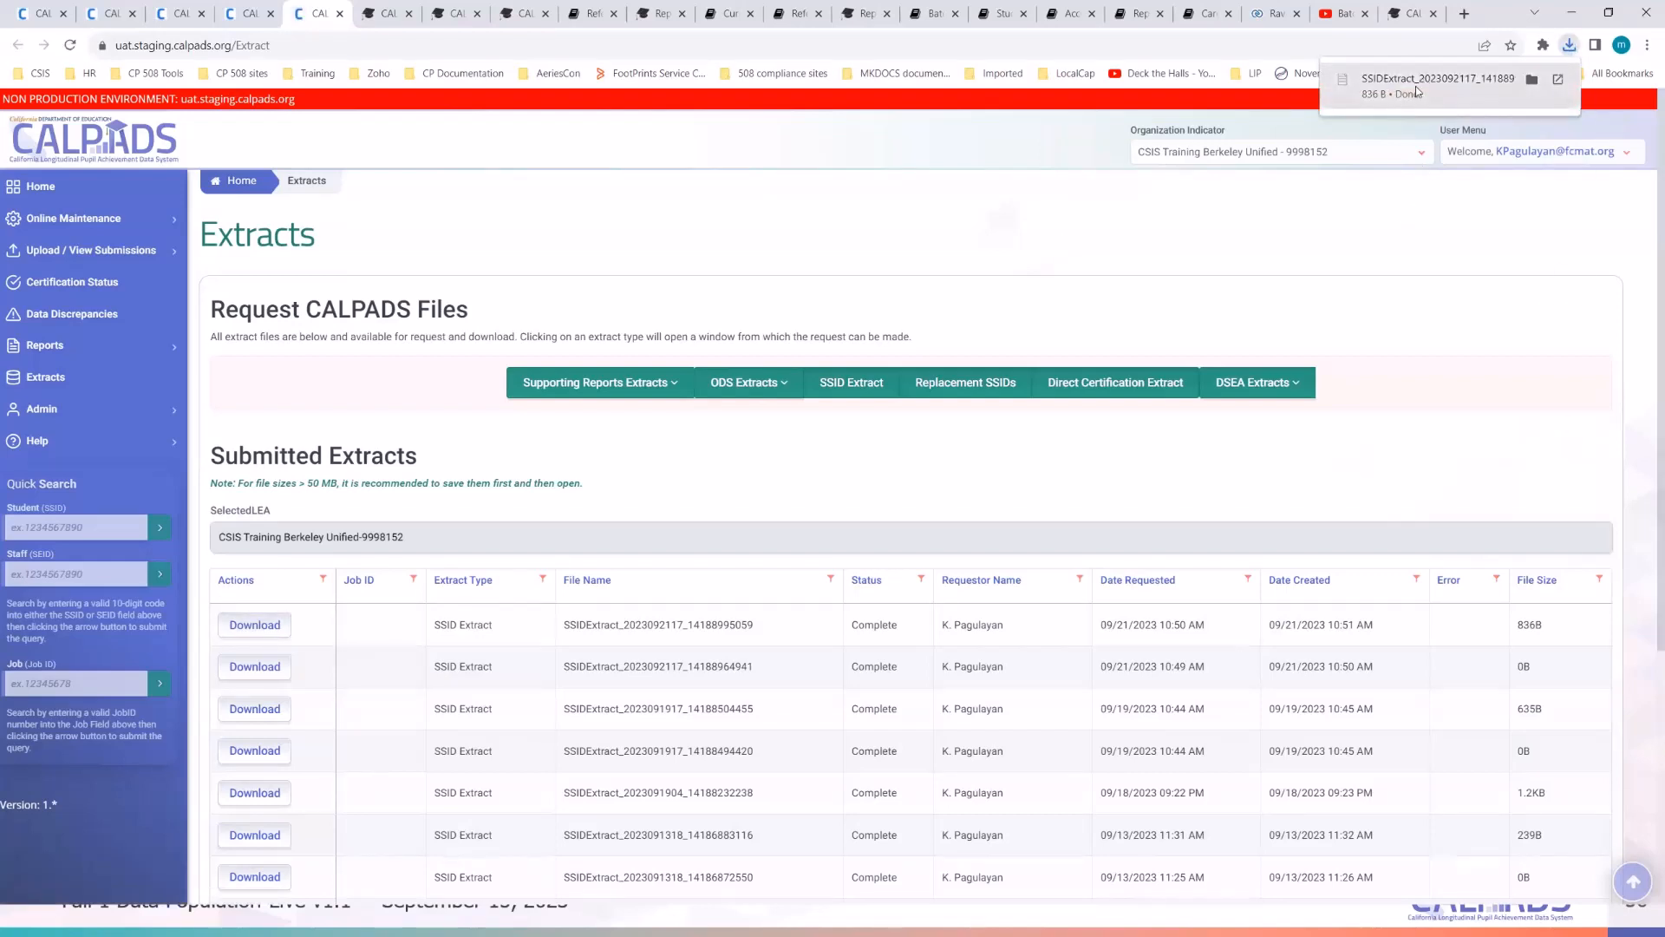
click(1415, 86)
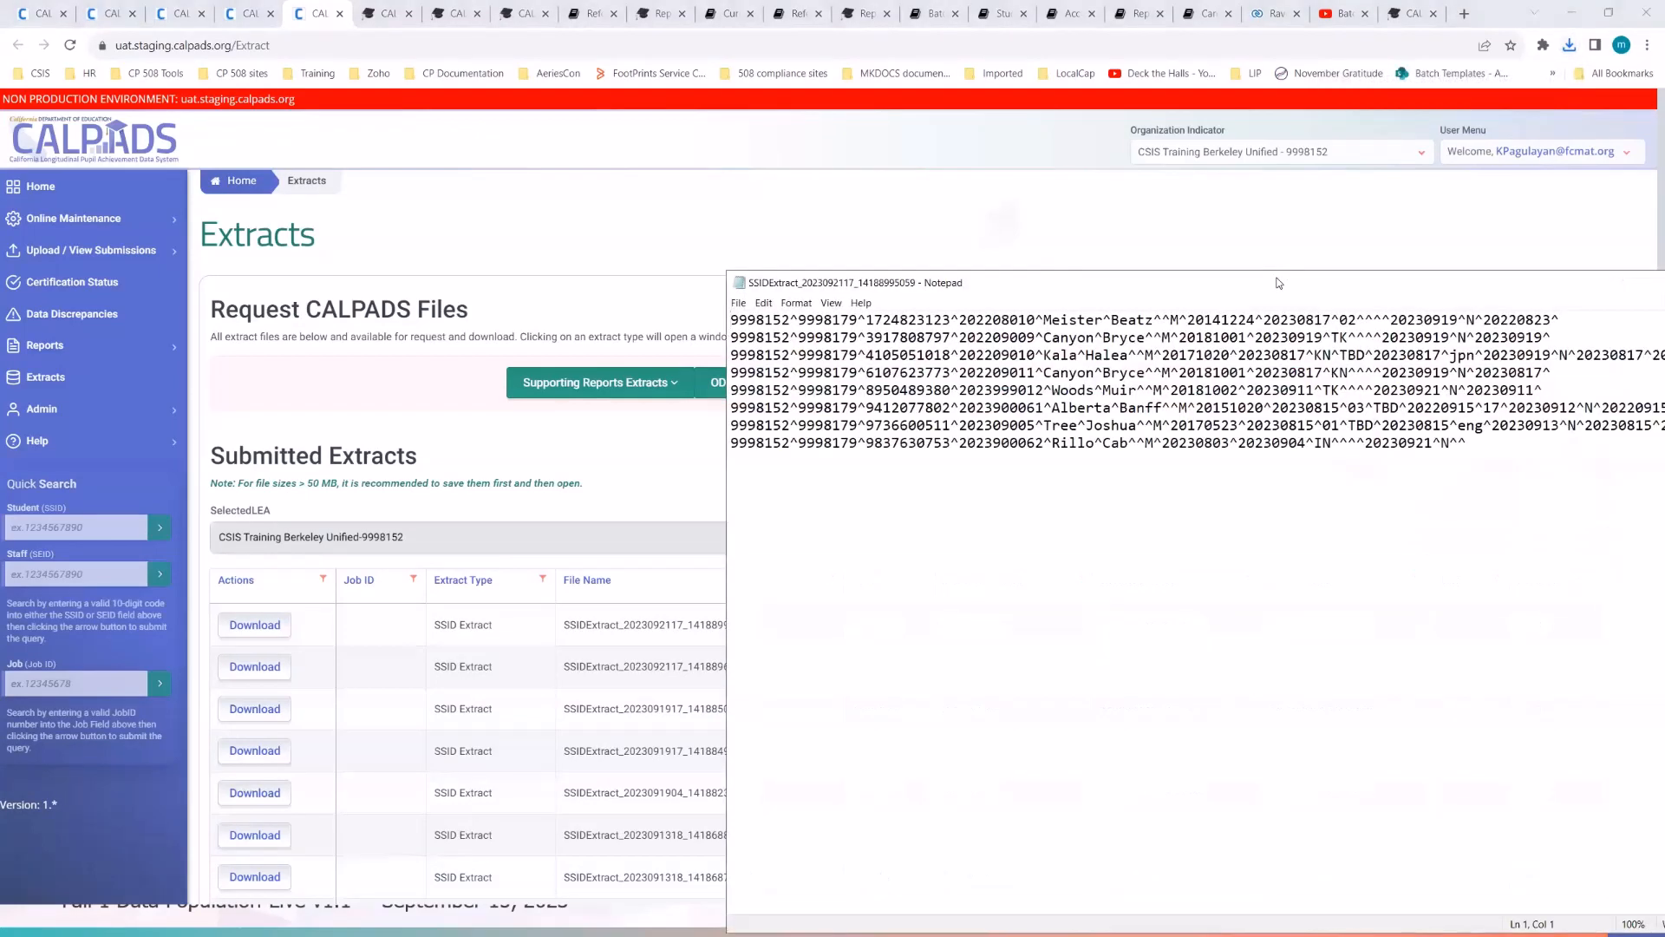
- Center the extract window, highlight all eight caret-delimited records to review them, then close the file
drag(1259, 283, 784, 198)
click(839, 359)
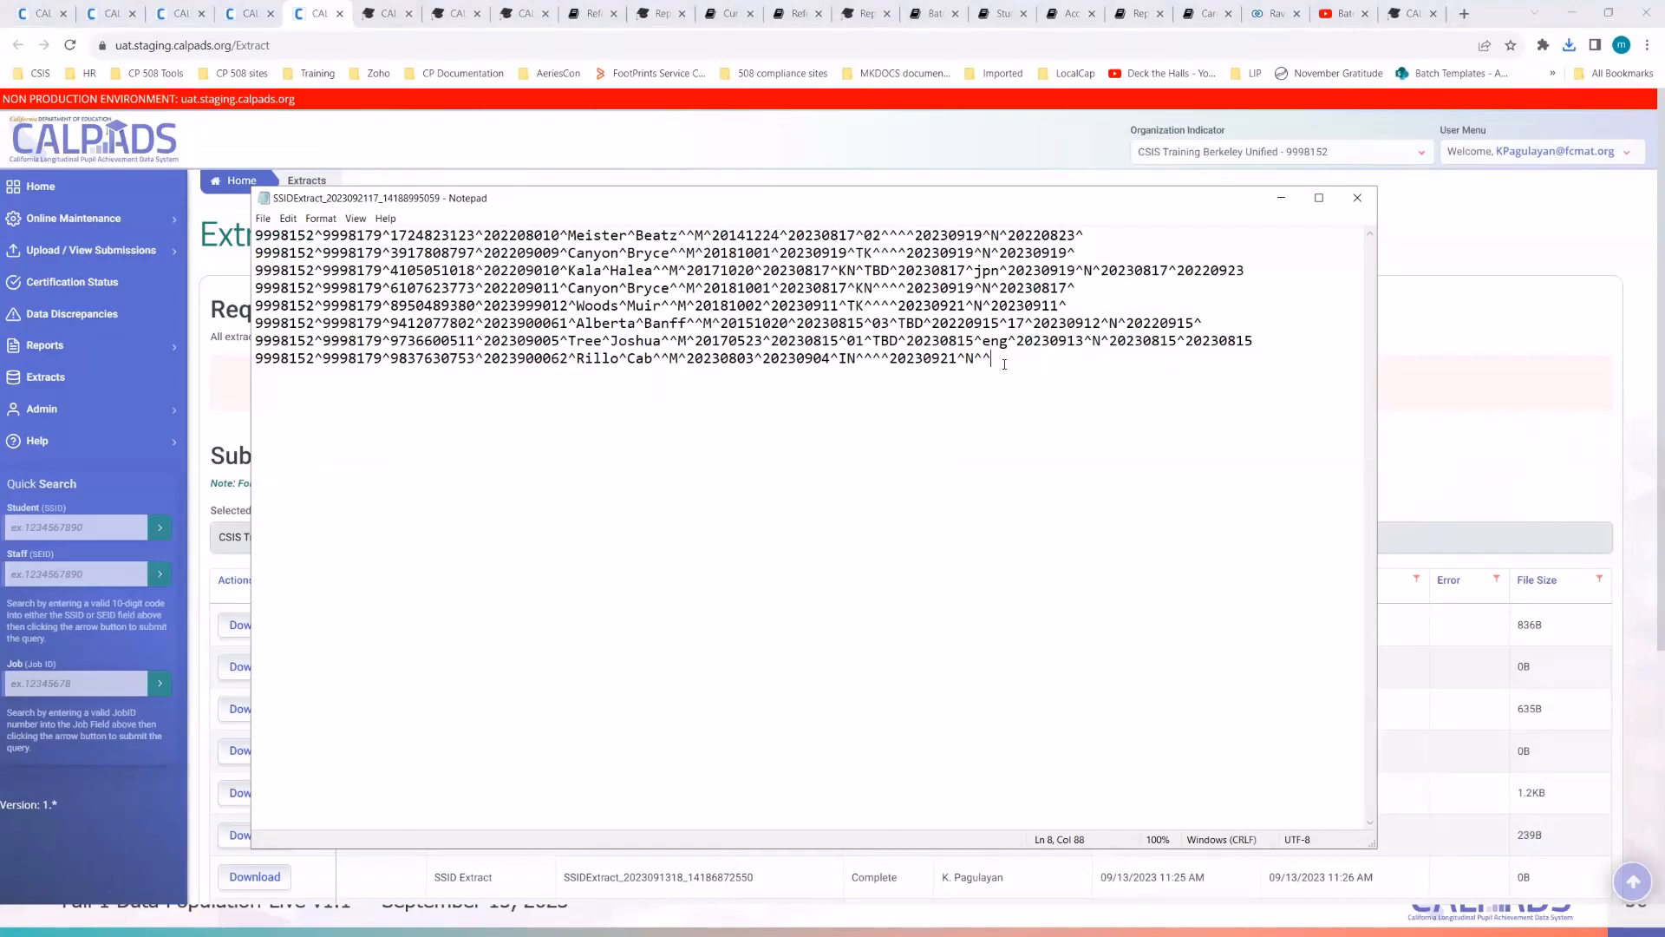
drag(1004, 364, 257, 235)
click(844, 461)
drag(819, 211, 892, 212)
click(882, 422)
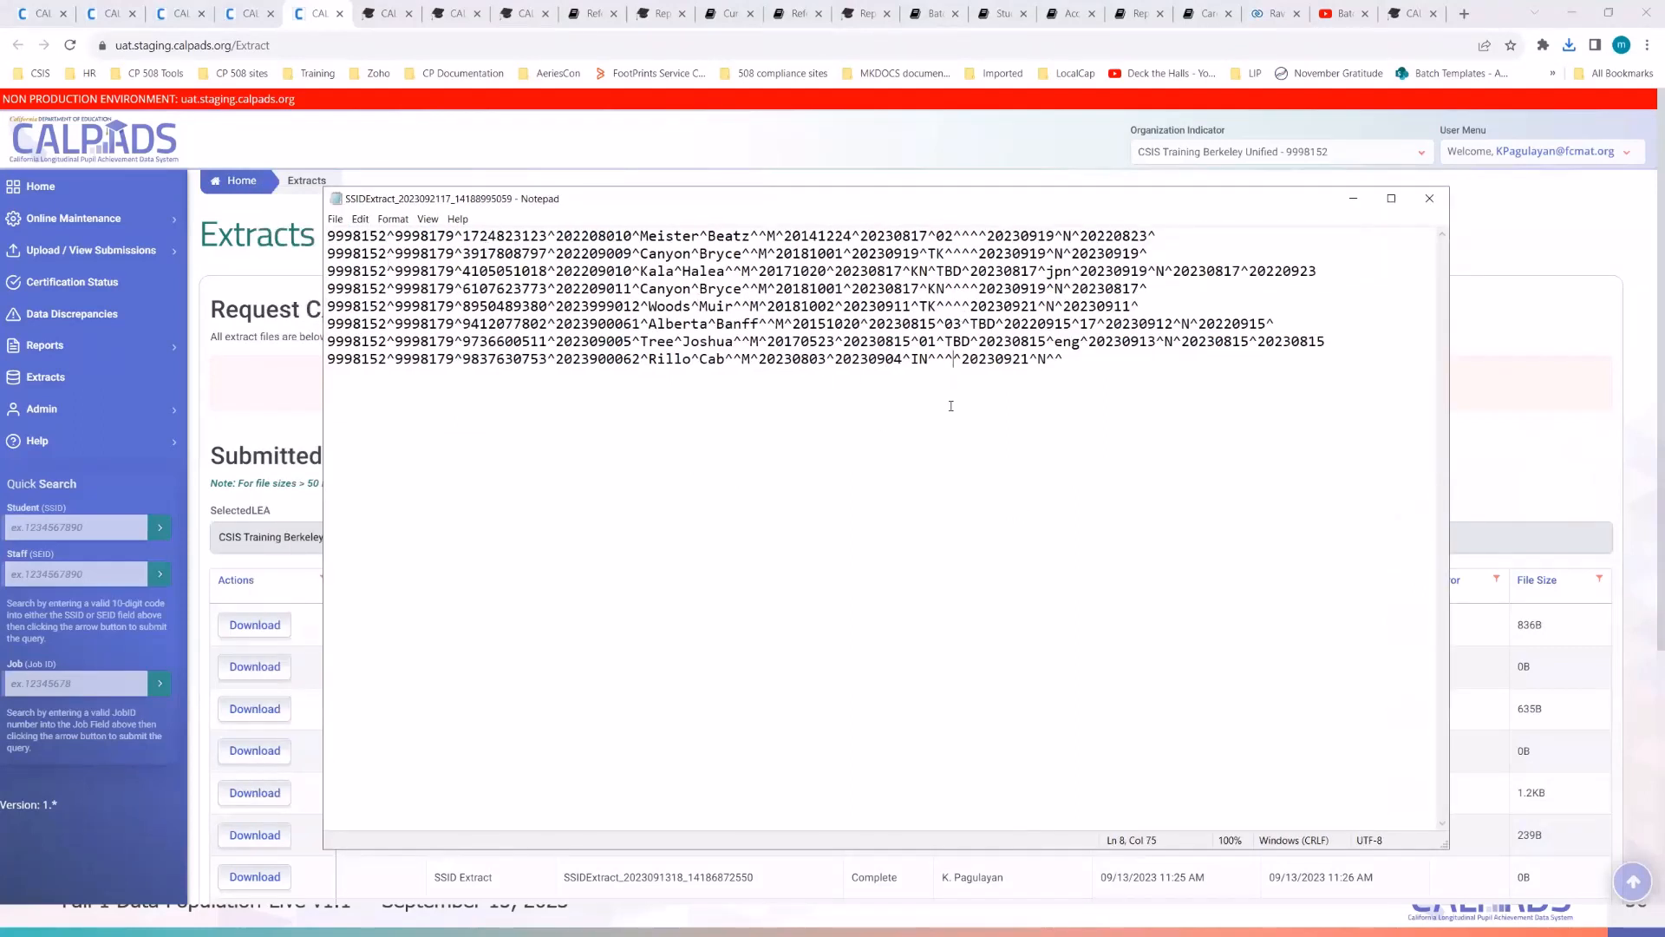
click(1429, 198)
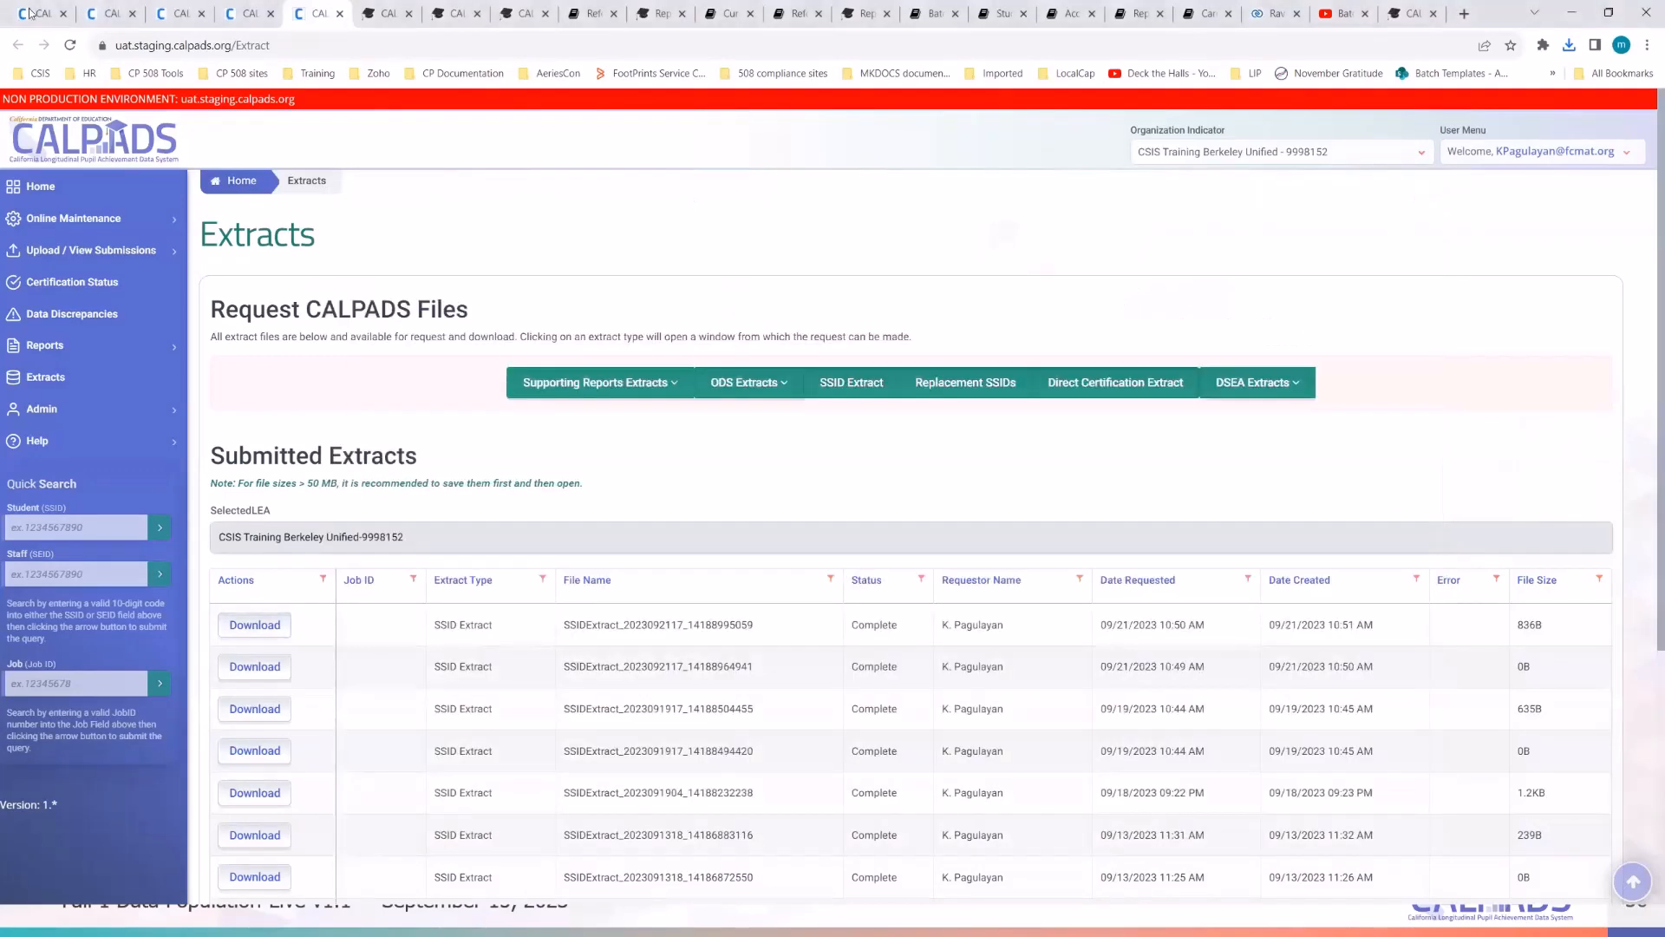
- From the User Manual's Batch File Templates > Extract Templates, download and open the SSID Extract Template
click(532, 16)
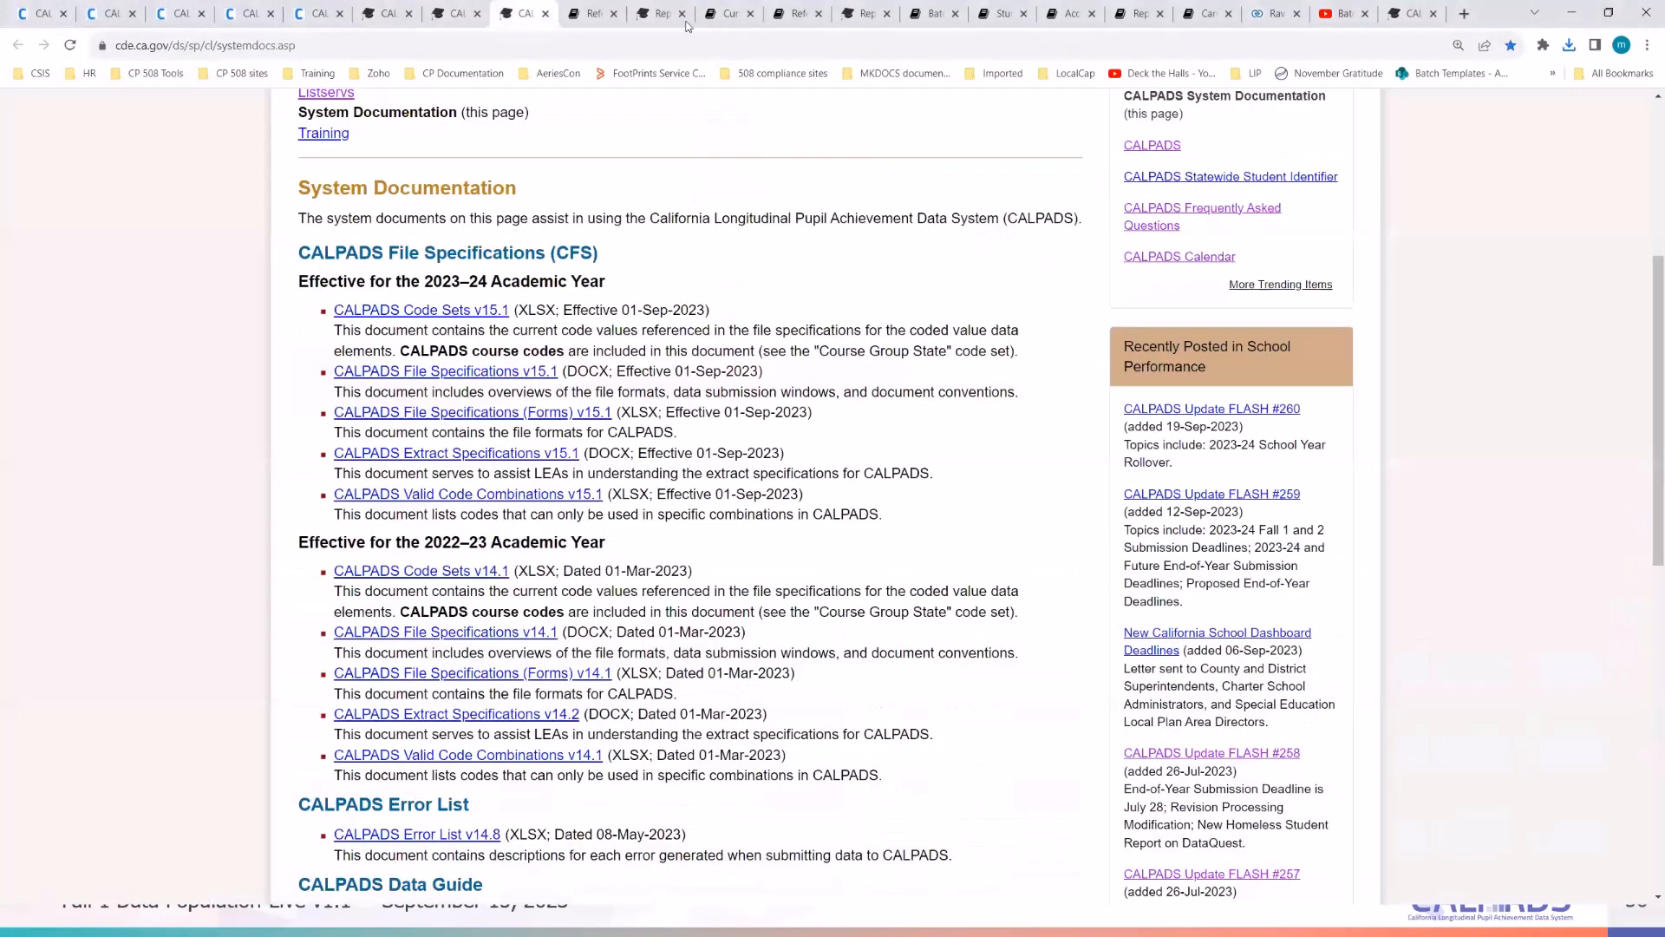
click(591, 13)
scroll(768, 363, up, 10)
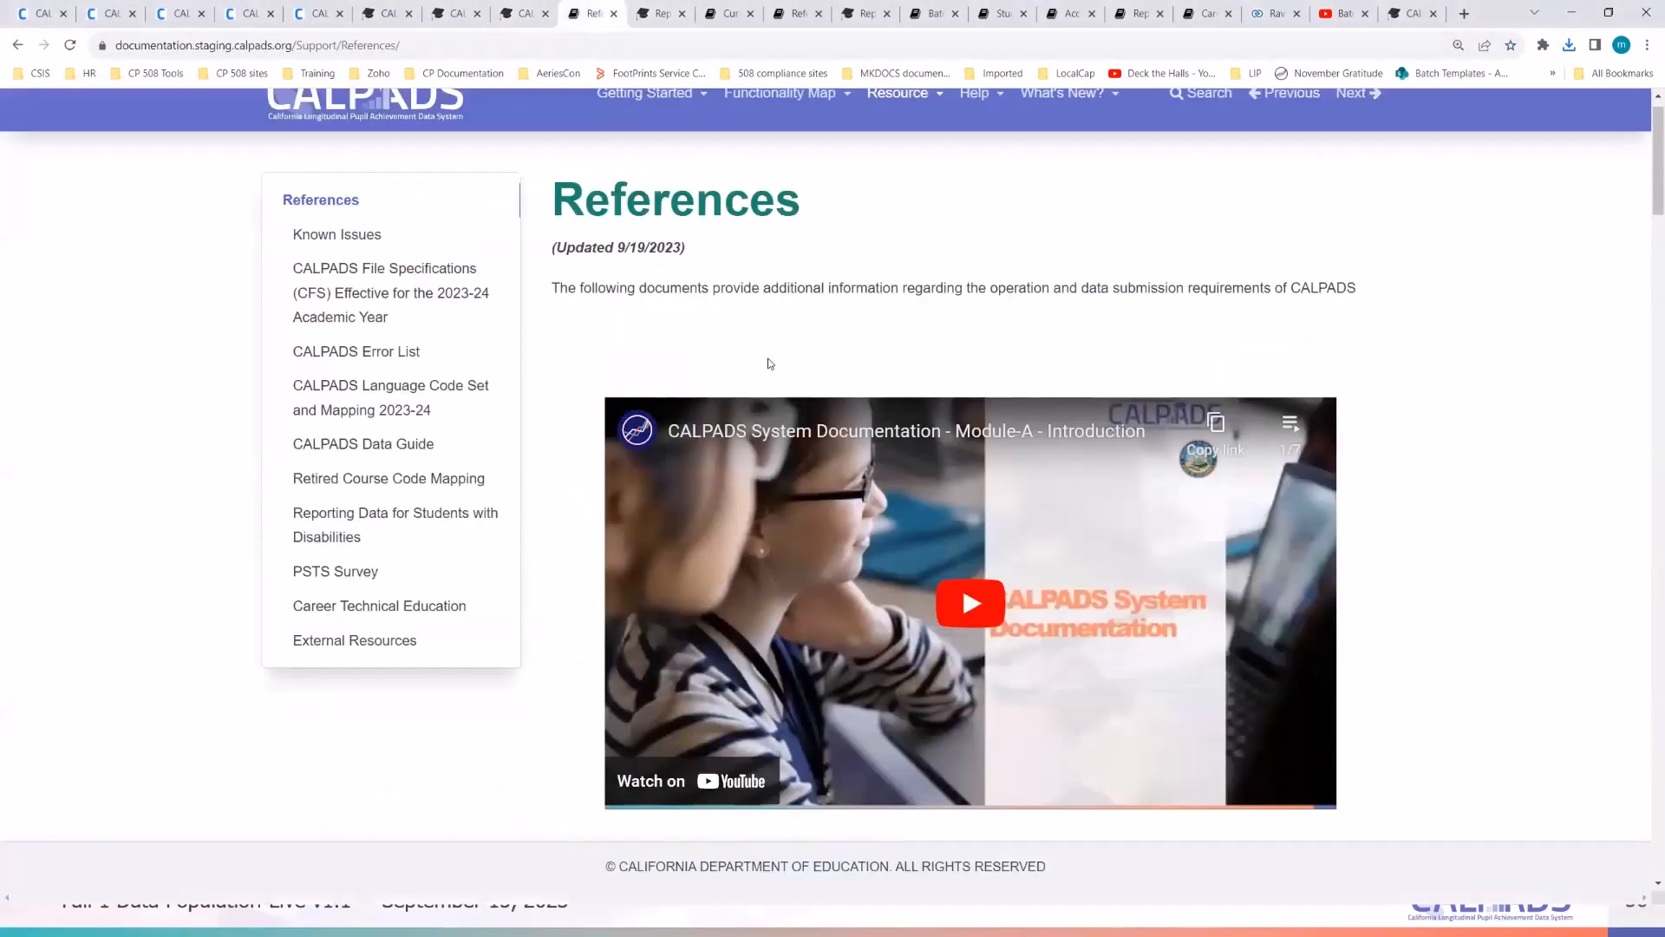
click(350, 125)
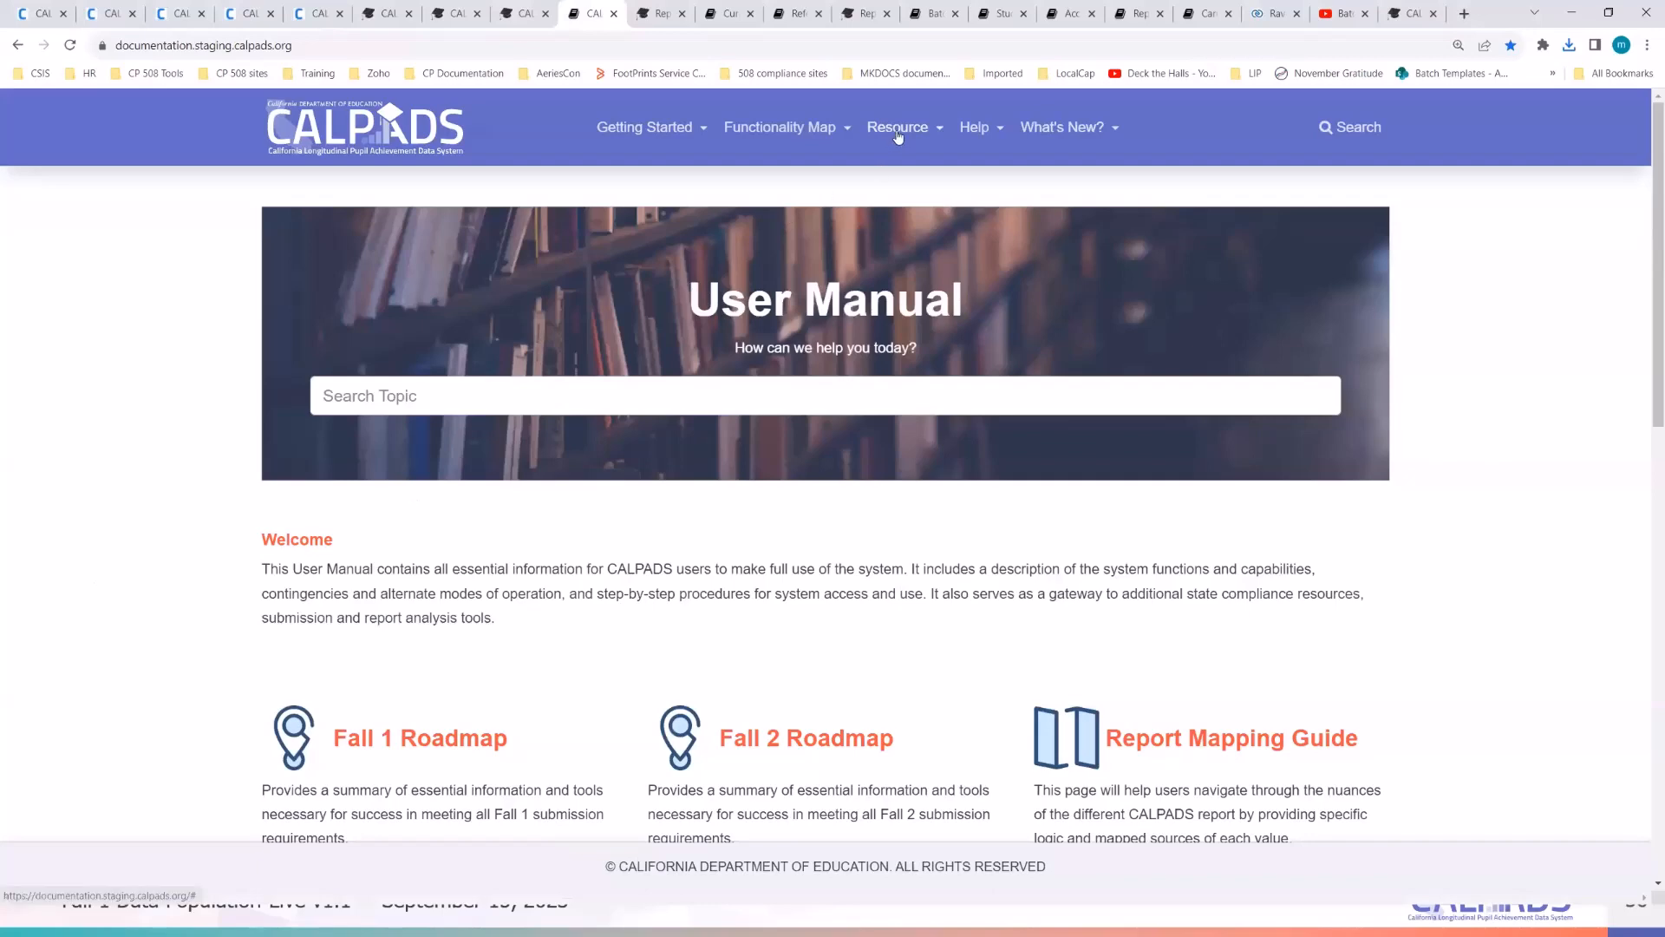
mouse_move(897, 135)
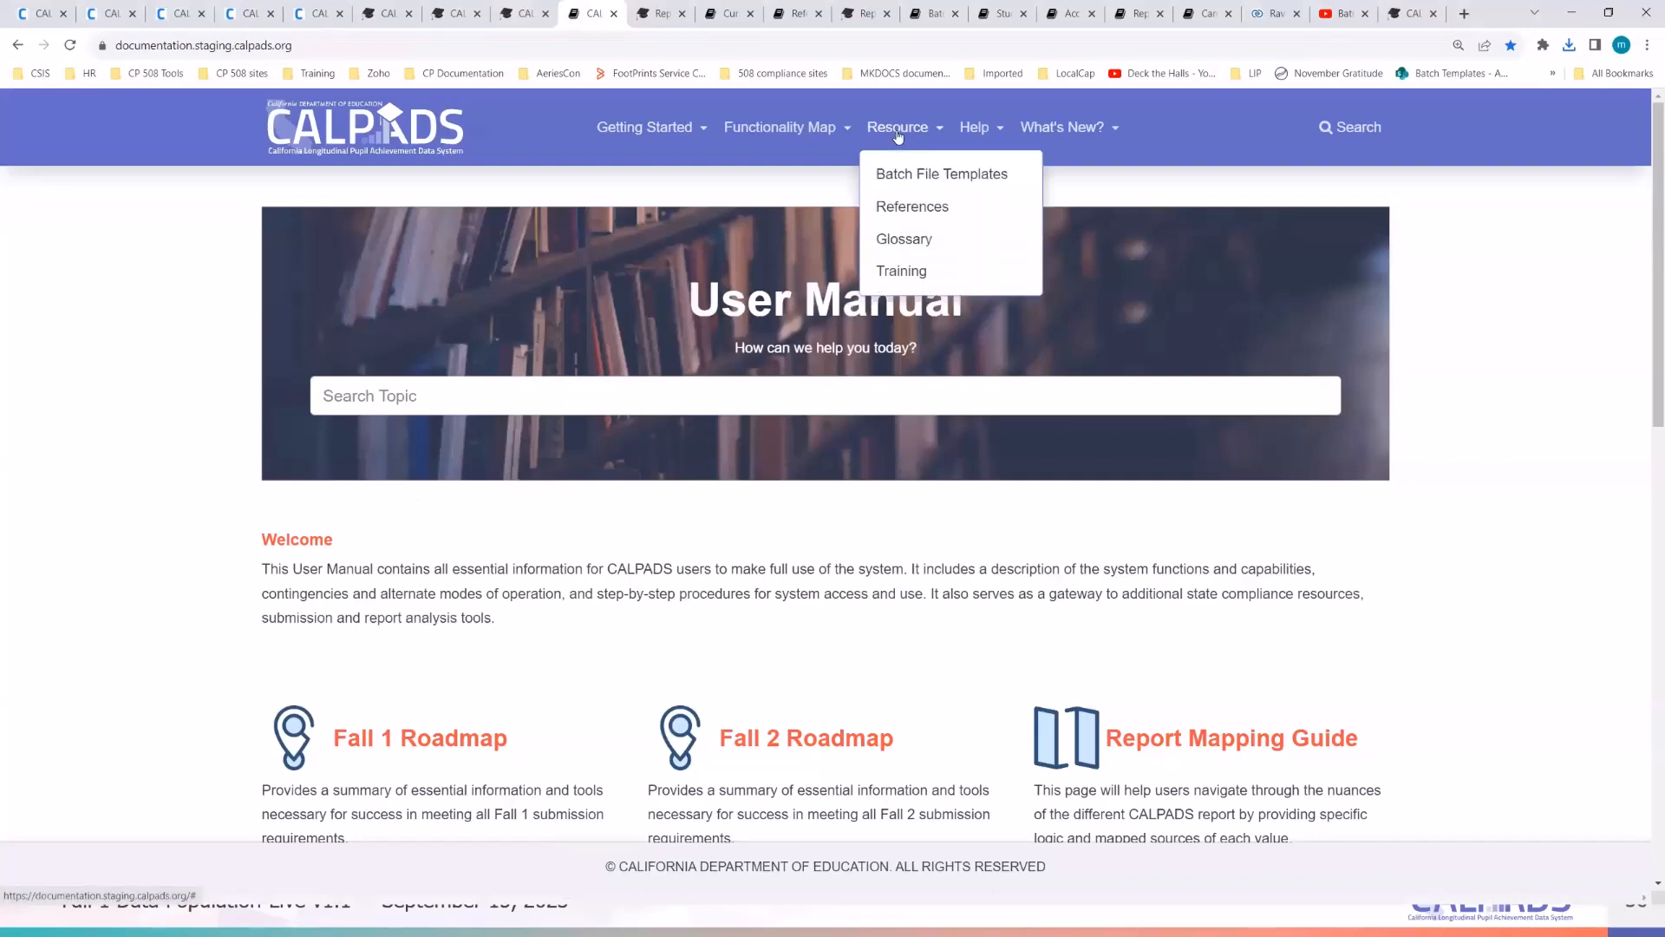
click(944, 174)
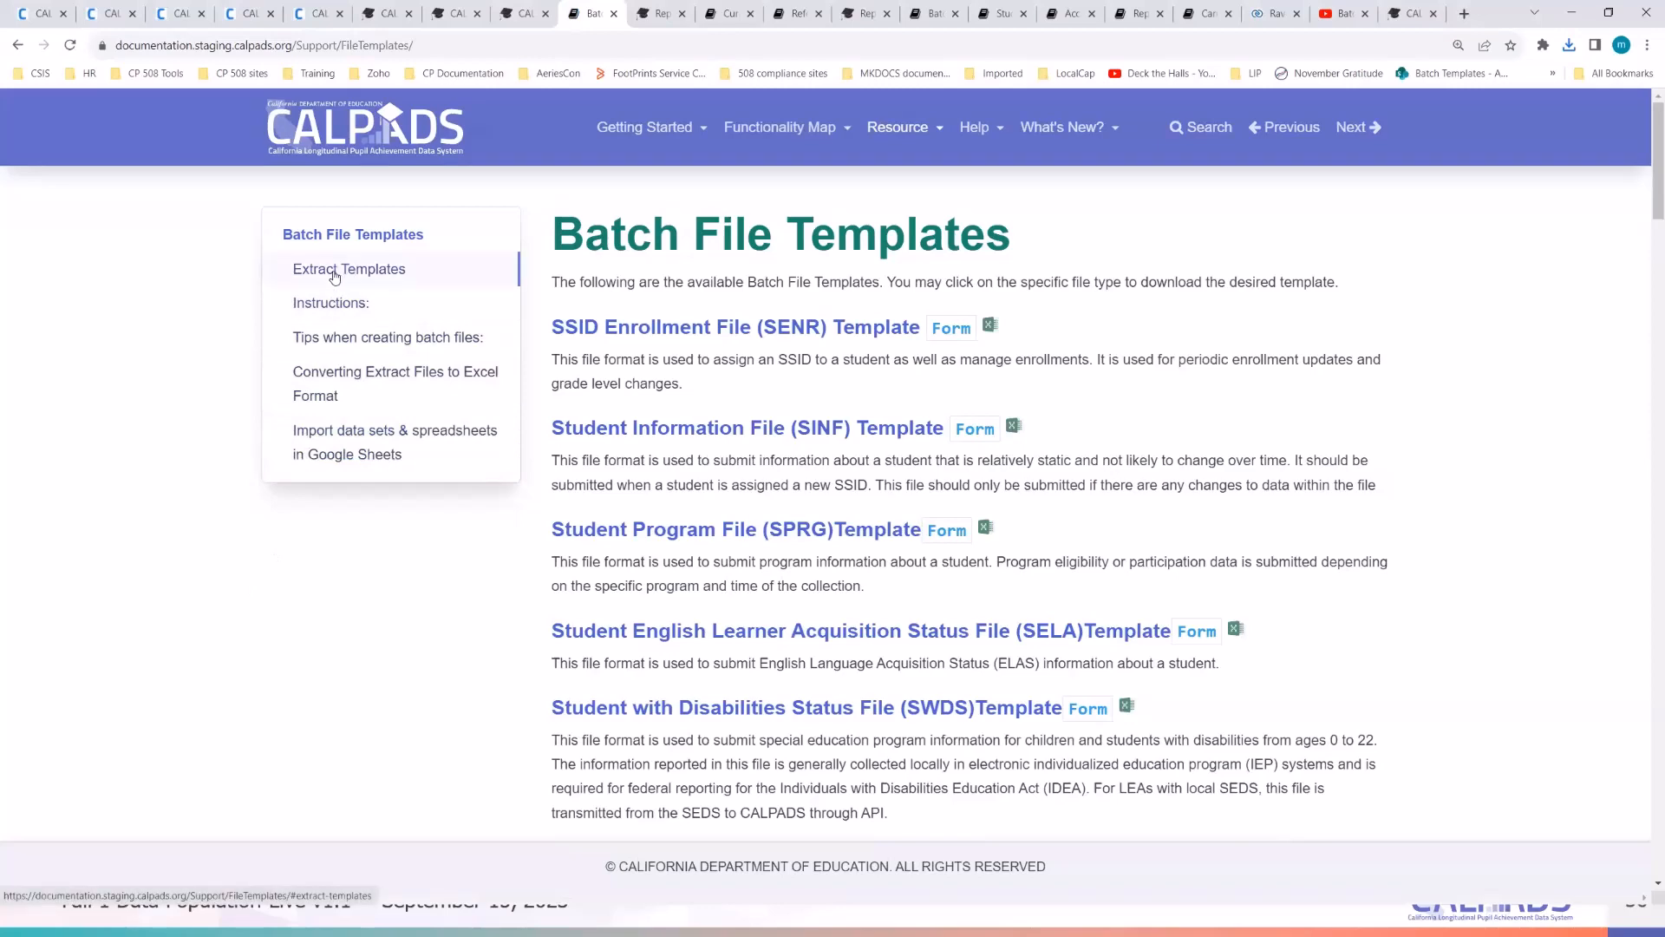
click(335, 274)
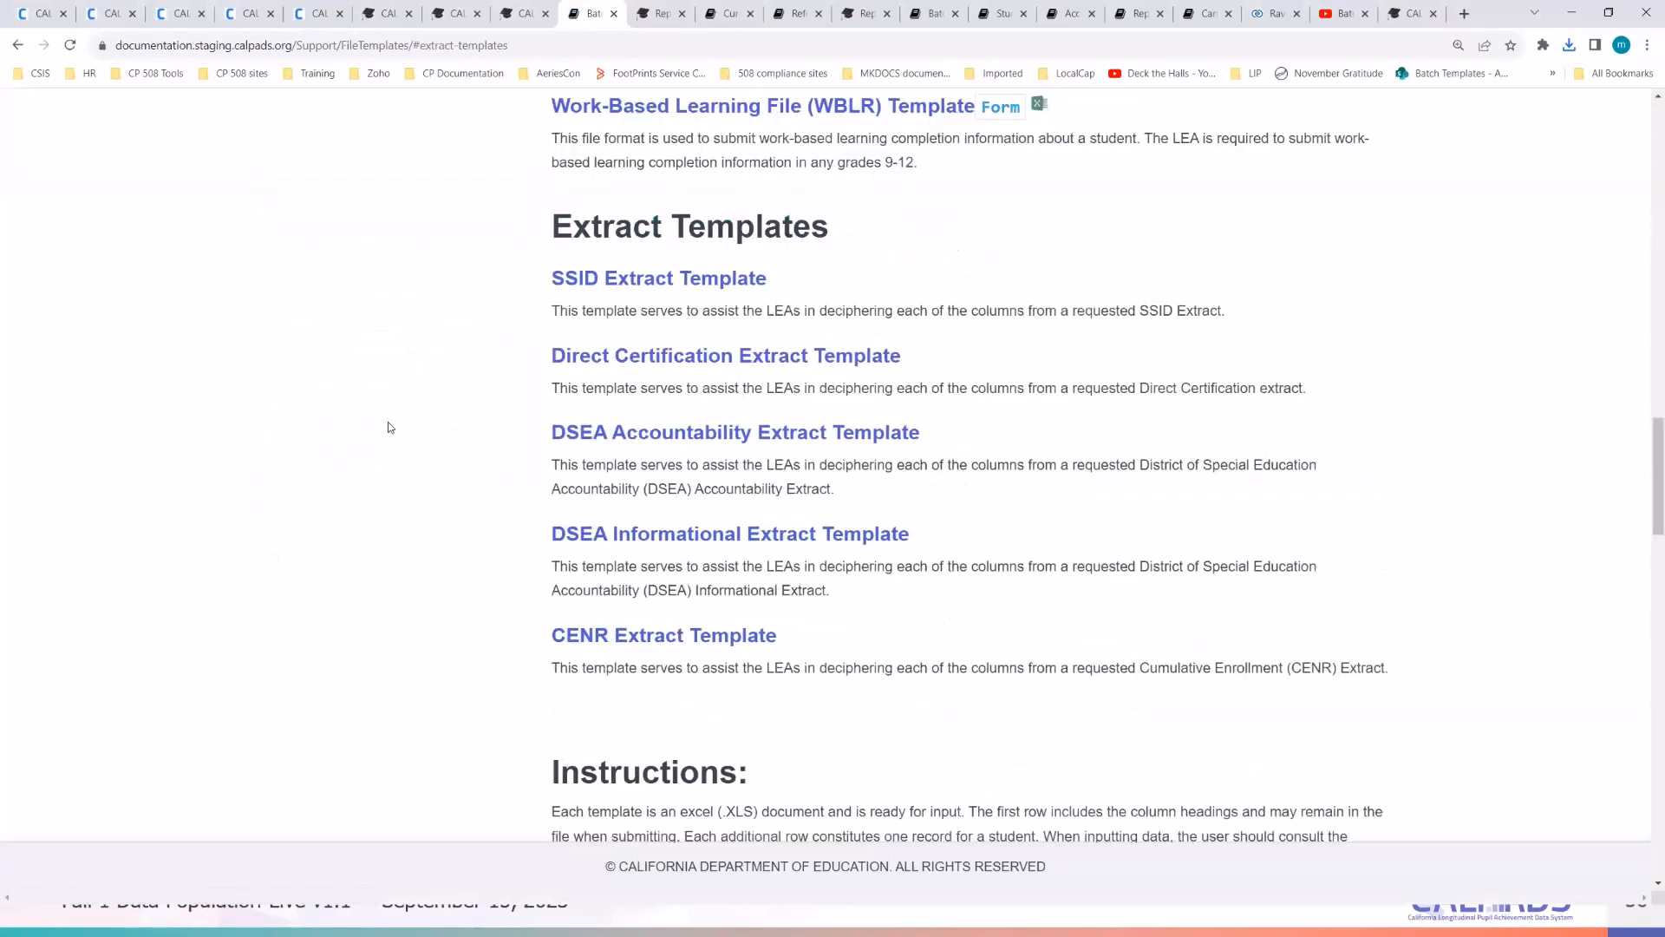
click(685, 285)
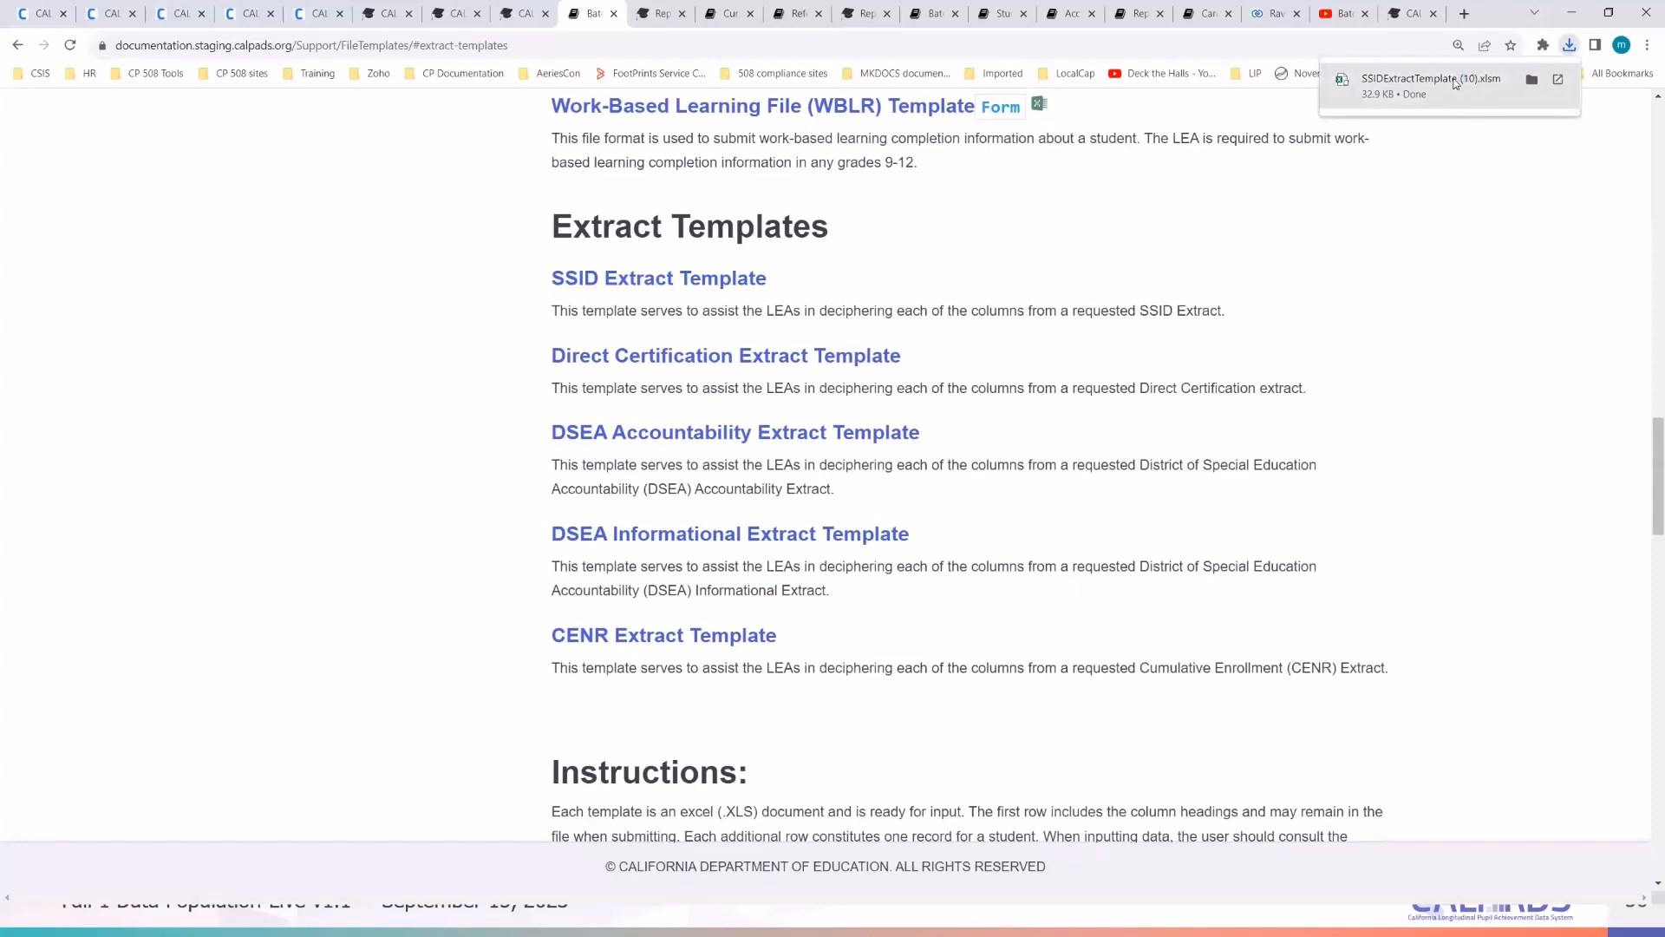
click(1456, 84)
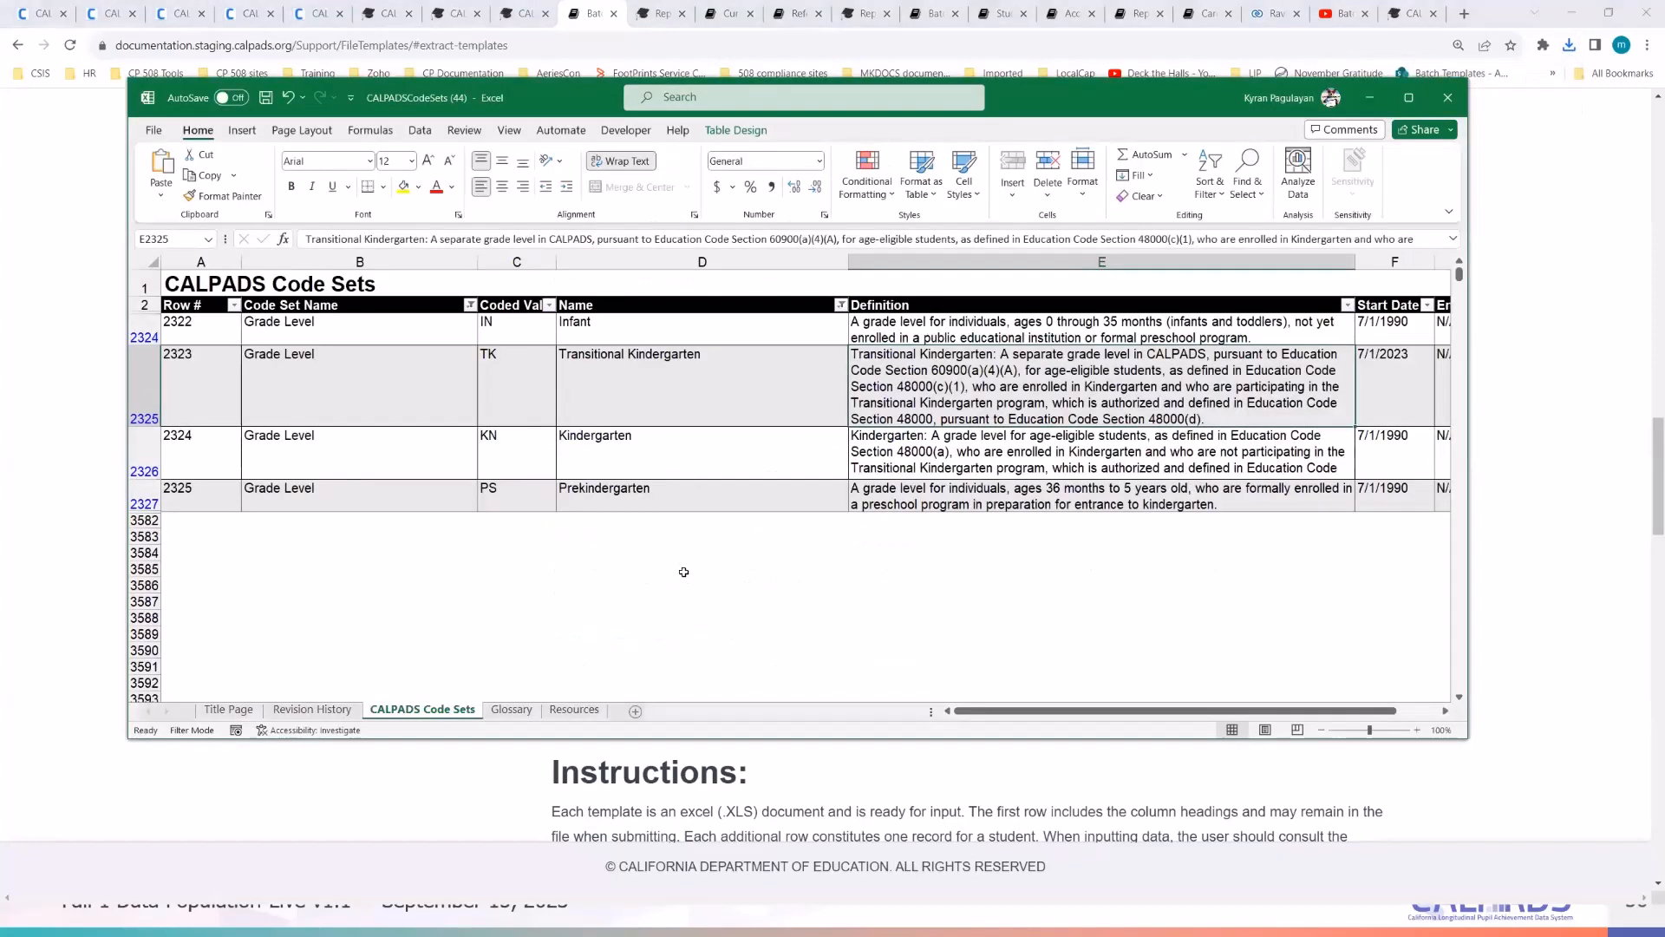
- Enable editing on SSIDExtractTemplate (10), maximize its window, and select cell A3
click(683, 572)
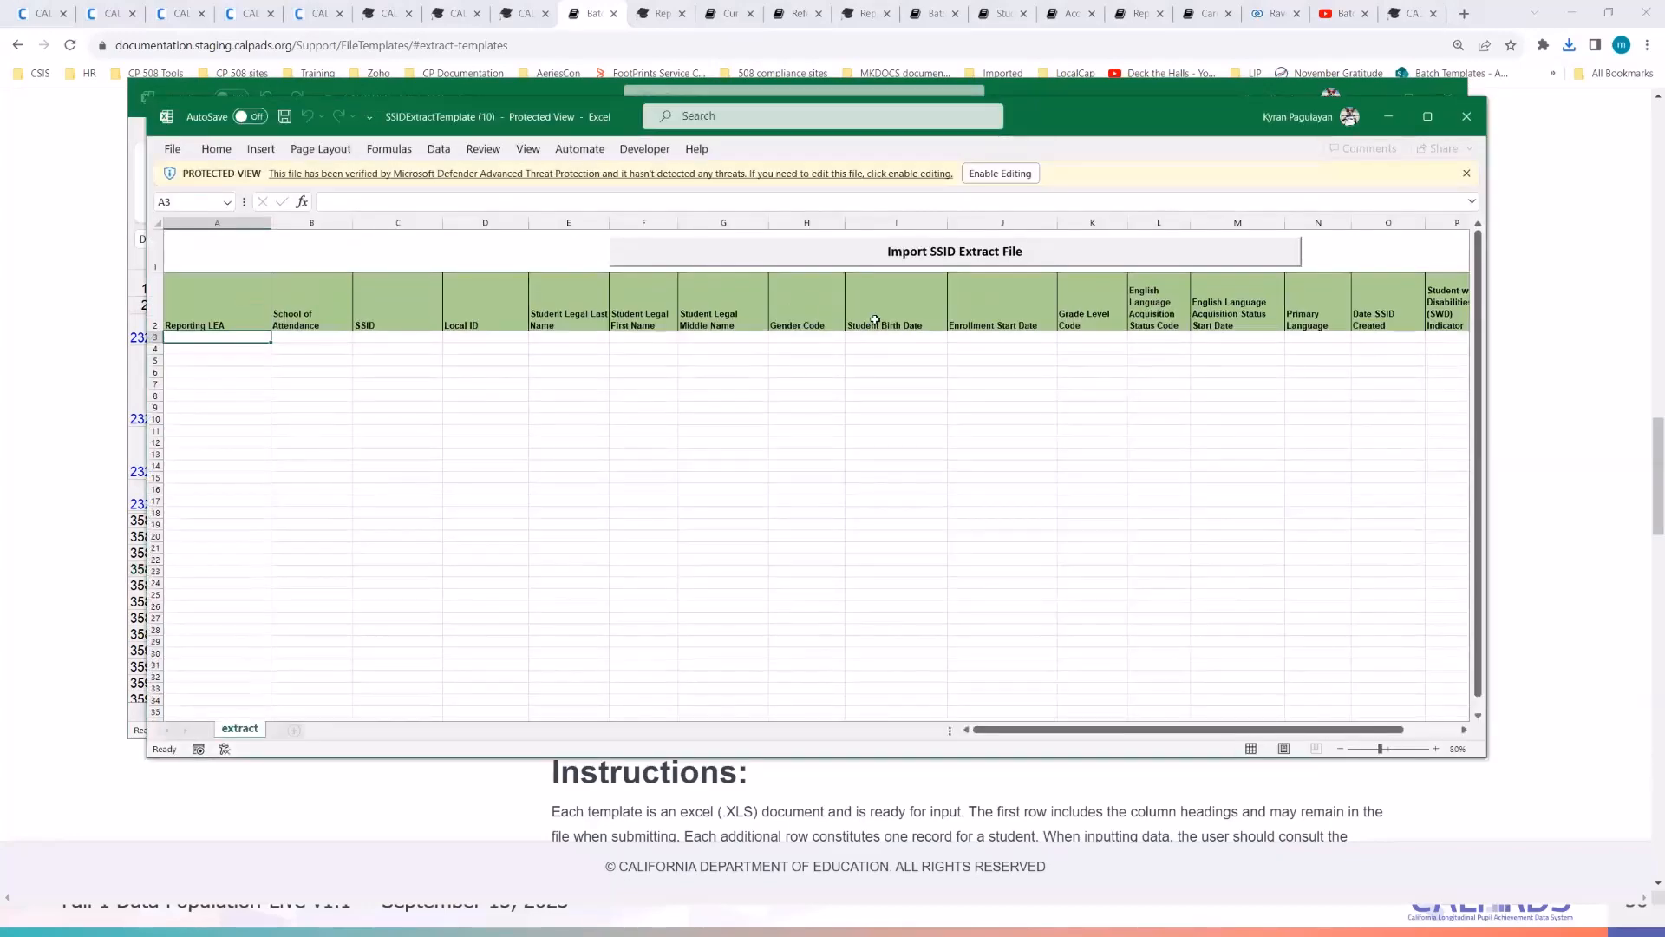
click(981, 181)
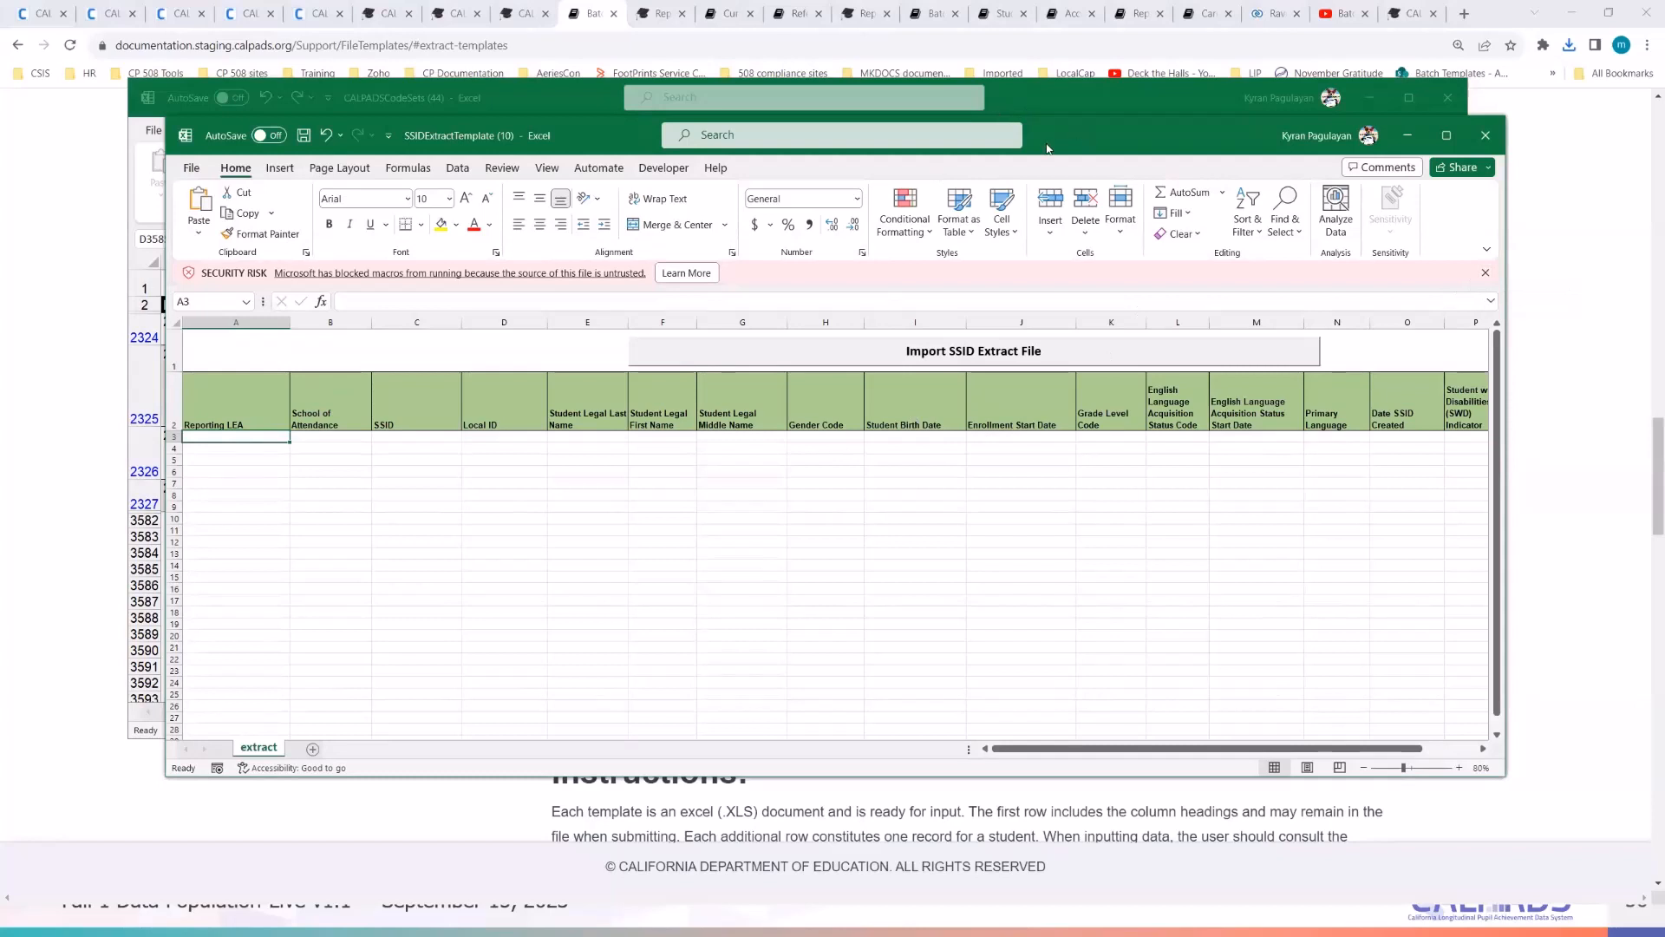
drag(1029, 154, 972, 168)
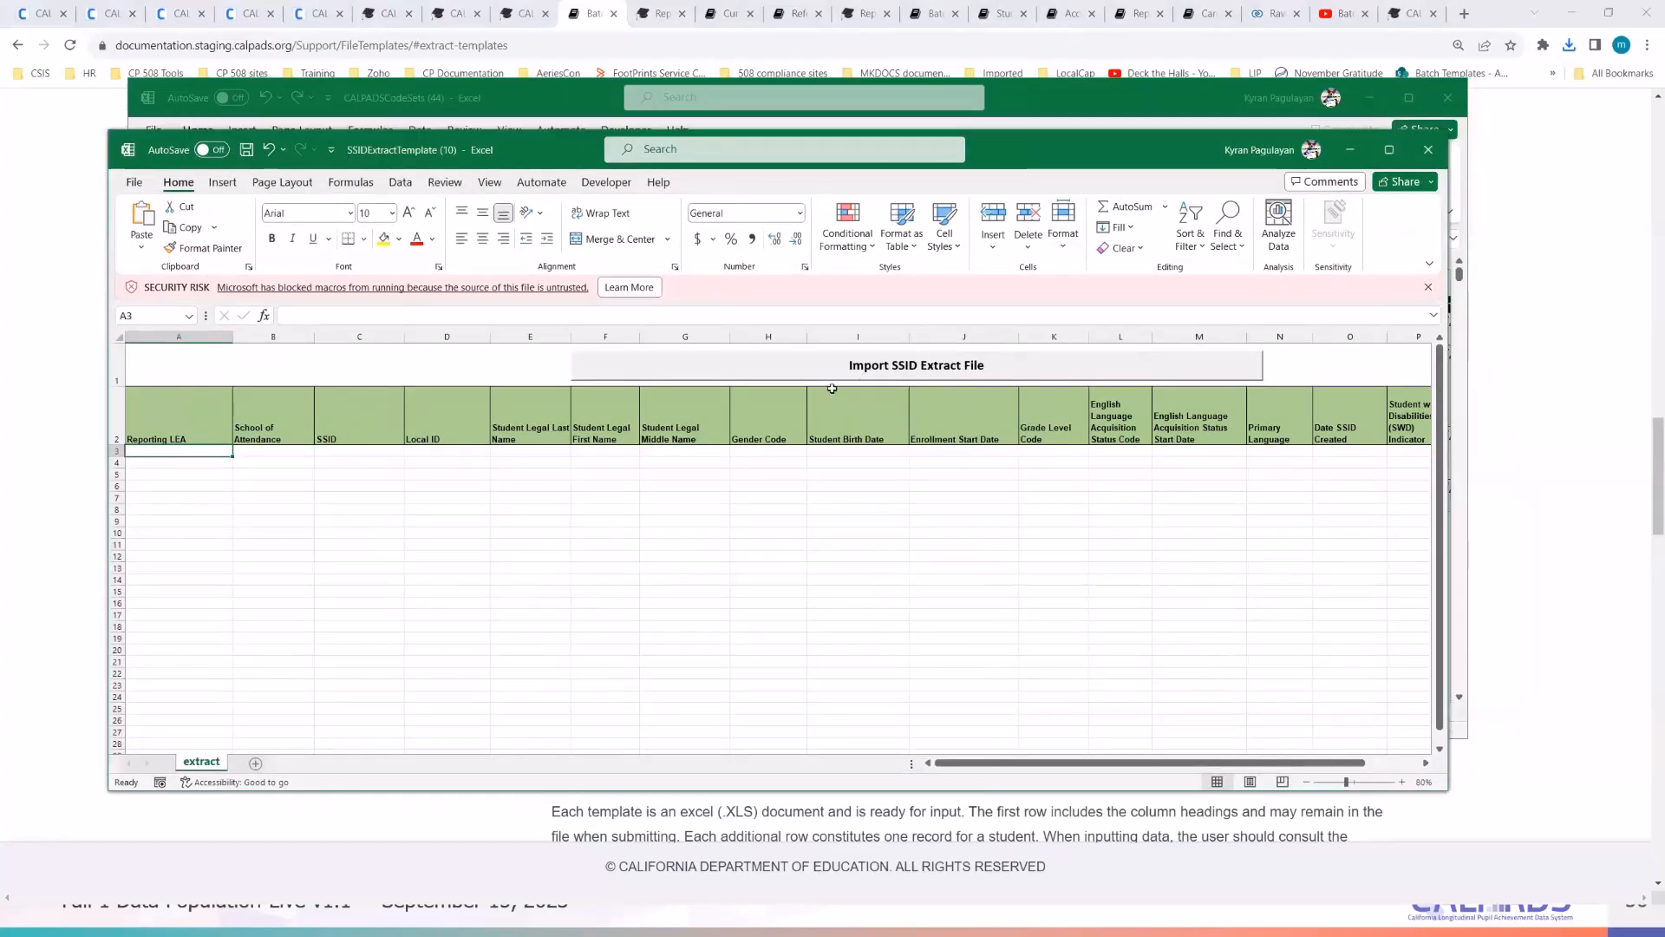
double_click(1084, 141)
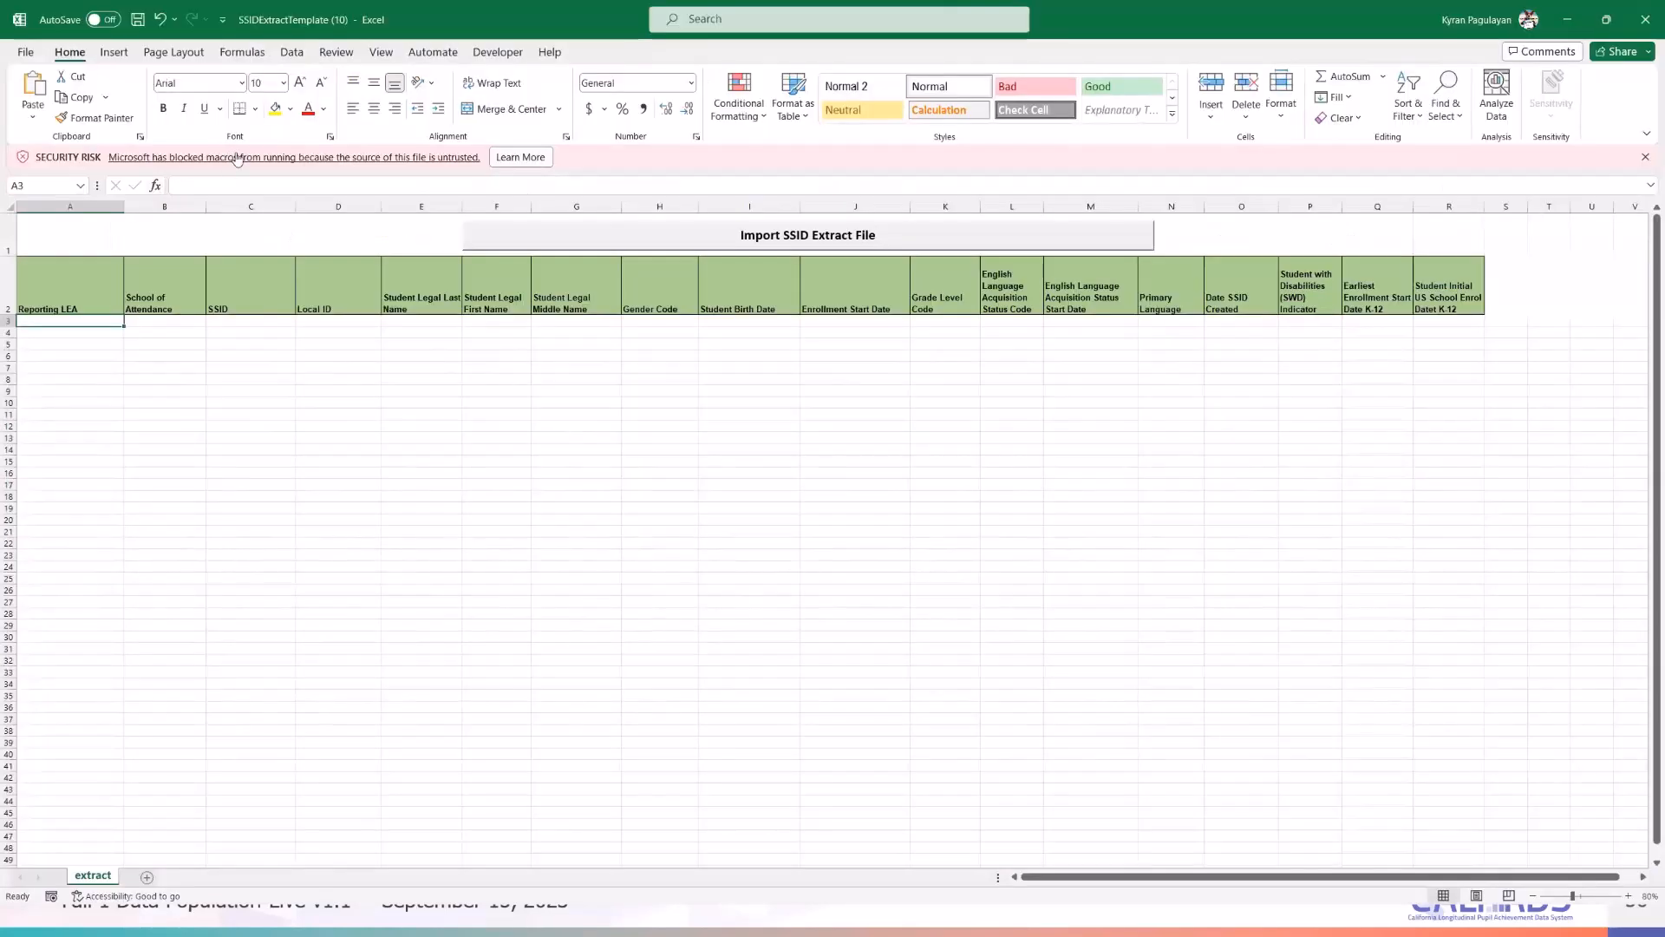
click(1091, 343)
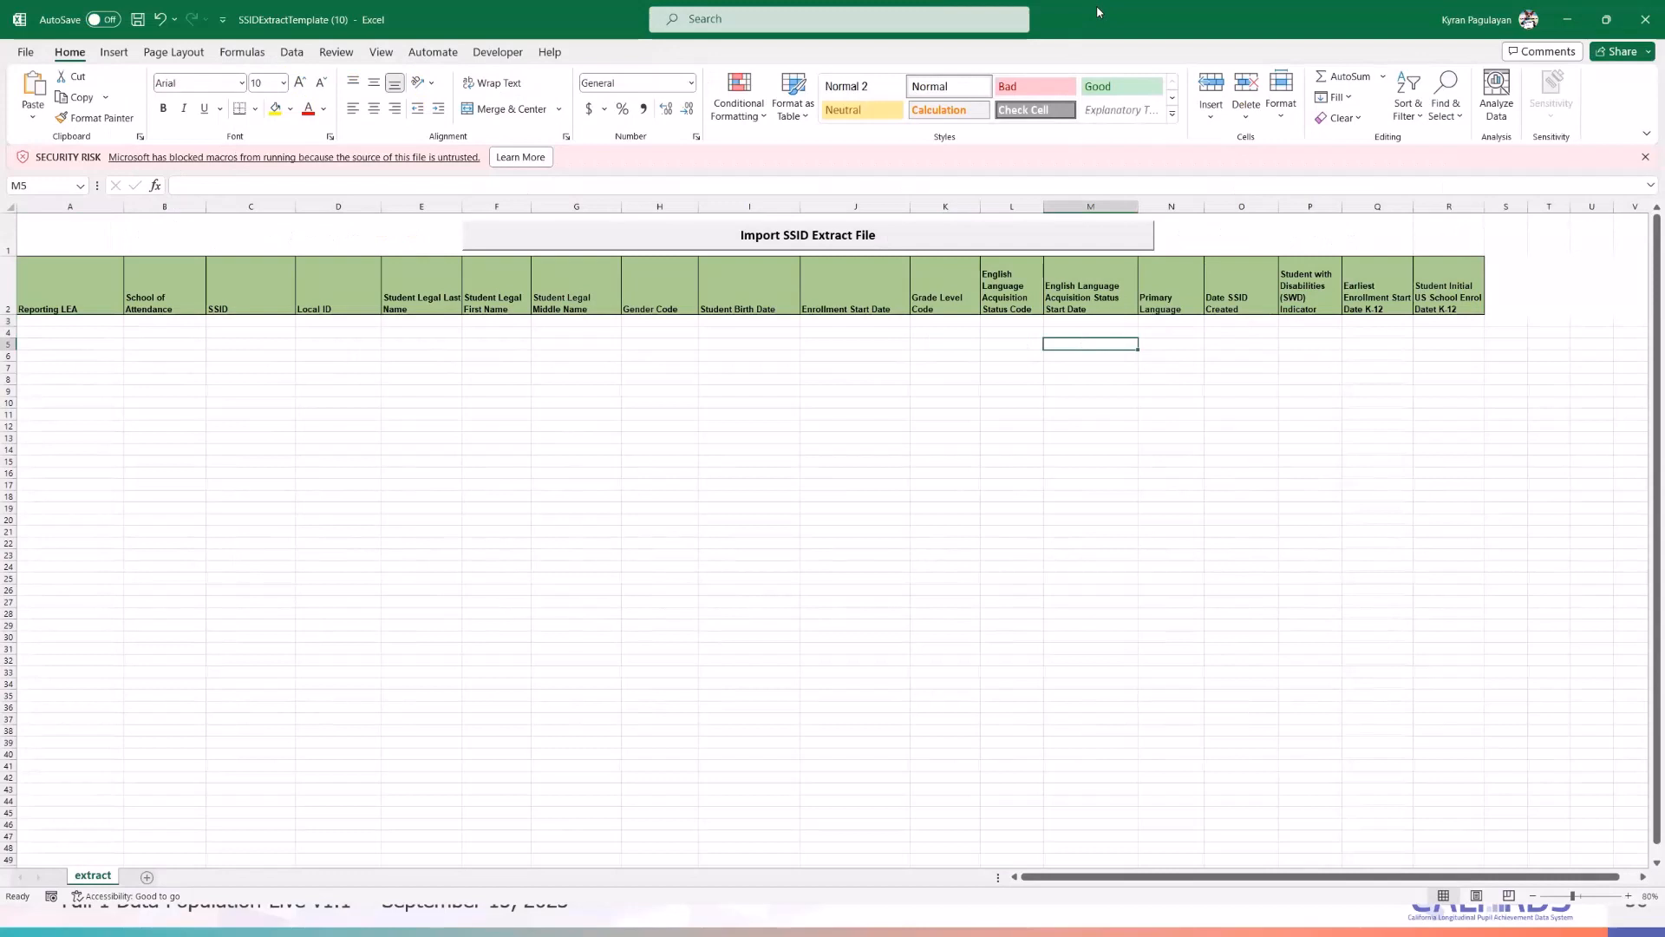
click(697, 411)
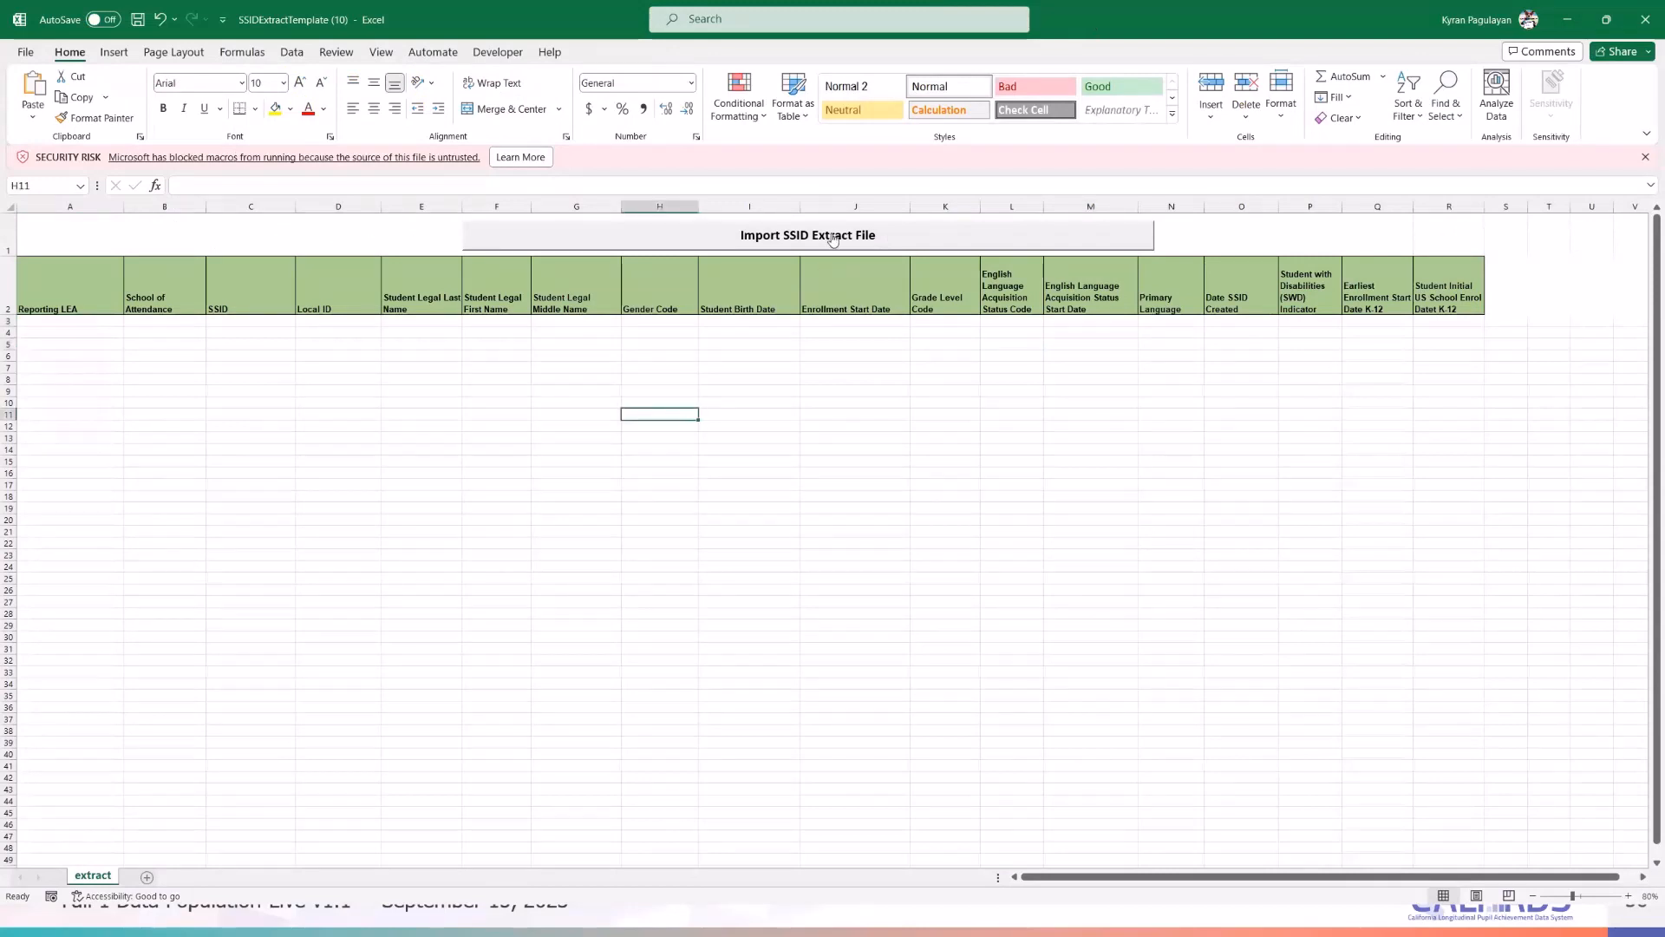
click(755, 395)
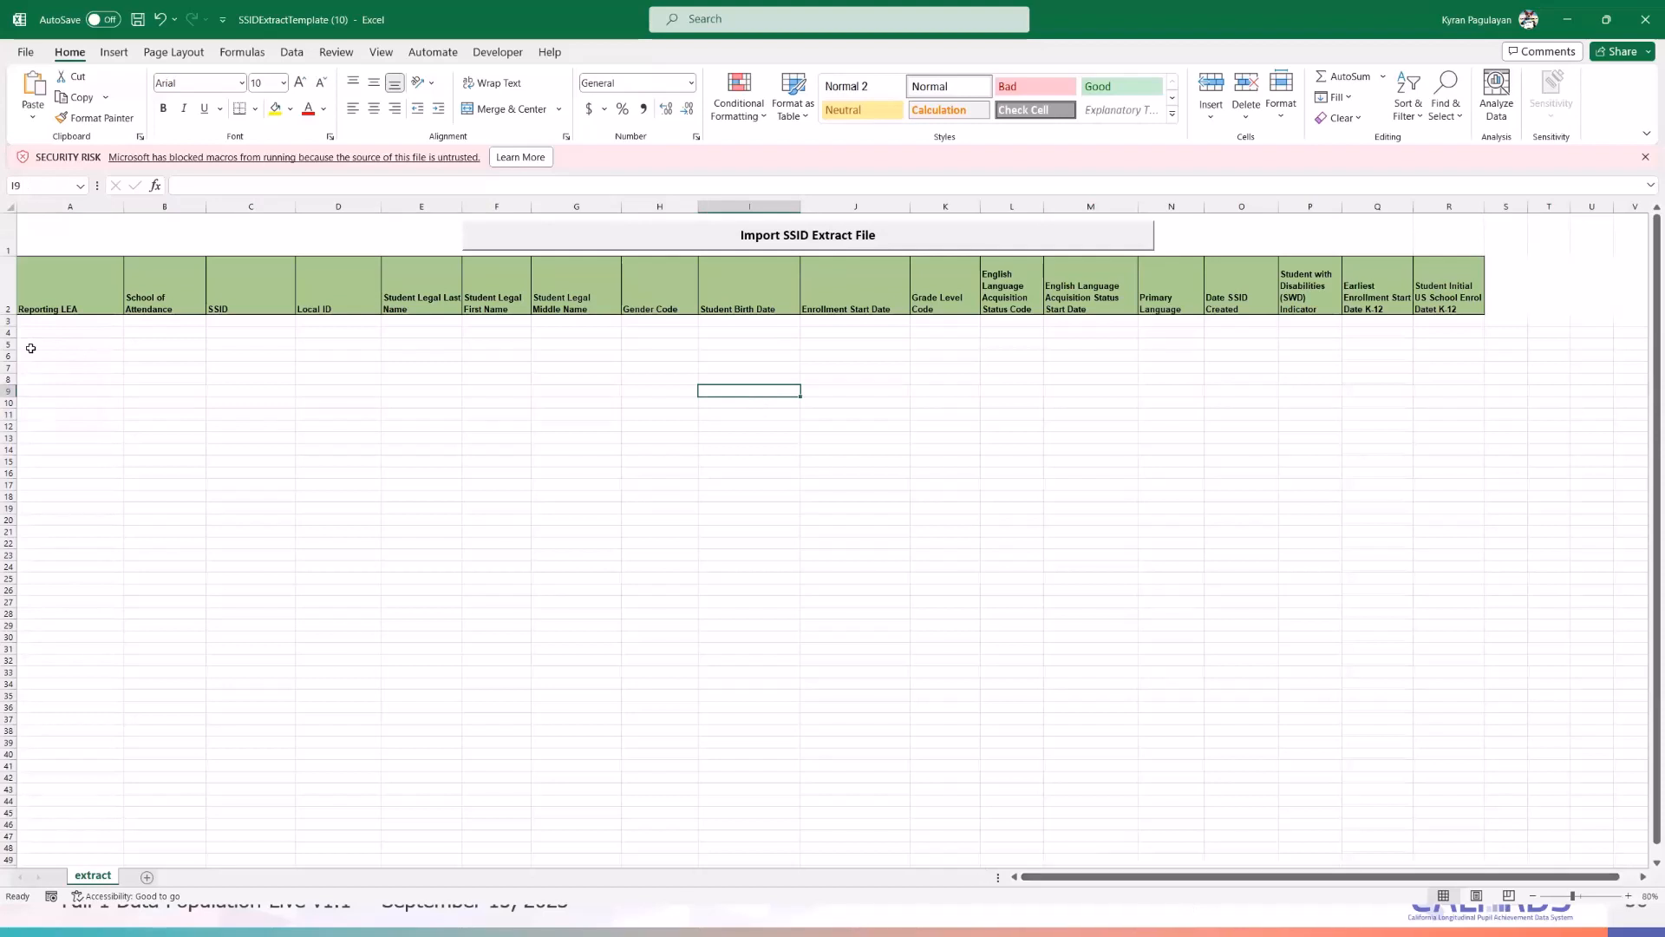
click(37, 319)
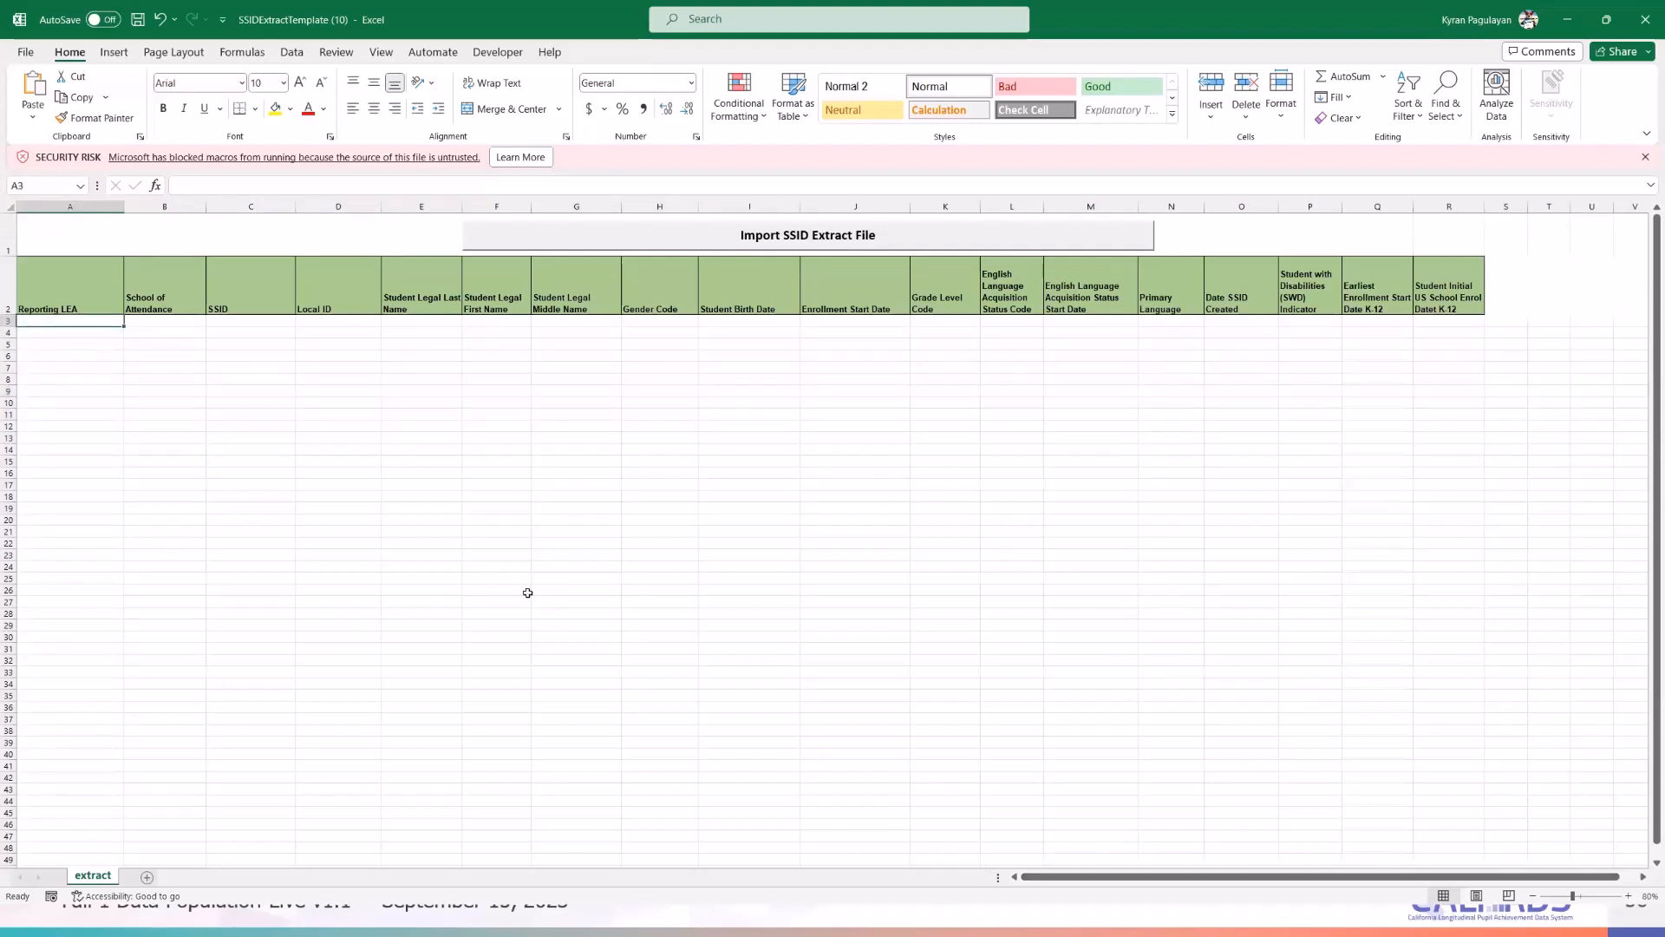
- Start the legacy From Text import and pick the newest SSIDExtract file from Downloads
click(291, 54)
click(33, 111)
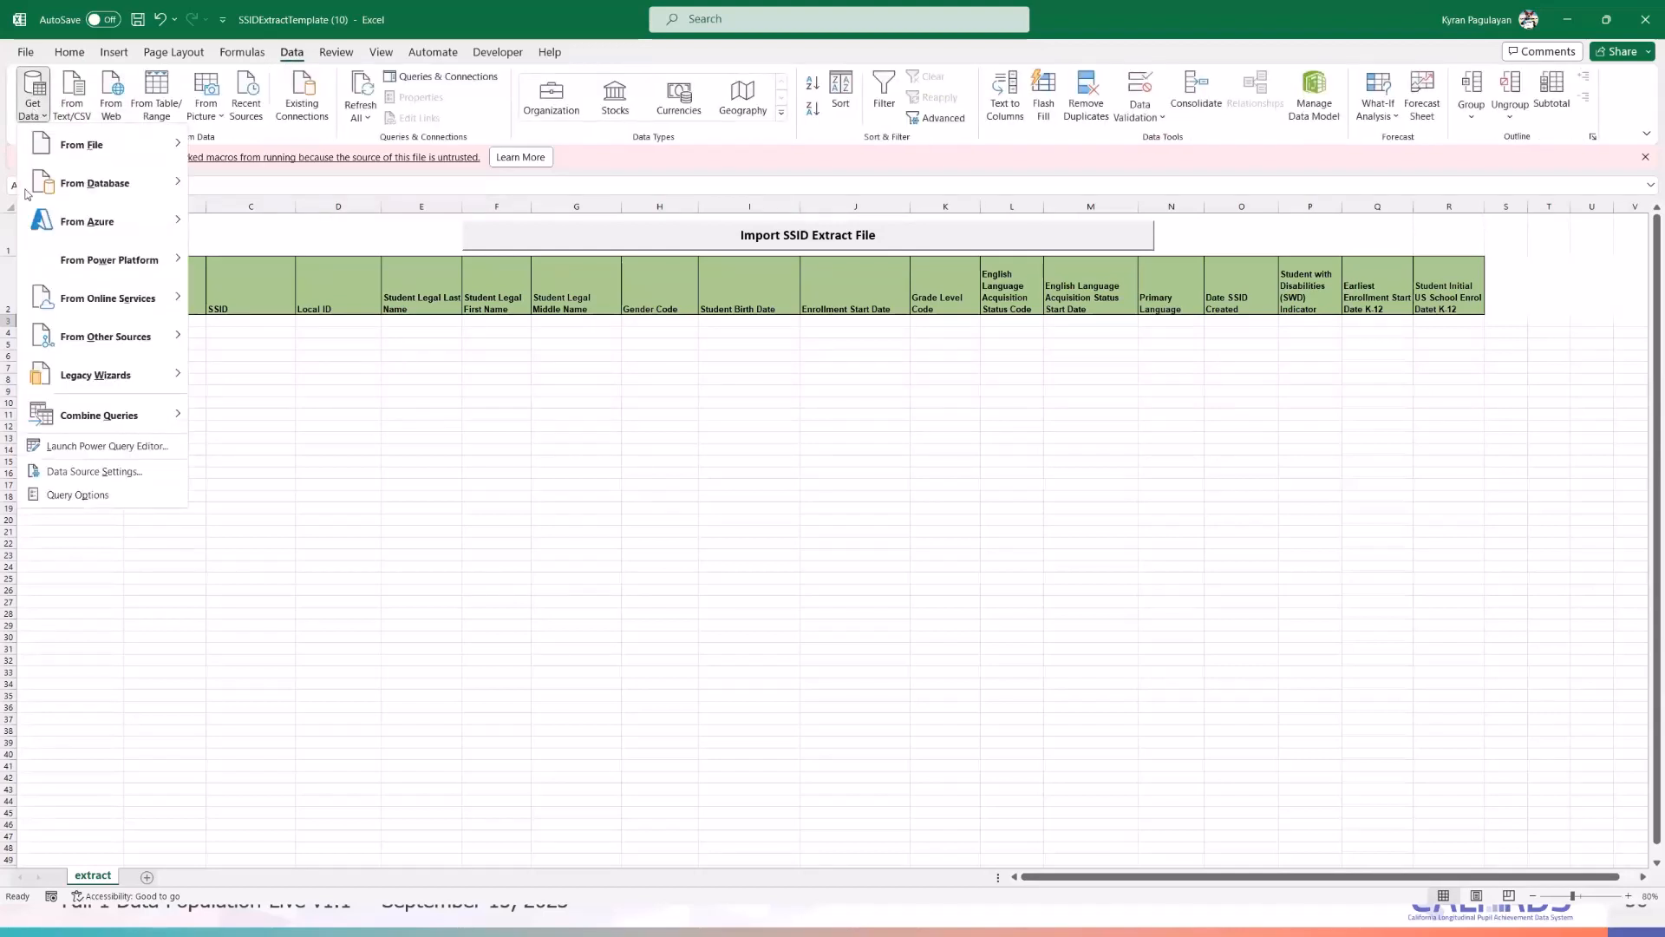
mouse_move(86, 382)
click(247, 379)
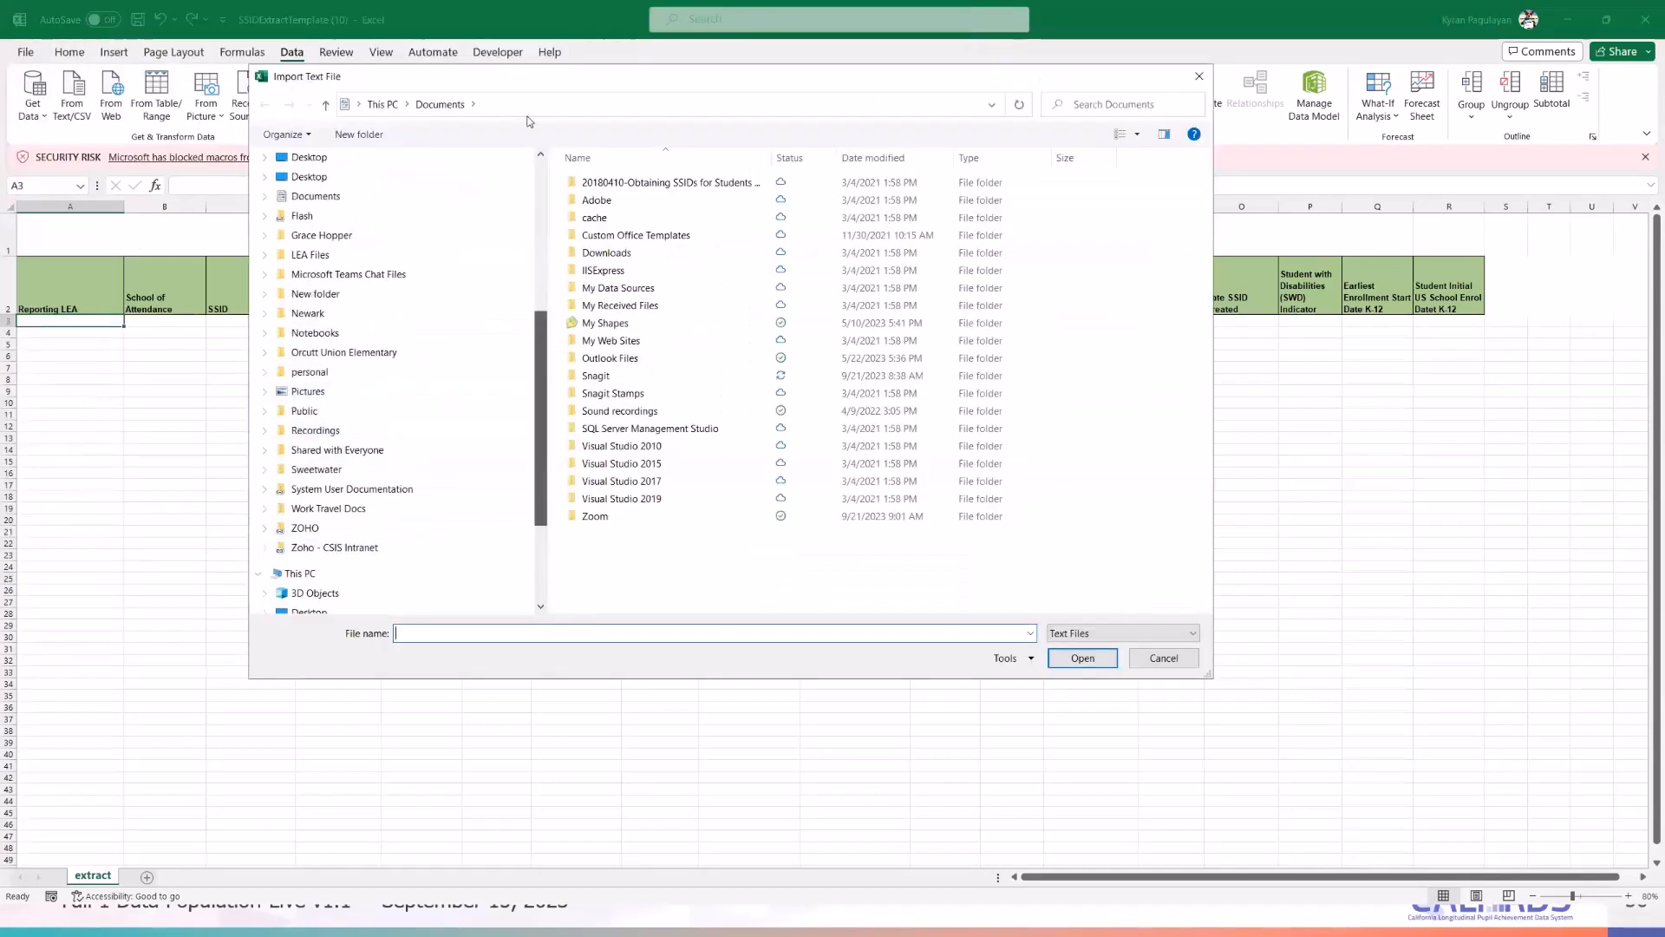
scroll(371, 206, up, 3)
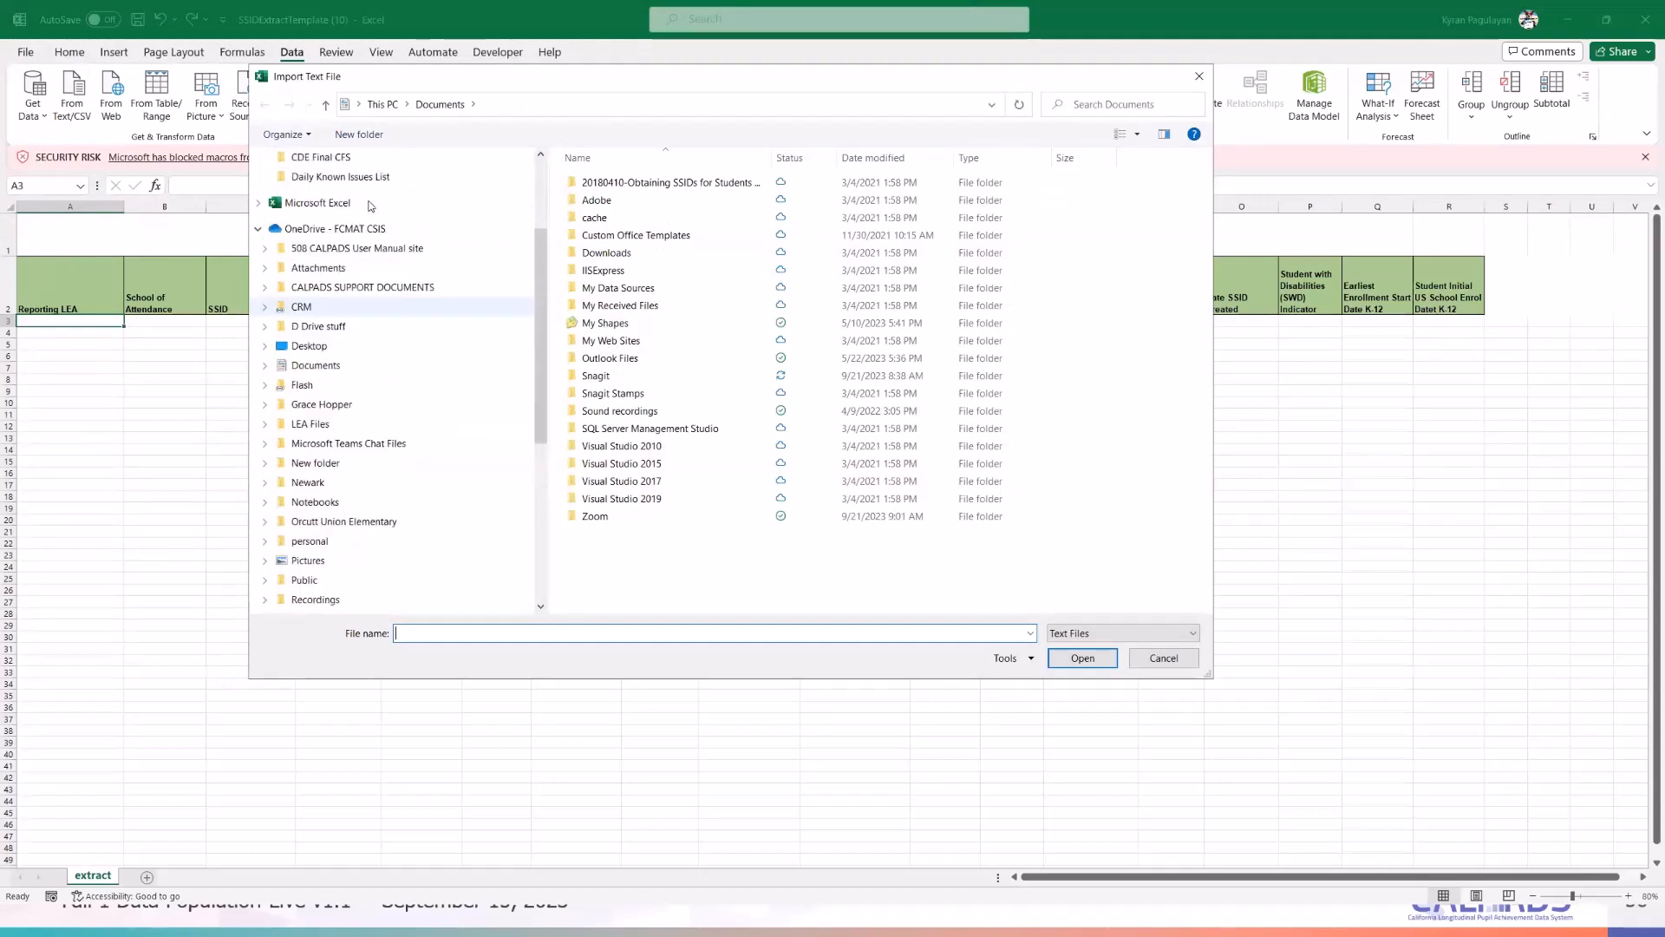
scroll(371, 206, up, 3)
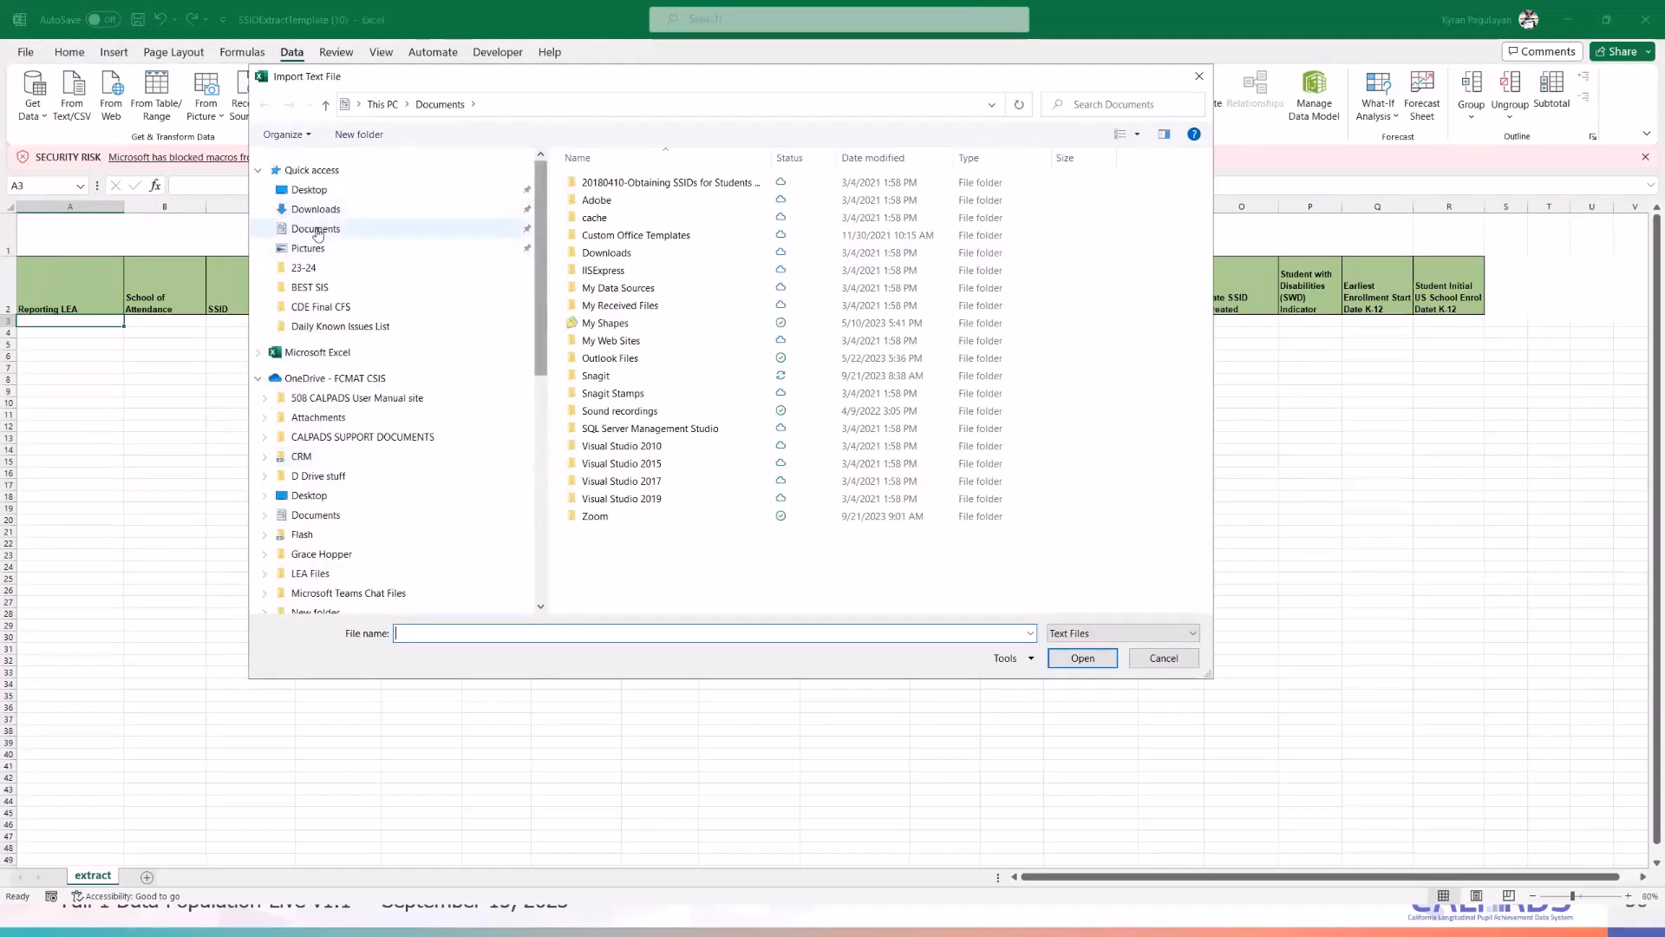
click(315, 210)
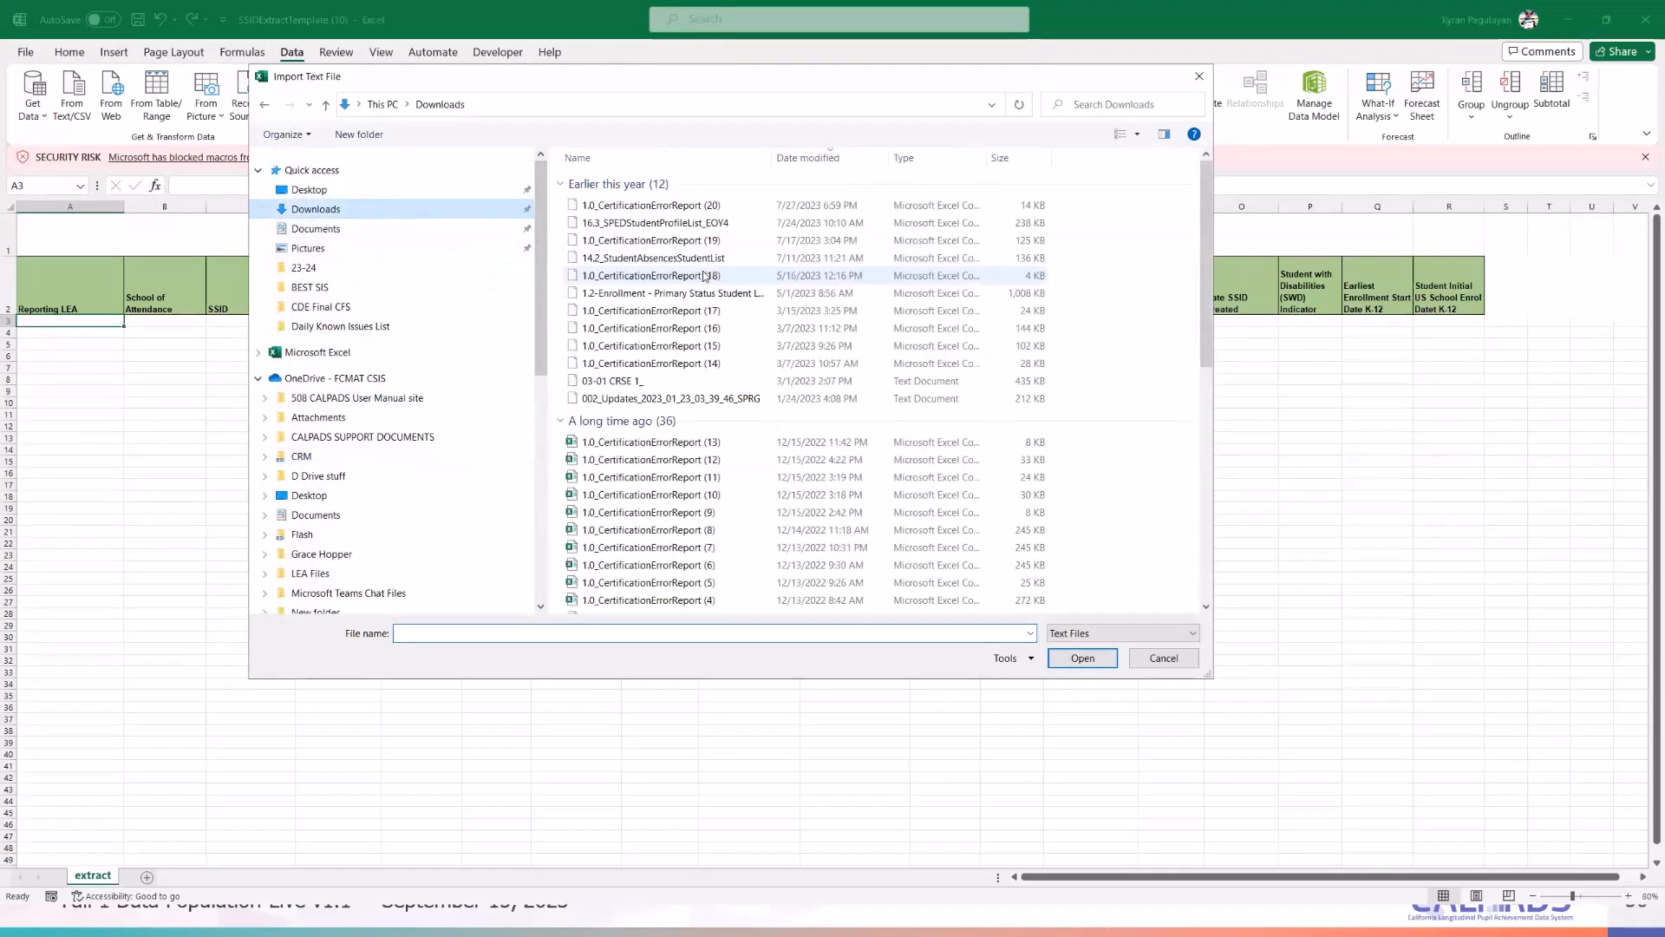
click(681, 205)
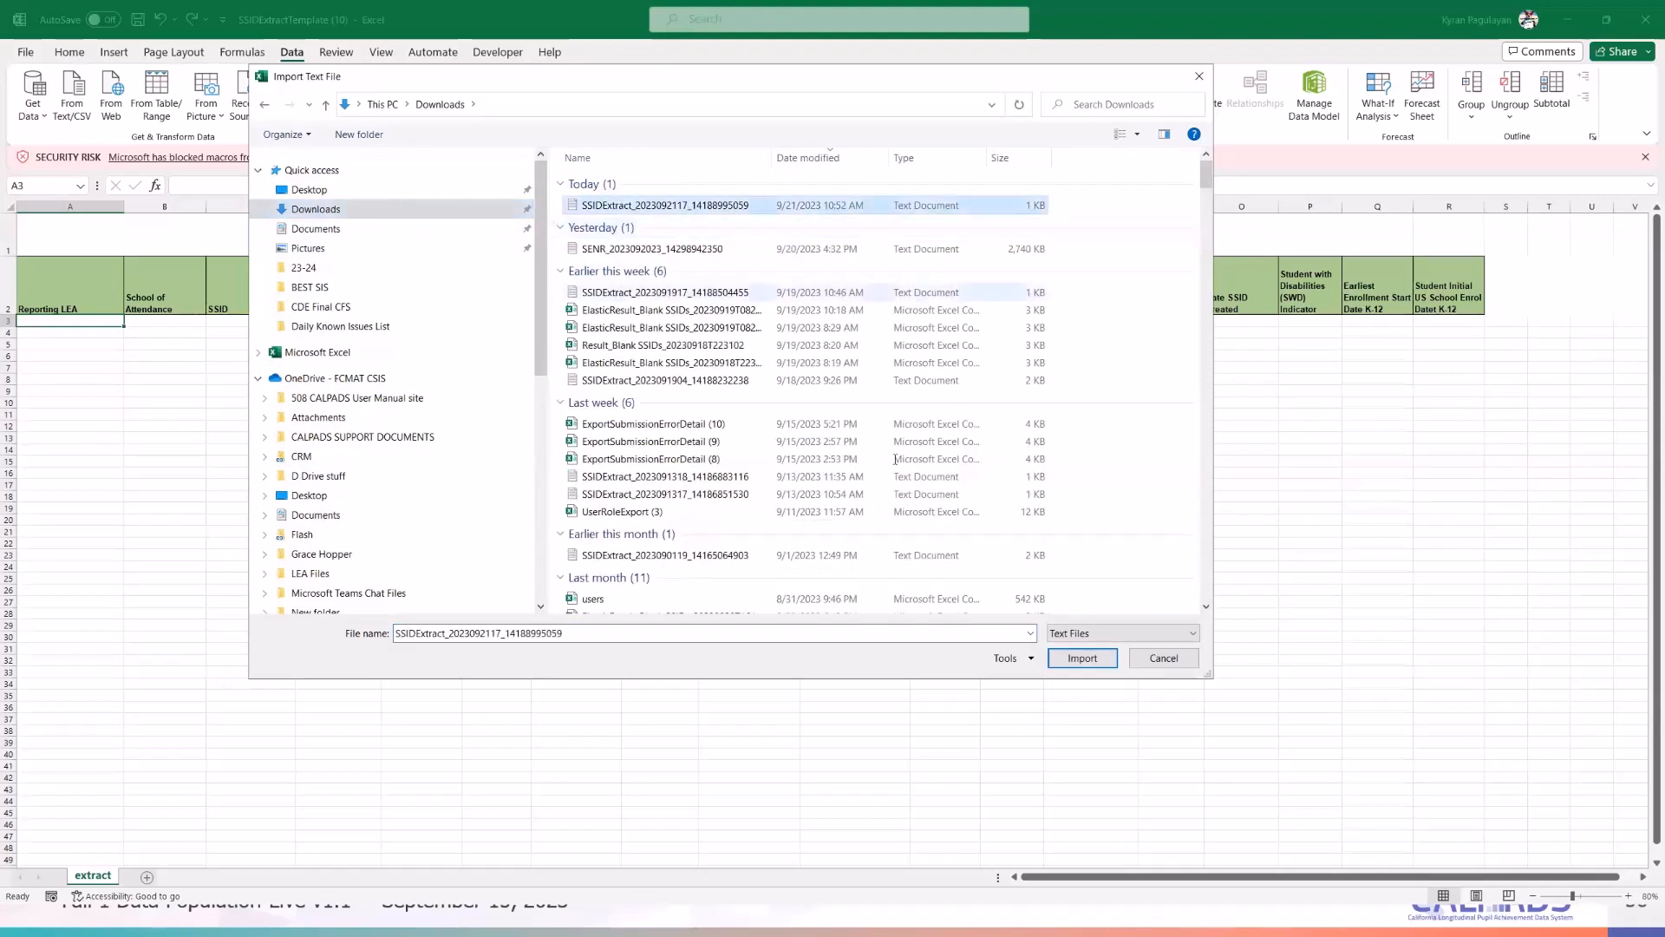
click(1073, 659)
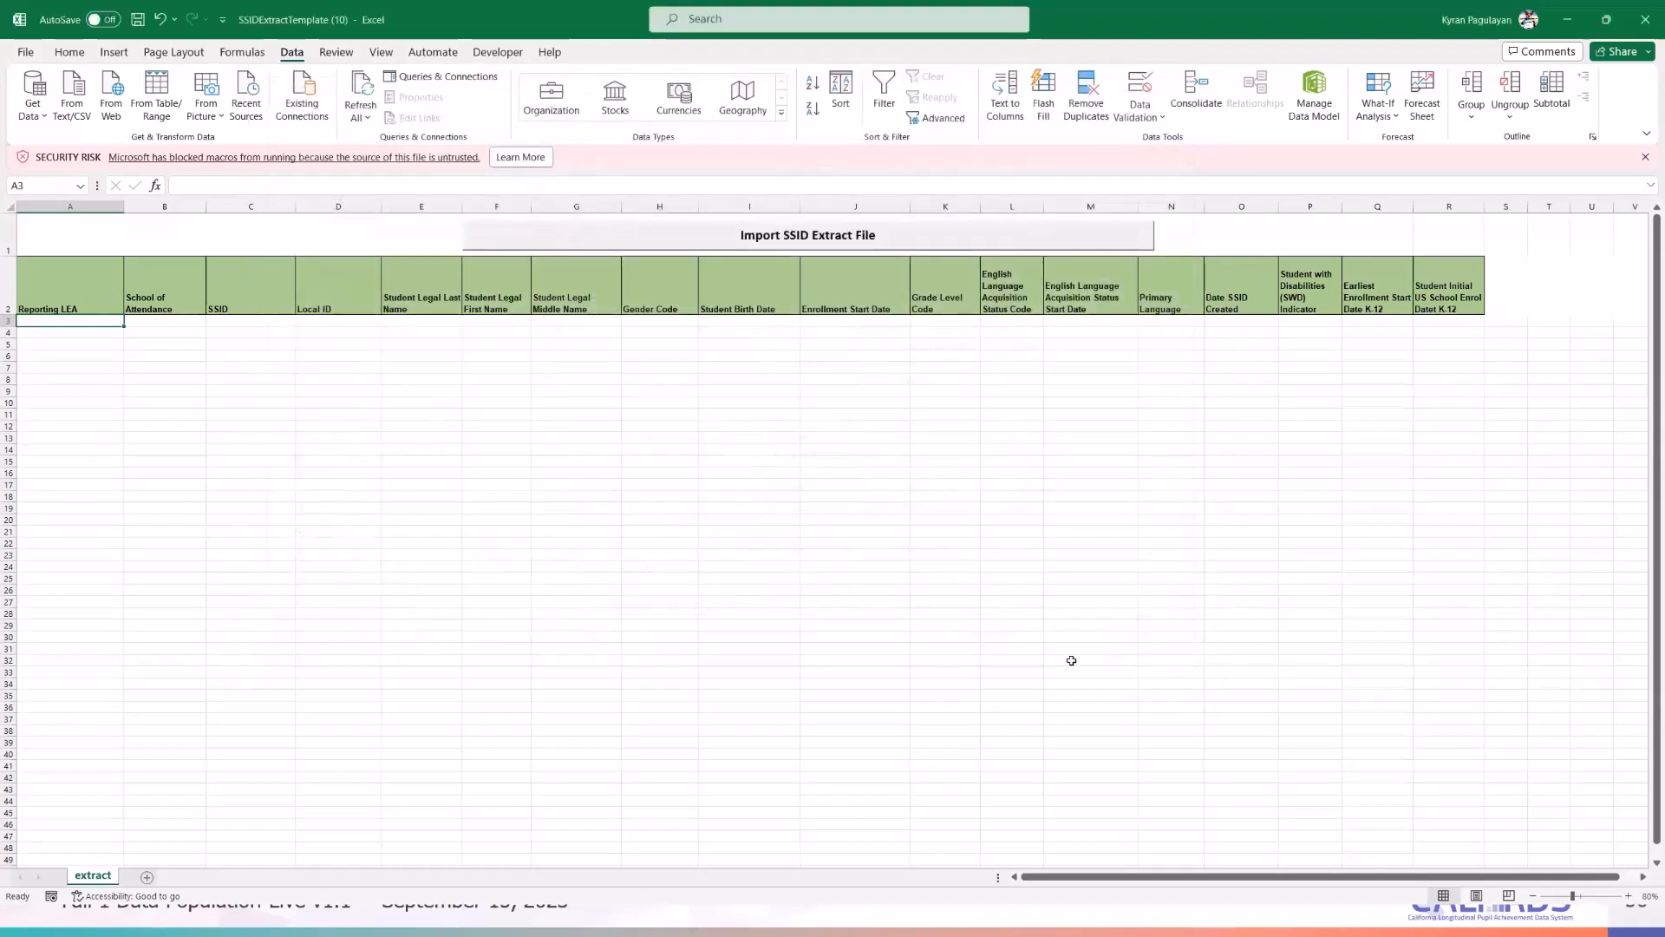
- Import it as '^'-delimited data with every column as Text, starting at cell $A$3
click(1126, 605)
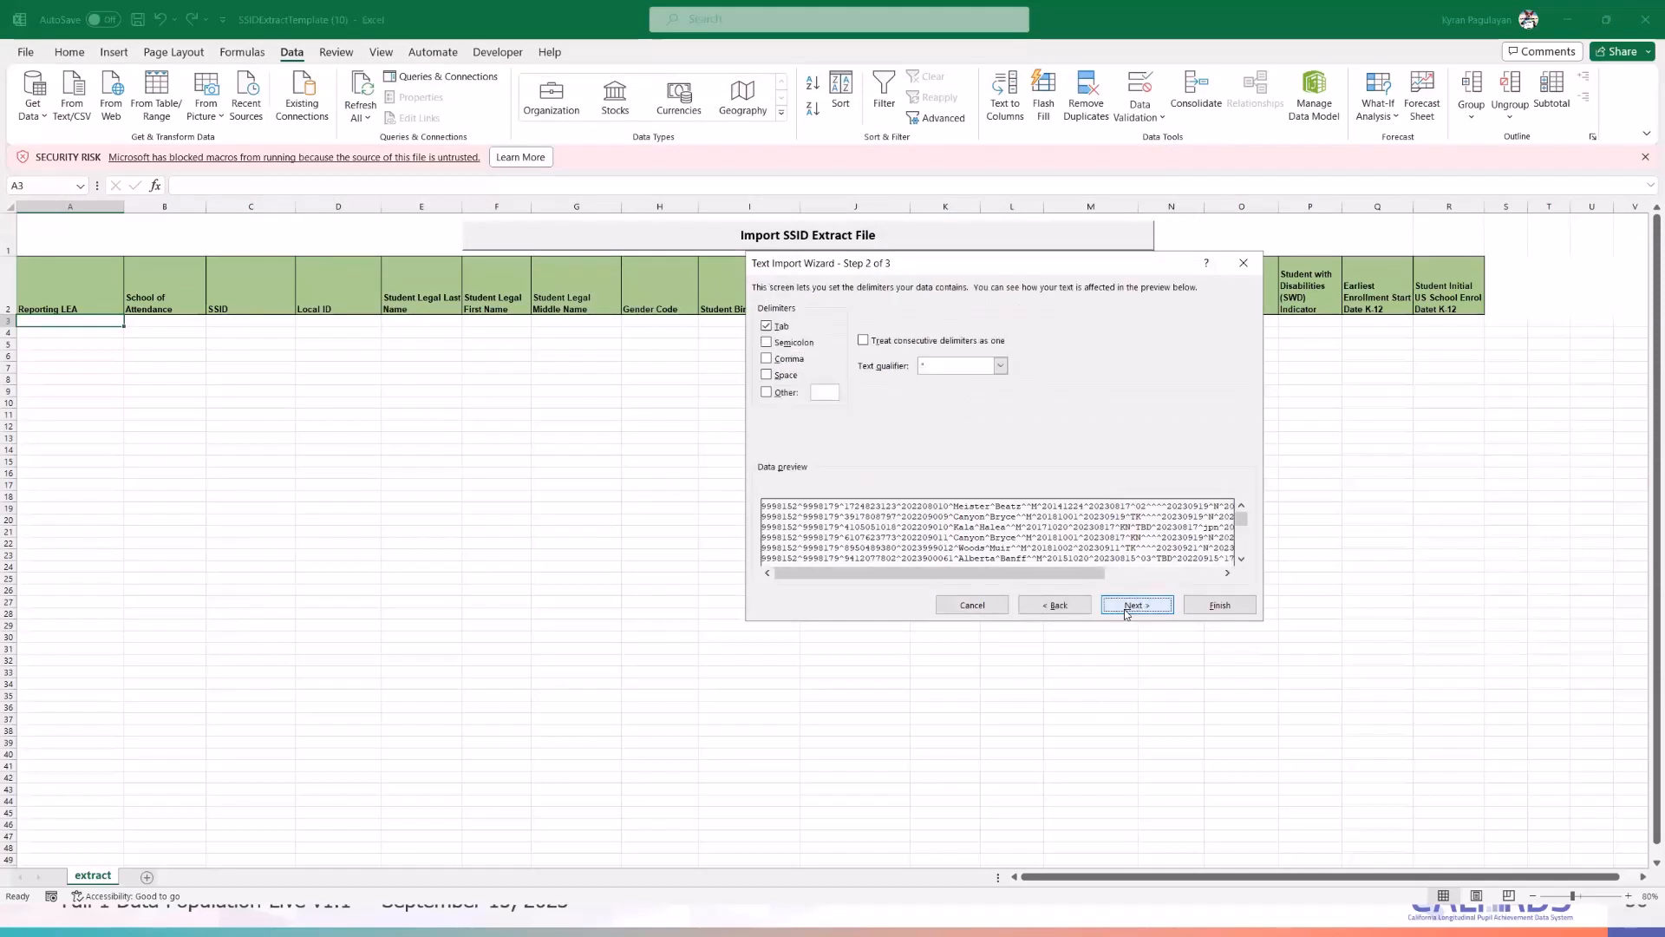
click(768, 393)
text(^)
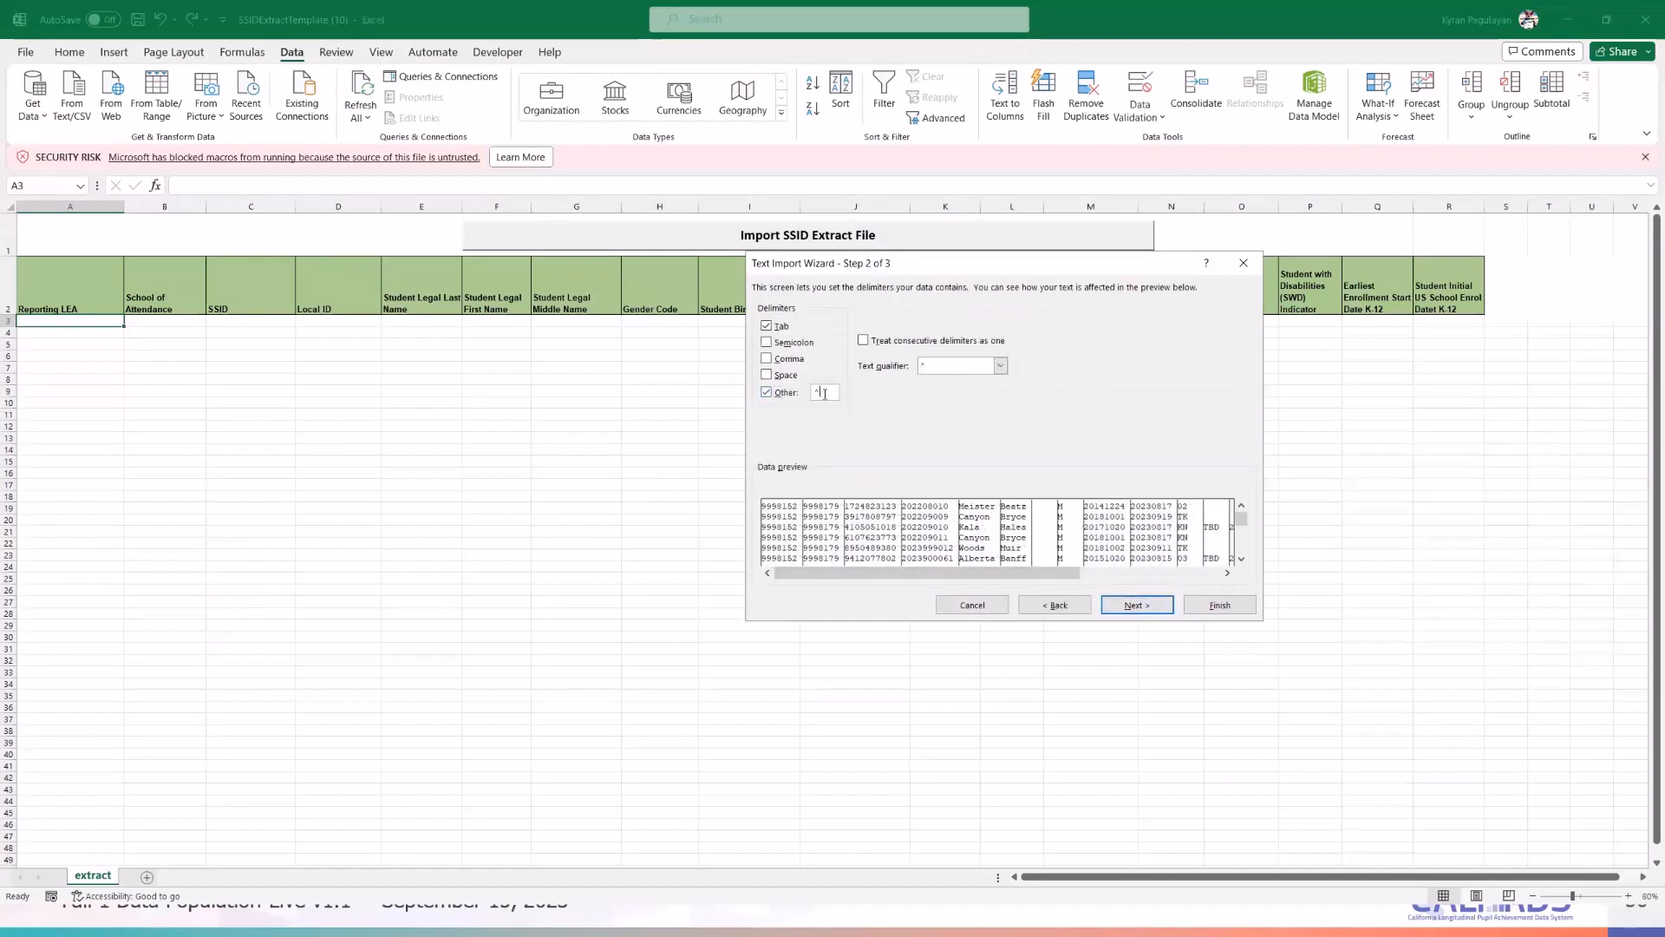
click(1131, 605)
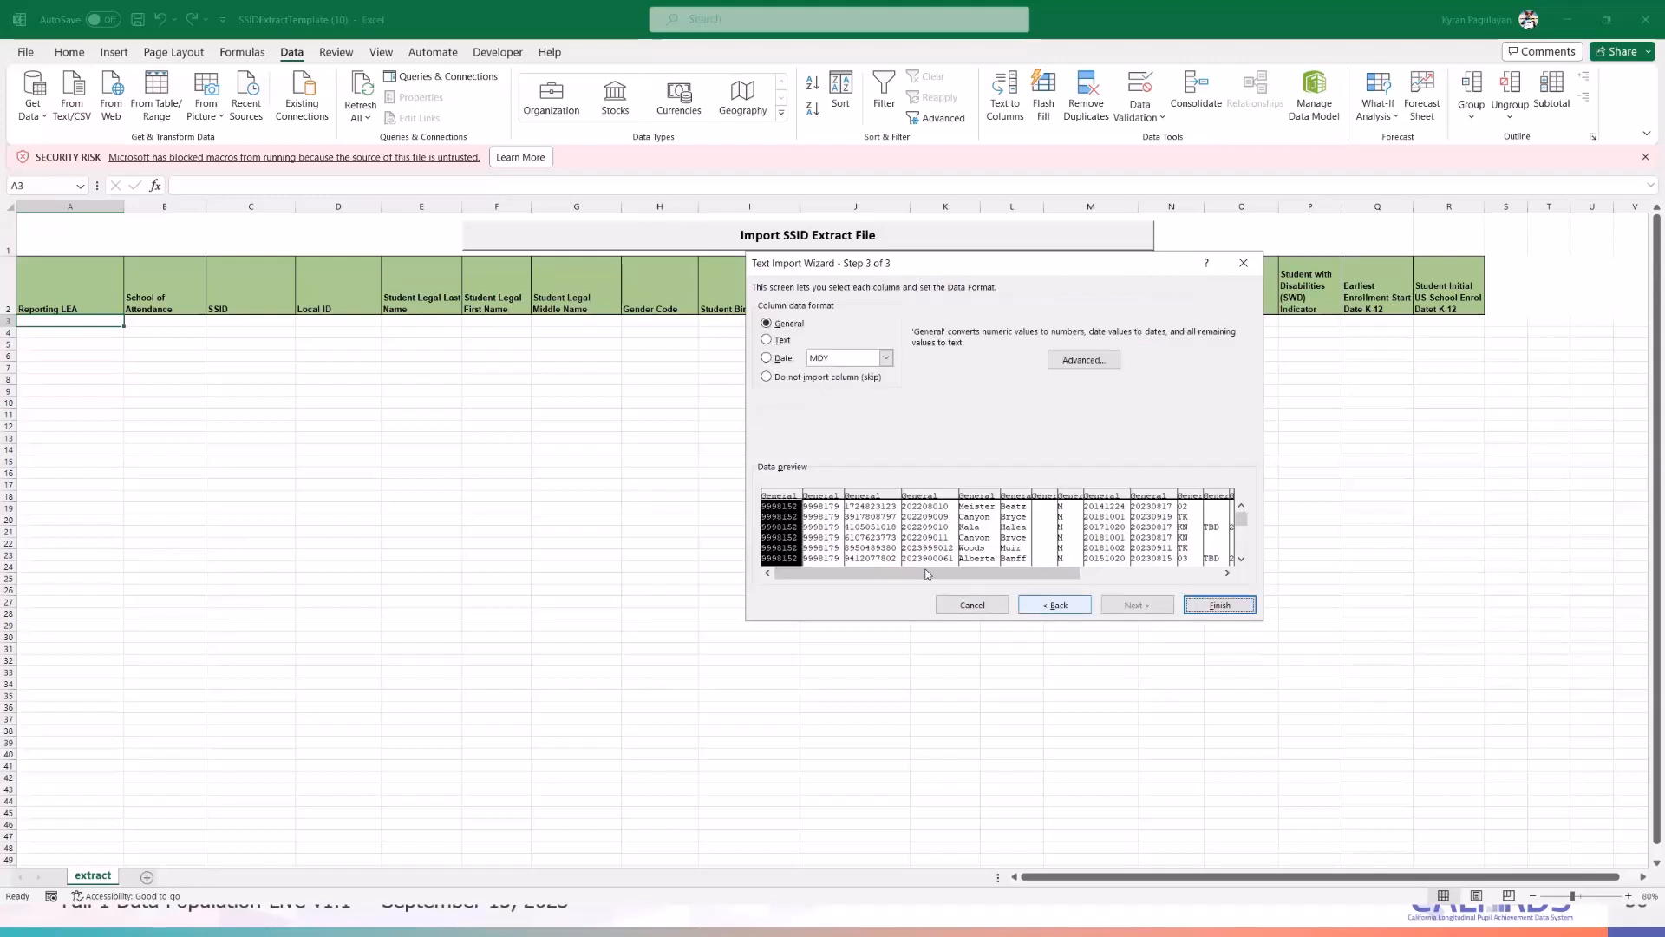
drag(1025, 574, 1150, 572)
shift+click(1228, 552)
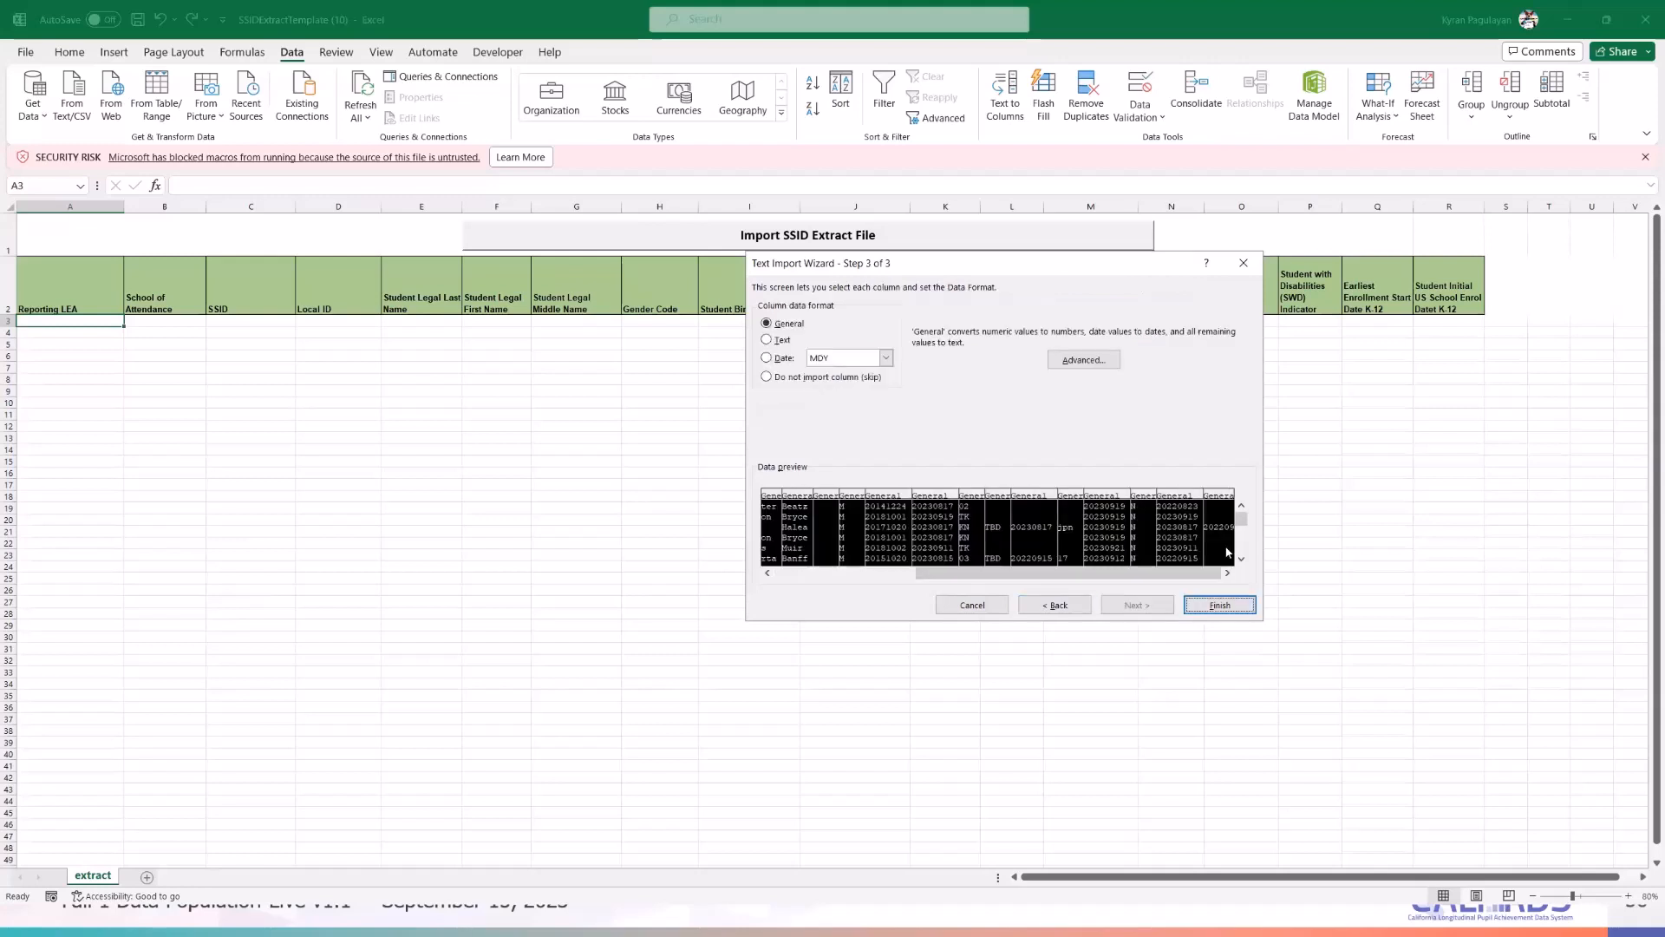
click(774, 341)
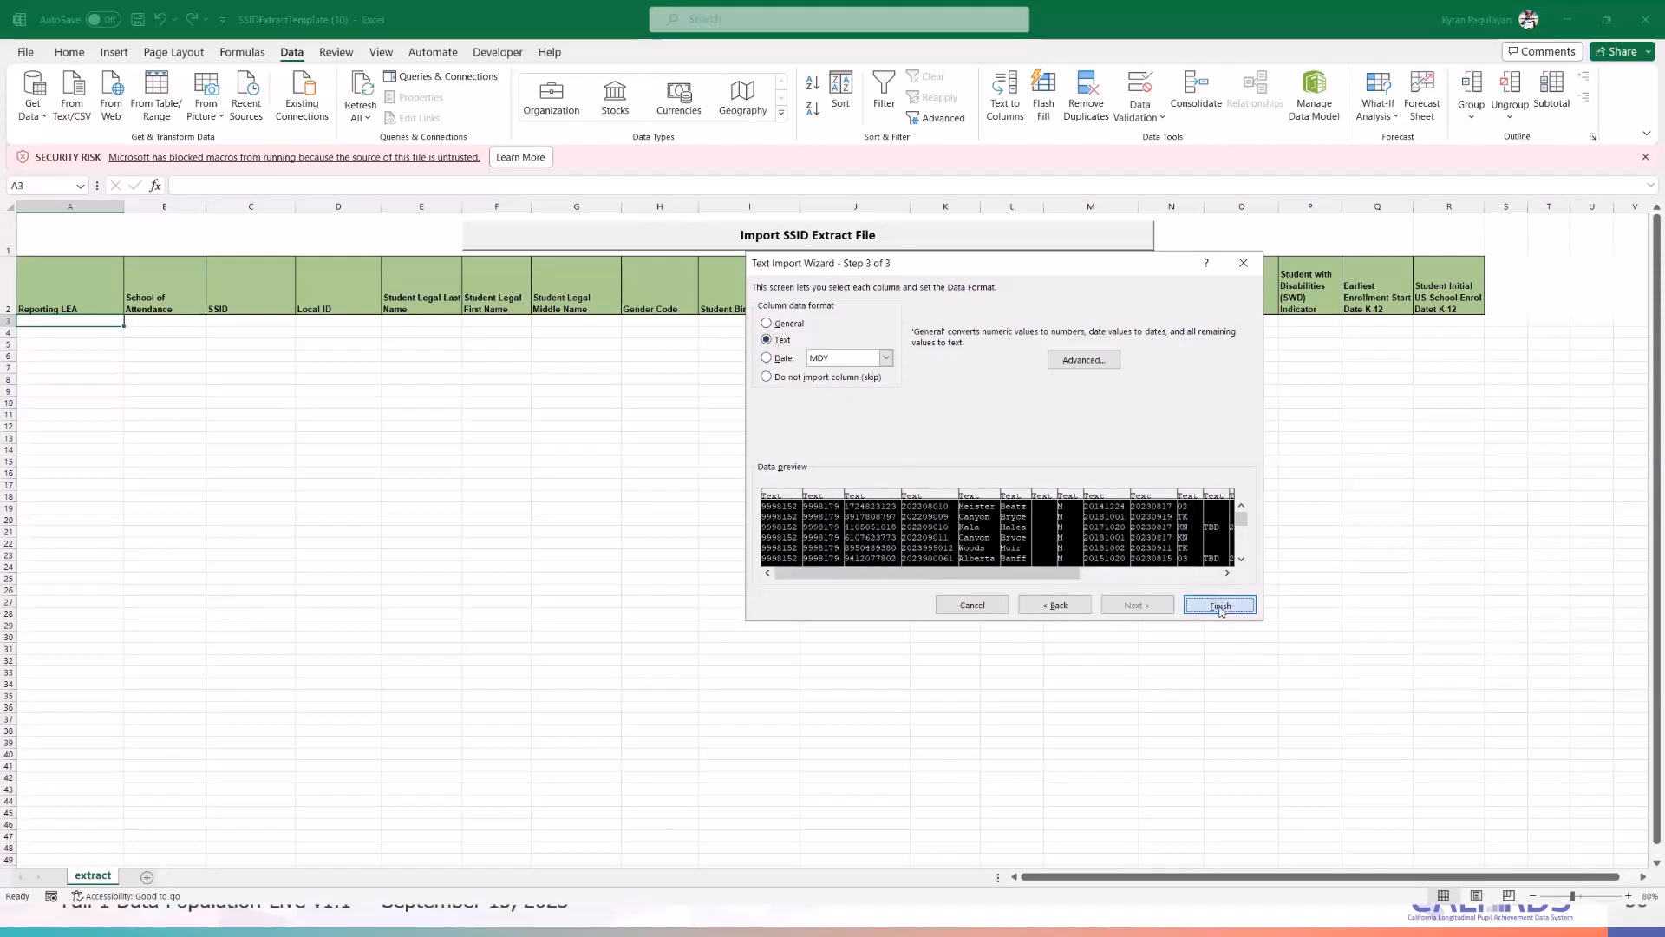
click(1220, 605)
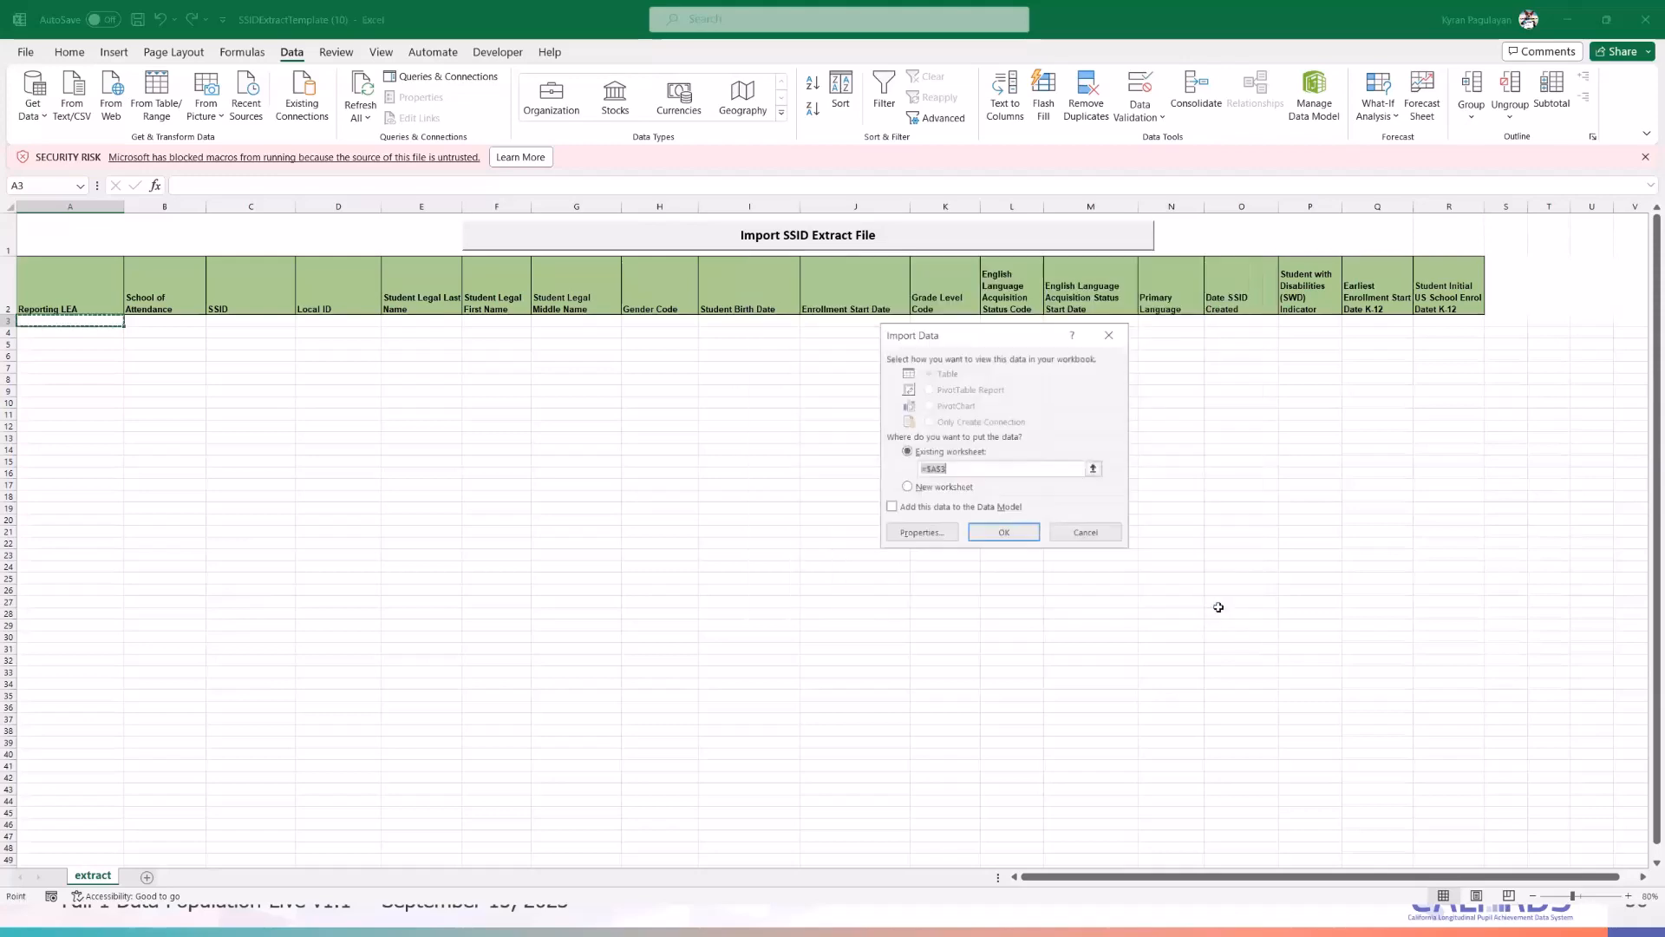
click(1005, 533)
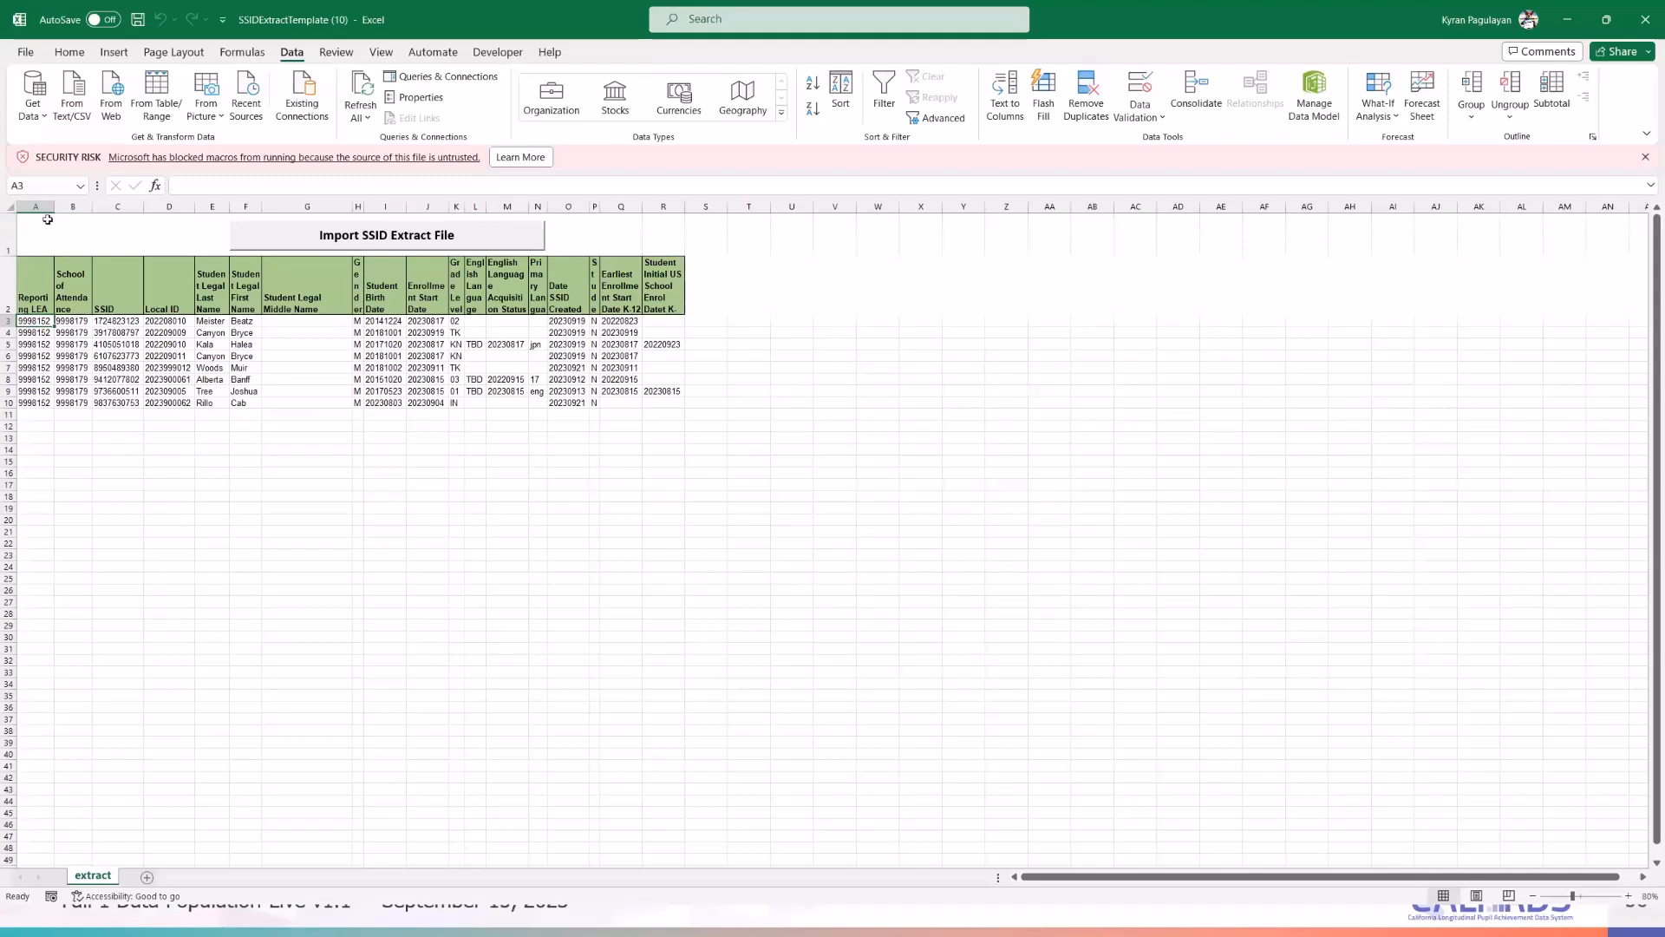
- Widen the sheet's columns so the full headings show
drag(55, 207, 126, 206)
click(15, 207)
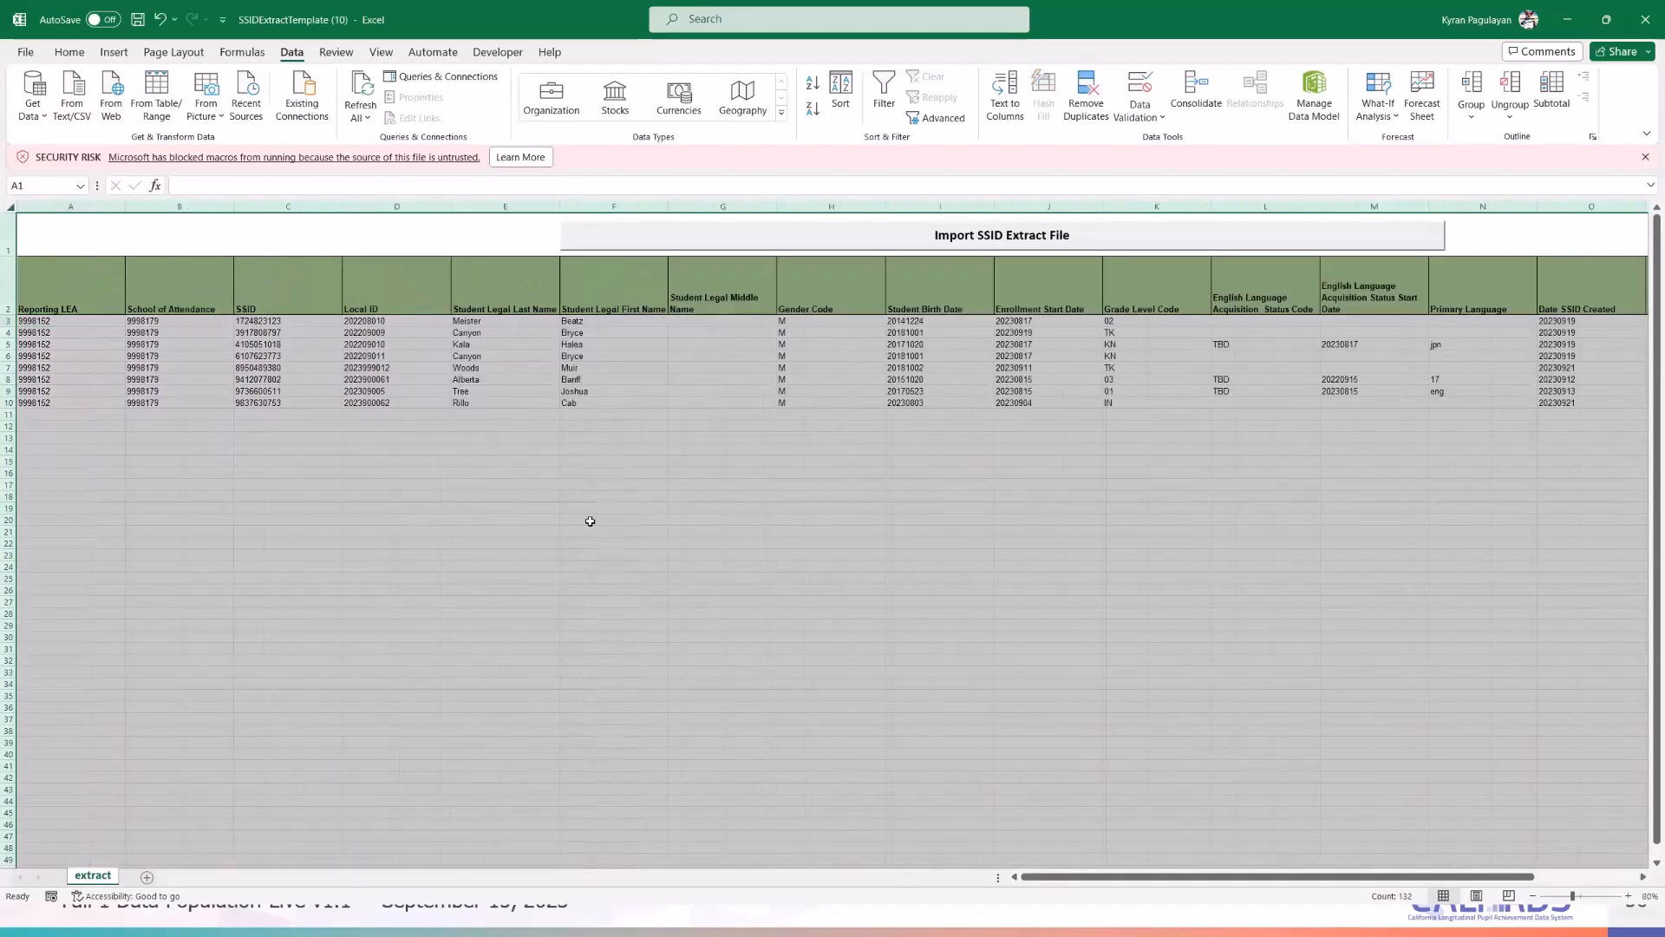
click(984, 741)
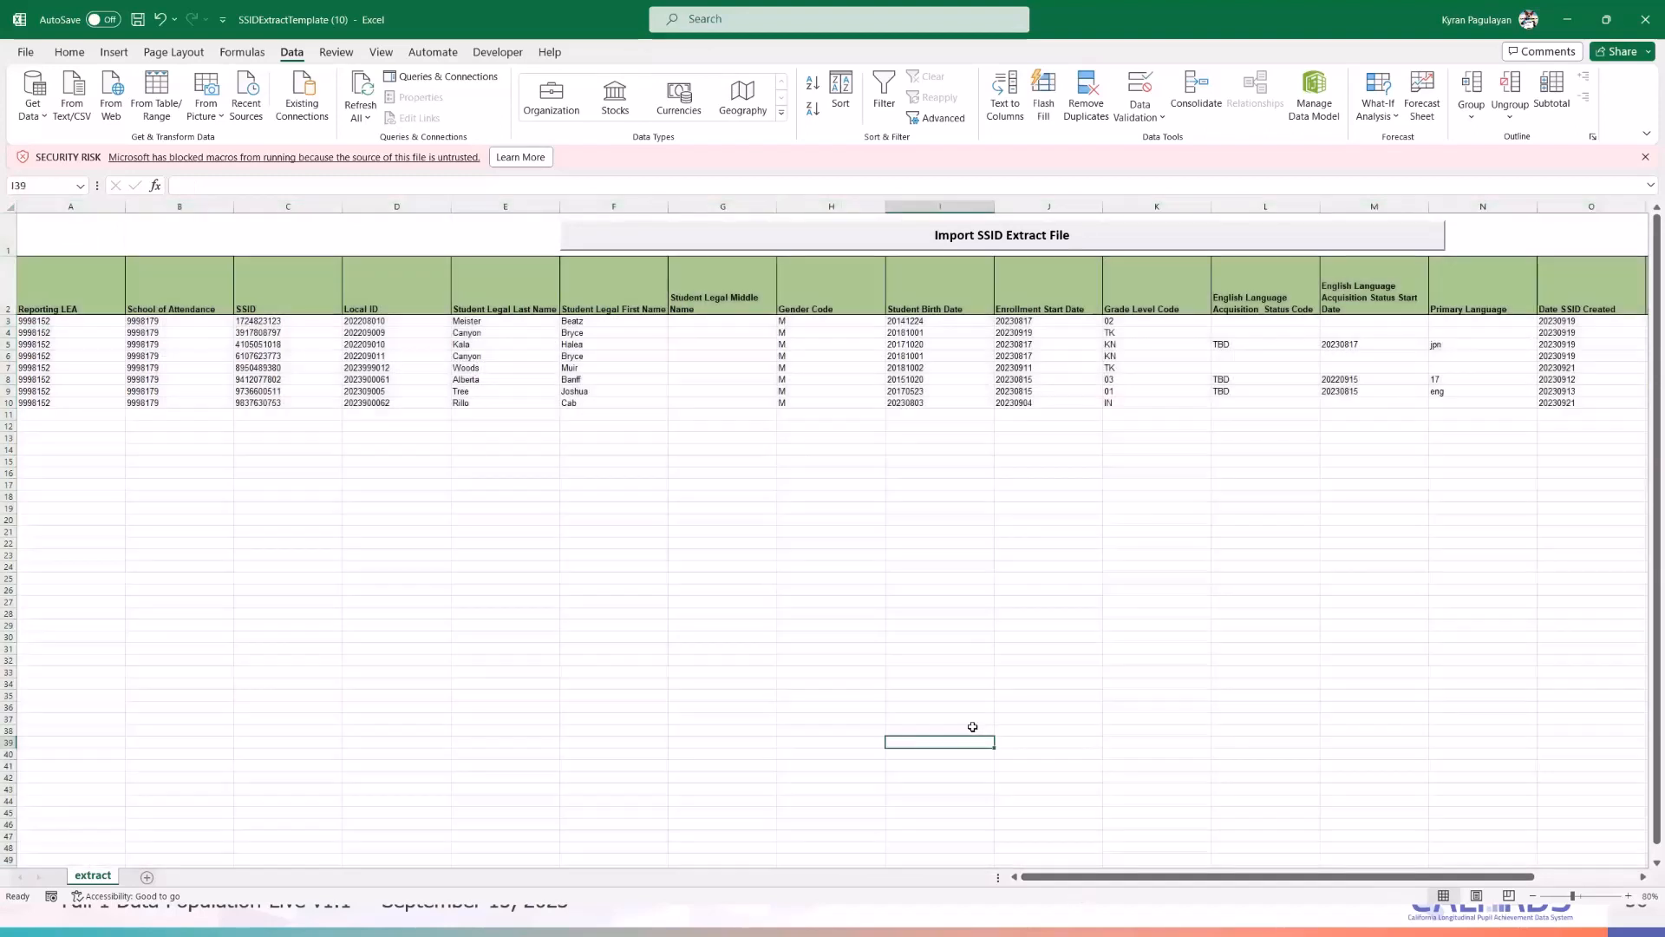
click(490, 532)
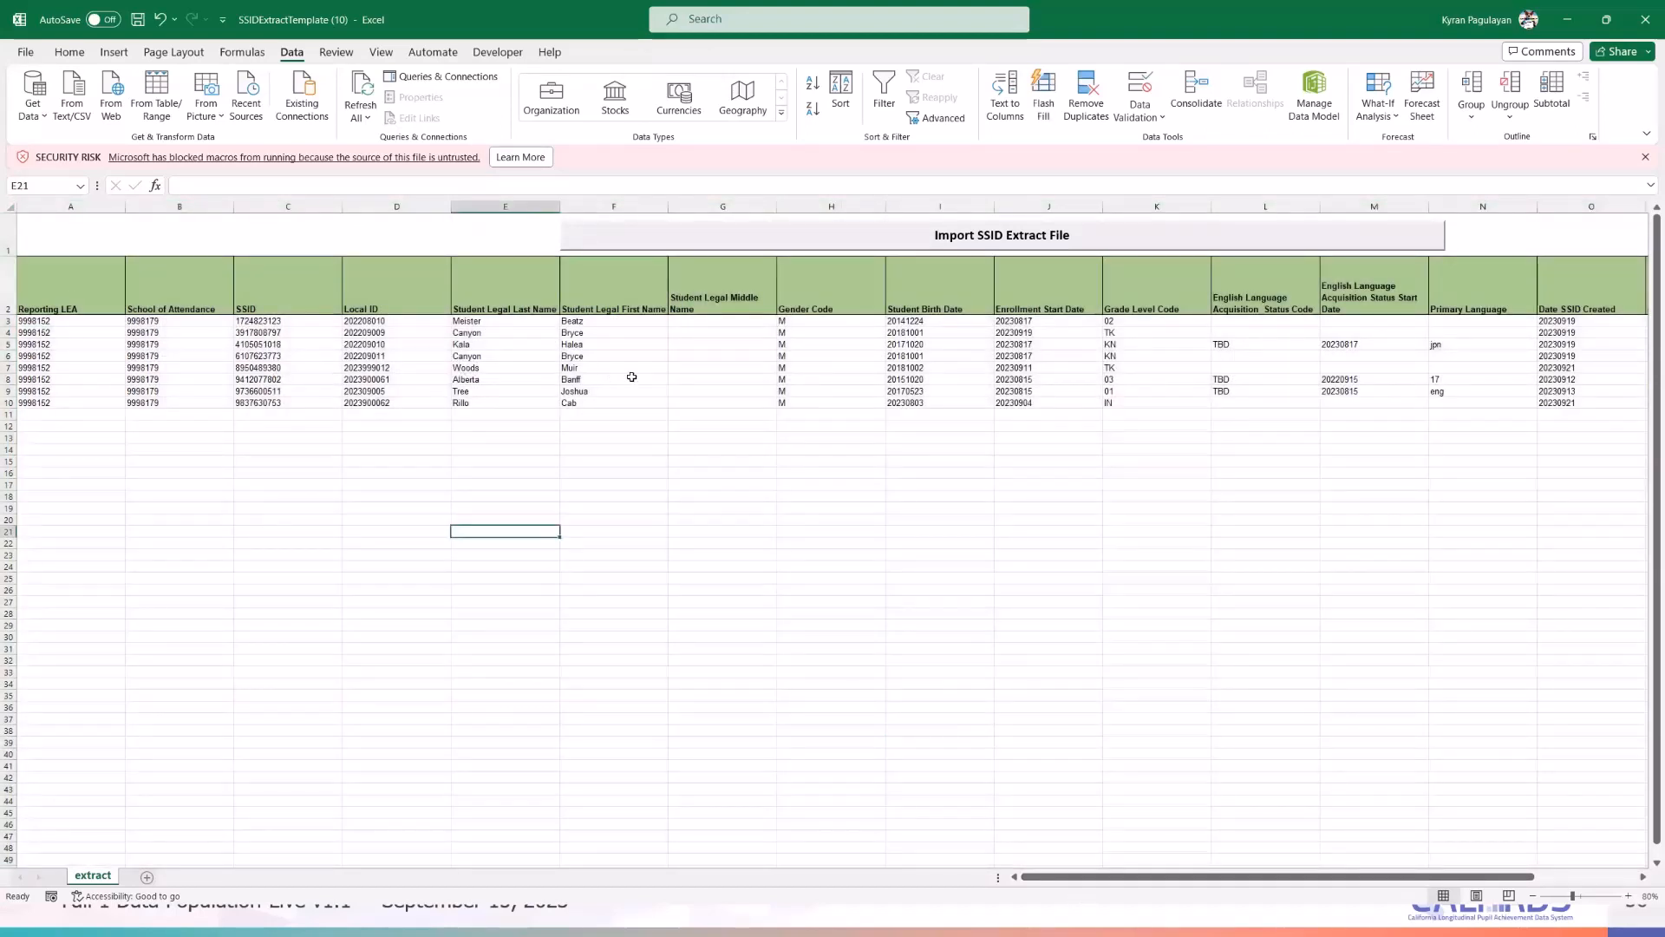
- Check row 8's last name and the English Language Acquisition Status and Primary Language columns
drag(1205, 876, 1384, 878)
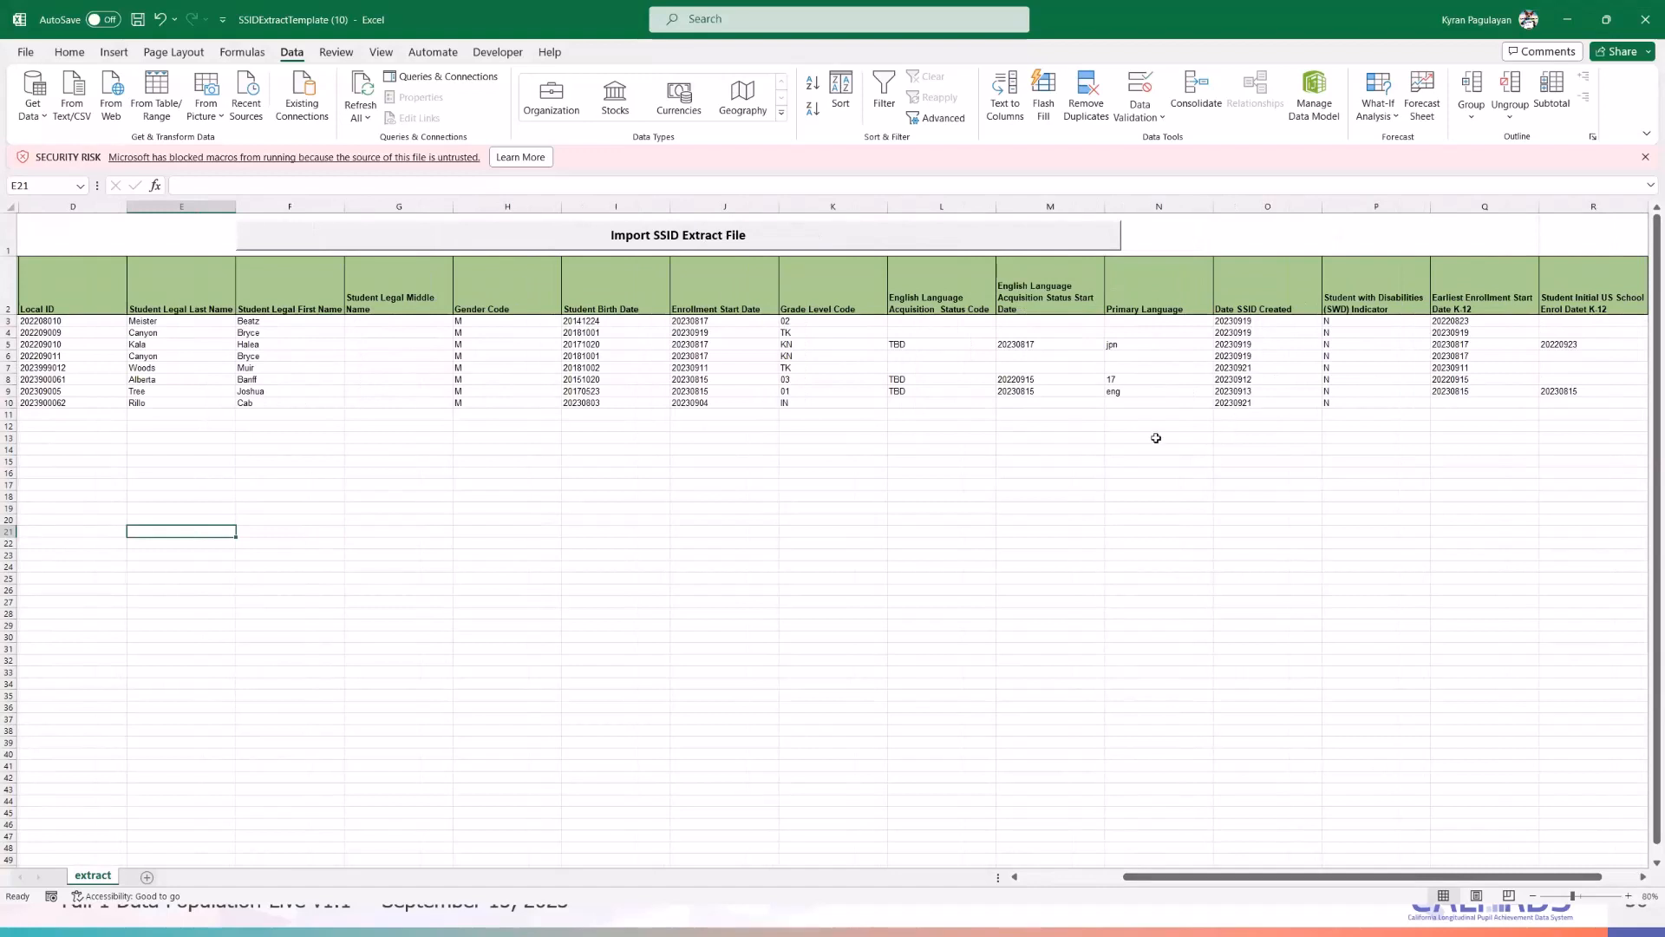
drag(1257, 876, 1154, 882)
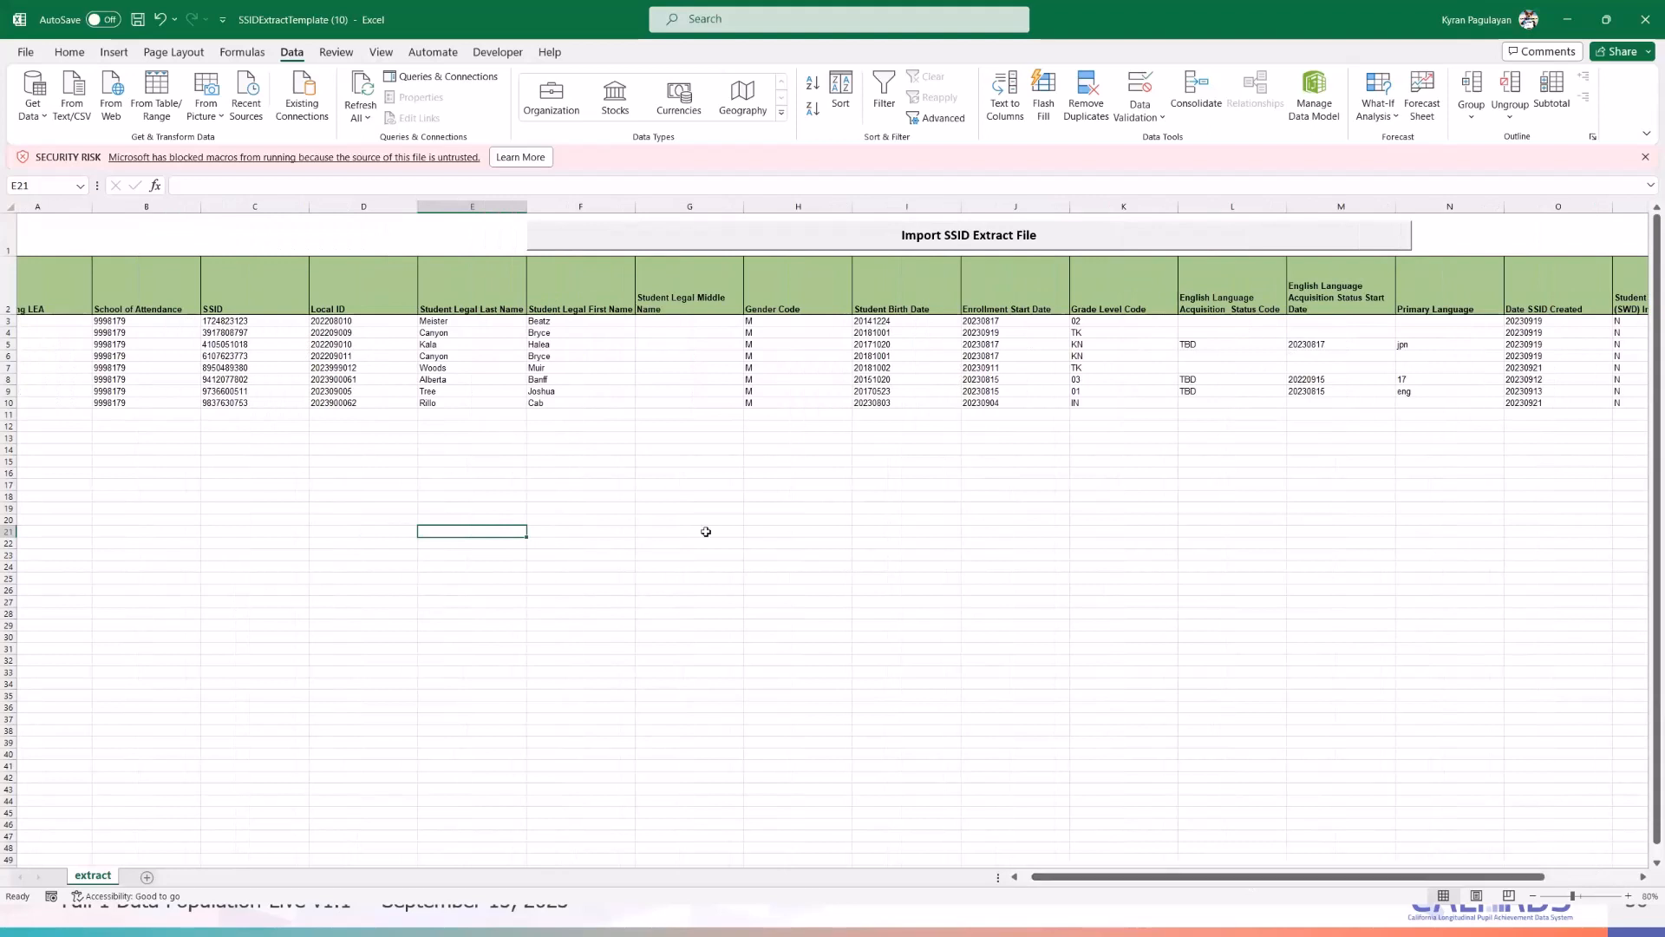
click(425, 380)
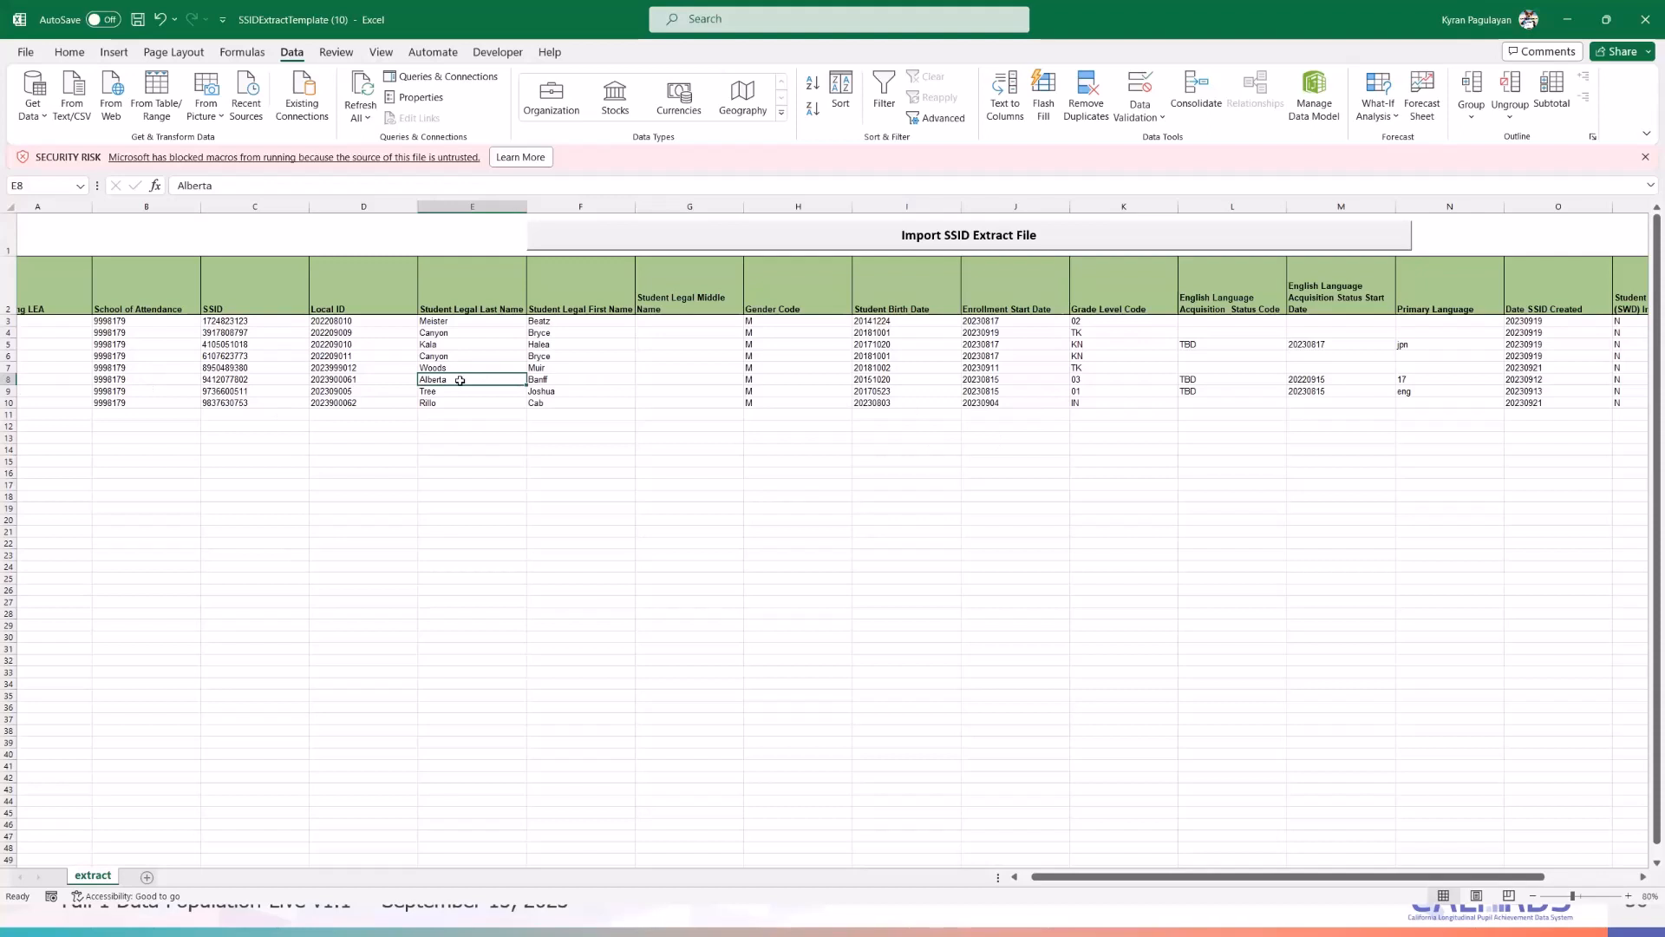
drag(1193, 884, 1245, 882)
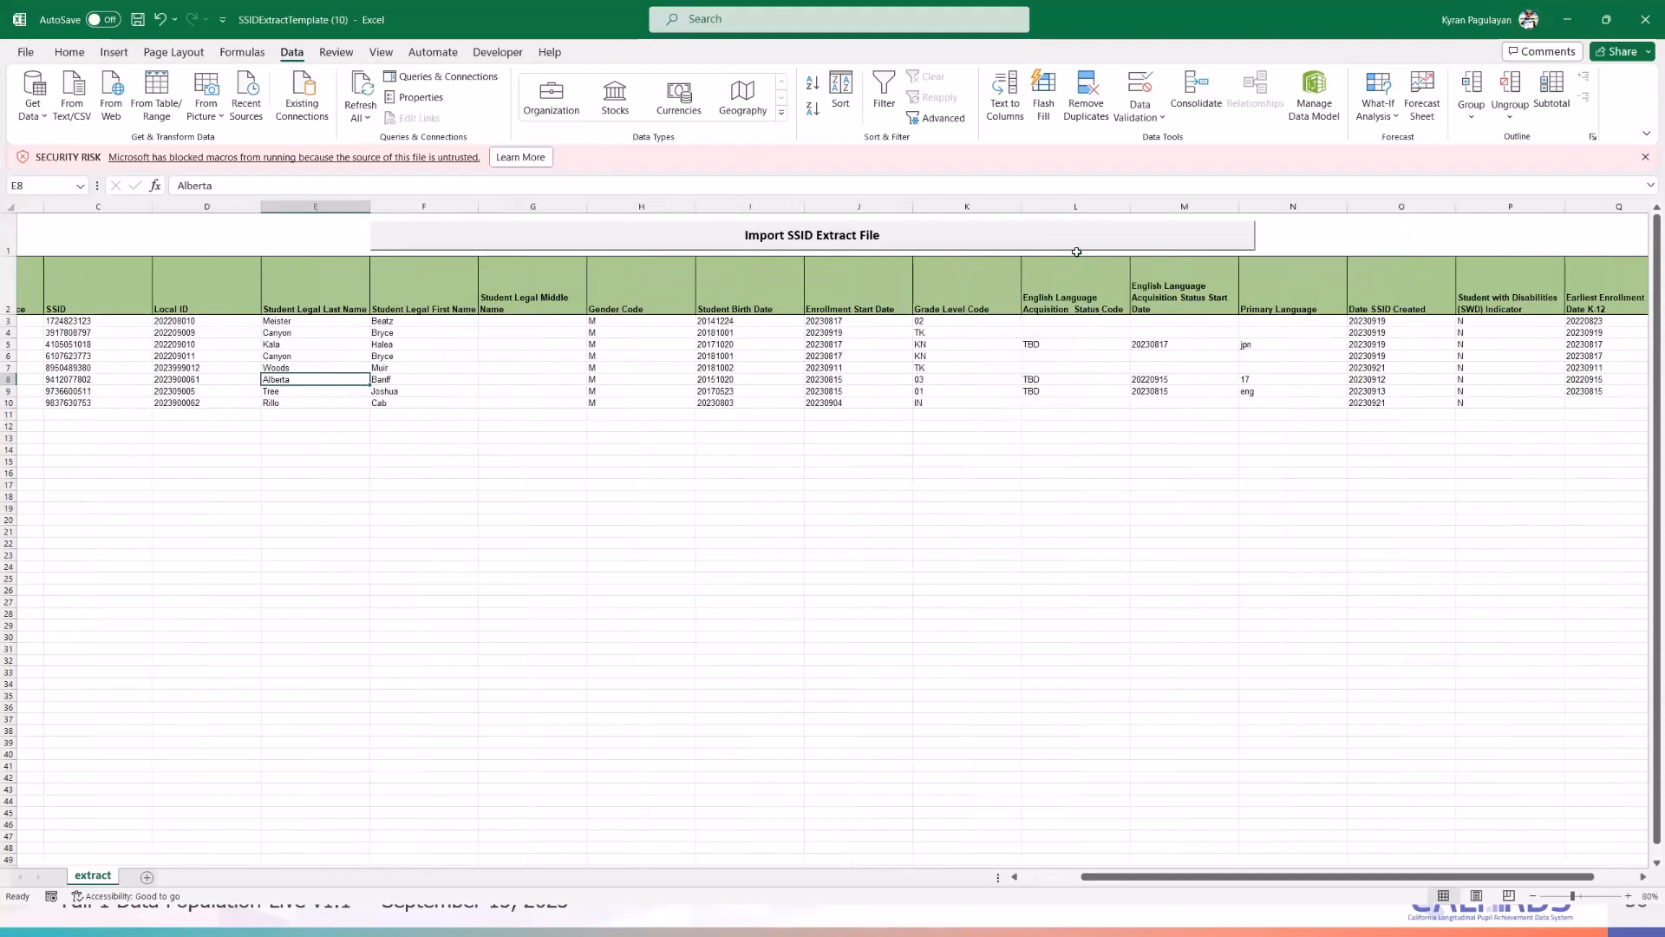
click(1075, 205)
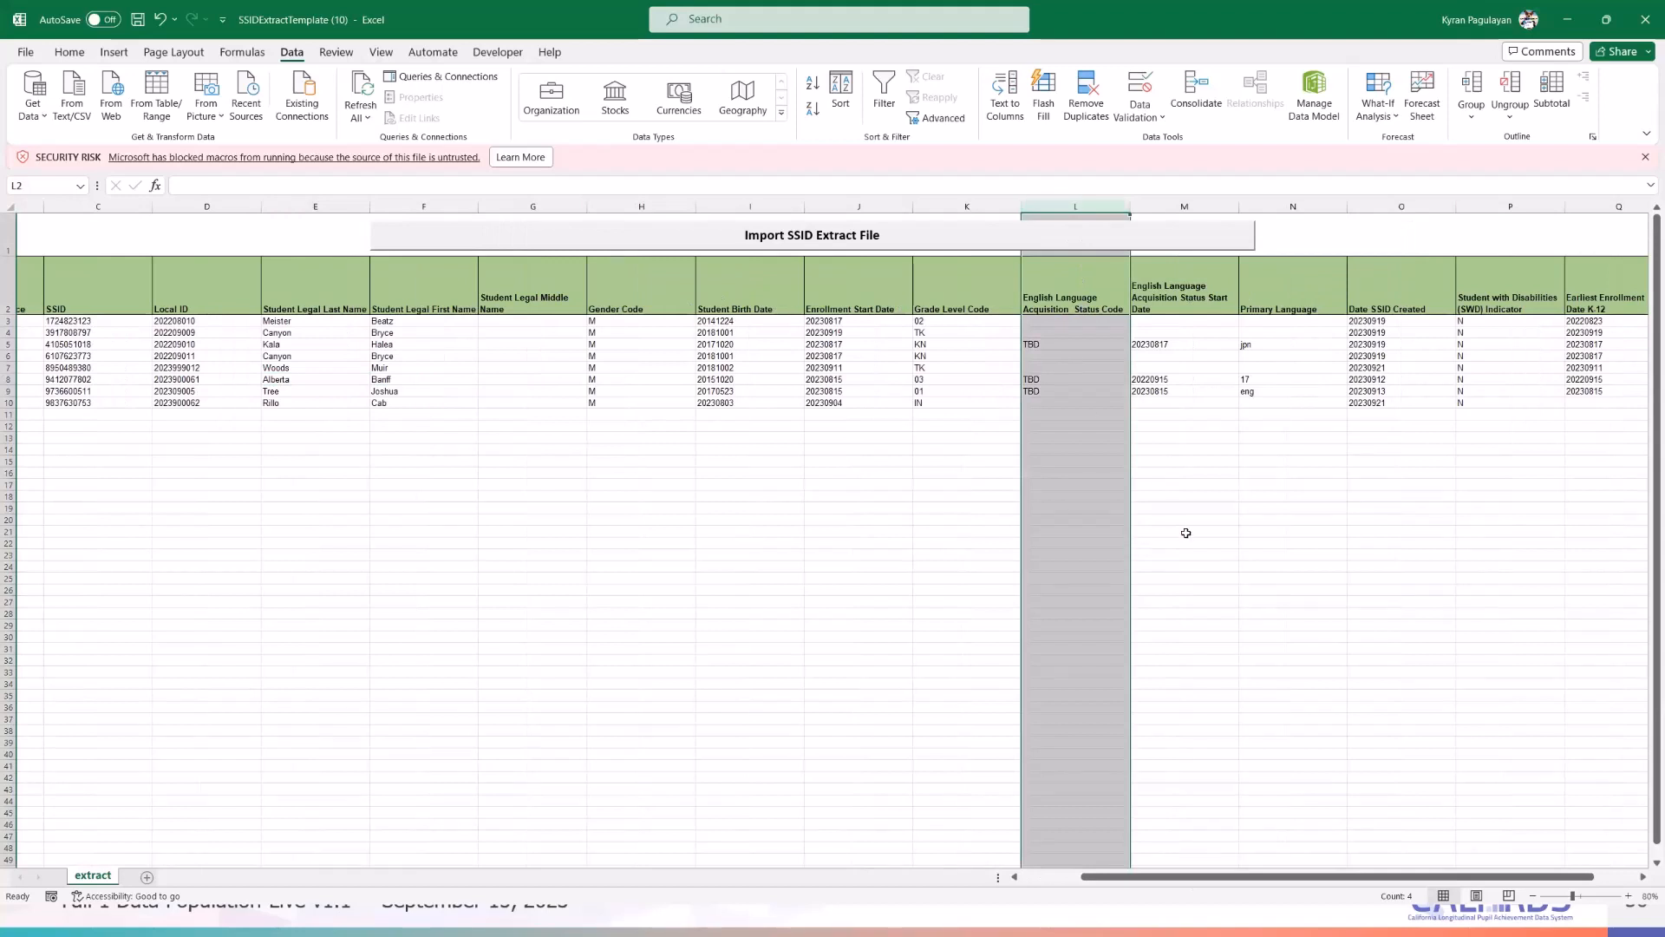
click(1292, 208)
drag(1191, 874, 1234, 874)
click(1040, 265)
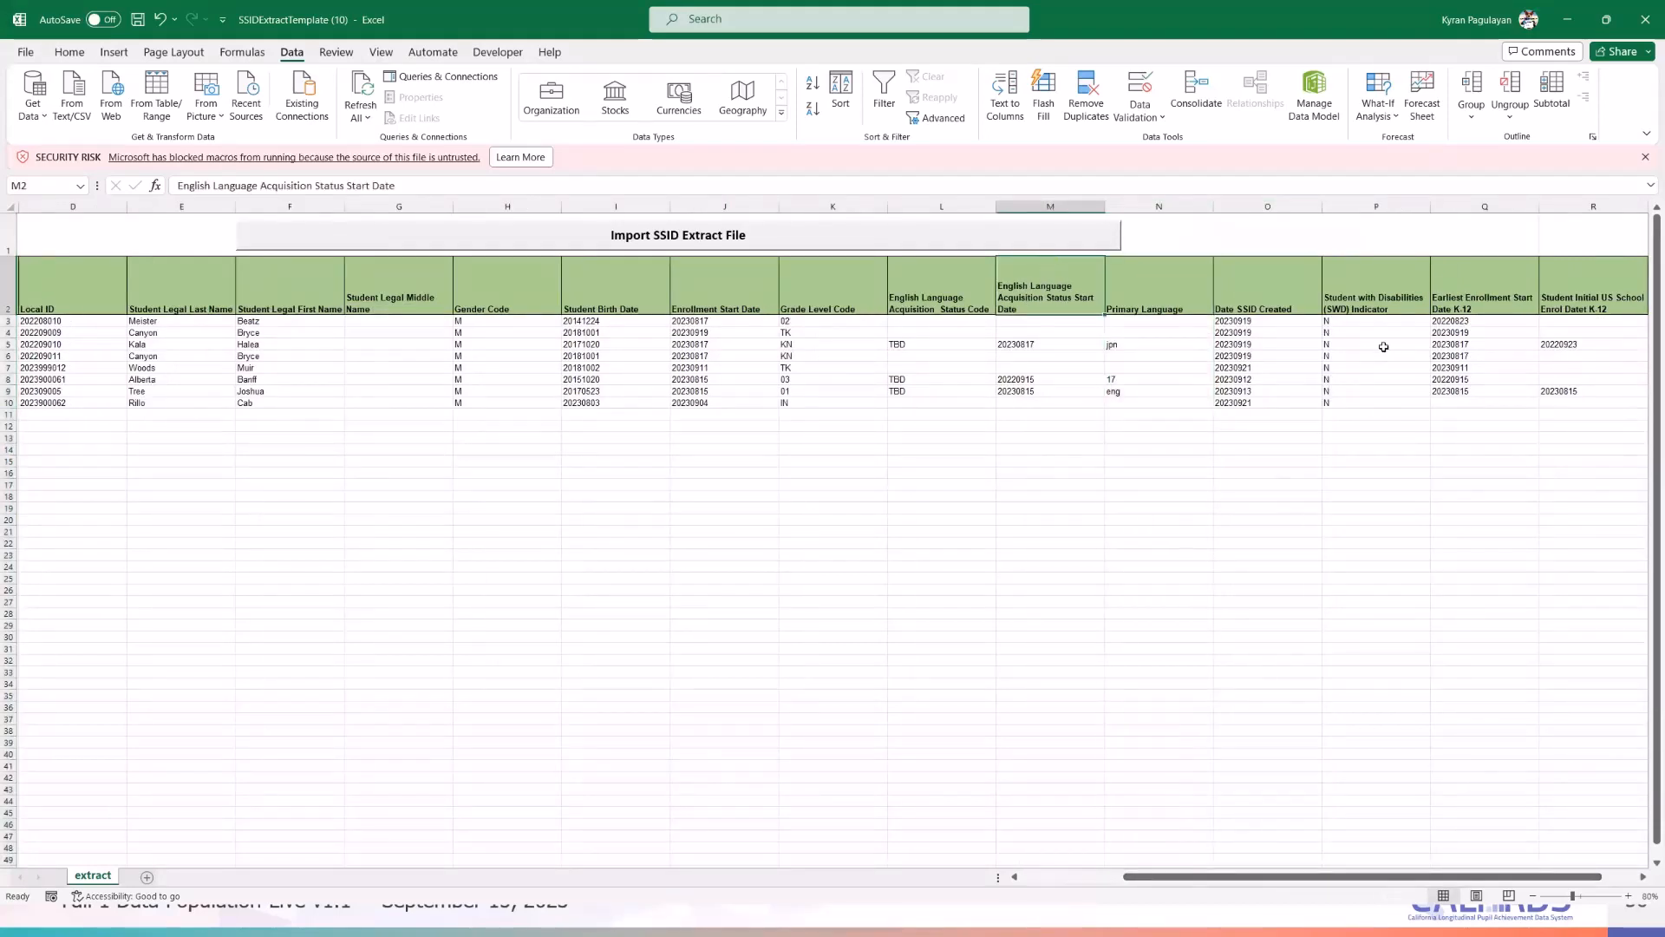
- Check the Student with Disabilities indicators for rows 3 and 8, then return to the CALPADS documentation
click(1360, 517)
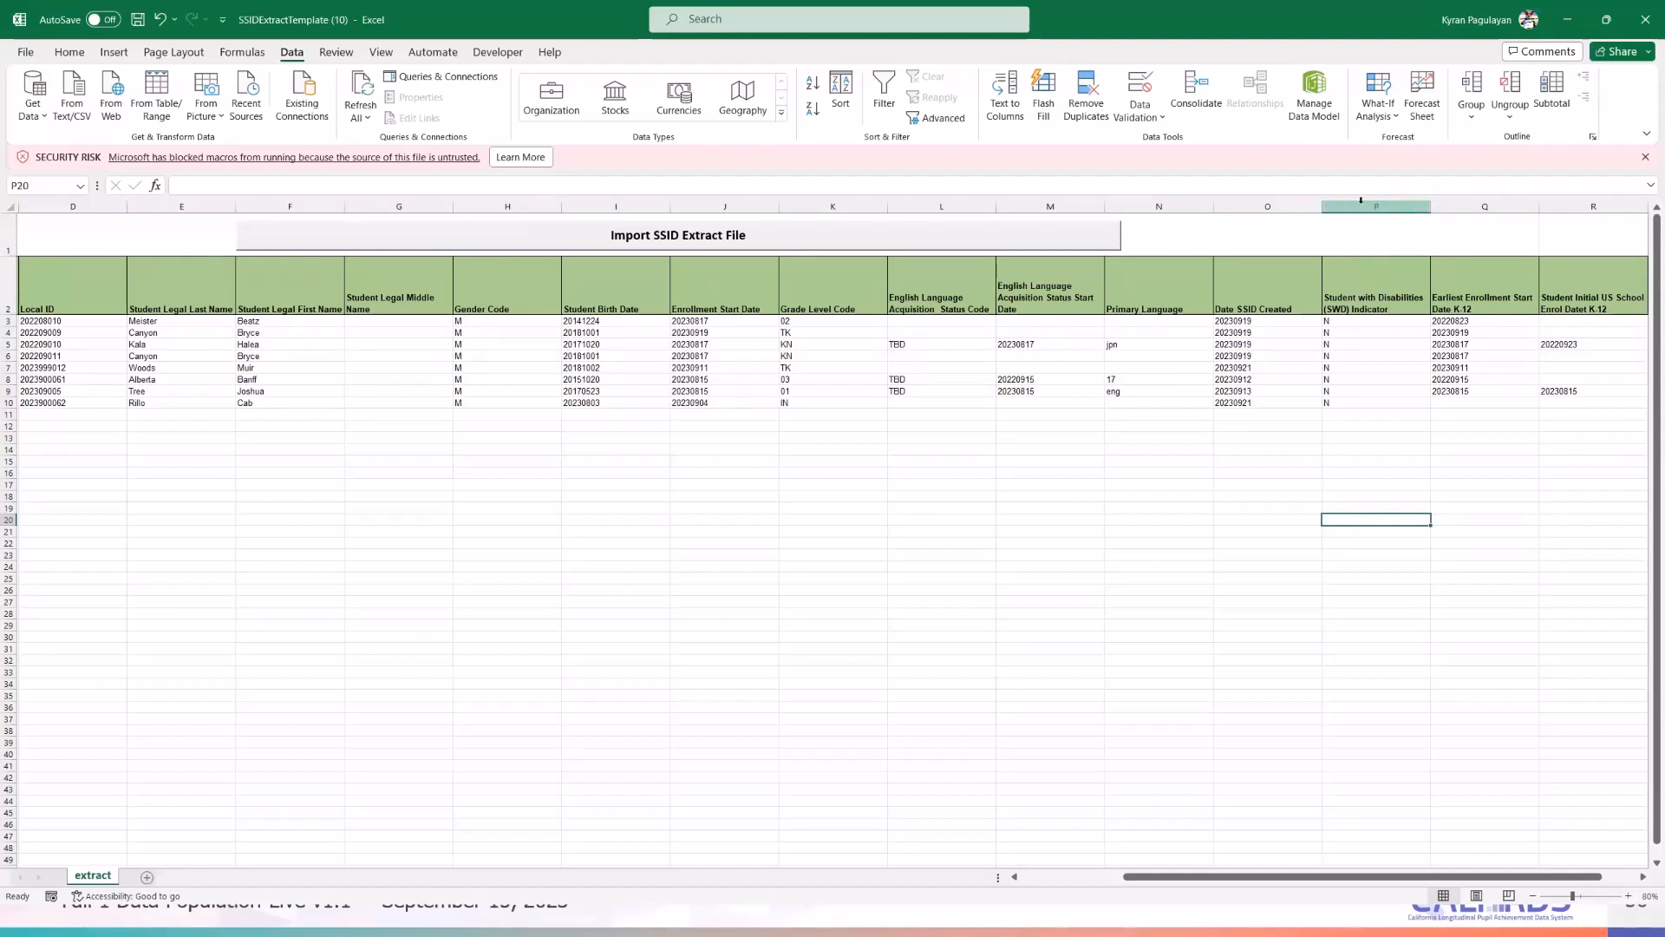
click(1373, 381)
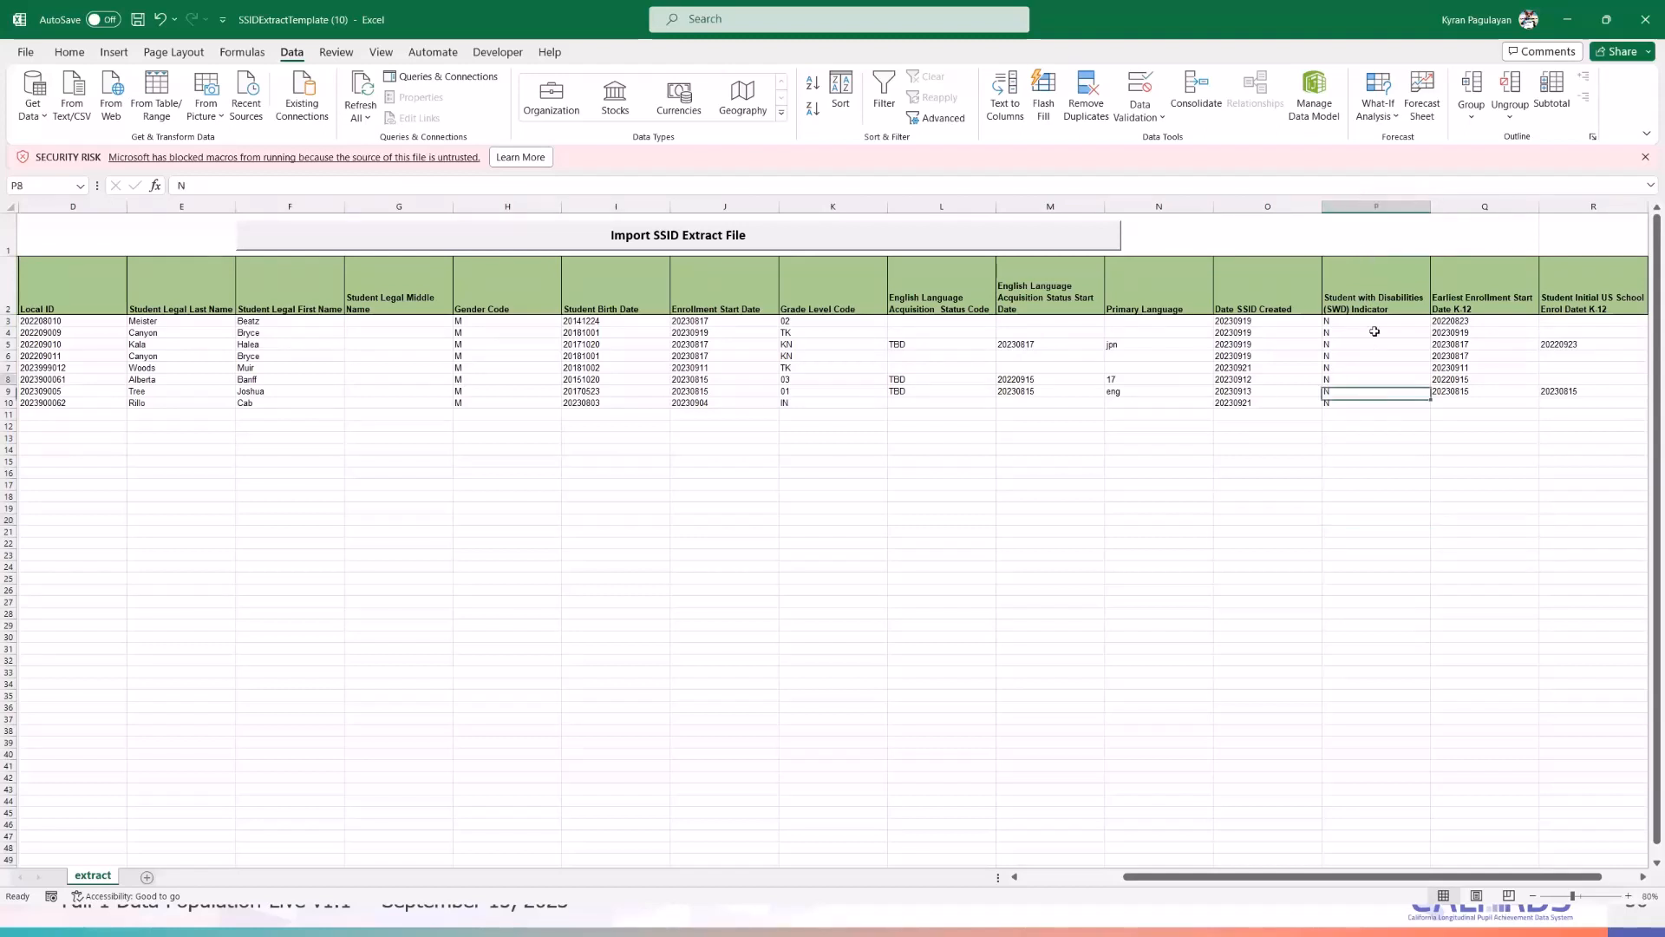
click(1372, 320)
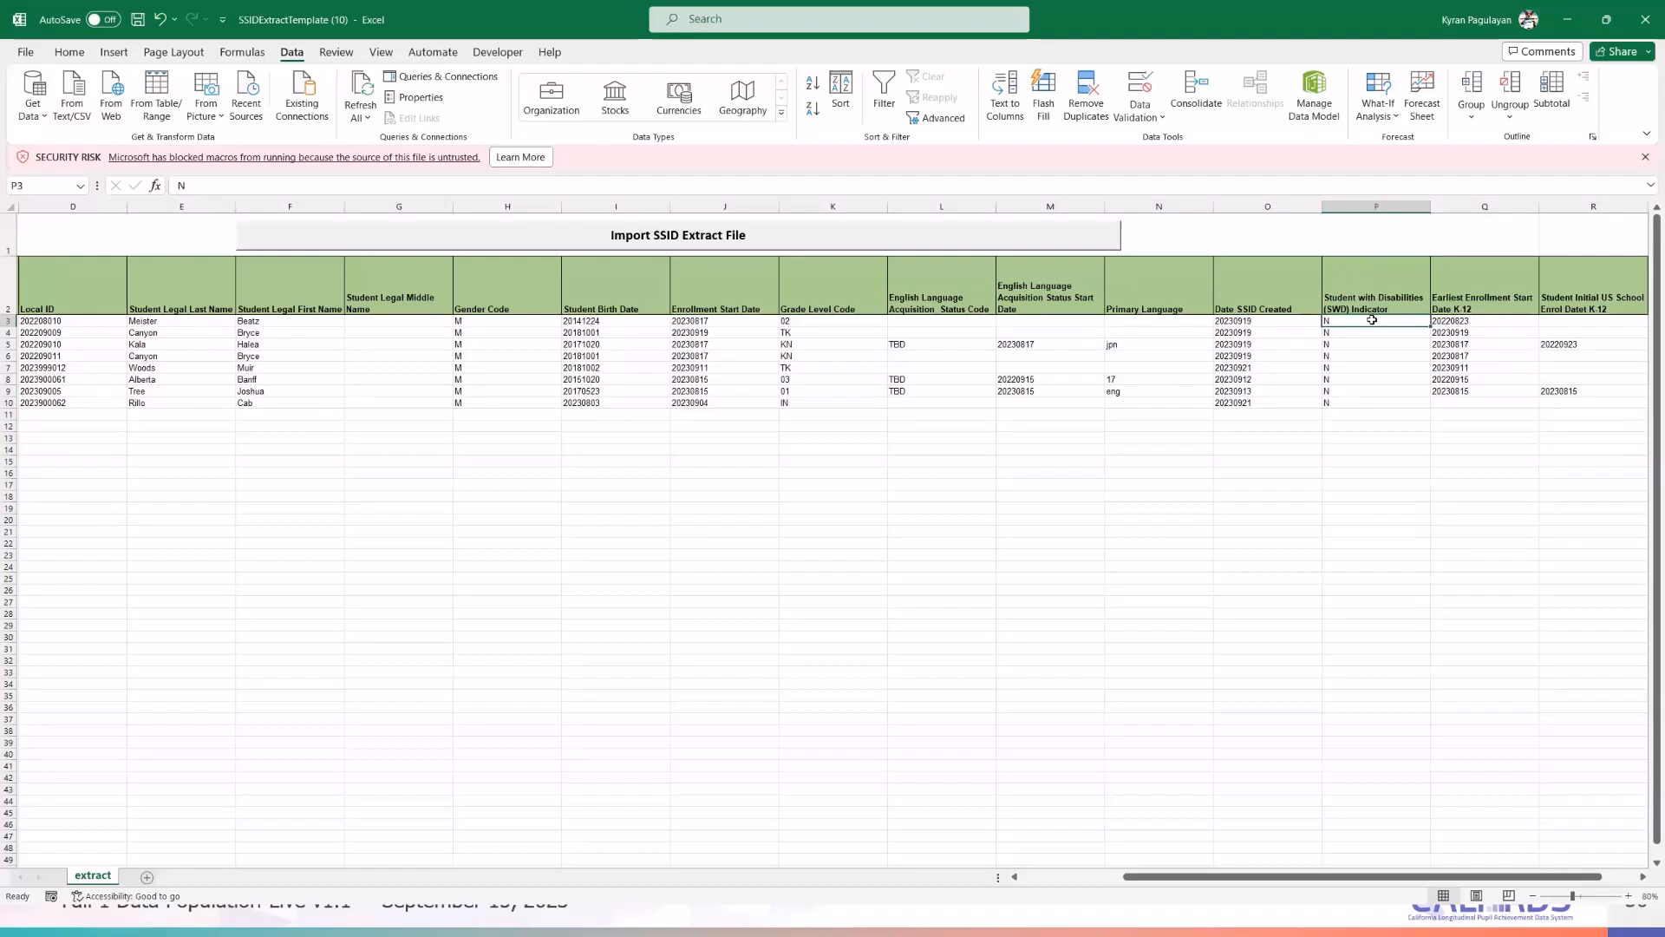
click(1377, 440)
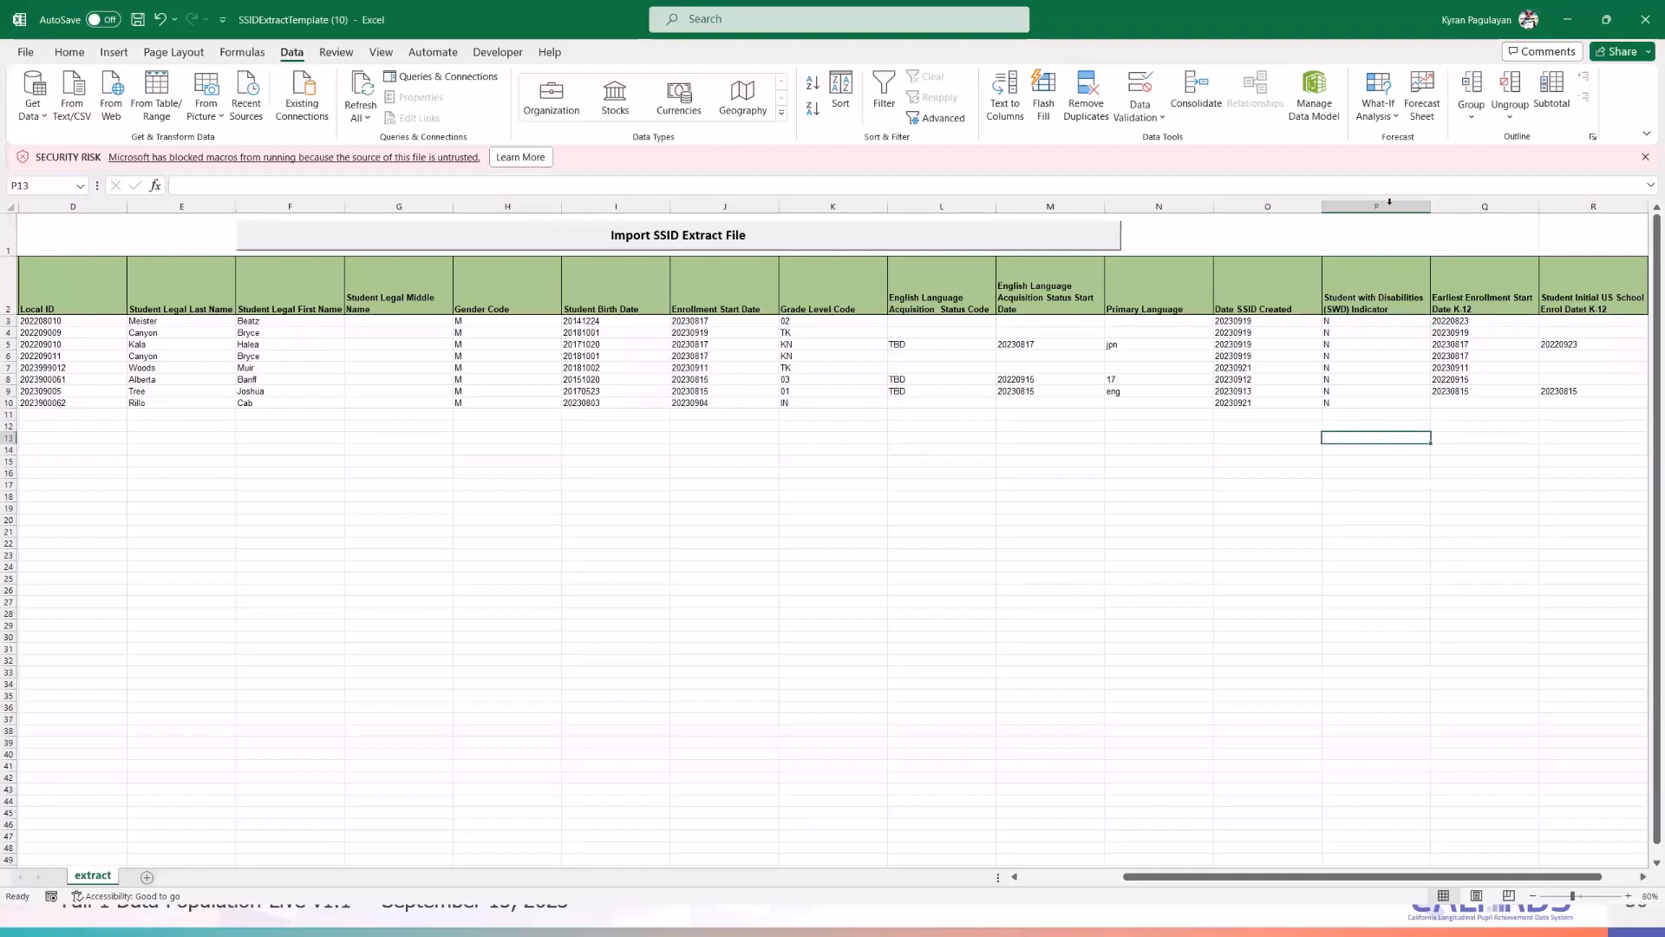
click(476, 415)
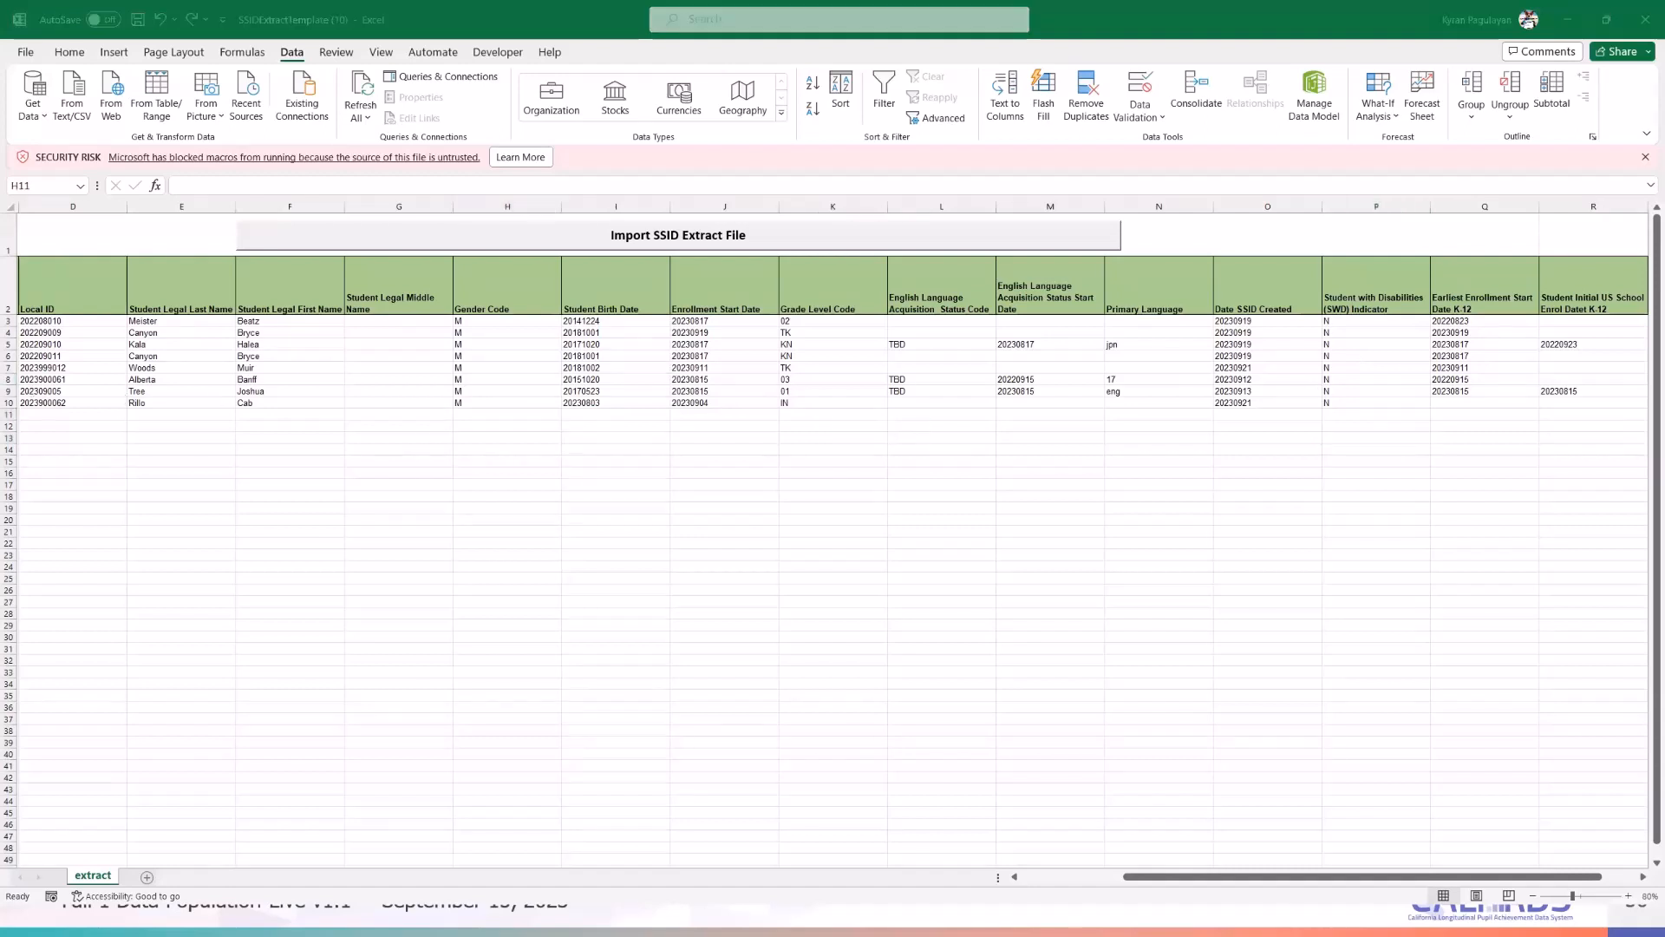
click(248, 429)
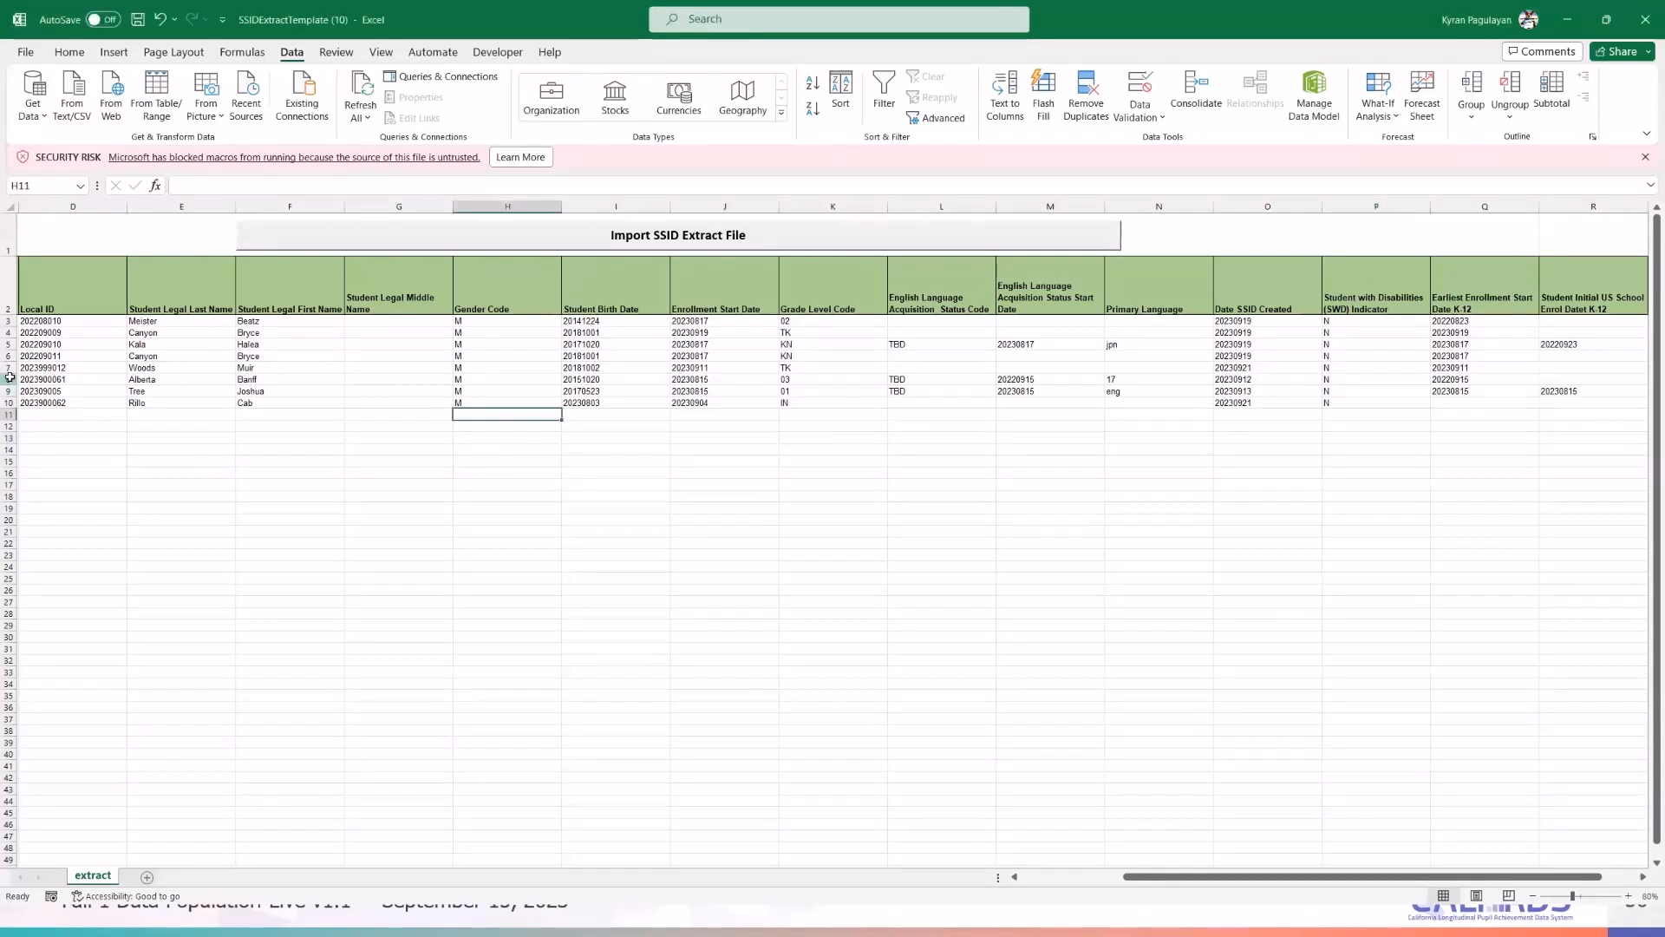
click(9, 380)
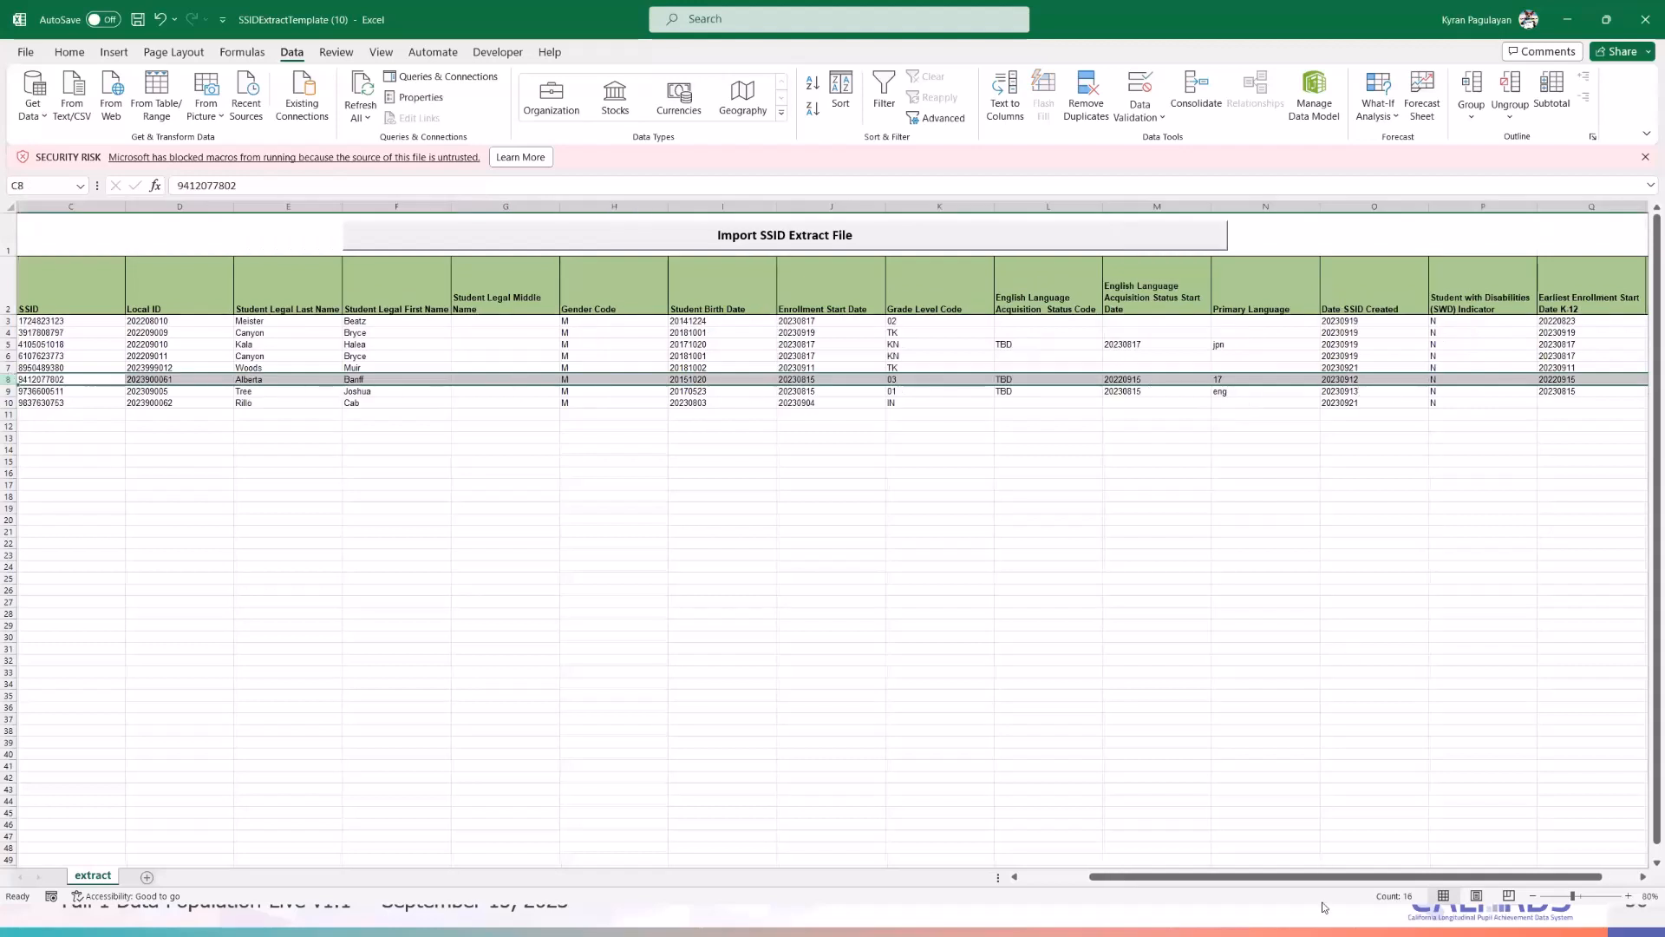
drag(1349, 876, 1409, 872)
click(1350, 379)
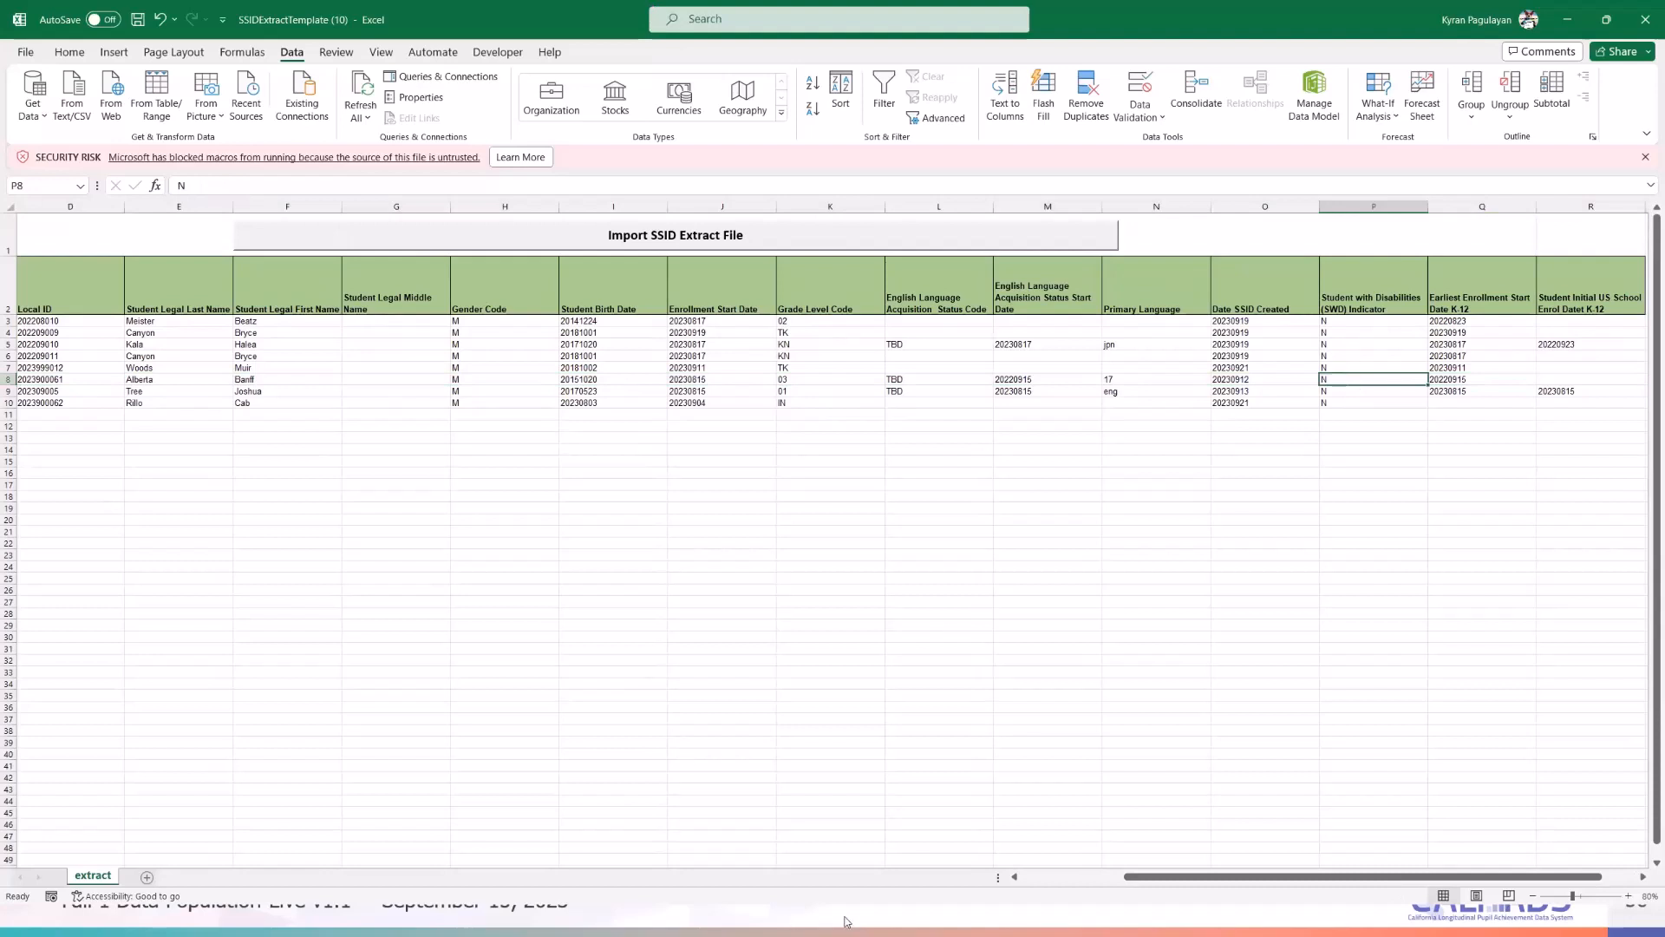
click(1360, 436)
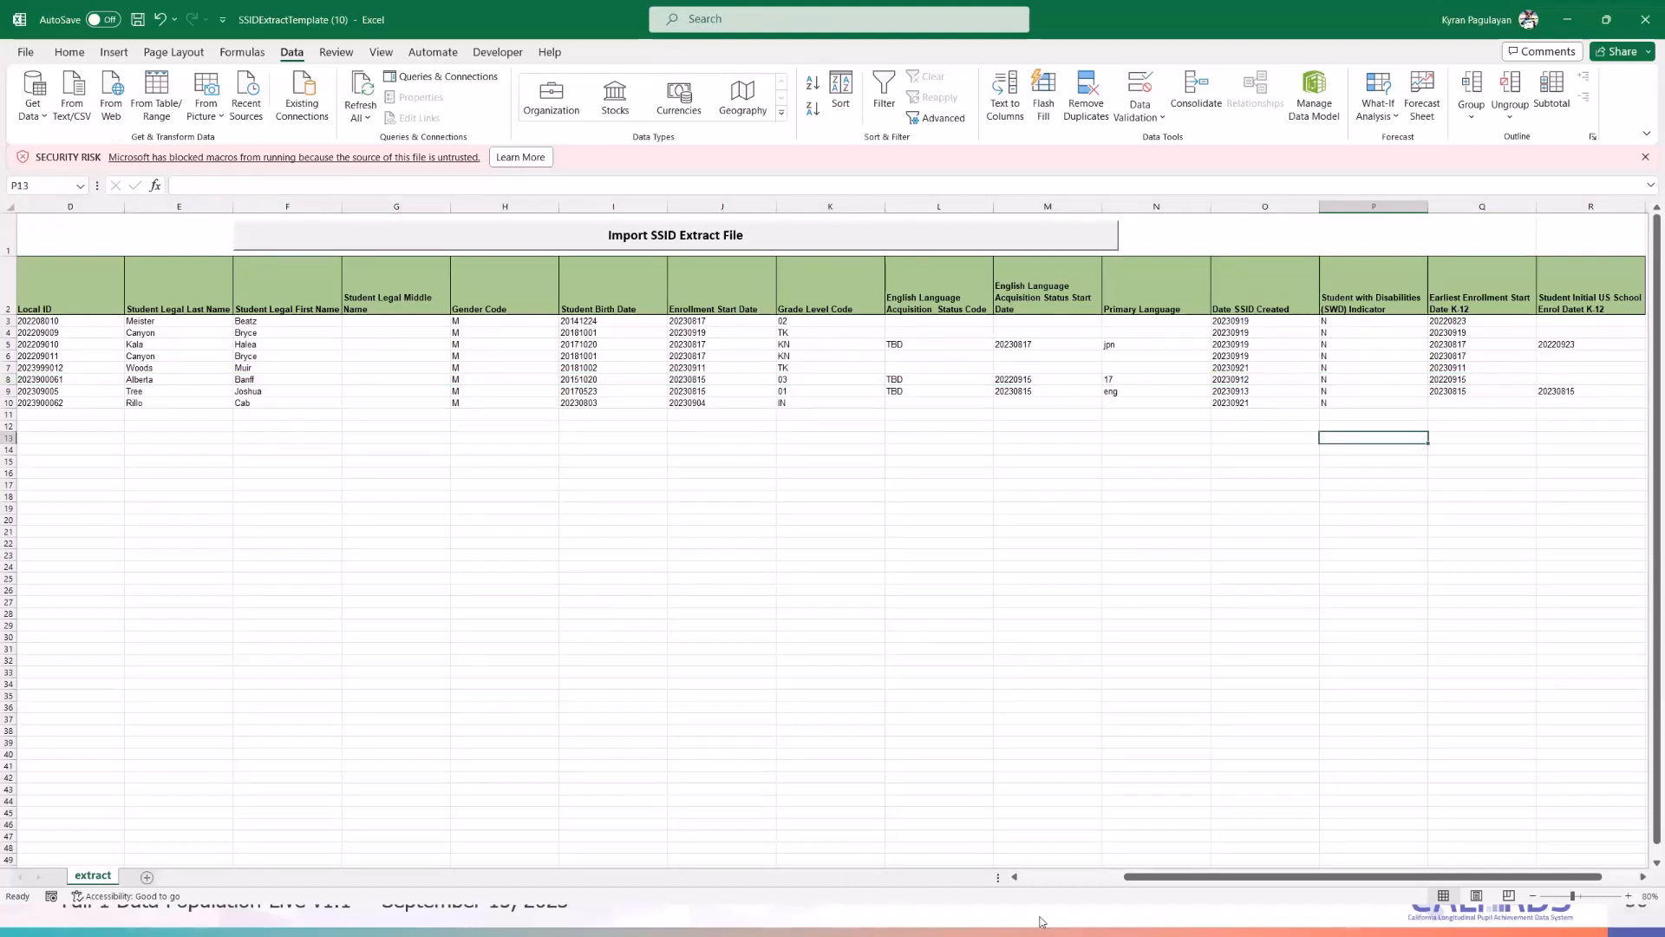
click(590, 920)
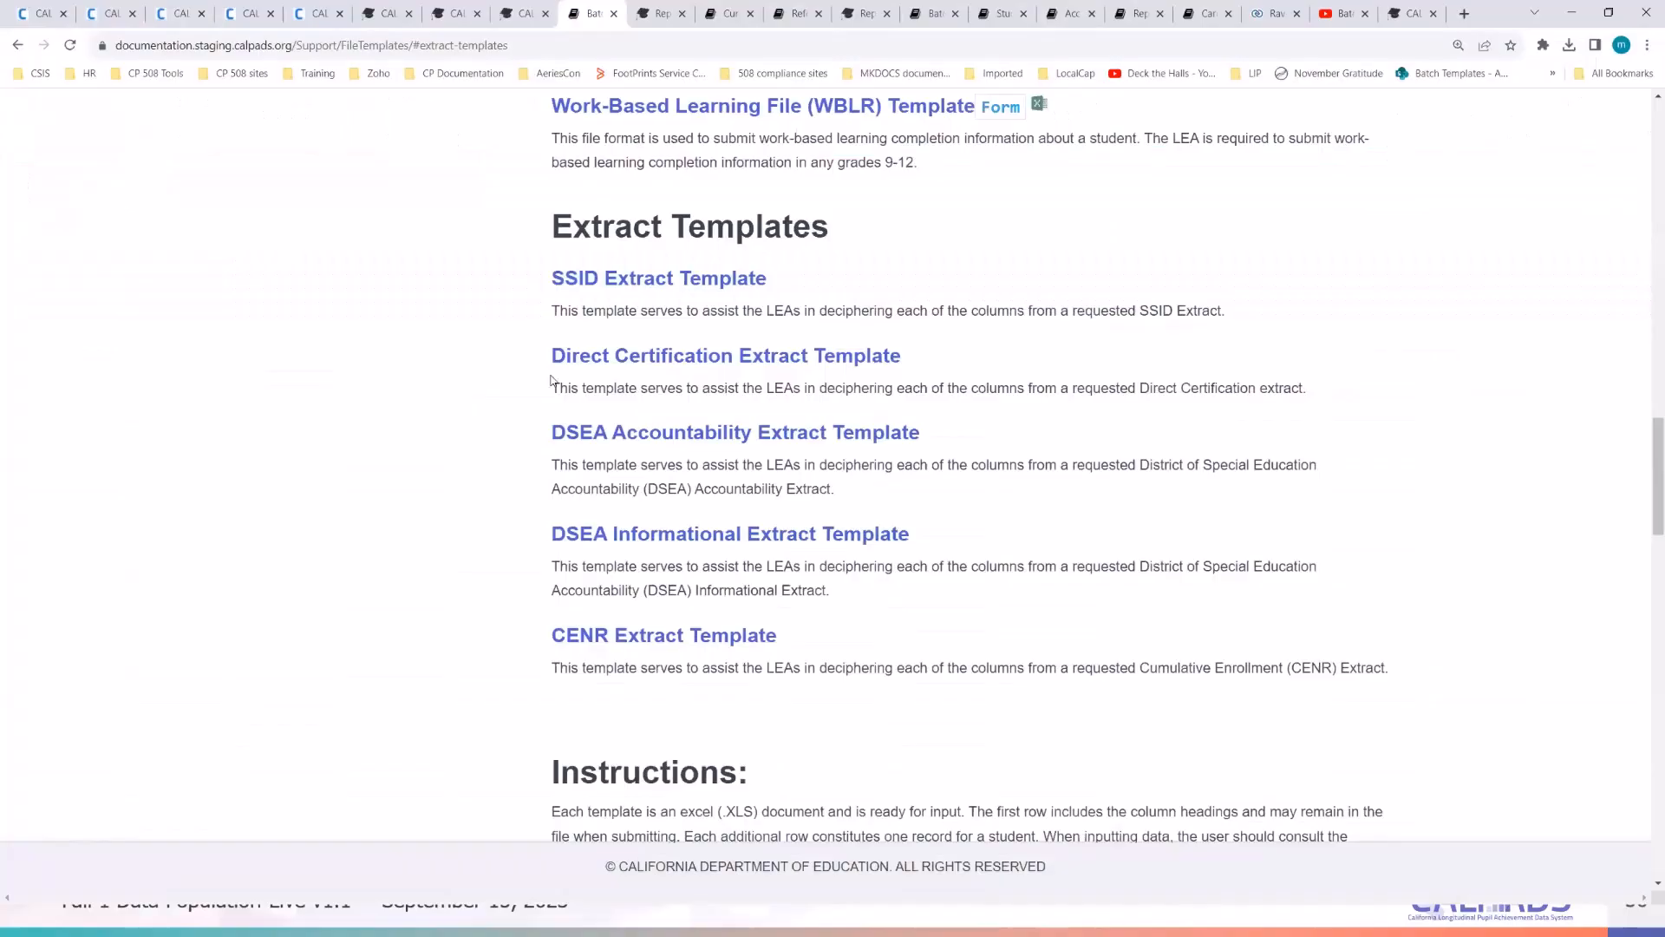
- Look at the documentation's help options, then move to the CALPADS Student Detail tab
scroll(428, 404, up, 20)
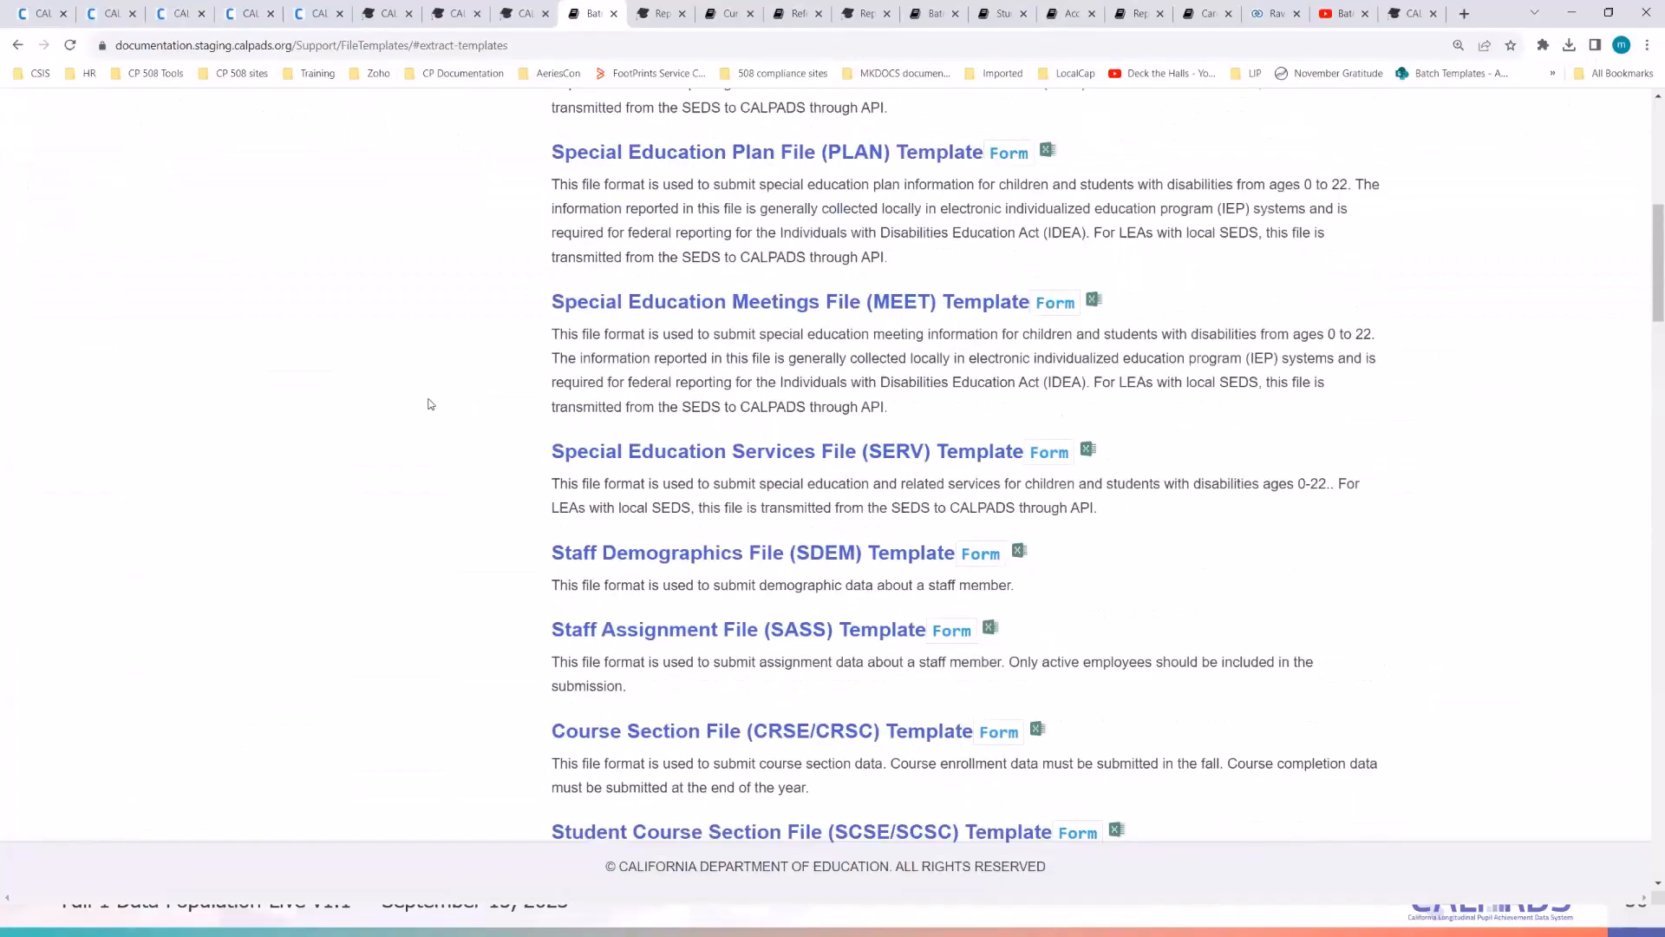
scroll(337, 524, up, 2)
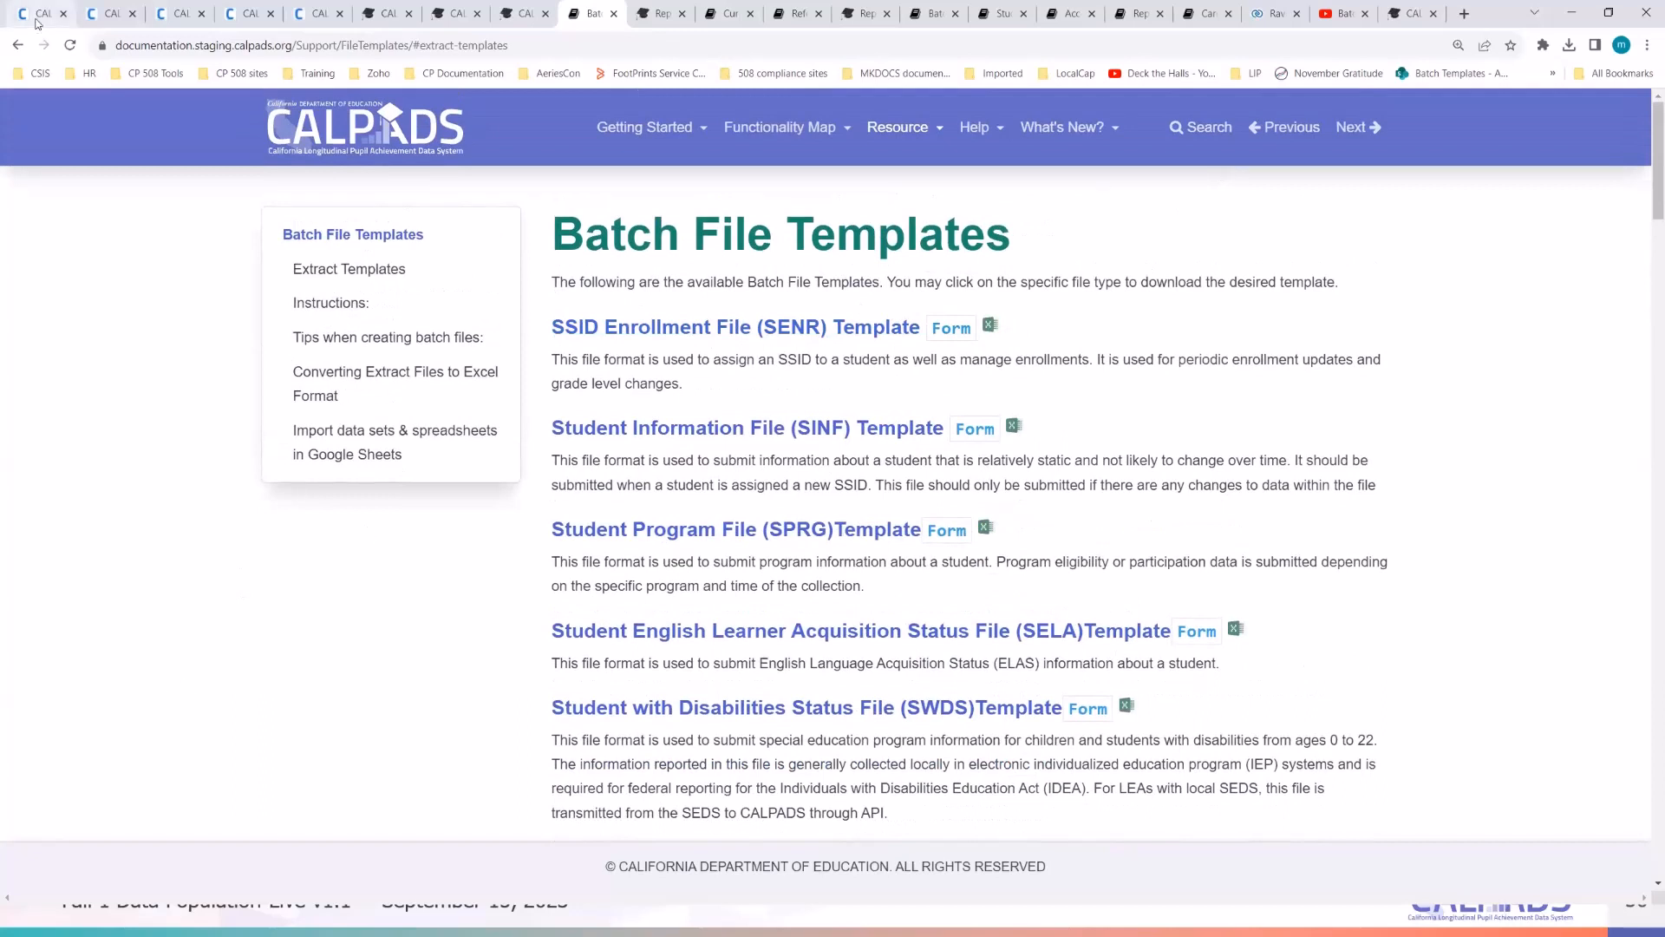
click(982, 138)
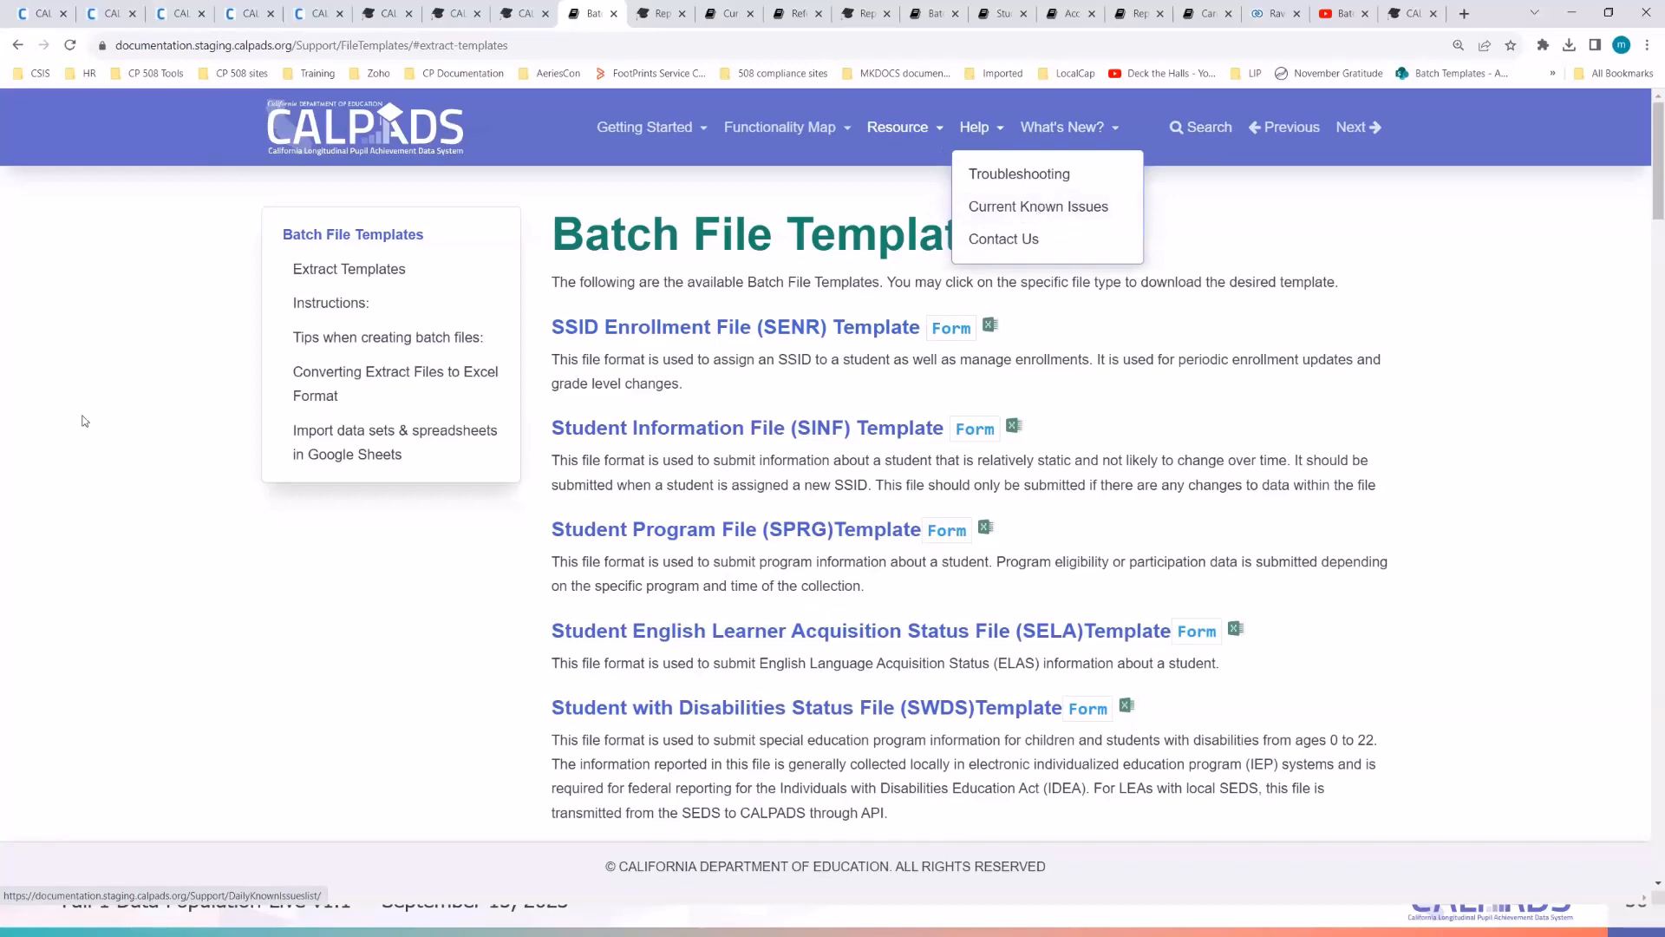
click(36, 11)
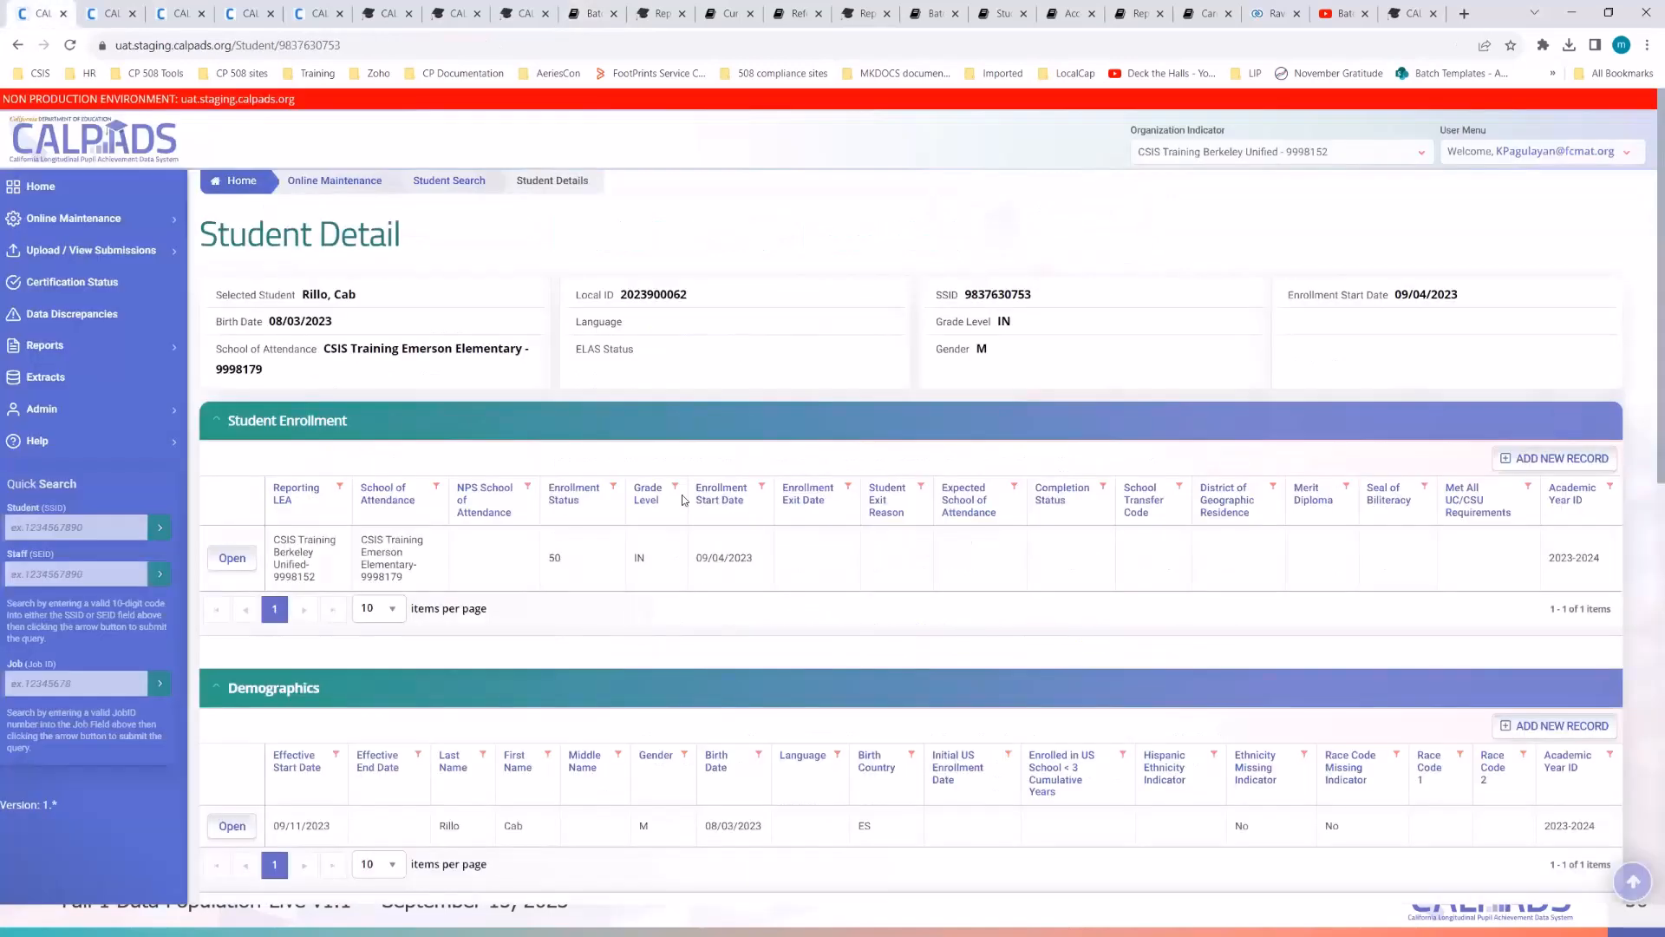
scroll(685, 500, down, 10)
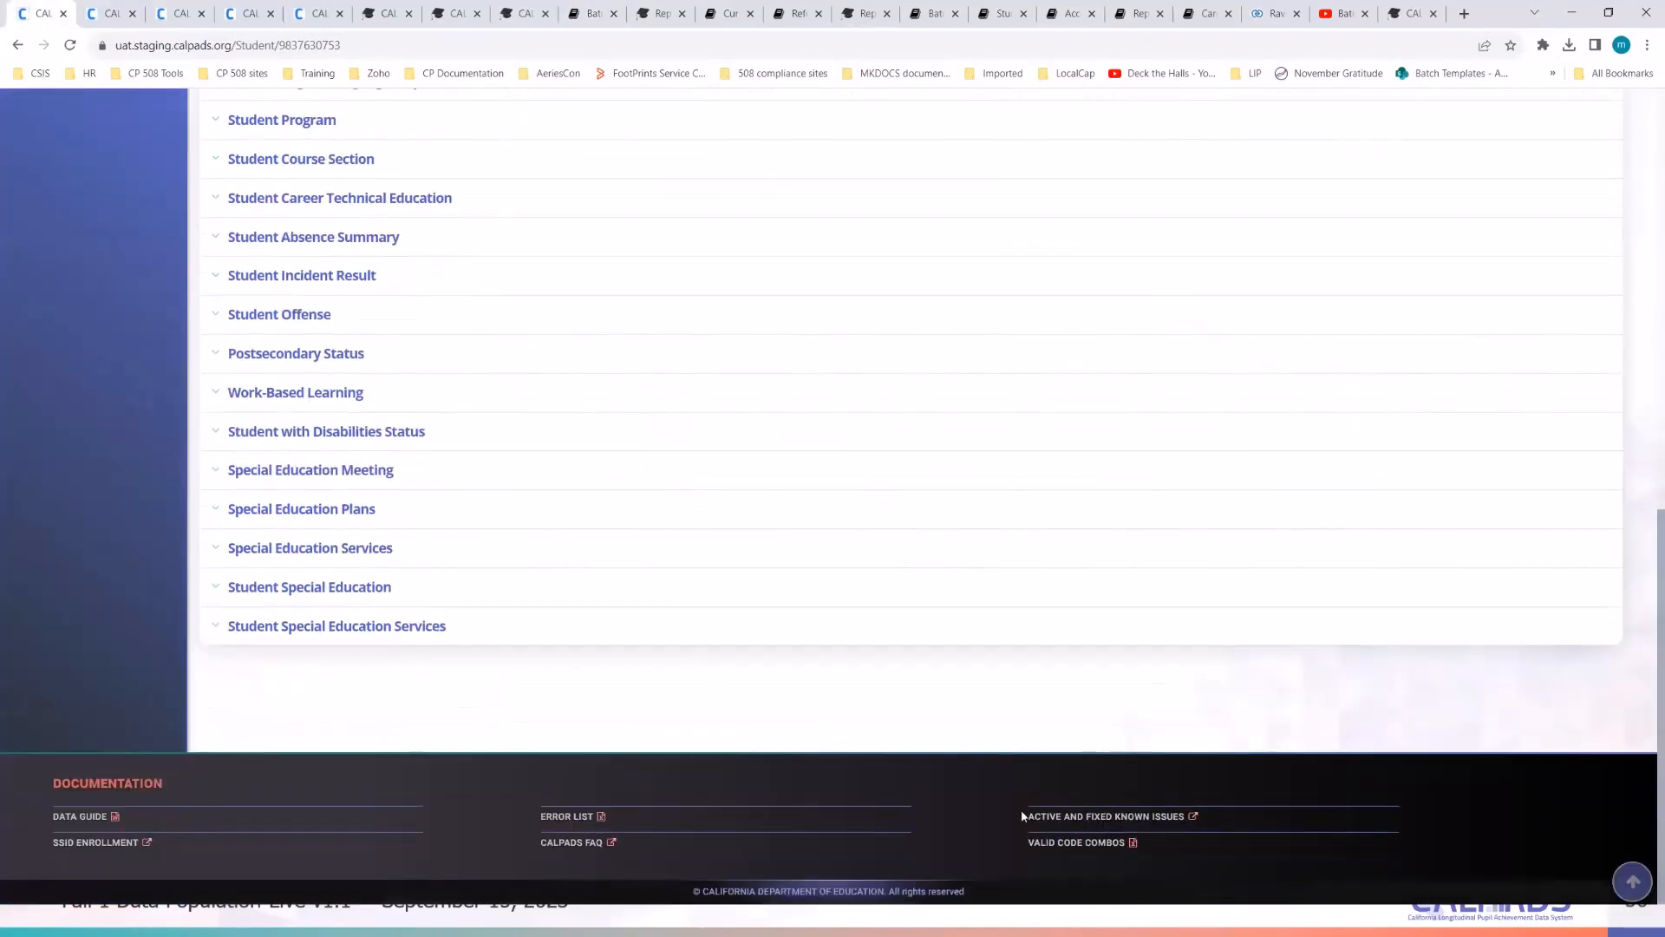
- Scroll through the Active and Fixed Known Issues tables, return to the student page, and minimize Chrome
click(1076, 820)
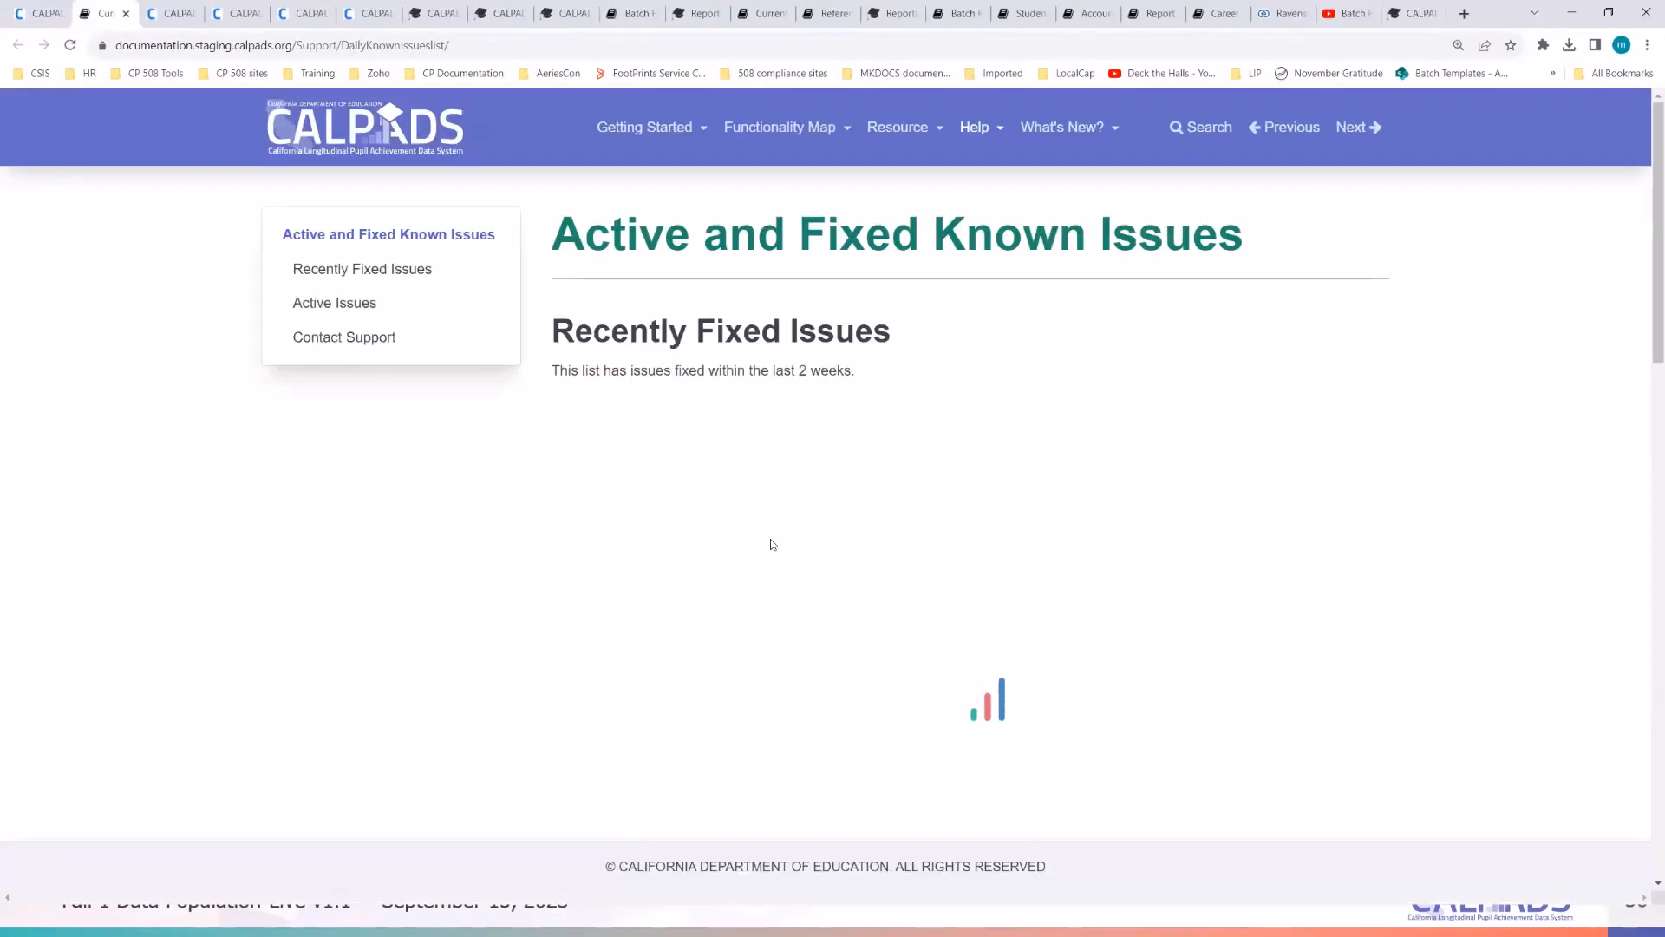
scroll(773, 545, down, 3)
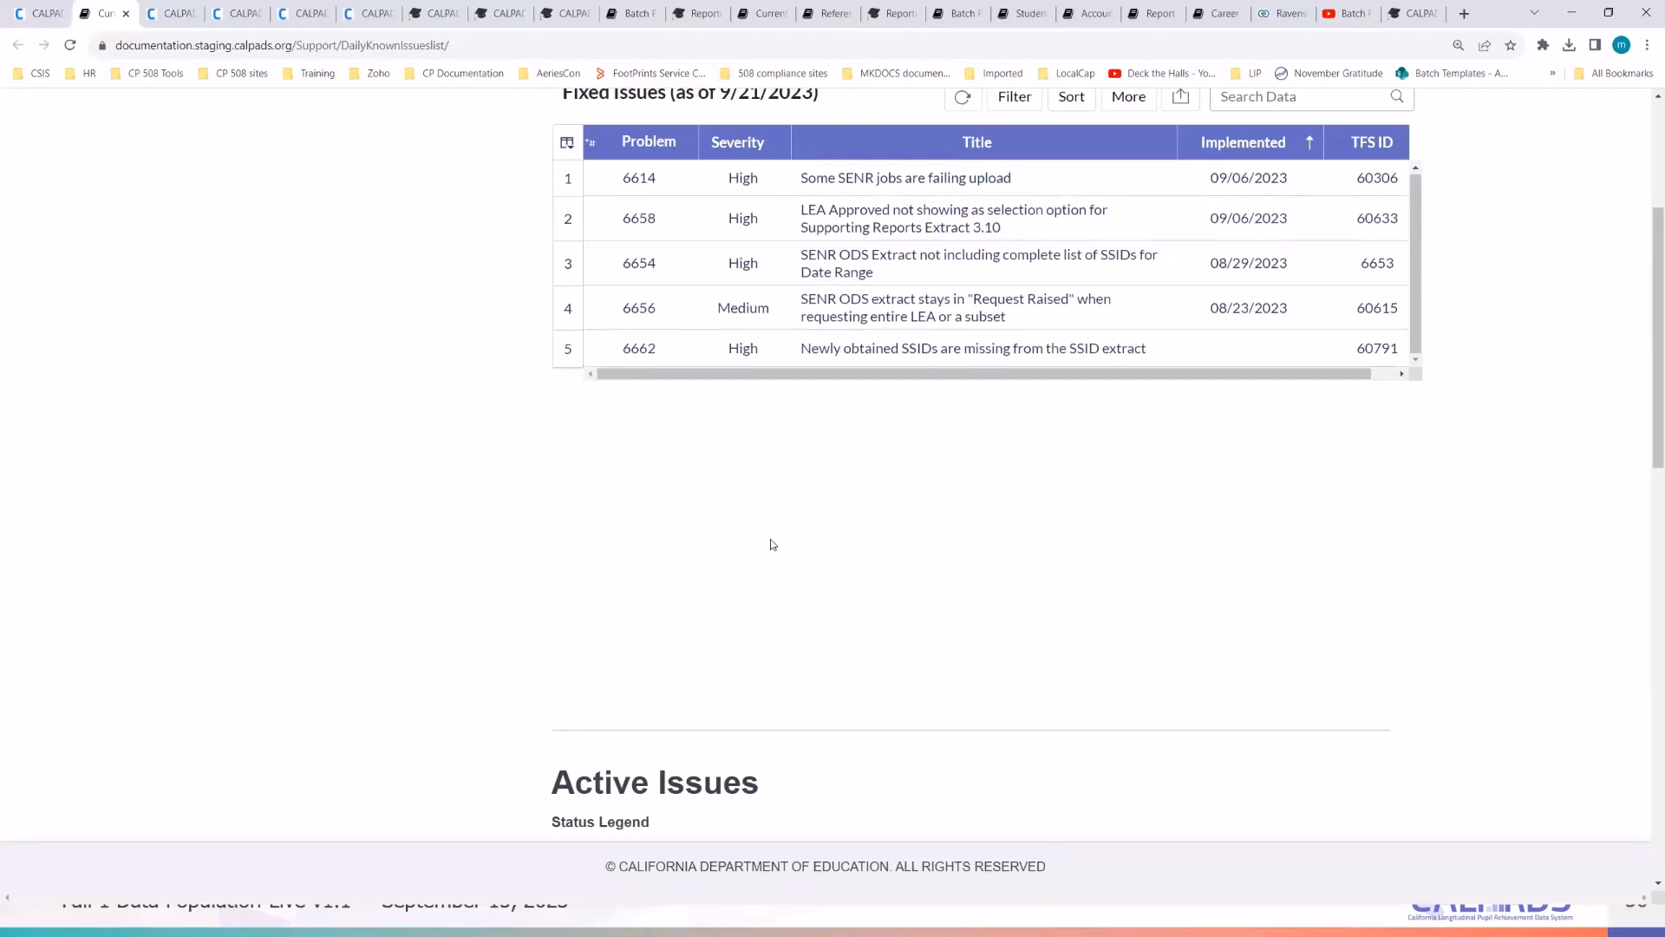
scroll(336, 615, down, 5)
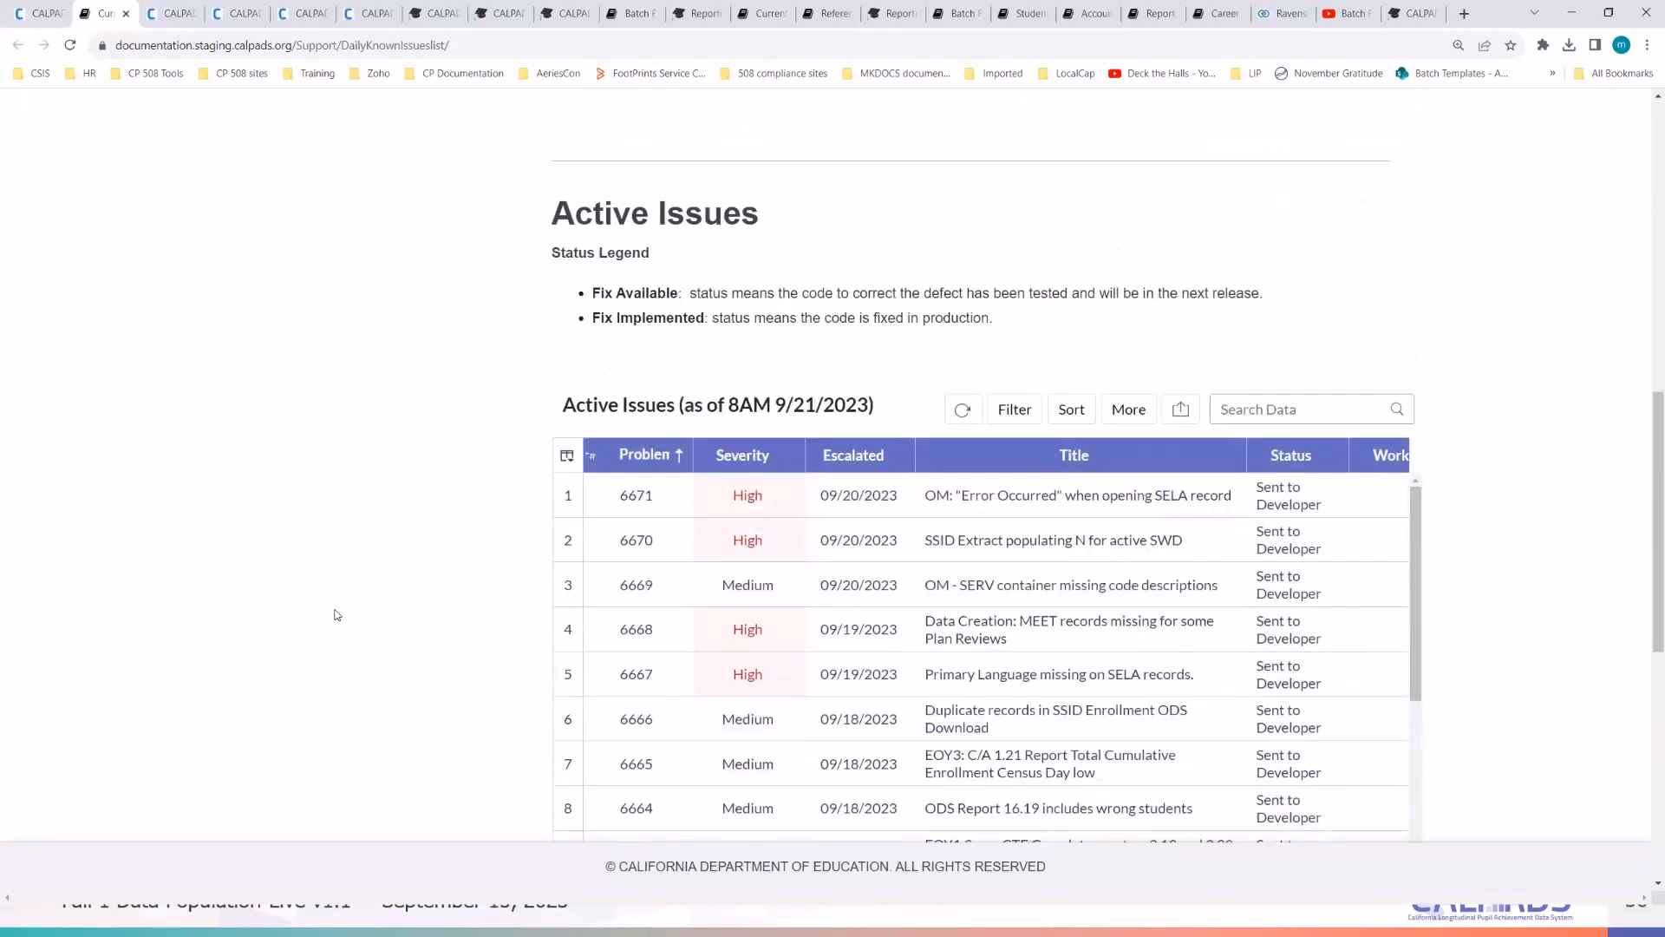
scroll(336, 615, down, 1)
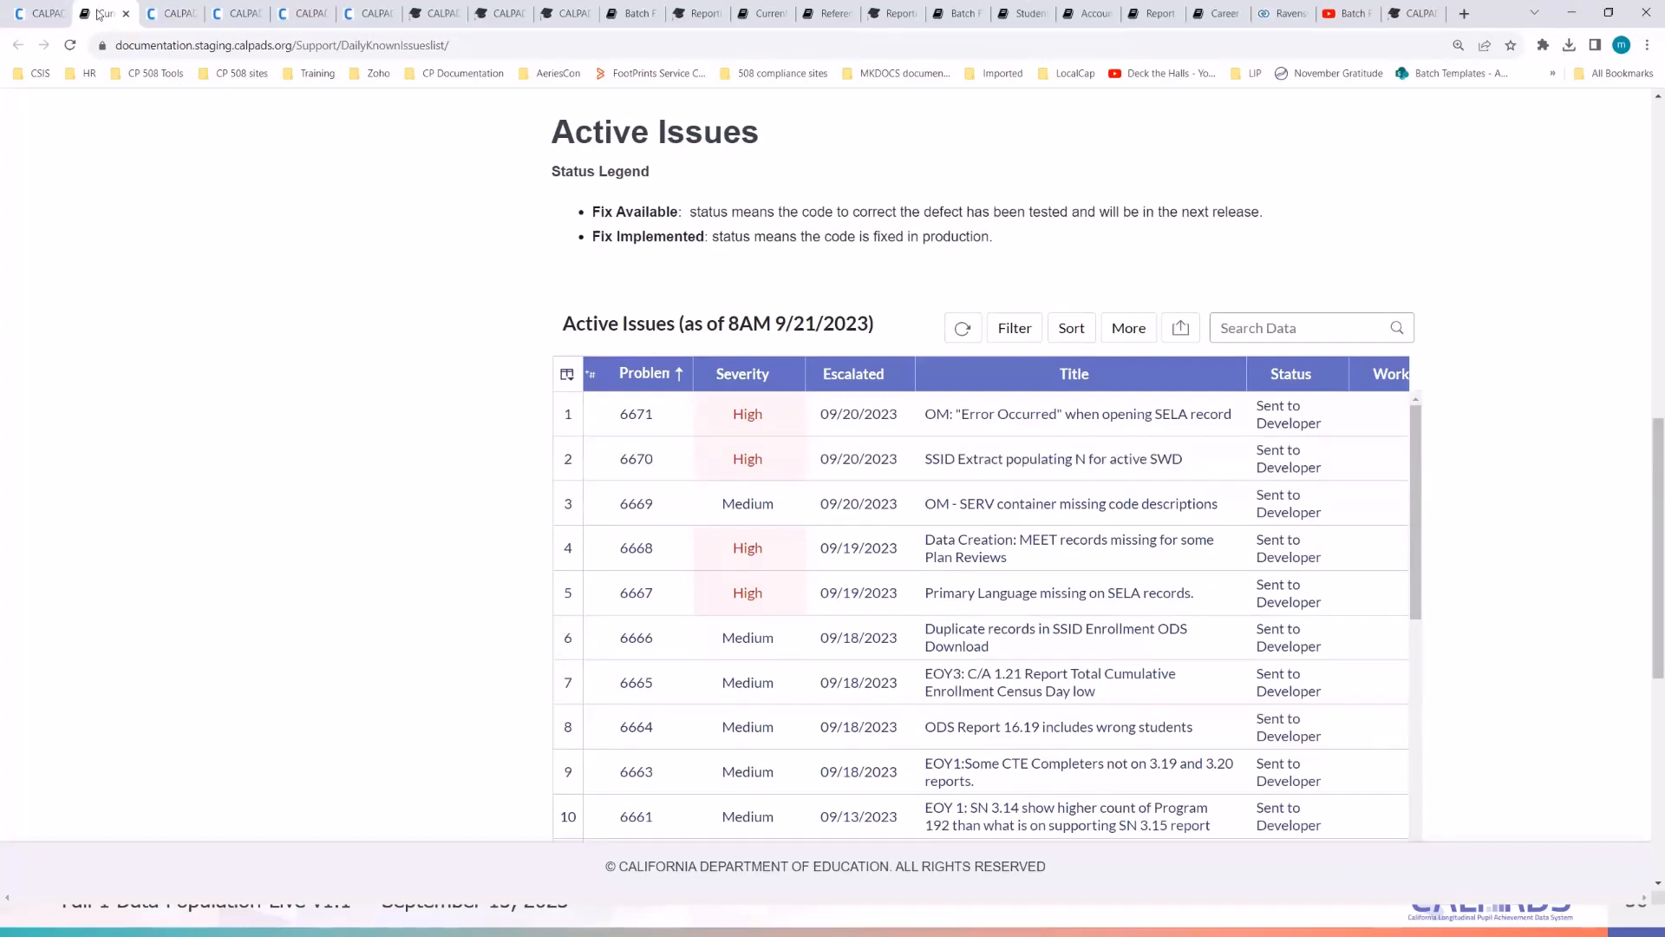
click(50, 14)
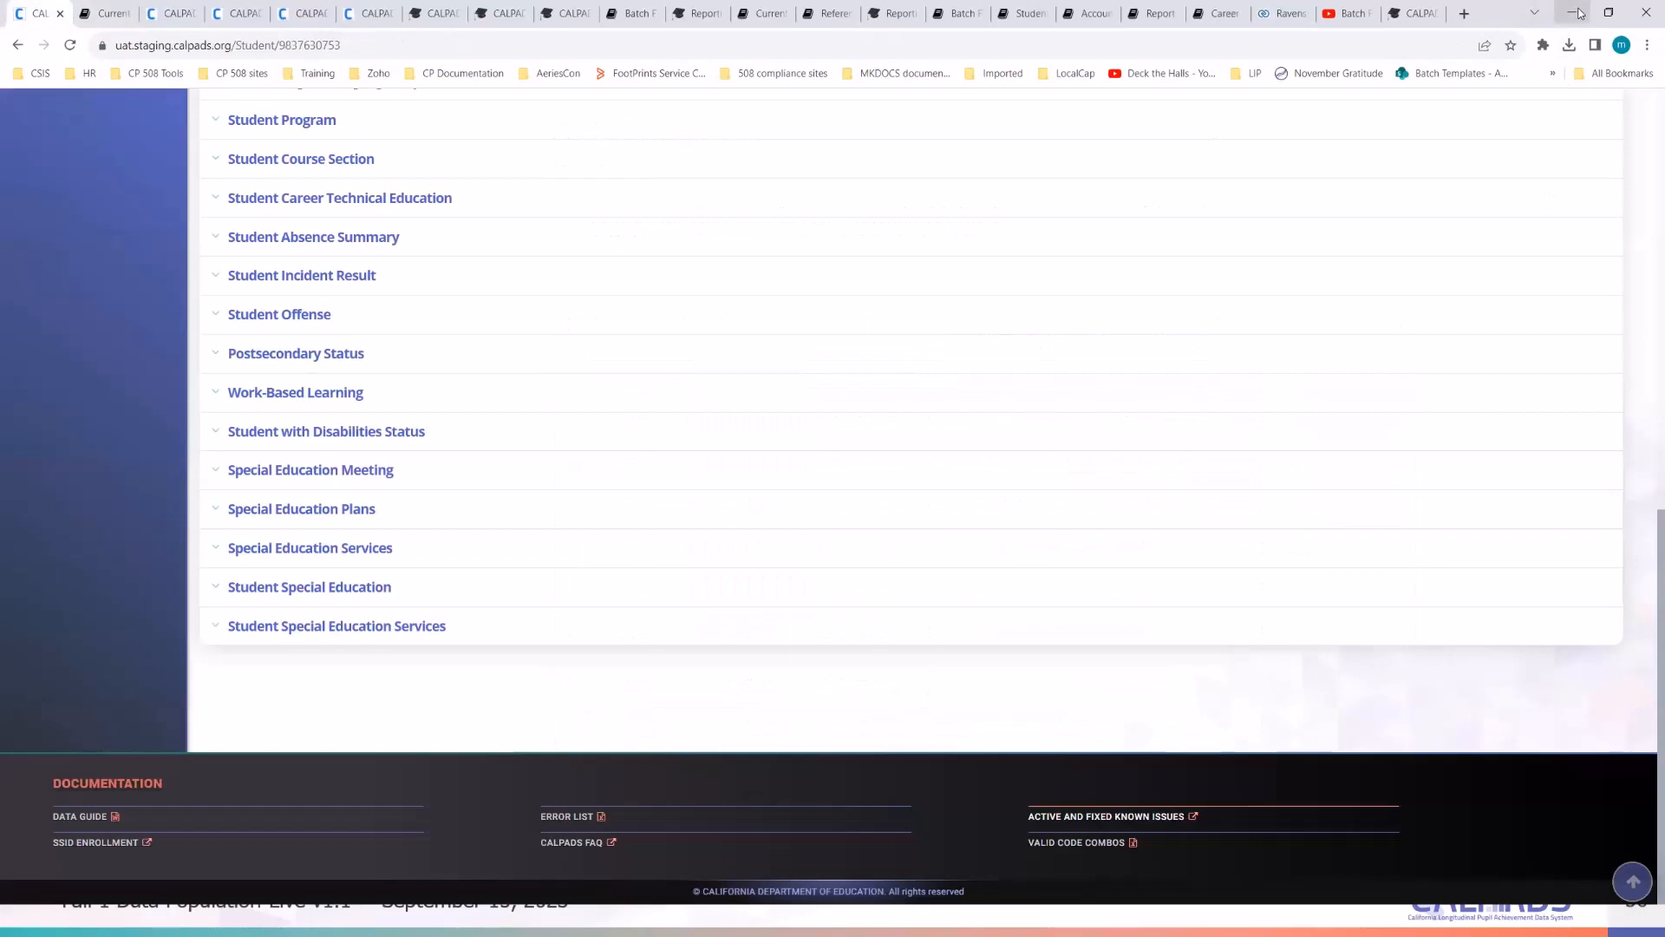
click(1578, 13)
click(1305, 521)
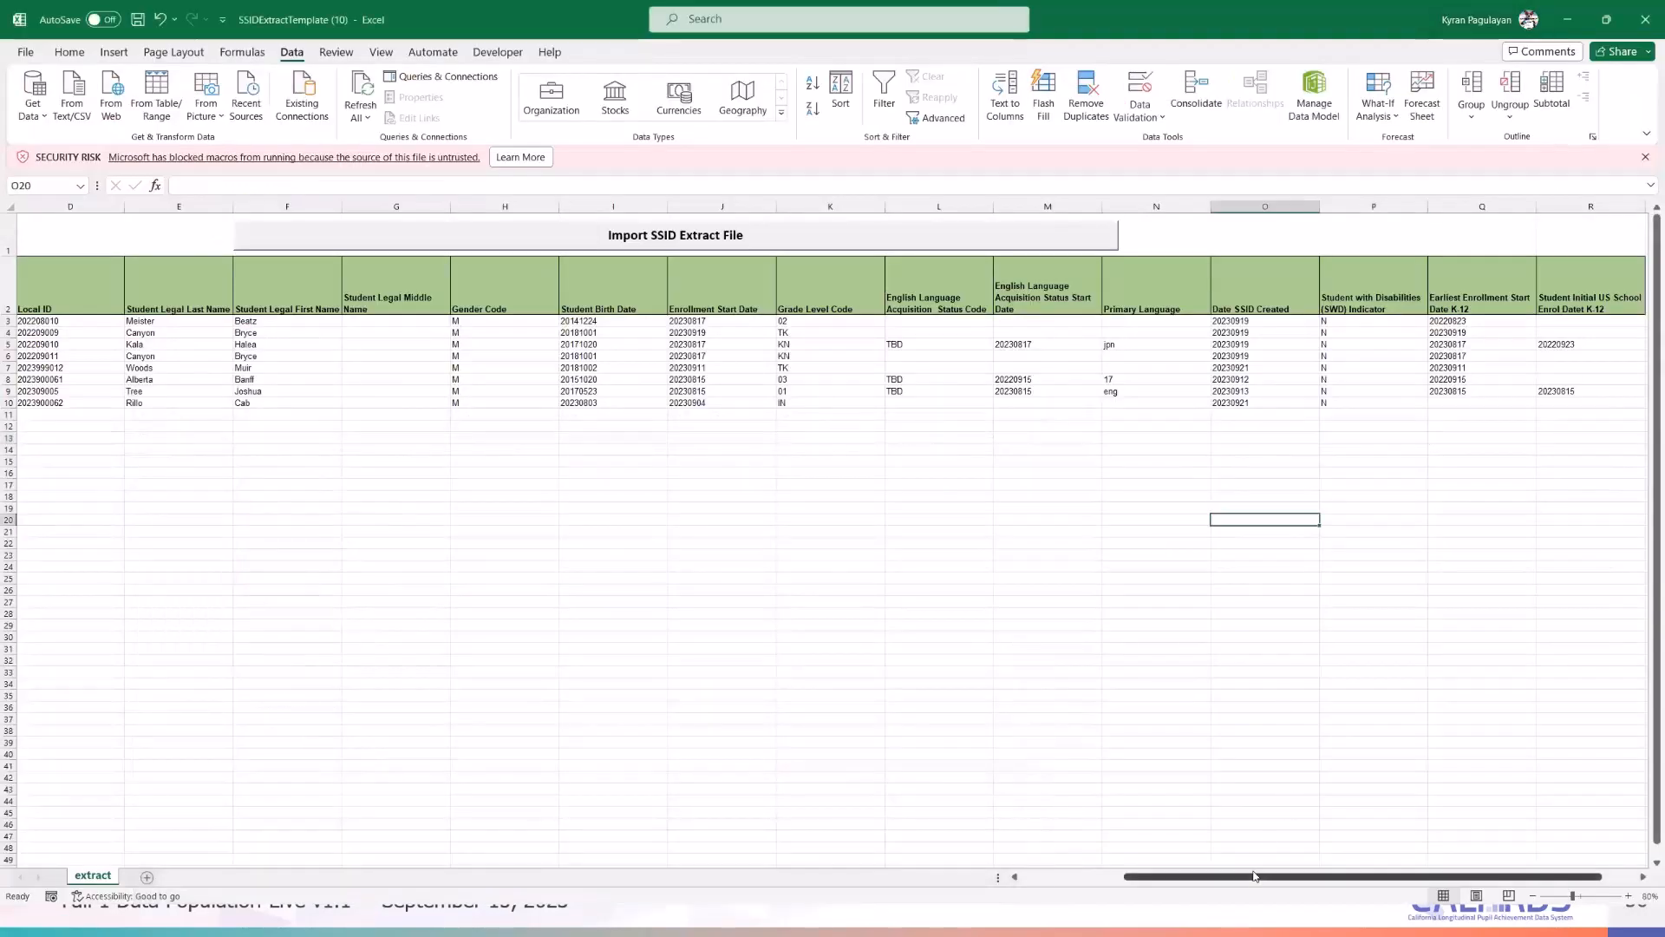
drag(1249, 880, 1277, 878)
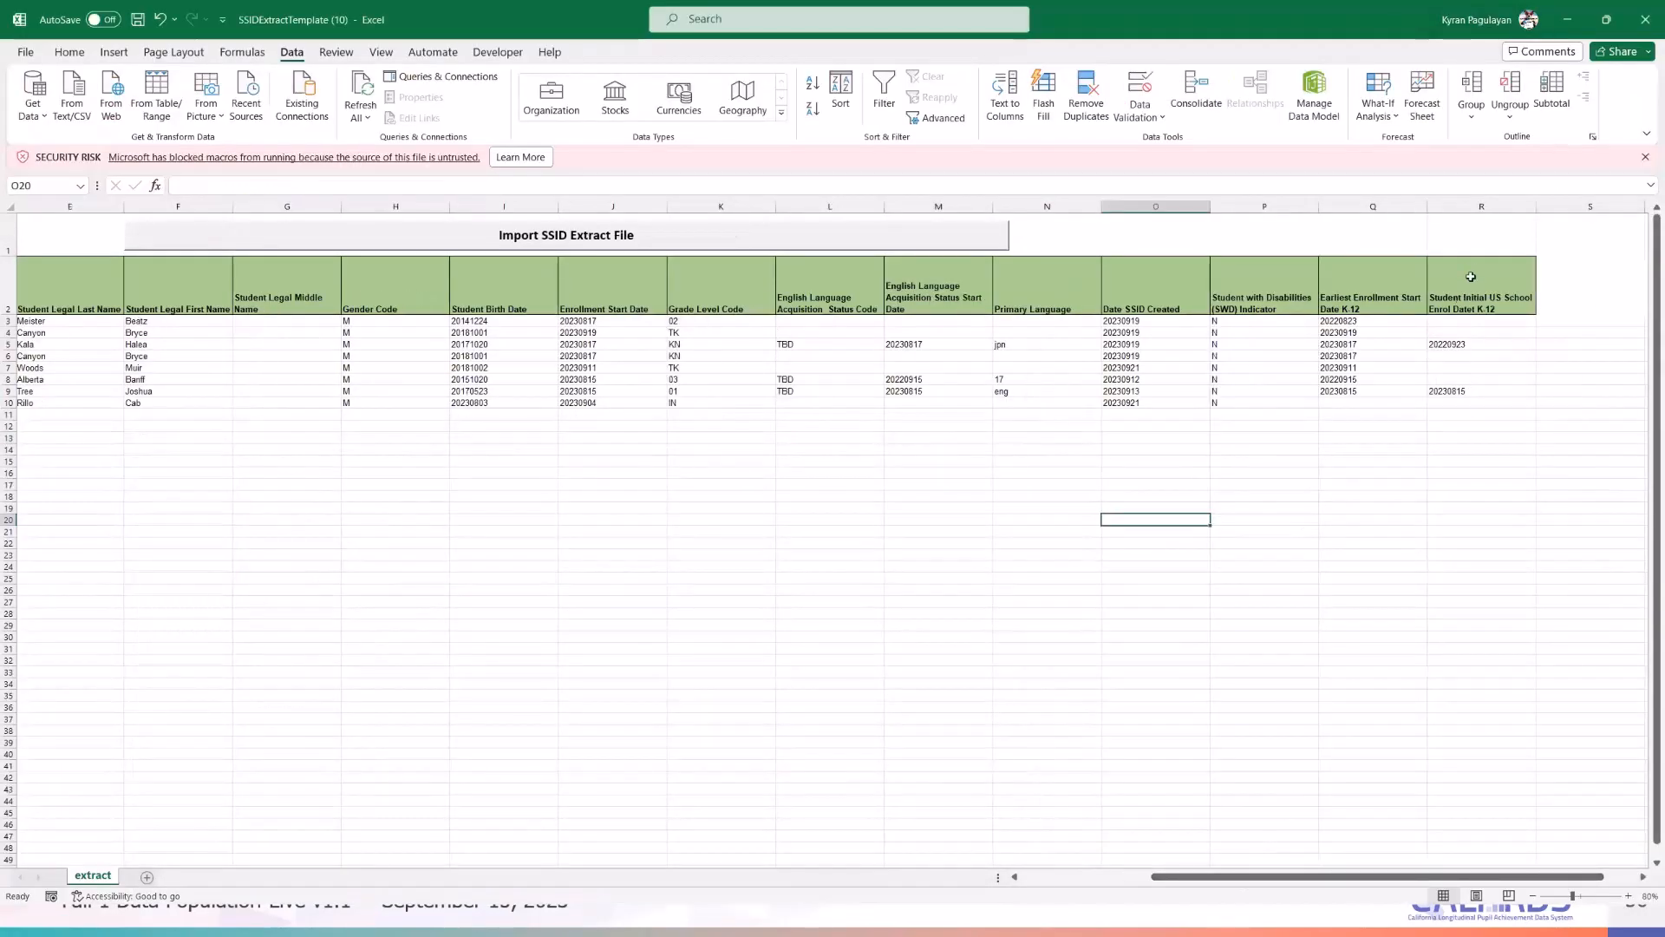
click(1471, 277)
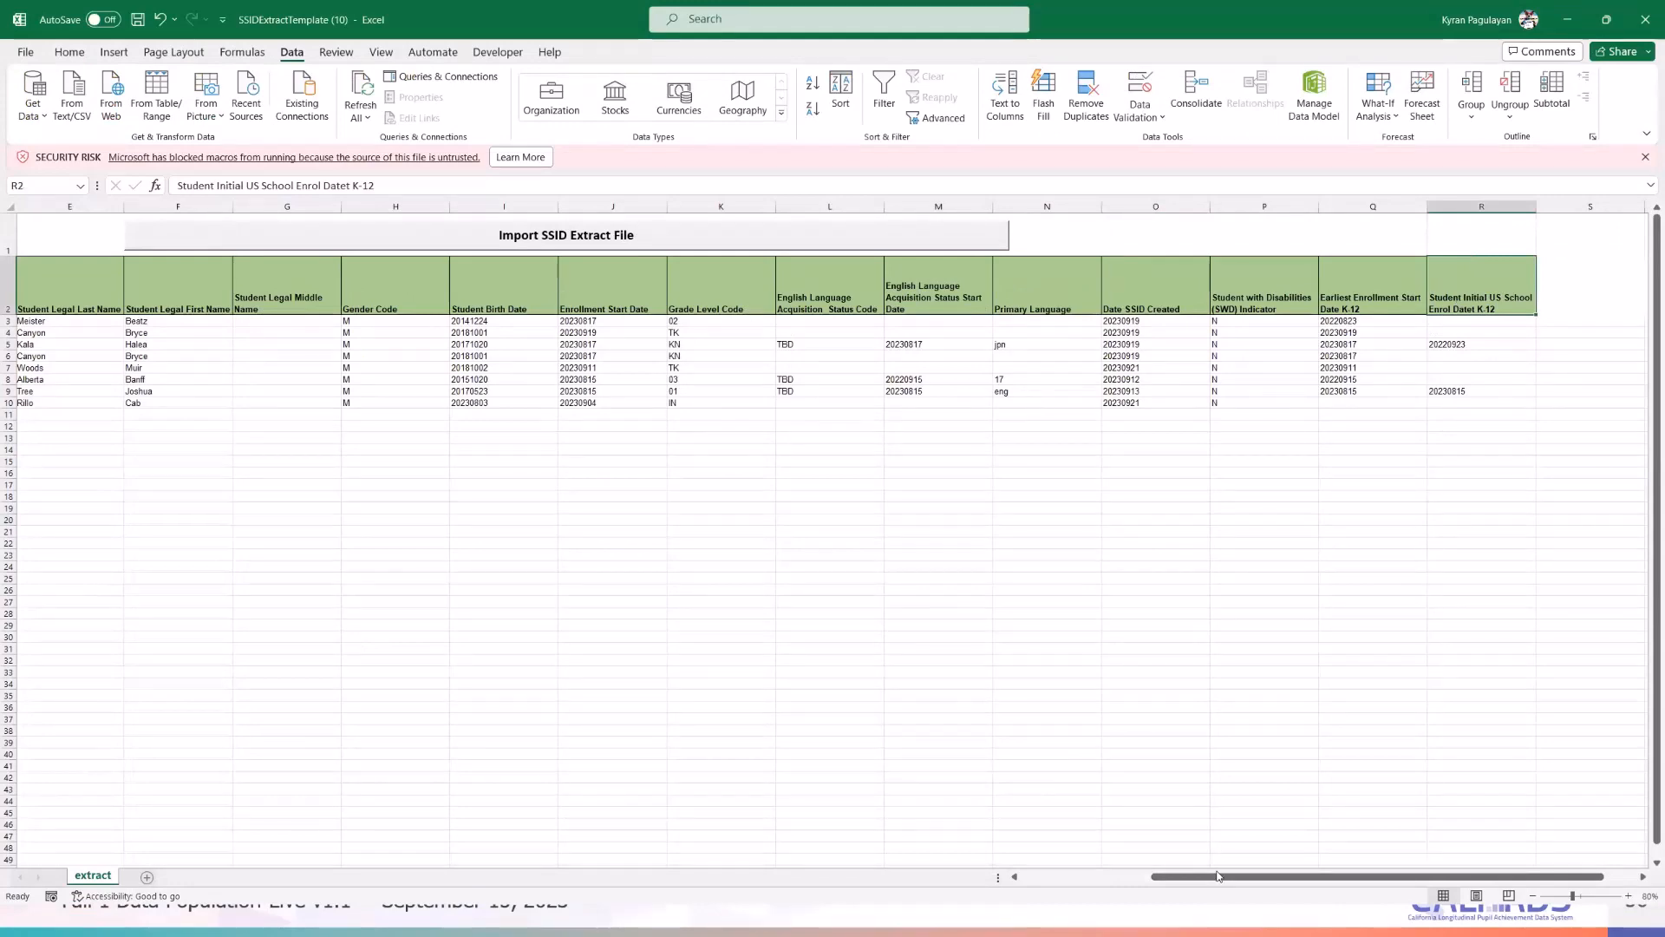
mouse_move(1217, 876)
mouse_down()
mouse_move(1167, 878)
mouse_move(1186, 879)
mouse_up()
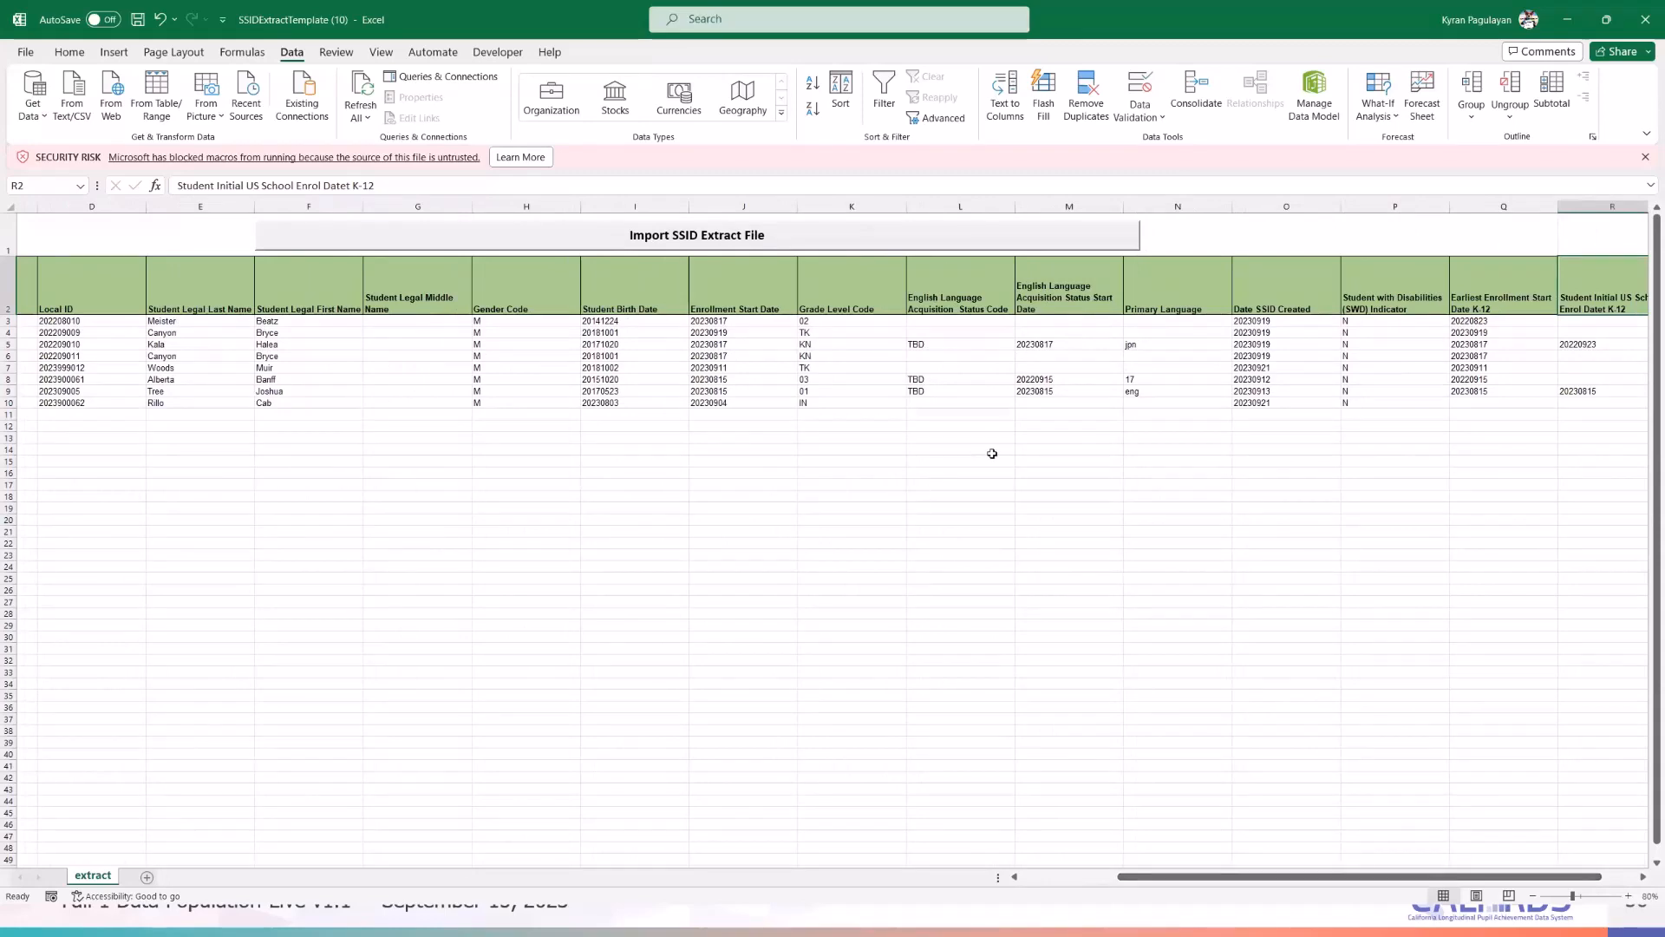
drag(1171, 877, 1049, 877)
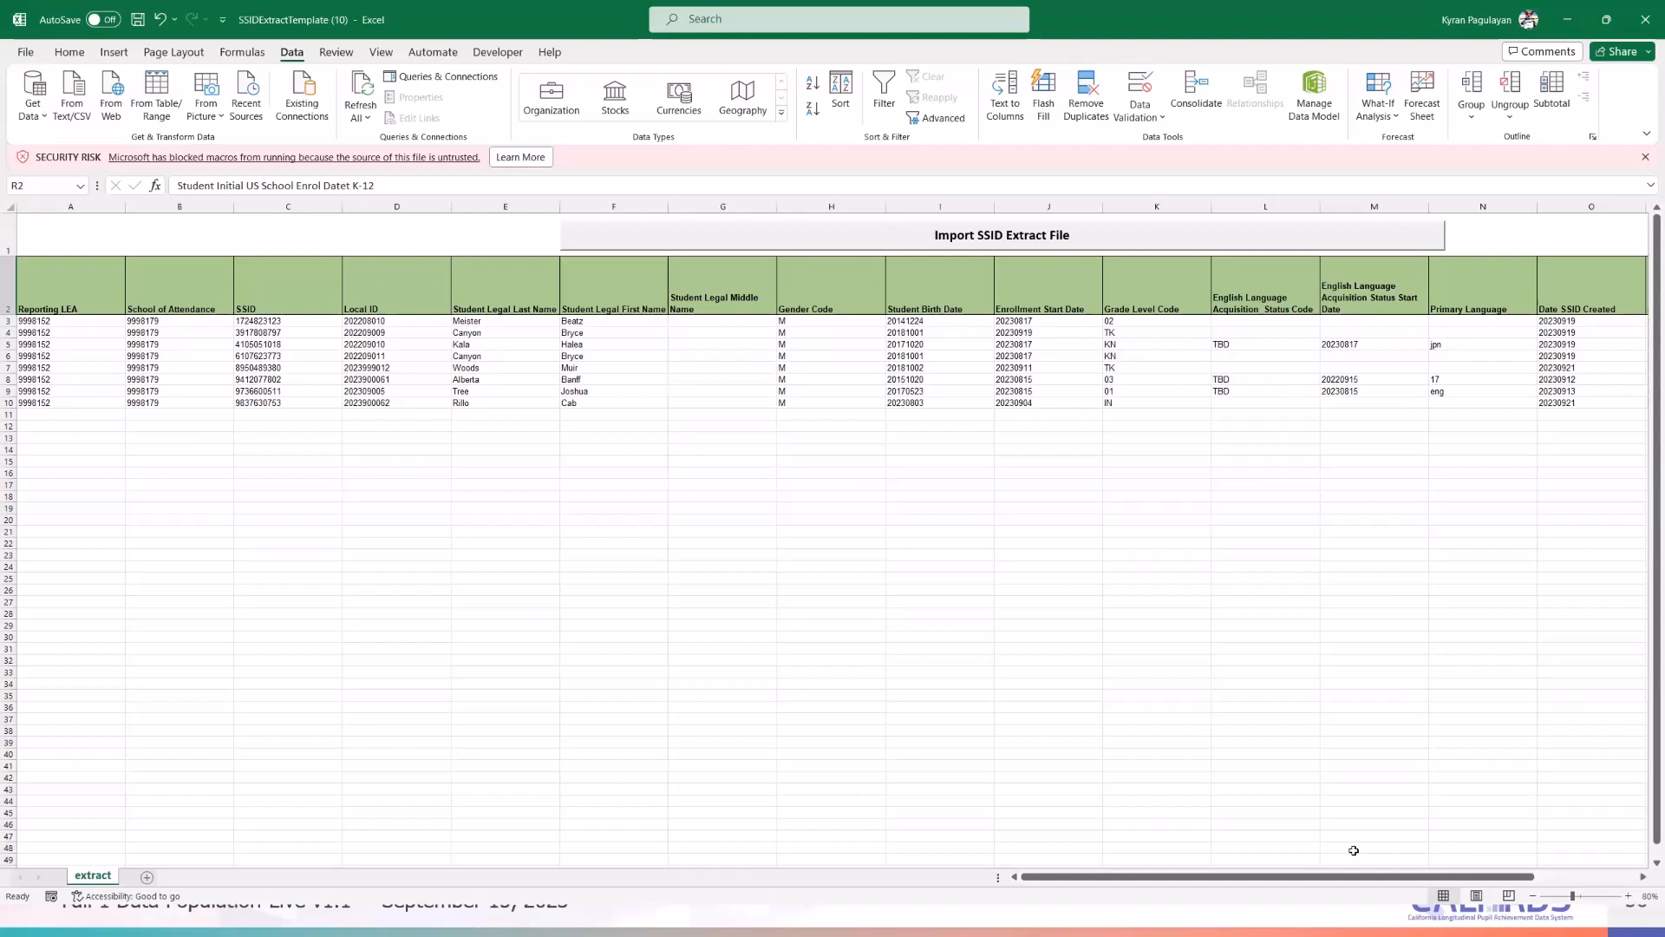
click(1268, 674)
click(1065, 661)
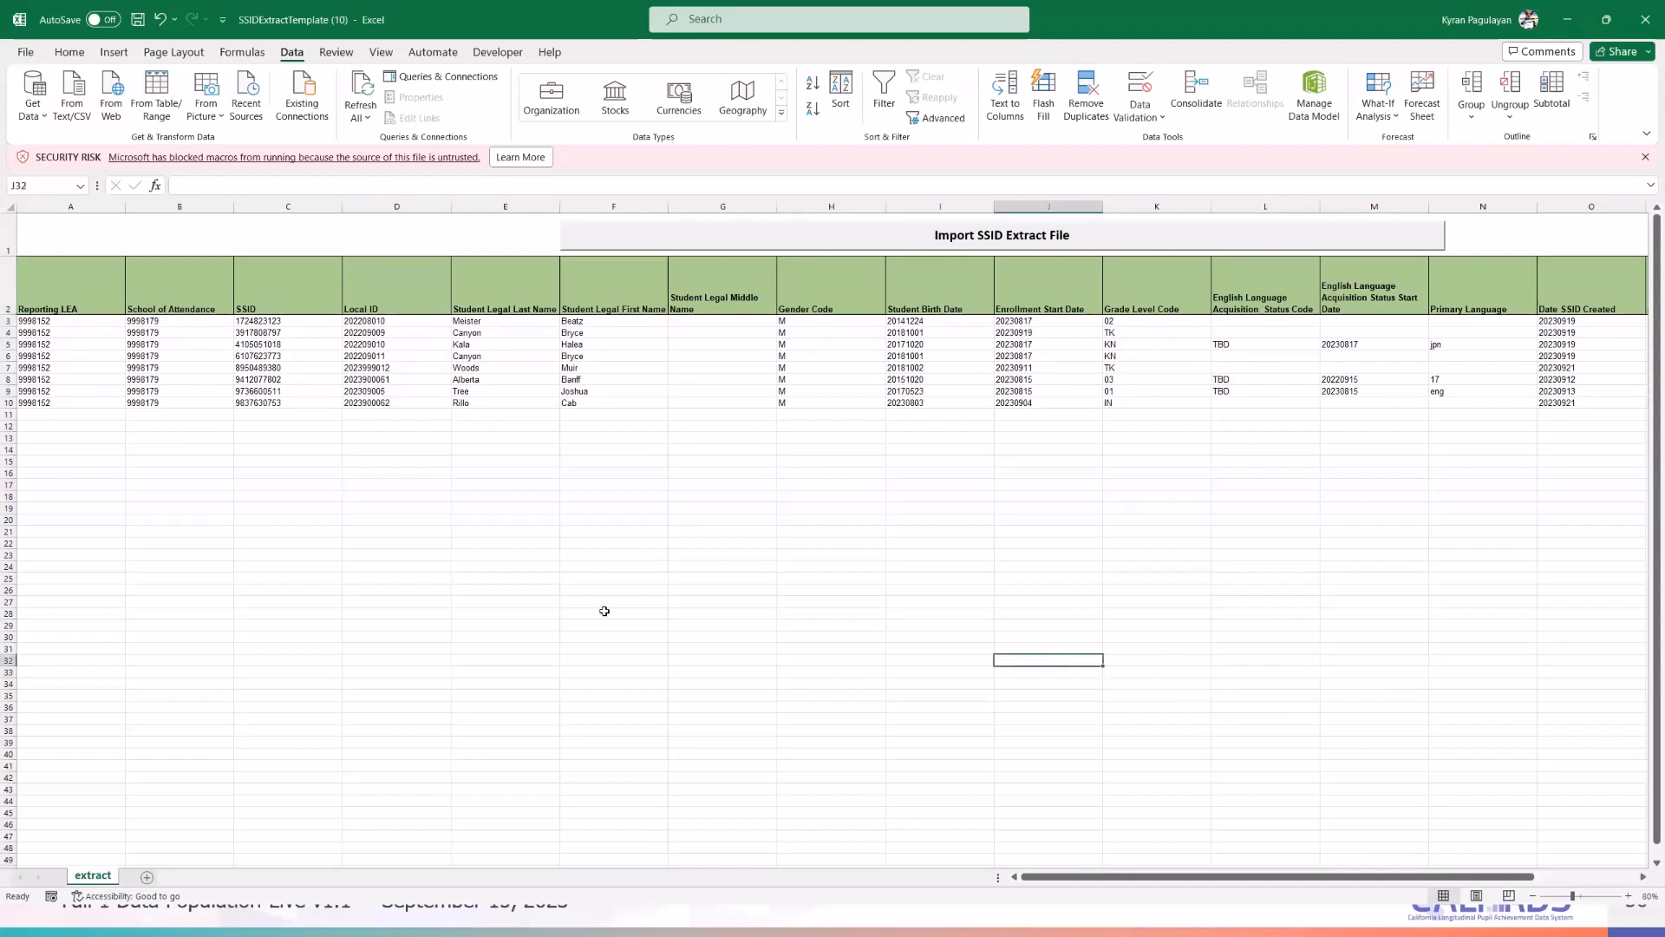
drag(605, 612, 694, 611)
click(1368, 475)
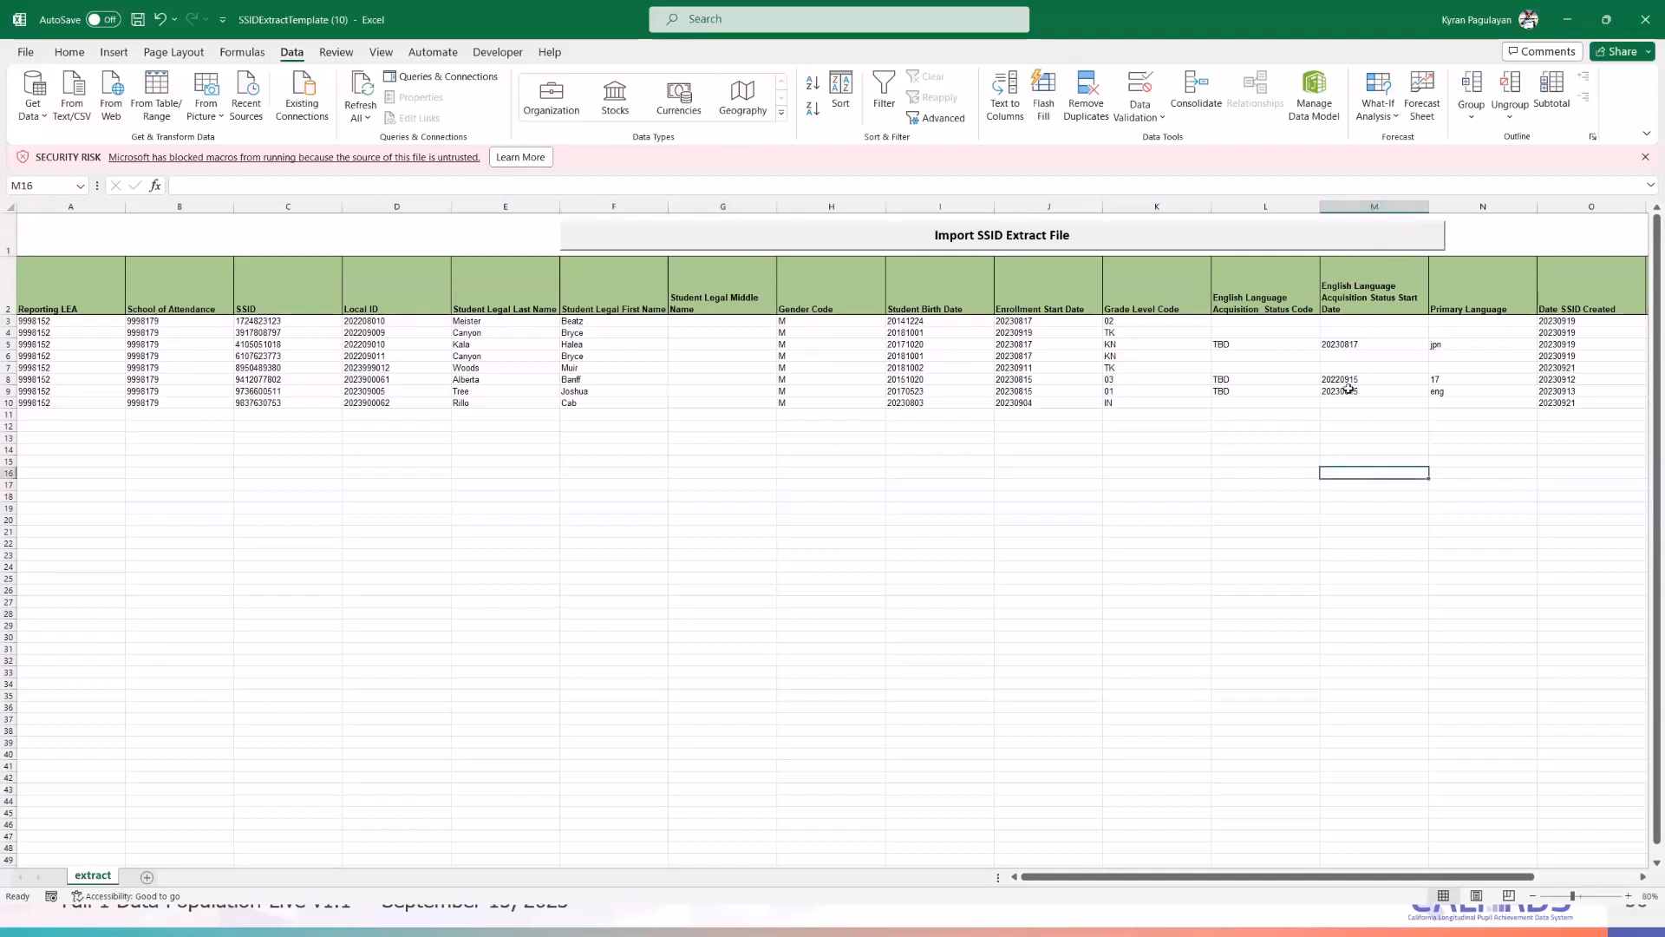
click(1281, 459)
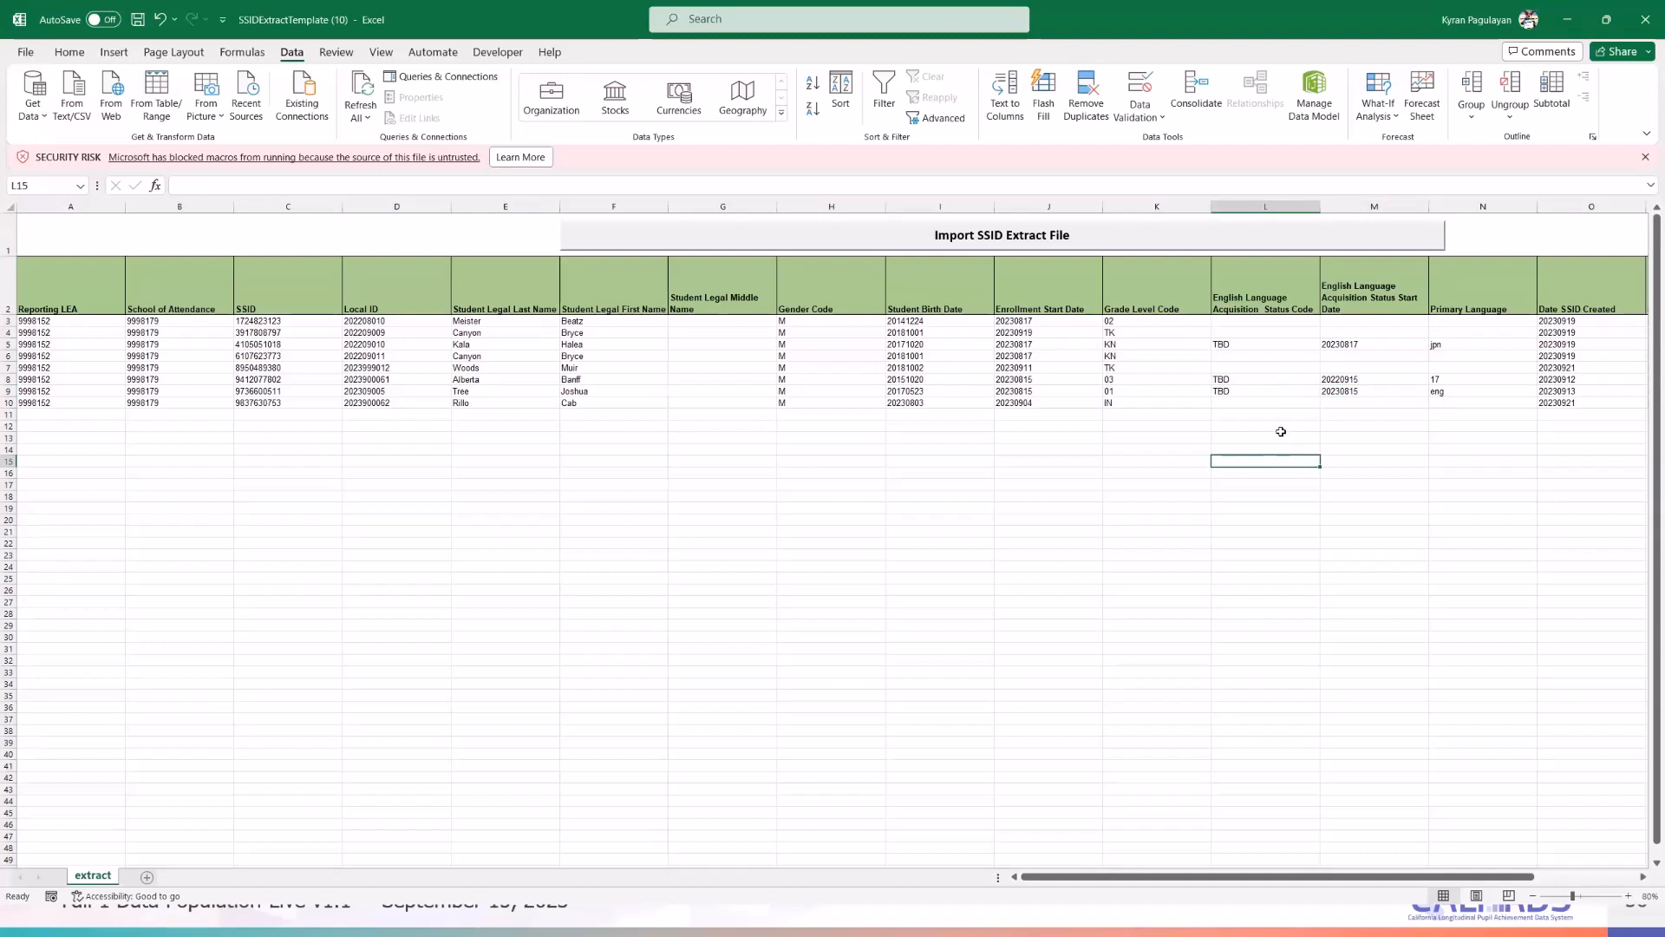
click(1281, 429)
click(1284, 413)
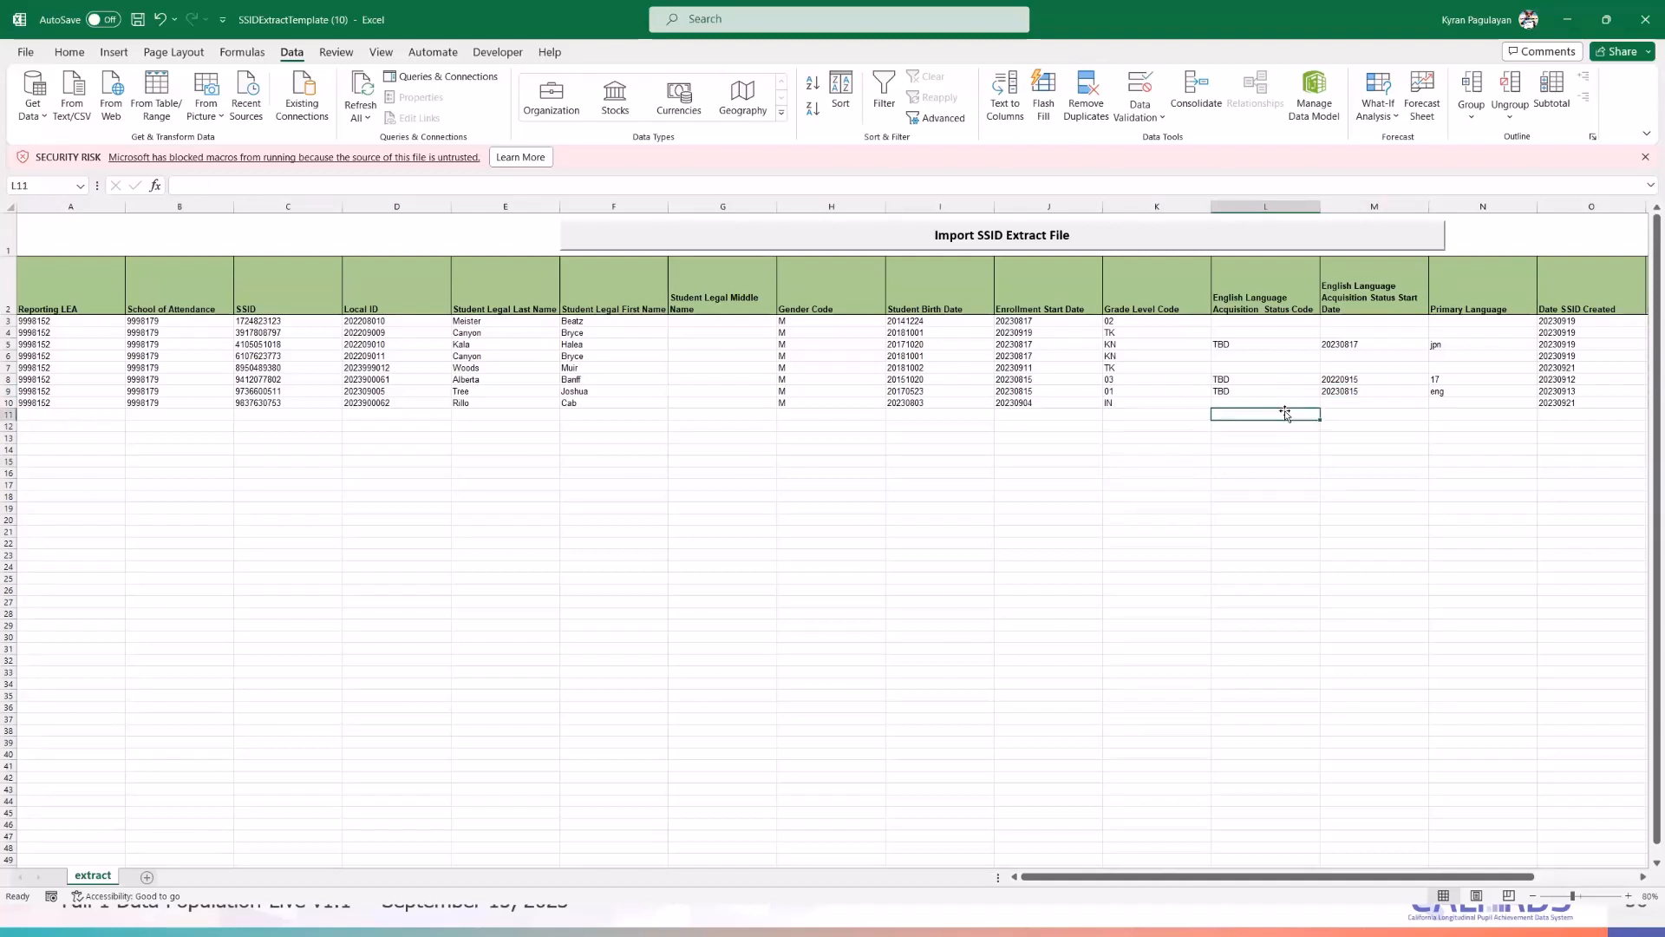
click(1284, 472)
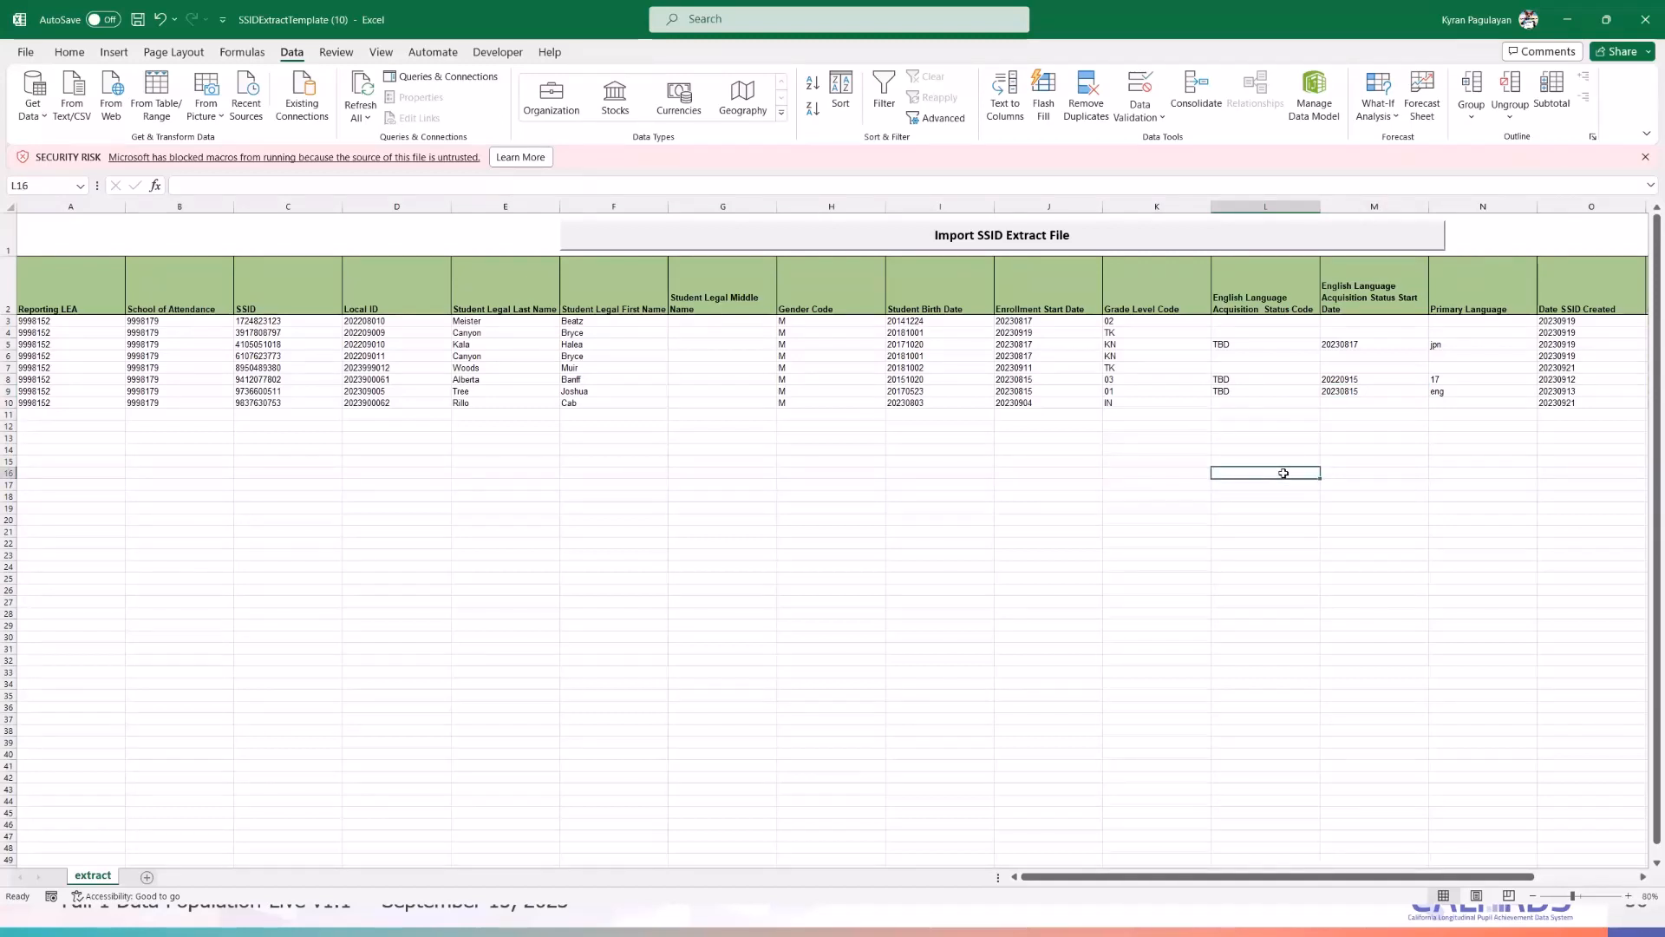
click(1098, 531)
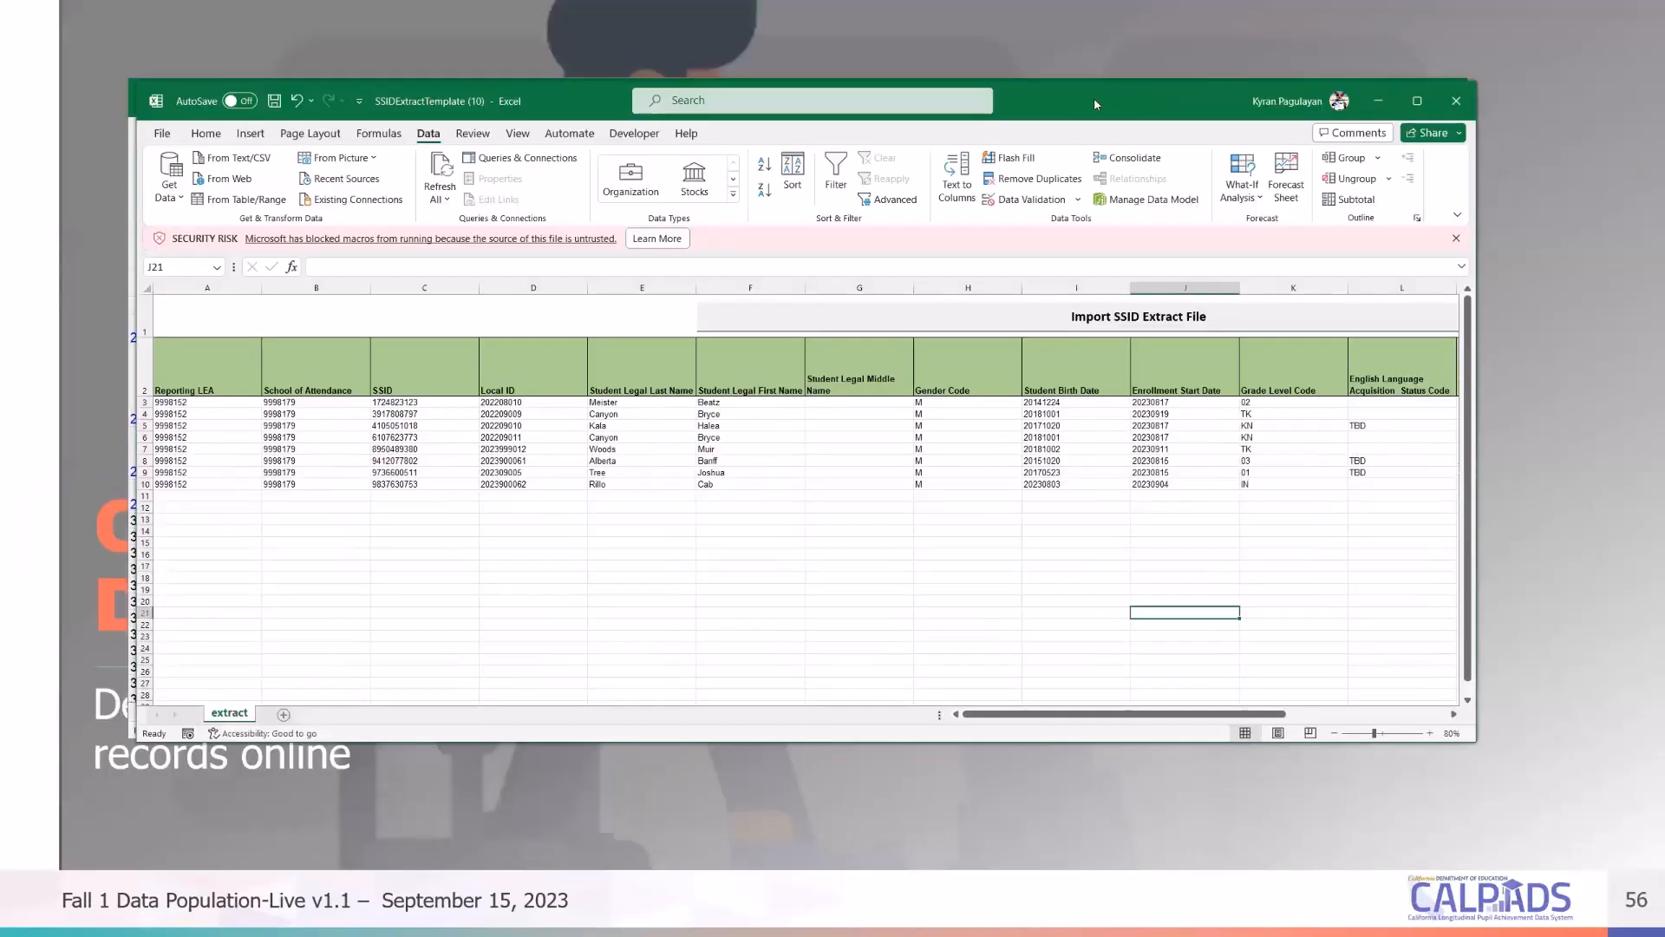
- Minimize the SSIDExtractTemplate workbook, then the CALPADSCodeSets workbook
click(1364, 97)
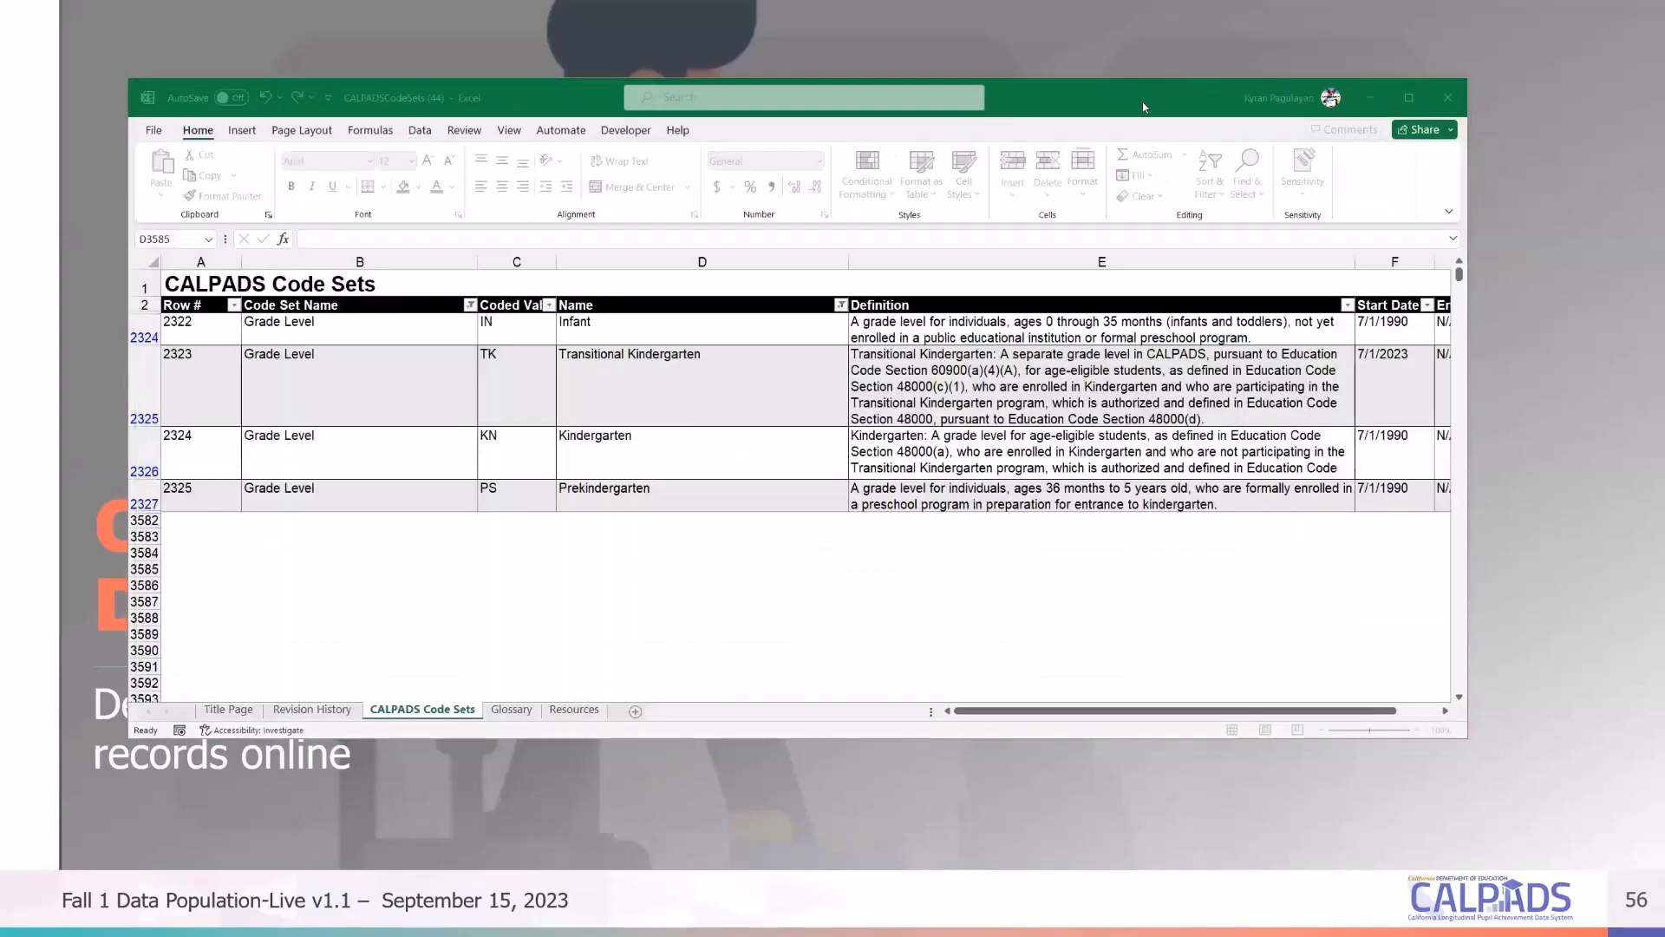
click(1364, 97)
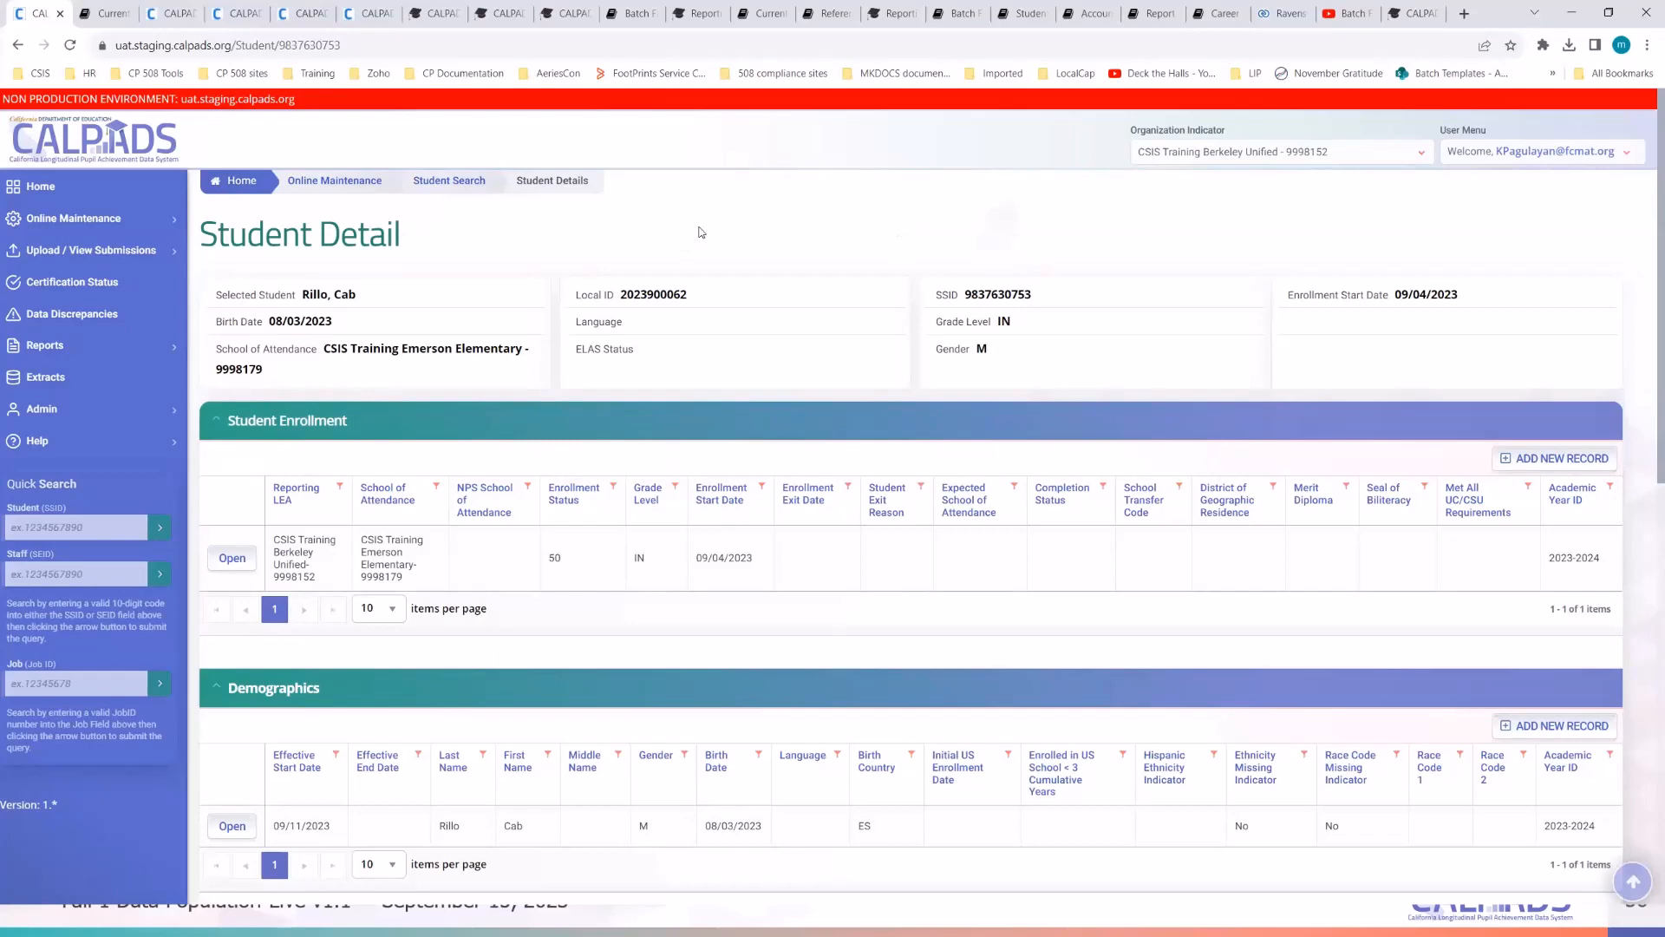
- Reload the infant's Student Detail page and expand Student Enrollment and Demographics to view the single IN enrollment
scroll(945, 661, down, 3)
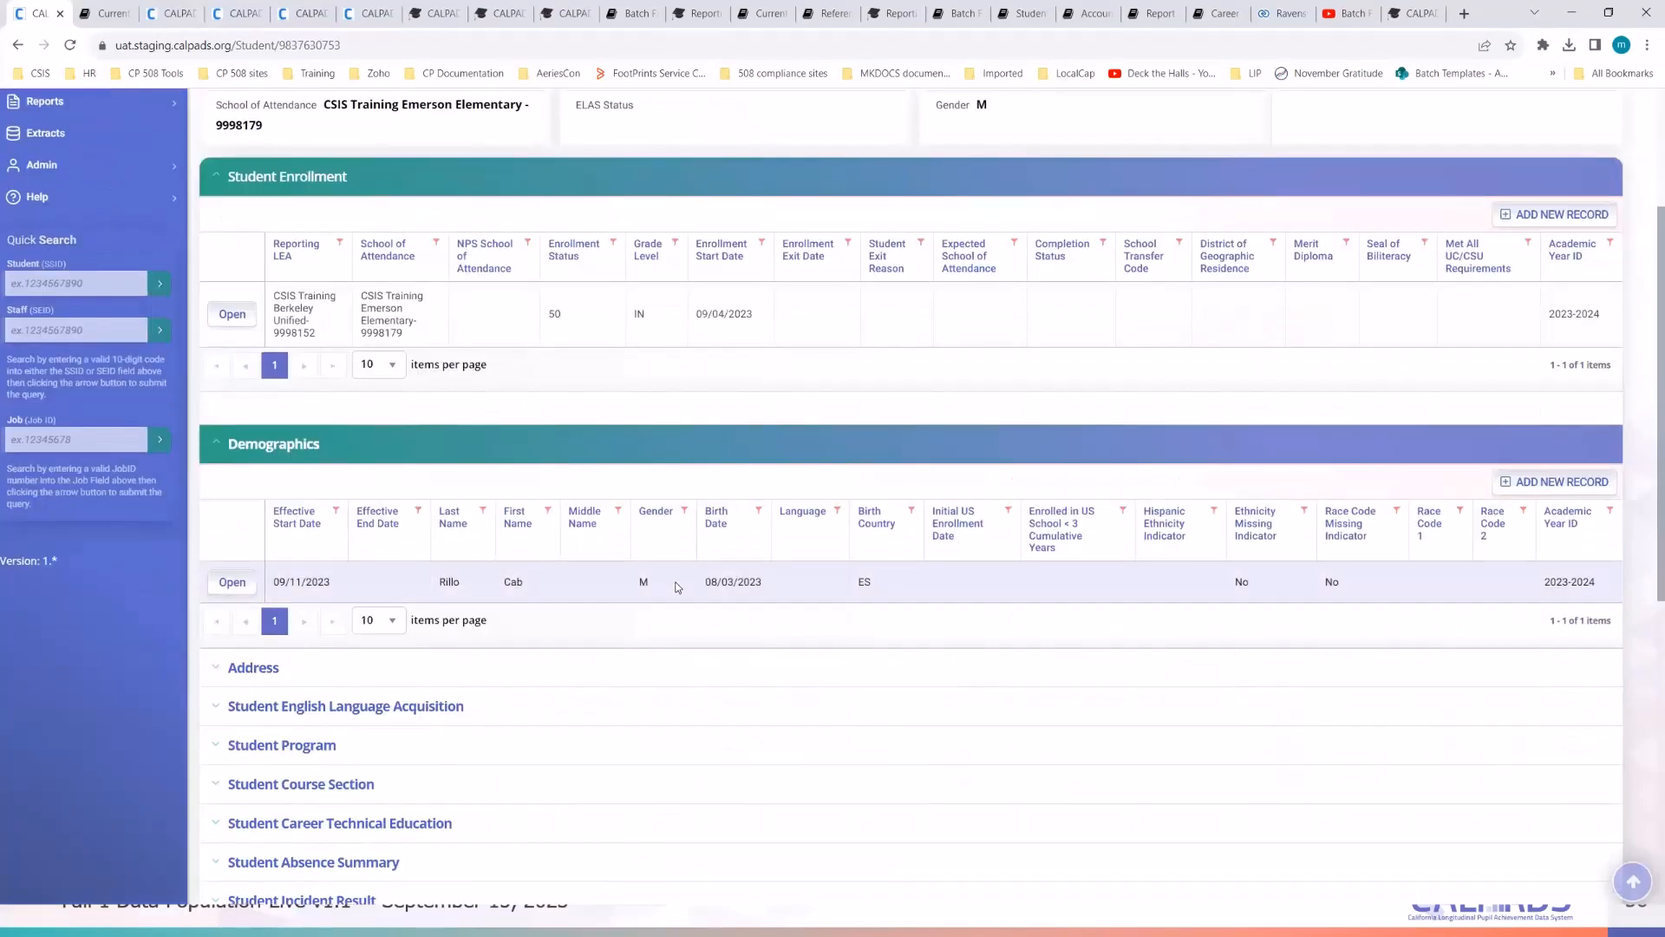
key(F5)
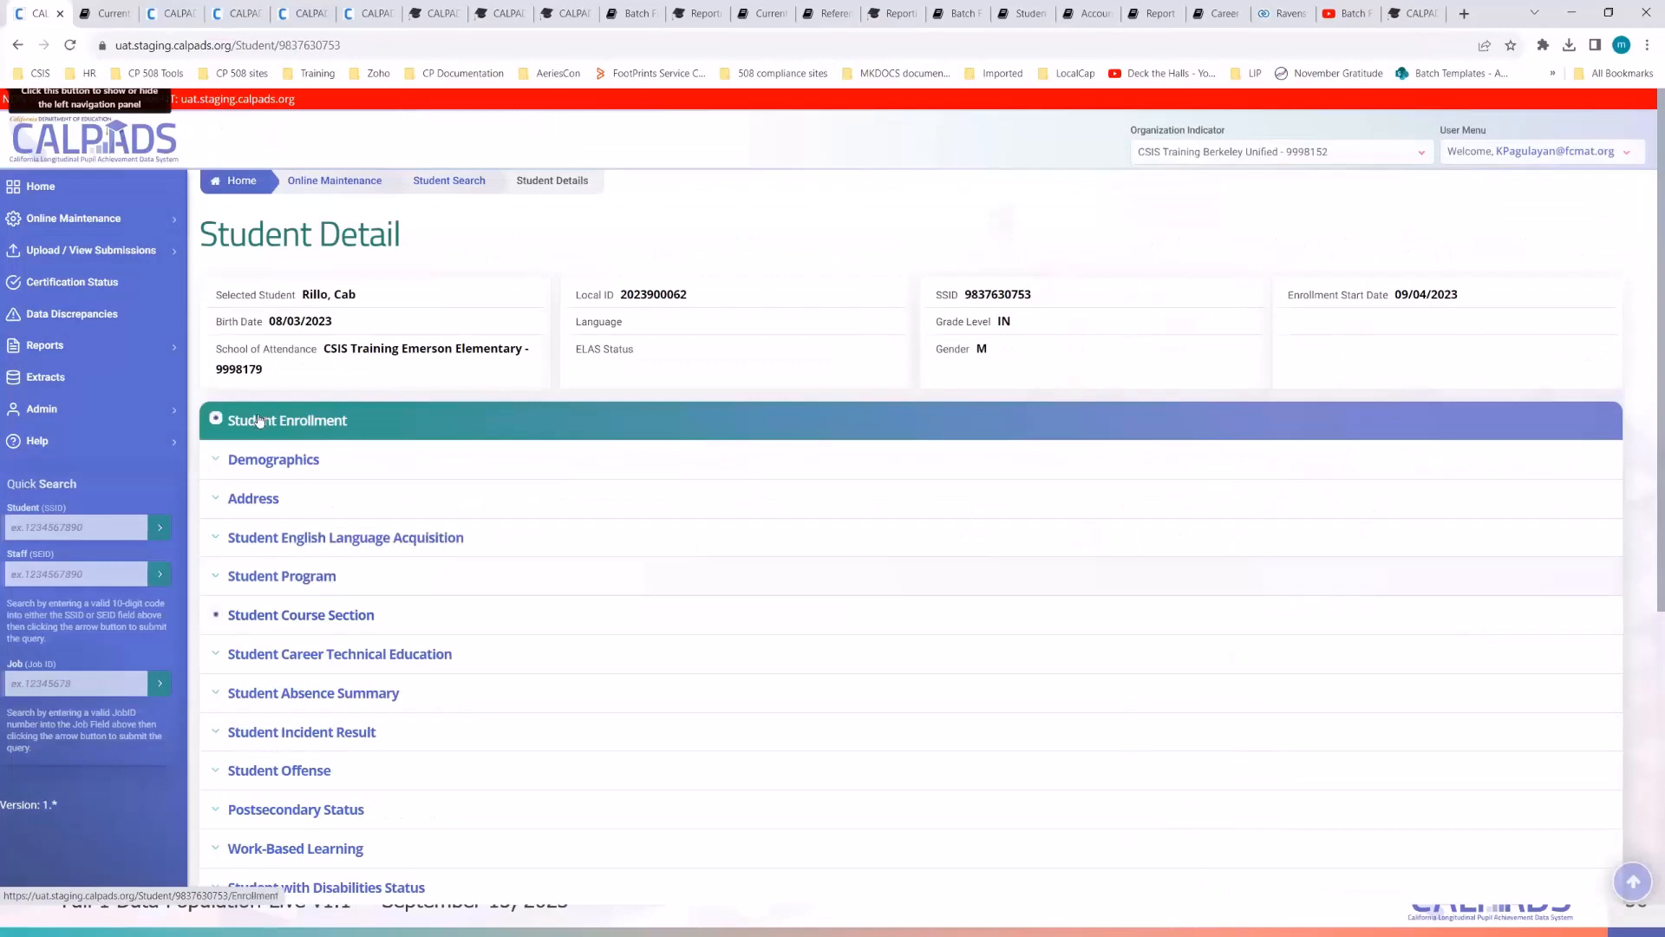
click(259, 423)
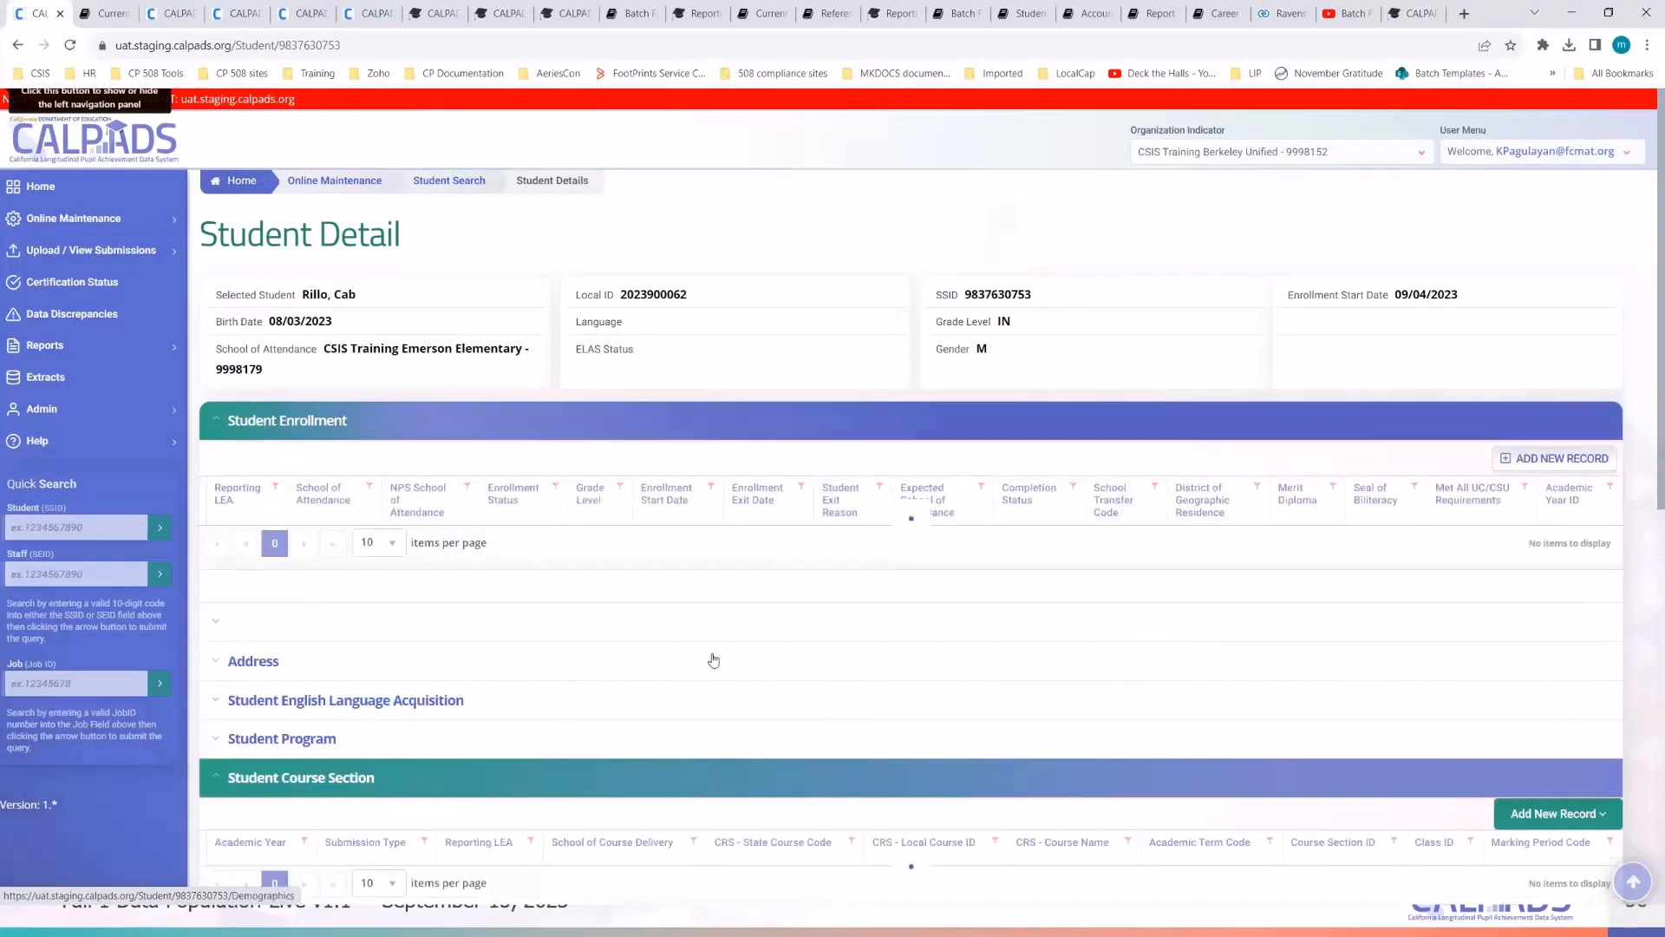
scroll(712, 662, down, 3)
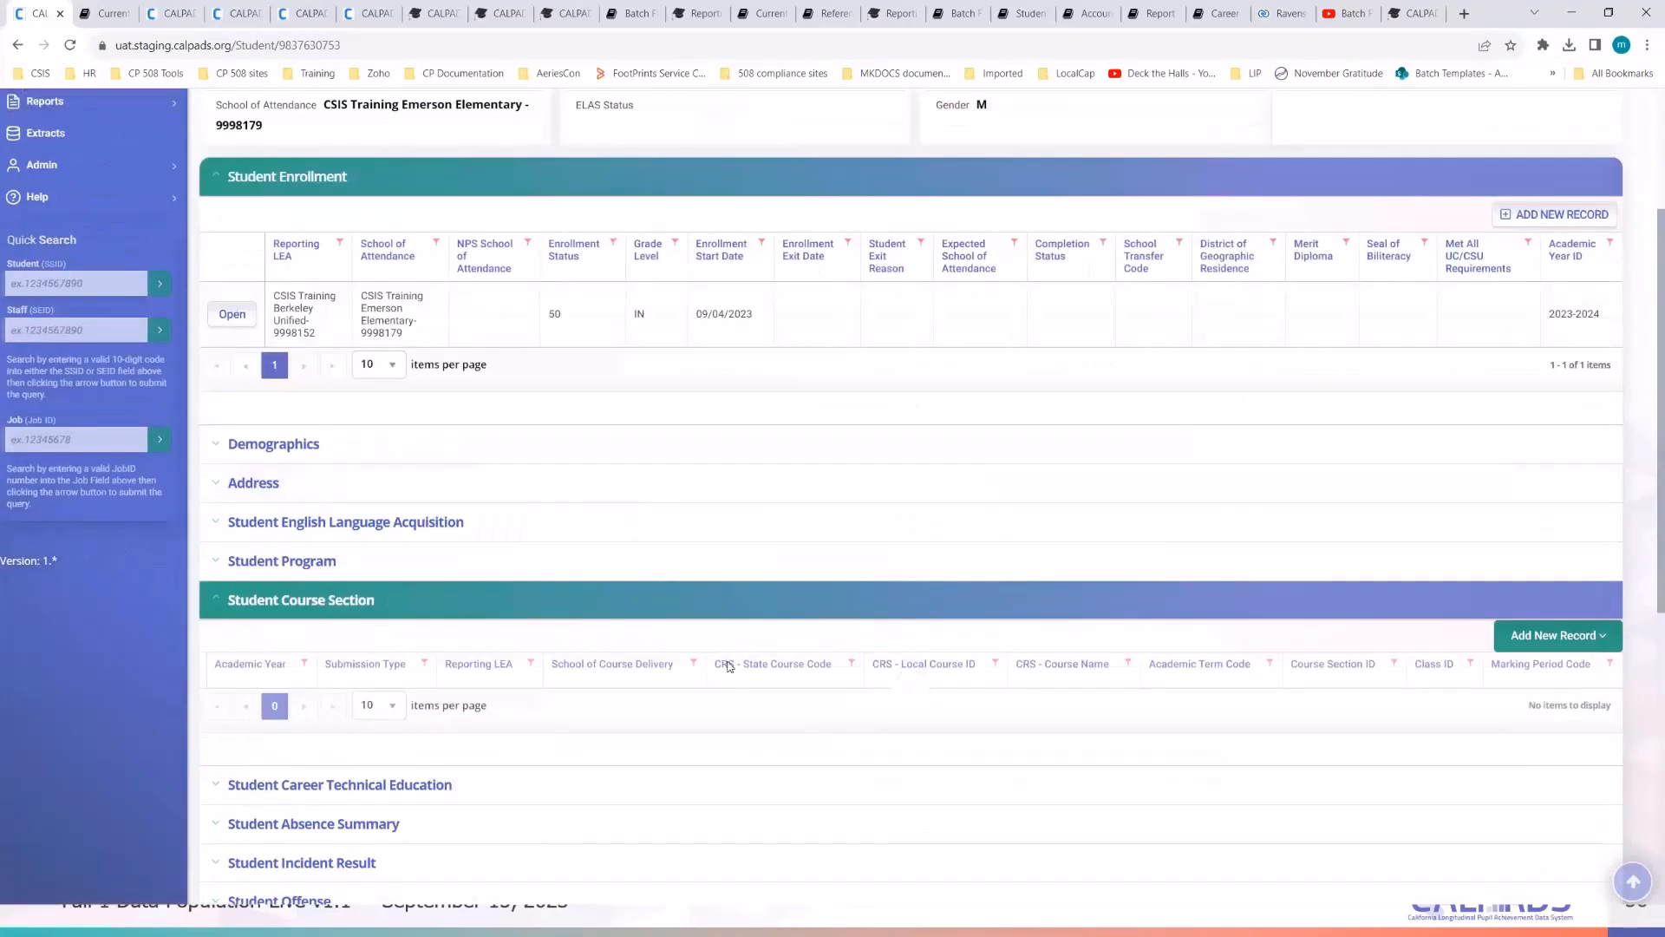
click(310, 447)
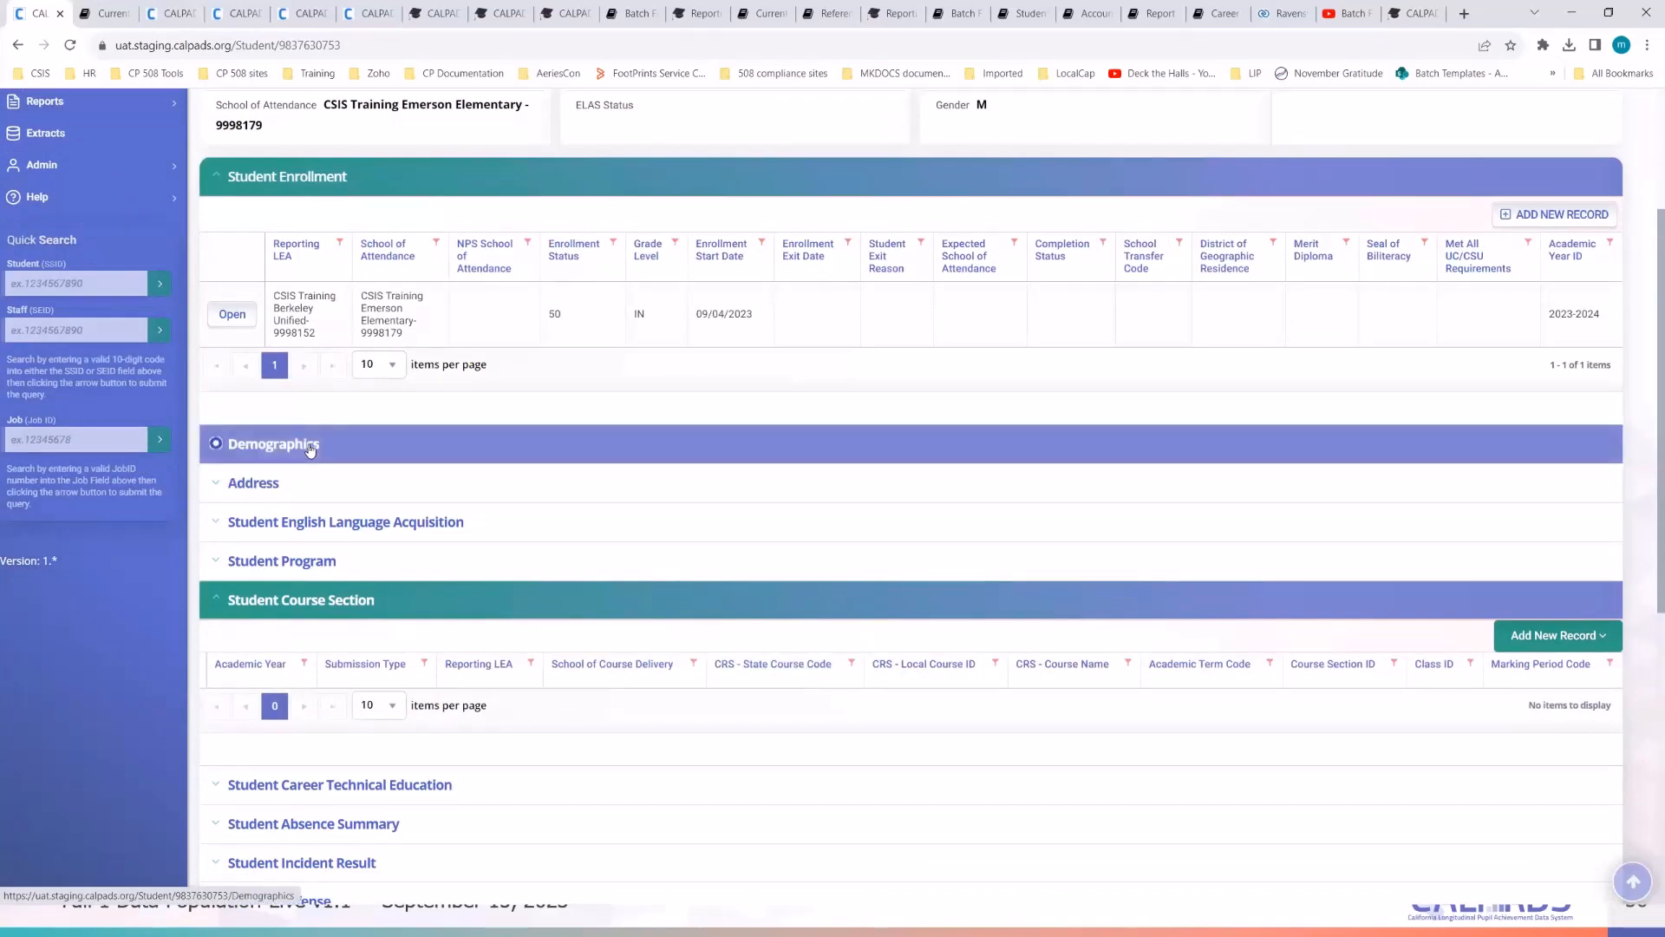
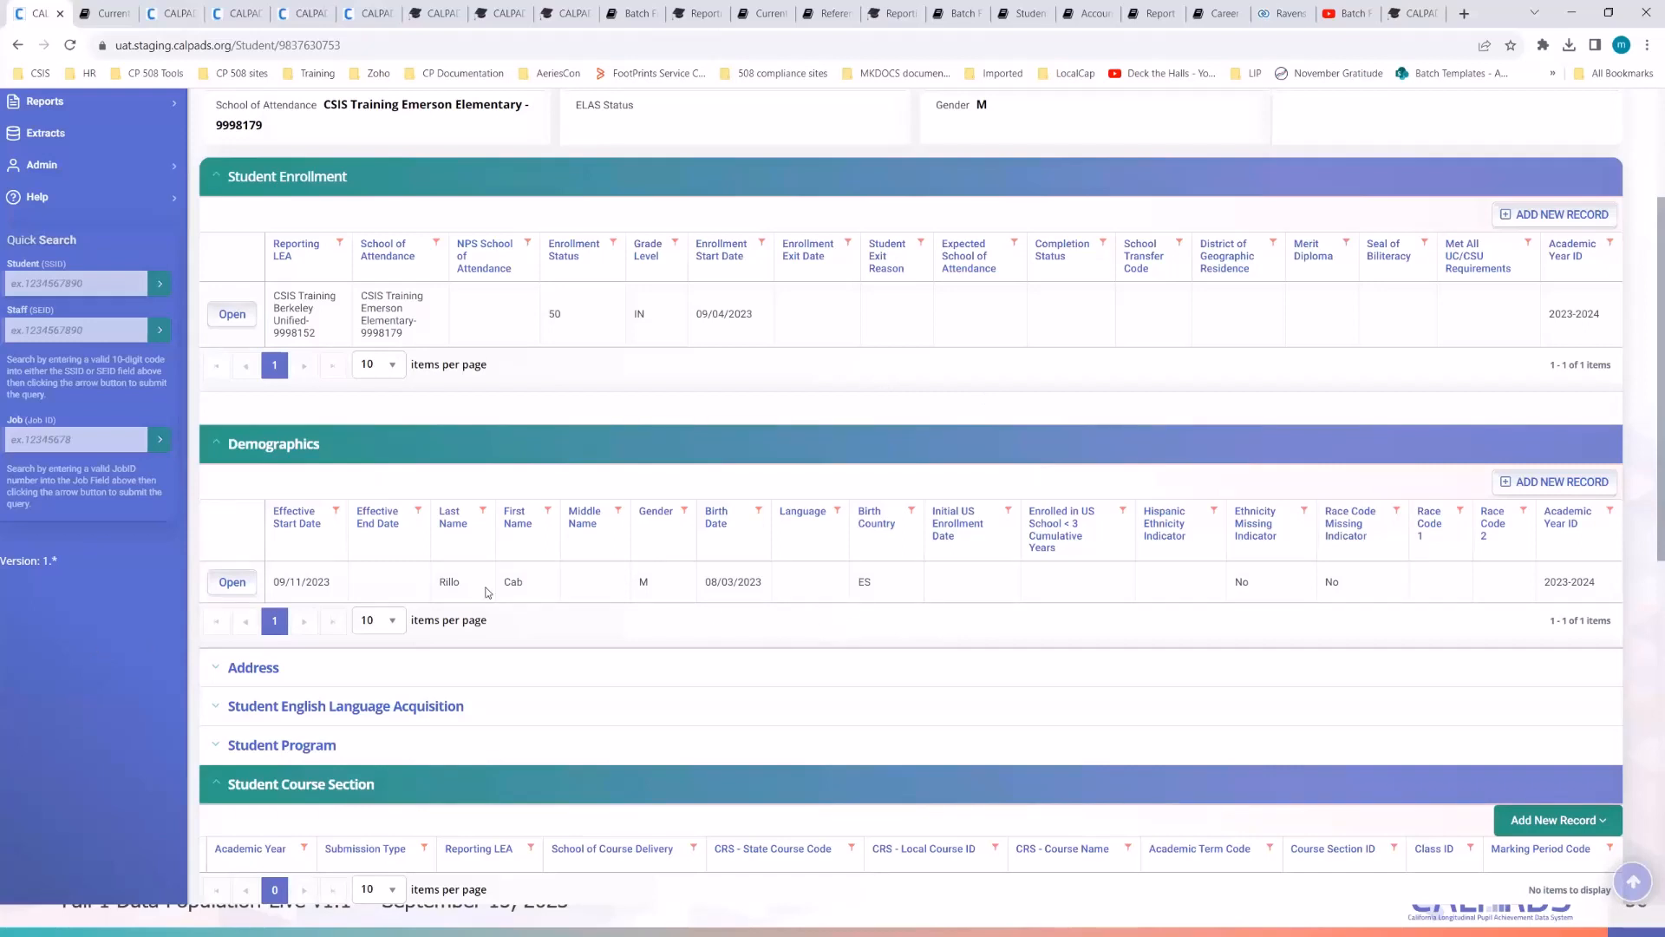
- Open the Demographics record and change the birth date year from 2023 to 2018
click(227, 584)
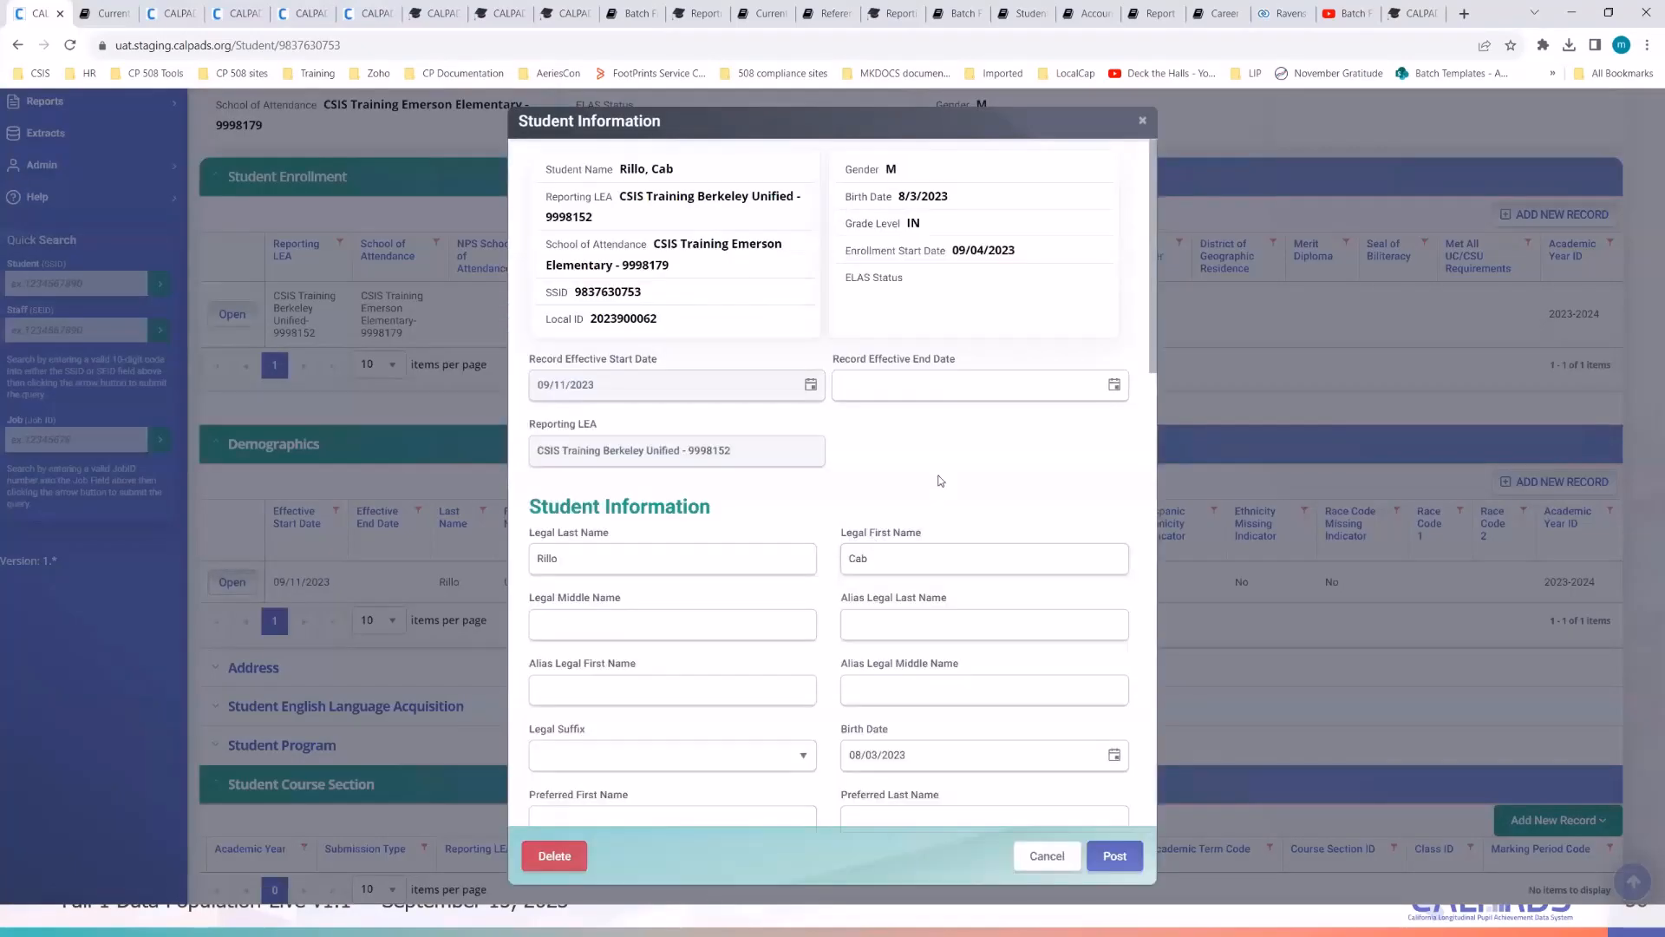
scroll(941, 480, down, 2)
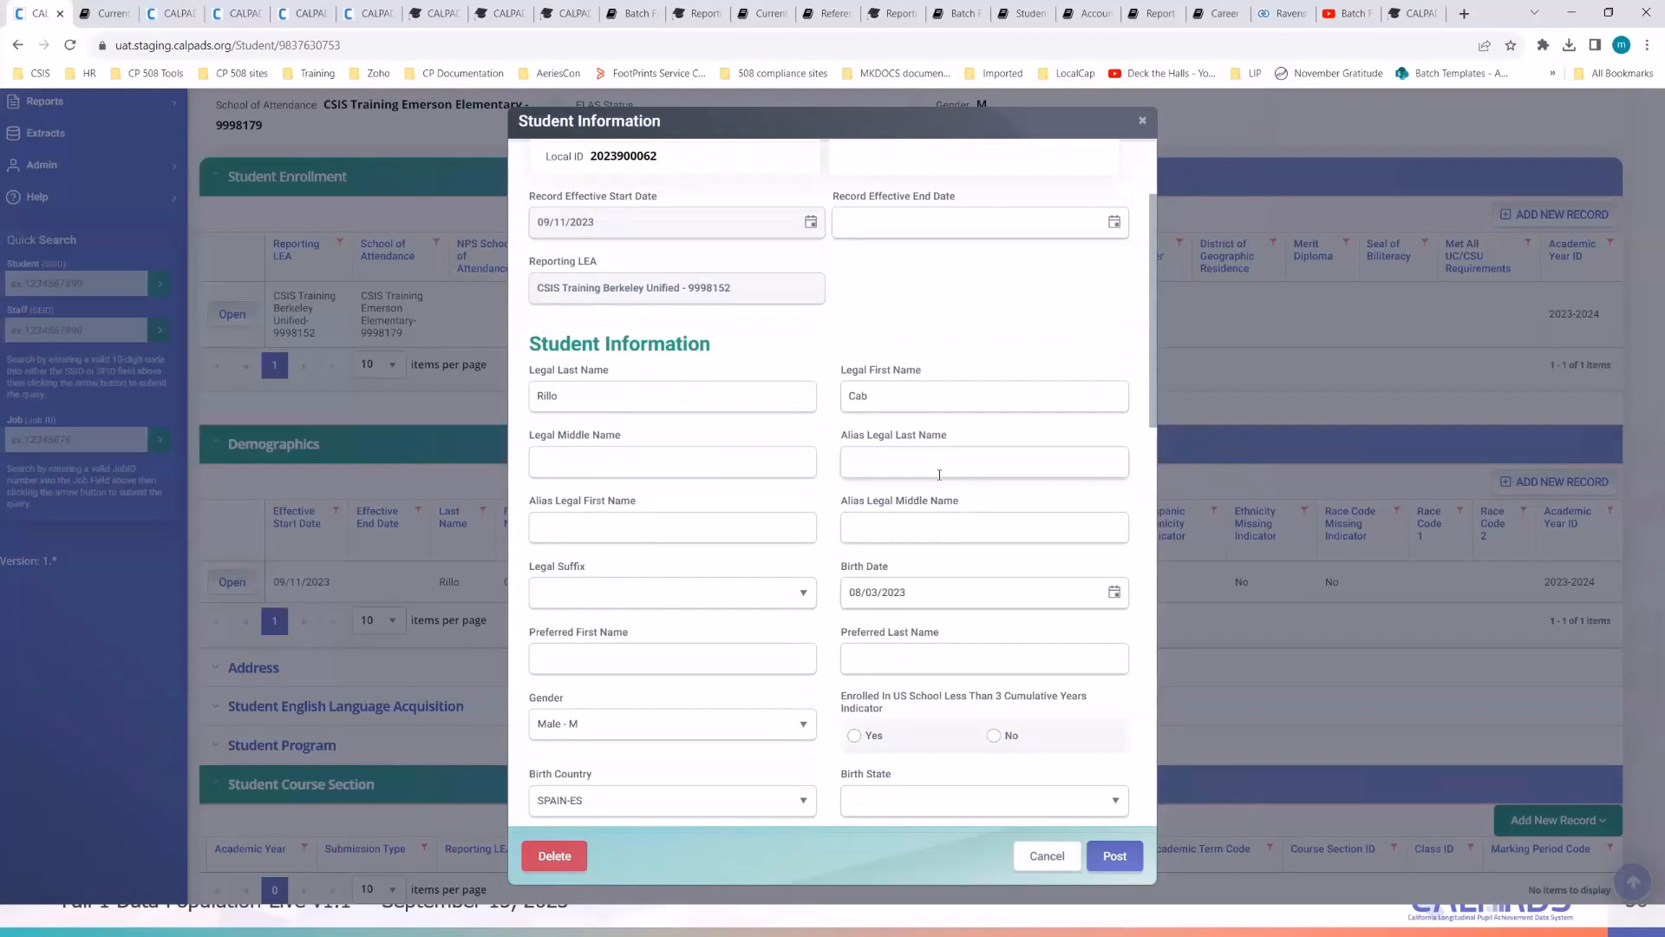
scroll(939, 474, down, 1)
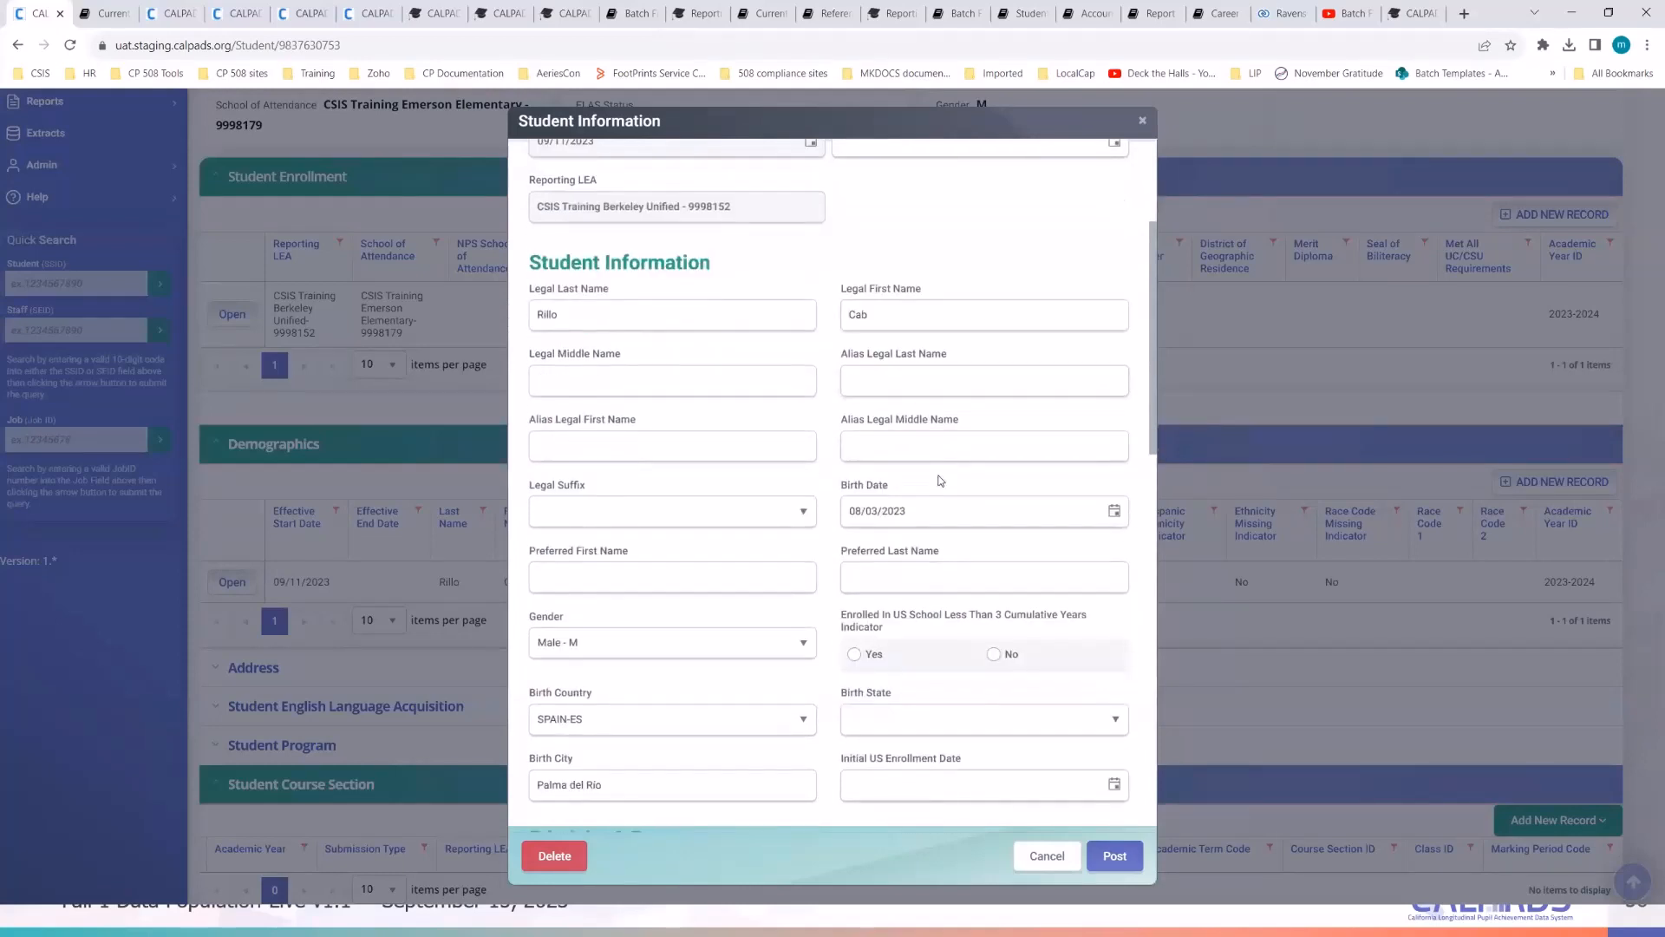
scroll(941, 480, down, 1)
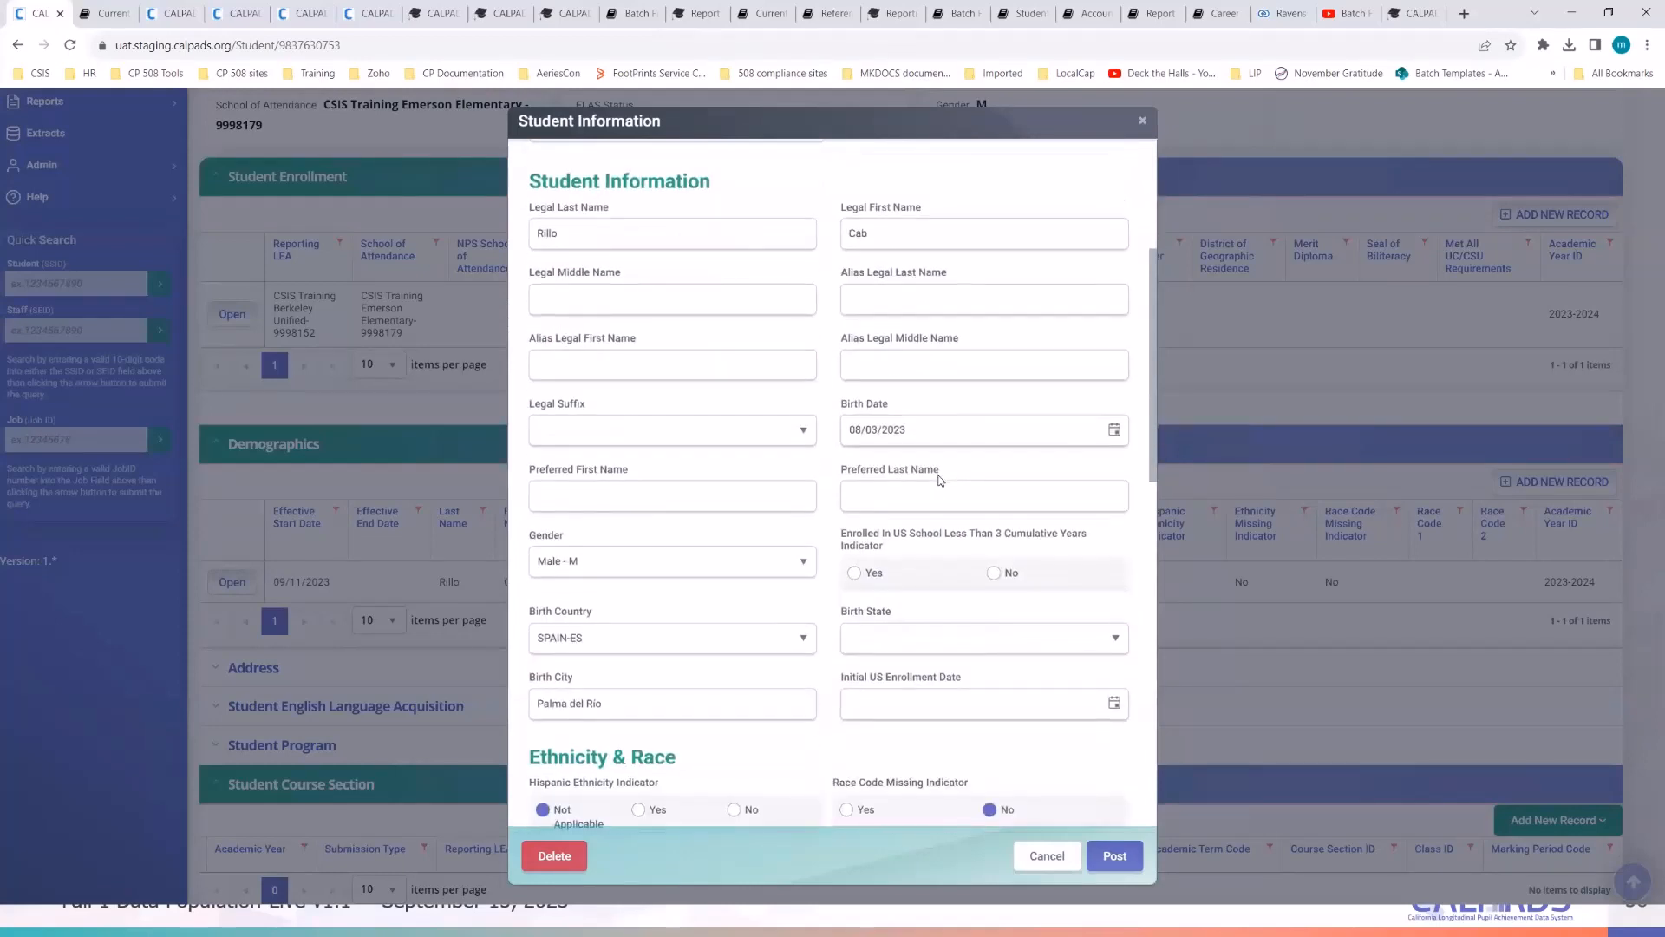
triple_click(923, 430)
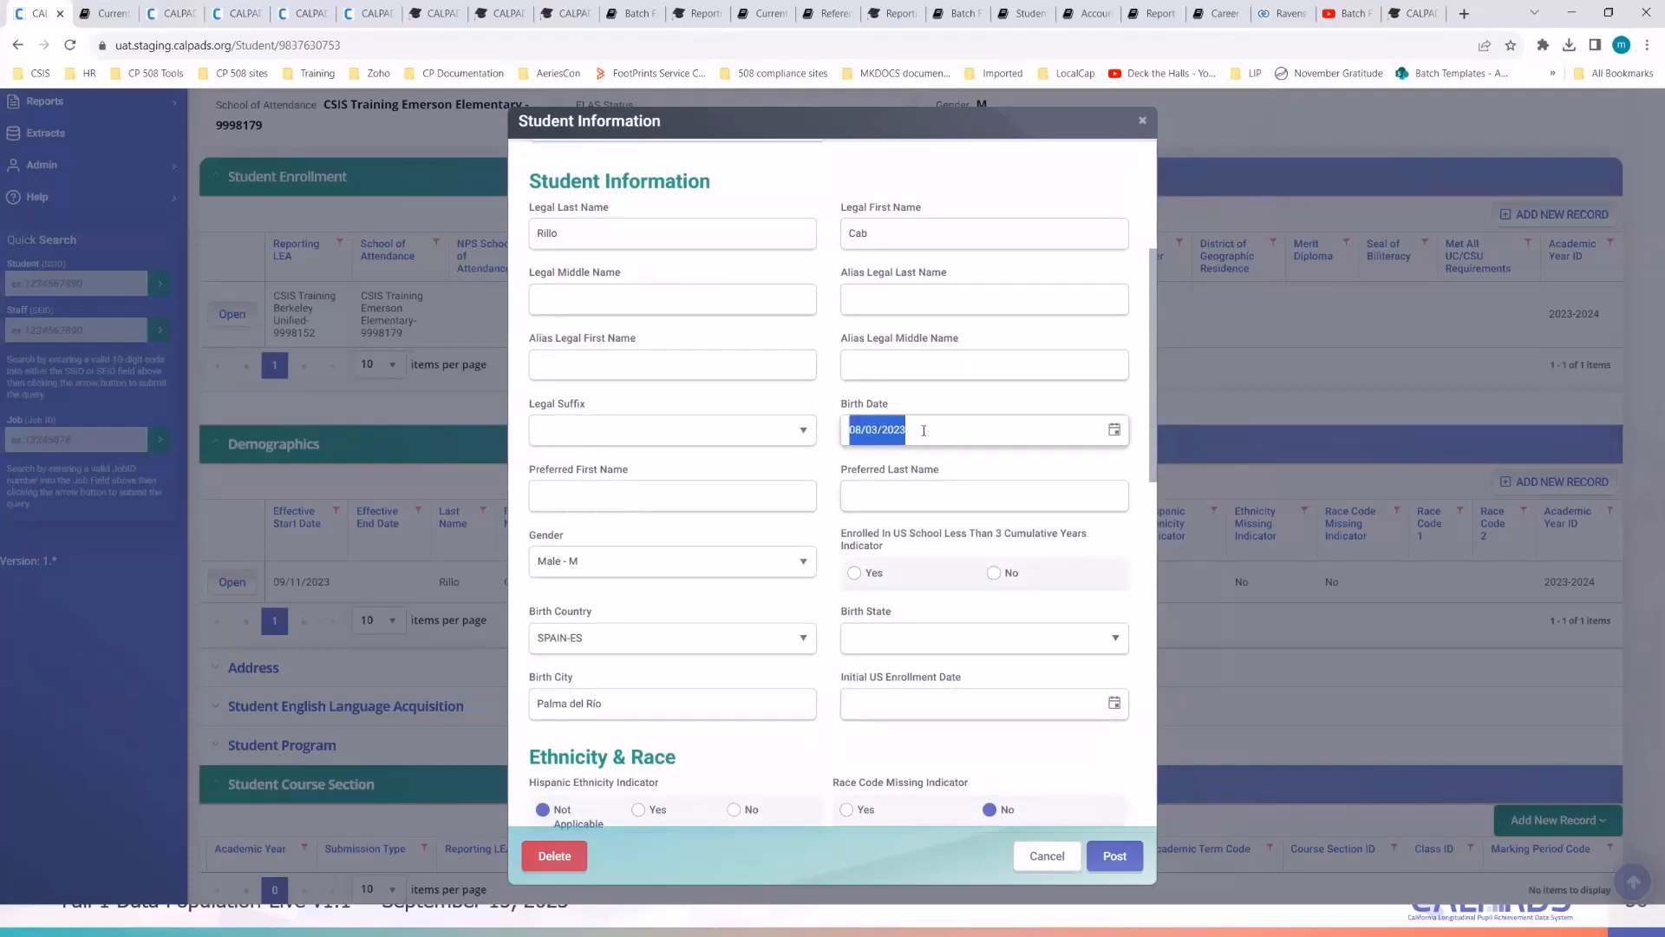
click(924, 430)
key(BackSpace)
key(BackSpace)
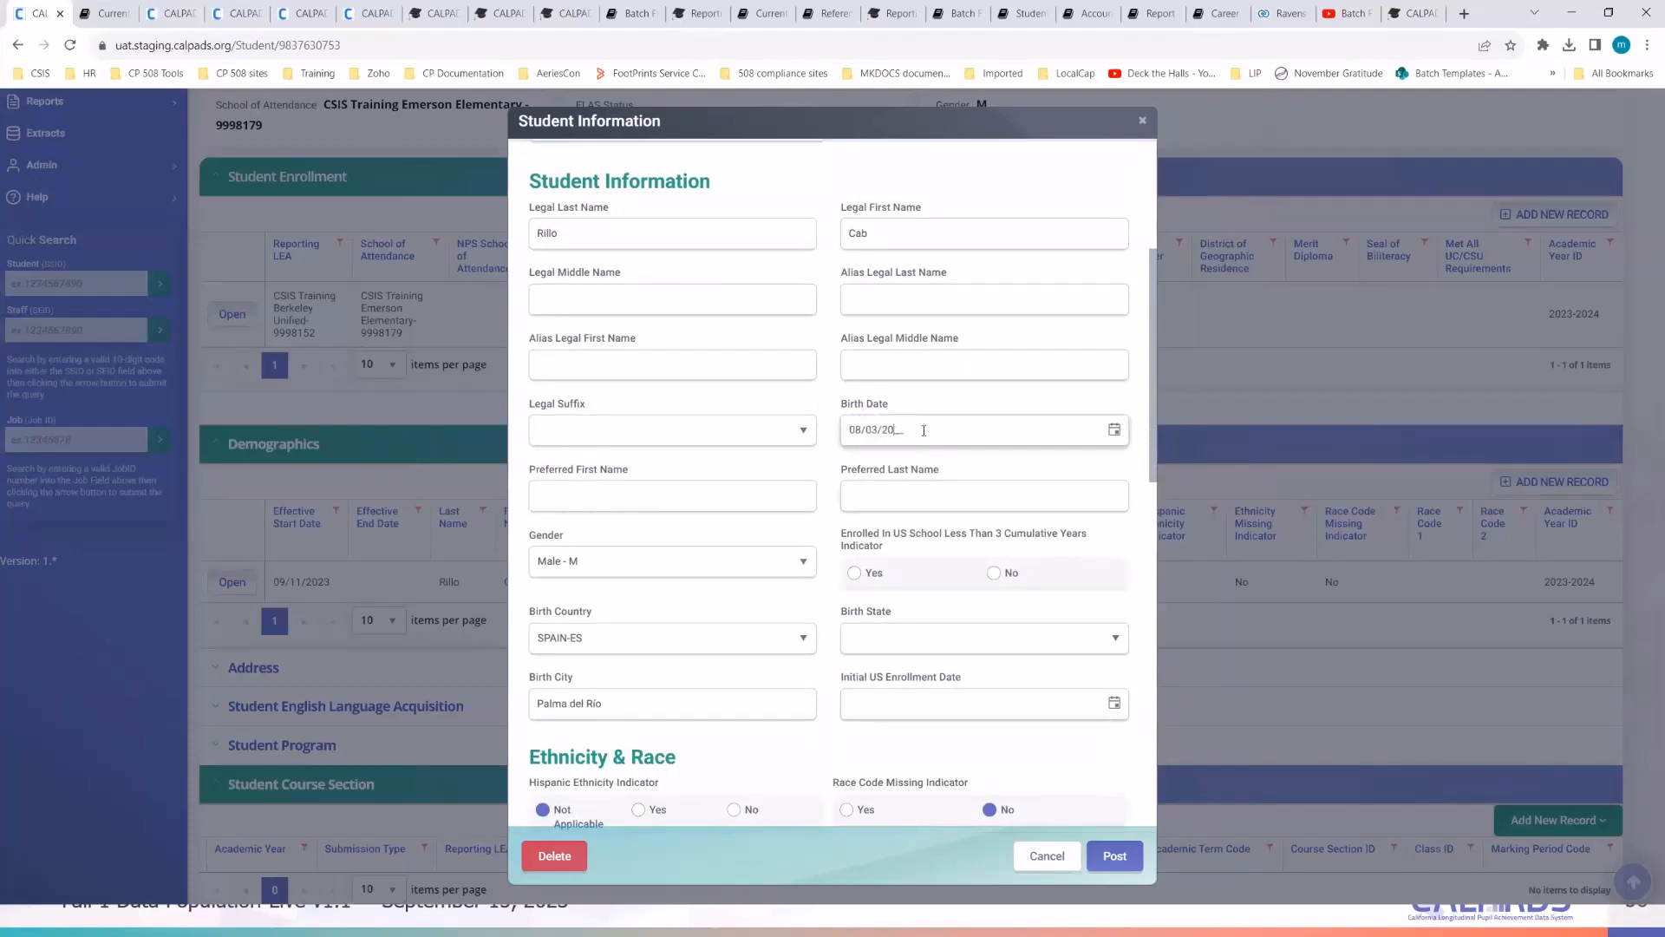
text(18)
click(916, 551)
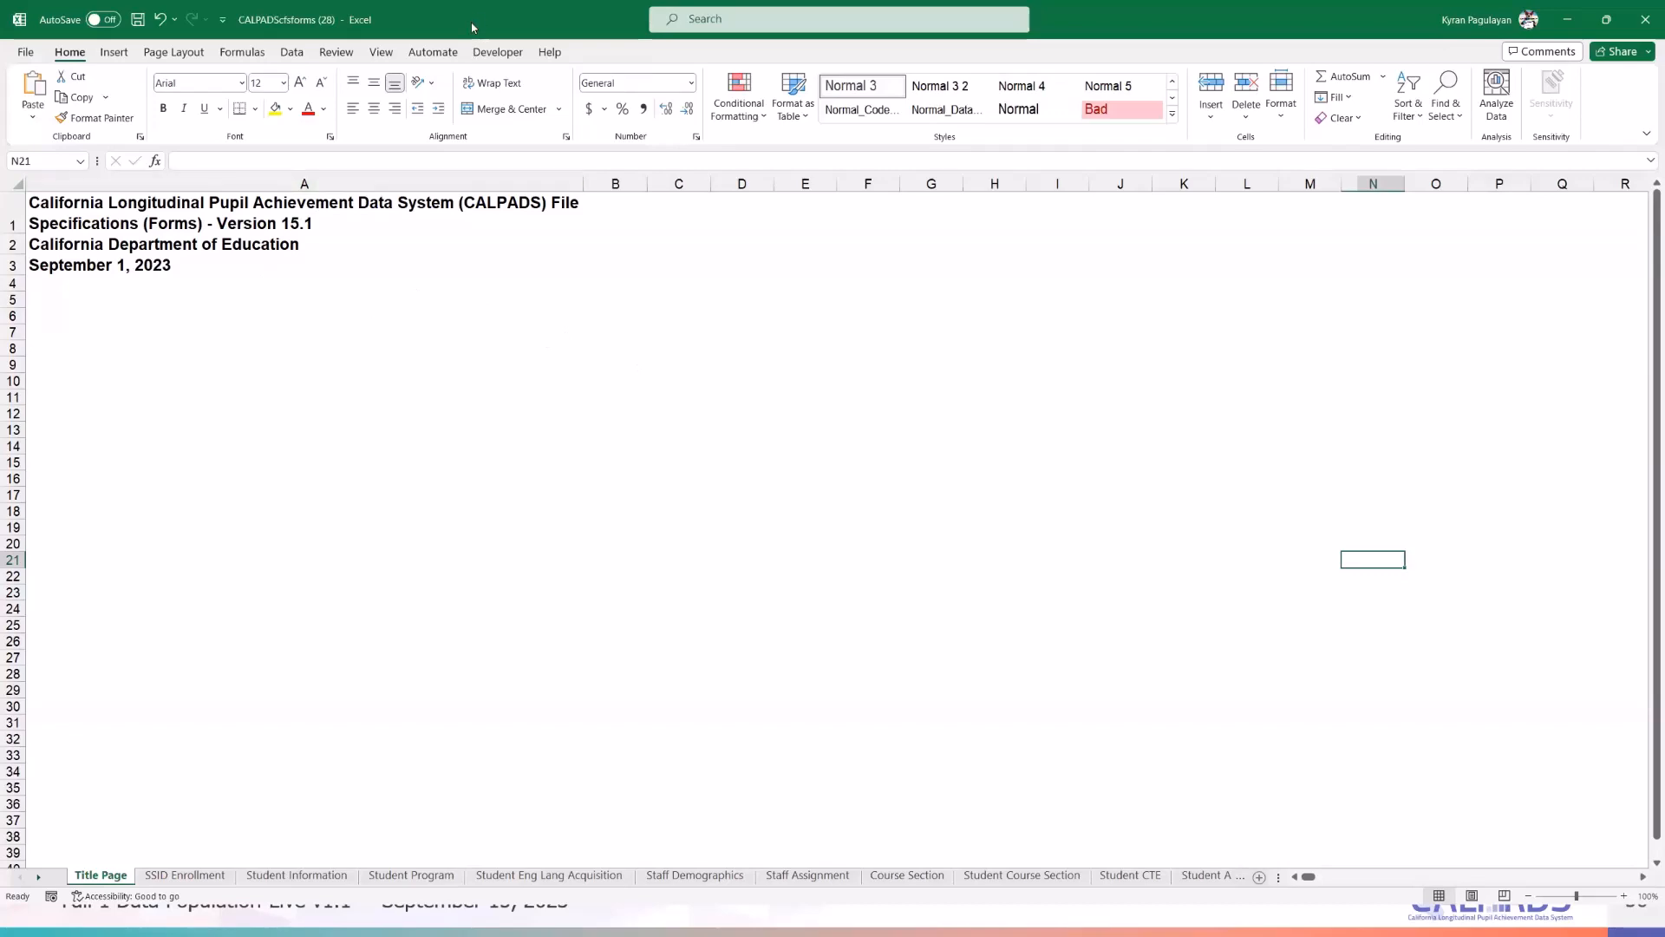
- Switch to the SSID Enrollment sheet and scroll through its field definitions
click(174, 878)
scroll(717, 568, up, 5)
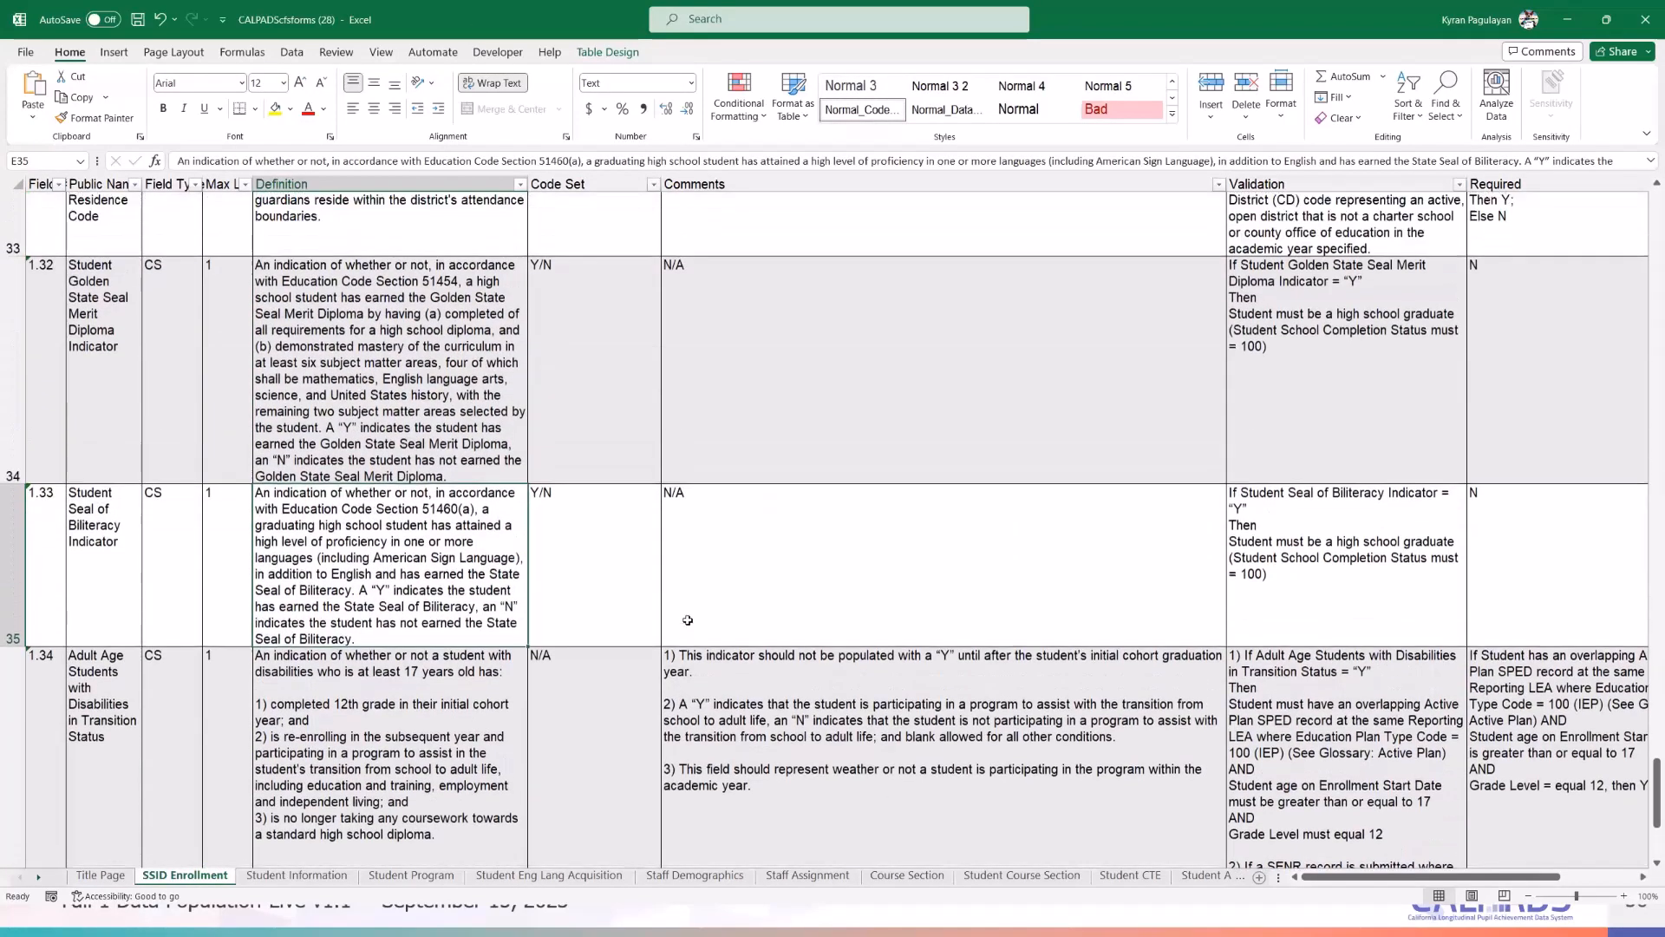
scroll(688, 620, up, 4)
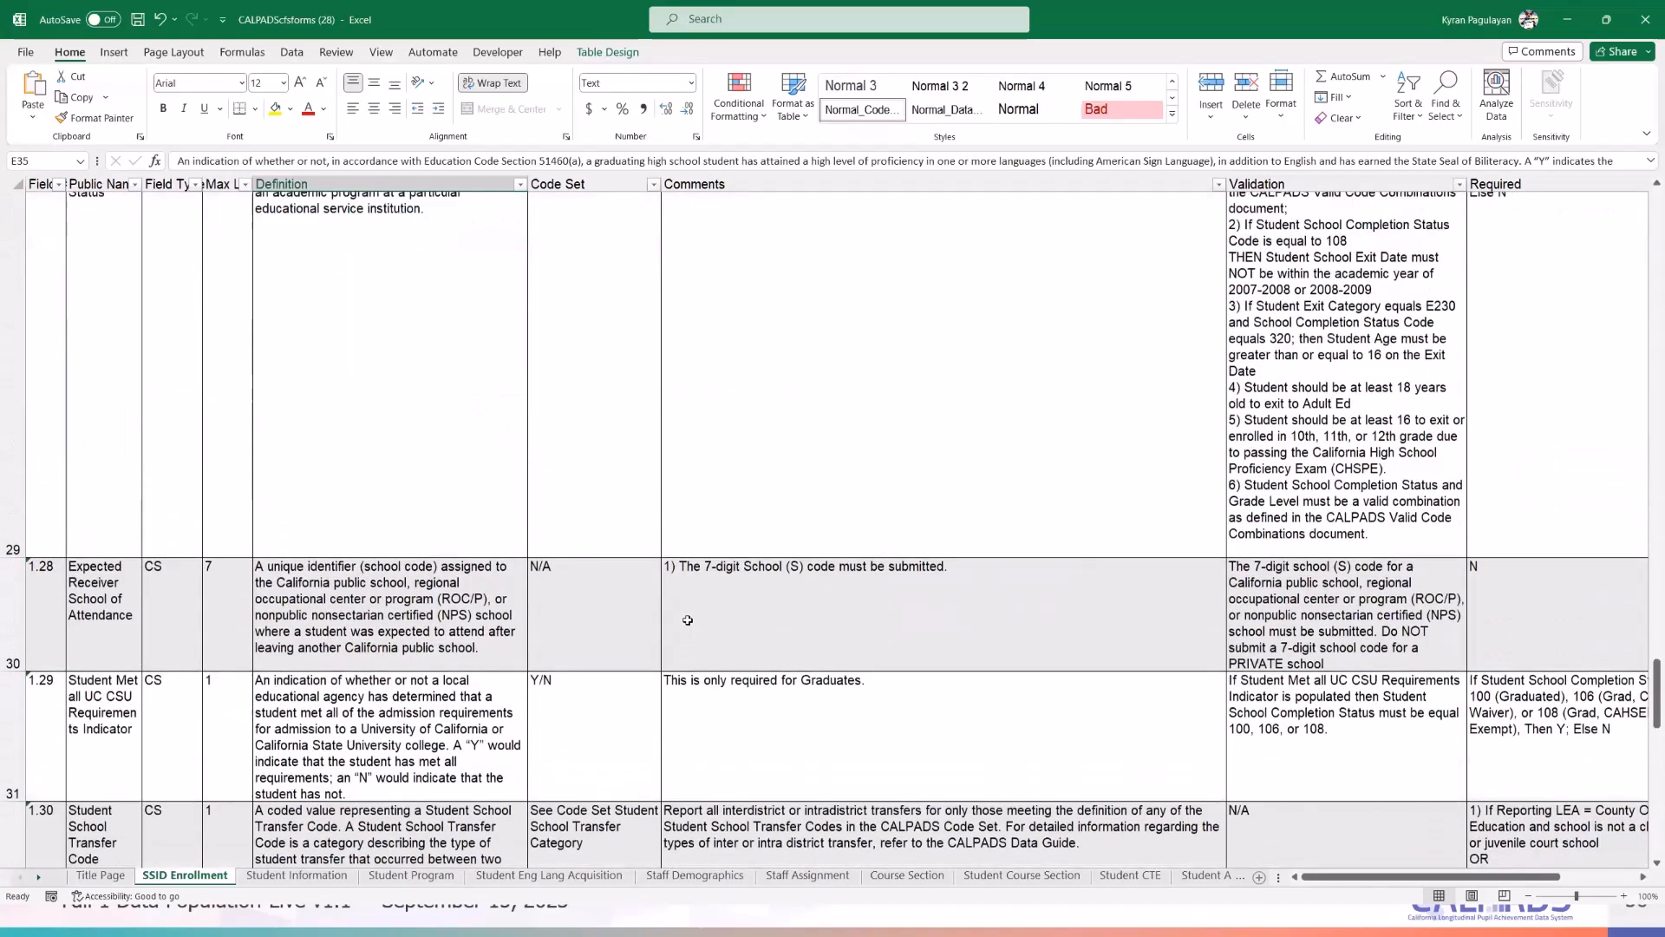
scroll(688, 620, up, 4)
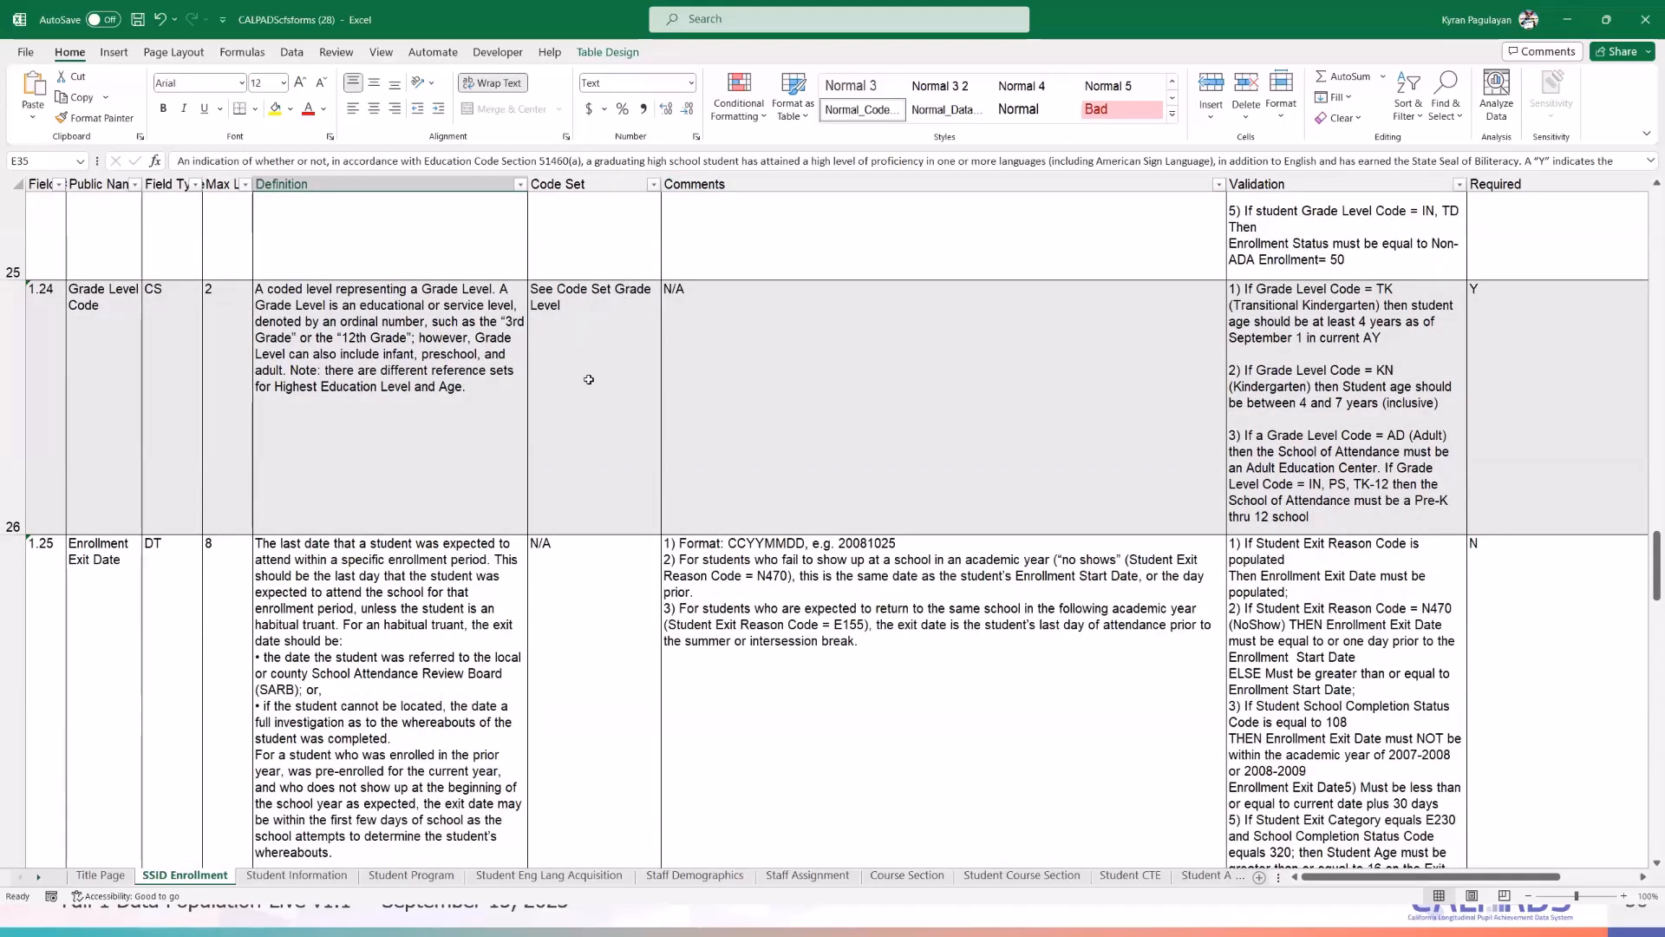
scroll(589, 379, down, 2)
scroll(166, 334, up, 6)
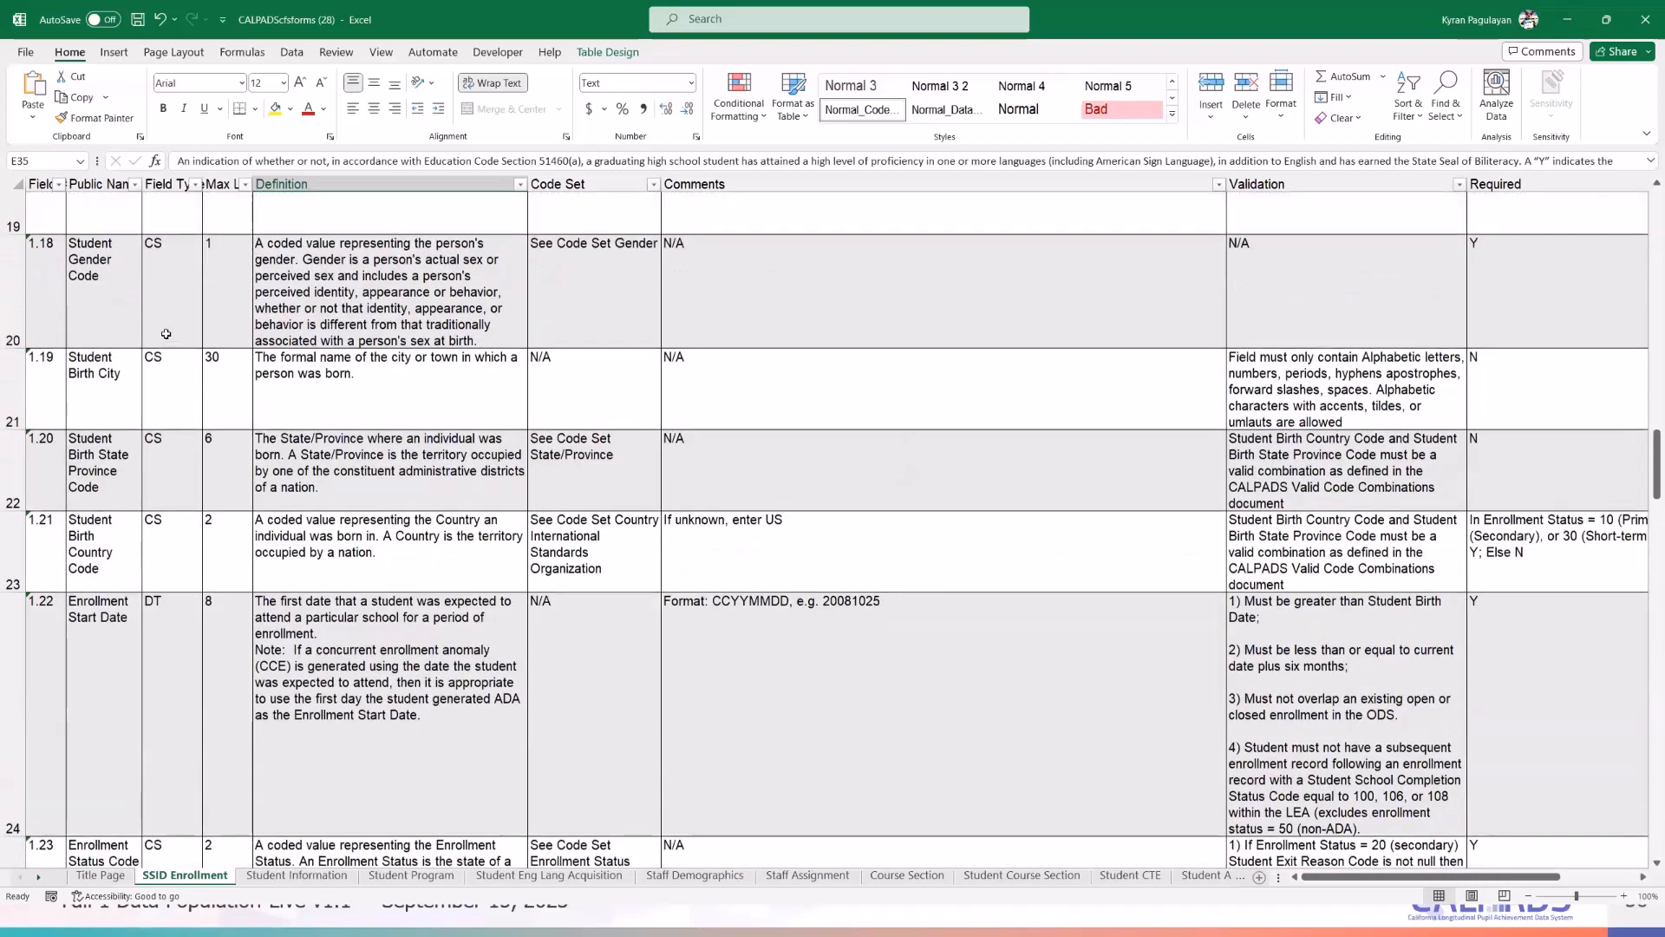
scroll(165, 334, up, 2)
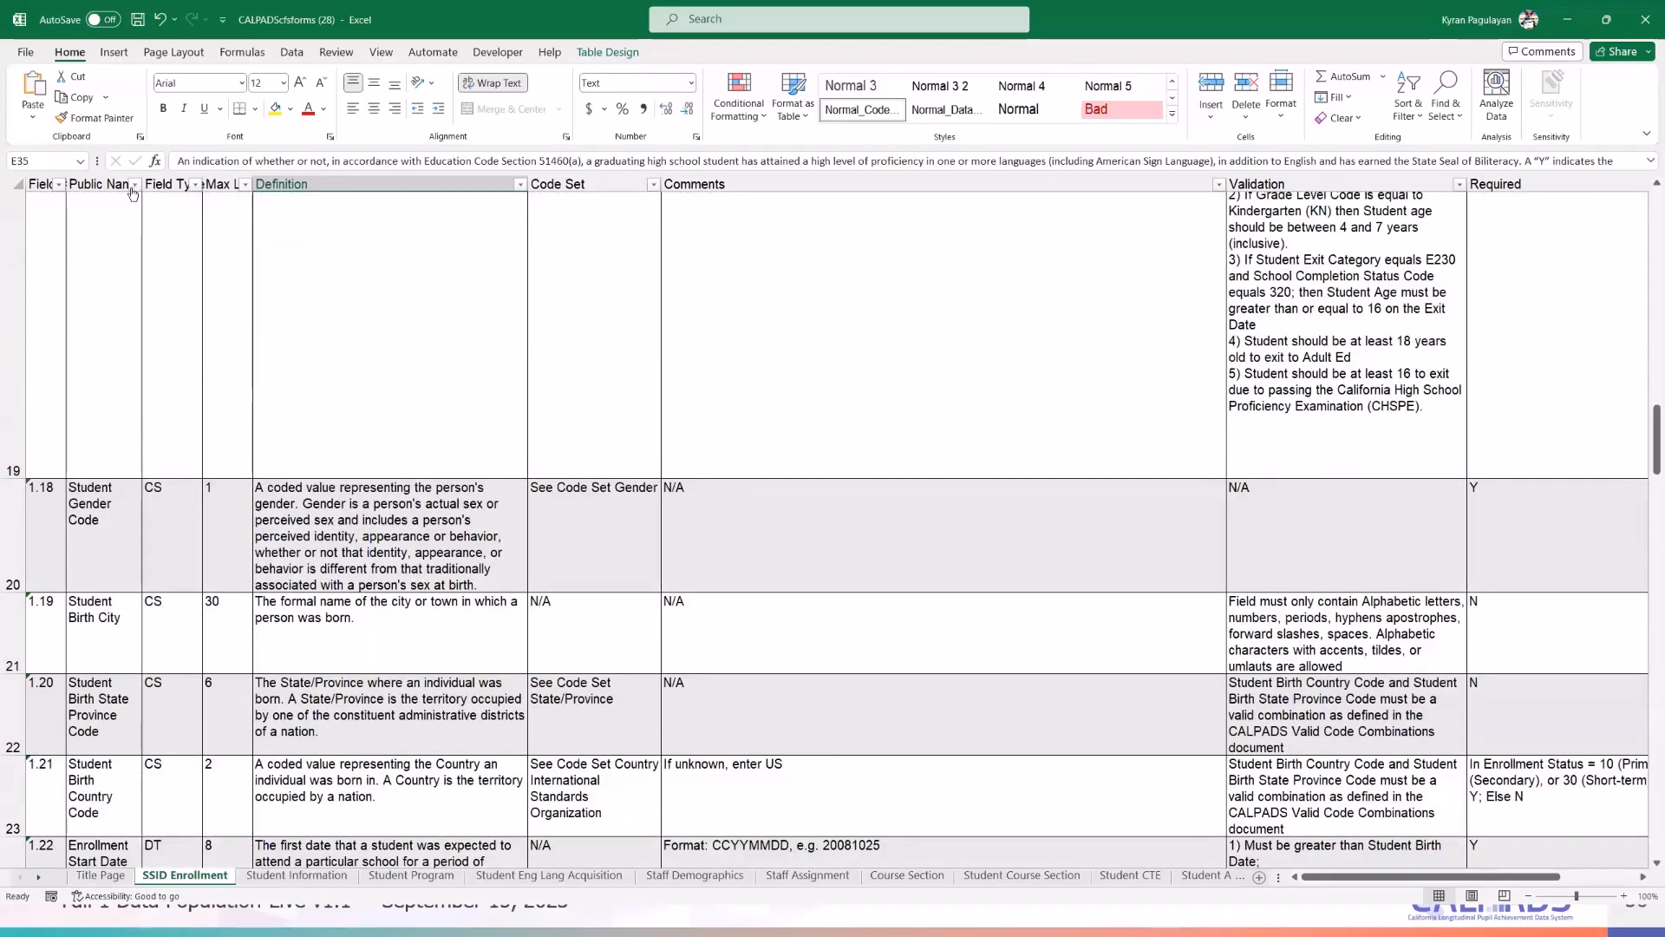
scroll(132, 379, down, 3)
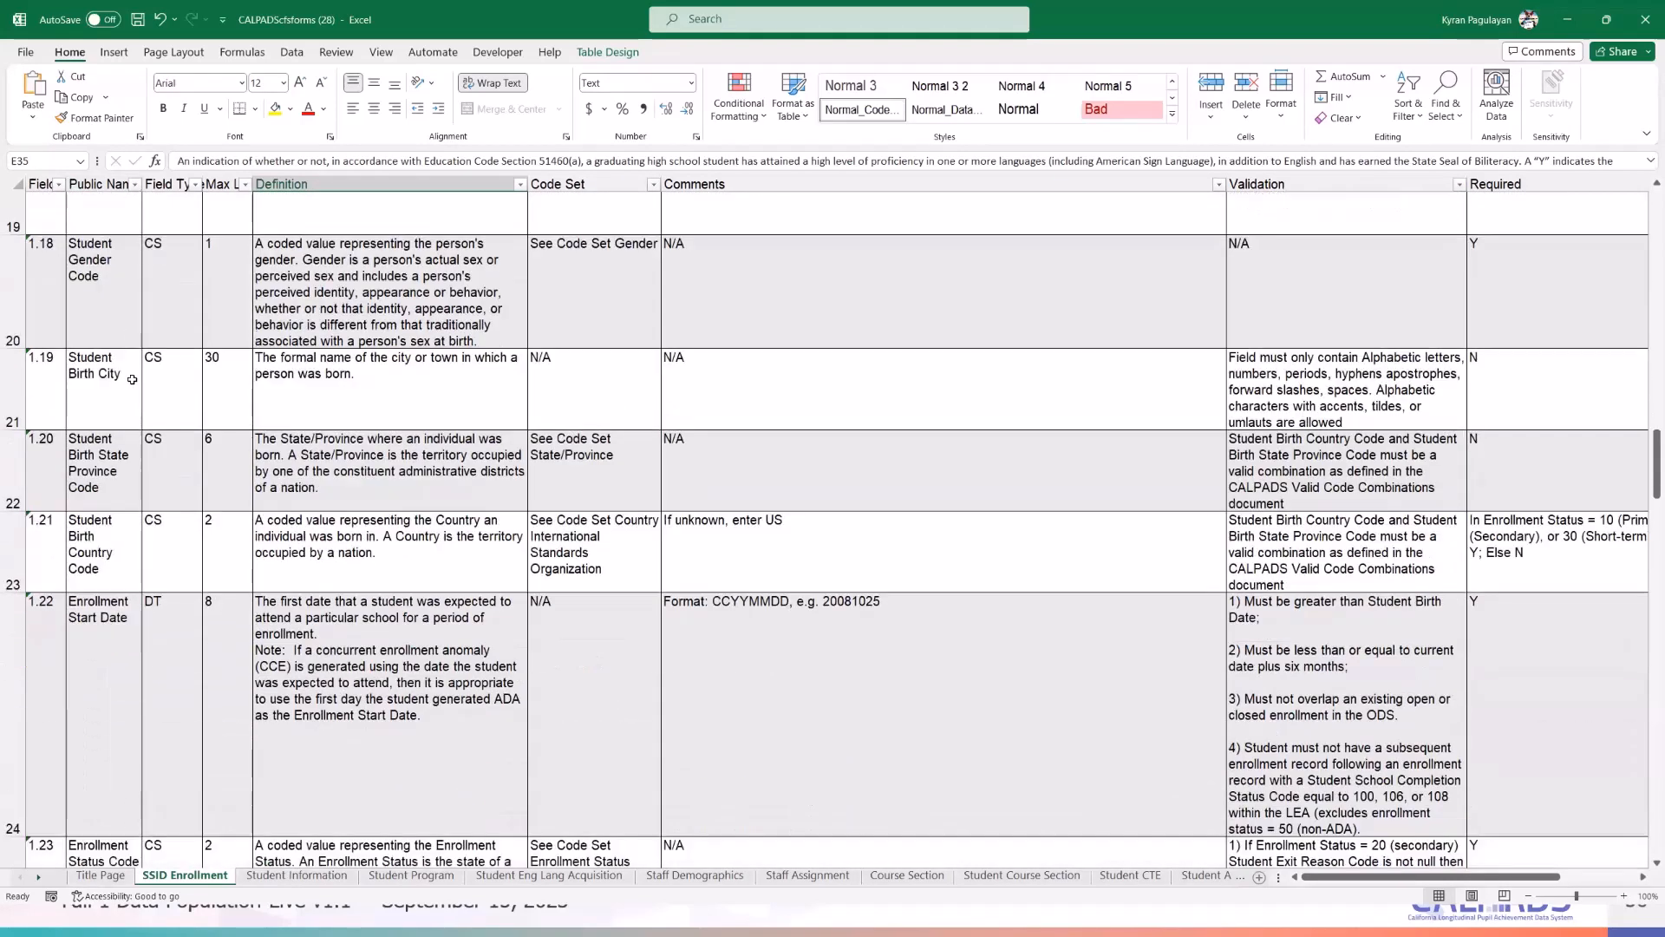
scroll(132, 379, down, 10)
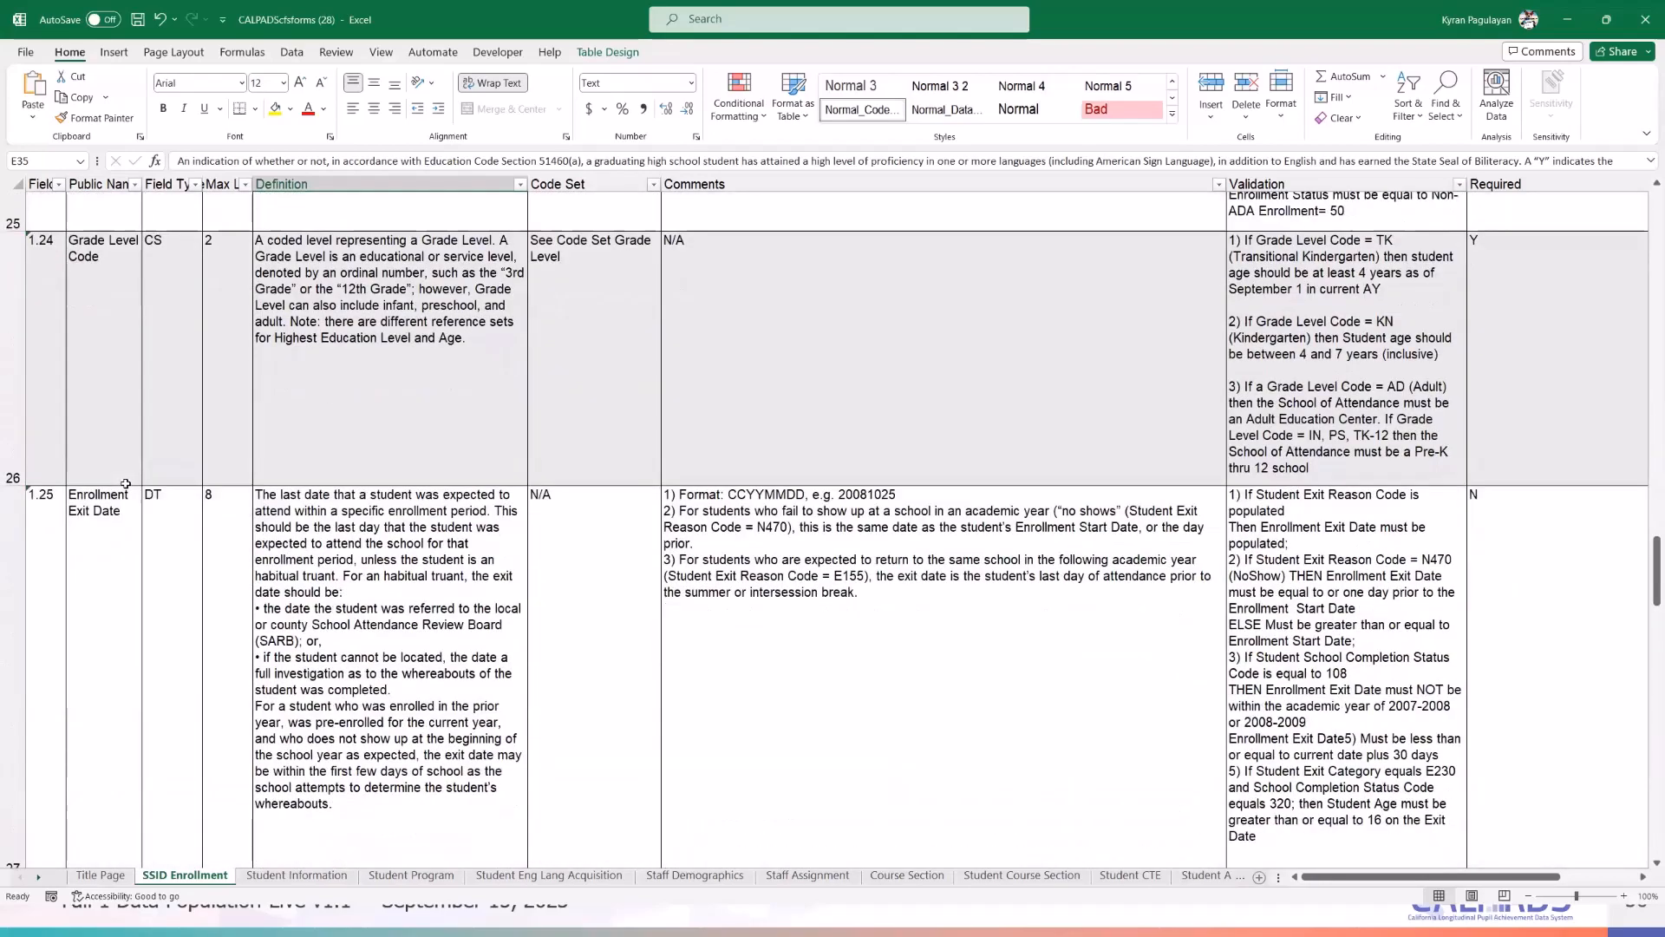
scroll(126, 483, down, 10)
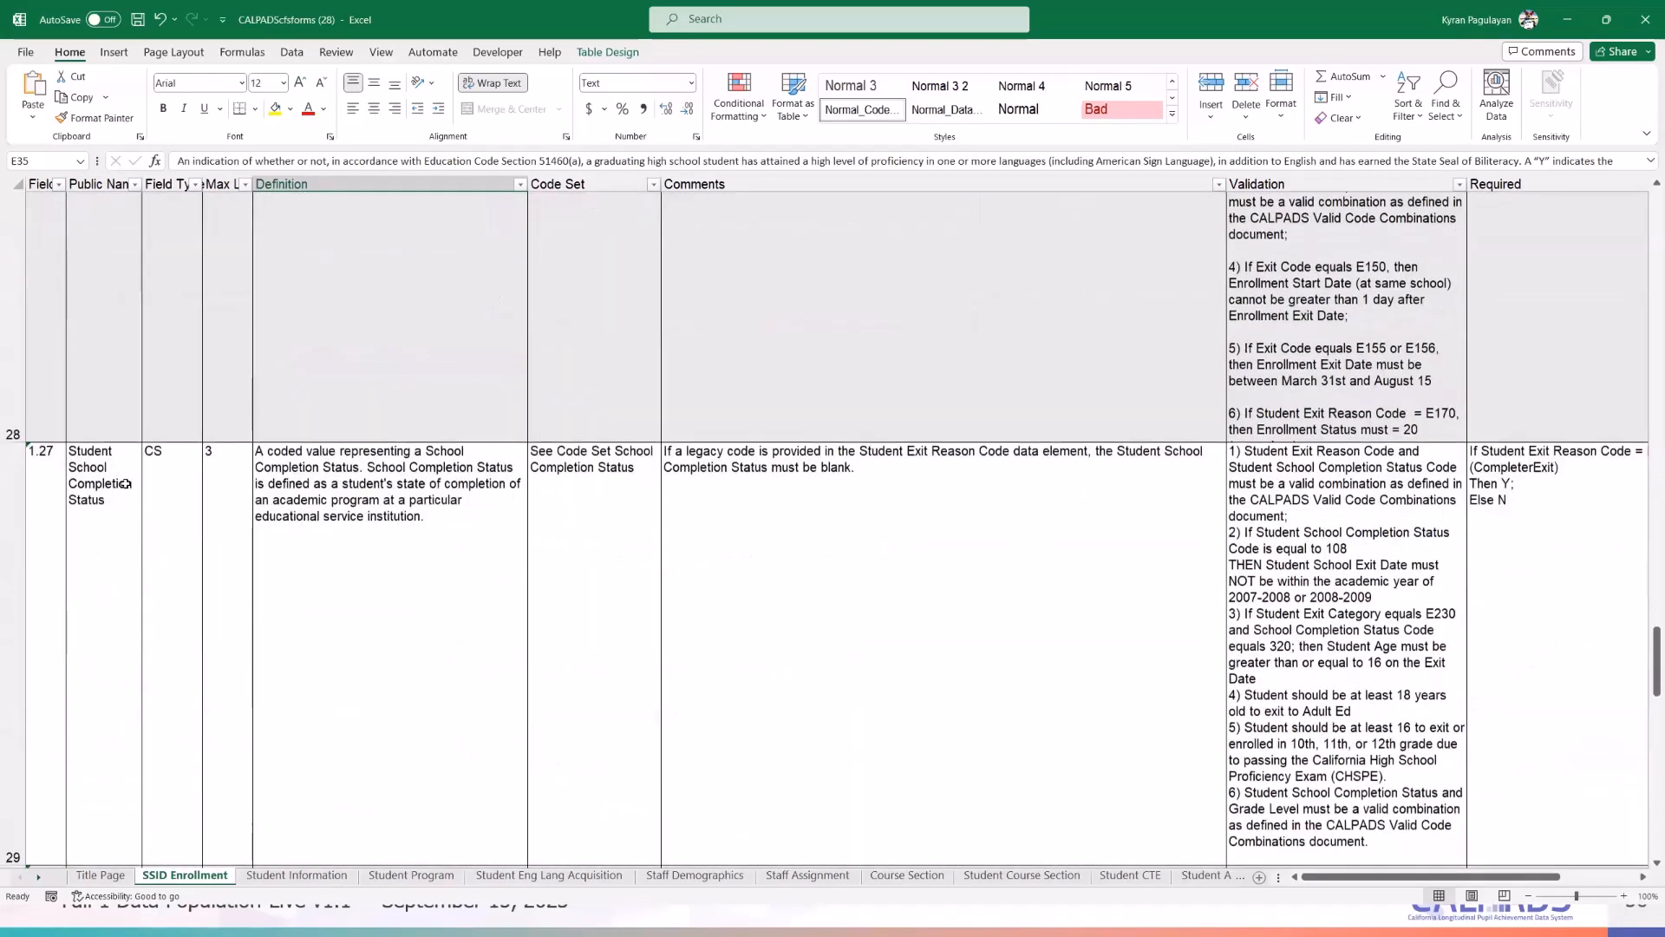
scroll(126, 483, down, 10)
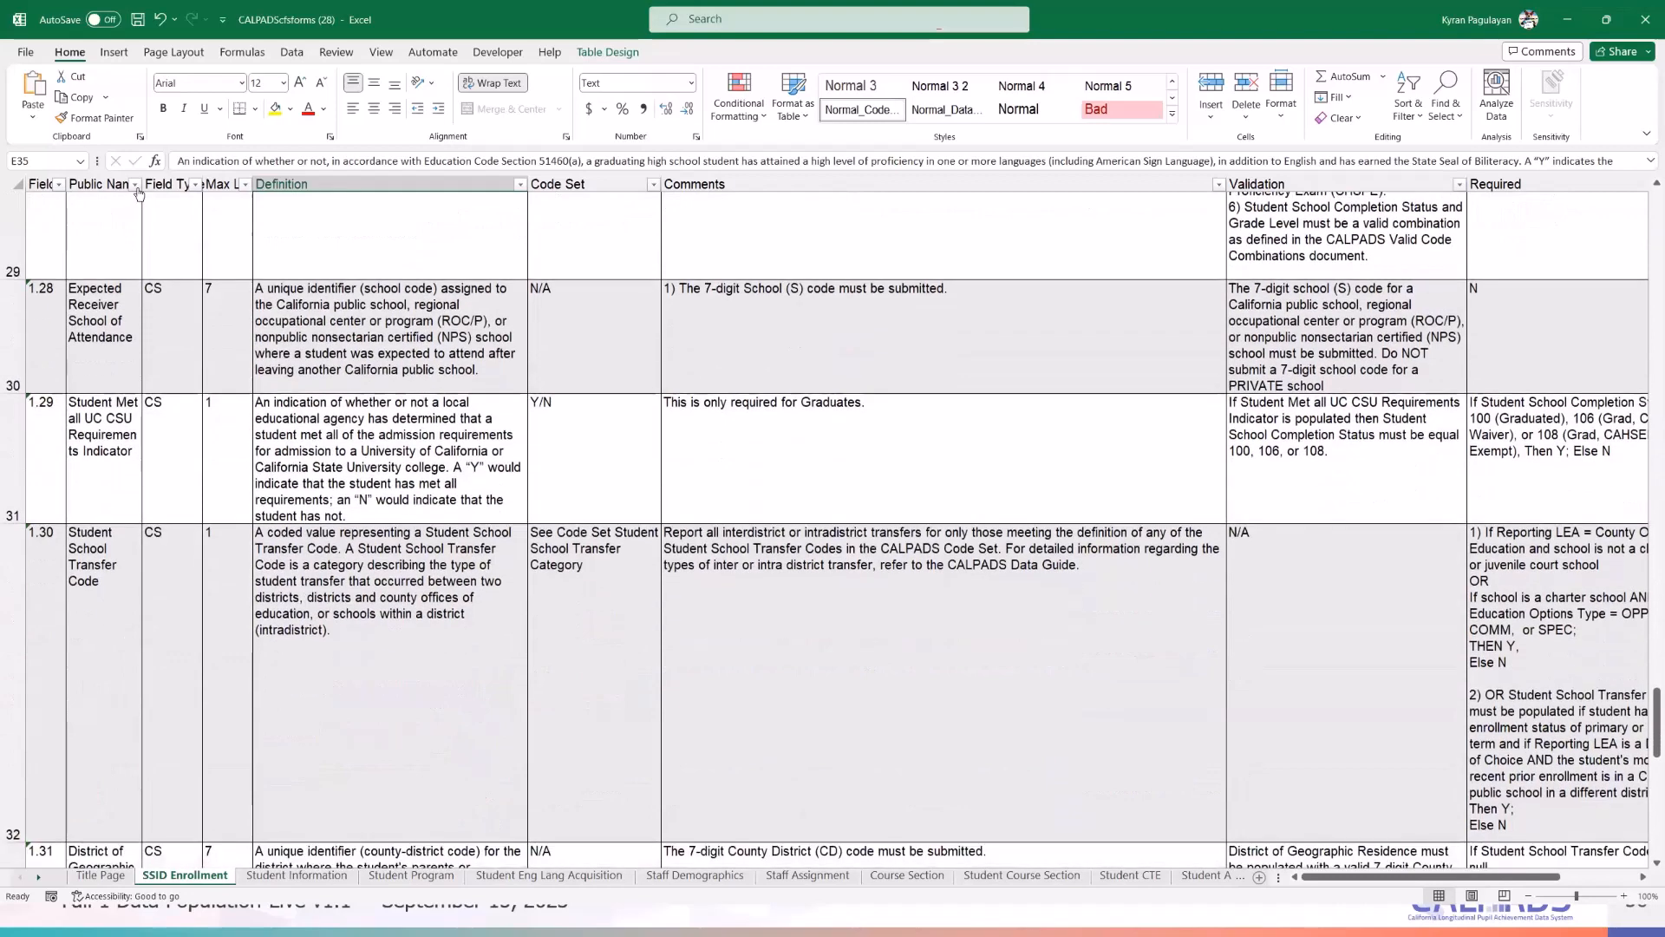
- Check the Public Name filter, then select the Student Met all UC CSU Requirements Indicator entry
click(136, 185)
click(540, 13)
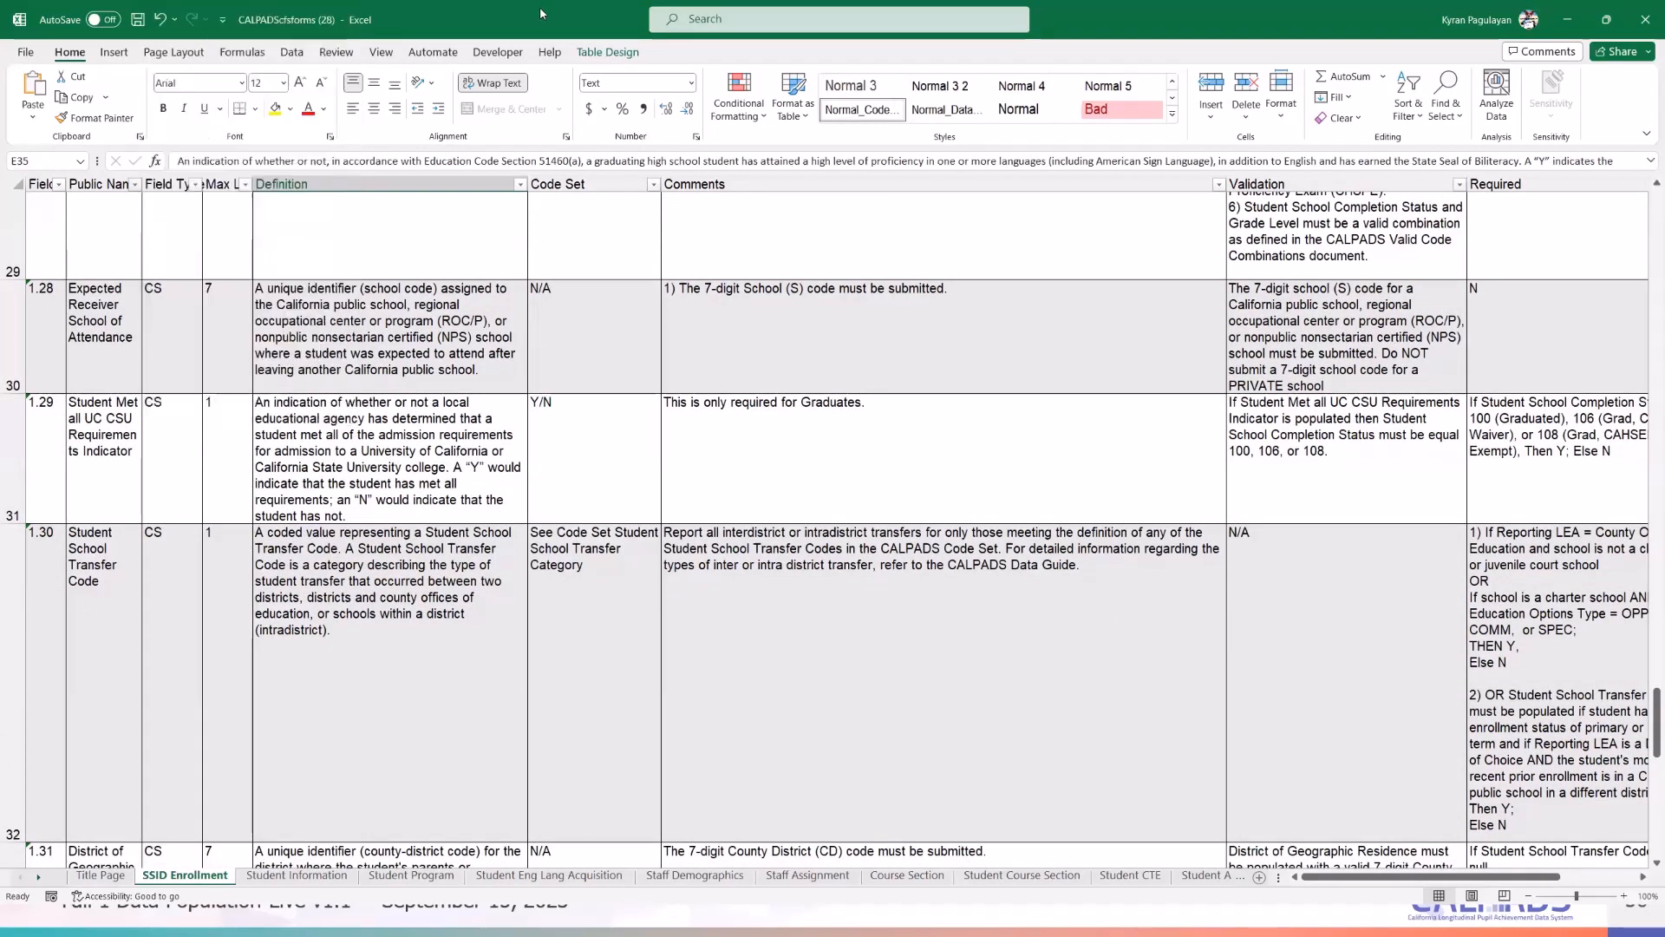
click(102, 449)
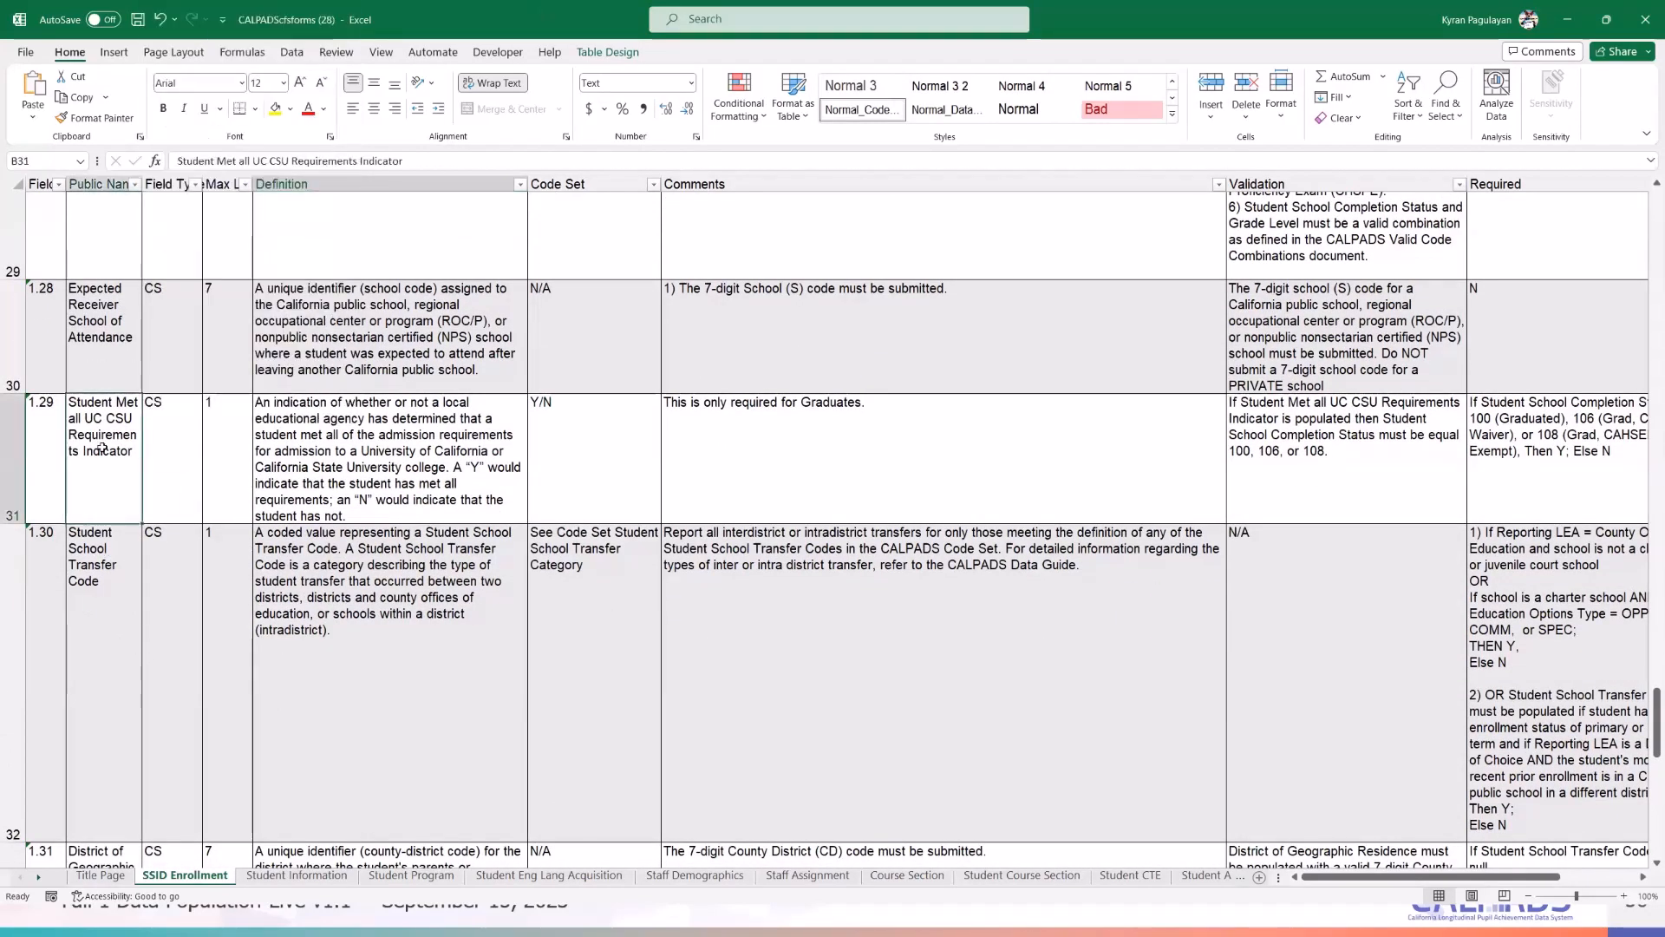
scroll(102, 477, down, 2)
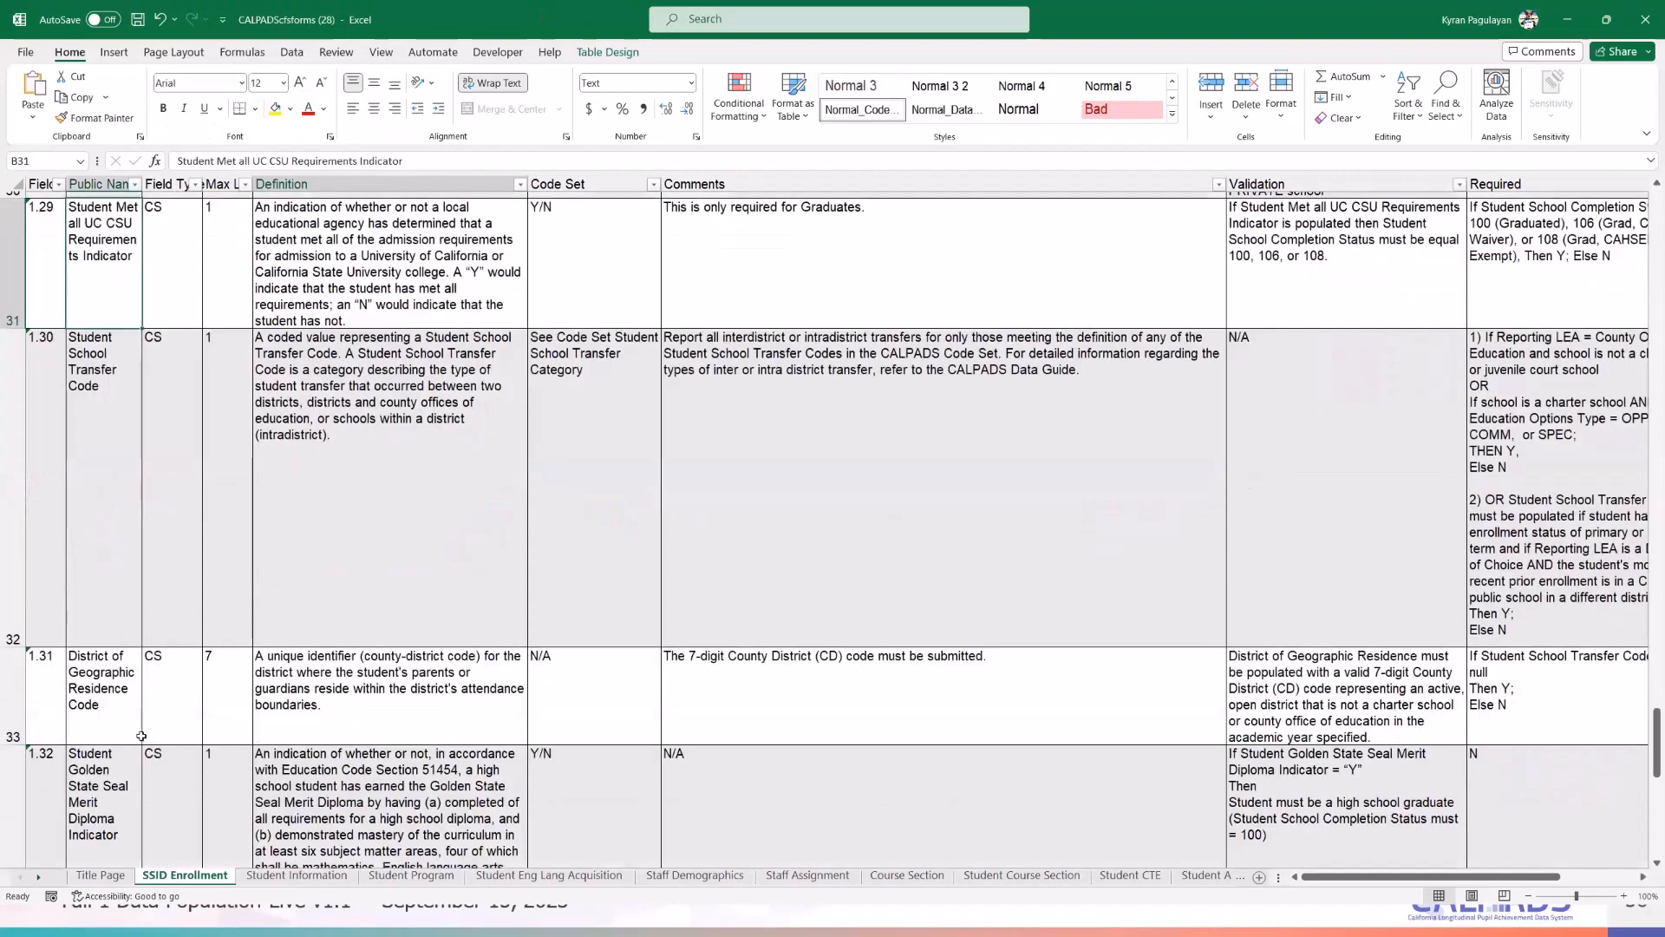
- On the Student Information sheet, locate field 2.37 and select its row
click(295, 876)
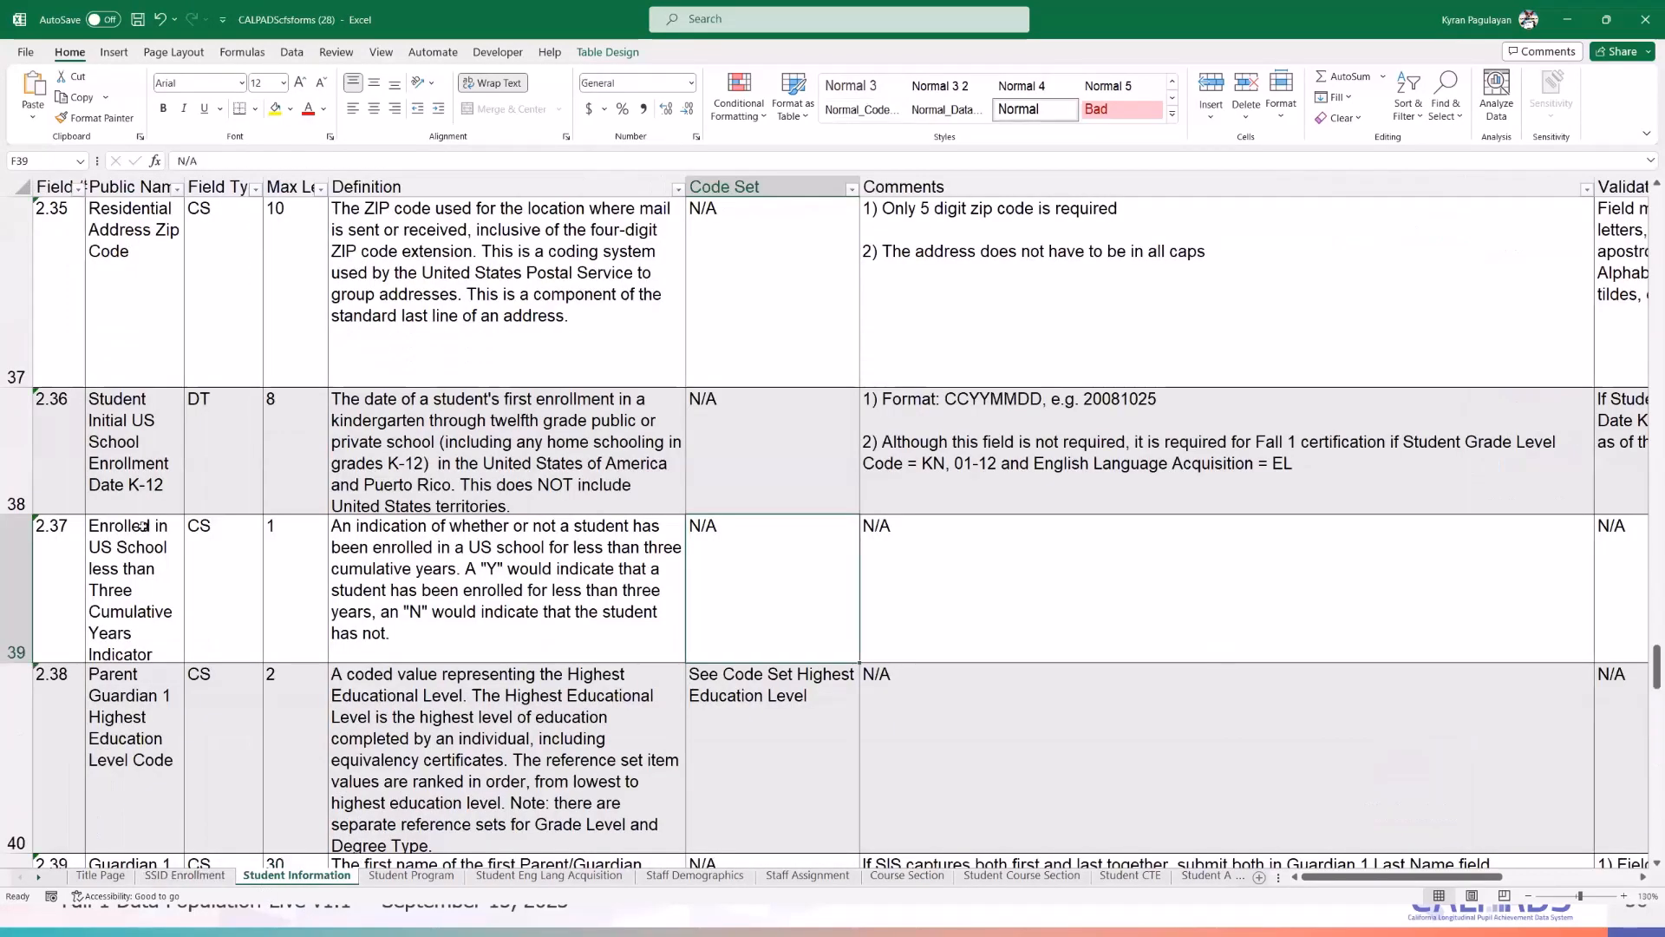
scroll(143, 526, down, 1)
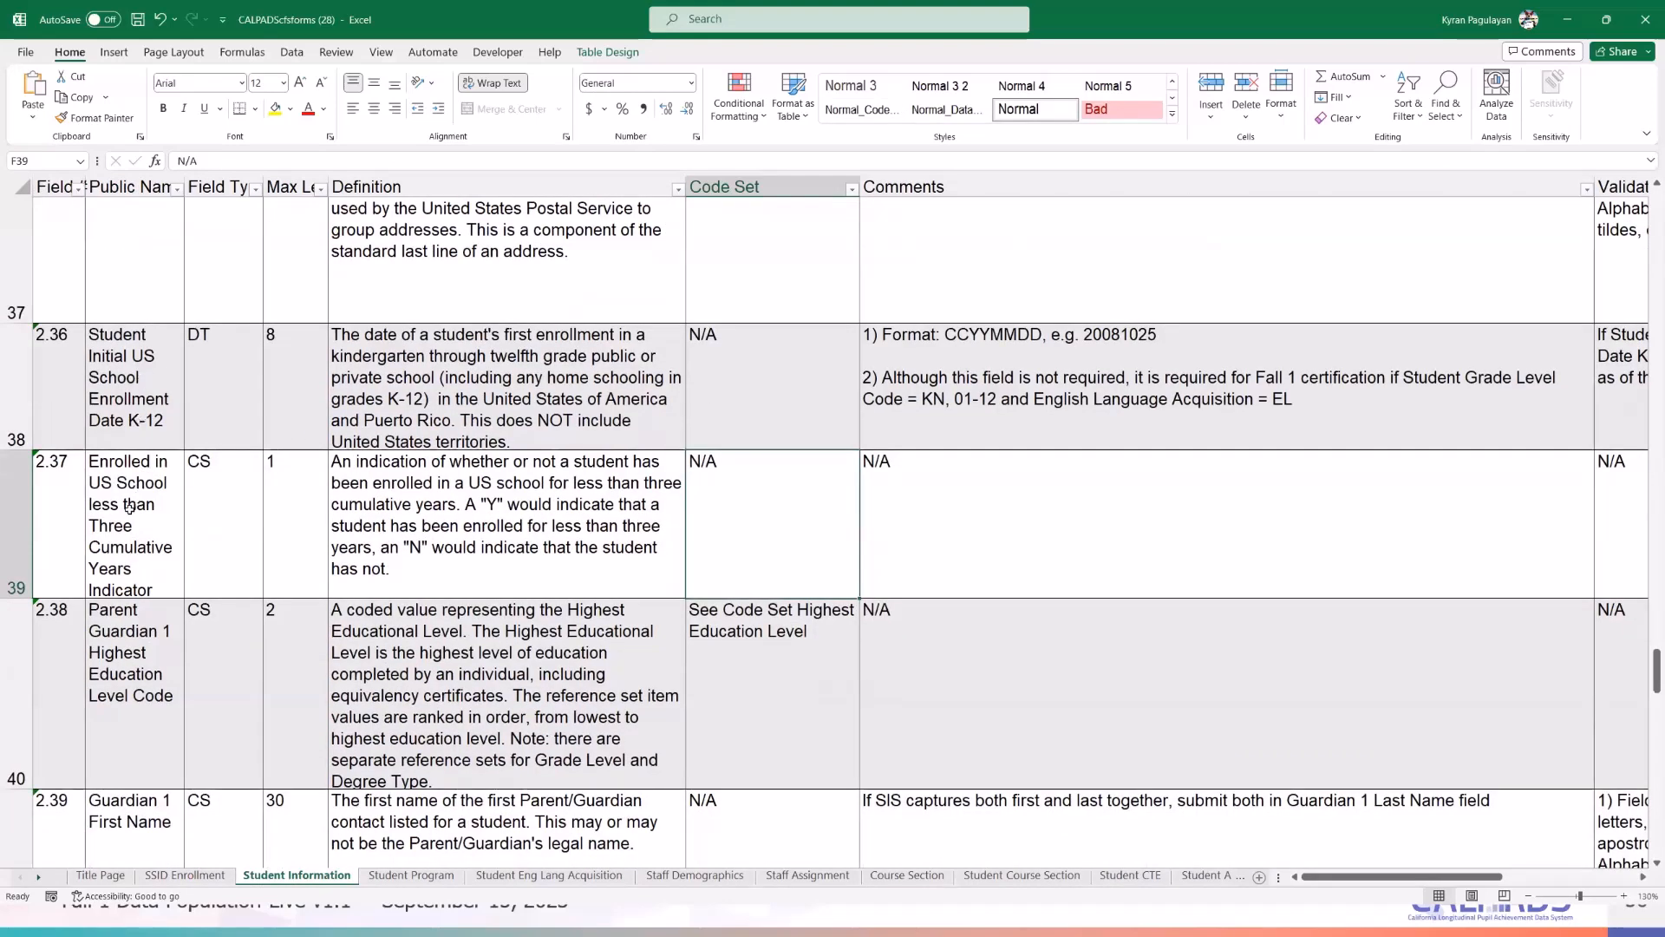
click(125, 570)
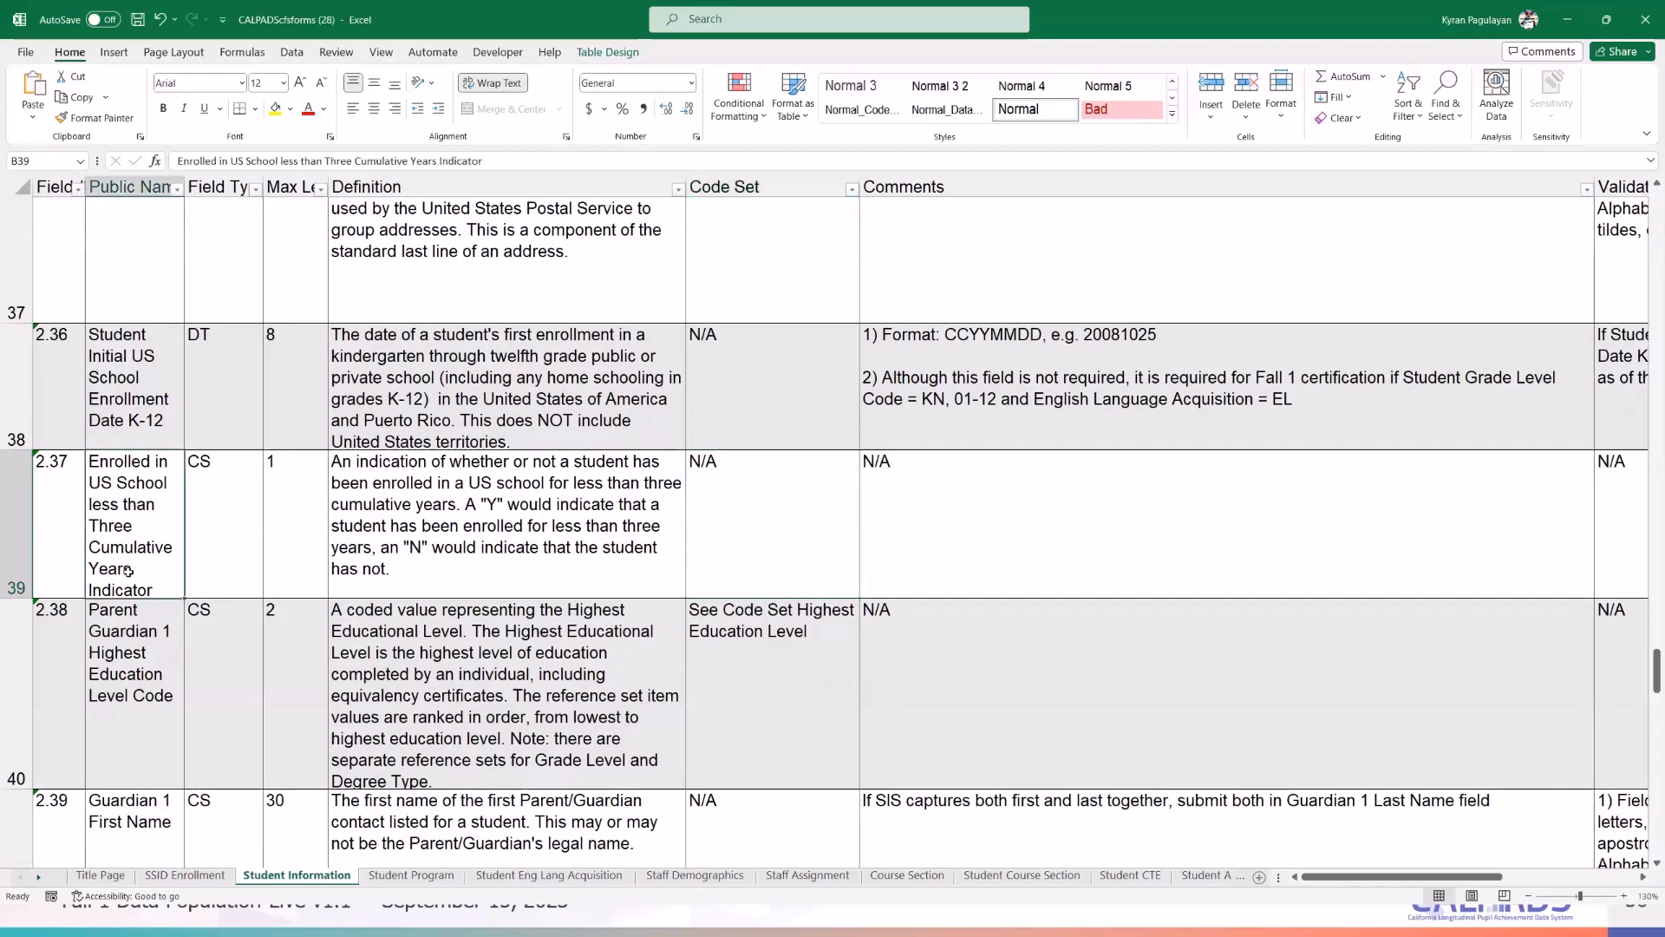
click(444, 542)
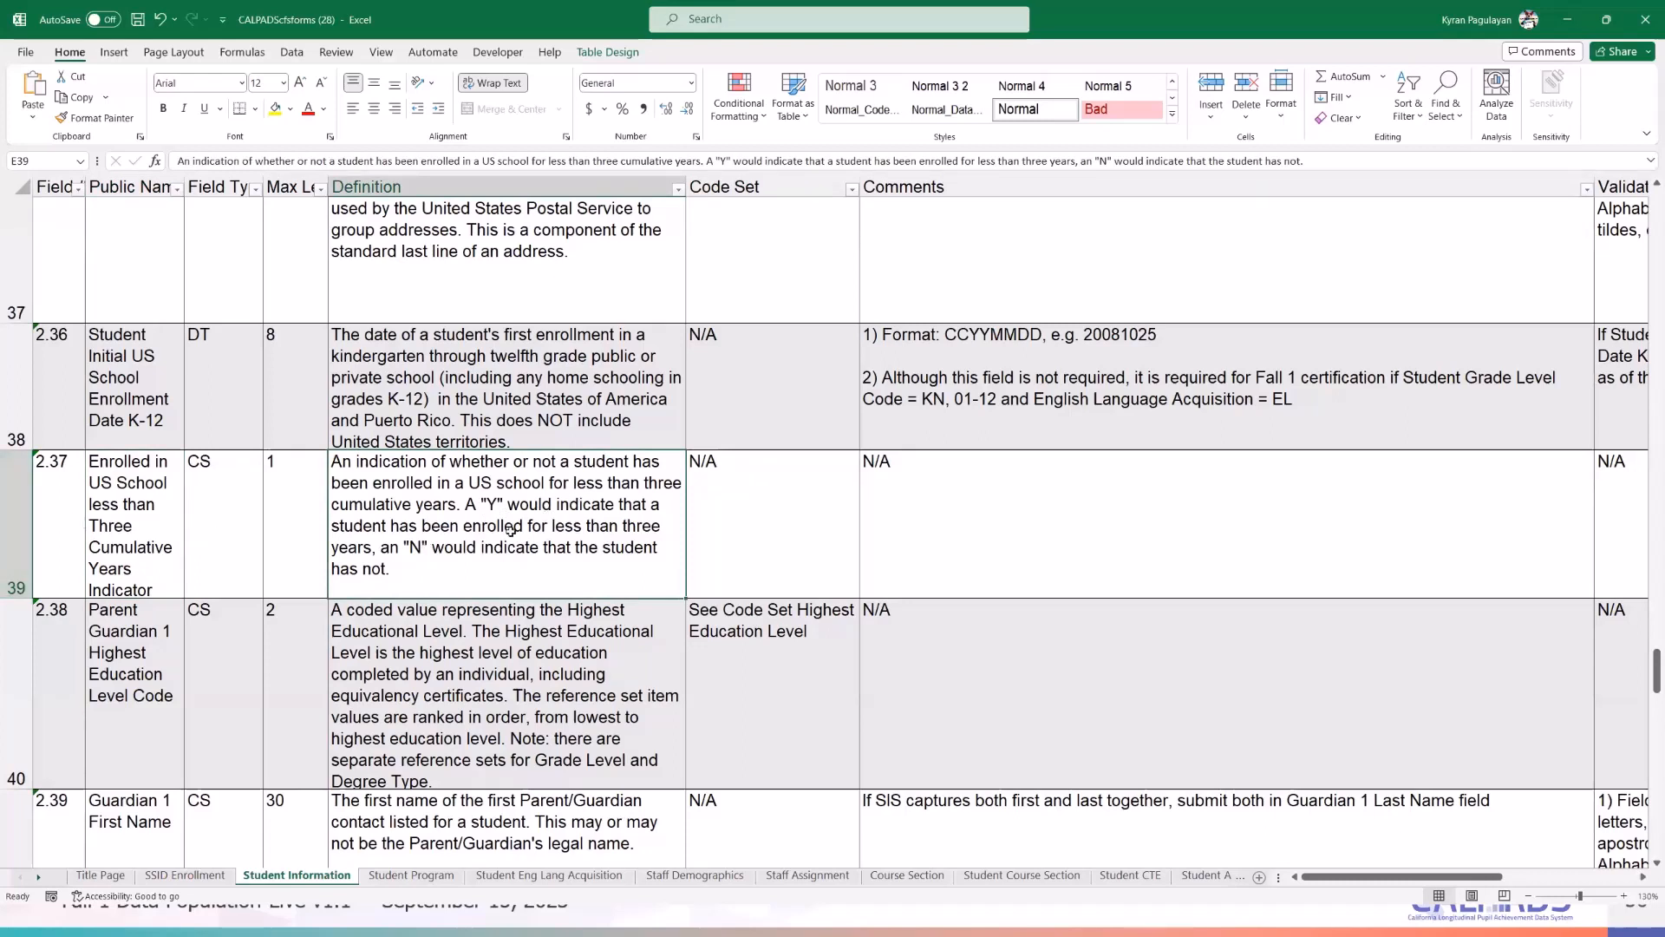
click(10, 502)
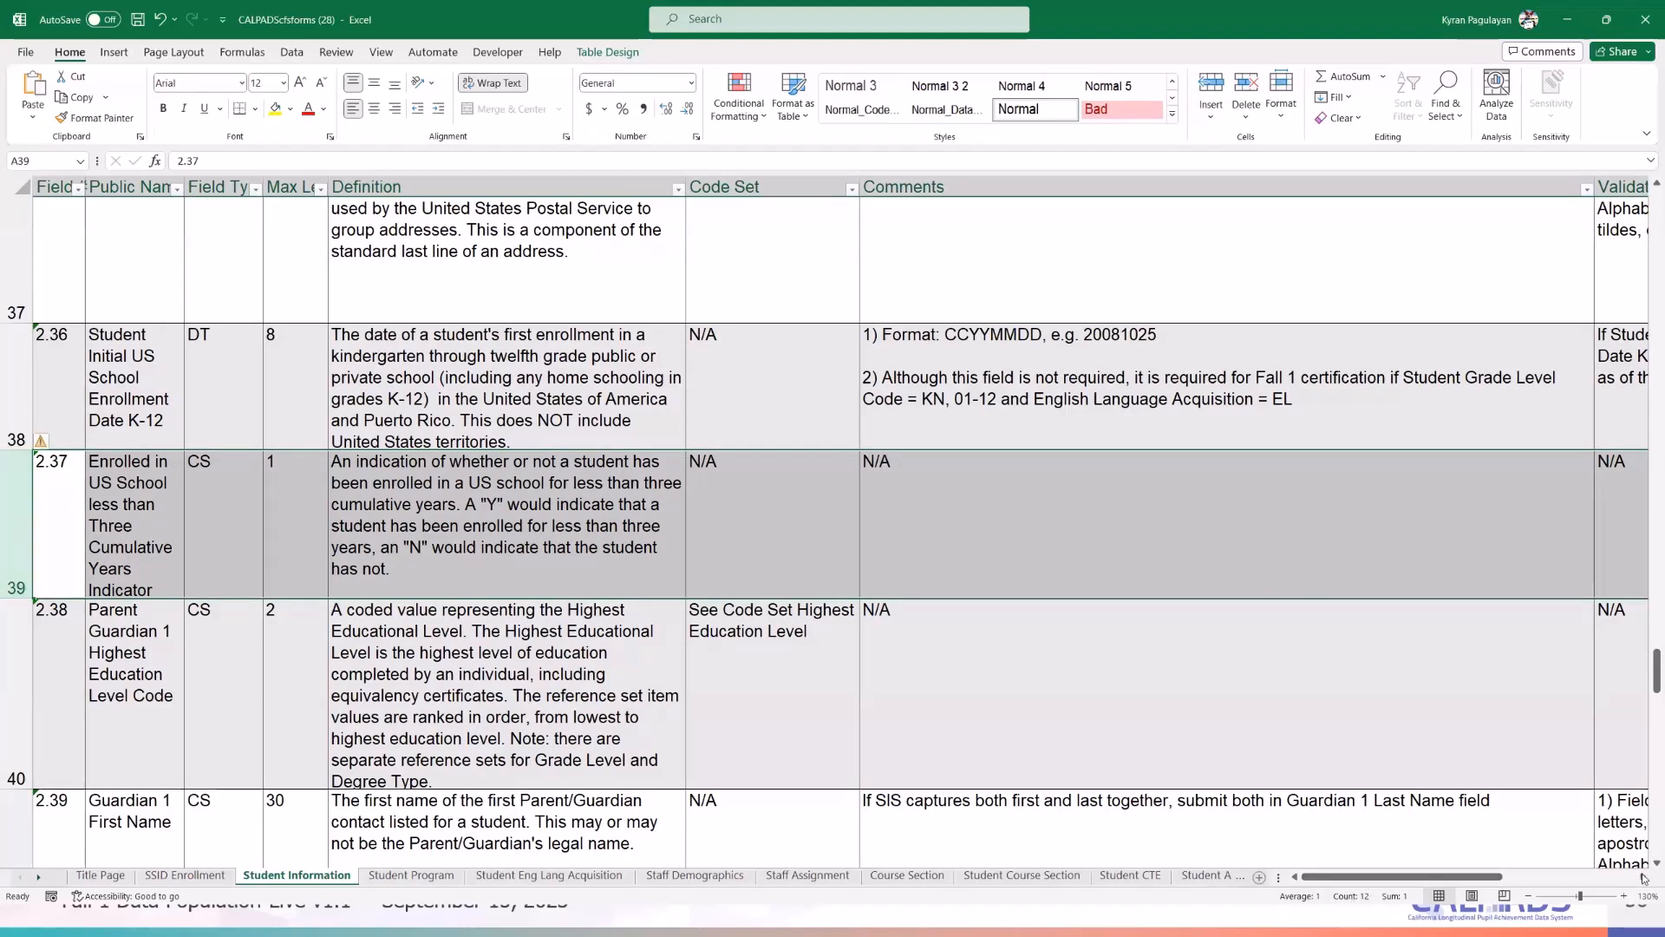
- Scroll right to field 2.37's Required and Validation columns, then return to CALPADS
drag(1466, 878, 1597, 880)
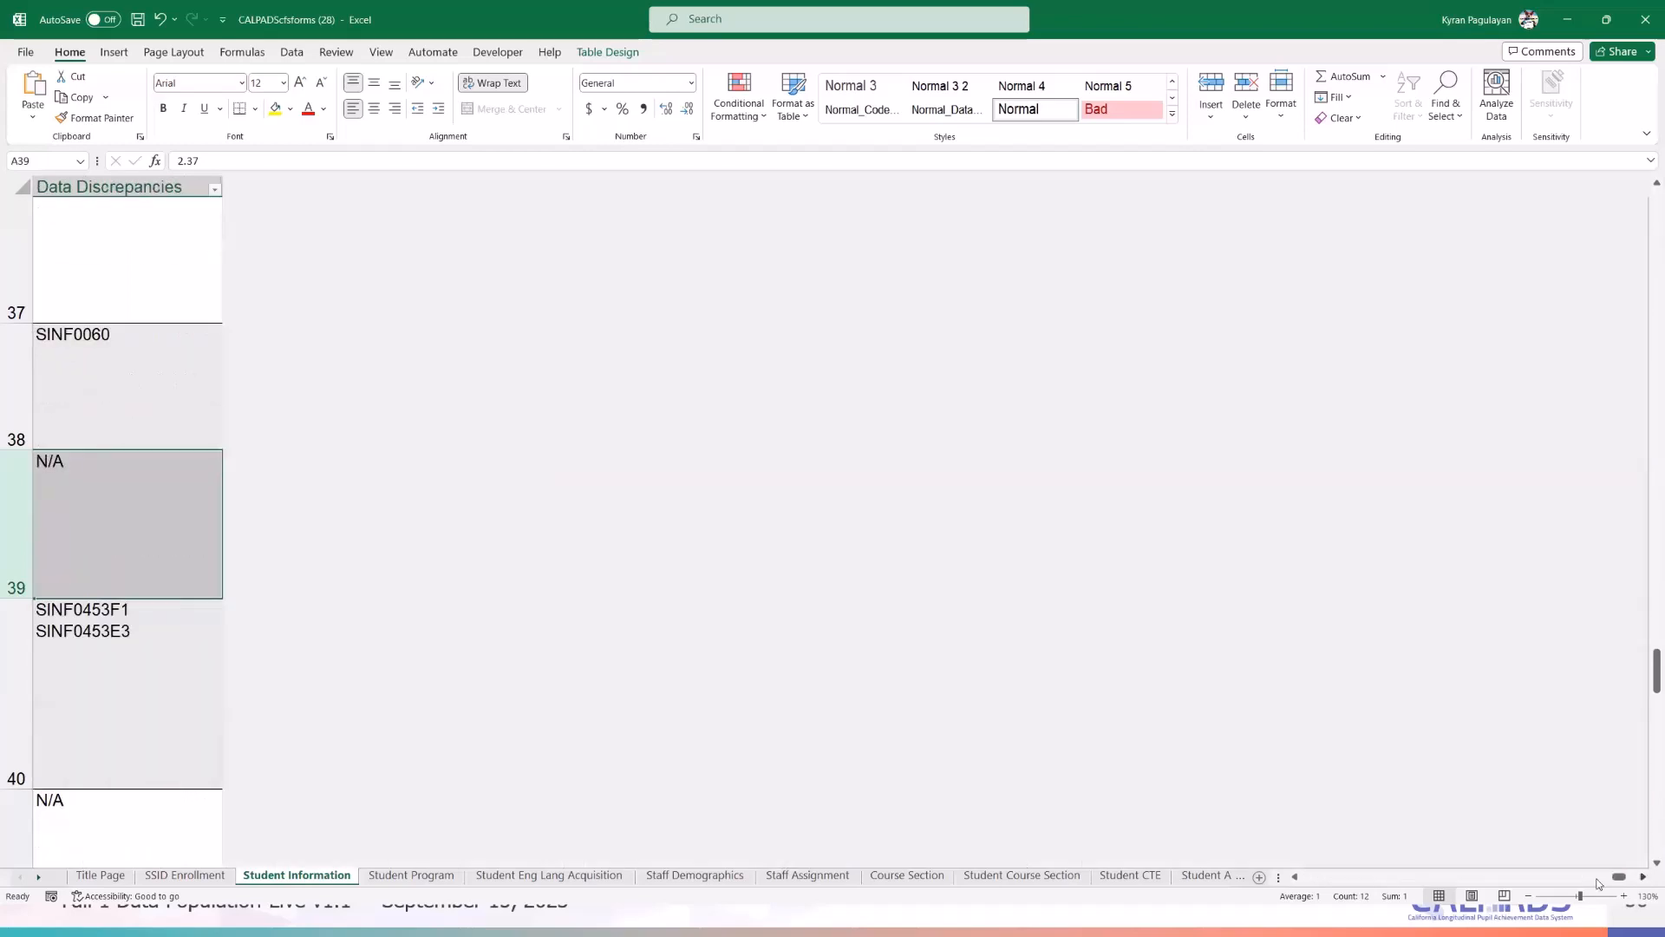
click(1301, 883)
click(1301, 883)
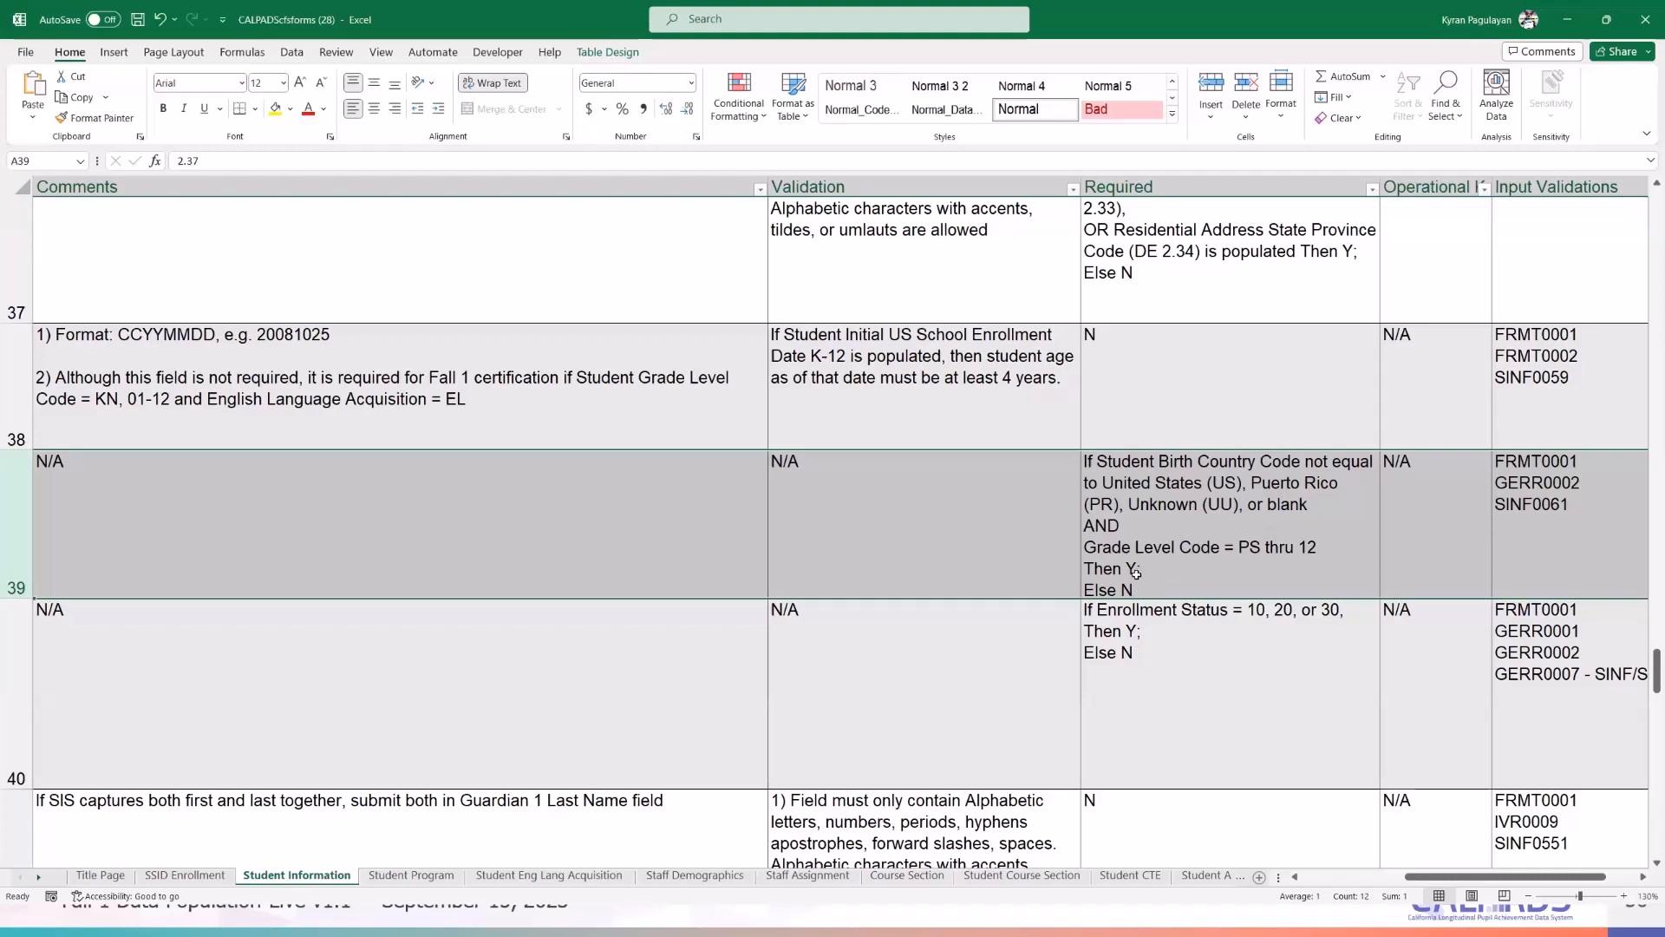
click(1566, 19)
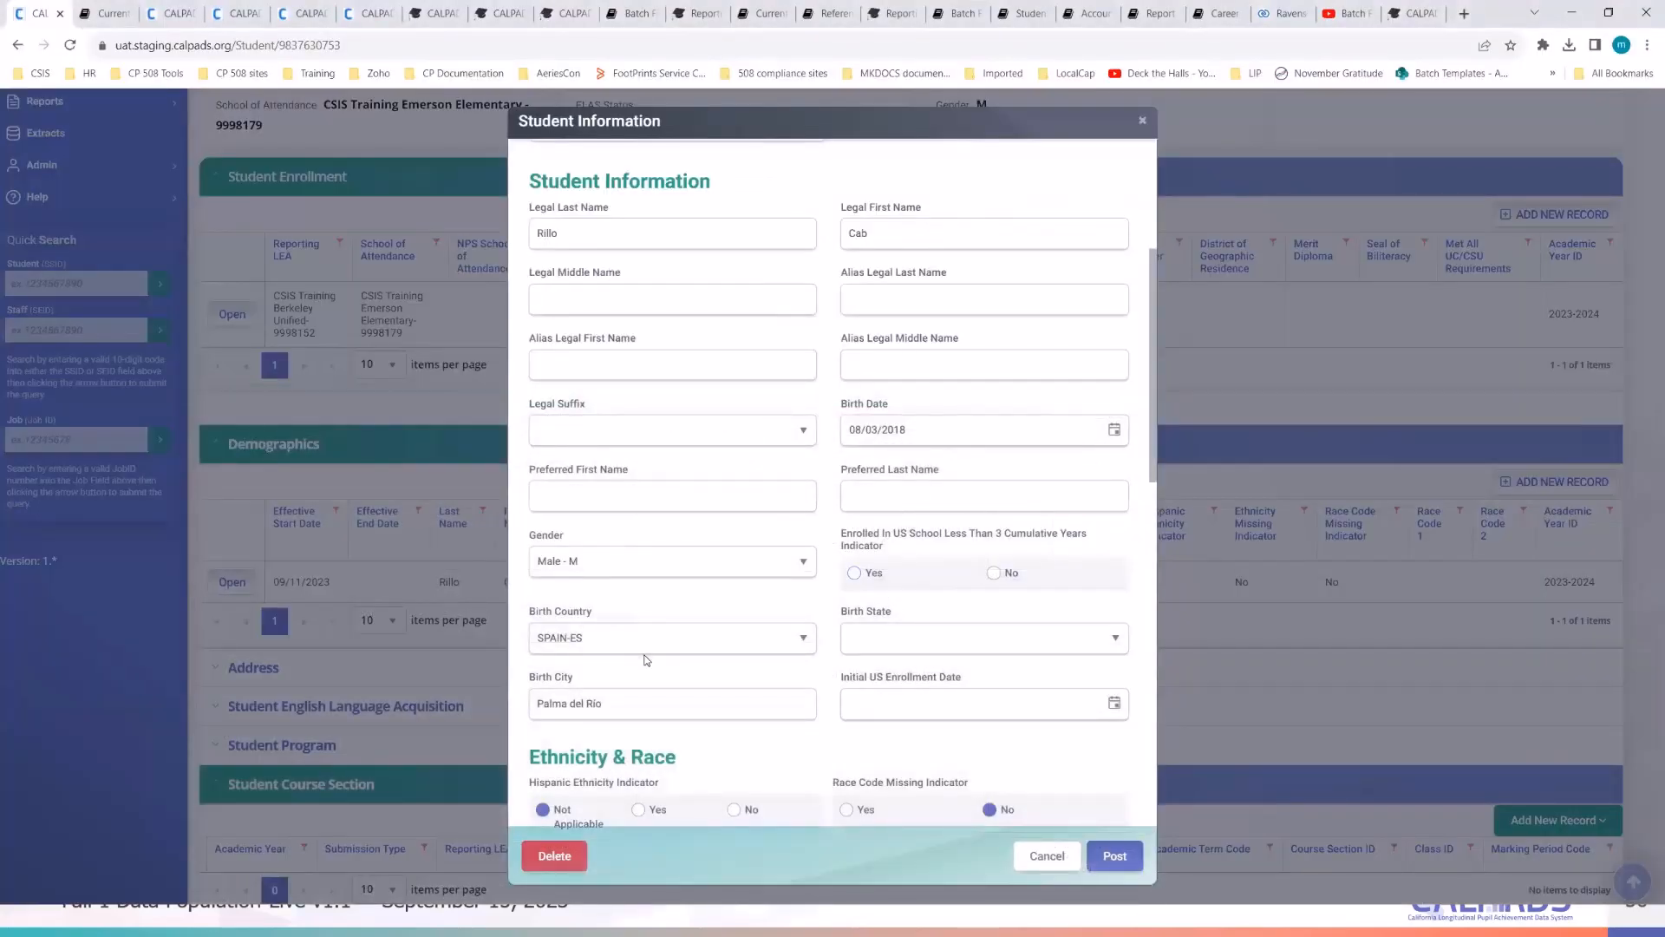
- Set Enrolled In US School Less Than 3 Cumulative Years to Yes, then return to the workbook
click(856, 573)
scroll(1118, 556, down, 2)
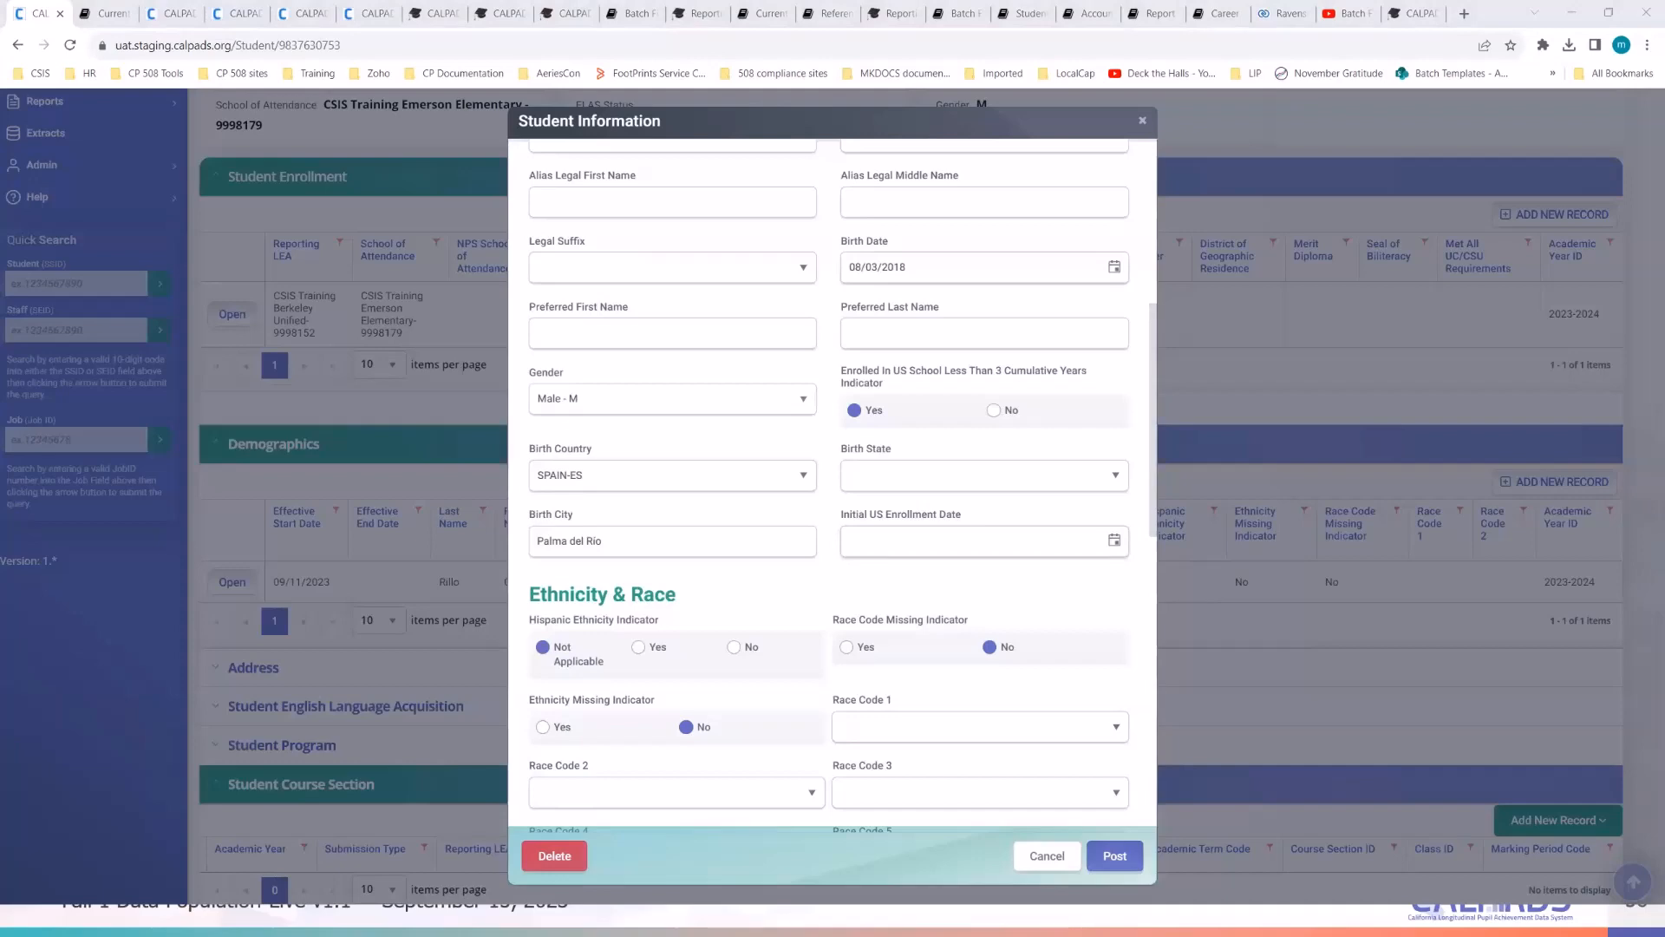
key(alt+Tab)
drag(1485, 877, 1398, 877)
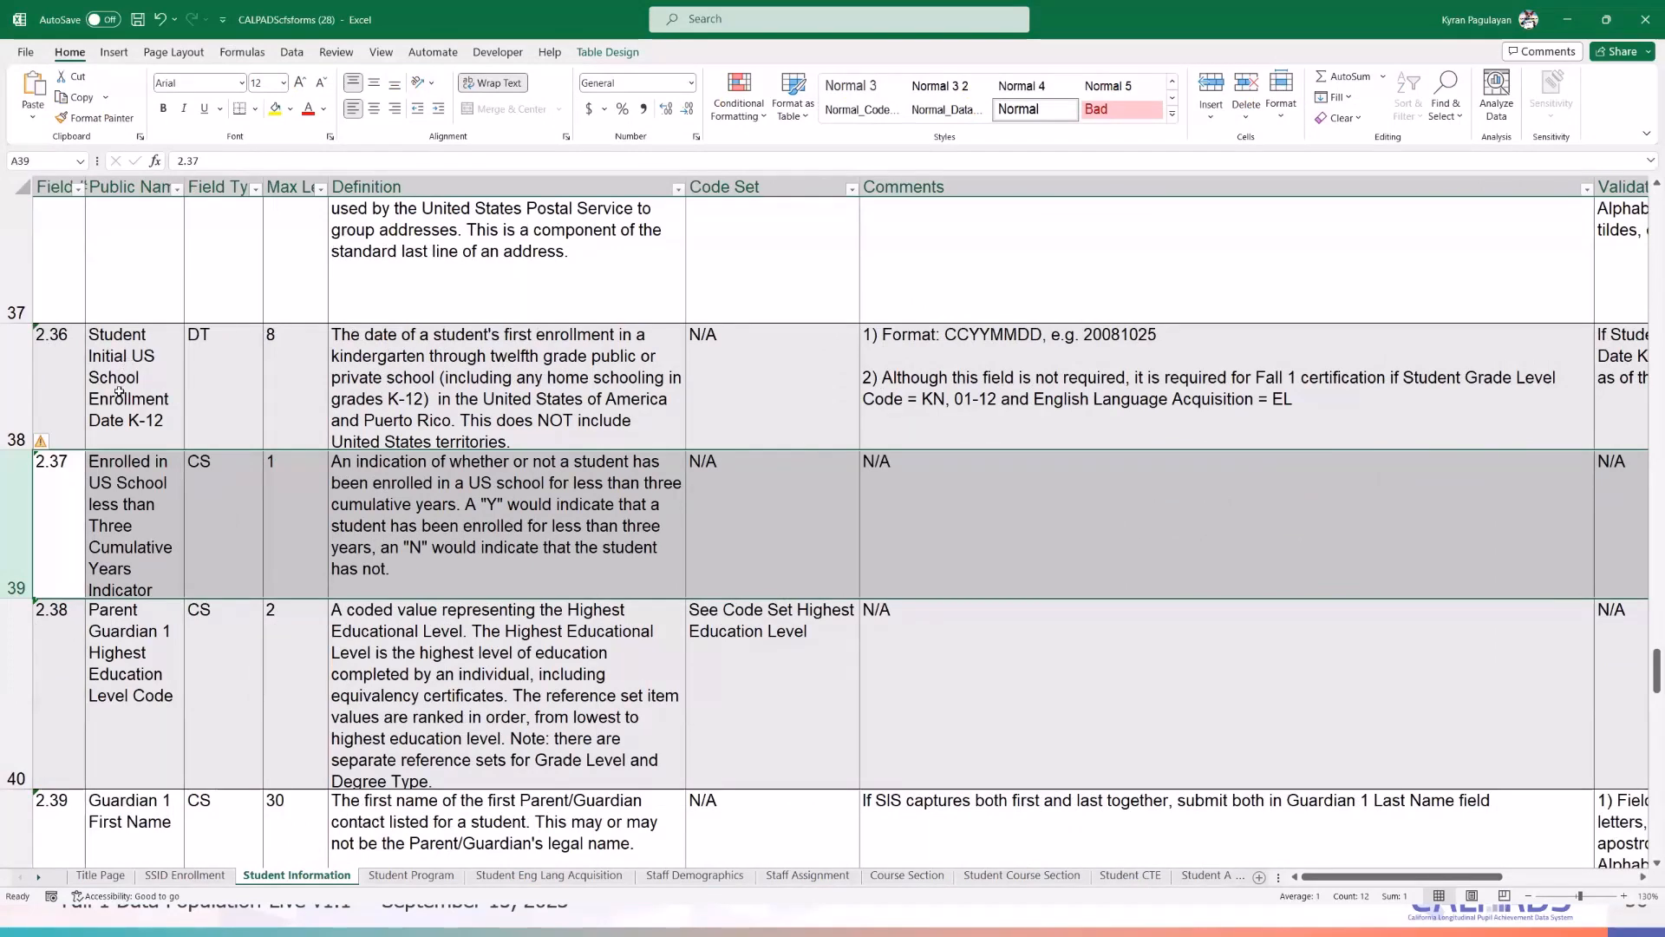
- Review field 2.36's comments, Required status and minimum-age-4 validation rule
click(10, 379)
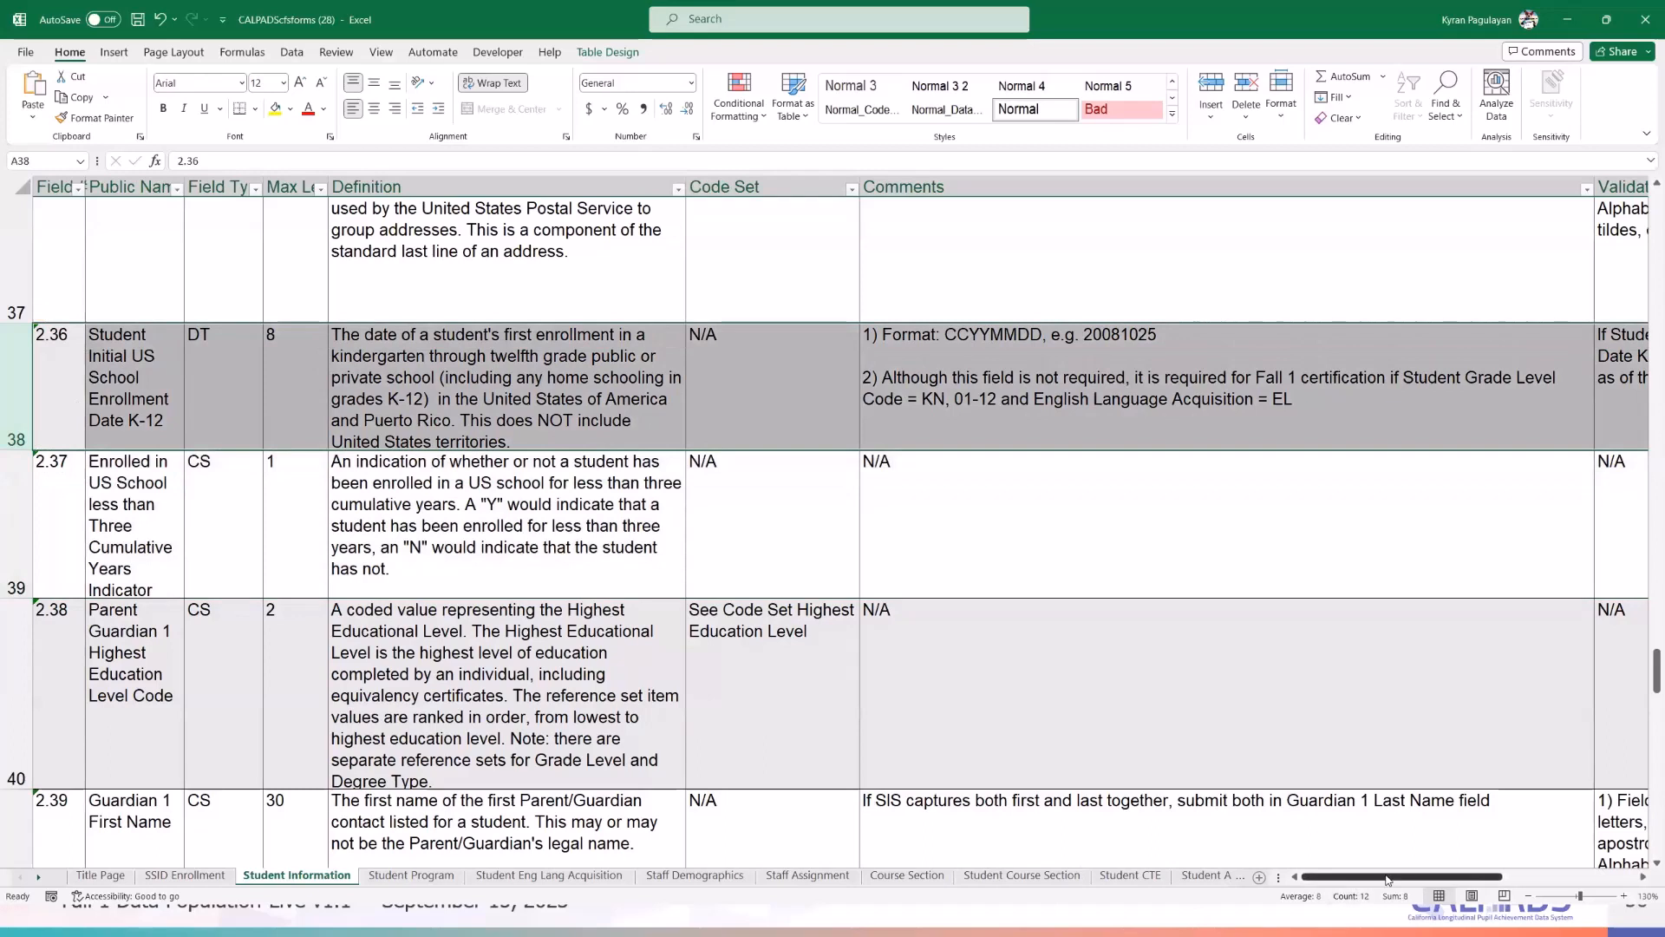
click(1139, 377)
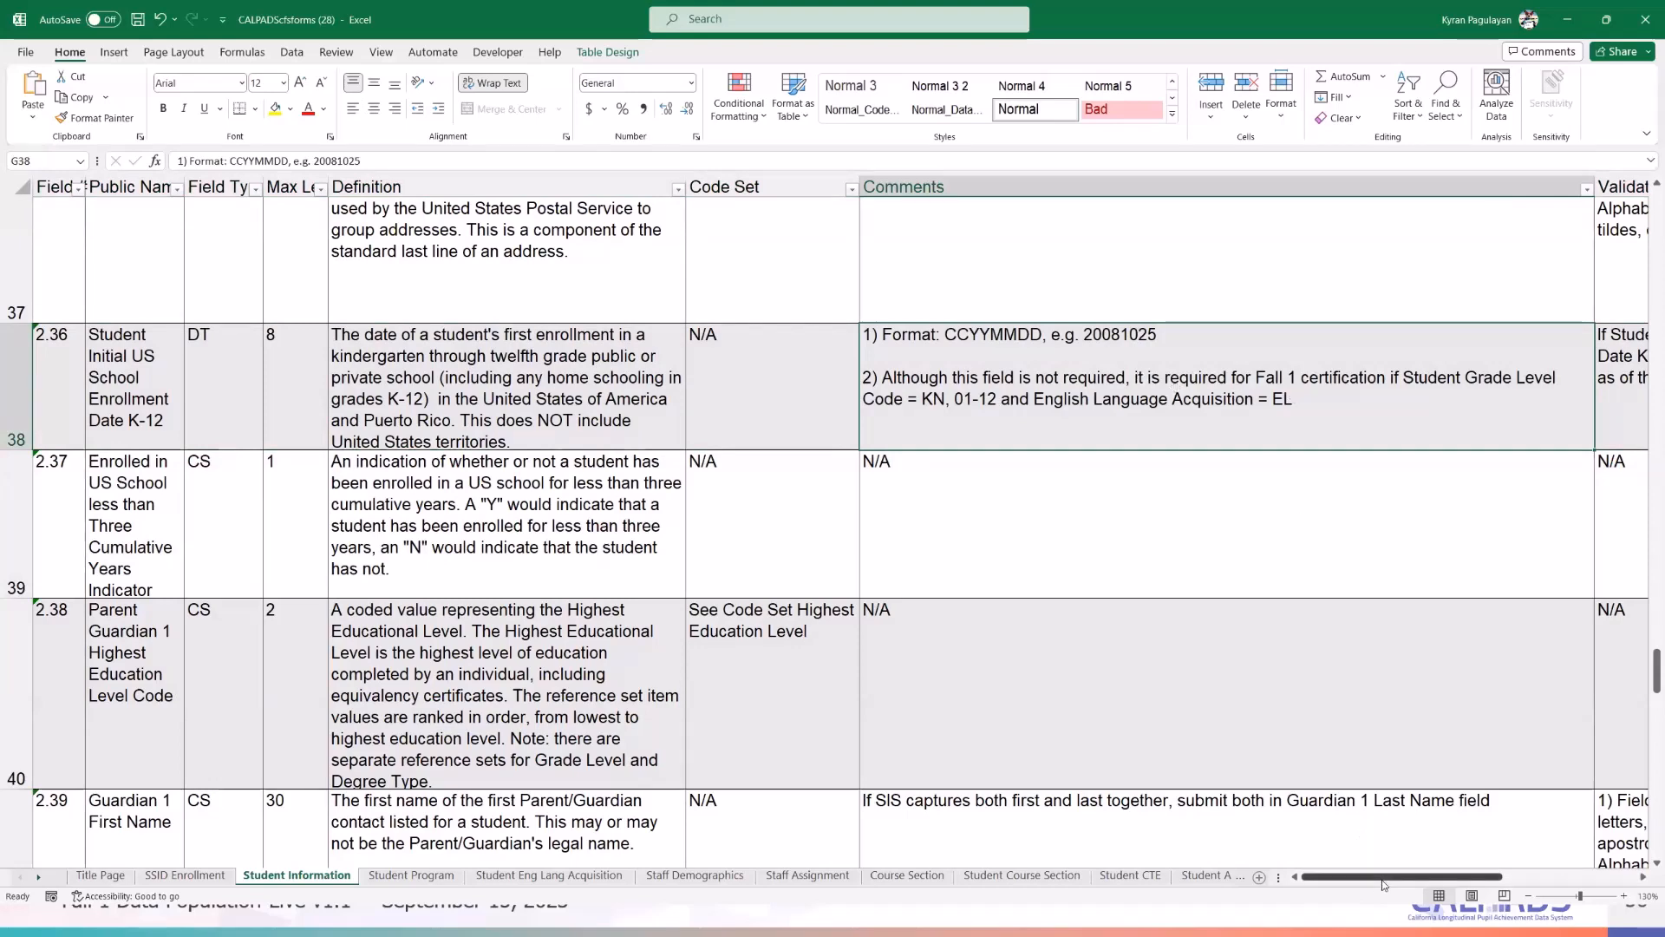
drag(1383, 878, 1466, 878)
click(1163, 394)
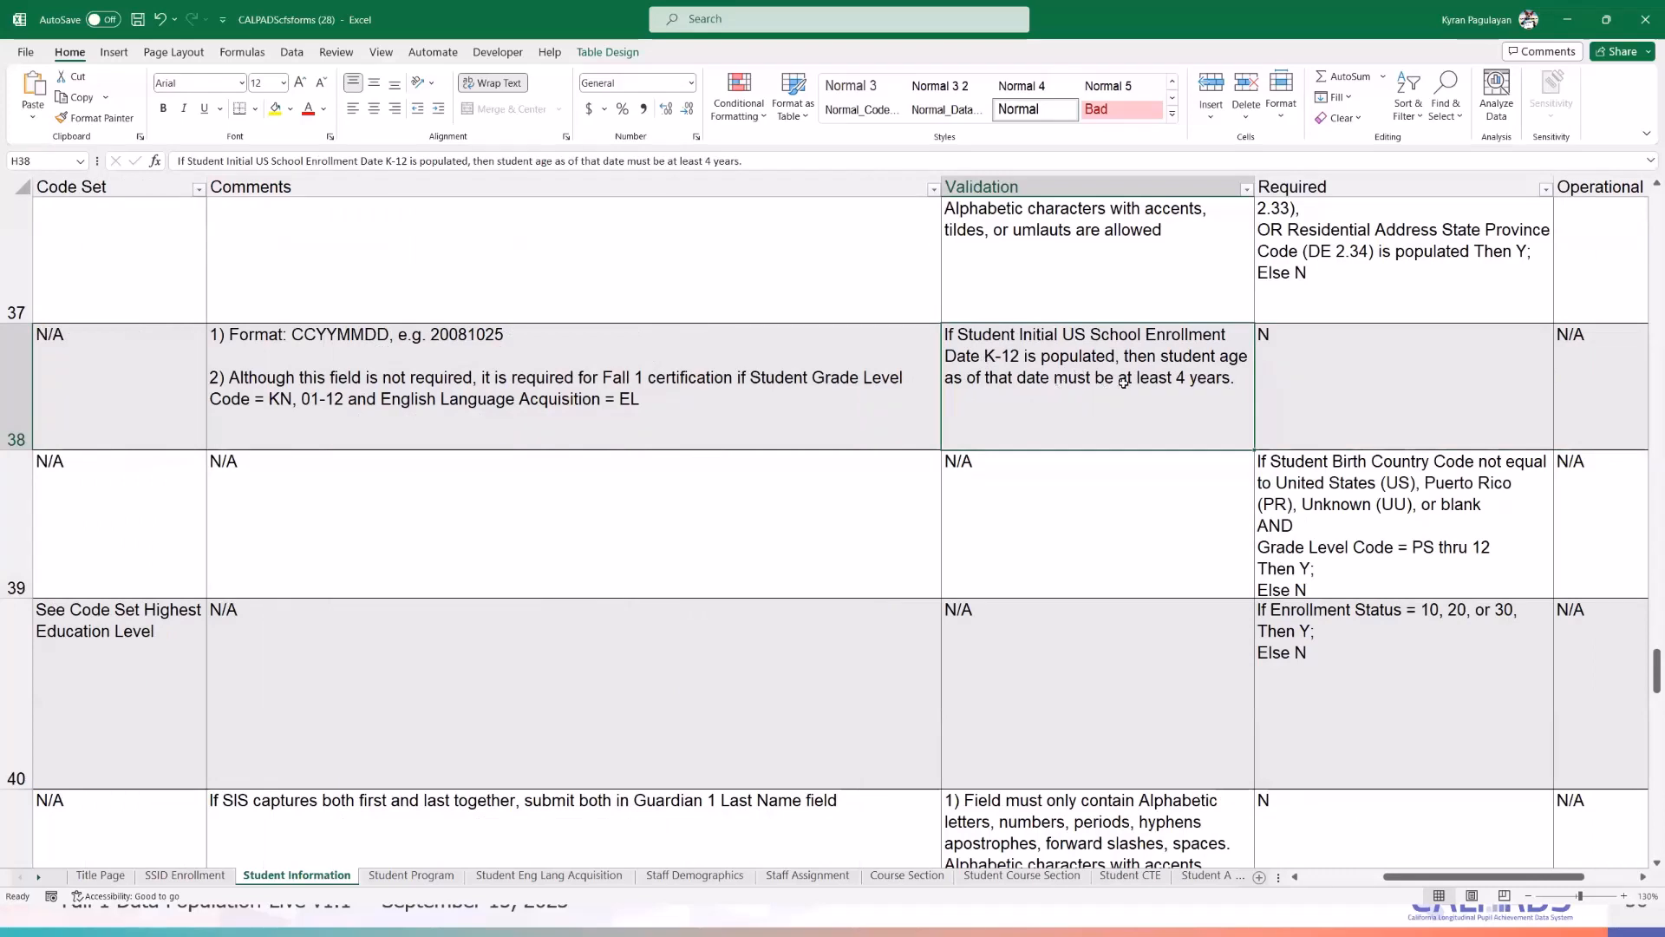
- Return to the Student Information form and recheck the corrected birth date
click(1567, 19)
scroll(891, 597, up, 4)
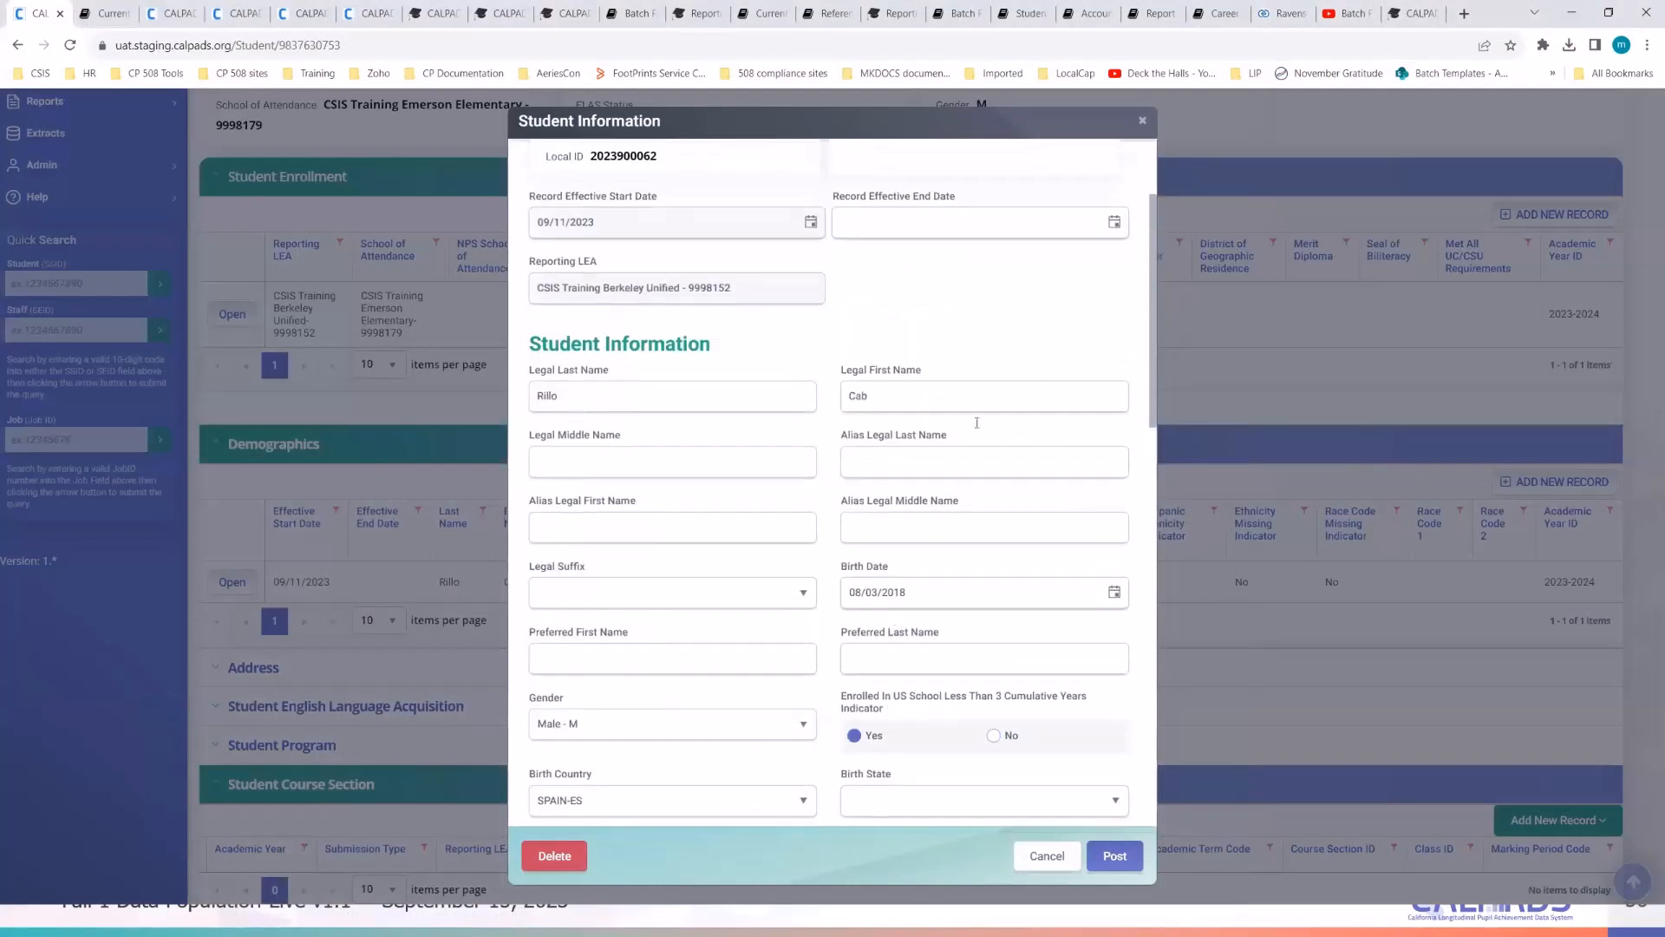
scroll(792, 560, down, 3)
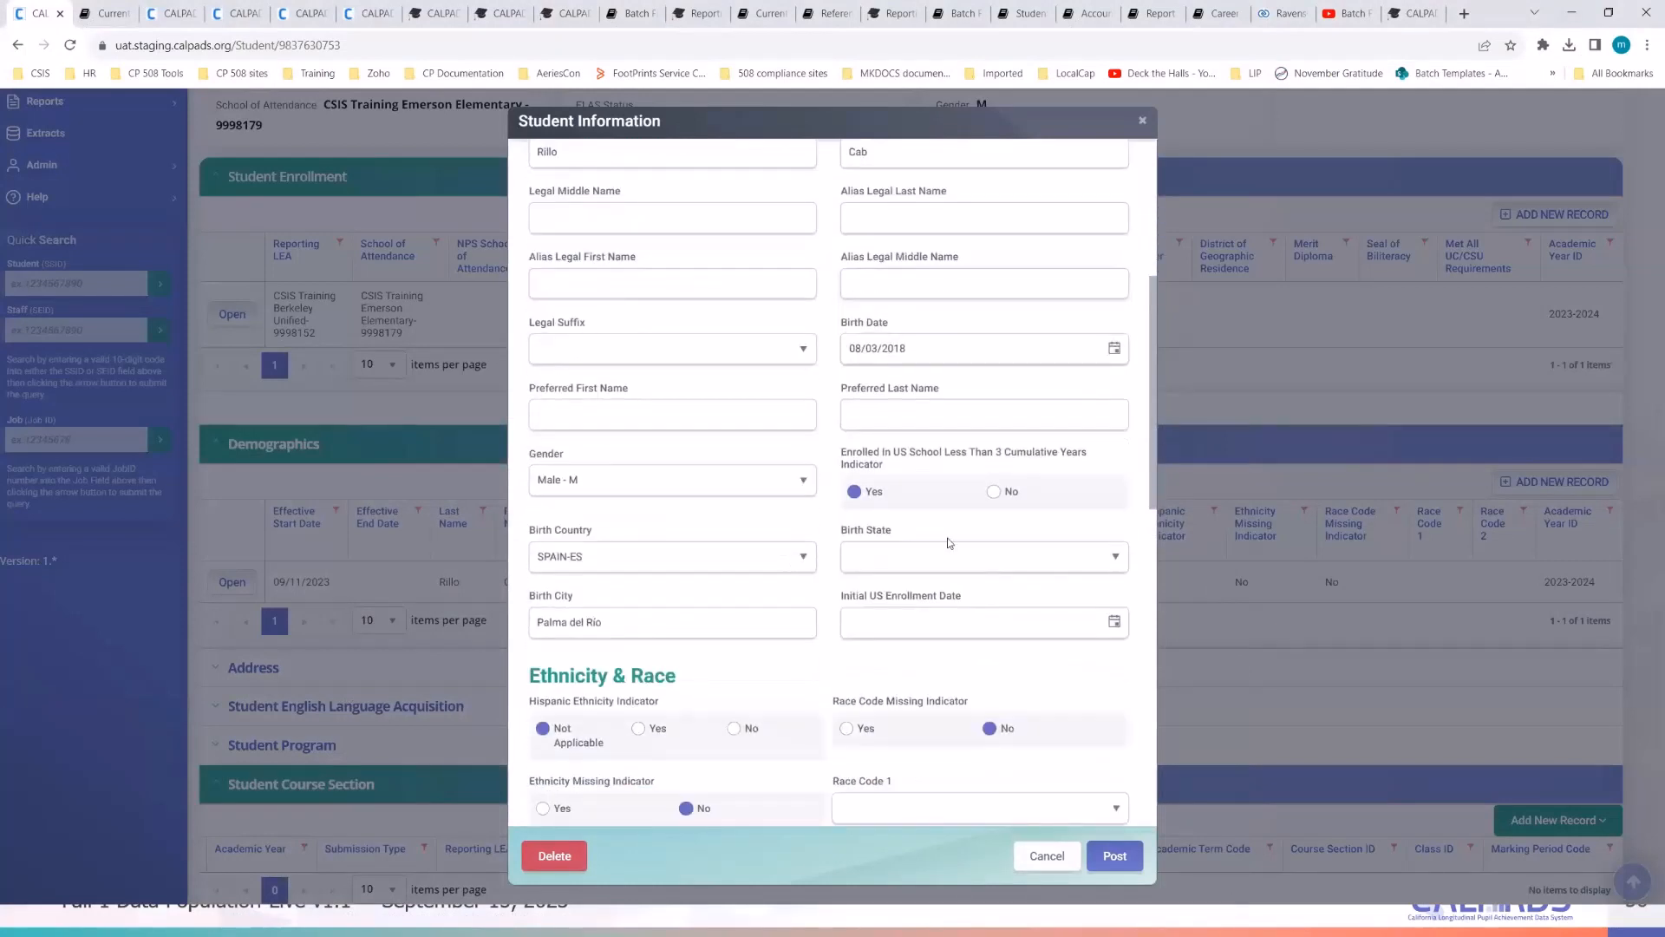
scroll(951, 545, down, 3)
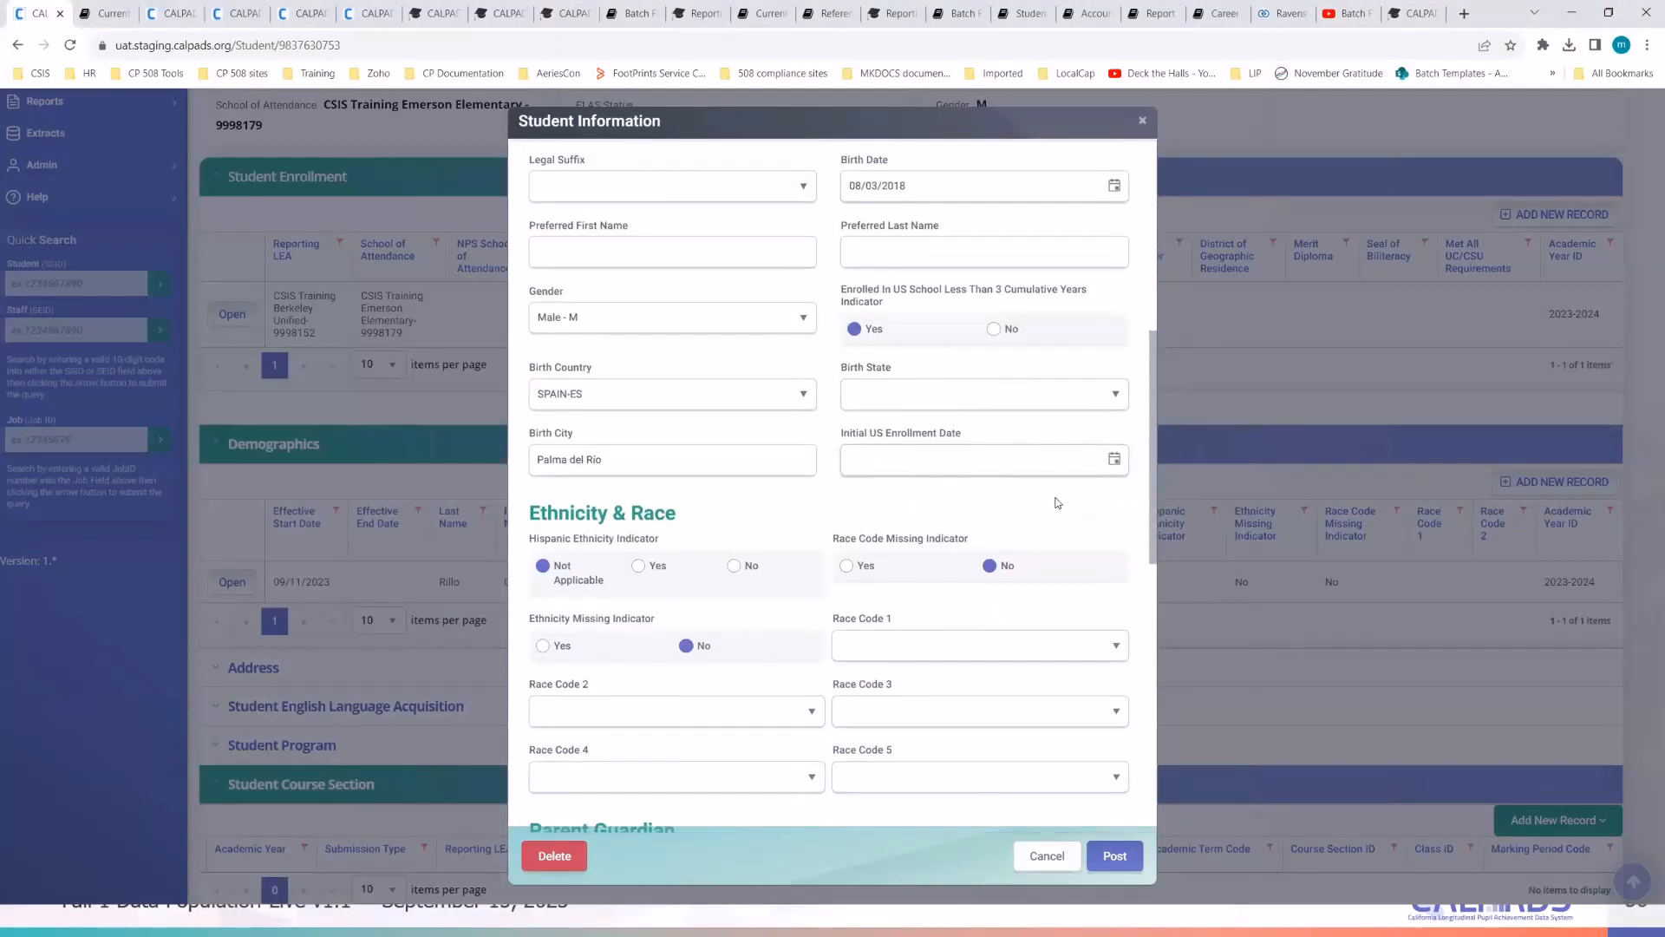
scroll(1054, 494, up, 3)
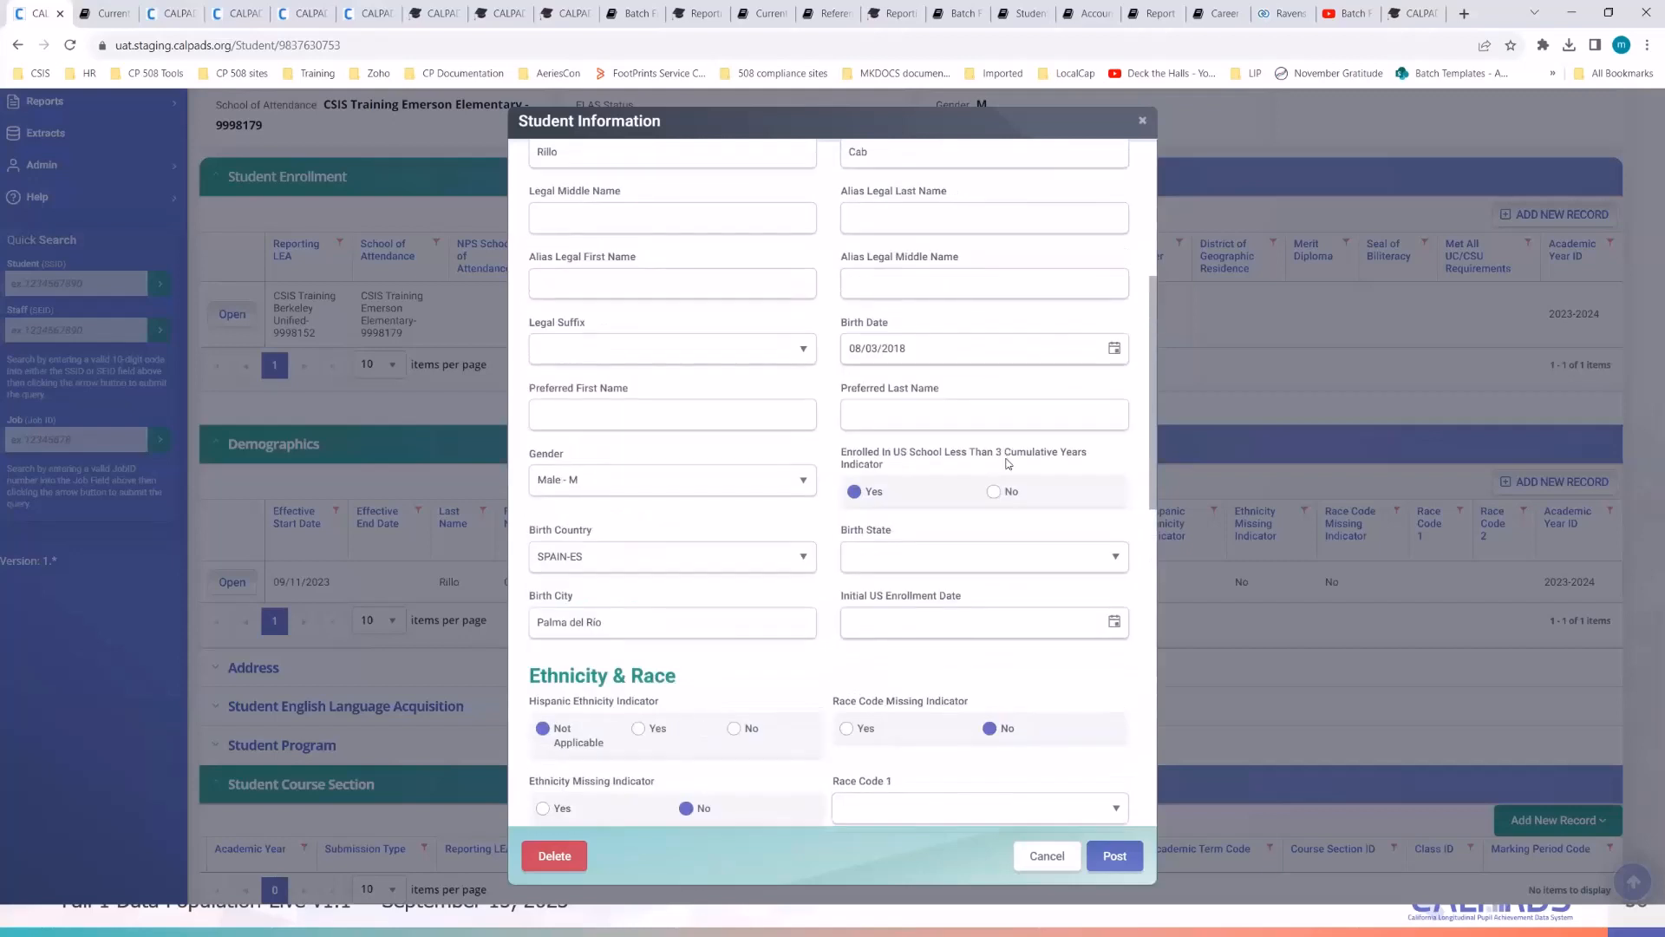
triple_click(934, 363)
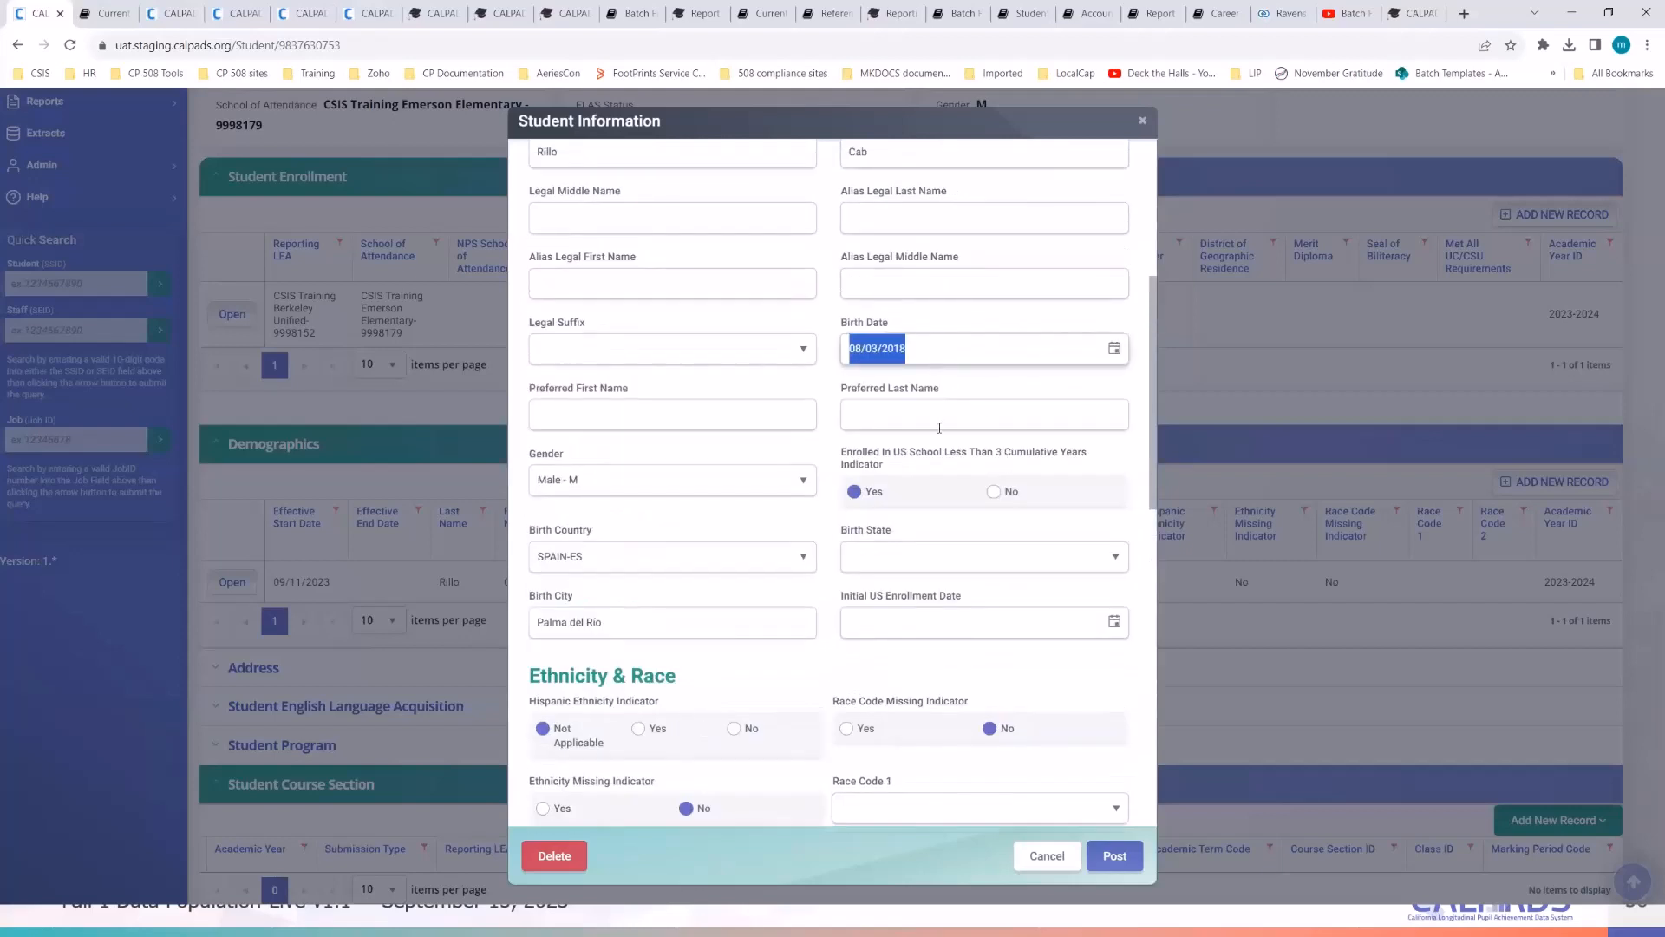
scroll(1074, 532, down, 3)
click(1068, 503)
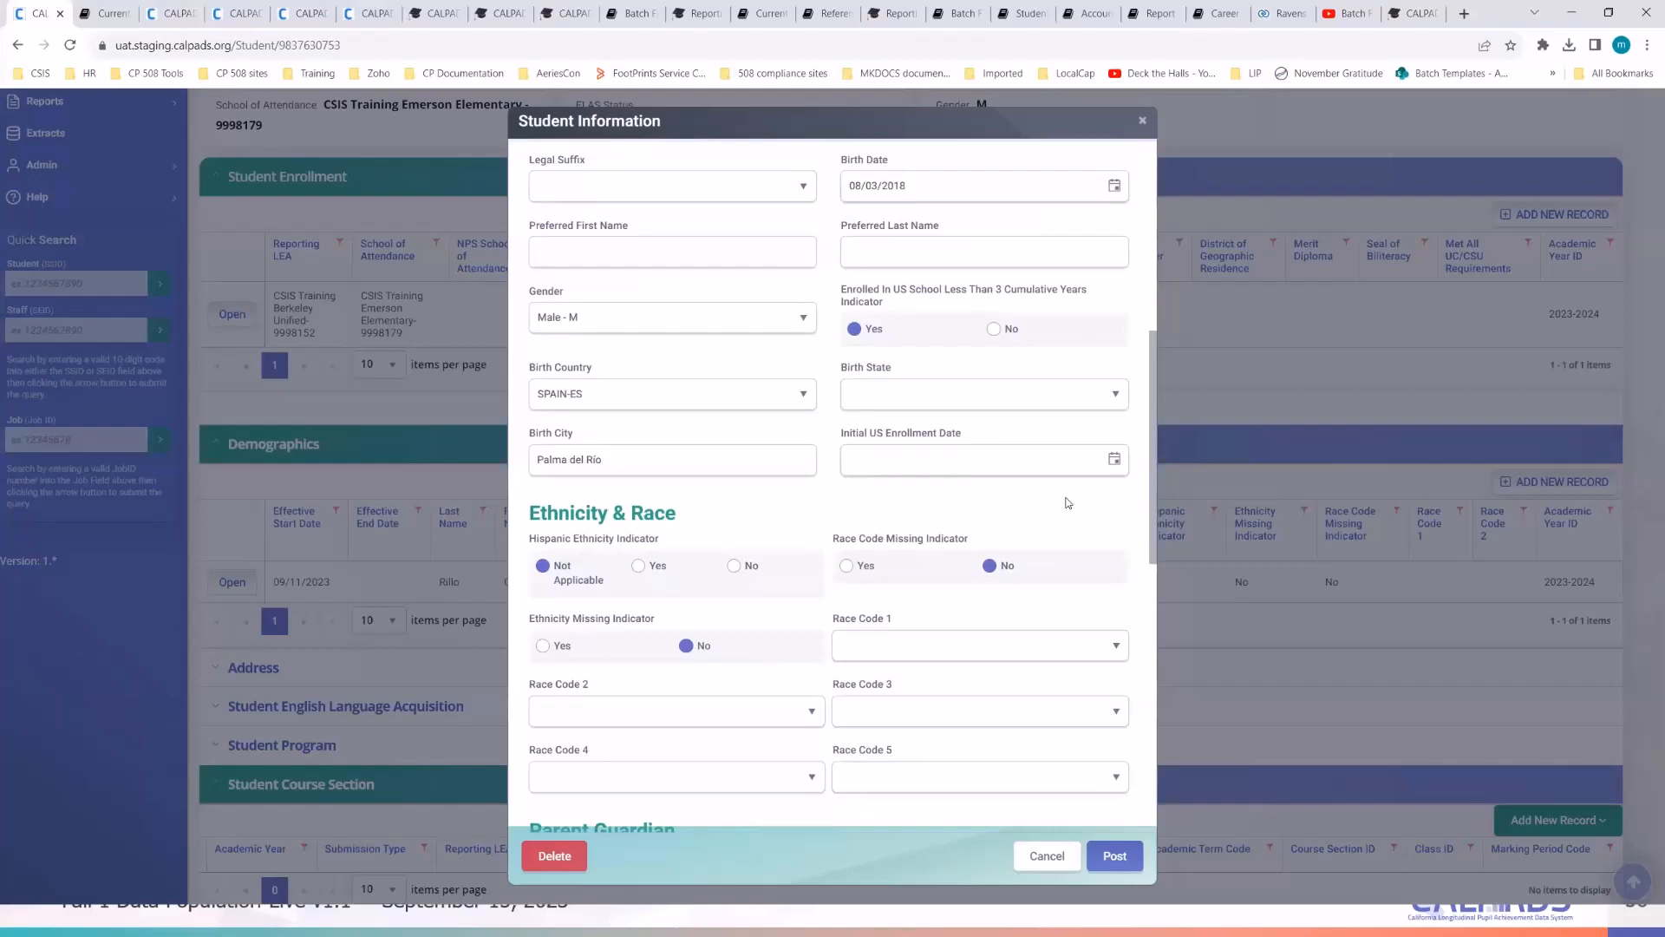
- Mark Hispanic ethnicity as Yes and set Race Code 1 to White-700
scroll(1068, 503, down, 2)
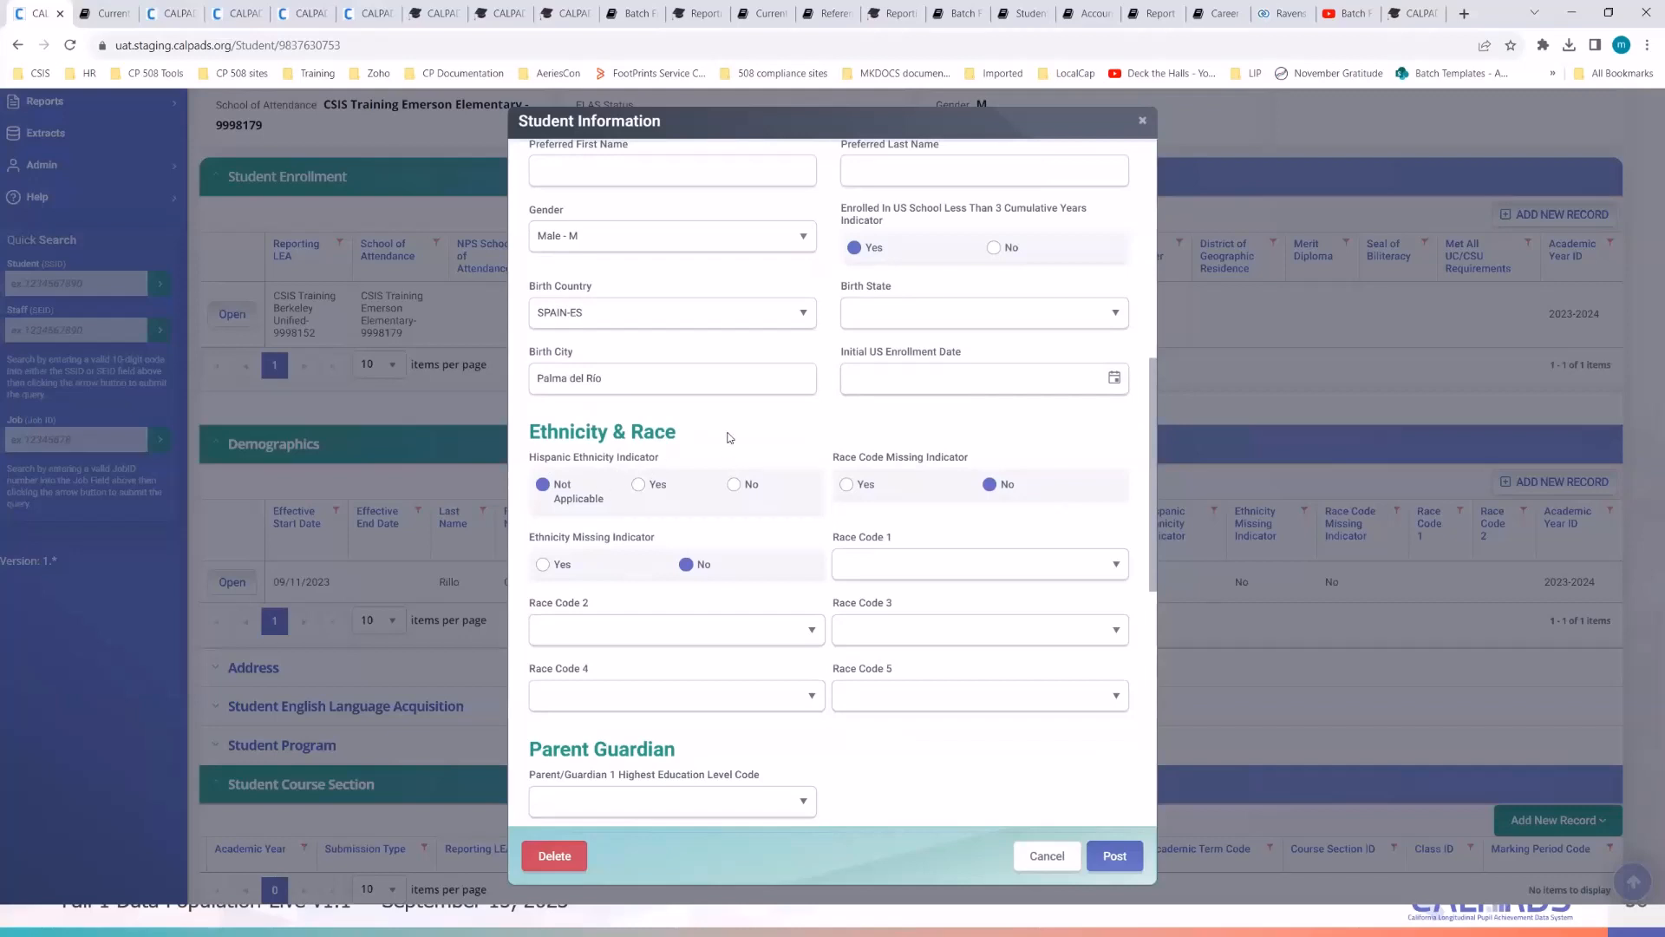
scroll(727, 437, down, 2)
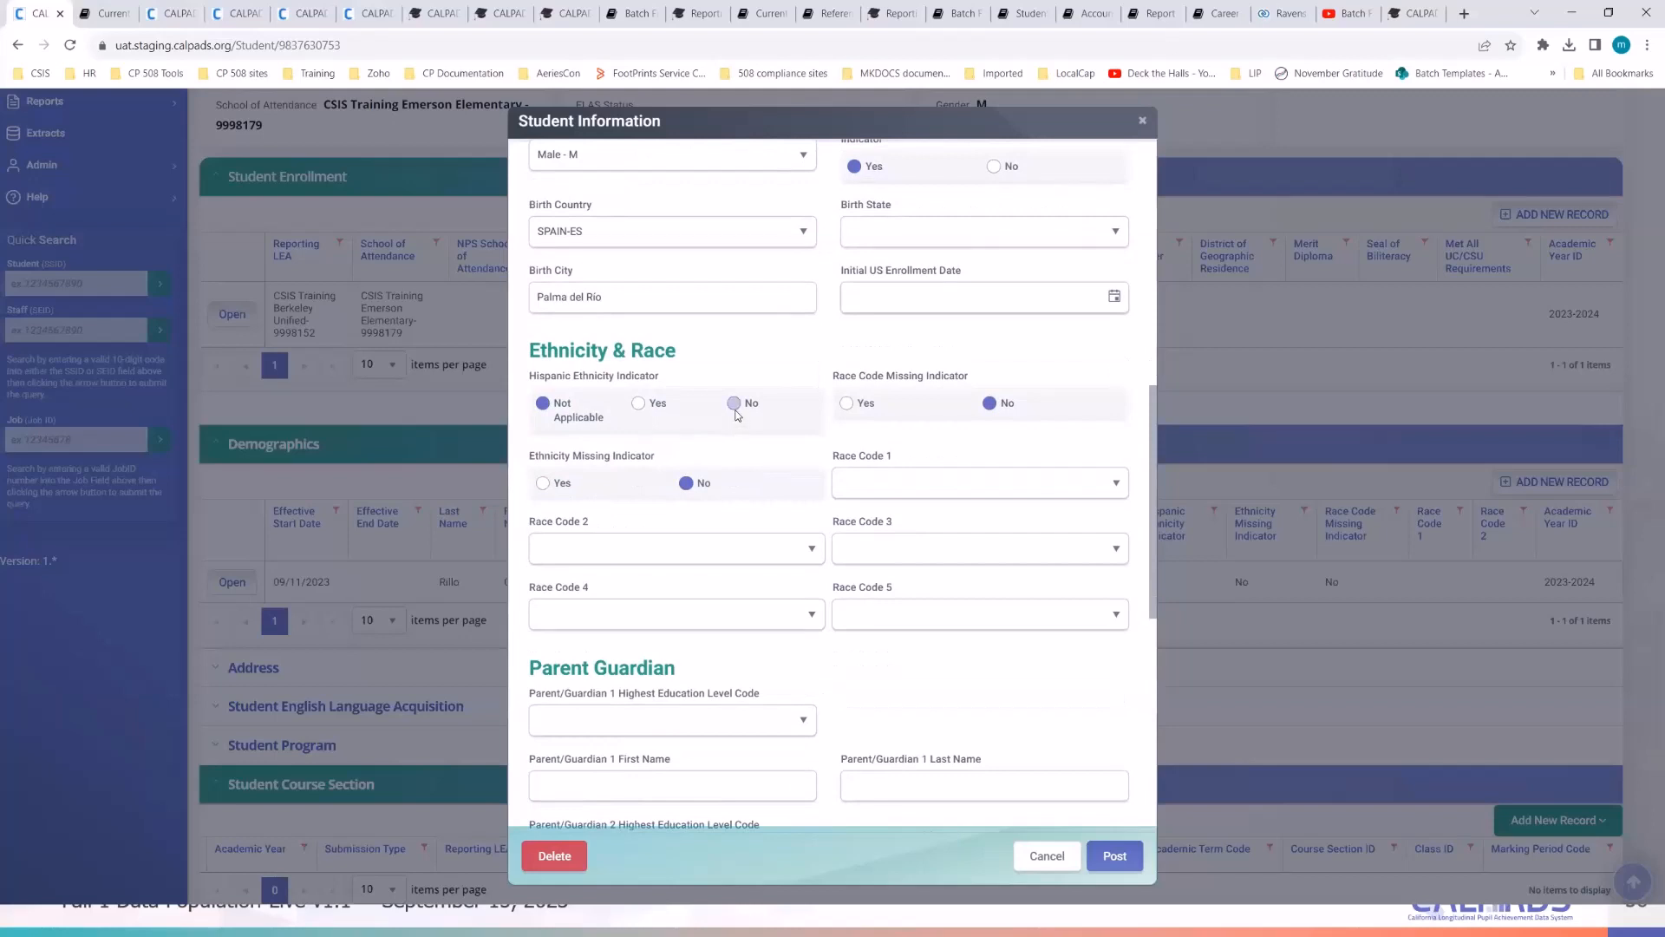
click(640, 404)
click(925, 487)
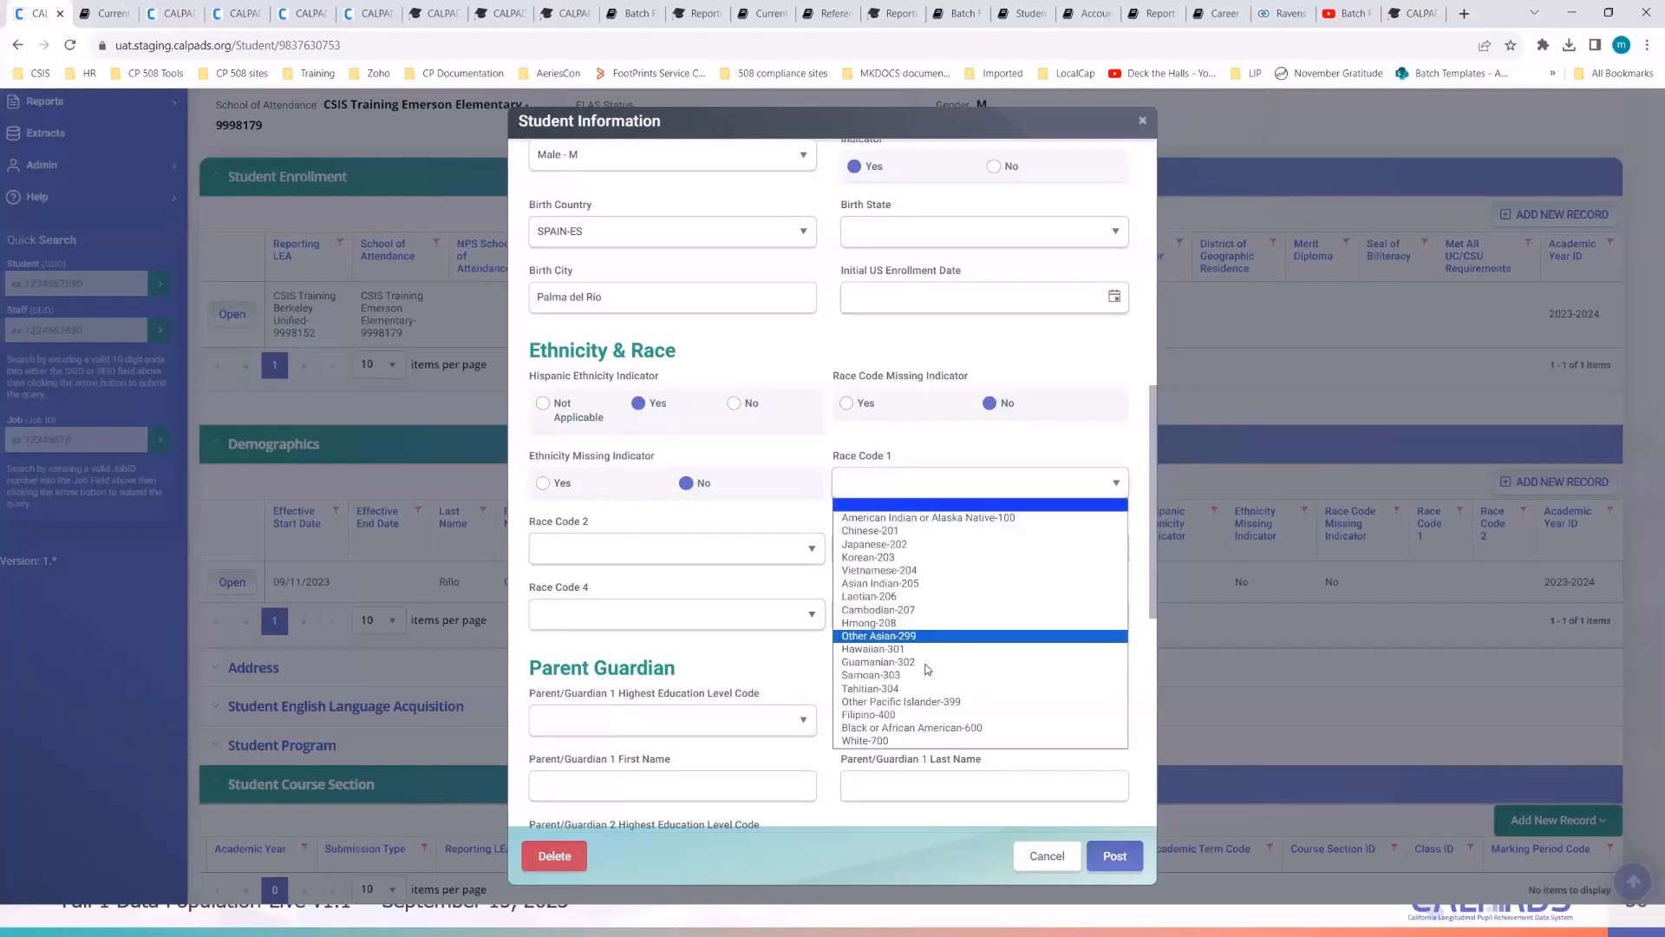
click(920, 739)
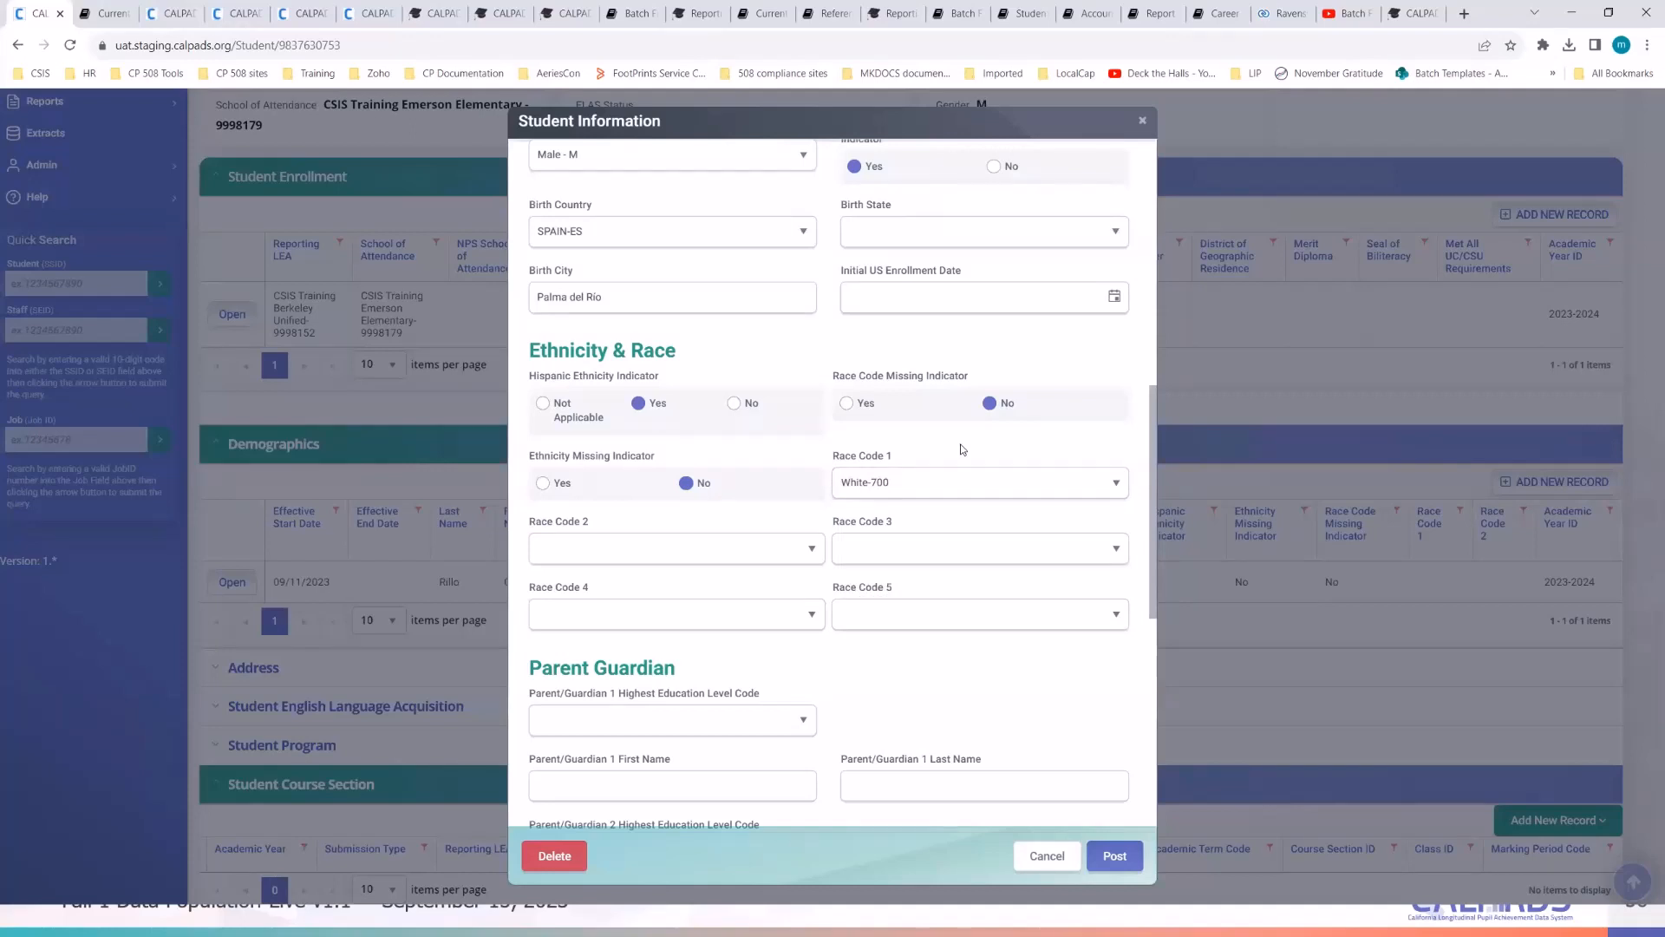
scroll(954, 486, down, 2)
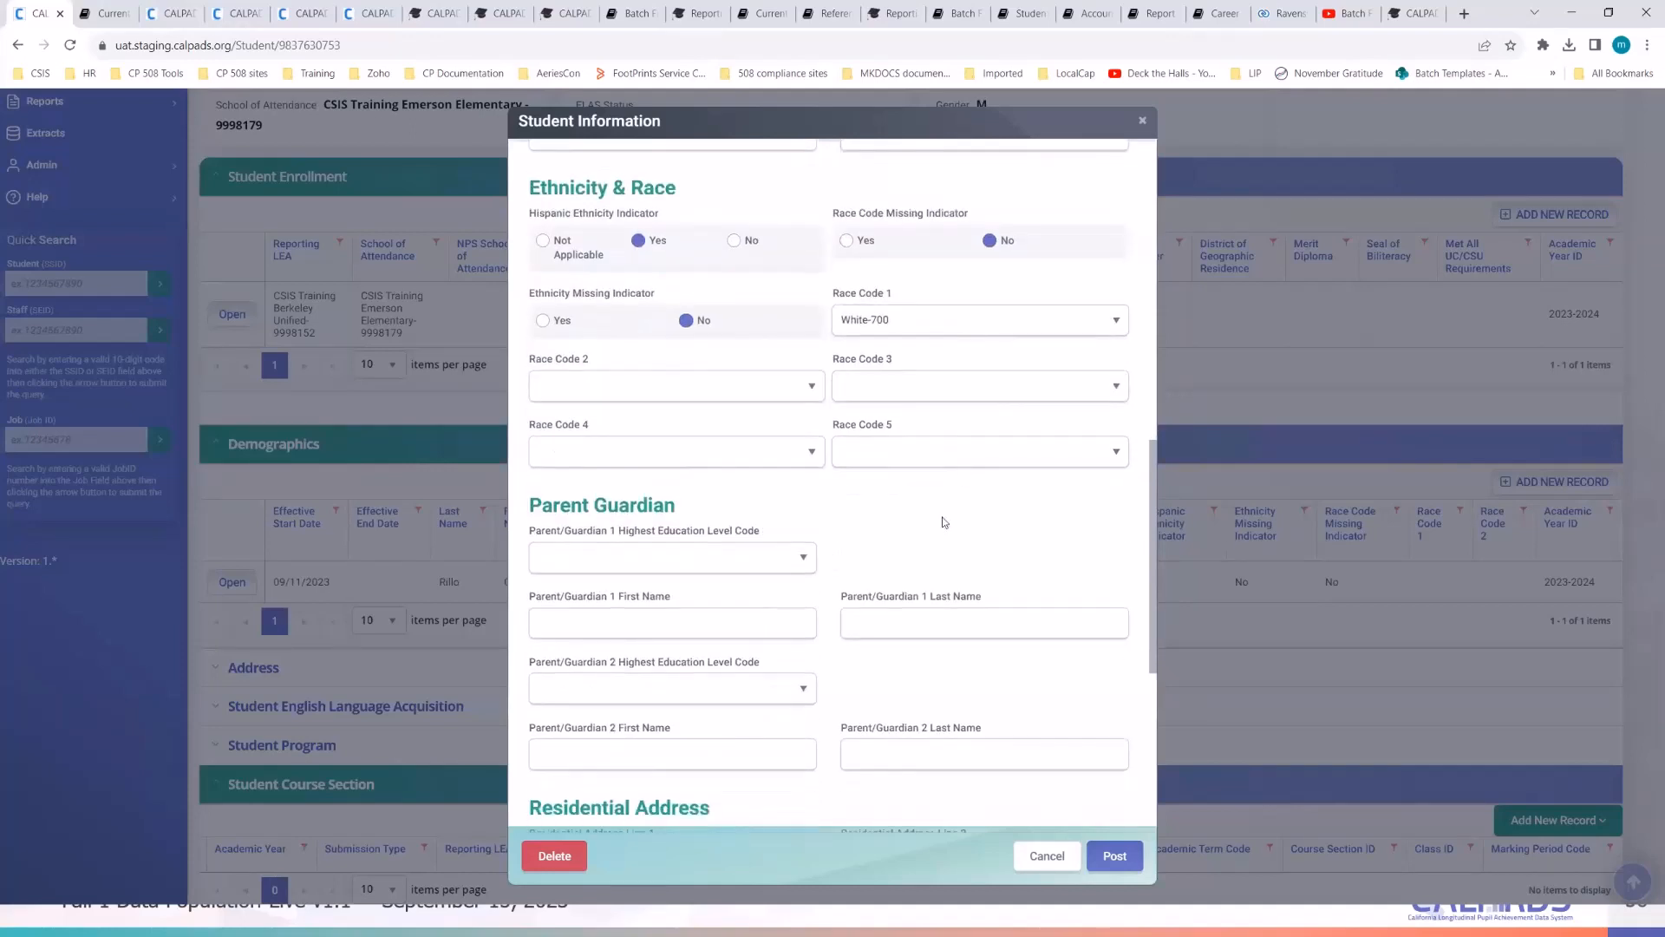
- Fill Parent/Guardian 1 first and last name using the parent's name copied from the notes
scroll(945, 523, down, 1)
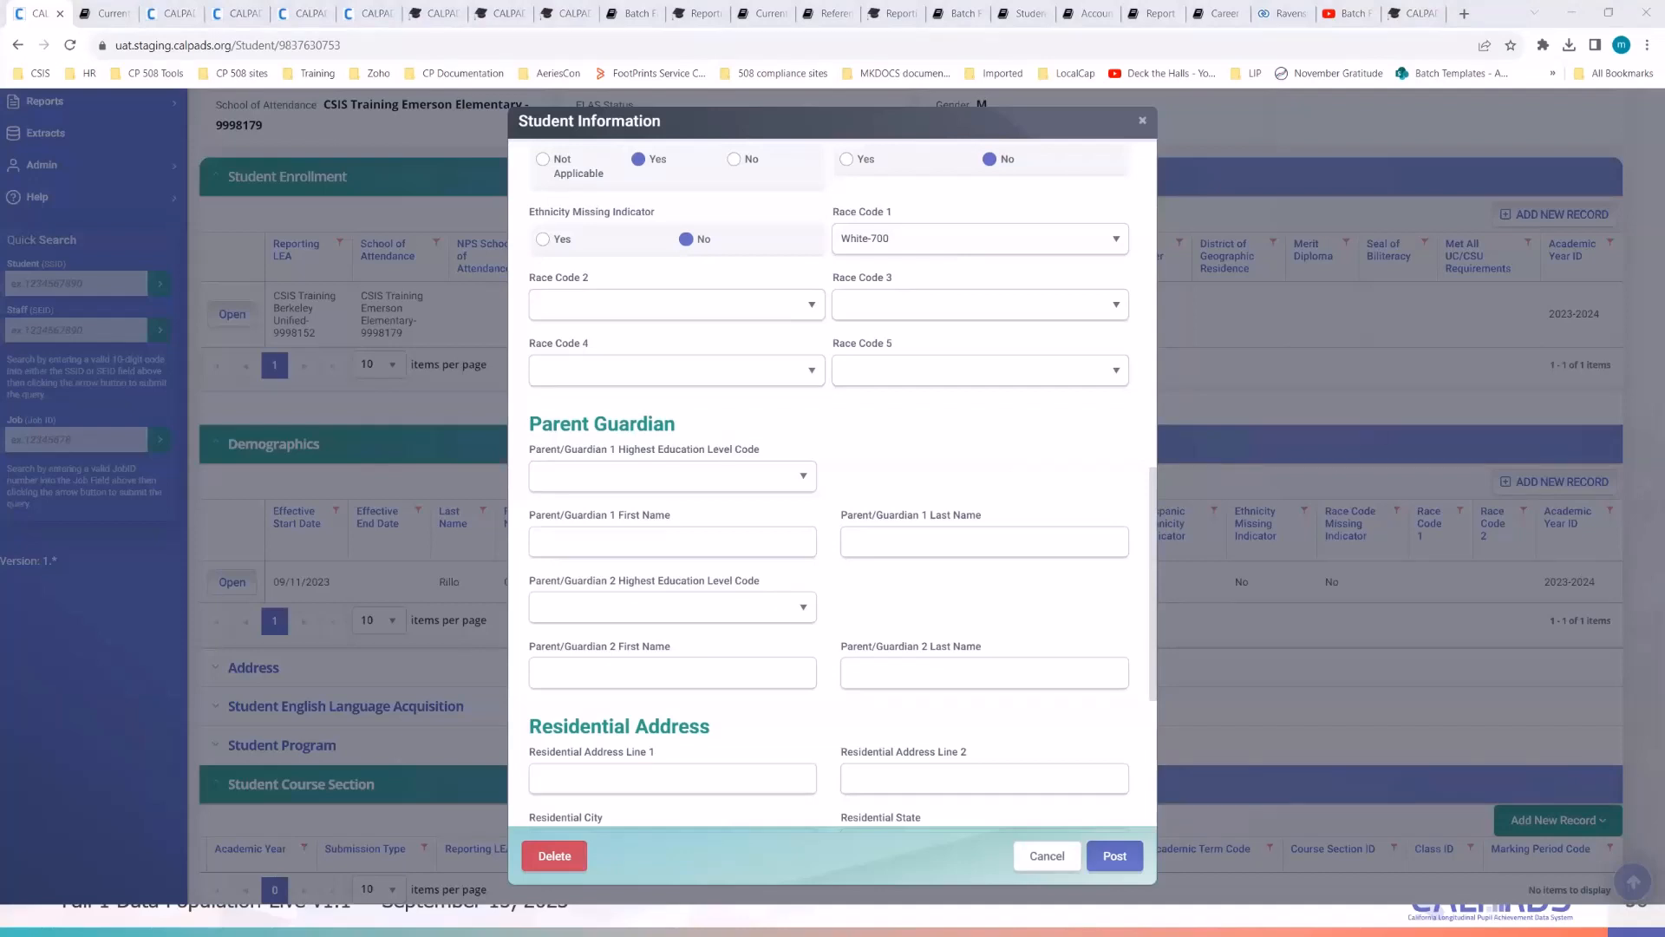
key(alt+Tab)
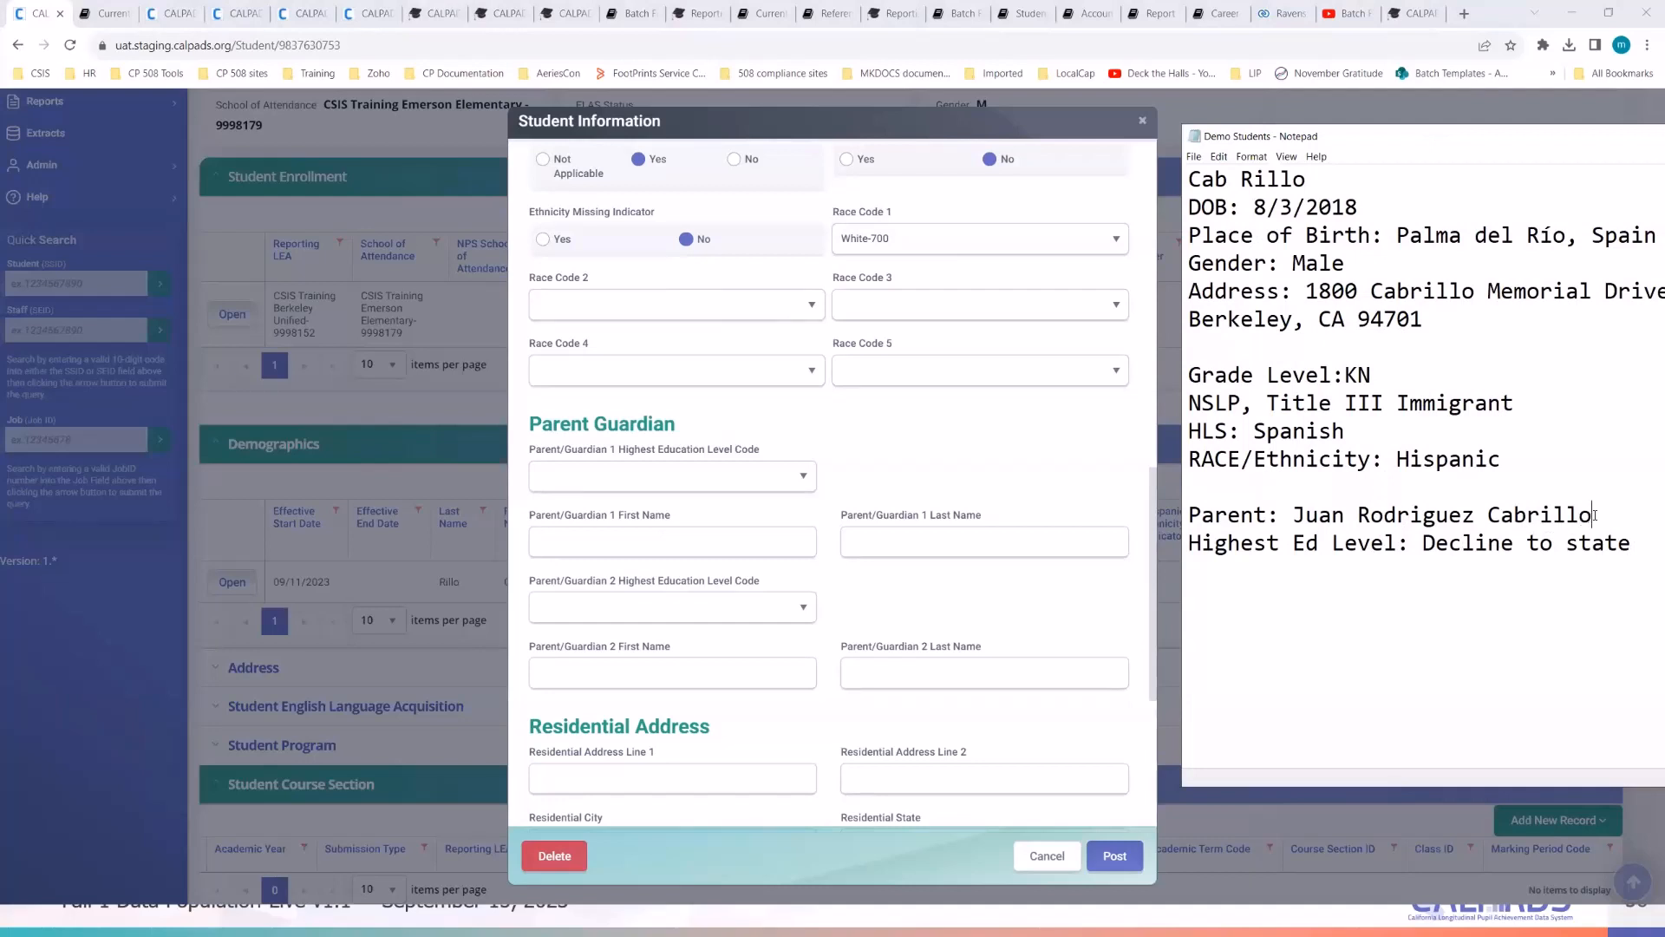
drag(1592, 517, 1297, 514)
key(ctrl+c)
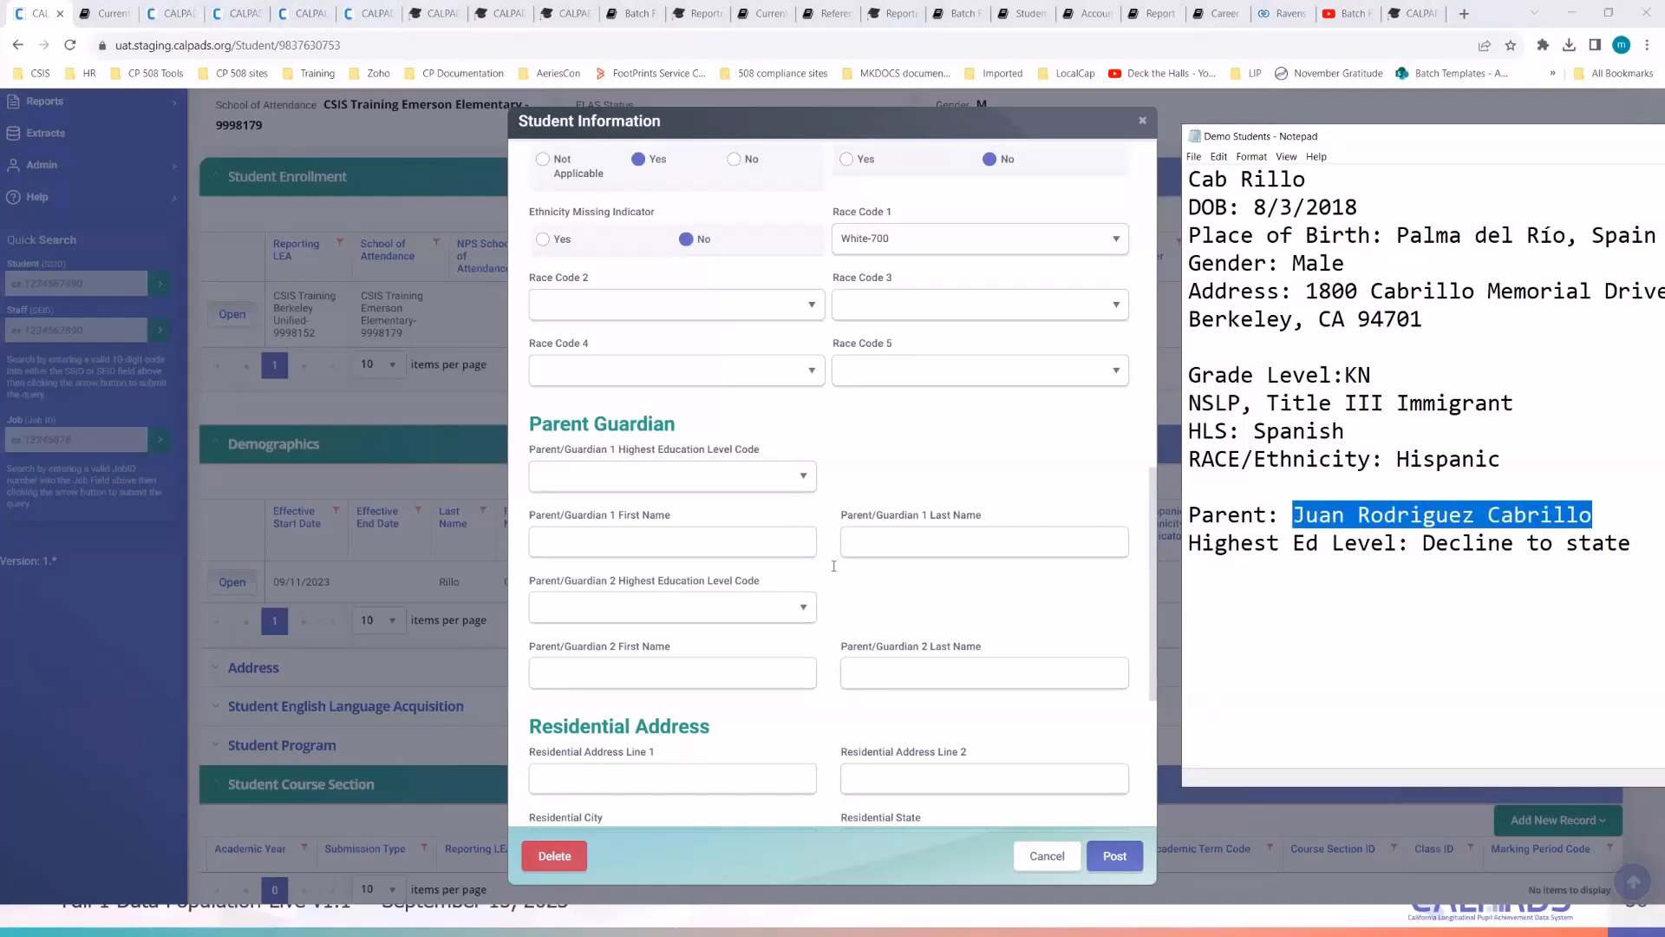
click(868, 583)
click(700, 542)
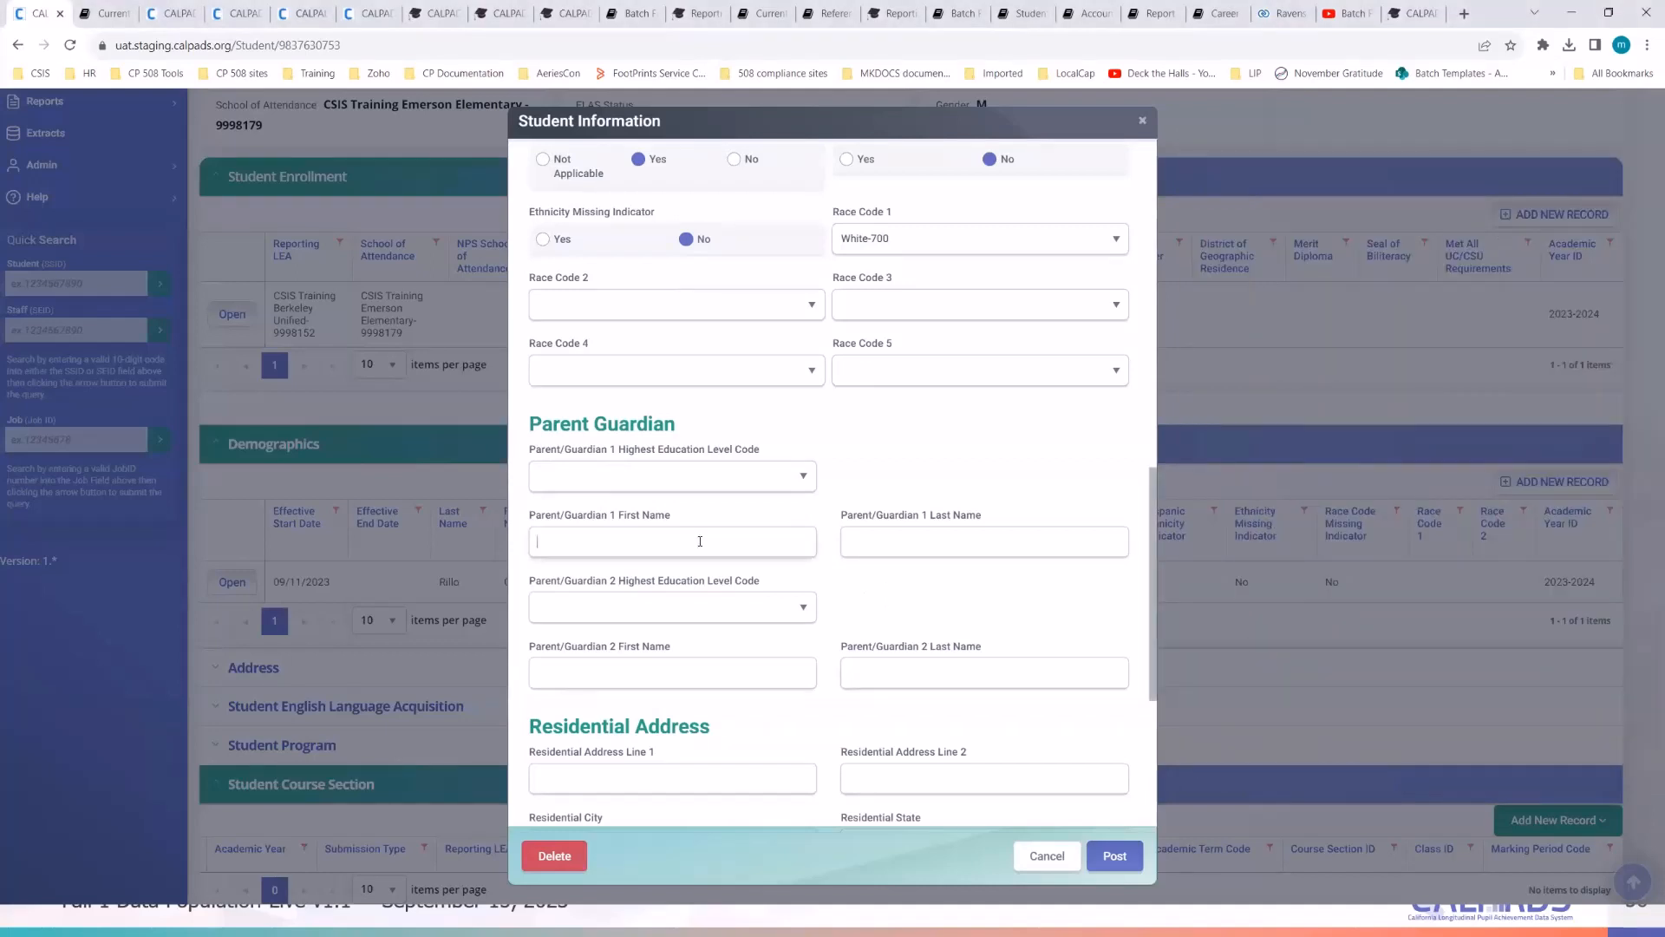
key(ctrl+v)
key(BackSpace)
key(BackSpace)
key(BackSpace)
key(BackSpace)
key(BackSpace)
key(BackSpace)
key(BackSpace)
key(BackSpace)
key(BackSpace)
key(BackSpace)
key(BackSpace)
key(BackSpace)
key(BackSpace)
key(BackSpace)
key(BackSpace)
key(BackSpace)
key(BackSpace)
click(895, 541)
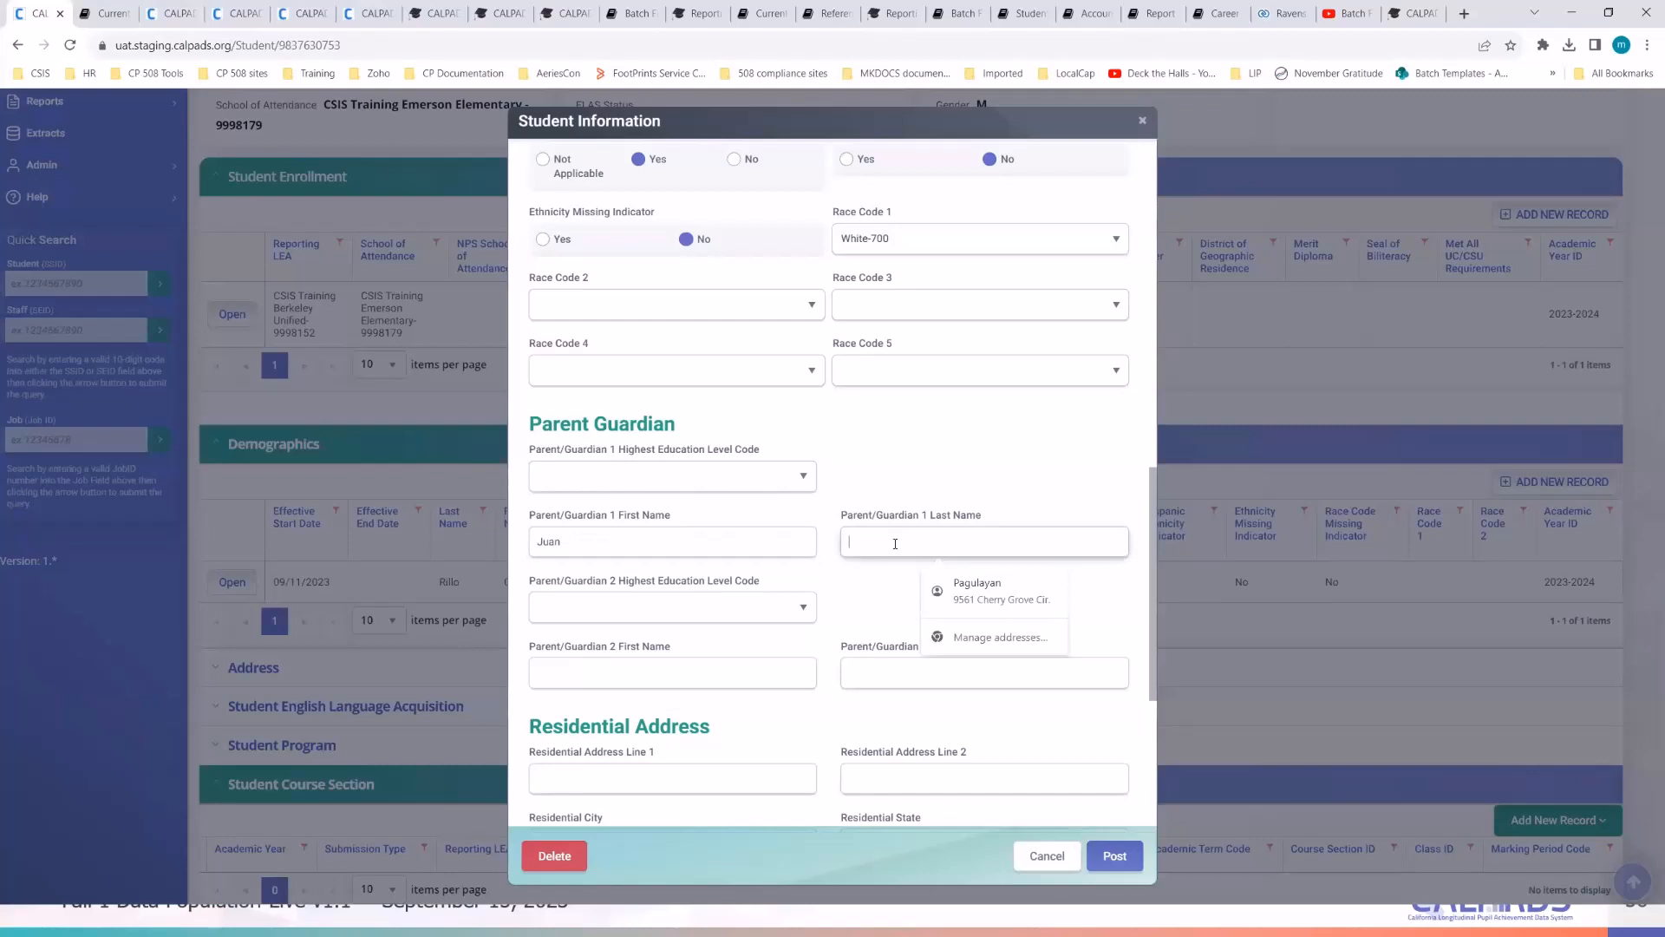
key(ctrl+v)
drag(875, 543, 830, 553)
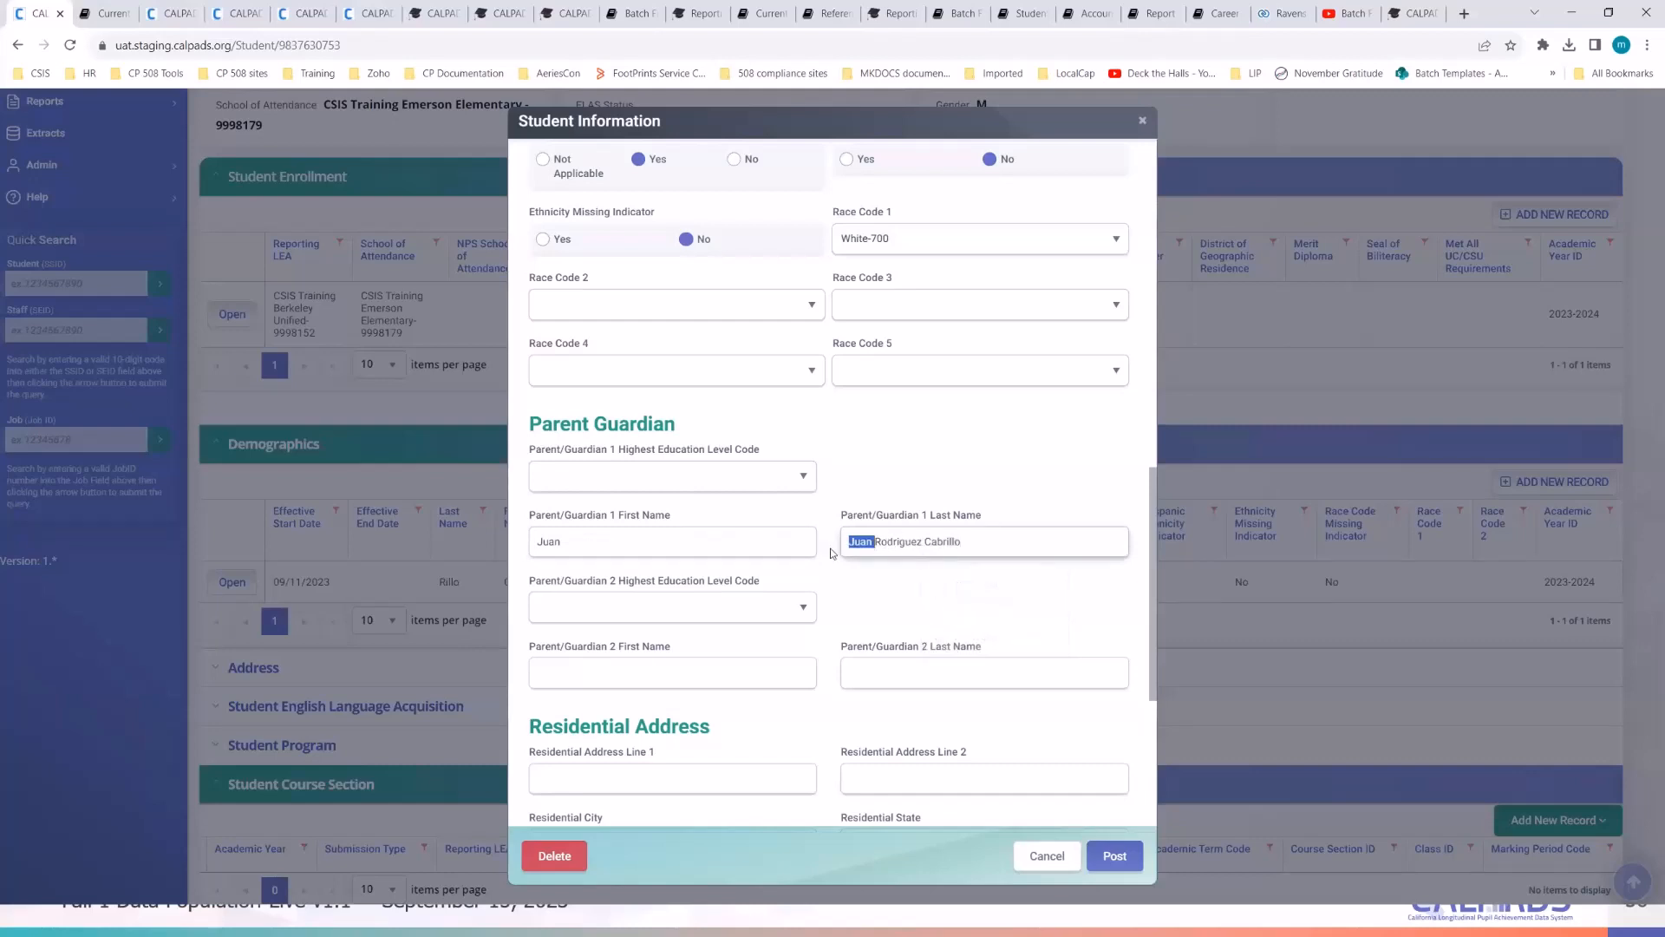
key(Delete)
click(955, 587)
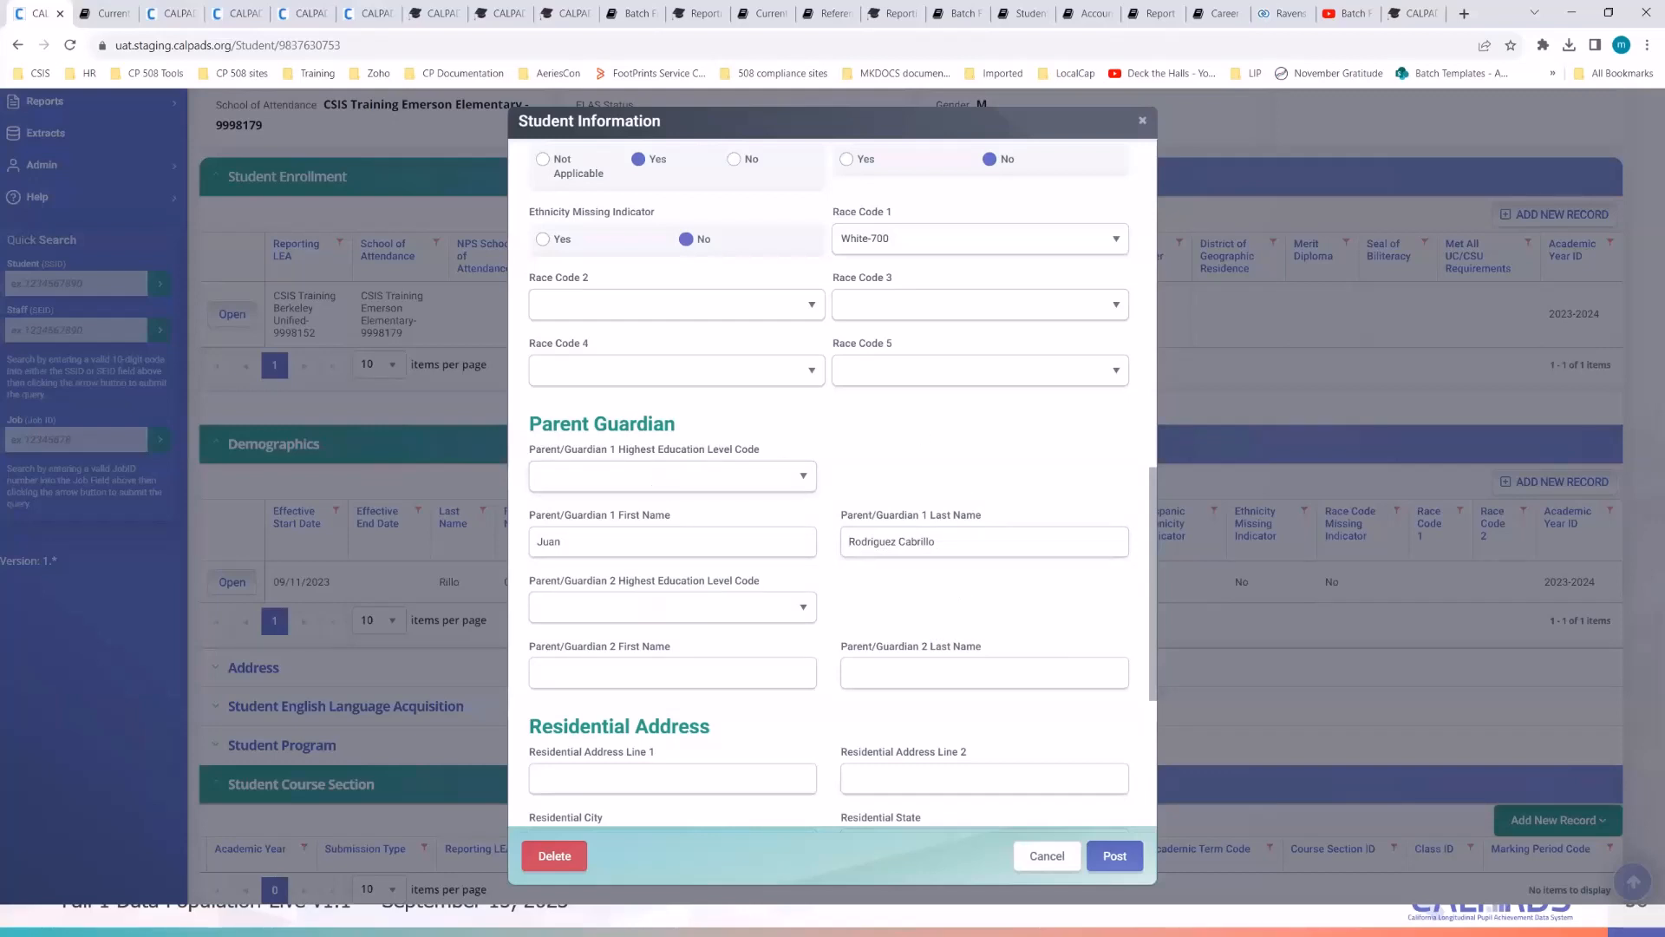
- Set Parent/Guardian 1 highest education level to Decline to State-15
key(alt+Tab)
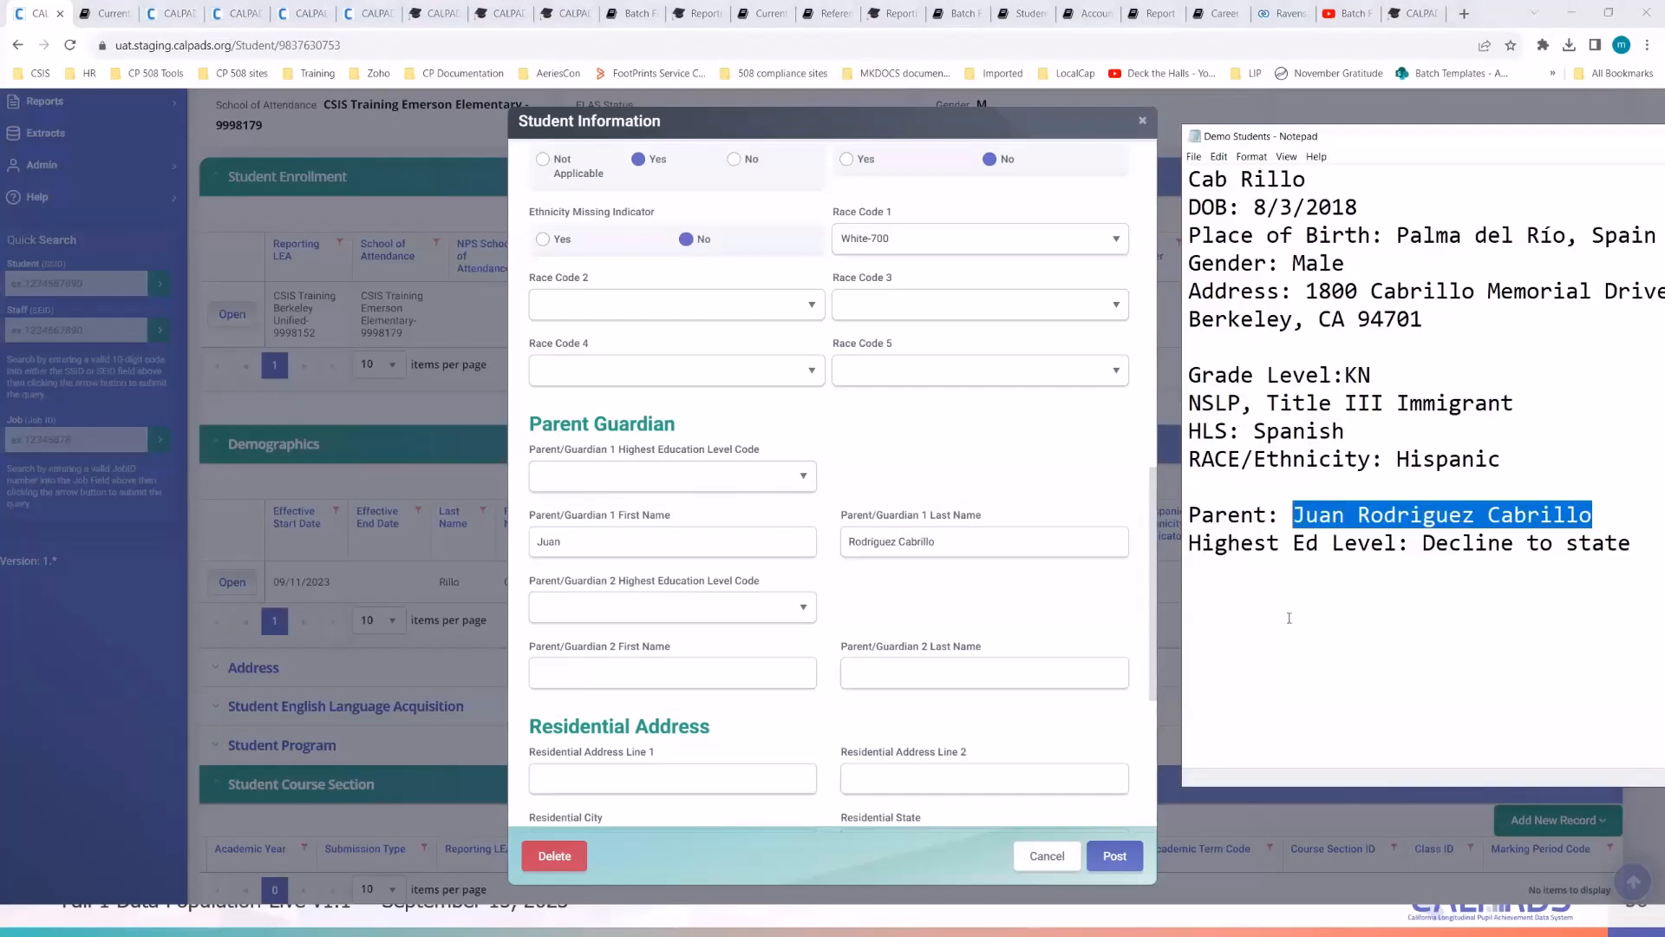
click(1516, 558)
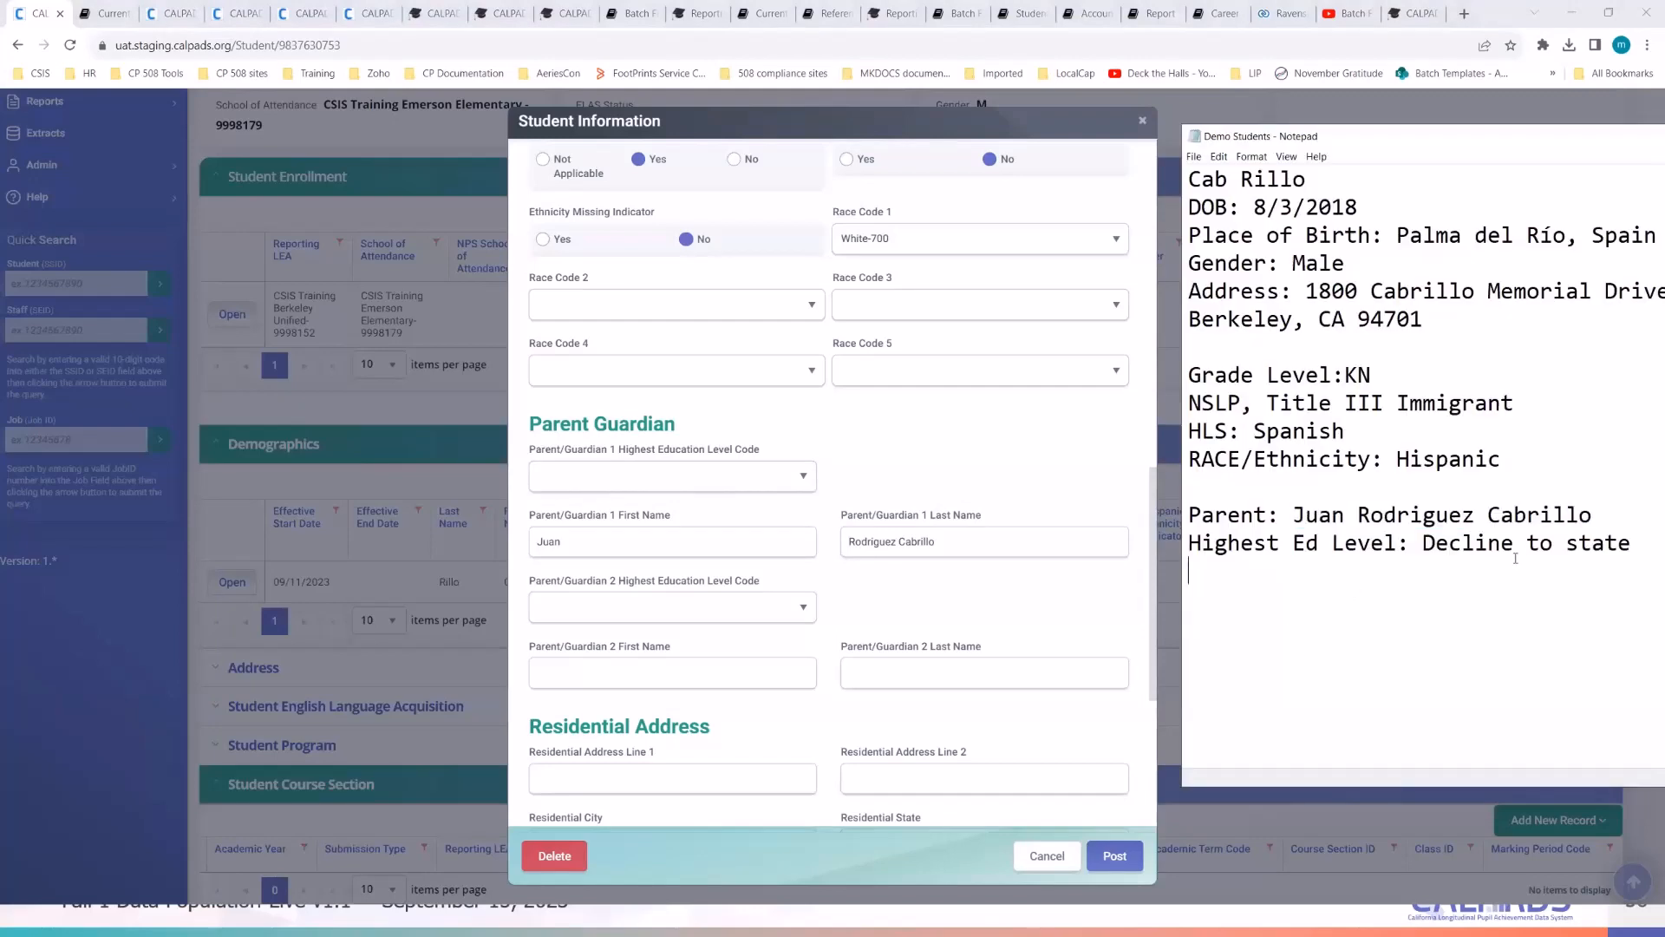
click(791, 480)
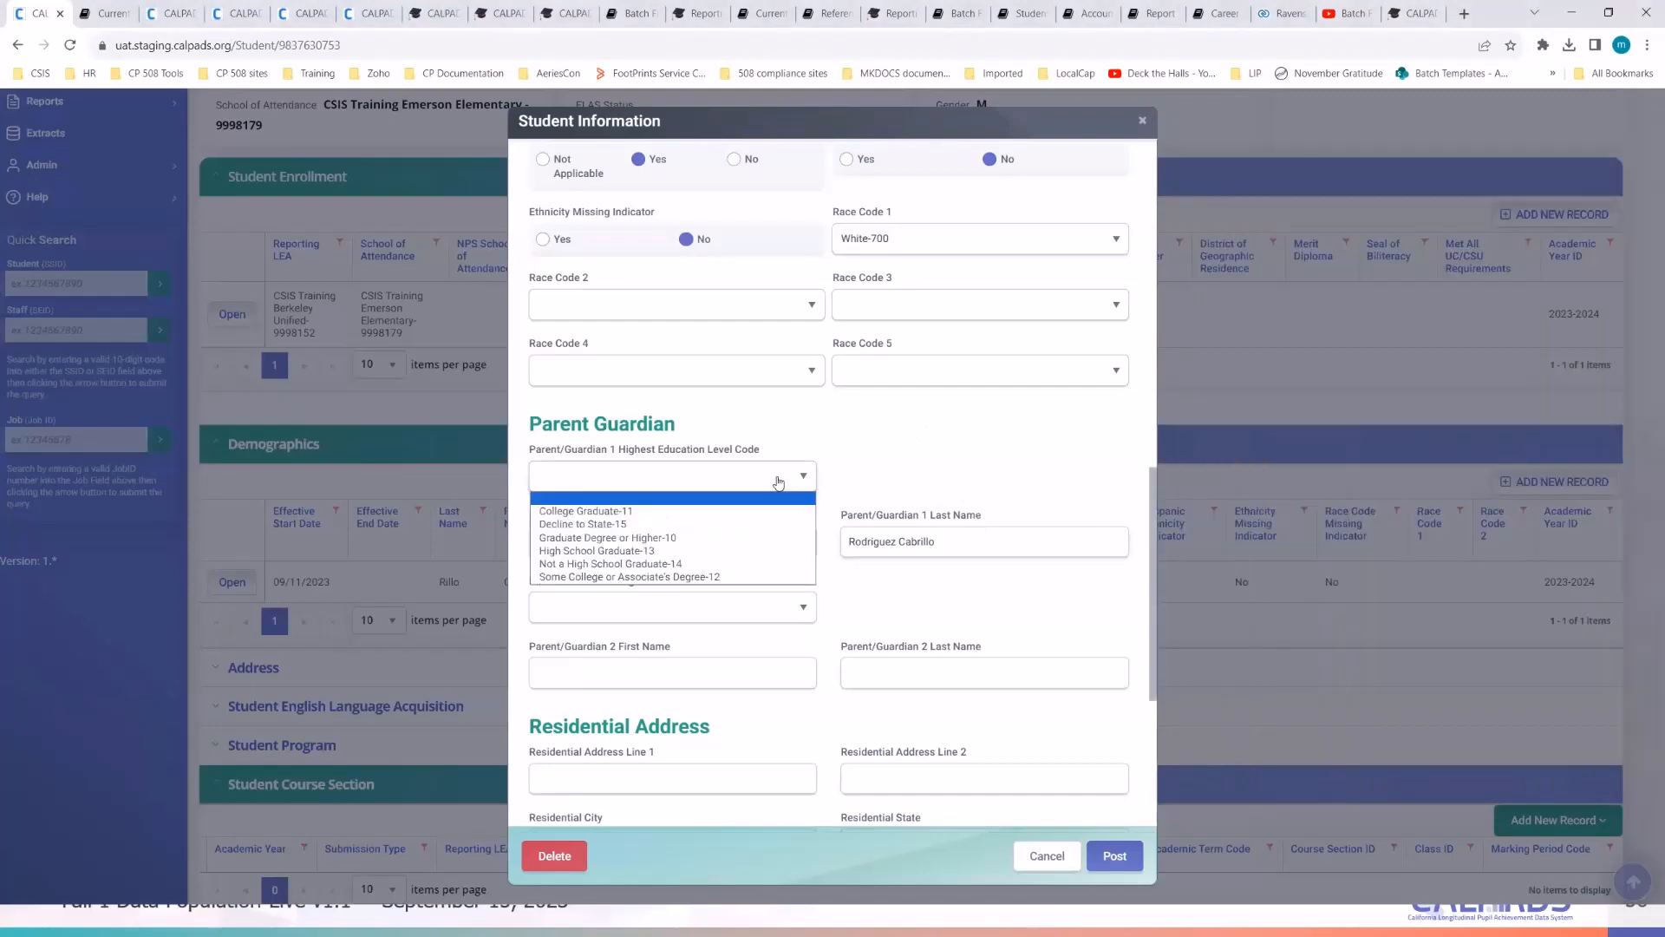
click(737, 525)
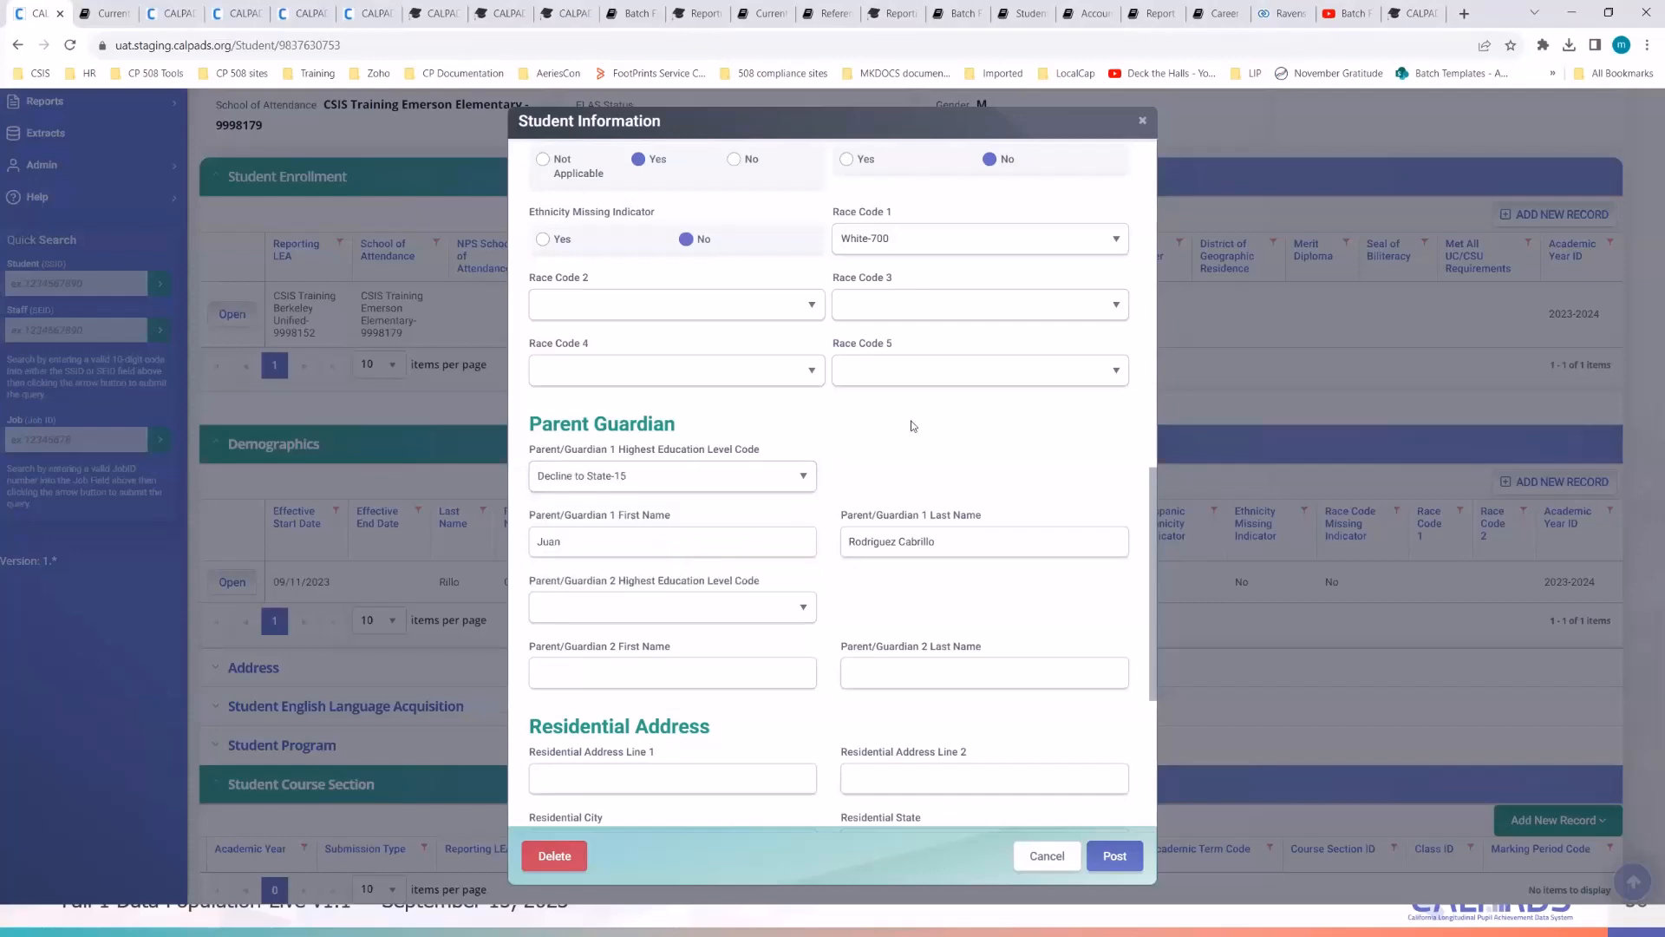
scroll(911, 426, down, 1)
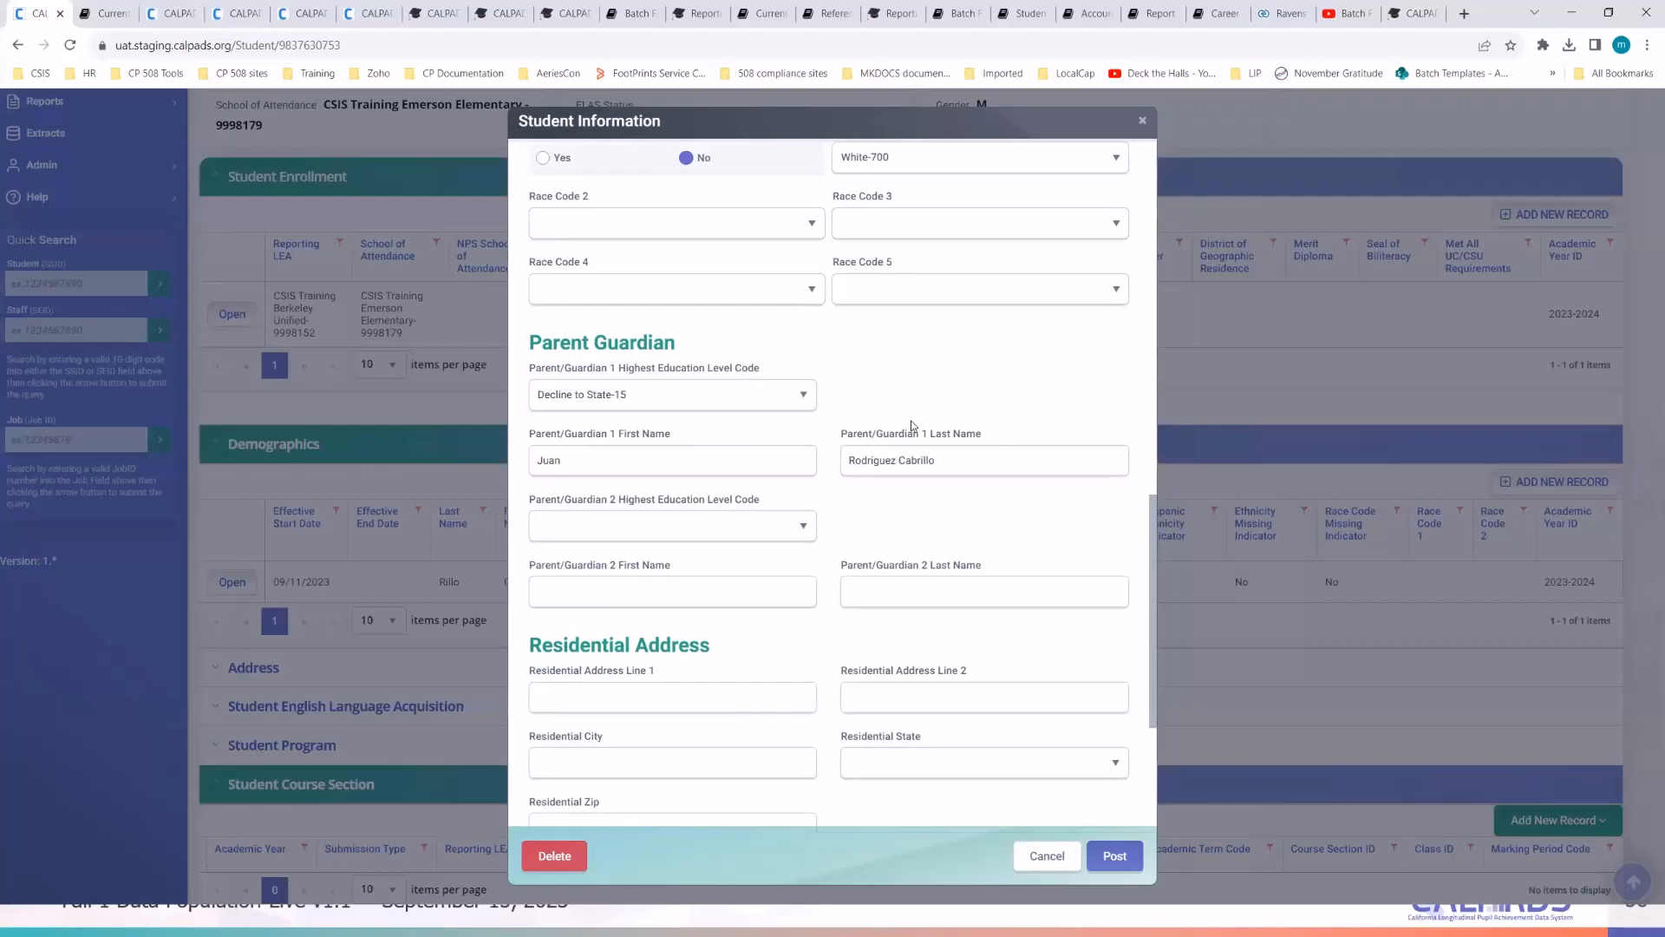
- Copy the street address from the notes and bring the form's Residential Address section into view
scroll(911, 426, down, 2)
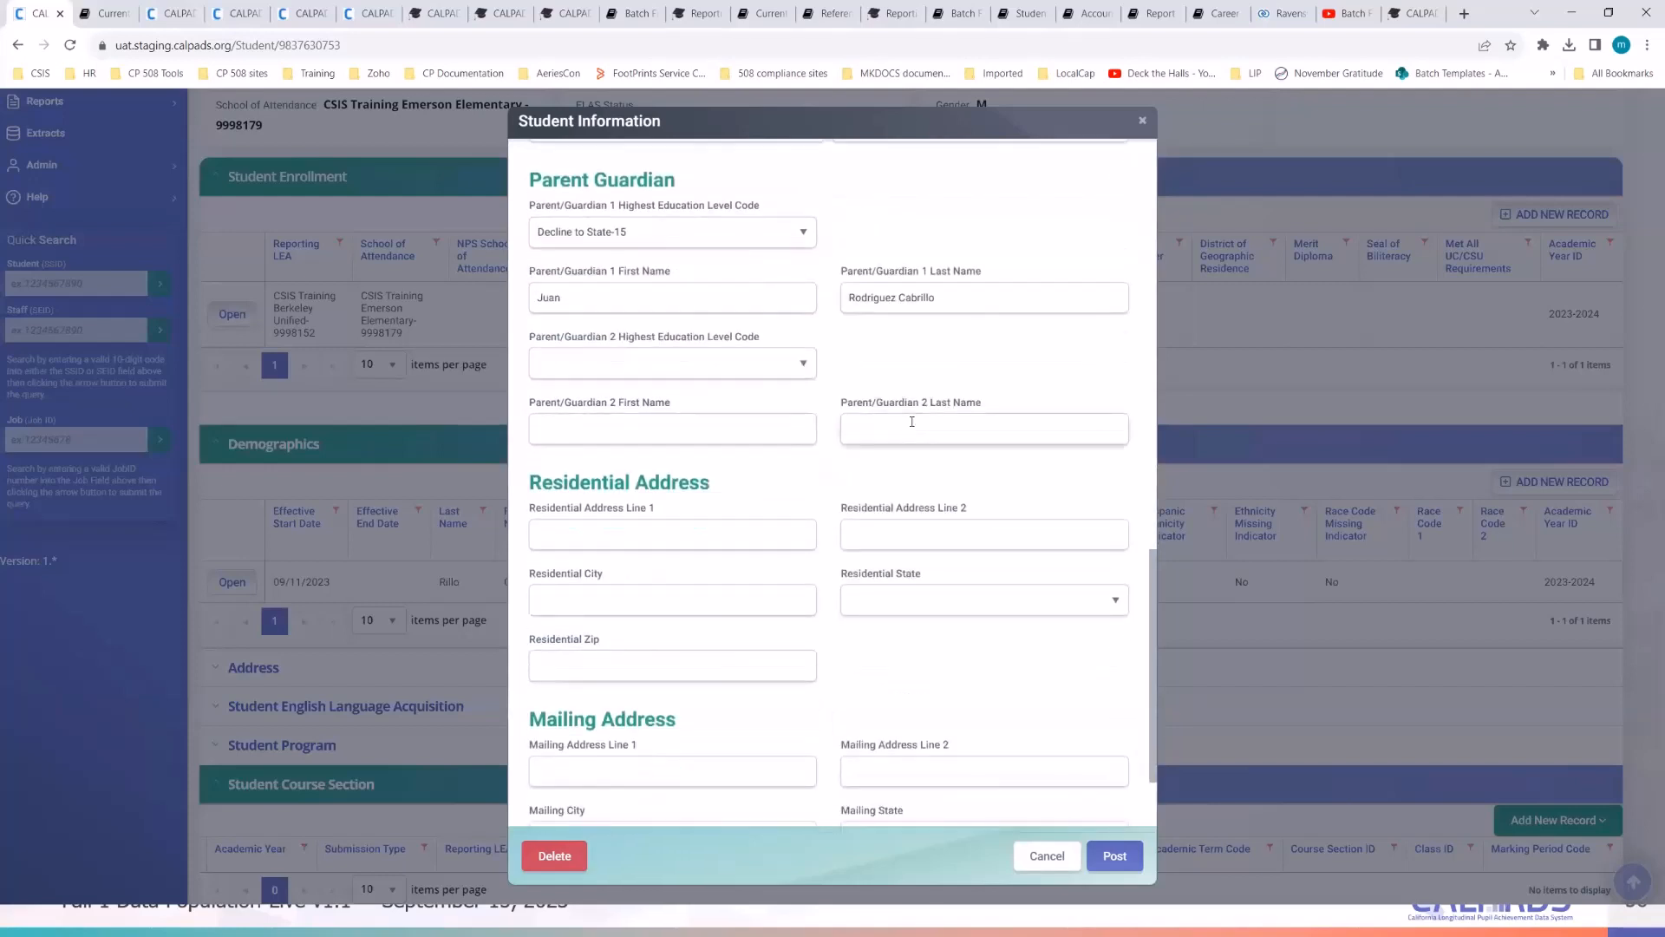
scroll(909, 421, up, 2)
scroll(863, 503, down, 2)
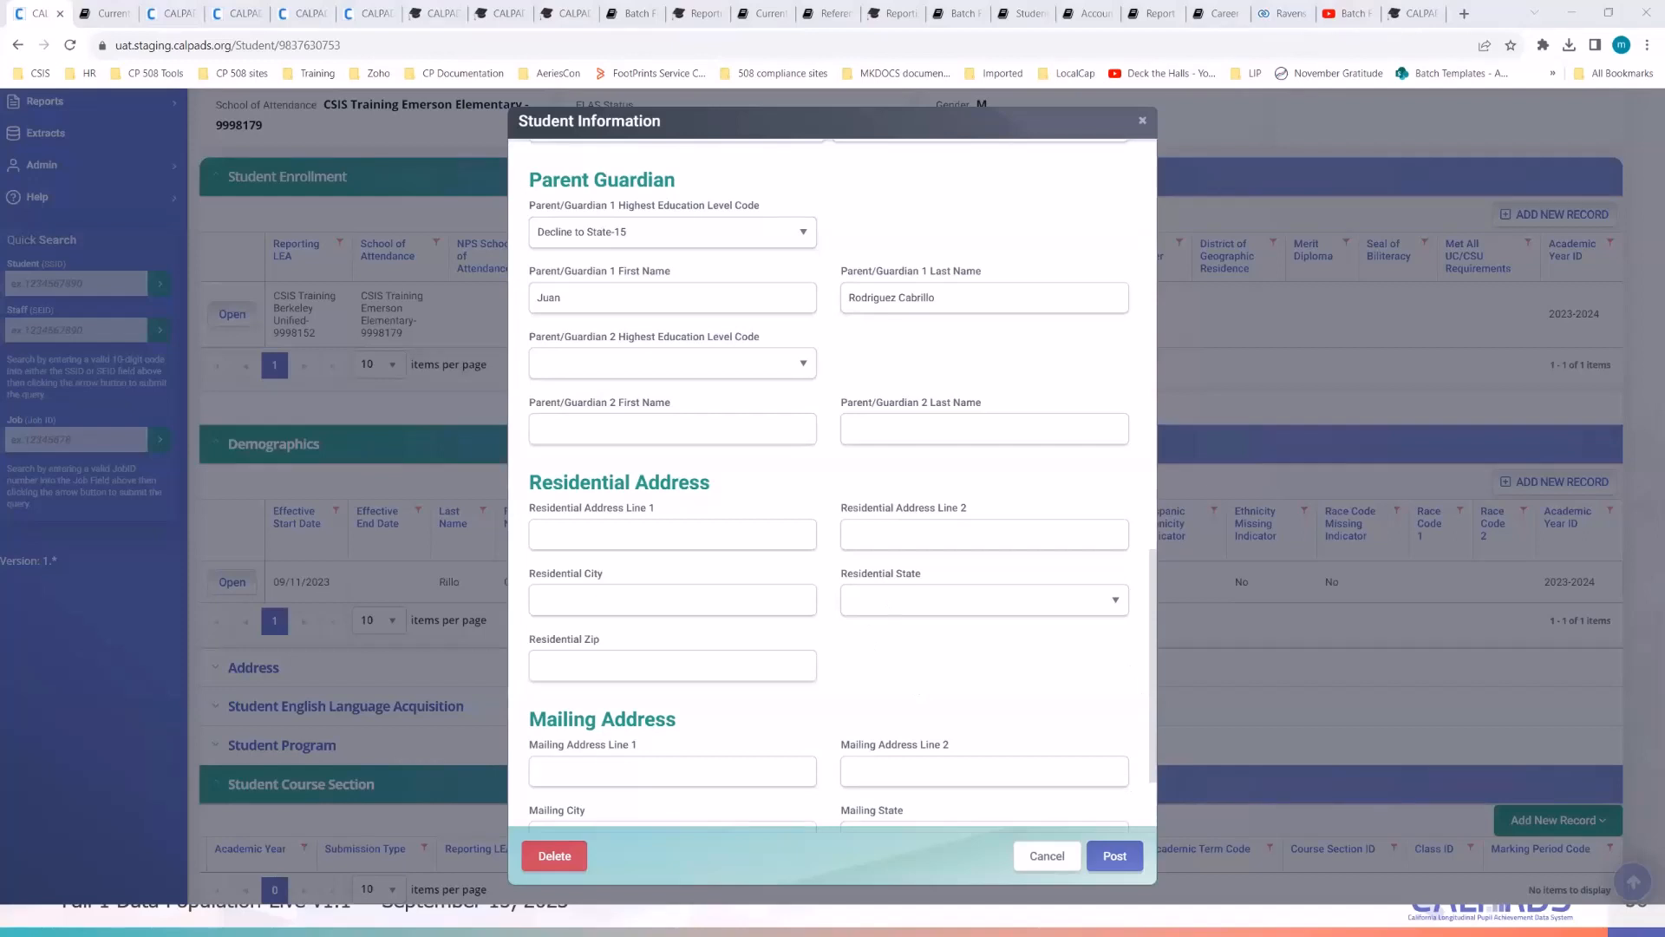
key(alt+Tab)
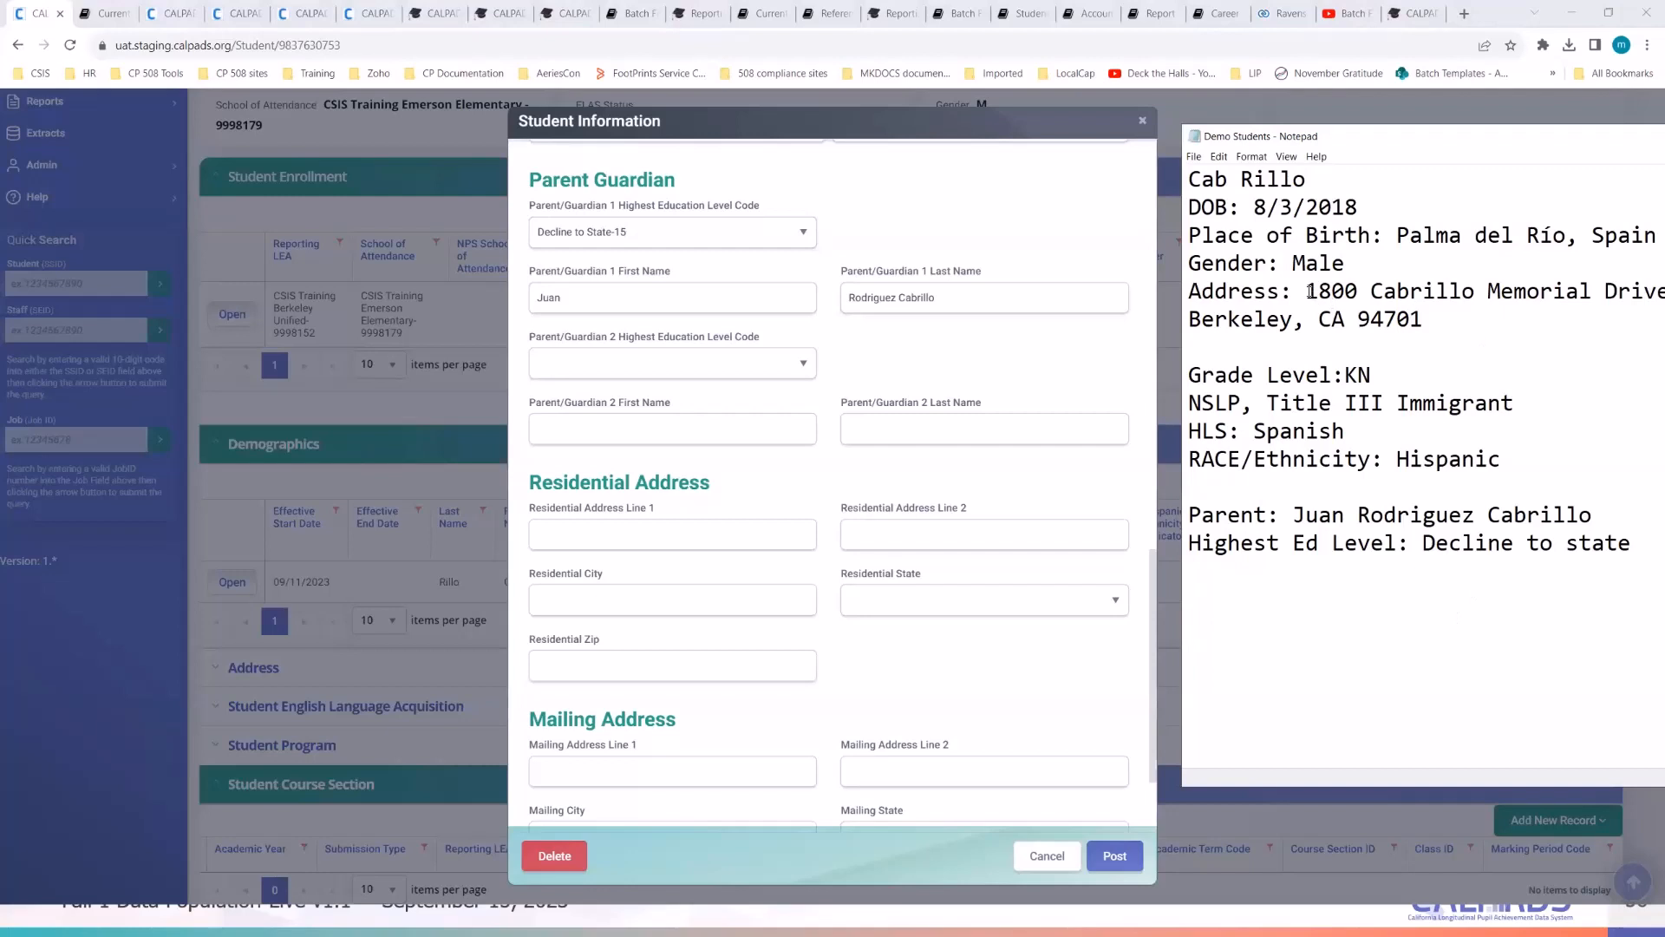
drag(1306, 291, 1661, 293)
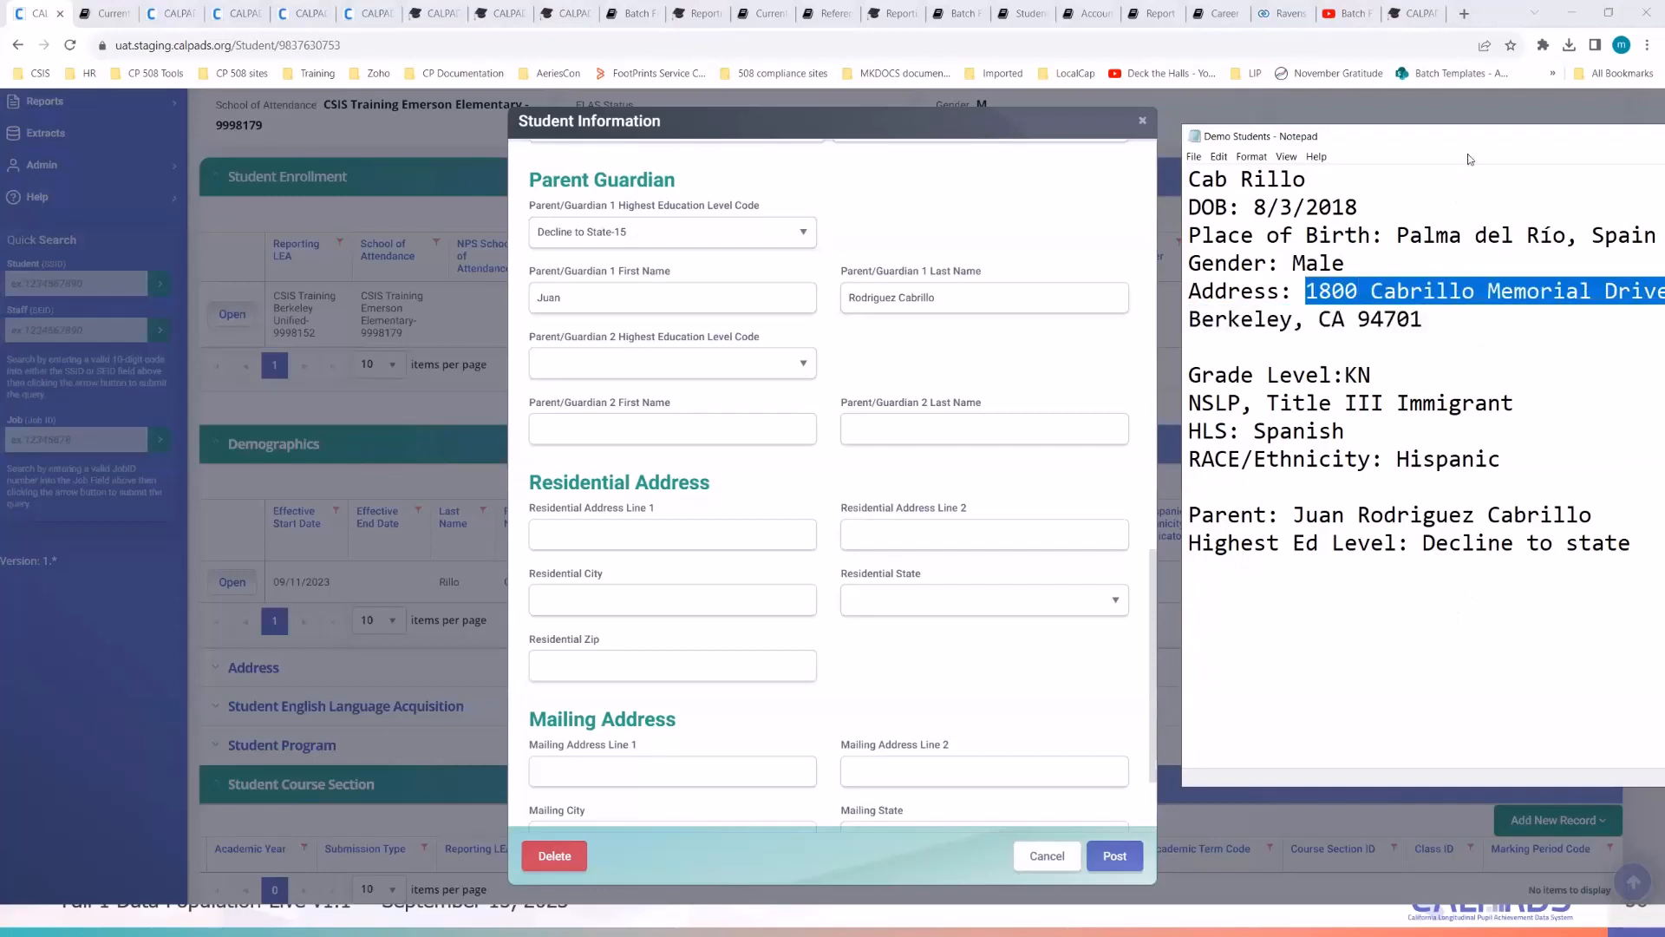
drag(1427, 148, 1410, 156)
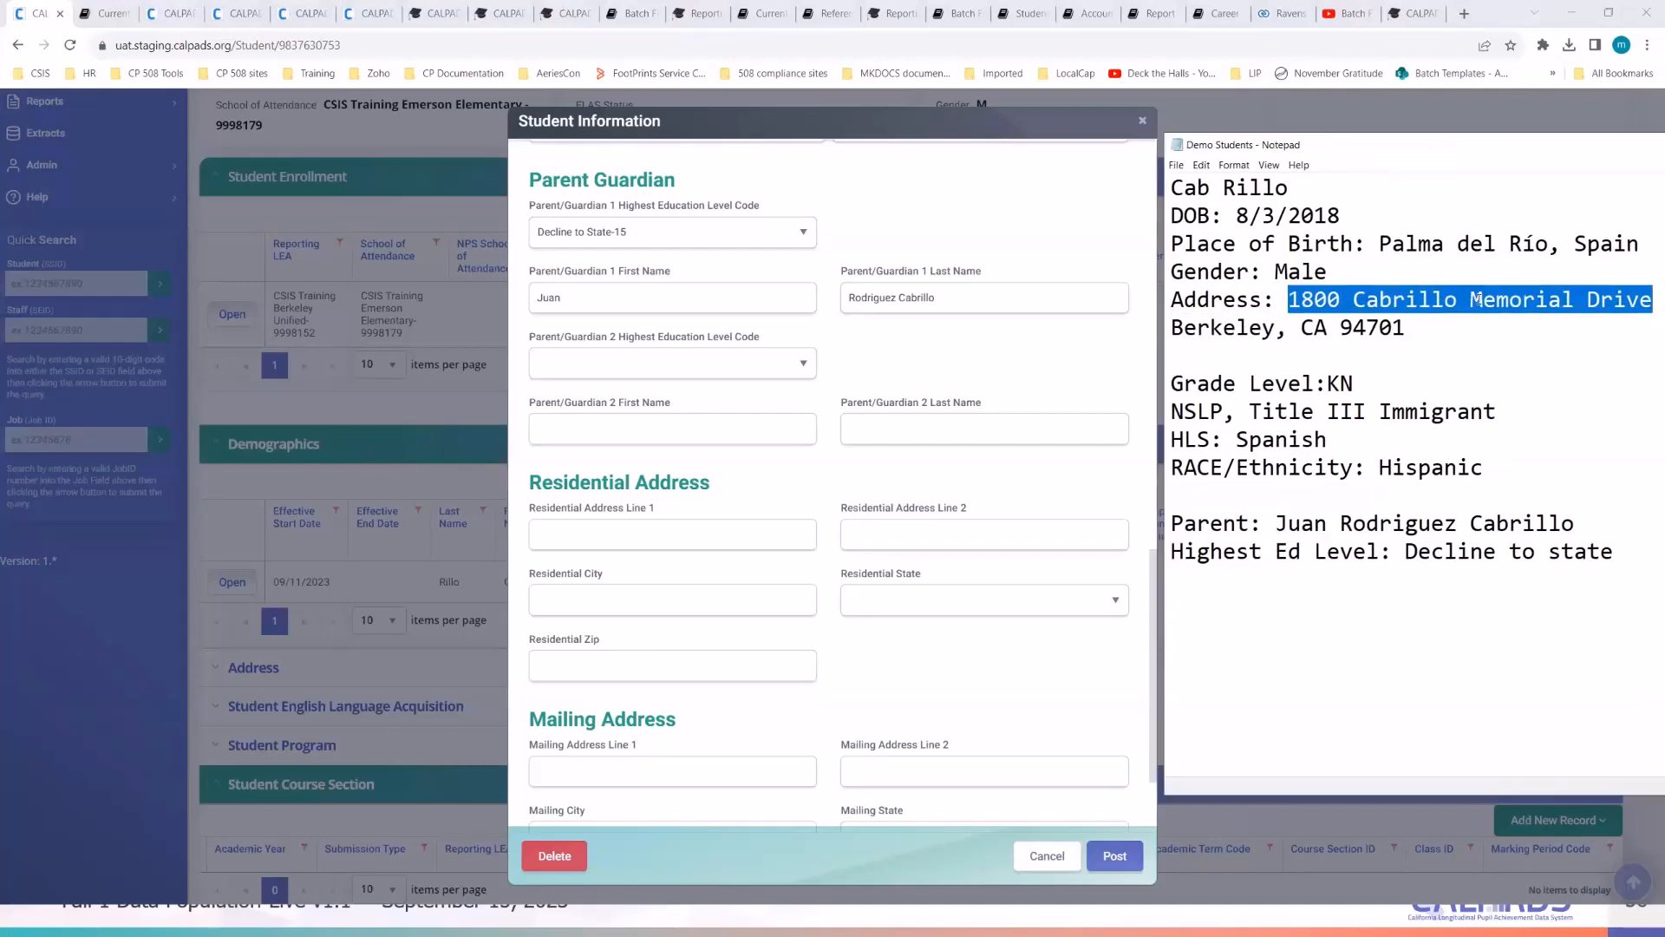
right_click(1481, 301)
click(1446, 359)
scroll(883, 634, down, 1)
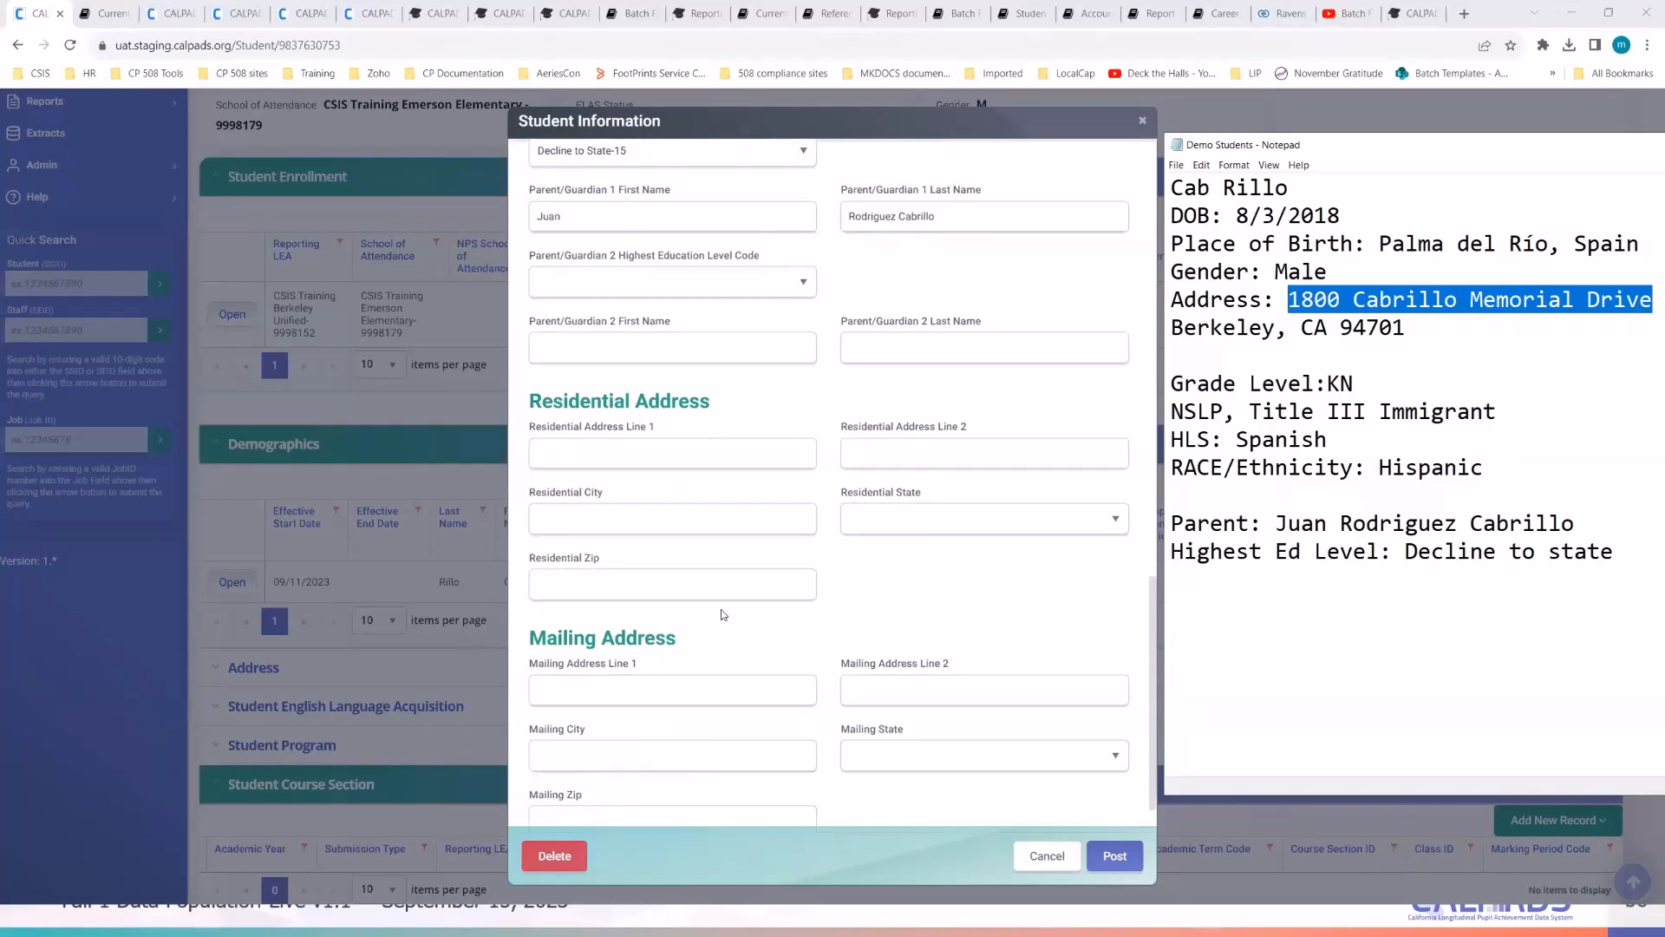
scroll(723, 614, down, 1)
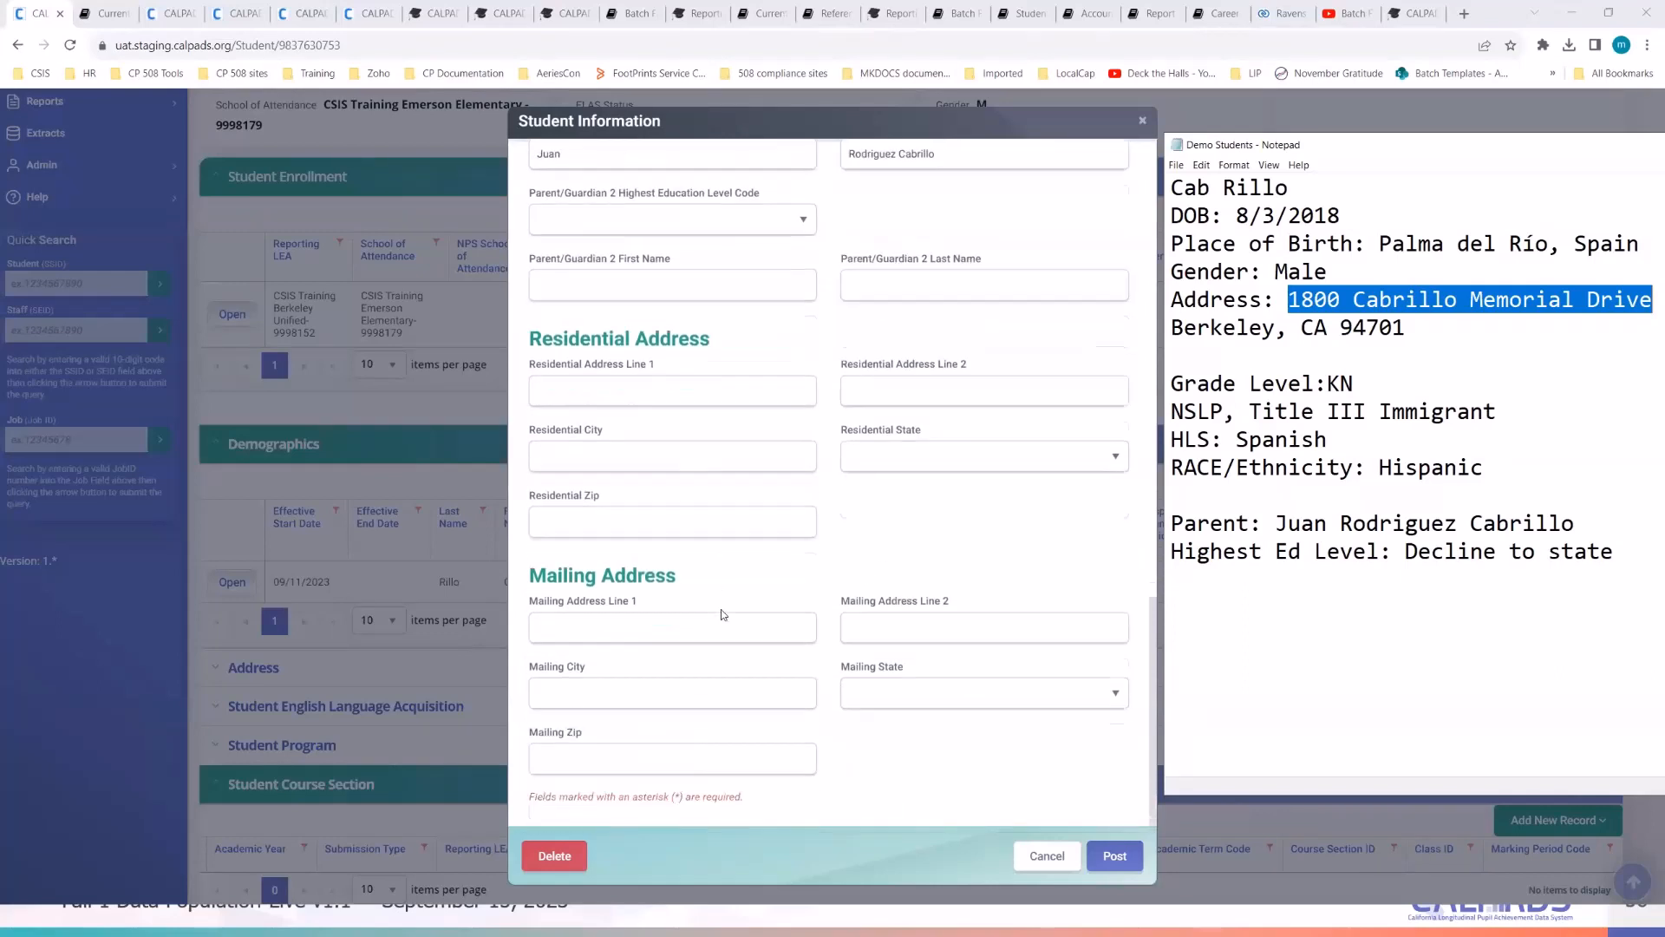
click(1023, 517)
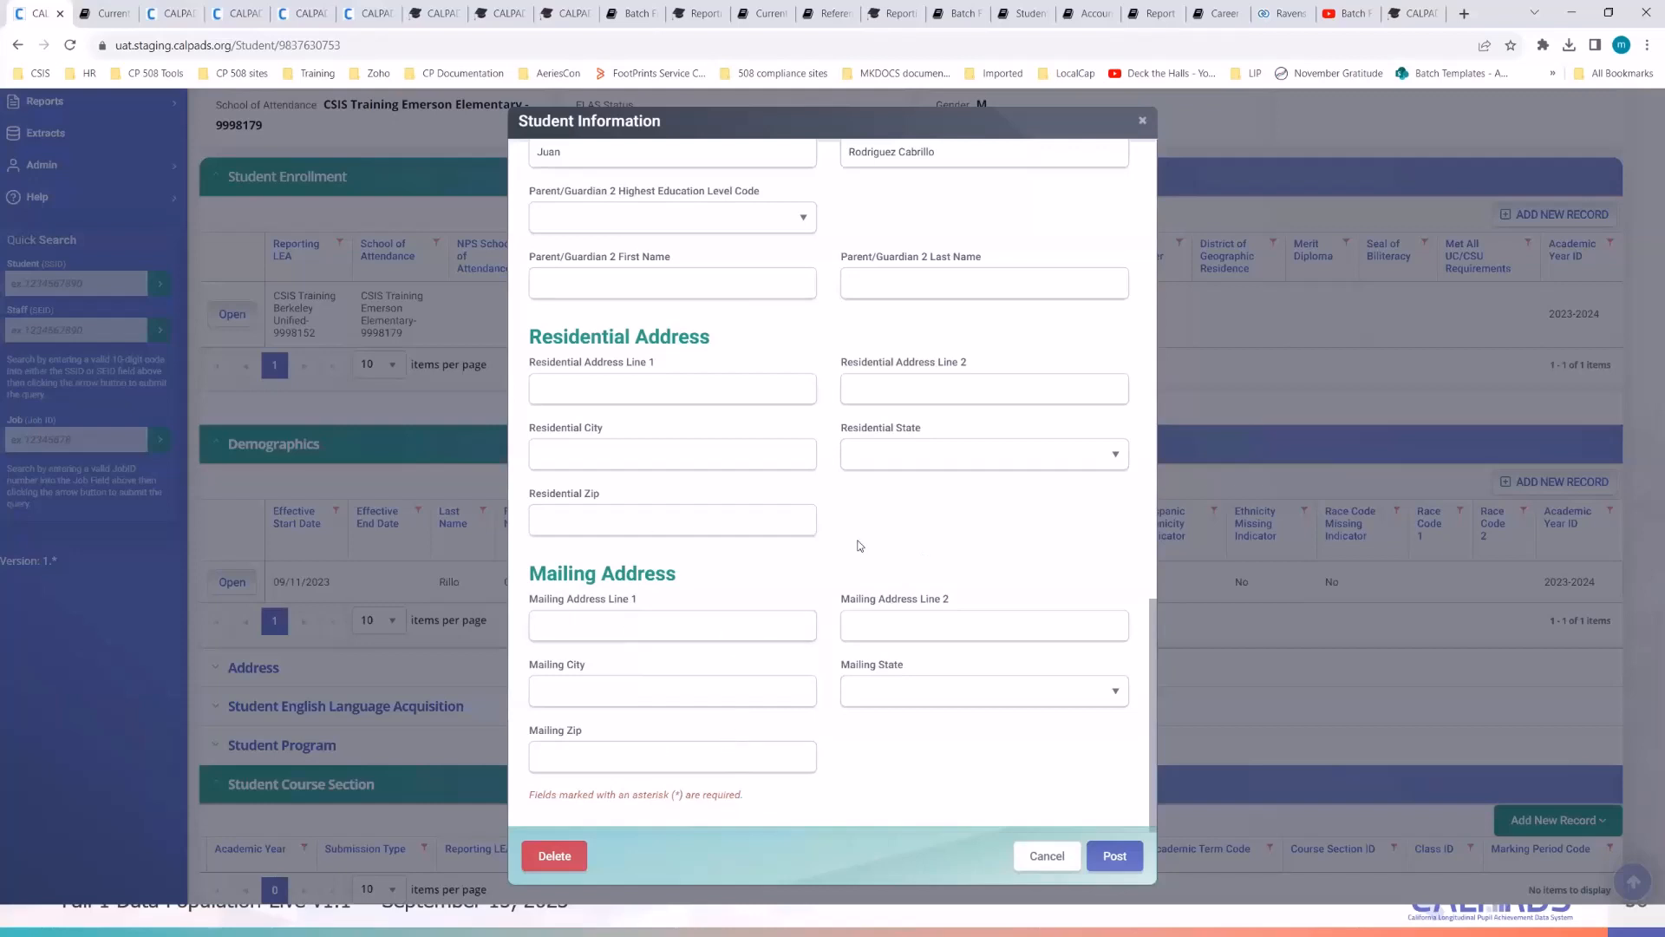
- Paste the street into Address Line 1, choose Berkeley as city and California-US-CA as state
click(654, 385)
key(ctrl+v)
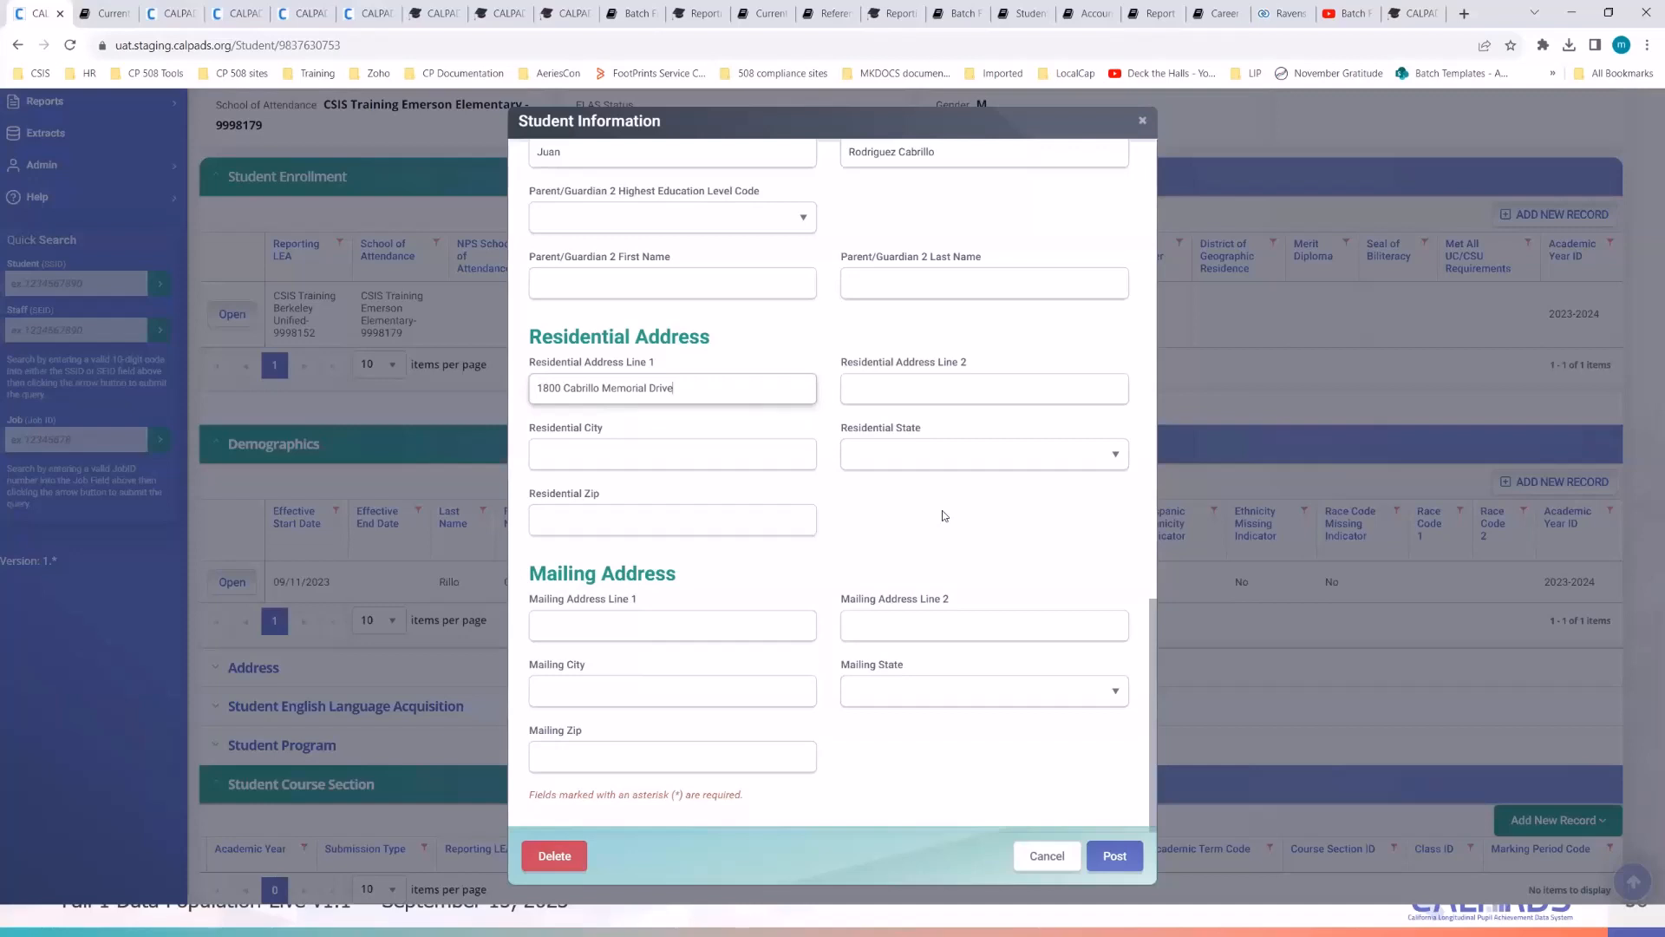
click(664, 456)
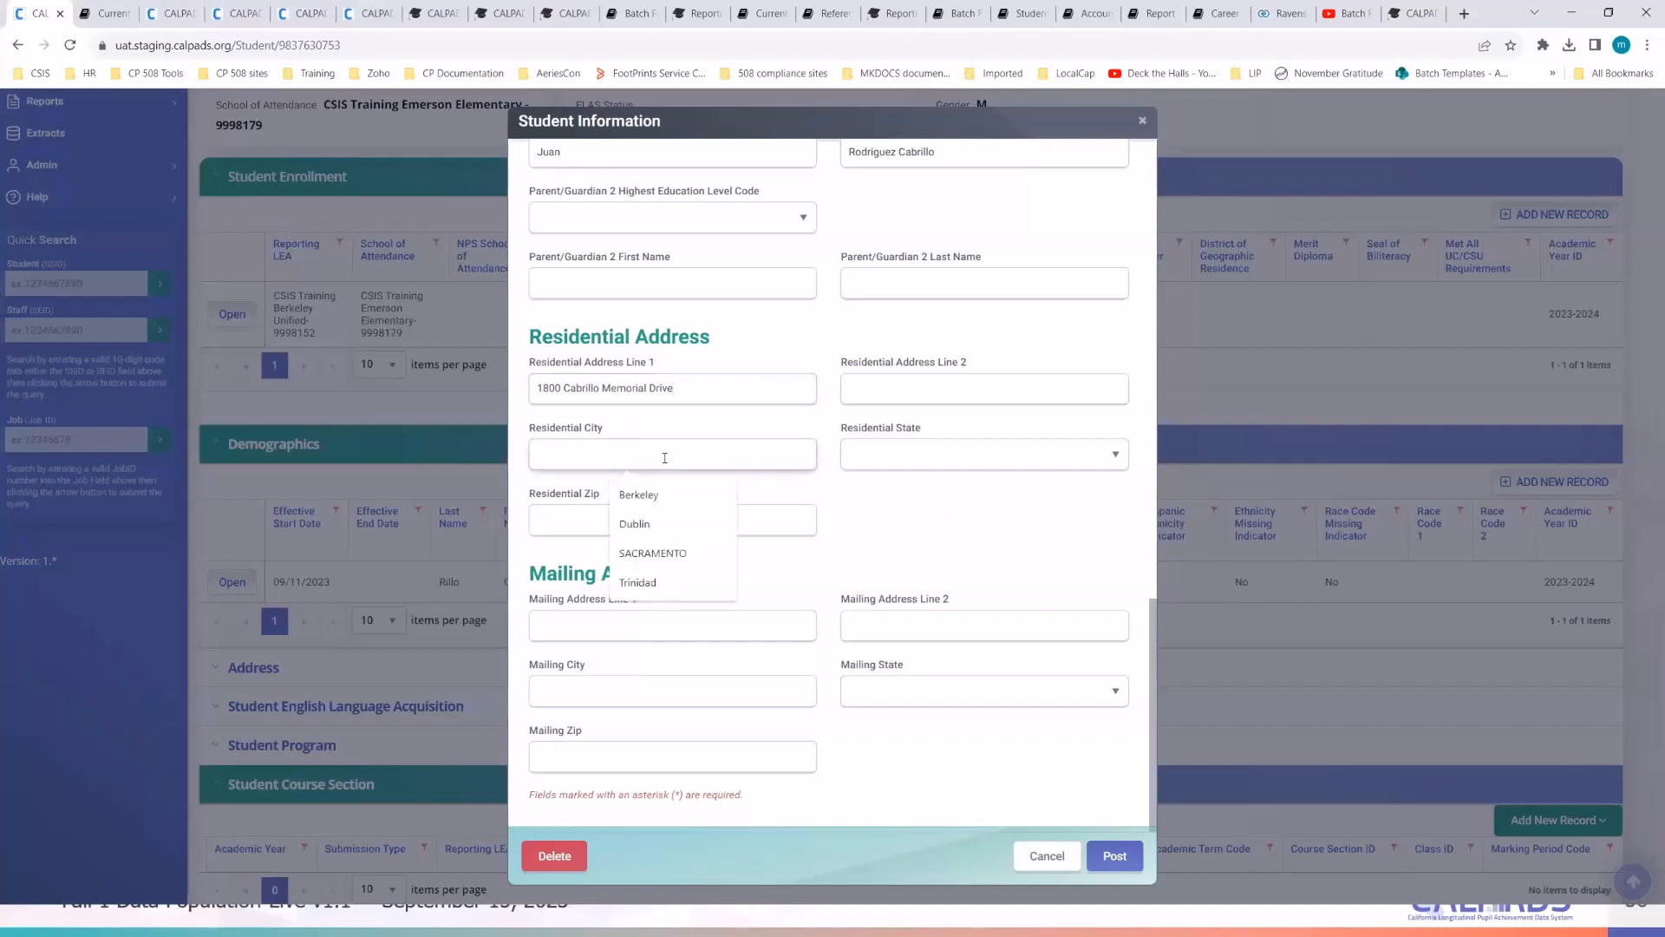
click(642, 494)
click(932, 455)
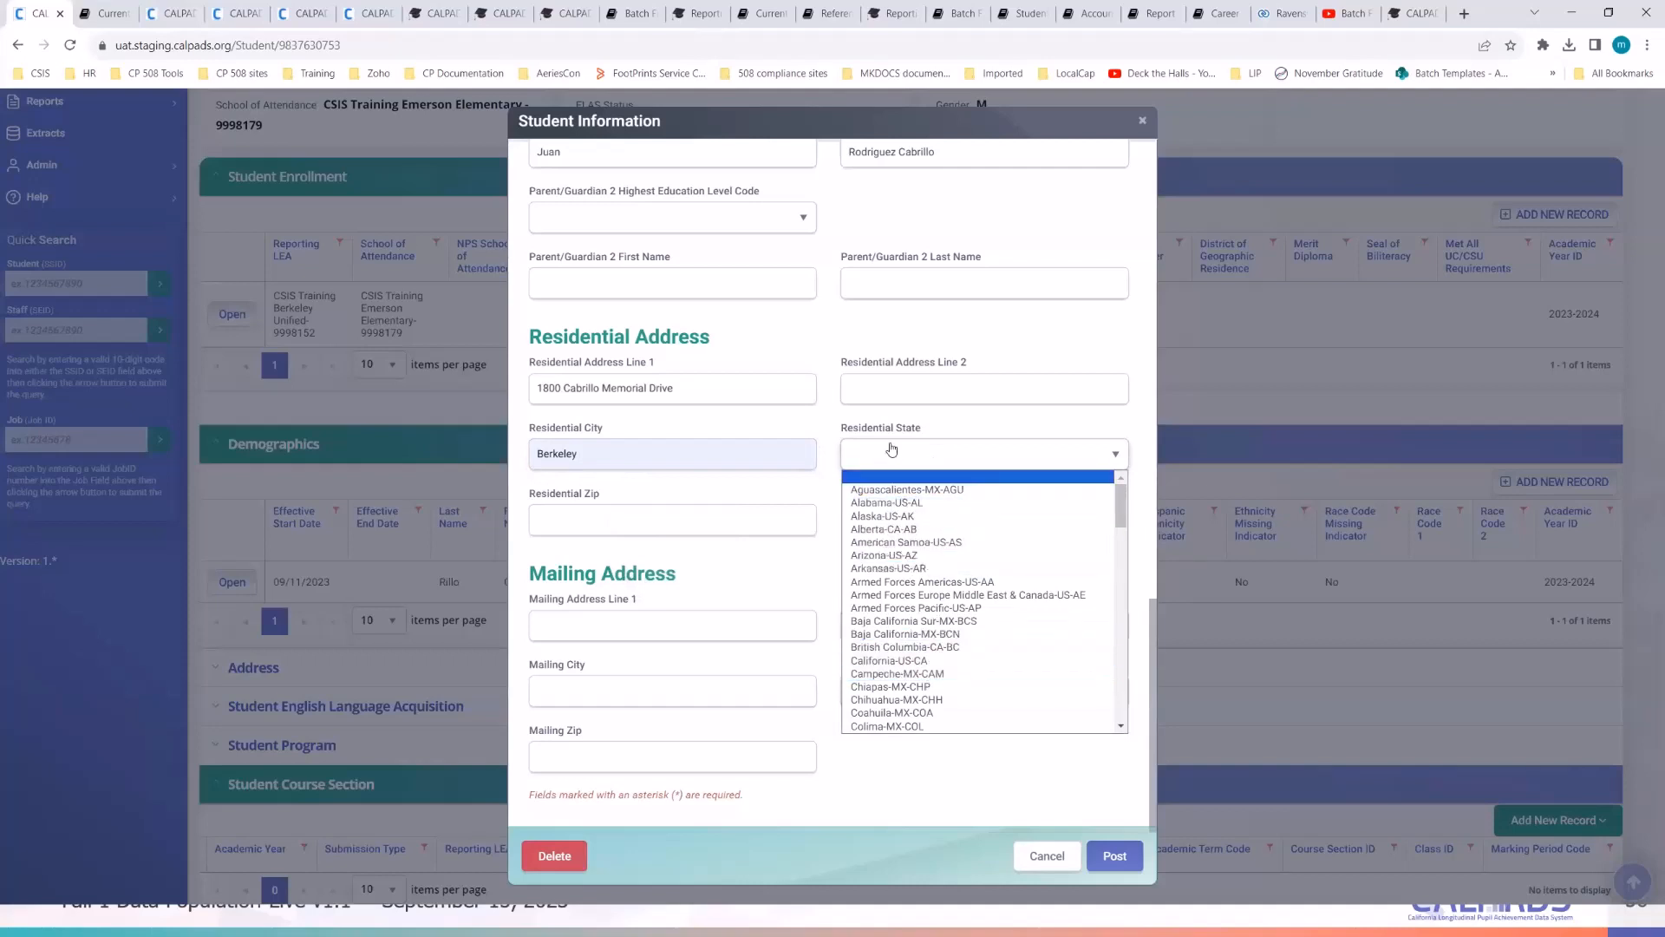
key(c)
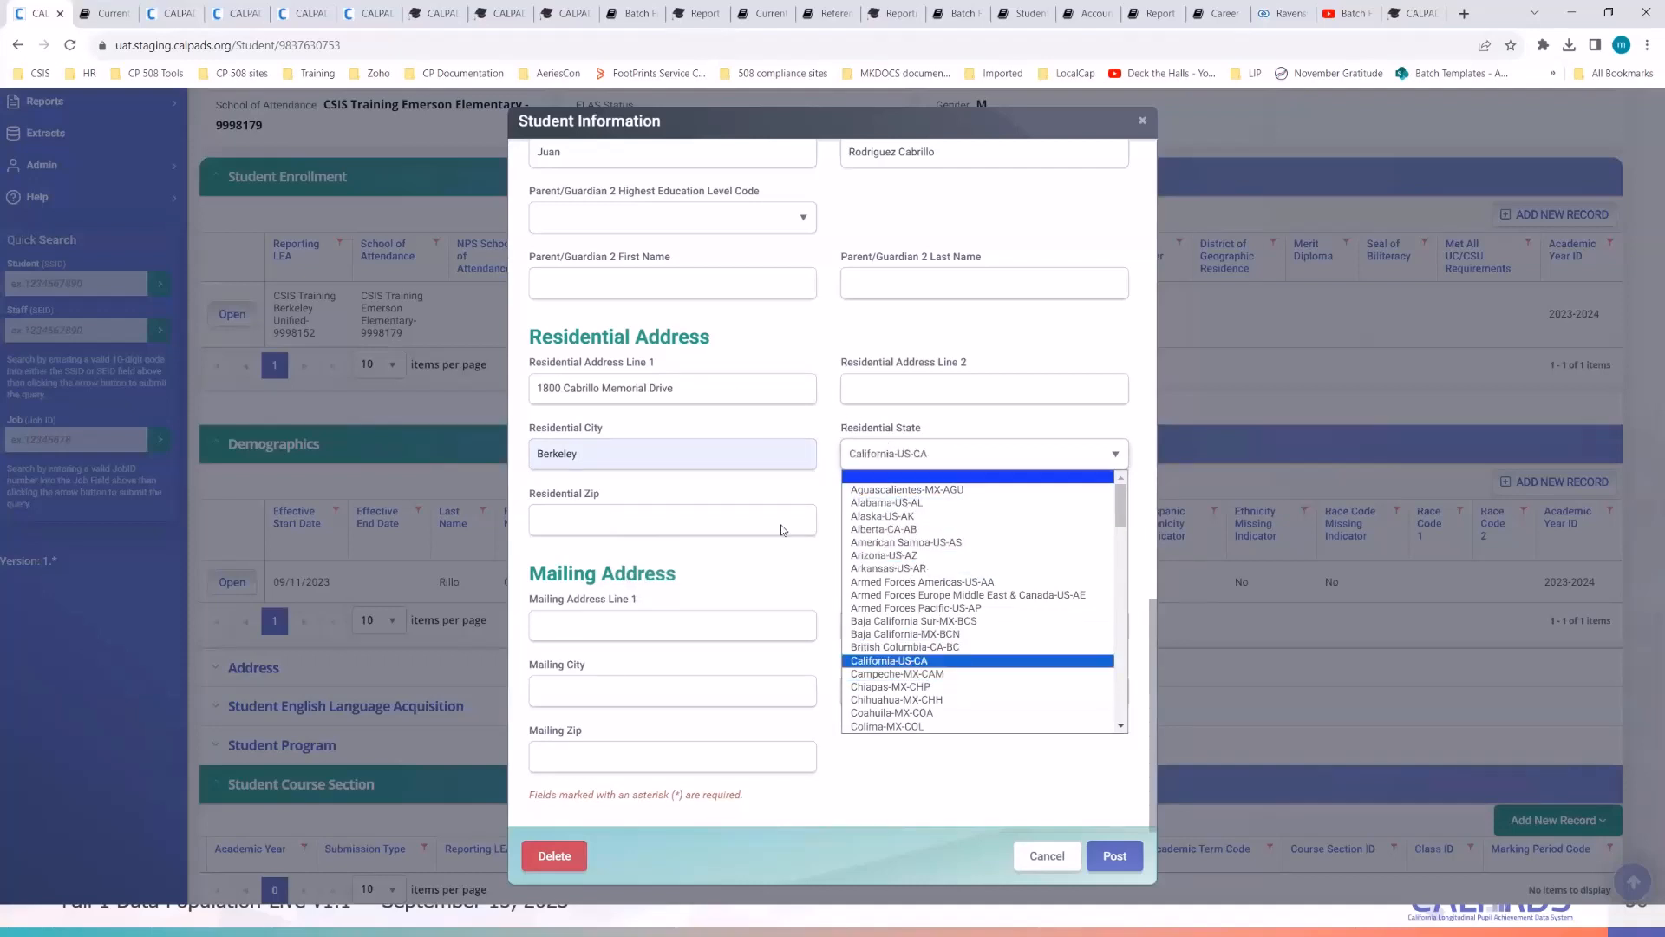
click(897, 661)
- Copy the zip code from the notes into Residential Zip and review the form
click(708, 528)
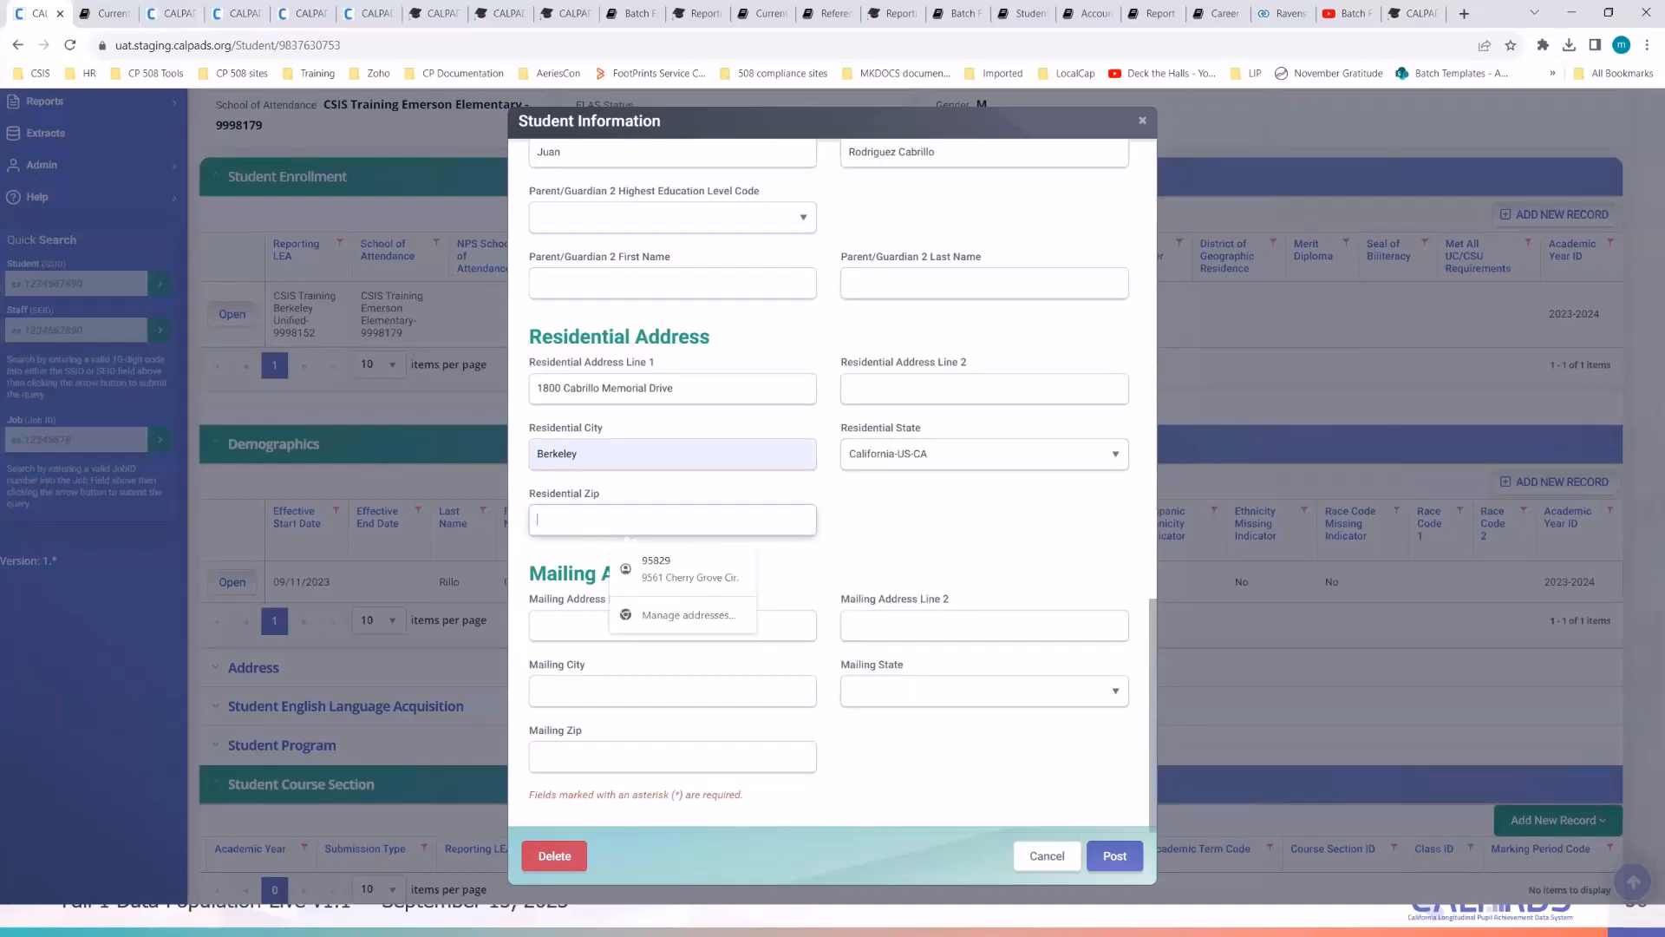
key(alt+Tab)
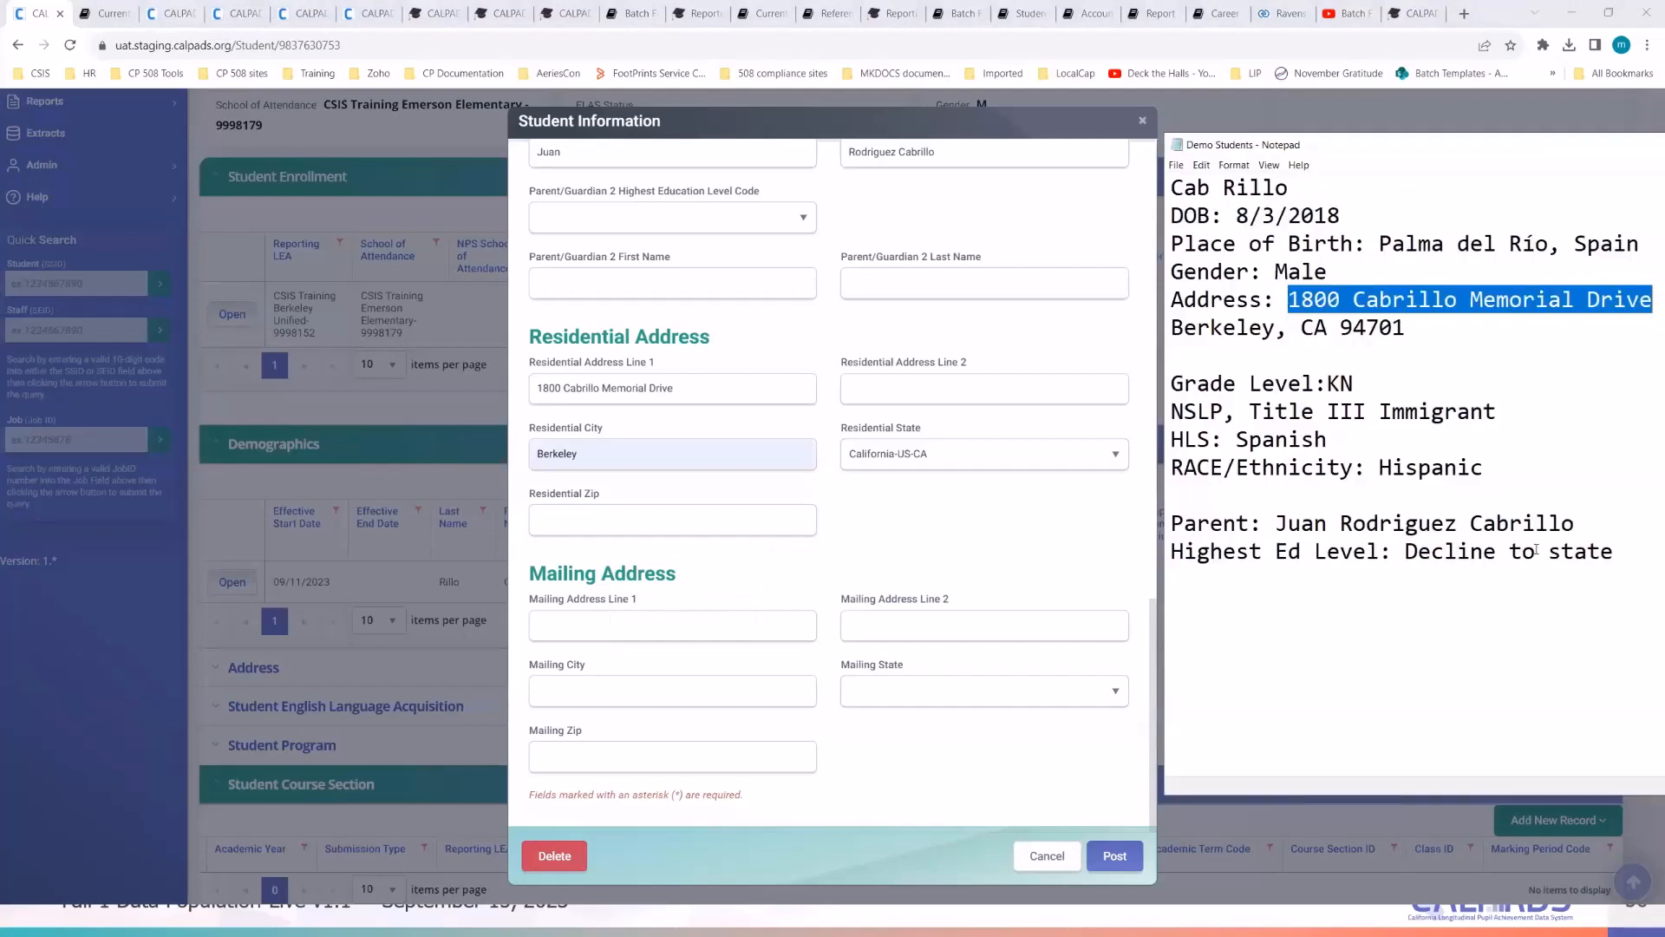
double_click(1374, 327)
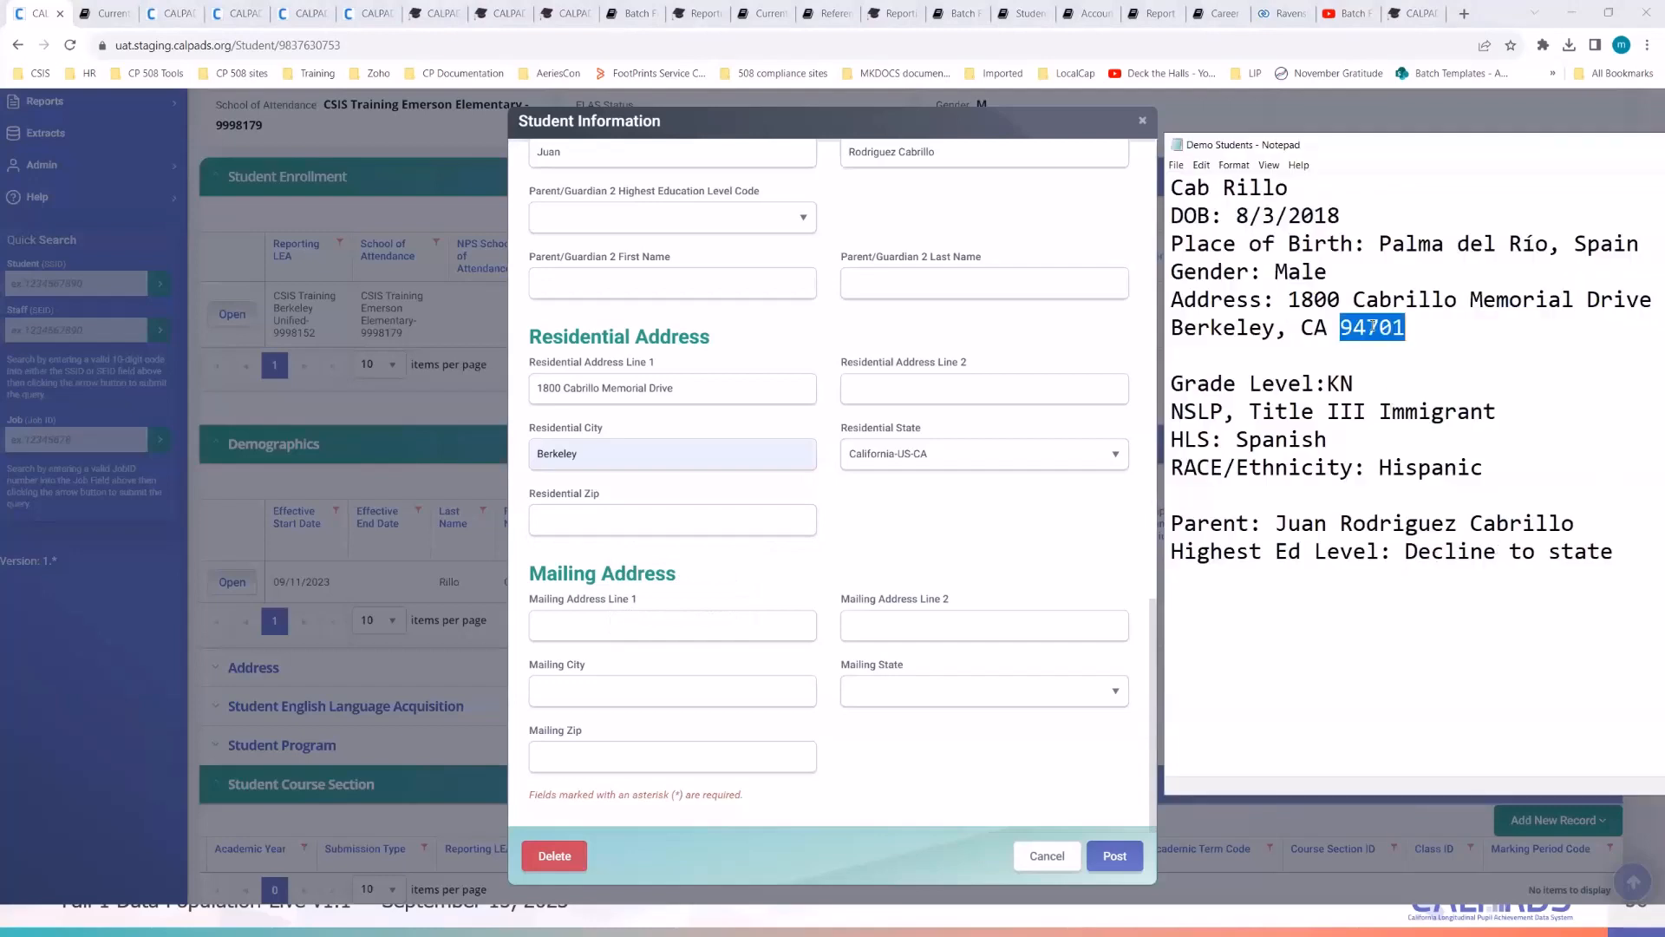
click(555, 518)
key(ctrl+v)
click(872, 504)
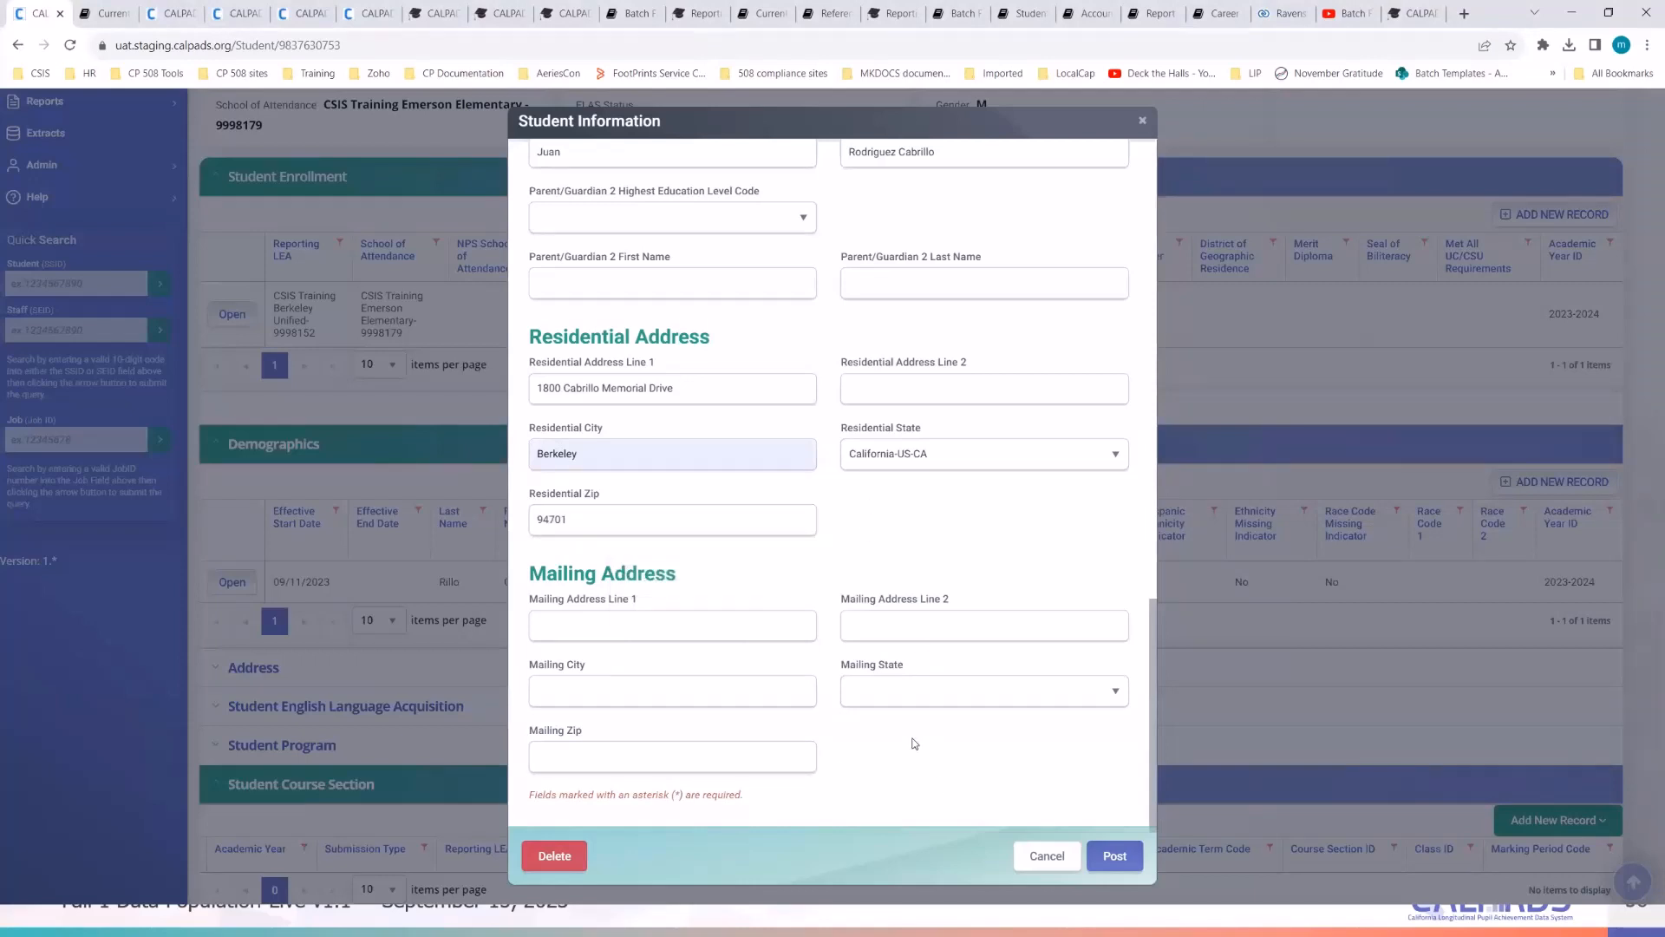
scroll(915, 744, up, 4)
scroll(915, 755, down, 4)
scroll(1104, 799, up, 3)
scroll(1104, 798, down, 3)
- Post the student information and open Job 4276157's submission details in a new tab
click(1115, 856)
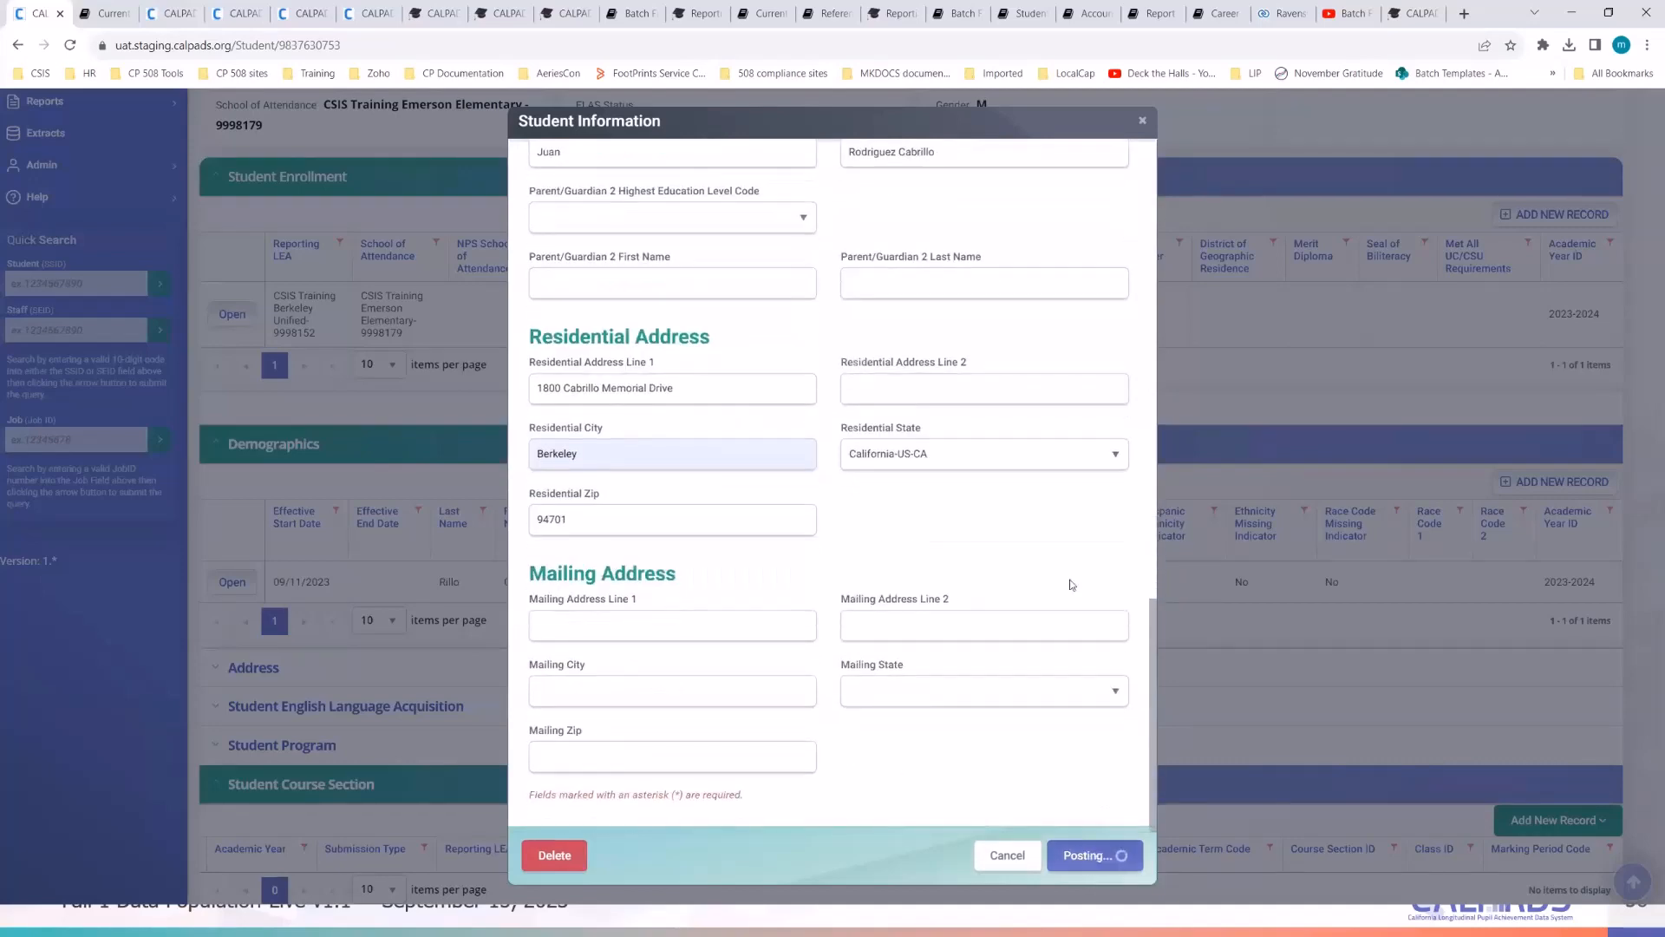
scroll(1072, 584, up, 8)
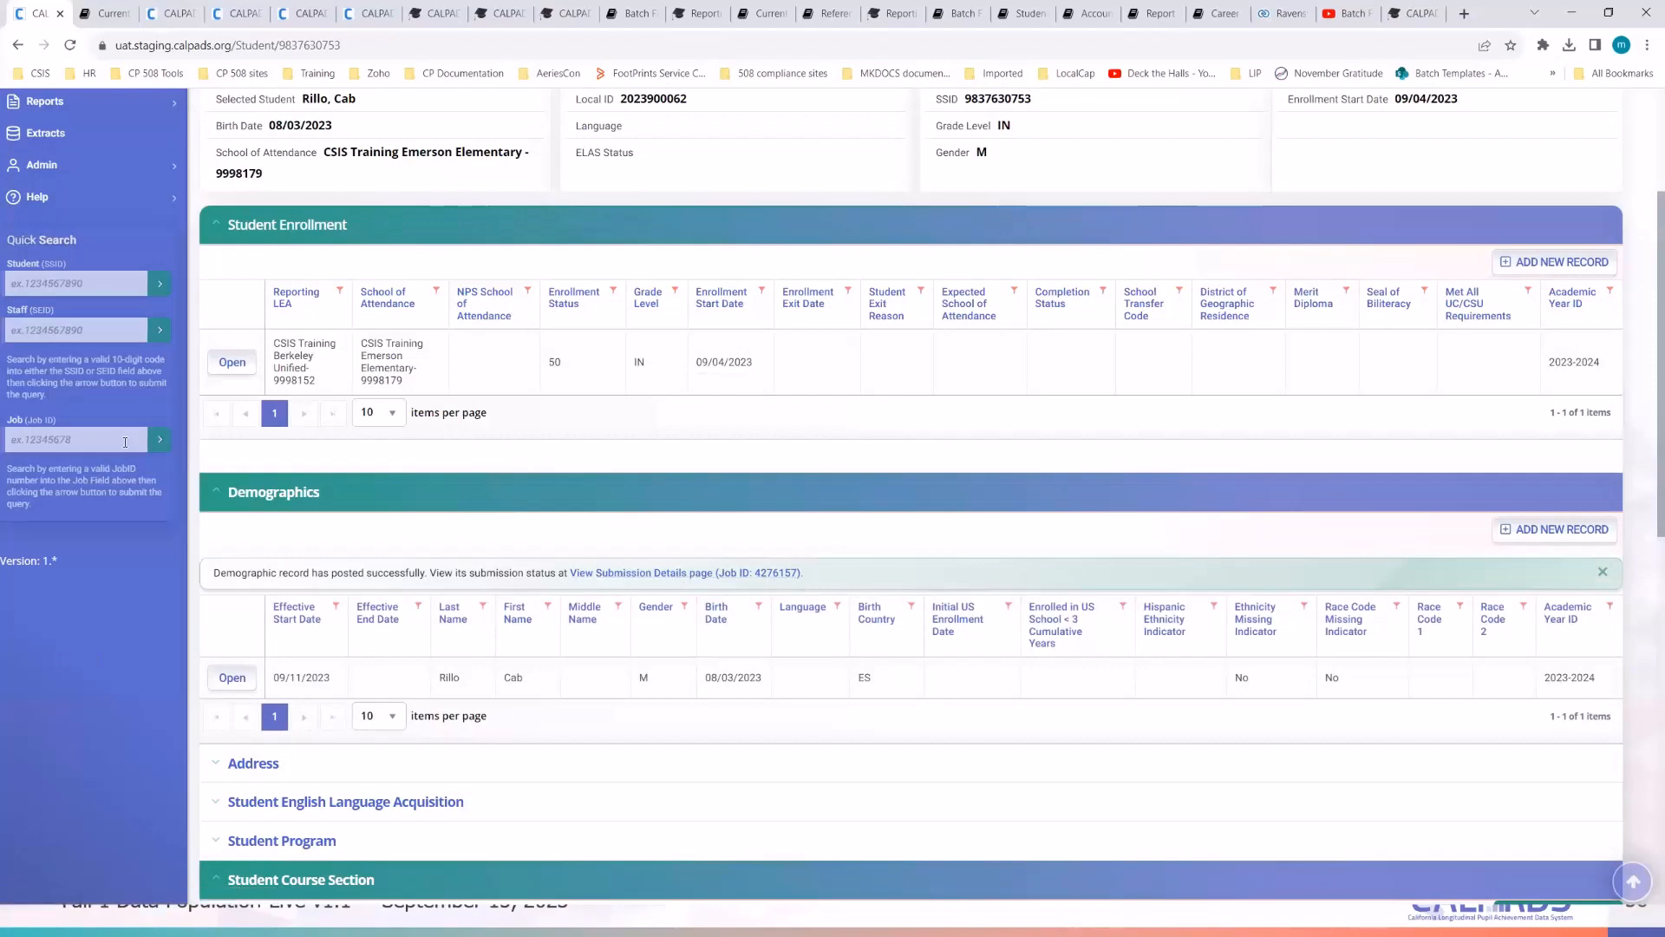
click(178, 14)
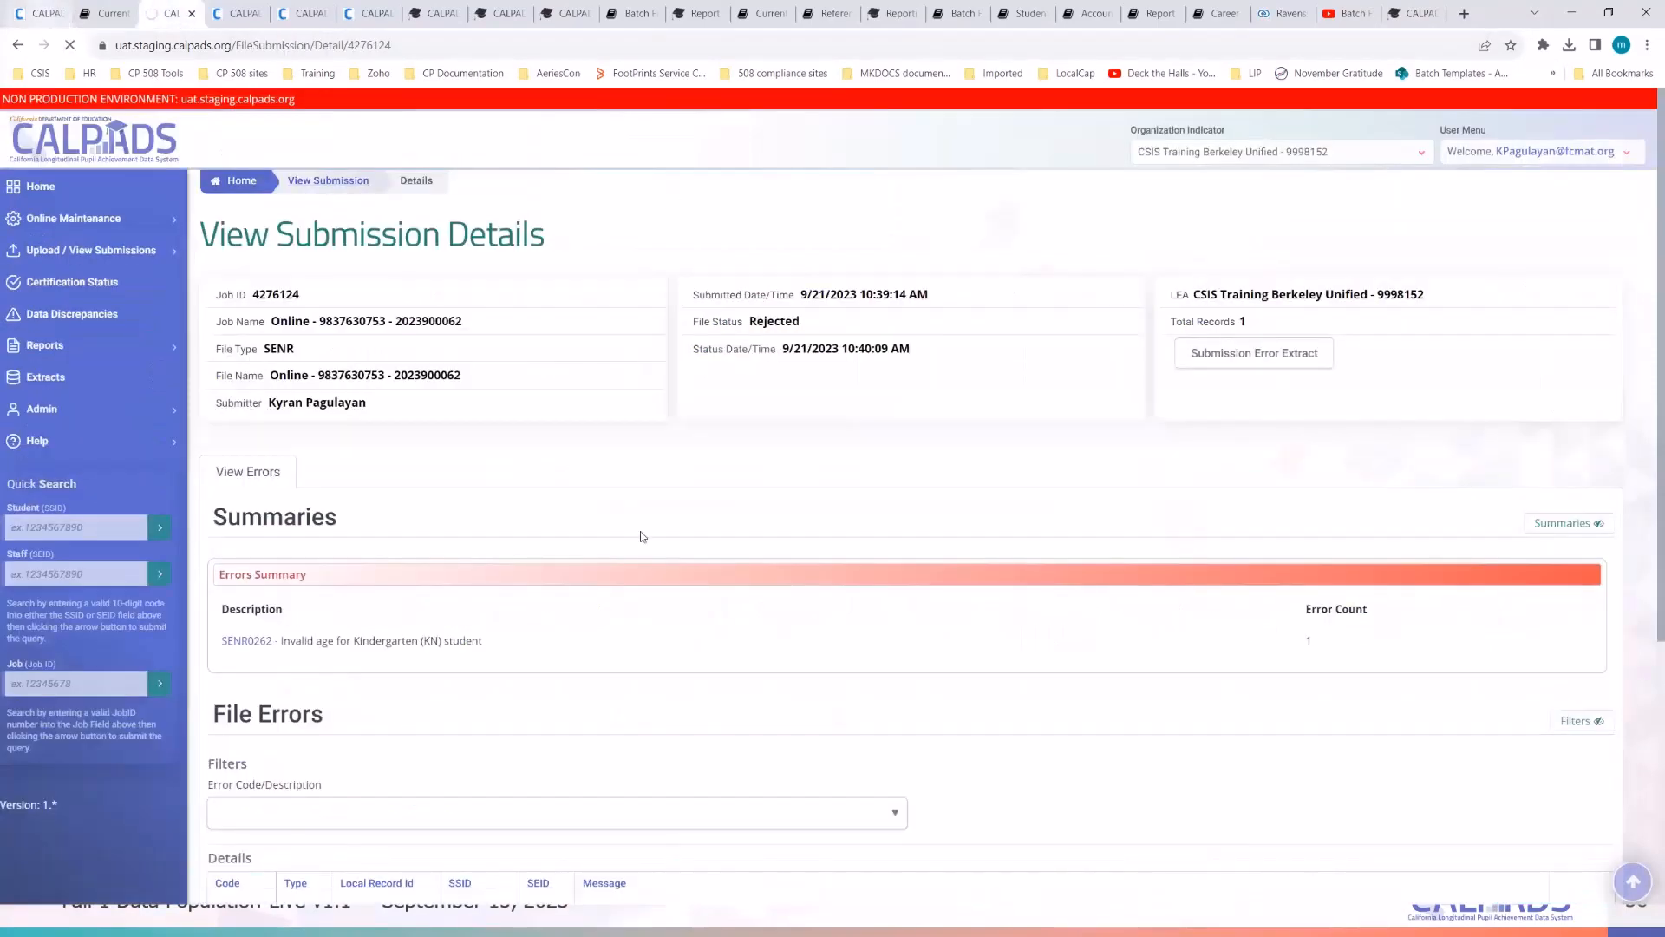
key(ctrl+1)
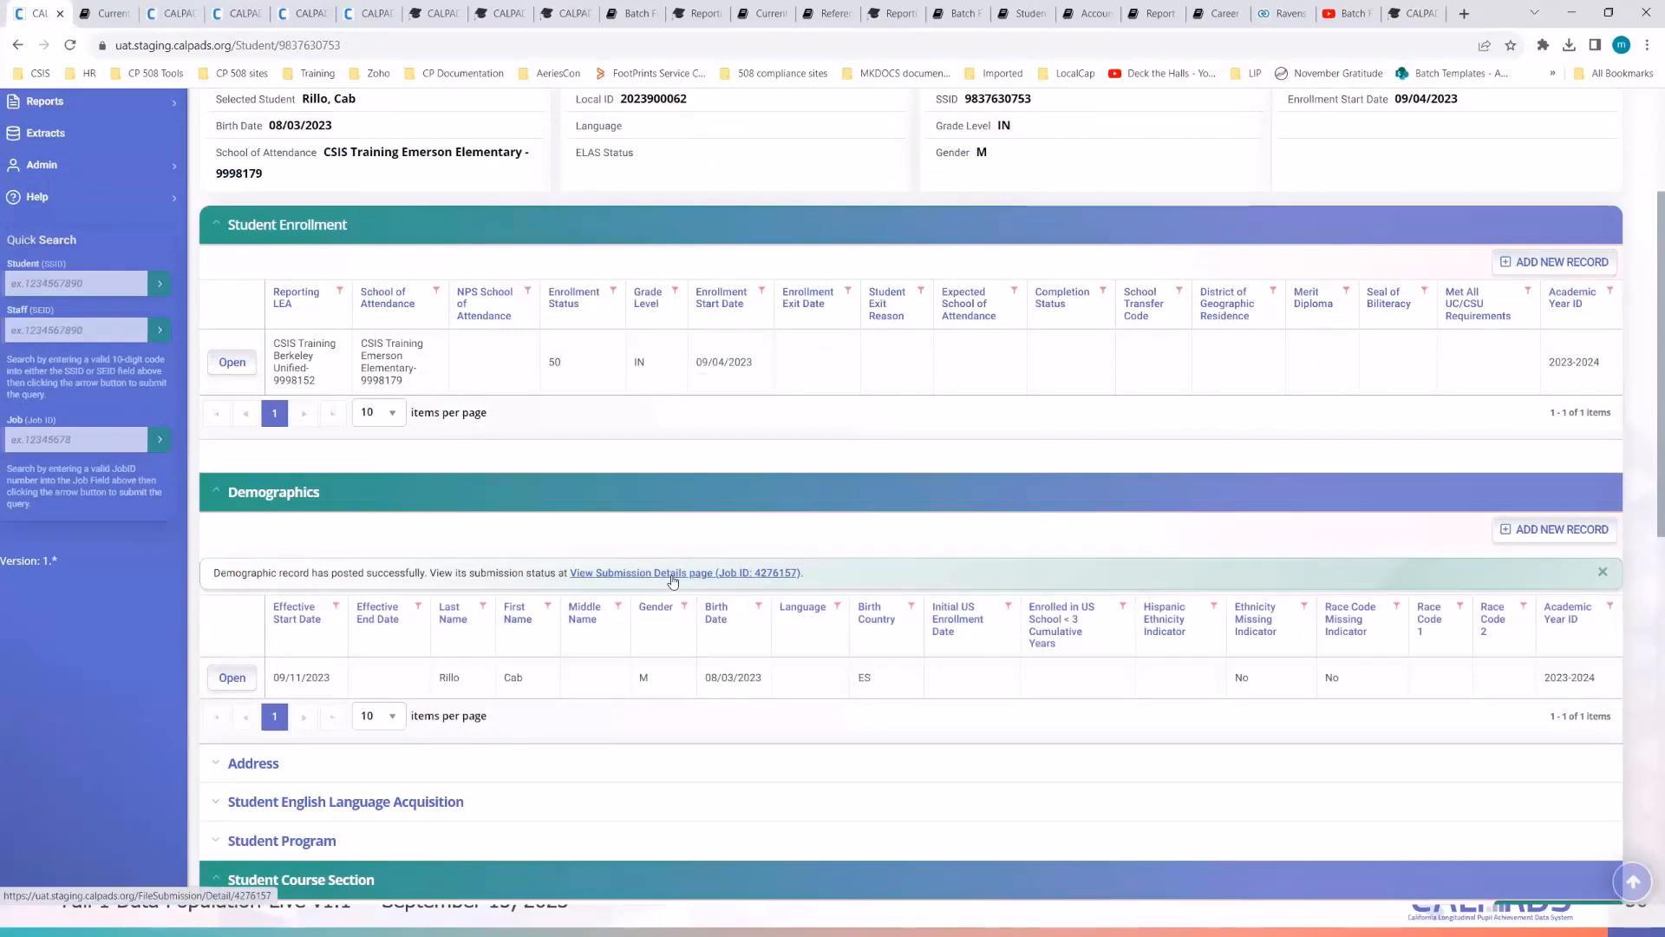
ctrl+click(673, 580)
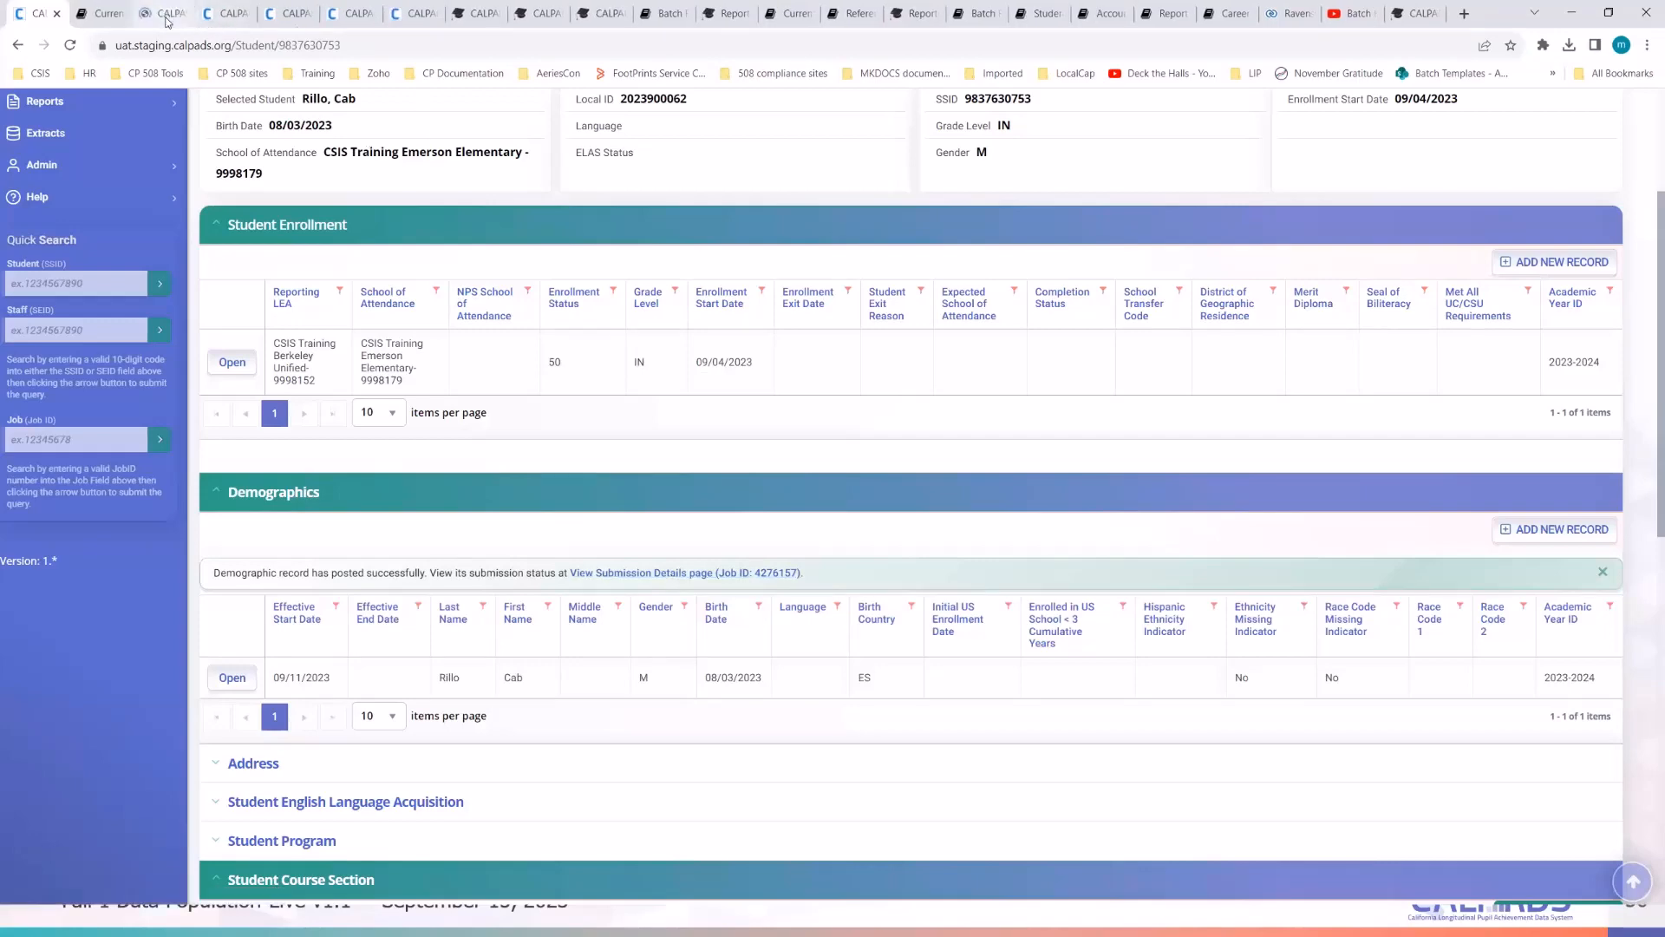
- Reload Job 4276157's submission details several times to check its file status
key(ctrl+3)
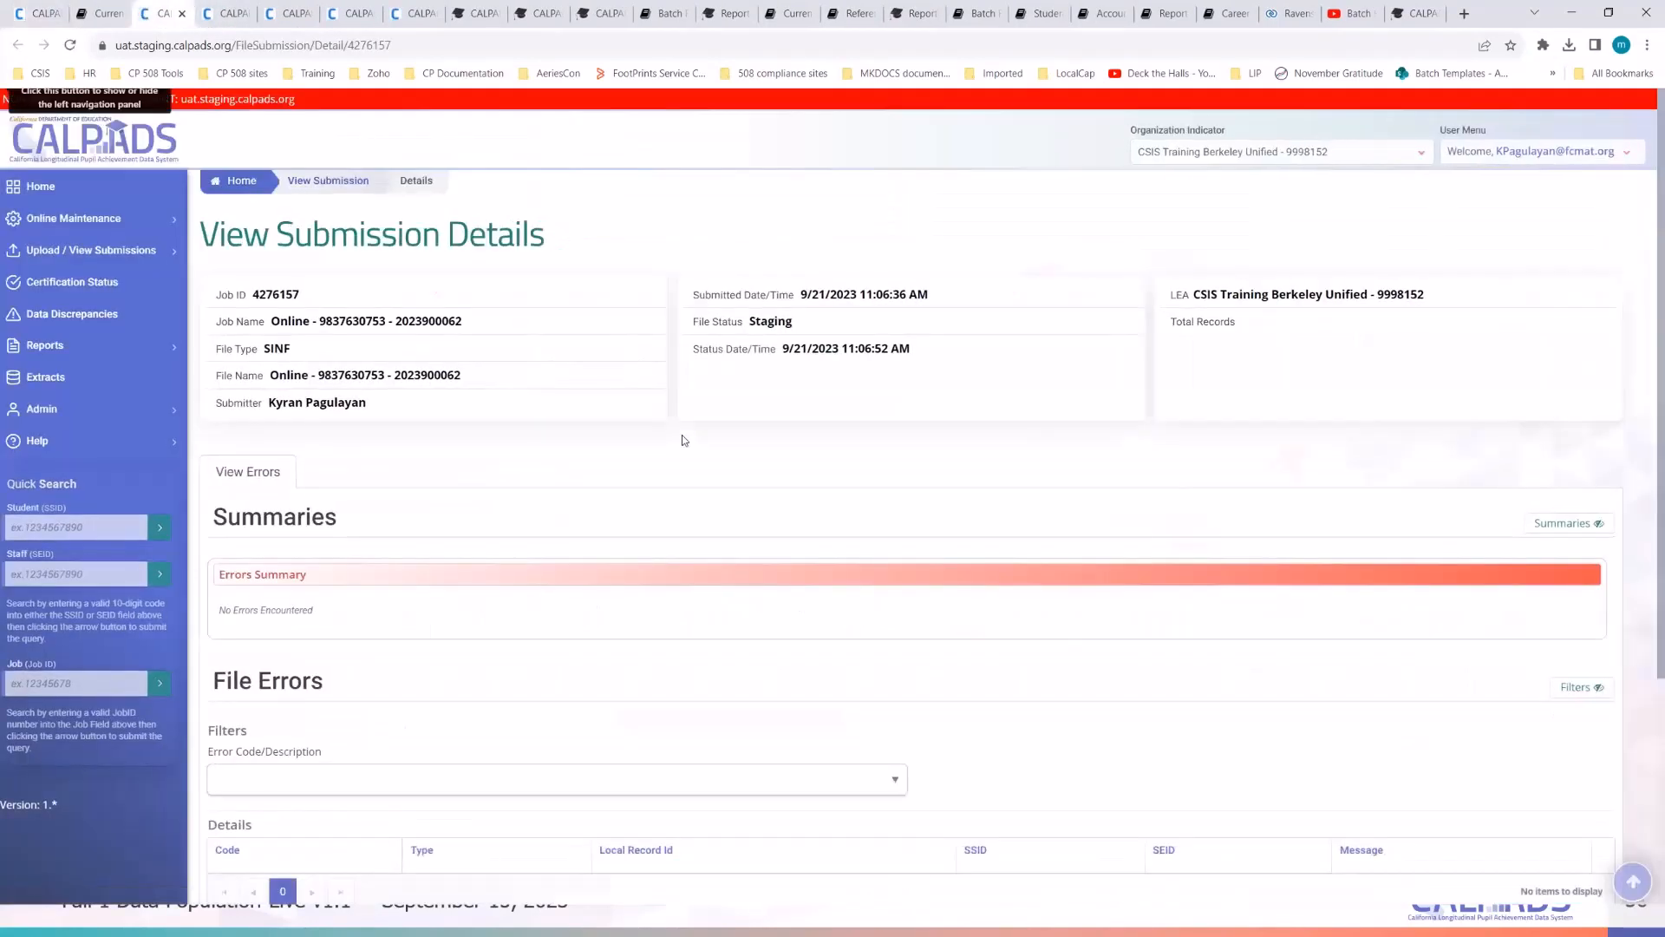
scroll(686, 437, down, 3)
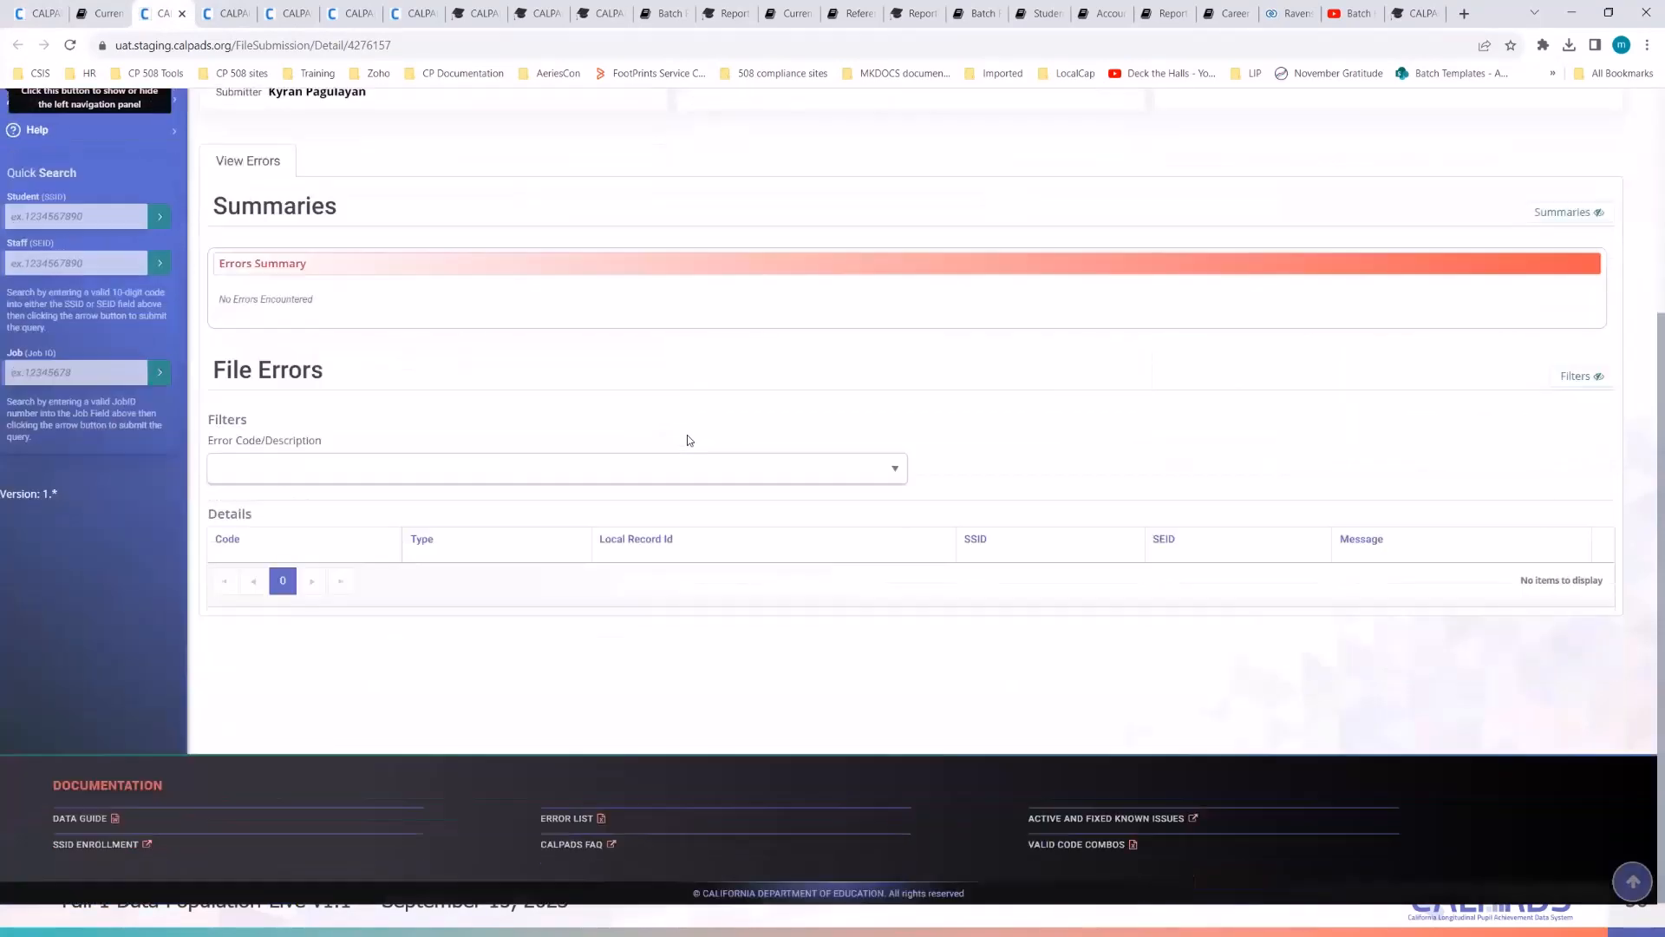
scroll(799, 431, up, 3)
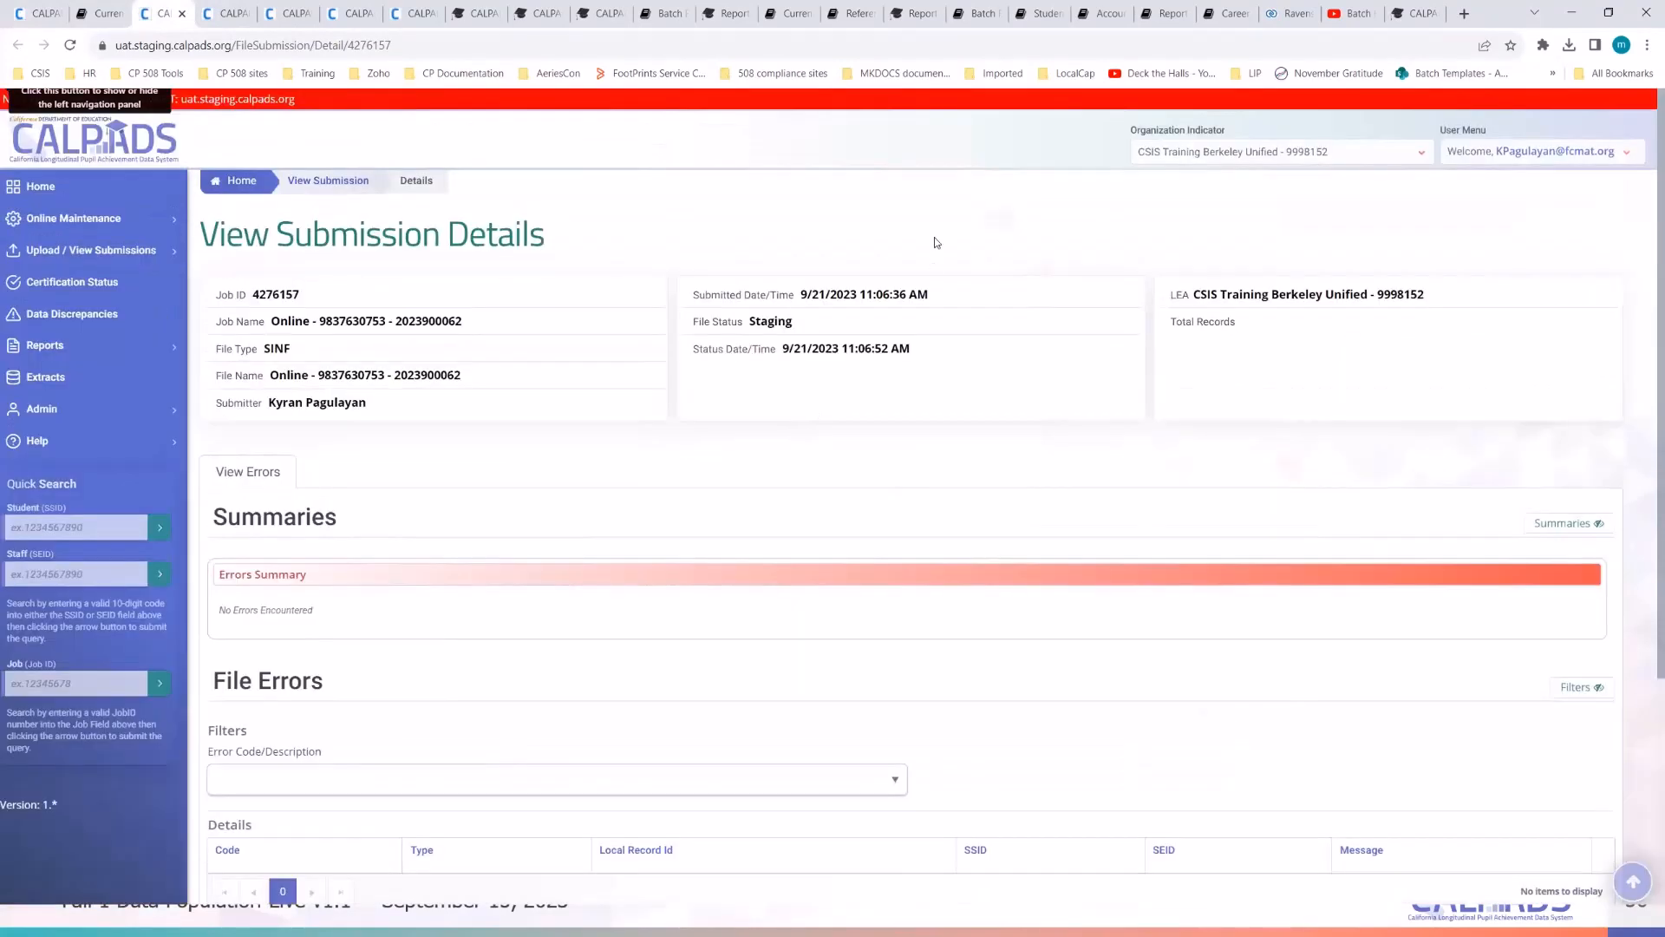
click(508, 55)
key(Return)
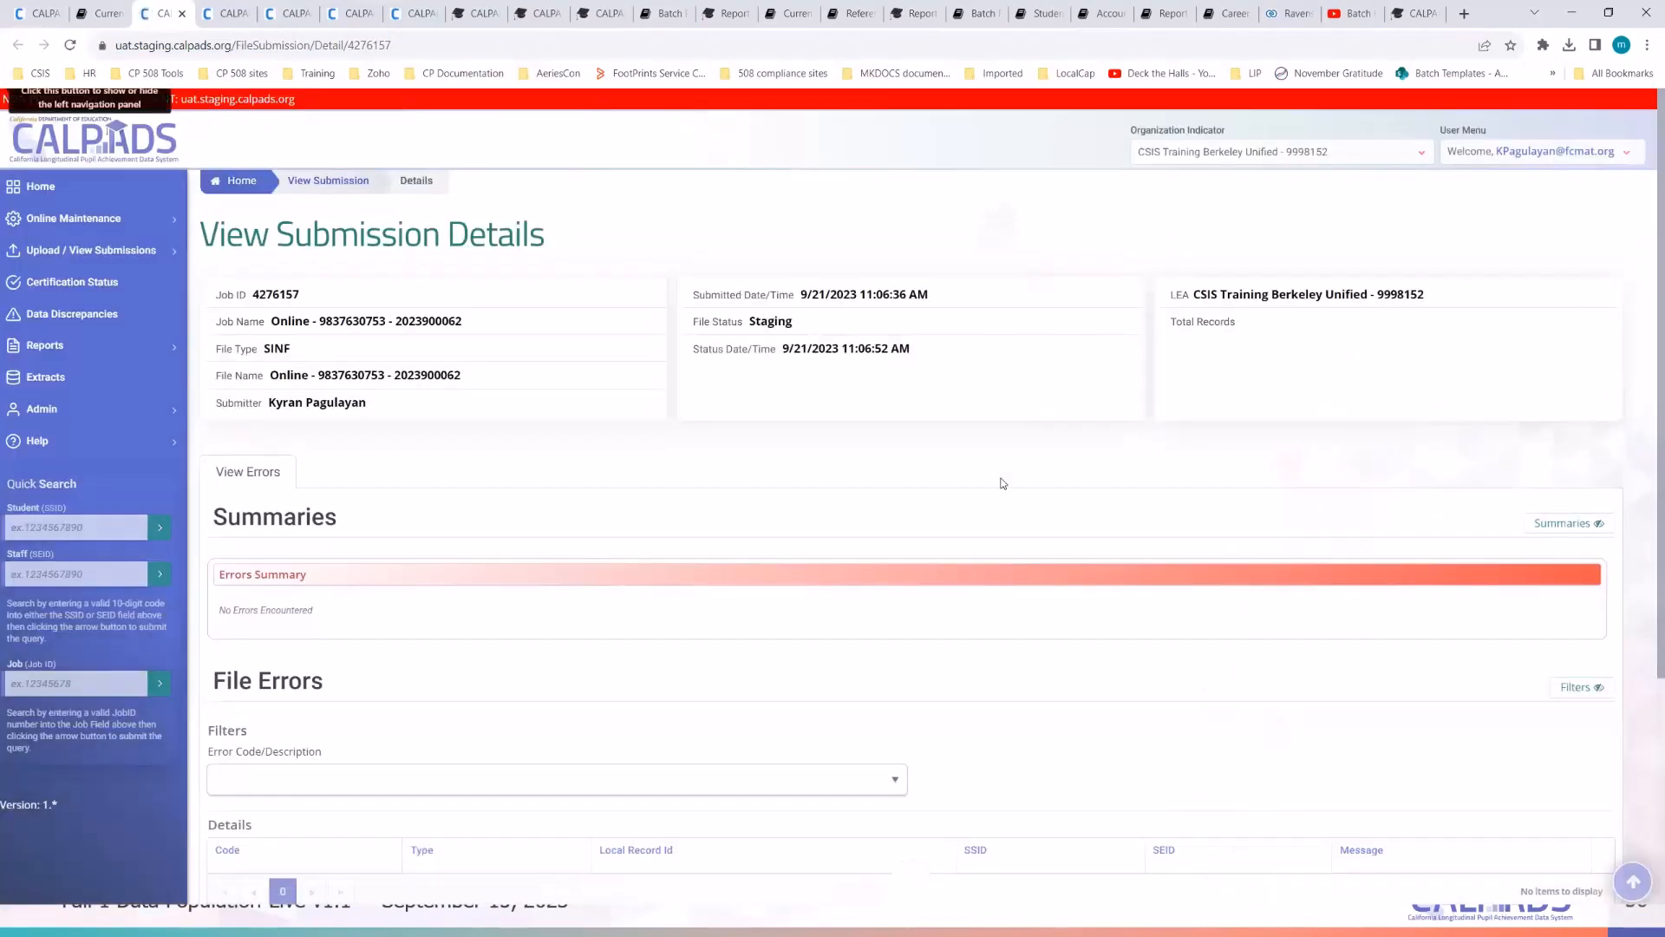
scroll(999, 479, down, 3)
scroll(988, 451, up, 3)
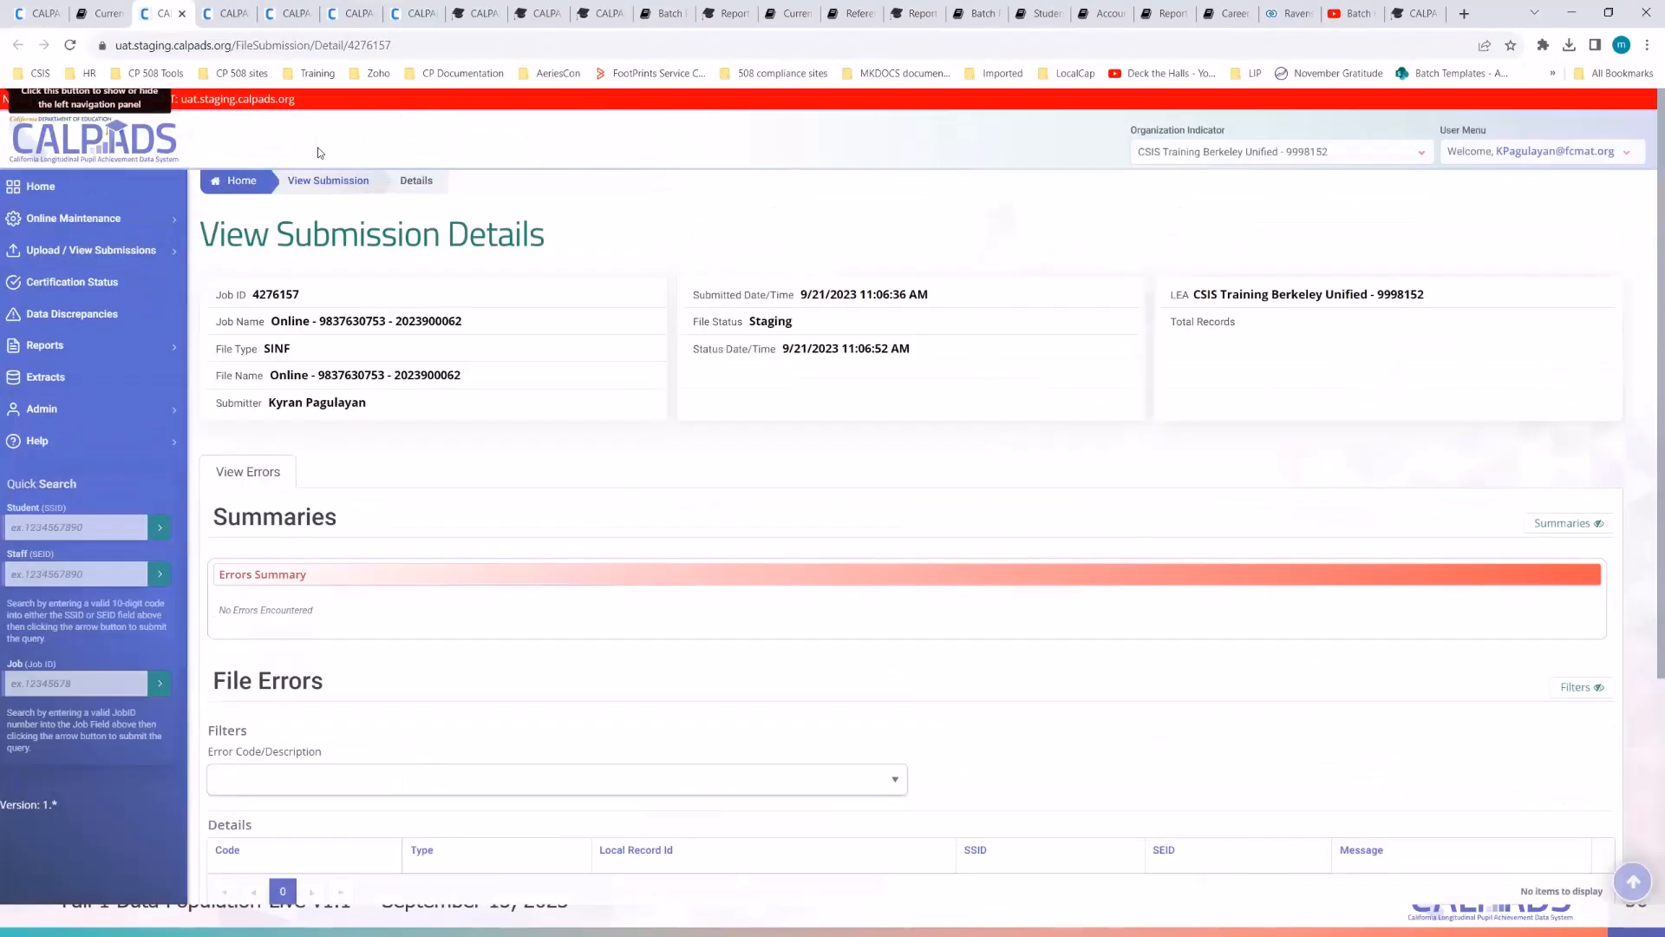
click(448, 50)
key(Return)
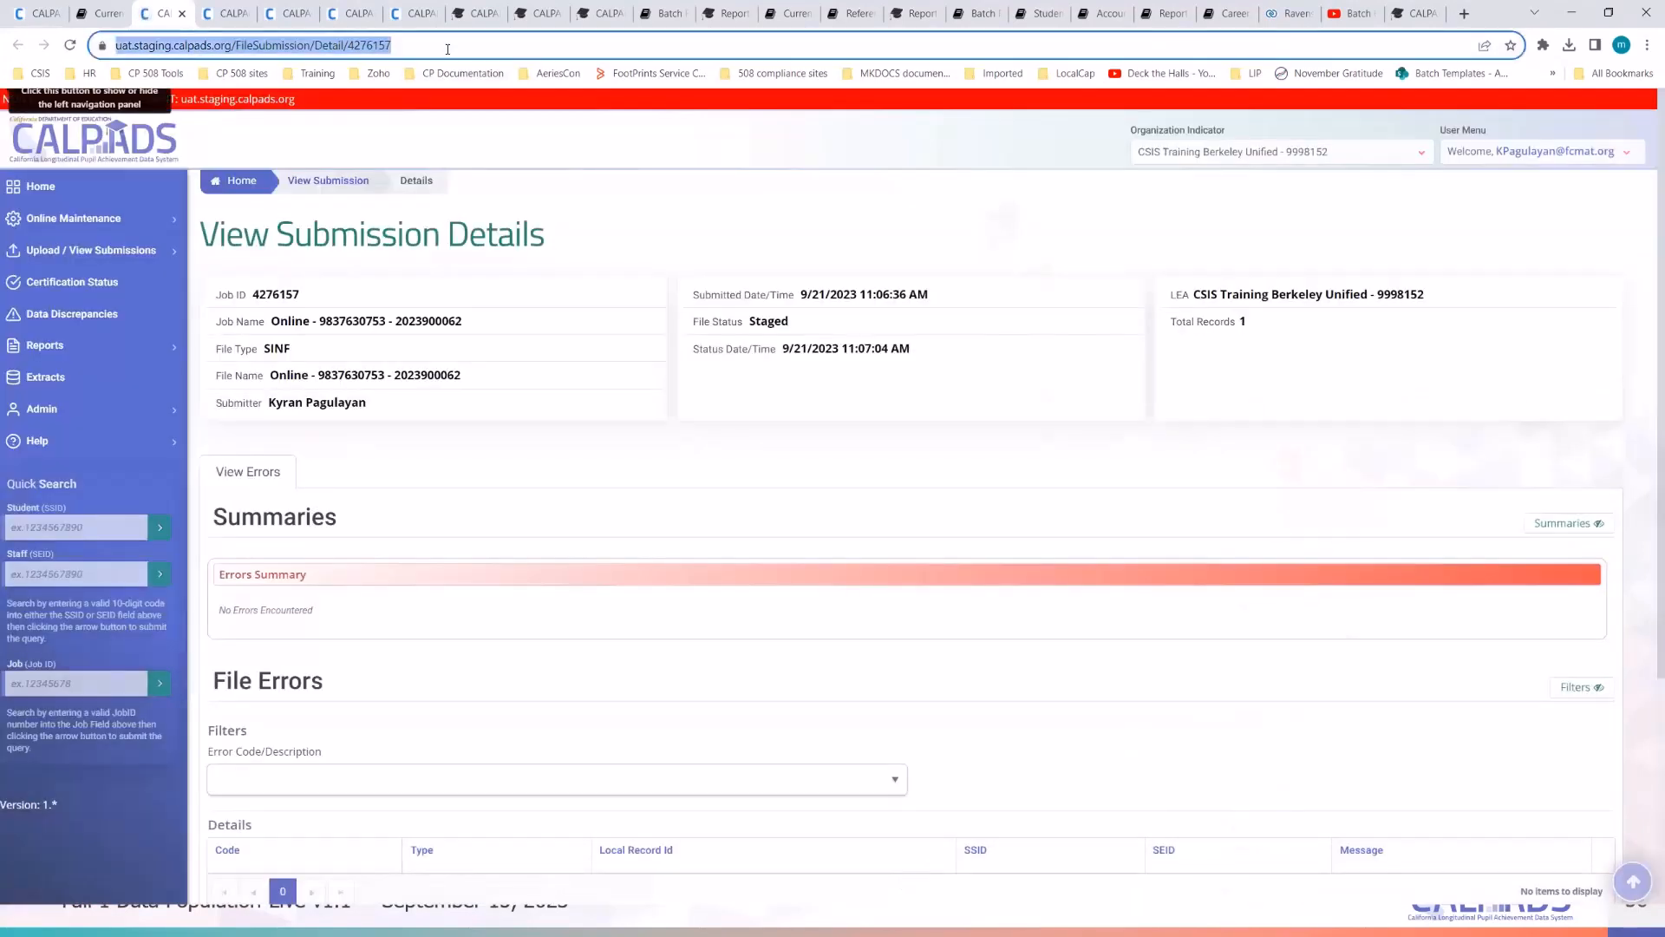
key(Return)
- After glancing at the notes, keep reloading until Job 4276157 shows Posted, then return to the student record
key(alt+Tab)
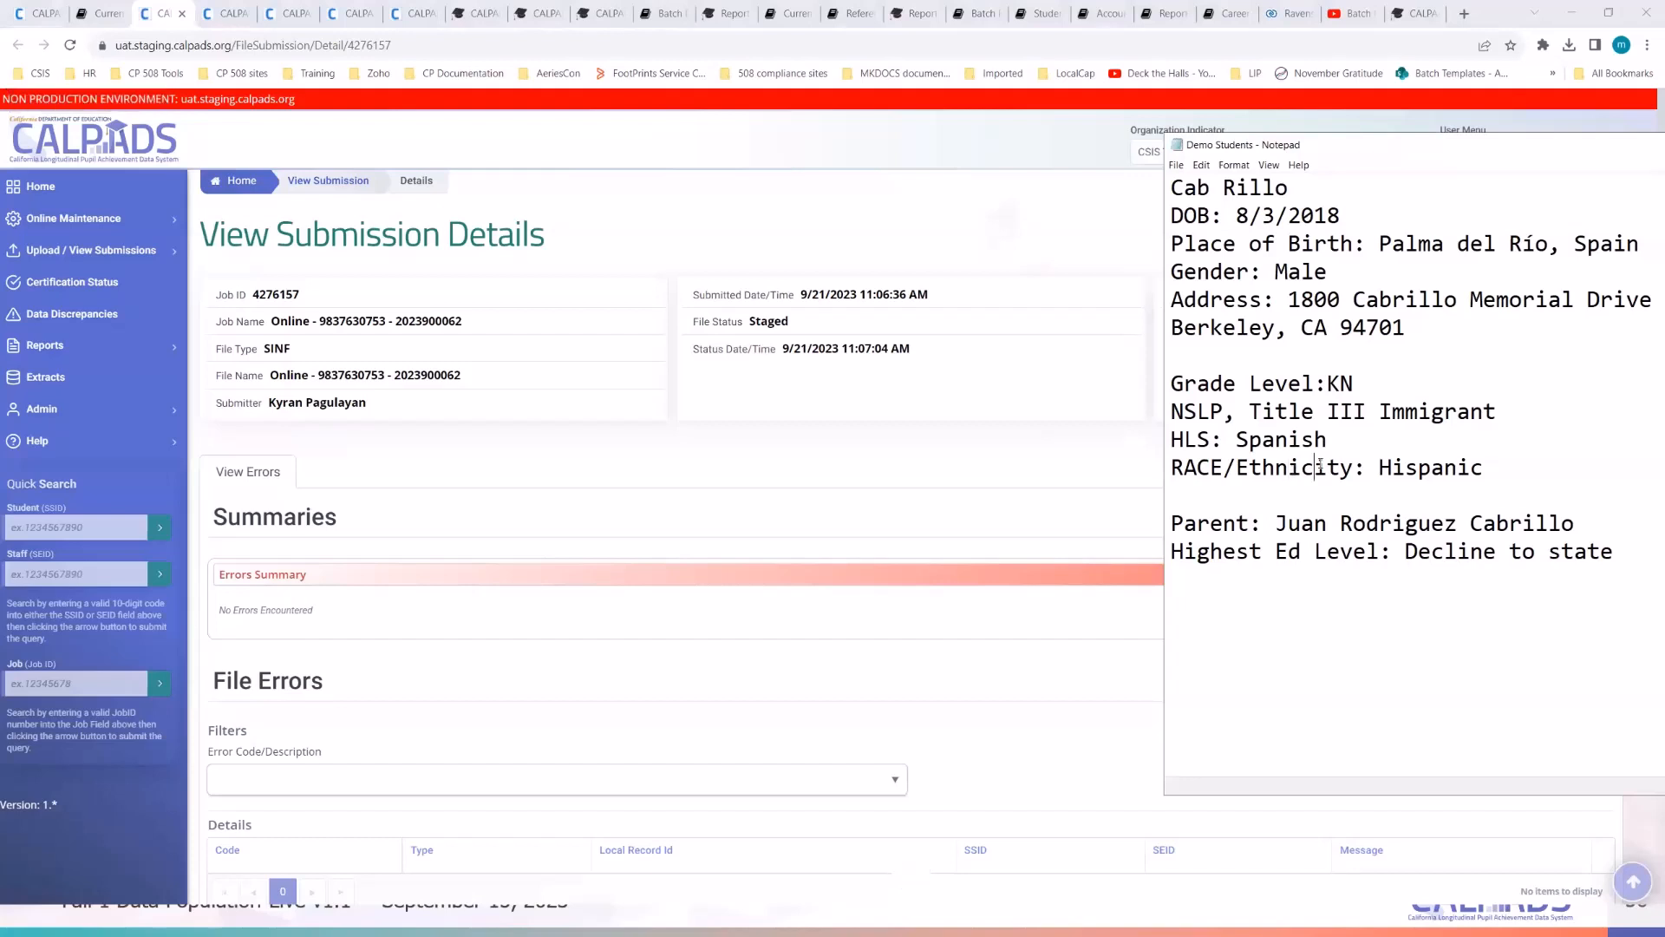
click(1332, 451)
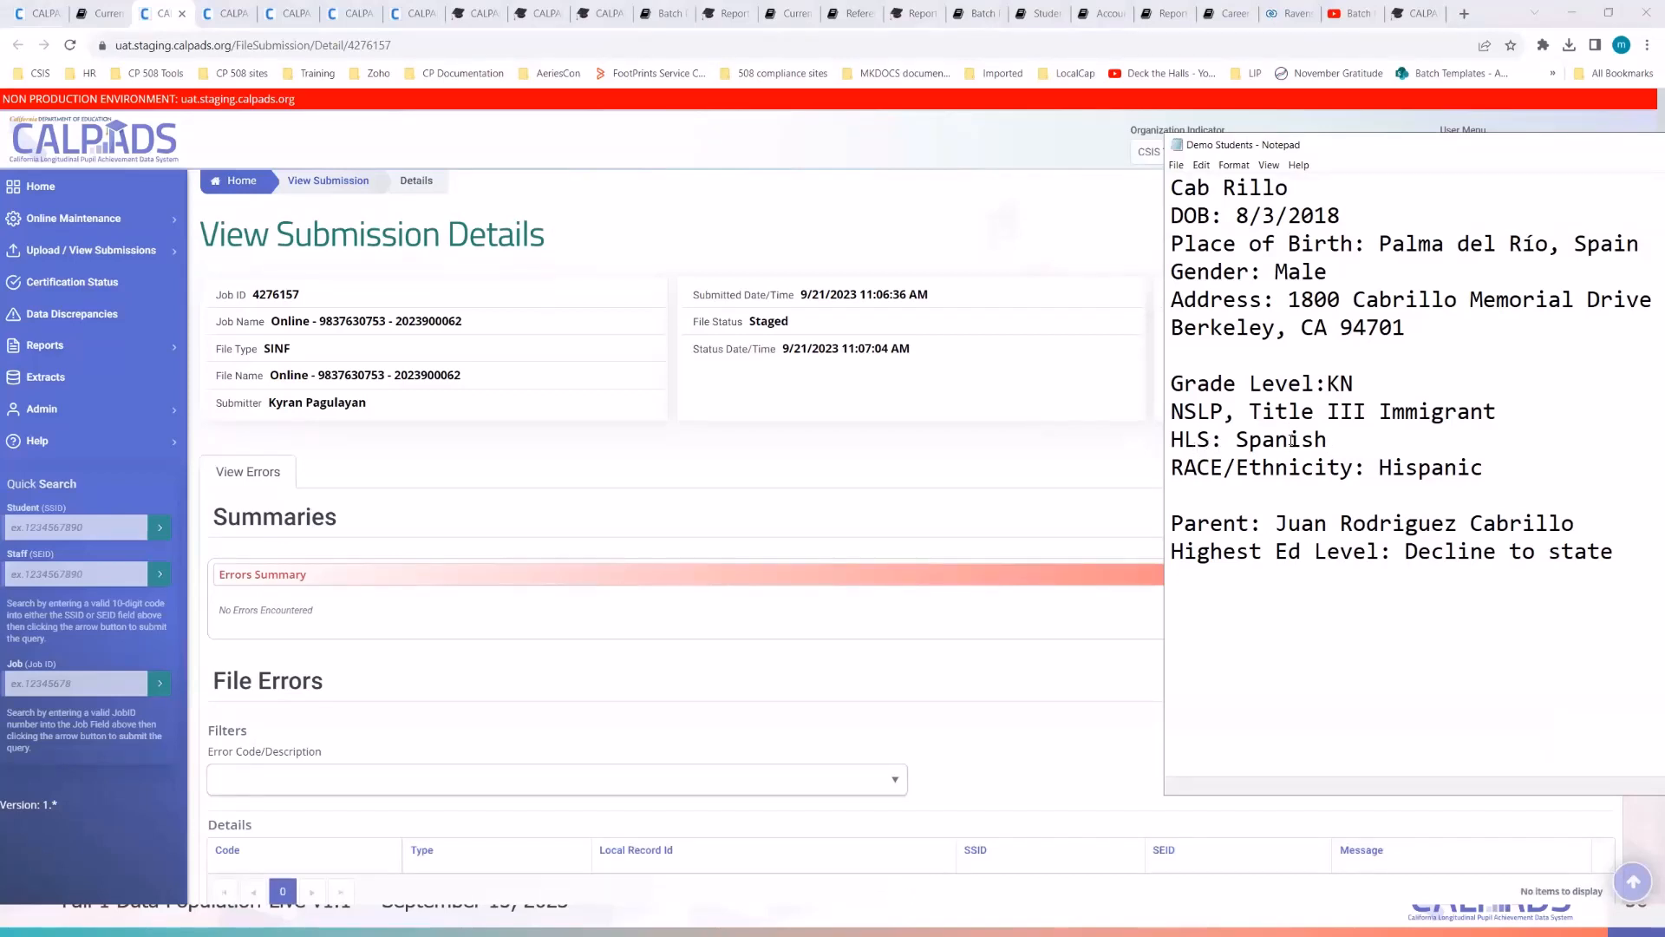
click(807, 242)
click(752, 50)
key(Return)
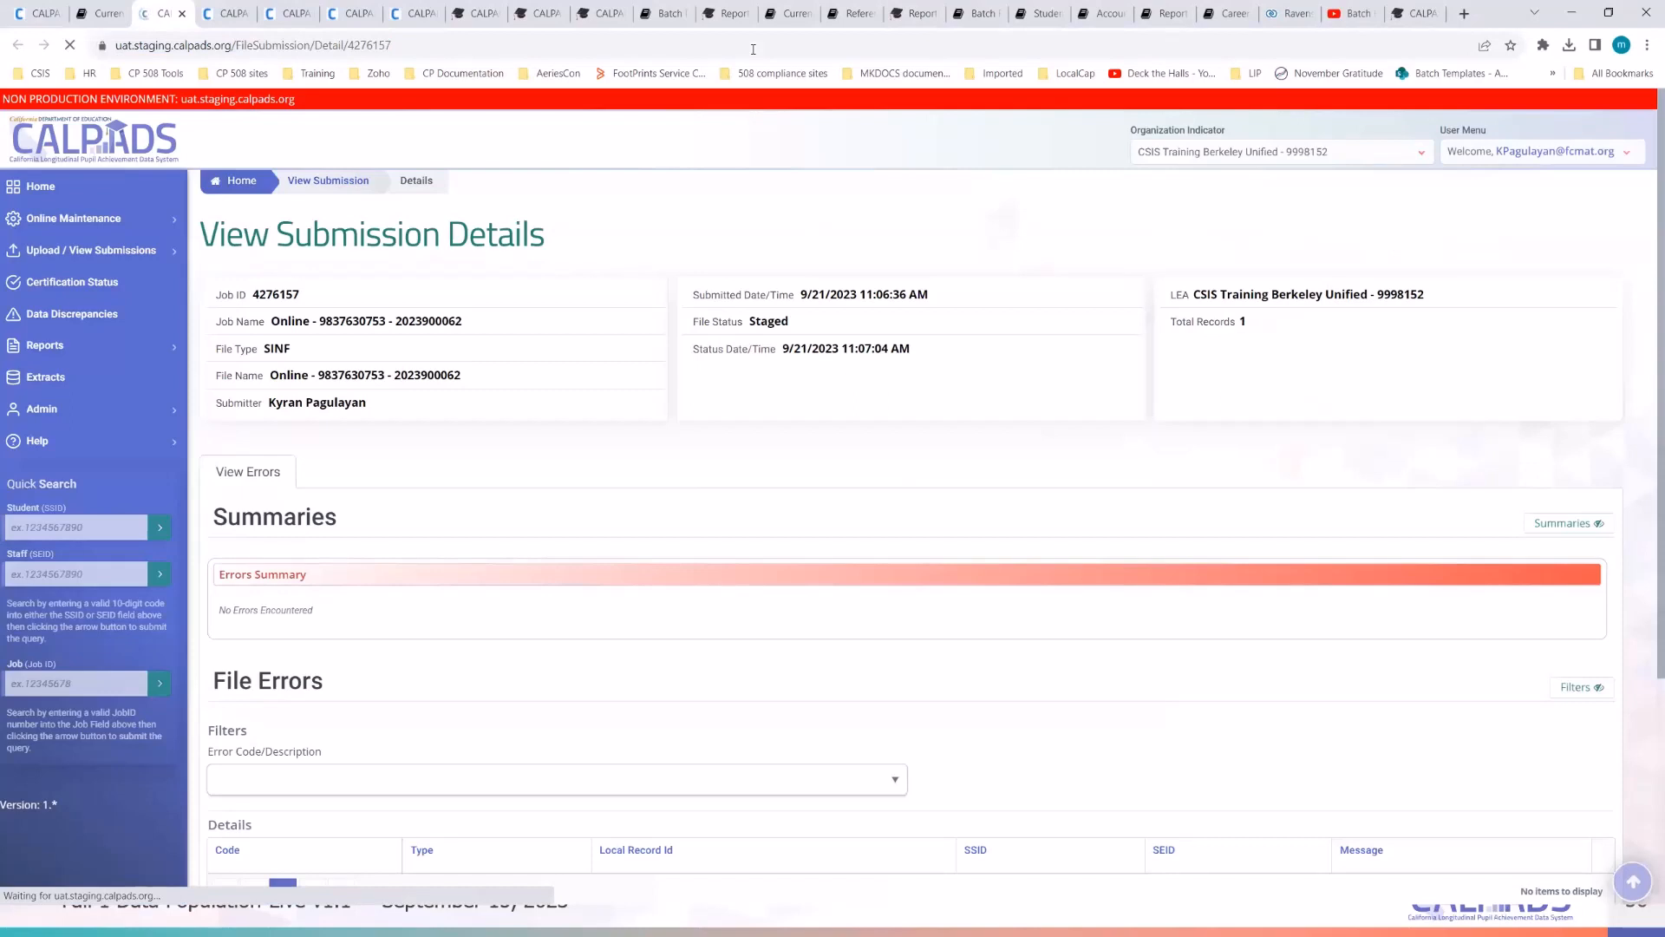
click(753, 50)
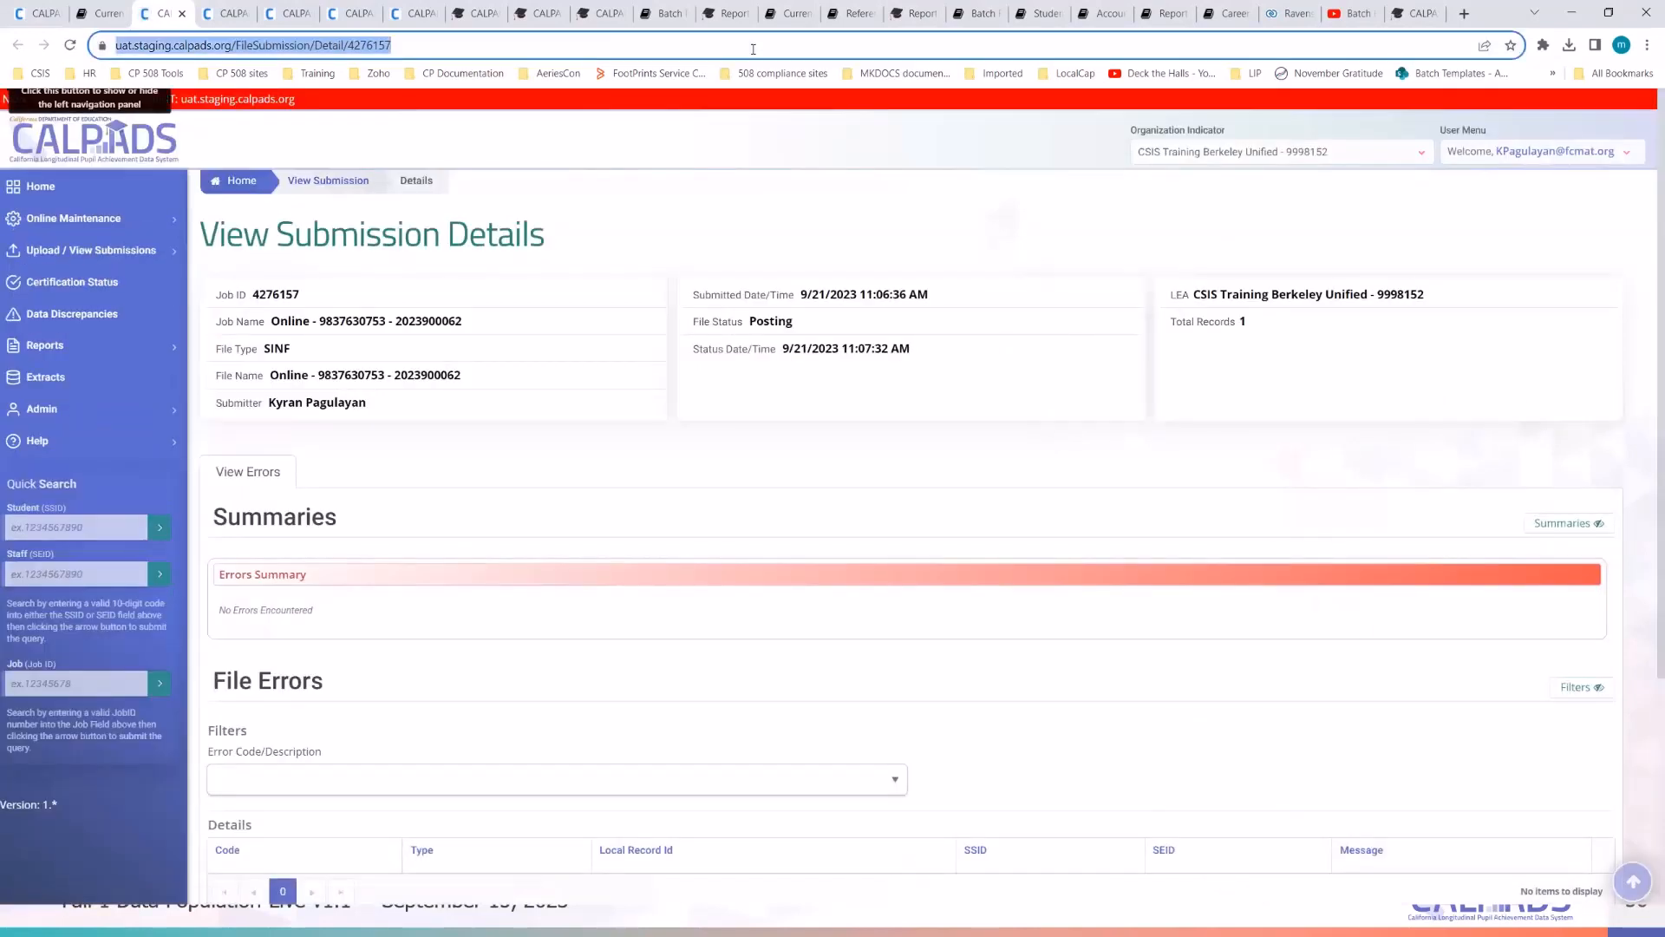
key(Return)
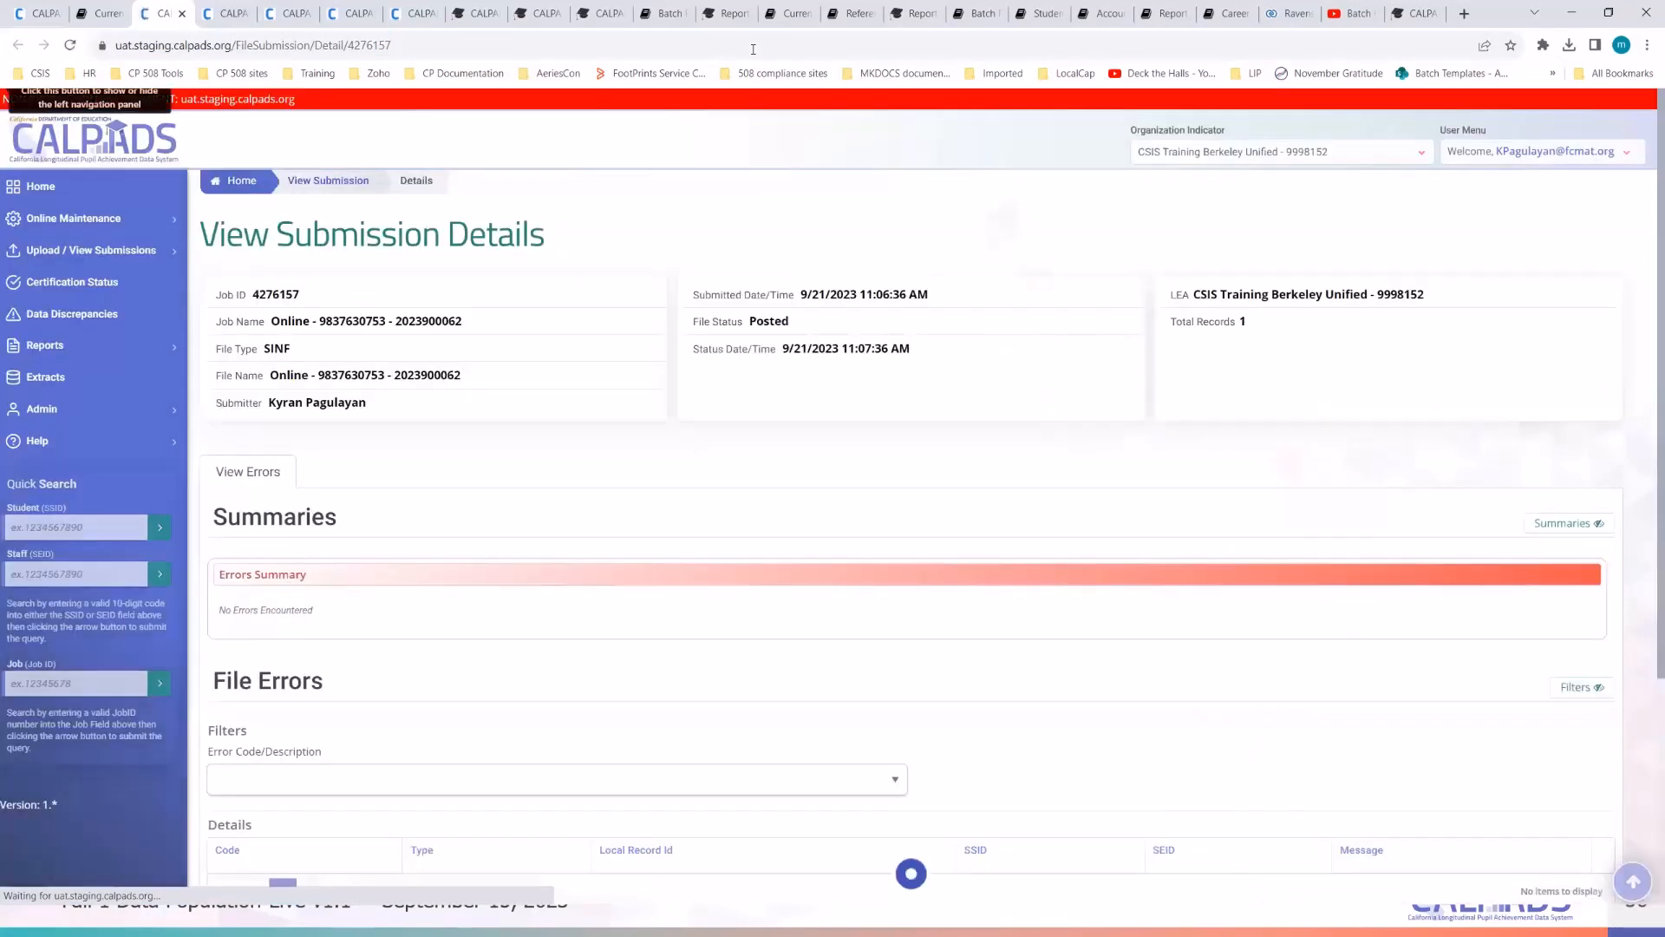
click(47, 16)
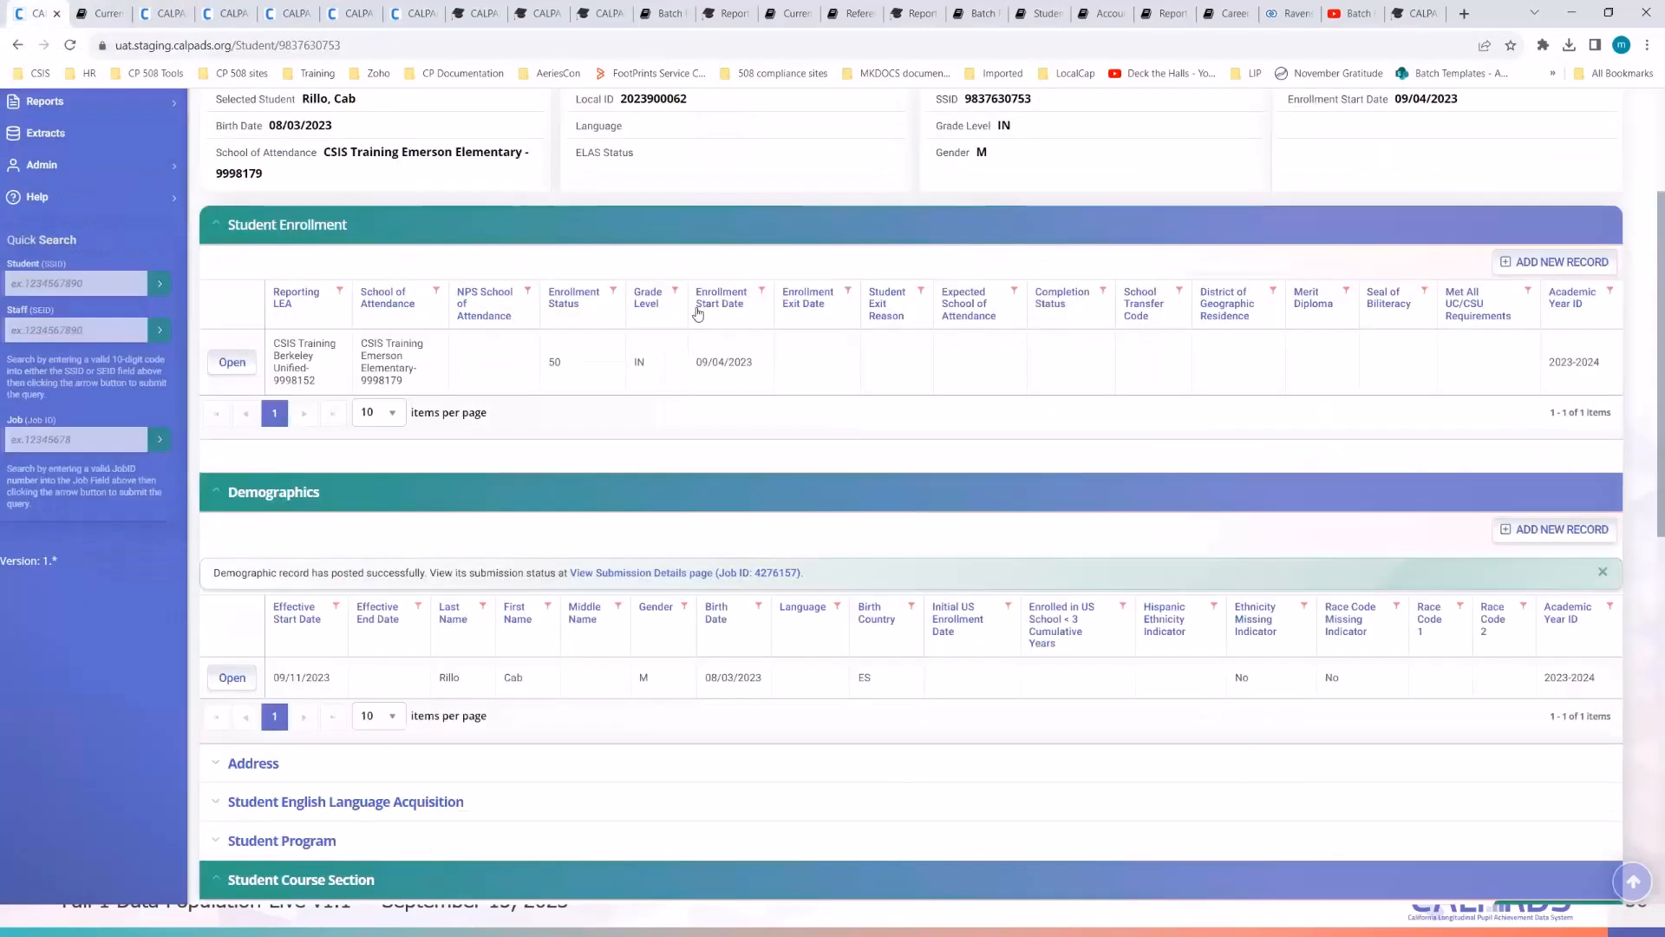
- Reload the student page and expand English Language Acquisition and Demographics to review the 09/11/2023 records
click(383, 44)
key(Return)
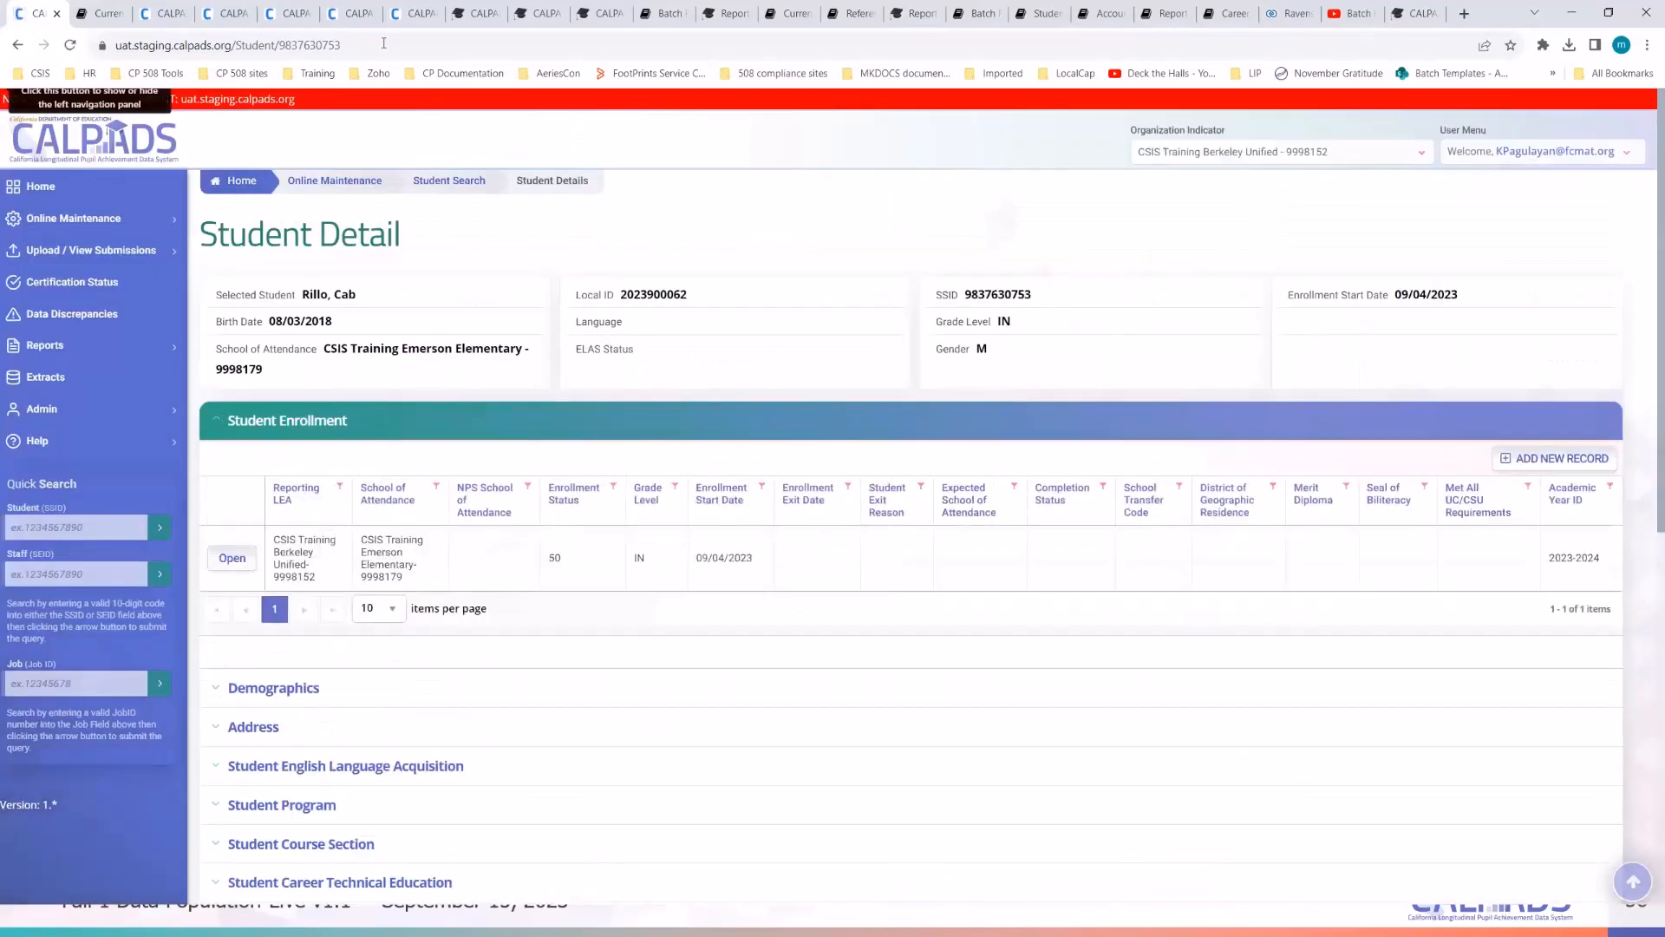
scroll(419, 336, down, 4)
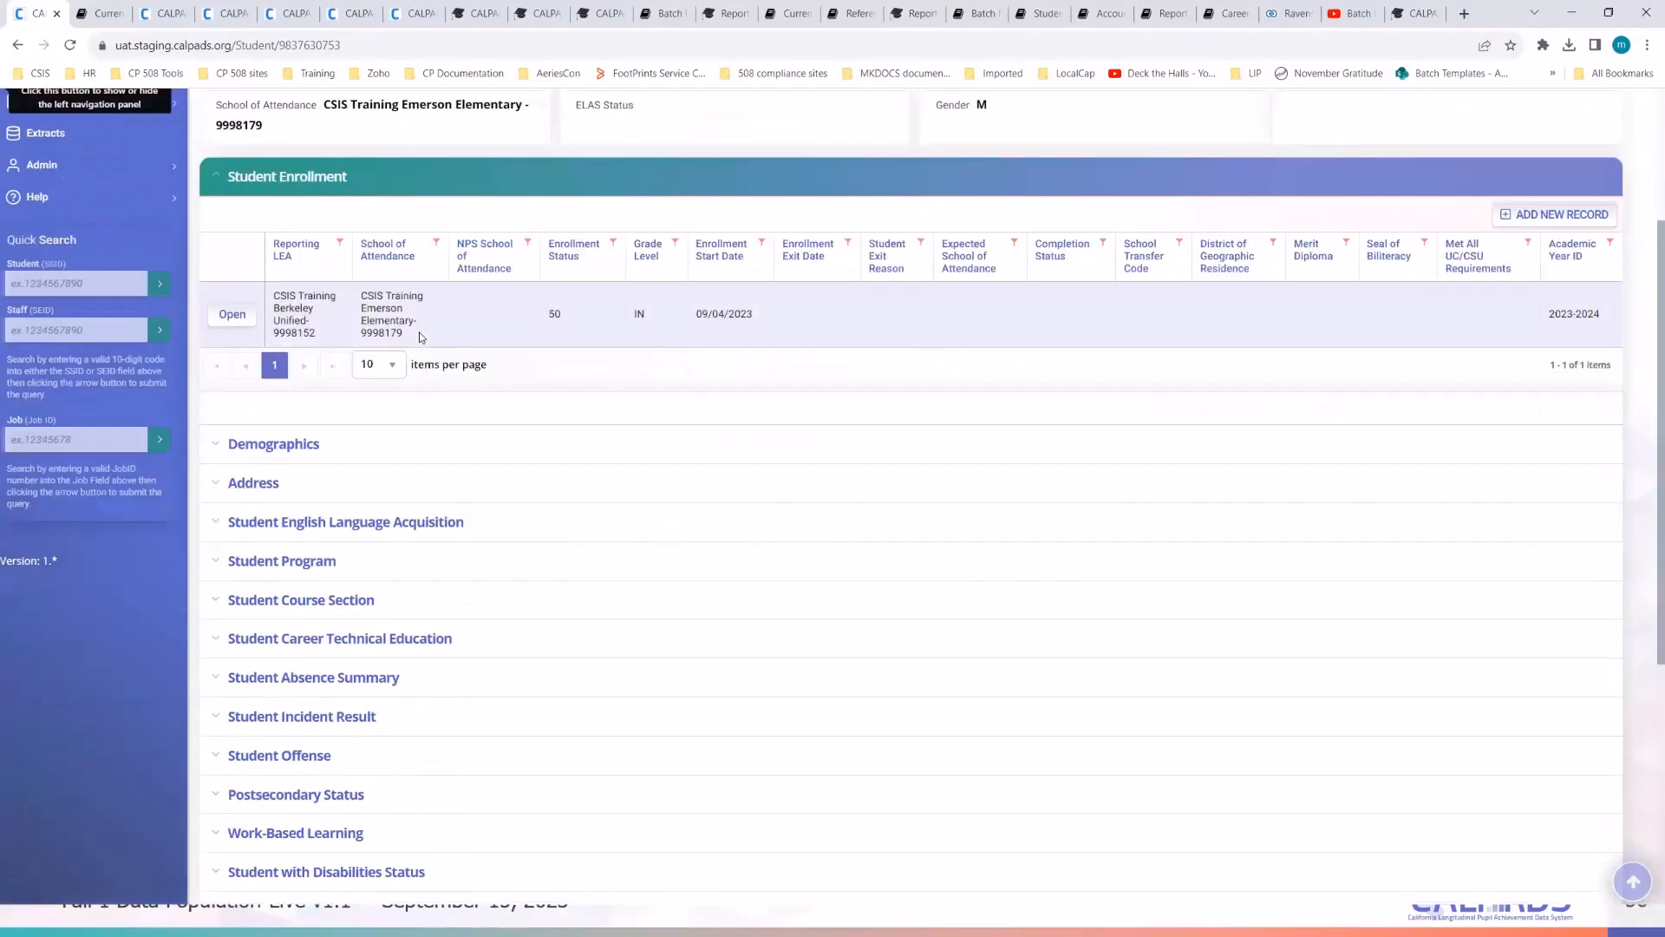
scroll(419, 337, down, 1)
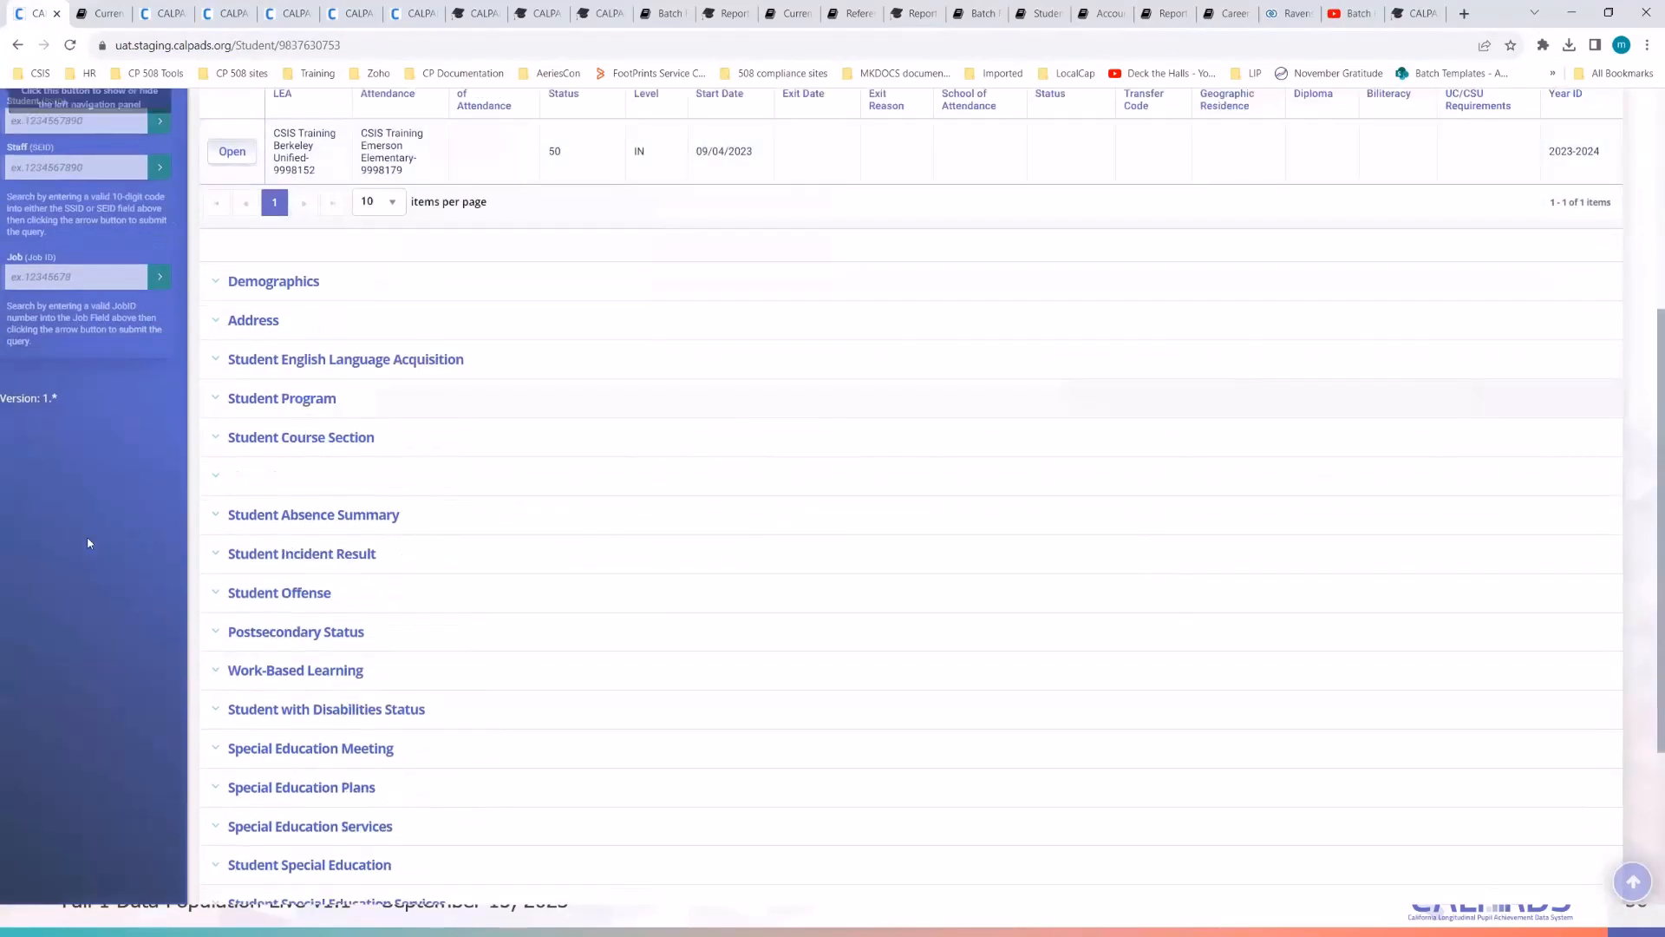
click(278, 370)
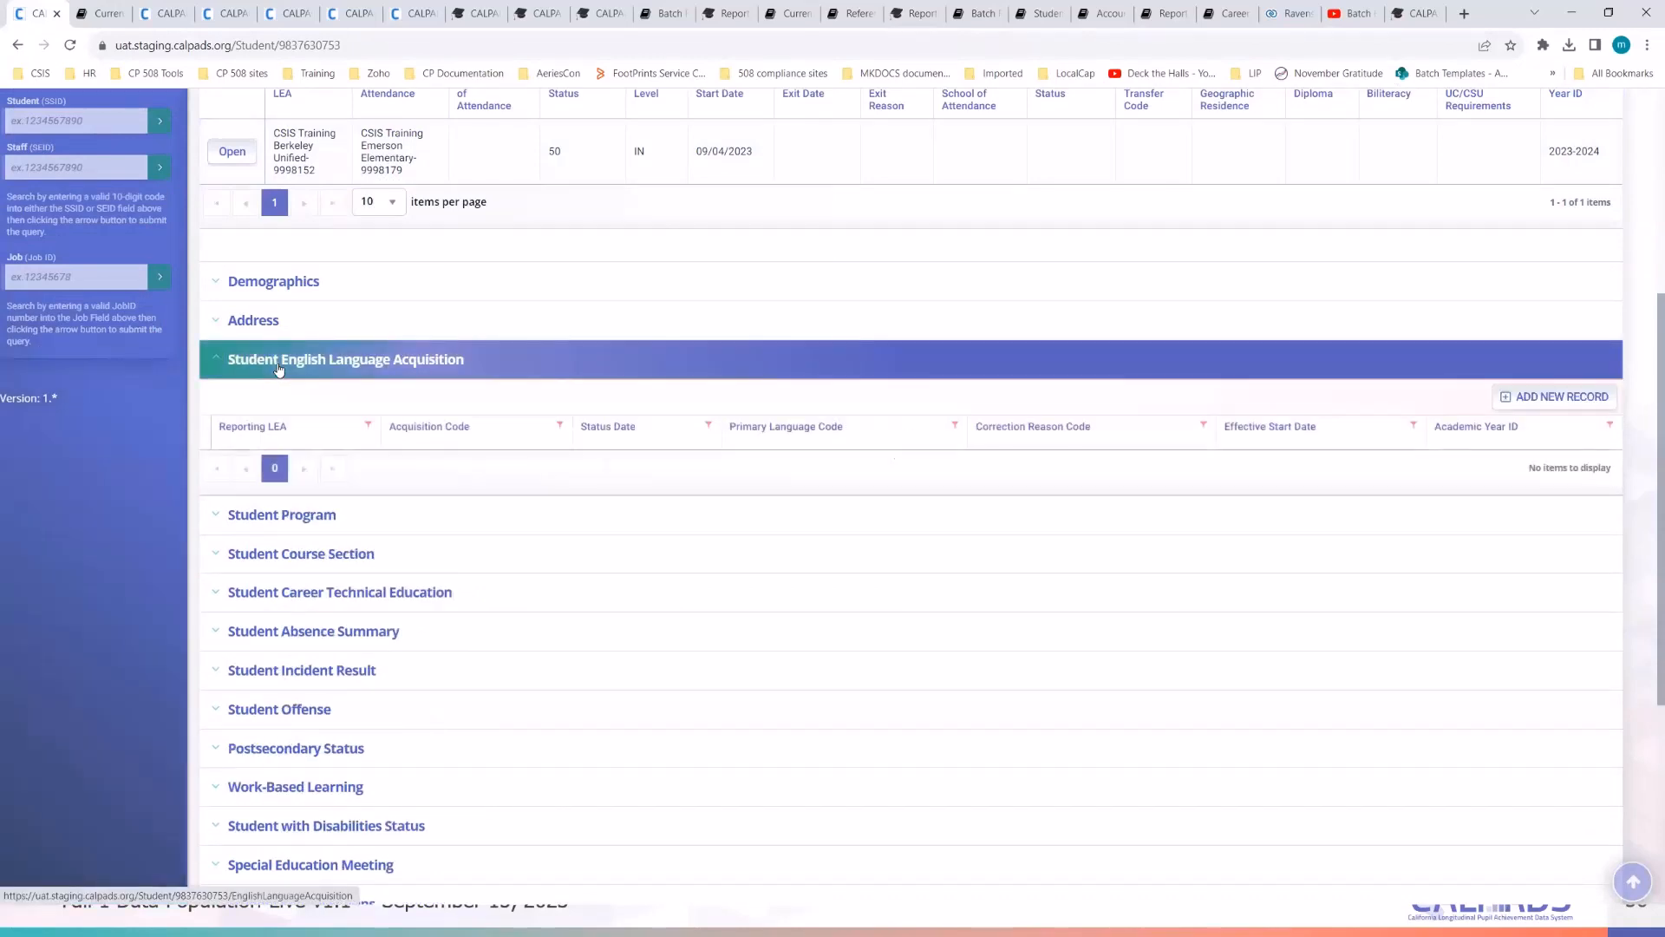
click(269, 285)
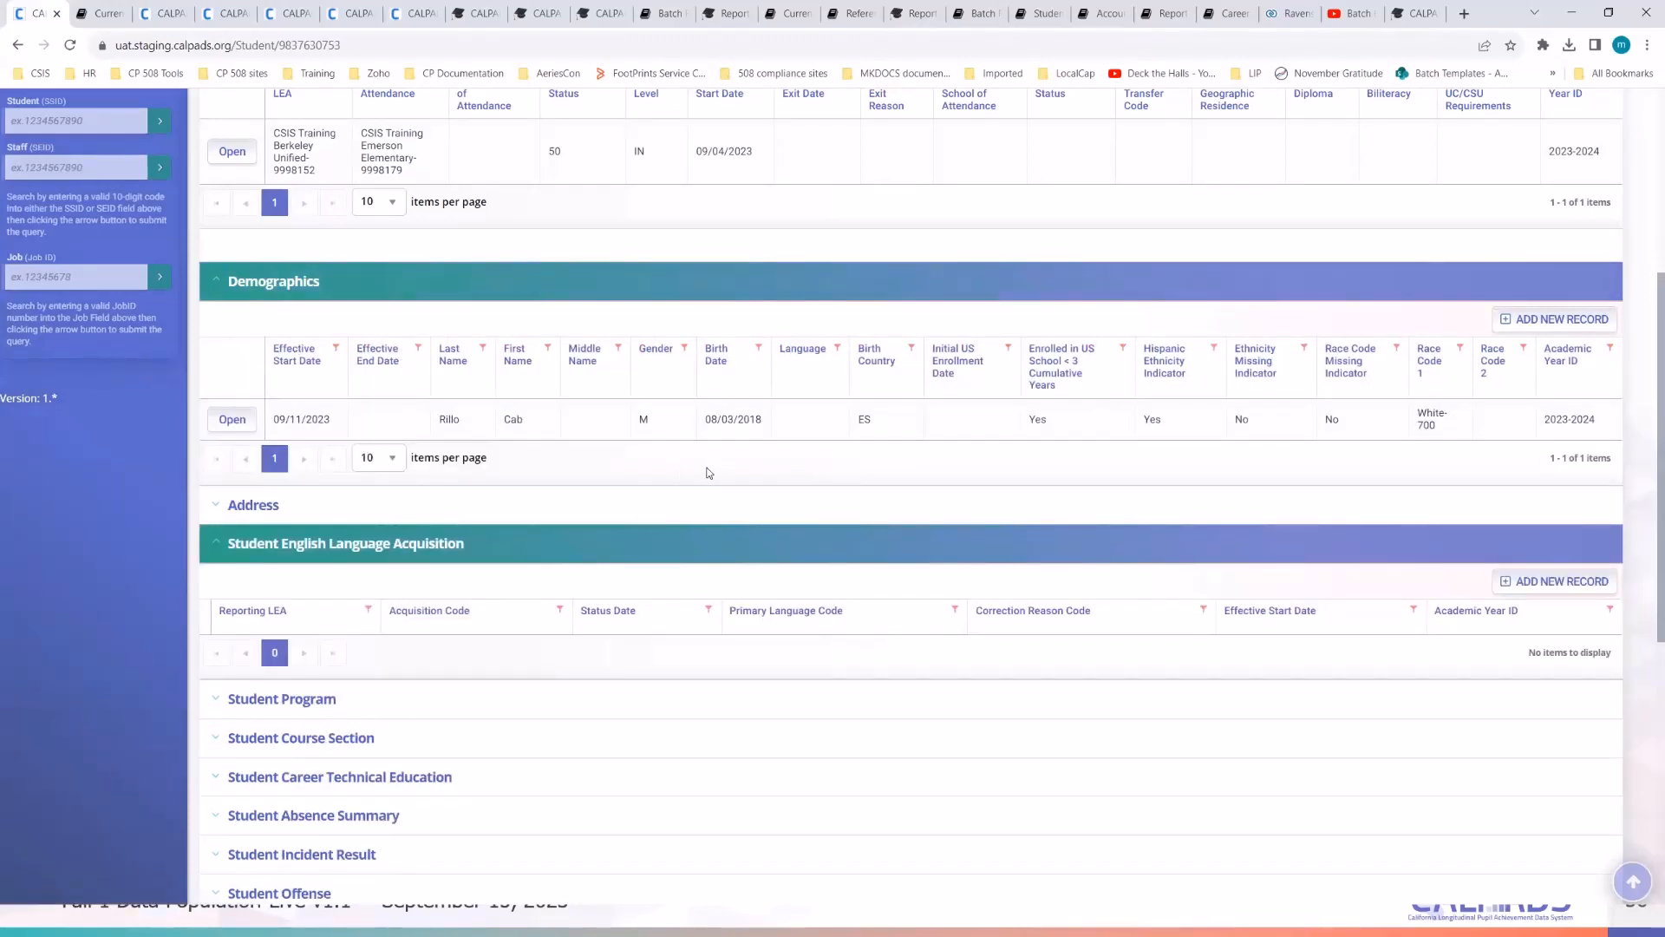
scroll(710, 473, up, 1)
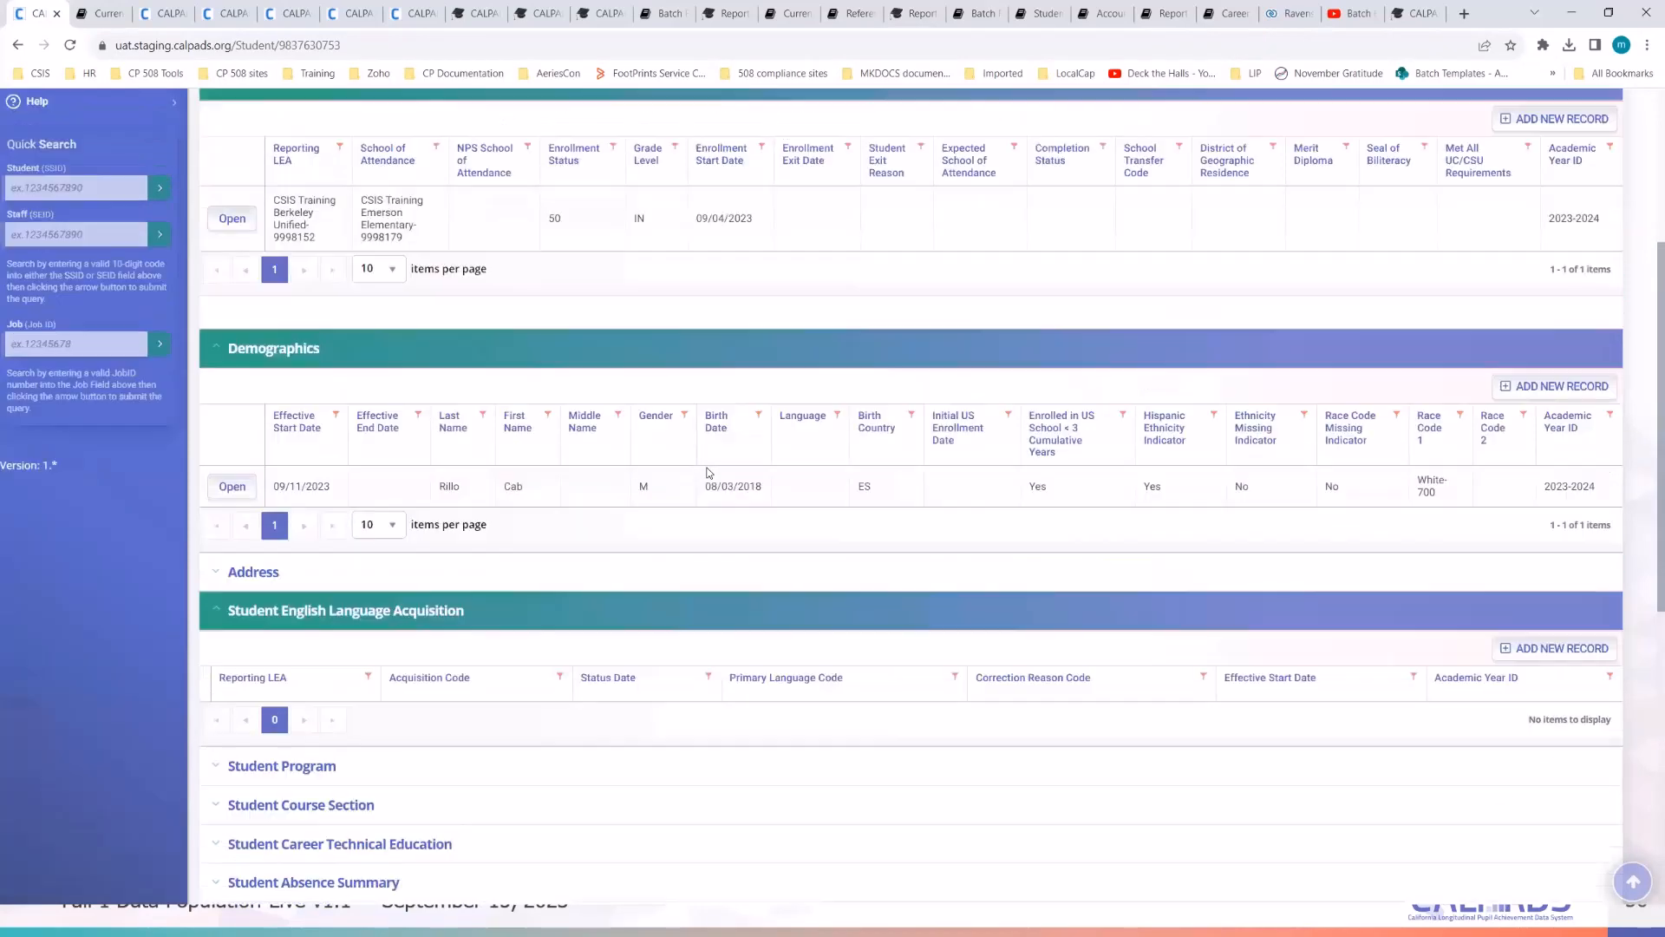
scroll(374, 494, down, 2)
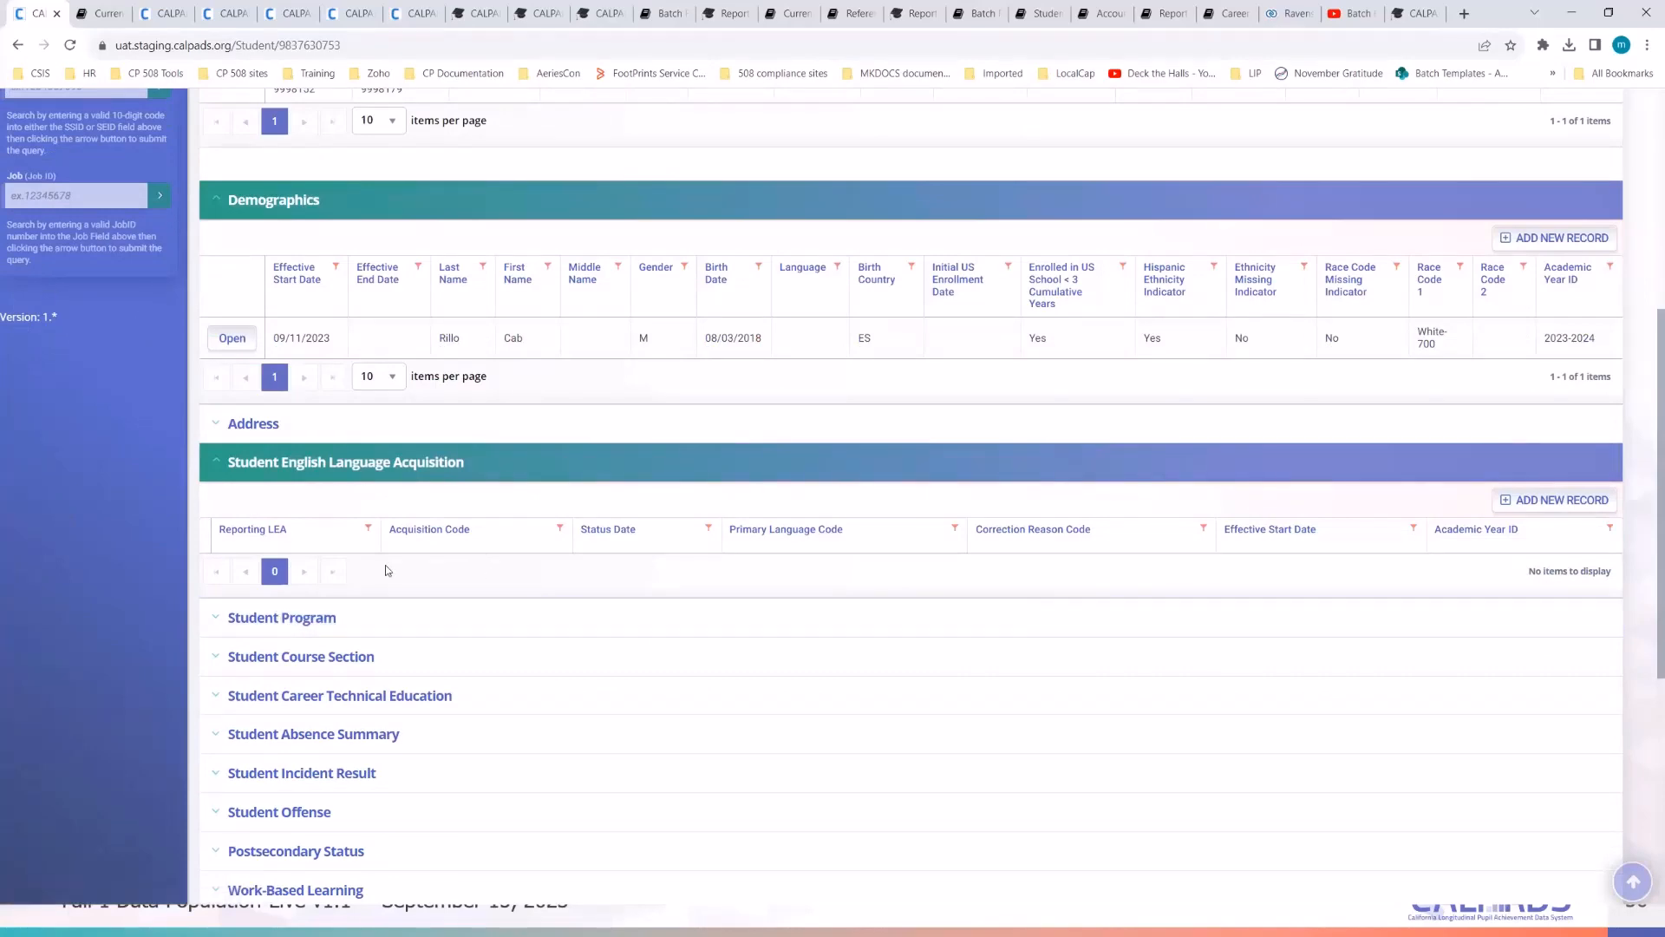
scroll(52, 638, up, 3)
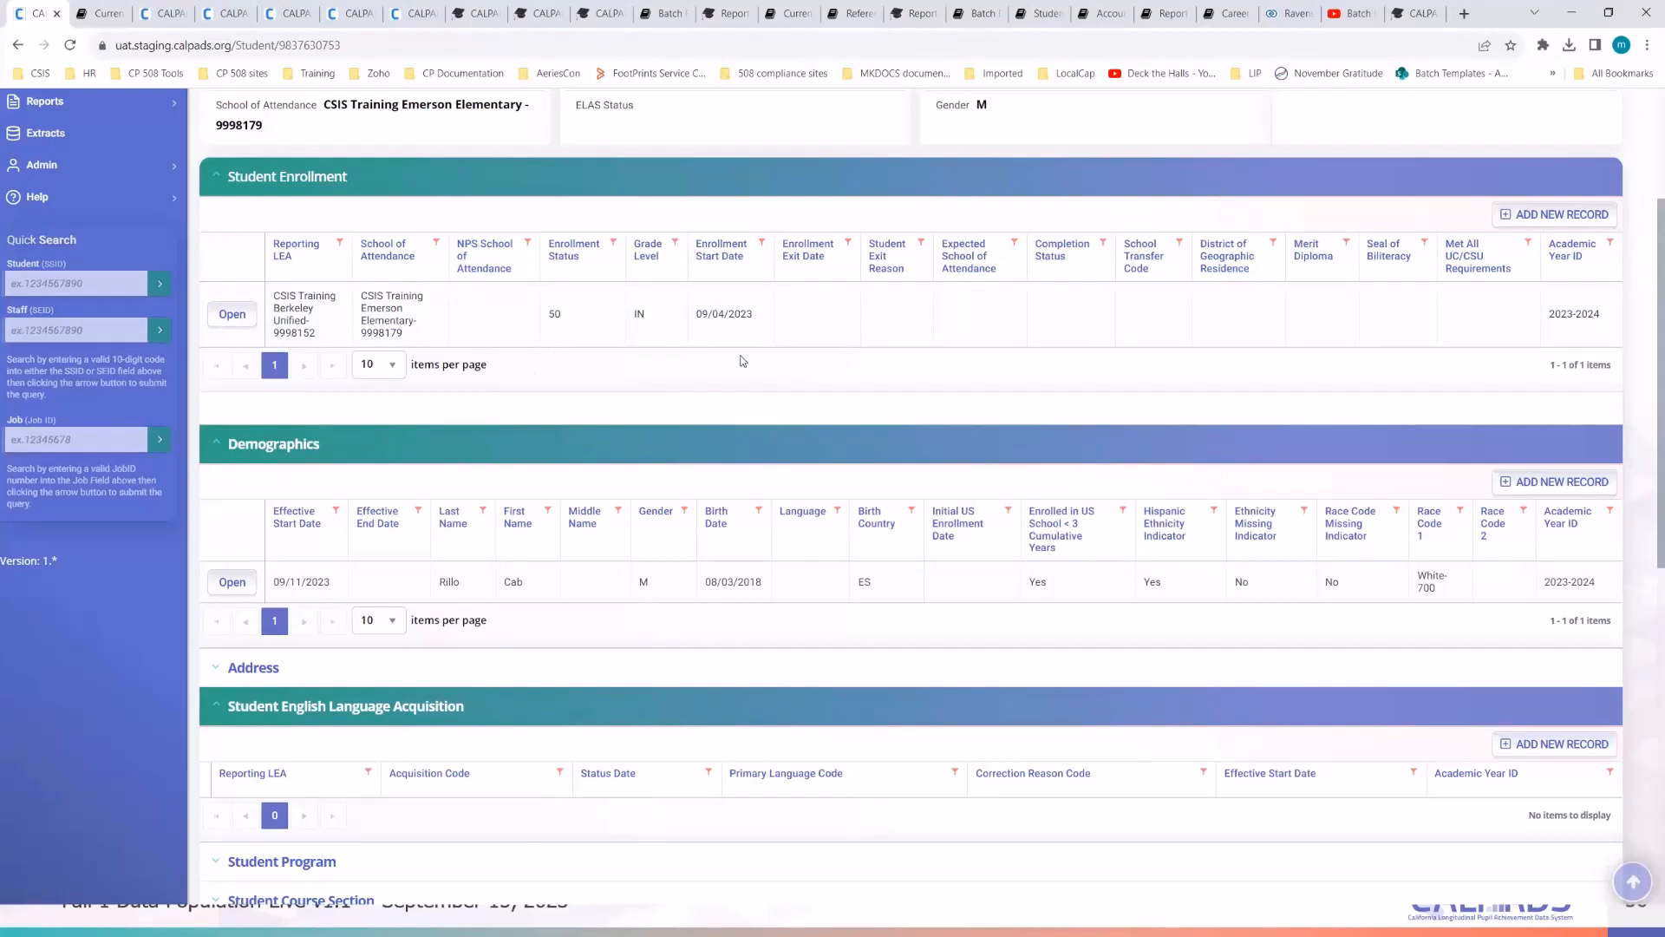
scroll(741, 360, down, 3)
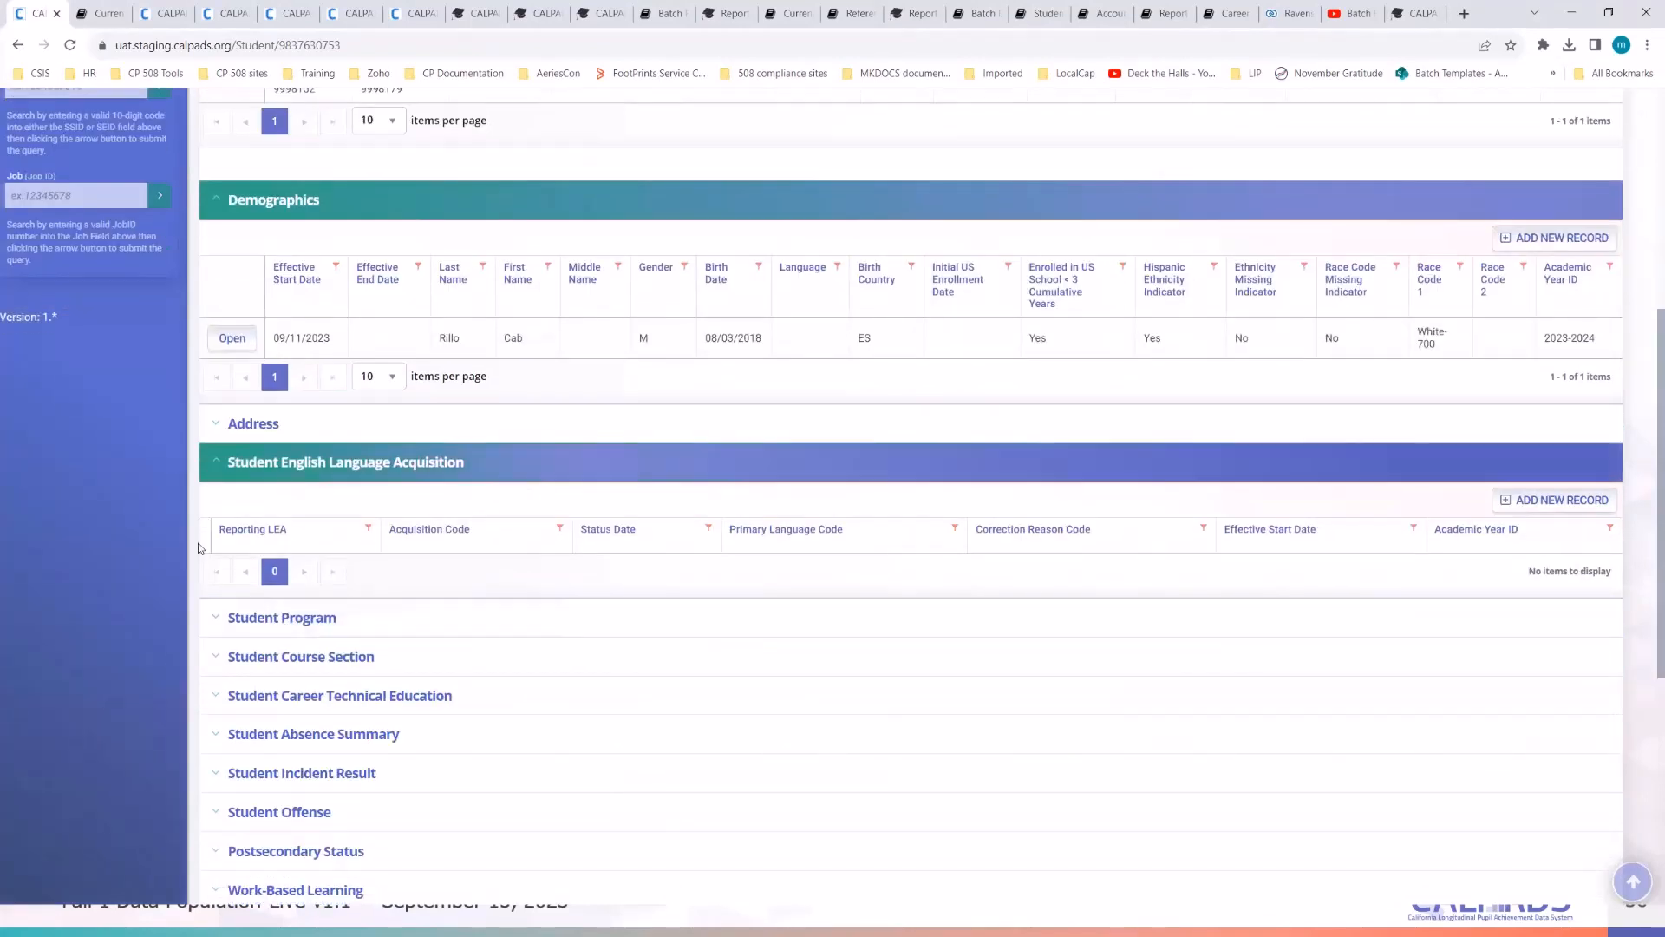
scroll(743, 371, up, 5)
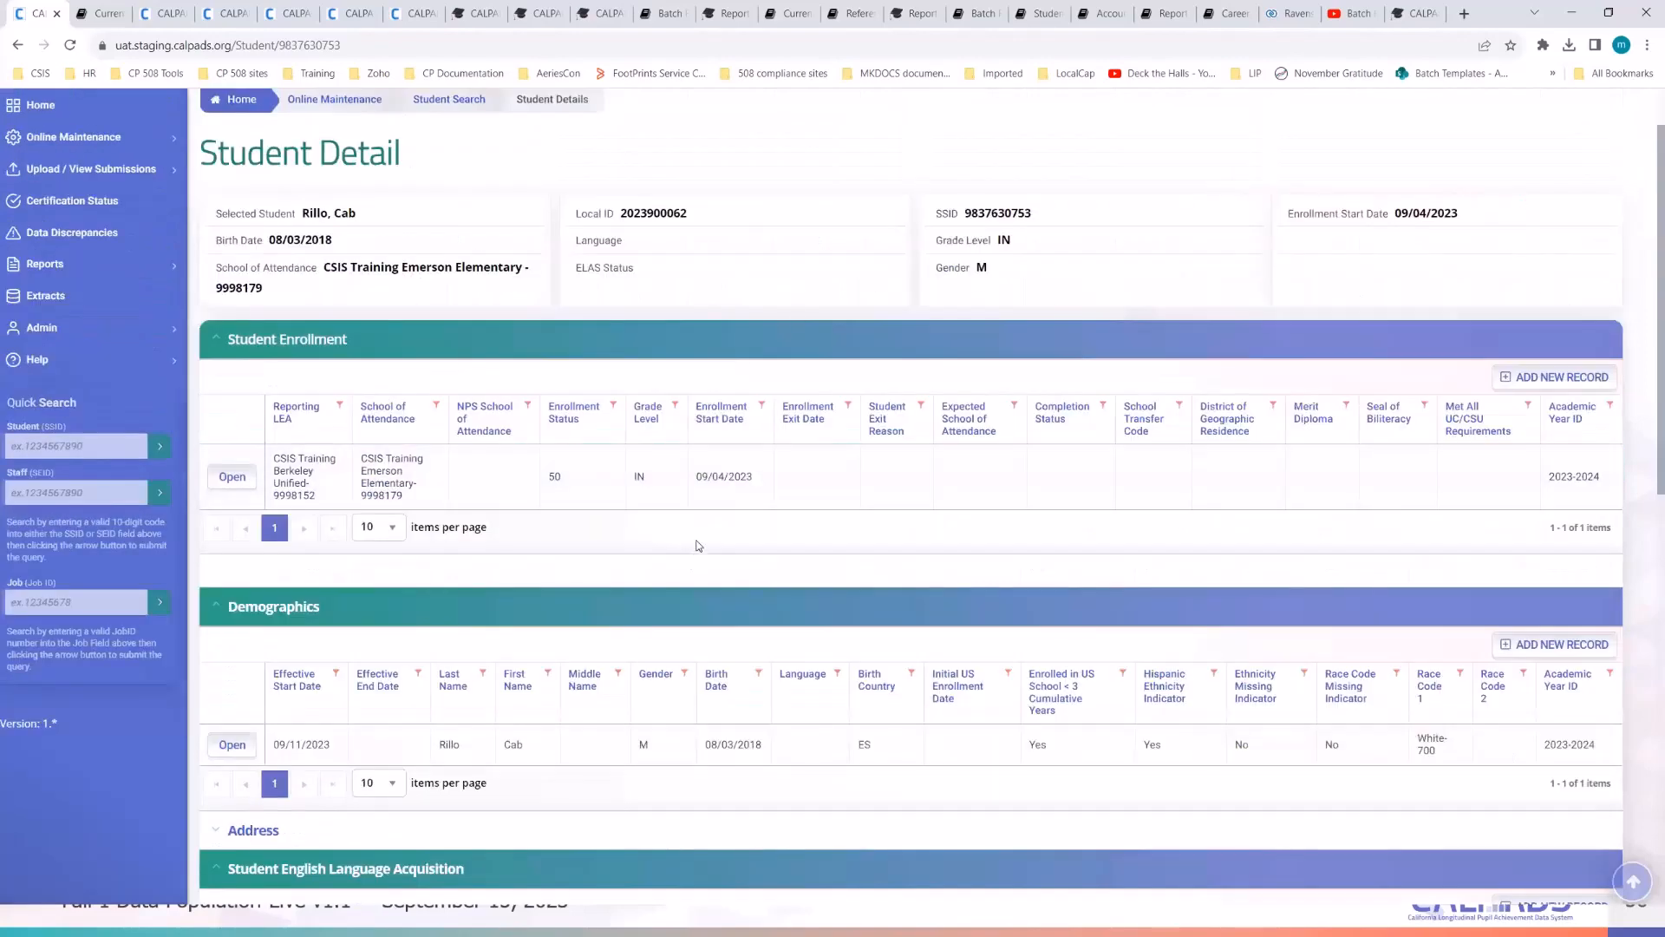
scroll(698, 546, down, 3)
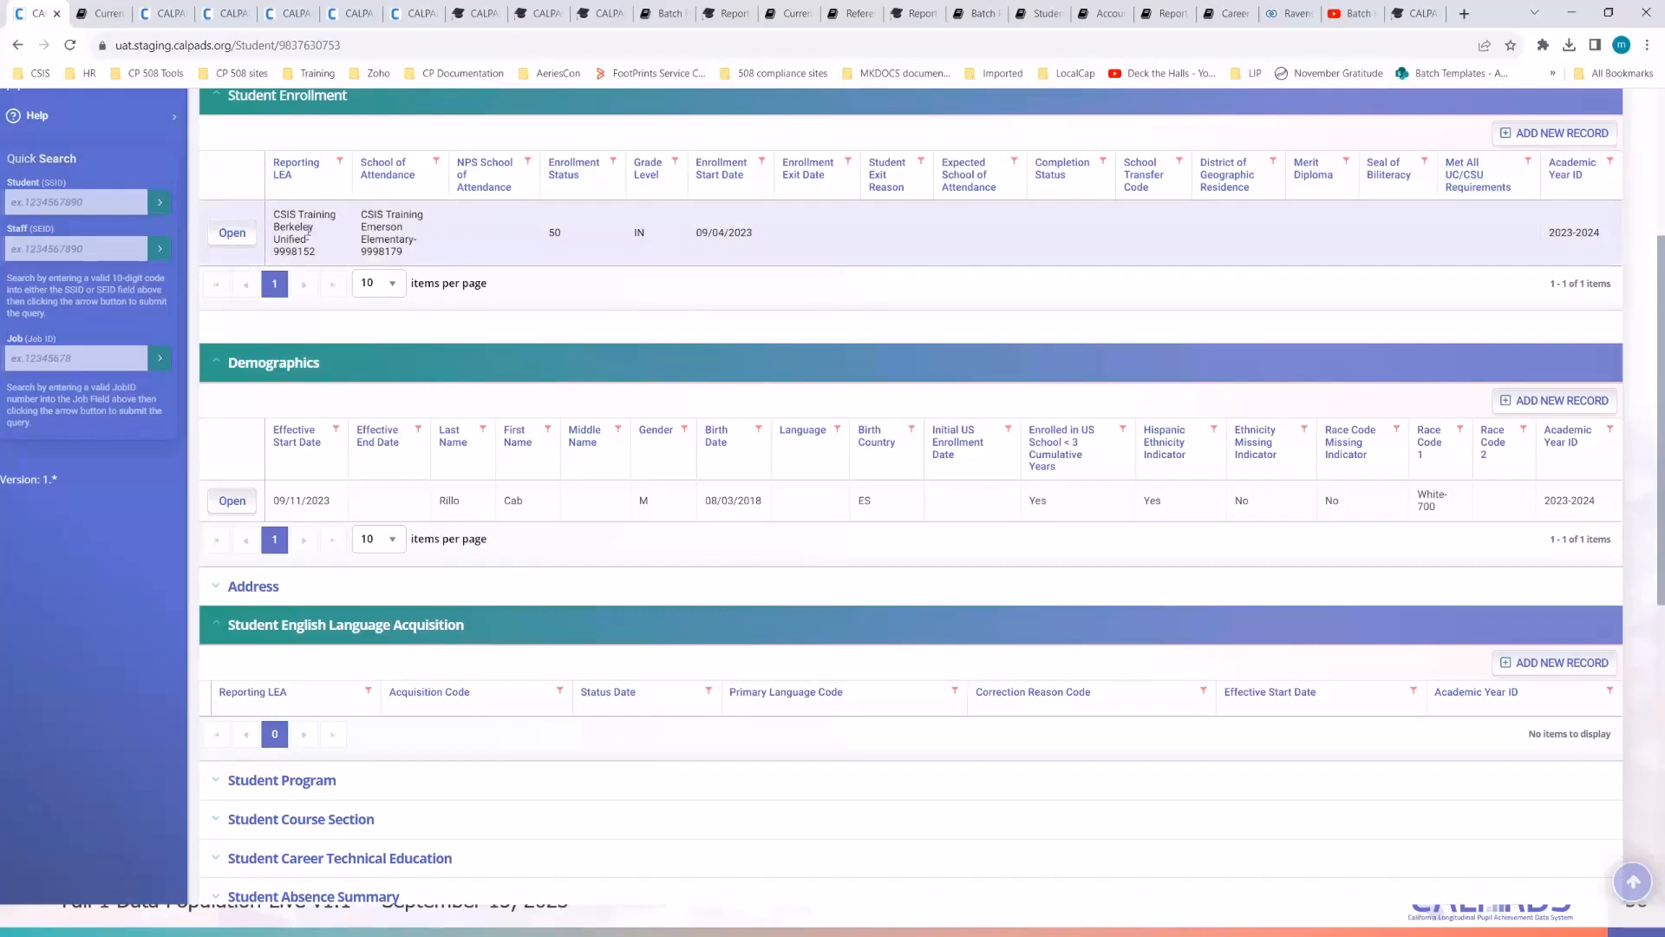
click(230, 234)
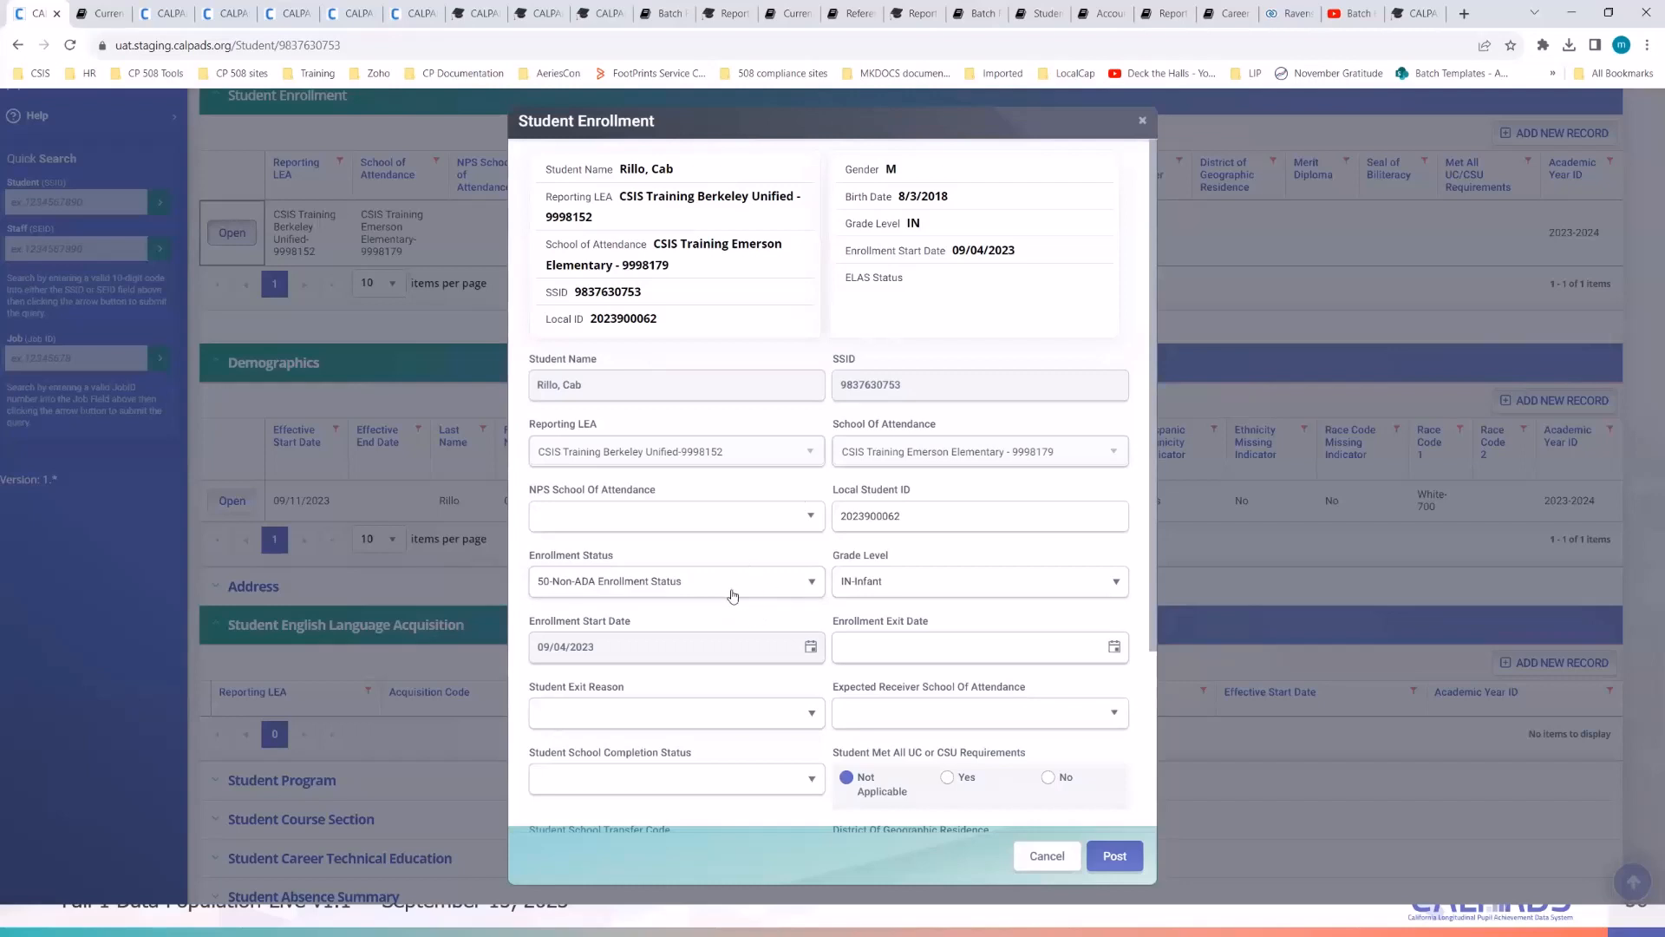
click(733, 591)
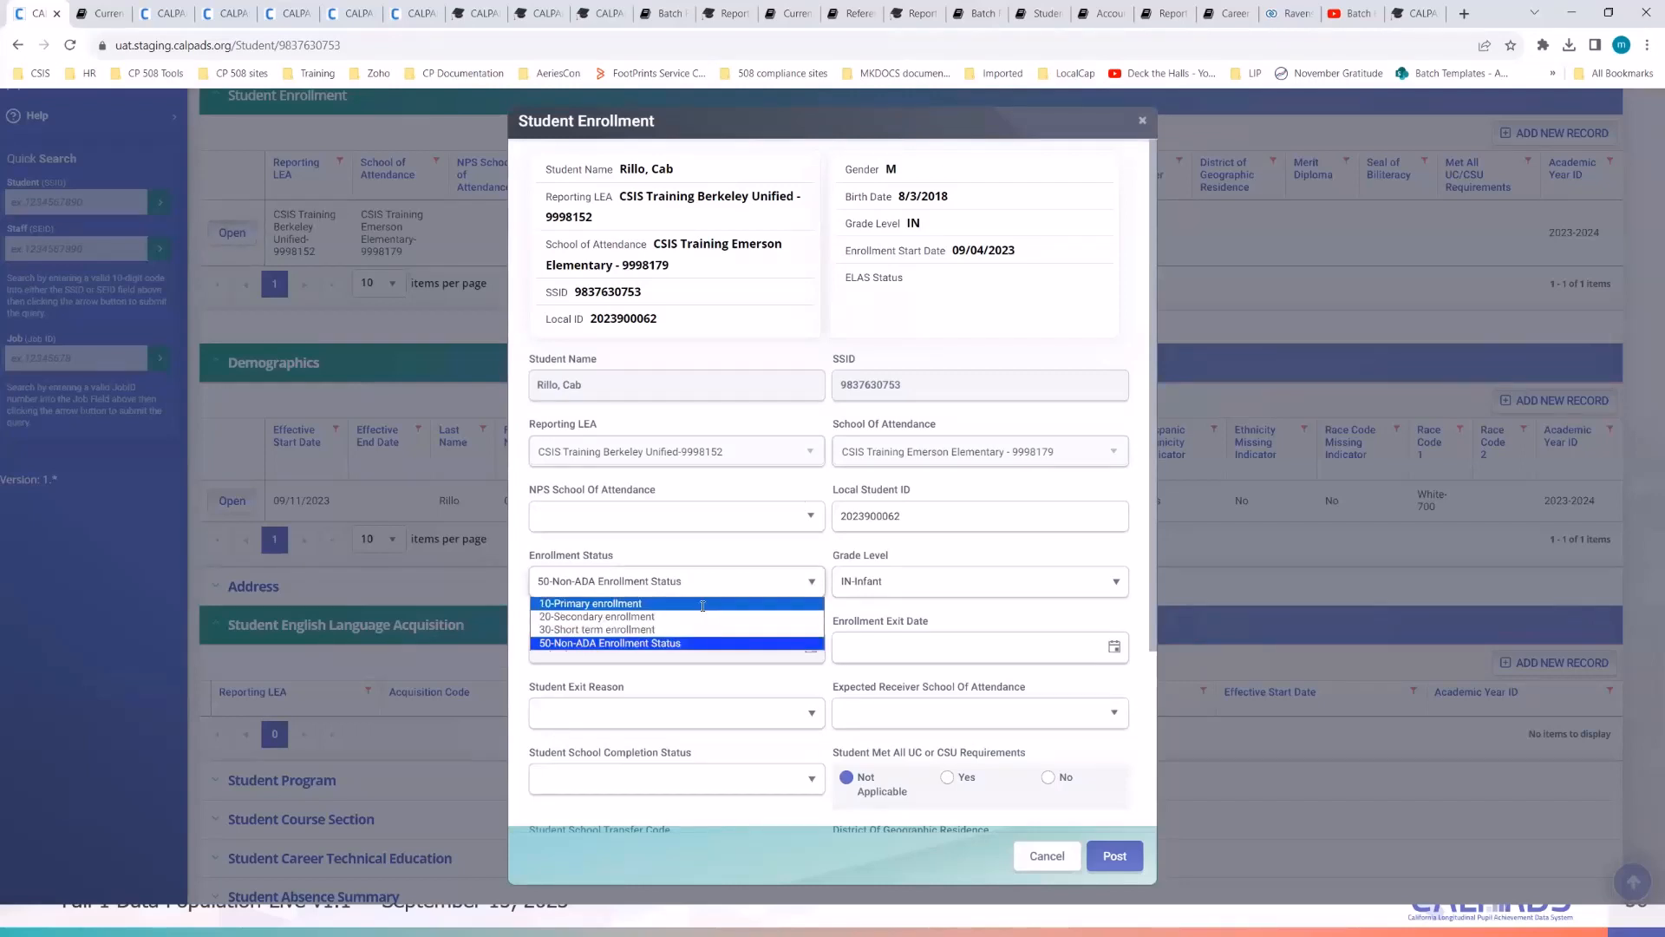
click(737, 694)
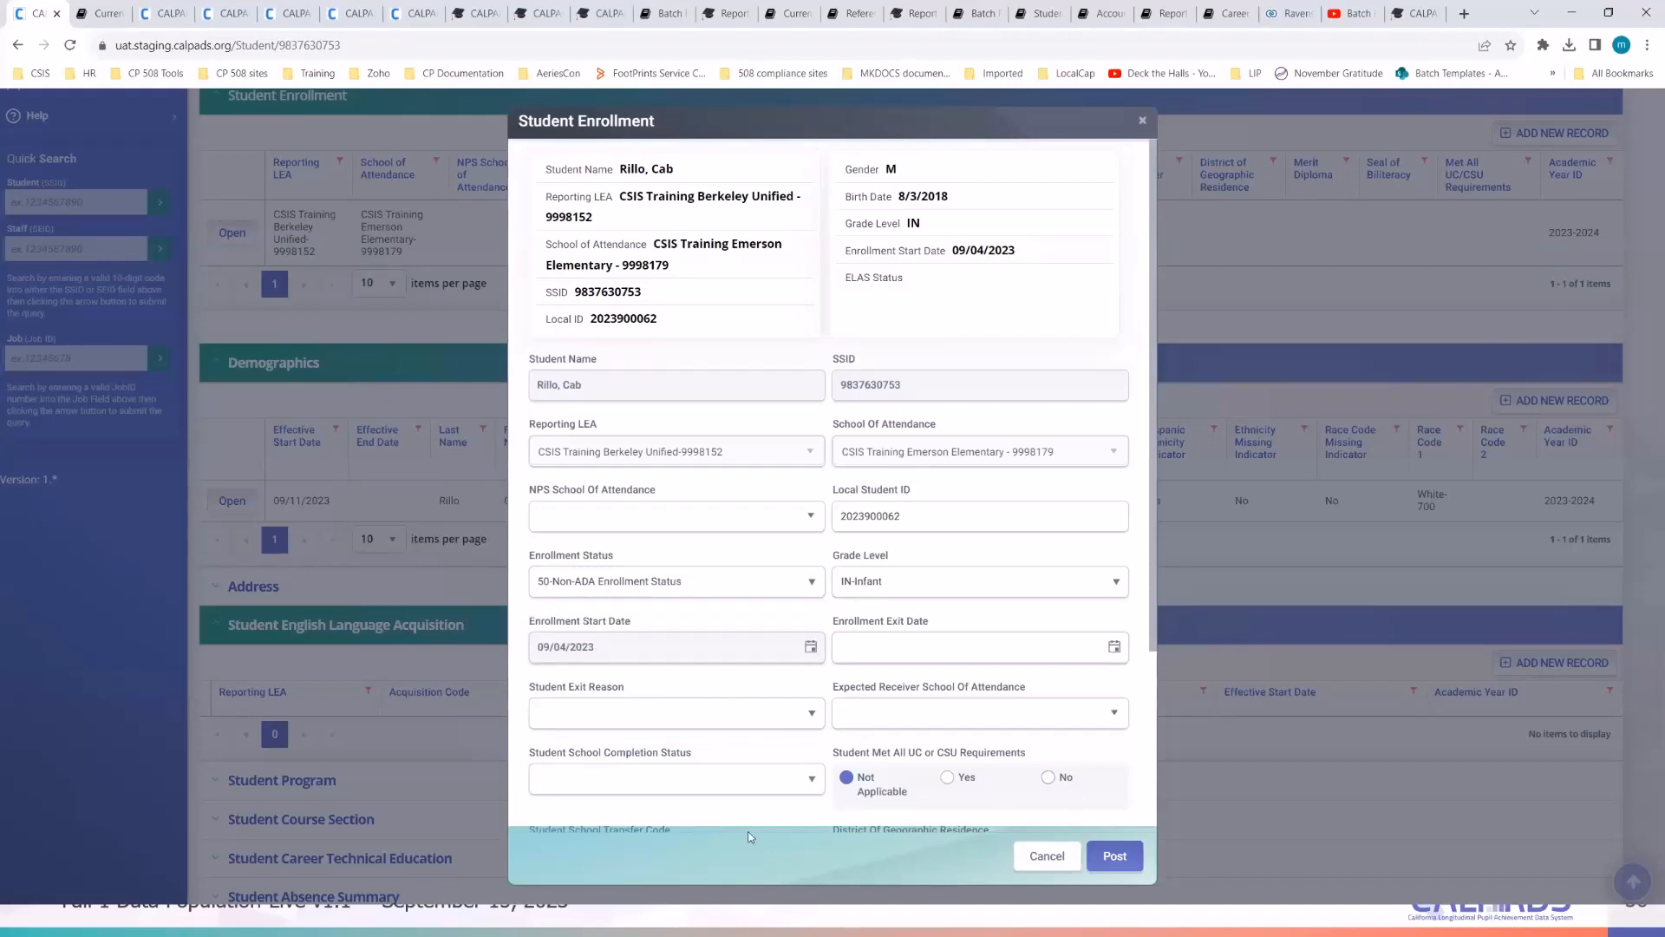
click(1038, 857)
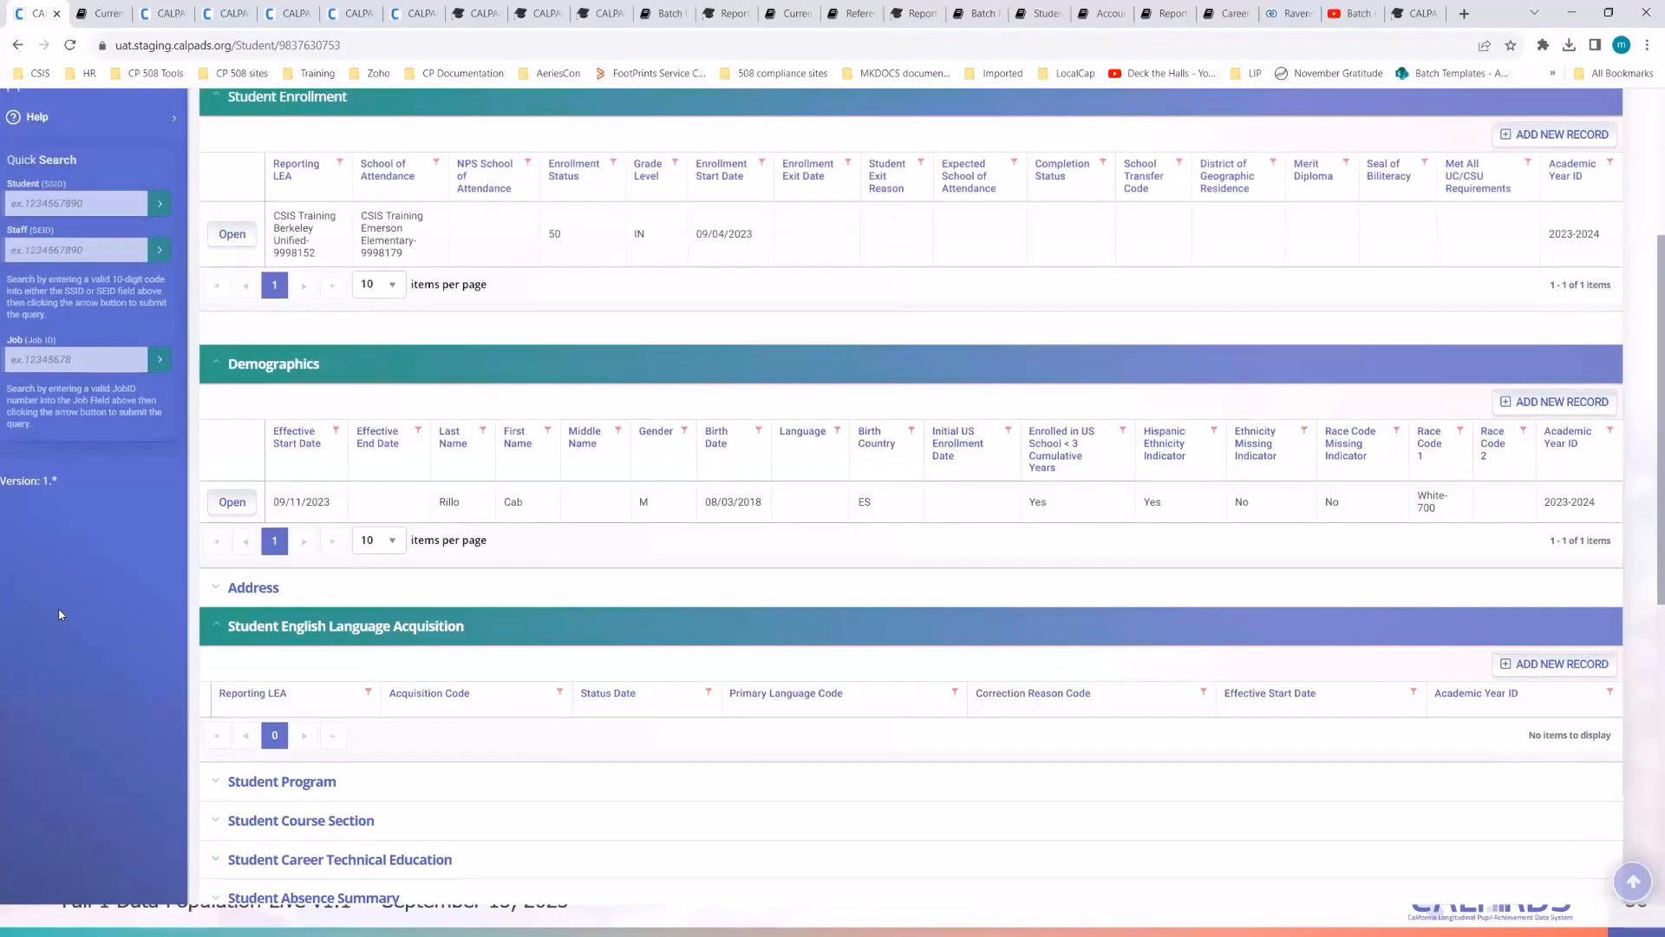
scroll(59, 607, up, 3)
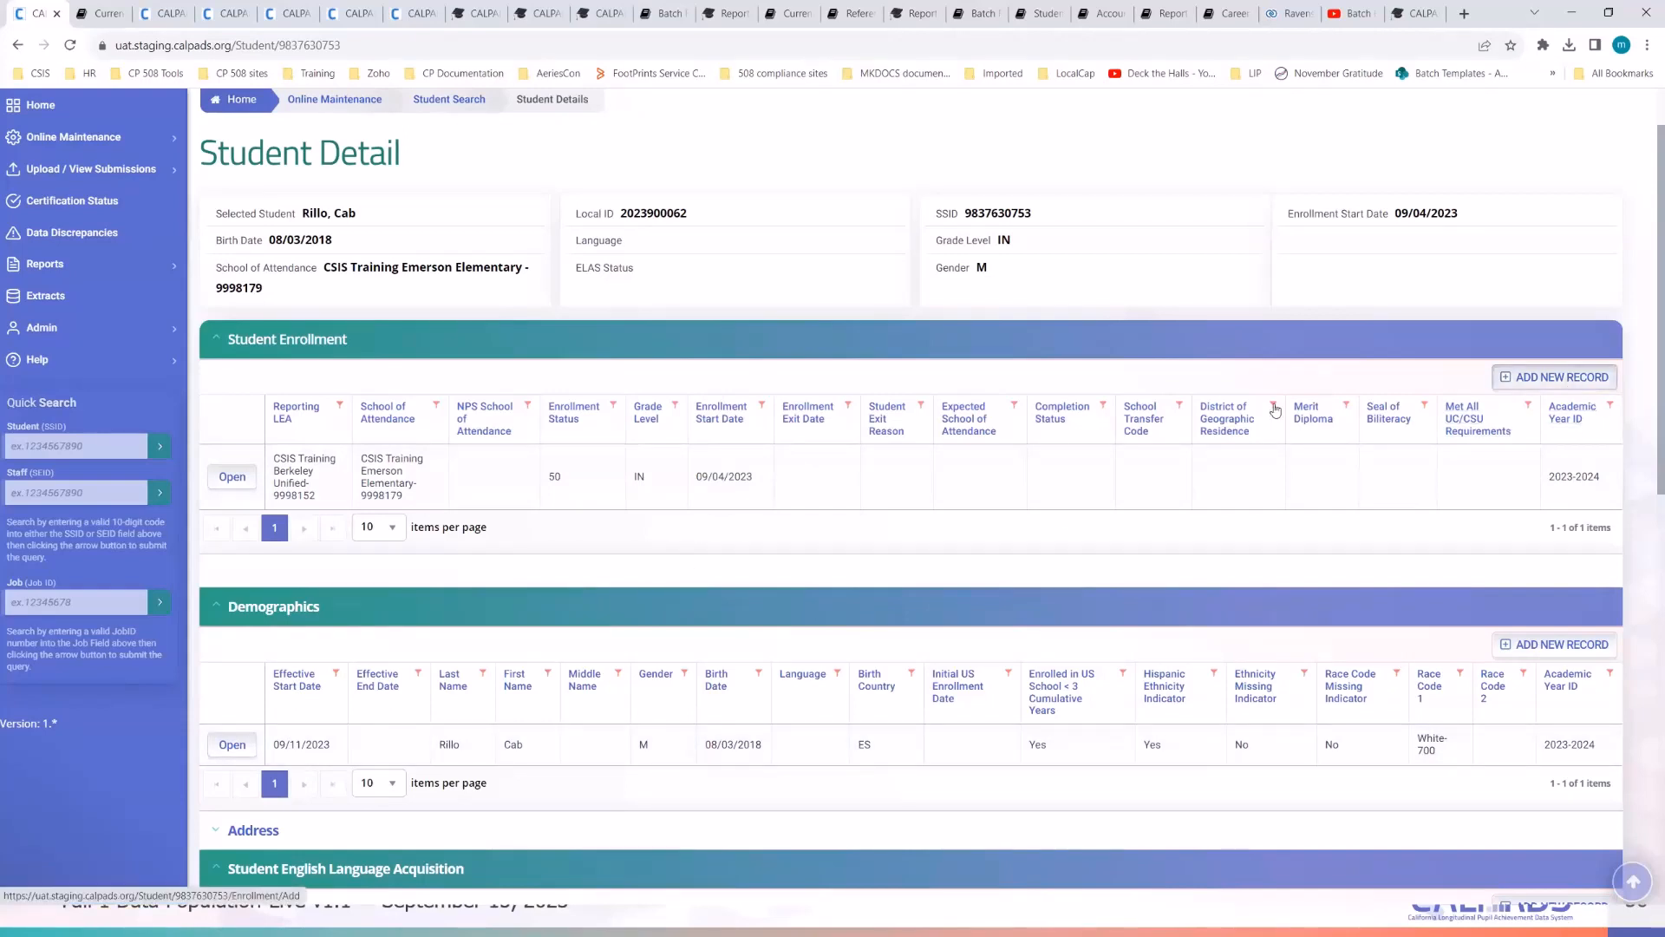
- Open the enrollment row, set exit date 09/10/2023 and reason NonPrimaryEnrlExit-E170, and post it
click(232, 476)
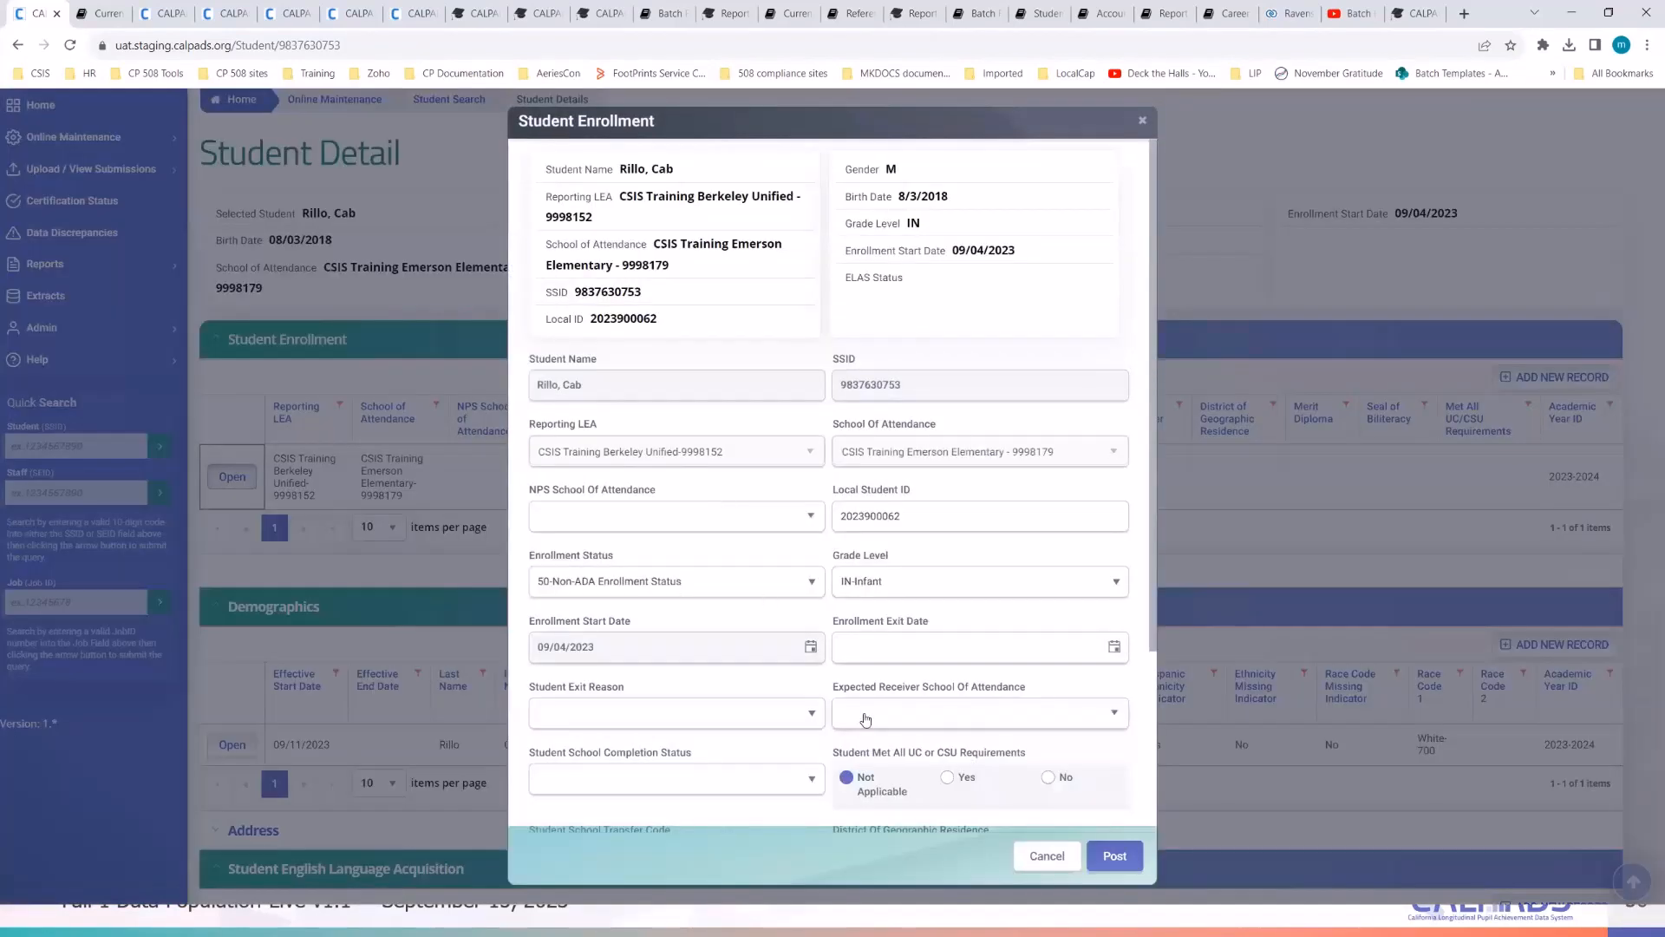
click(1113, 648)
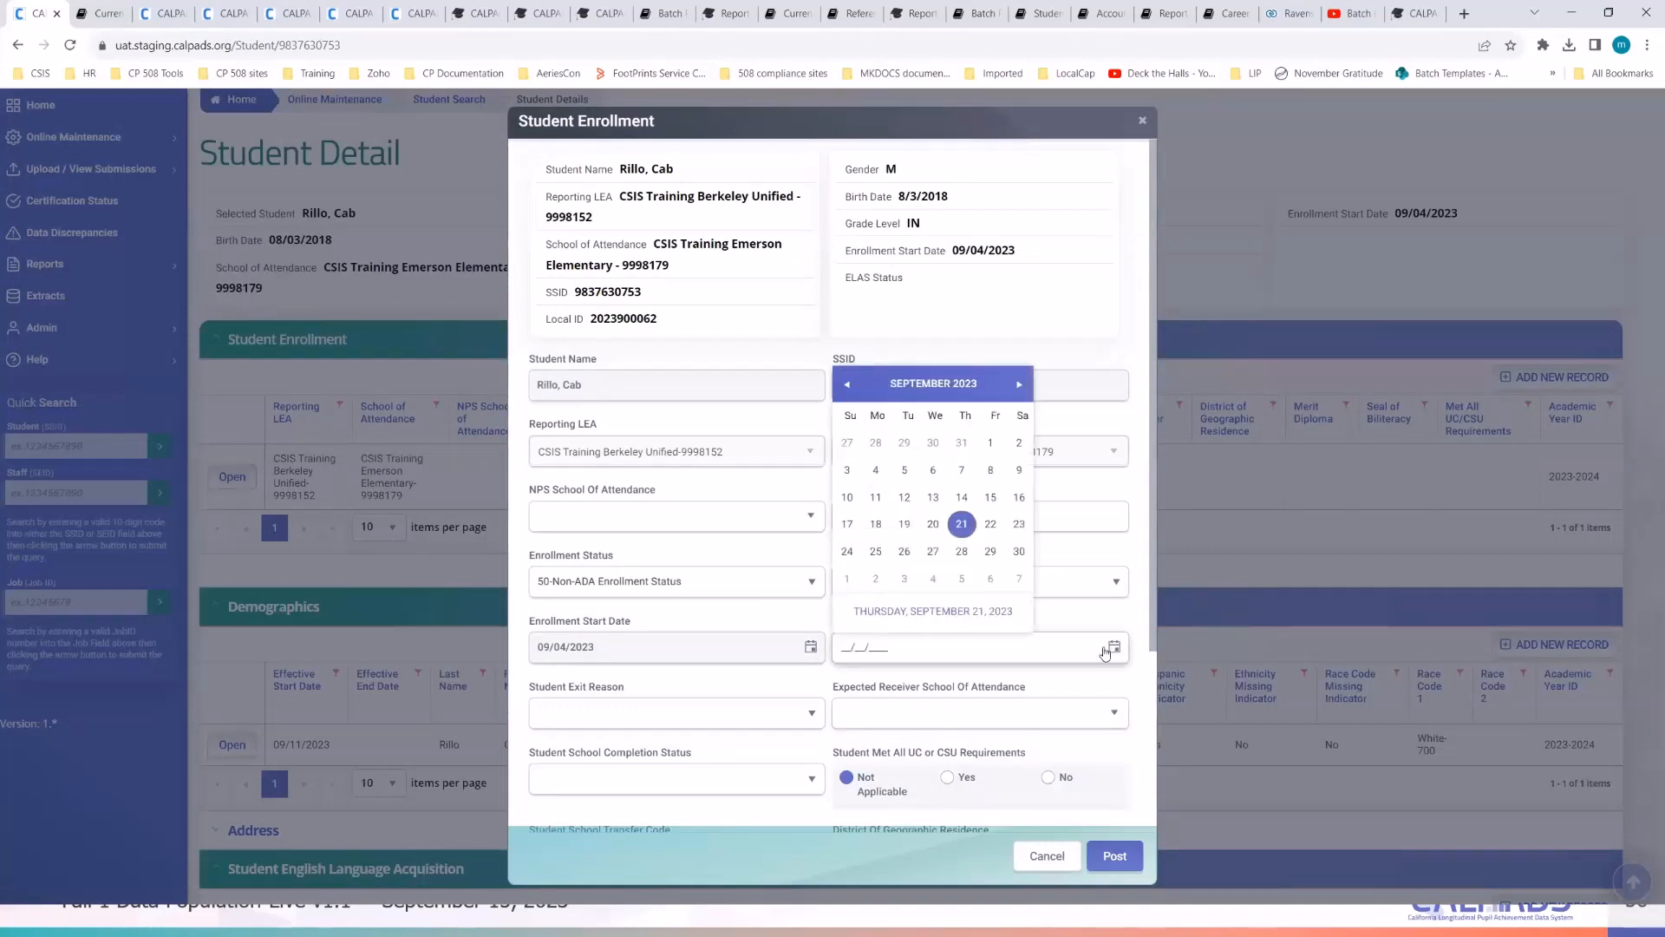
click(847, 497)
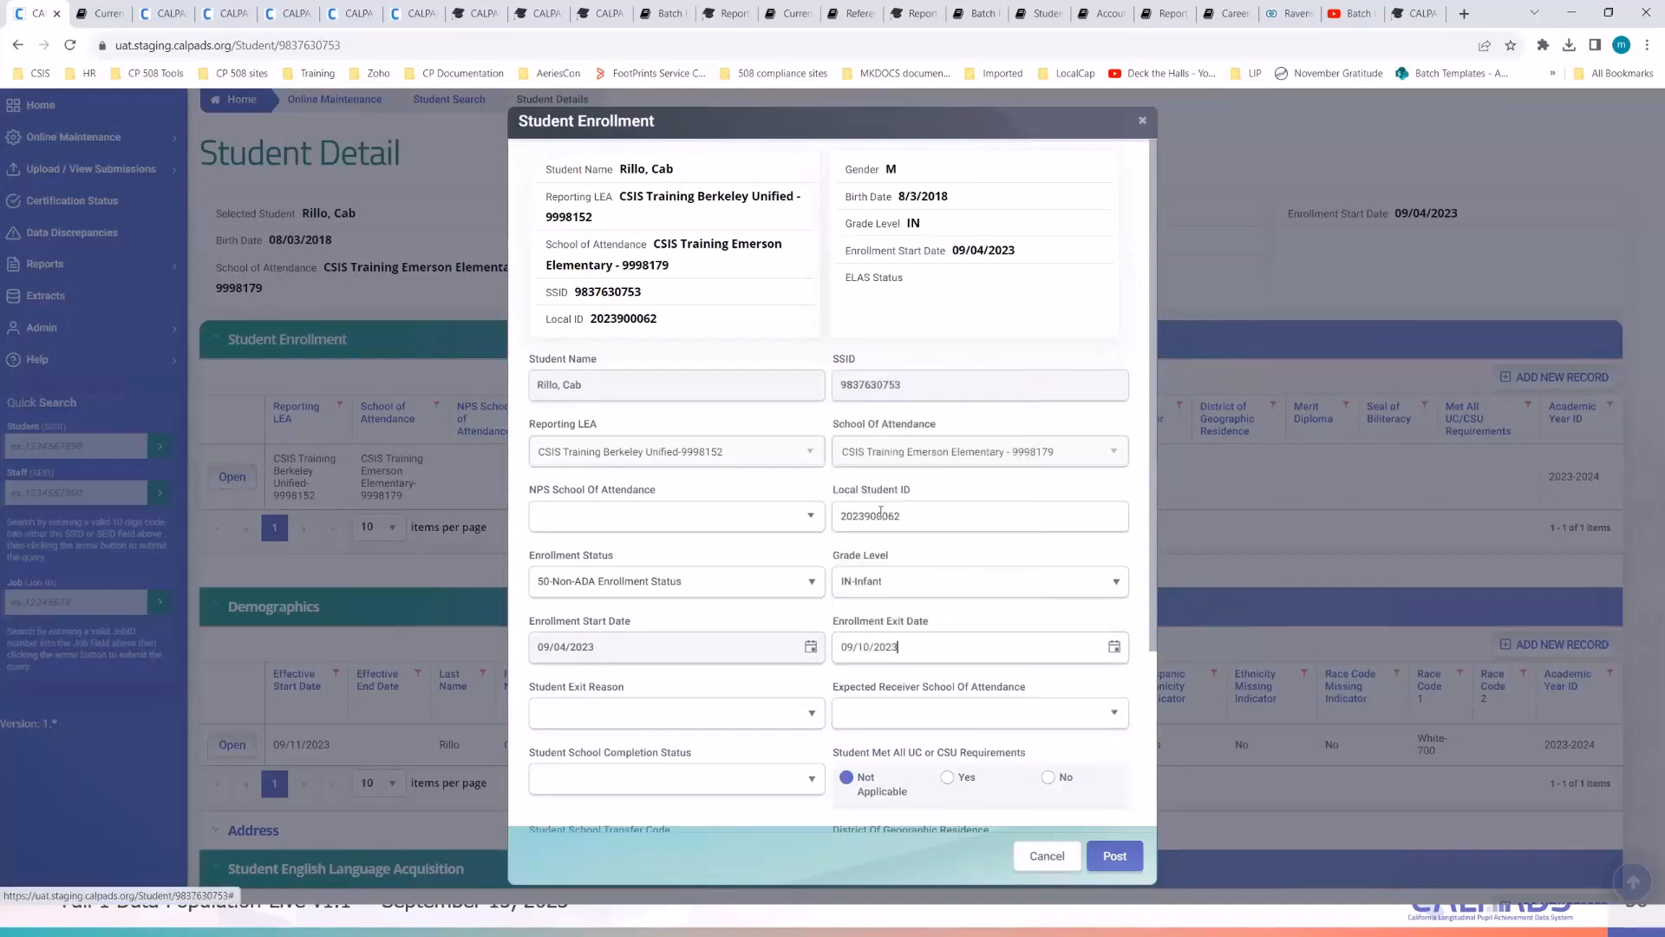
click(810, 713)
click(743, 572)
scroll(735, 595, down, 2)
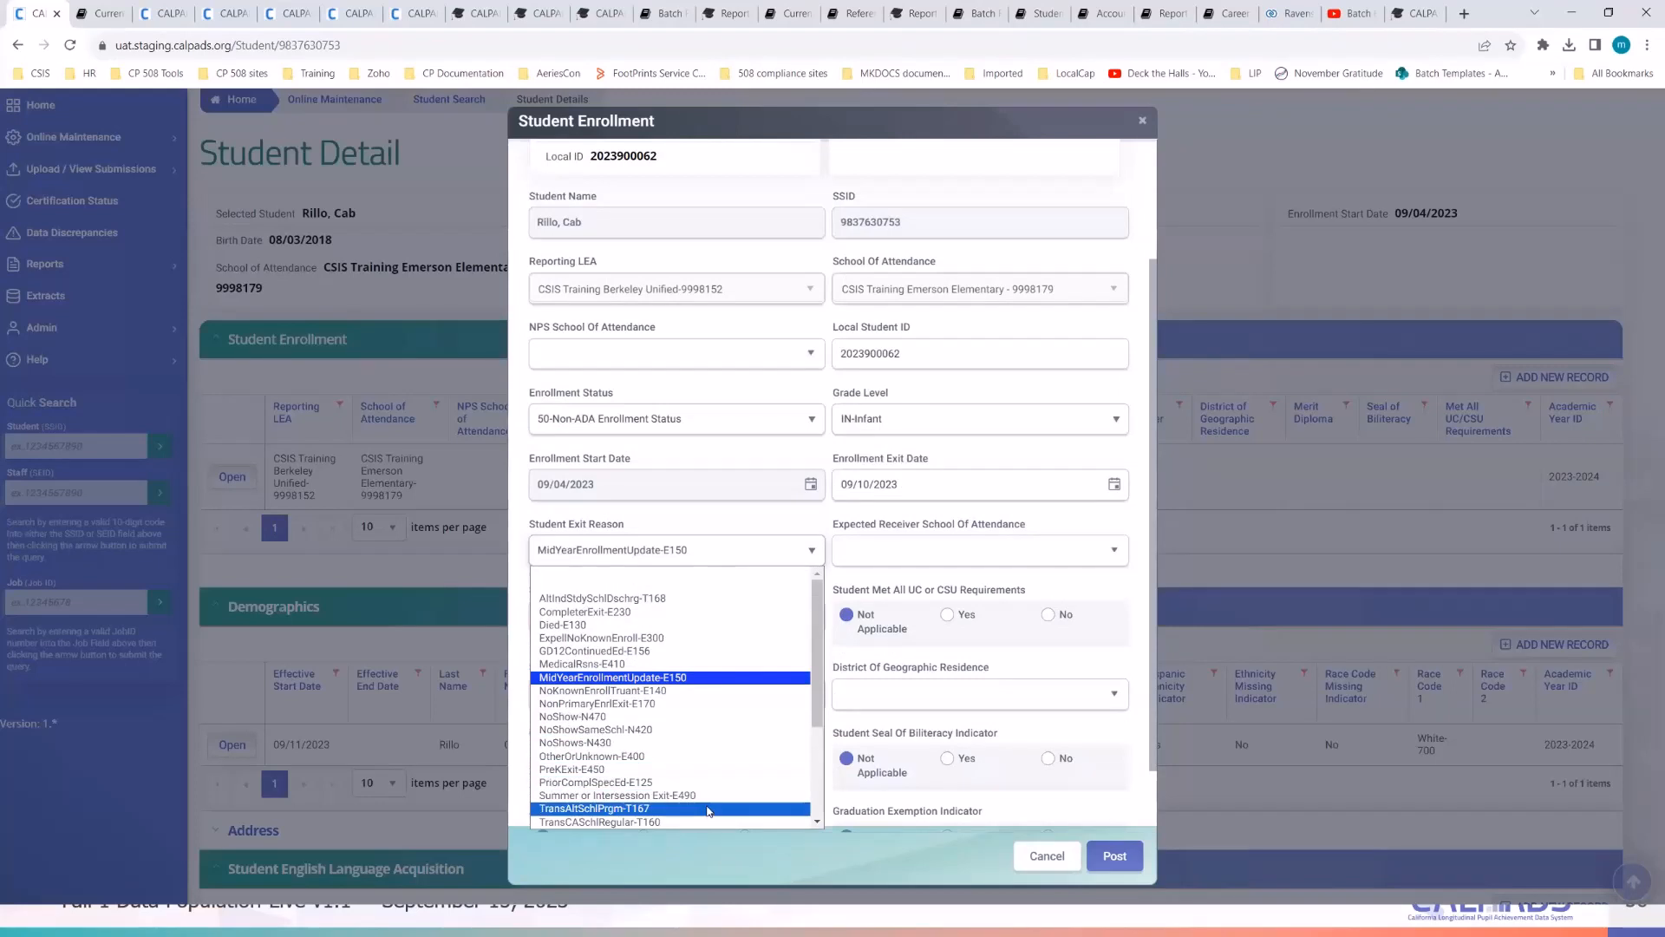
click(701, 703)
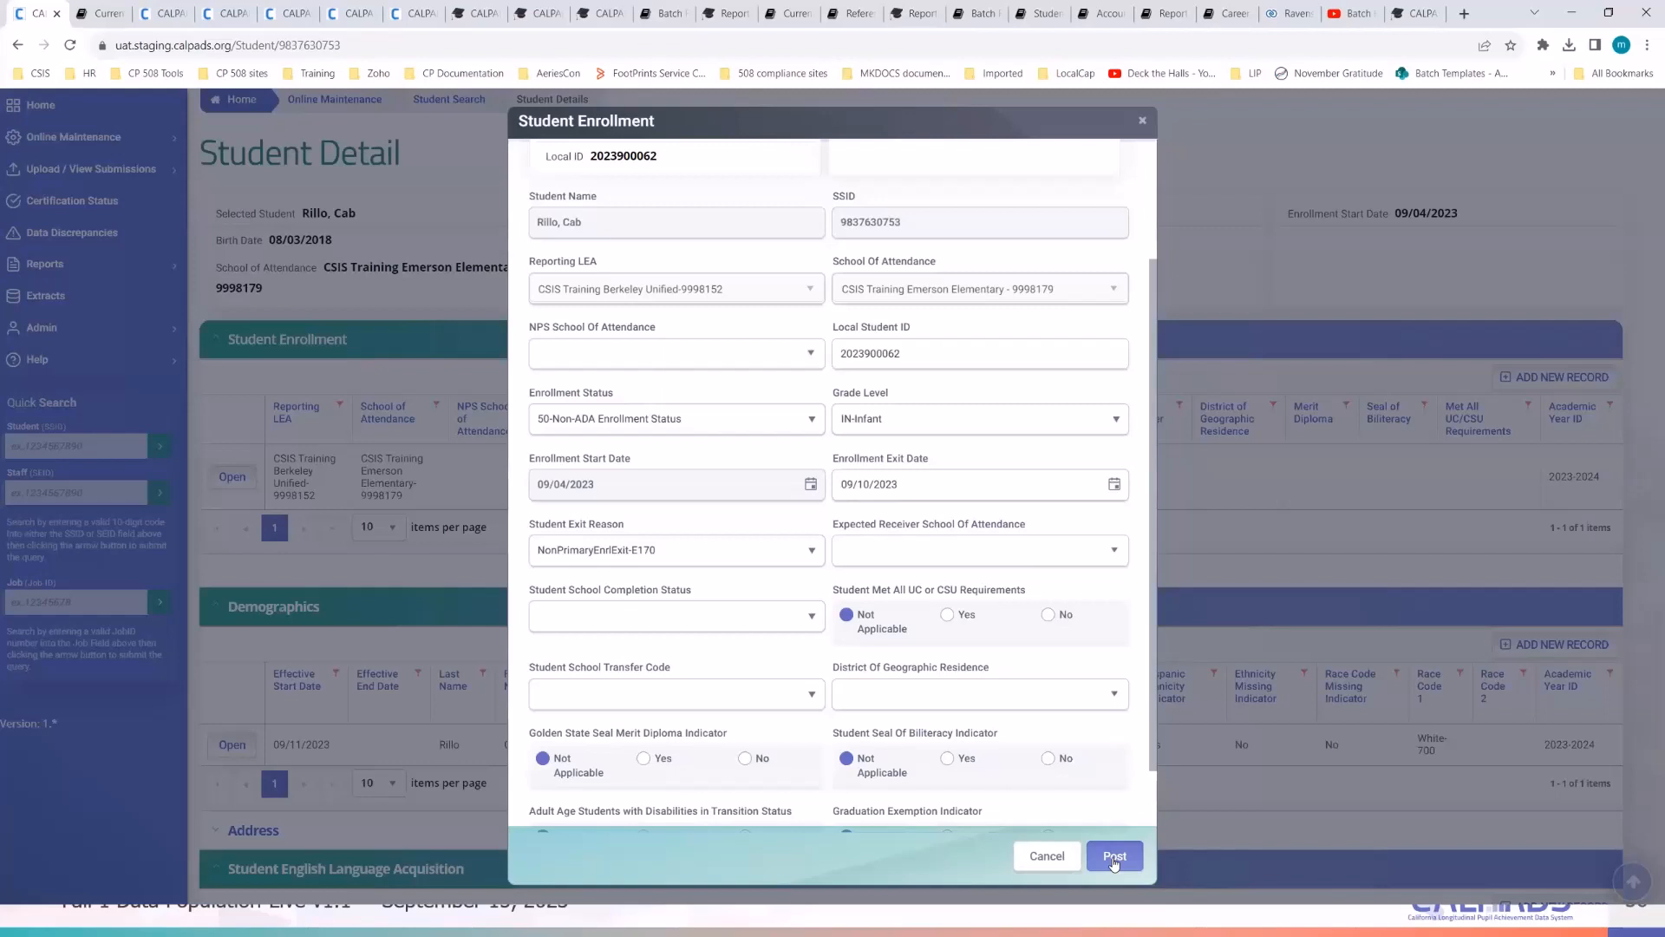
click(1114, 858)
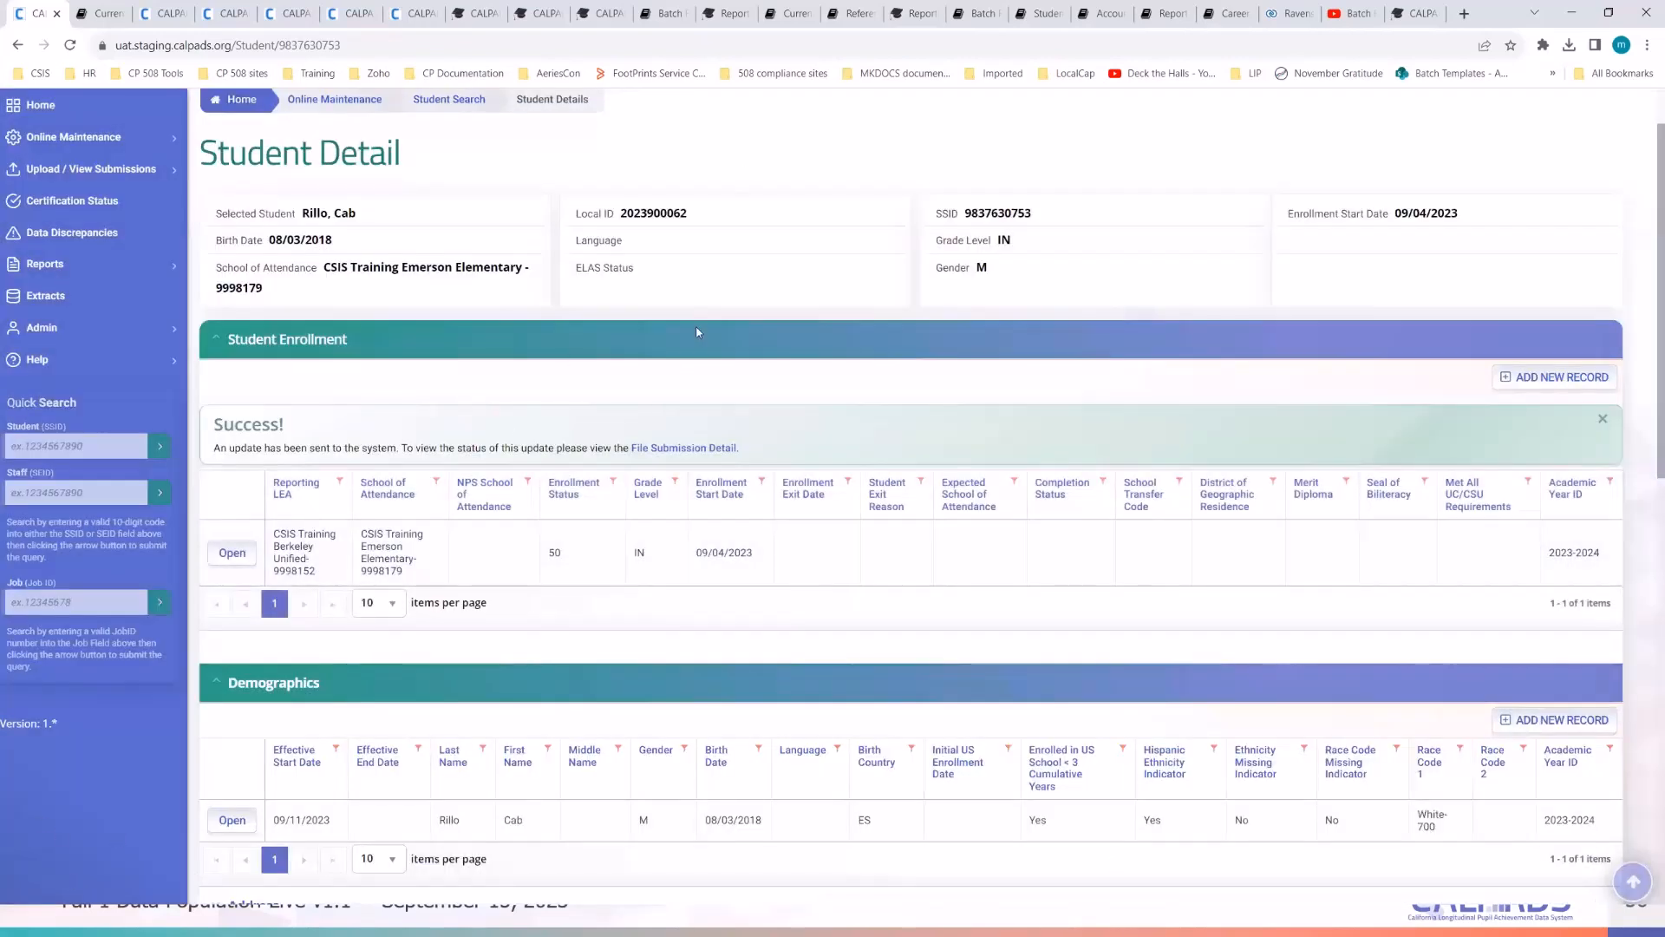
- Reload the student page, refresh the submissions list to see Posted, then reload the student record
click(399, 48)
key(Return)
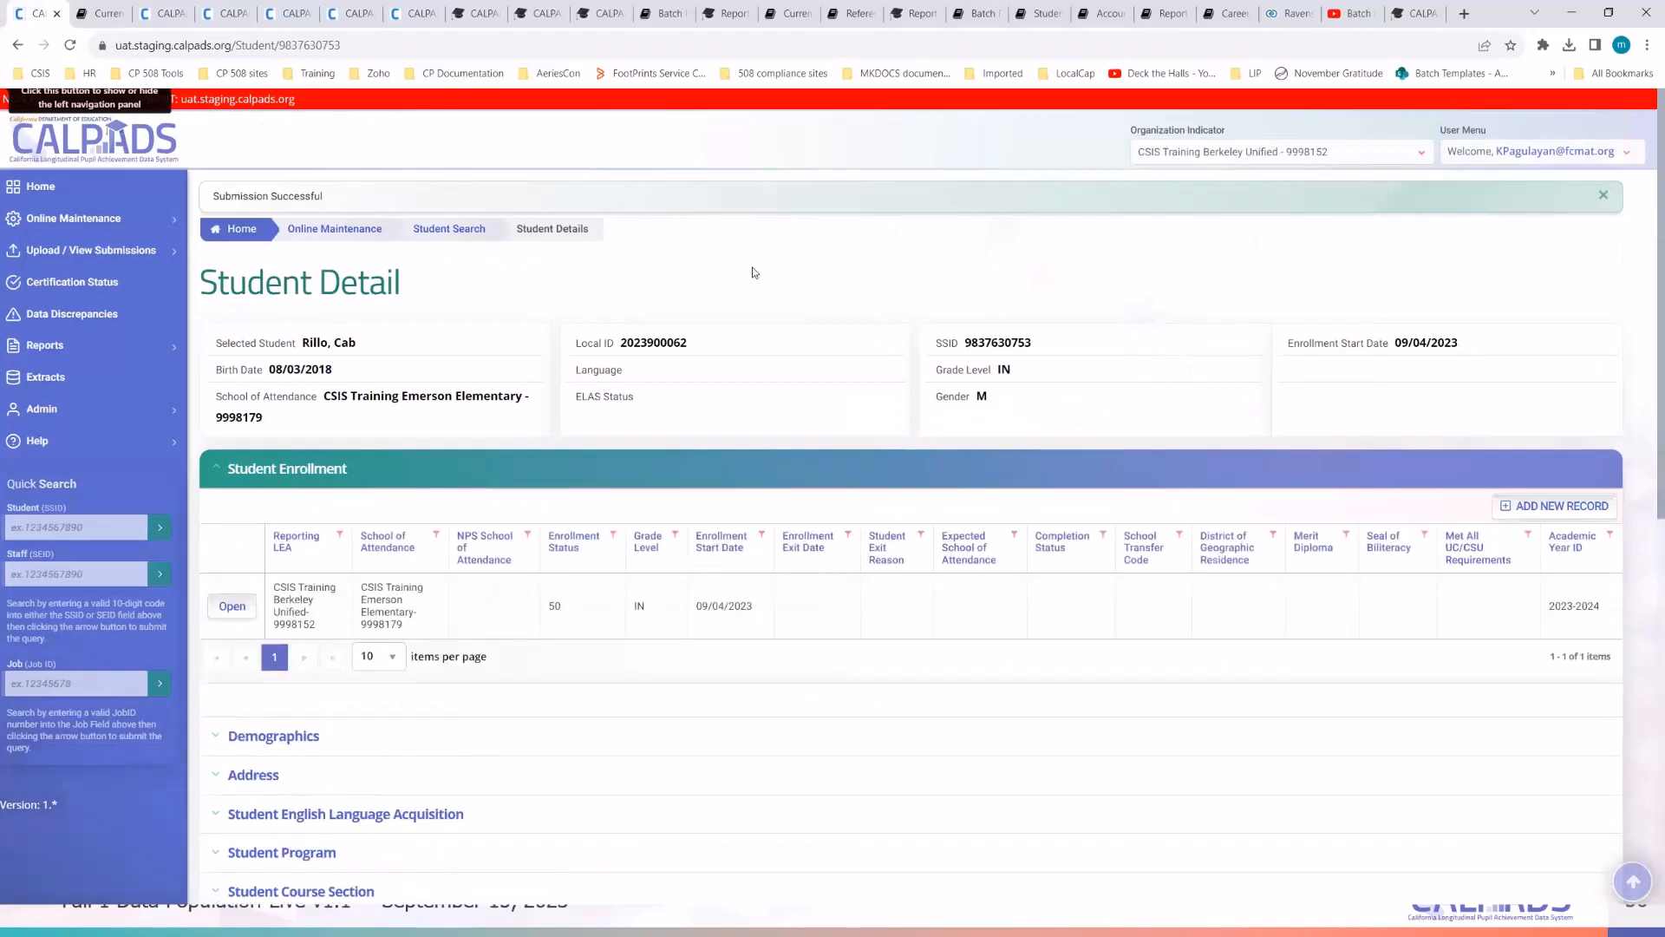
scroll(439, 583, down, 2)
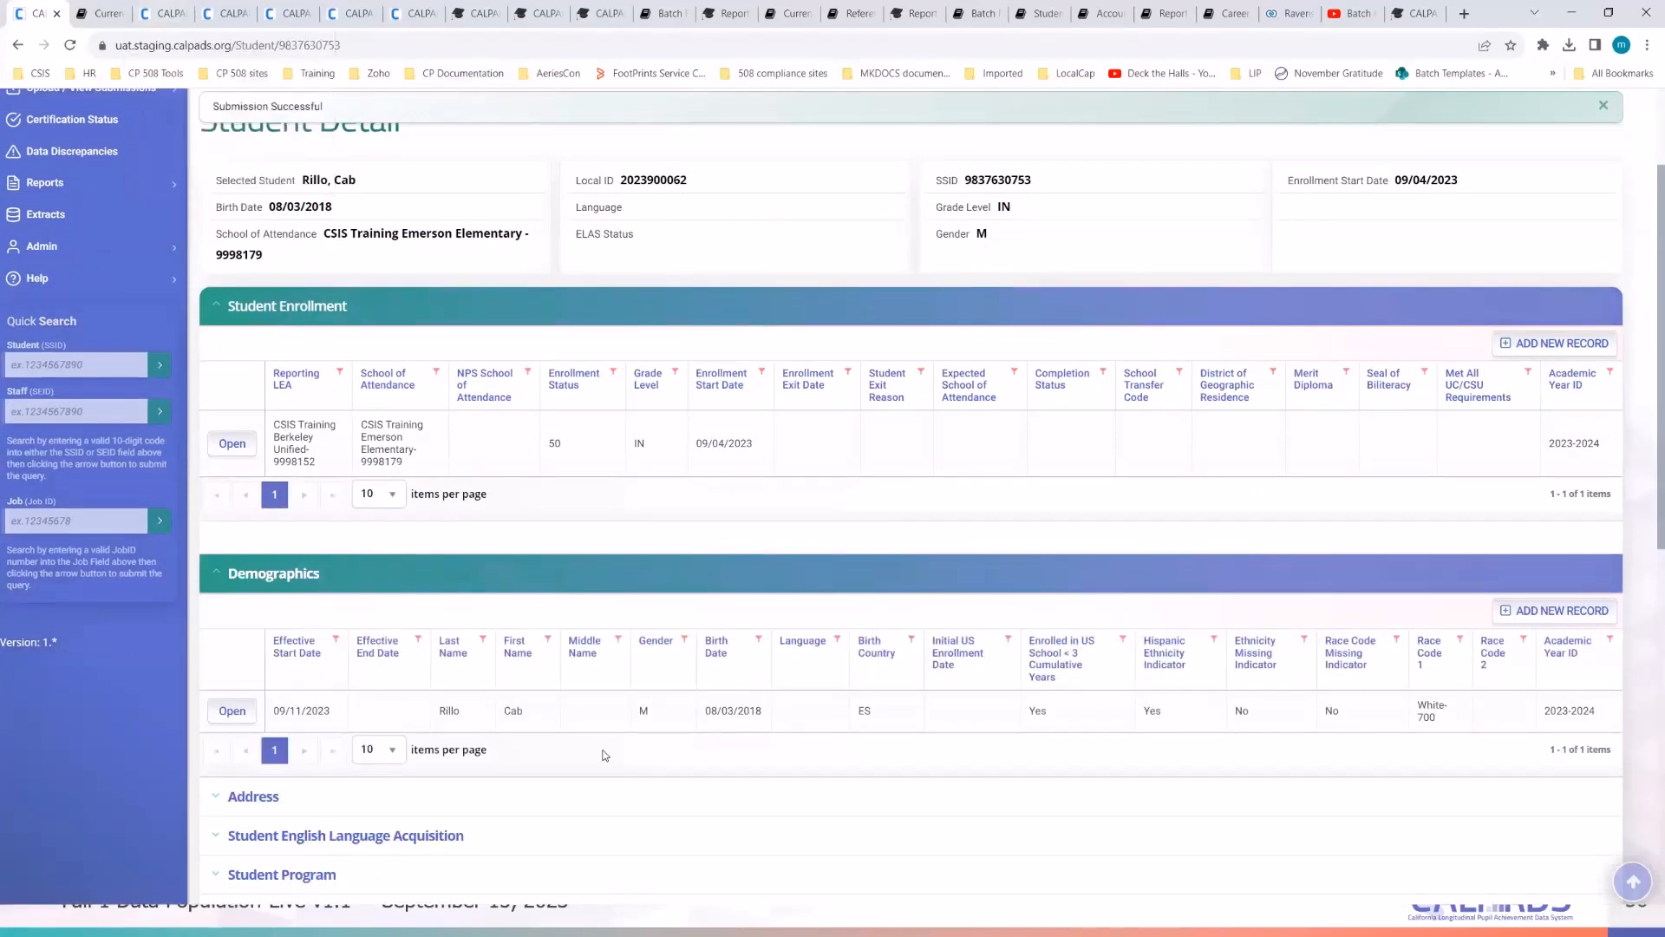
scroll(604, 755, up, 2)
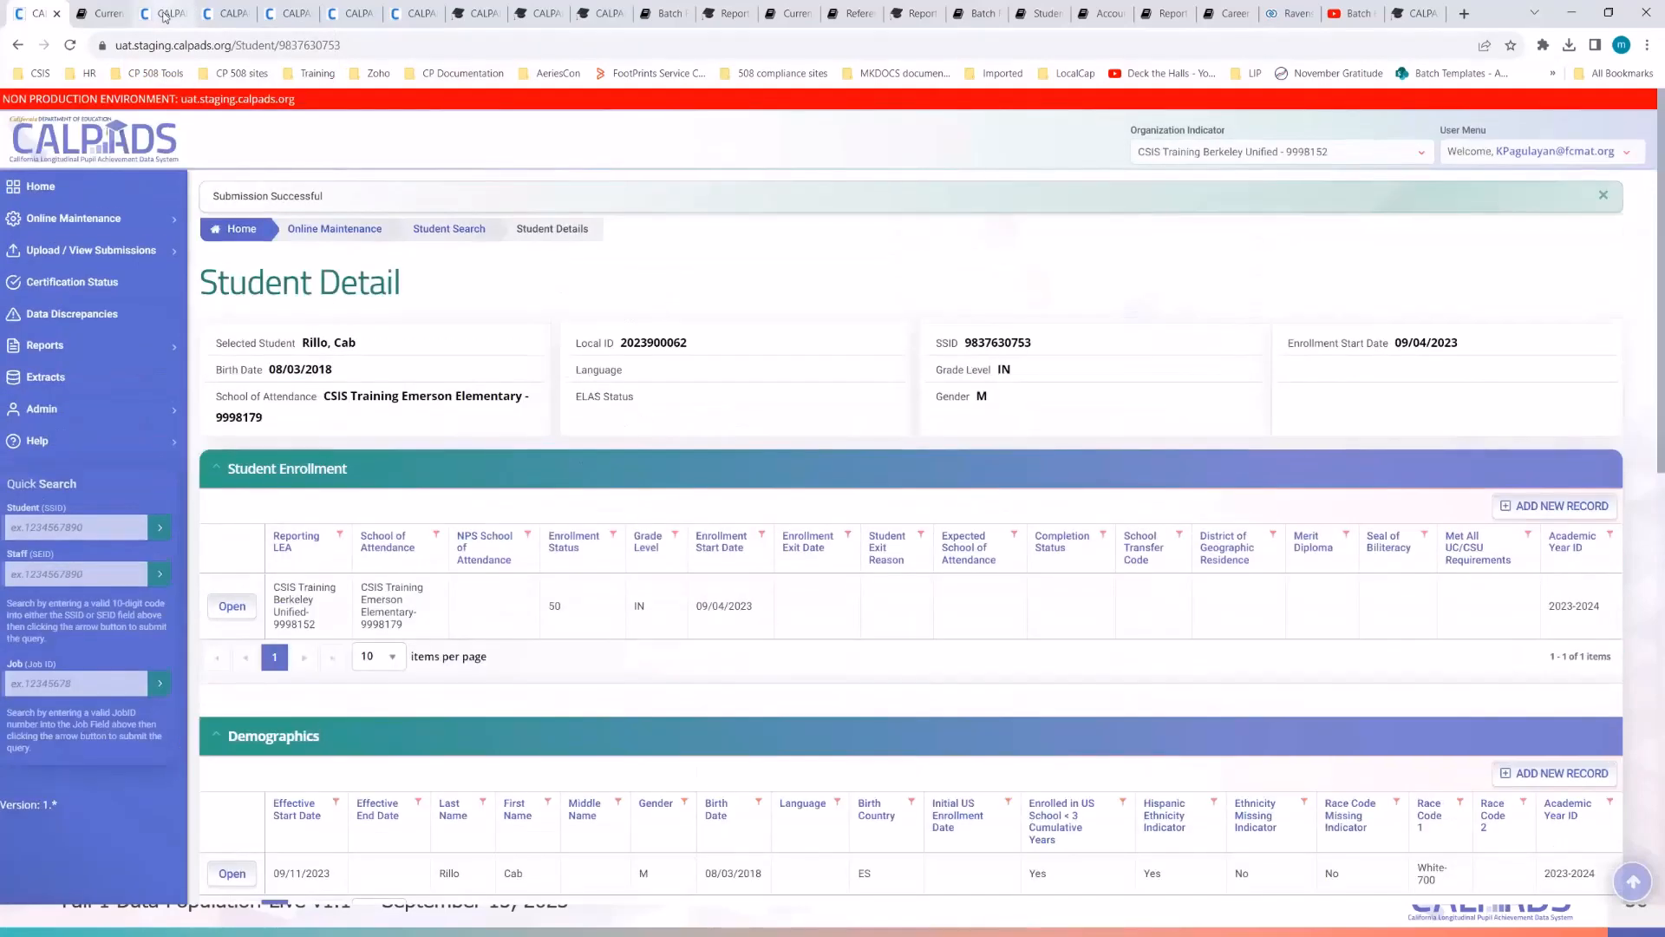
click(165, 14)
click(333, 182)
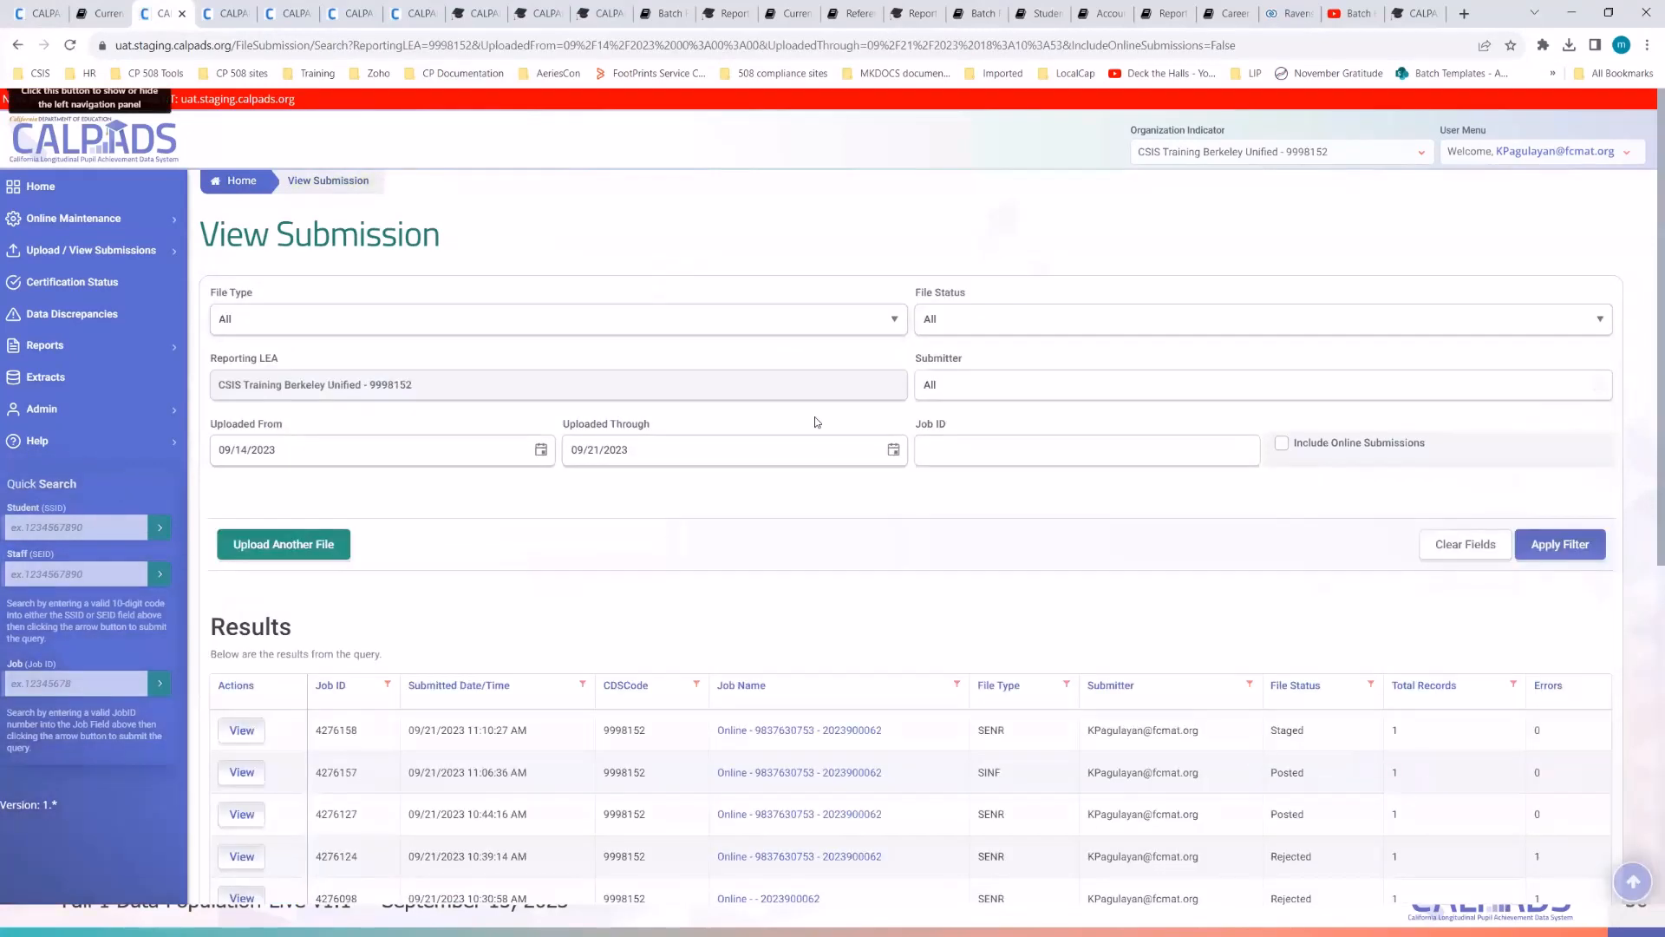
click(434, 51)
key(Return)
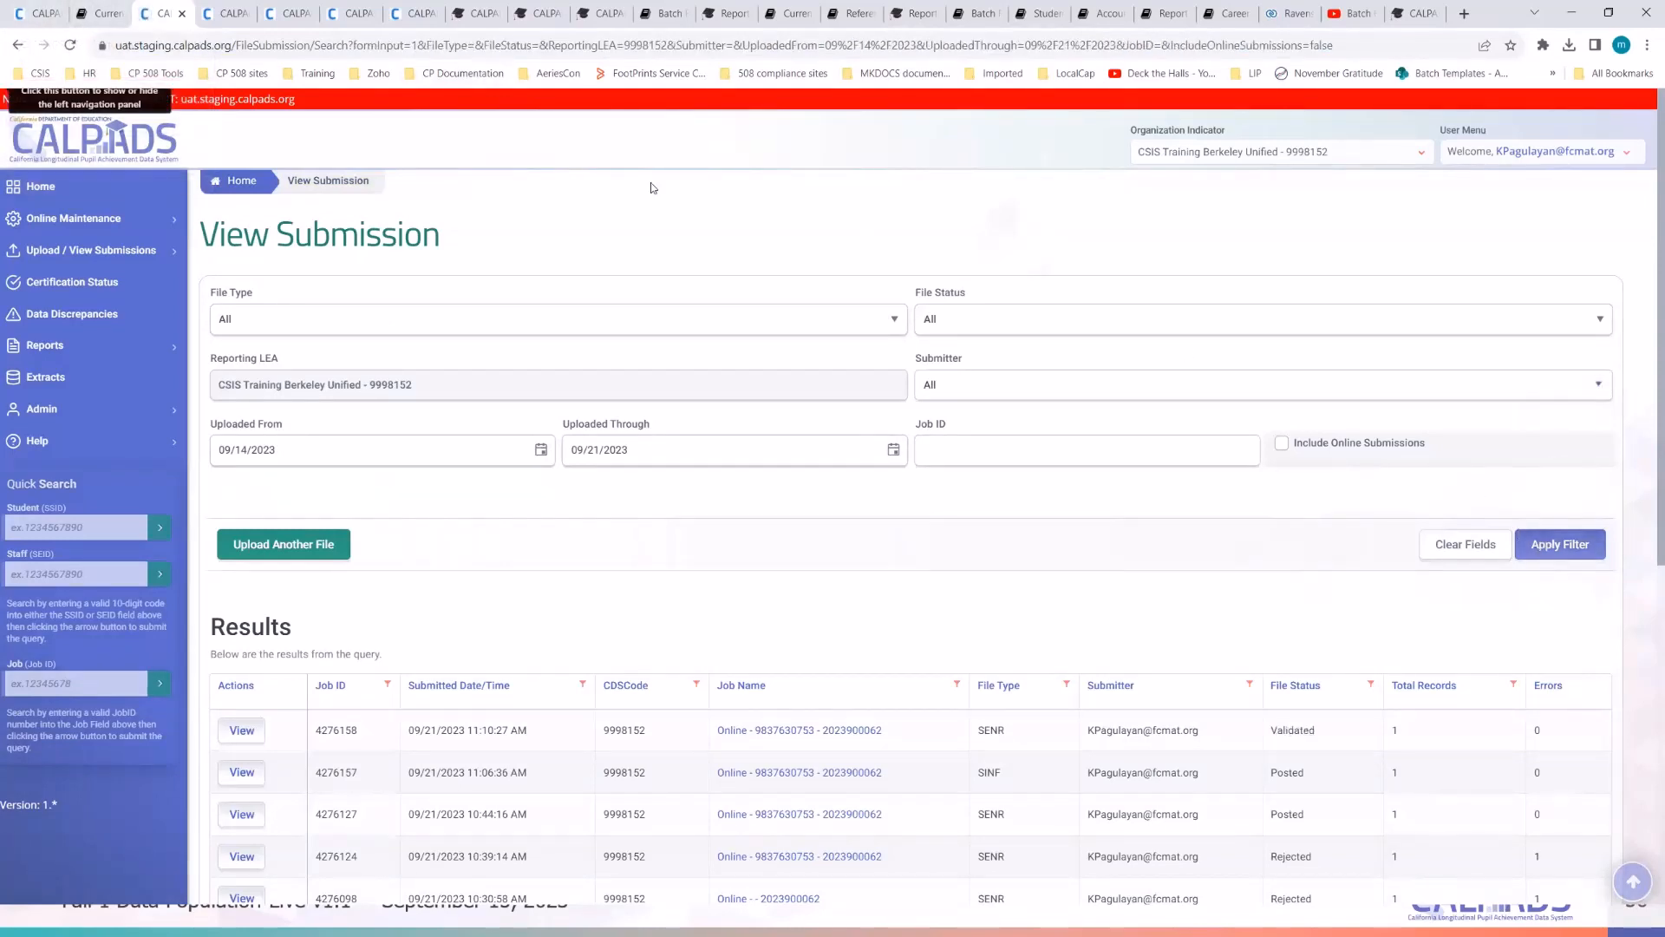
click(39, 13)
click(446, 45)
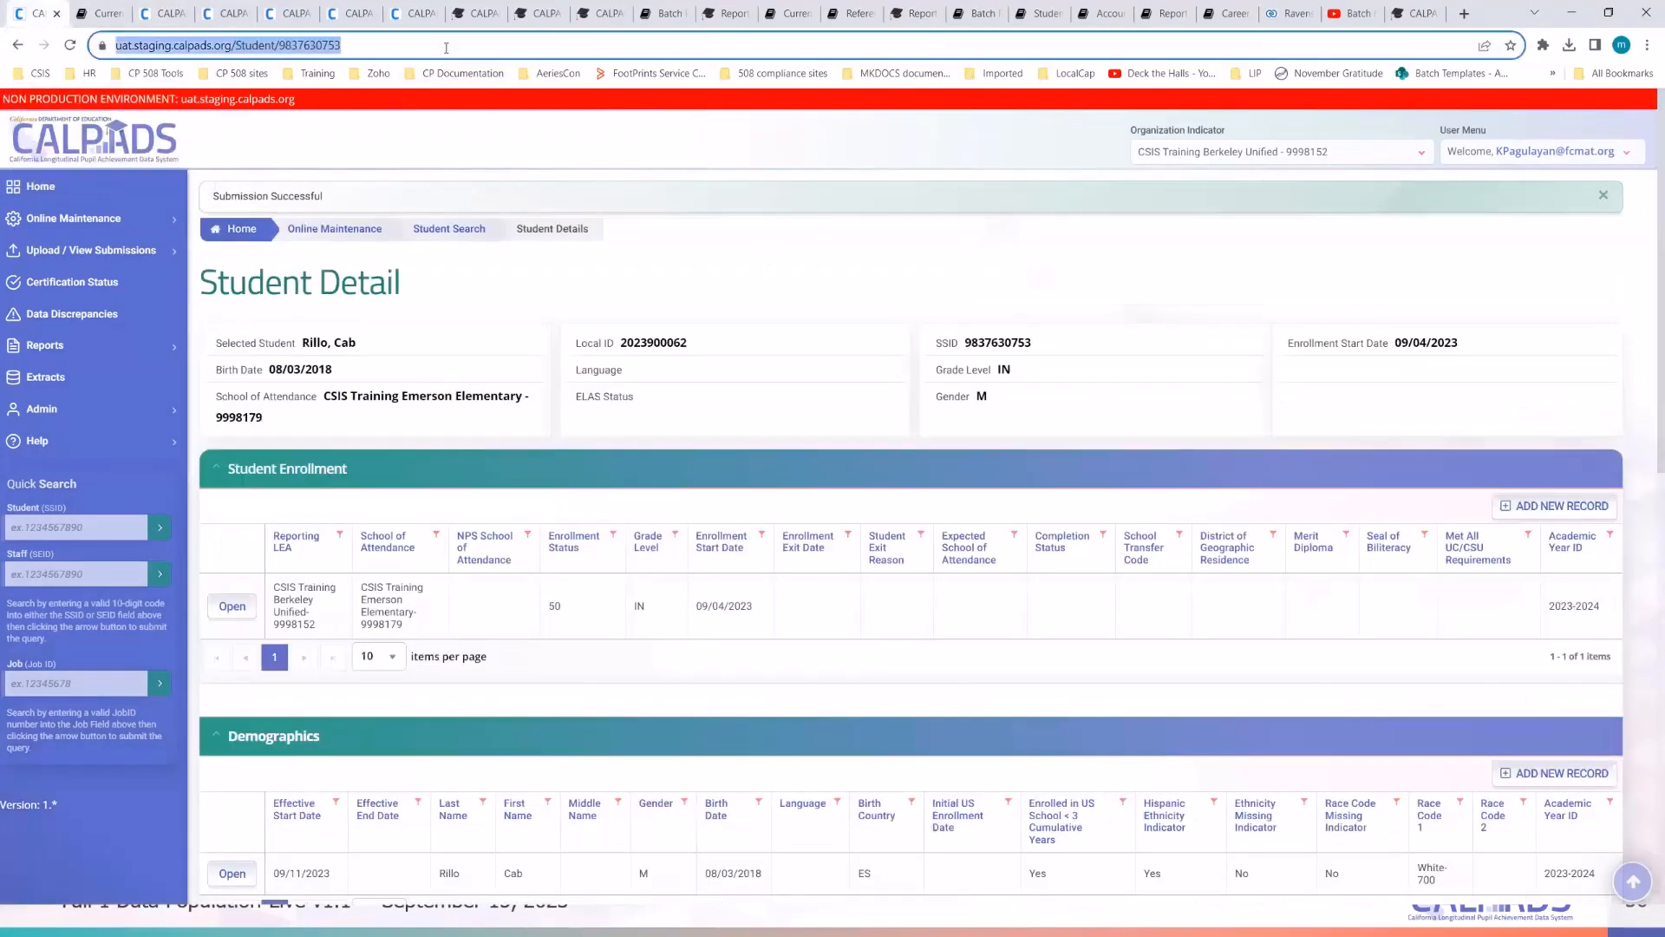
key(Return)
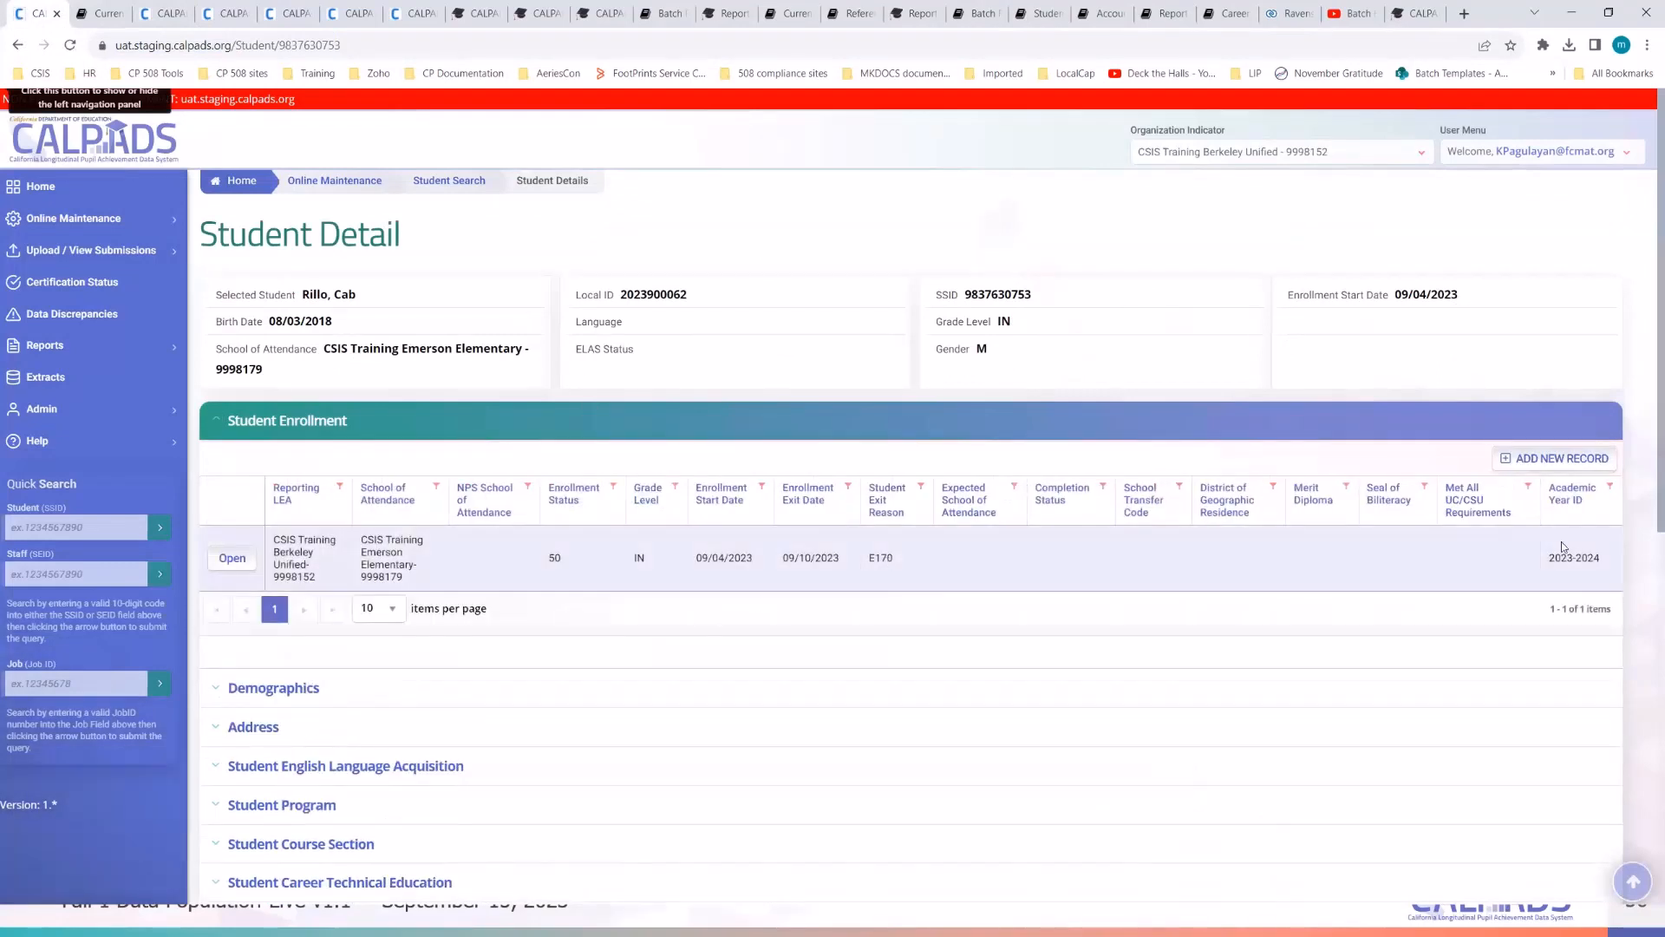
- Start a new enrollment record with CSIS Training Emerson Elementary as school of attendance
click(274, 690)
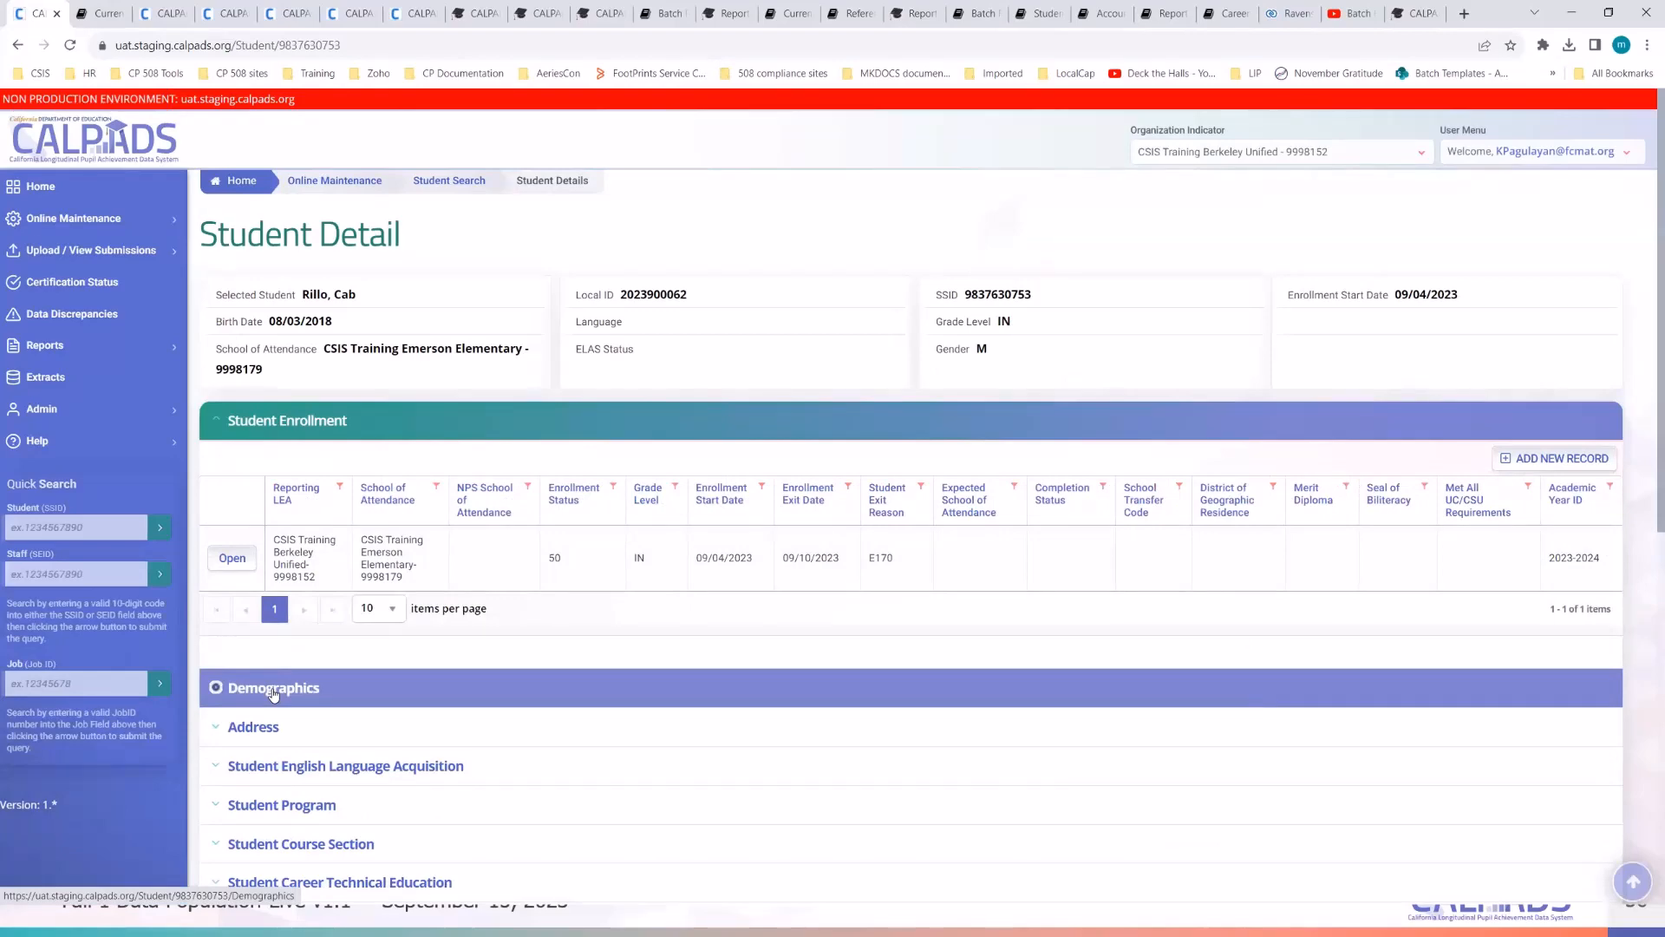
scroll(295, 687, down, 2)
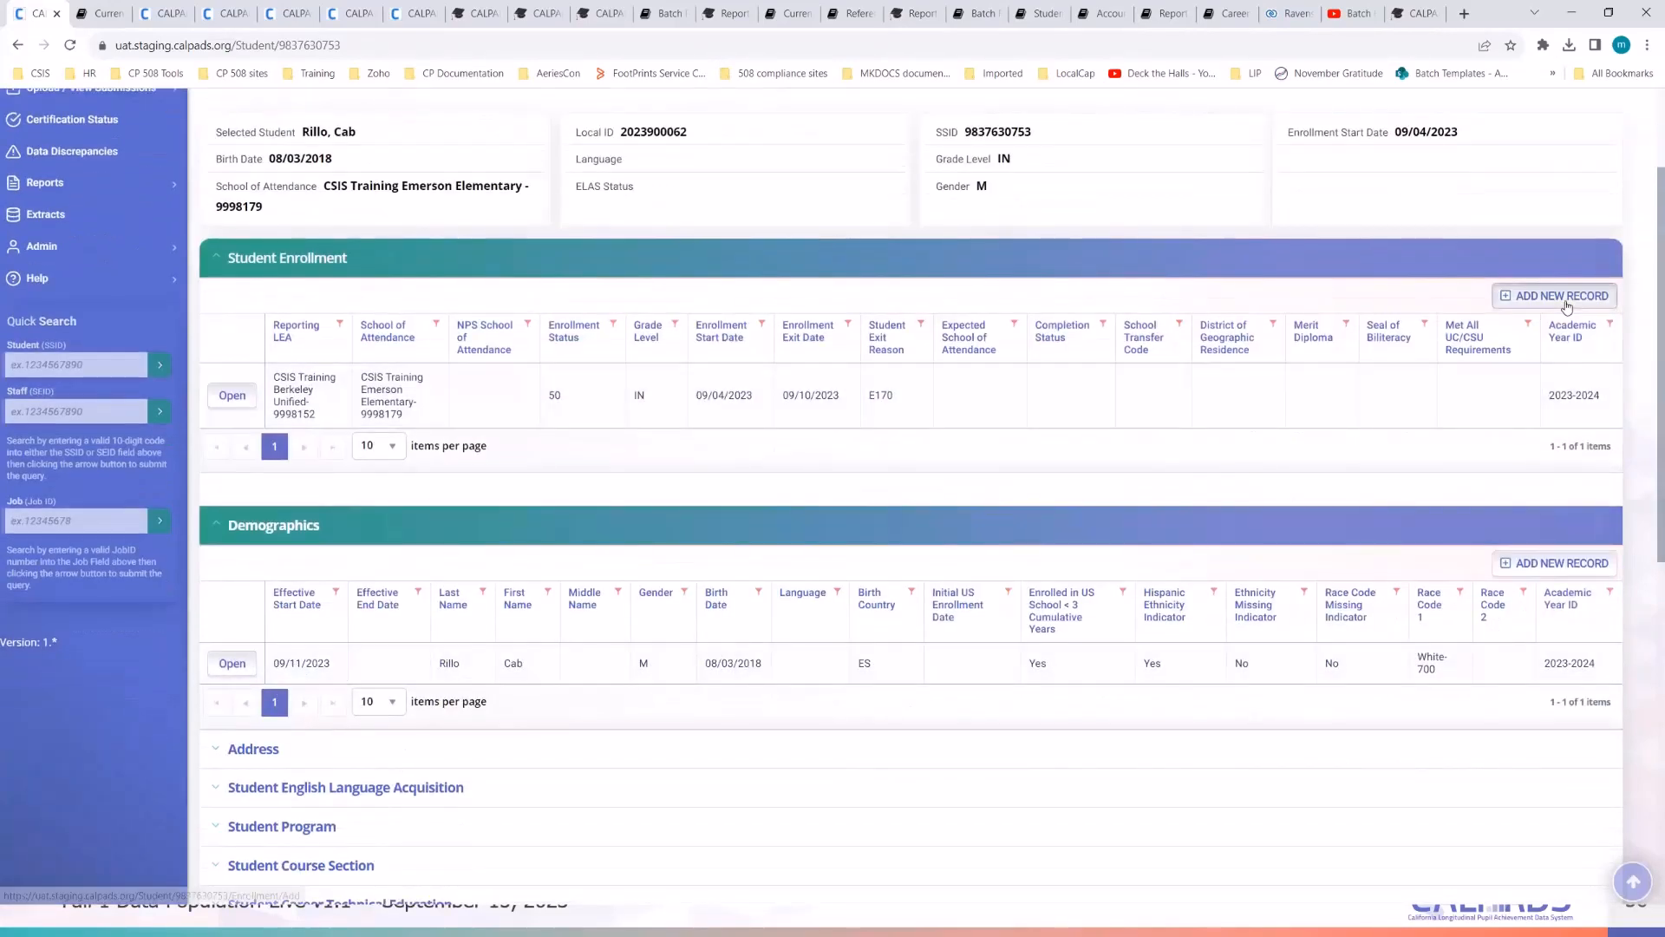
click(1566, 305)
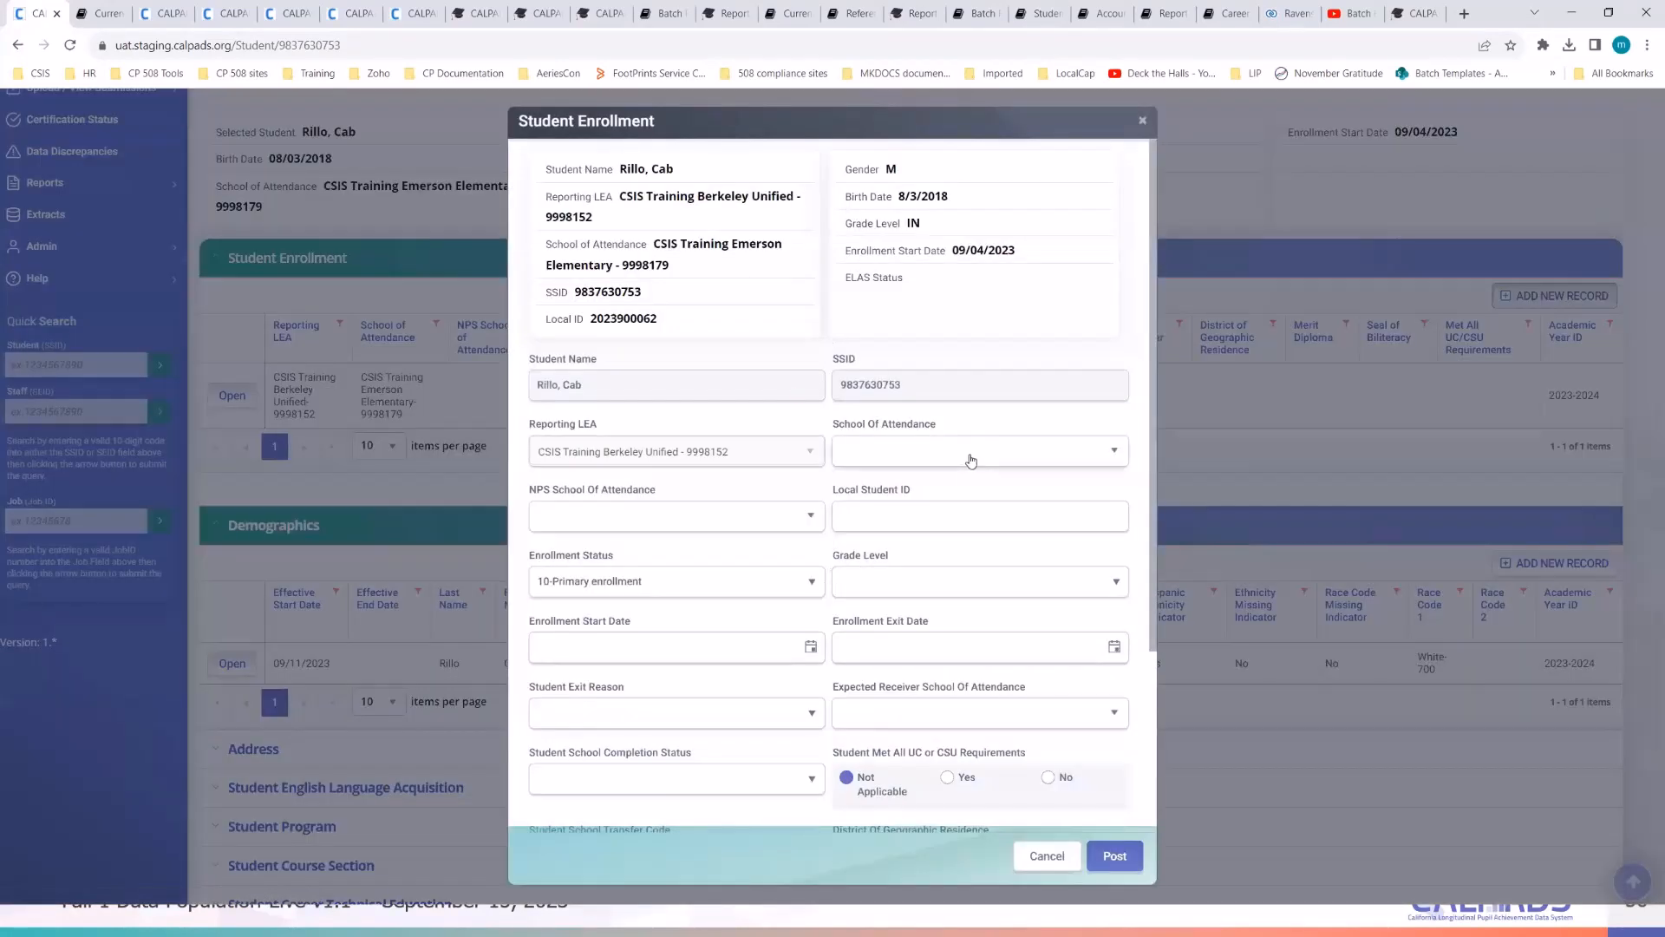
click(969, 458)
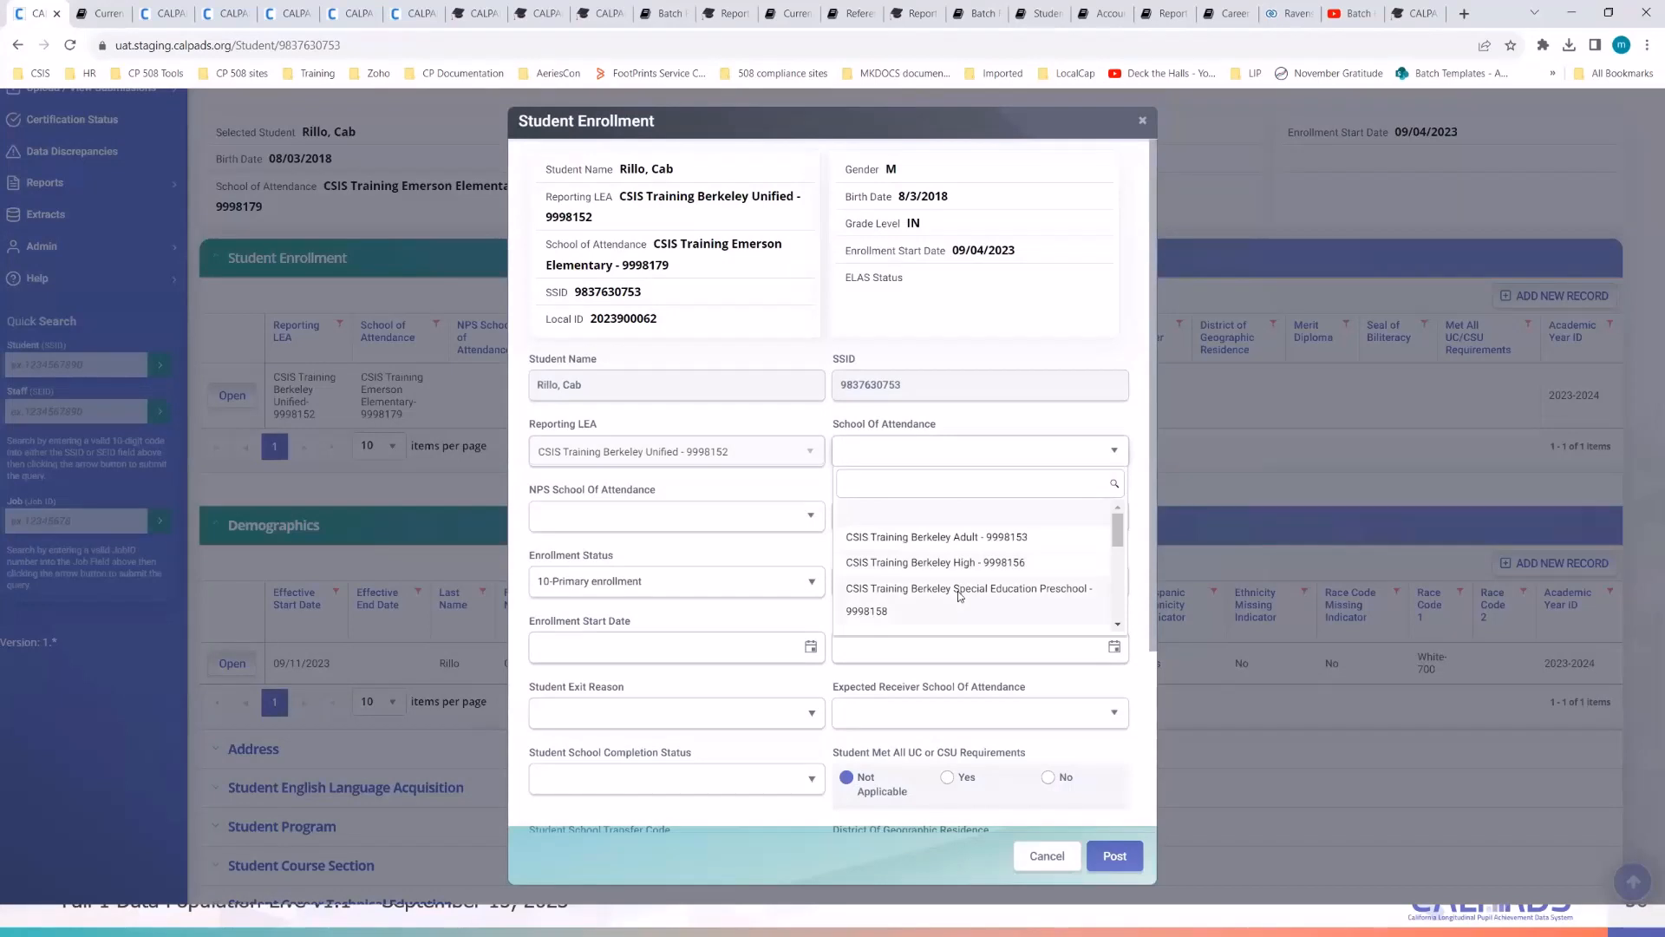
scroll(958, 596, down, 4)
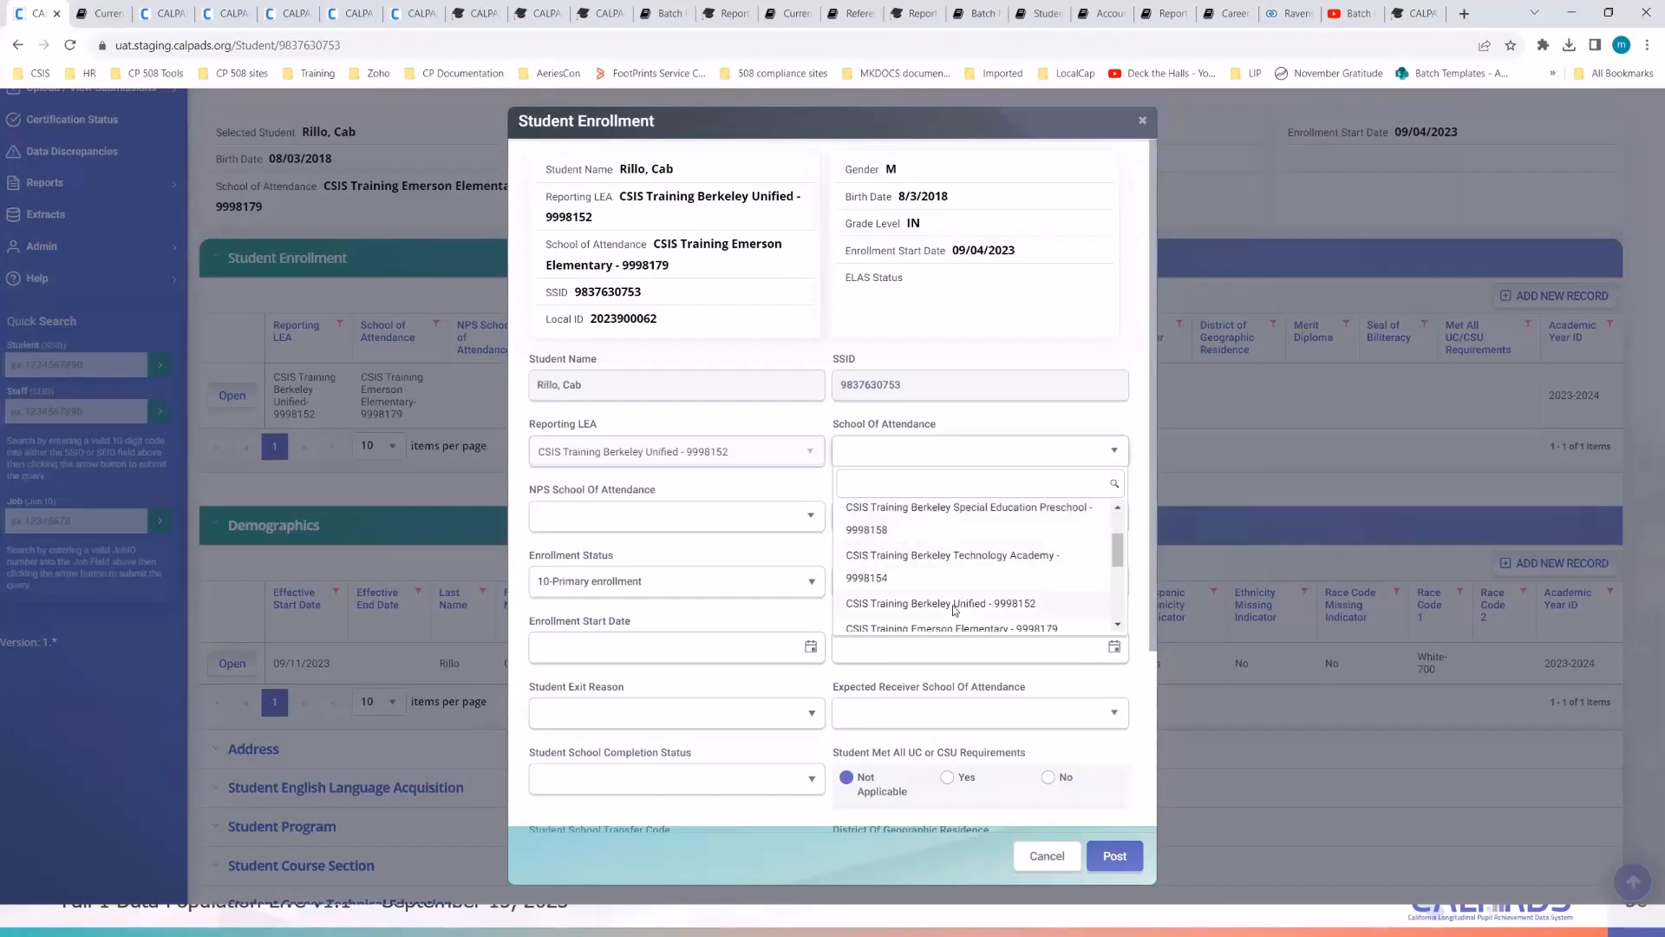
click(955, 554)
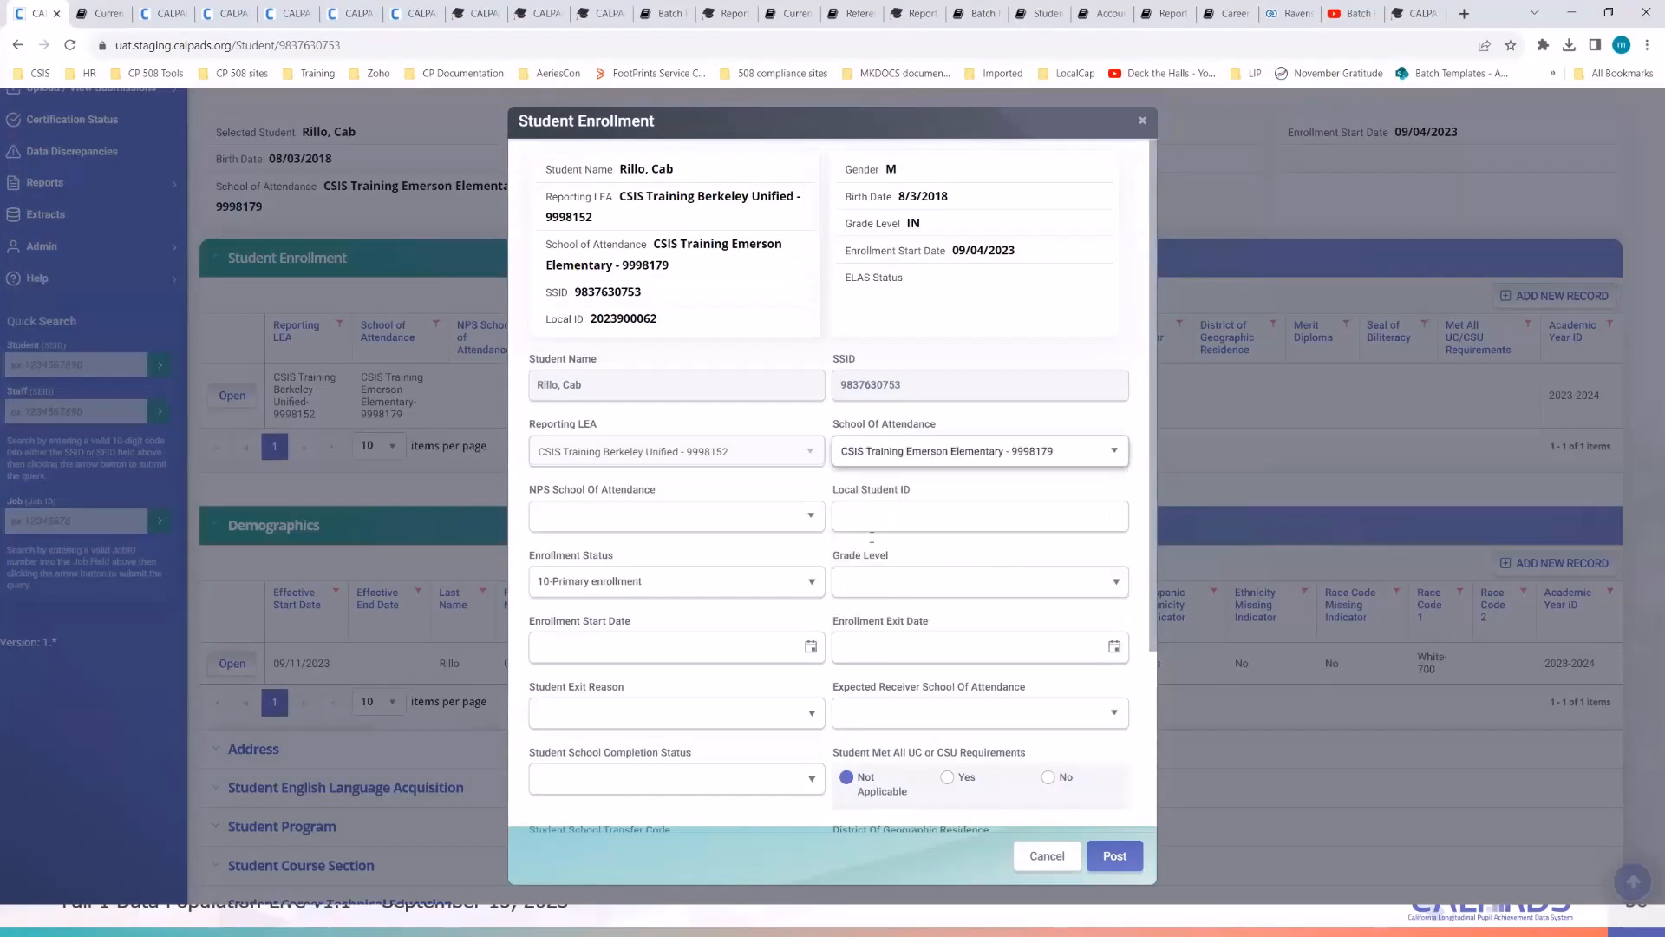
- Copy the student's local ID from the summary into the Local Student ID field
double_click(620, 320)
right_click(643, 332)
click(649, 338)
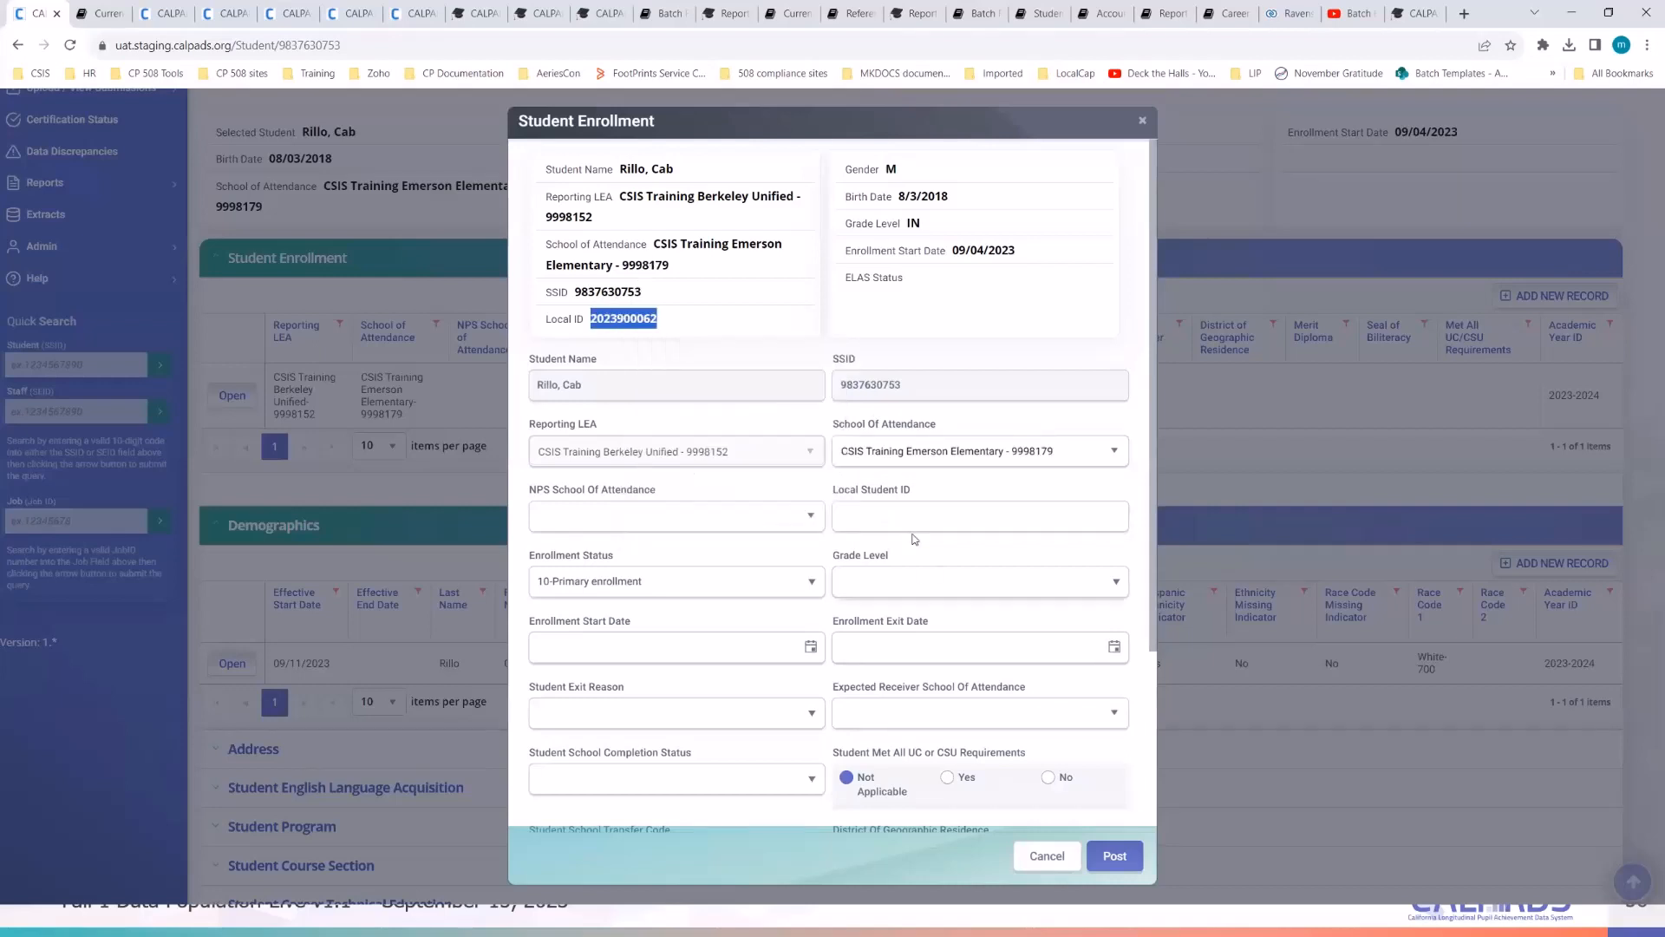
click(906, 512)
right_click(907, 513)
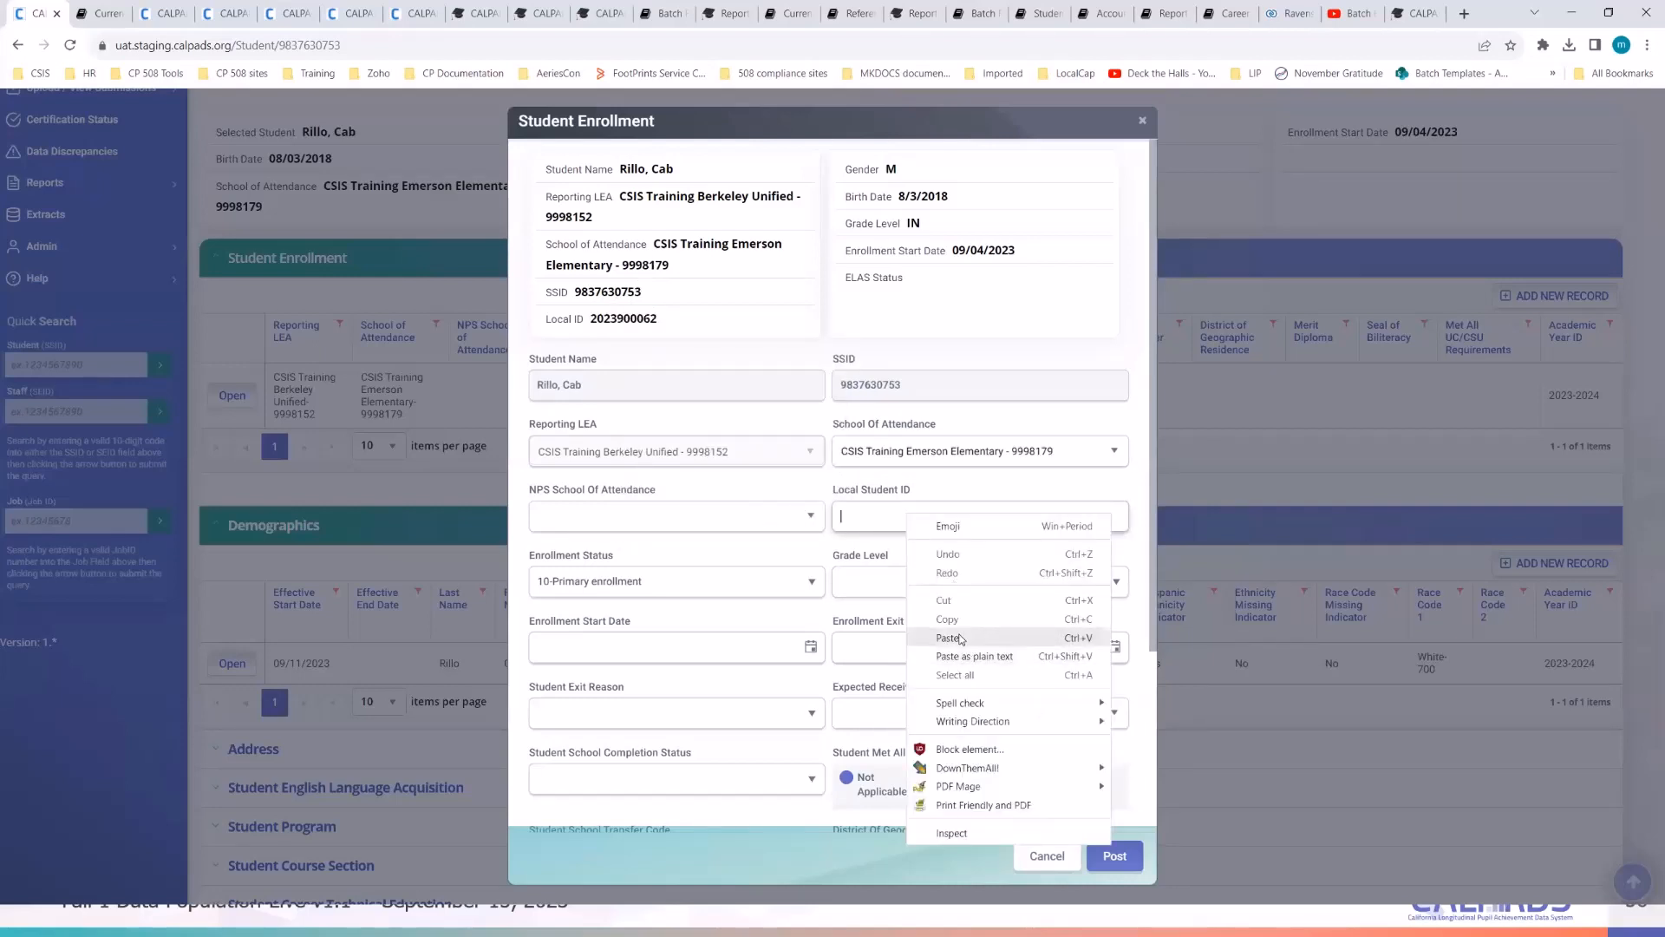
click(960, 634)
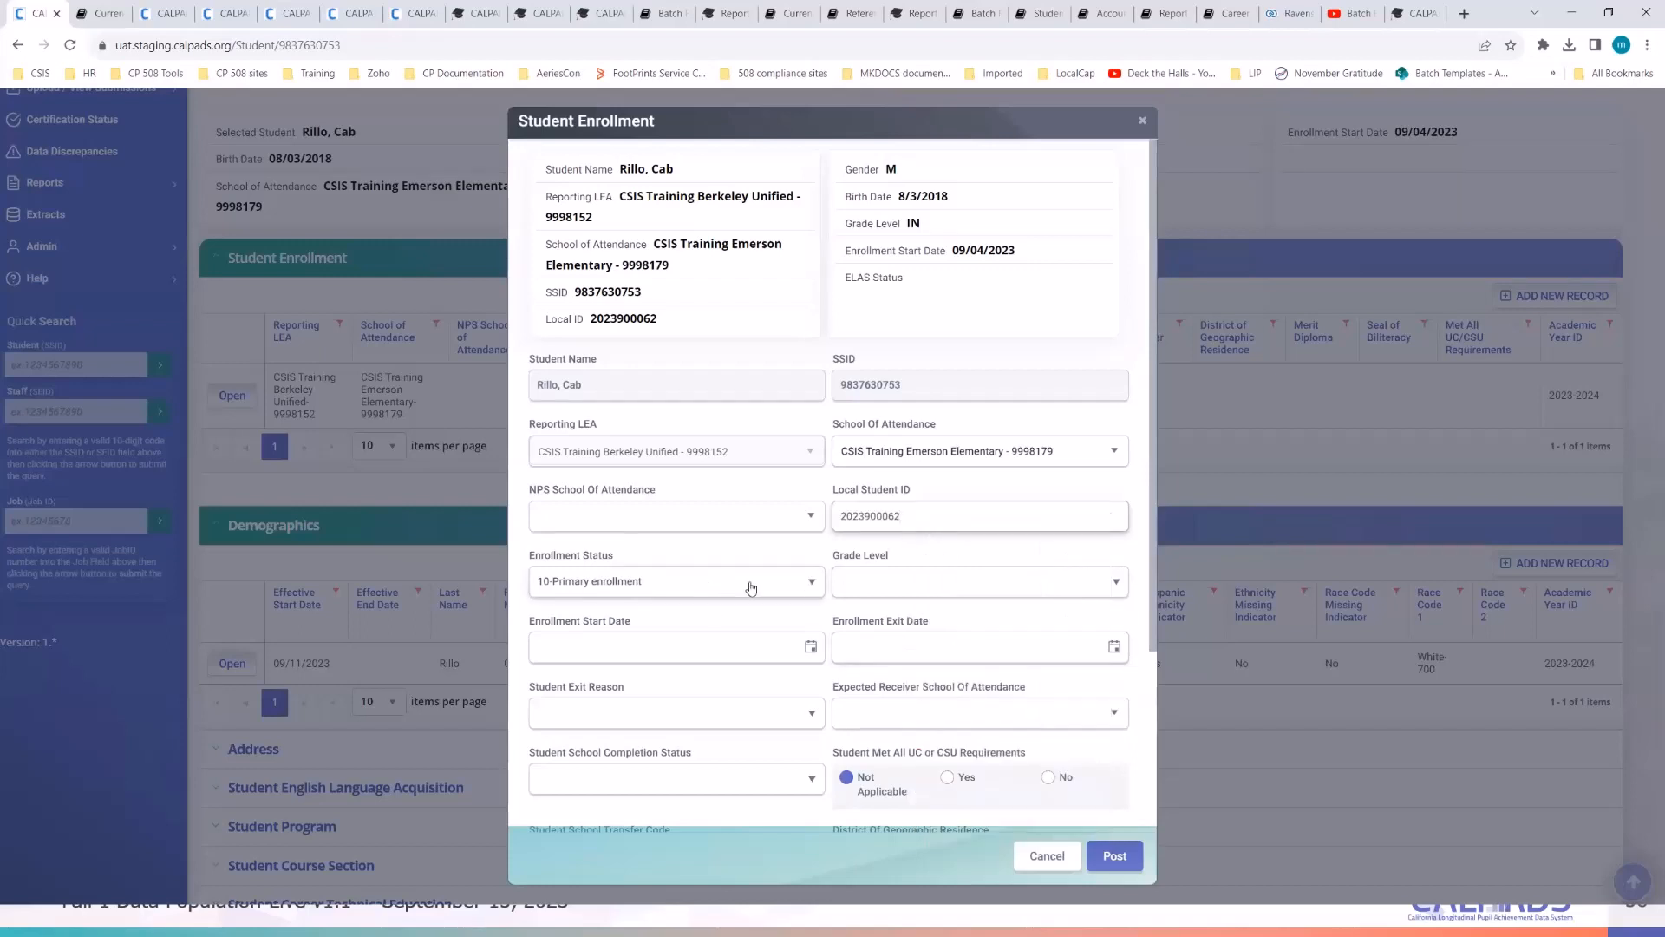
- Set grade KN-Kindergarten and start date 09/11/2023, then post the enrollment
click(904, 597)
click(902, 799)
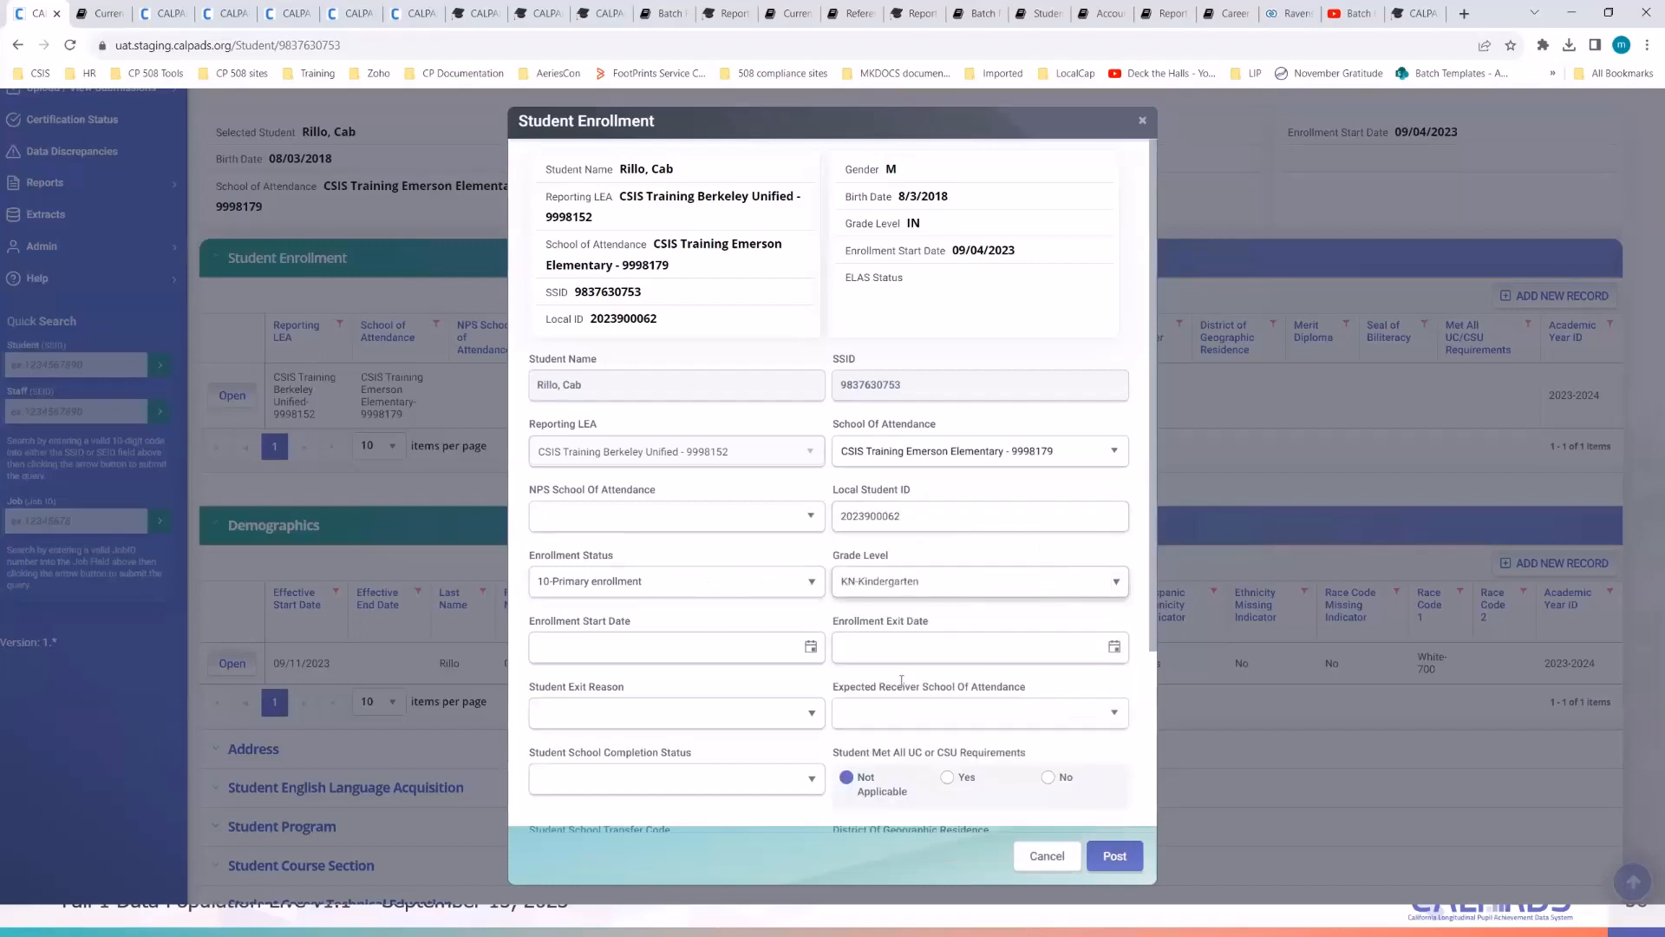
click(810, 648)
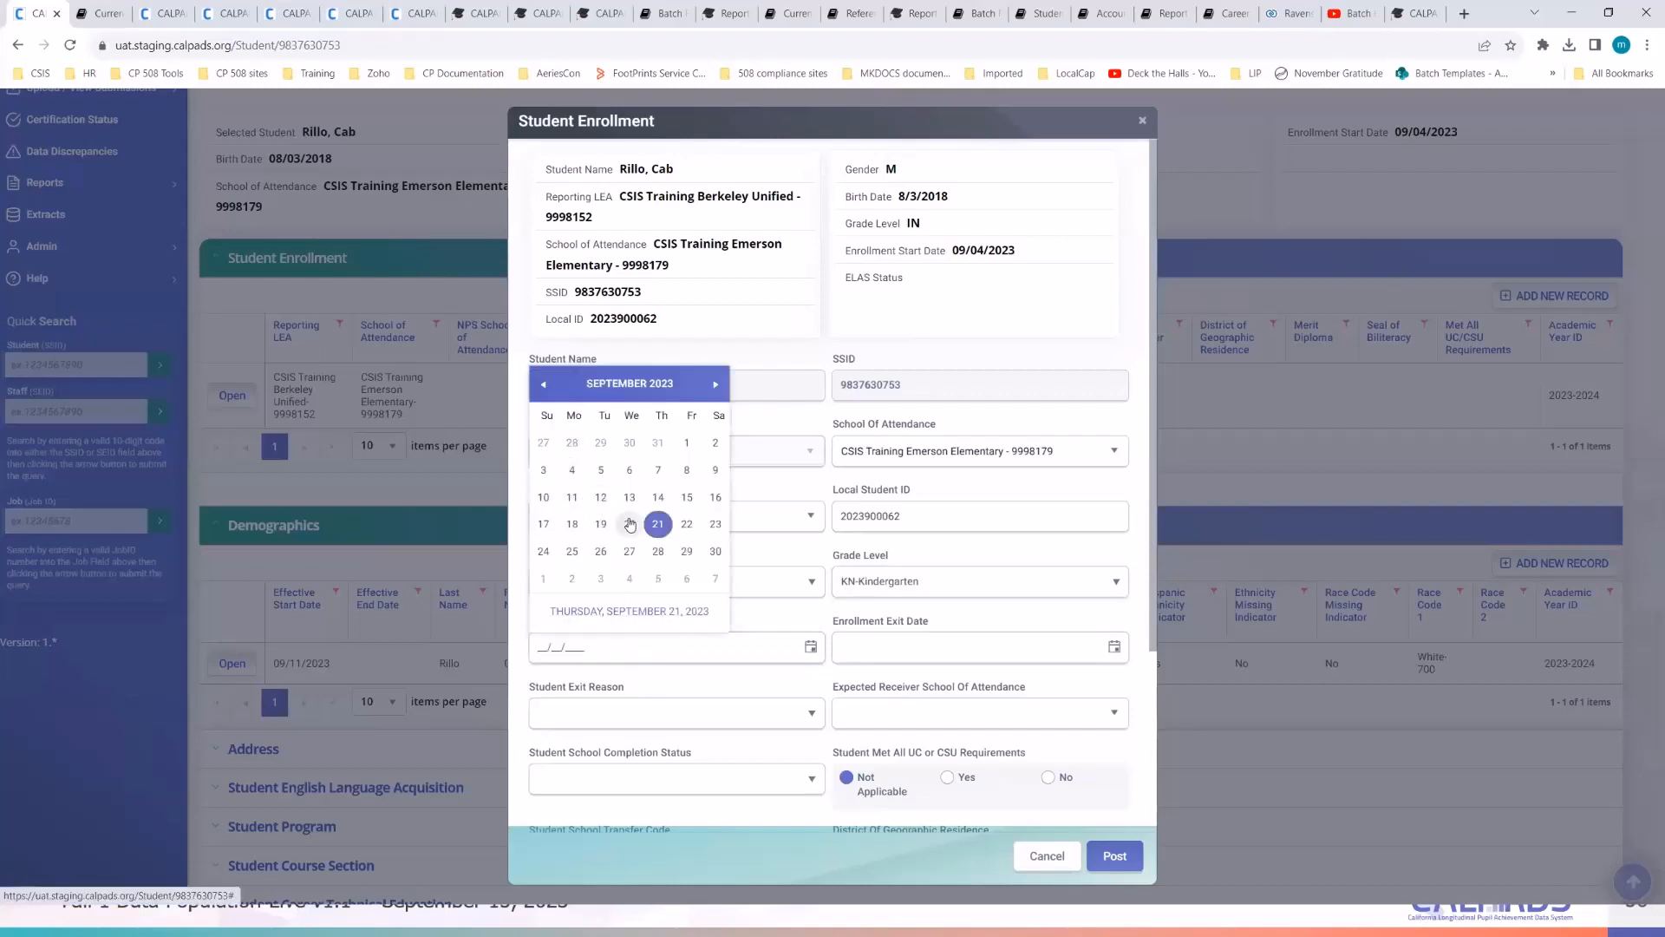
click(572, 497)
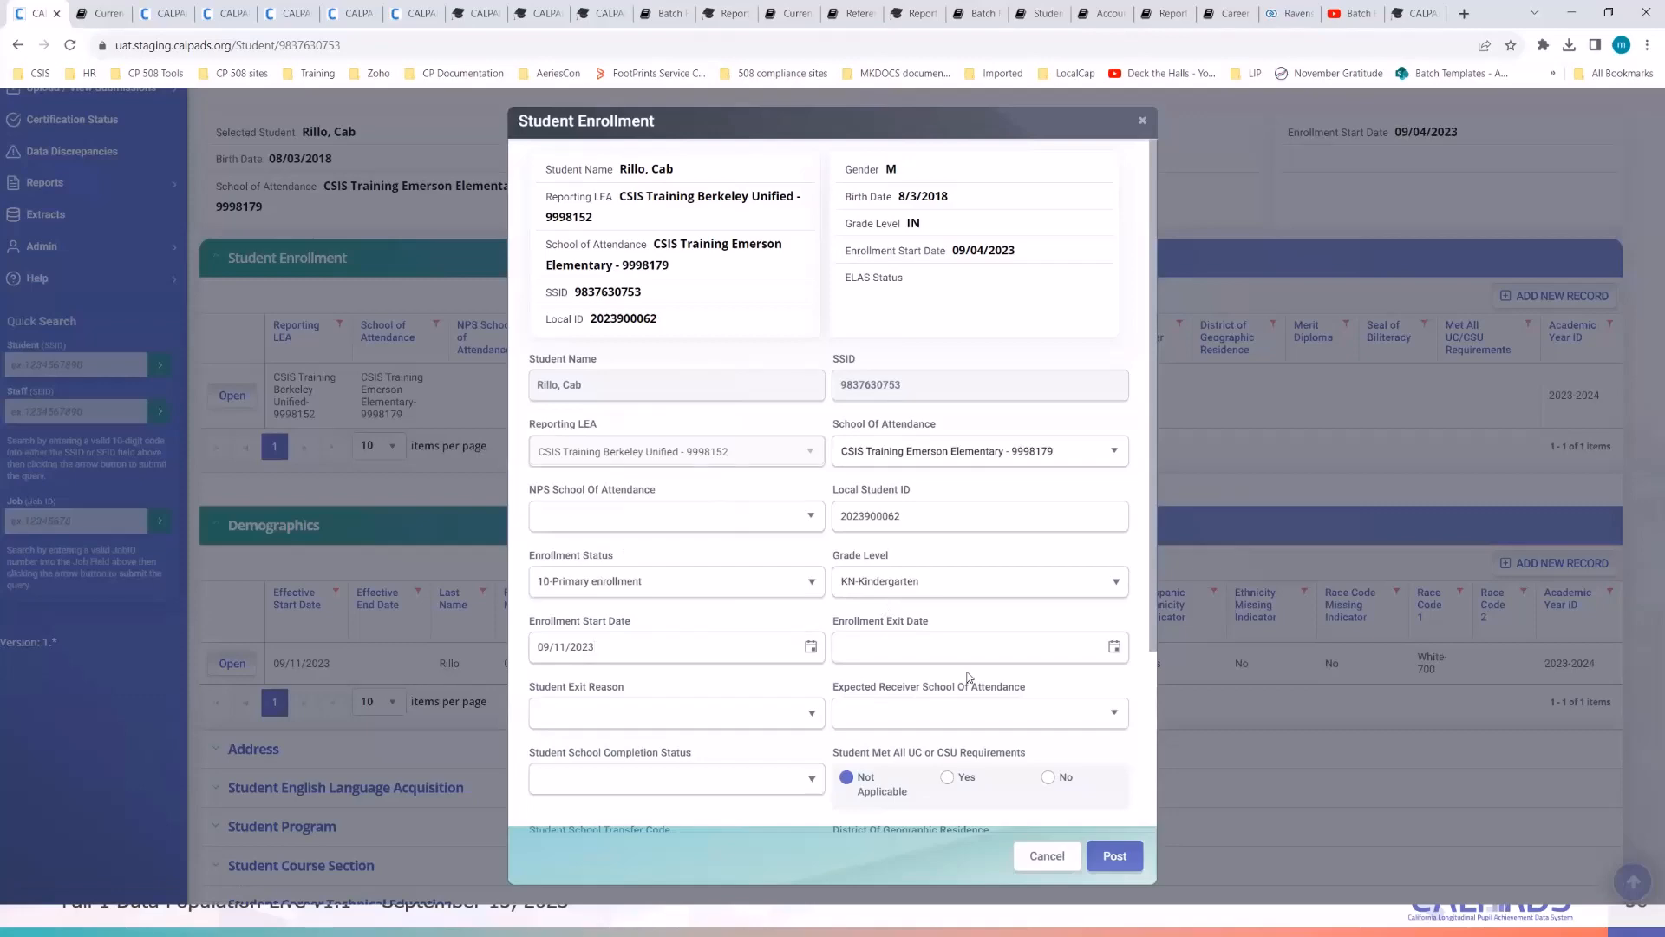
scroll(969, 676, down, 3)
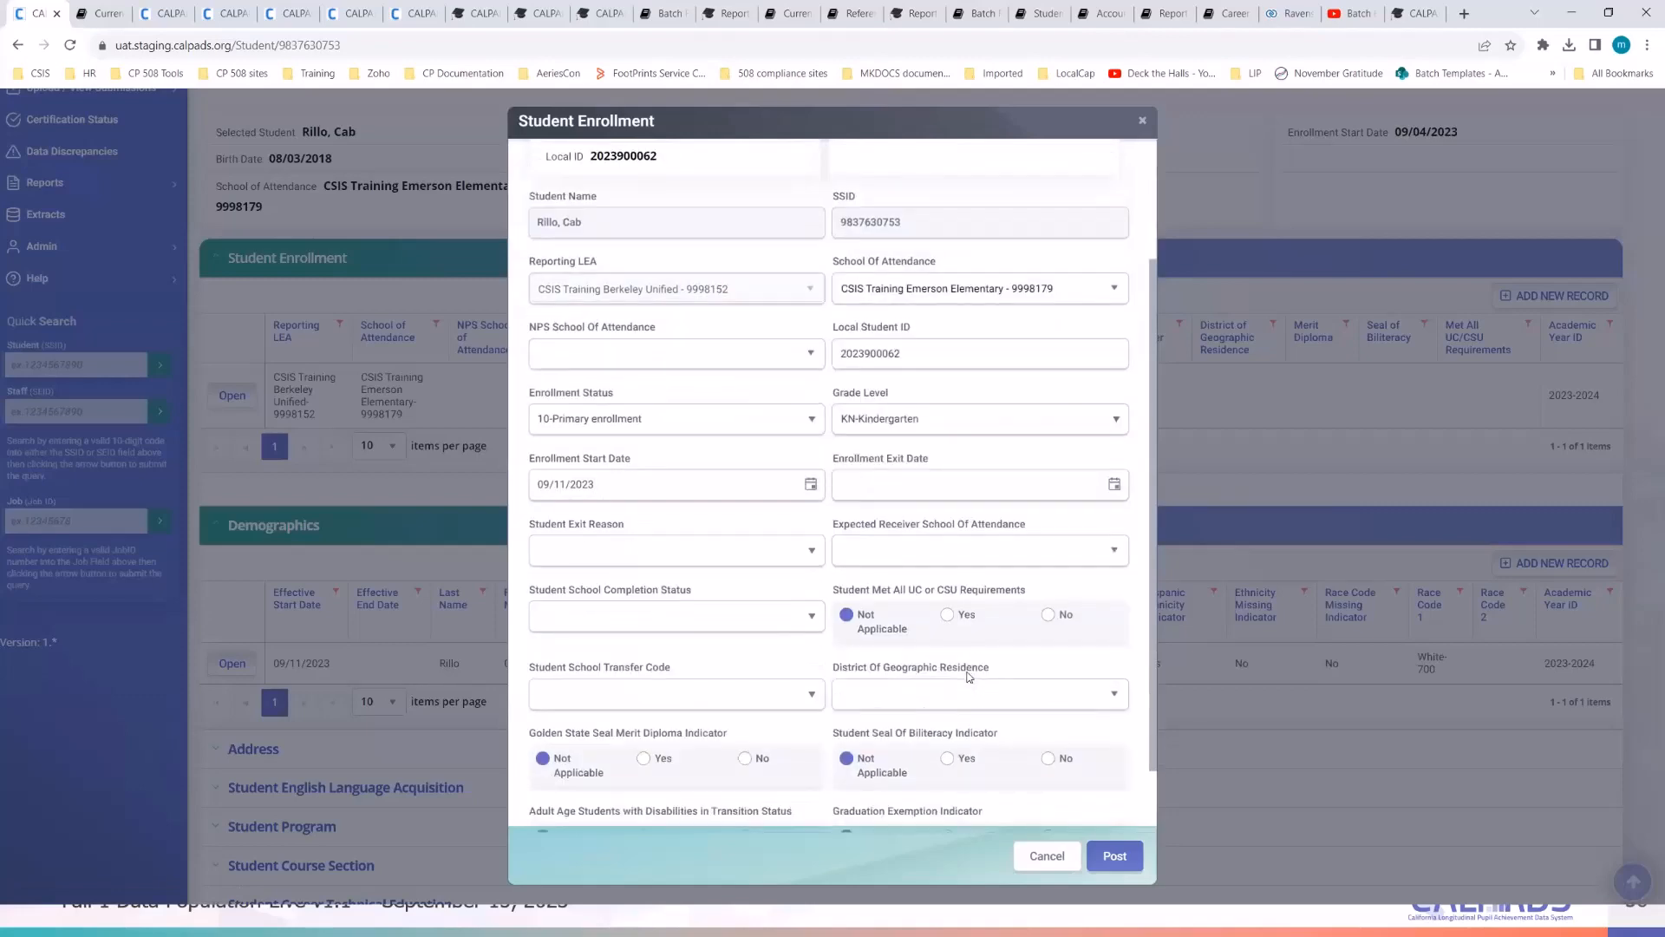
scroll(969, 677, up, 3)
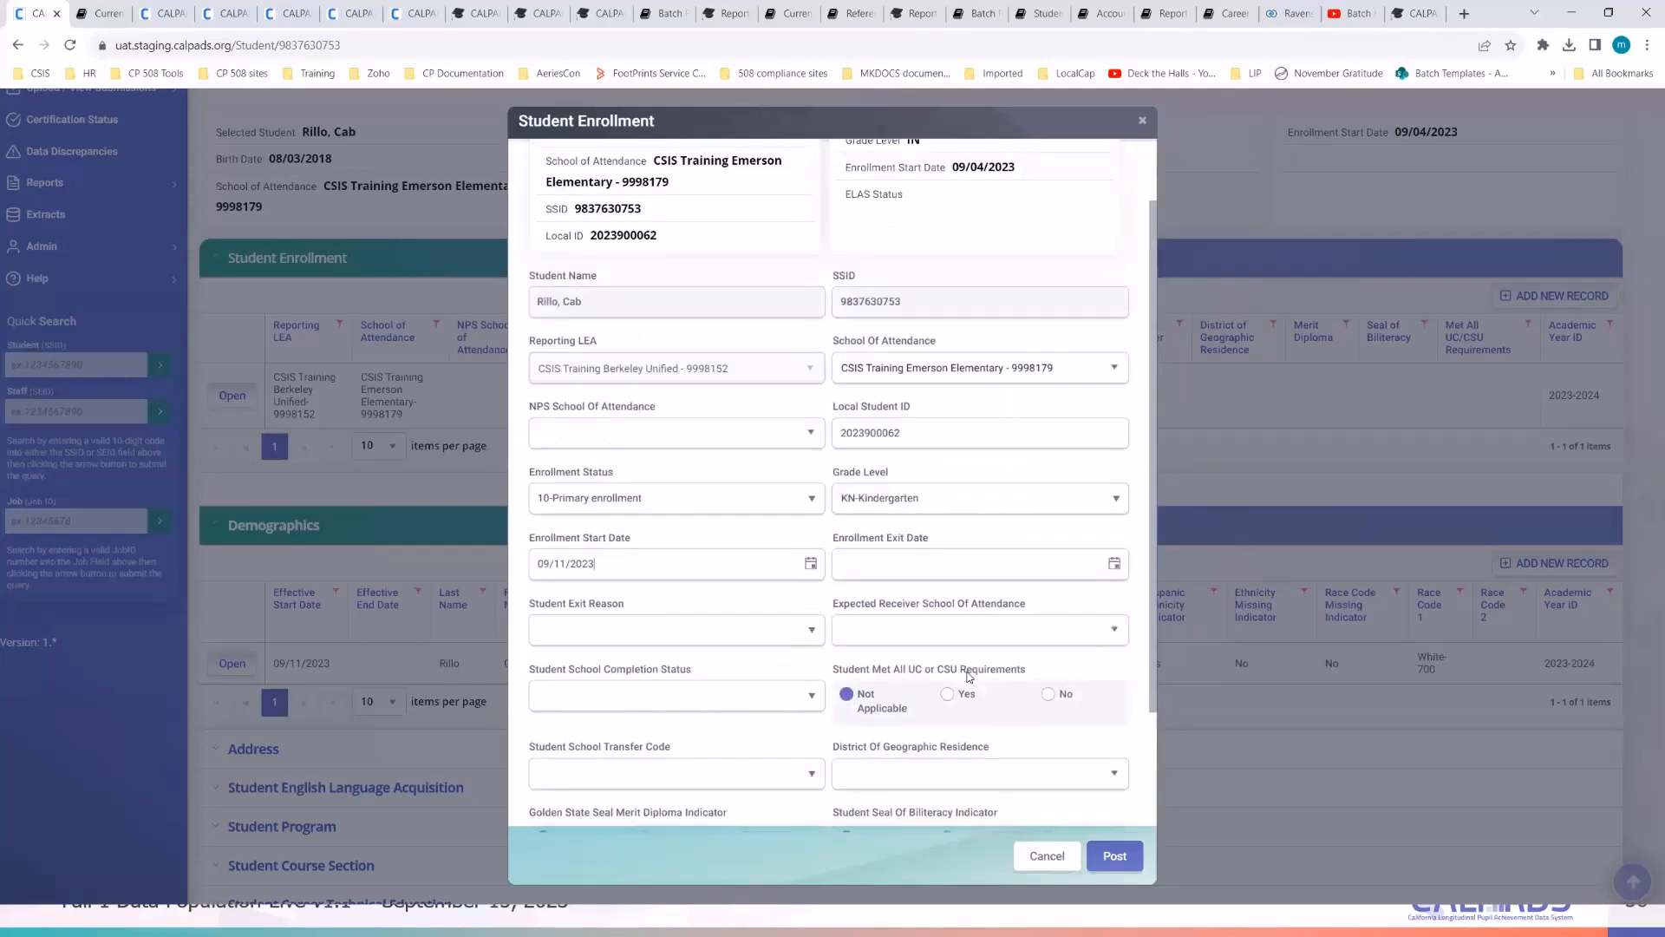
scroll(969, 677, down, 3)
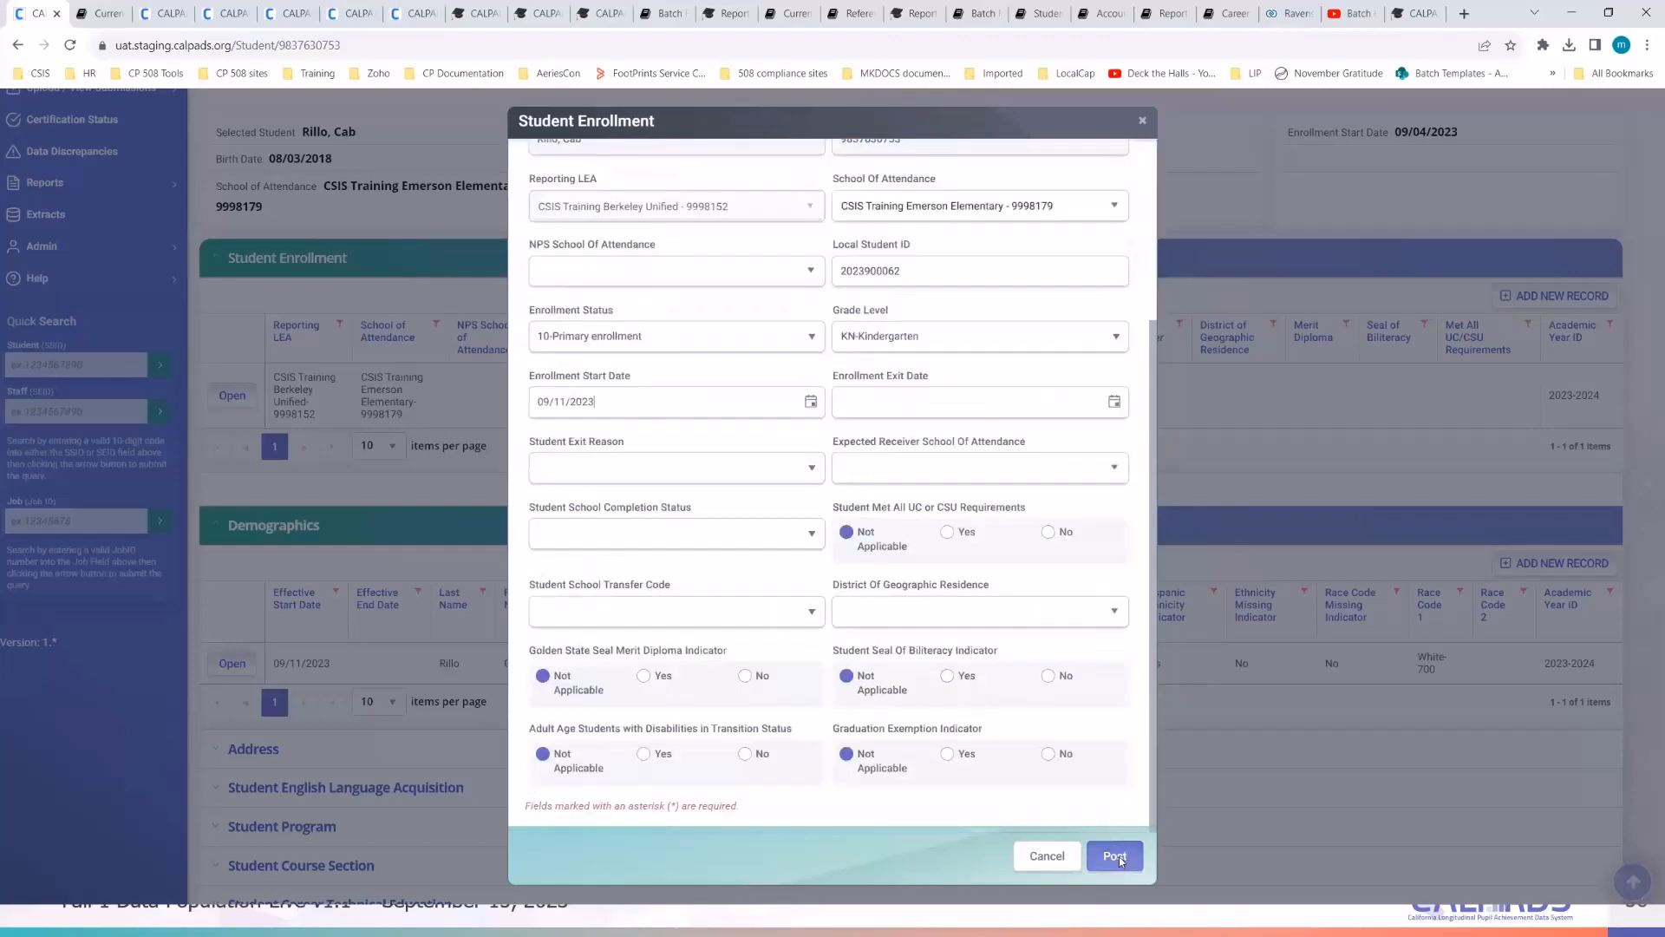
click(1116, 857)
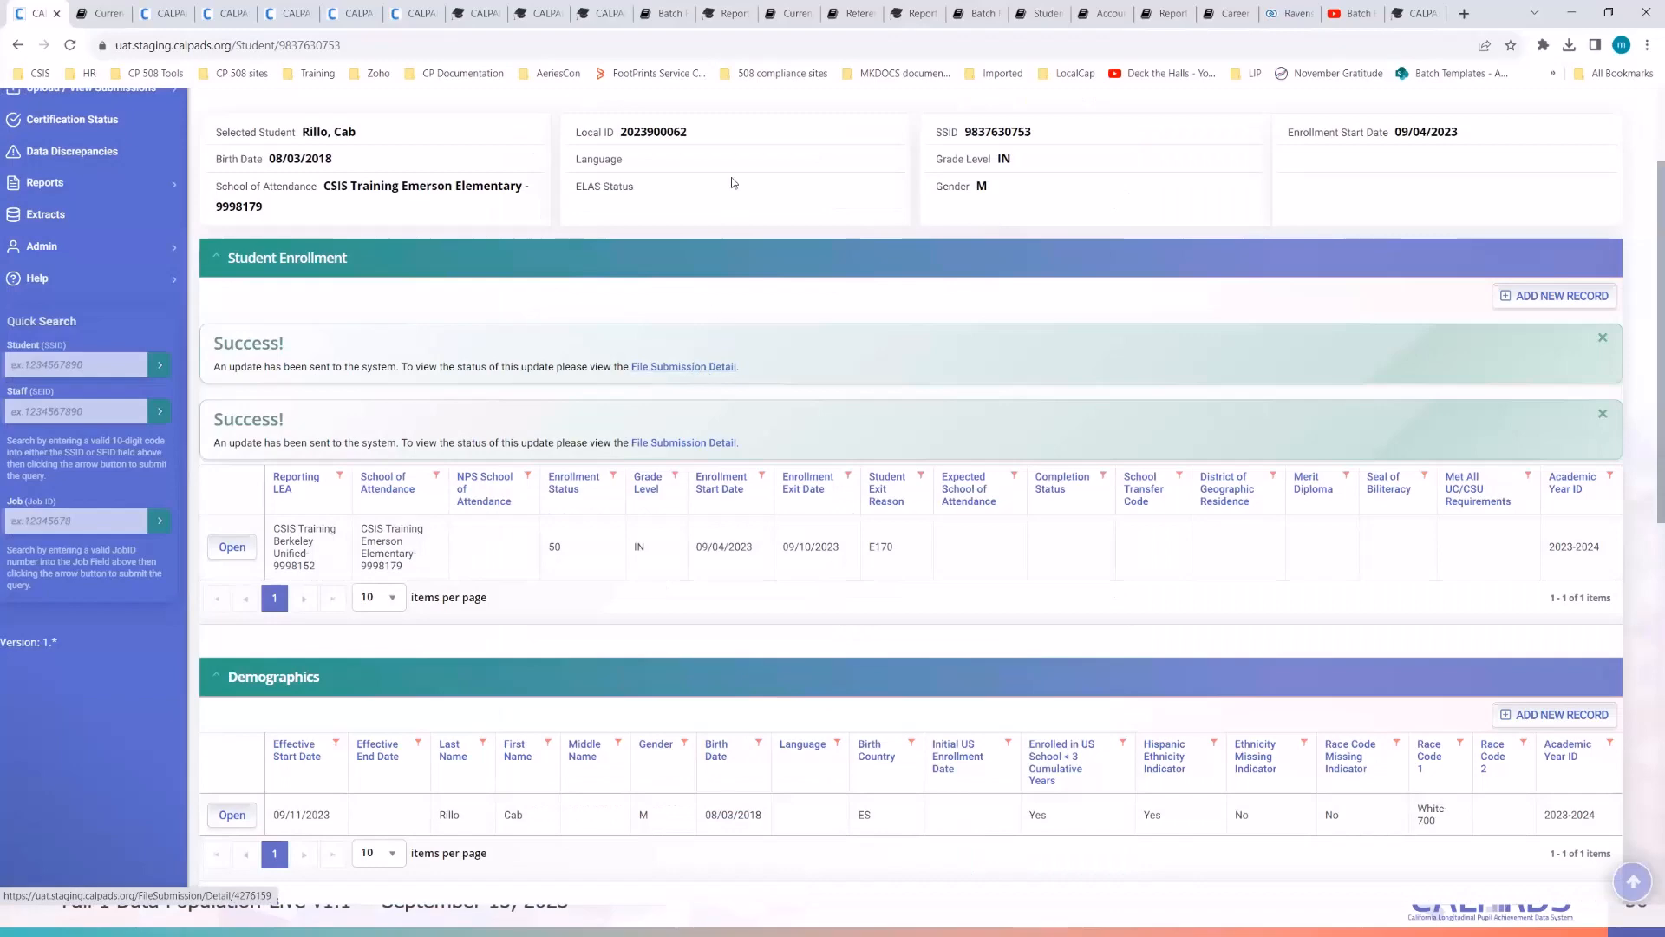
click(166, 13)
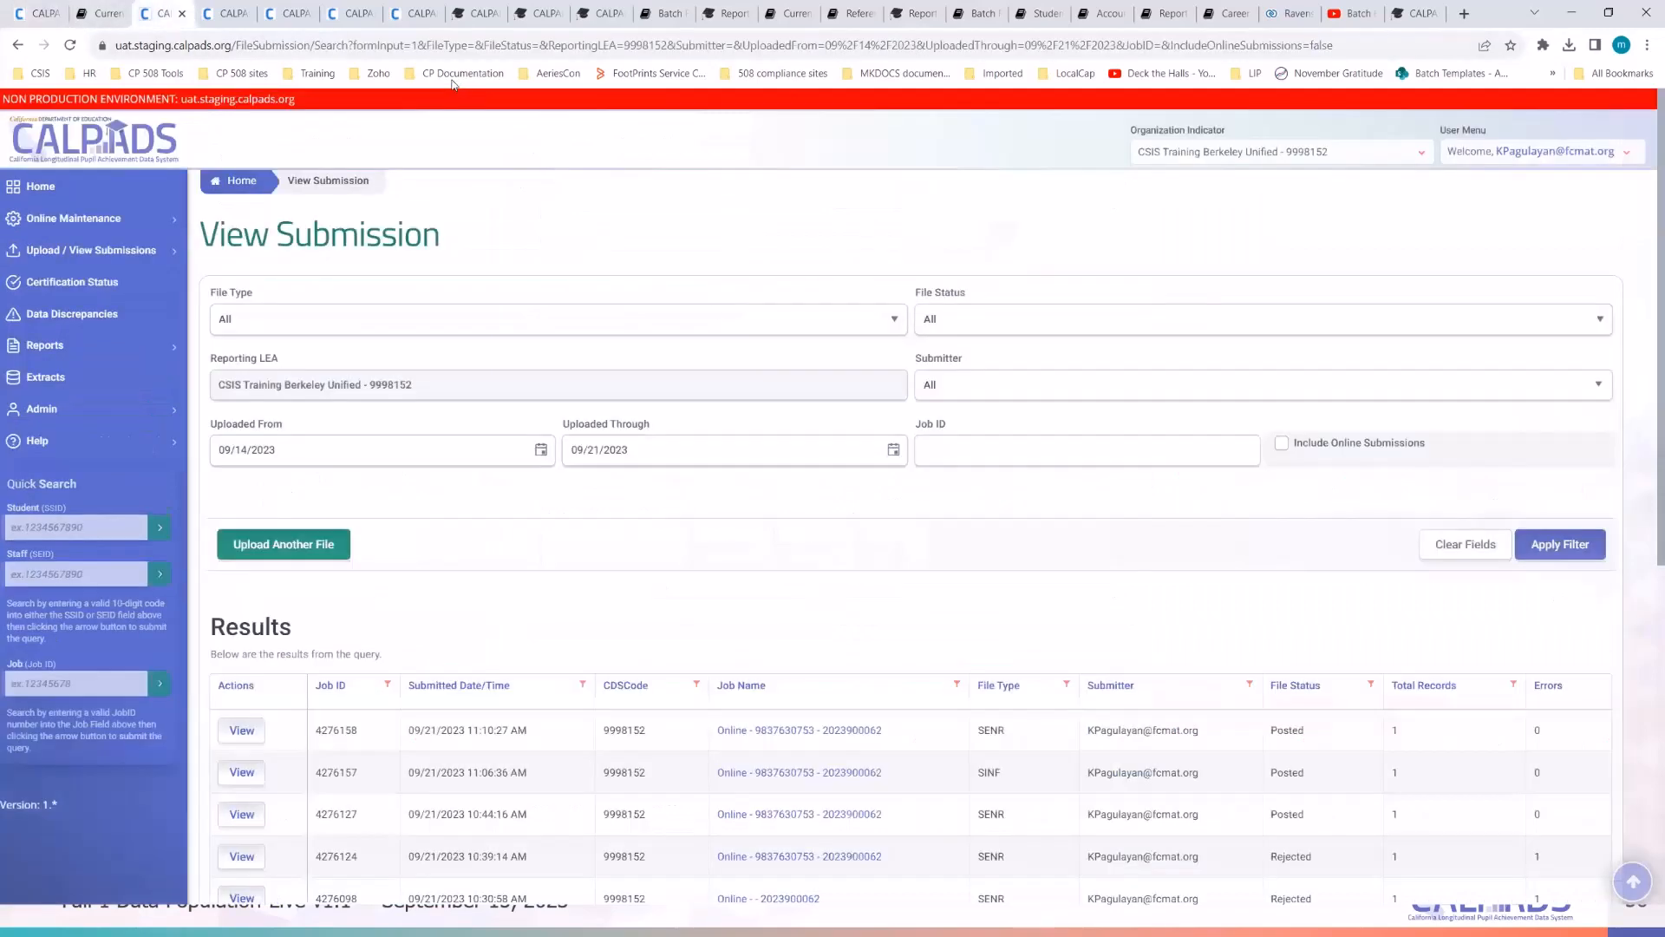
click(1532, 543)
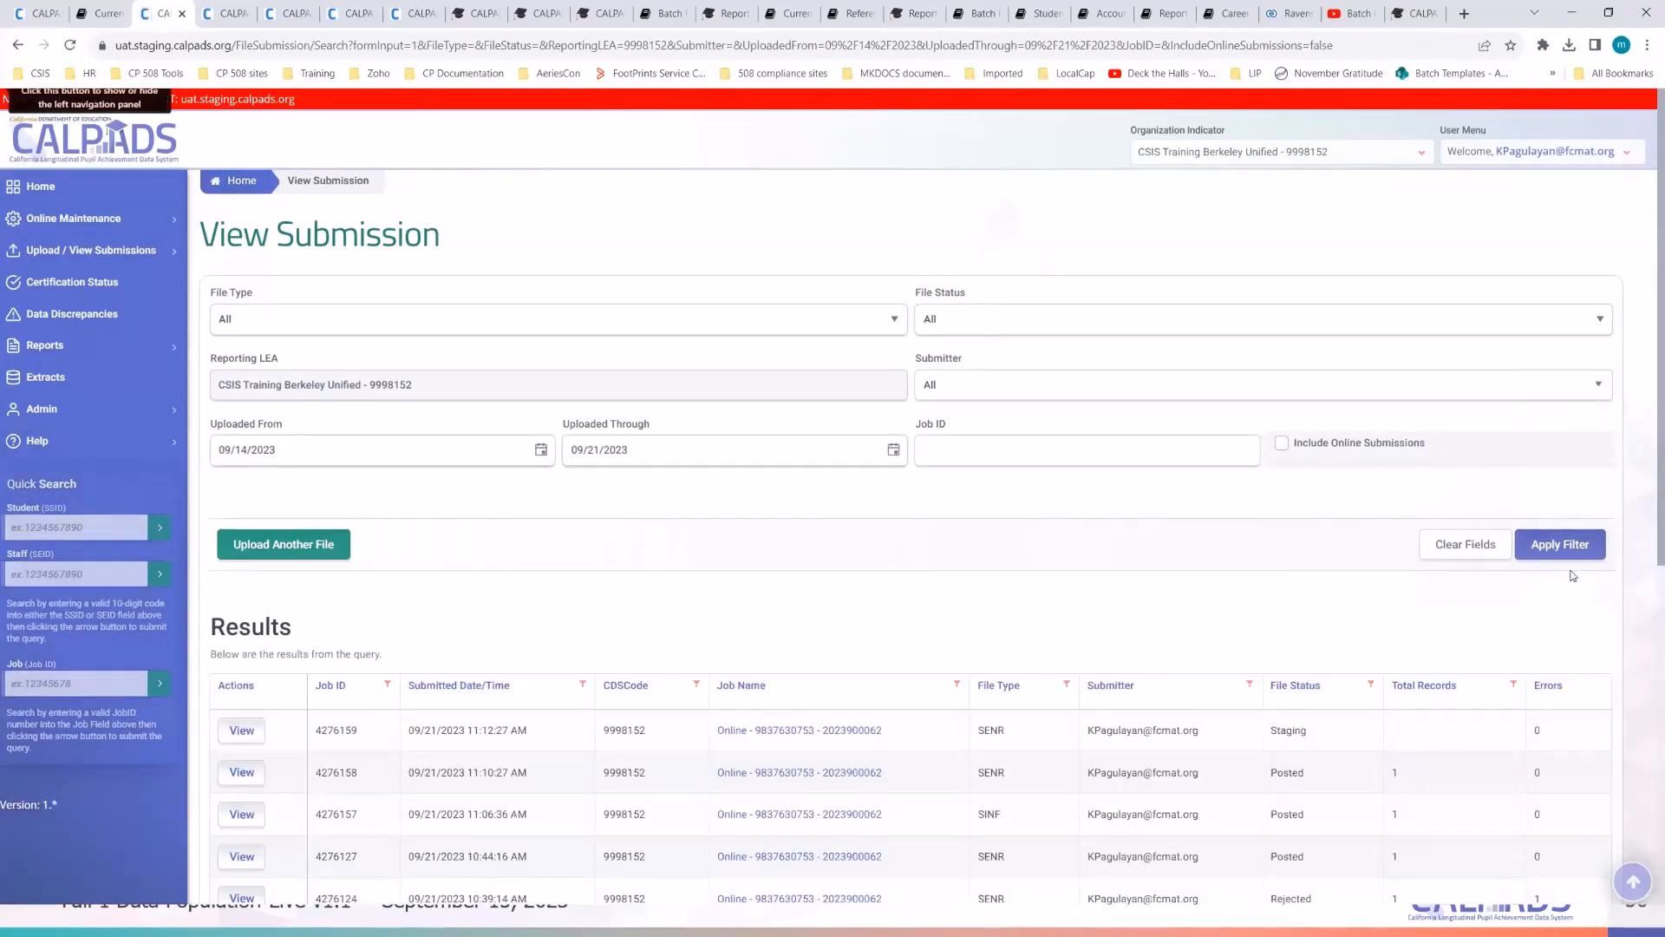
click(1561, 547)
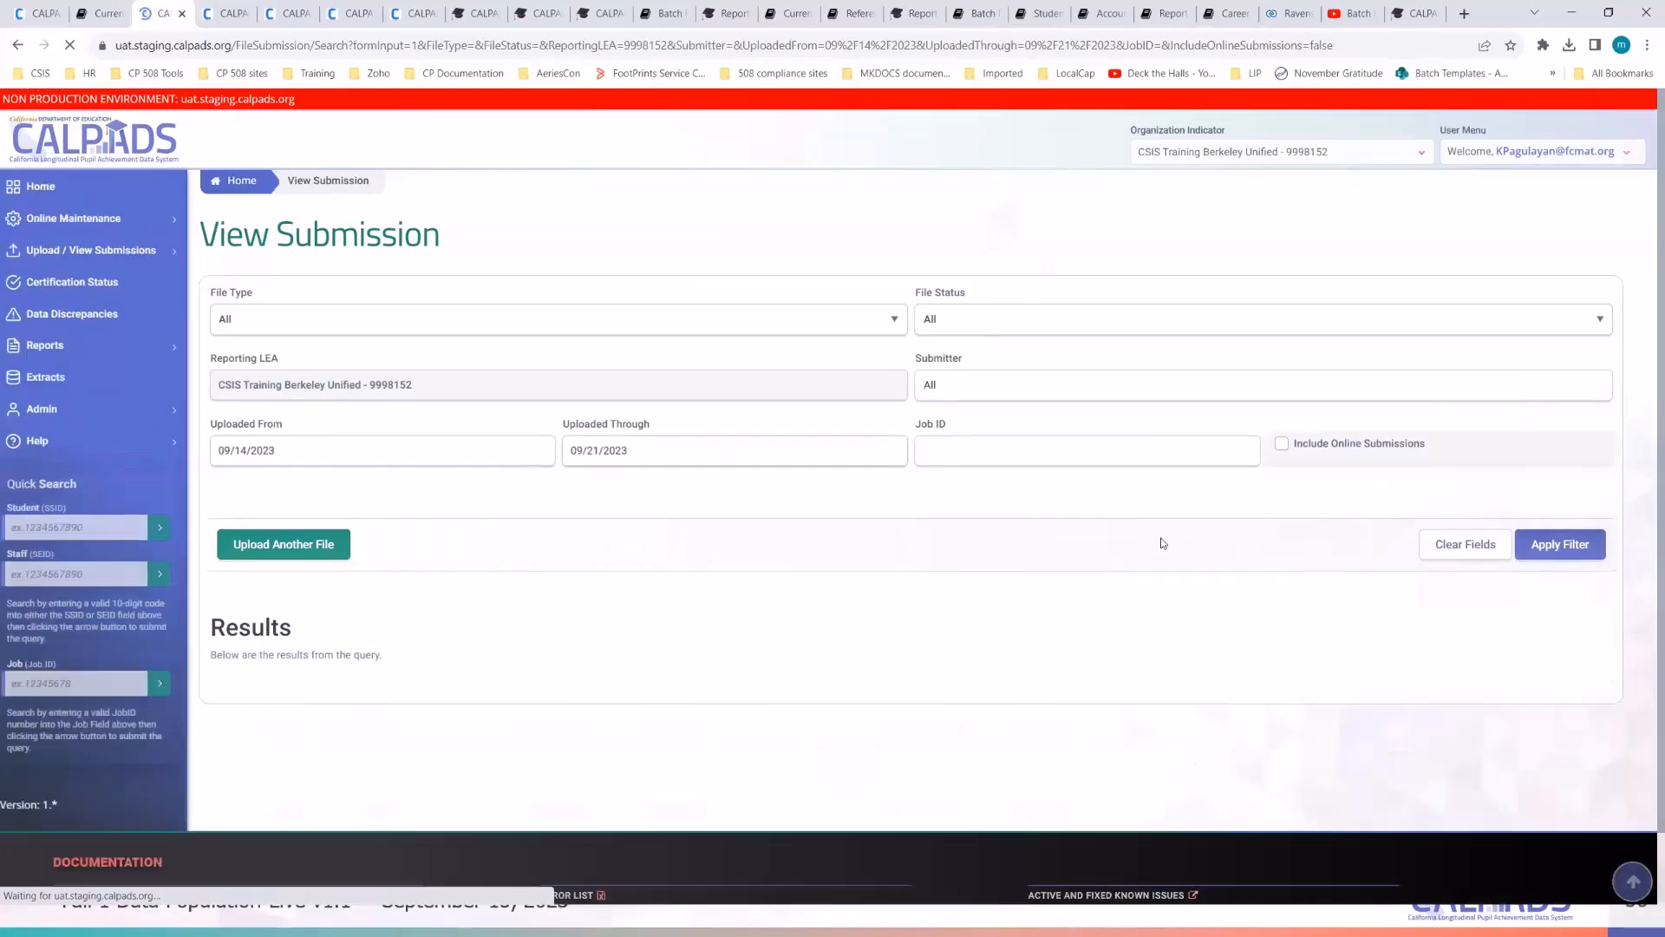
click(37, 14)
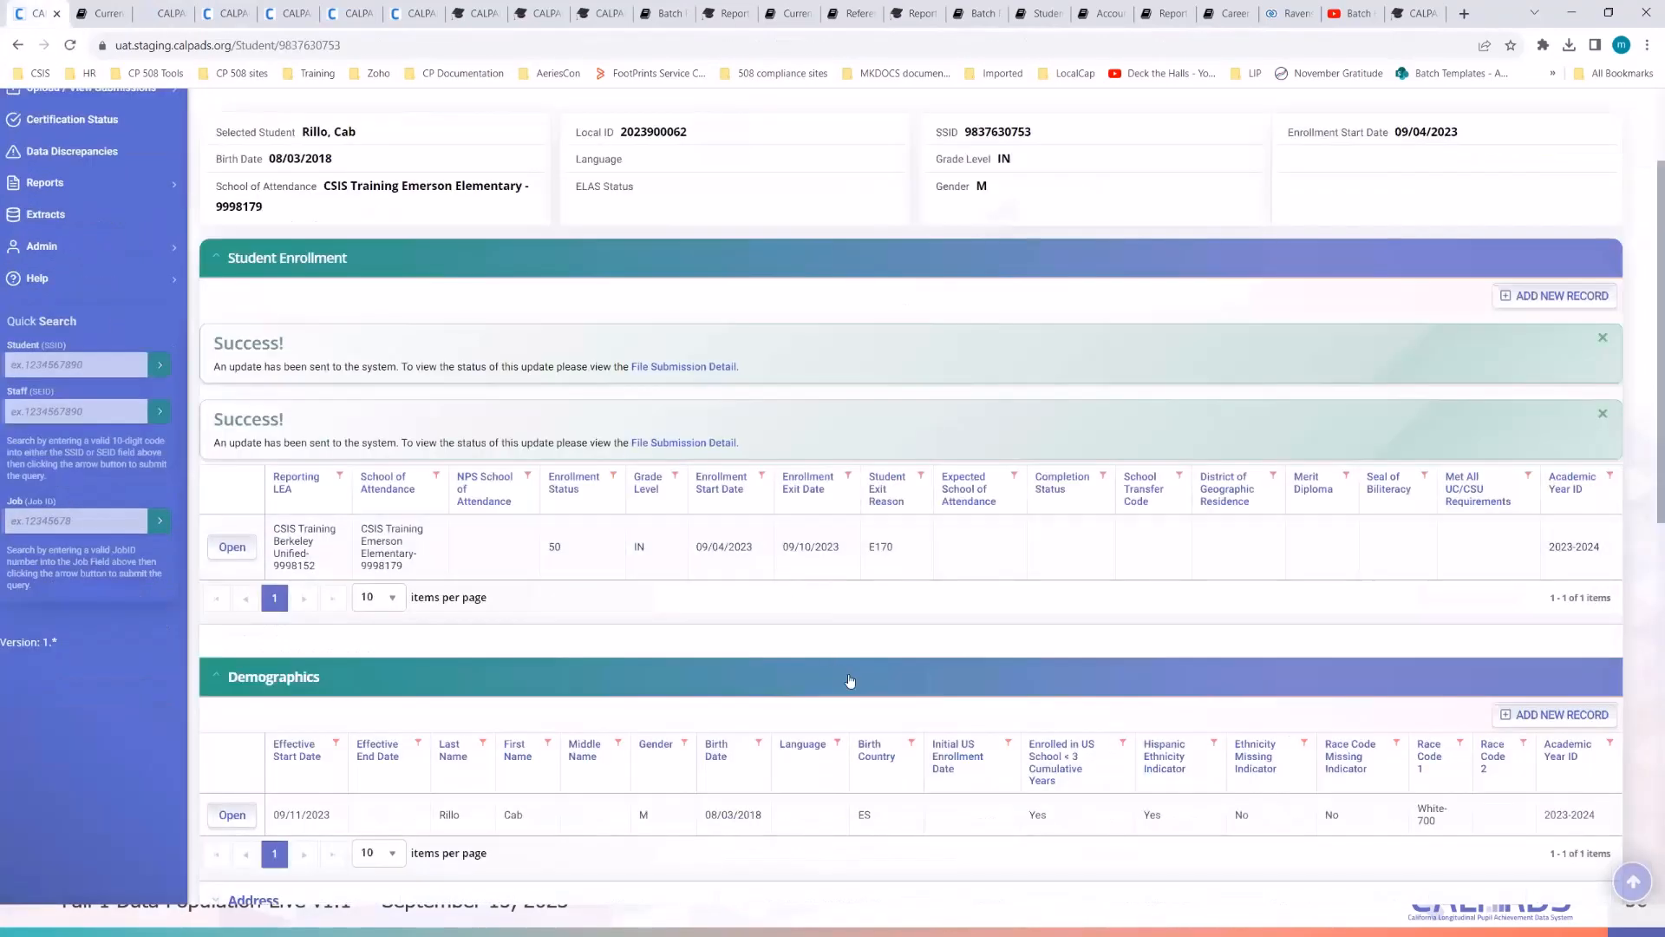
click(162, 14)
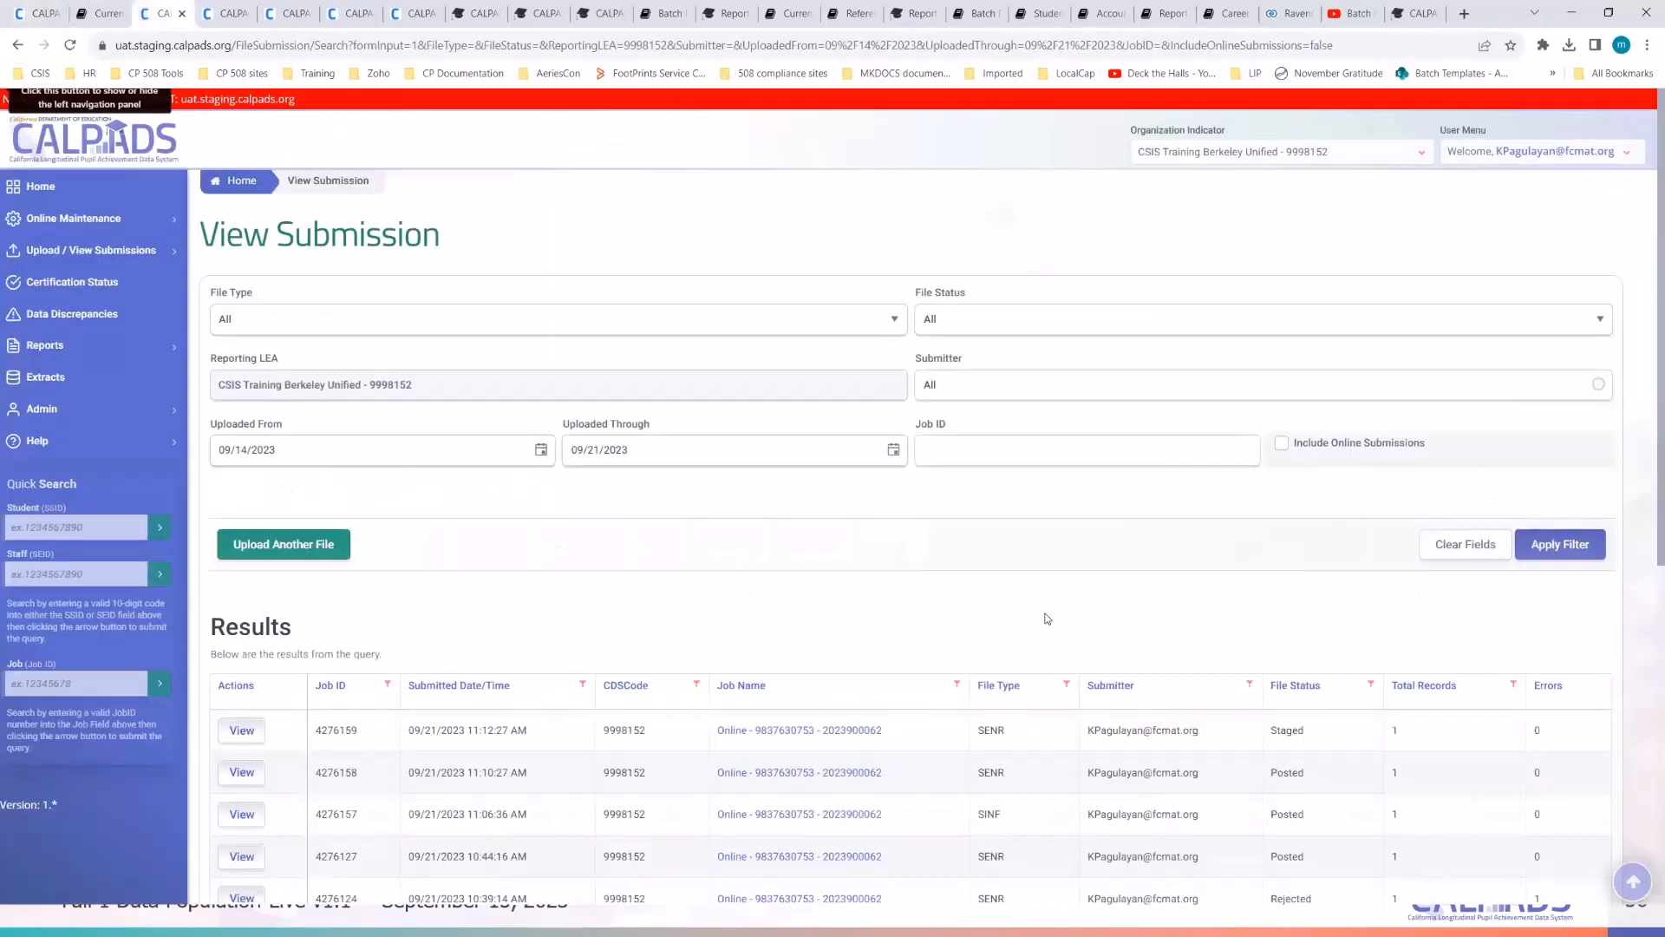
click(1531, 551)
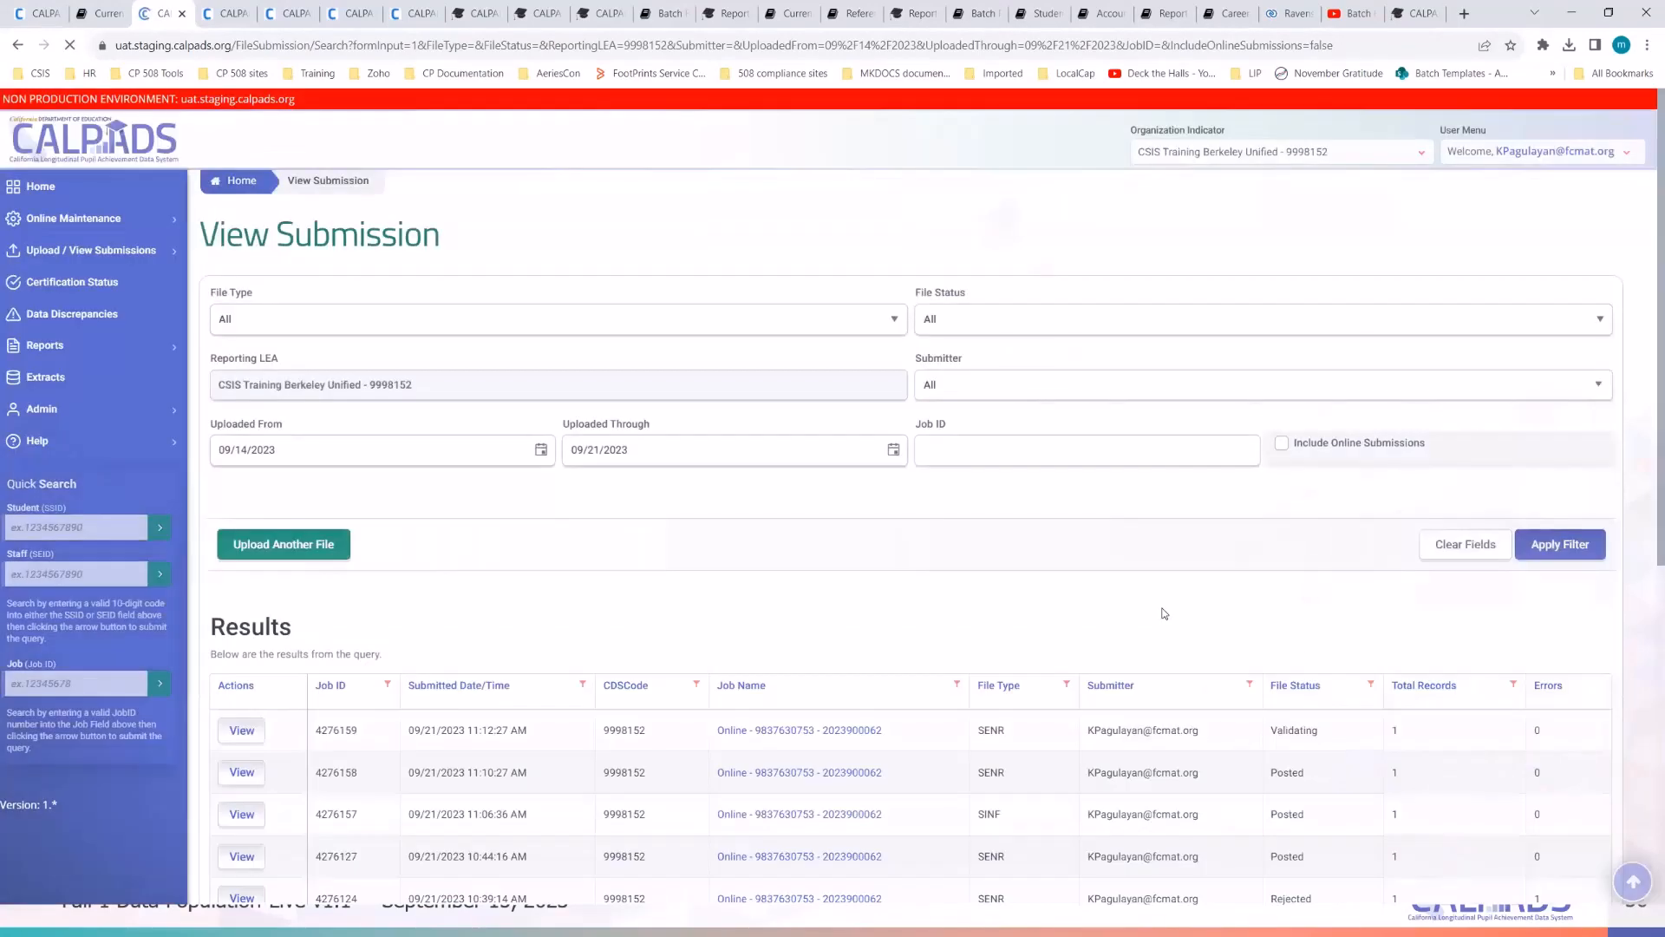
click(1604, 550)
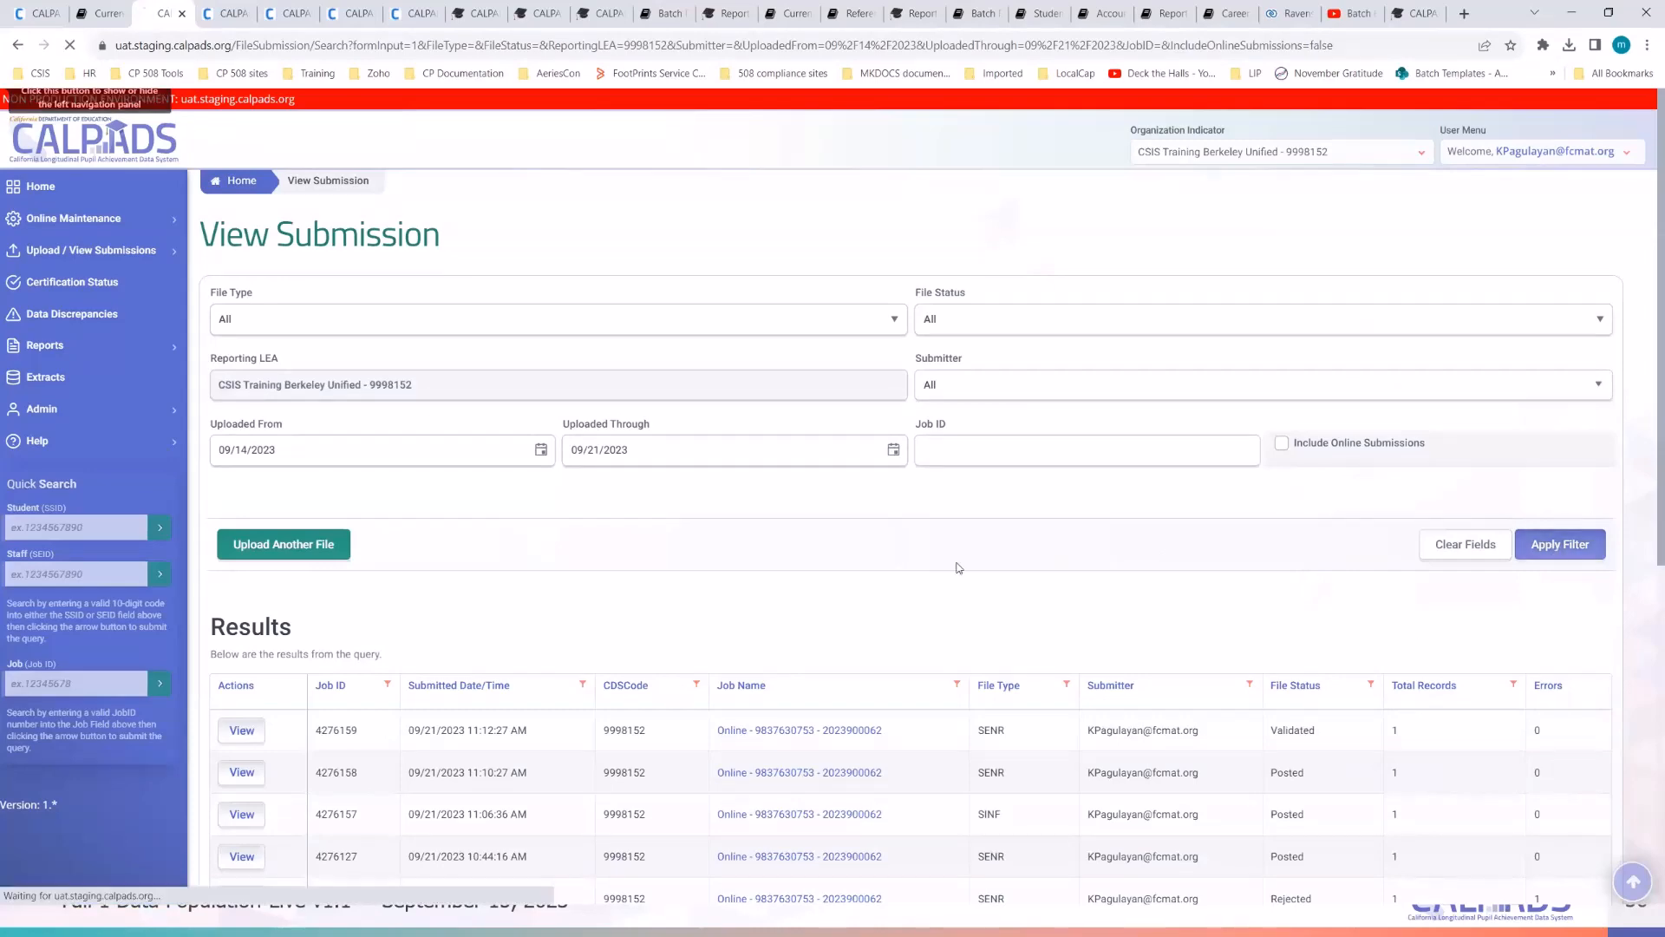
- Reload the student page, open the IN enrollment row, and delete it, confirming with Yes
click(39, 13)
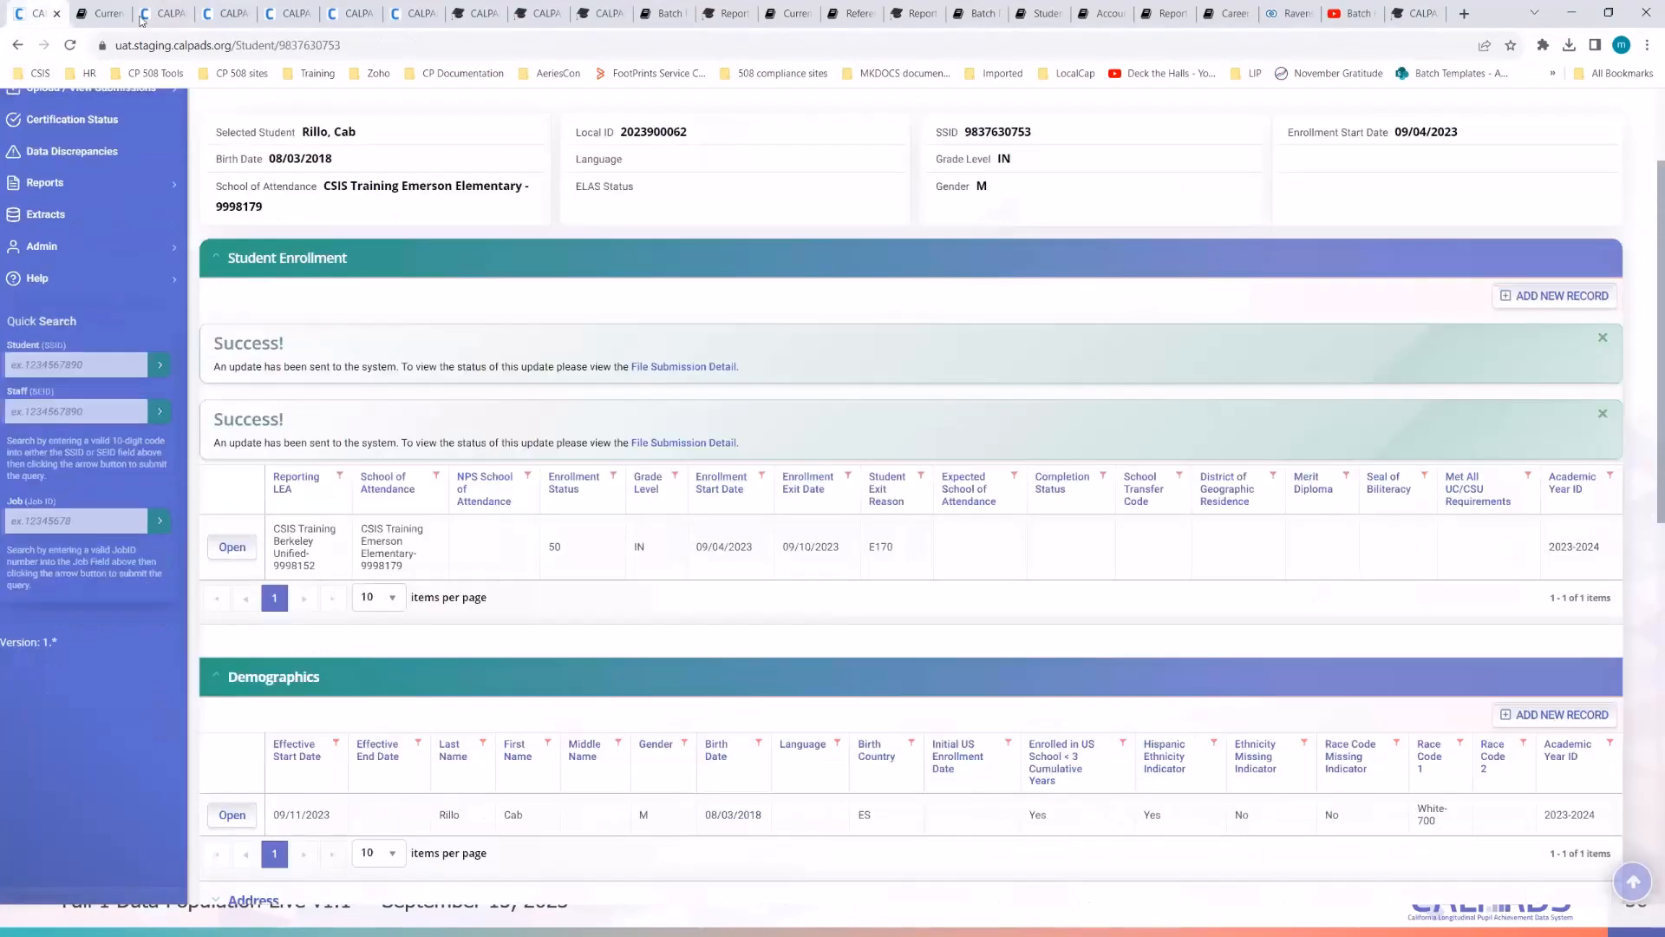
click(404, 45)
key(Return)
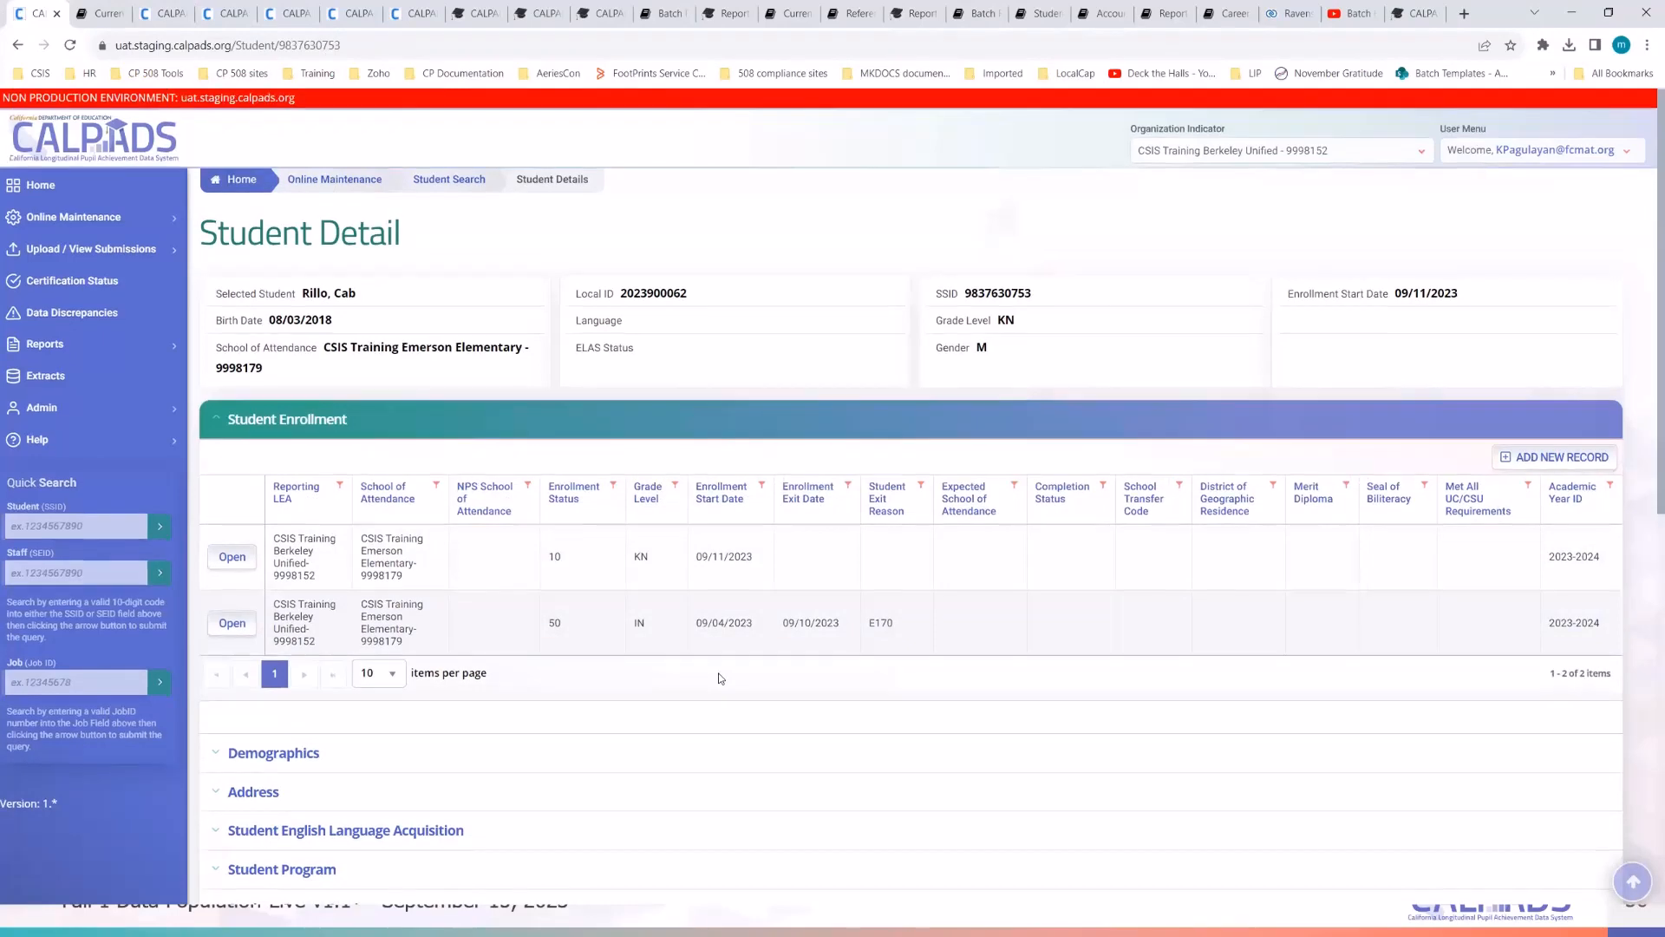
scroll(719, 678, down, 1)
click(782, 667)
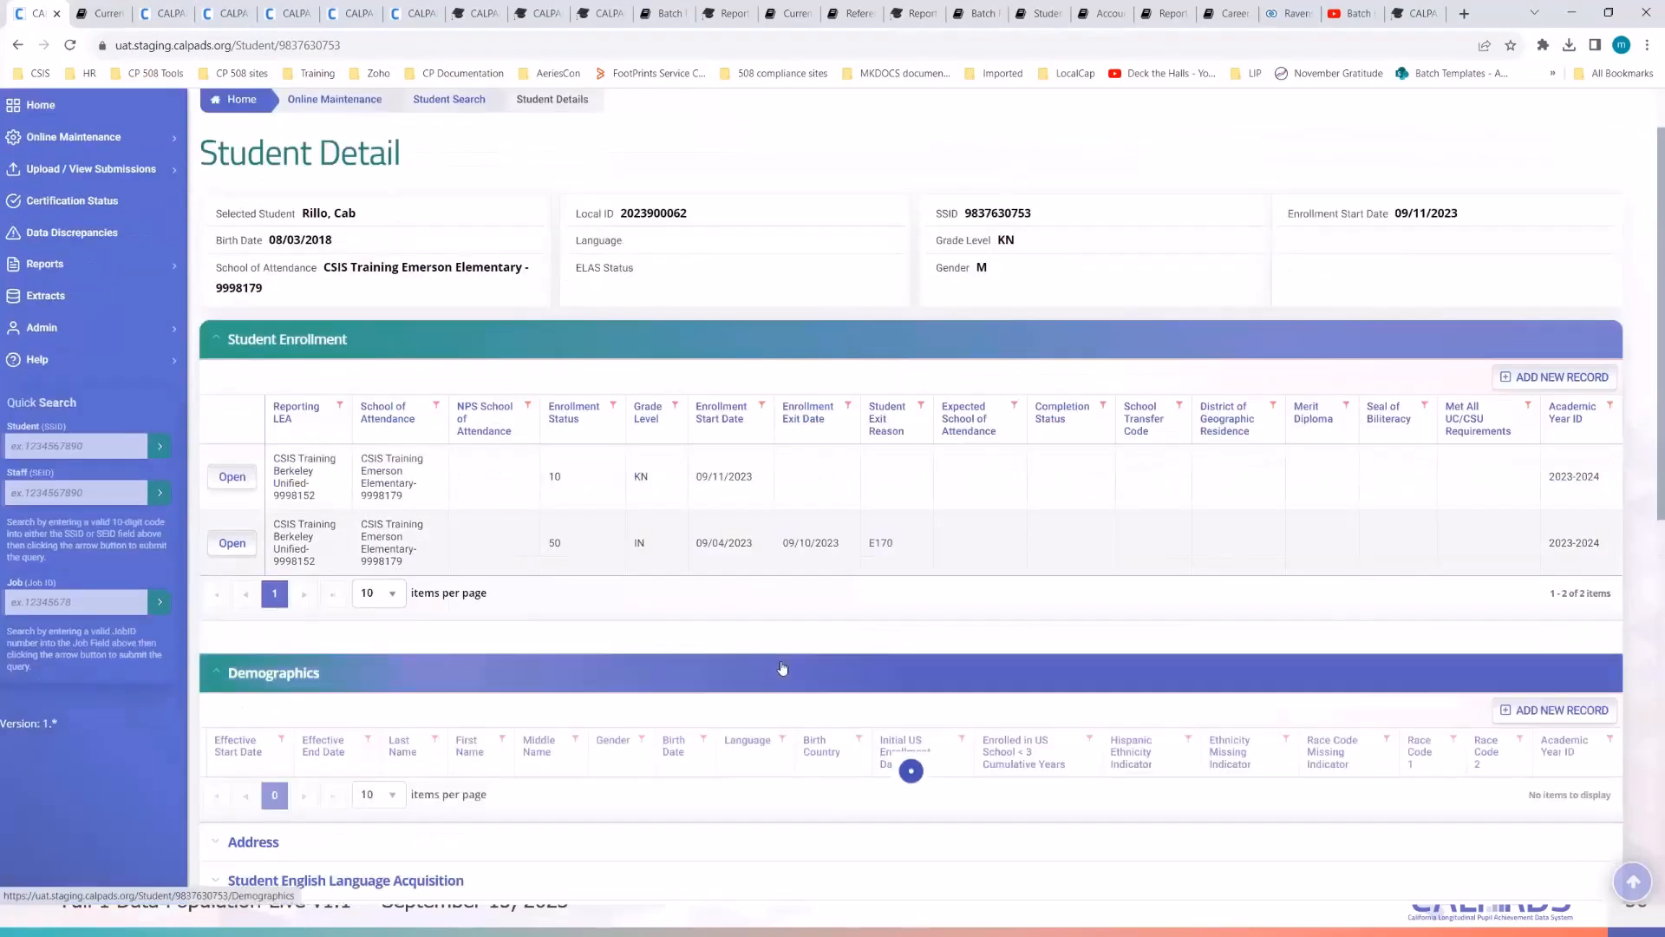
scroll(783, 666, down, 2)
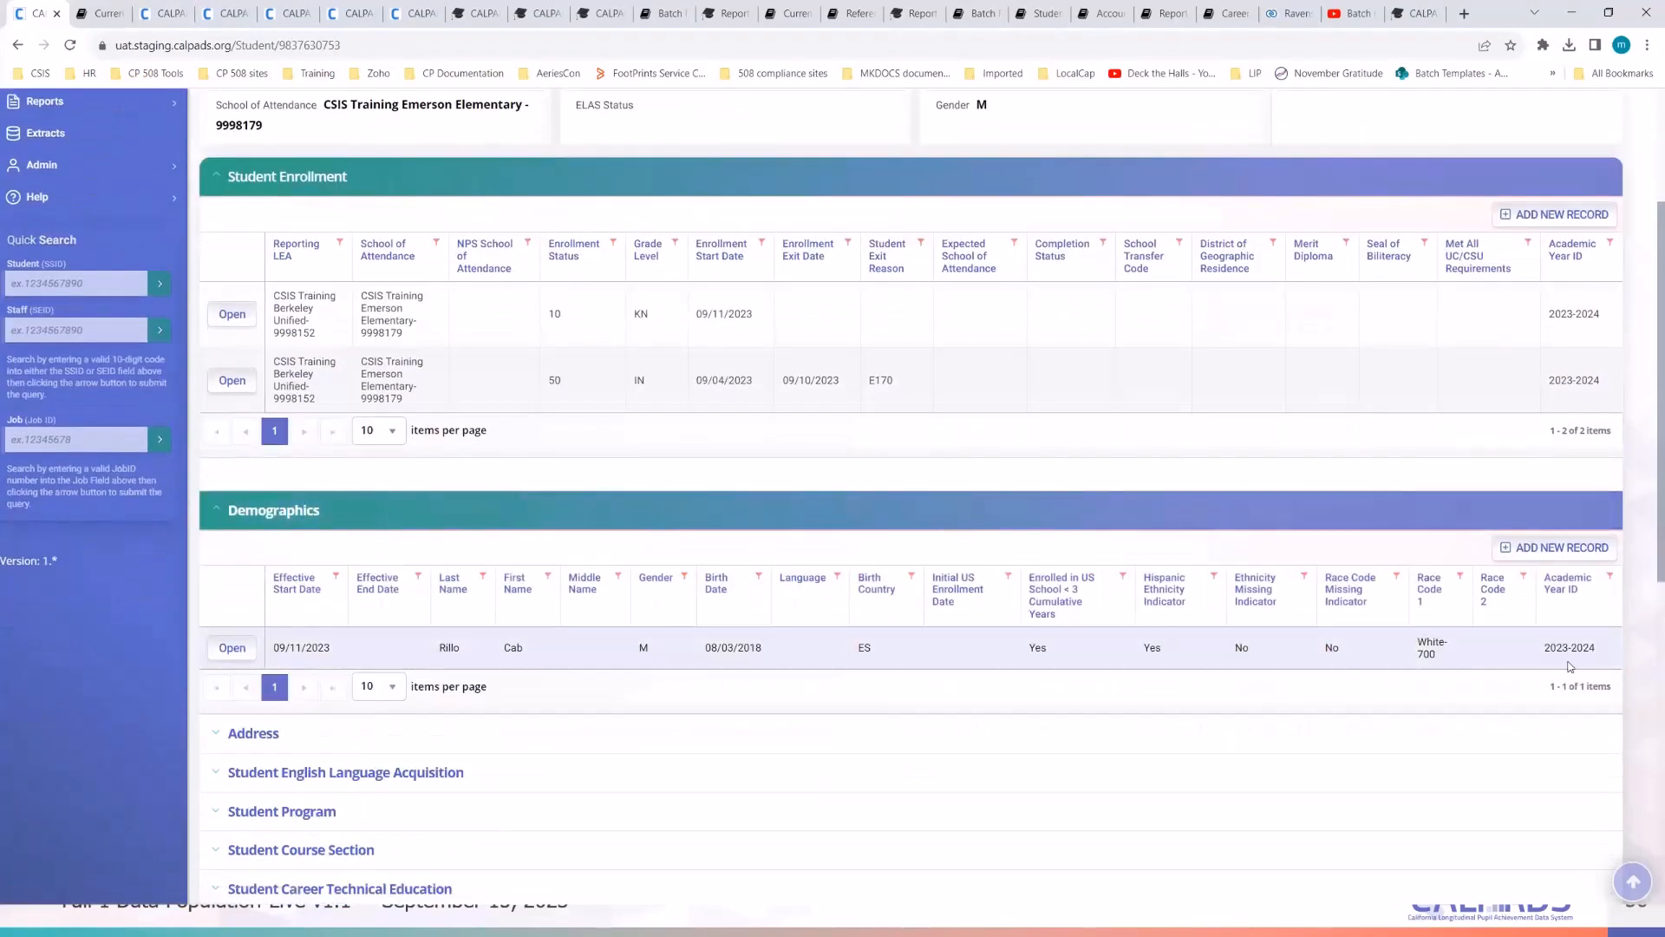
click(230, 381)
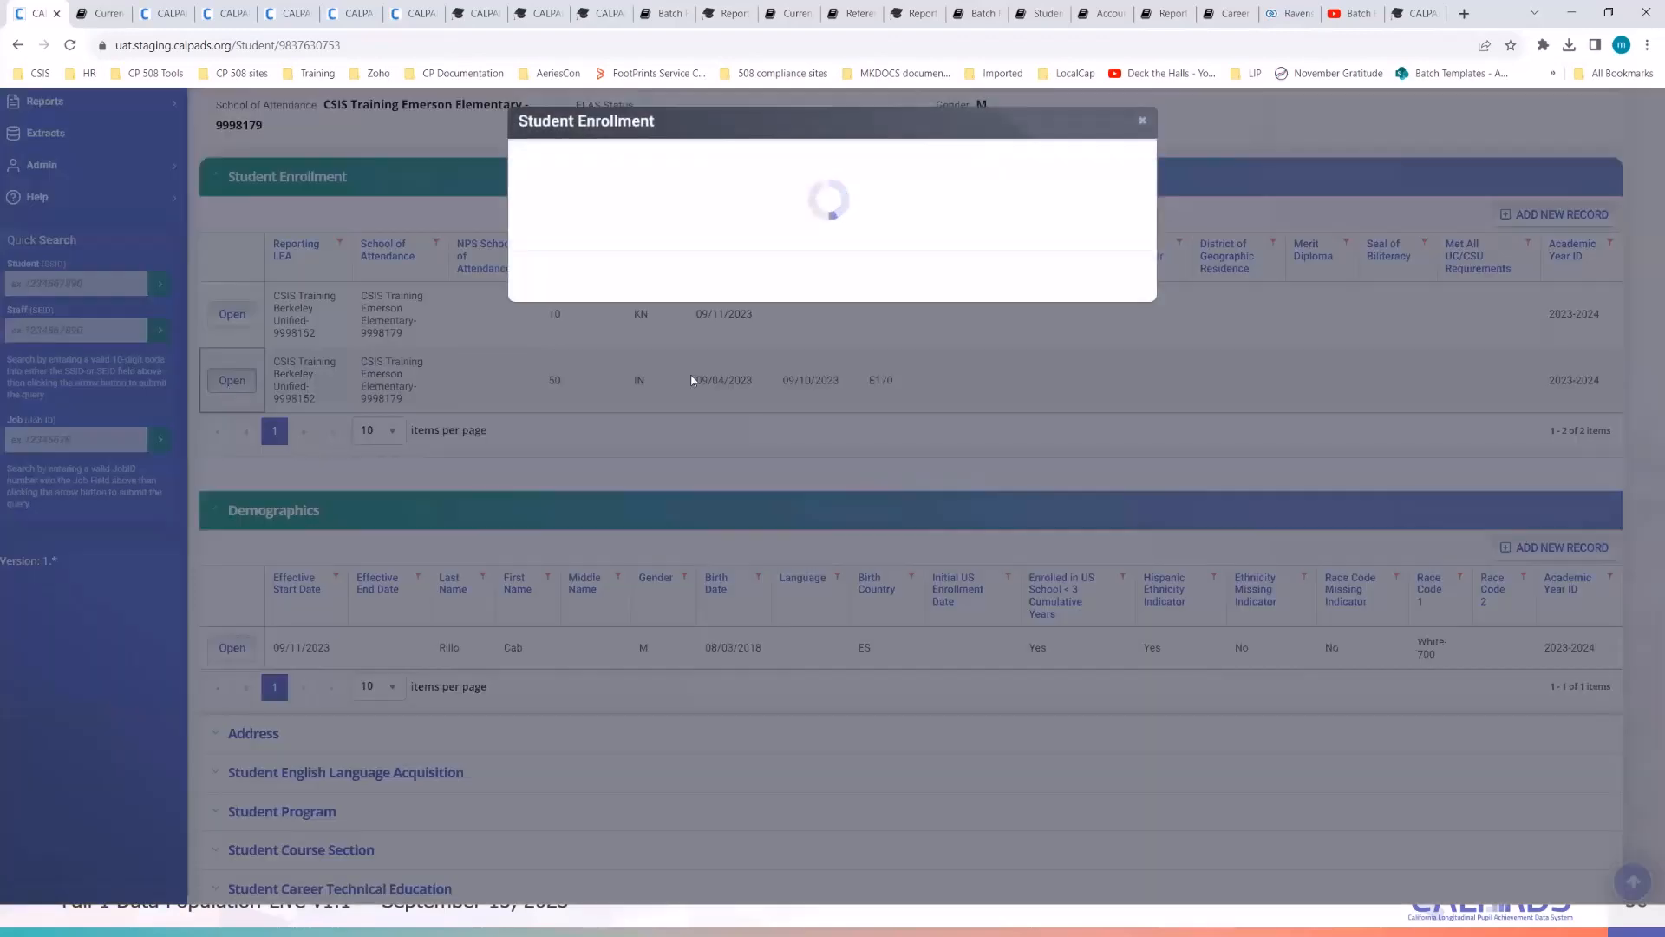
click(553, 856)
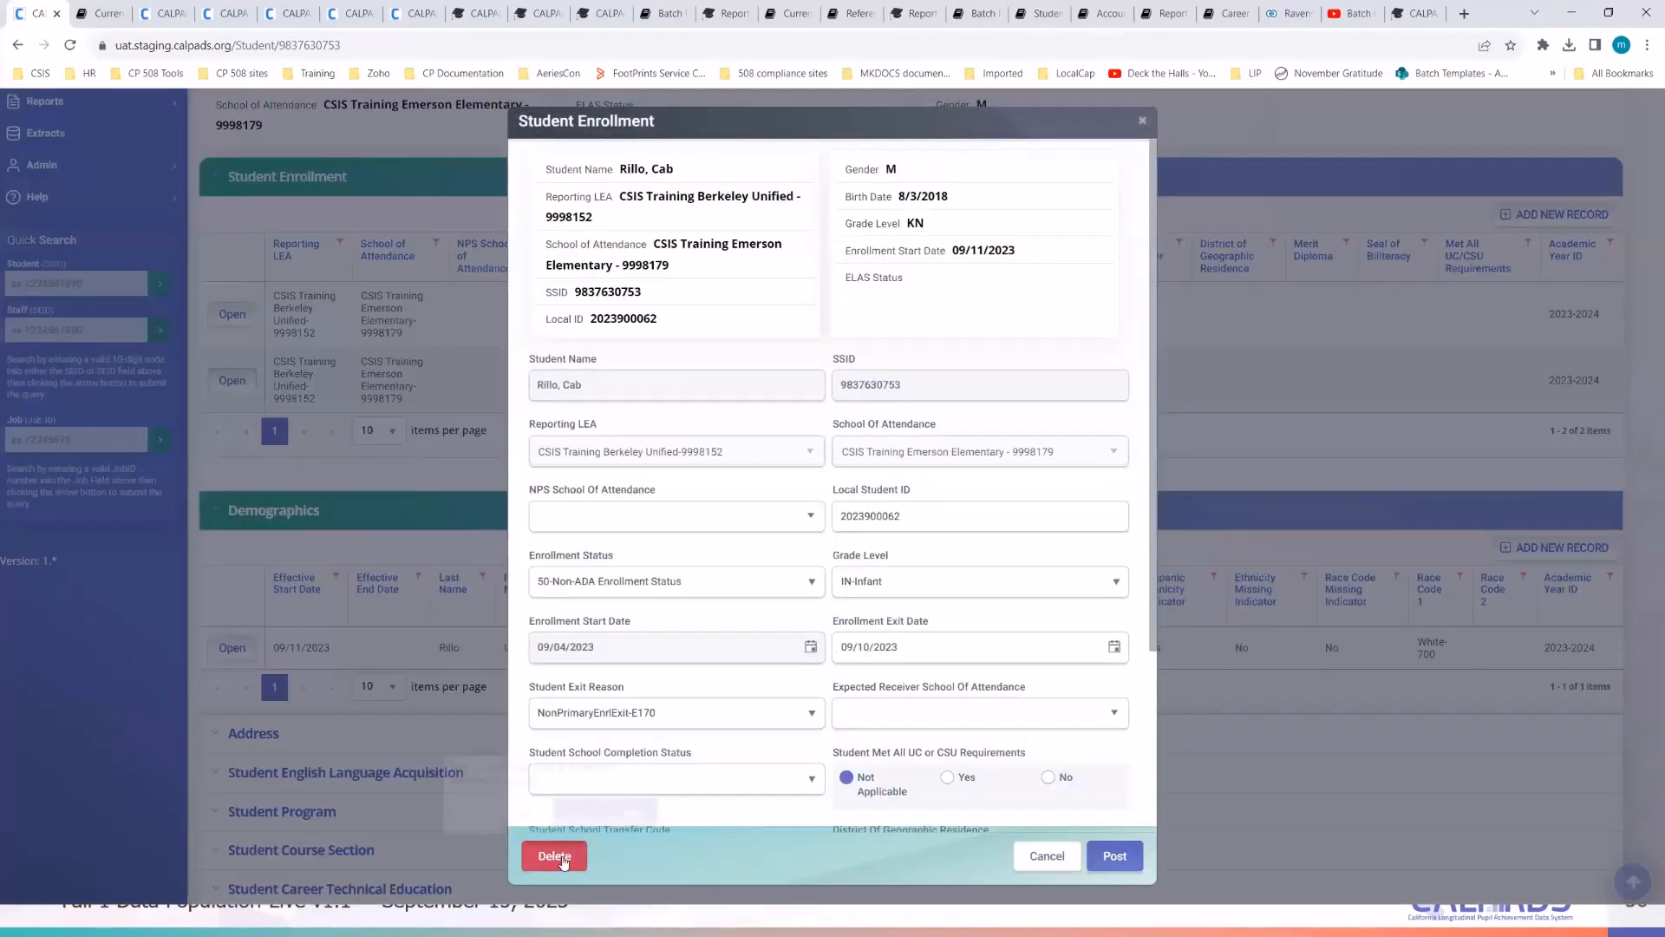
click(610, 824)
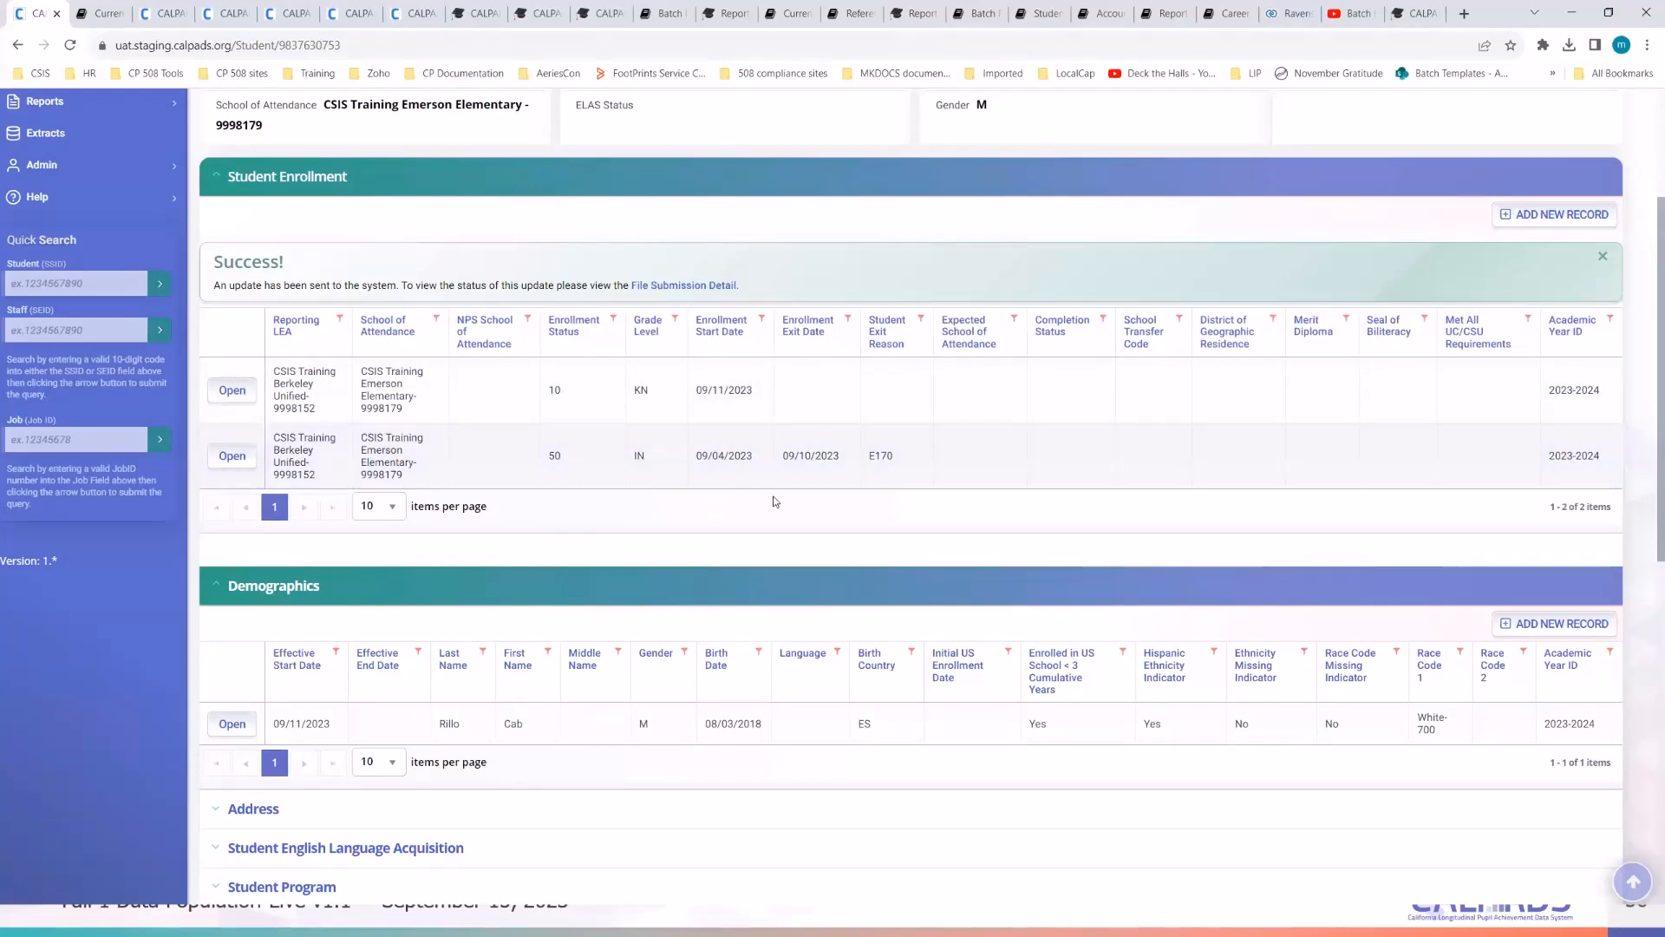
- Use ADD NEW RECORD in Student English Language Acquisition to bring up a blank SELA form
scroll(693, 691, down, 3)
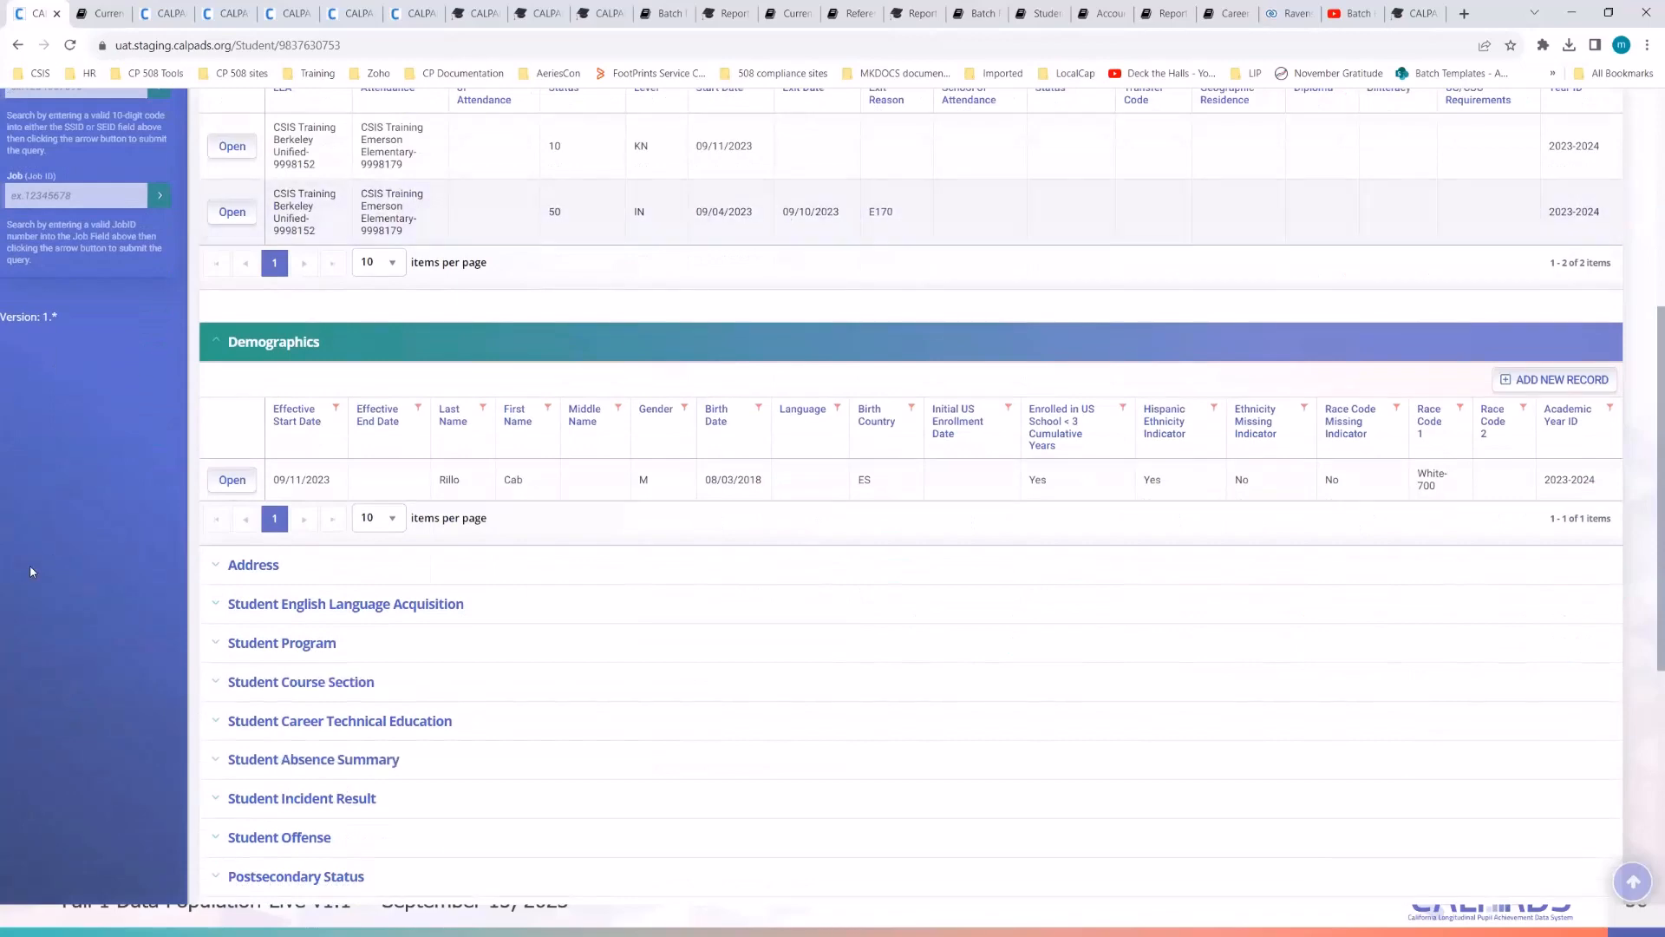
scroll(753, 307, up, 2)
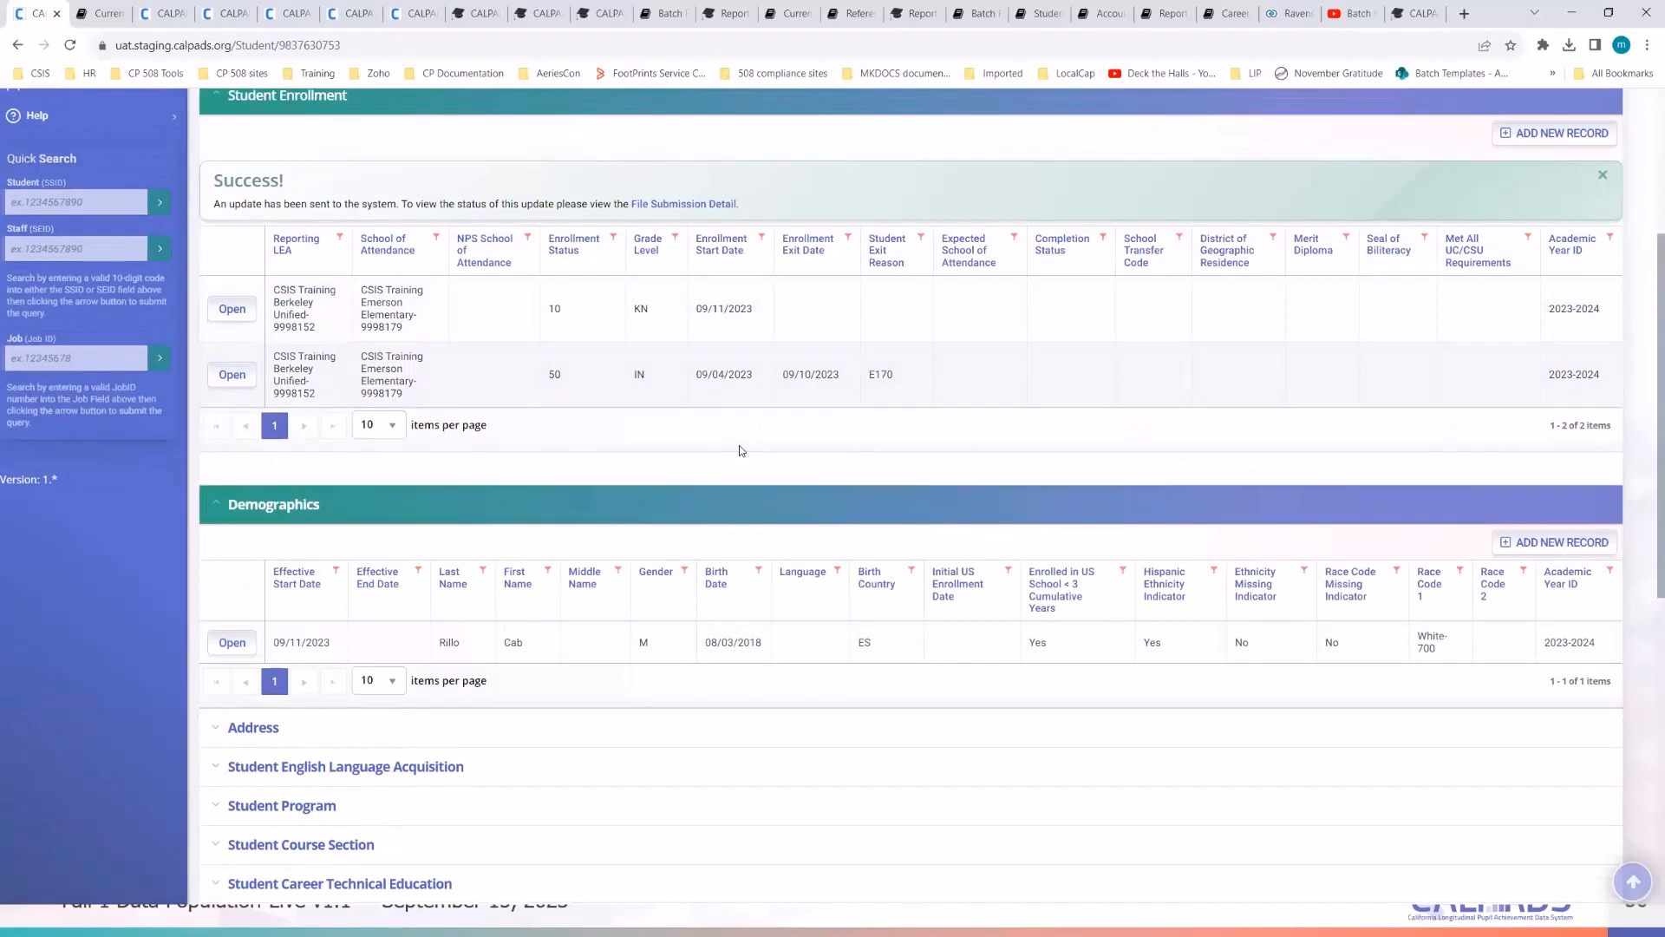
scroll(739, 445, down, 3)
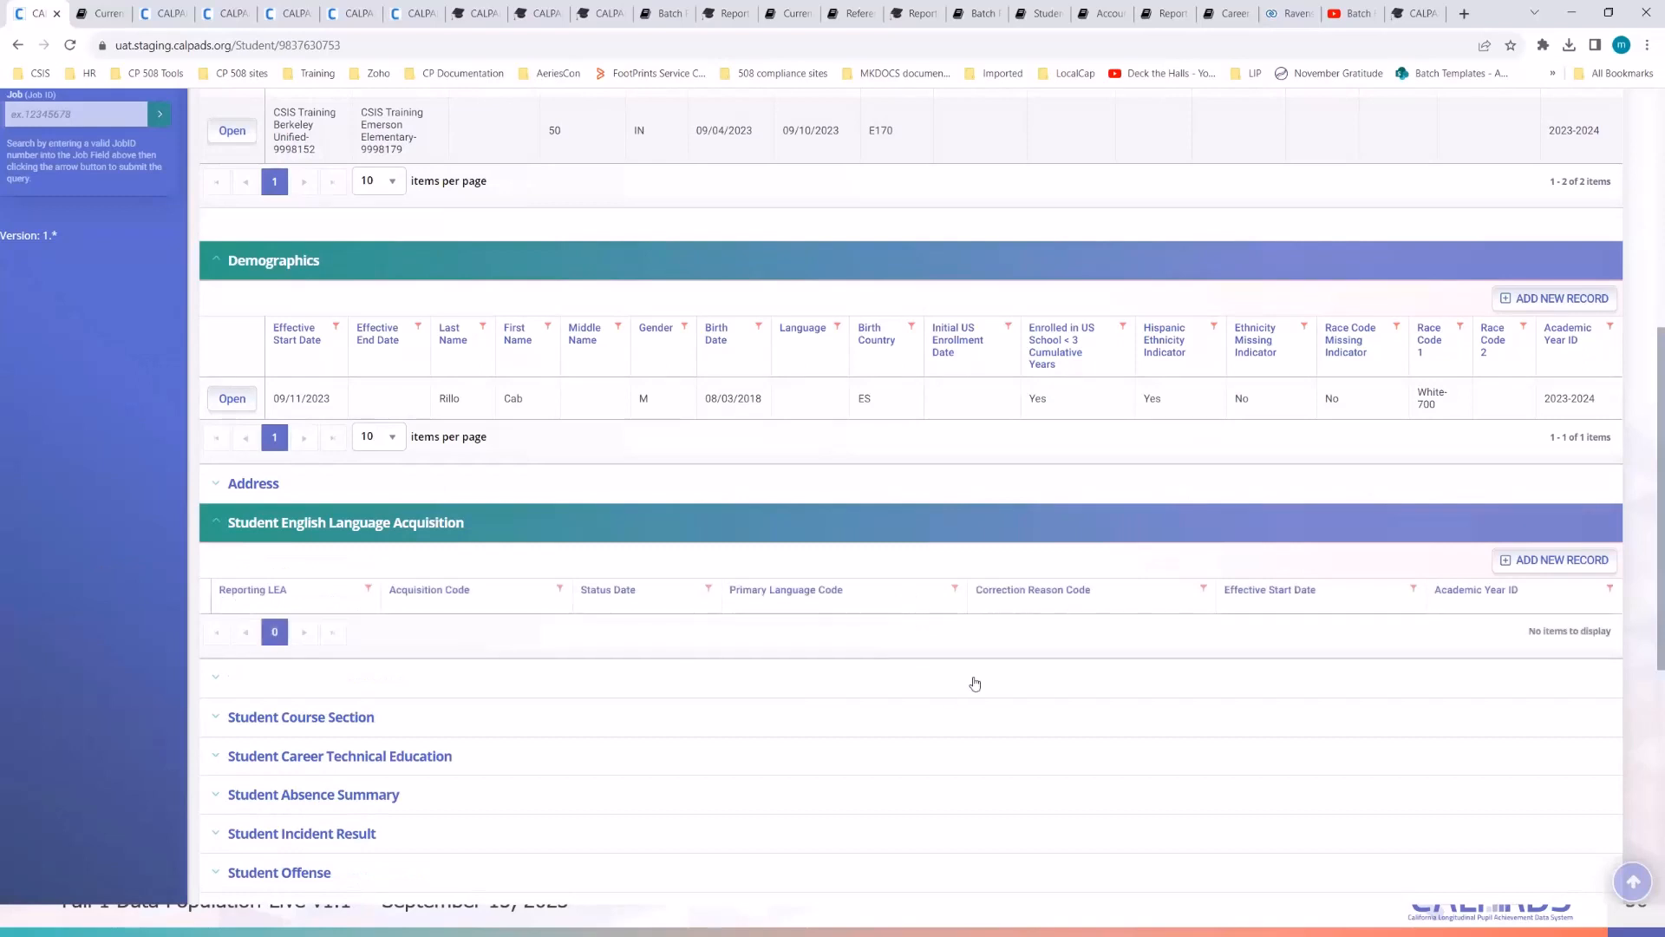
click(1528, 566)
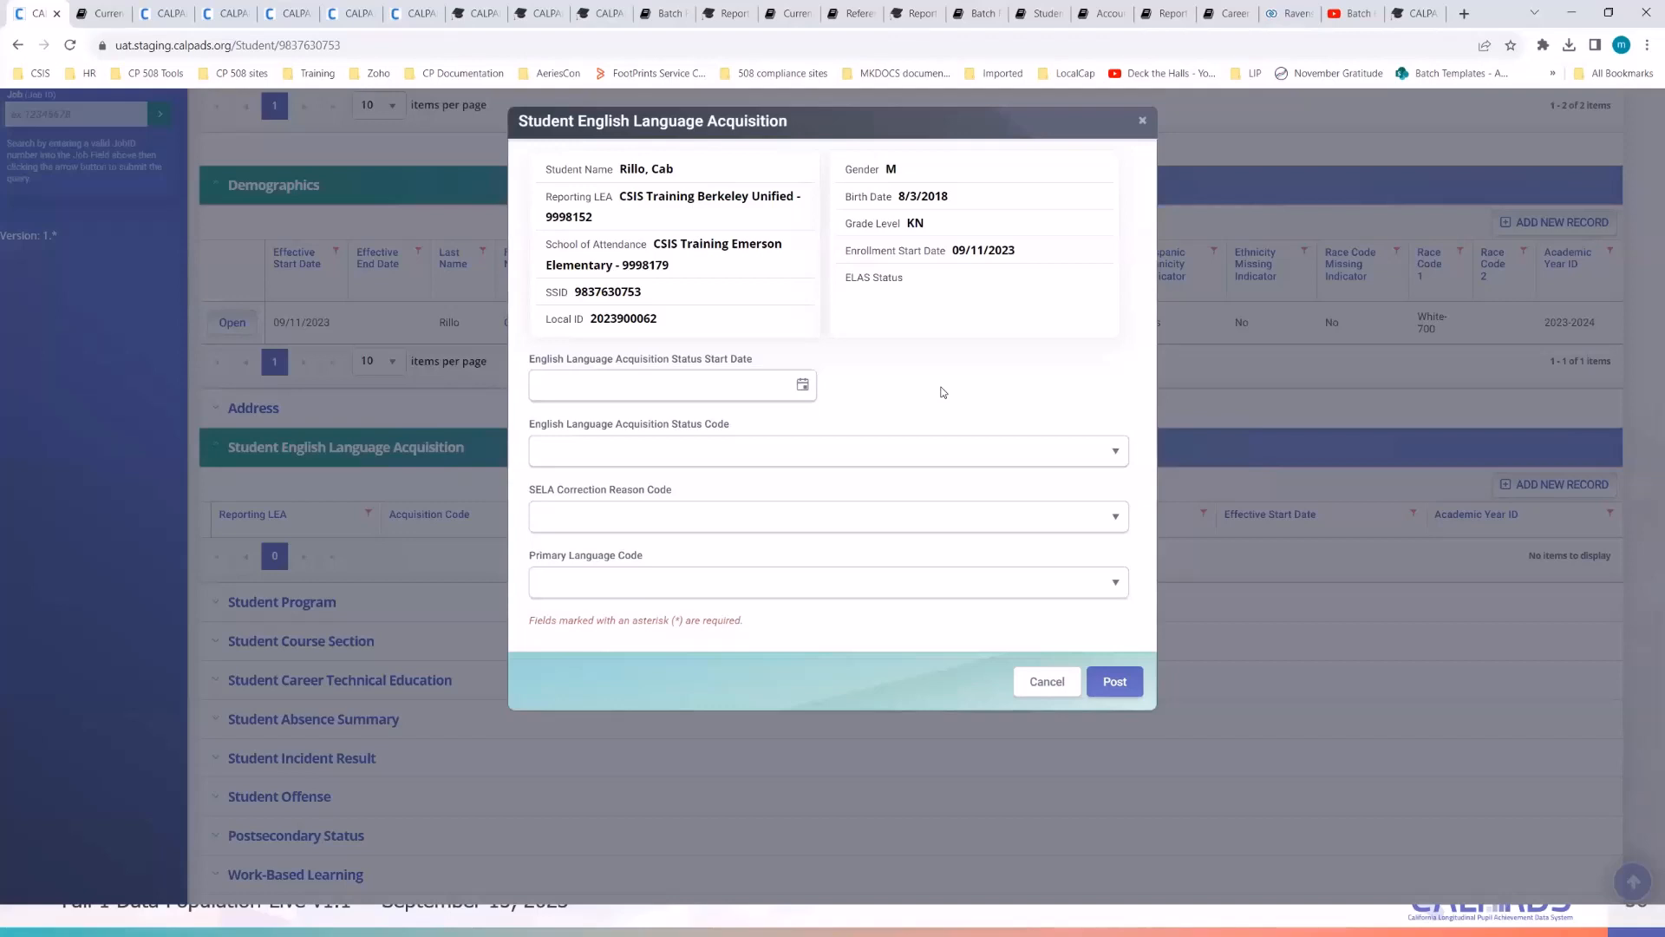
- Enter start date 09/11/2023, status TBD-To Be Determined, and language Spanish; Castilian-spa via 'spa'
click(801, 386)
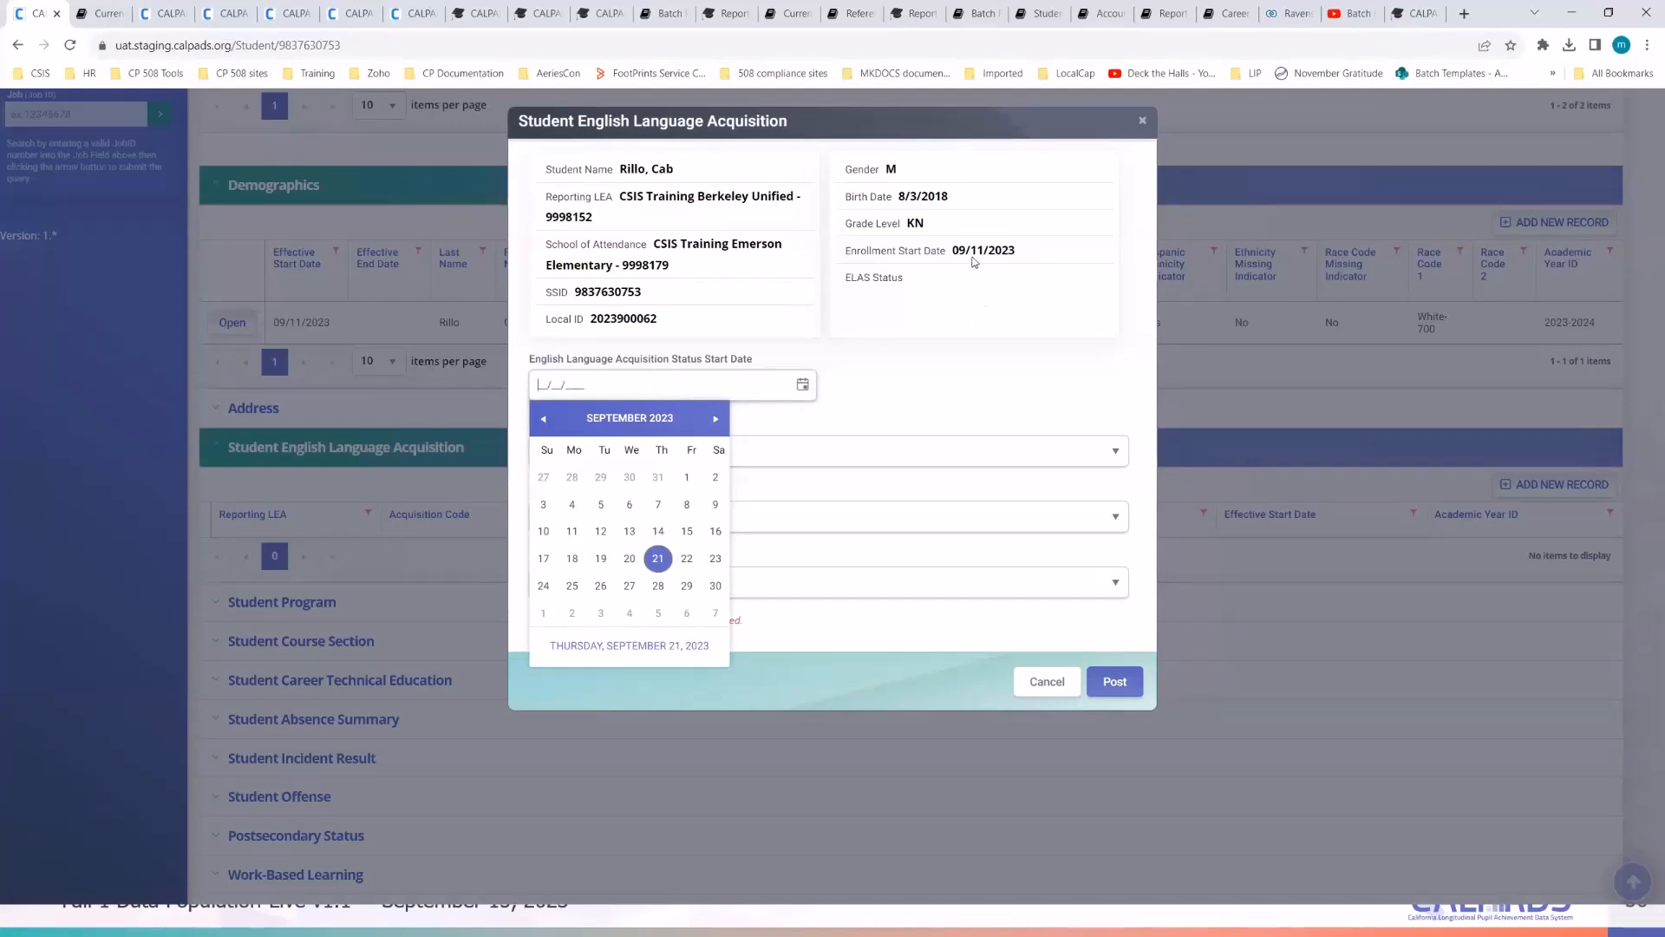
click(572, 531)
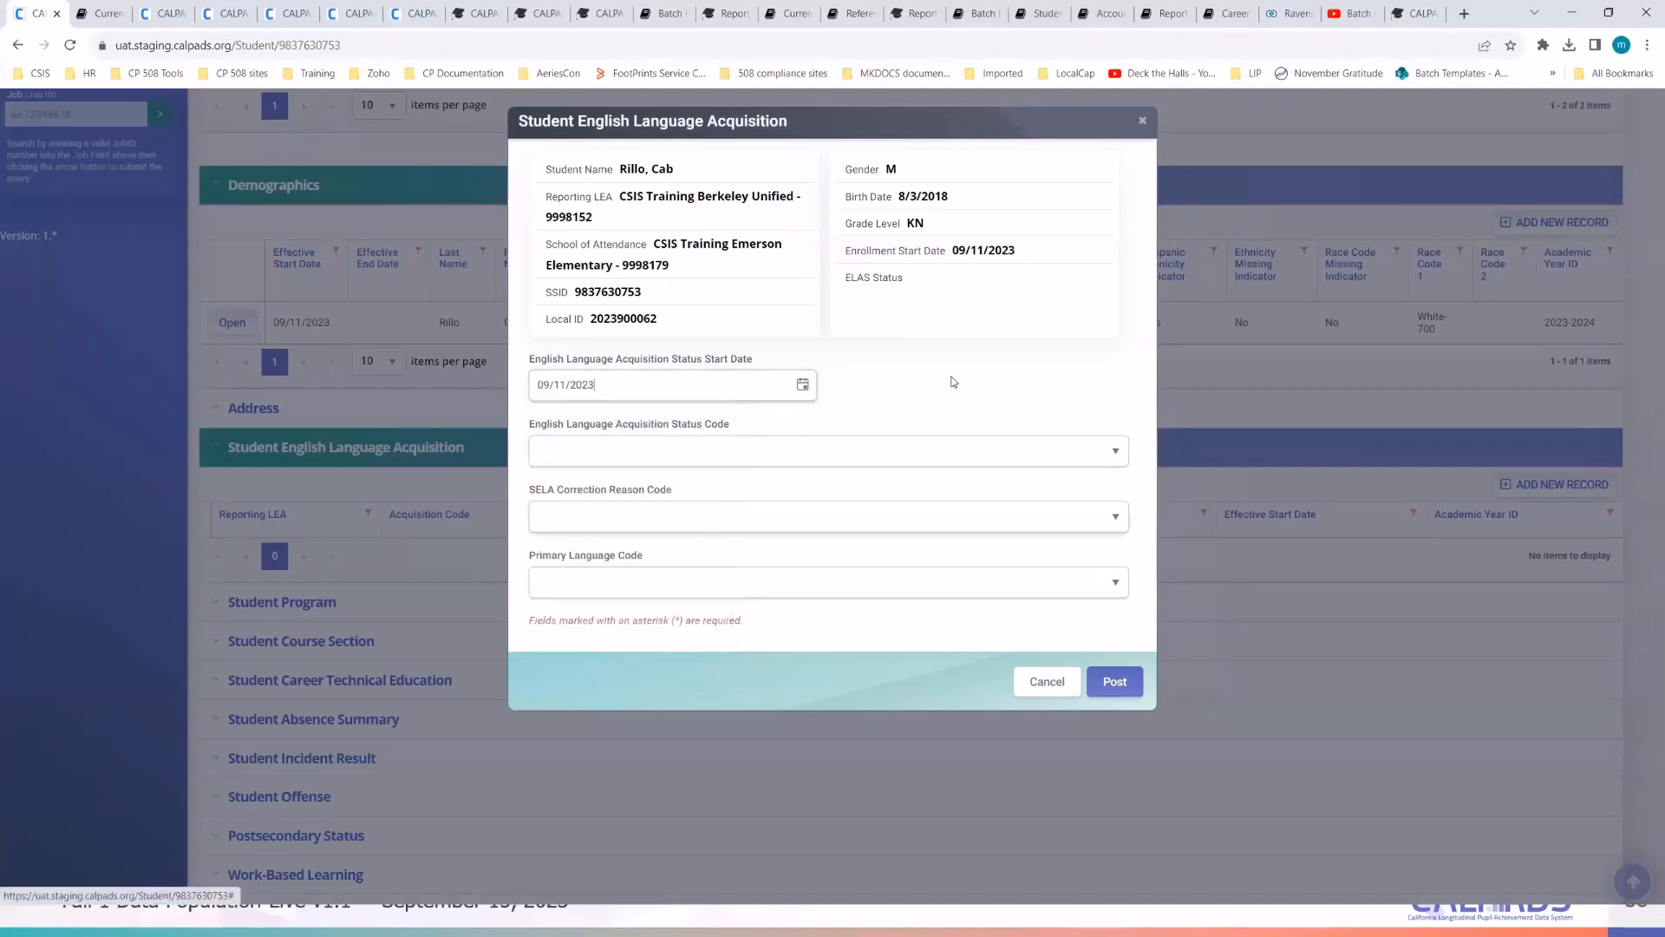
click(803, 453)
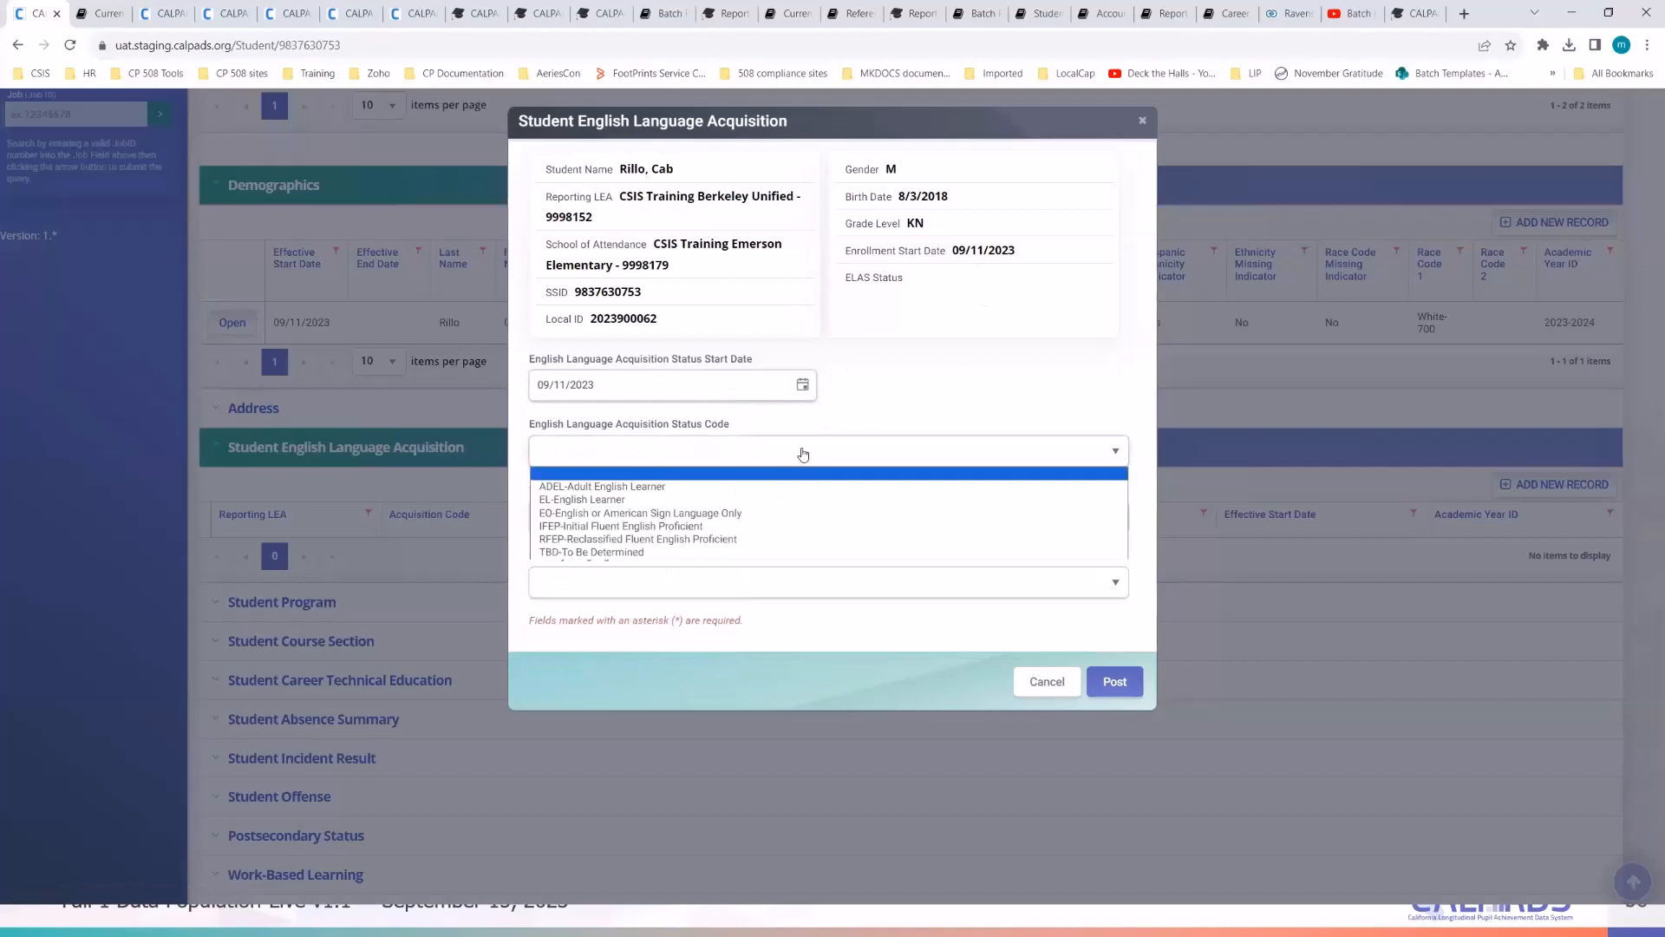
click(772, 555)
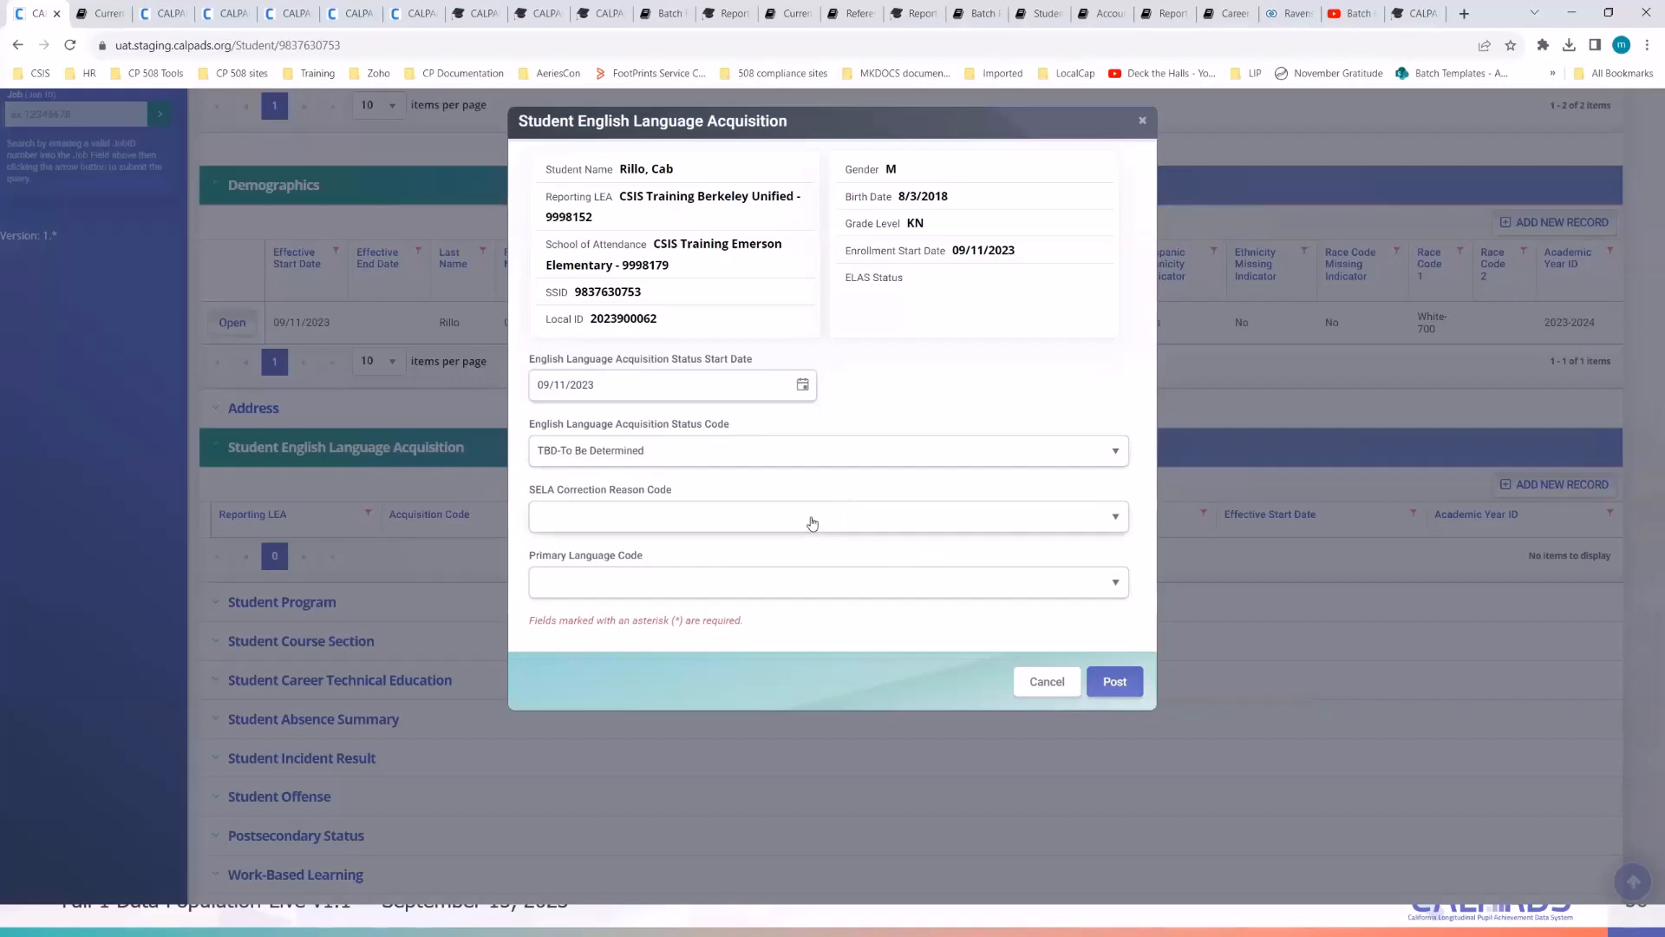
click(793, 587)
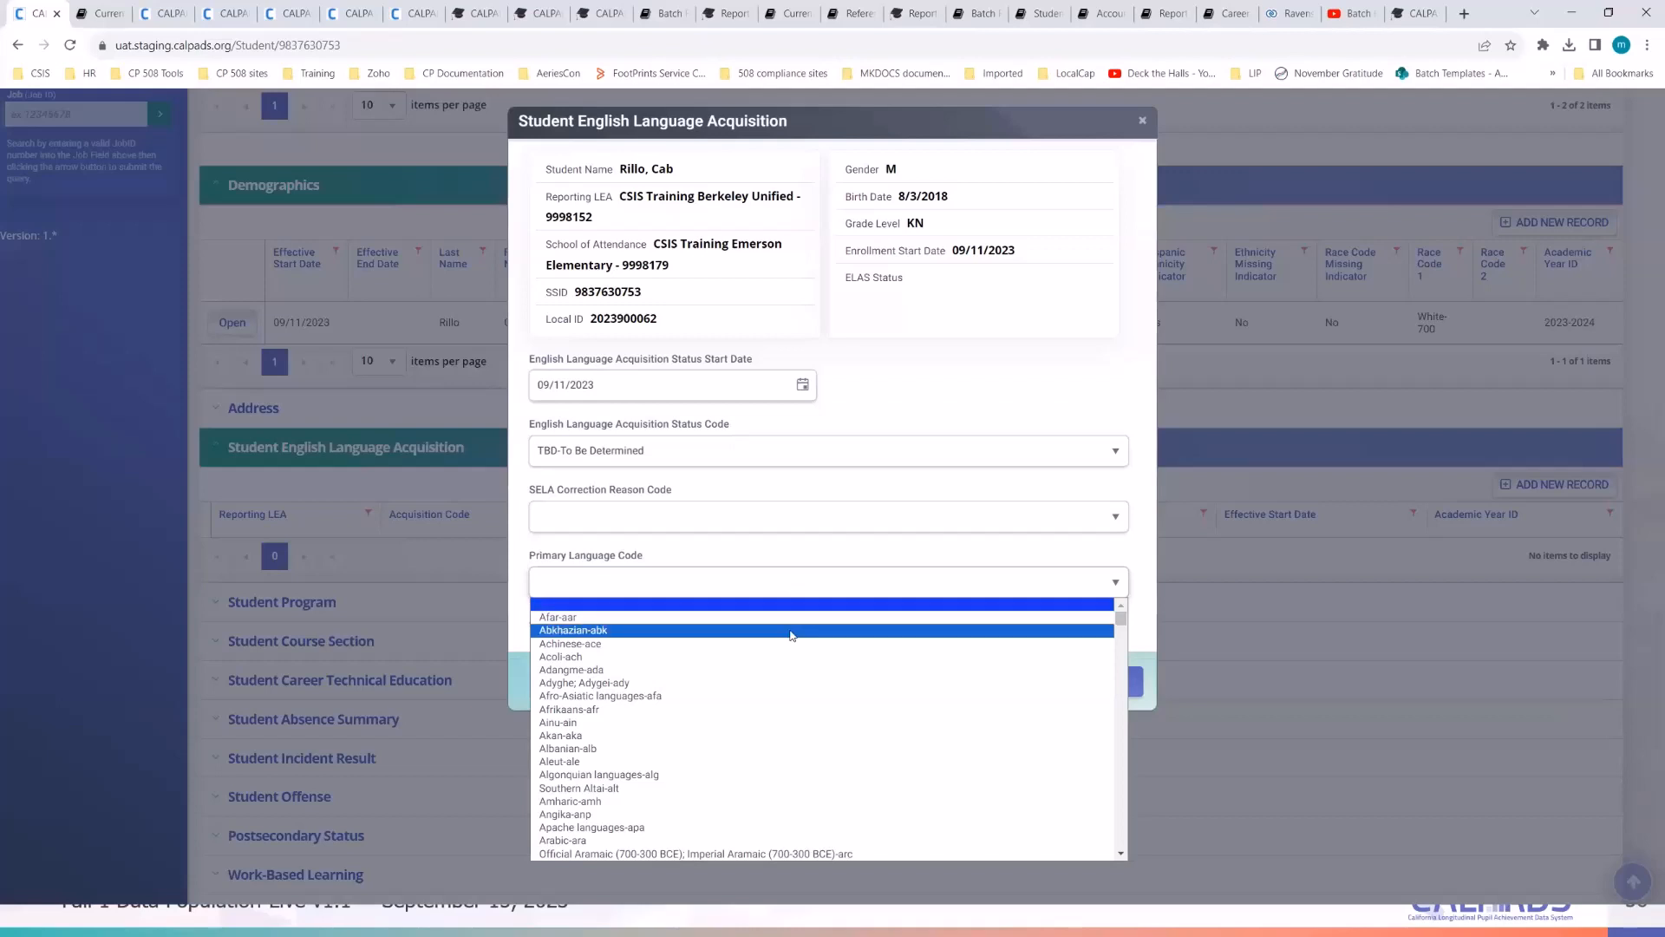
scroll(791, 636, down, 15)
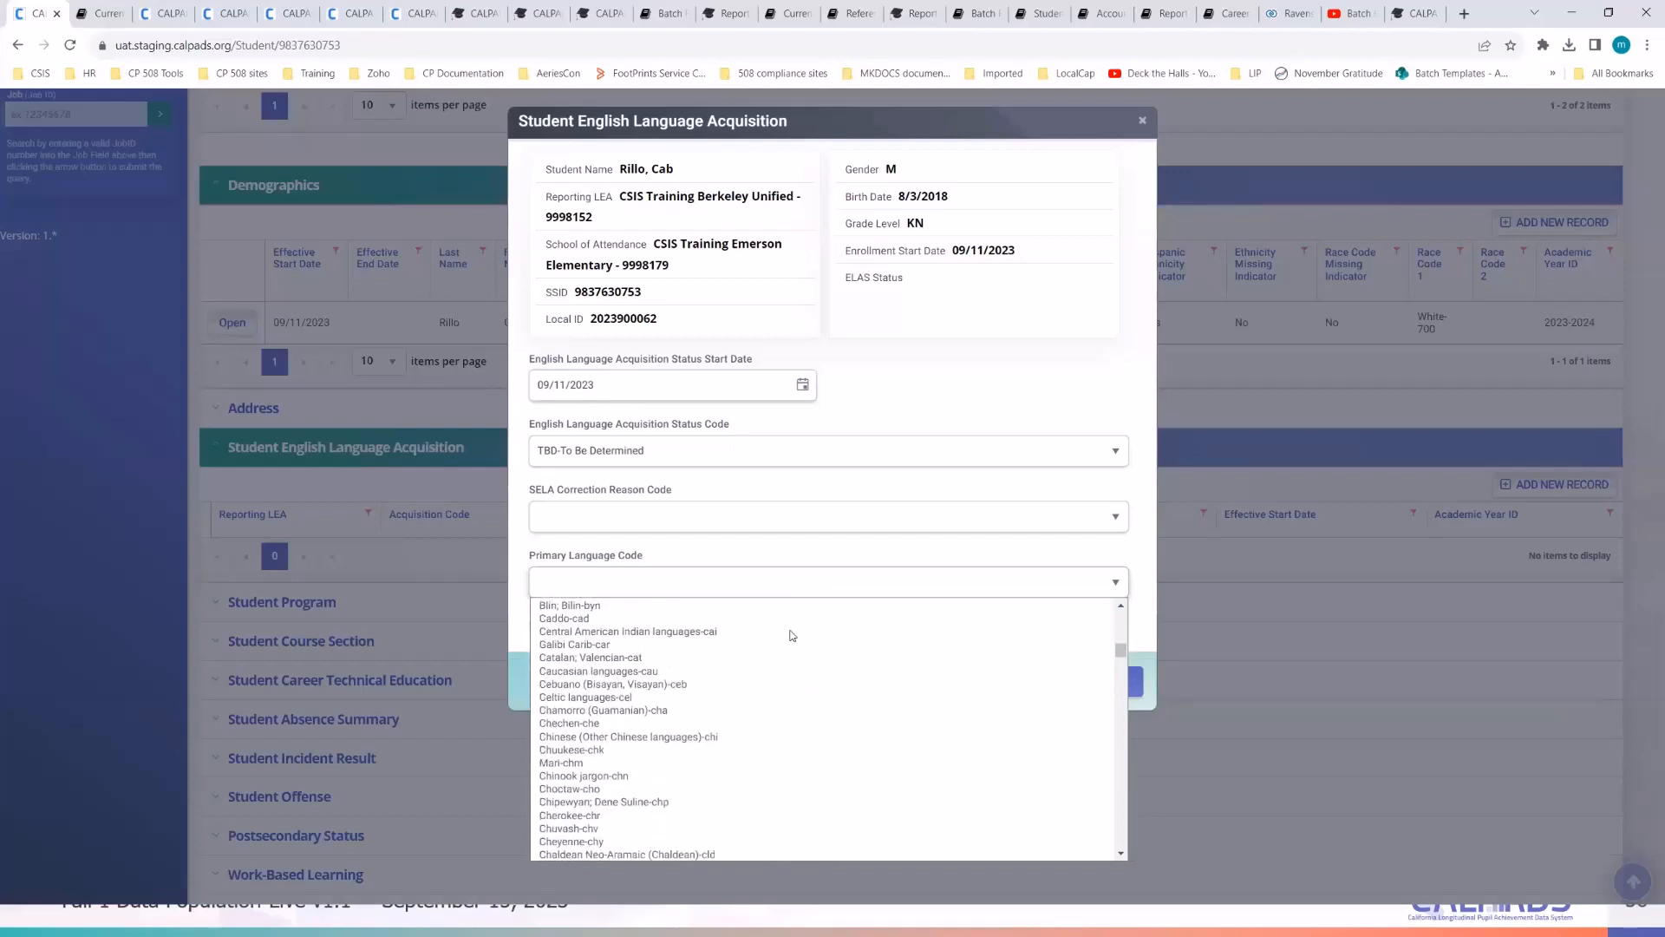
scroll(791, 636, up, 15)
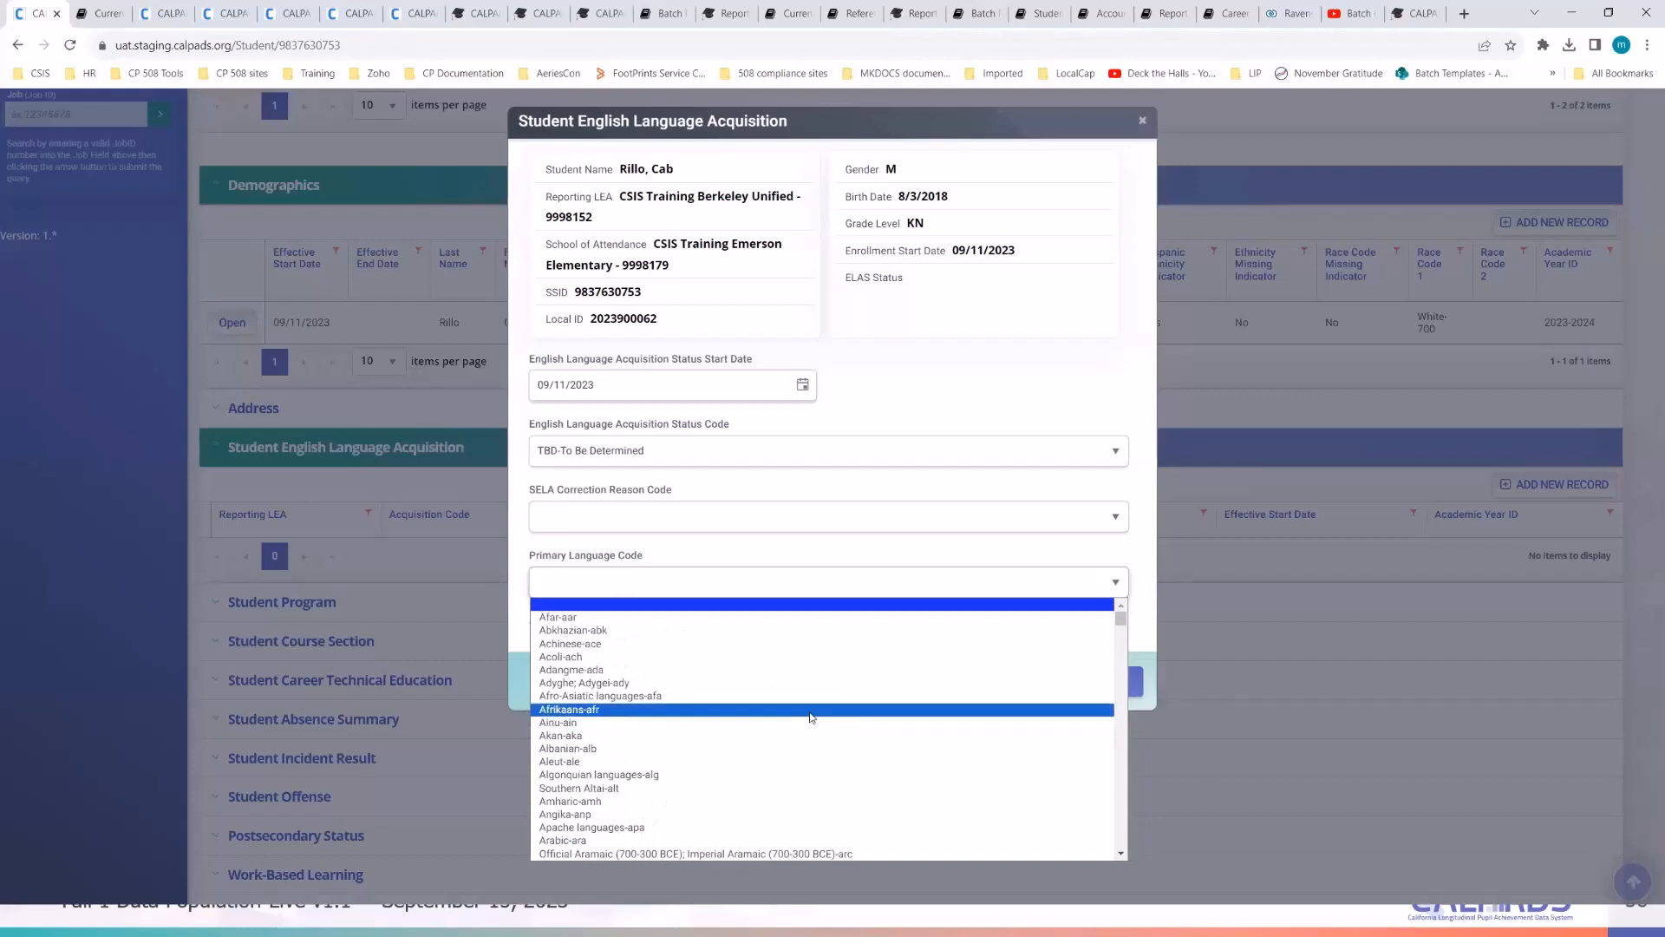
text(spa)
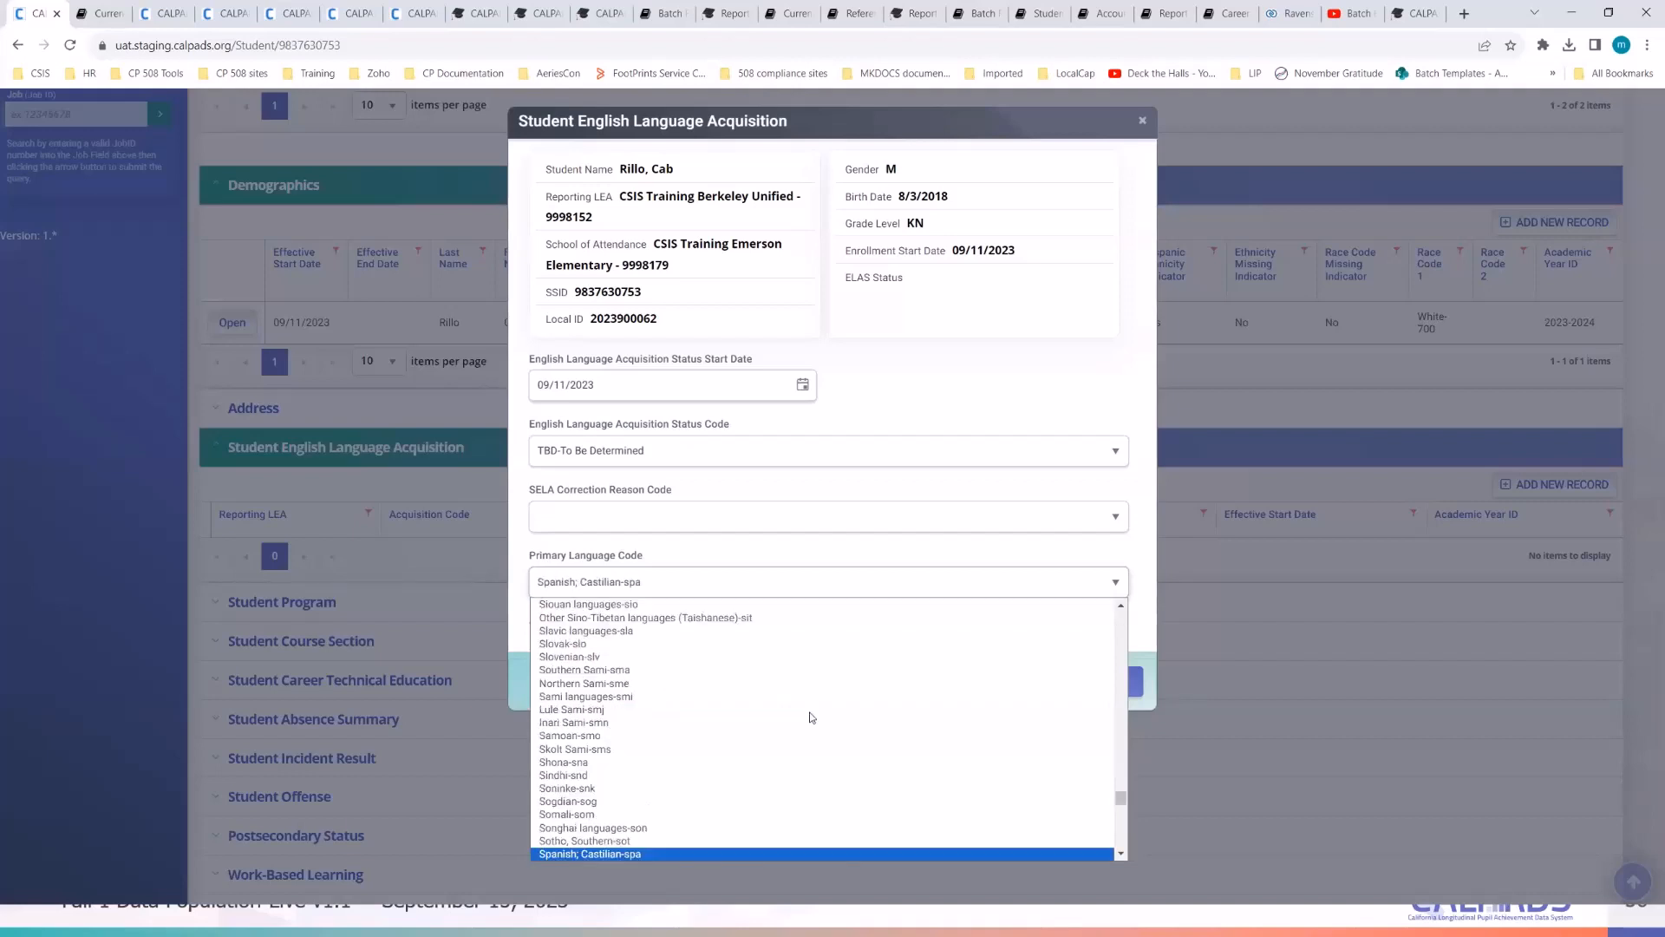
scroll(811, 717, down, 2)
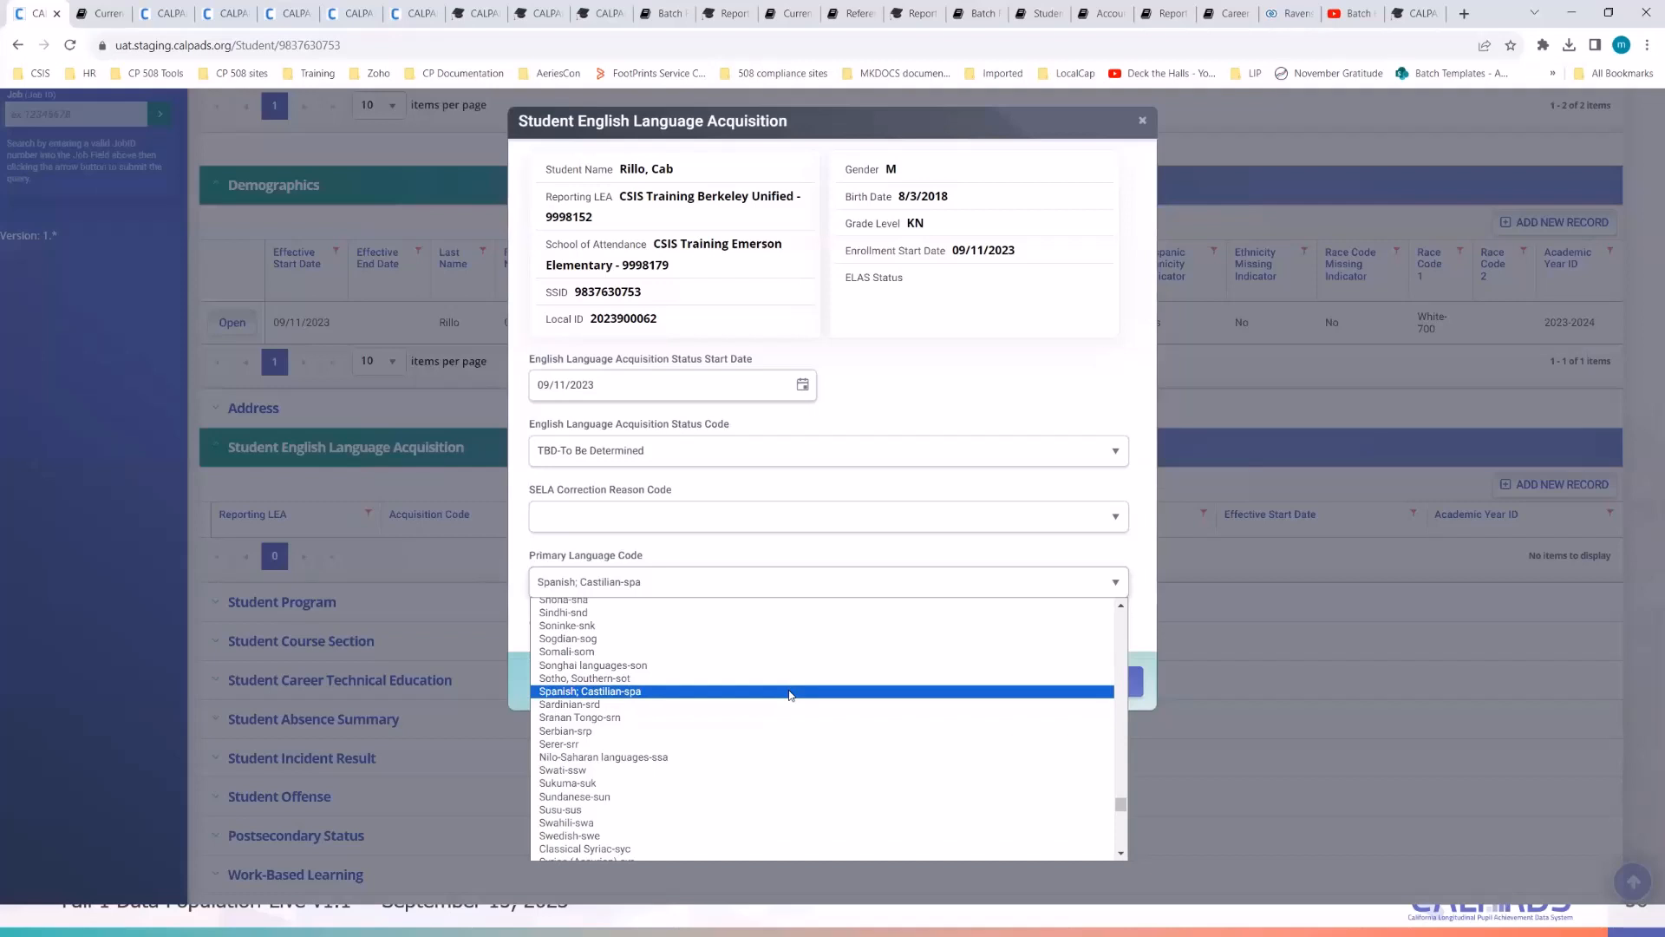
click(790, 691)
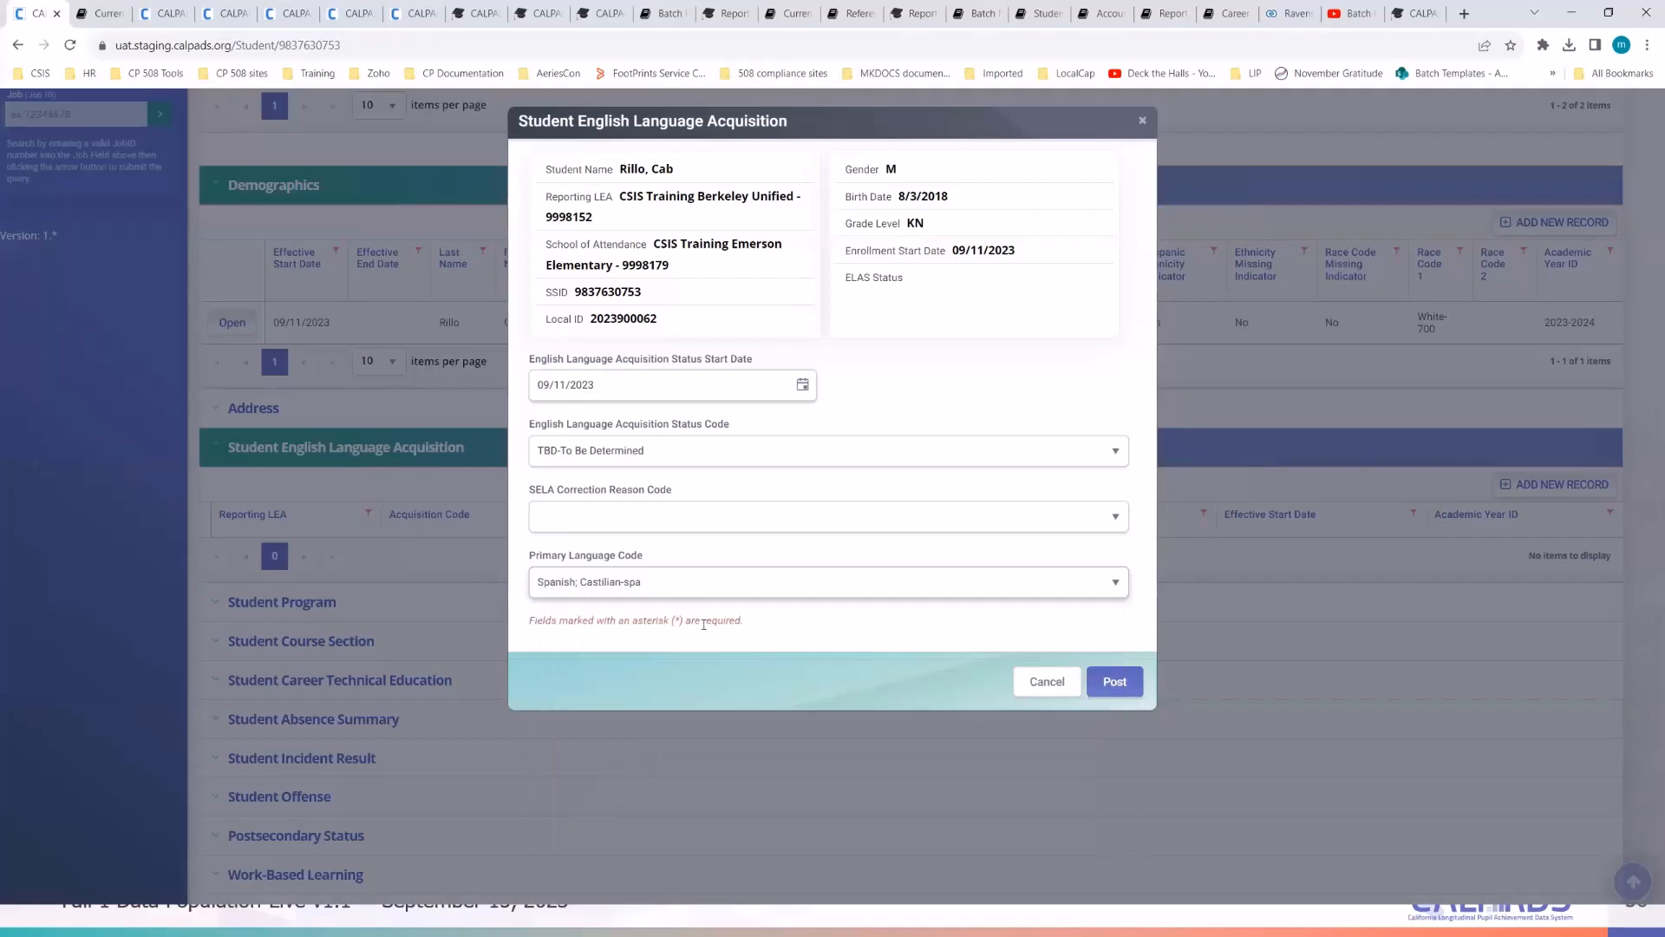
click(664, 581)
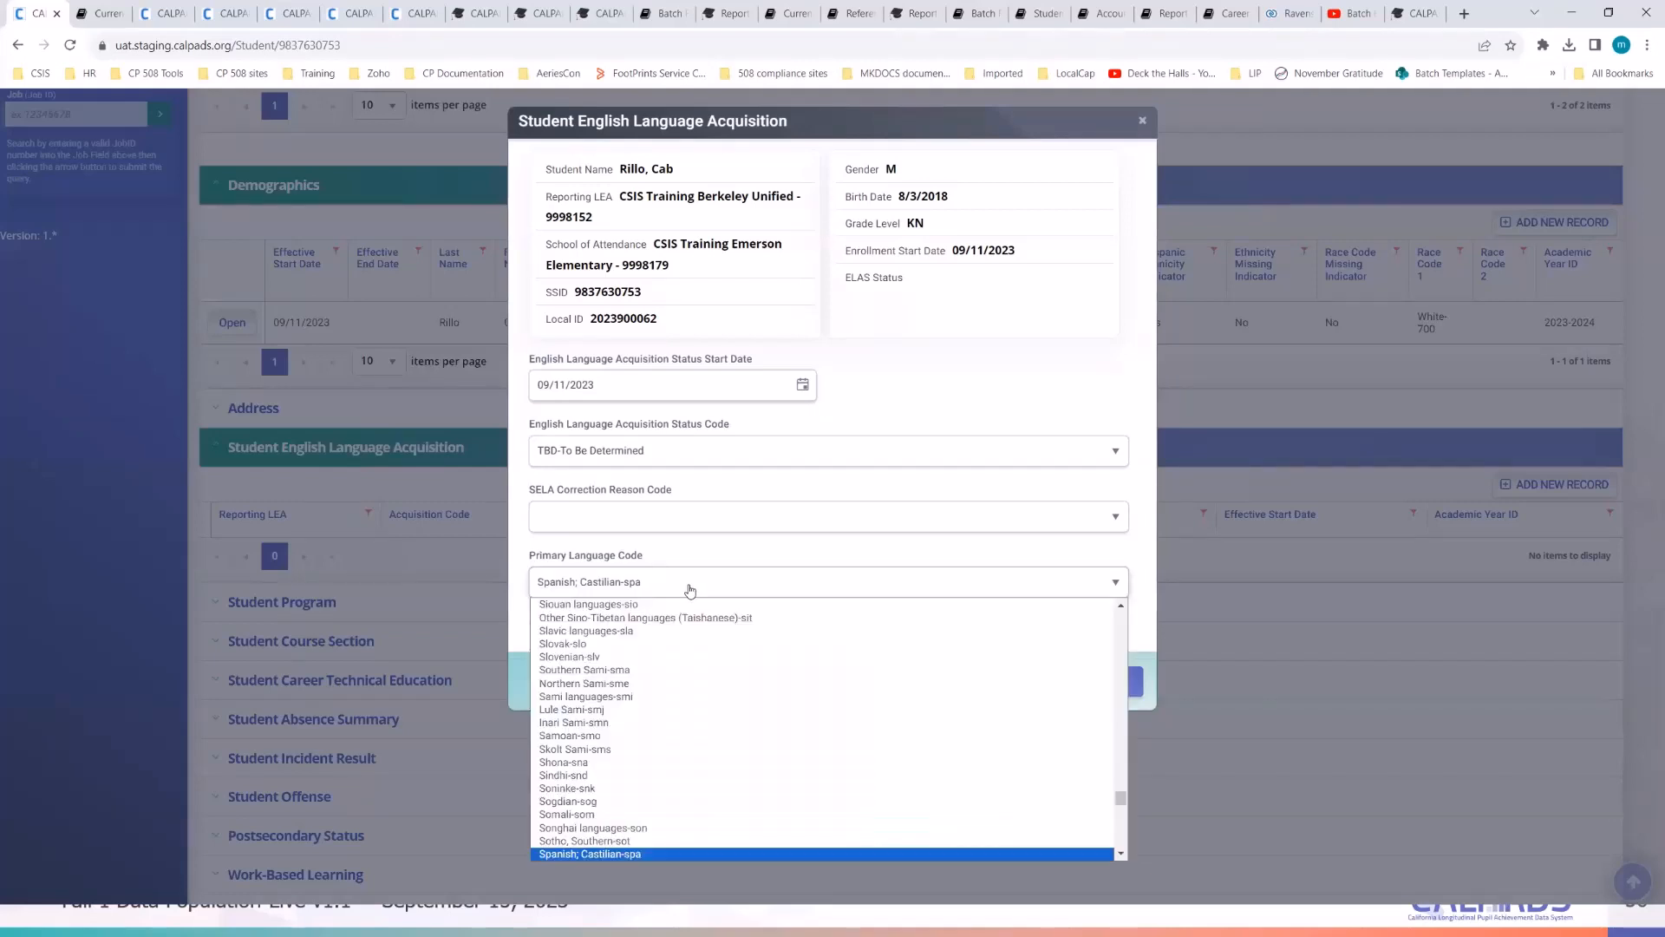
click(656, 825)
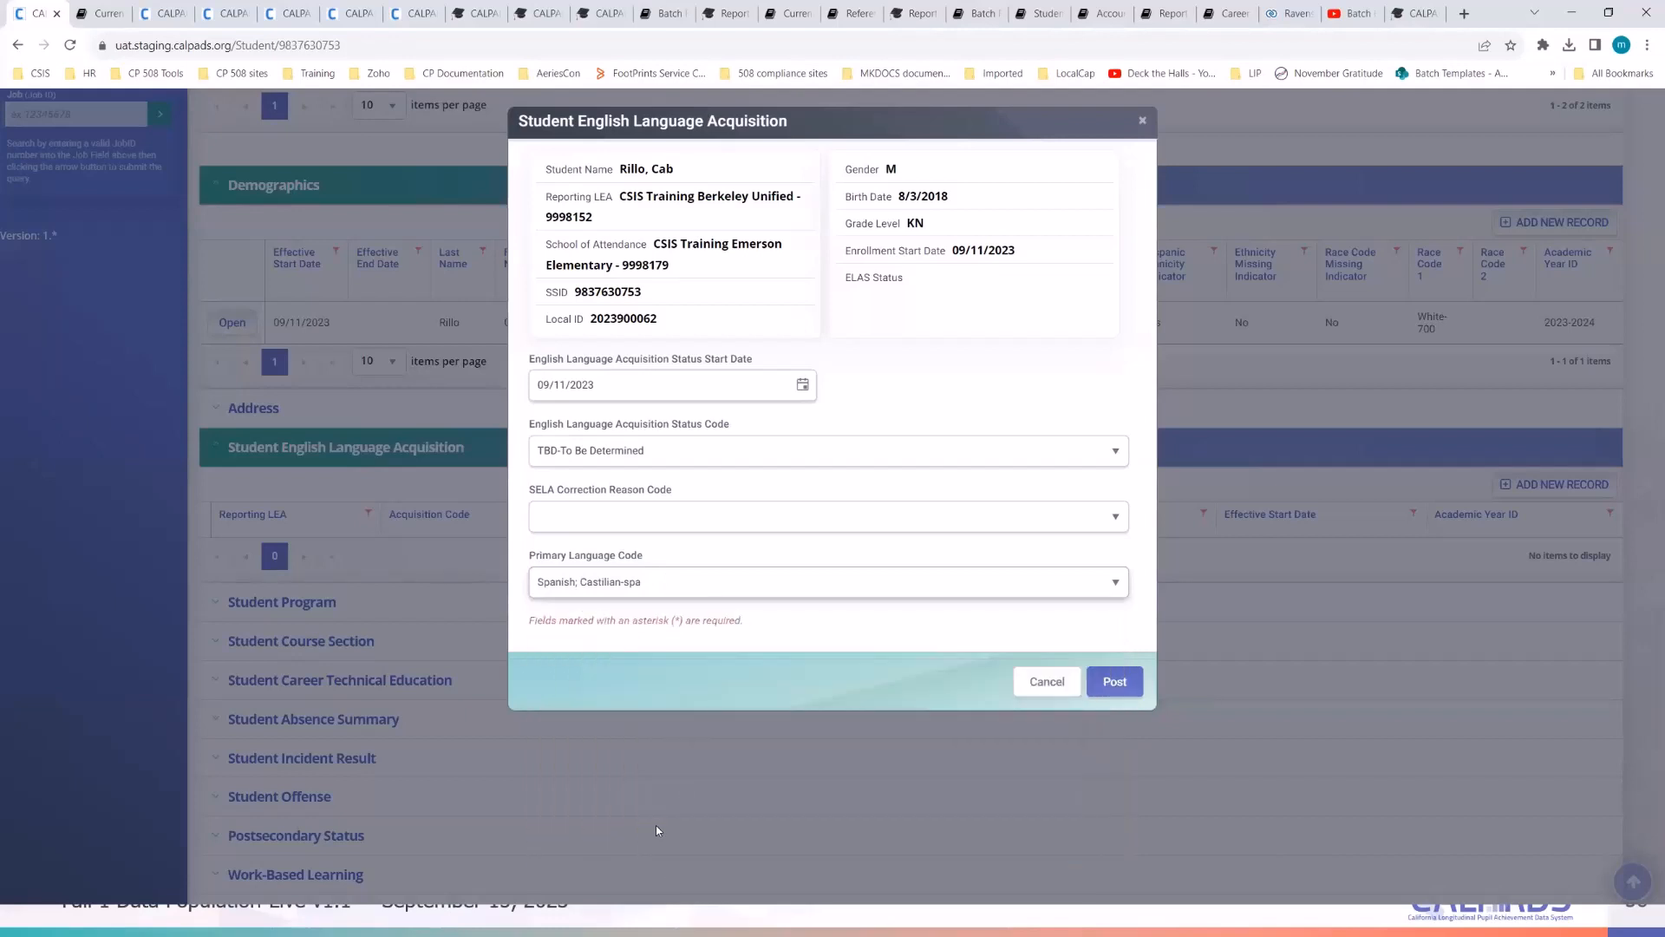
- Post the ELA record, expand Student Program, and switch to the student's notes in Notepad
click(1115, 683)
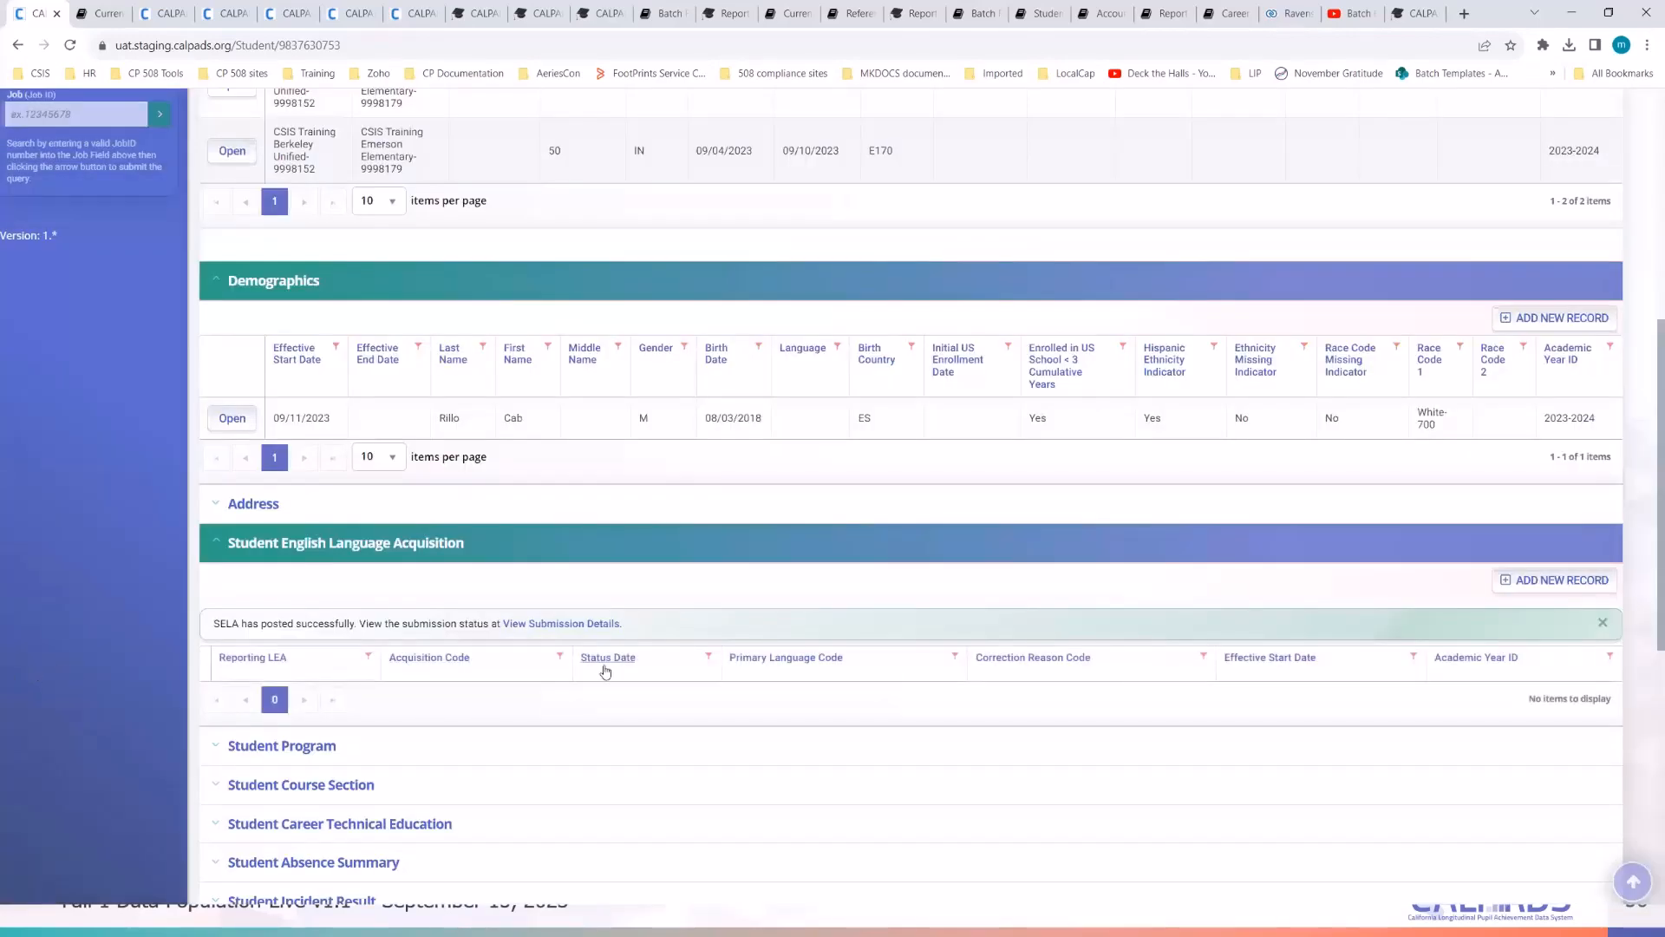
scroll(88, 725, down, 3)
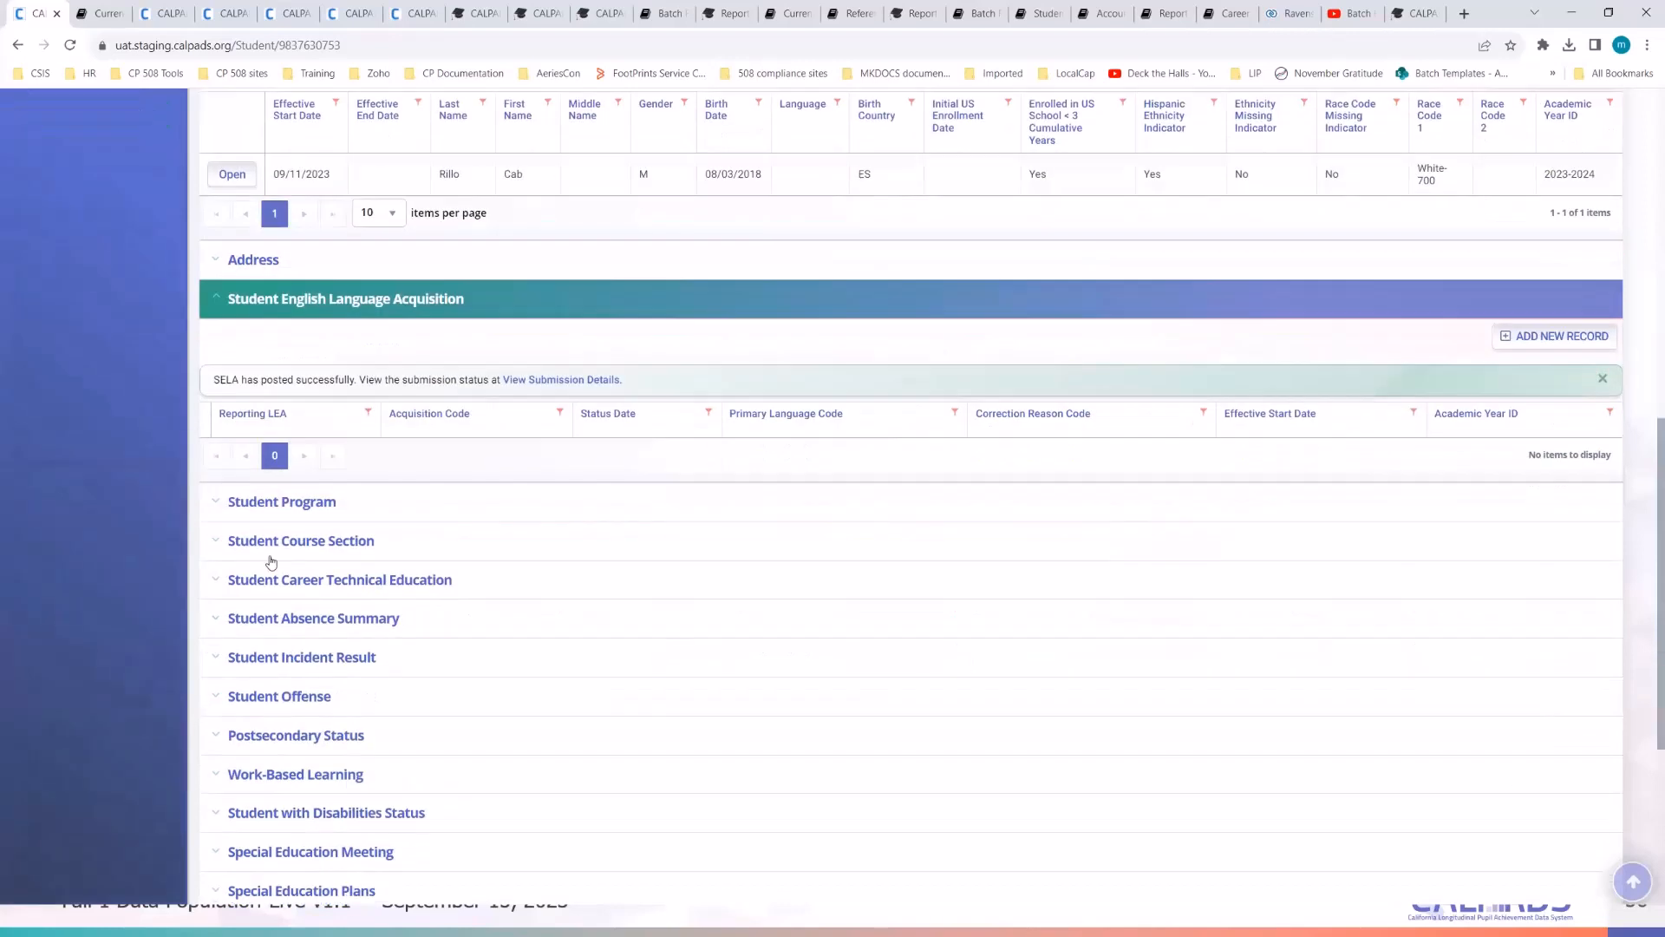
click(286, 508)
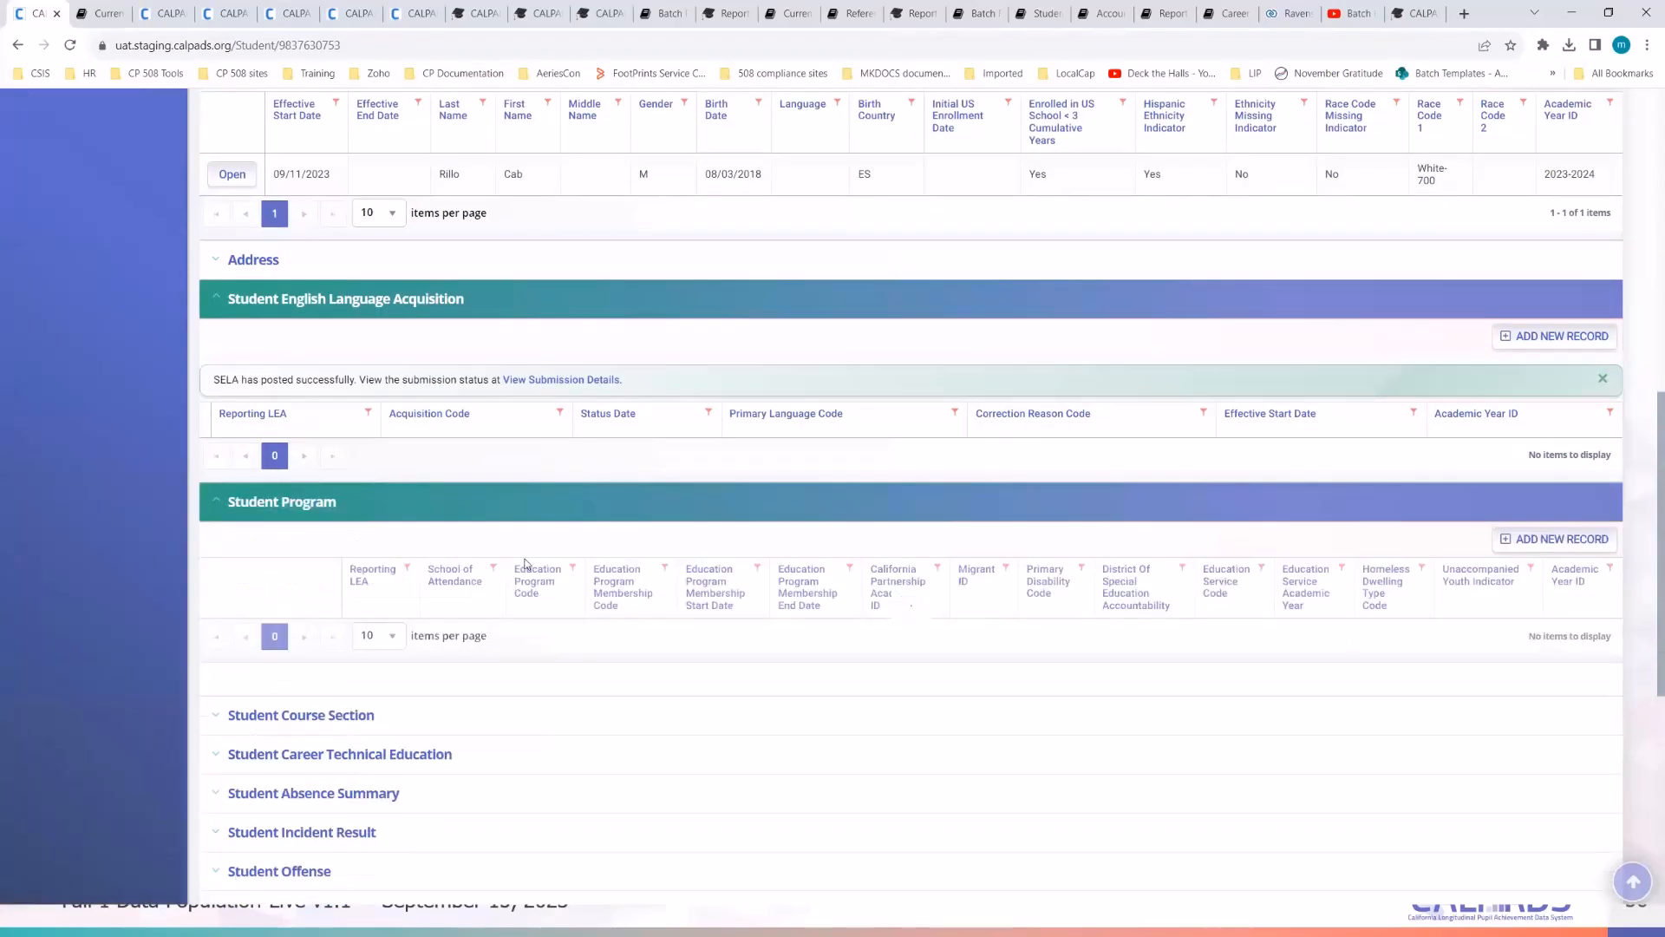
scroll(621, 550, up, 5)
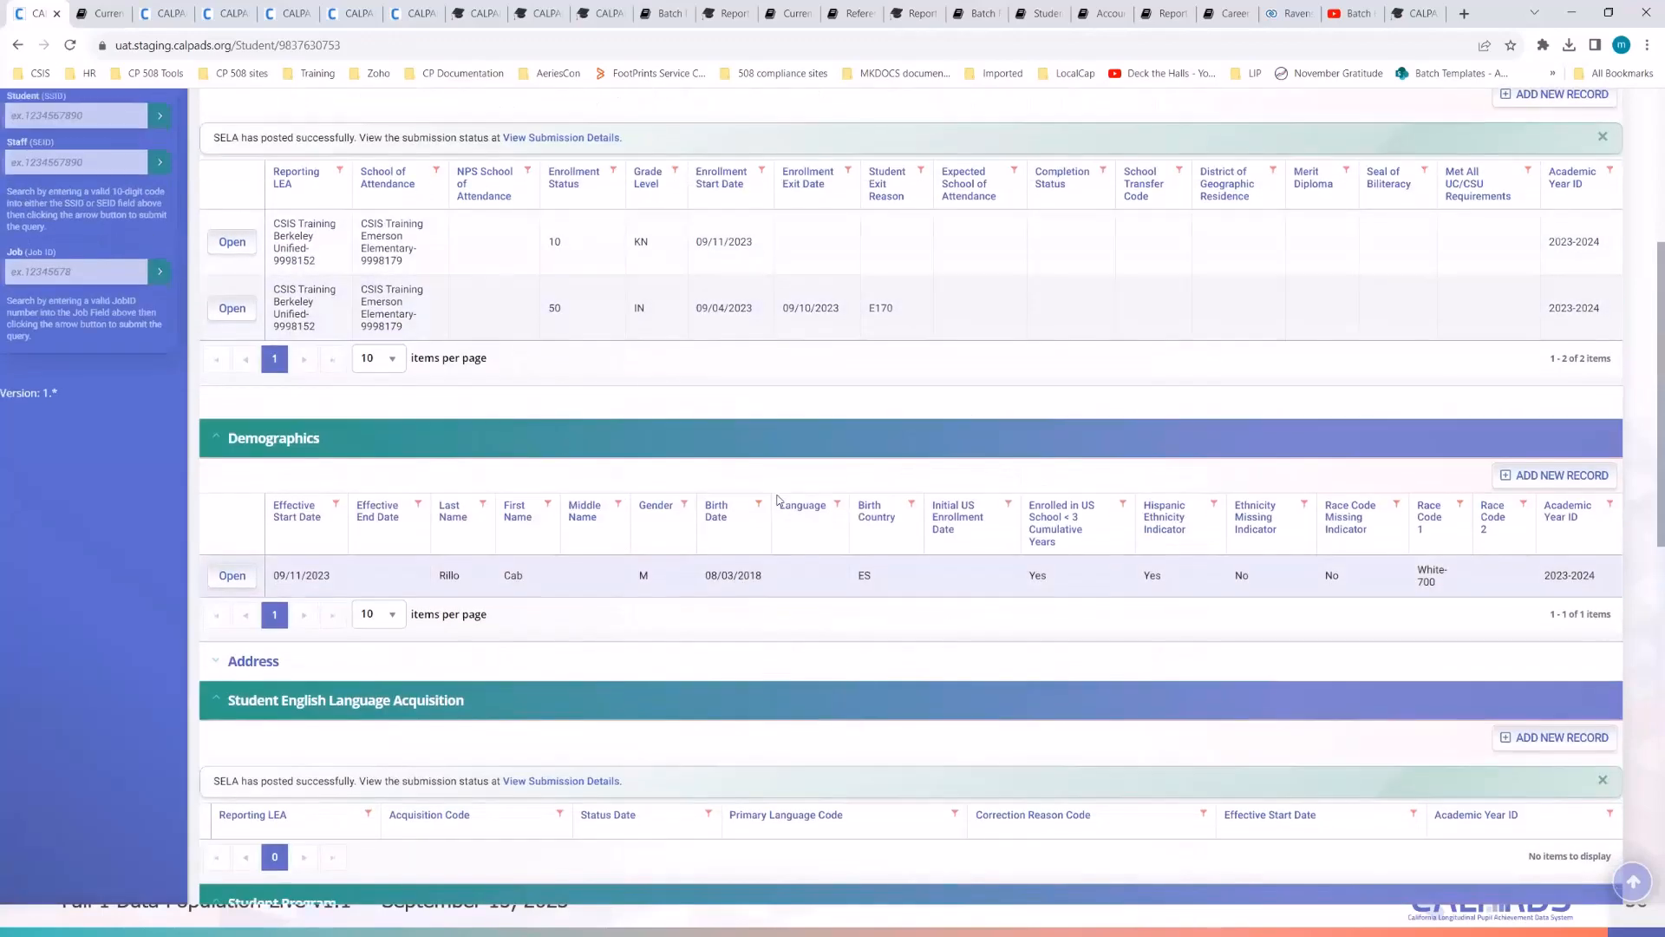
scroll(561, 450, down, 3)
scroll(486, 491, down, 2)
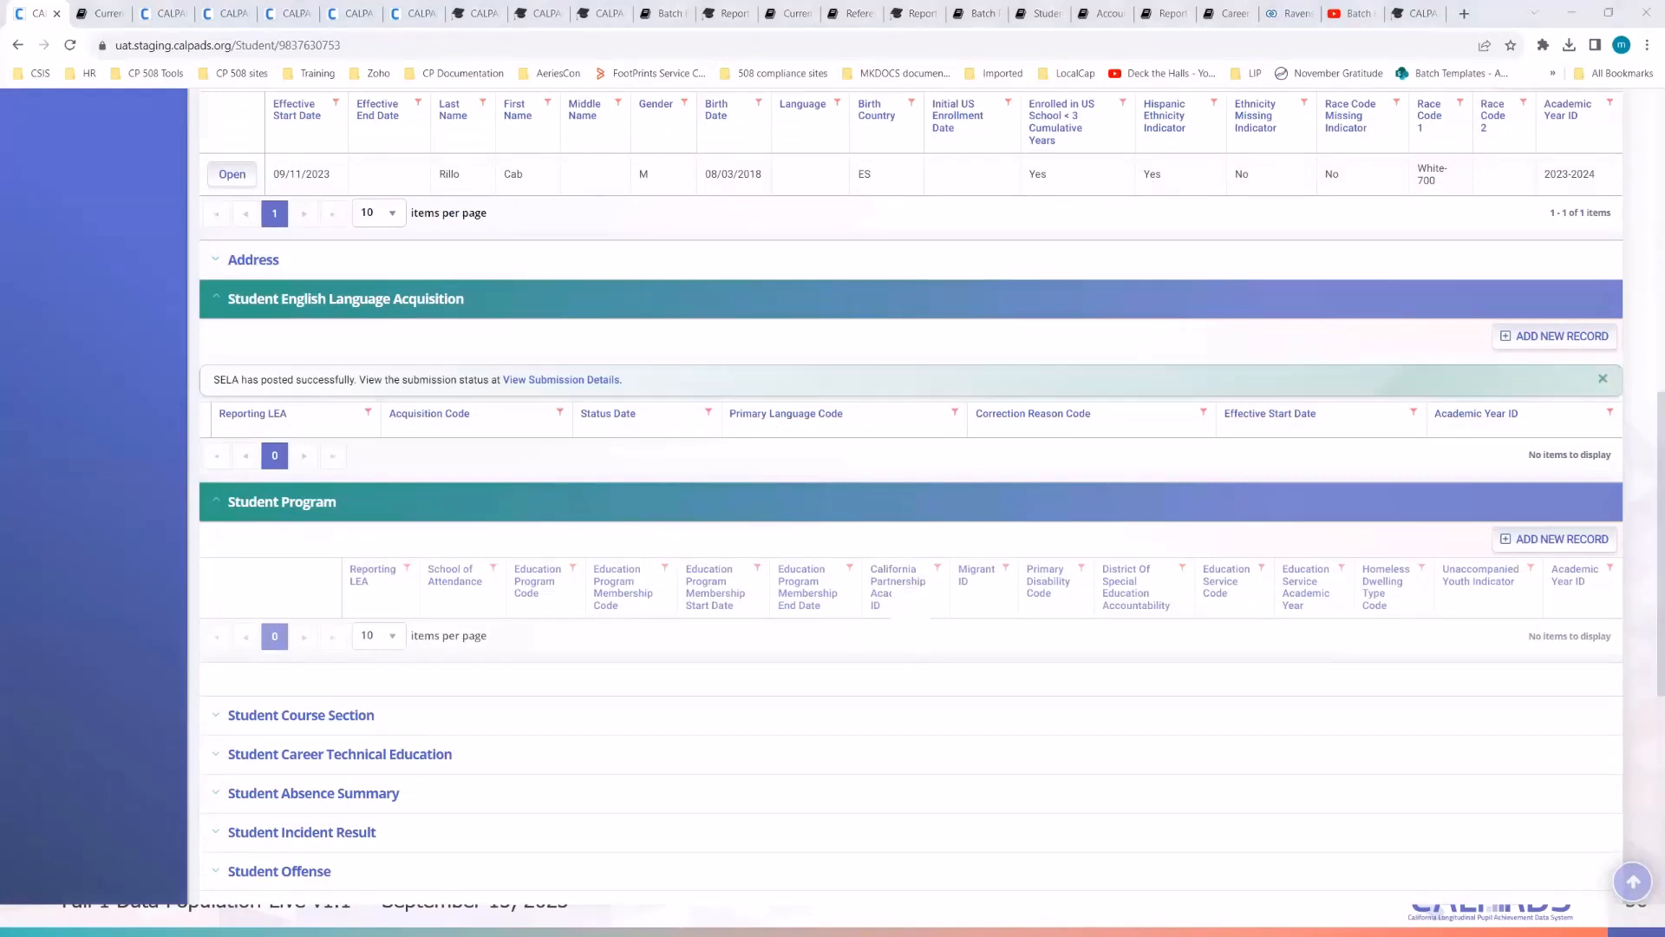
key(alt+Tab)
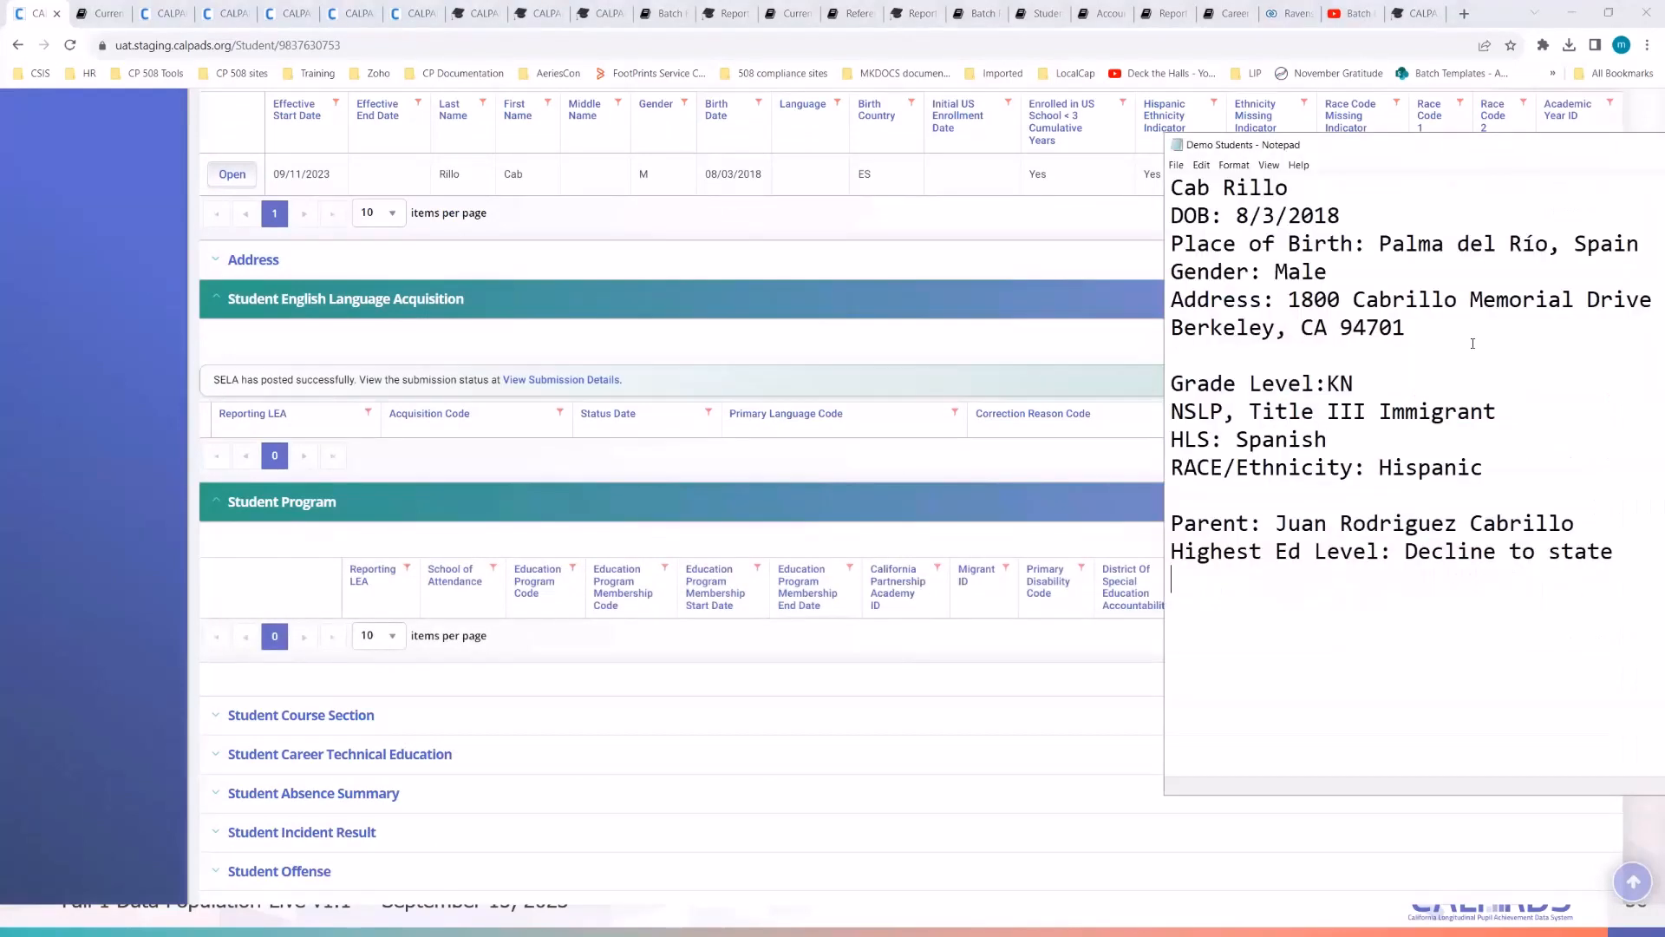
- Move the Notepad notes over the page and highlight the NSLP and Title III Immigrant entries
drag(1353, 151, 851, 170)
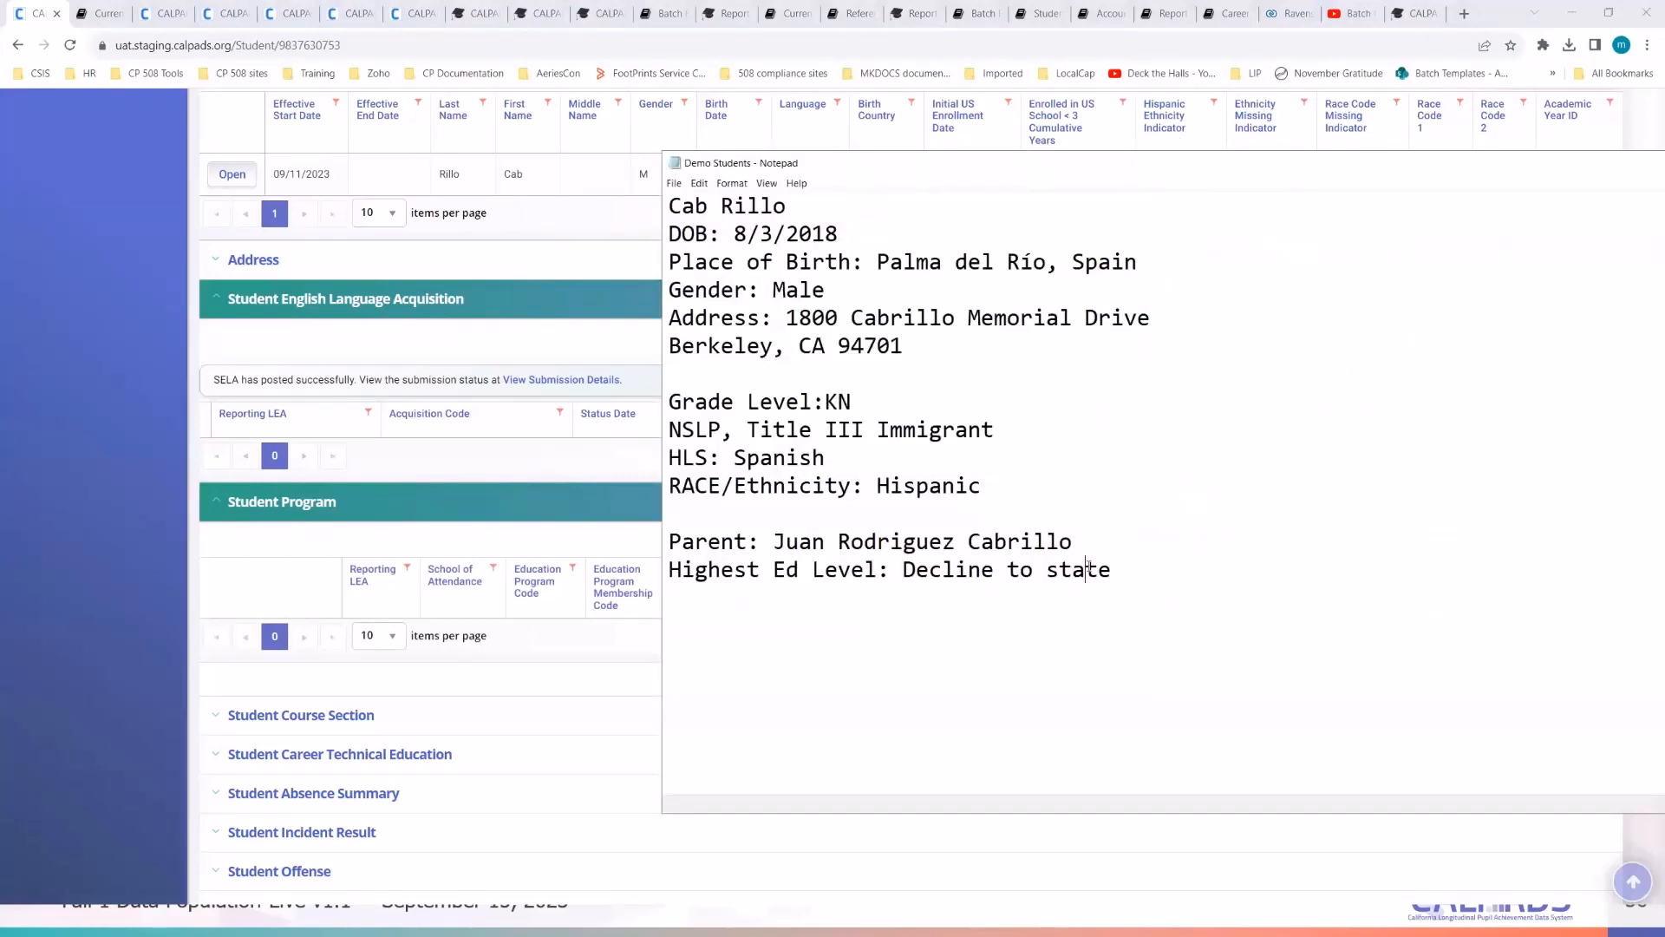
click(1086, 513)
double_click(694, 429)
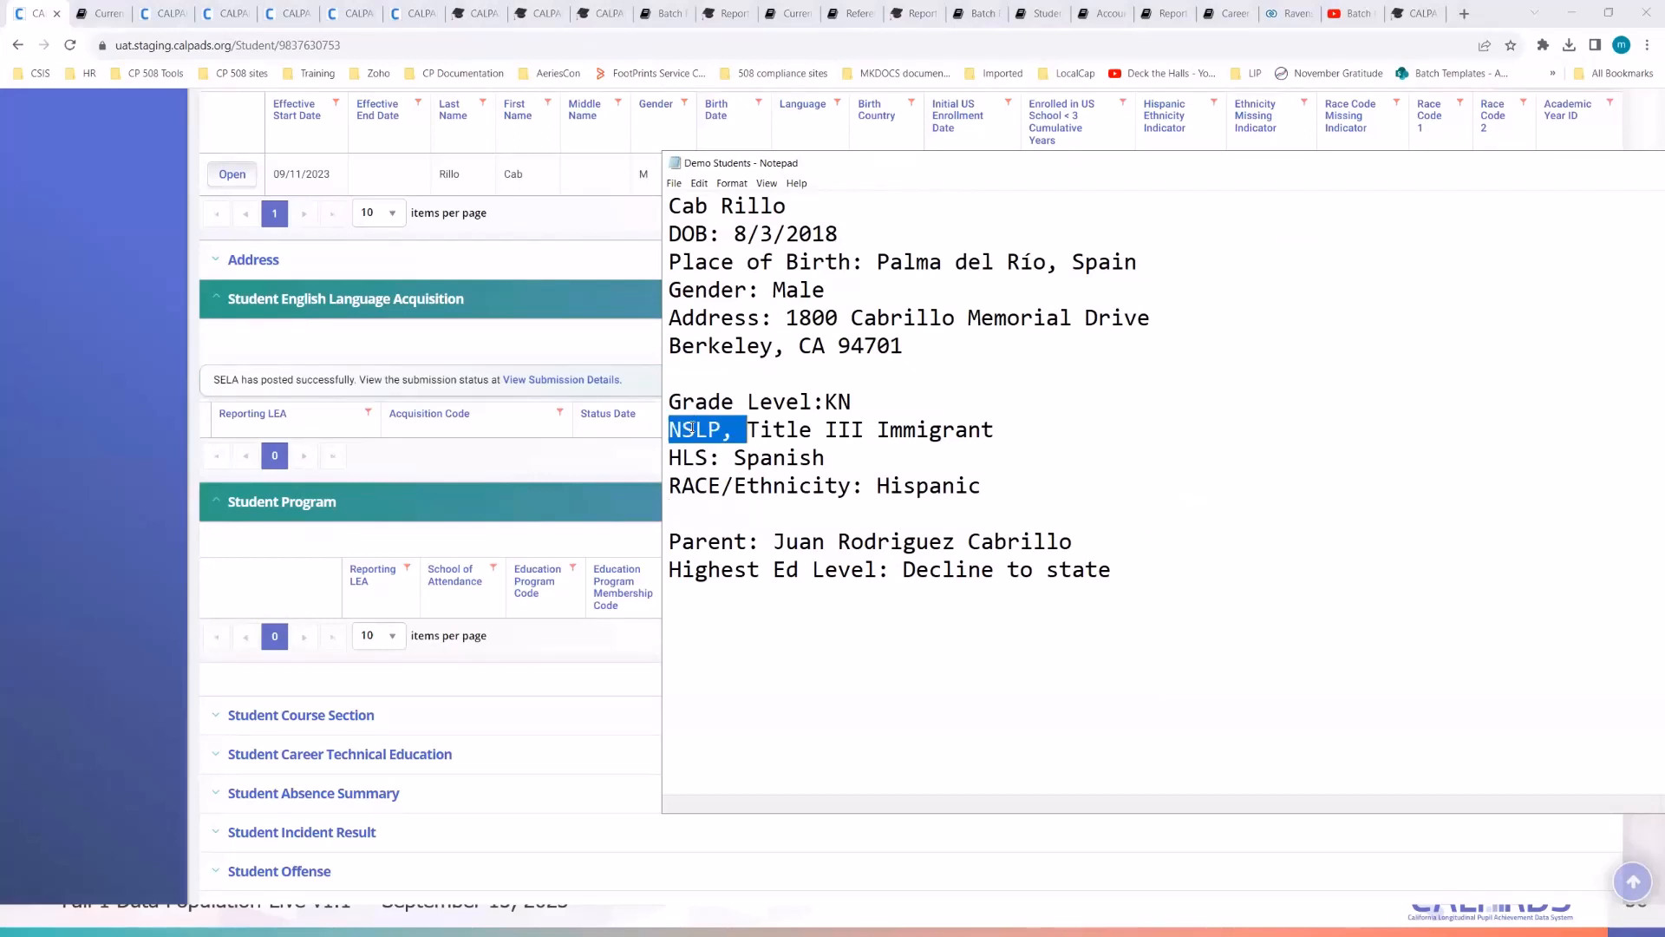
click(717, 492)
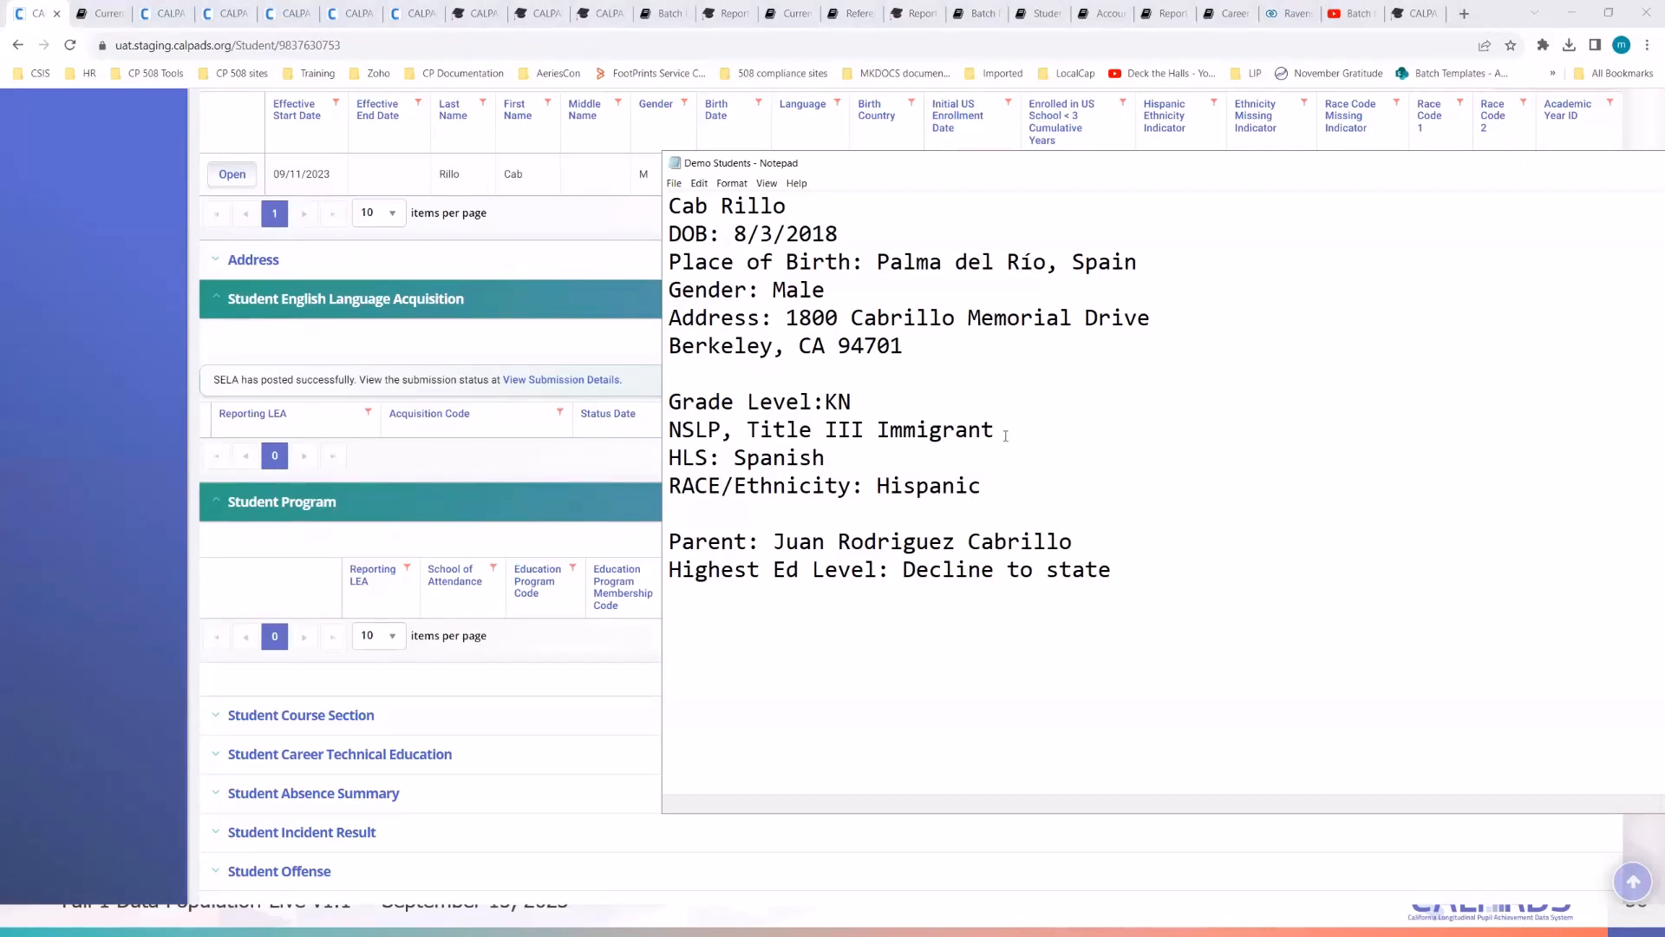
drag(1012, 431, 748, 429)
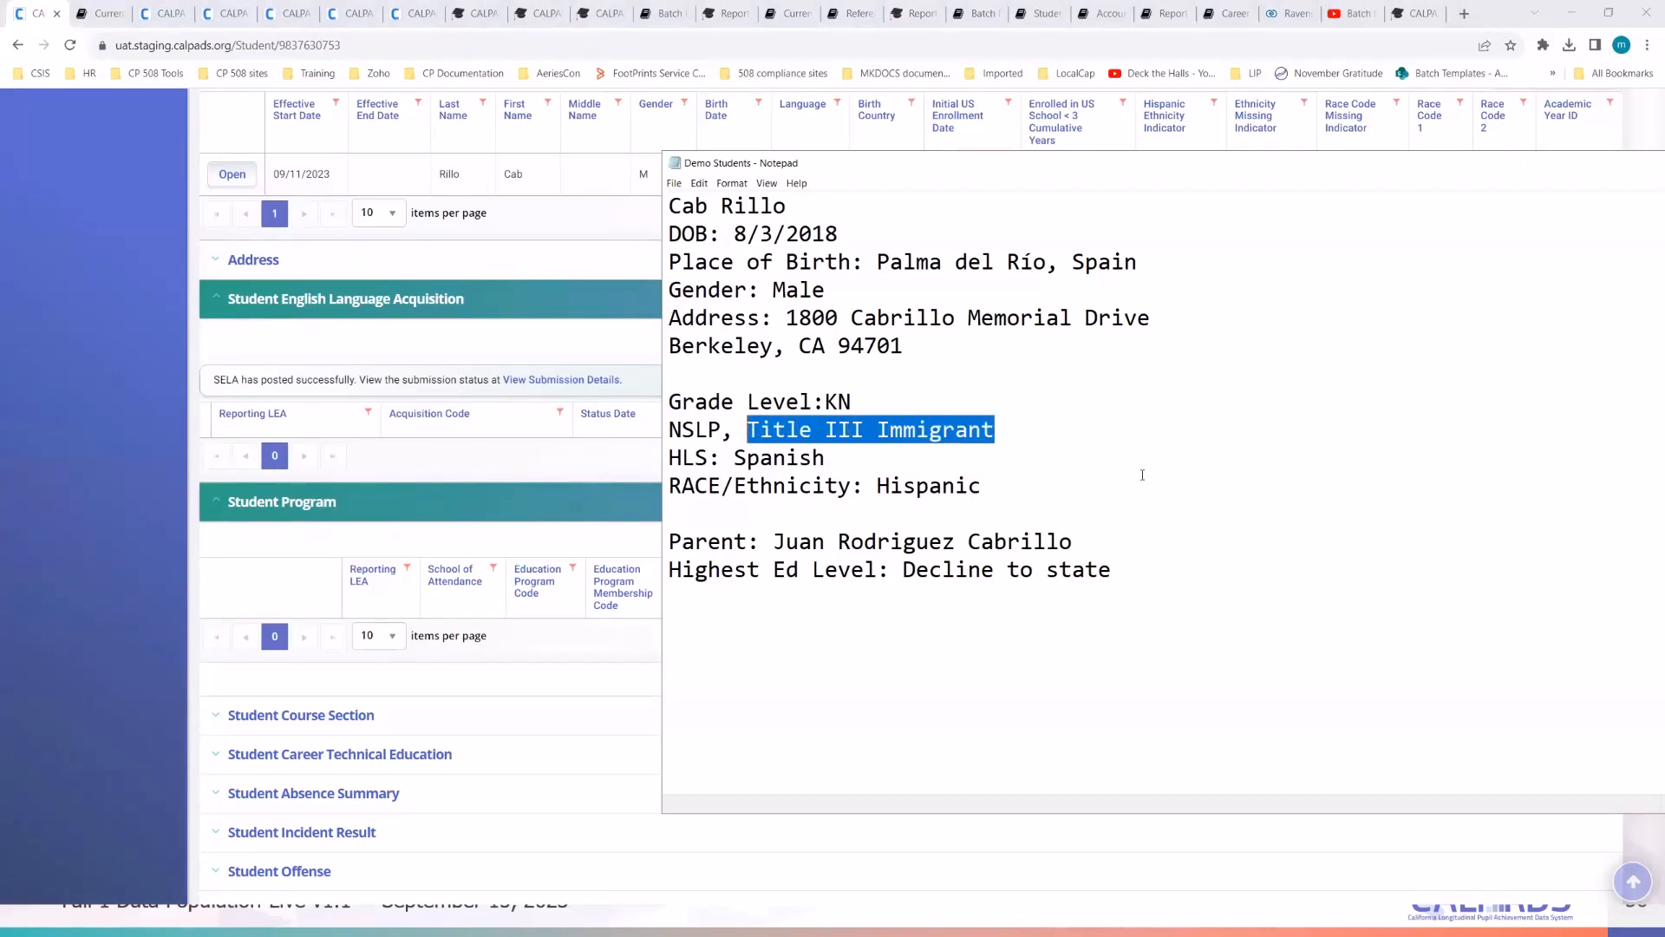
click(1171, 479)
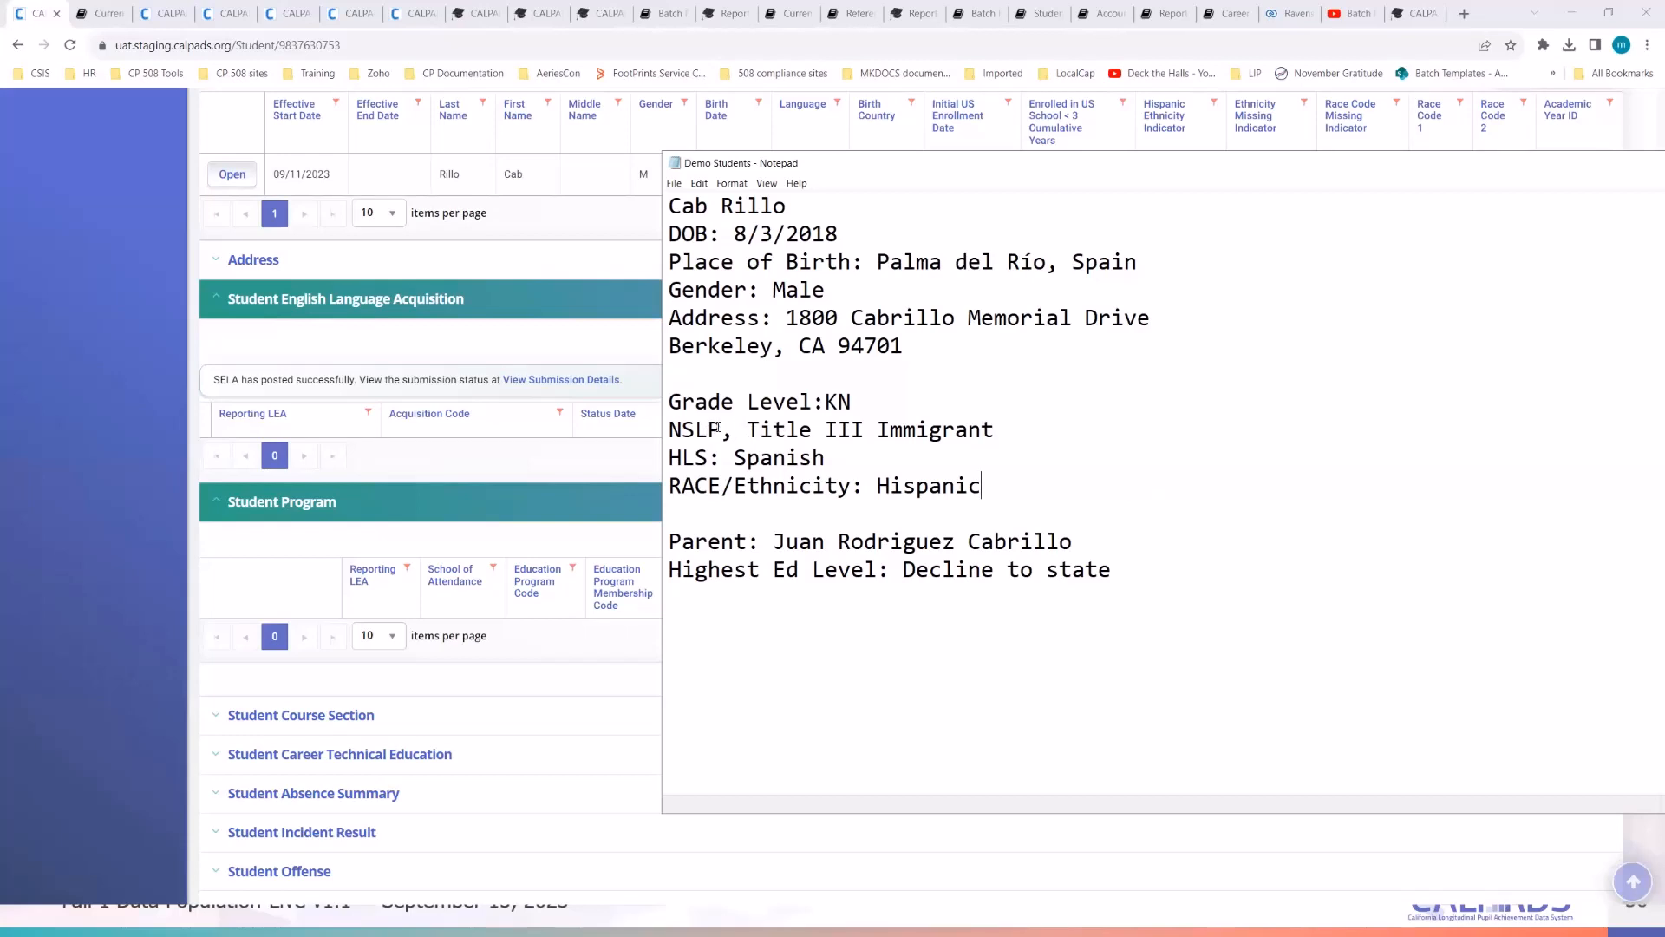
drag(721, 429, 681, 430)
click(786, 430)
- Shift the notes aside to uncover the program table and recheck NSLP, Title III Immigrant and HLS: Spanish
scroll(1068, 464, up, 1)
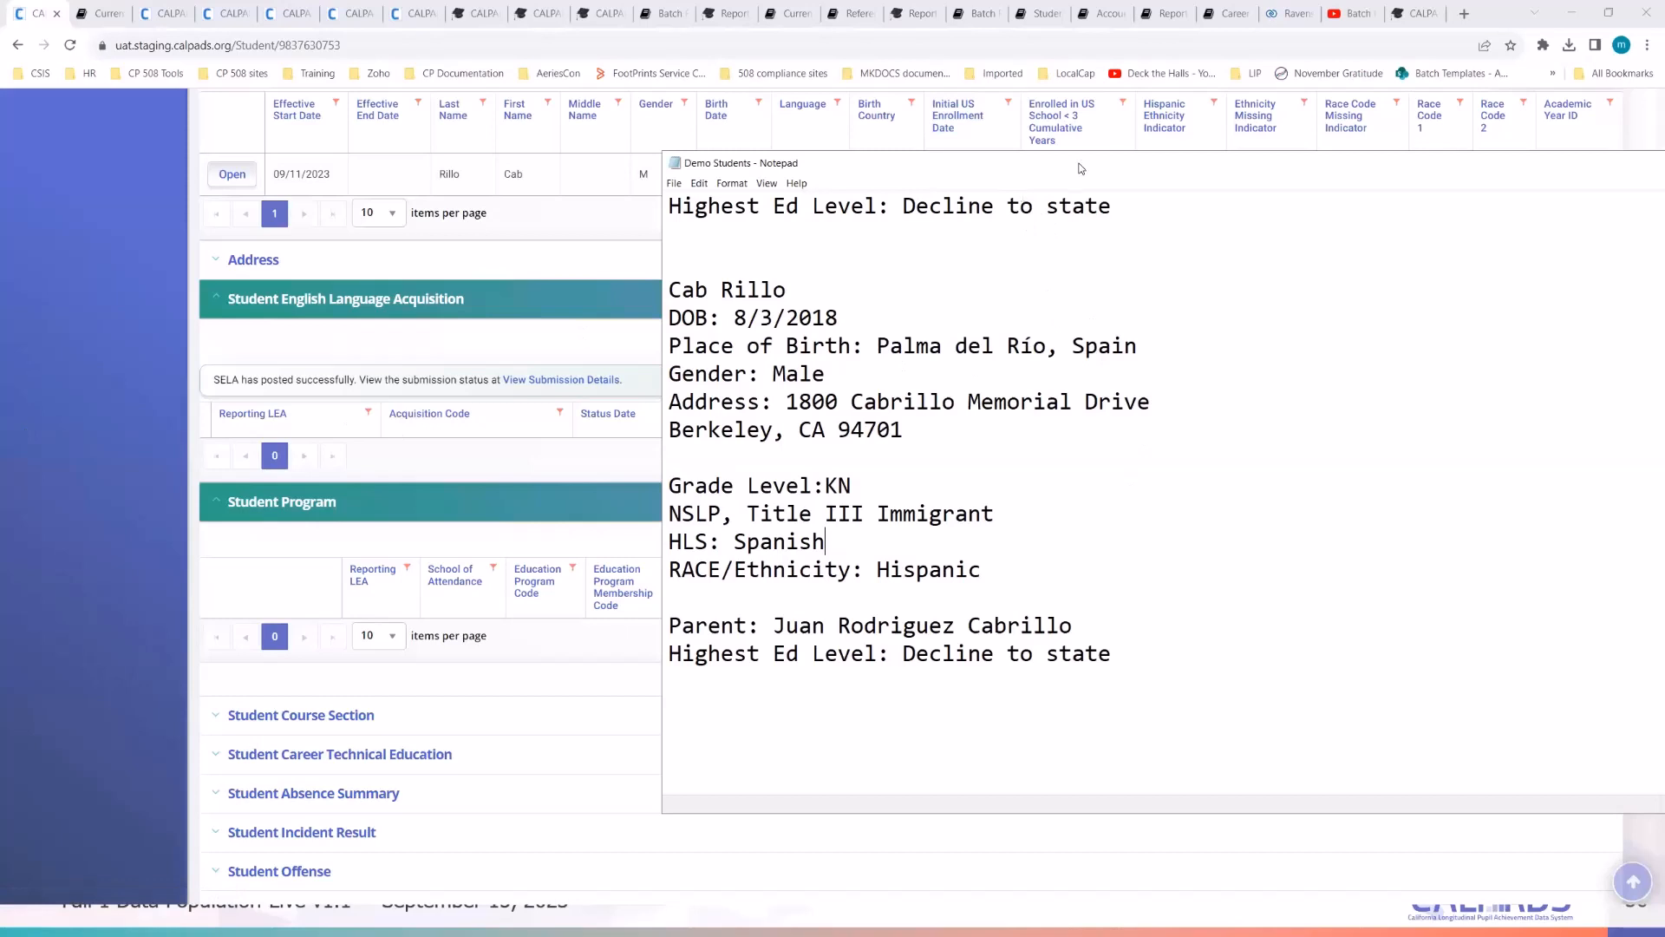
drag(1081, 170, 1220, 351)
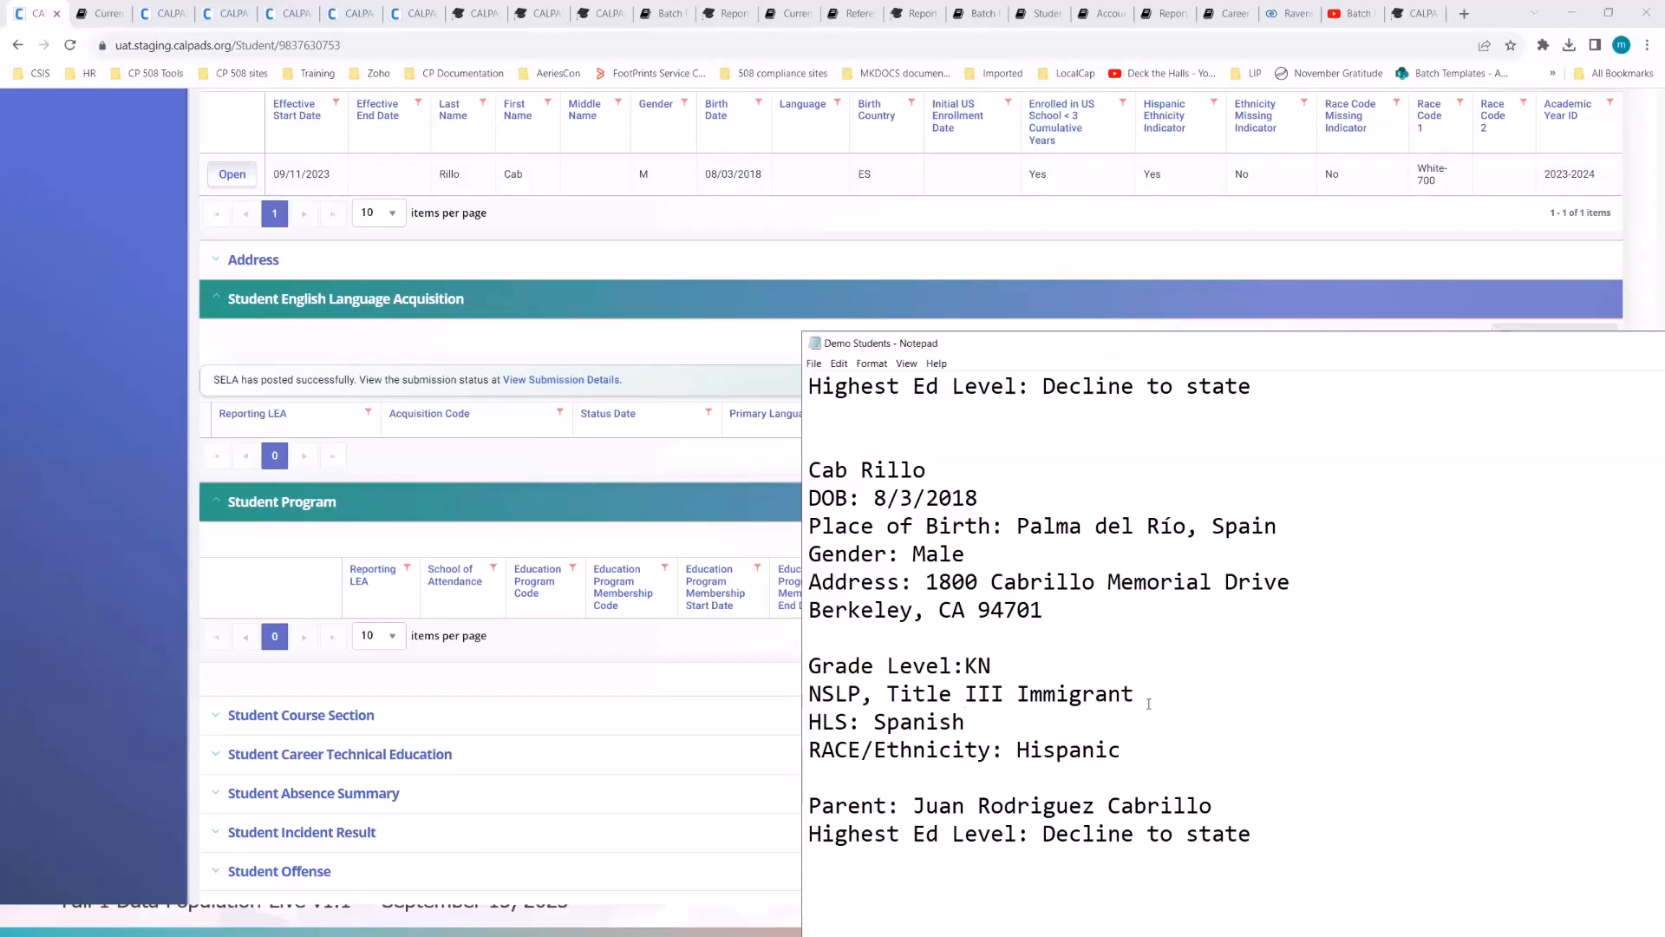
drag(1148, 703, 888, 701)
click(833, 699)
double_click(833, 699)
click(856, 694)
drag(857, 694, 811, 694)
click(953, 693)
click(1197, 720)
- Start a new Student Program record with school of attendance Berkeley Unified - 9998152
click(98, 614)
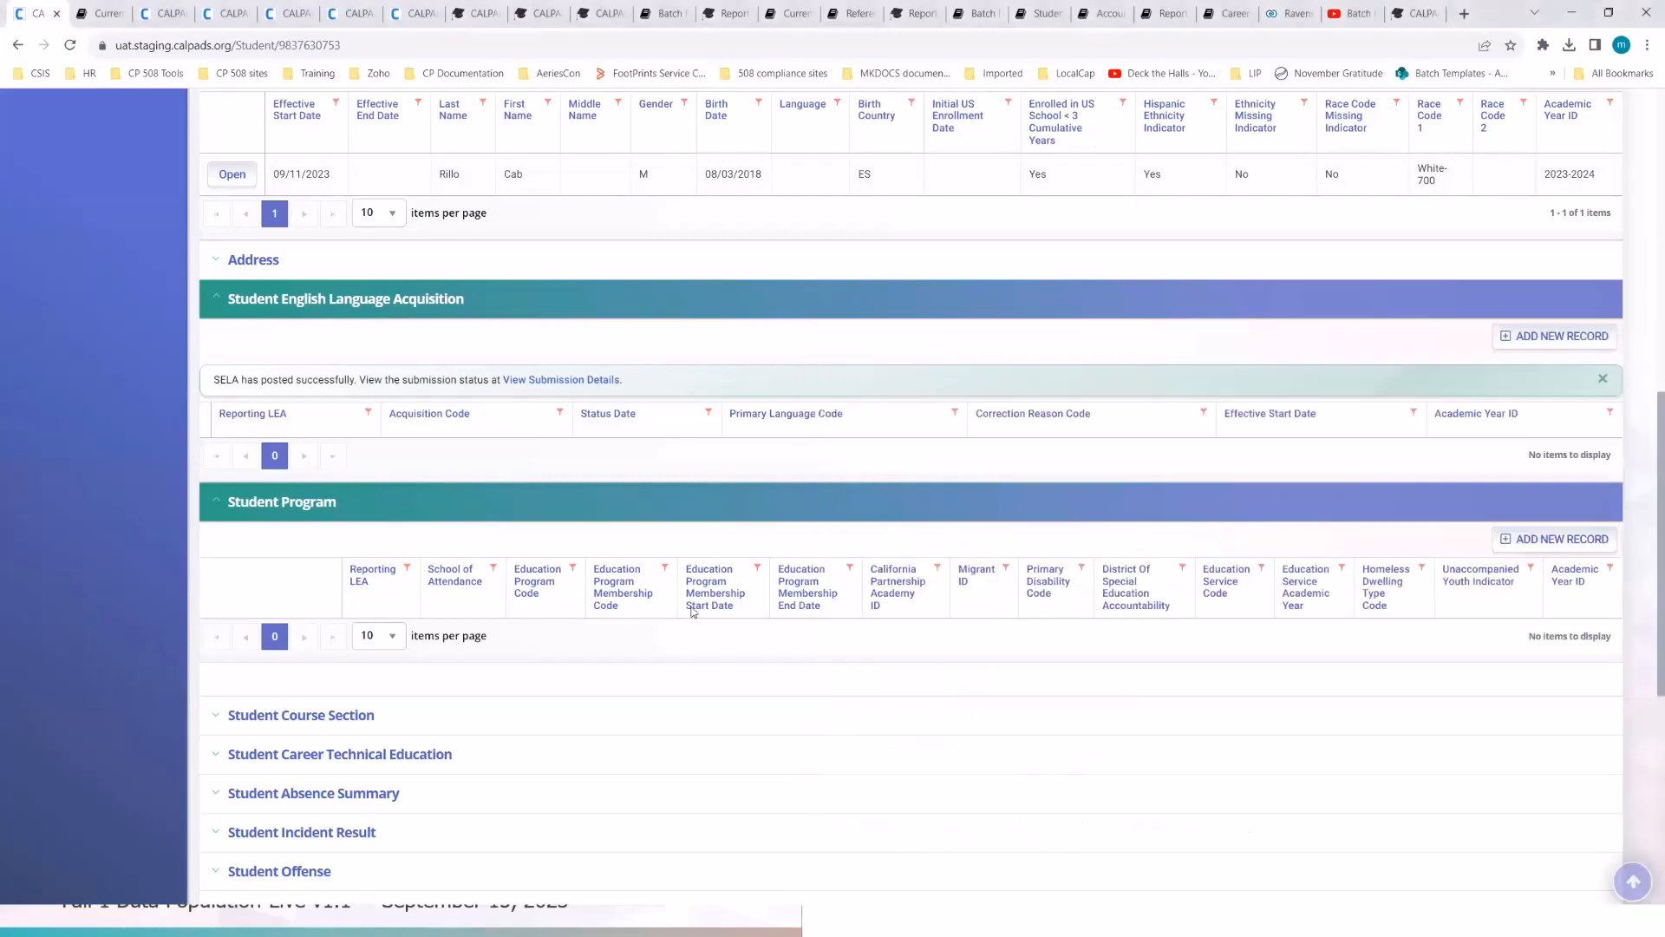
click(1543, 539)
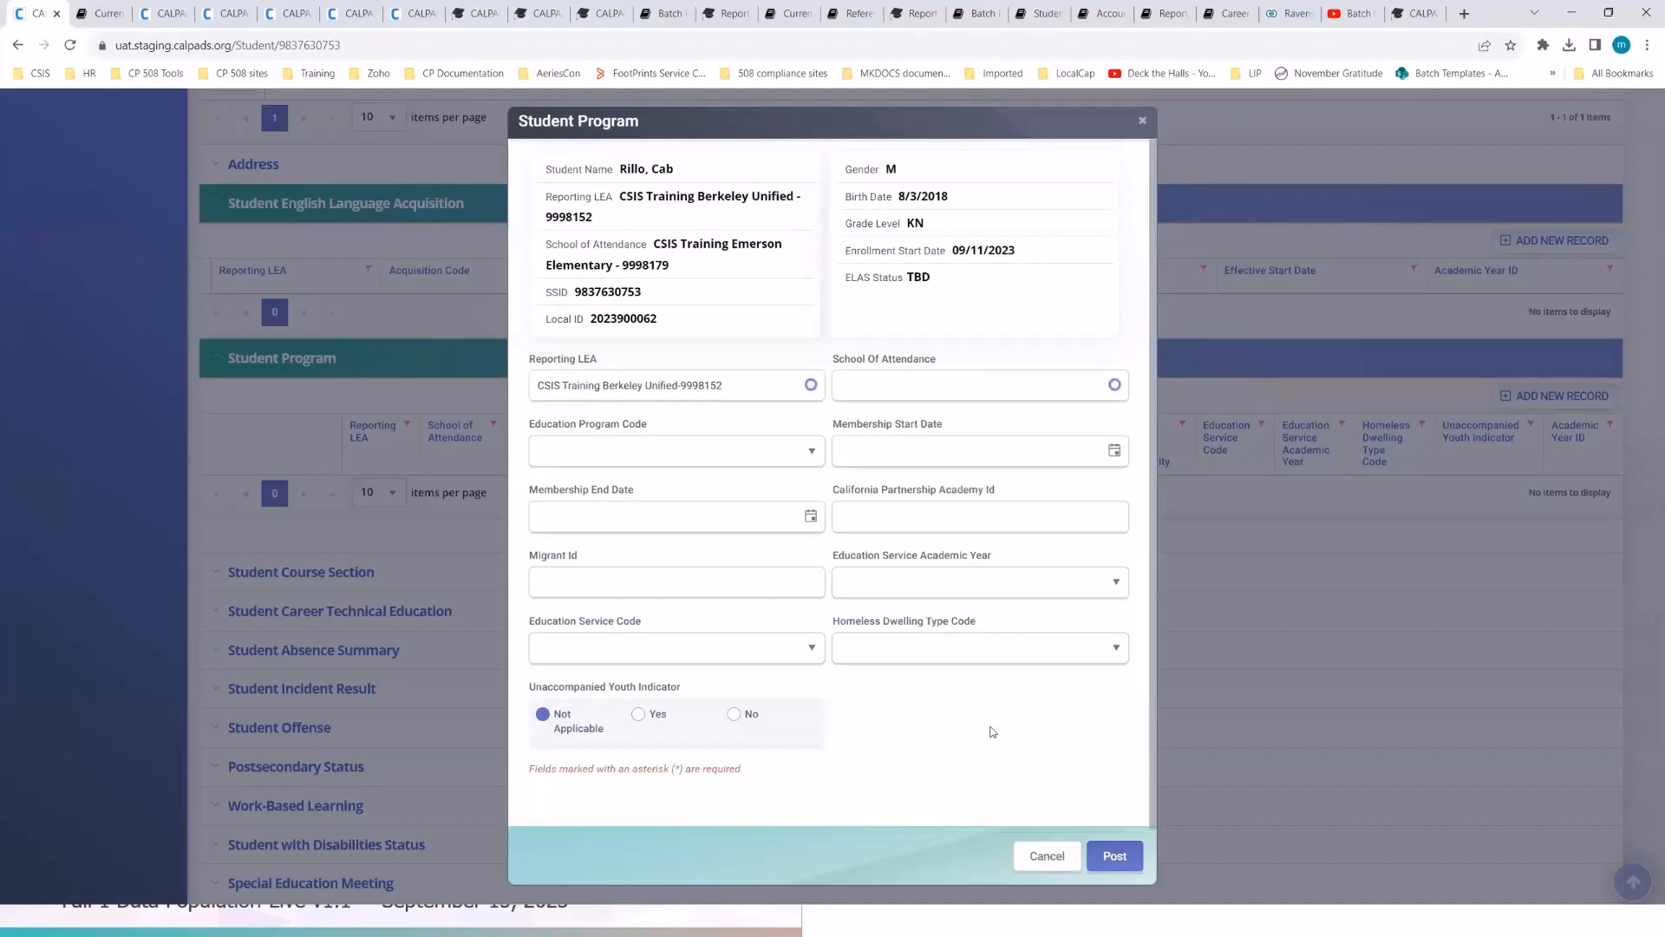
click(1094, 390)
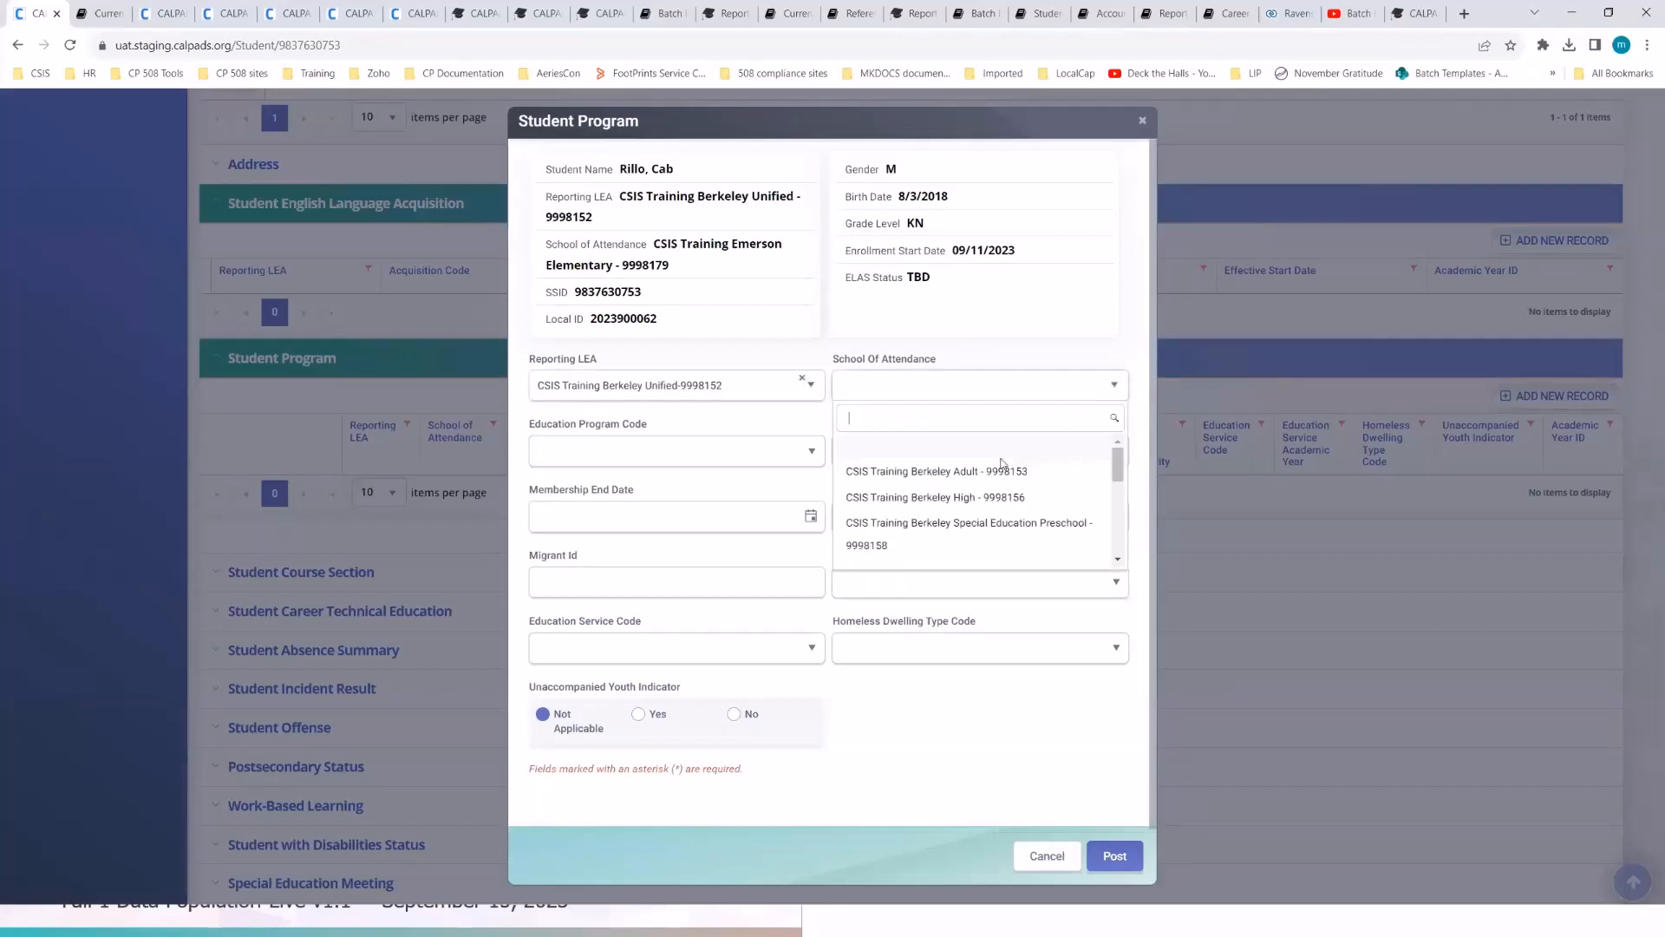
scroll(987, 496, down, 1)
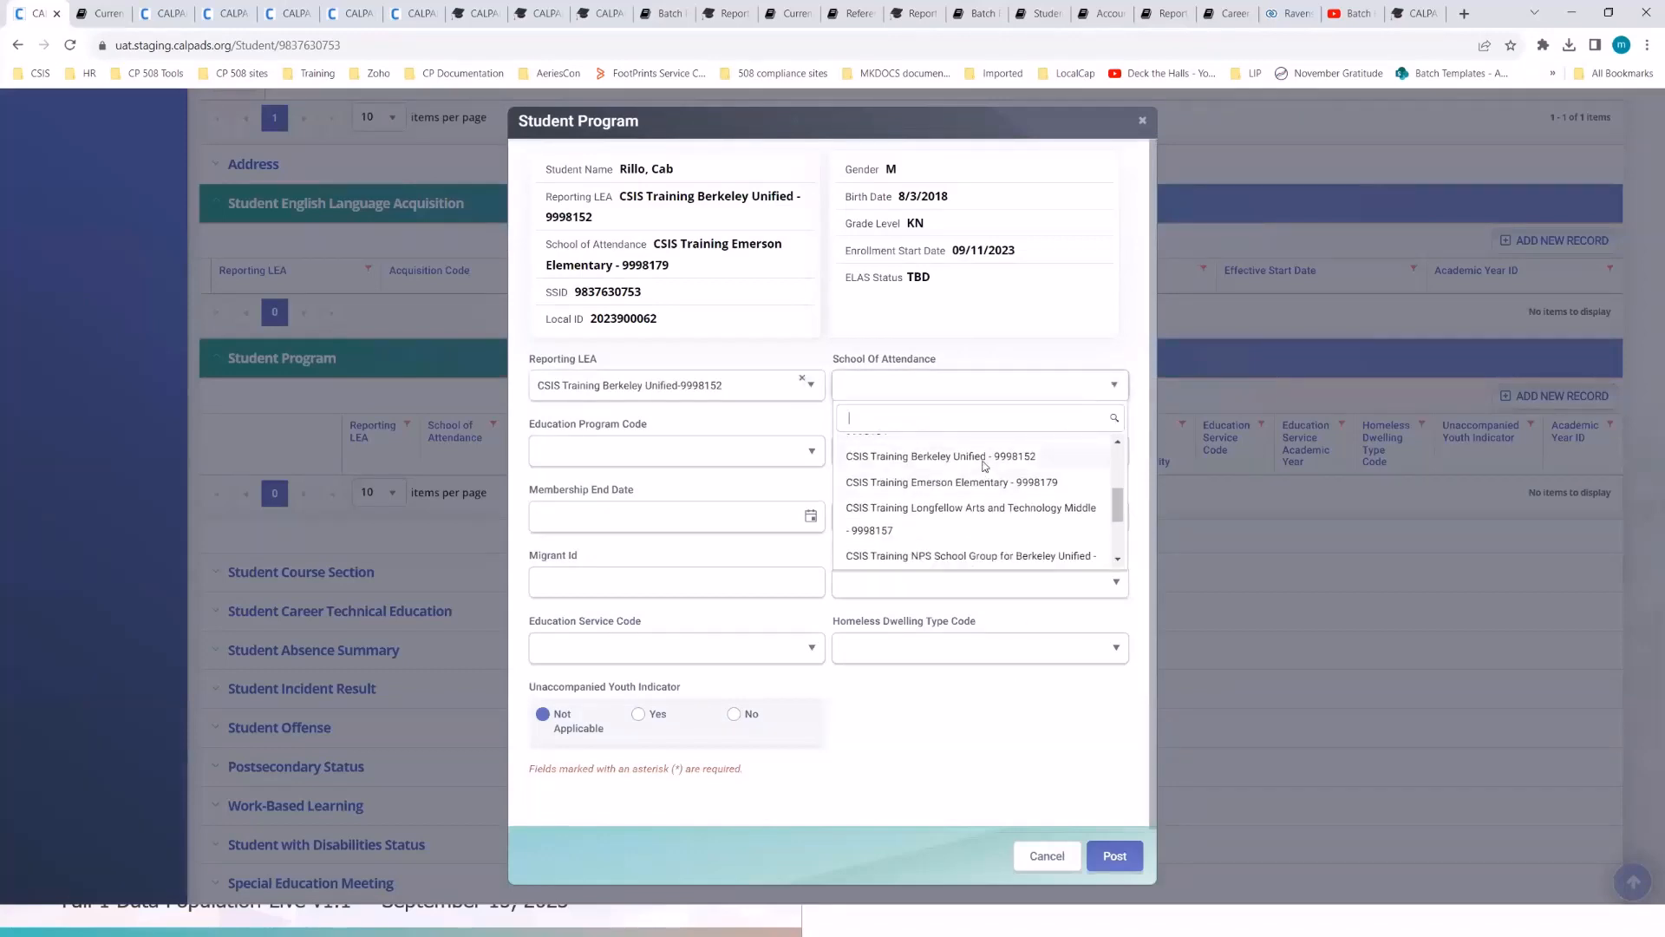
click(985, 460)
- Set the program code to Free Meal Program-181 with membership starting 09/13/2023
click(803, 450)
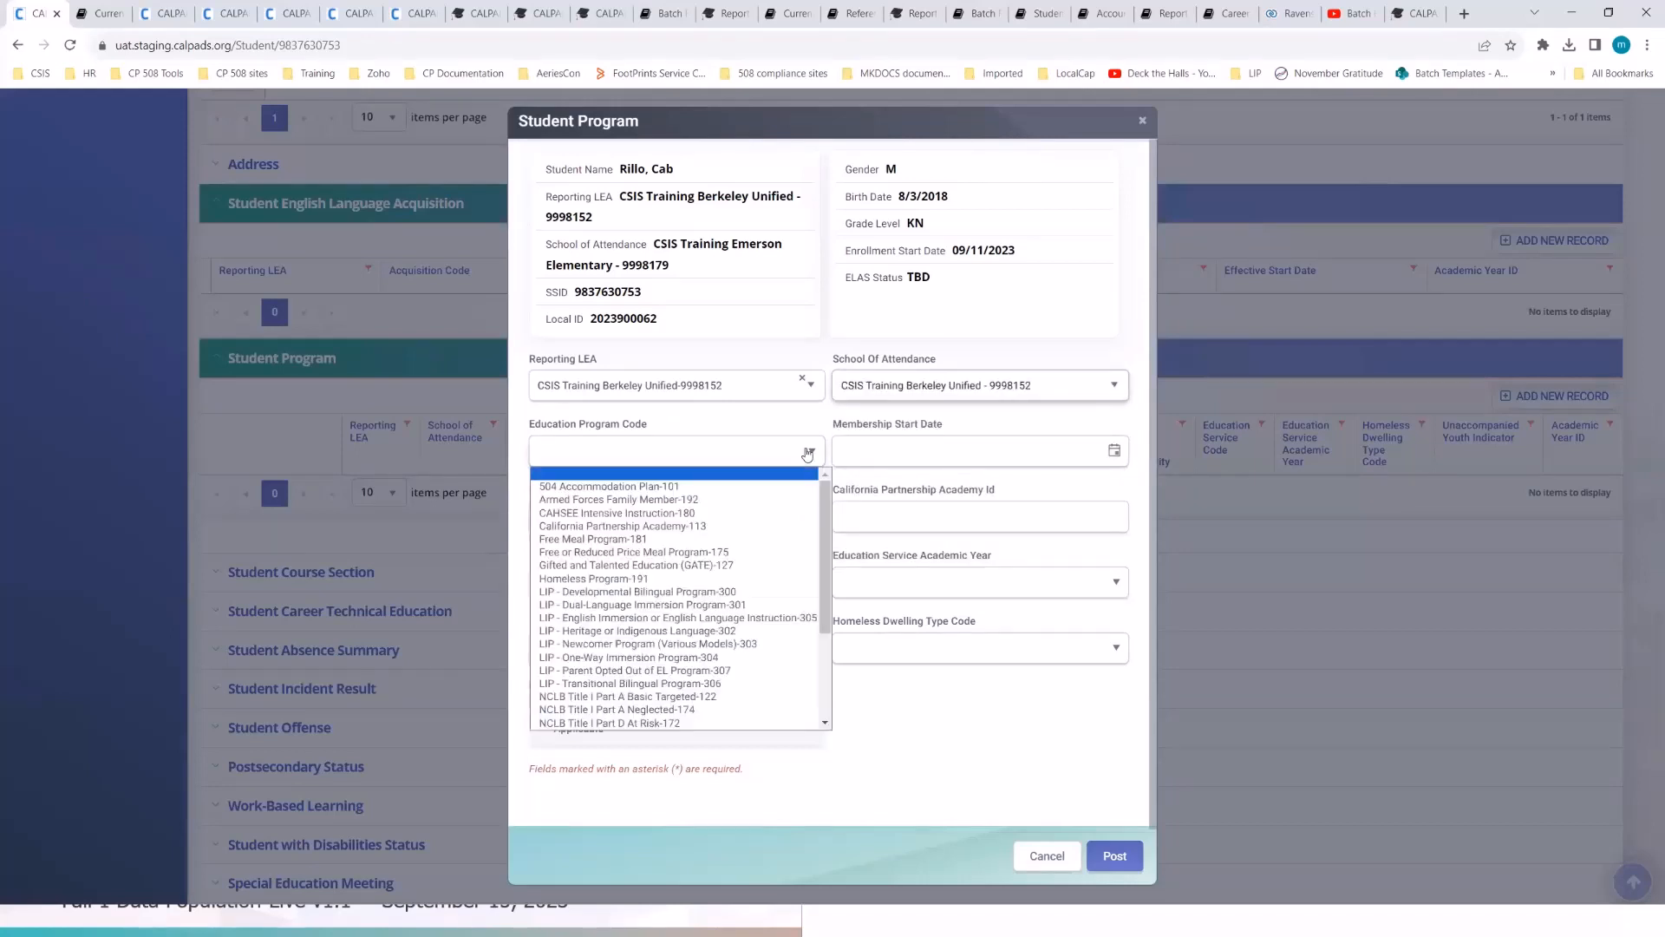
scroll(716, 611, down, 2)
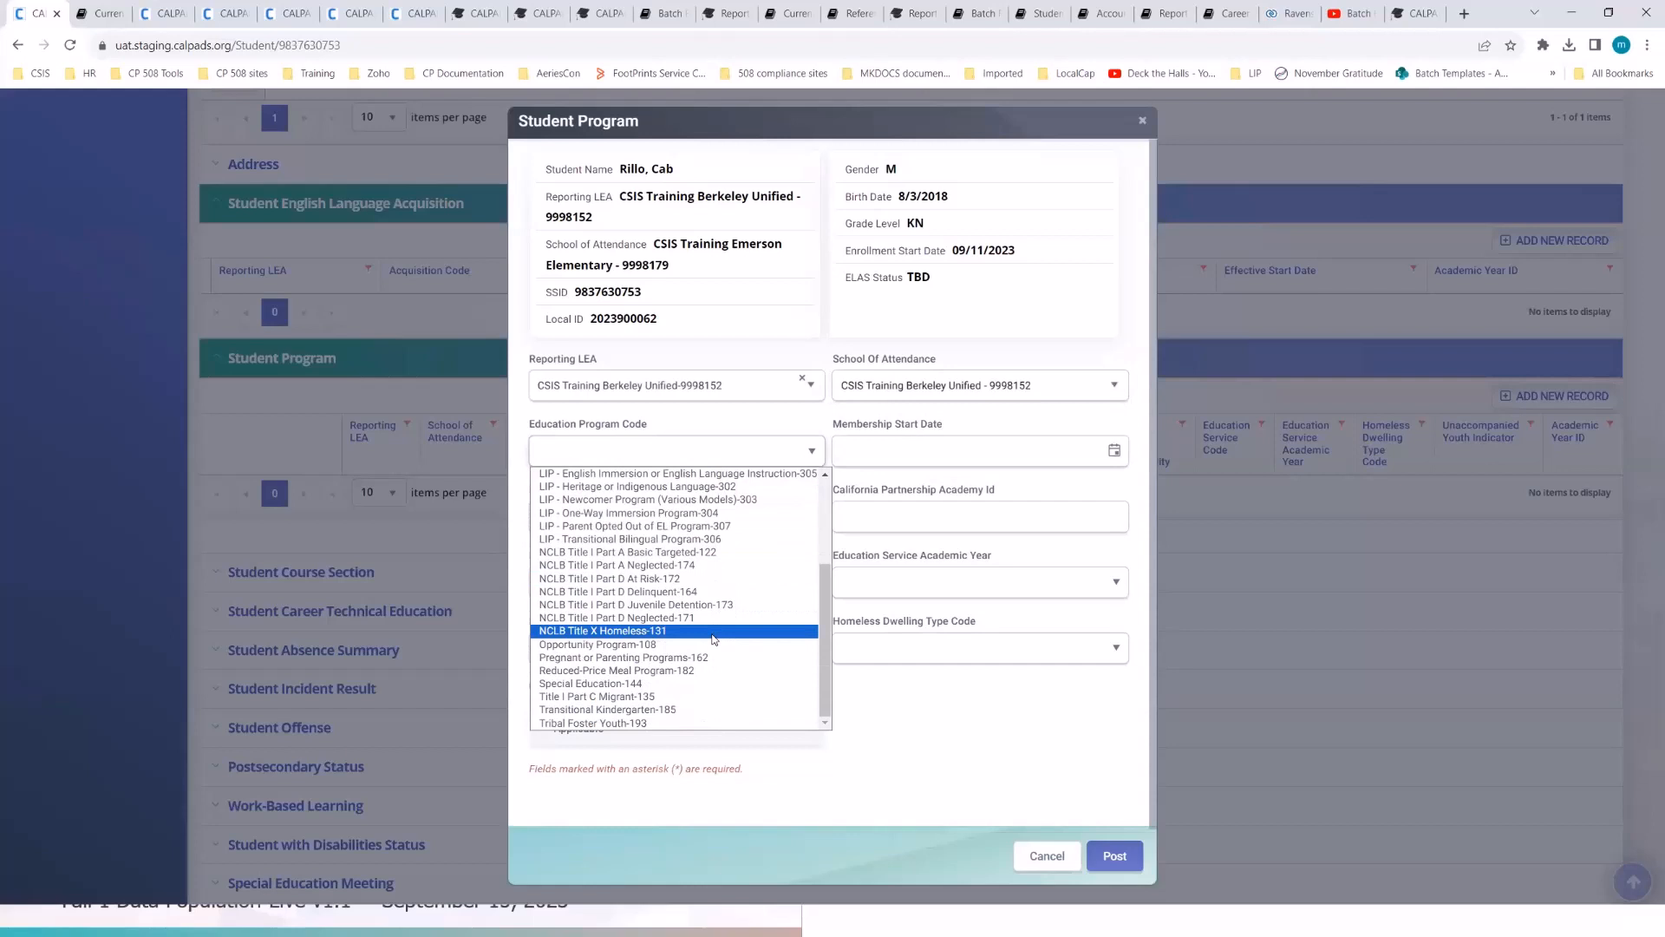
scroll(715, 639, up, 2)
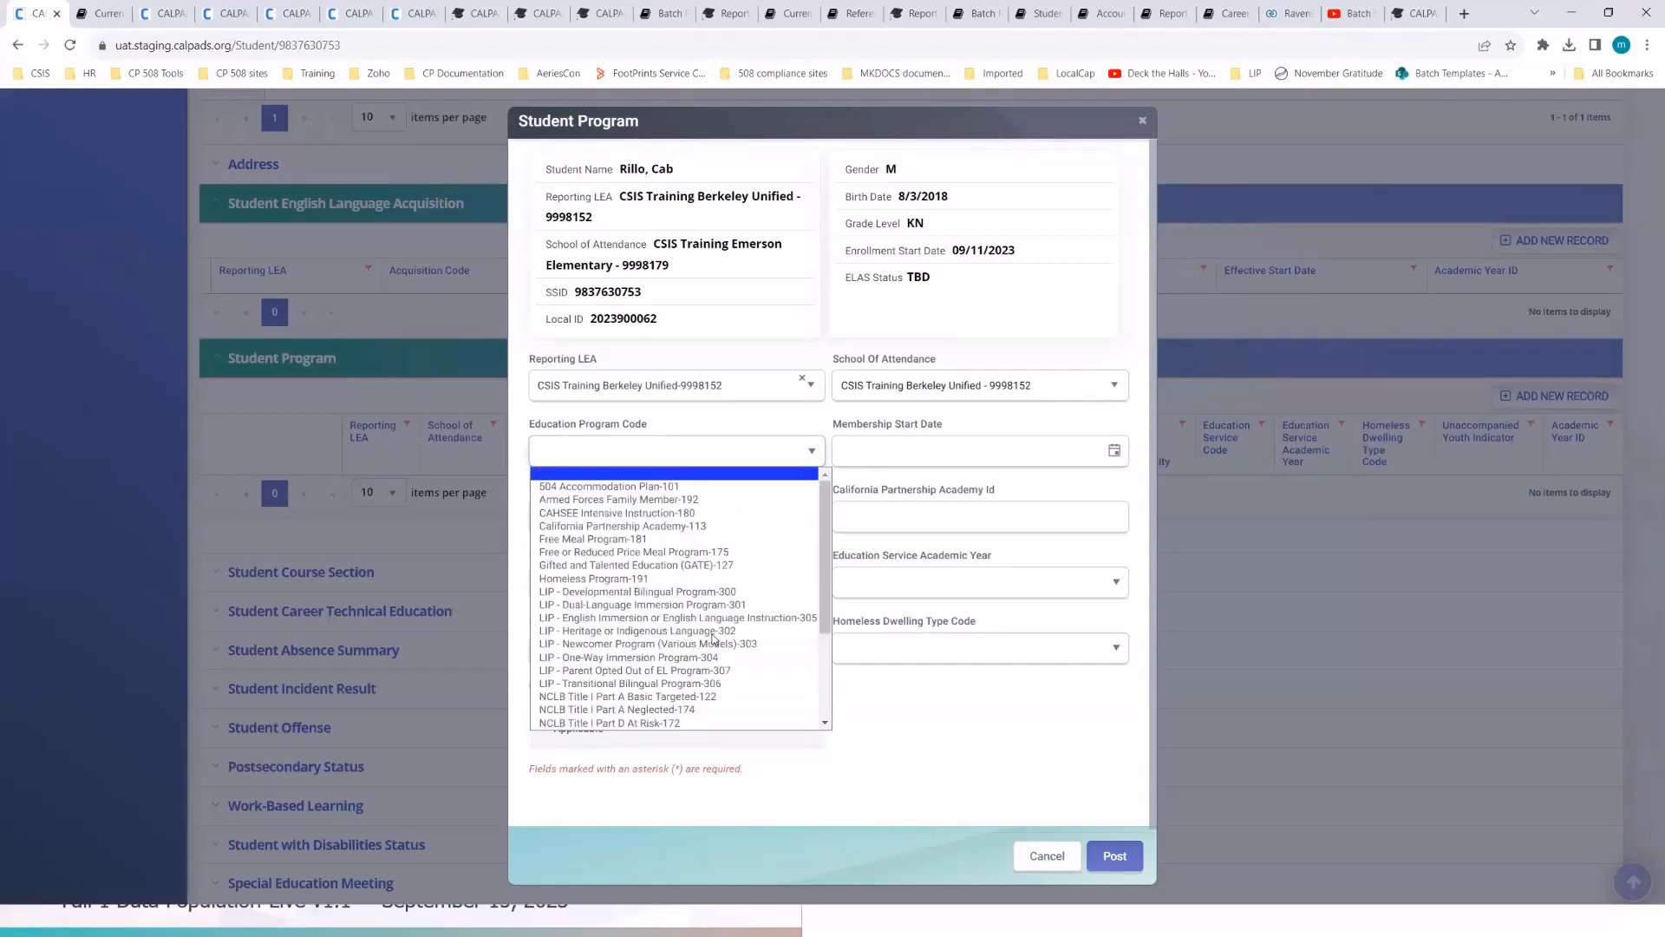
scroll(714, 639, down, 2)
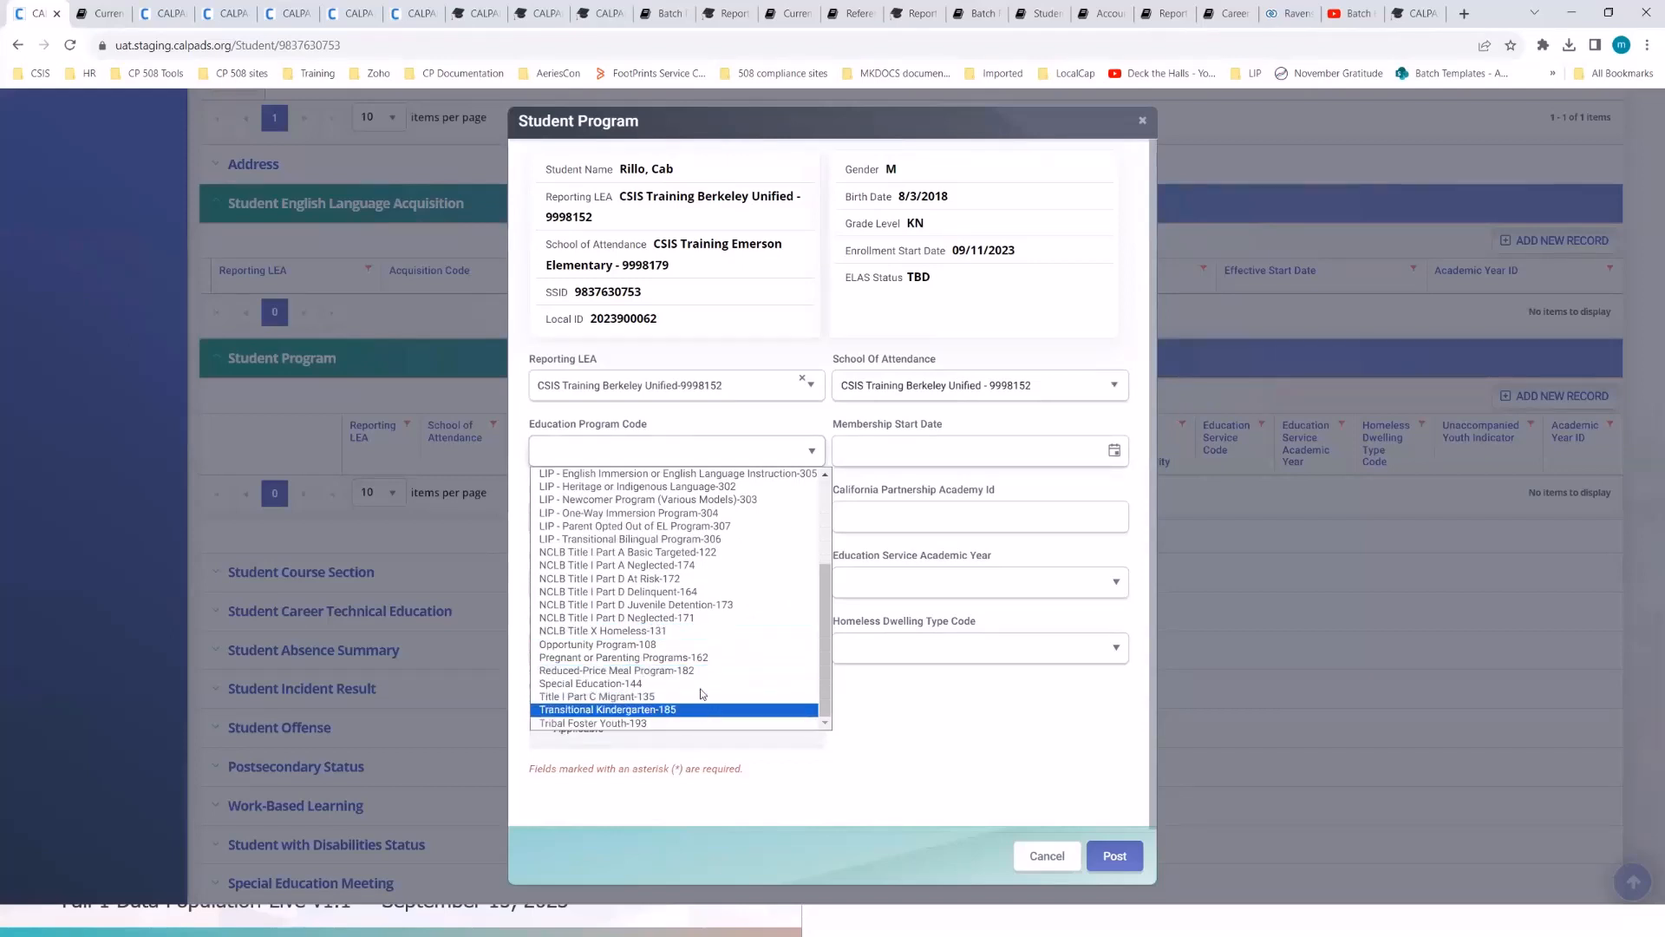
key(Home)
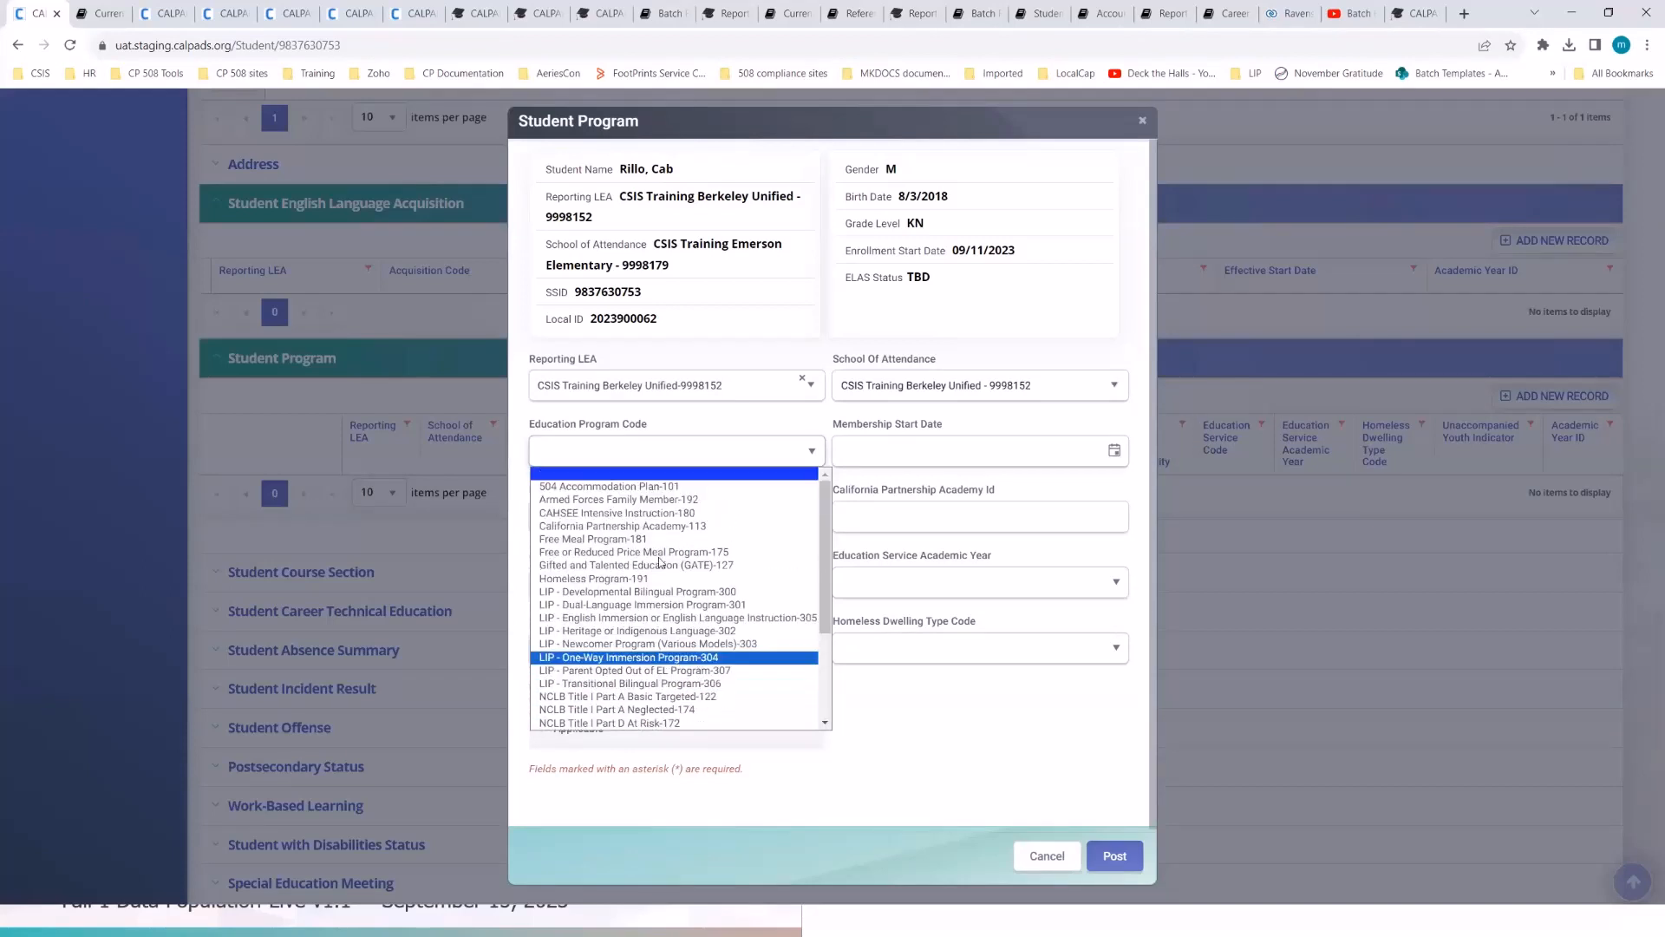
click(640, 538)
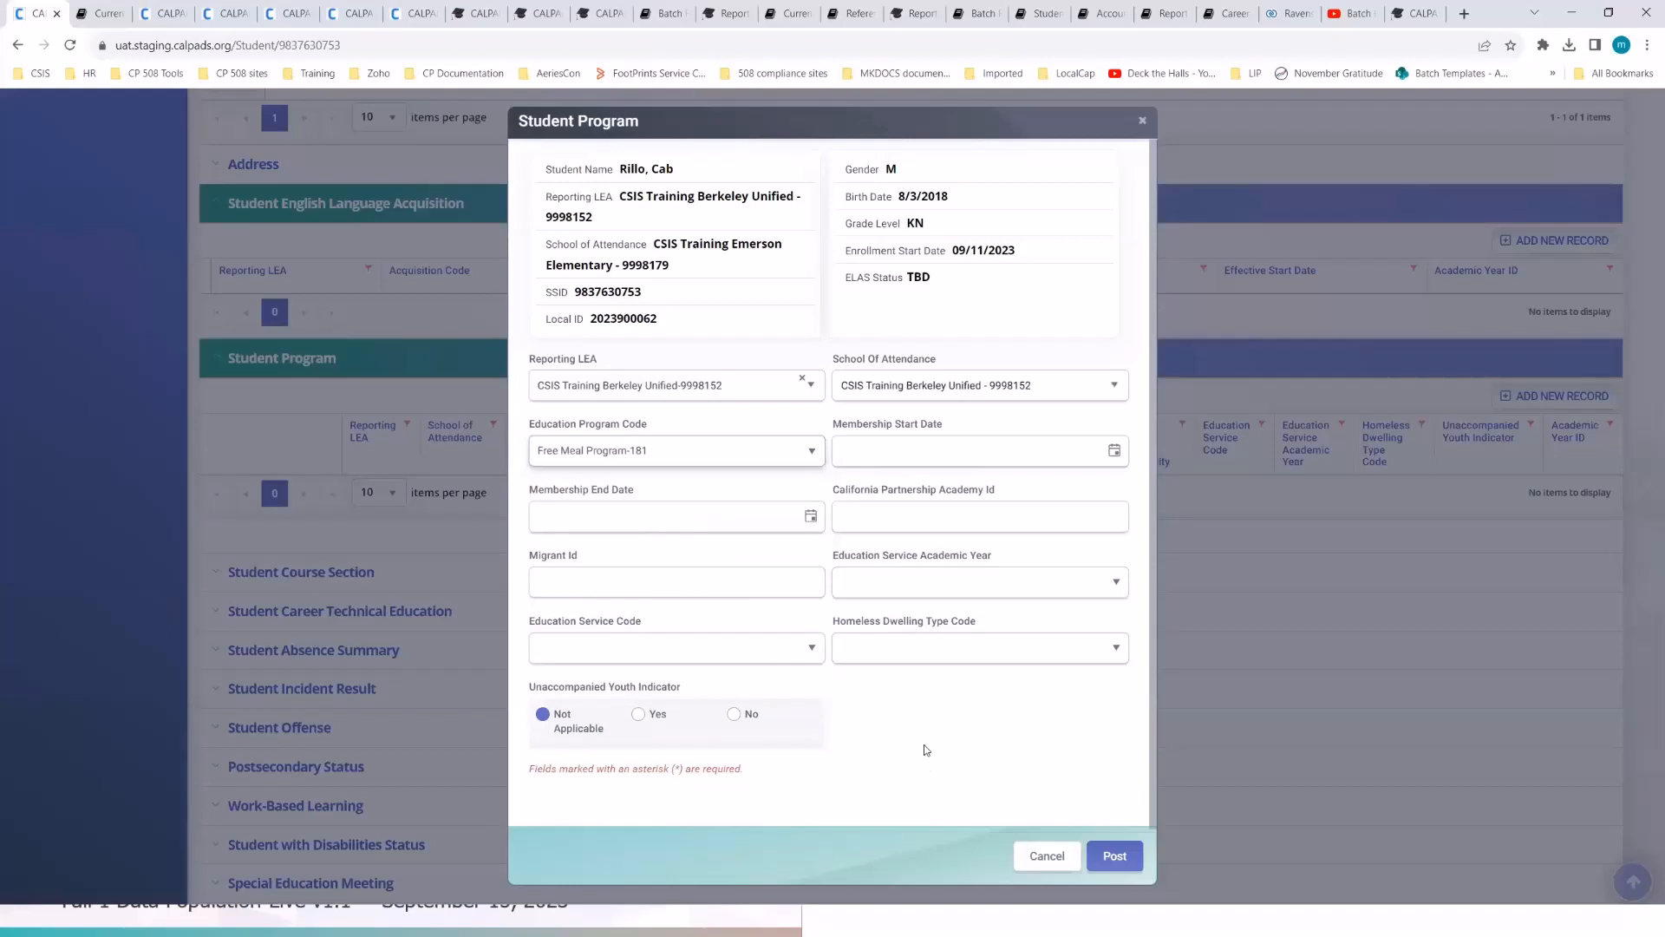
click(1114, 452)
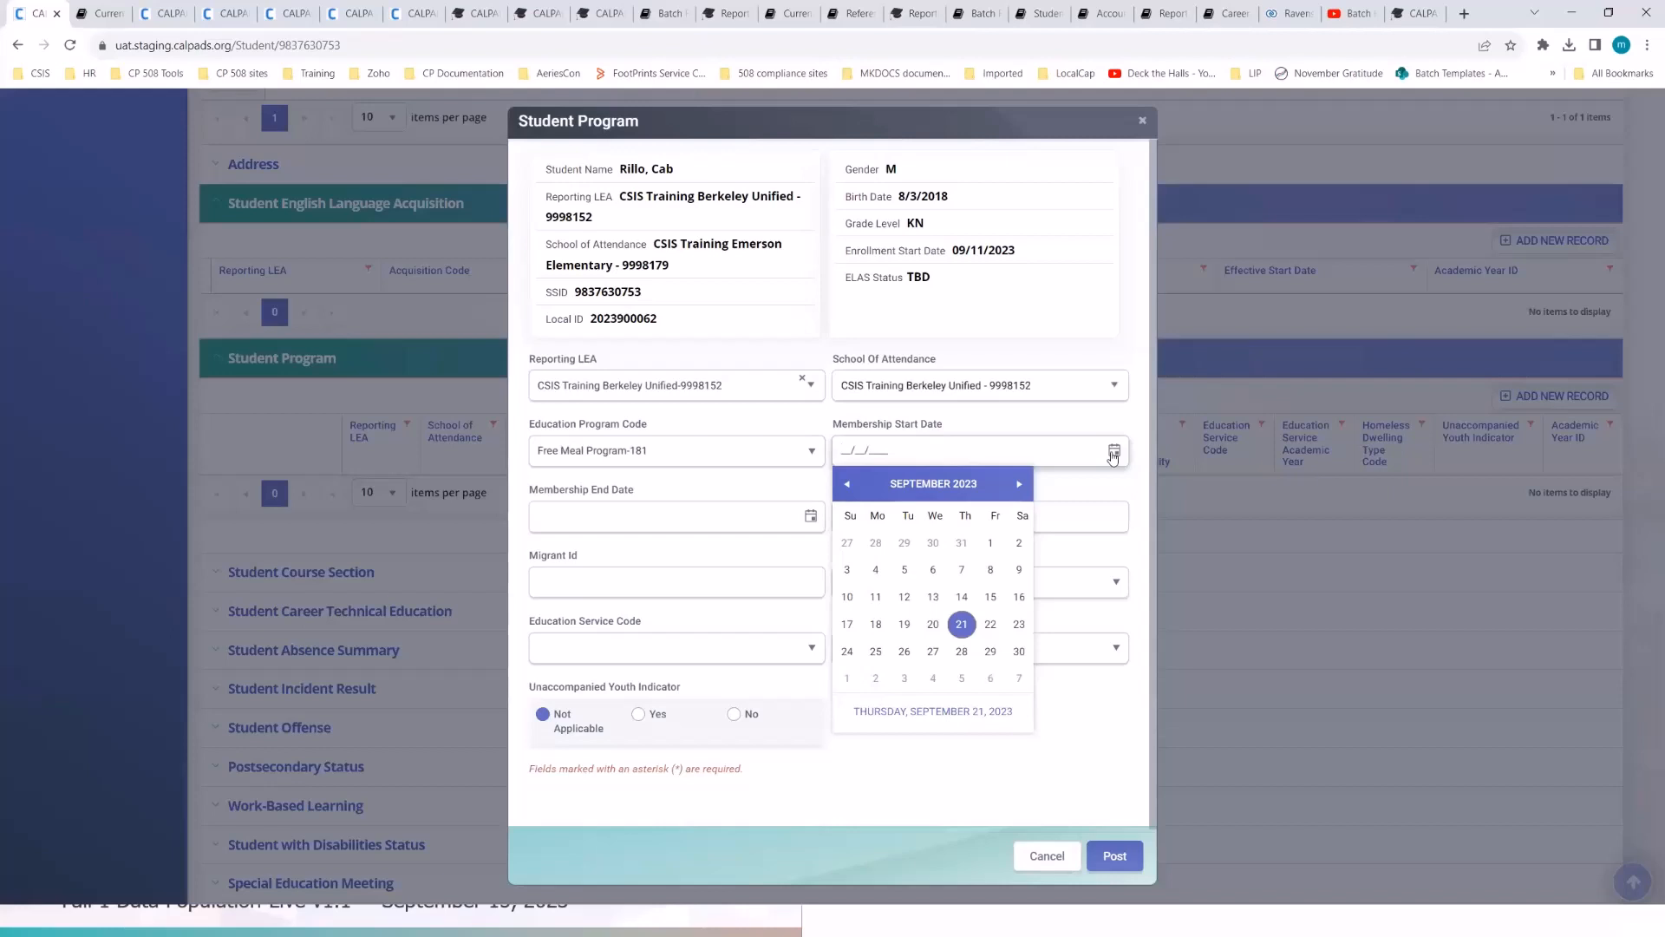
click(932, 596)
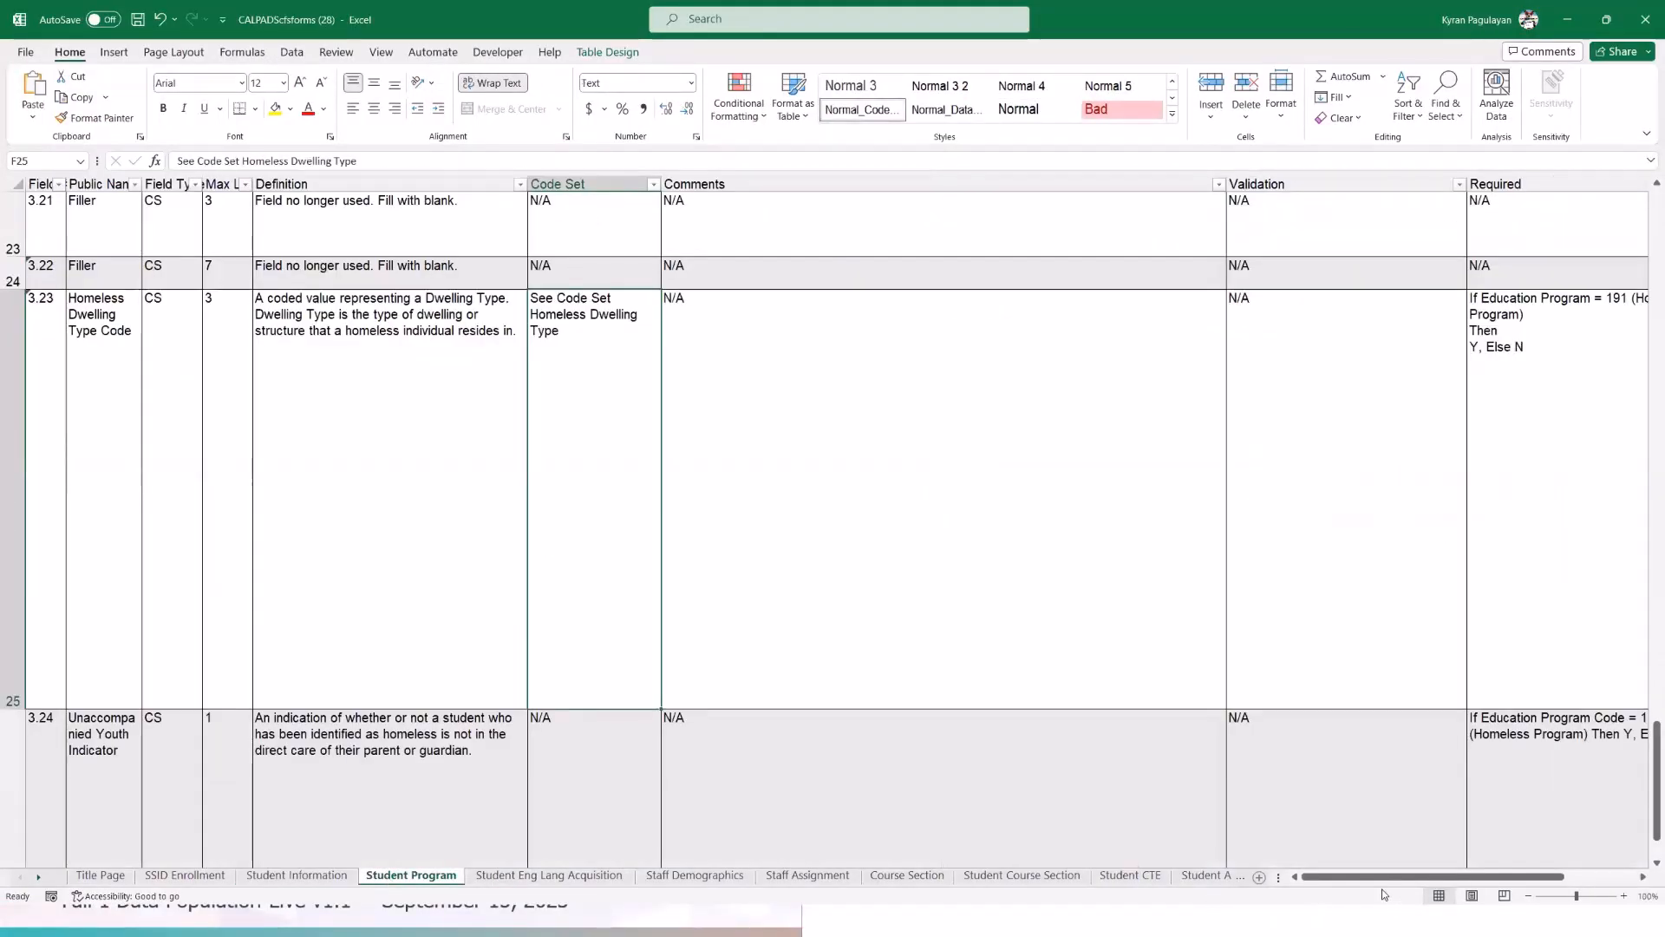
- Review the Student Program rules for fields 3.16–3.24 in Excel, then minimize the workbook
scroll(975, 685, down, 2)
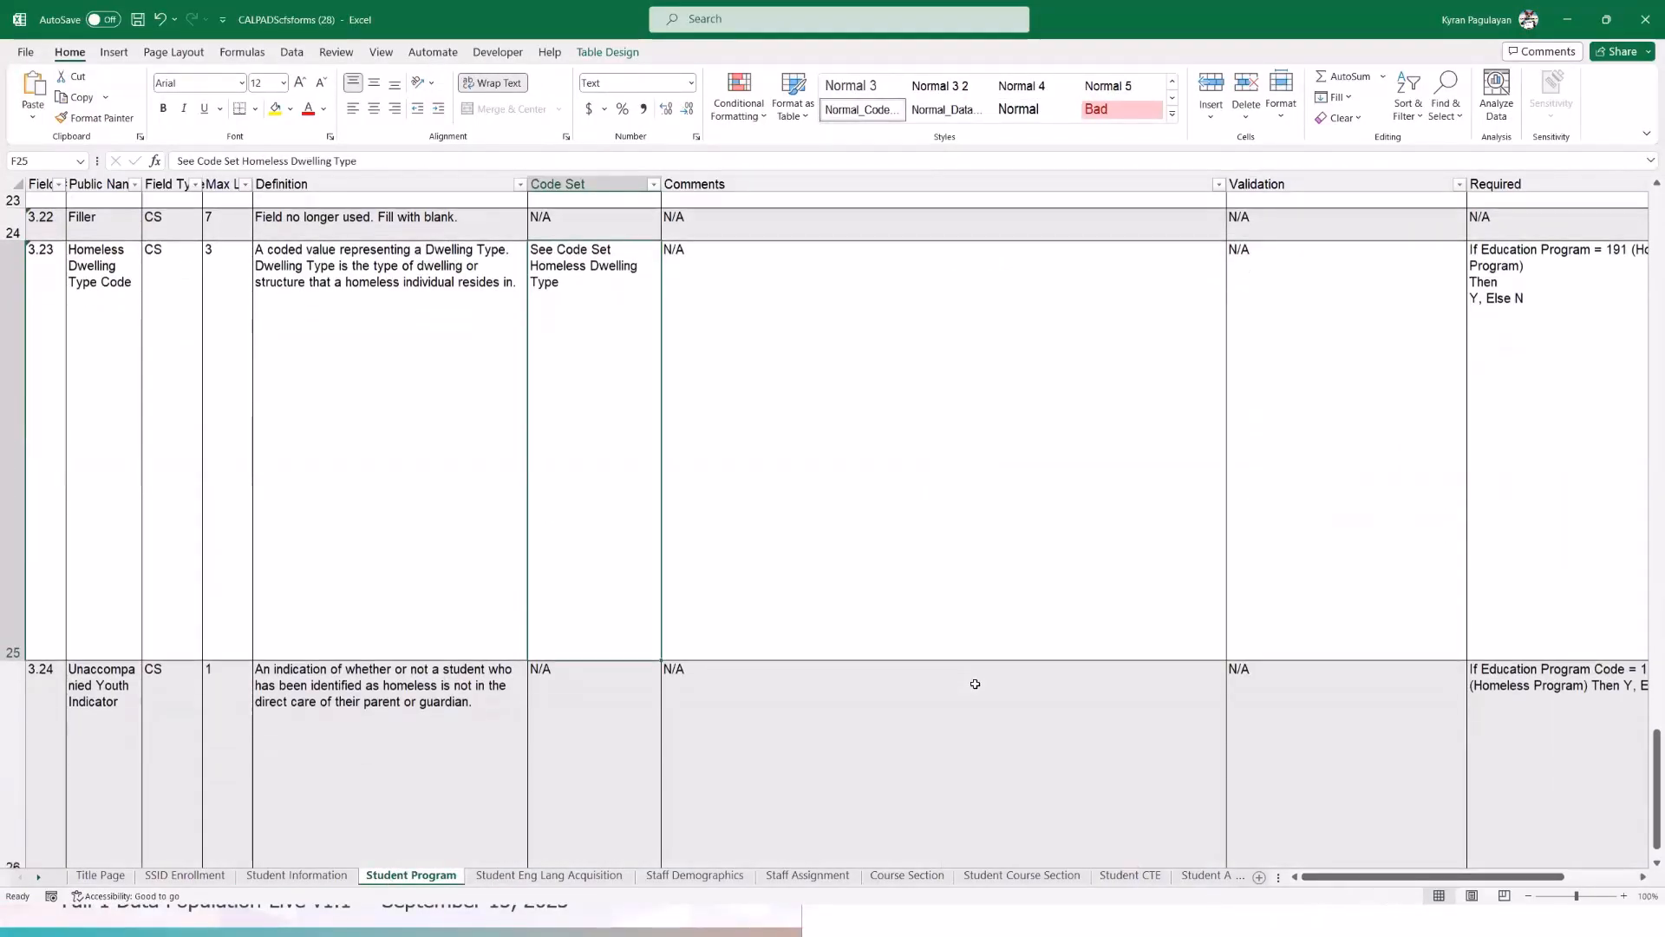
scroll(974, 693, up, 3)
scroll(975, 696, up, 3)
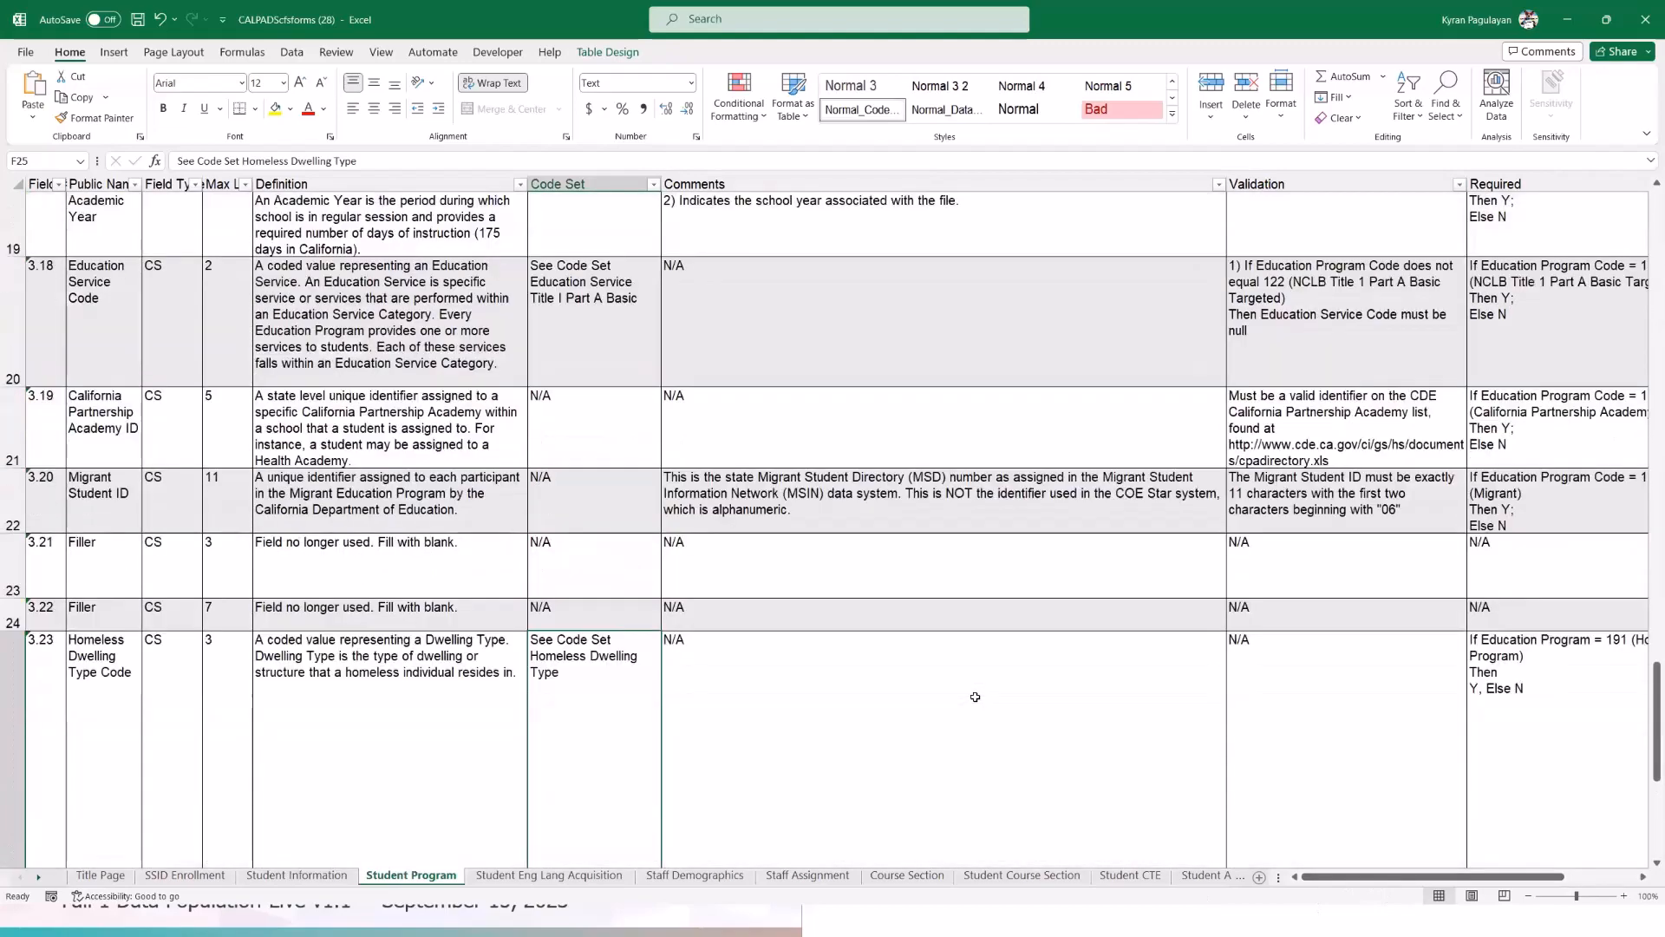
scroll(975, 697, down, 1)
scroll(975, 697, up, 1)
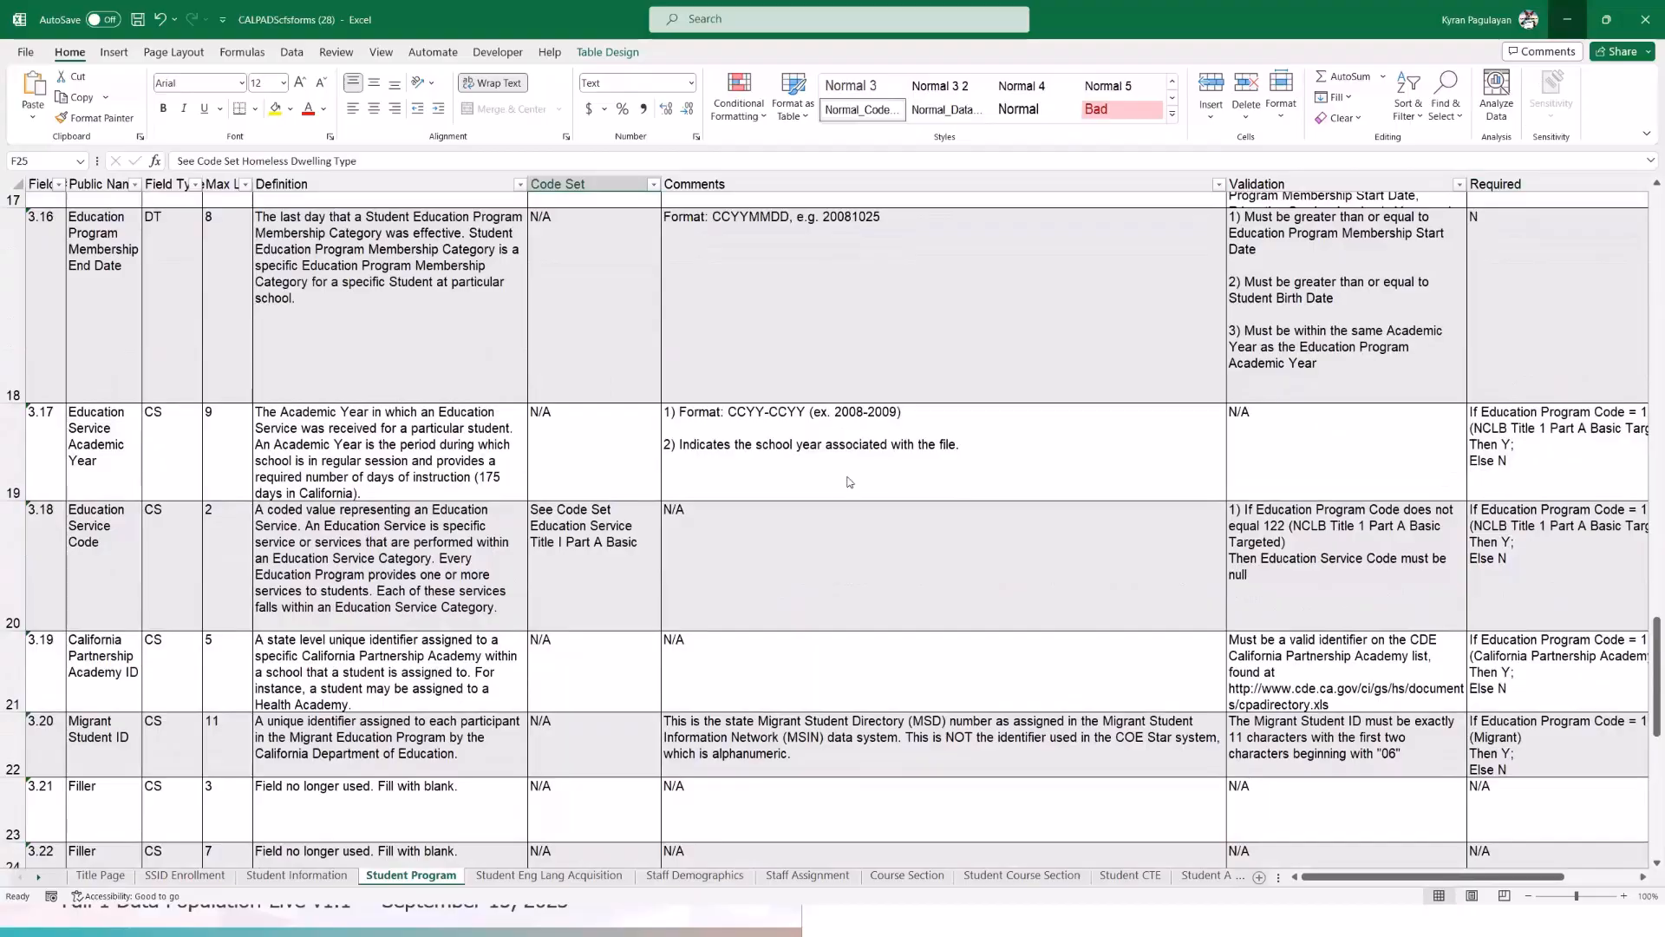
click(1565, 21)
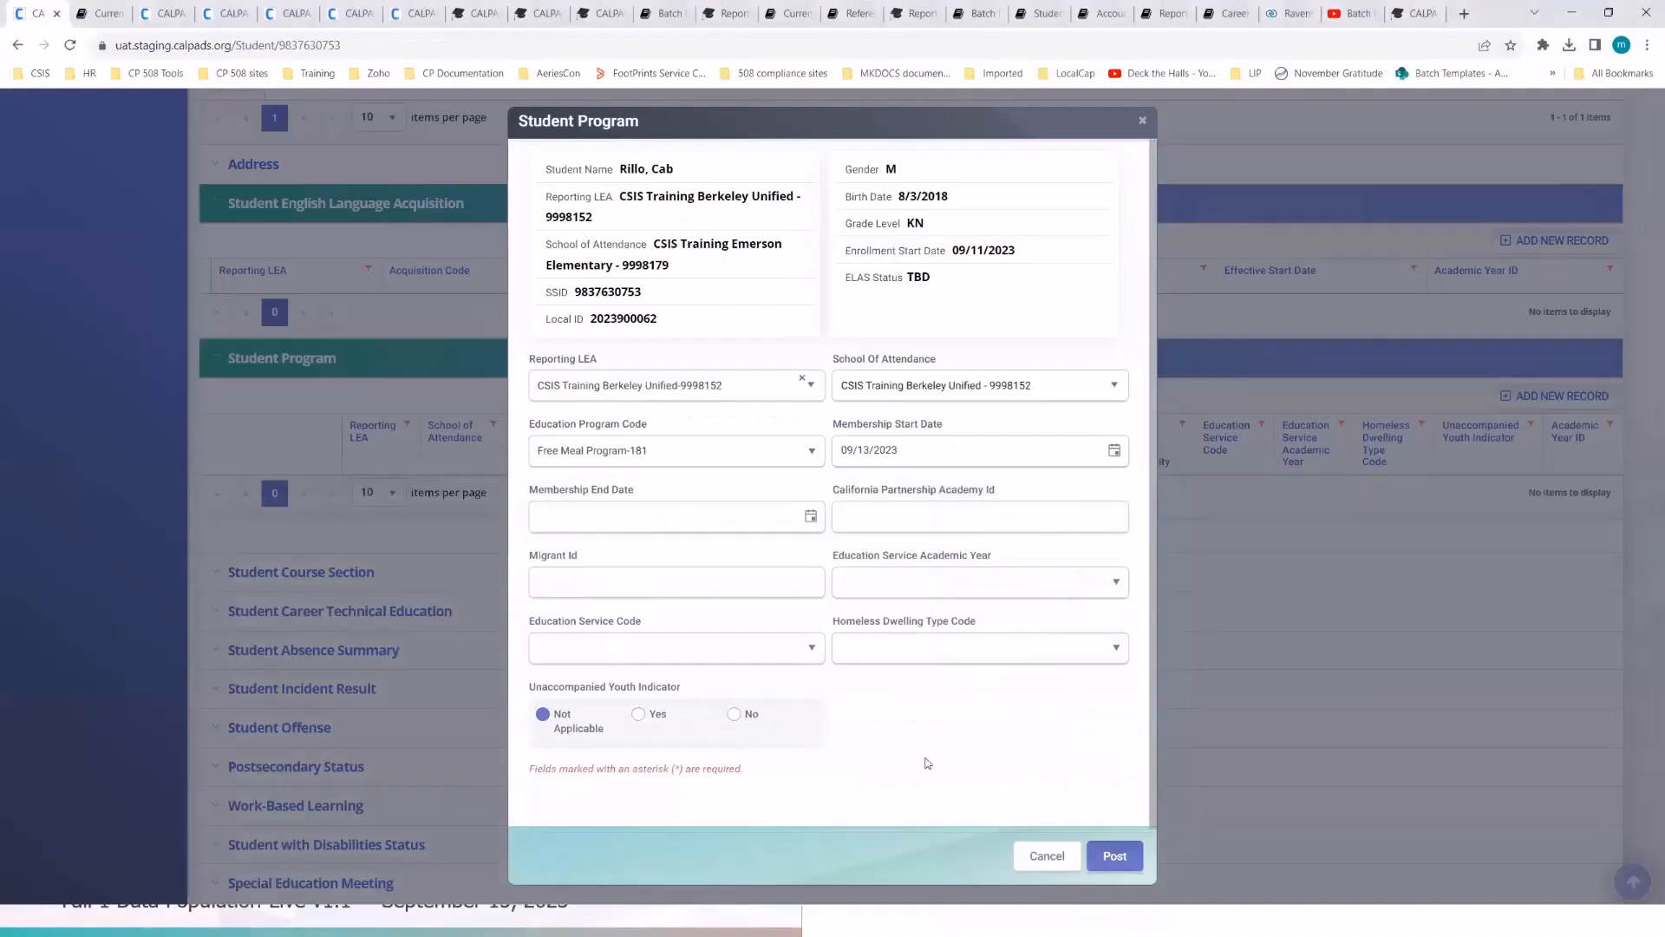
- Post the Free Meal Program record and reload the student detail page
click(1115, 857)
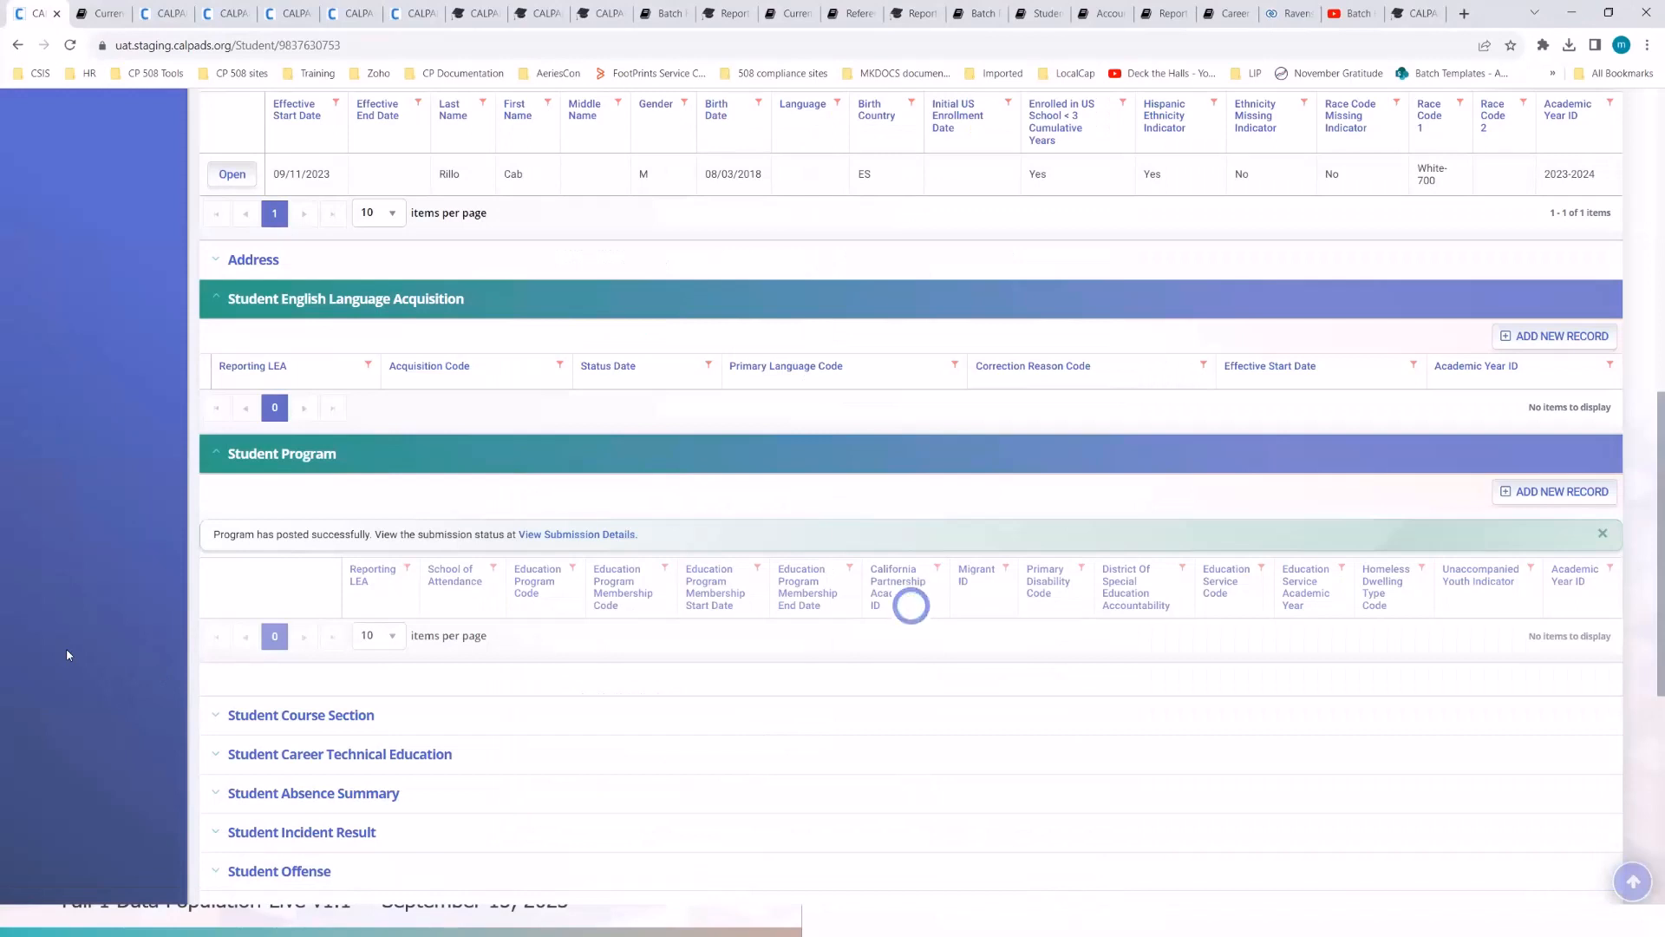
click(404, 48)
key(Return)
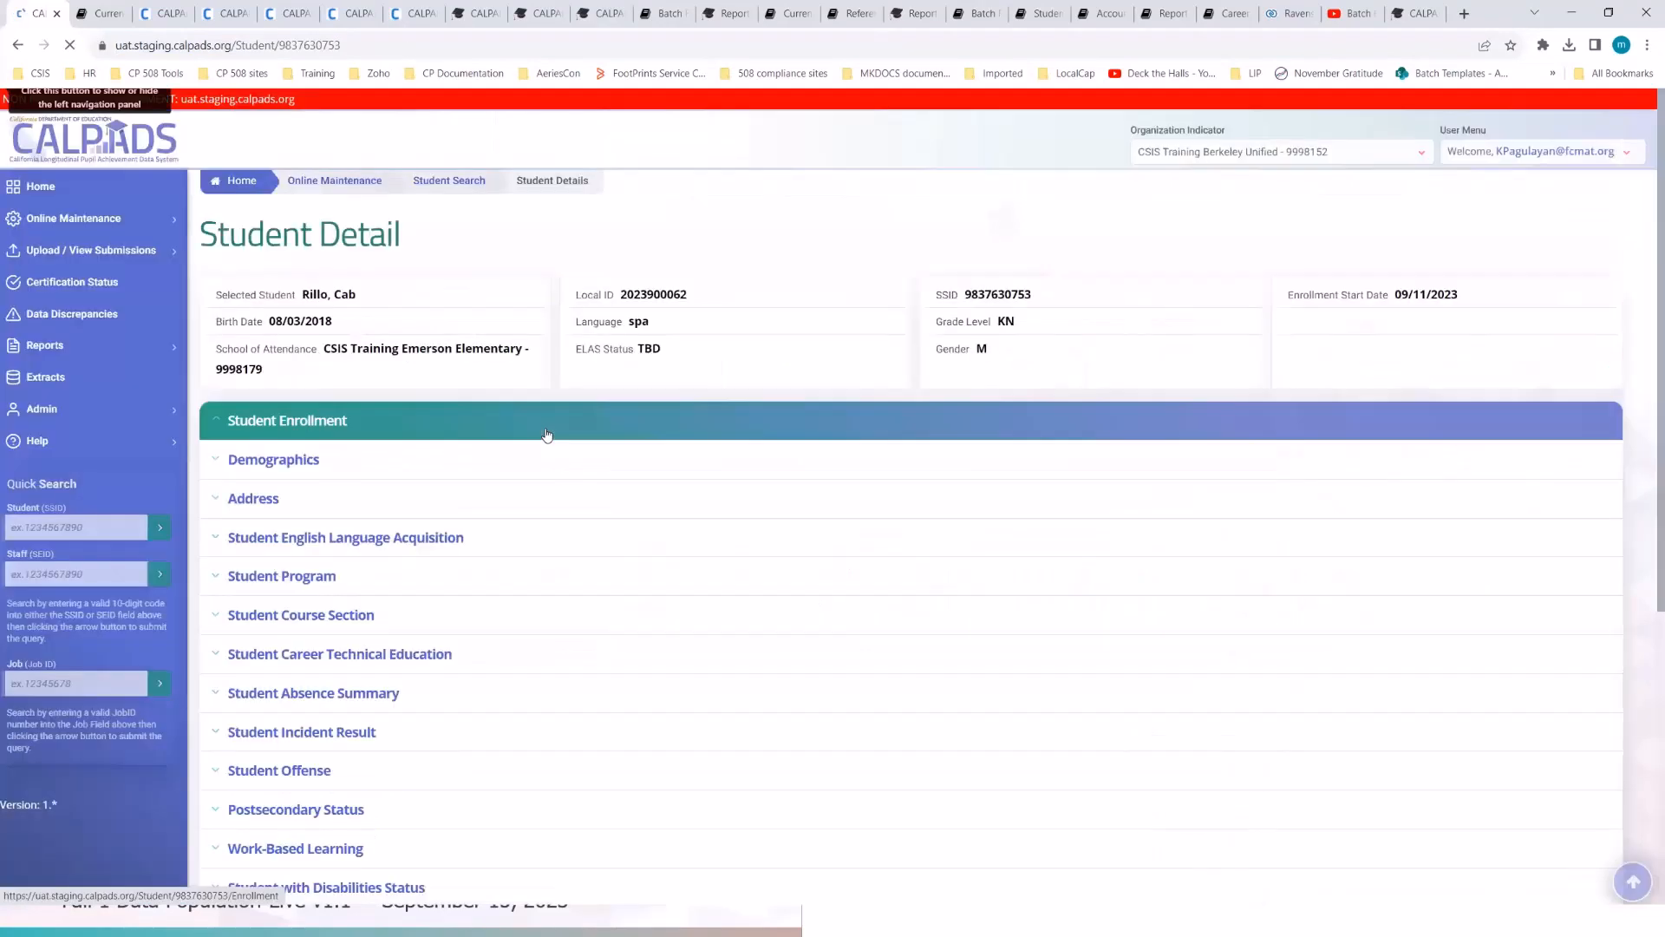
- Expand the Student Enrollment, English Language Acquisition and Demographics sections
click(404, 705)
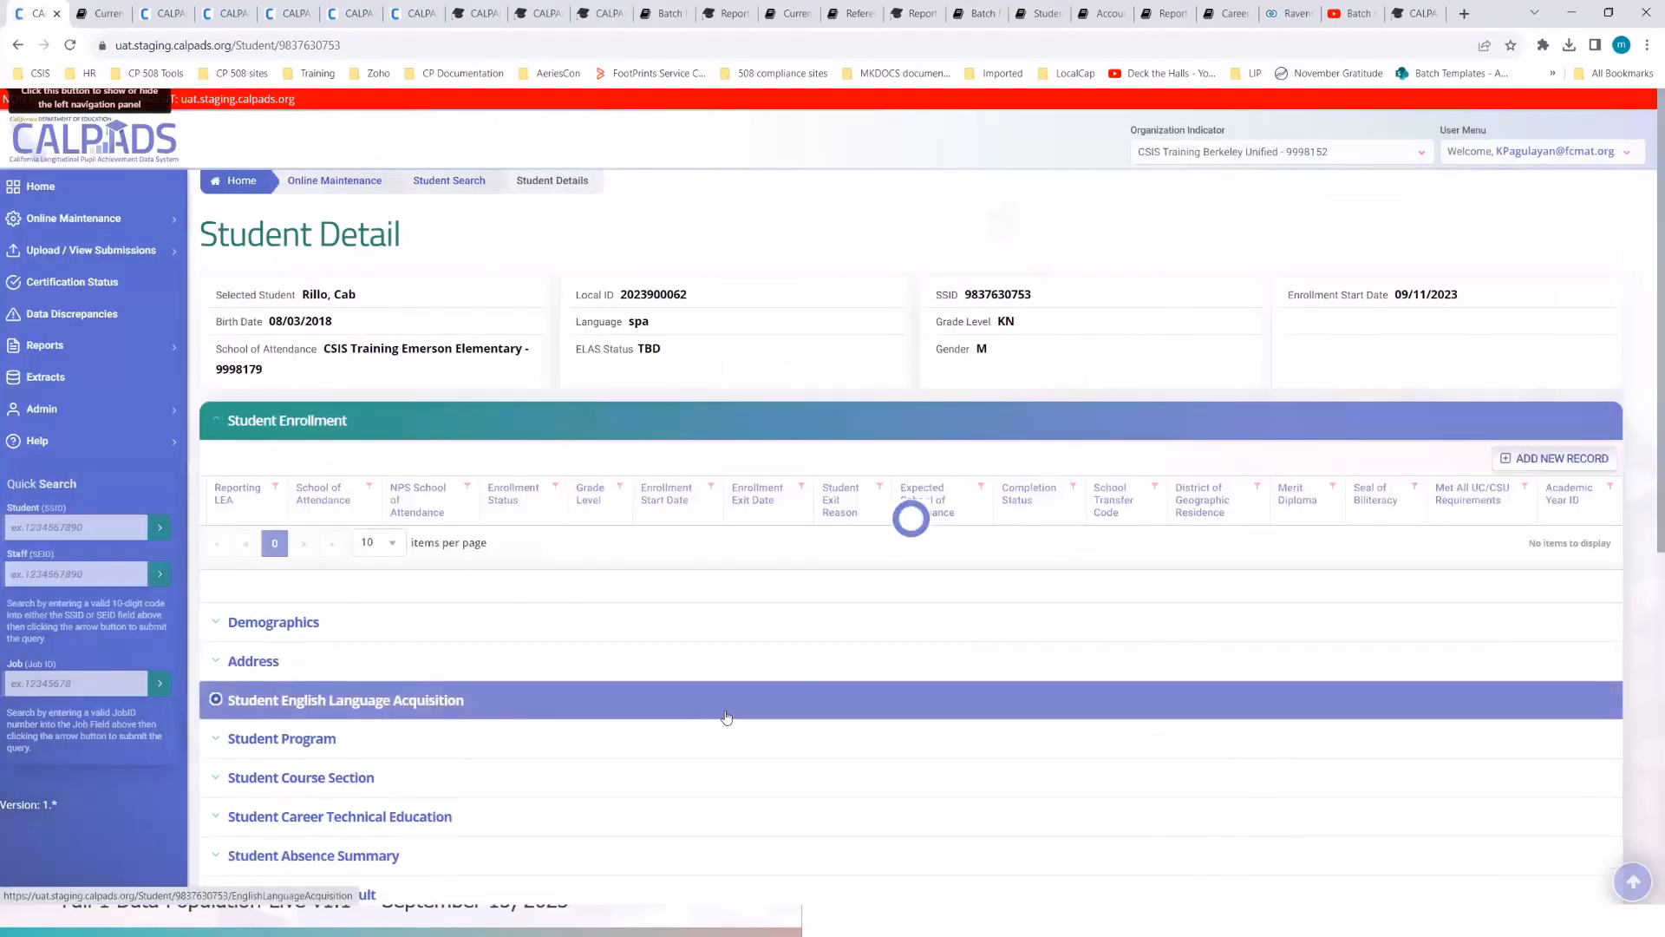
scroll(726, 717, down, 2)
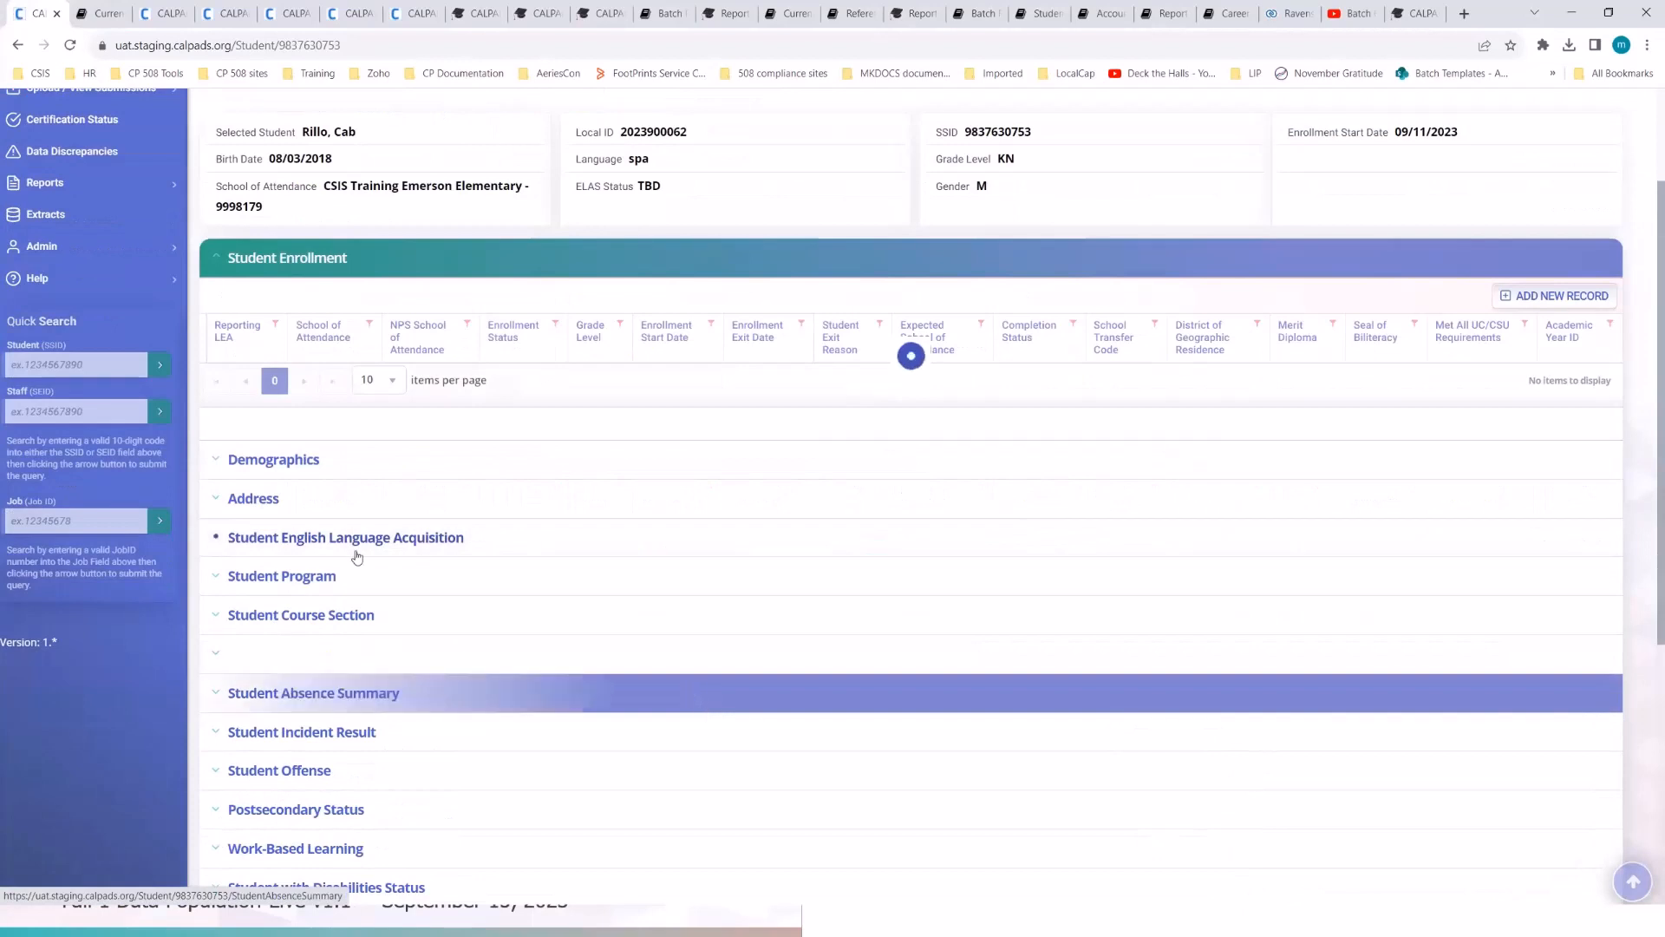
click(356, 608)
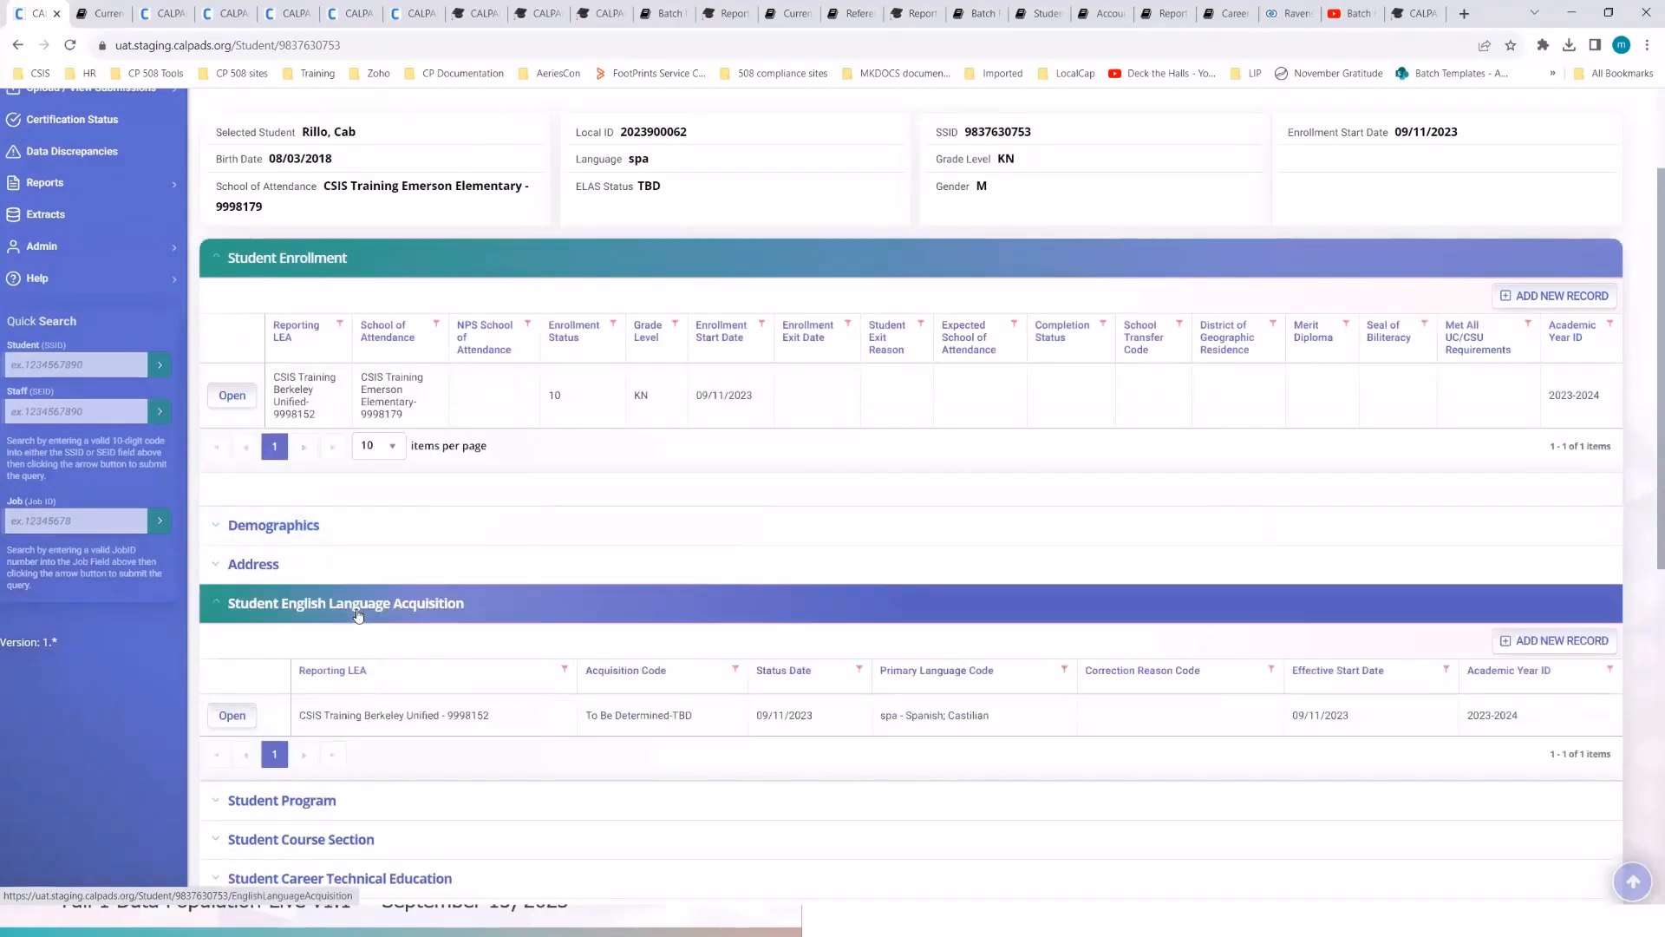
click(269, 527)
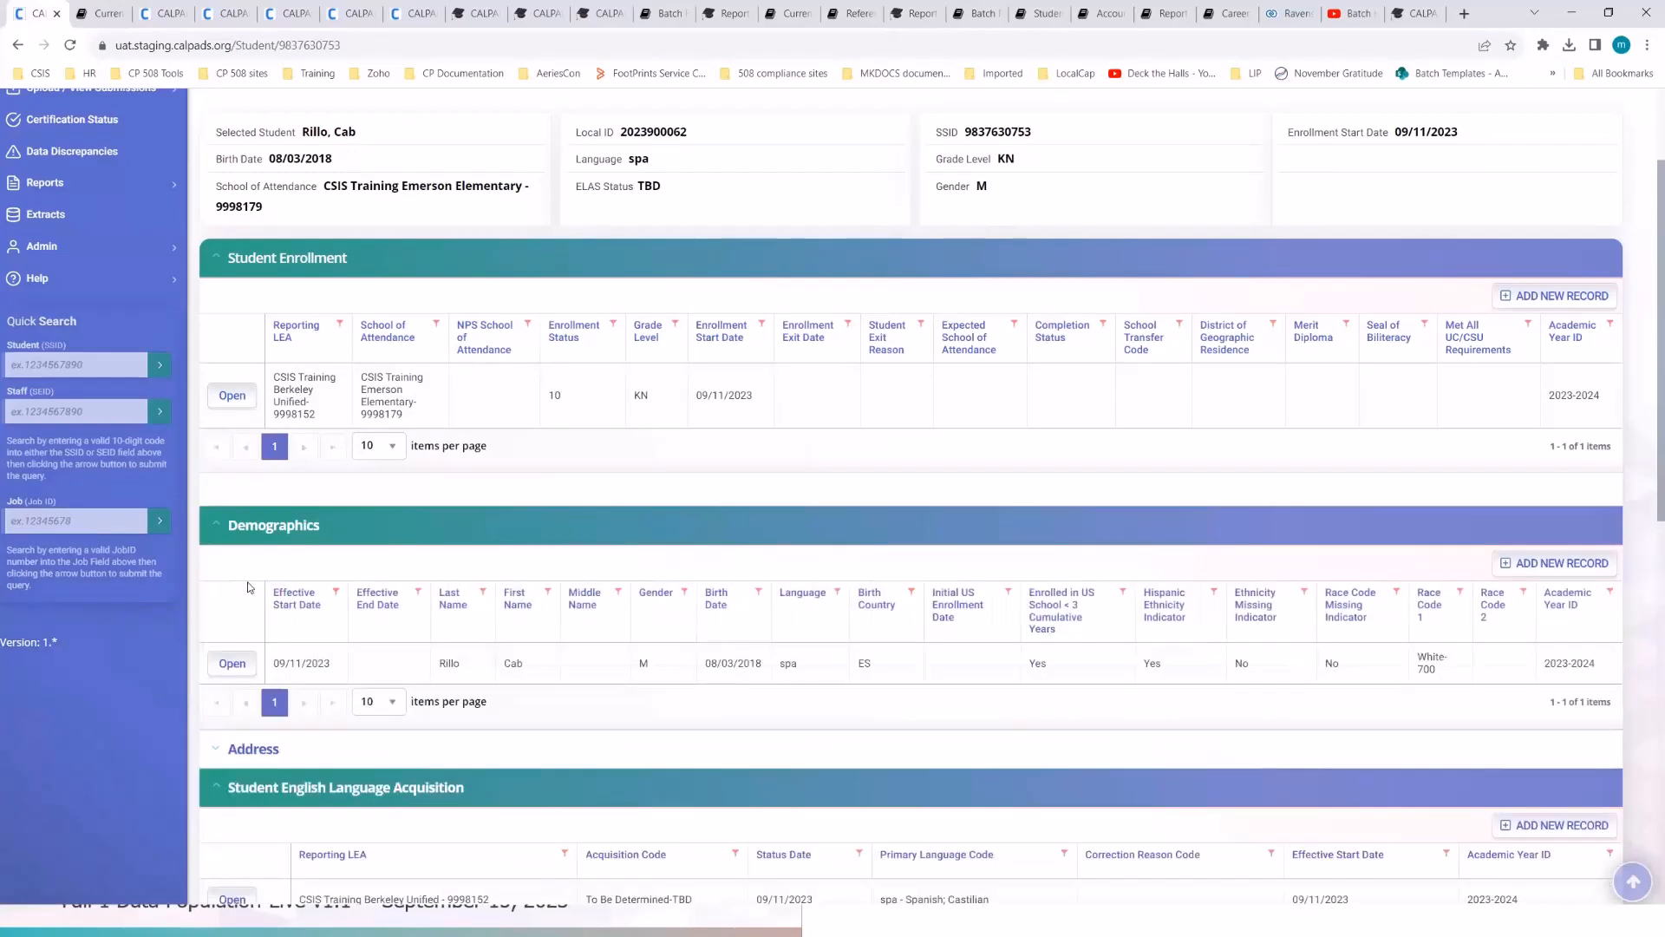
scroll(247, 587, down, 3)
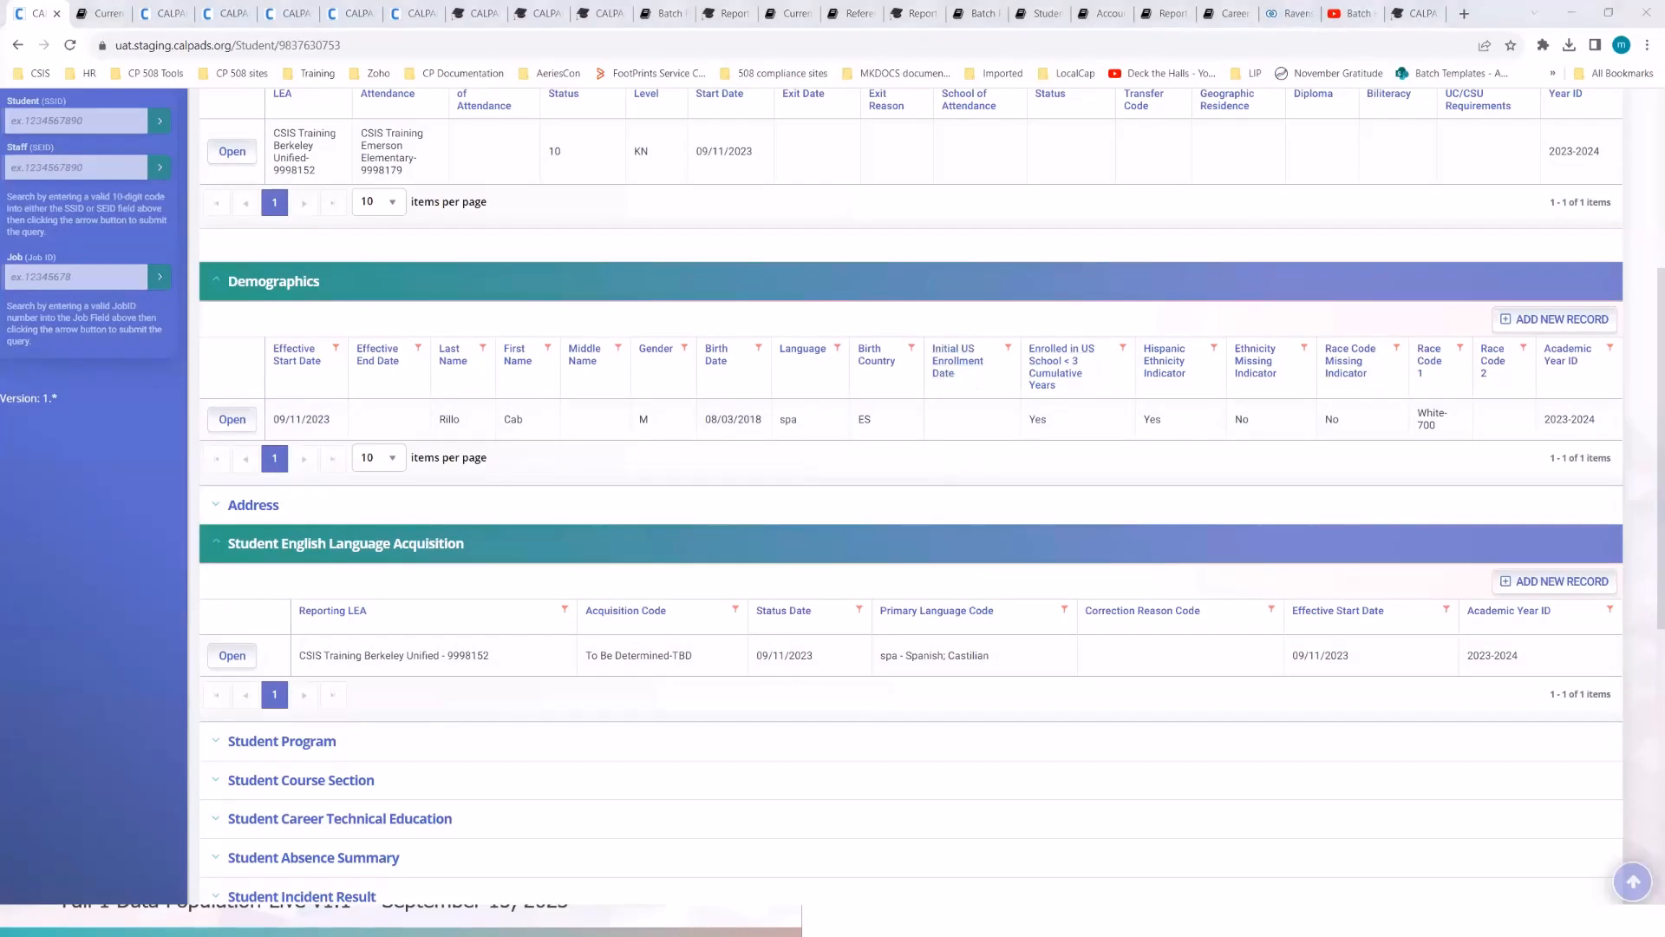
- Read field 2.36 Initial US School Enrollment Date's Fall 1 comment and Required value on Student Information
key(alt+Tab)
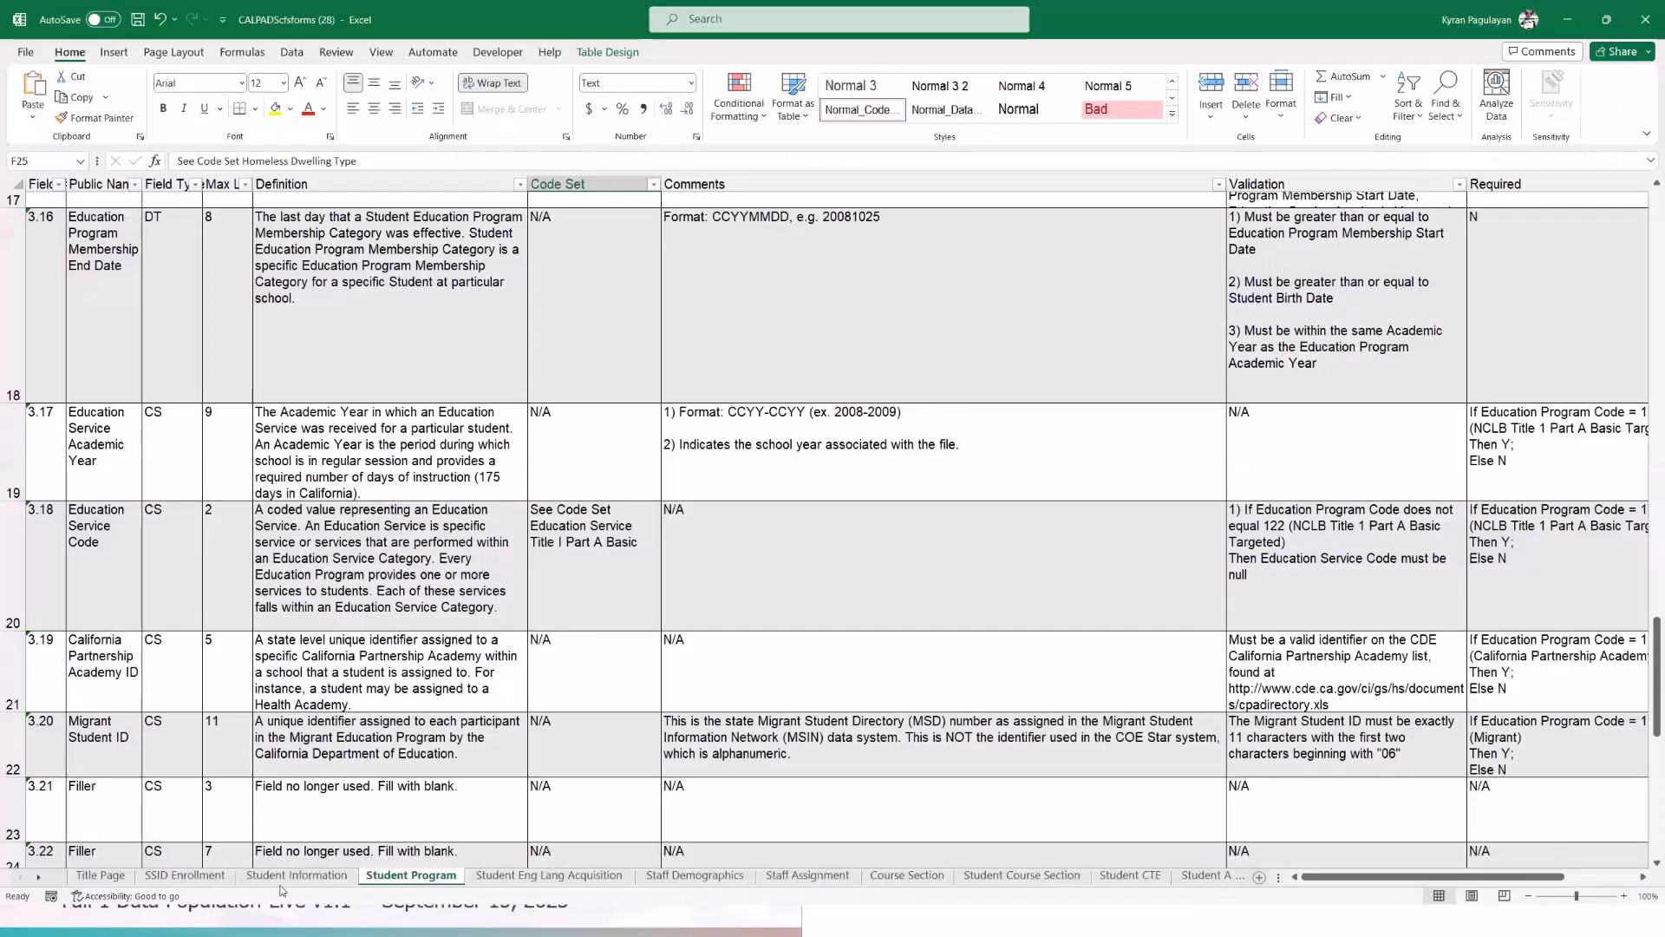
click(305, 876)
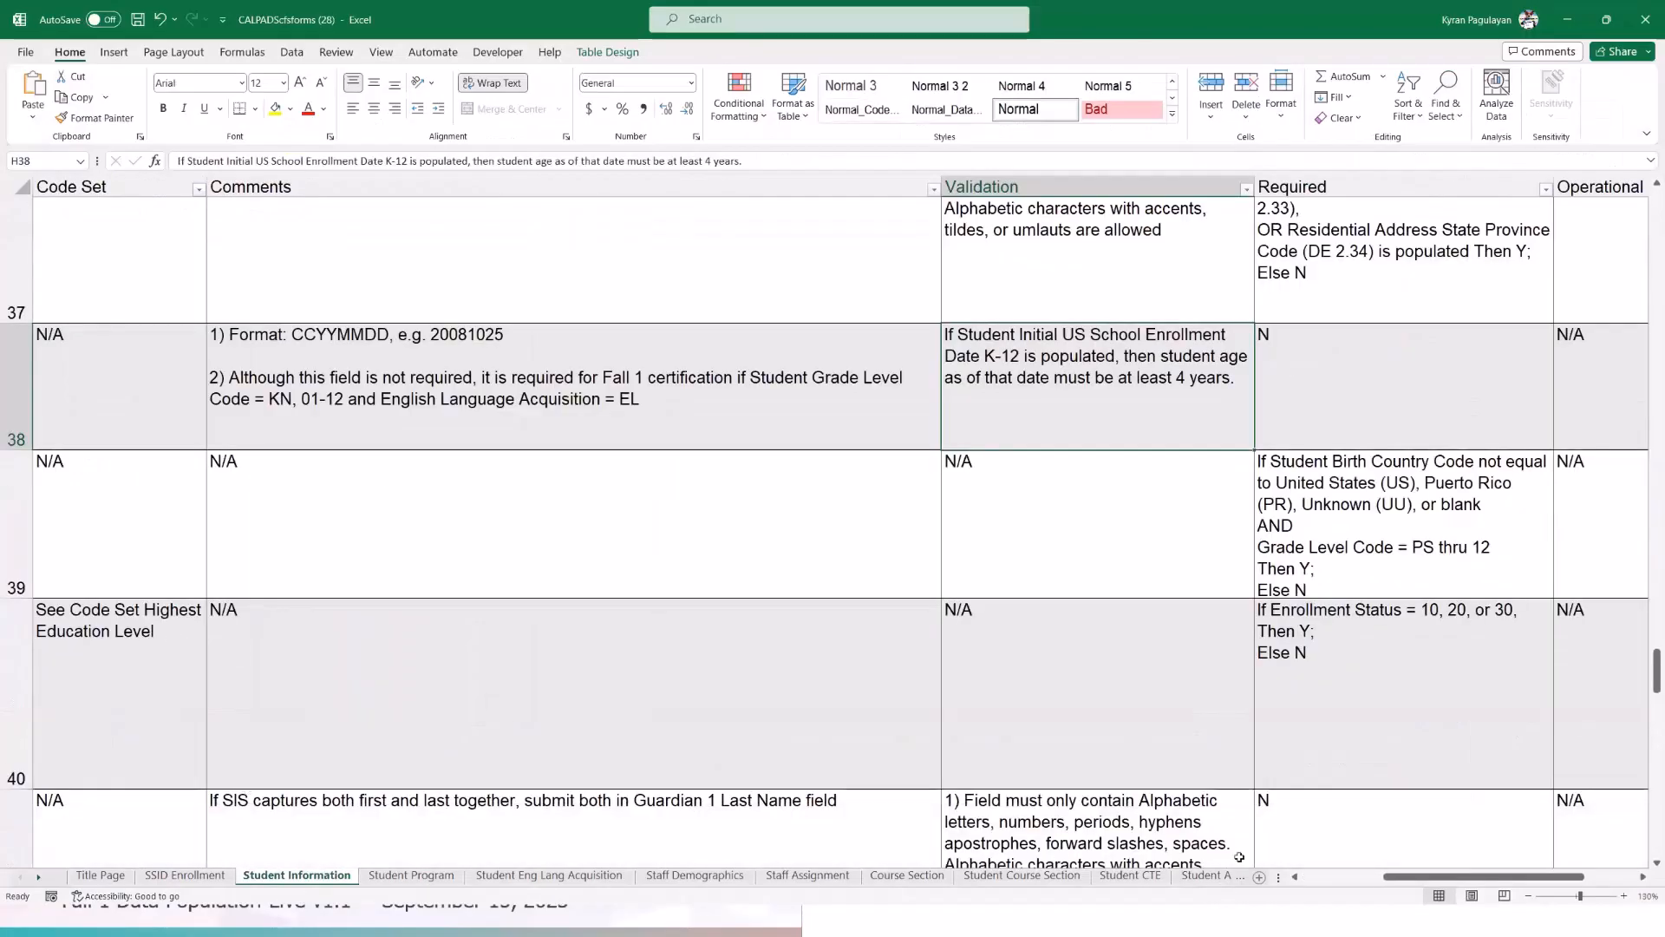
drag(1404, 878, 1285, 883)
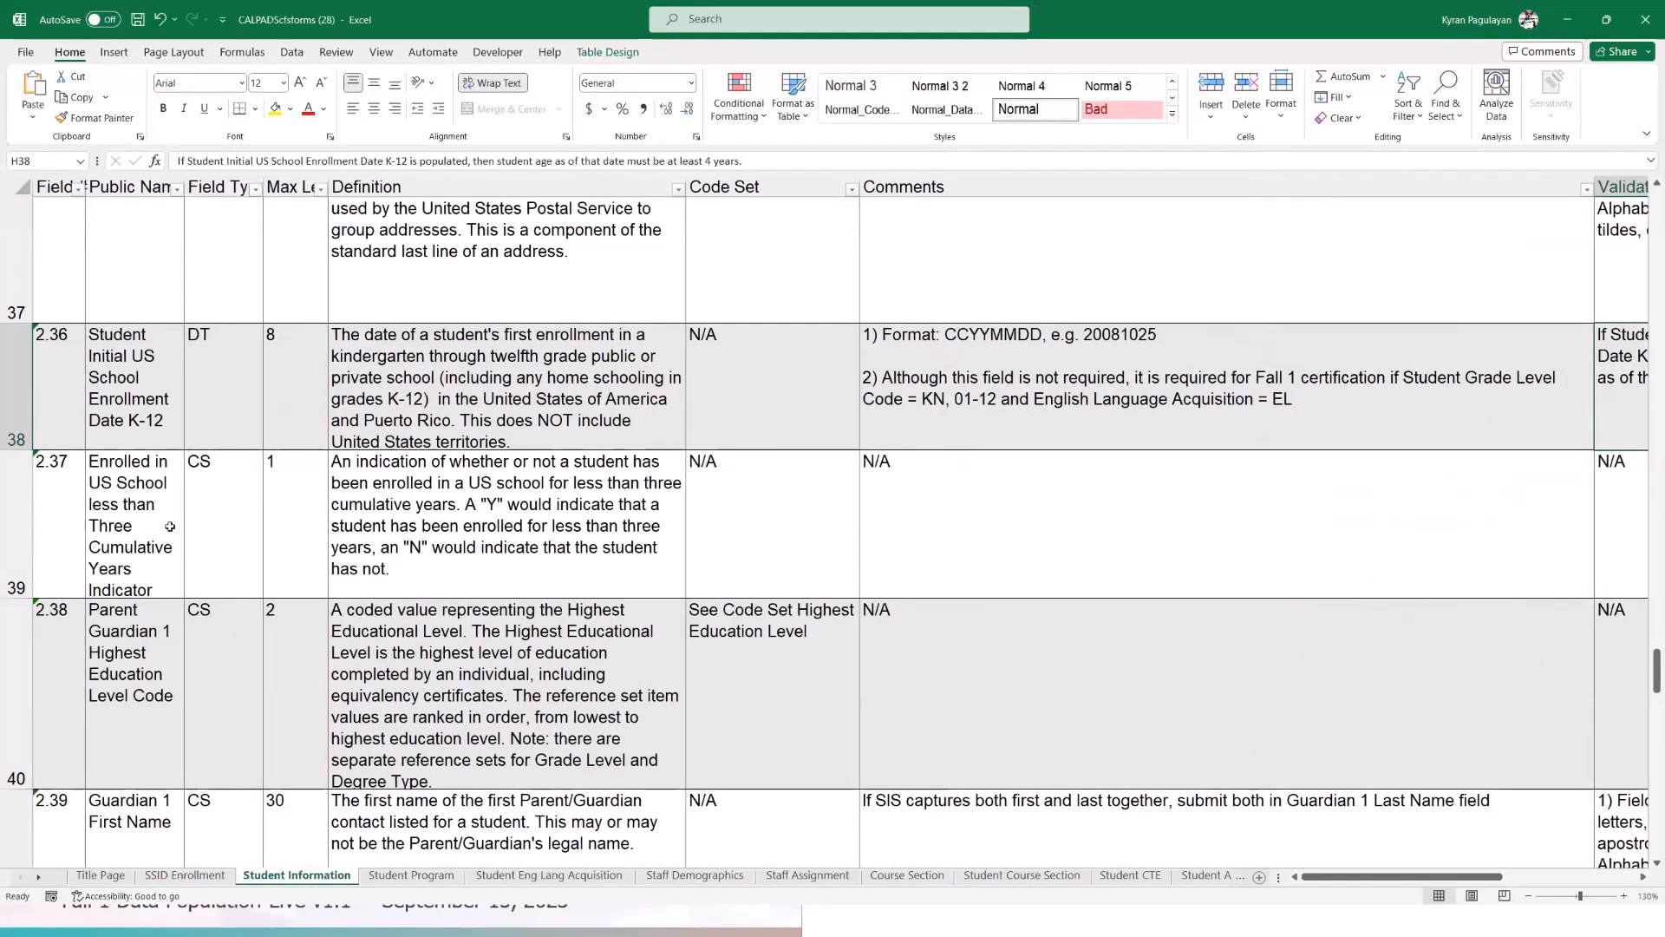
click(143, 518)
click(418, 387)
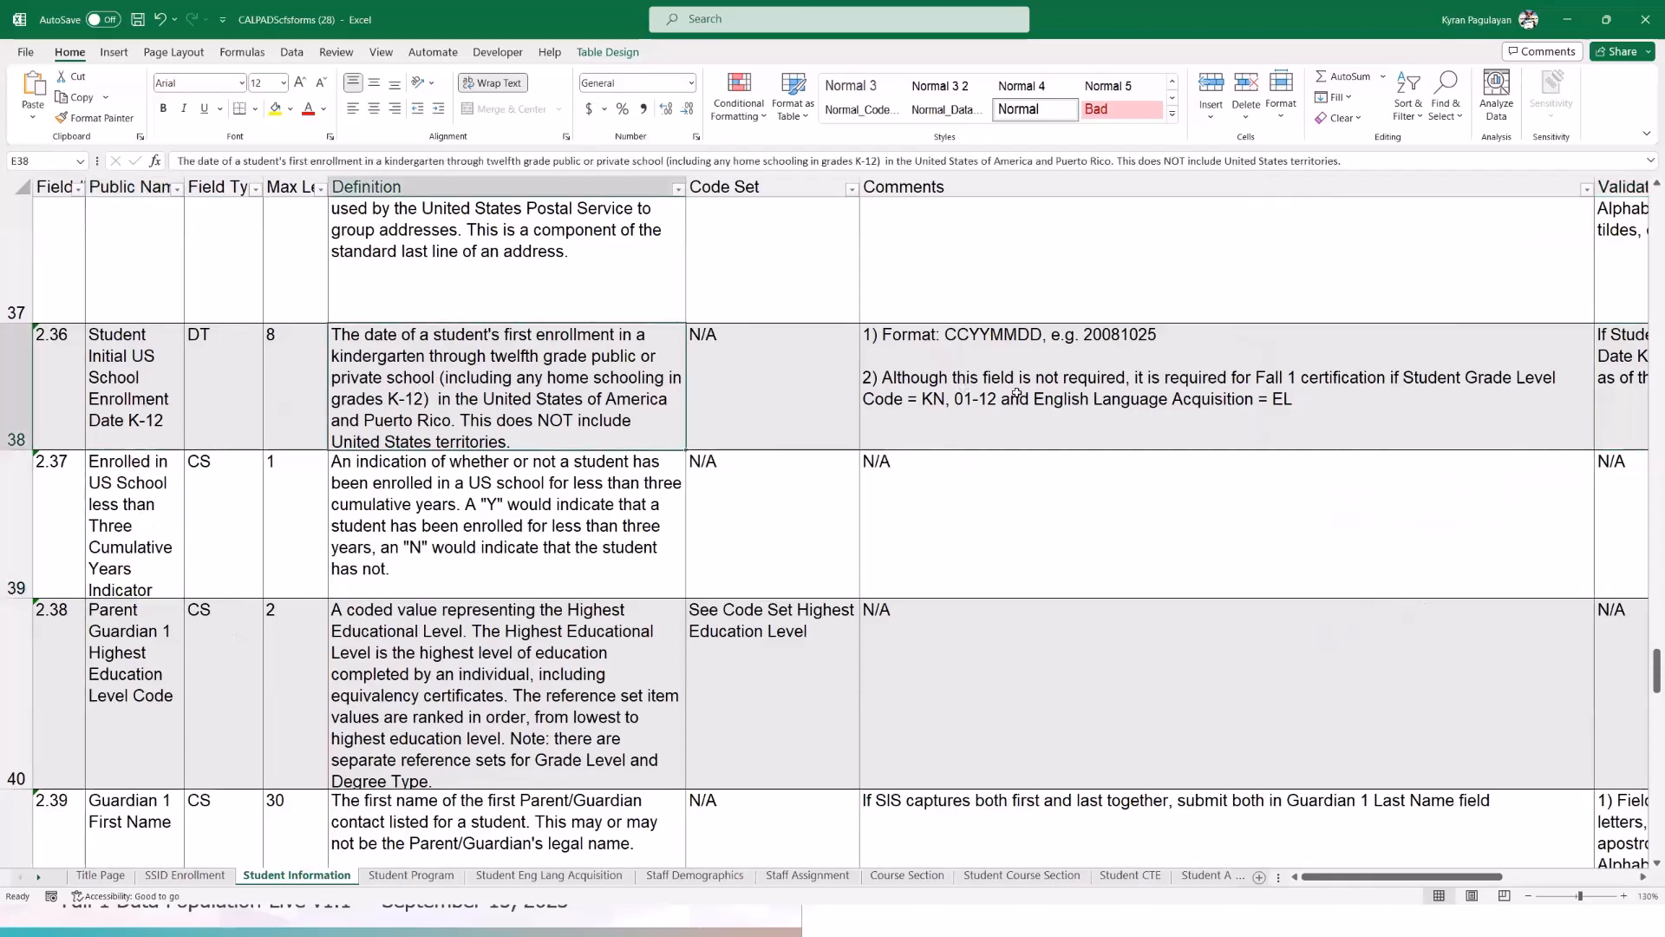
click(12, 373)
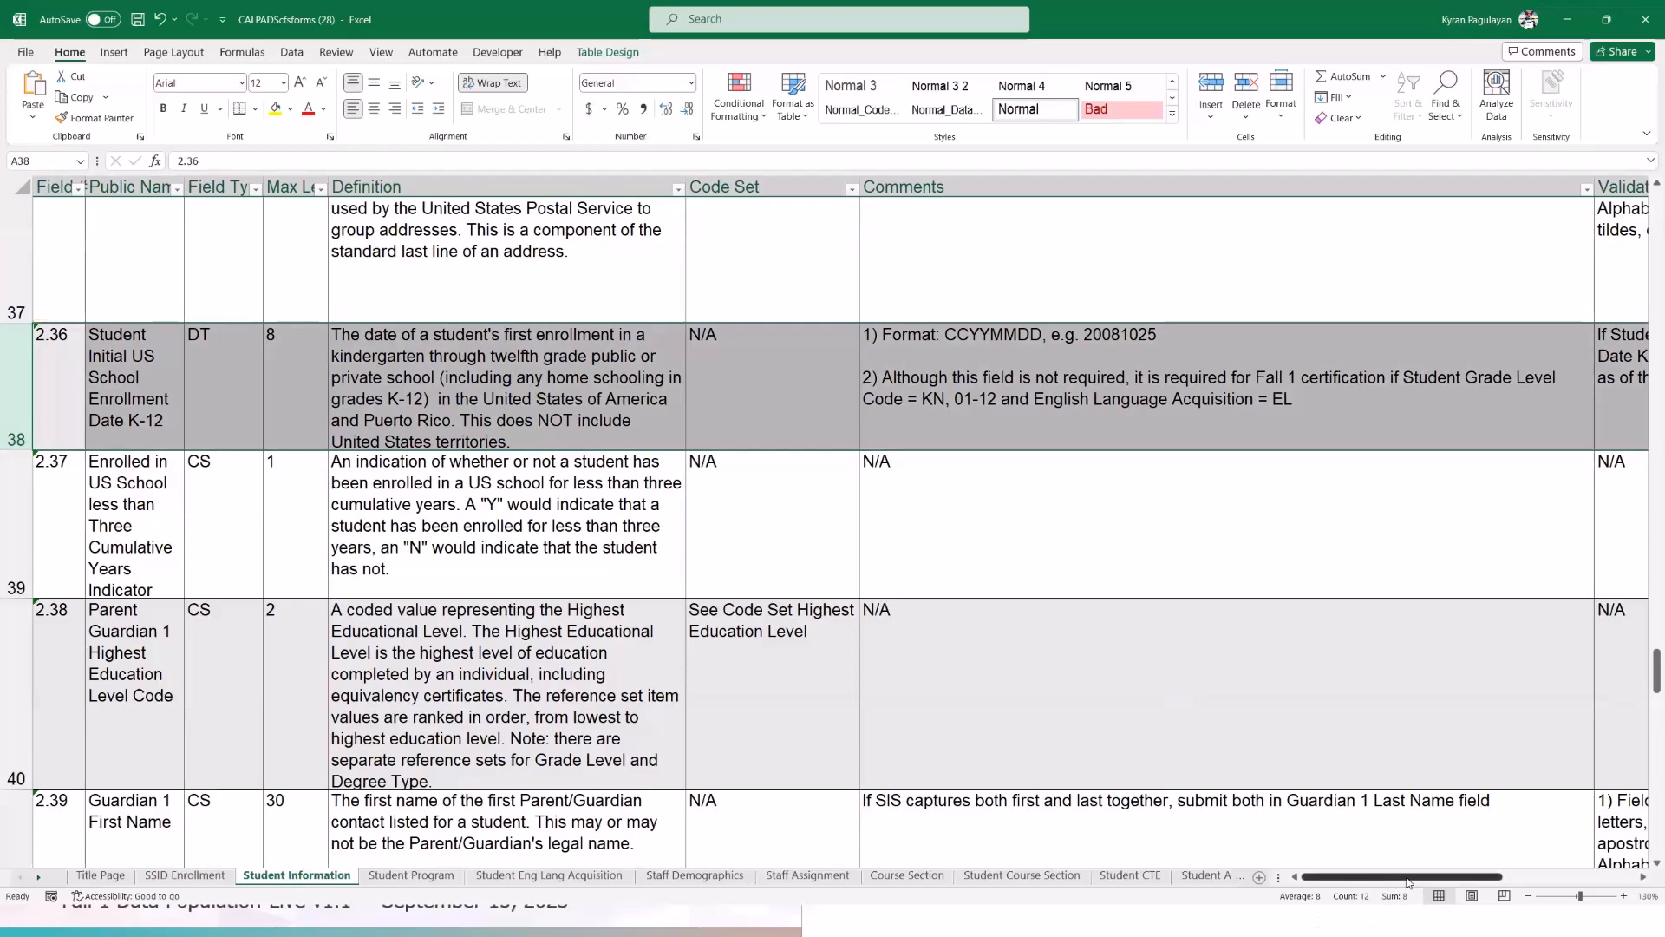
click(1487, 399)
key(Right)
key(Right)
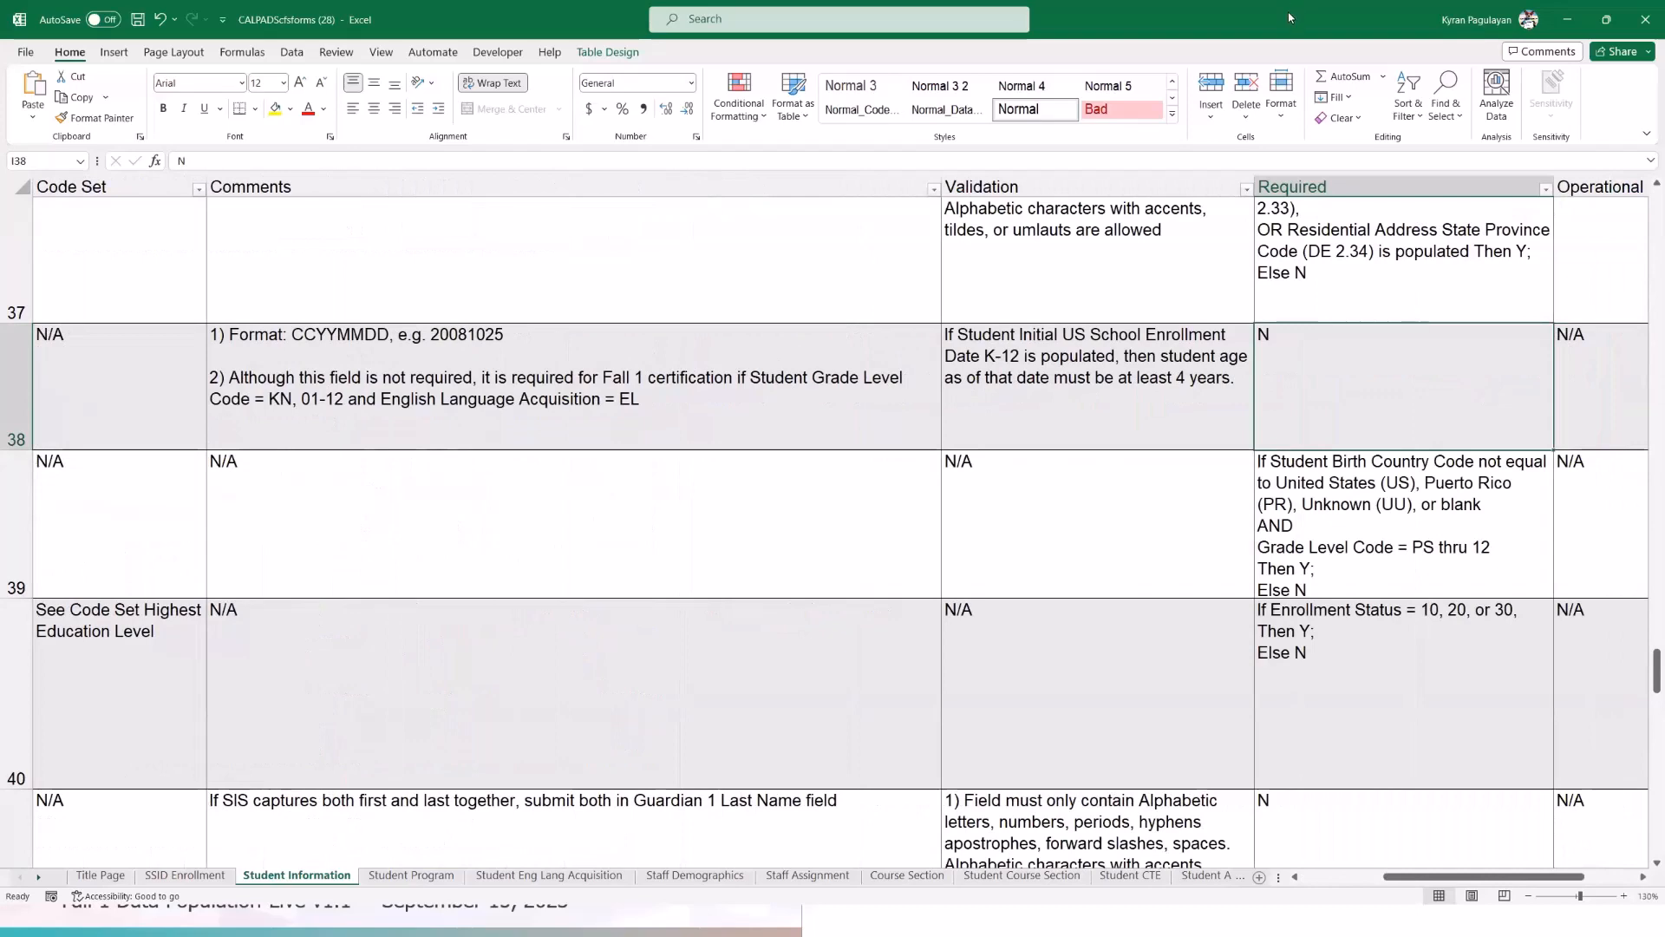
click(1568, 19)
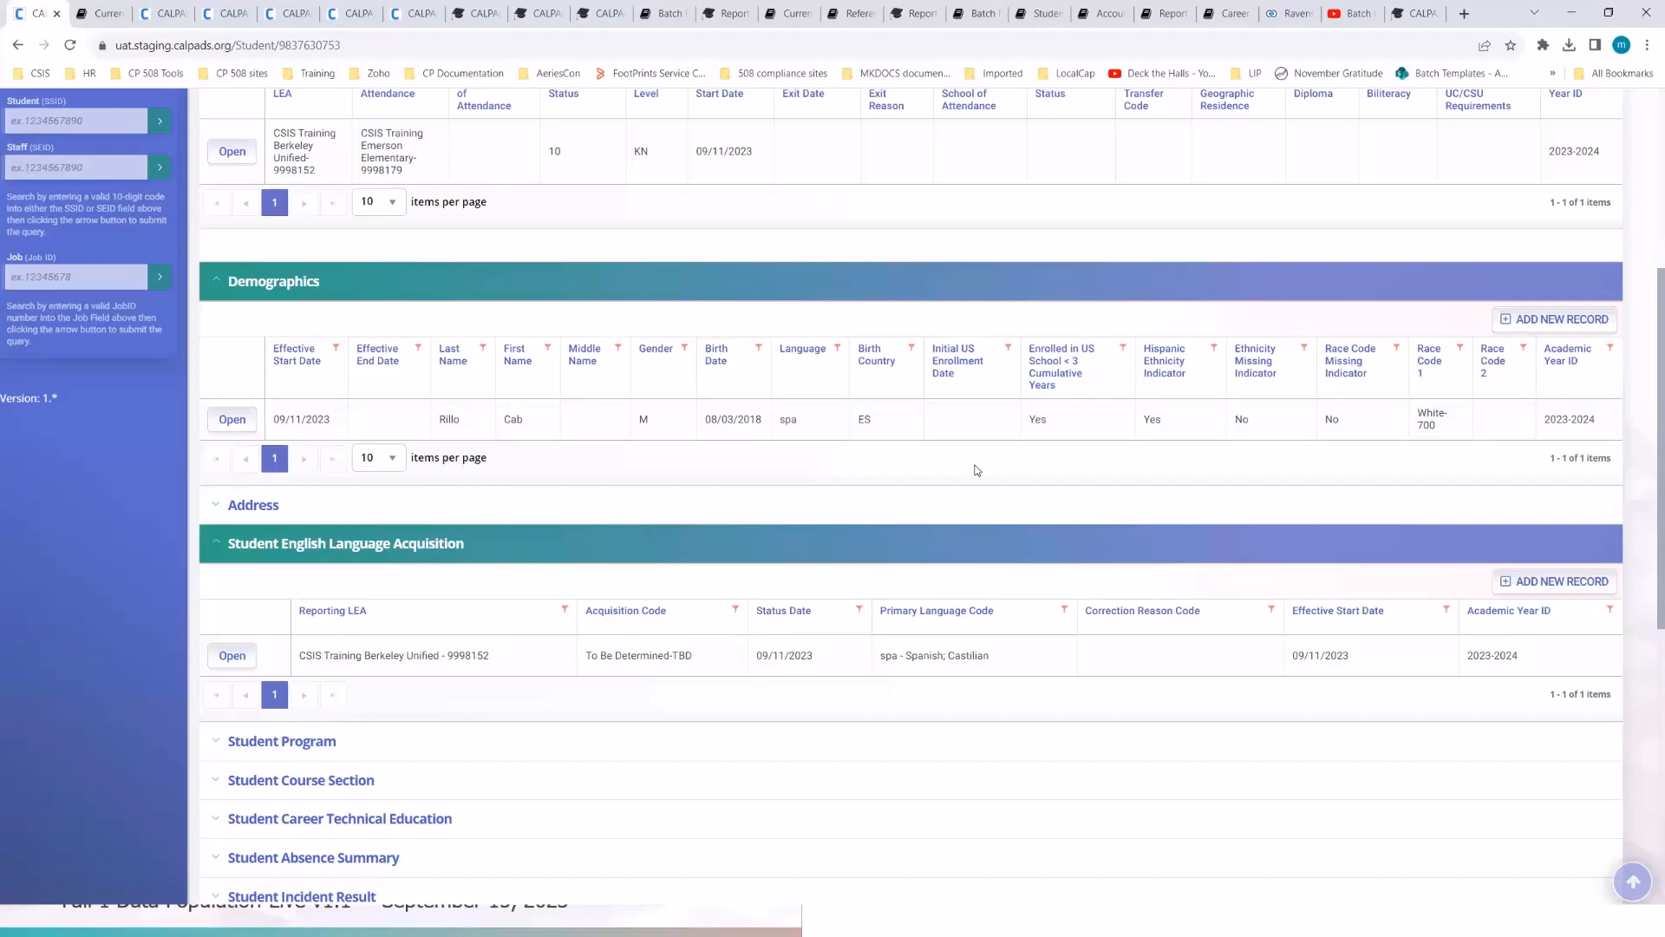
- Set the demographics record's Initial US Enrollment Date to 09/11/2023 and post it
click(972, 421)
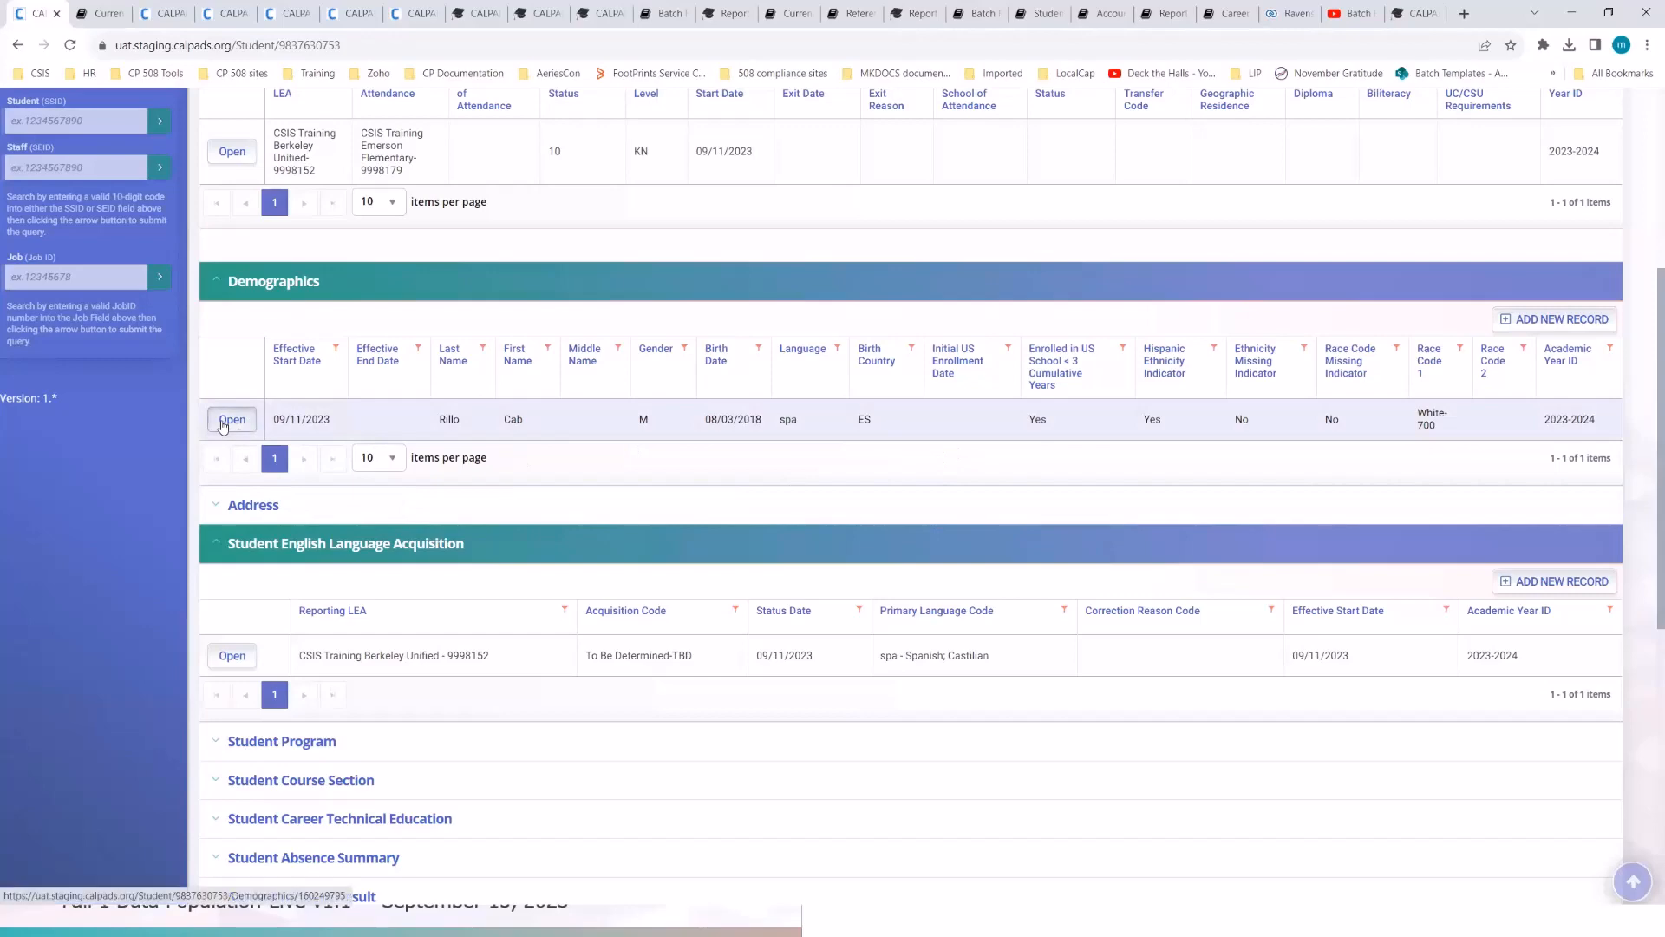
click(222, 421)
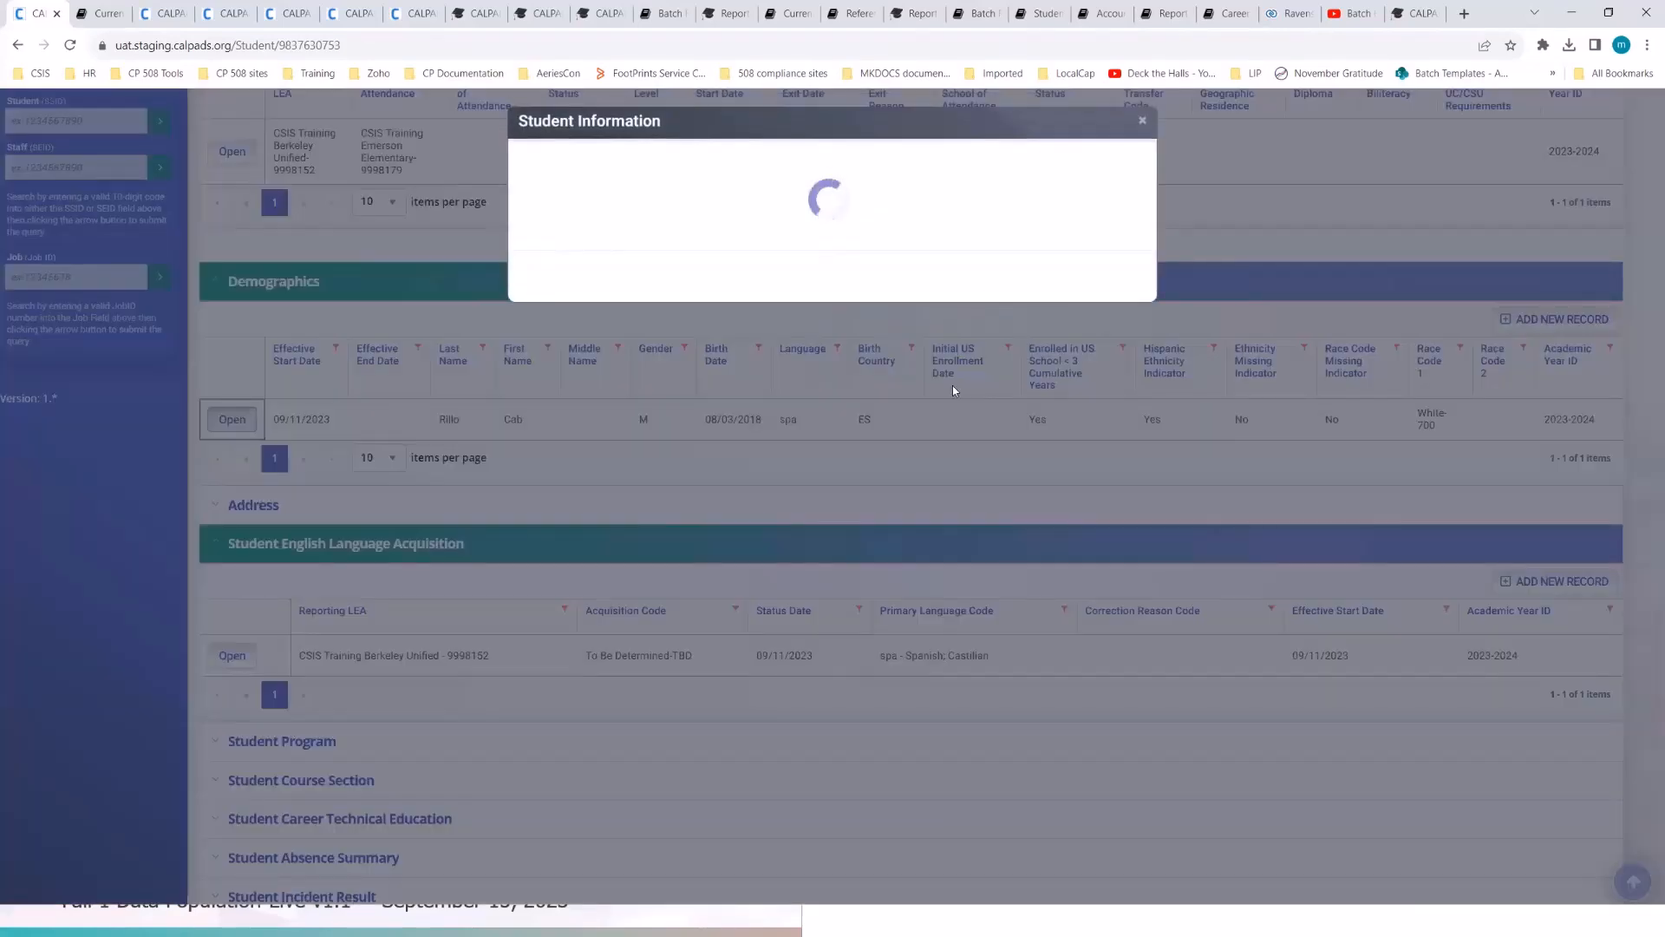
scroll(888, 696, down, 10)
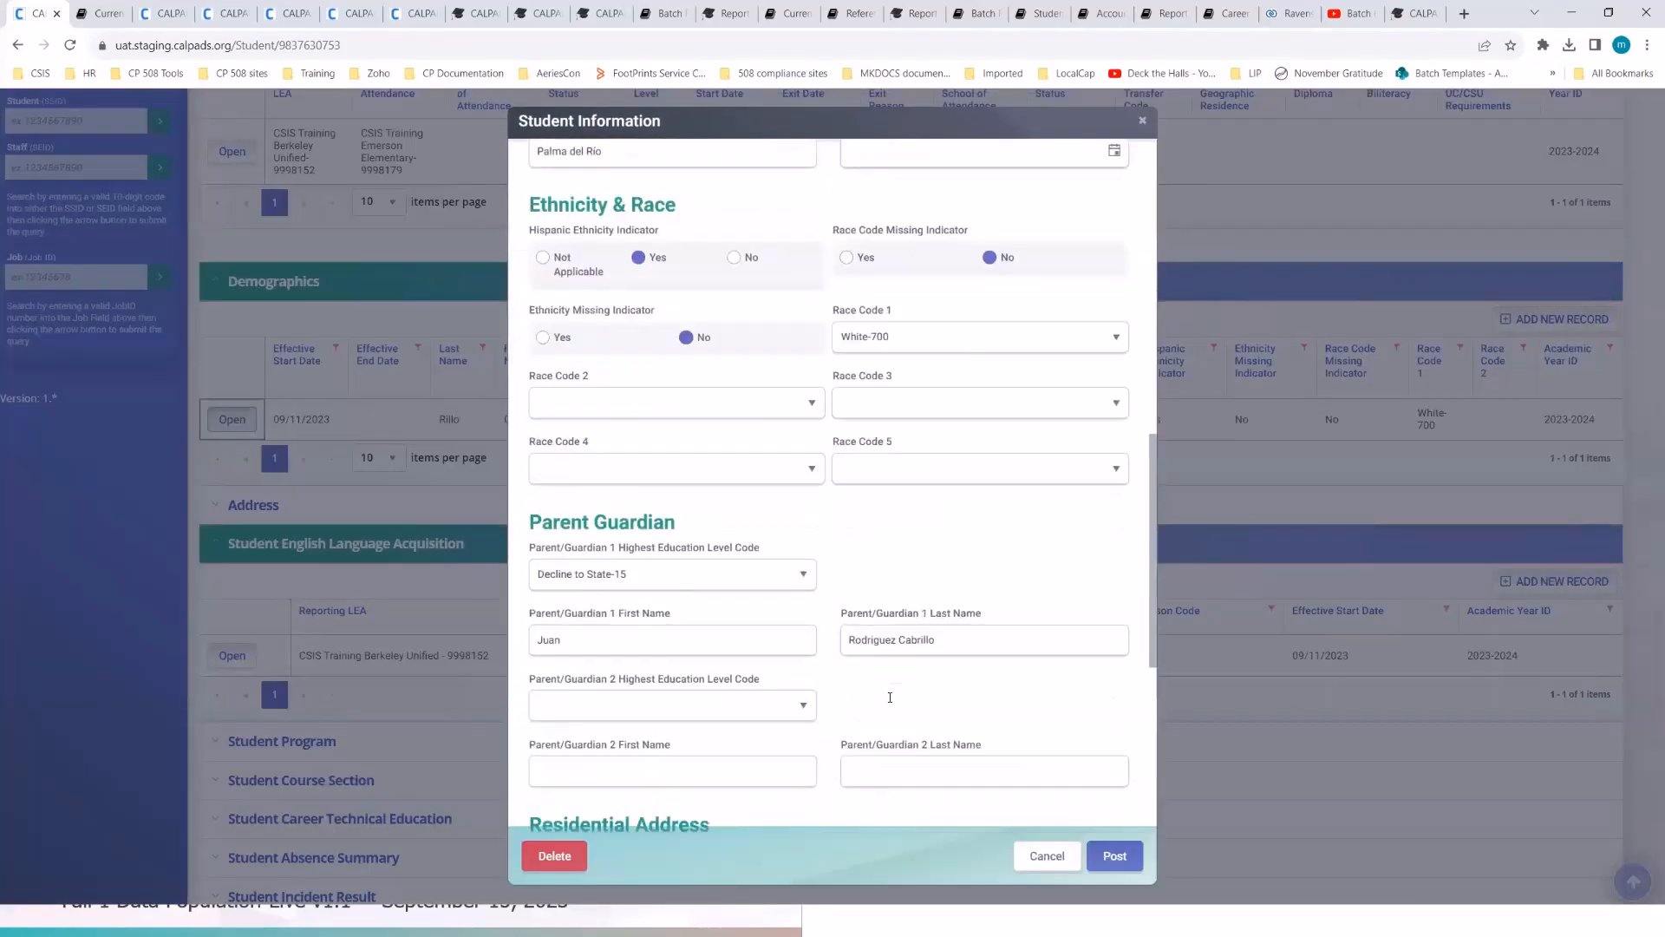
scroll(888, 697, up, 4)
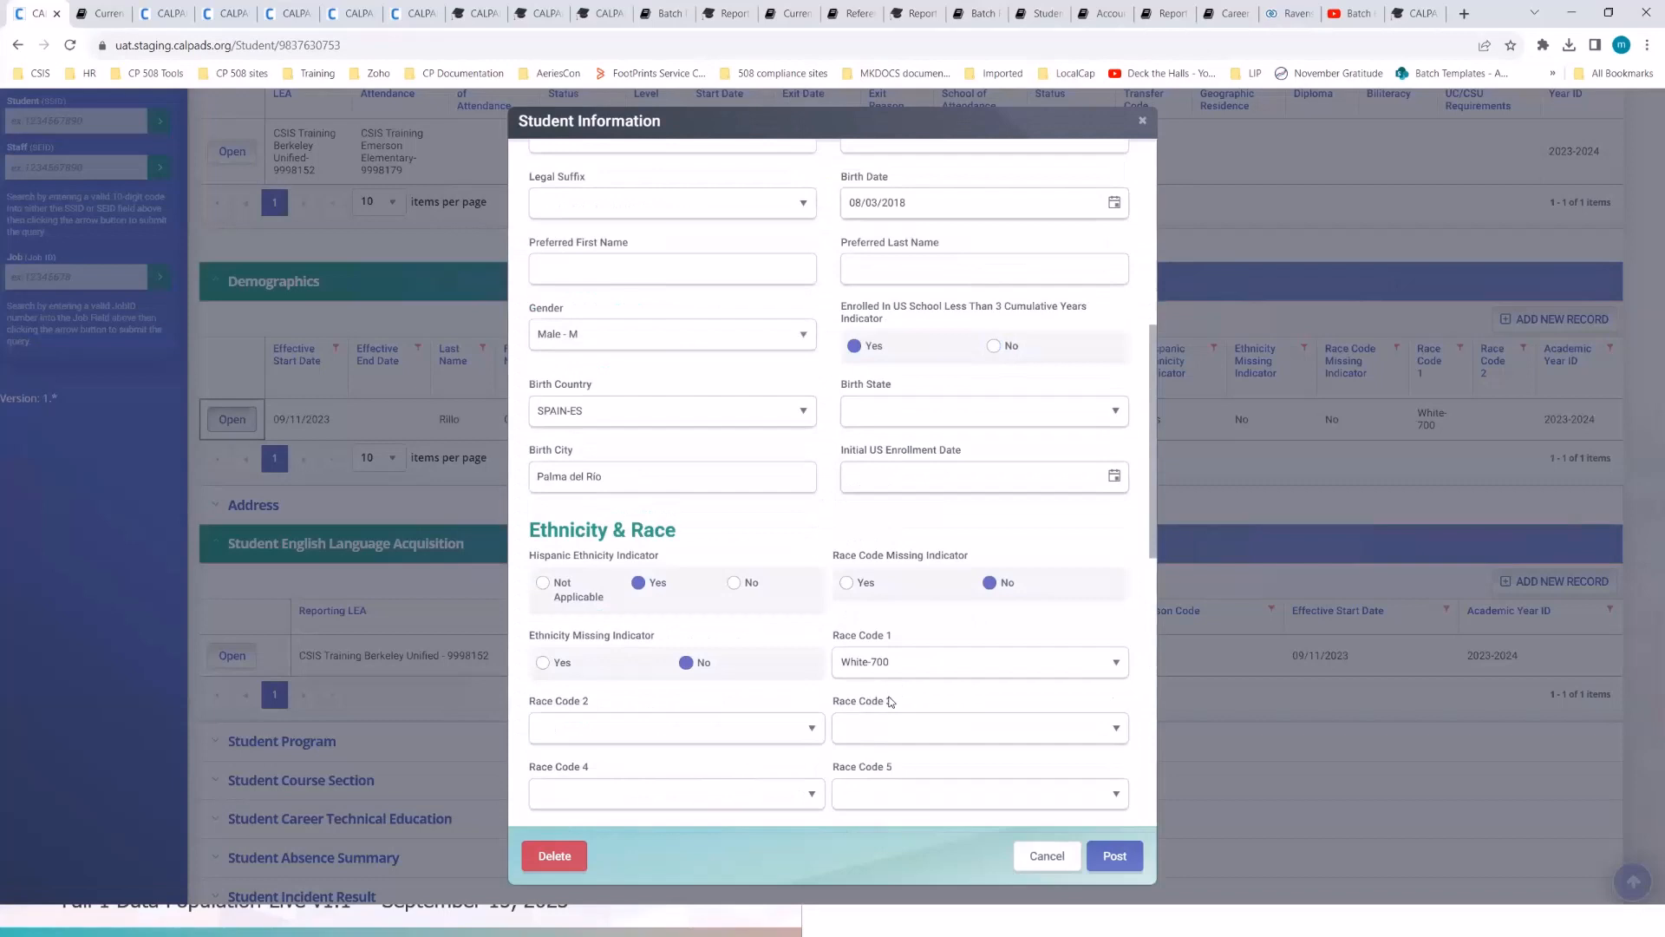
click(1113, 477)
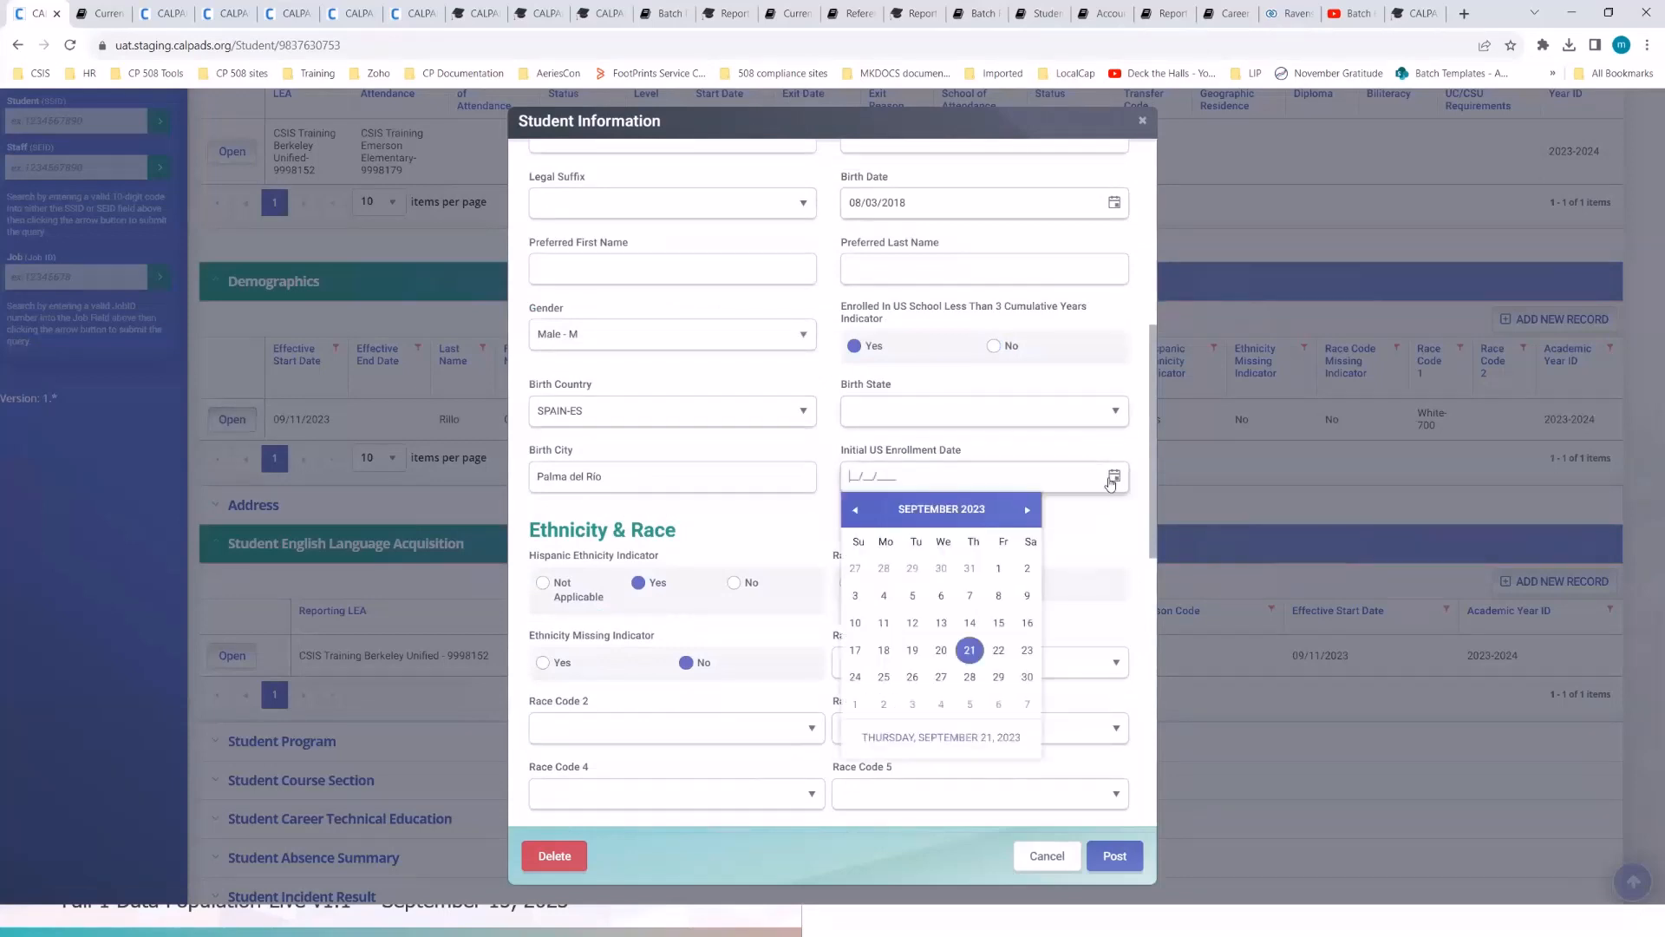
click(884, 622)
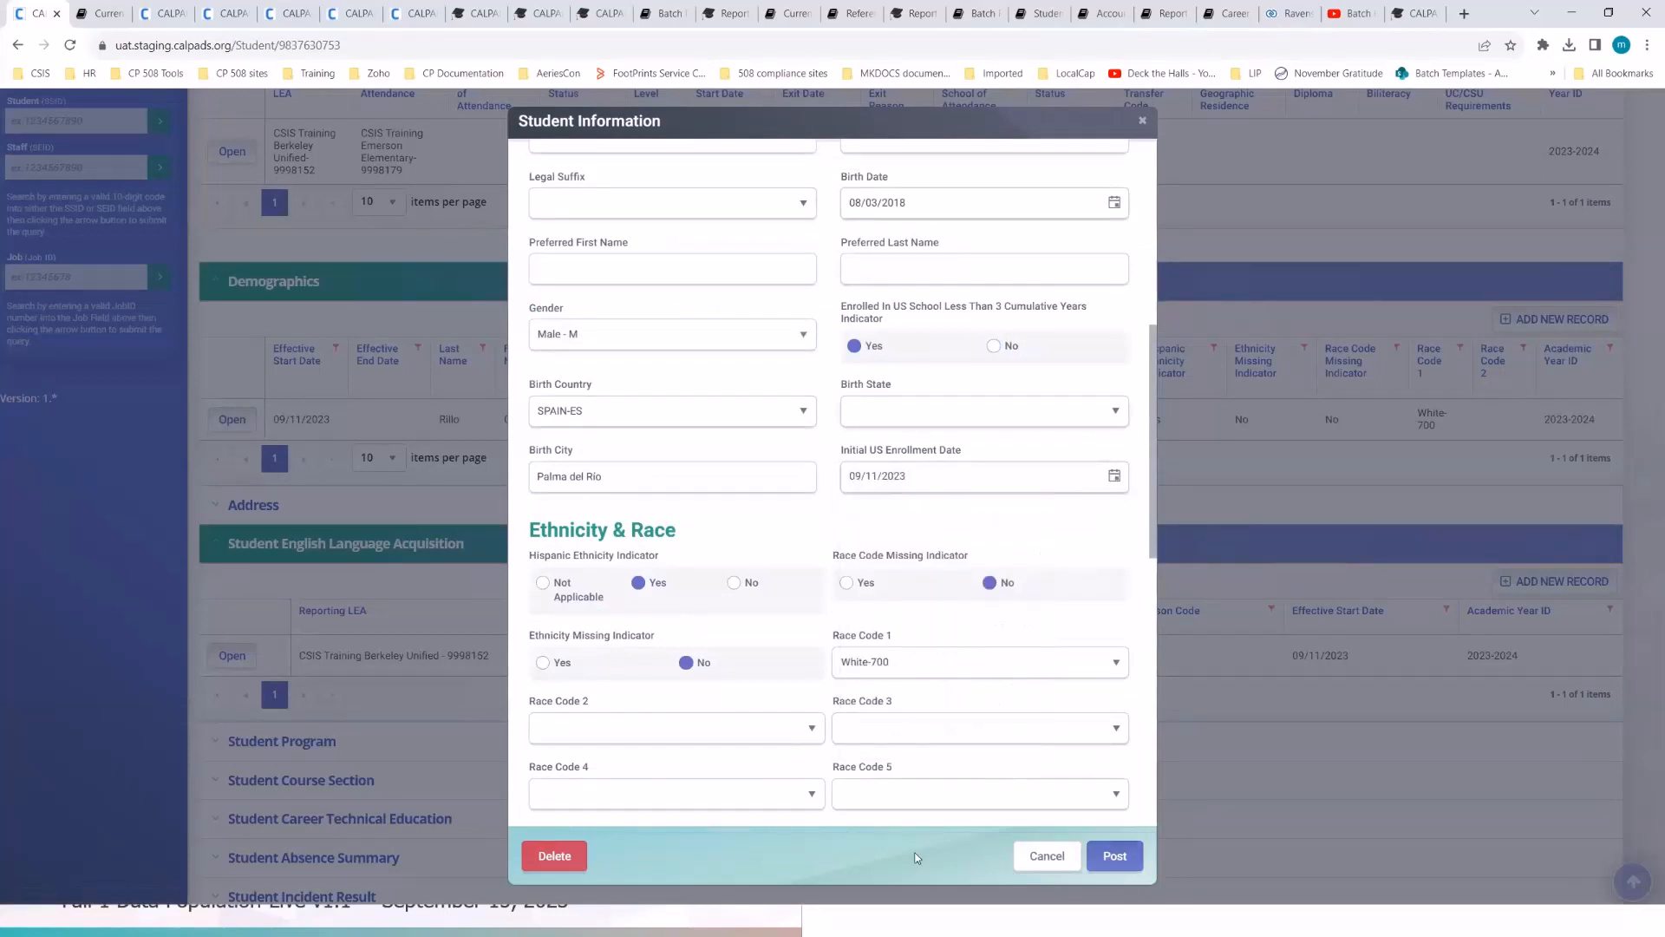
click(1115, 857)
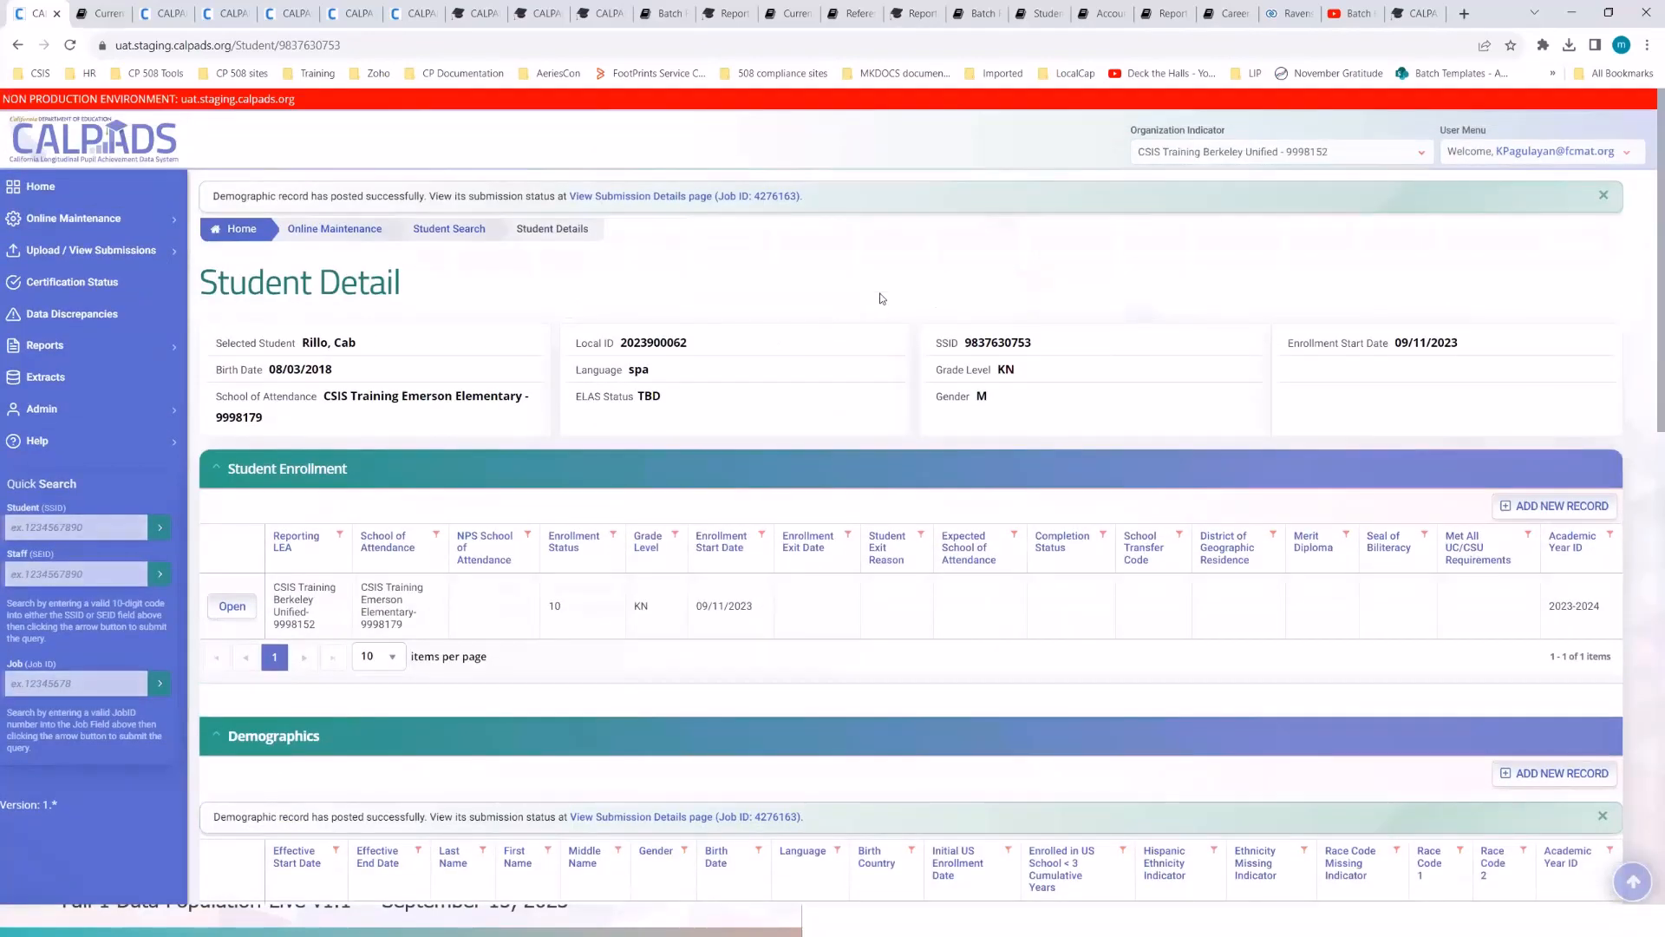
- Review the current student's notes: parent education, race, home language, programs, birth date through address
scroll(819, 476, down, 4)
scroll(820, 476, down, 2)
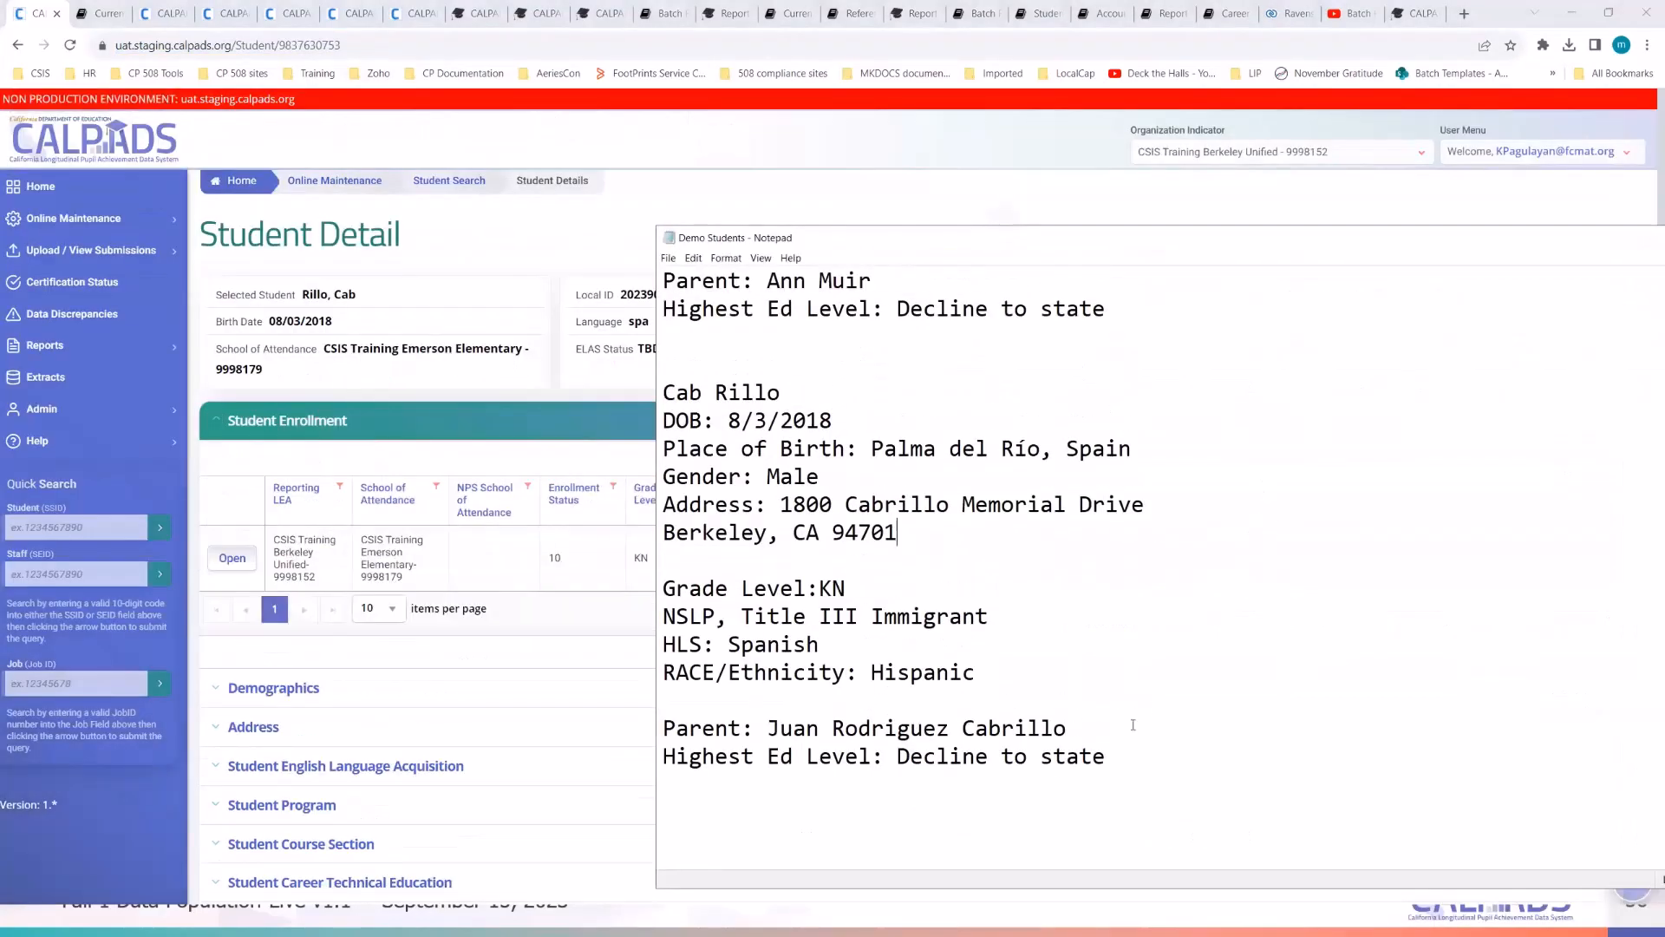
drag(1127, 758, 656, 727)
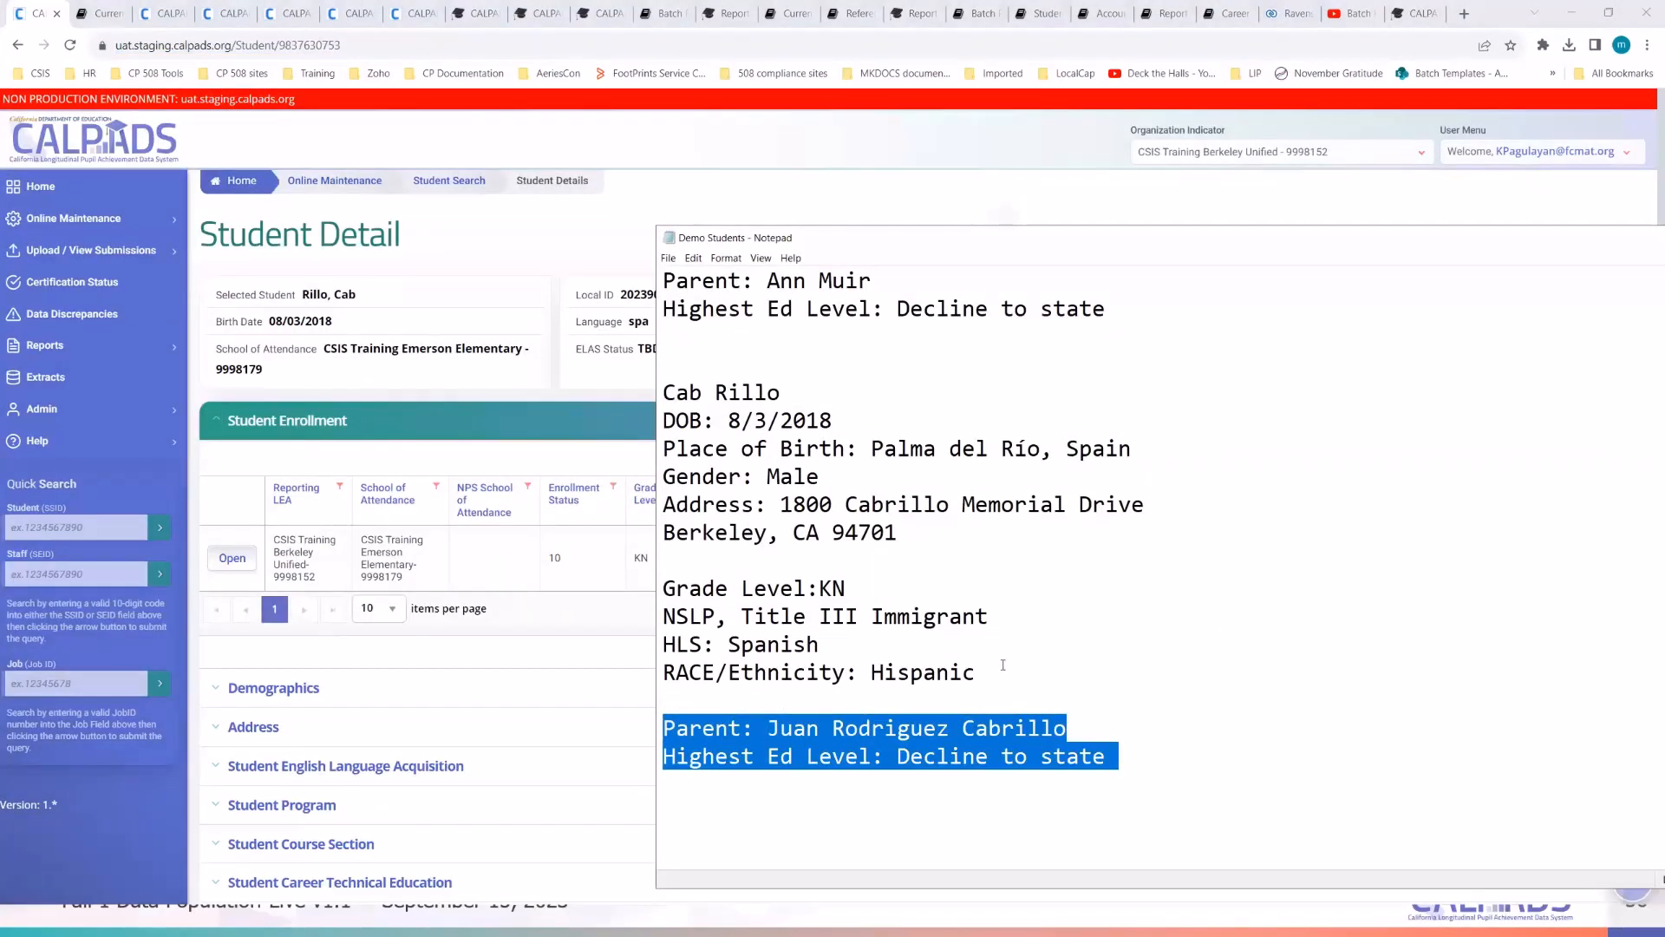
drag(997, 672, 652, 673)
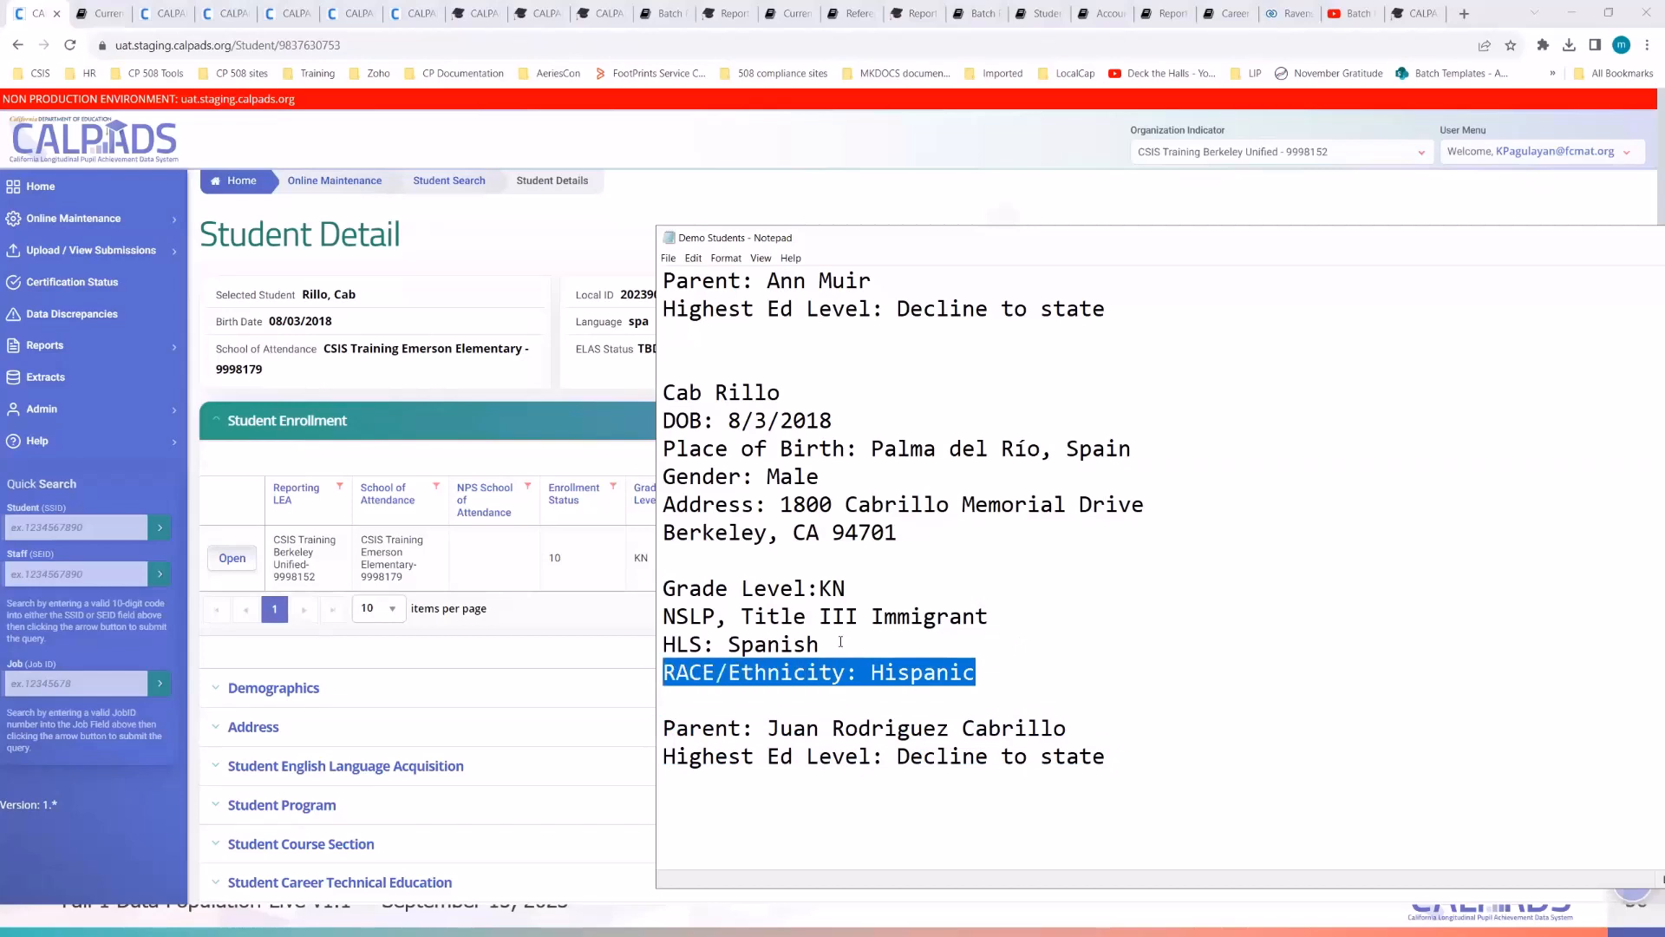
drag(841, 642, 666, 653)
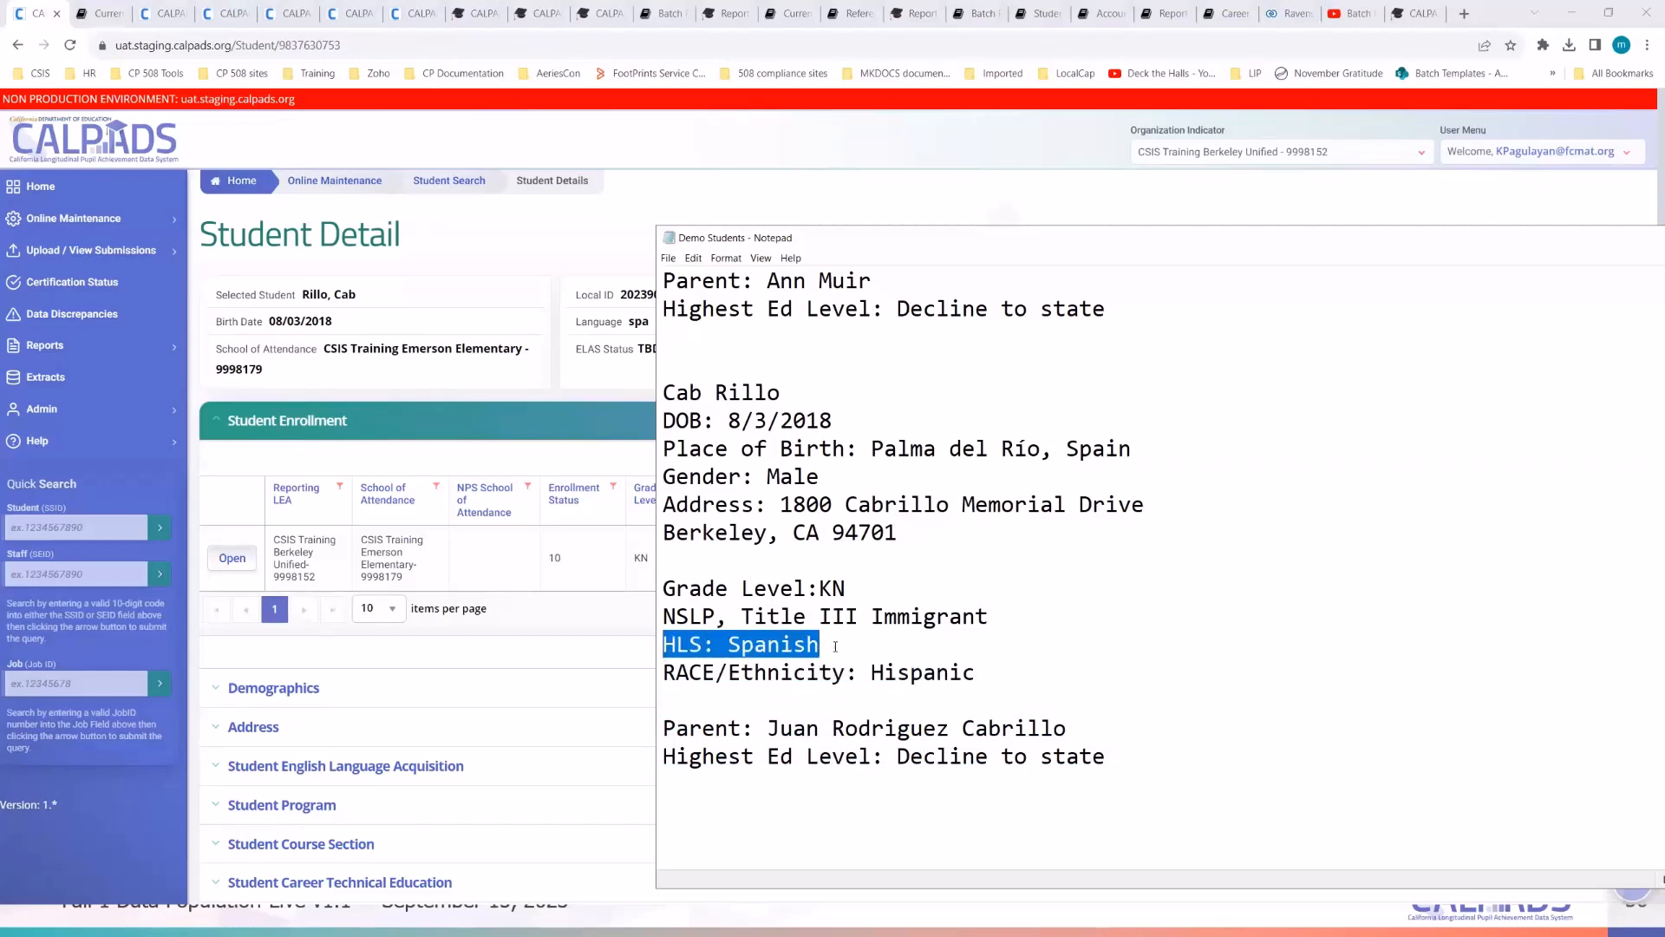
drag(990, 615, 662, 624)
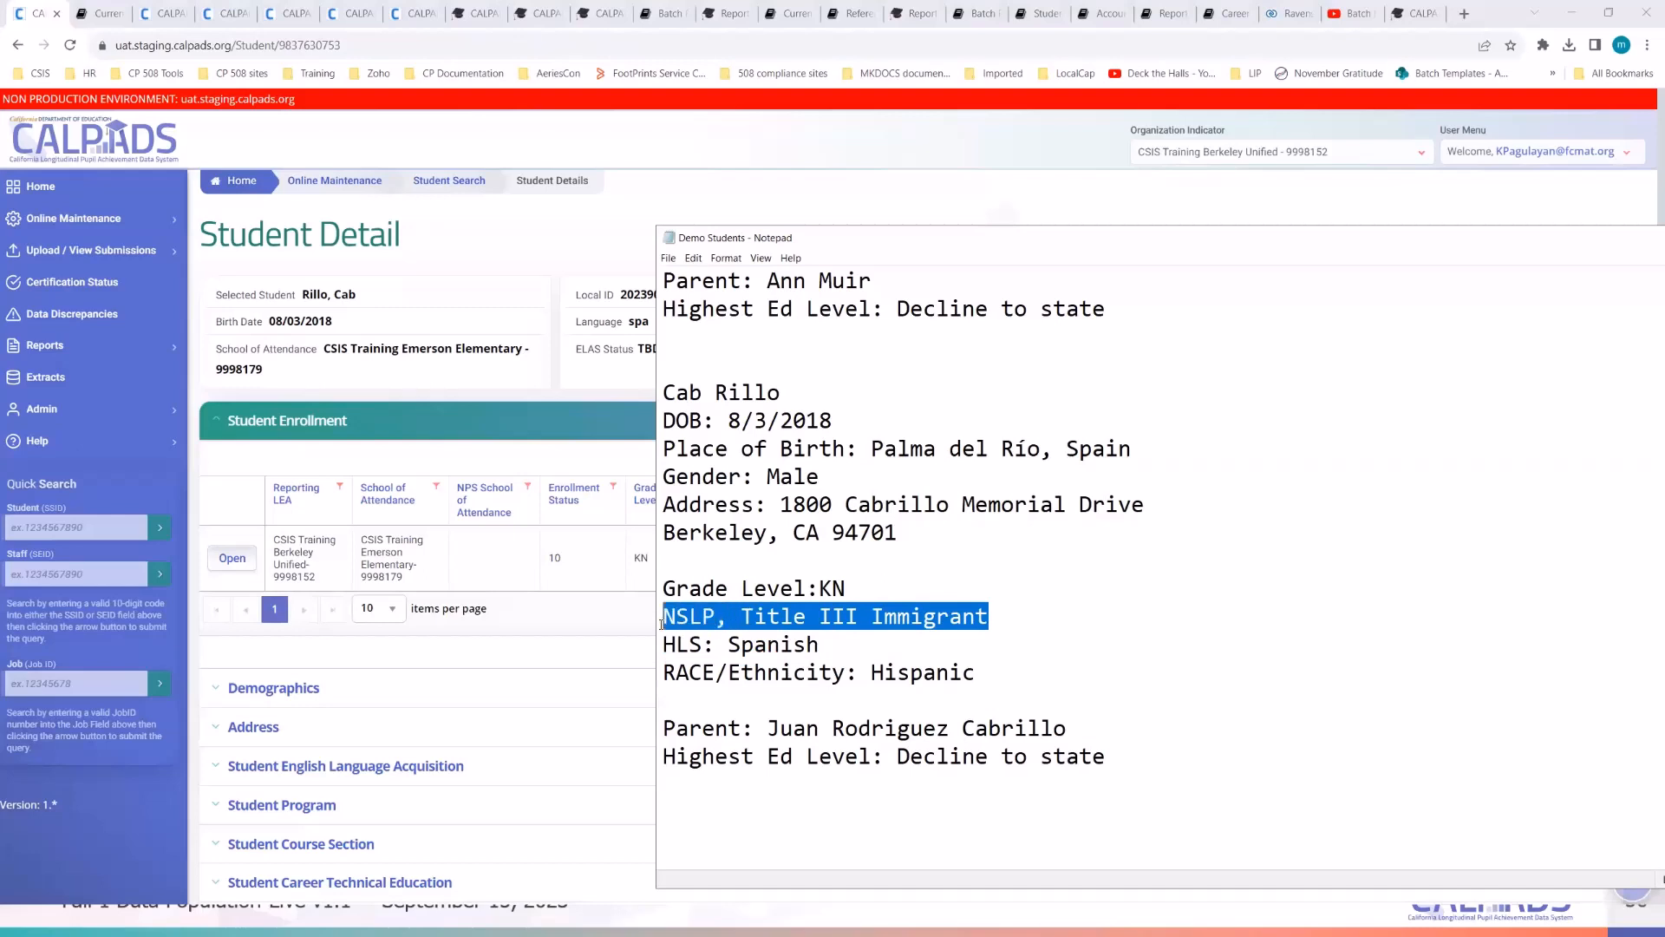
click(927, 591)
drag(903, 541, 679, 421)
click(929, 416)
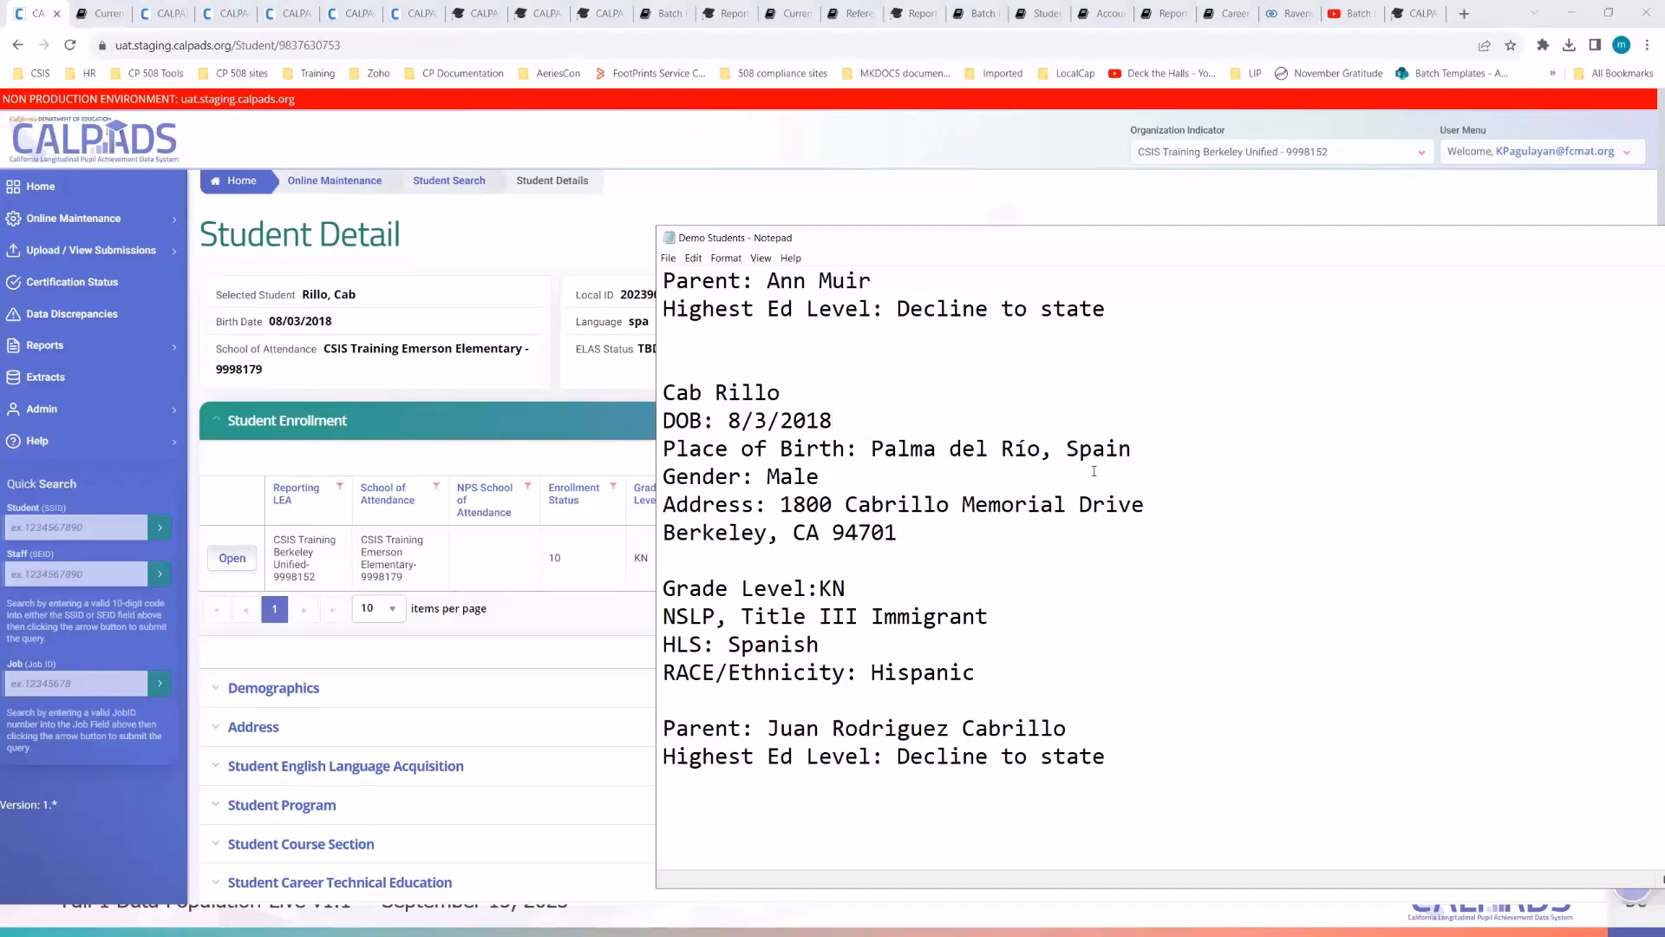
- Recheck the parent education lines, scroll up to the next student's notes, and move Notepad off-screen
scroll(1093, 471, up, 2)
scroll(1060, 623, down, 4)
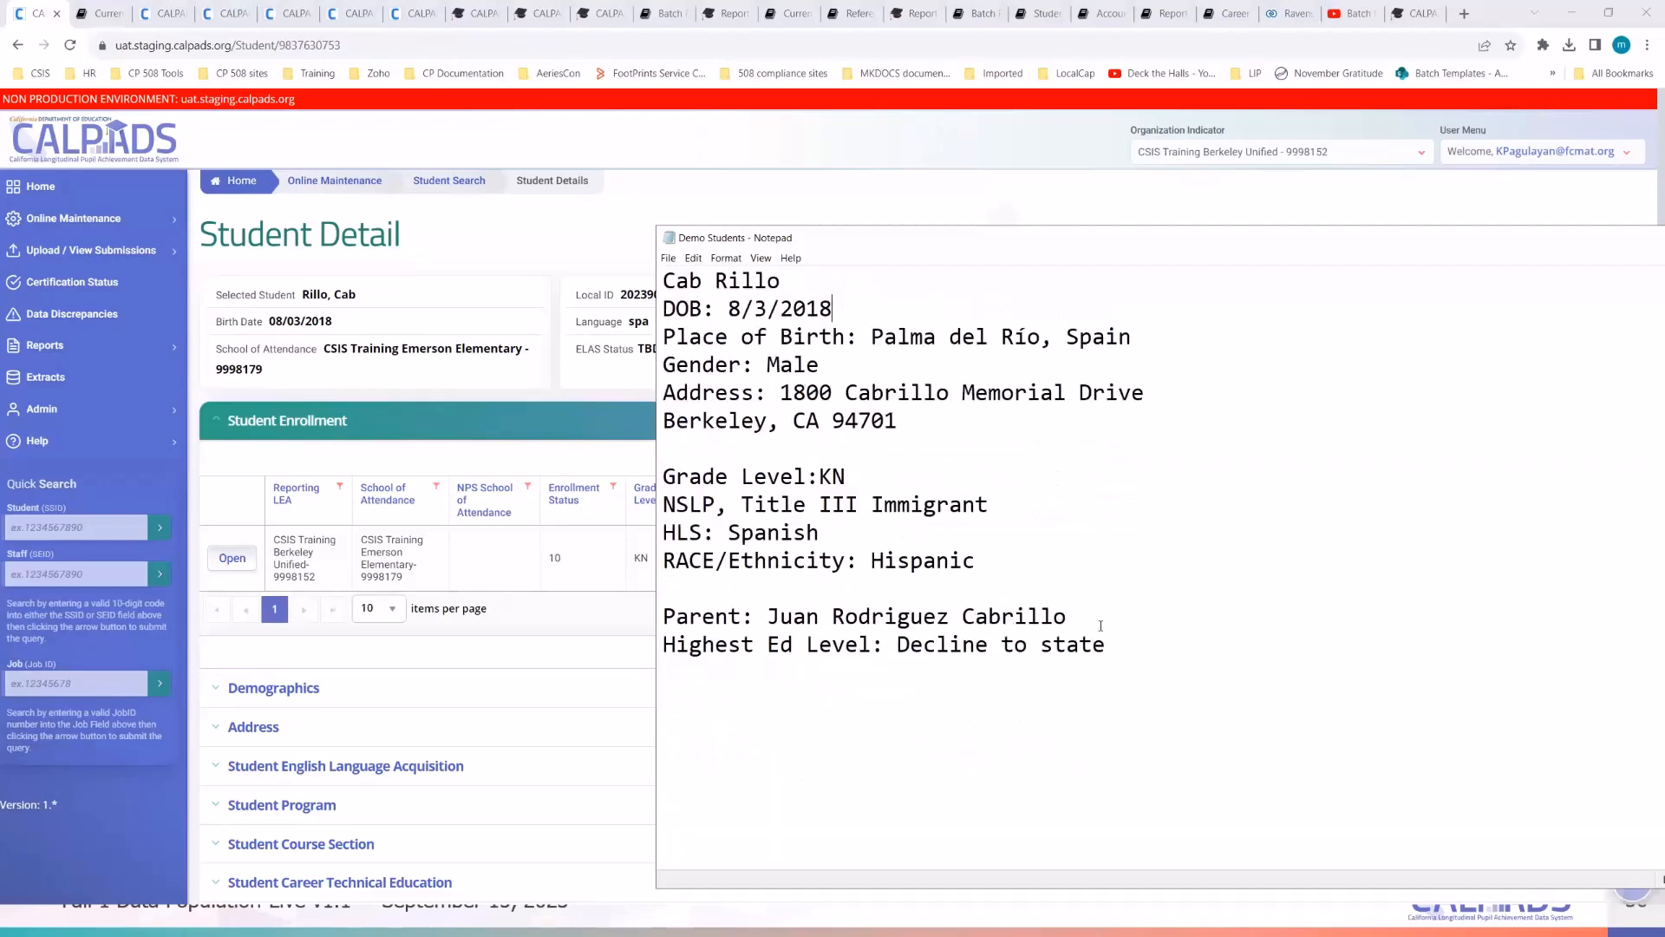
drag(1163, 650, 715, 617)
click(974, 691)
scroll(1218, 644, up, 6)
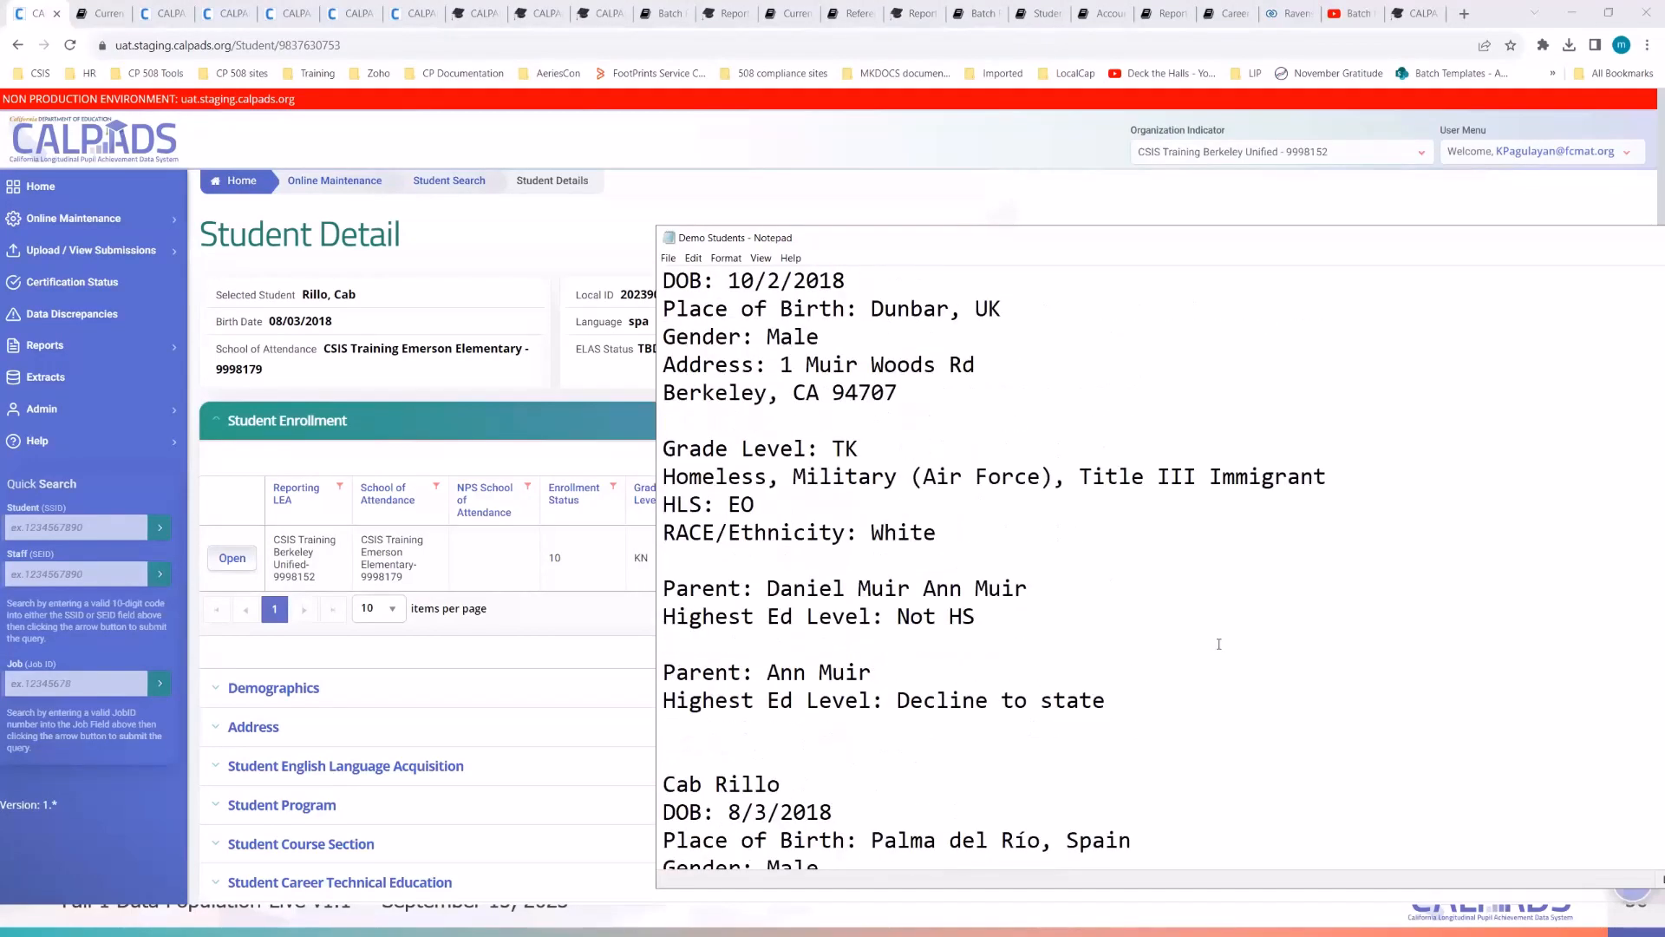
scroll(1218, 643, up, 1)
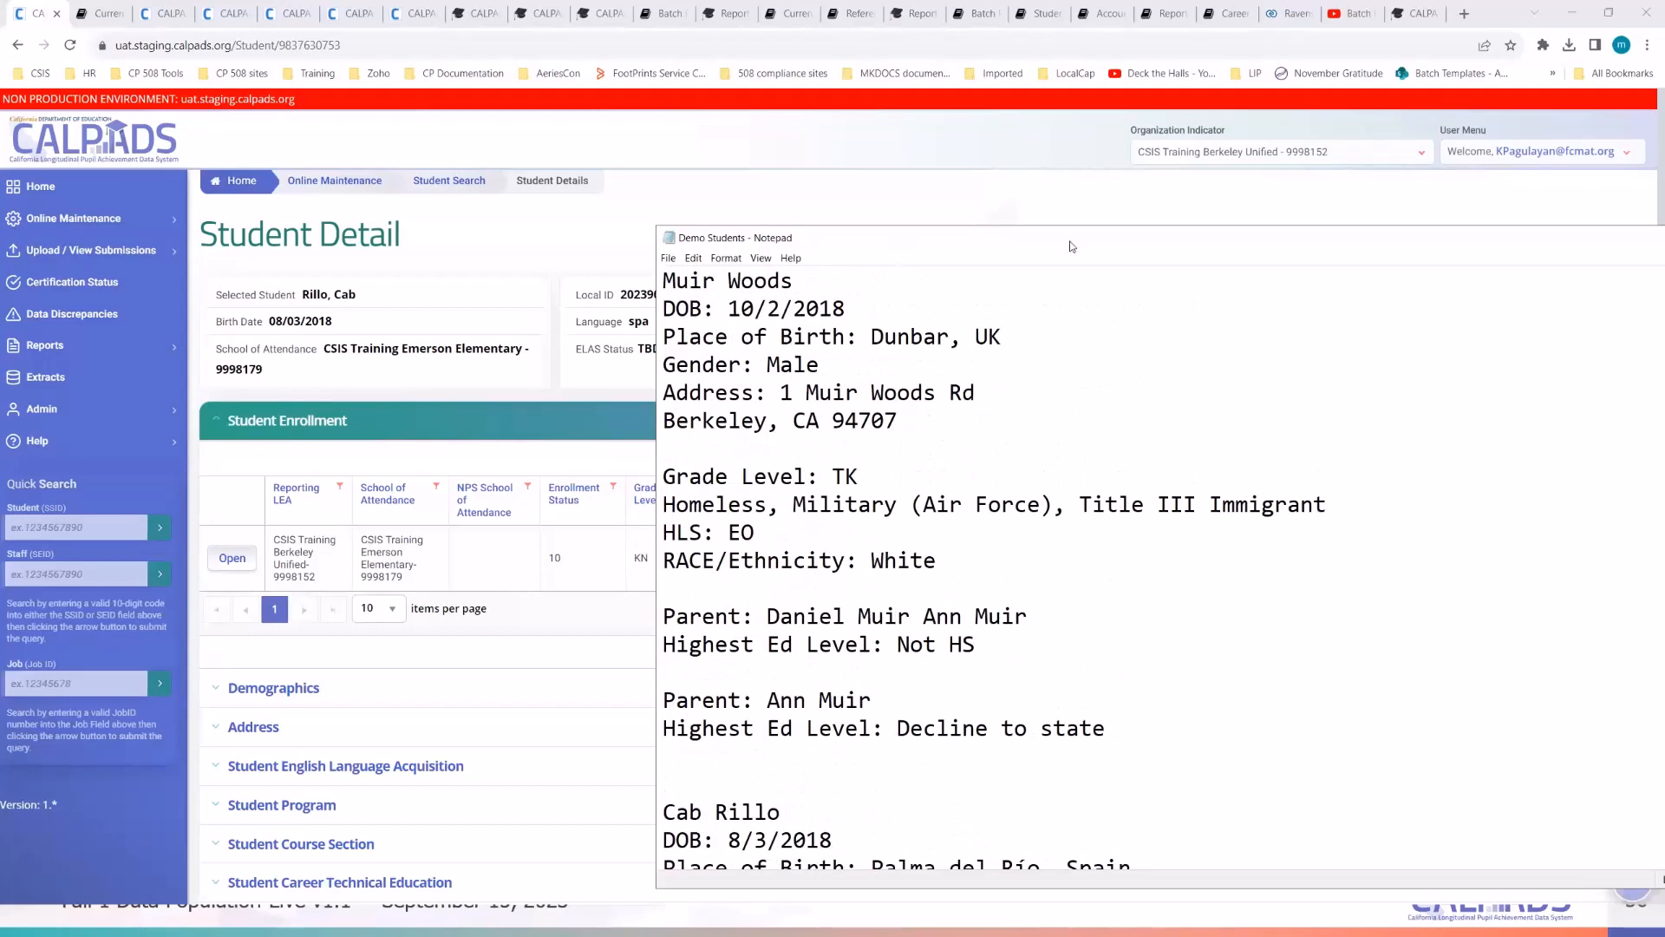
drag(1070, 246, 1663, 239)
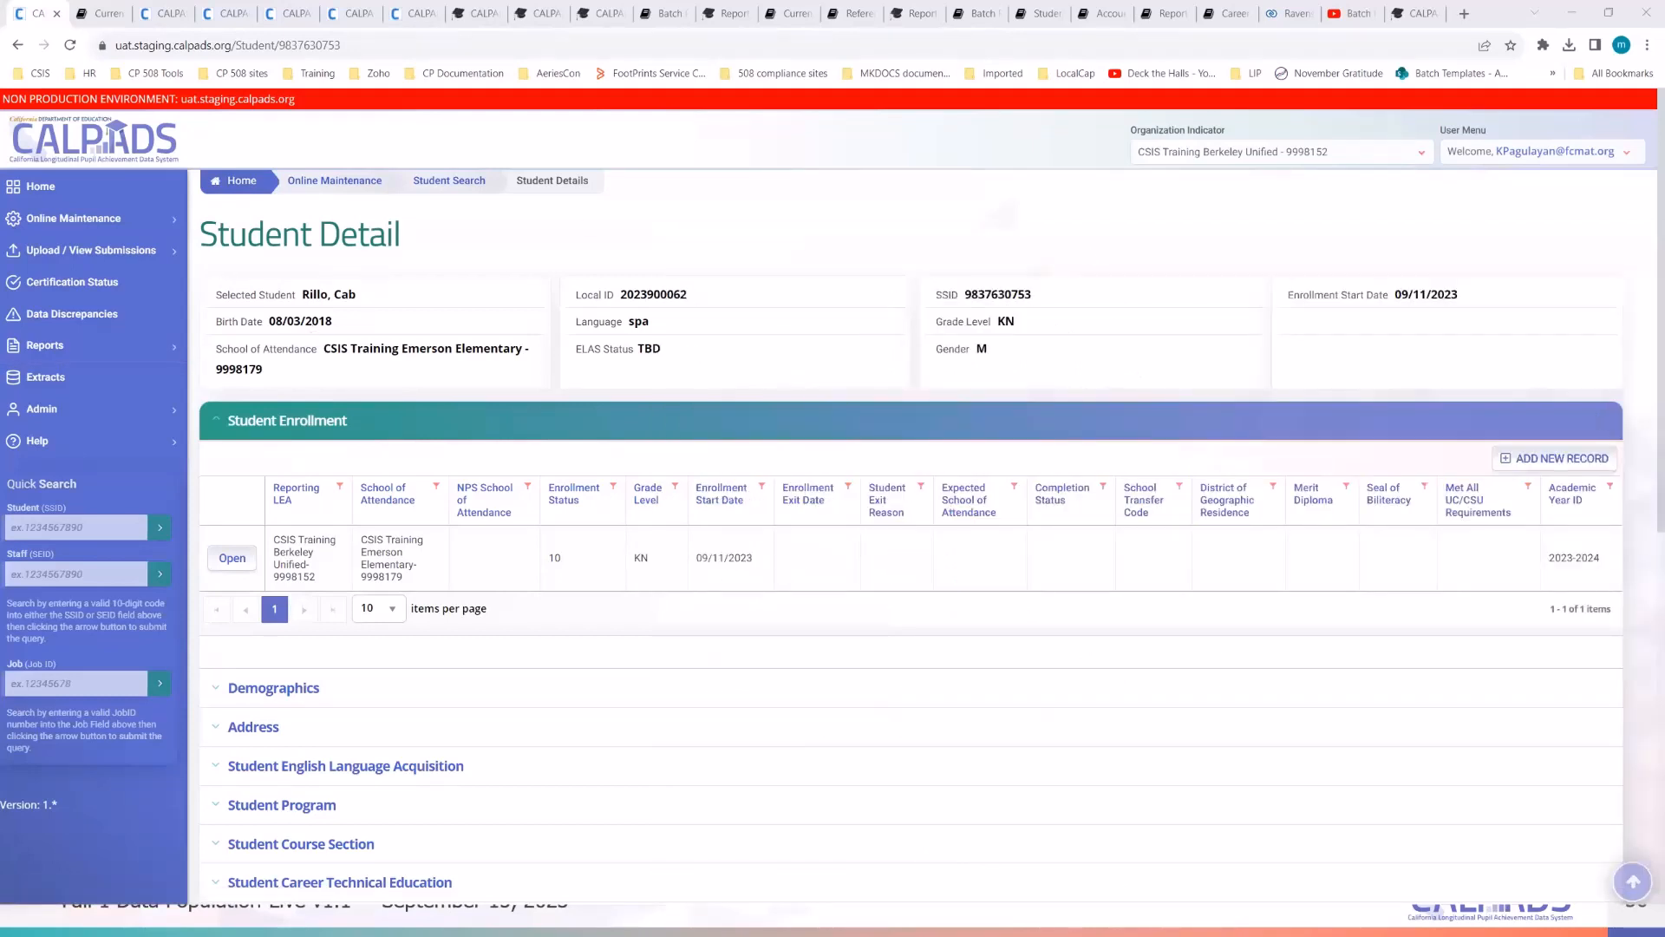
- Open the Student Data search page and copy the next student's SSID from the Excel extract
click(92, 221)
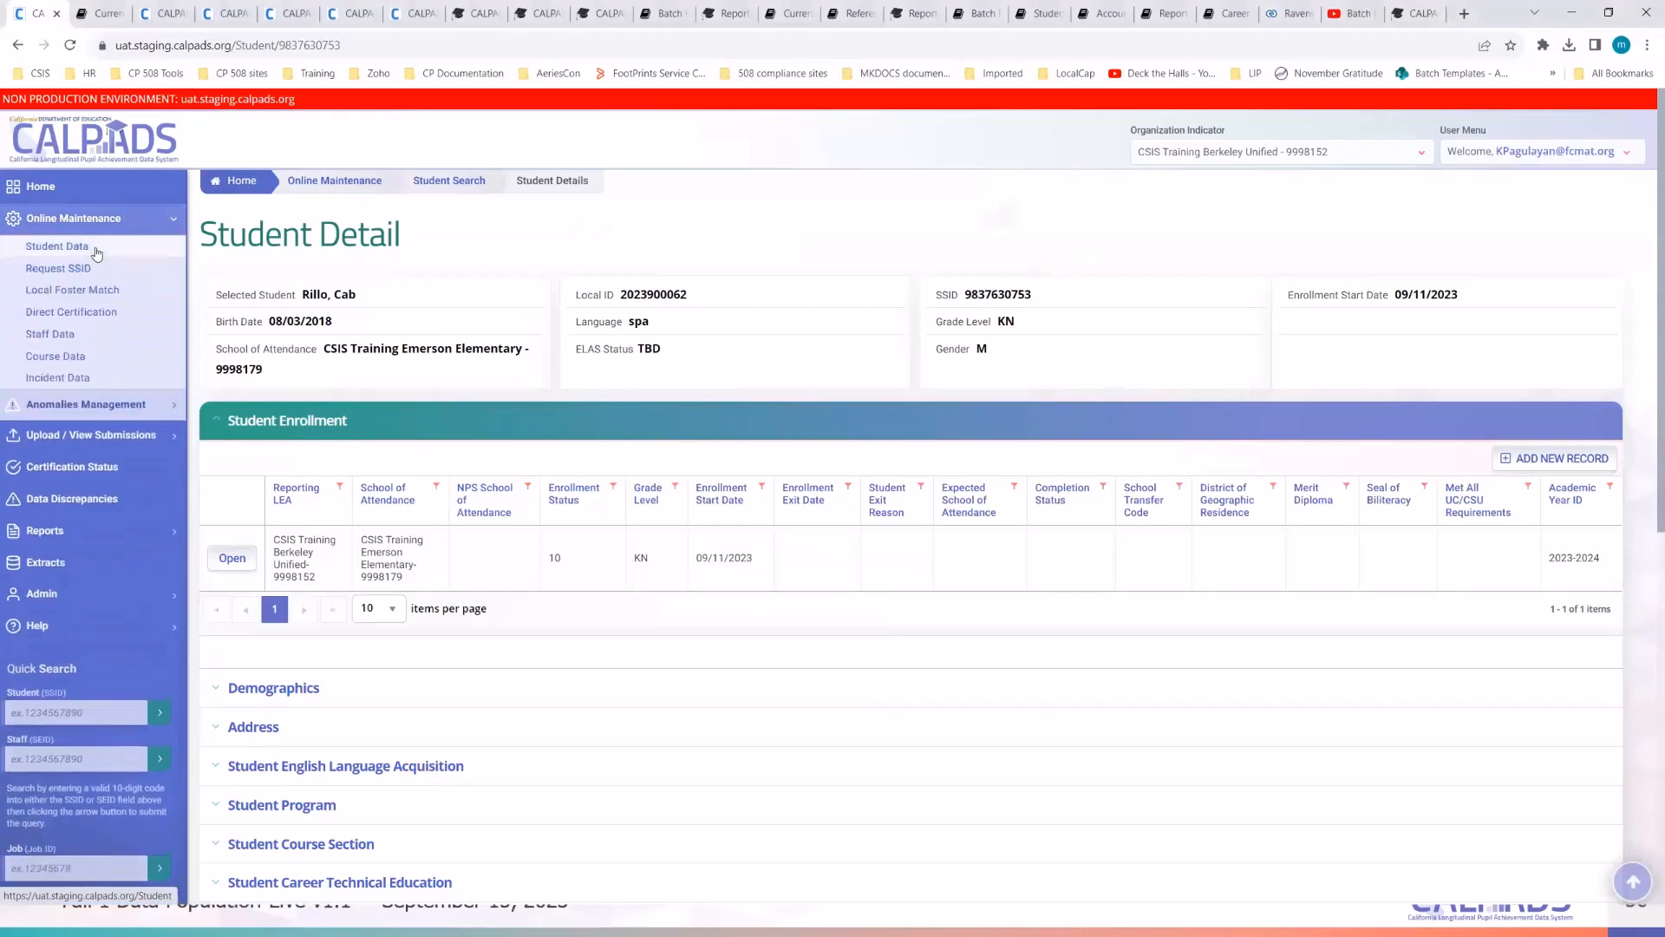
click(82, 250)
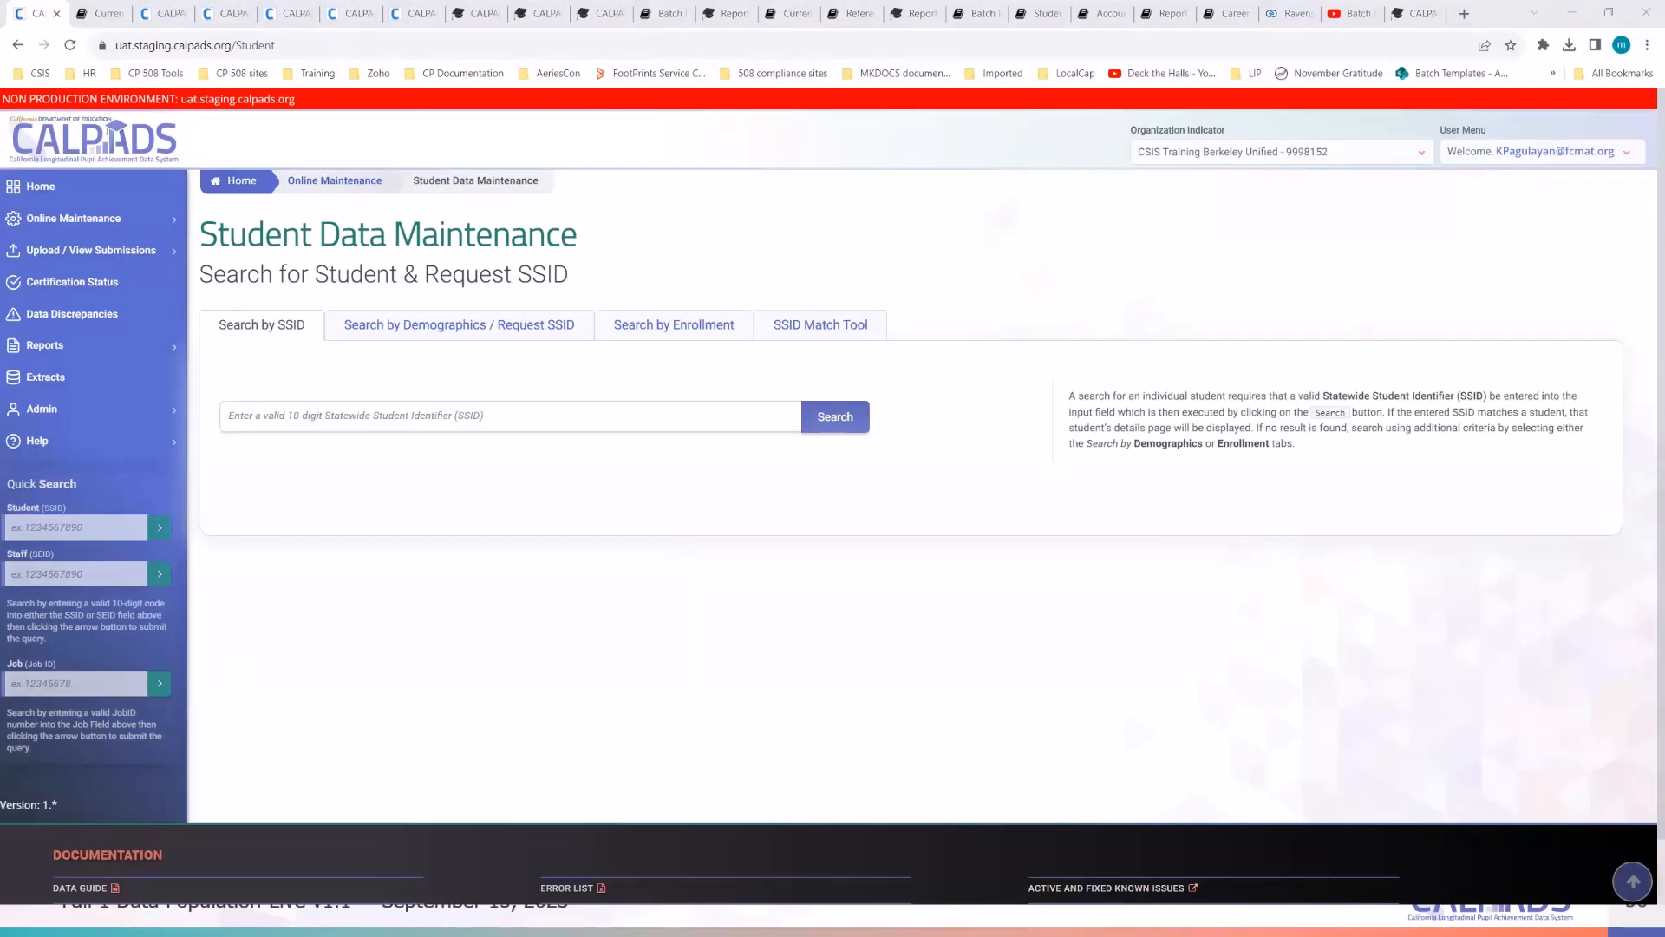
drag(620, 154, 1028, 154)
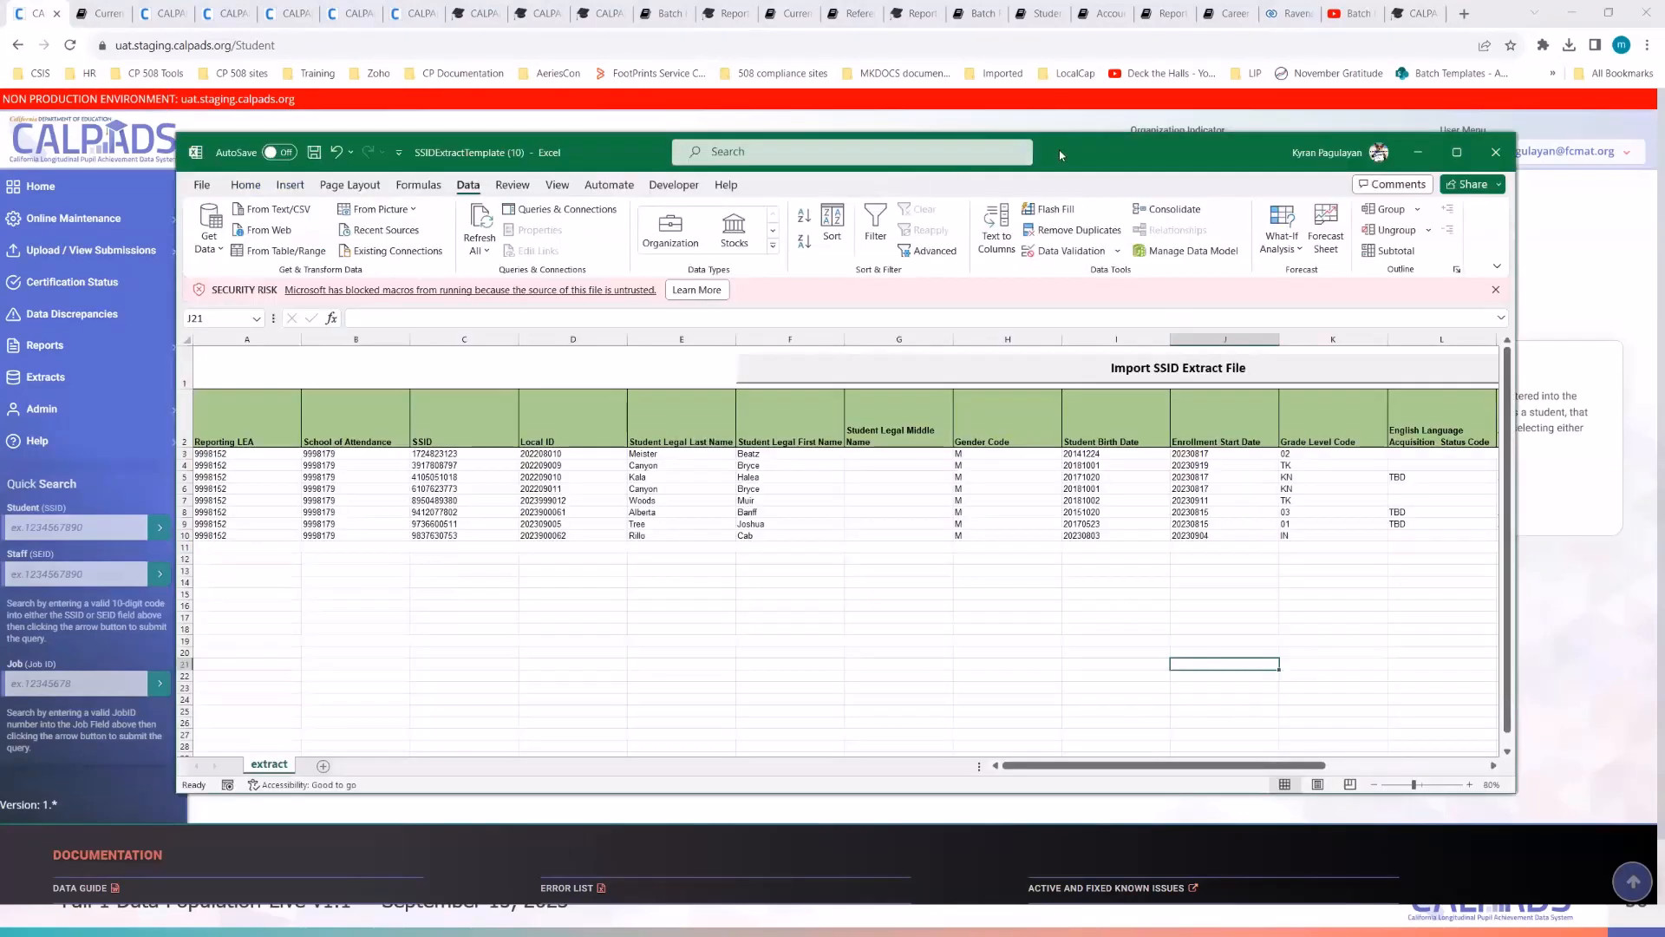
double_click(1136, 150)
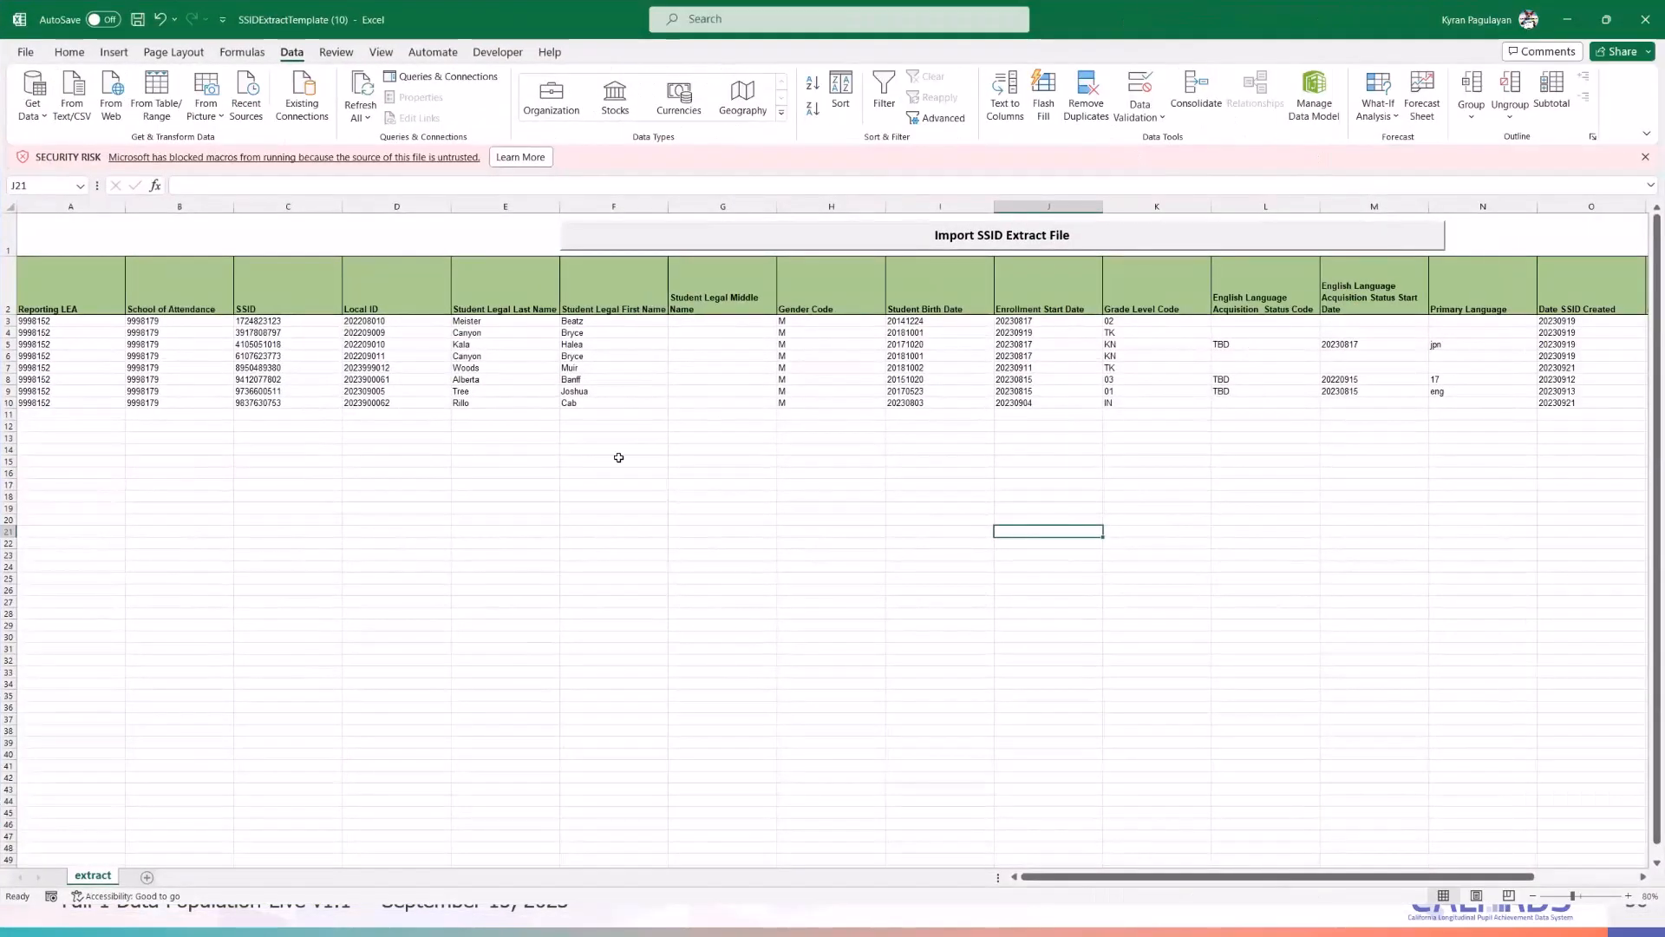
click(403, 581)
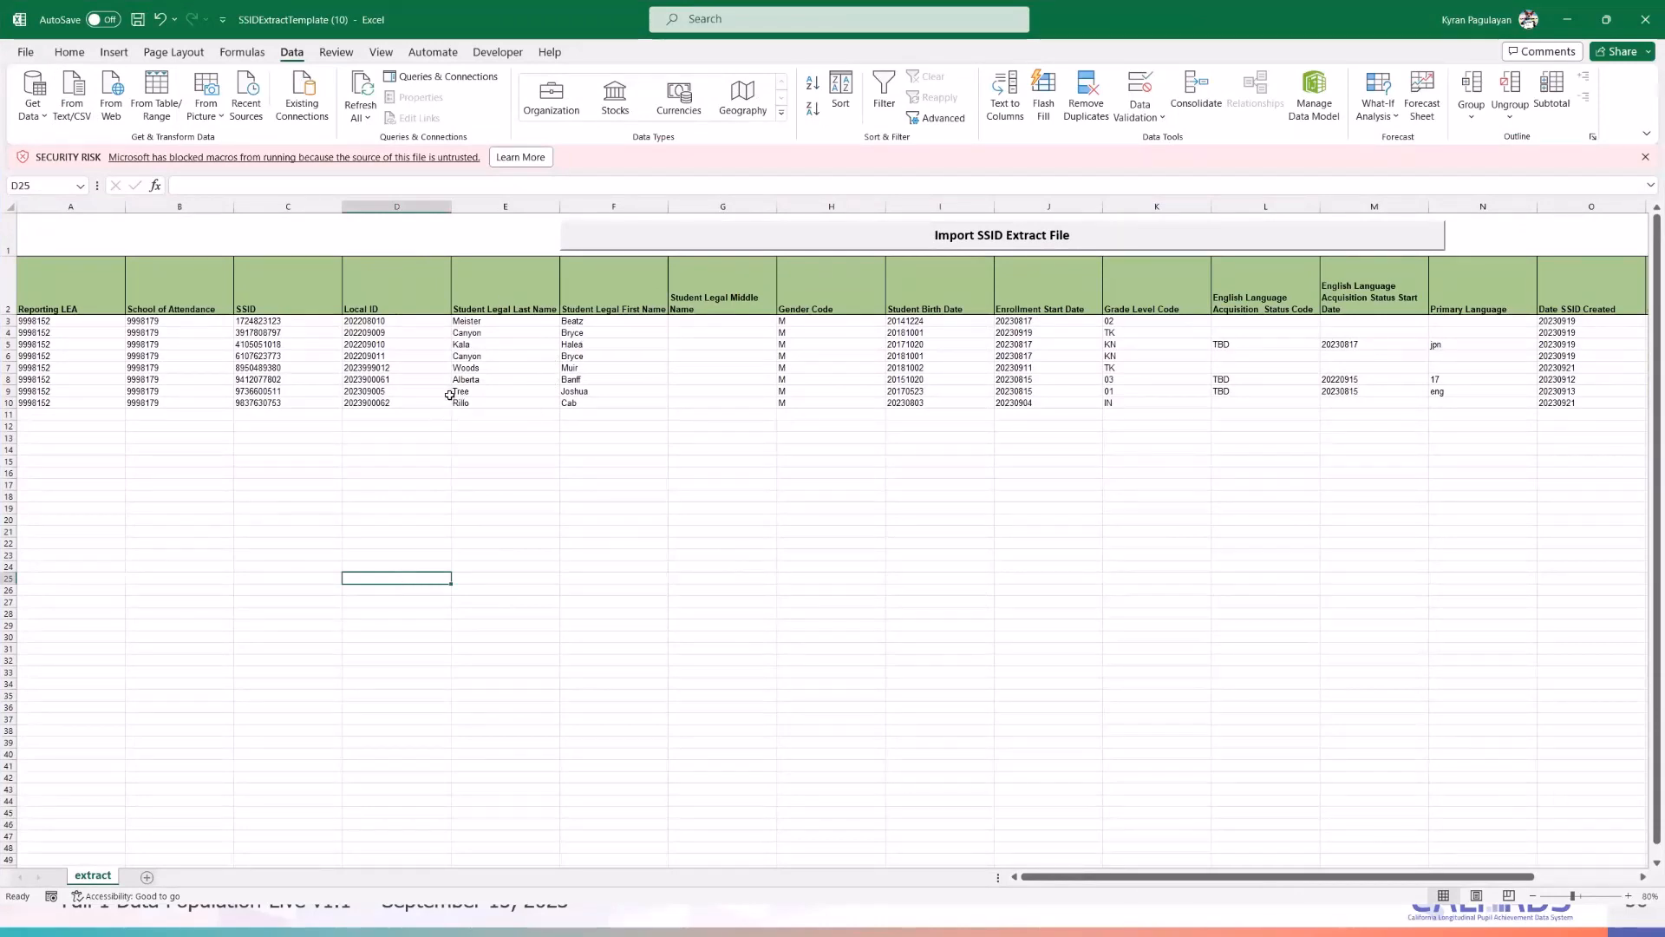
click(257, 368)
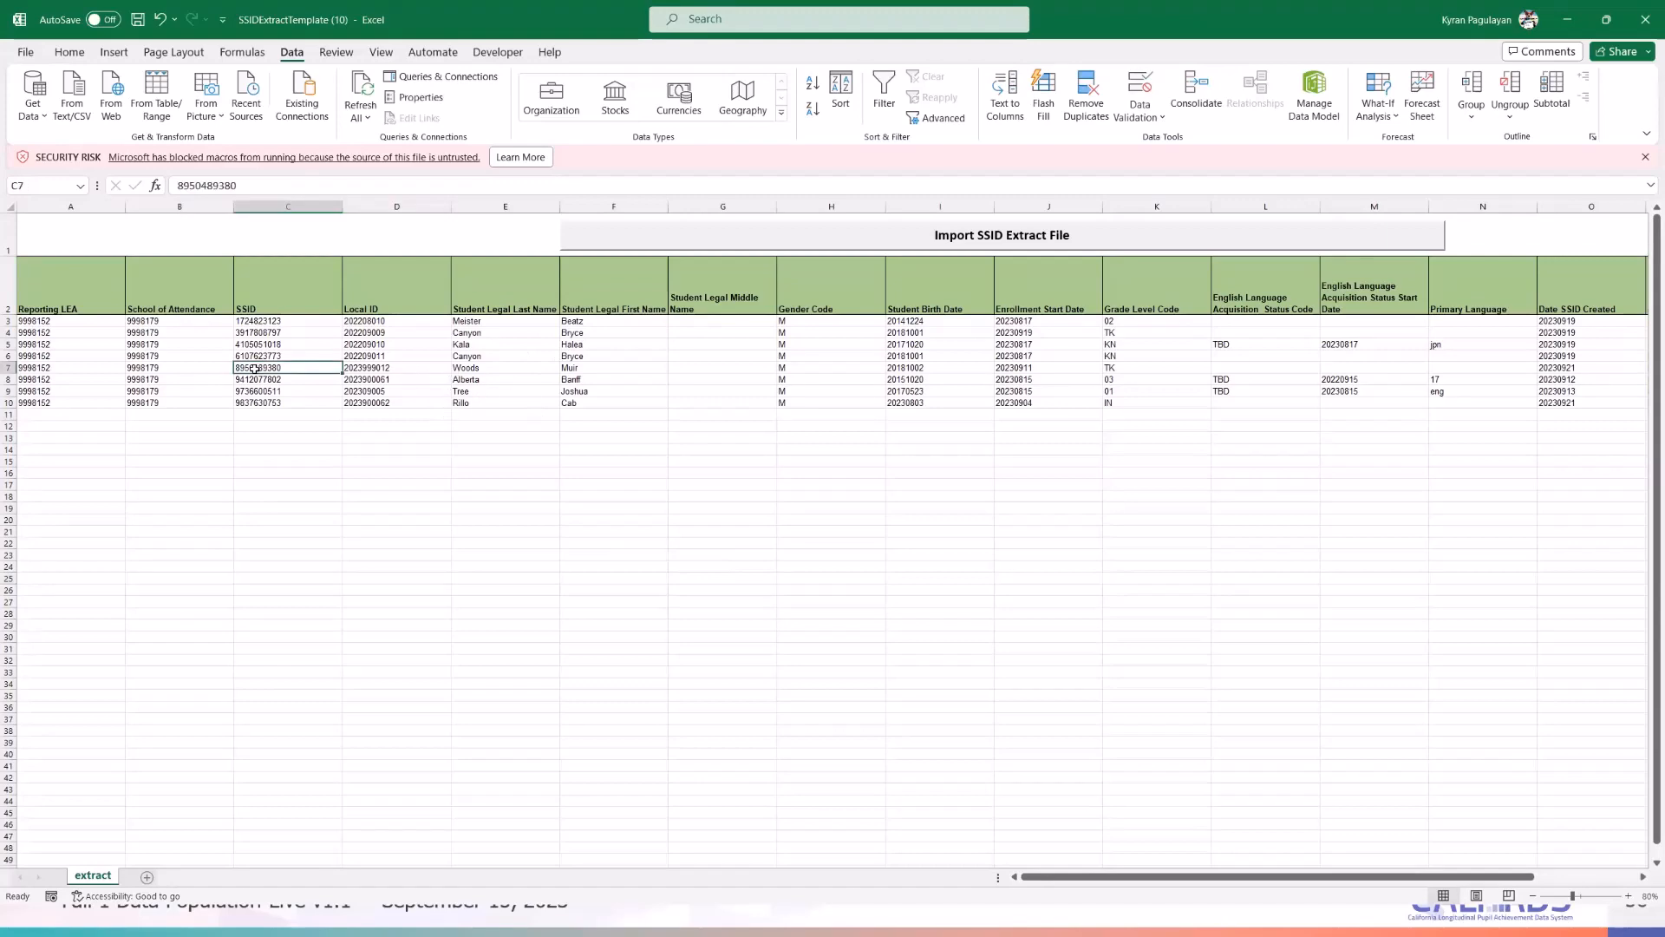
double_click(190, 185)
key(ctrl+c)
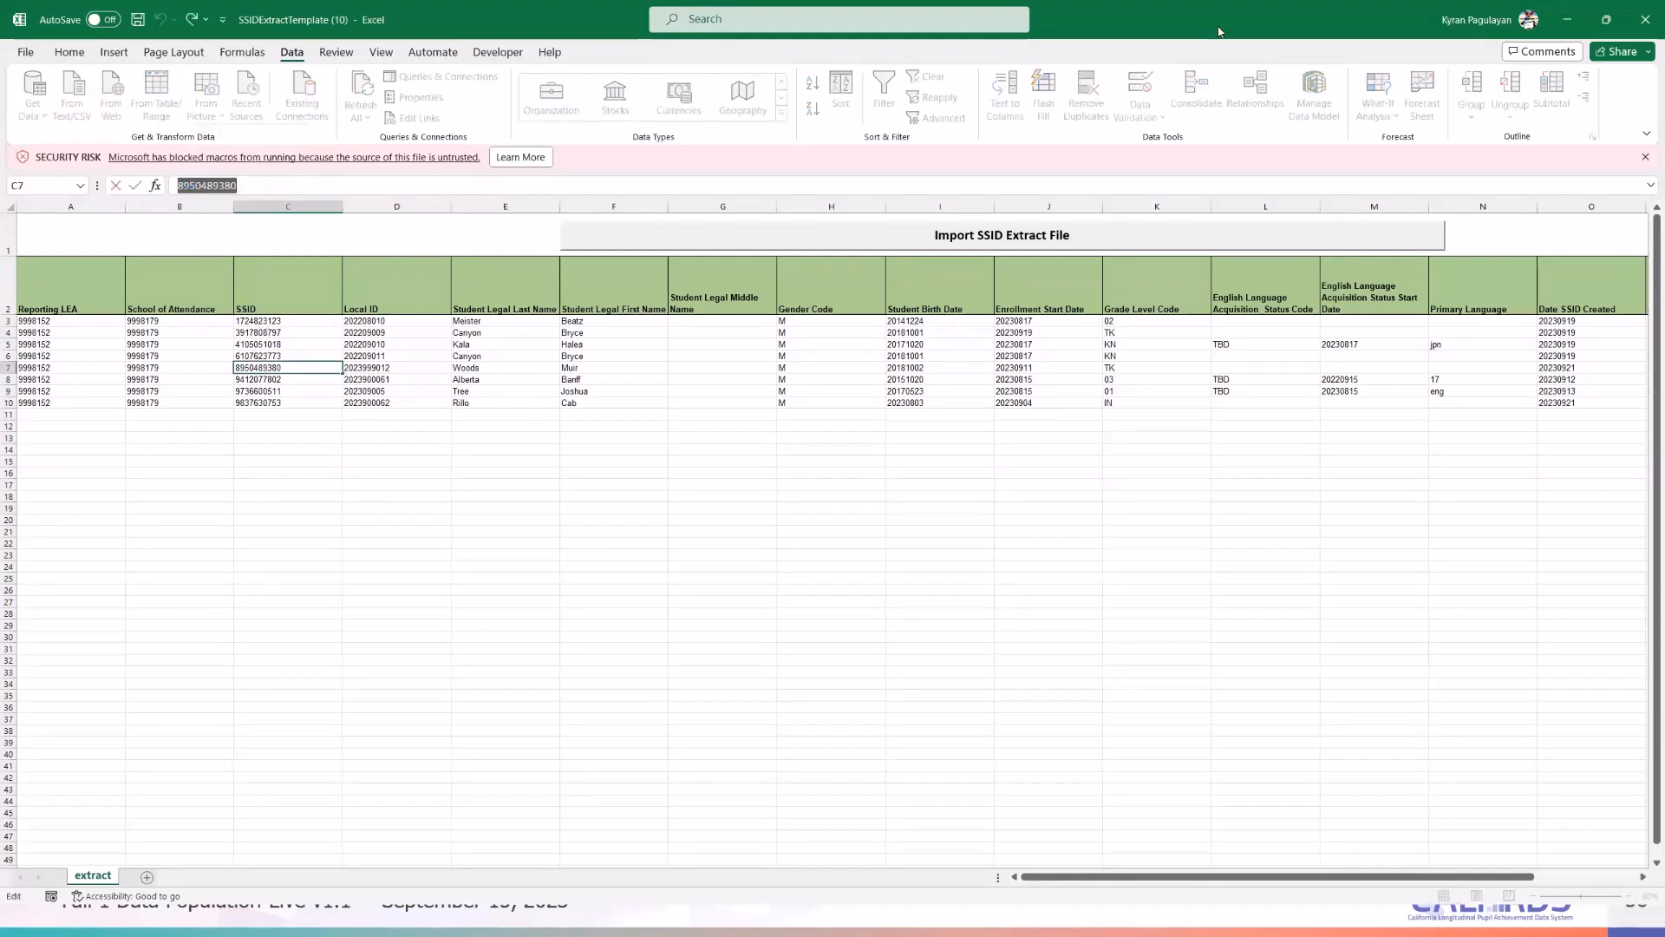
click(1567, 20)
- Search by the pasted SSID and expand the next student's Demographics section
click(424, 415)
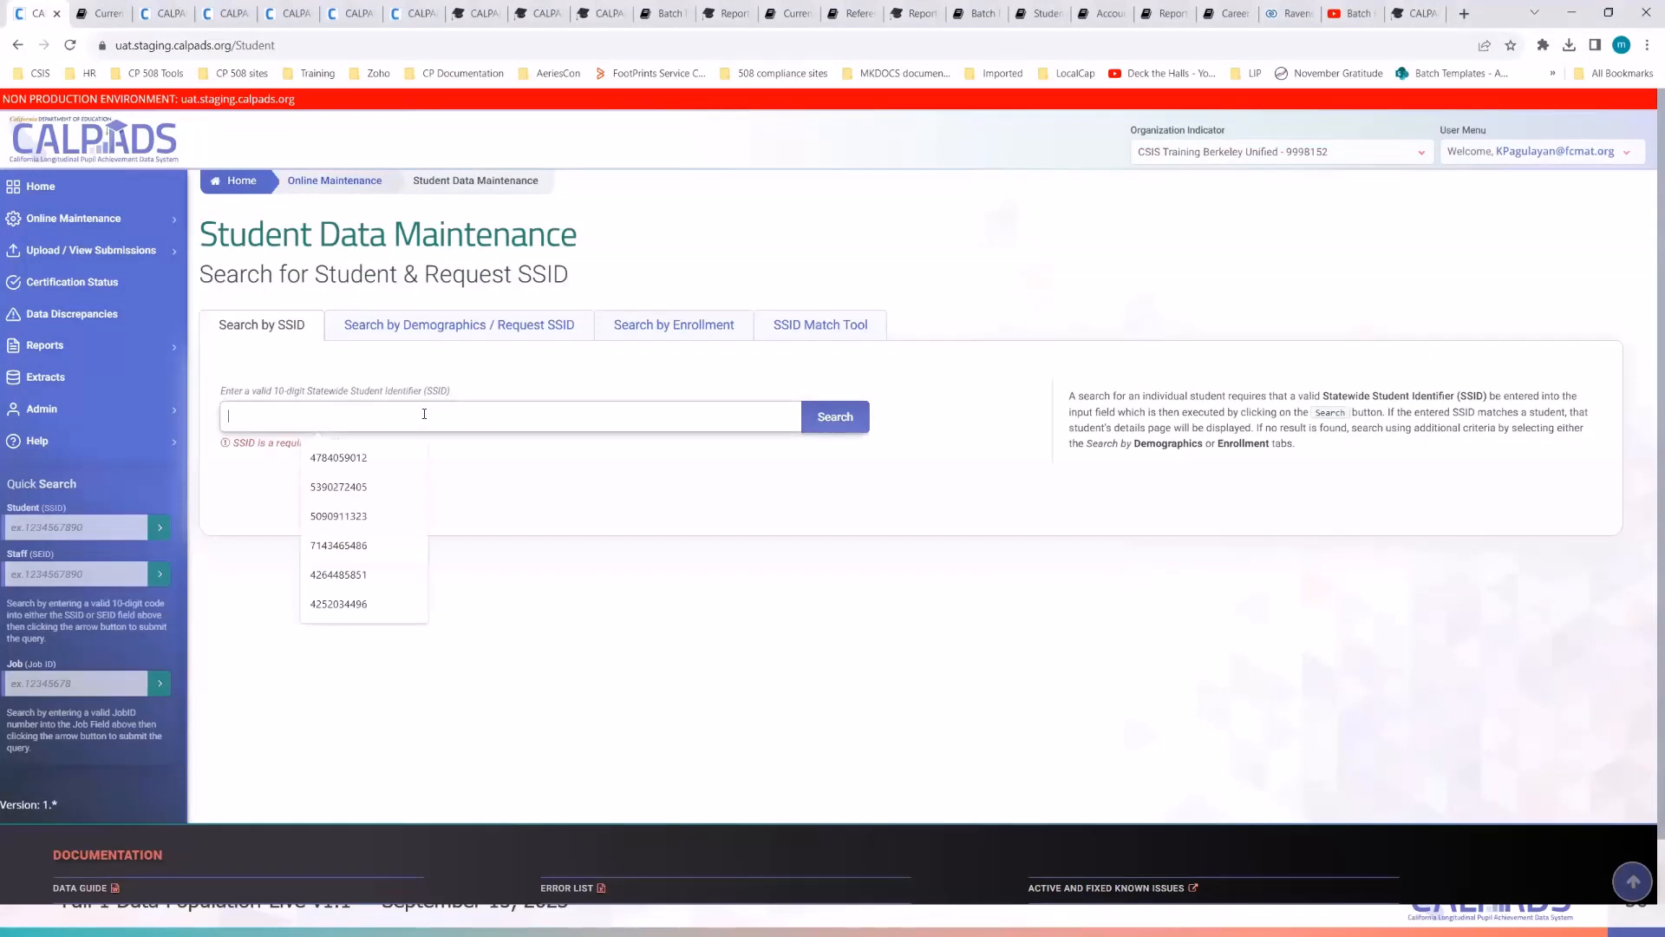
key(ctrl+v)
click(833, 417)
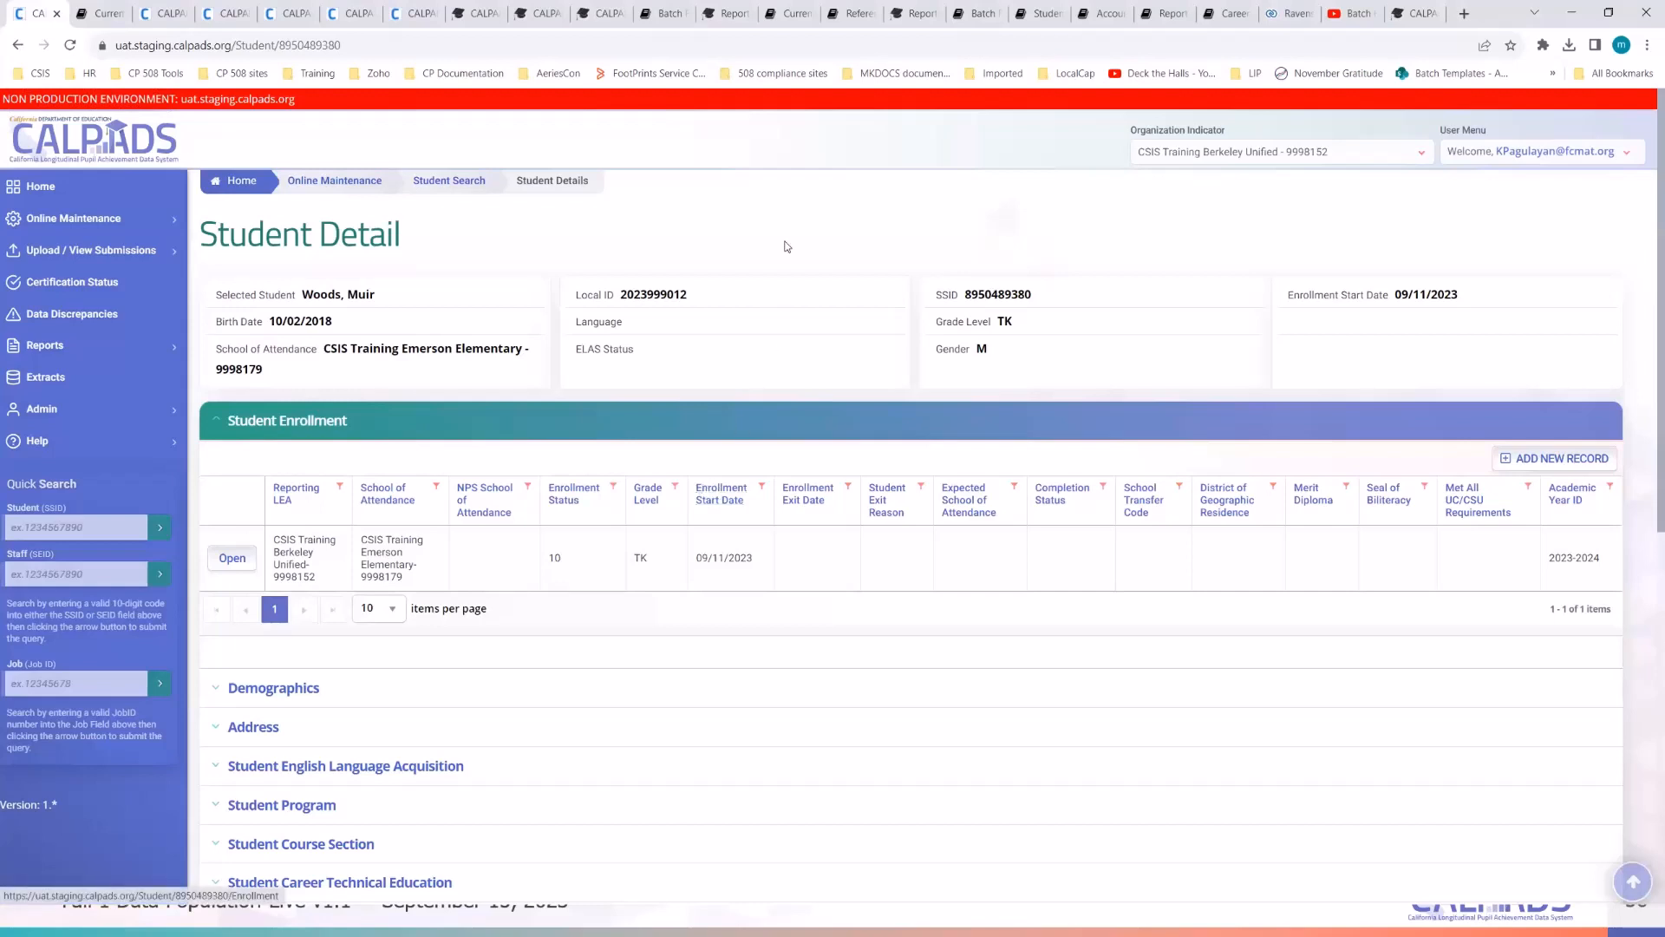
scroll(770, 442, down, 3)
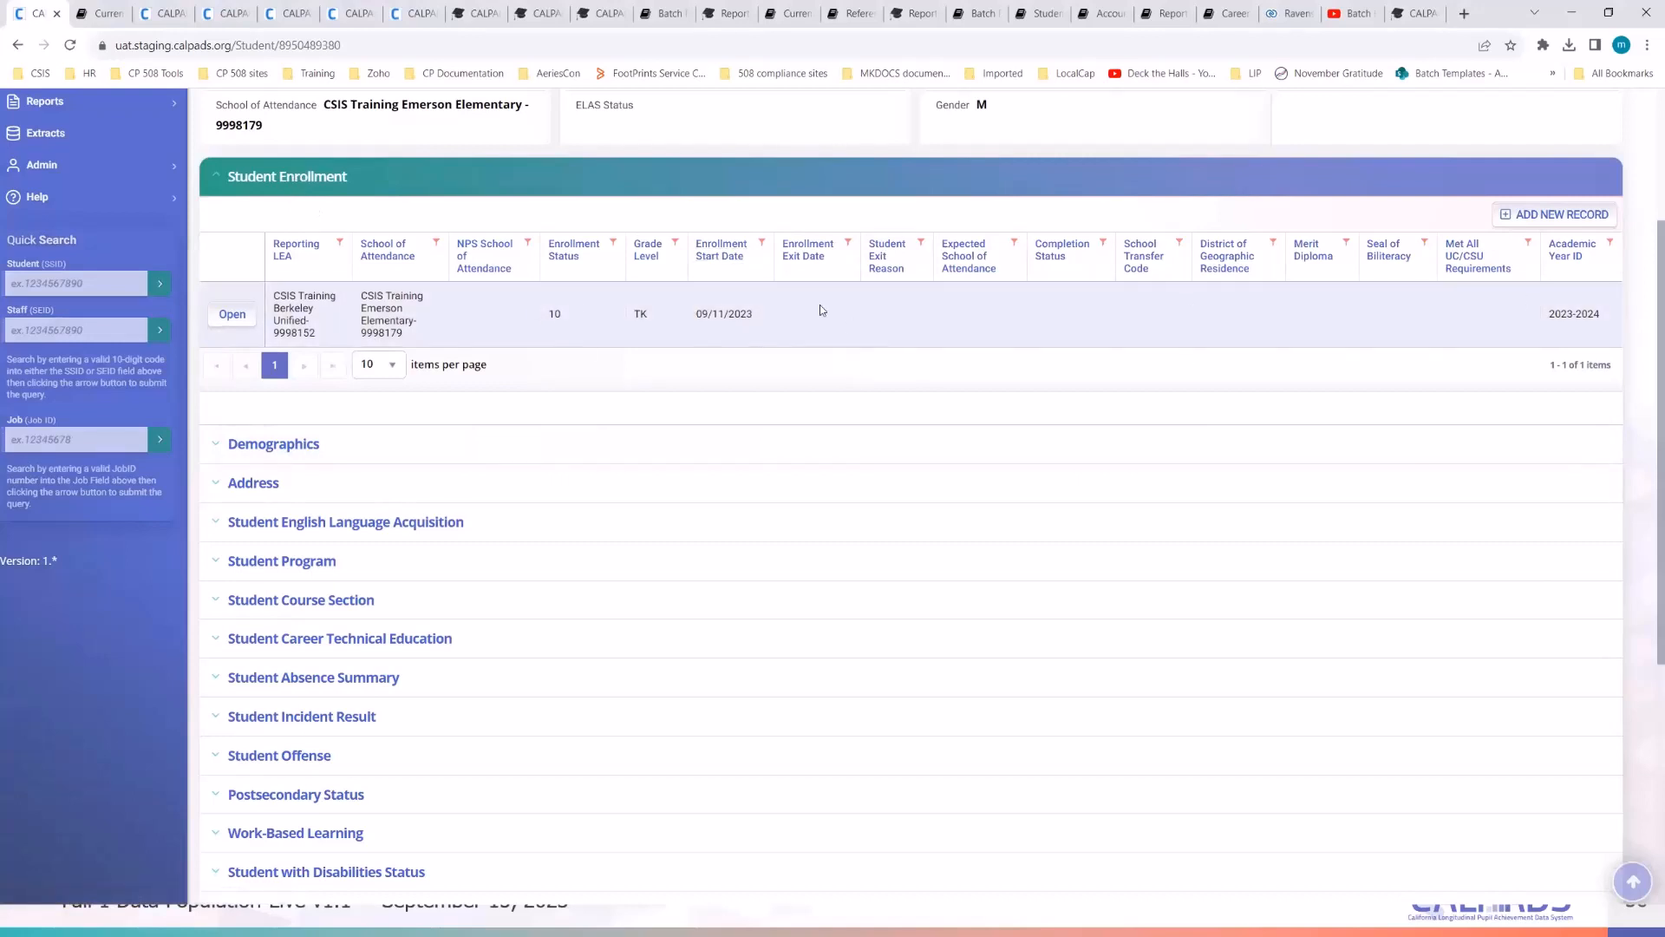
click(313, 459)
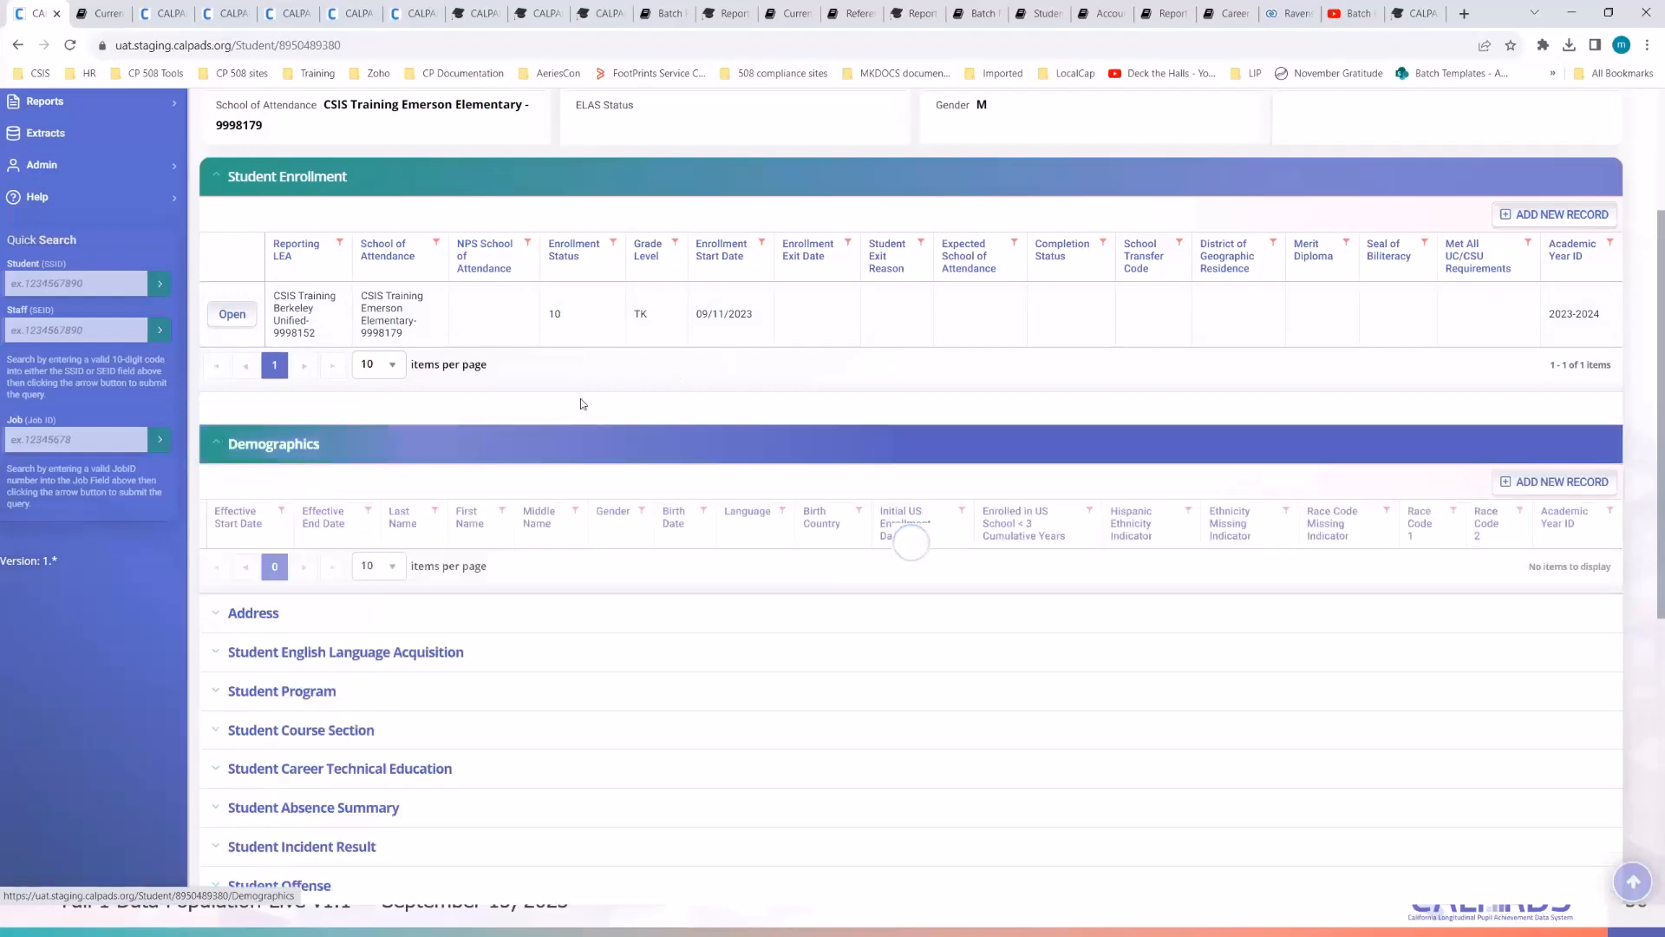
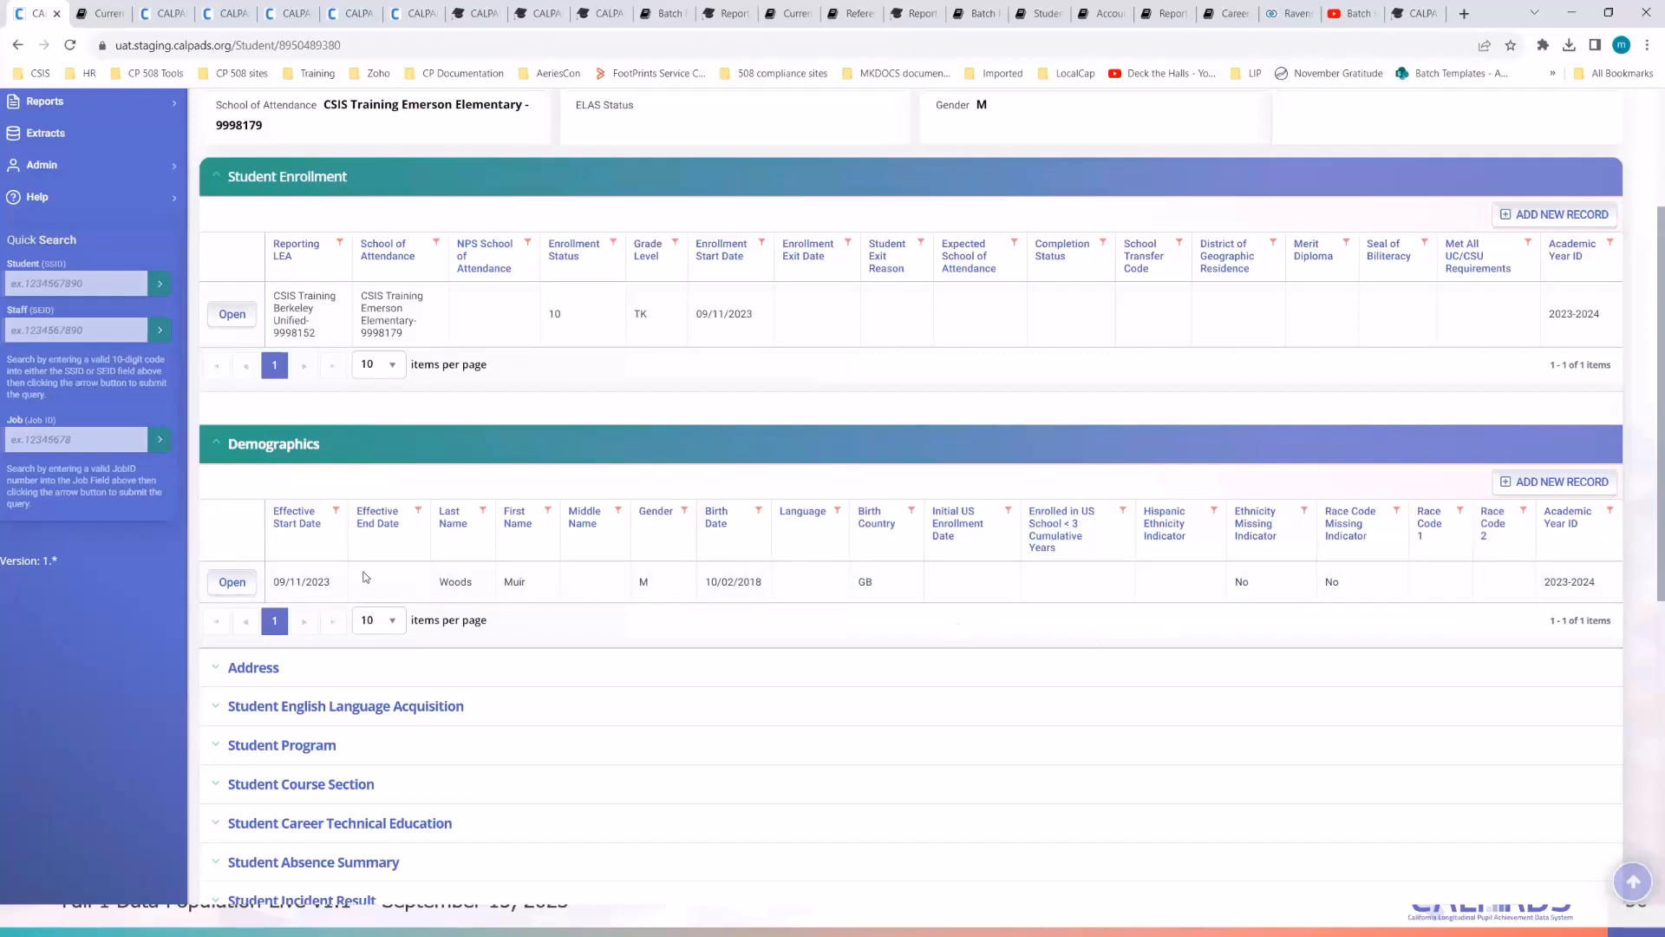
- Open the student's Demographics row in the Student Information dialog
click(232, 582)
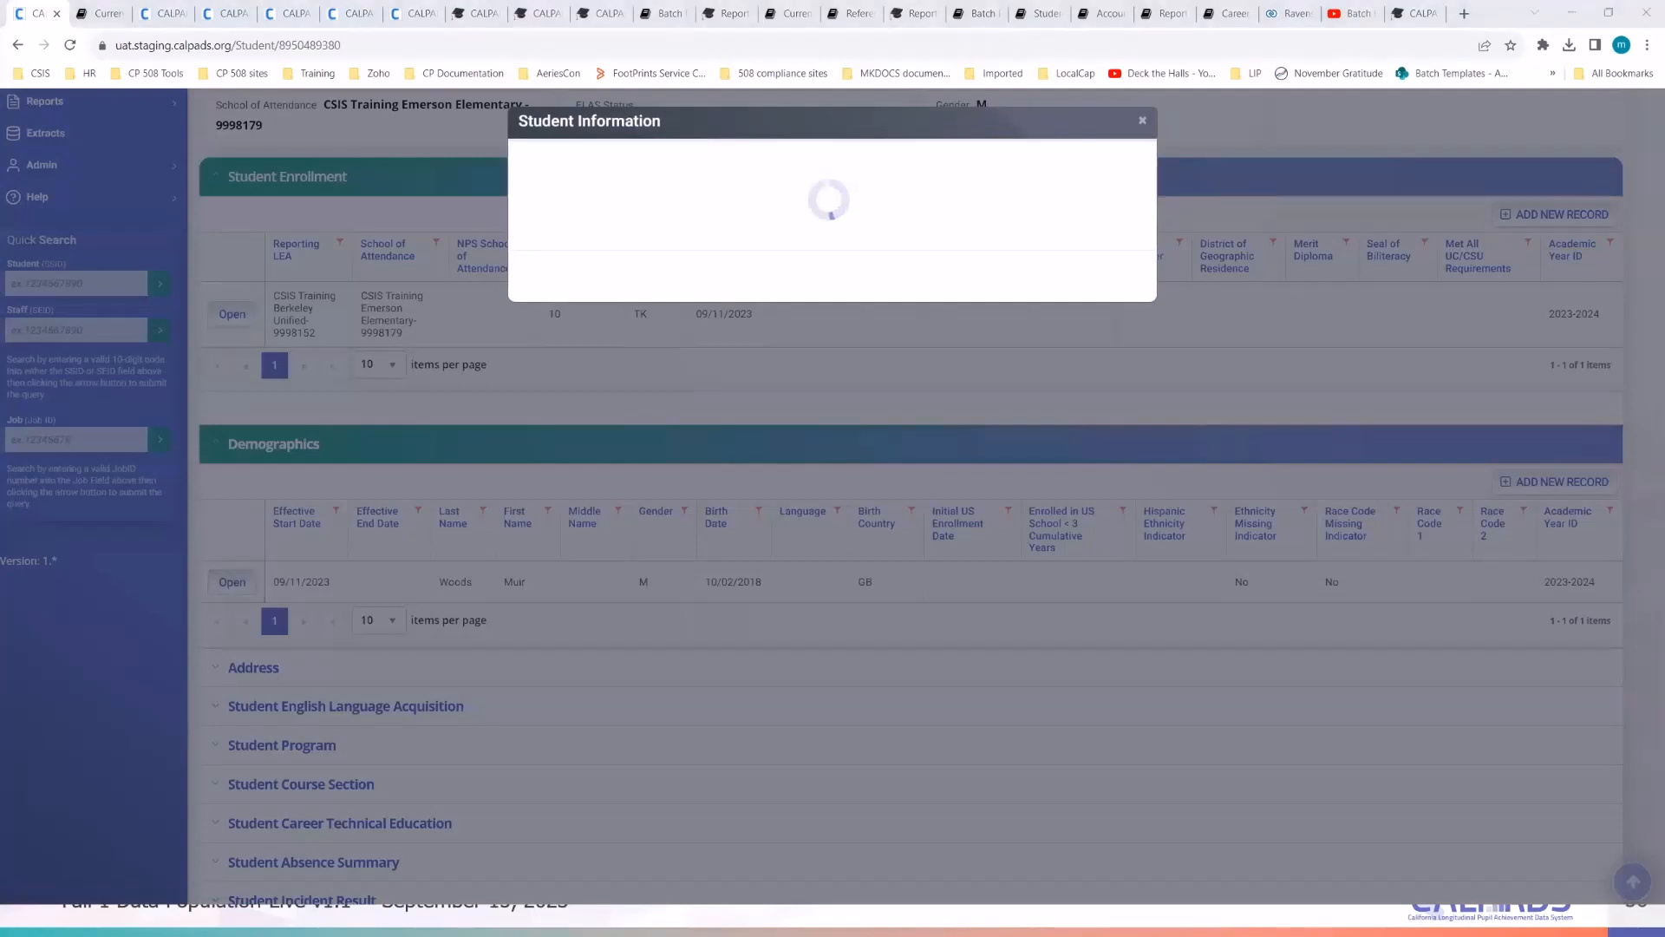
- Checking the student notes, mark the student as enrolled in US schools under three years
key(alt+Tab)
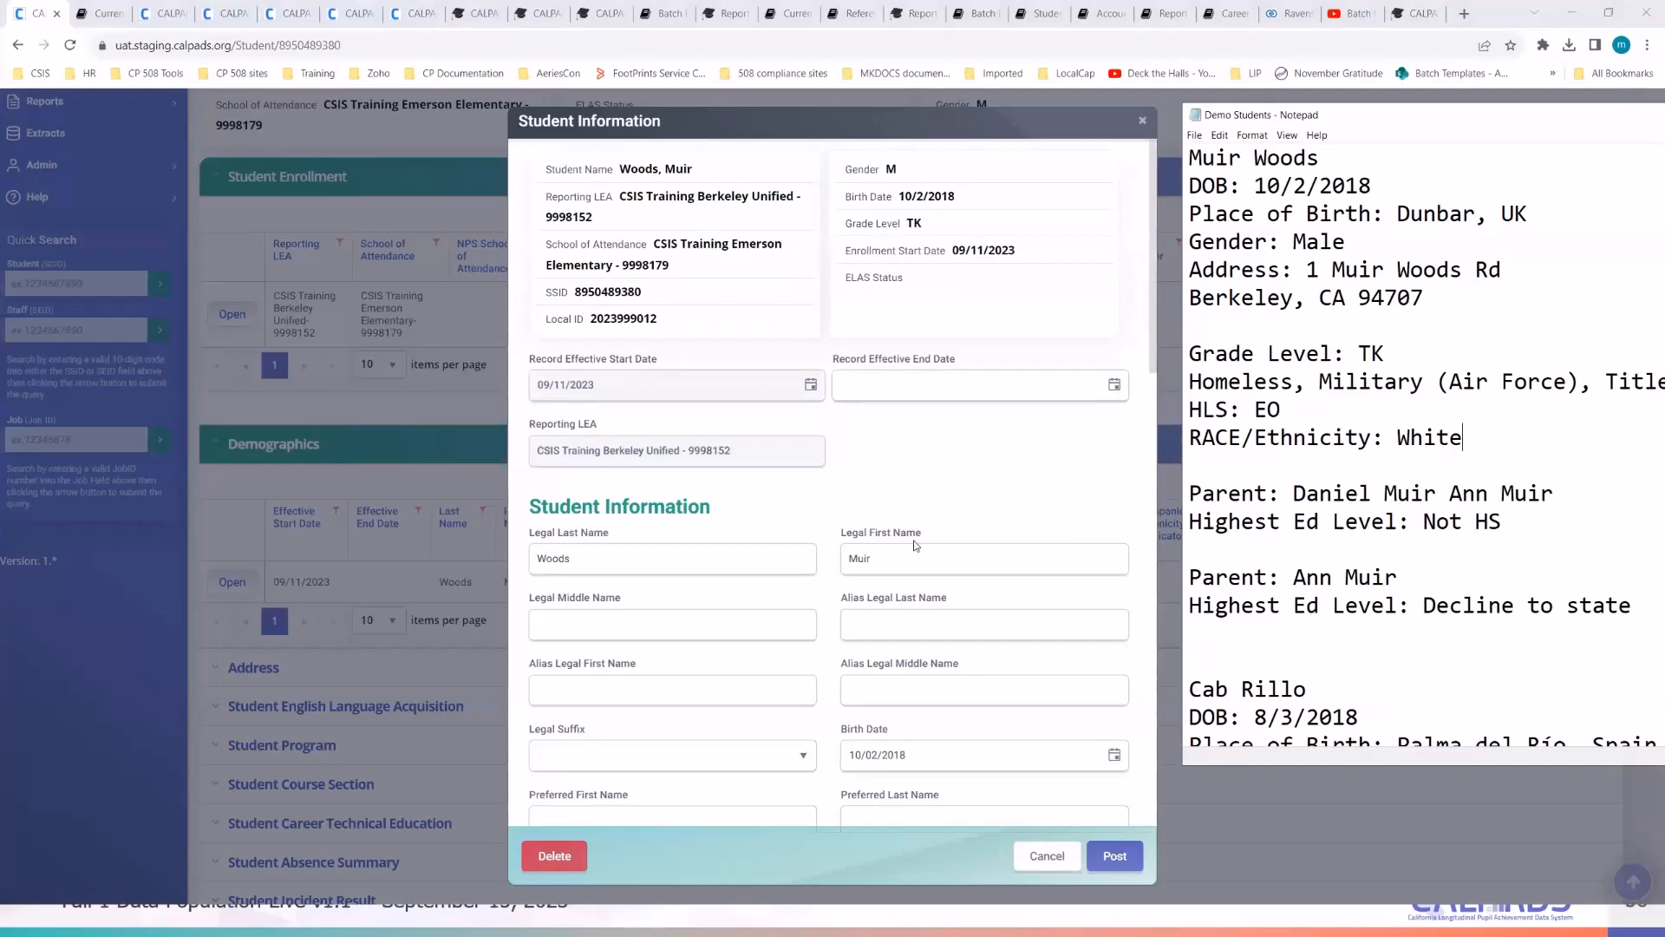
scroll(915, 545, down, 5)
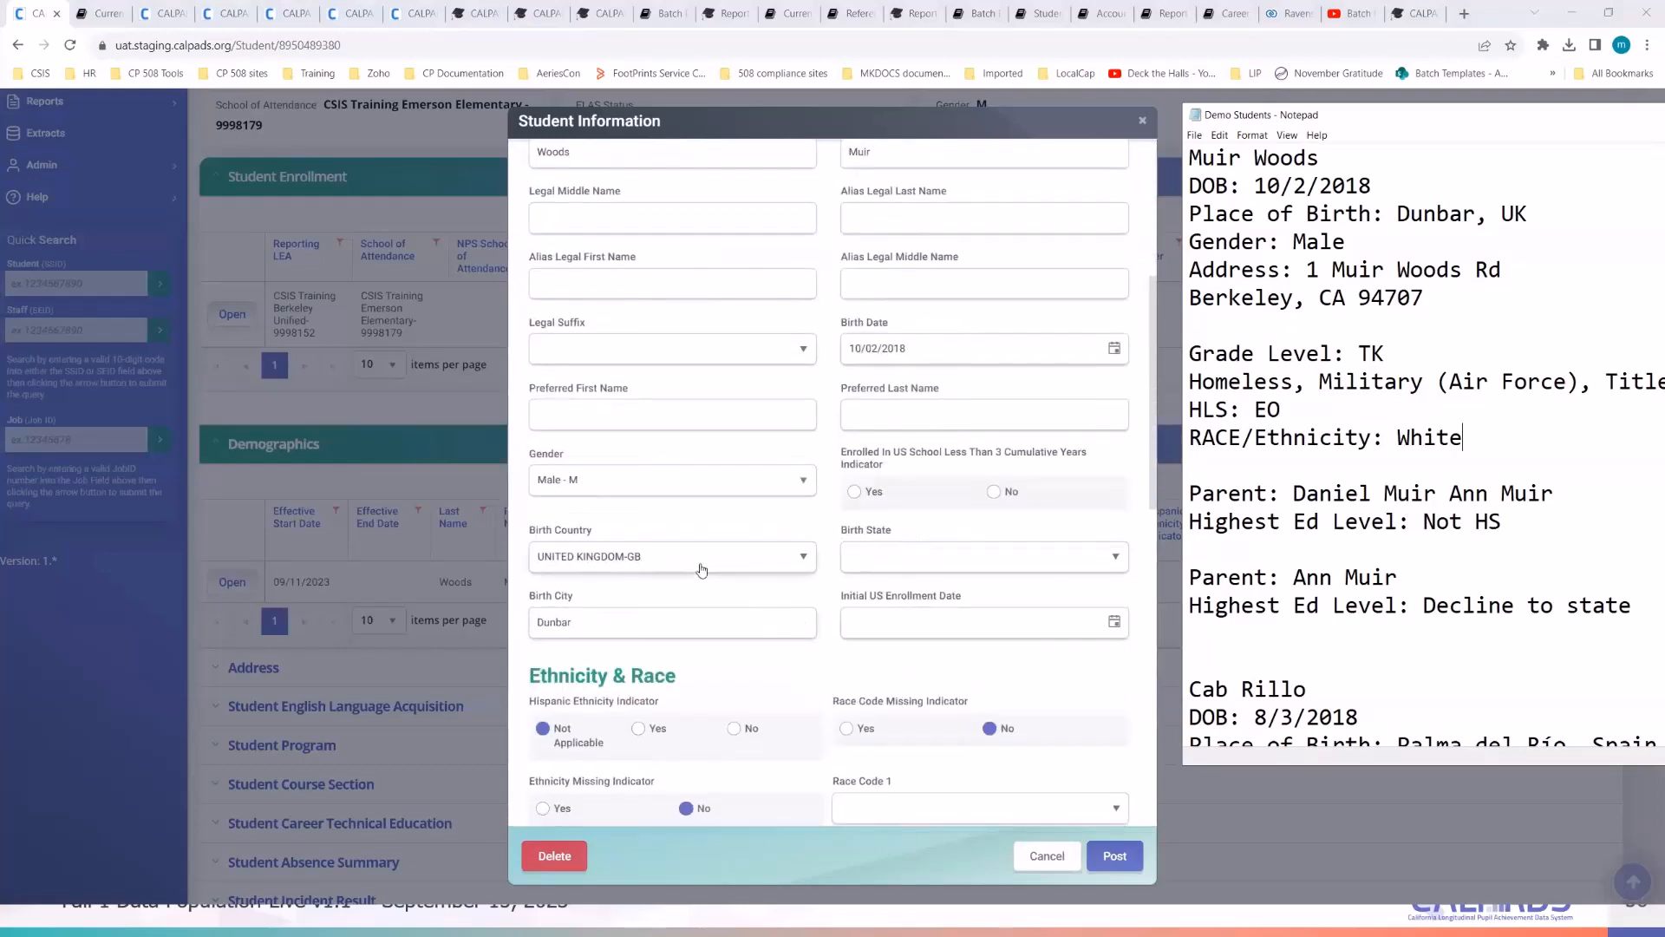
click(1333, 492)
click(854, 491)
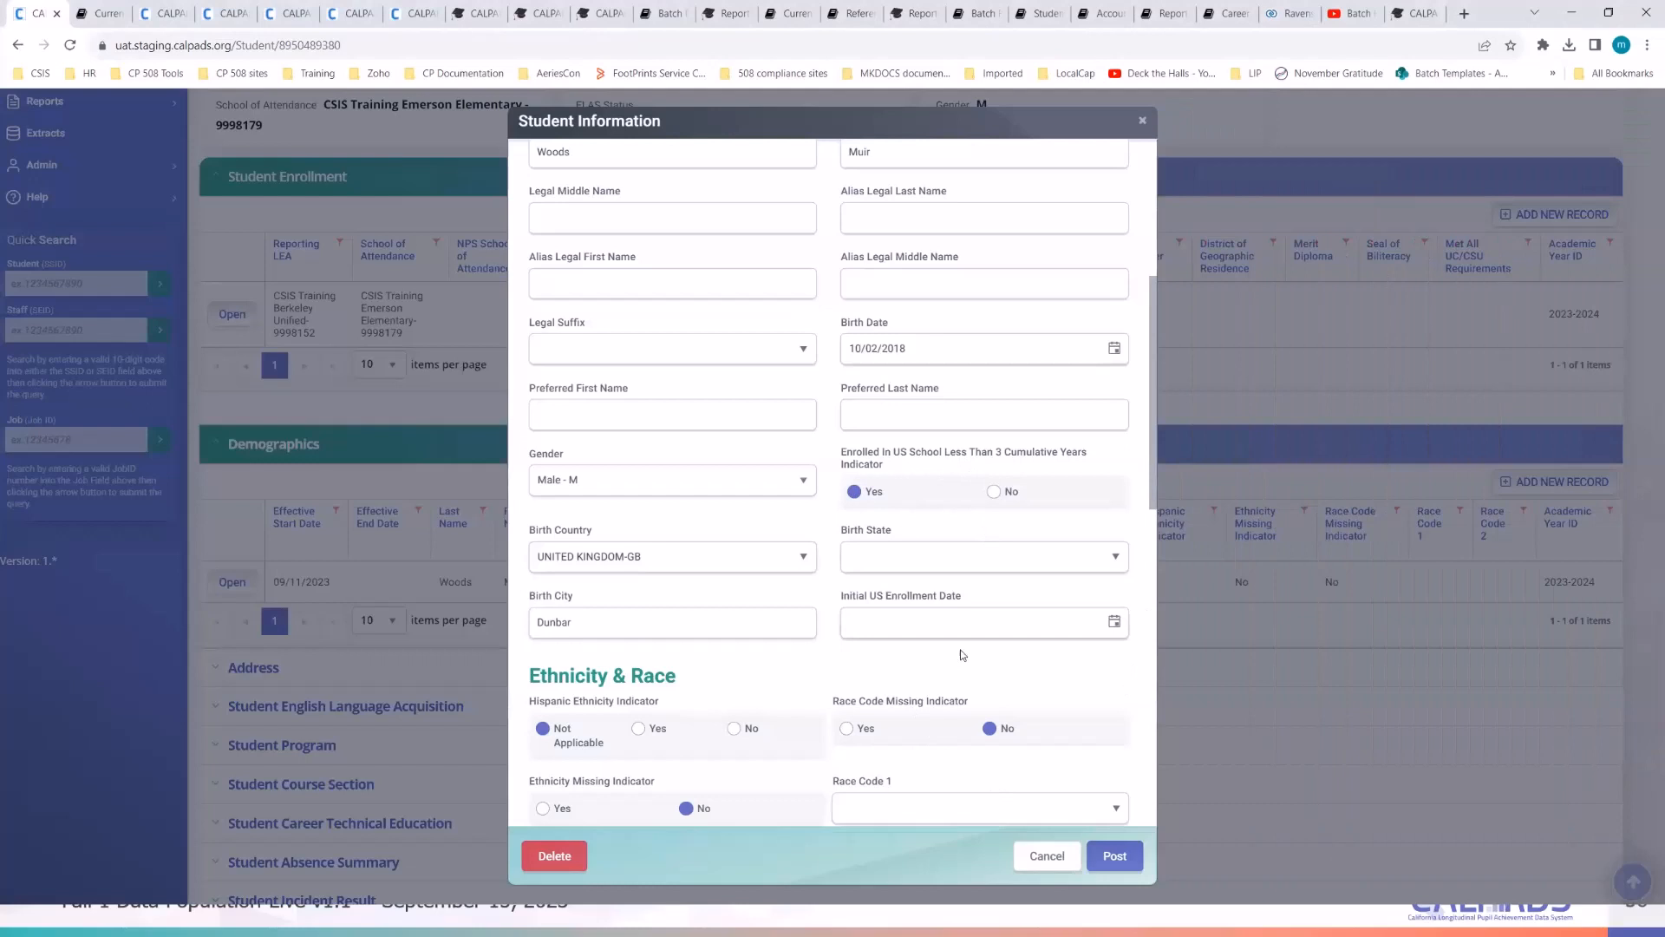
key(alt+Tab)
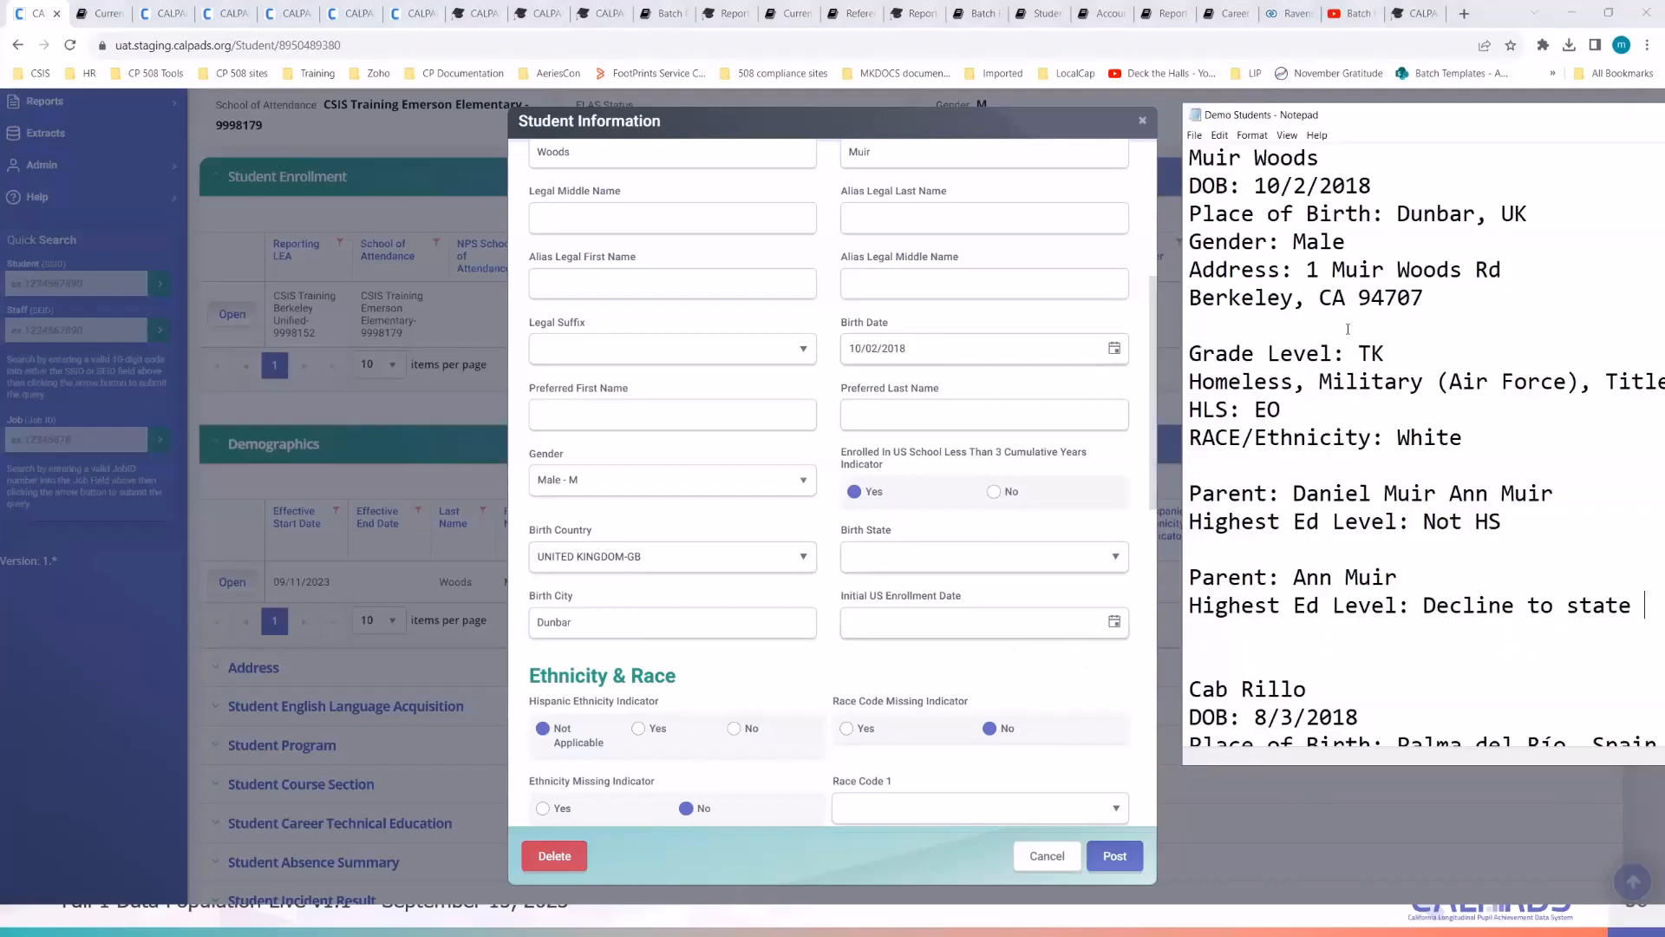
click(1345, 321)
click(1002, 653)
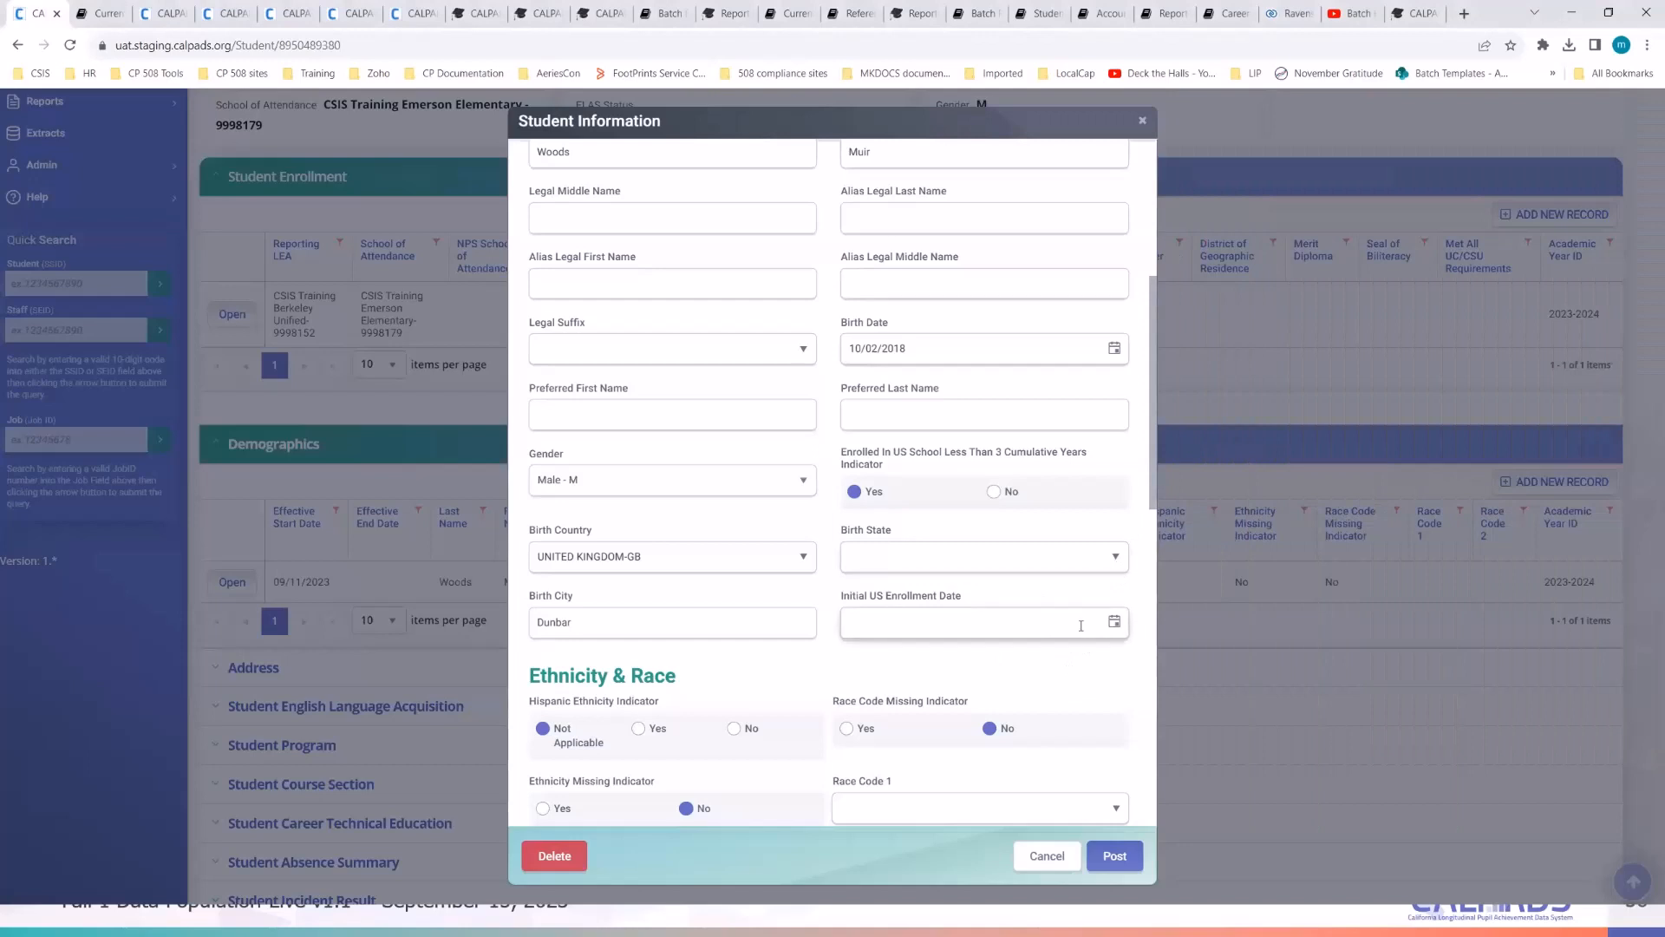
- Set the initial US school enrollment date to 09/11/2023
click(1115, 624)
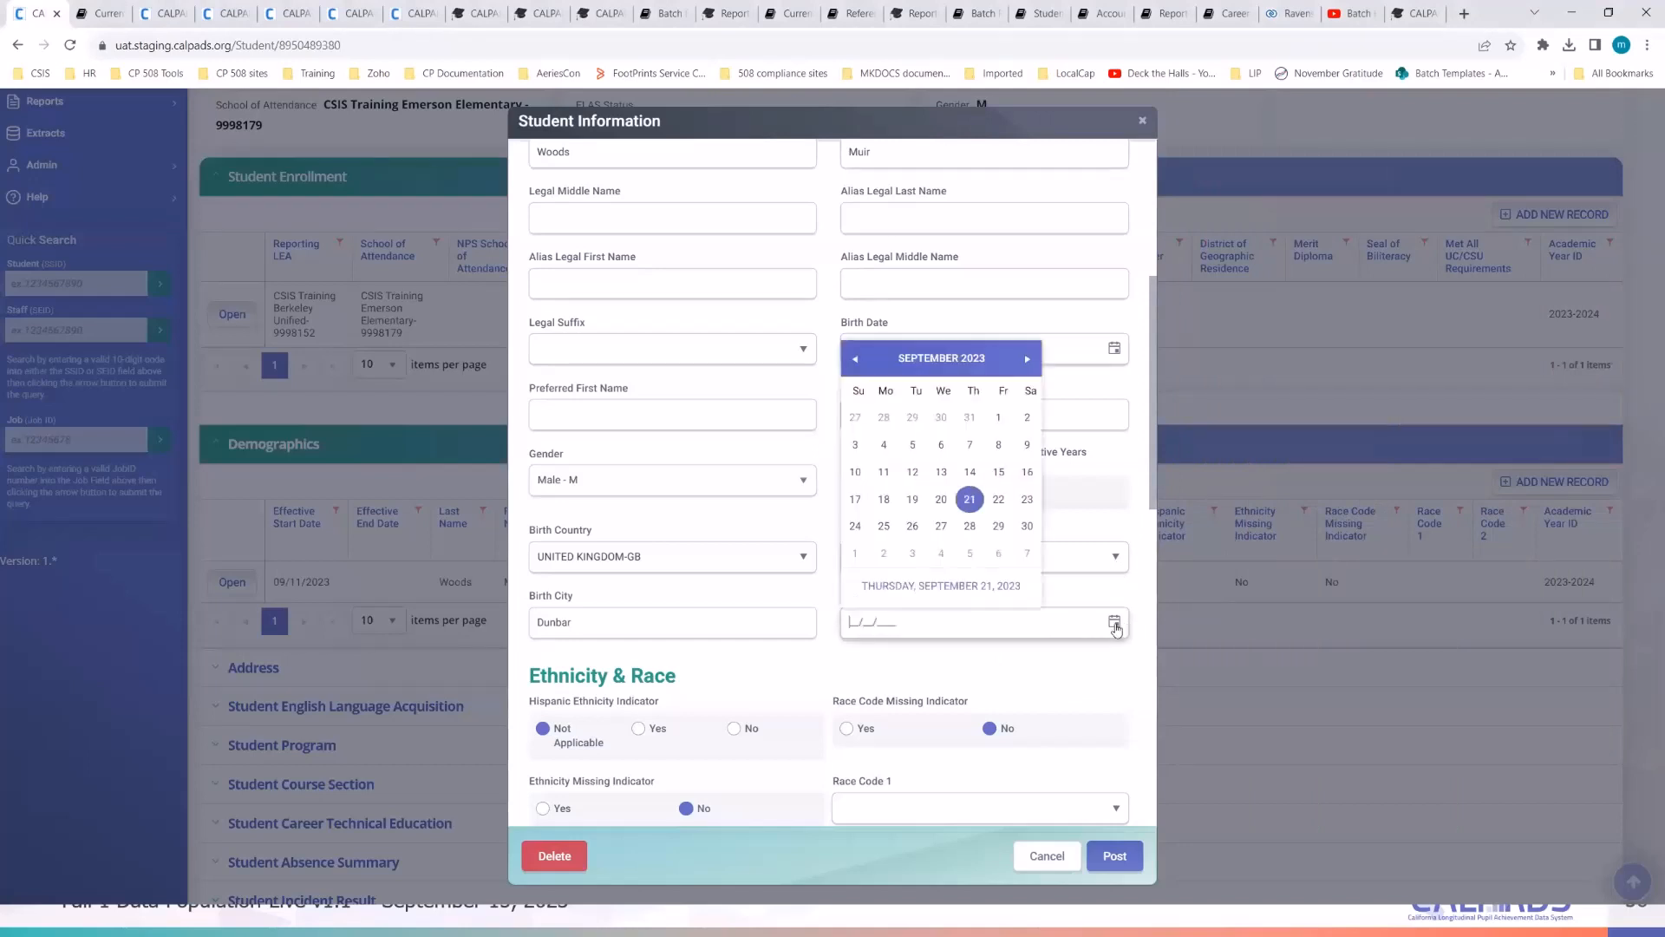
click(1059, 685)
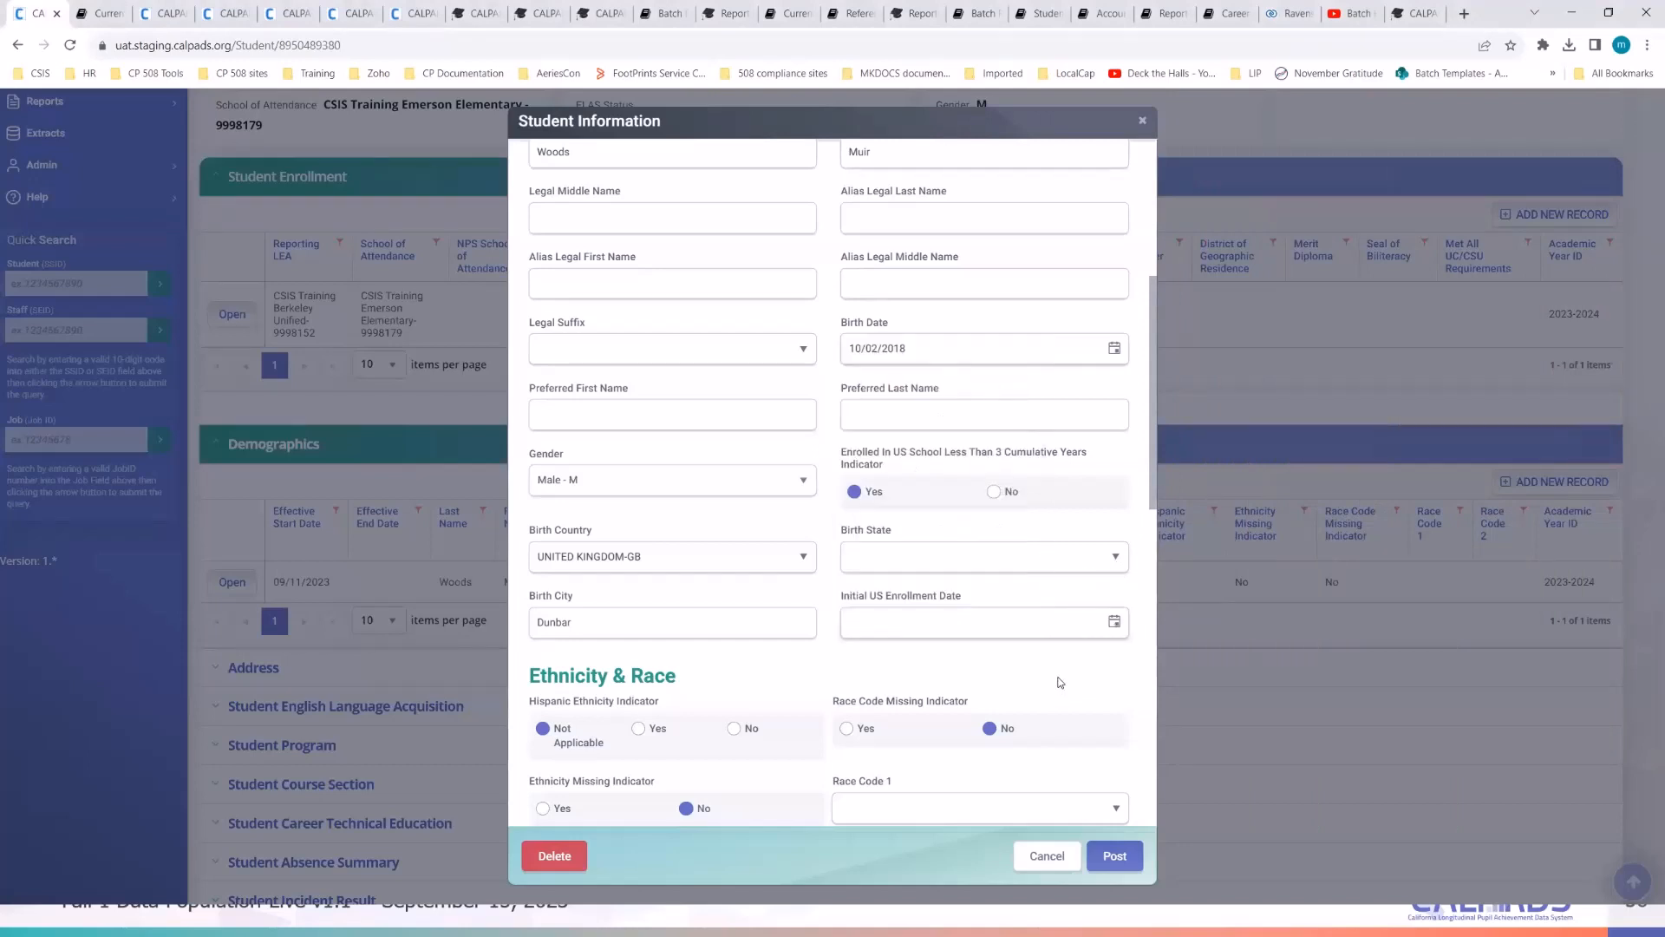
scroll(1059, 683, down, 1)
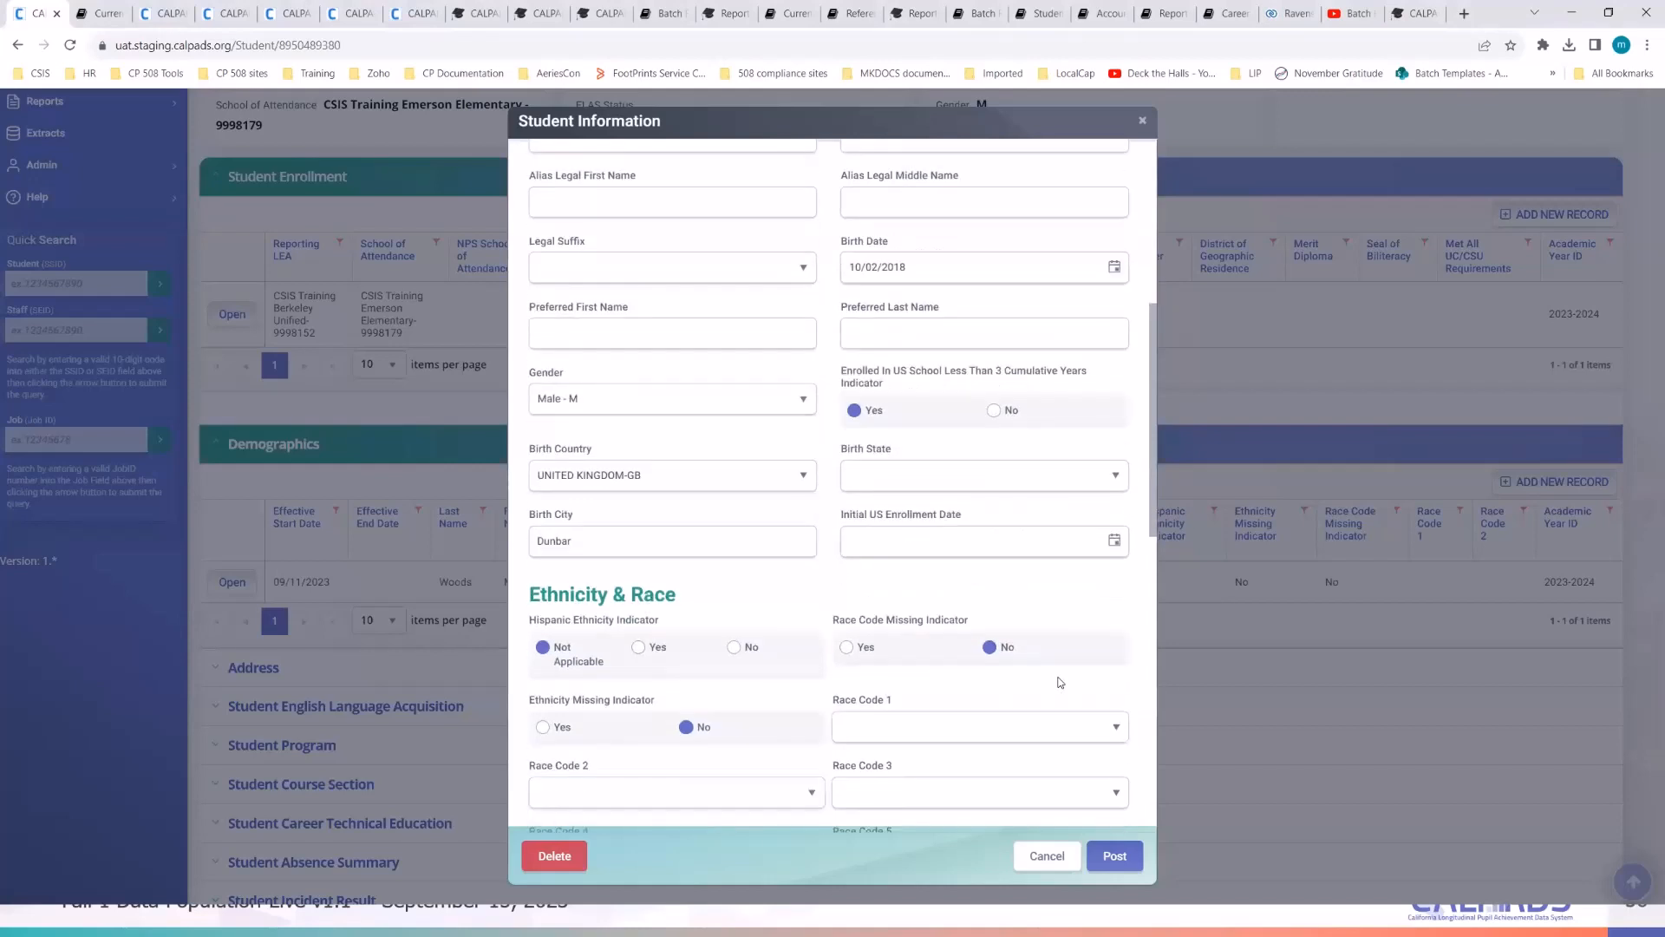
click(1116, 545)
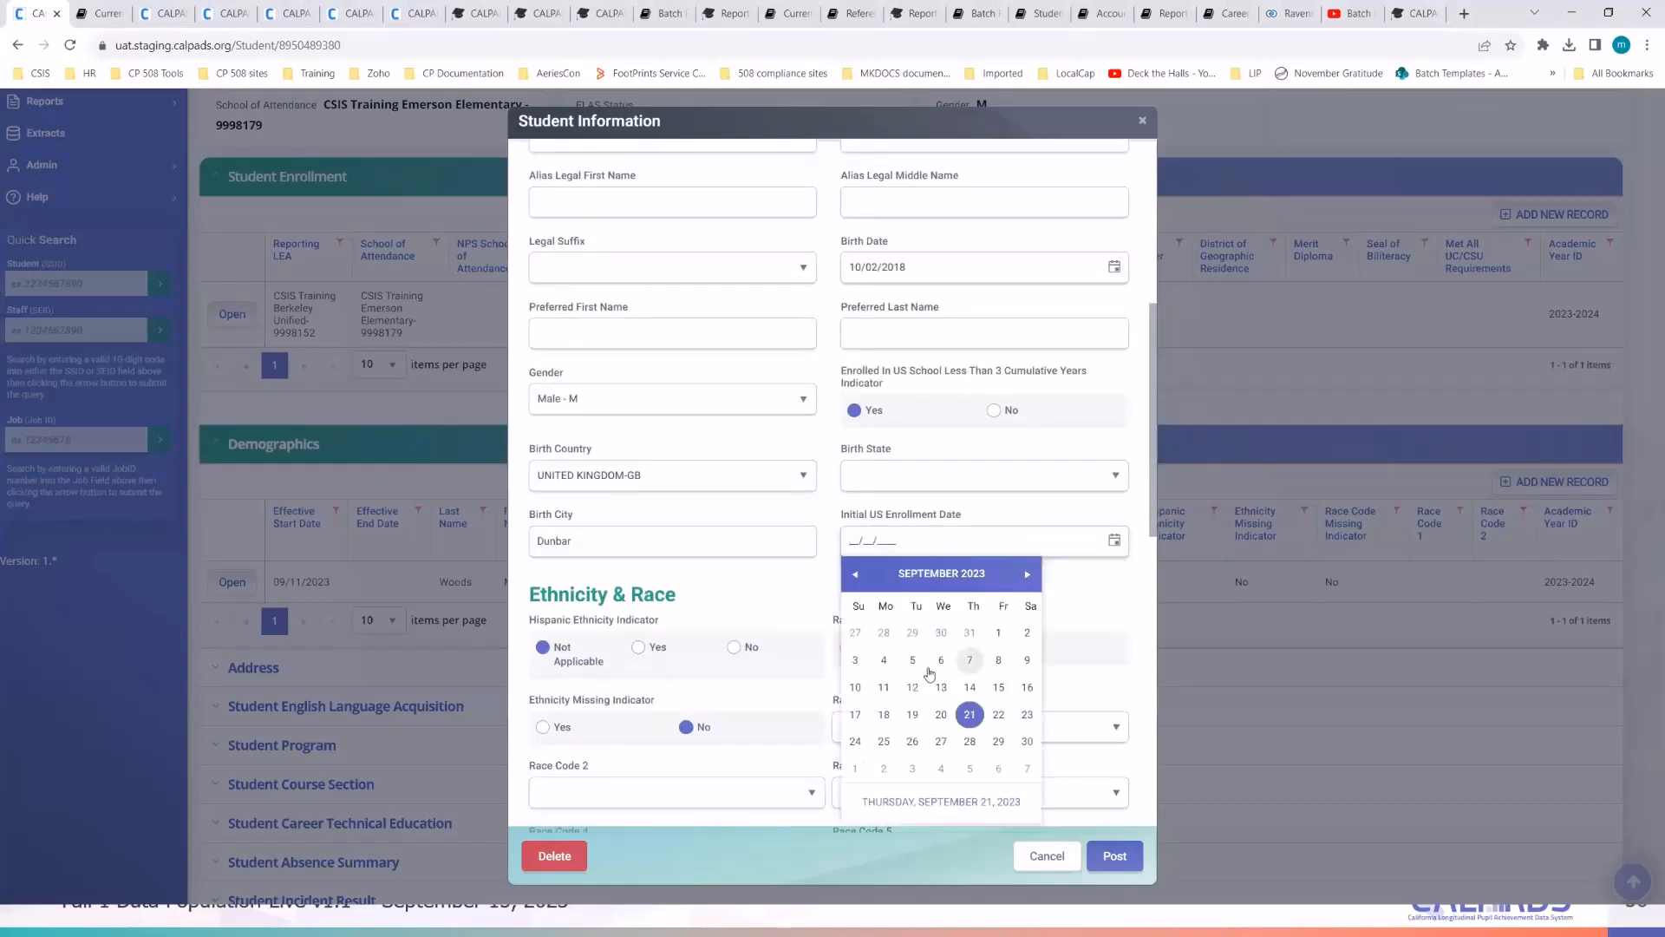
click(884, 687)
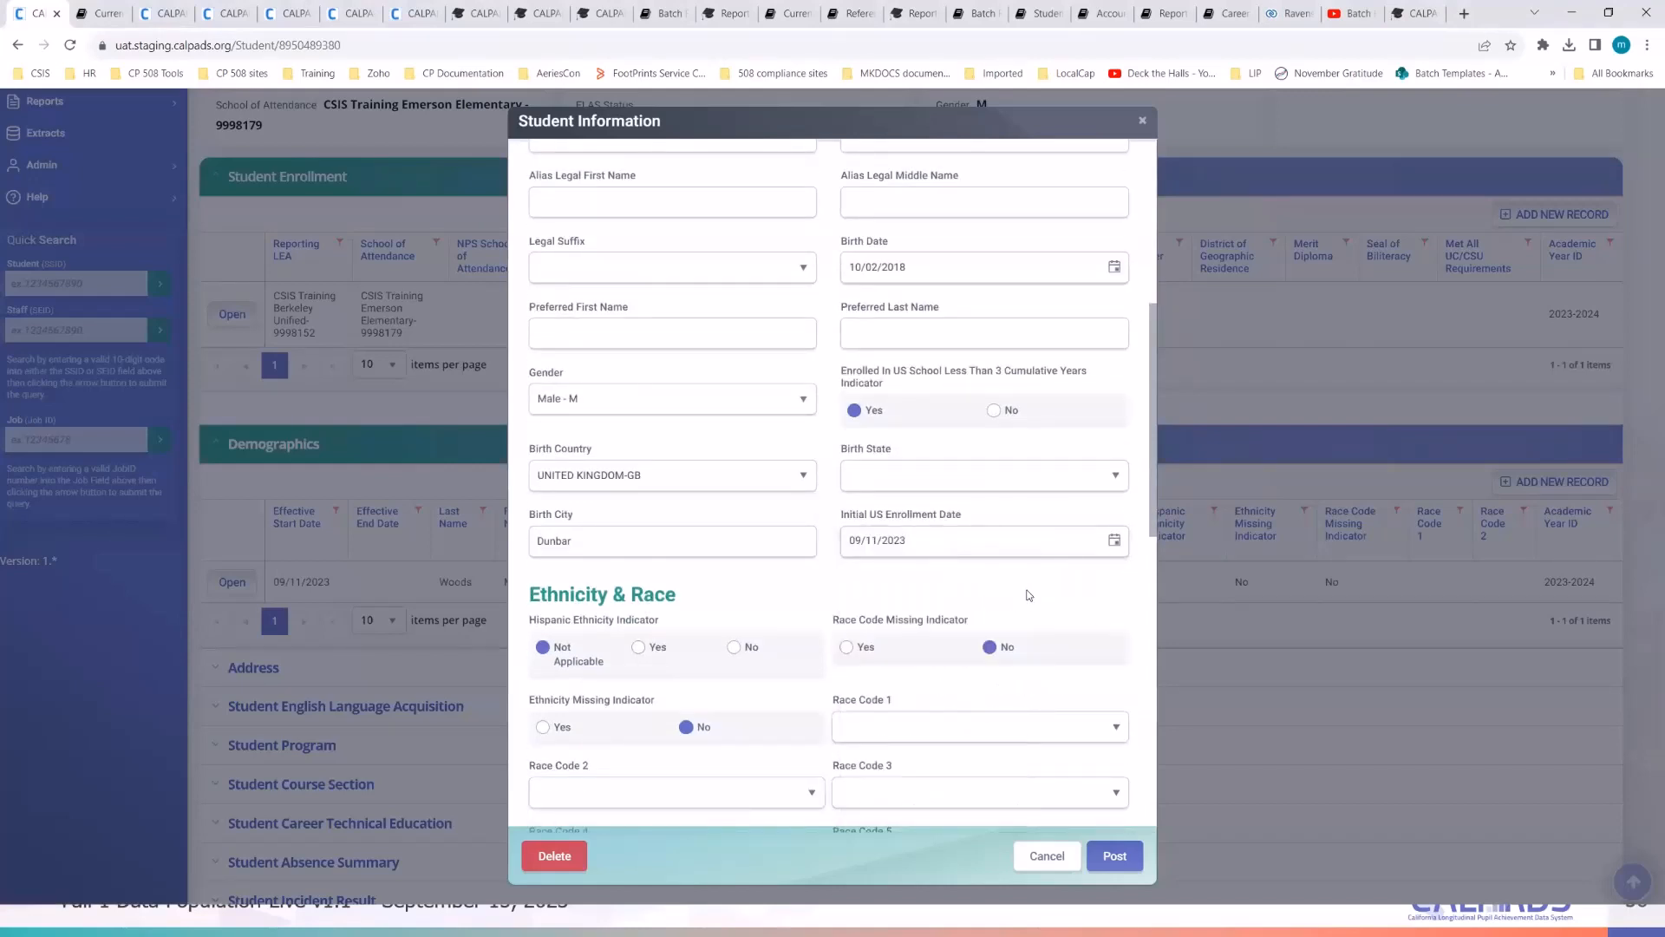
scroll(1027, 595, down, 3)
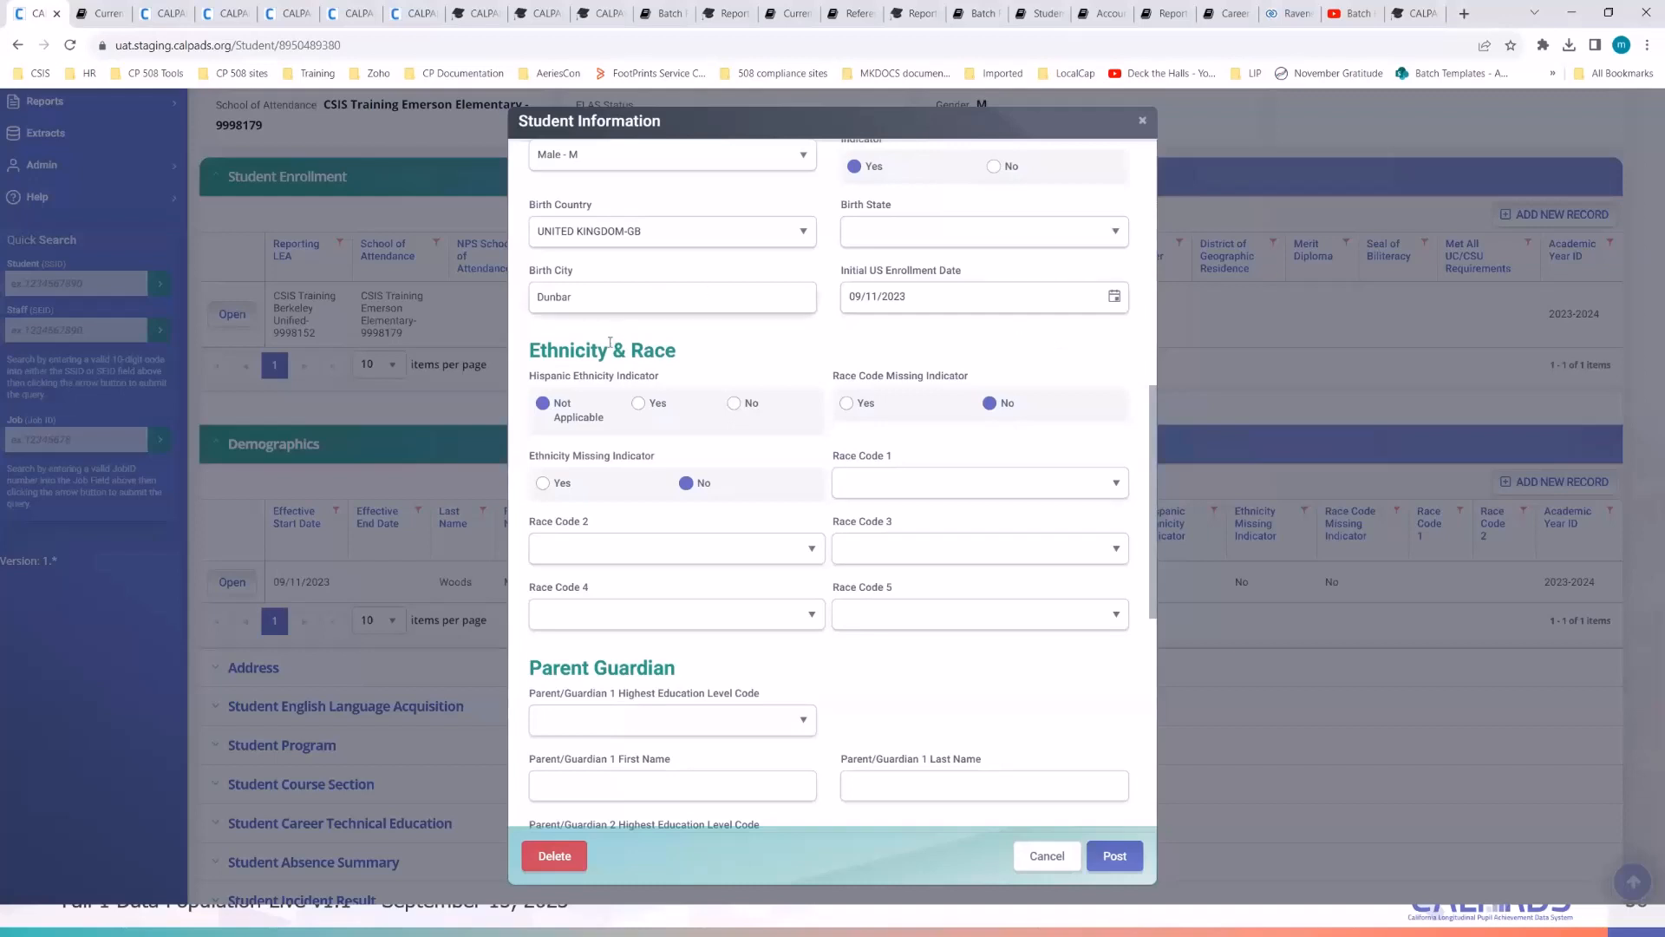
- Set Hispanic Indicator to No and Race Code 1 to White-700
click(735, 403)
click(896, 486)
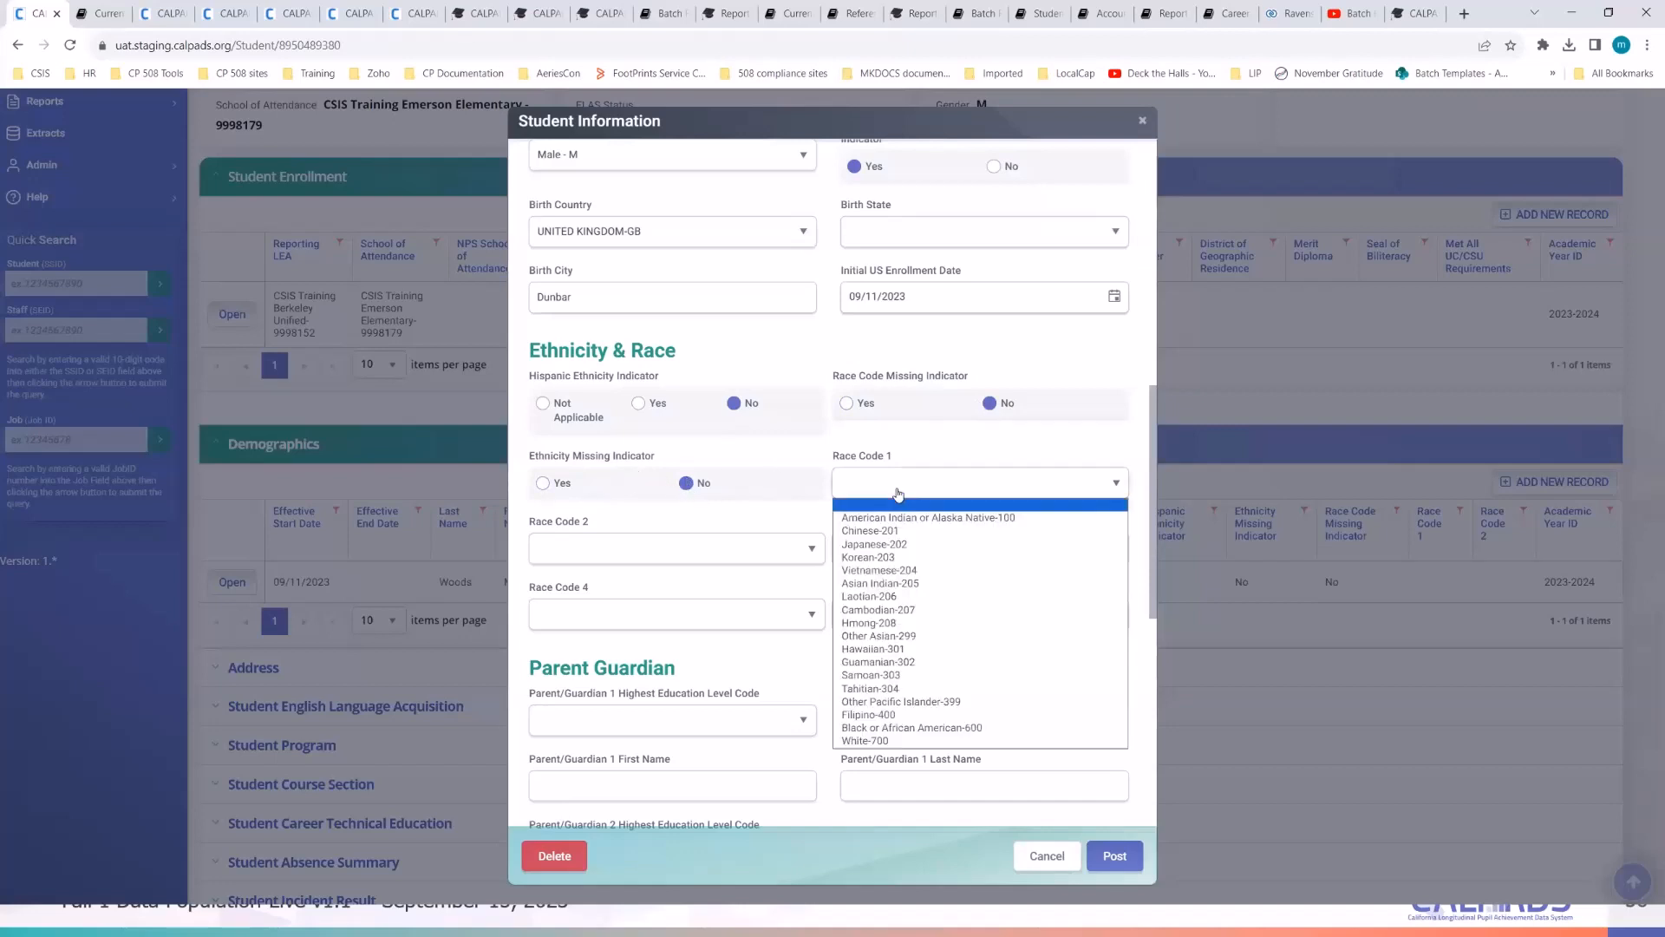
click(910, 741)
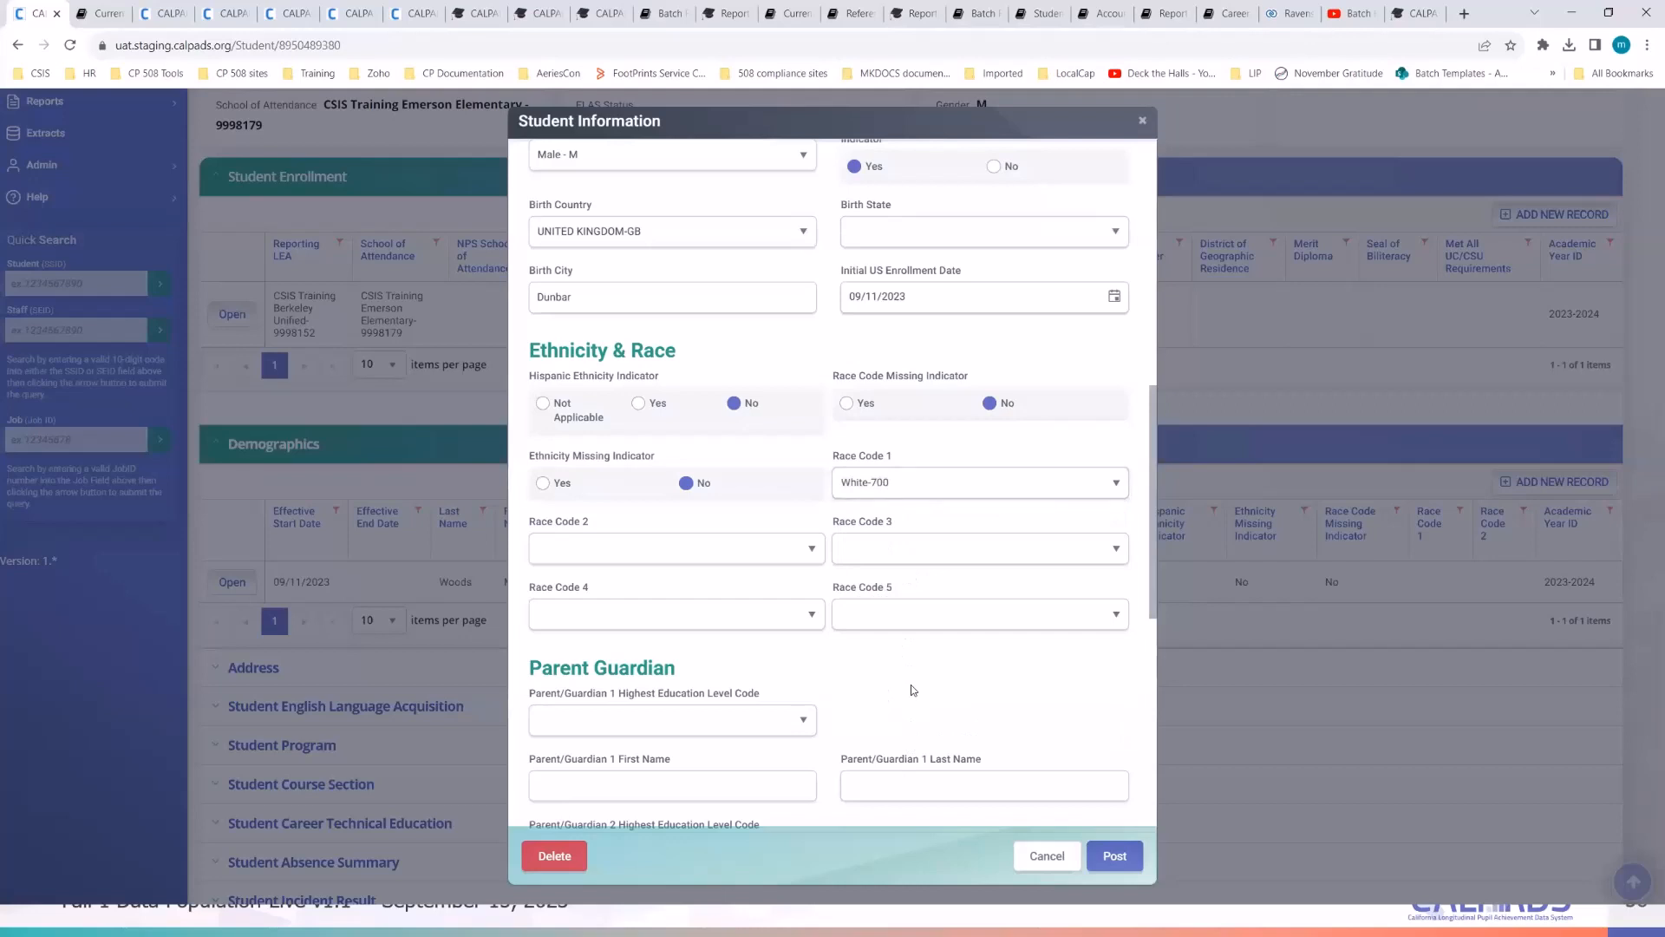
scroll(912, 689, down, 3)
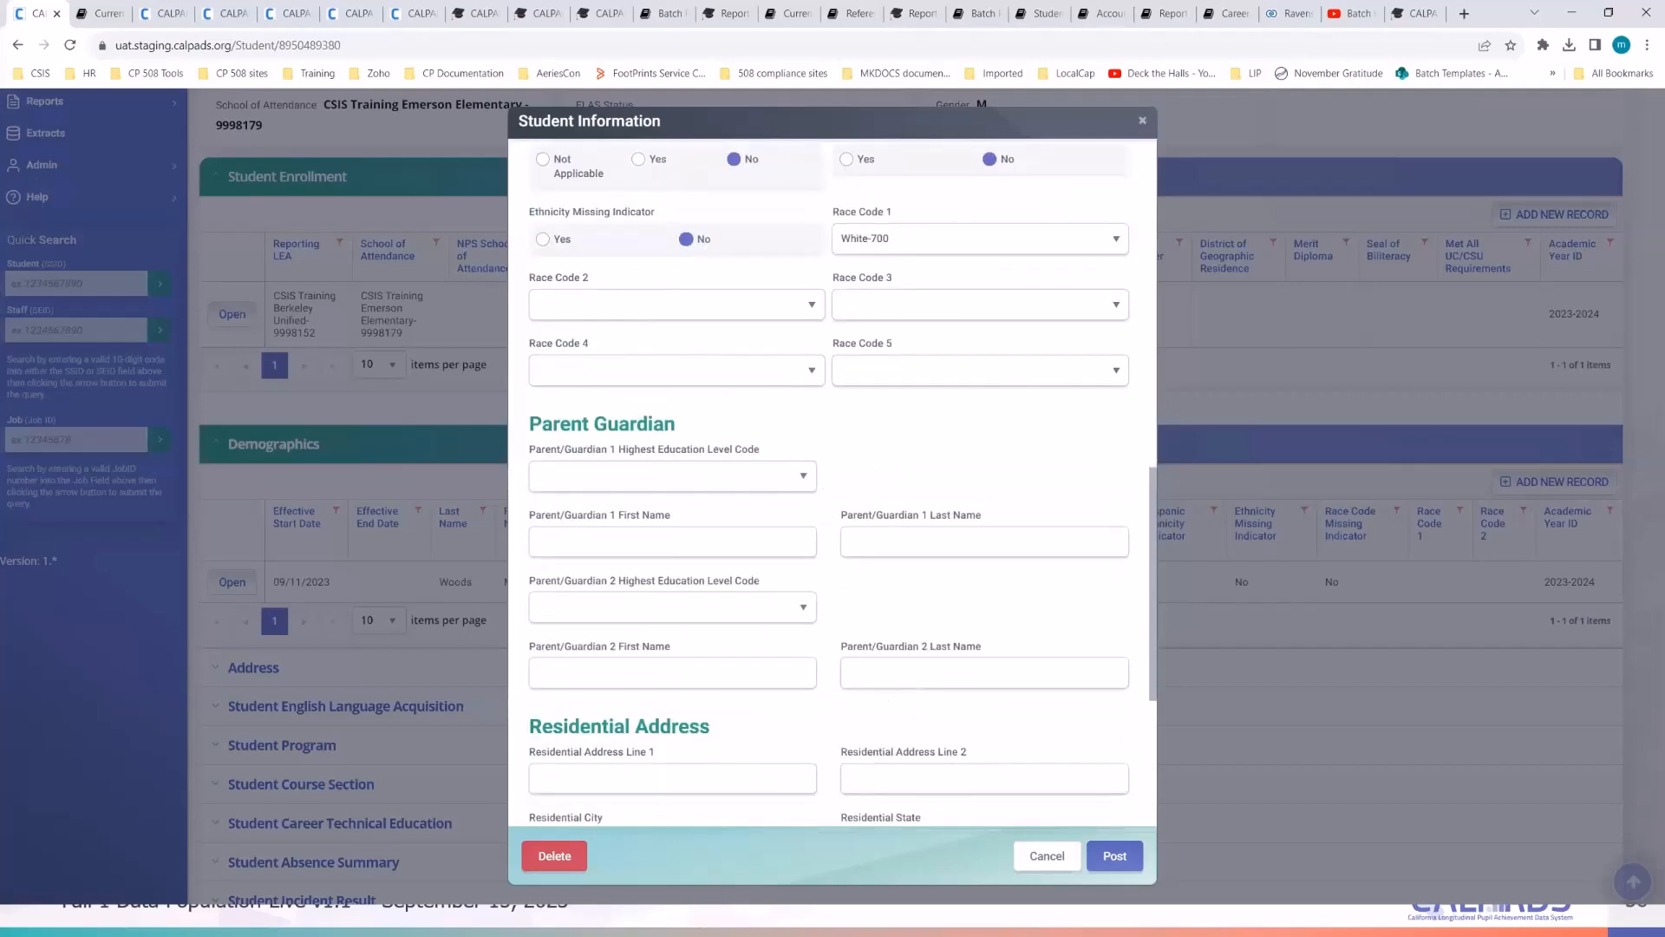
key(alt+Tab)
click(1303, 375)
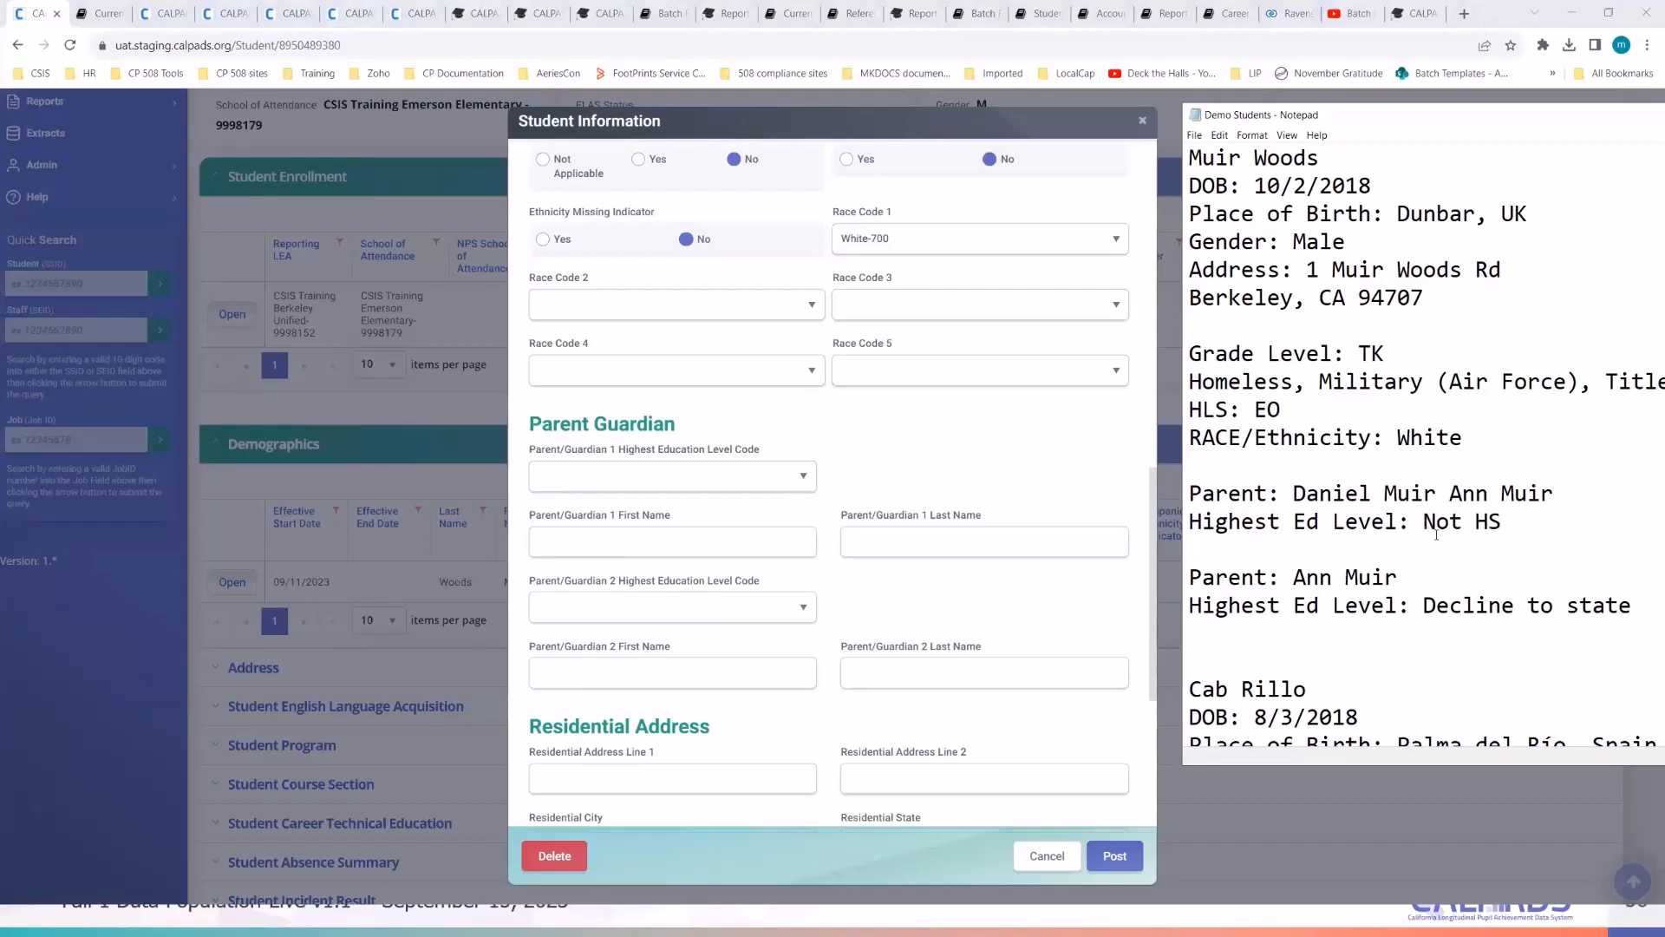
- Paste both parents' full names from the notes into the Guardian 1 and 2 first-name fields
drag(1501, 129, 1322, 135)
click(1337, 539)
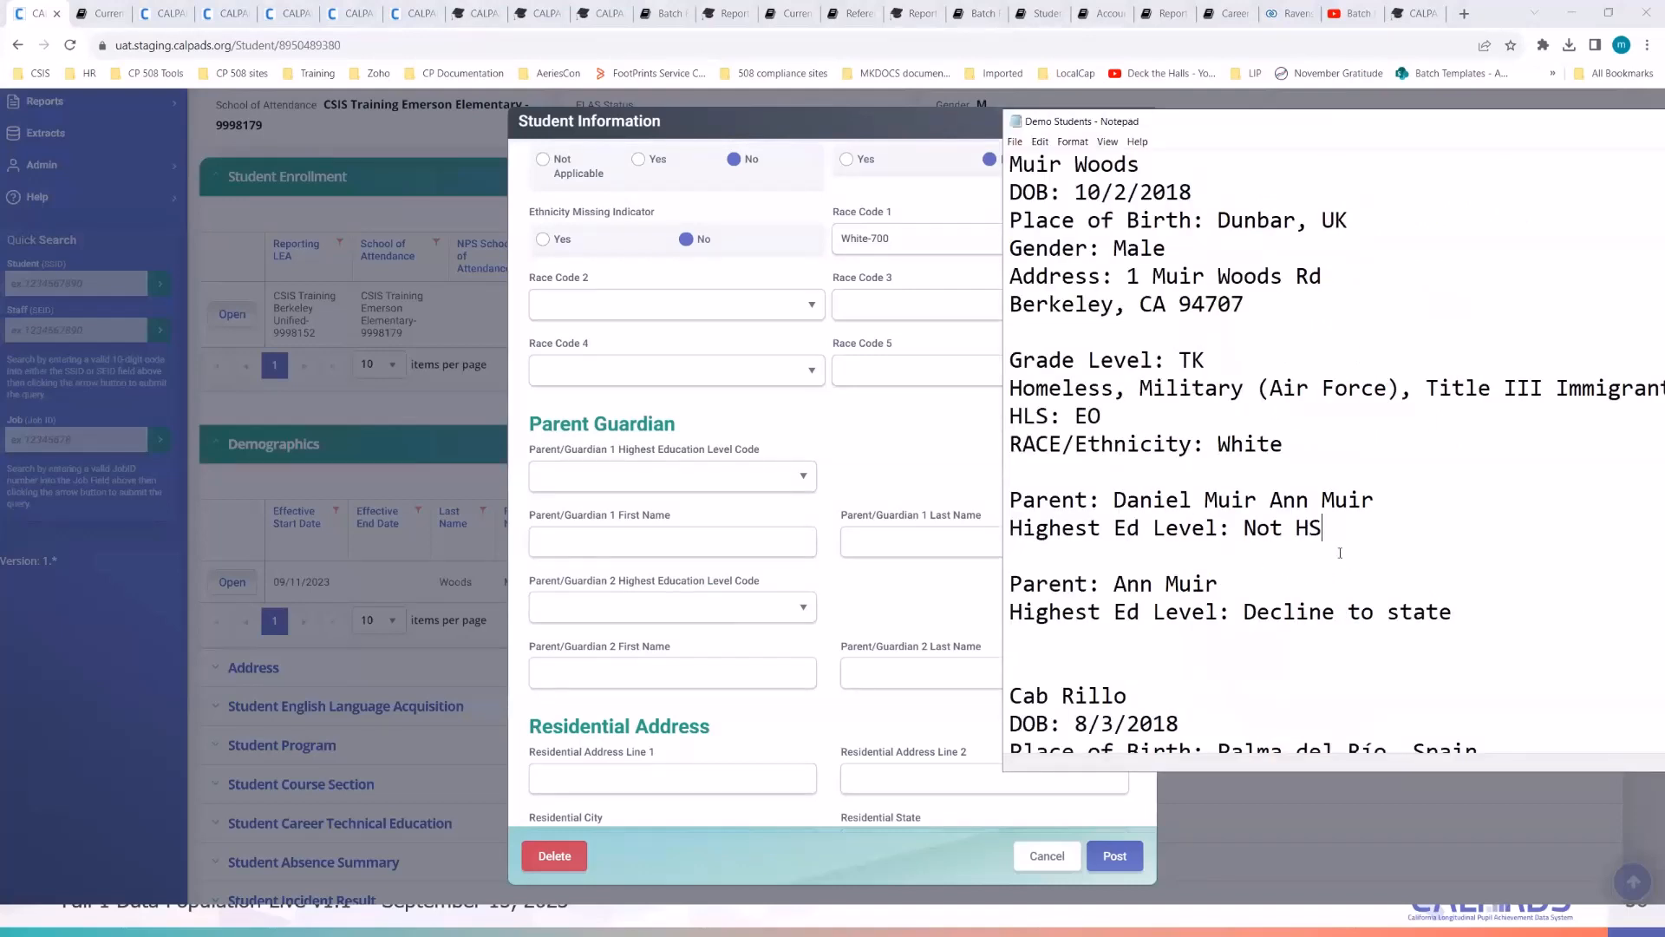
click(1340, 552)
drag(1377, 136, 1595, 143)
click(1423, 534)
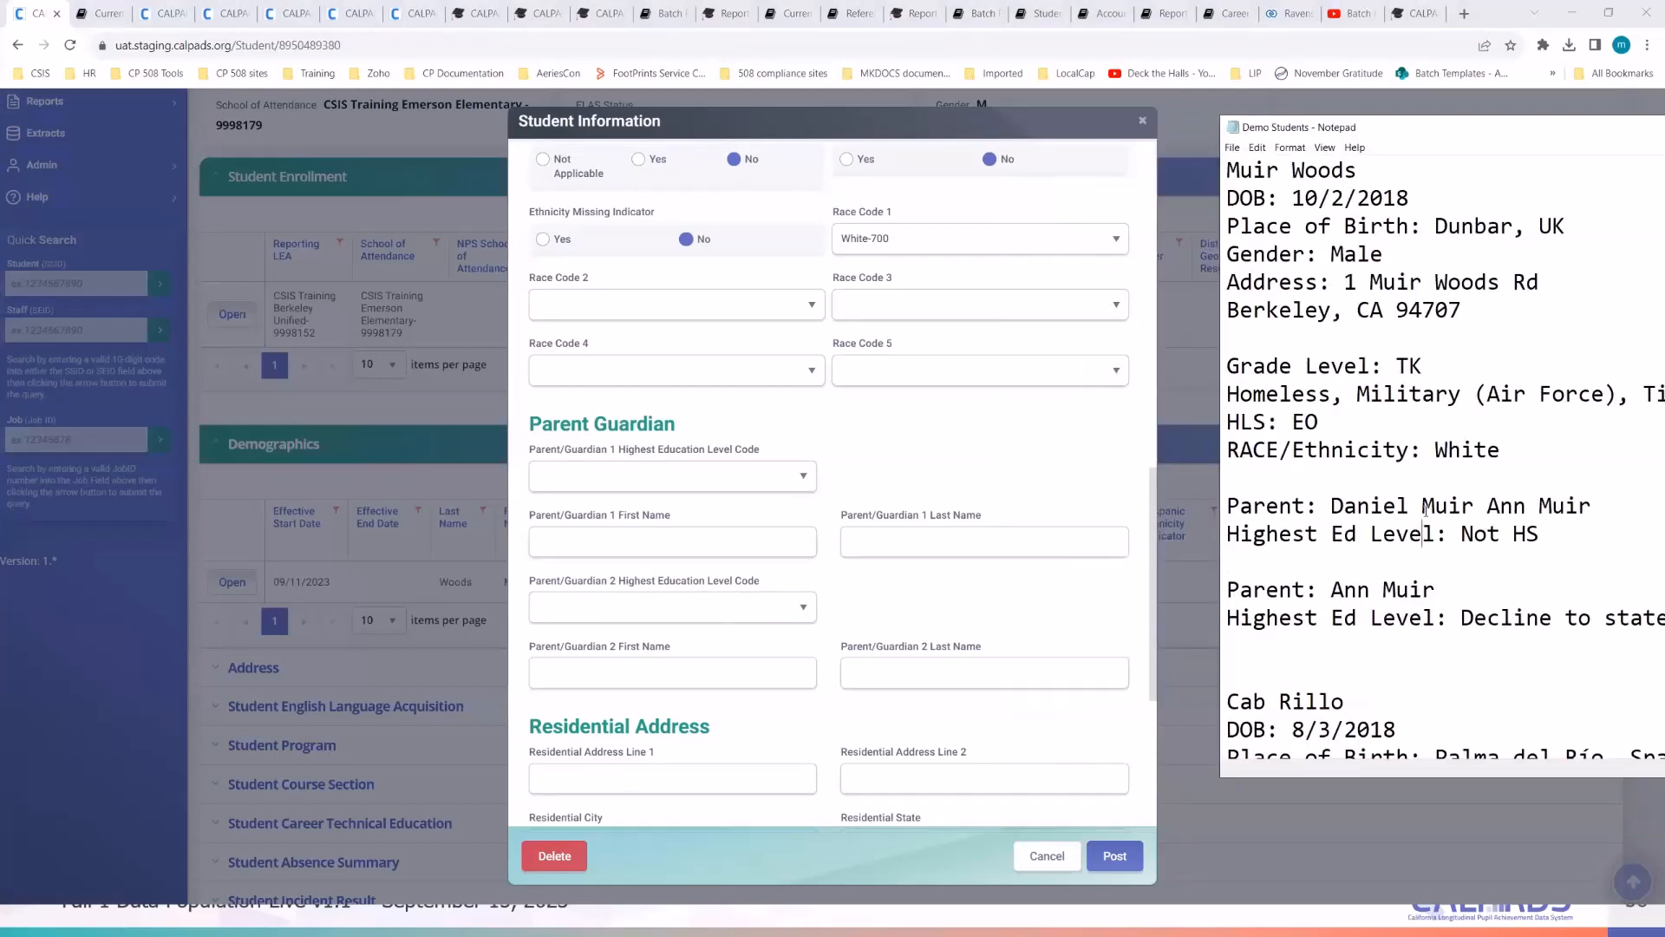
drag(1474, 507, 1336, 508)
key(ctrl+c)
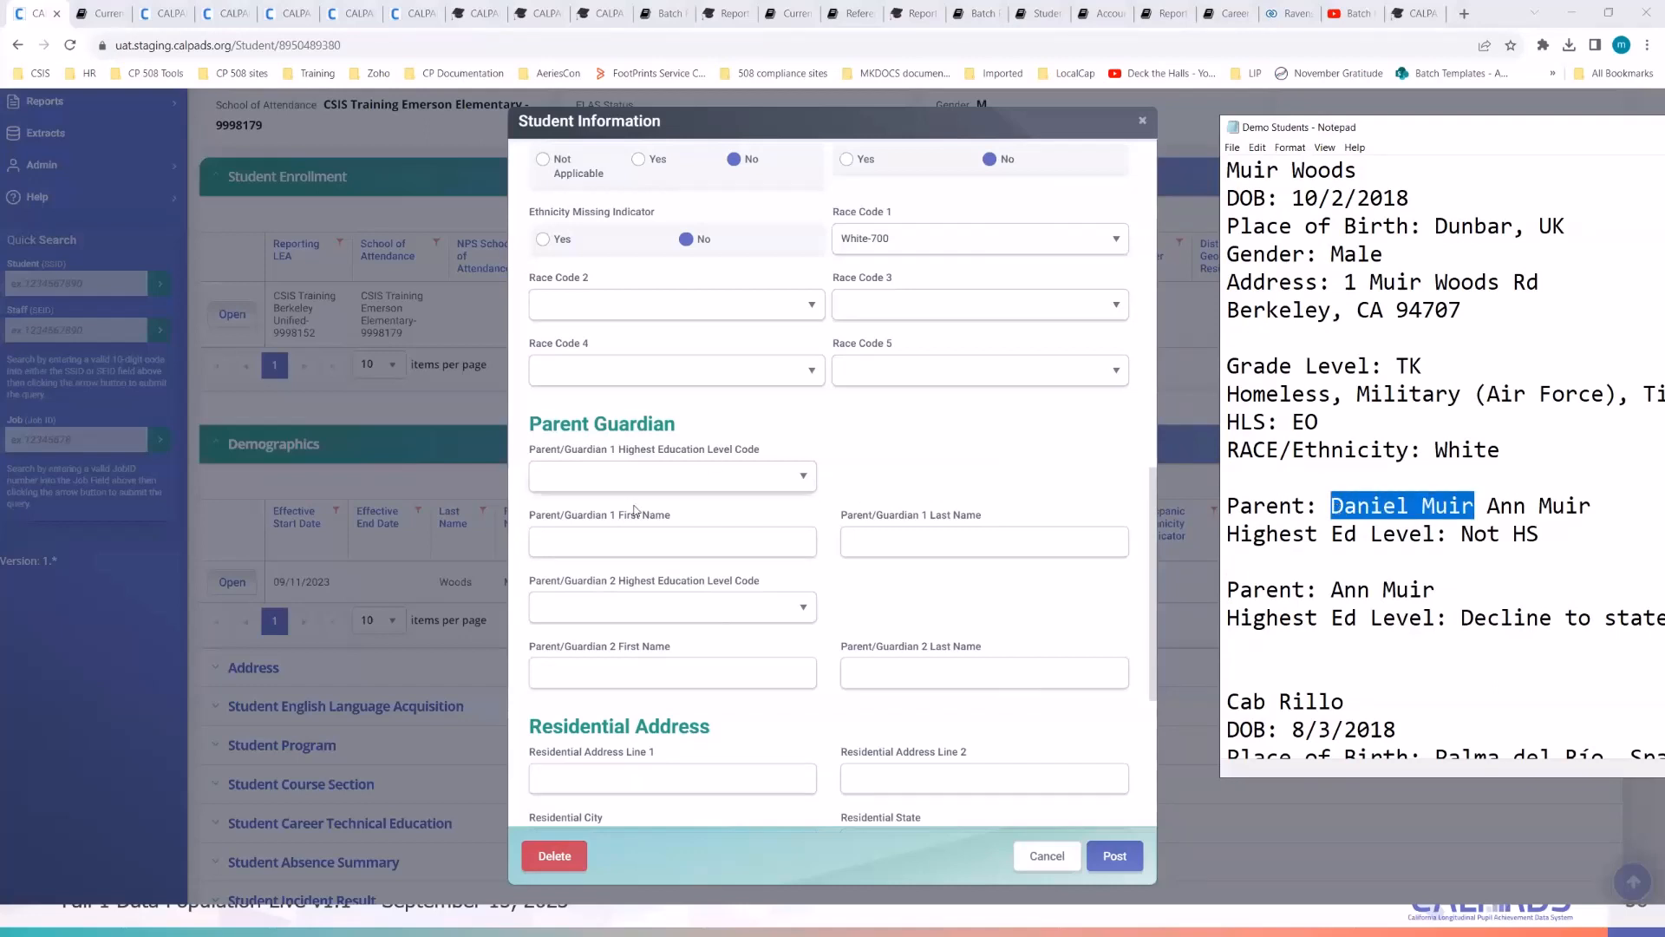
click(628, 539)
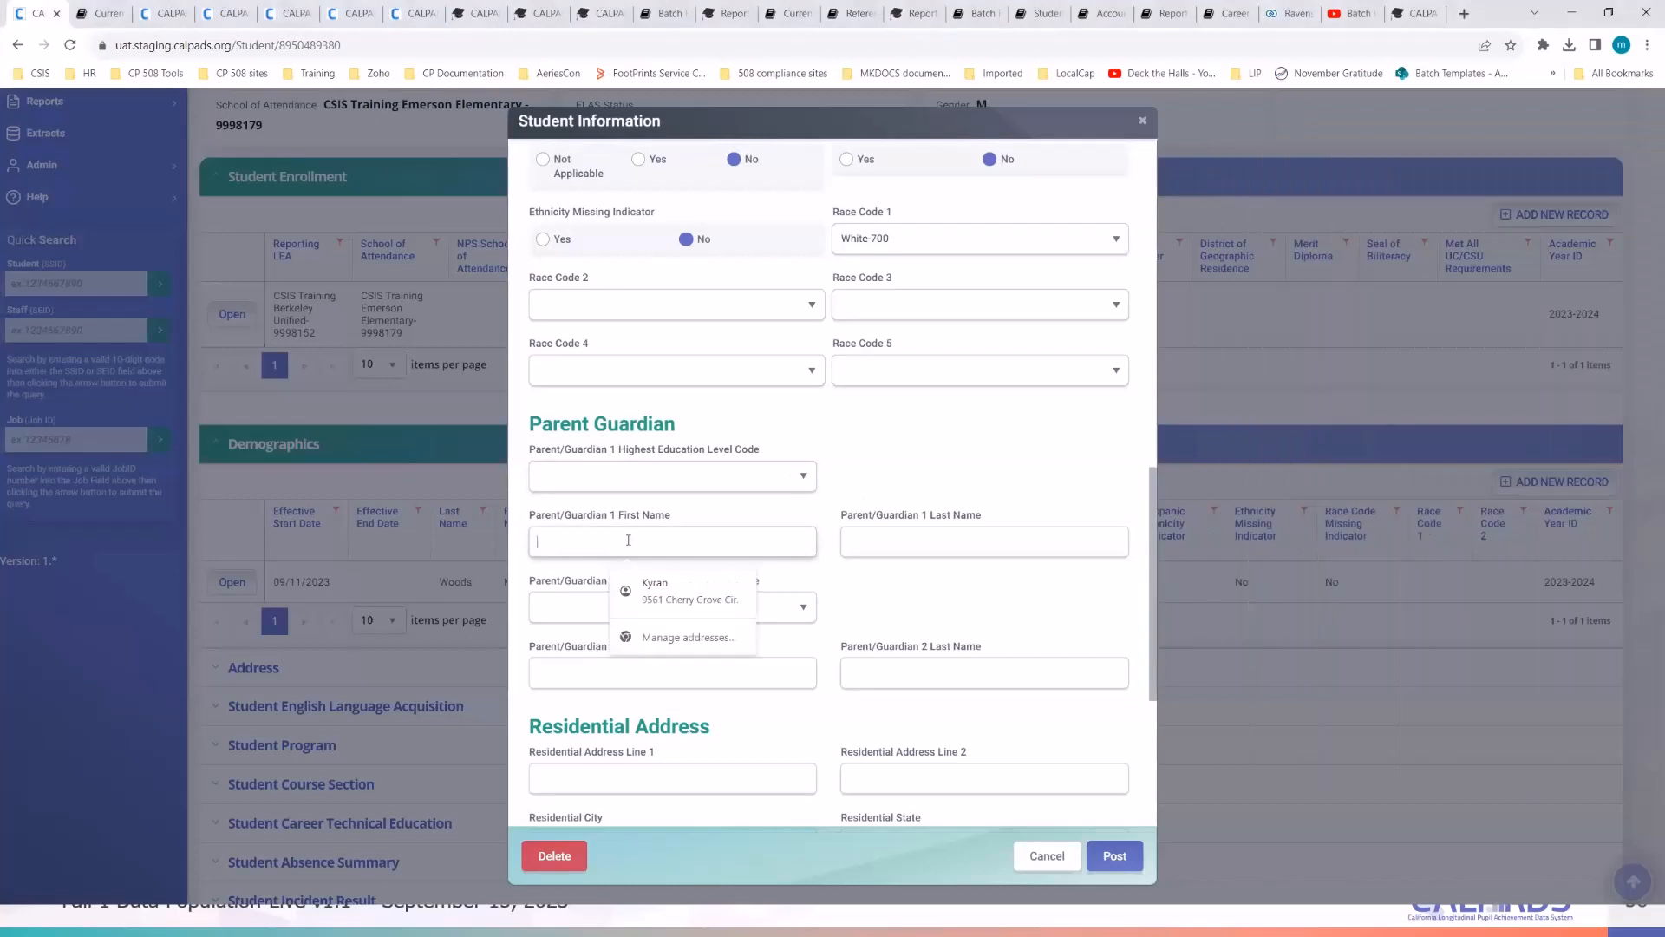
key(ctrl+v)
key(alt+Tab)
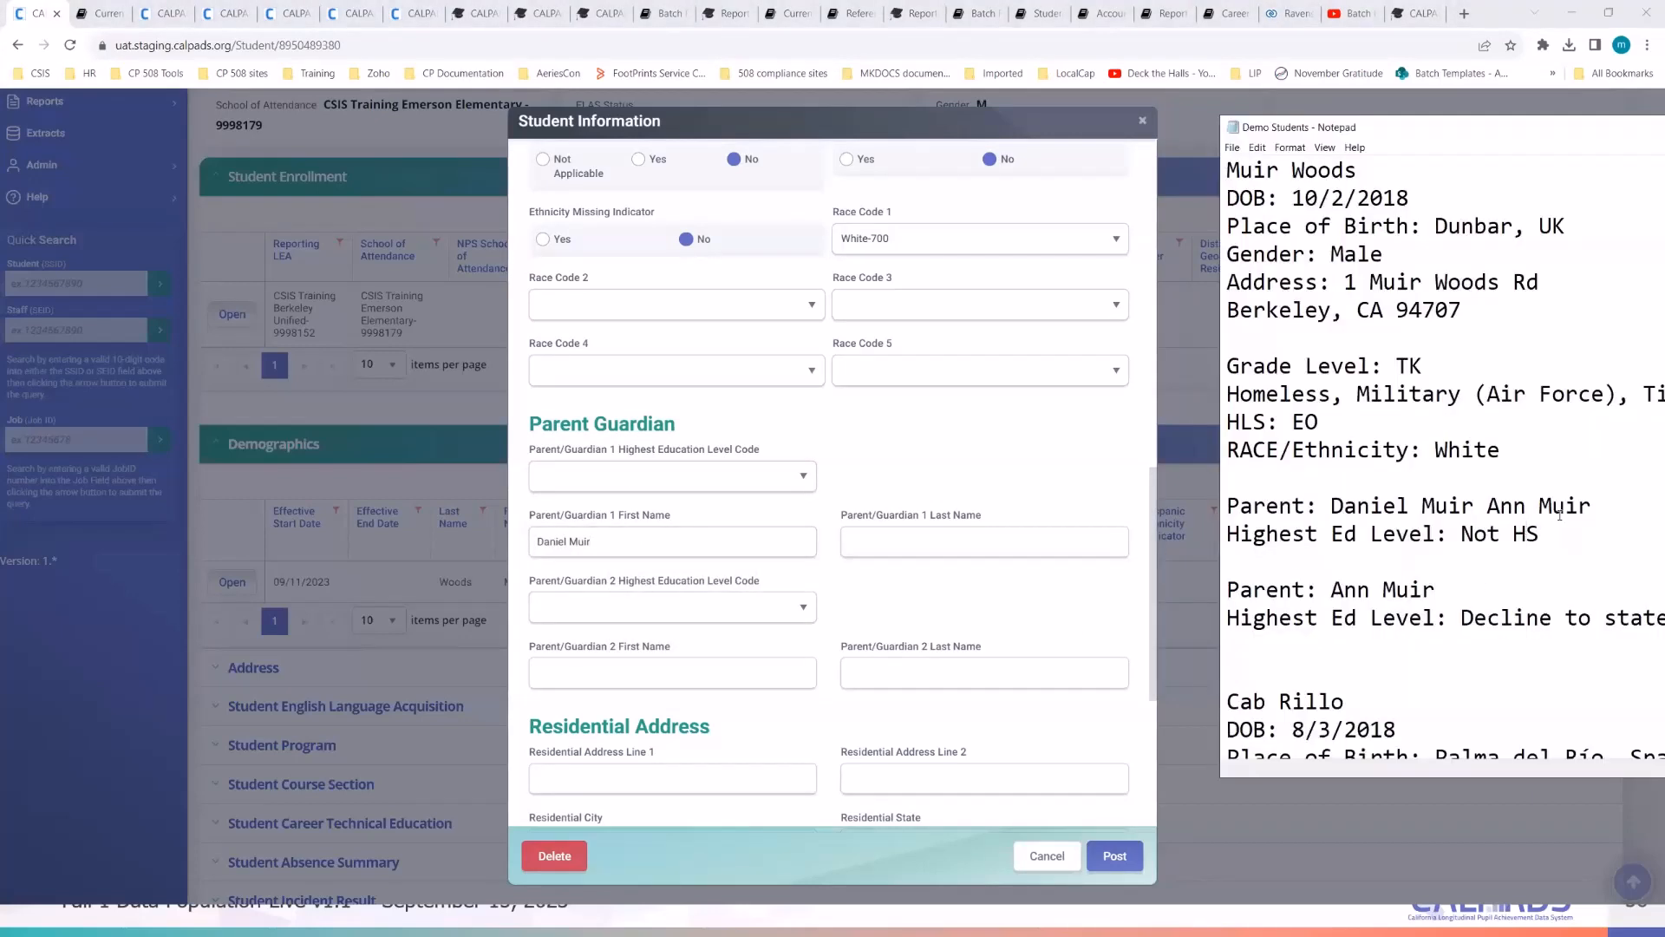
drag(1593, 506, 1489, 507)
key(ctrl+c)
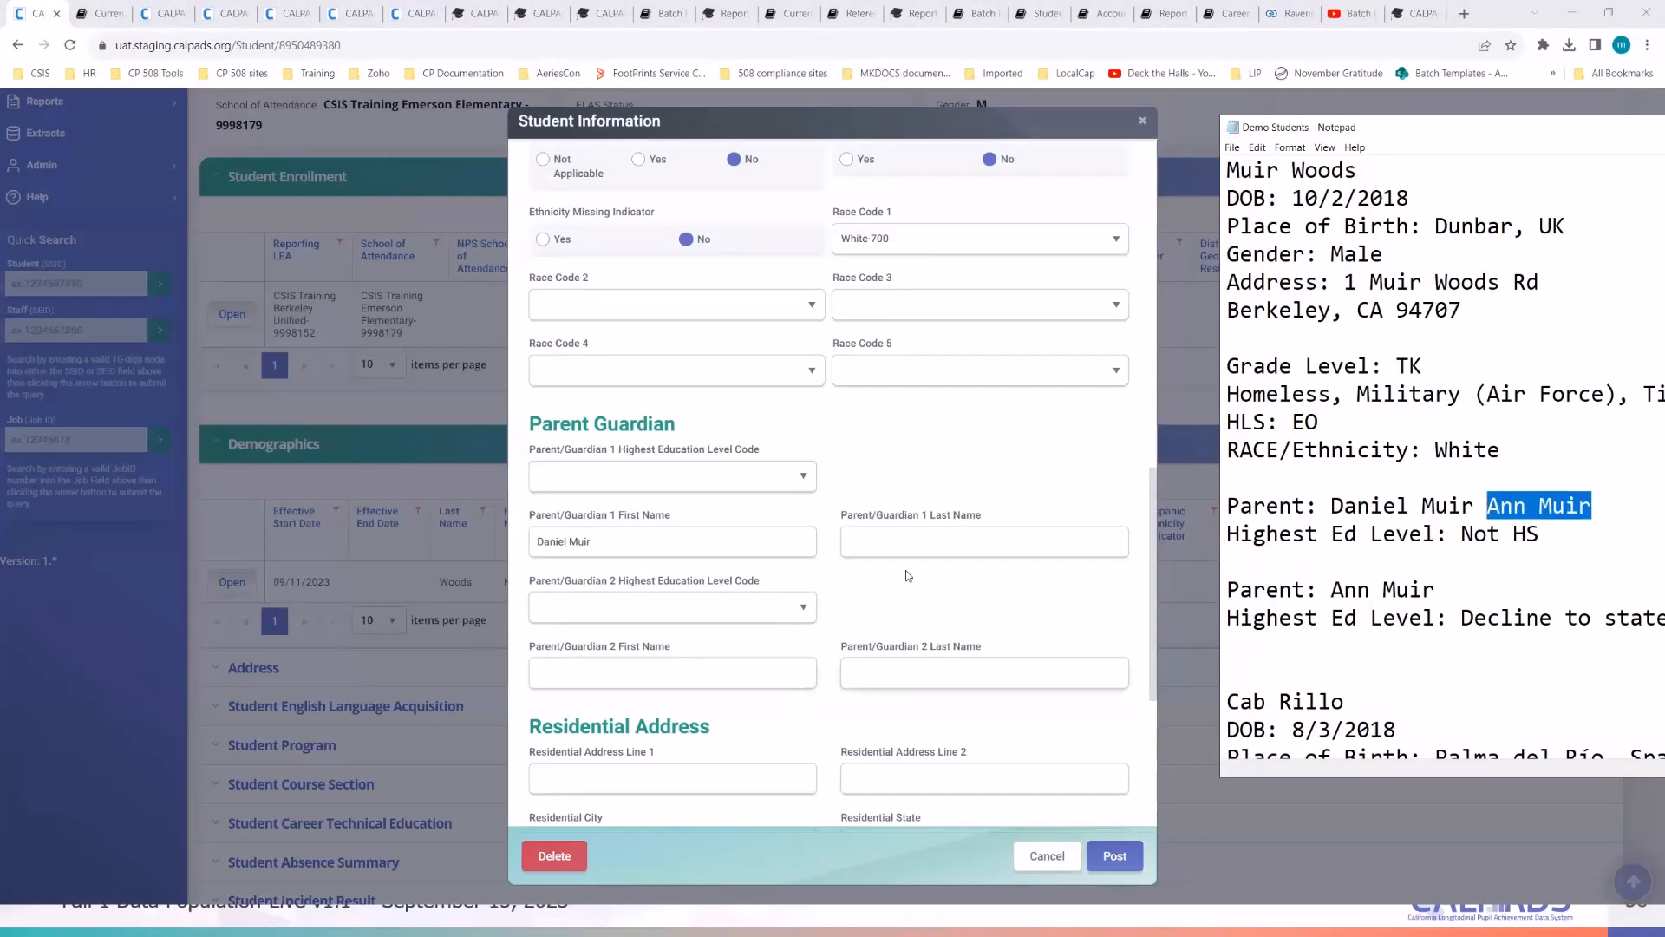
click(647, 669)
key(ctrl+v)
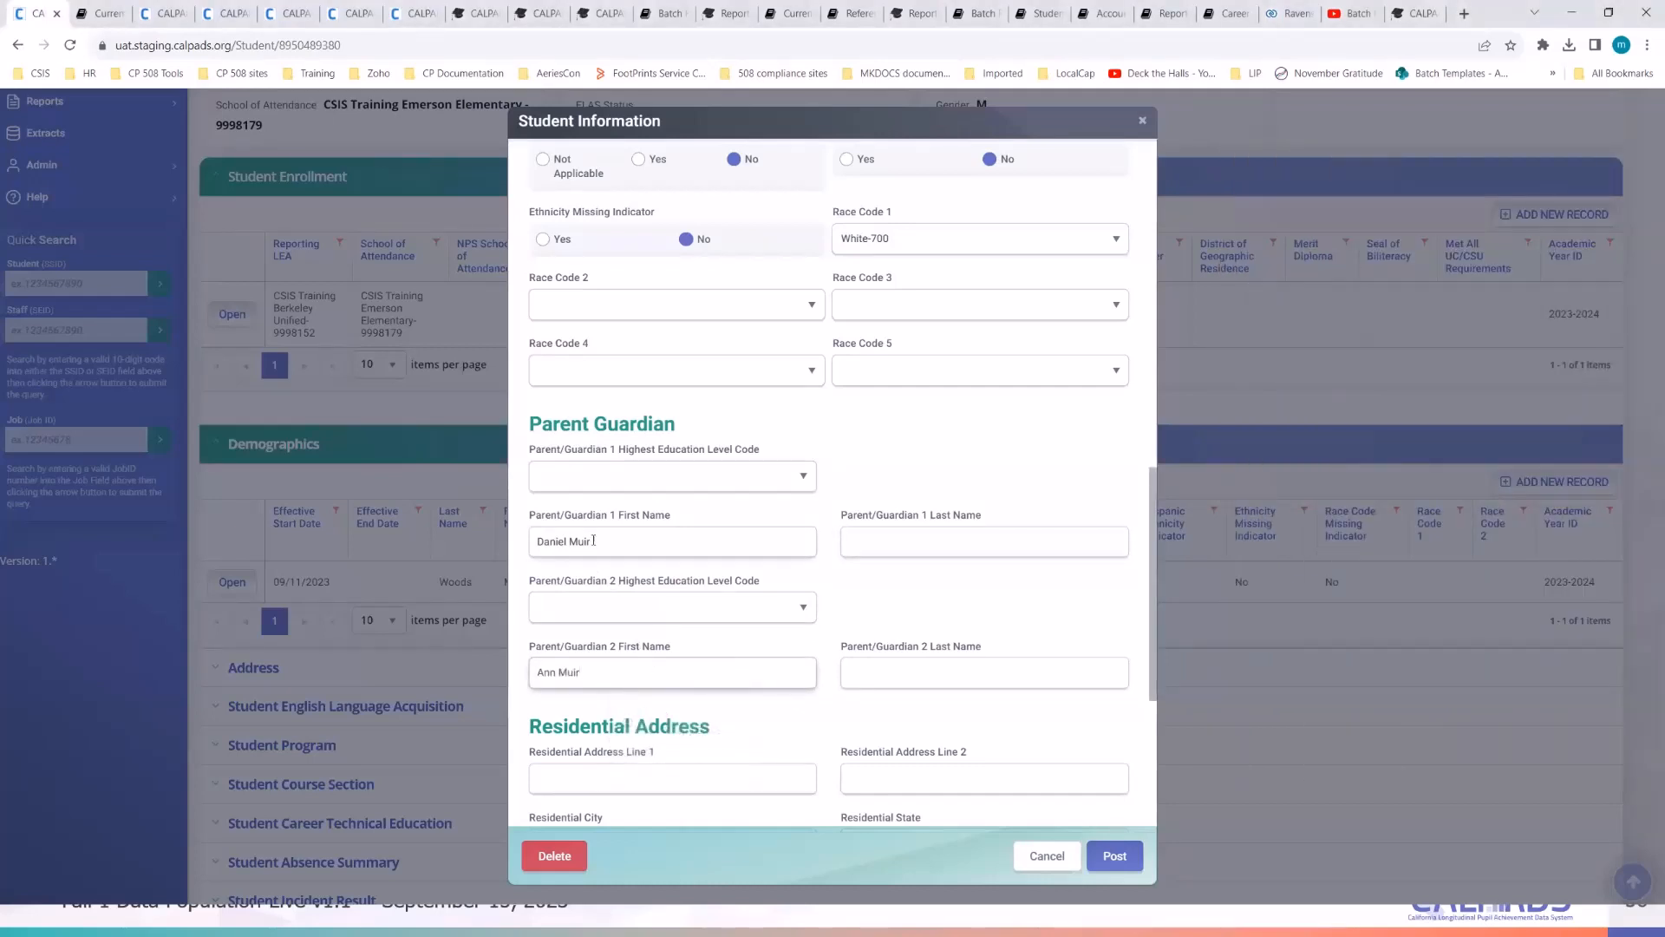
- Move Guardian 1's surname into Last Name and set education to Not a High School Graduate-14
double_click(576, 541)
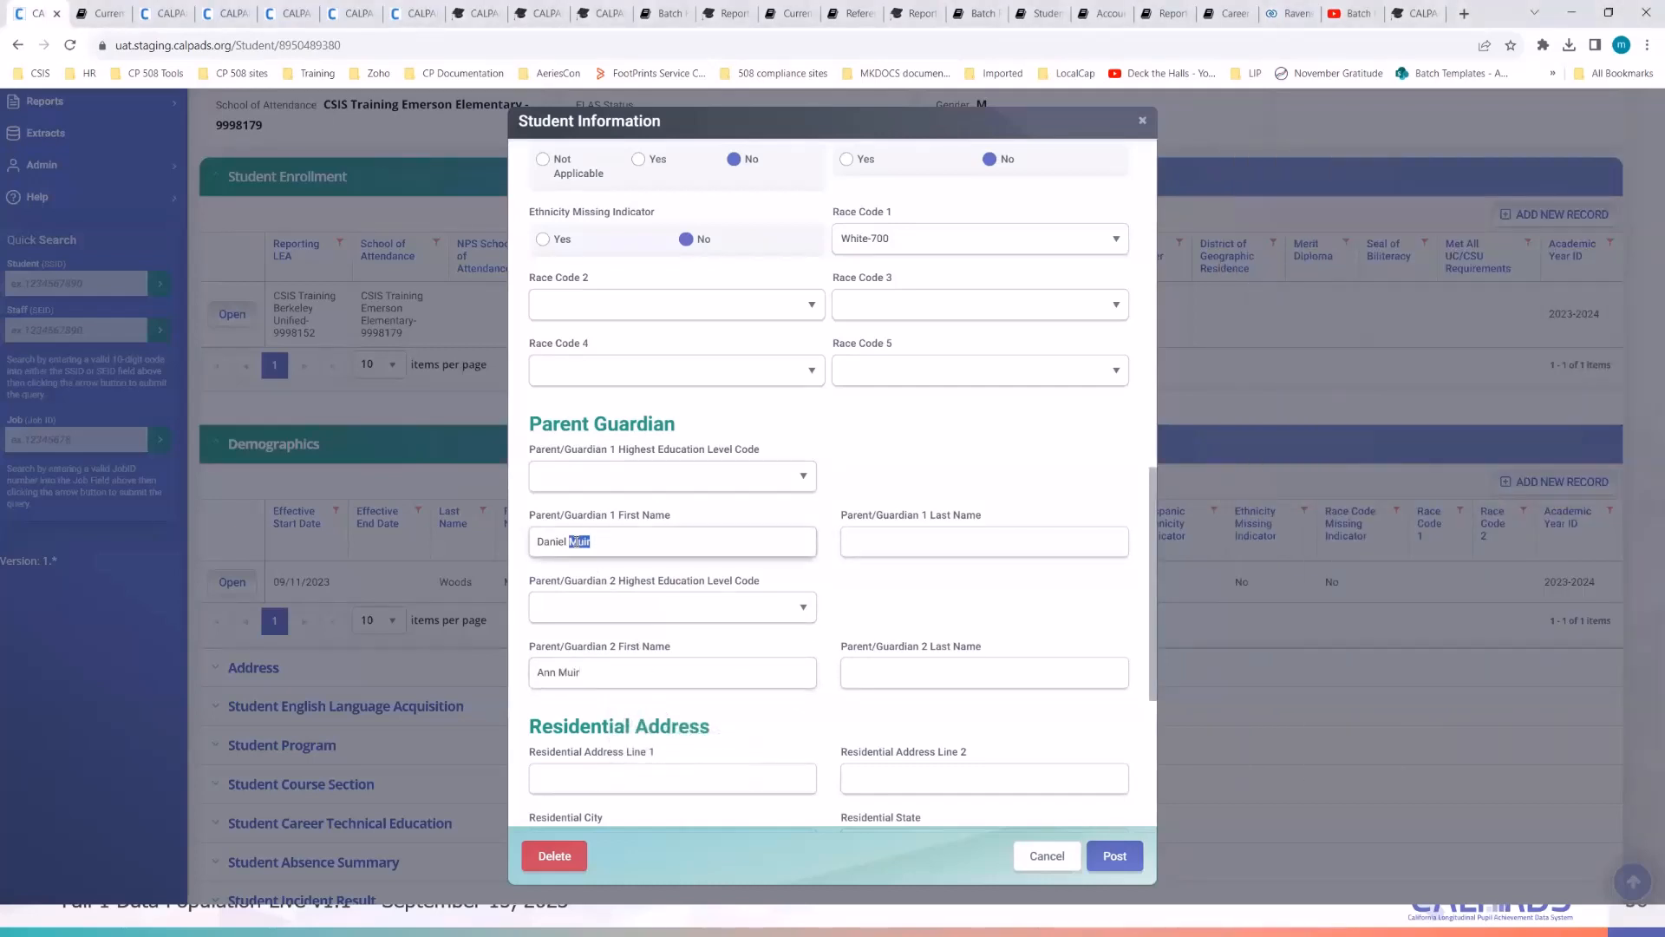
key(ctrl+x)
click(912, 550)
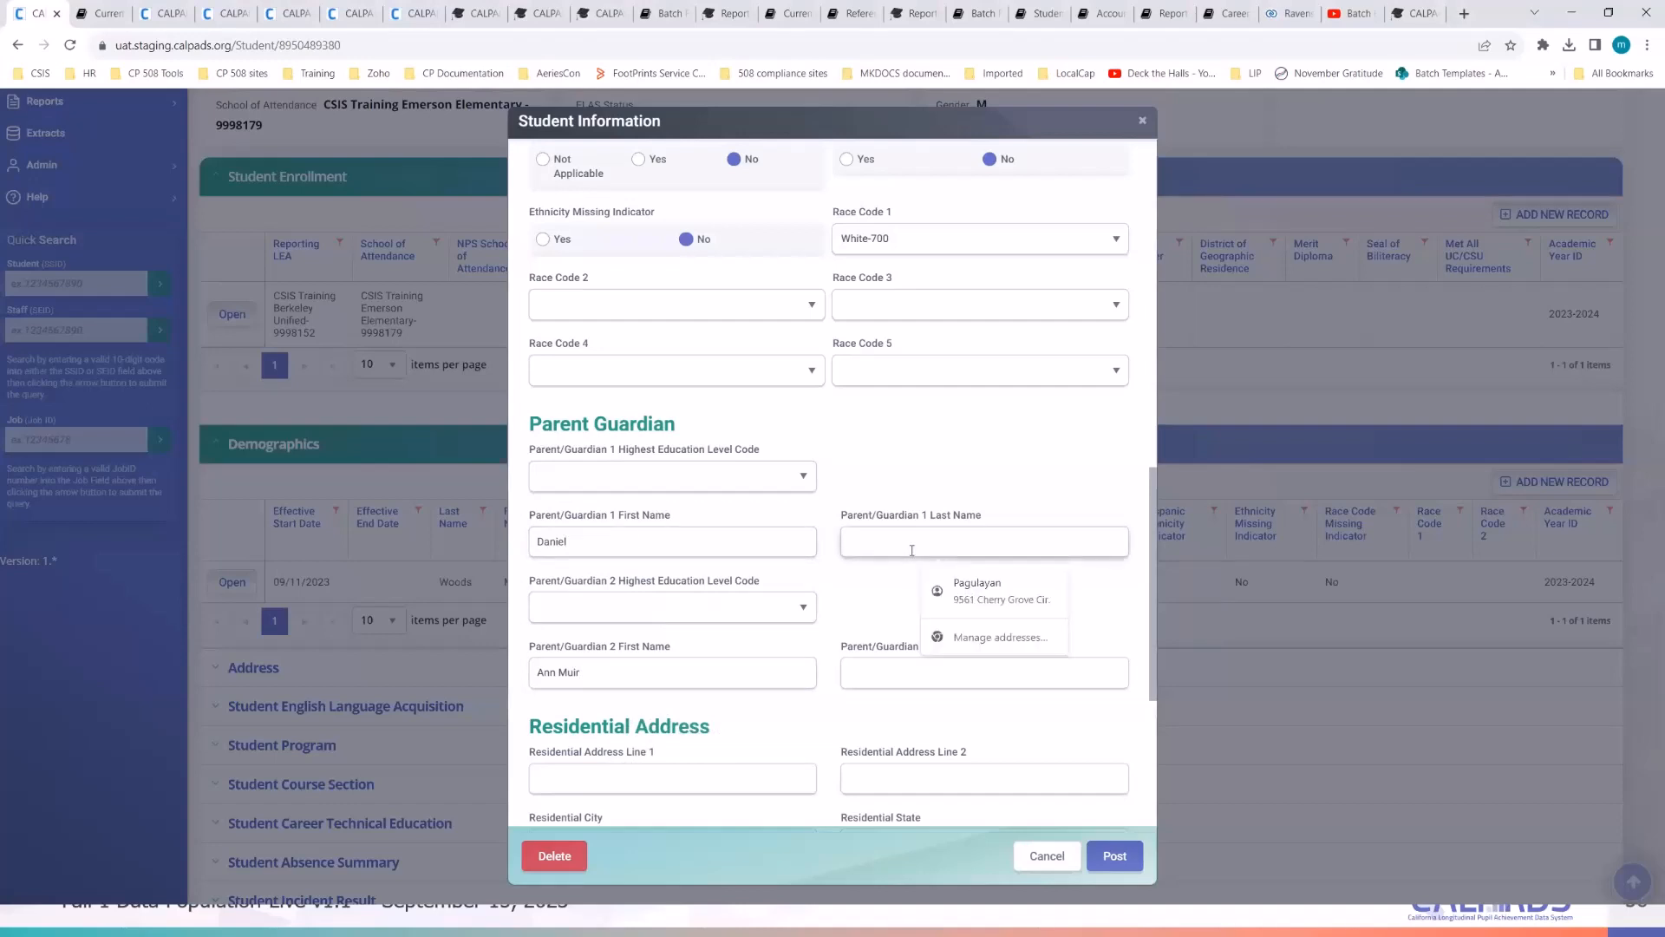
key(ctrl+v)
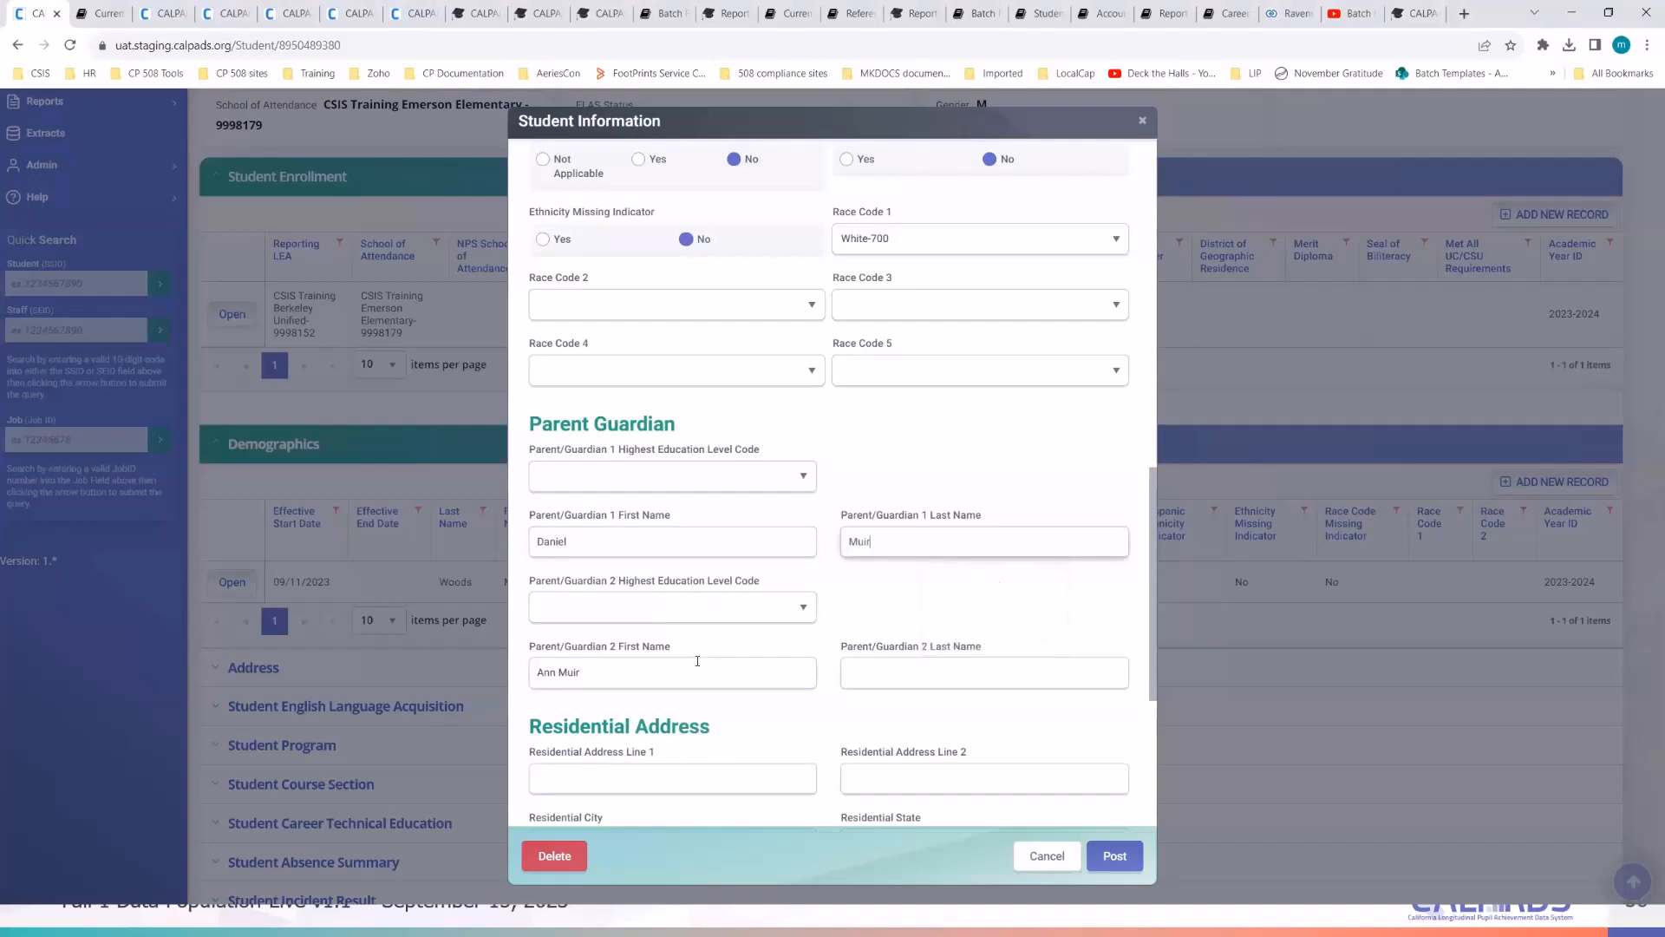
click(662, 485)
click(651, 566)
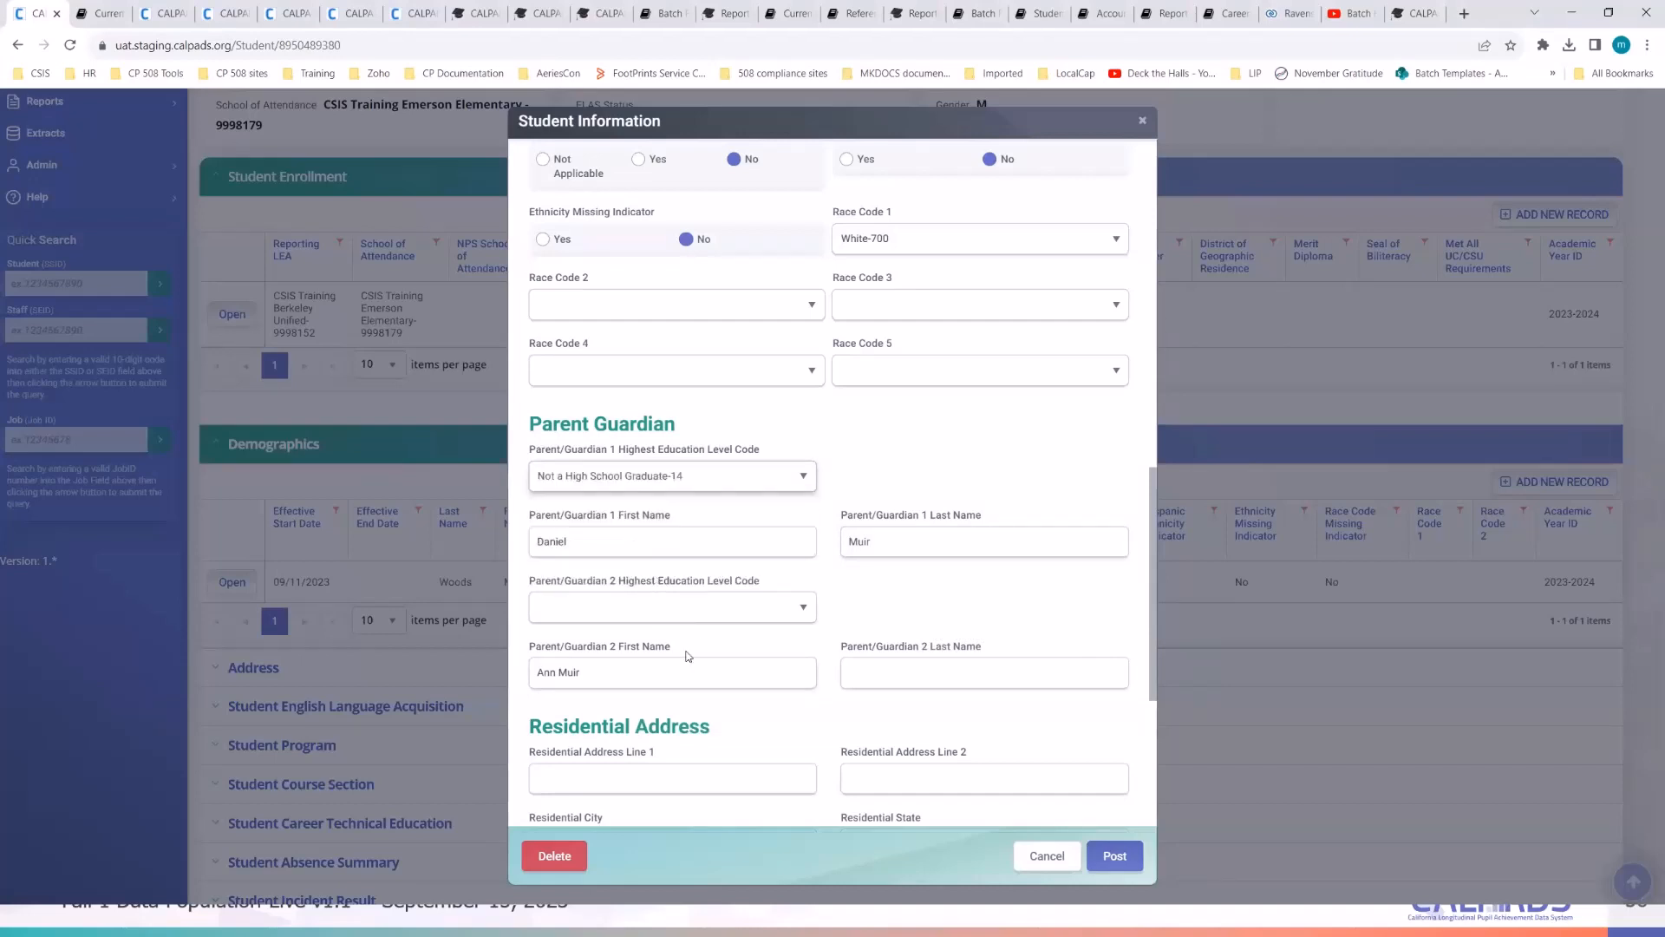
- Move Guardian 2's surname into Last Name and set education to Not a High School Graduate-14
double_click(569, 672)
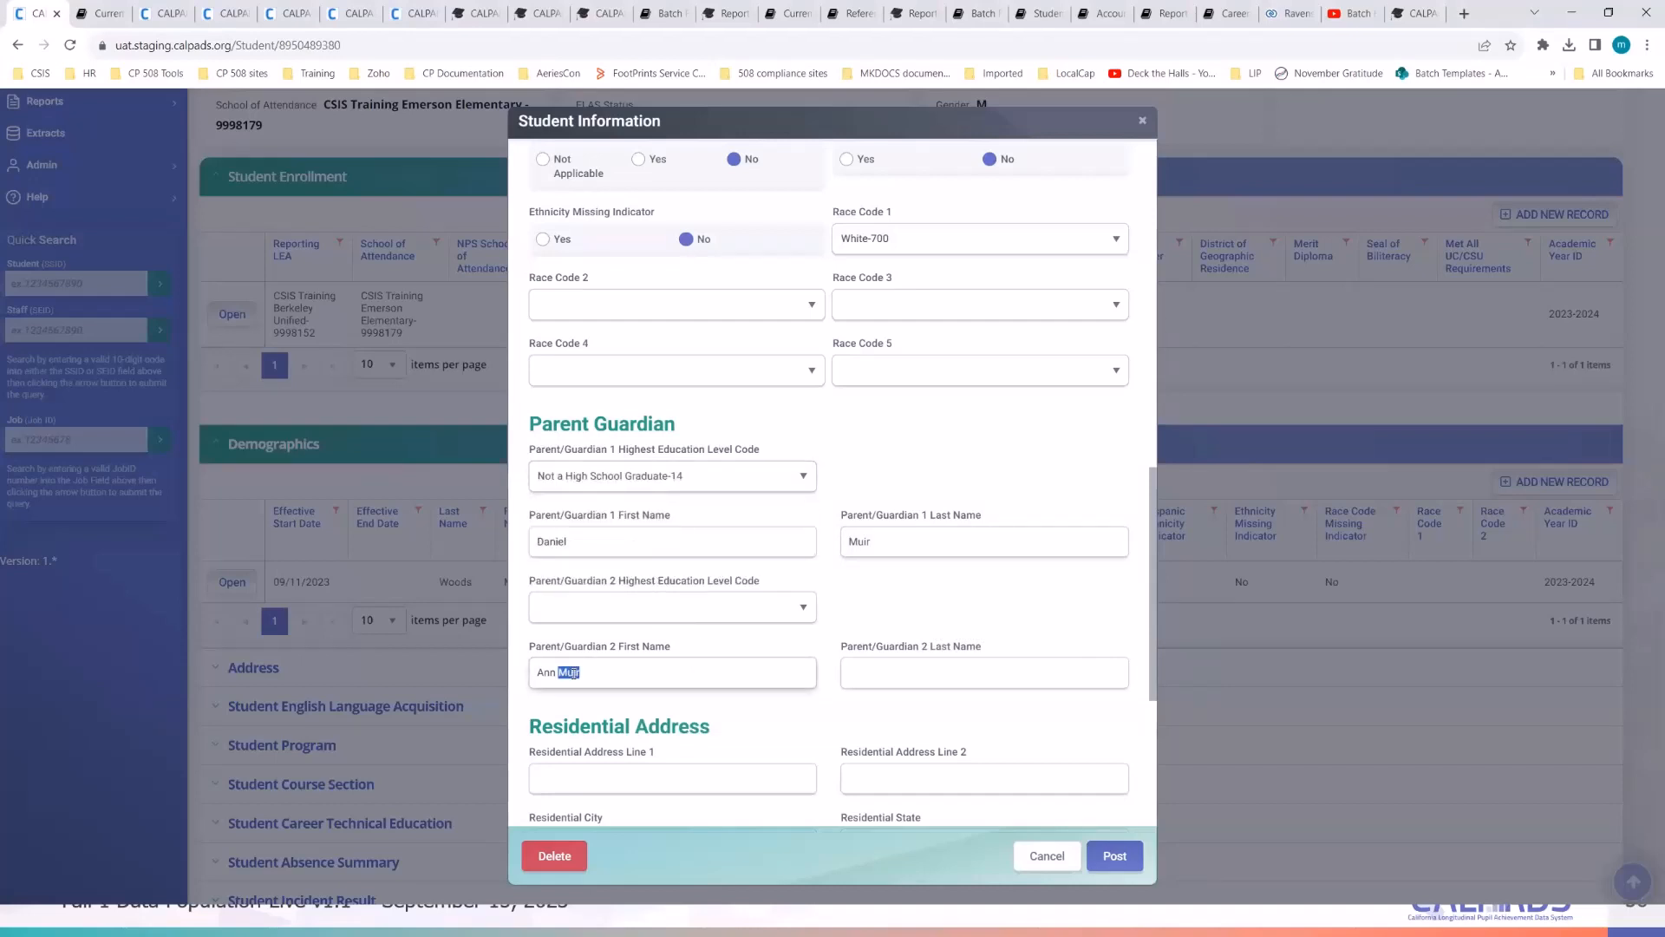
key(ctrl+x)
click(941, 673)
key(ctrl+v)
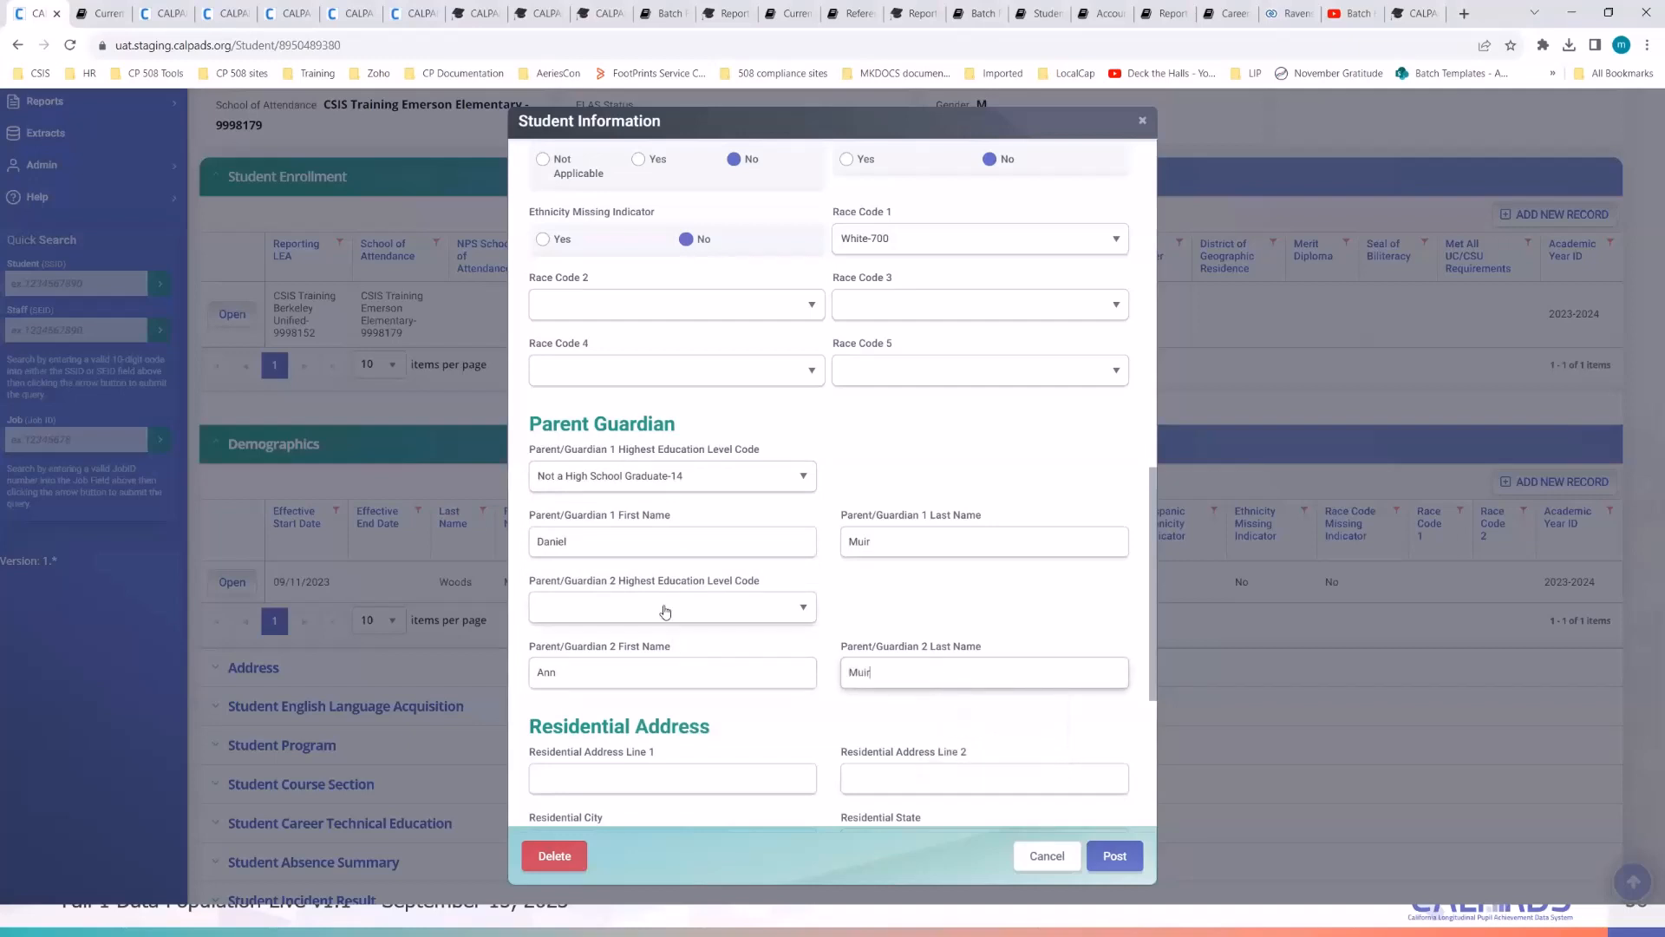
click(666, 609)
key(Return)
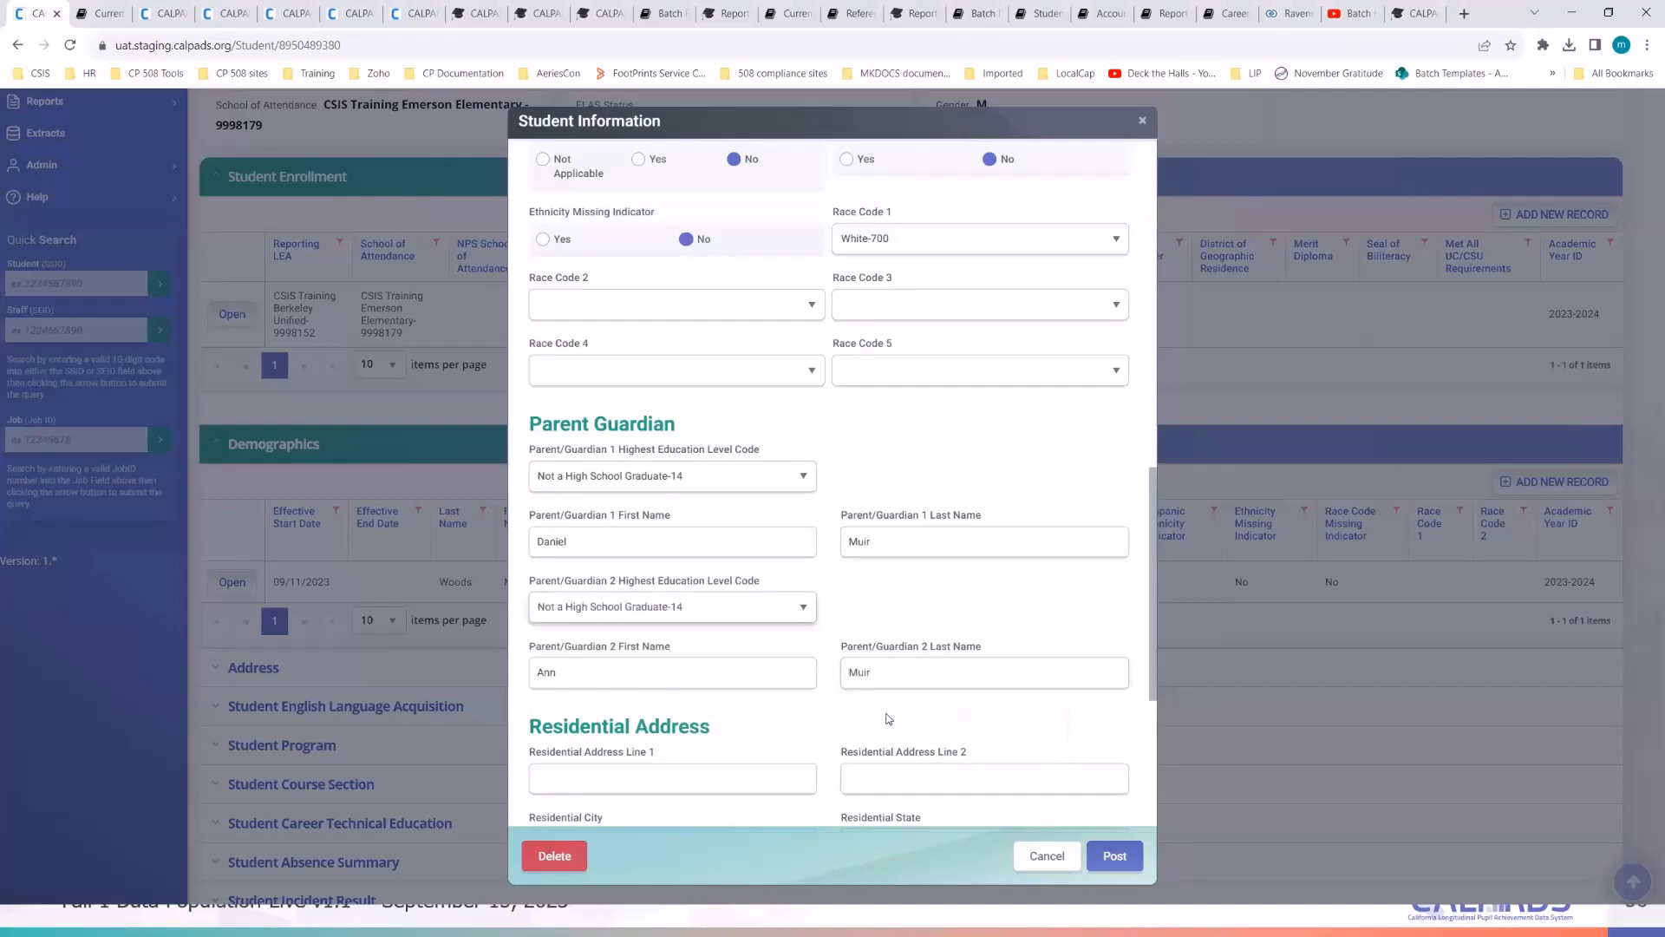
scroll(885, 694, down, 5)
key(alt+Tab)
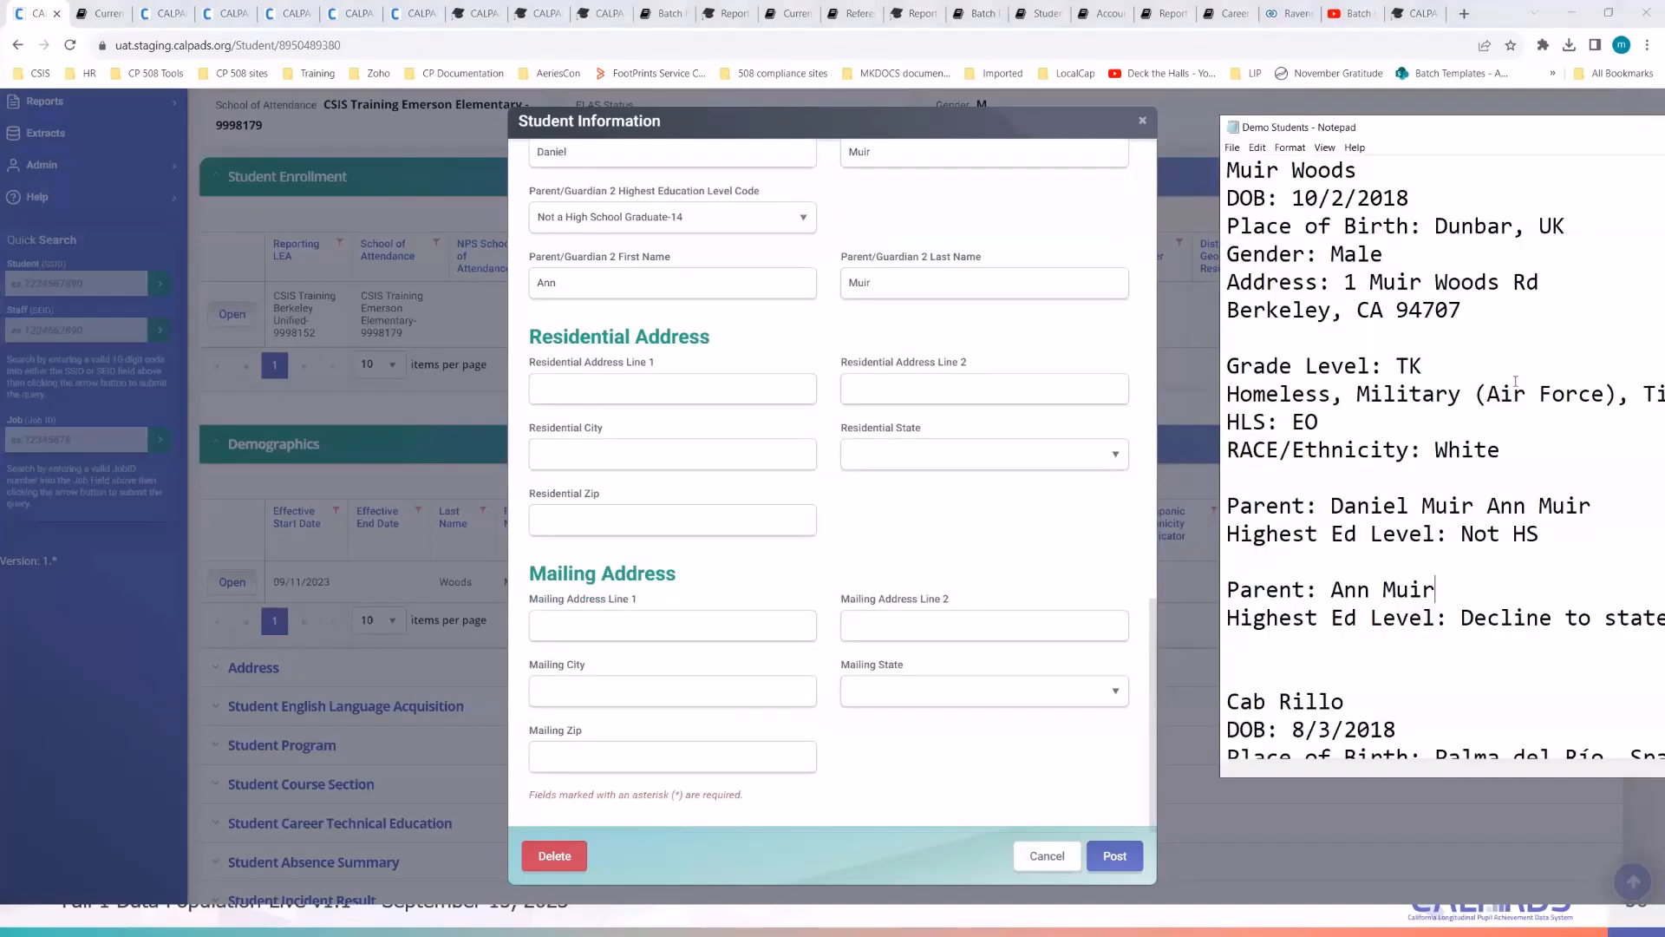
drag(1554, 283, 1349, 282)
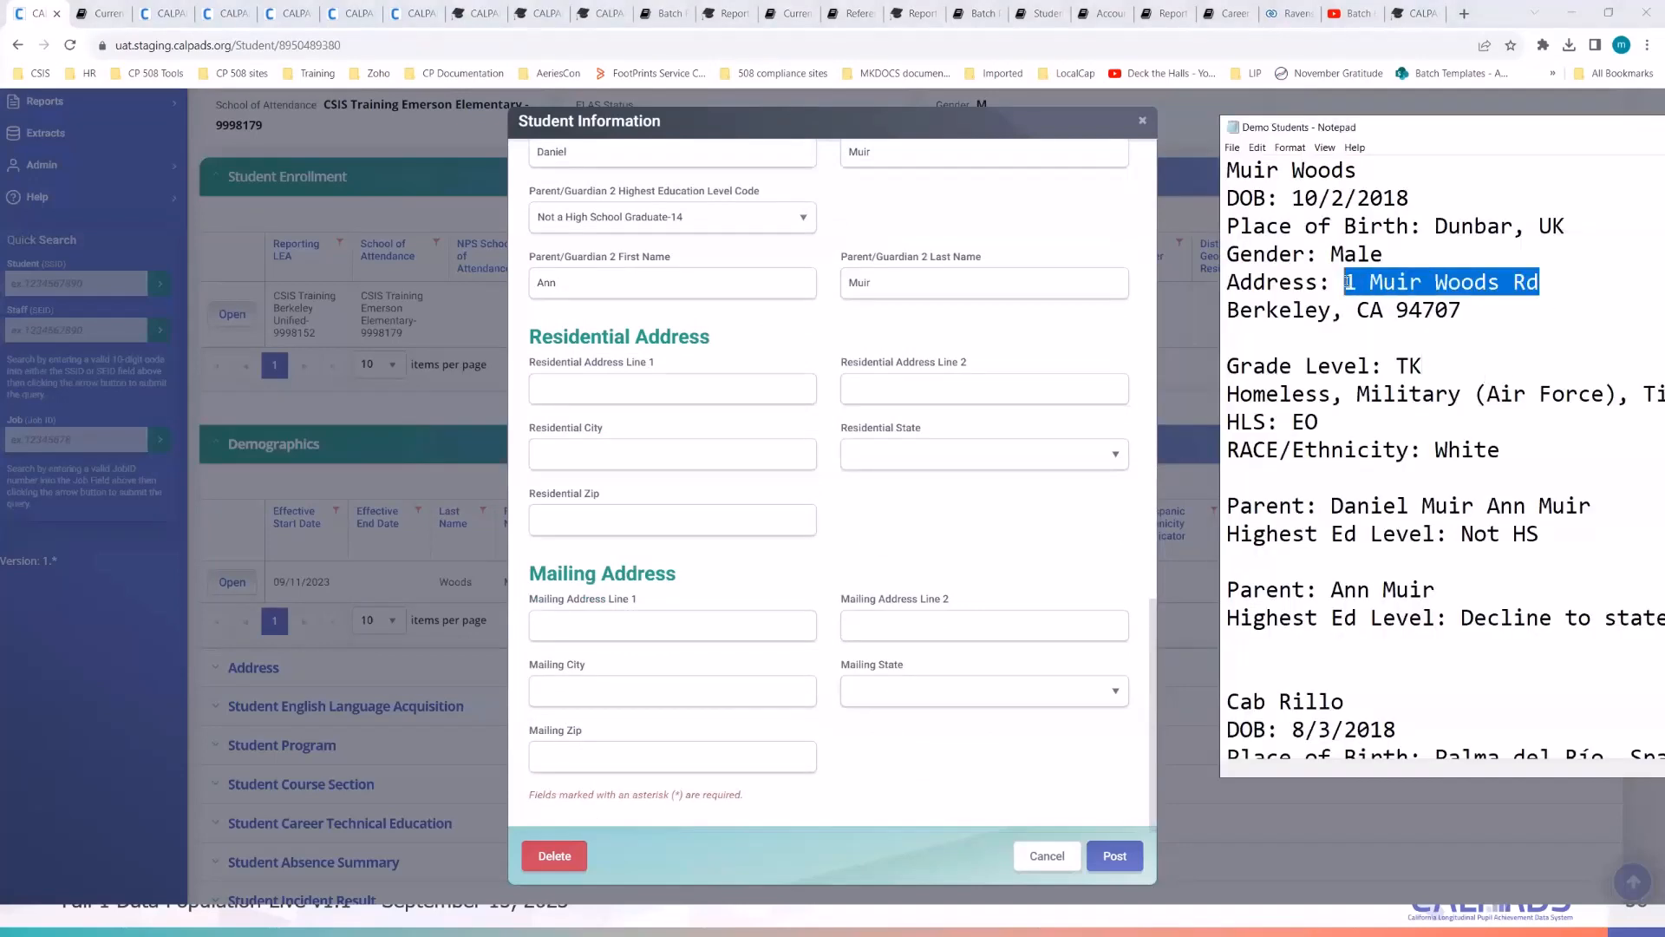
click(629, 392)
key(ctrl+v)
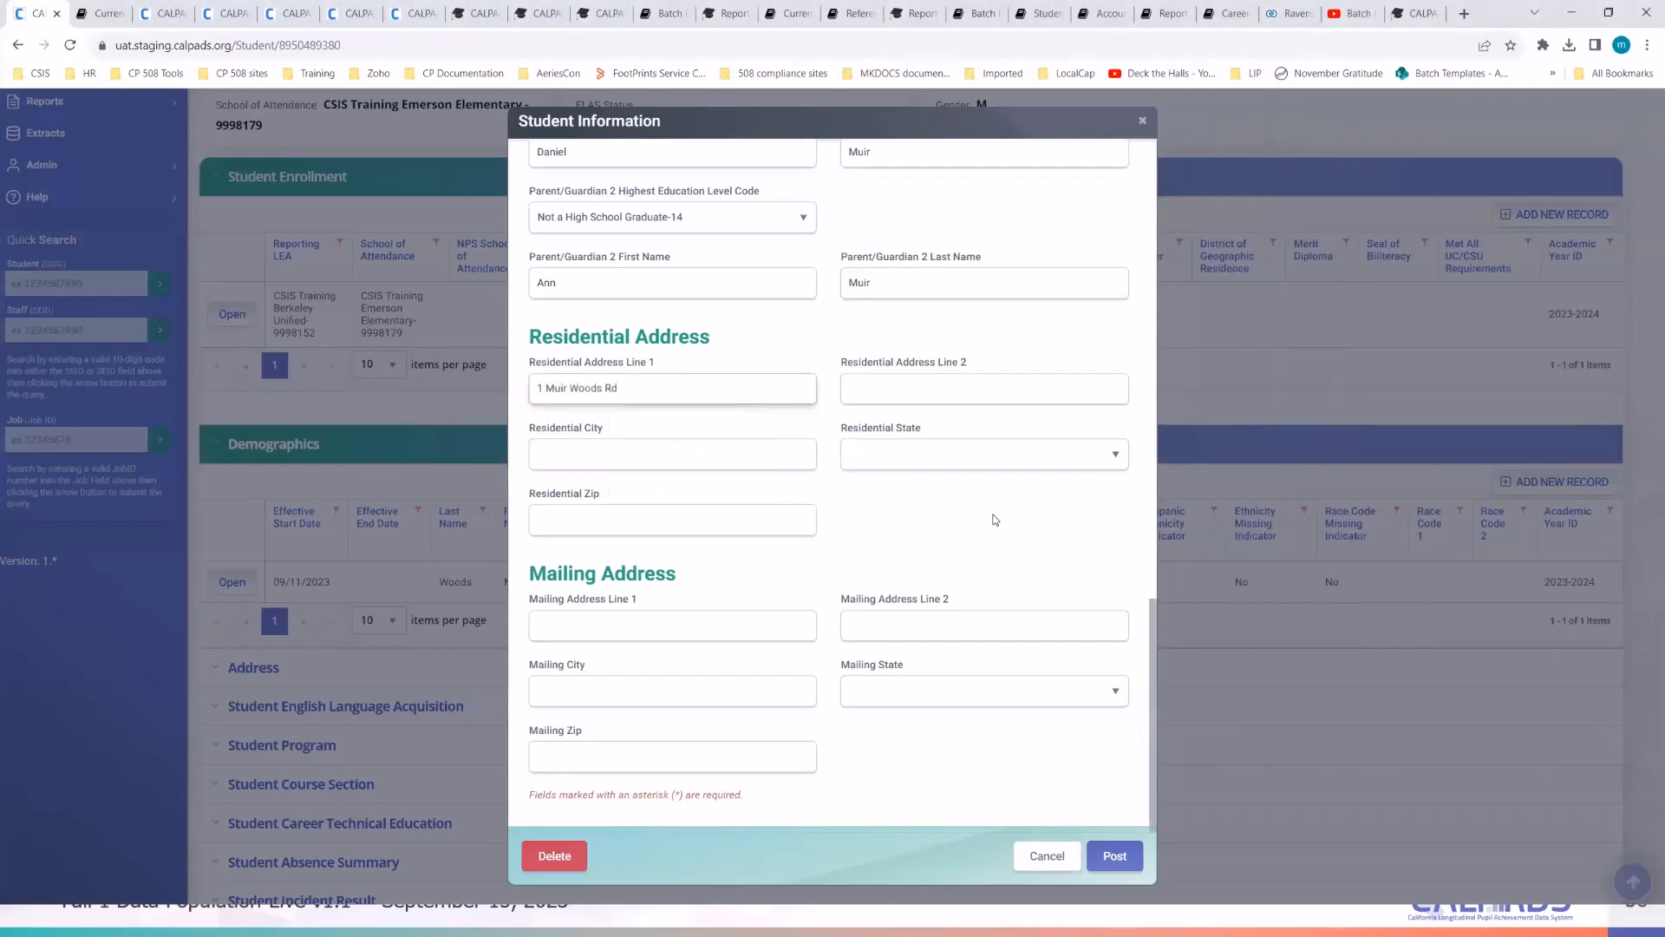
key(alt+Tab)
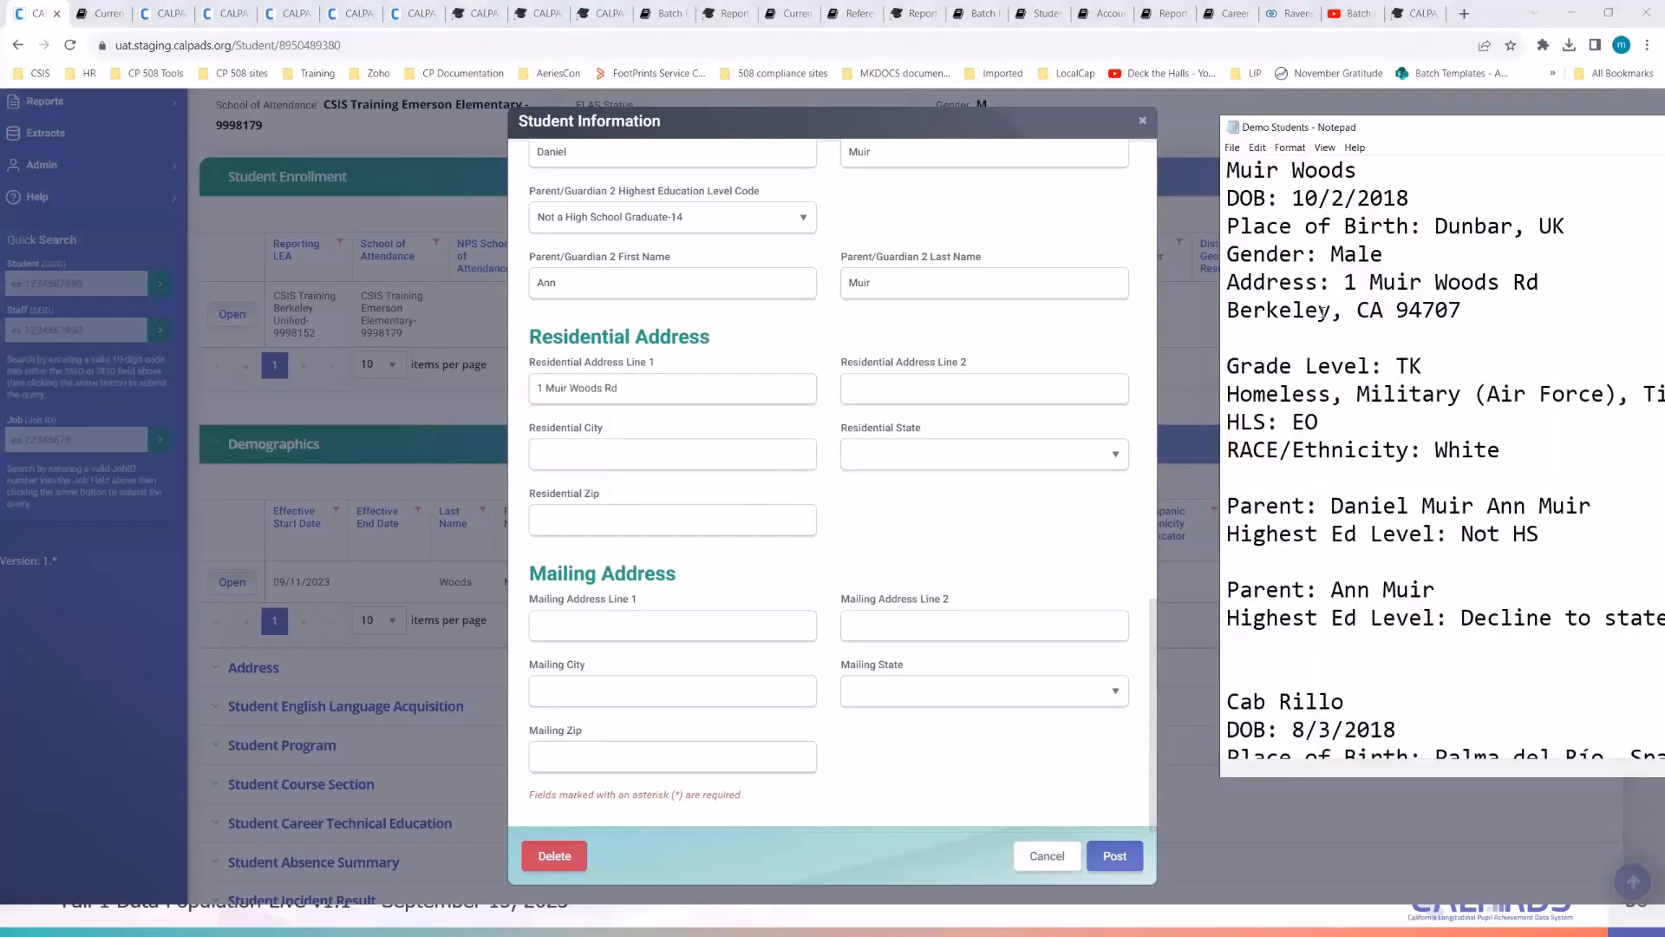
drag(1332, 310, 1230, 315)
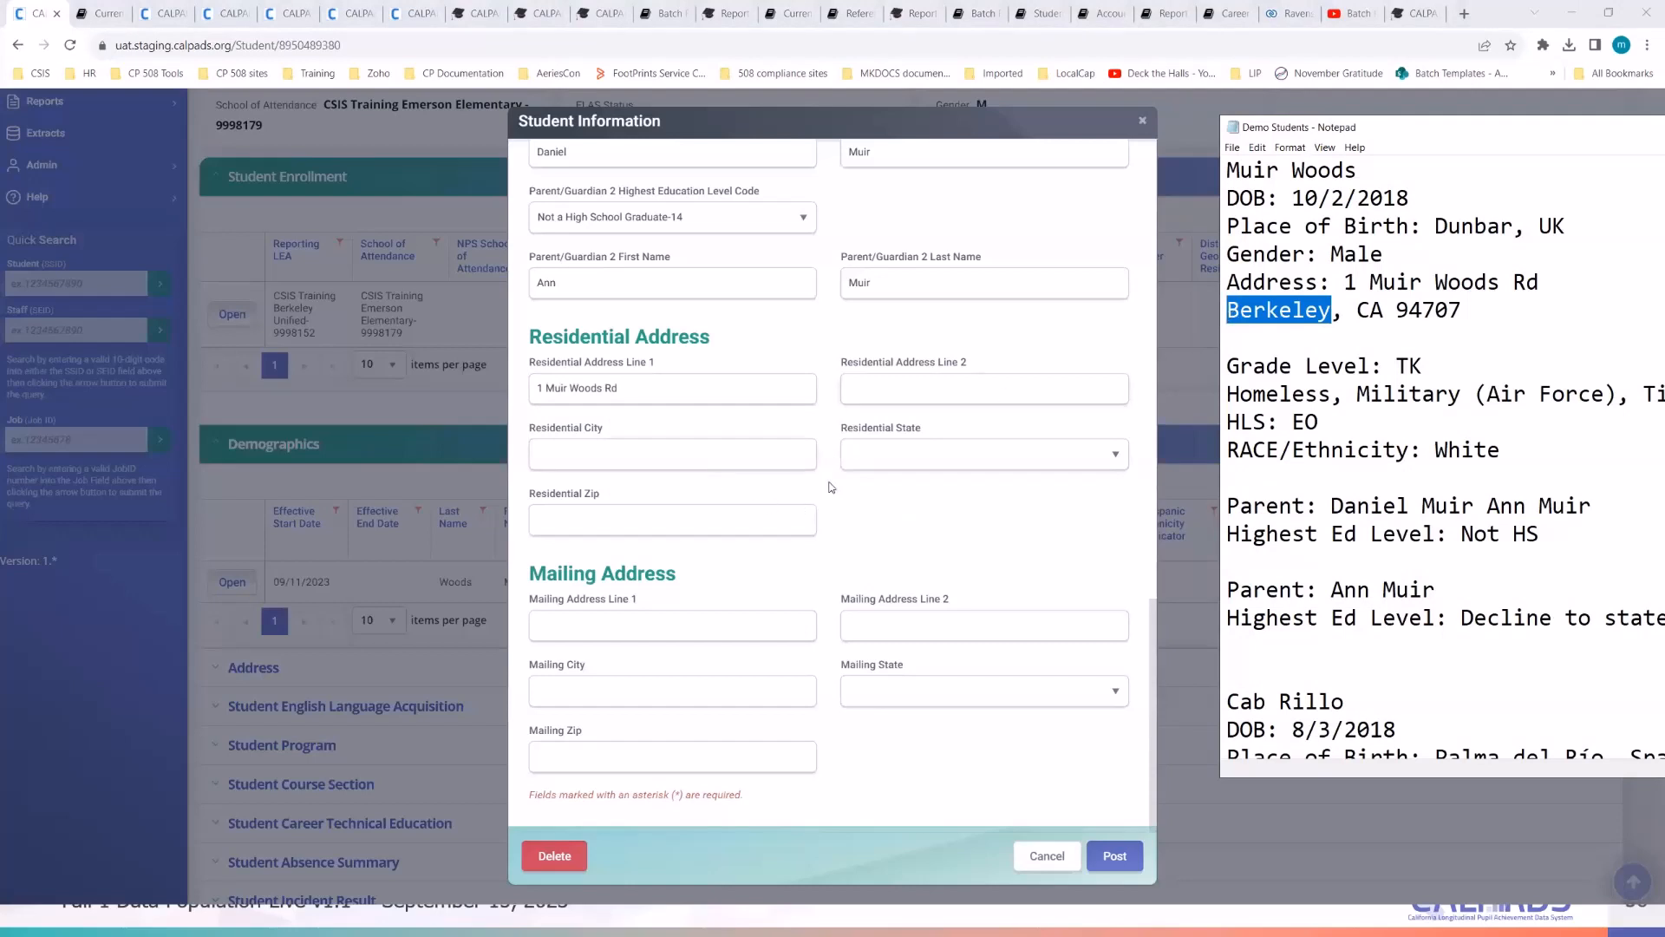
click(685, 448)
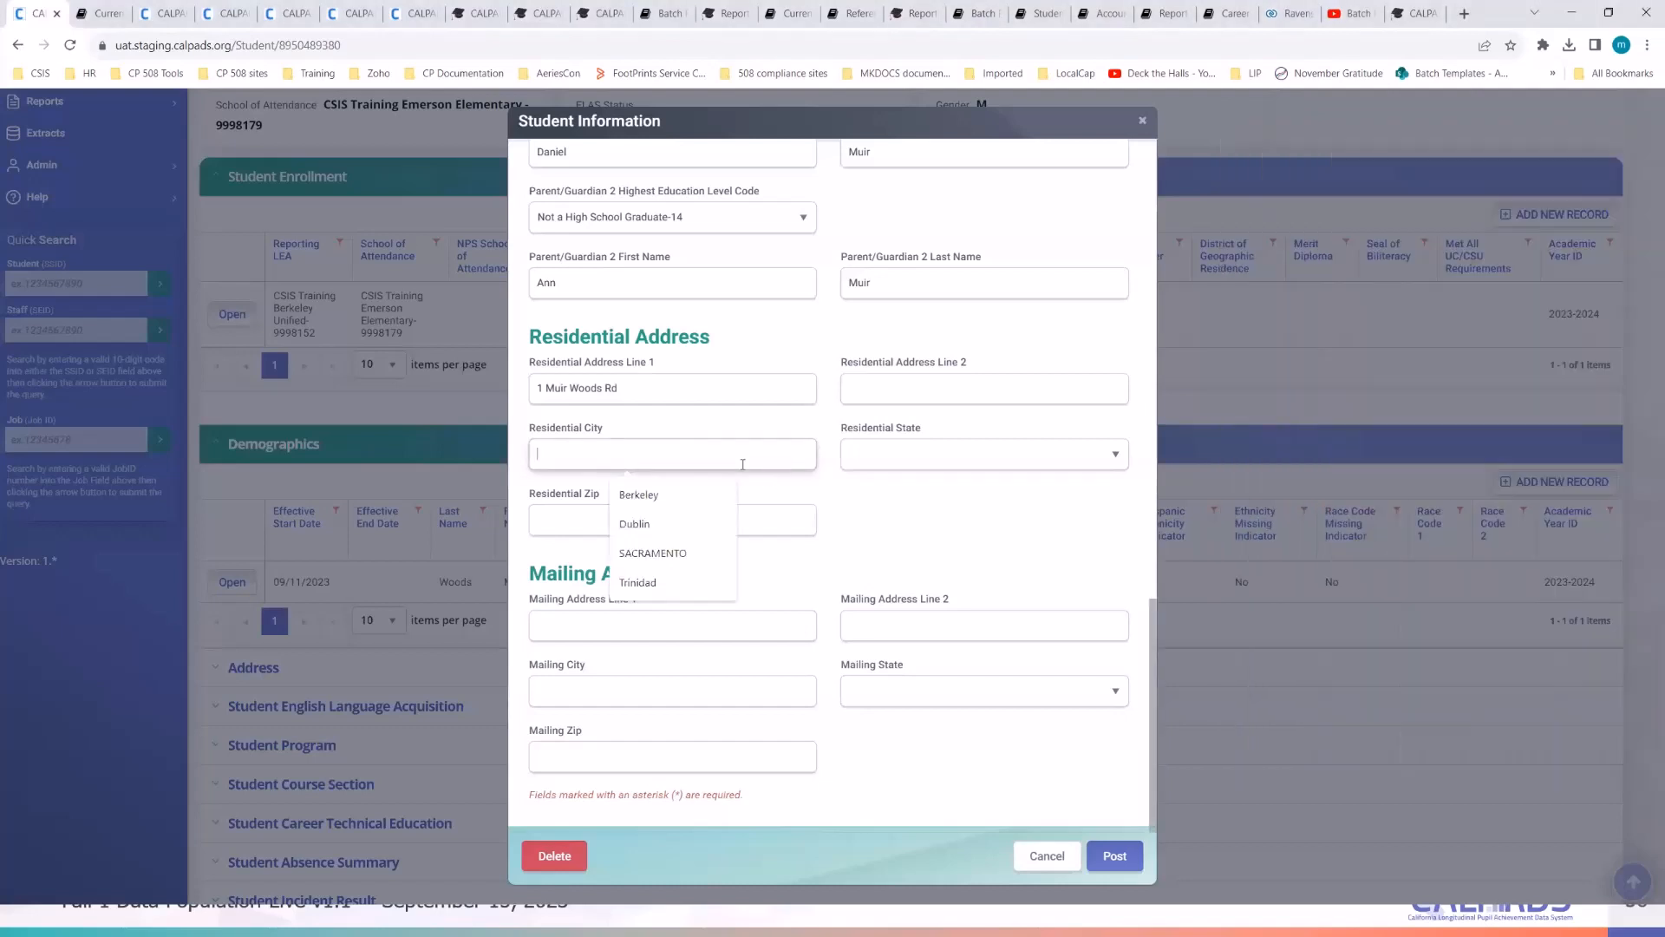
key(alt+Tab)
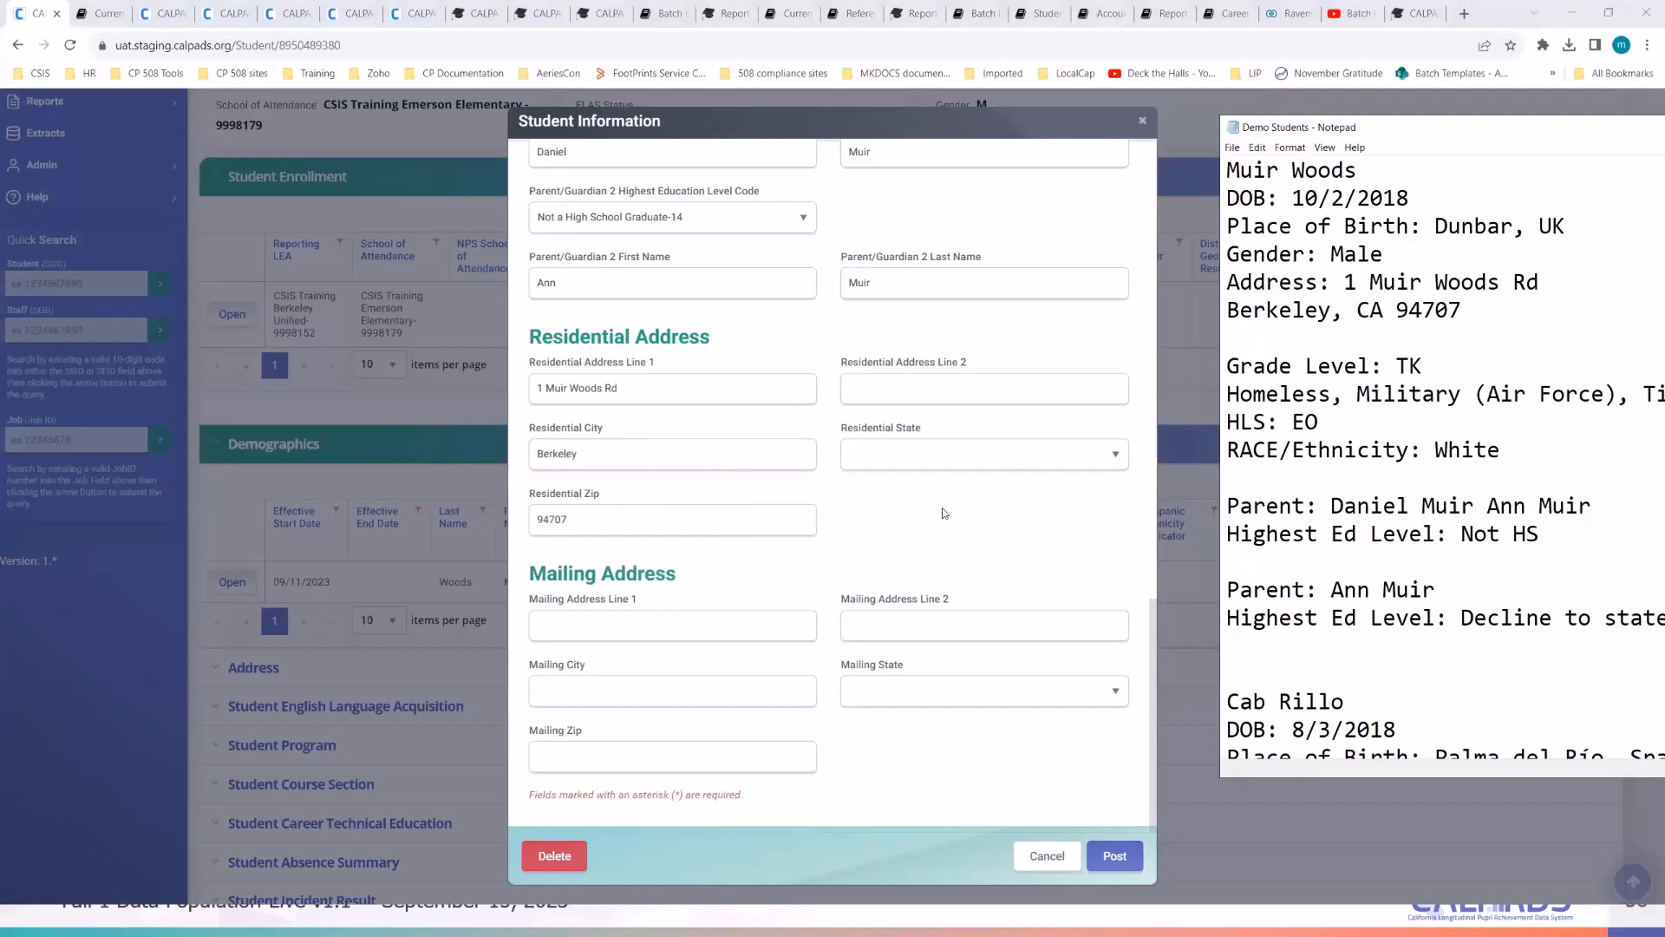
- Set the residential state to California-US-CA and post the demographic record
click(934, 456)
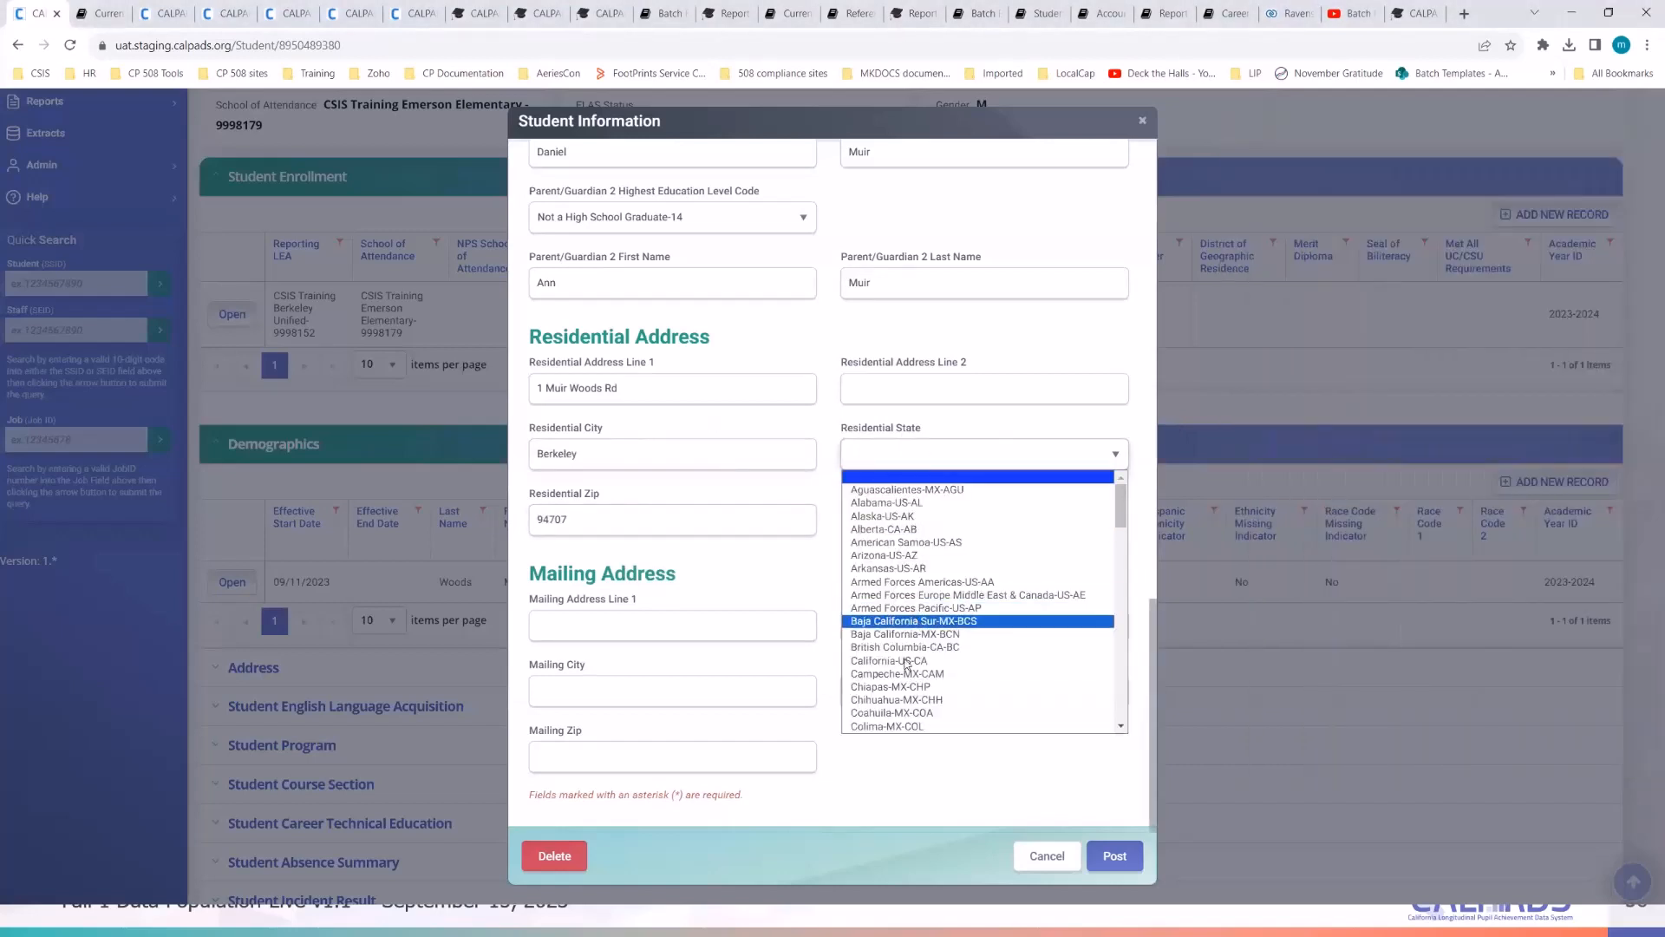
click(950, 660)
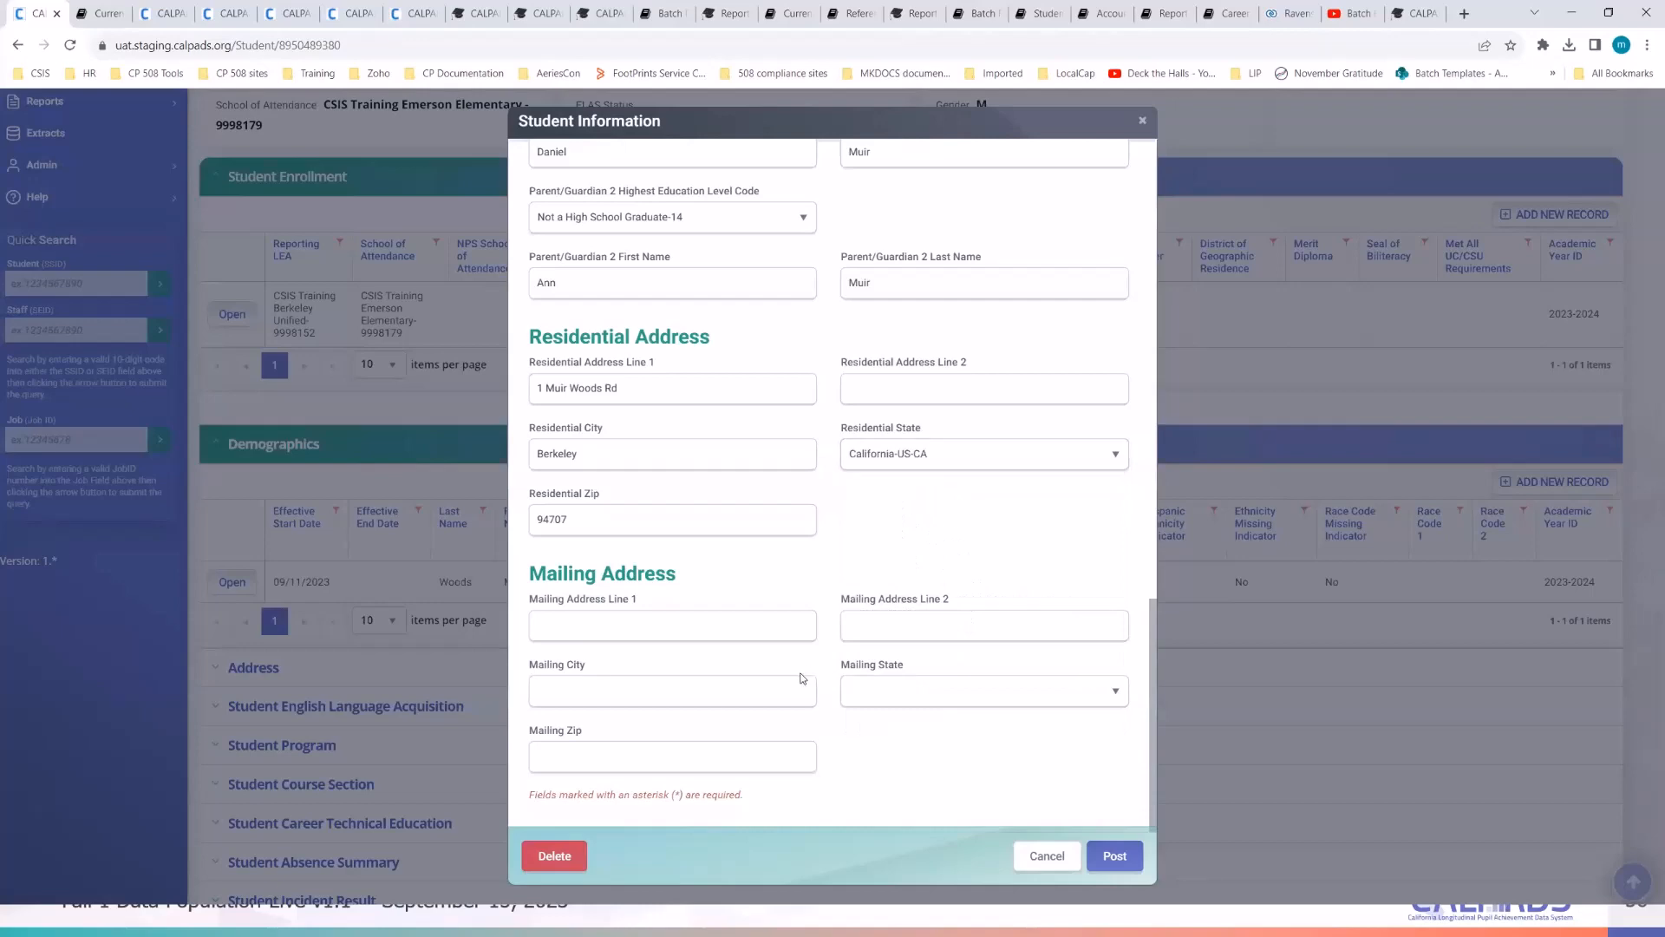
scroll(952, 579, up, 4)
scroll(954, 580, up, 3)
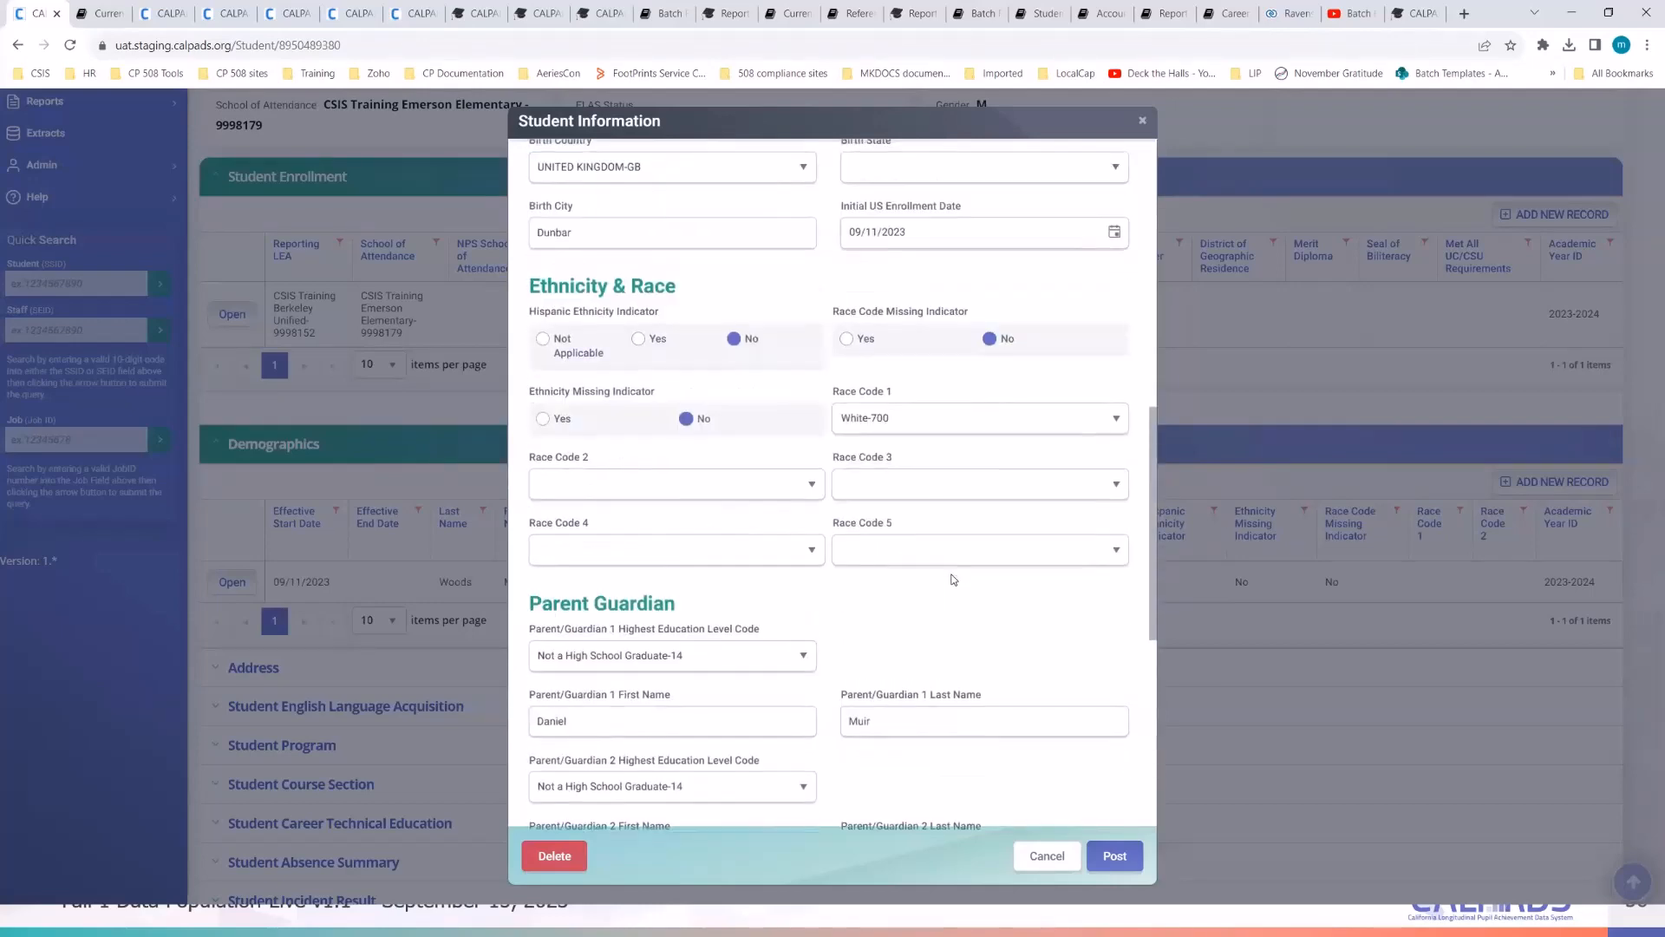
scroll(955, 580, down, 7)
scroll(977, 571, up, 14)
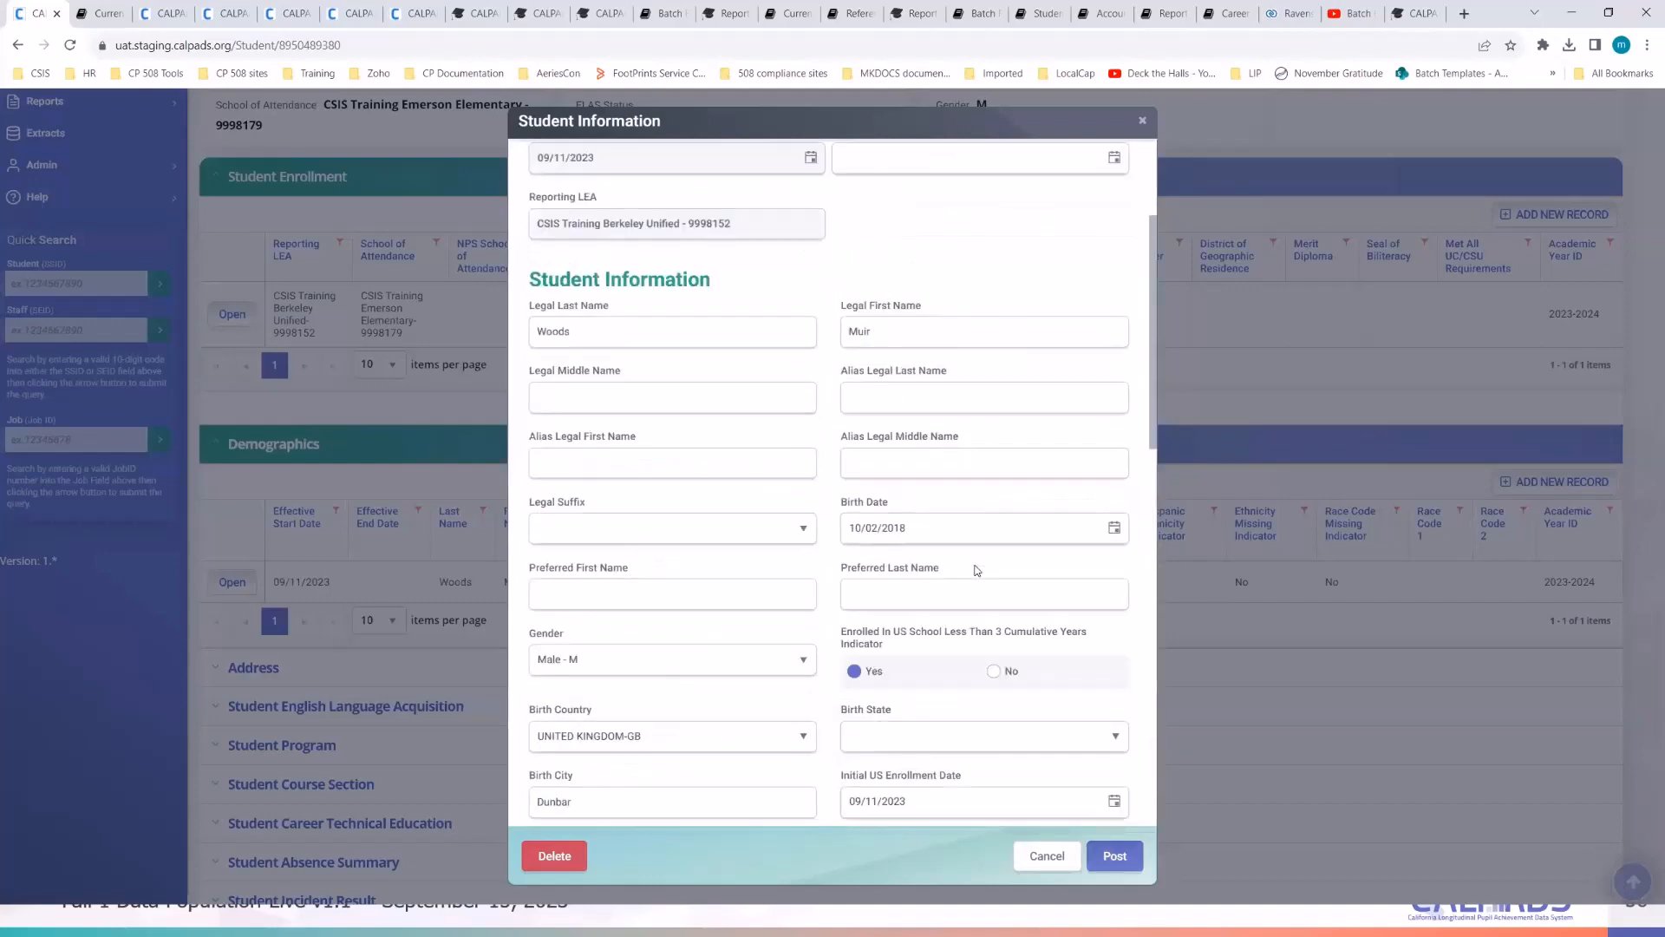
scroll(976, 570, up, 3)
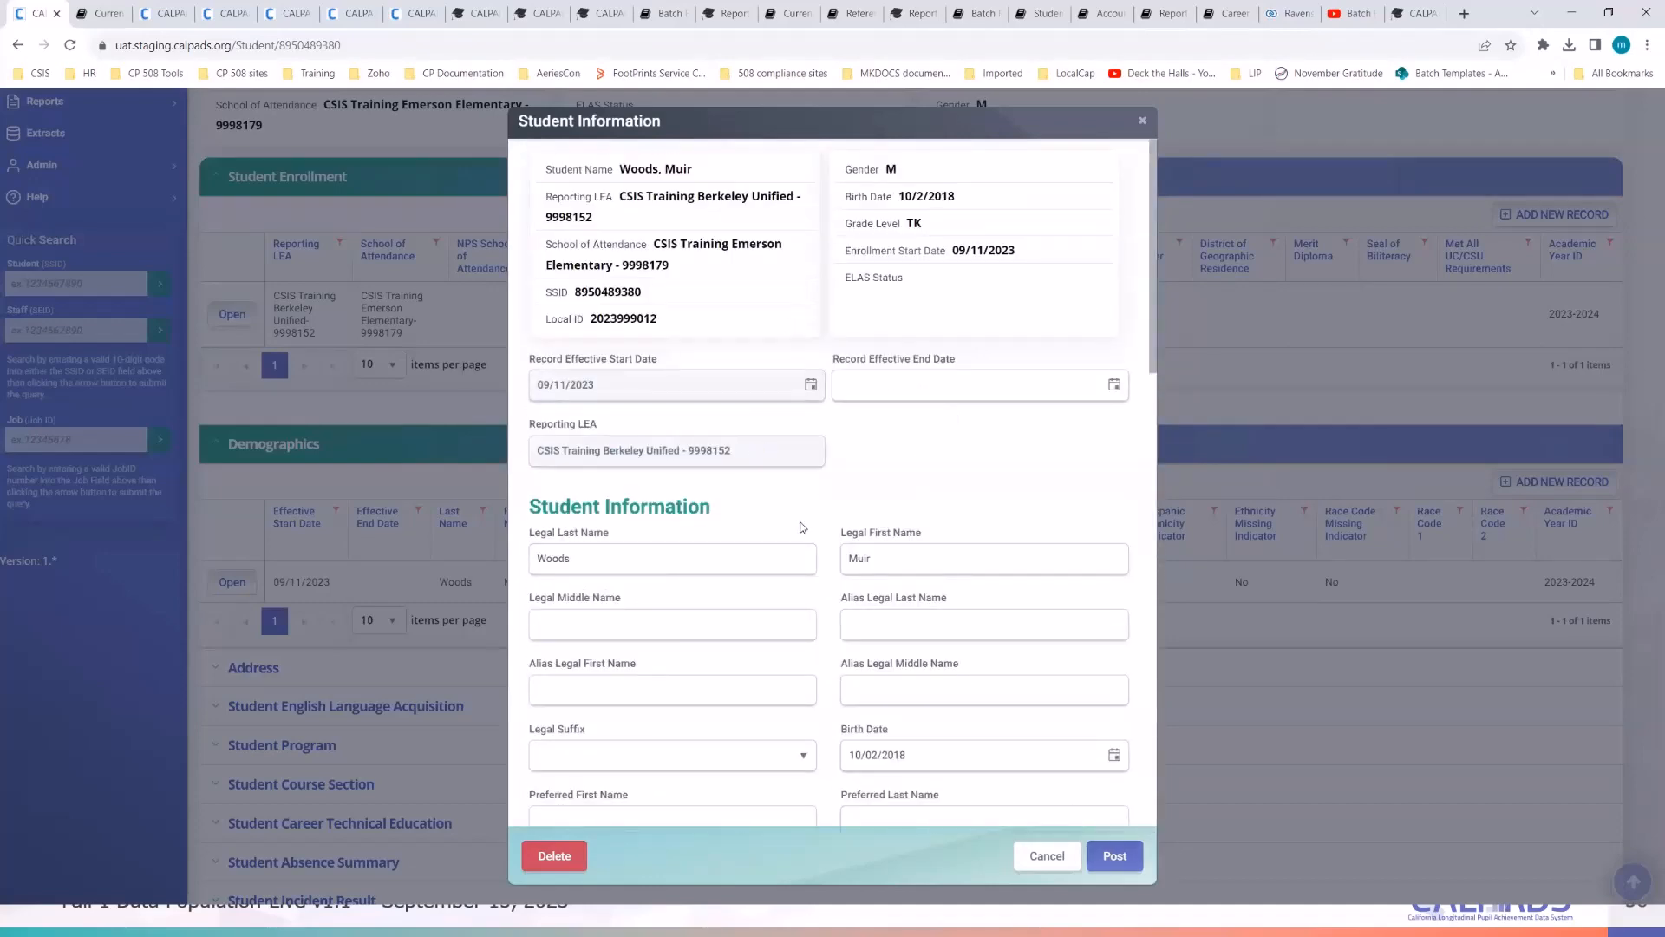
scroll(804, 526, down, 3)
scroll(803, 527, down, 1)
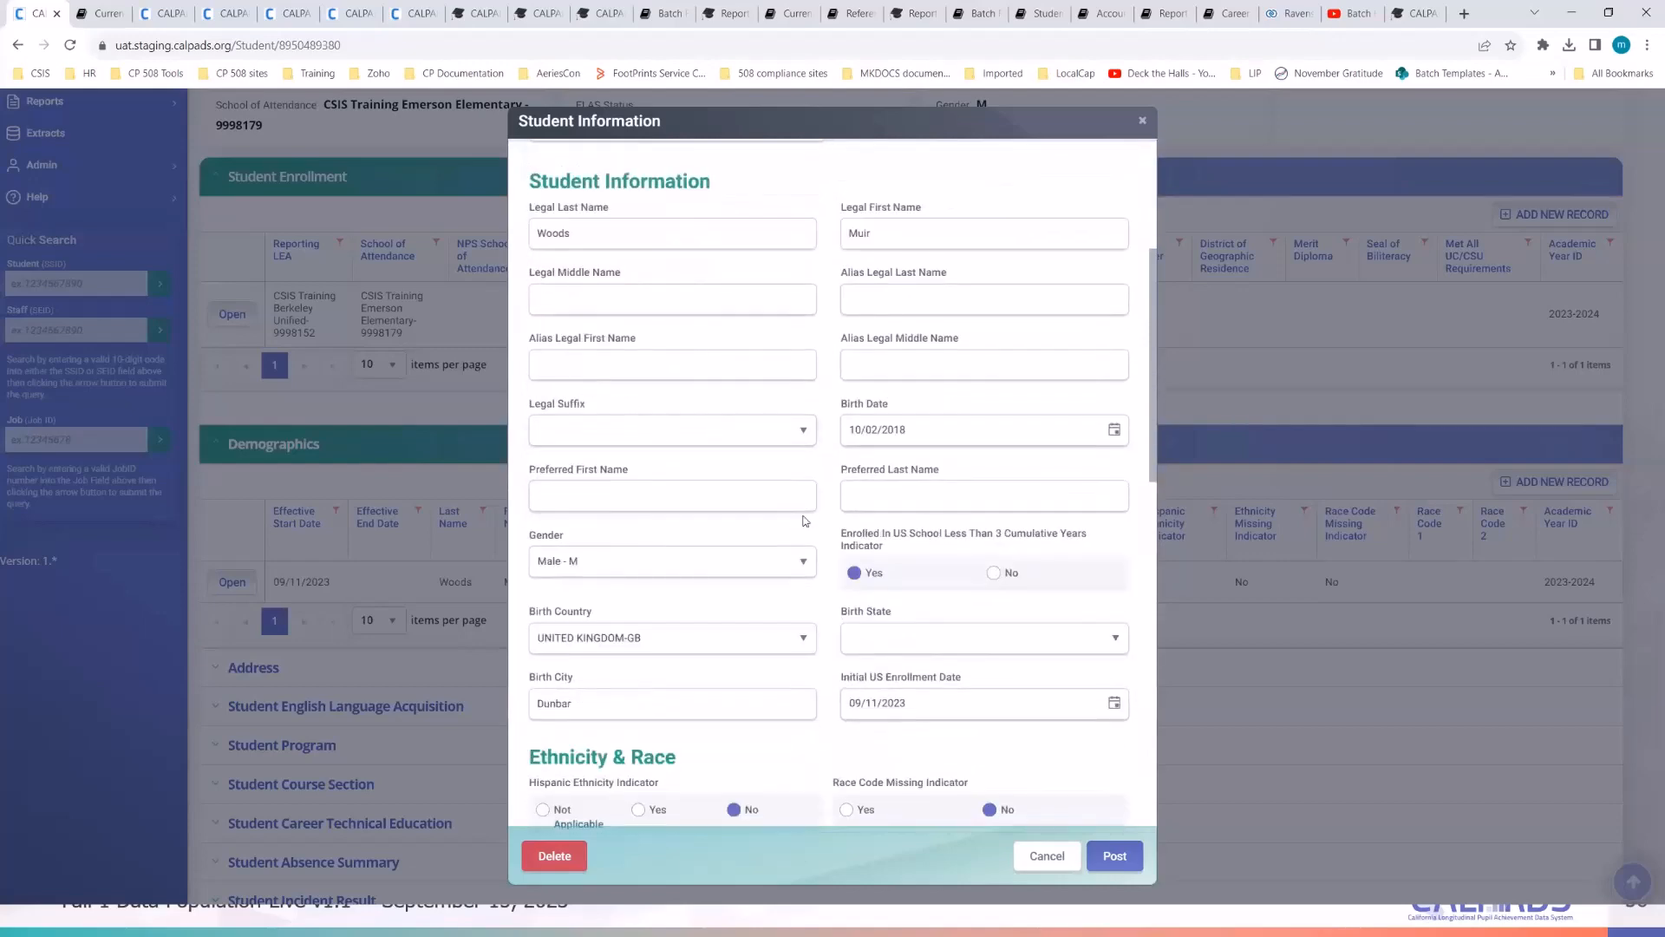
scroll(803, 521, down, 4)
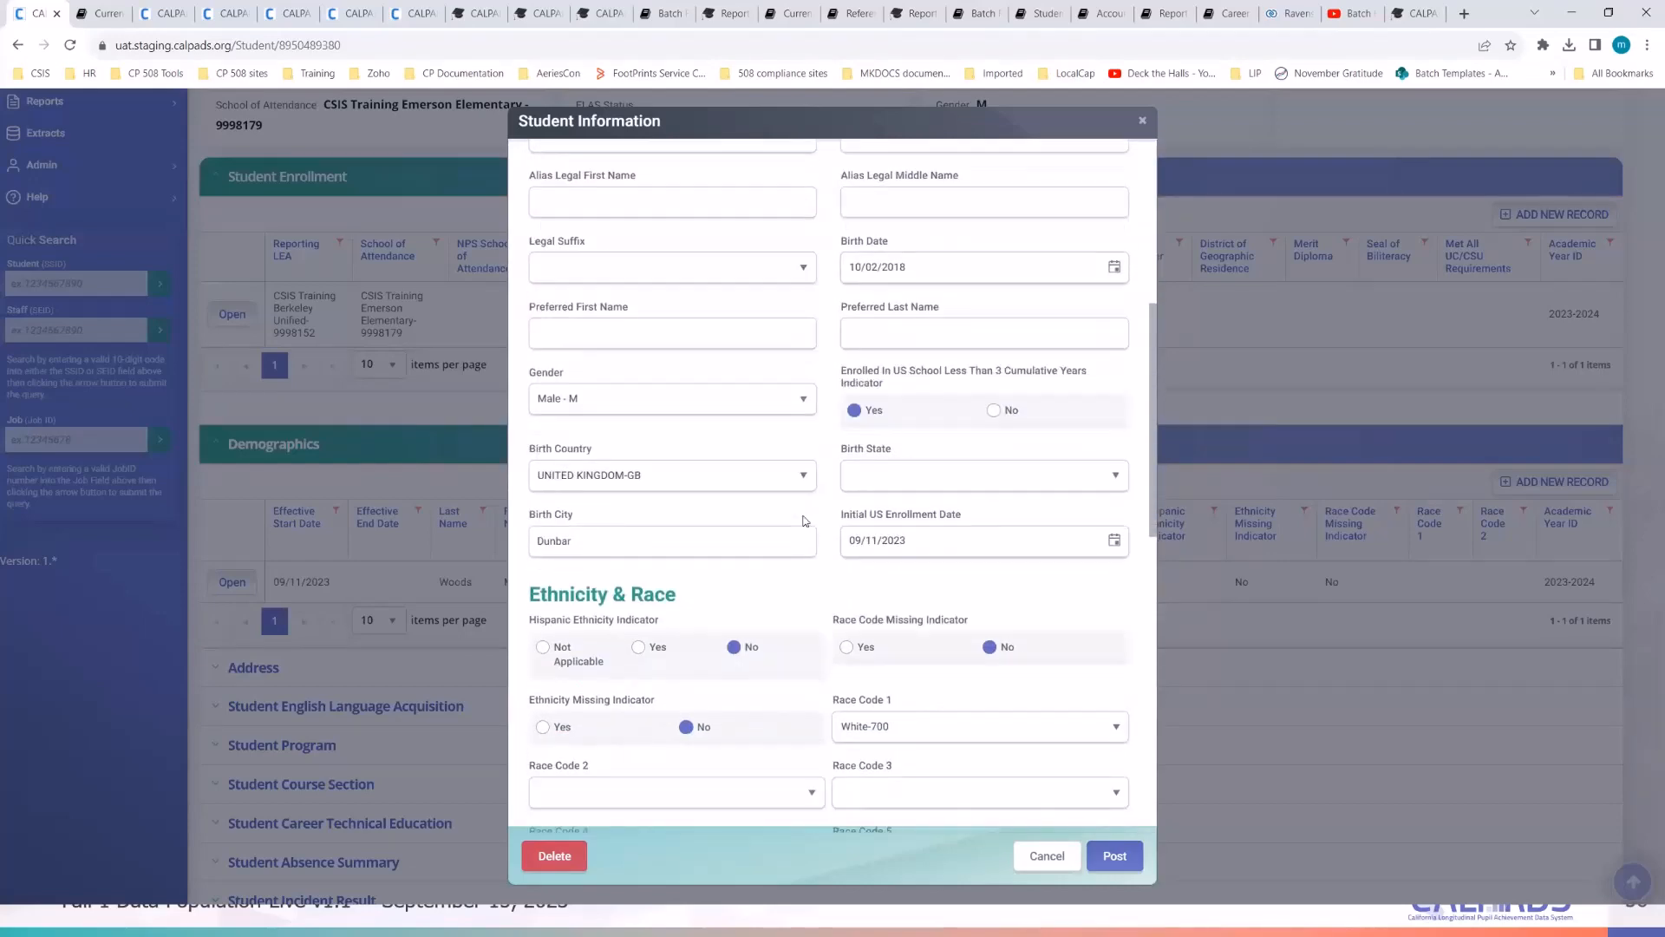
scroll(805, 521, down, 1)
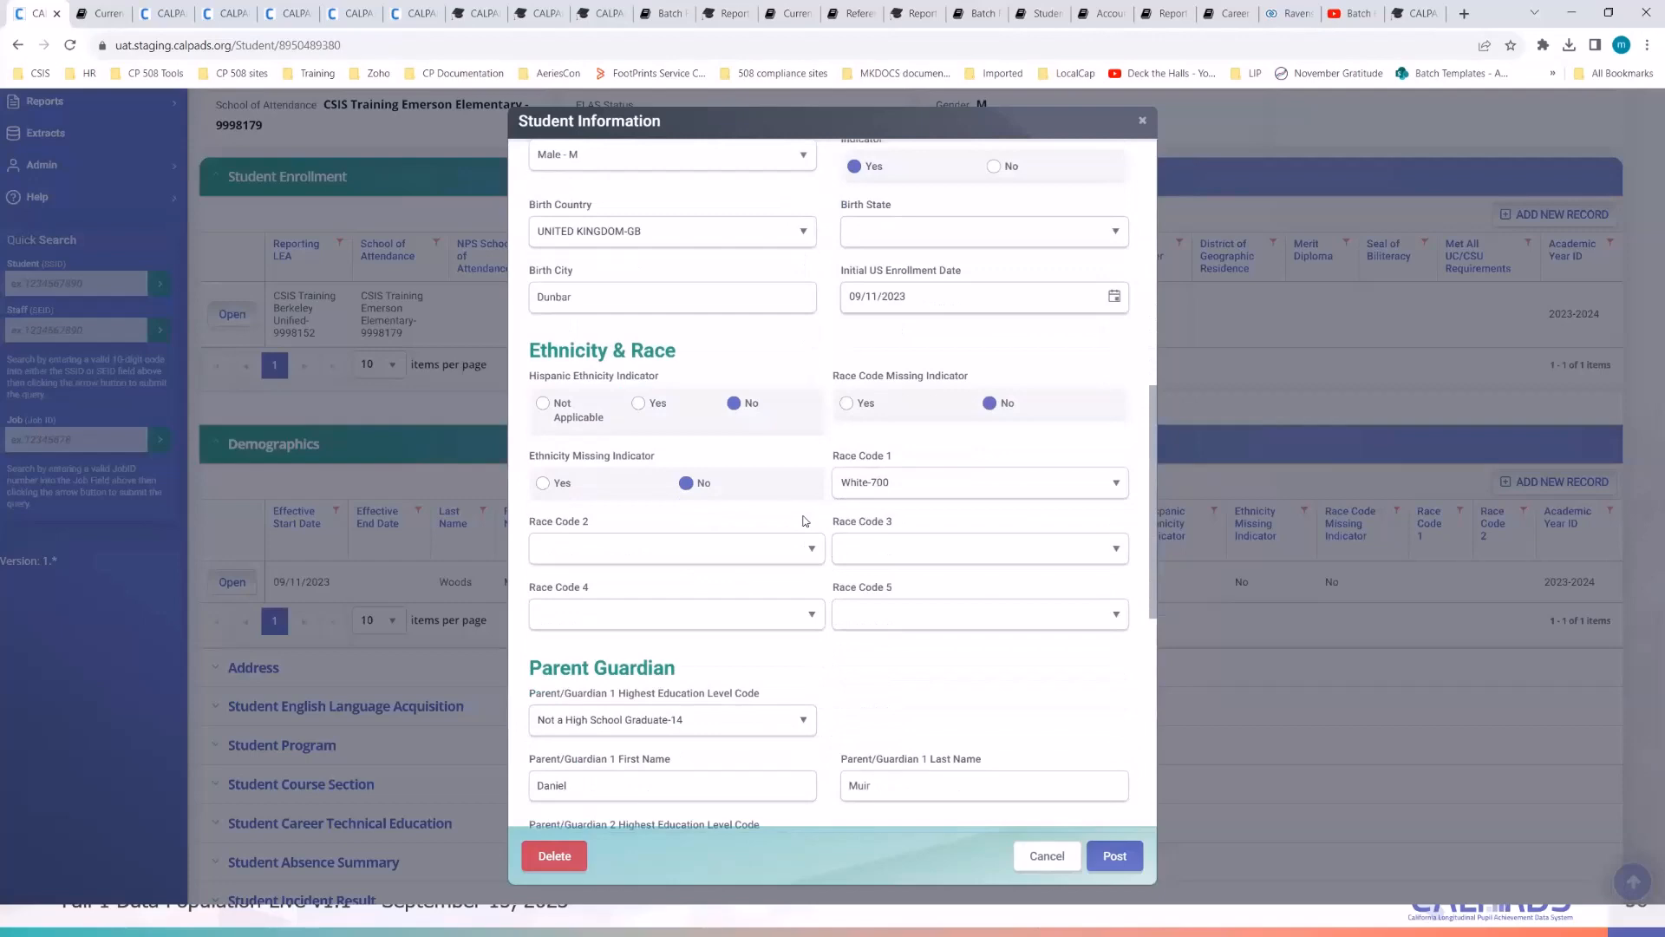
scroll(805, 521, down, 7)
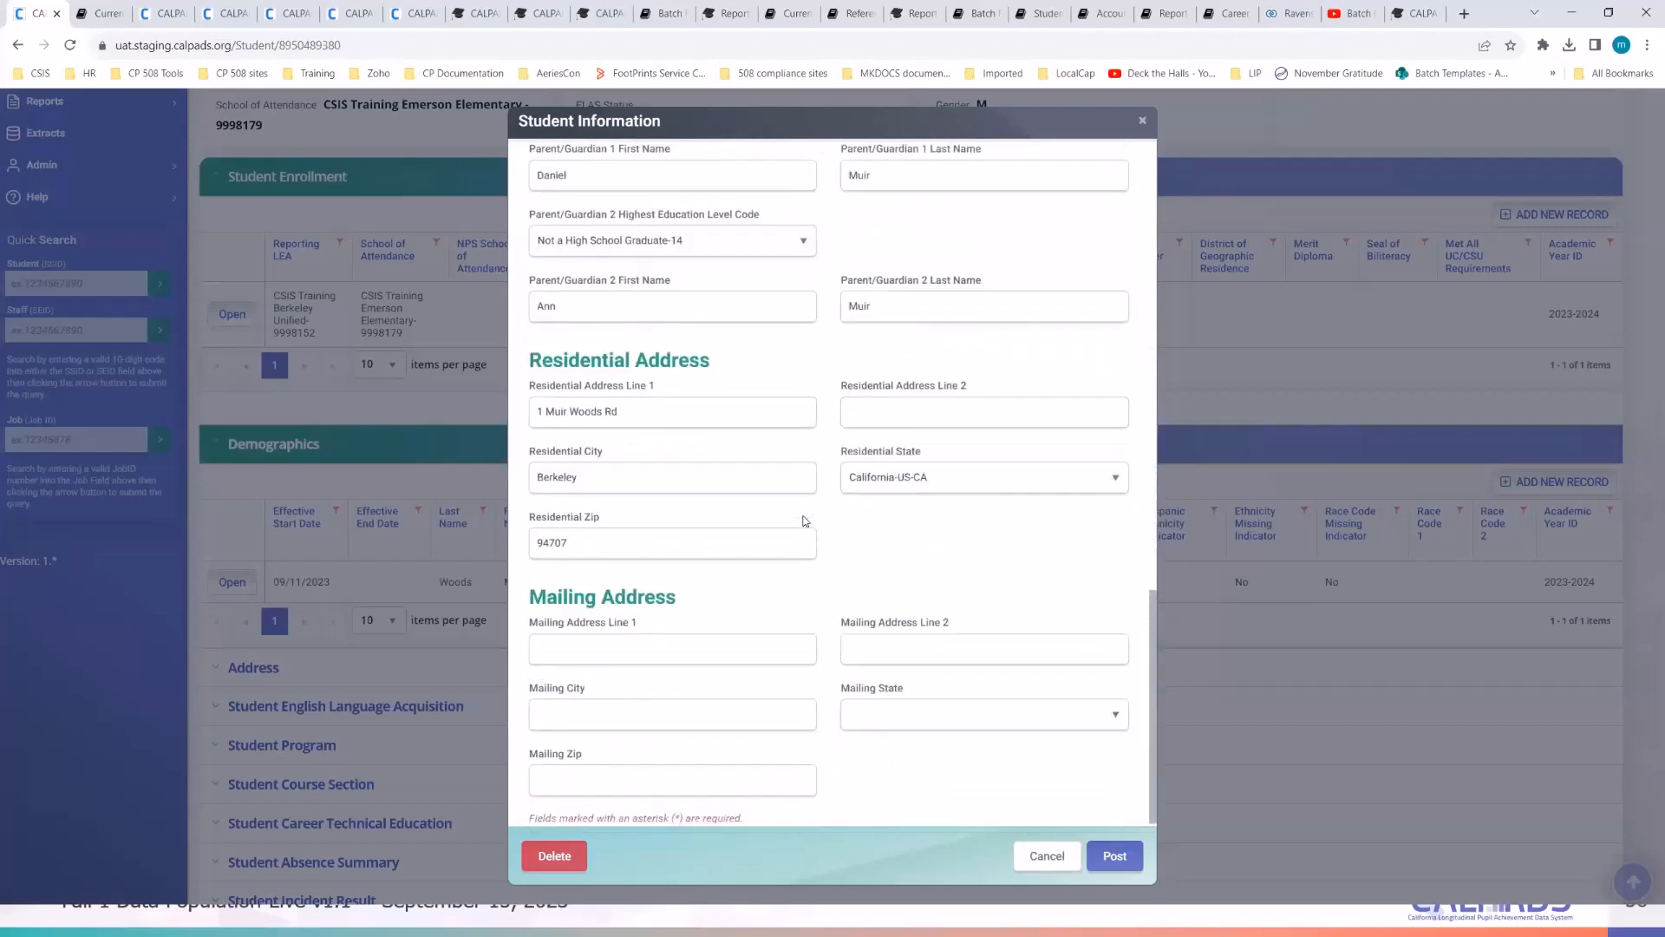
click(1118, 859)
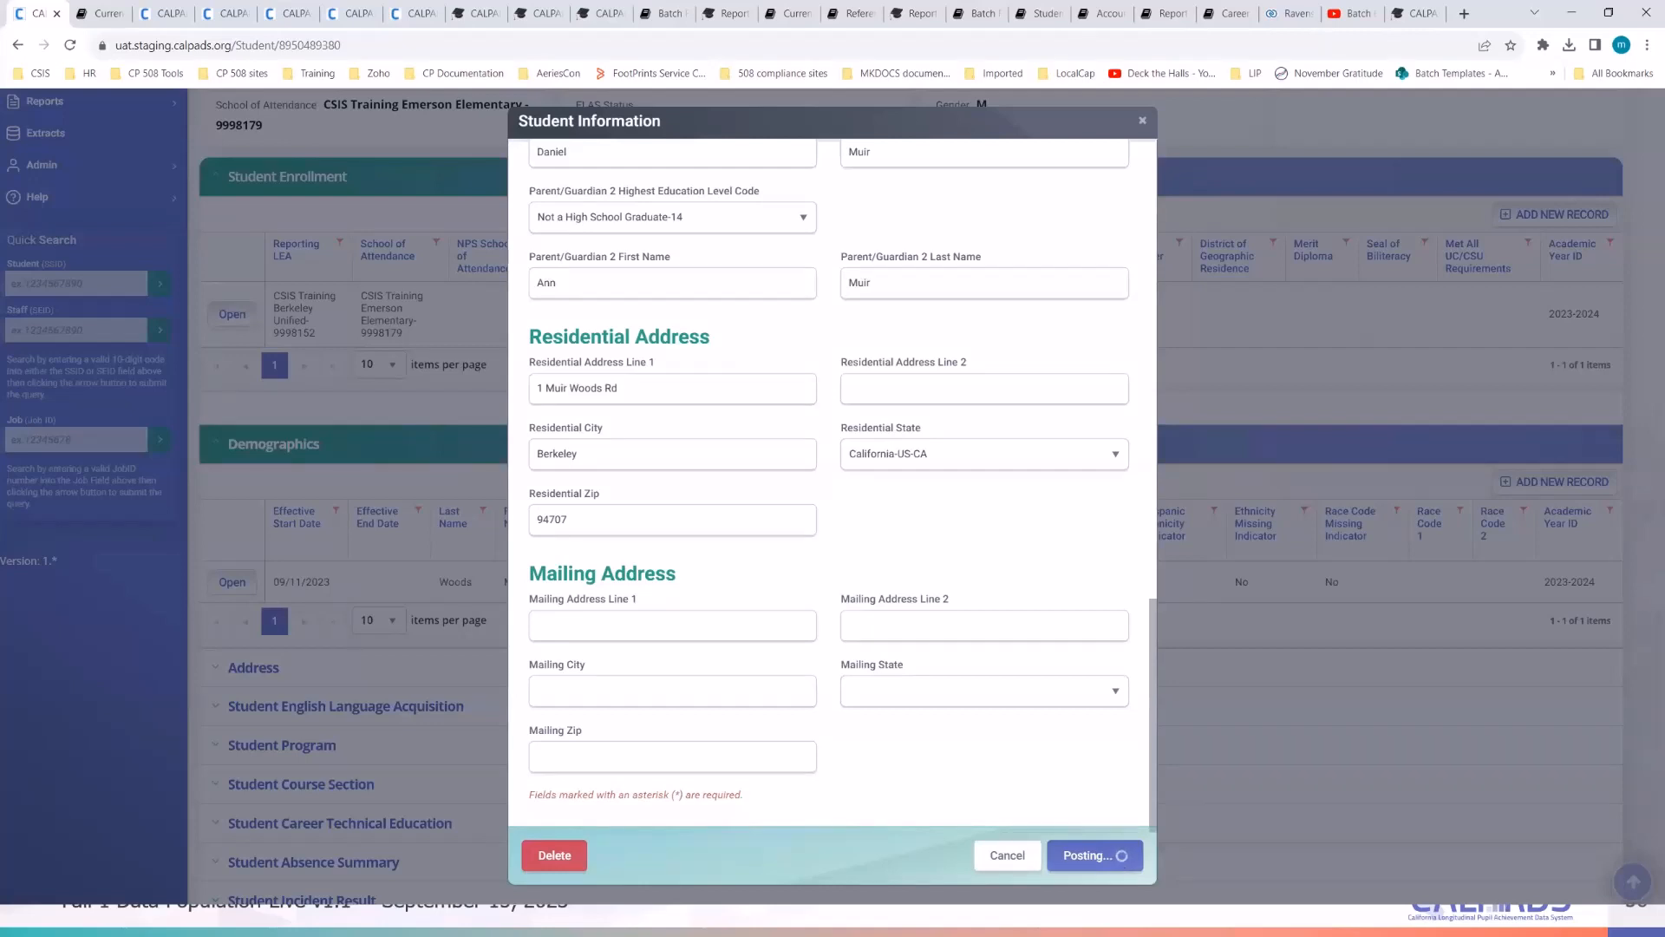
- Confirm the demographics record posted, then move the notes aside and return to the CALPADS page
key(alt+Tab)
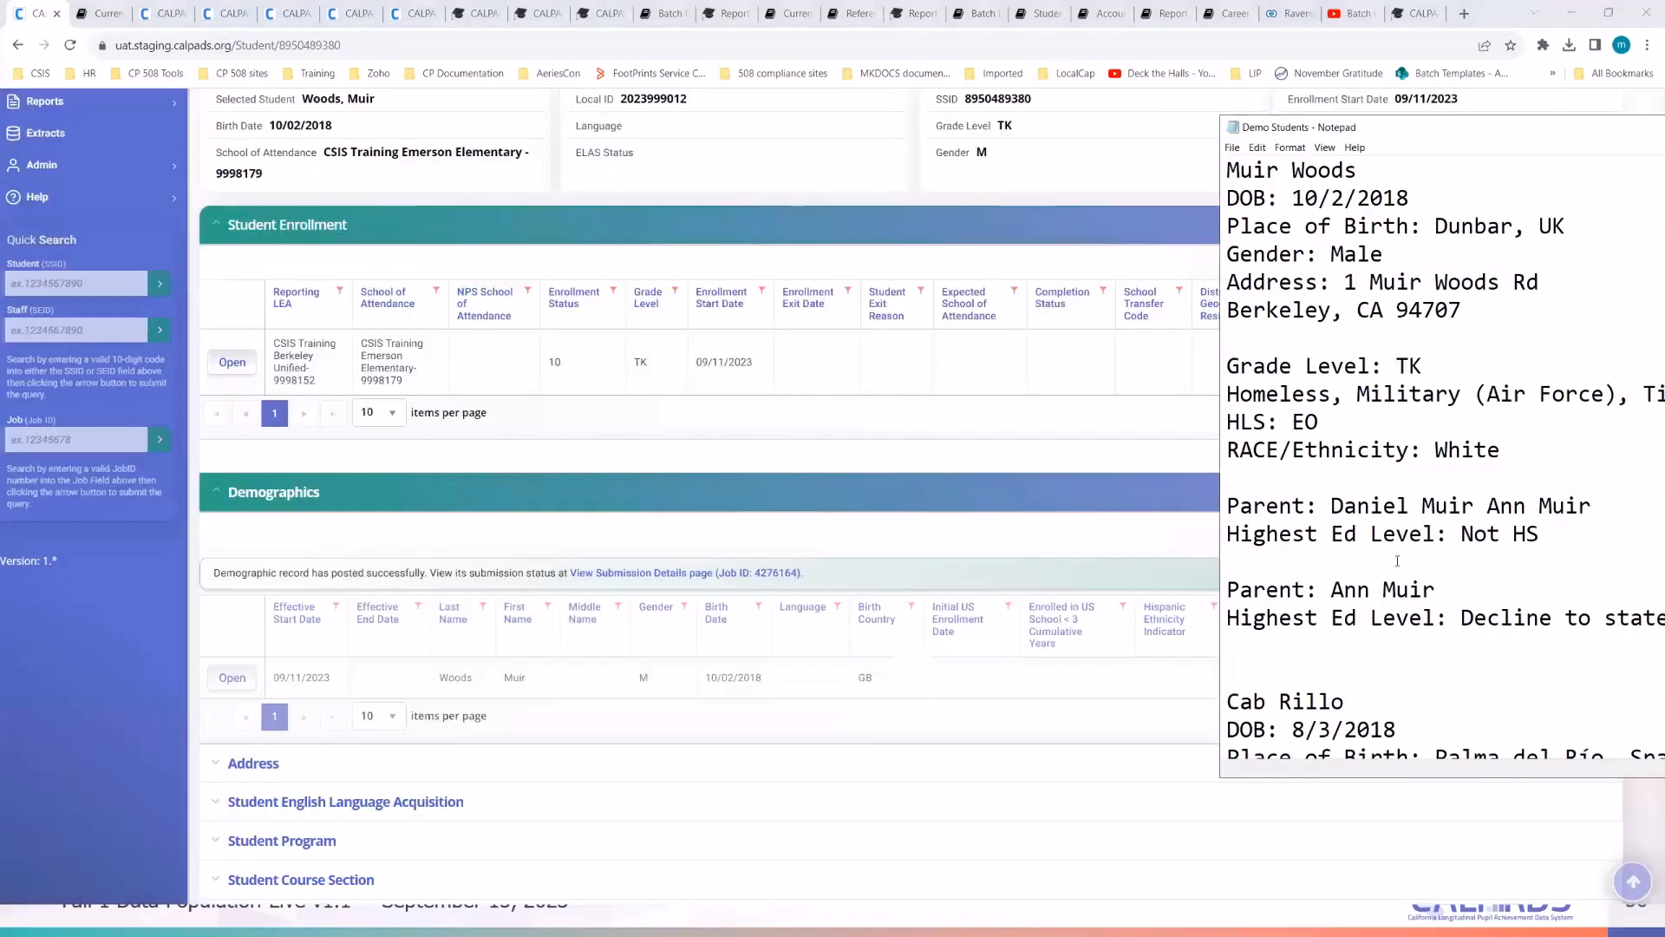
click(1398, 561)
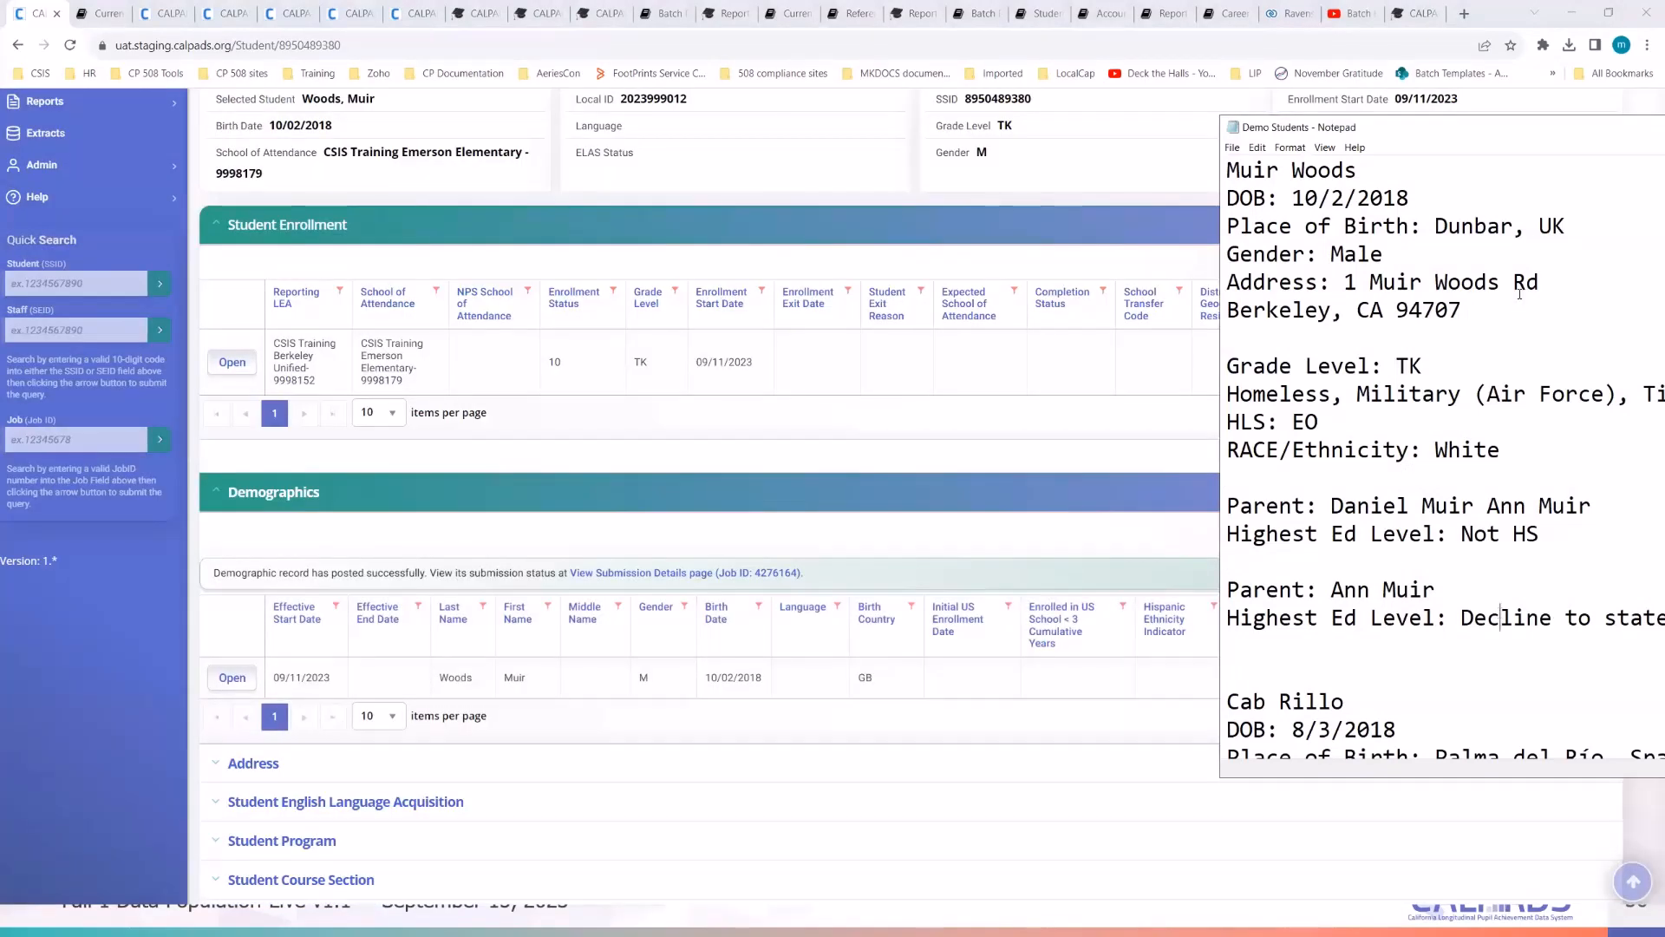
drag(1446, 136, 1098, 124)
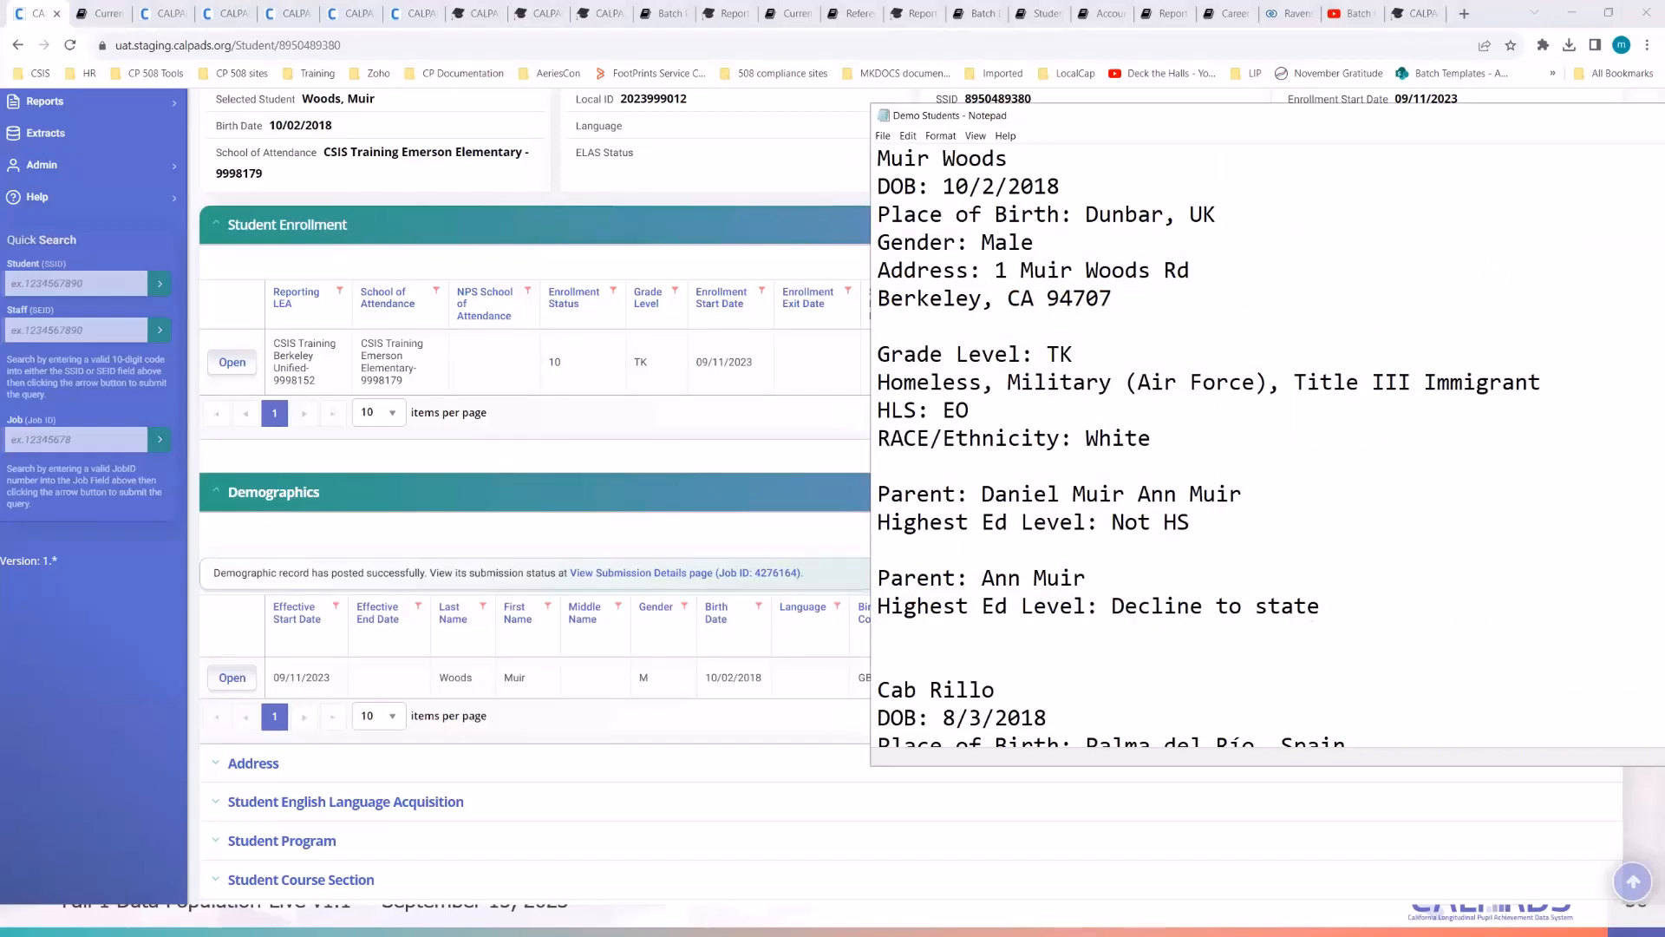
click(115, 618)
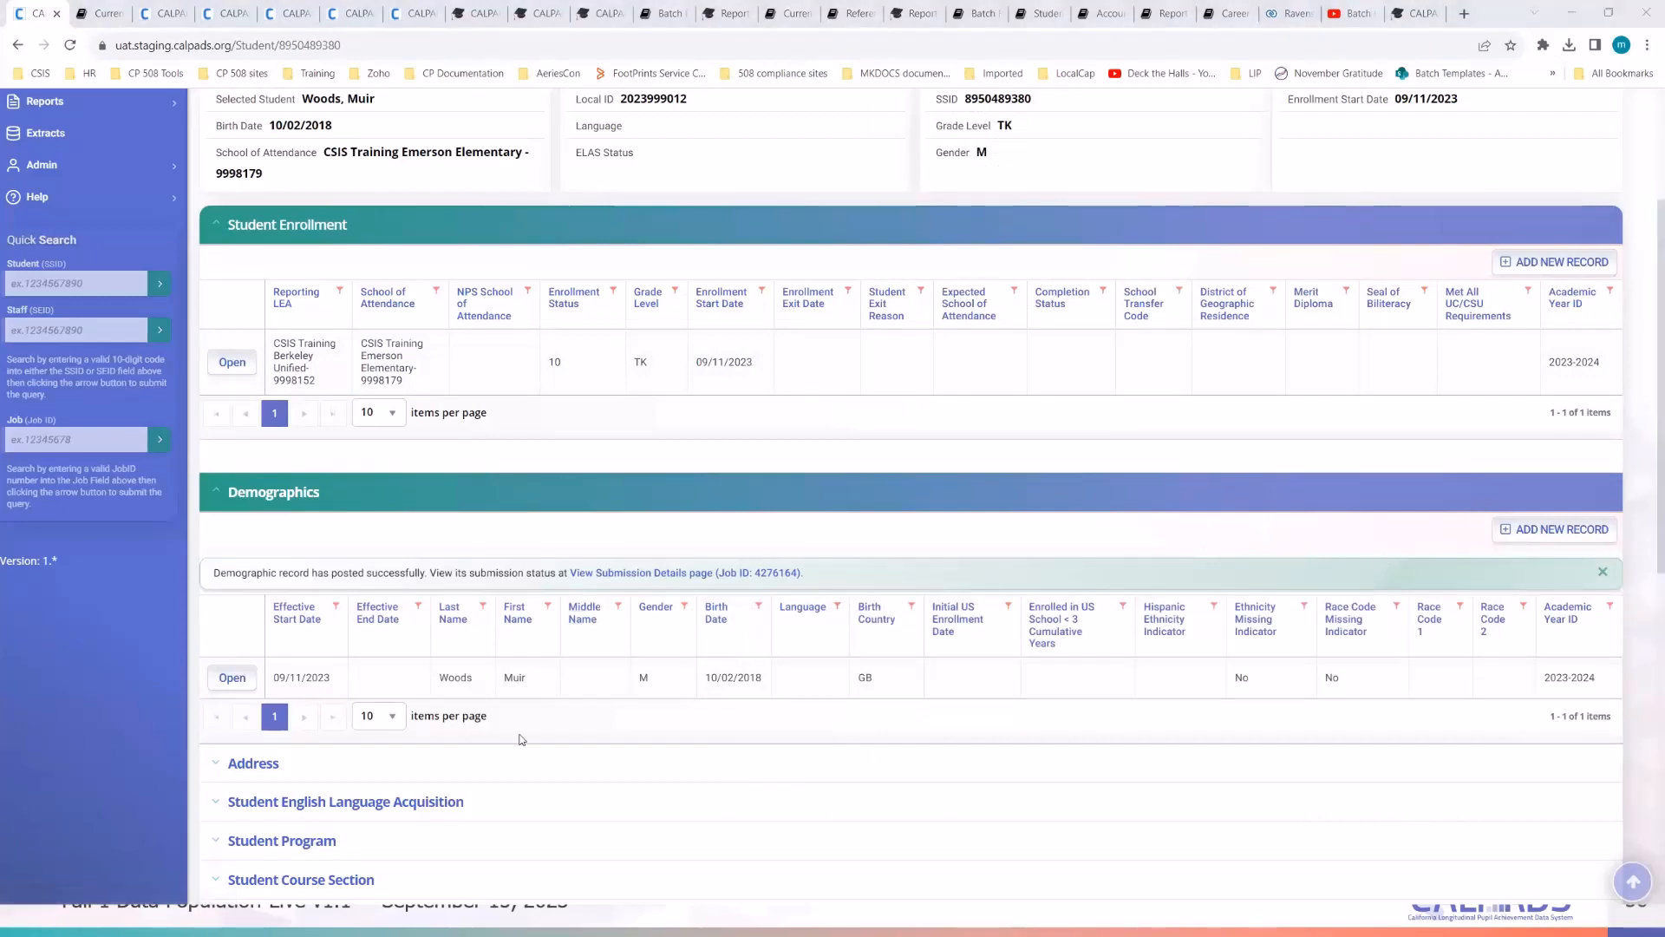
click(54, 744)
- Reload the student detail page and expand the empty Student English Language Acquisition section
click(313, 50)
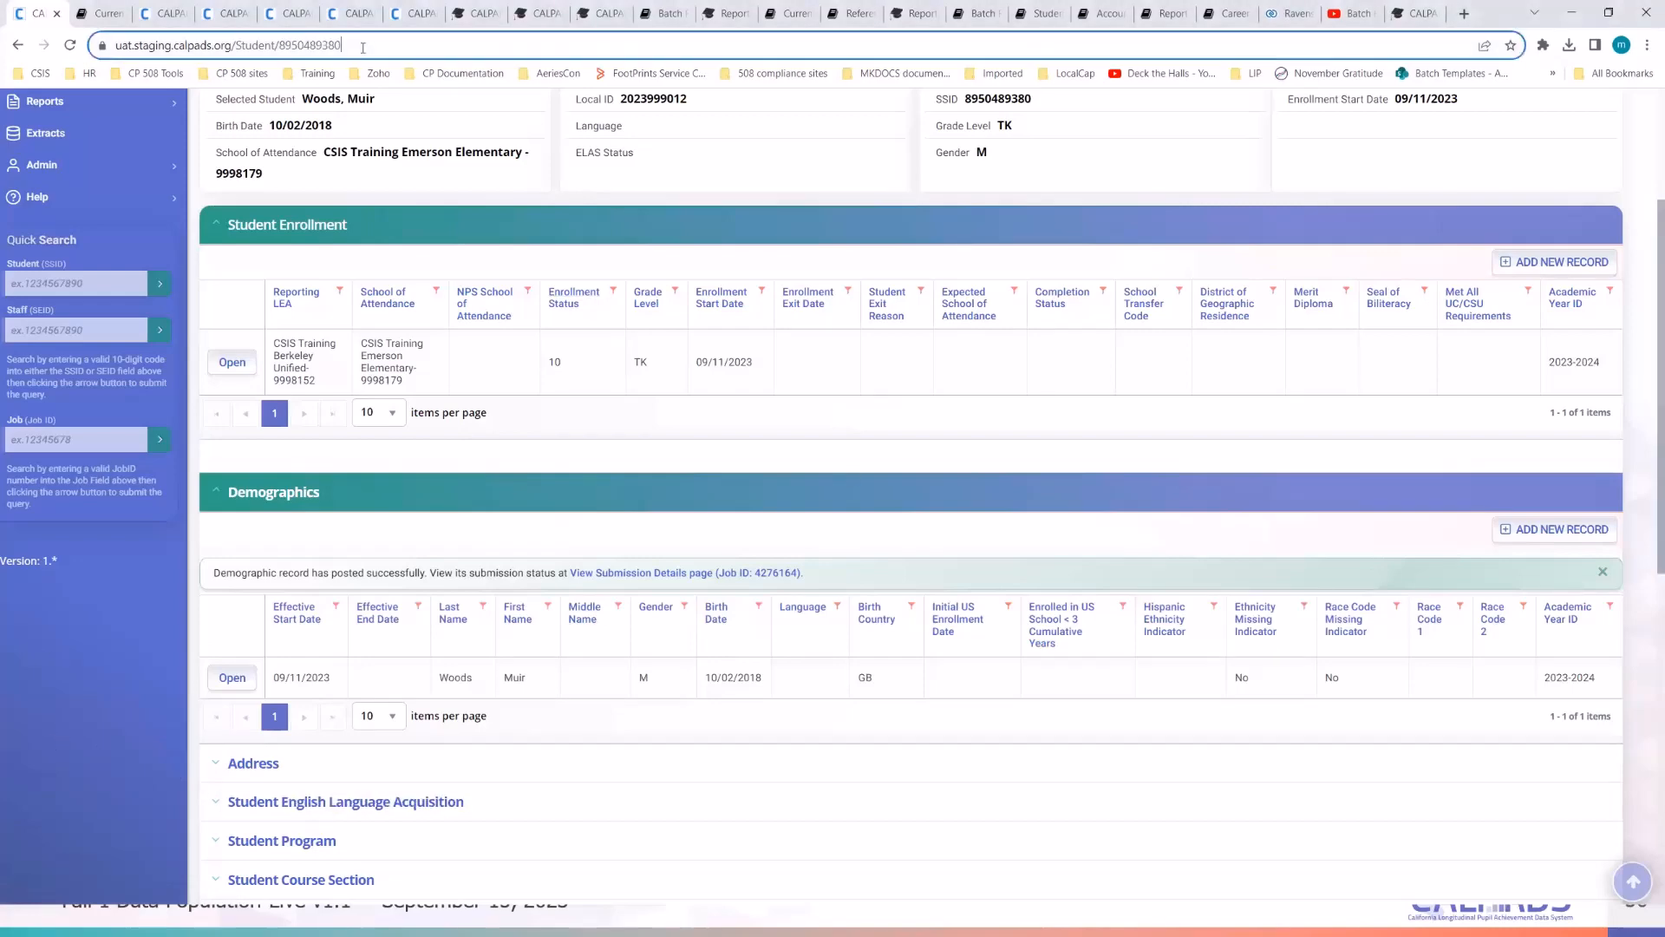
key(Return)
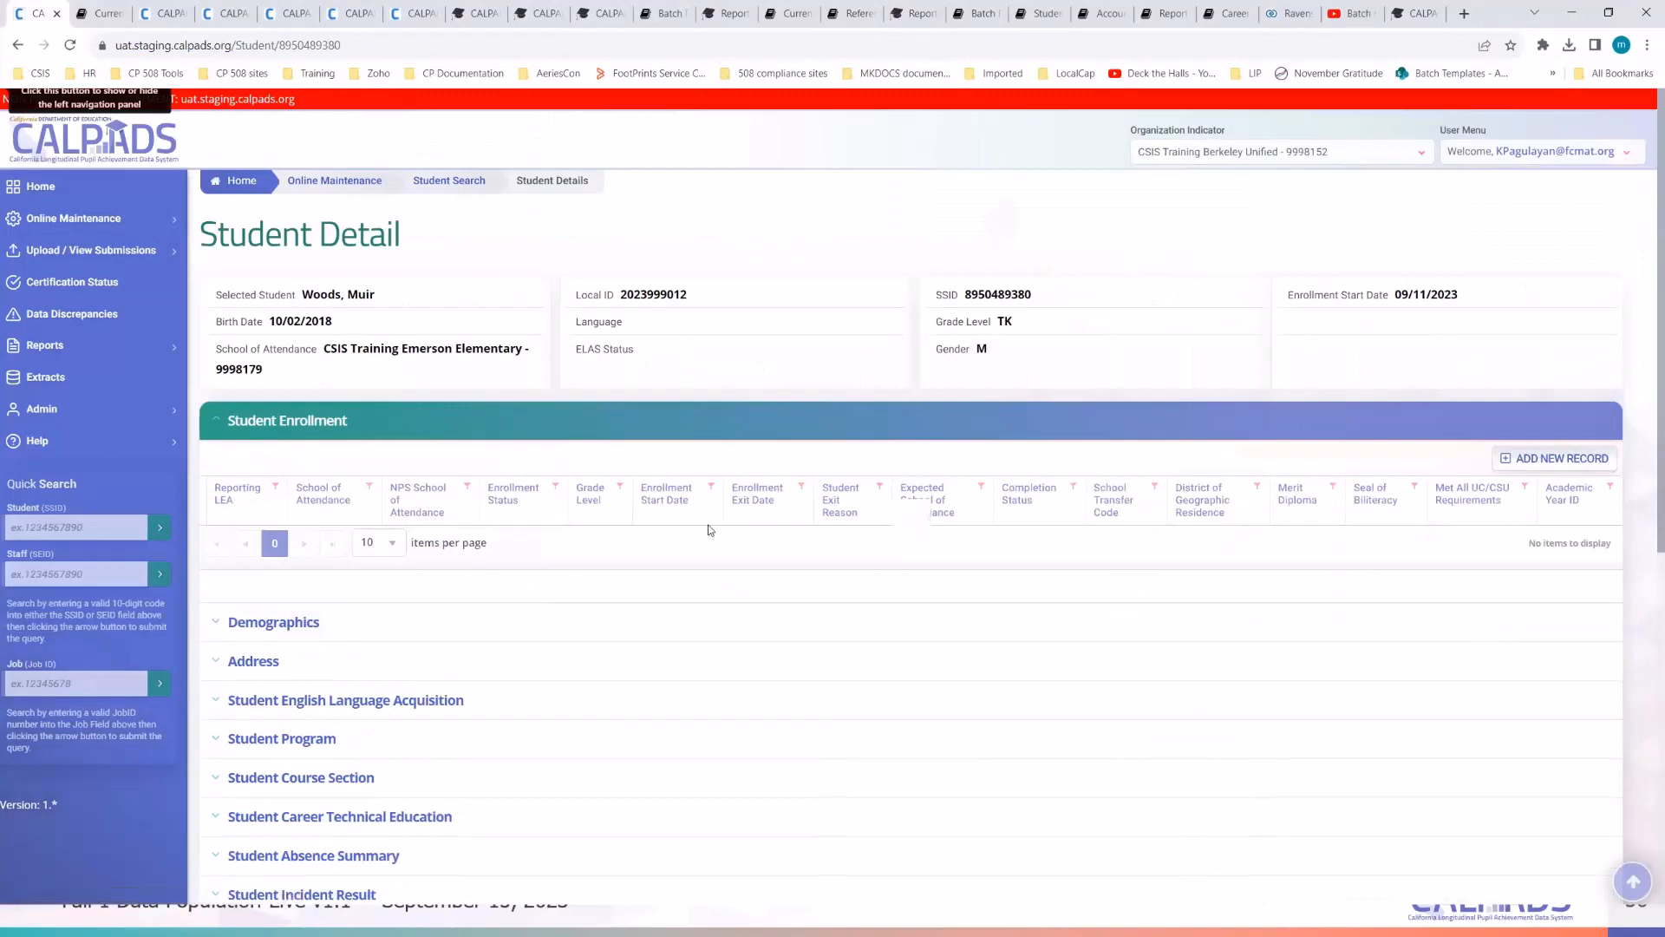
scroll(706, 528, down, 5)
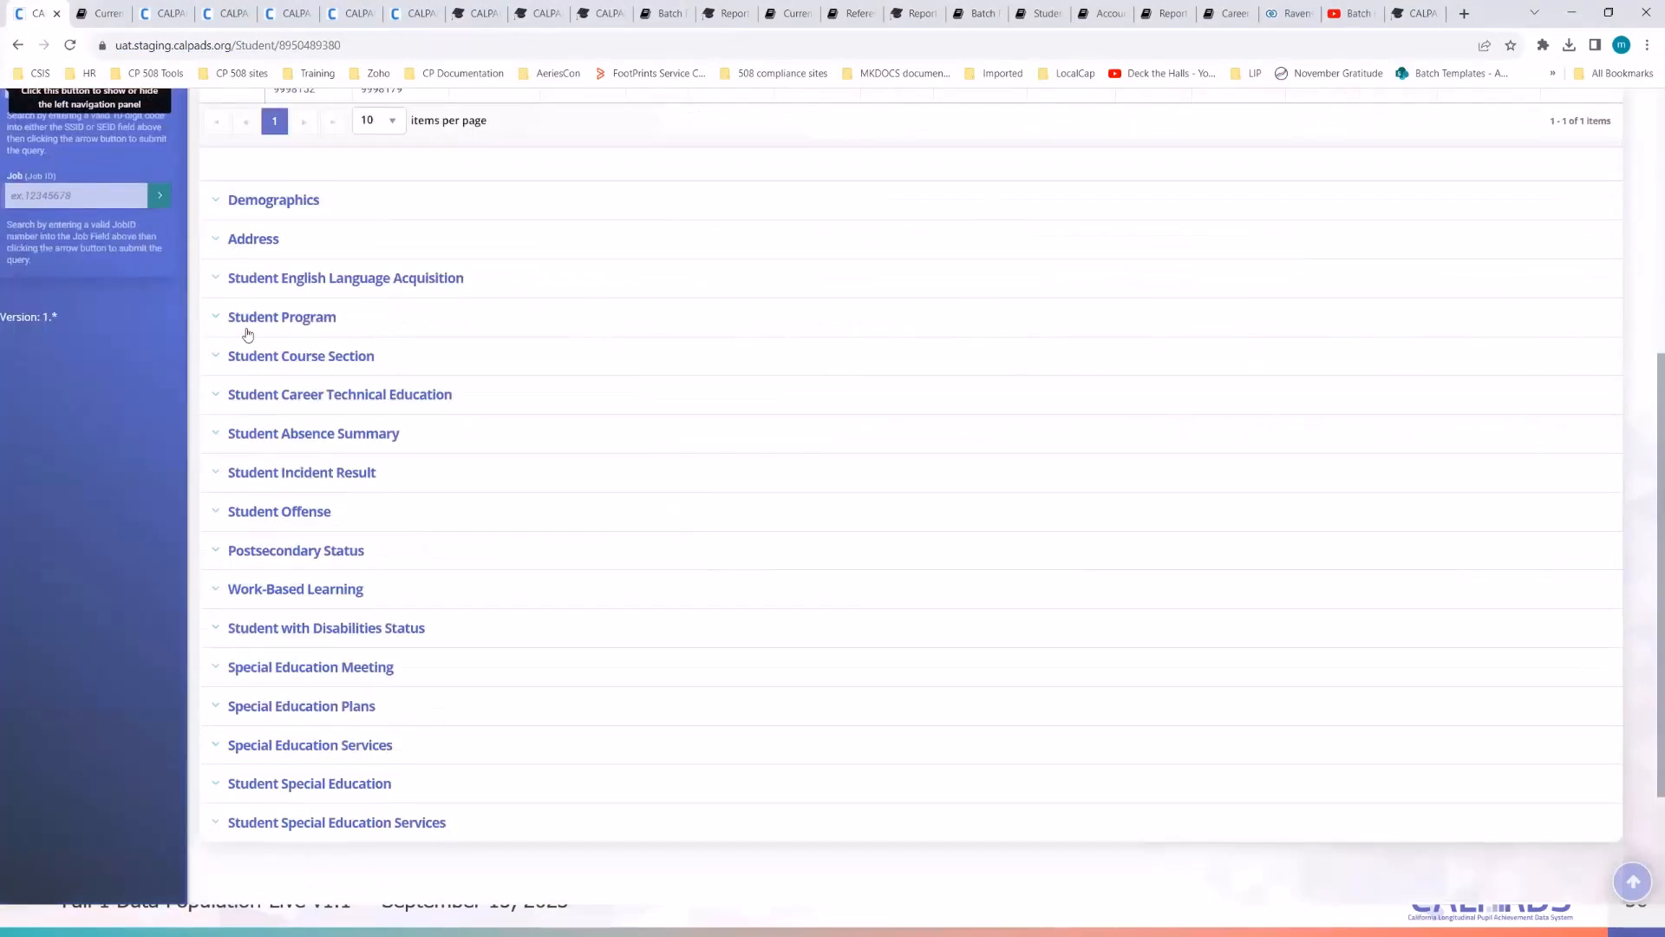
click(301, 279)
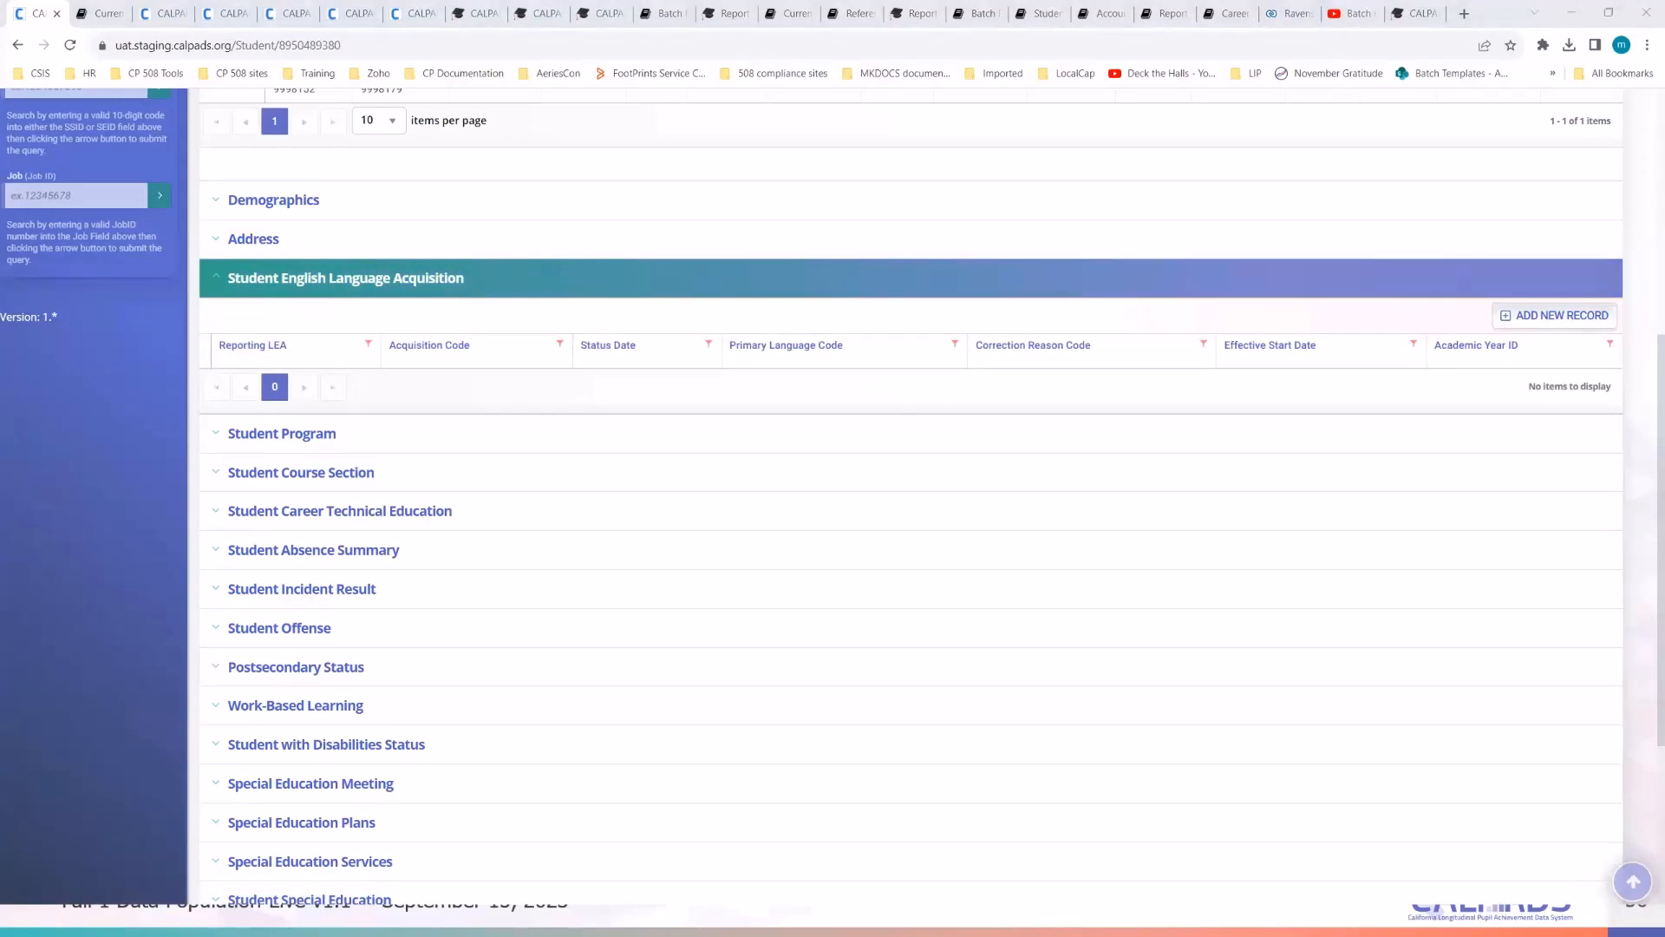
key(alt+Tab)
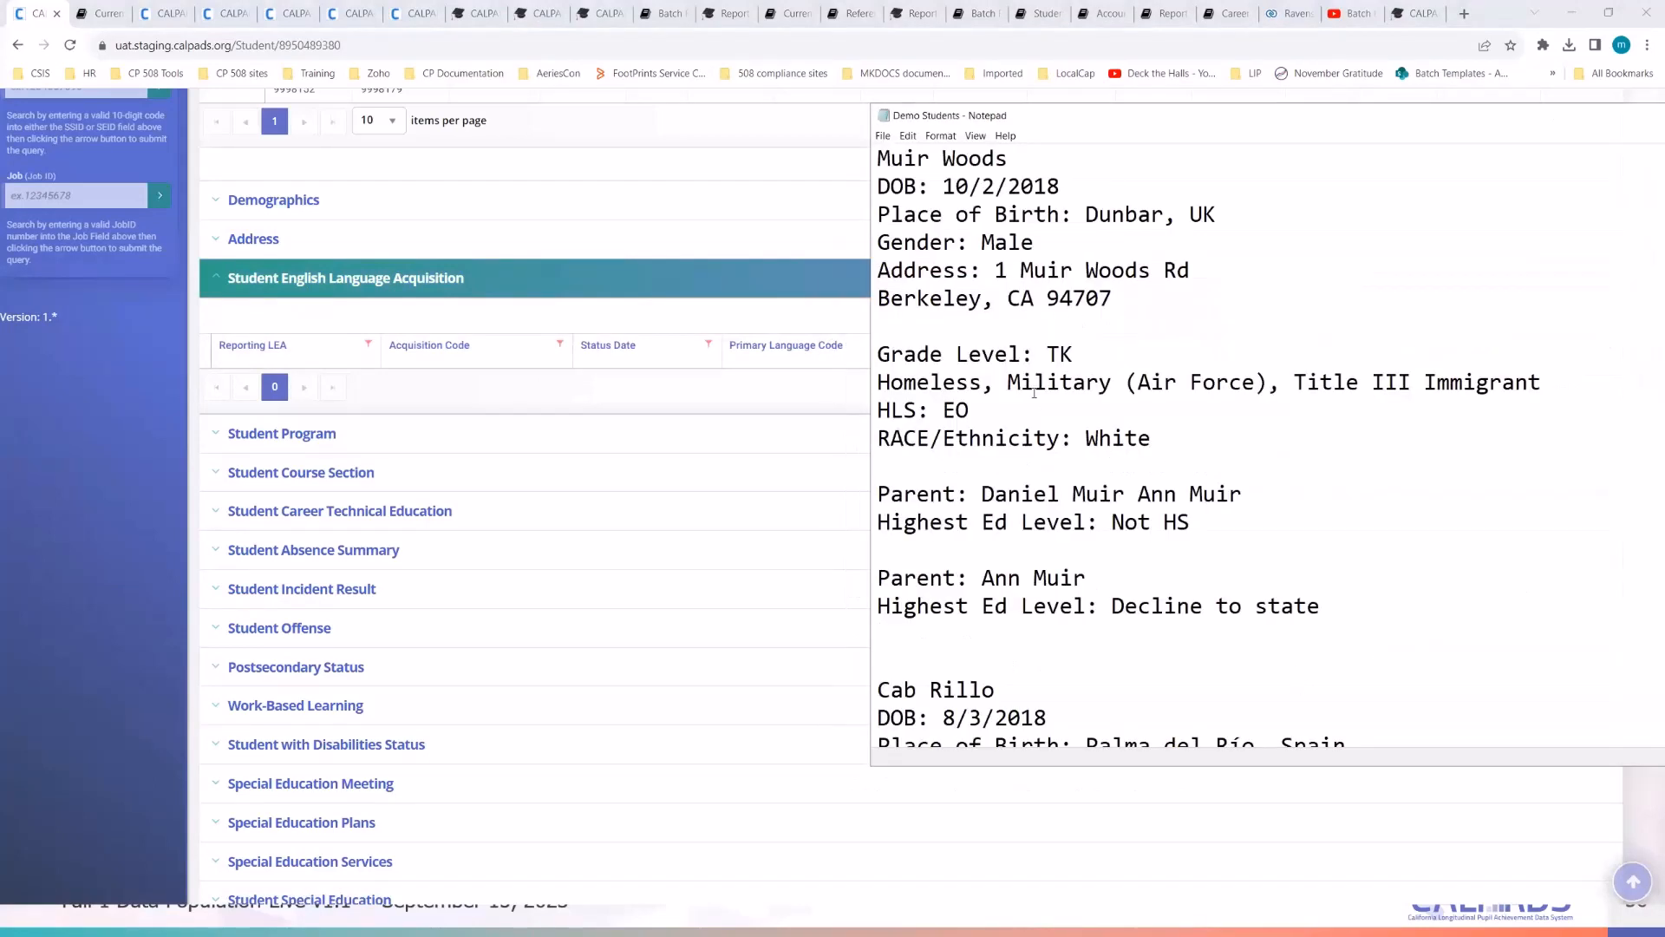
key(alt+Tab)
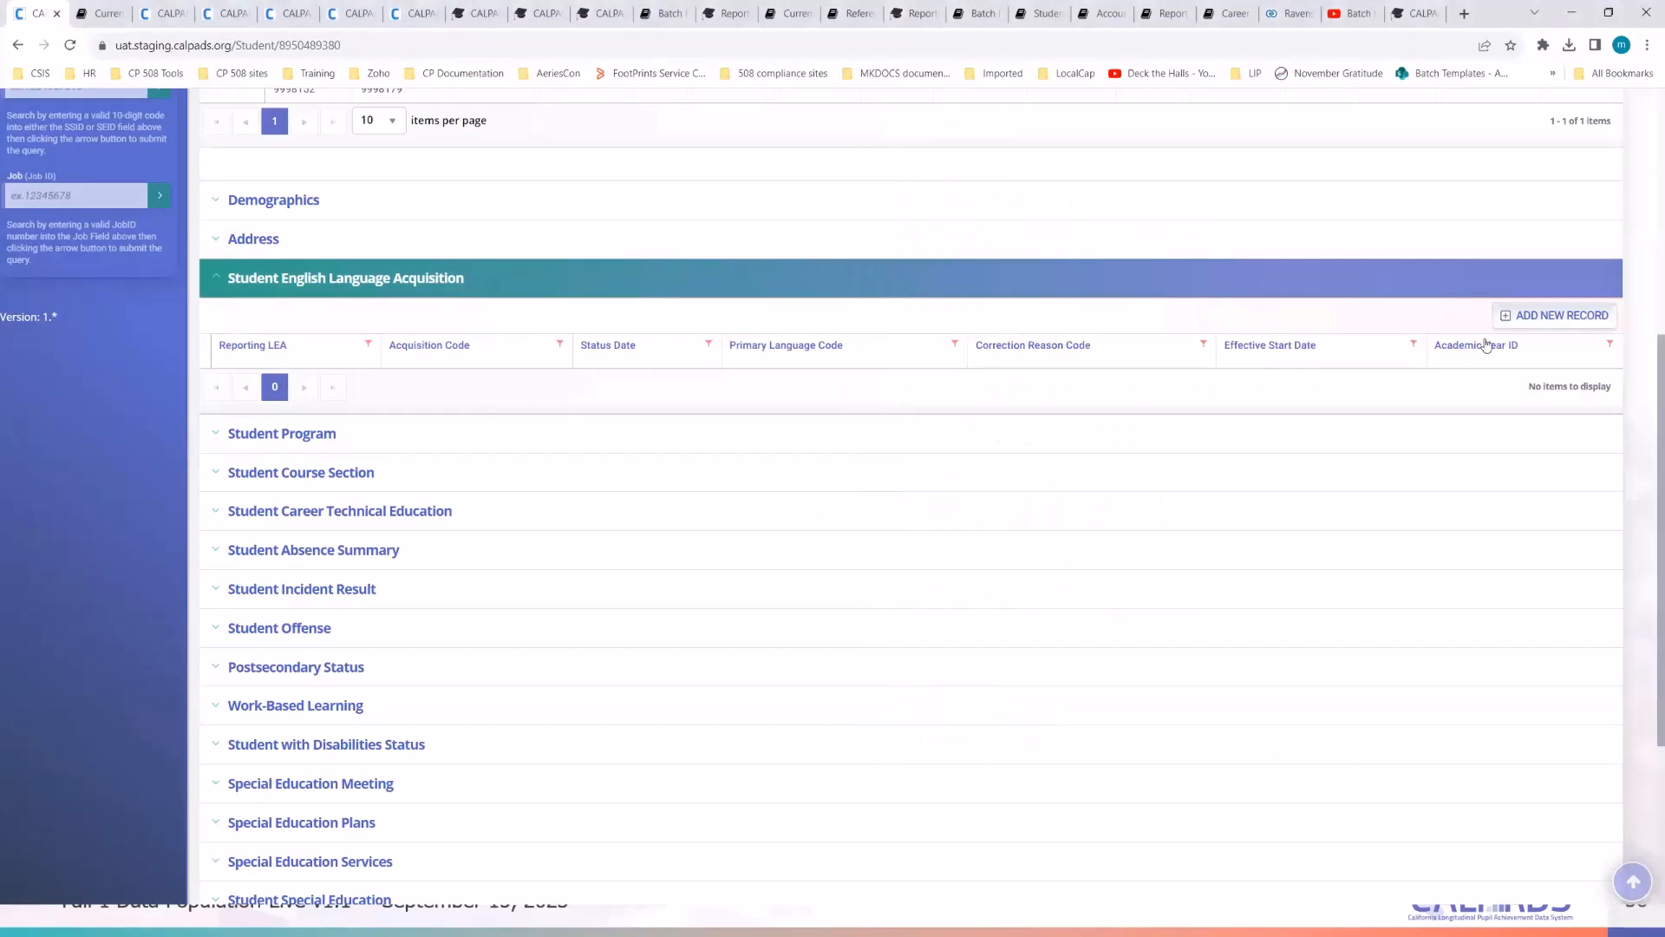
- Add an SELA record starting 09/11/2023 with status EO and primary language English-eng, and post it
click(1552, 315)
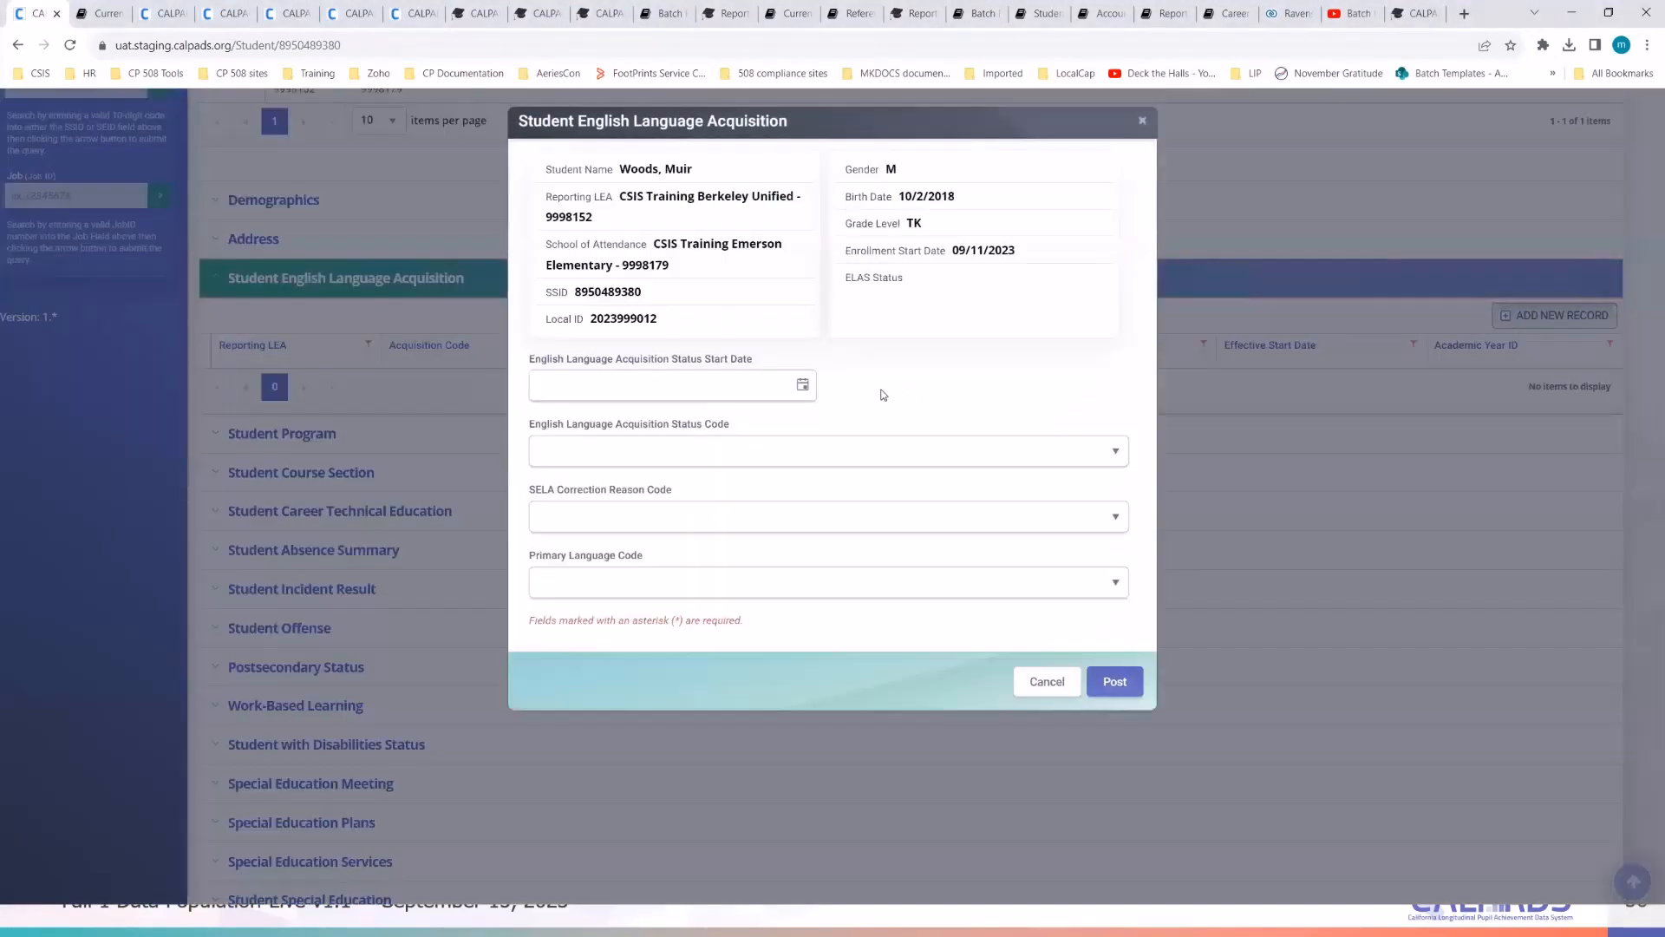
click(802, 385)
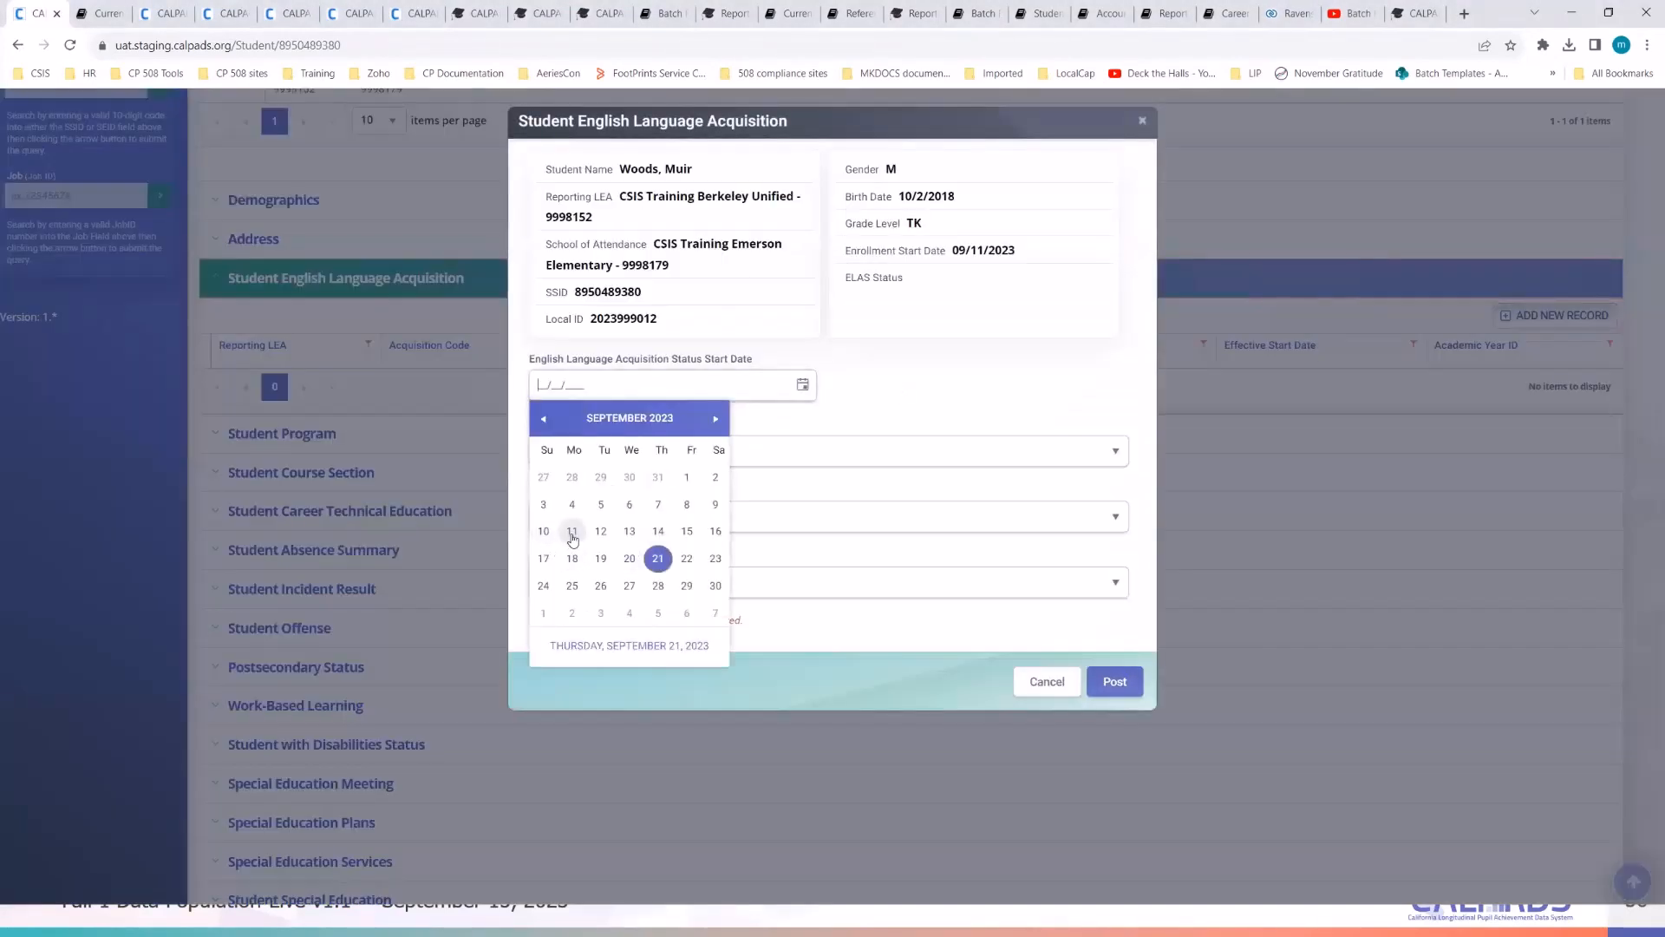
click(571, 531)
drag(1018, 252, 952, 253)
click(905, 451)
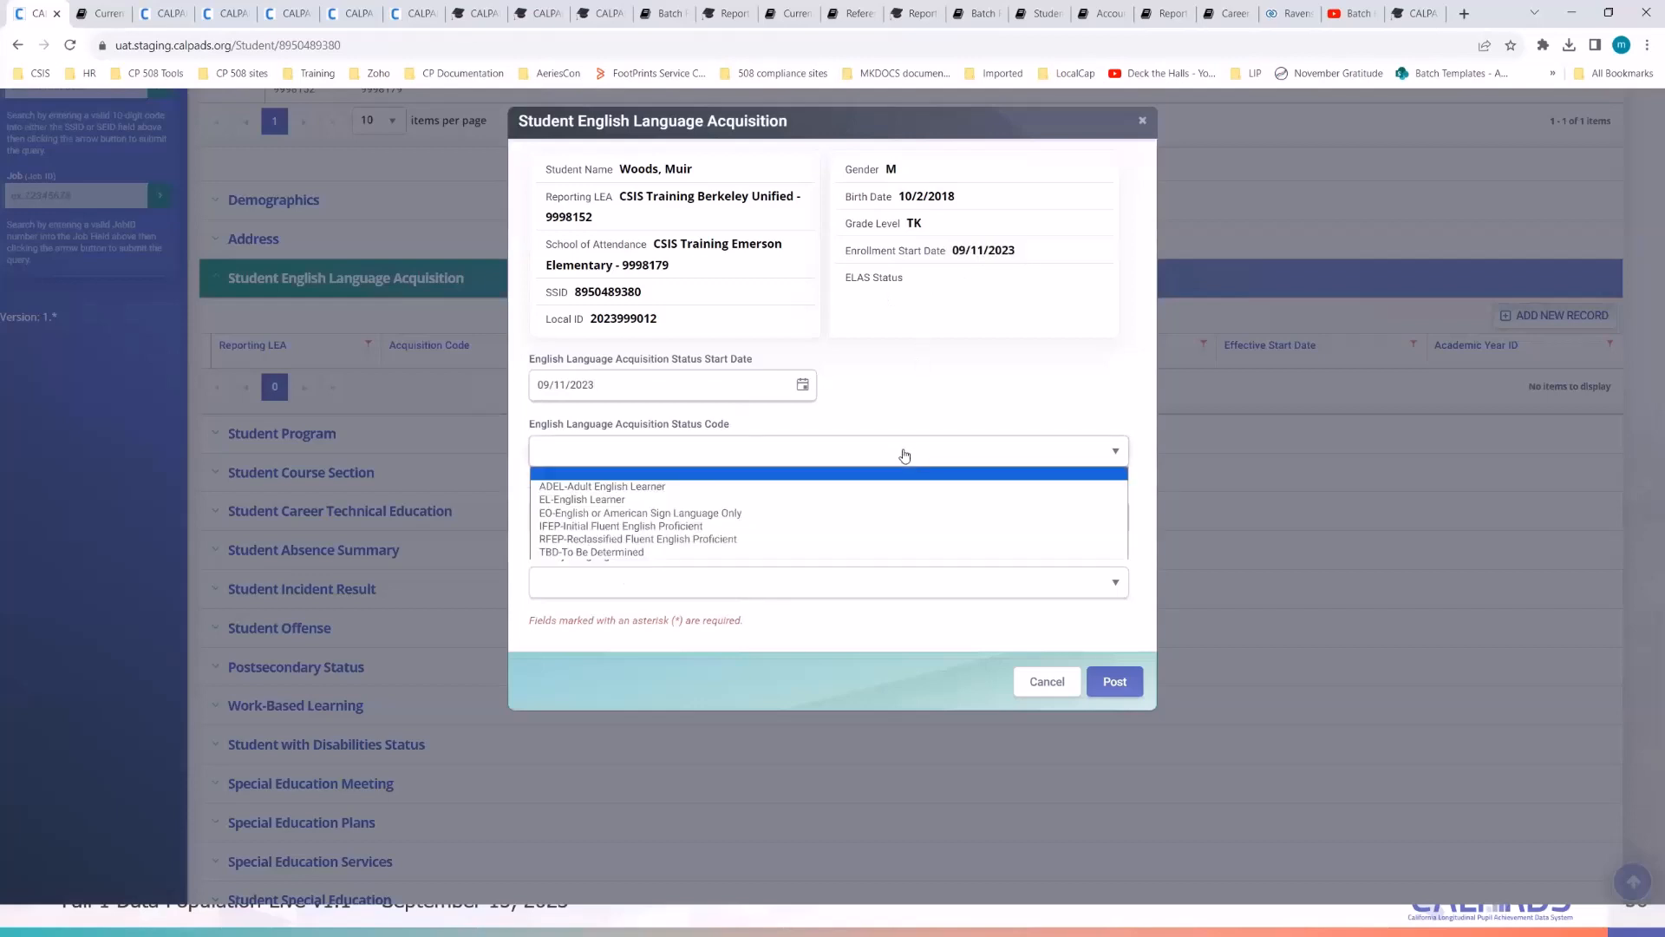
click(872, 512)
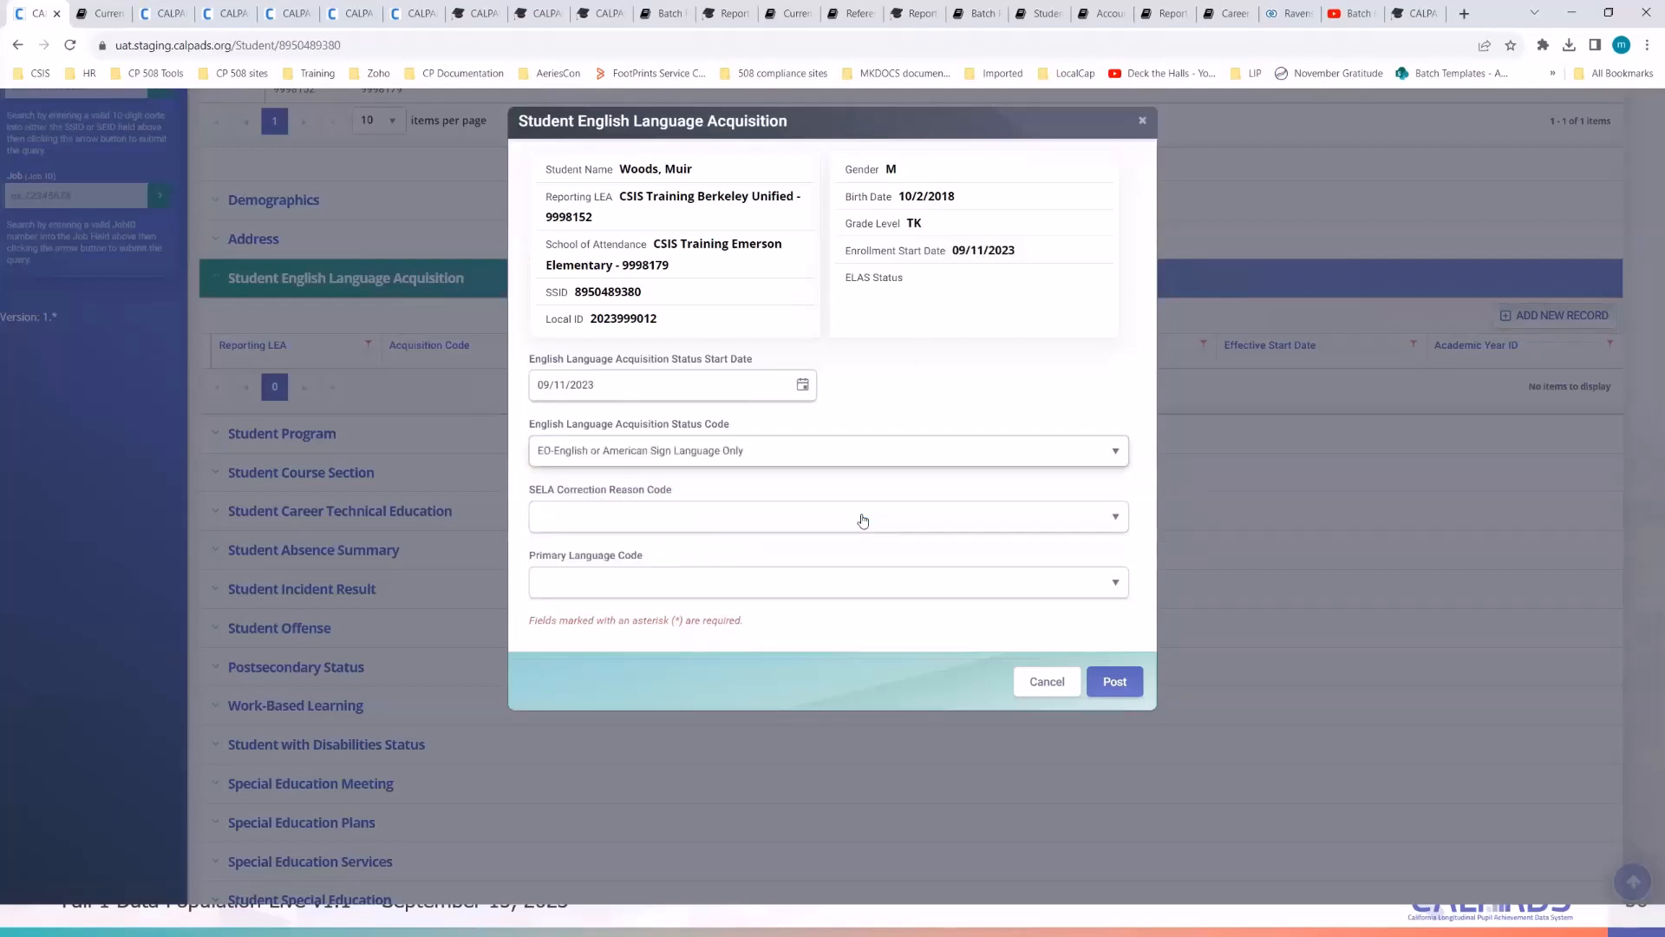
click(744, 584)
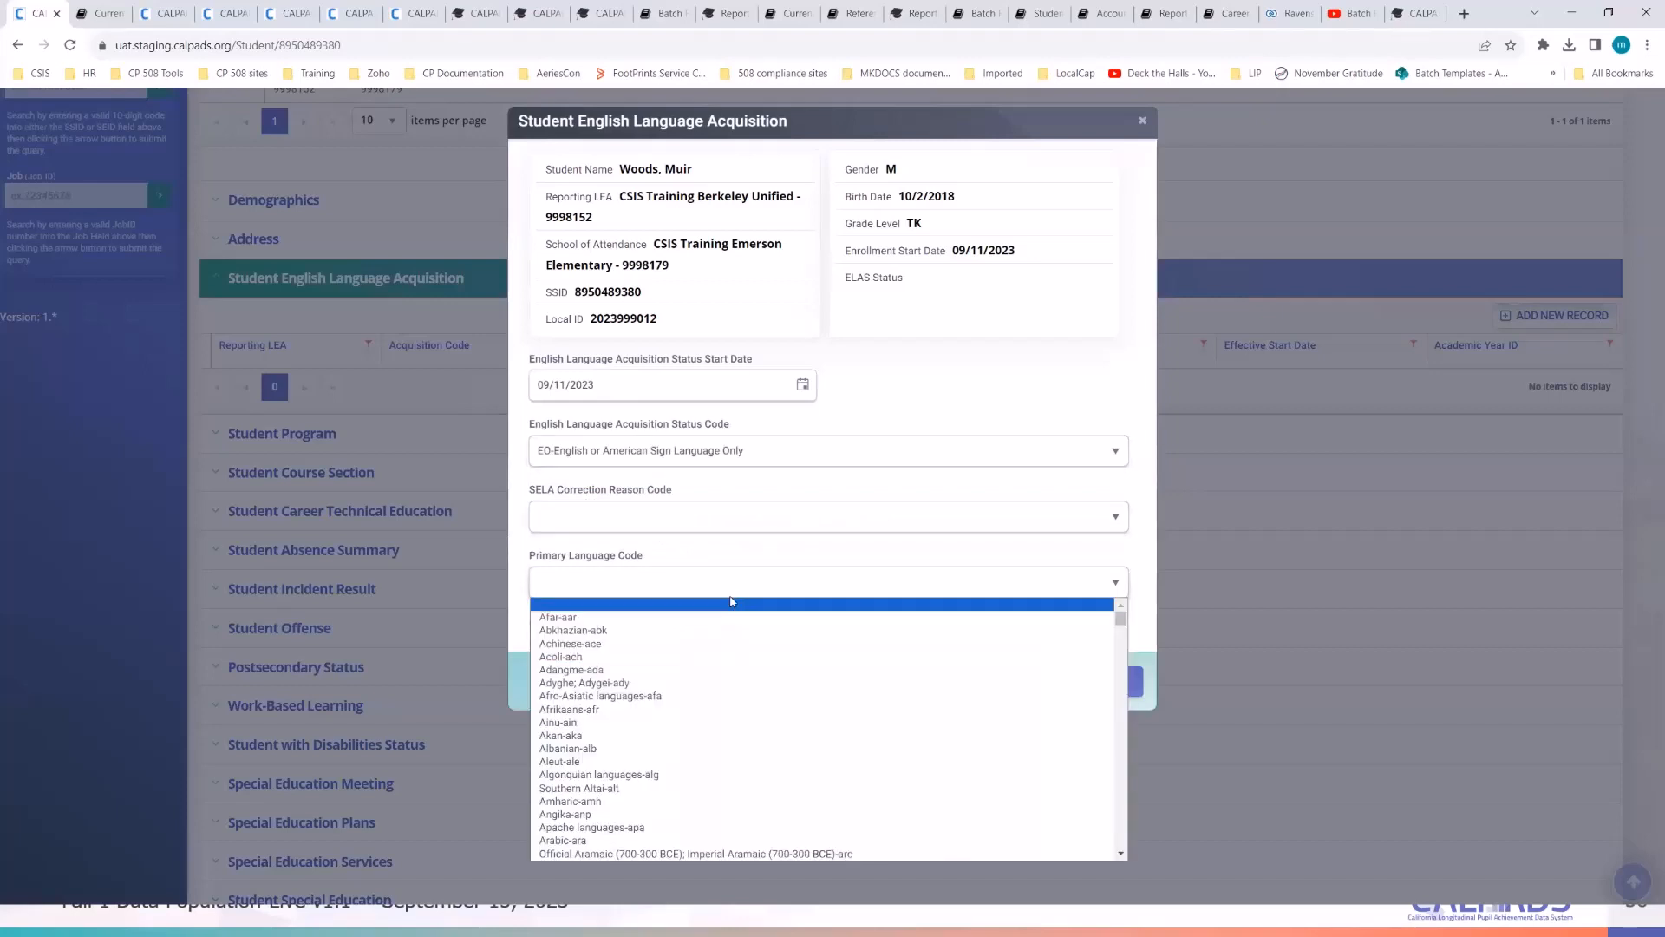
text(eng)
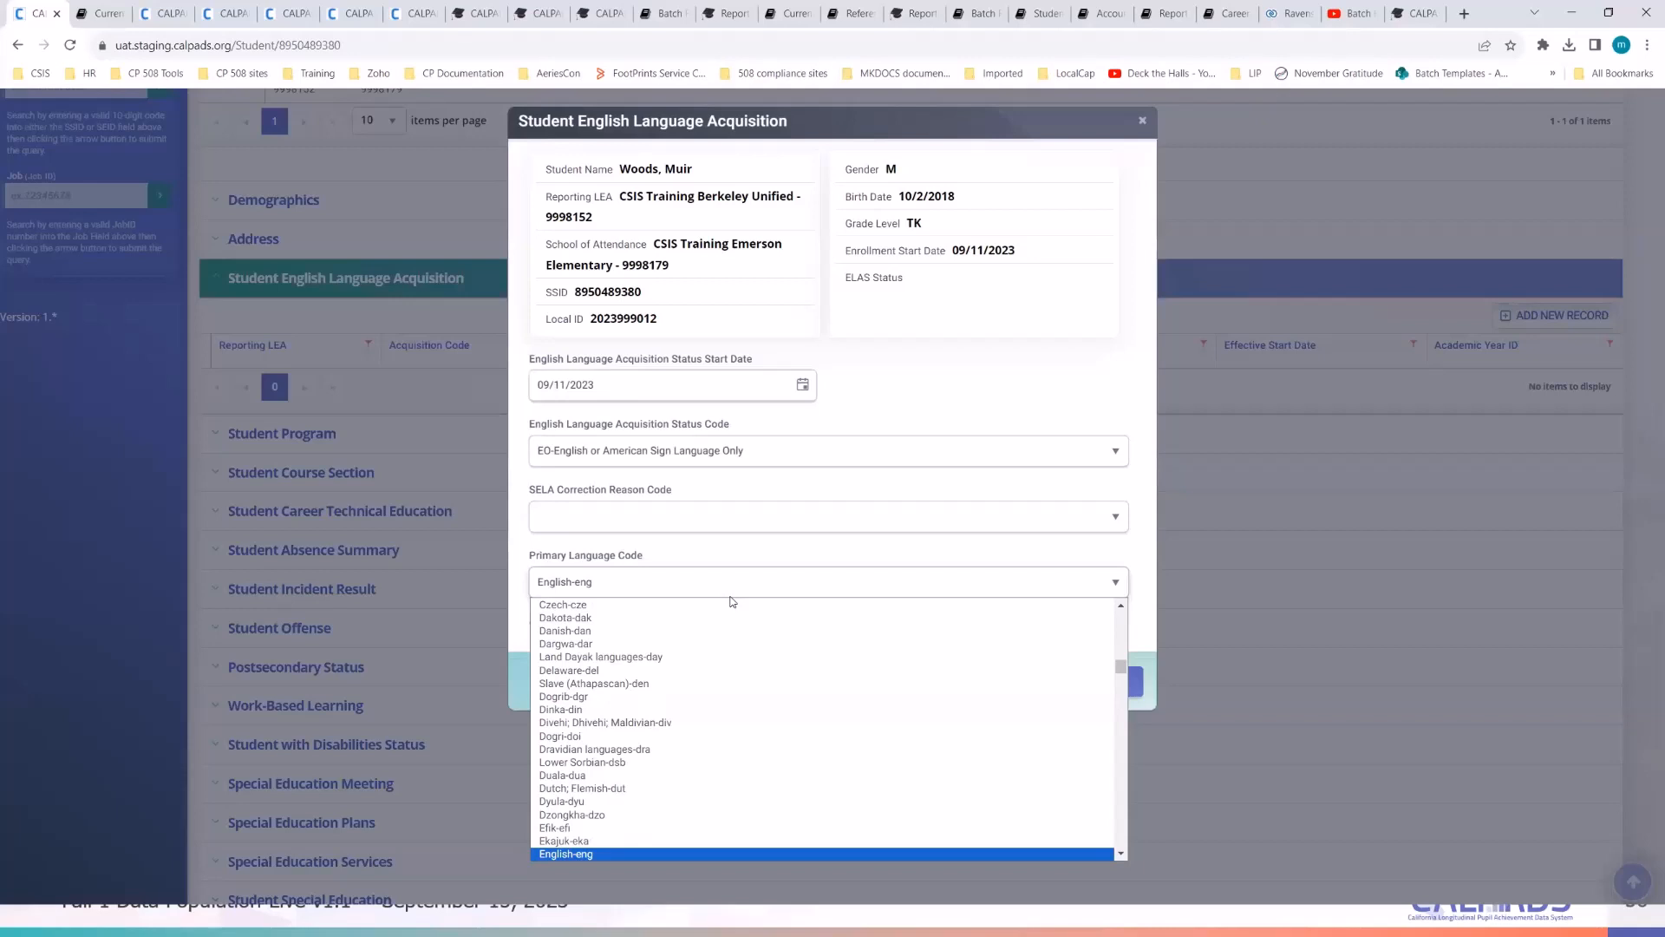
click(668, 853)
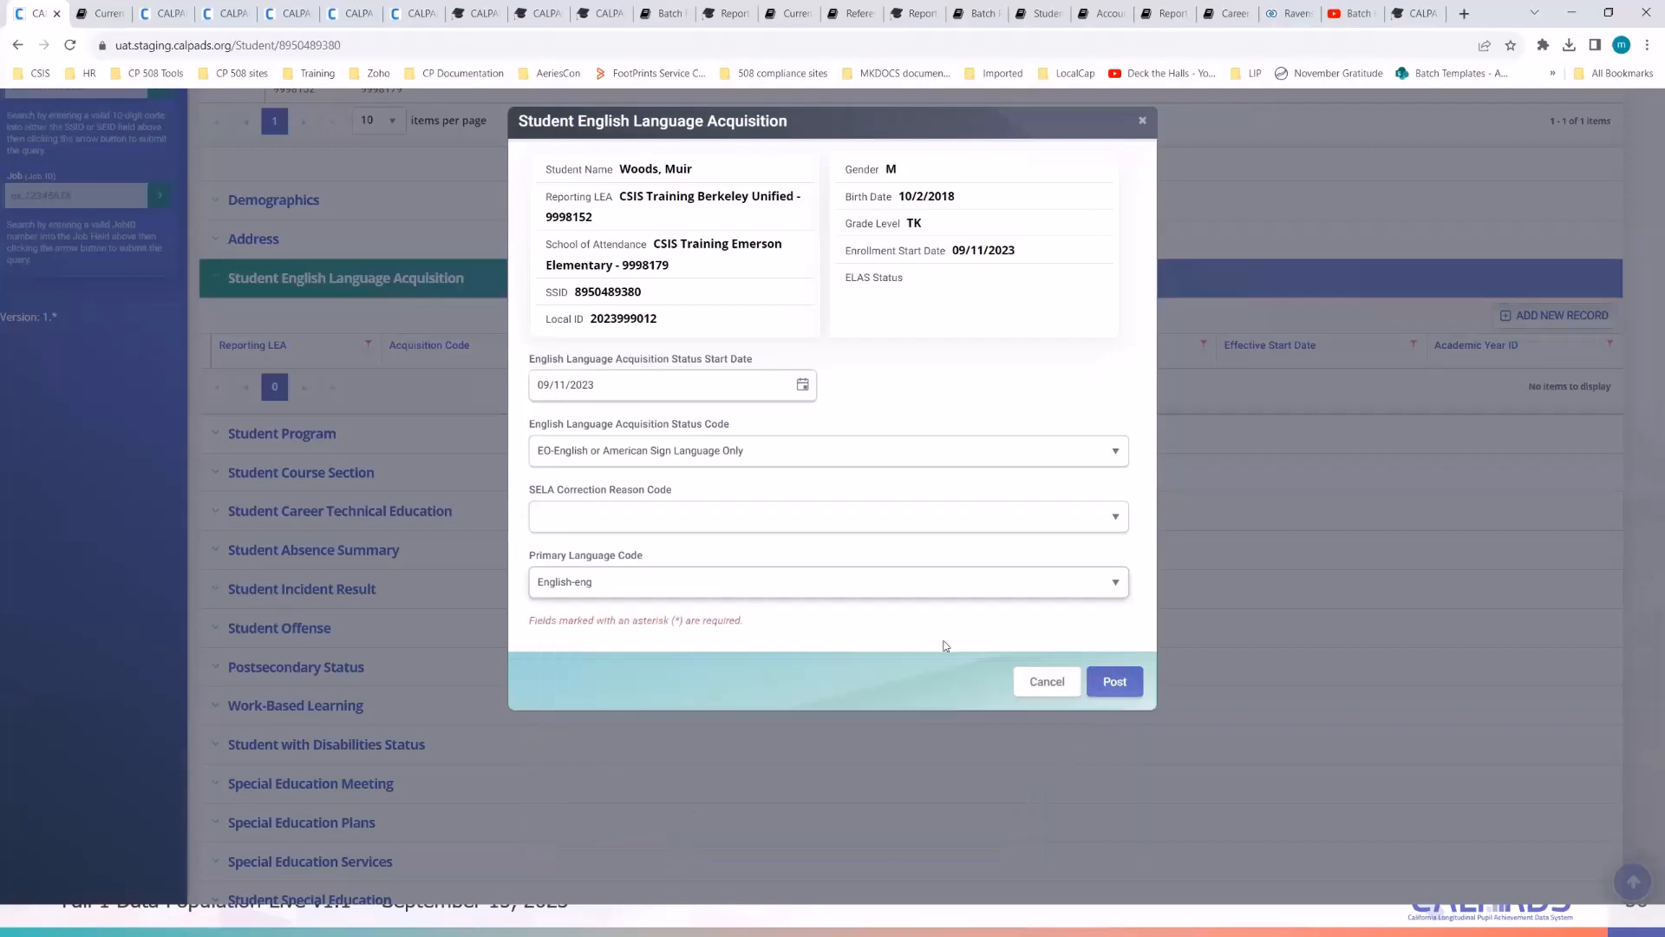
click(1118, 684)
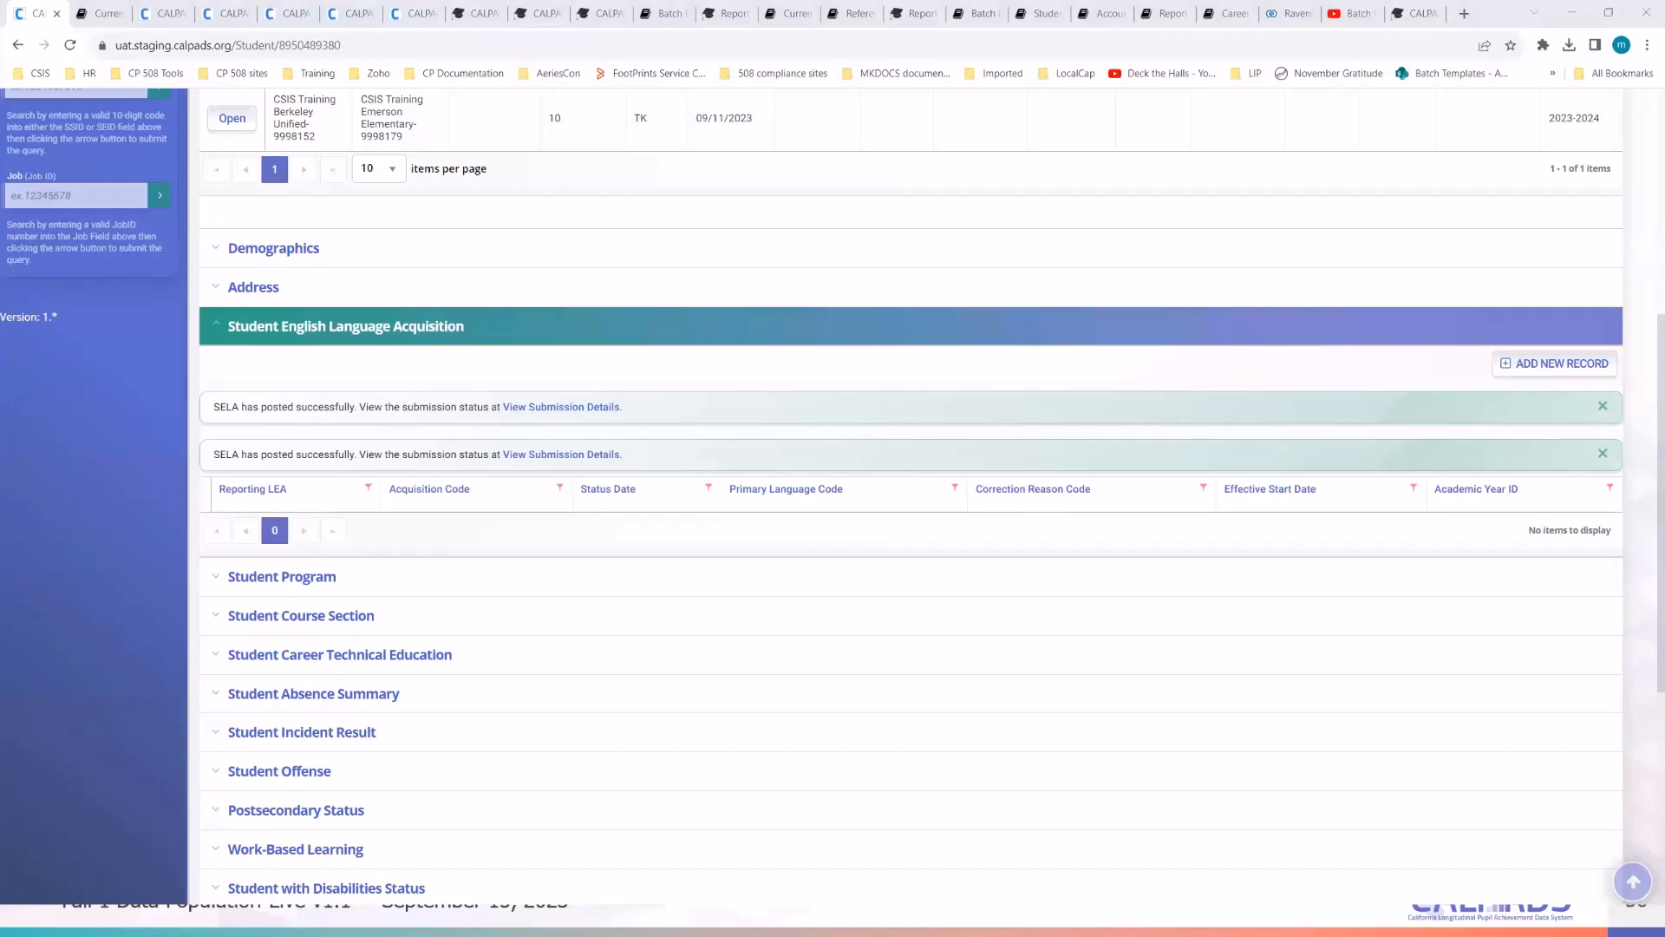
- Bring up the Demo Students notes and correct the comma after 'Homeless' in the student's details
key(alt+Tab)
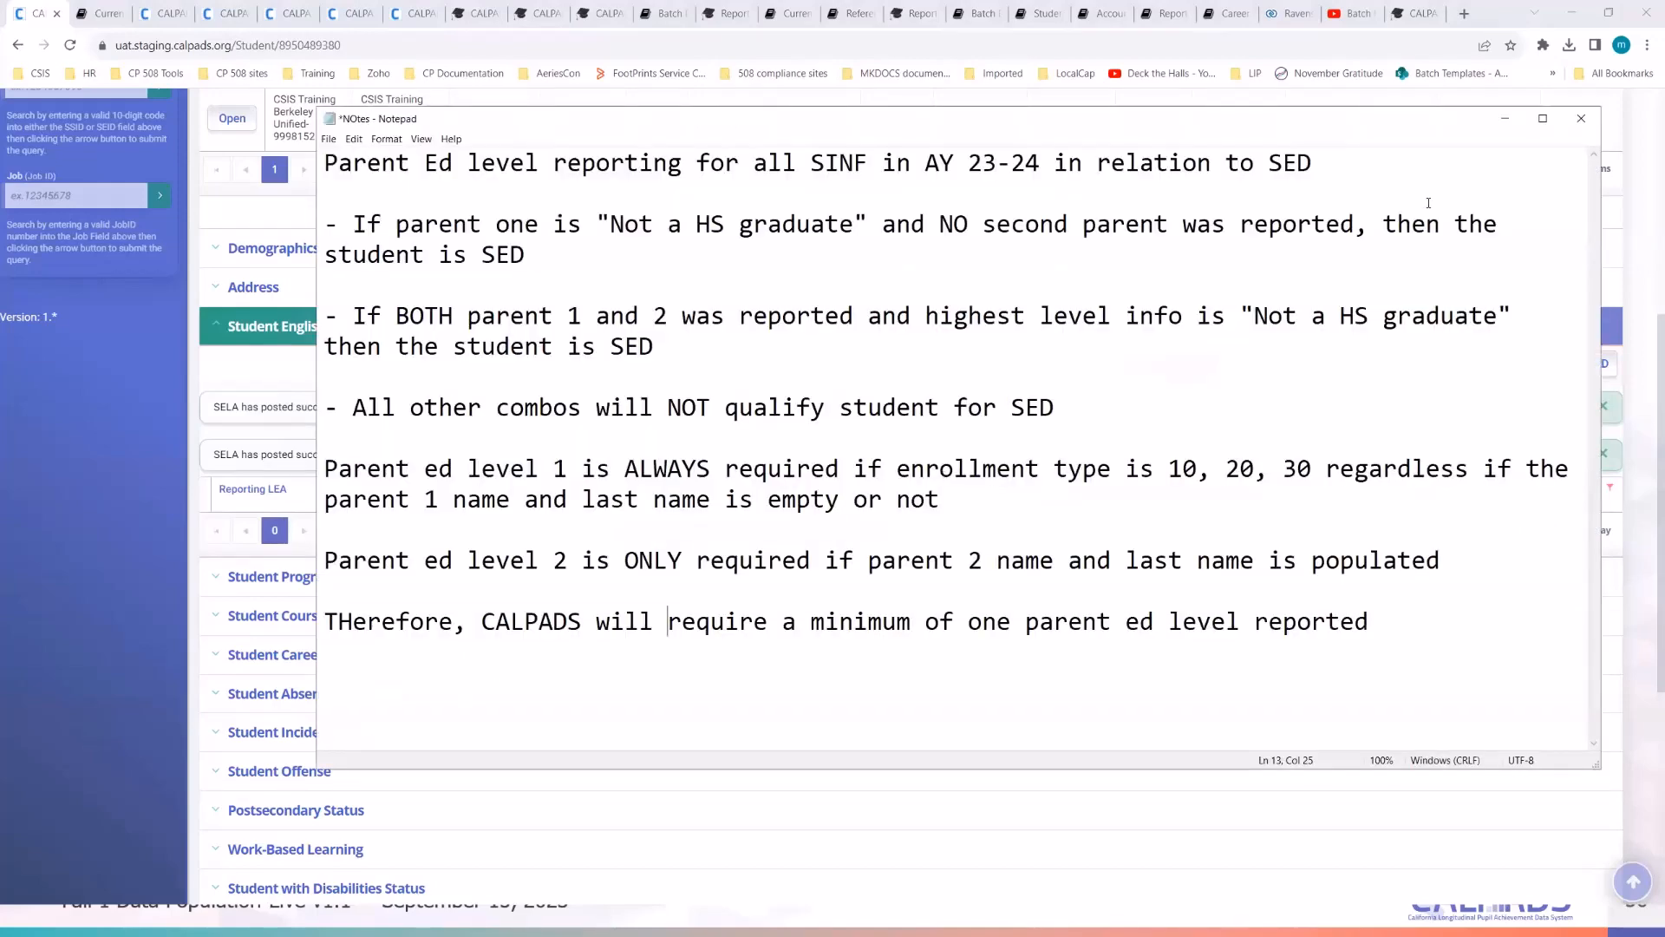
click(1503, 120)
key(alt+Tab)
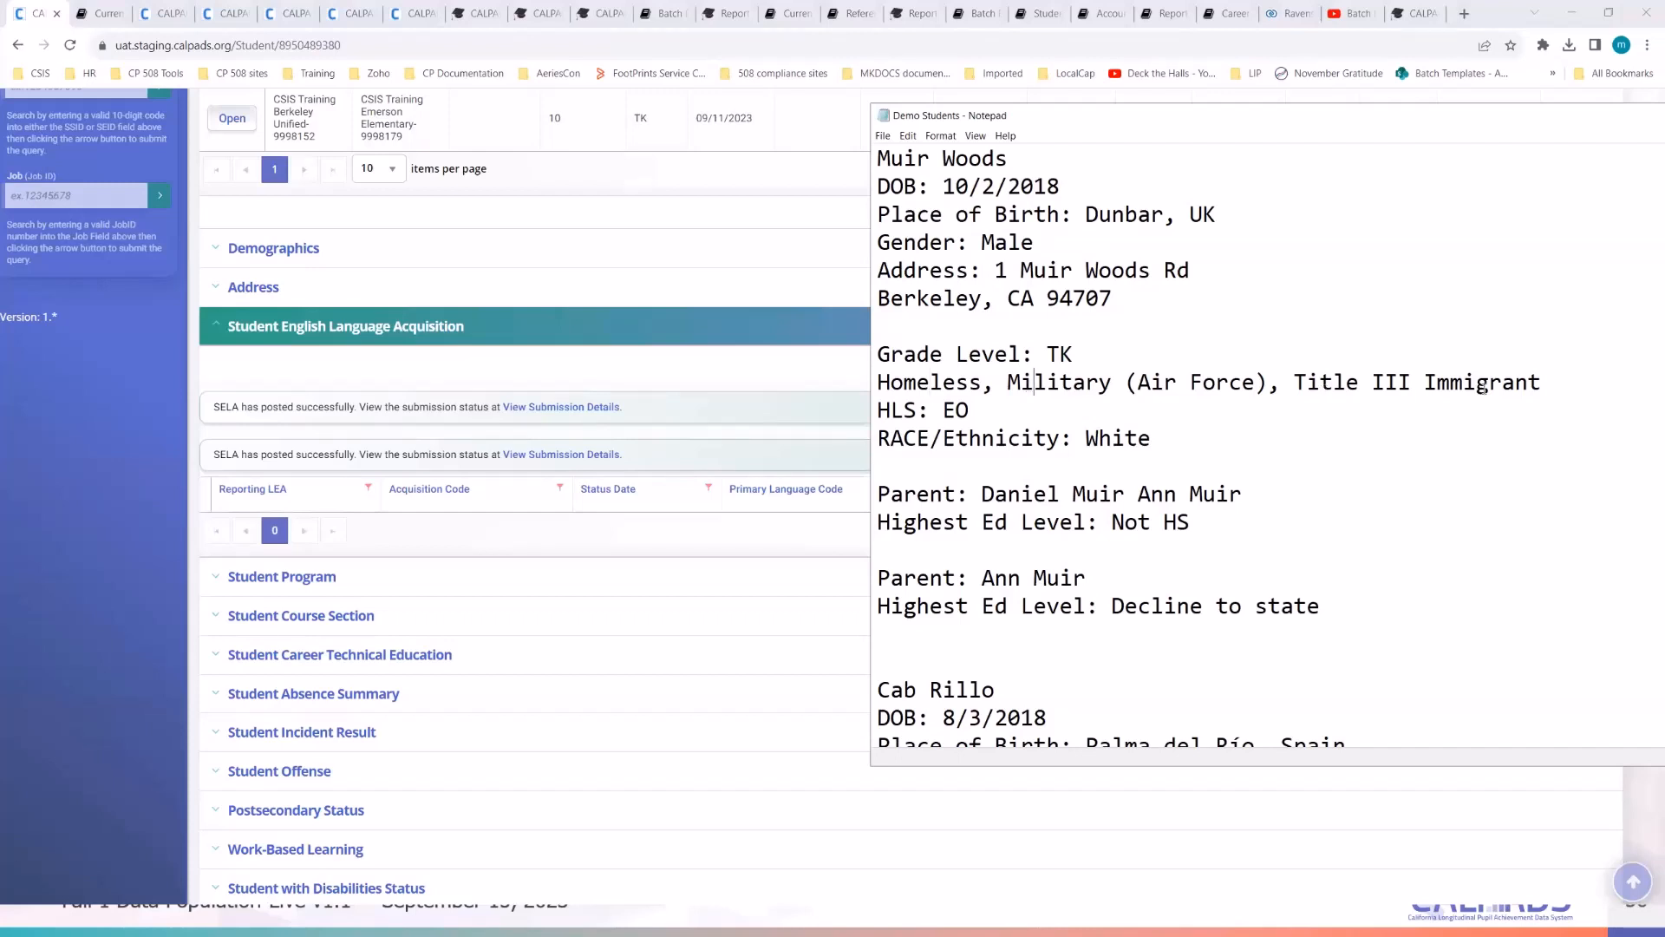
drag(1544, 384, 1310, 388)
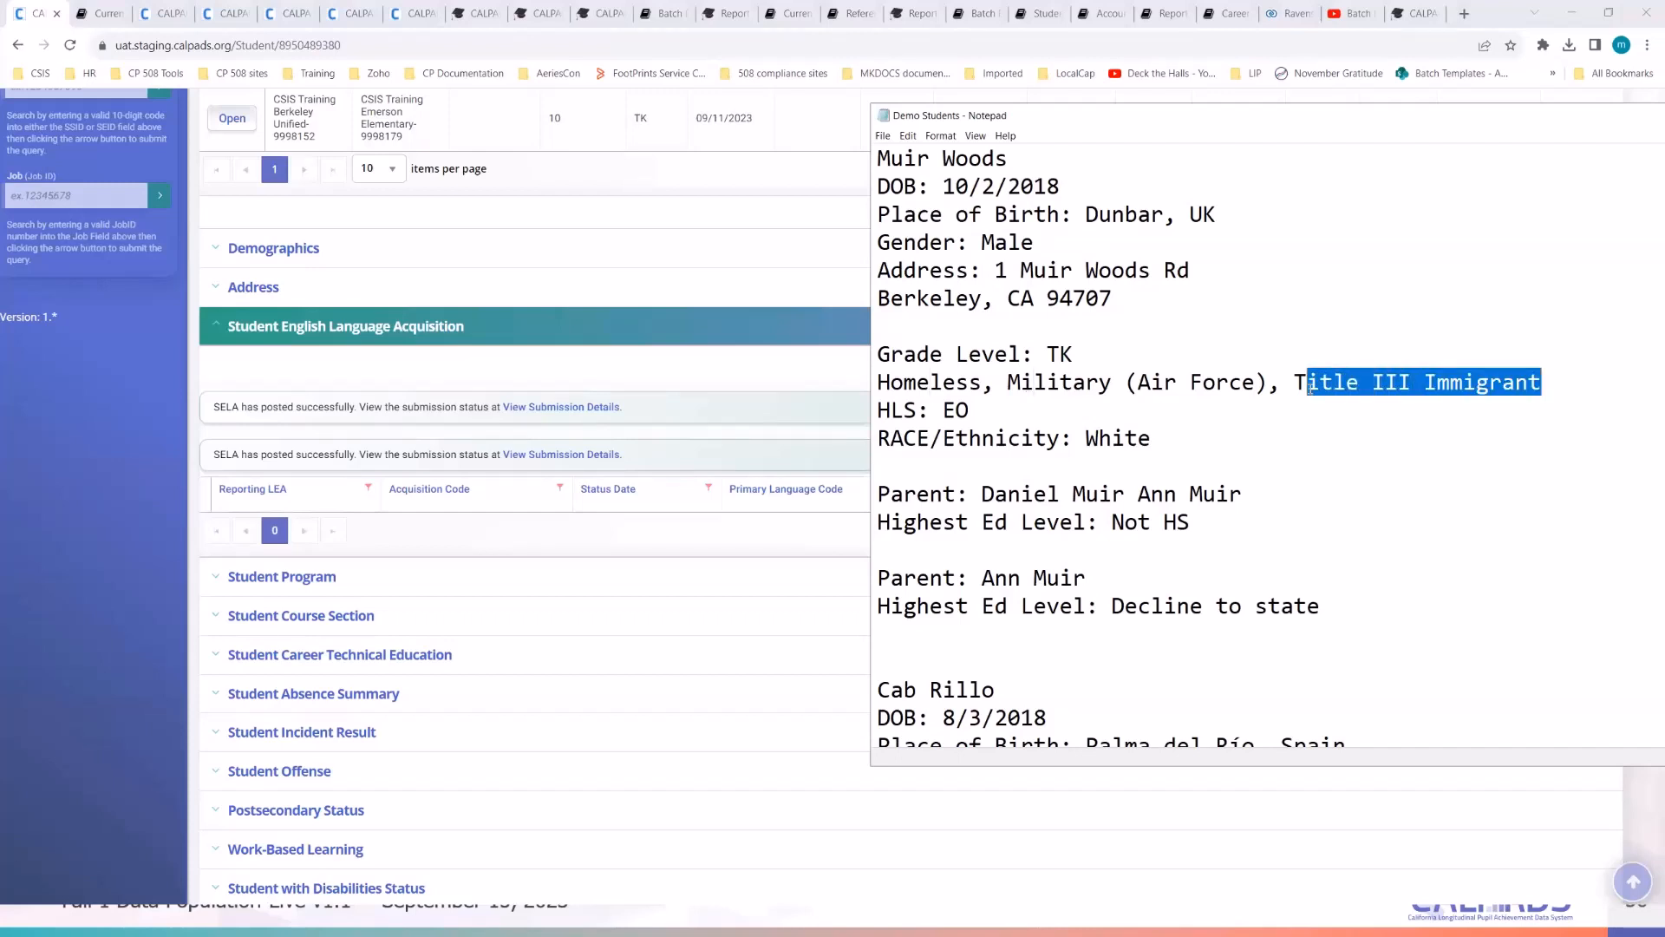
click(1299, 491)
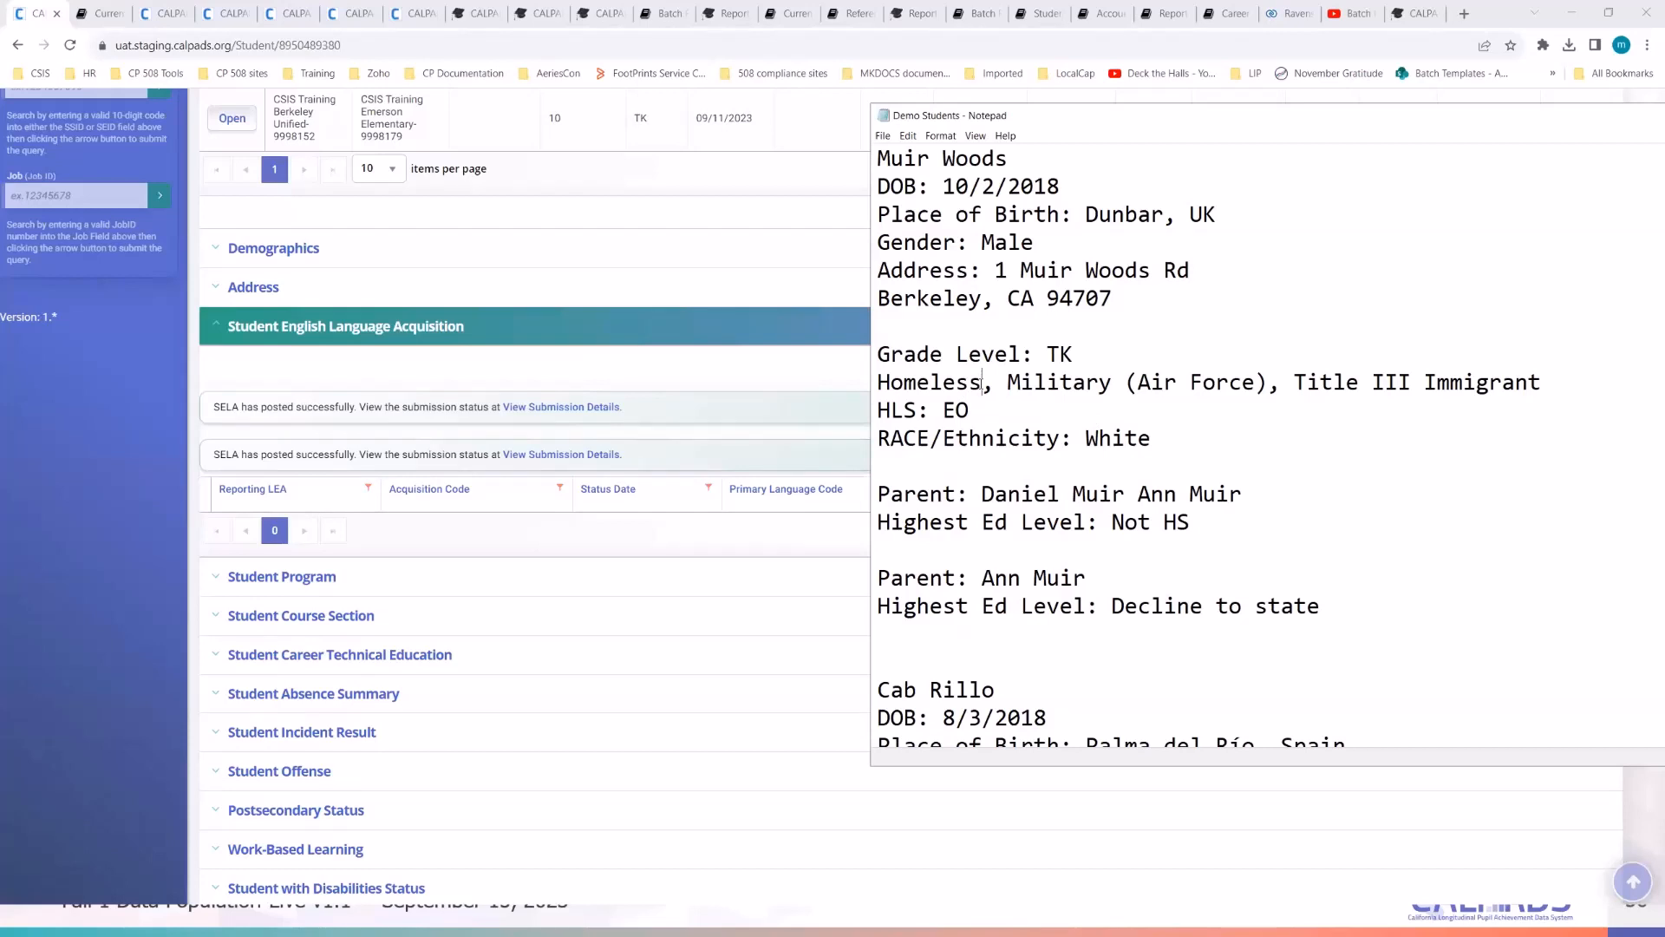
key(Delete)
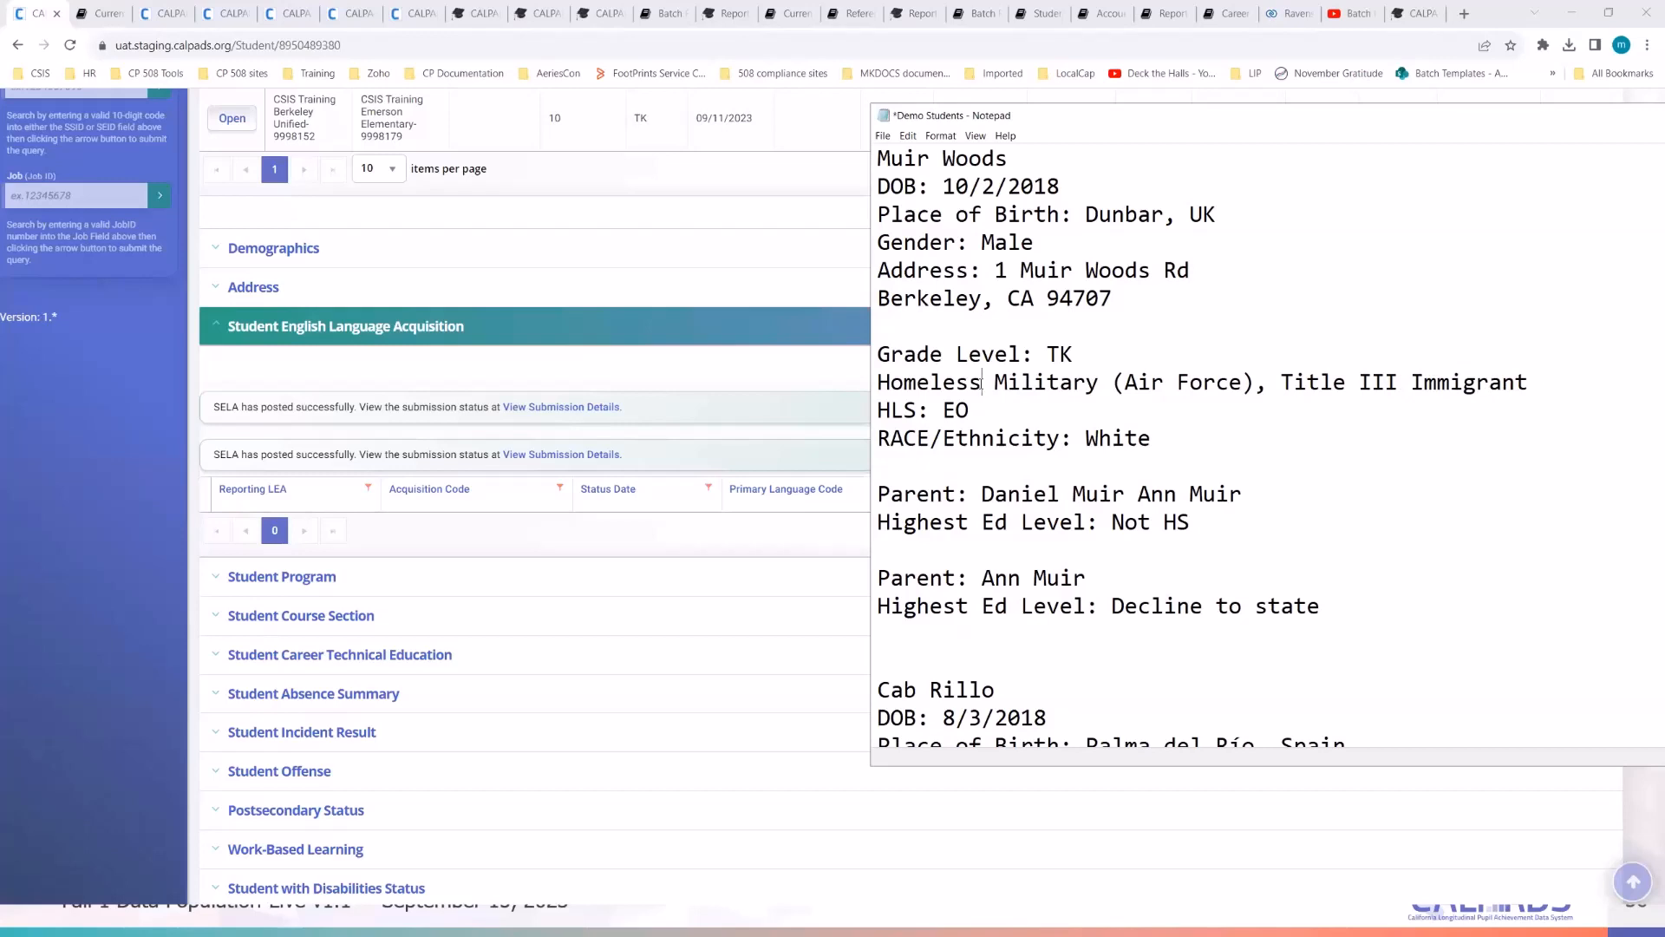
text(,)
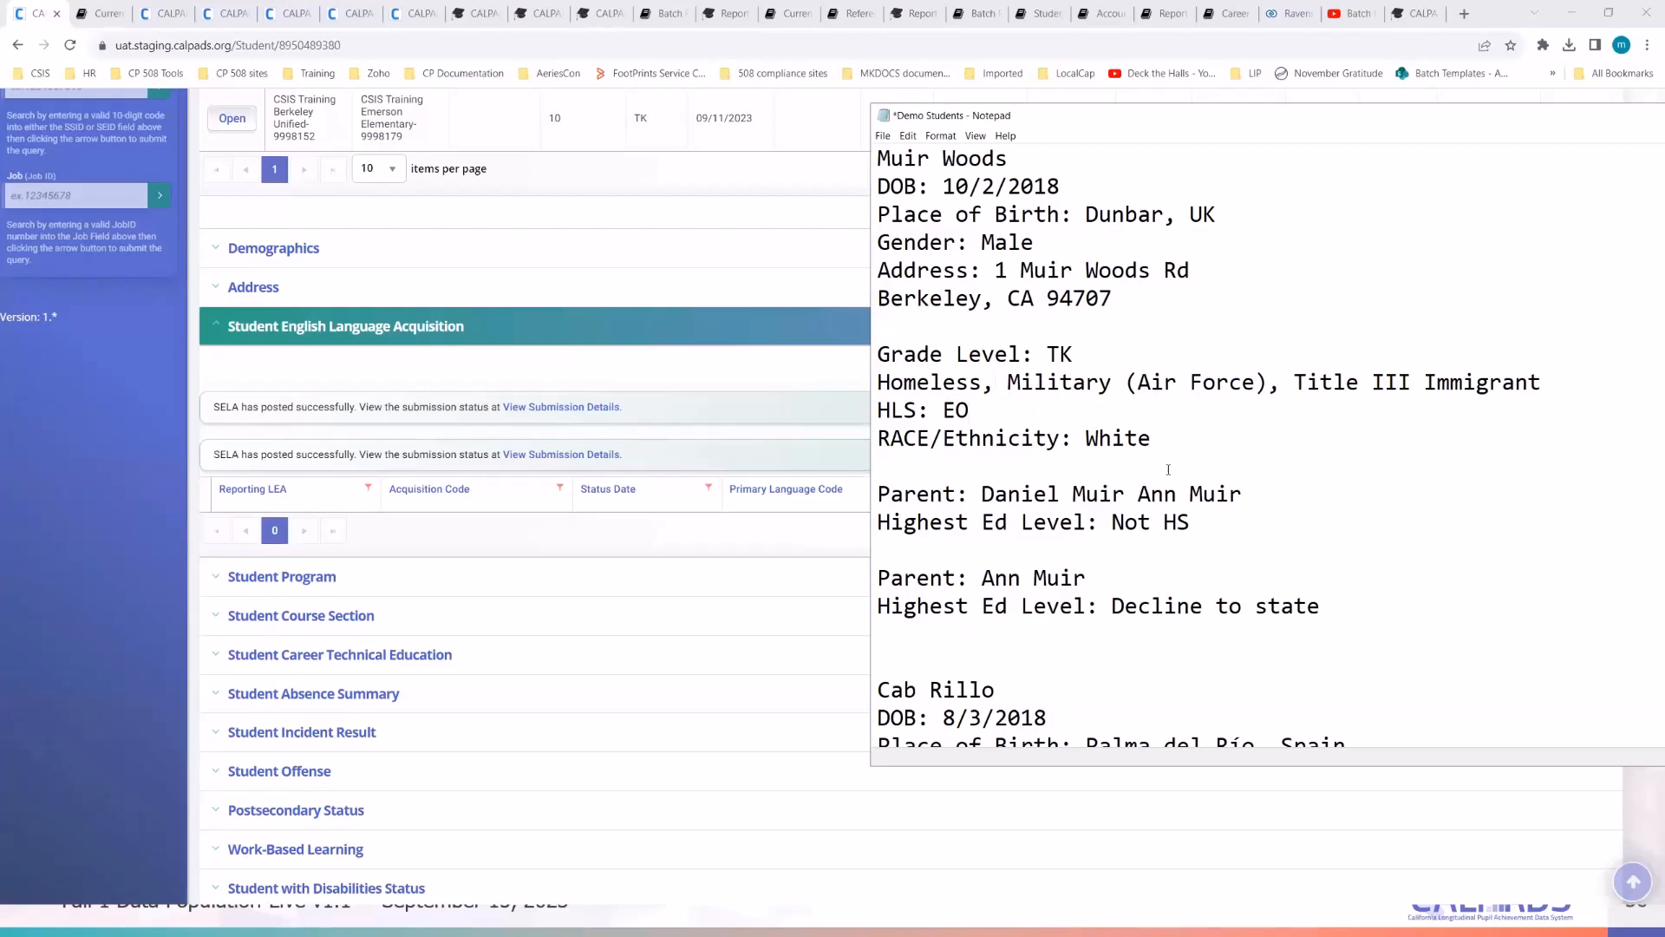
click(61, 502)
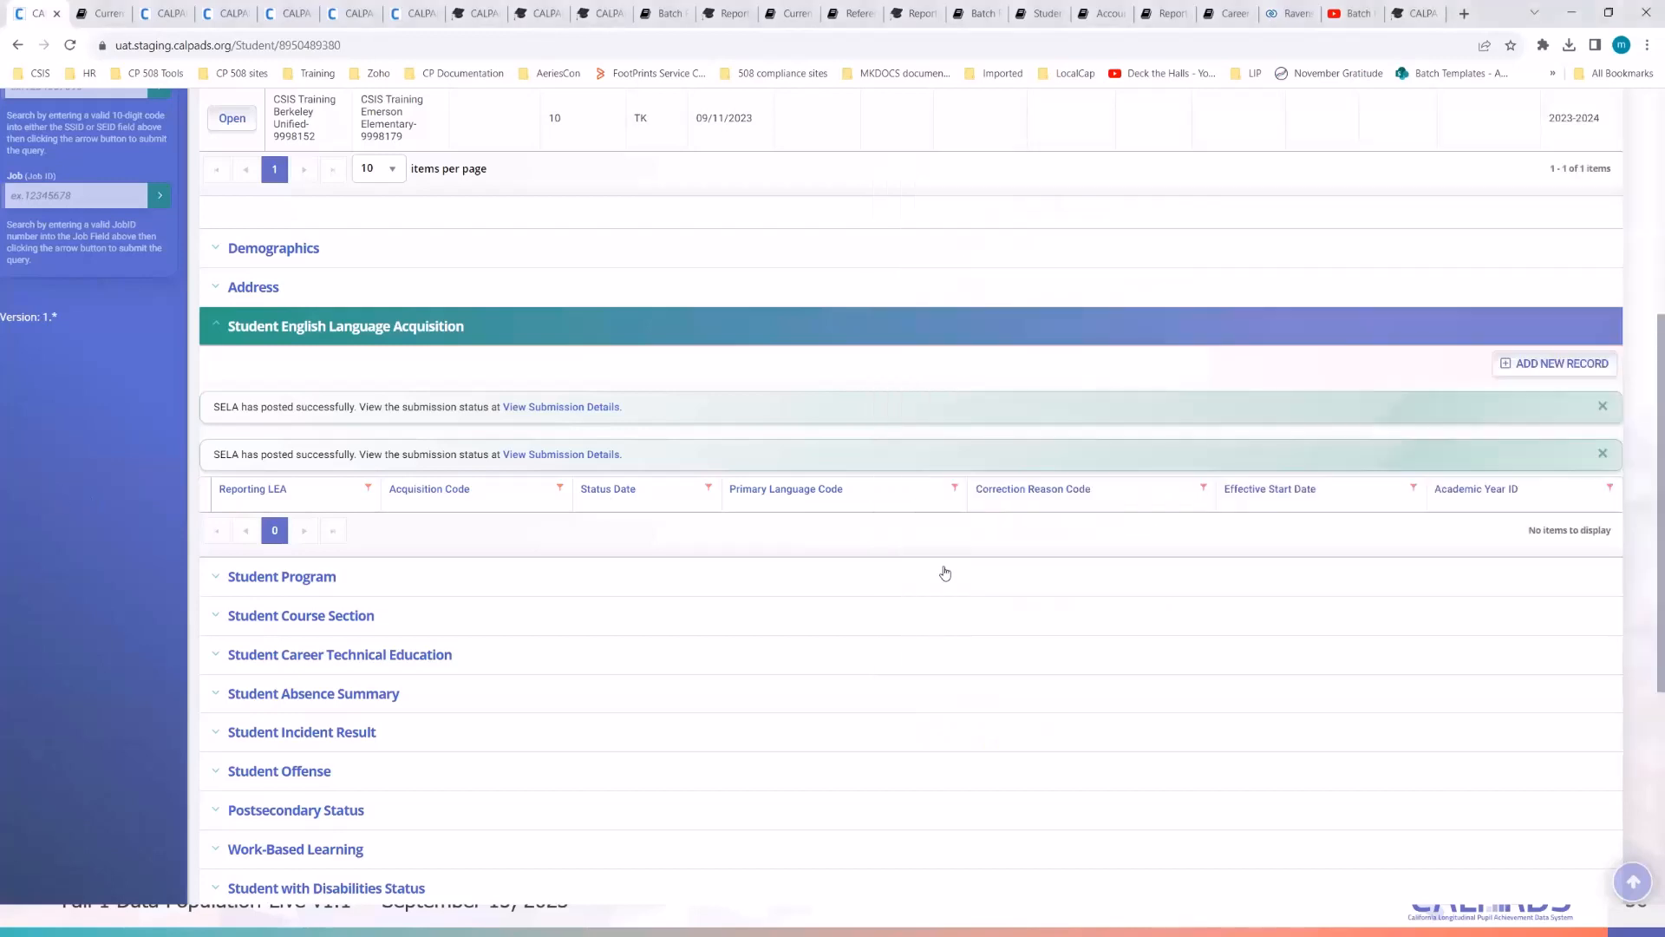
key(alt+Tab)
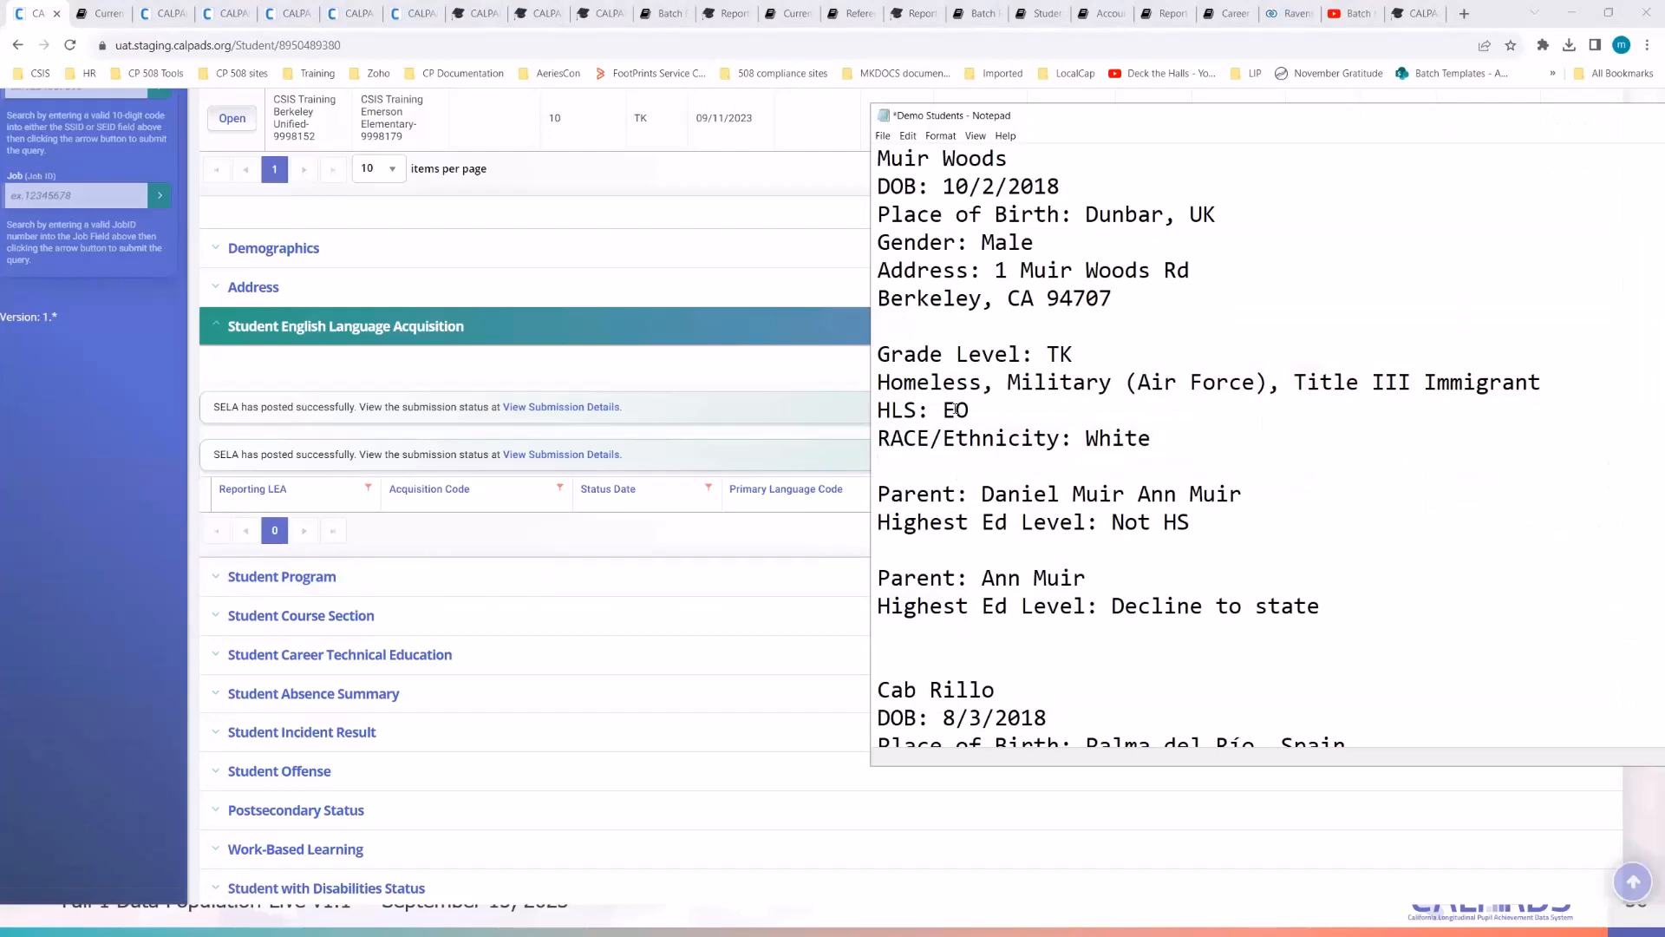
- Expand Student Program and add a new record with Emerson Elementary as school of attendance
click(87, 489)
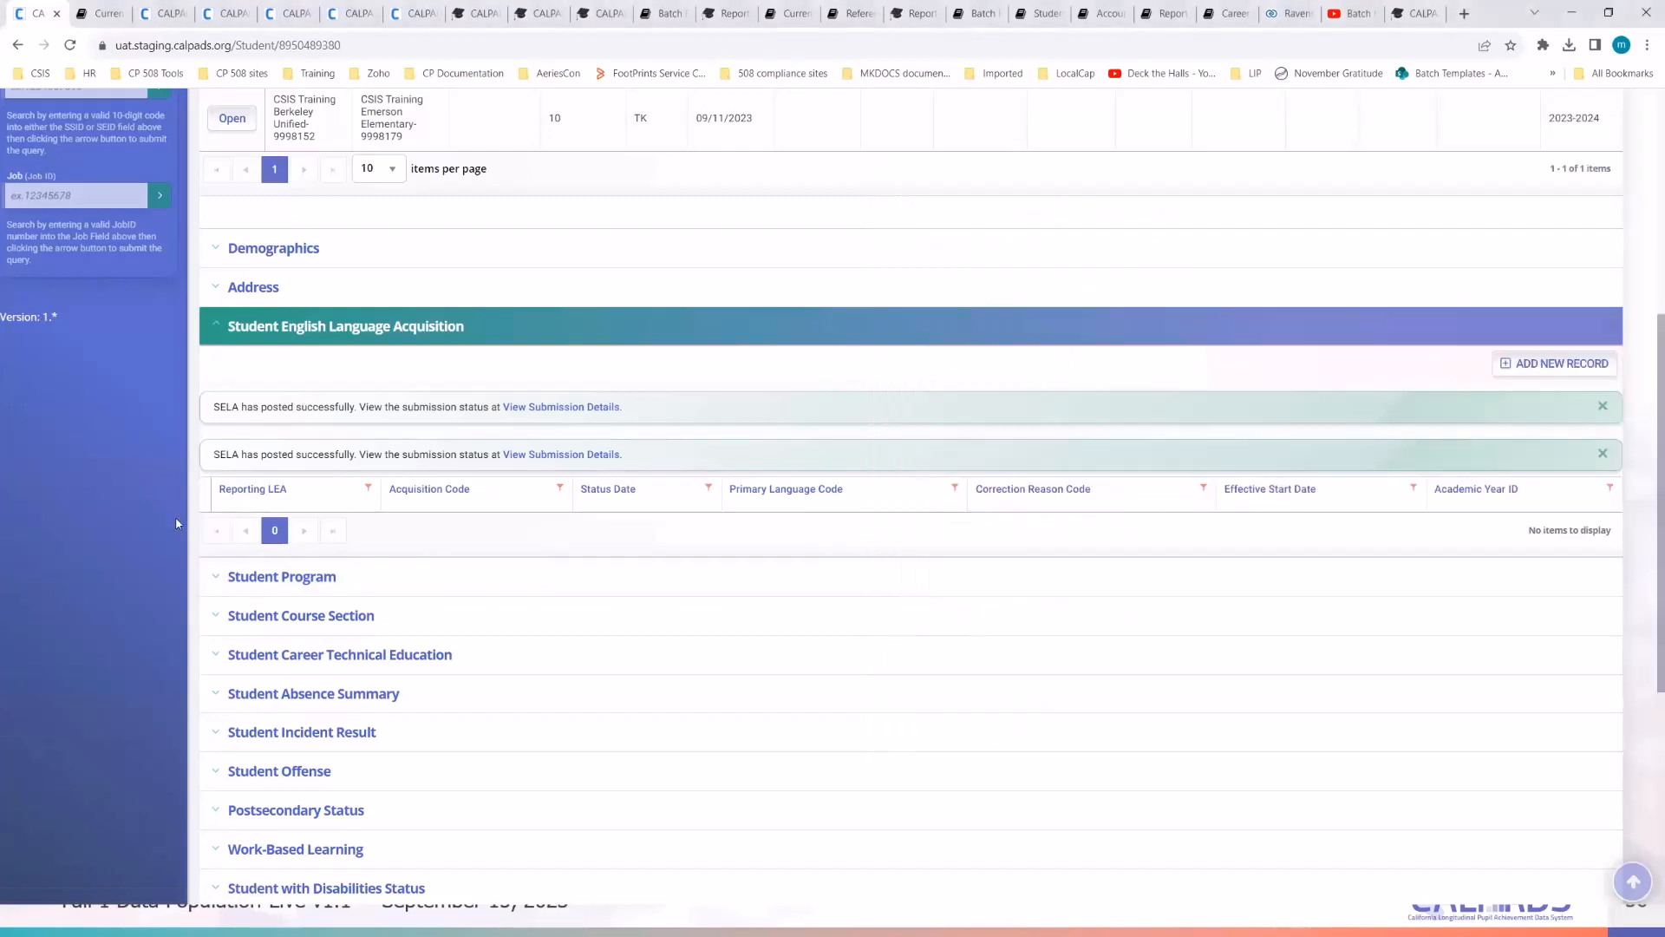
click(297, 577)
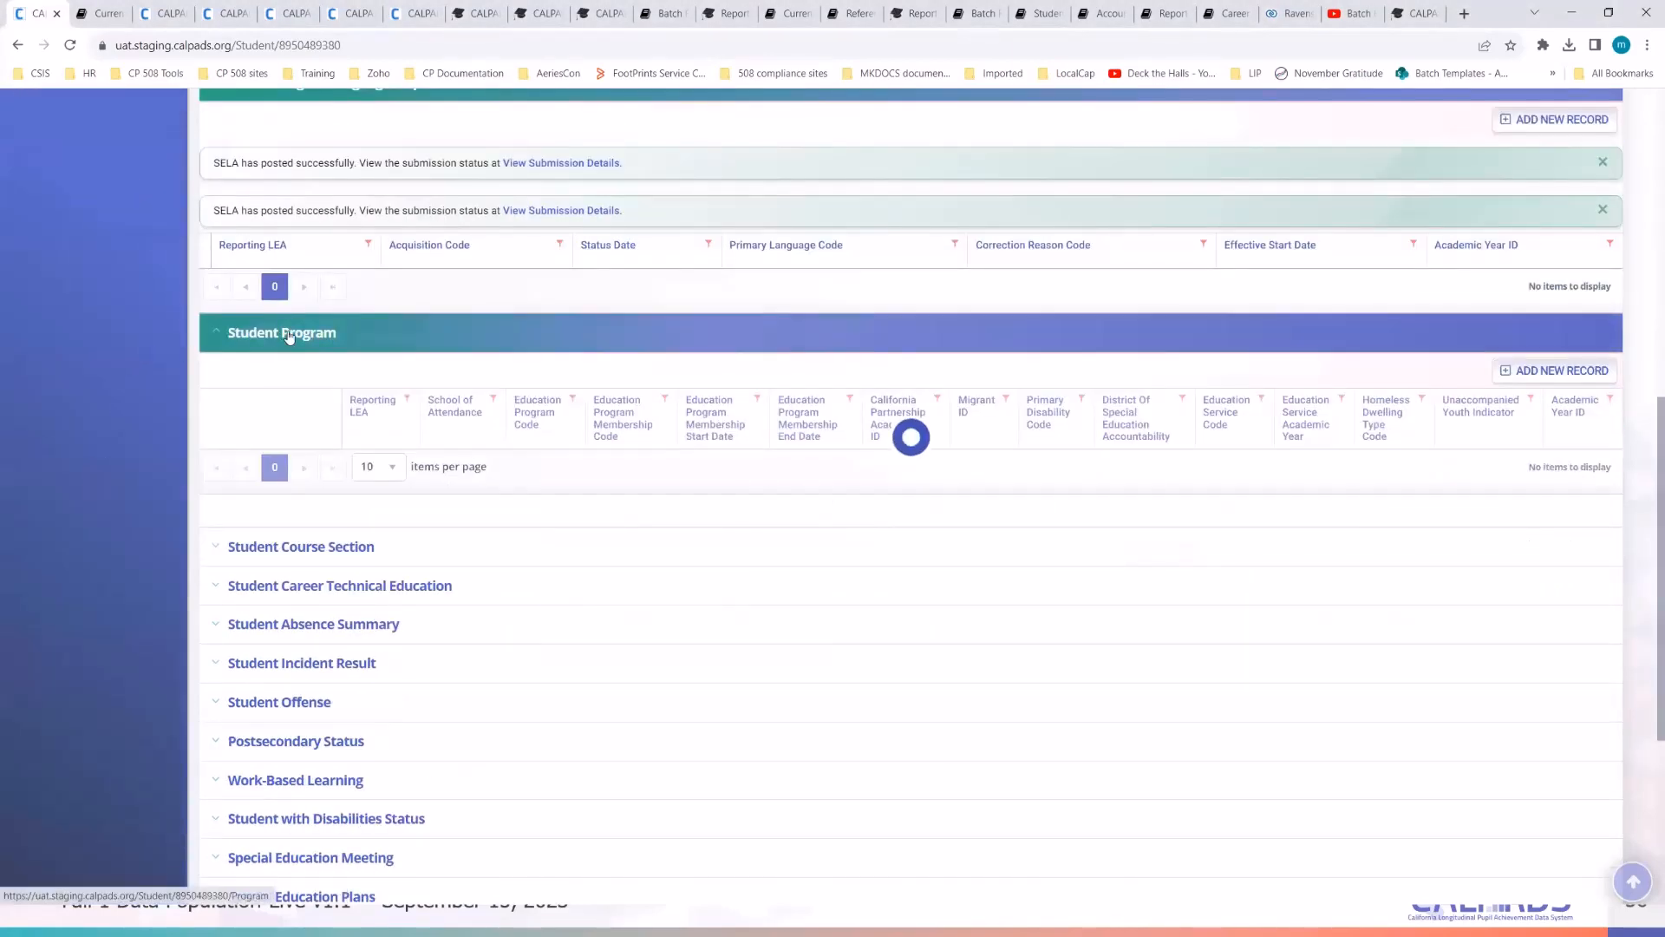
click(1496, 371)
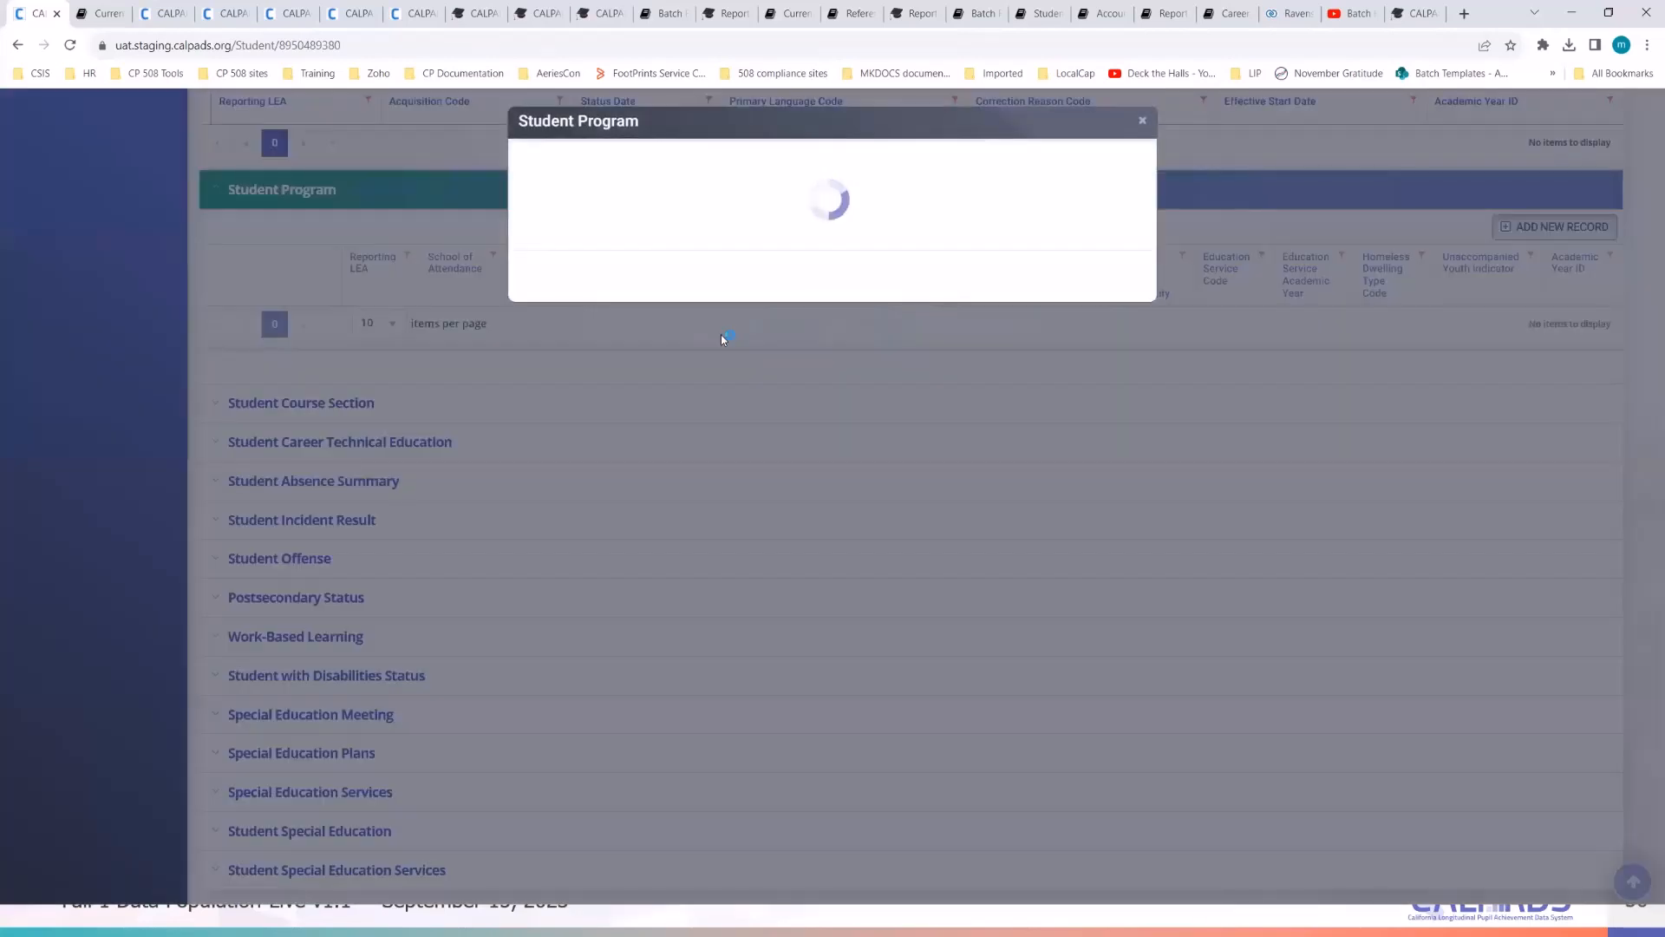
click(911, 395)
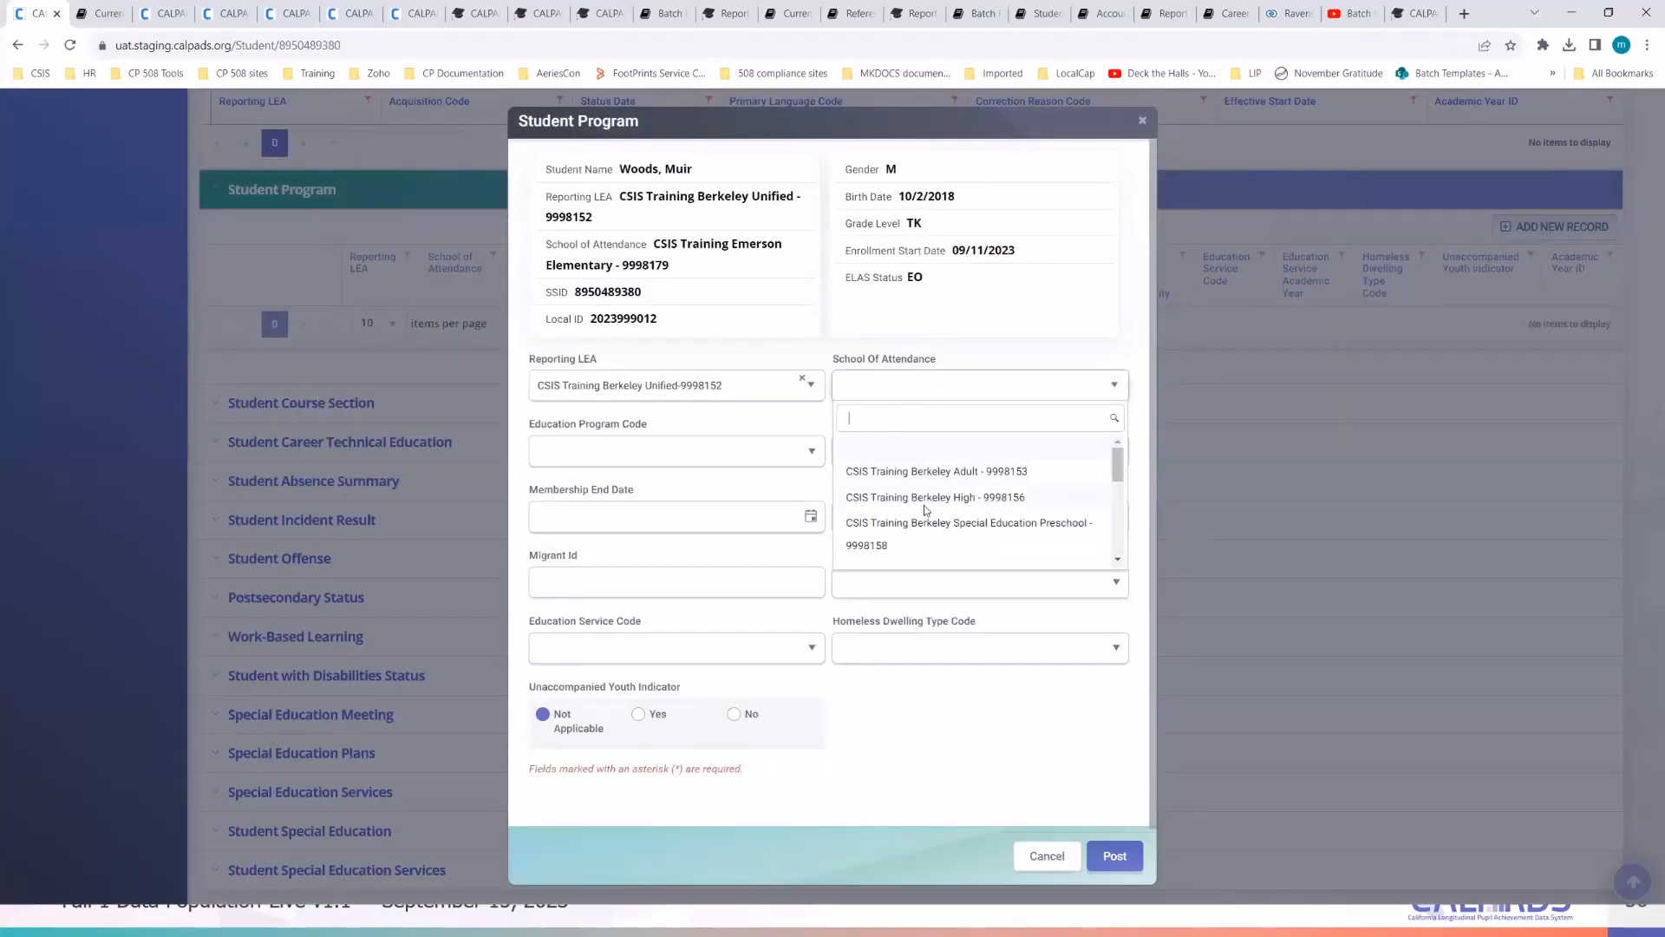
scroll(927, 510, down, 3)
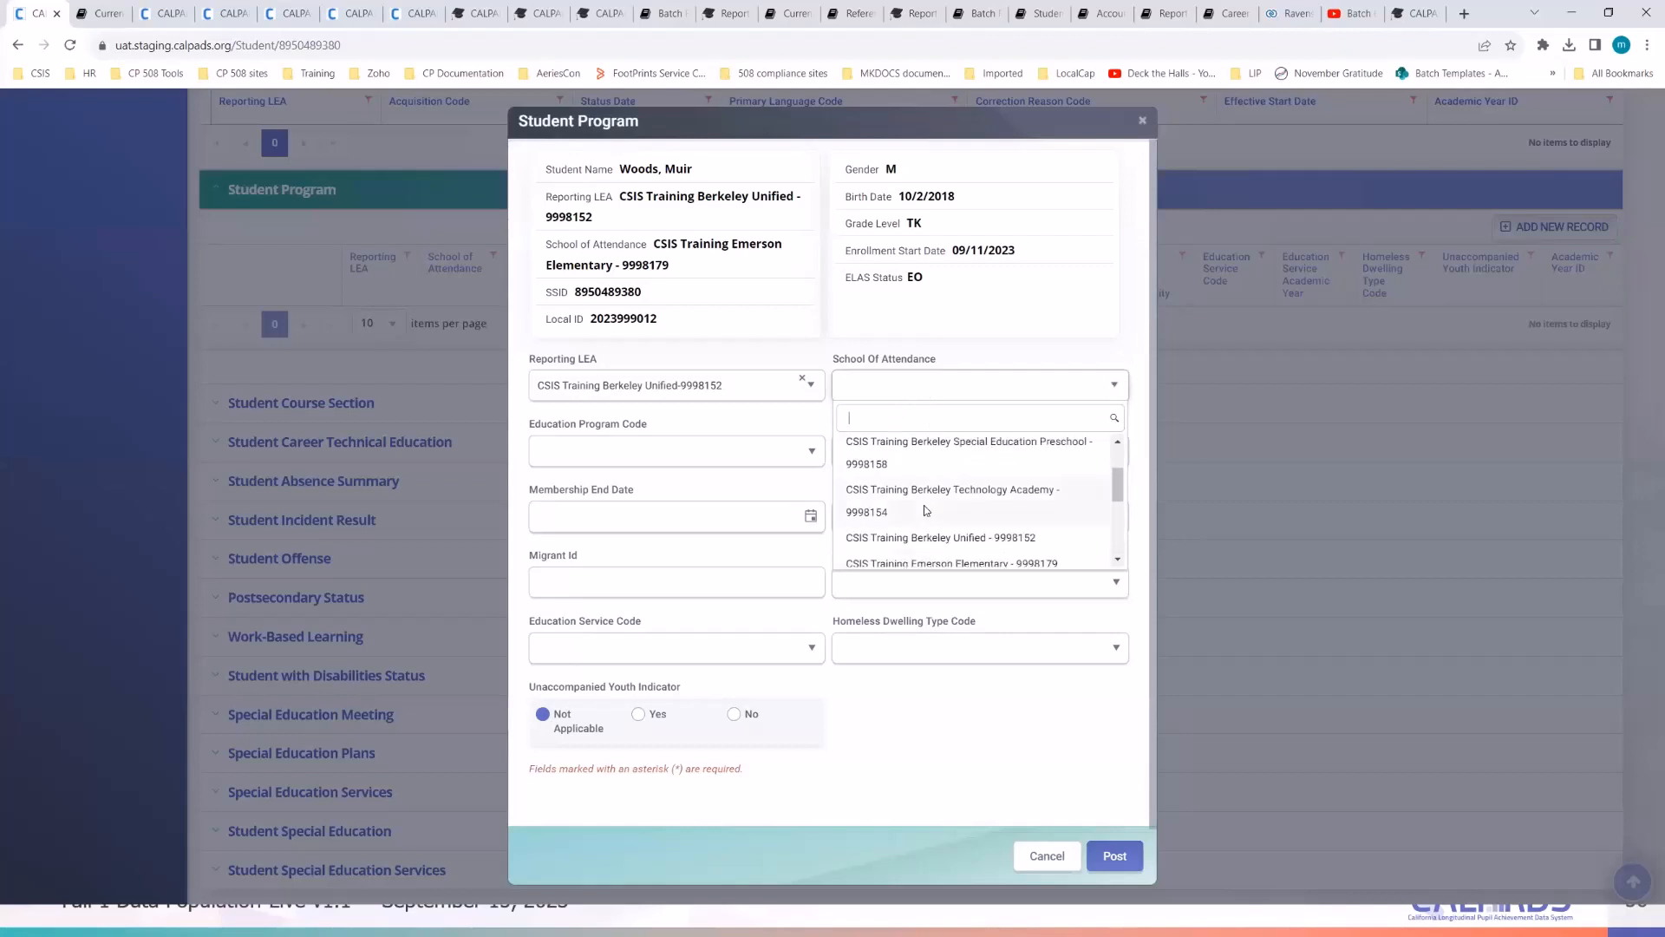
scroll(926, 510, down, 2)
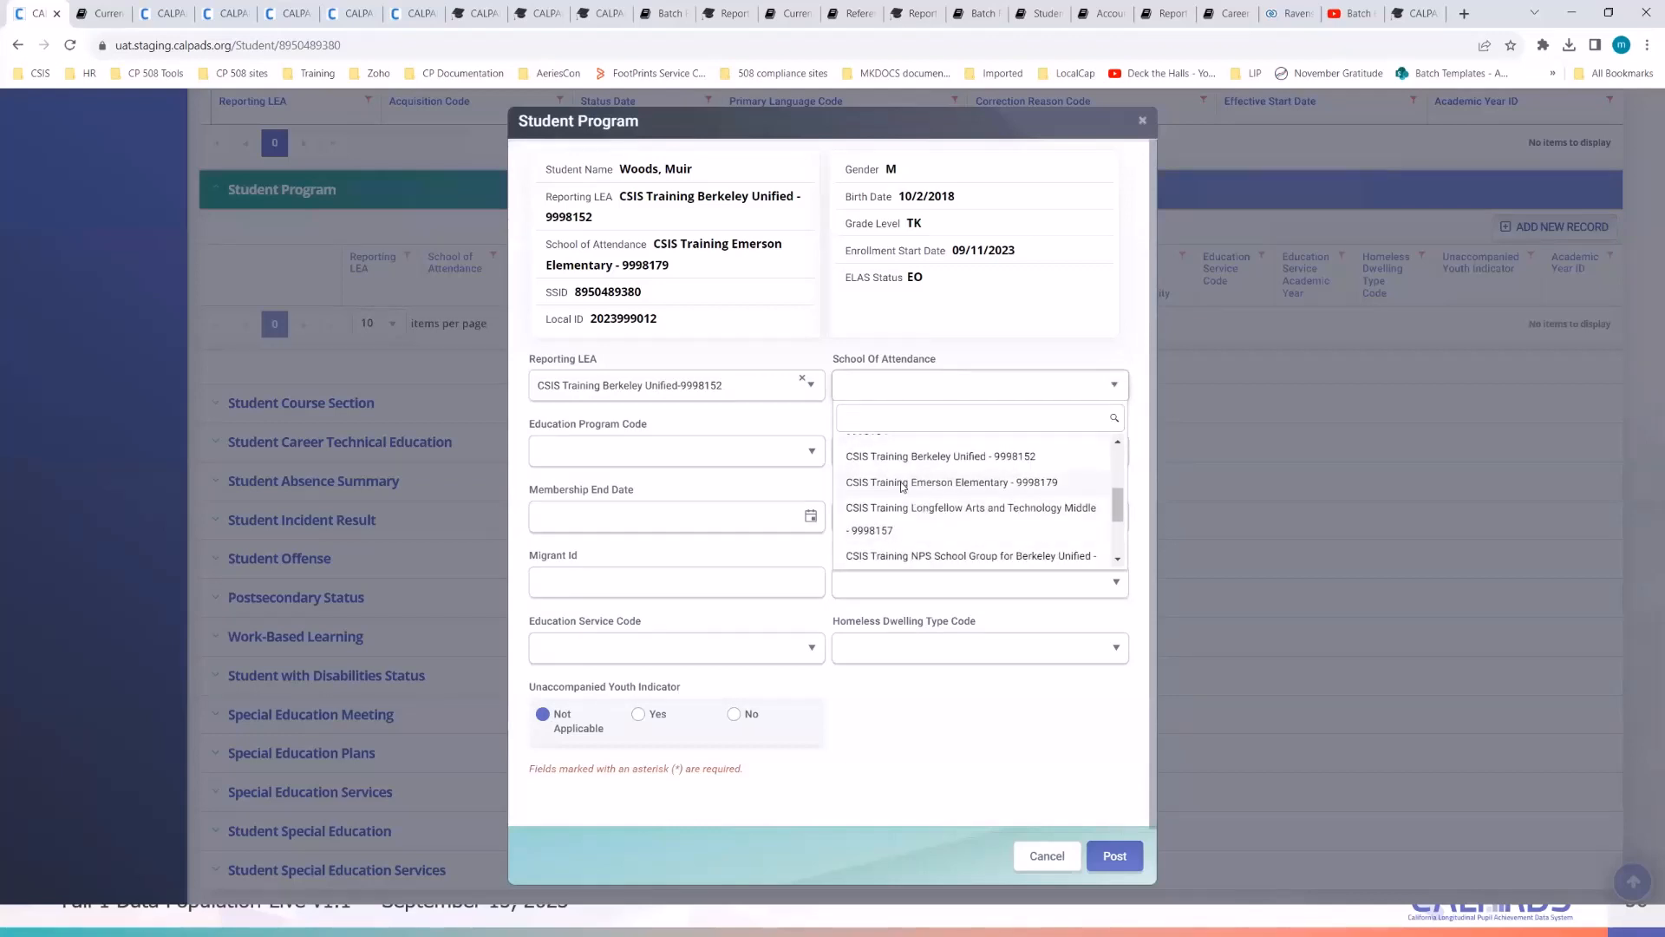
click(922, 480)
- Choose Homeless Program-191 with membership start date 09/11/2023, reviewing the dwelling type options
click(802, 454)
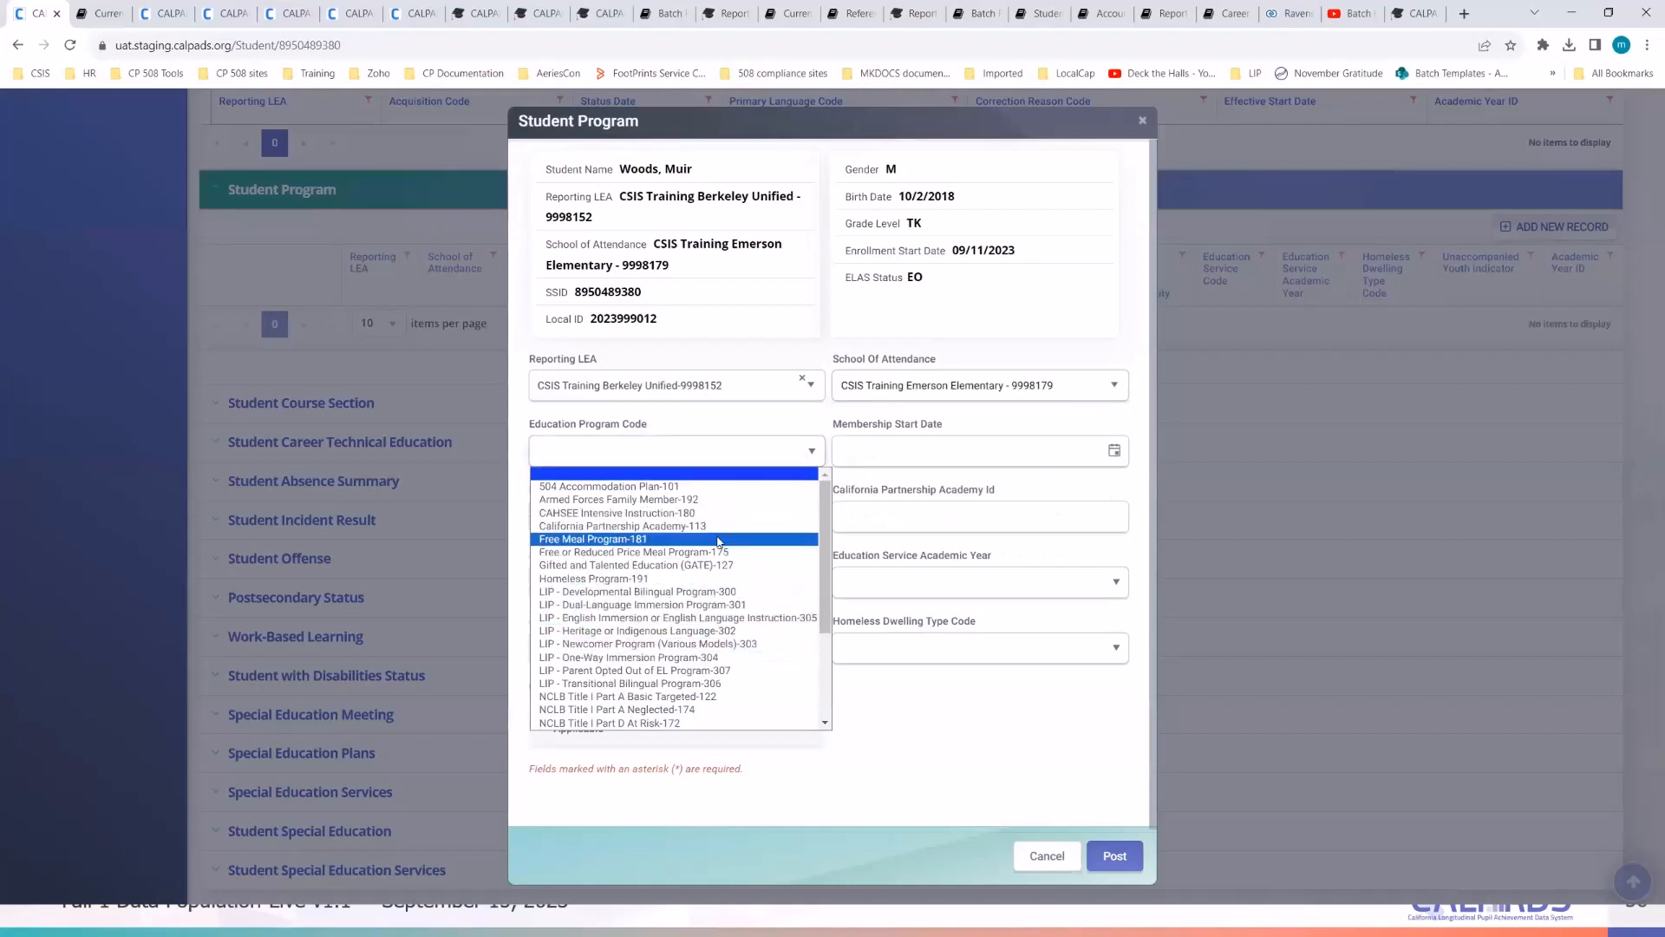
click(708, 574)
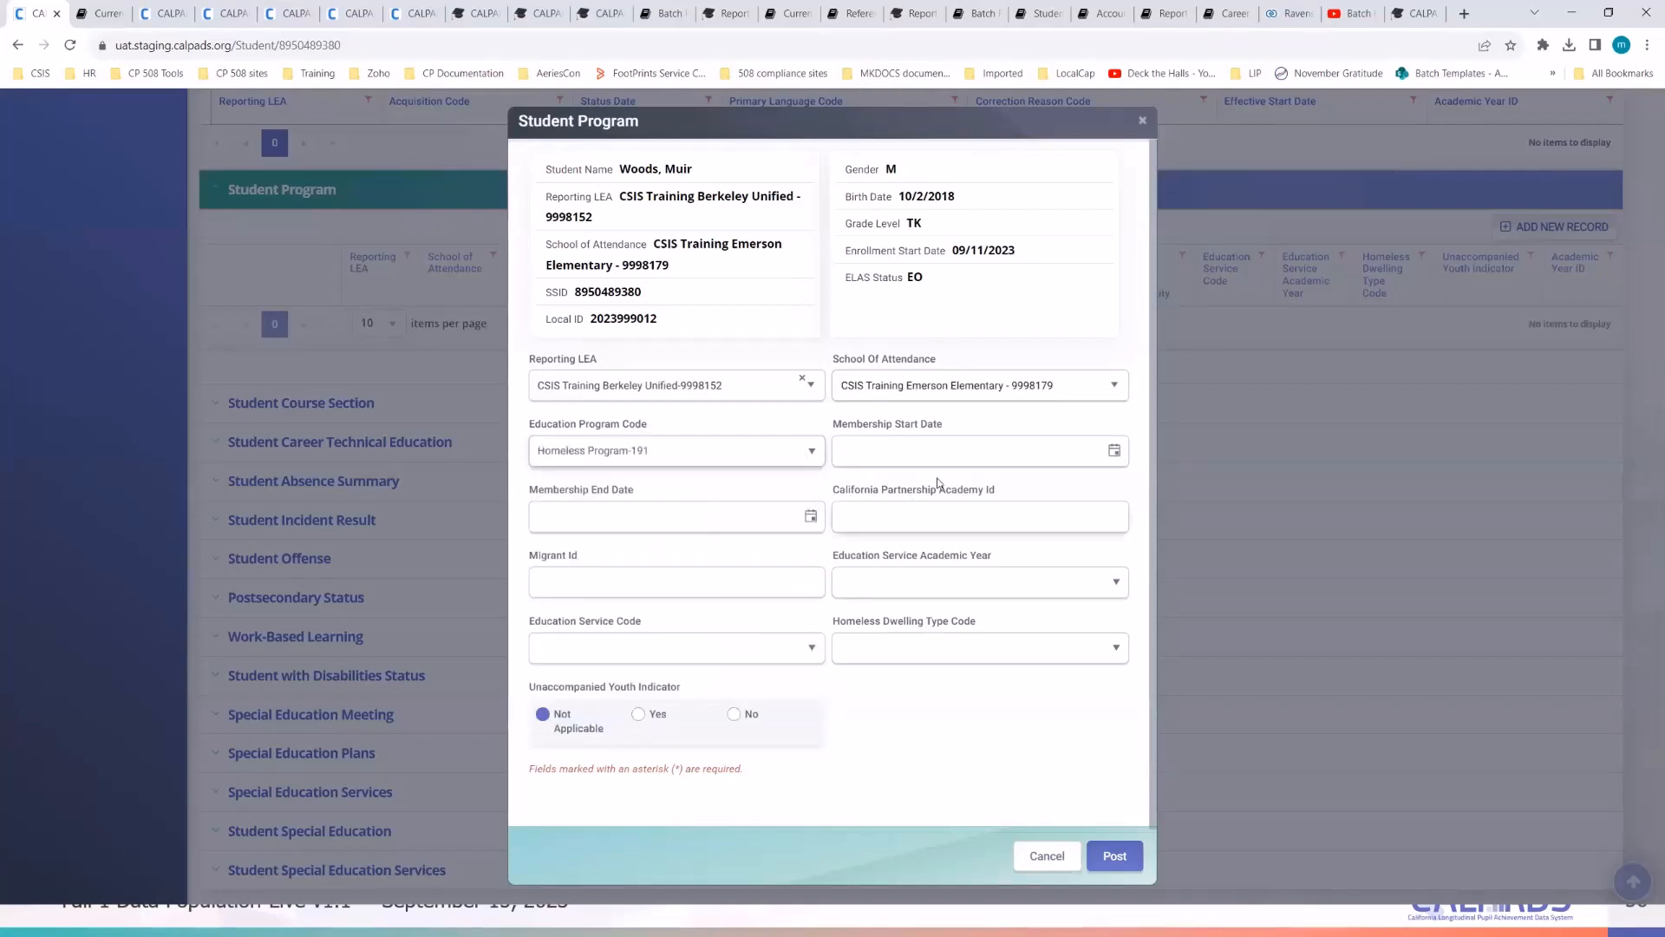
click(1100, 456)
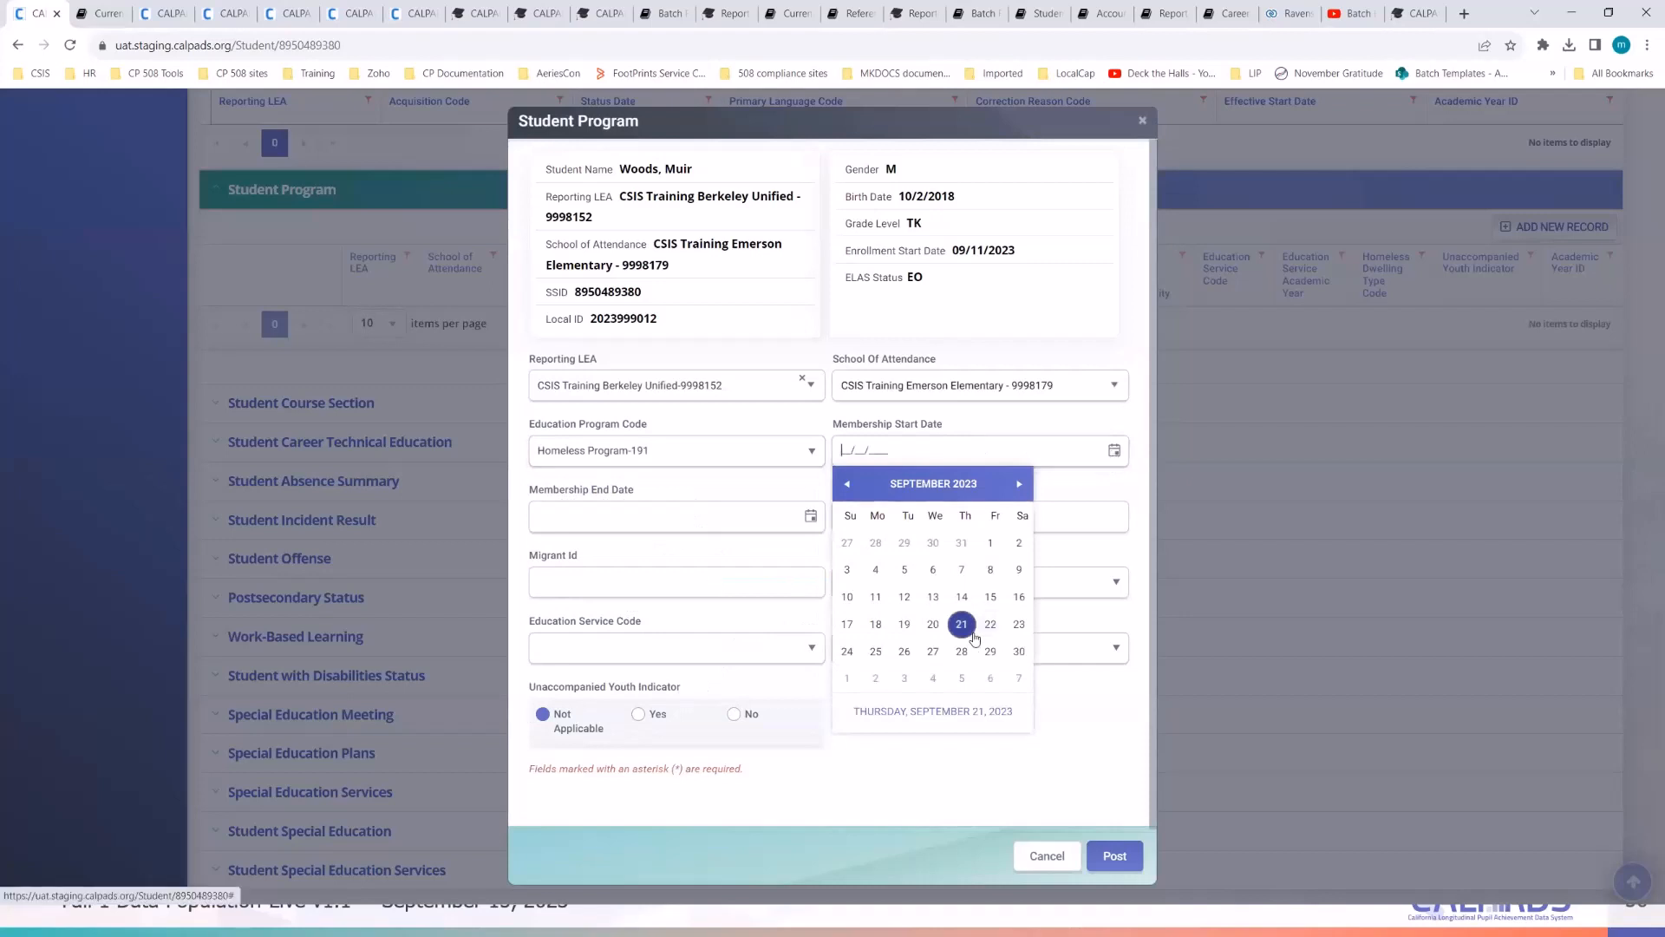
click(875, 601)
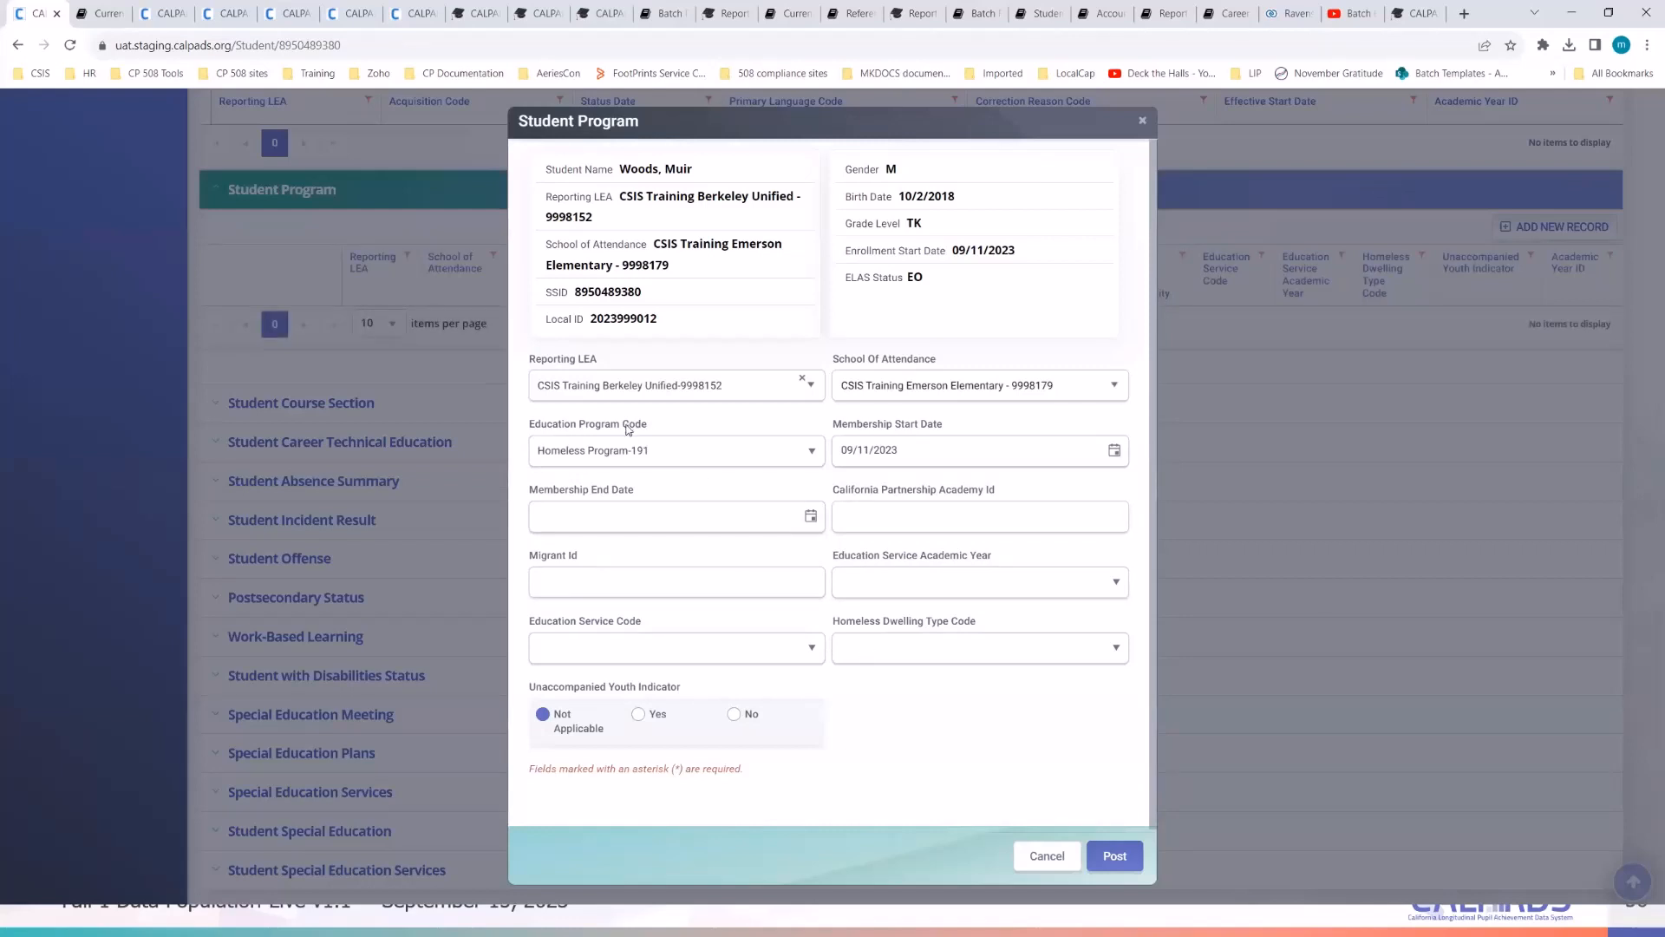
click(996, 649)
click(928, 766)
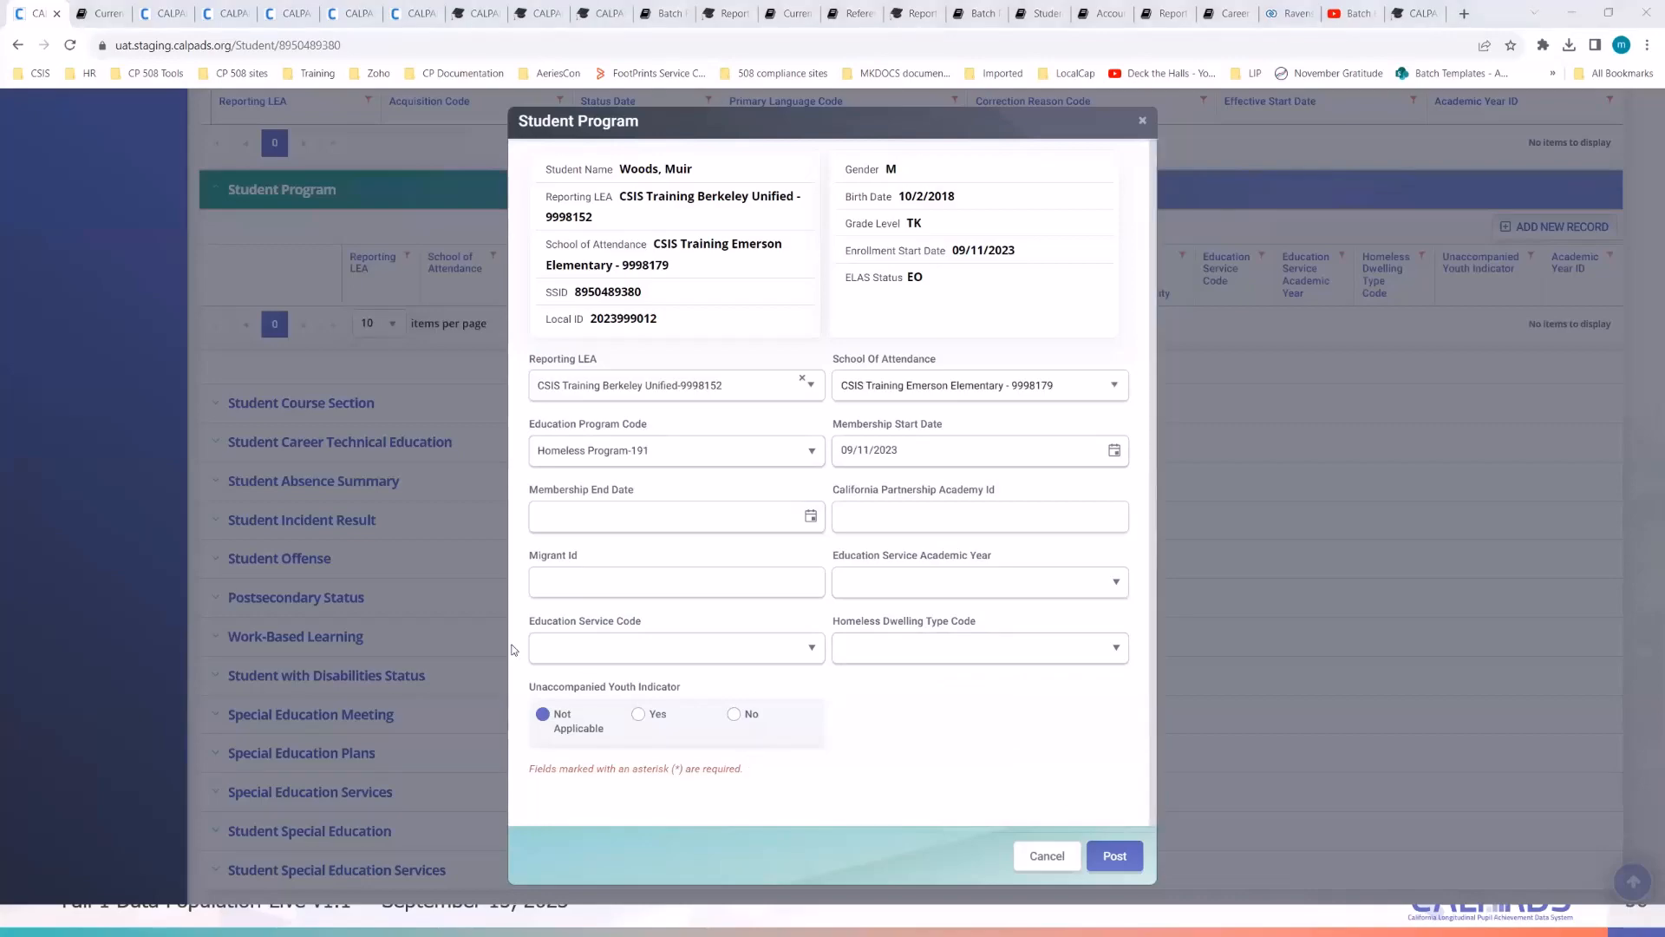
key(alt+Tab)
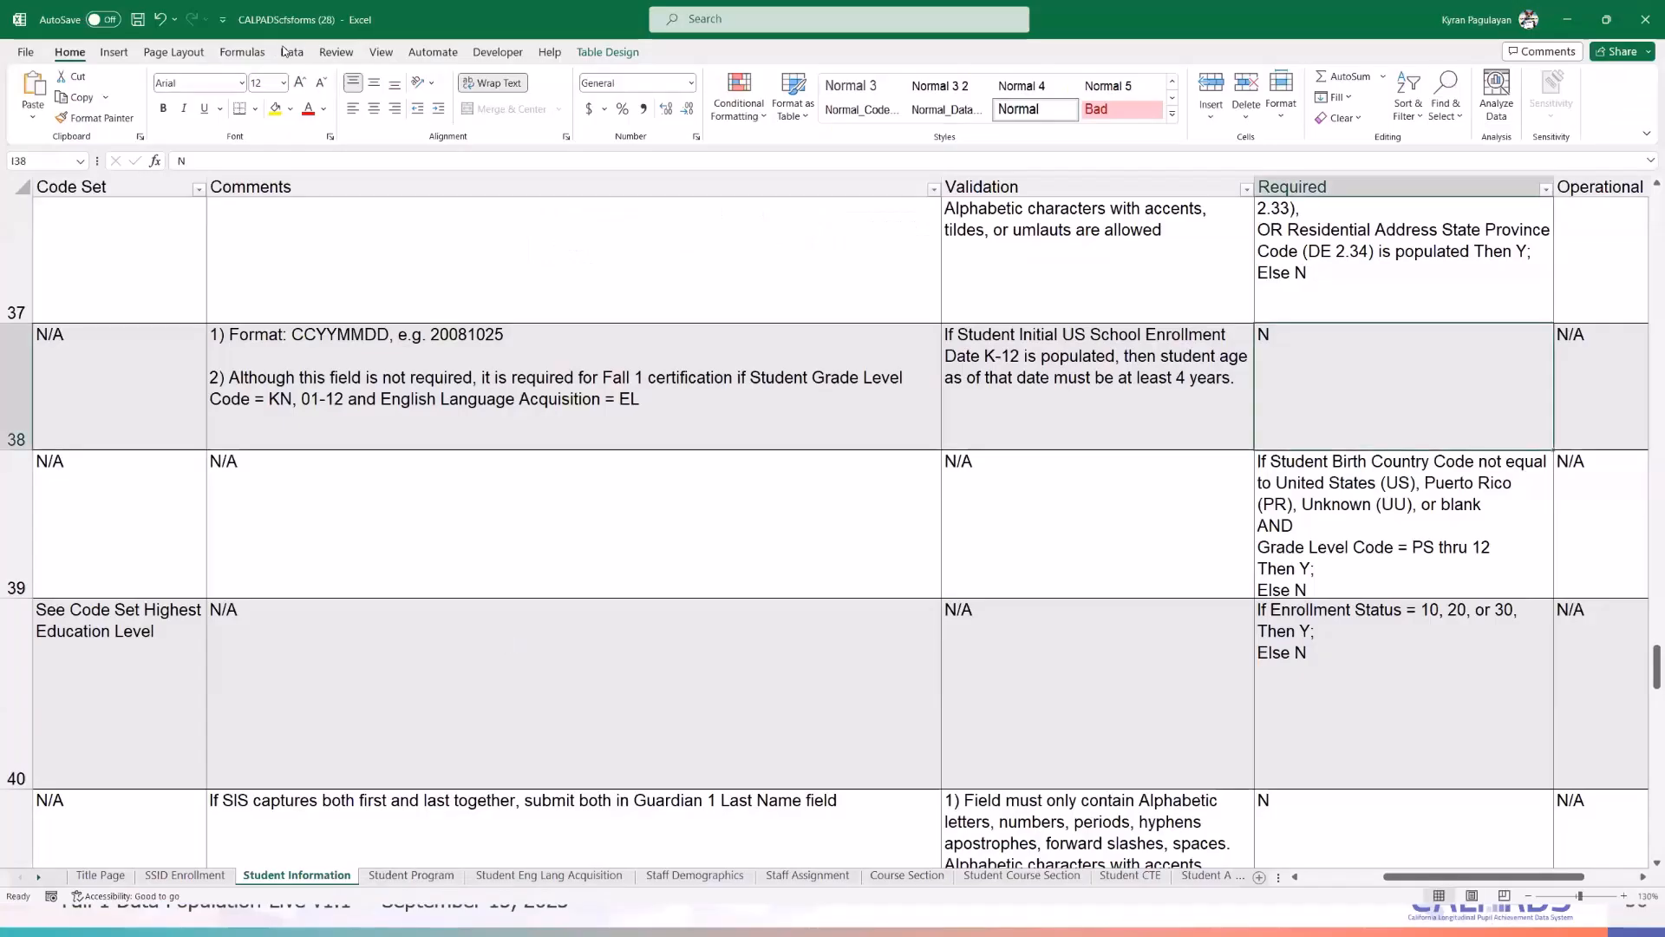
- Open the Student Program sheet of the file-specifications workbook and scroll to the Required column
click(413, 876)
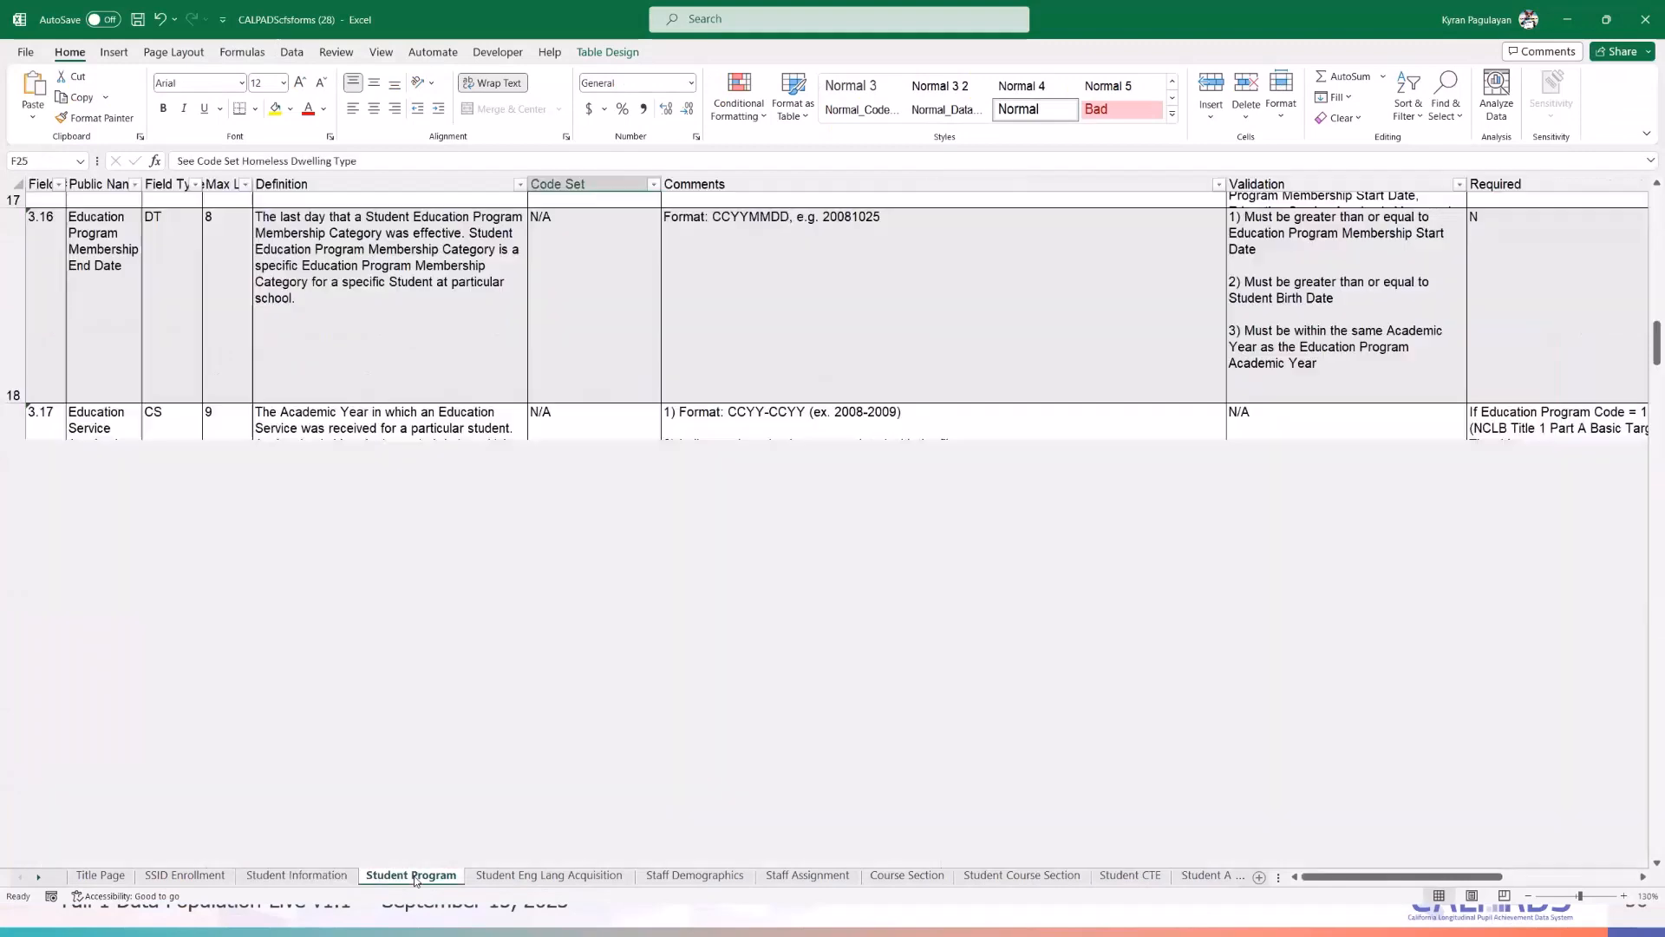
scroll(404, 503, down, 3)
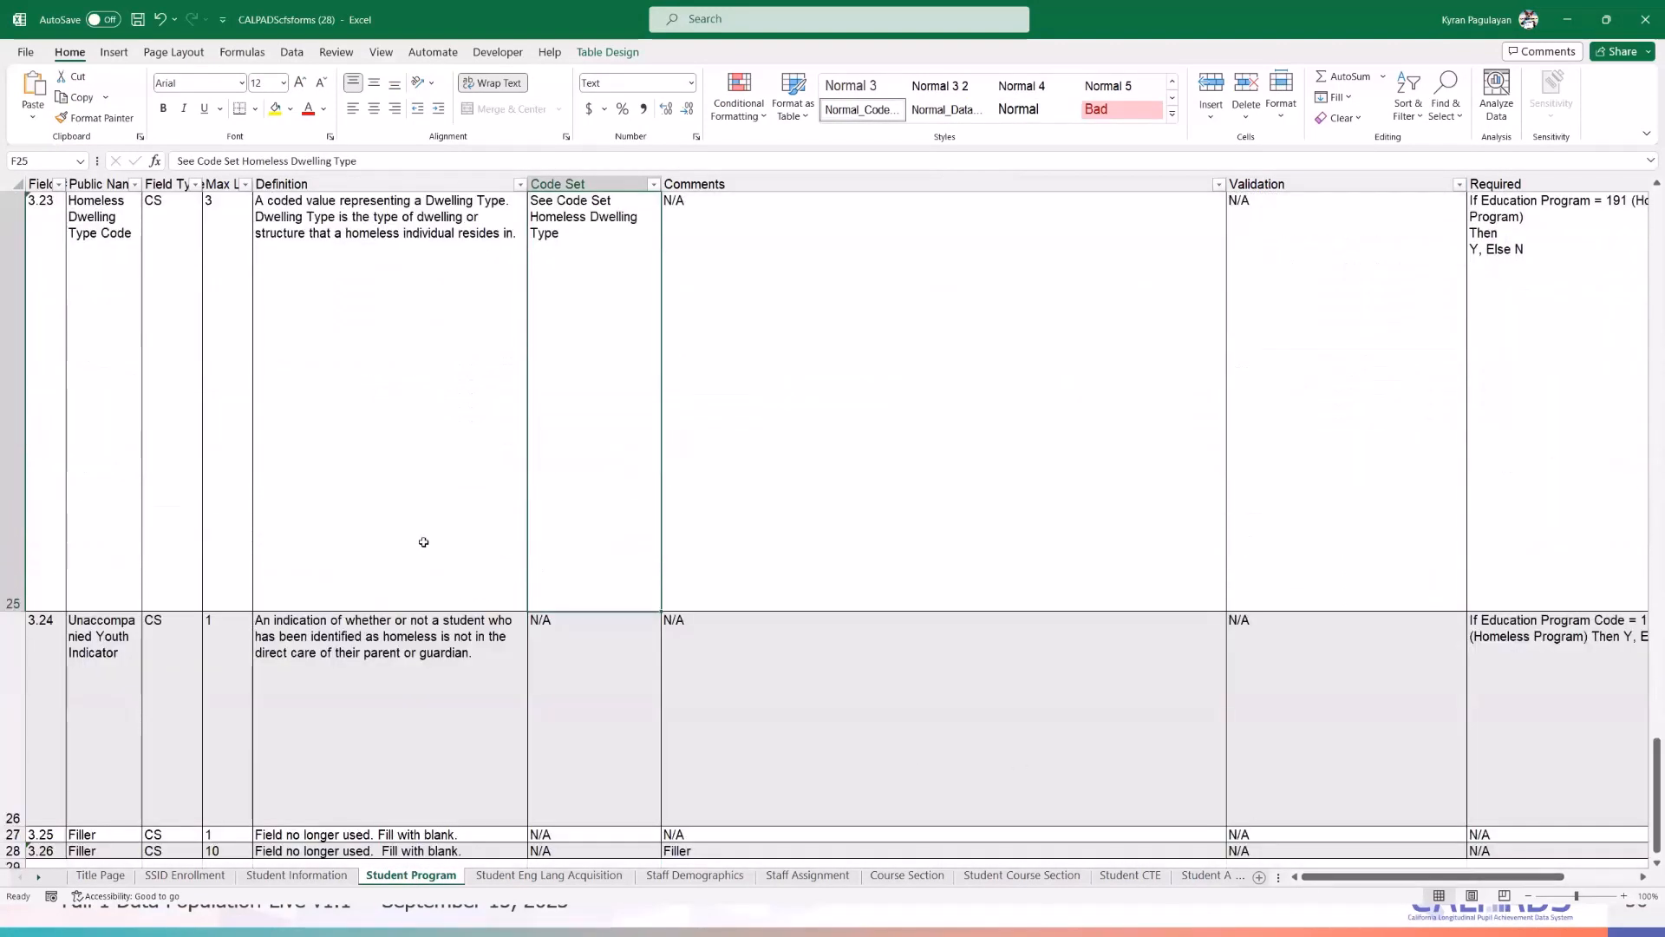
scroll(1179, 772, down, 5)
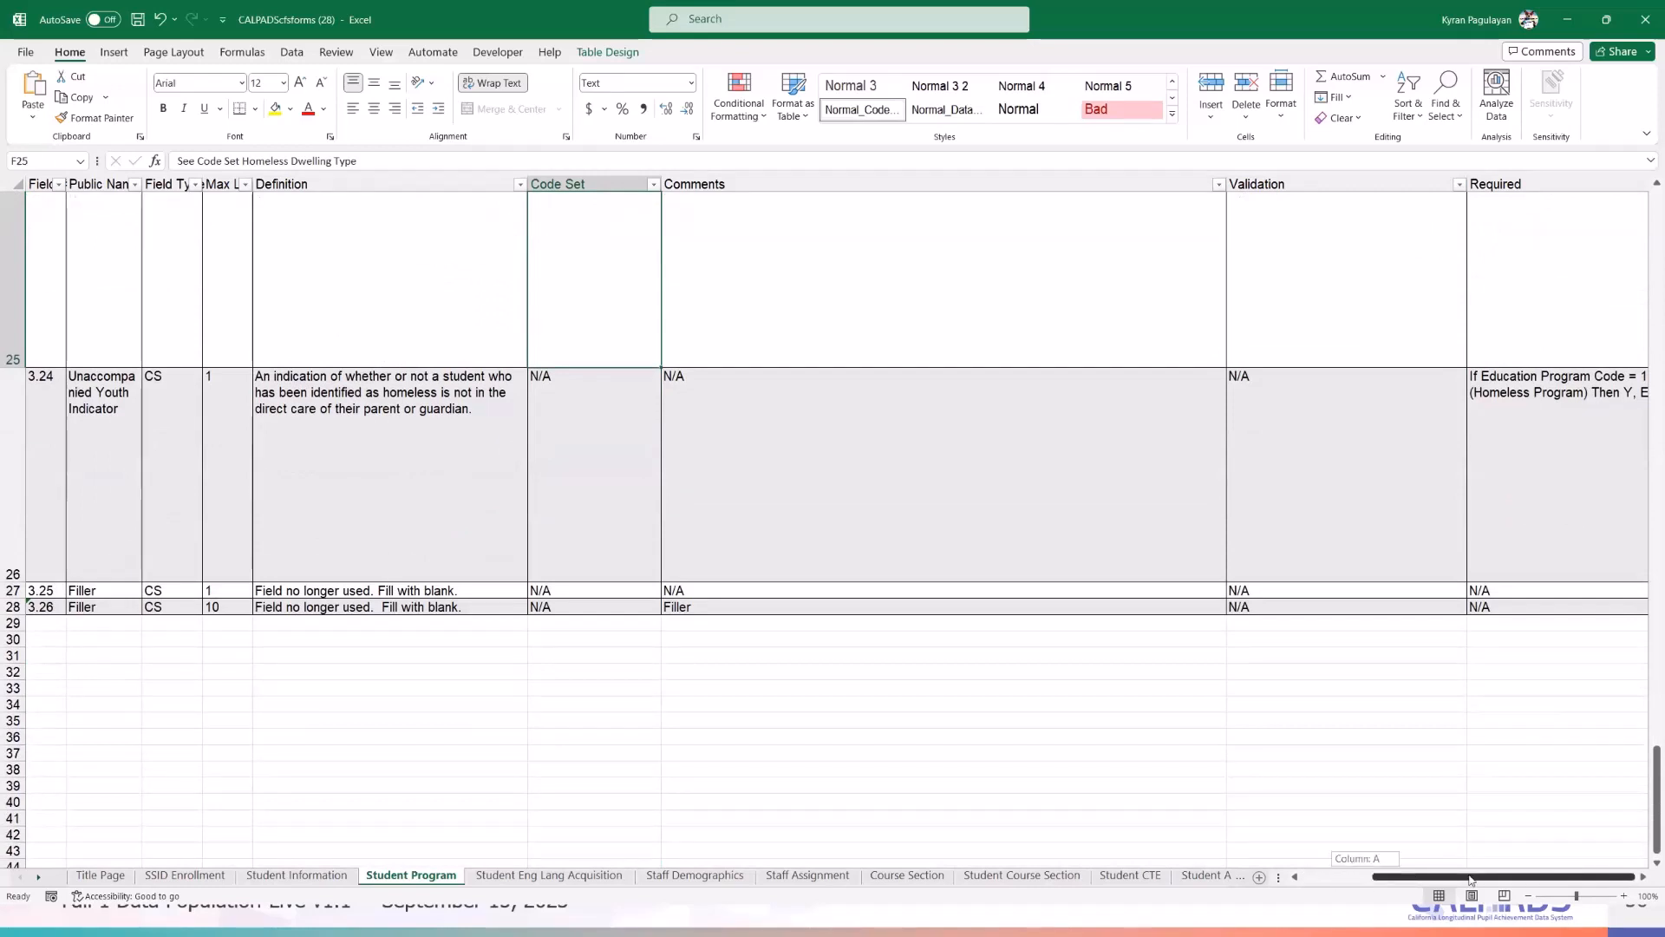
scroll(1578, 588, up, 1)
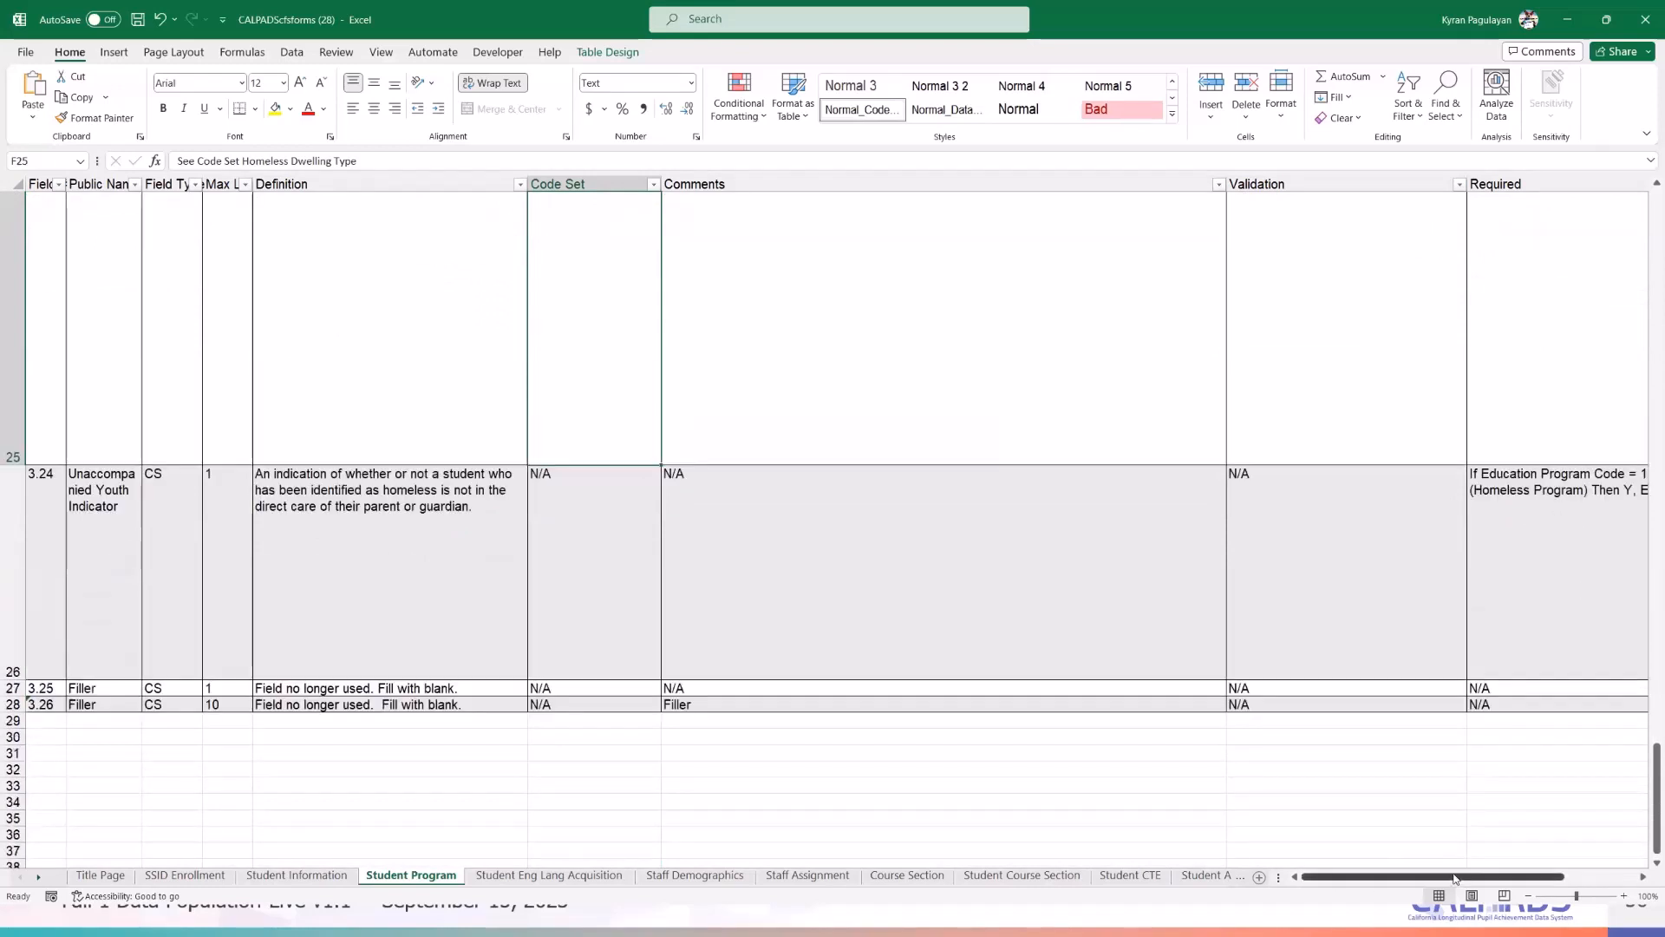
scroll(1545, 285, right, 3)
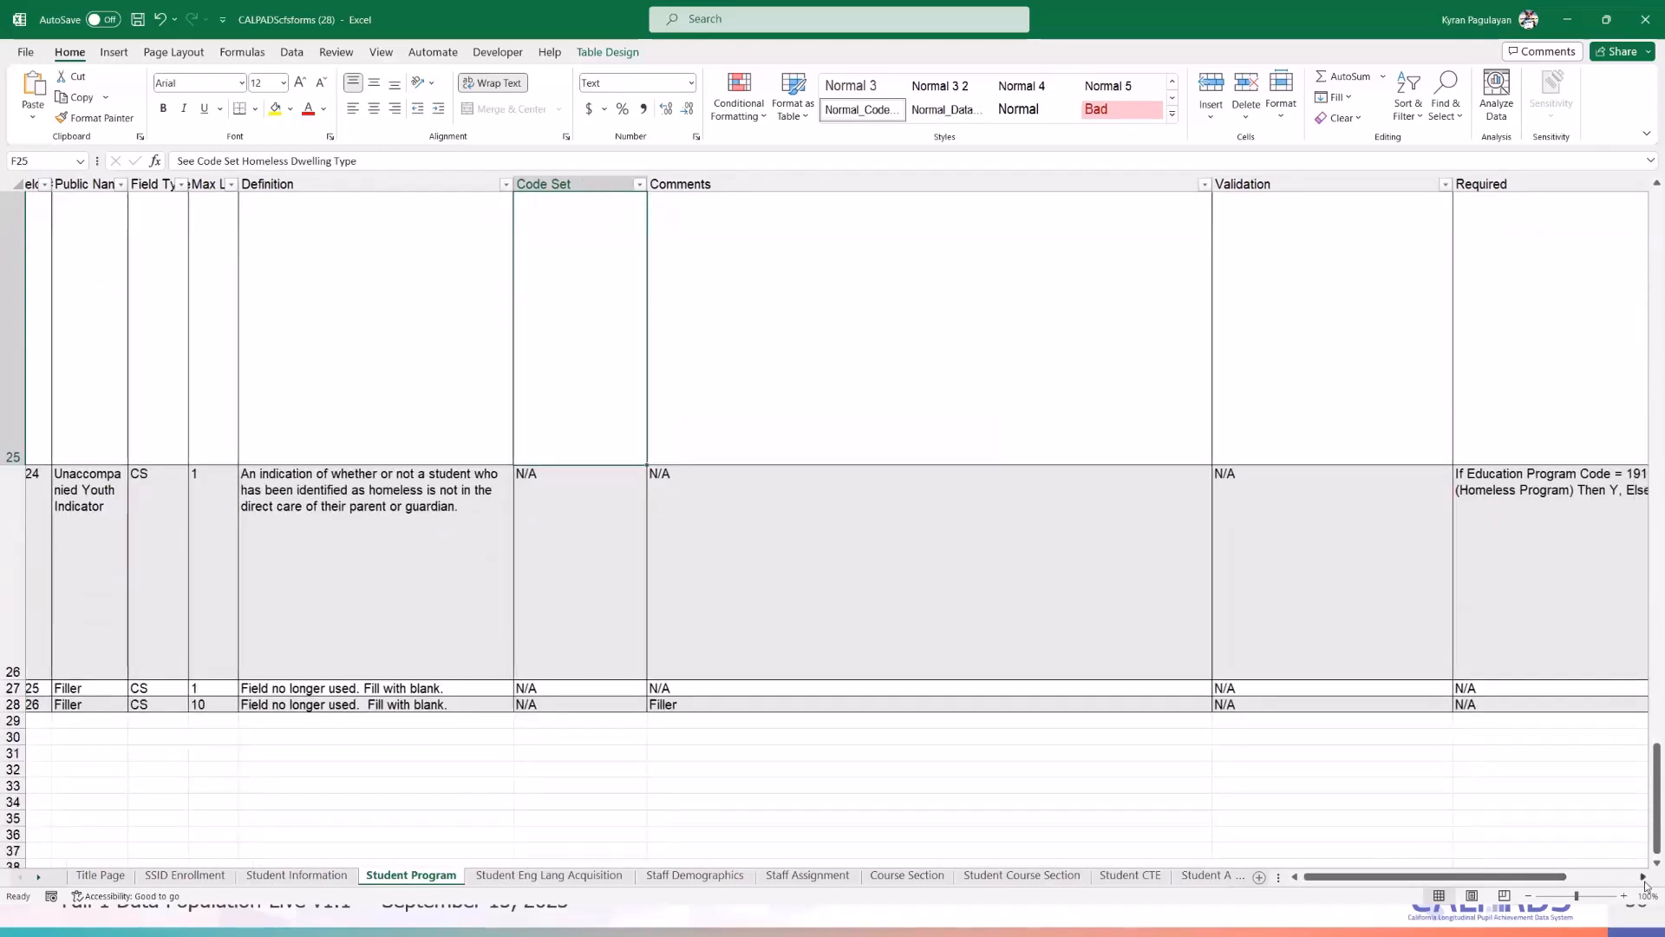
scroll(1545, 286, right, 1)
- Filter the Required column to the 'homele' homeless-program rules, then minimize Excel
click(1463, 185)
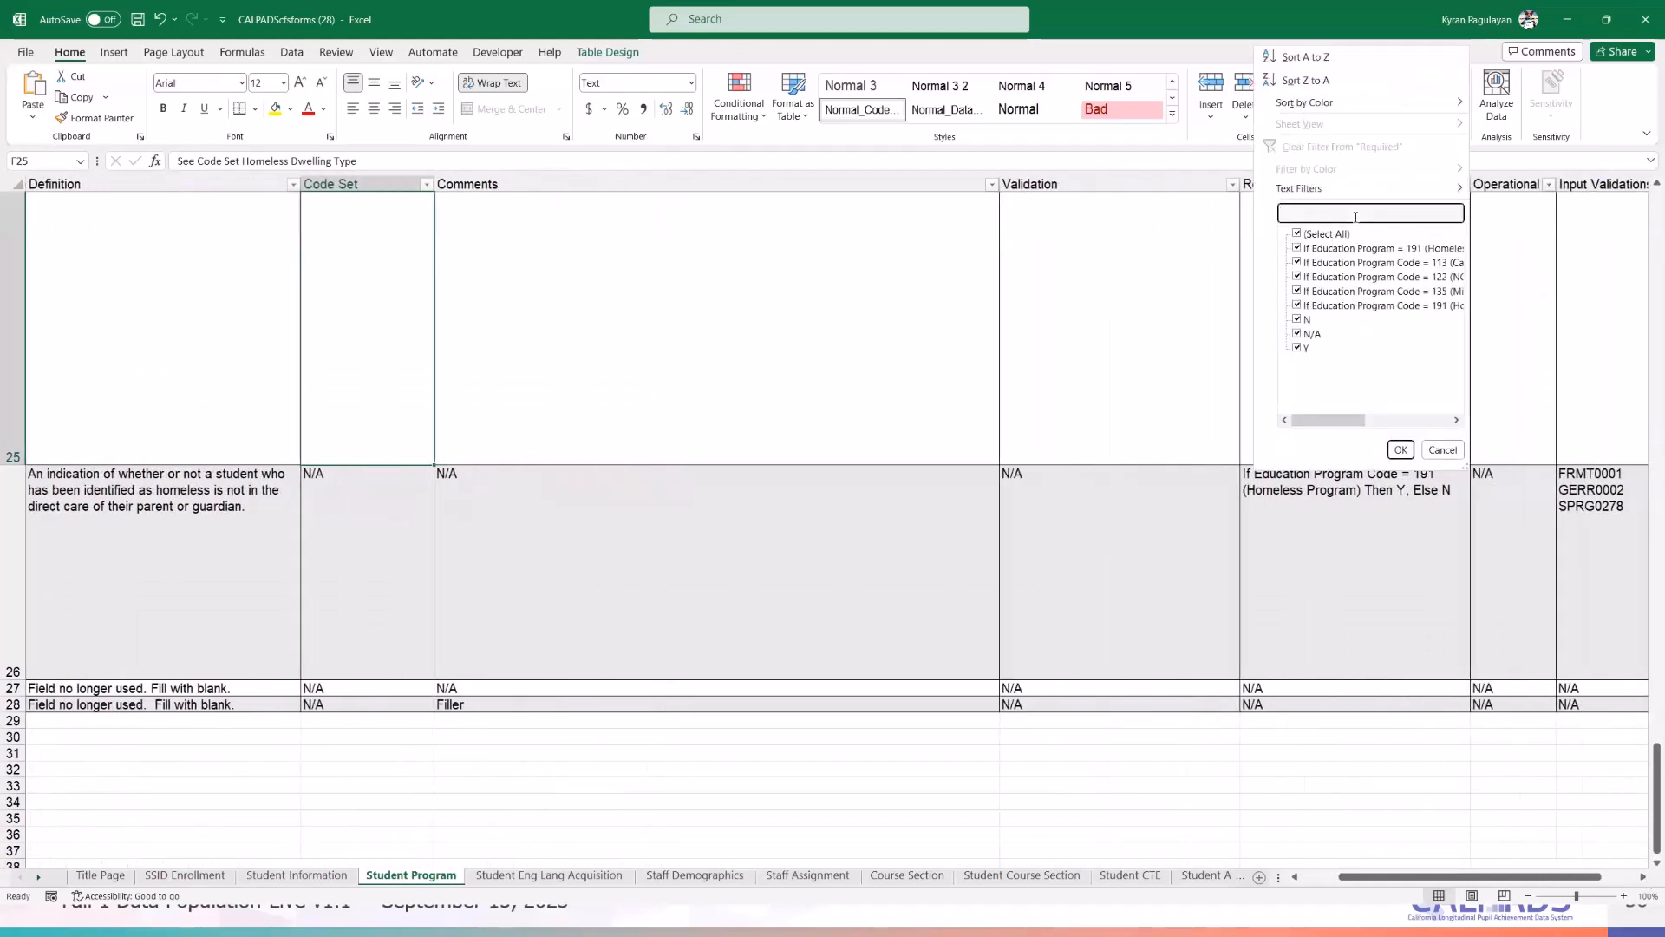
text(191)
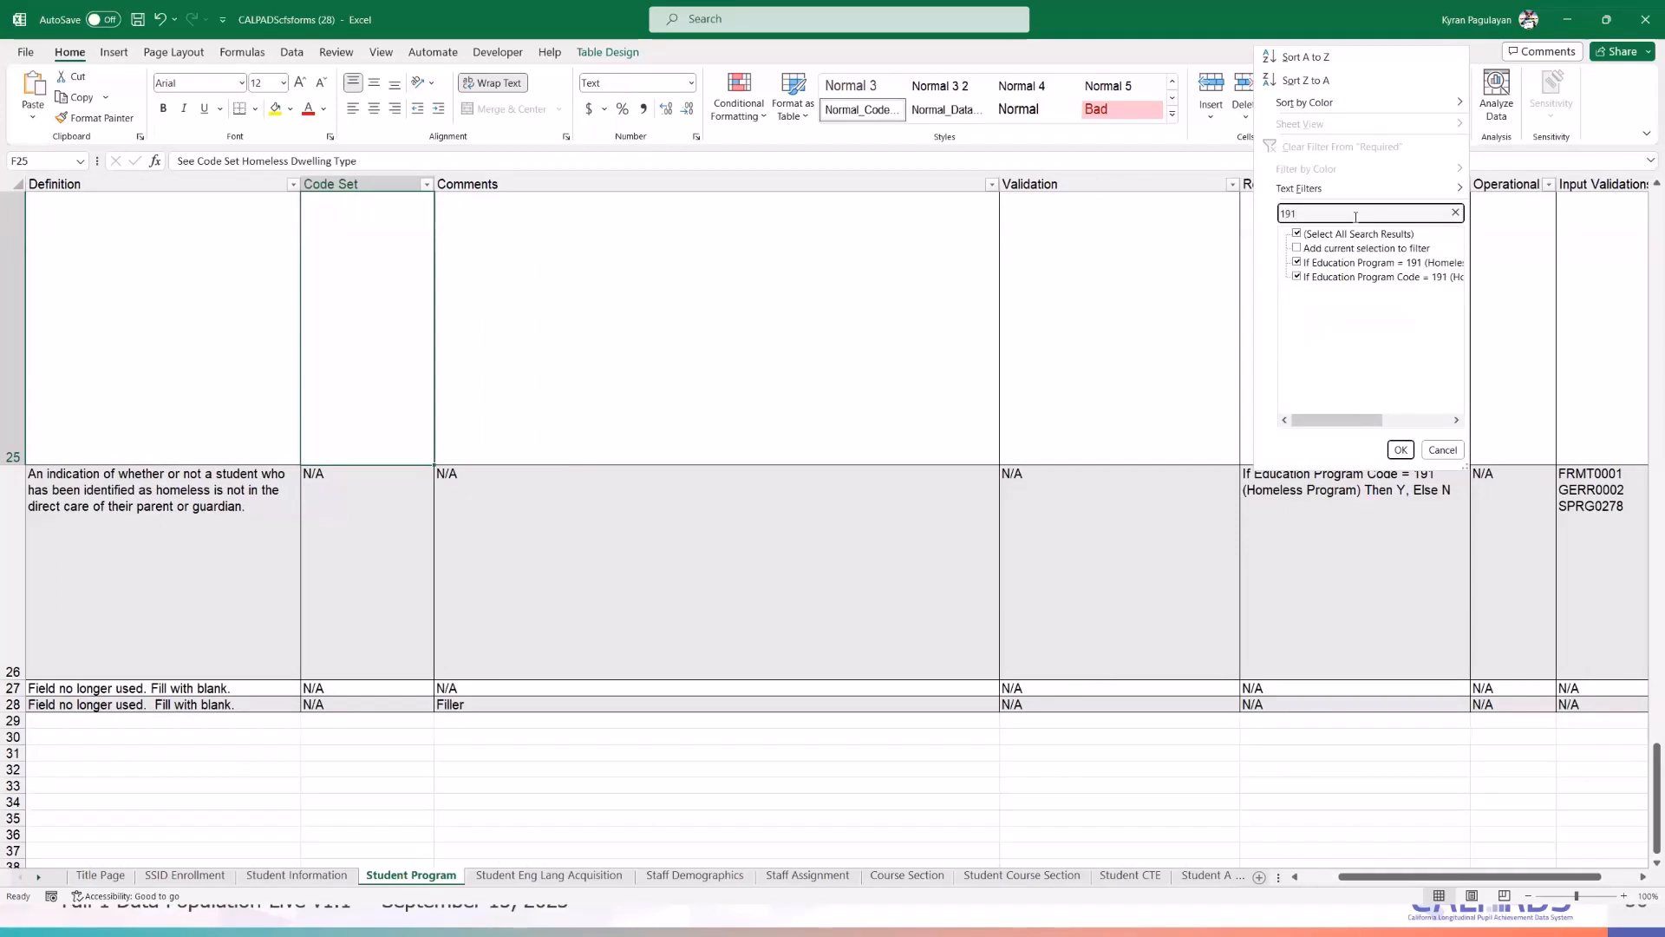
key(BackSpace)
key(BackSpace)
key(BackSpace)
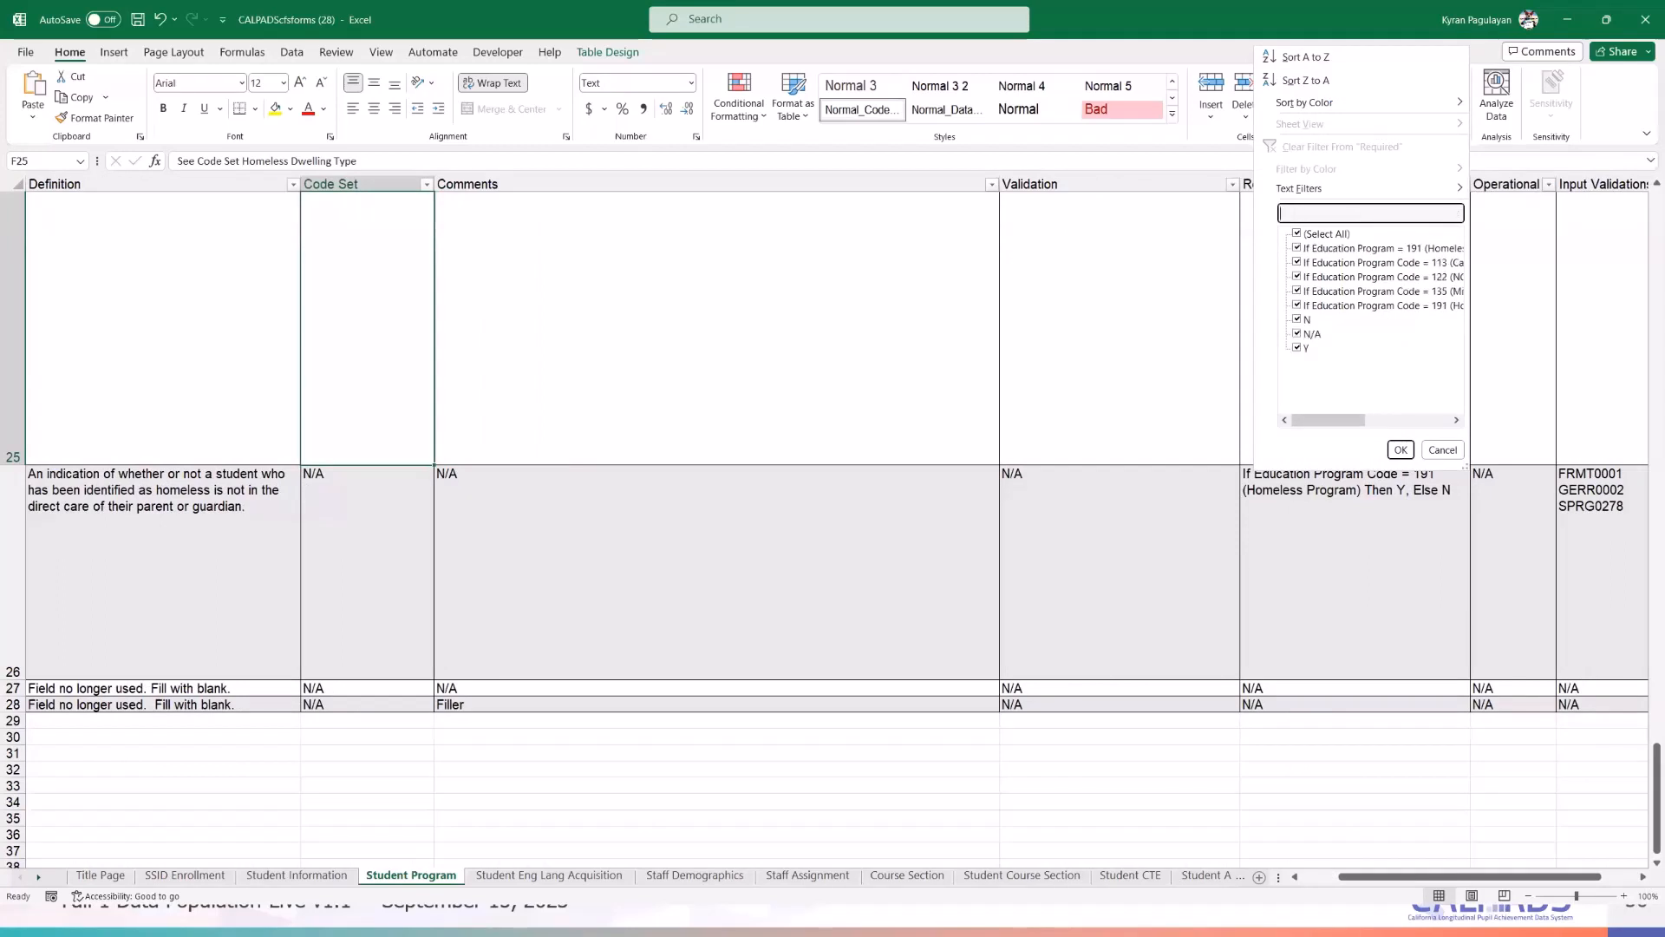
text(homeles)
click(1401, 449)
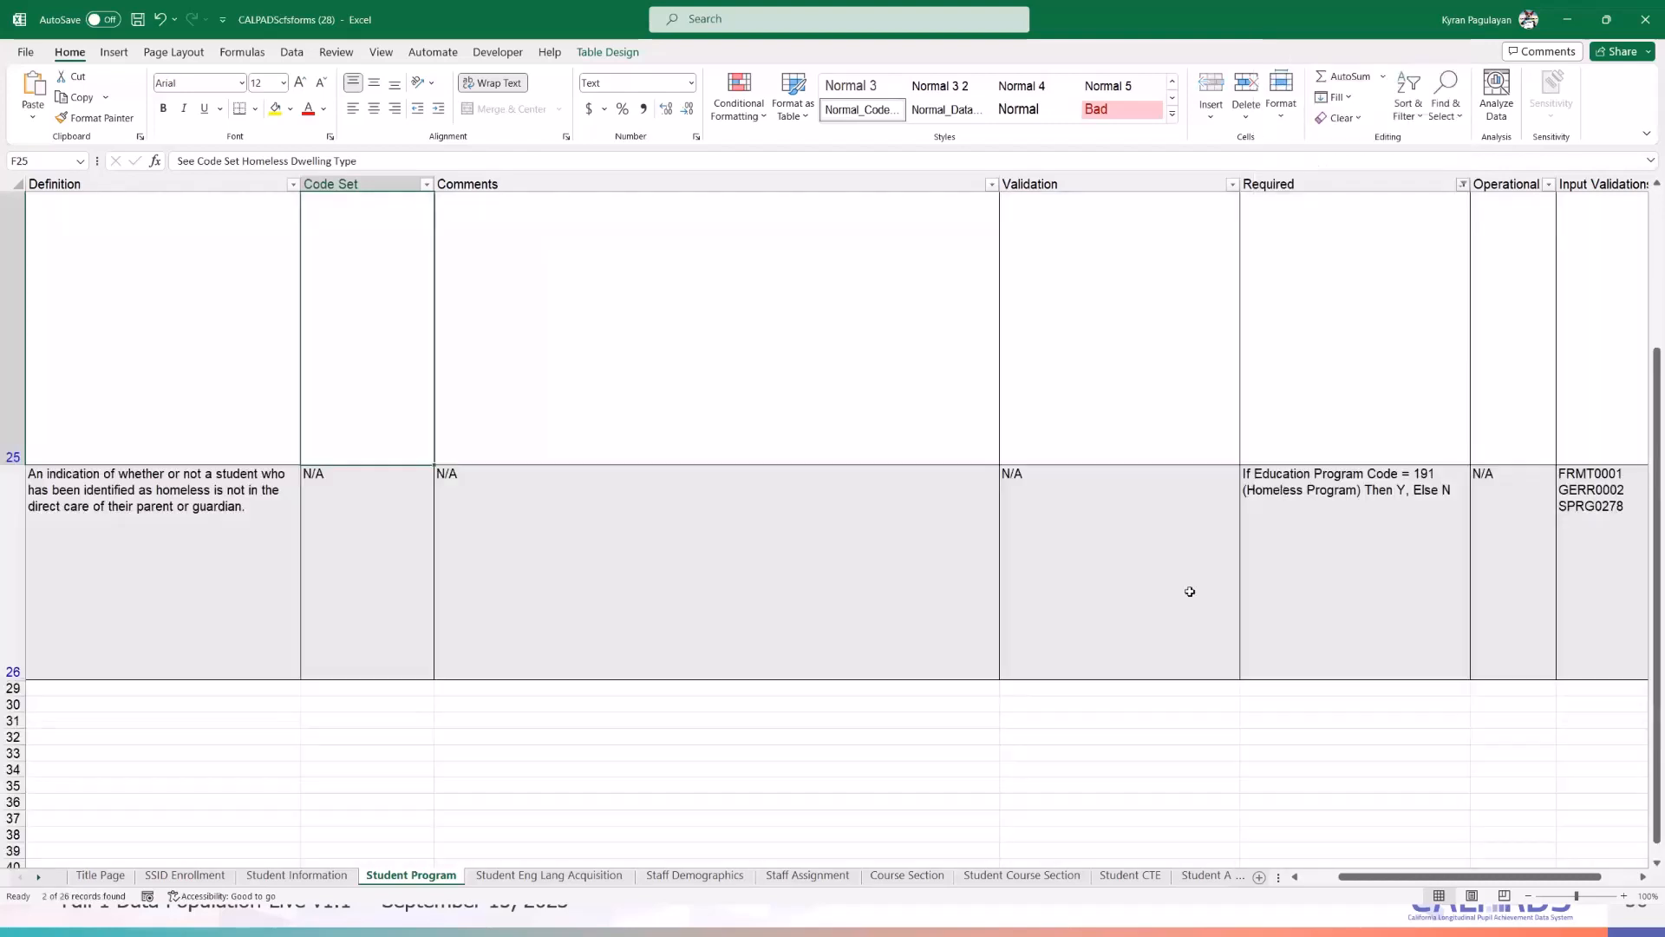
scroll(1190, 591, up, 3)
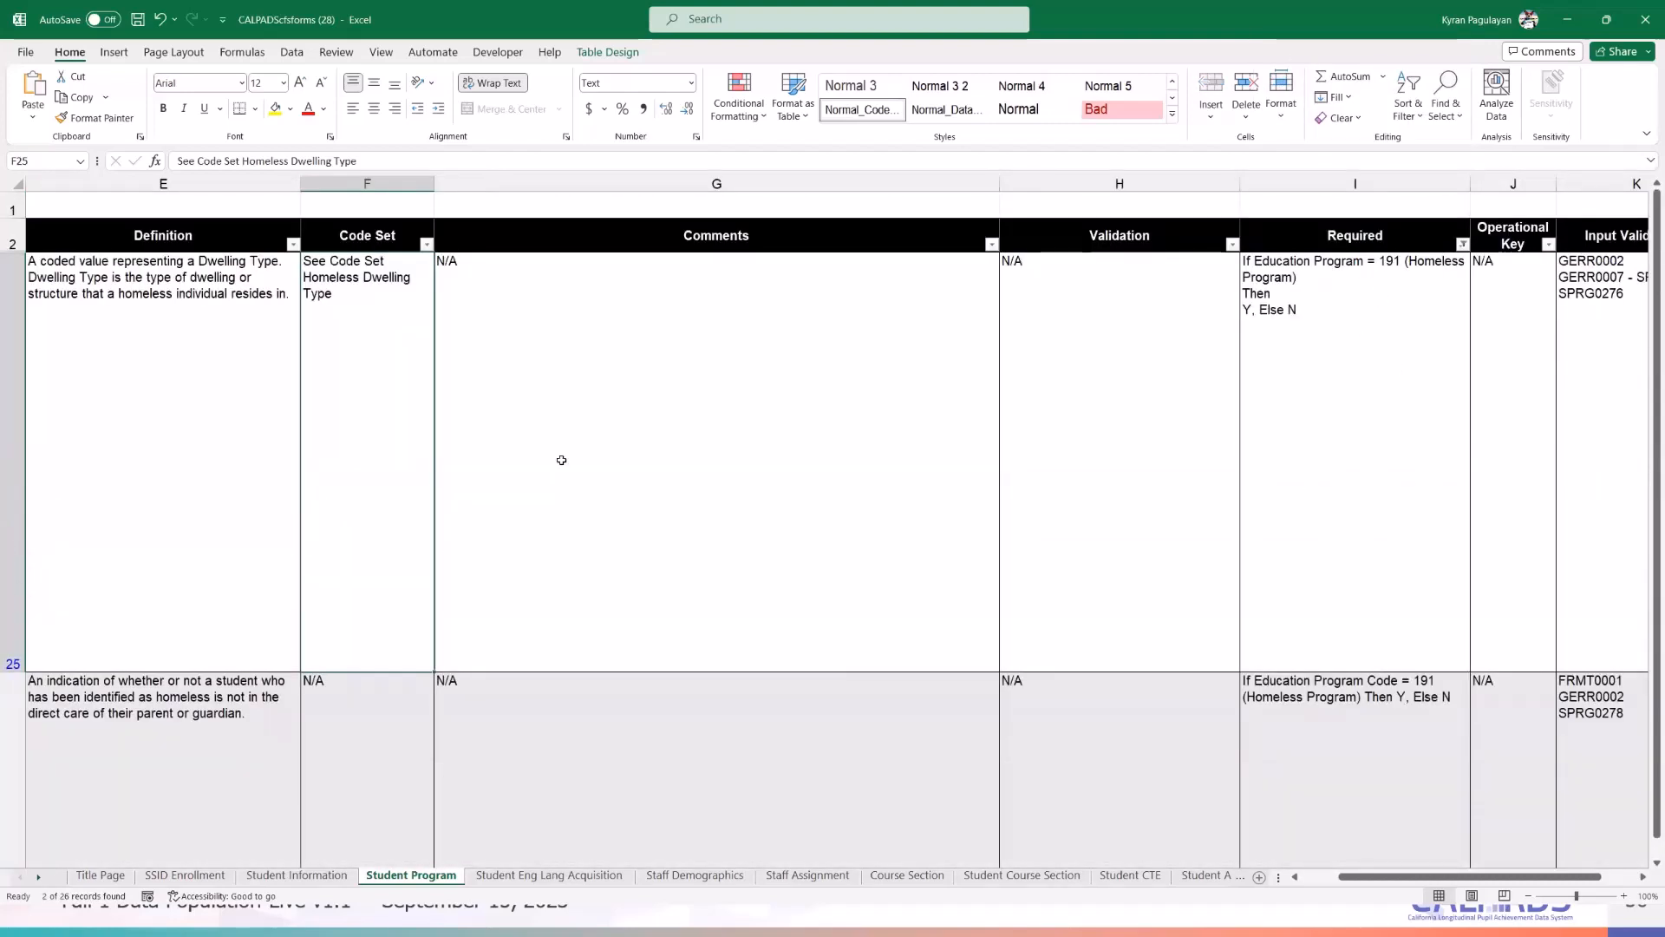
click(1567, 19)
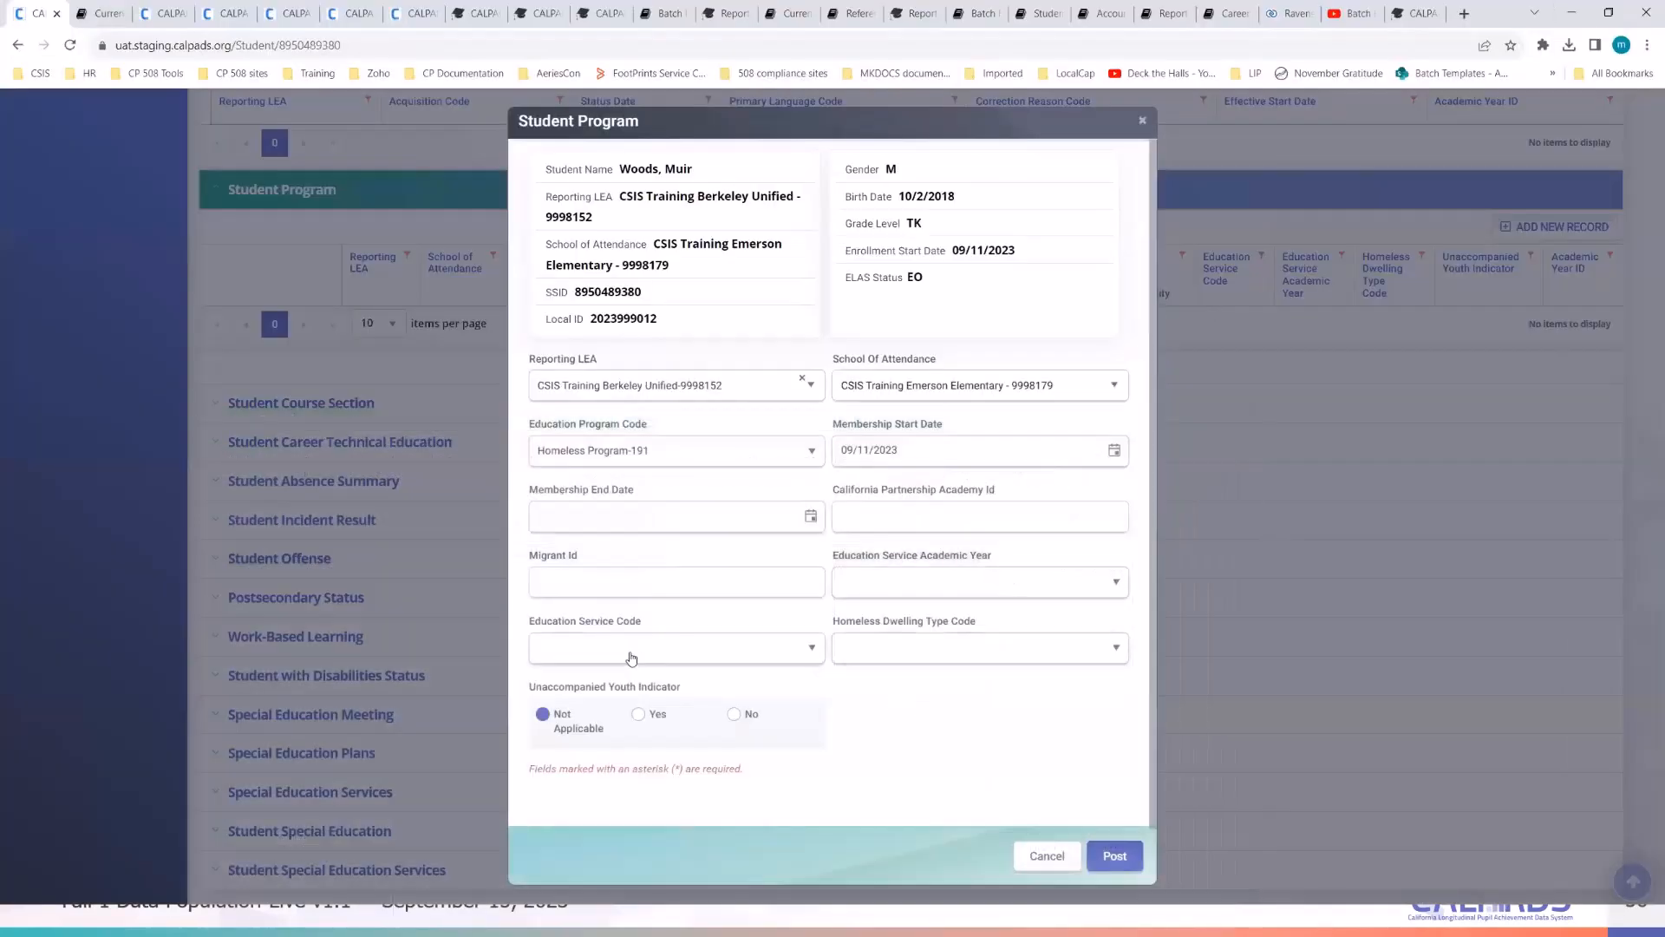
- Set Homeless Dwelling Type Code to Temporarily Doubled Up-120 and switch to the CALPADSCodeSets workbook
click(951, 663)
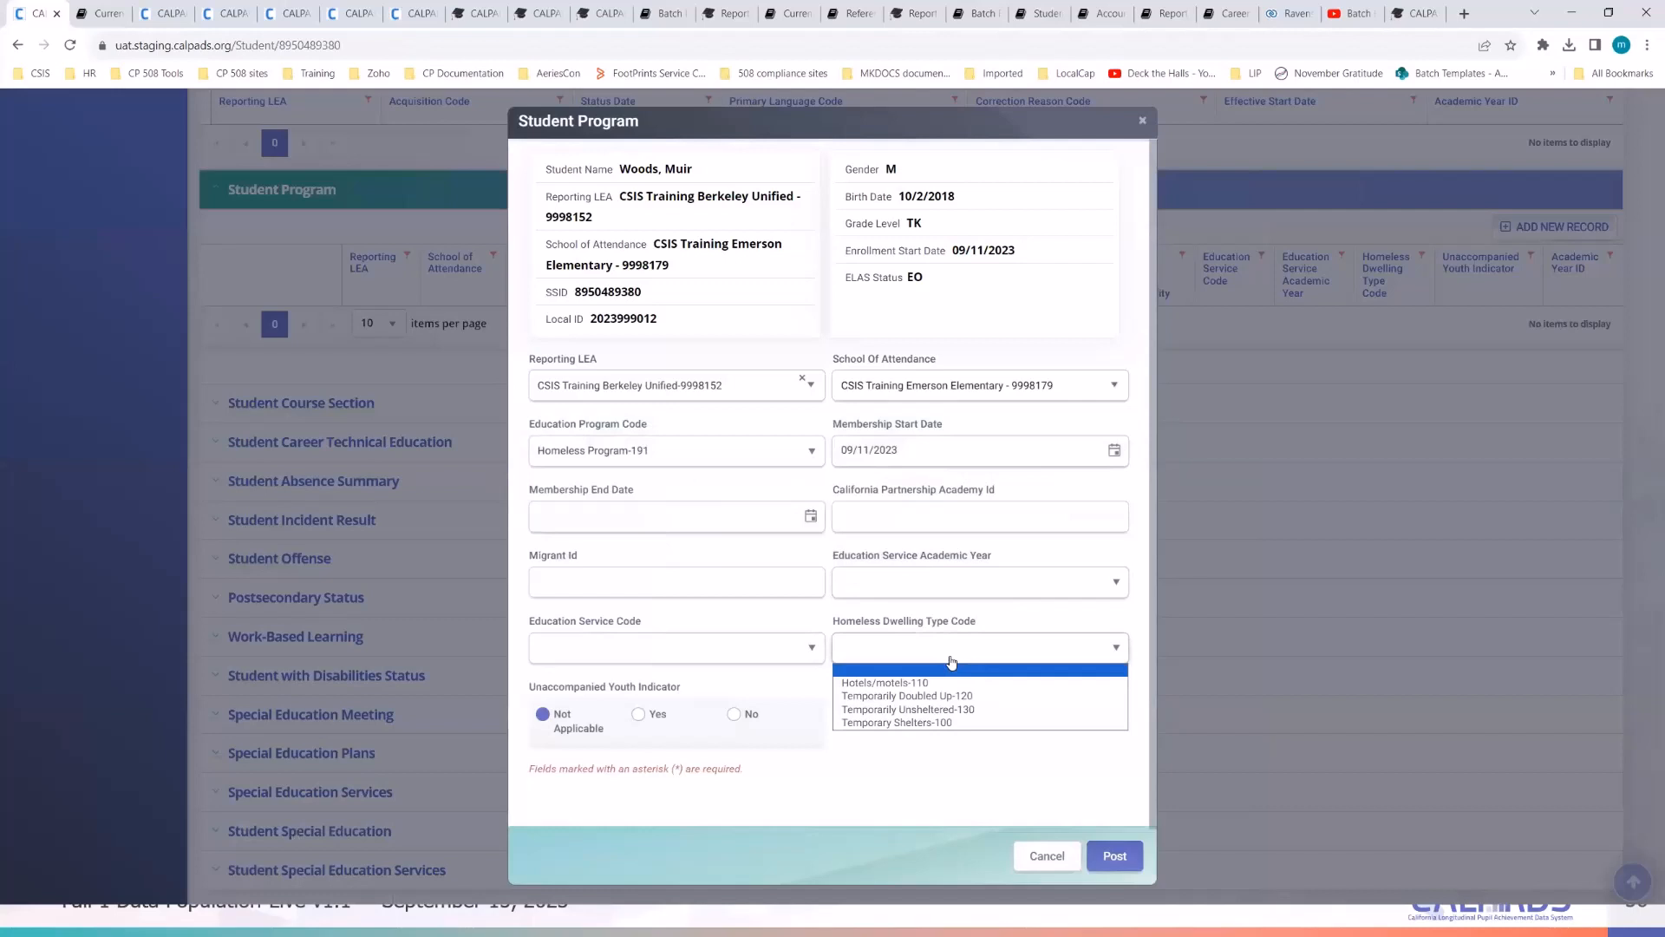
click(968, 696)
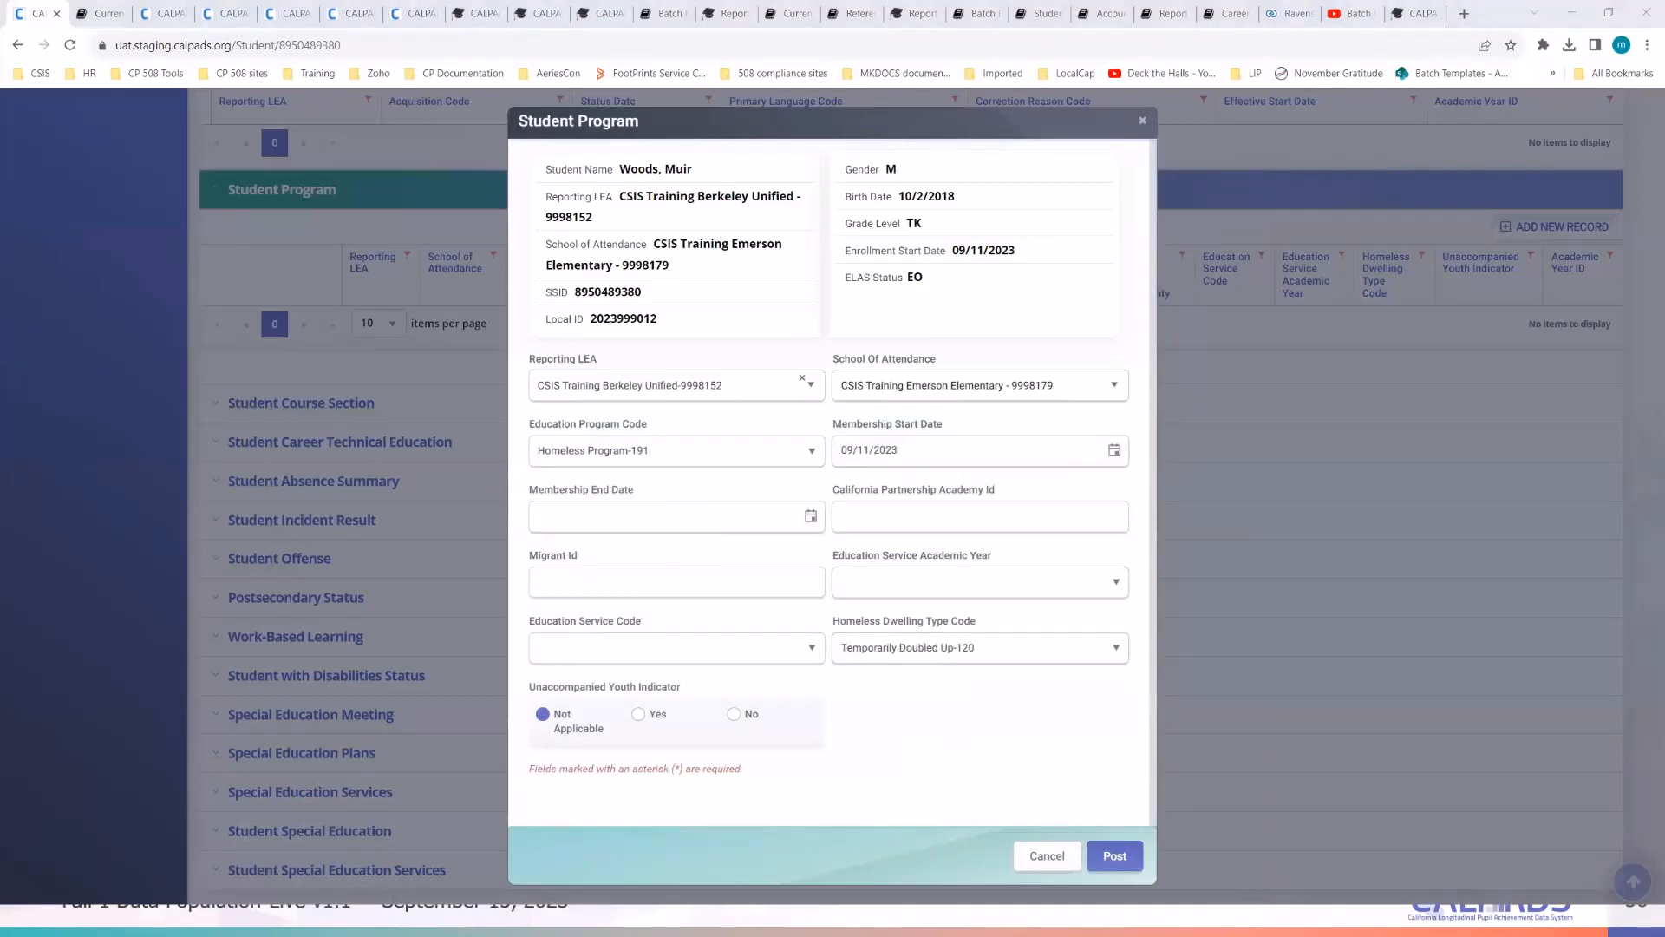
key(alt+Tab)
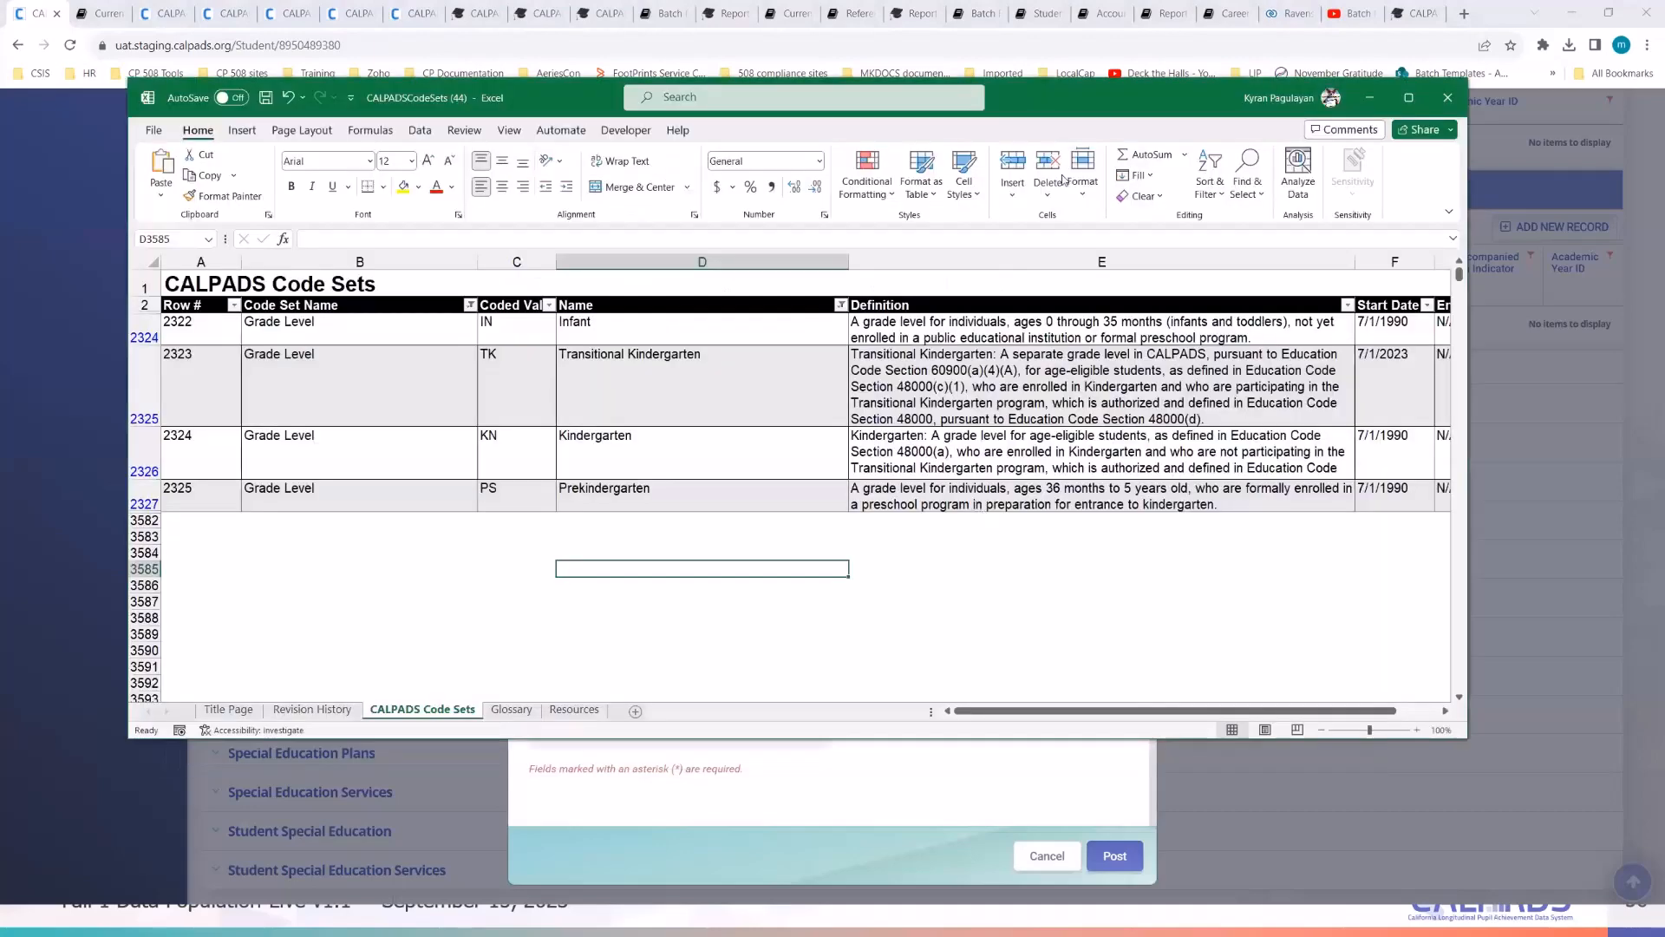
- Maximize the Code Sets workbook and clear the Code Set Name and Name filters
double_click(1060, 91)
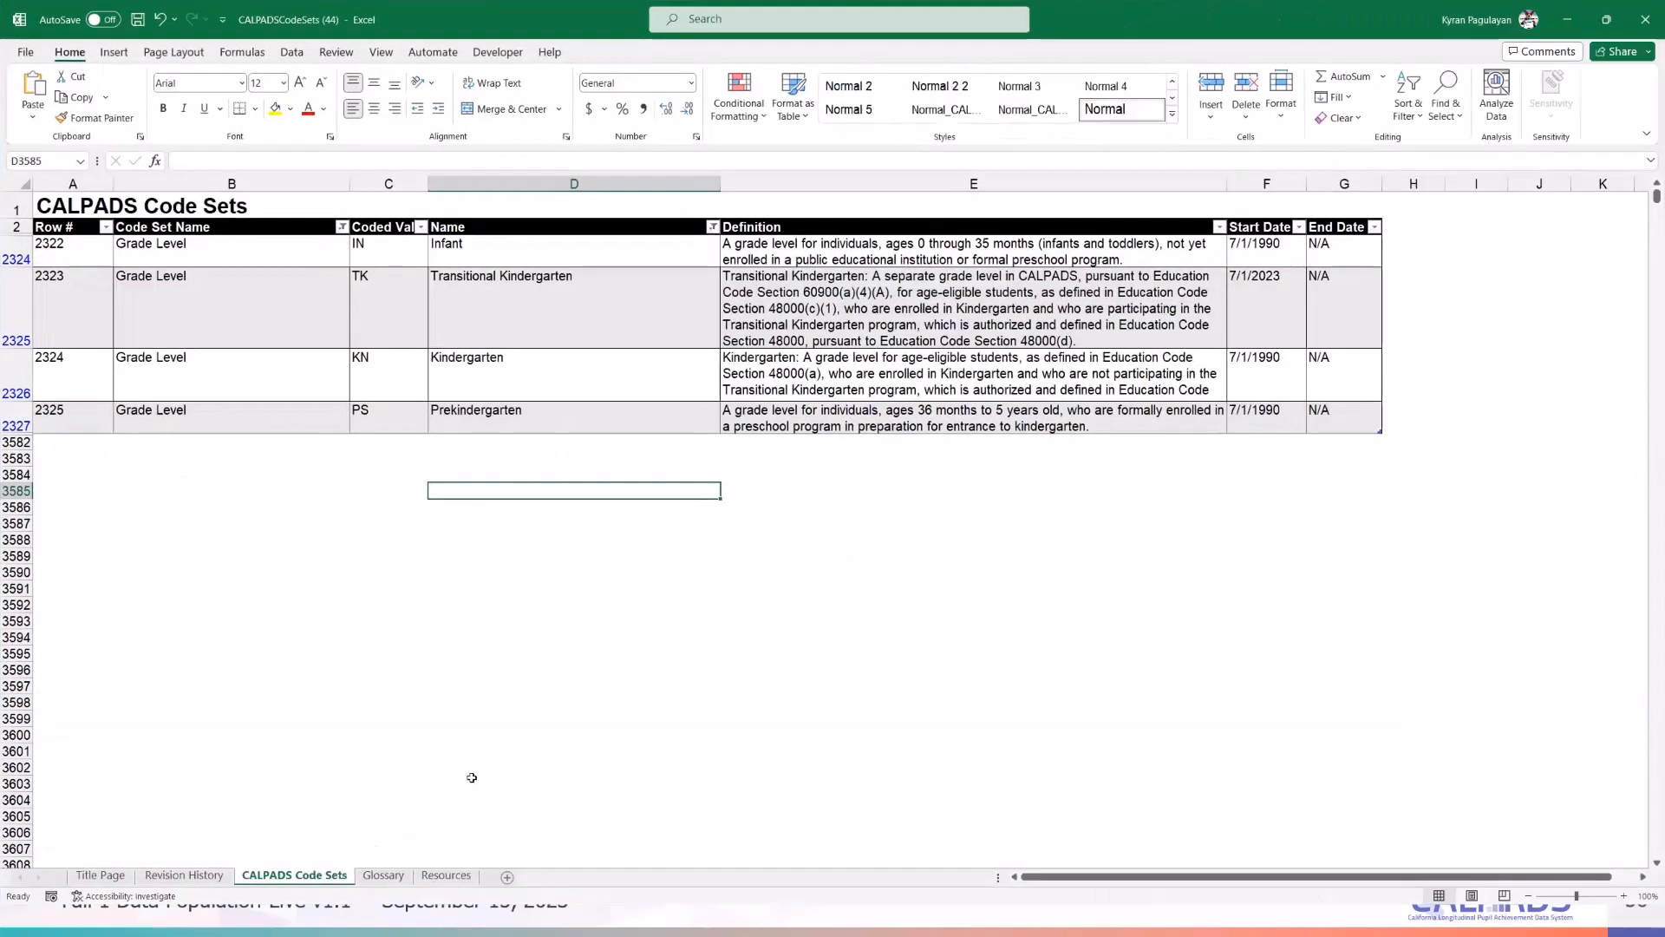
click(341, 228)
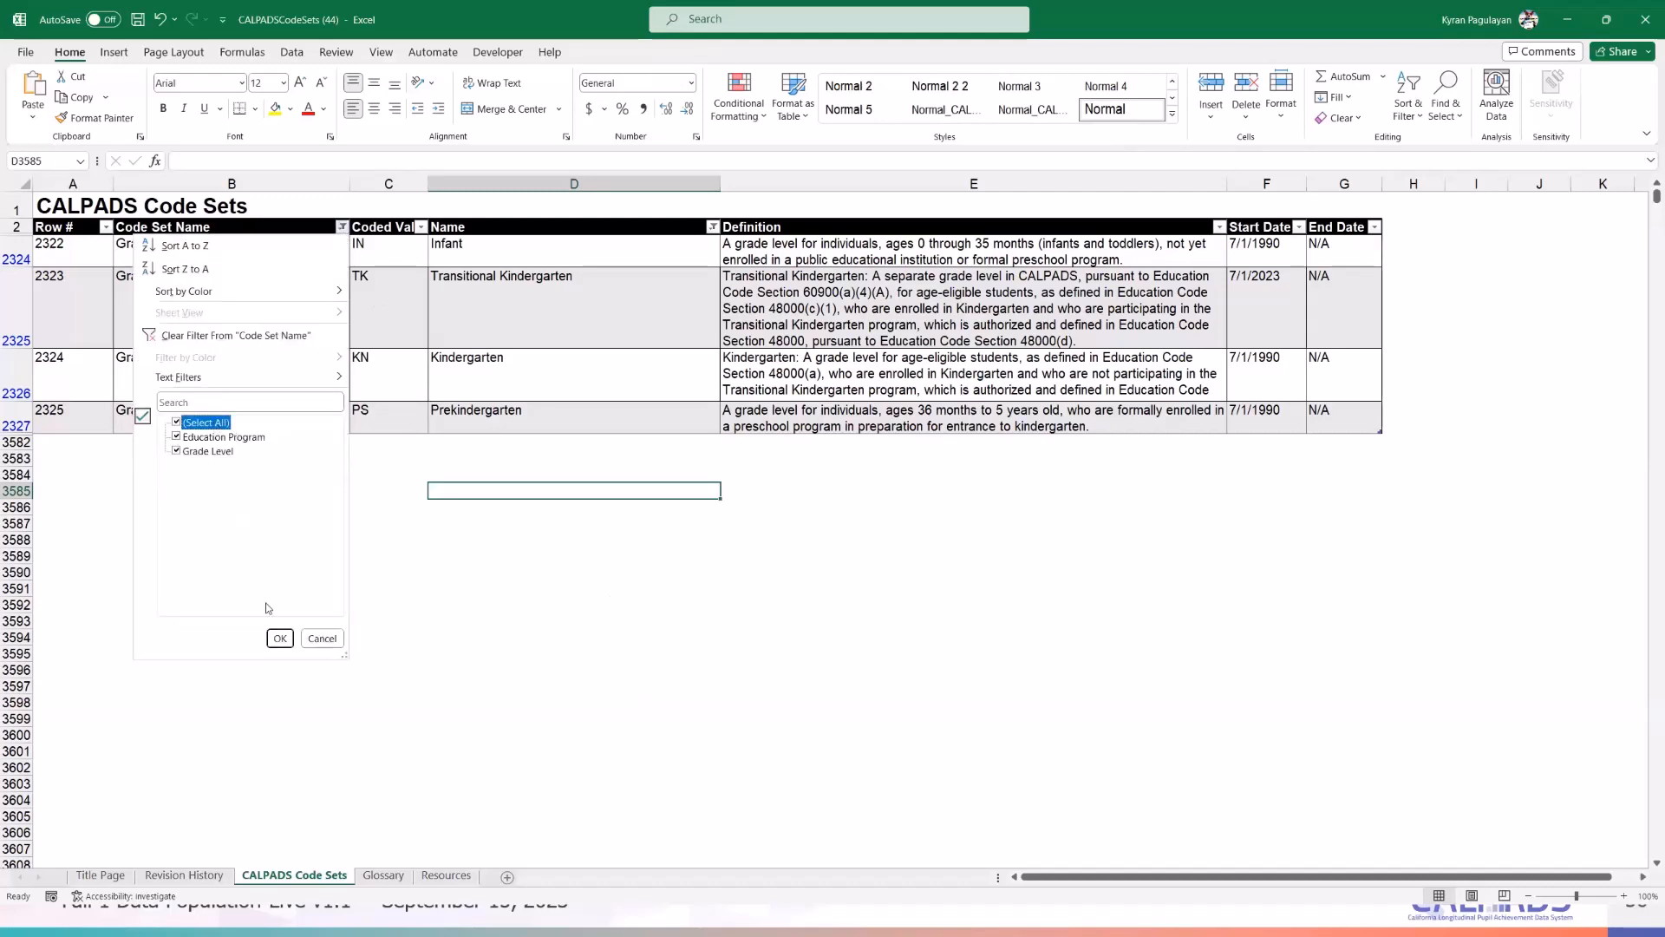
click(279, 639)
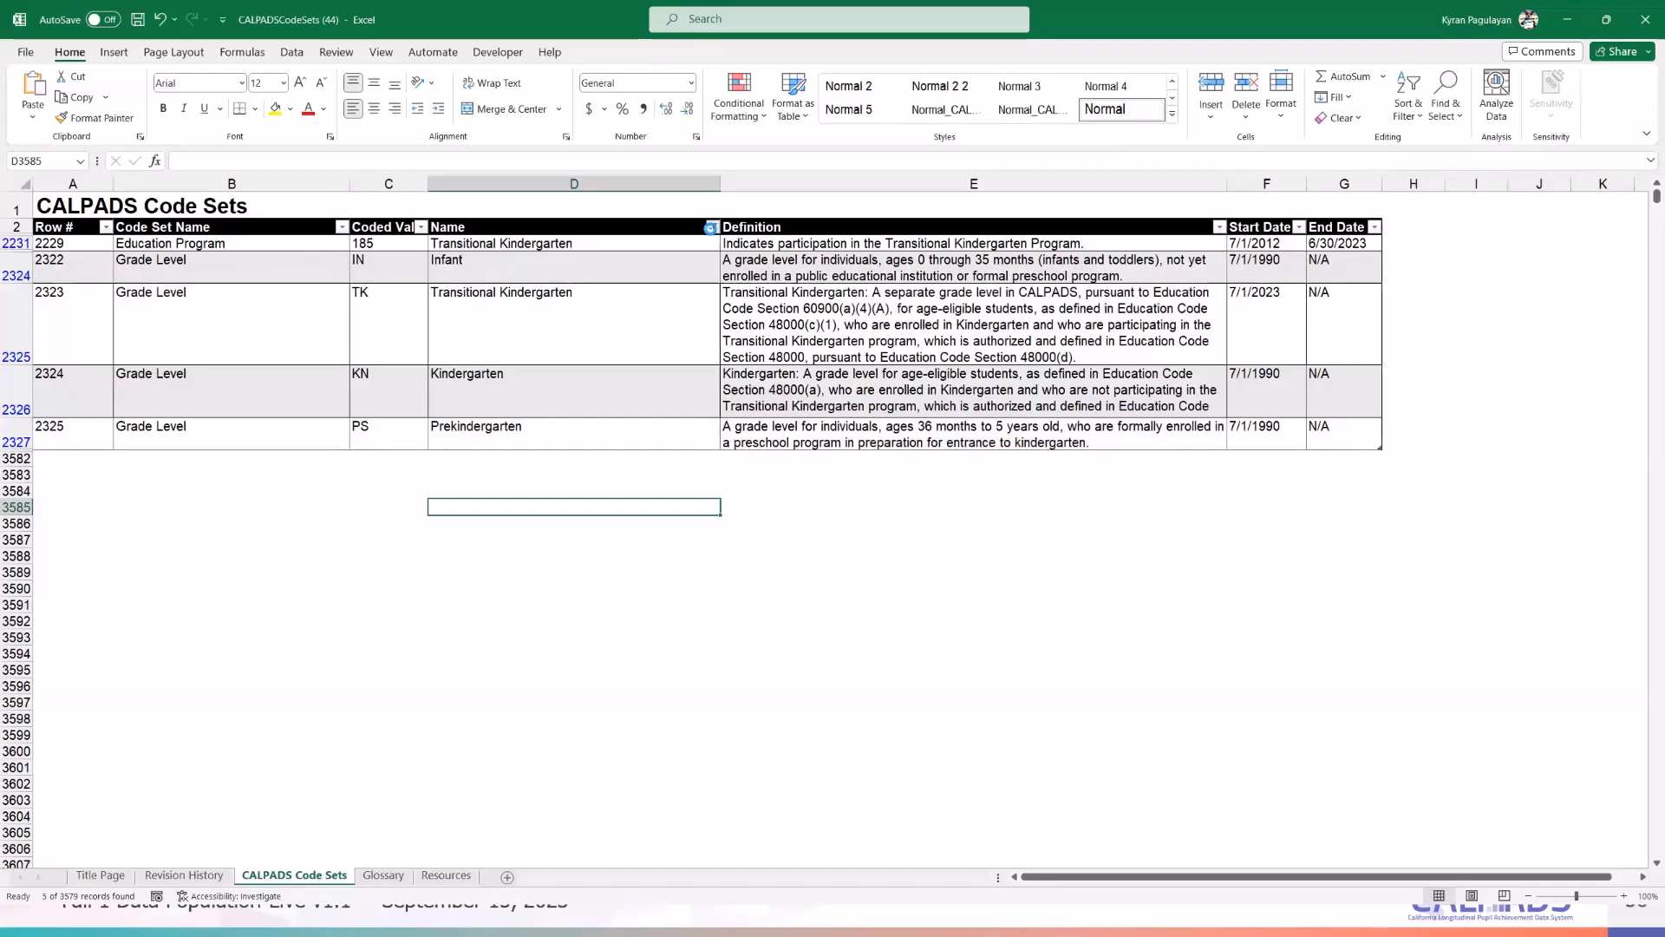
click(710, 228)
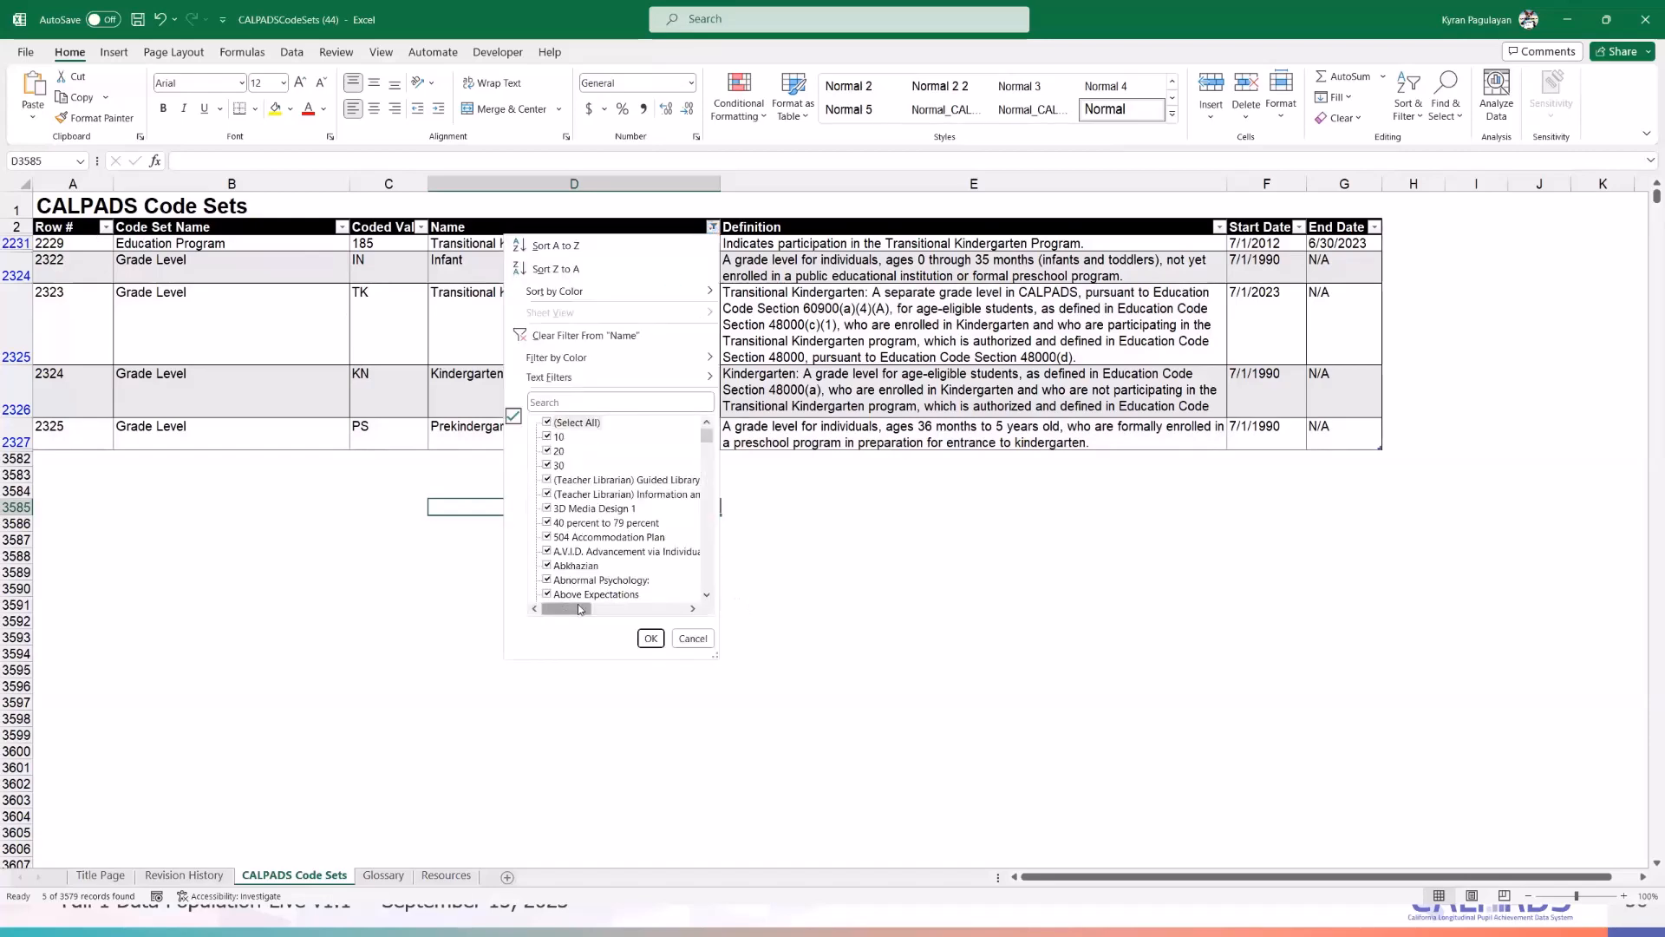
click(650, 638)
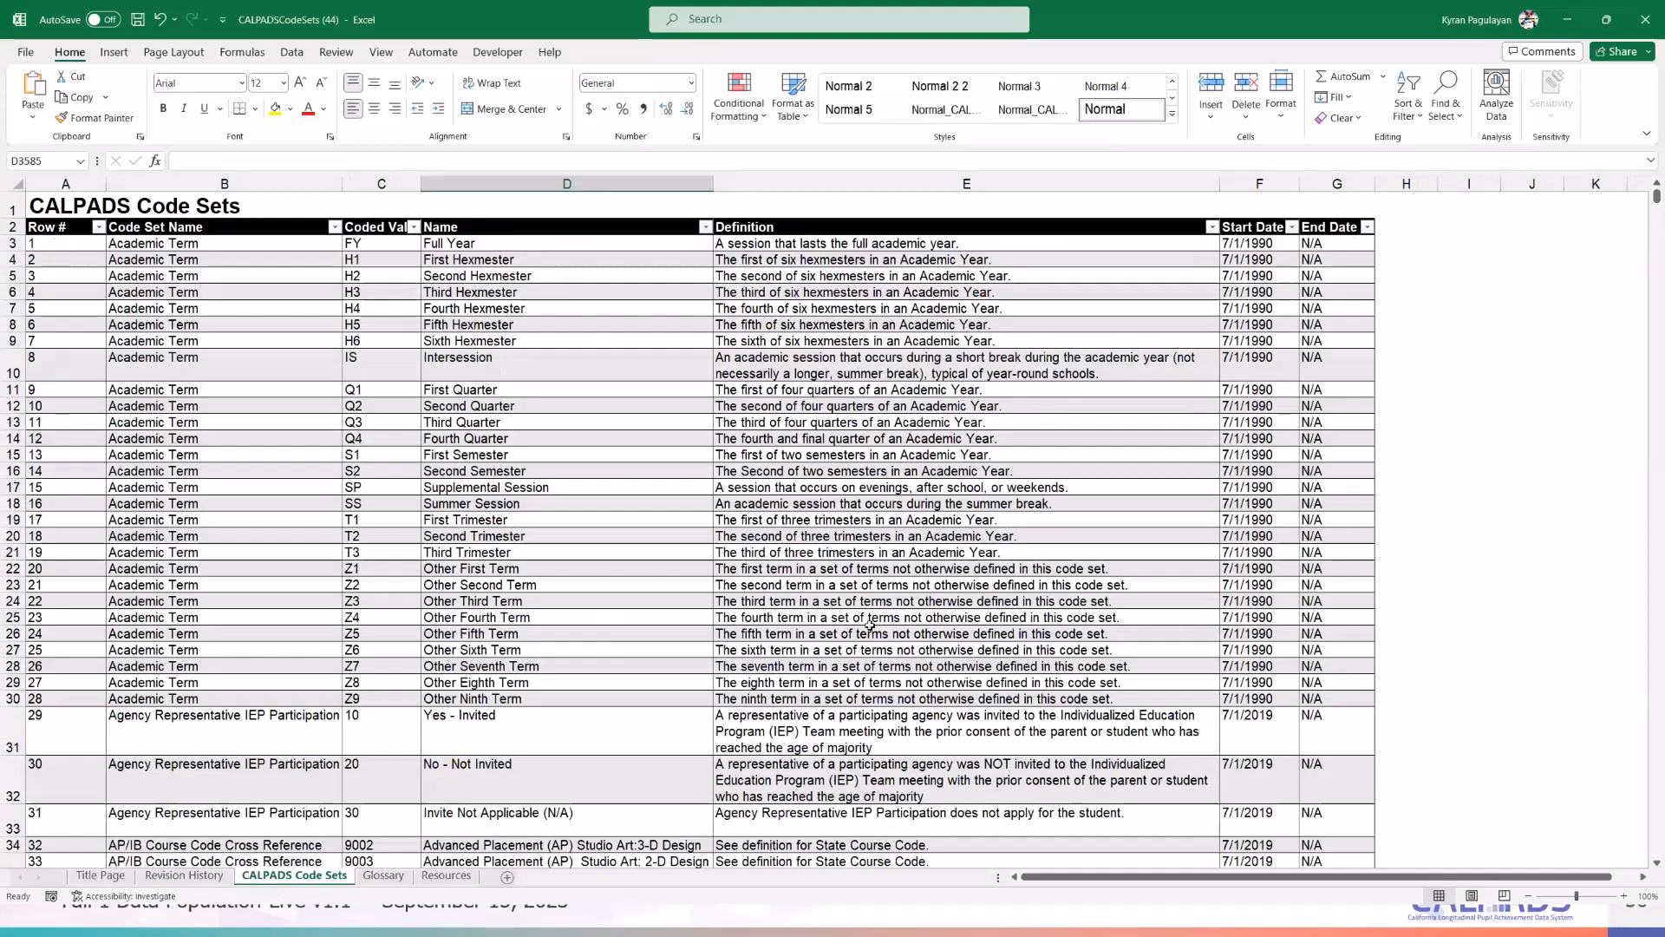
click(867, 695)
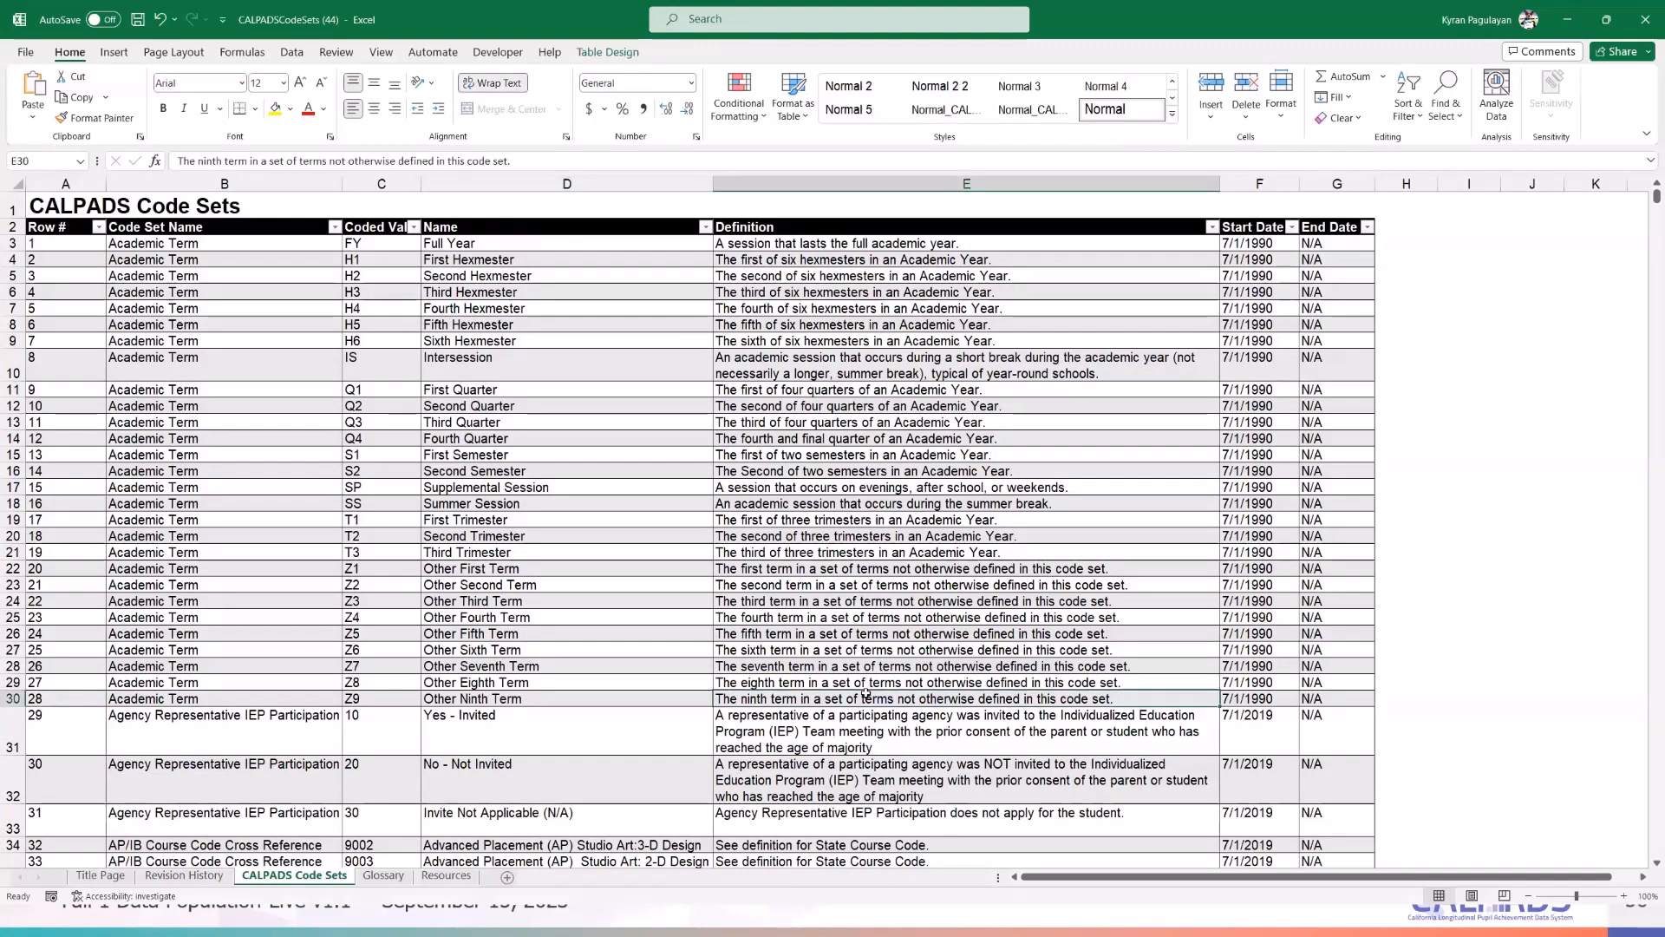
scroll(866, 694, down, 3)
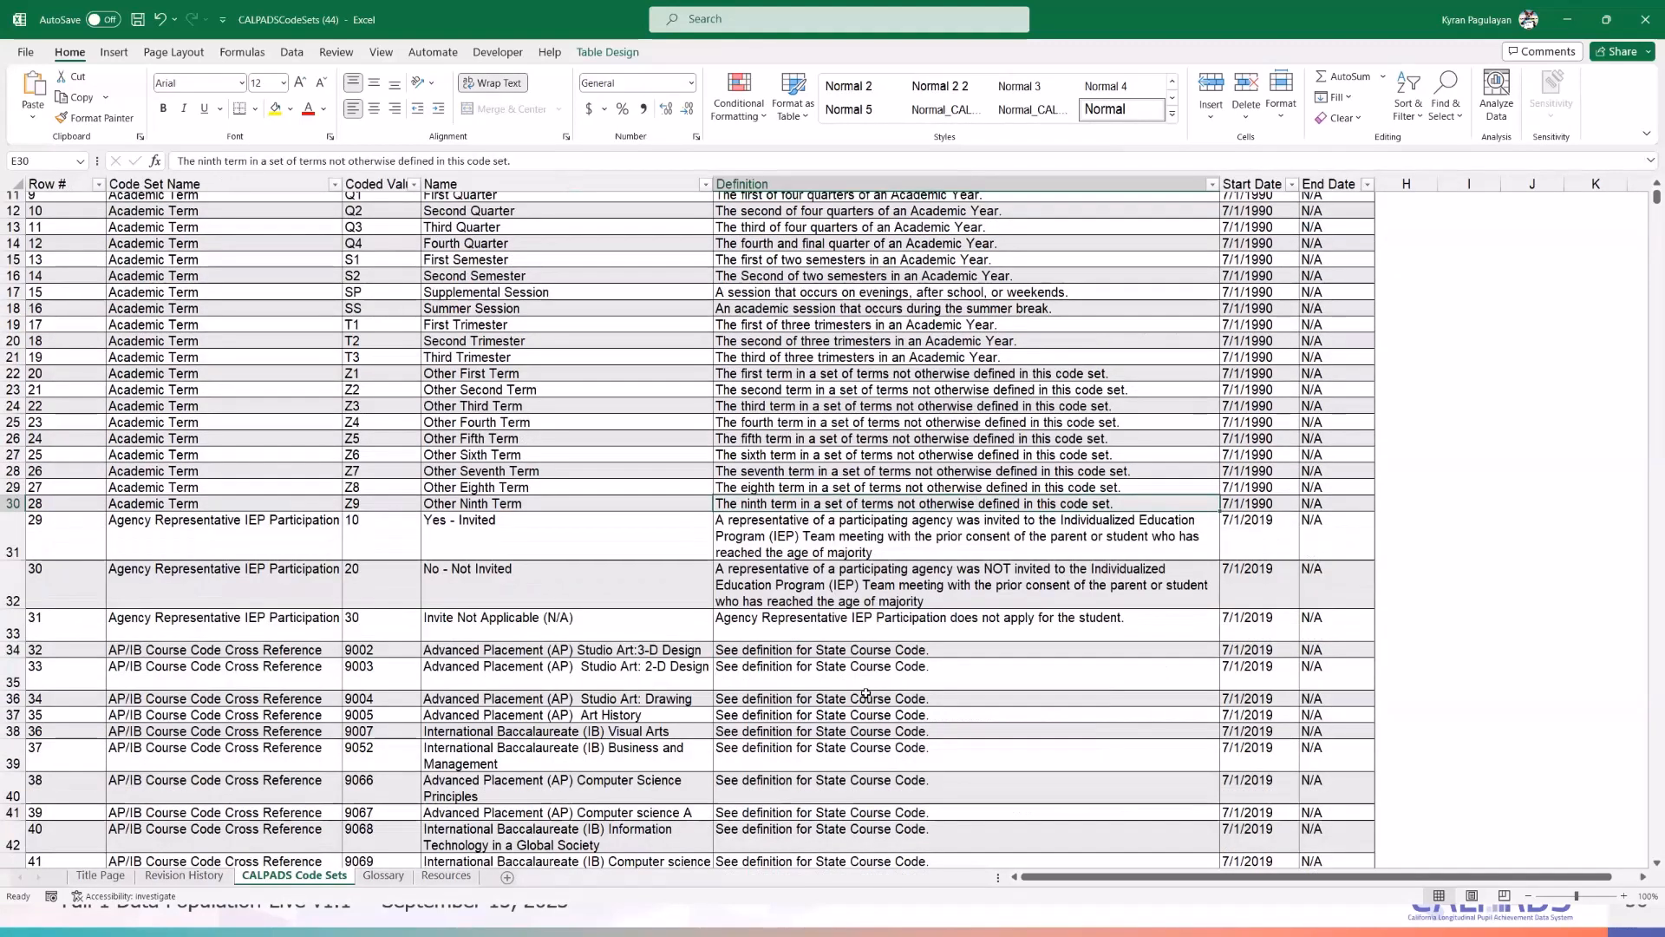
scroll(866, 694, down, 6)
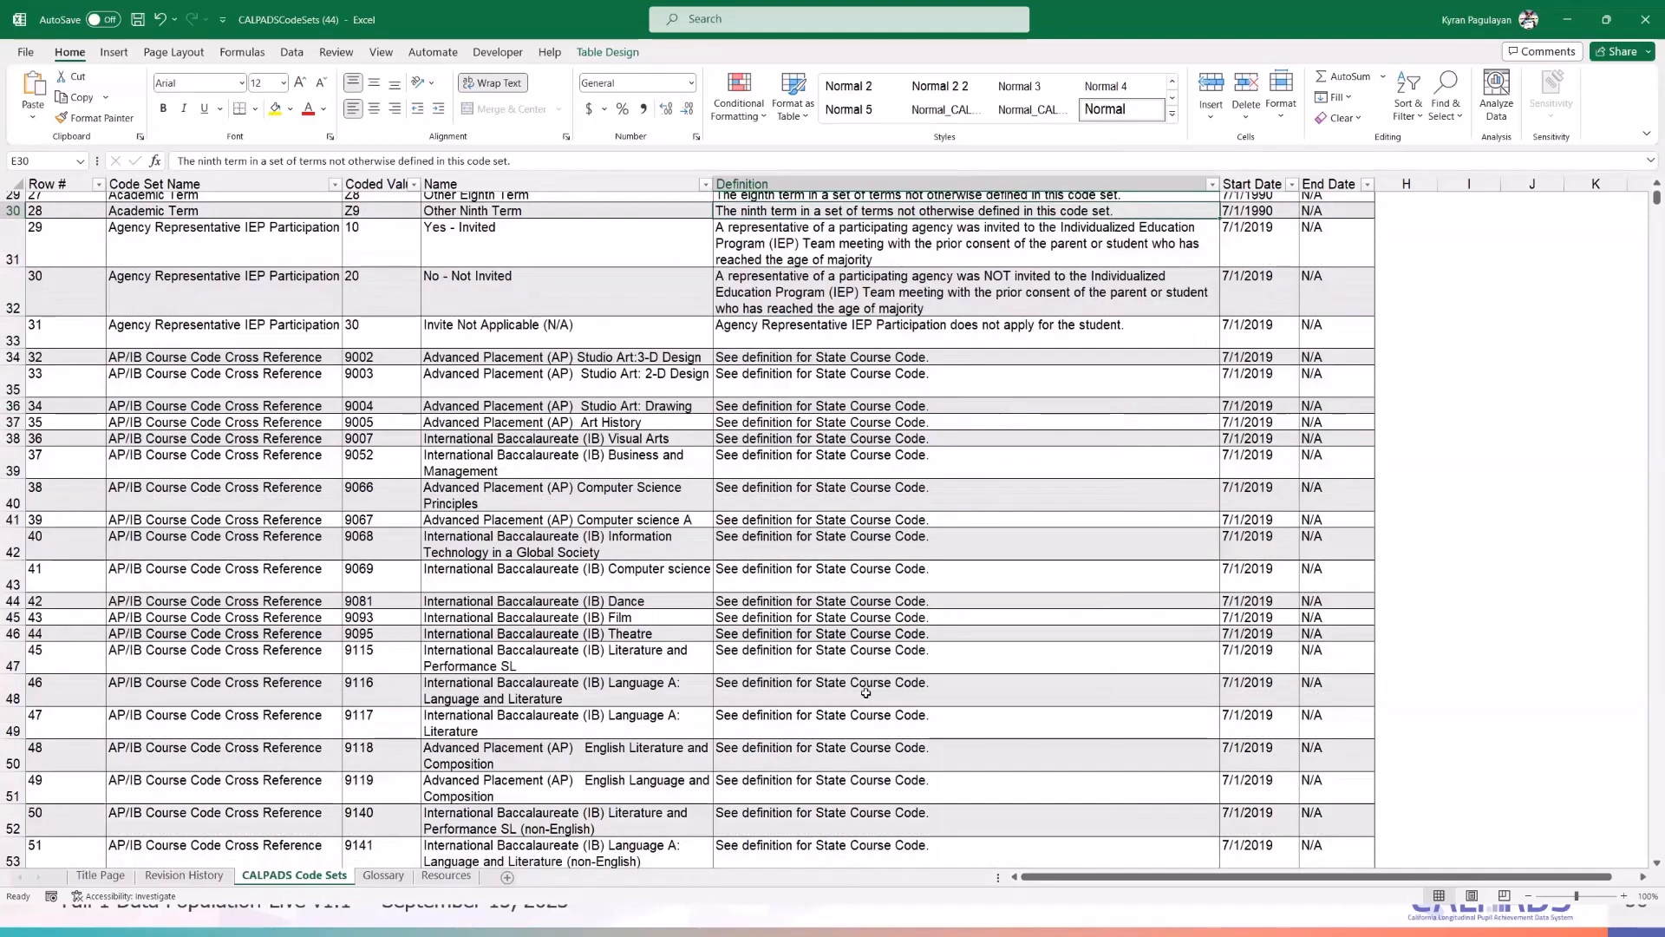
scroll(867, 693, up, 9)
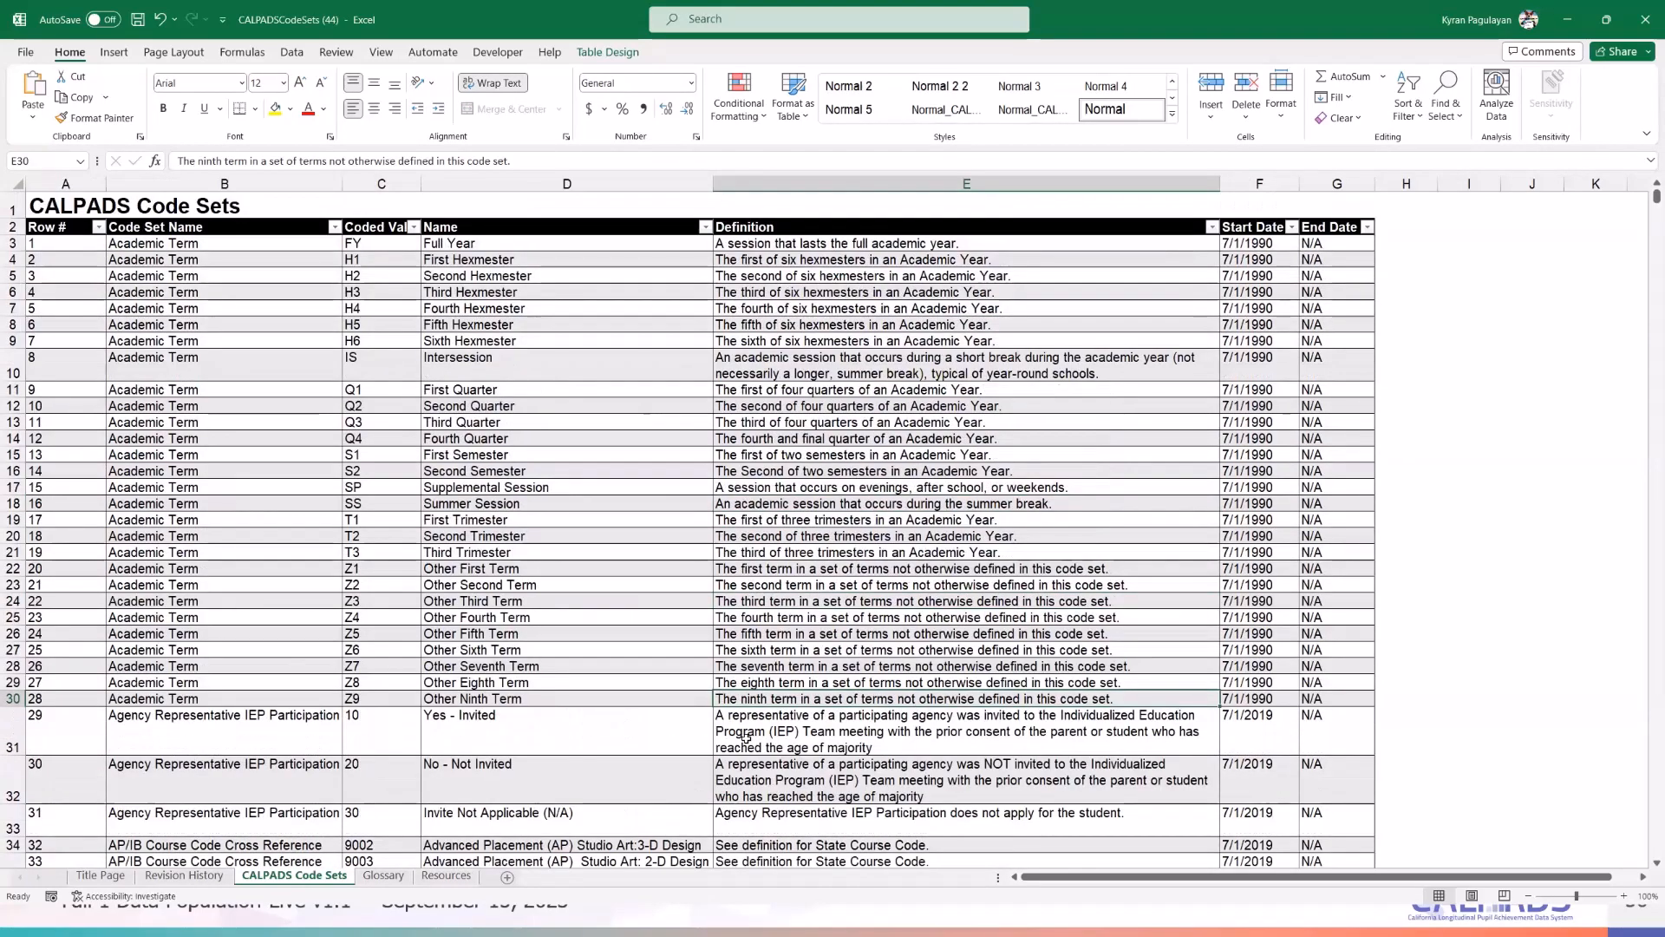
click(334, 227)
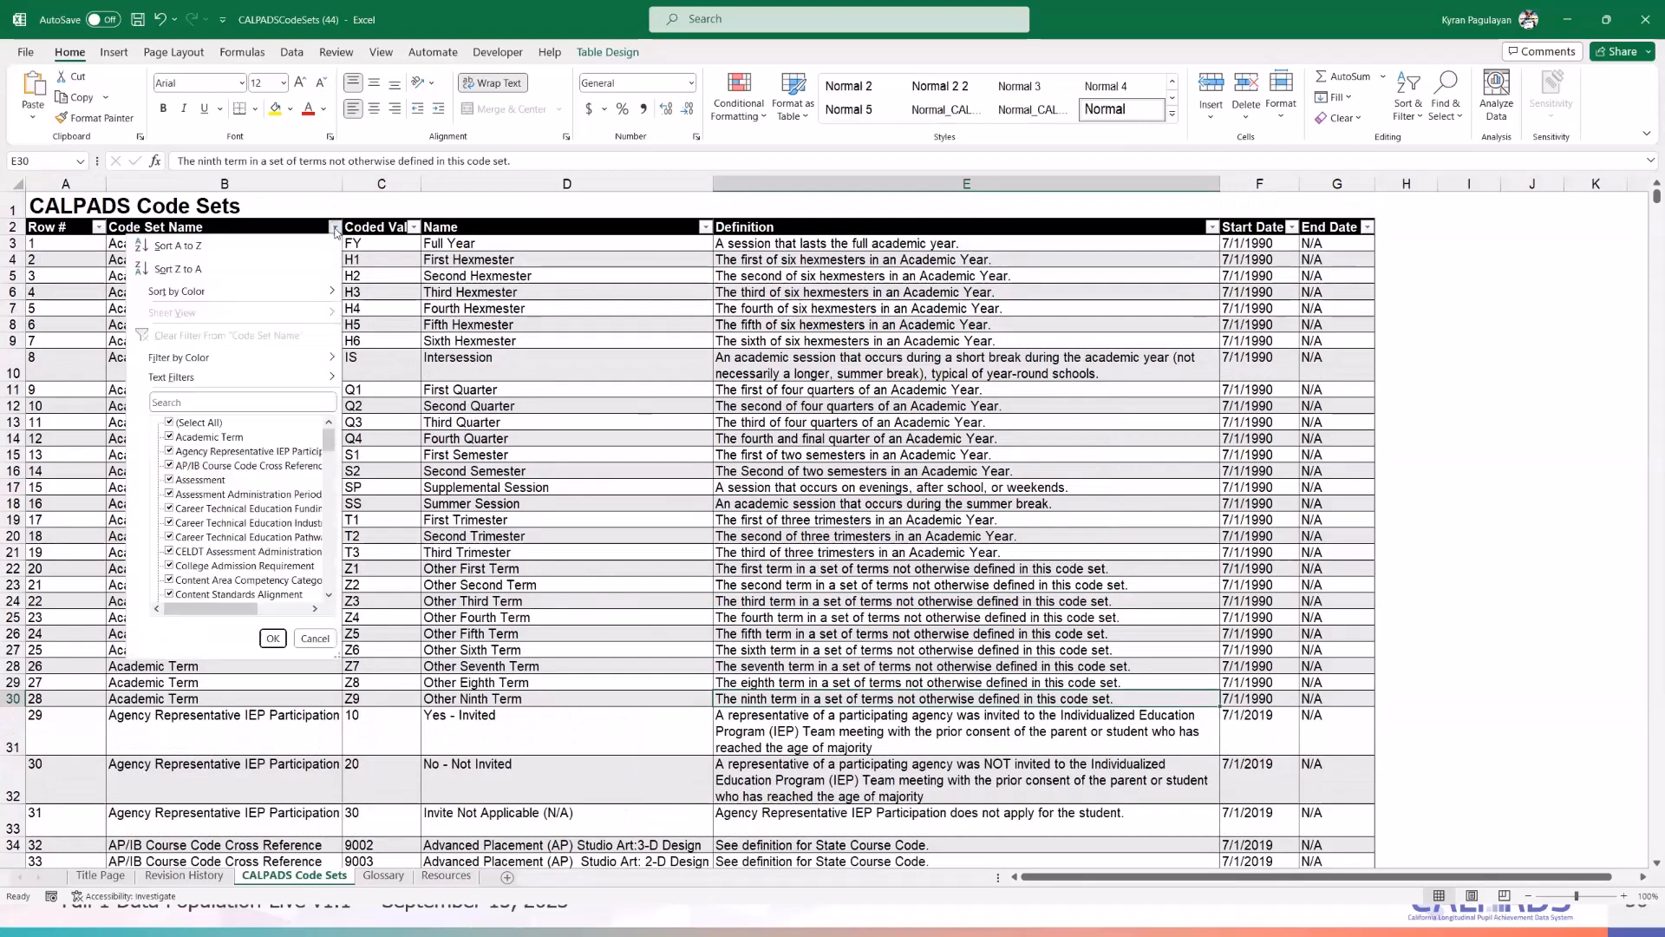
click(225, 401)
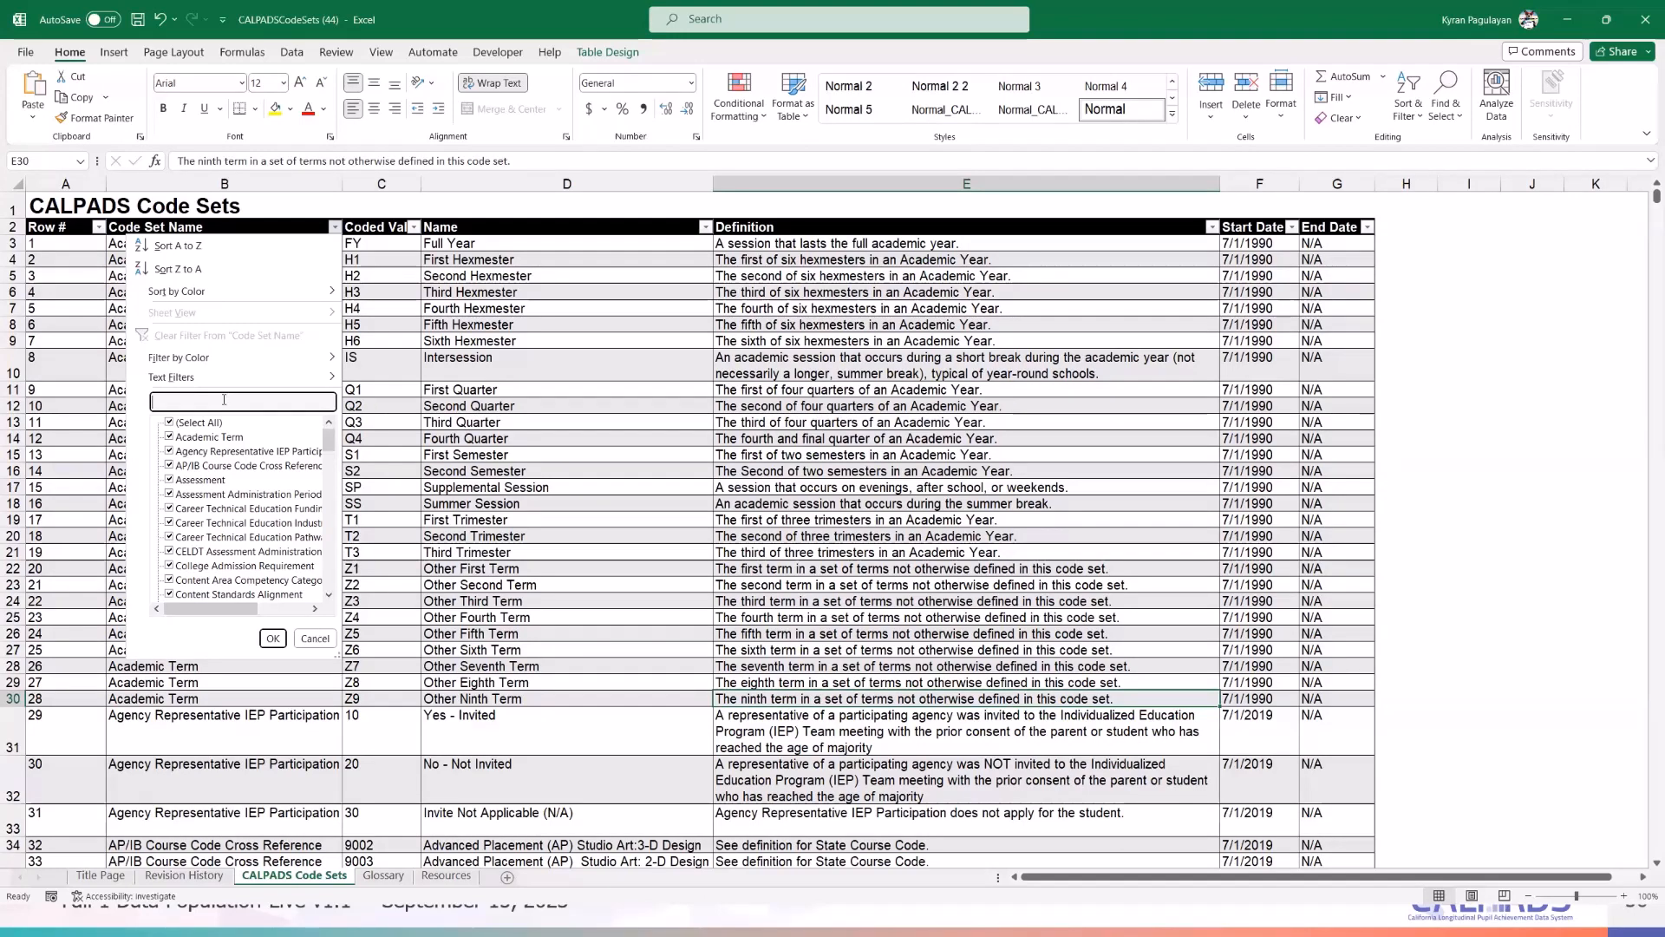
- Return to the CALPADScfsforms workbook and select the Homeless Dwelling Type Code definition
key(alt+Tab)
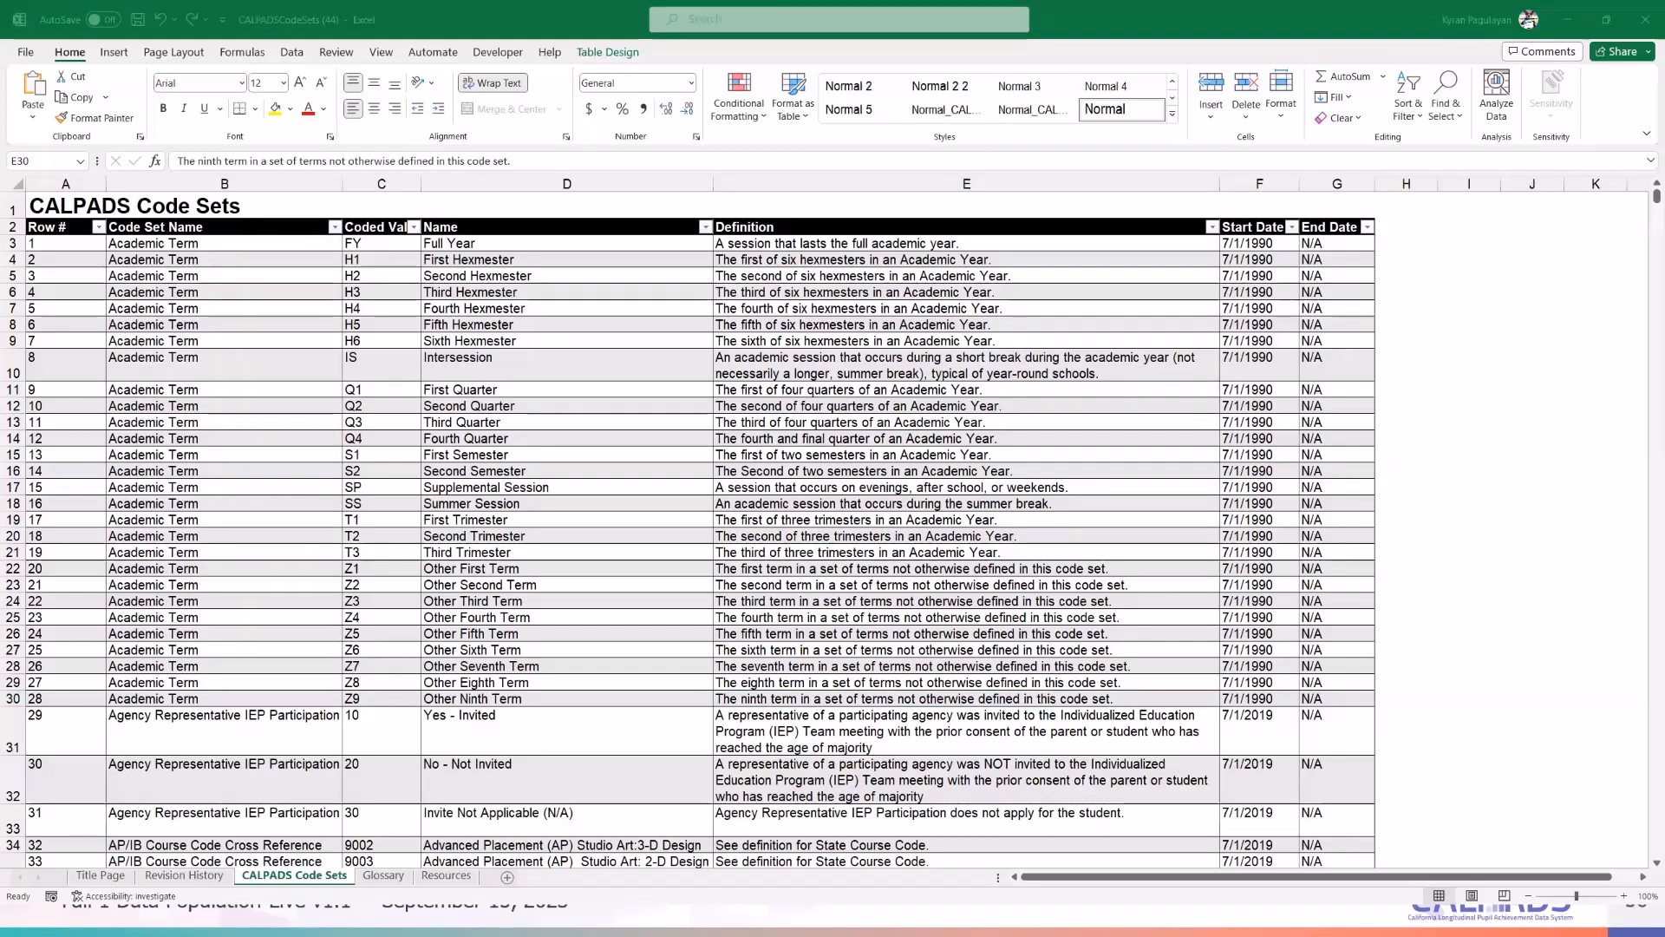
click(1033, 796)
drag(1378, 878, 1301, 886)
click(418, 280)
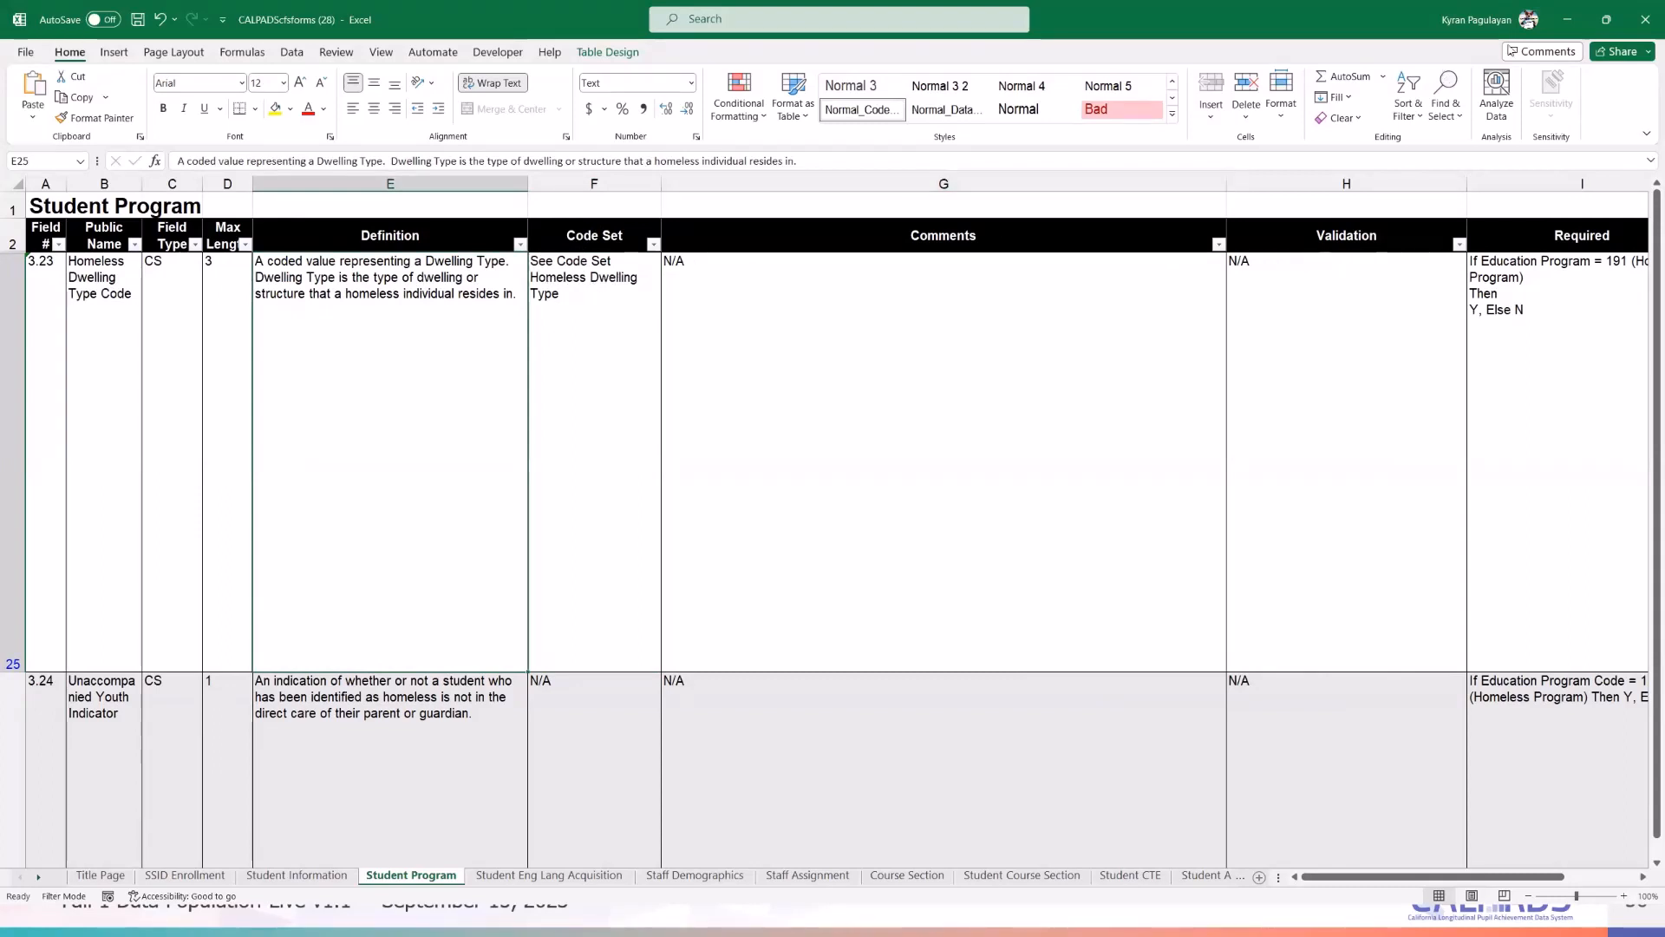
- Filter the Code Sets table by Code Set Name 'Homeless' to show the Homeless Dwelling Type codes
double_click(564, 278)
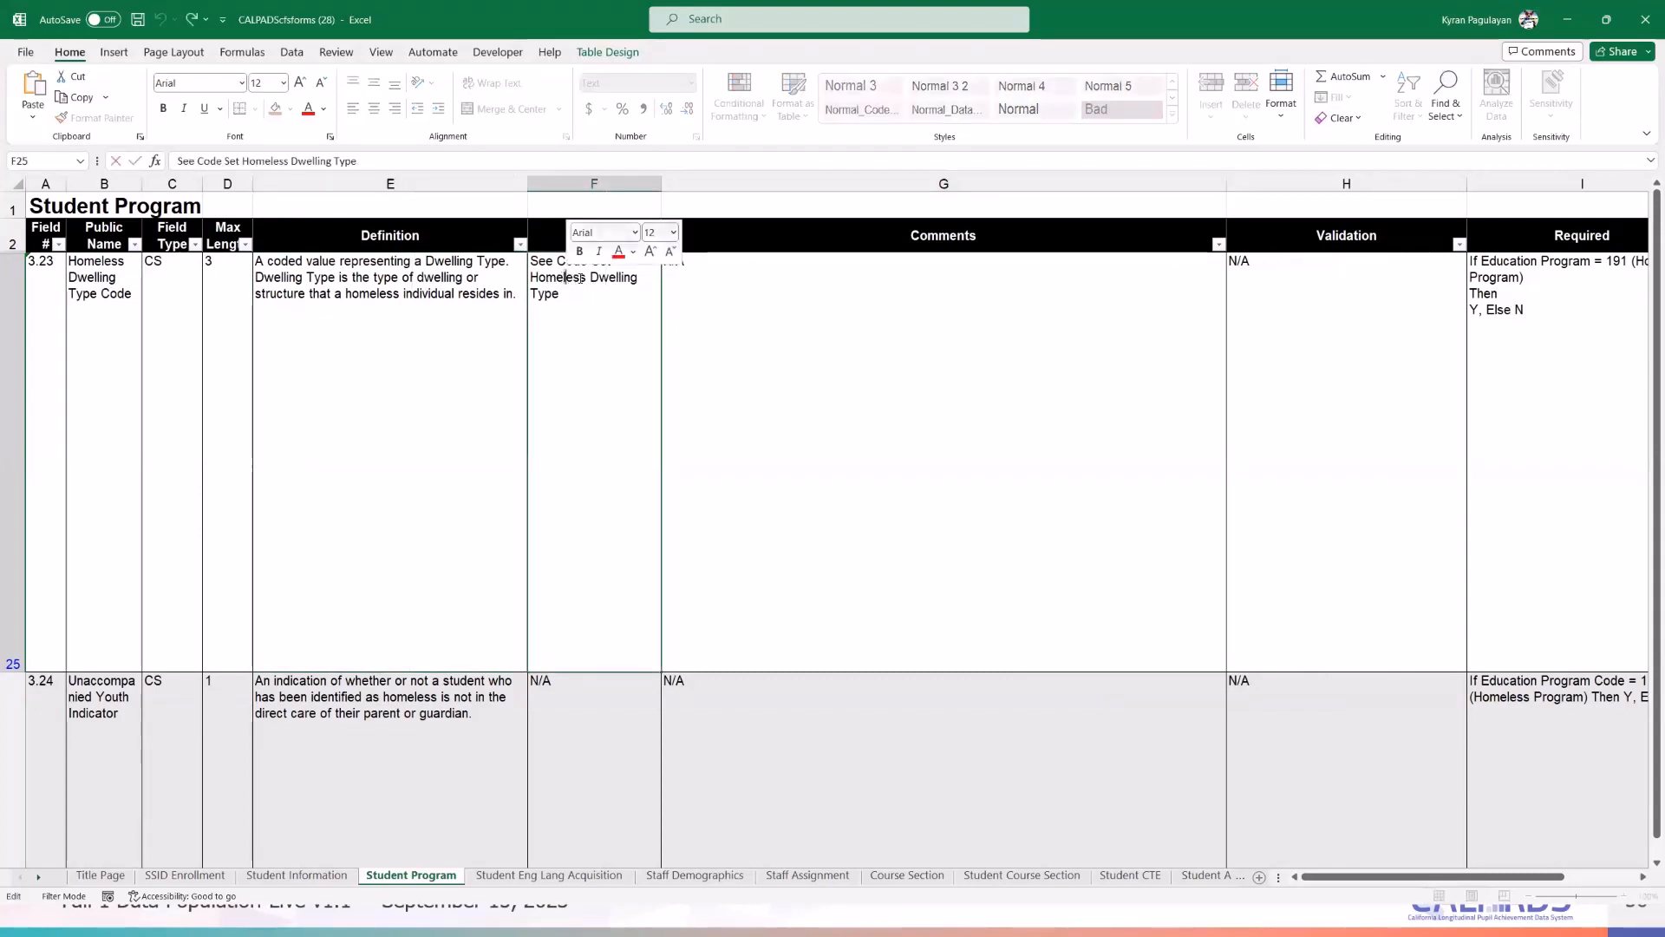
drag(587, 277, 529, 276)
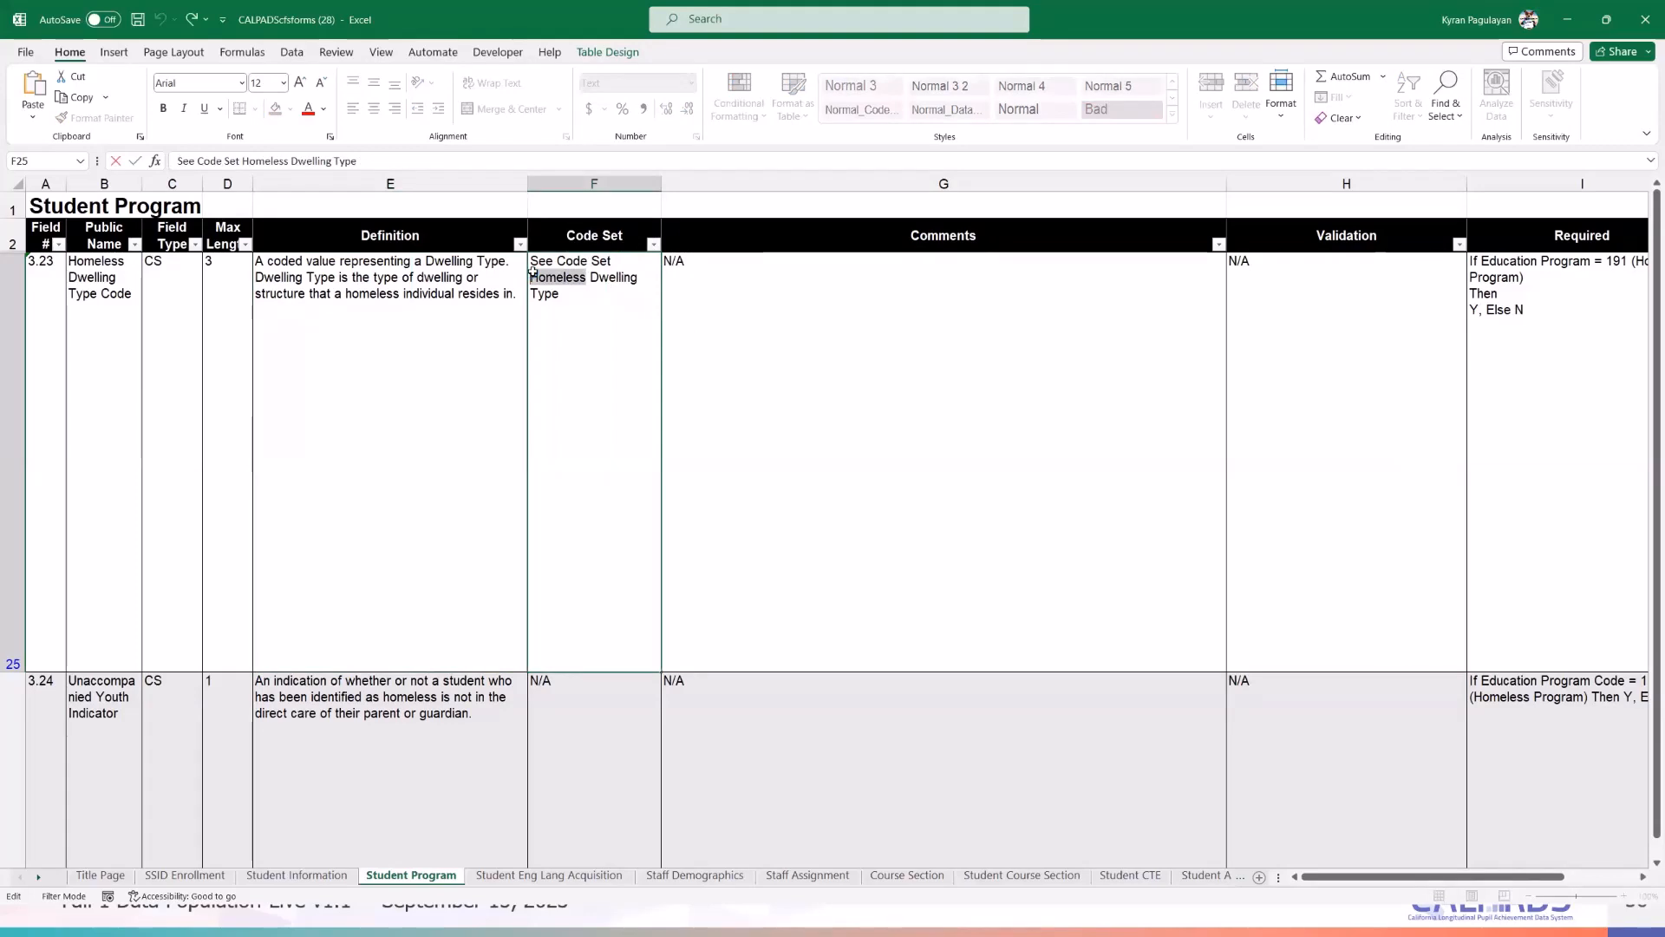
key(alt+Tab)
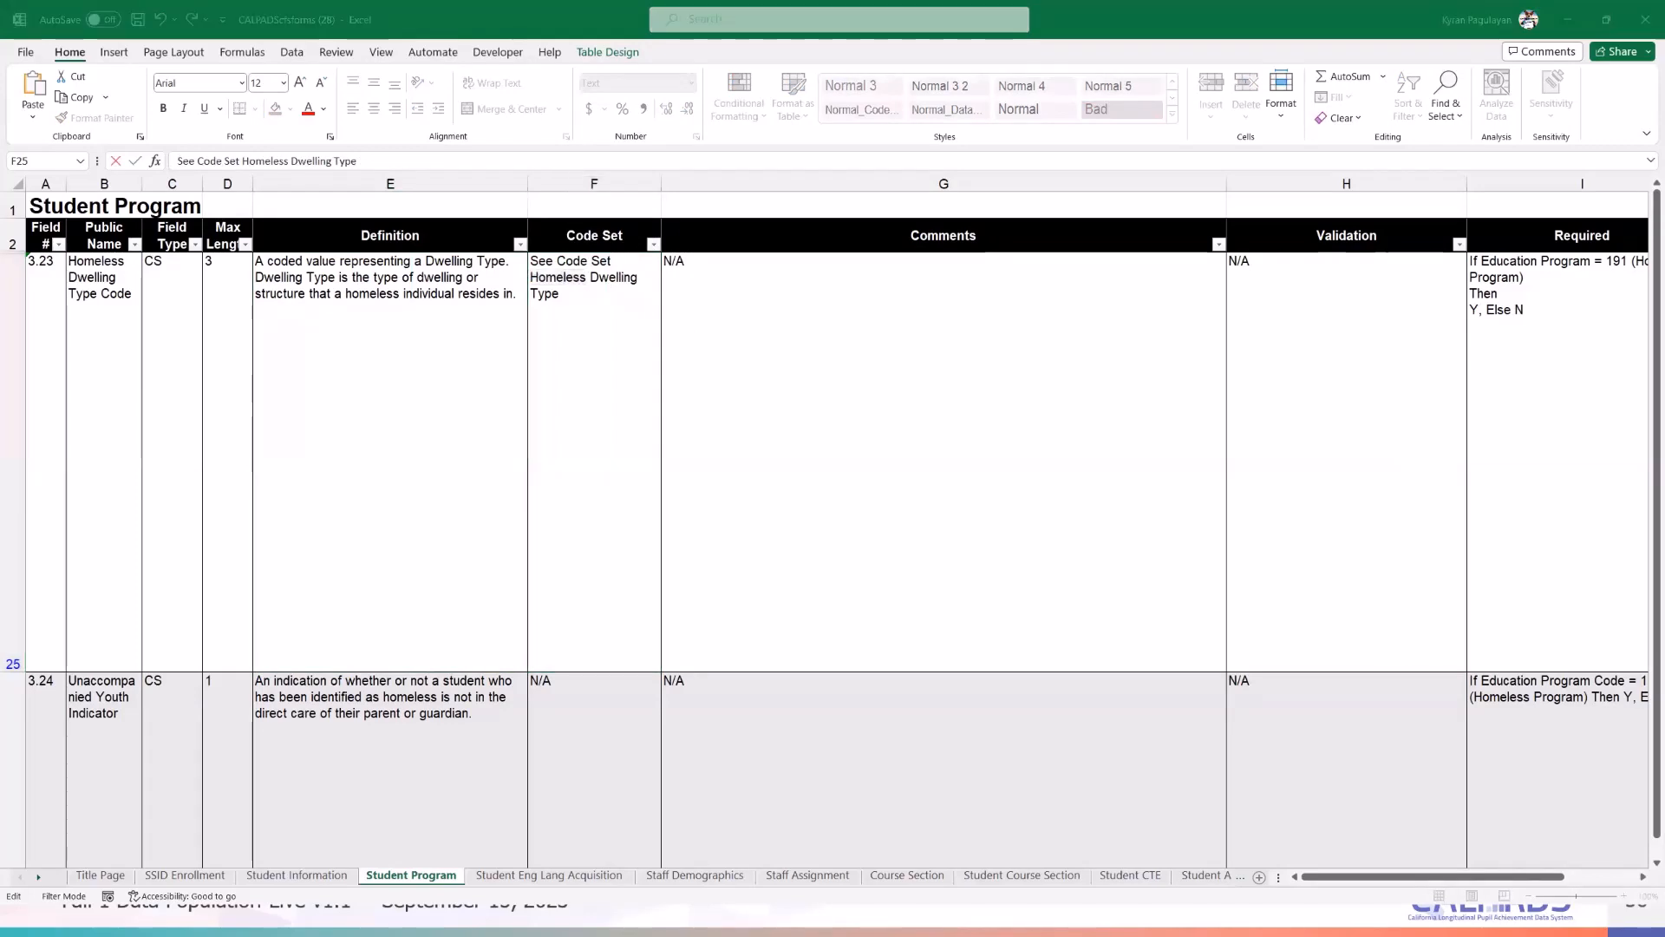
key(alt+Tab)
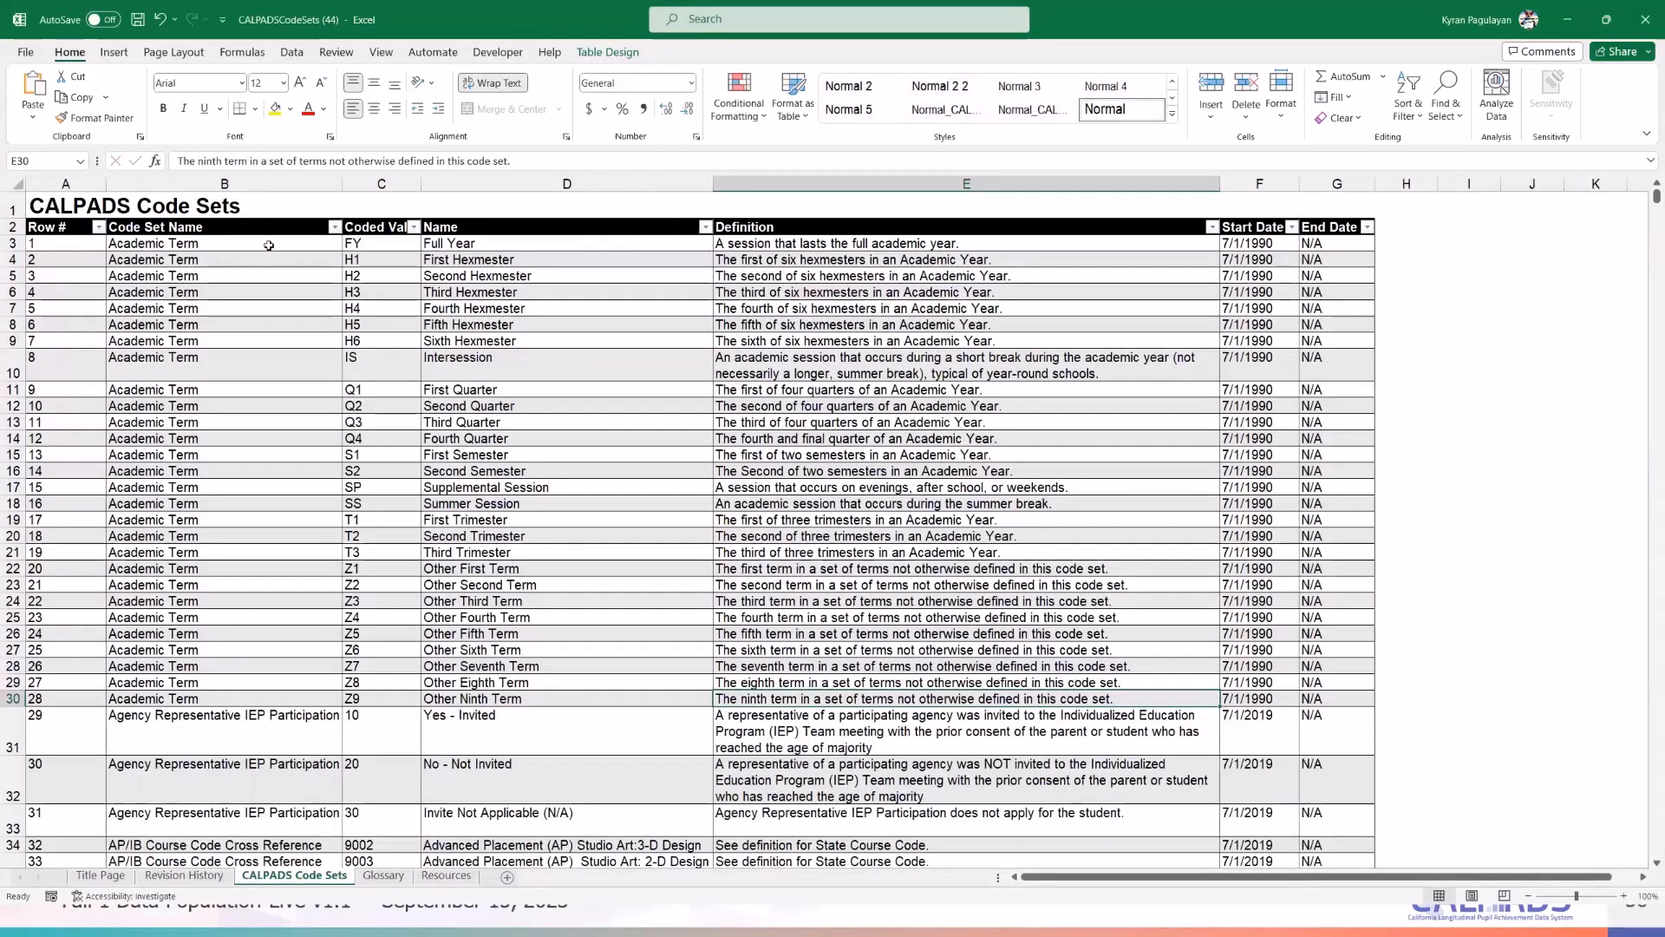
click(334, 228)
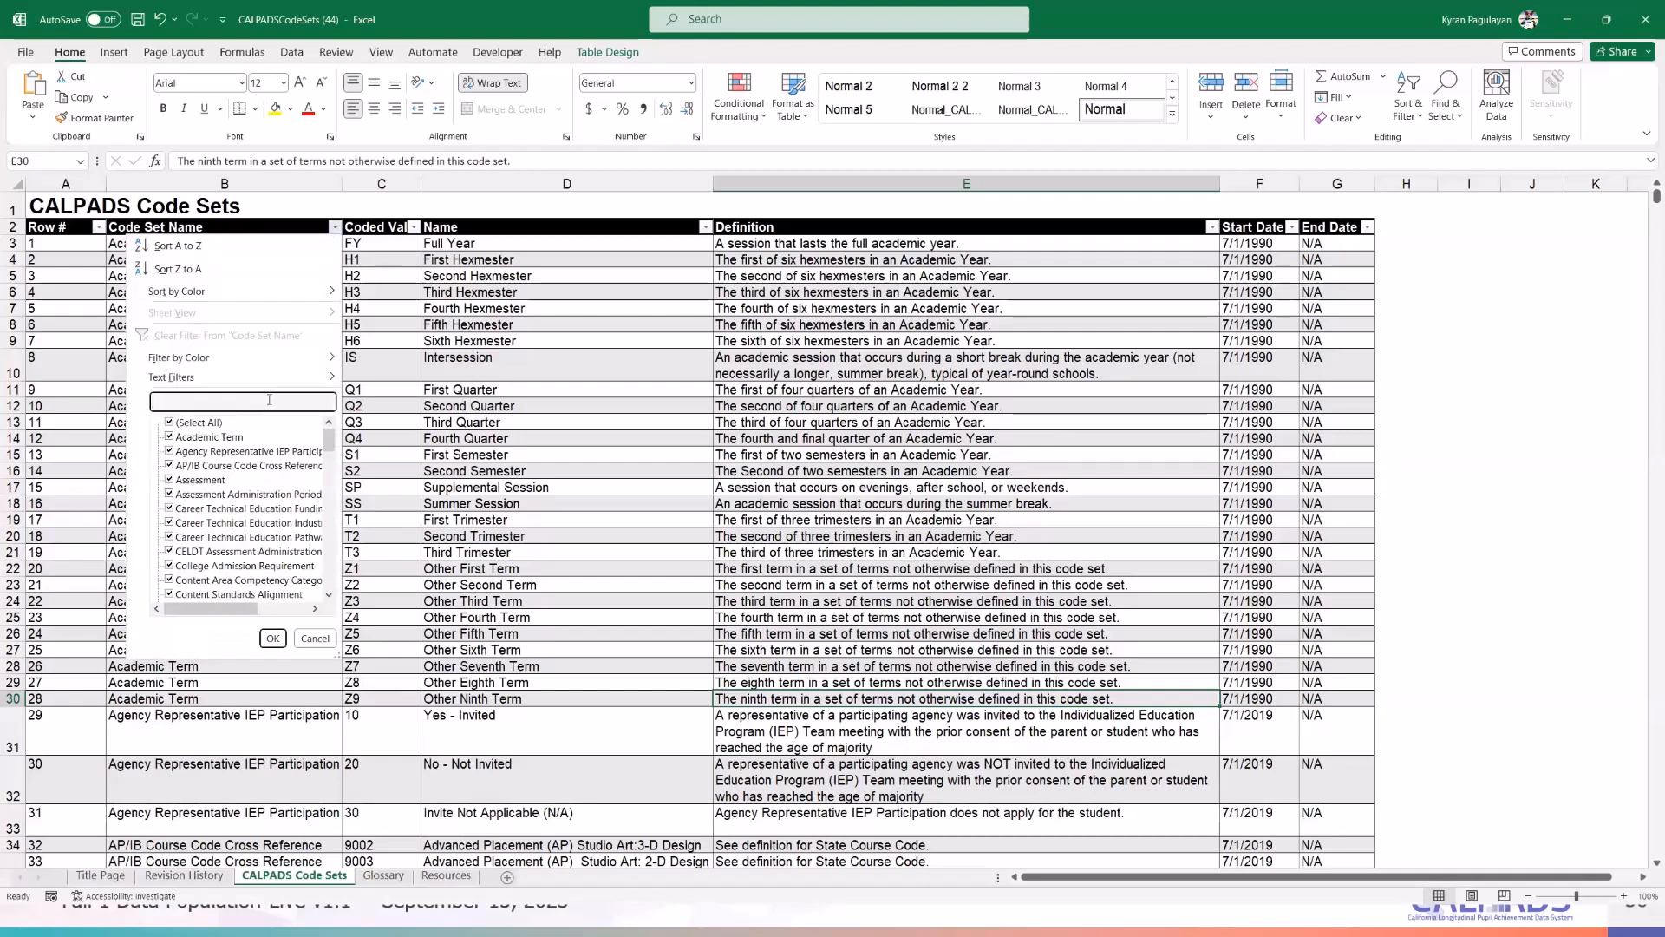
text(Homeless)
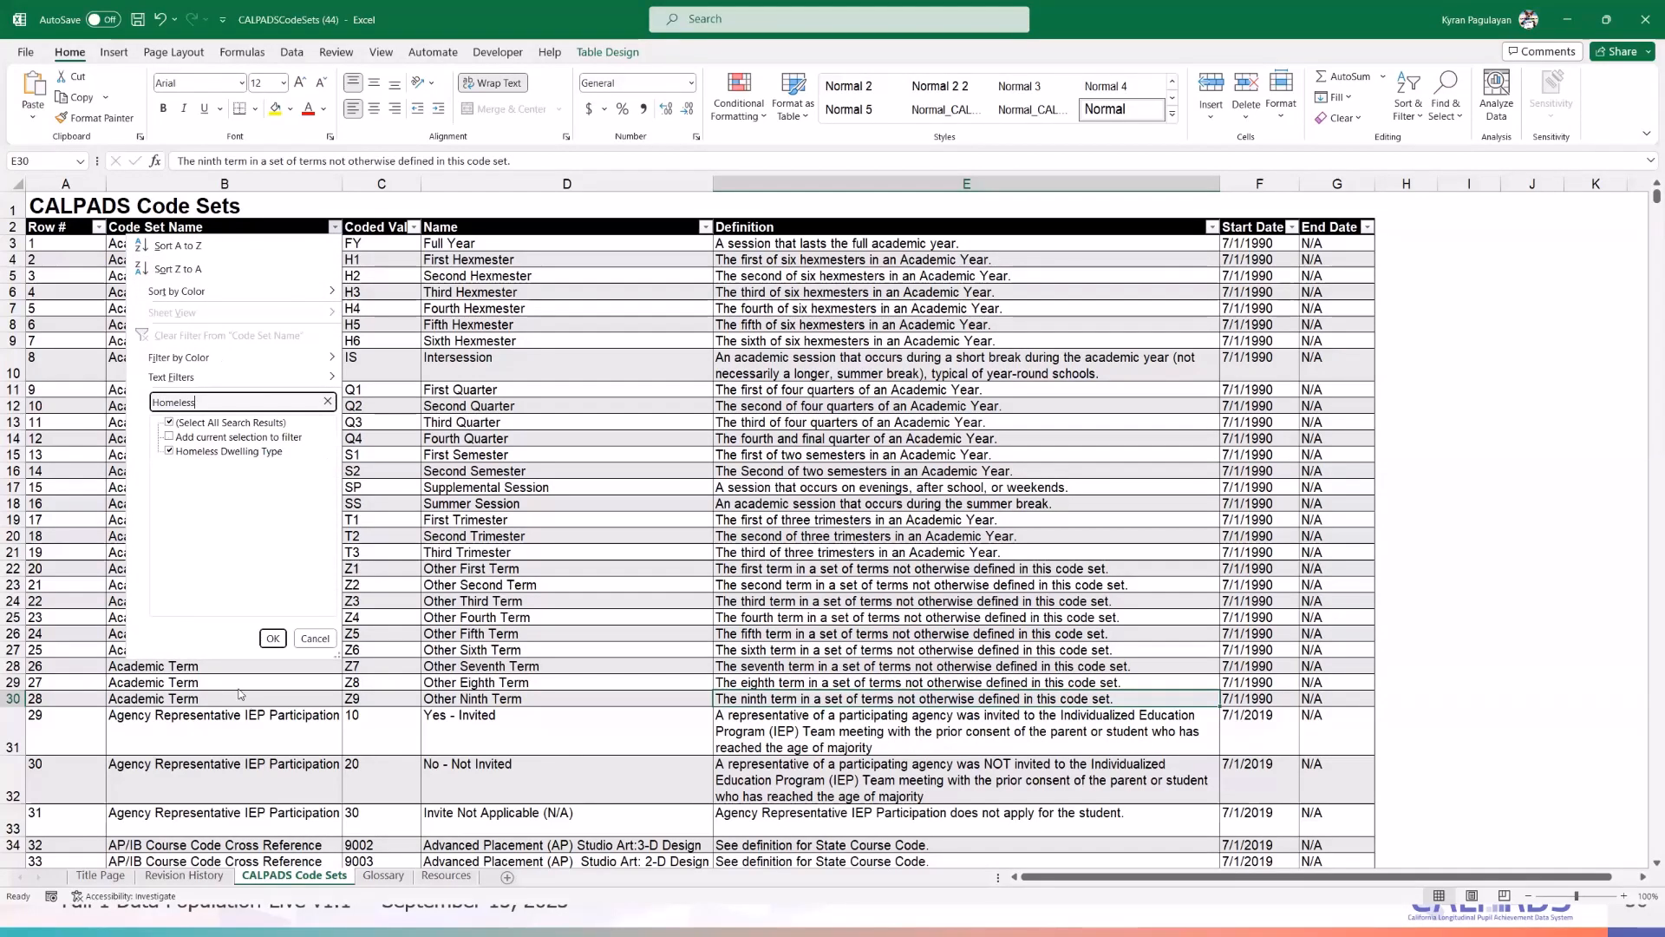
click(272, 639)
- Review the Temporarily Doubled Up definition, then minimize Excel to return to CALPADS
click(896, 550)
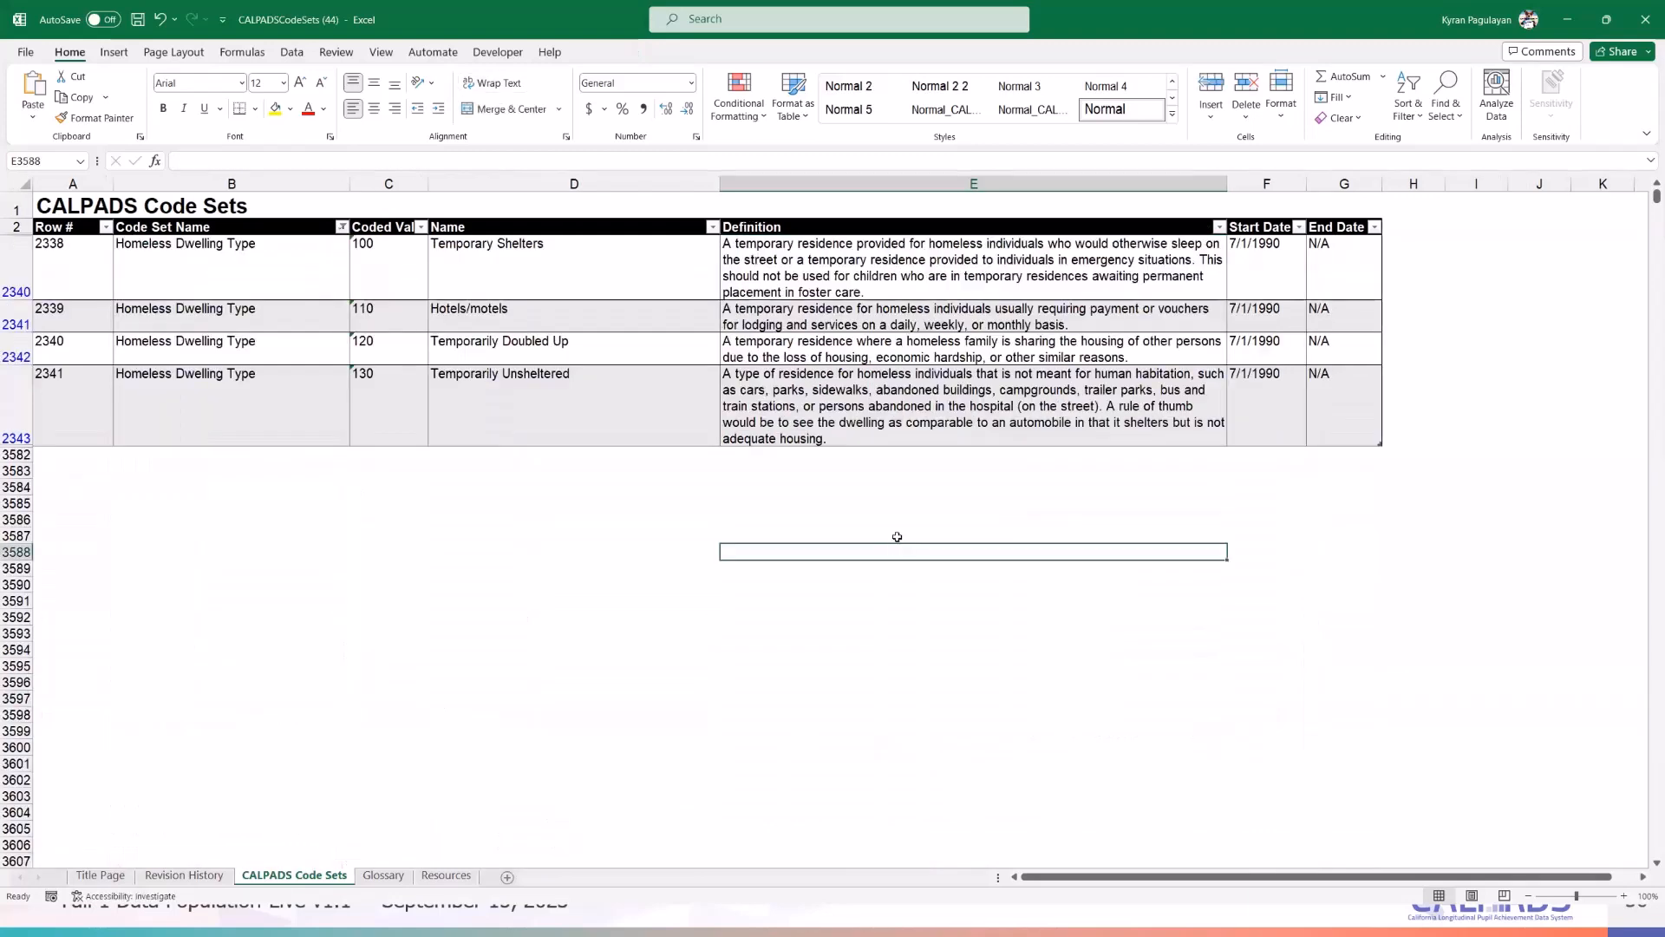
click(886, 497)
click(768, 349)
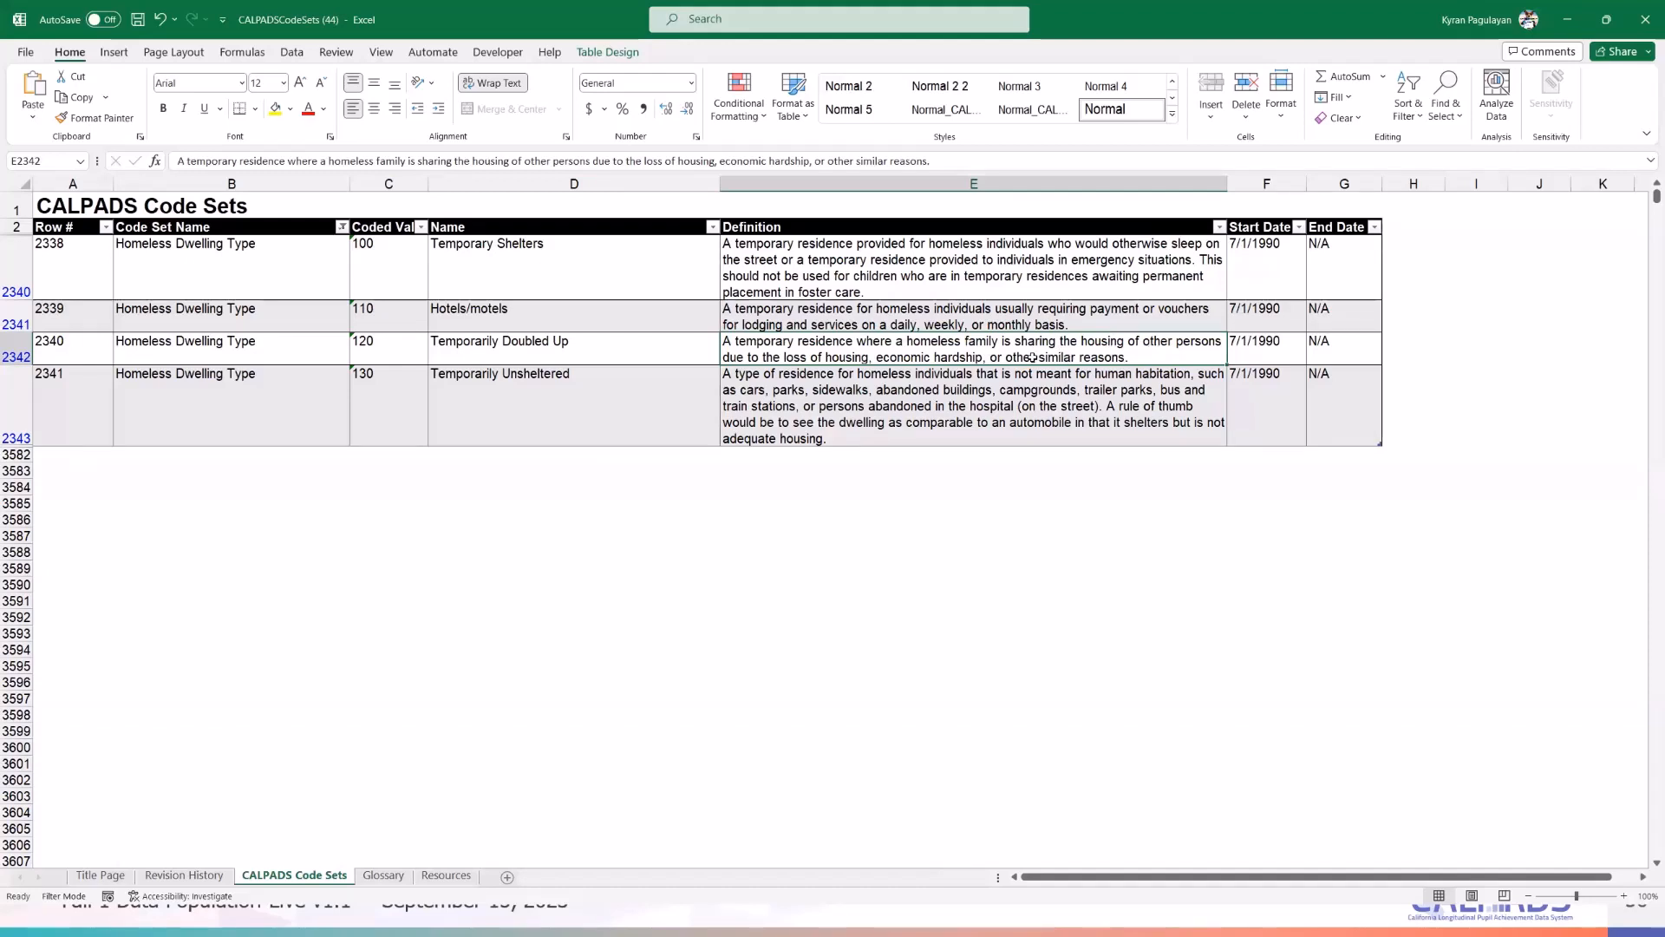
click(1083, 486)
click(1143, 361)
click(1070, 618)
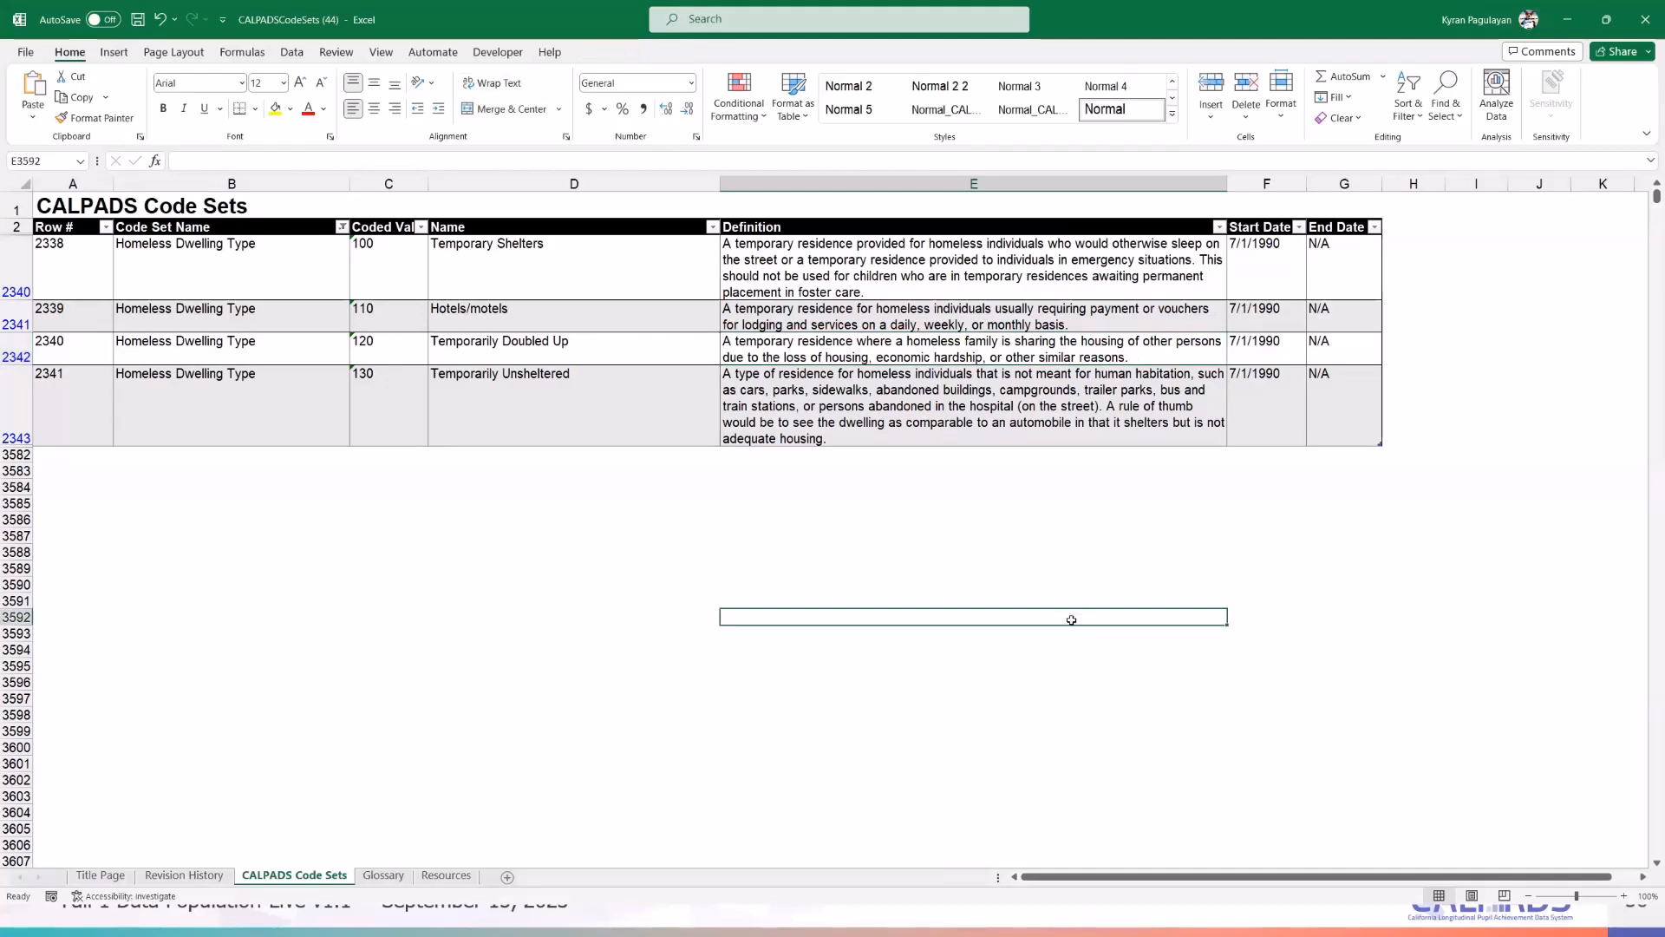
click(1061, 556)
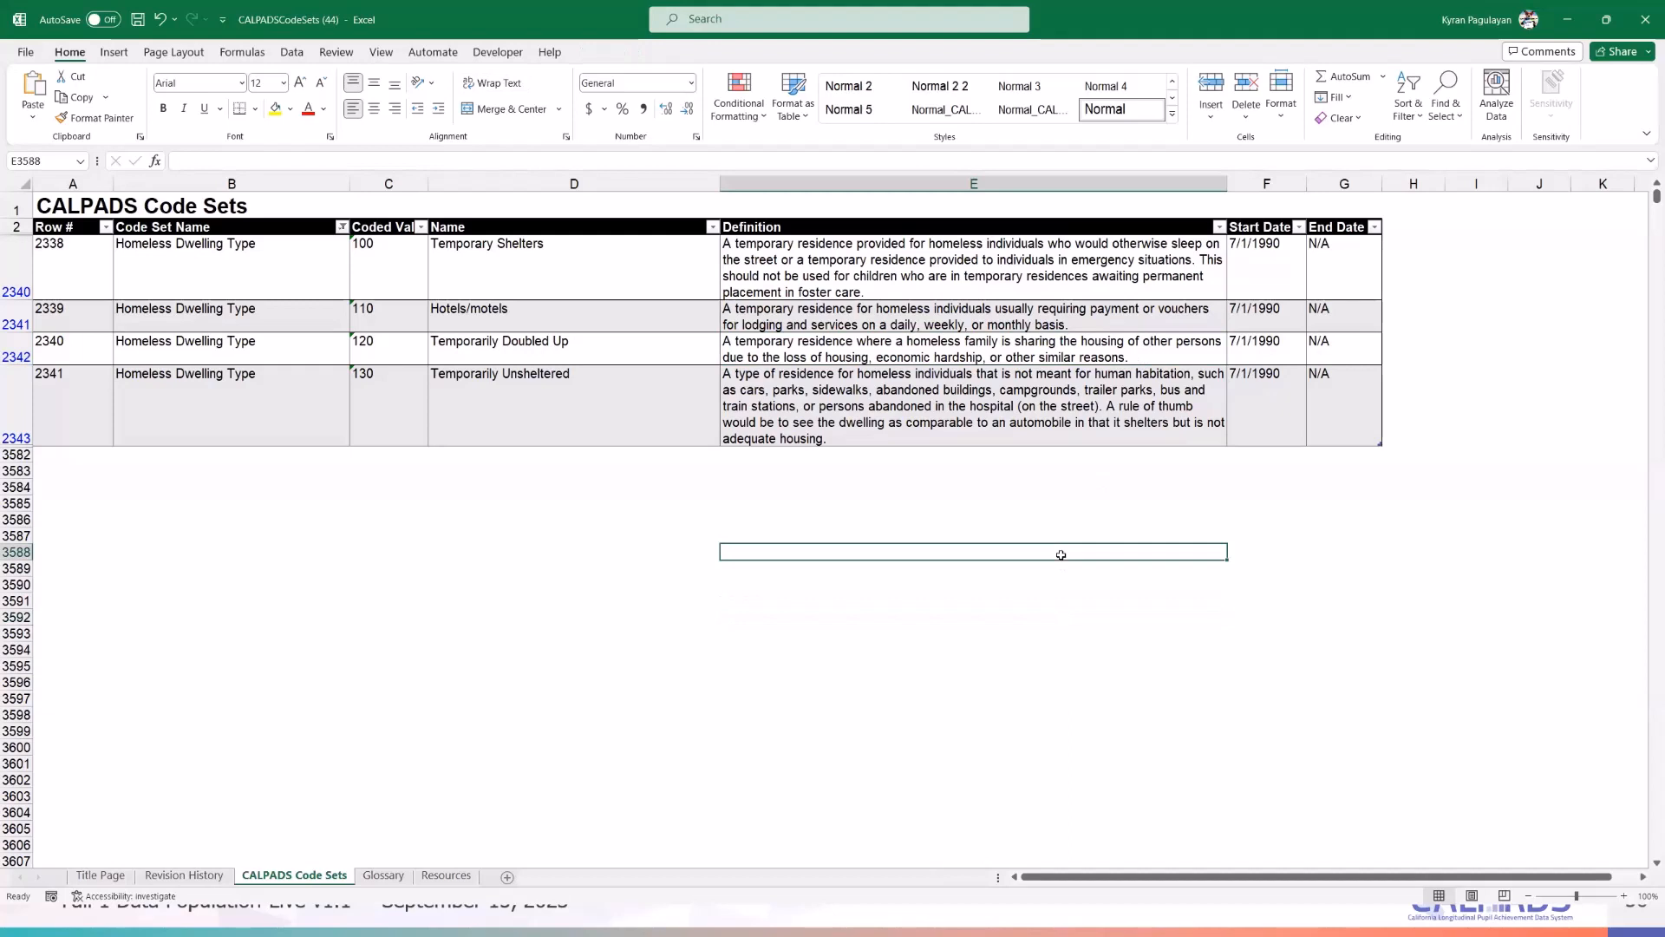
click(884, 503)
click(1296, 540)
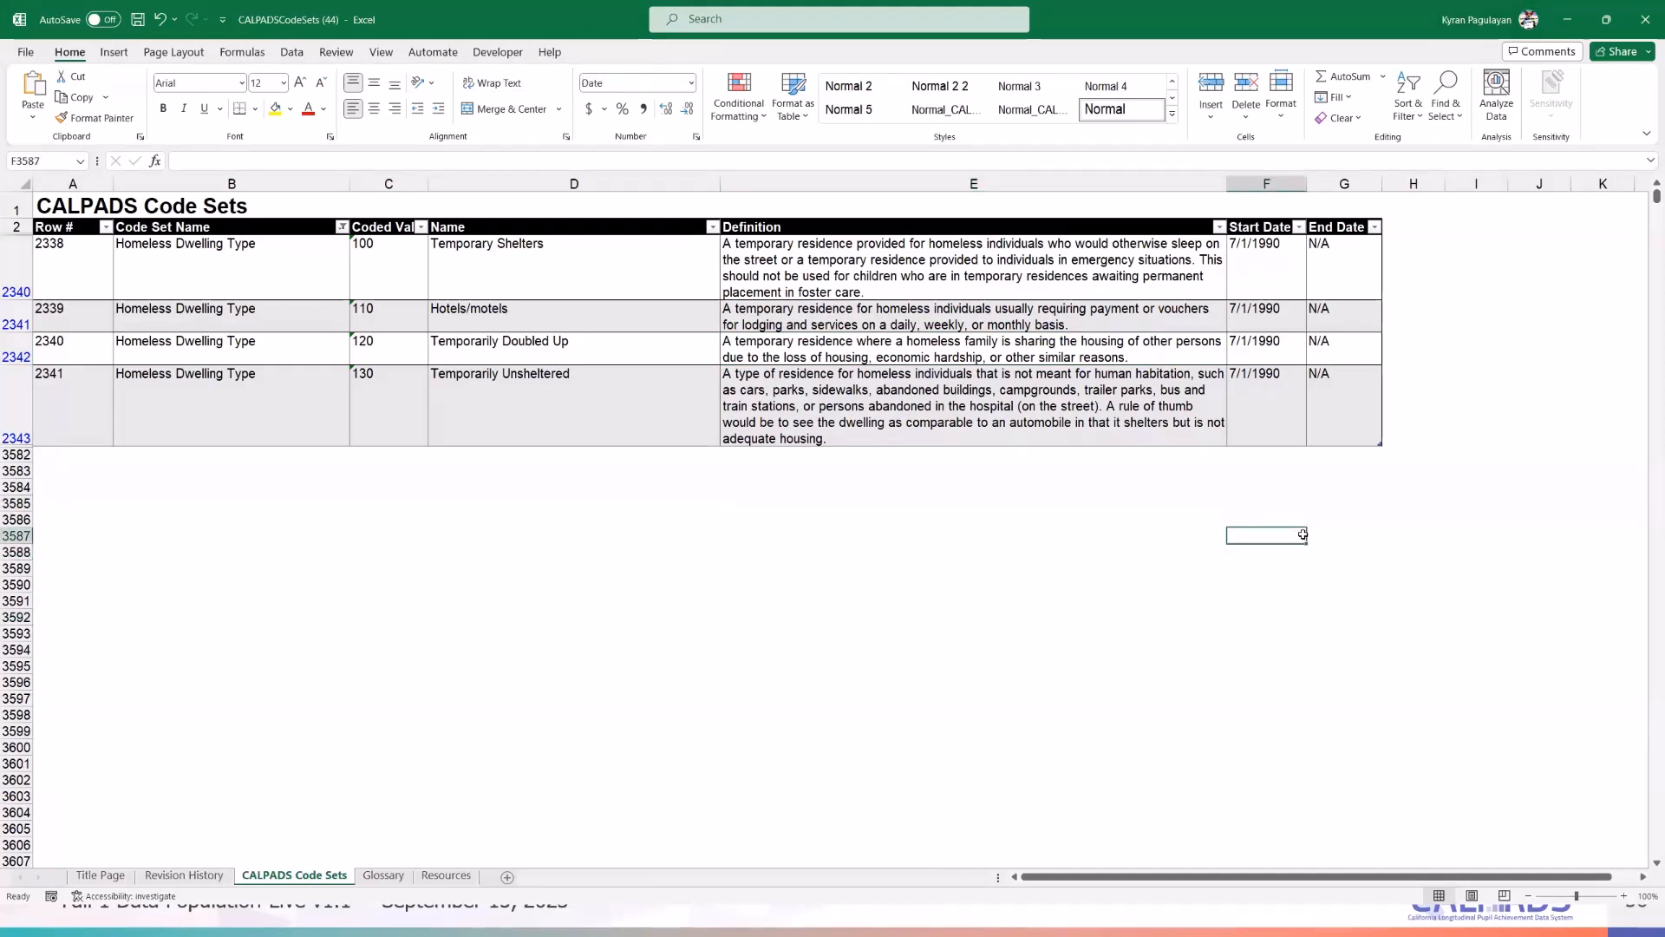
click(1008, 506)
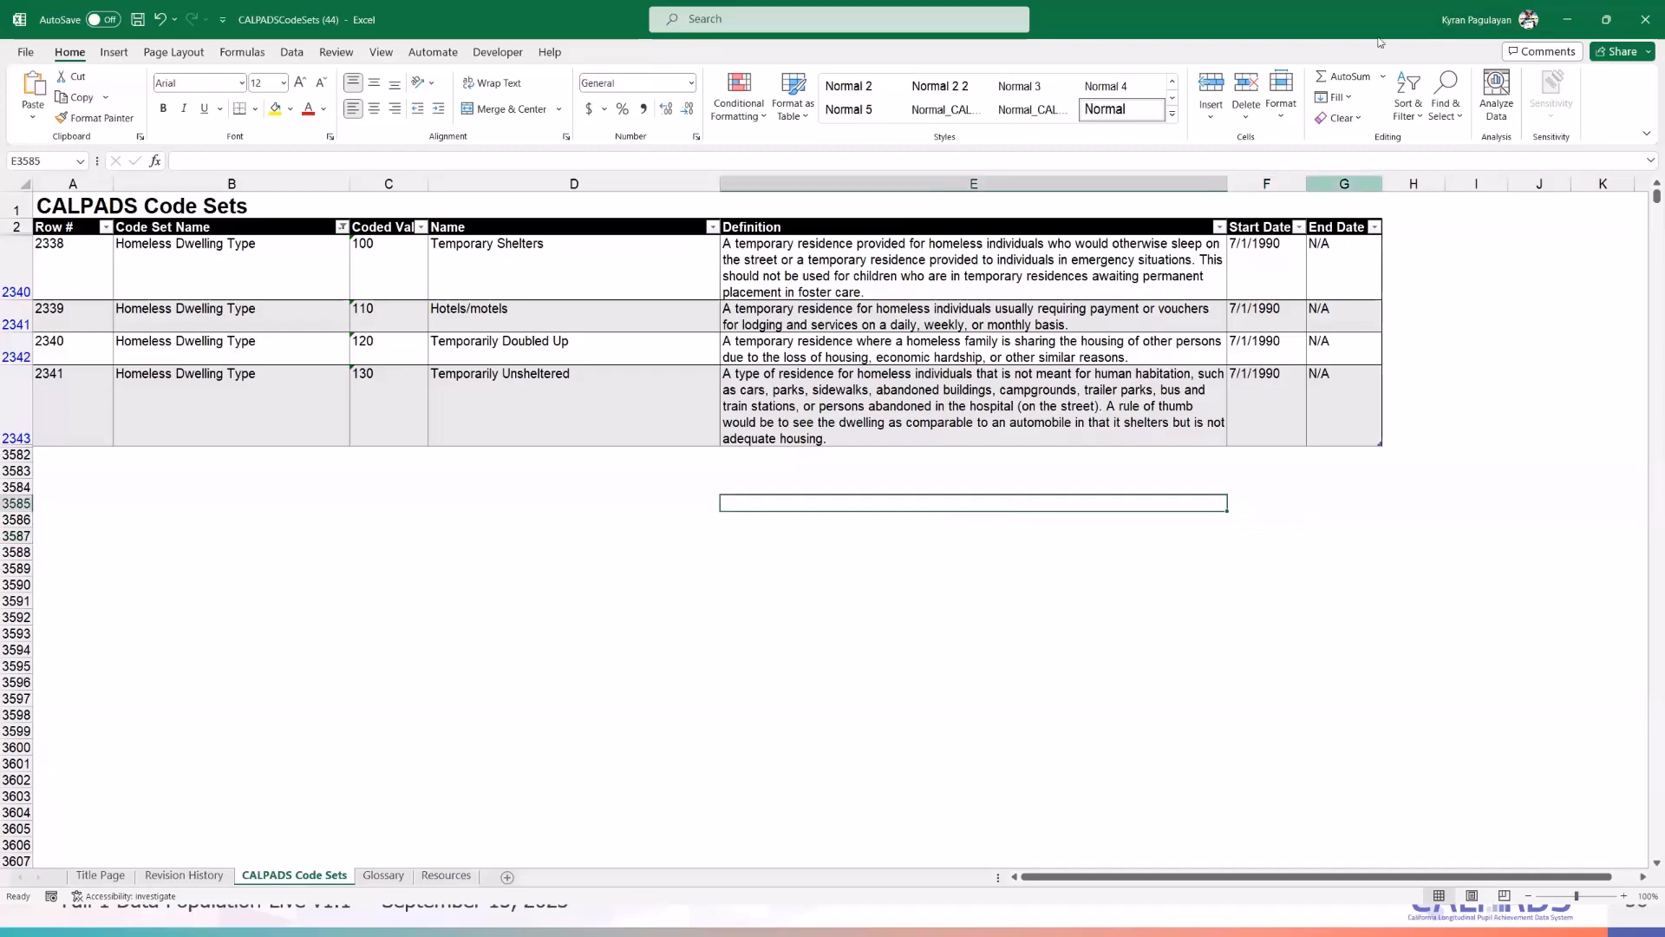
click(1561, 20)
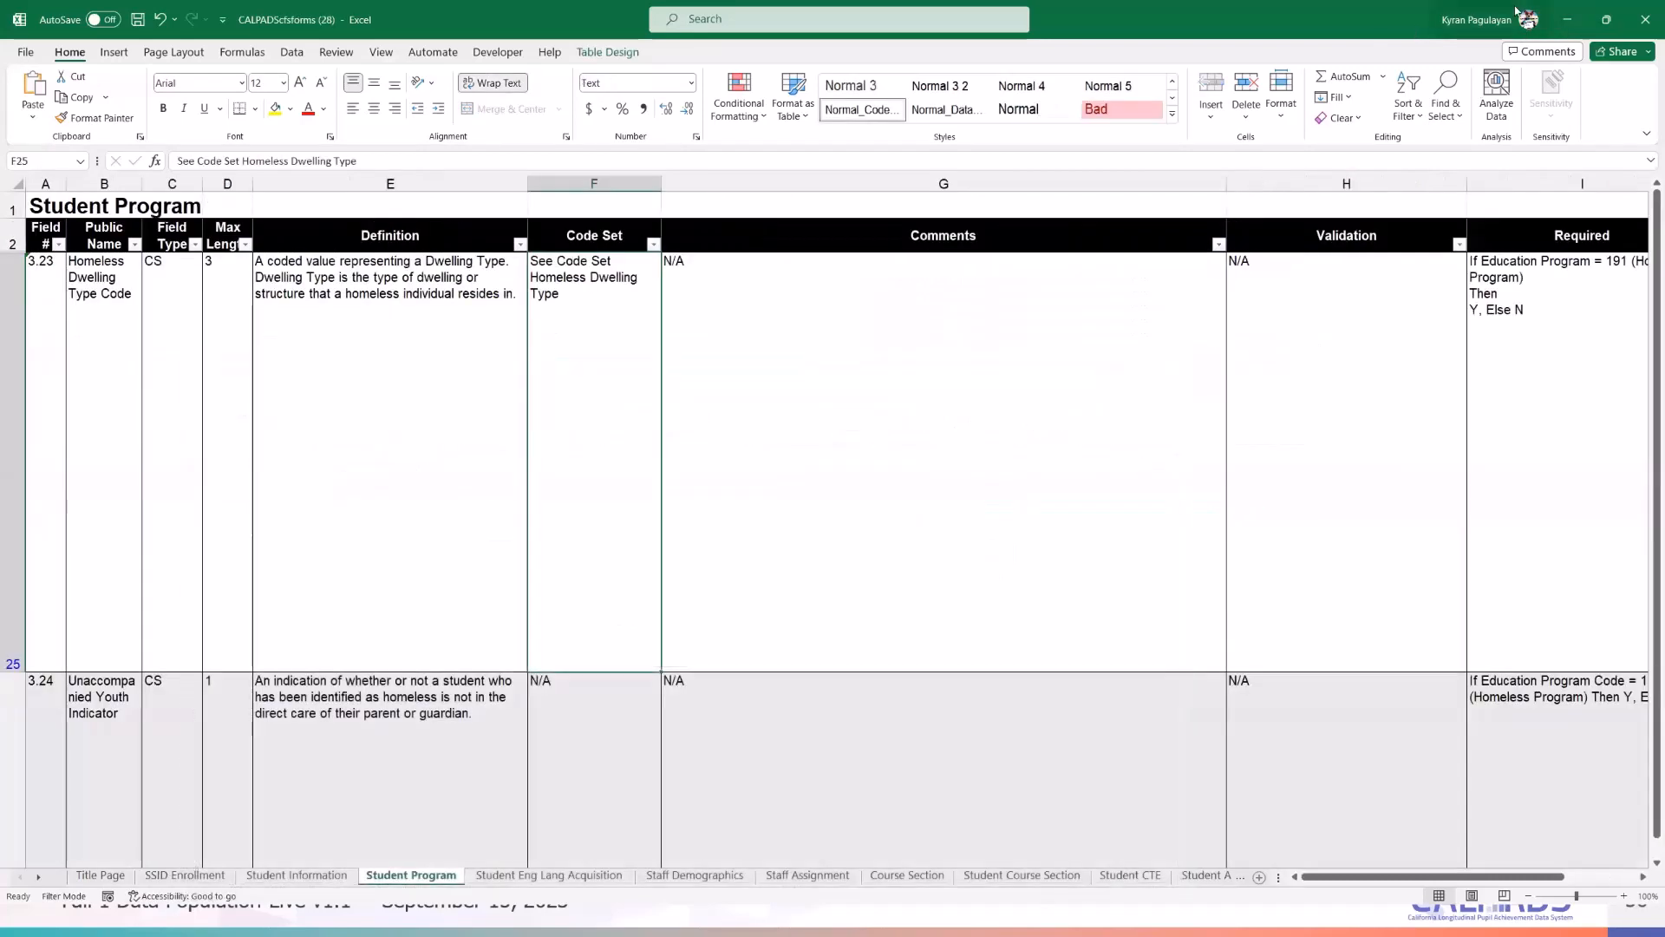
click(1568, 19)
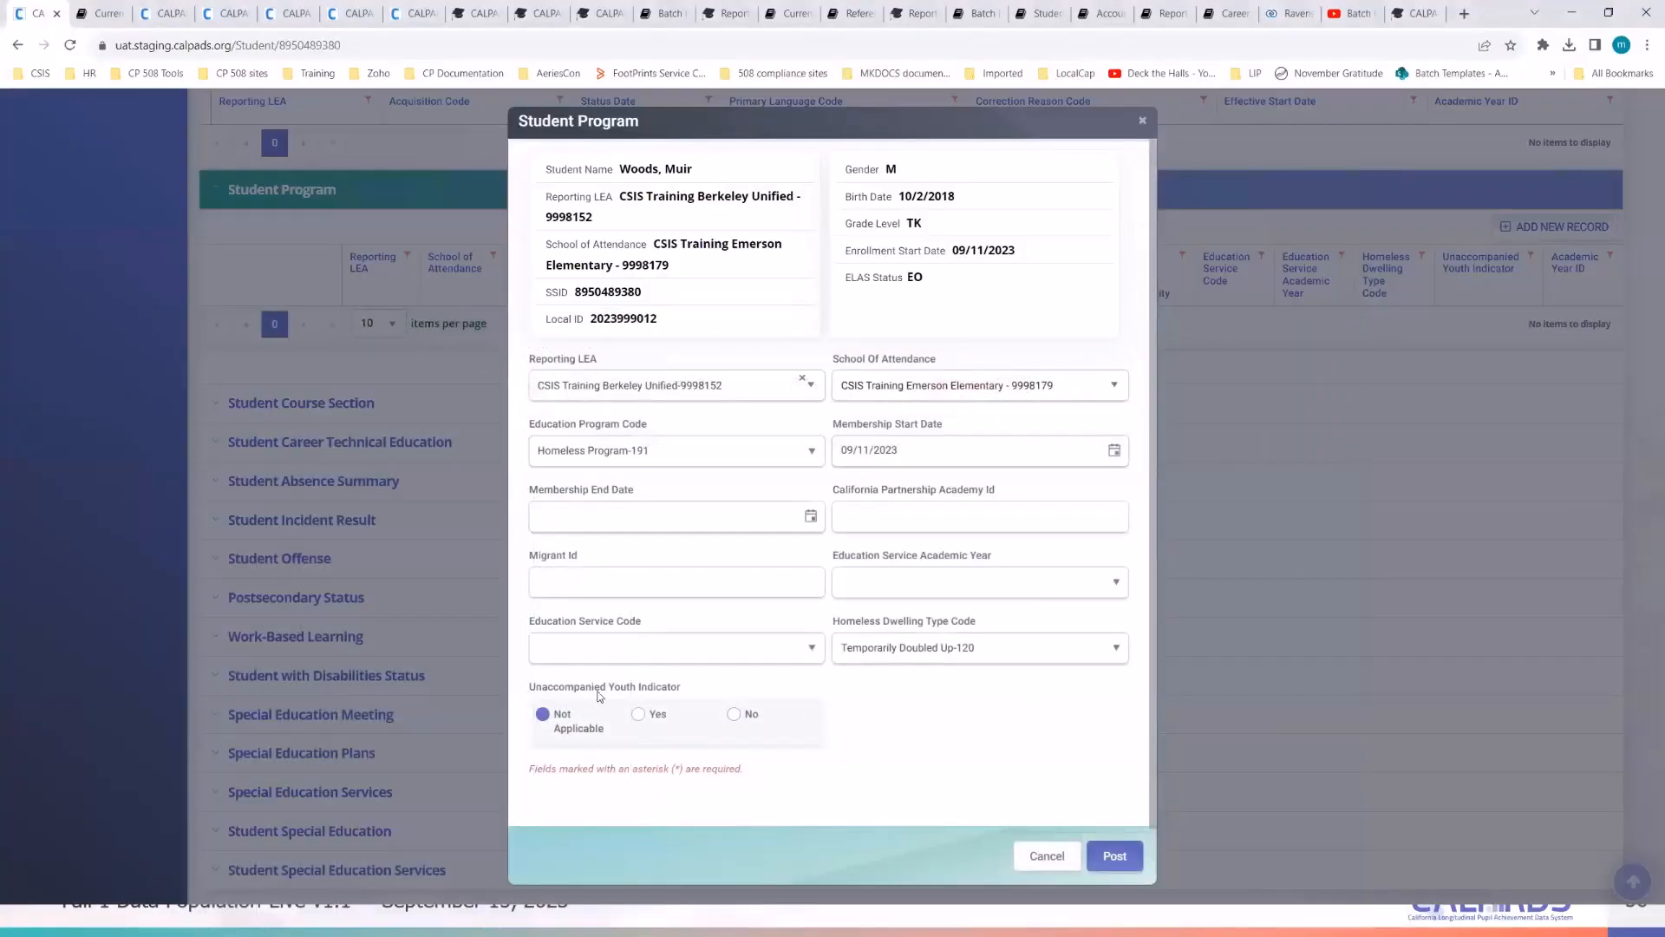
- Set Unaccompanied Youth Indicator to No, post the Homeless Program record, and check the student notes
click(735, 716)
scroll(887, 728, down, 1)
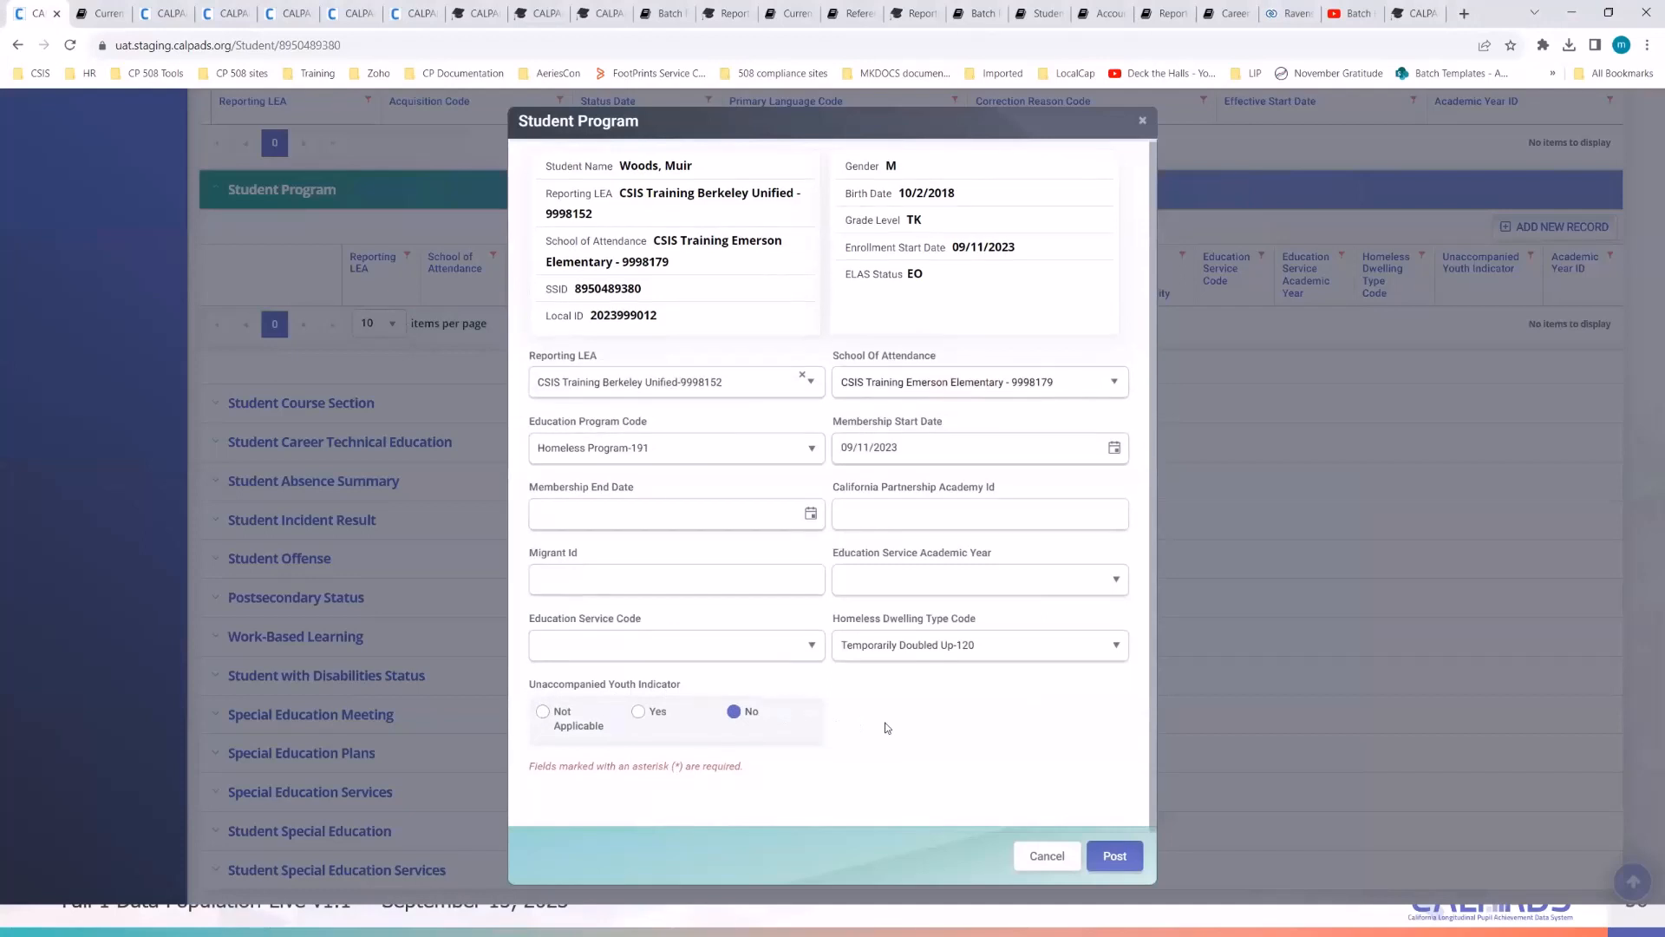
click(1126, 864)
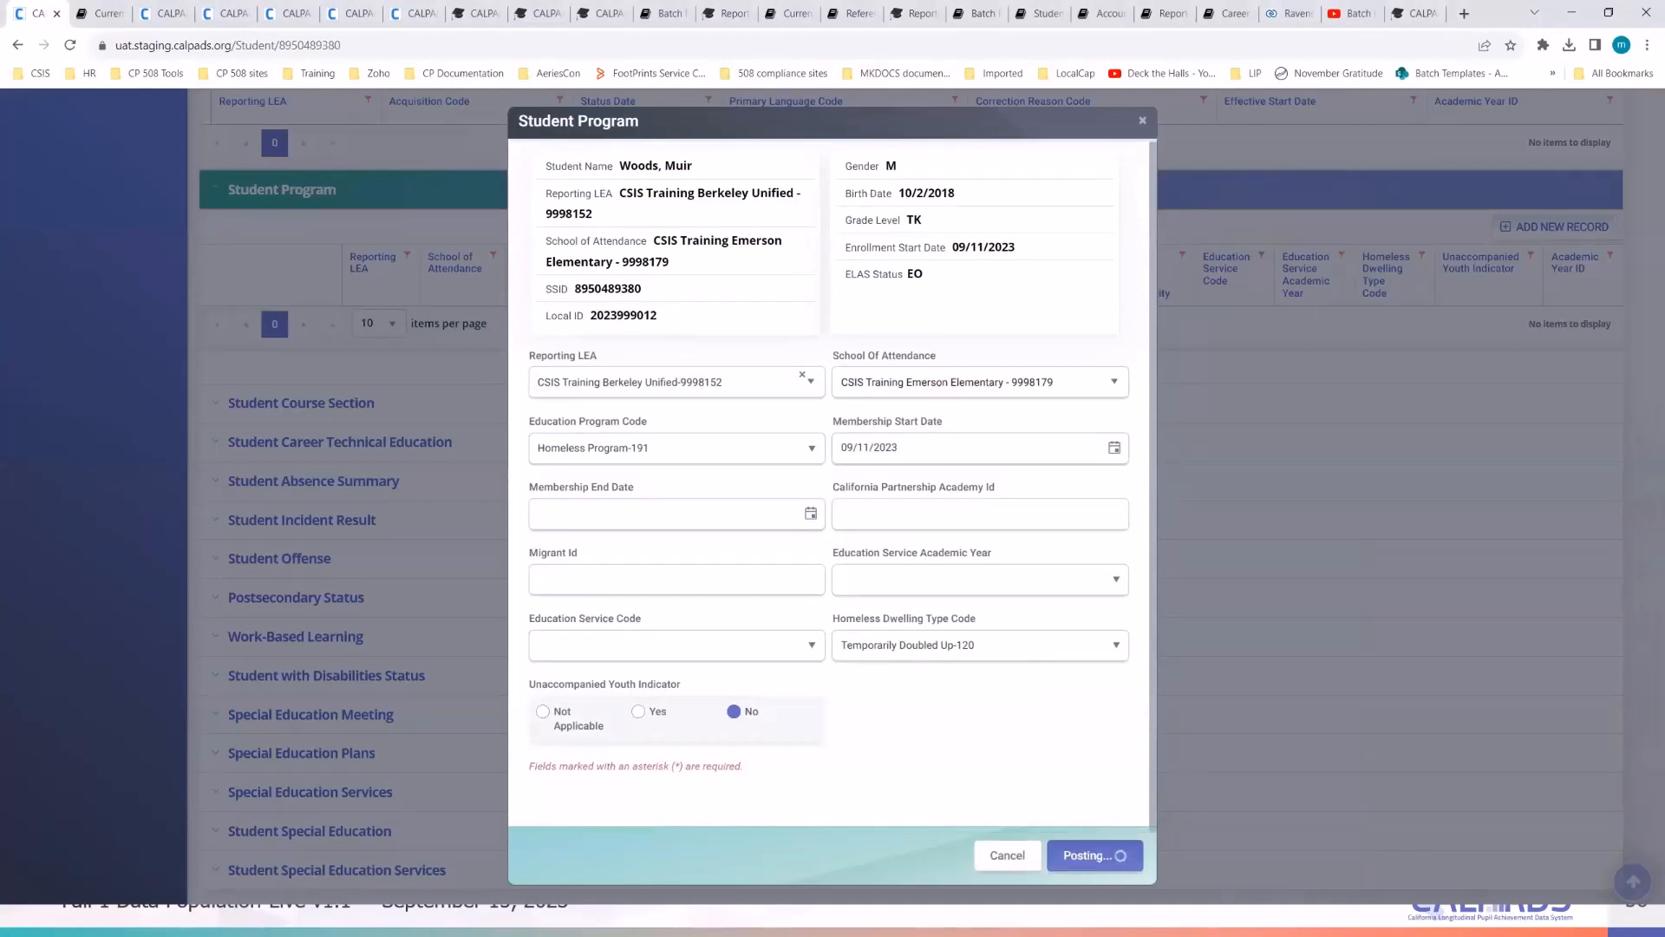
key(alt+Tab)
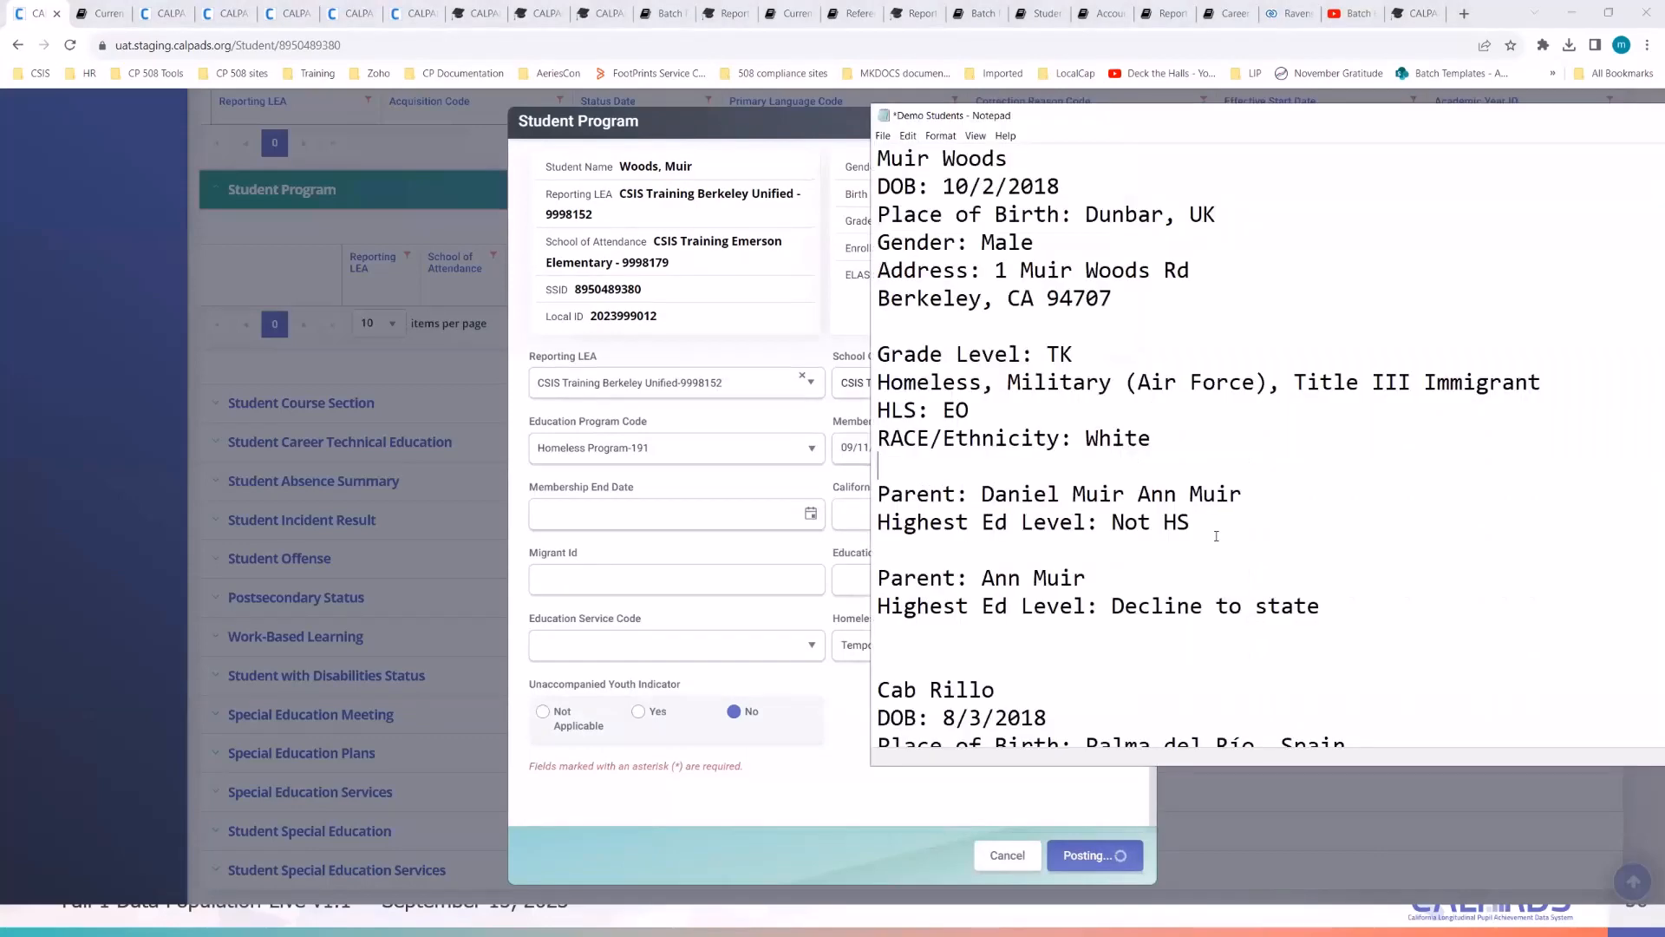
click(1216, 536)
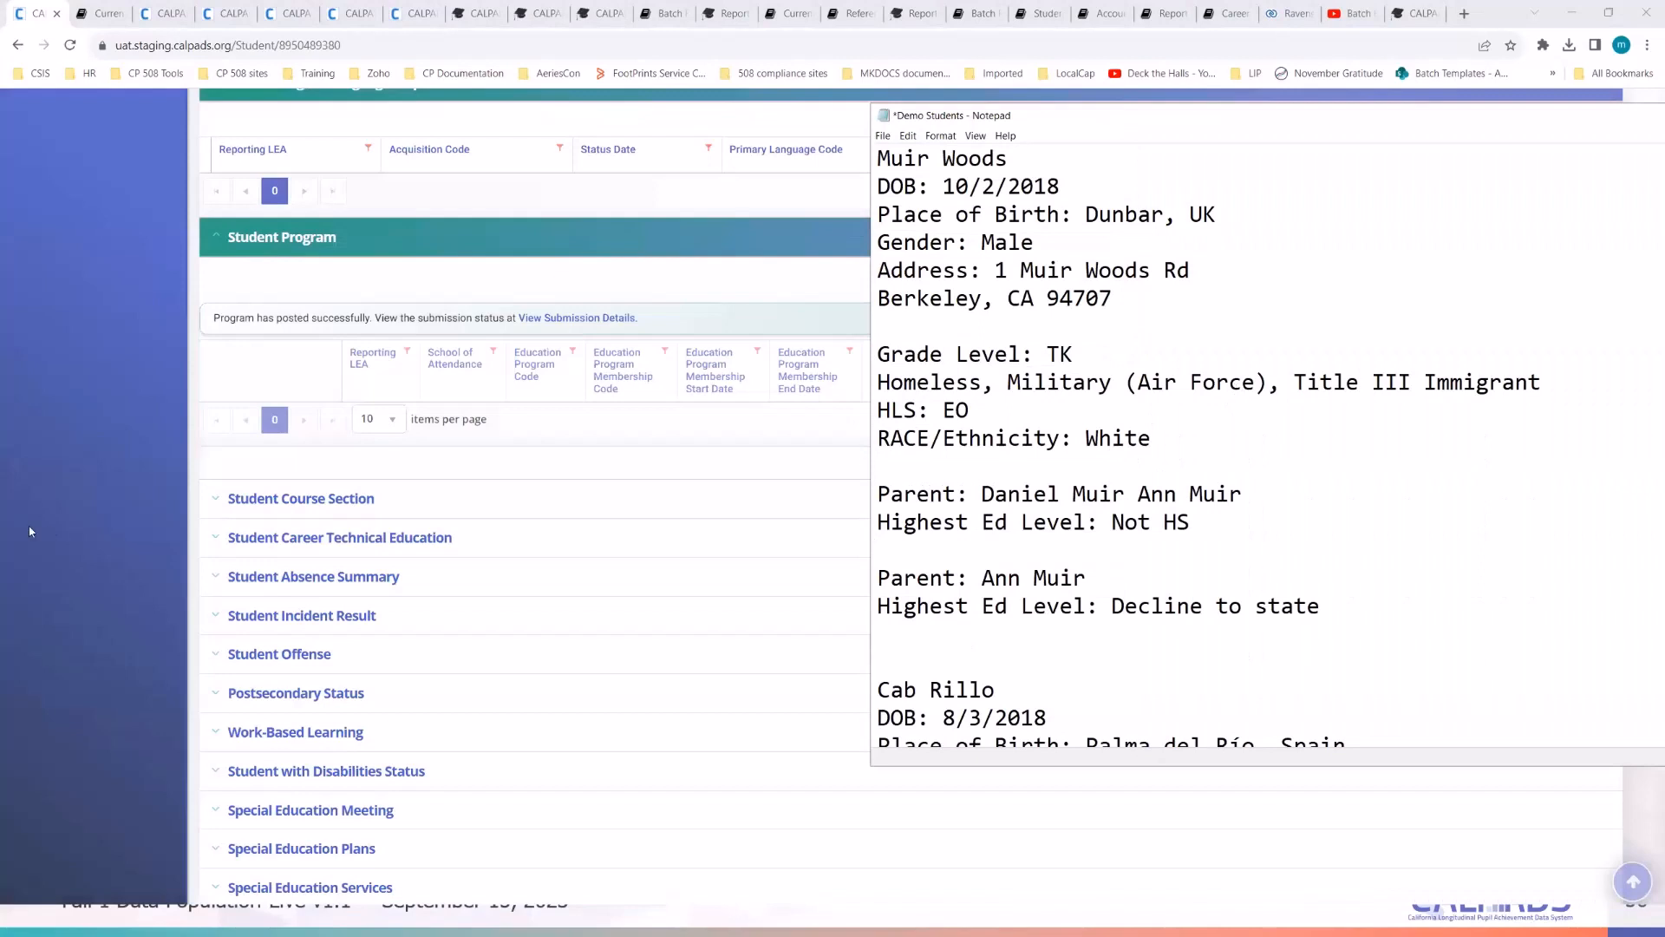
click(29, 532)
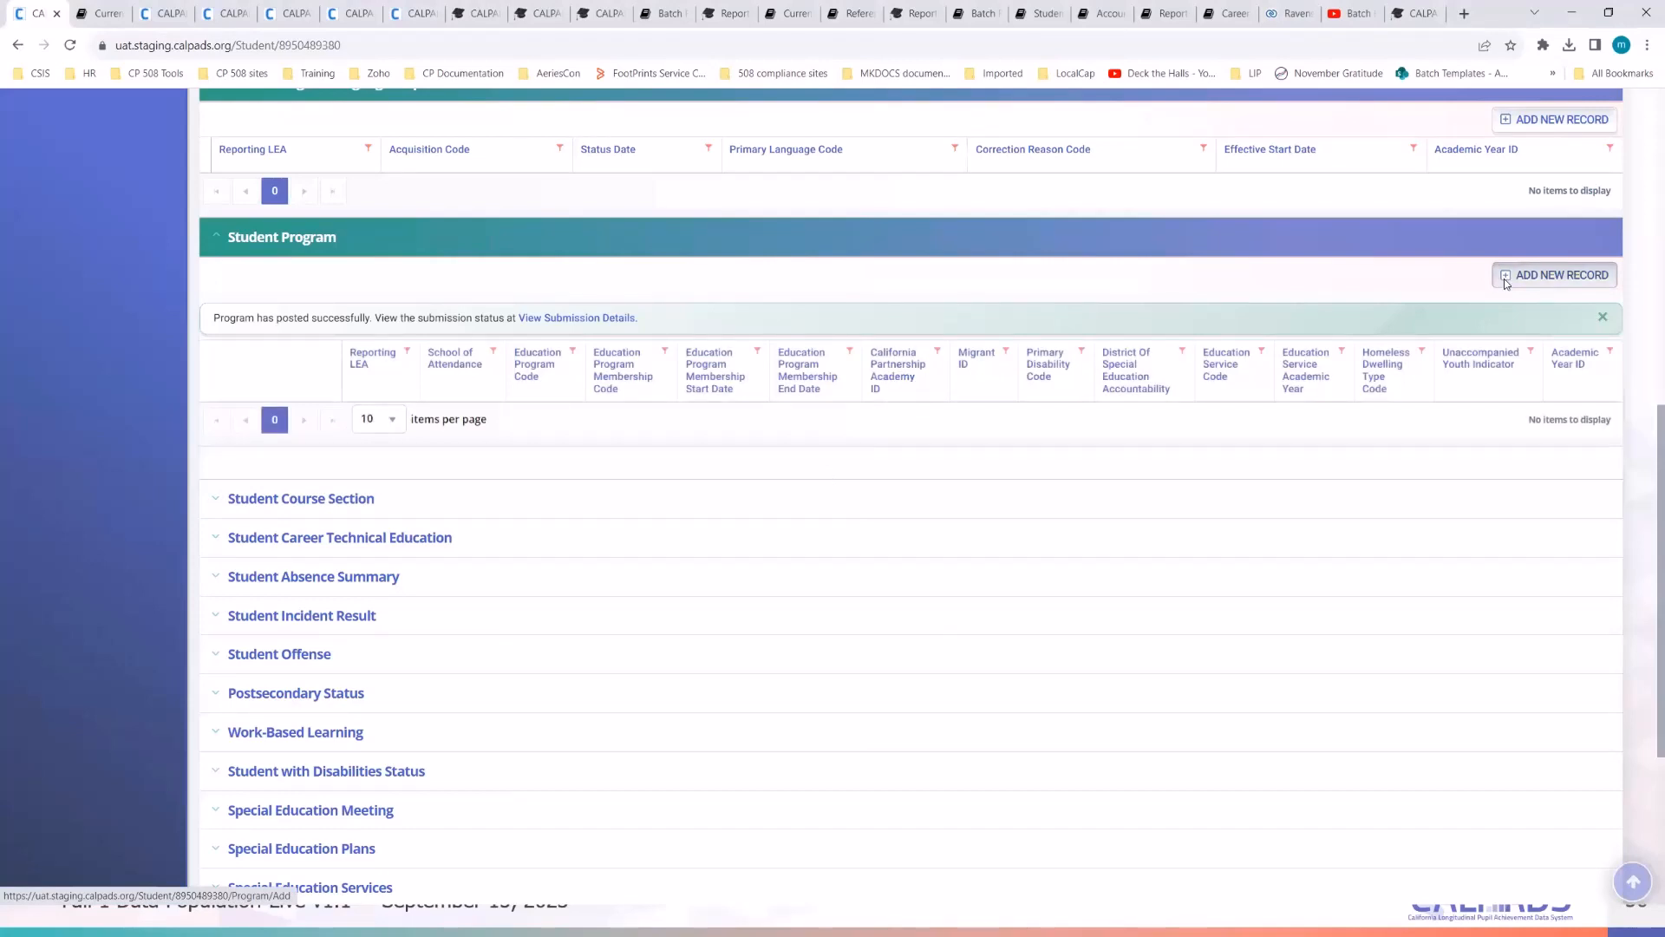
- Add a Student Program record for CSIS Training Emerson Elementary with program Armed Forces Family Member-192
click(1555, 275)
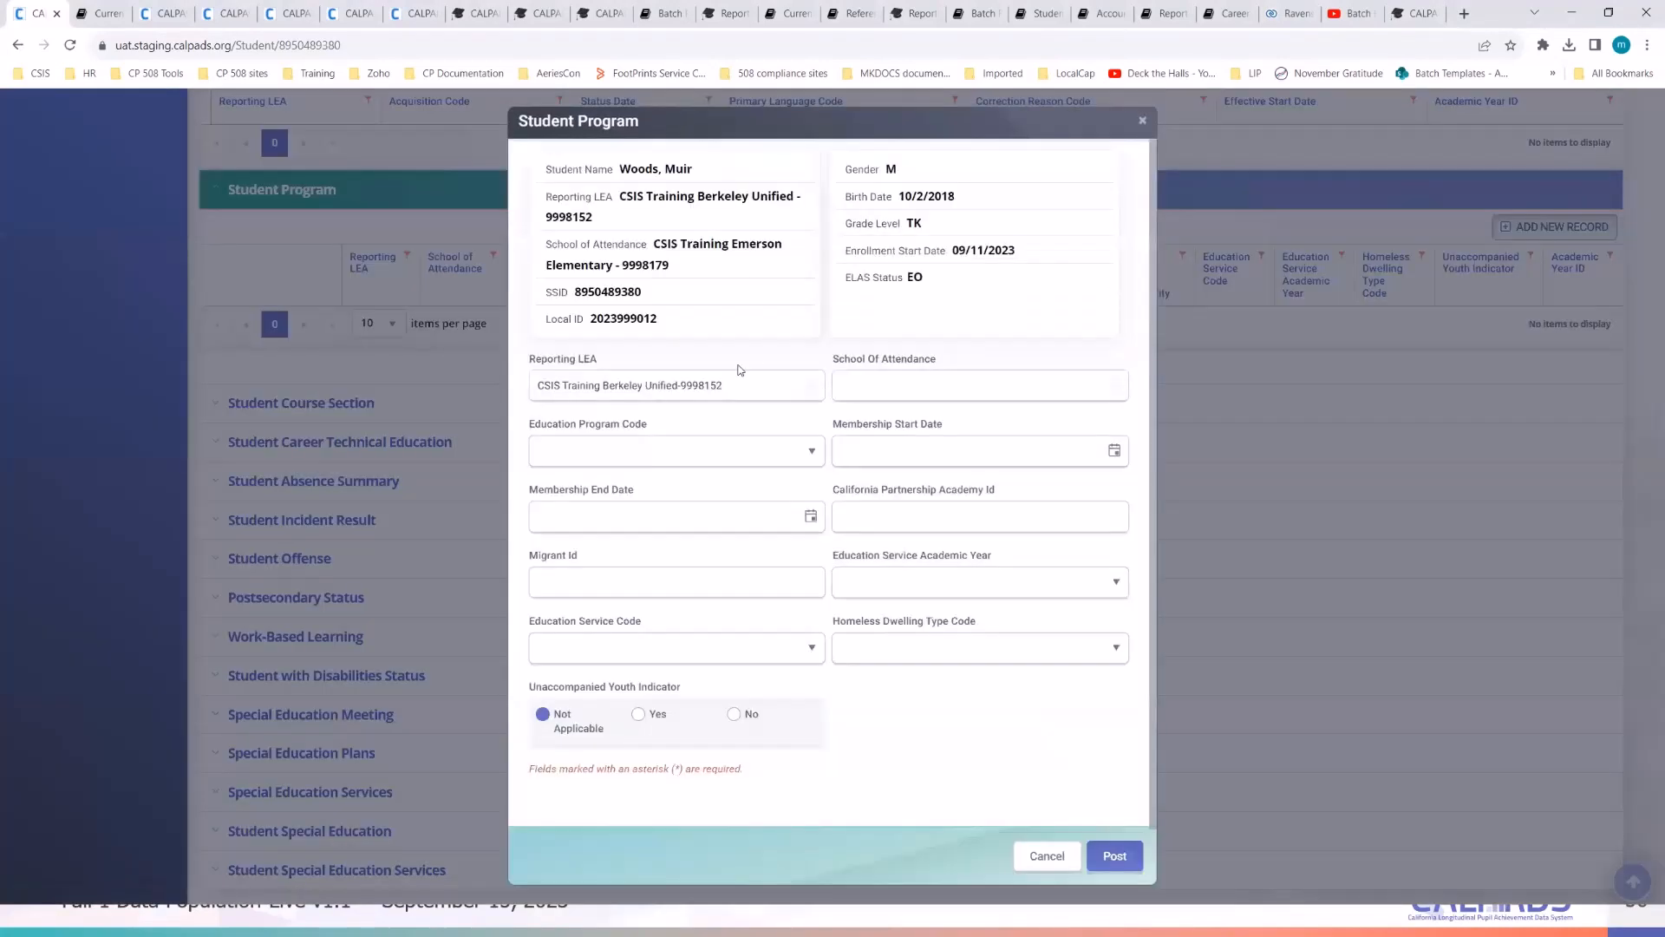
click(890, 388)
scroll(921, 521, down, 1)
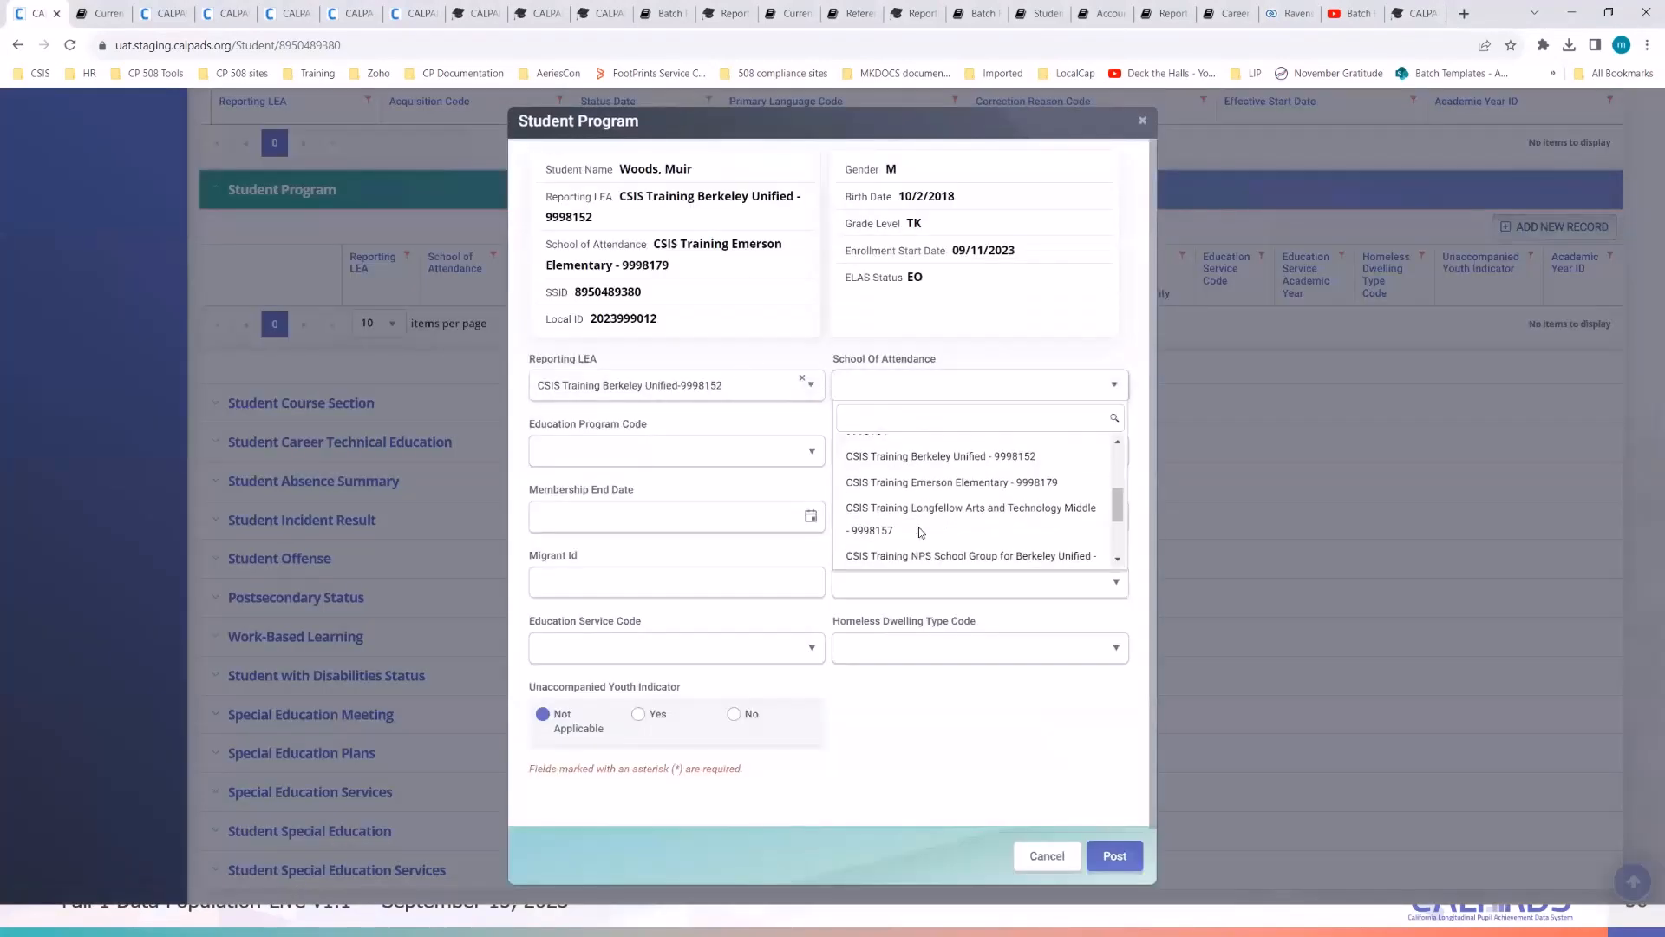
click(917, 484)
click(707, 449)
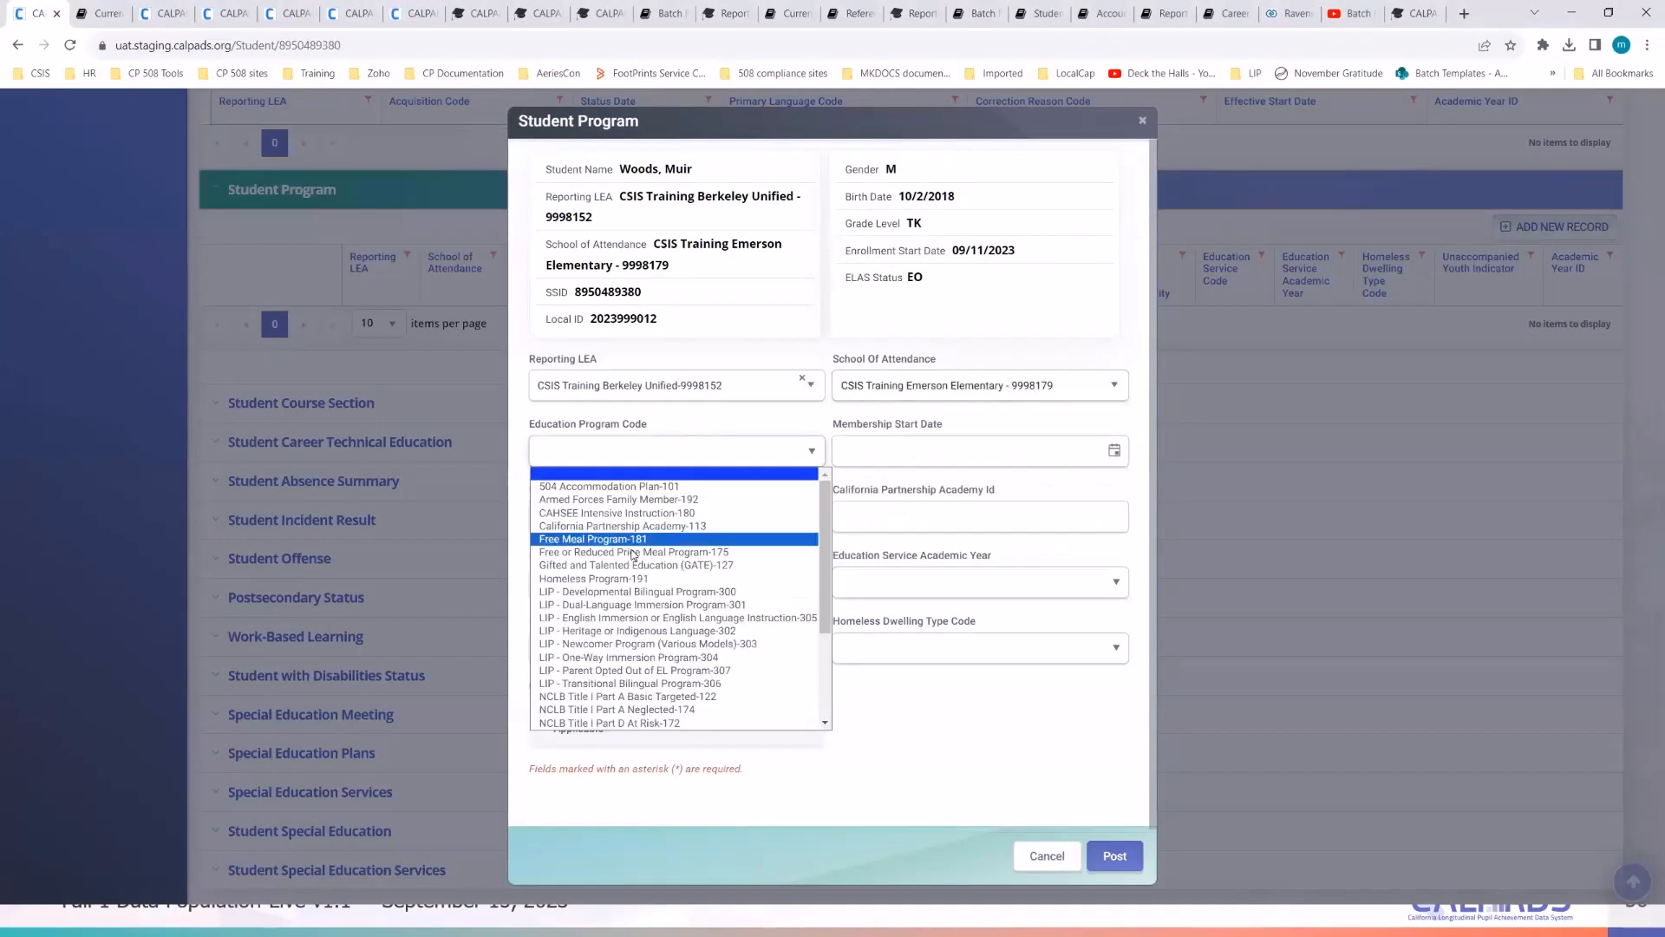
click(618, 500)
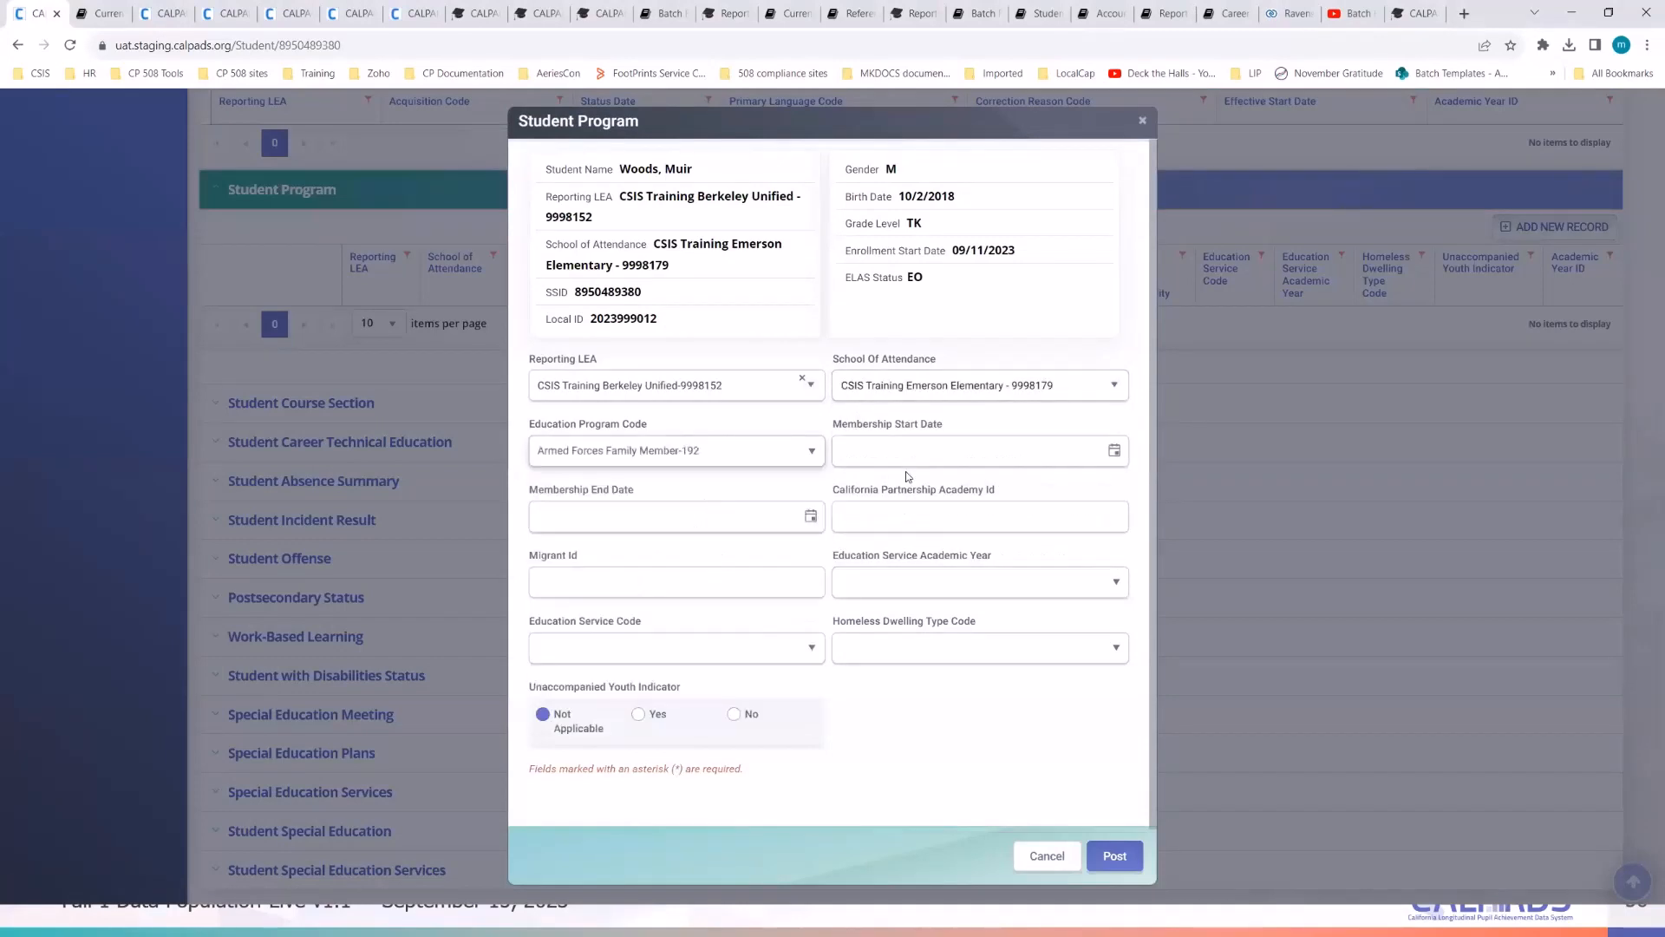
click(1115, 452)
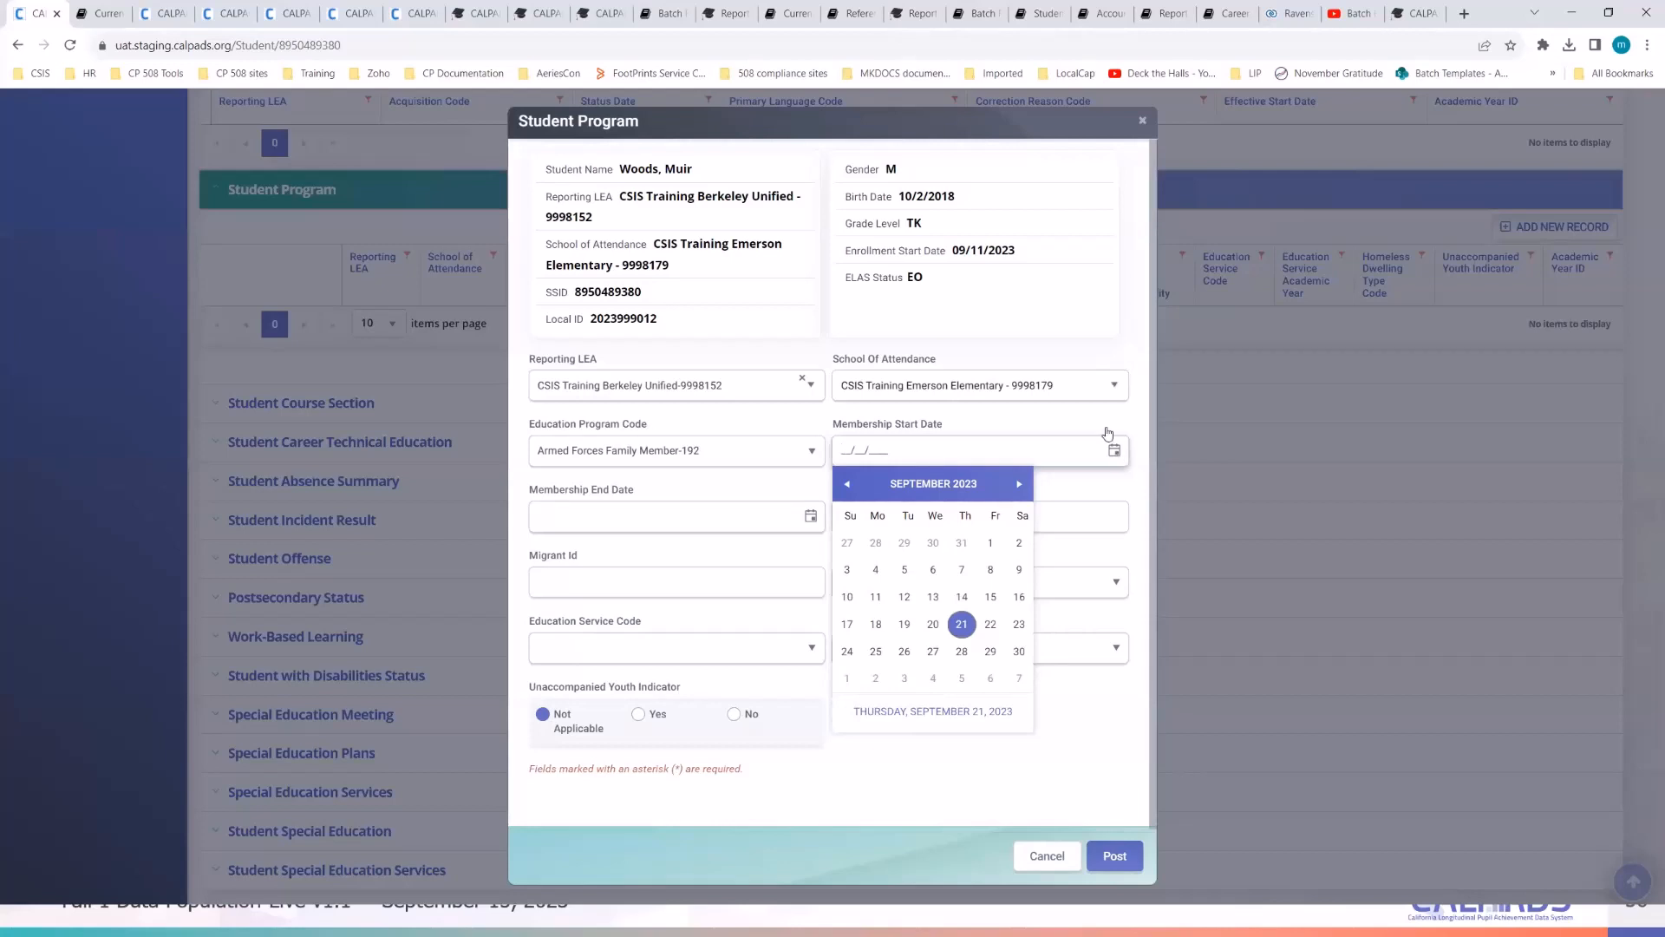
- Pick membership start date 10/02/2018 from the calendar and post the Armed Forces Family Member-192 record
click(967, 312)
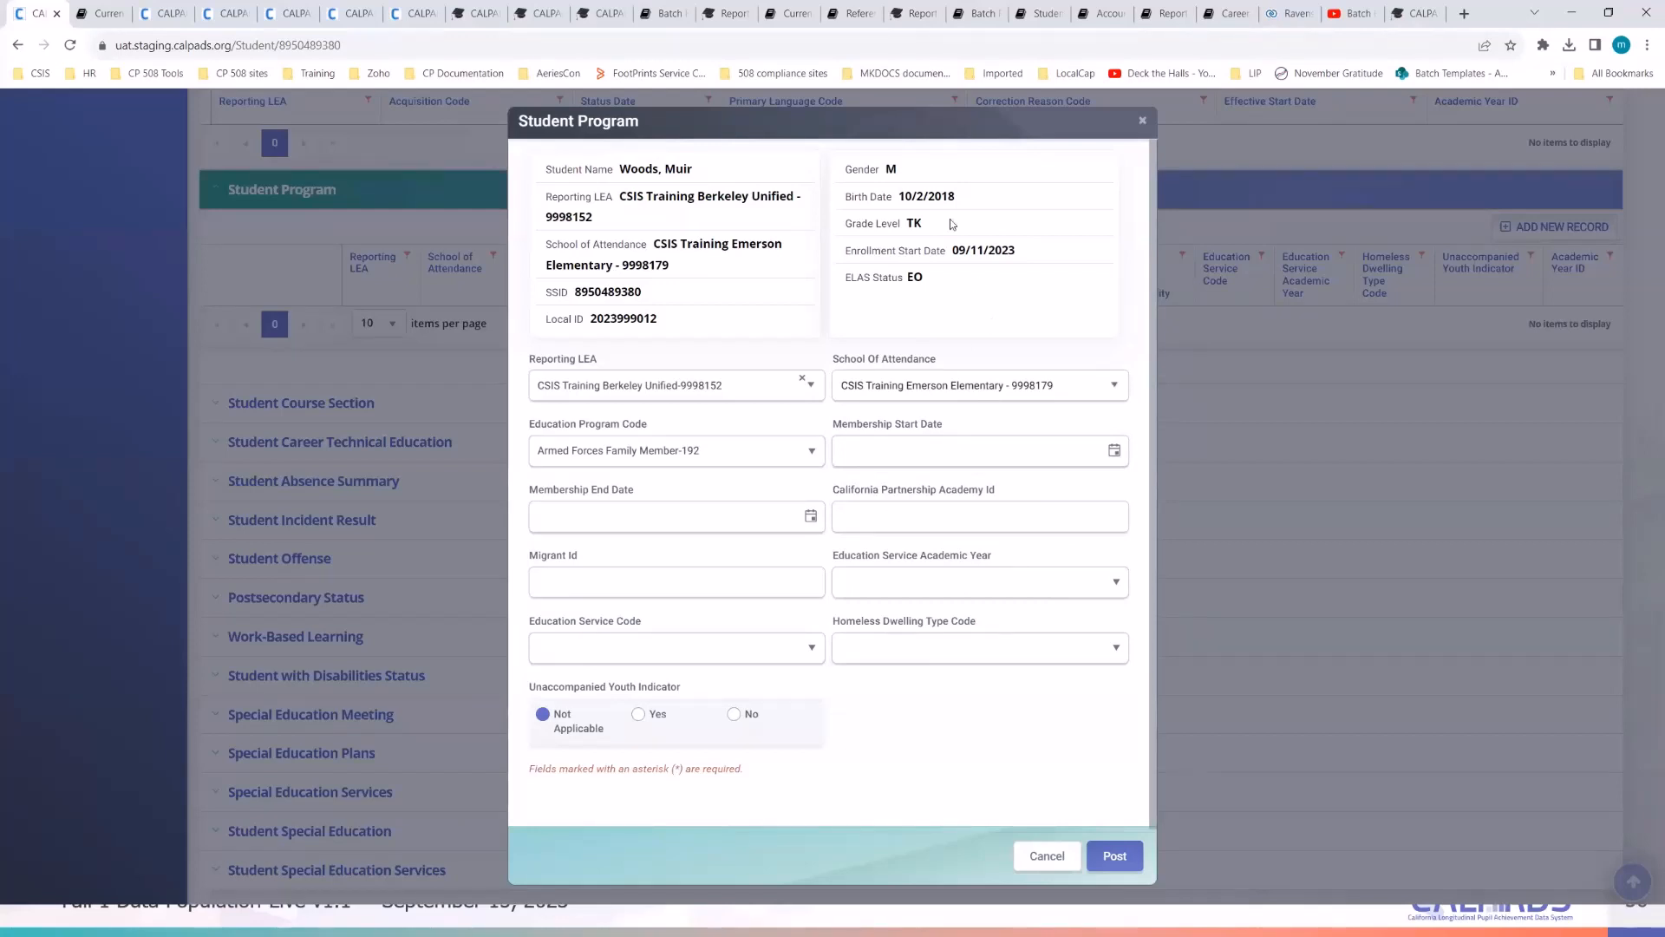
click(1113, 451)
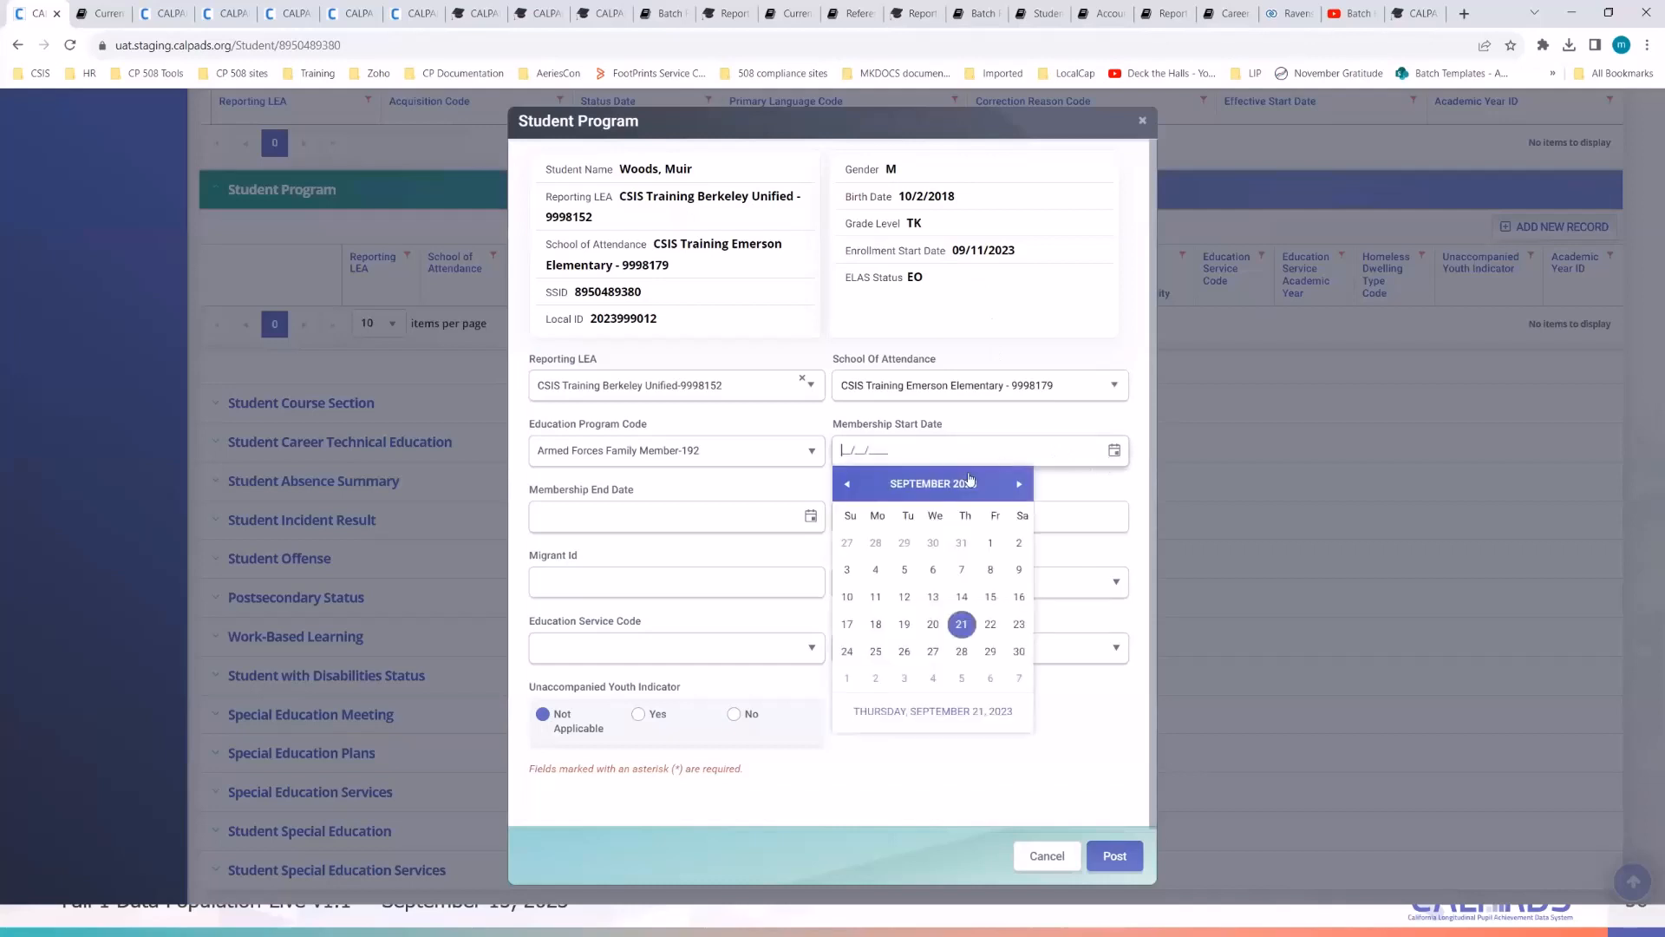
double_click(922, 489)
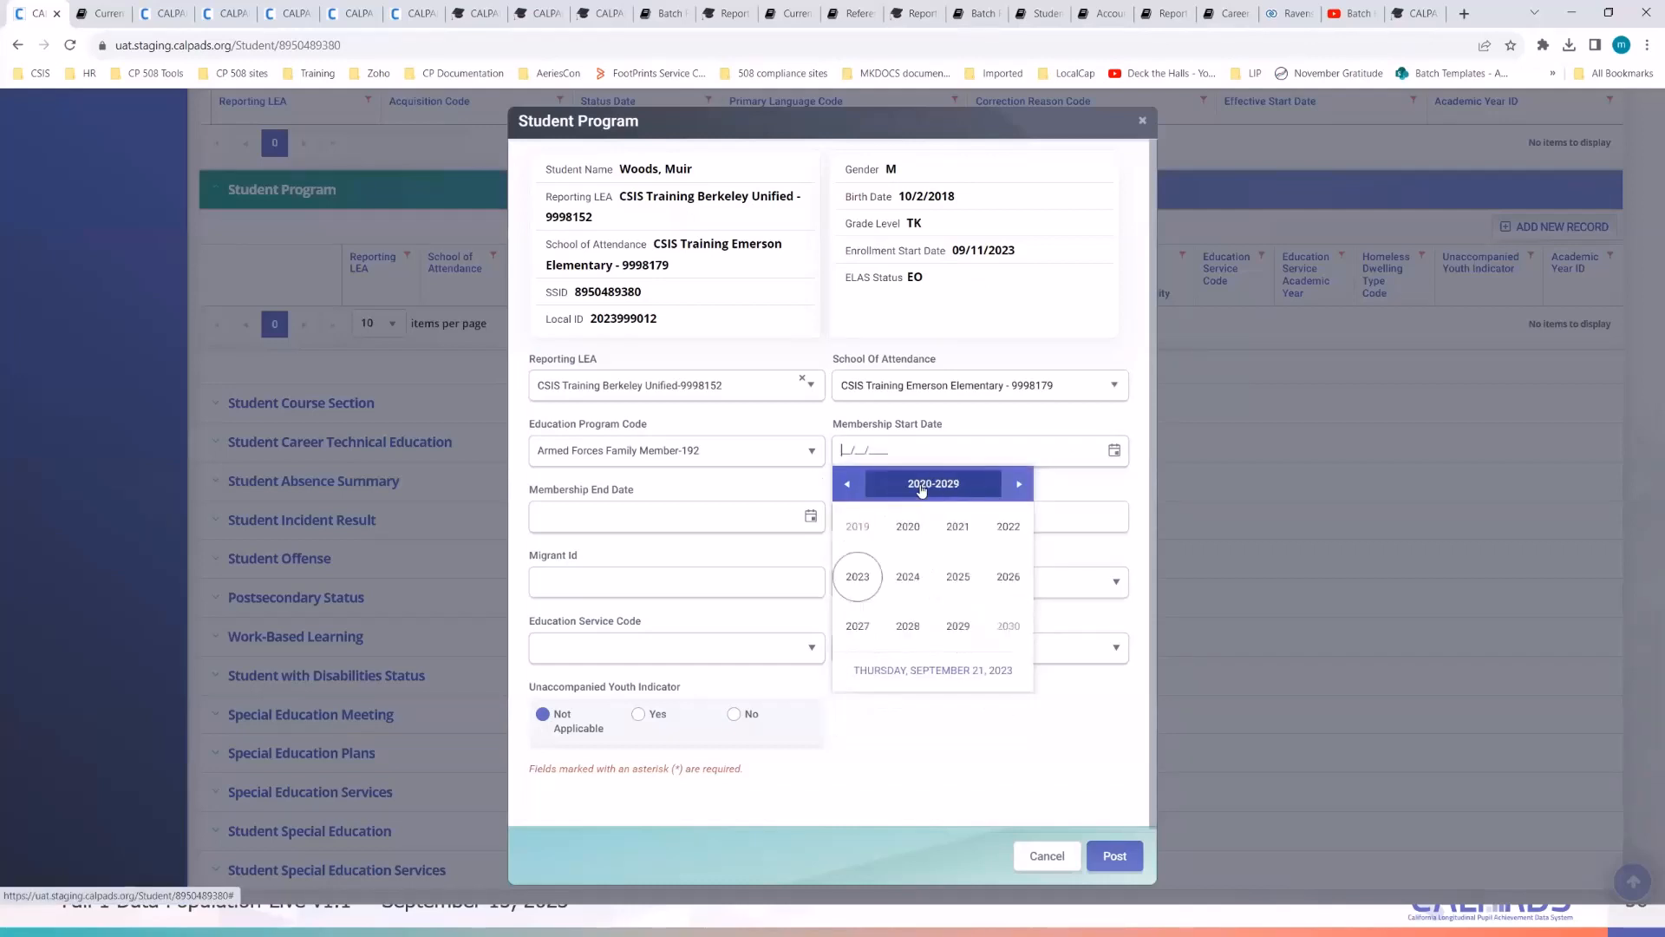
click(847, 484)
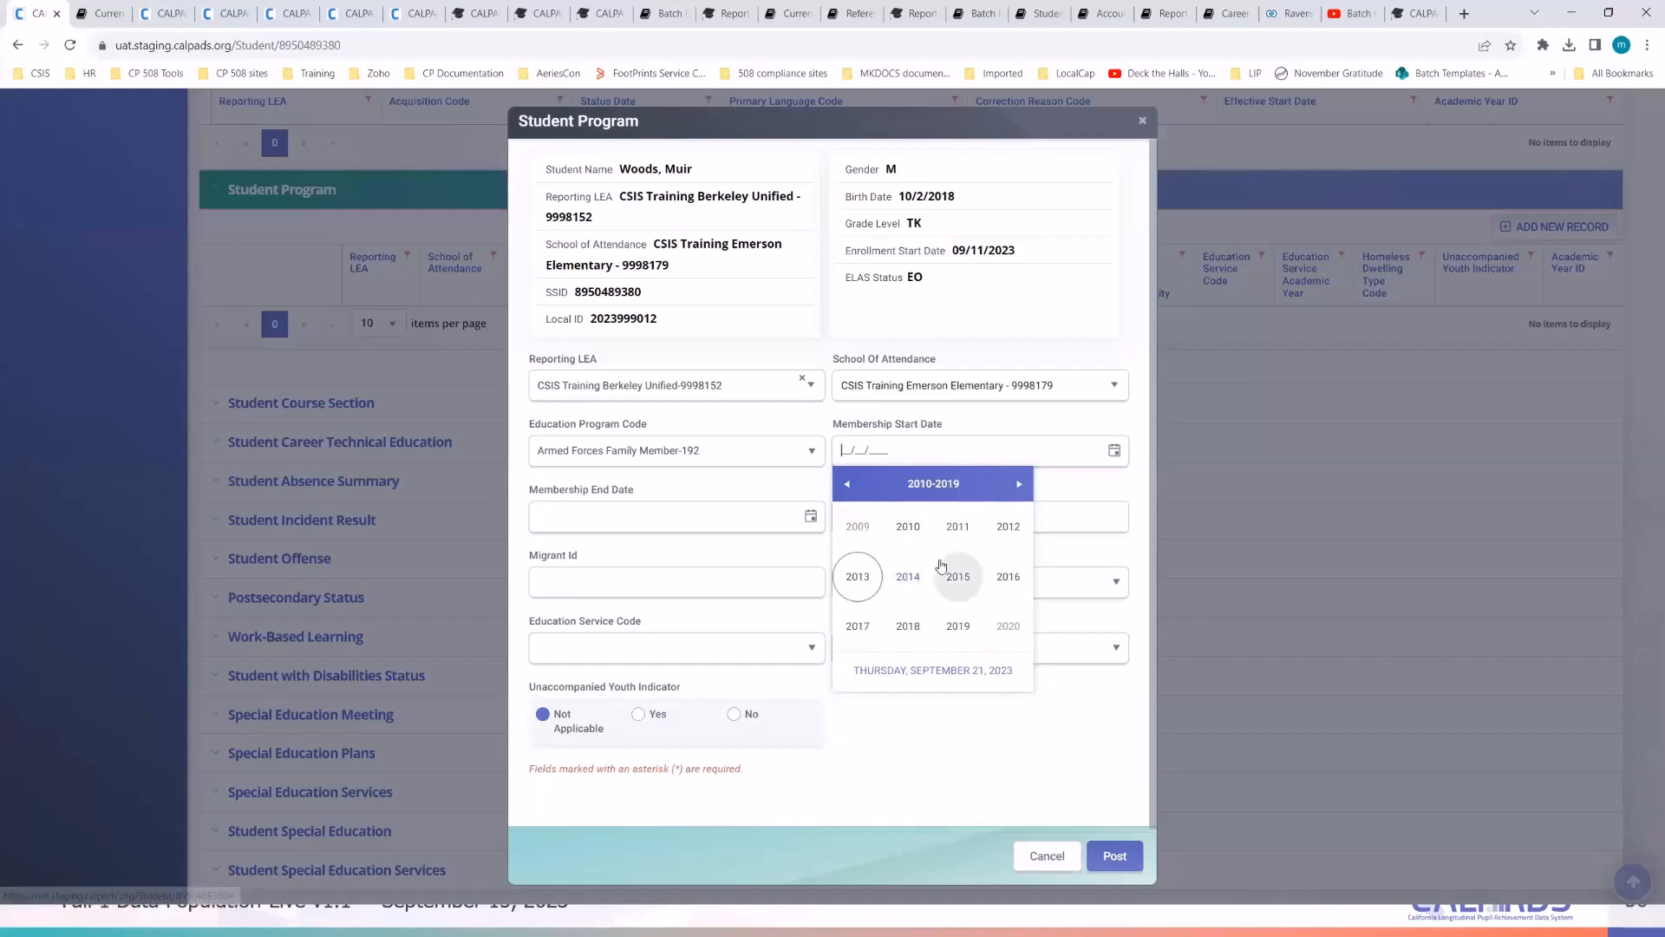
click(906, 627)
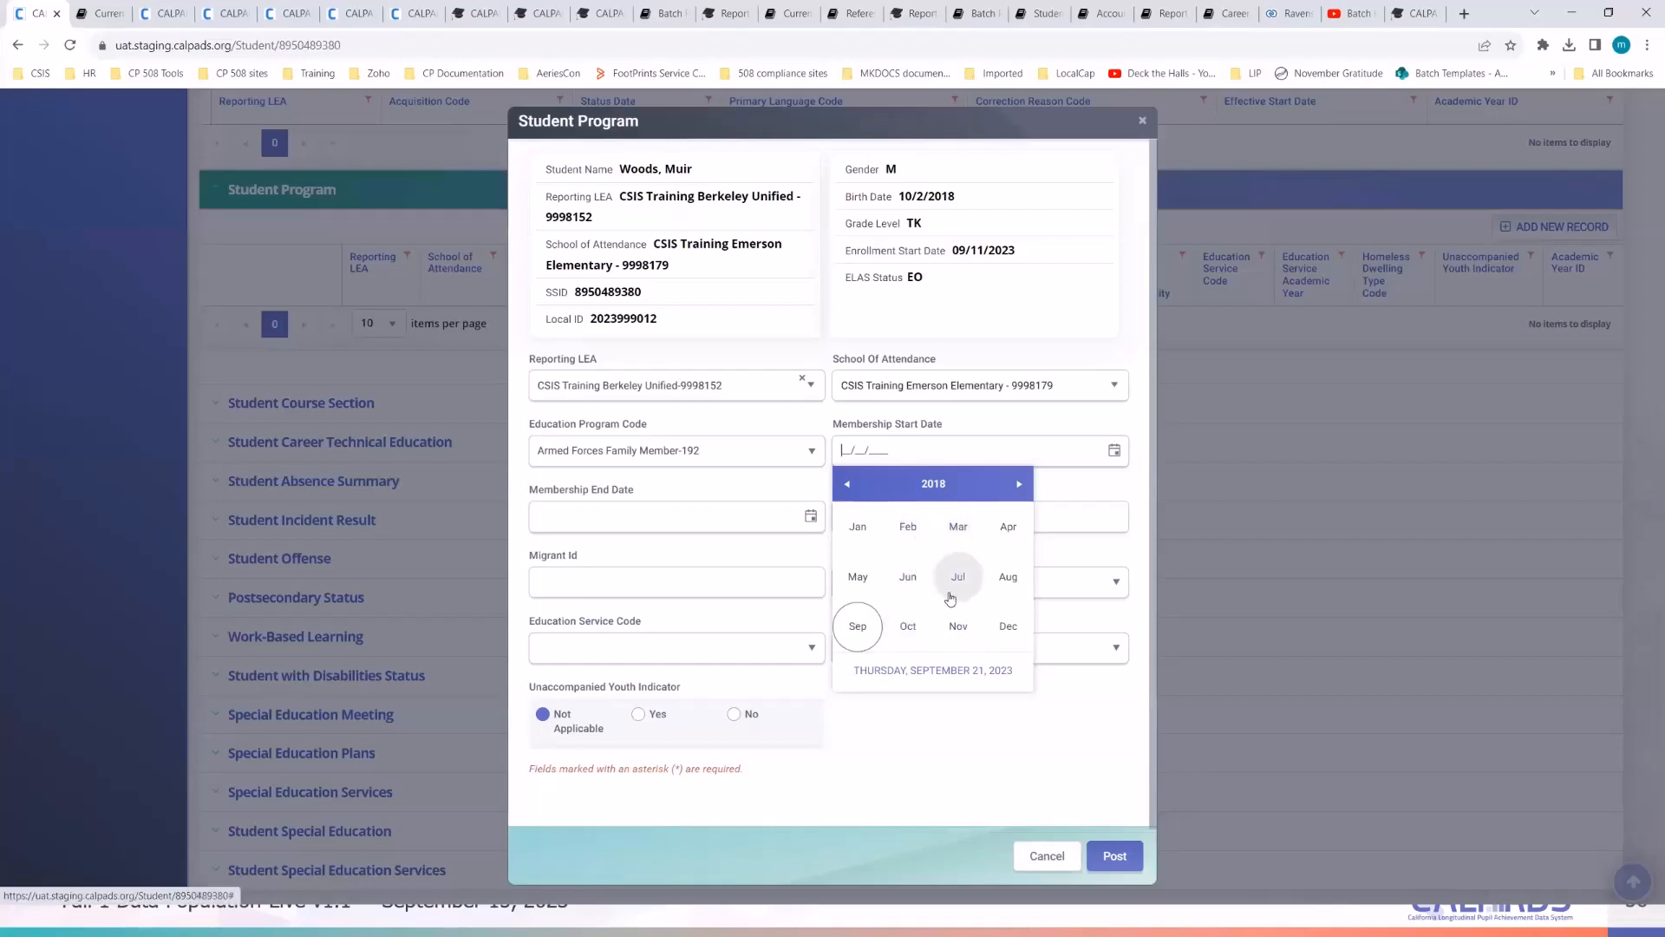
click(908, 627)
click(902, 545)
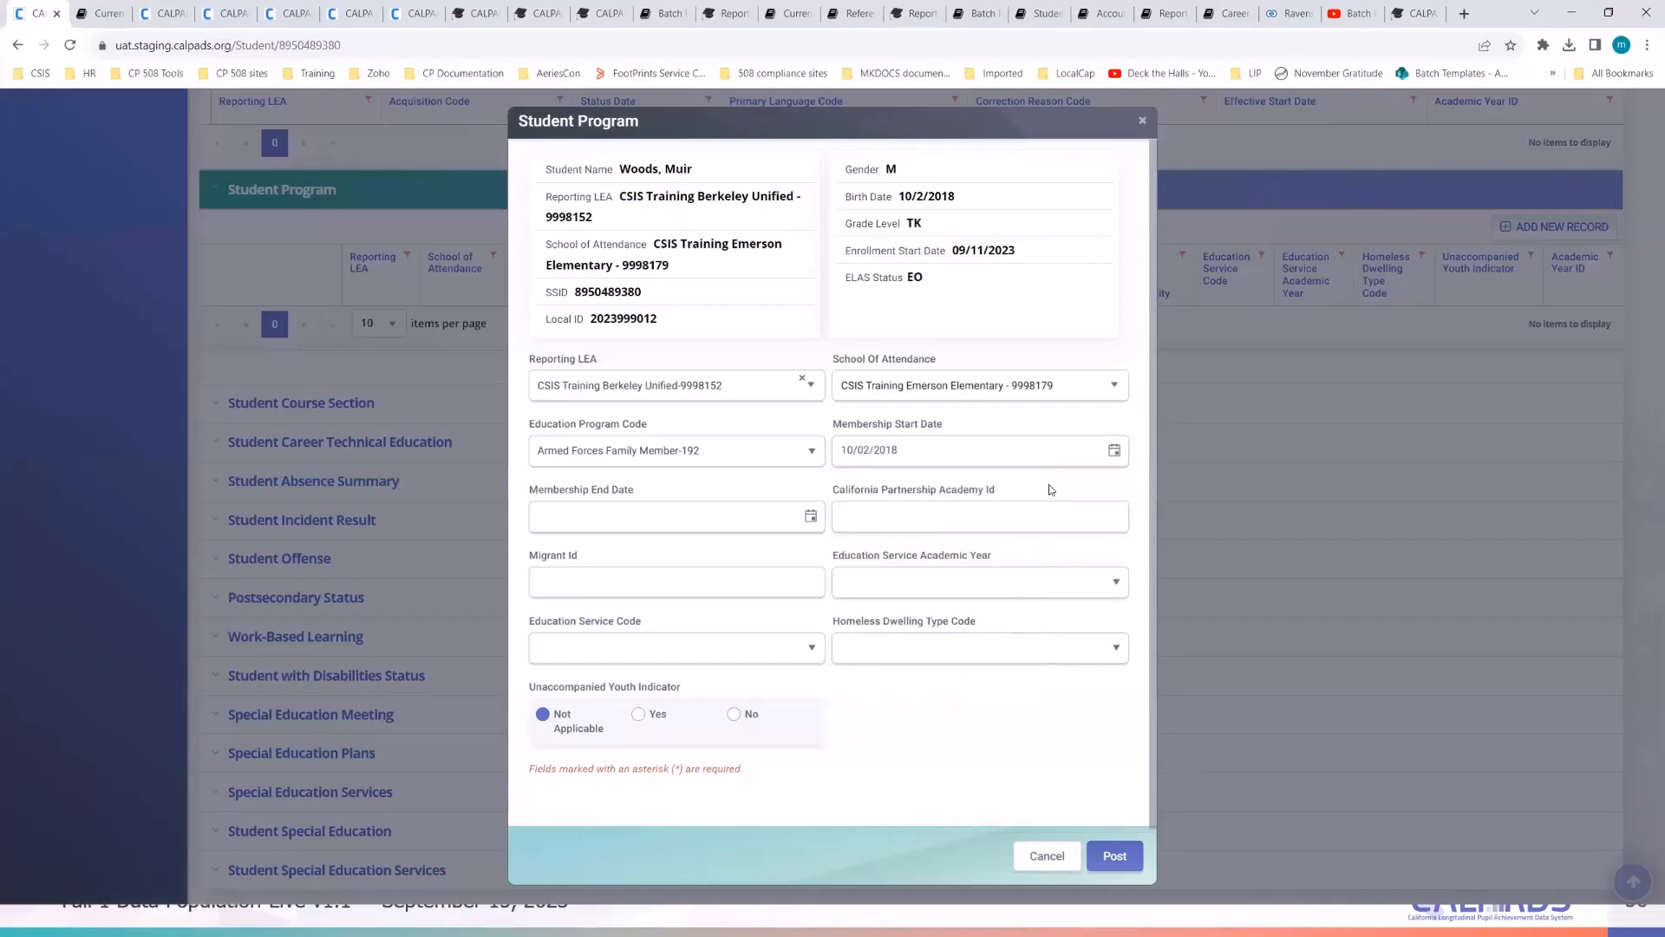
click(1103, 858)
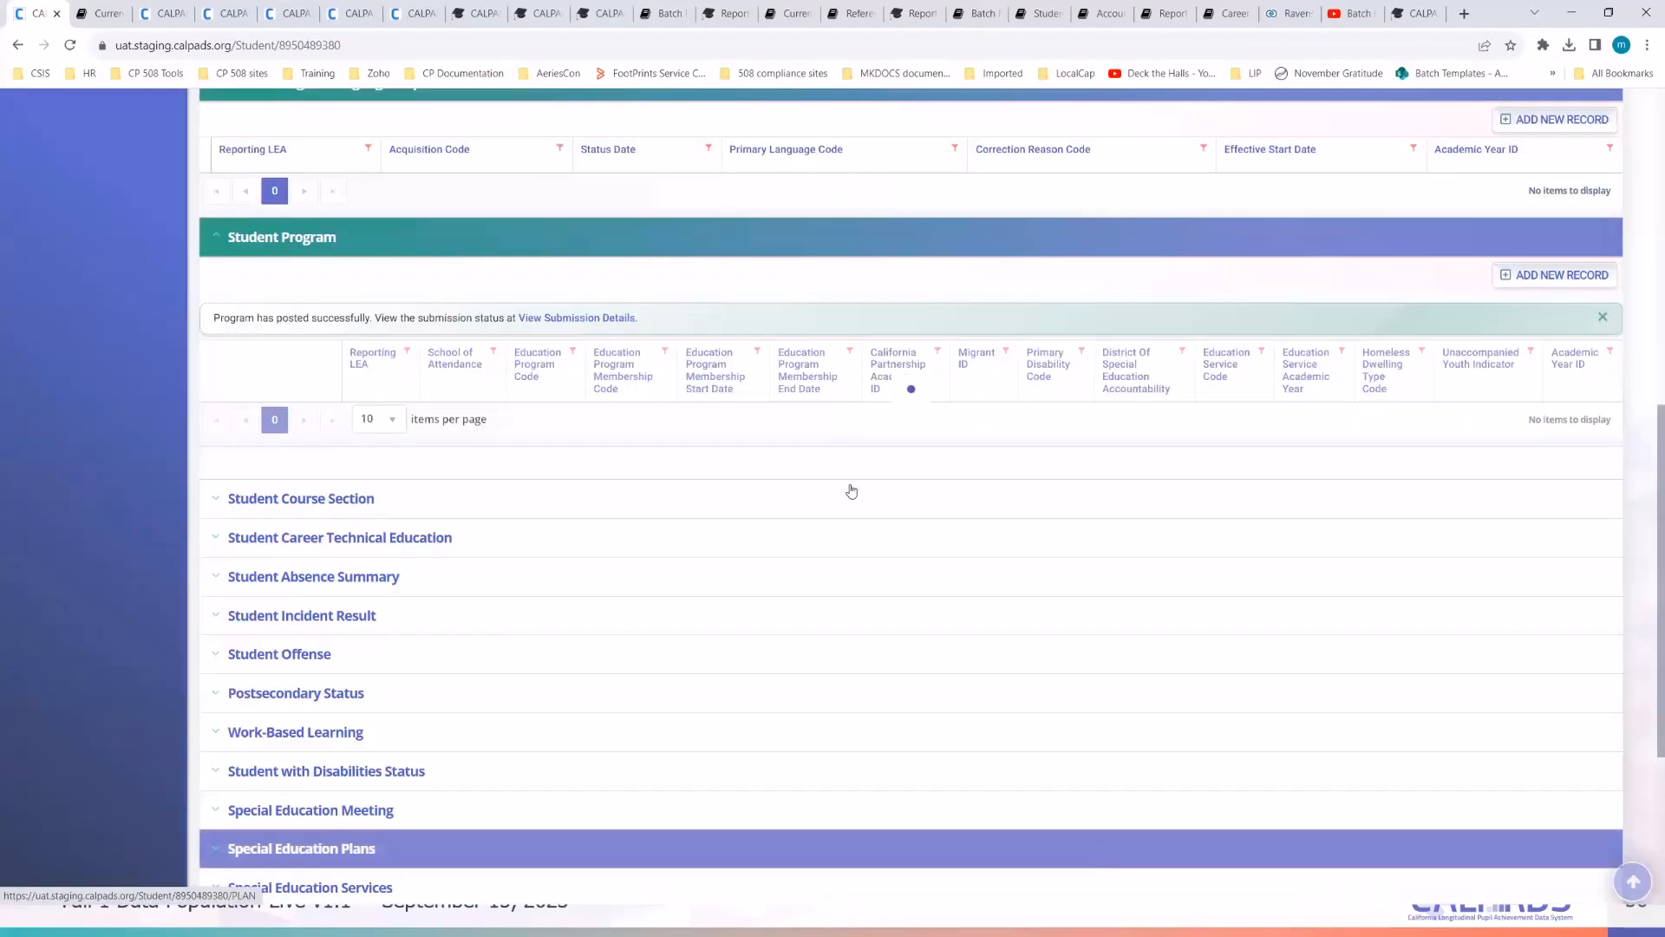
click(393, 45)
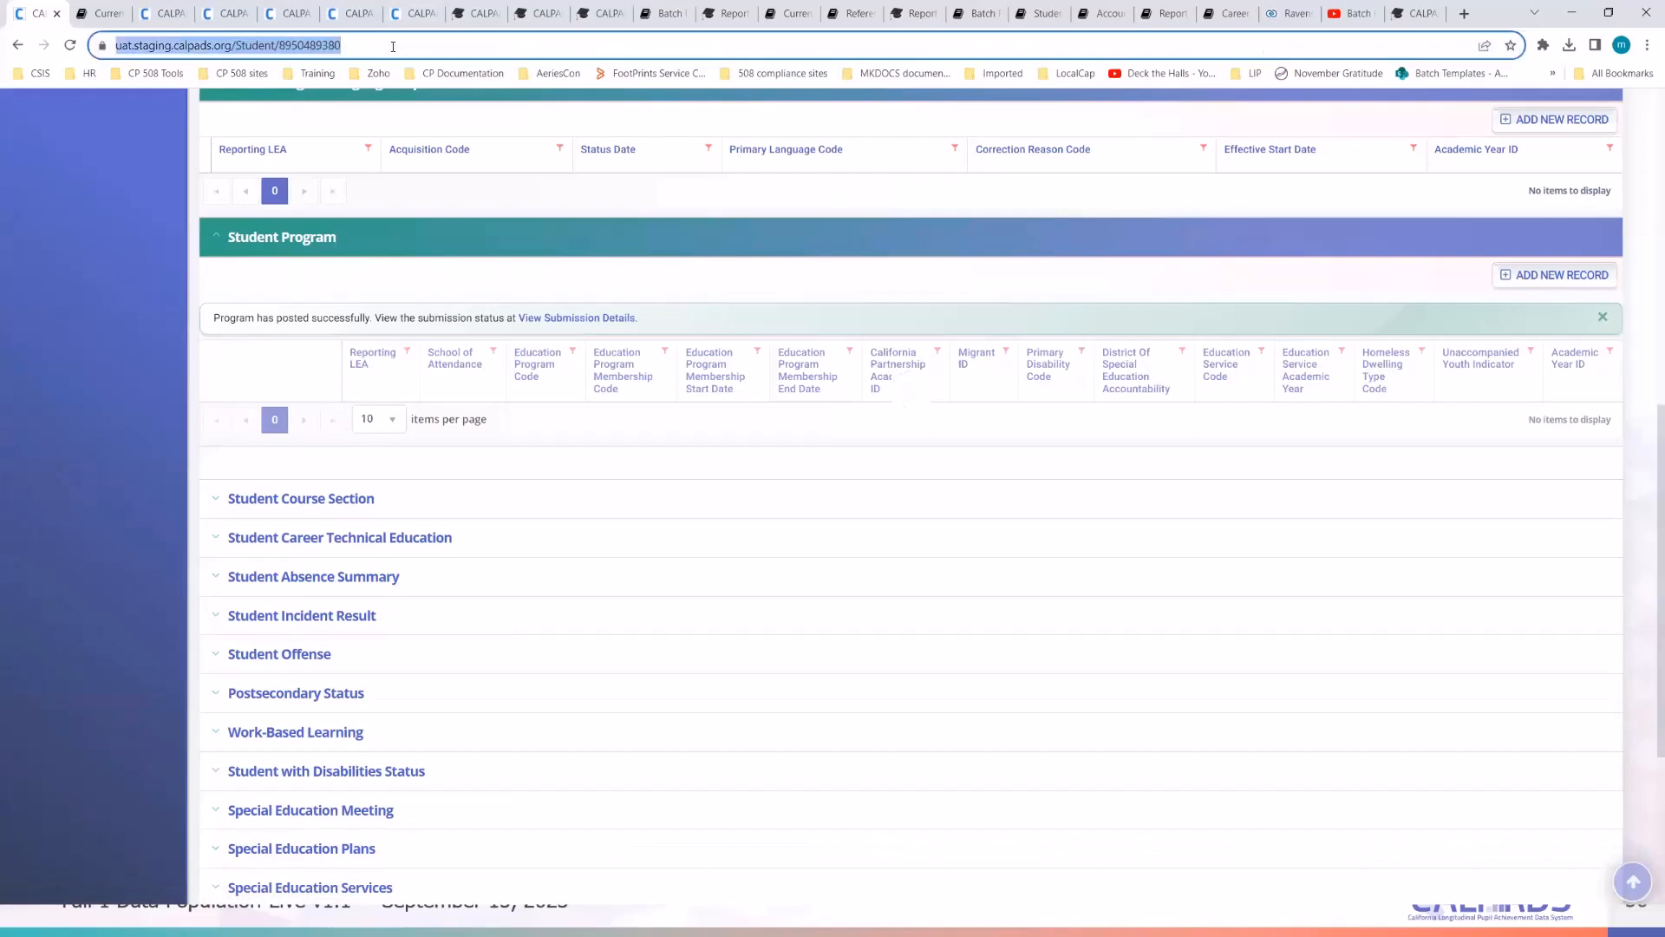
key(Return)
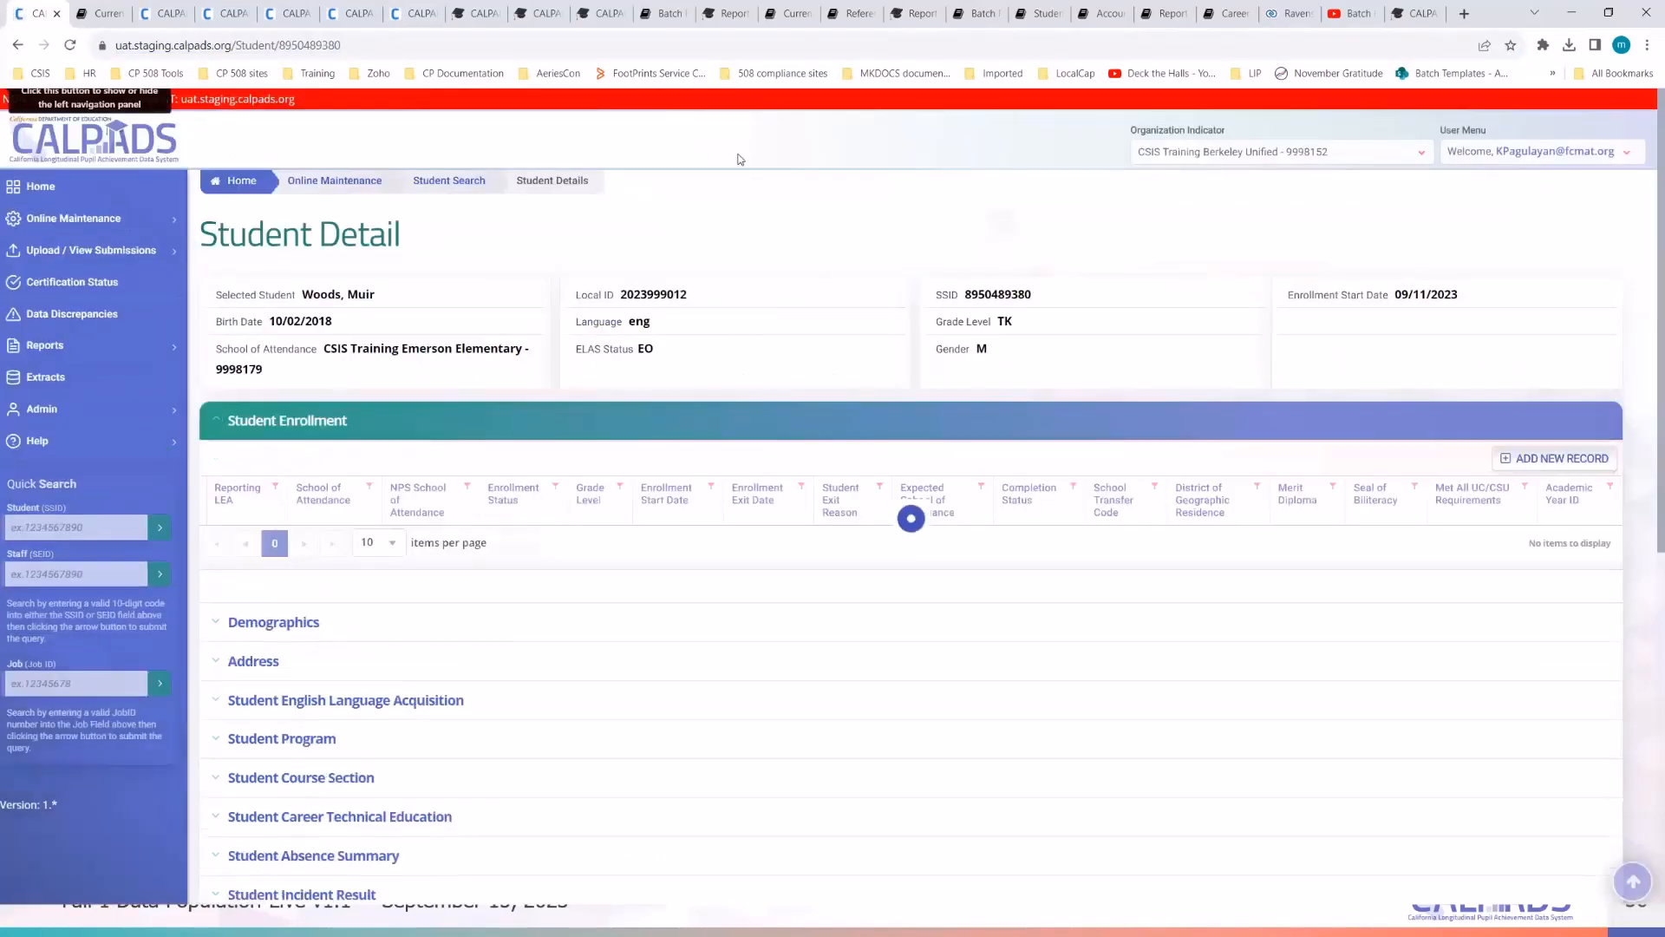
click(533, 51)
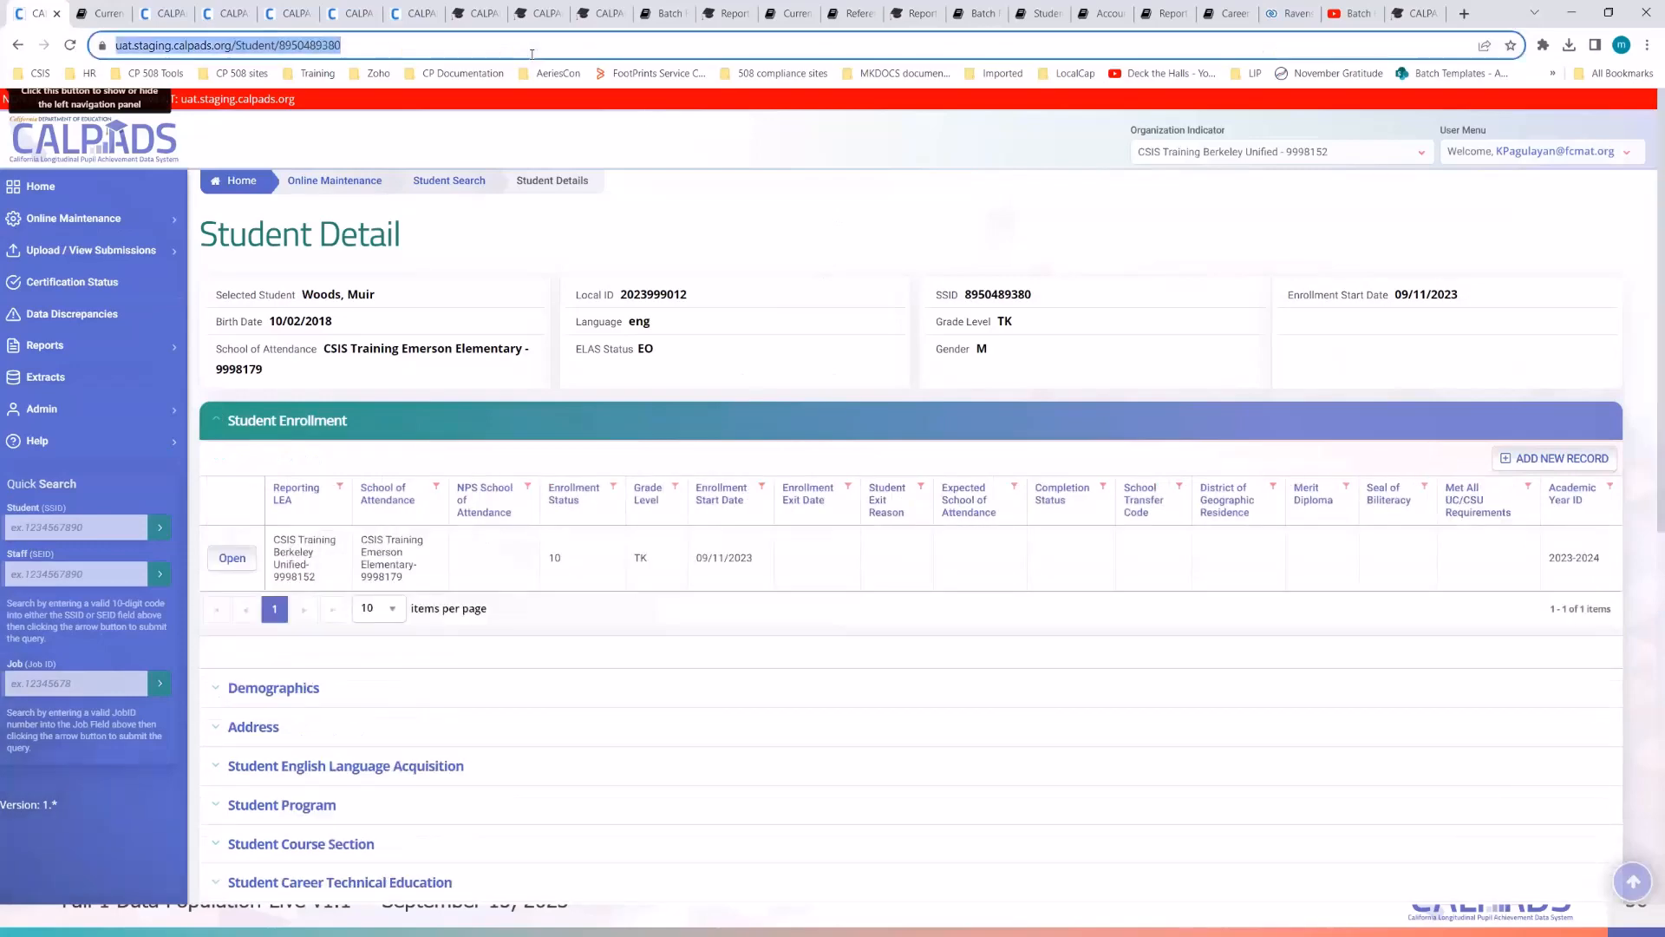
key(Return)
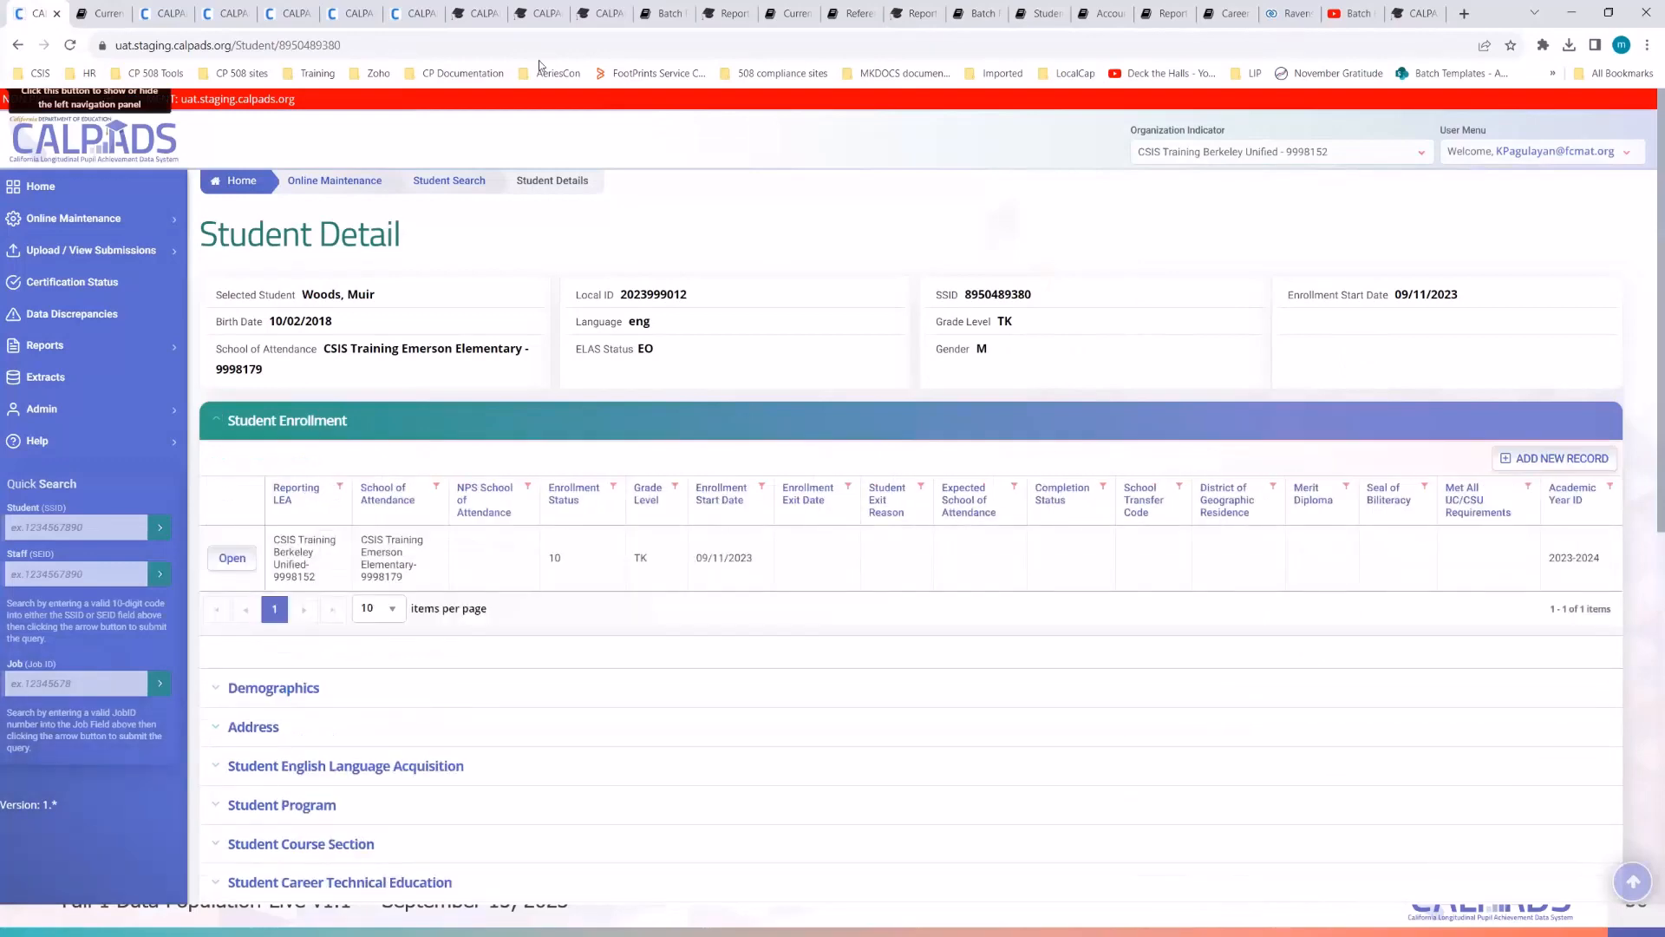
click(523, 44)
key(Return)
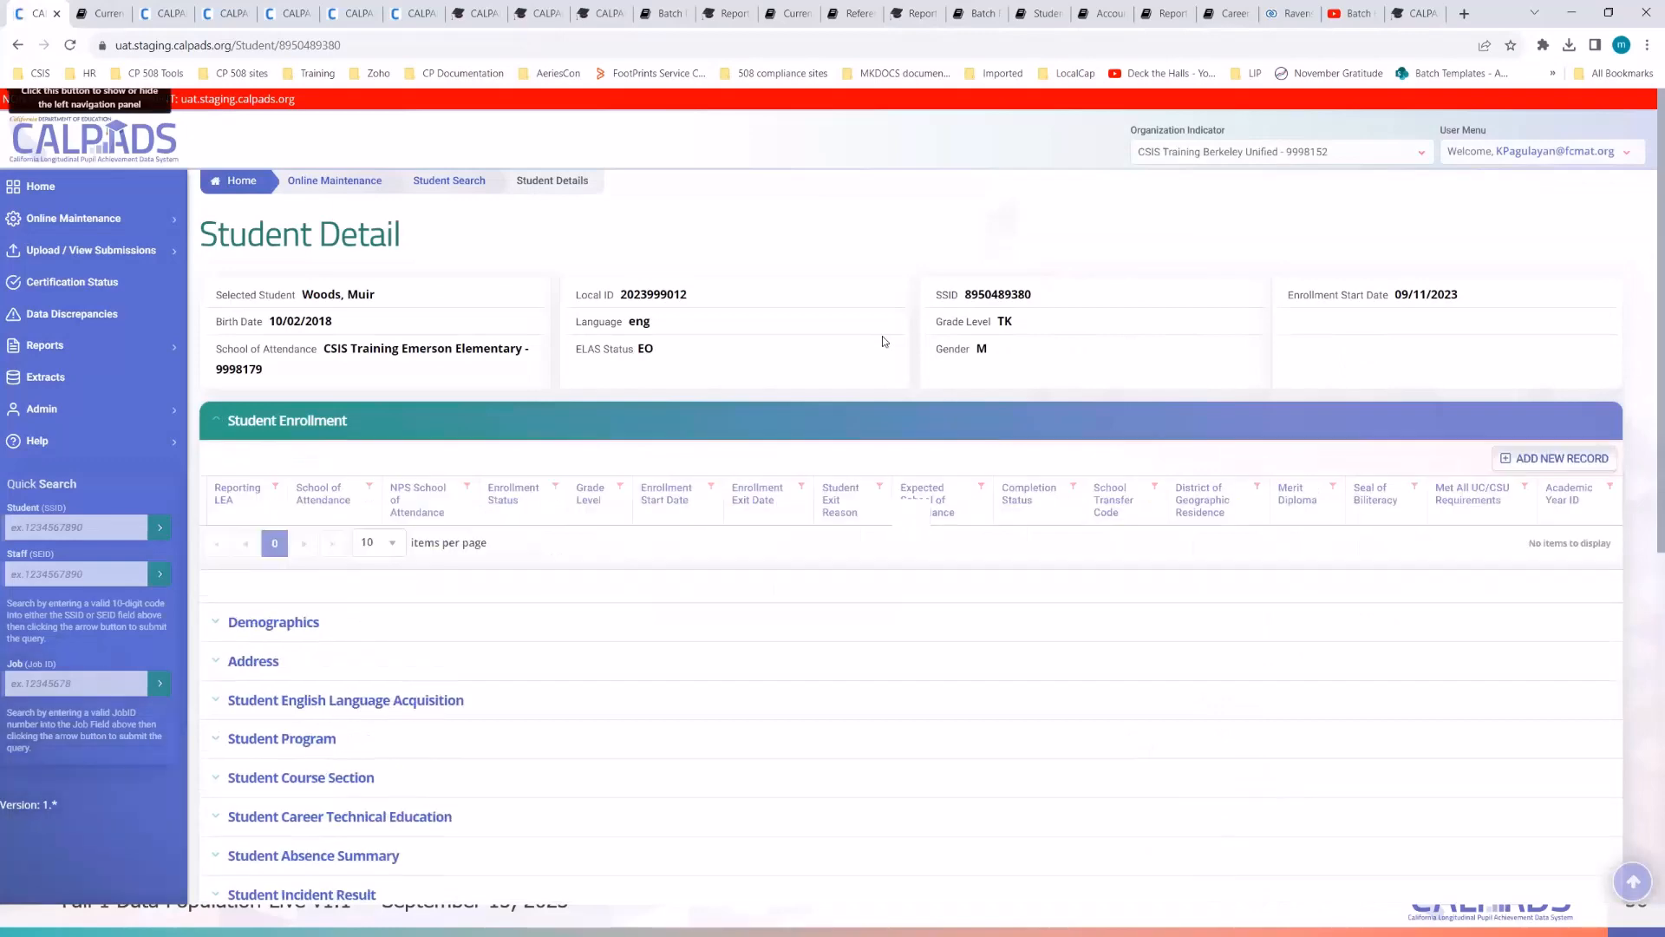
scroll(529, 604, down, 3)
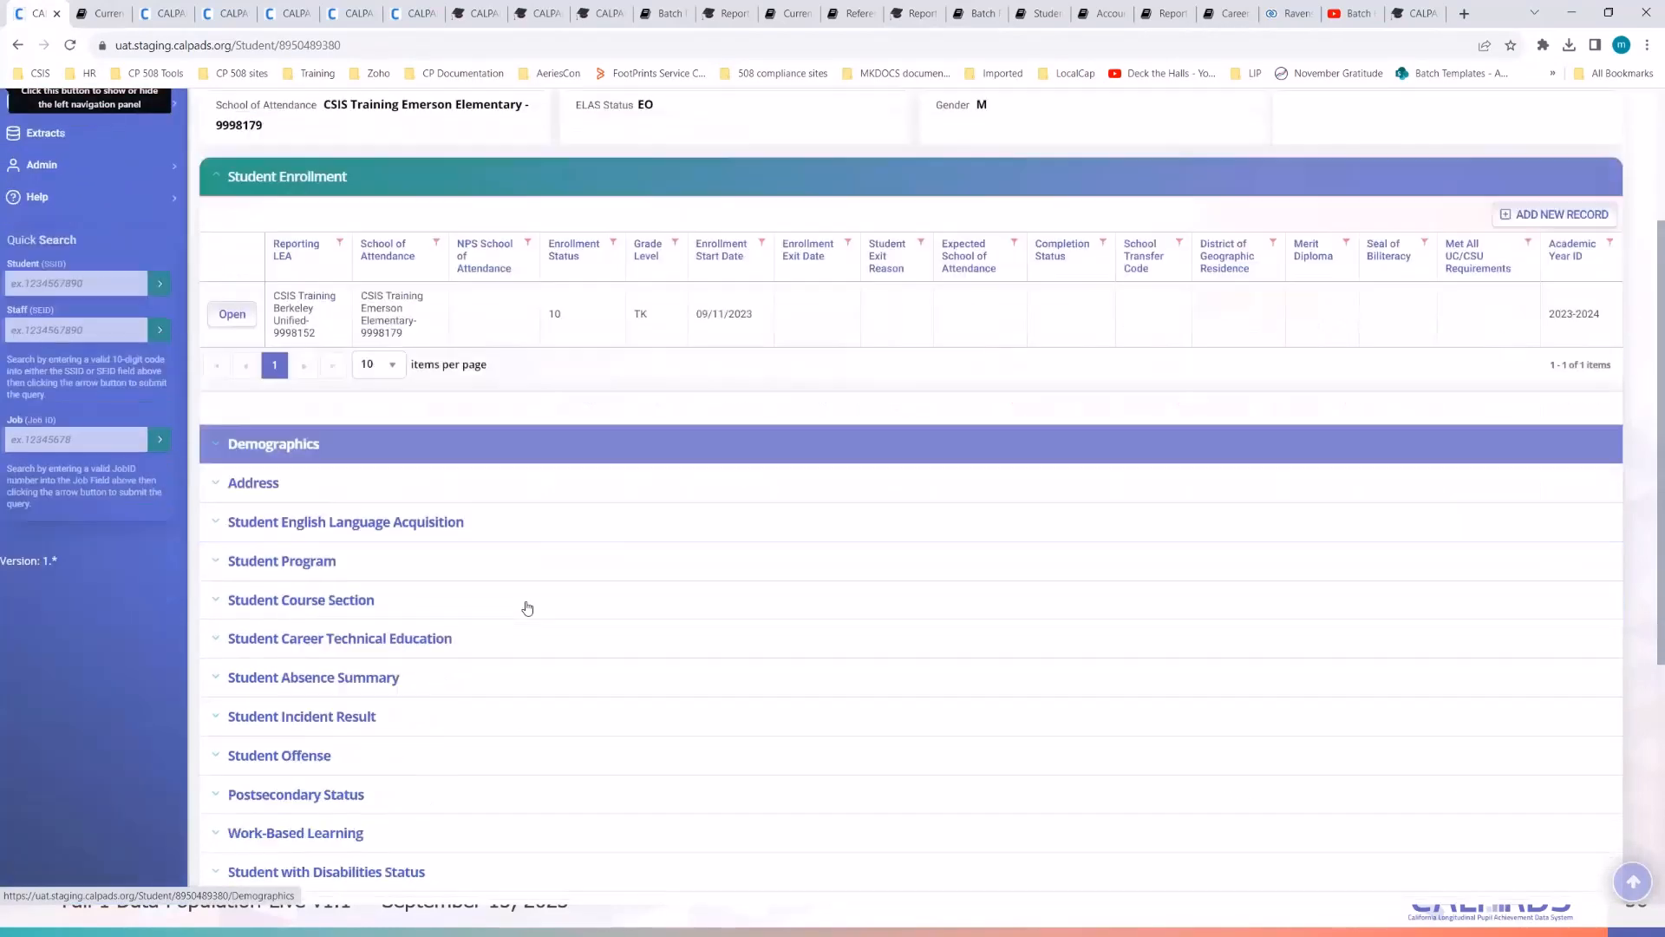
click(267, 453)
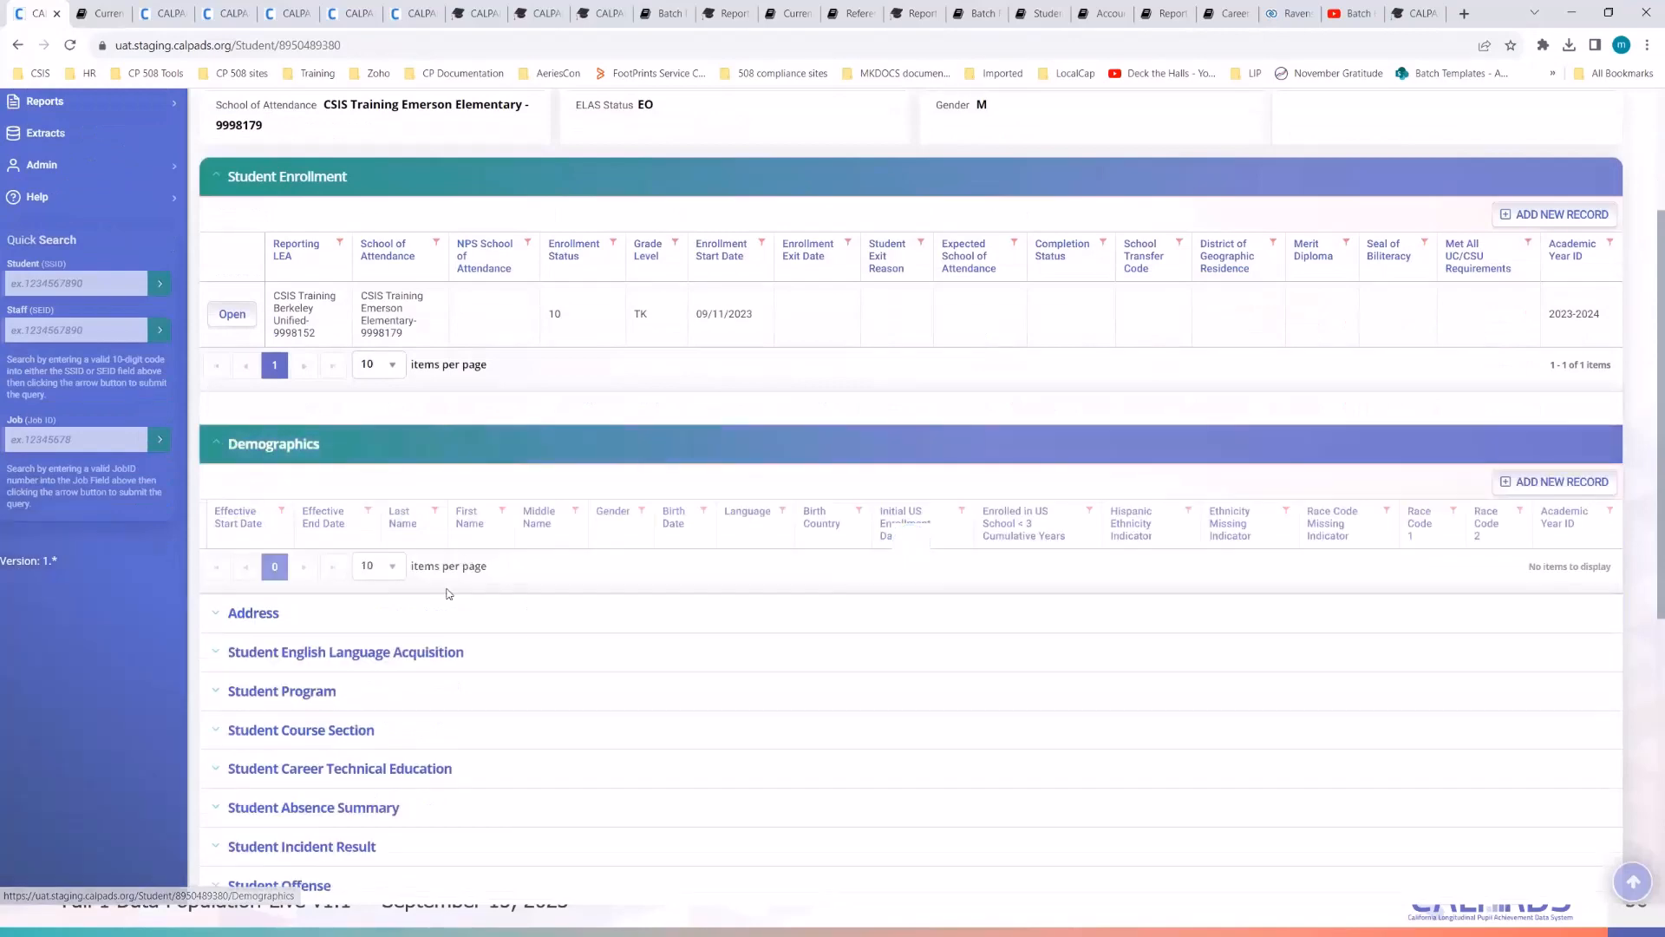
scroll(372, 705, down, 2)
click(361, 547)
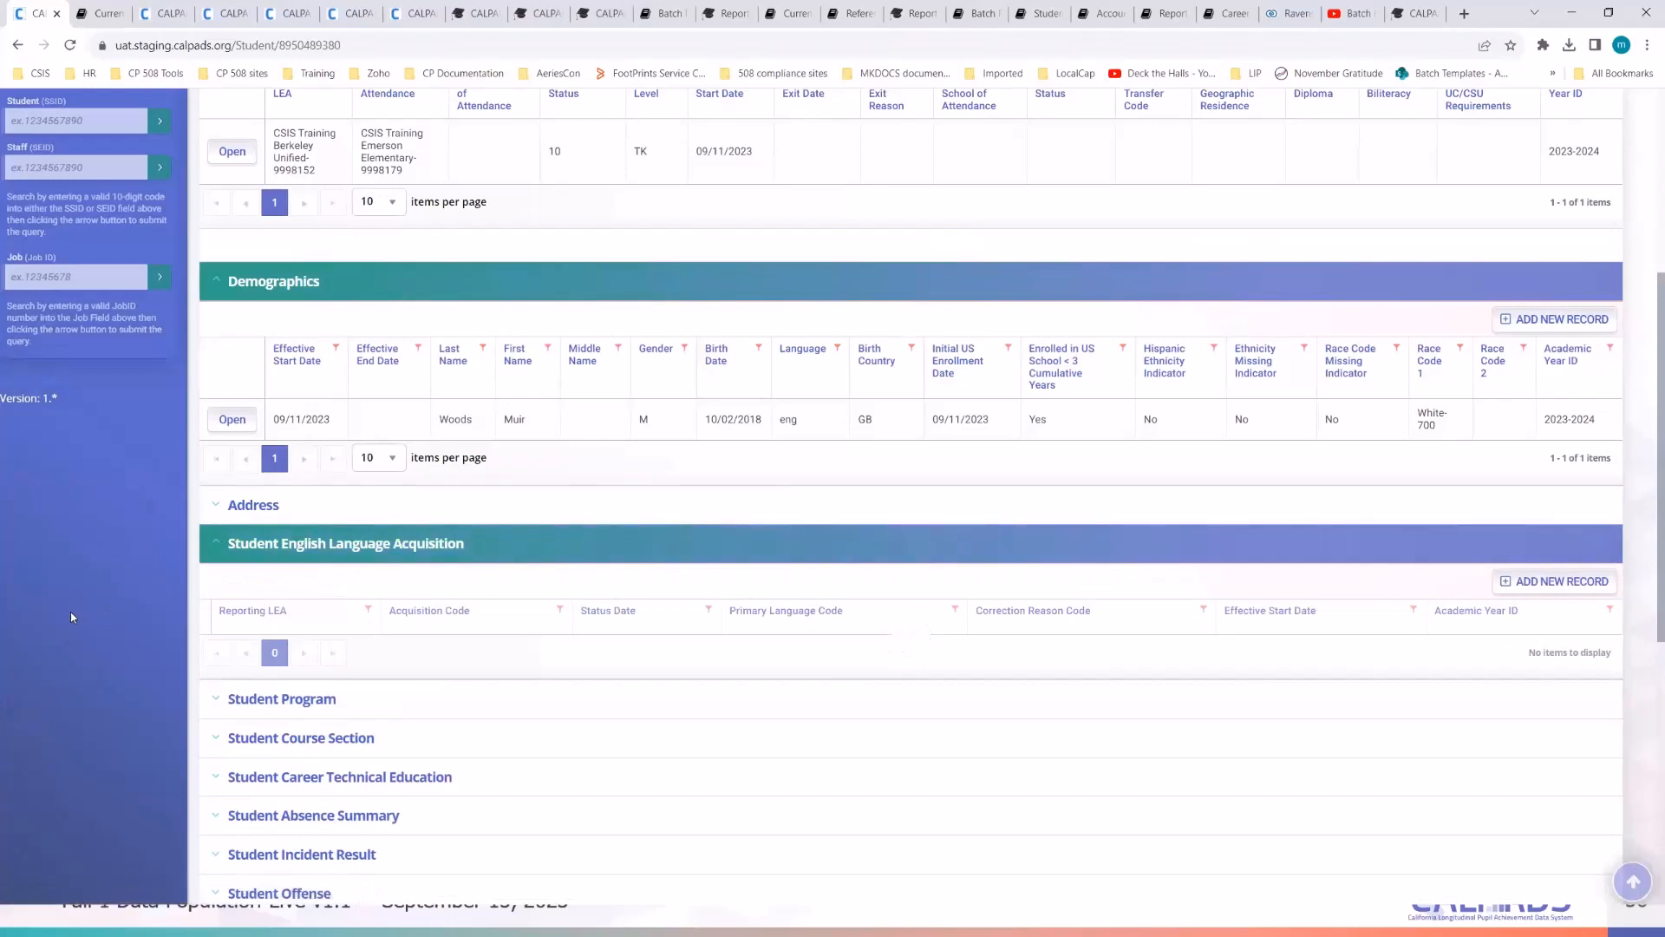
scroll(71, 616, down, 1)
scroll(70, 616, down, 1)
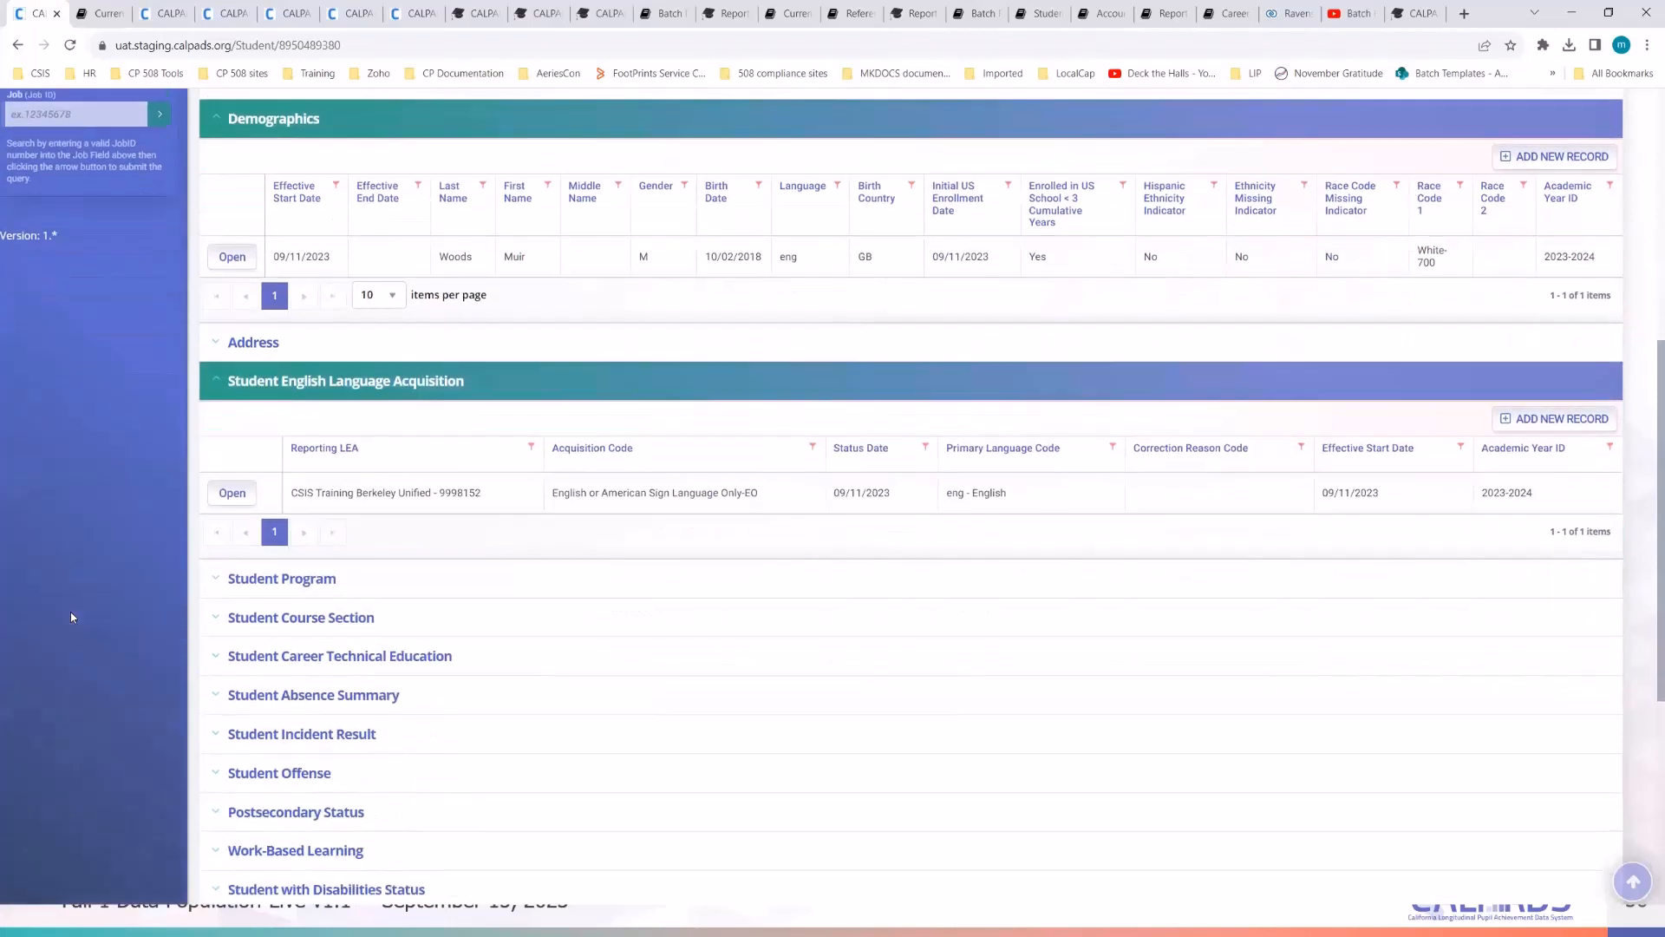
click(275, 580)
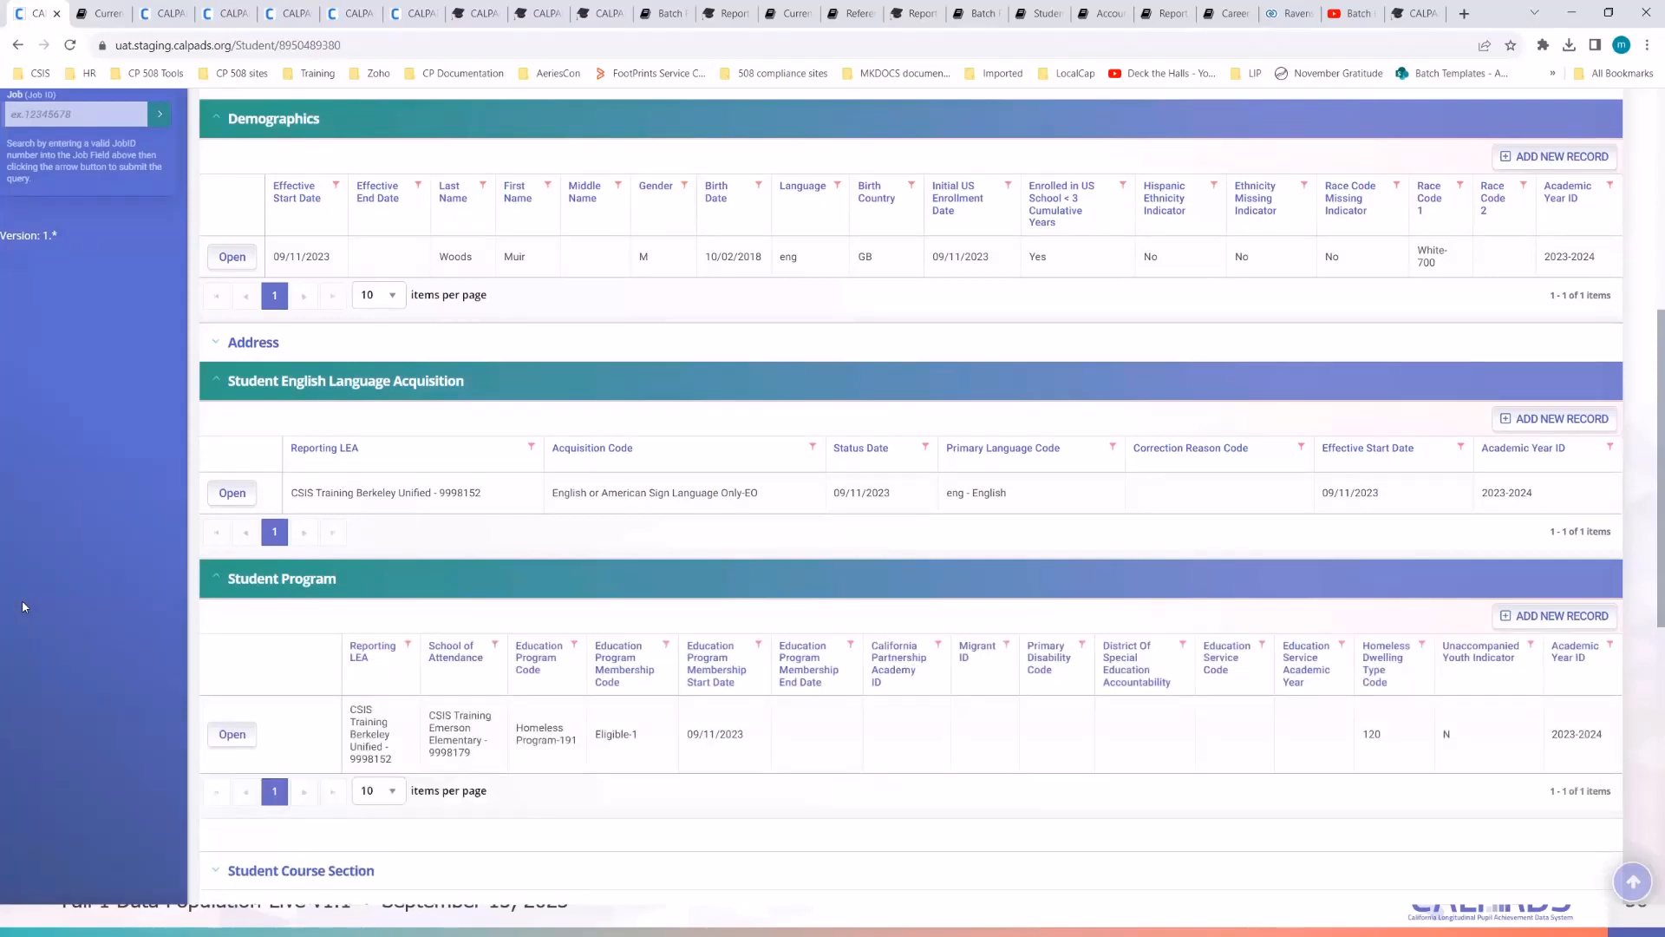
scroll(624, 609, down, 2)
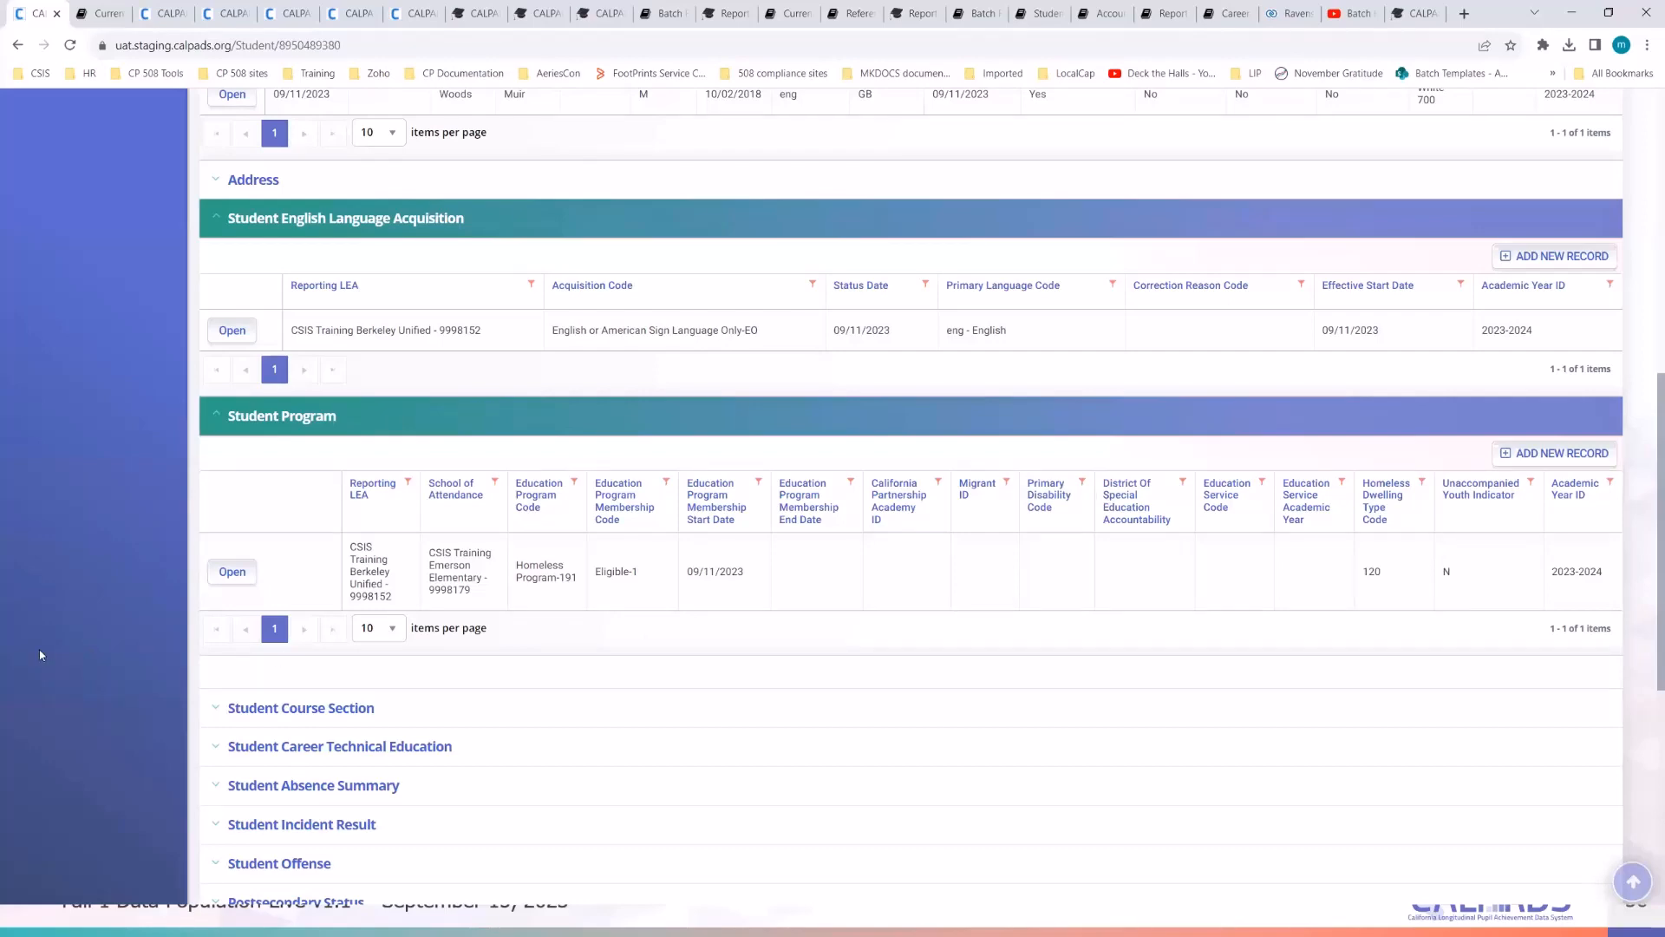
scroll(40, 655, up, 3)
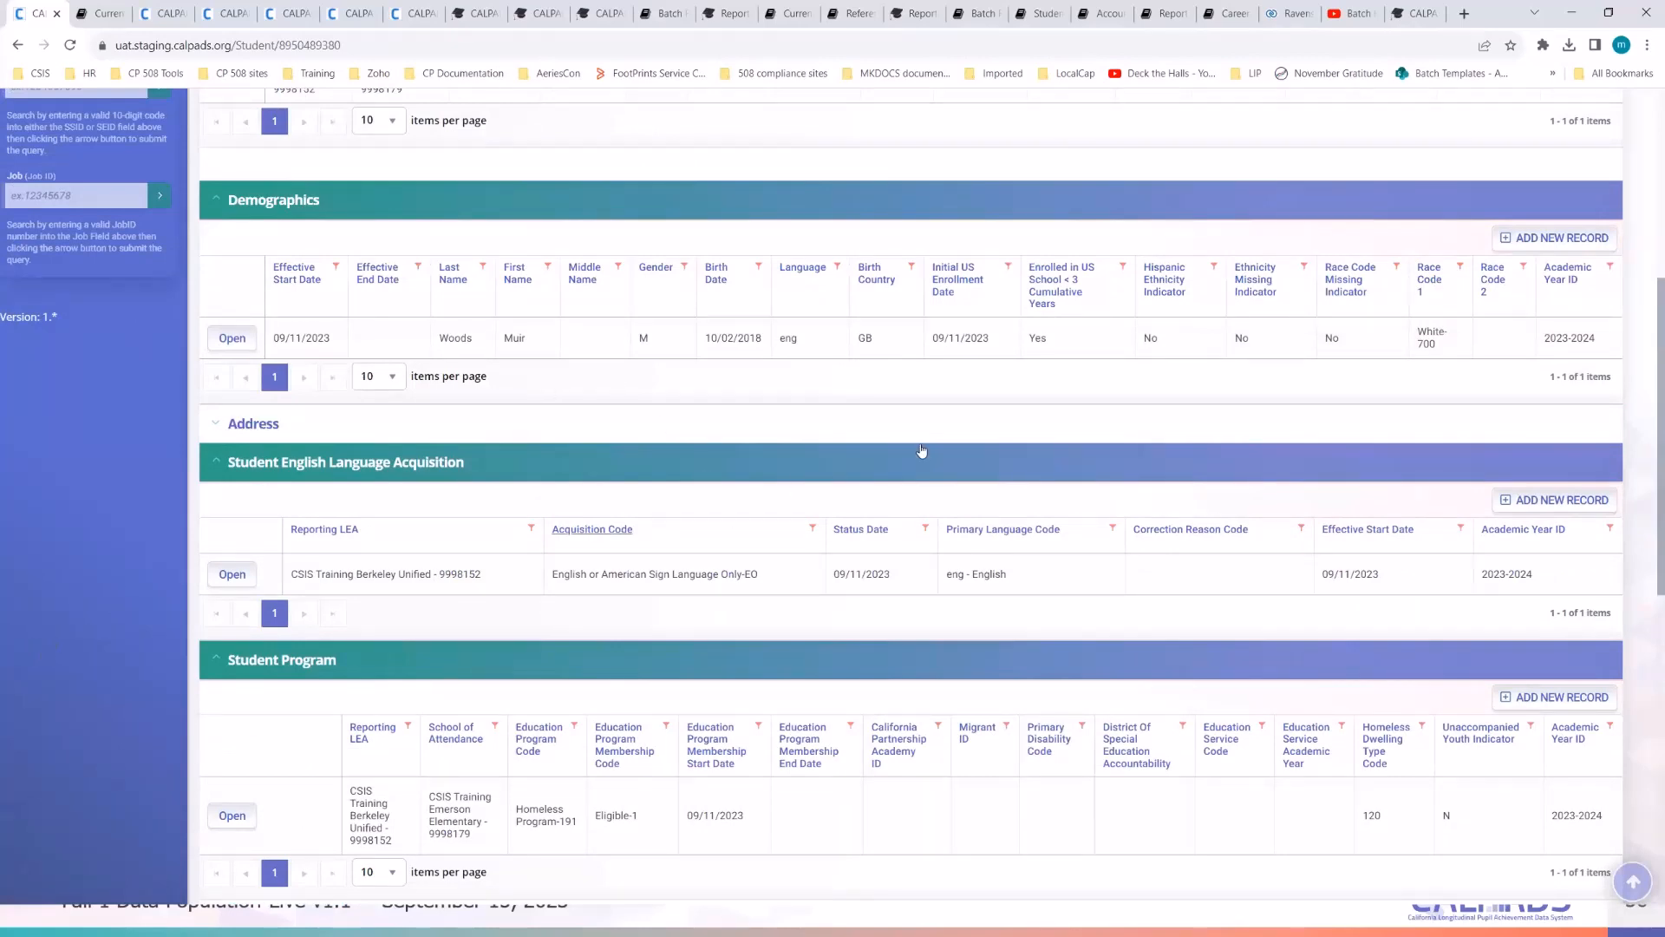
- Open the student's Demographics record and look up the second parent's education level in the notes
click(232, 339)
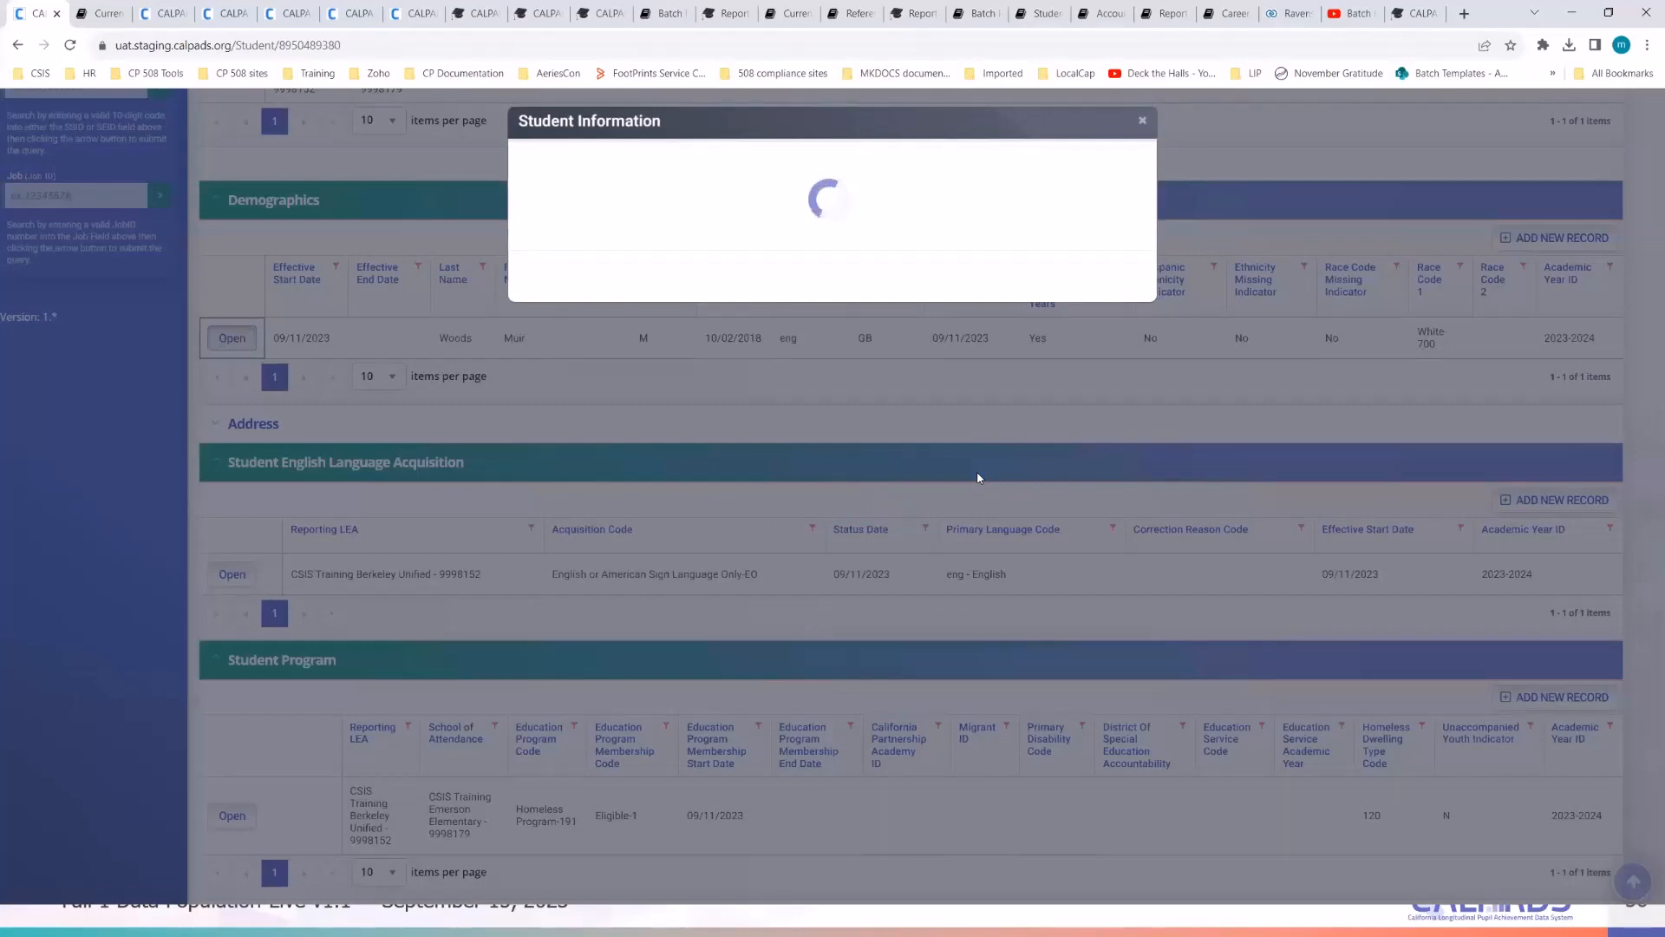
scroll(647, 545, down, 9)
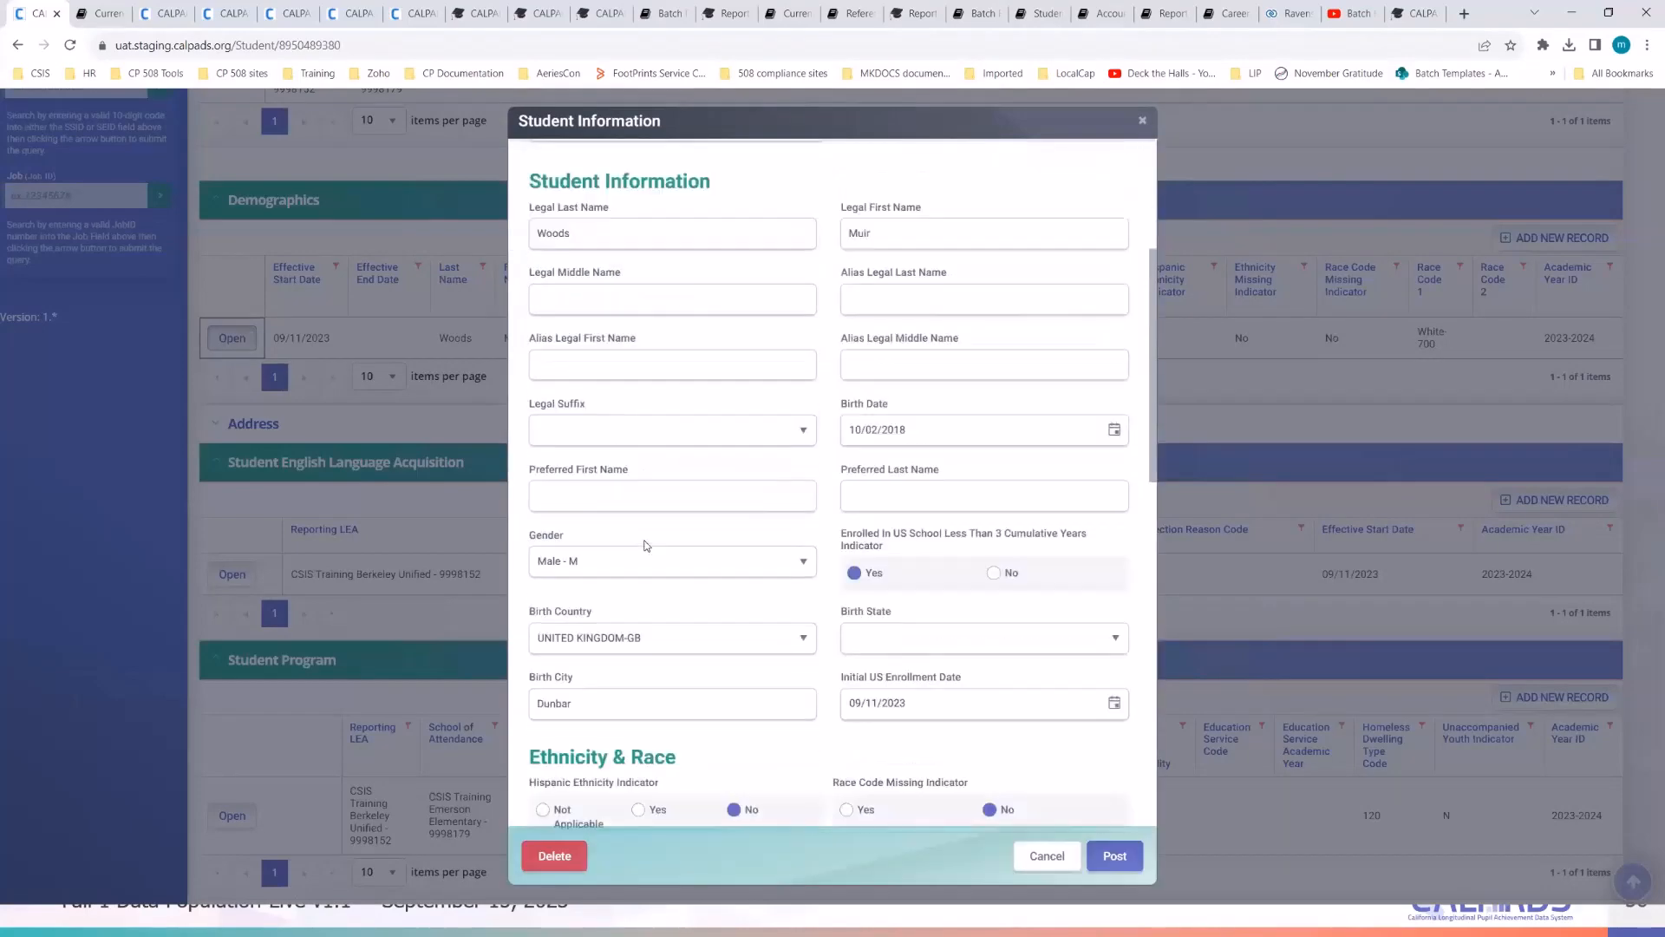
key(alt+Tab)
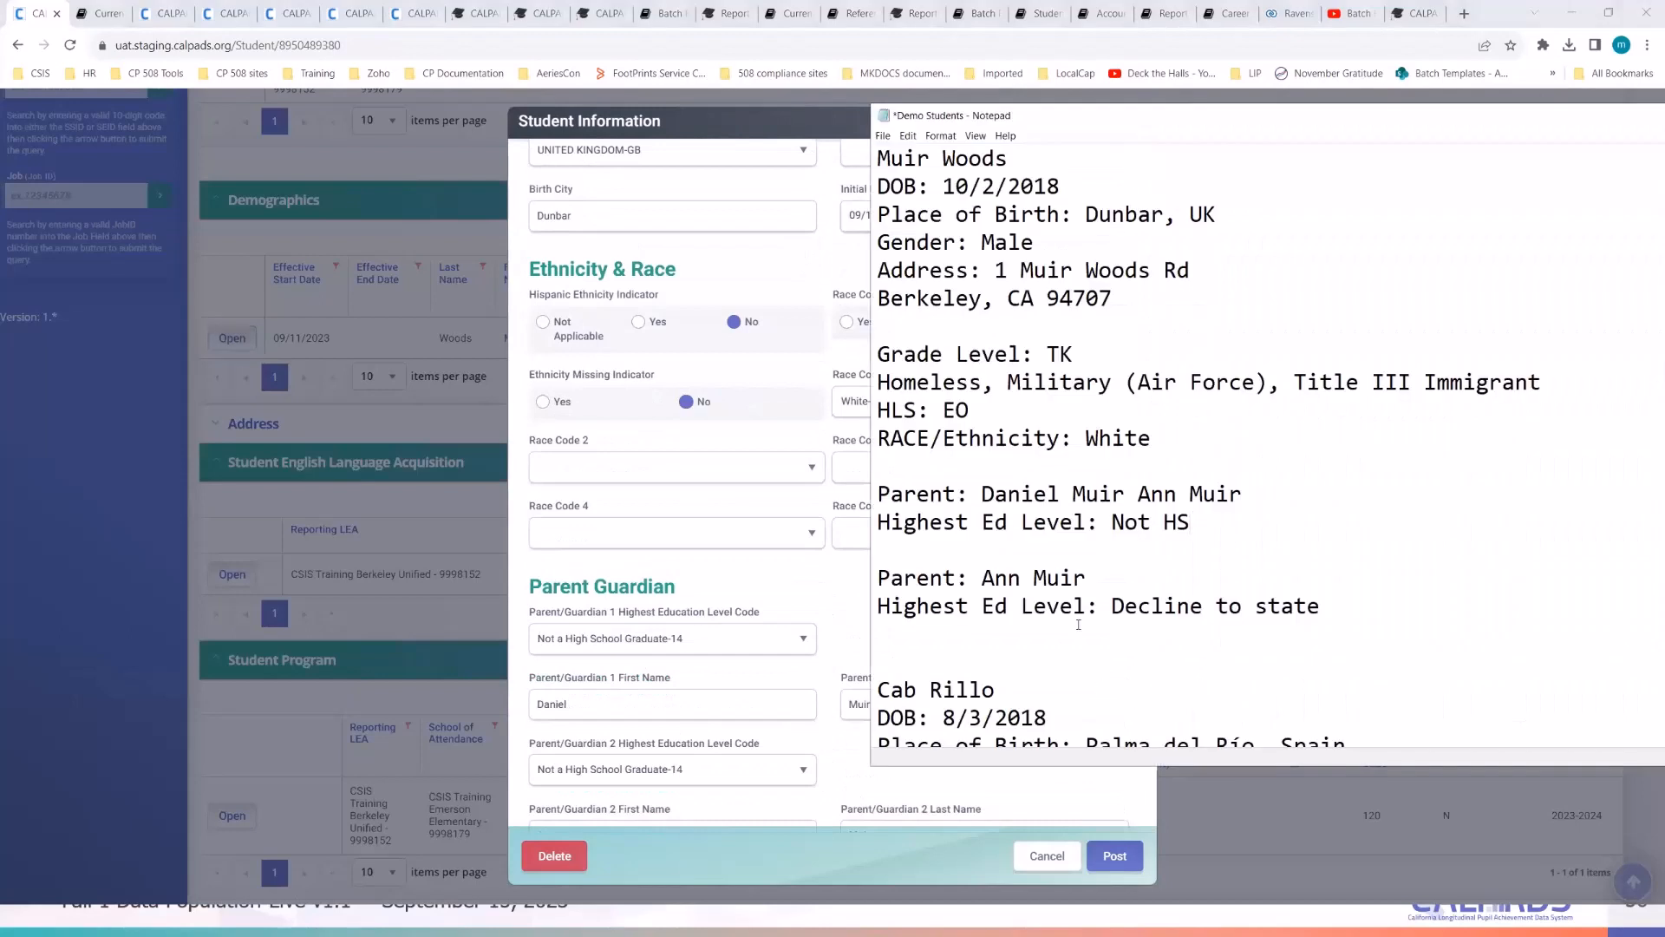
drag(1319, 607, 921, 606)
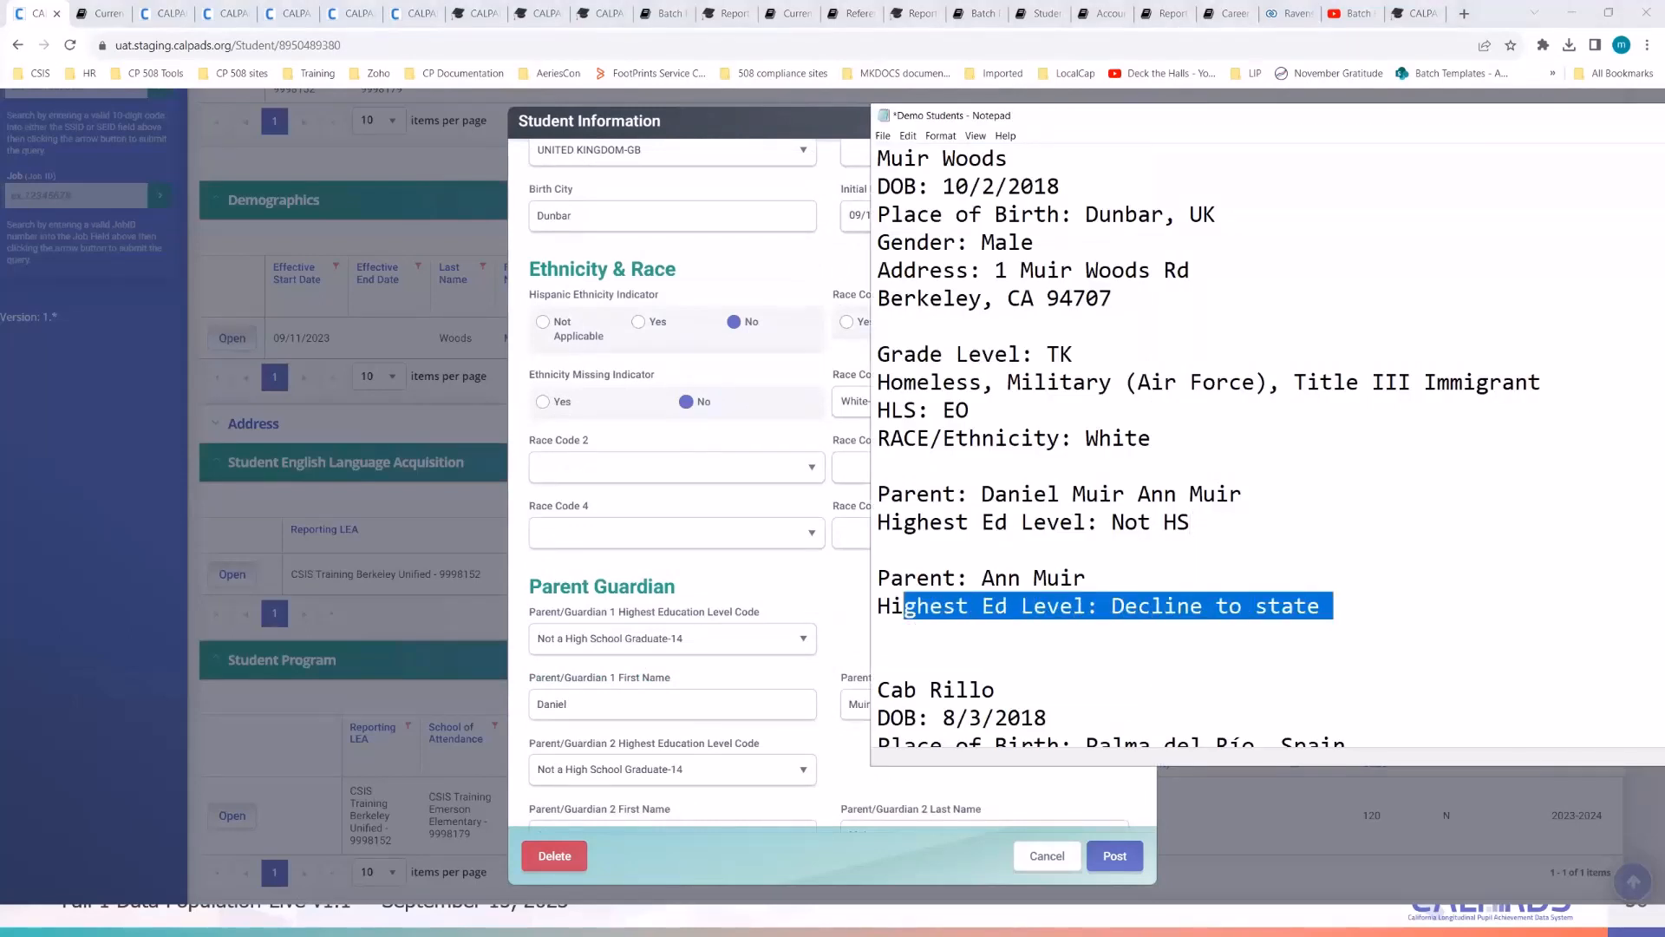
click(1015, 552)
click(799, 576)
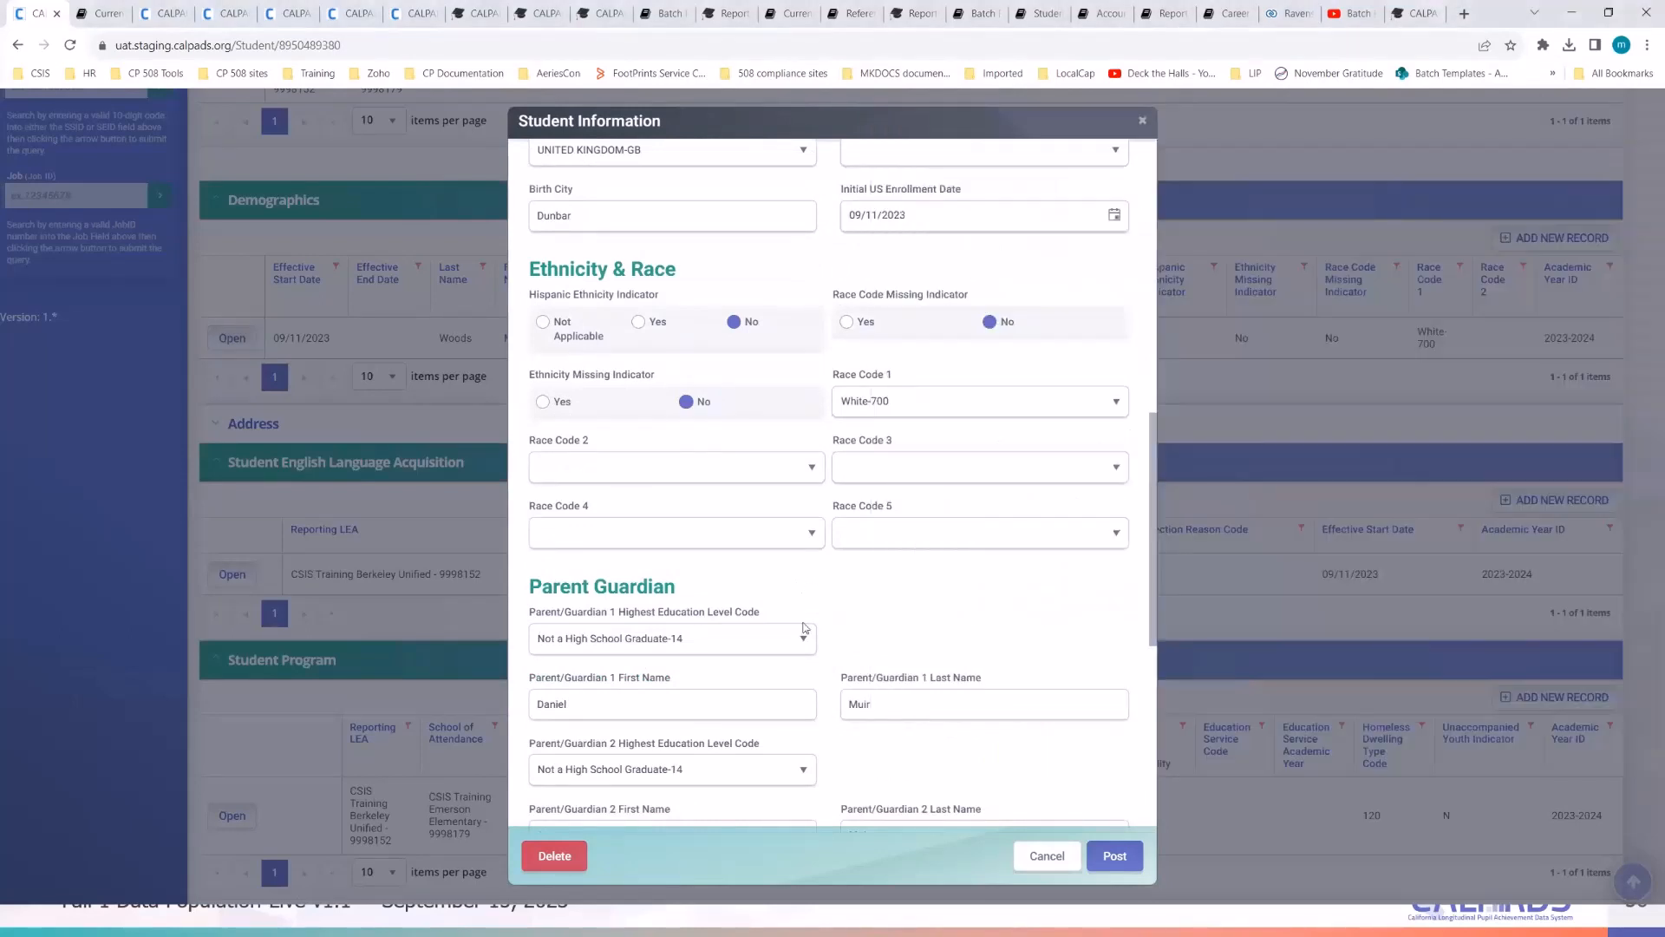
scroll(785, 677, down, 1)
scroll(777, 709, down, 2)
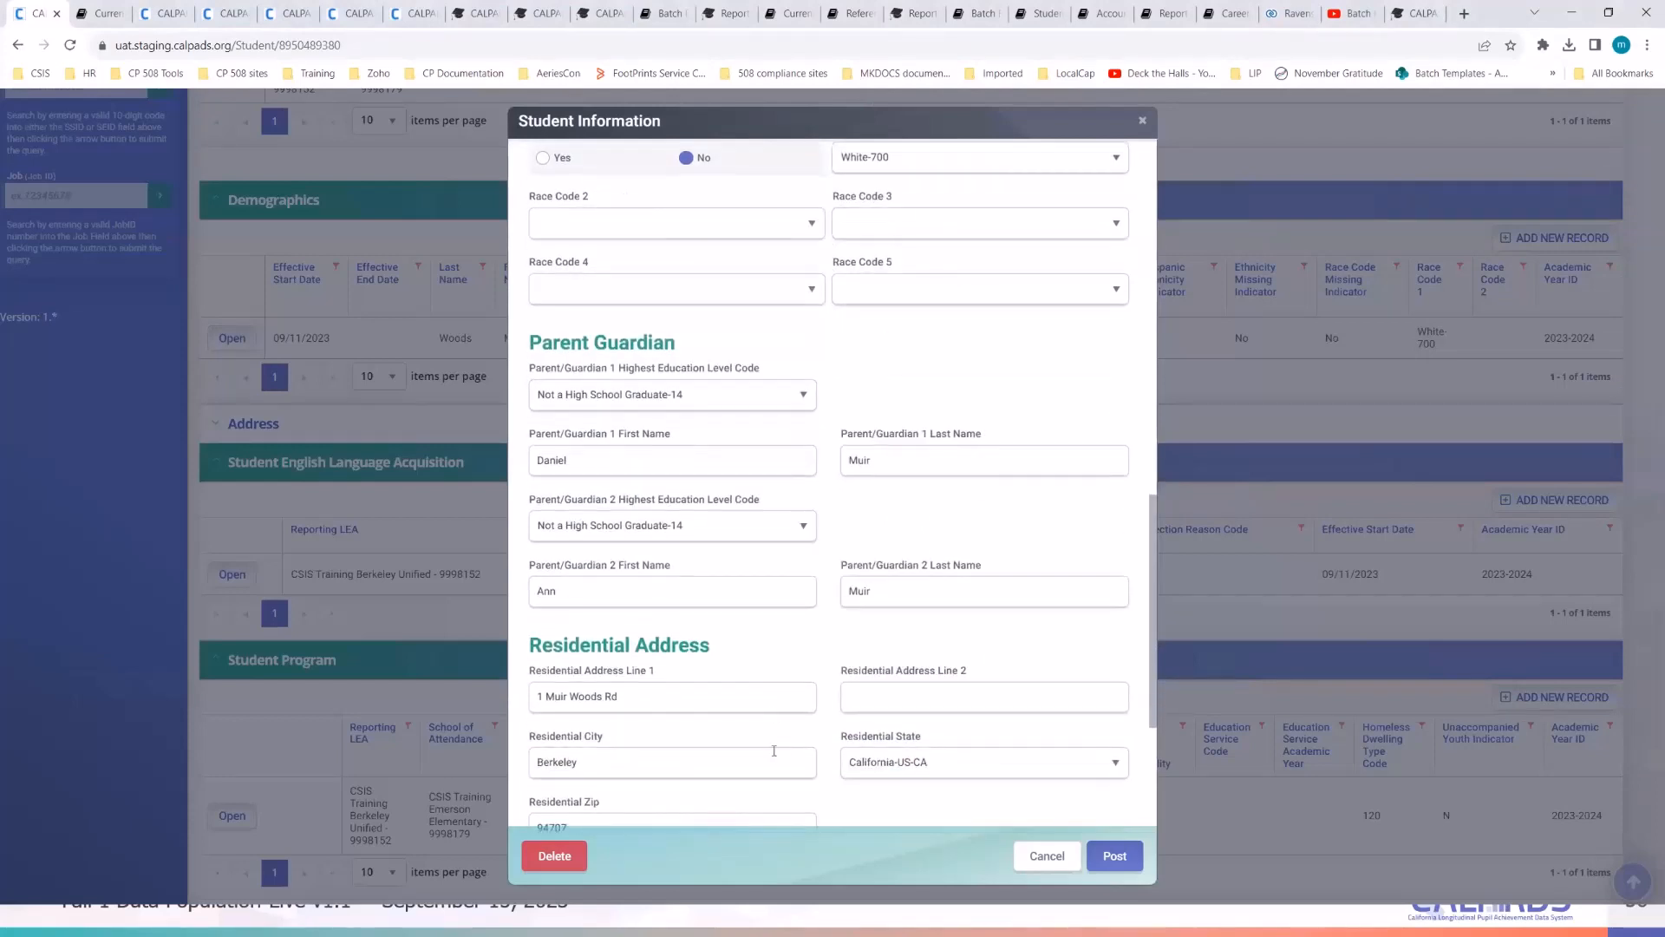
scroll(815, 752, down, 2)
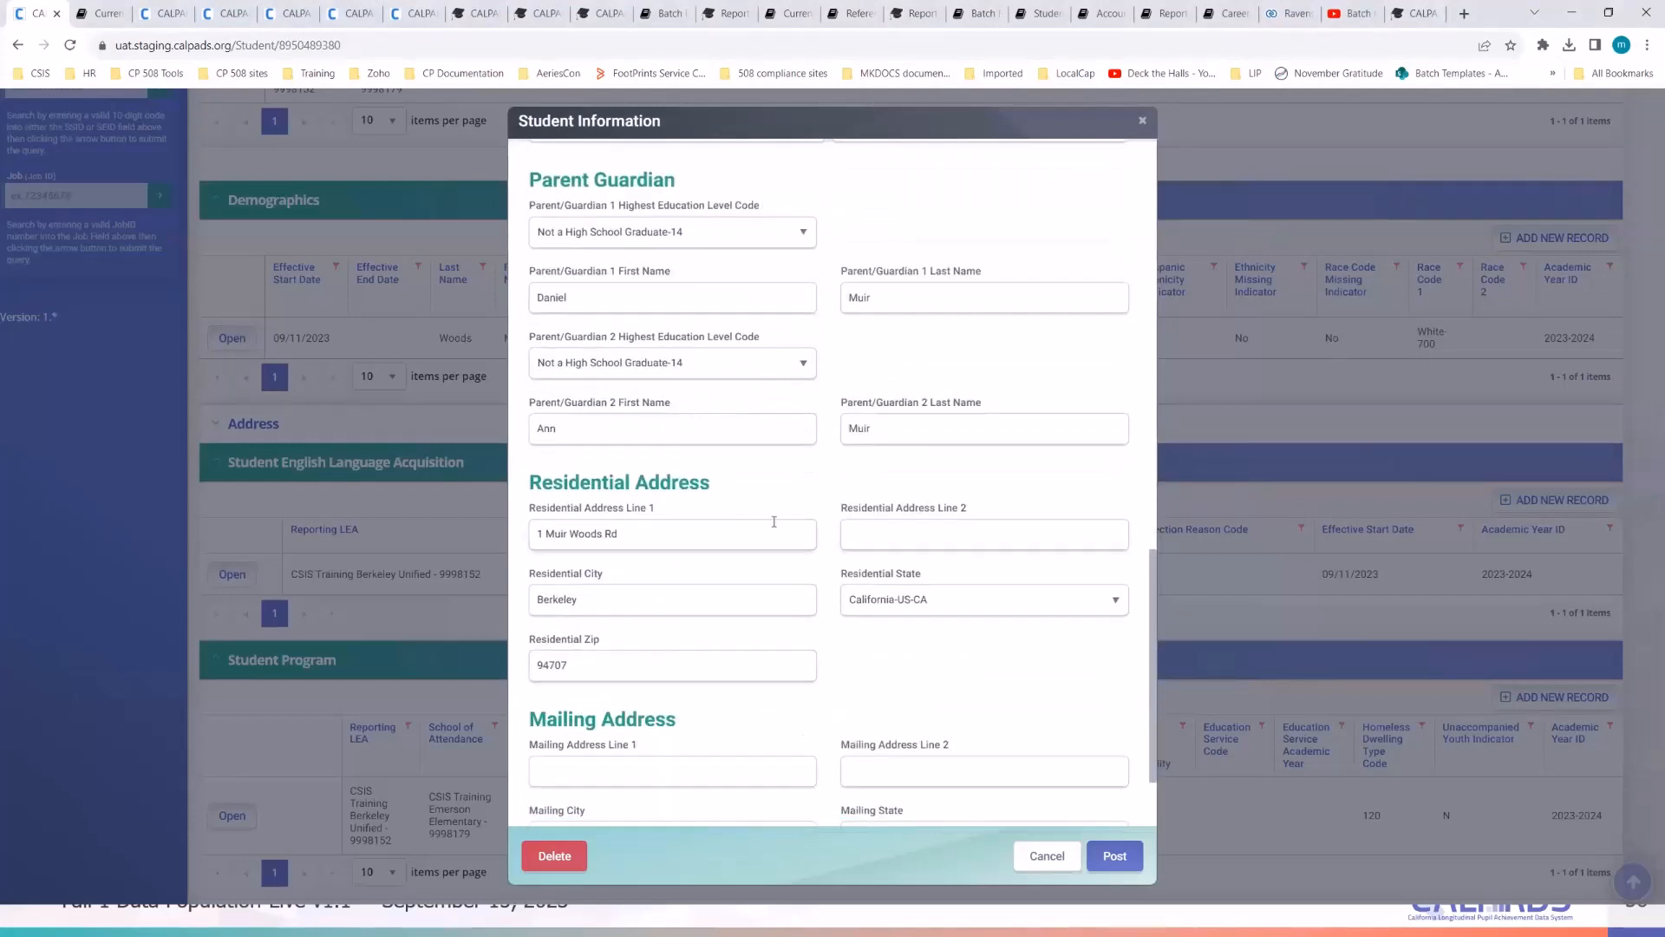
- Set Parent/Guardian 2 Highest Education Level Code to Decline to State-15 and post the record
click(765, 364)
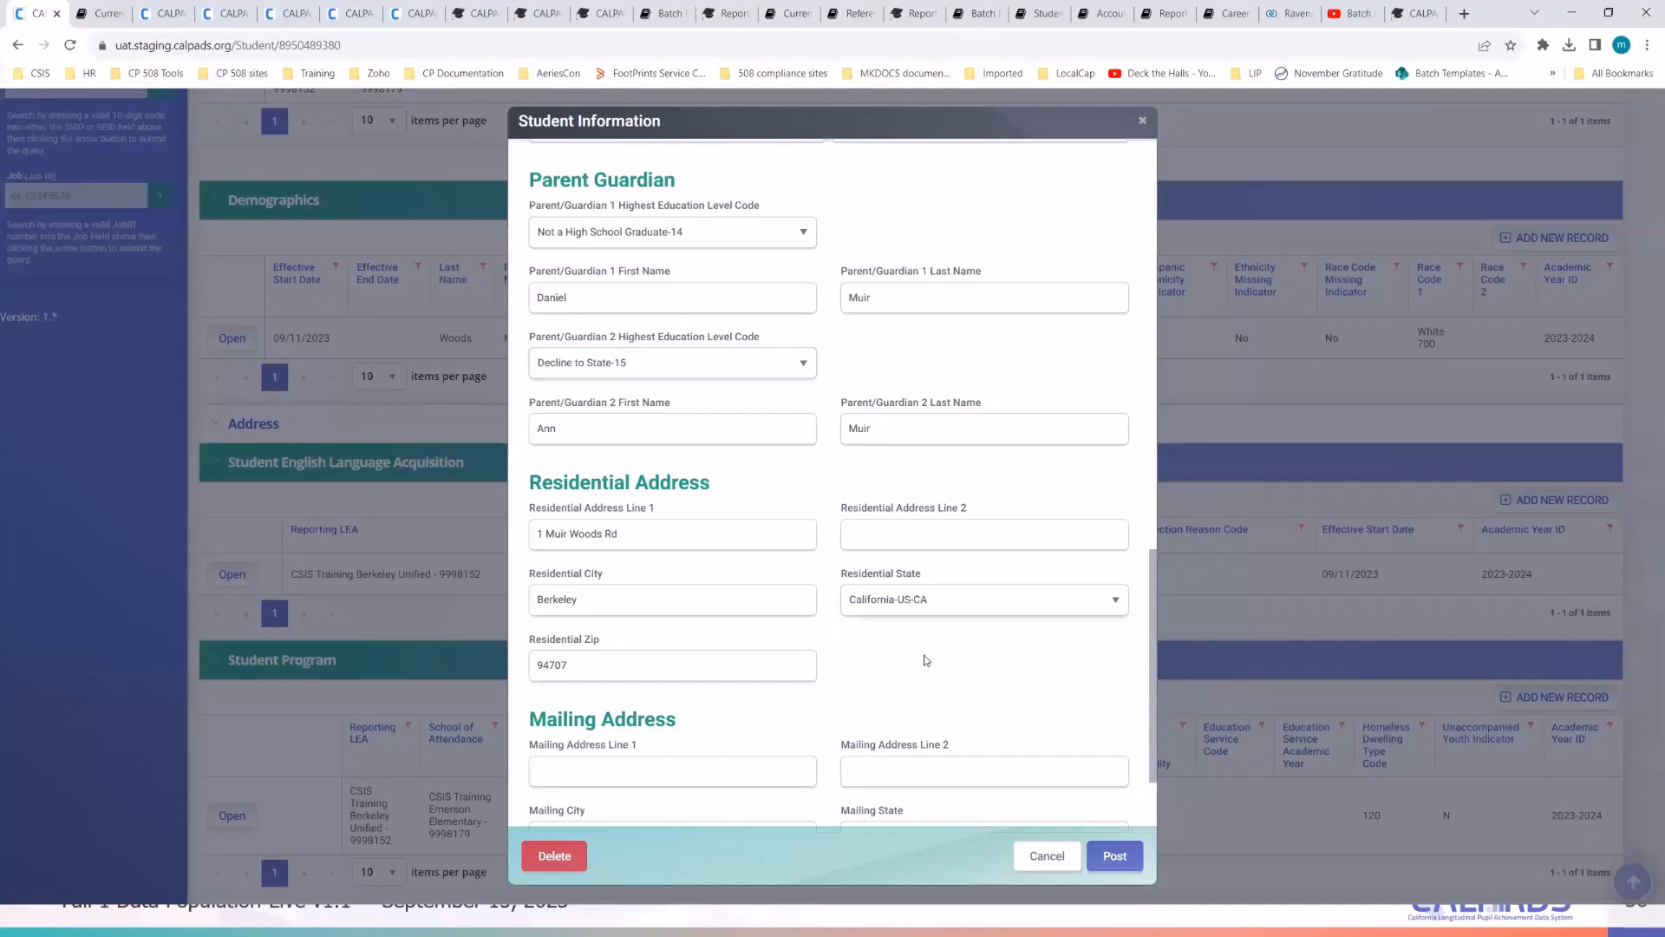
scroll(997, 700, up, 8)
scroll(997, 700, up, 3)
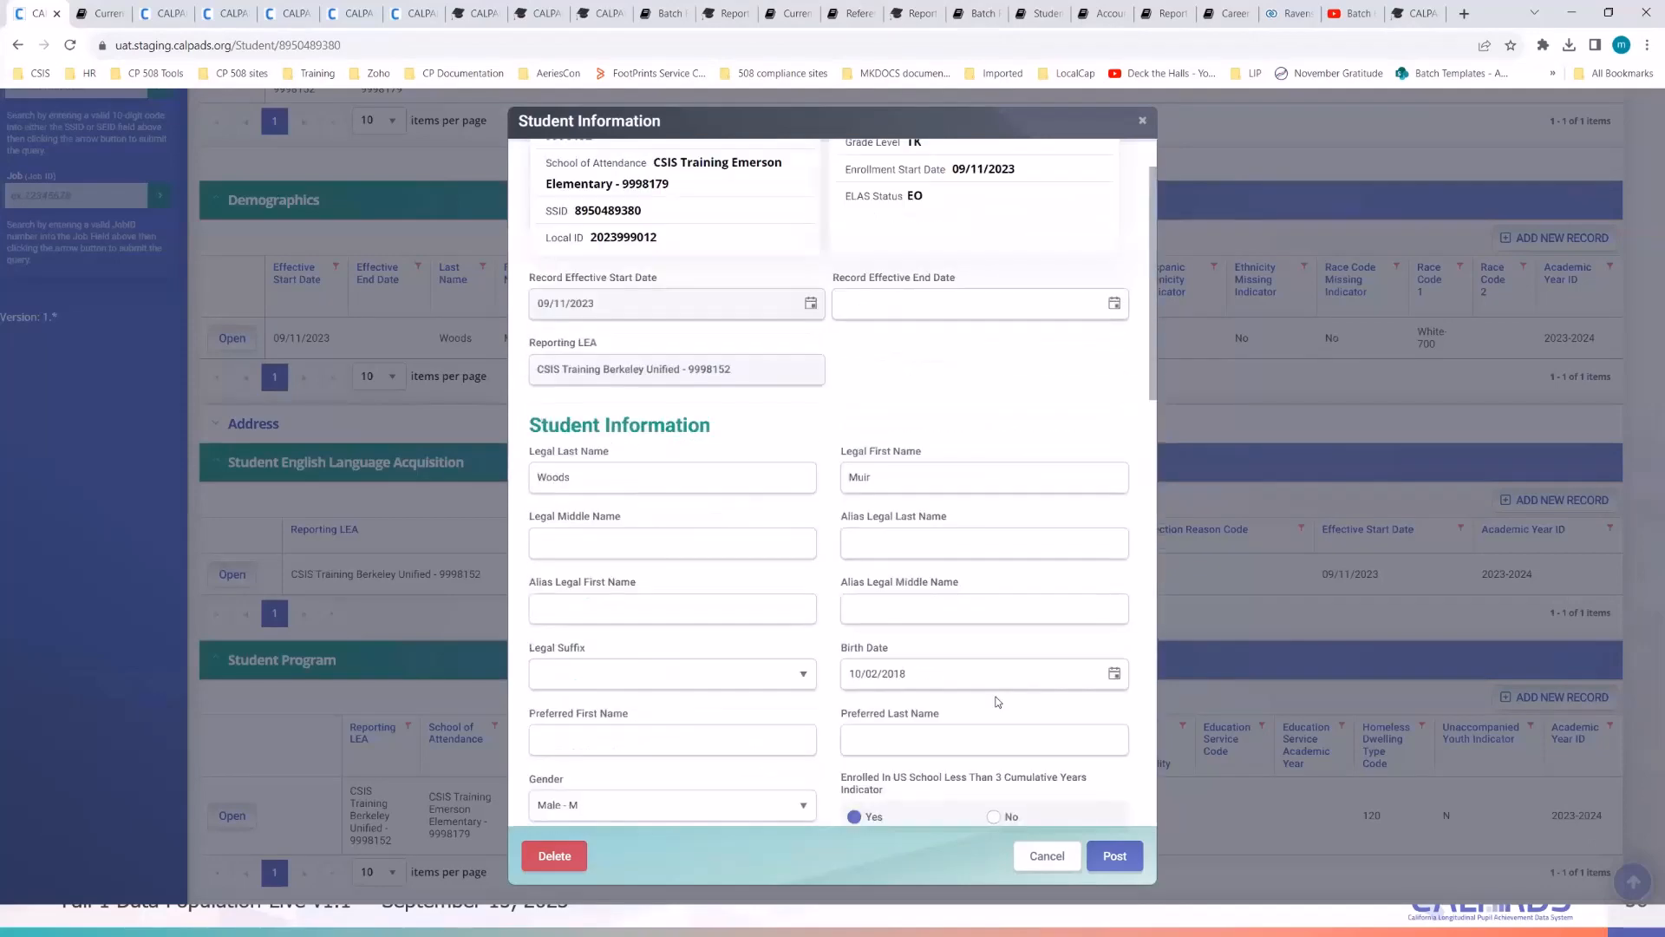
scroll(997, 695, down, 3)
scroll(997, 696, down, 10)
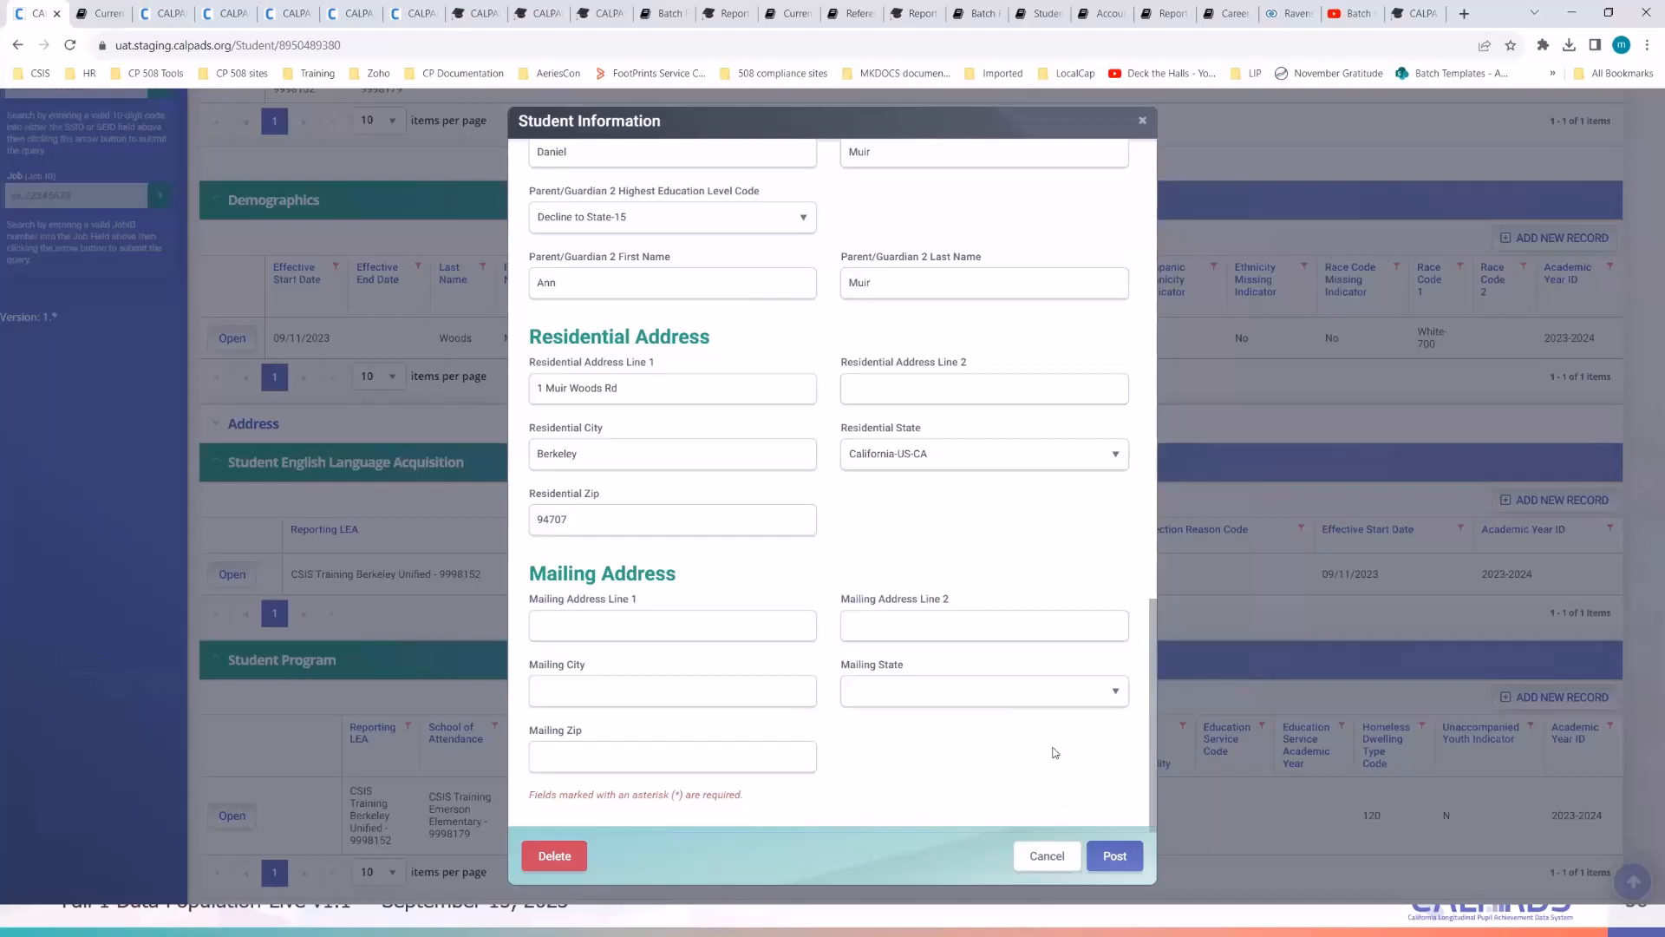
click(1113, 857)
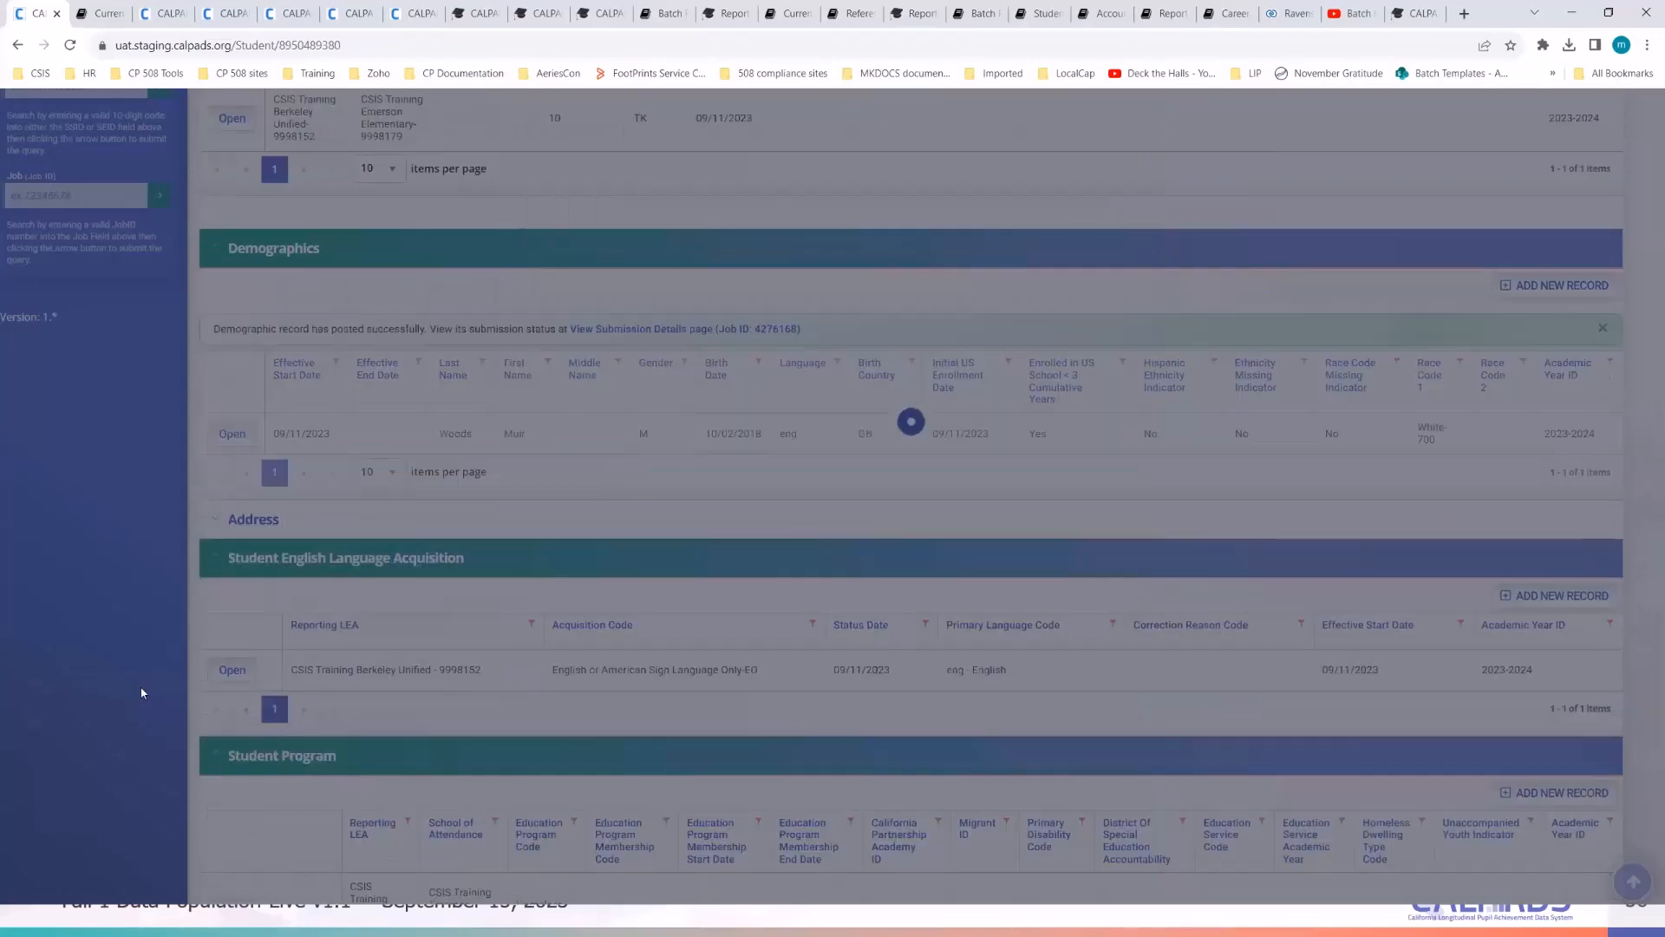
scroll(143, 692, up, 4)
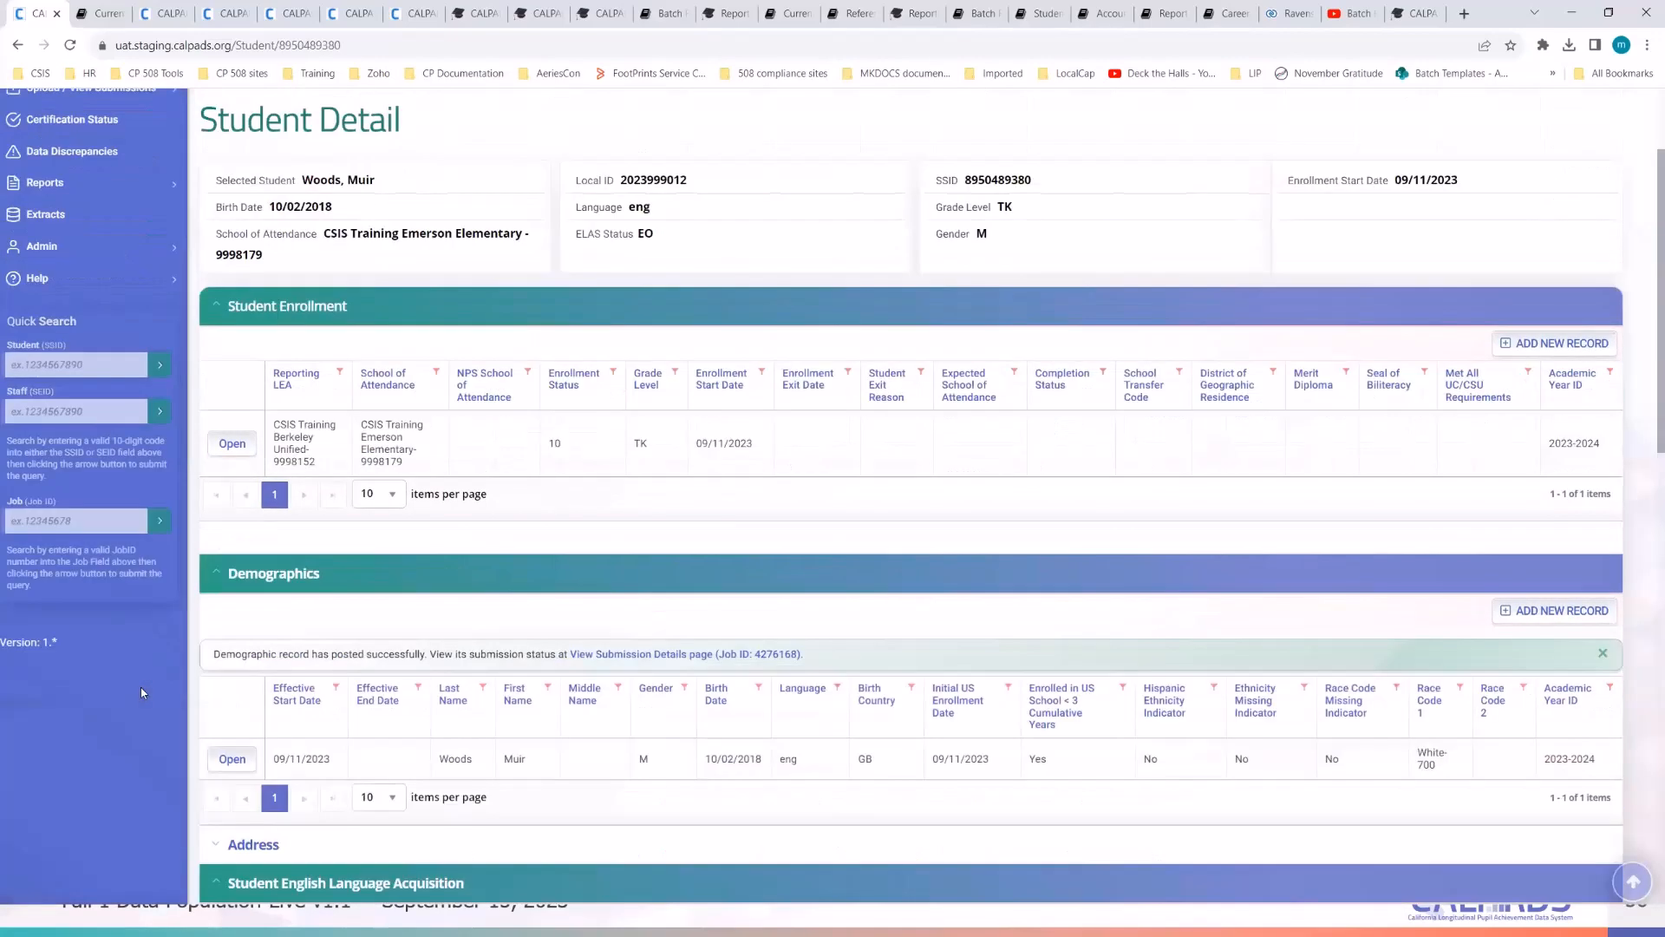
scroll(142, 692, down, 3)
key(alt+Tab)
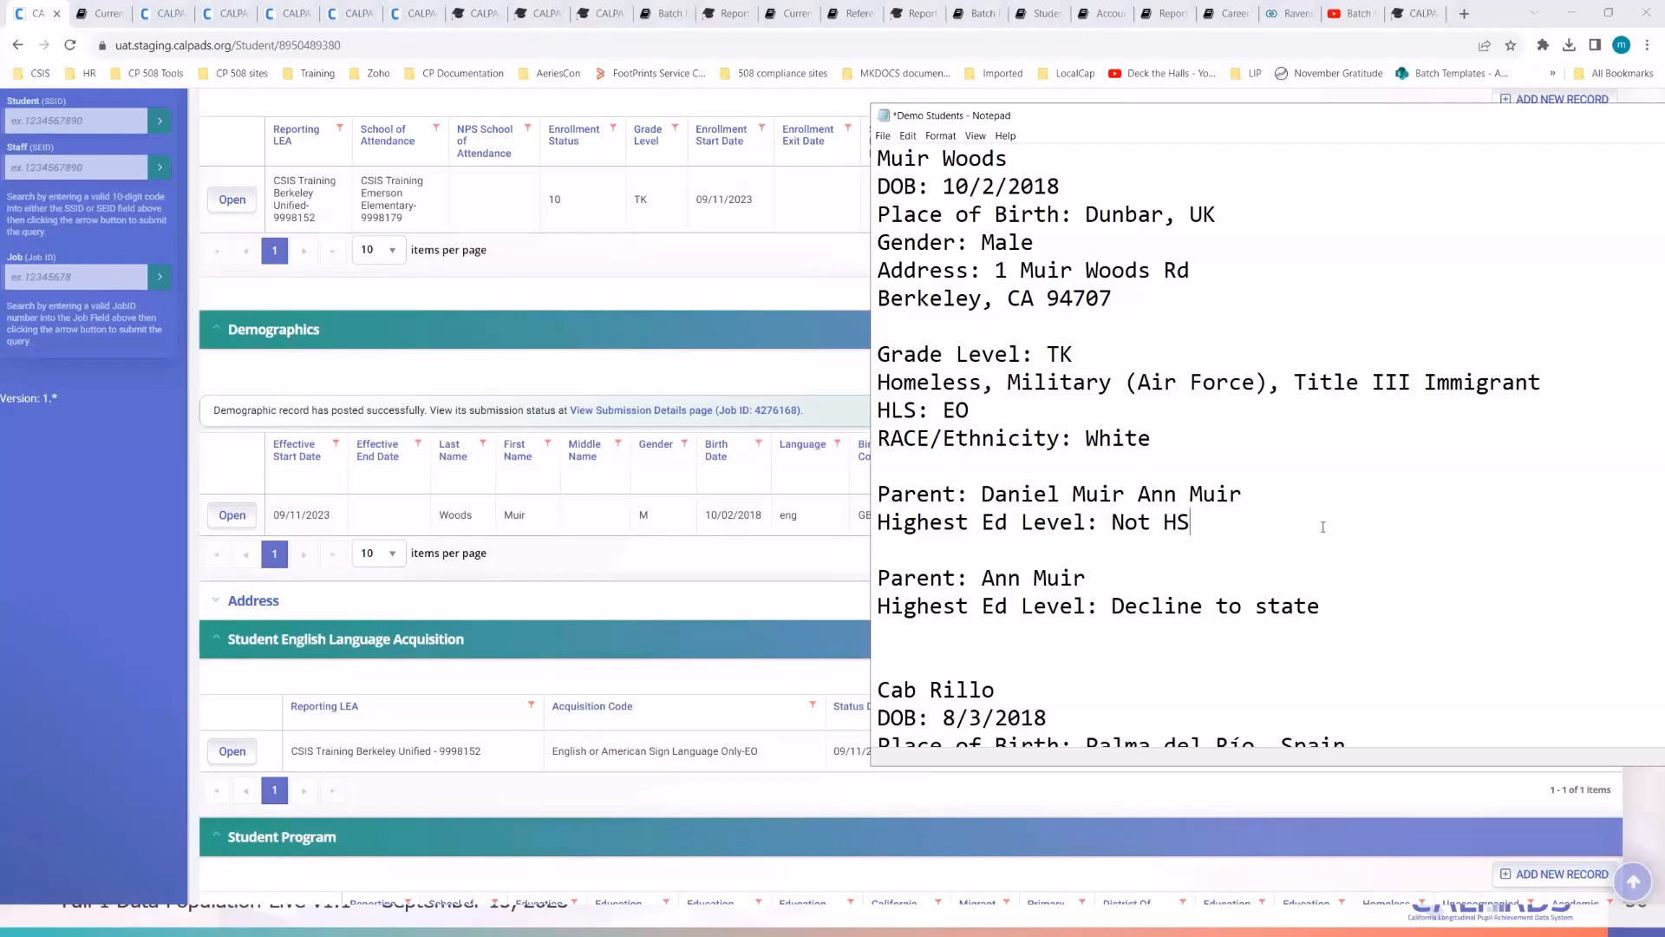
key(alt+Tab)
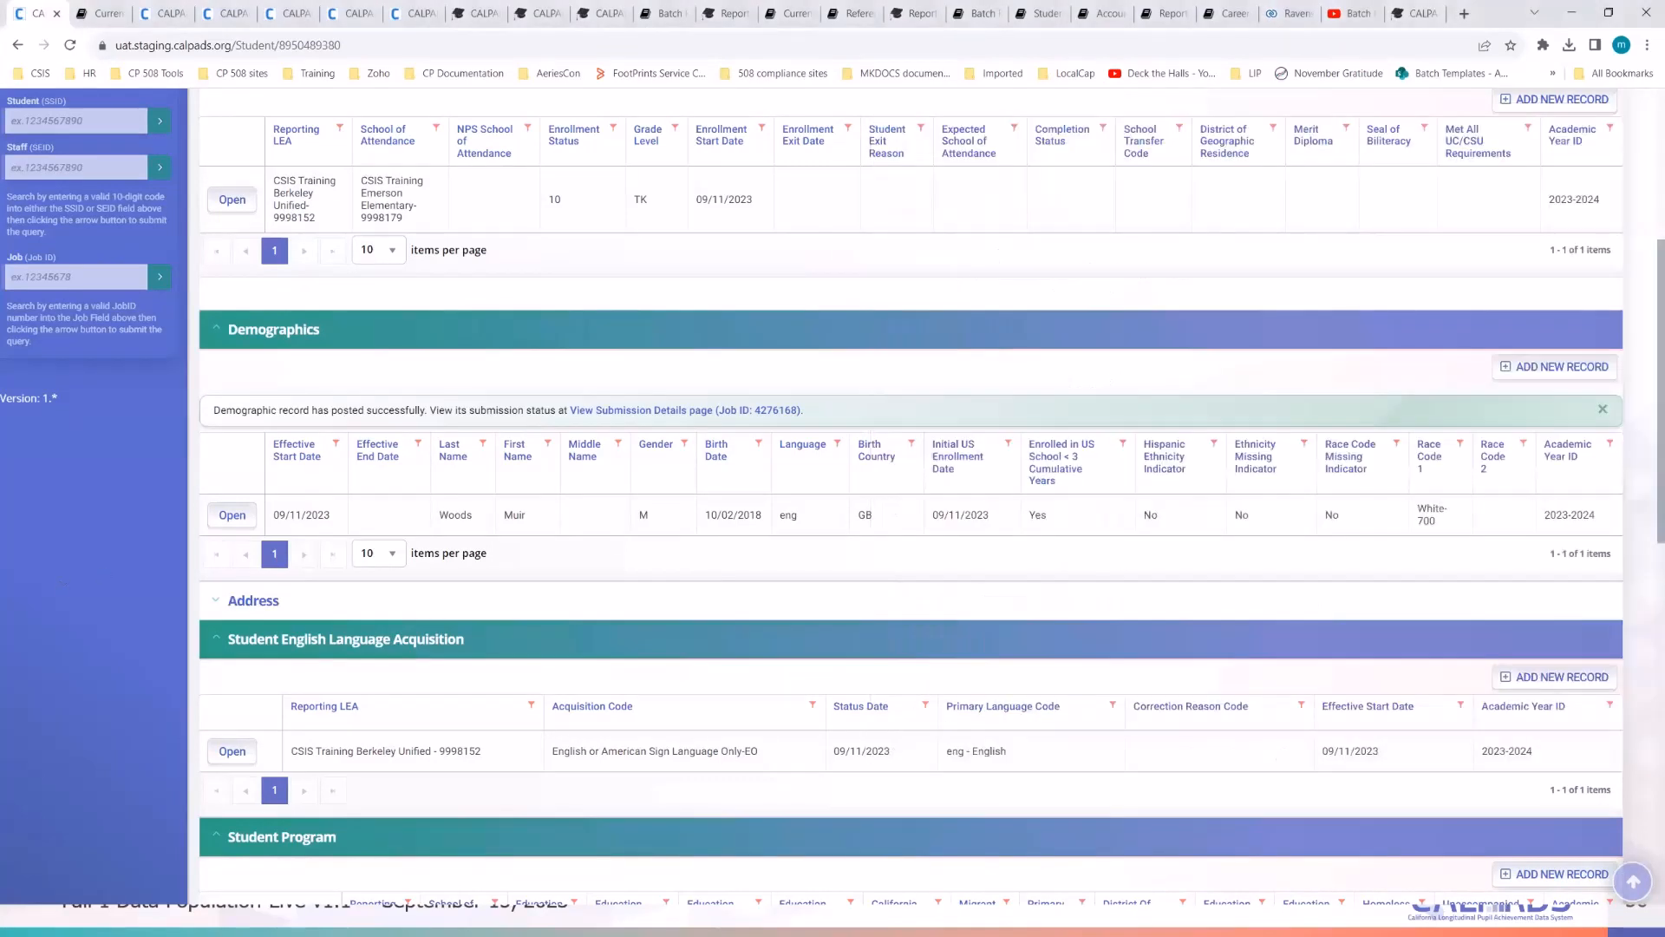
key(alt+Tab)
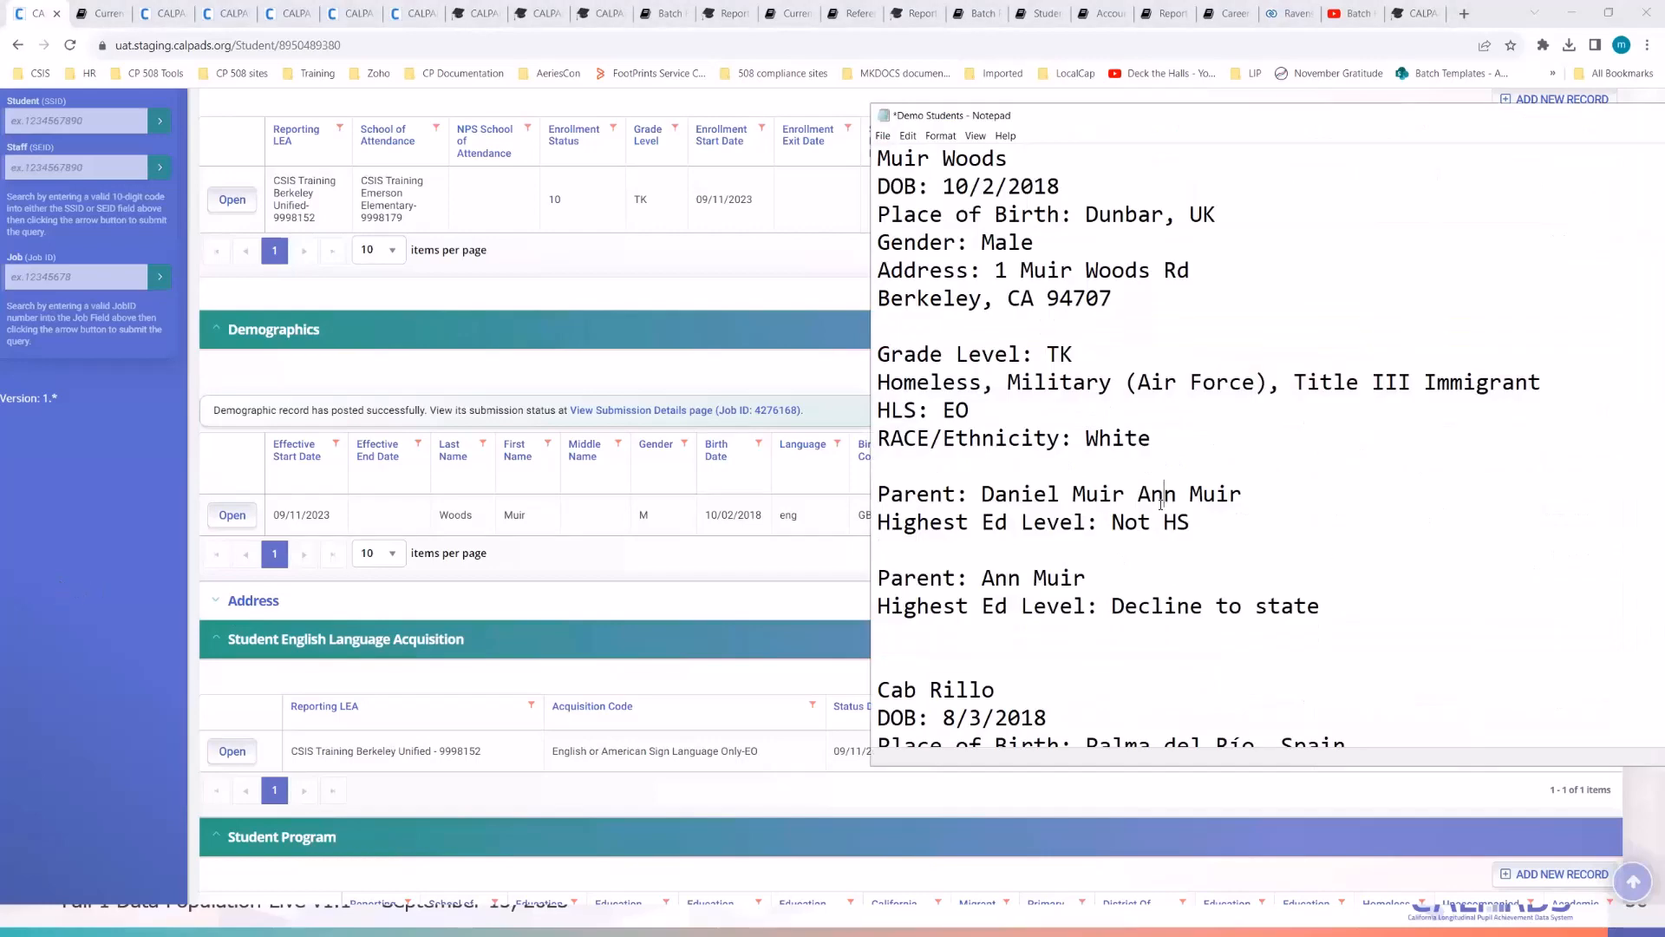
scroll(1161, 503, down, 6)
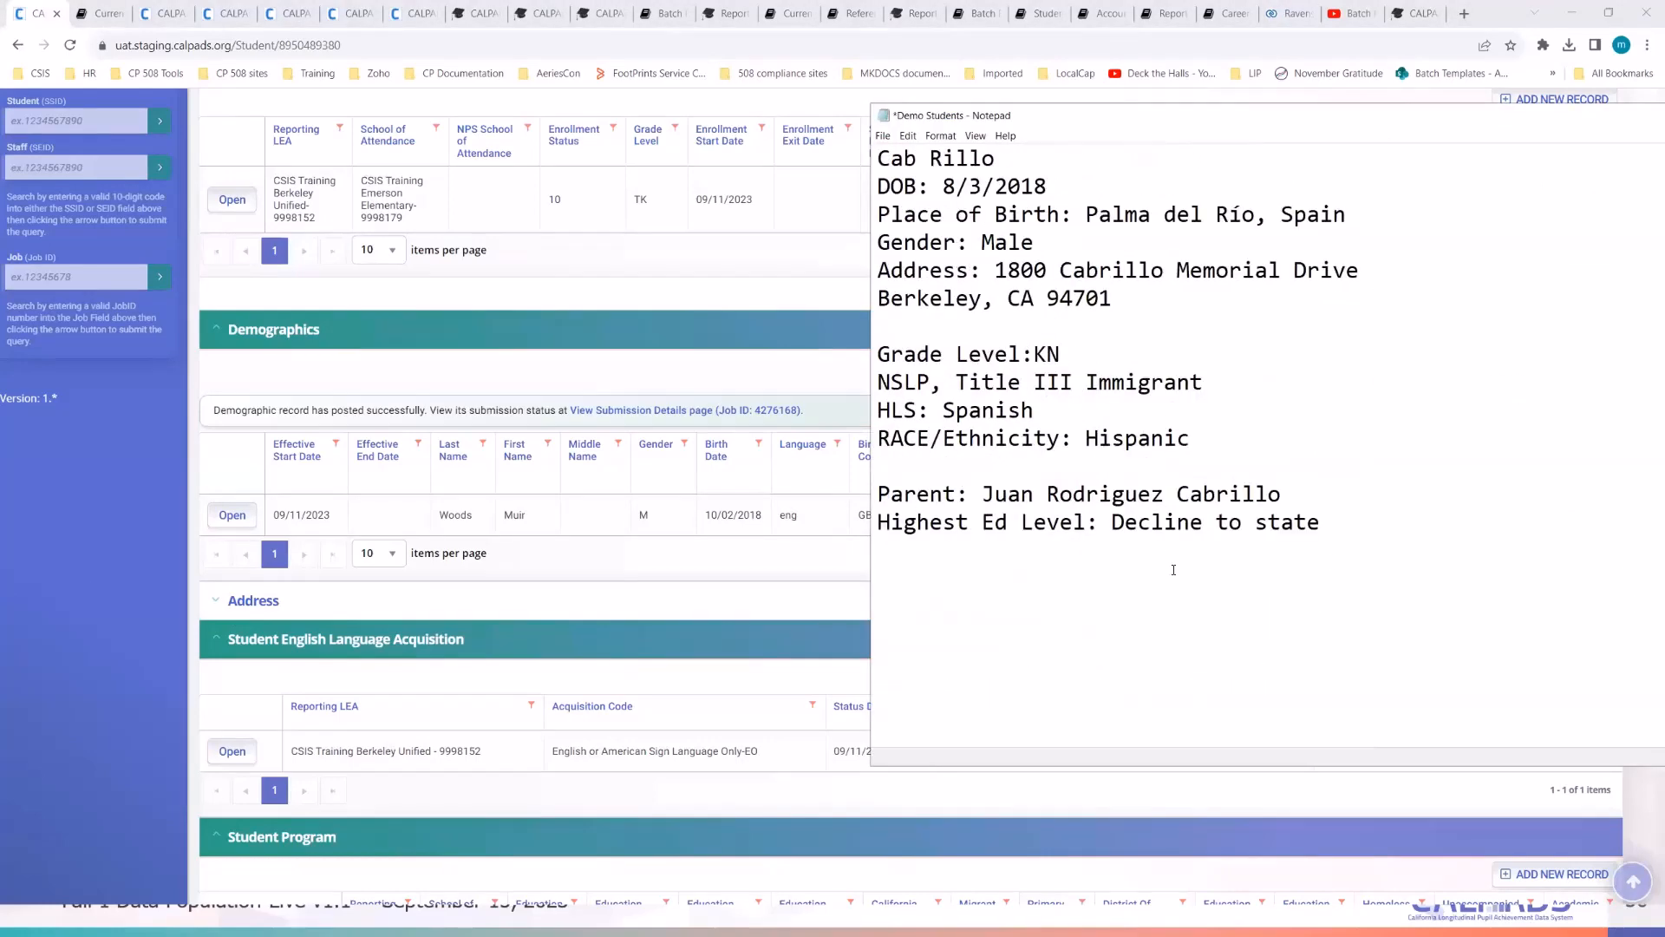
scroll(1173, 570, up, 3)
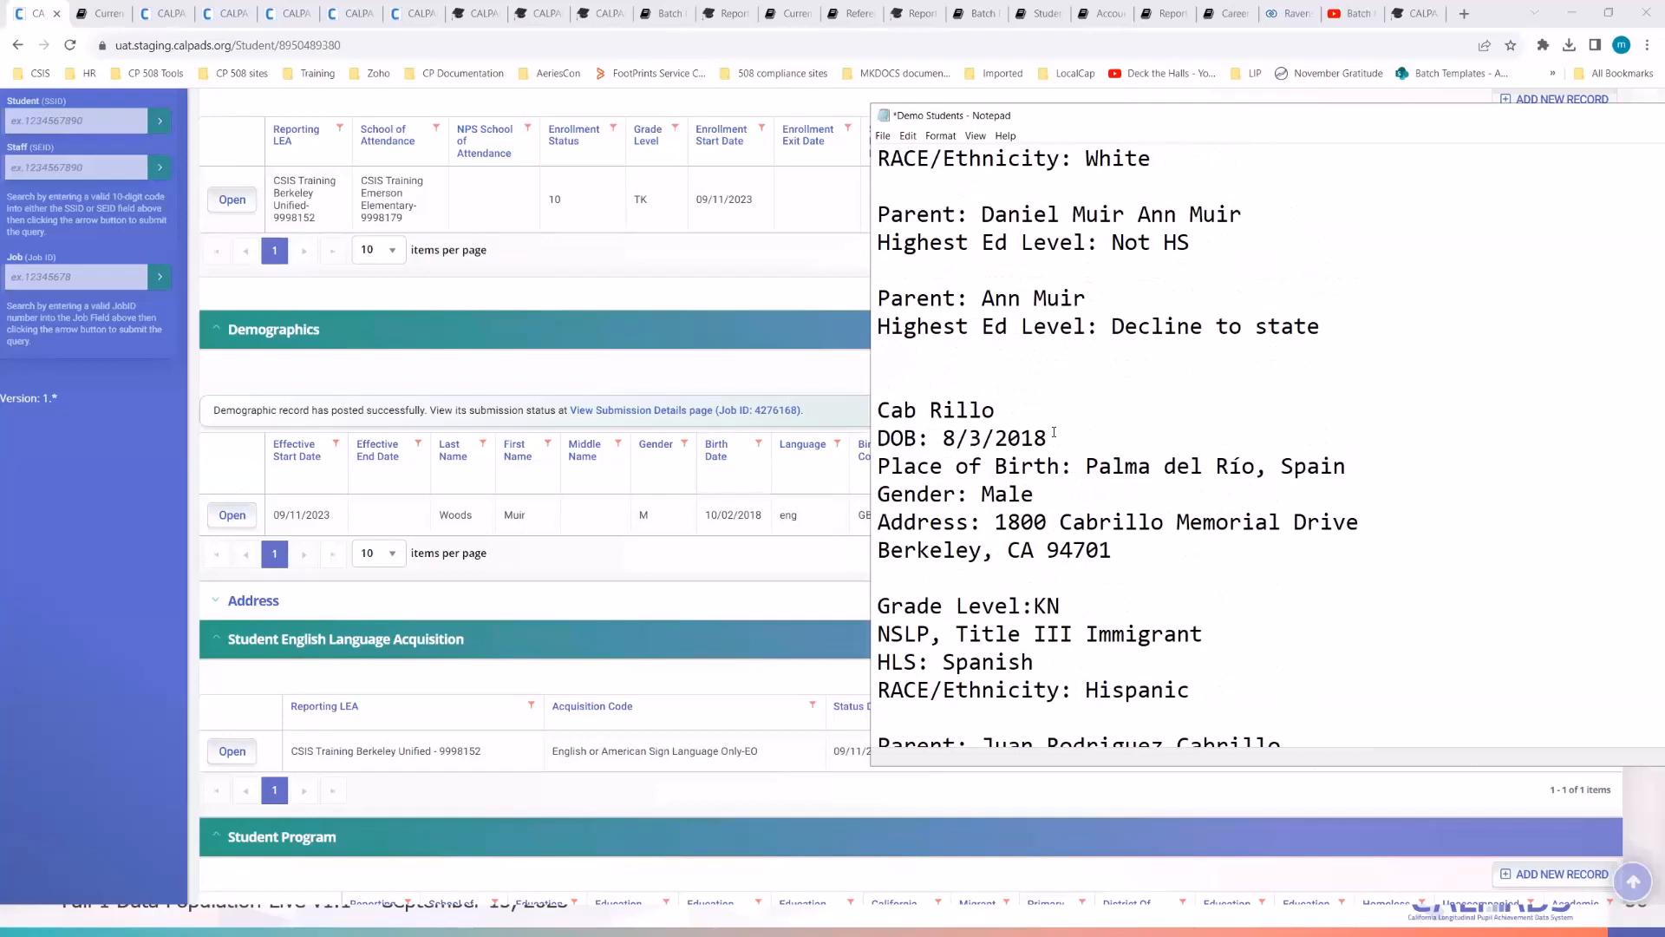
drag(1049, 438, 964, 442)
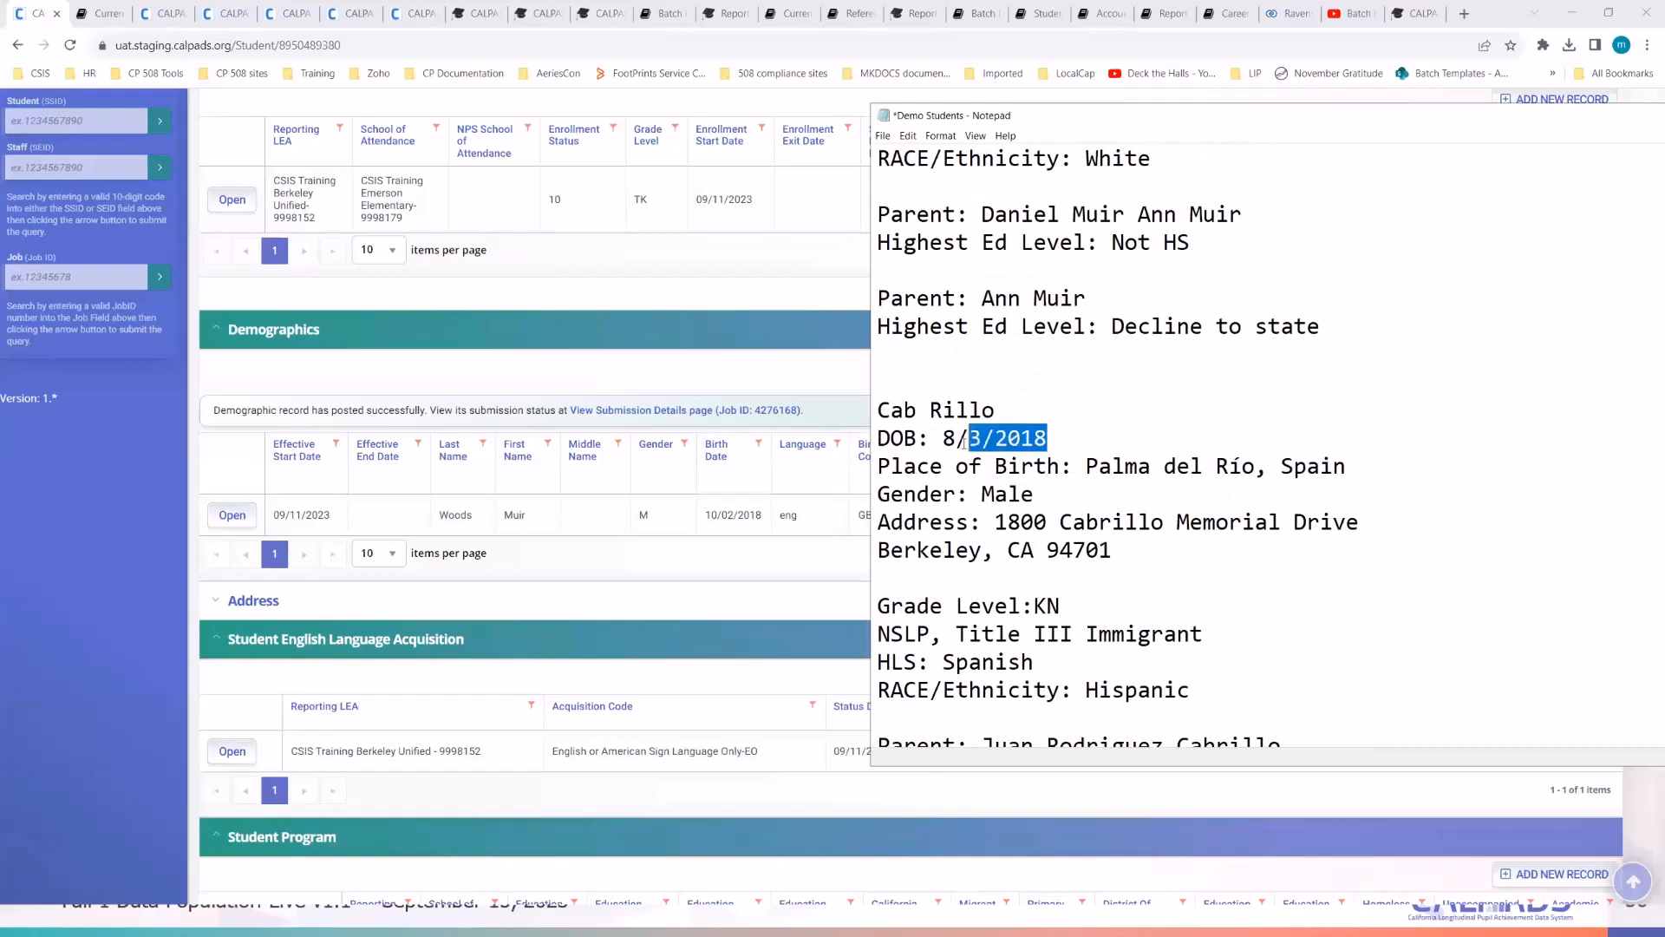
click(1145, 445)
click(27, 509)
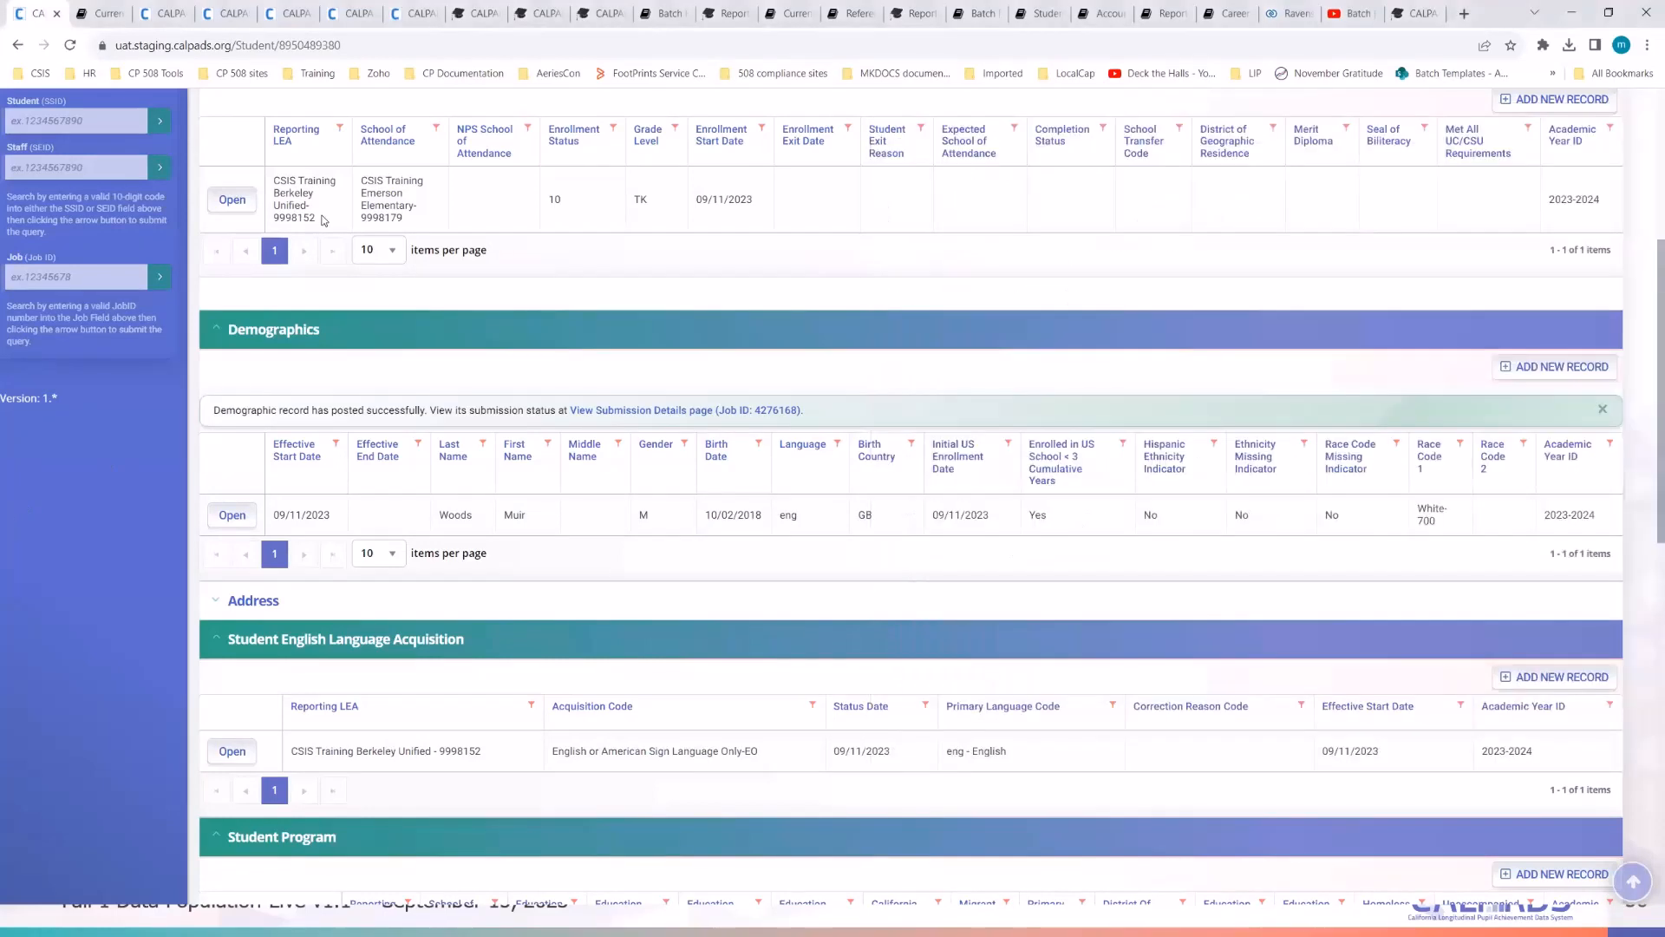
click(371, 45)
- Reload the student page and expand Demographics, Address, Student English Language Acquisition and Student Program
key(Return)
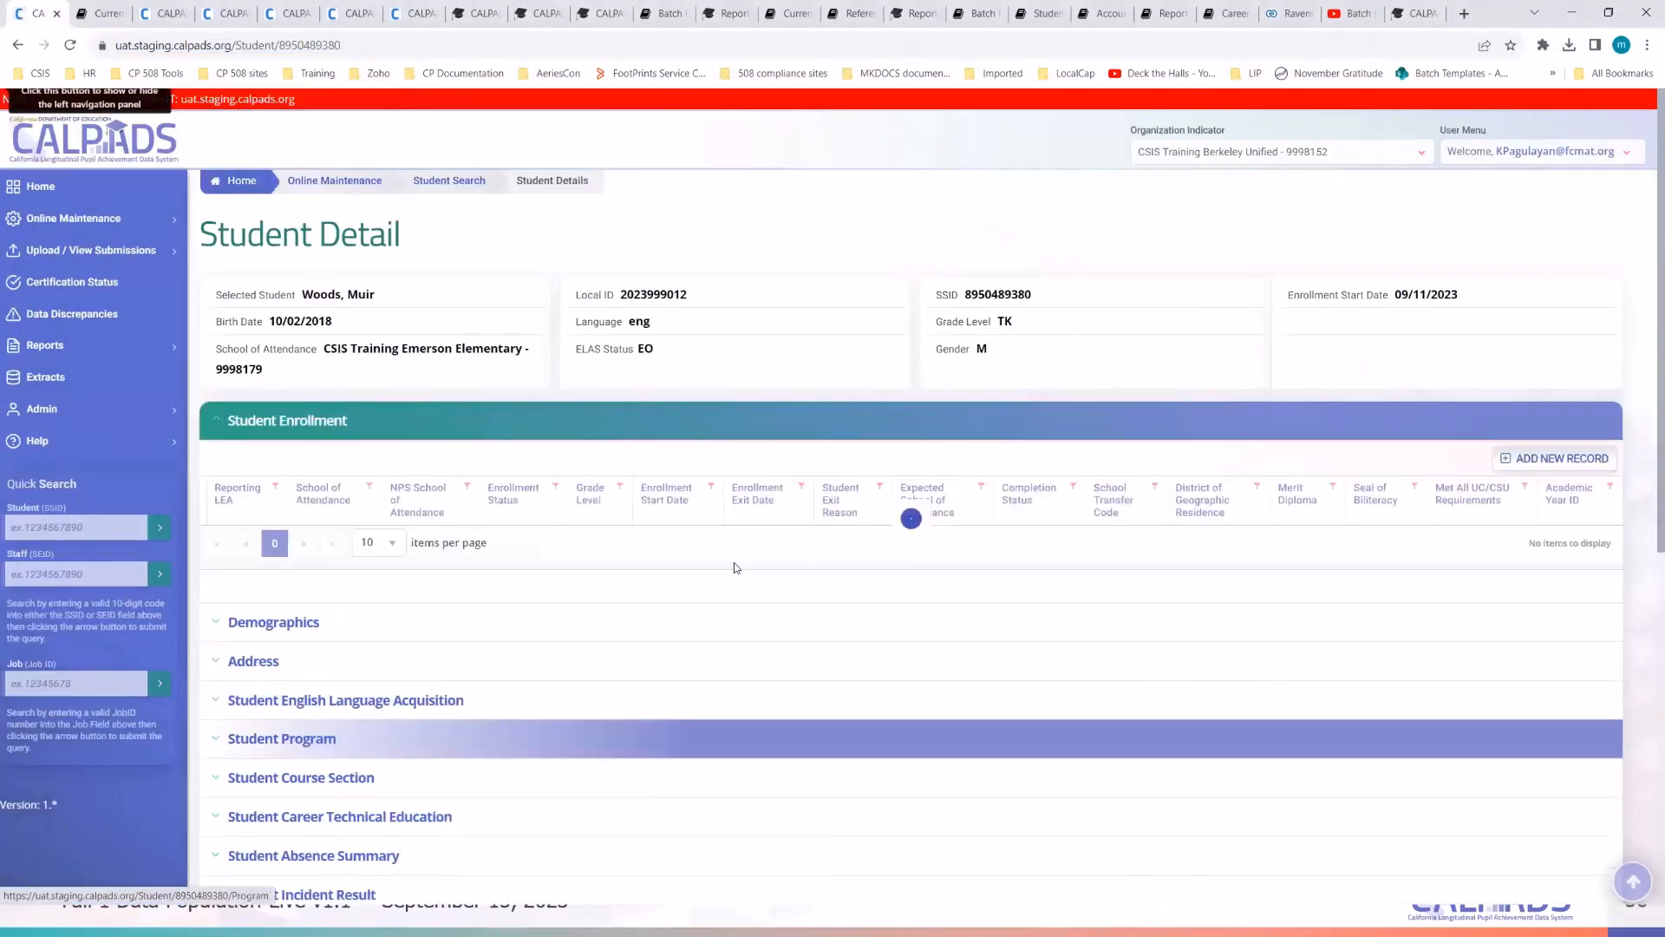
scroll(736, 569, down, 2)
scroll(736, 569, down, 3)
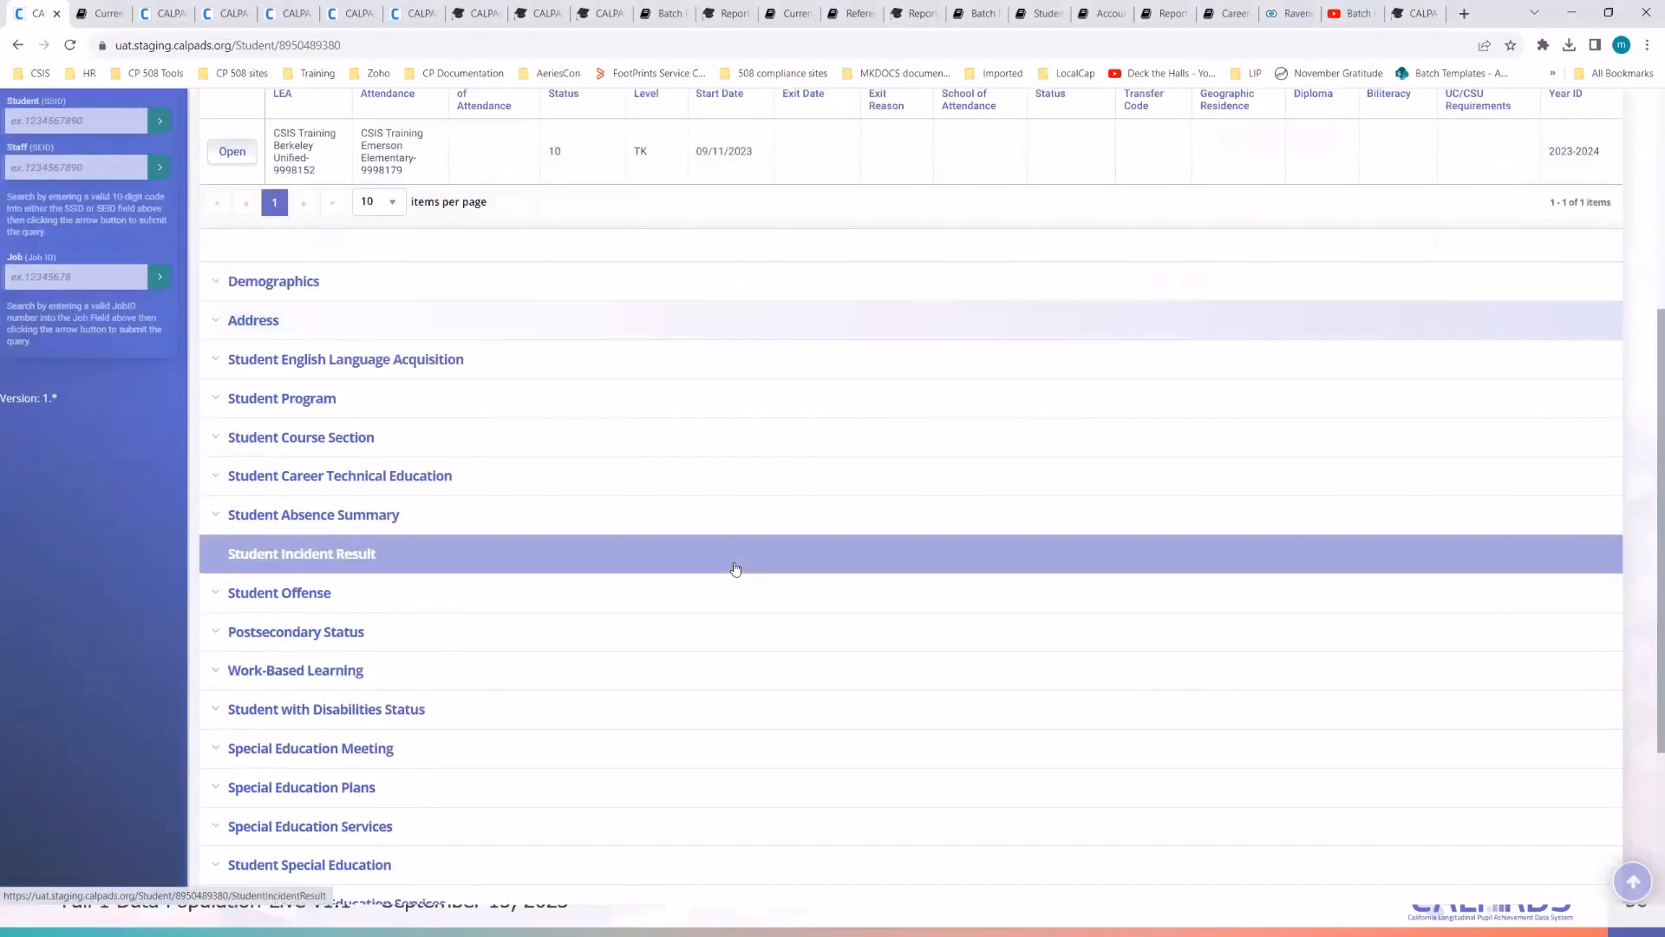
scroll(736, 569, up, 4)
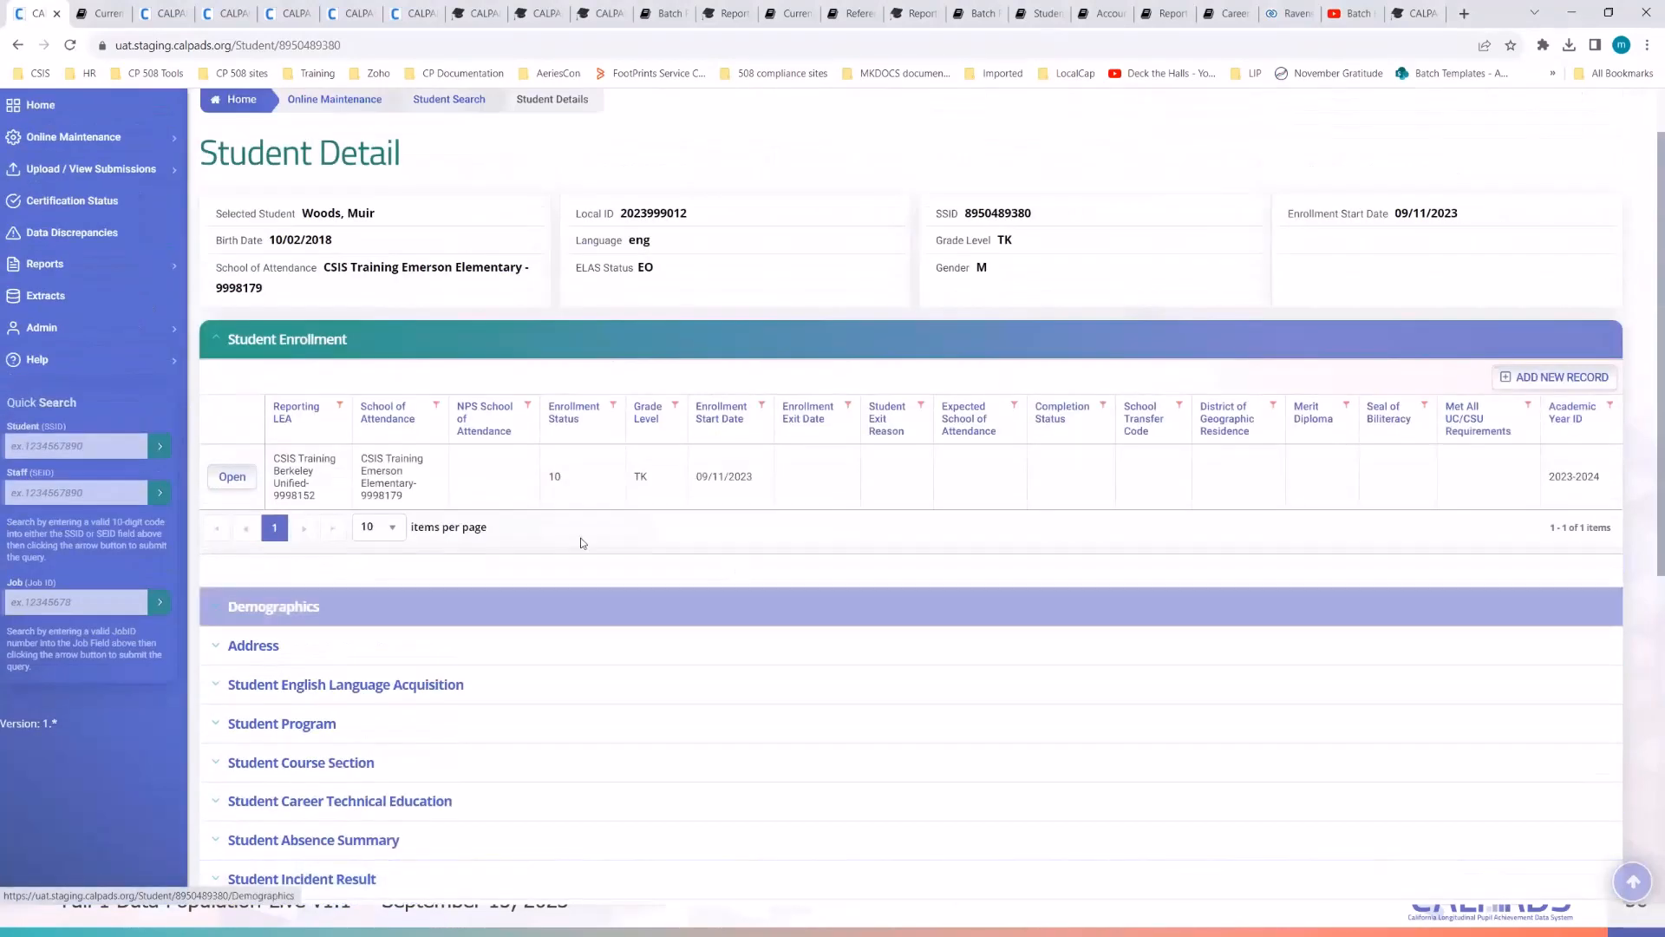
click(287, 613)
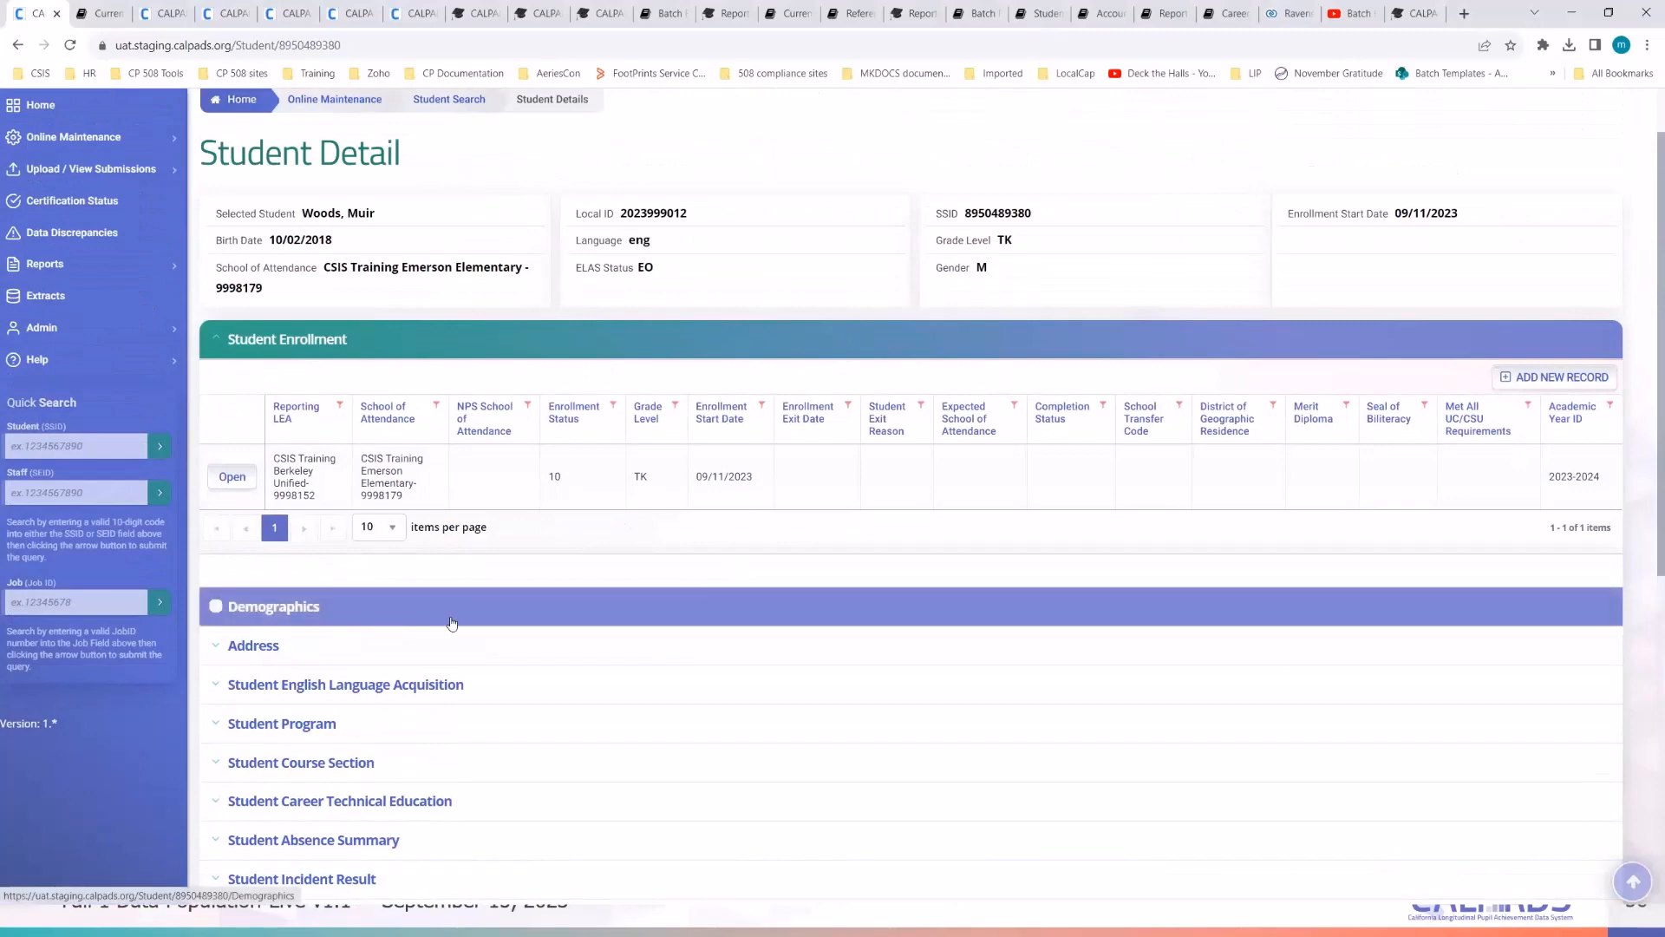
scroll(451, 621, down, 4)
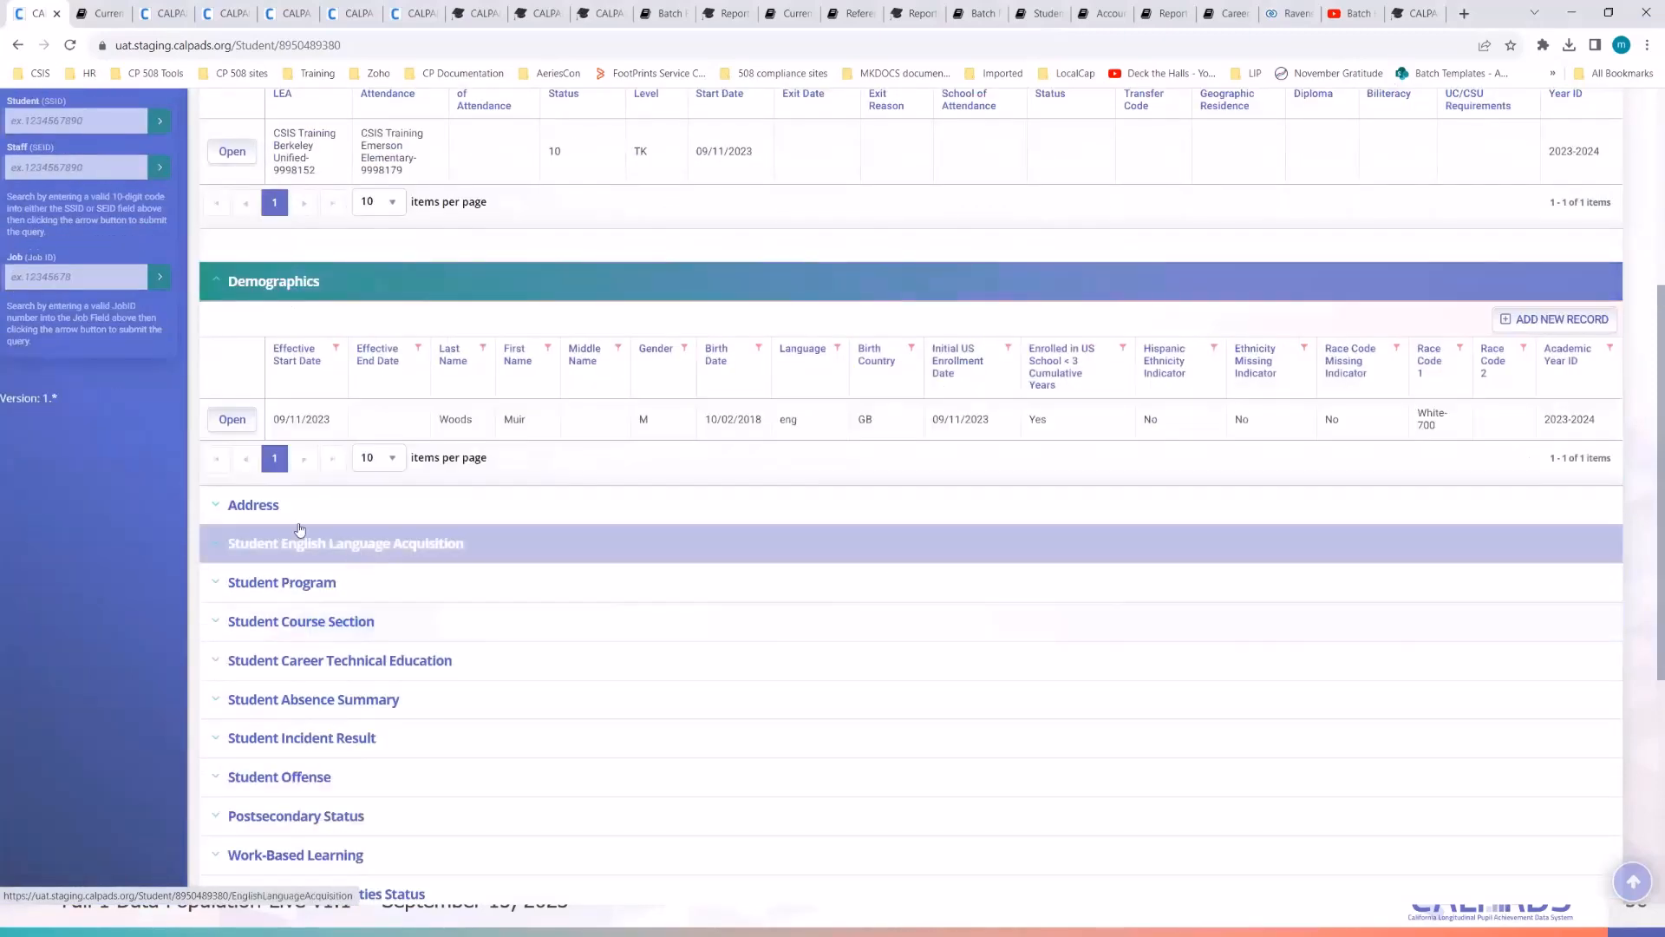
click(261, 512)
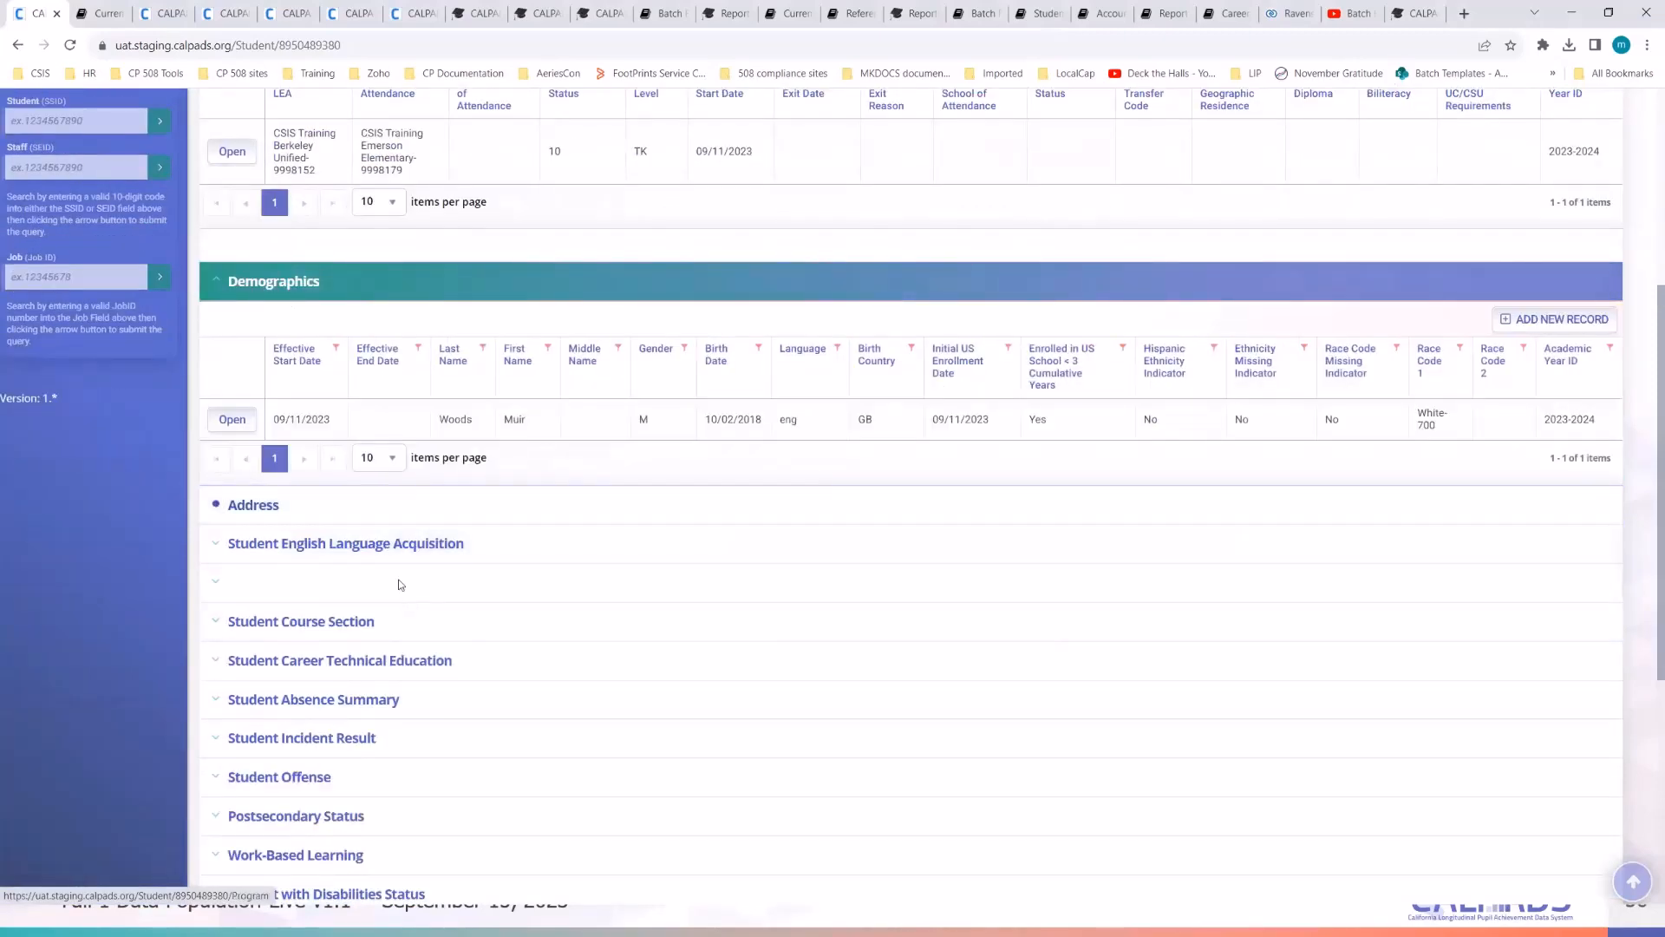
click(390, 701)
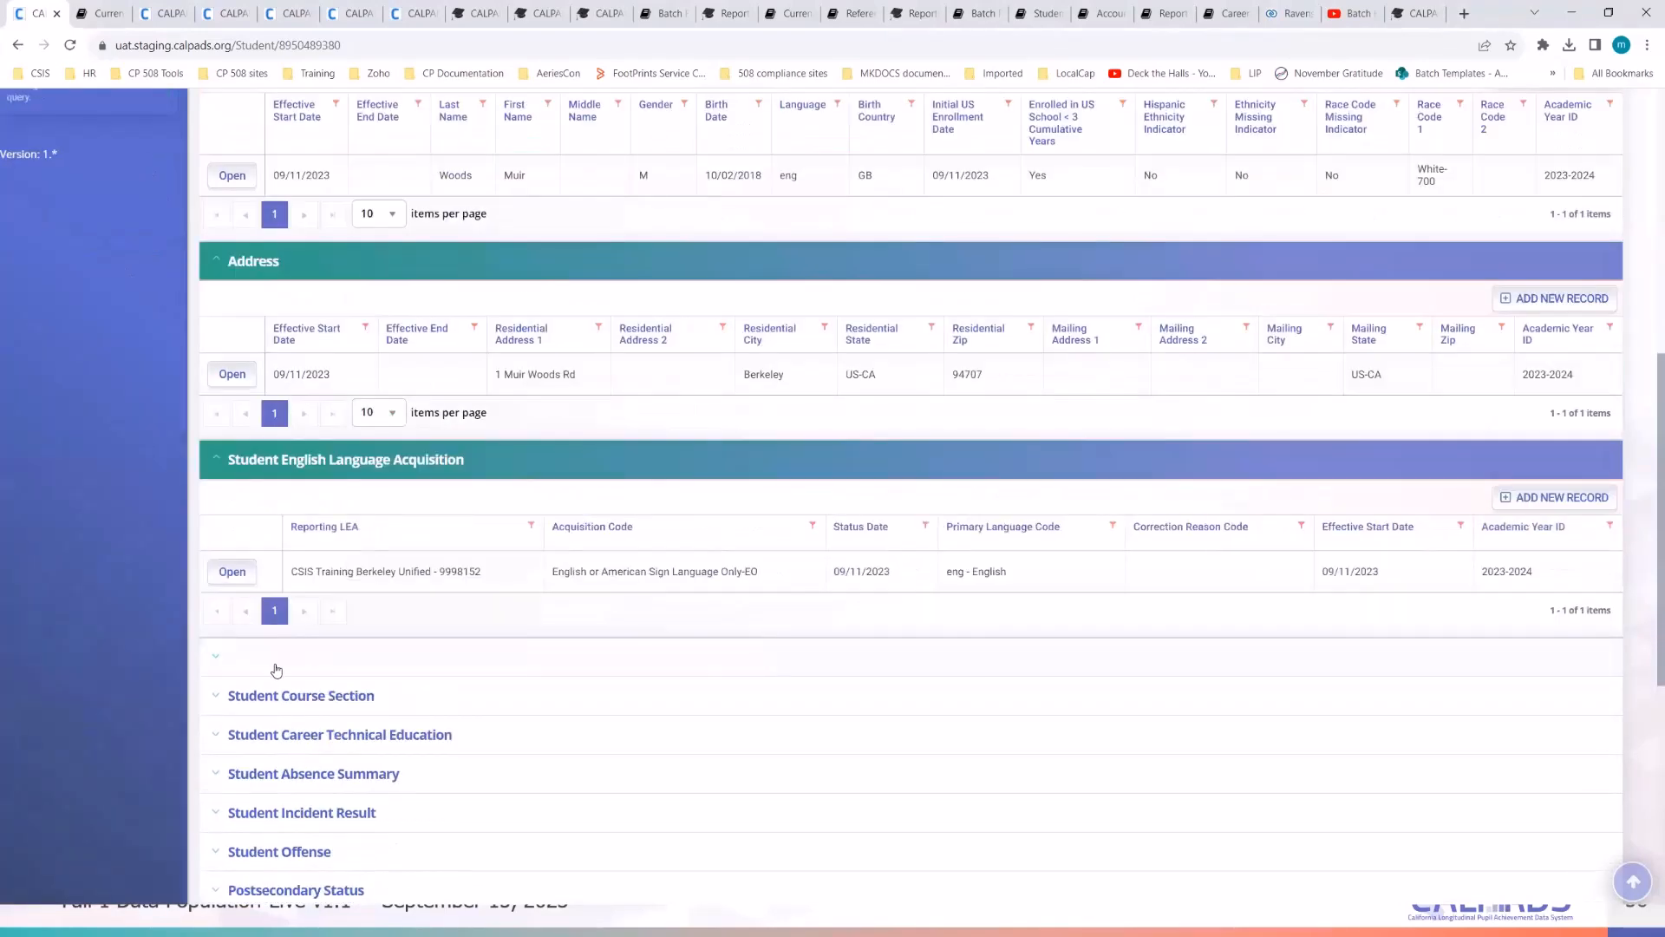
click(275, 656)
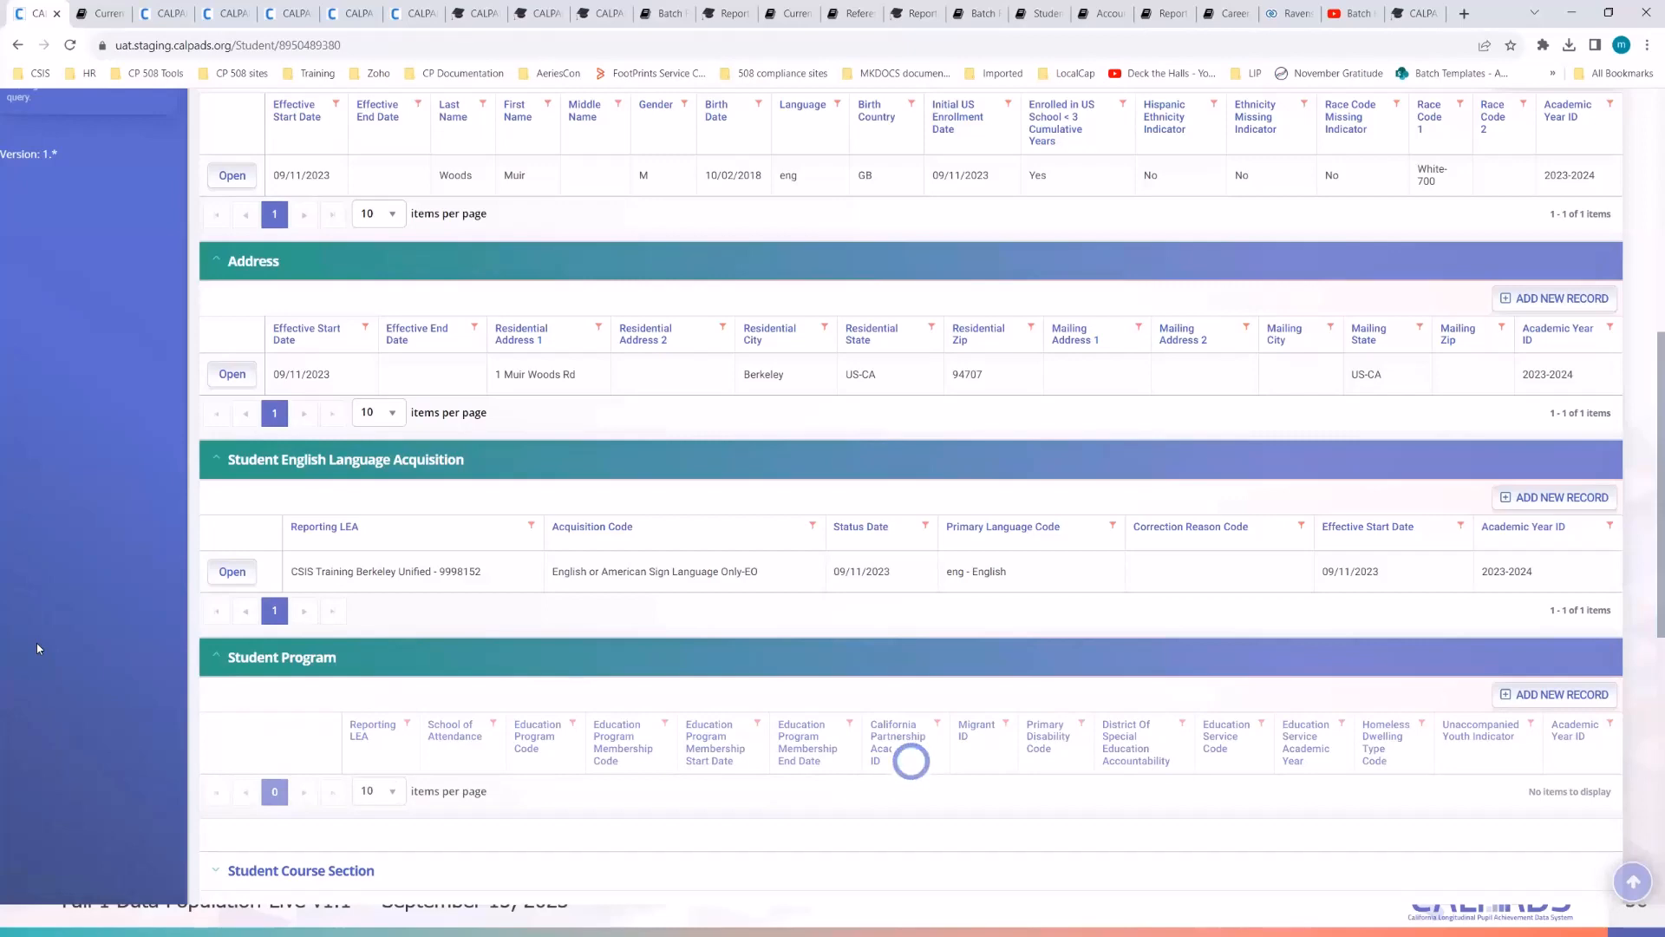
- Scroll the Student Detail page to review the Address, English Language Acquisition and Student Program rows
scroll(37, 643, down, 1)
scroll(36, 643, down, 1)
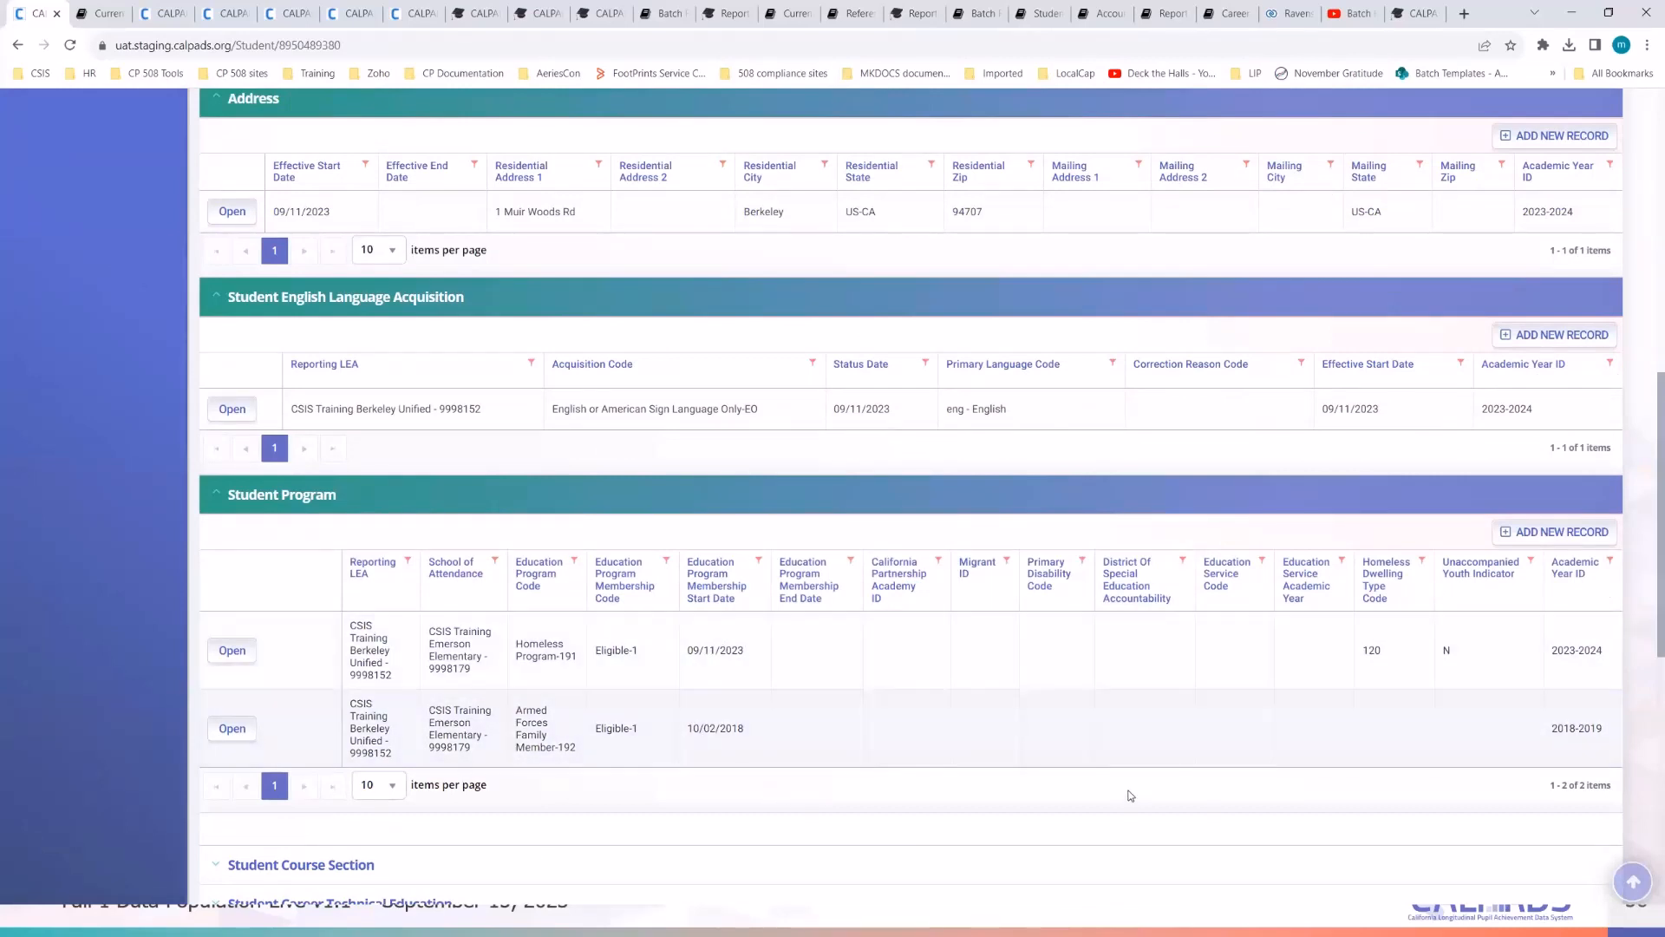
scroll(1130, 795, up, 5)
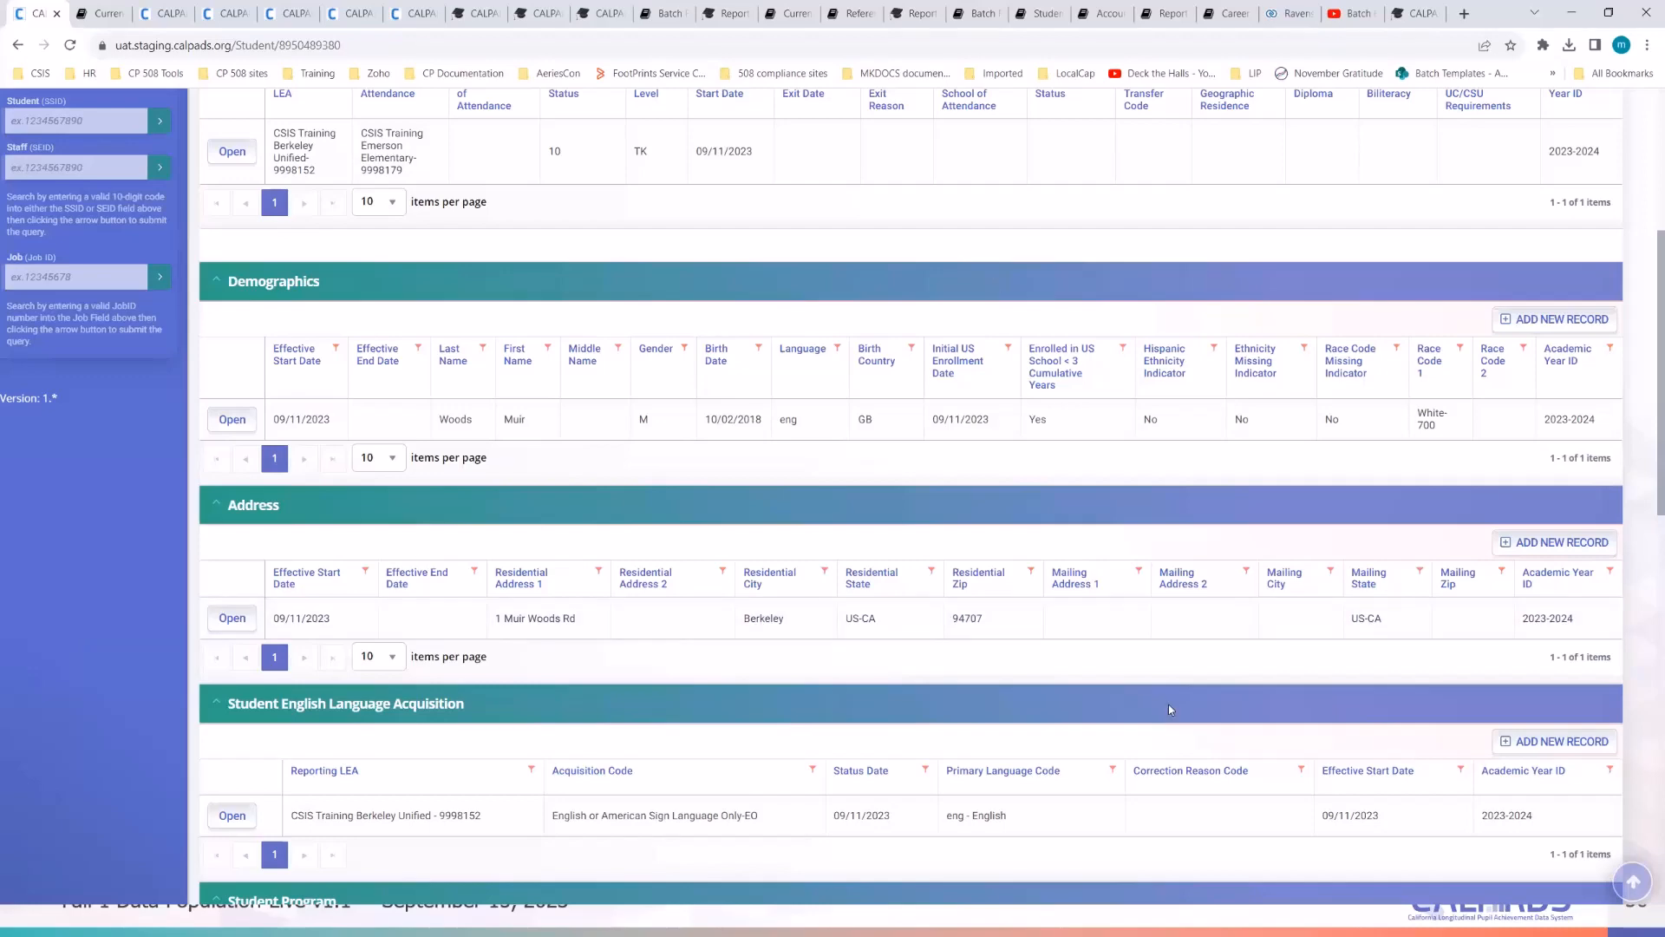
scroll(1076, 675, down, 3)
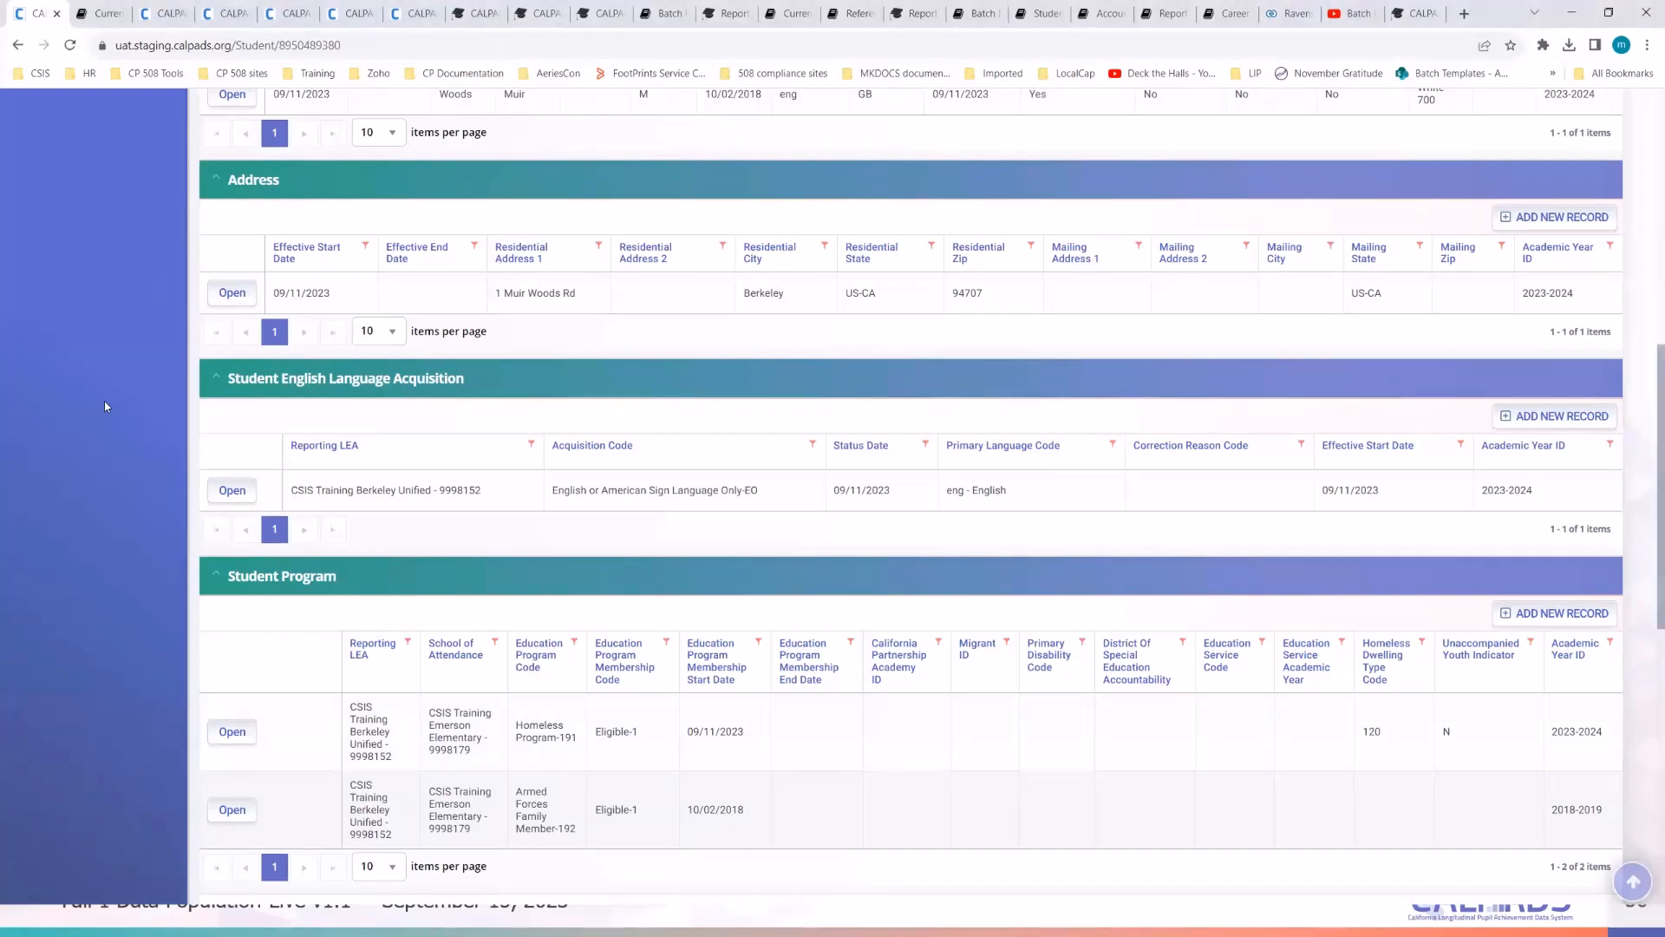
scroll(104, 401, up, 3)
click(228, 420)
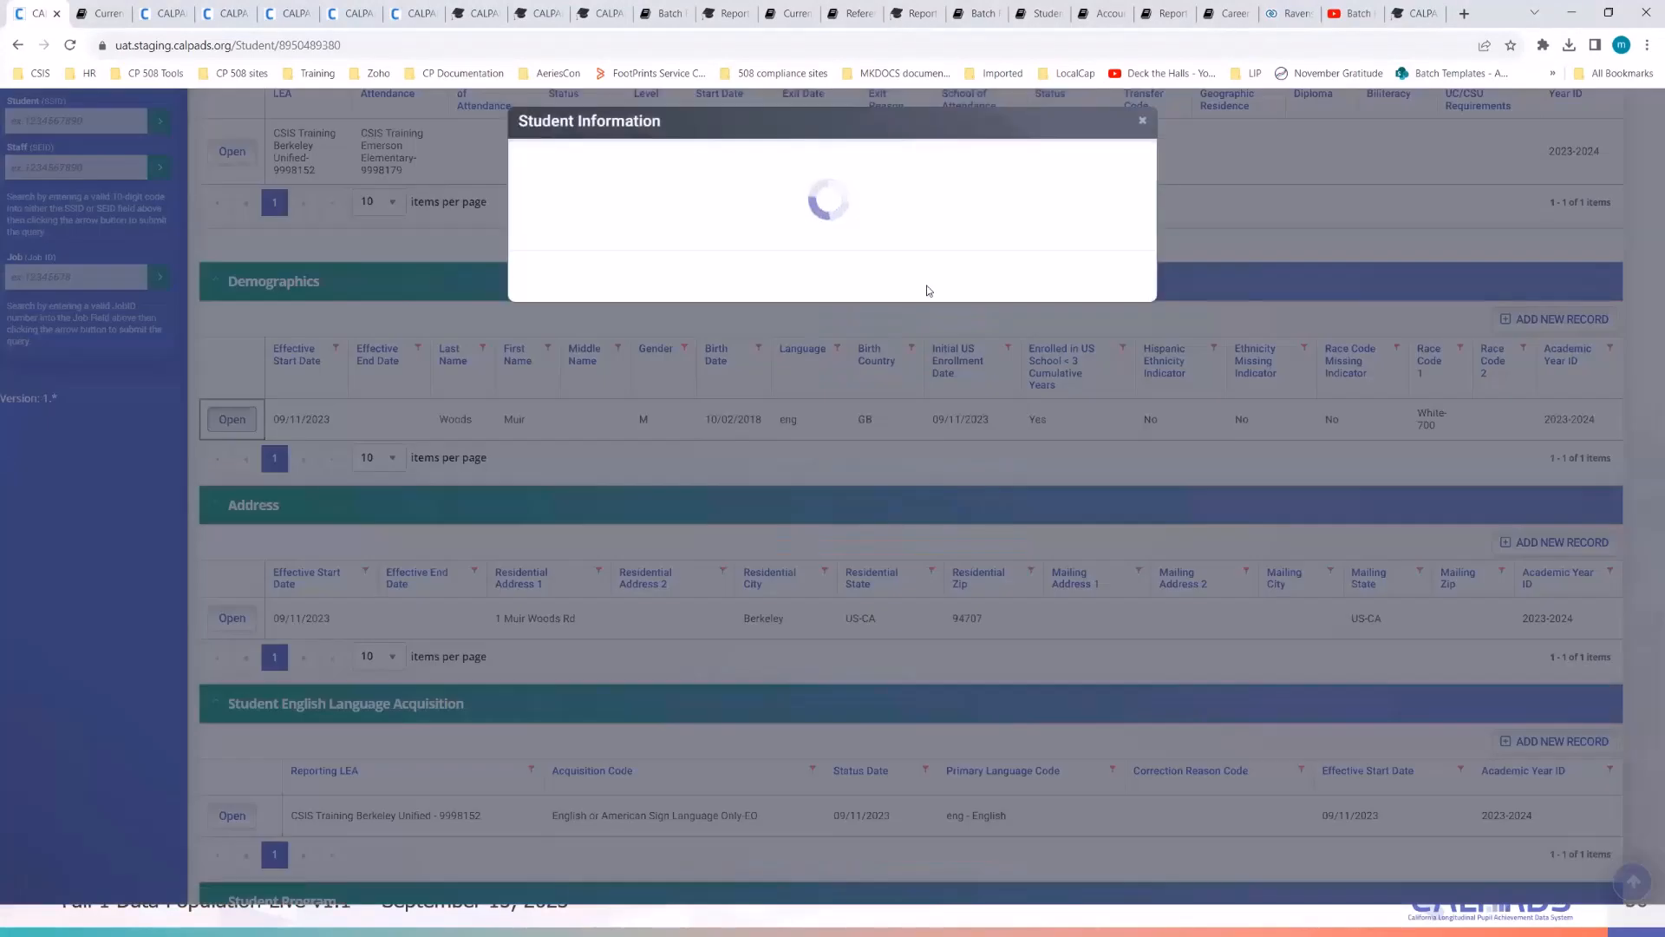
scroll(865, 698, down, 8)
scroll(865, 698, down, 5)
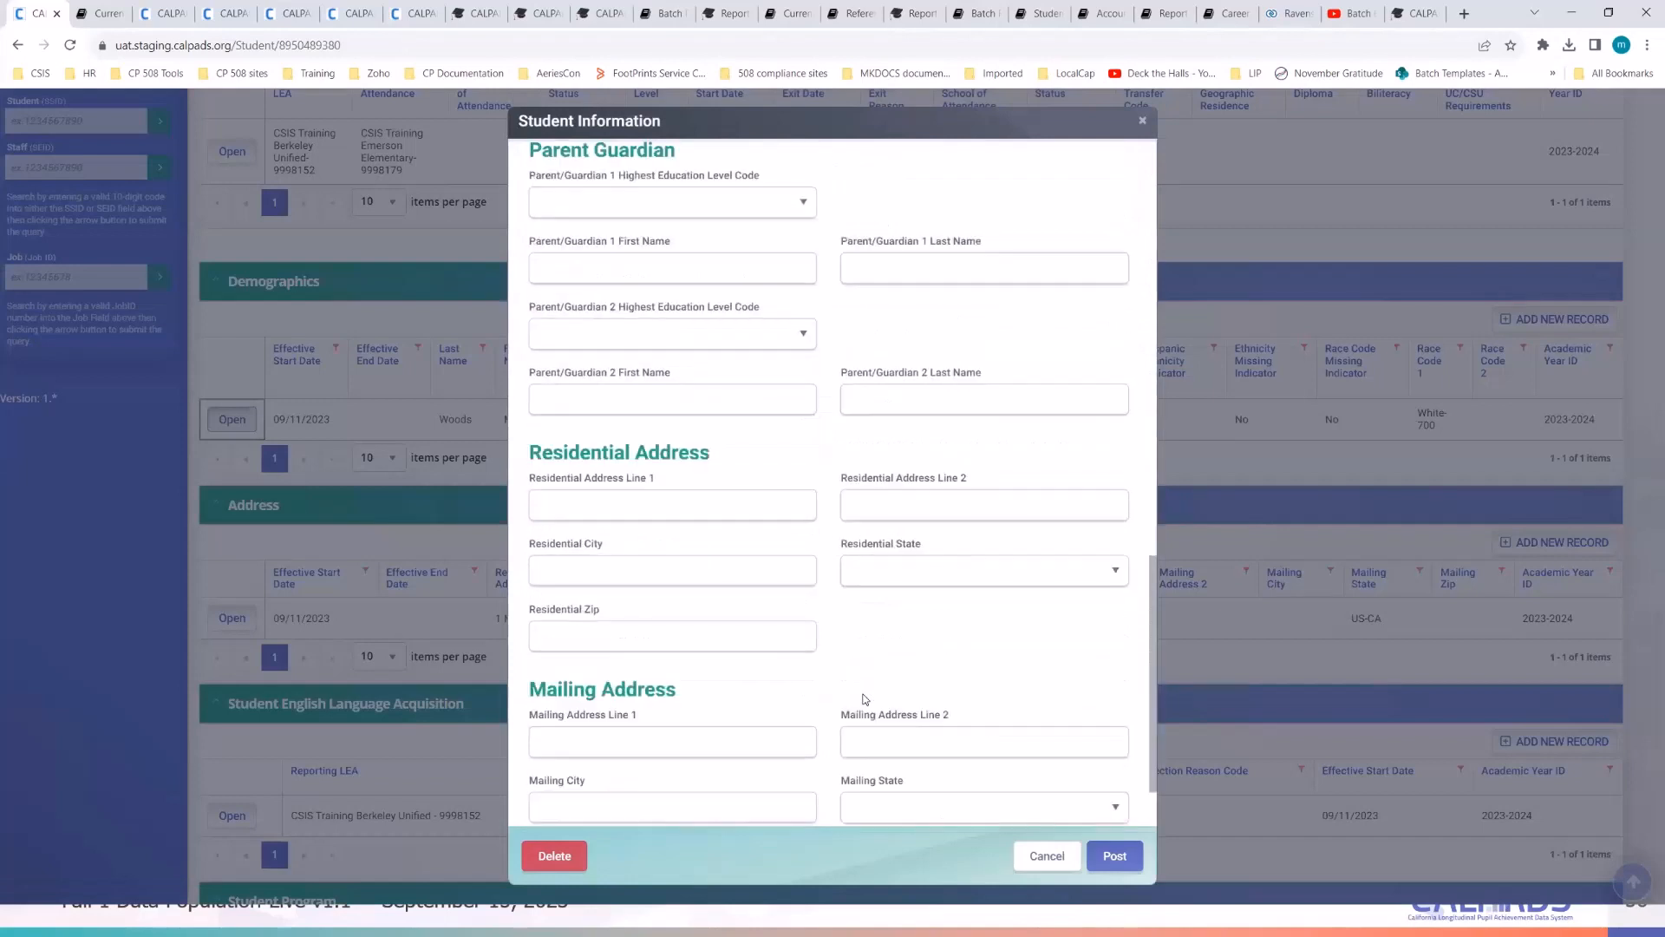
scroll(865, 698, up, 3)
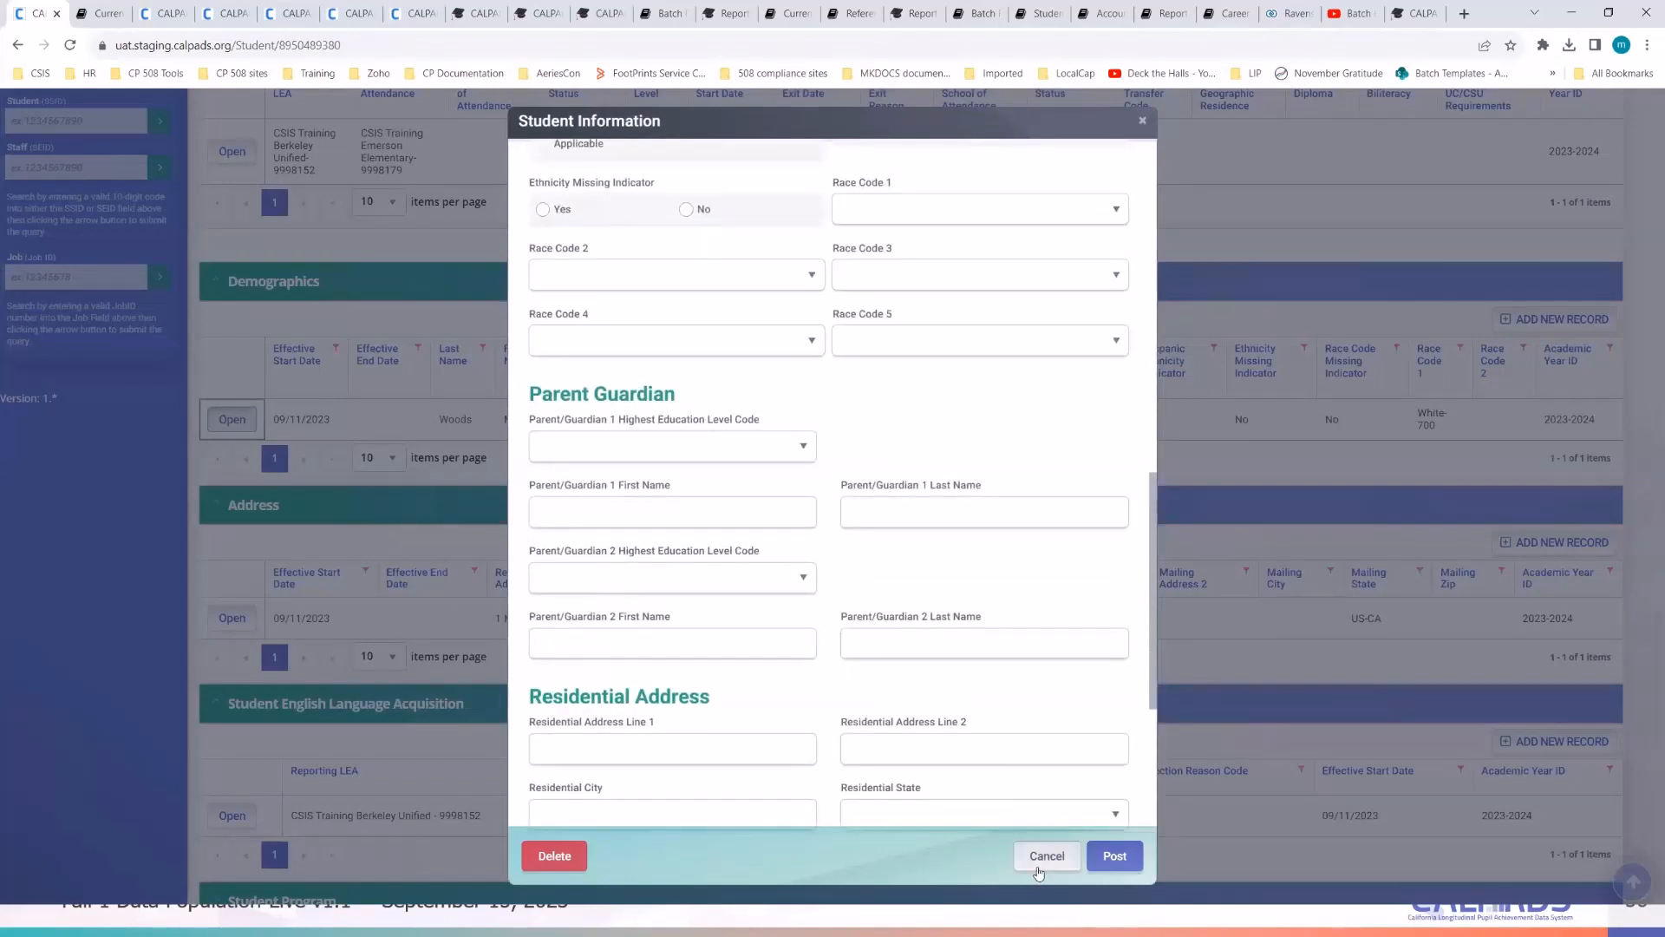
scroll(998, 685, up, 10)
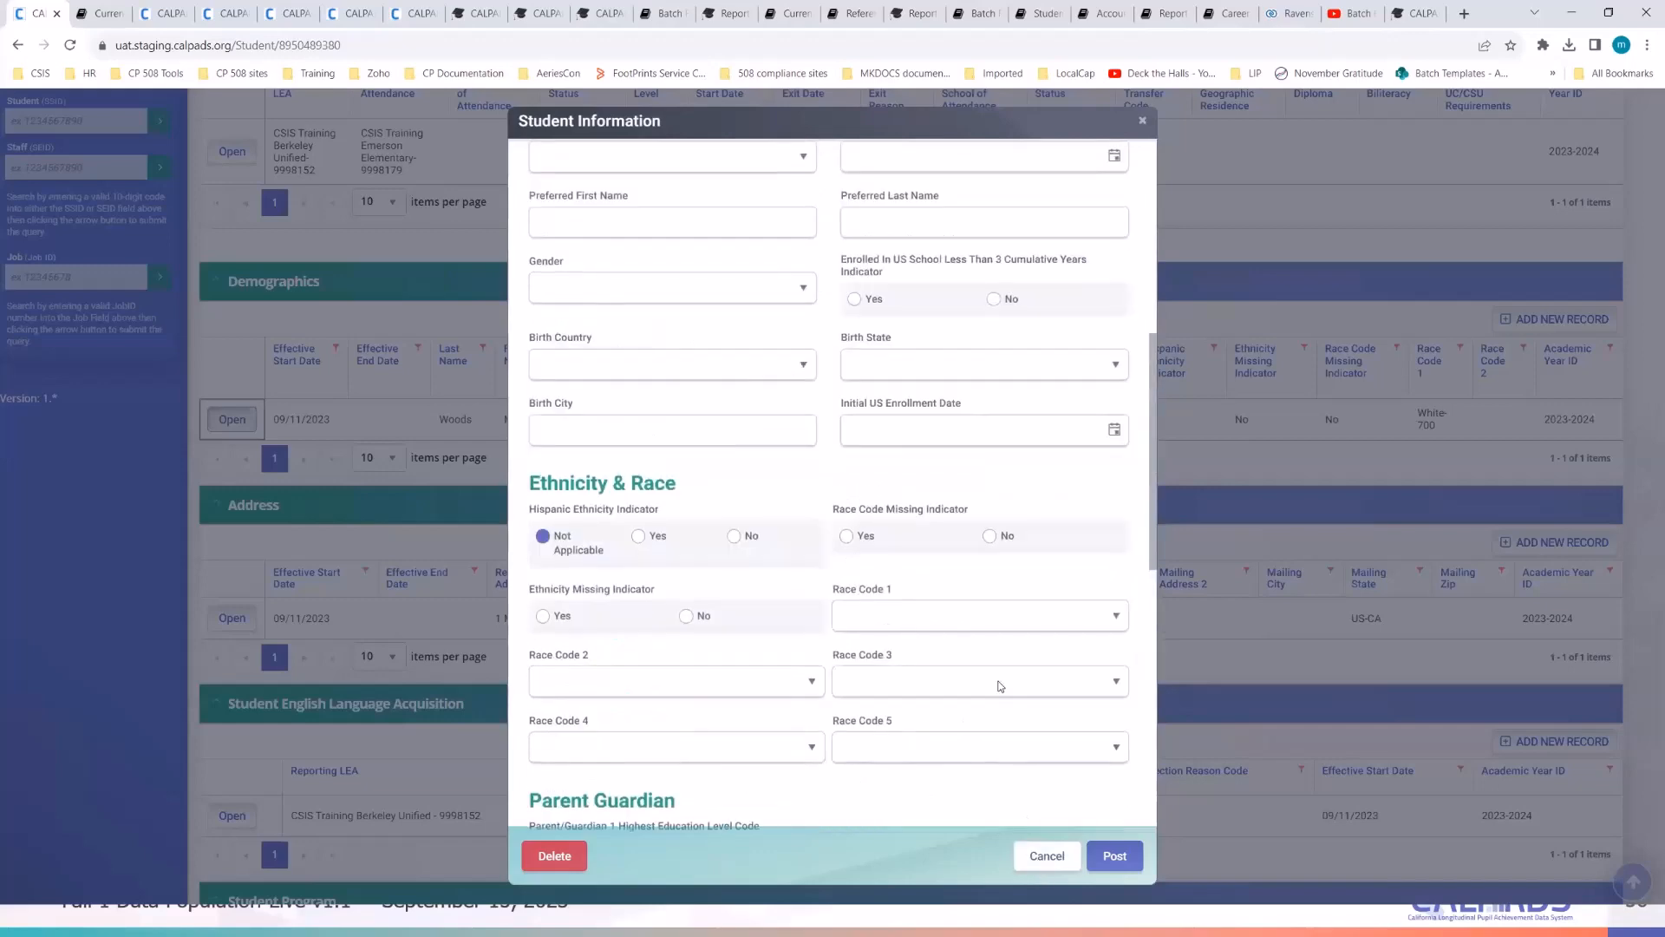
scroll(1000, 687, up, 2)
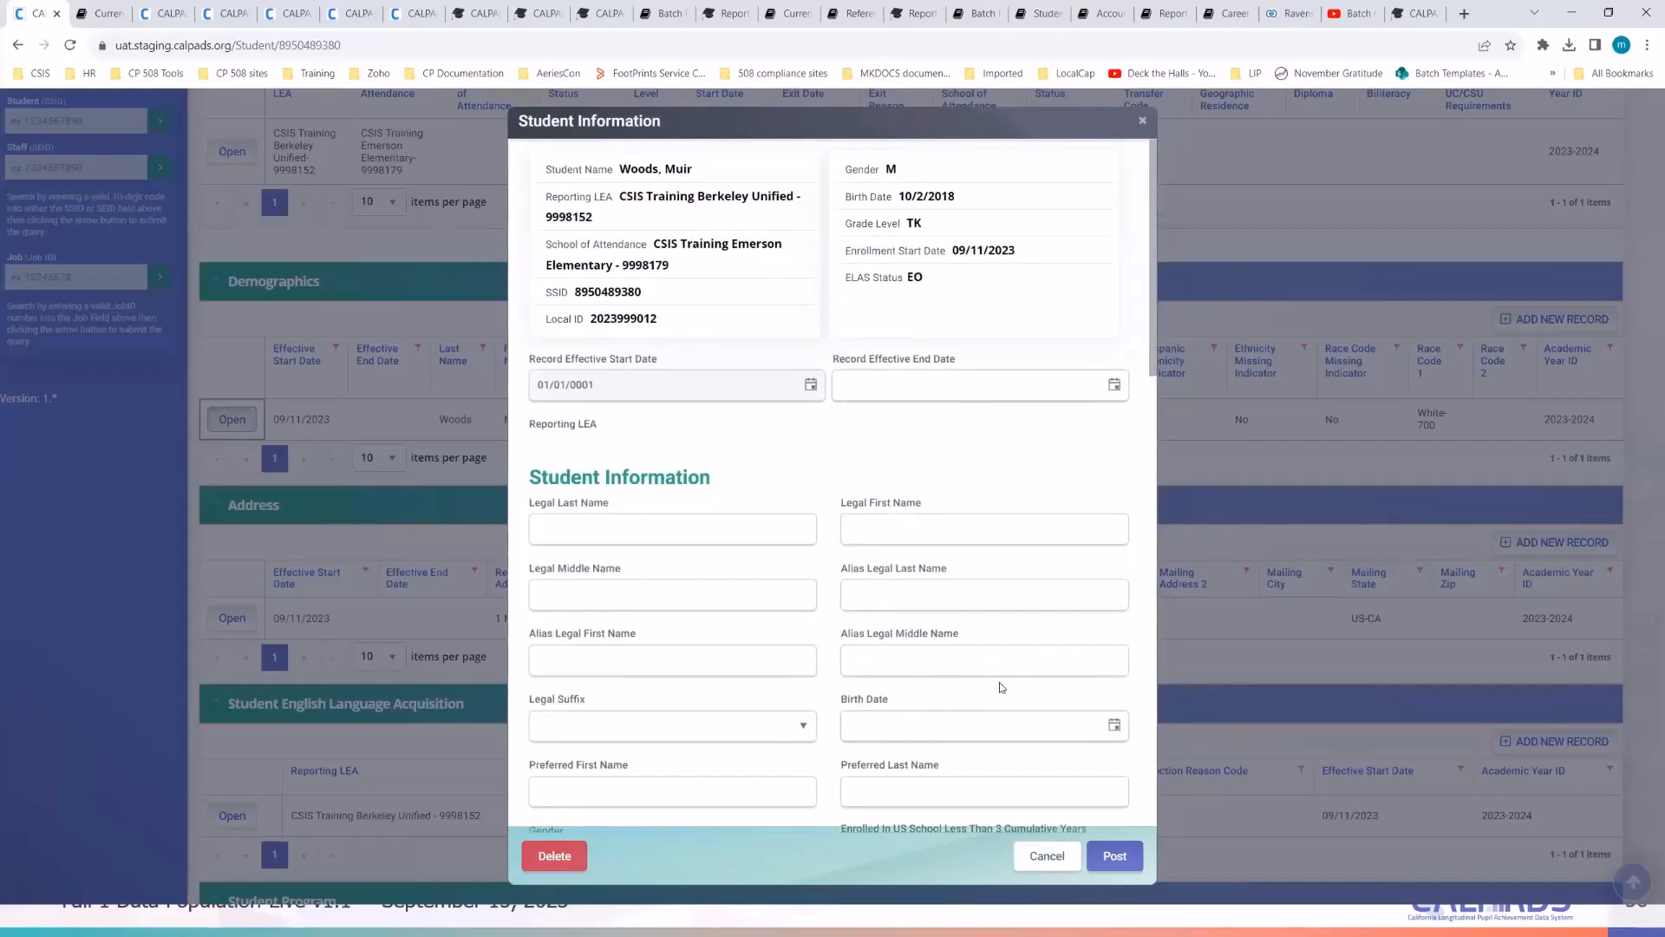
scroll(1001, 687, down, 3)
click(1047, 855)
click(375, 39)
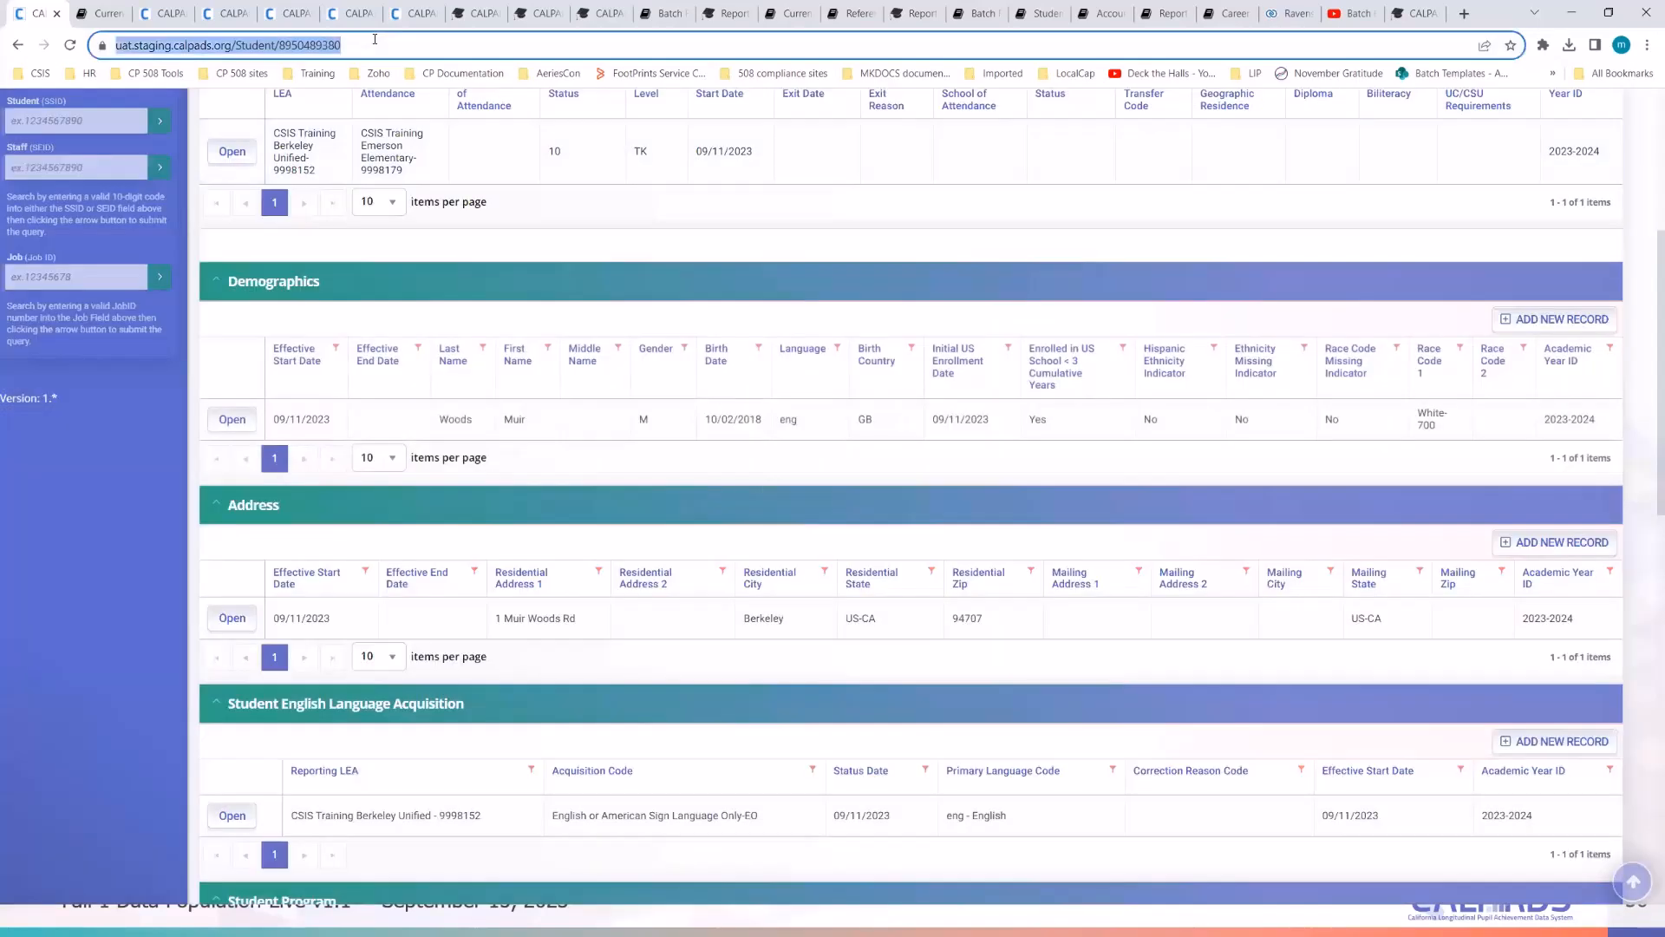
- Reload the page, expand Demographics, then open the Demographics record for review and cancel it
key(Return)
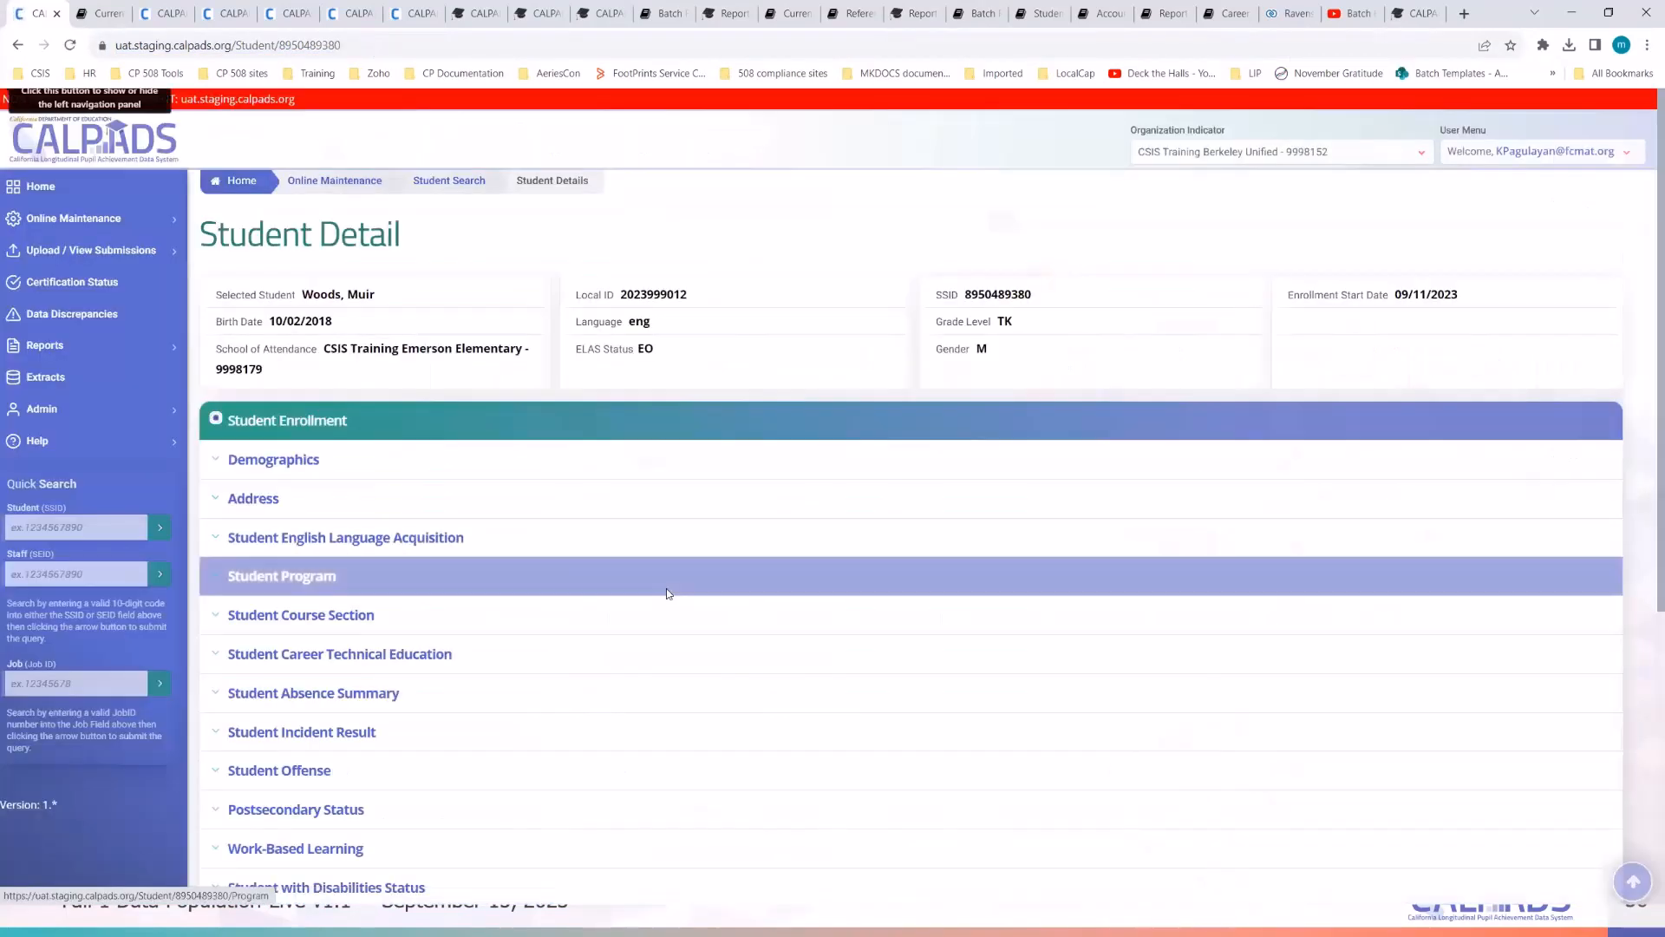
scroll(408, 642, down, 3)
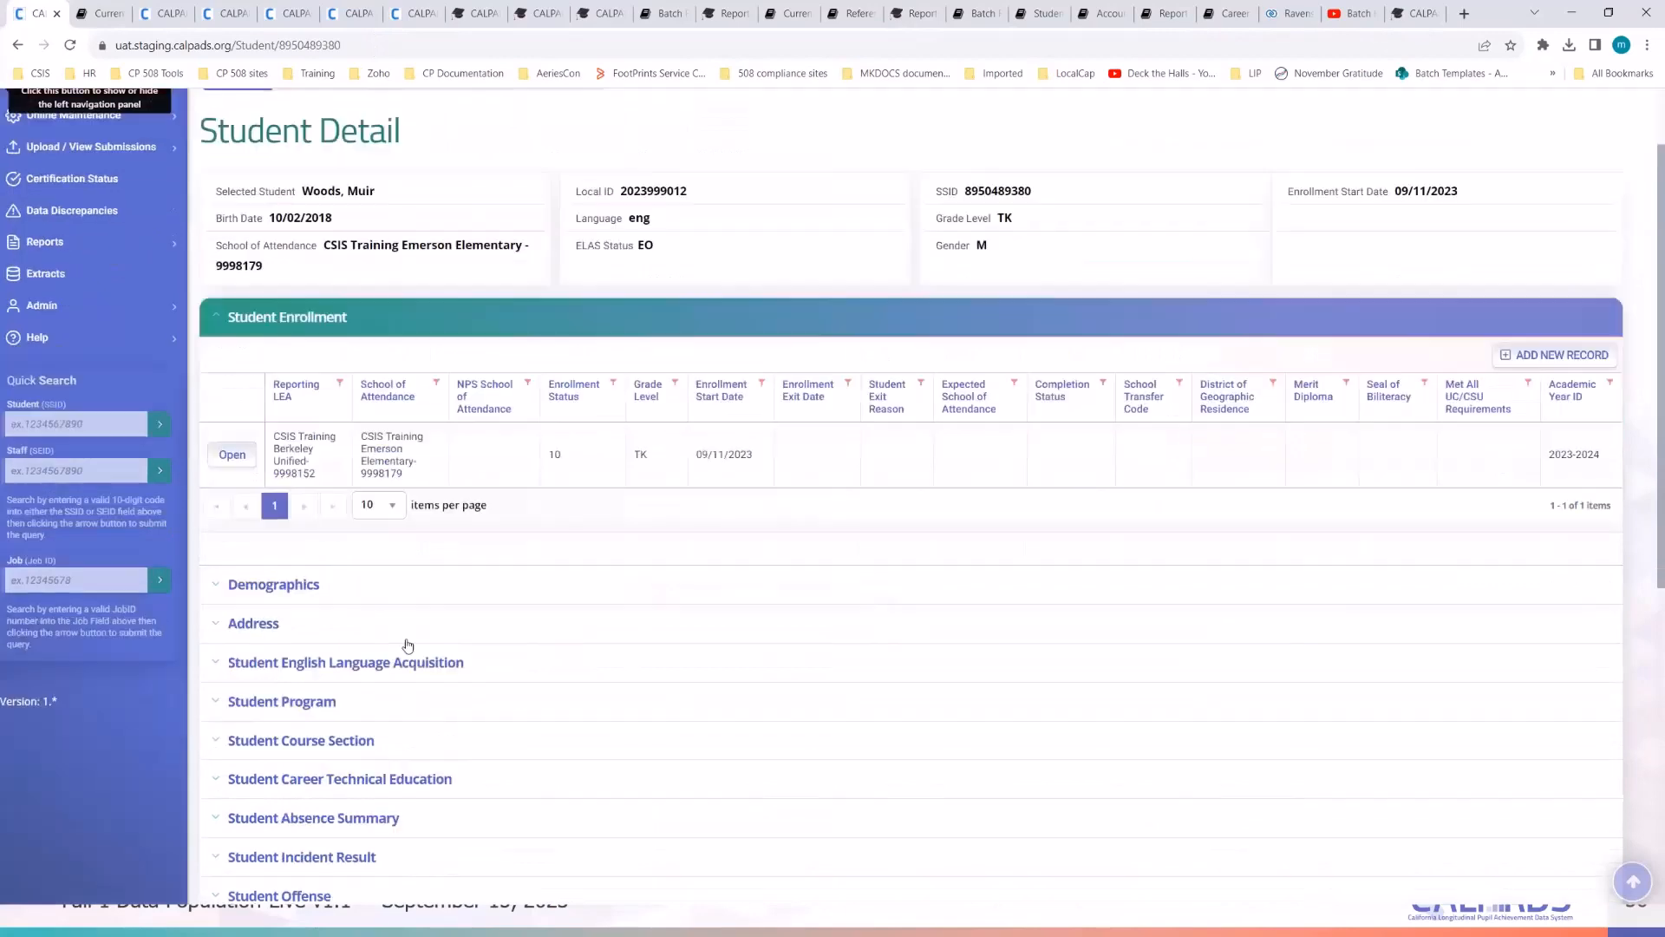
click(288, 451)
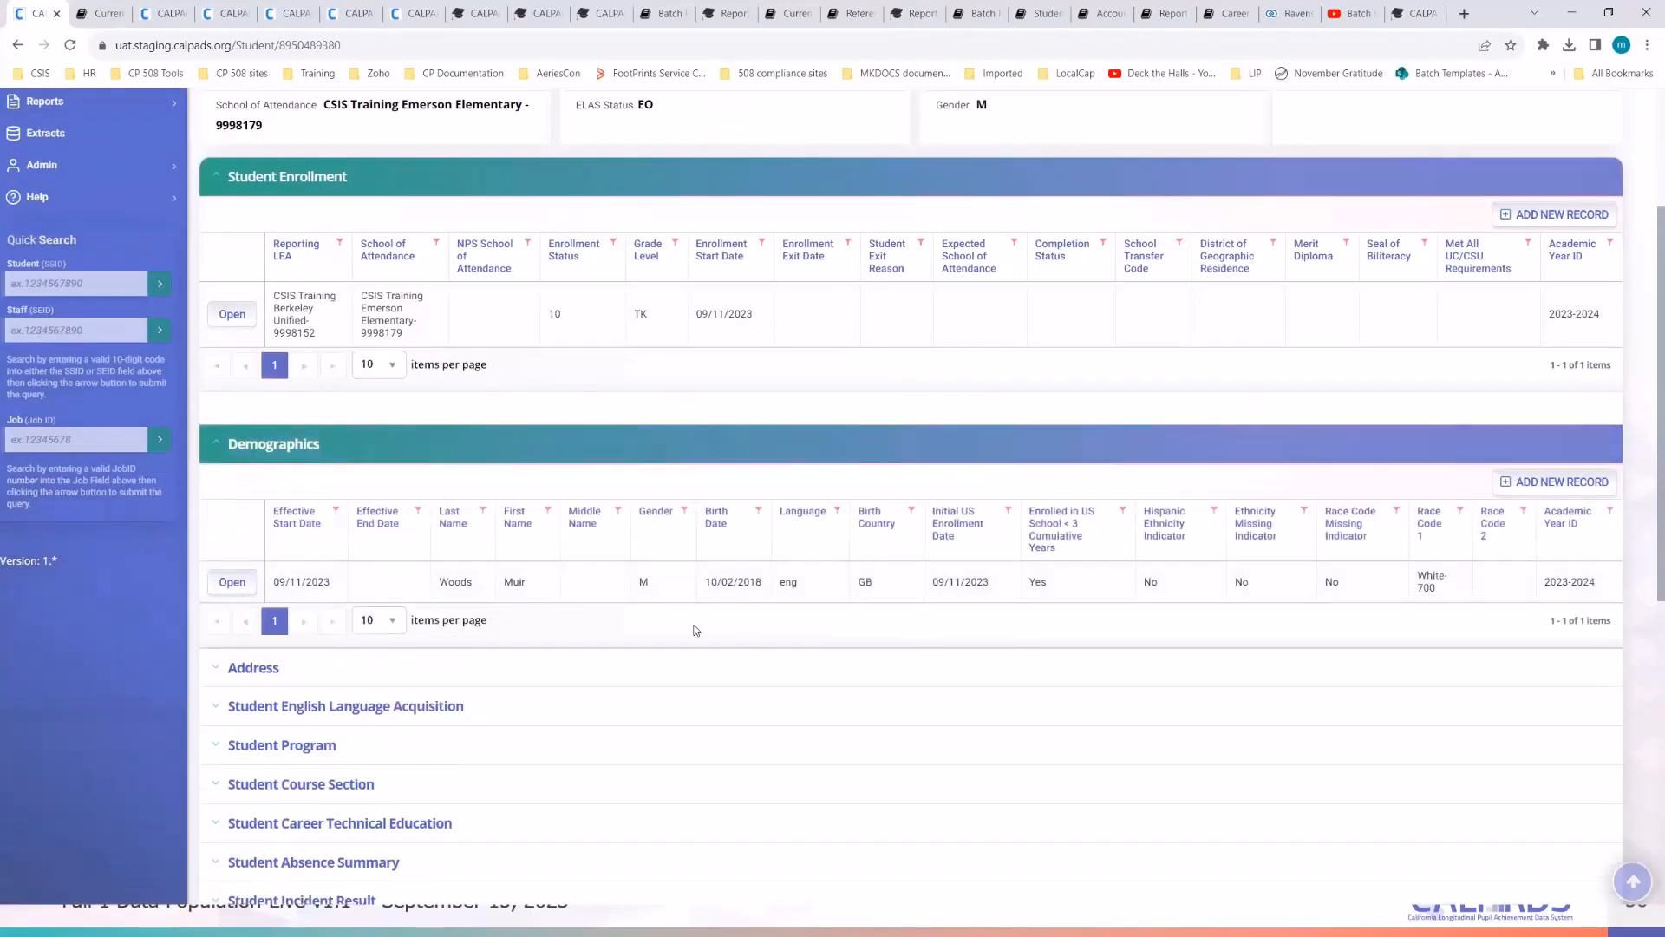
click(232, 582)
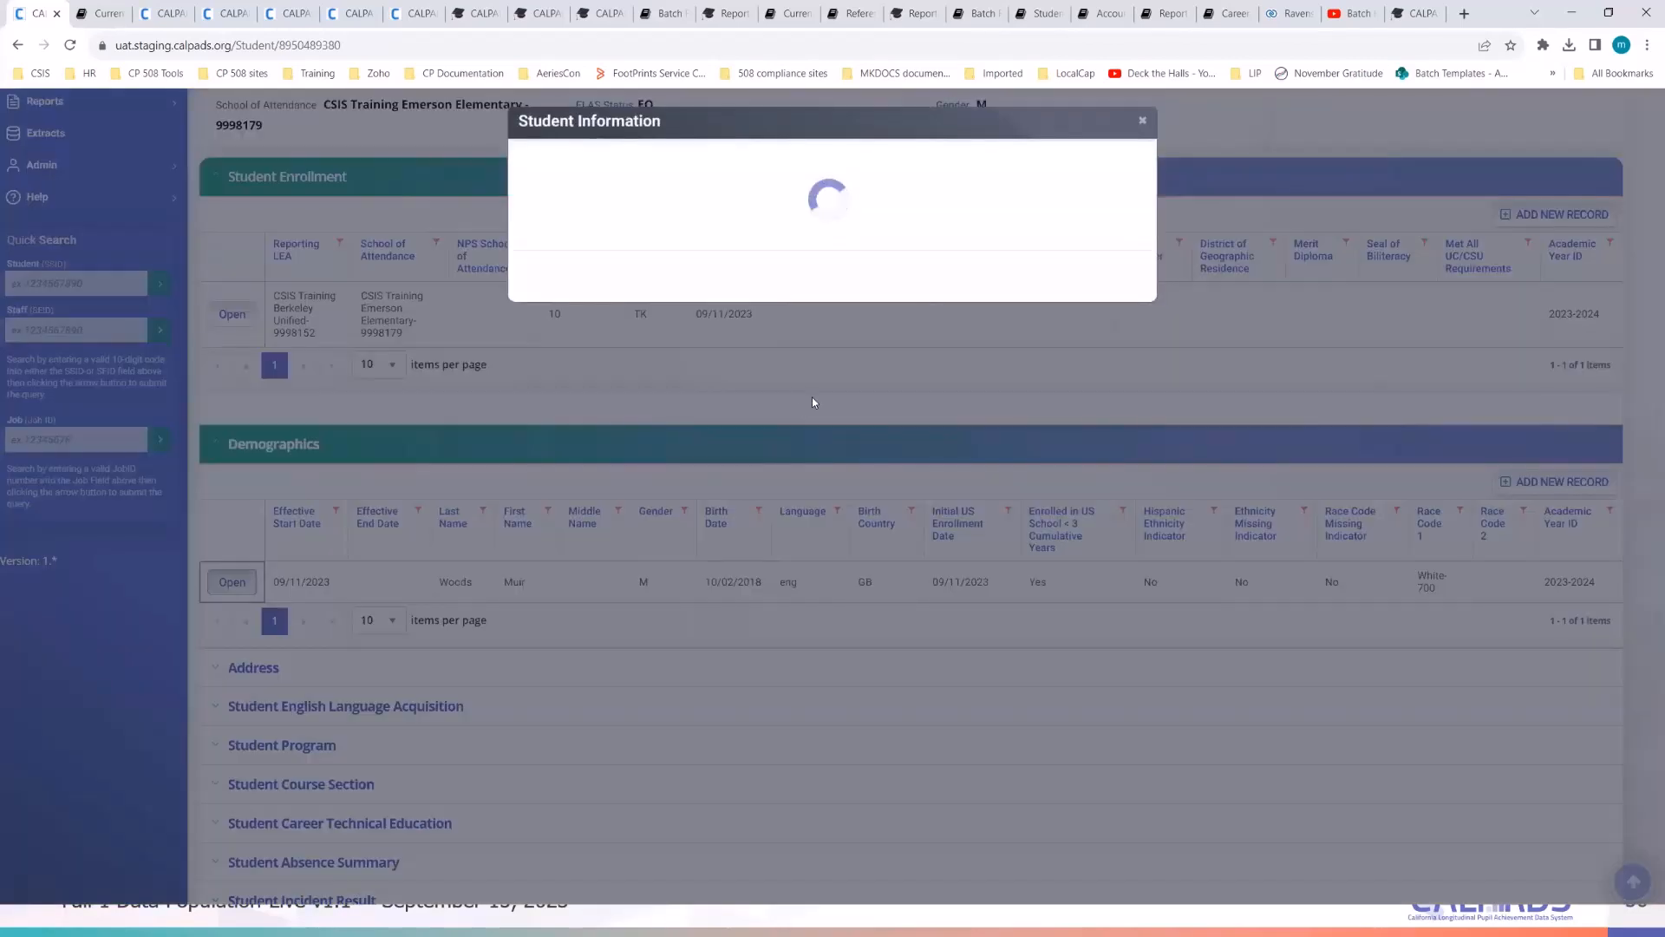
scroll(783, 587, down, 4)
scroll(783, 587, down, 5)
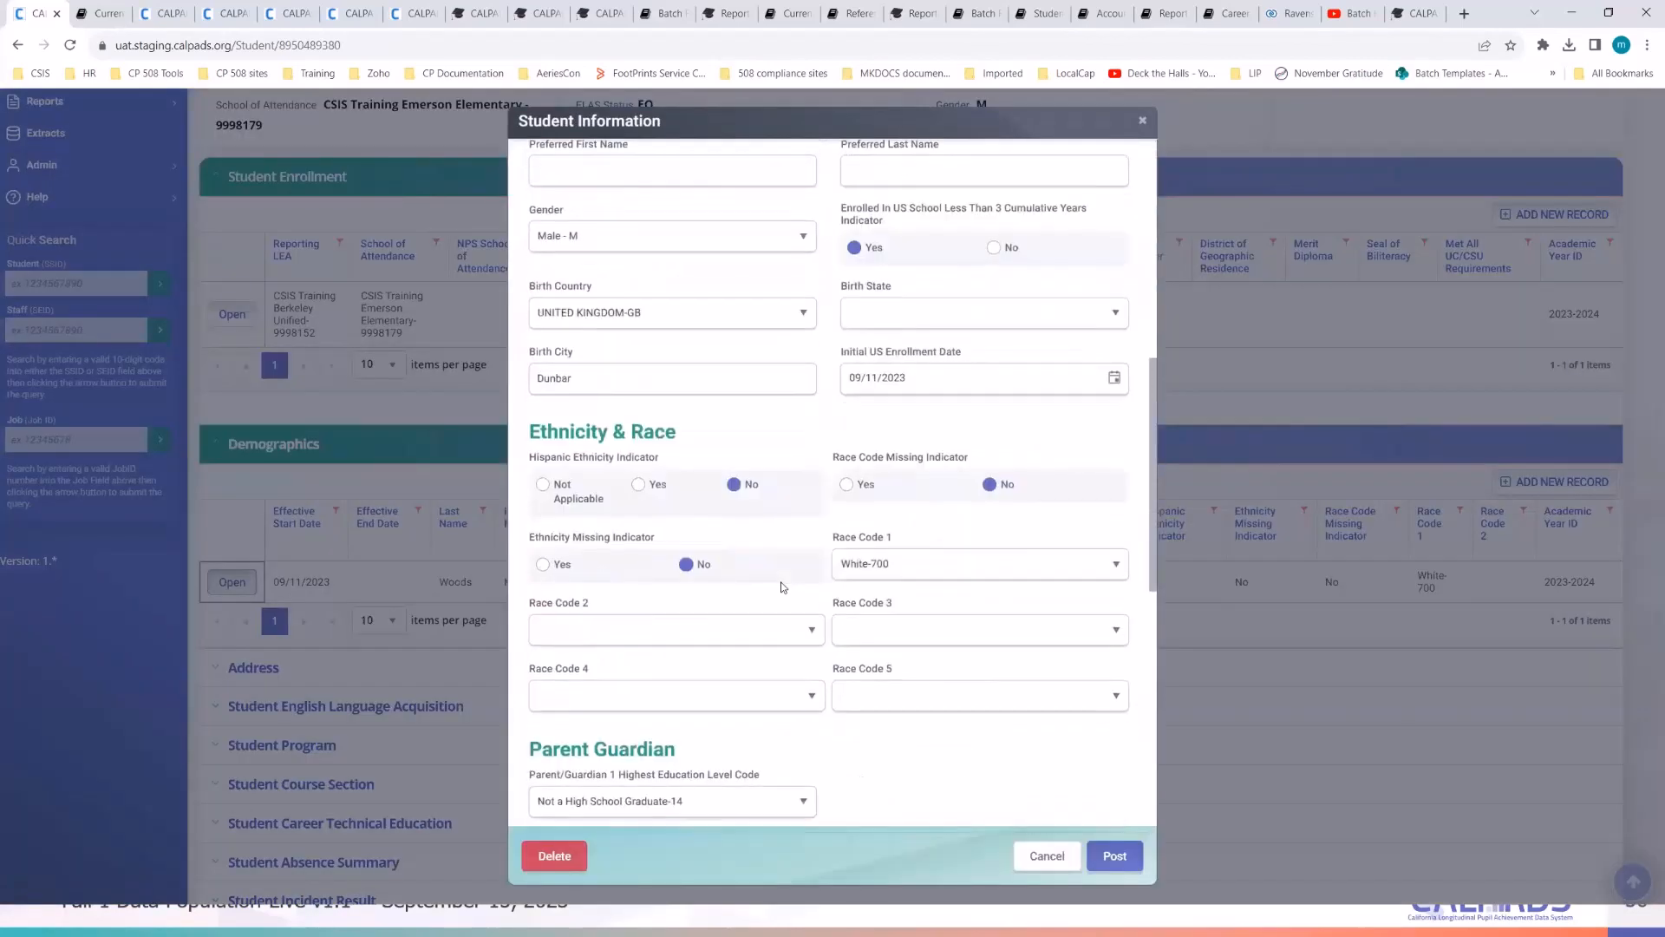
scroll(783, 587, down, 6)
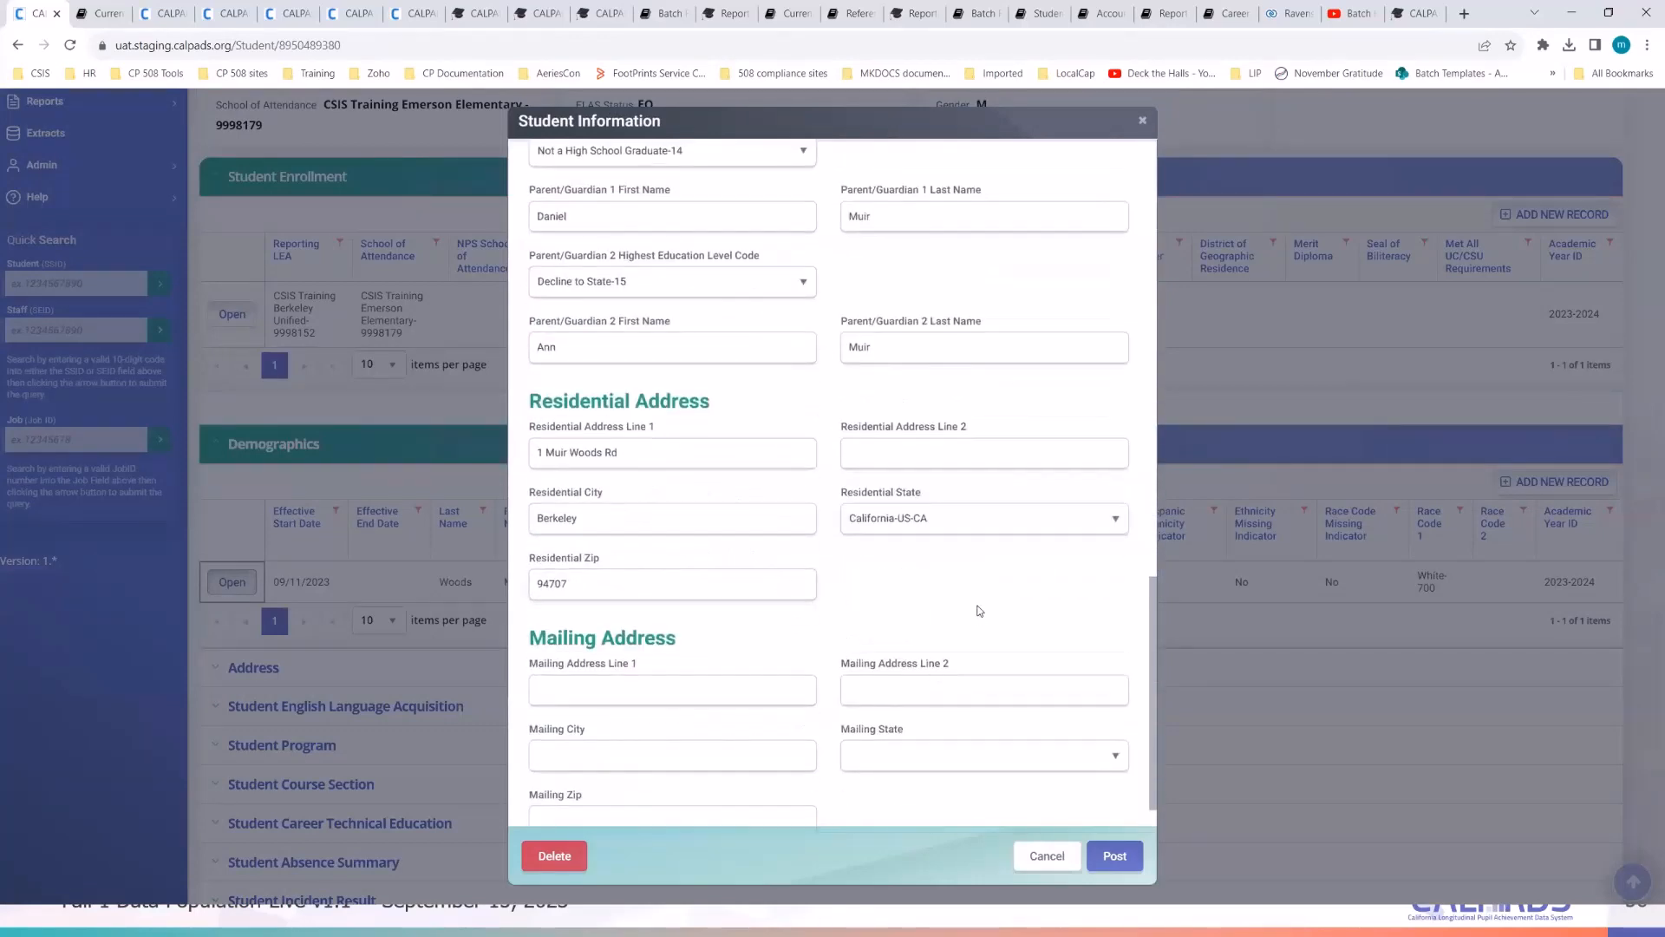
click(1047, 856)
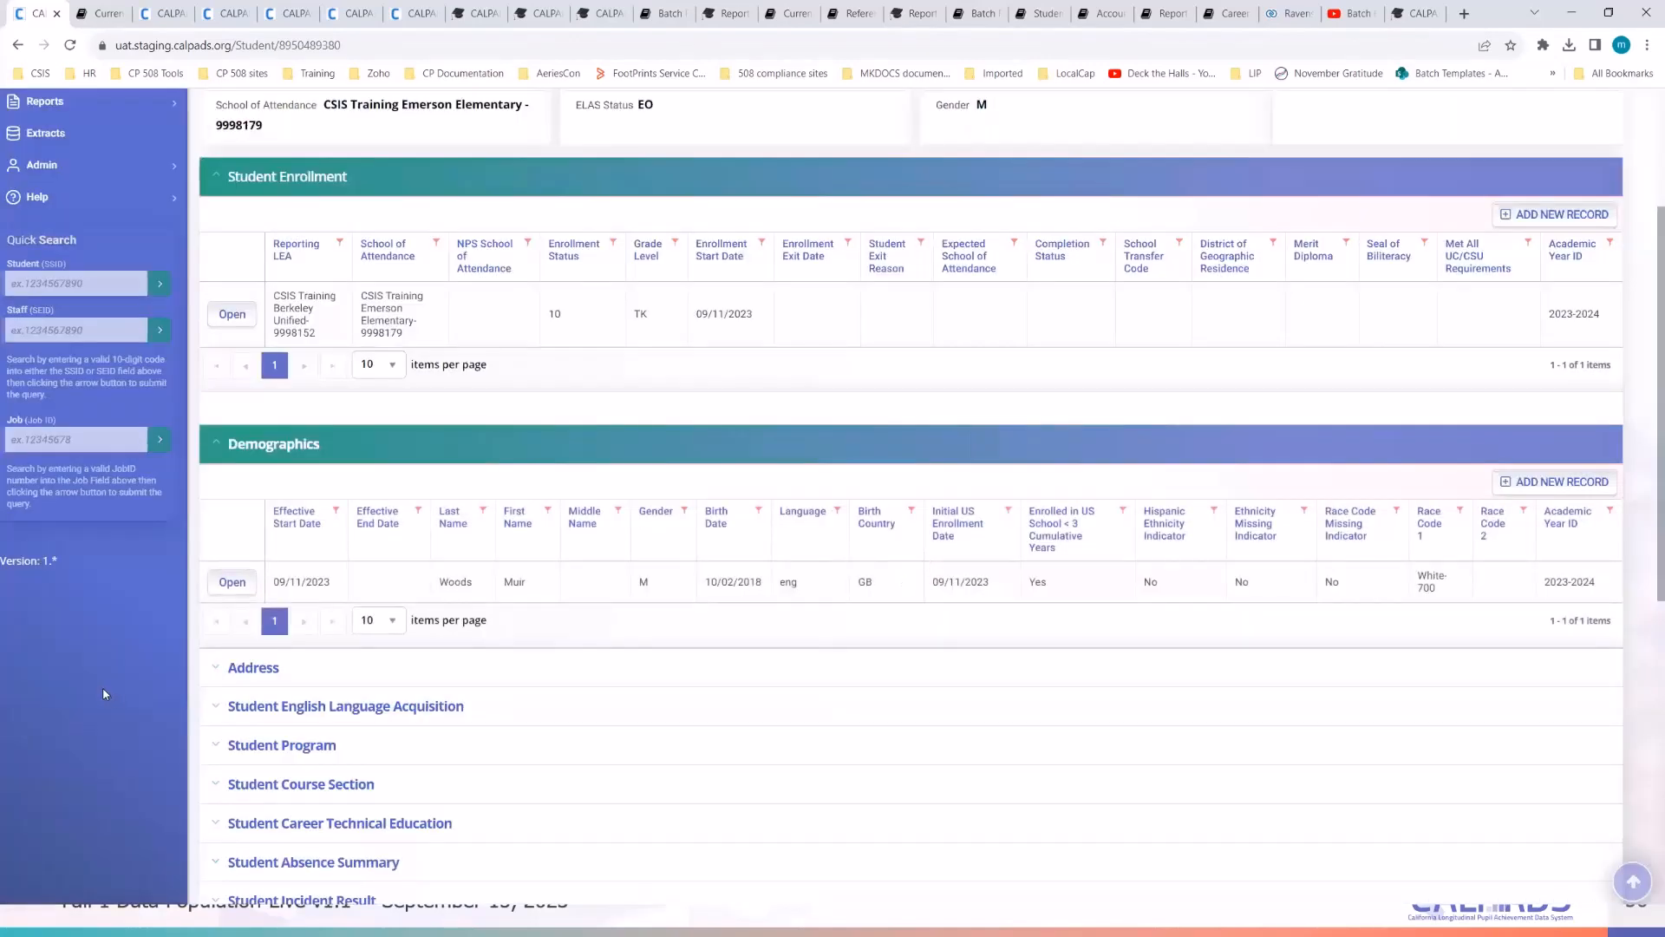
scroll(105, 694, up, 3)
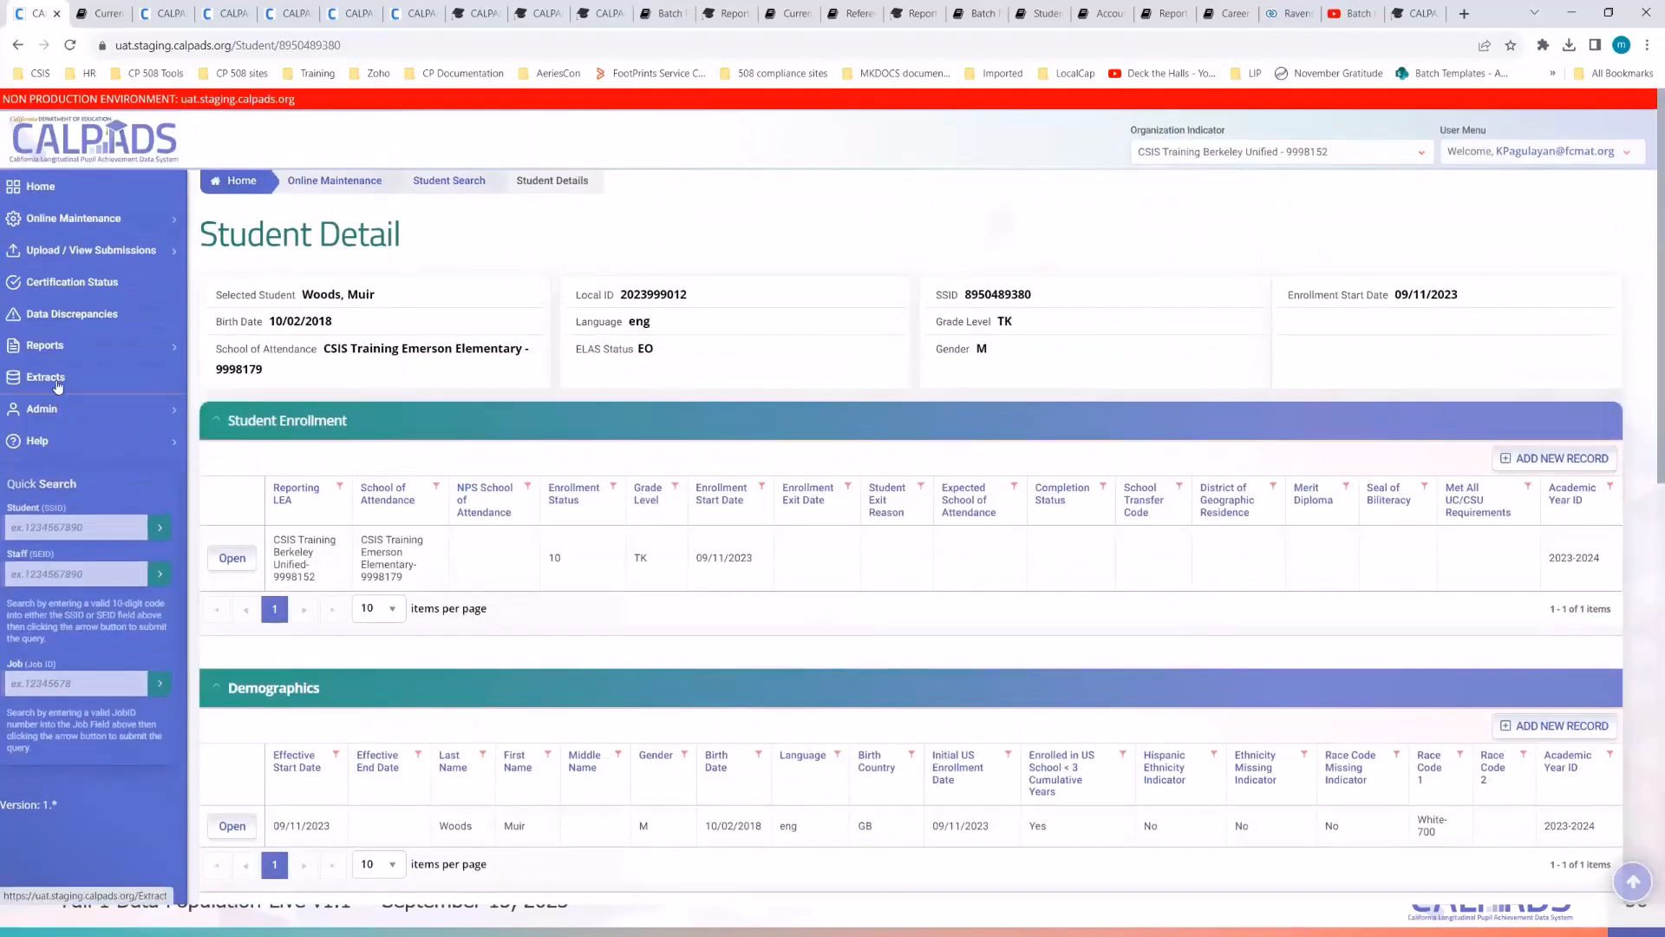
- Open the Extracts page in a new tab and start a Student Information (SINF) ODS Download request
right_click(55, 393)
click(95, 388)
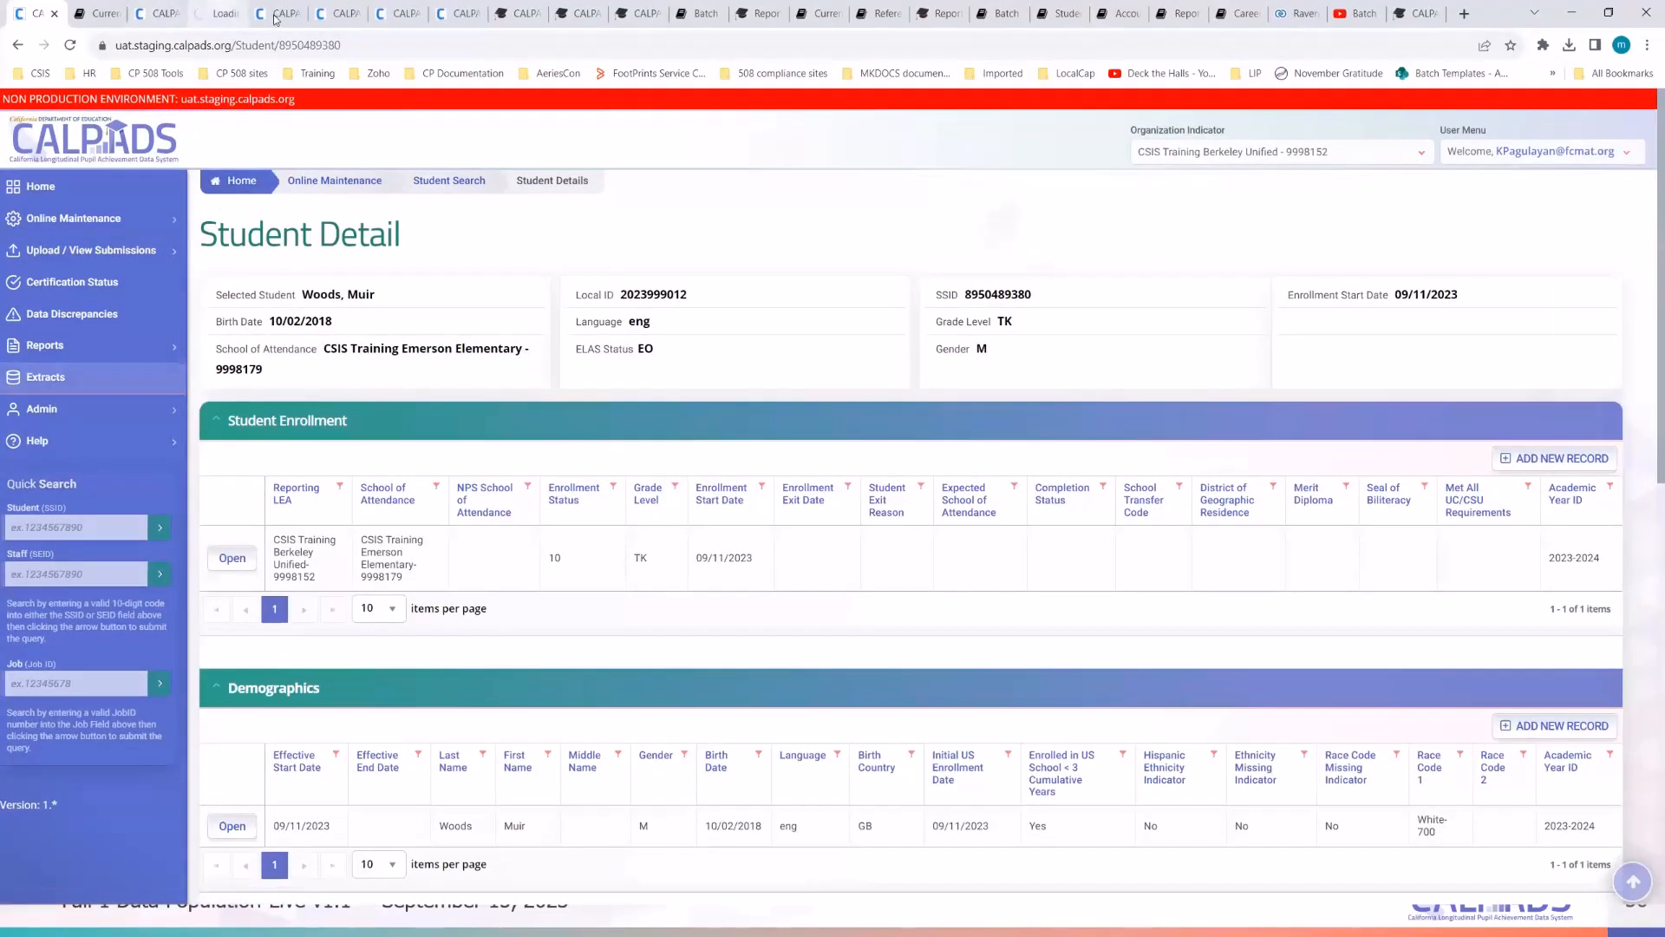
click(216, 13)
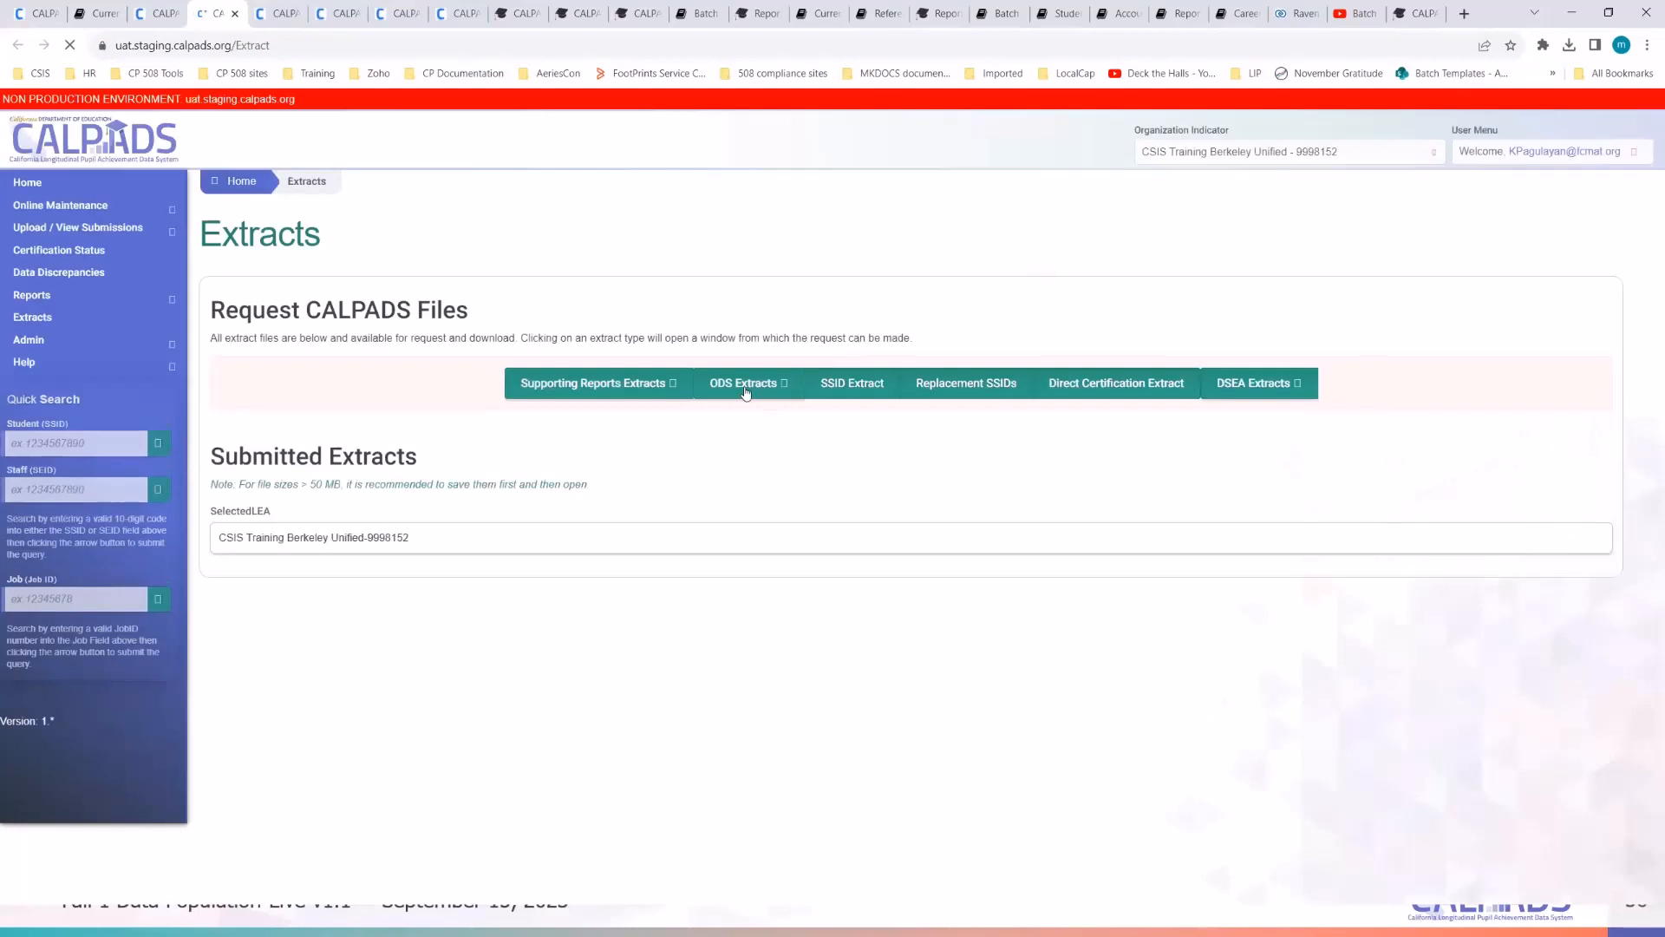
click(745, 390)
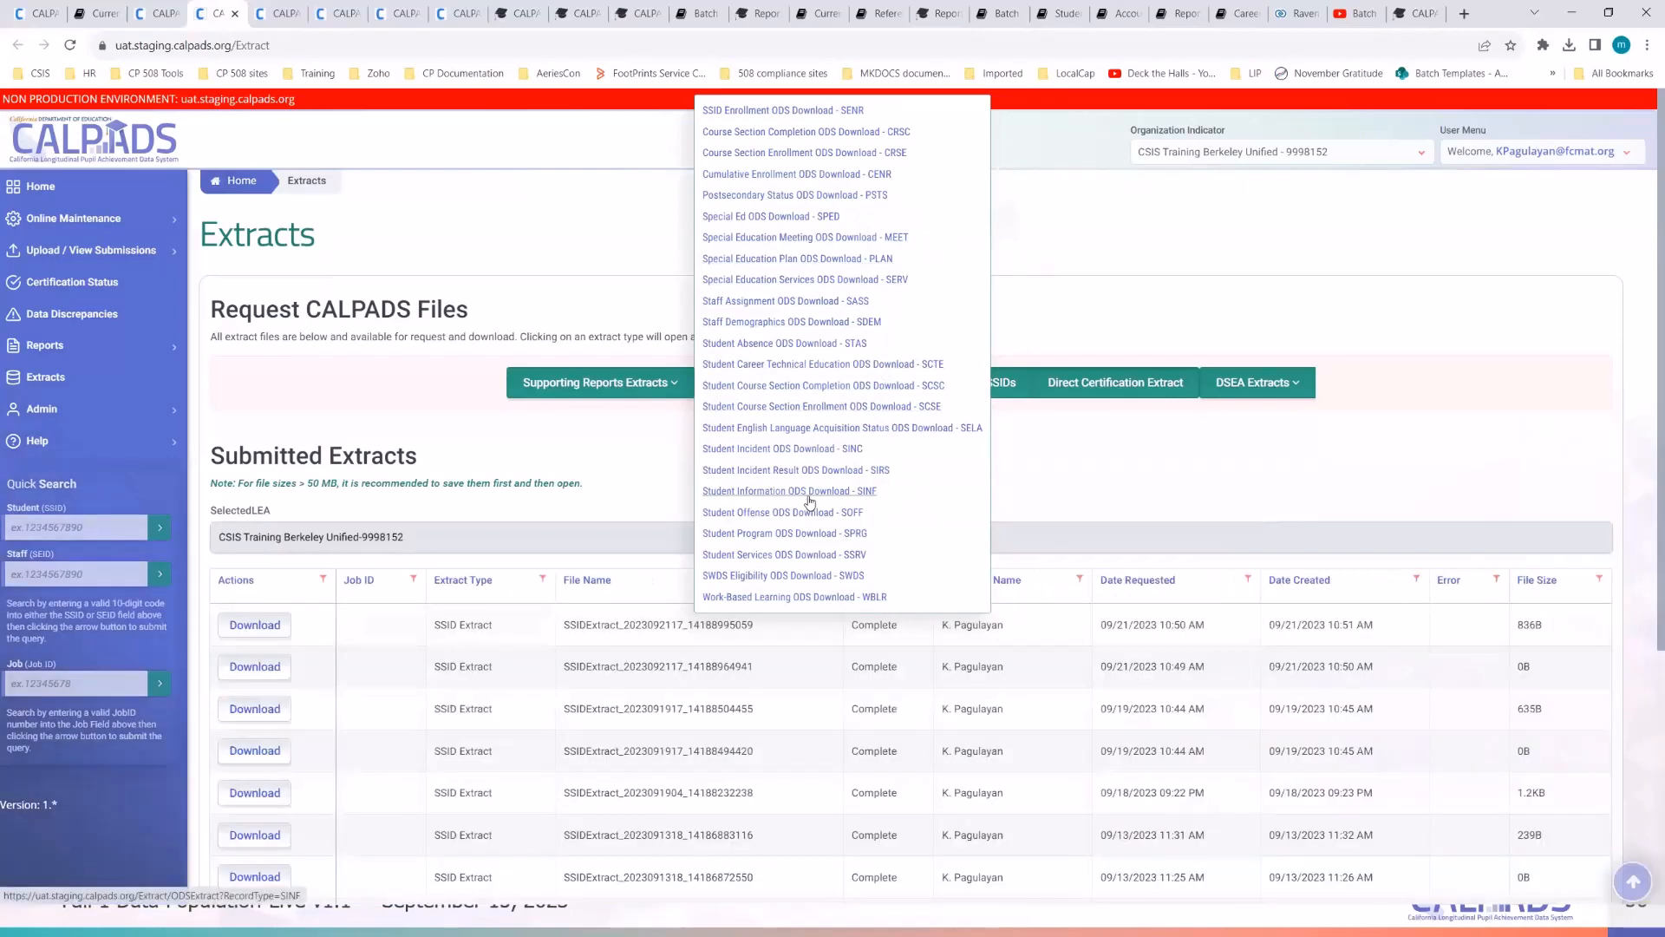
click(809, 499)
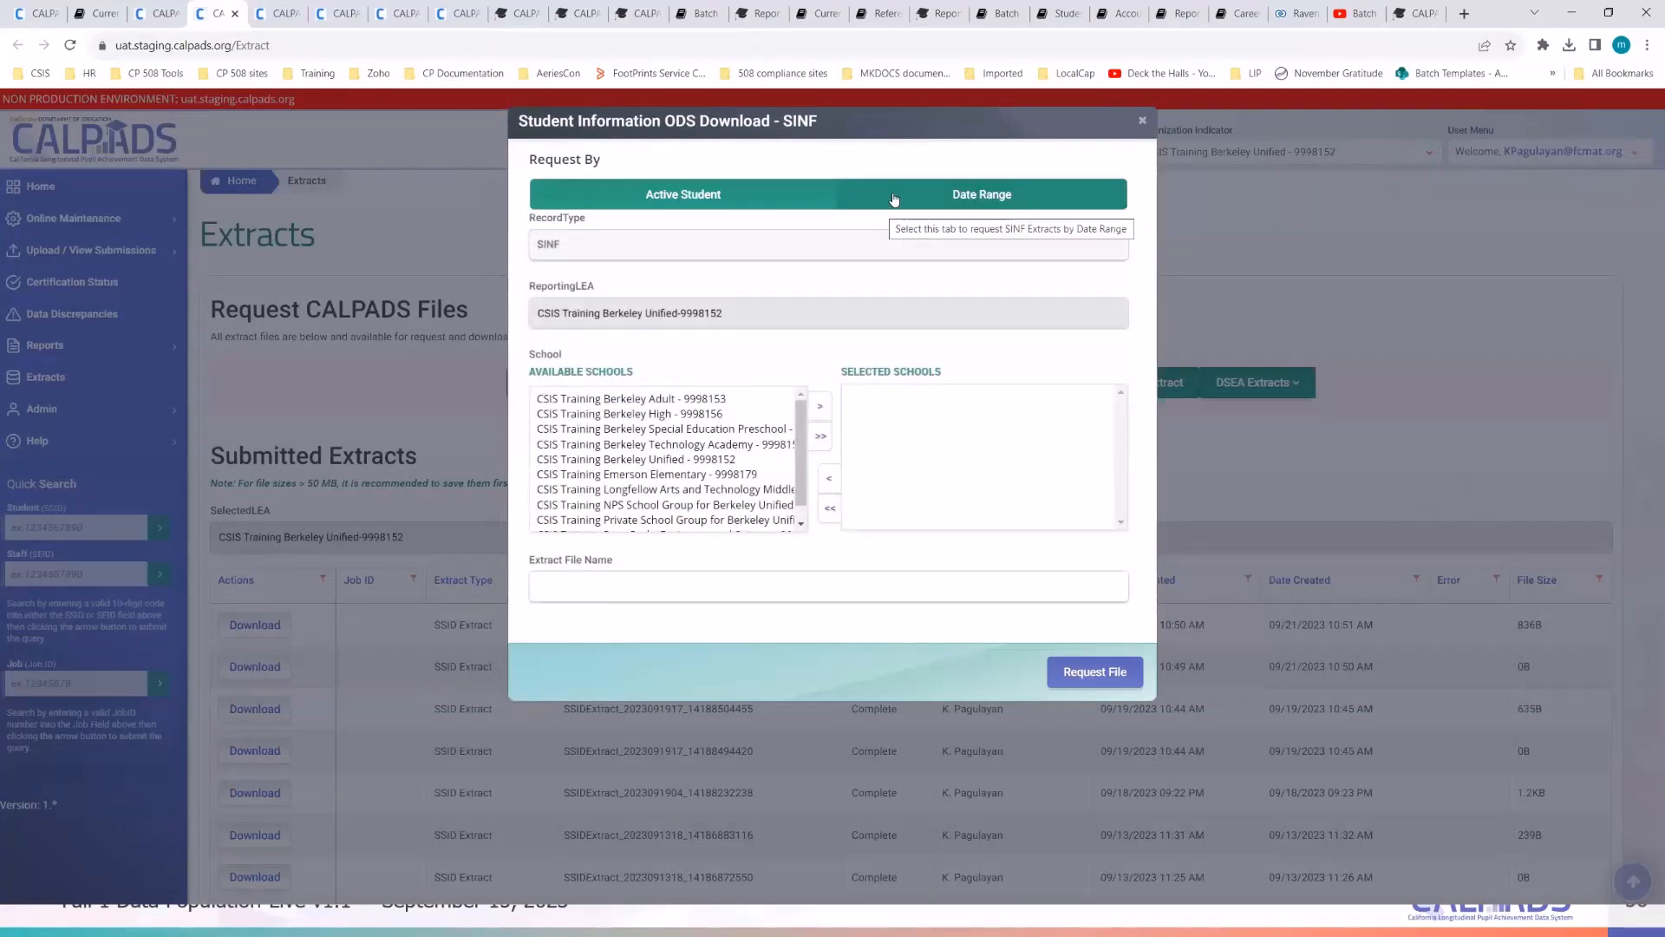
- Request the SINF extract by date range for all schools, starting 07/01/2023
click(894, 198)
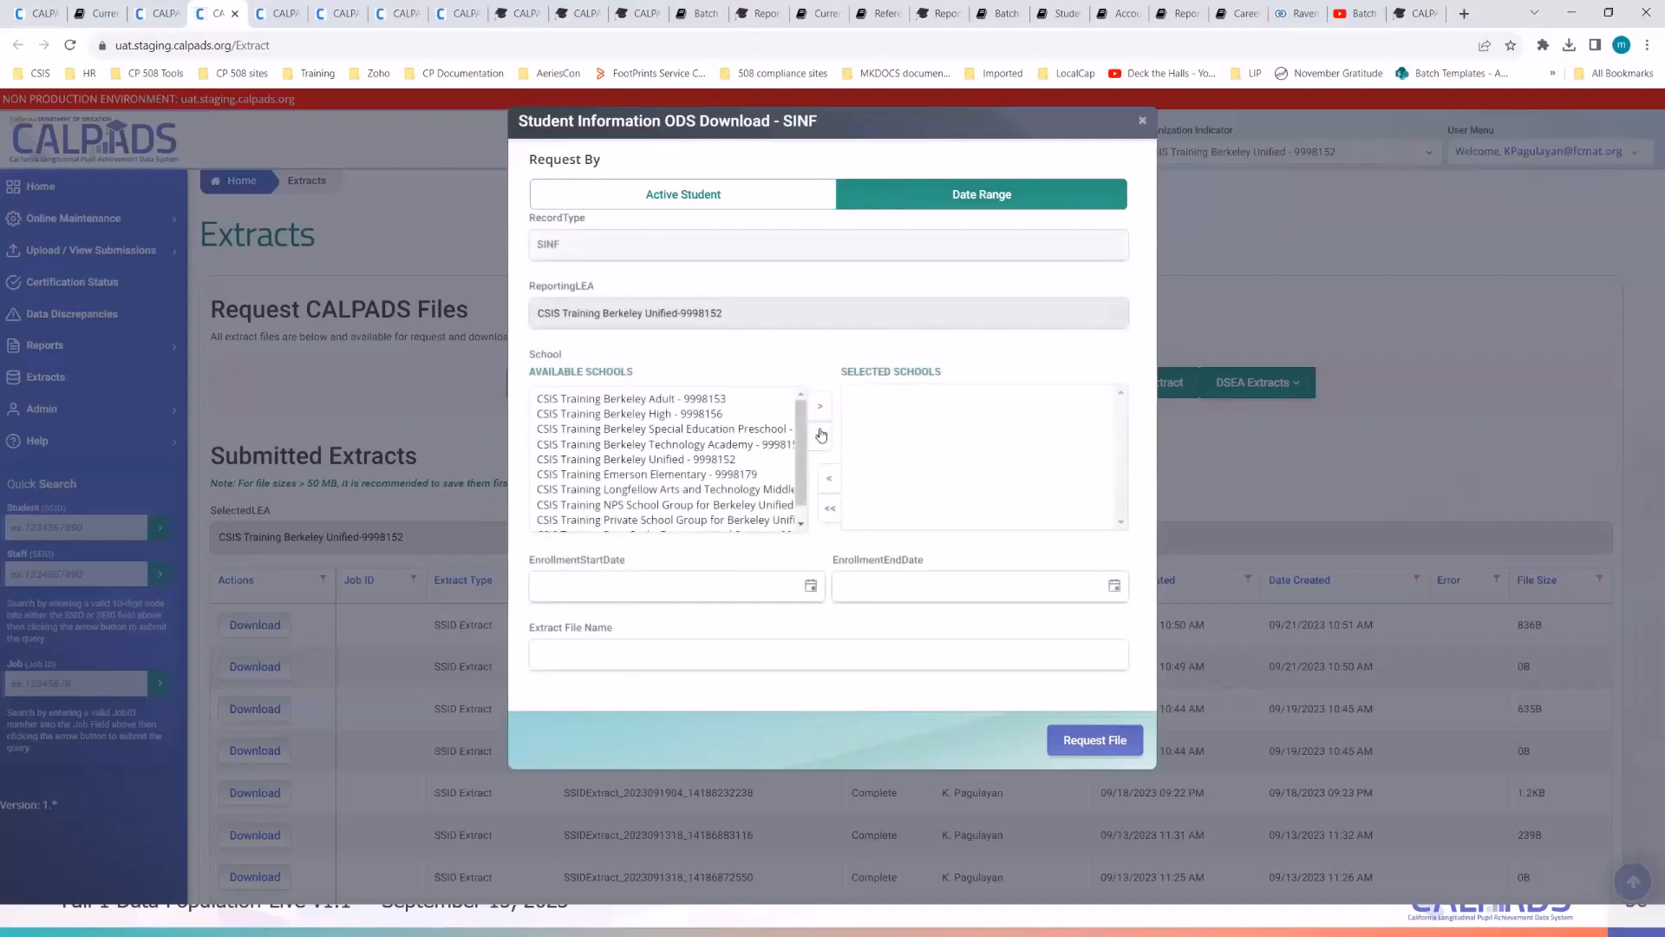
click(821, 436)
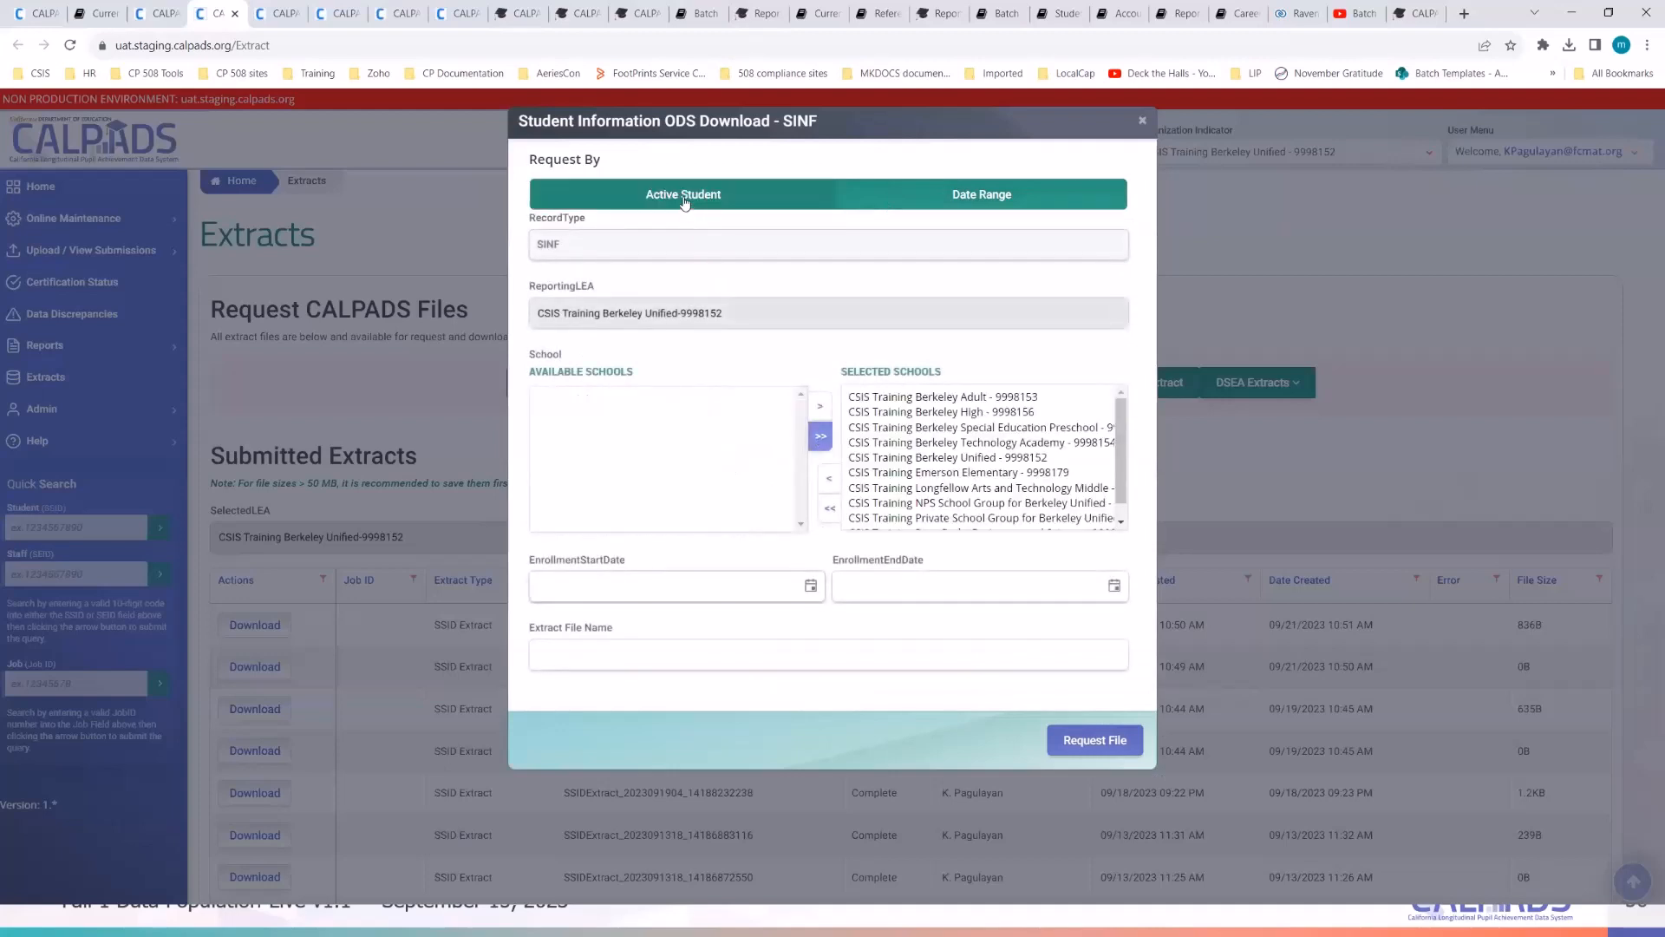
click(811, 590)
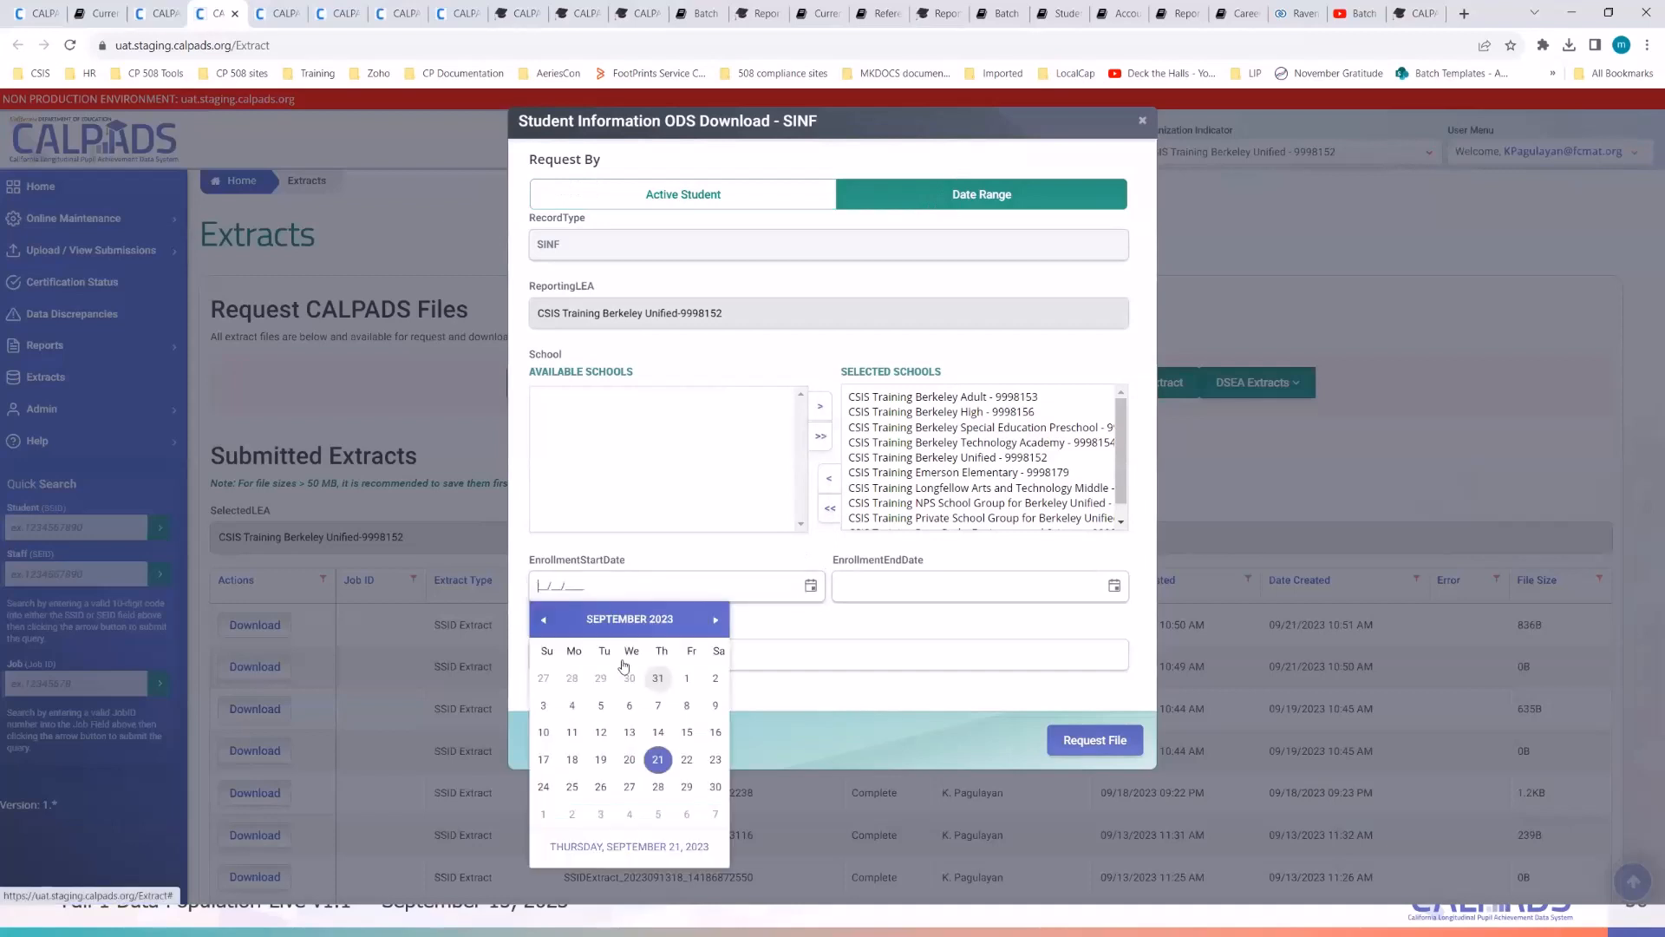
click(545, 621)
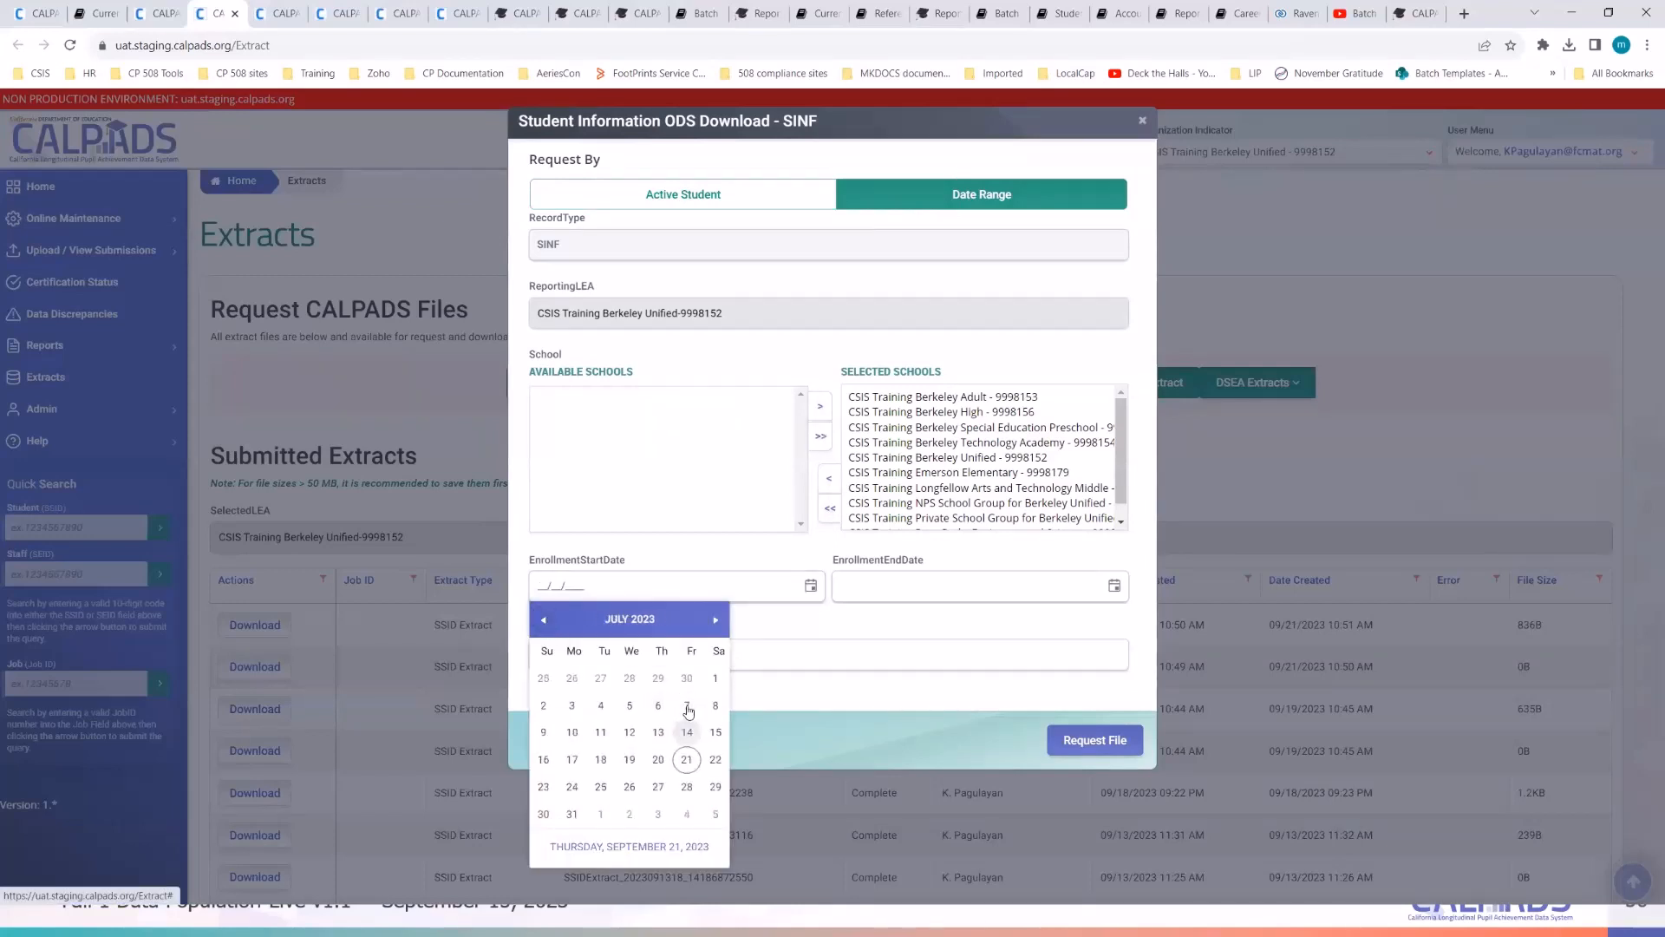
click(713, 619)
click(543, 619)
click(715, 677)
- Set the enrollment end date to 09/21/2023 and submit the SINF extract request
click(1115, 589)
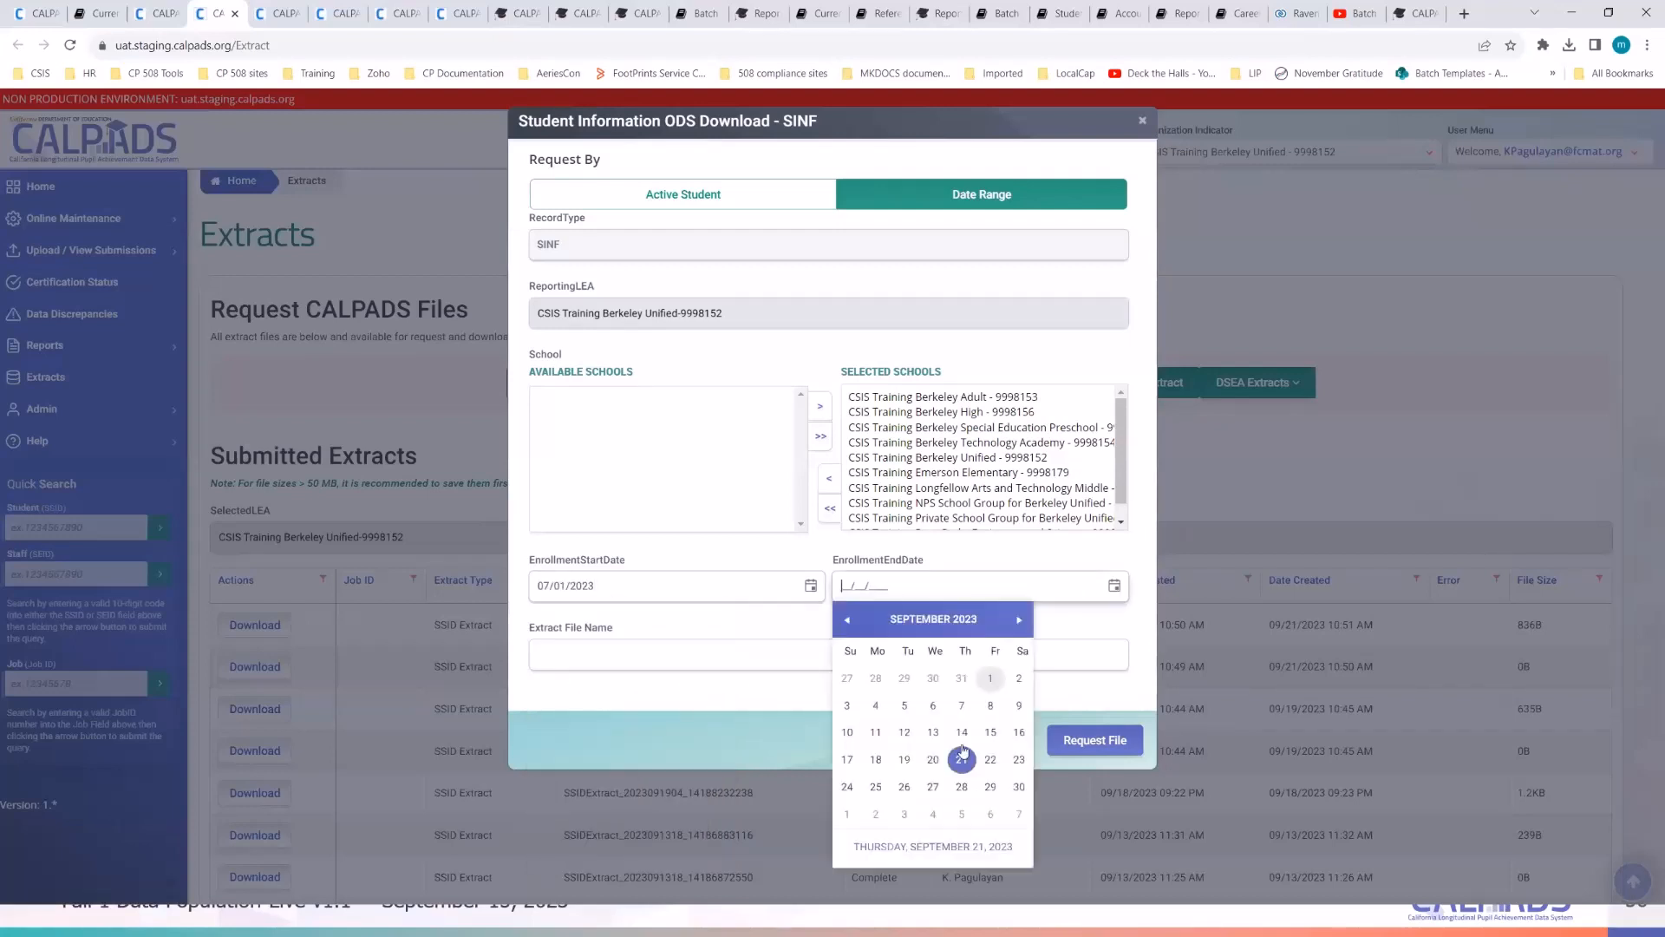
click(957, 762)
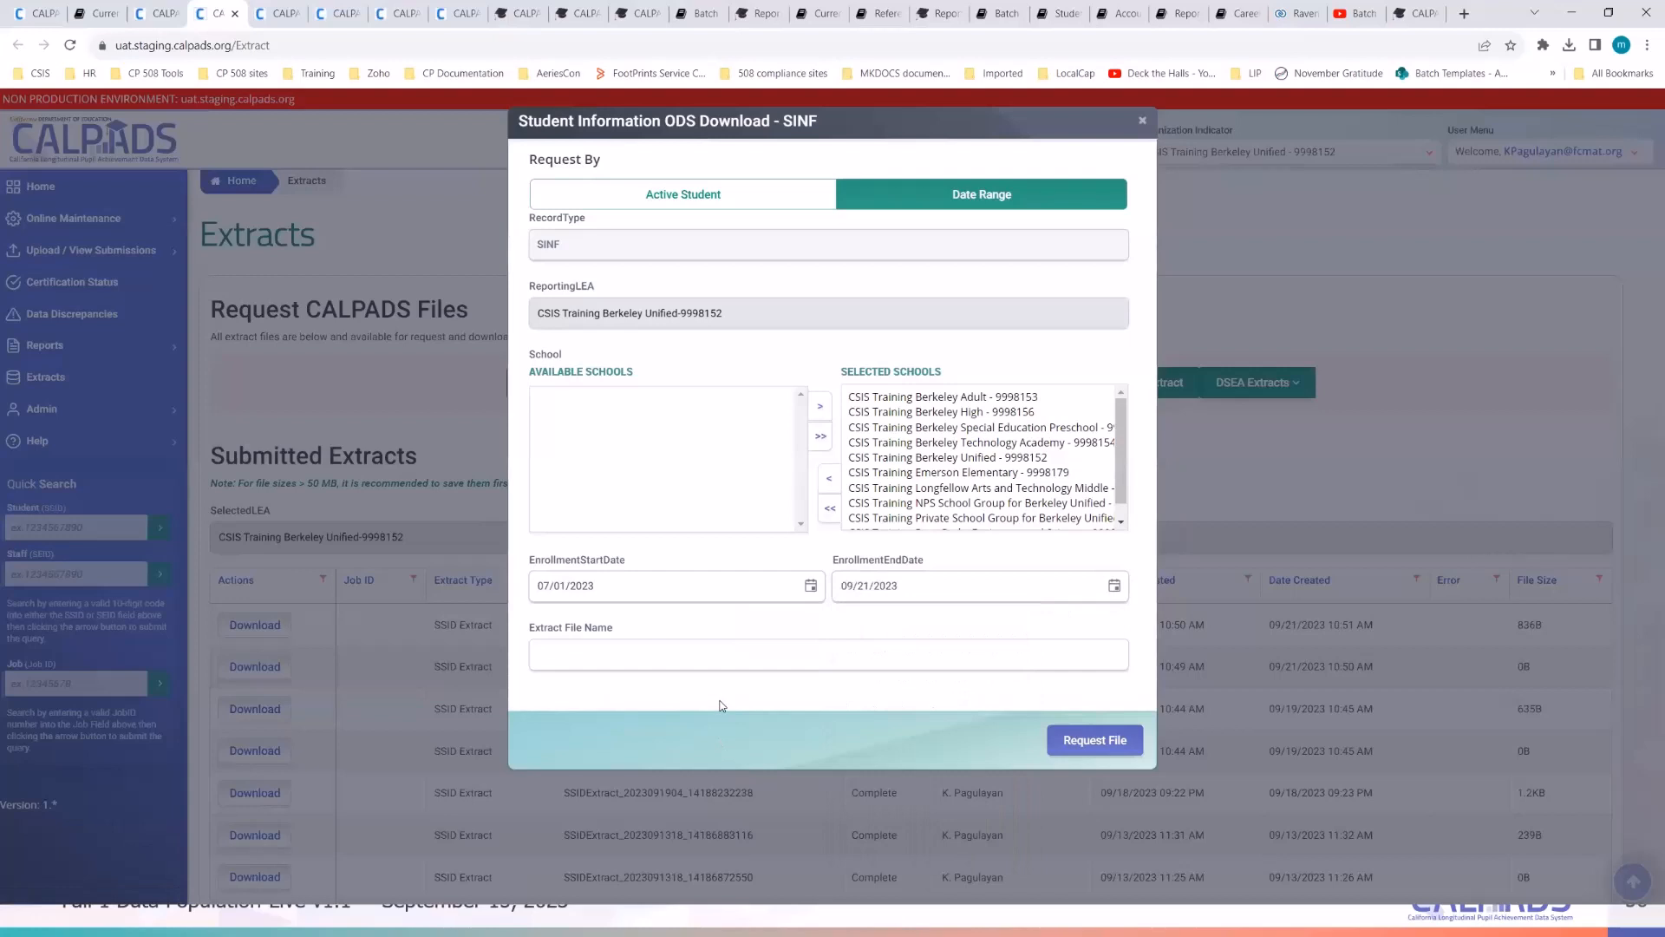
click(1081, 746)
click(1068, 742)
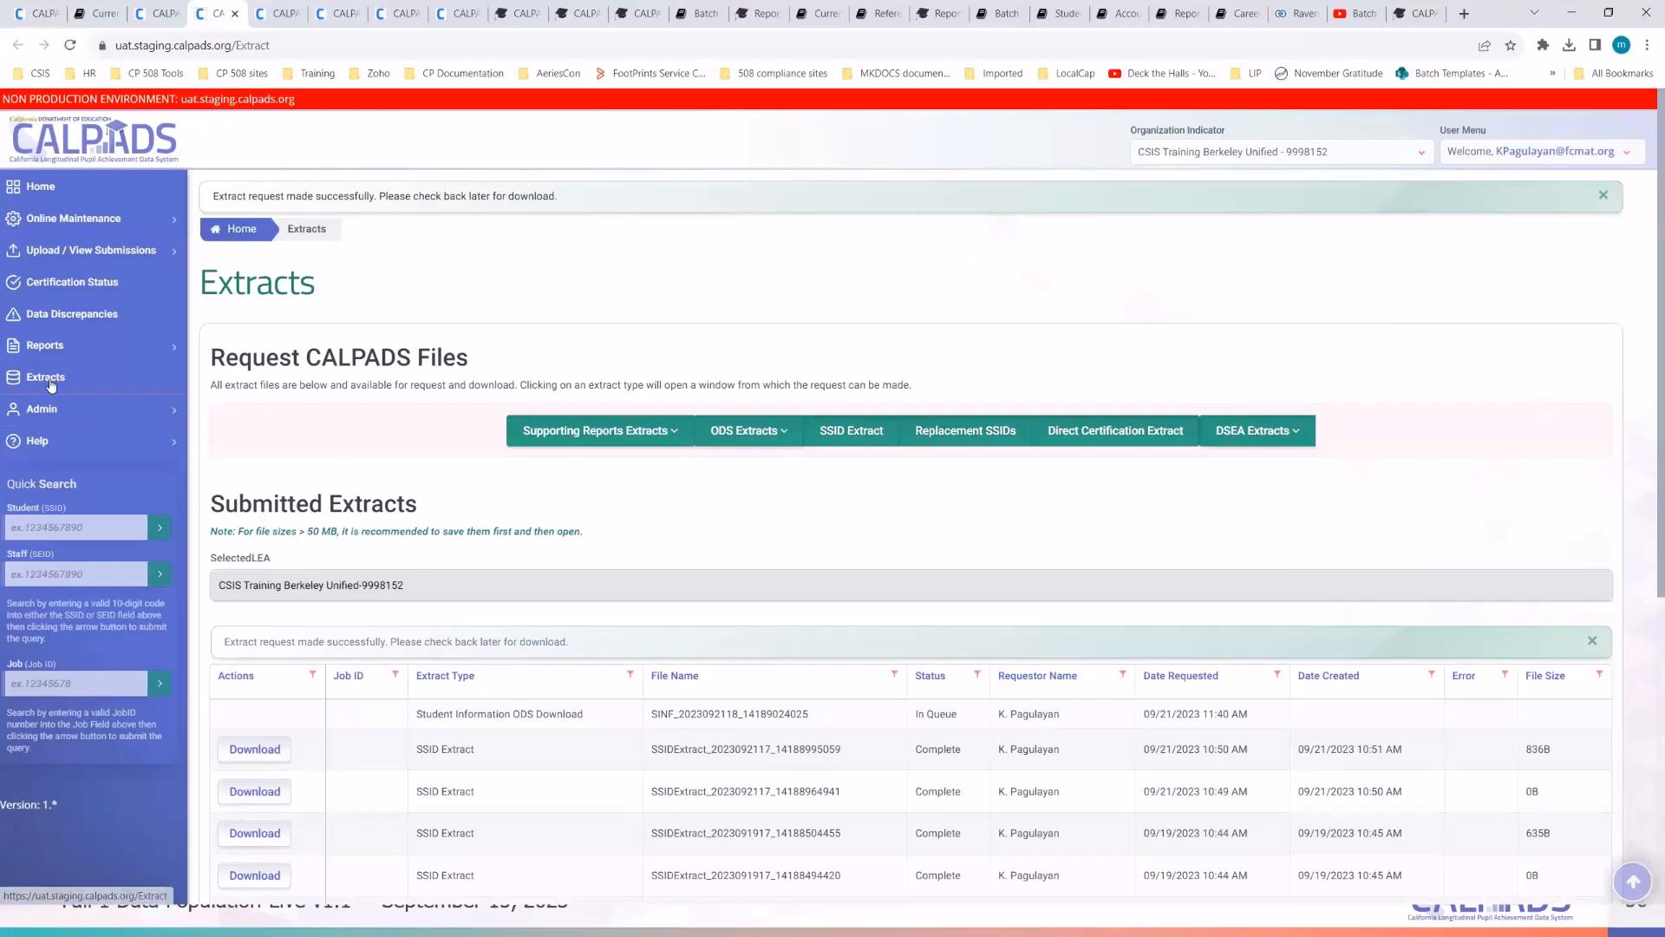
- Look over the ODS extract list without choosing one, then scroll down the Extracts page
click(741, 433)
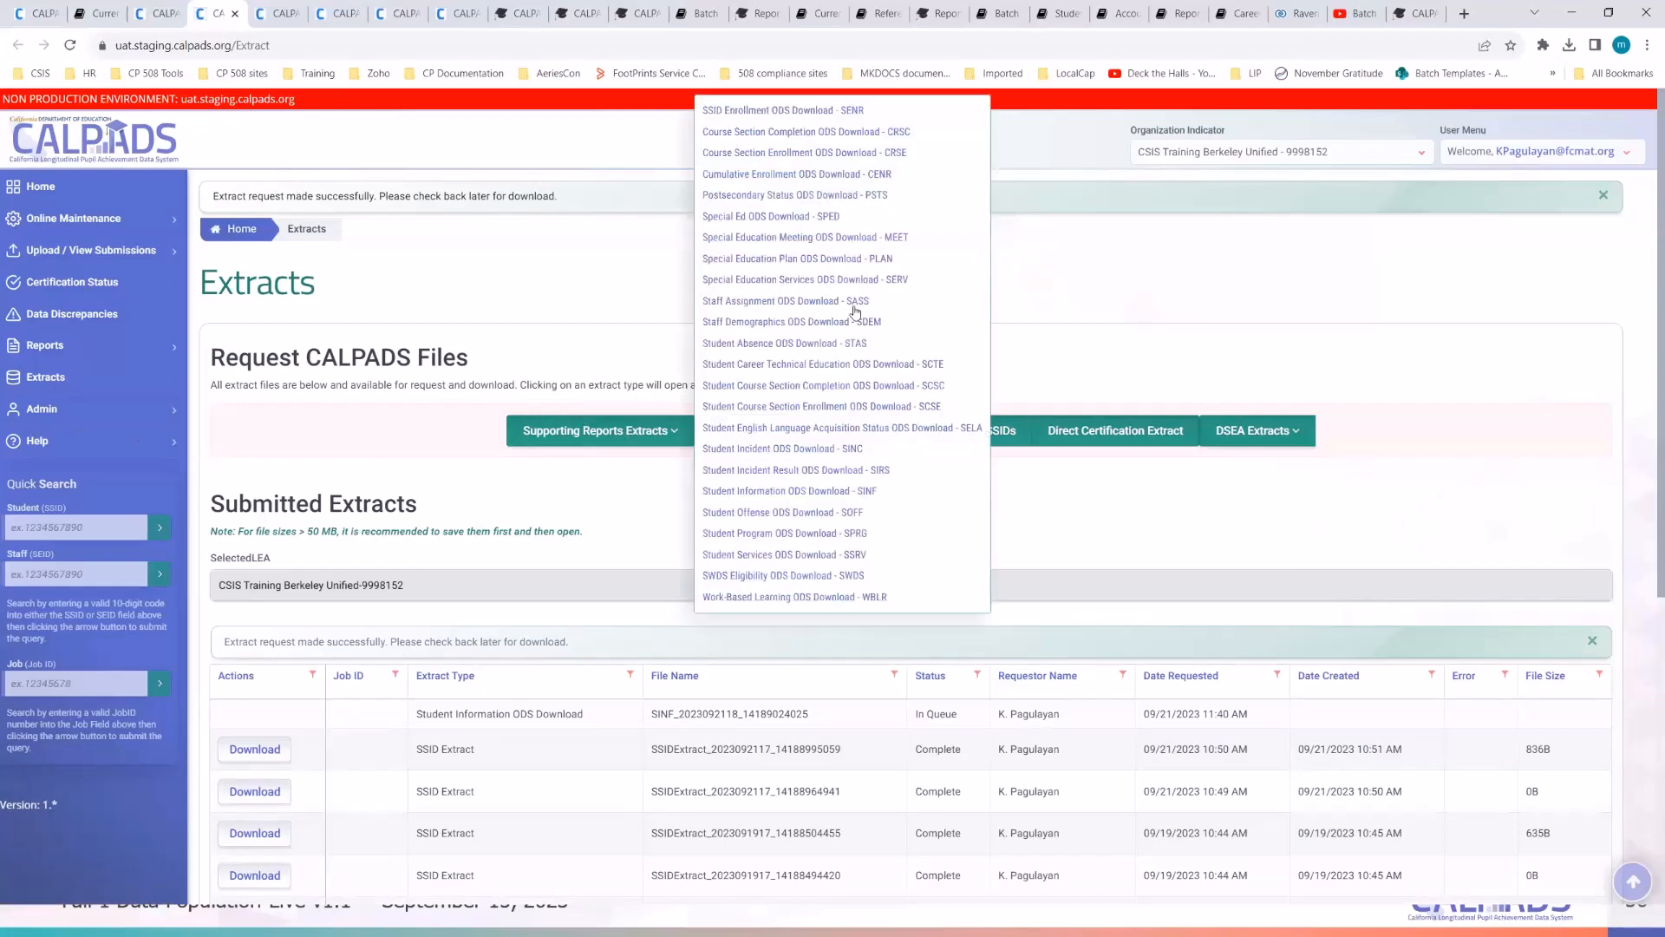
click(1101, 509)
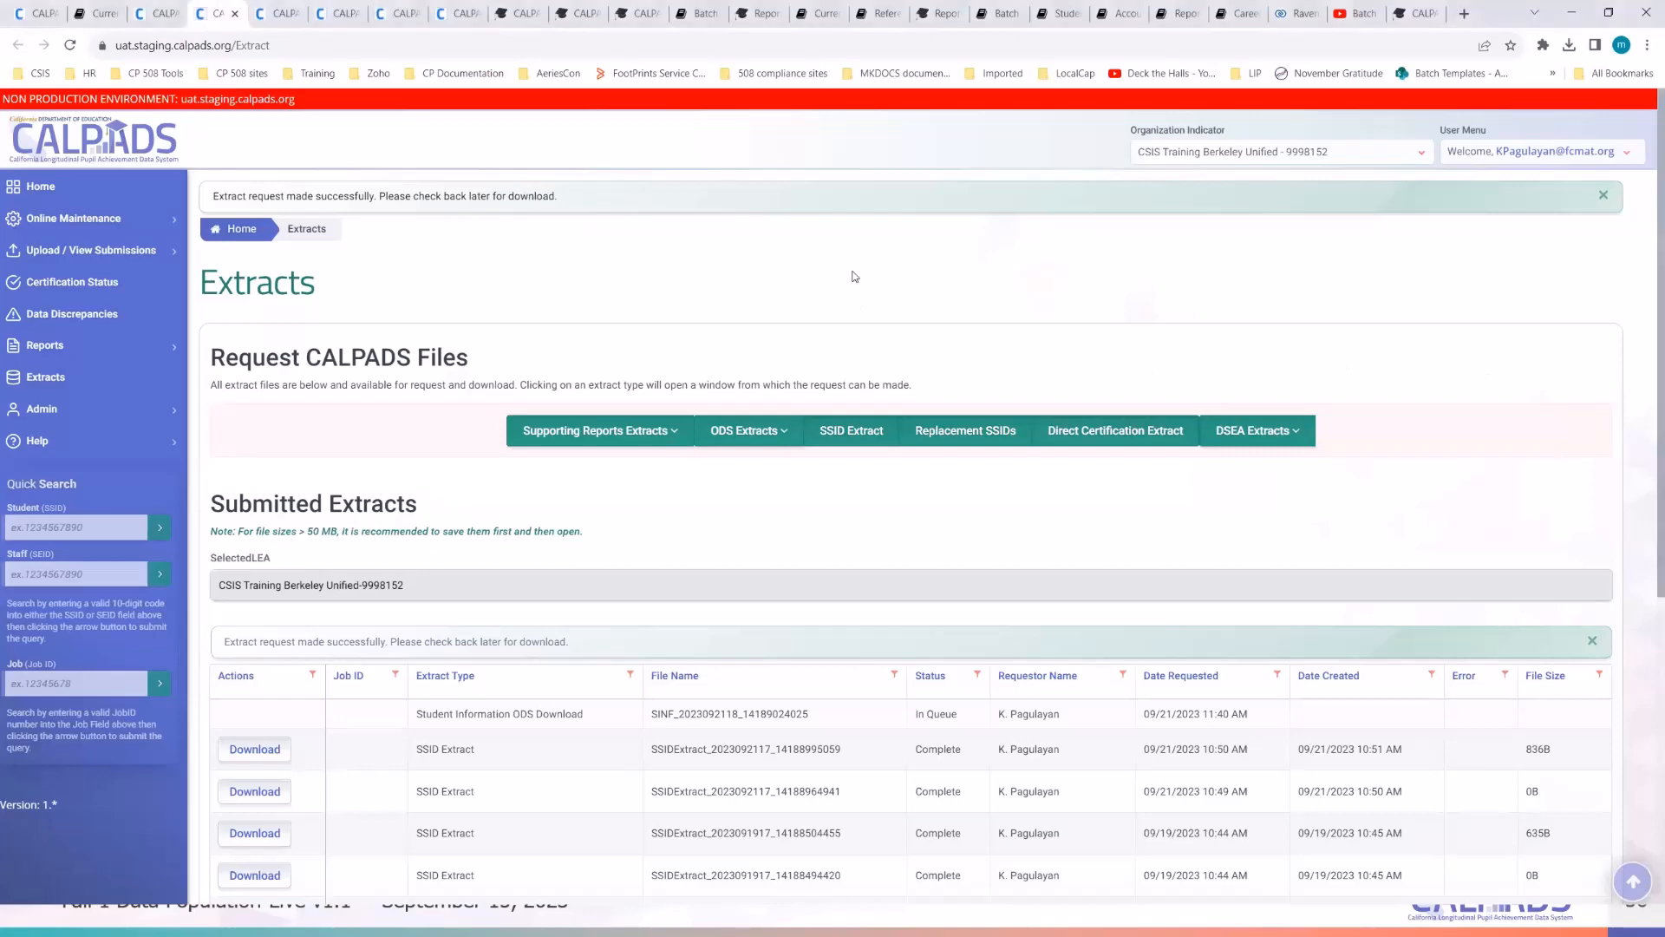
scroll(854, 276, down, 5)
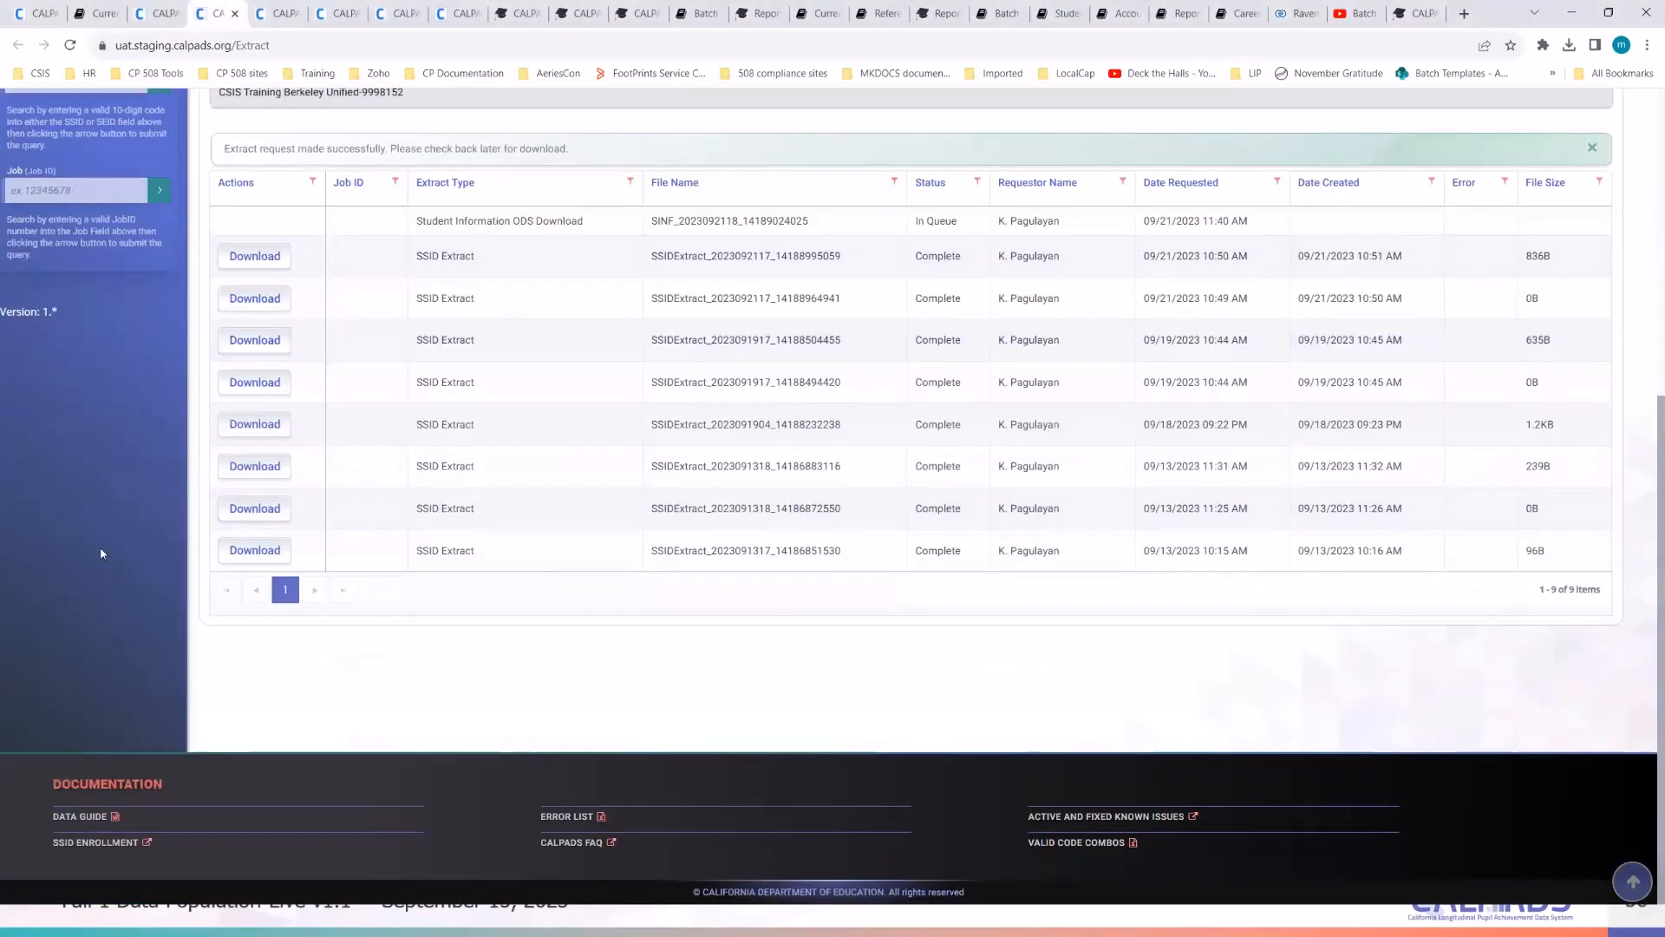
- Download the CALPADS Data Guide through a new tab and open CALPADSDataGuide (36).docx
right_click(81, 822)
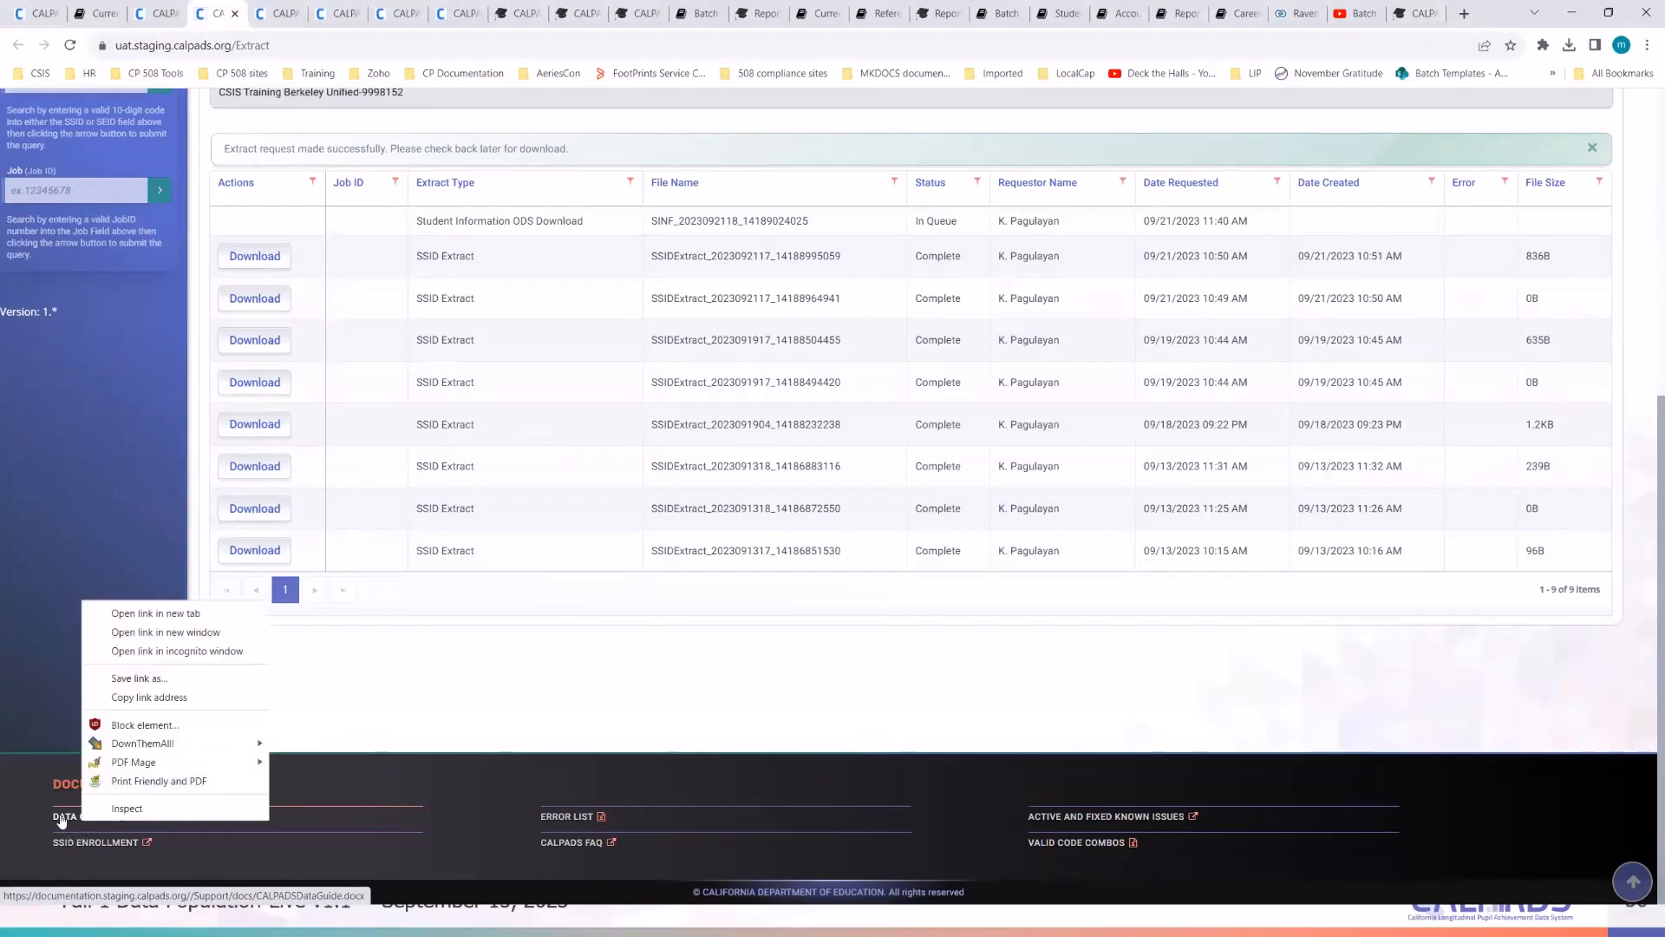
click(61, 817)
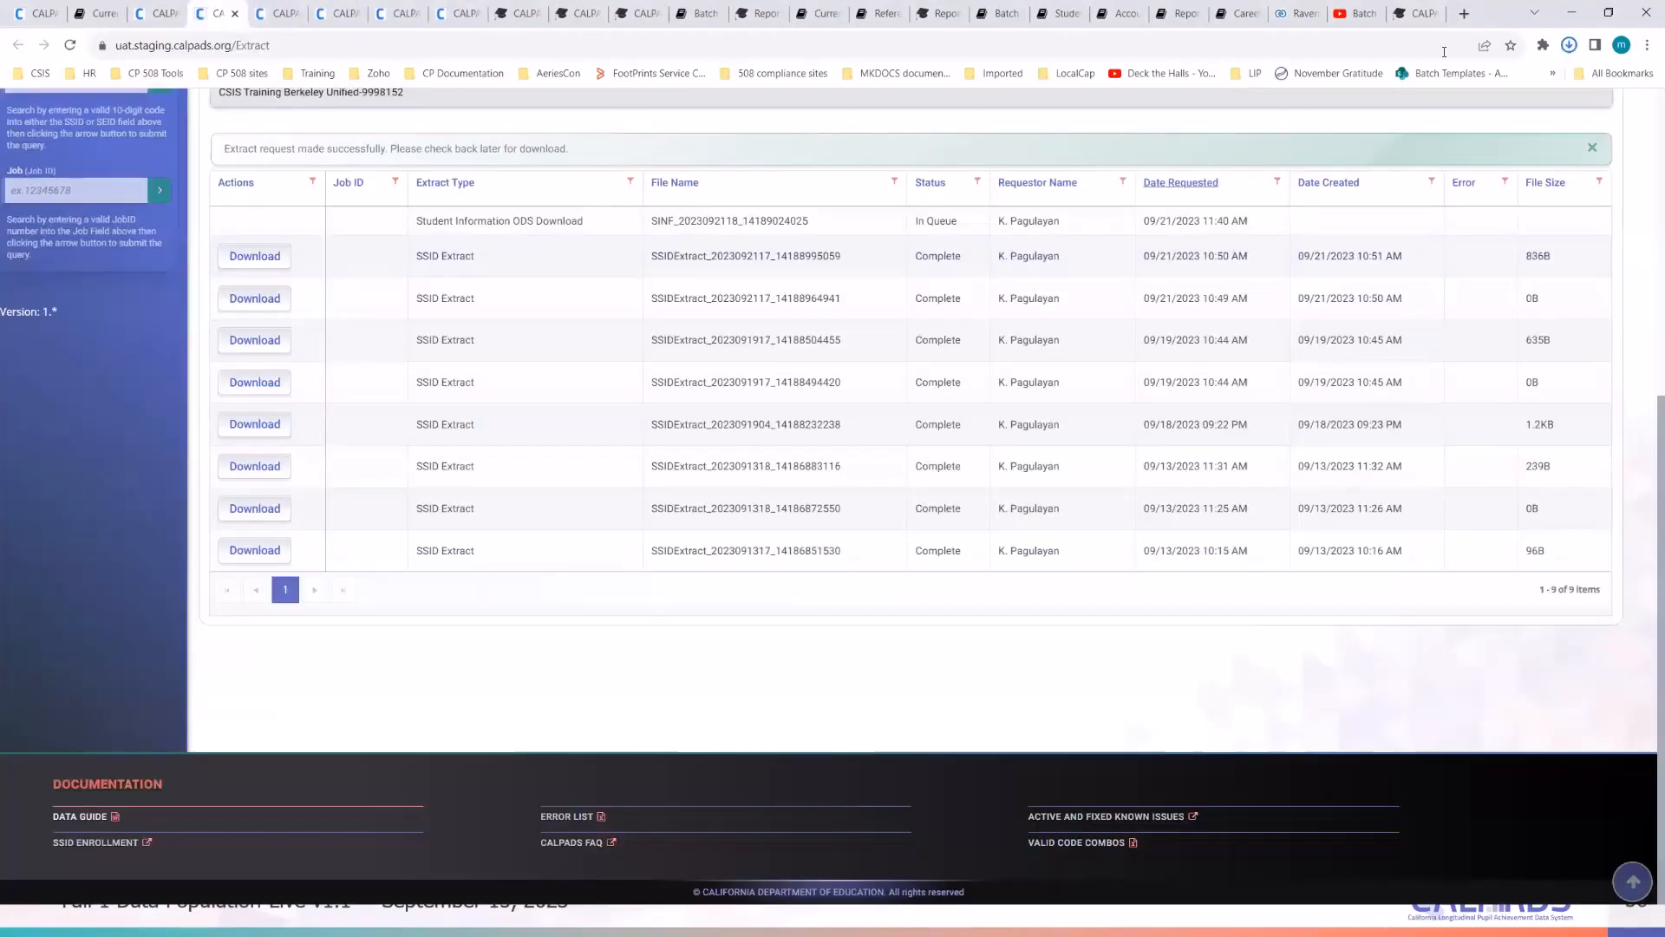
click(1569, 45)
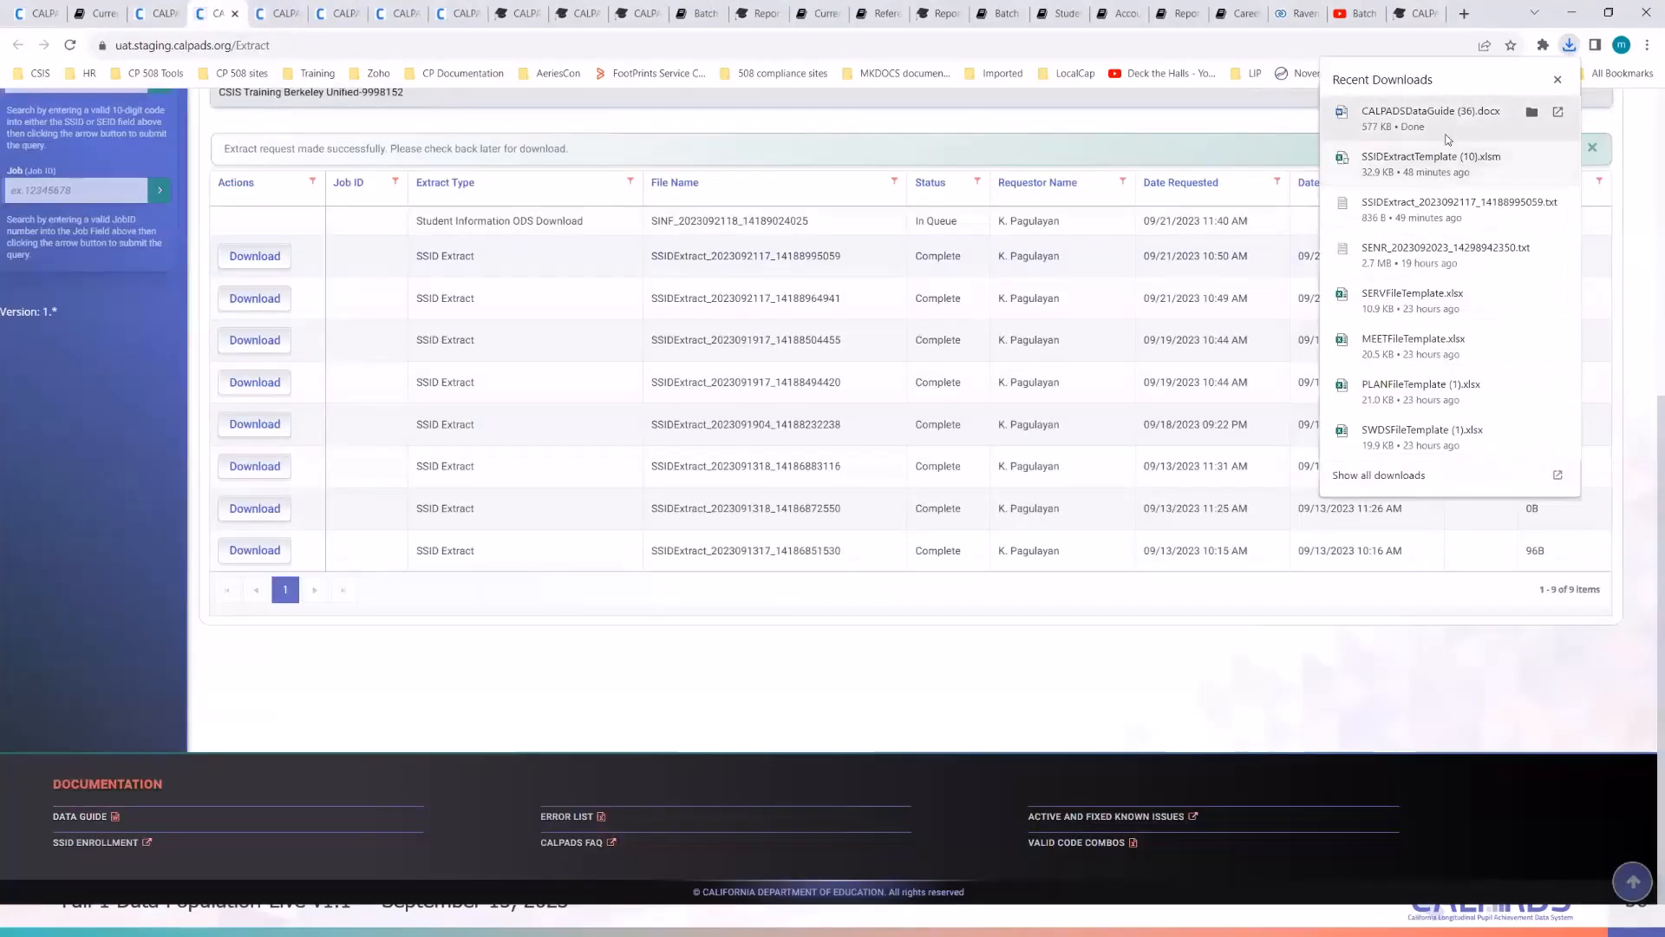
click(1444, 134)
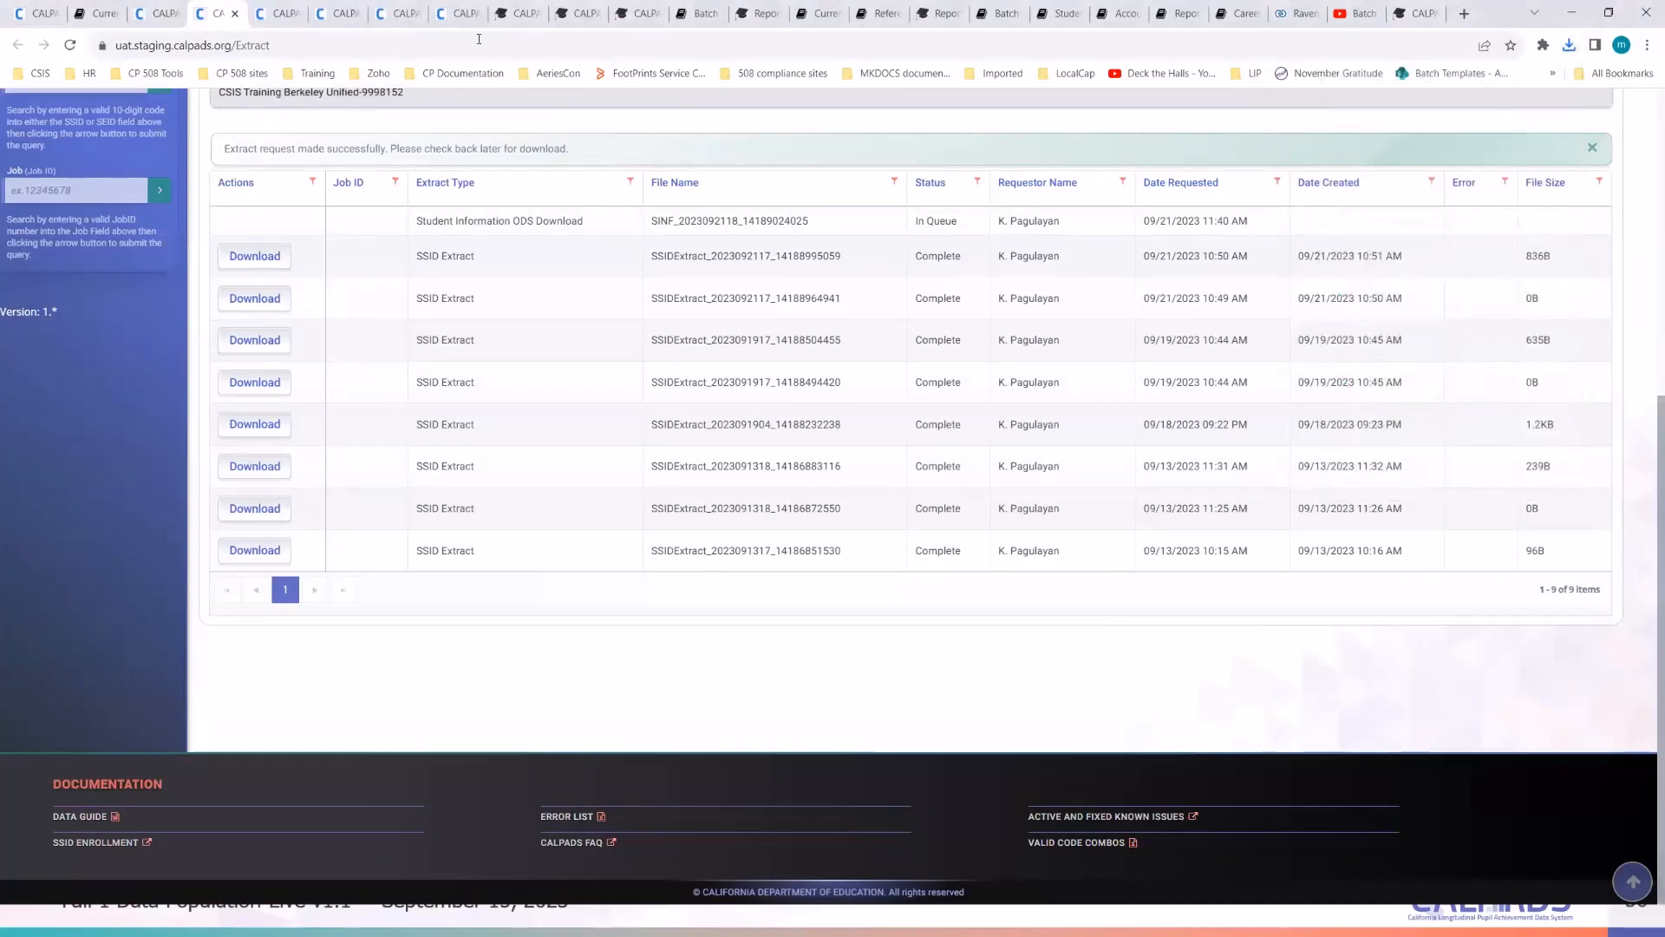
- Go to Functionality Map > Online Maintenance > Student Maintenance > Student Program Details in the documentation
key(ctrl+Tab)
key(ctrl+Tab)
key(ctrl+Tab)
key(ctrl+Tab)
key(ctrl+Tab)
key(ctrl+Tab)
key(ctrl+Tab)
key(ctrl+Tab)
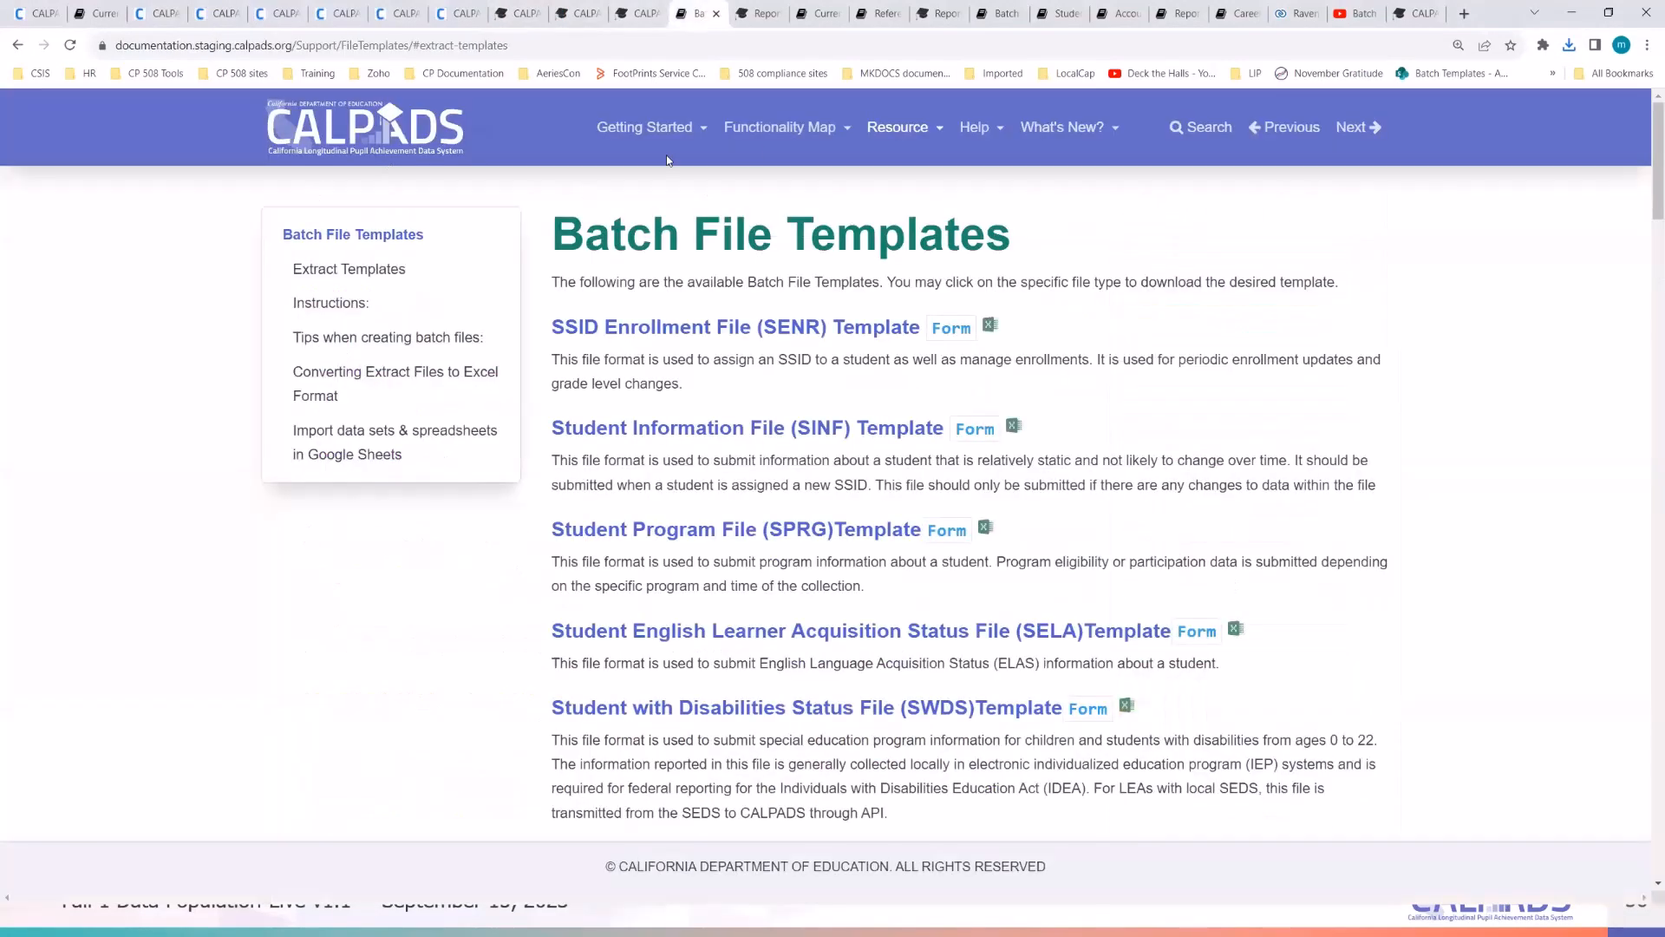
click(829, 139)
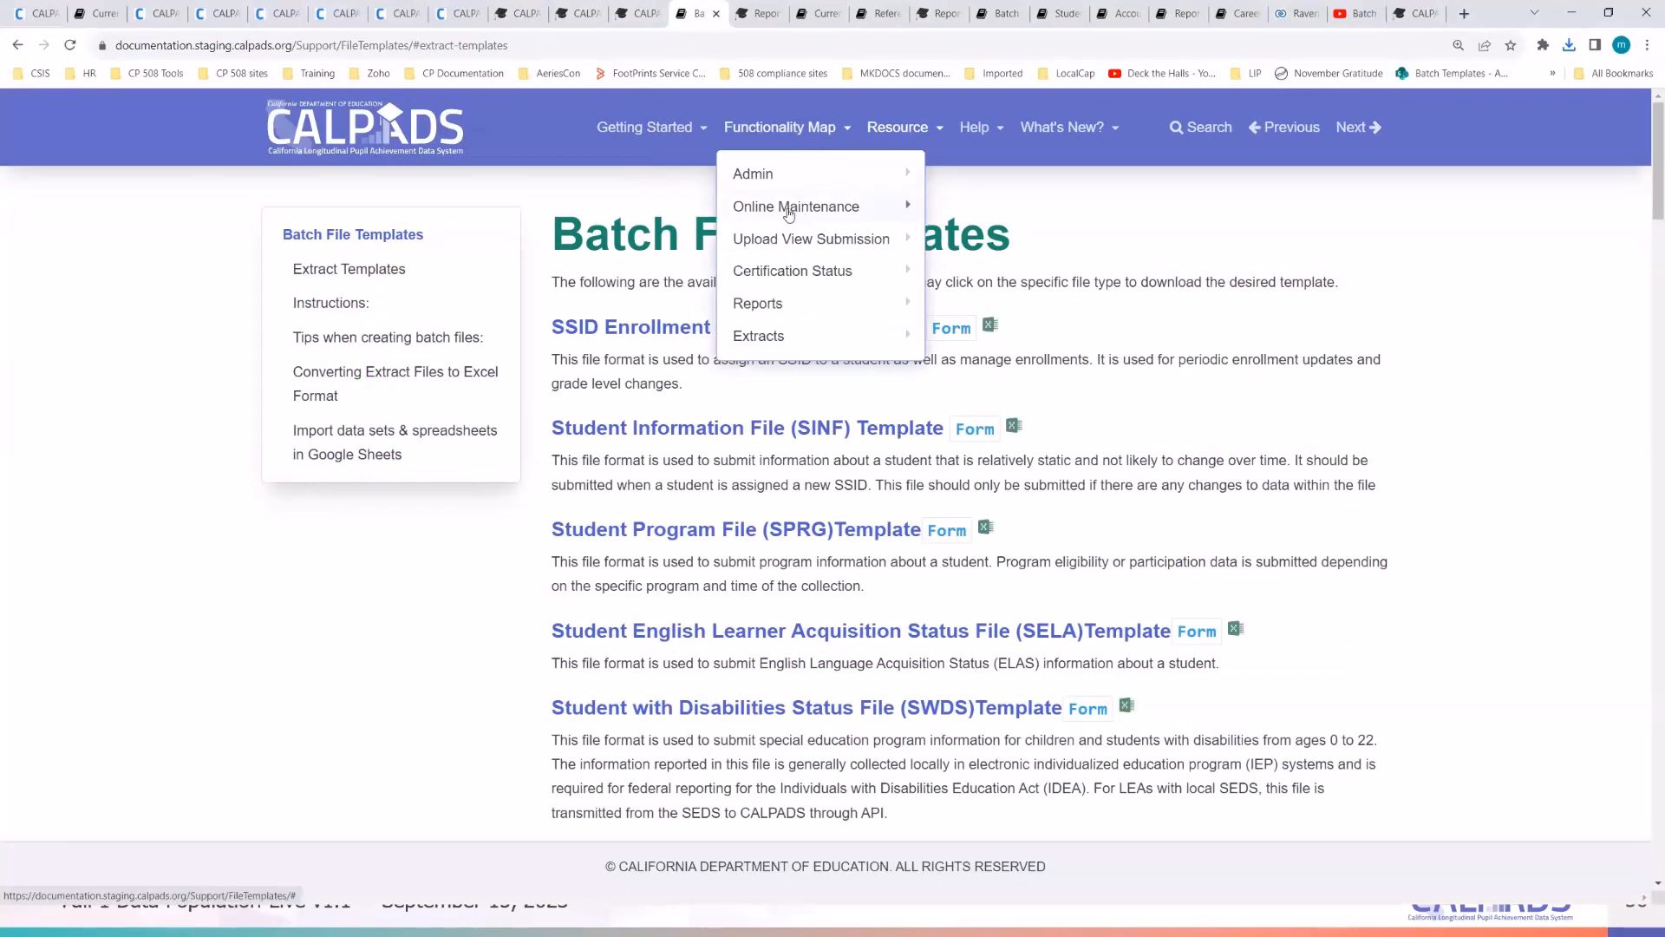
click(849, 214)
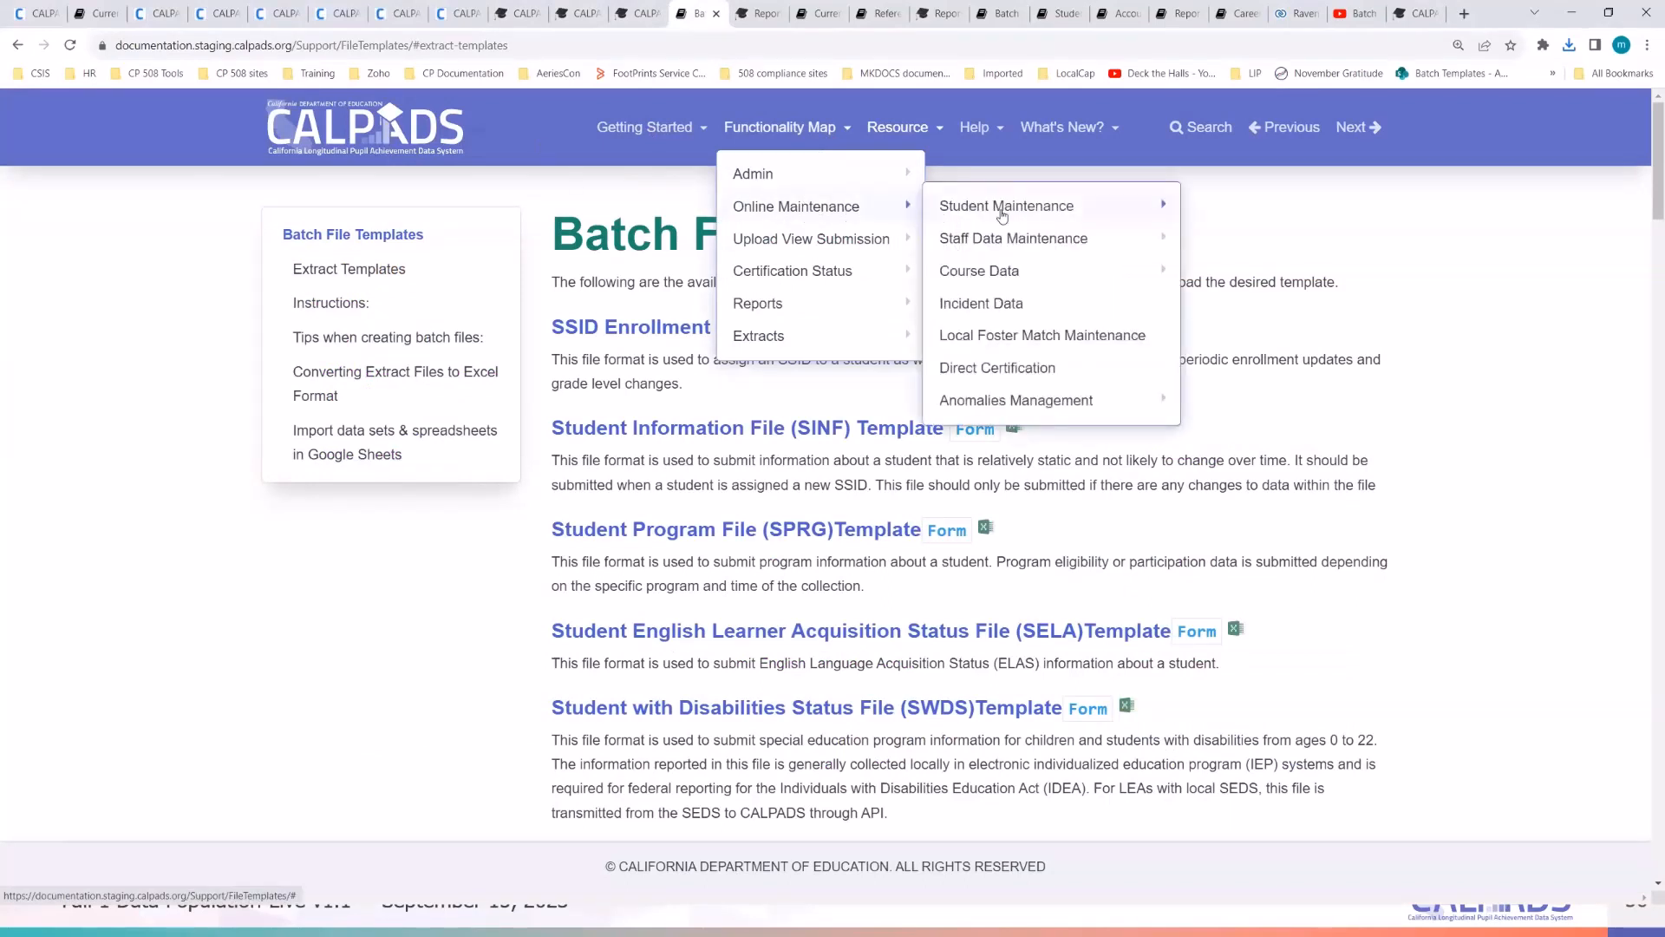
click(1127, 219)
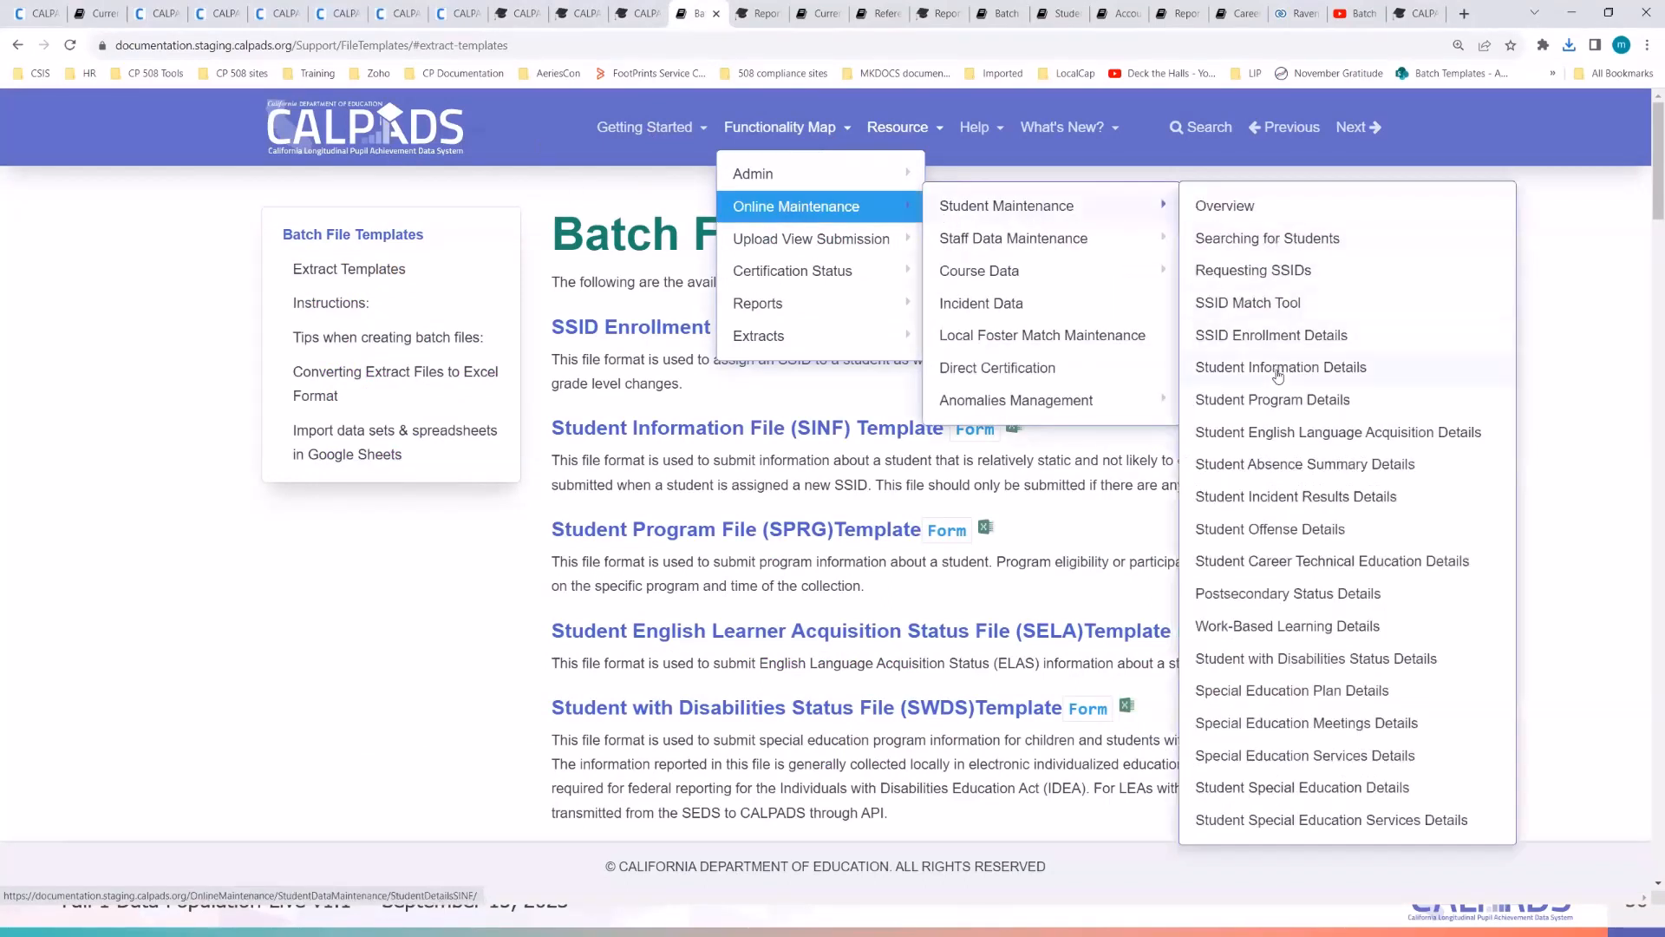
click(1268, 404)
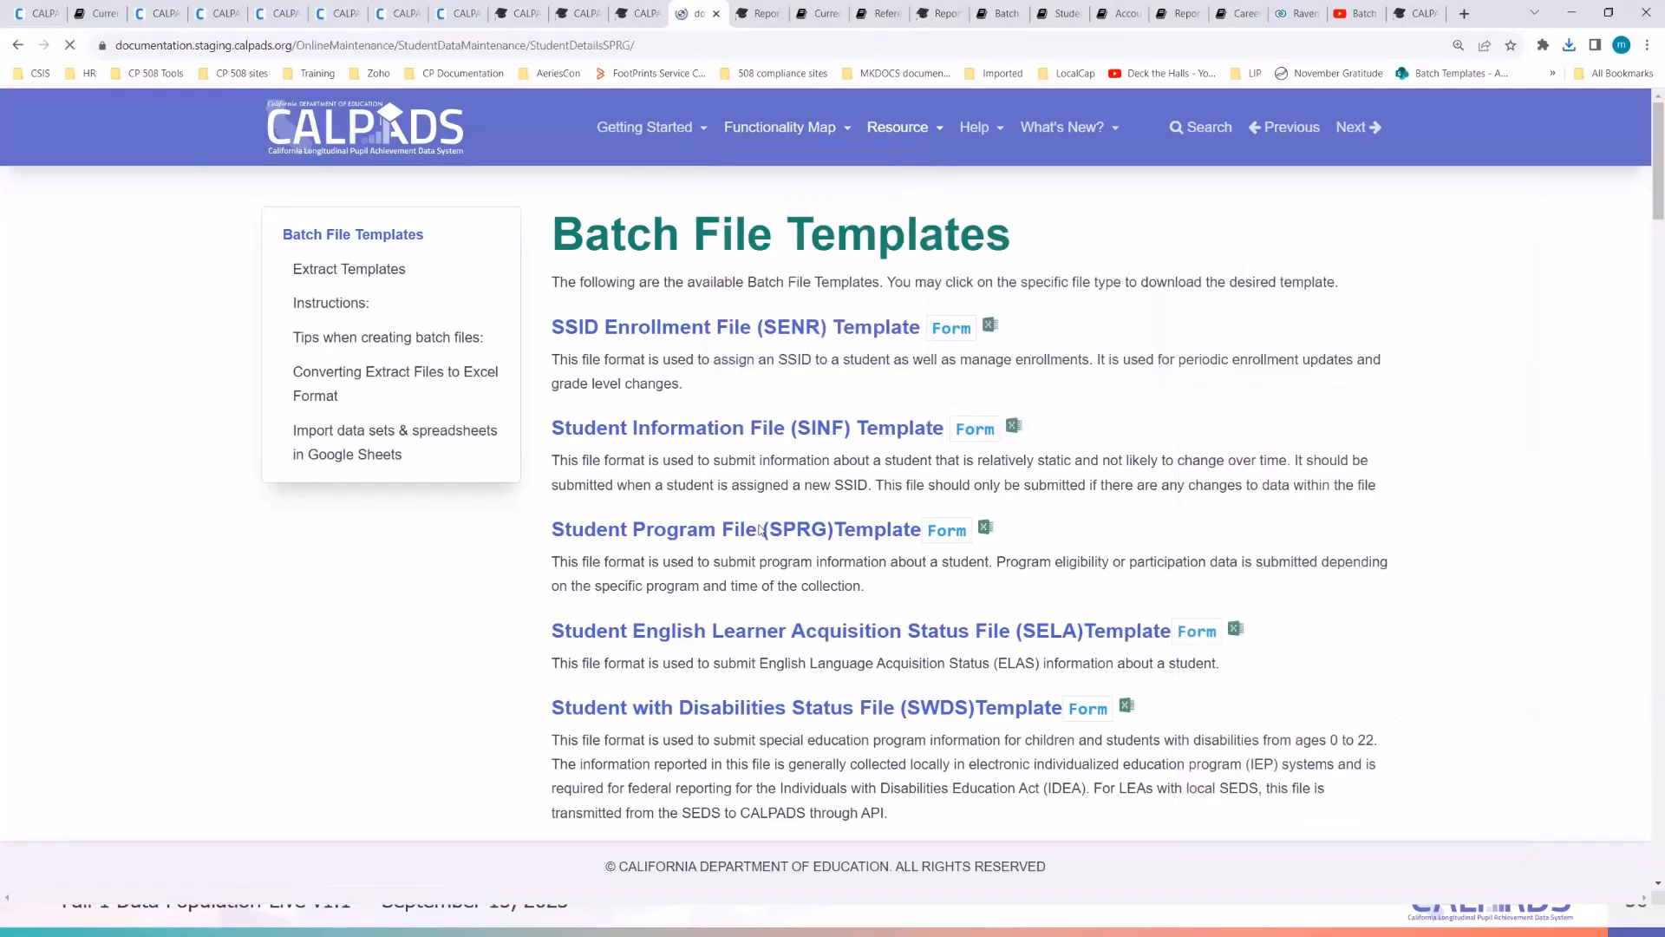
- Scroll through the Student Program Details page to the SPRG Data Population Training section
scroll(755, 569, down, 5)
scroll(754, 570, down, 20)
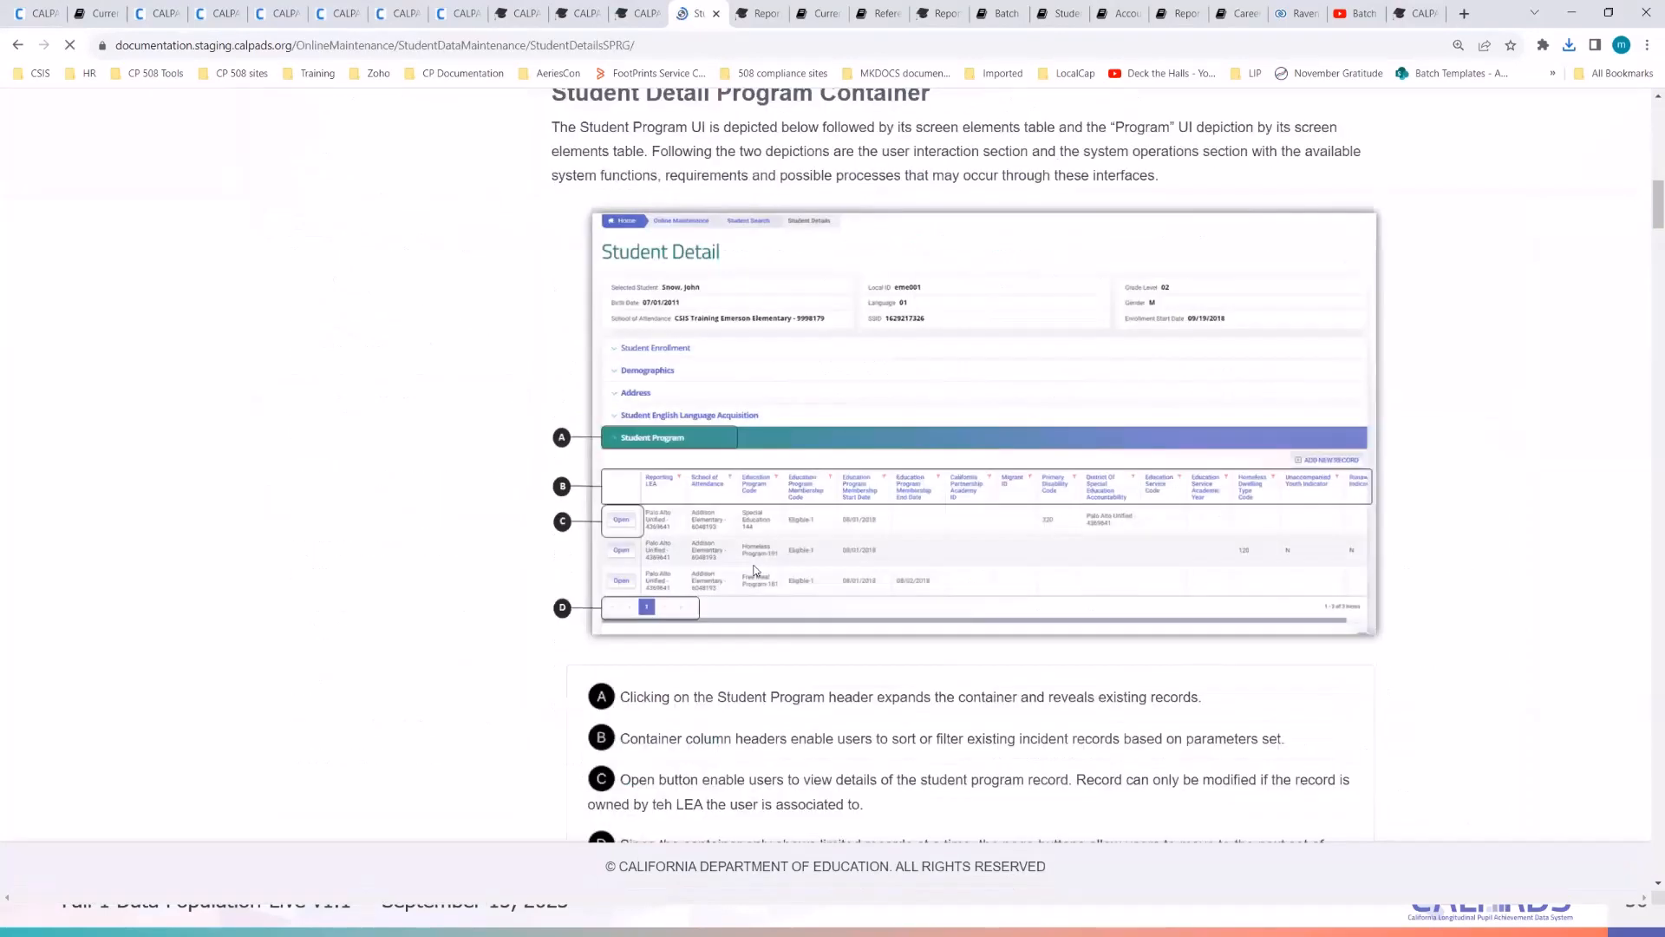
scroll(752, 617, down, 20)
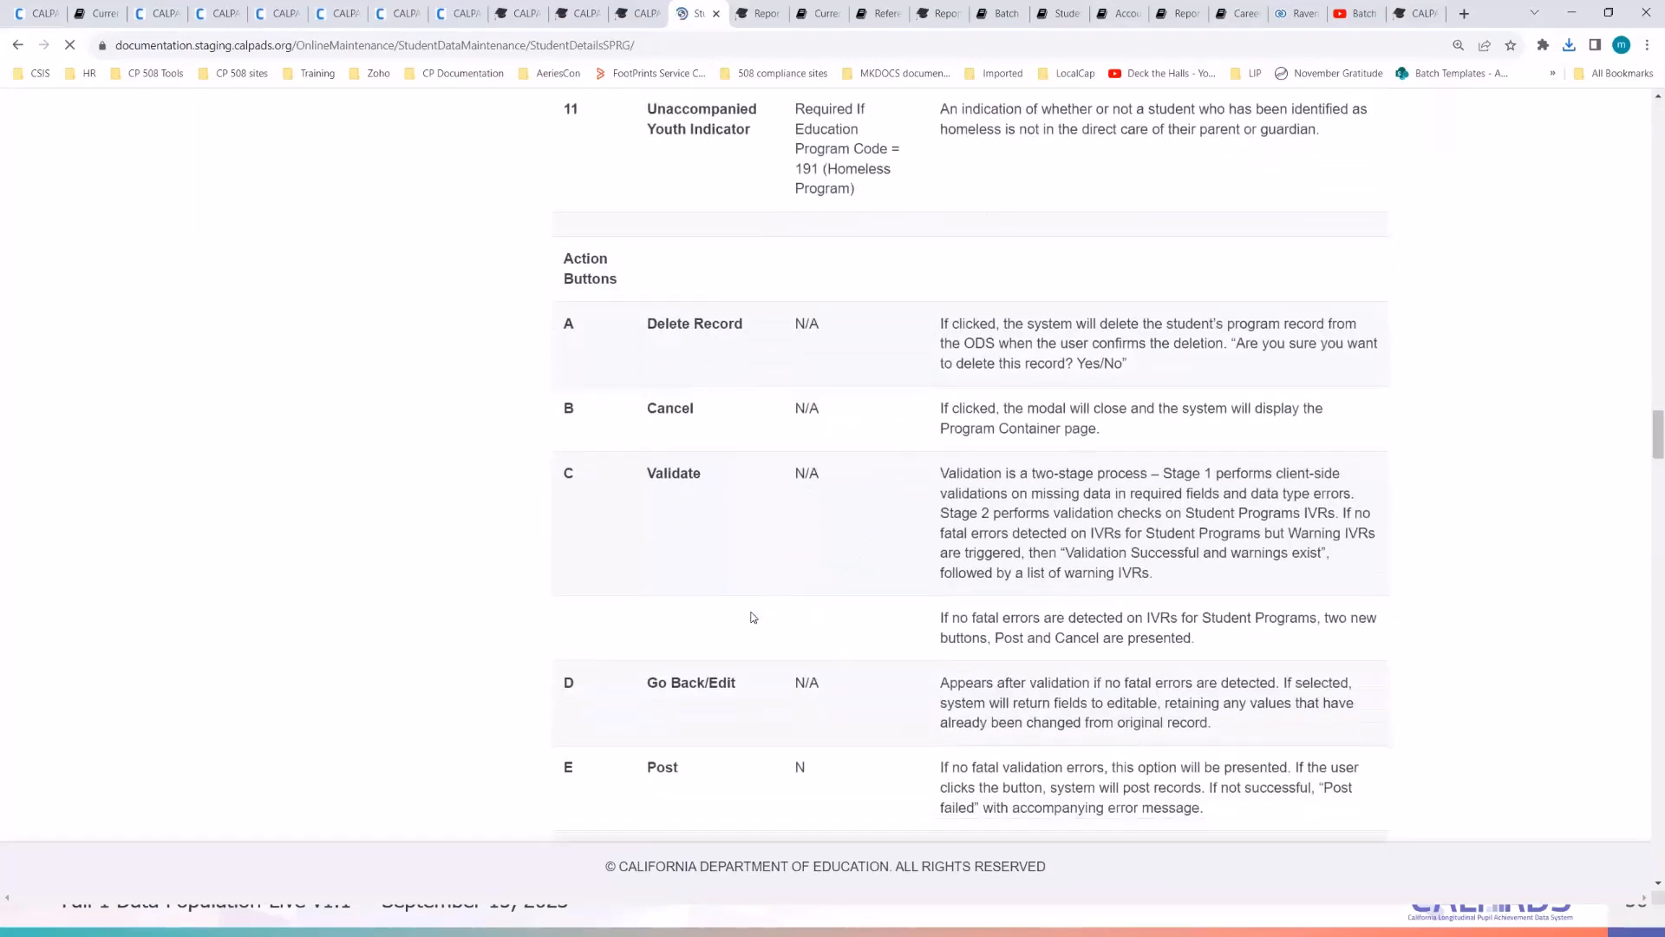
scroll(752, 617, down, 7)
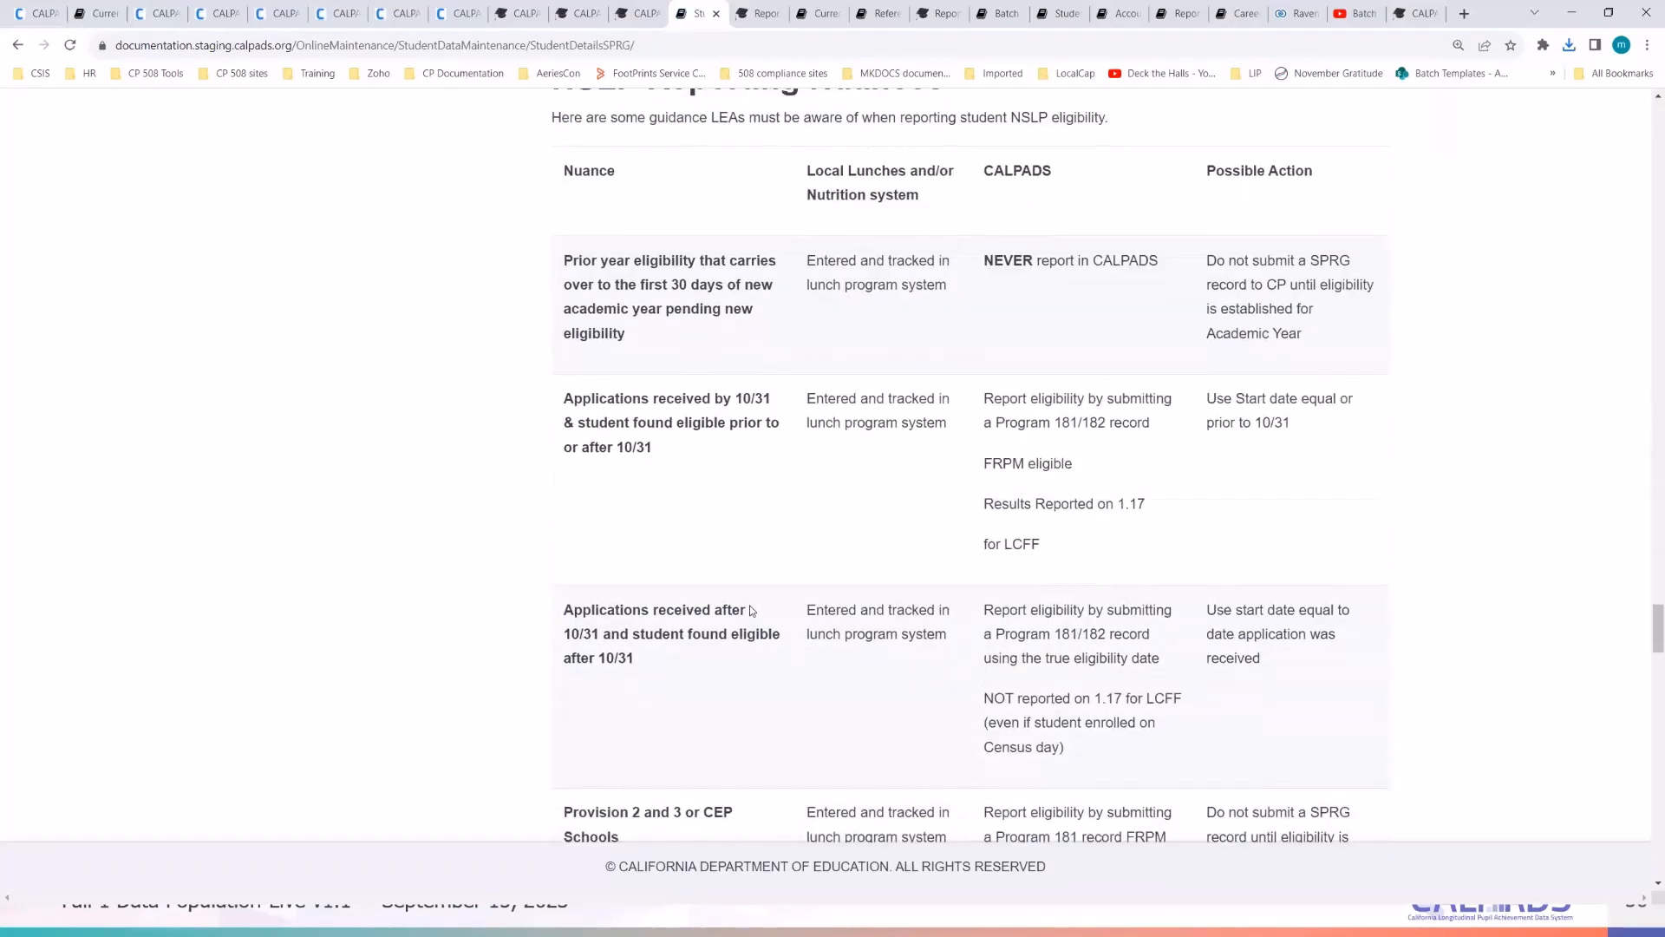
scroll(751, 611, down, 5)
scroll(751, 610, down, 12)
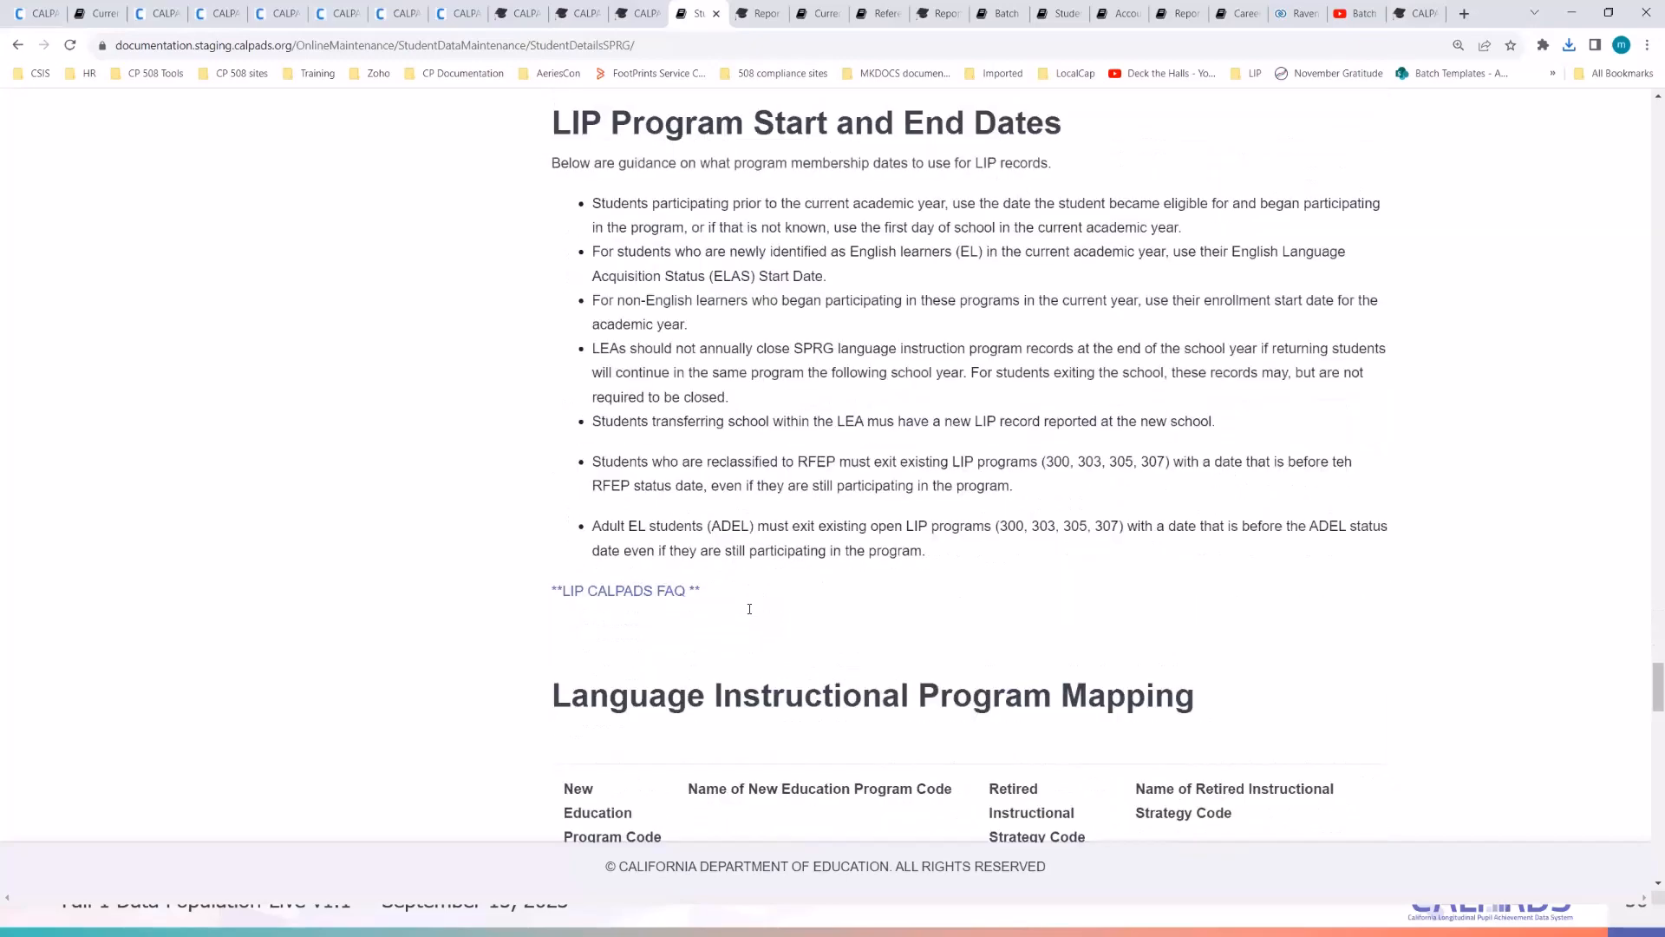
scroll(749, 610, down, 20)
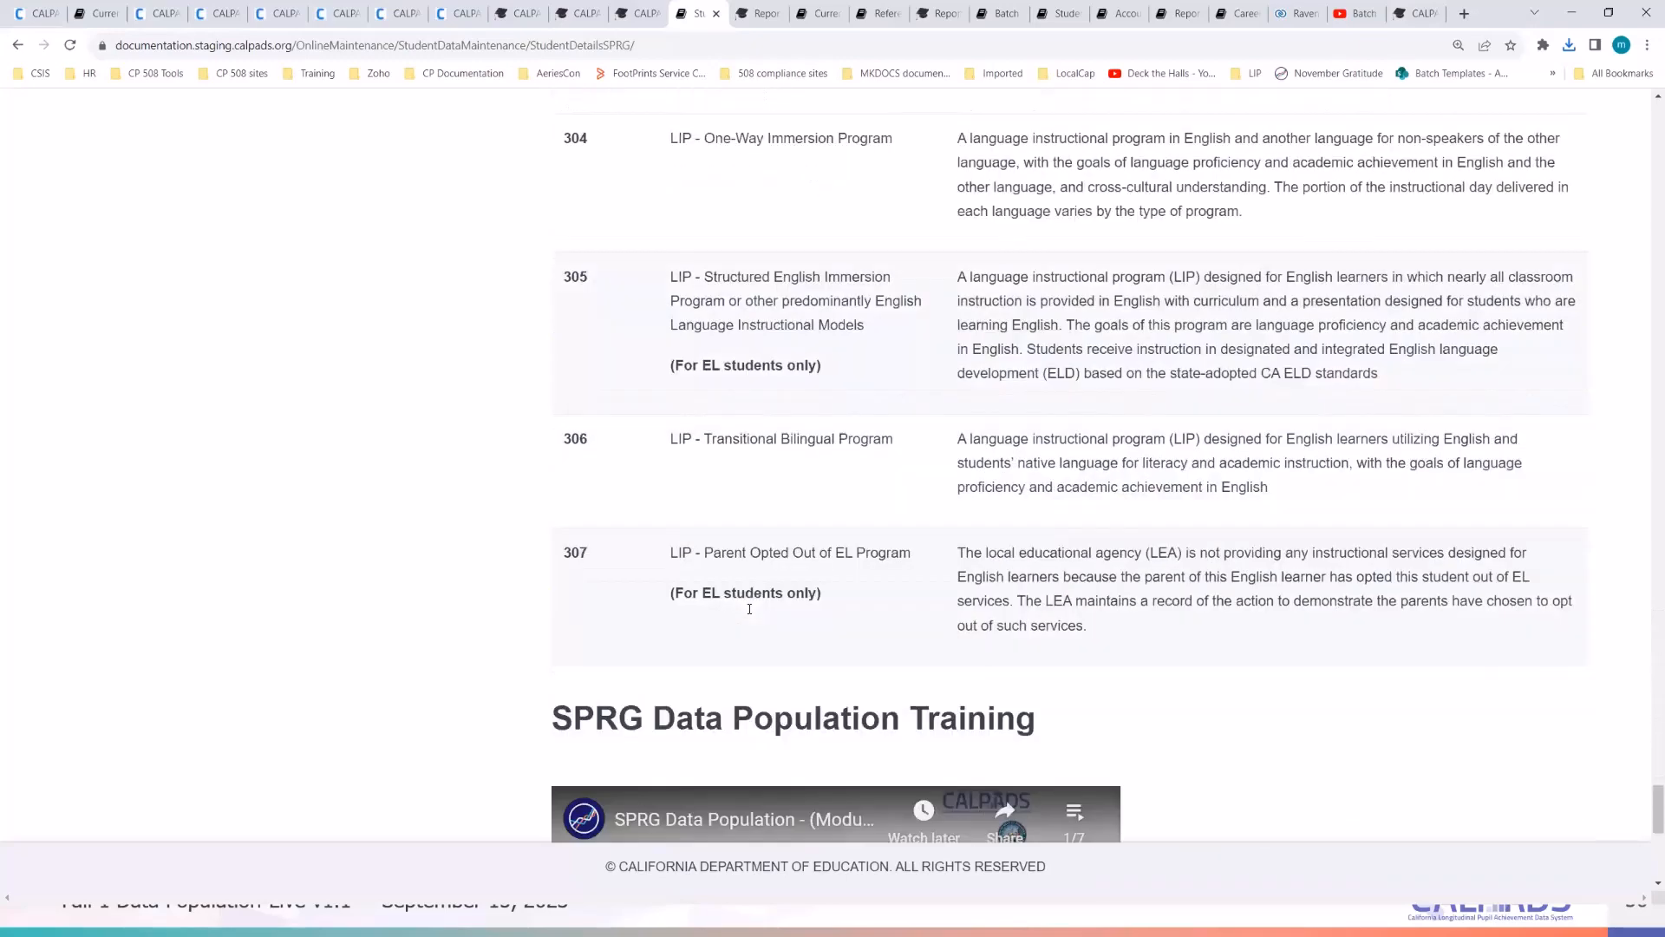
scroll(750, 614, down, 3)
scroll(750, 614, up, 6)
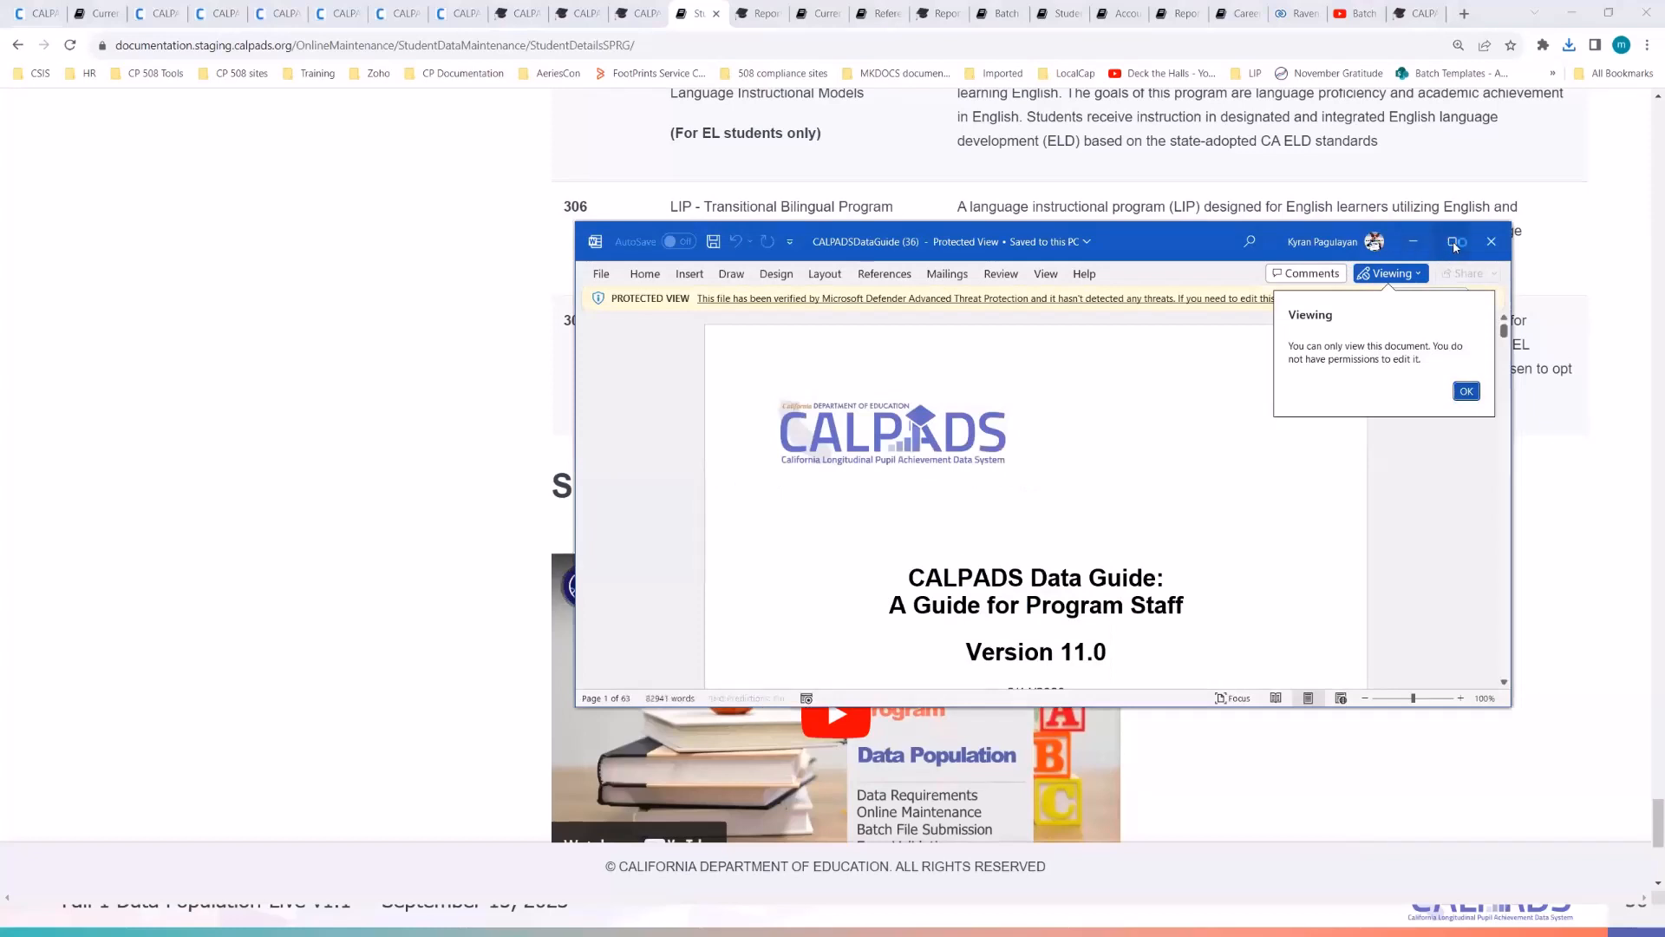
- Maximize the Data Guide window, enable editing, and select the whole document
click(1456, 242)
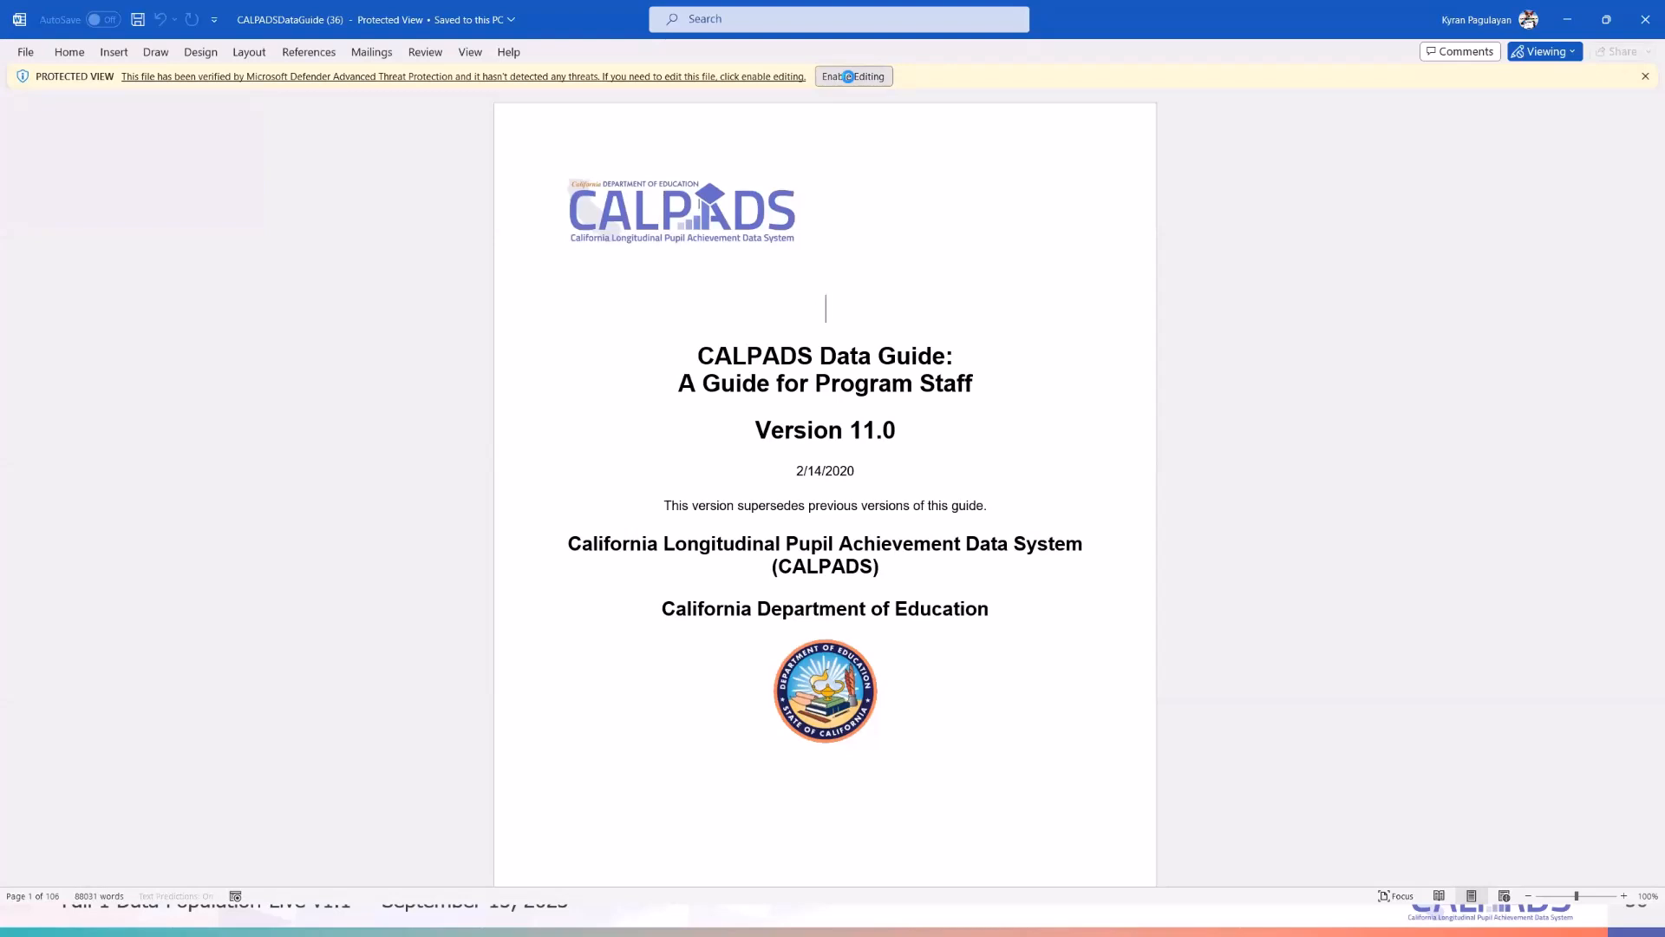
click(848, 76)
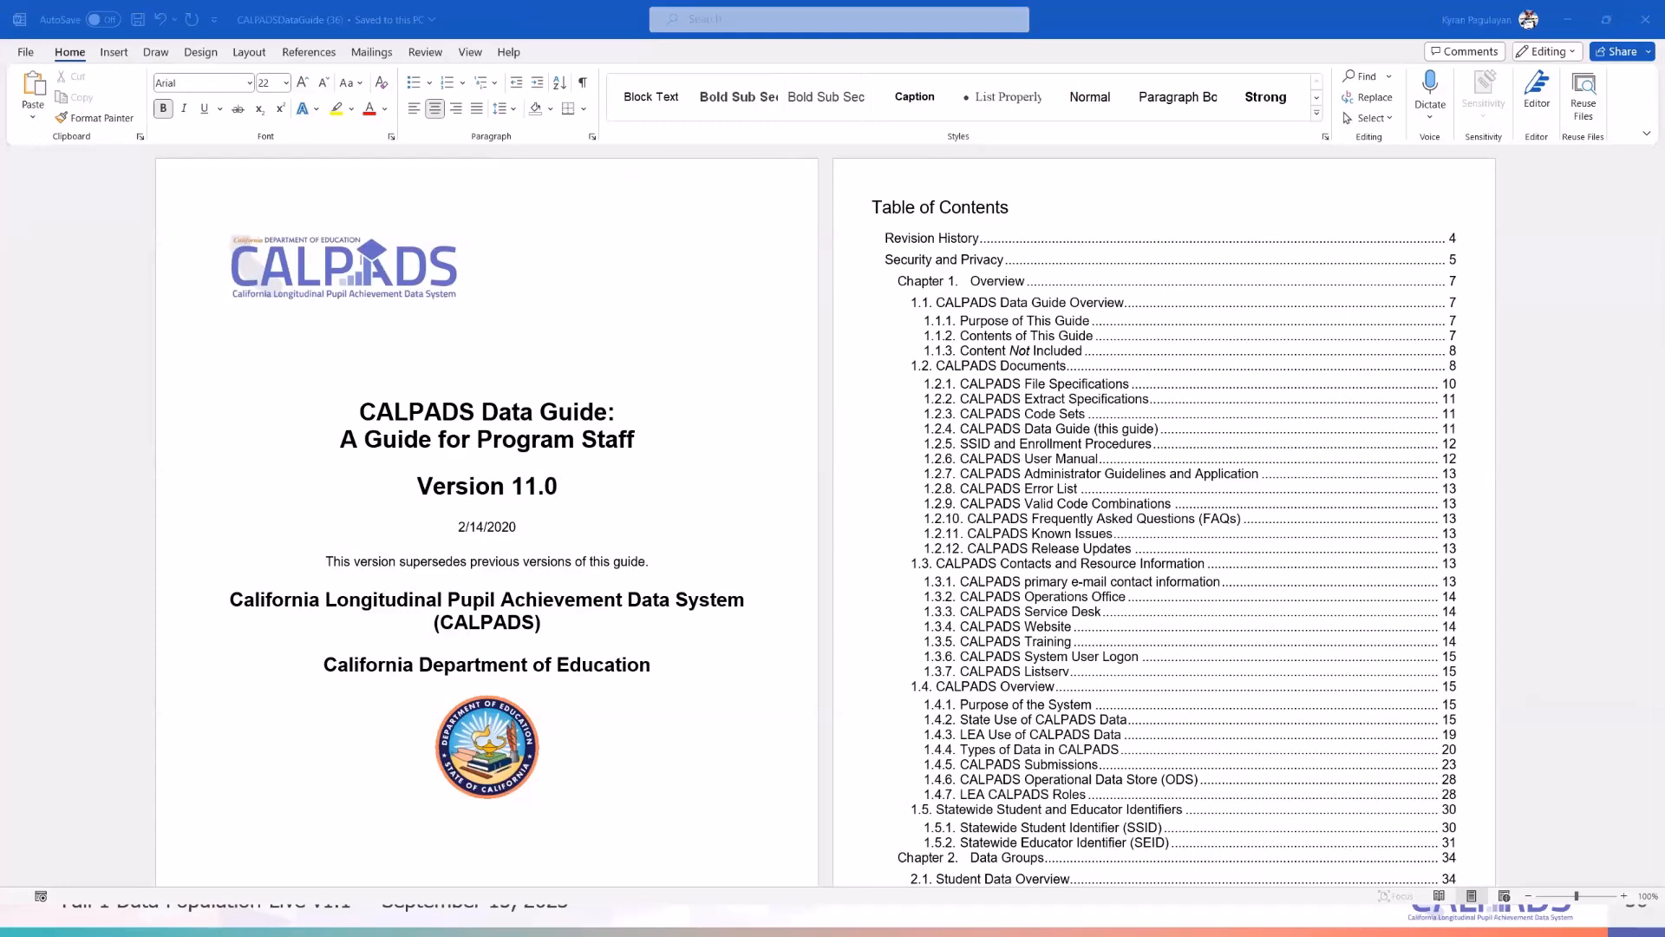
click(524, 428)
key(ctrl+a)
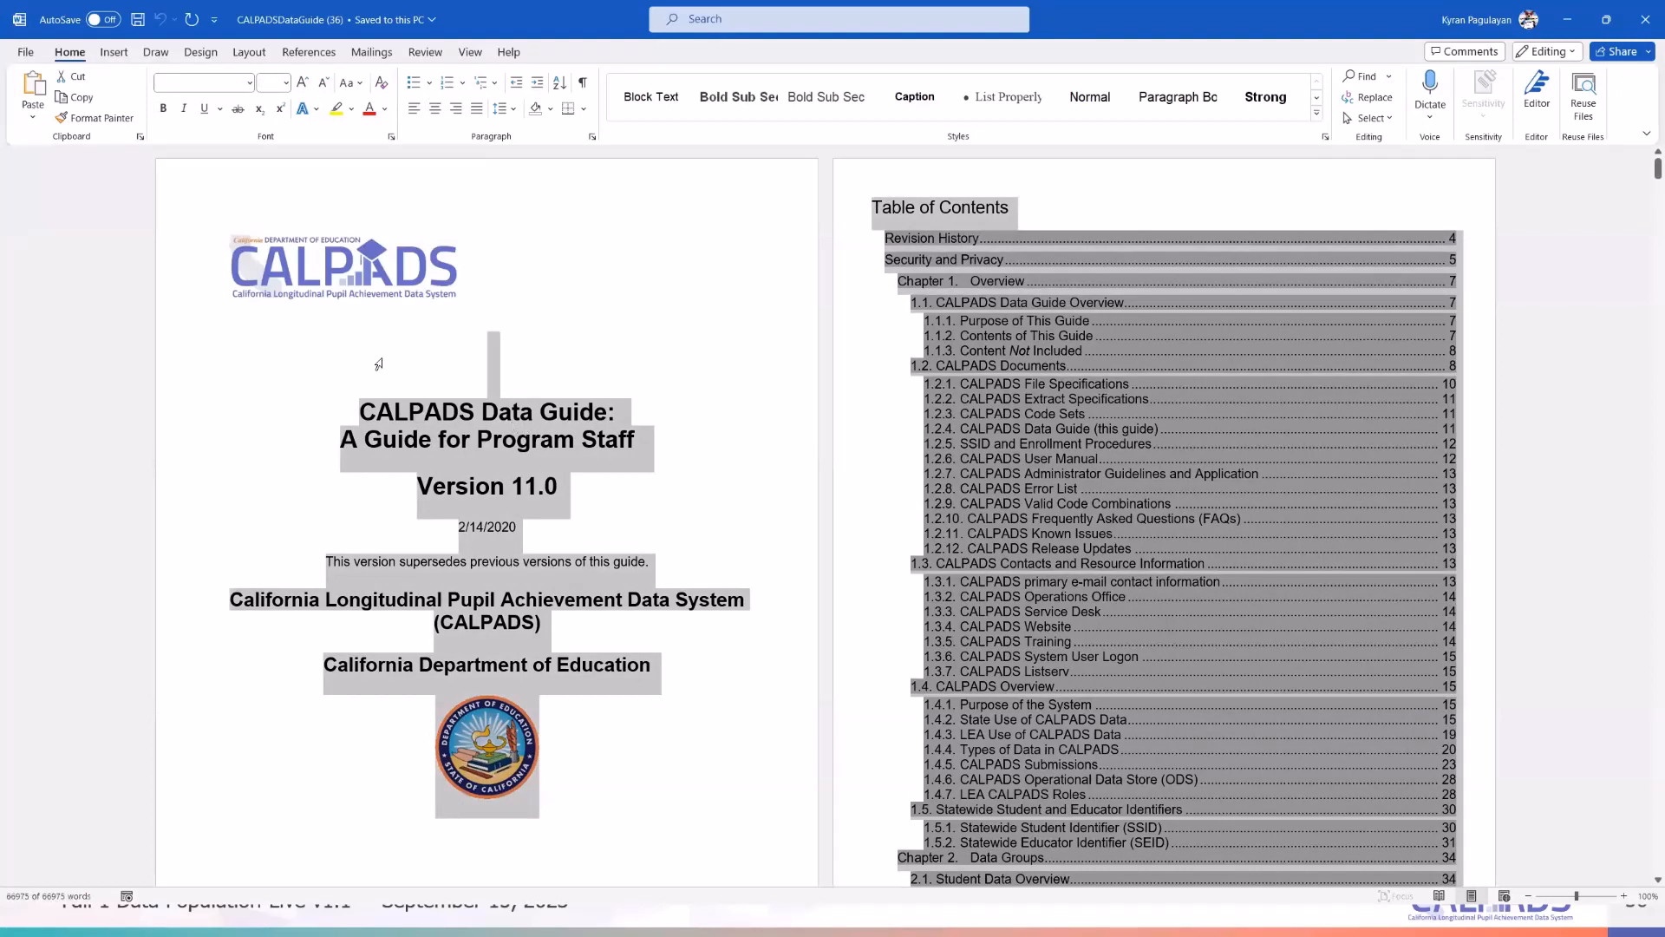
- Use the Headings outline to jump to section 2.1.3 Student Program (SPRG) and read down
key(ctrl+f)
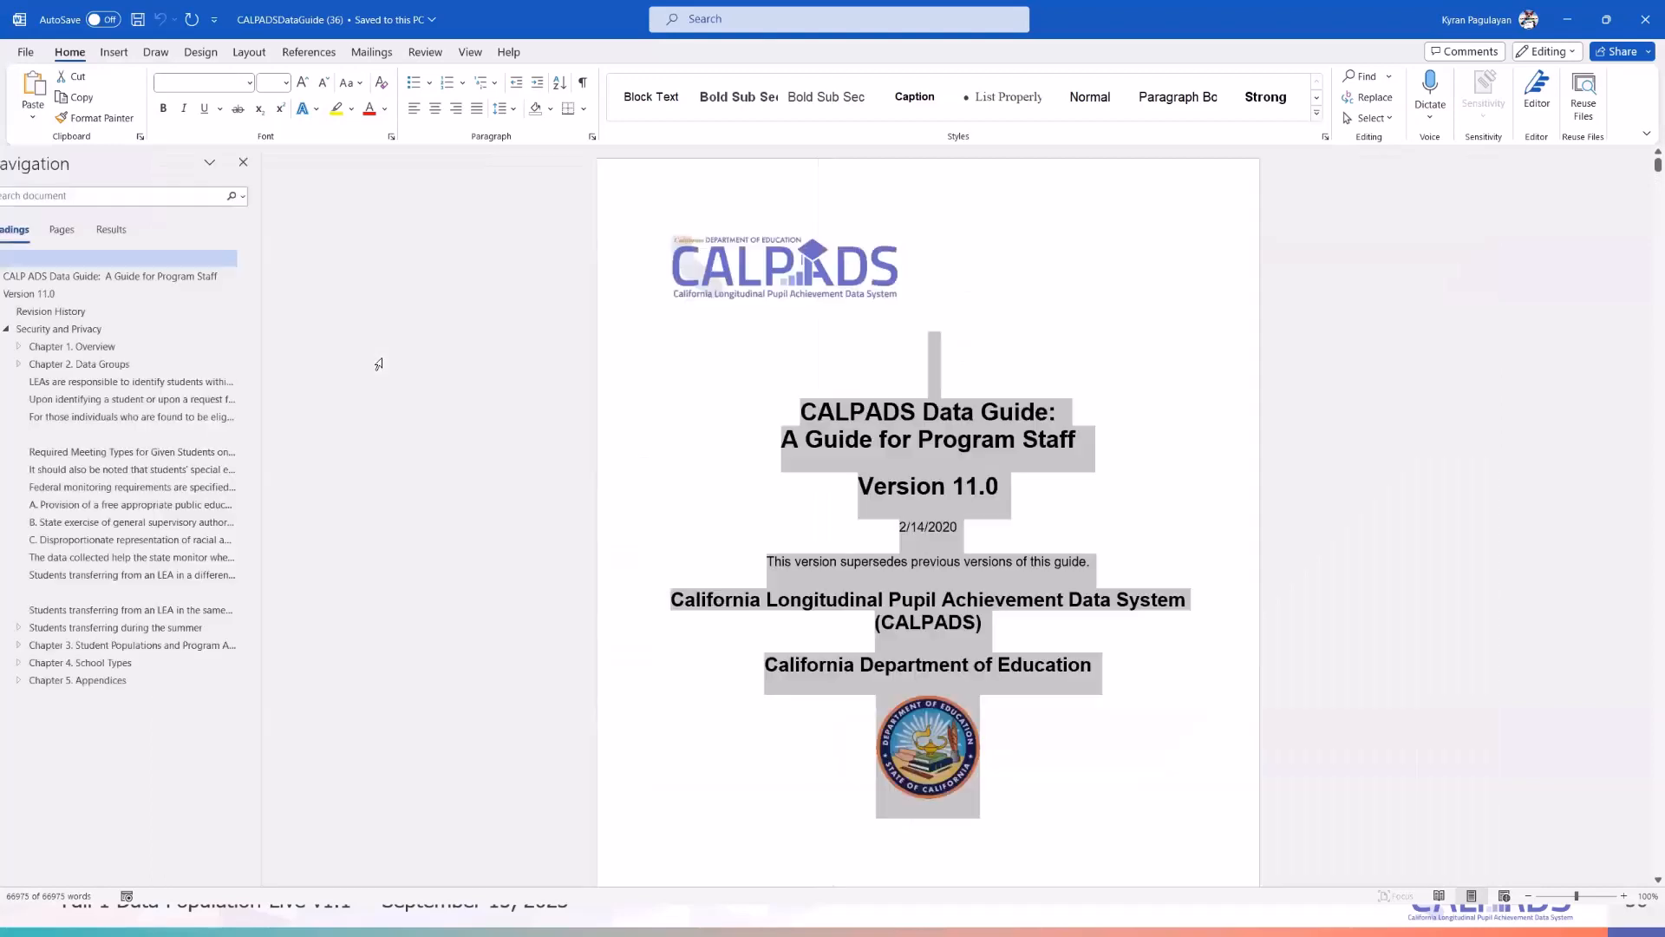
click(32, 248)
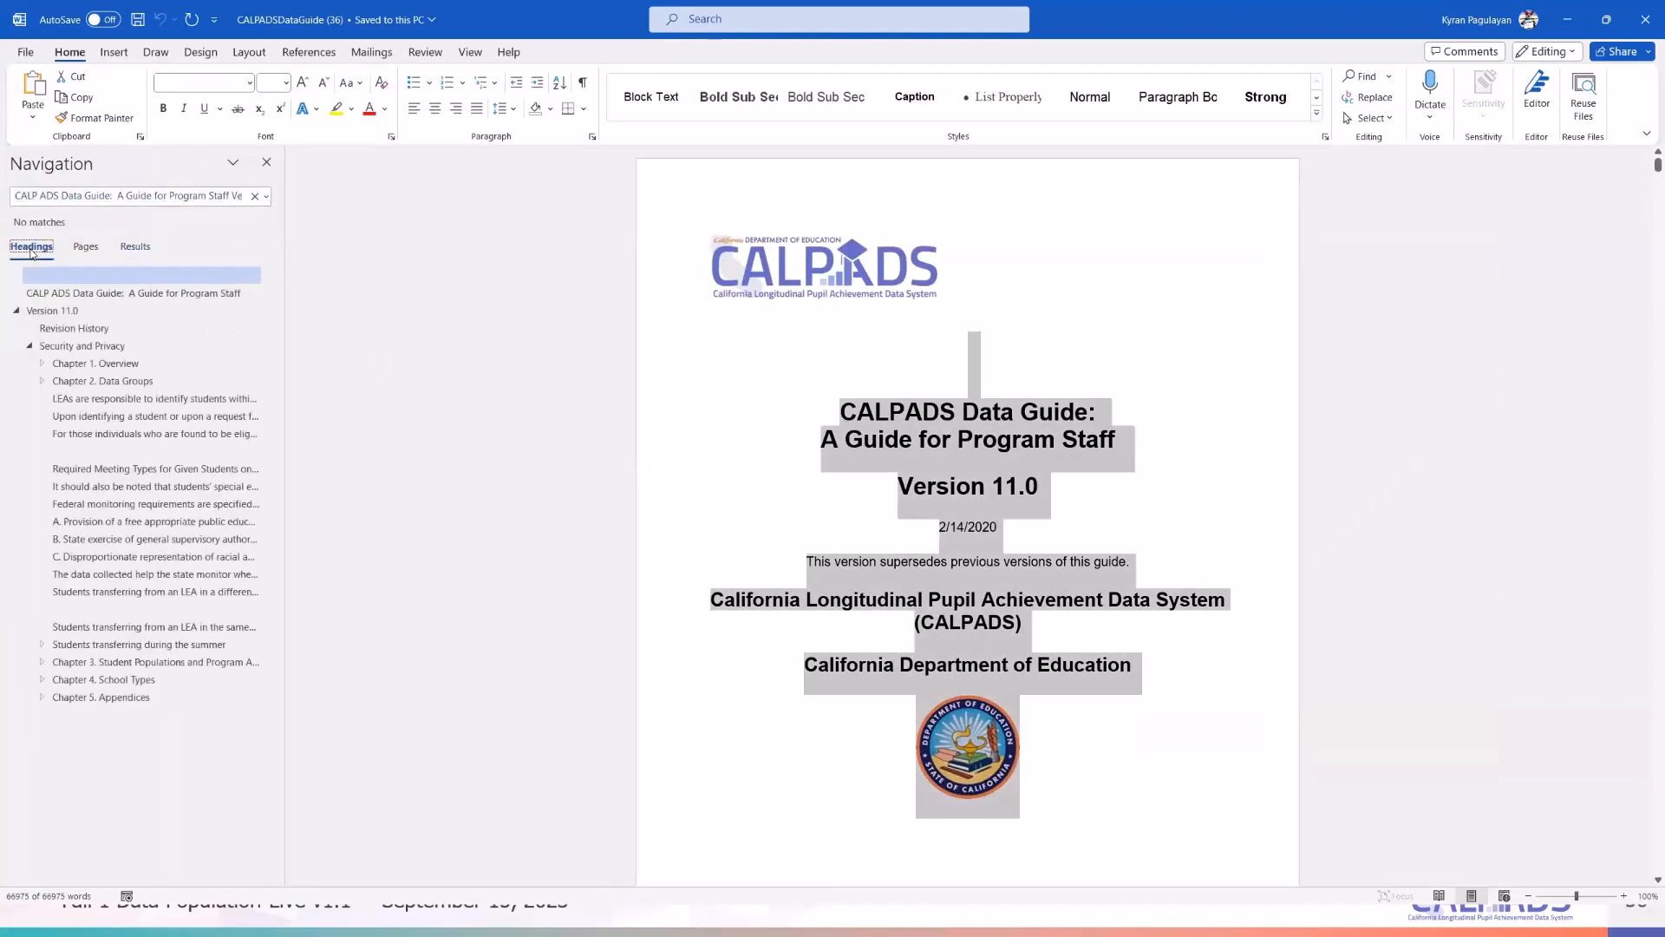
click(41, 381)
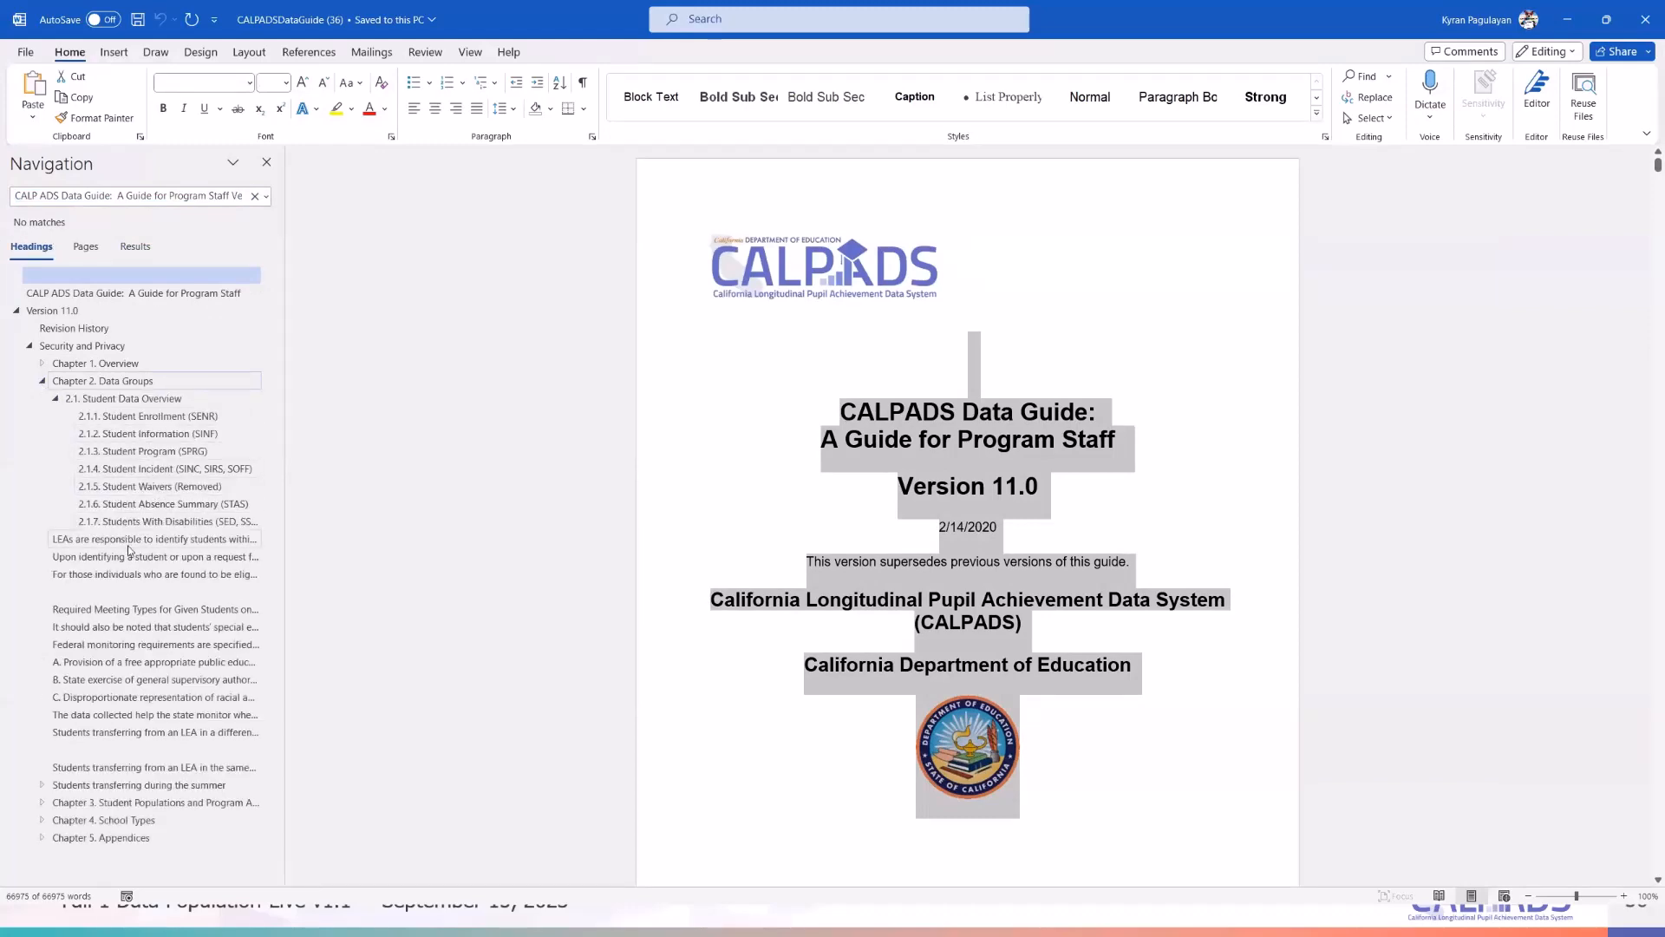
click(143, 451)
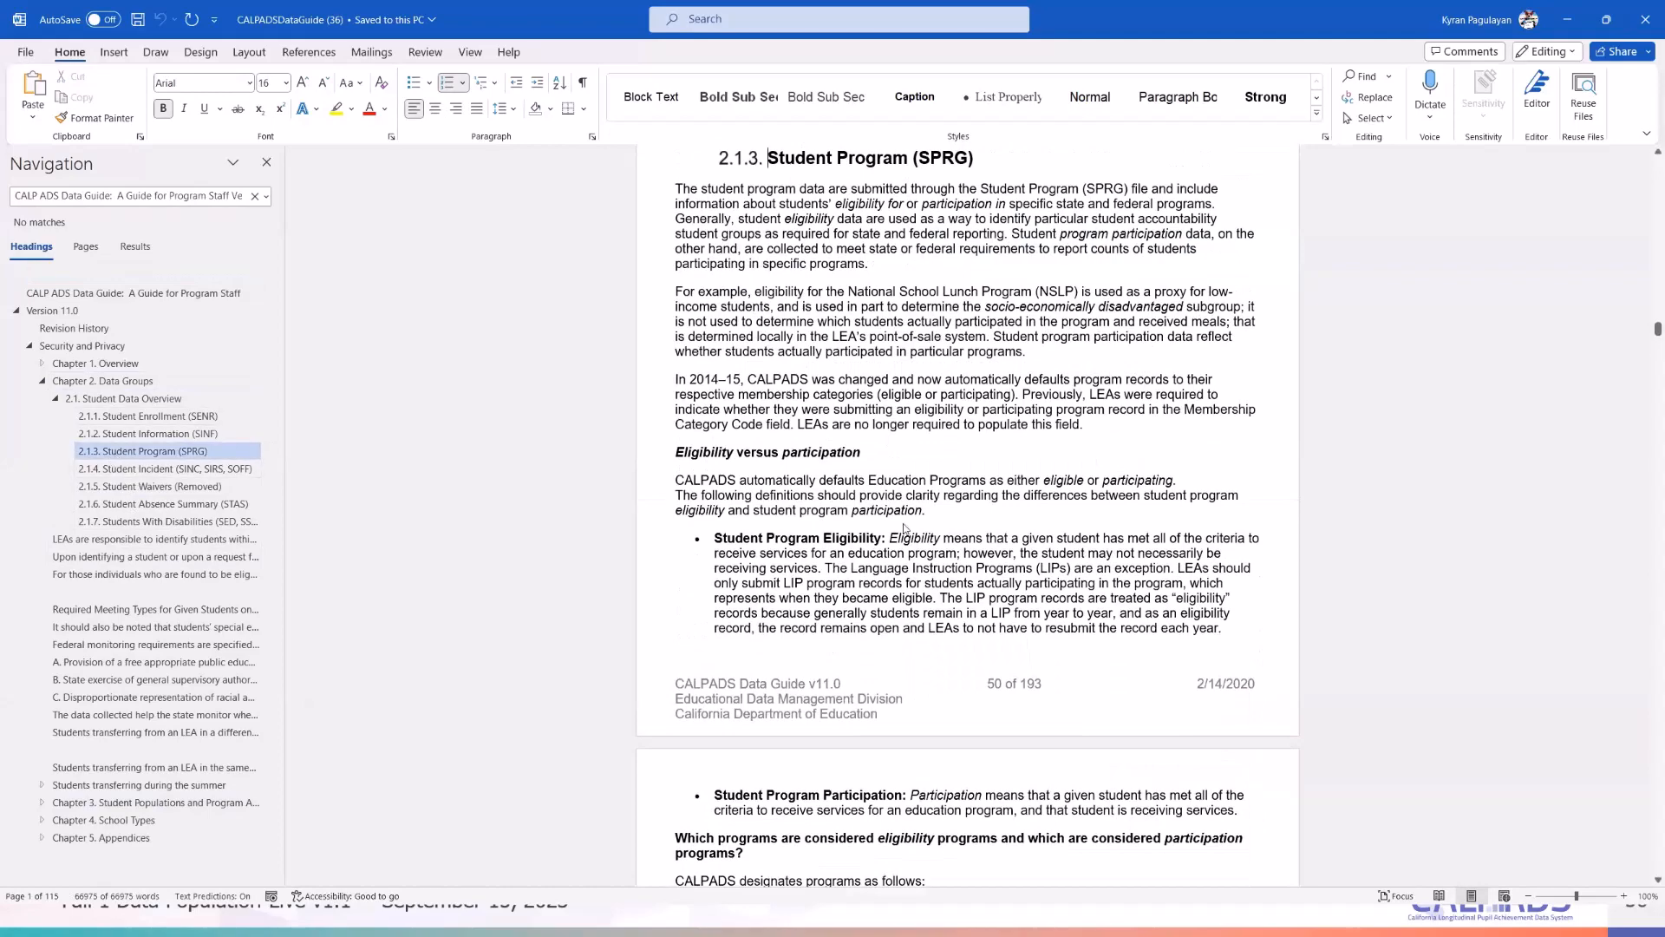
scroll(968, 550, down, 3)
scroll(971, 552, down, 15)
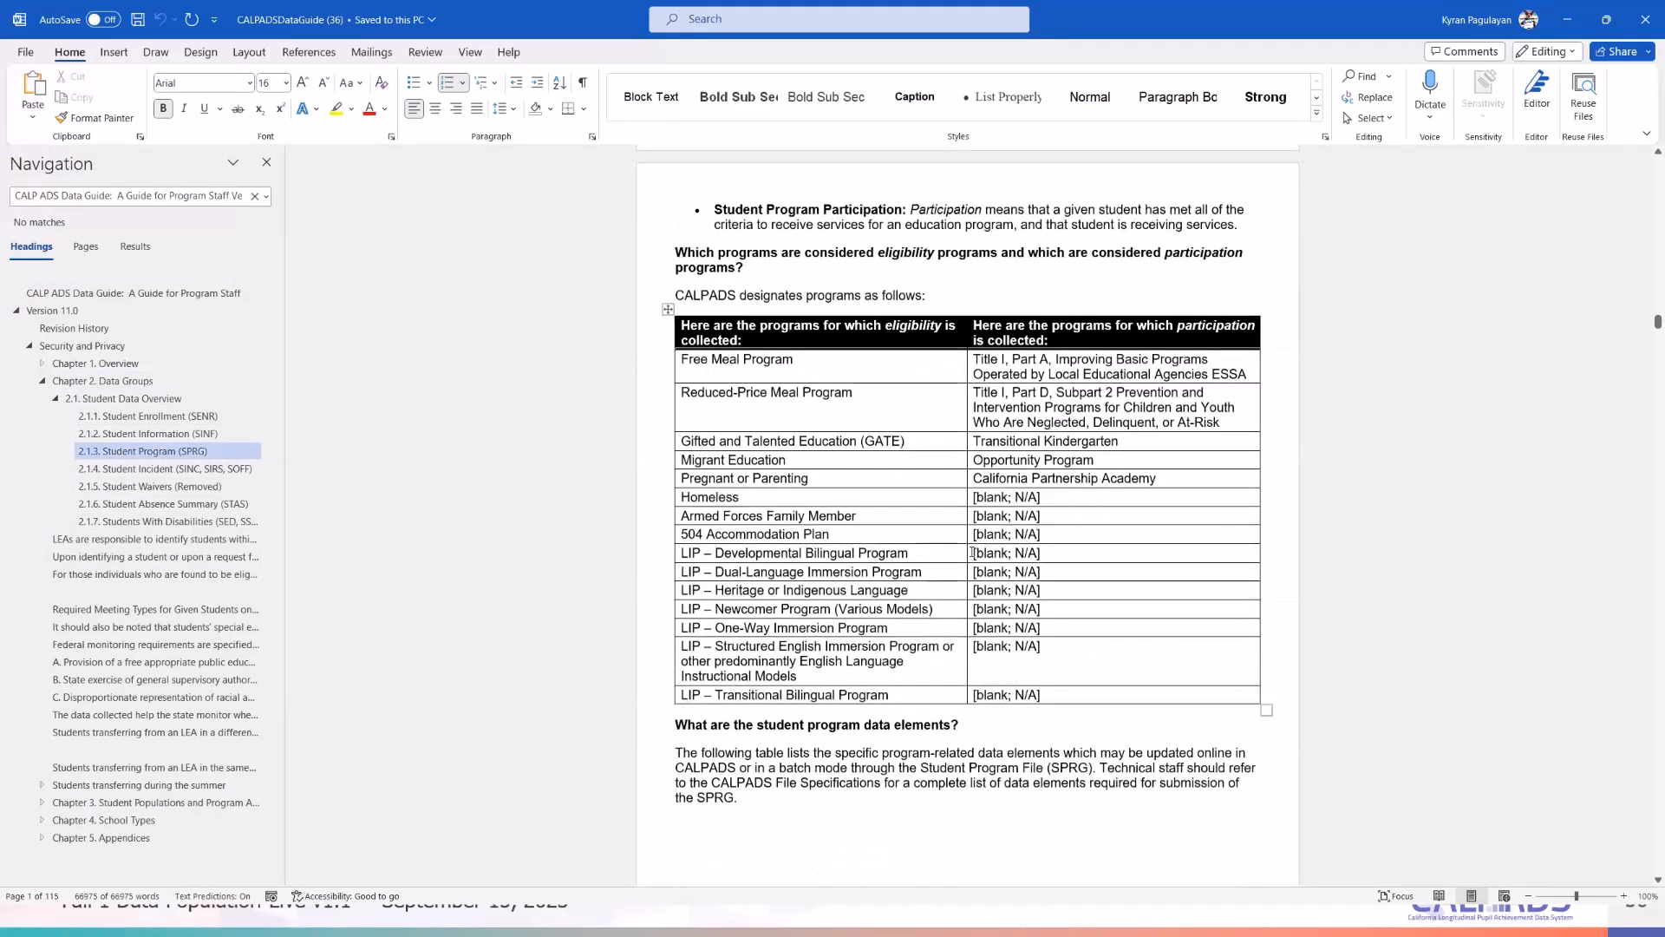
scroll(993, 649, down, 12)
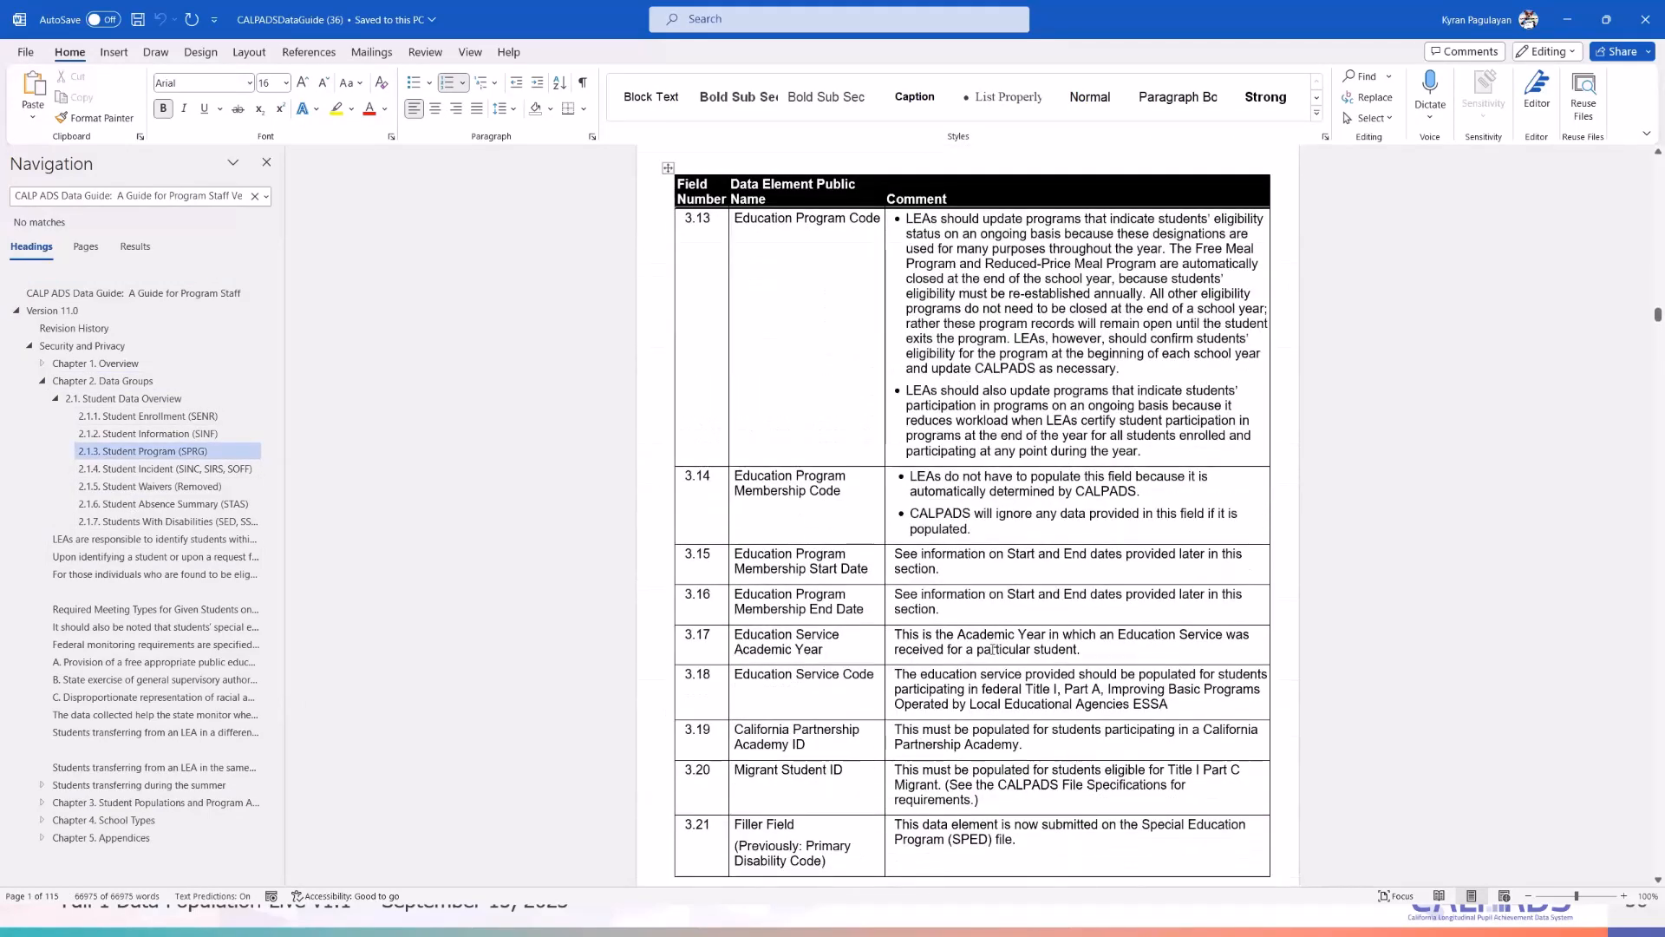
scroll(992, 649, down, 15)
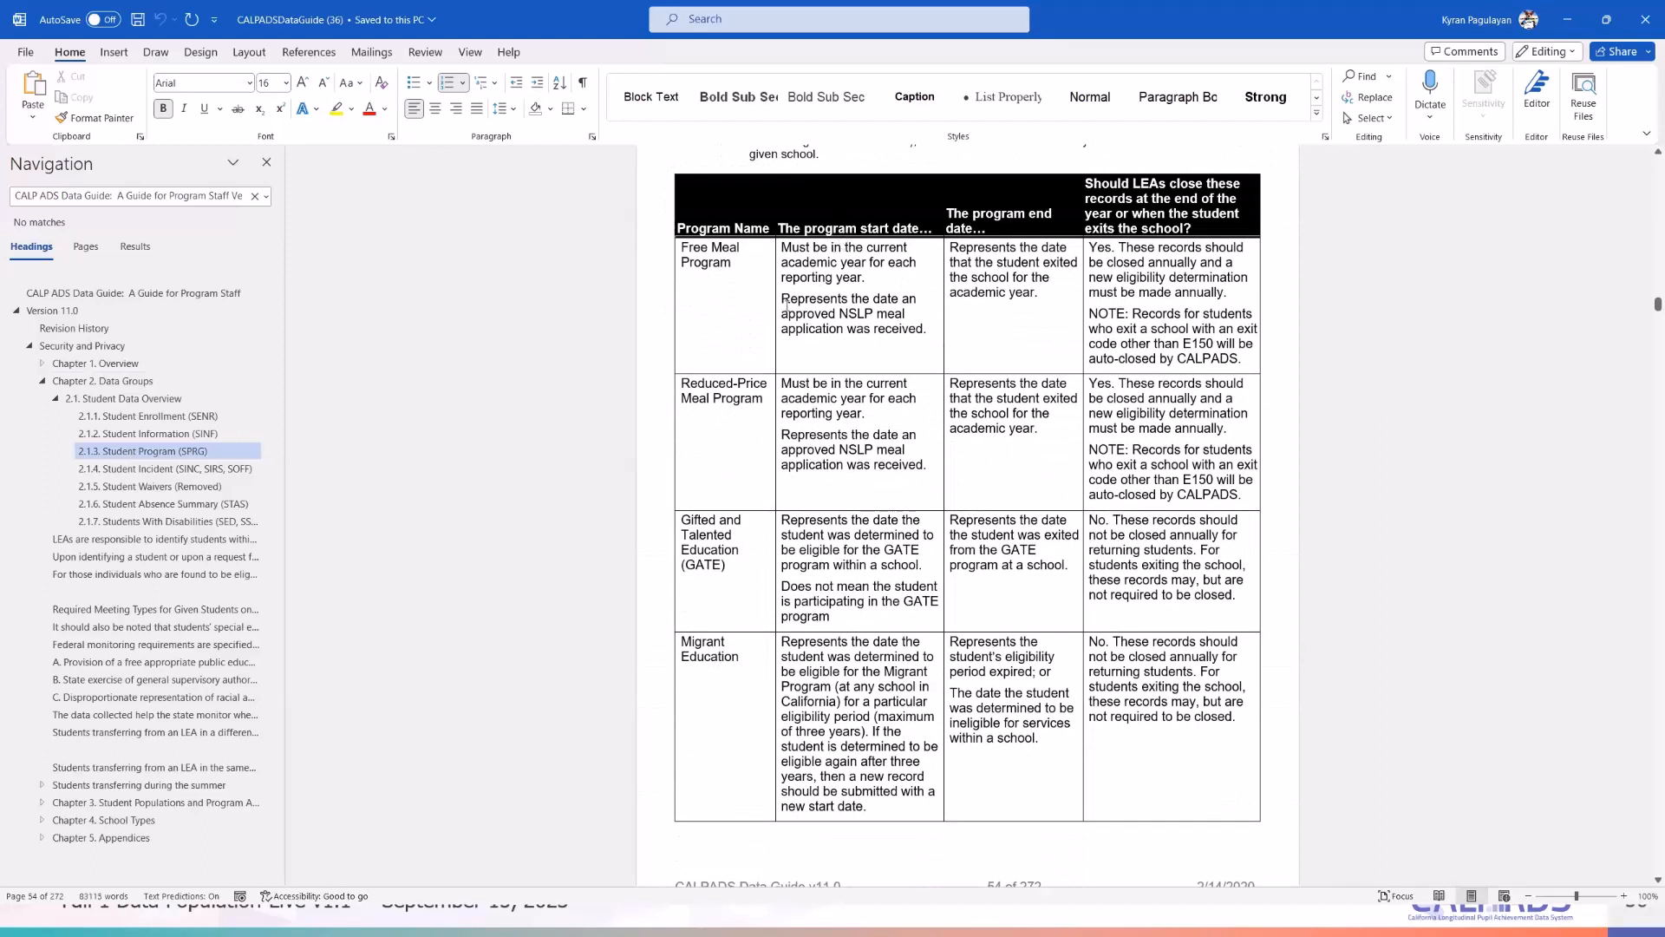
- Clear the selection, review the SPRG section, then minimize Word to return to the browser
click(823, 328)
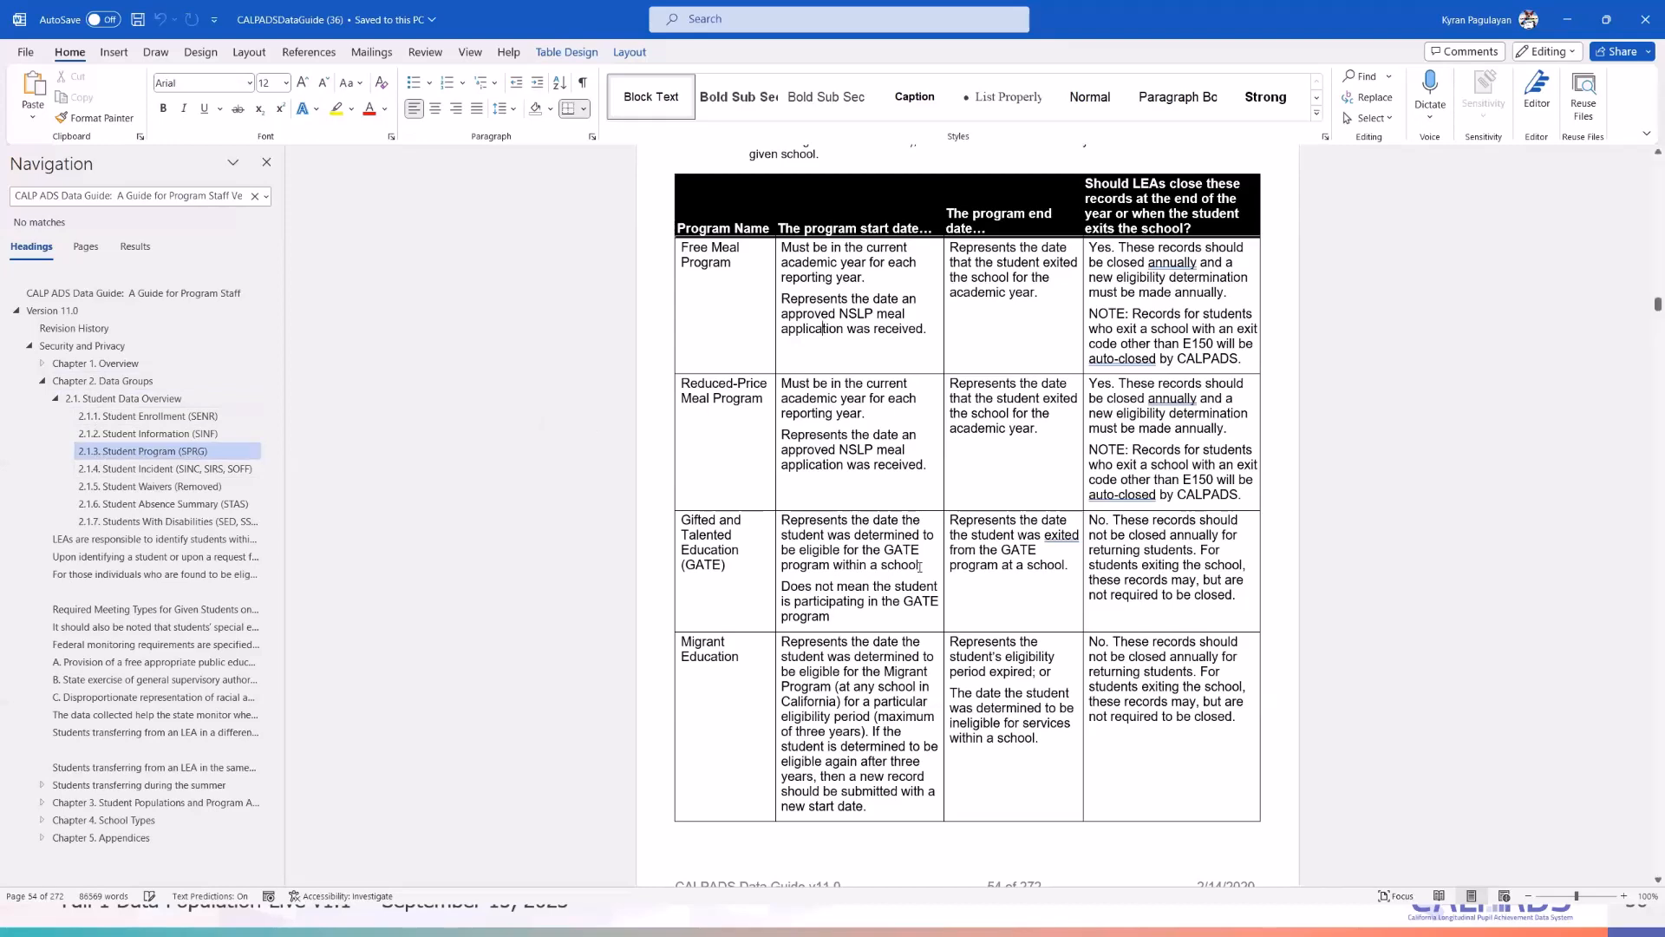
scroll(867, 626, down, 3)
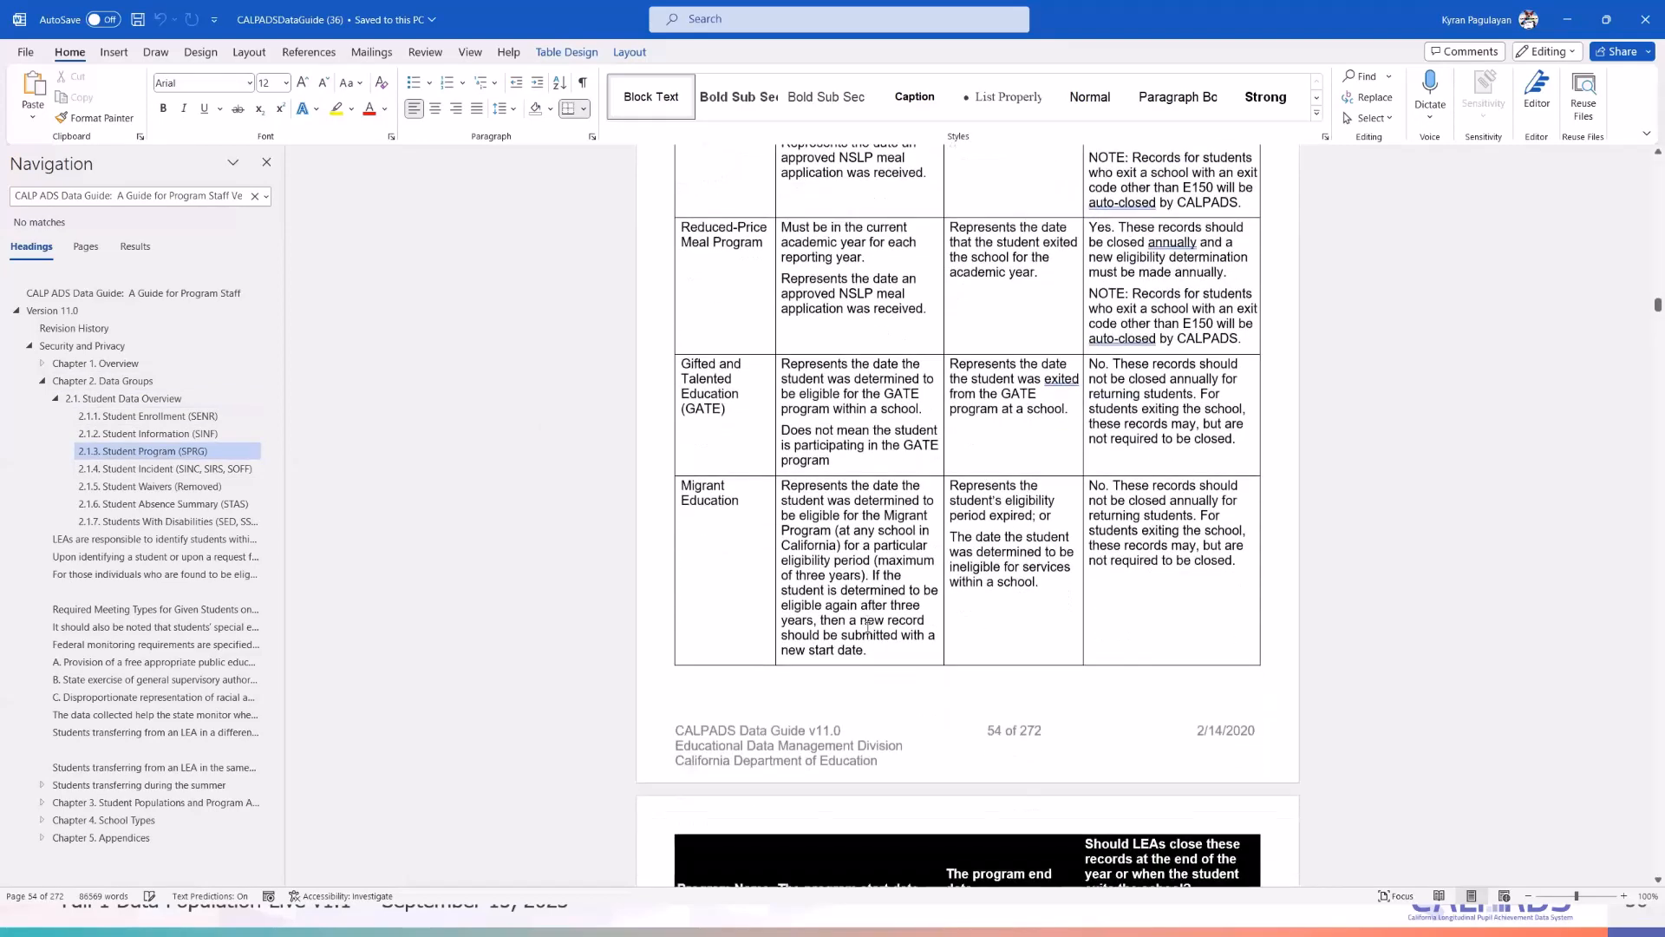
scroll(868, 626, up, 3)
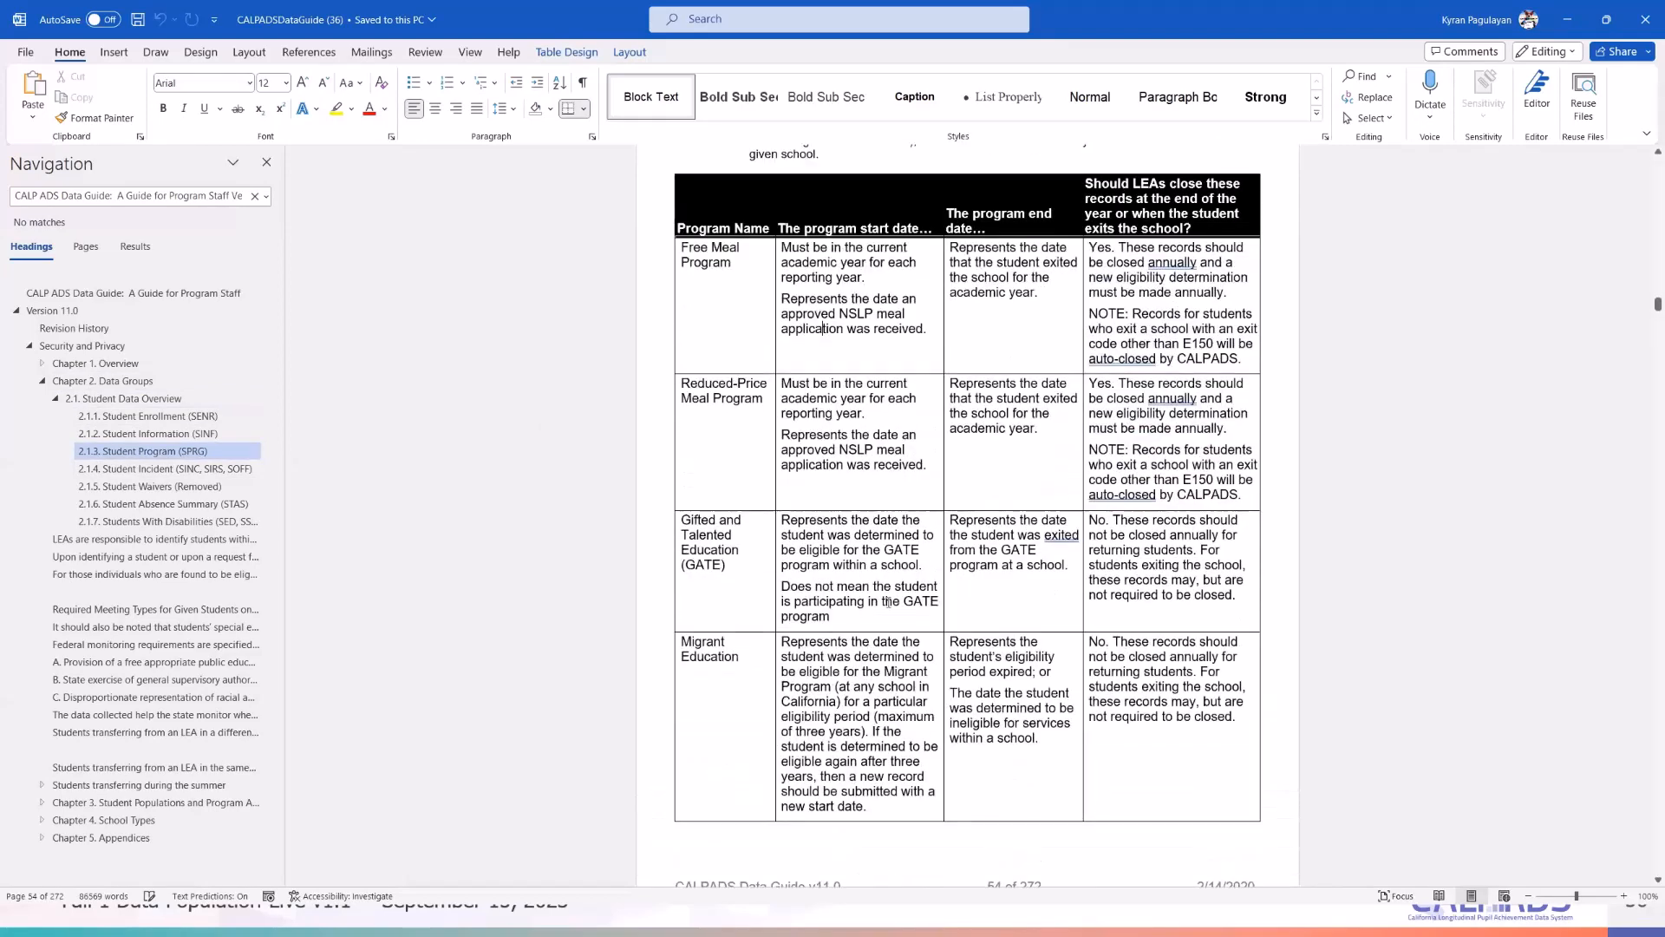
click(1566, 19)
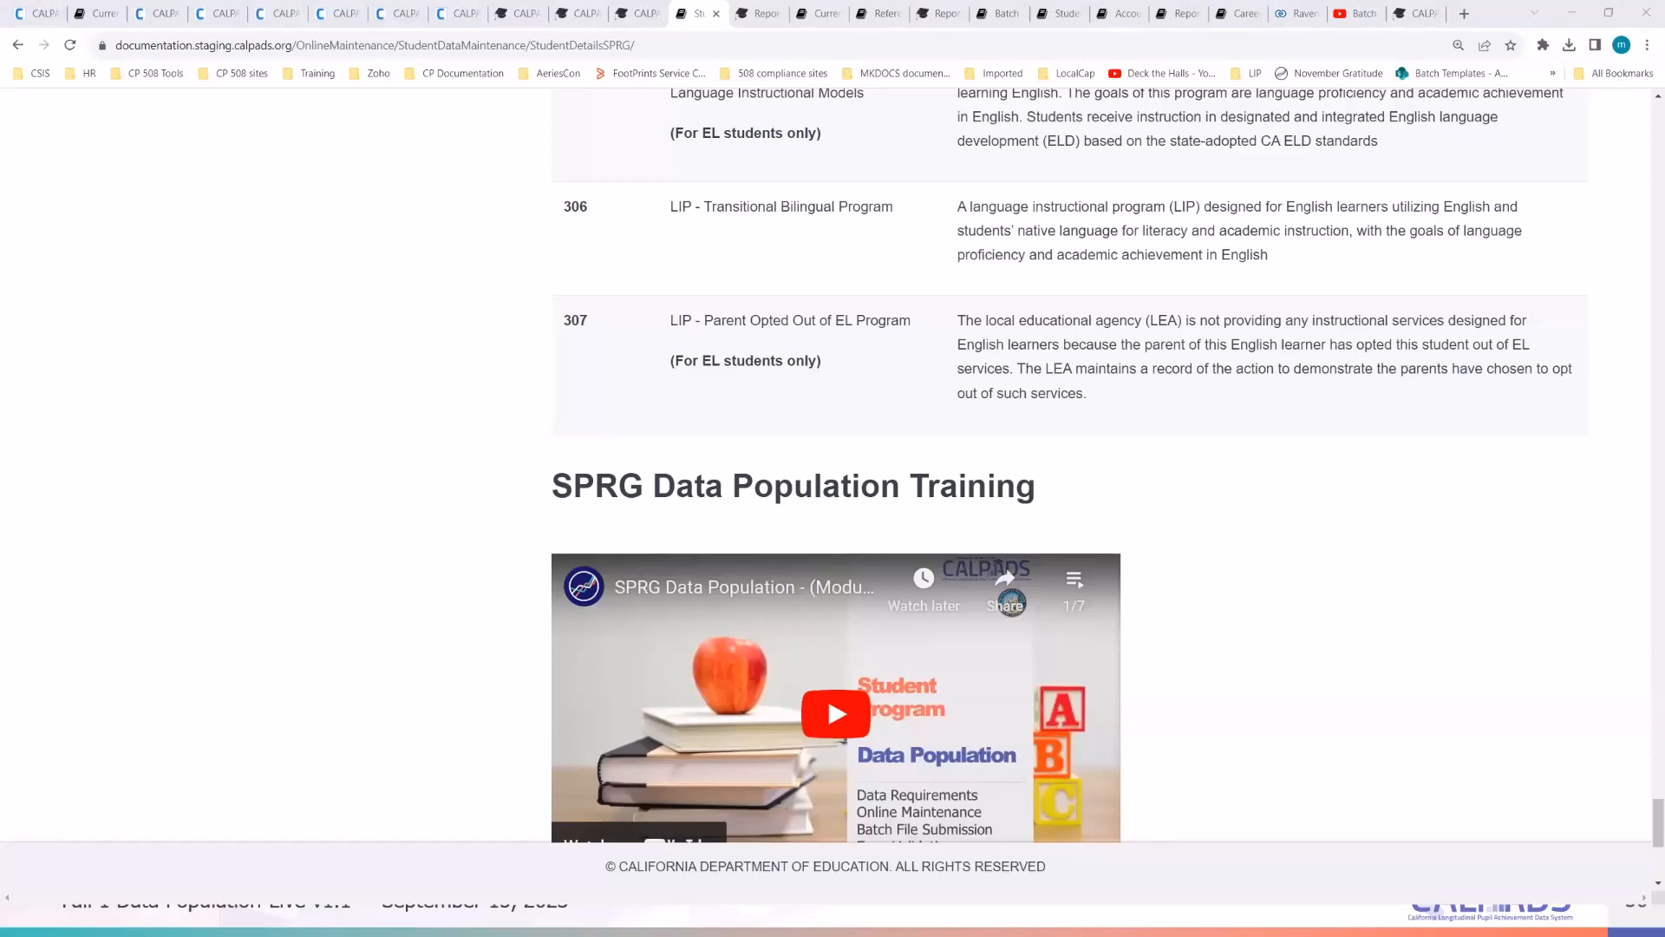
- Switch from the SPRG documentation back to the Excel workbook's Student Program sheet
key(alt+Tab)
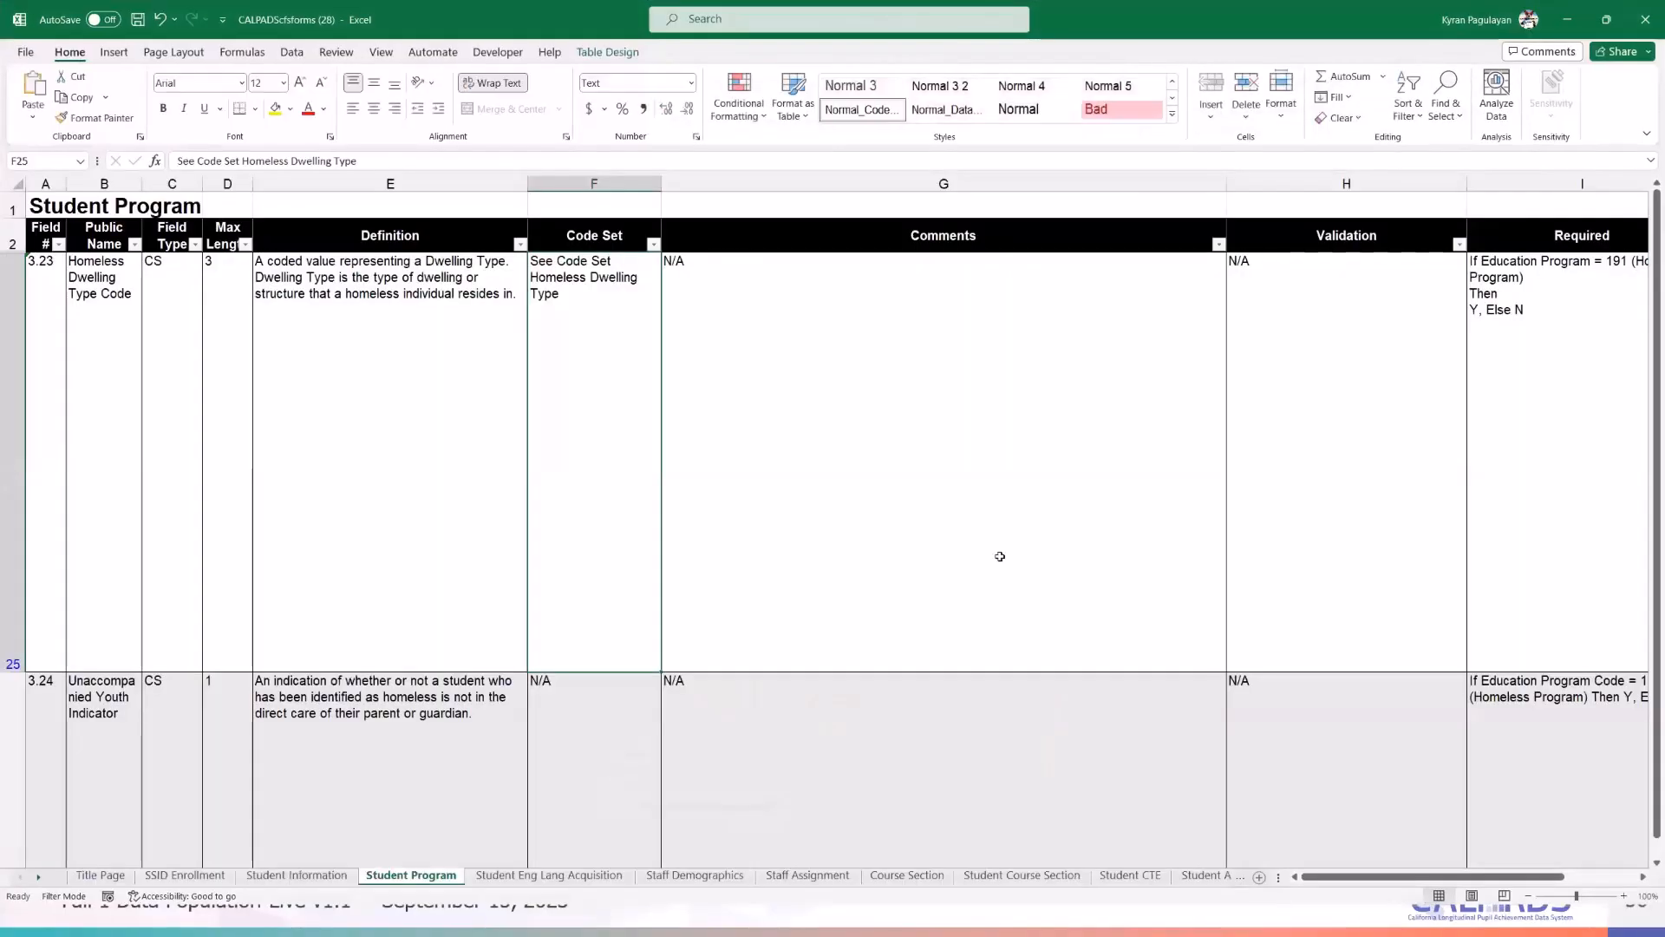
- Show the Student Information sheet at 110% zoom, scrolled to the top
click(298, 878)
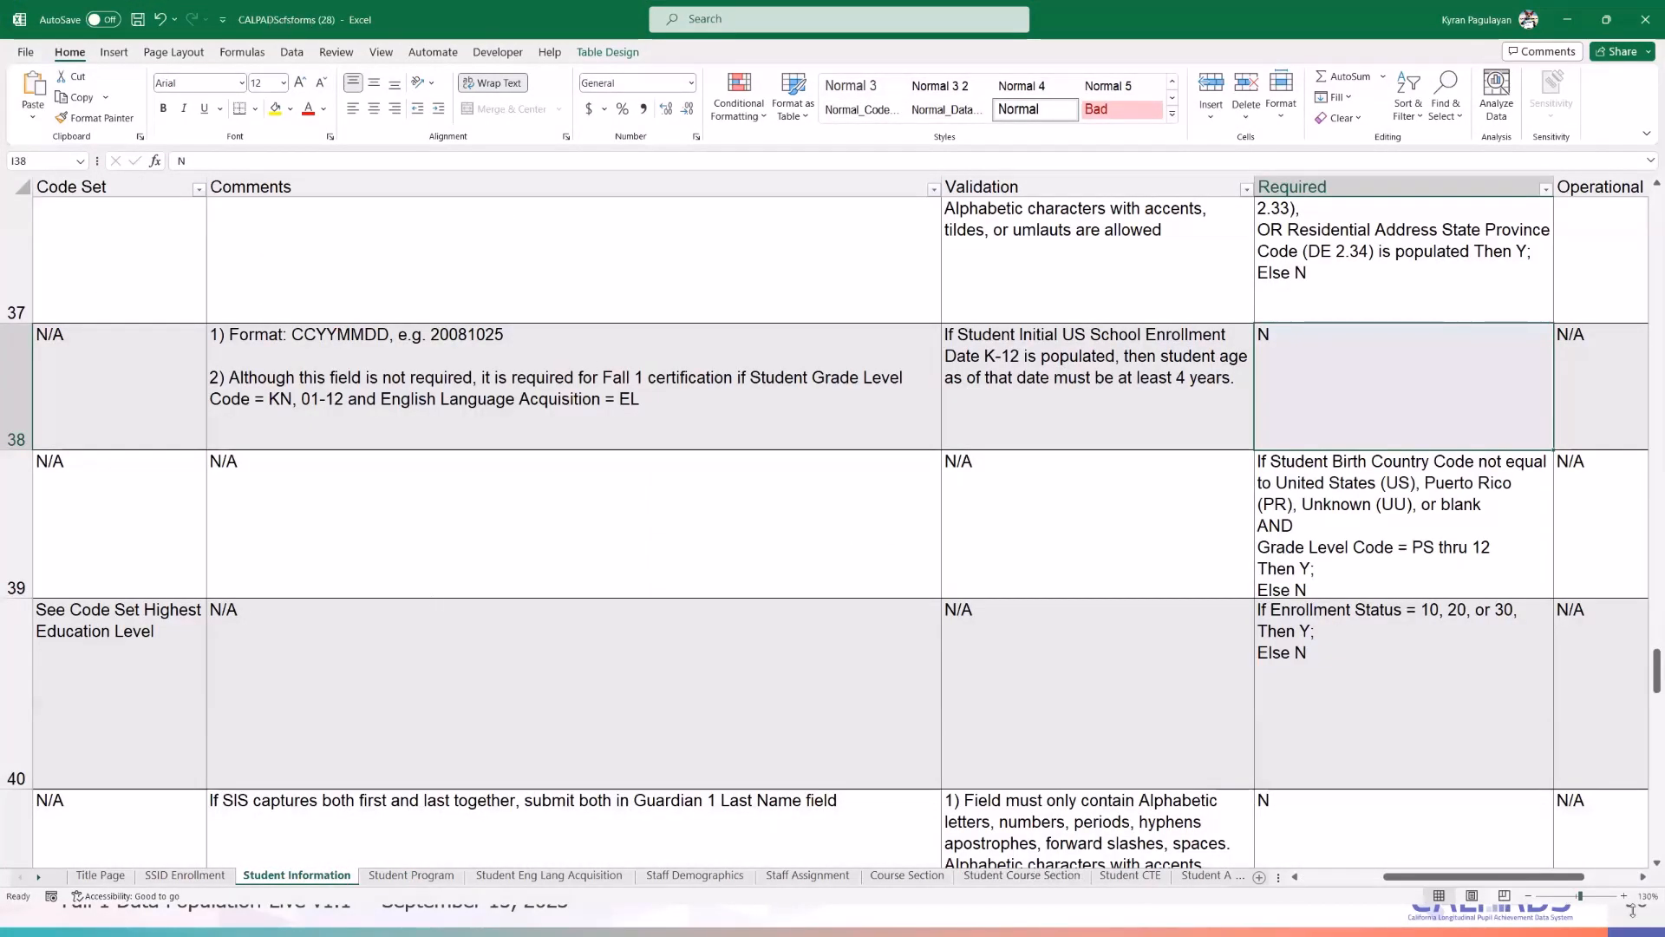
click(1527, 897)
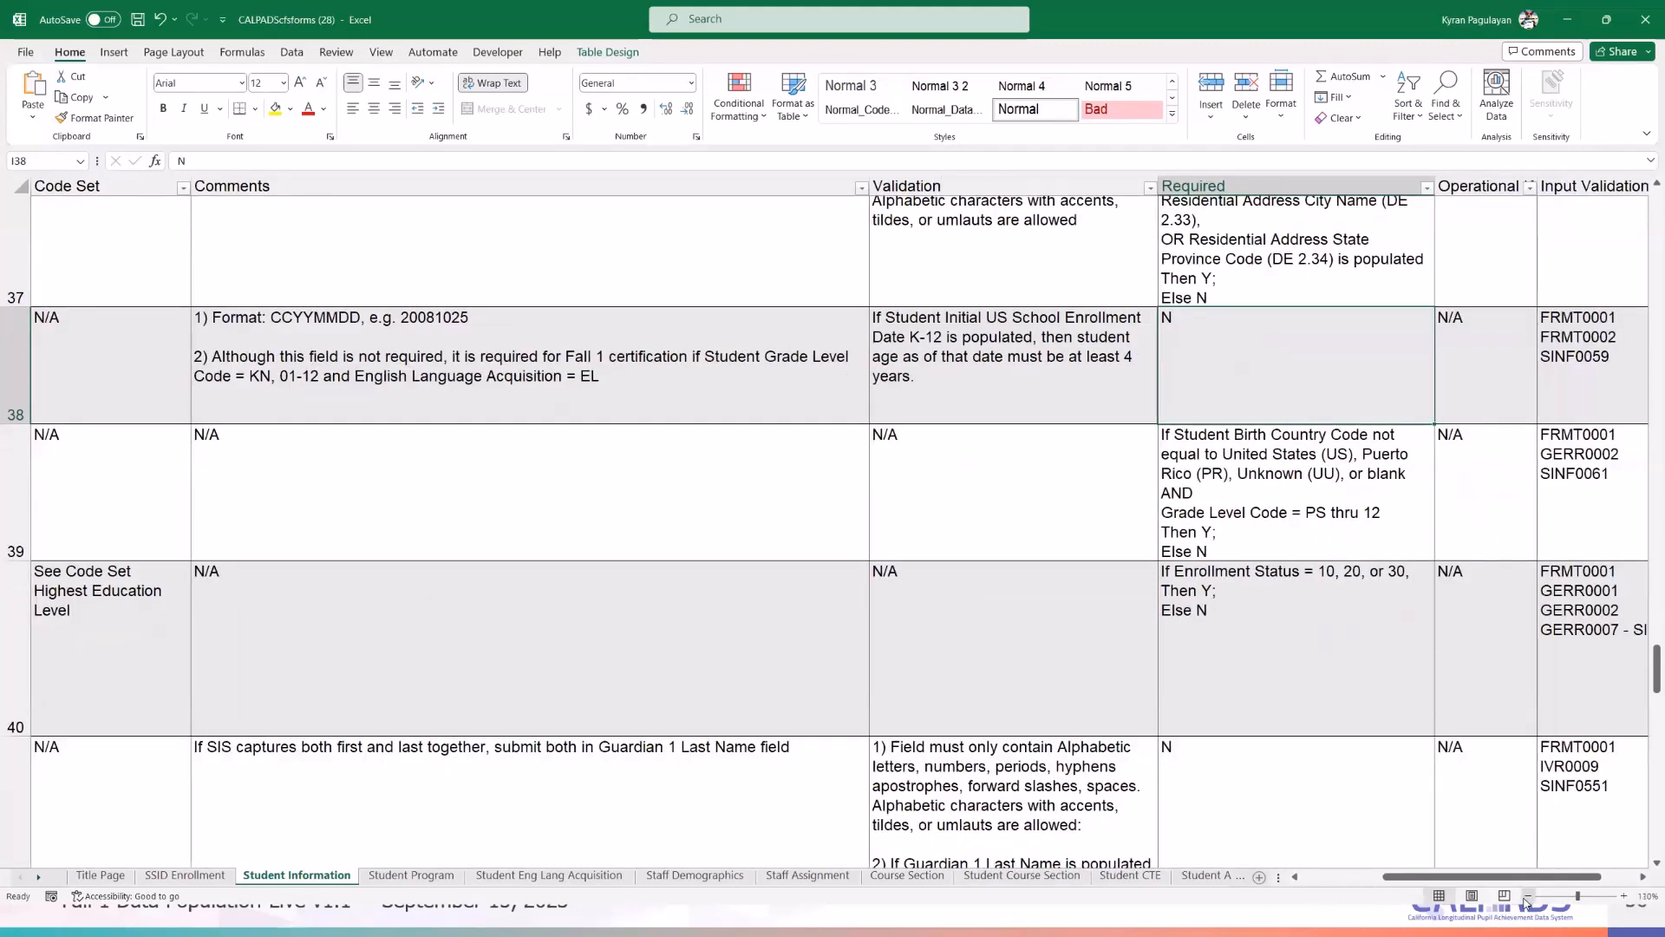
click(1527, 897)
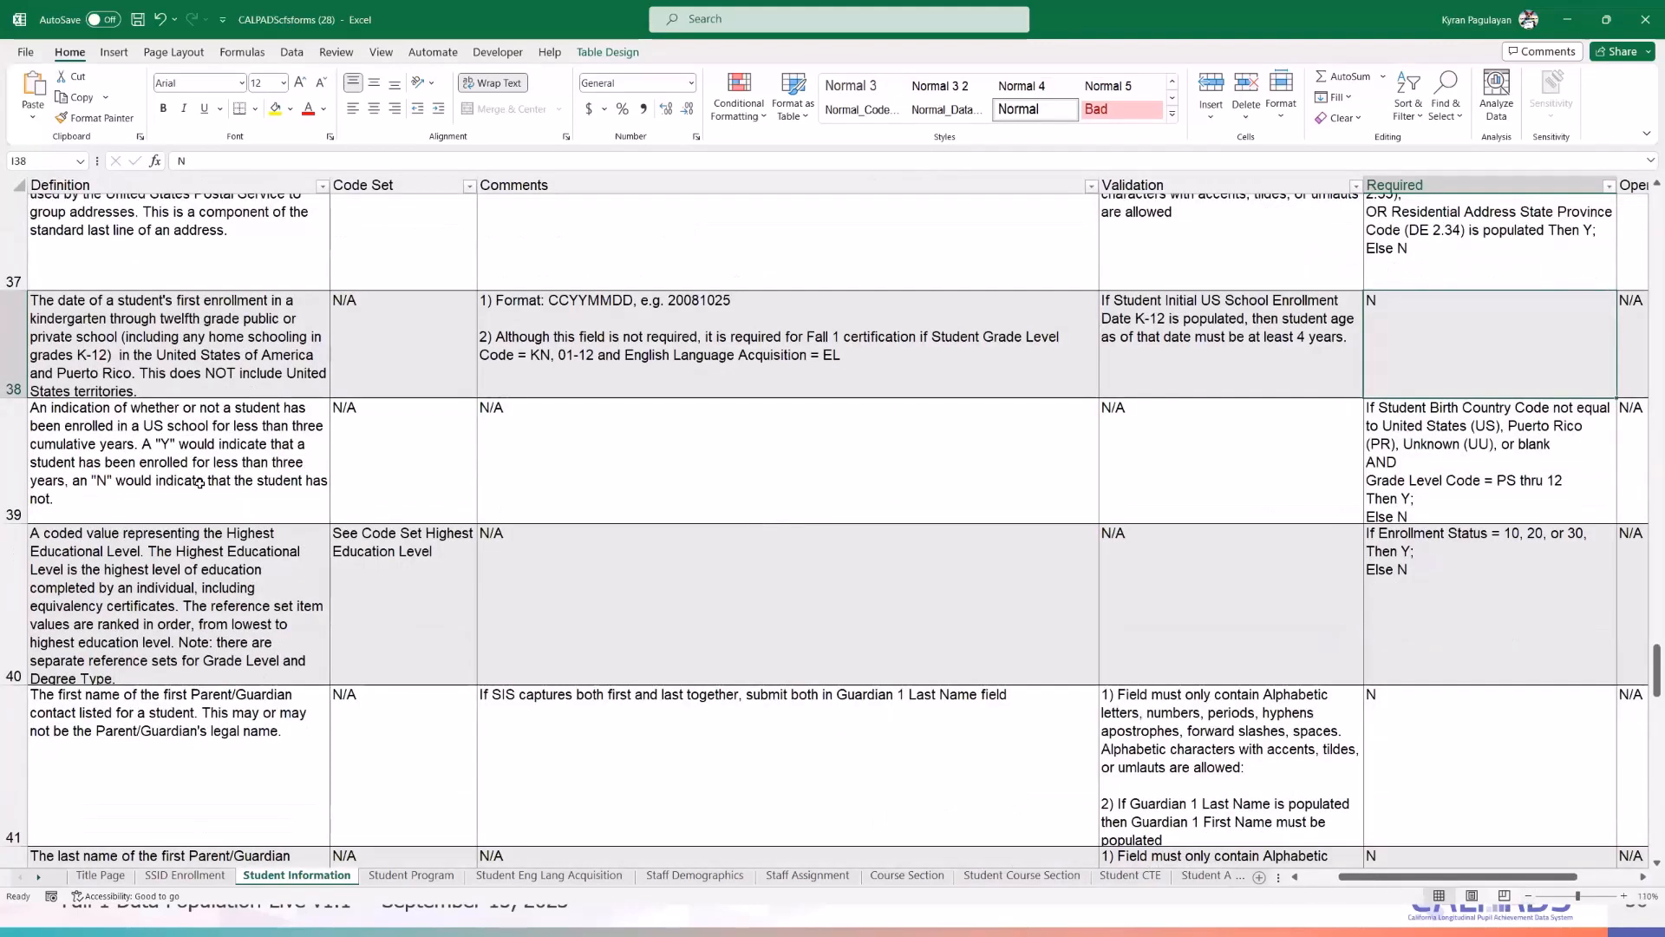
scroll(340, 317, up, 1)
scroll(340, 316, up, 3)
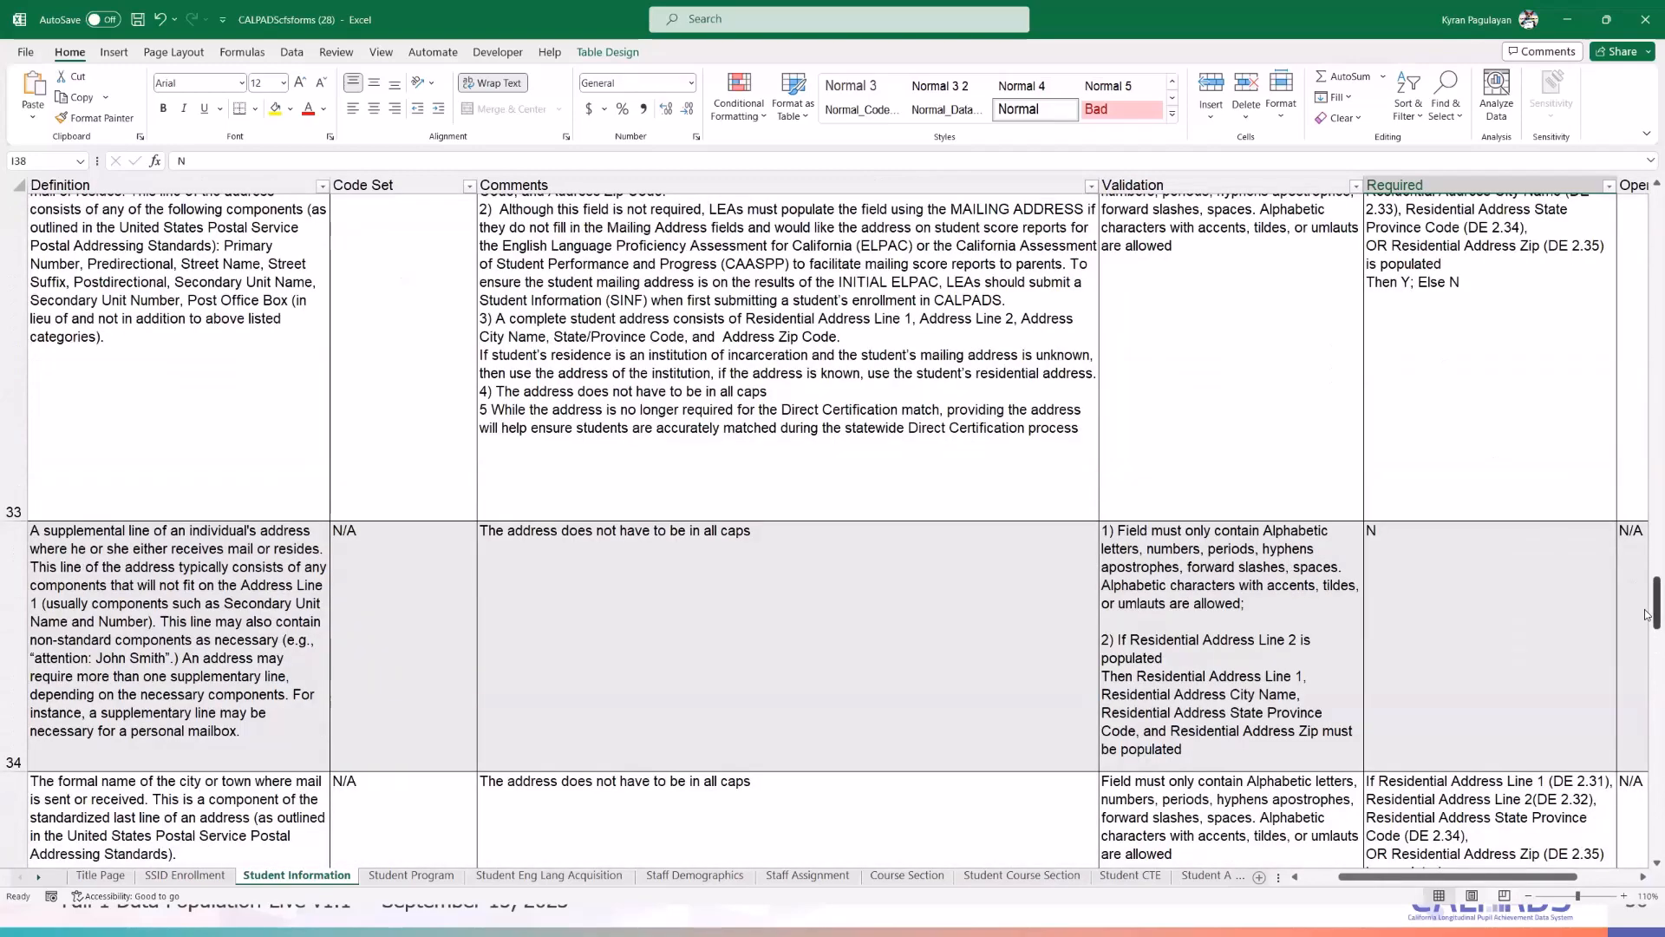
scroll(1647, 453, up, 15)
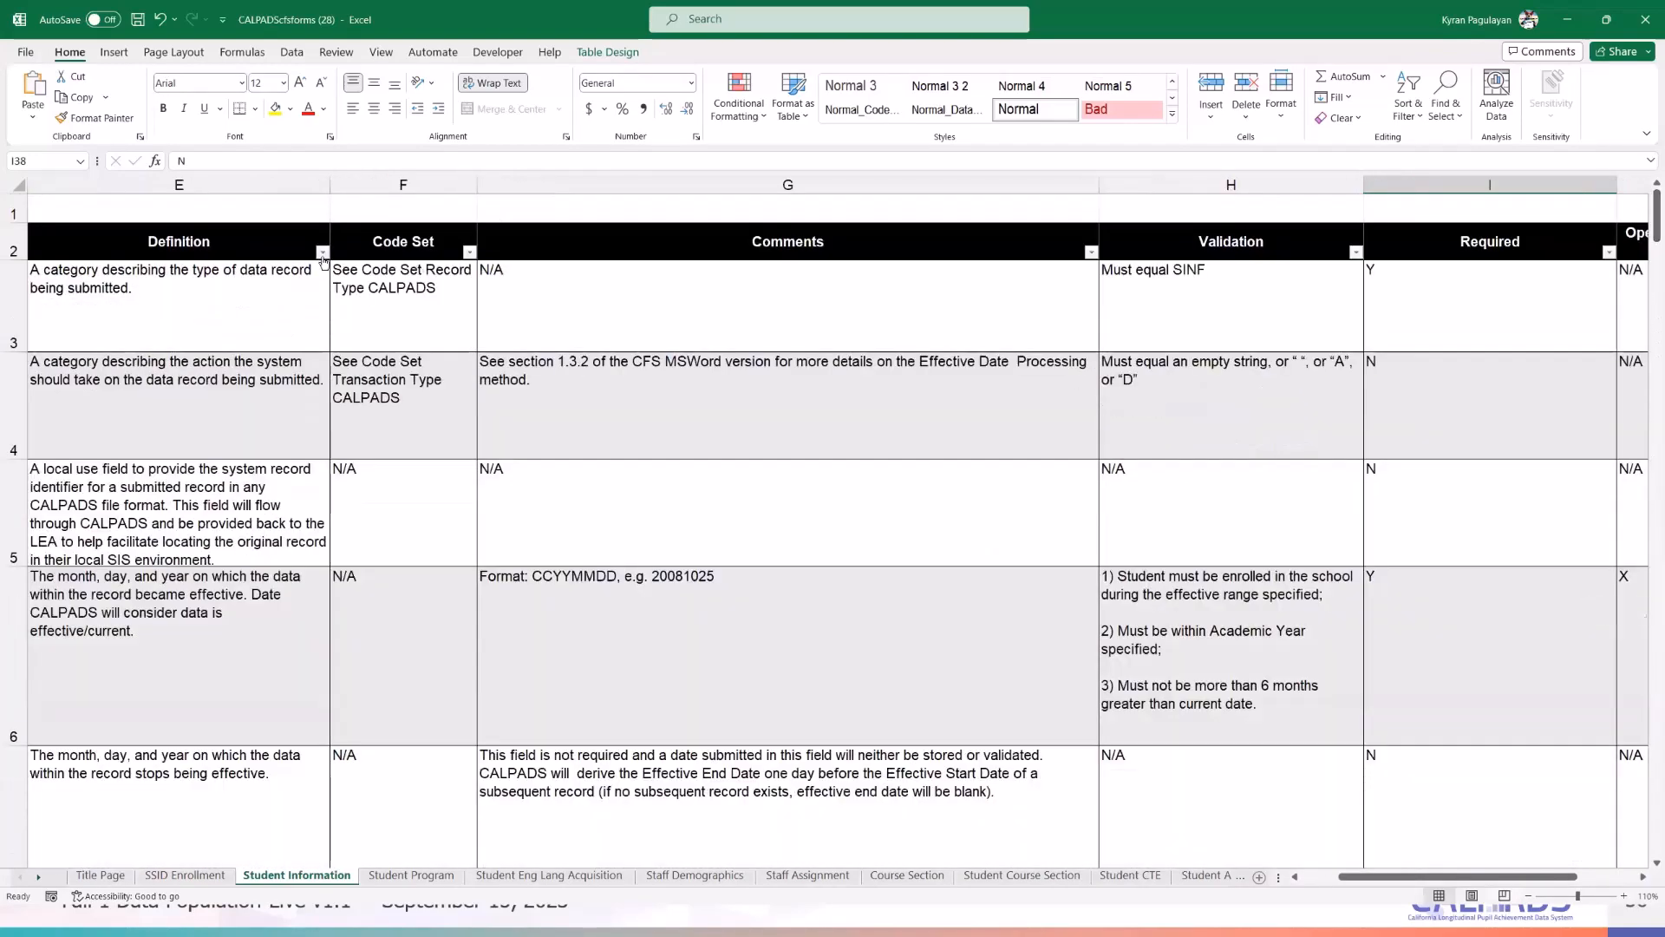
- Search the Public Name filter choices for 'parent'
click(322, 252)
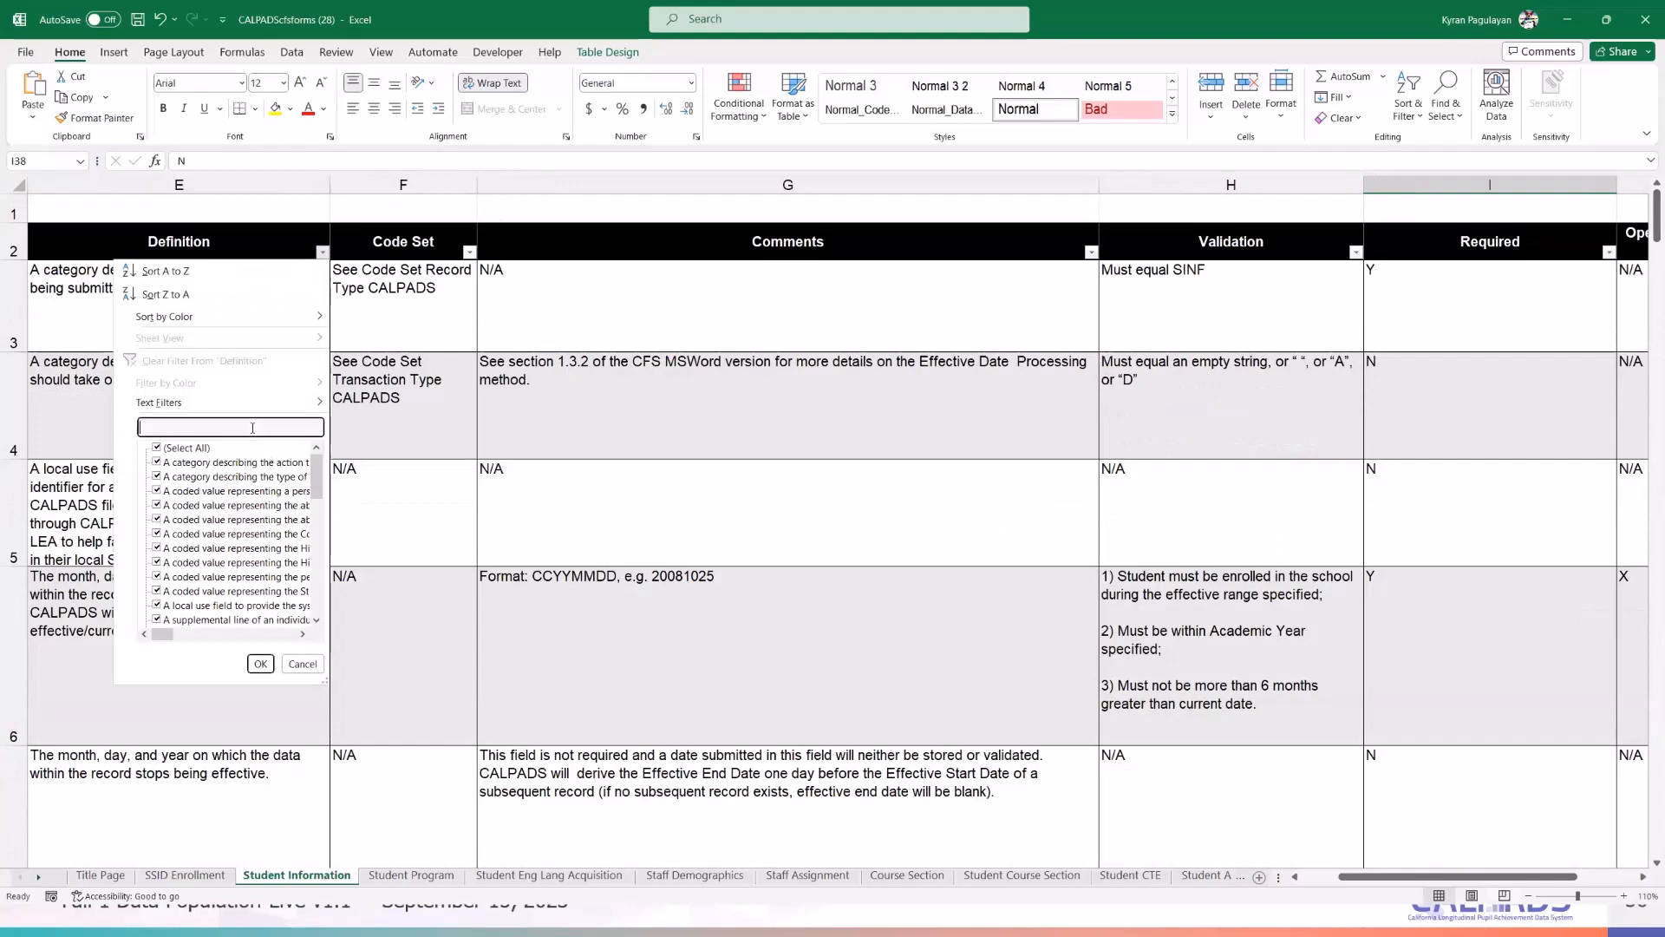
click(1379, 877)
drag(1379, 876, 1340, 877)
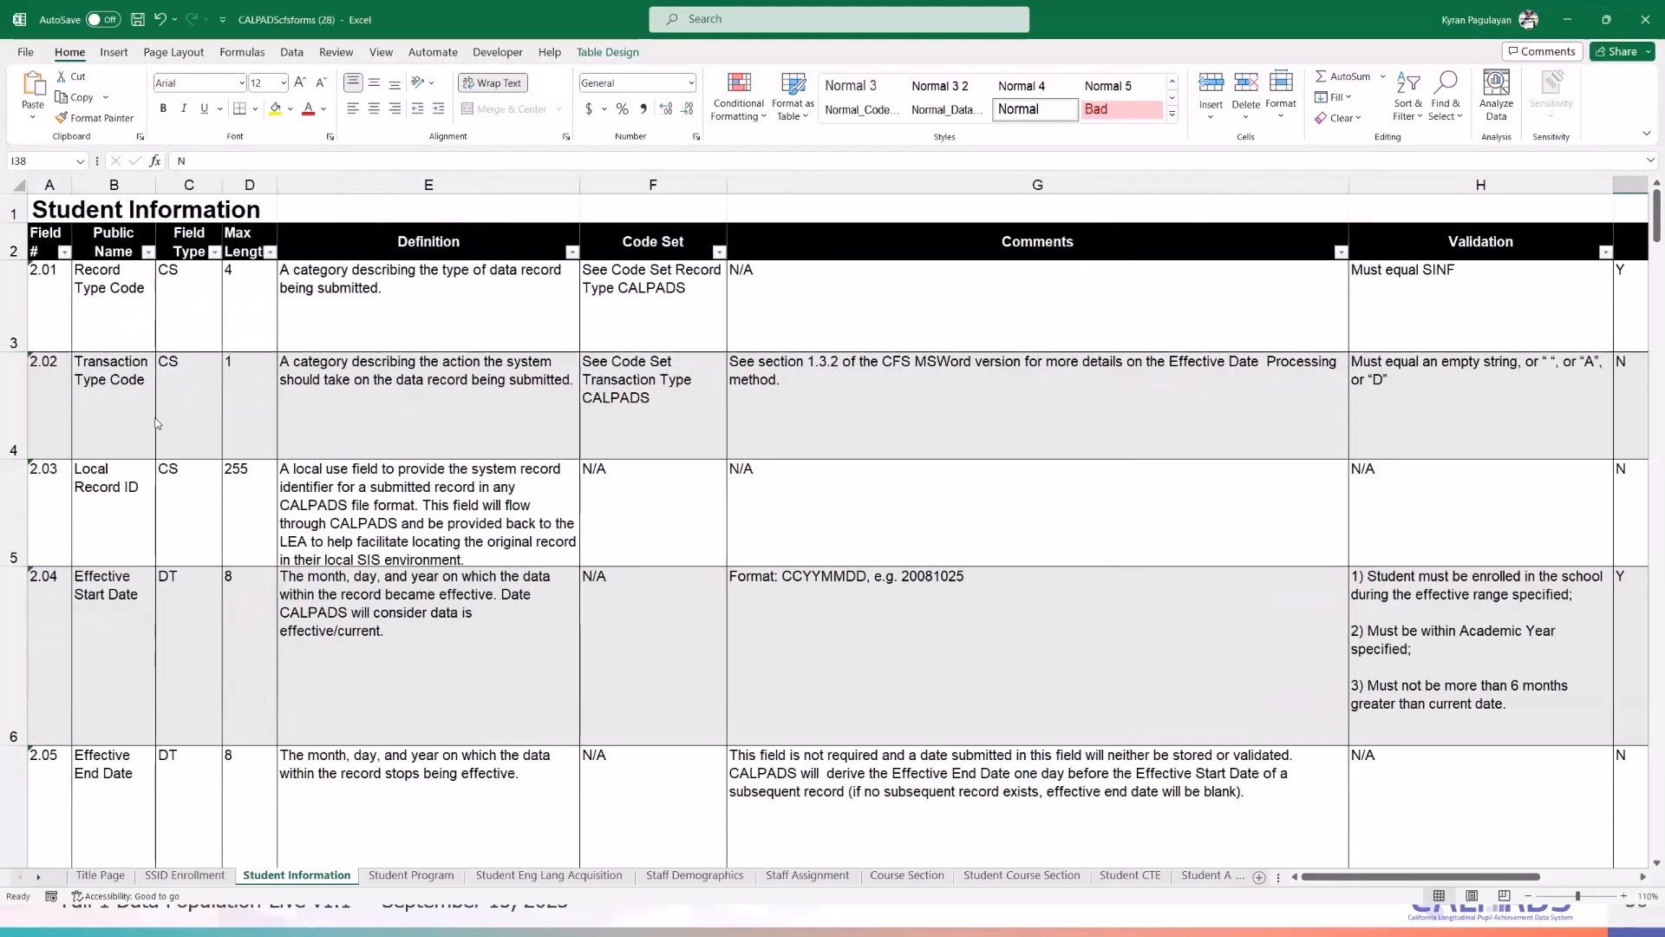
click(148, 253)
click(135, 427)
text(parent)
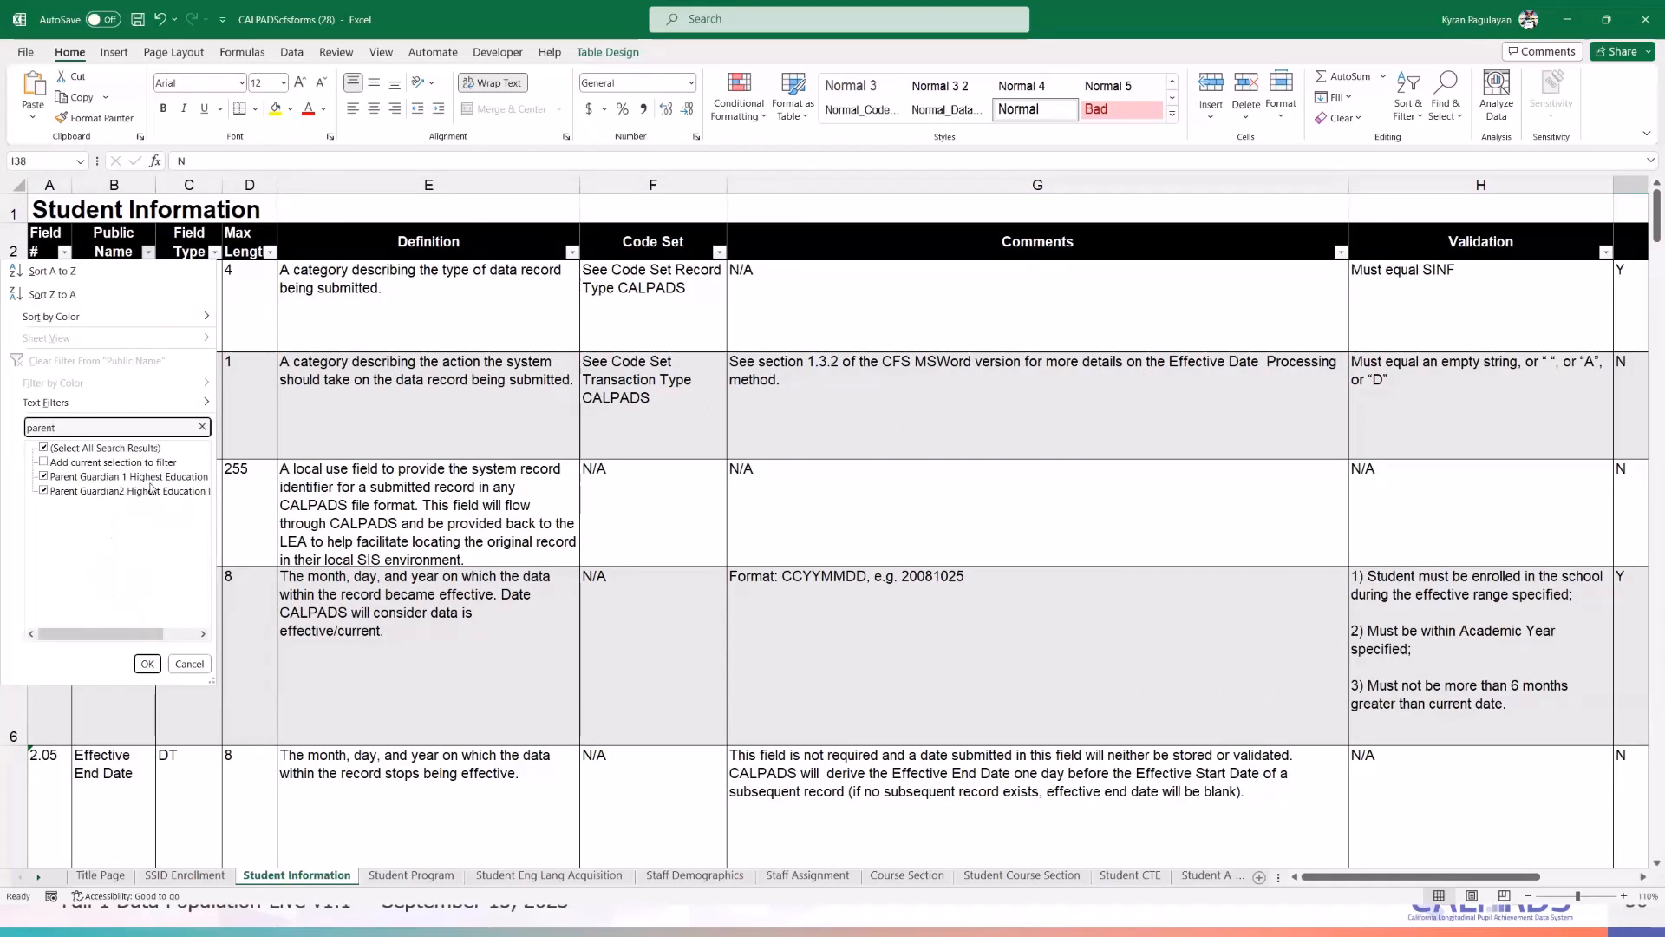
- Apply the 'parent' filter to leave fields 2.38 and 2.50, and select Parent Guardian 1 row 40
click(148, 663)
click(658, 675)
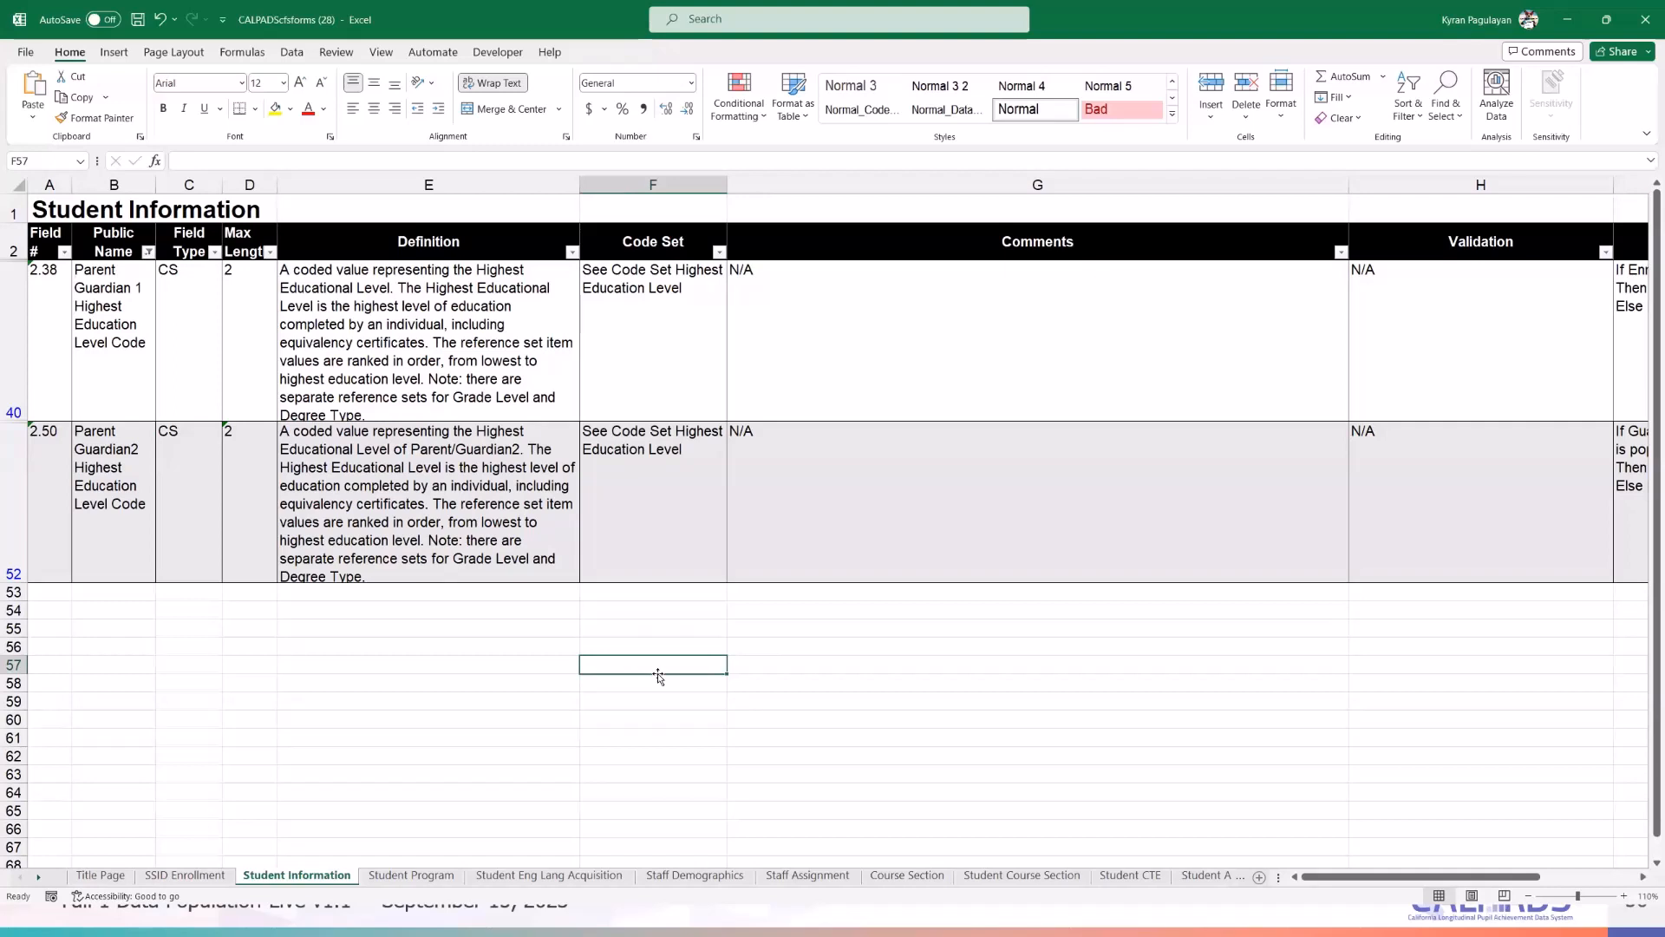
click(102, 338)
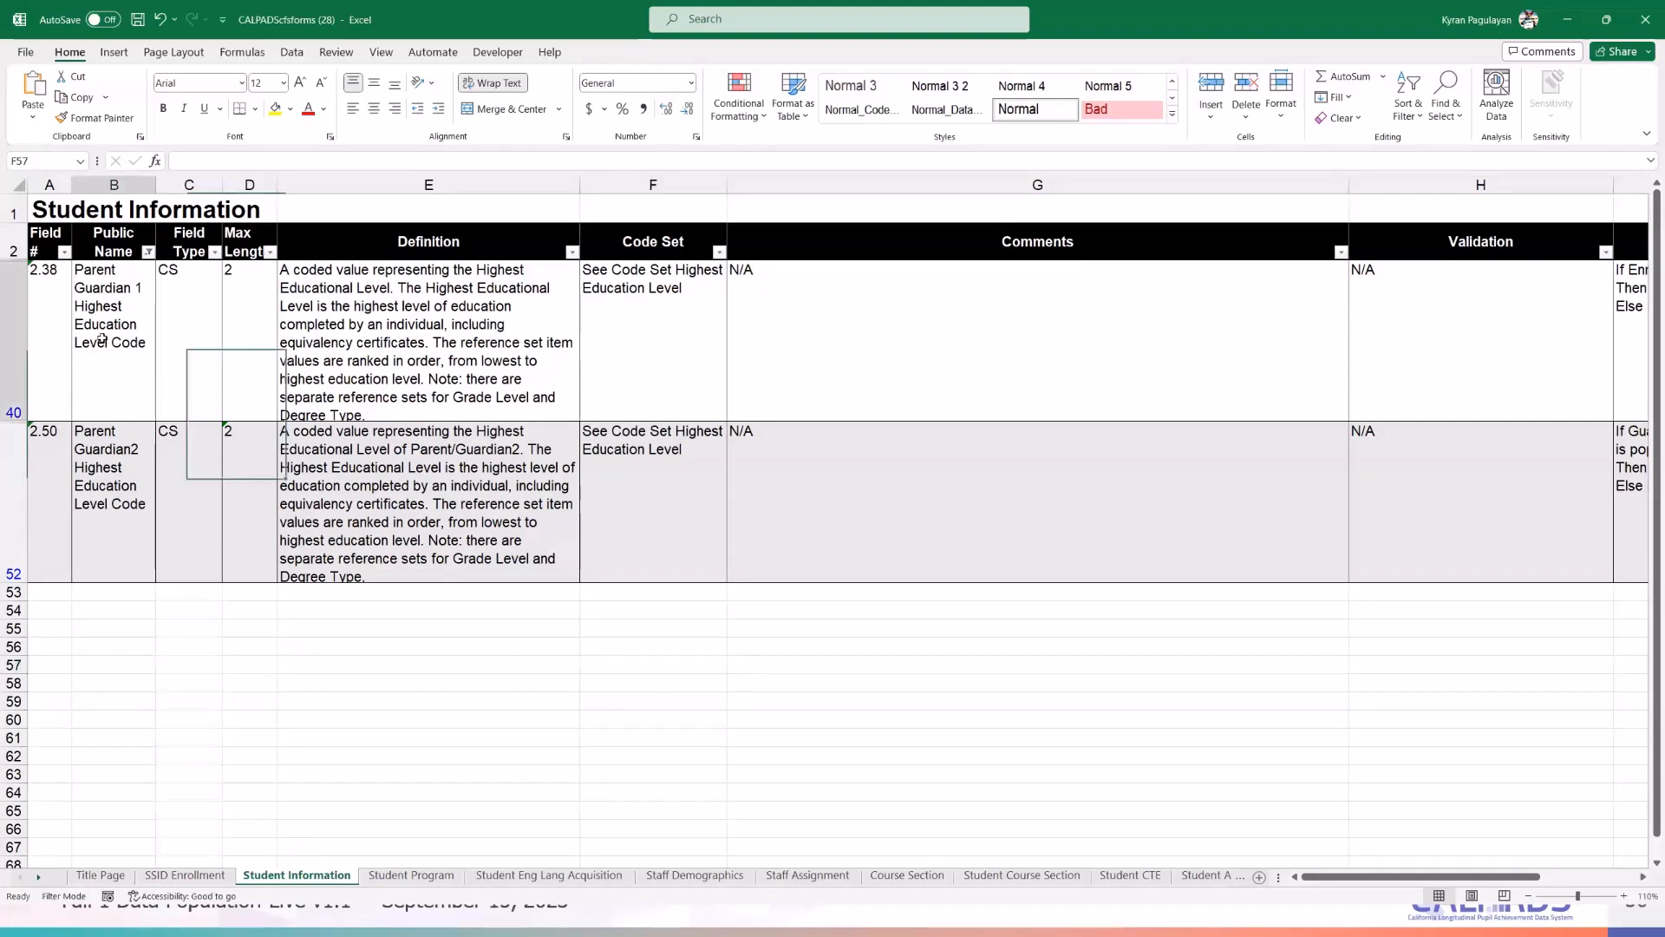
click(18, 322)
click(105, 318)
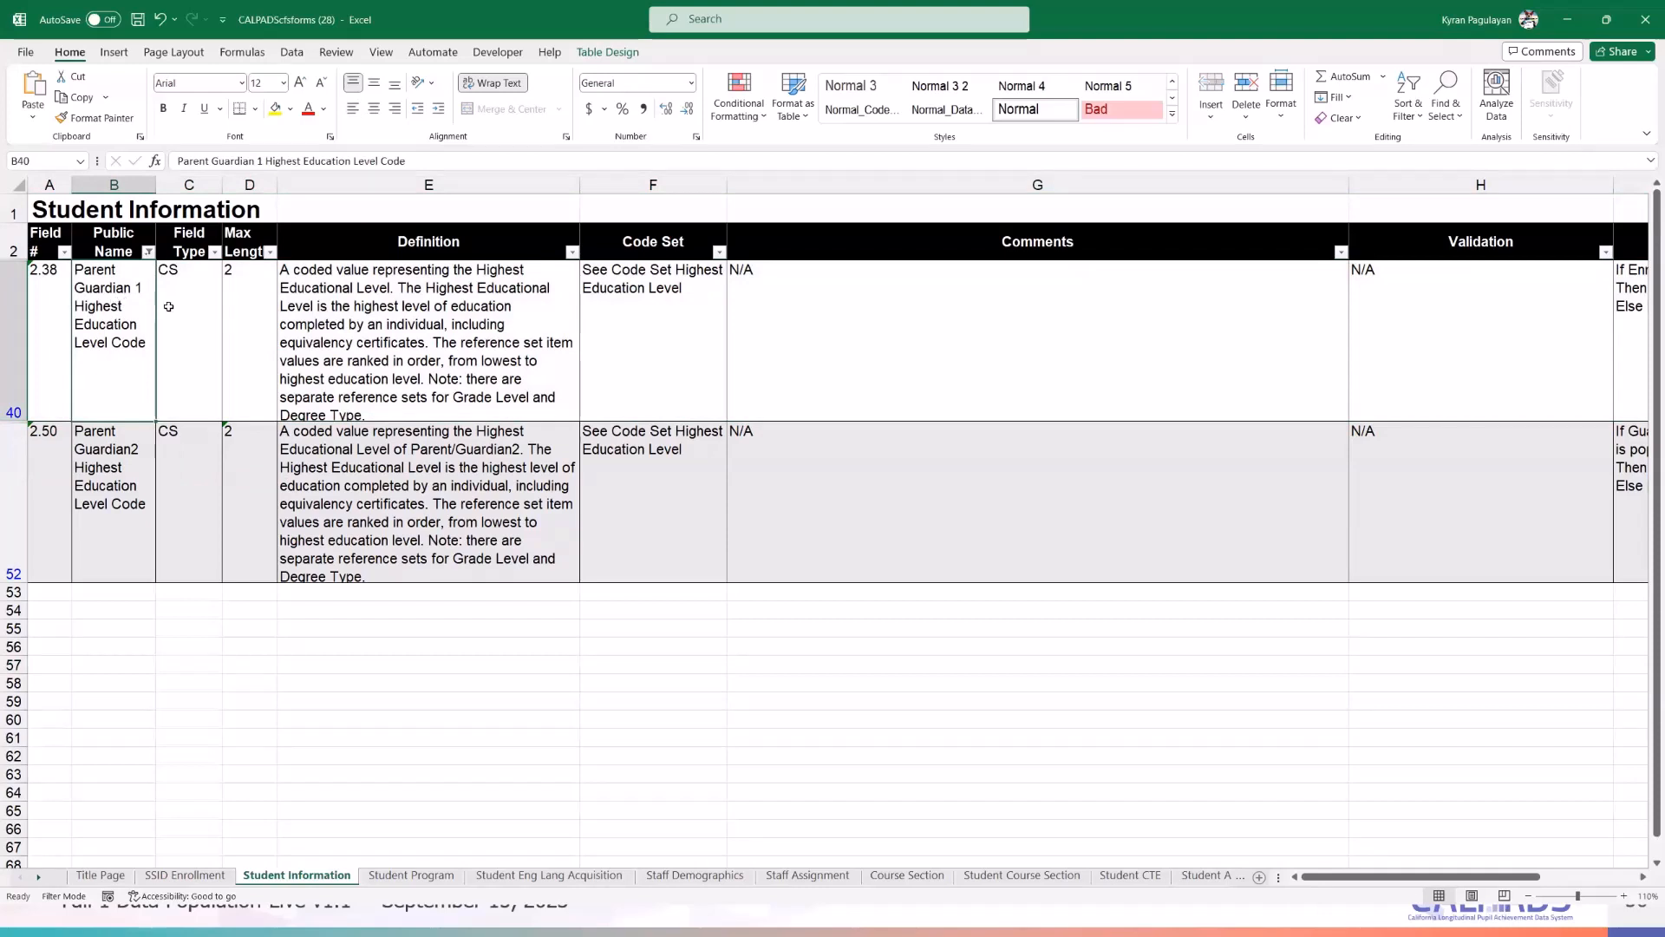
click(16, 330)
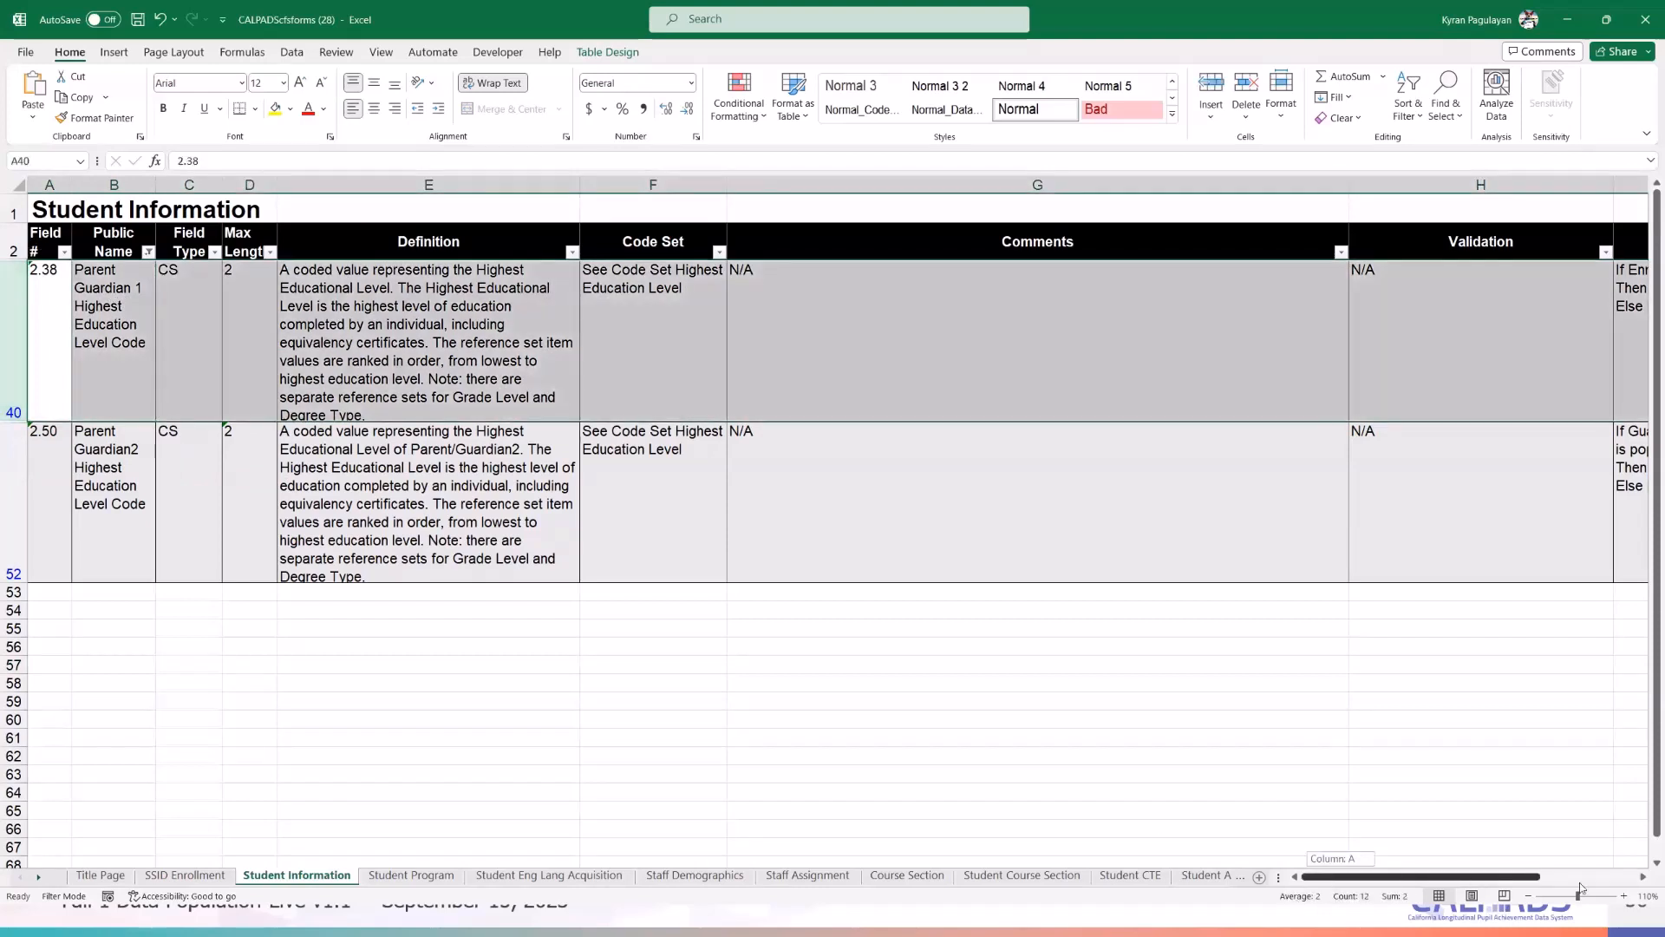
- Review row 40's Required condition and definition, then select Parent Guardian 2 row 52
scroll(1509, 461, right, 5)
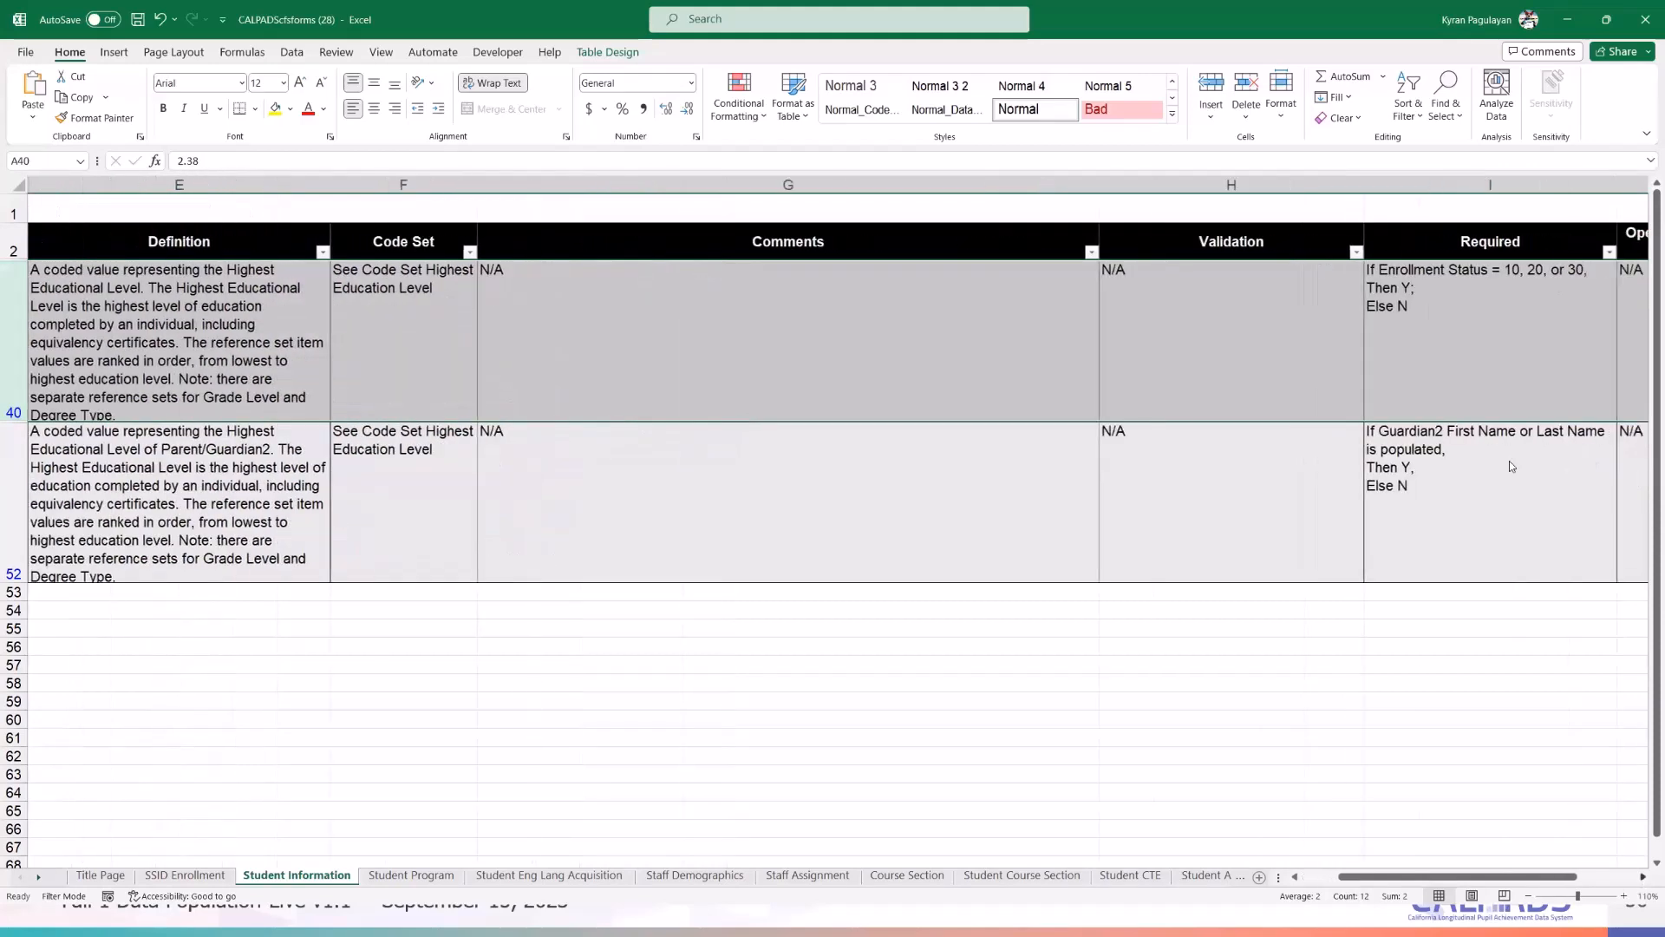
click(1234, 272)
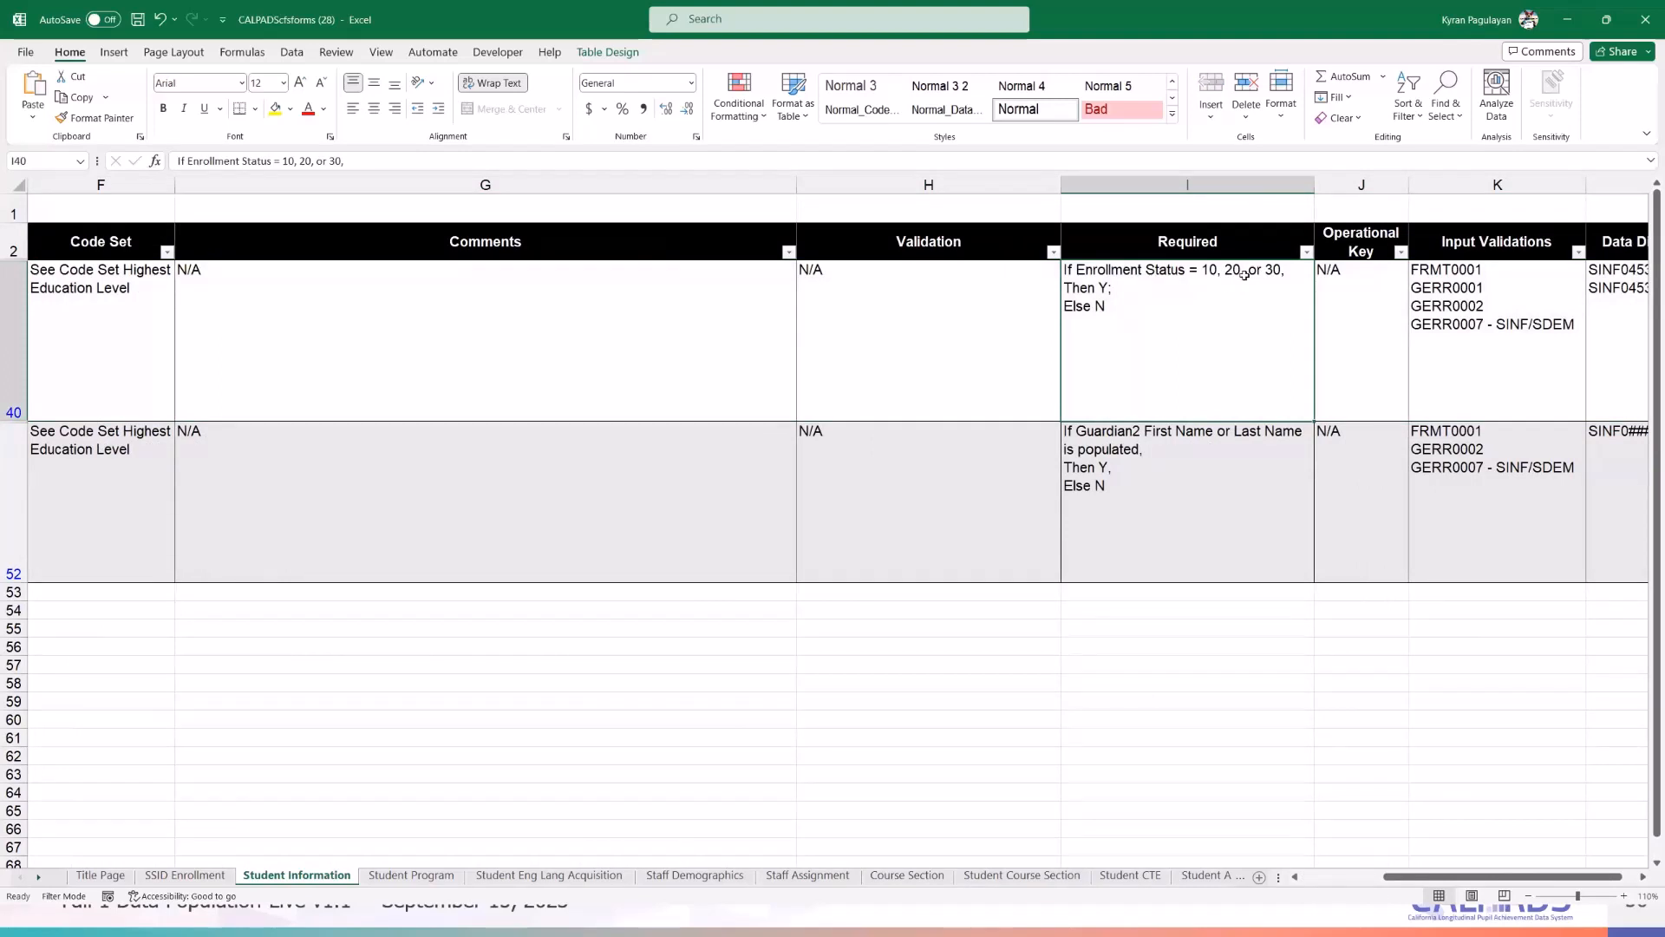
drag(1397, 876, 1322, 884)
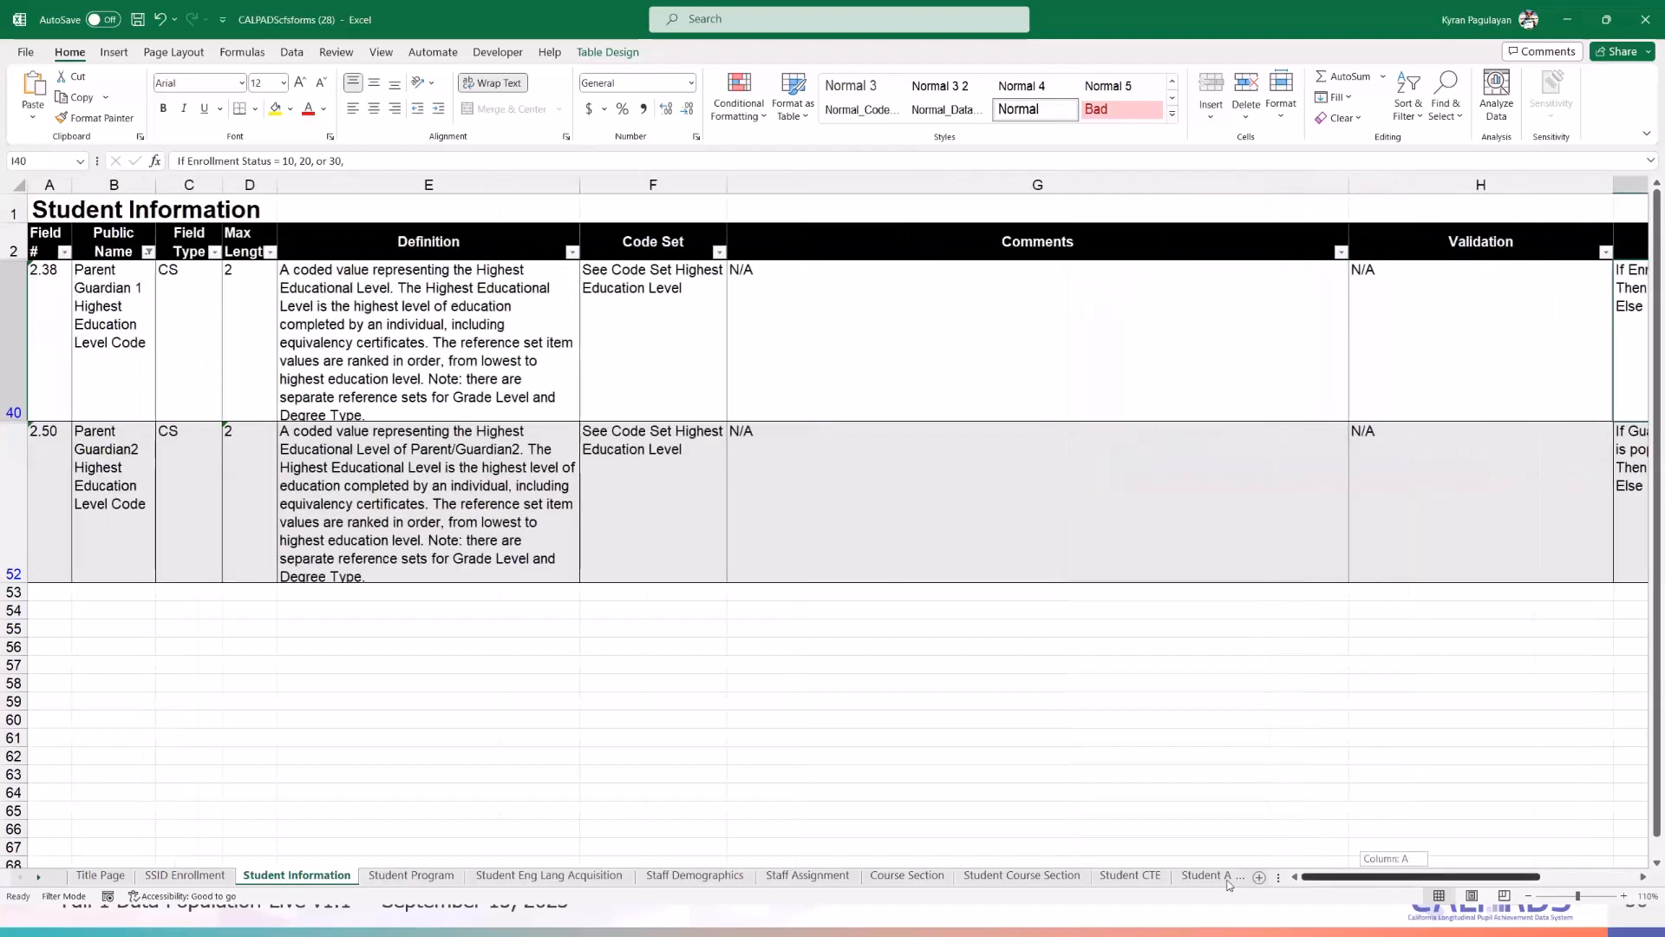
click(118, 322)
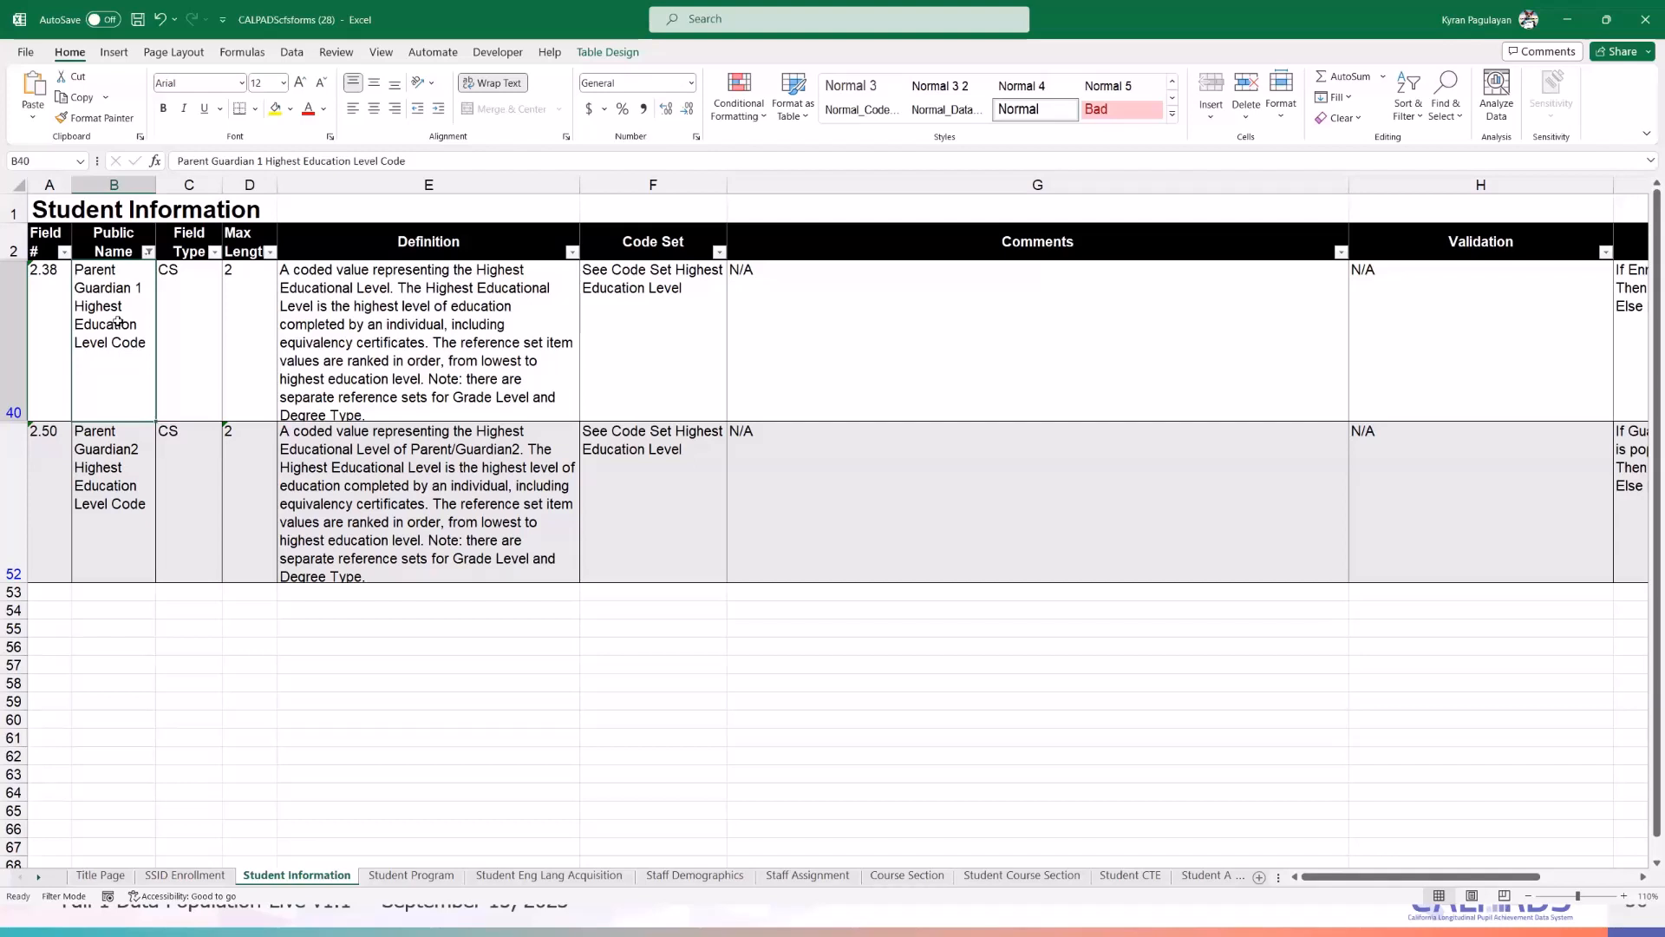
click(520, 351)
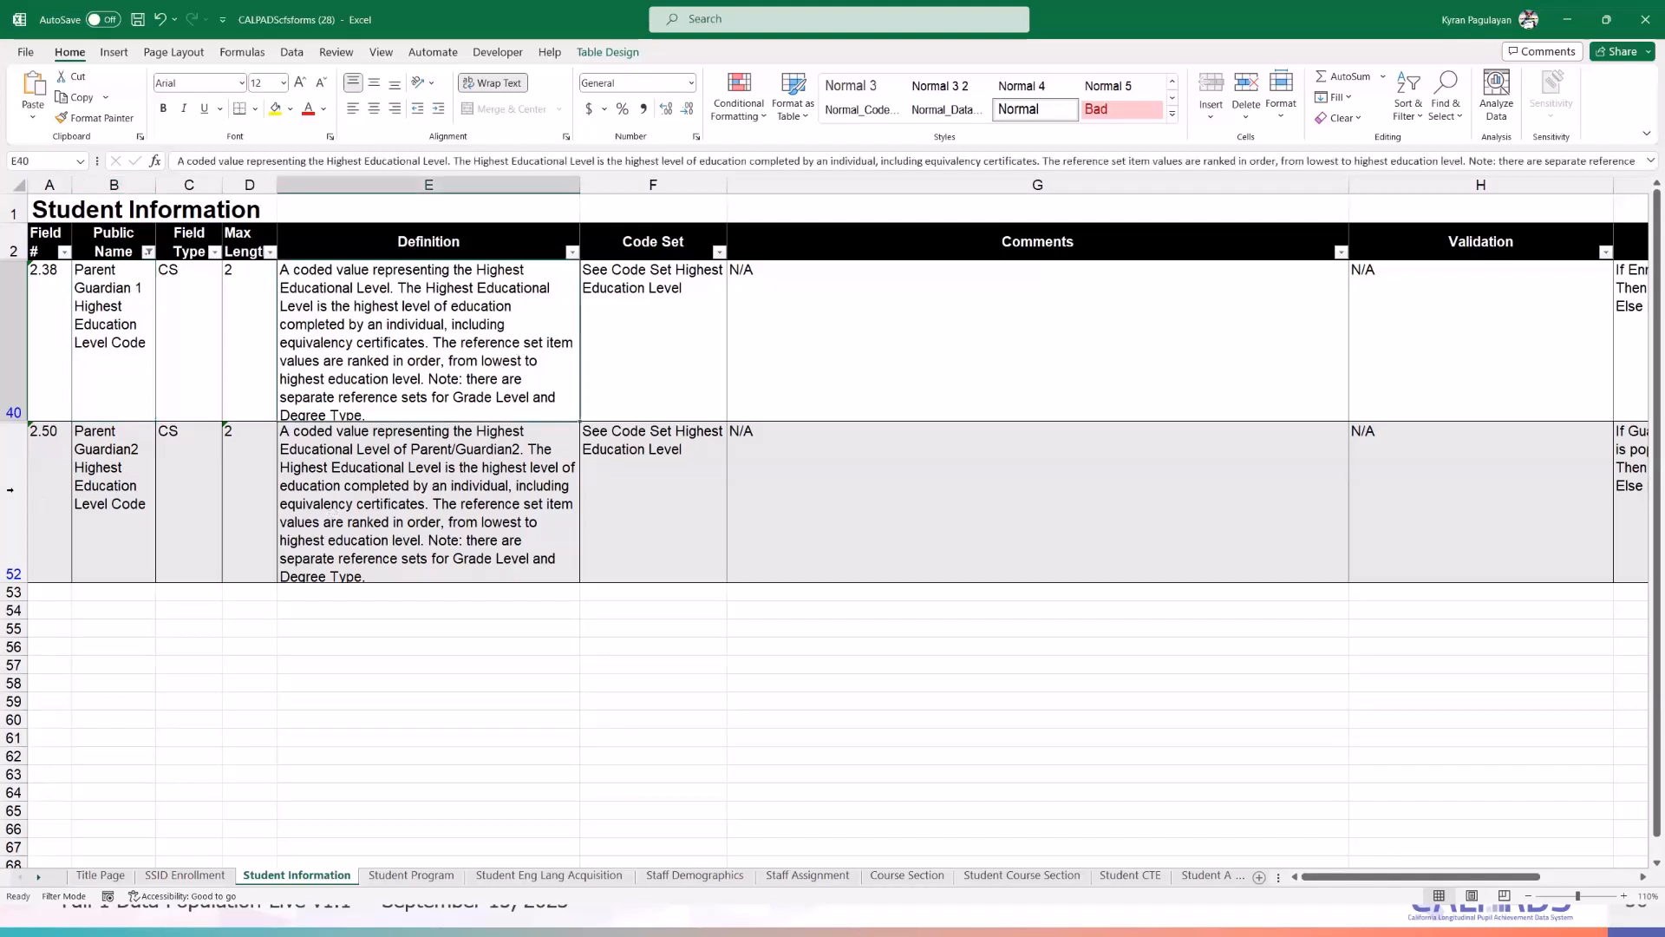
click(27, 494)
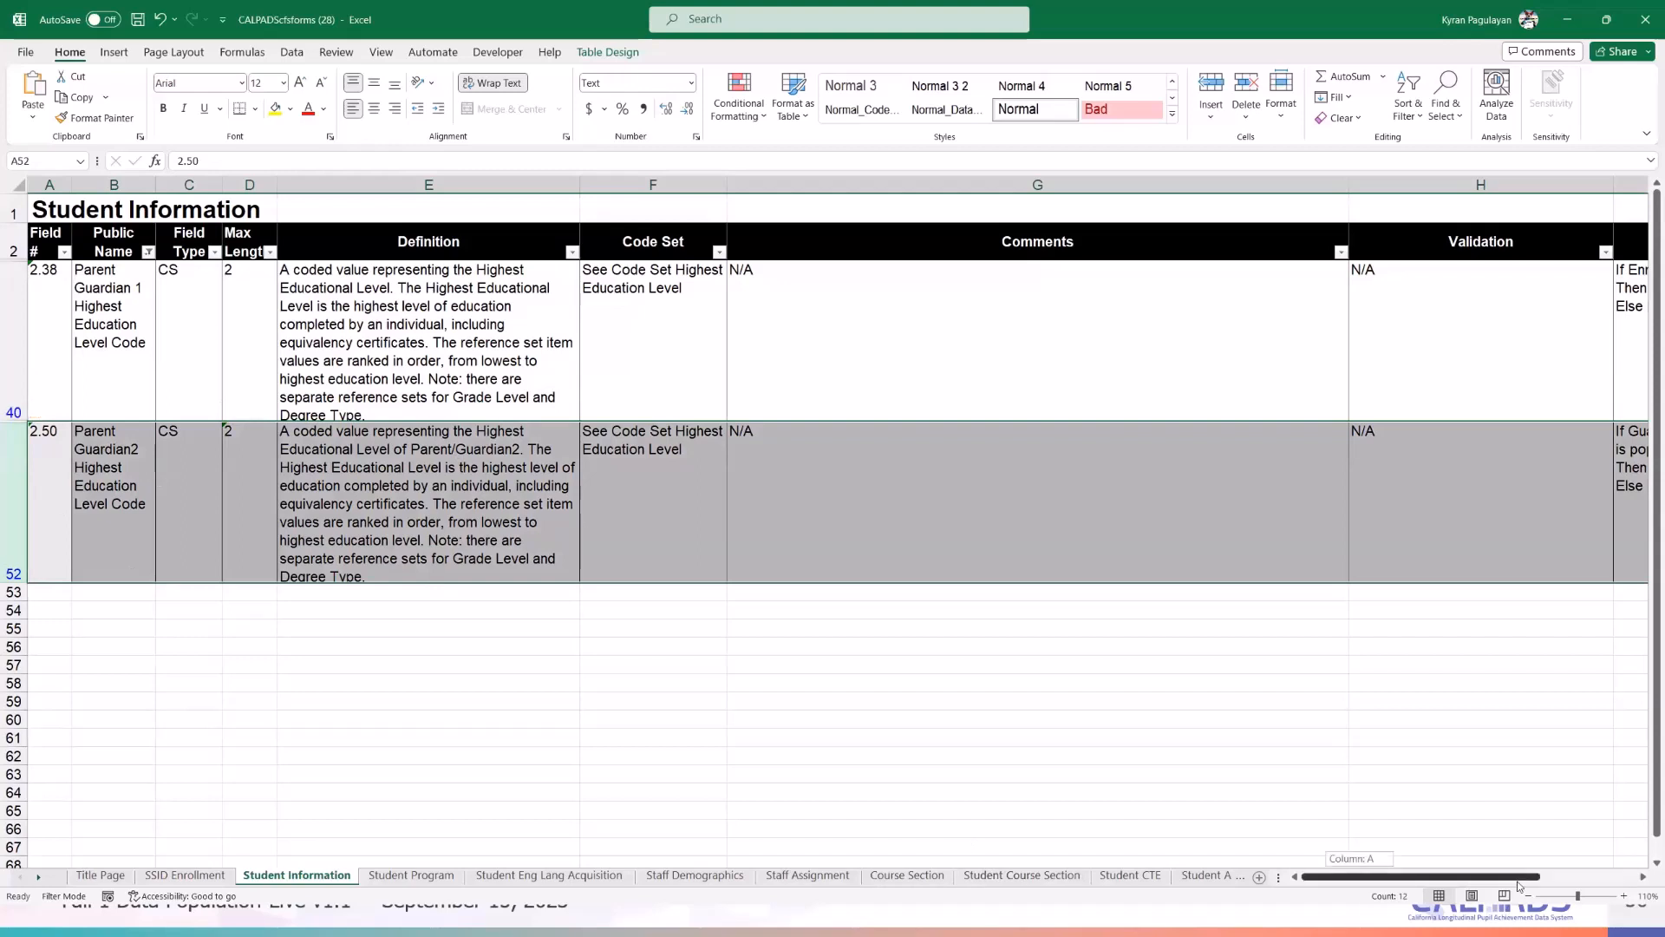
click(1645, 877)
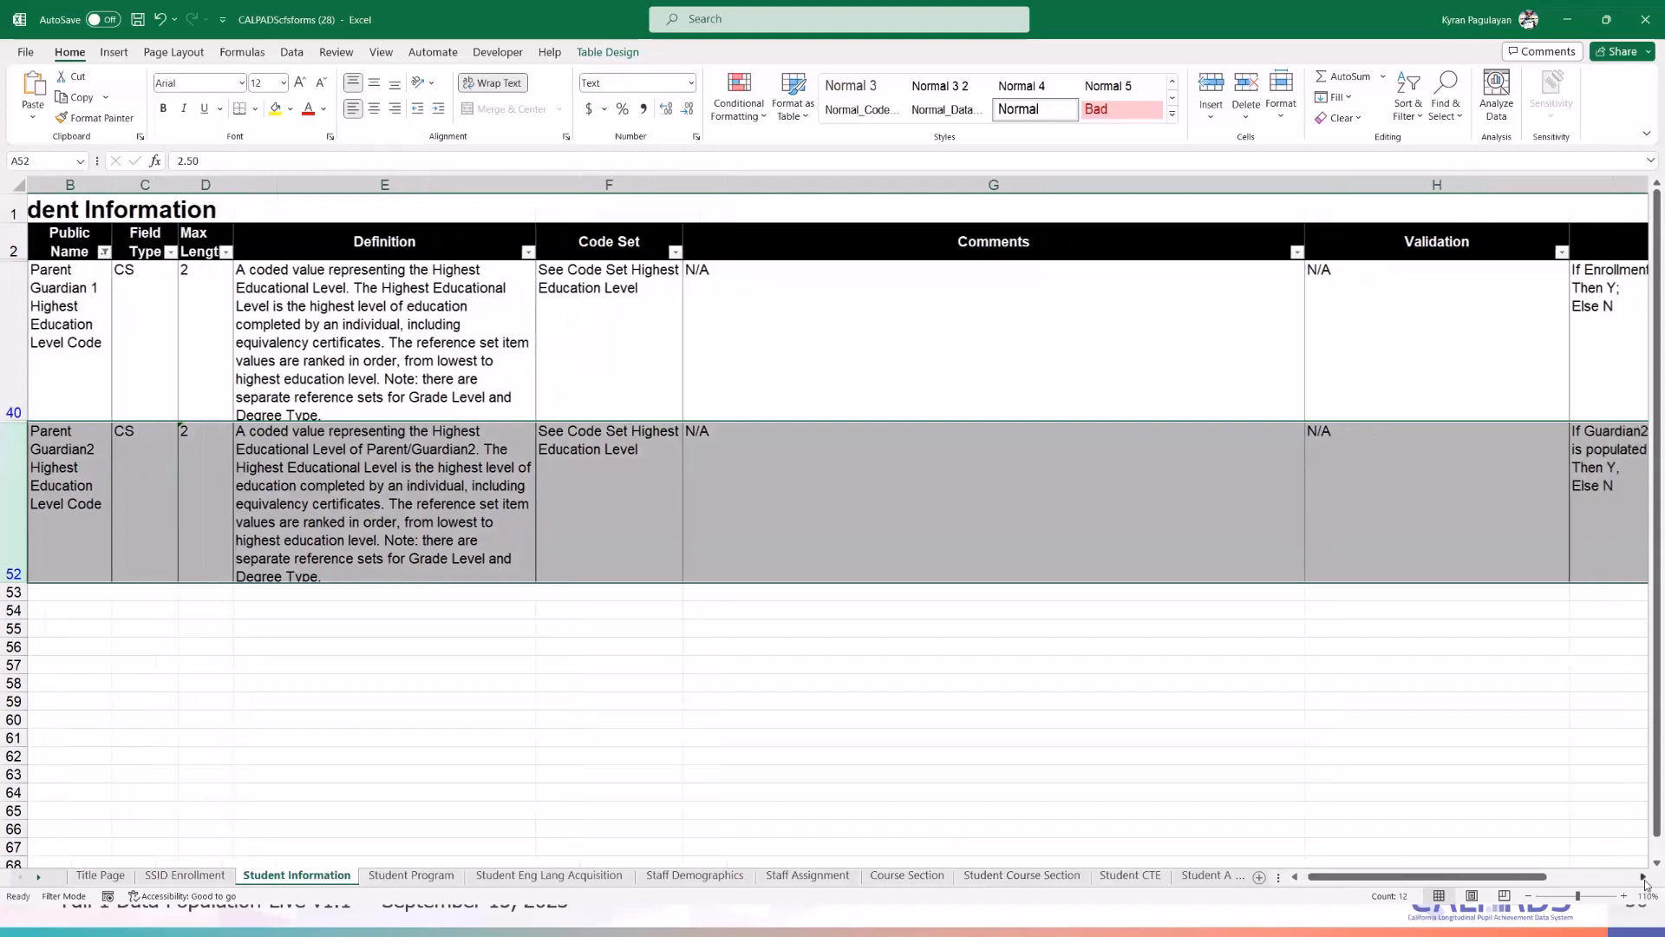
click(1645, 876)
click(1645, 876)
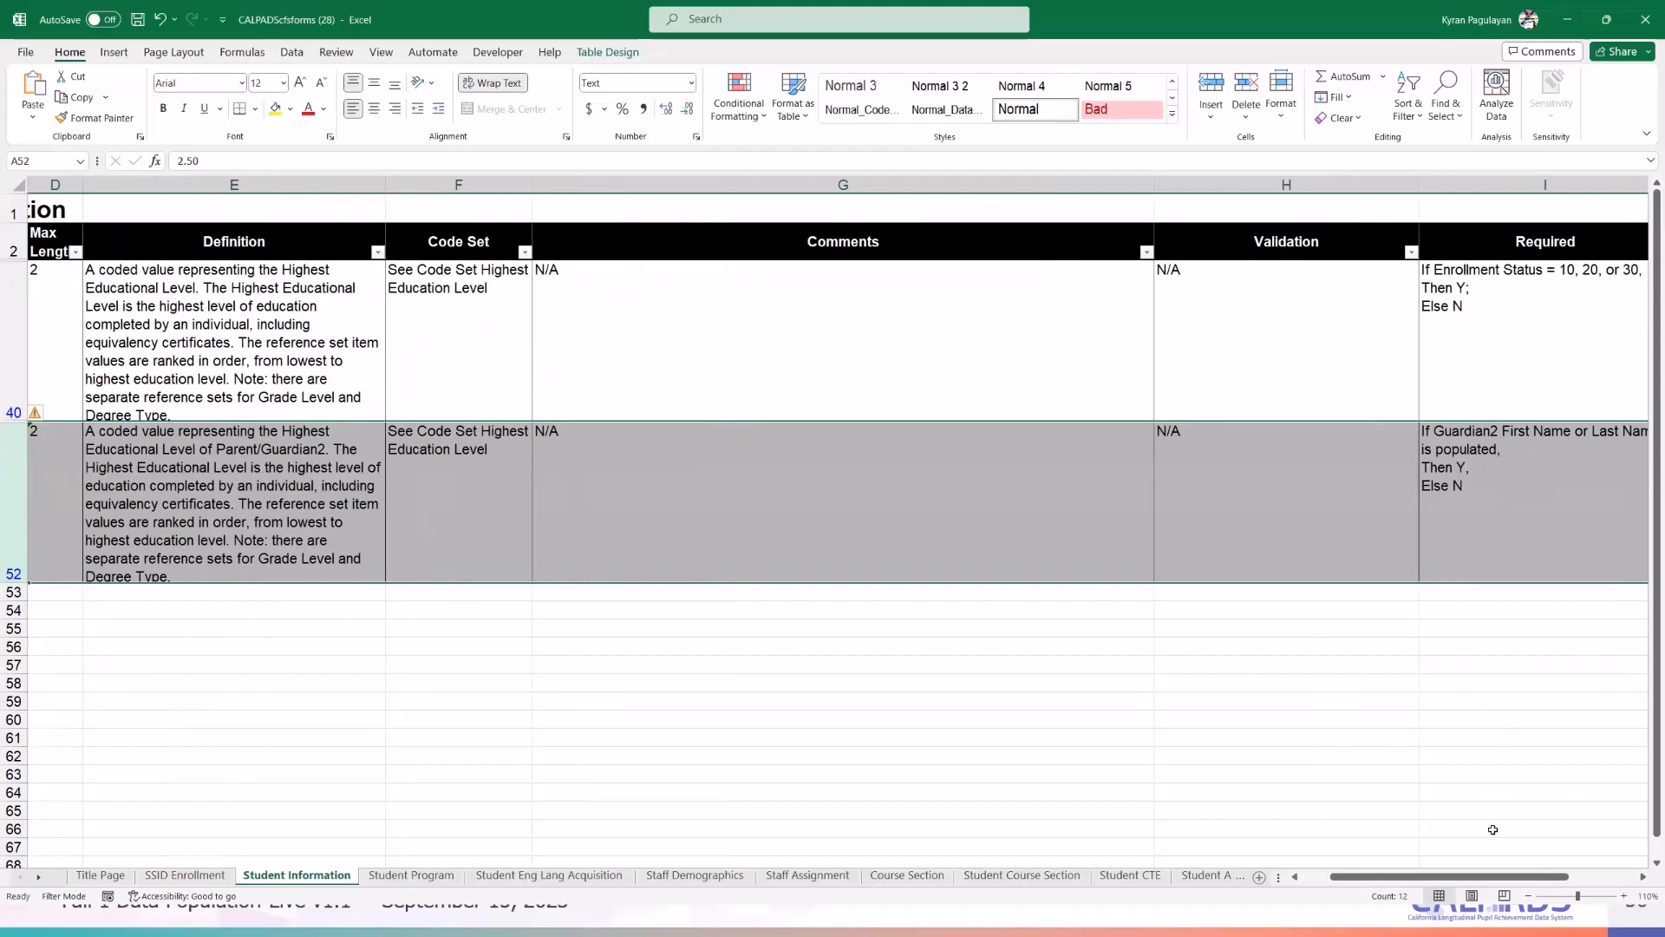
drag(1506, 877, 1523, 879)
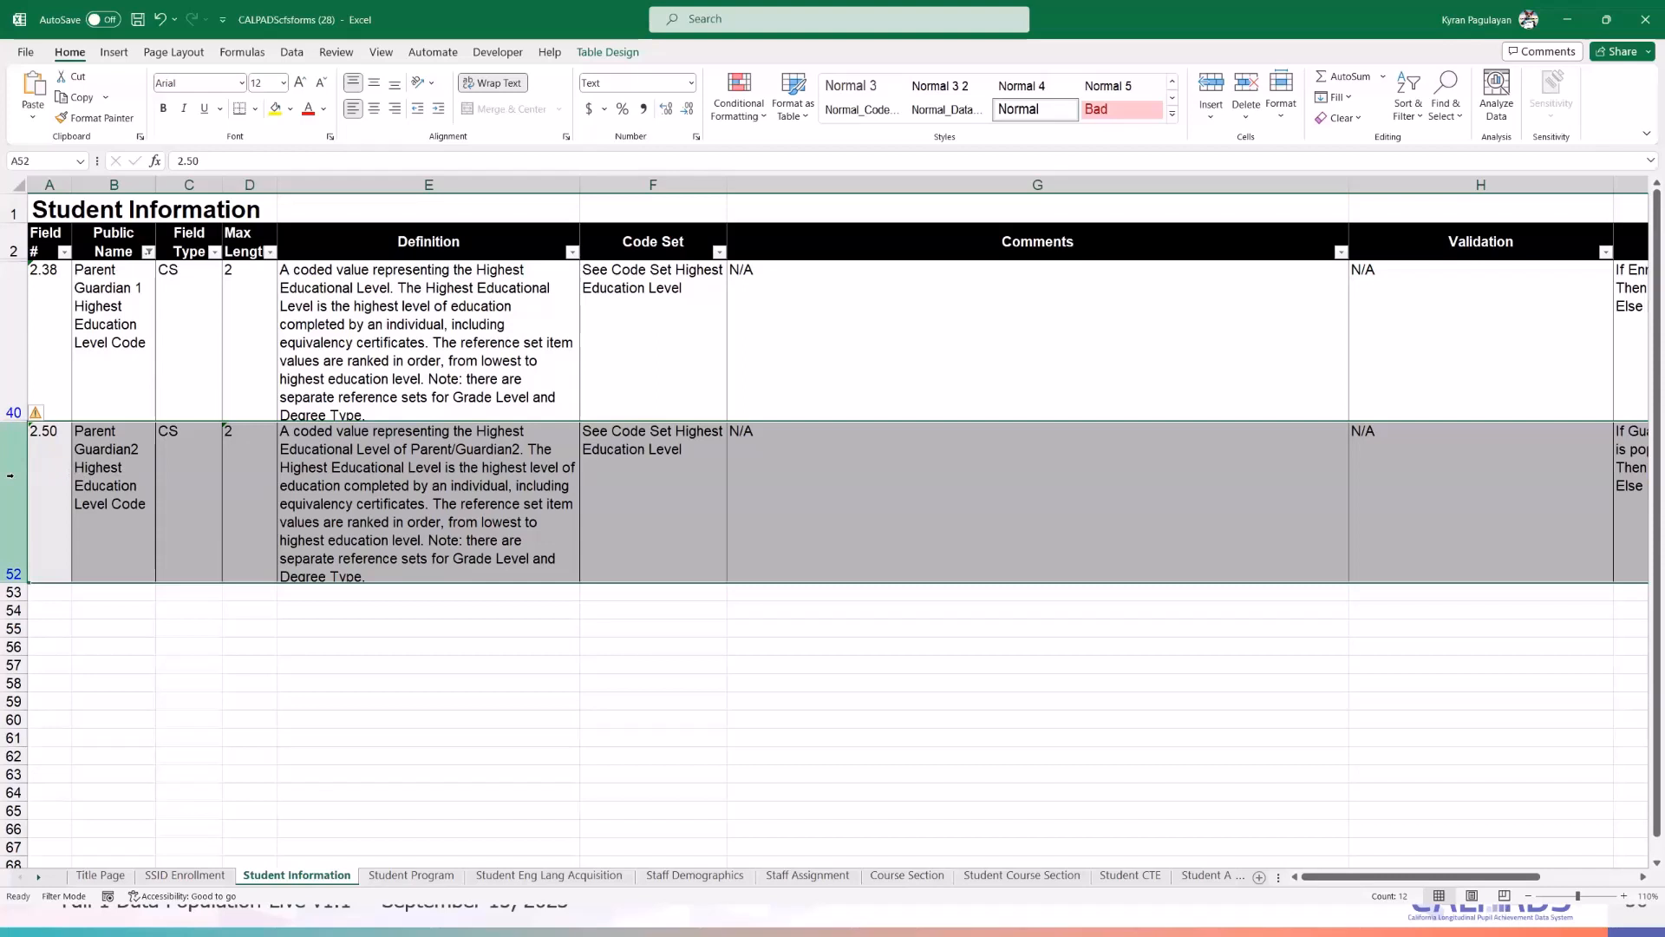
click(503, 623)
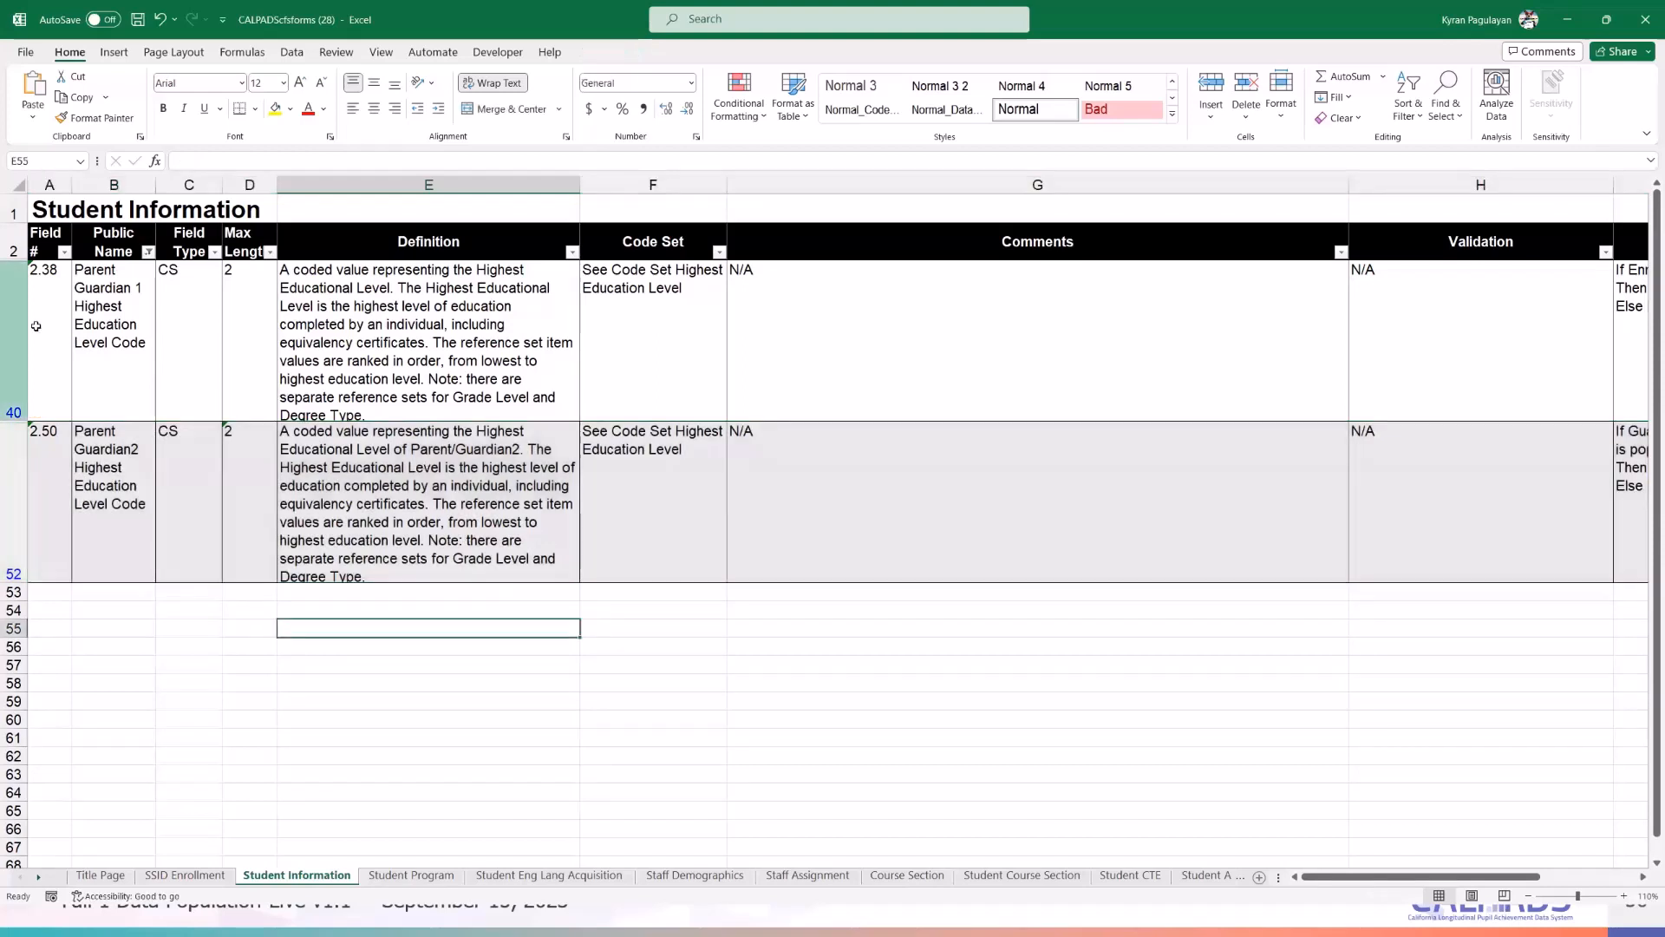
click(142, 314)
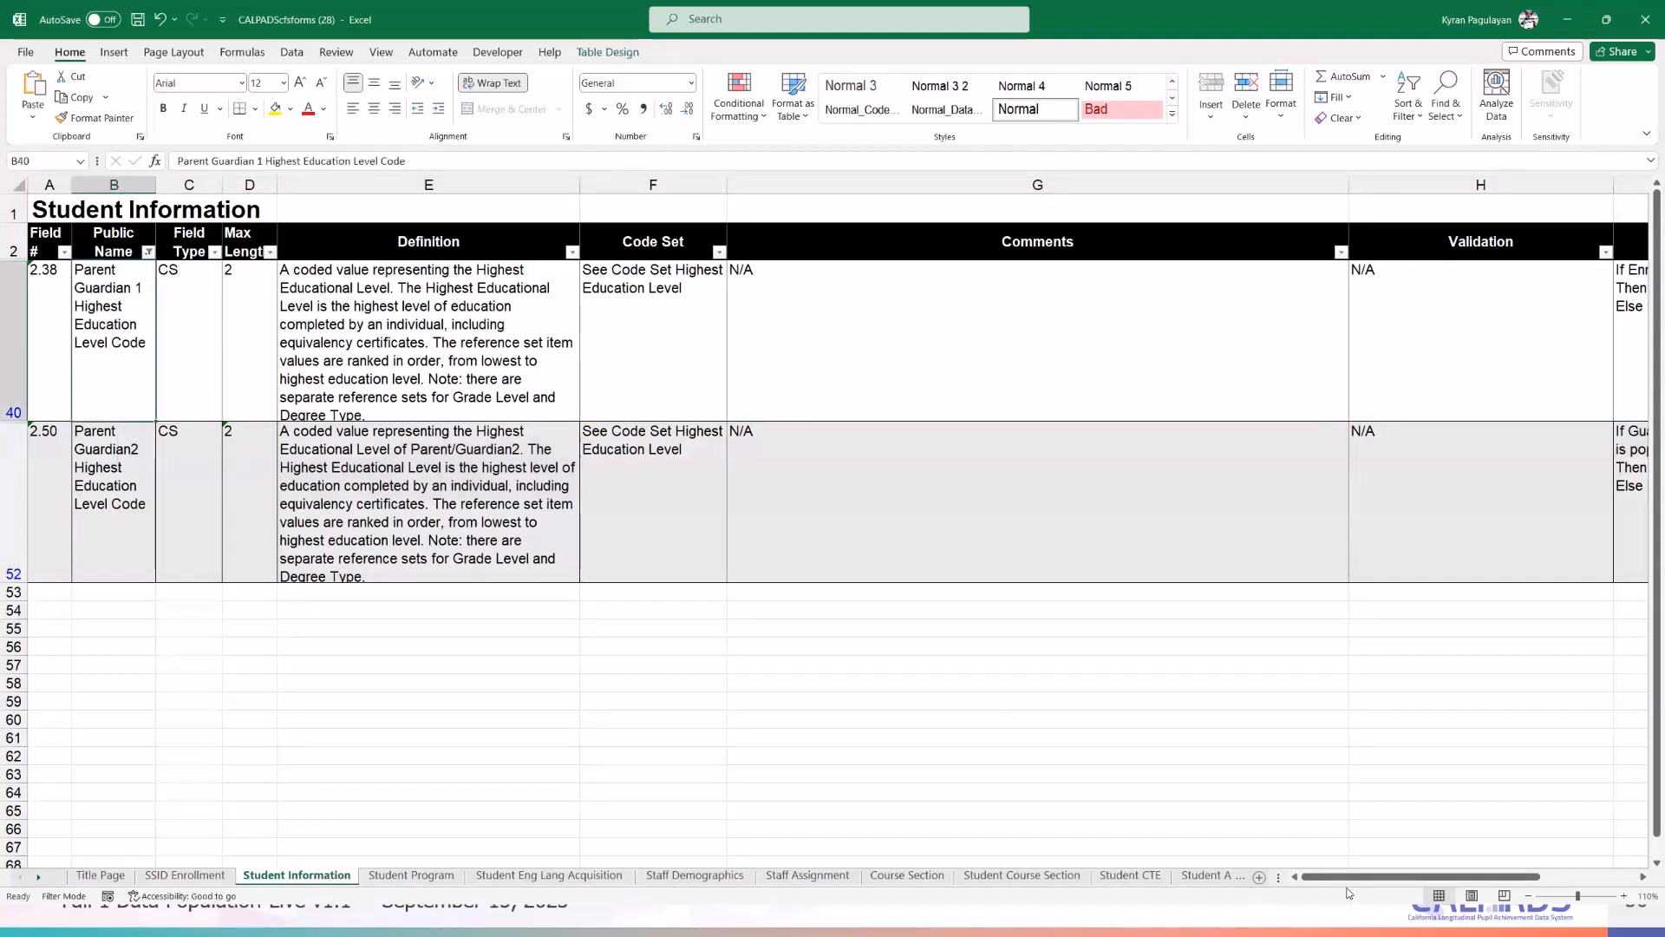
drag(1357, 877, 1550, 888)
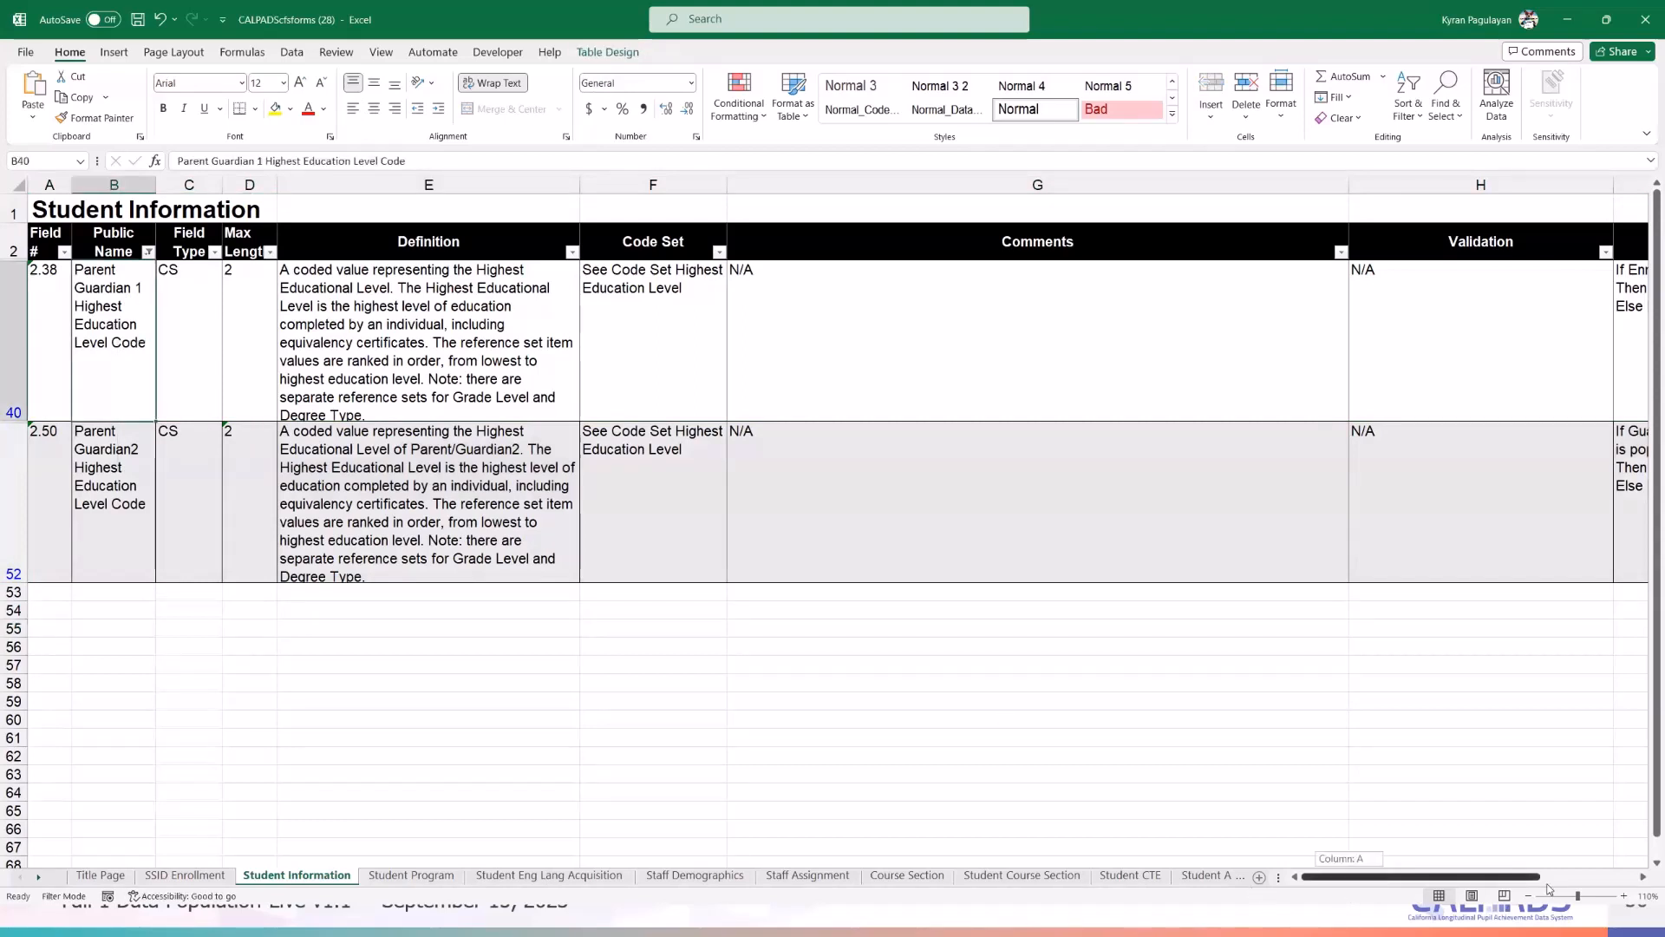
click(1644, 877)
click(1643, 876)
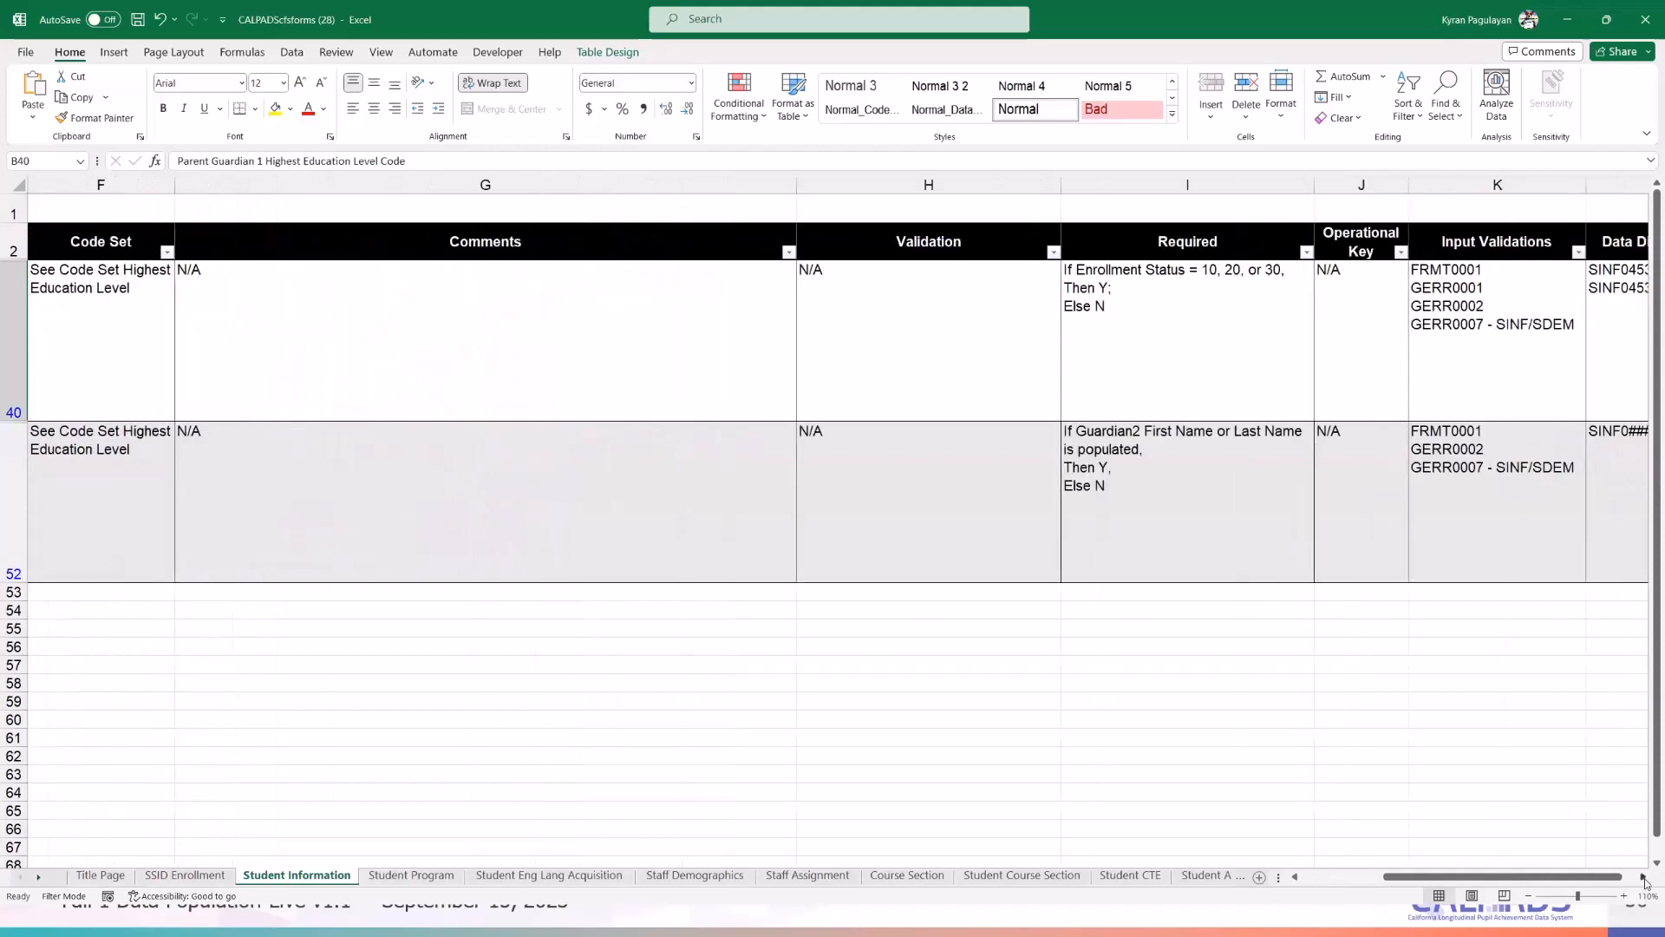
click(1227, 316)
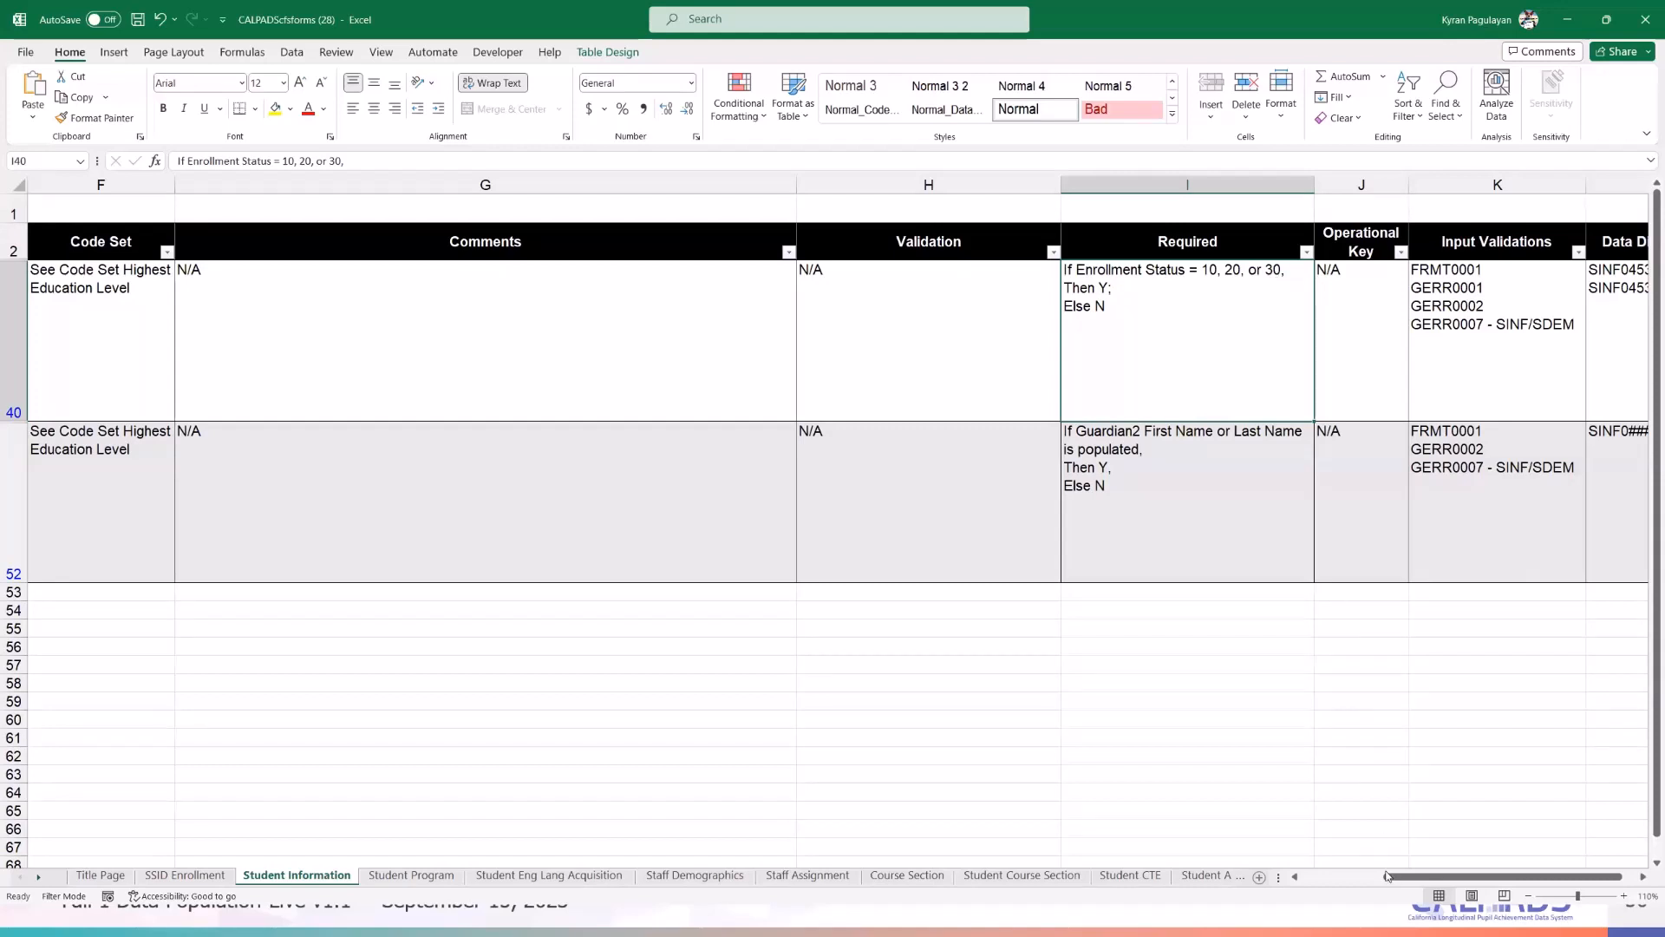
drag(1615, 876, 1530, 883)
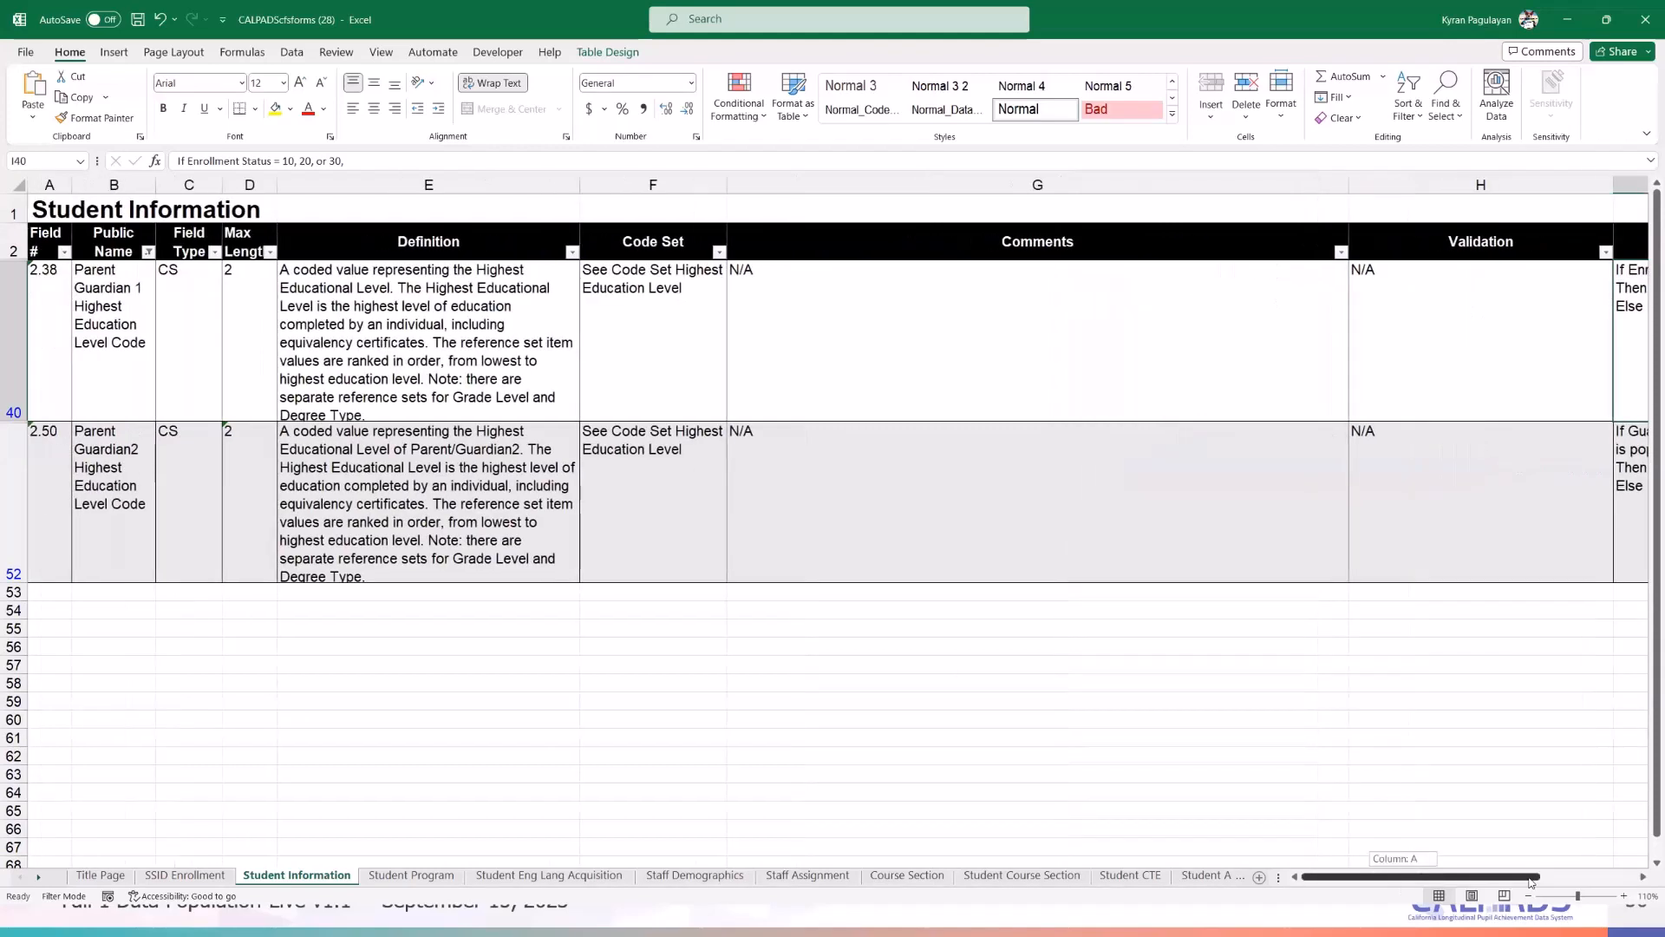
- Compare the input validation codes in K40 with the data discrepancy codes in L40
click(1642, 877)
click(1641, 877)
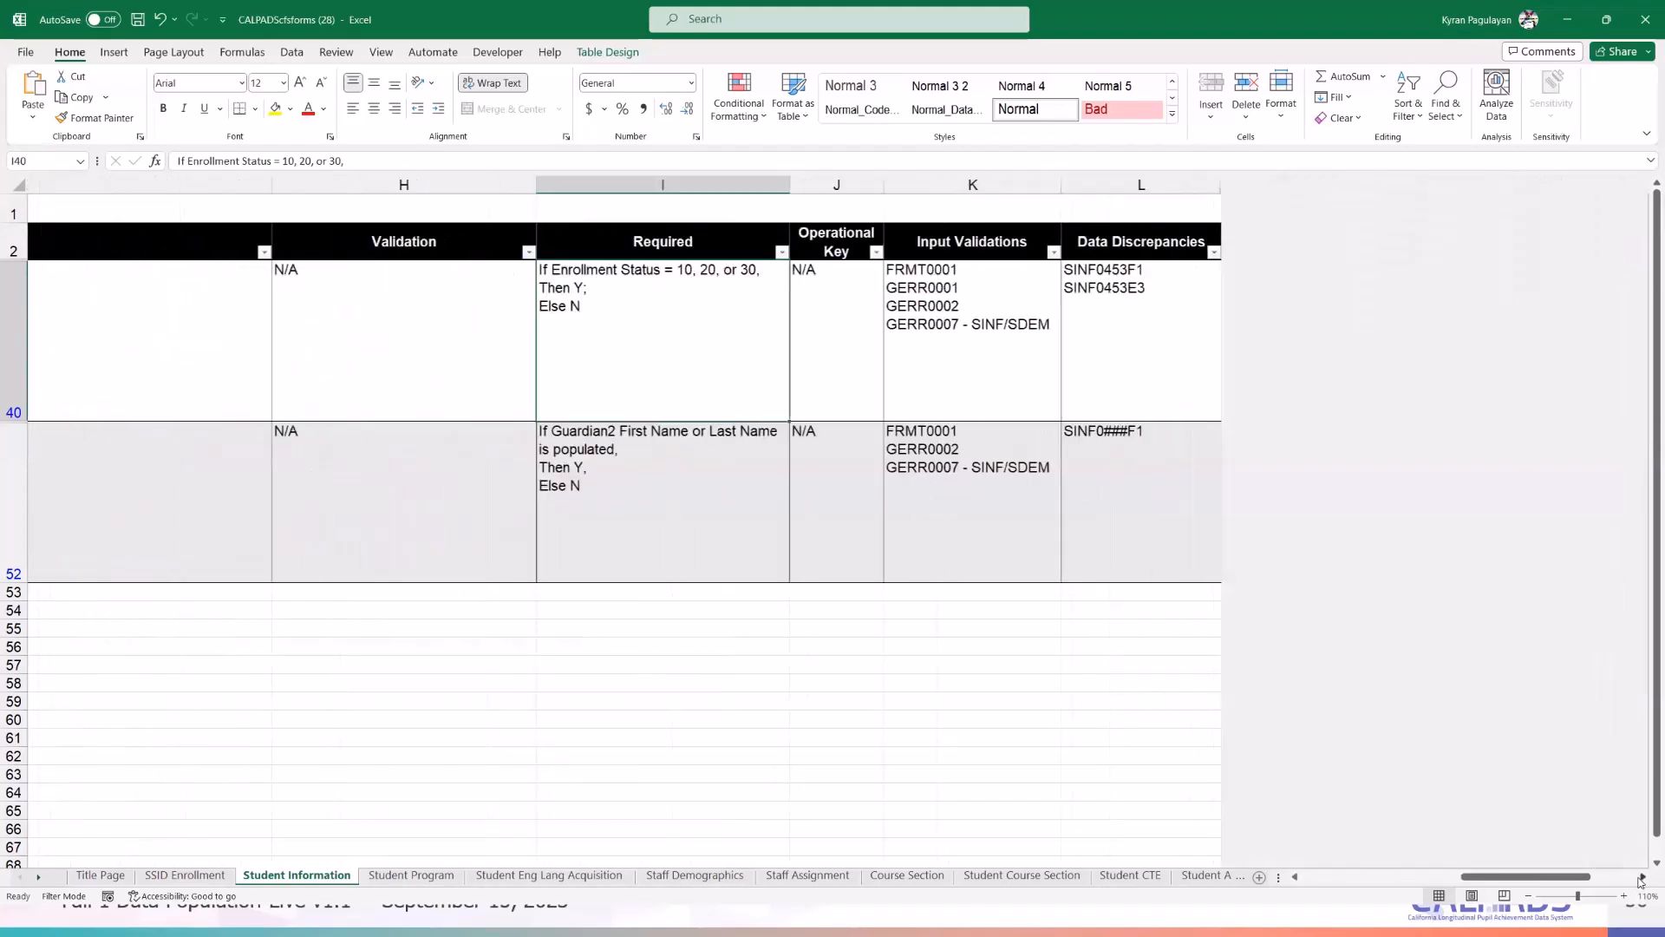
click(762, 355)
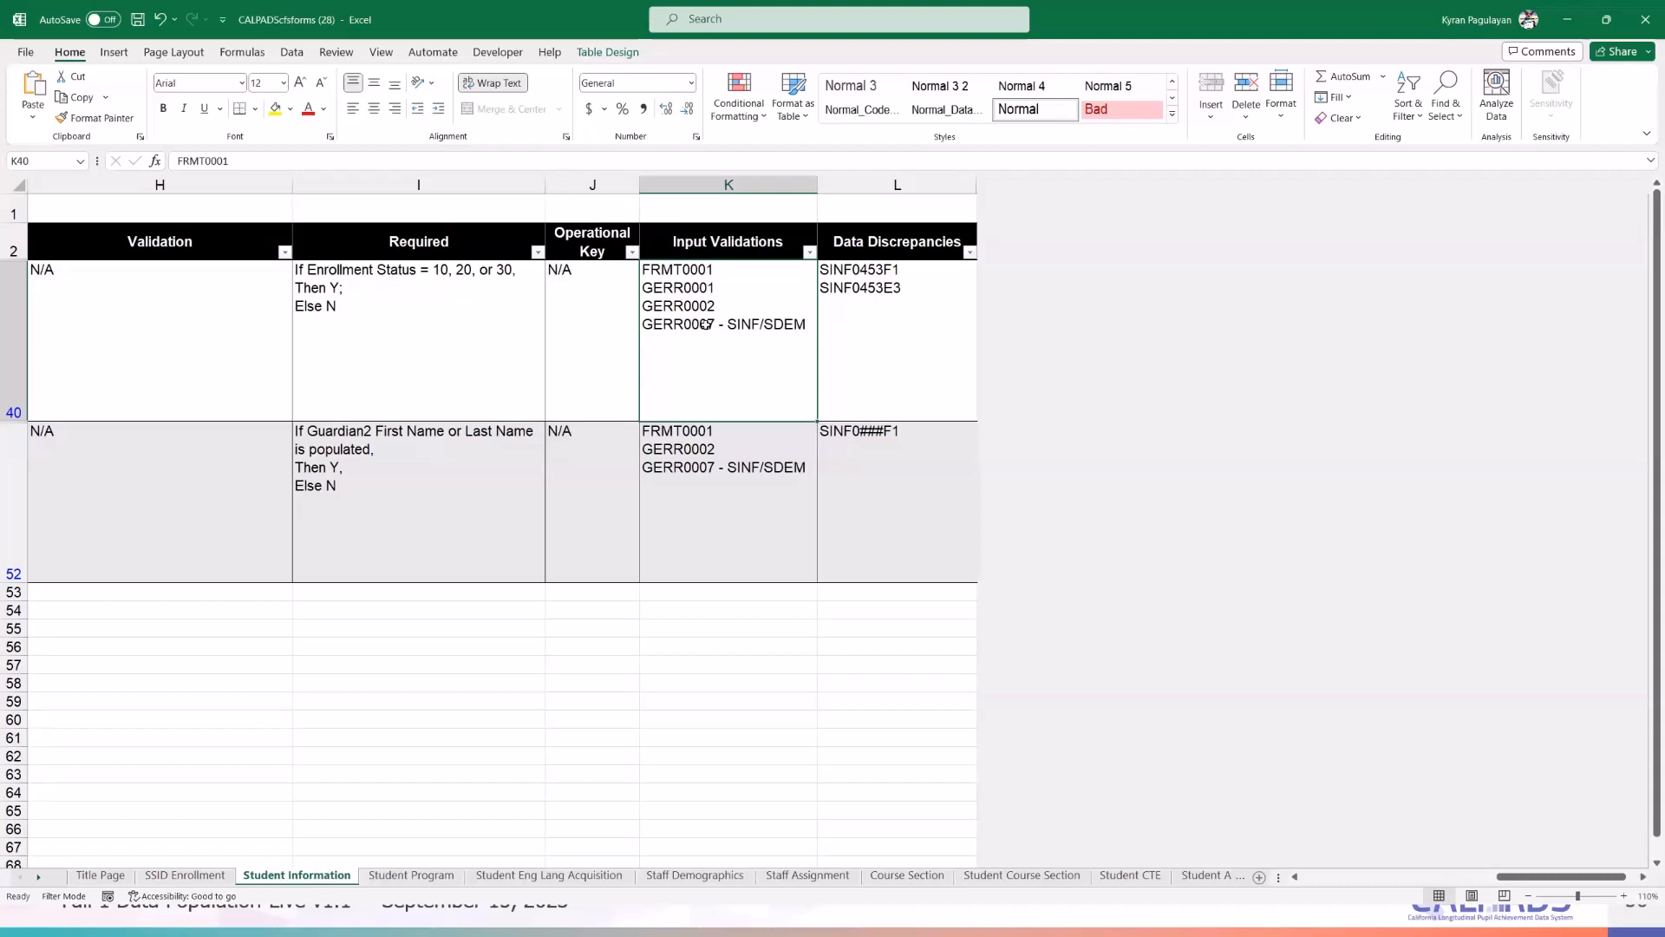
click(879, 284)
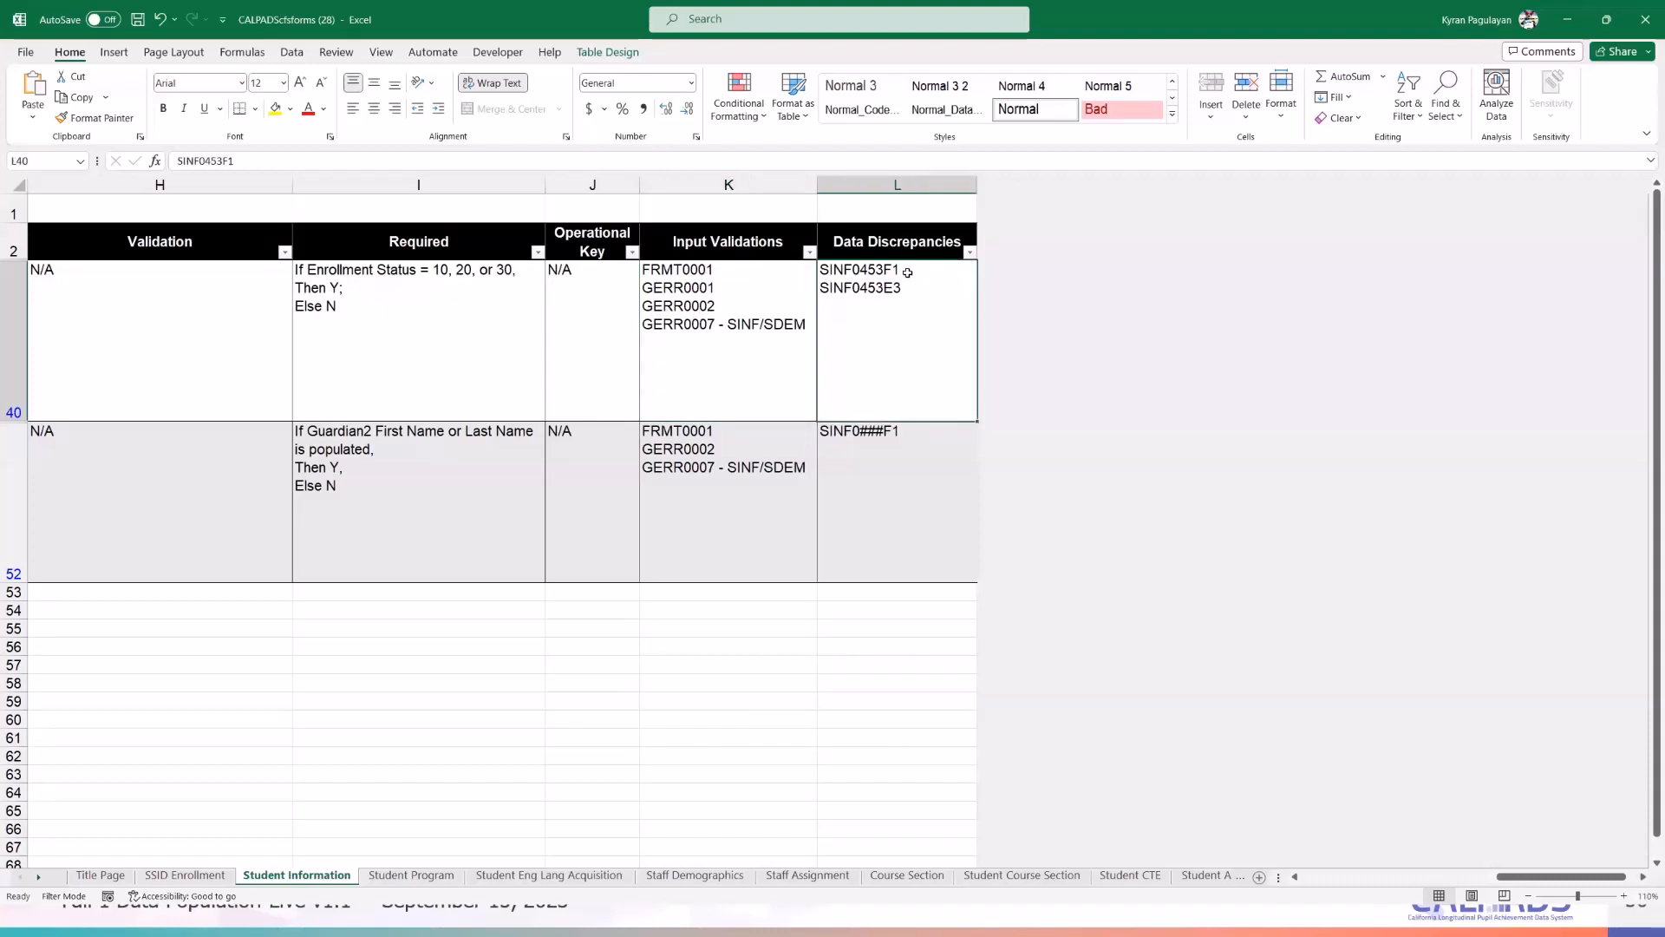
click(720, 313)
click(843, 269)
- Bring the Input Validations column back into view and select the first field's codes, FRMT0001, GERR0002, GERR0007 and GERR0001
scroll(1508, 882, left, 5)
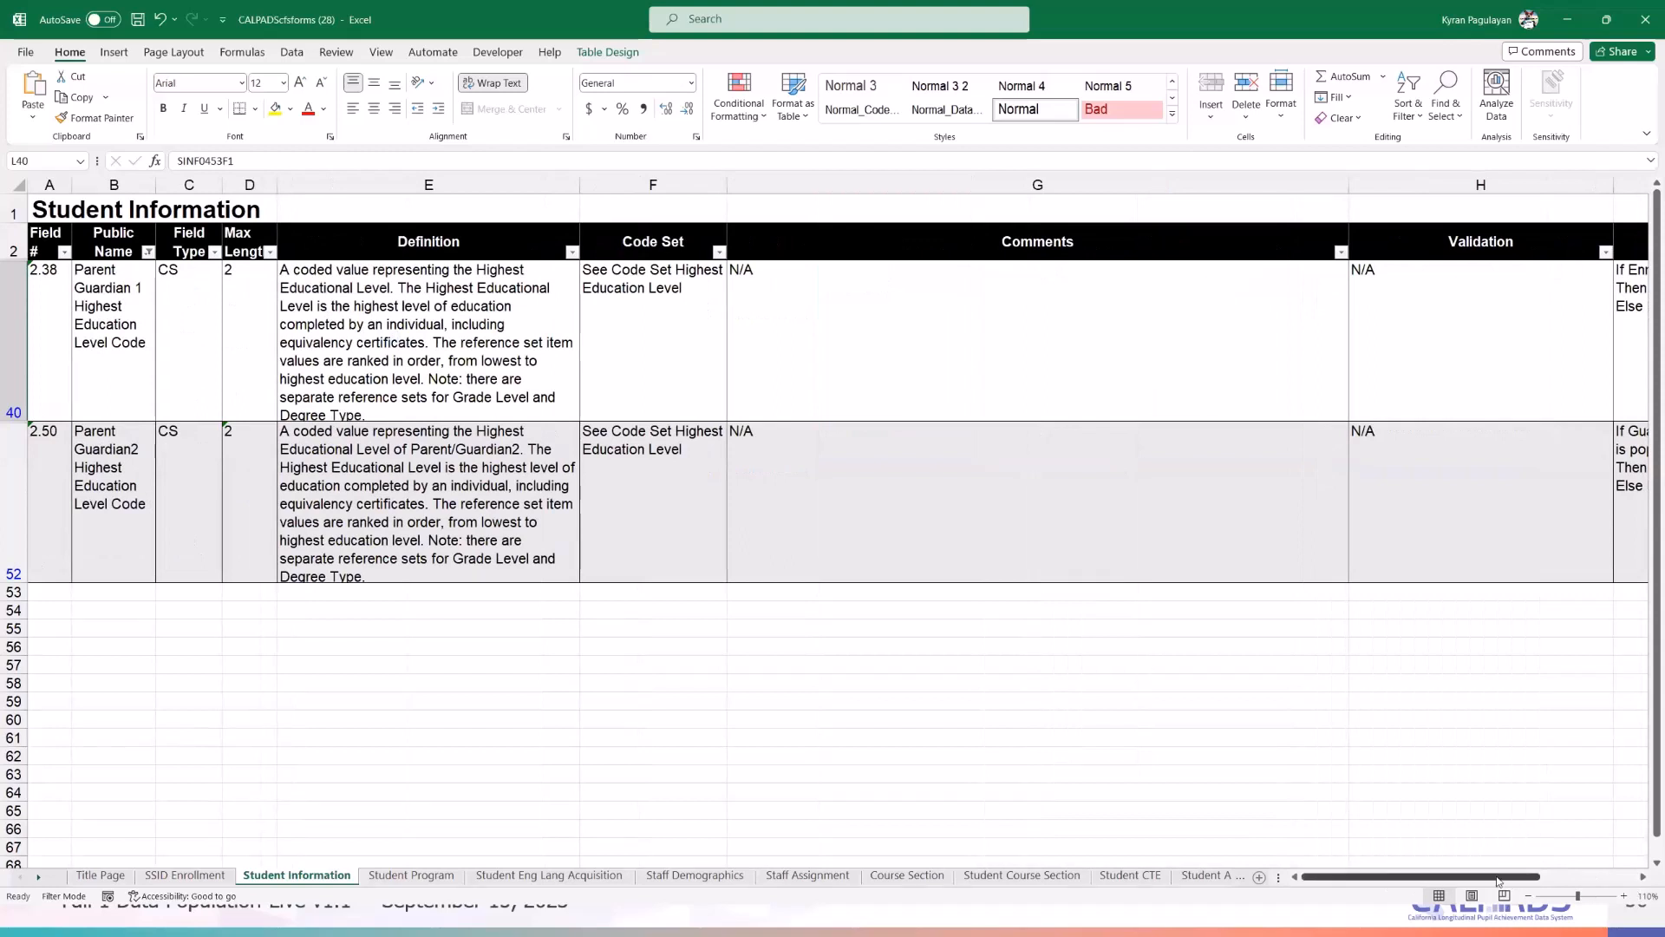
click(1642, 883)
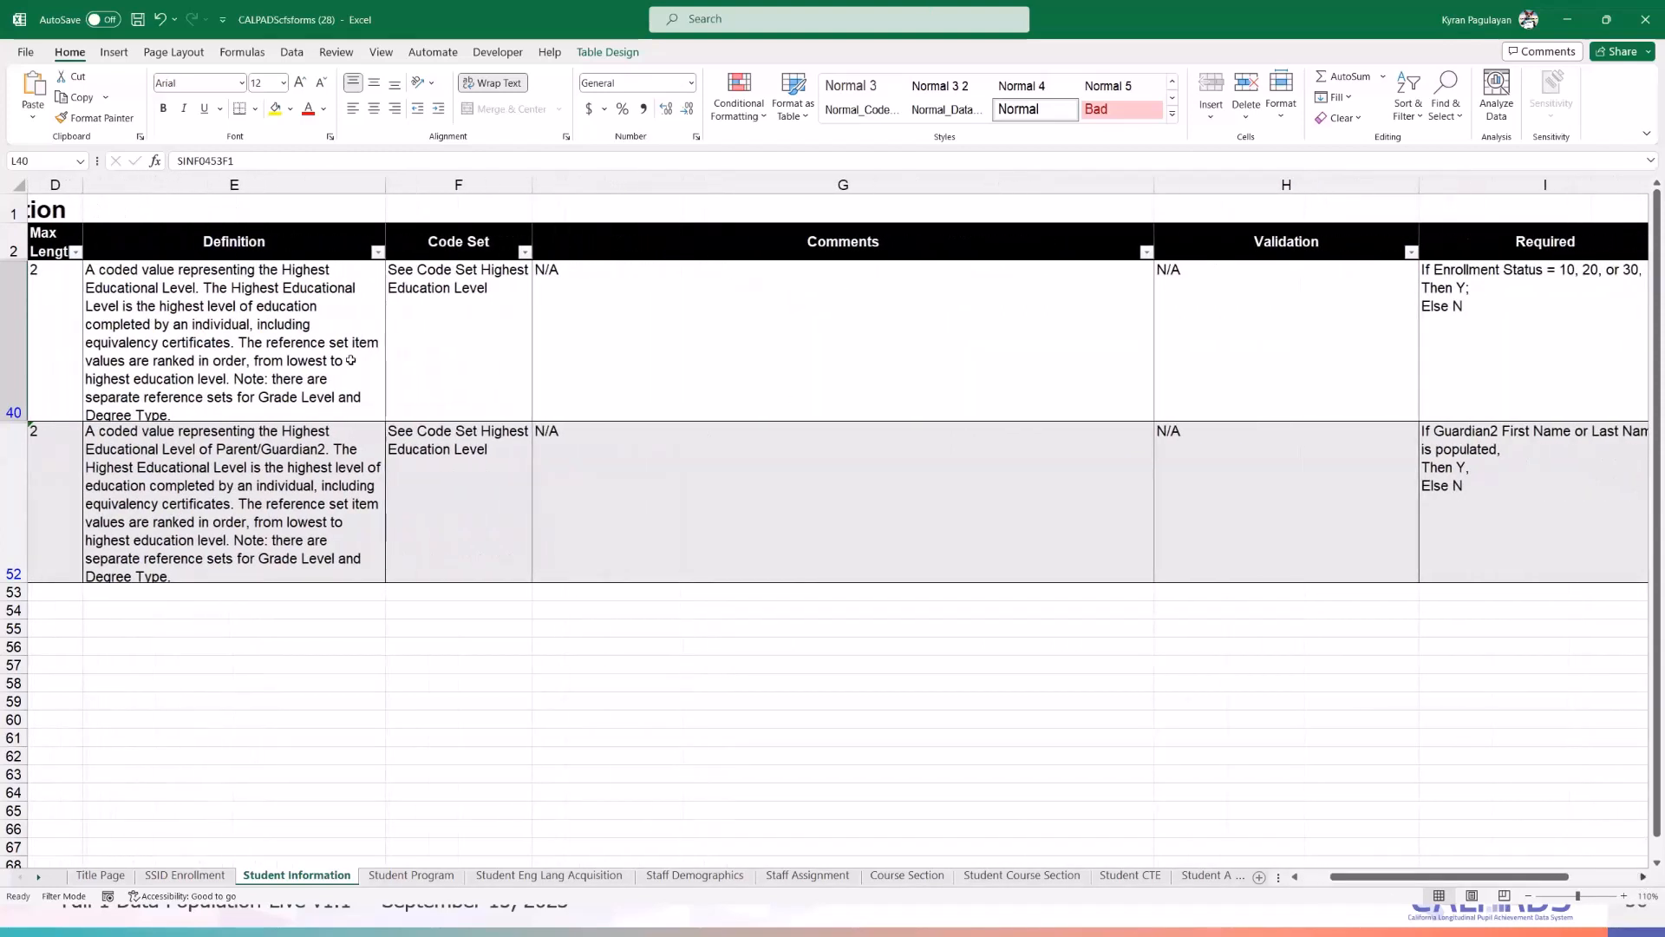
drag(1484, 884, 1458, 884)
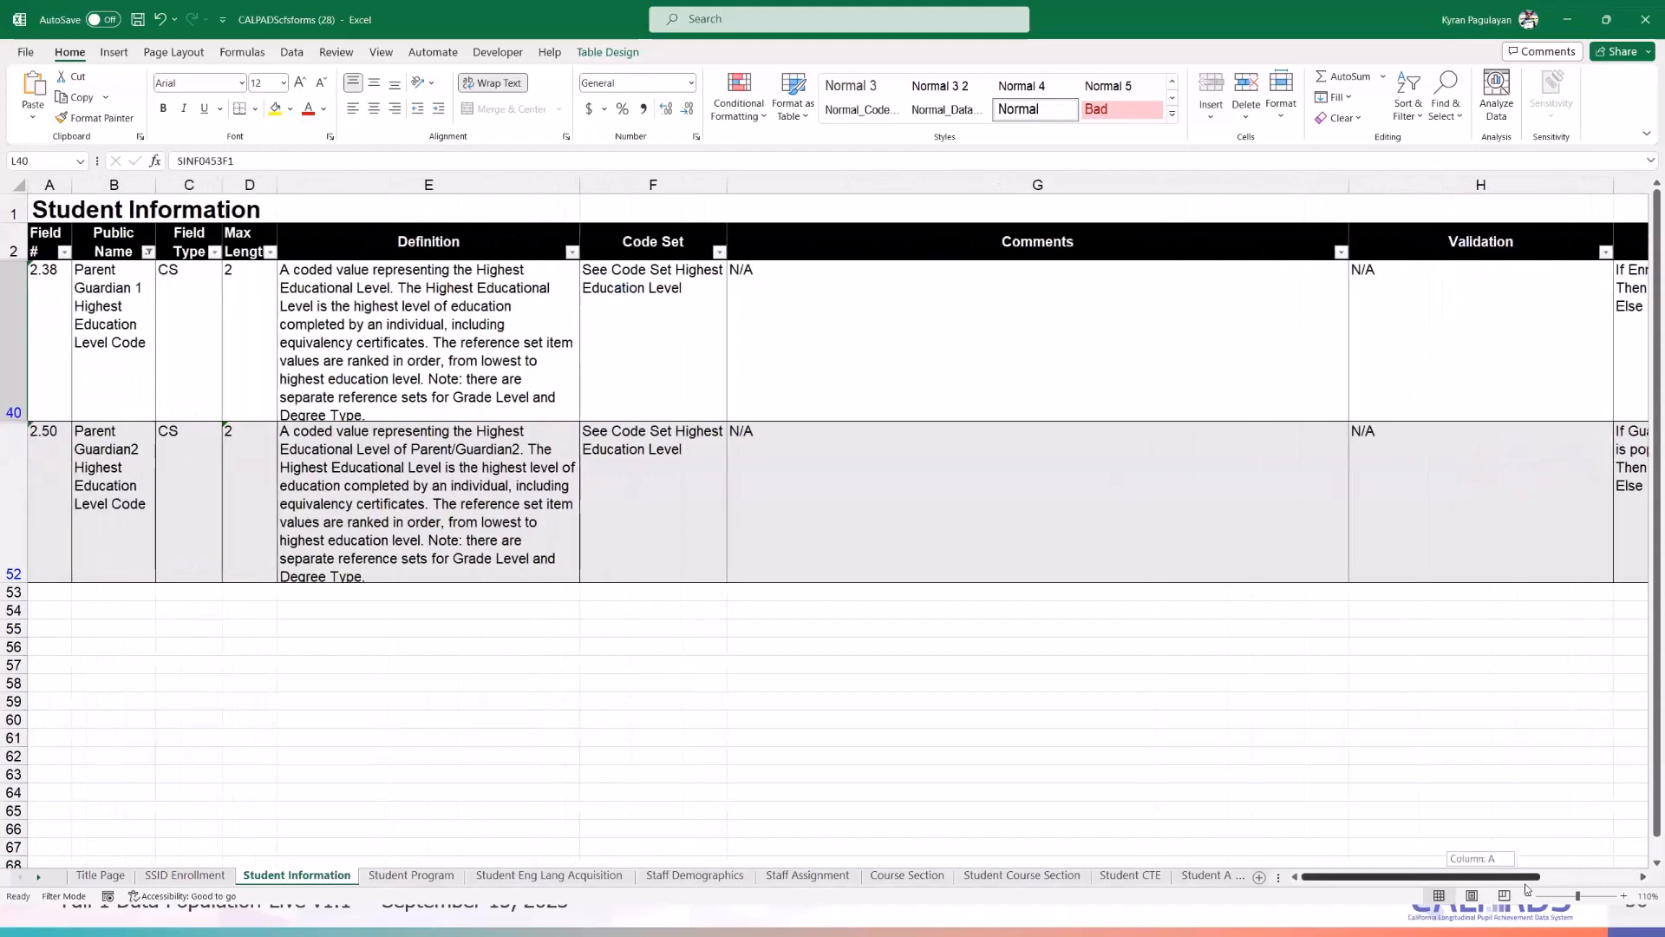
click(1642, 880)
scroll(1642, 880, right, 5)
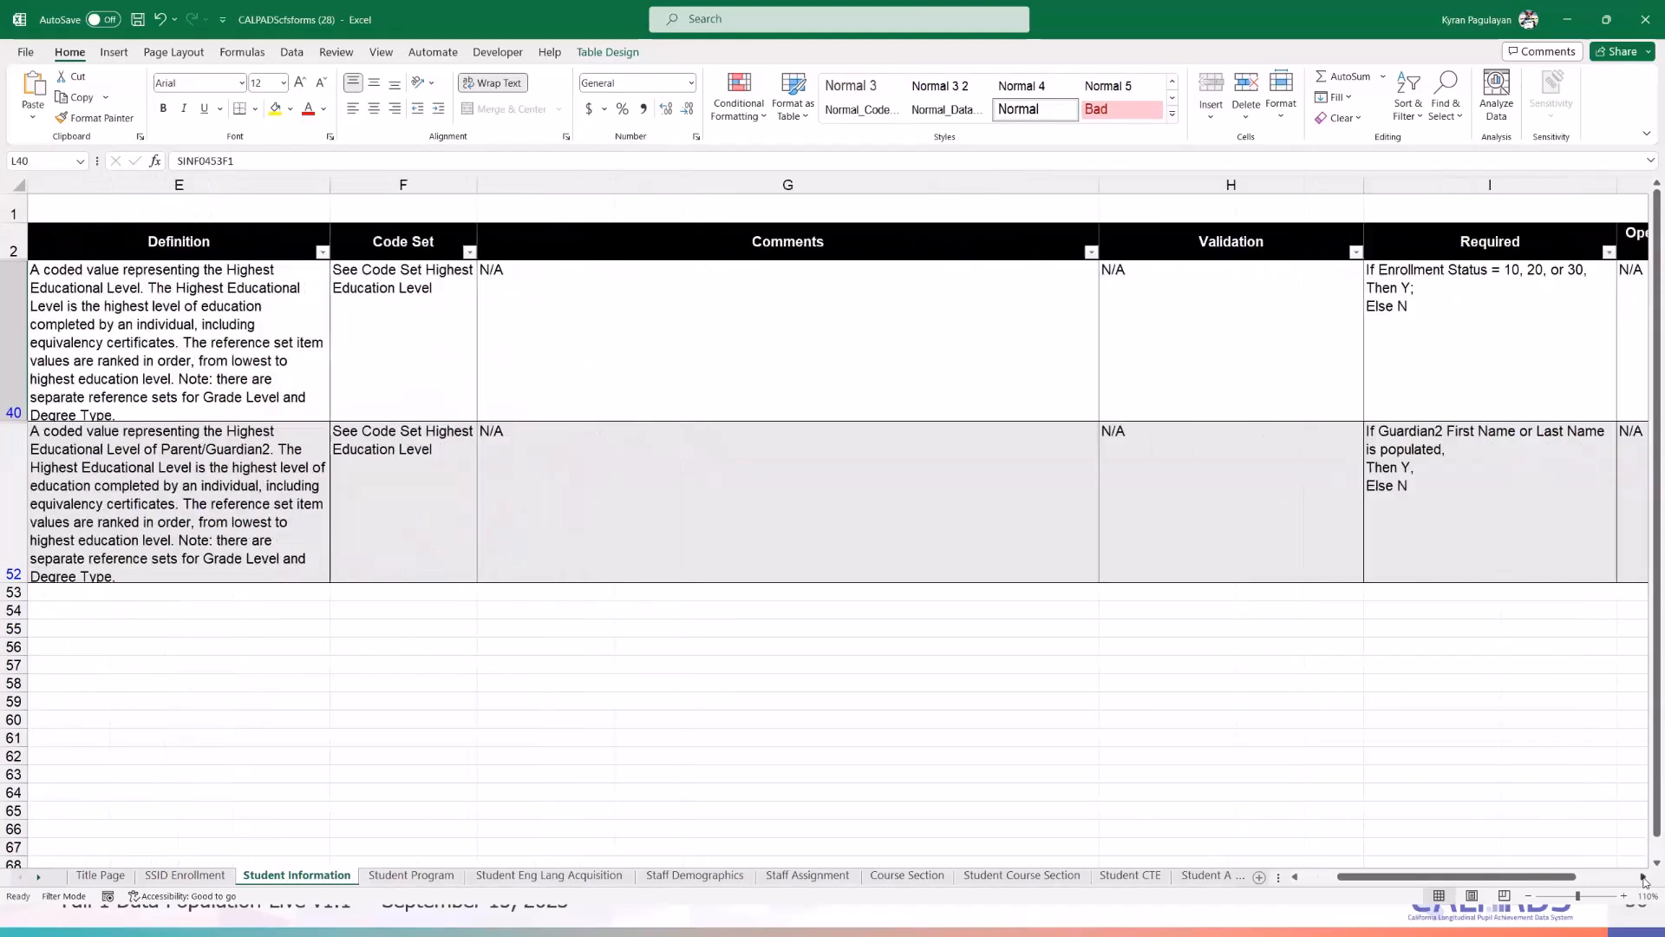
click(1386, 558)
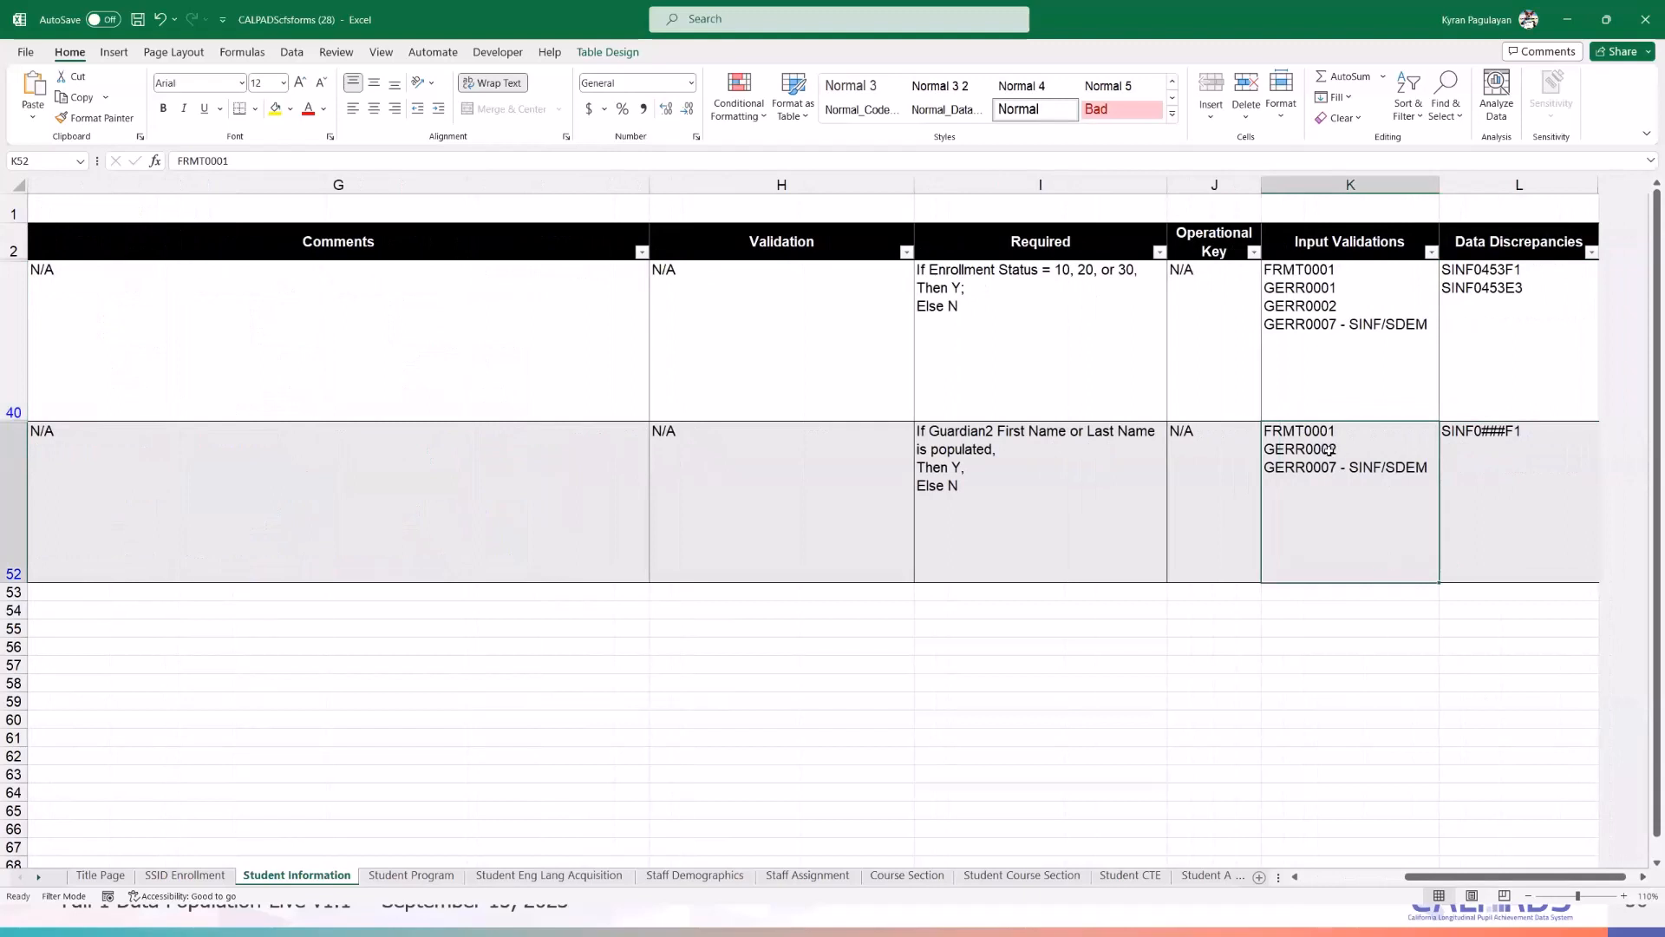
click(1320, 308)
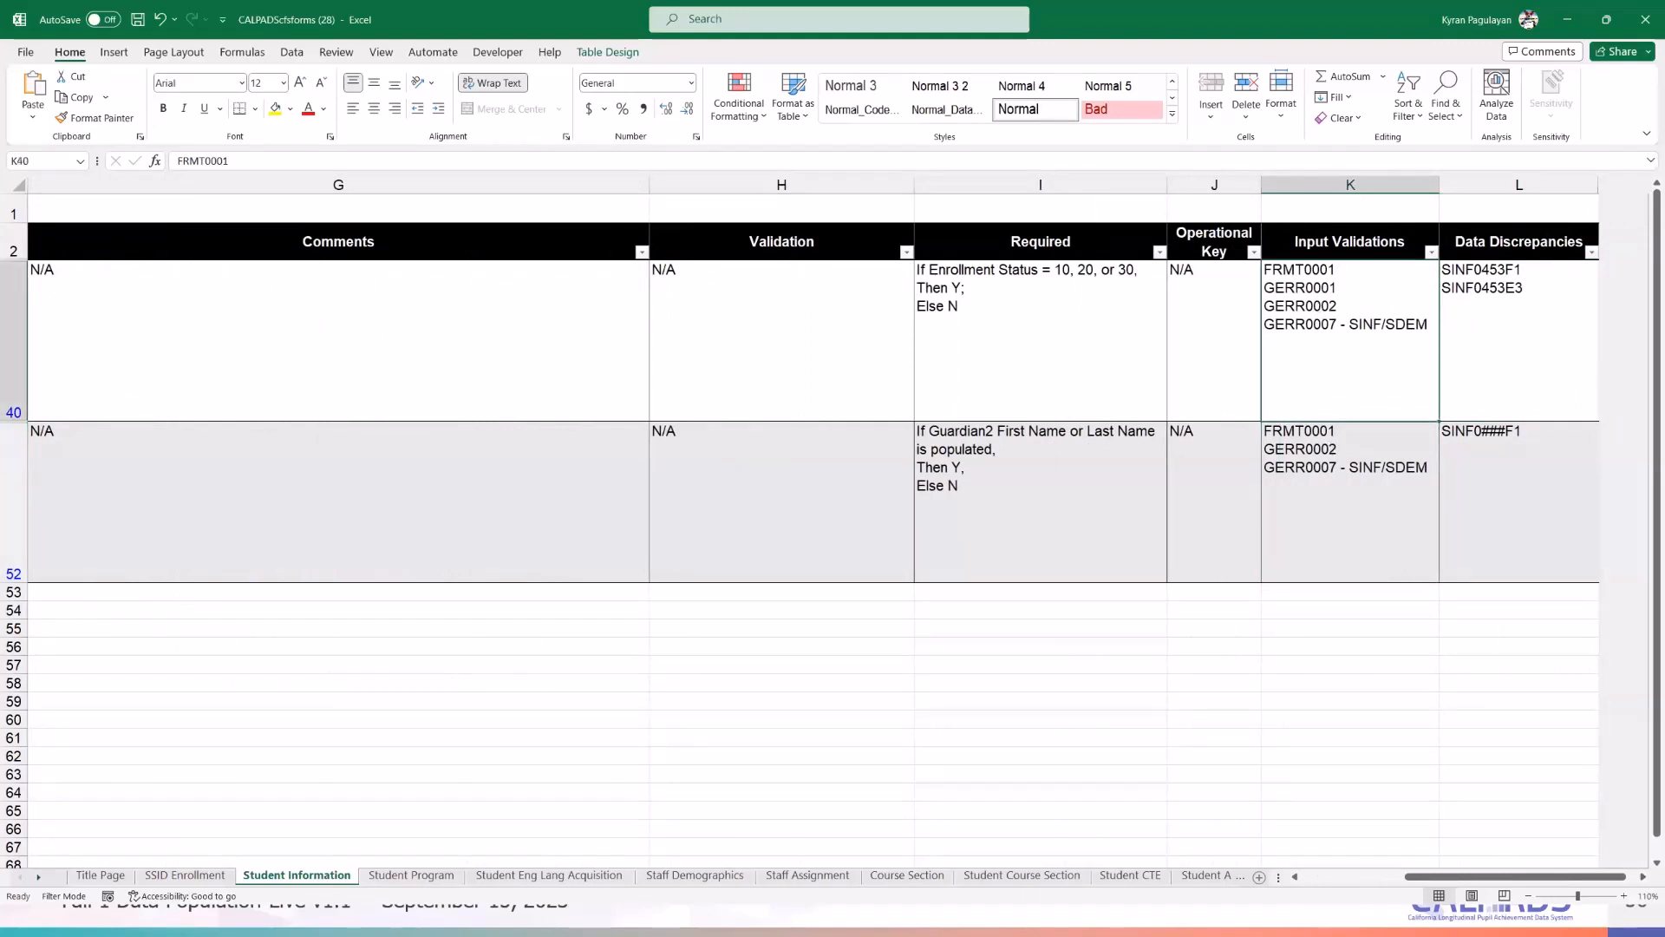
key(alt+Tab)
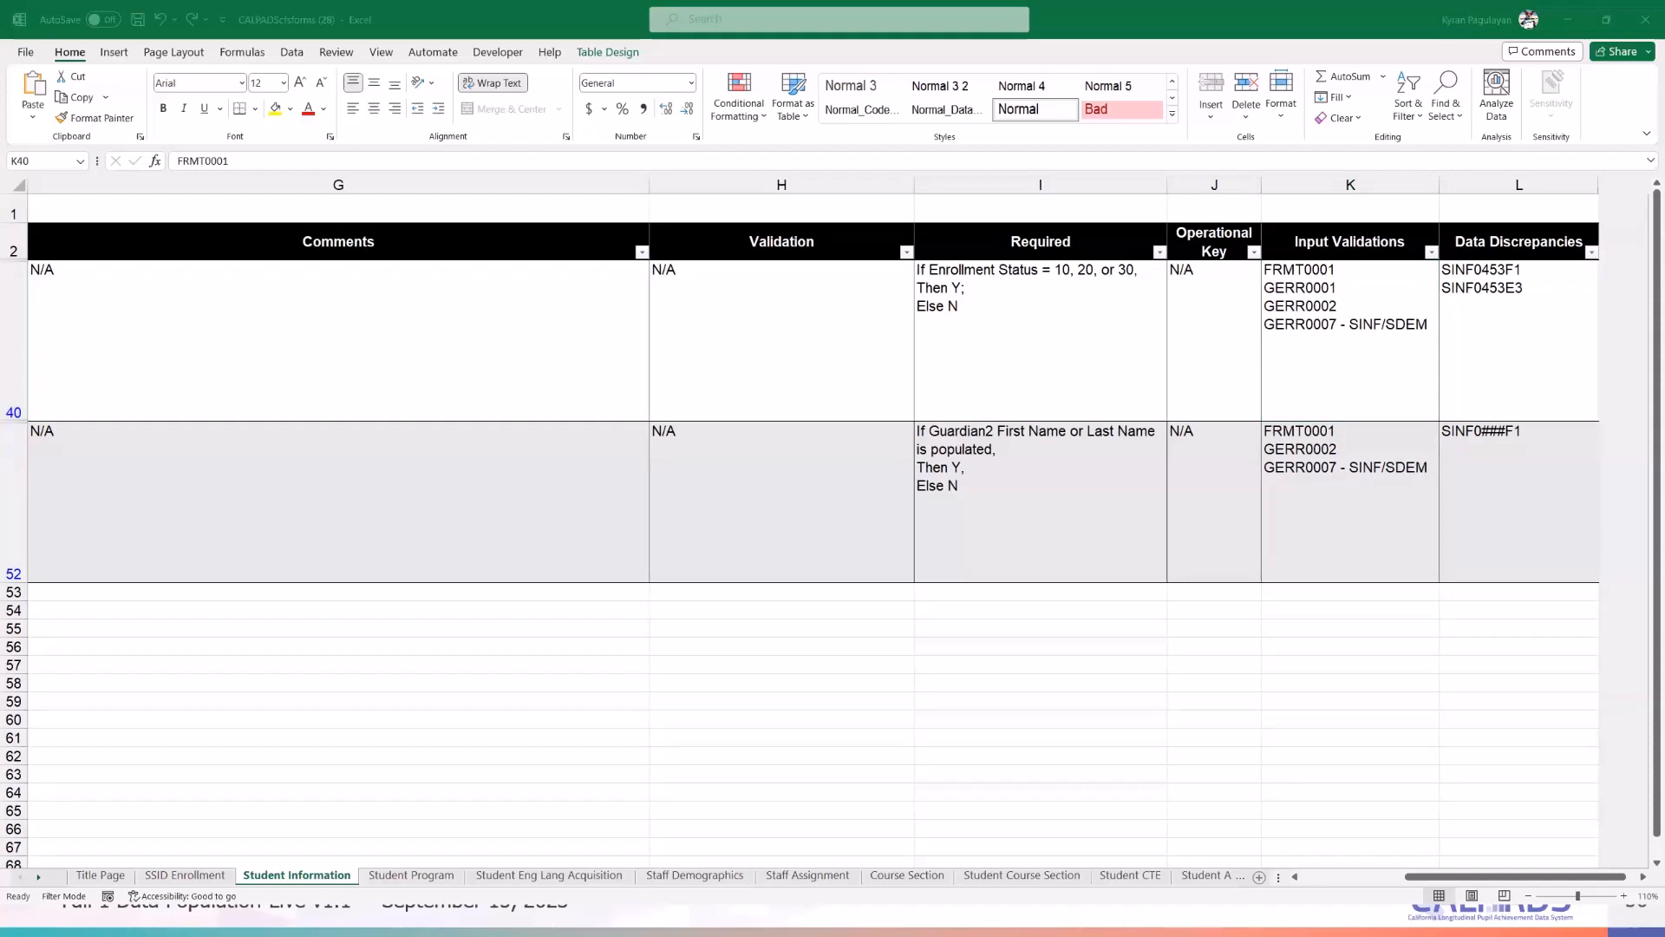
- Return to the SPRG documentation page in the browser and open the Help > Troubleshooting error list
key(alt+Tab)
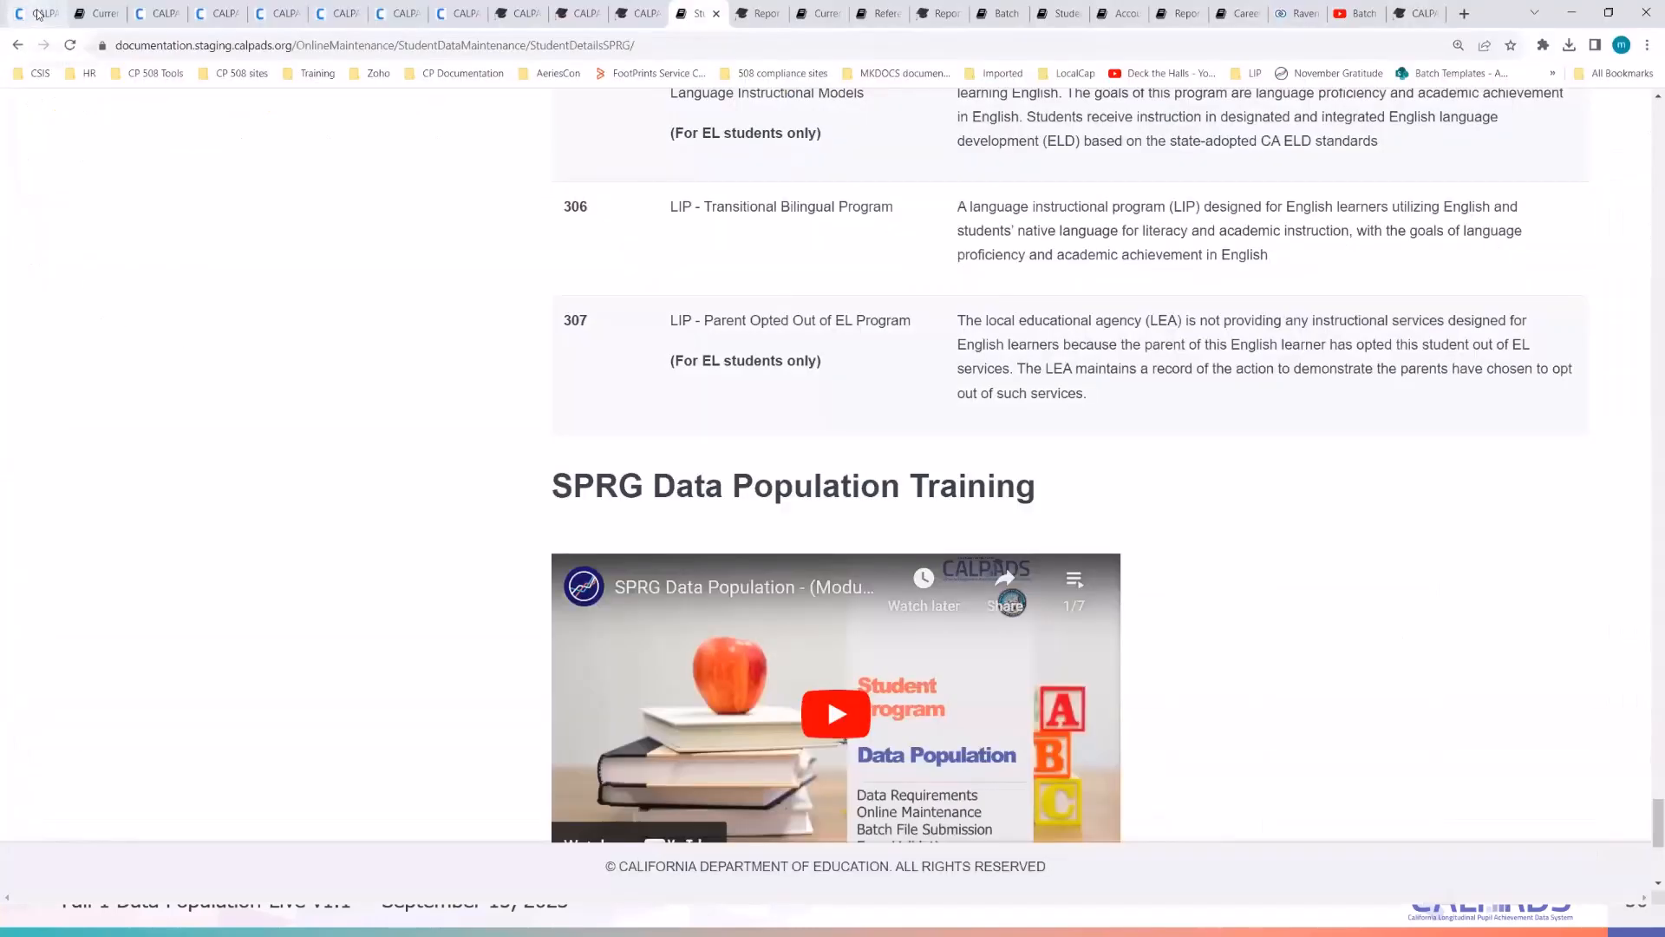
click(757, 13)
scroll(1474, 390, up, 4)
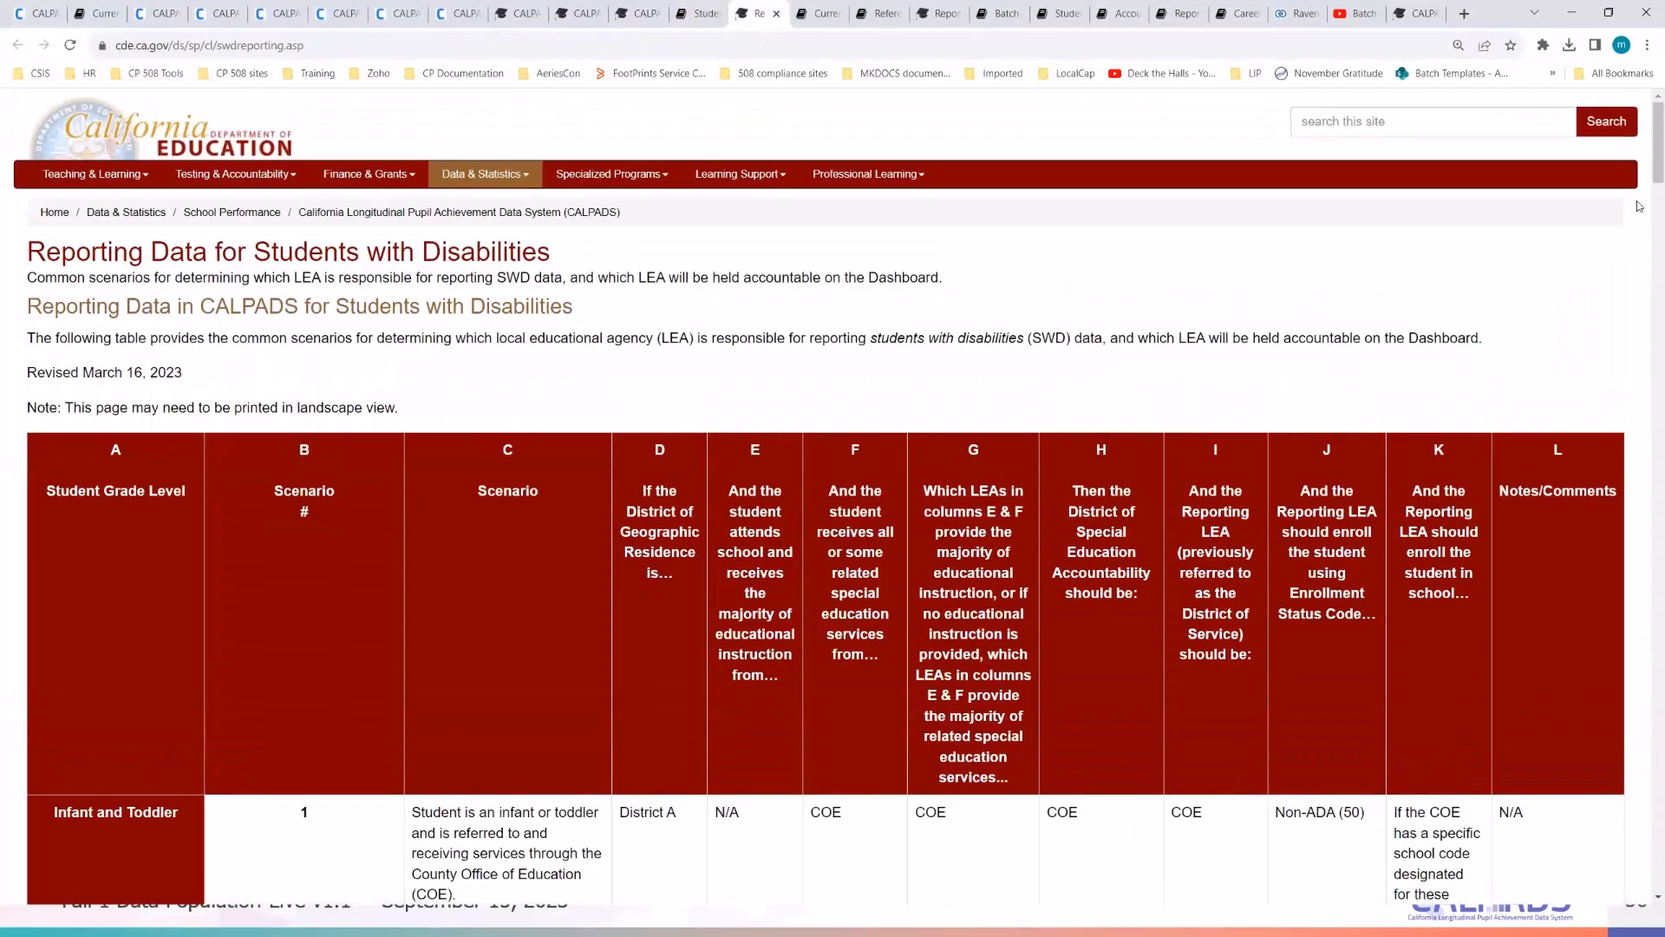
click(519, 12)
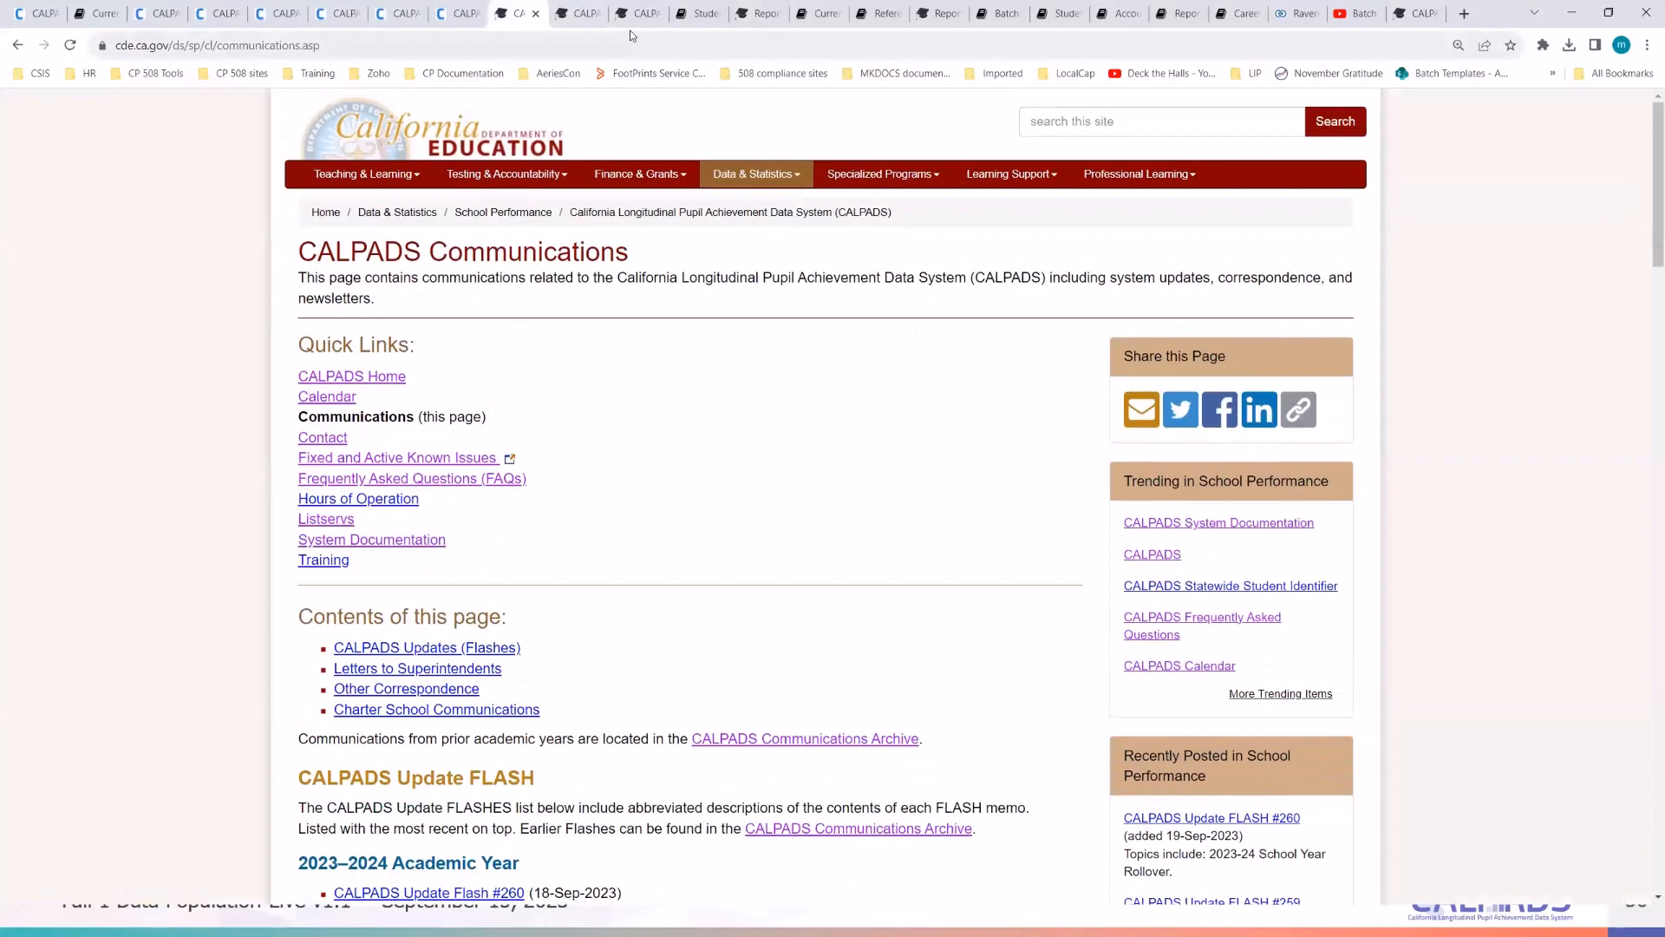
click(699, 15)
scroll(1559, 477, up, 3)
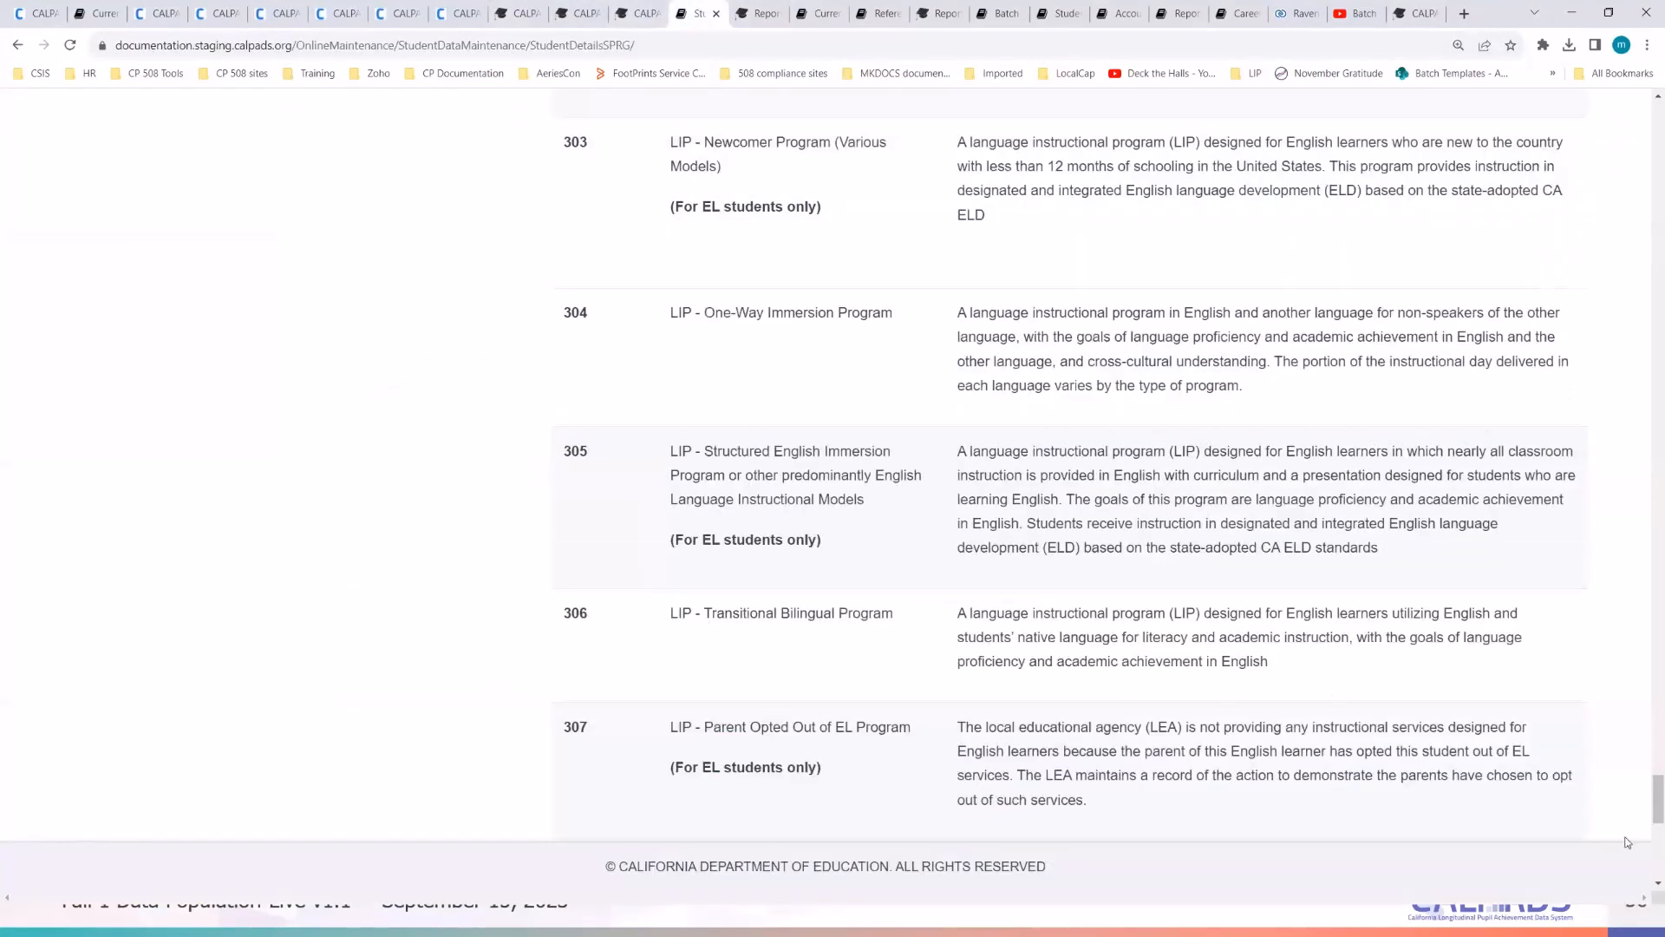
drag(1647, 799, 1644, 108)
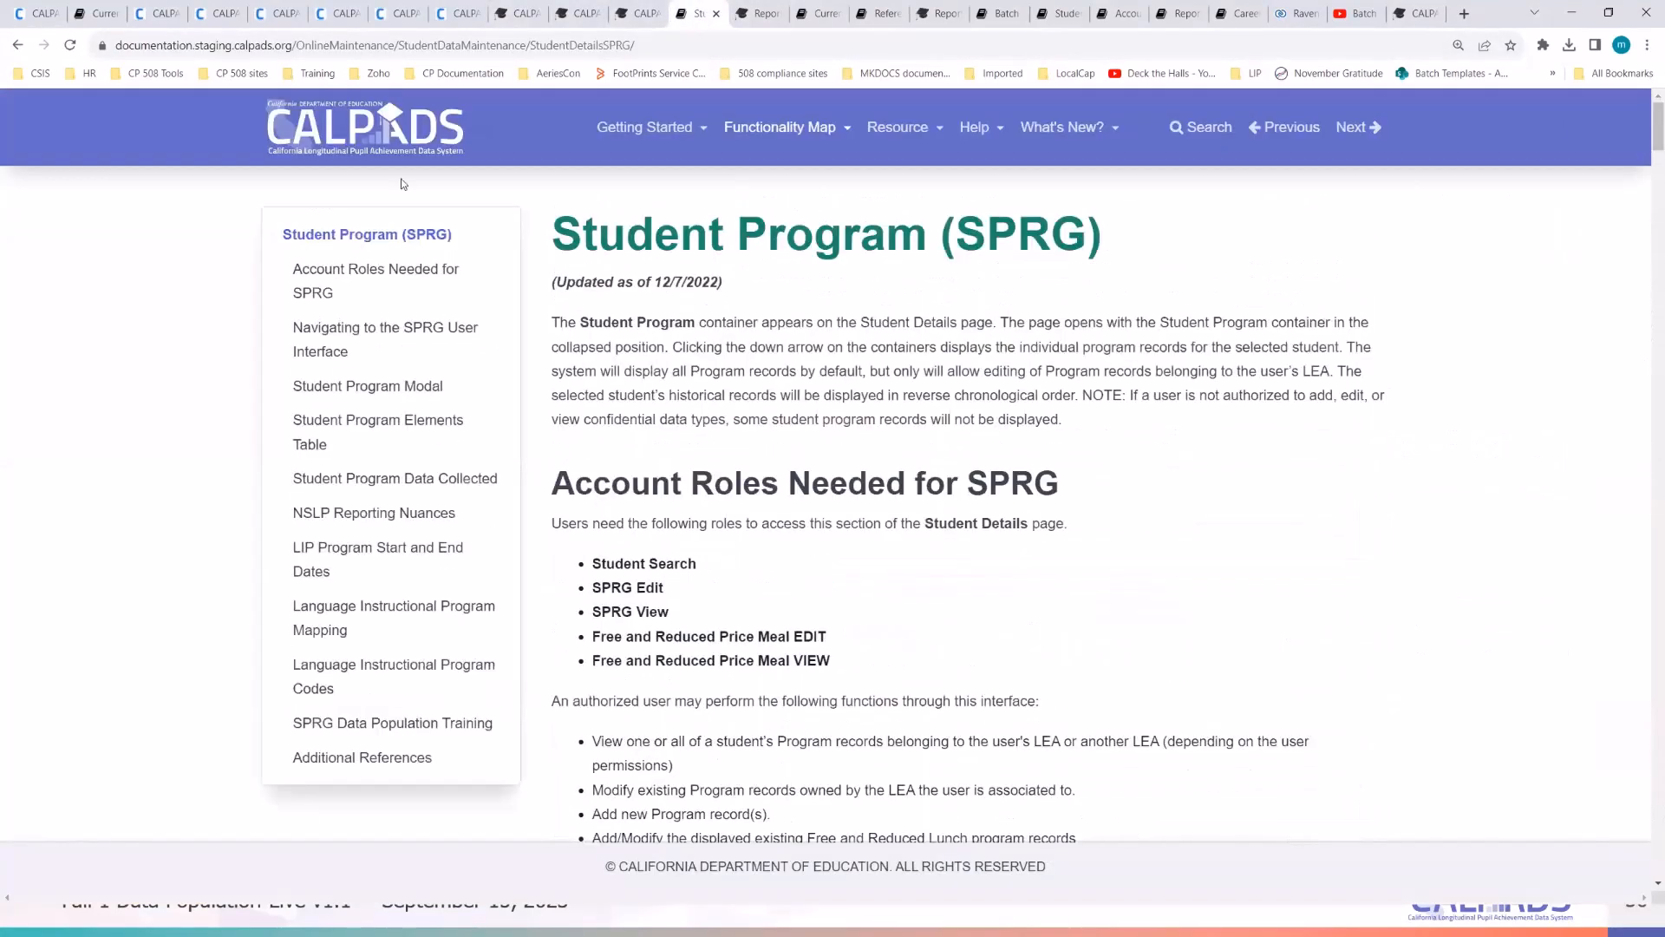
click(990, 140)
click(1016, 177)
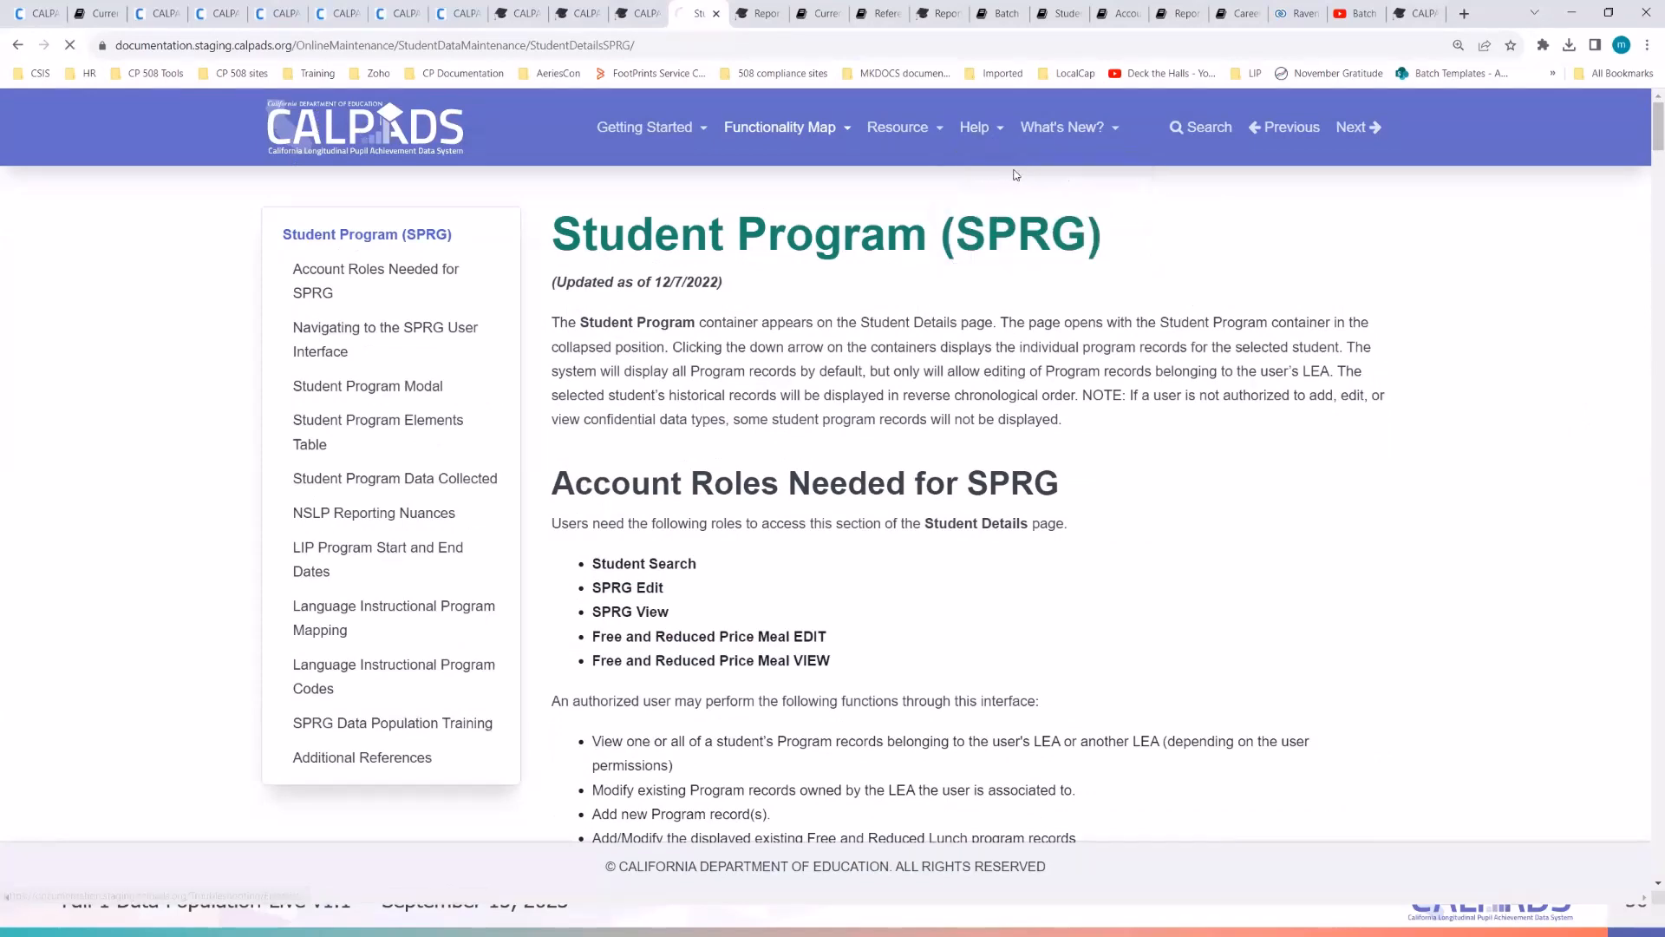
- Jump to SPRG Errors, read the GERR0002 error page in a new tab, then close it
scroll(702, 560, down, 3)
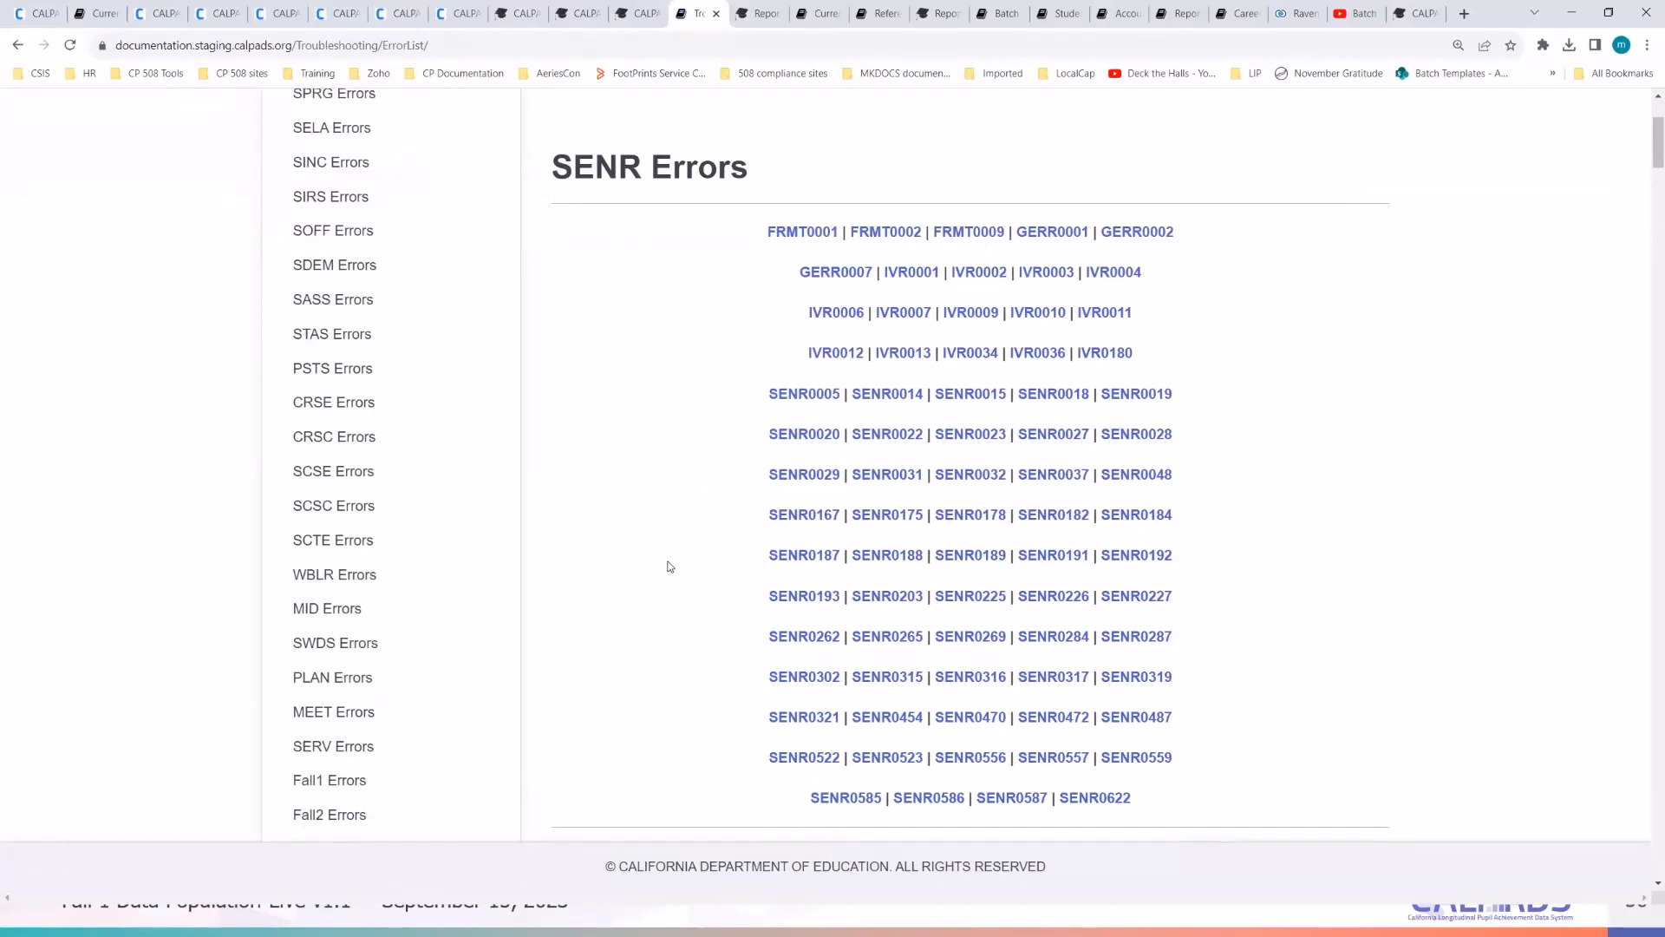
scroll(669, 566, up, 1)
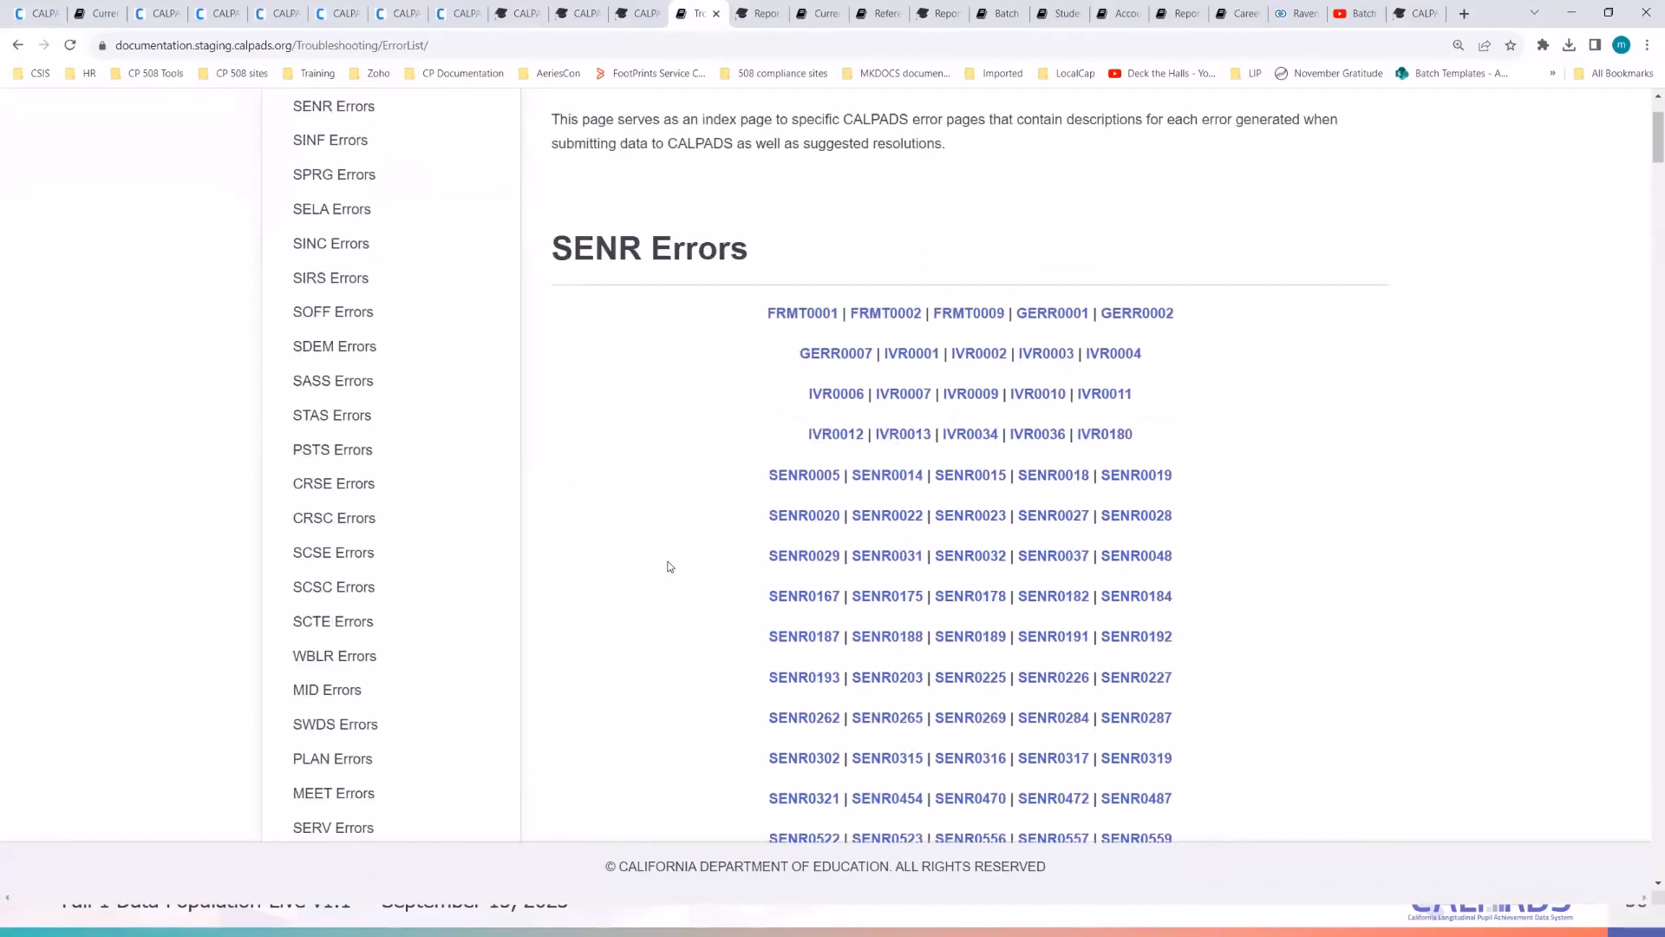
click(331, 174)
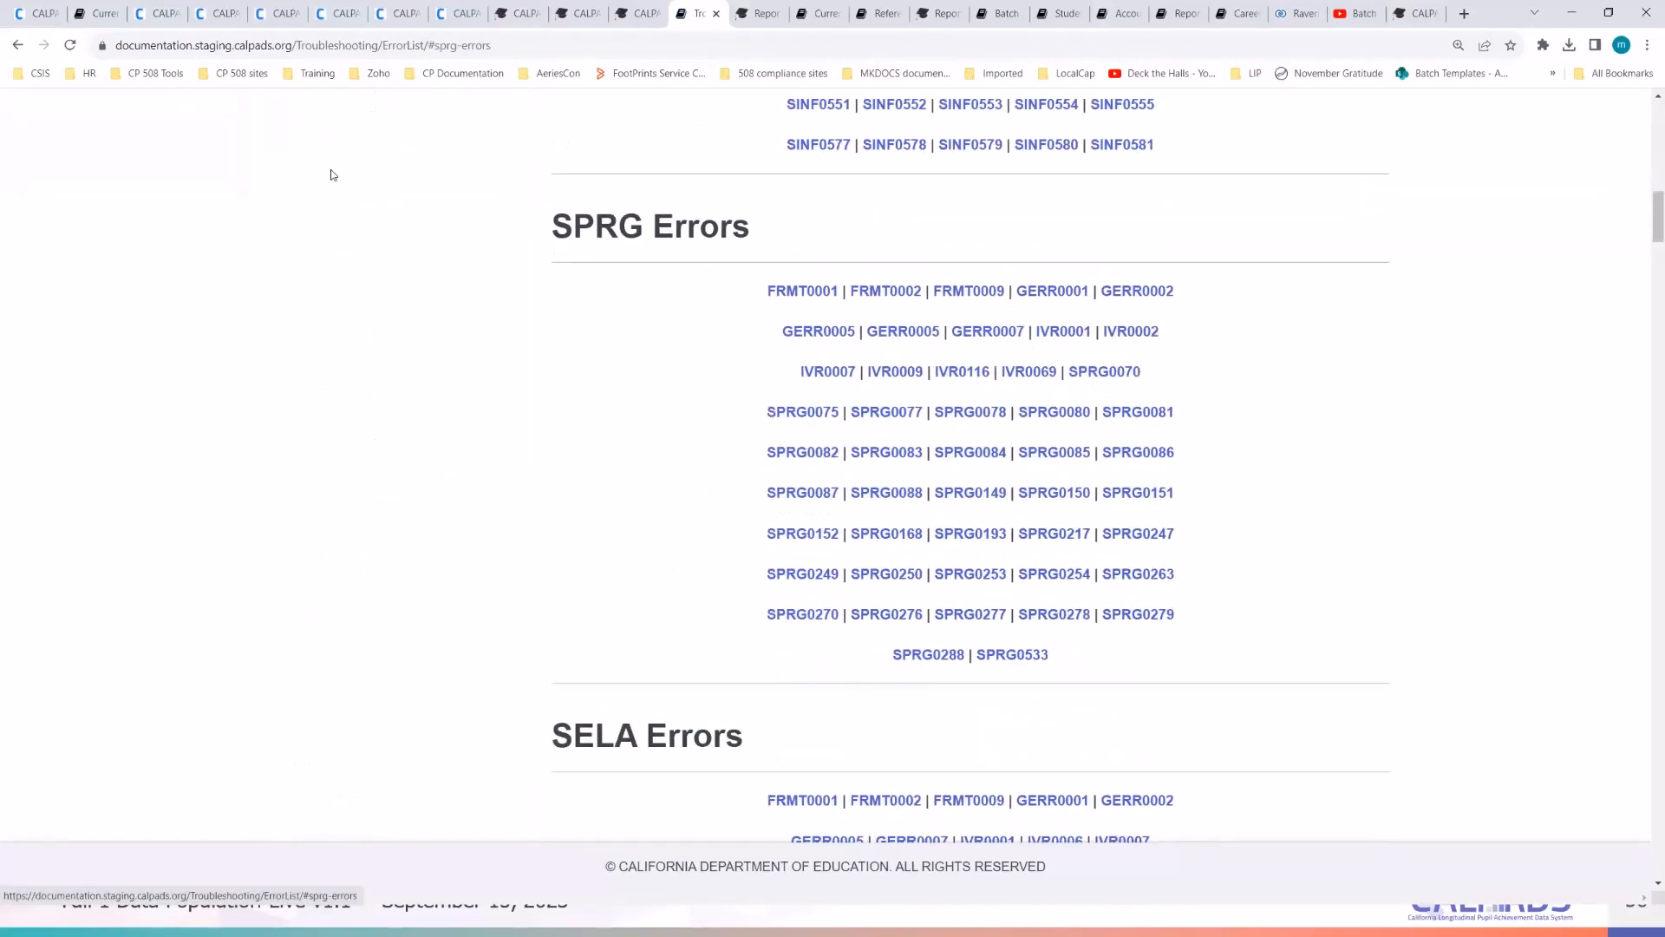
right_click(1173, 293)
click(1226, 305)
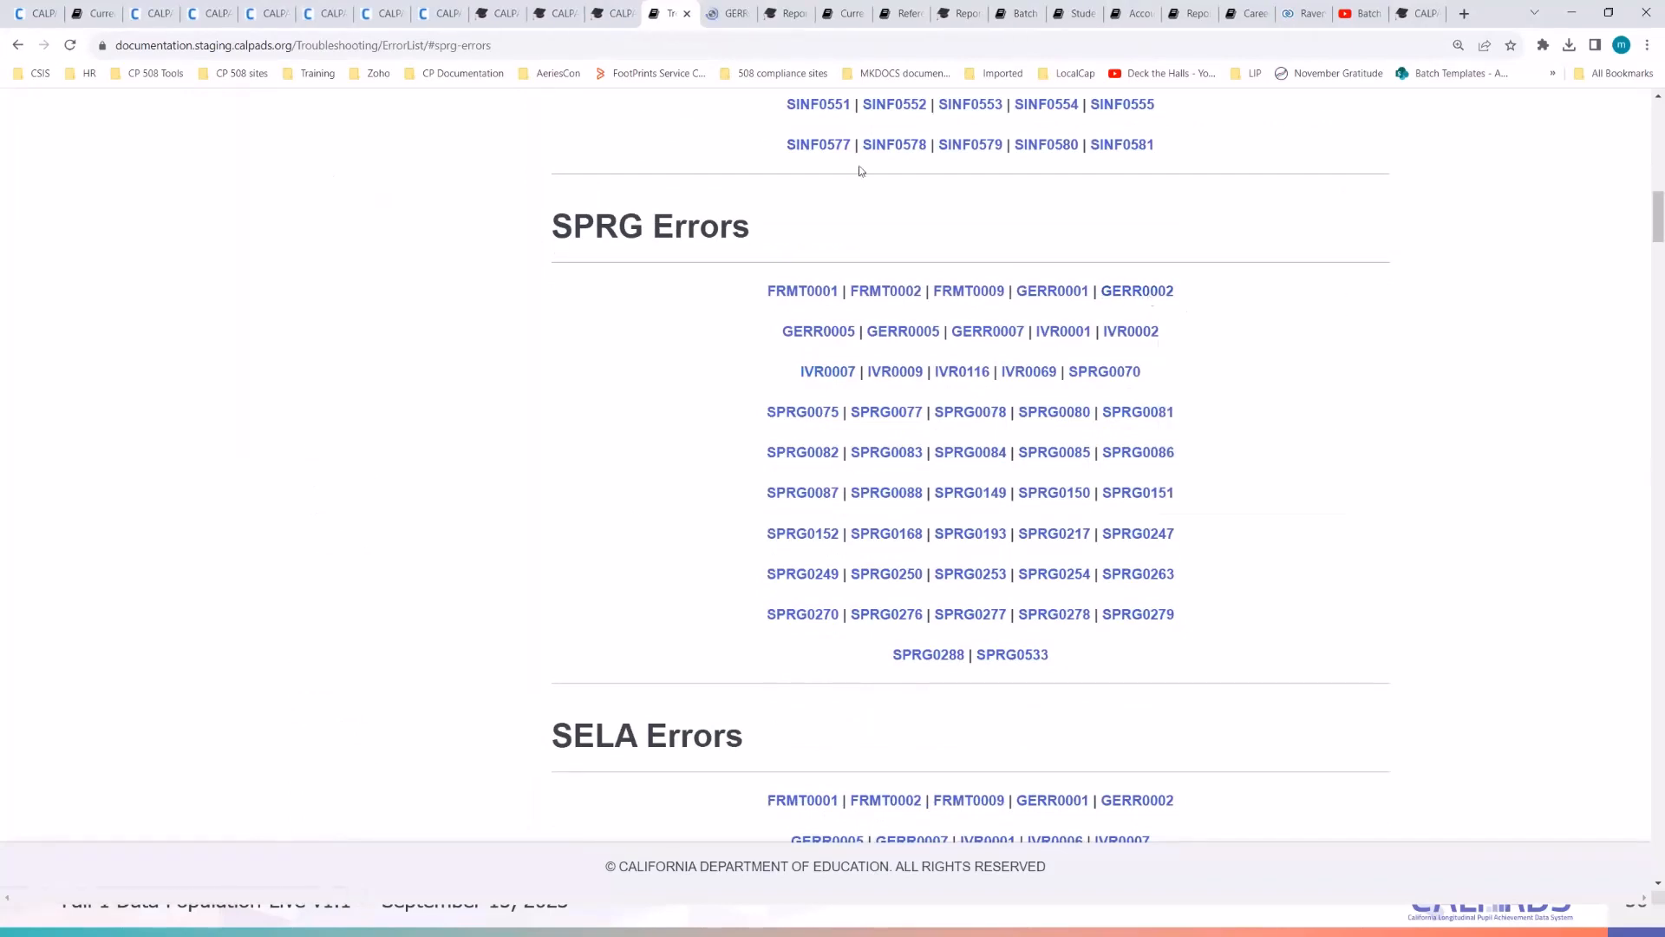
click(727, 15)
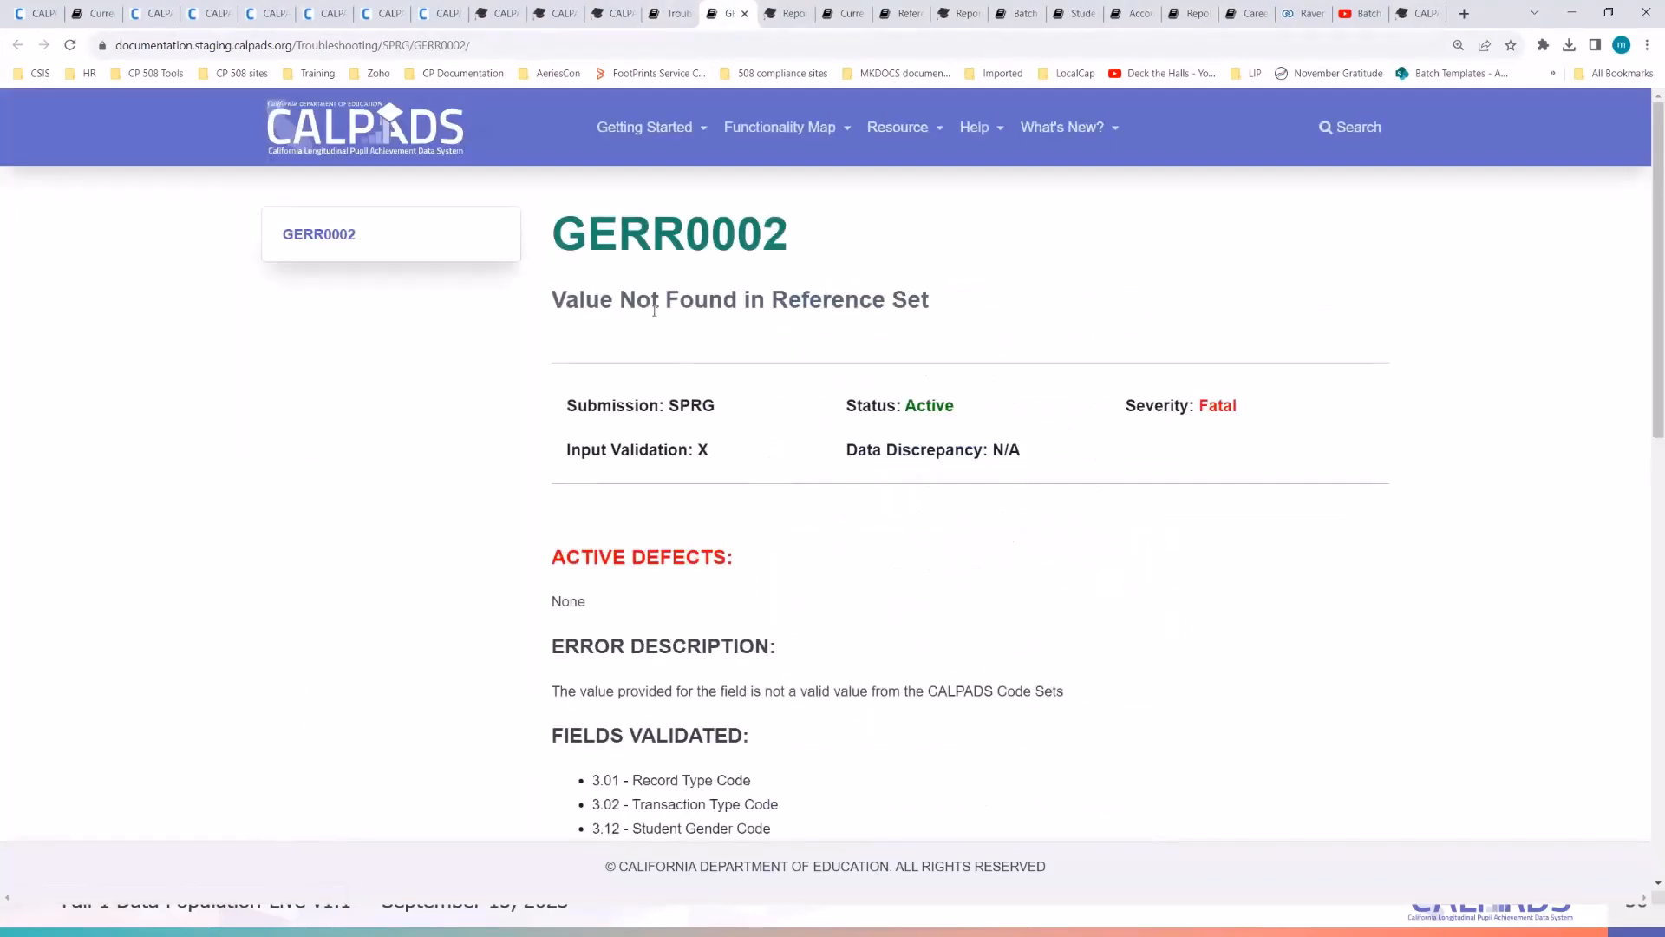
drag(952, 314, 564, 294)
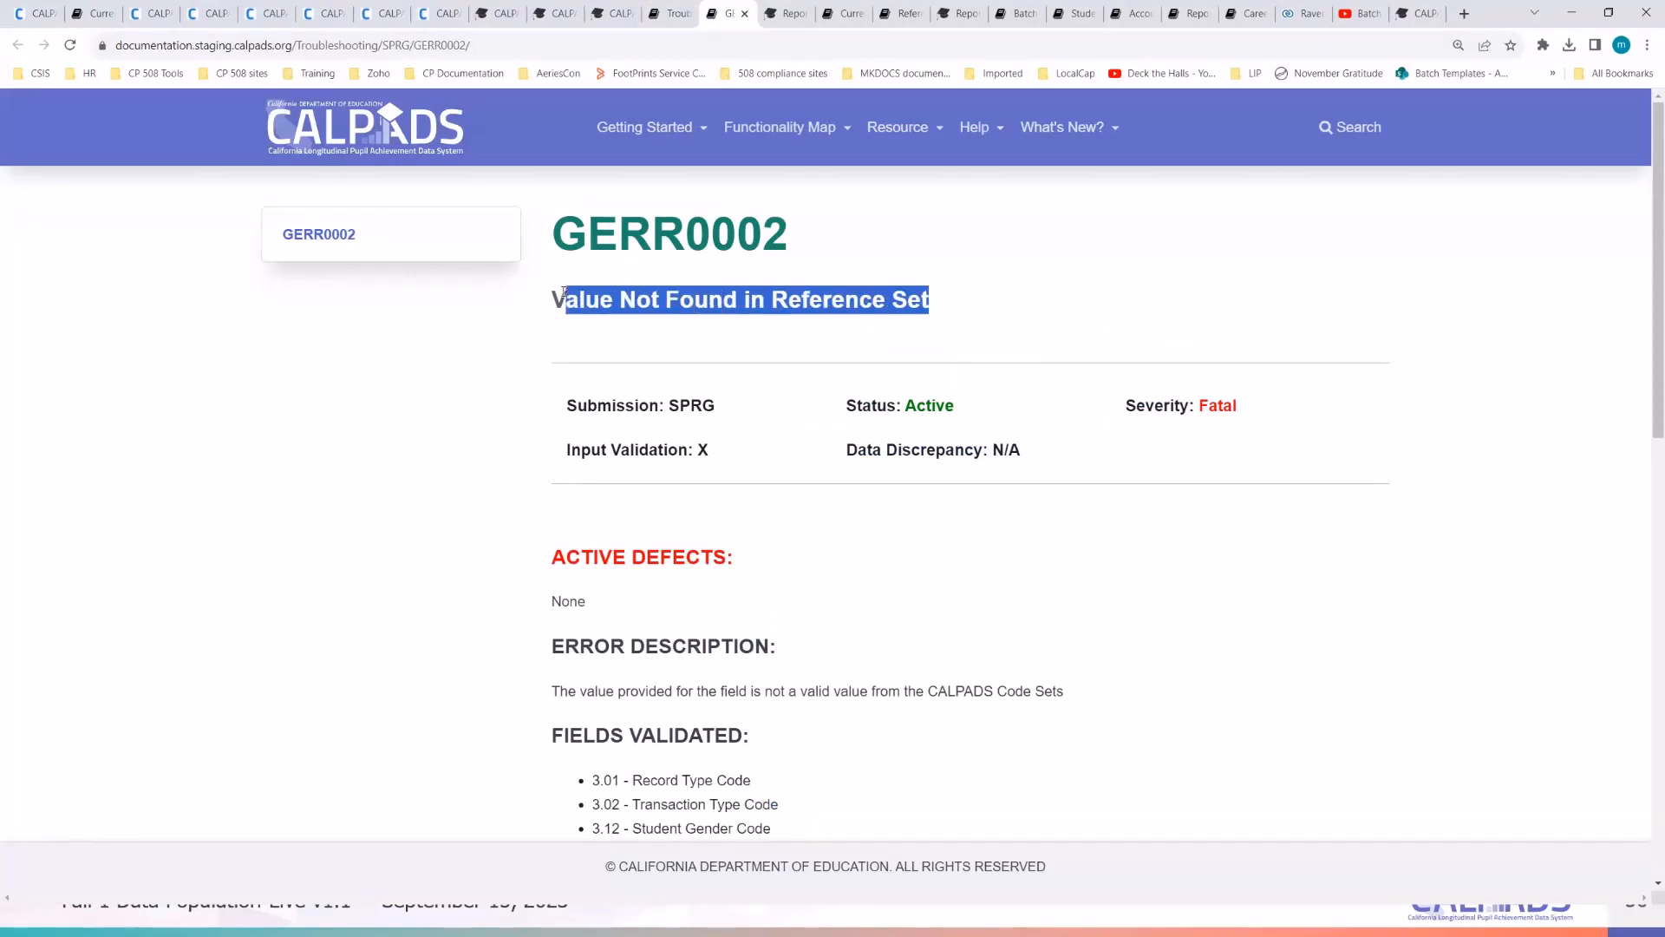
scroll(889, 626, down, 2)
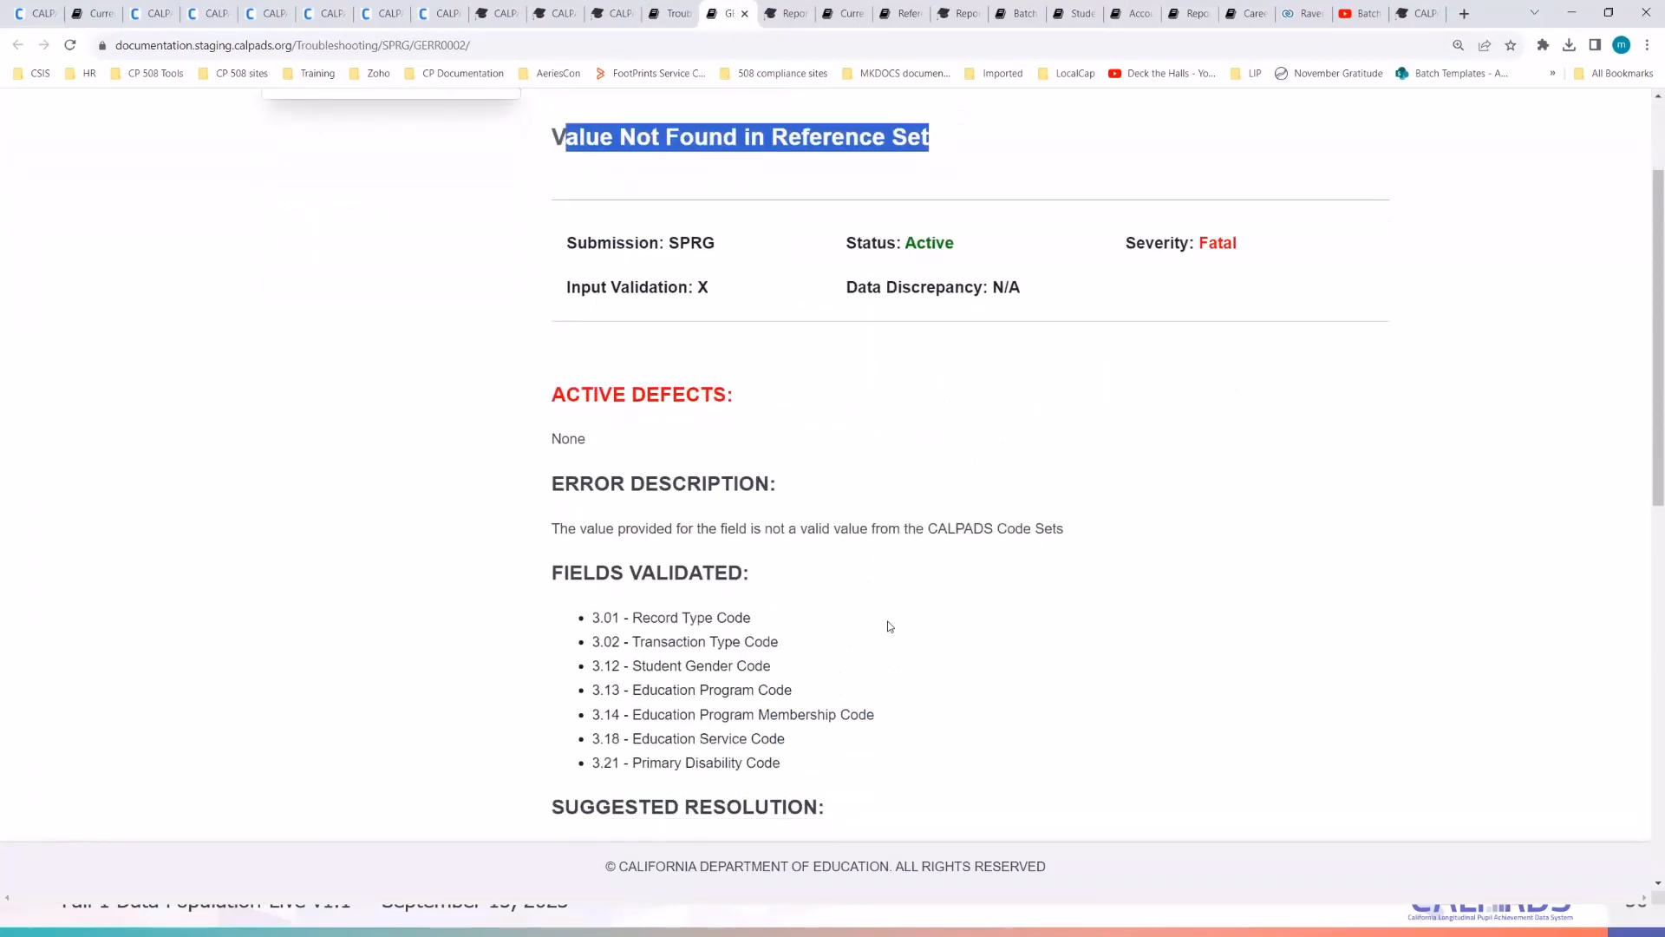
click(889, 626)
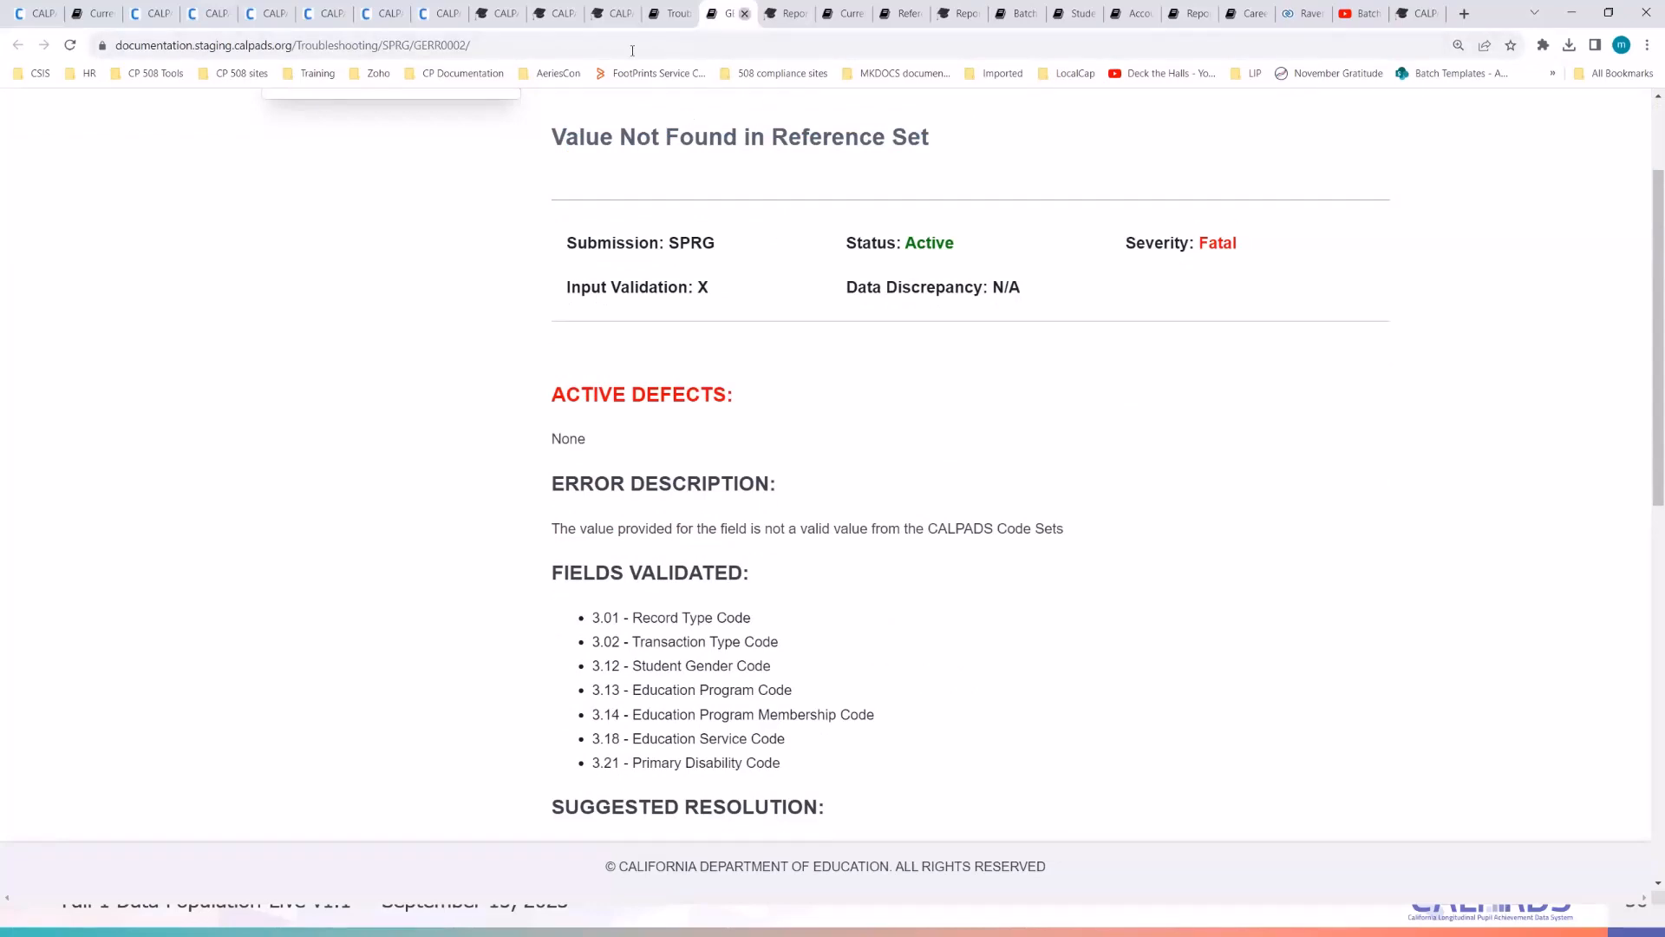
key(ctrl+w)
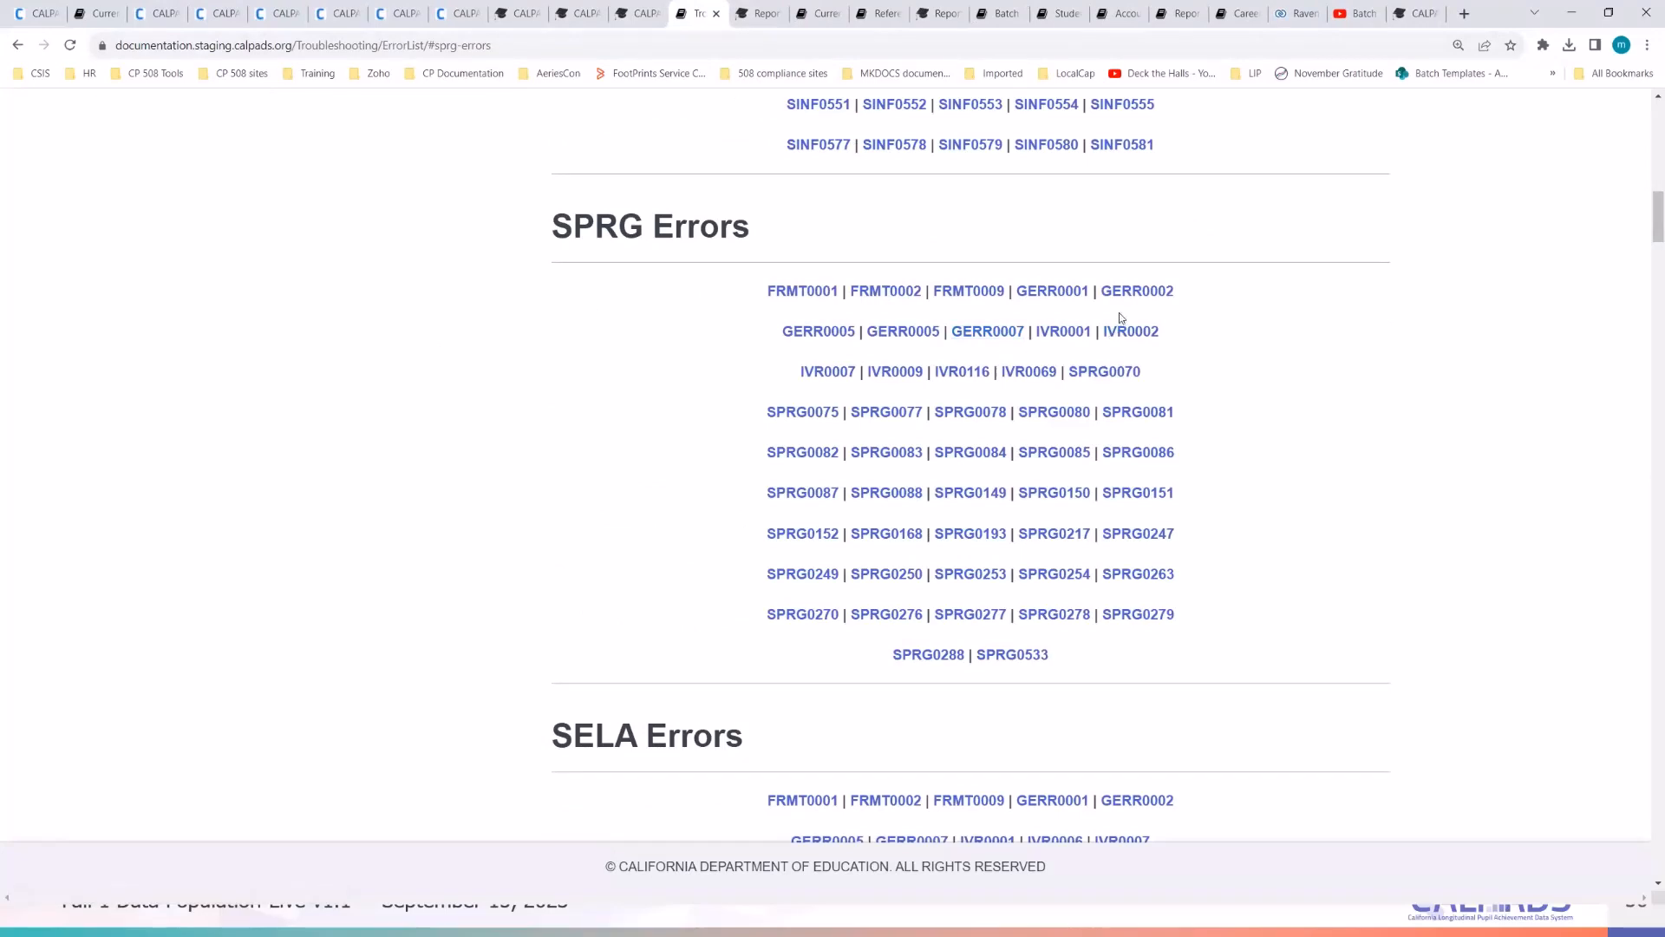
- Open GERR0001, Required Field Missing, in a new tab and read its validated fields
right_click(1052, 291)
click(1118, 309)
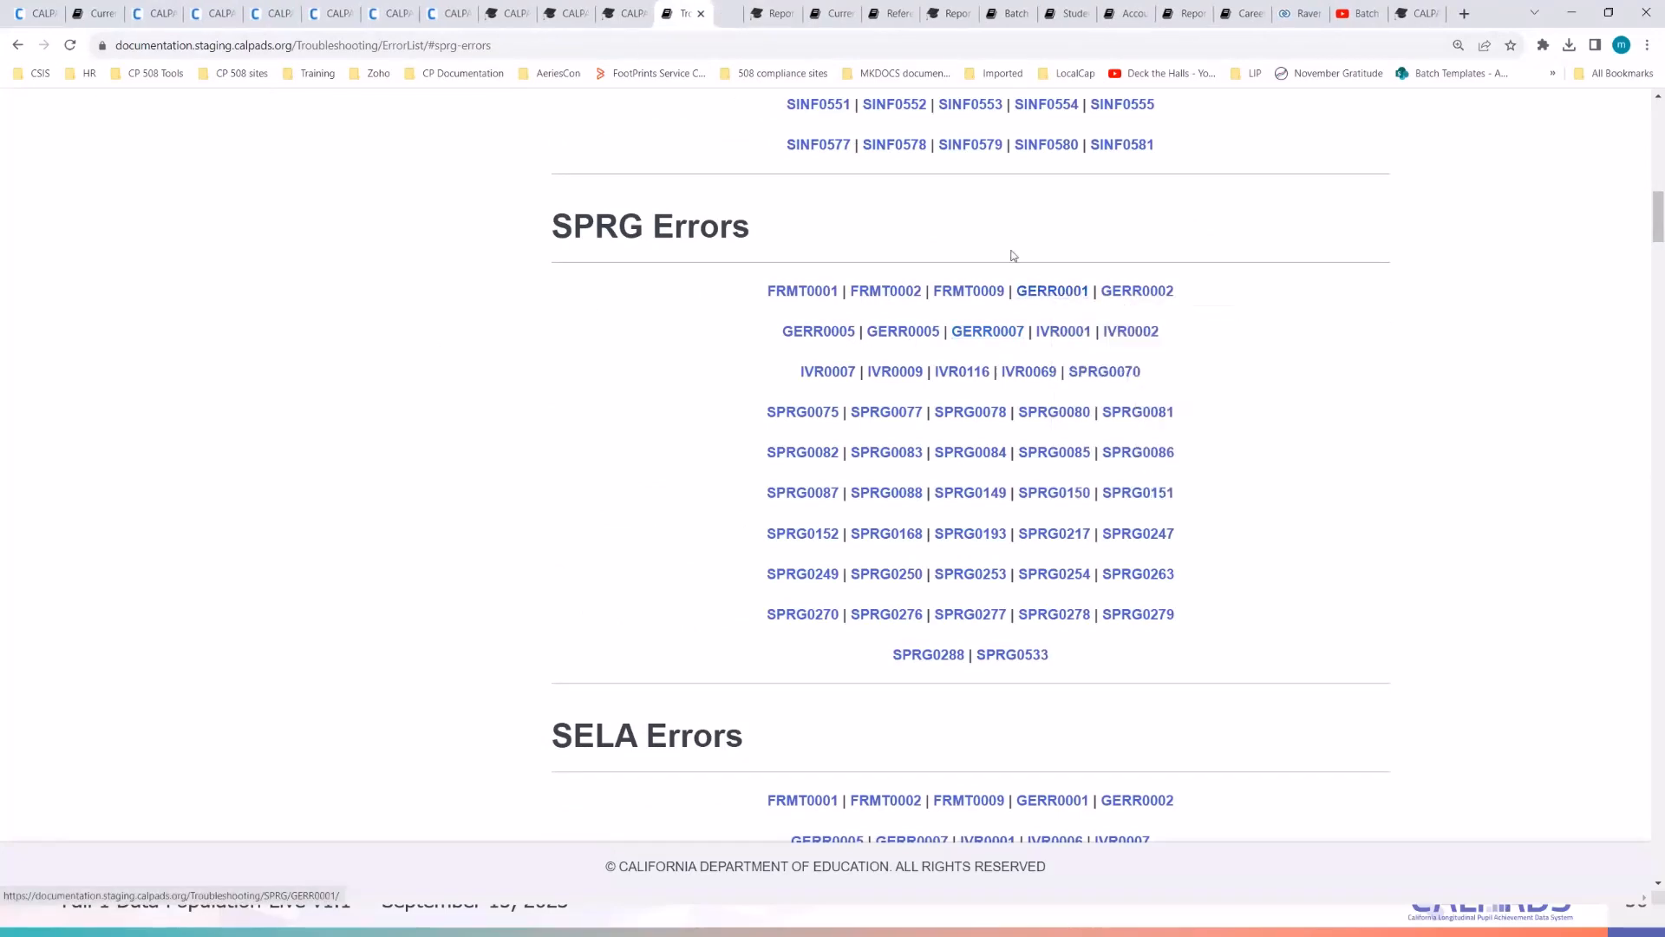
click(736, 16)
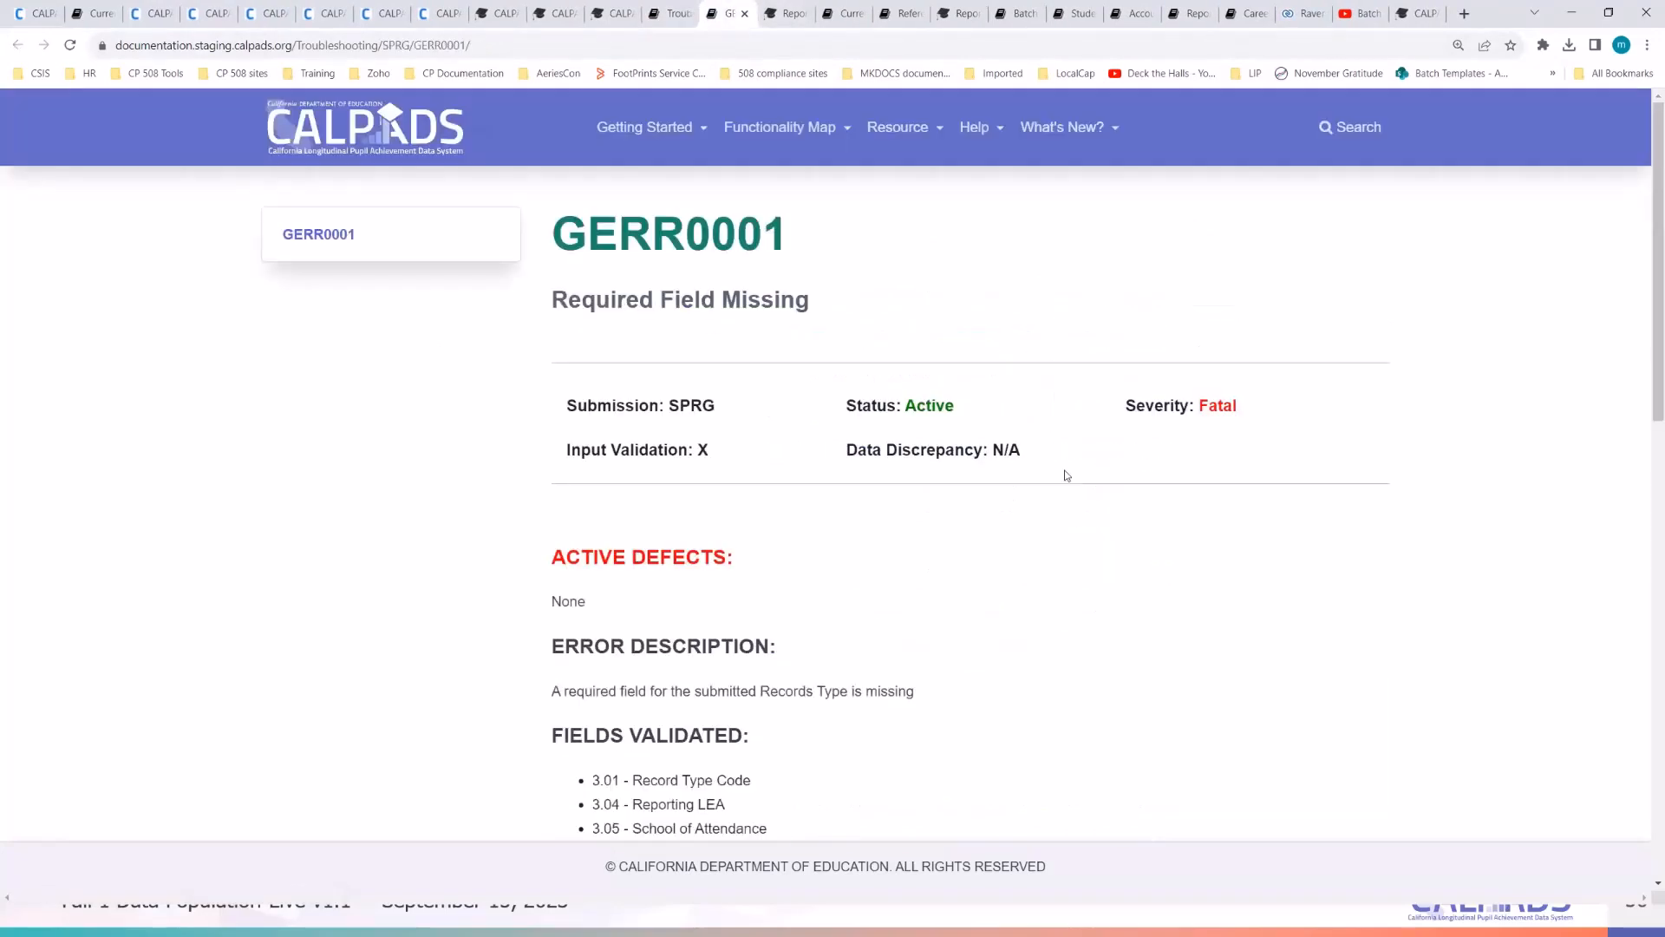
scroll(1066, 475, down, 2)
scroll(997, 365, up, 2)
scroll(868, 364, down, 1)
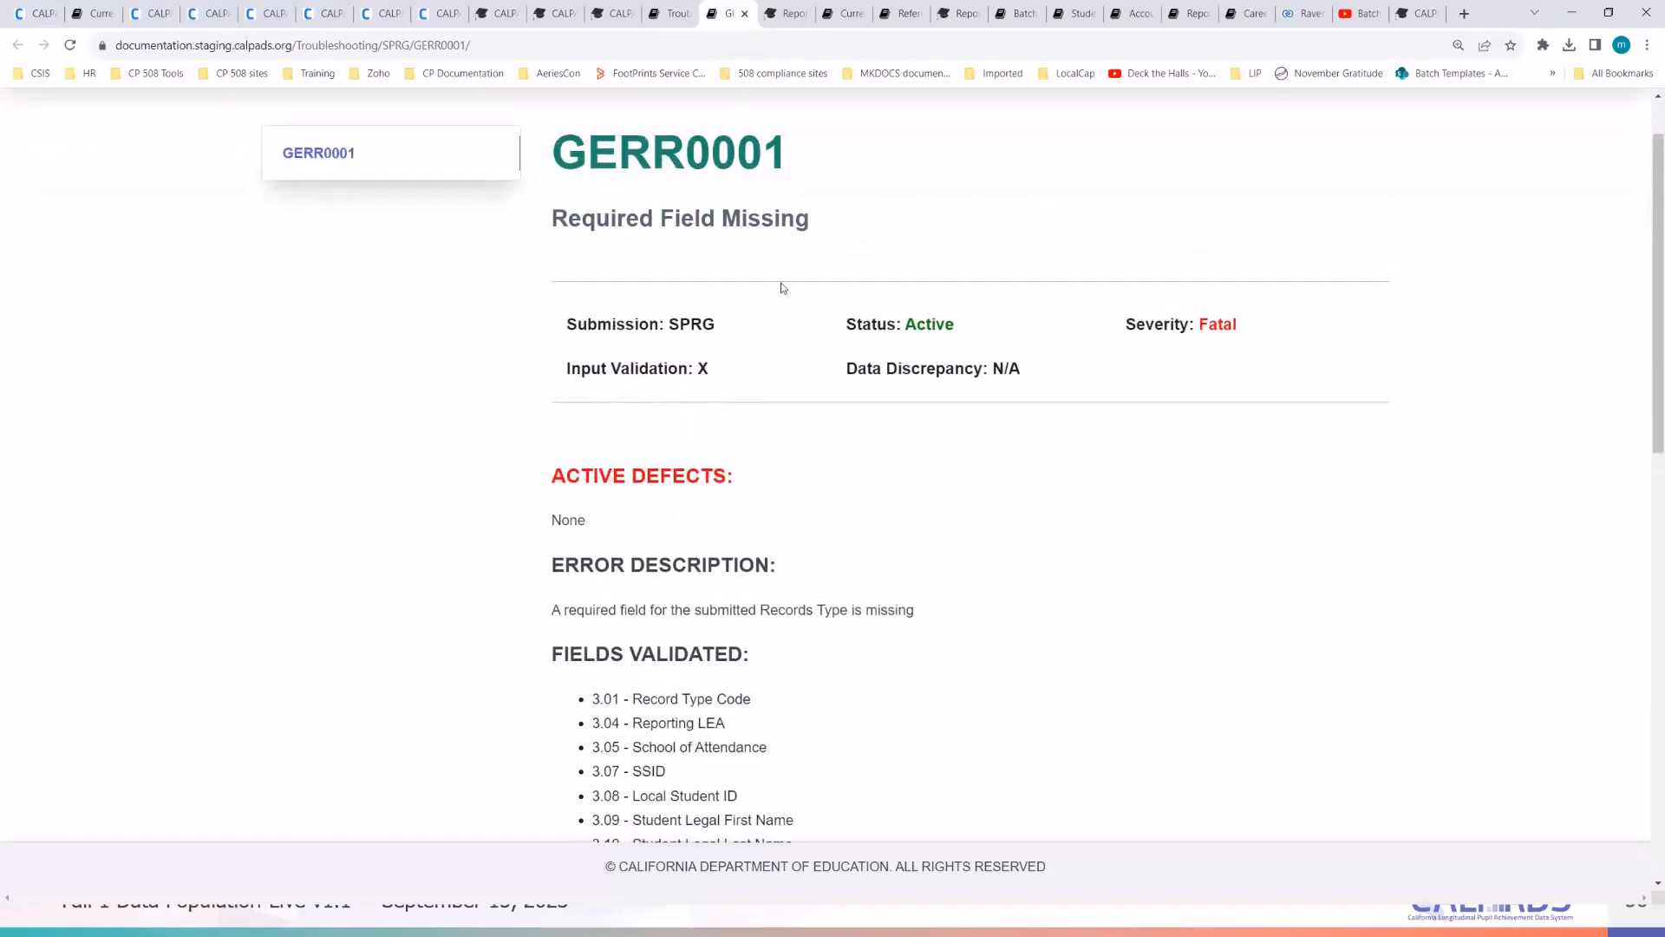
scroll(1031, 617, down, 3)
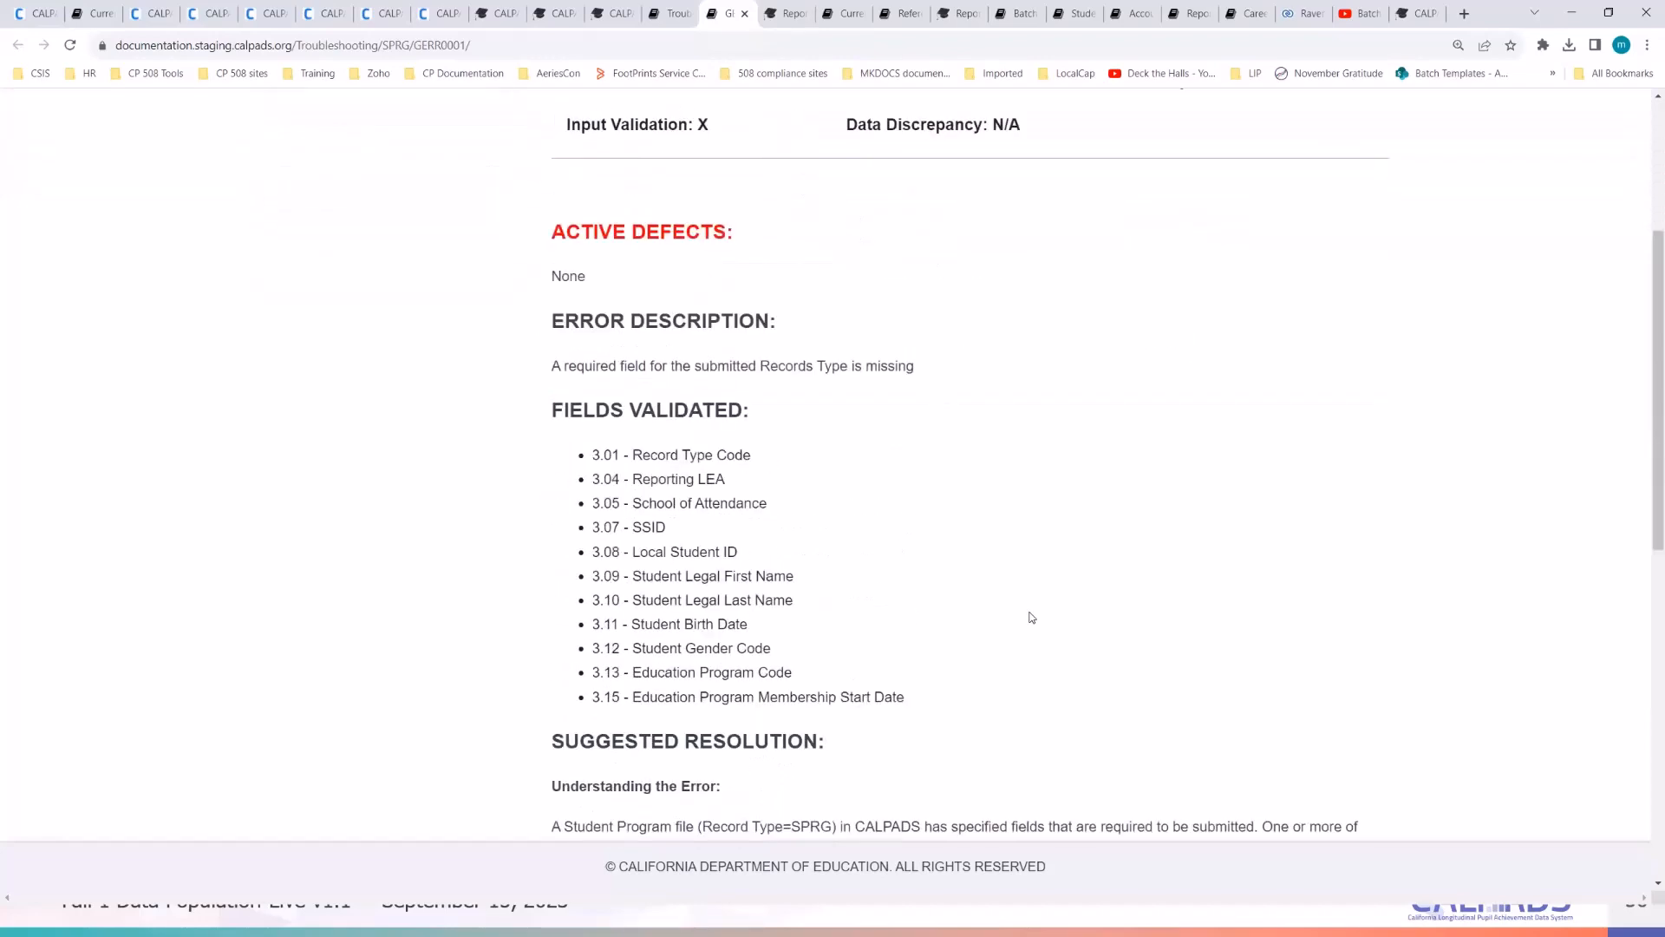
scroll(1031, 616, up, 1)
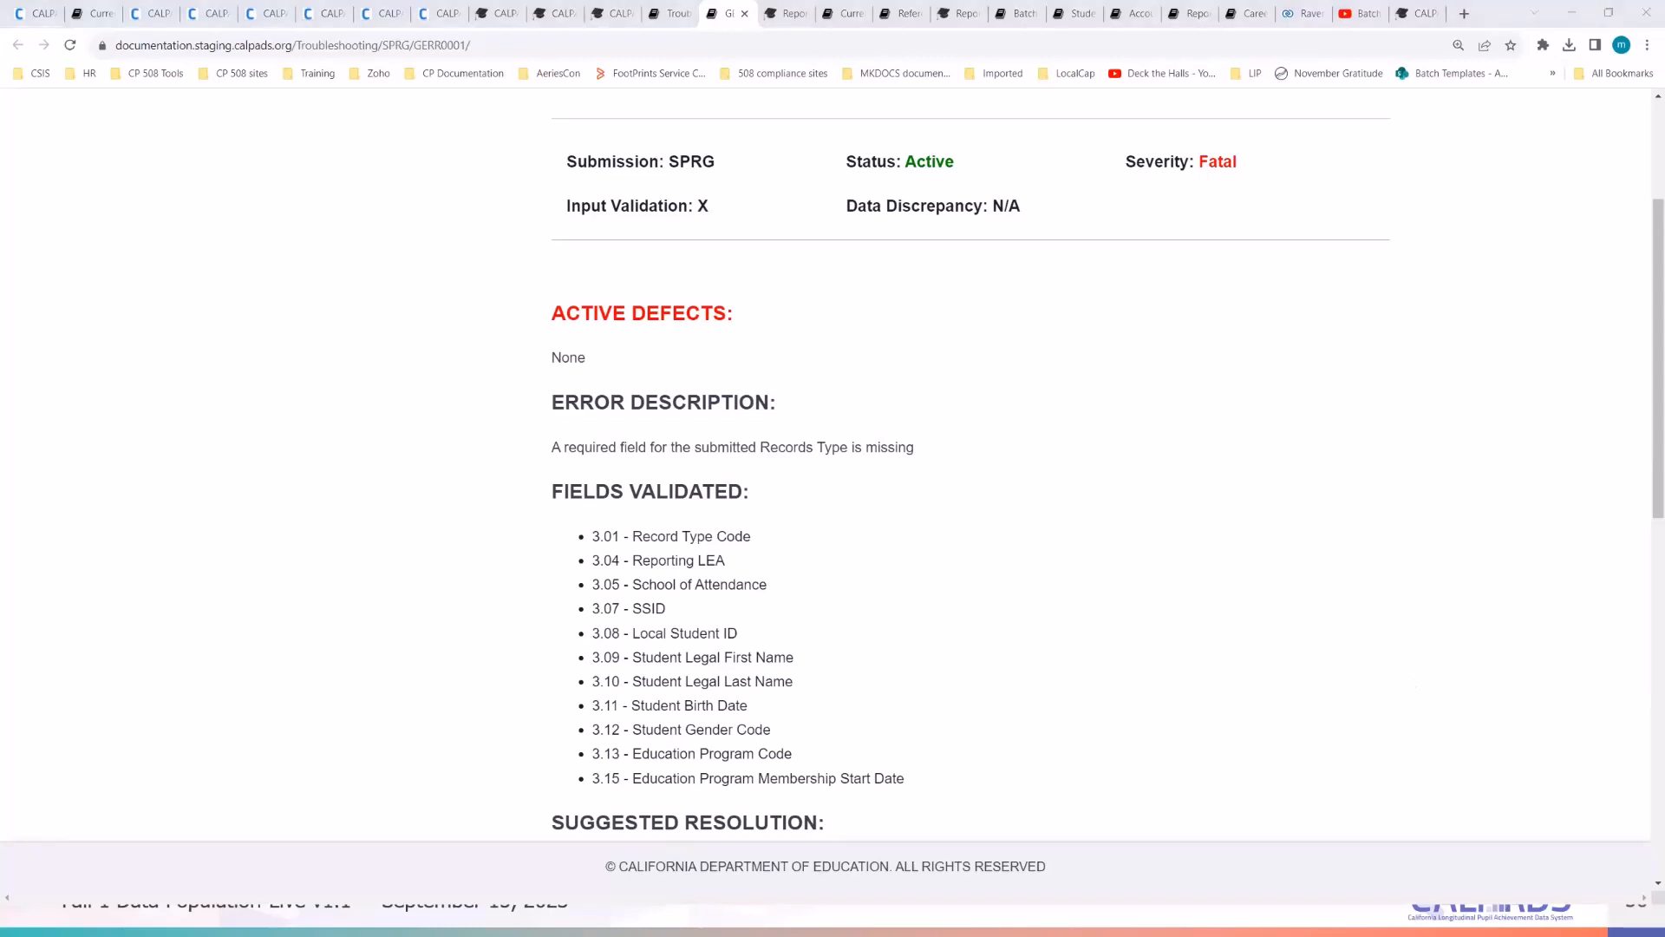
- Back in Excel, bring the Required column into view and select the first field's condition in I40
key(alt+Tab)
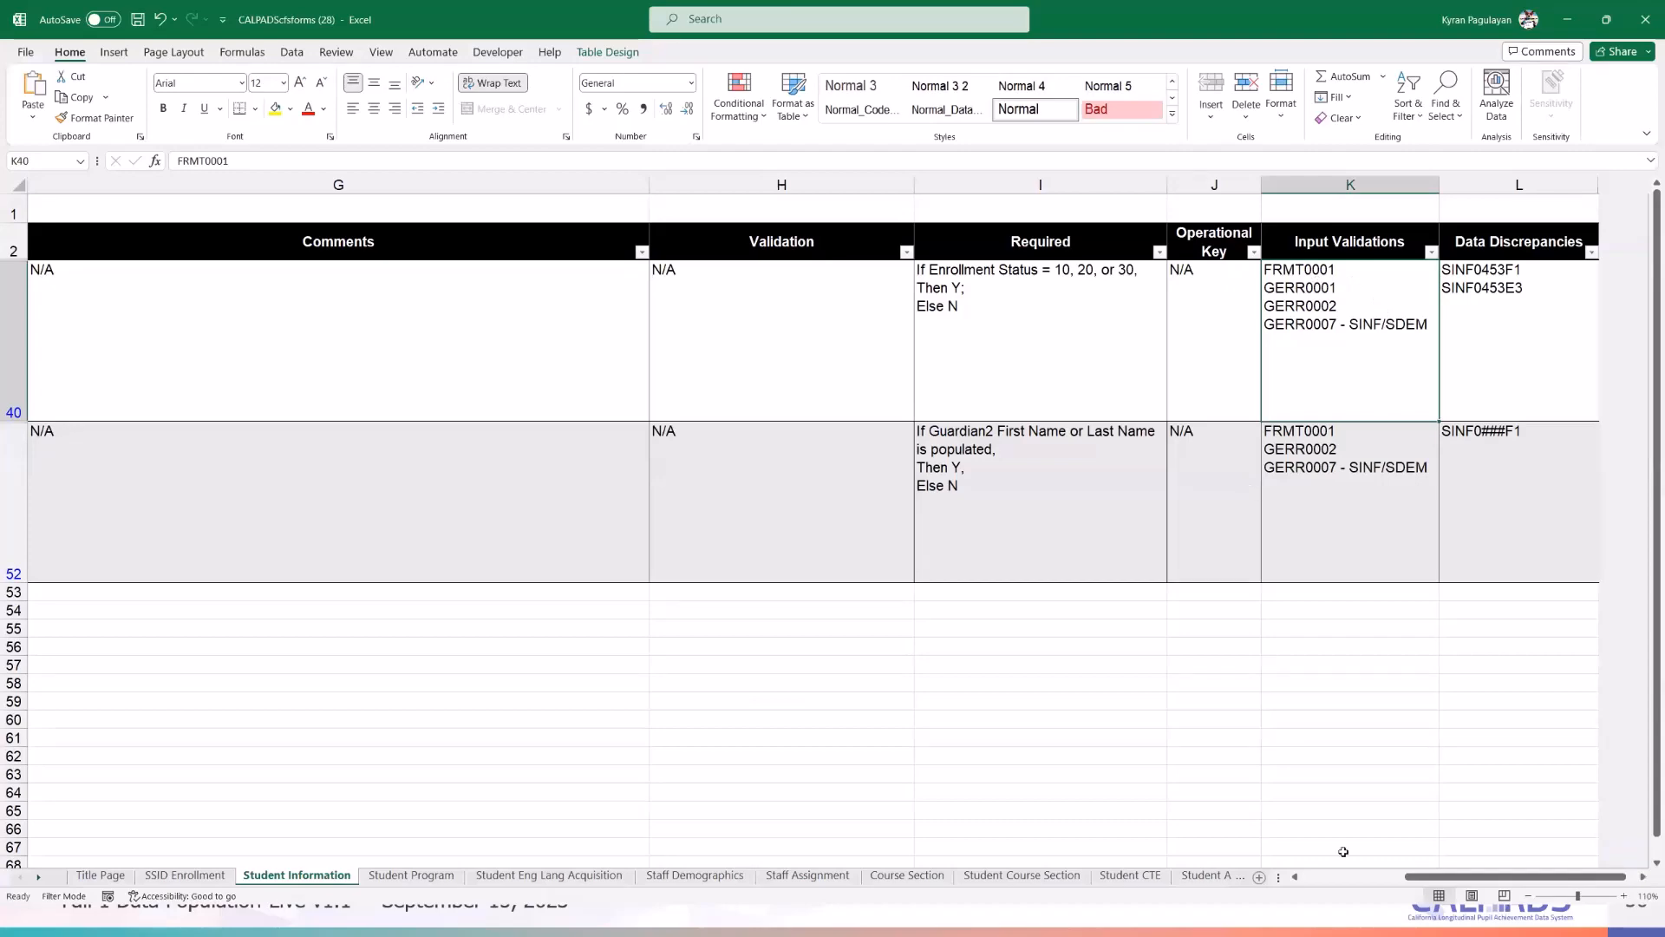
drag(1422, 879, 1314, 879)
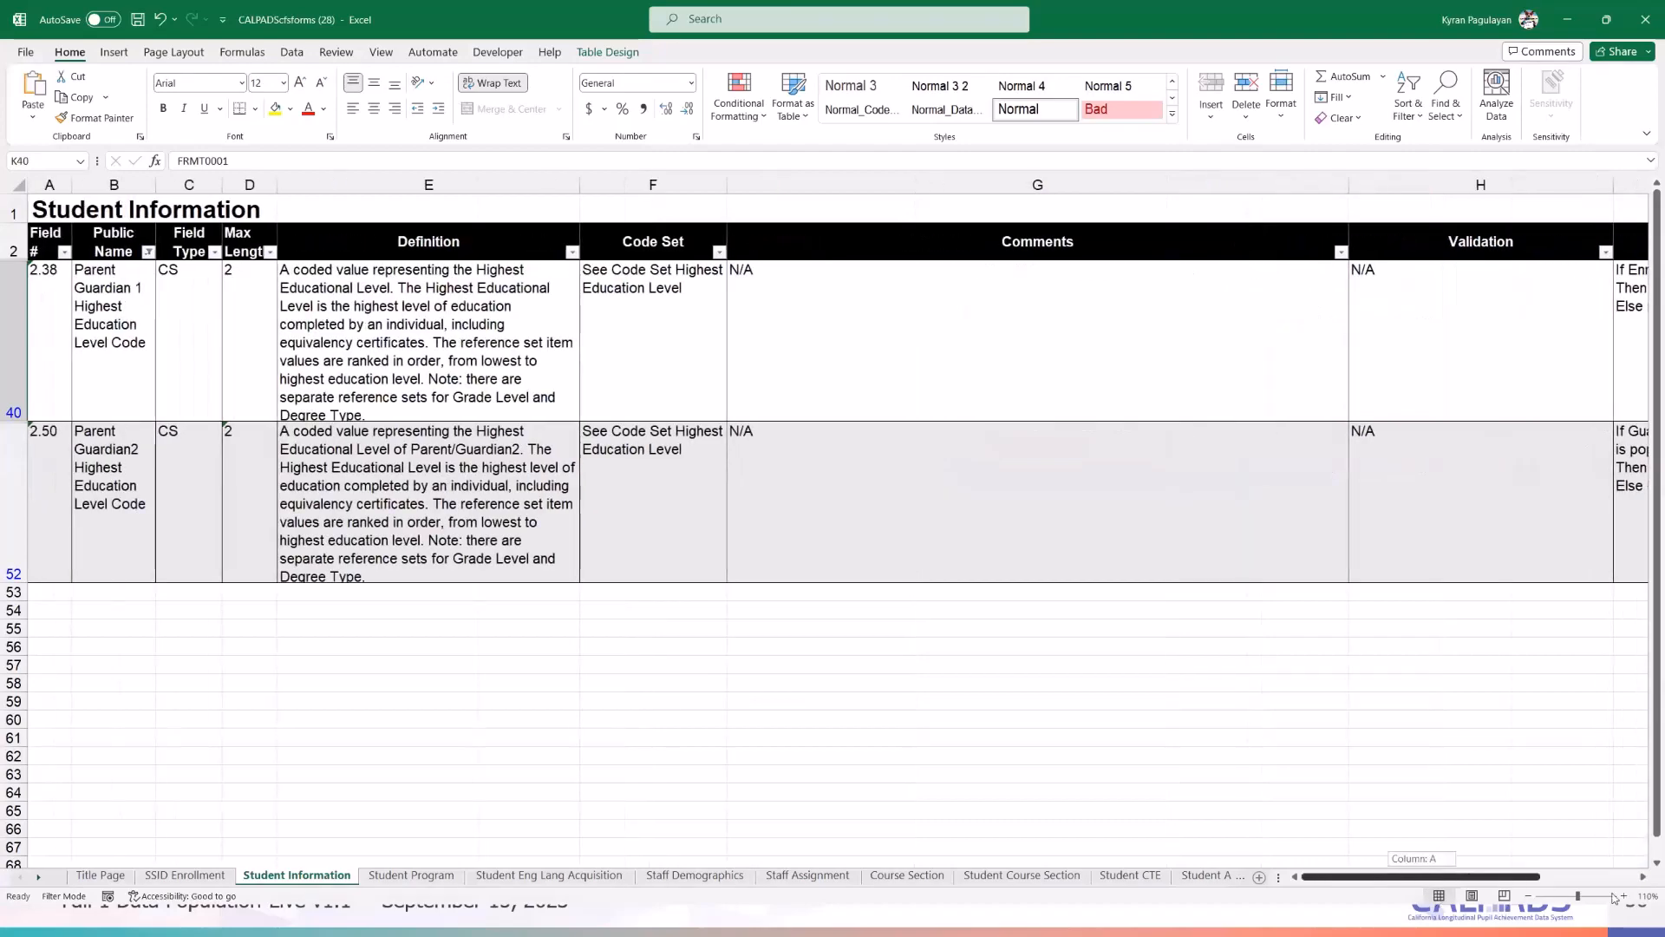
click(1642, 878)
click(1641, 879)
click(1642, 879)
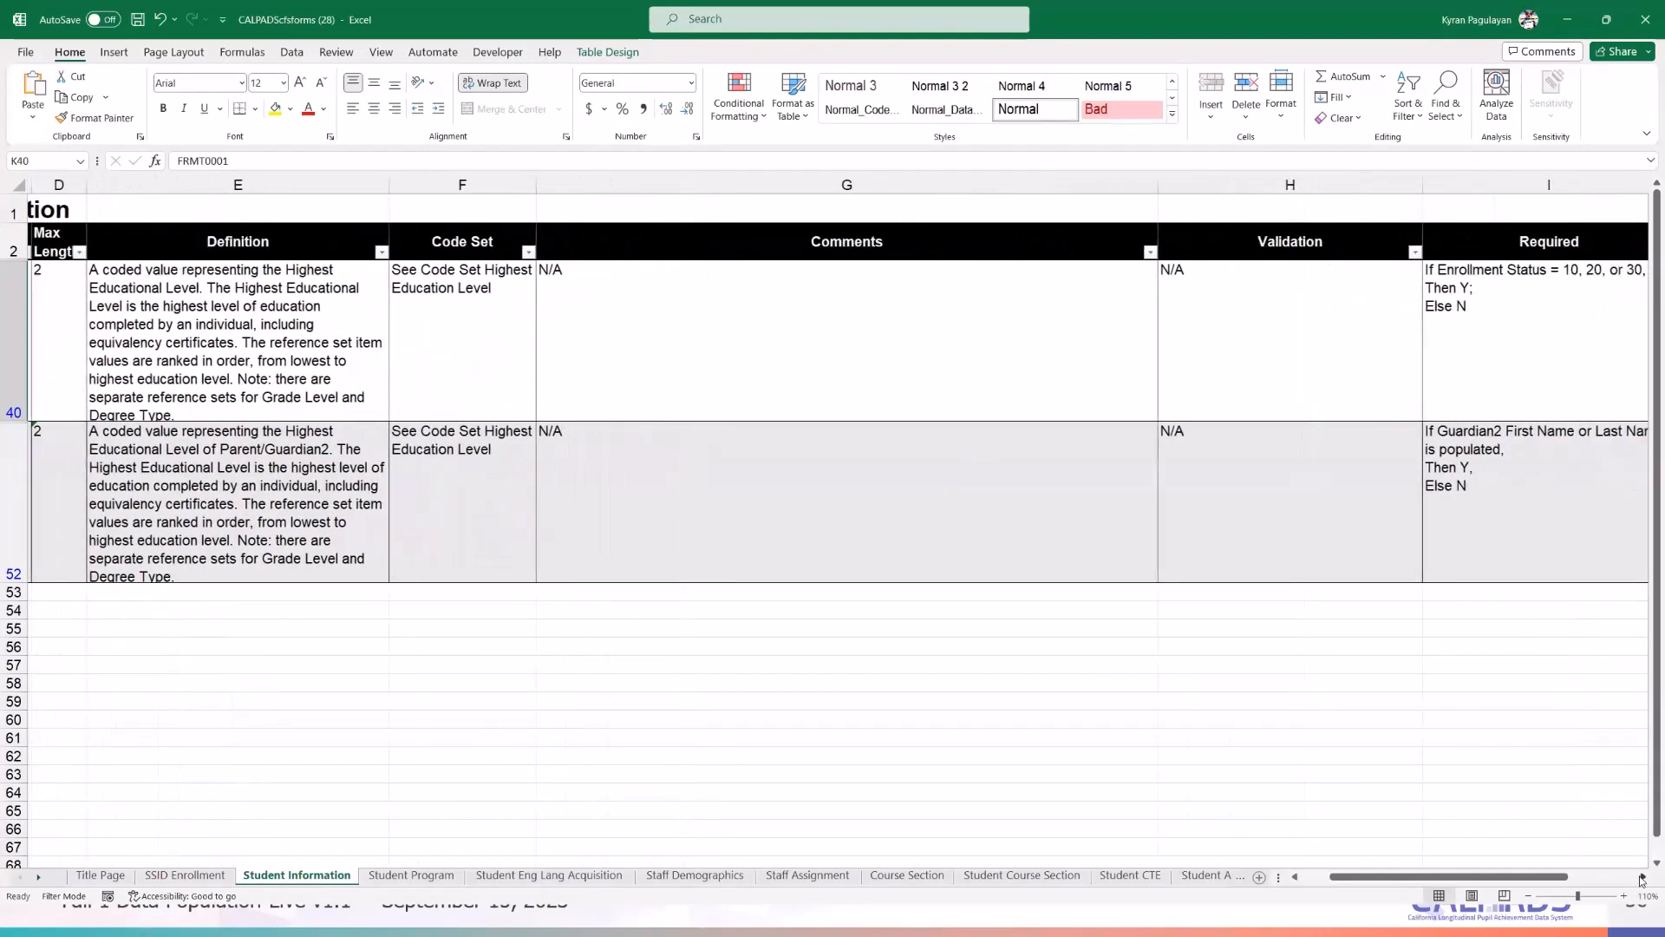
click(1642, 879)
click(1641, 878)
click(1210, 272)
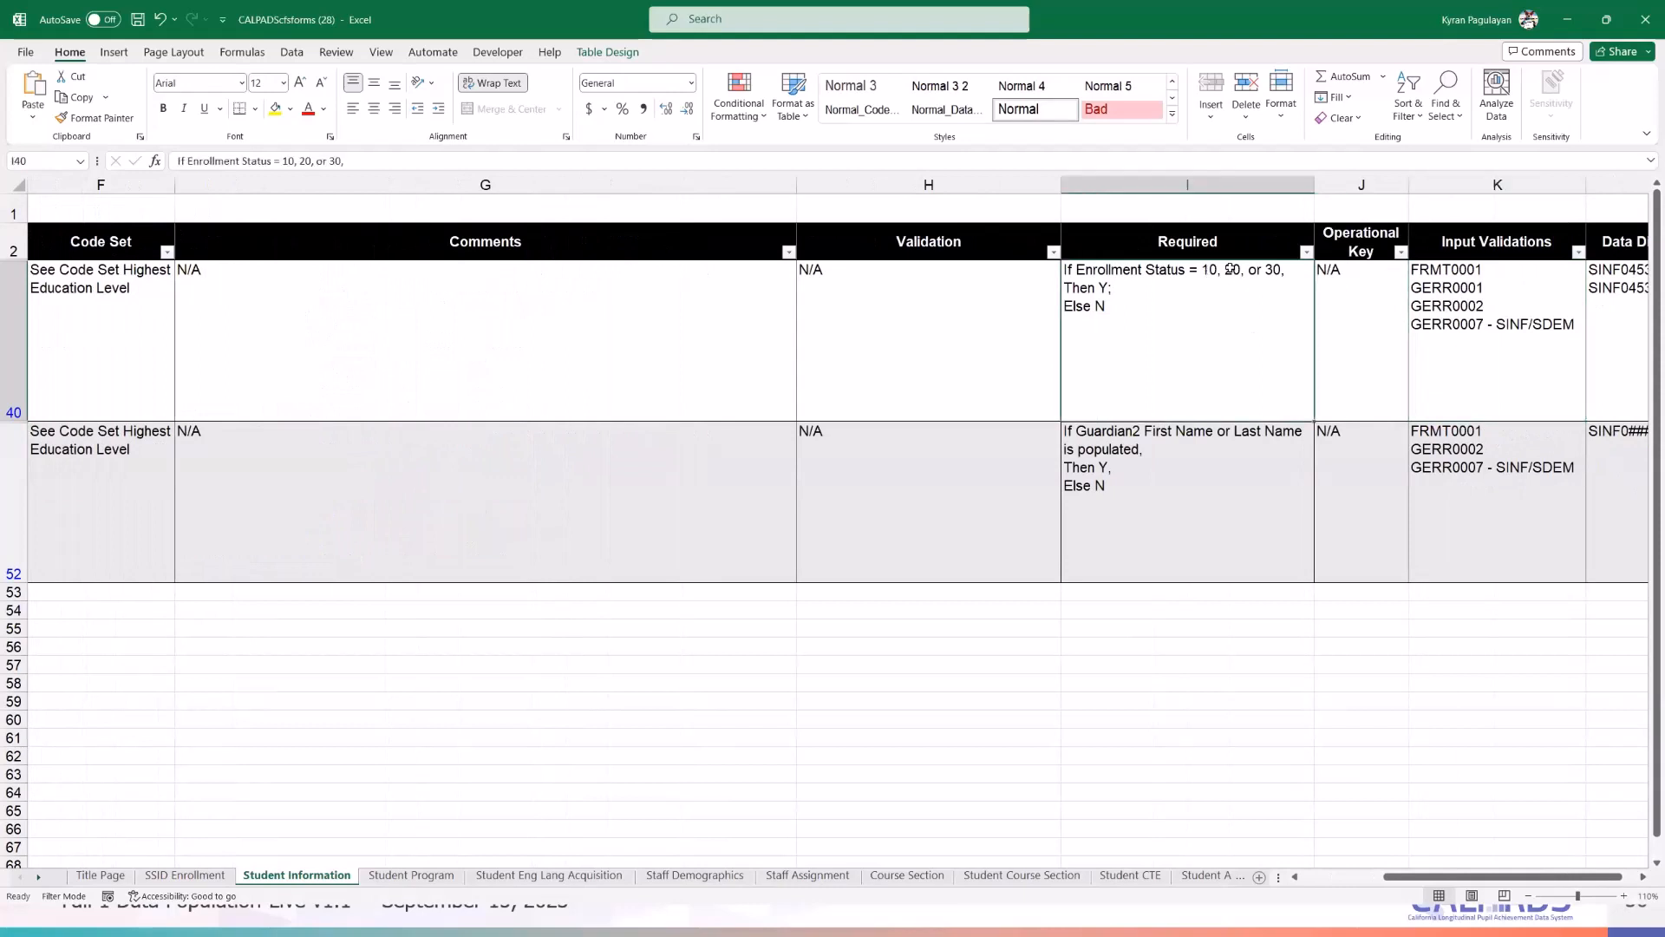